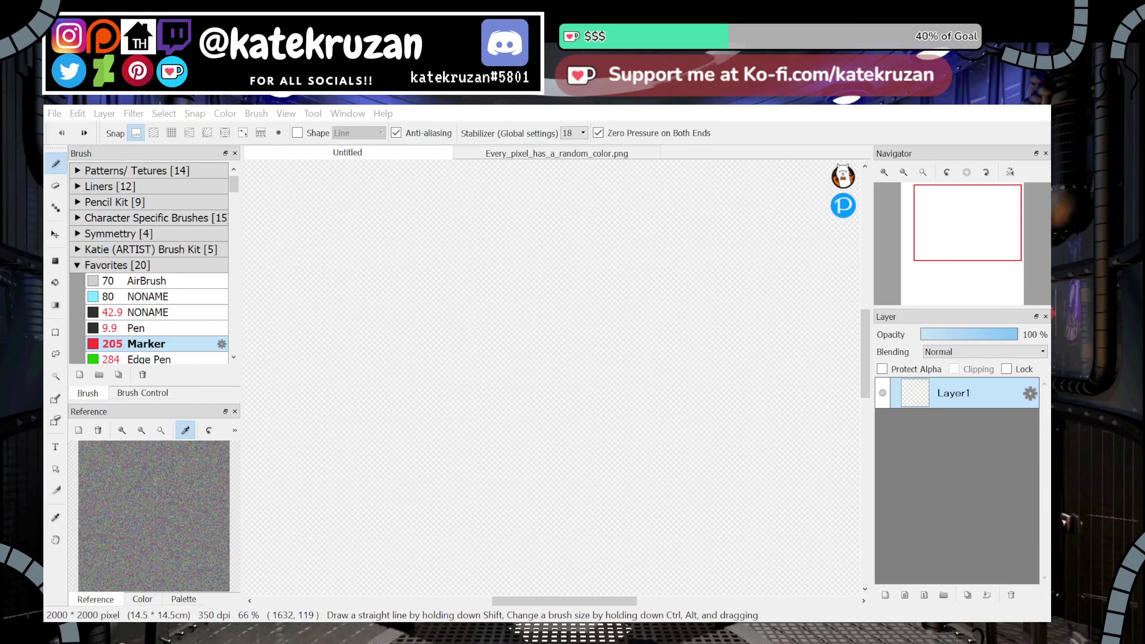
Sketch the head as a large circle with a curved vertical guideline inside and a short curve across its crown
left_click_drag(676, 296, 653, 363)
key("ctrl+z")
mouse_move(575, 192)
left_mouse_down()
mouse_move(554, 182)
mouse_move(631, 326)
mouse_move(595, 208)
mouse_move(555, 374)
left_mouse_up()
mouse_move(505, 197)
left_mouse_down()
mouse_move(582, 194)
mouse_move(627, 221)
left_mouse_up()
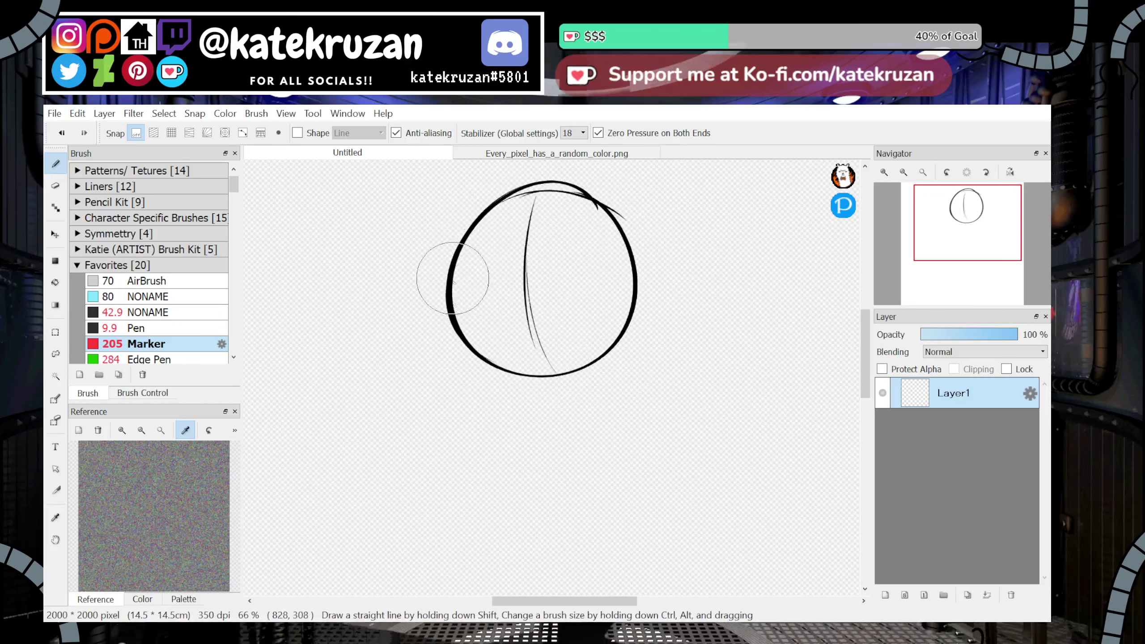
Sketch the jawline from both sides of the head circle down to a rounded chin
mouse_move(447, 269)
left_mouse_down()
mouse_move(468, 369)
mouse_move(496, 408)
mouse_move(533, 417)
left_mouse_up()
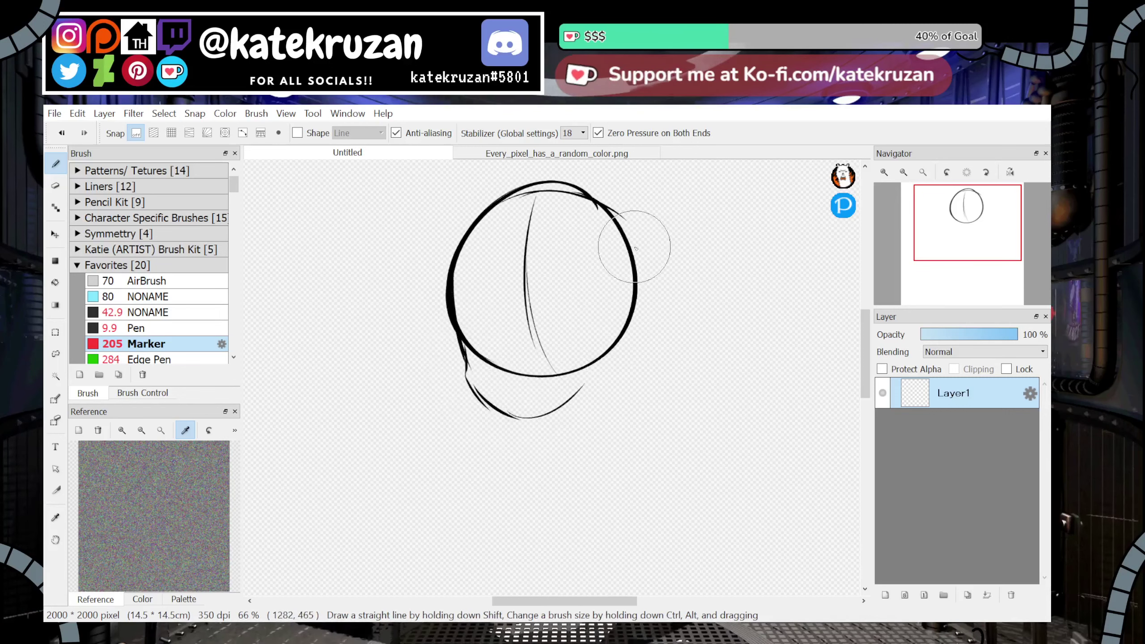
mouse_move(468, 361)
left_mouse_down()
mouse_move(518, 436)
mouse_move(559, 425)
mouse_move(612, 364)
mouse_move(561, 423)
mouse_move(626, 333)
left_mouse_up()
mouse_move(526, 438)
left_mouse_down()
mouse_move(572, 408)
mouse_move(561, 422)
mouse_move(609, 348)
left_mouse_up()
Sketch the neck lines below the jaw and fill the shadow under the jaw with solid black
left_click_drag(590, 406, 604, 452)
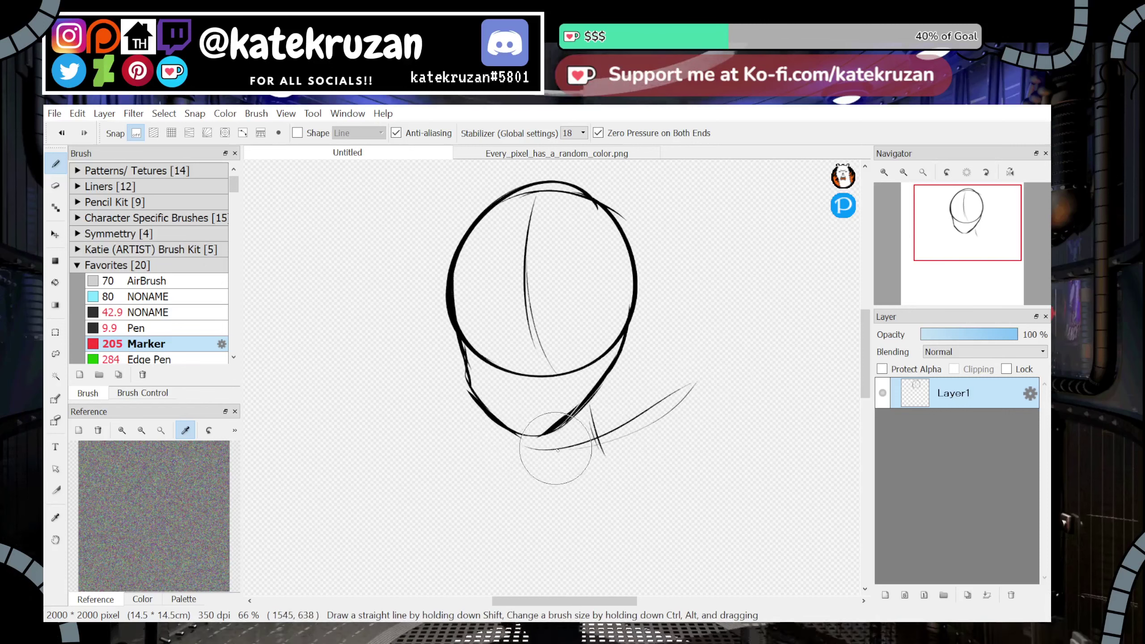
mouse_move(625, 334)
left_mouse_down()
mouse_move(617, 390)
mouse_move(646, 435)
left_mouse_up()
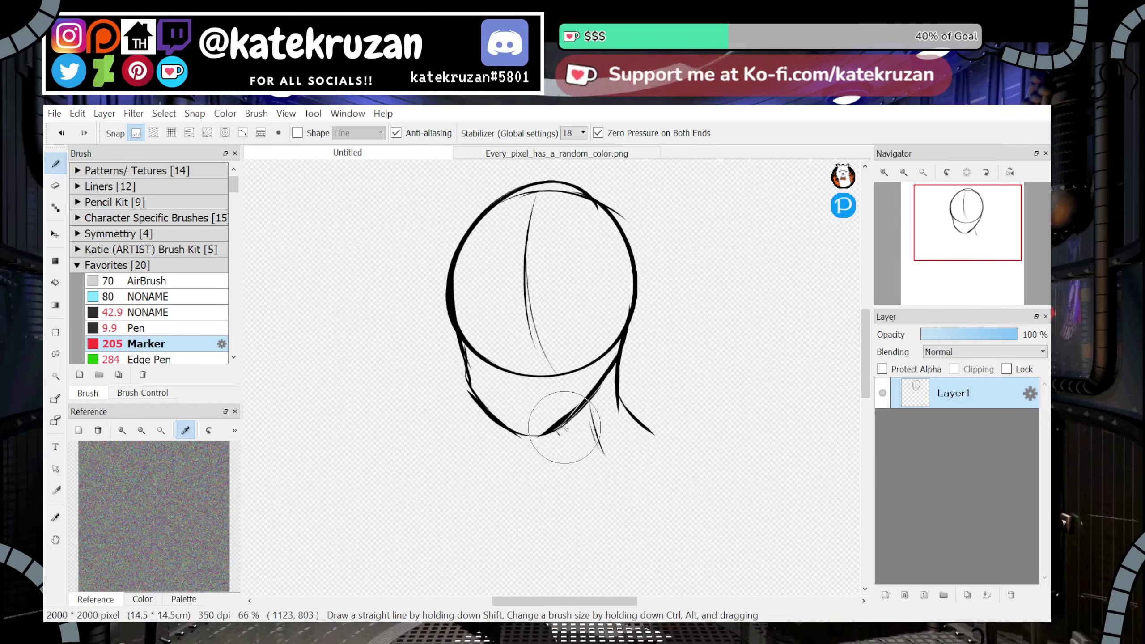
mouse_move(561, 434)
left_mouse_down()
mouse_move(617, 361)
mouse_move(592, 392)
mouse_move(599, 407)
mouse_move(556, 433)
mouse_move(608, 396)
mouse_move(615, 360)
mouse_move(617, 375)
mouse_move(577, 414)
mouse_move(585, 428)
mouse_move(565, 442)
left_mouse_up()
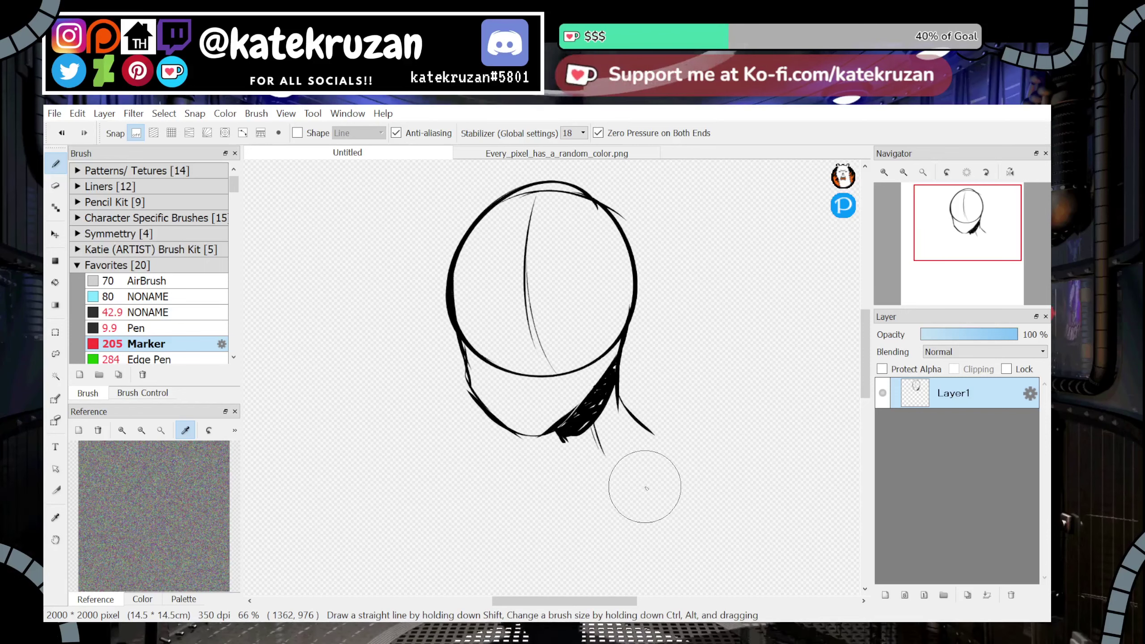
left_click_drag(556, 431, 582, 473)
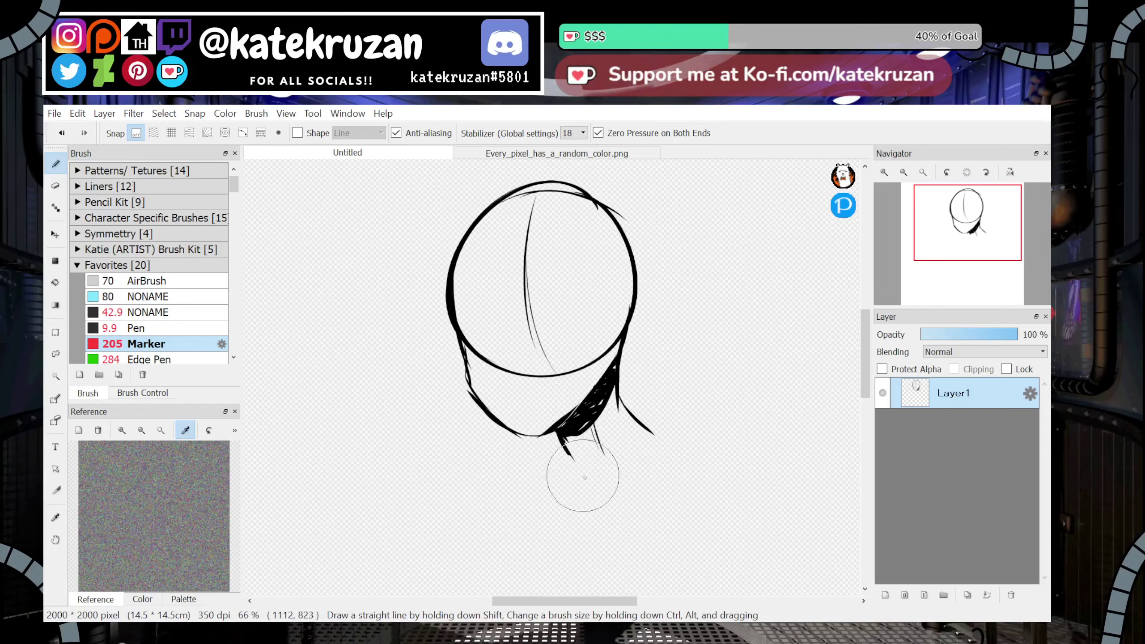
Sketch the two angled collarbone lines, the small notch between them and the sloping shoulder line from the neck
left_click(968, 256)
left_click_drag(968, 256, 967, 228)
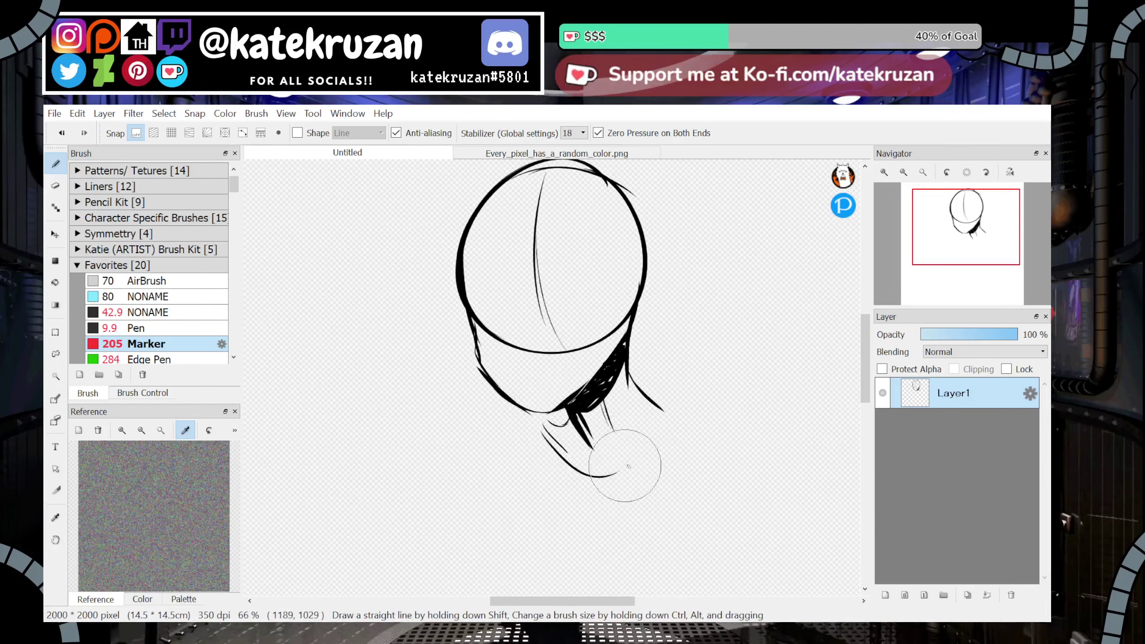
mouse_move(570, 419)
left_mouse_down()
mouse_move(550, 447)
mouse_move(597, 472)
left_mouse_up()
left_click_drag(586, 470, 694, 425)
key("ctrl+z")
mouse_move(589, 472)
left_mouse_down()
mouse_move(618, 489)
mouse_move(709, 431)
left_mouse_up()
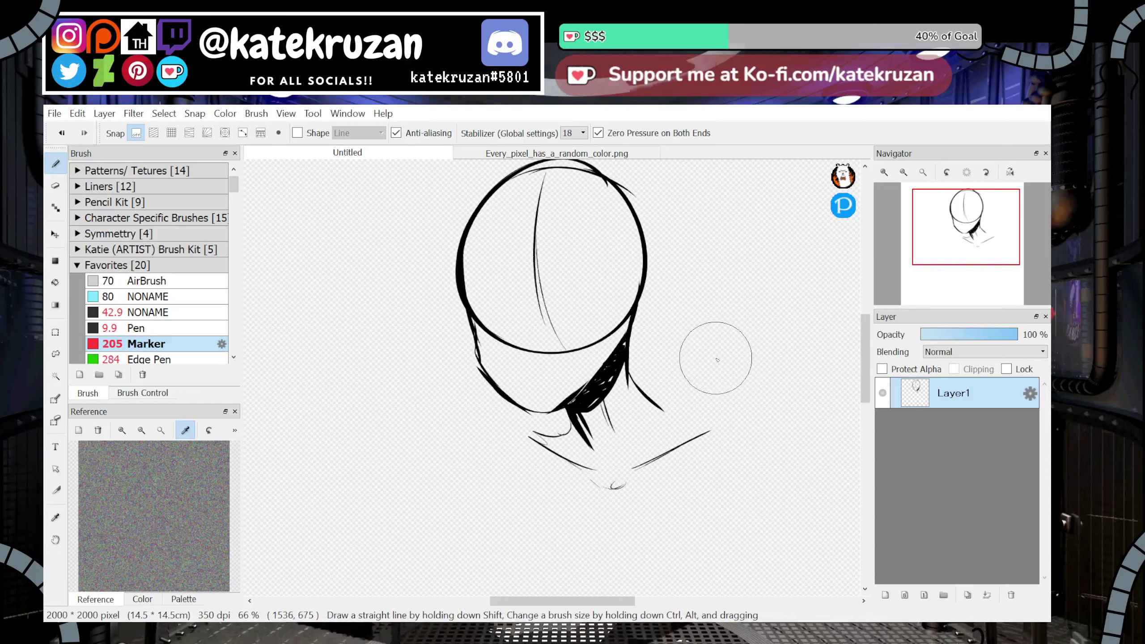
left_click_drag(649, 409, 718, 425)
Sketch the curved chest side under the chin and the lower edge of the ribcage
left_click(904, 172)
mouse_move(527, 459)
left_mouse_down()
mouse_move(504, 404)
mouse_move(512, 394)
mouse_move(538, 519)
left_mouse_up()
left_click_drag(493, 383, 547, 505)
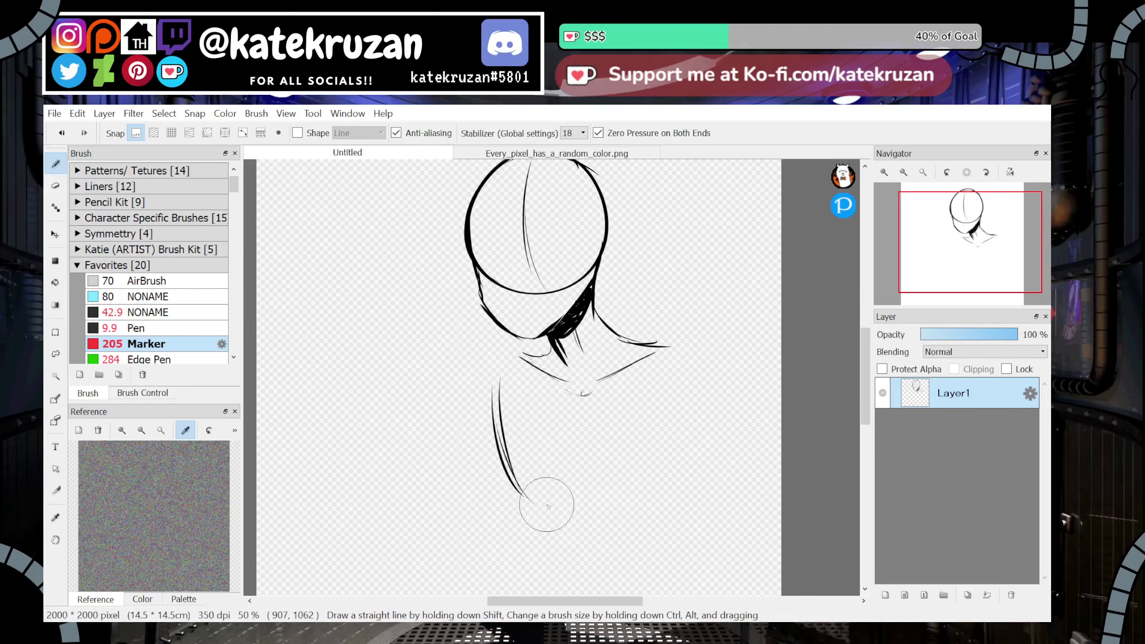
mouse_move(497, 428)
left_mouse_down()
mouse_move(522, 471)
mouse_move(598, 474)
mouse_move(669, 495)
mouse_move(614, 483)
left_mouse_up()
key("ctrl+z")
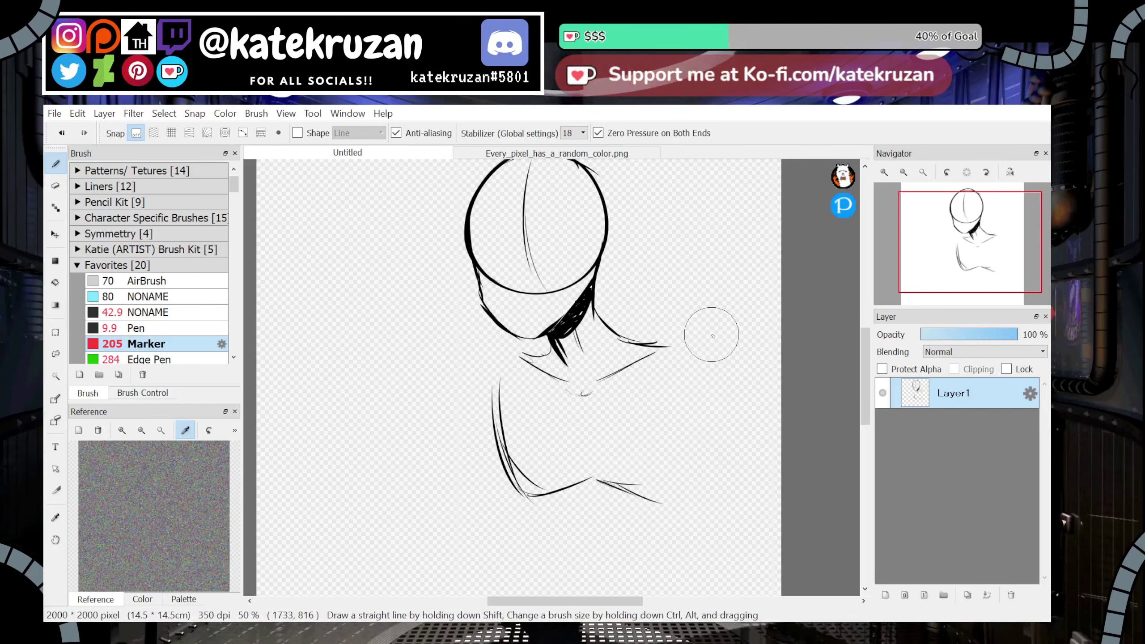
Sketch the opposite side of the torso and redraw the chest's centre line down to the ribcage edge
mouse_move(690, 357)
left_mouse_down()
mouse_move(724, 434)
mouse_move(698, 455)
mouse_move(688, 494)
left_mouse_up()
left_click_drag(578, 408, 598, 482)
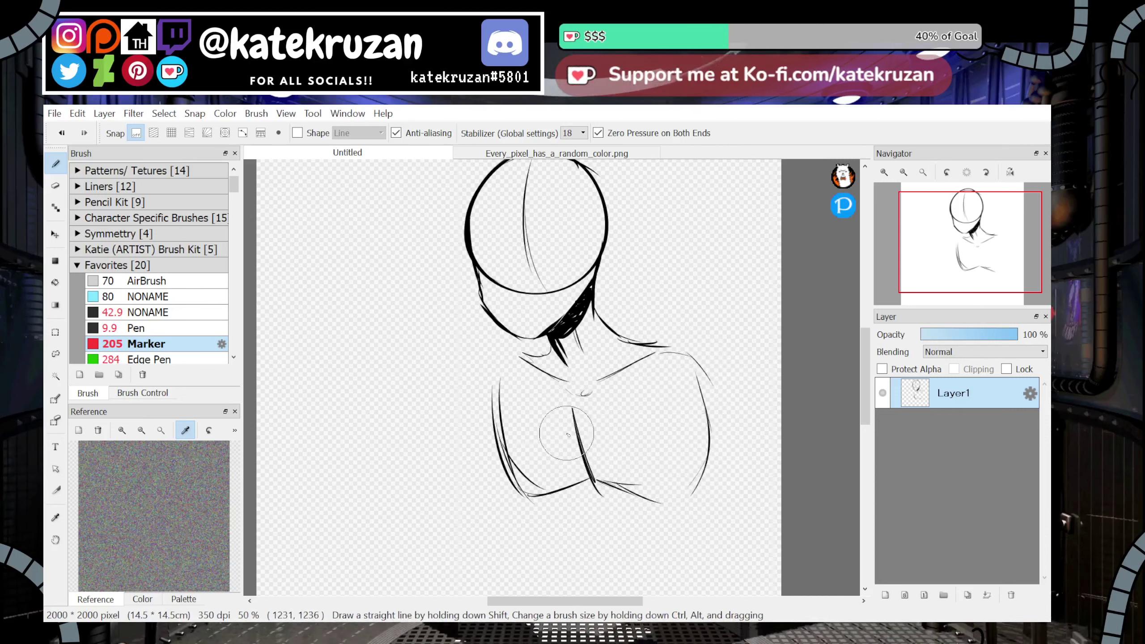
key("ctrl+z")
key("ctrl+z")
left_click_drag(585, 414, 596, 495)
Reinforce the ribcage's lower edge and far side, and add an oval for the shoulder joint
mouse_move(520, 474)
left_mouse_down()
mouse_move(556, 514)
mouse_move(600, 496)
left_mouse_up()
left_click_drag(586, 488, 665, 506)
left_click_drag(700, 473, 695, 492)
mouse_move(658, 344)
left_mouse_down()
mouse_move(691, 335)
mouse_move(718, 354)
mouse_move(745, 405)
left_mouse_up()
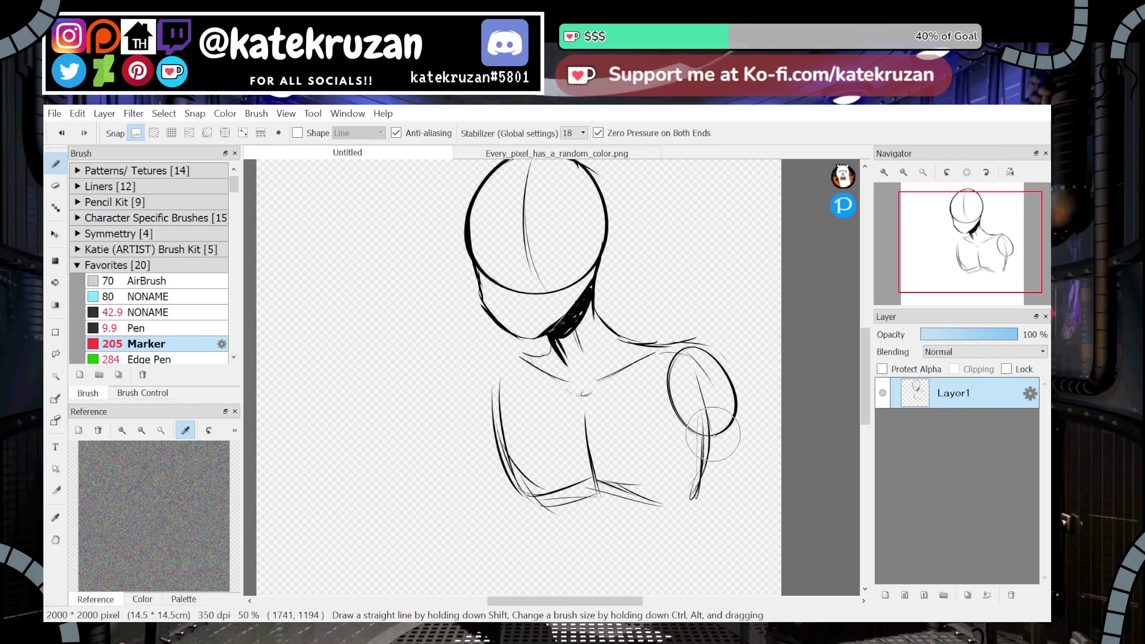
Scale the whole sketch down with Transform to make room for the rest of the body
left_click(55, 355)
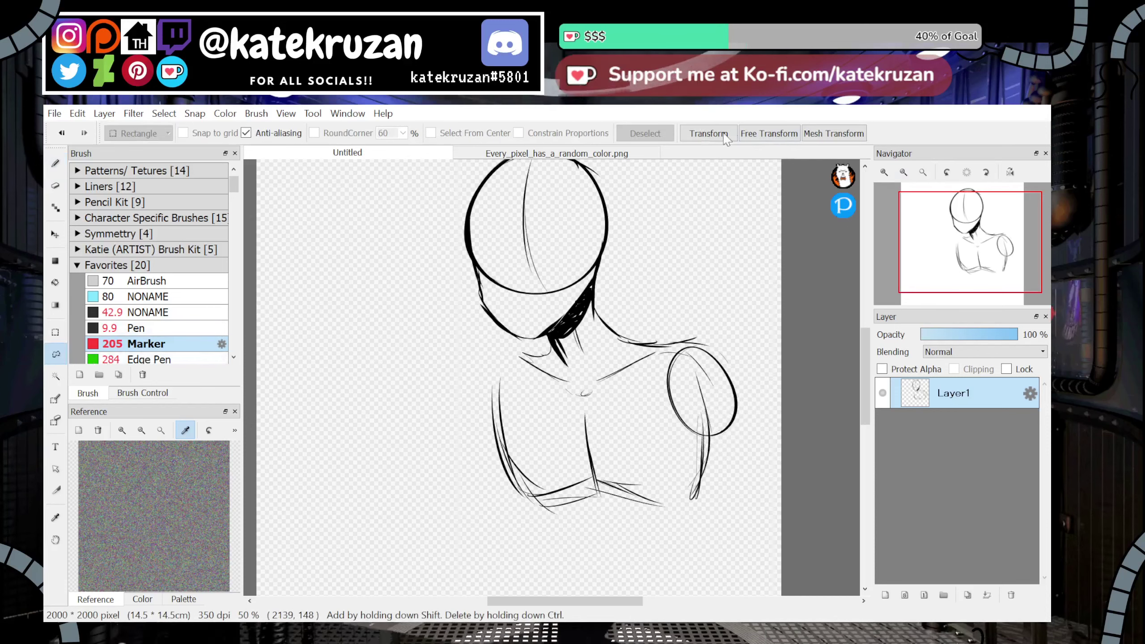
left_click(709, 133)
mouse_move(720, 168)
left_mouse_down()
mouse_move(665, 228)
mouse_move(619, 196)
left_mouse_up()
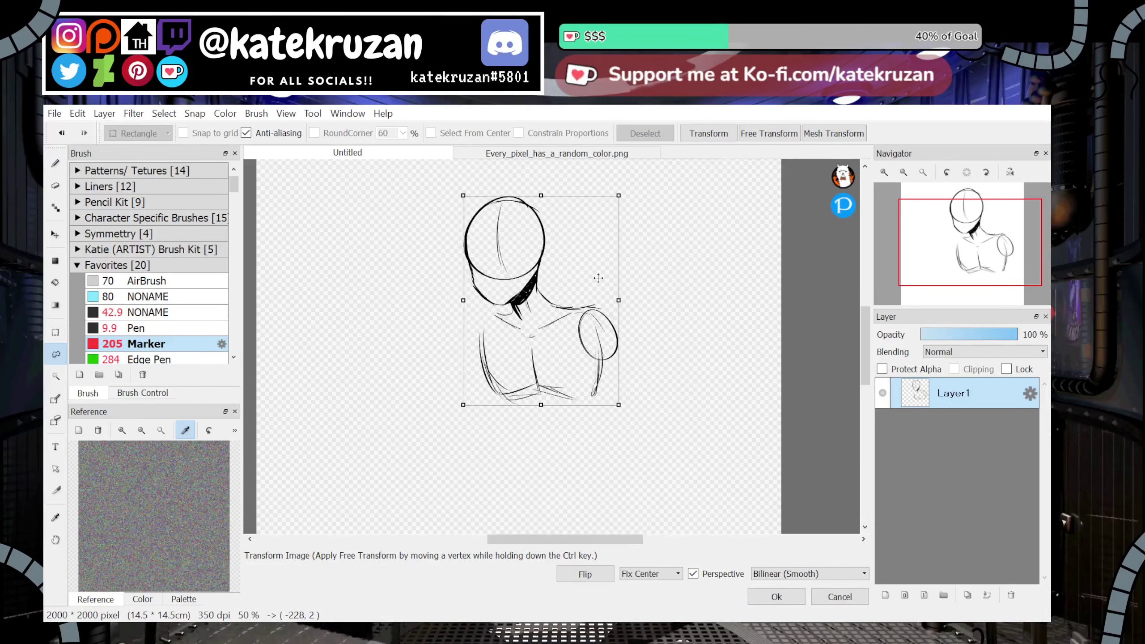
left_click(782, 603)
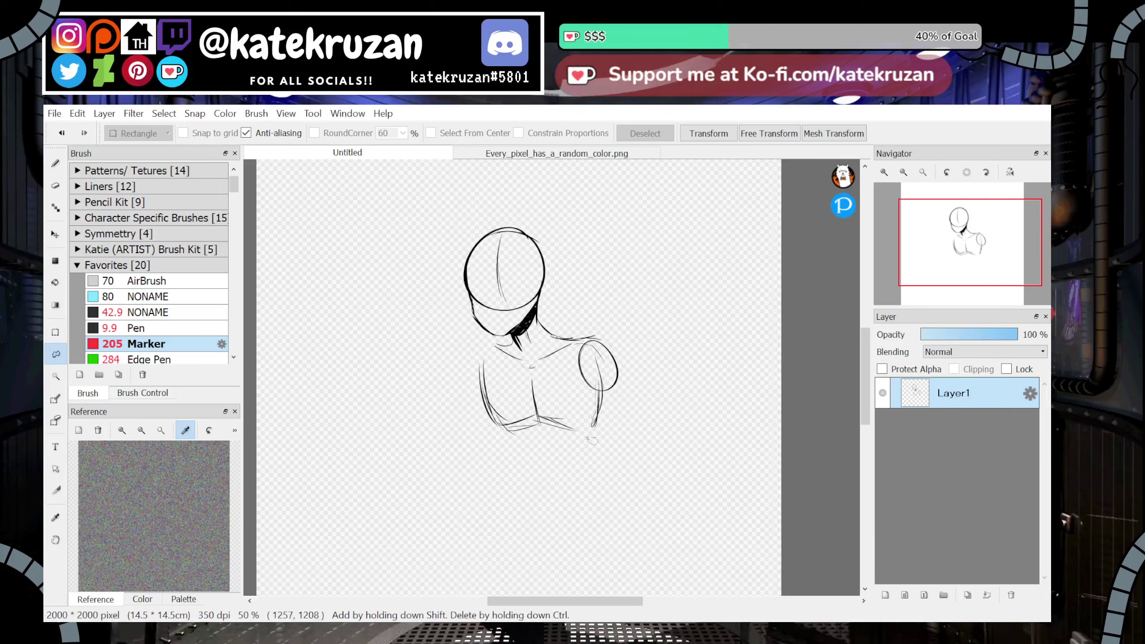
With the Marker brush, refine the near shoulder curve, the lower chest line and the chest's centre line
left_click(55, 164)
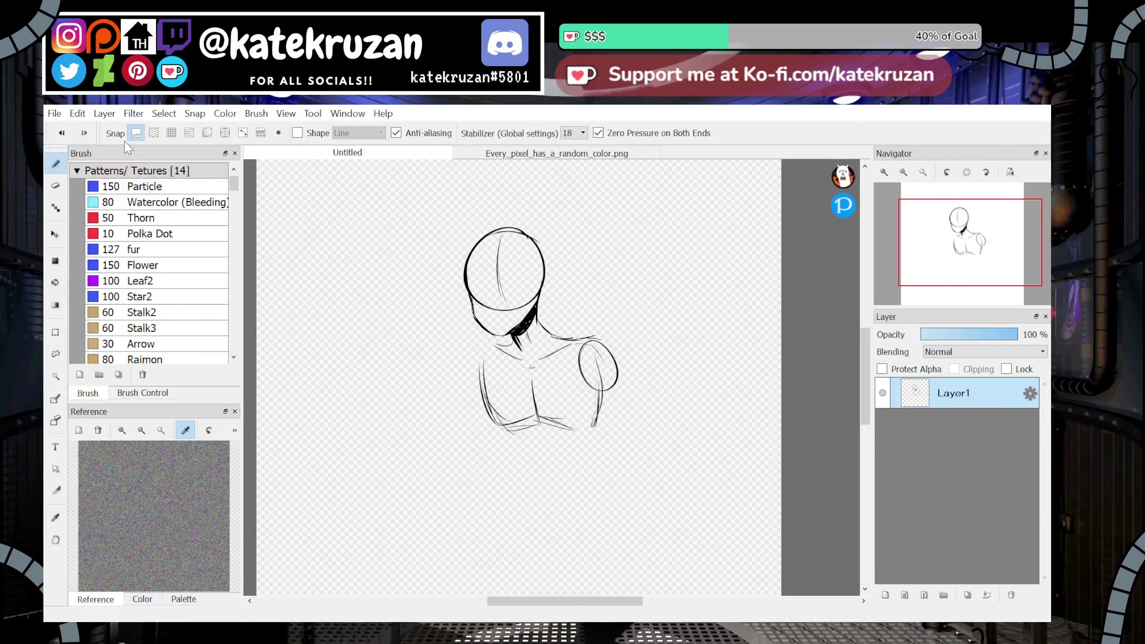
left_click(200, 170)
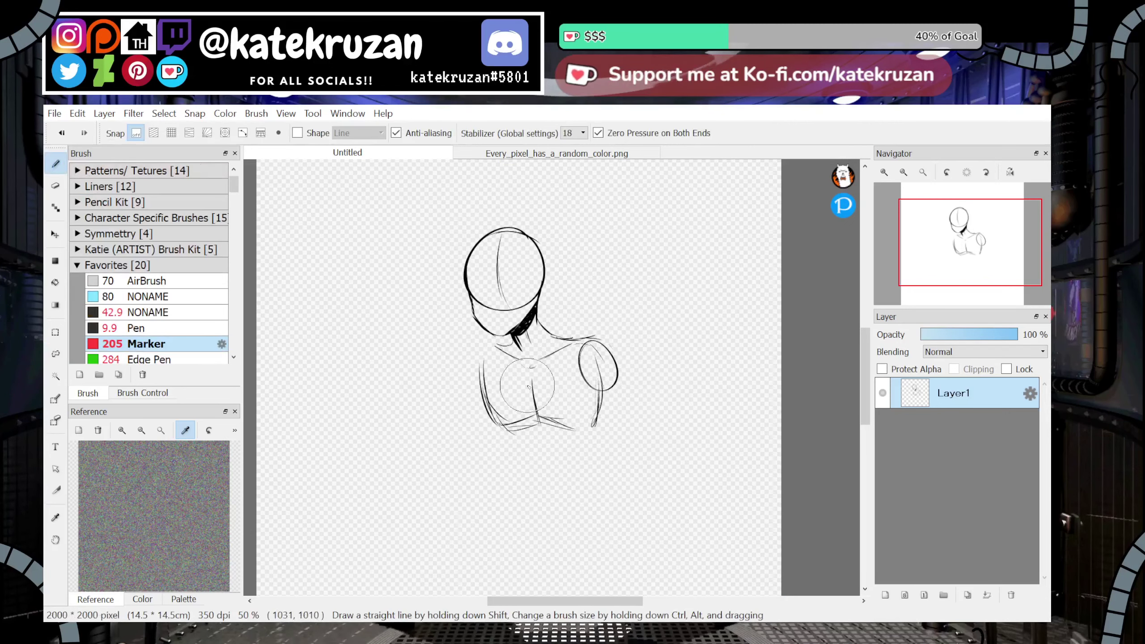
mouse_move(487, 354)
left_mouse_down()
mouse_move(497, 425)
mouse_move(610, 410)
left_mouse_up()
left_click_drag(534, 387, 538, 417)
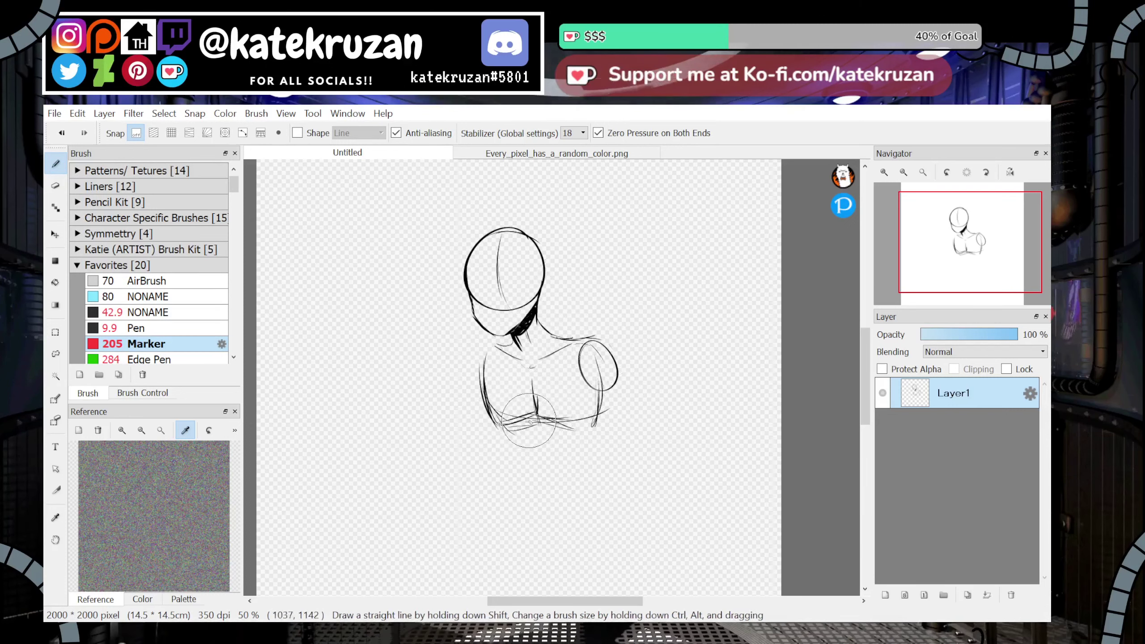
left_click_drag(485, 371, 517, 442)
key("ctrl+z")
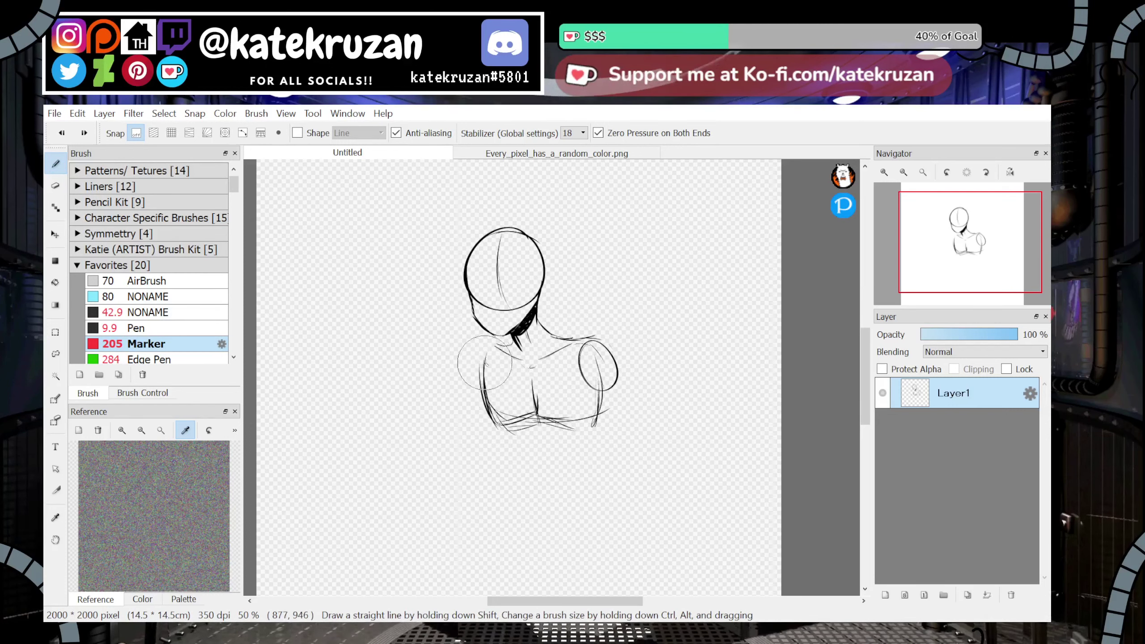
Redraw the torso tapering to the waist, with a lower abdomen band, a chest curve and a centre line
mouse_move(483, 361)
left_mouse_down()
mouse_move(519, 462)
mouse_move(508, 441)
mouse_move(528, 470)
mouse_move(563, 477)
mouse_move(589, 463)
mouse_move(515, 458)
mouse_move(519, 500)
mouse_move(589, 501)
mouse_move(584, 461)
left_mouse_up()
mouse_move(516, 422)
left_mouse_down()
mouse_move(551, 414)
mouse_move(591, 374)
mouse_move(539, 430)
mouse_move(518, 413)
mouse_move(559, 423)
left_mouse_up()
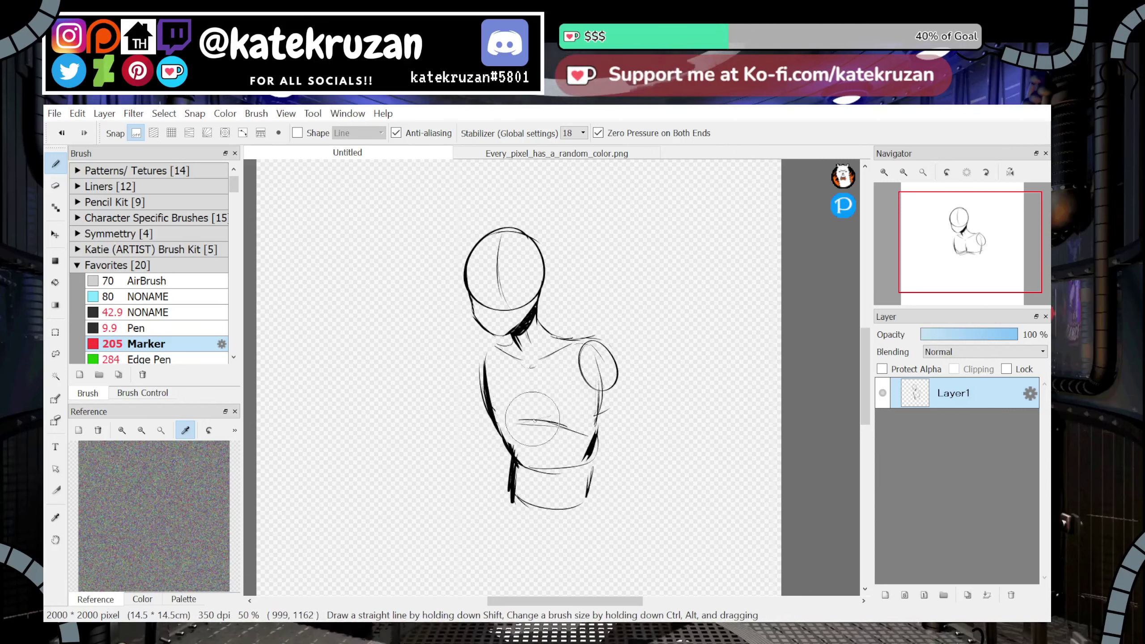
left_click_drag(536, 375, 542, 429)
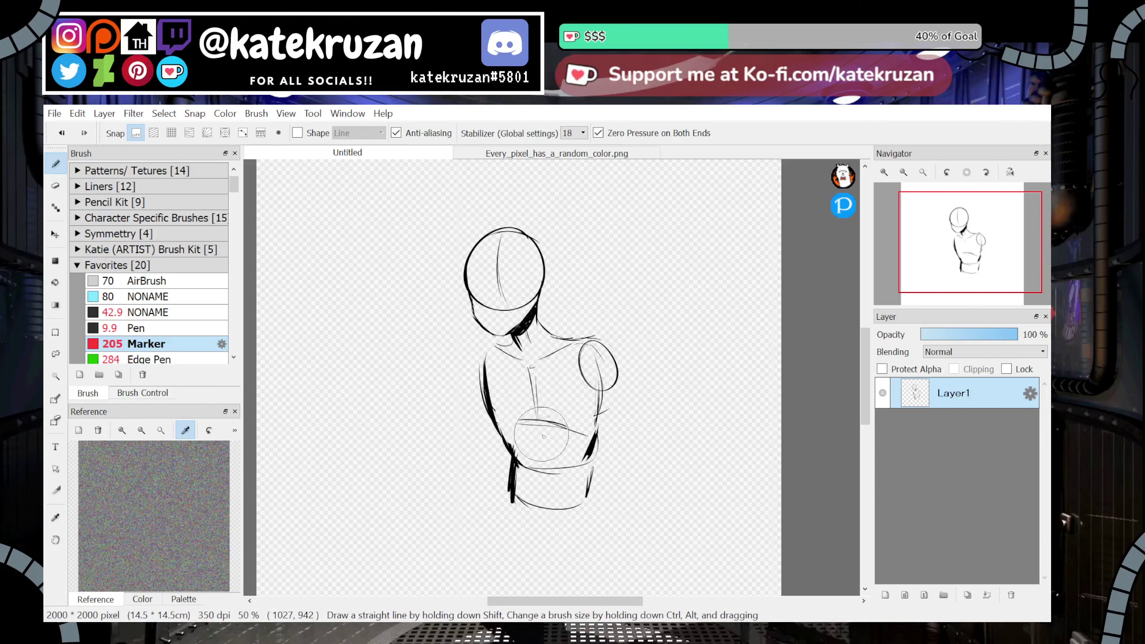
left_click_drag(537, 377, 542, 436)
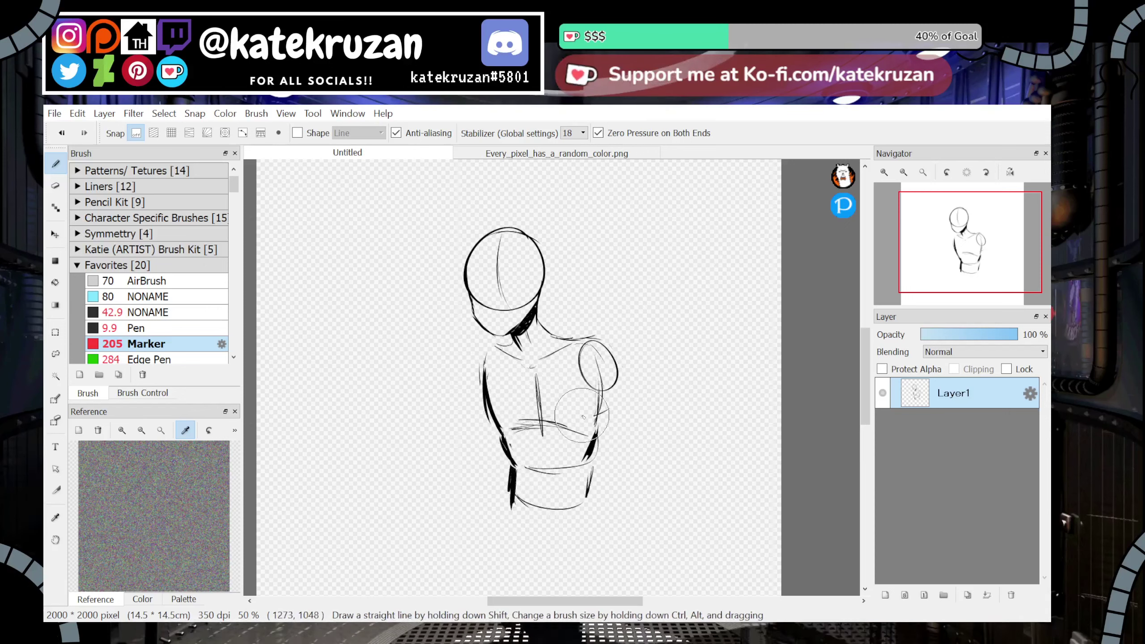
Sketch the curved base of the waist and erase the torso side lines below the shoulder oval
mouse_move(512, 465)
left_mouse_down()
mouse_move(507, 492)
mouse_move(532, 512)
mouse_move(590, 499)
left_mouse_up()
left_click_drag(598, 417, 599, 454)
left_click_drag(601, 370, 600, 393)
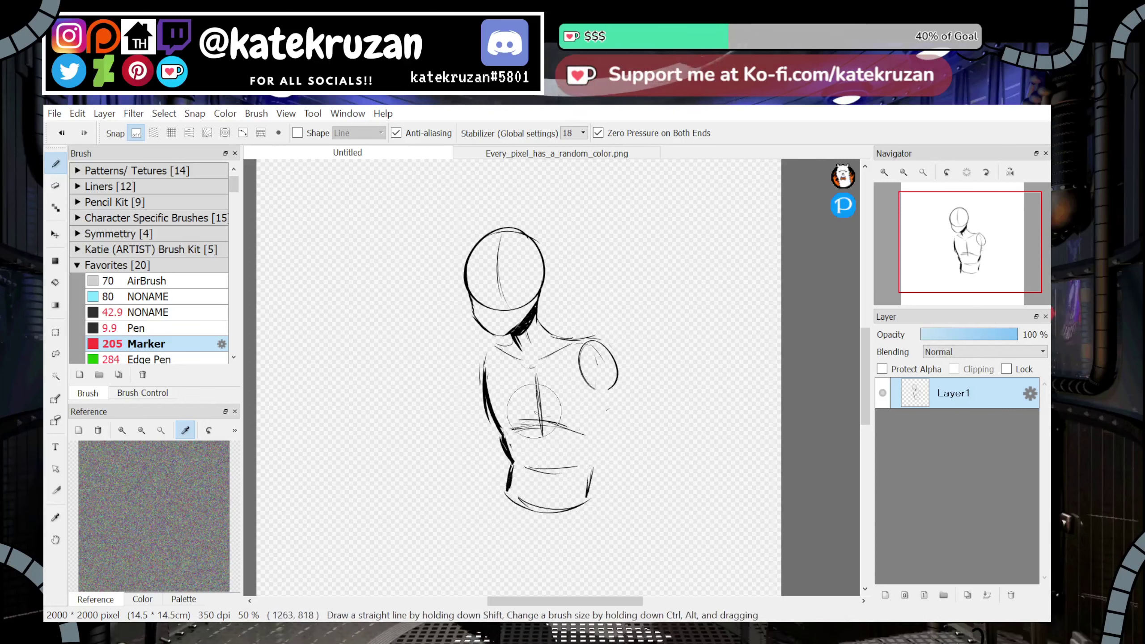
Rework the chest curve, redraw the torso side from the shoulder oval to the waist, and extend the centre line down the abdomen
mouse_move(528, 426)
left_mouse_down()
mouse_move(577, 427)
mouse_move(543, 426)
mouse_move(543, 372)
mouse_move(526, 381)
mouse_move(536, 424)
mouse_move(531, 391)
mouse_move(516, 422)
mouse_move(551, 422)
mouse_move(551, 363)
mouse_move(538, 416)
mouse_move(512, 428)
mouse_move(576, 431)
left_mouse_up()
left_click_drag(587, 376, 583, 428)
left_click_drag(588, 359, 593, 419)
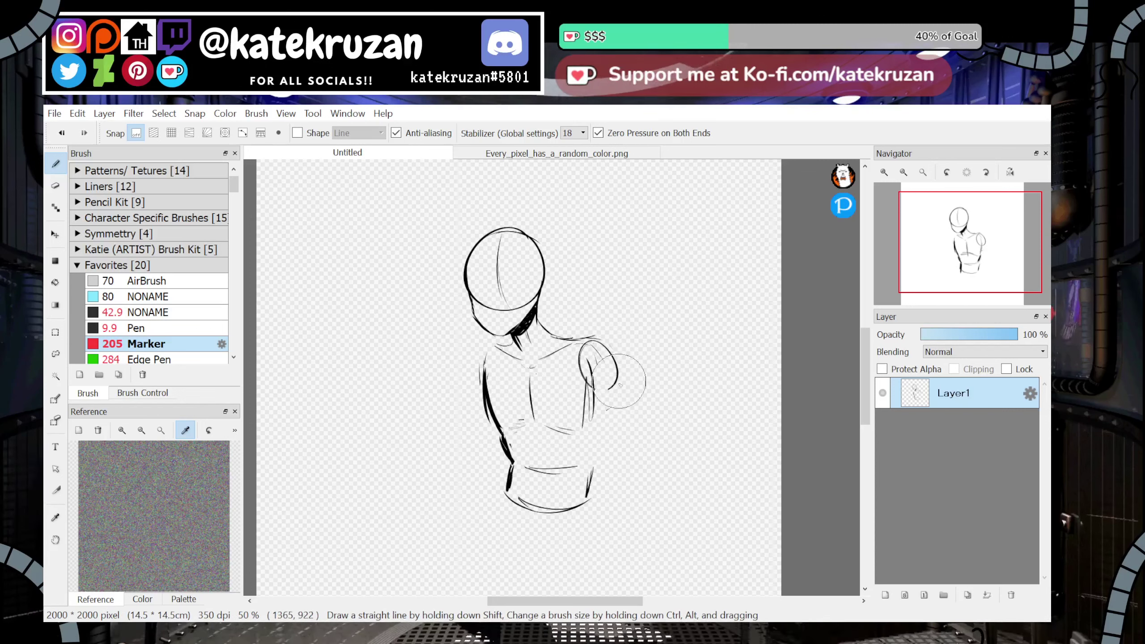
mouse_move(590, 341)
left_mouse_down()
mouse_move(602, 388)
mouse_move(617, 366)
mouse_move(591, 469)
left_mouse_up()
left_click_drag(535, 429, 539, 487)
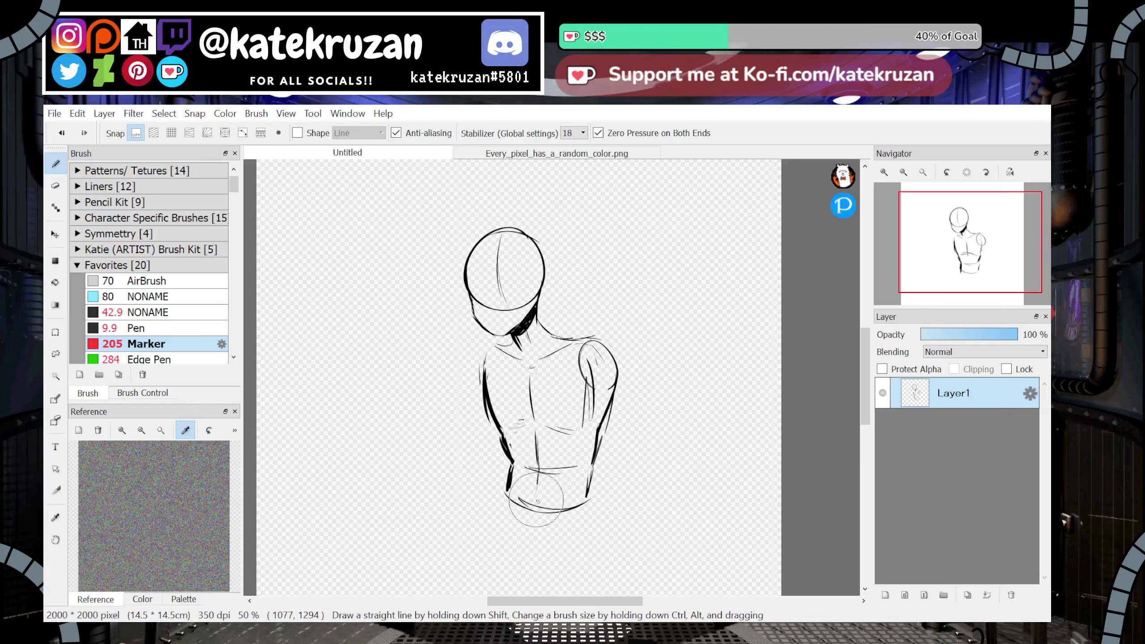
Sketch the flared hip line and a V-shaped pelvis below the waist
mouse_move(992, 267)
left_mouse_down()
mouse_move(970, 254)
mouse_move(970, 265)
left_mouse_up()
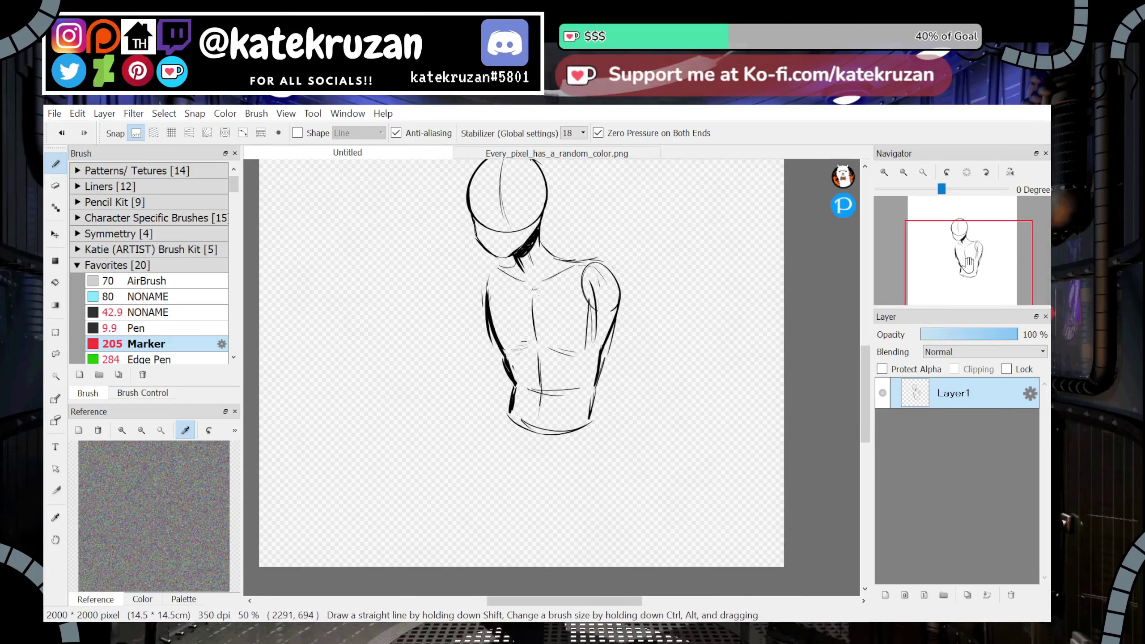
mouse_move(514, 387)
left_mouse_down()
mouse_move(501, 428)
mouse_move(506, 414)
mouse_move(504, 468)
mouse_move(517, 493)
mouse_move(554, 489)
mouse_move(574, 456)
left_mouse_up()
left_click_drag(536, 497, 577, 450)
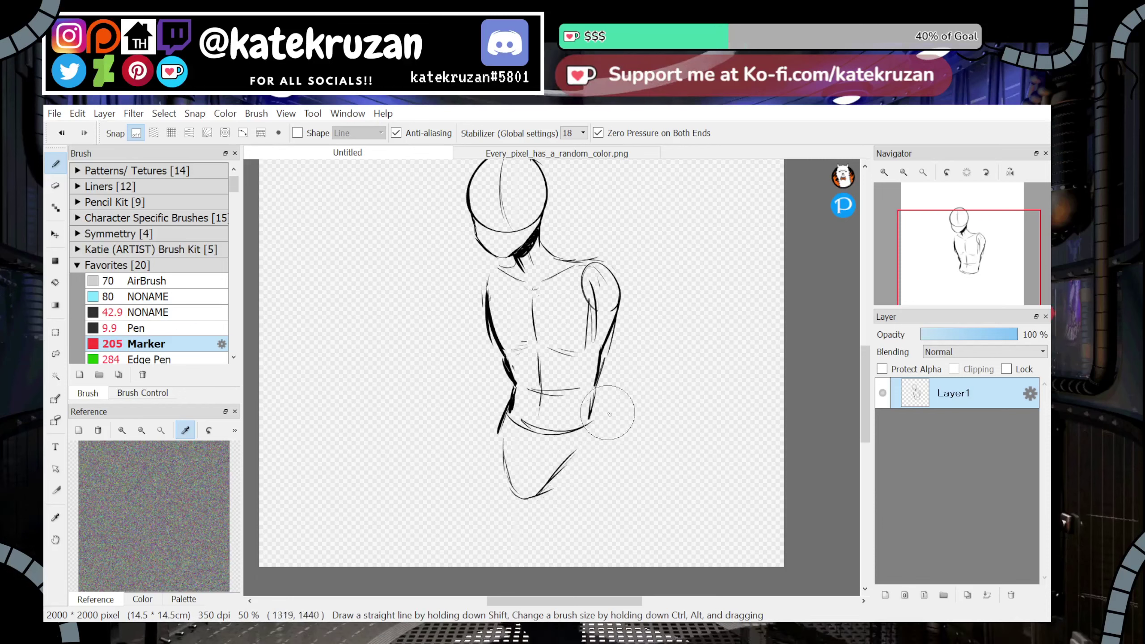
Sketch both upper arms angling outward and down from the shoulders, each closed off at the elbow
mouse_move(917, 261)
left_mouse_down()
mouse_move(924, 251)
mouse_move(894, 221)
left_mouse_up()
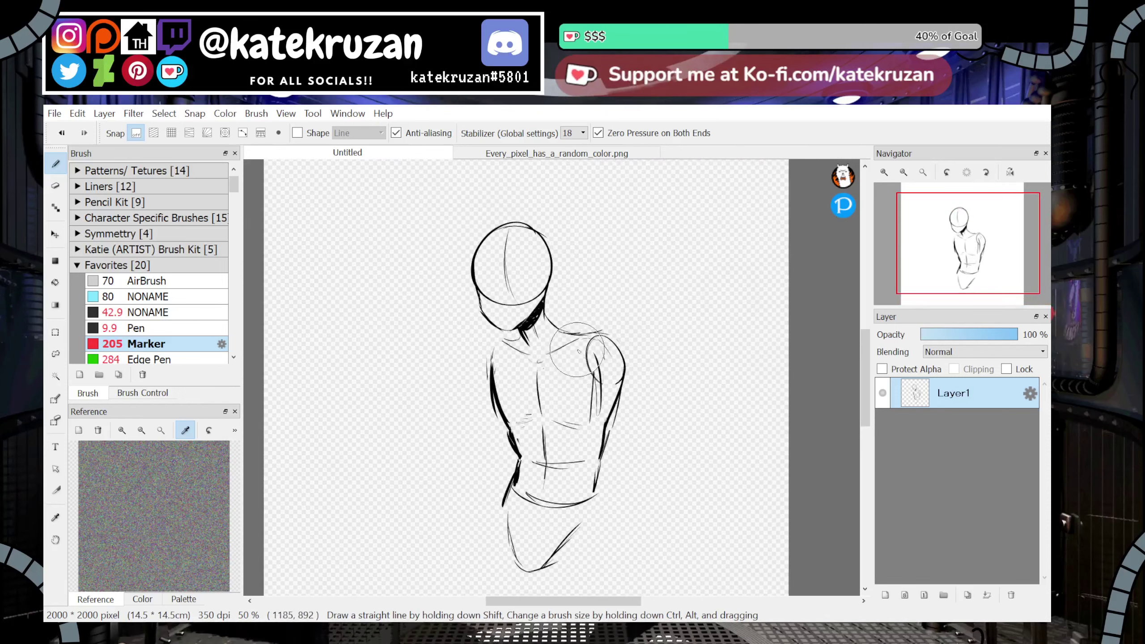
left_click_drag(599, 332, 670, 422)
left_click_drag(607, 404, 669, 439)
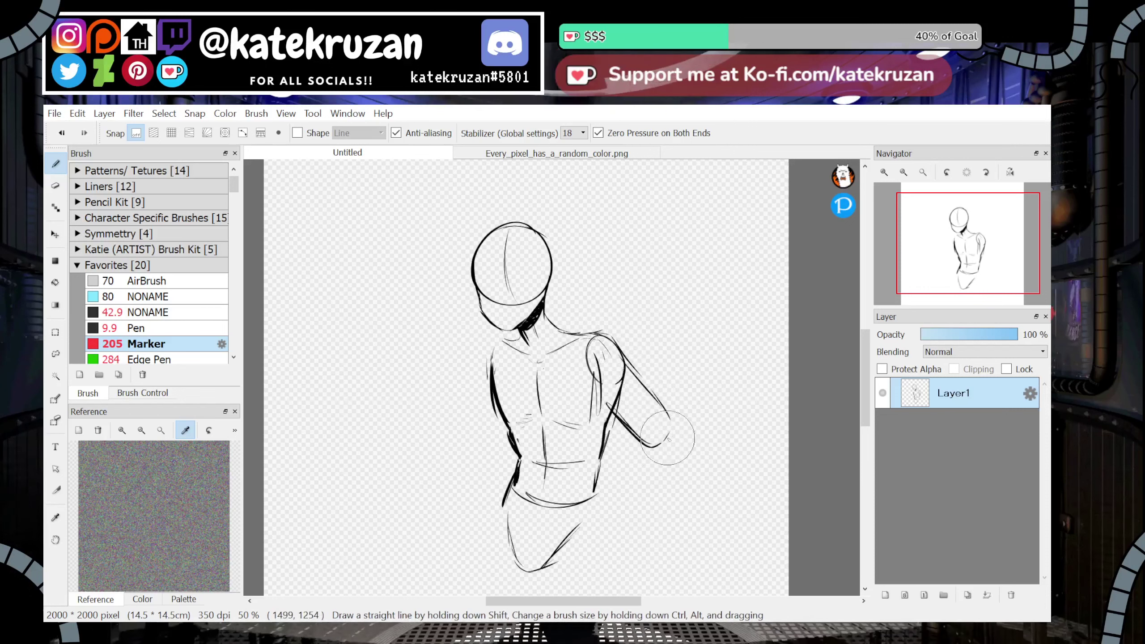
left_click_drag(493, 342, 439, 388)
mouse_move(440, 393)
left_mouse_down()
mouse_move(460, 421)
mouse_move(492, 403)
mouse_move(424, 405)
mouse_move(453, 434)
mouse_move(484, 414)
left_mouse_up()
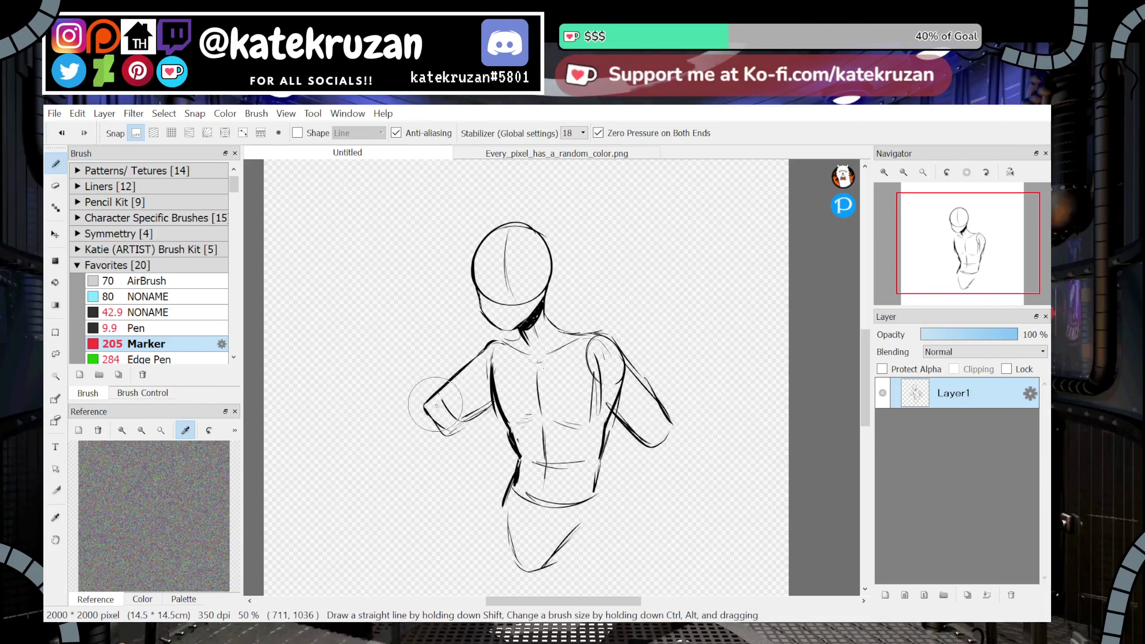
mouse_move(442, 400)
left_mouse_down()
mouse_move(462, 421)
mouse_move(491, 408)
left_mouse_up()
Move the whole figure sketch higher on the canvas
left_click_drag(1002, 294, 970, 223)
left_click(56, 234)
mouse_move(752, 393)
left_mouse_down()
mouse_move(744, 353)
mouse_move(759, 353)
left_mouse_up()
left_click(56, 163)
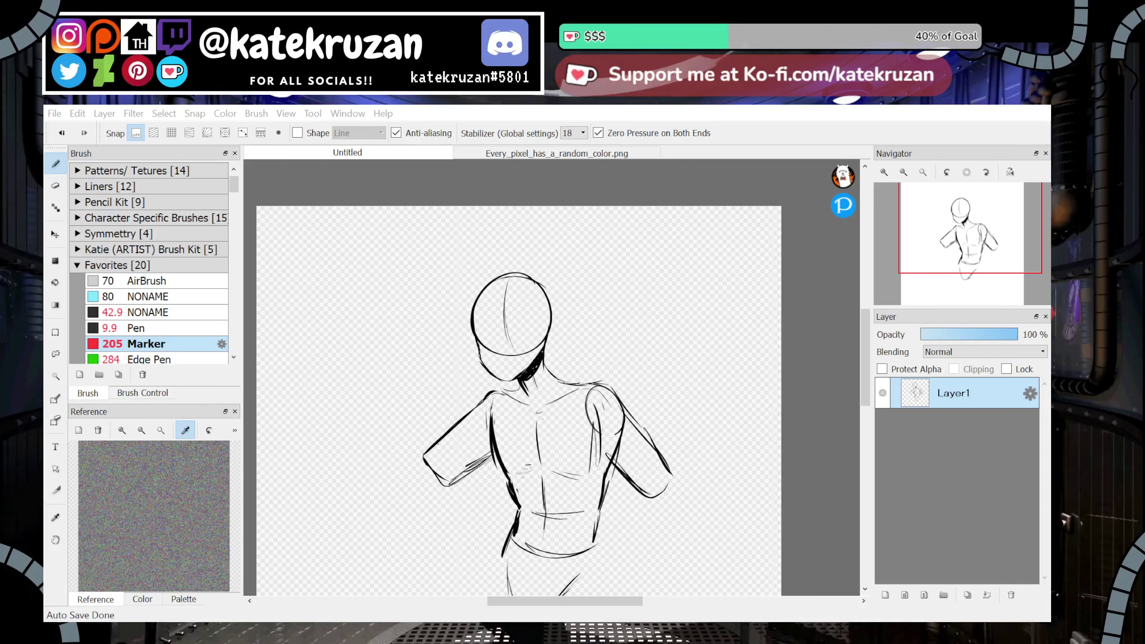
left_click(541, 269)
mouse_move(502, 278)
left_mouse_down()
mouse_move(467, 272)
mouse_move(454, 292)
left_mouse_up()
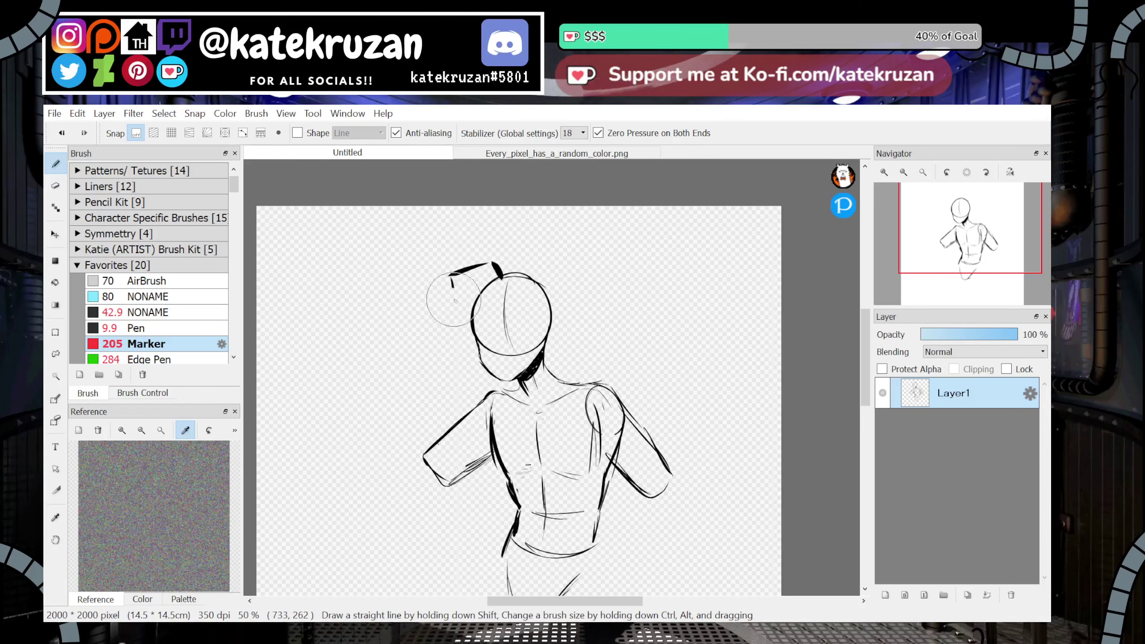
key("ctrl+z")
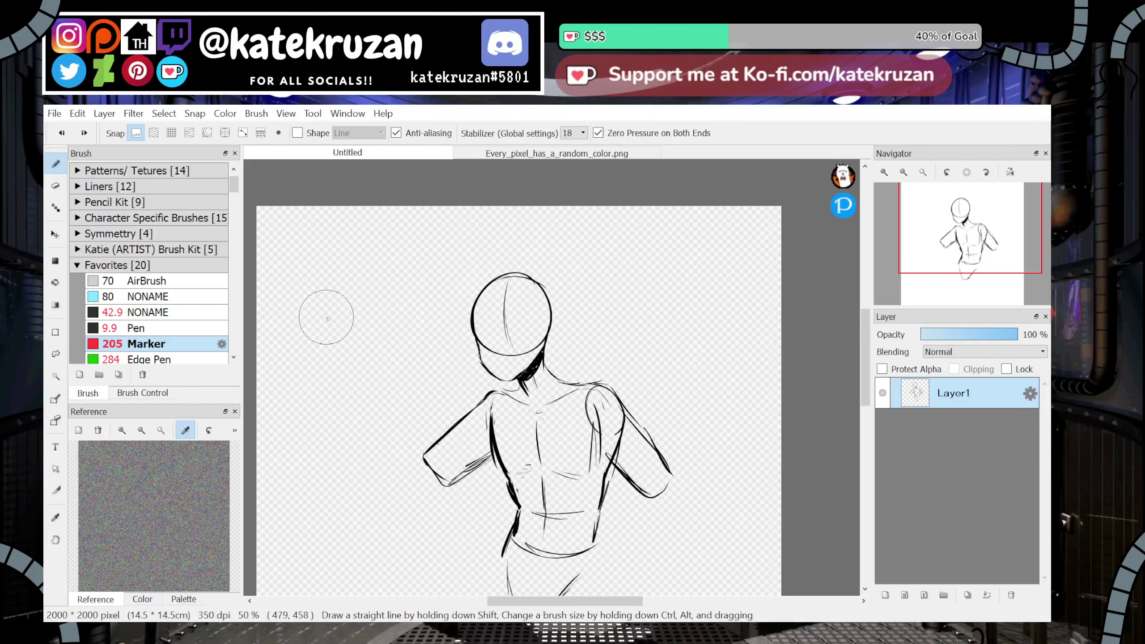
Lasso the head, enlarge it slightly with Transform and clear the selection
left_click(56, 355)
mouse_move(436, 296)
left_mouse_down()
mouse_move(469, 378)
mouse_move(524, 383)
left_mouse_up()
key("ctrl+t")
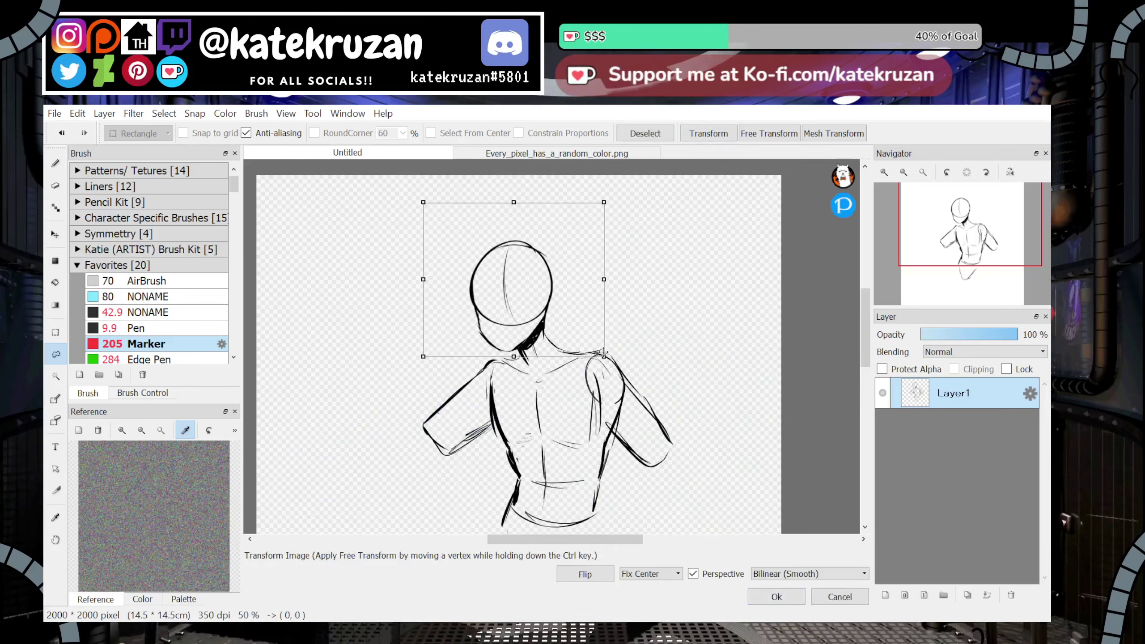
key("Return")
key("ctrl+d")
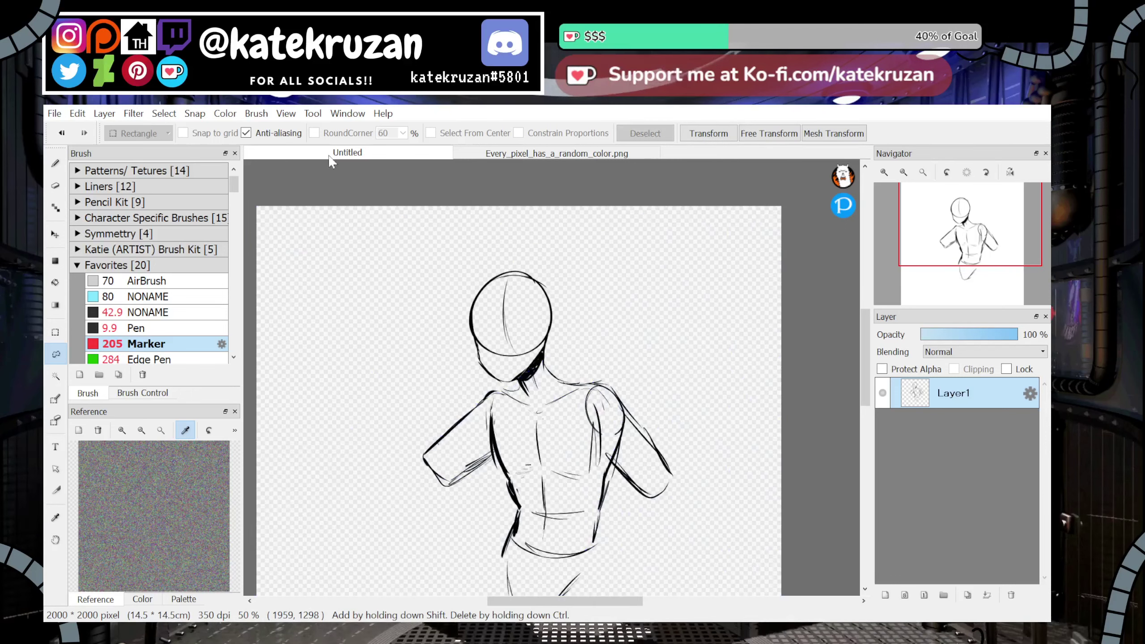
left_click(56, 164)
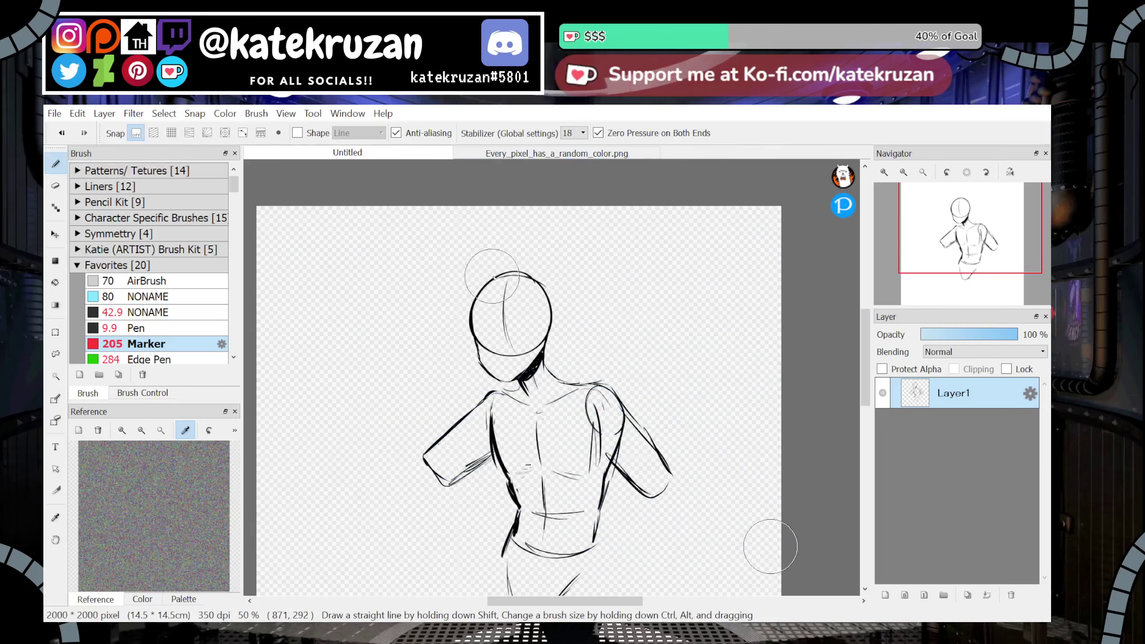
mouse_move(496, 276)
left_mouse_down()
mouse_move(464, 275)
mouse_move(480, 343)
left_mouse_up()
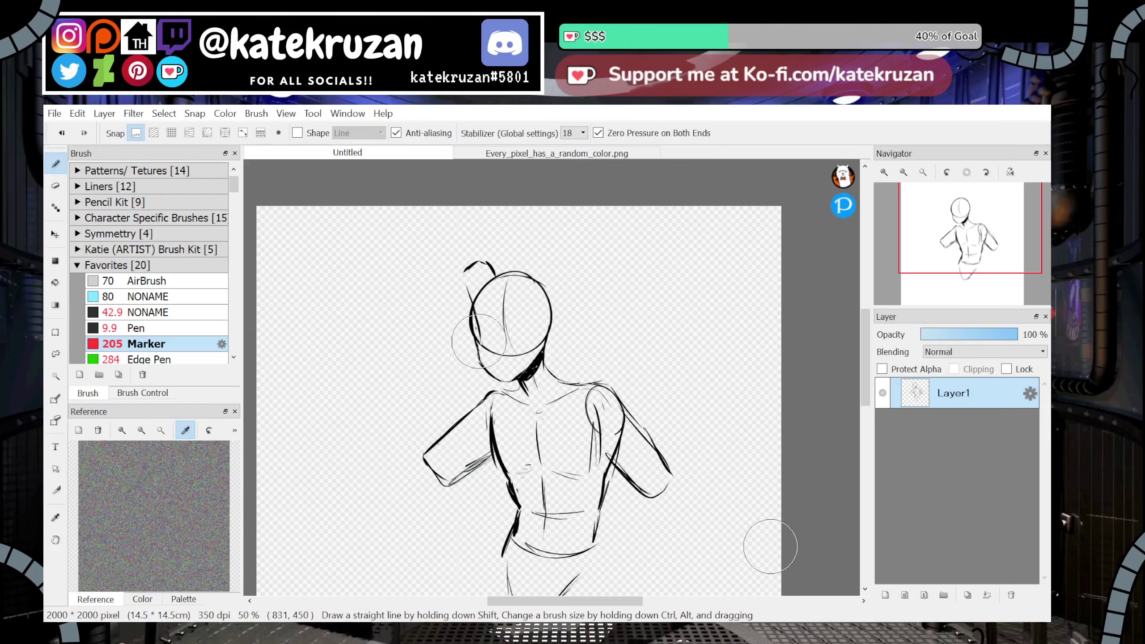
key("ctrl+z")
mouse_move(464, 278)
left_mouse_down()
mouse_move(465, 334)
mouse_move(463, 282)
mouse_move(452, 288)
mouse_move(447, 389)
left_mouse_up()
key("ctrl+z")
key("ctrl+z")
key("ctrl+z")
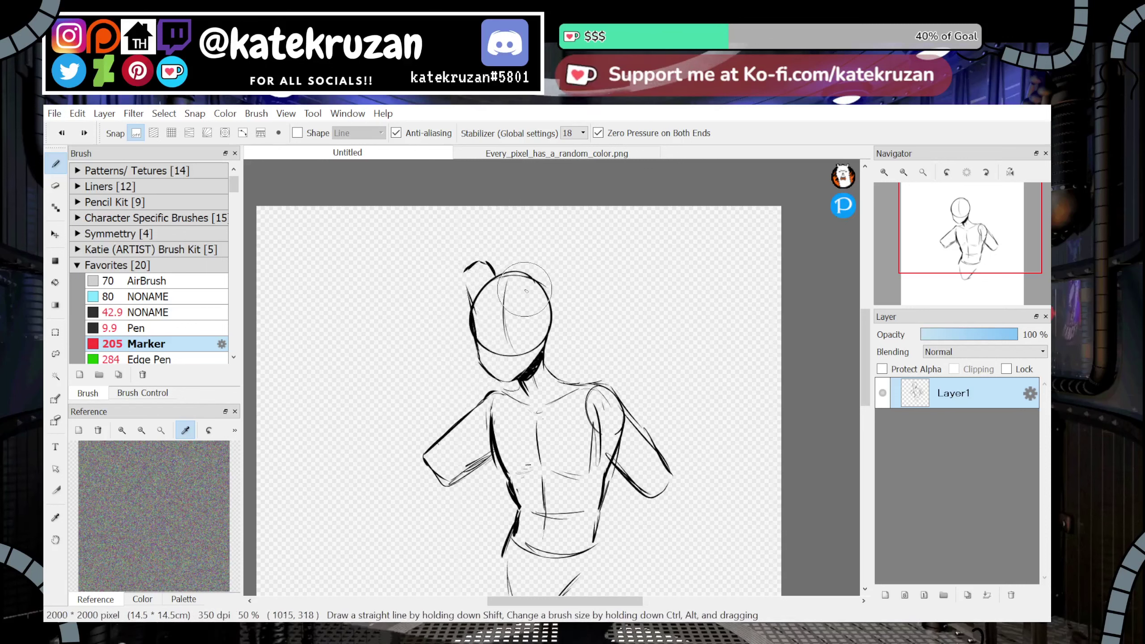
key("ctrl+z")
Sketch long hair falling from the crown to the chest and a large folded rabbit ear beside the head
mouse_move(500, 270)
left_mouse_down()
mouse_move(505, 256)
mouse_move(555, 254)
mouse_move(533, 395)
mouse_move(546, 442)
mouse_move(585, 489)
left_mouse_up()
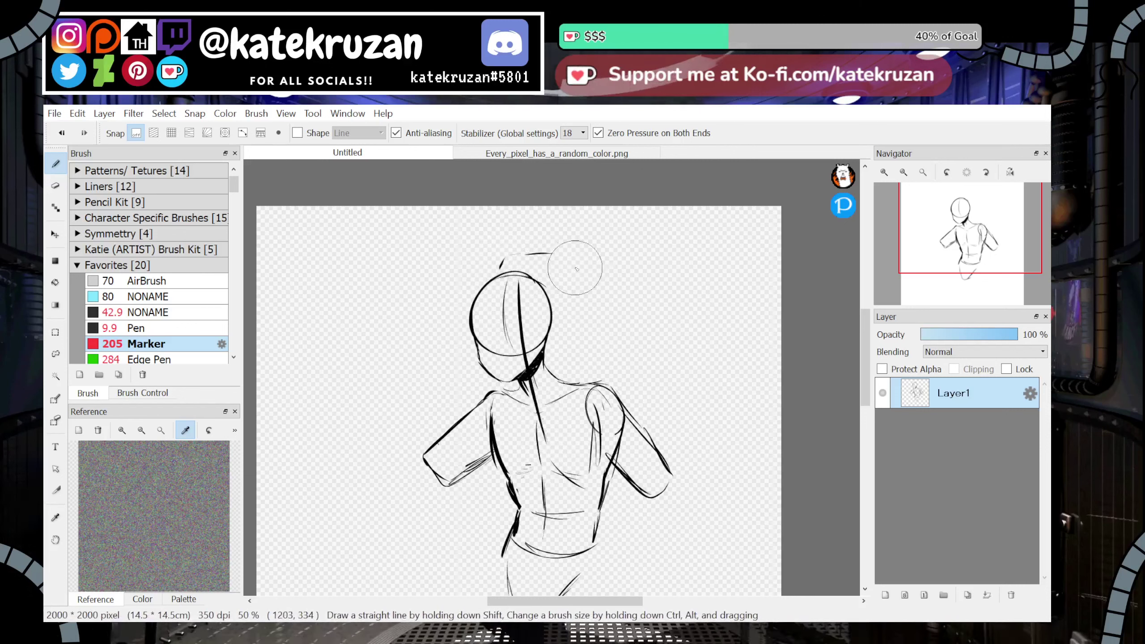
left_click_drag(577, 269, 591, 479)
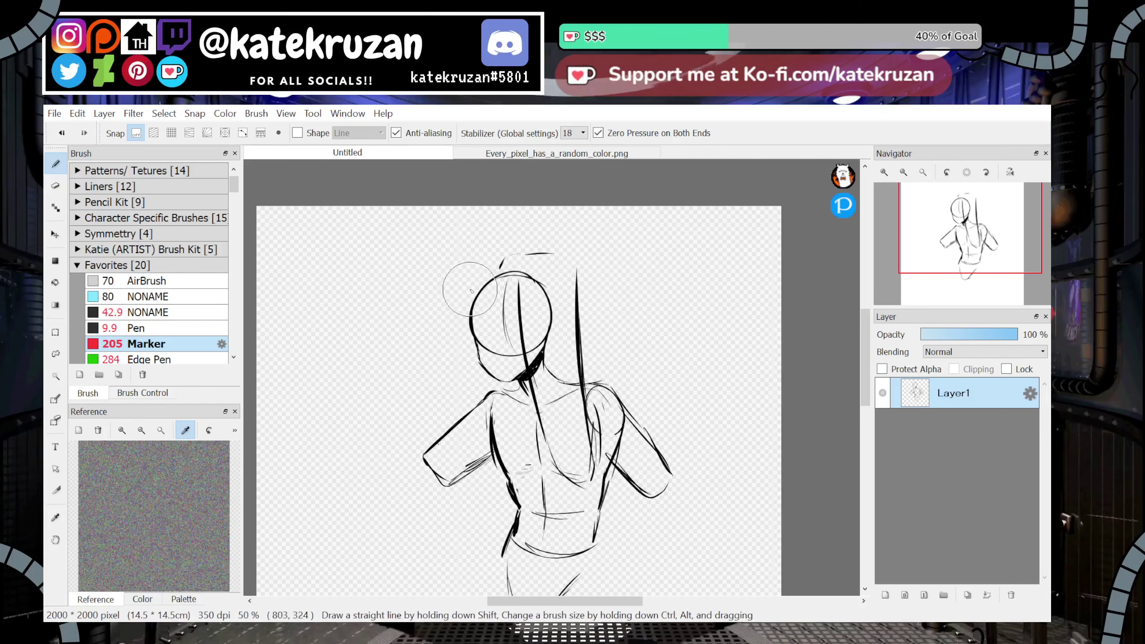
mouse_move(465, 230)
left_mouse_down()
mouse_move(408, 249)
mouse_move(463, 315)
left_mouse_up()
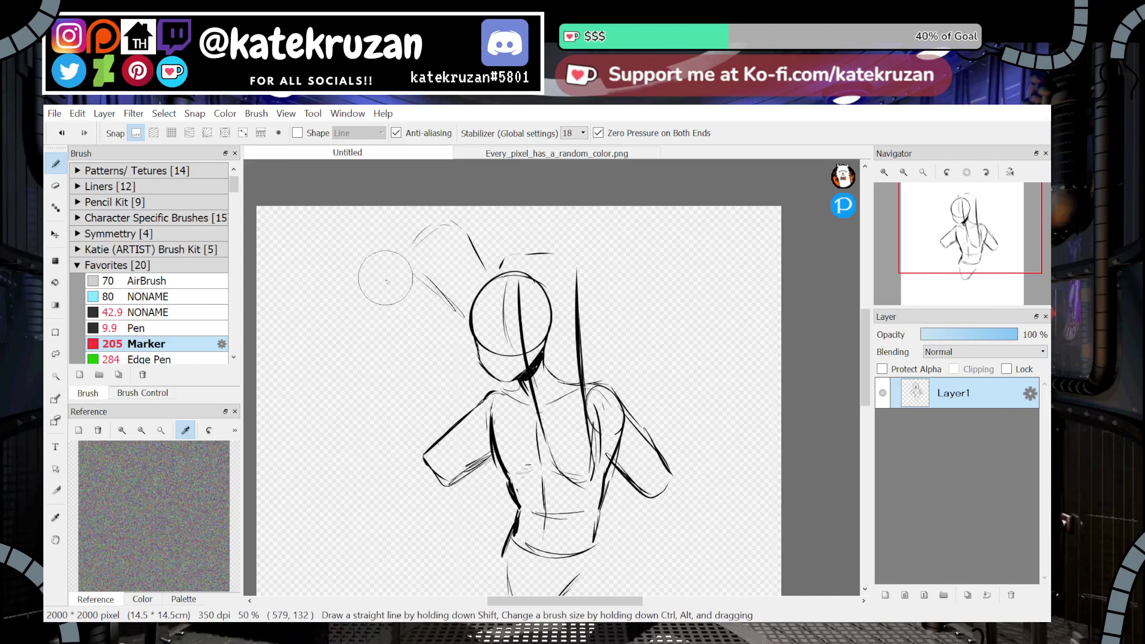
left_click_drag(371, 362, 412, 235)
Sketch the eye, mouth and long bangs over the face, with side locks framing the head
left_click_drag(966, 283, 962, 227)
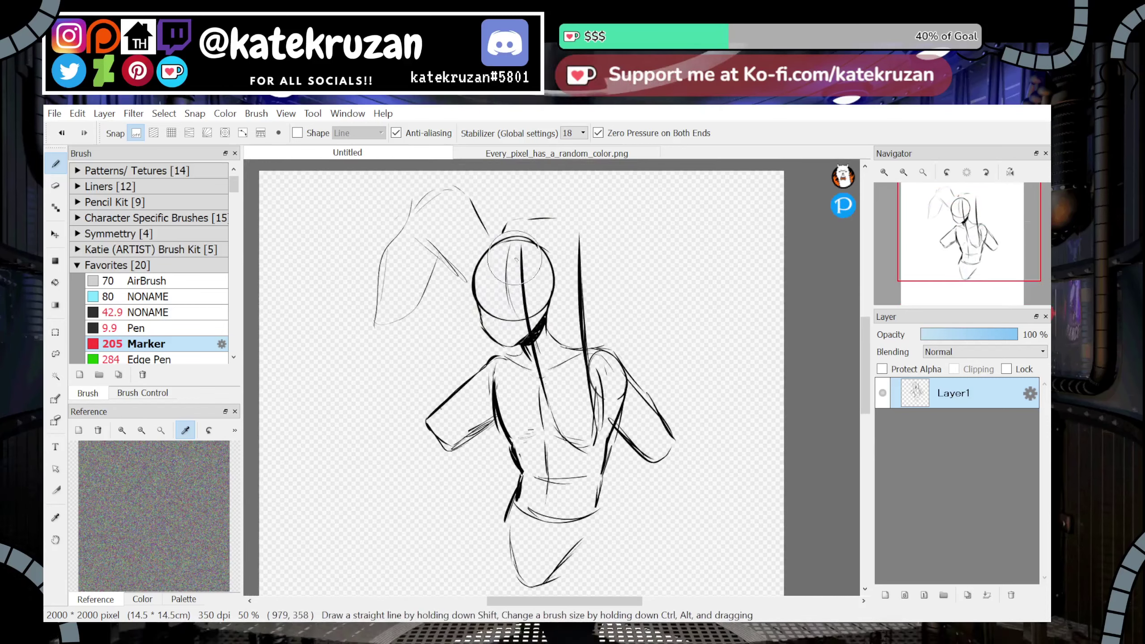
left_click_drag(522, 255, 534, 340)
left_click_drag(511, 255, 547, 406)
mouse_move(506, 233)
left_mouse_down()
mouse_move(530, 225)
mouse_move(587, 374)
left_mouse_up()
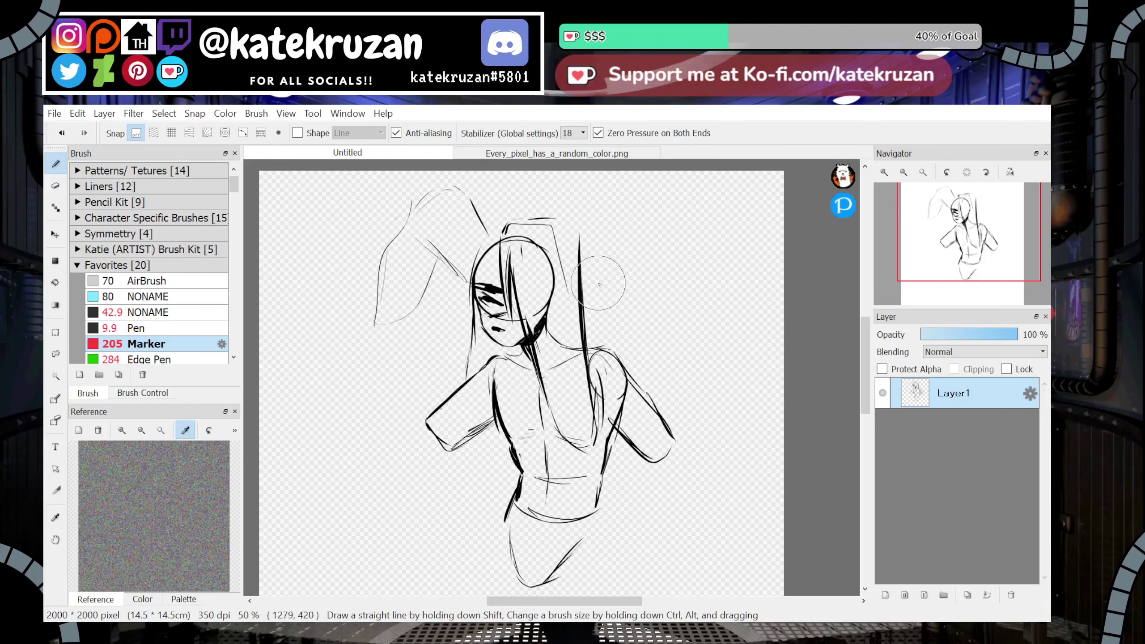
mouse_move(499, 221)
left_mouse_down()
mouse_move(465, 315)
mouse_move(469, 356)
left_mouse_up()
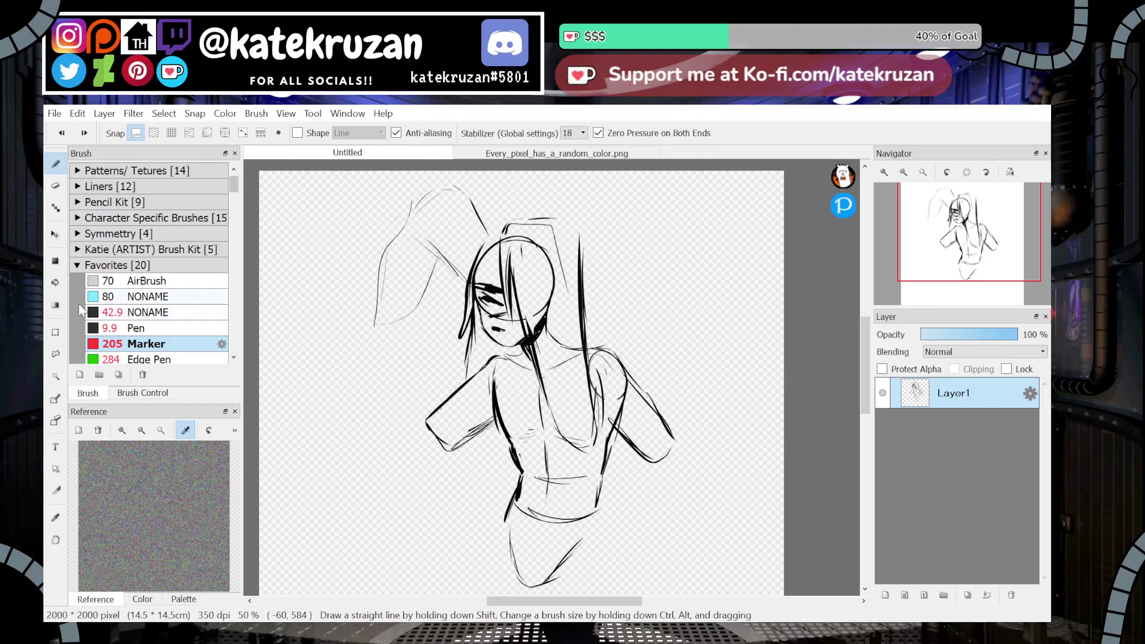
Lasso the facial features and adjust their placement on the head with Transform
left_click(56, 354)
left_click_drag(490, 273, 484, 315)
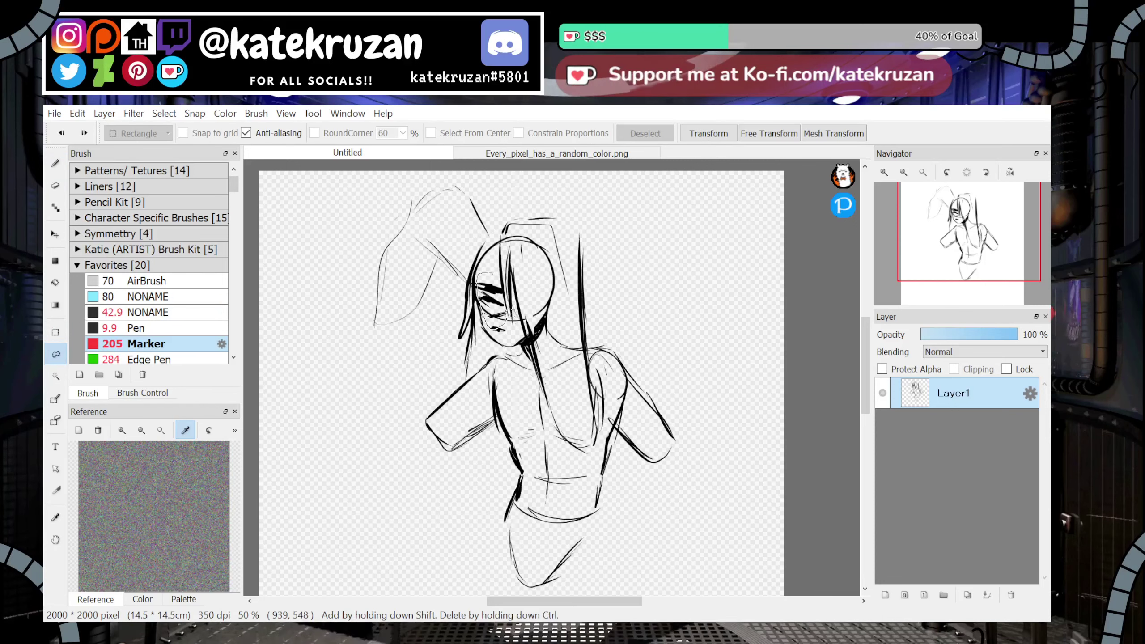
left_click_drag(495, 270, 494, 271)
key("ctrl+z")
mouse_move(484, 323)
left_mouse_down()
mouse_move(507, 275)
mouse_move(498, 272)
left_mouse_up()
left_click(709, 134)
left_click(799, 600)
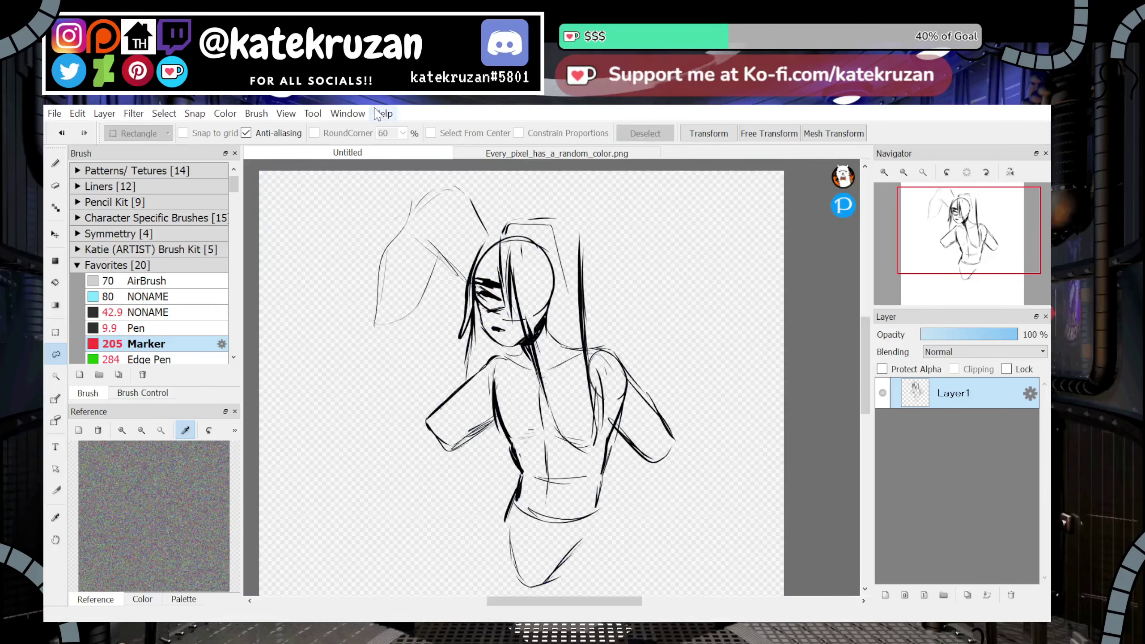
Add more long hair strands and redraw the folded rabbit ear with thicker outlines and a rounded tip
mouse_move(993, 246)
left_mouse_down()
mouse_move(976, 253)
mouse_move(967, 236)
left_mouse_up()
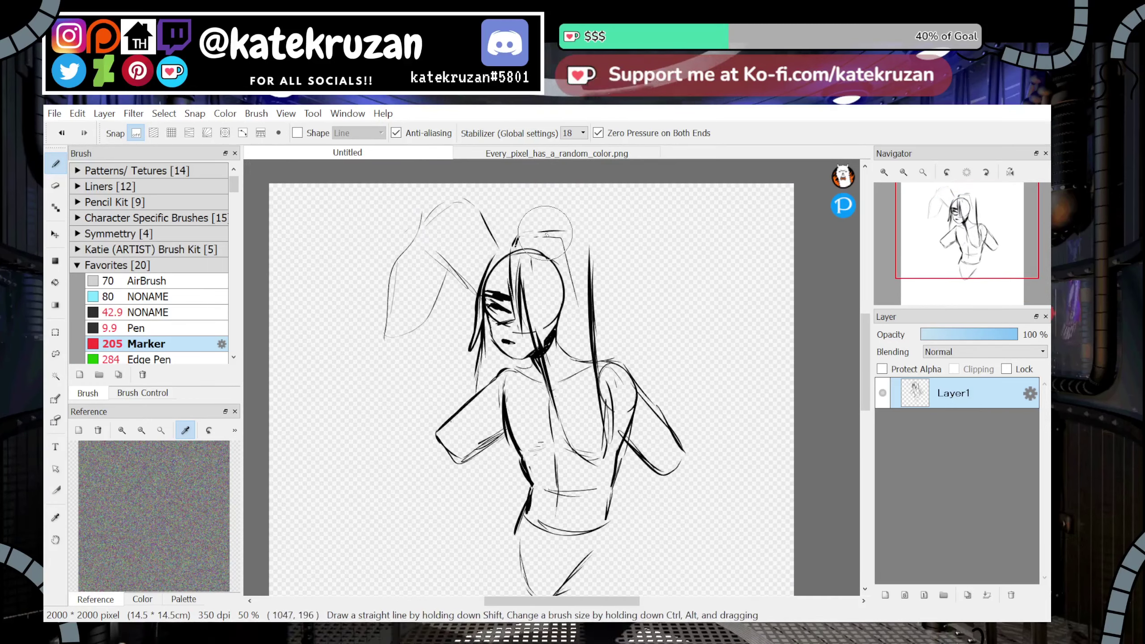
left_click_drag(528, 258, 533, 306)
mouse_move(513, 238)
left_mouse_down()
mouse_move(548, 226)
mouse_move(555, 288)
mouse_move(566, 271)
mouse_move(586, 316)
mouse_move(598, 448)
left_mouse_up()
mouse_move(498, 253)
left_mouse_down()
mouse_move(397, 228)
mouse_move(388, 291)
mouse_move(433, 207)
mouse_move(397, 243)
mouse_move(379, 342)
mouse_move(455, 237)
mouse_move(480, 304)
left_mouse_up()
mouse_move(448, 262)
left_mouse_down()
mouse_move(427, 314)
mouse_move(385, 338)
mouse_move(388, 281)
mouse_move(479, 300)
left_mouse_up()
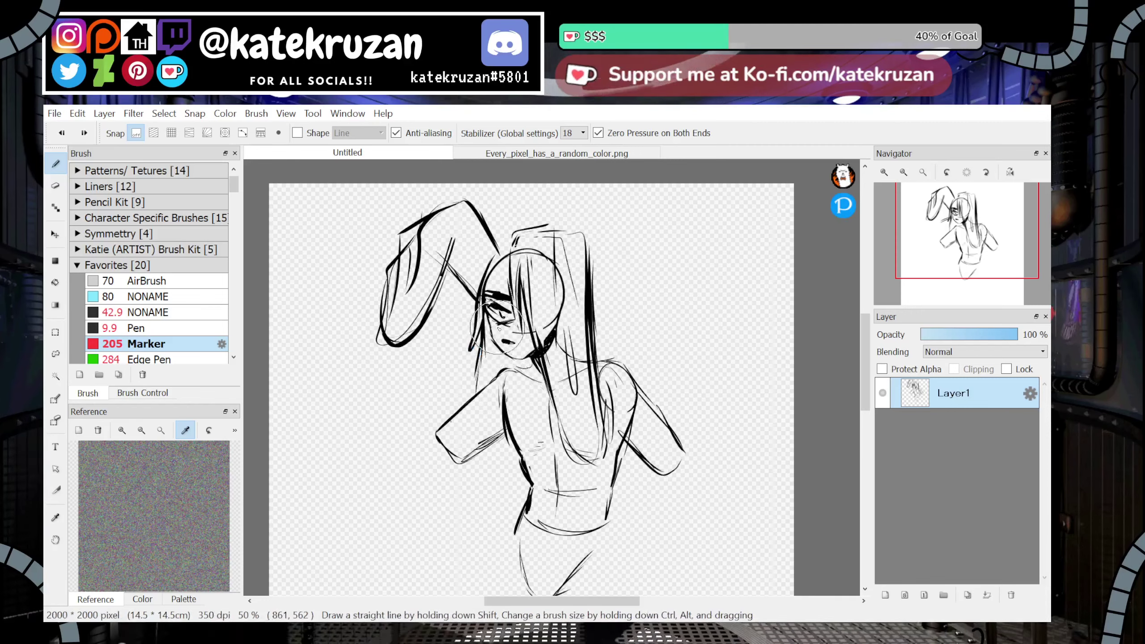
left_click_drag(483, 341, 443, 362)
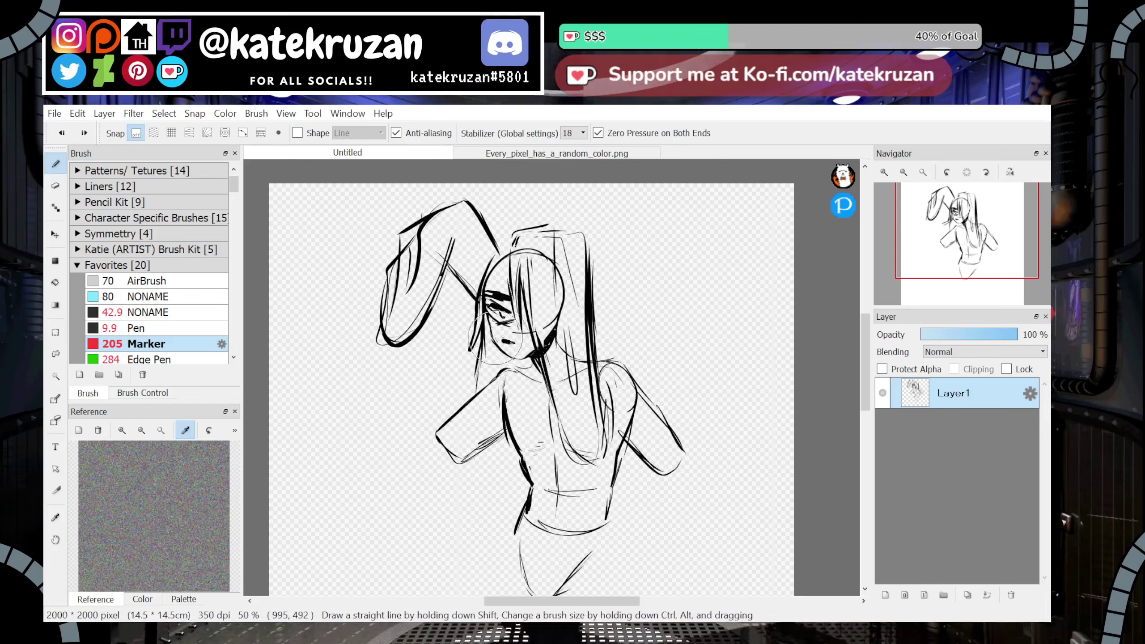
key("ctrl")
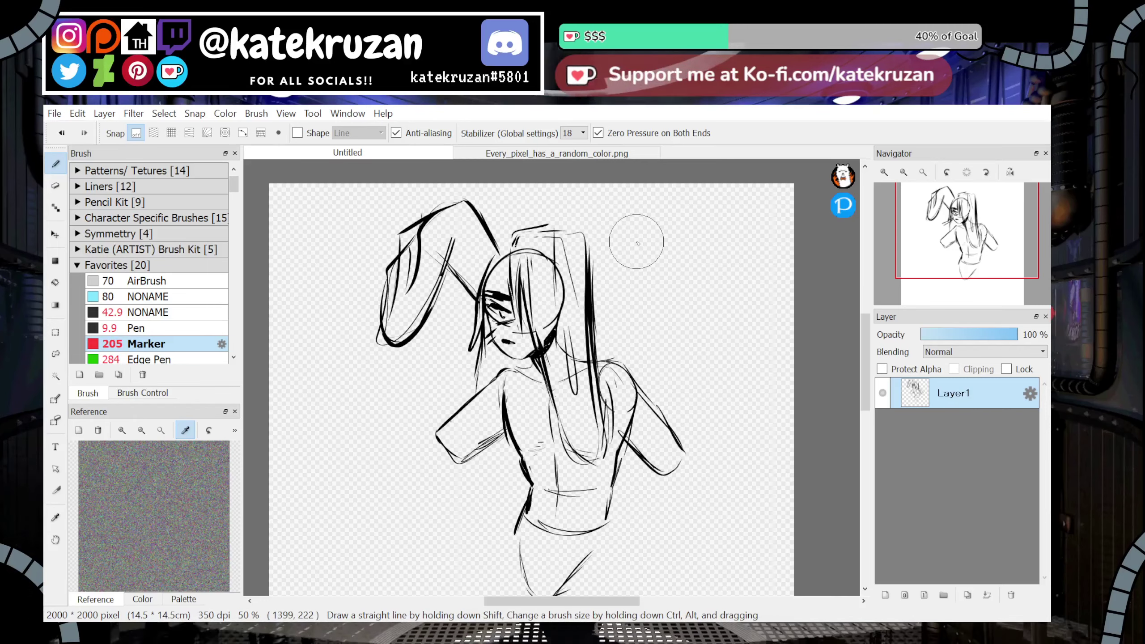
Refine the folded ear by trimming its loose outer outline and reinforcing its inner edge
left_click(974, 253)
left_click_drag(975, 253, 964, 246)
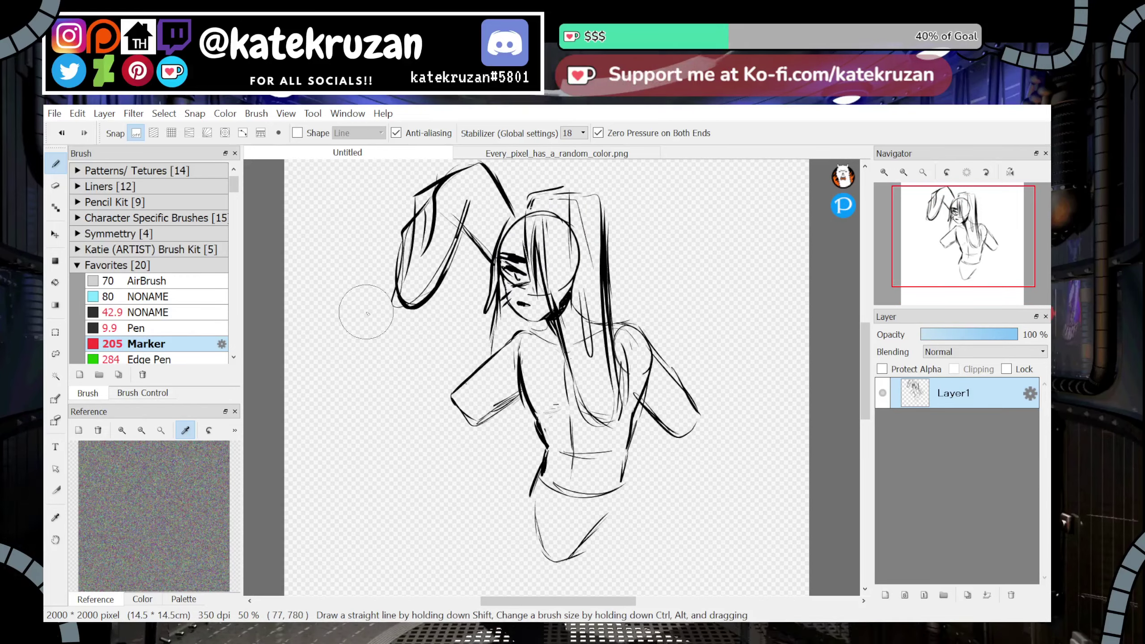
left_click_drag(461, 197, 456, 237)
left_click_drag(415, 197, 407, 294)
left_click_drag(396, 234, 386, 306)
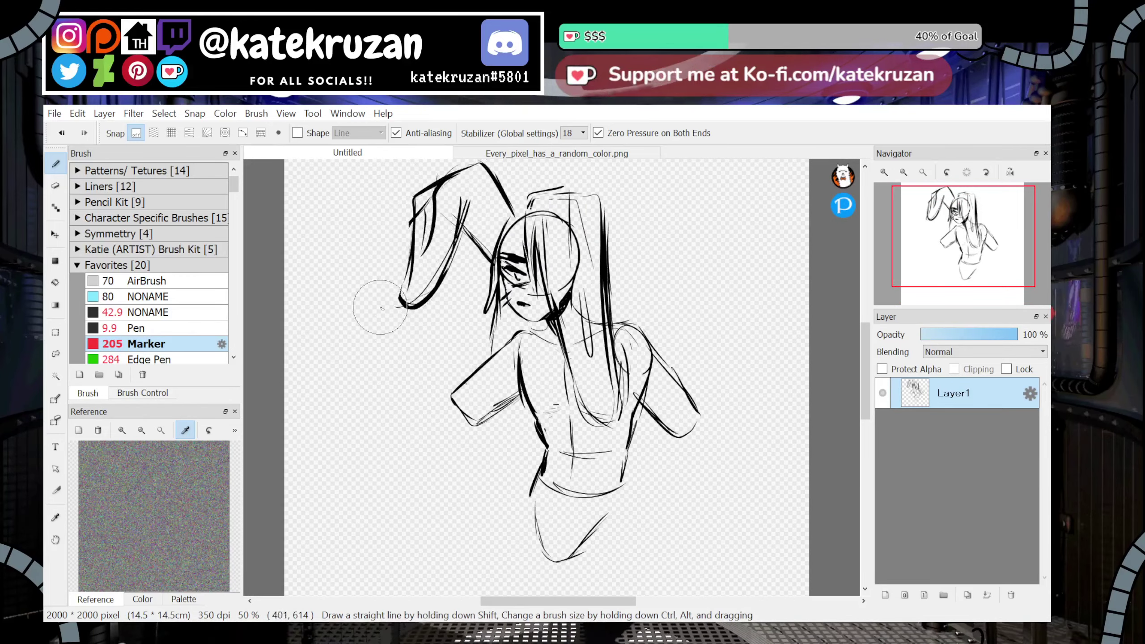
Try to scale the whole figure sketch down with Transform and return to the brush
left_click(56, 354)
left_click(709, 134)
left_click_drag(972, 245, 965, 254)
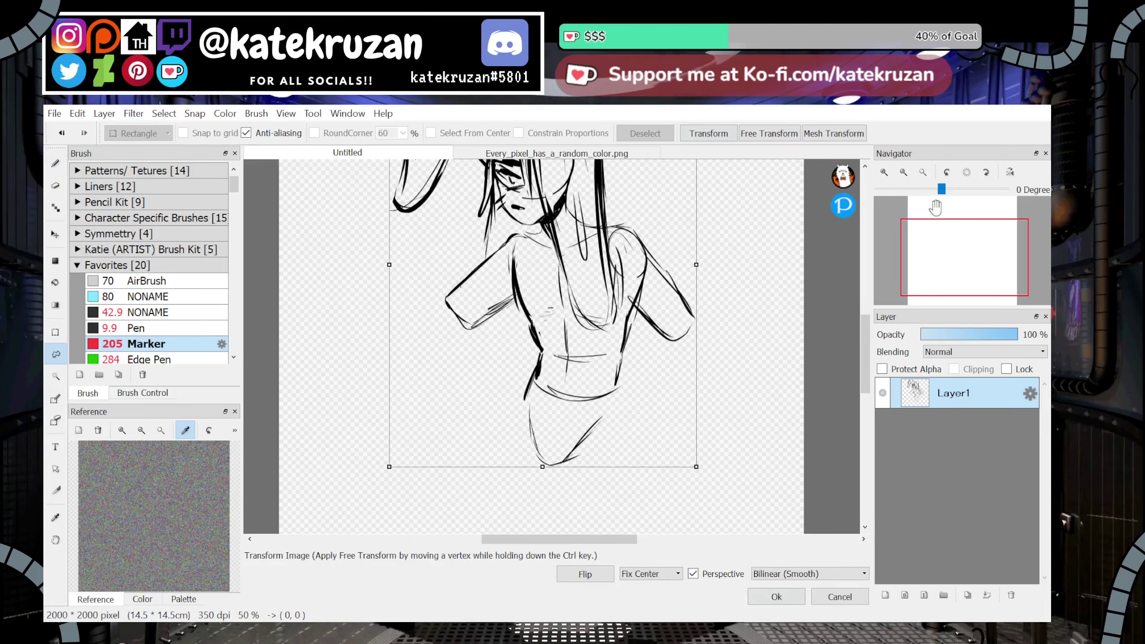
left_click(923, 172)
left_click_drag(661, 172, 615, 214)
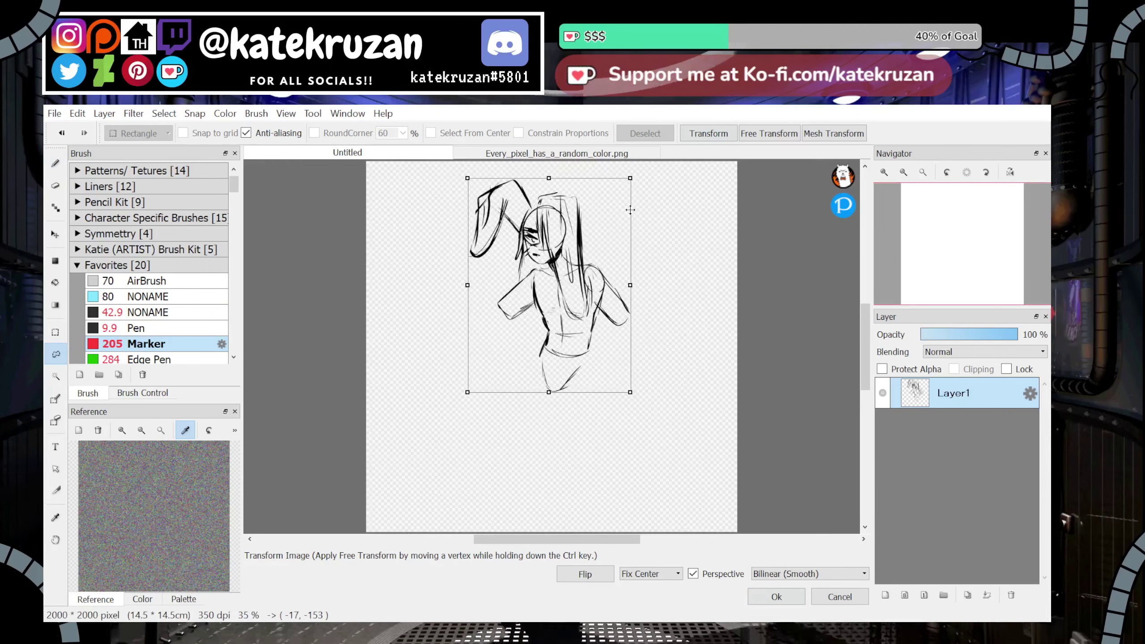
left_click(771, 596)
key("b")
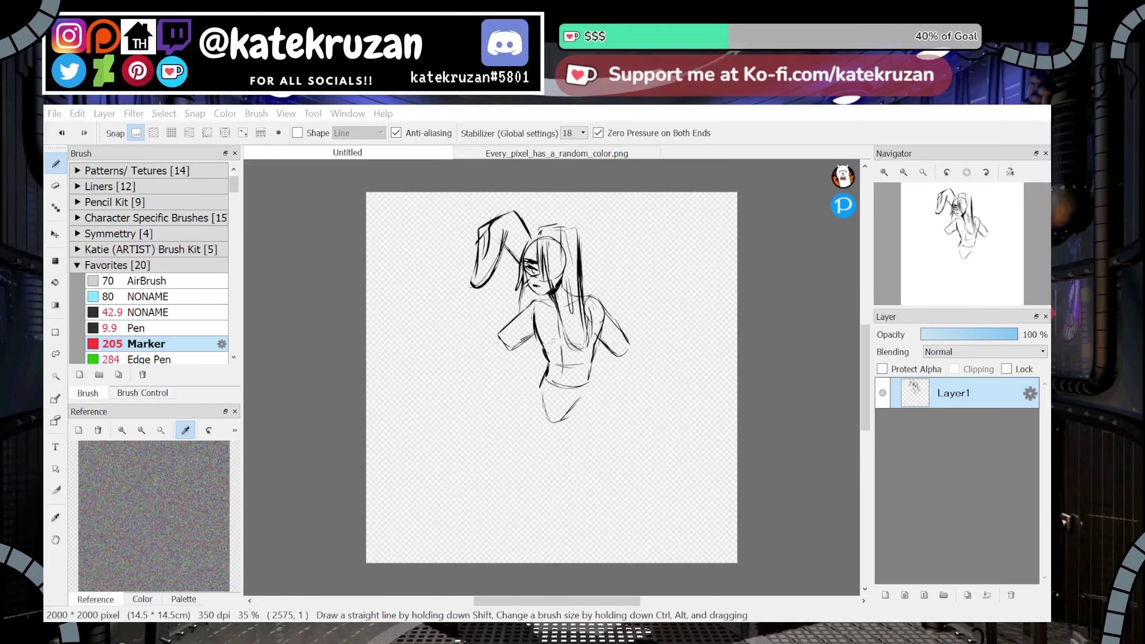
Try sketching a straight thigh below the pelvis, and undo it together with the figure's downscaling
mouse_move(555, 425)
left_mouse_down()
mouse_move(556, 478)
mouse_move(589, 382)
left_mouse_up()
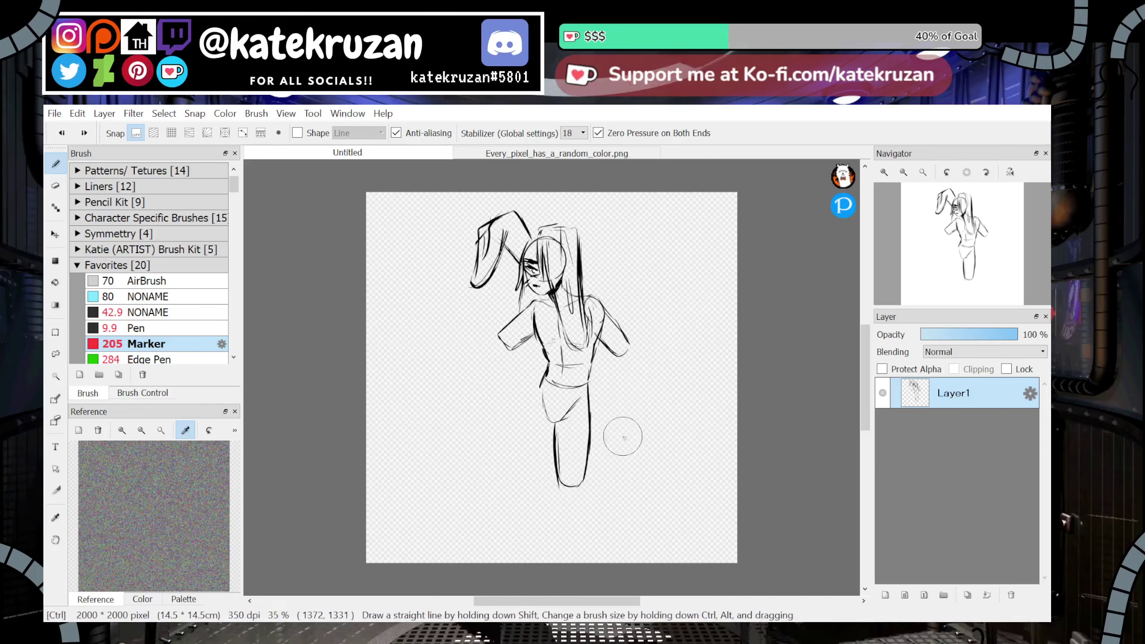
key("ctrl+z")
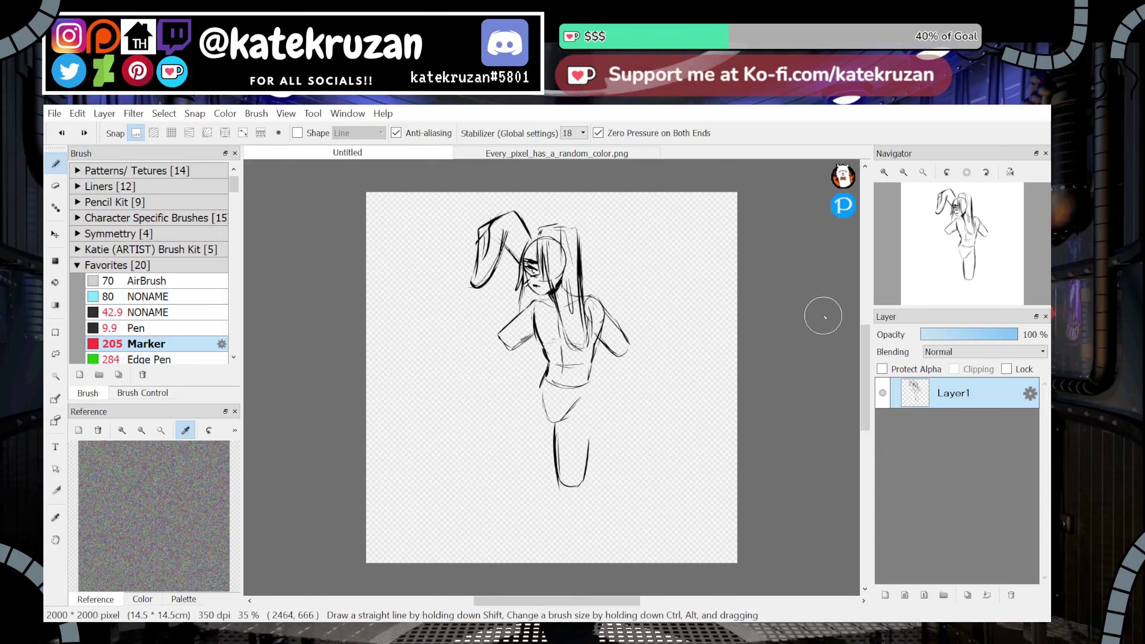
key("ctrl+z")
key("ctrl+z")
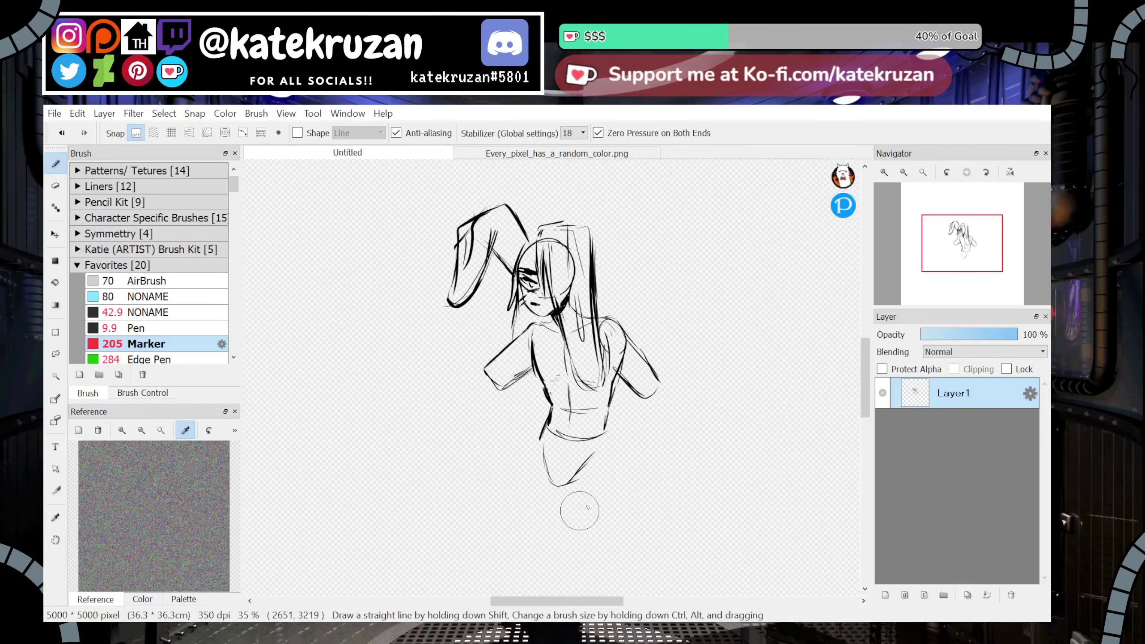
Sketch both thighs running down from the hips, with an inner gap below the pelvis and closed-off knees
scroll(586, 505, "down", 3)
left_click_drag(566, 434, 606, 504)
key("ctrl+z")
mouse_move(569, 430)
left_mouse_down()
mouse_move(593, 501)
mouse_move(618, 496)
left_mouse_up()
left_click_drag(616, 420, 615, 507)
left_click_drag(520, 491, 540, 495)
mouse_move(532, 498)
left_mouse_down()
mouse_move(552, 496)
mouse_move(572, 449)
left_mouse_up()
left_click_drag(570, 454, 556, 501)
Sketch the lower leg below the right-hand thigh, curving outward from the knee toward the ankle
left_click_drag(868, 387, 870, 390)
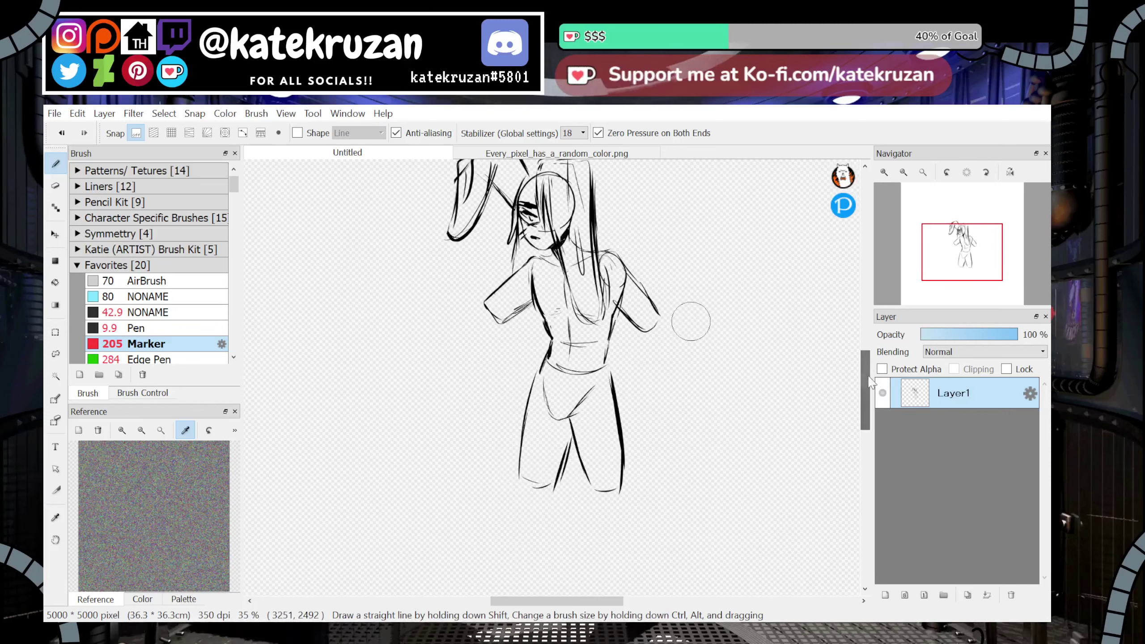
mouse_move(590, 475)
left_mouse_down()
mouse_move(614, 522)
mouse_move(598, 504)
left_mouse_up()
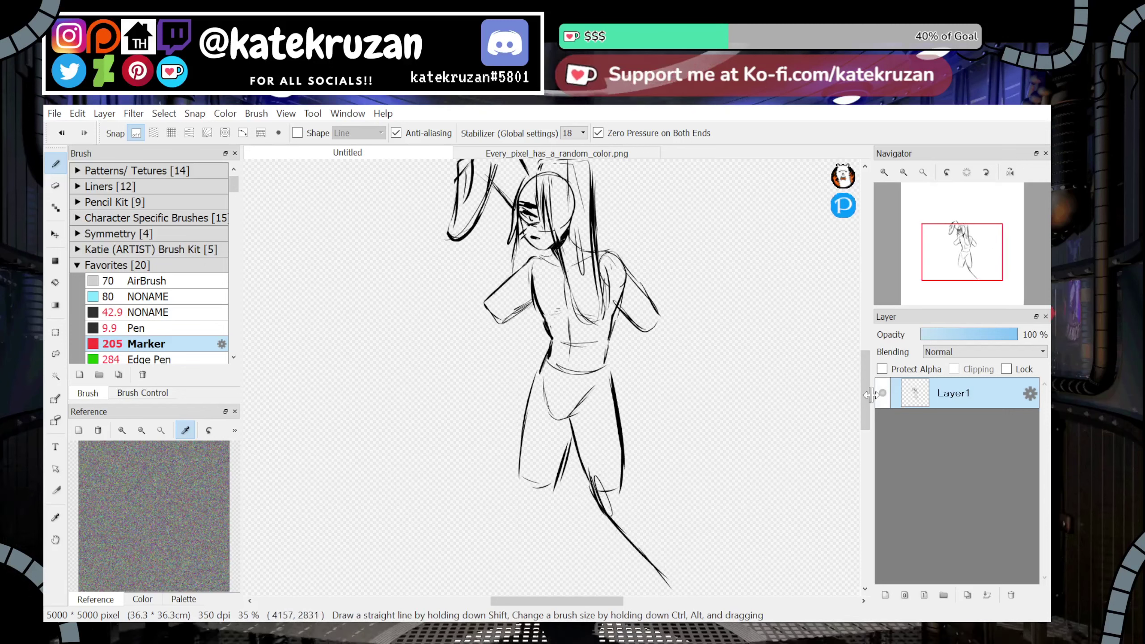
left_click_drag(865, 391, 865, 400)
key("ctrl+z")
mouse_move(595, 419)
left_mouse_down()
mouse_move(656, 517)
mouse_move(662, 578)
left_mouse_up()
left_click_drag(659, 434, 696, 560)
mouse_move(604, 451)
left_mouse_down()
mouse_move(657, 538)
mouse_move(649, 496)
mouse_move(663, 555)
mouse_move(631, 587)
left_mouse_up()
Sketch the left-hand lower leg and both large paw-like feet, and undo the last strokes at the right-hand heel
left_click_drag(1006, 283, 960, 261)
mouse_move(546, 423)
left_mouse_down()
mouse_move(543, 378)
mouse_move(554, 467)
mouse_move(591, 494)
mouse_move(603, 530)
mouse_move(588, 553)
mouse_move(622, 579)
left_mouse_up()
mouse_move(587, 391)
left_mouse_down()
mouse_move(579, 415)
mouse_move(617, 446)
mouse_move(629, 581)
mouse_move(677, 557)
mouse_move(650, 549)
mouse_move(648, 580)
left_mouse_up()
left_click_drag(727, 562, 718, 580)
left_click_drag(1001, 273, 951, 271)
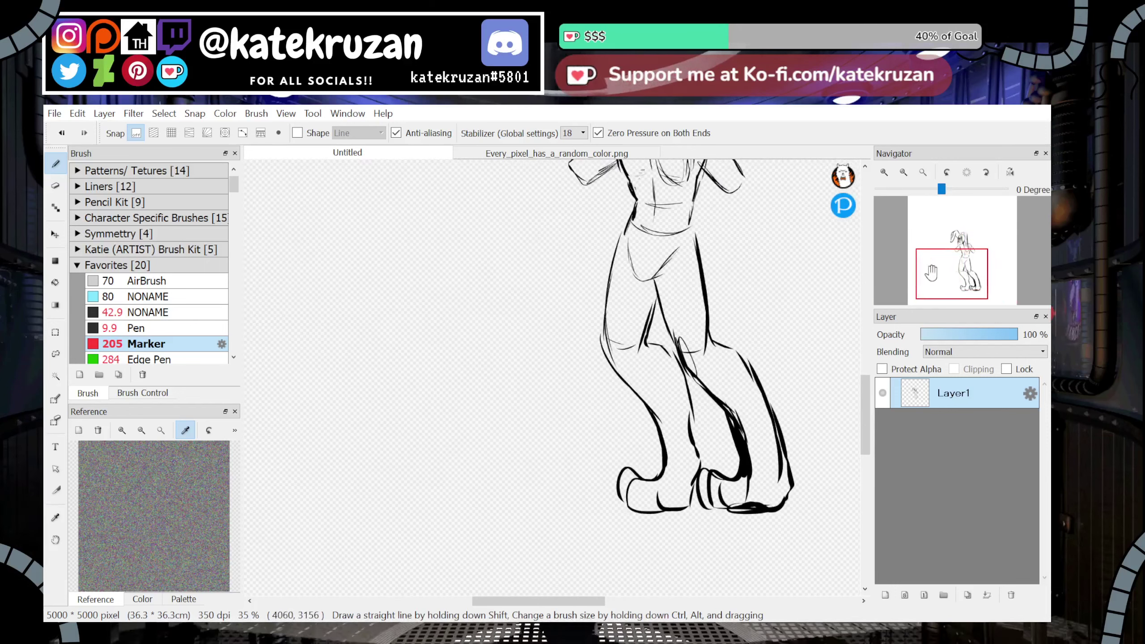
key("ctrl+z")
key("ctrl+z")
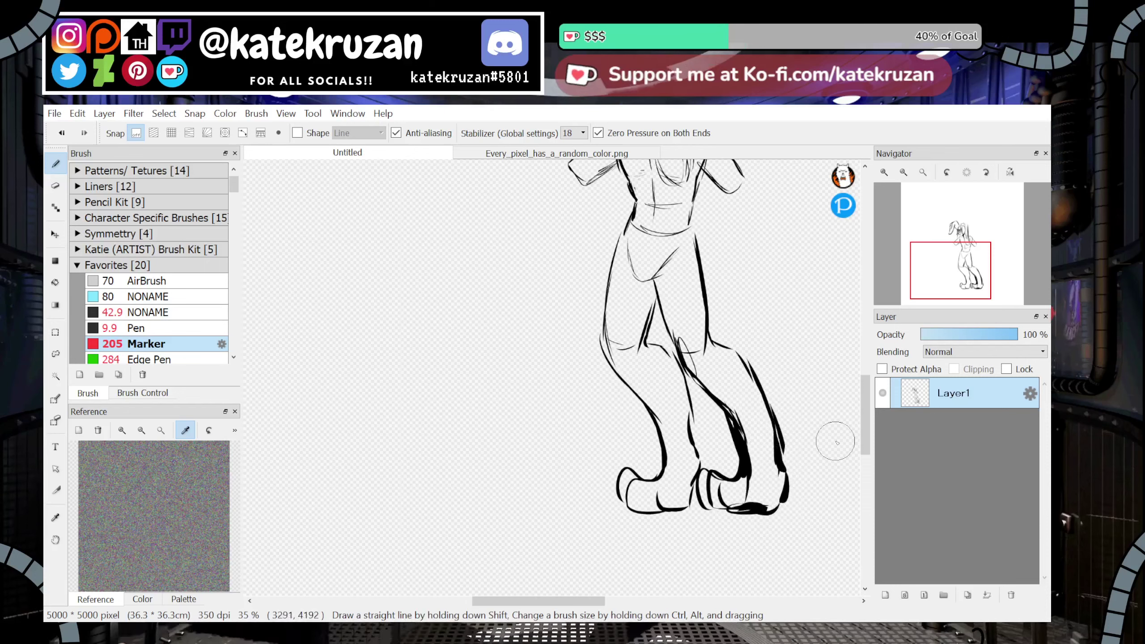
Reinforce the inner and outer contours of both thighs and knees with bolder strokes
mouse_move(963, 271)
left_mouse_down()
mouse_move(965, 293)
mouse_move(961, 251)
mouse_move(959, 259)
left_mouse_up()
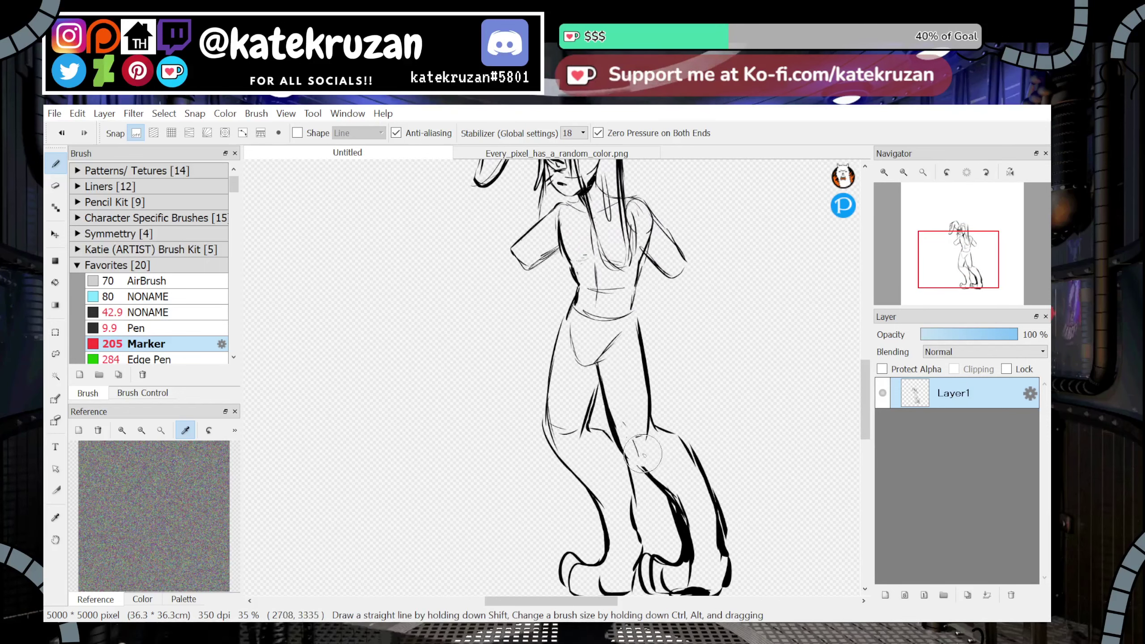
left_click_drag(596, 377, 623, 441)
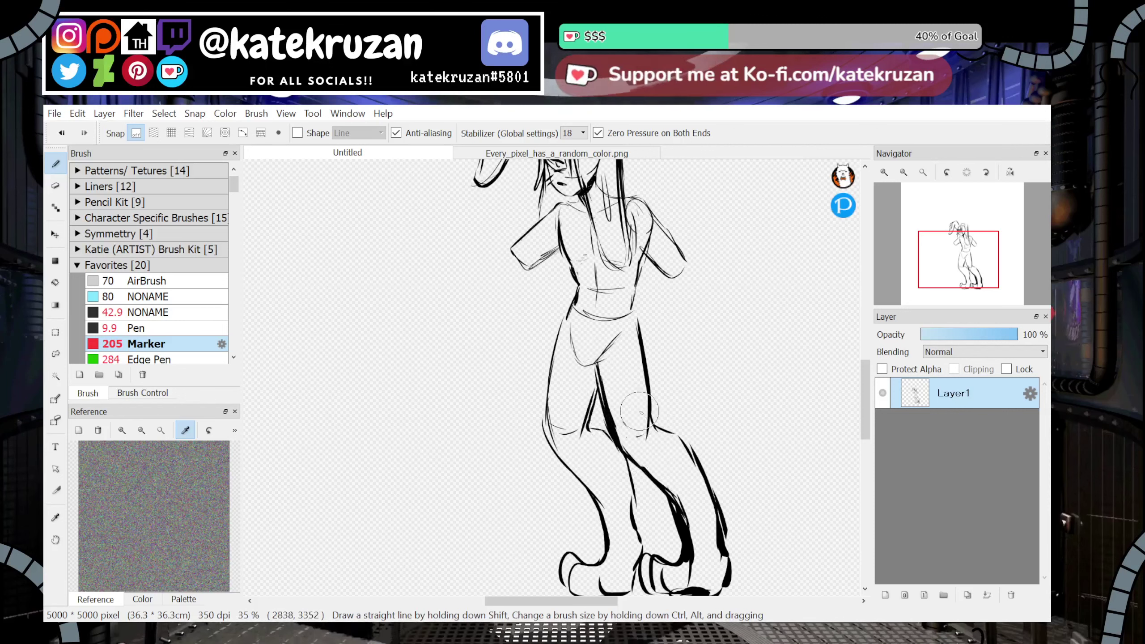
key("ctrl+z")
left_click_drag(635, 316, 662, 431)
left_click_drag(594, 384, 584, 426)
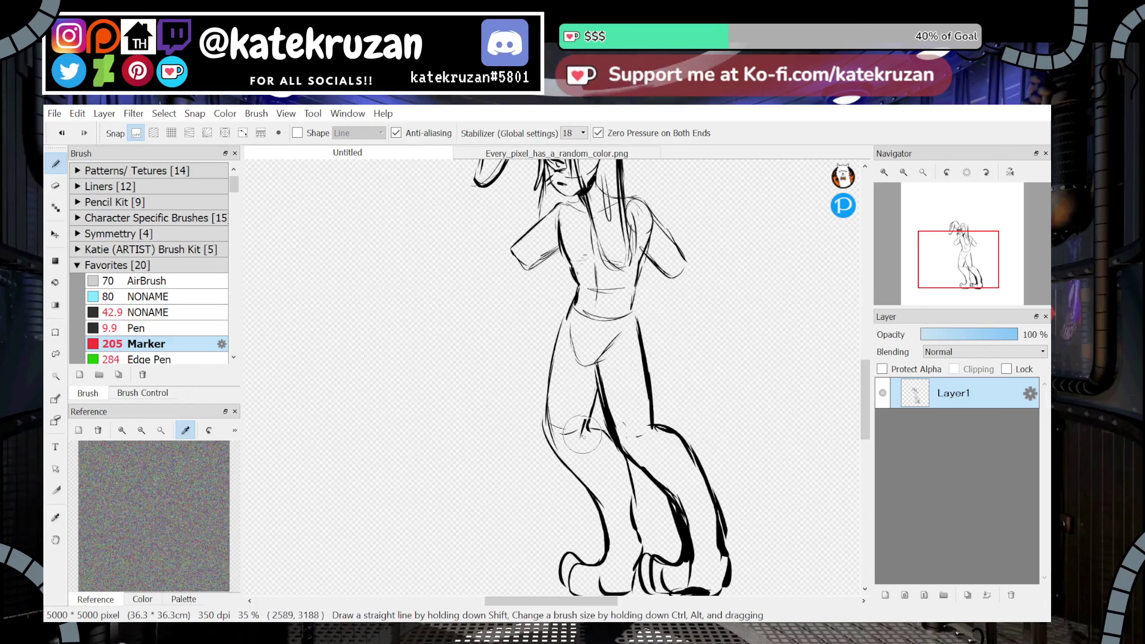
mouse_move(551, 375)
left_mouse_down()
mouse_move(548, 445)
mouse_move(572, 443)
left_mouse_up()
Erase the right-hand leg from mid-thigh down to the foot
mouse_move(1010, 275)
left_mouse_down()
mouse_move(961, 261)
mouse_move(961, 307)
mouse_move(962, 271)
left_mouse_up()
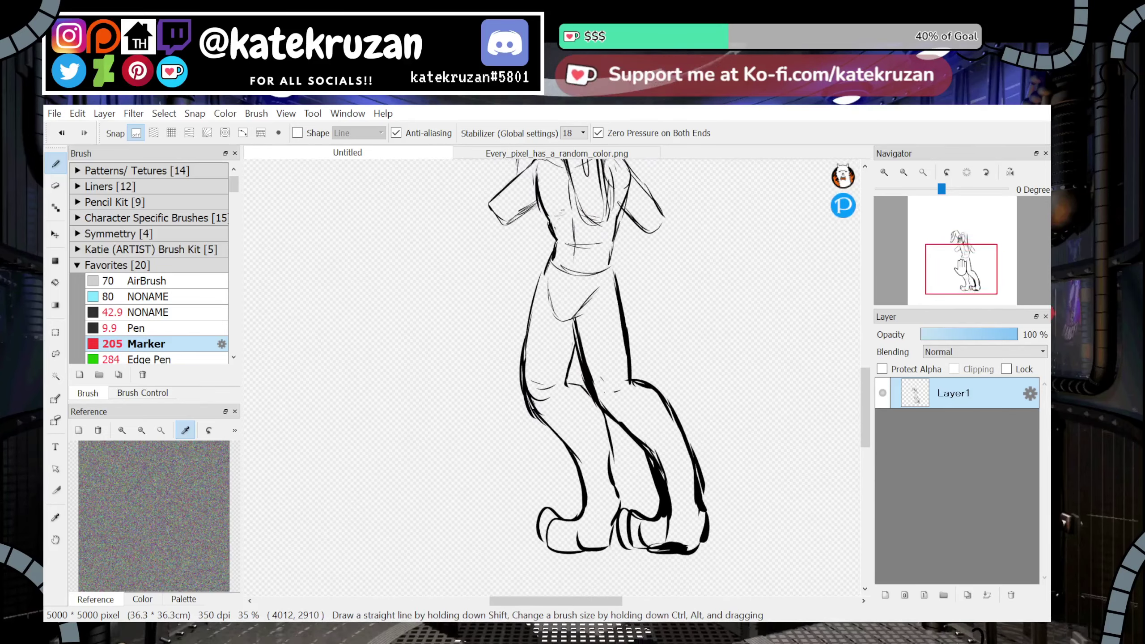
mouse_move(574, 324)
left_mouse_down()
mouse_move(586, 397)
mouse_move(631, 460)
mouse_move(649, 518)
mouse_move(693, 491)
mouse_move(658, 375)
mouse_move(651, 399)
left_mouse_up()
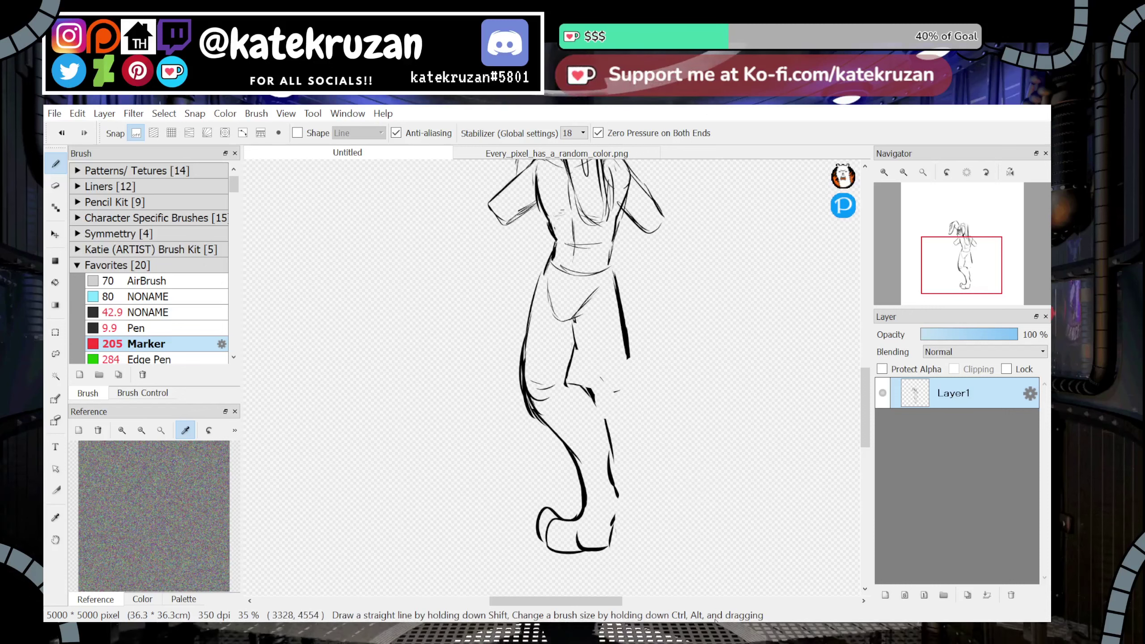
Lasso the remaining lower leg and foot, rotate them slightly clockwise and shift them left with Transform
left_click(56, 357)
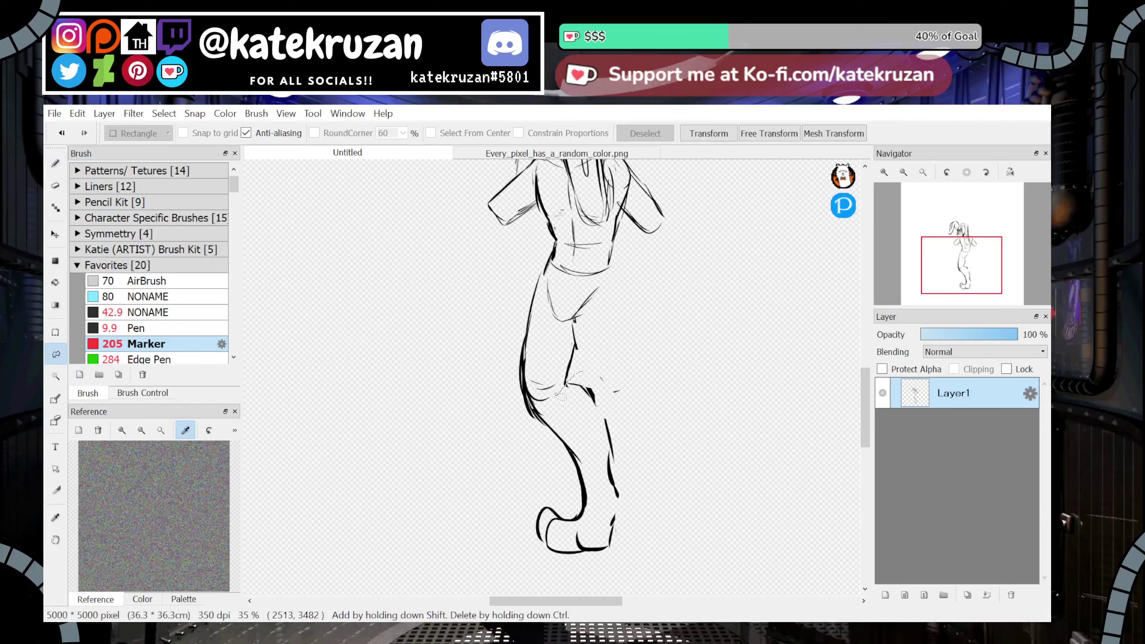
mouse_move(556, 396)
left_mouse_down()
mouse_move(526, 385)
mouse_move(720, 383)
left_mouse_up()
left_click(694, 134)
left_click_drag(744, 238, 785, 280)
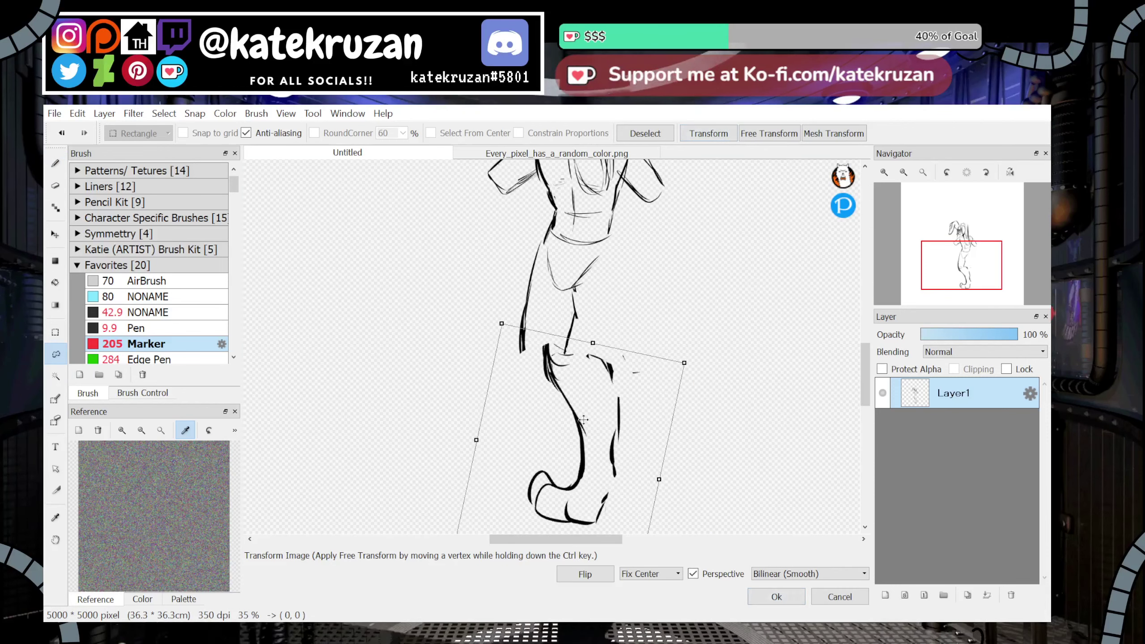
left_click_drag(583, 419, 561, 419)
key("Return")
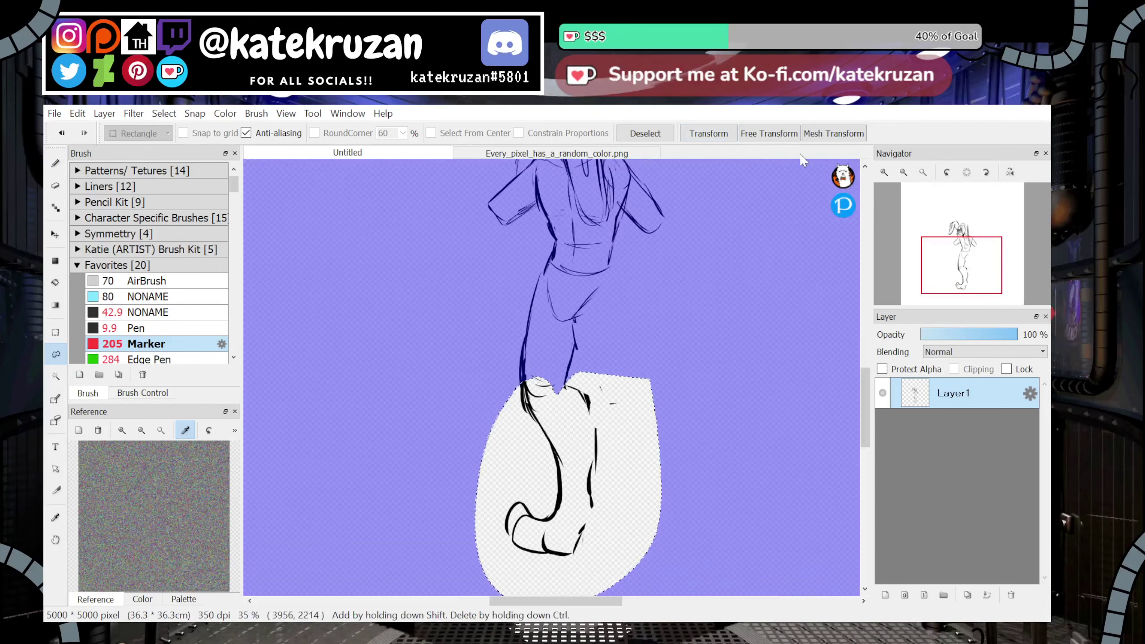
Clear the selection and sketch a new right-hand thigh, knee, inner calf and front of the foot, bent outward
left_click(663, 133)
left_click(55, 163)
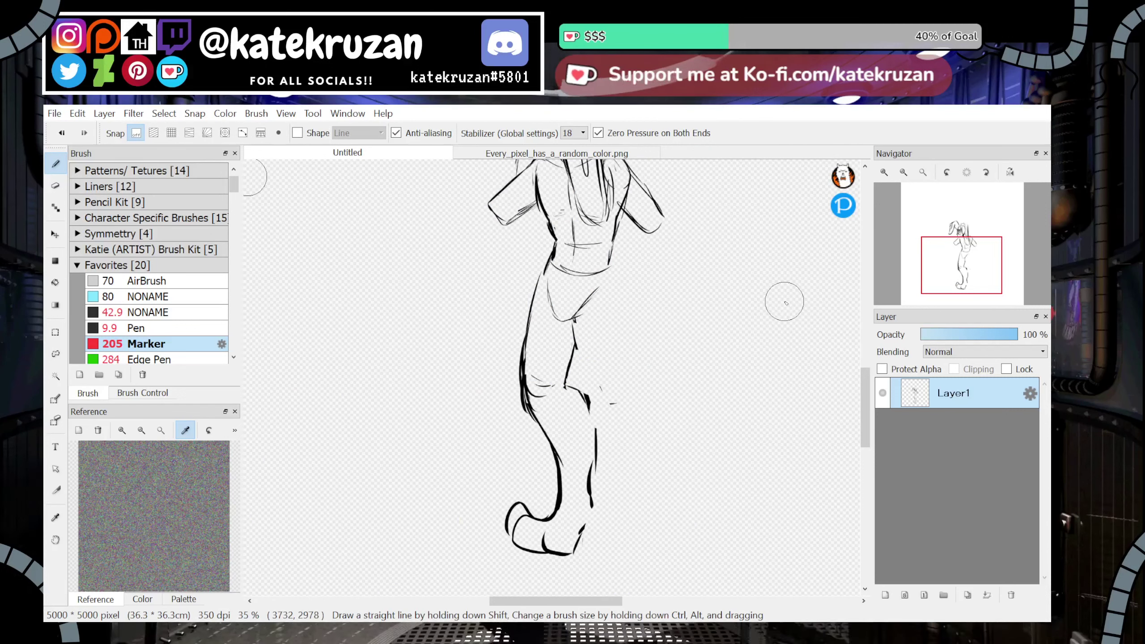
mouse_move(574, 326)
left_mouse_down()
mouse_move(587, 377)
mouse_move(626, 383)
left_mouse_up()
left_click_drag(611, 273, 623, 358)
mouse_move(614, 289)
left_mouse_down()
mouse_move(614, 402)
mouse_move(583, 357)
mouse_move(635, 438)
left_mouse_up()
left_click_drag(607, 407, 661, 496)
key("ctrl+z")
left_click_drag(586, 378, 619, 417)
left_click_drag(662, 473, 665, 488)
mouse_move(653, 469)
left_mouse_down()
mouse_move(662, 518)
mouse_move(636, 539)
mouse_move(658, 519)
mouse_move(630, 527)
mouse_move(633, 556)
left_mouse_up()
left_click_drag(636, 528, 676, 554)
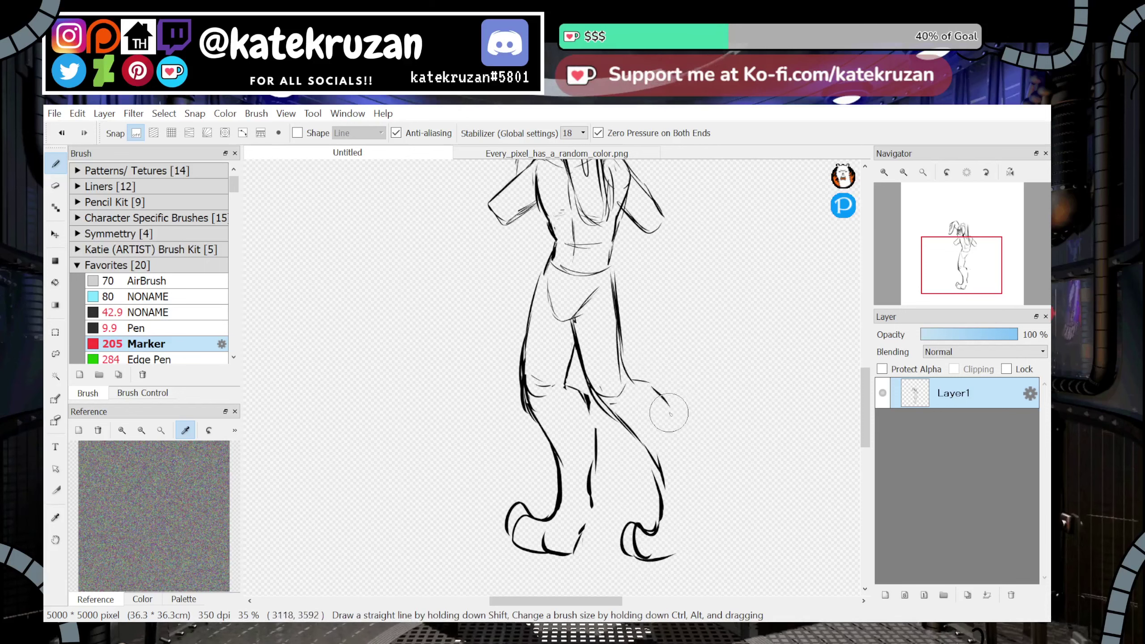
Complete the right-hand leg with an outer calf contour, heel, sole and toes
left_click_drag(672, 415, 685, 468)
left_click_drag(699, 505, 691, 529)
left_click_drag(693, 526, 664, 556)
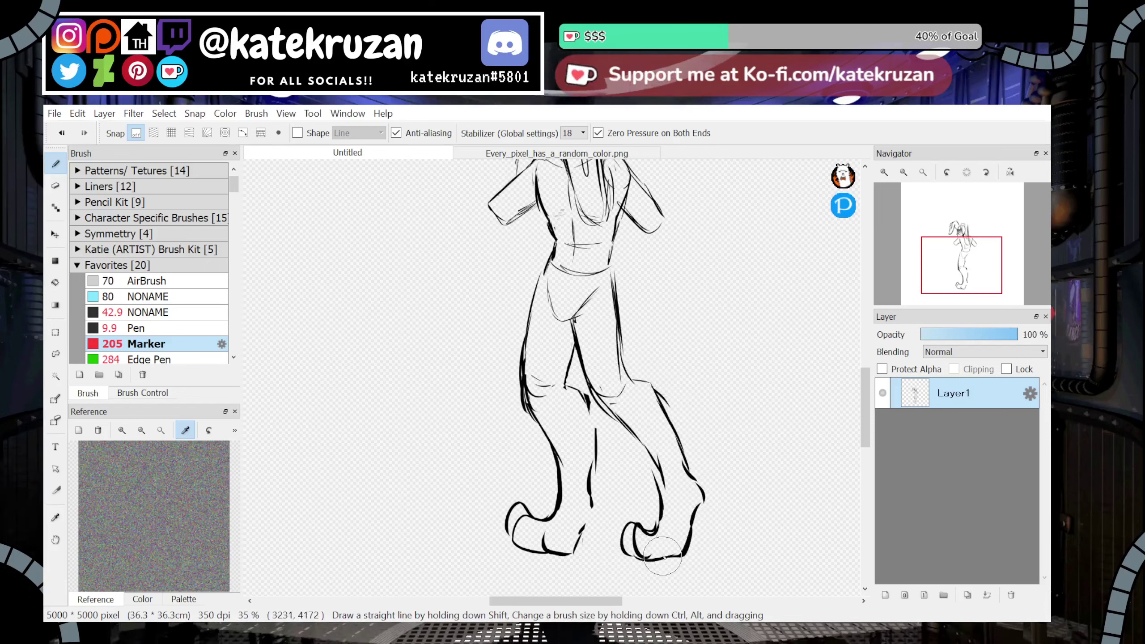
left_click_drag(982, 239, 956, 270)
left_click_drag(661, 481, 671, 516)
mouse_move(959, 275)
left_mouse_down()
mouse_move(969, 264)
mouse_move(970, 304)
mouse_move(966, 264)
left_mouse_up()
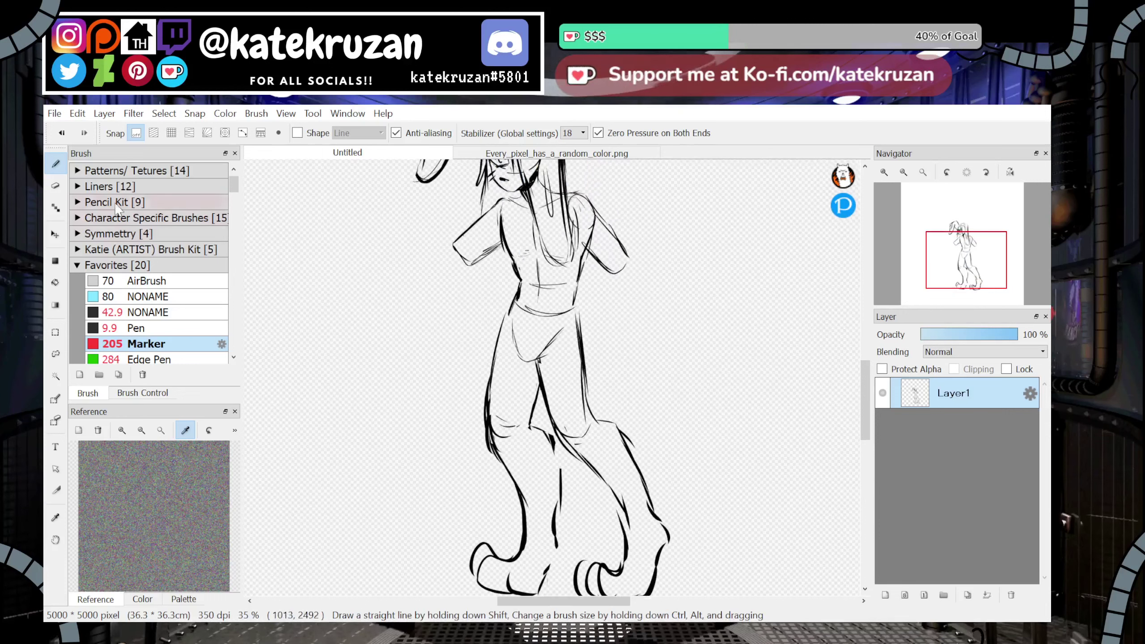
Erase both legs from the hips down with the eraser enlarged to 287, keeping the torso and pelvis
key("e")
left_click(143, 392)
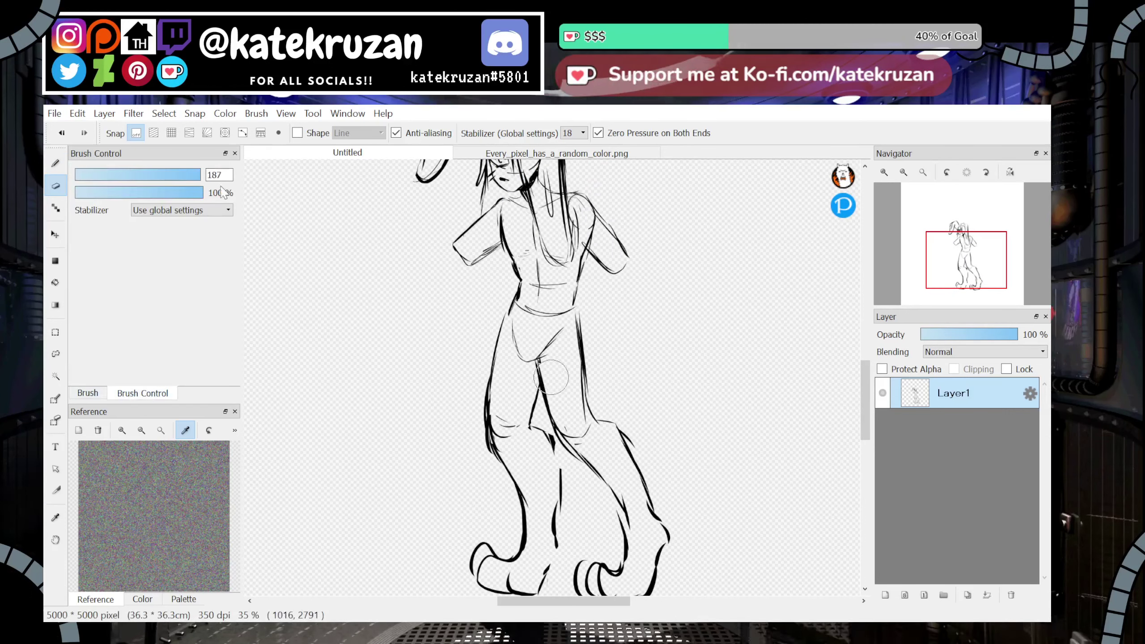
mouse_move(512, 345)
left_mouse_down()
mouse_move(516, 417)
mouse_move(593, 341)
mouse_move(519, 559)
mouse_move(657, 504)
mouse_move(474, 559)
left_mouse_up()
Move the remaining head and torso sketch up and to the left to make room for longer legs
left_click(924, 173)
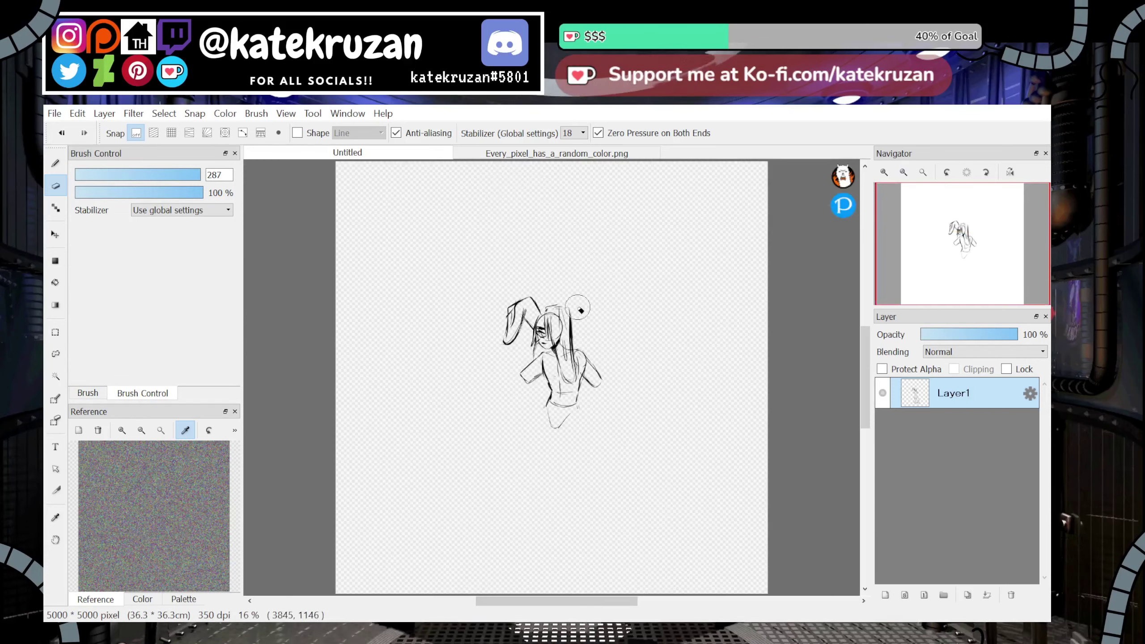
left_click(54, 165)
left_click(55, 235)
left_click_drag(543, 361, 464, 304)
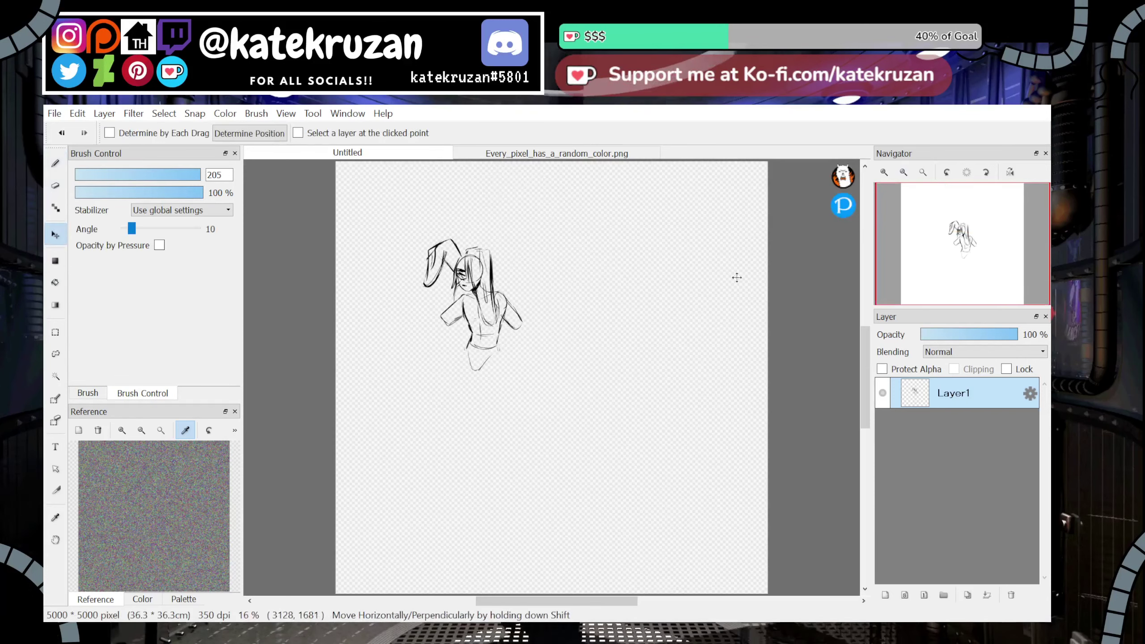
left_click(882, 176)
left_click(884, 173)
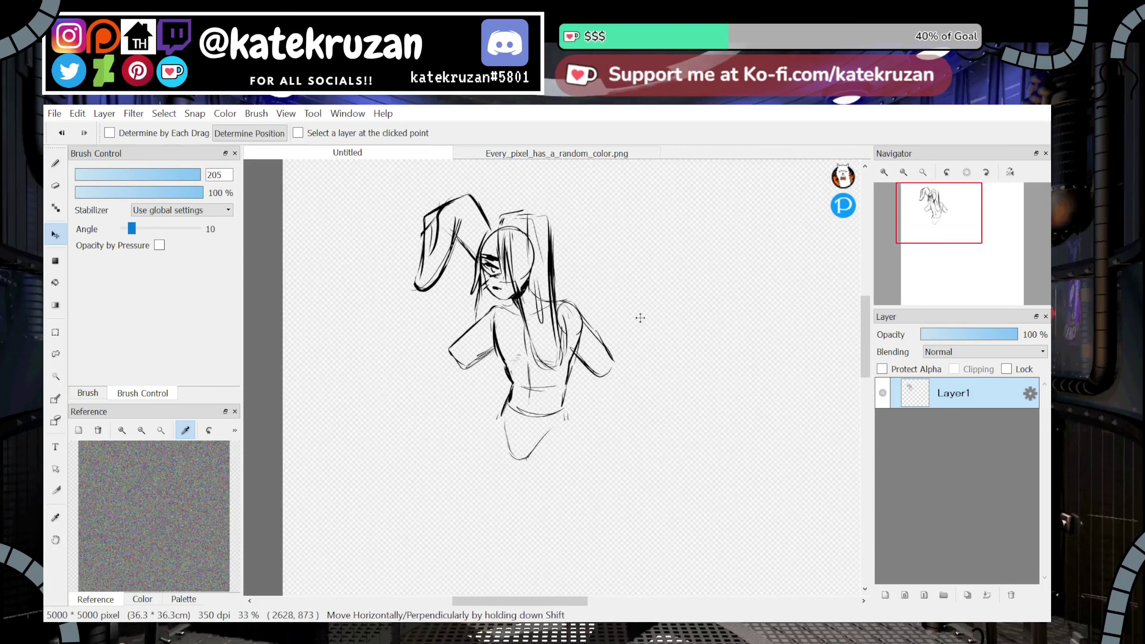
Redraw the pelvis contour below the waist with the 205 brush, undoing the trial thigh stroke
left_click(56, 163)
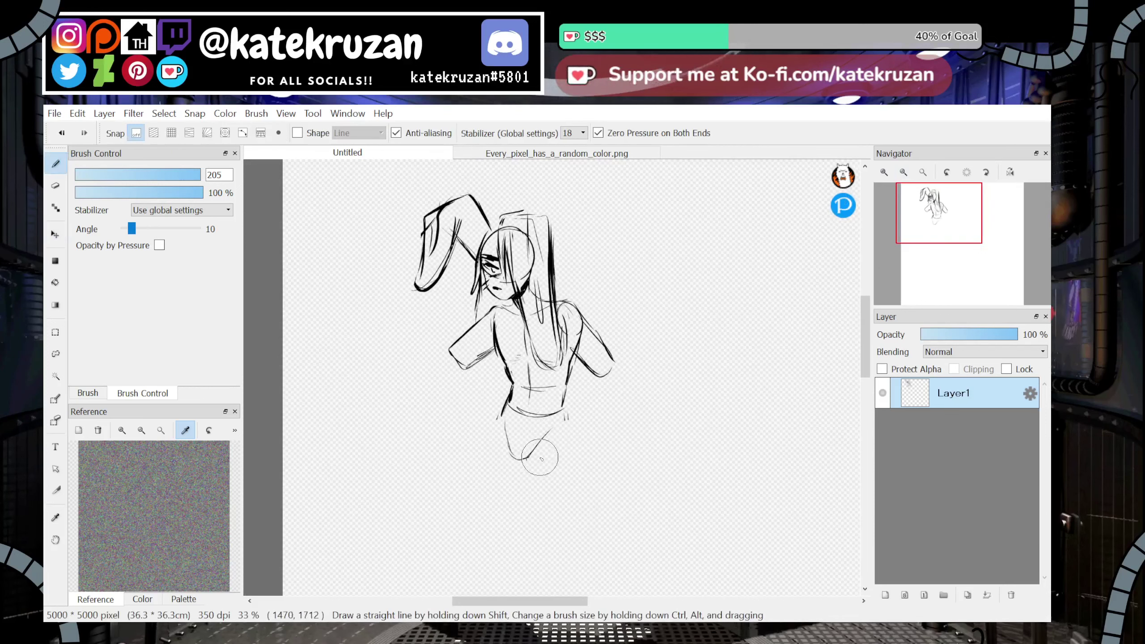
left_click_drag(507, 439, 533, 460)
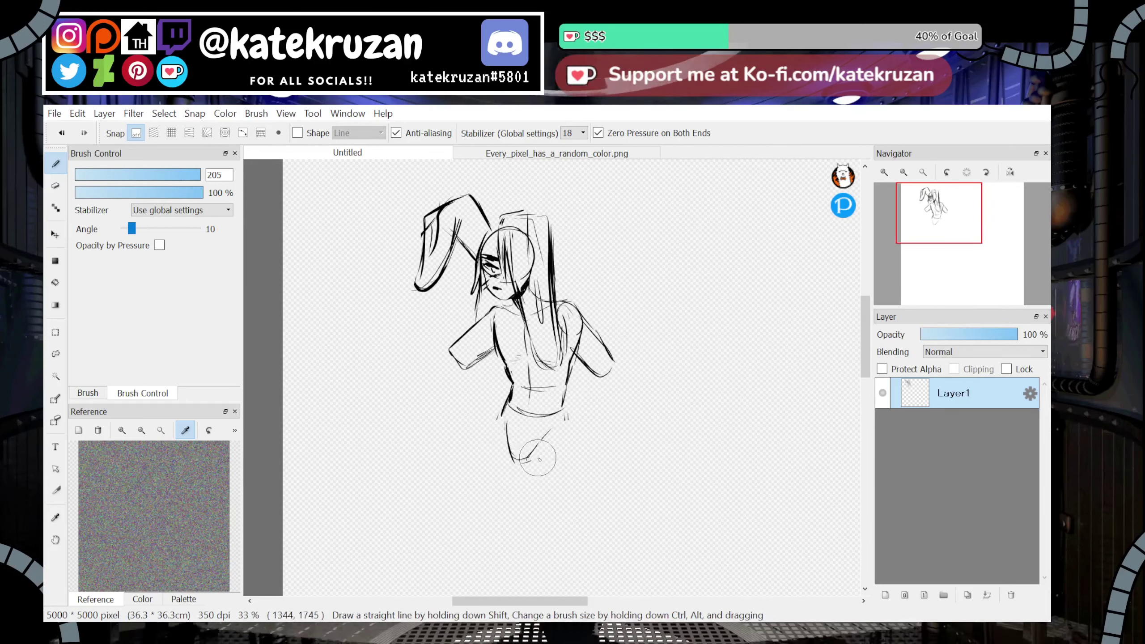
left_click_drag(558, 415, 533, 460)
left_click_drag(499, 415, 477, 513)
left_click_drag(935, 251, 940, 226)
key("ctrl+z")
key("ctrl+z")
left_click(904, 172)
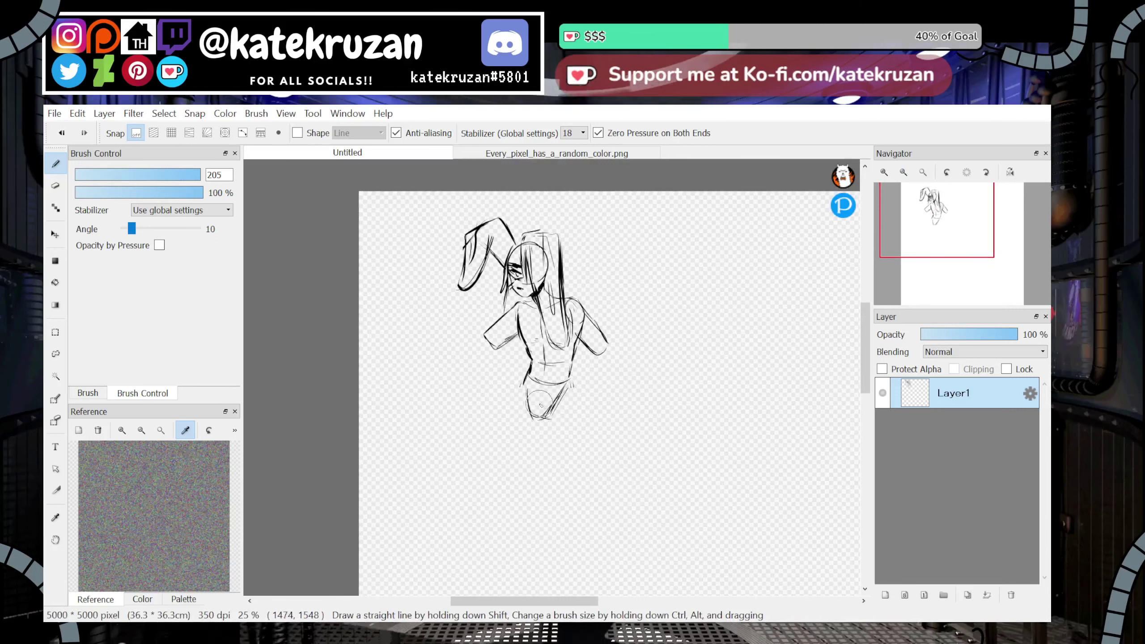
Sketch both thighs from the hips and close them with rounded ends at the knees
left_click_drag(503, 448, 519, 462)
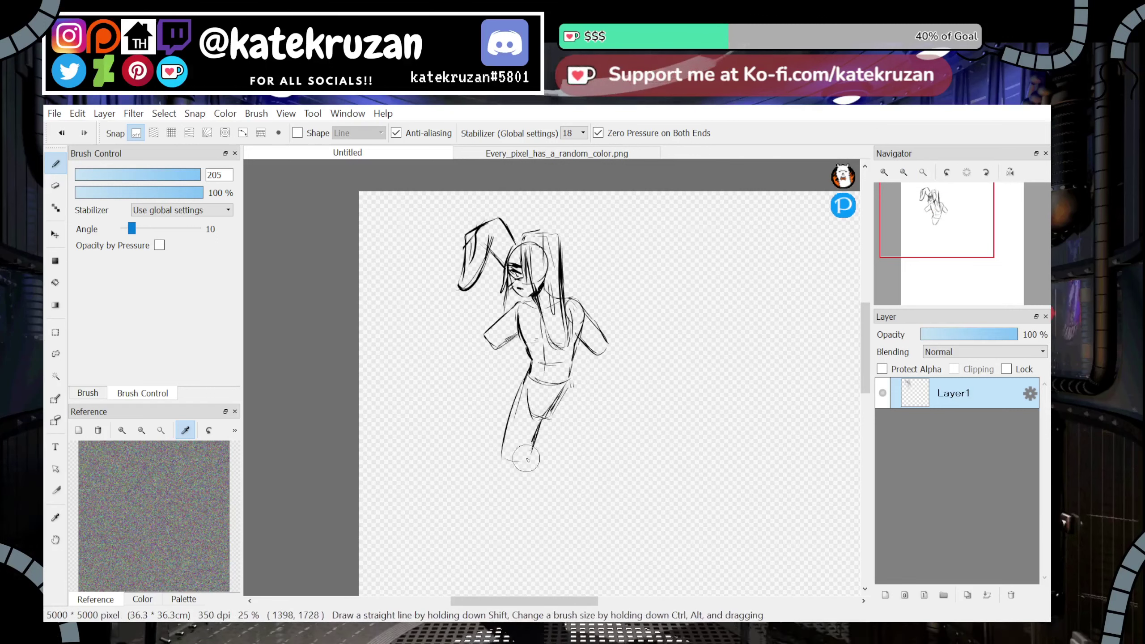
mouse_move(571, 399)
left_mouse_down()
mouse_move(580, 449)
mouse_move(562, 460)
left_mouse_up()
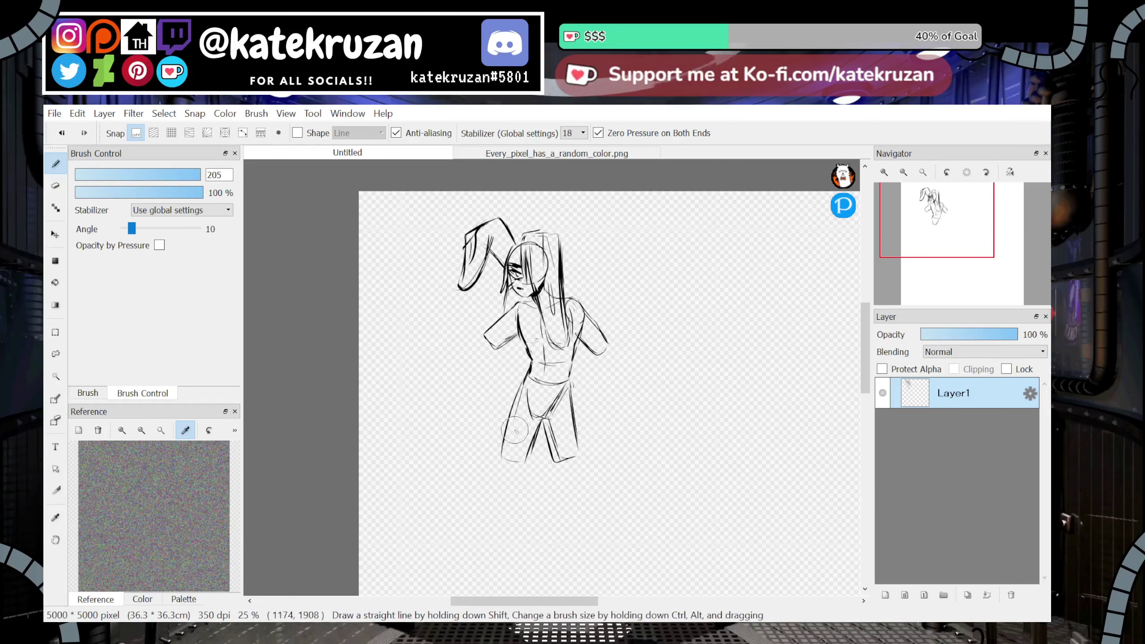
left_click_drag(518, 396, 502, 463)
mouse_move(570, 467)
left_mouse_down()
mouse_move(641, 354)
mouse_move(589, 393)
mouse_move(554, 442)
mouse_move(562, 449)
mouse_move(521, 400)
mouse_move(503, 467)
left_mouse_up()
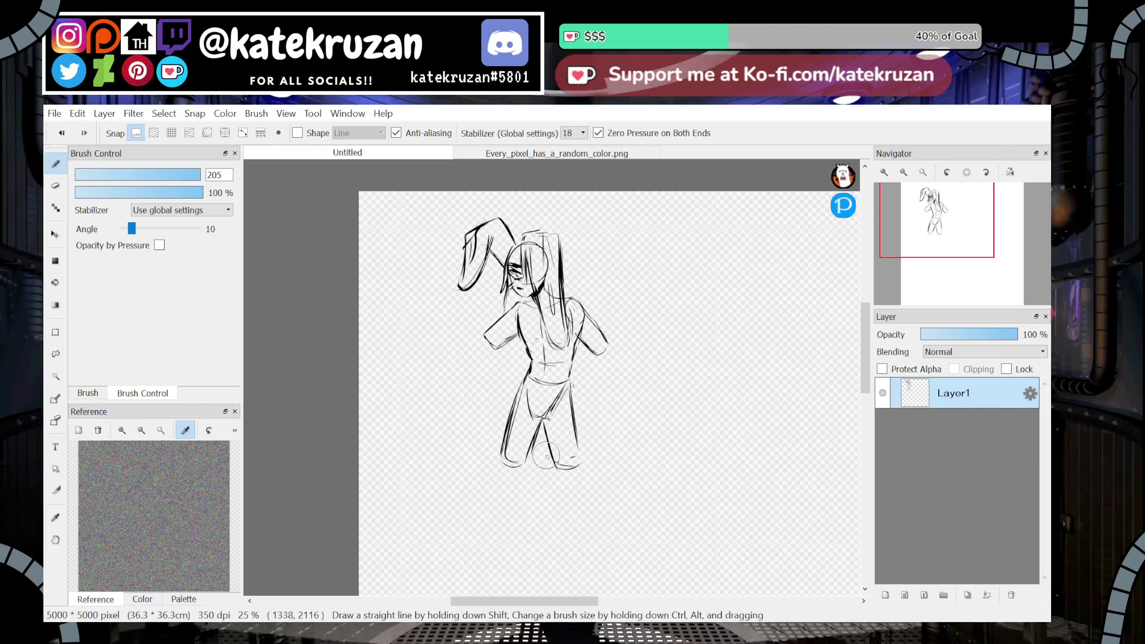
left_click_drag(502, 509, 490, 554)
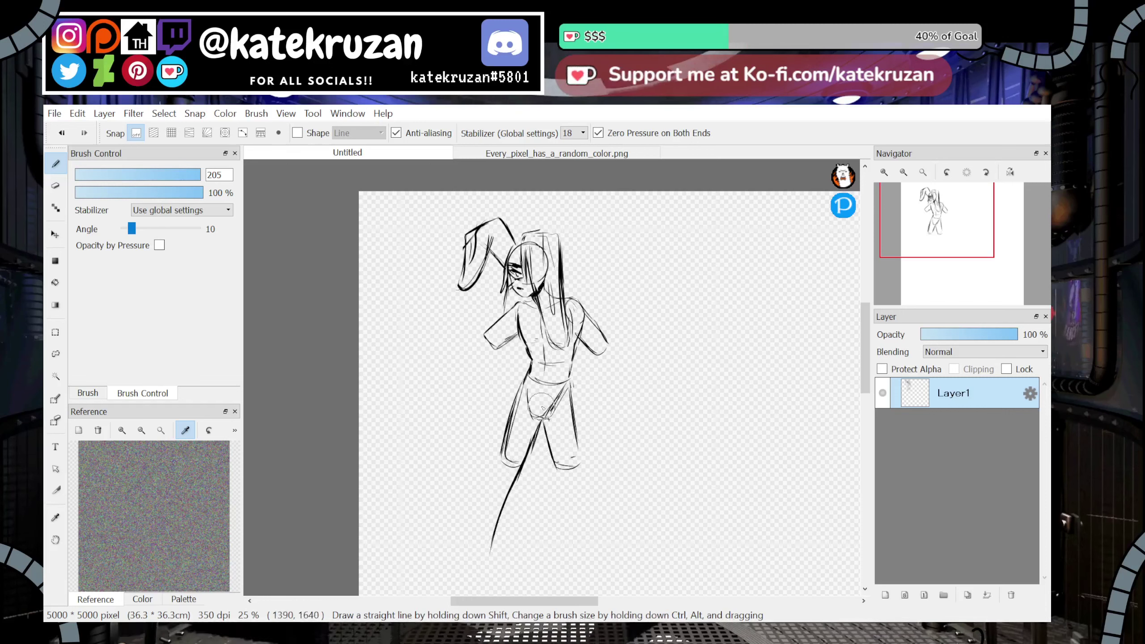
key("ctrl+z")
key("ctrl+z")
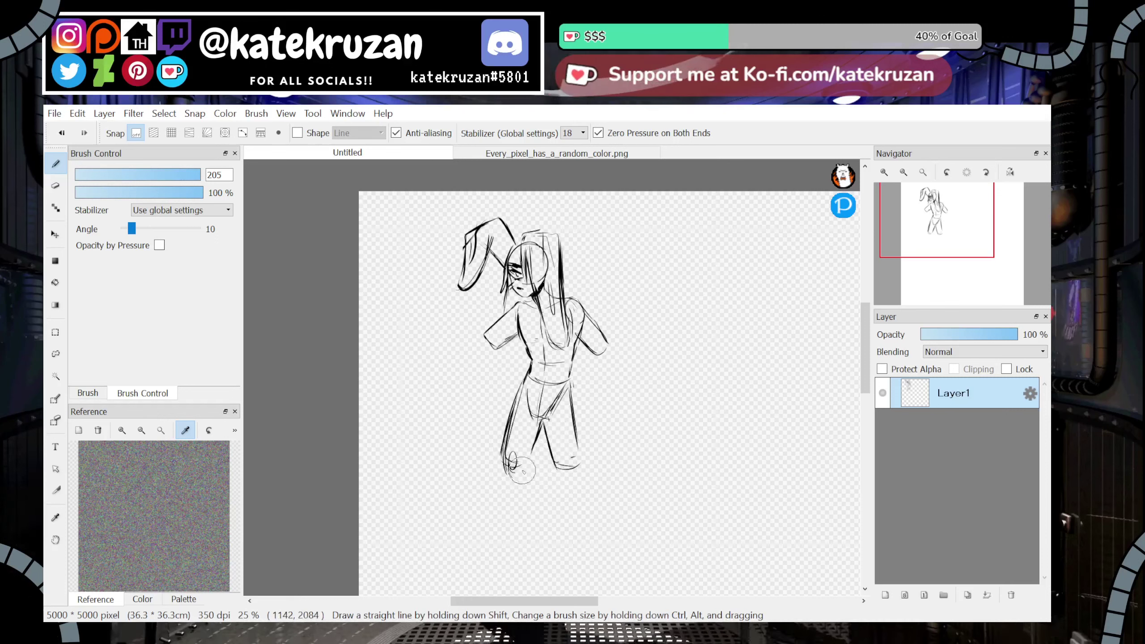
key("ctrl+z")
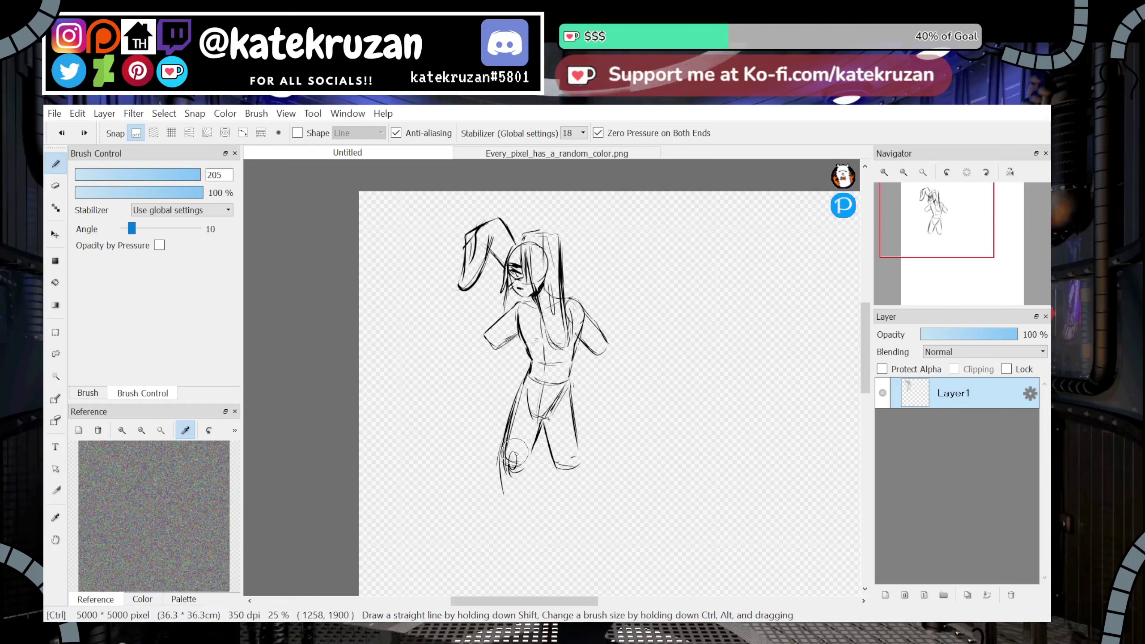
Sketch the left-hand lower leg's front and back contours and its large paw-like foot
left_click_drag(501, 455, 514, 550)
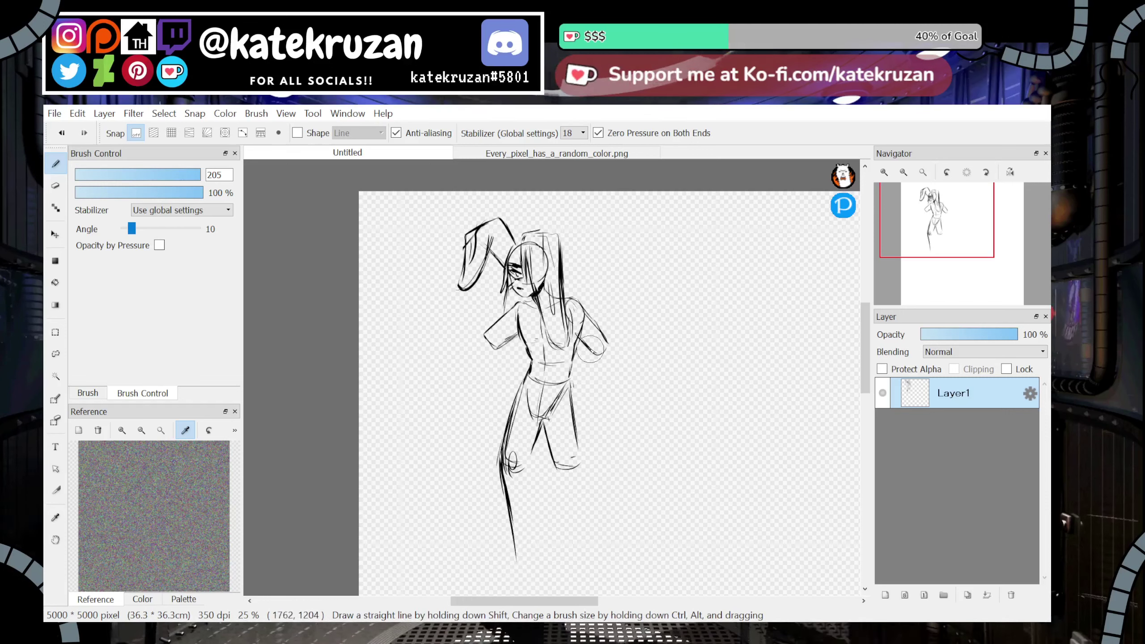
left_click_drag(537, 465, 546, 586)
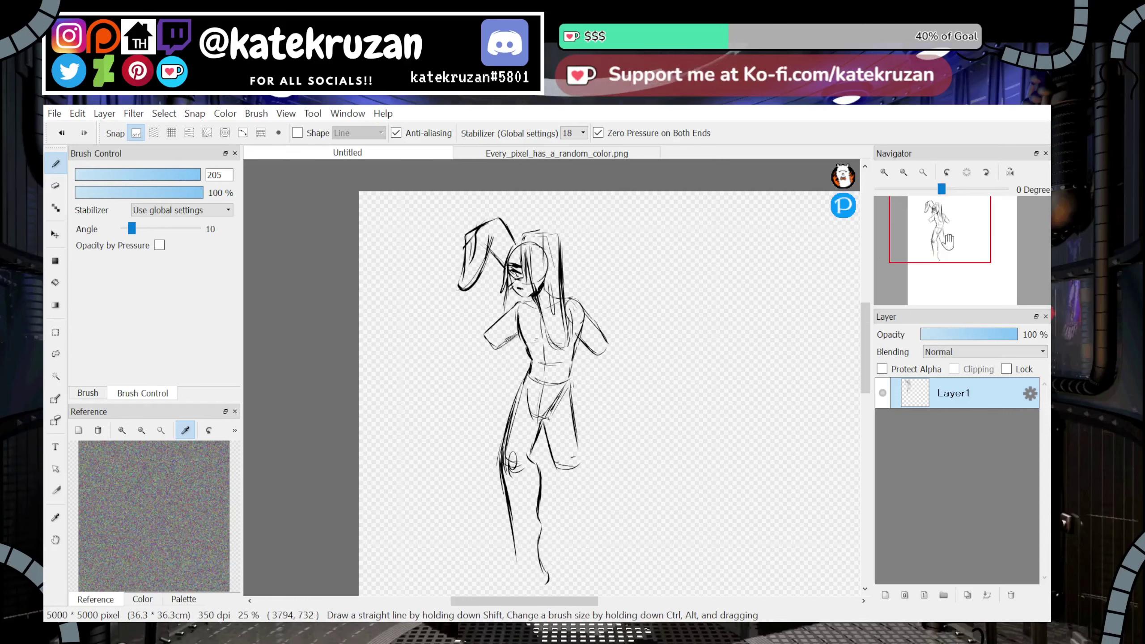
left_click_drag(934, 246, 929, 252)
mouse_move(545, 381)
left_mouse_down()
mouse_move(525, 402)
mouse_move(559, 401)
mouse_move(531, 382)
mouse_move(515, 407)
mouse_move(546, 394)
mouse_move(512, 398)
mouse_move(587, 386)
left_mouse_up()
mouse_move(944, 254)
left_mouse_down()
mouse_move(950, 227)
mouse_move(946, 236)
left_mouse_up()
mouse_move(524, 404)
left_mouse_down()
mouse_move(508, 444)
mouse_move(514, 509)
left_mouse_up()
Sketch the right-hand lower leg angled outward, with a bumpy outer calf, pointed heel and rounded paw-like foot
mouse_move(516, 372)
left_mouse_down()
mouse_move(580, 499)
mouse_move(564, 481)
mouse_move(557, 527)
left_mouse_up()
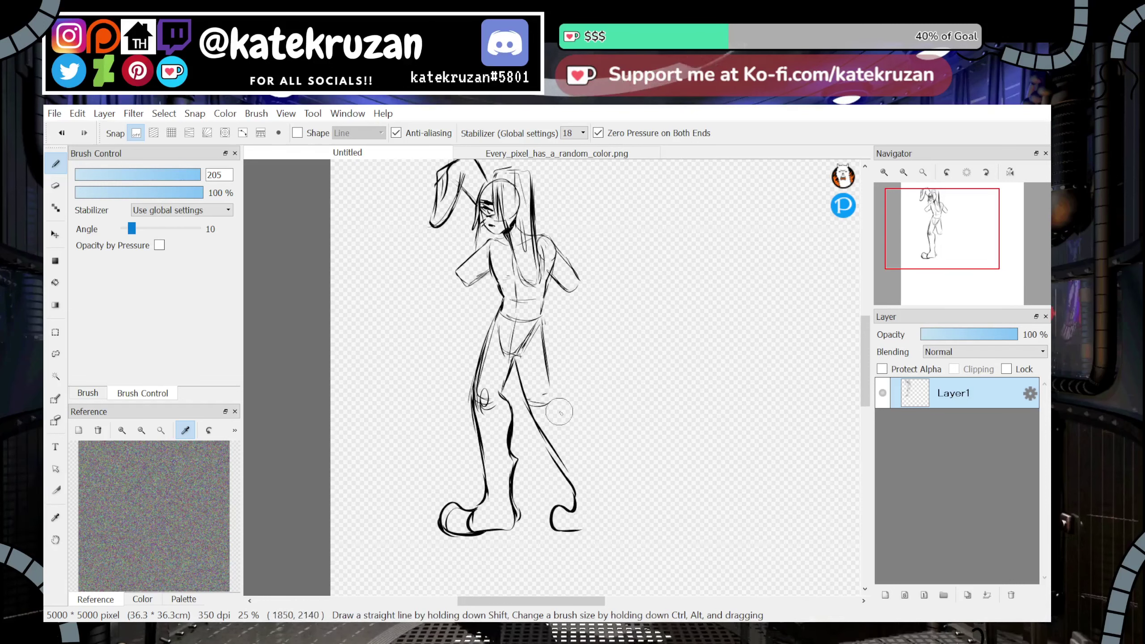
left_click_drag(547, 366, 607, 478)
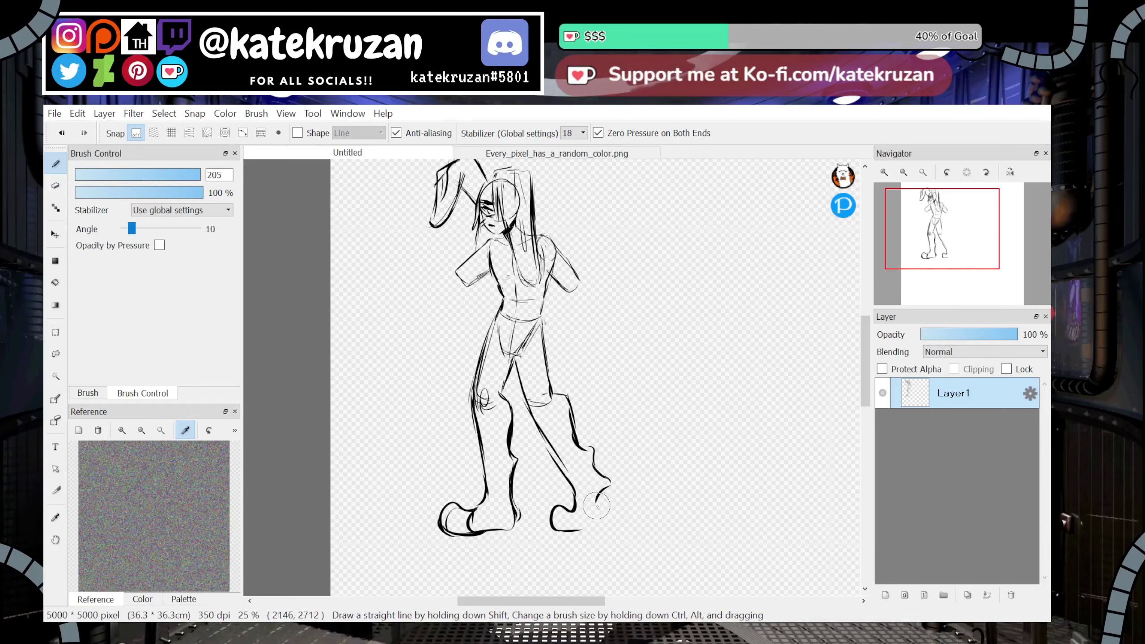
key("ctrl+z")
key("ctrl+z")
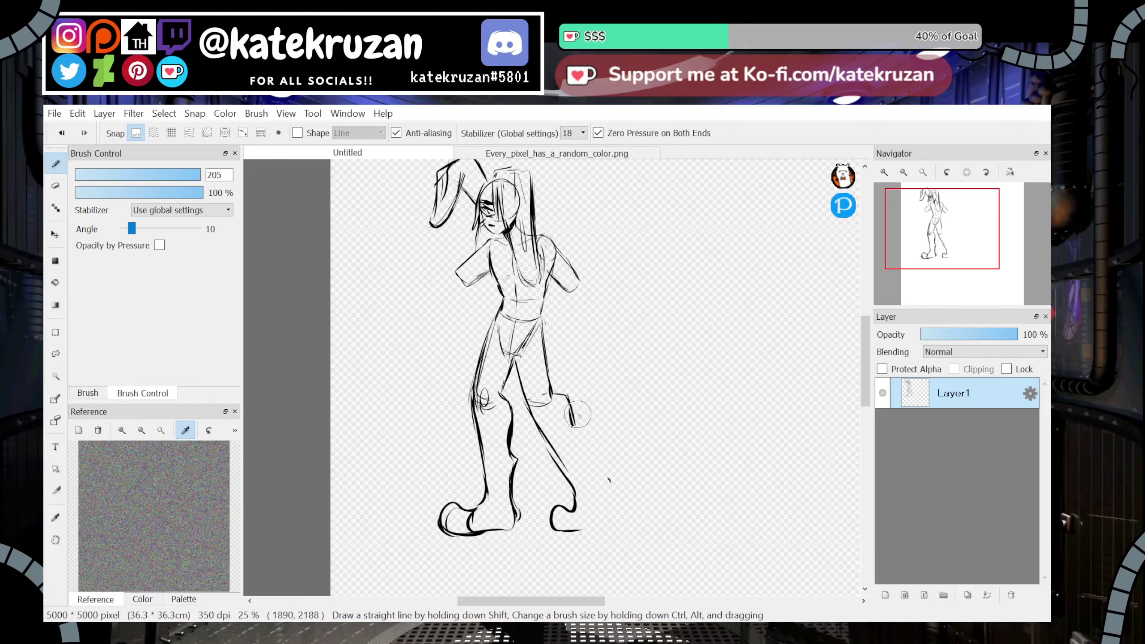
mouse_move(578, 440)
left_mouse_down()
mouse_move(616, 492)
mouse_move(597, 525)
mouse_move(555, 535)
mouse_move(595, 534)
mouse_move(613, 493)
left_mouse_up()
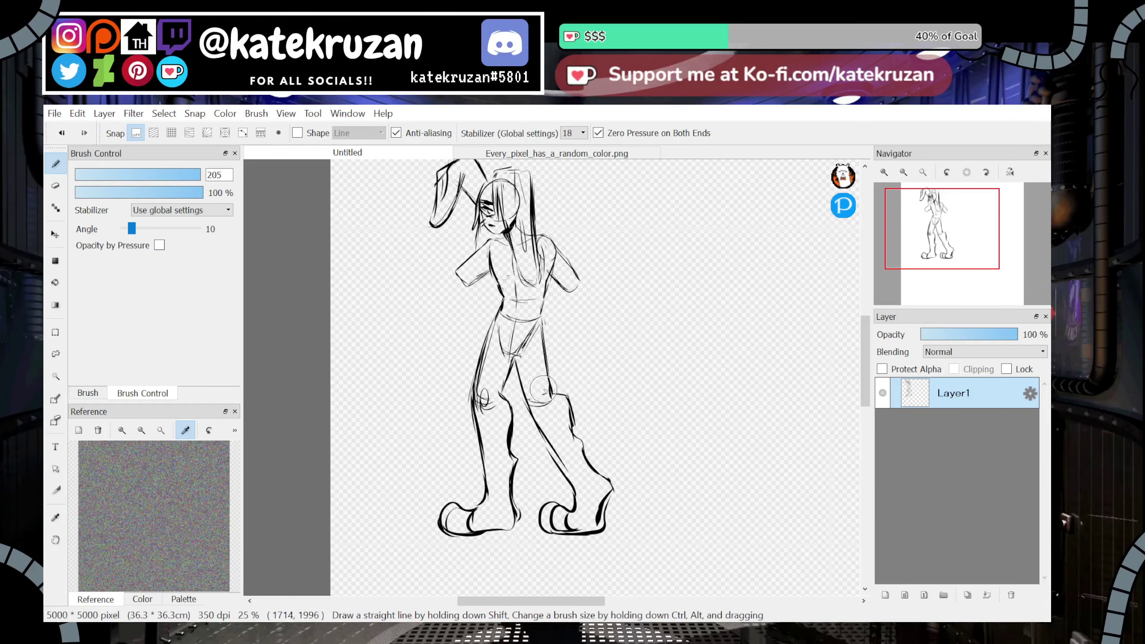
Reinforce the right-hand leg's outer contour from knee to heel and rework the back of the foot
left_click_drag(547, 399, 565, 413)
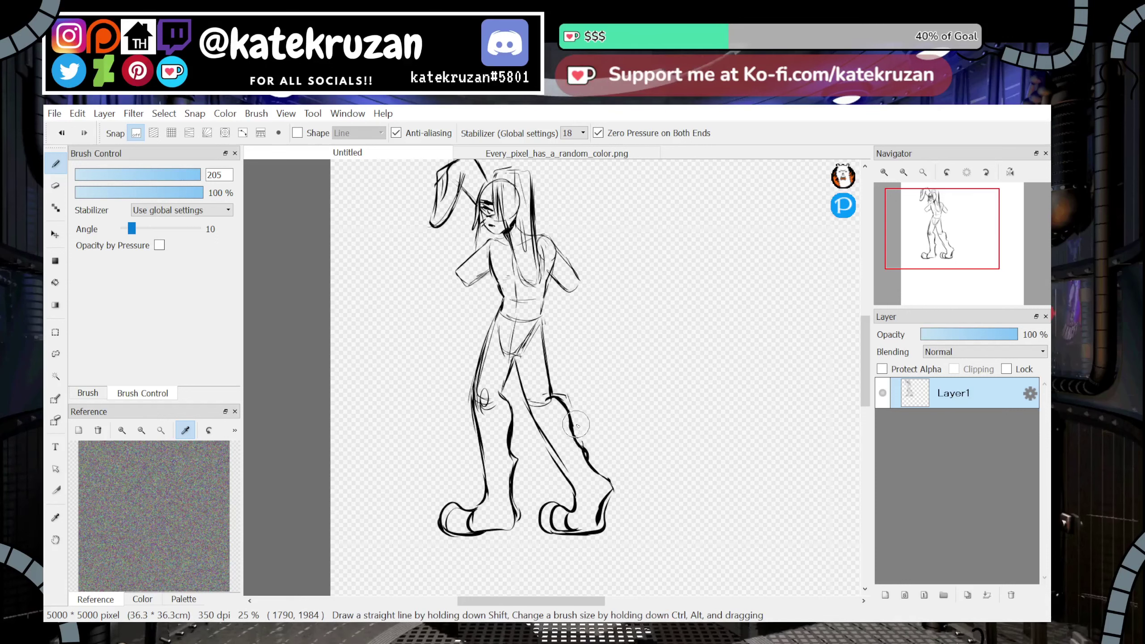
left_click_drag(598, 477, 624, 489)
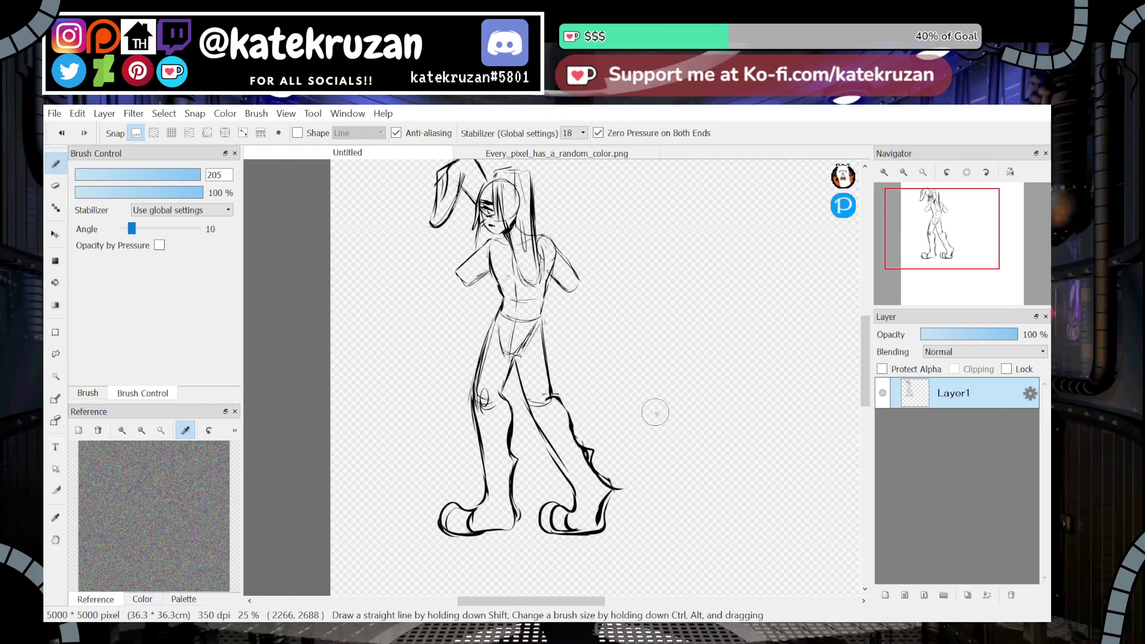
mouse_move(602, 445)
left_mouse_down()
mouse_move(606, 491)
mouse_move(610, 449)
mouse_move(548, 394)
mouse_move(607, 523)
left_mouse_up()
left_click_drag(598, 476, 601, 530)
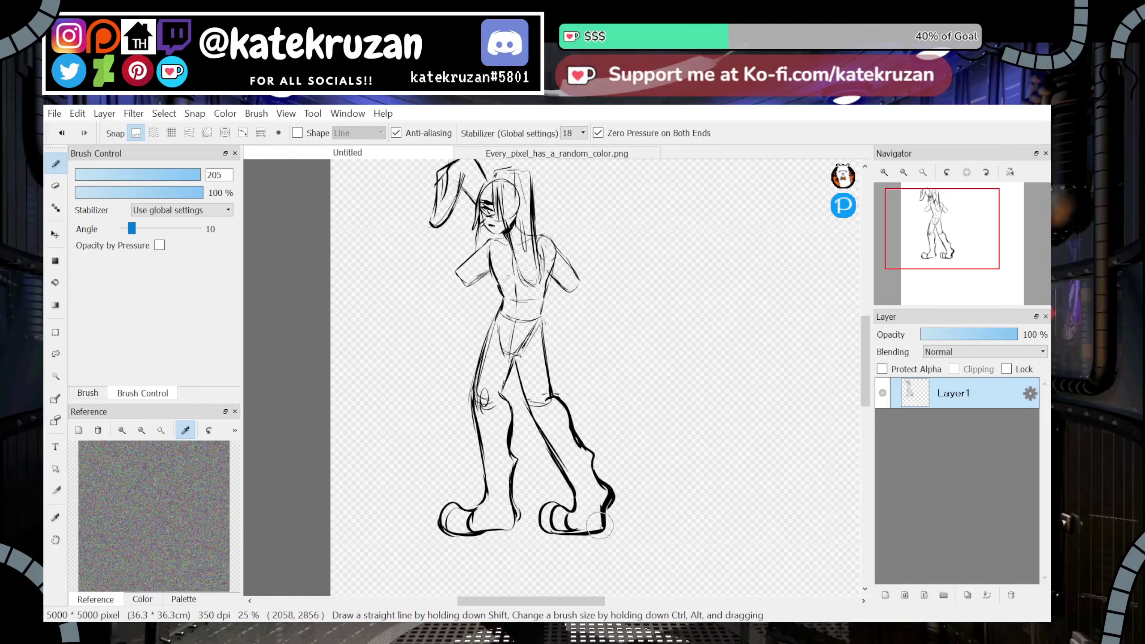
mouse_move(576, 501)
left_mouse_down()
mouse_move(558, 507)
mouse_move(599, 516)
mouse_move(613, 485)
left_mouse_up()
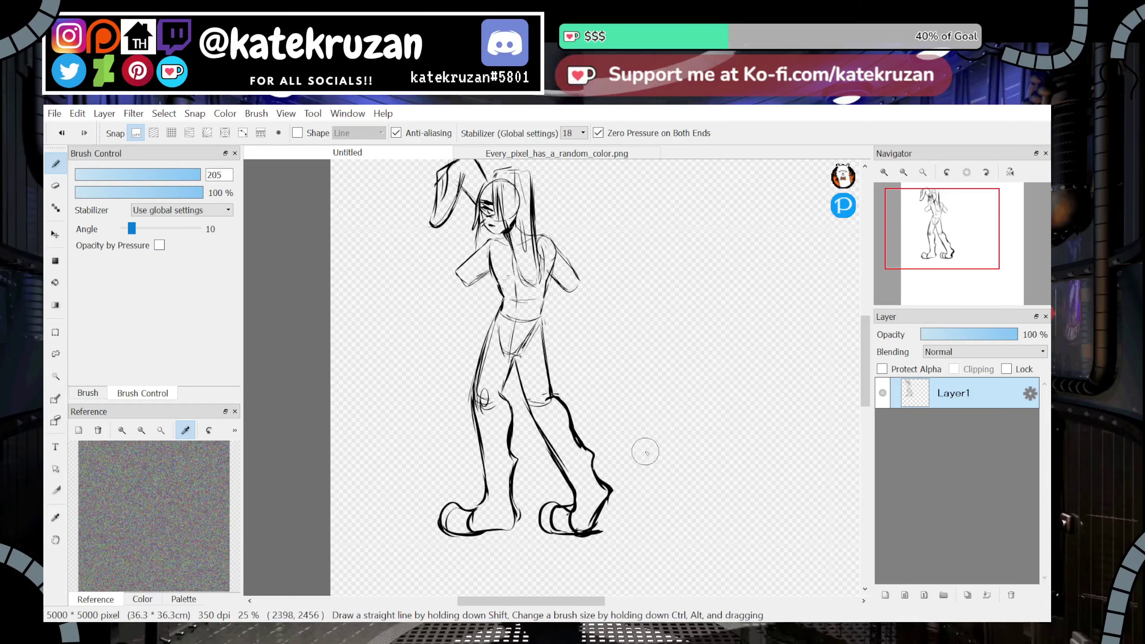
Remove the right-hand foot's toes and redraw them rounder and extended farther forward
key("ctrl+z")
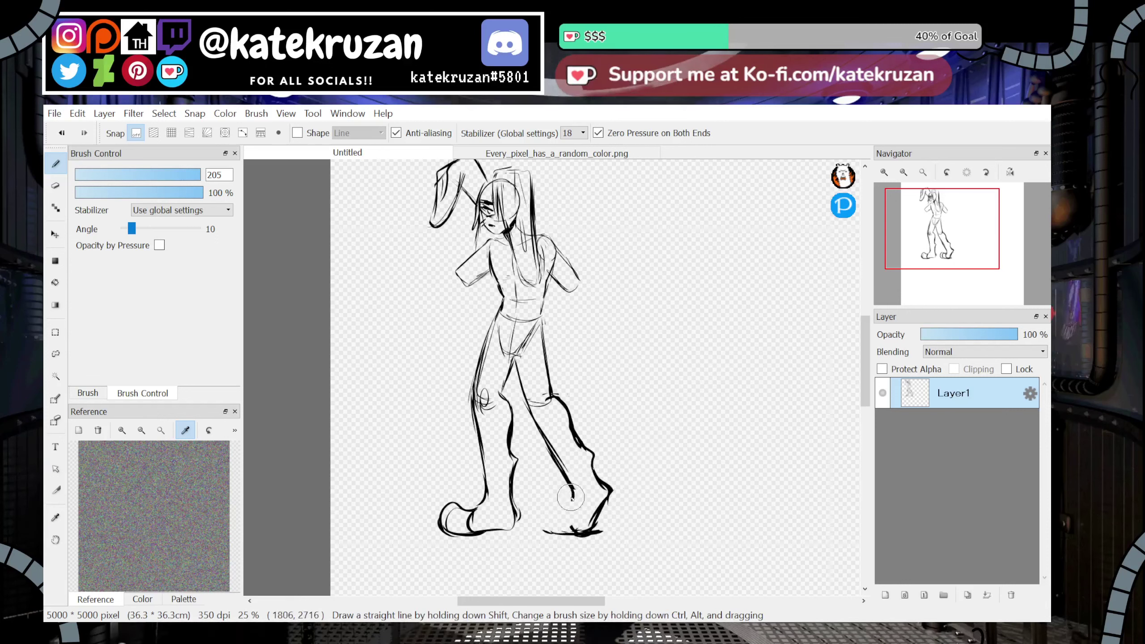
mouse_move(525, 517)
left_mouse_down()
mouse_move(548, 535)
mouse_move(589, 530)
left_mouse_up()
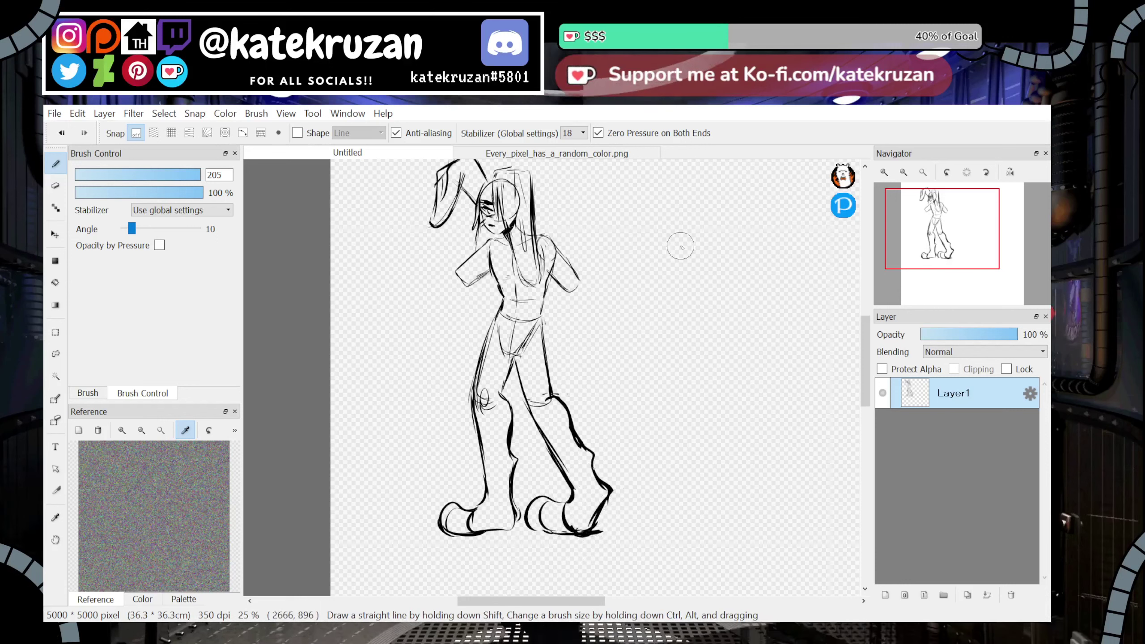
key("ctrl+z")
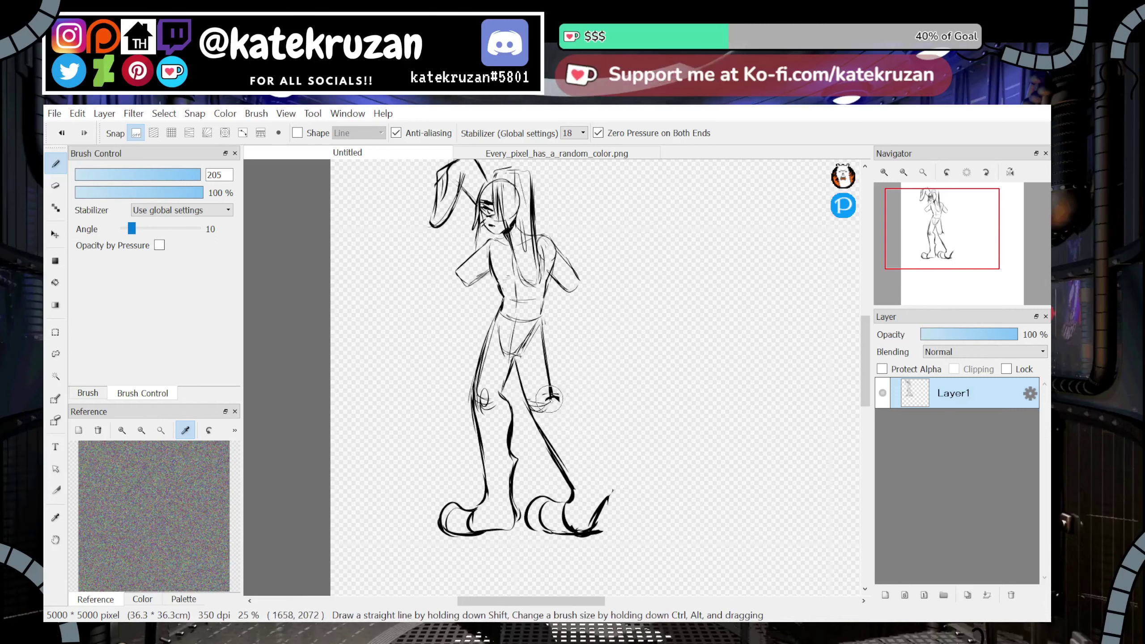
Redraw the right-hand leg's outer calf and heel, and thicken the toes of both feet
left_click_drag(575, 424, 607, 517)
mouse_move(600, 461)
left_mouse_down()
mouse_move(613, 500)
mouse_move(577, 521)
mouse_move(538, 519)
mouse_move(570, 497)
mouse_move(539, 514)
mouse_move(558, 528)
left_mouse_up()
mouse_move(594, 473)
left_mouse_down()
mouse_move(604, 503)
mouse_move(587, 539)
mouse_move(546, 536)
left_mouse_up()
mouse_move(544, 492)
left_mouse_down()
mouse_move(525, 528)
mouse_move(541, 506)
mouse_move(564, 538)
mouse_move(583, 535)
left_mouse_up()
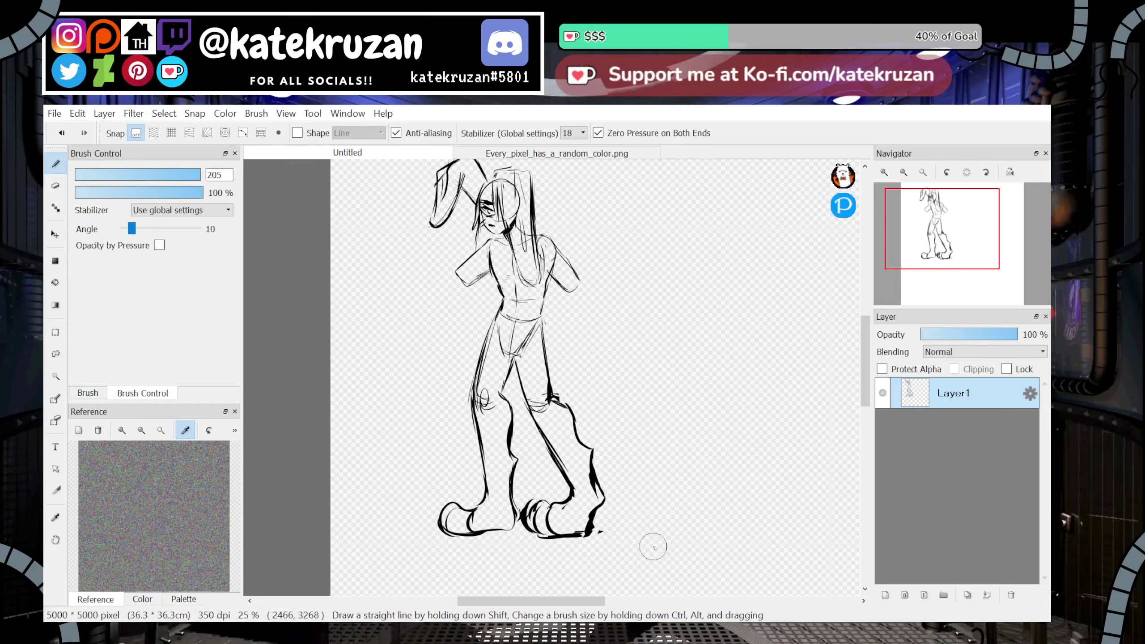
mouse_move(479, 495)
left_mouse_down()
mouse_move(450, 526)
mouse_move(495, 538)
left_mouse_up()
Rework the right-hand outer calf, give the foot a broader protruding heel, and mark both ankles
mouse_move(963, 251)
left_mouse_down()
mouse_move(946, 234)
mouse_move(941, 243)
left_mouse_up()
key("ctrl+z")
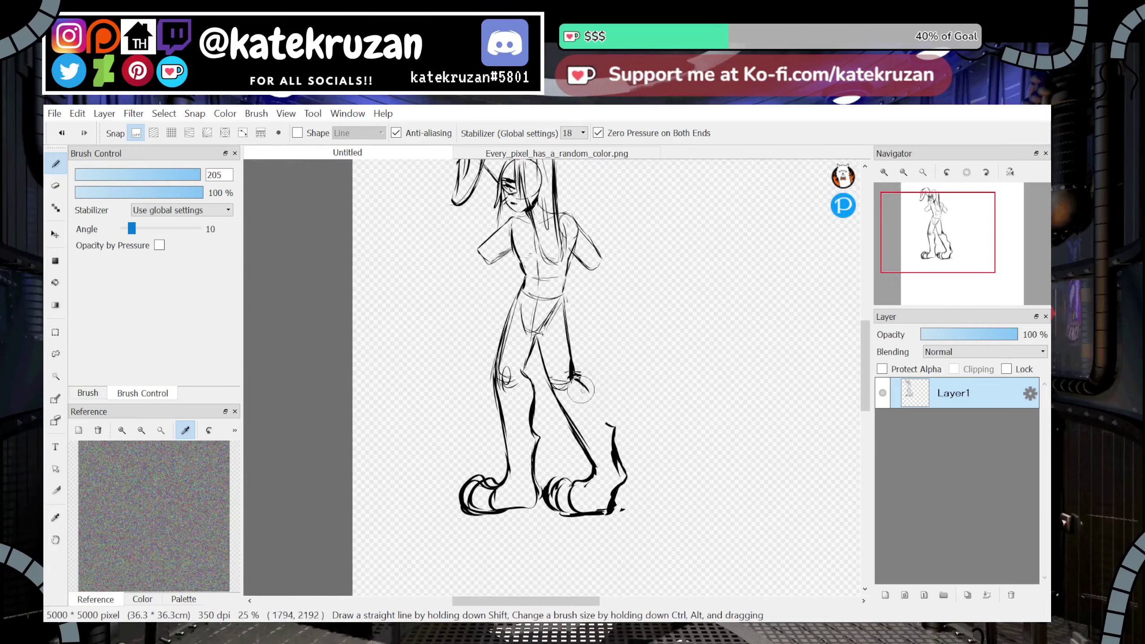
left_click_drag(594, 411, 620, 464)
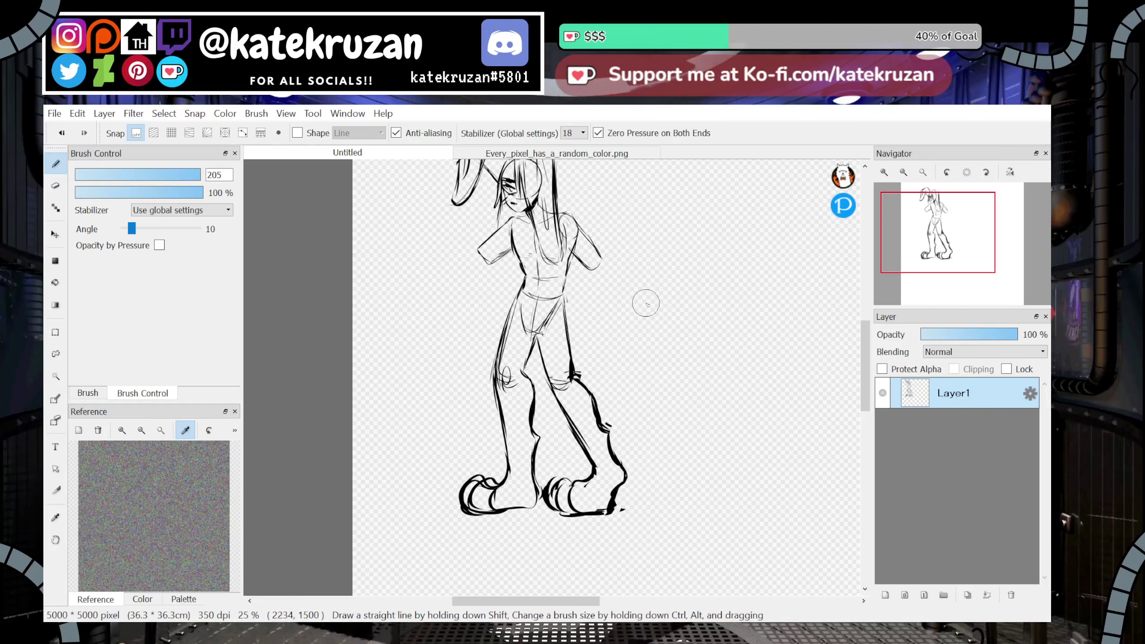
key("ctrl+z")
key("ctrl+z")
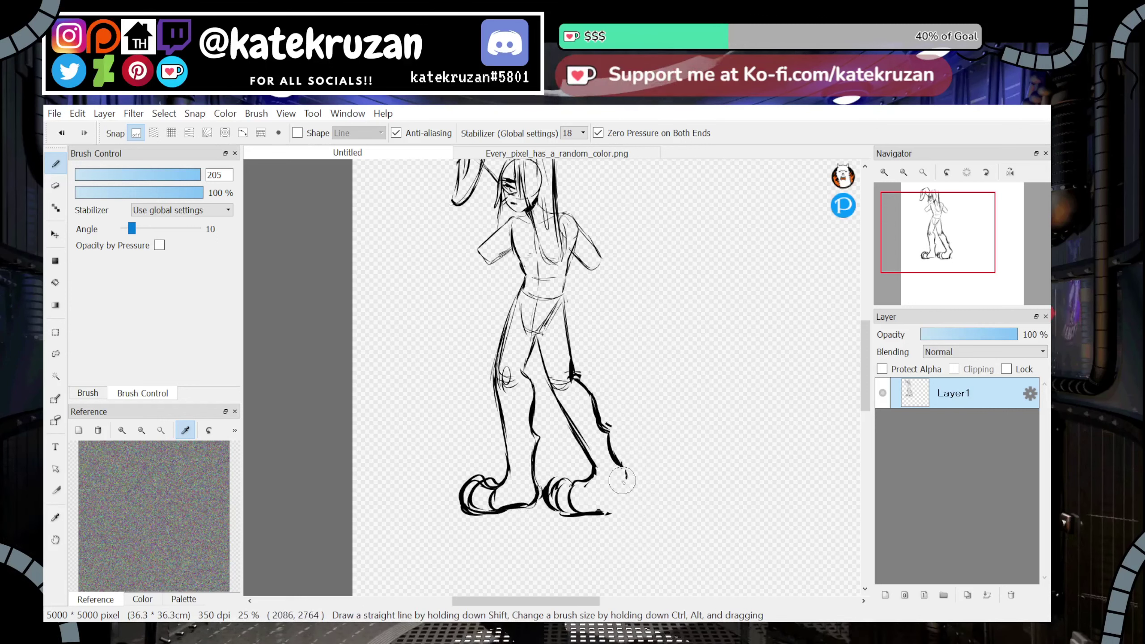
mouse_move(617, 453)
left_mouse_down()
mouse_move(633, 491)
mouse_move(603, 511)
mouse_move(624, 480)
mouse_move(623, 455)
mouse_move(627, 505)
mouse_move(592, 472)
left_mouse_up()
left_click_drag(508, 472, 532, 474)
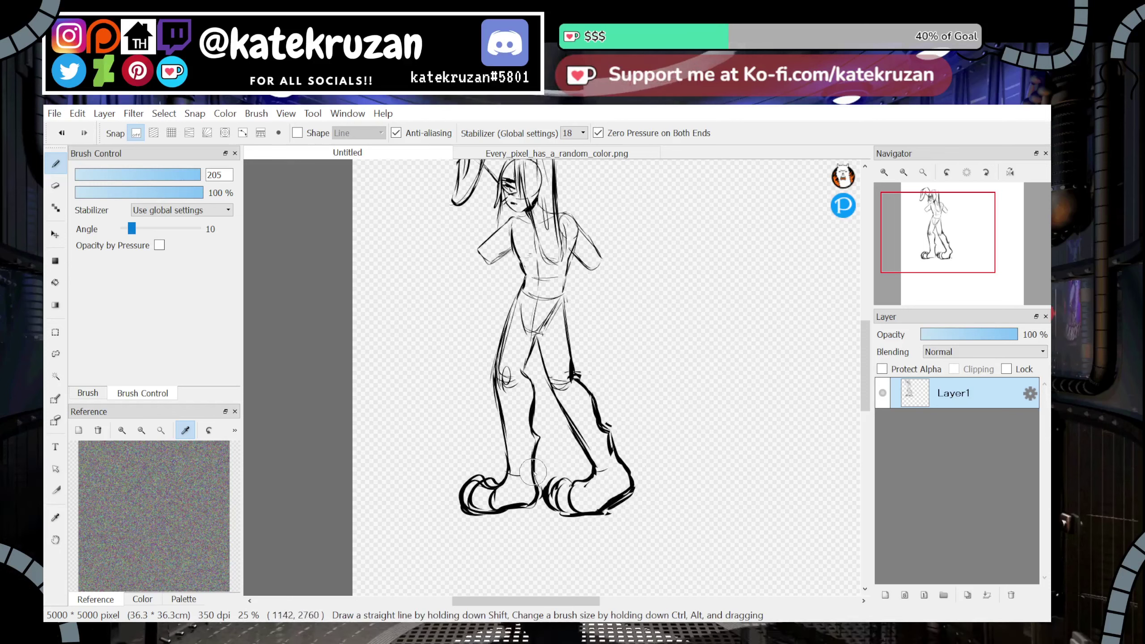
Erase both feet and the whole right-hand lower leg, leaving the left-hand lower leg in place
mouse_move(953, 247)
left_mouse_down()
mouse_move(944, 226)
mouse_move(937, 238)
left_mouse_up()
mouse_move(513, 519)
left_mouse_down()
mouse_move(498, 529)
mouse_move(627, 524)
mouse_move(618, 529)
mouse_move(642, 472)
mouse_move(634, 527)
left_mouse_up()
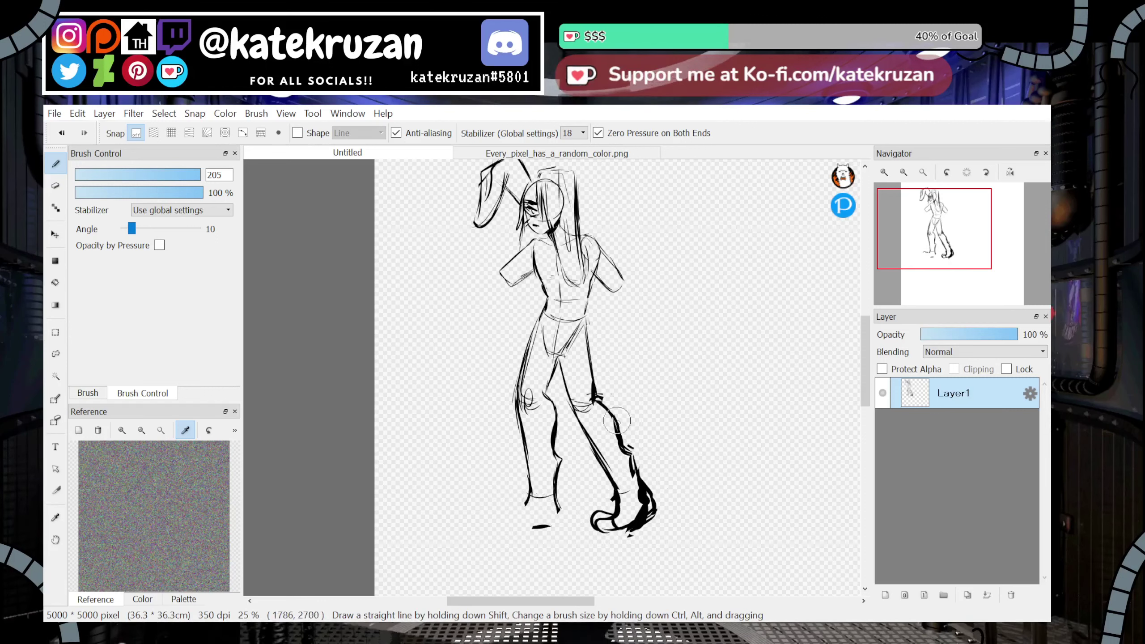
mouse_move(618, 408)
left_mouse_down()
mouse_move(594, 472)
mouse_move(621, 493)
mouse_move(680, 499)
left_mouse_up()
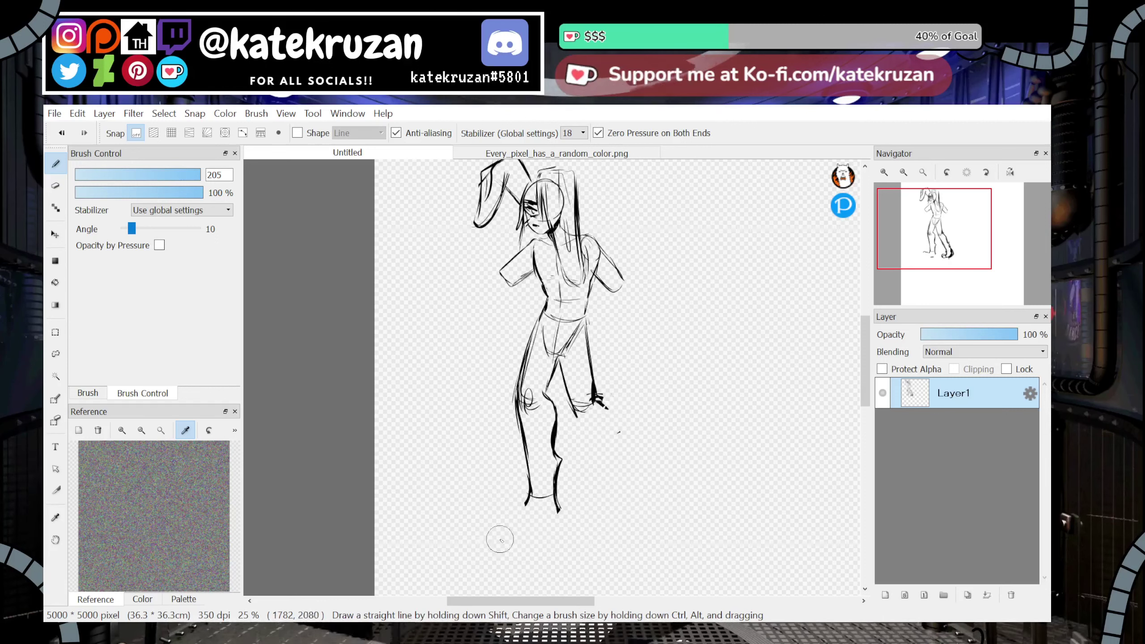
left_click_drag(517, 483, 535, 527)
Lasso the left-hand lower leg and paste a copy of it onto a new layer
left_click(56, 354)
mouse_move(554, 396)
left_mouse_down()
mouse_move(538, 396)
mouse_move(575, 468)
left_mouse_up()
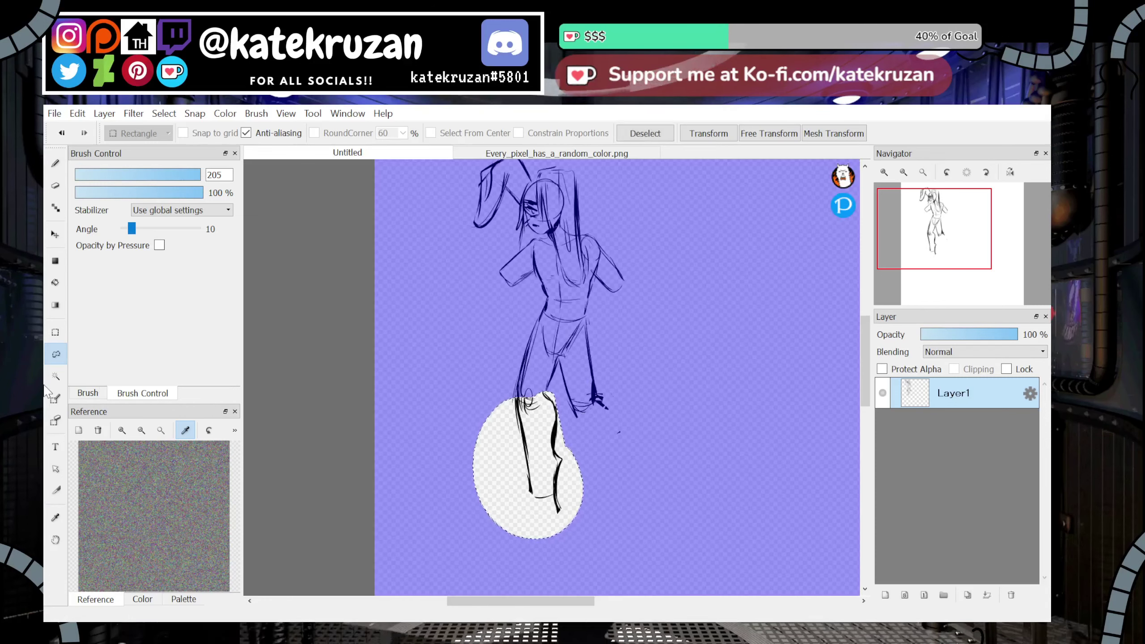
key("ctrl+c")
key("ctrl+v")
Rotate the copied lower leg outward, fit it under the right-hand knee, and clear the selection
left_click(708, 134)
left_click_drag(541, 429, 587, 425)
left_click_drag(677, 440, 677, 413)
left_click_drag(591, 424, 618, 423)
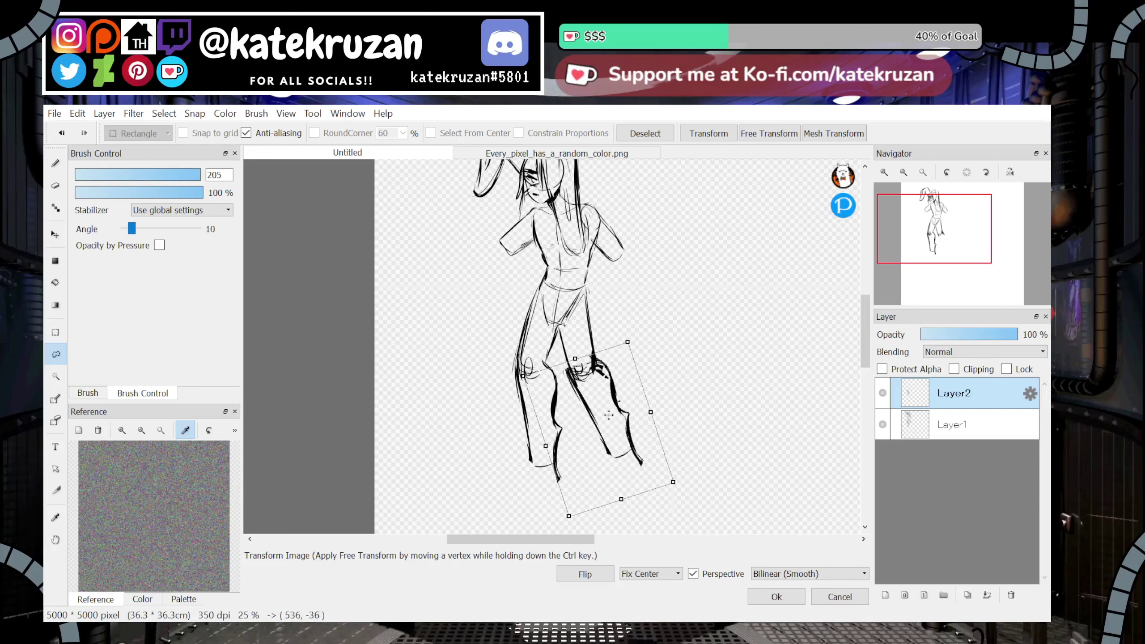
left_click_drag(707, 430, 705, 409)
left_click_drag(620, 420, 677, 418)
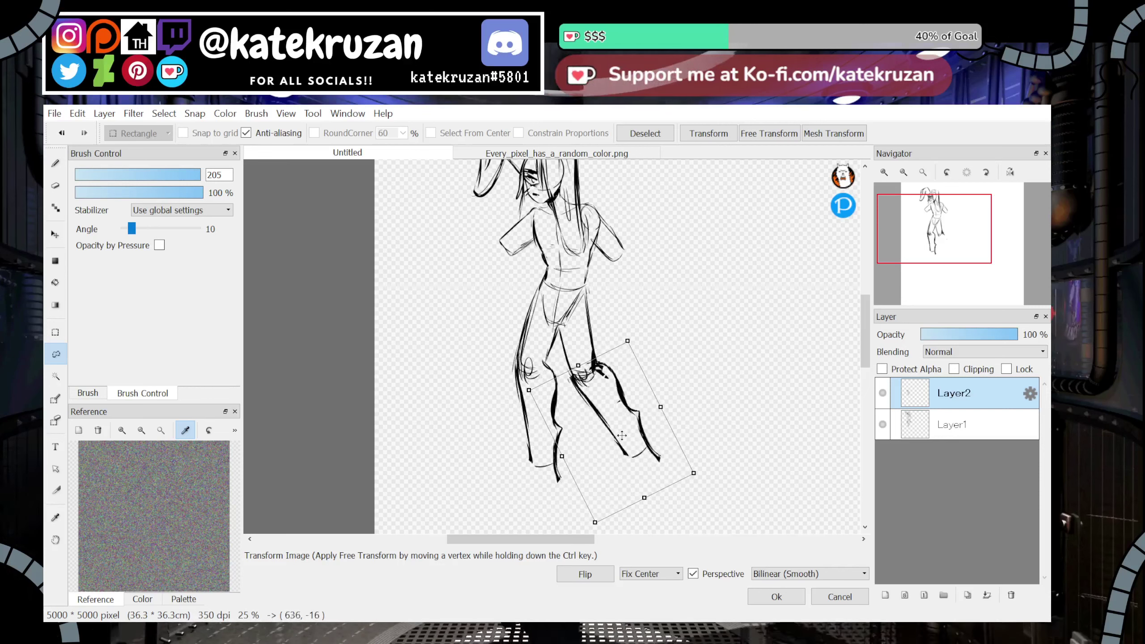
left_click(777, 599)
left_click(646, 136)
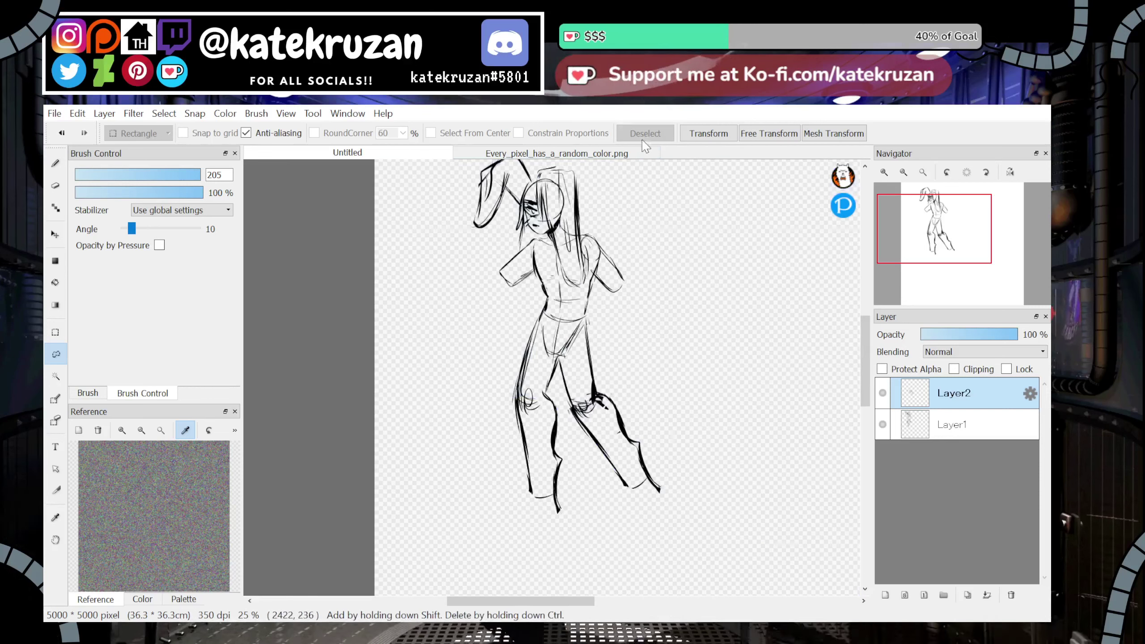
Draw flat feet with rounded toes and heels beneath both legs
left_click(55, 163)
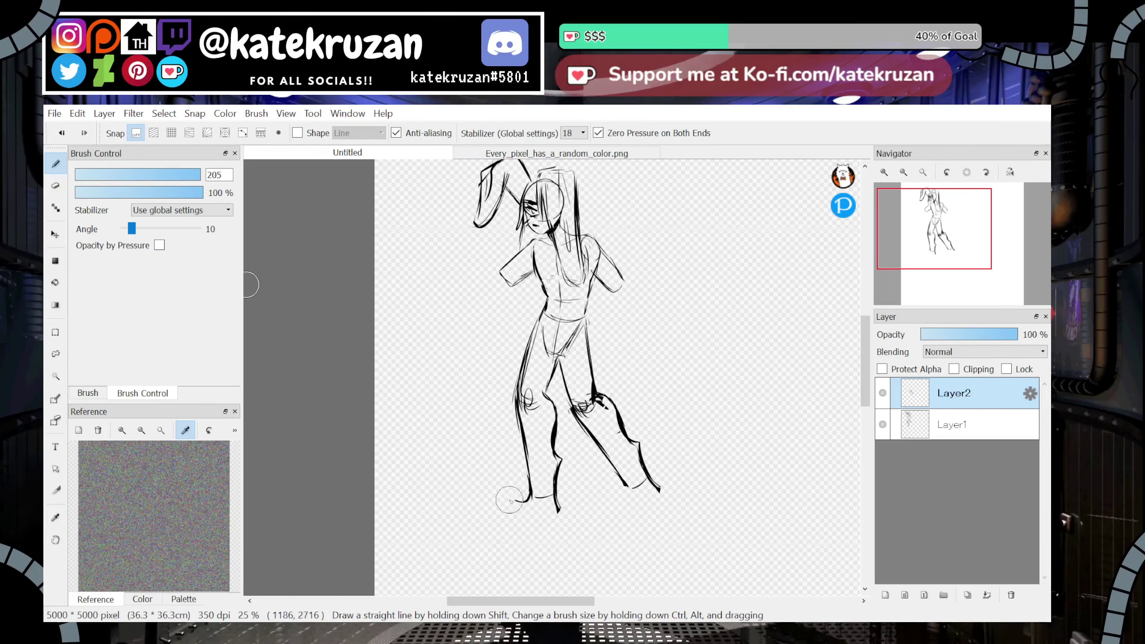
mouse_move(501, 522)
left_mouse_down()
mouse_move(541, 523)
mouse_move(561, 508)
left_mouse_up()
mouse_move(626, 485)
left_mouse_down()
mouse_move(647, 515)
mouse_move(617, 508)
mouse_move(629, 530)
mouse_move(613, 527)
mouse_move(633, 526)
left_mouse_up()
mouse_move(649, 479)
left_mouse_down()
mouse_move(658, 503)
mouse_move(647, 512)
mouse_move(621, 508)
mouse_move(652, 509)
left_mouse_up()
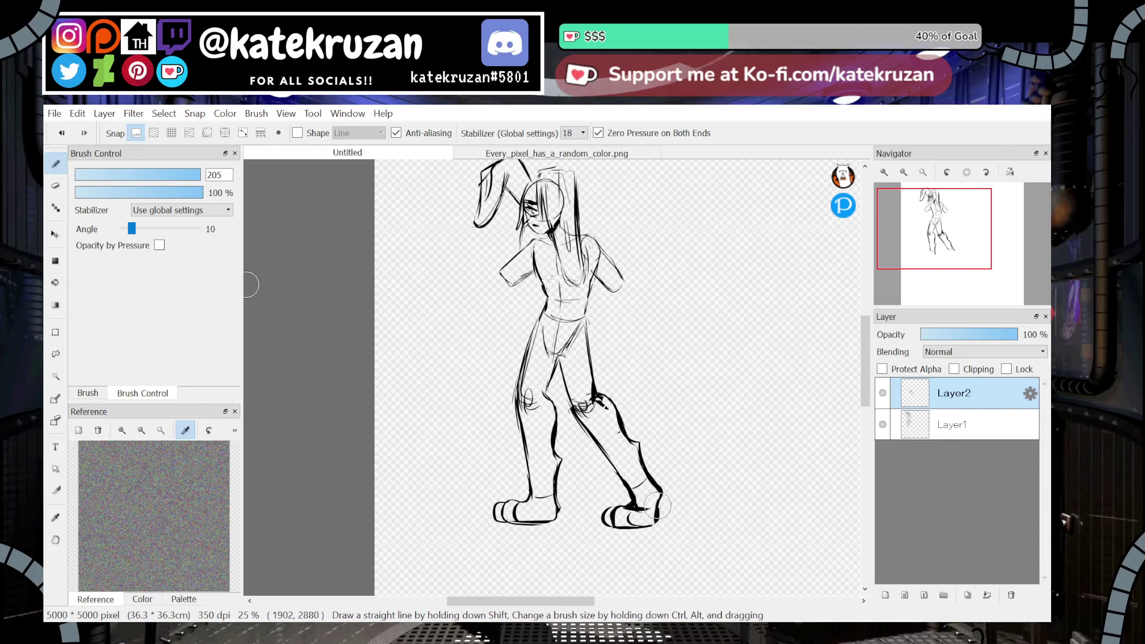
Check the whole figure and merge Layer2 down into Layer1
left_click(959, 237)
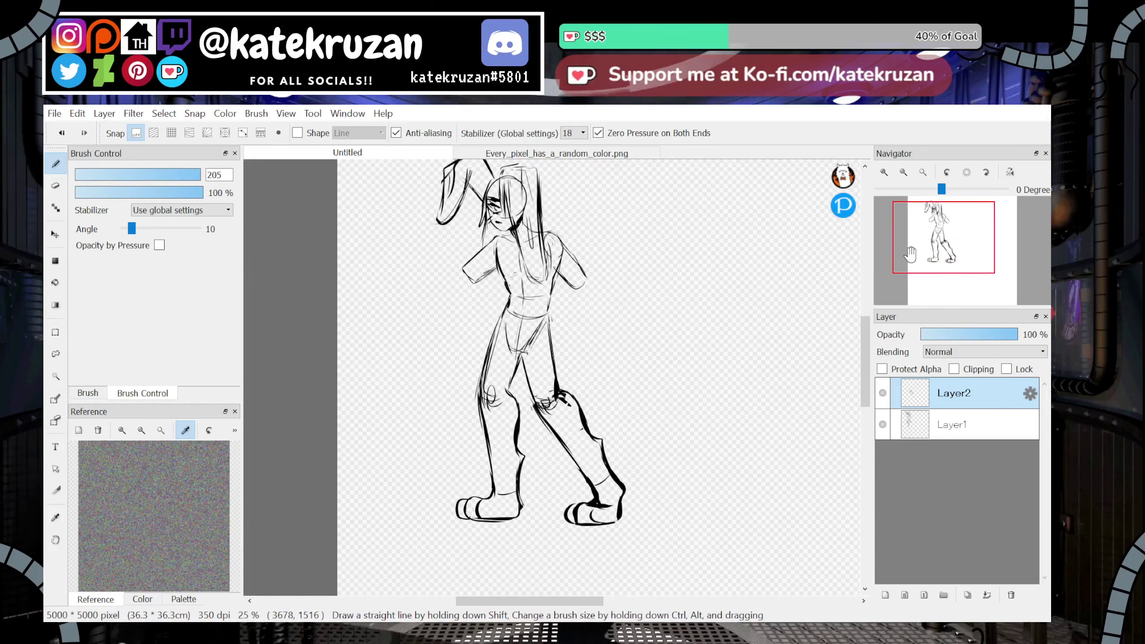
left_click(904, 173)
left_click(904, 173)
left_click(884, 173)
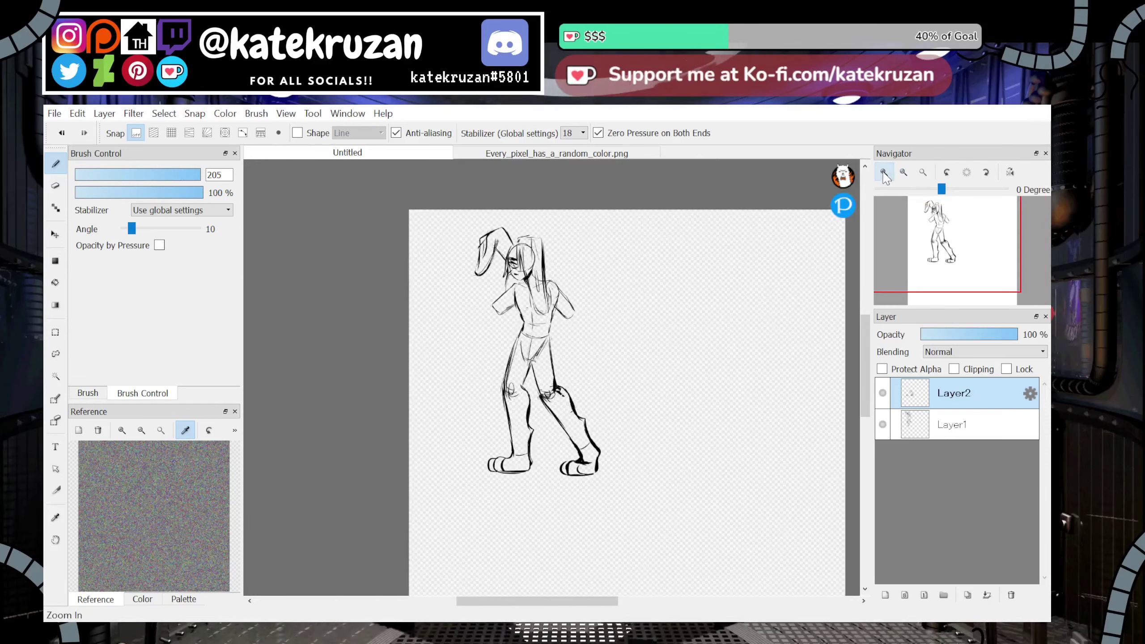
left_click(883, 172)
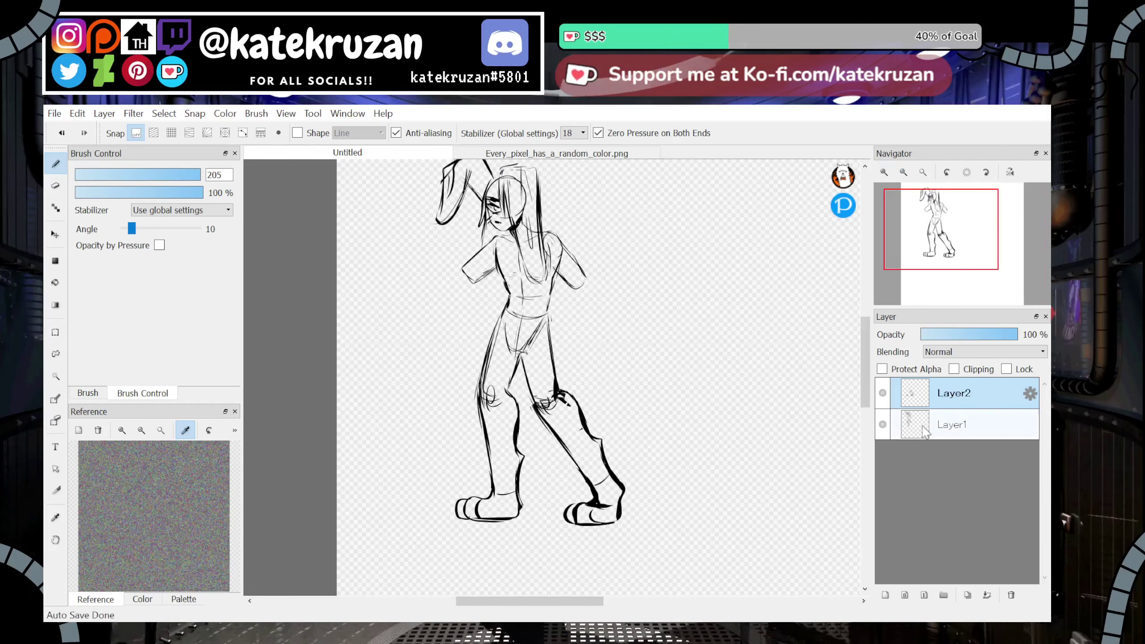
left_click(987, 595)
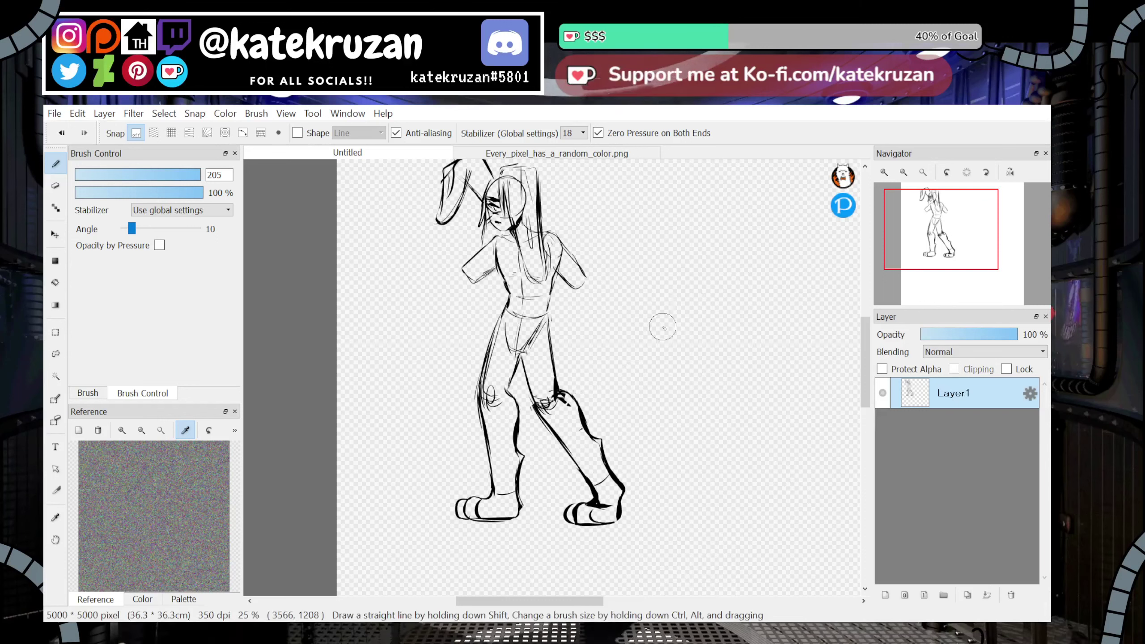
Erase the right-hand leg, then lasso the entire left-hand leg with its foot and paste a copy onto a new layer
mouse_move(535, 362)
left_mouse_down()
mouse_move(538, 413)
mouse_move(575, 457)
mouse_move(611, 441)
mouse_move(623, 464)
mouse_move(567, 518)
mouse_move(567, 562)
left_mouse_up()
left_click(56, 354)
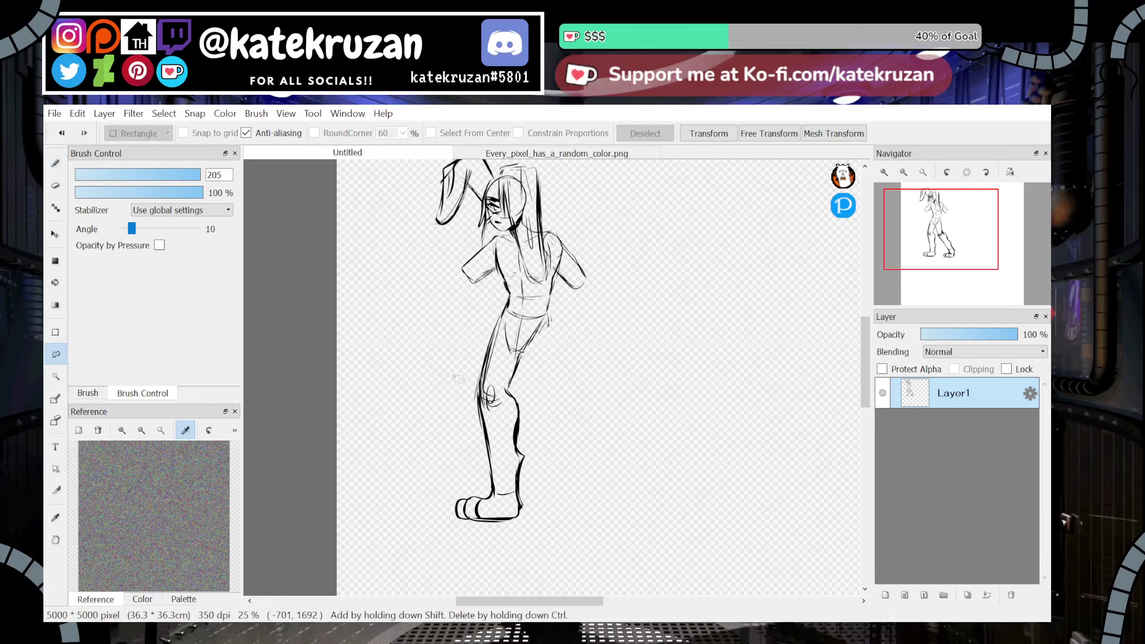
mouse_move(499, 316)
left_mouse_down()
mouse_move(571, 417)
mouse_move(548, 354)
left_mouse_up()
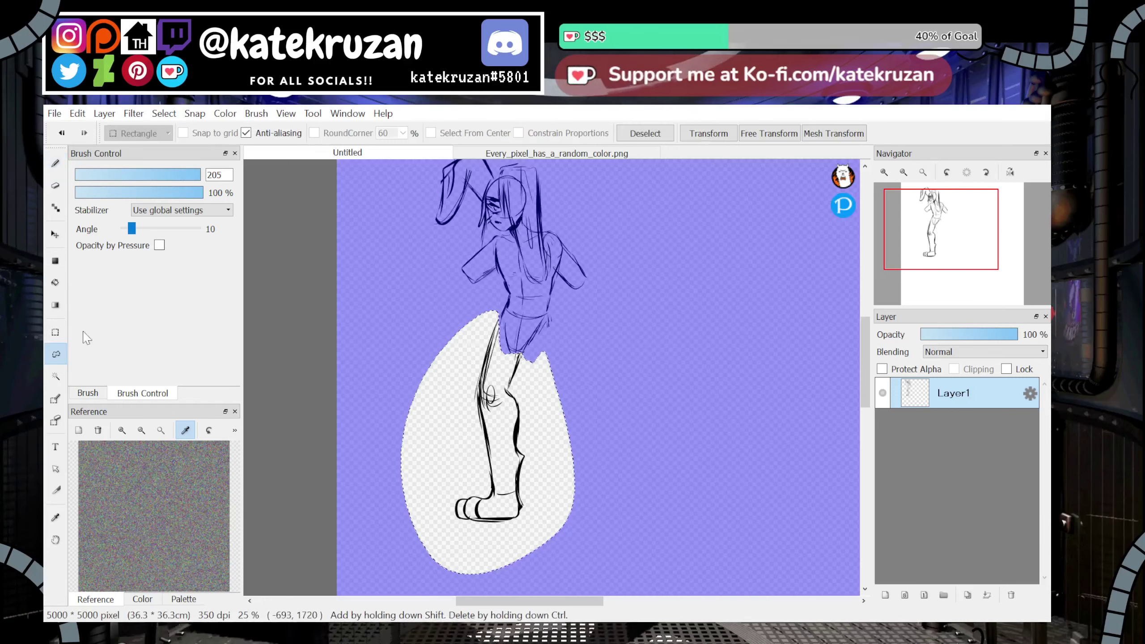
key("ctrl+c")
key("ctrl+v")
Rotate the copied leg outward and attach it at the right-hand hip
left_click(709, 133)
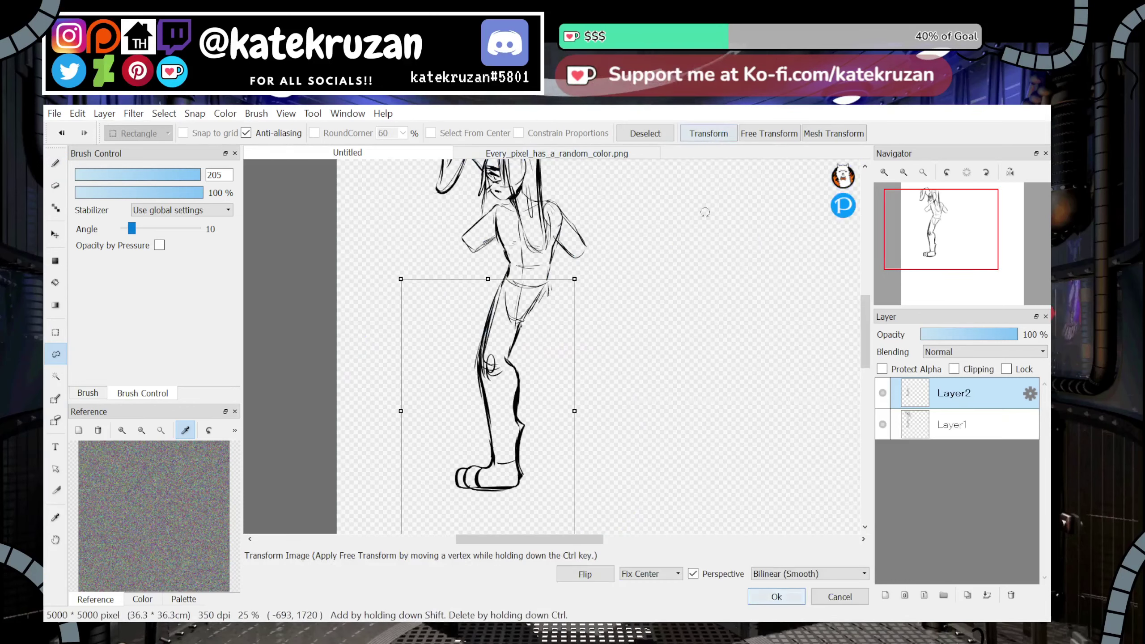
left_click_drag(703, 210, 604, 184)
left_click_drag(512, 391, 591, 374)
key("Return")
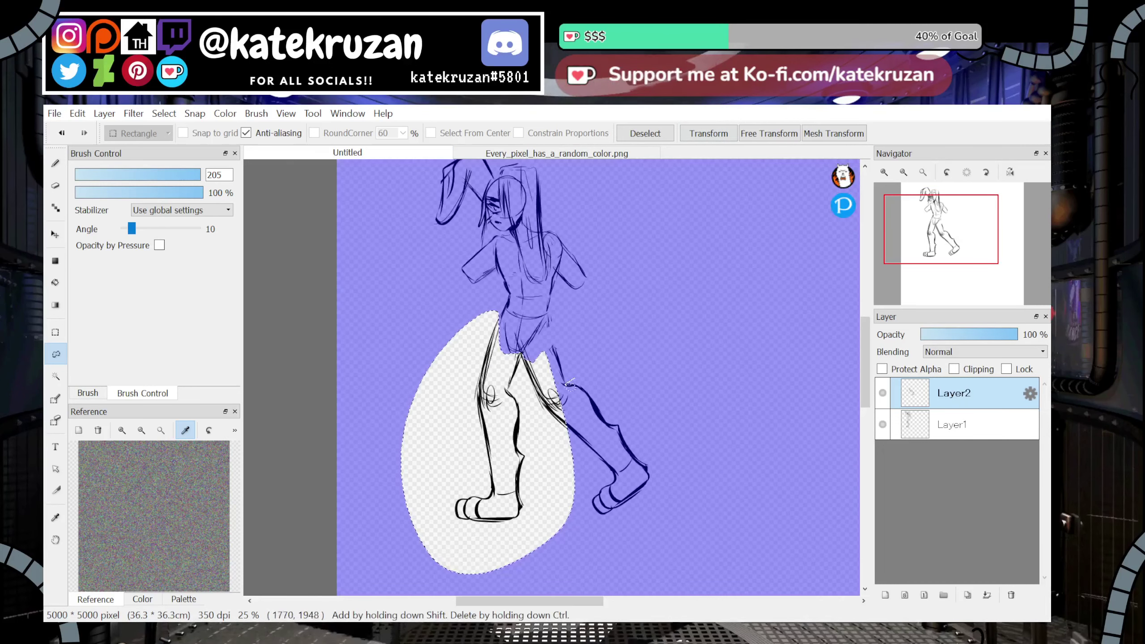
Rotate the copied leg's lower part at the knee to stand steeper, realign it, and clear the selection
left_click_drag(570, 500, 591, 360)
left_click(711, 134)
left_click_drag(749, 253, 785, 297)
left_click_drag(575, 428, 557, 438)
left_click(777, 596)
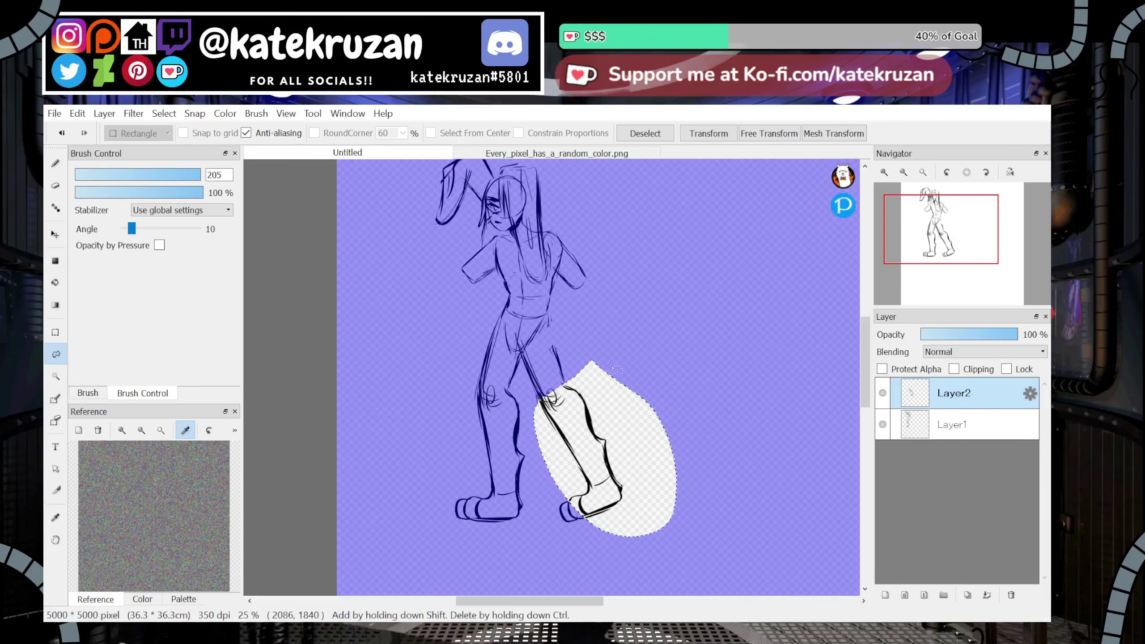
left_click(671, 132)
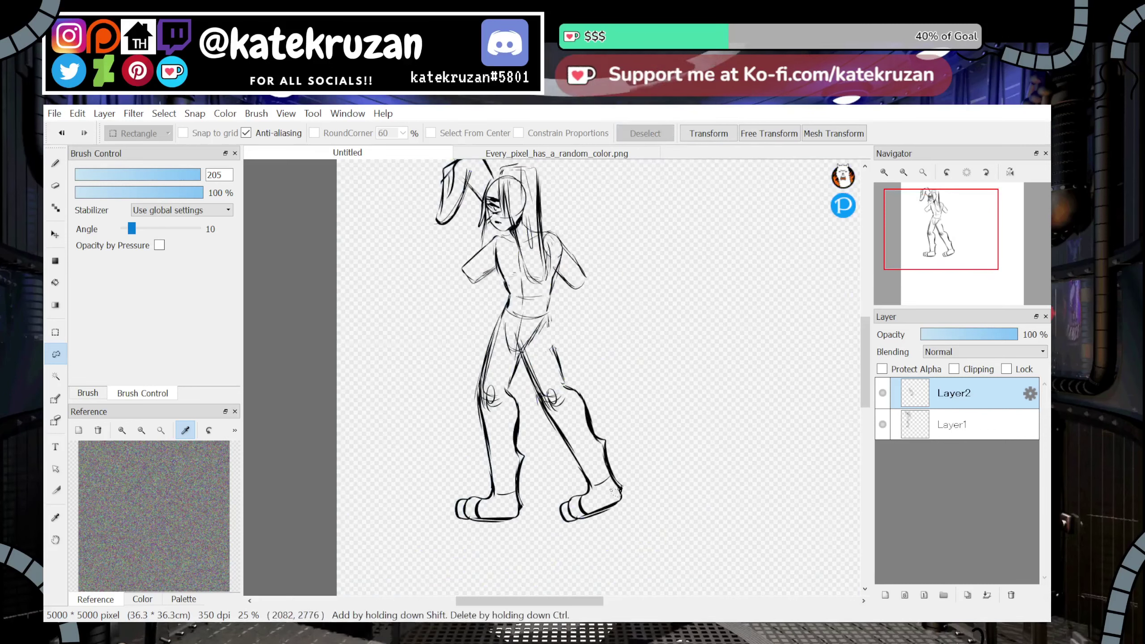
Select the right-hand foot, rotate it and shift it toward the heel, and clear the selection
left_click_drag(544, 522, 620, 489)
left_click(709, 136)
left_click_drag(650, 377, 588, 362)
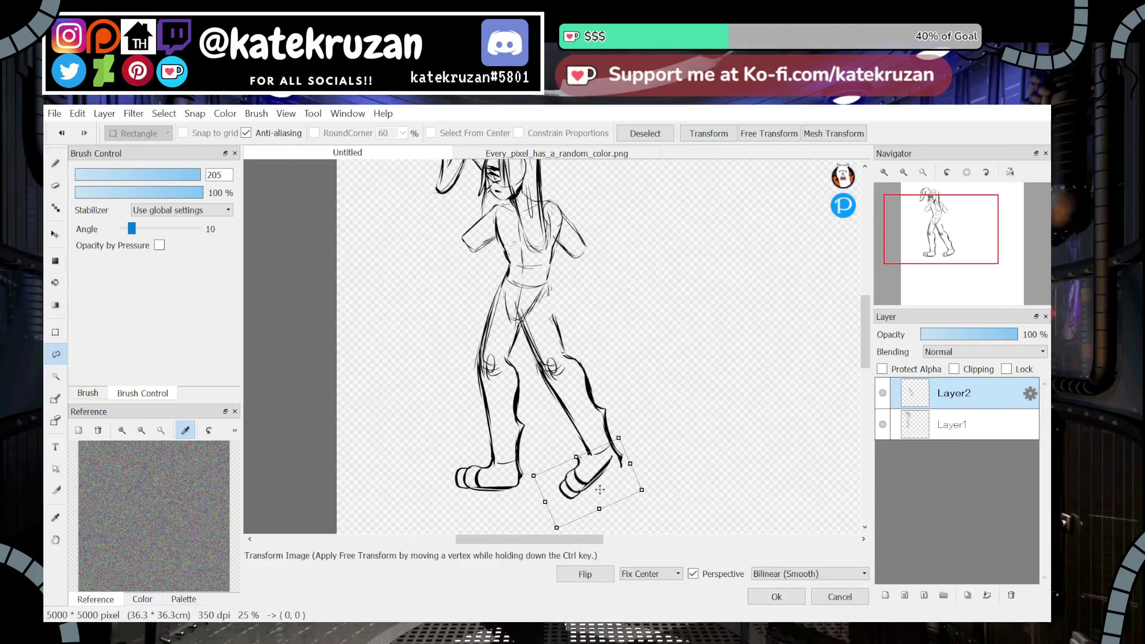
left_click_drag(595, 485, 614, 491)
left_click_drag(677, 455, 681, 445)
left_click(777, 596)
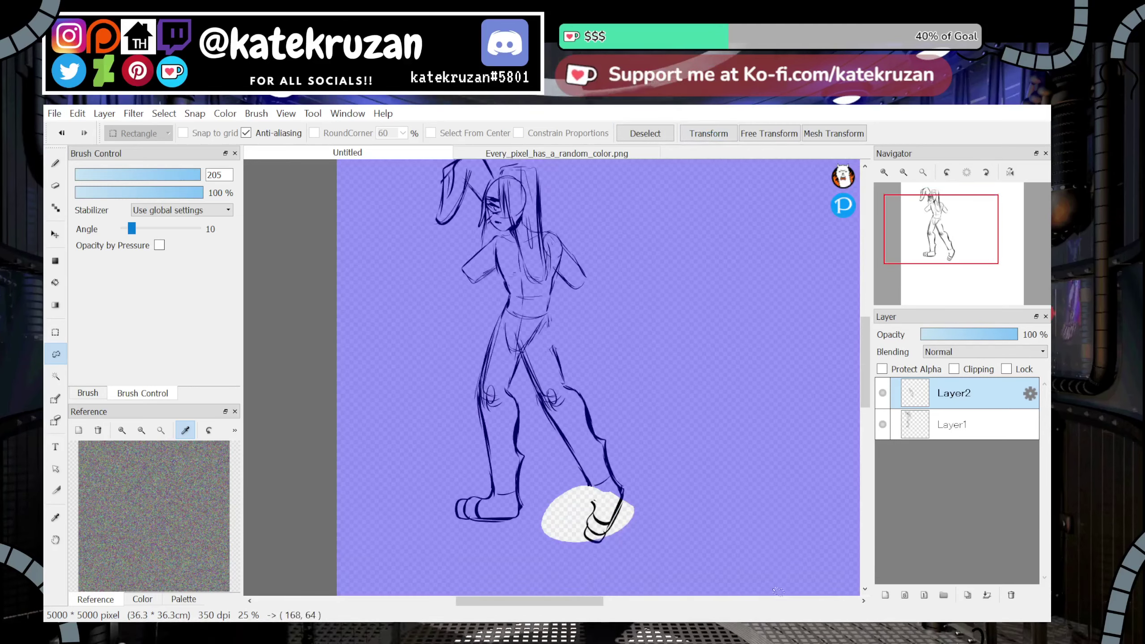
left_click(645, 133)
Replace the right-hand foot with a flat one with rounded toes and connect the outer thigh line to the hip
left_click(56, 163)
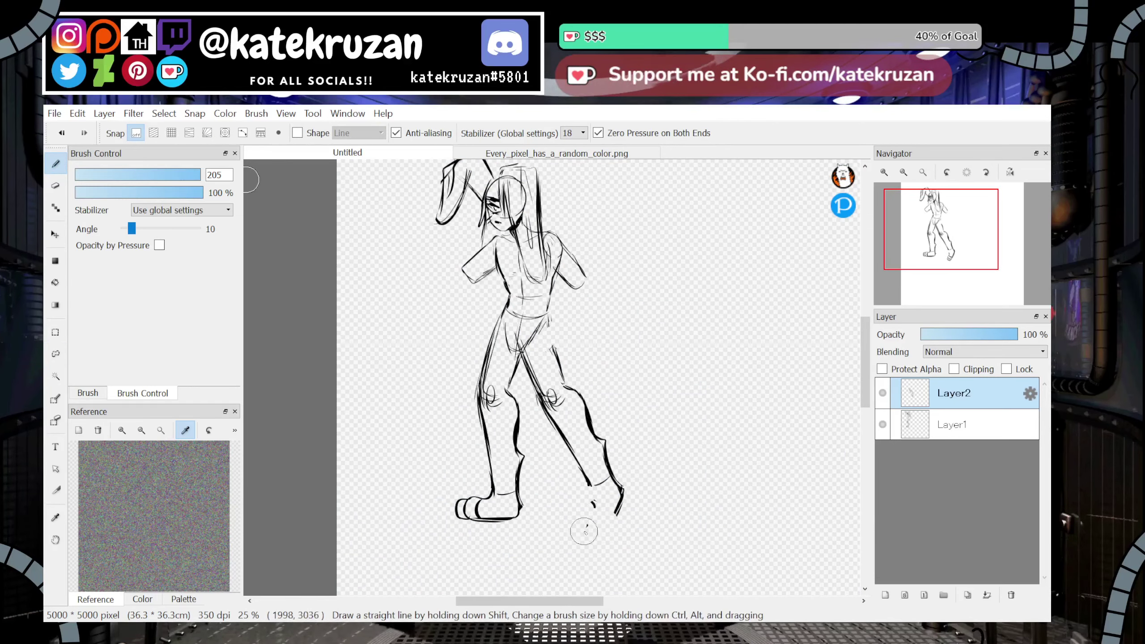
left_click_drag(595, 493, 573, 503)
mouse_move(577, 502)
left_mouse_down()
mouse_move(558, 515)
mouse_move(587, 519)
left_mouse_up()
mouse_move(615, 517)
left_mouse_down()
mouse_move(584, 521)
mouse_move(624, 511)
left_mouse_up()
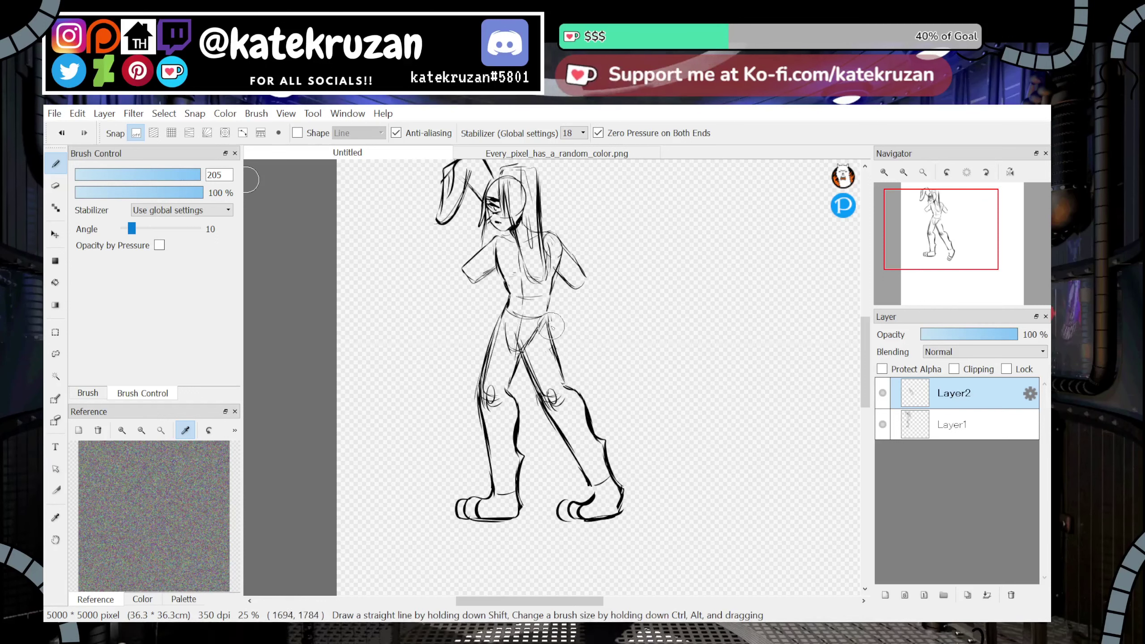
Delete Layer2 with the copied leg and remove the left-hand leg's rear calf and foot
left_click_drag(961, 254, 946, 235)
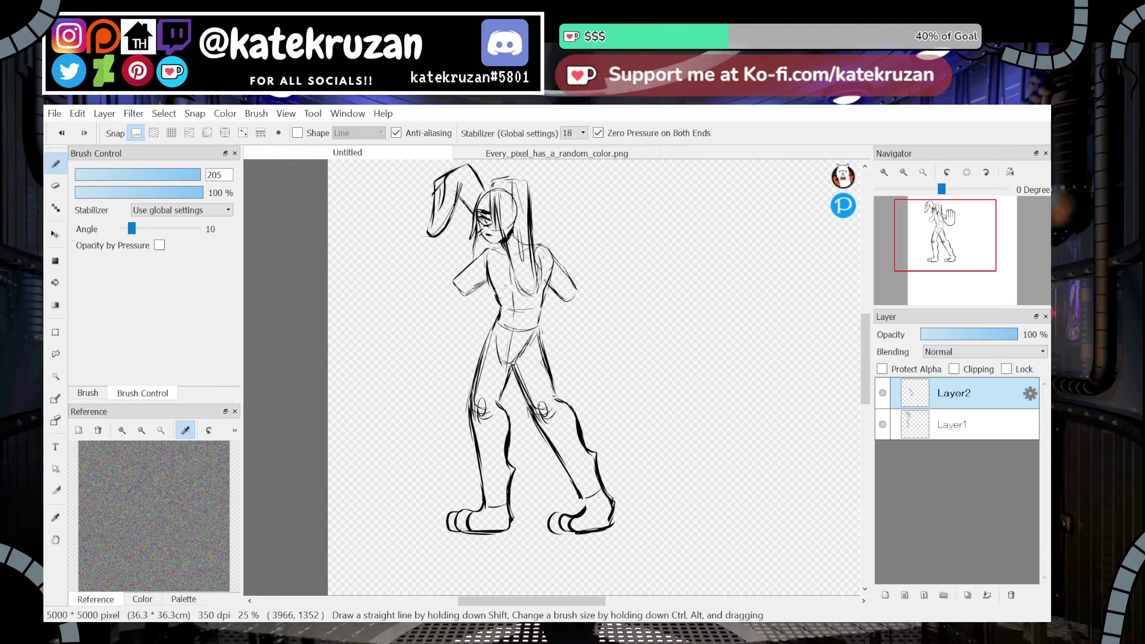
left_click(1011, 595)
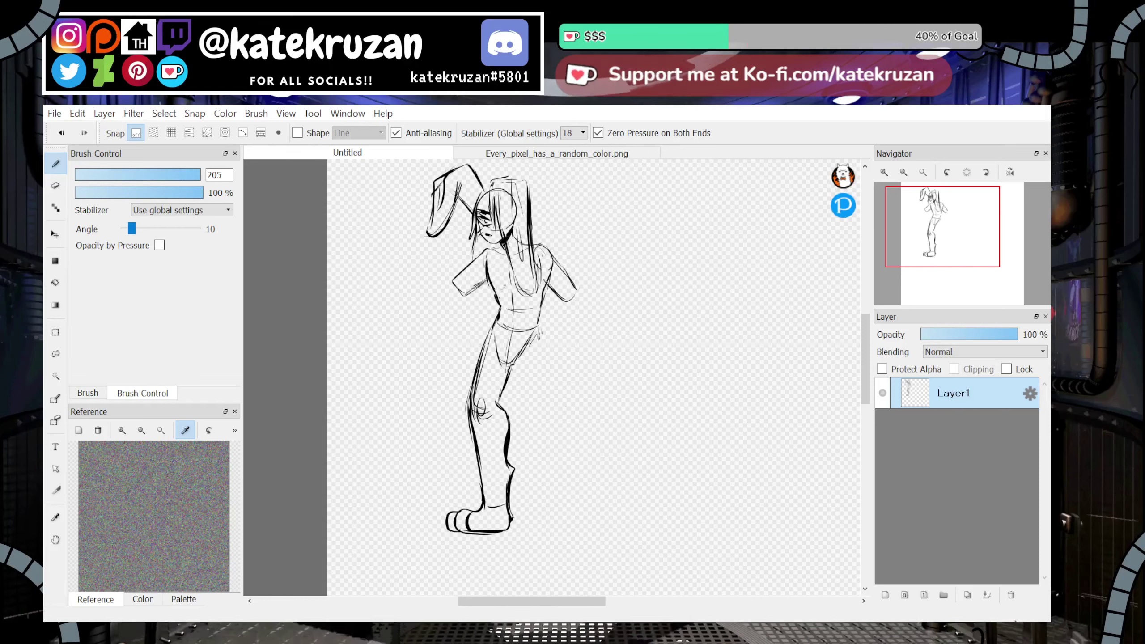
left_click_drag(554, 390, 545, 450)
key("ctrl+z")
key("ctrl+z")
key("ctrl+z")
key("ctrl+z")
key("ctrl+z")
key("ctrl+z")
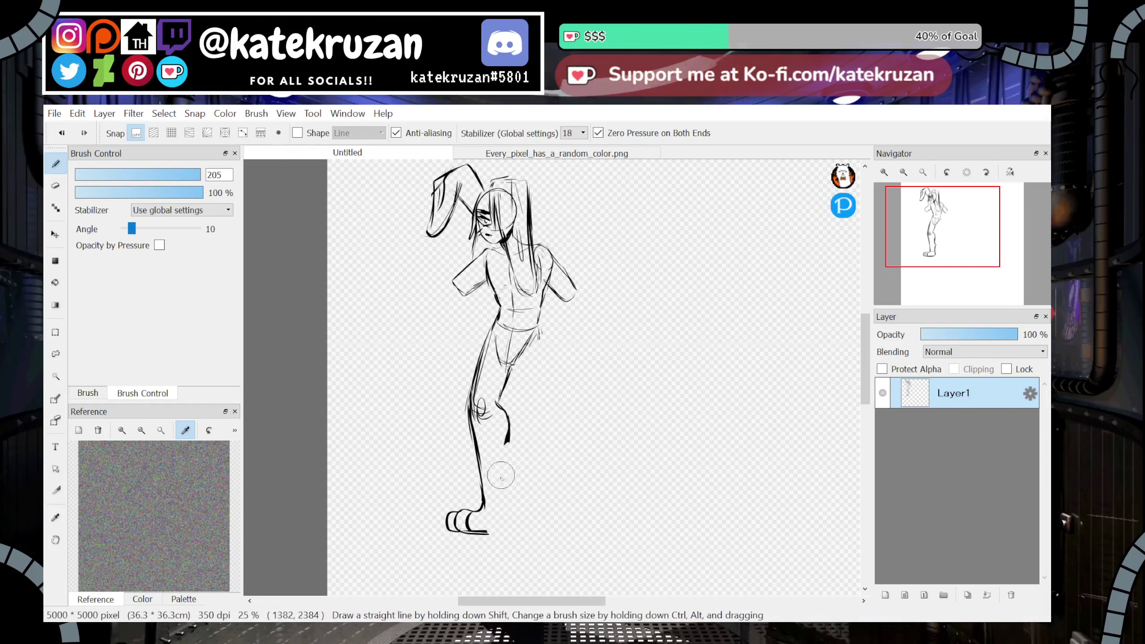
key("ctrl+z")
Redraw the left-hand lower leg with a straighter shin, a smoother calf, and a tapered ankle
left_click_drag(470, 426, 483, 513)
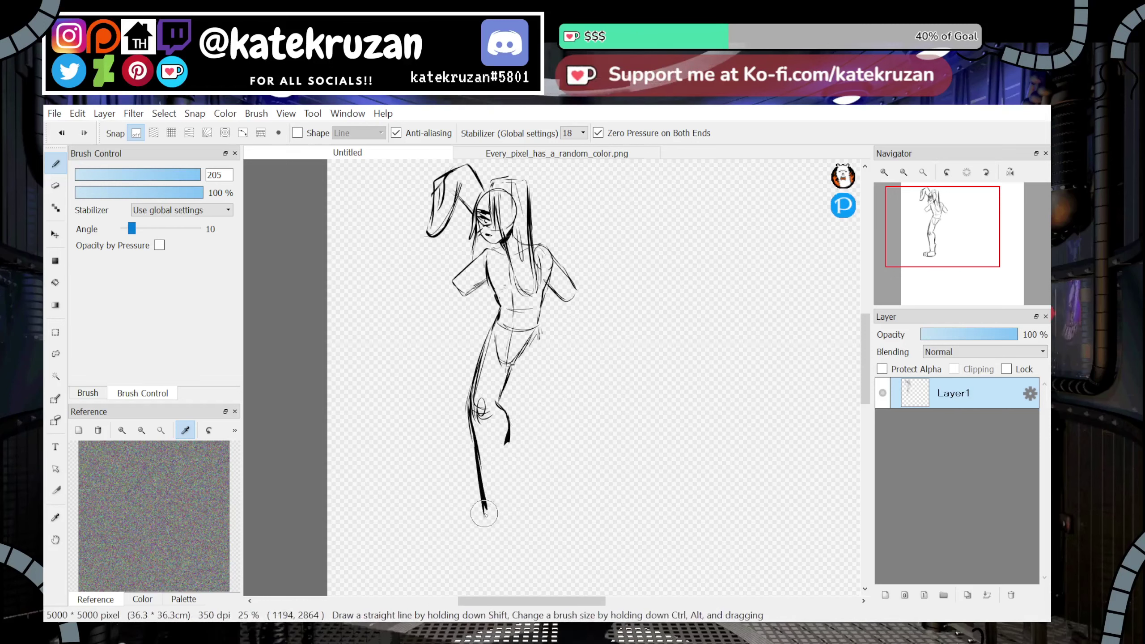
left_click_drag(513, 367, 500, 402)
left_click_drag(498, 403, 503, 505)
mouse_move(504, 469)
left_mouse_down()
mouse_move(488, 508)
mouse_move(500, 520)
left_mouse_up()
Draw a new right-hand leg slanting outward from hip to ankle and rough in its blocky foot
left_click_drag(524, 359, 562, 467)
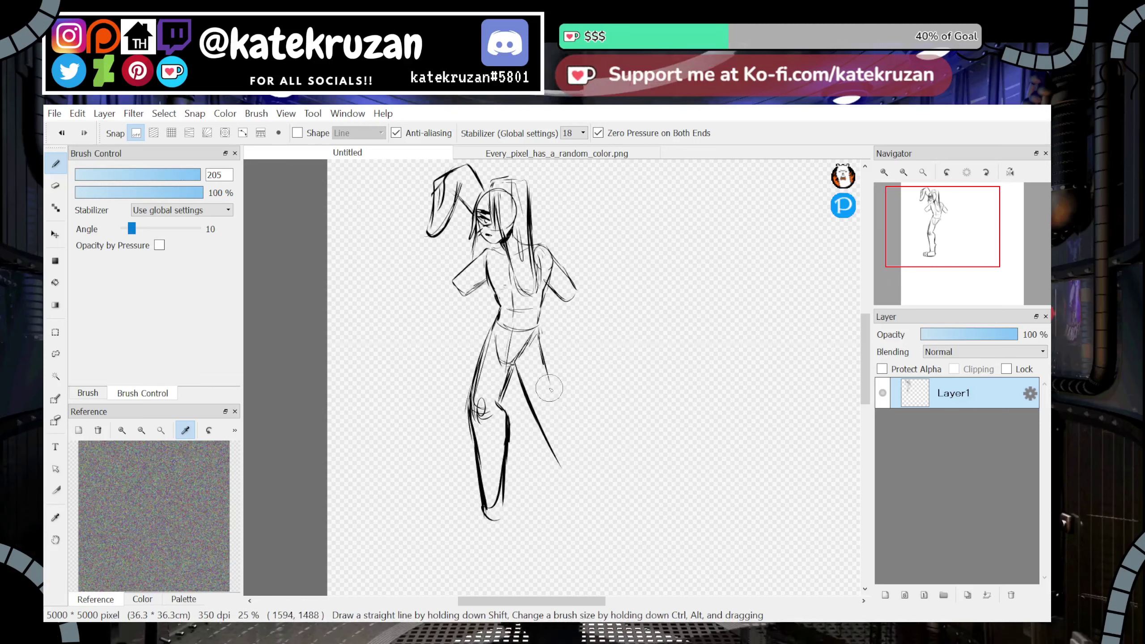
left_click_drag(538, 352, 554, 401)
left_click_drag(563, 469, 581, 510)
mouse_move(567, 419)
left_mouse_down()
mouse_move(592, 515)
mouse_move(565, 532)
mouse_move(573, 510)
mouse_move(562, 515)
mouse_move(561, 538)
left_mouse_up()
key("ctrl+z")
mouse_move(569, 519)
left_mouse_down()
mouse_move(597, 518)
mouse_move(545, 534)
mouse_move(609, 536)
mouse_move(553, 522)
mouse_move(570, 508)
mouse_move(603, 519)
mouse_move(569, 520)
mouse_move(568, 540)
mouse_move(592, 536)
mouse_move(579, 530)
mouse_move(594, 519)
mouse_move(549, 519)
mouse_move(589, 544)
left_mouse_up()
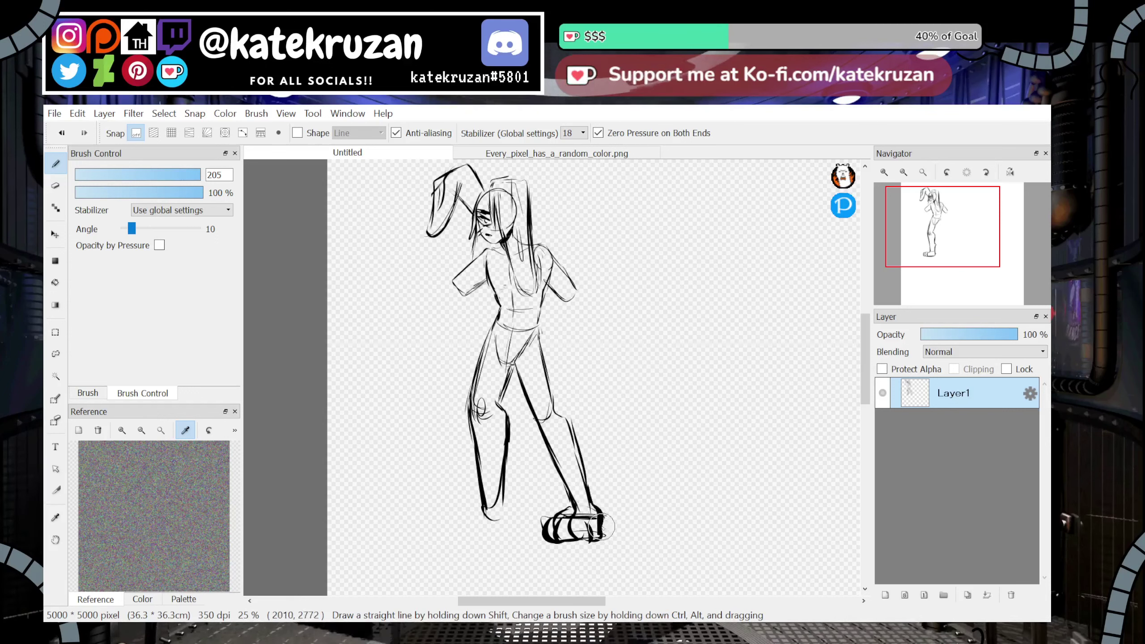
Draw the left-hand foot with rounded toes and rework the right-hand foot's toes, sole and heel
left_click_drag(467, 514, 482, 536)
mouse_move(504, 497)
left_mouse_down()
mouse_move(494, 532)
mouse_move(477, 499)
mouse_move(453, 506)
mouse_move(467, 536)
left_mouse_up()
mouse_move(559, 515)
left_mouse_down()
mouse_move(578, 531)
mouse_move(591, 512)
mouse_move(565, 529)
mouse_move(591, 505)
left_mouse_up()
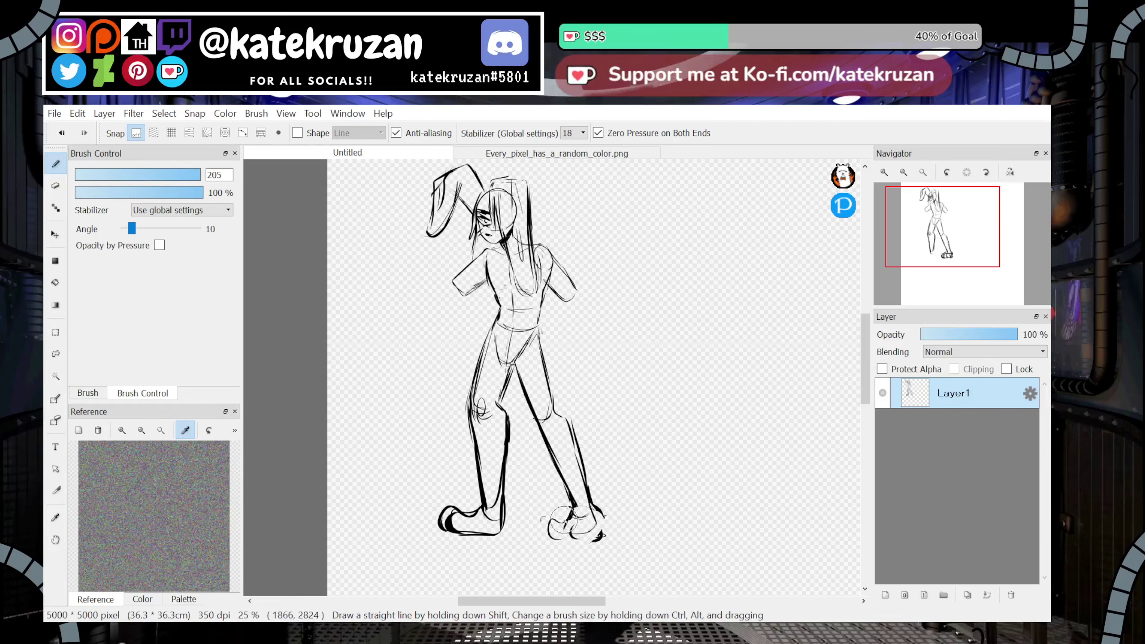
left_click_drag(570, 540, 579, 544)
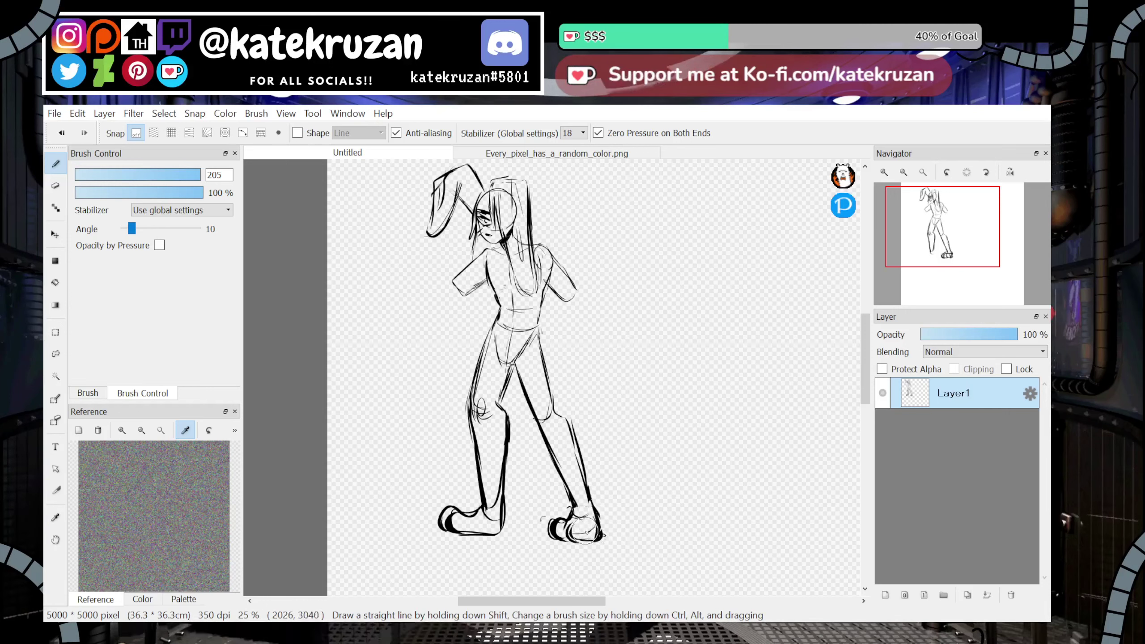
left_click_drag(583, 527, 571, 544)
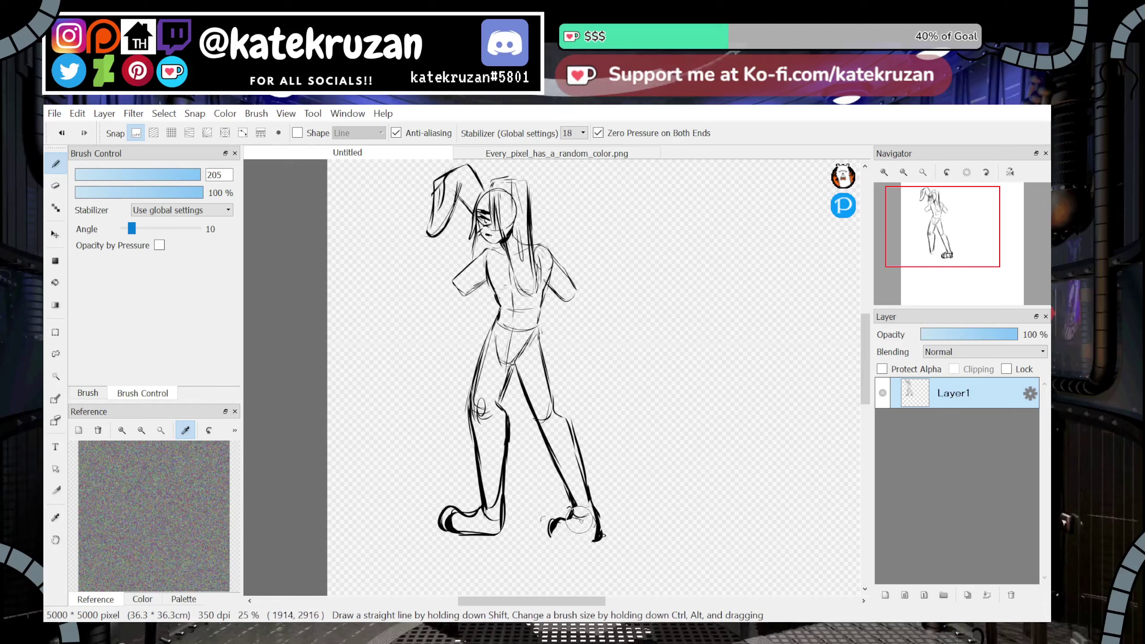
left_click_drag(572, 531, 555, 540)
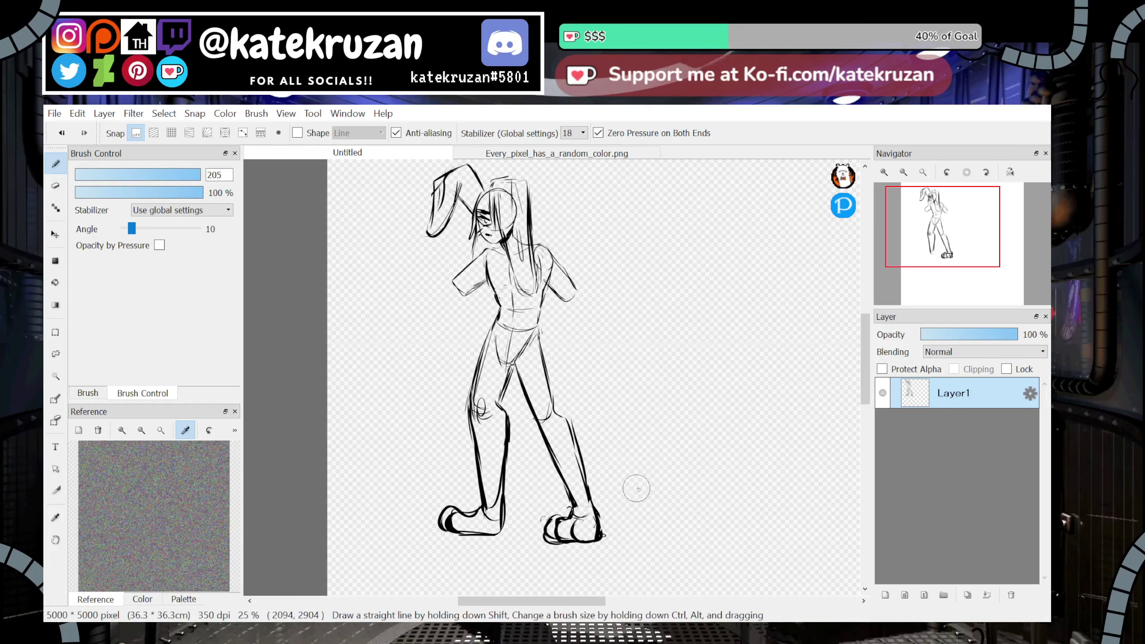
mouse_move(444, 524)
left_mouse_down()
mouse_move(465, 539)
mouse_move(464, 520)
mouse_move(451, 527)
mouse_move(462, 540)
mouse_move(478, 514)
mouse_move(464, 513)
mouse_move(467, 530)
mouse_move(459, 512)
mouse_move(451, 537)
left_mouse_up()
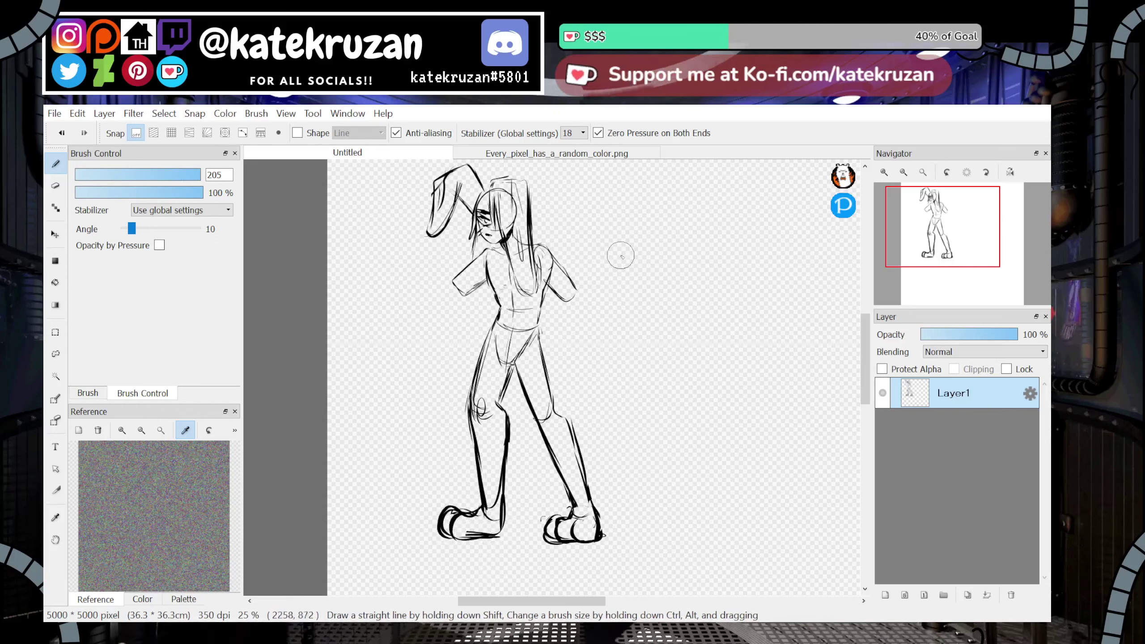
Add a dark hair strand beside the head and draw hair falling behind the left-hand arm to thigh level, undoing the longer strands
mouse_move(476, 237)
left_mouse_down()
mouse_move(470, 326)
mouse_move(474, 314)
mouse_move(448, 398)
mouse_move(452, 438)
left_mouse_up()
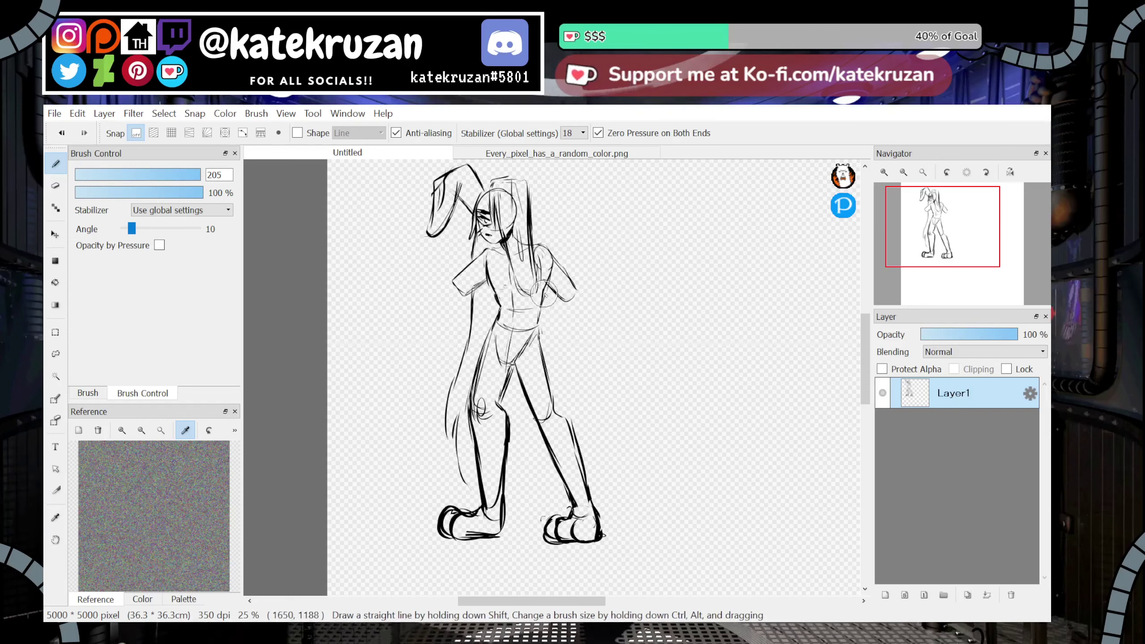
left_click_drag(528, 195, 539, 250)
key("ctrl+z")
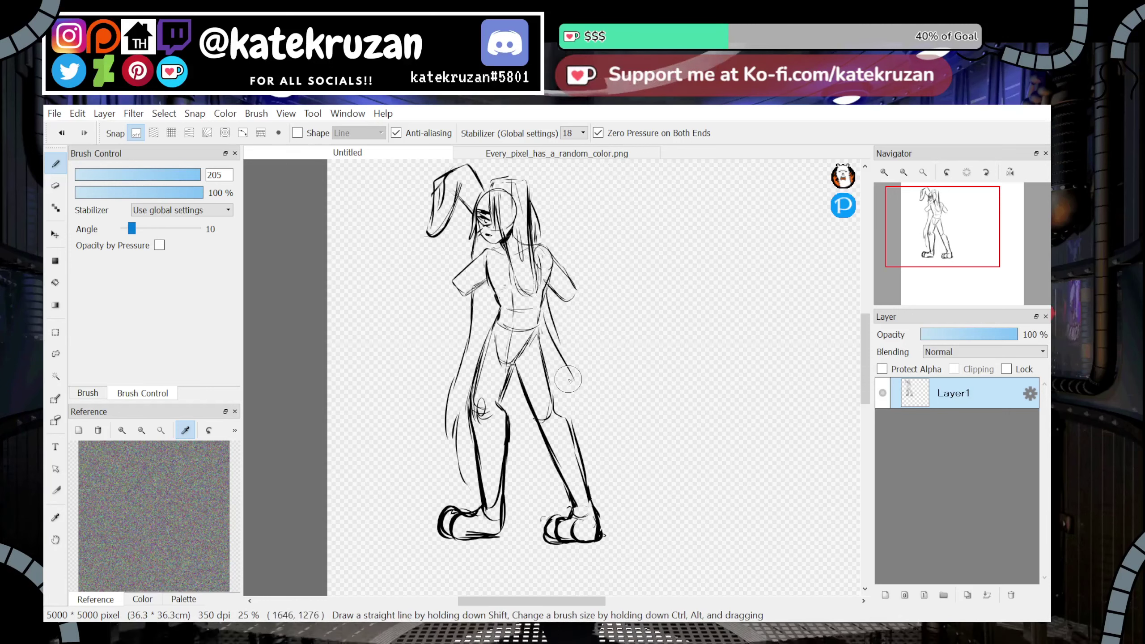
key("ctrl+z")
key("ctrl+z")
key("ctrl+z")
key("ctrl+z")
key("ctrl+z")
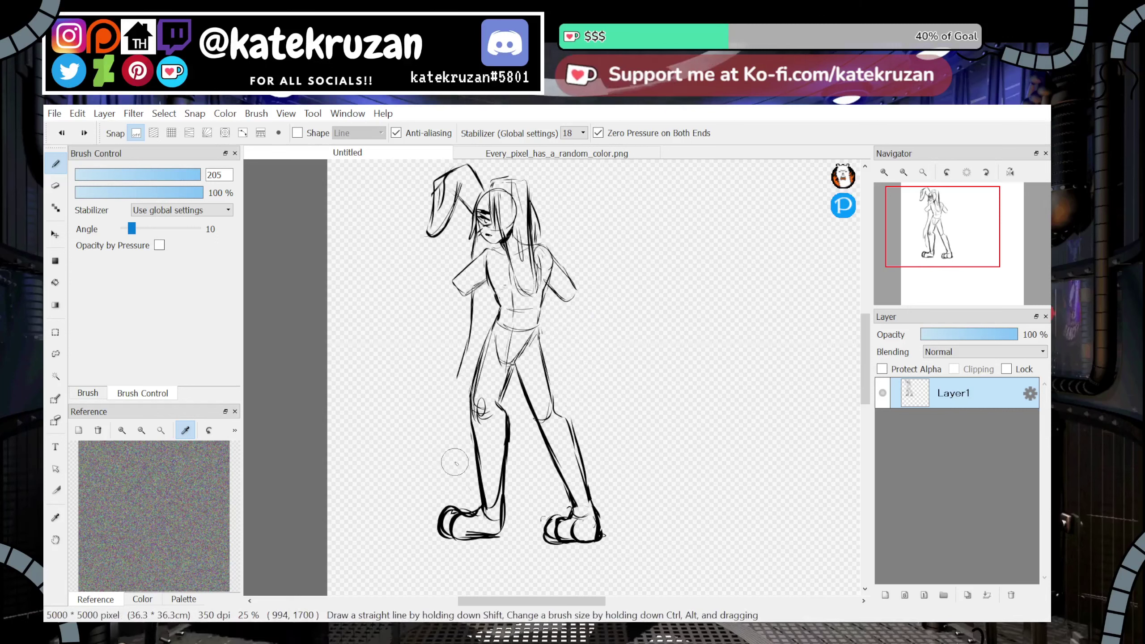
left_click_drag(473, 293, 471, 370)
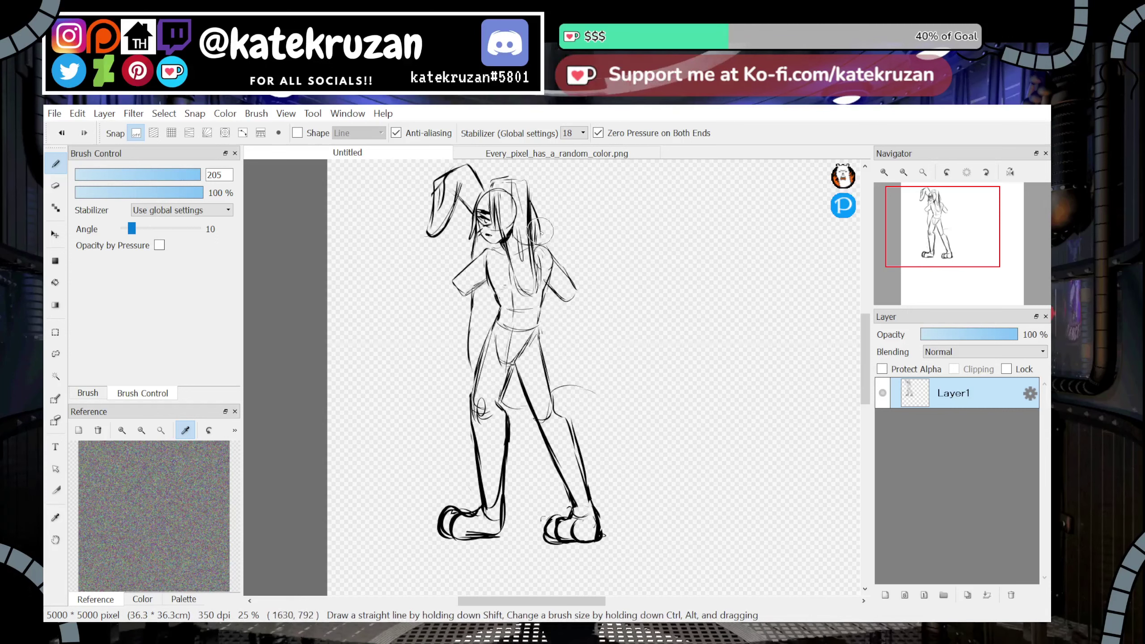
Sketch the hair falling down the right-hand side of the back and a bushy tail curling out behind the right-hand thigh
left_click_drag(543, 251, 579, 360)
left_click_drag(552, 397, 546, 402)
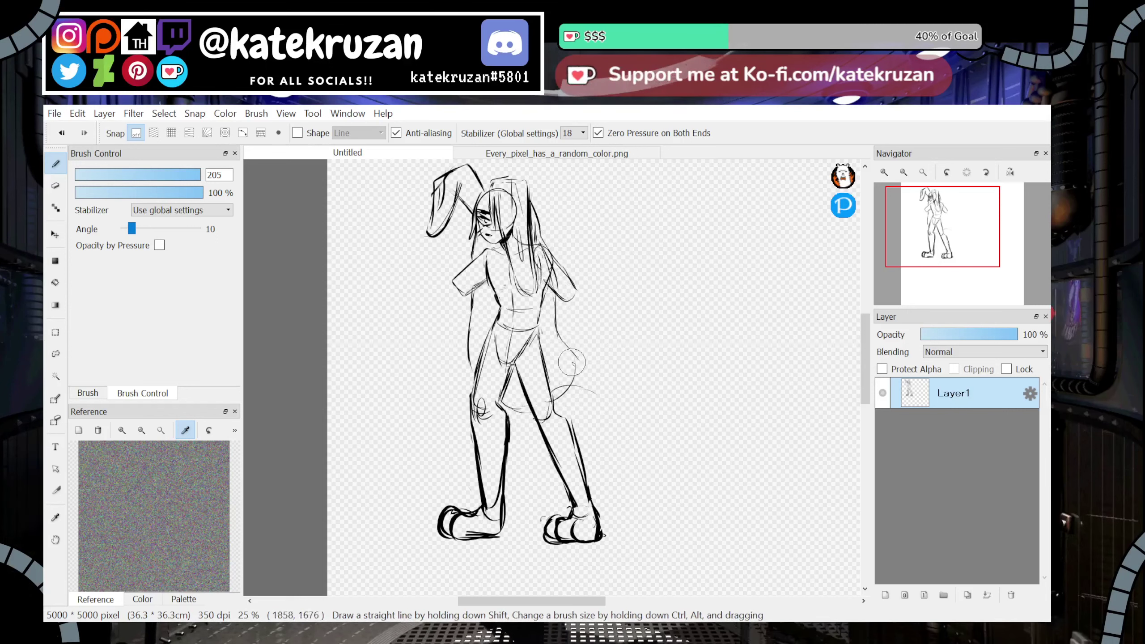
mouse_move(556, 323)
left_mouse_down()
mouse_move(578, 360)
mouse_move(566, 400)
mouse_move(582, 372)
mouse_move(598, 404)
mouse_move(597, 438)
mouse_move(609, 423)
left_mouse_up()
mouse_move(608, 424)
left_mouse_down()
mouse_move(615, 392)
mouse_move(612, 409)
left_mouse_up()
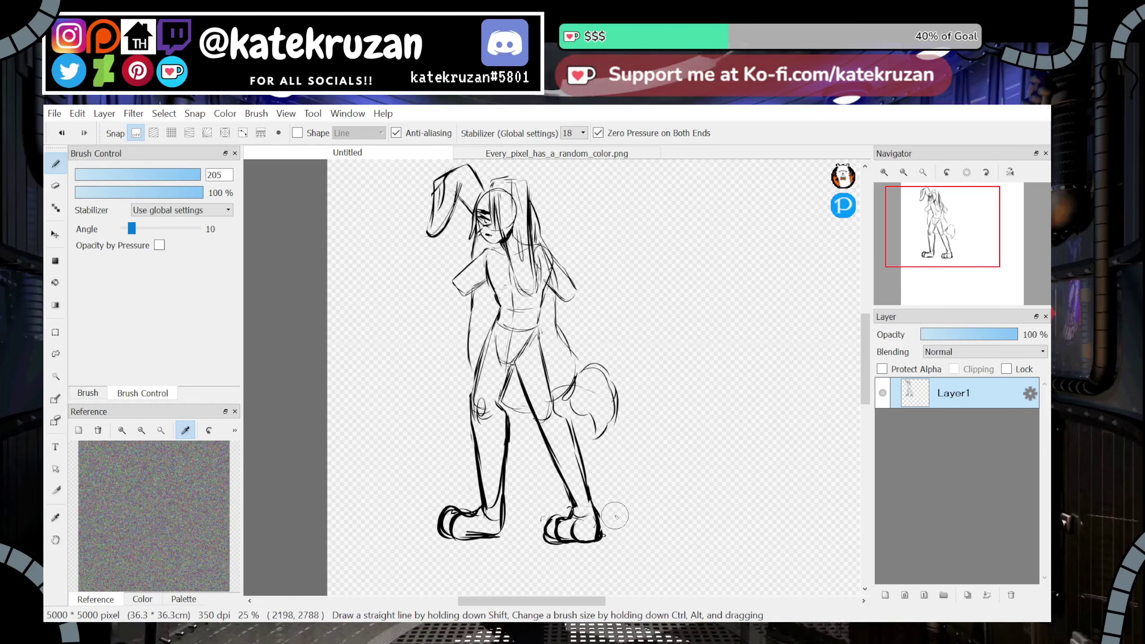
left_click_drag(539, 336, 551, 370)
key("ctrl+z")
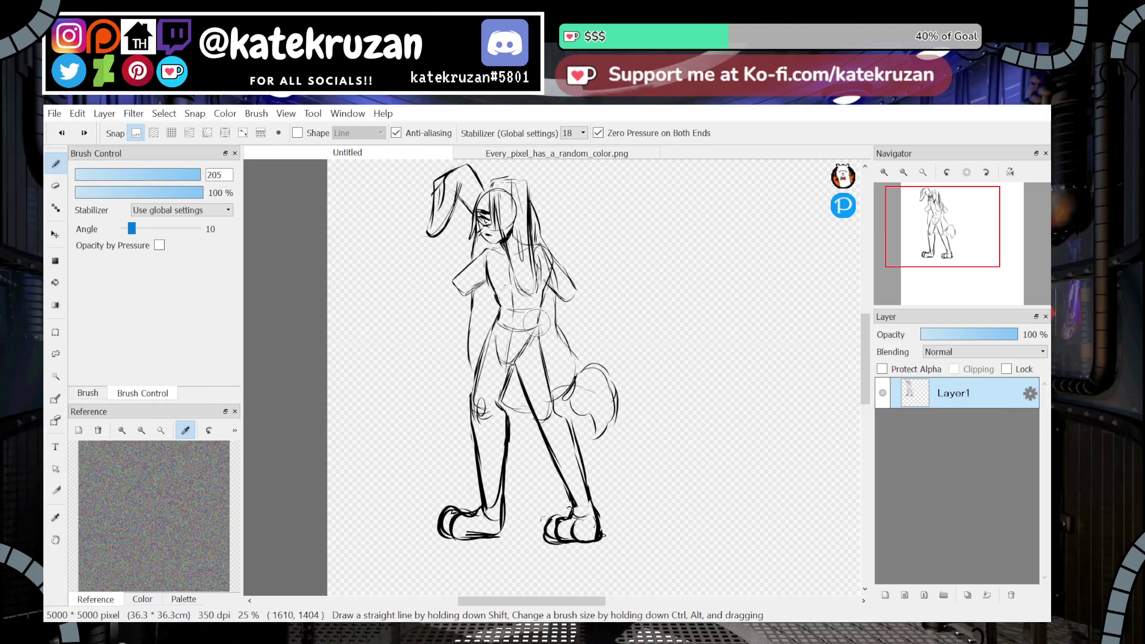
left_click_drag(558, 315, 543, 348)
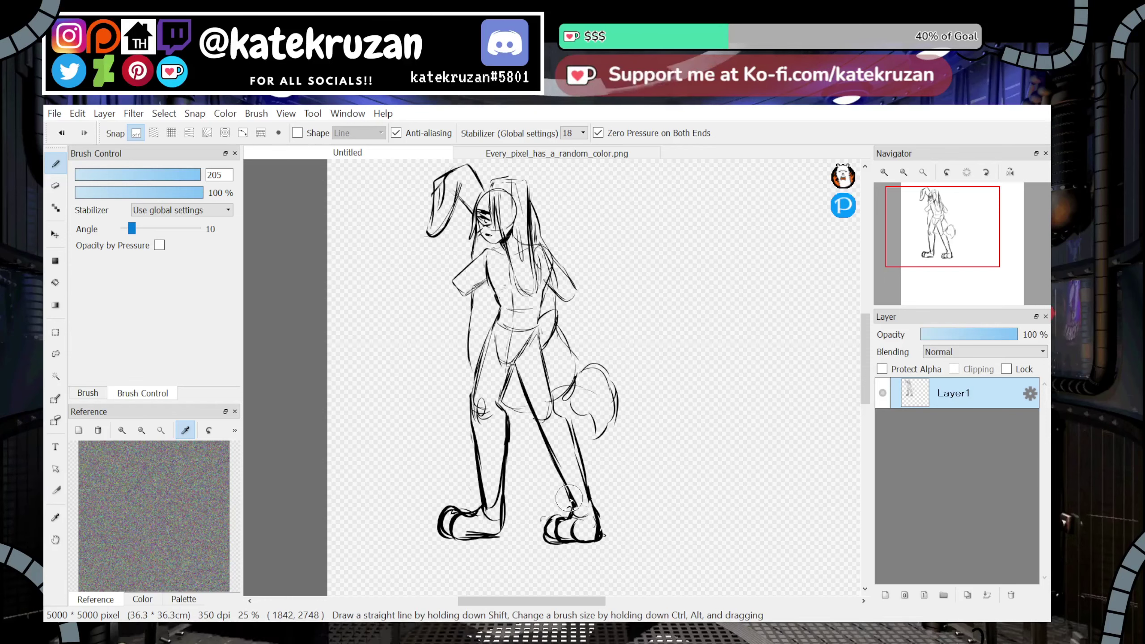
On a new layer, draw the raised right-hand forearm with a cuff and a chunky, open-fingered hand
left_click(884, 172)
left_click_drag(948, 233, 943, 225)
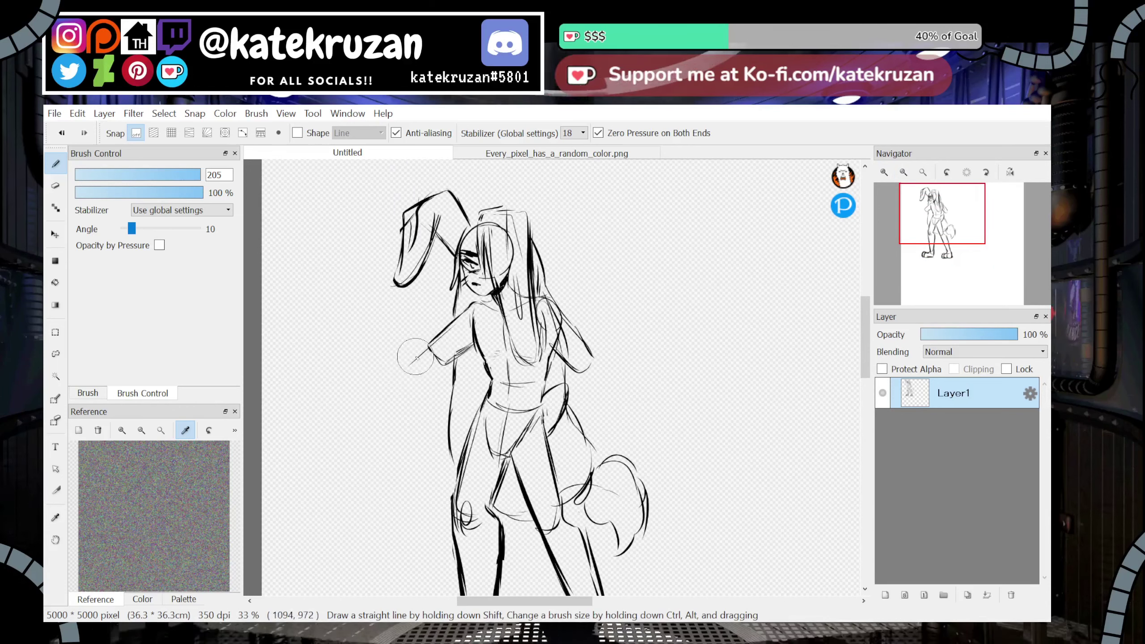
left_click(885, 595)
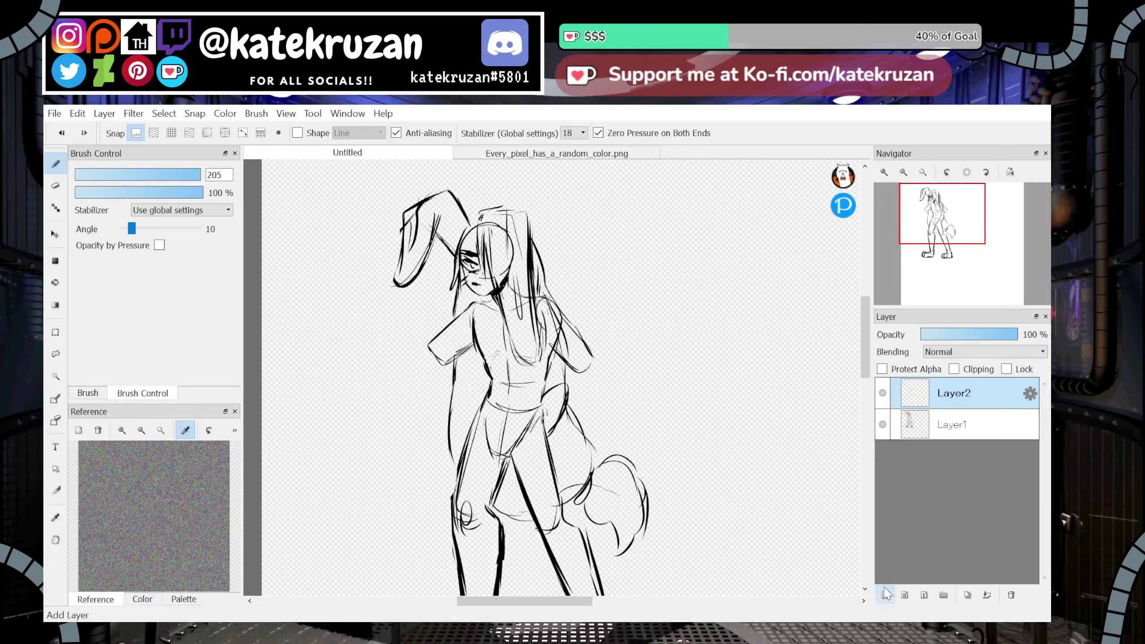
mouse_move(607, 305)
left_mouse_down()
mouse_move(629, 285)
mouse_move(584, 364)
mouse_move(625, 317)
left_mouse_up()
left_click_drag(628, 321, 580, 375)
mouse_move(608, 299)
left_mouse_down()
mouse_move(630, 275)
mouse_move(625, 289)
left_mouse_up()
mouse_move(626, 288)
left_mouse_down()
mouse_move(646, 277)
mouse_move(645, 307)
mouse_move(595, 298)
mouse_move(631, 321)
left_mouse_up()
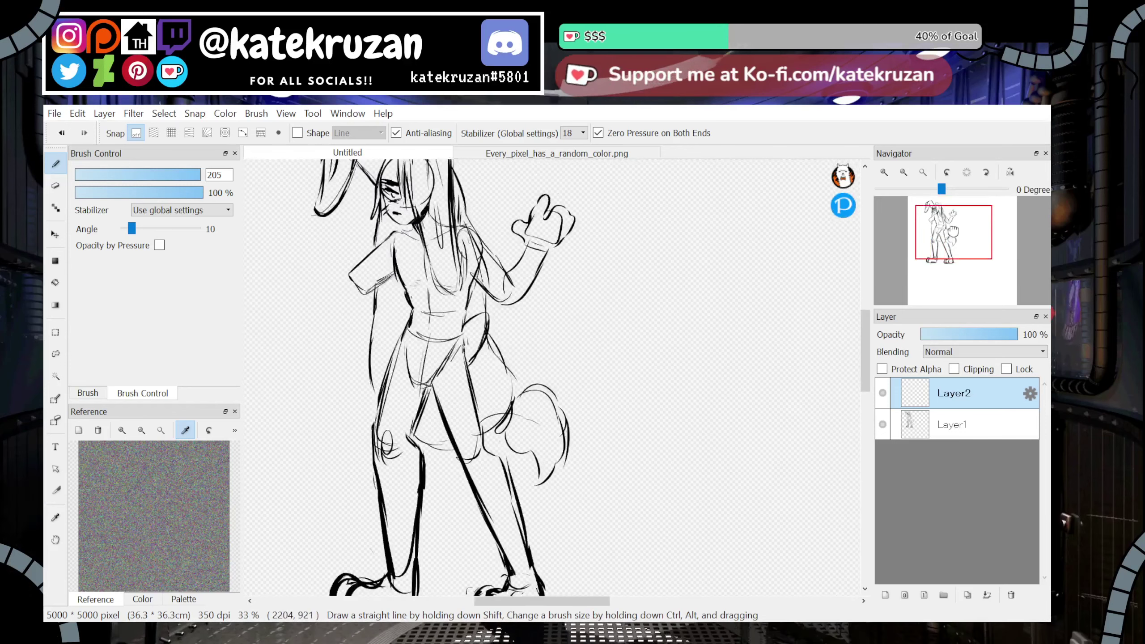
Duplicate the forearm layer, flip the copy, and rotate and place it on the left-hand upper arm
left_click(968, 596)
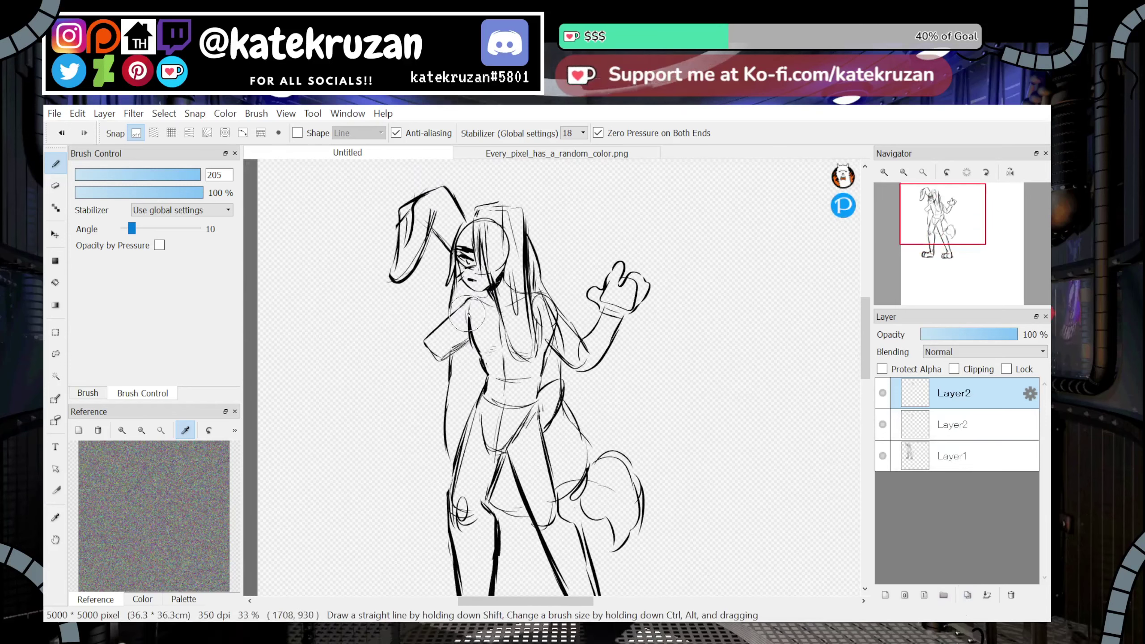
left_click(55, 354)
key("ctrl+t")
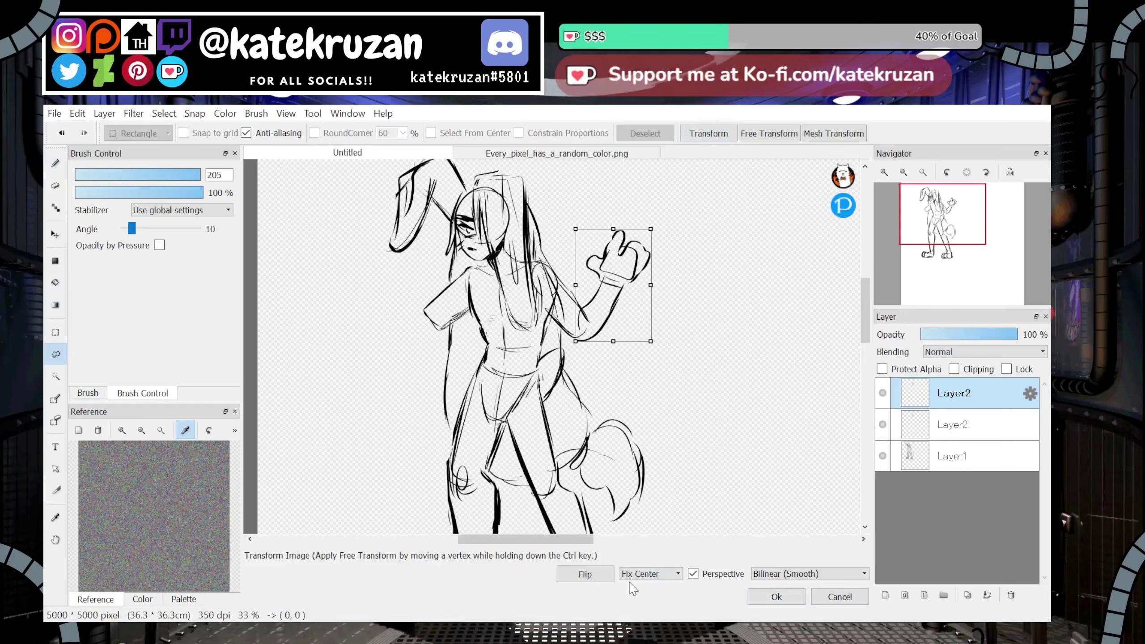
left_click(590, 575)
mouse_move(612, 302)
left_mouse_down()
mouse_move(397, 309)
mouse_move(451, 293)
mouse_move(403, 295)
left_mouse_up()
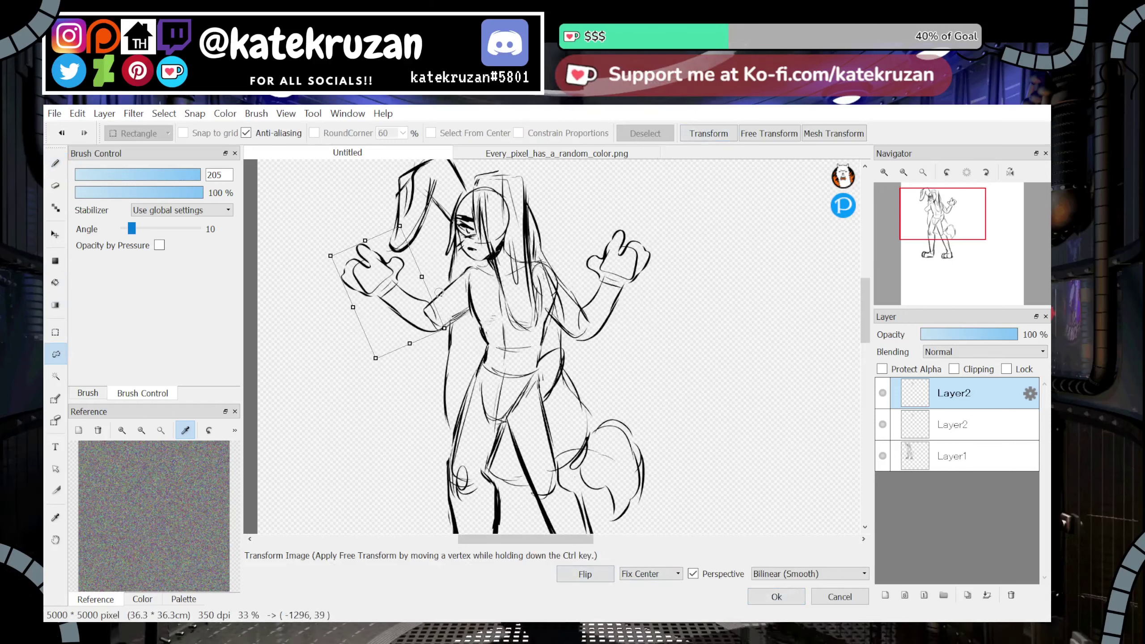
left_click(781, 597)
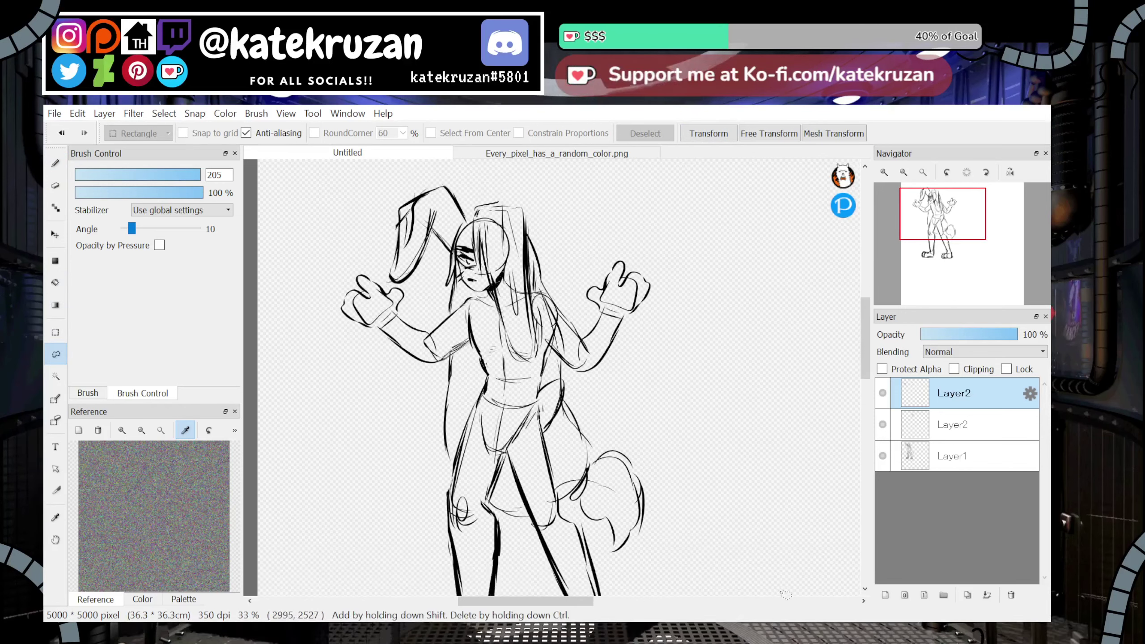
Merge both forearm layers down into Layer1
left_click_drag(942, 227, 944, 218)
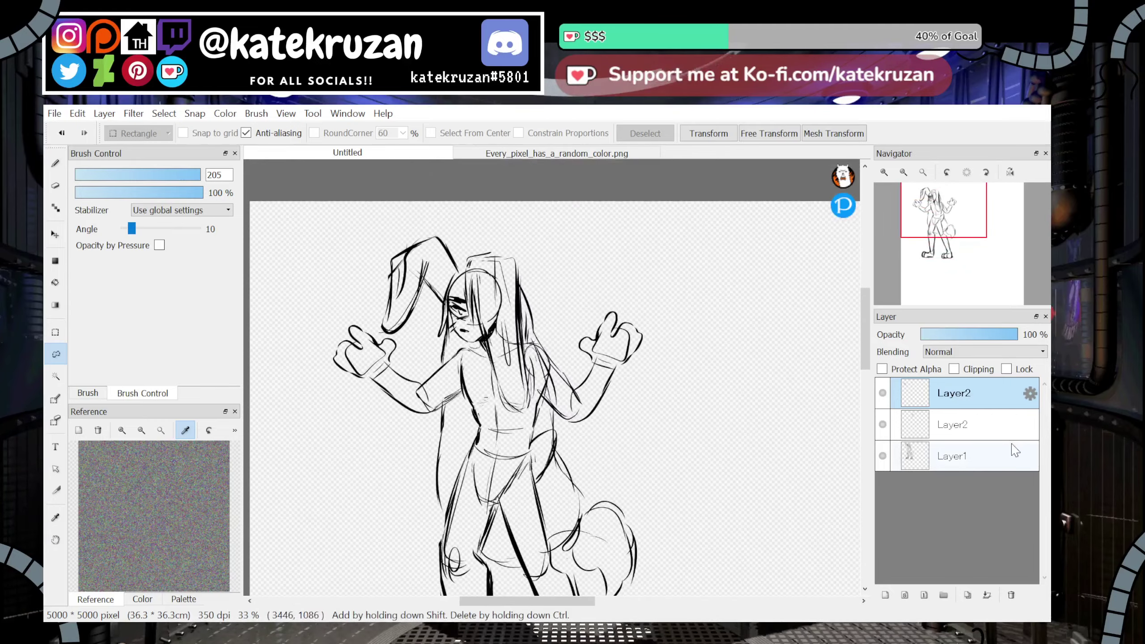
left_click(989, 597)
left_click(989, 596)
Lasso the head and ears and shift them up by 12 pixels
left_click_drag(519, 229, 367, 272)
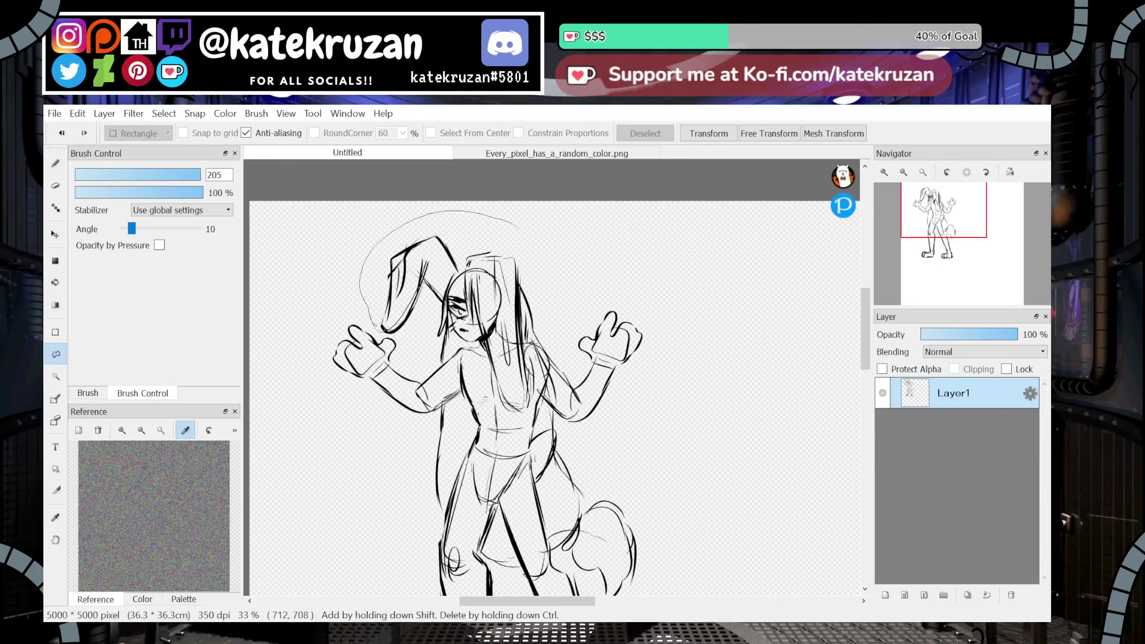
mouse_move(423, 348)
left_mouse_down()
mouse_move(503, 338)
mouse_move(546, 282)
mouse_move(544, 332)
mouse_move(531, 318)
mouse_move(523, 219)
left_mouse_up()
left_click(695, 133)
left_click_drag(548, 316, 526, 296)
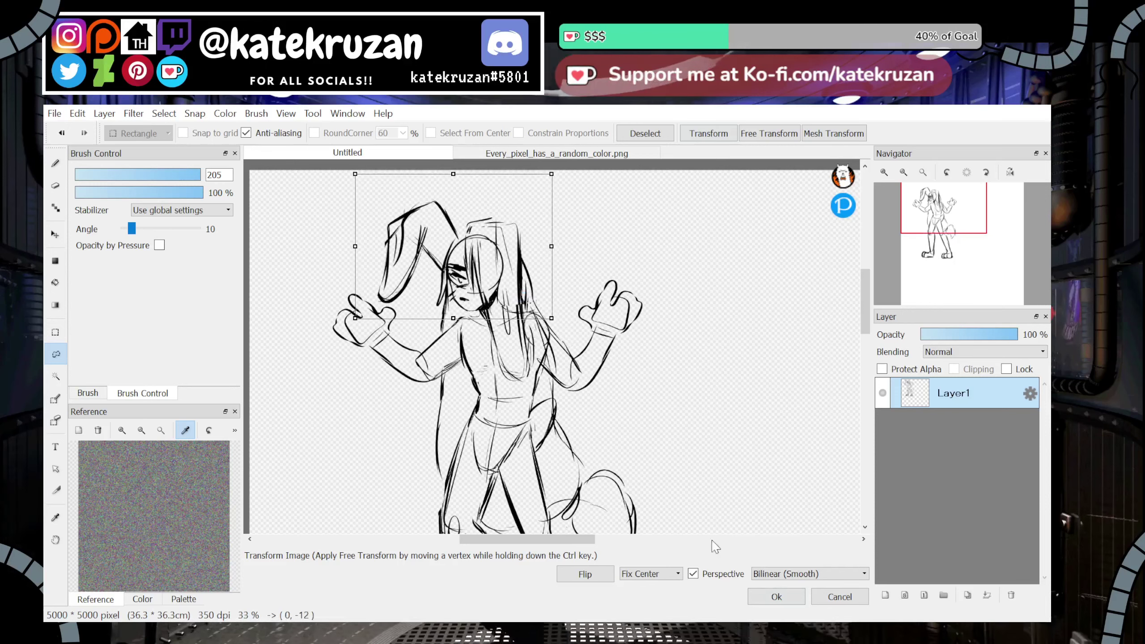
left_click_drag(912, 239, 910, 248)
left_click(660, 134)
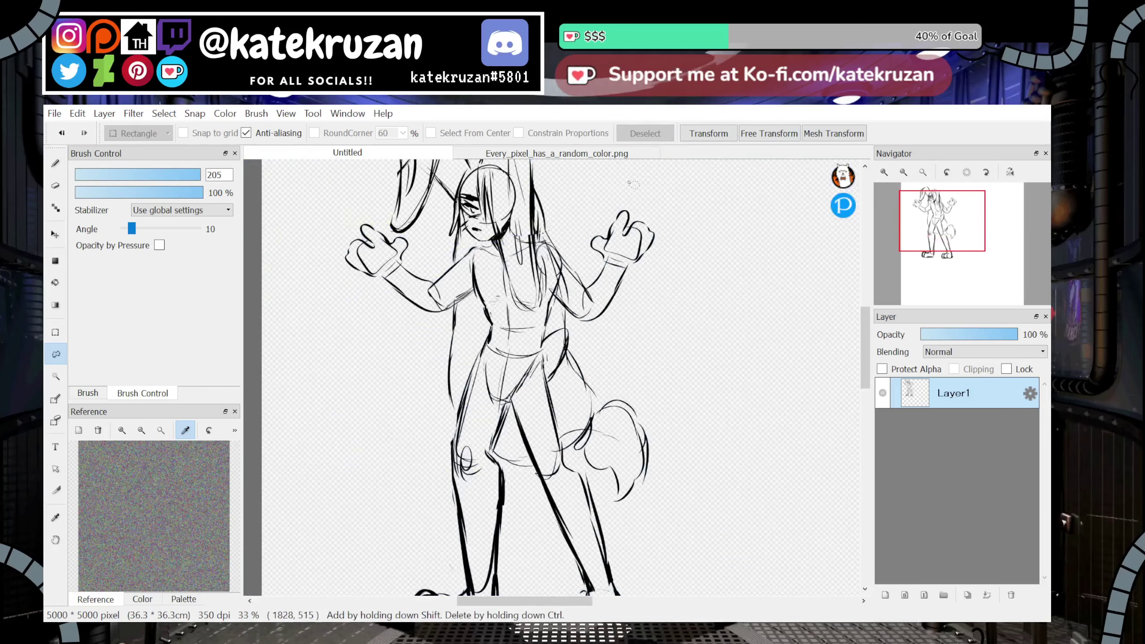
Lasso the hips, legs and tail and shift them down by 32 pixels
left_click(904, 172)
left_click(885, 172)
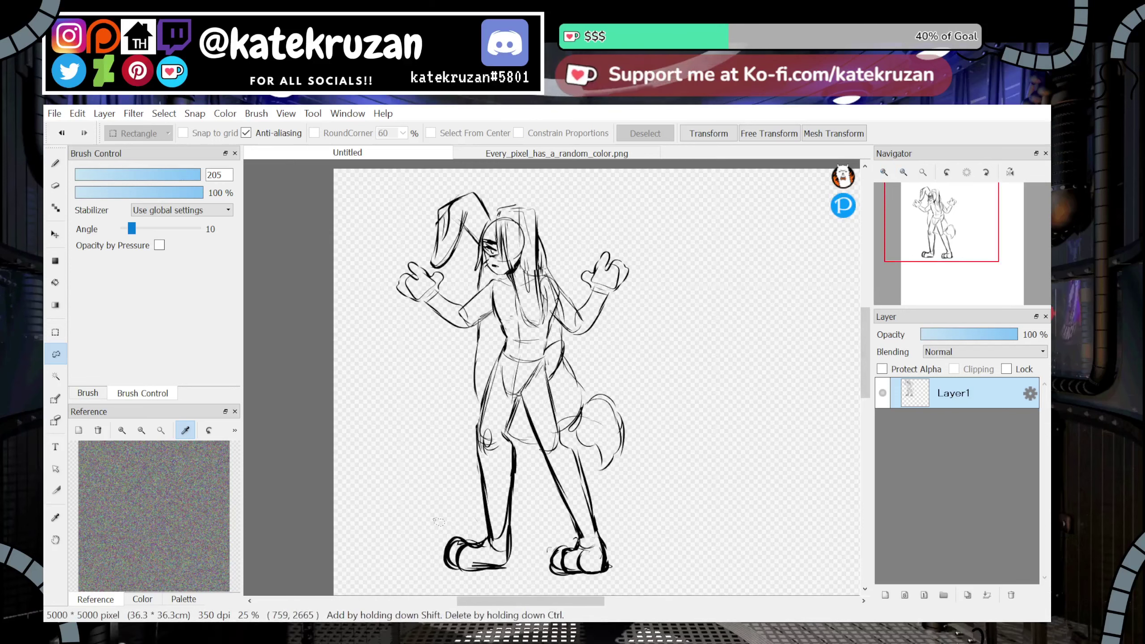
left_click_drag(942, 222, 939, 226)
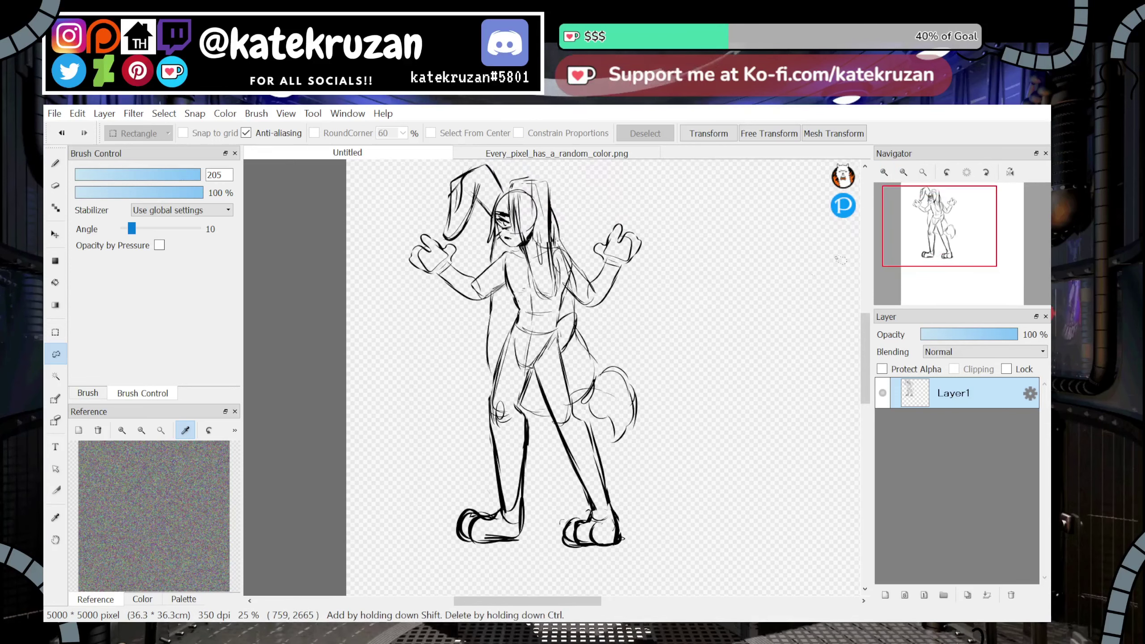
mouse_move(657, 328)
left_mouse_down()
mouse_move(611, 317)
mouse_move(364, 445)
mouse_move(715, 533)
mouse_move(657, 342)
left_mouse_up()
left_click(708, 133)
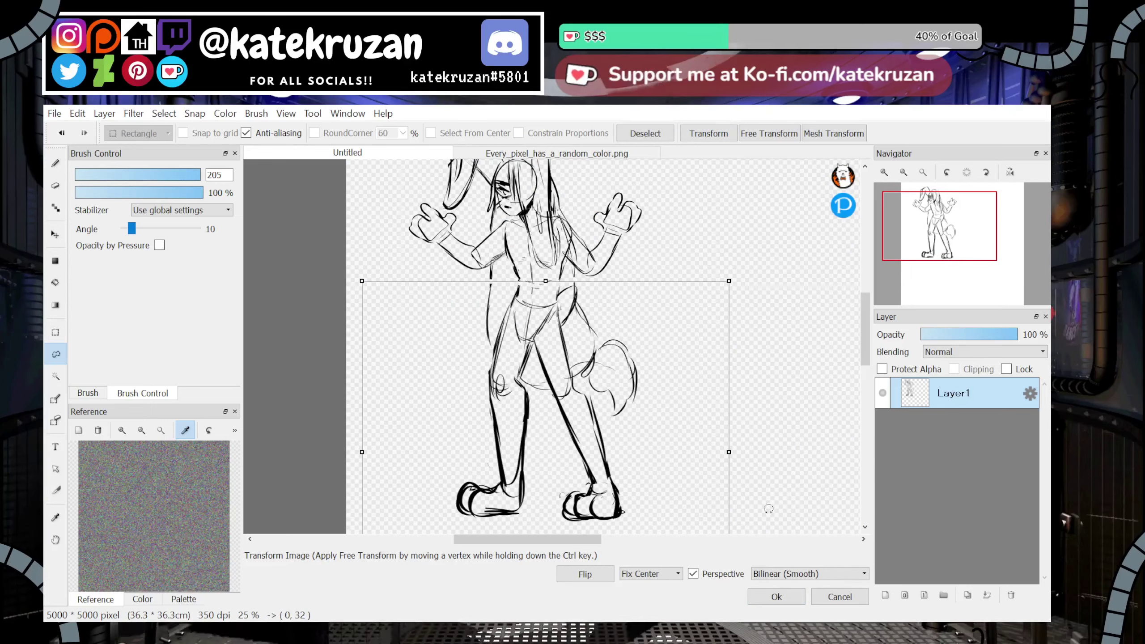
left_click(777, 597)
left_click(653, 133)
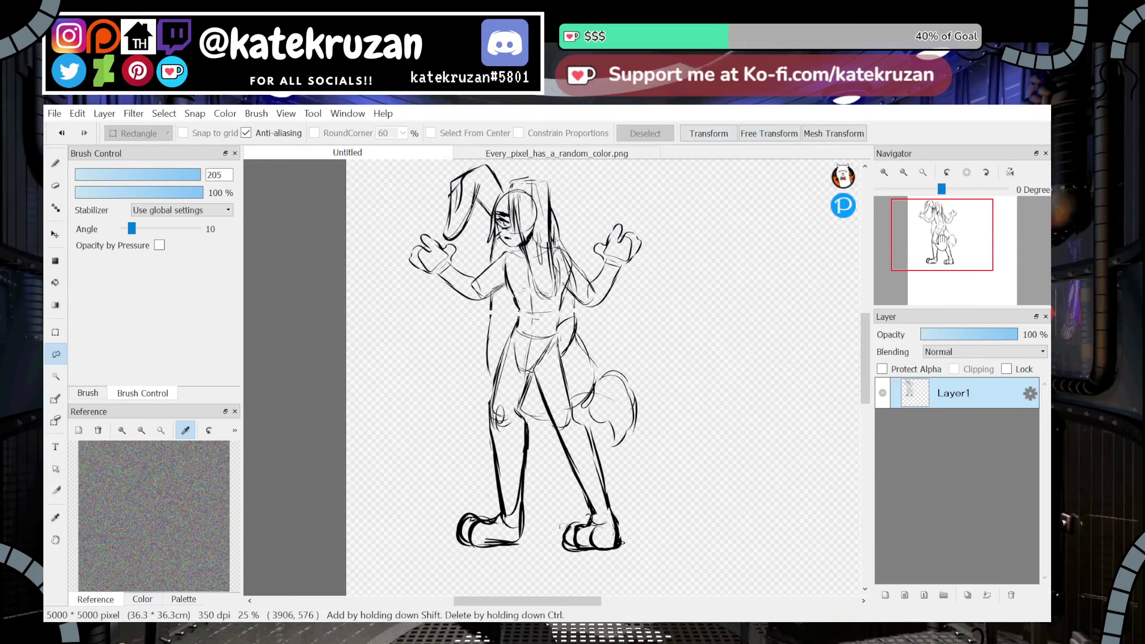
Move the sketch toward the canvas's left side, duplicate its layer, and place the copy beside it to the right
left_click_drag(942, 241, 952, 222)
left_click(55, 235)
left_click_drag(609, 397, 557, 386)
left_click(968, 595)
left_click_drag(555, 406, 801, 407)
Fade the copied sketch's layer to a very light guide and reduce the brush size to 45
left_click_drag(940, 228, 963, 201)
double_click(884, 172)
left_click(961, 334)
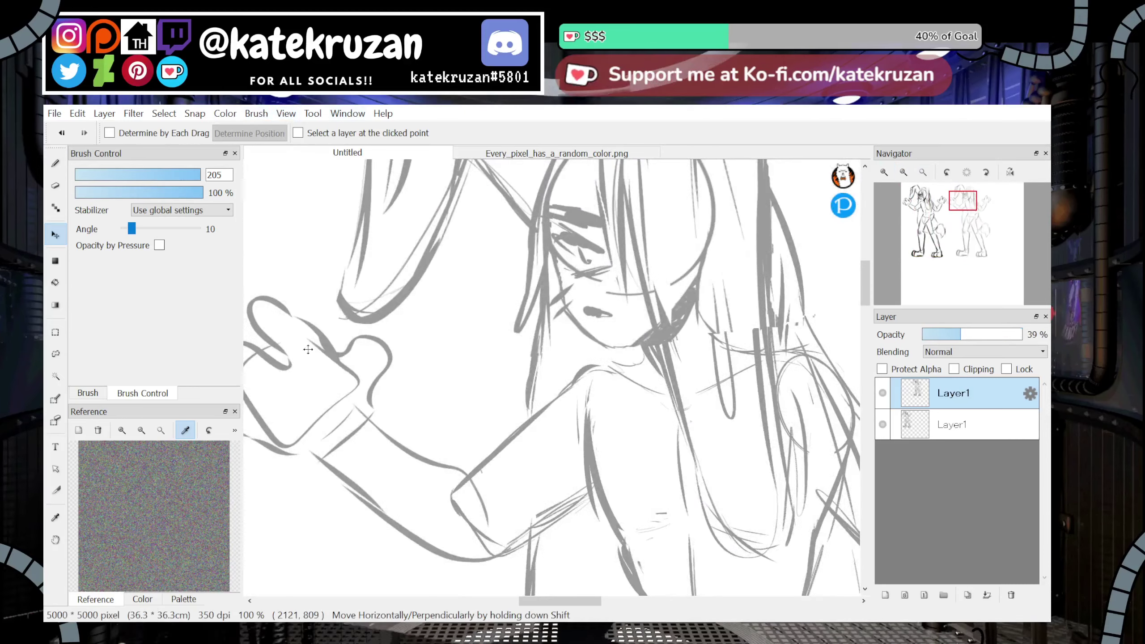
left_click(65, 170)
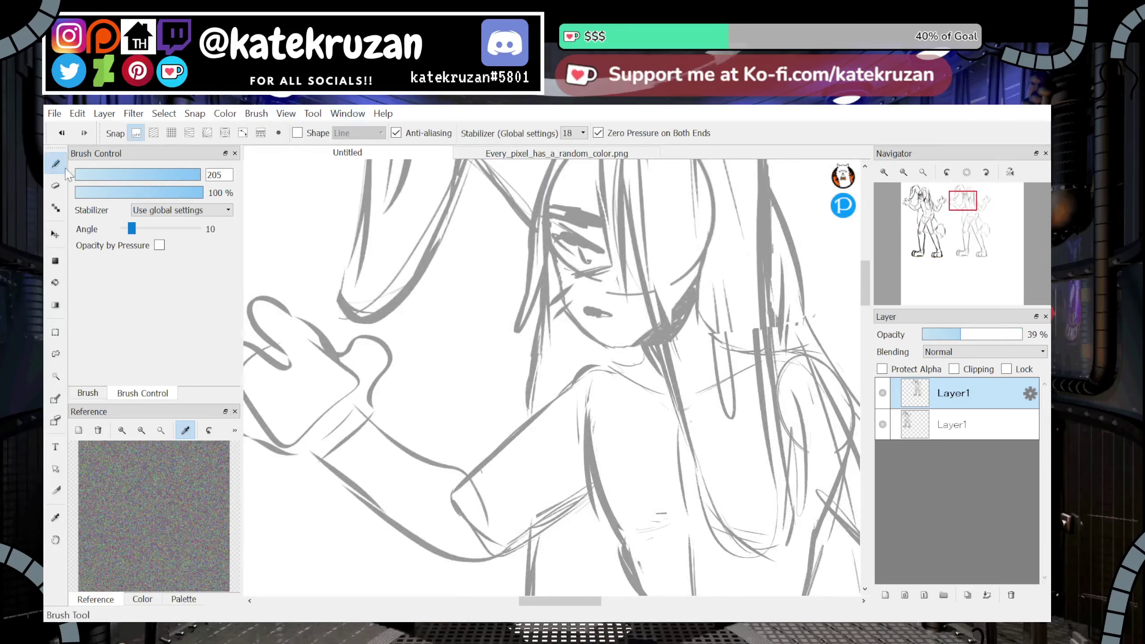
left_click(164, 175)
left_click_drag(967, 201, 965, 208)
left_click(934, 334)
Add a new layer above the faded sketch for inking the face
left_click(885, 595)
left_click(884, 172)
left_click(884, 173)
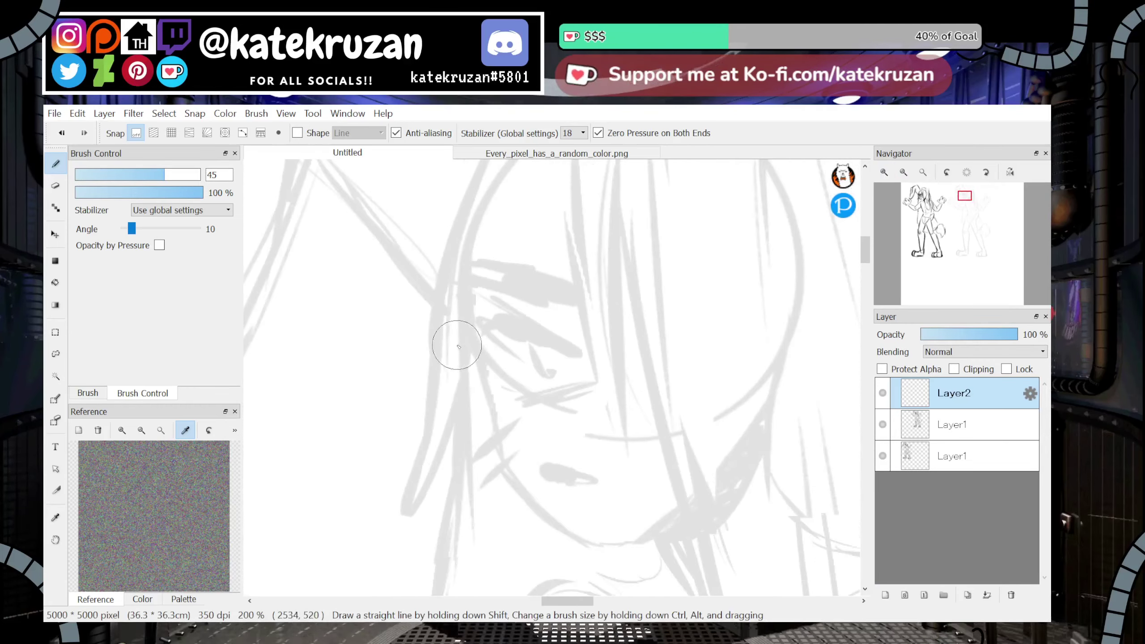
left_click_drag(452, 343, 593, 362)
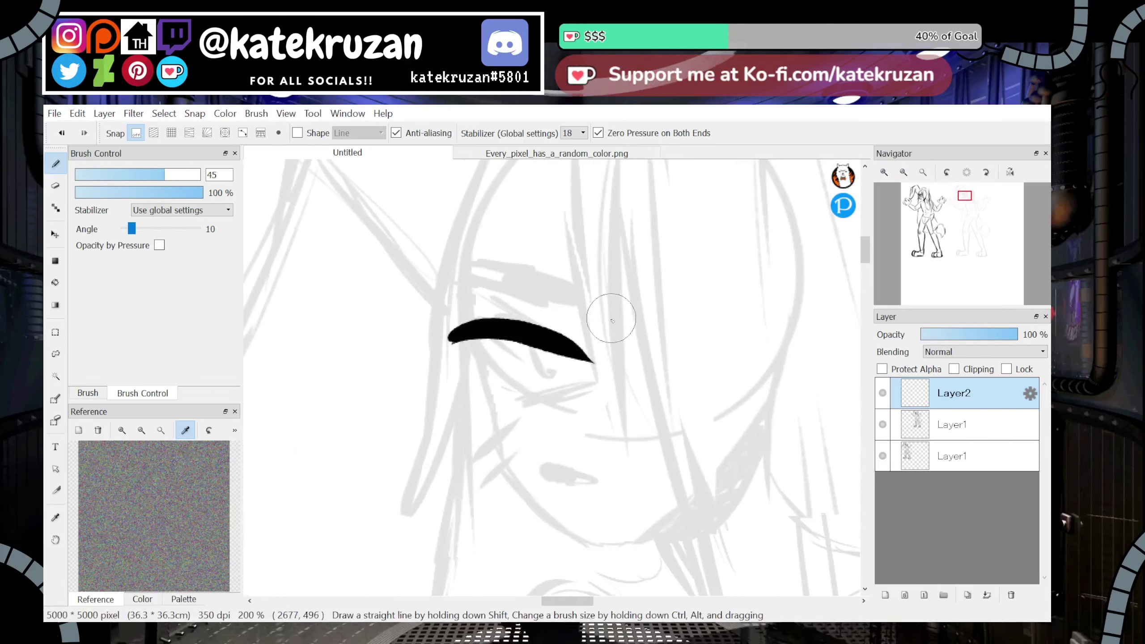
left_click_drag(511, 416, 586, 392)
key("ctrl+z")
key("ctrl+z")
key("ctrl+z")
key("ctrl+z")
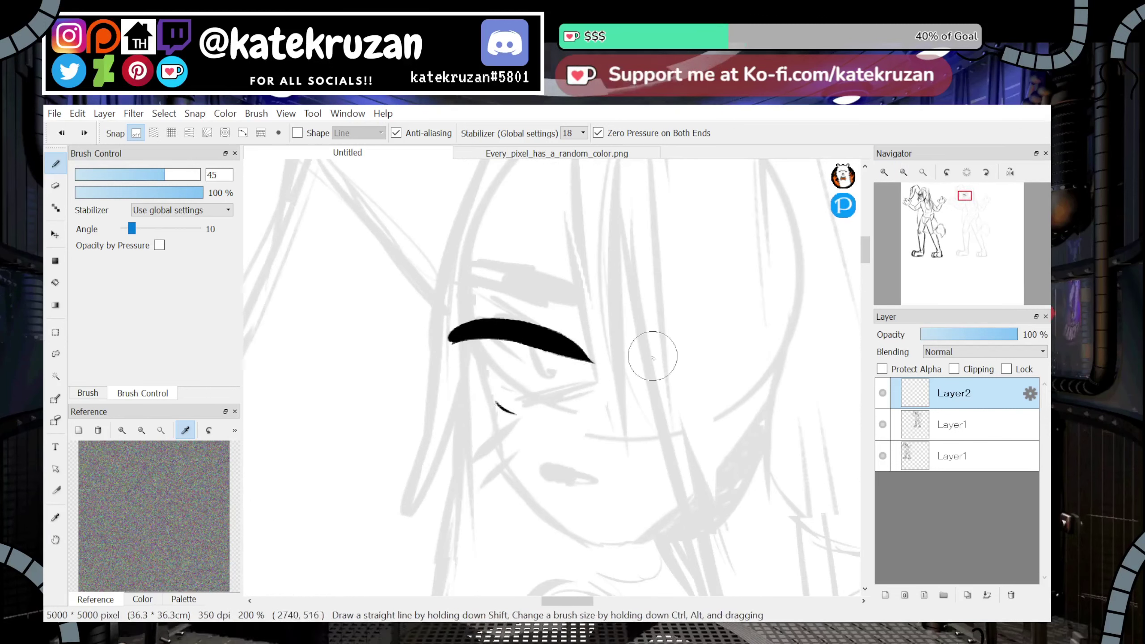
mouse_move(469, 326)
left_mouse_down()
mouse_move(505, 327)
mouse_move(553, 349)
mouse_move(594, 346)
mouse_move(527, 324)
mouse_move(546, 336)
mouse_move(491, 344)
mouse_move(575, 354)
mouse_move(497, 328)
mouse_move(565, 351)
left_mouse_up()
key("ctrl+z")
key("ctrl+z")
Ink the eye's thick slanted upper lid, its lower lid, and the thin crease lines beneath it
mouse_move(515, 324)
left_mouse_down()
mouse_move(556, 342)
mouse_move(501, 325)
left_mouse_up()
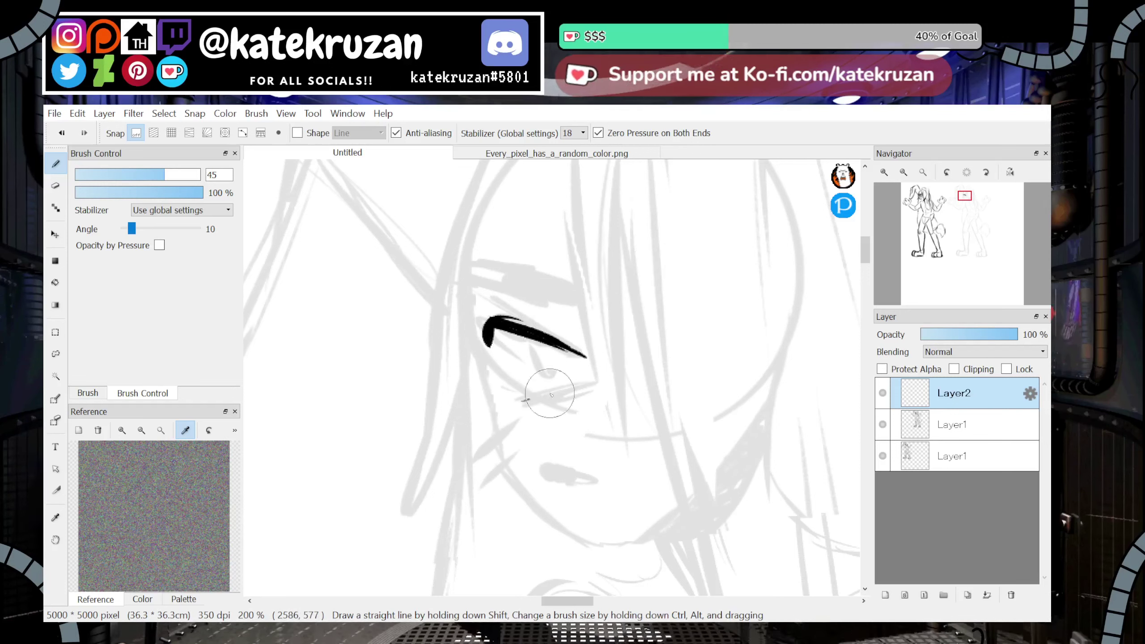
left_click_drag(515, 409, 583, 385)
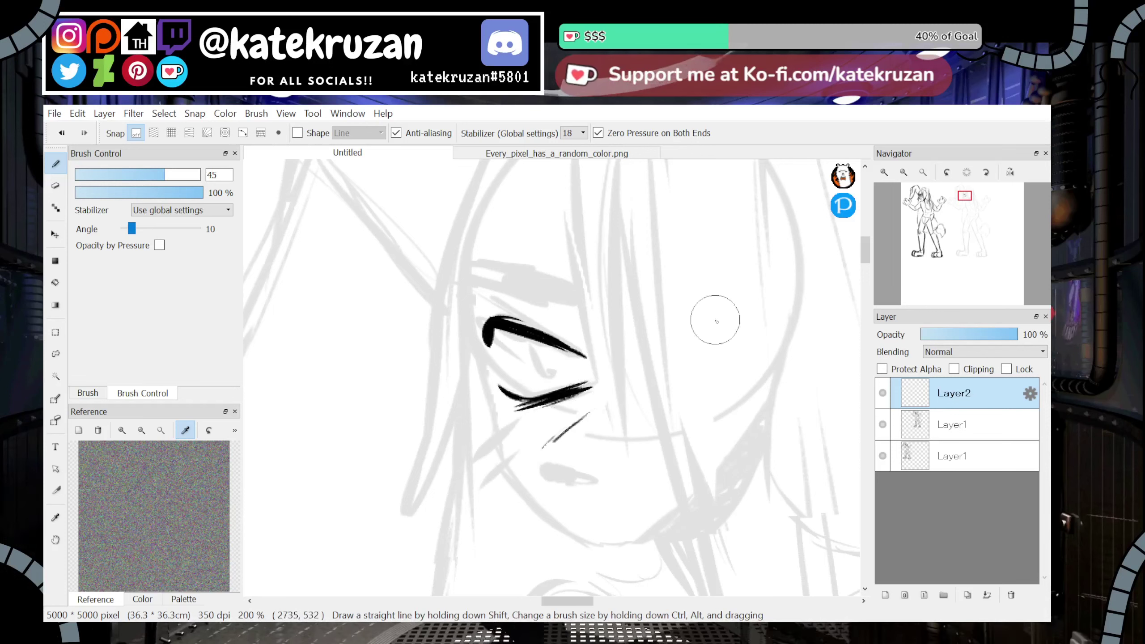
left_click_drag(593, 400, 539, 439)
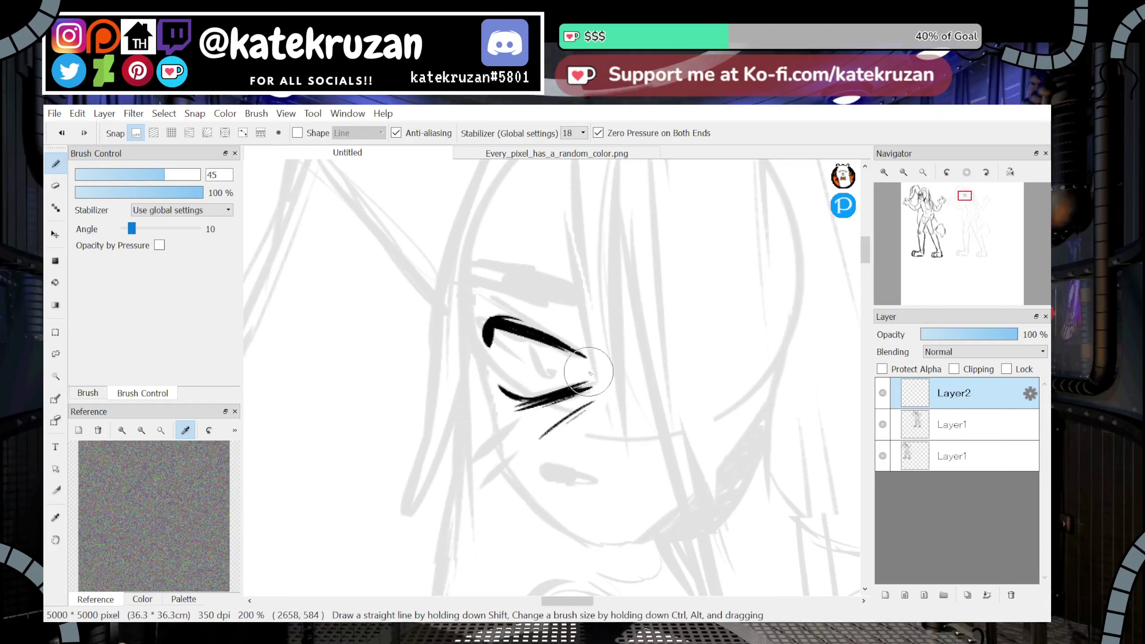
Ink the small wedge-shaped nose with a short line beneath it, and draw the eye's iris and narrow pupil
mouse_move(554, 482)
left_mouse_down()
mouse_move(581, 475)
mouse_move(542, 474)
mouse_move(591, 482)
mouse_move(547, 479)
mouse_move(566, 487)
mouse_move(544, 470)
mouse_move(580, 480)
mouse_move(551, 476)
mouse_move(571, 506)
left_mouse_up()
key("ctrl+z")
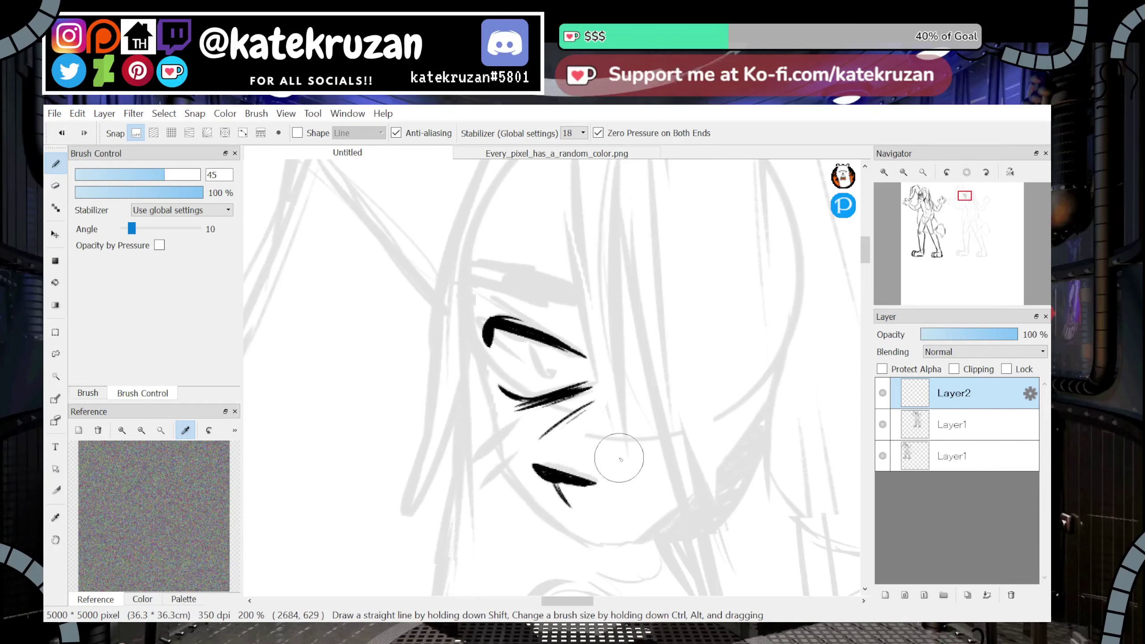
left_click_drag(965, 197, 965, 208)
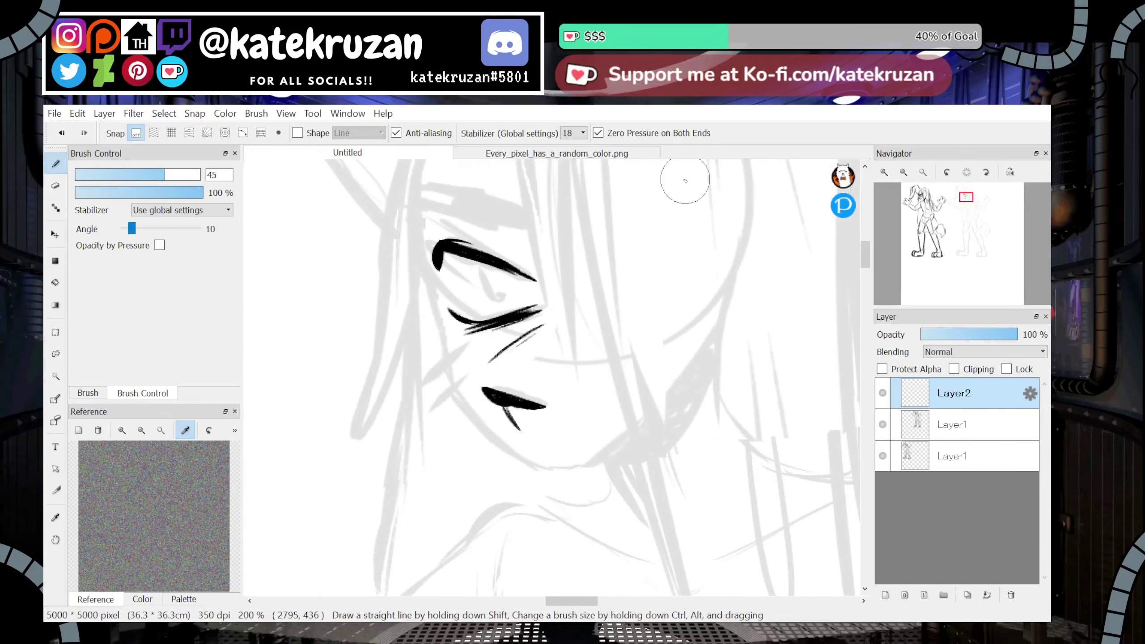
mouse_move(474, 263)
left_mouse_down()
mouse_move(499, 303)
mouse_move(518, 292)
mouse_move(499, 276)
mouse_move(491, 293)
mouse_move(468, 257)
mouse_move(500, 274)
left_mouse_up()
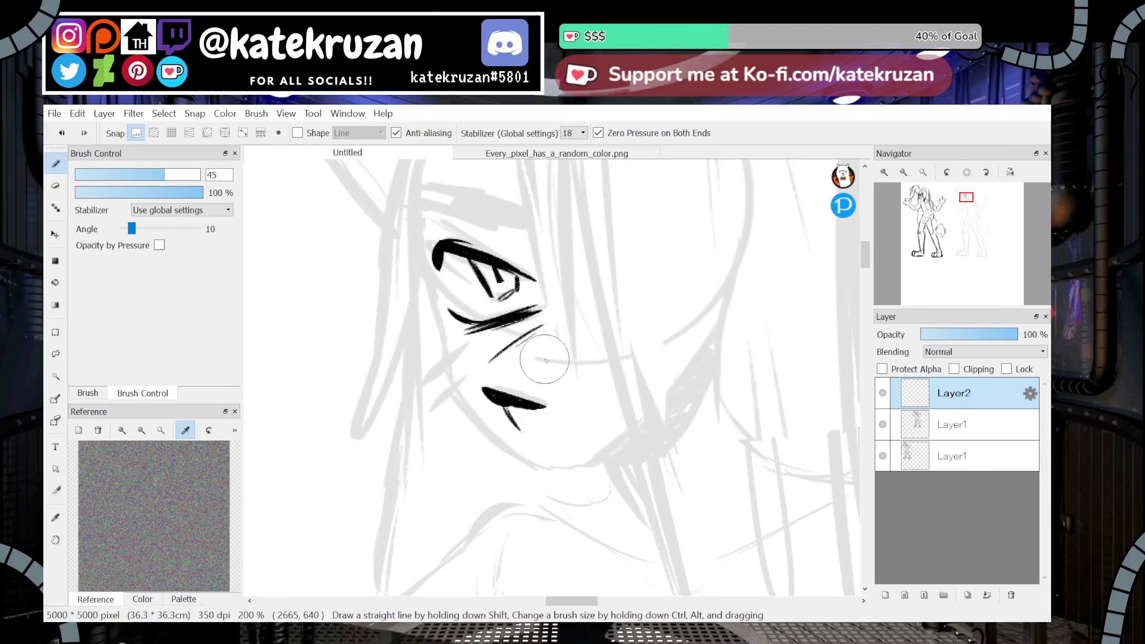
key("ctrl+z")
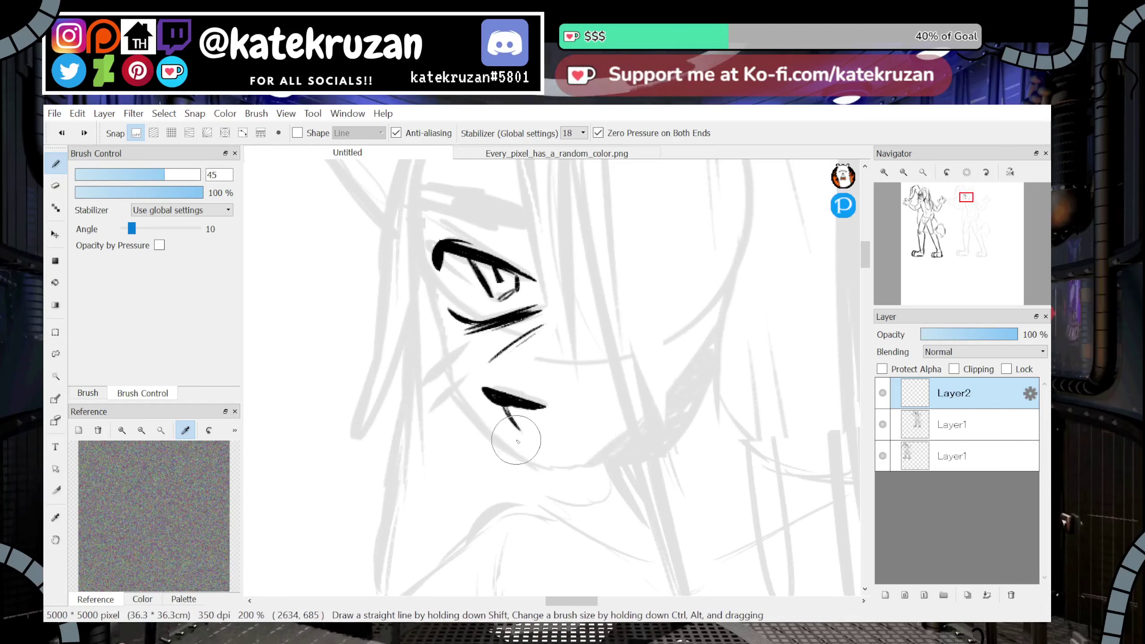
left_click_drag(519, 436, 527, 465)
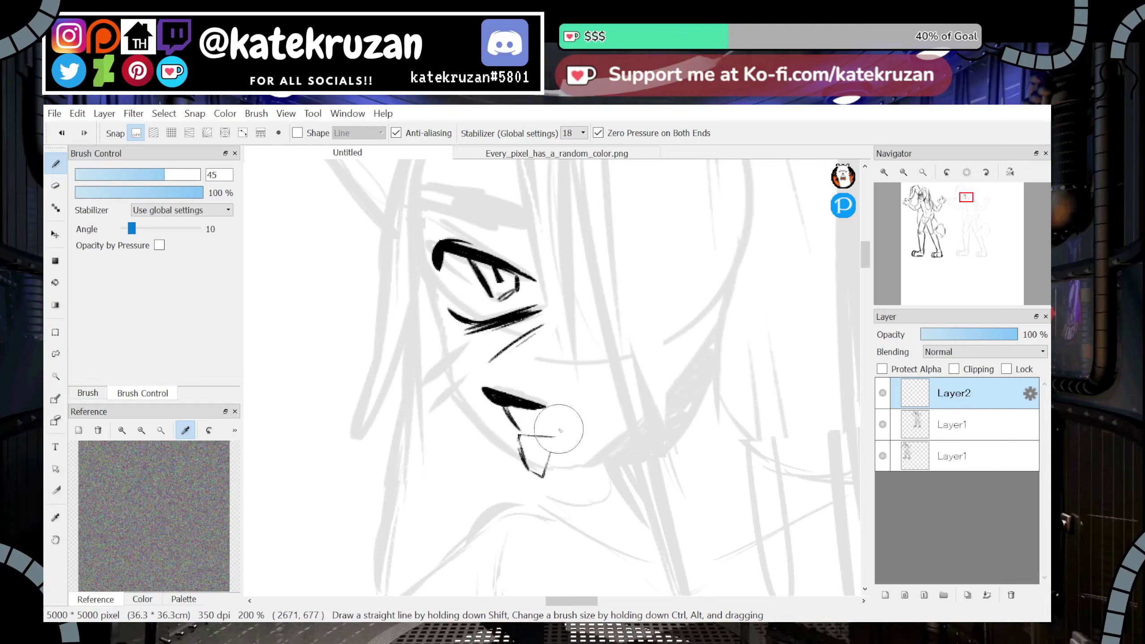
left_click(905, 173)
left_click(904, 172)
left_click(904, 173)
left_click(905, 173)
left_click(904, 173)
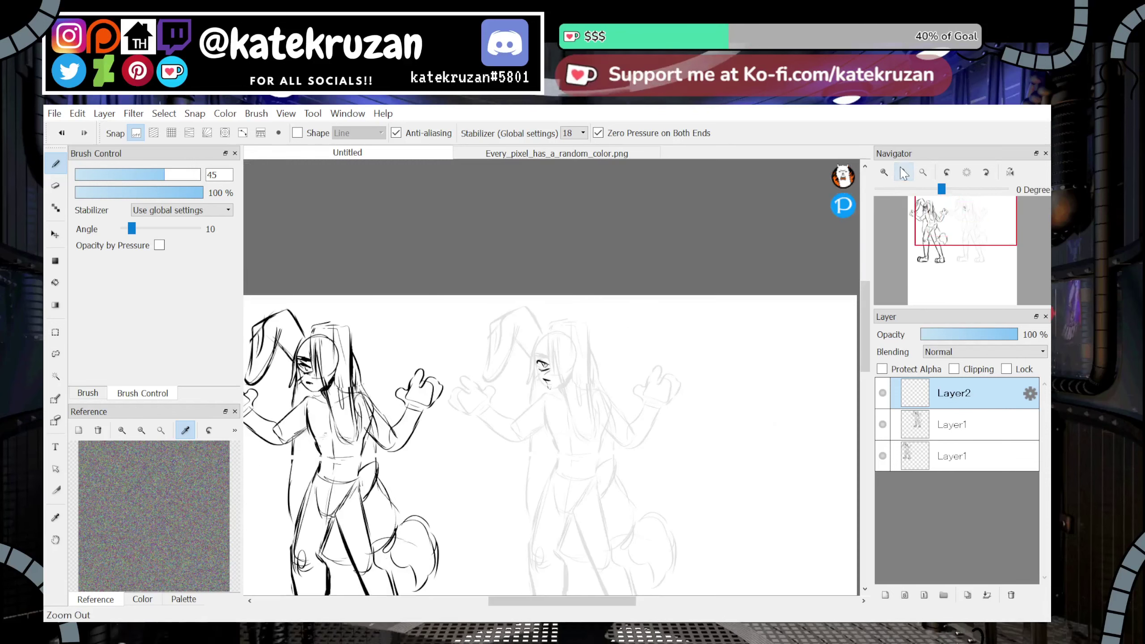
left_click(884, 172)
left_click(885, 172)
left_click(884, 172)
left_click(885, 173)
left_click(884, 173)
key("ctrl+z")
key("ctrl+z")
key("ctrl+z")
key("ctrl+z")
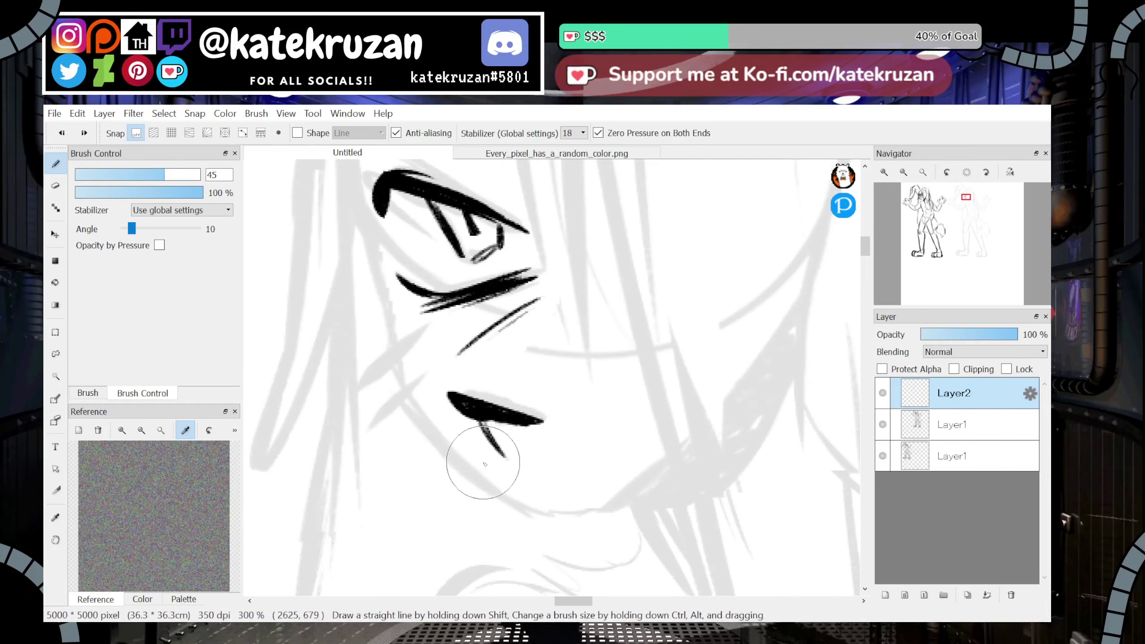
Ink a small angular open mouth beneath the nose with a centre line inside it, and add a thin line above the nose
left_click_drag(477, 464, 495, 459)
left_click_drag(598, 459, 612, 451)
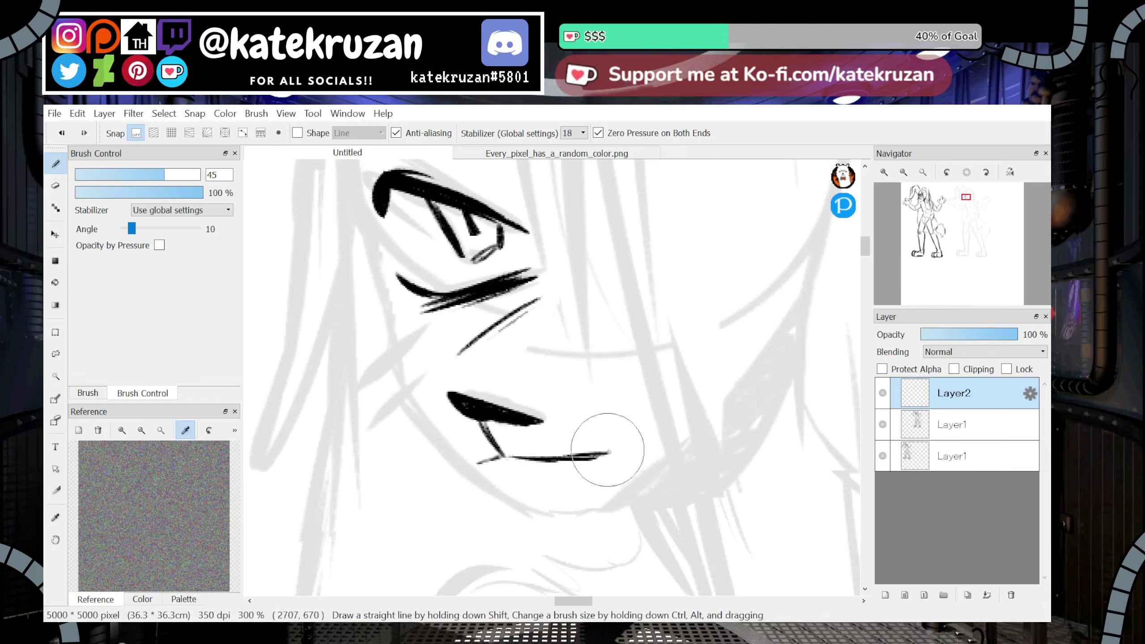
left_click_drag(514, 453, 579, 454)
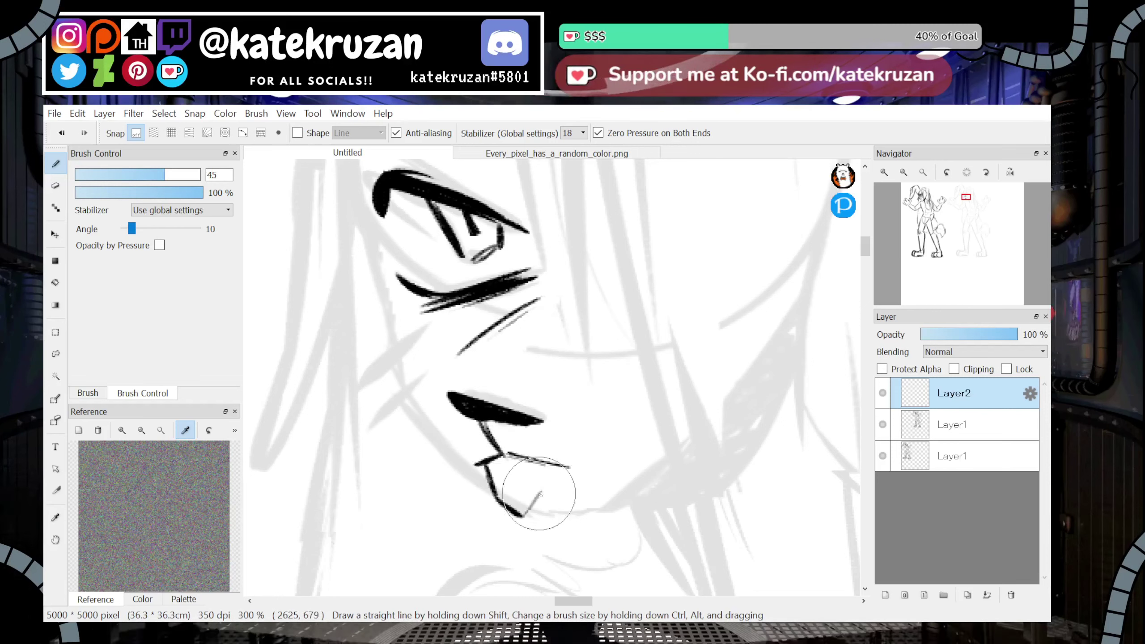
left_click(904, 172)
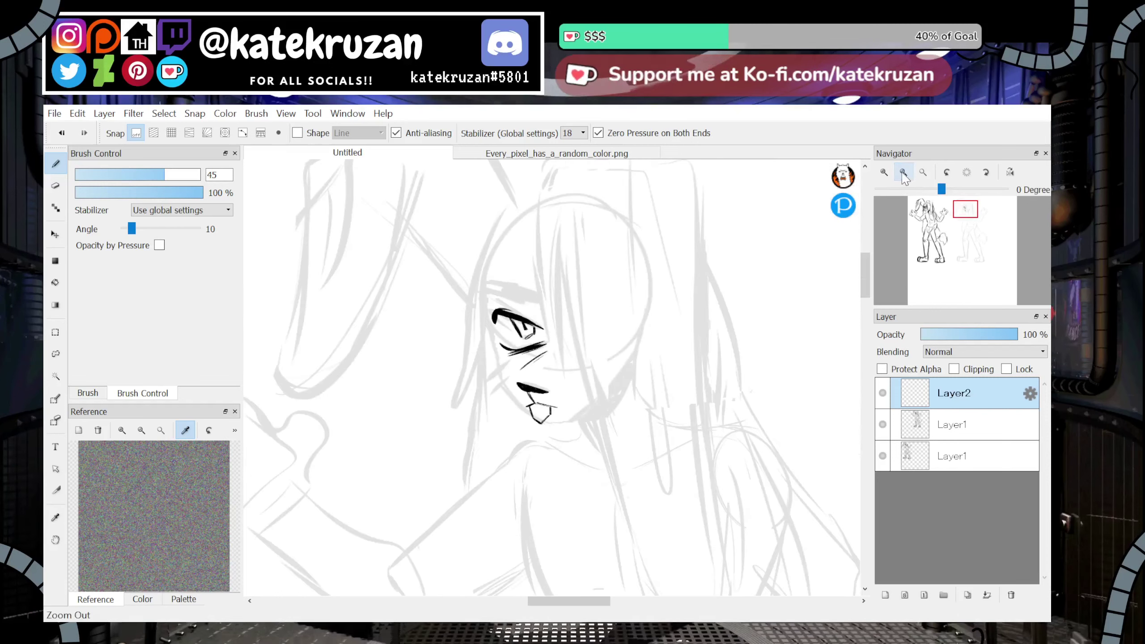
left_click(885, 172)
left_click(891, 171)
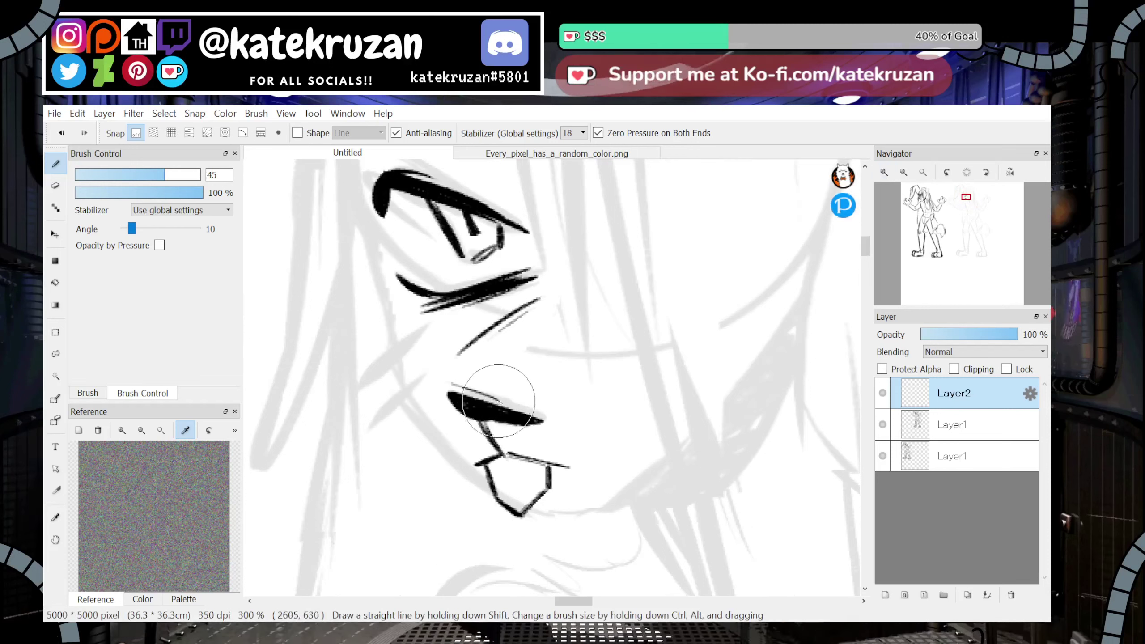
mouse_move(502, 456)
left_mouse_down()
mouse_move(515, 491)
mouse_move(505, 458)
mouse_move(556, 465)
left_mouse_up()
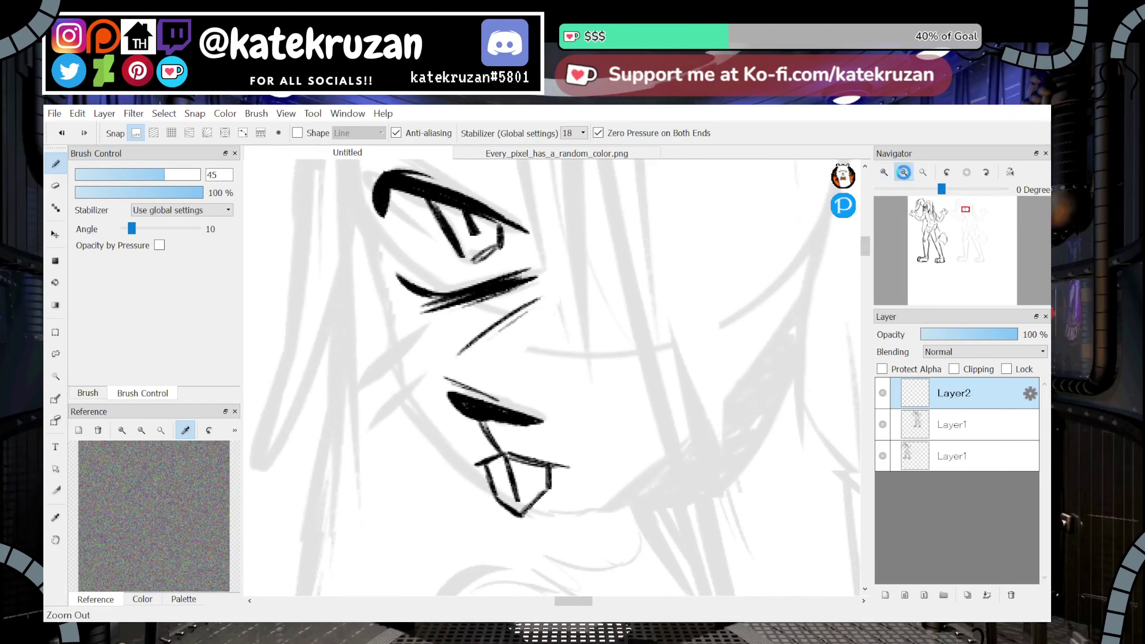
Nudge the inked facial features slightly left over the faded sketch with the Move tool
left_click(907, 175)
left_click(908, 175)
left_click(907, 175)
left_click(908, 176)
key("v")
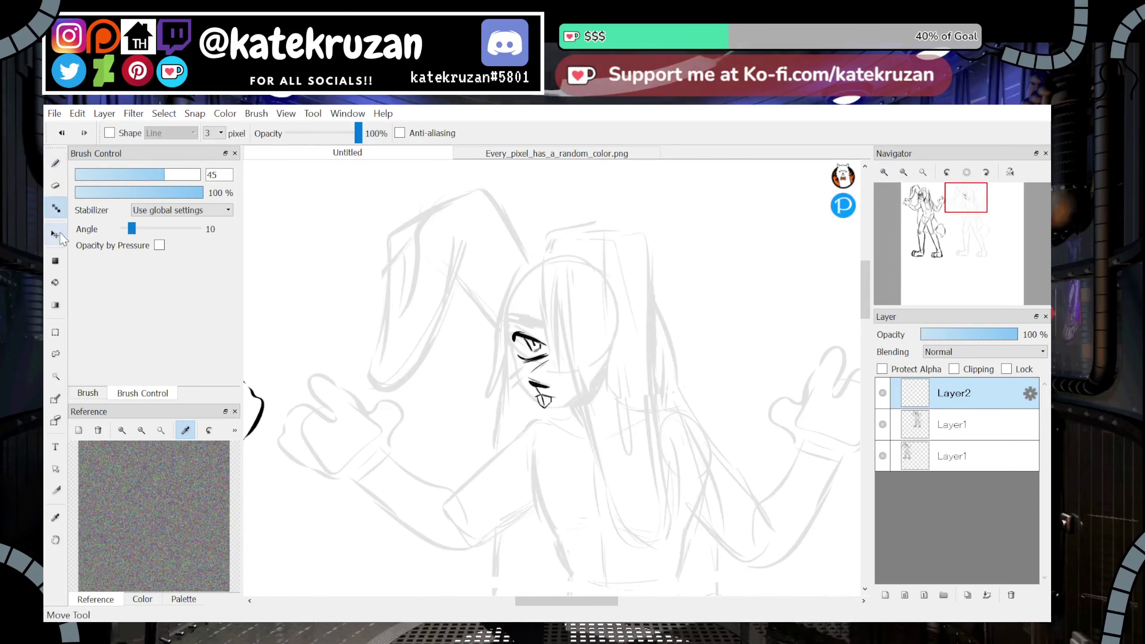
left_click_drag(800, 422, 798, 420)
Ink the face outline from beside the eye down along the cheek to the mouth
key("b")
key("ctrl+plus")
key("ctrl+plus")
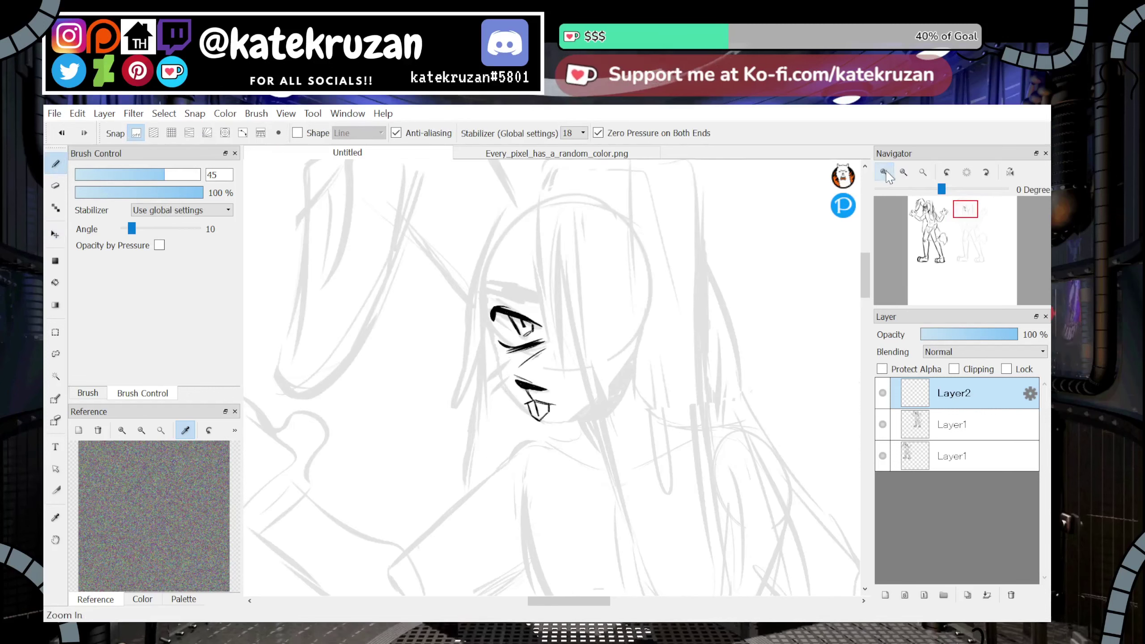
left_click_drag(455, 270, 469, 328)
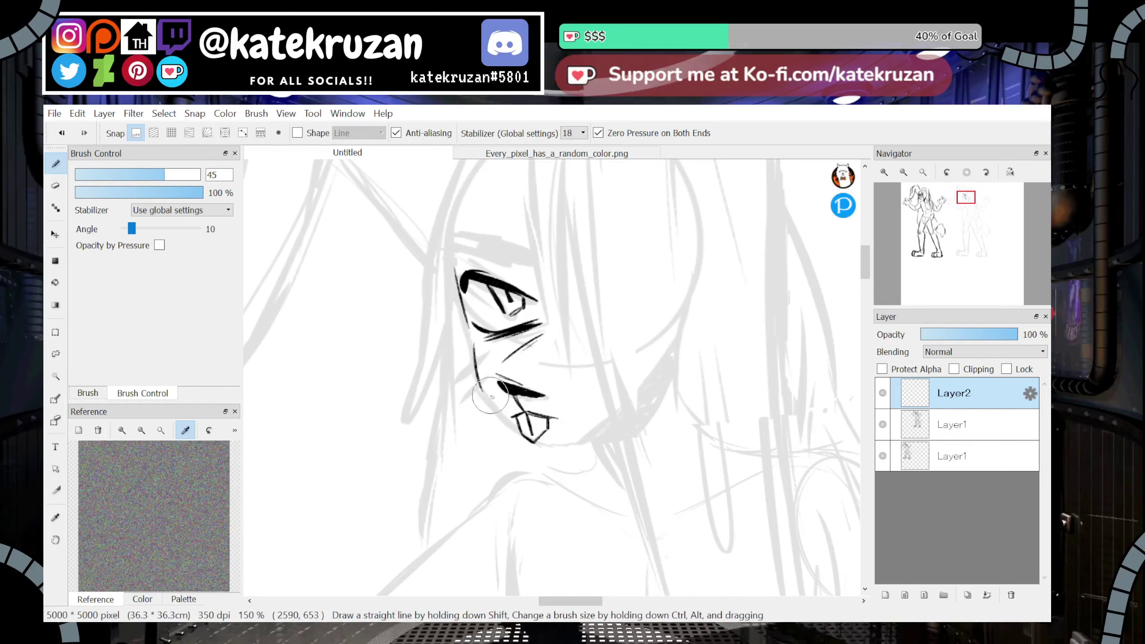
left_click_drag(481, 389, 517, 424)
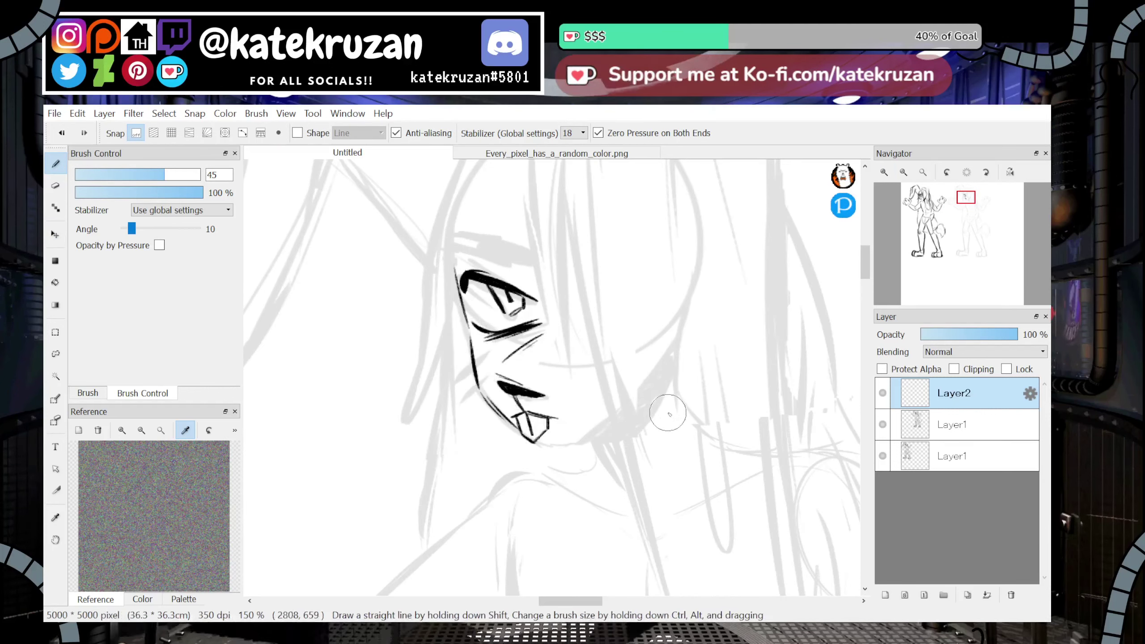
Replace the inked face layer with a blank layer and draw curved vertical and horizontal guidelines across the face on it
left_click(1012, 595)
left_click(886, 595)
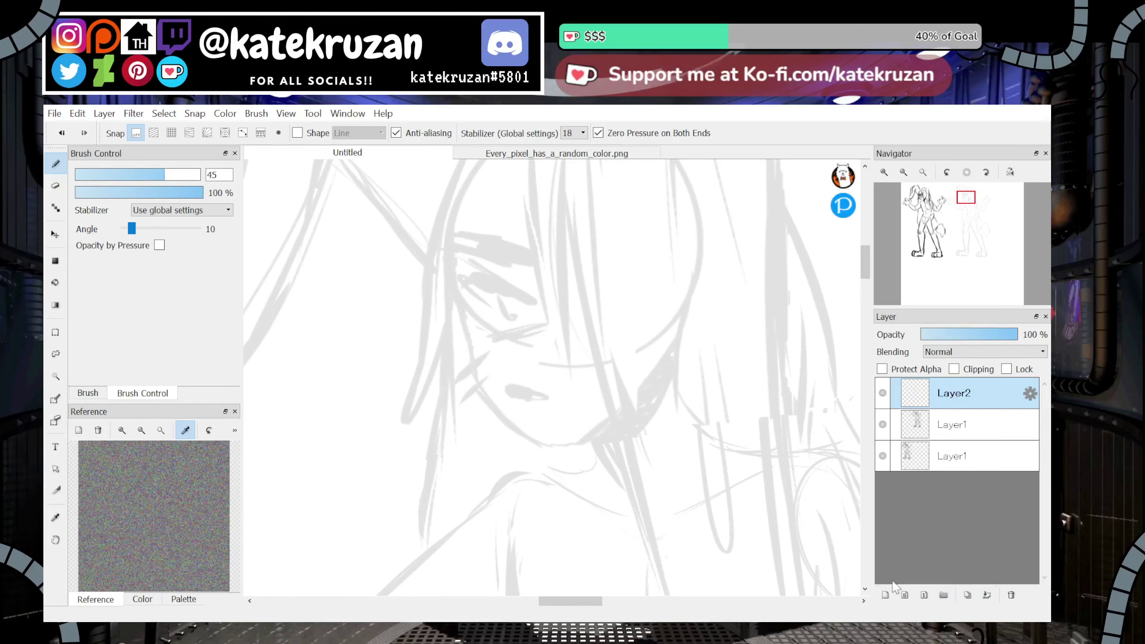
mouse_move(537, 198)
left_mouse_down()
mouse_move(542, 337)
mouse_move(546, 243)
mouse_move(580, 501)
left_mouse_up()
left_click_drag(467, 351, 638, 352)
key("ctrl+Down")
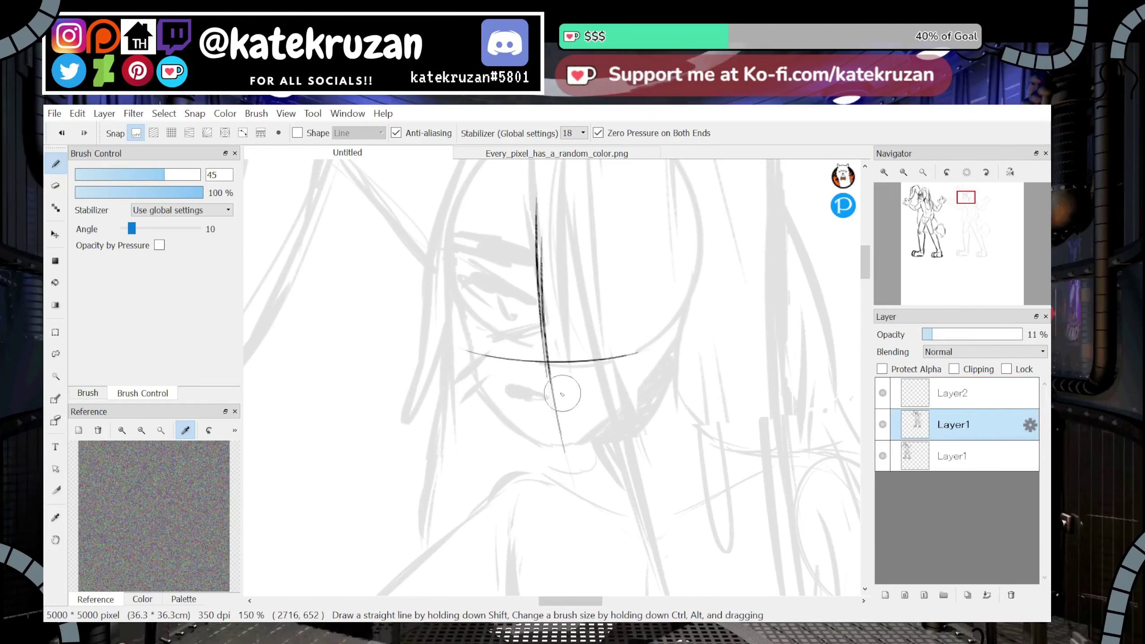
left_click(934, 397)
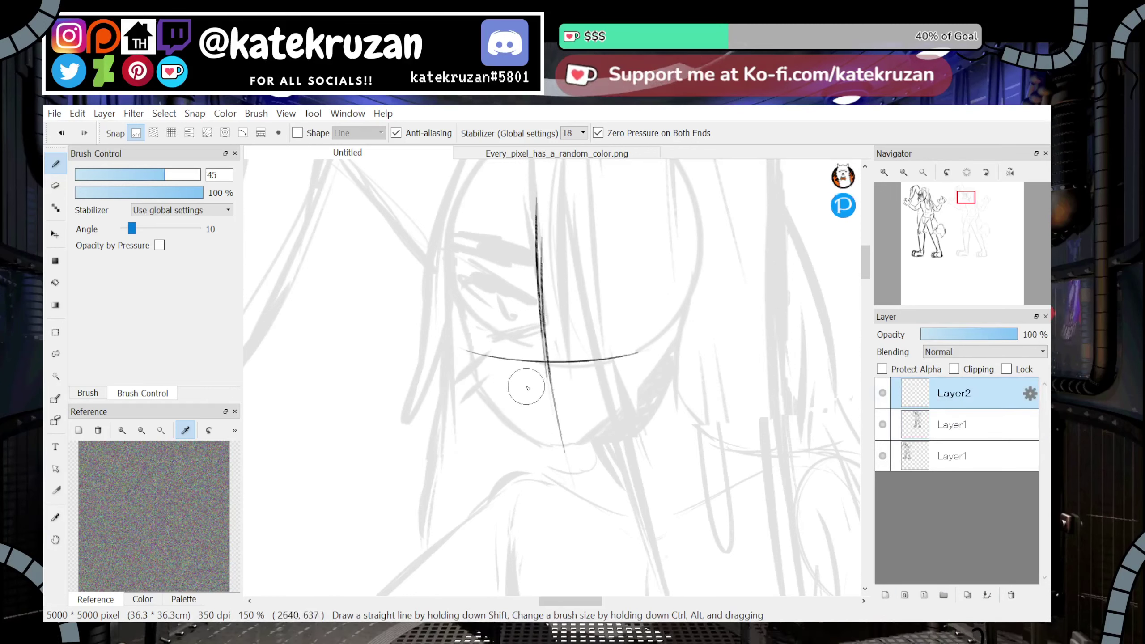
Ink a small flat nose filled with black below the guideline crossing, and a small angular open mouth beneath it
mouse_move(527, 396)
left_mouse_down()
mouse_move(530, 383)
mouse_move(541, 396)
left_mouse_up()
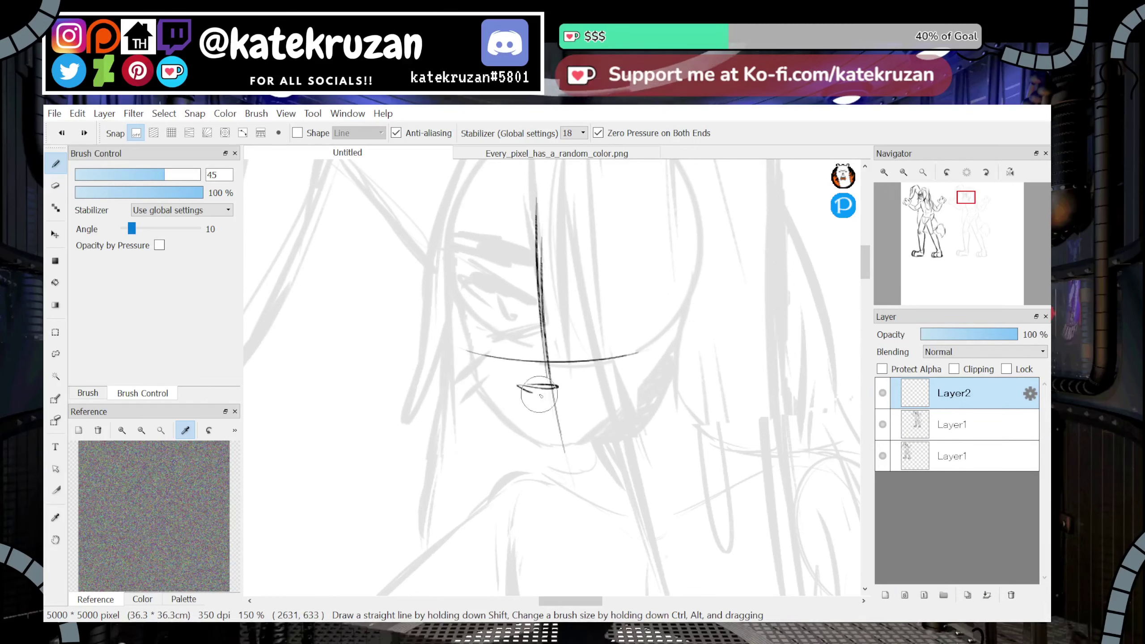
left_click_drag(966, 198, 967, 196)
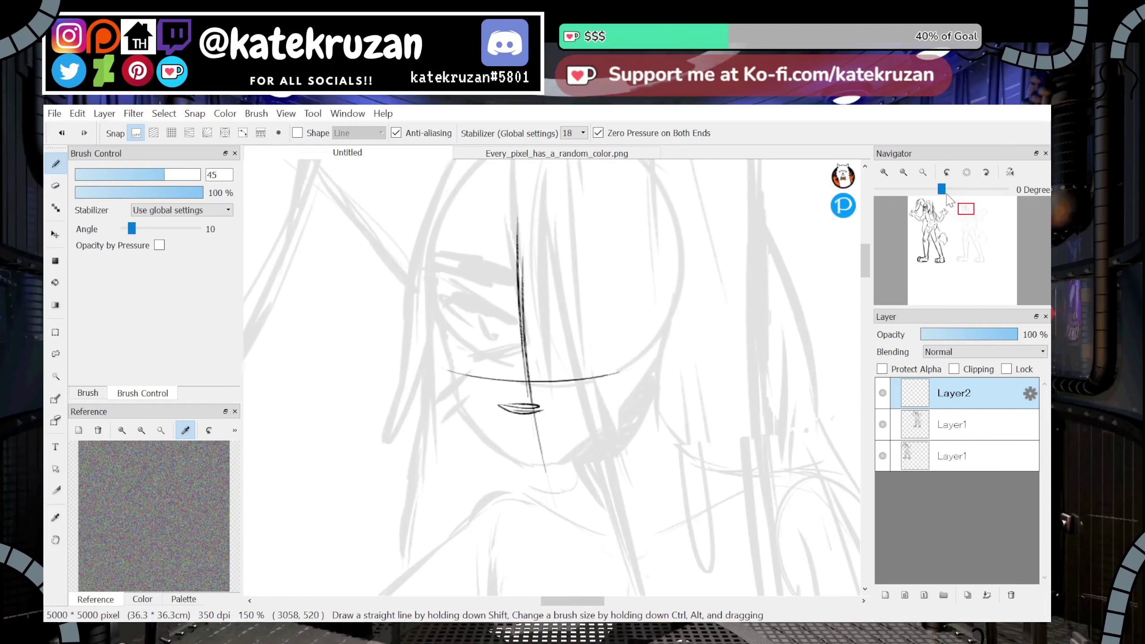
mouse_move(520, 430)
left_mouse_down()
mouse_move(534, 459)
mouse_move(549, 445)
mouse_move(517, 428)
mouse_move(534, 457)
mouse_move(542, 439)
mouse_move(509, 434)
mouse_move(547, 435)
mouse_move(527, 431)
mouse_move(531, 443)
mouse_move(551, 410)
mouse_move(511, 414)
mouse_move(527, 406)
mouse_move(528, 415)
mouse_move(517, 365)
mouse_move(520, 405)
mouse_move(532, 404)
mouse_move(500, 407)
mouse_move(555, 403)
left_mouse_up()
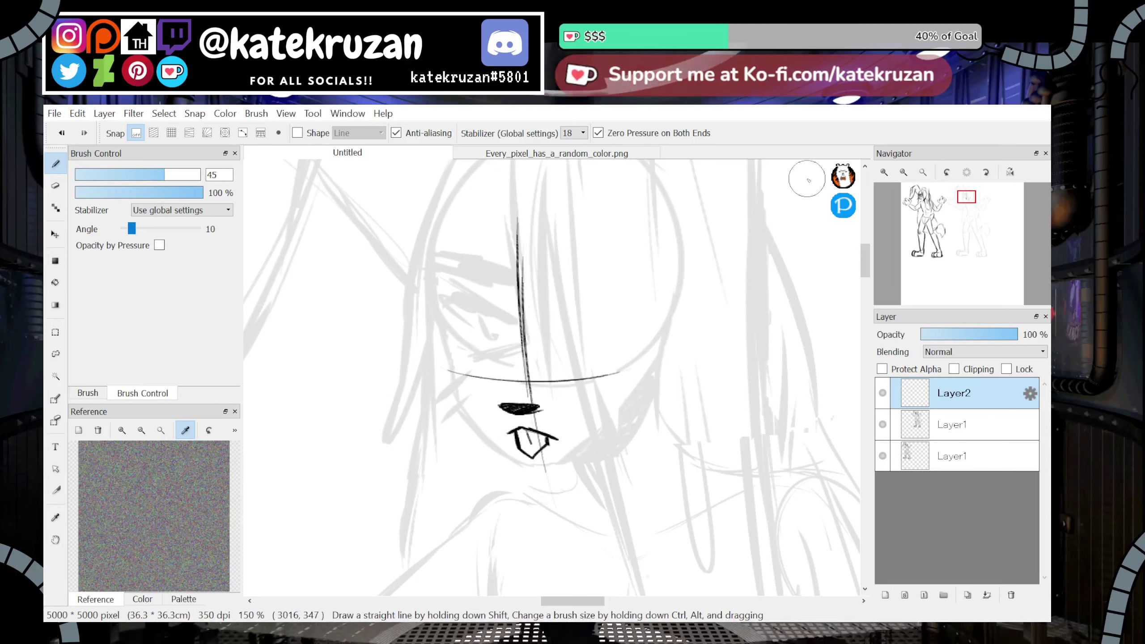
Ink the curved face outline from beside the eye up over the forehead to the vertical guideline
left_click_drag(866, 262, 866, 259)
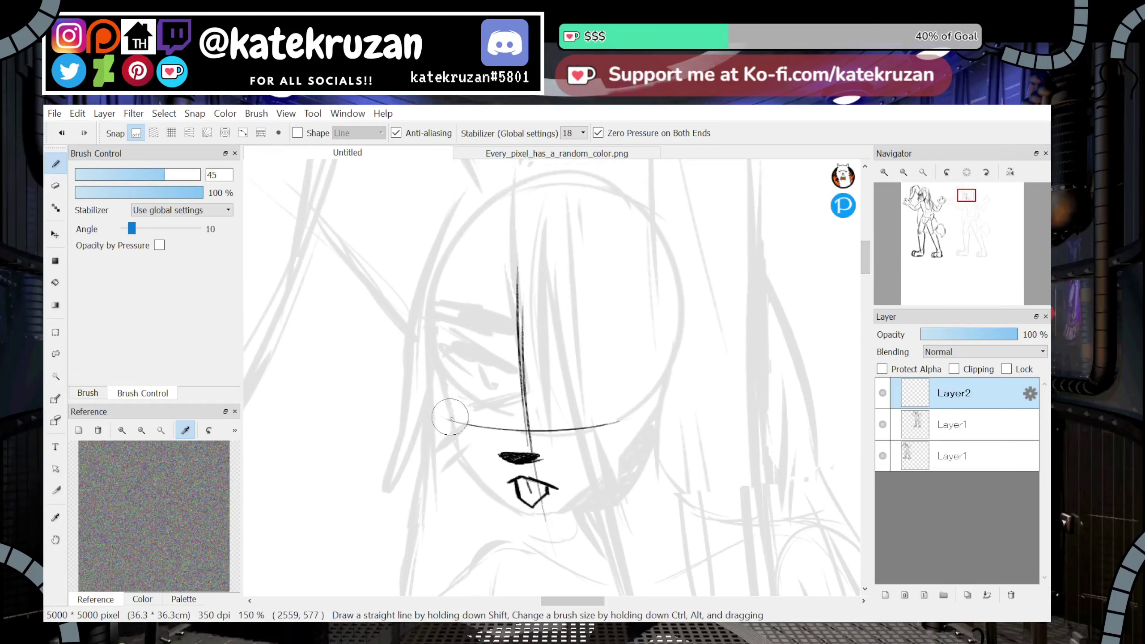
left_click_drag(436, 285, 449, 413)
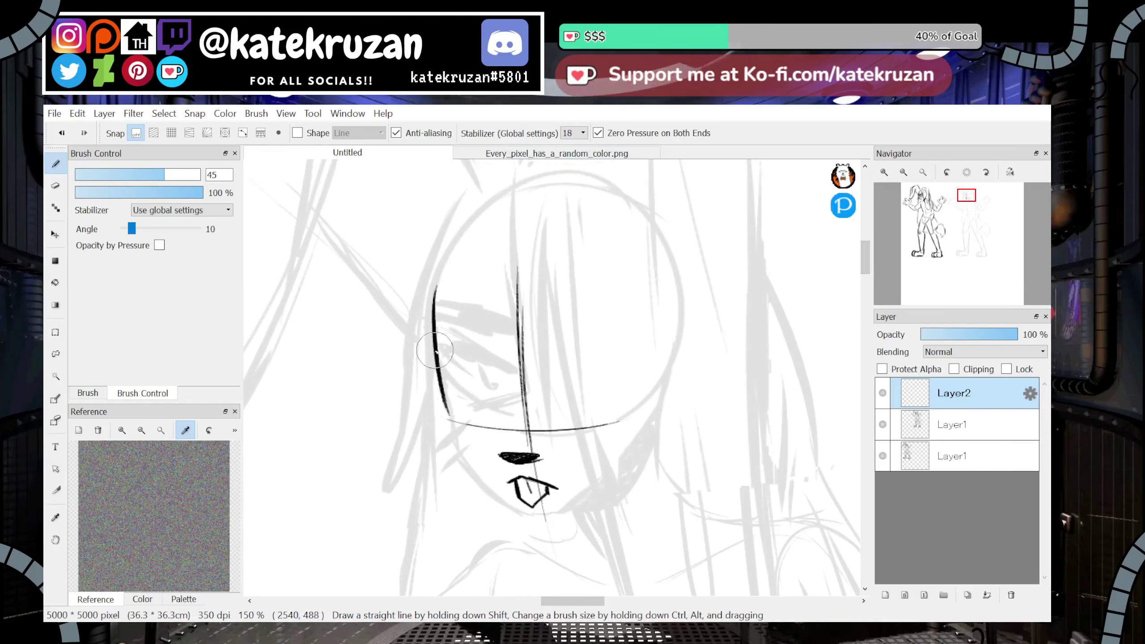
left_click_drag(434, 321, 467, 232)
left_click_drag(440, 276, 504, 203)
left_click_drag(441, 257, 511, 194)
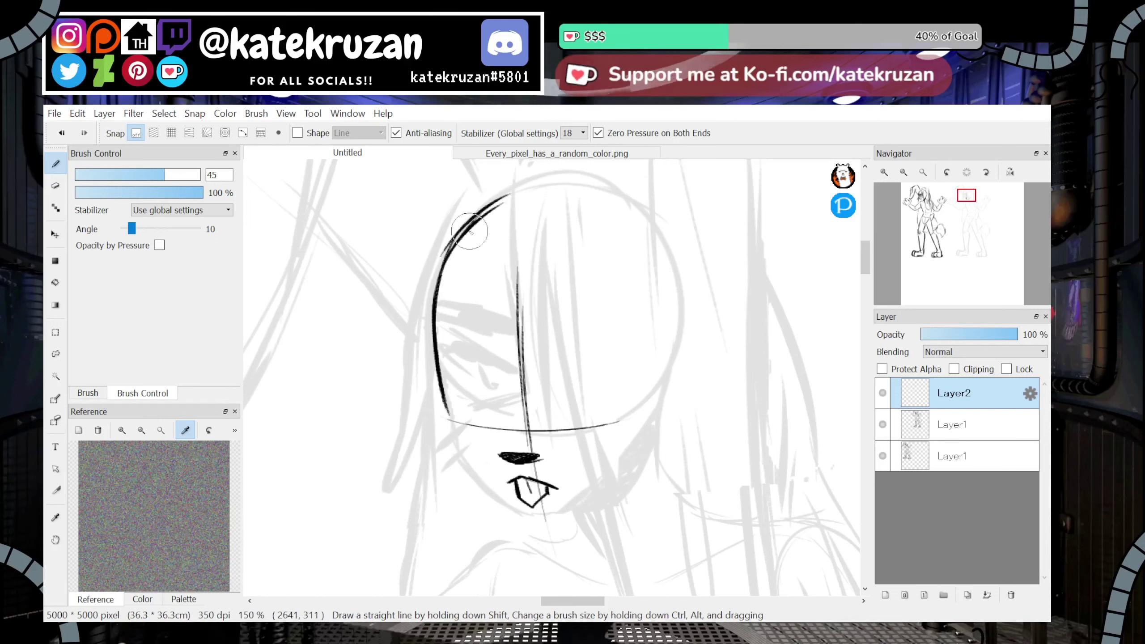
key("ctrl+z")
key("ctrl+z")
left_click_drag(447, 259, 517, 197)
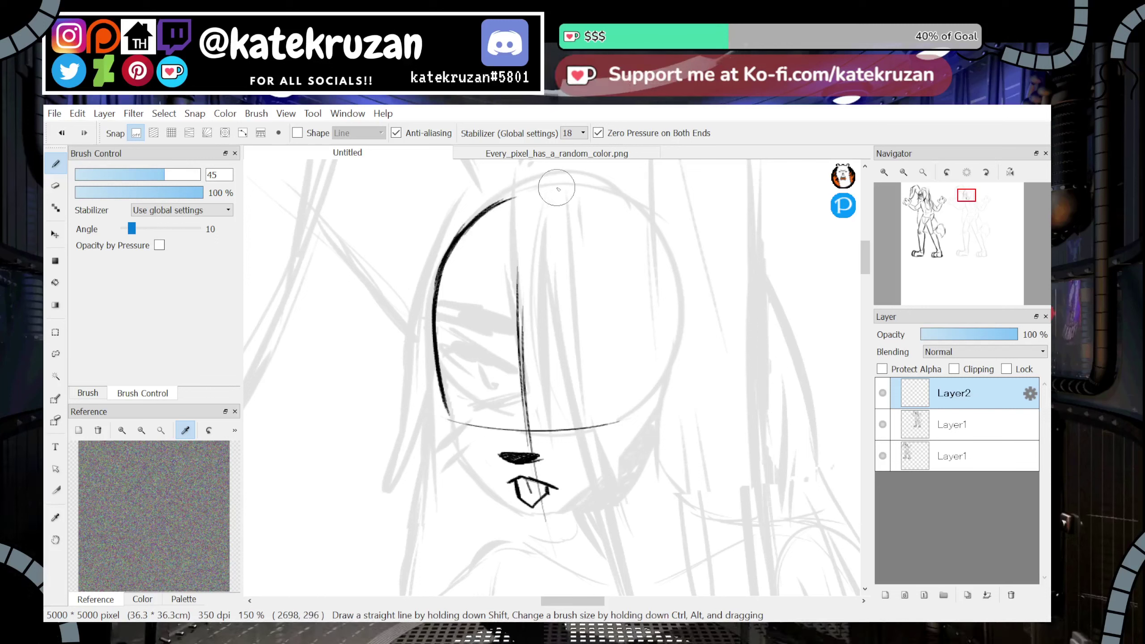
Ink the eye's V-shaped lower lid and its slanted upper lid with a curled outer corner
left_click_drag(467, 409, 526, 396)
left_click_drag(454, 389, 481, 408)
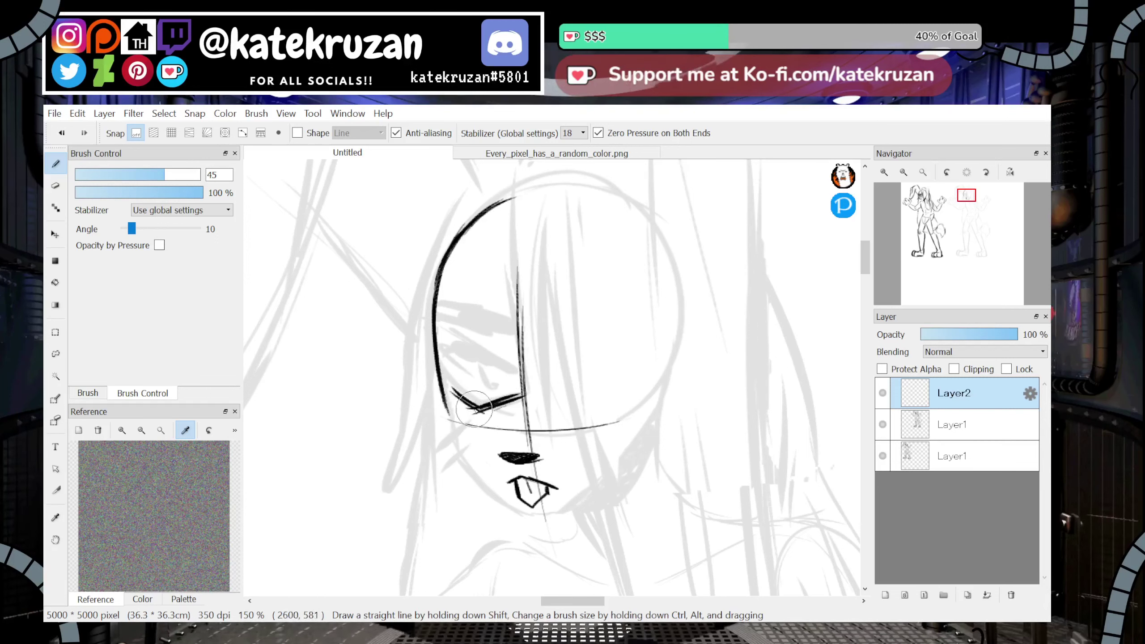
left_click_drag(489, 354, 520, 374)
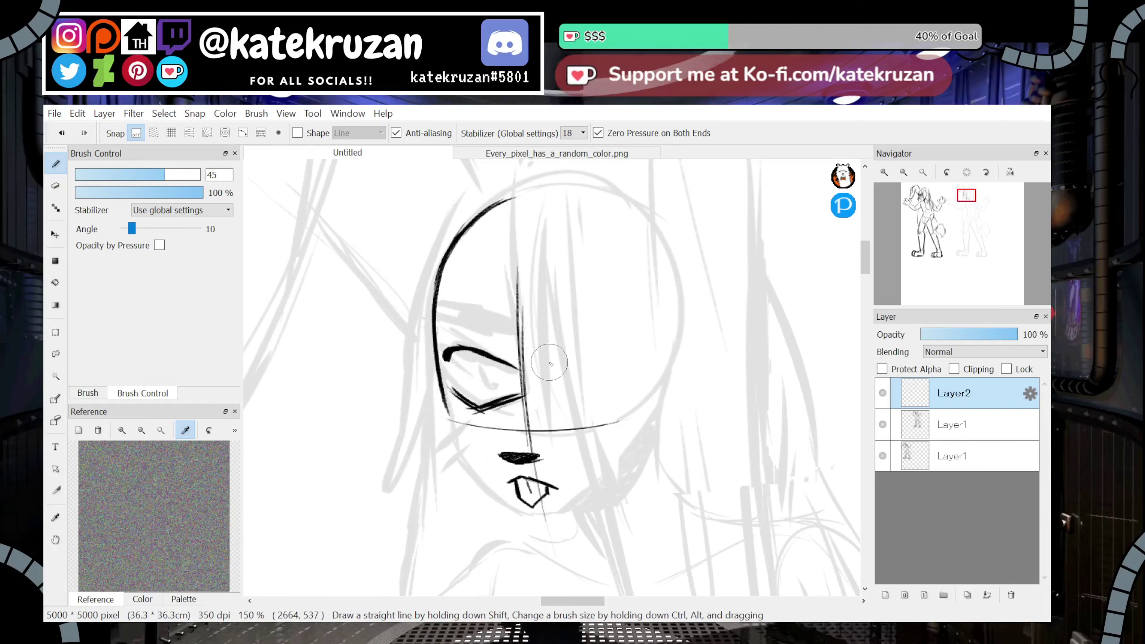
key("ctrl+z")
mouse_move(447, 362)
left_mouse_down()
mouse_move(518, 376)
mouse_move(501, 357)
mouse_move(518, 372)
left_mouse_up()
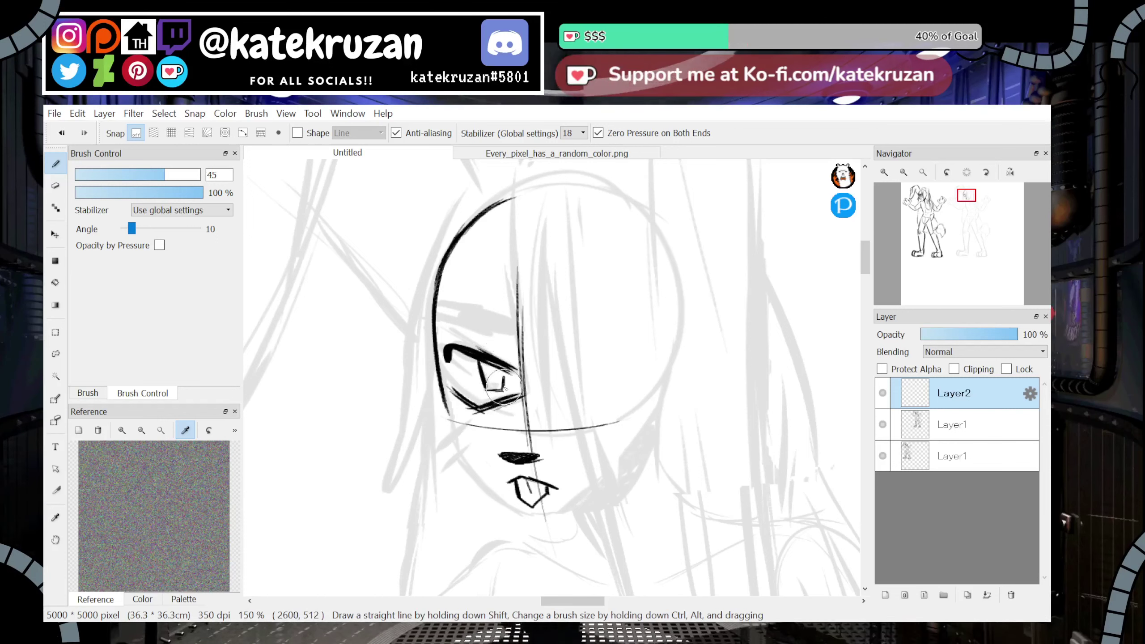
Undo the first iris strokes and redraw the iris between the lids with a narrow dark pupil
key("ctrl+z")
key("ctrl+z")
key("ctrl+z")
left_click_drag(473, 359, 482, 394)
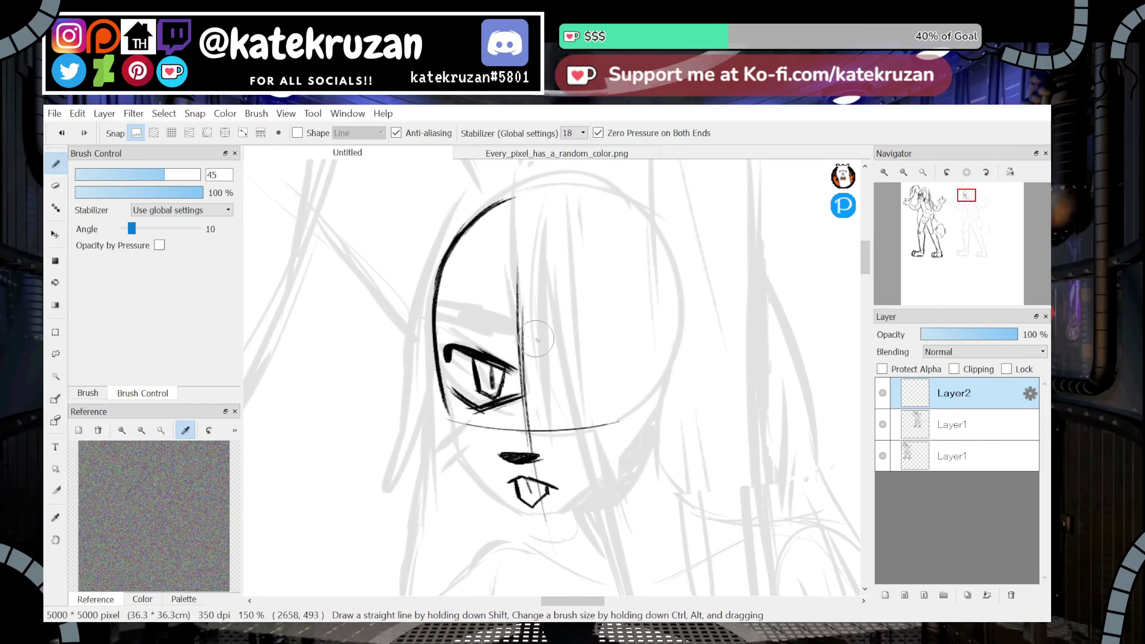
left_click_drag(488, 359, 491, 385)
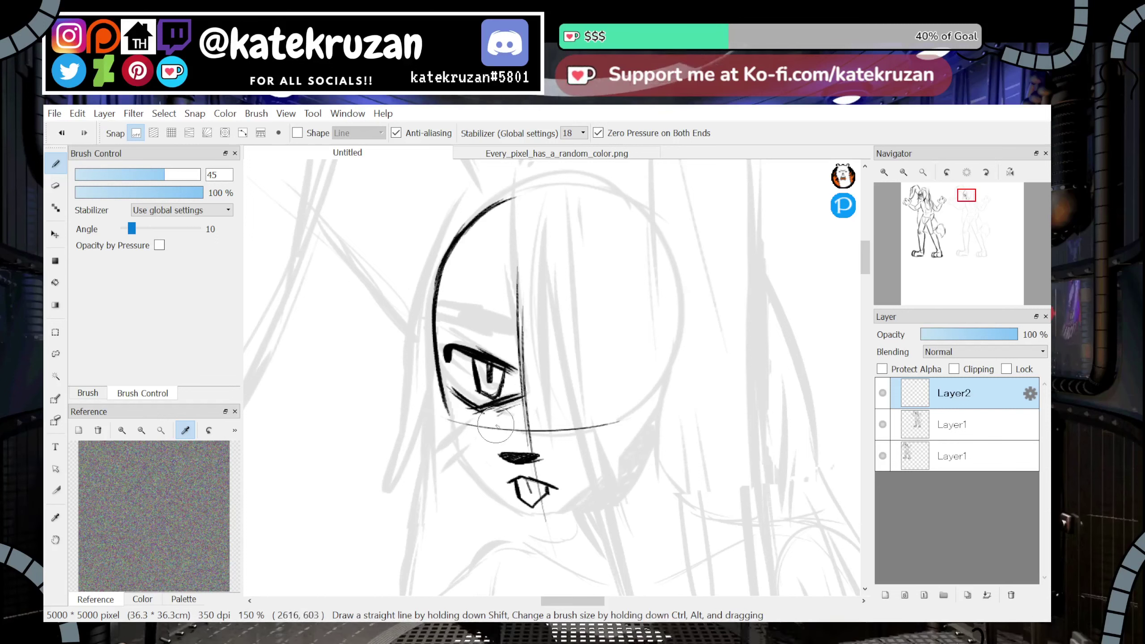
left_click_drag(495, 428, 492, 455)
key("ctrl+z")
key("ctrl+z")
left_click_drag(502, 432, 495, 450)
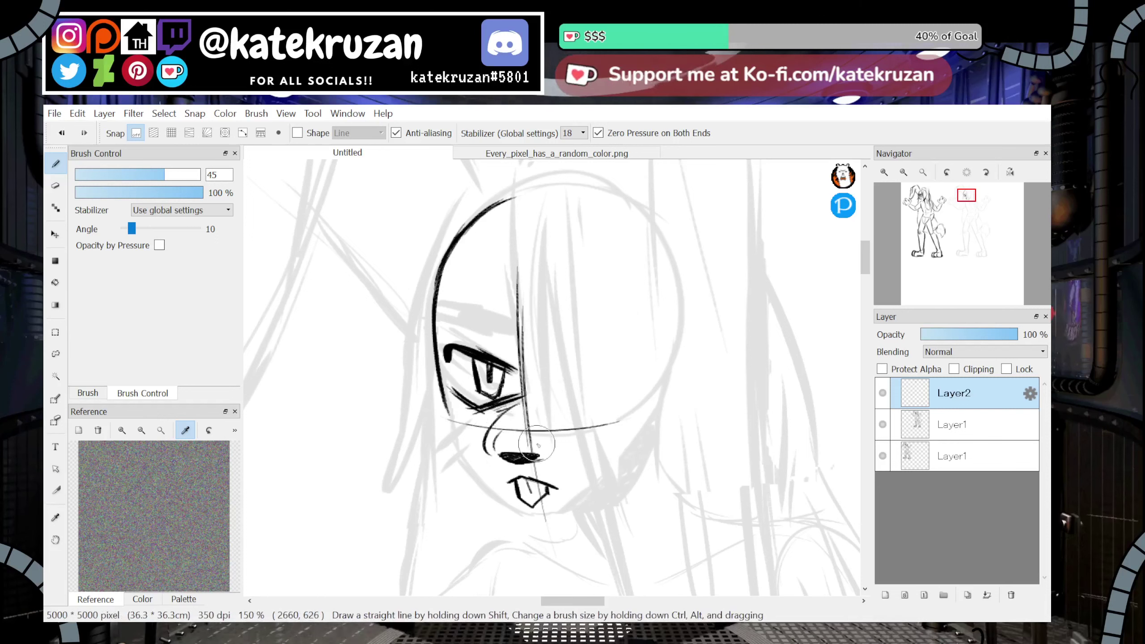
left_click_drag(558, 420, 563, 442)
key("ctrl+z")
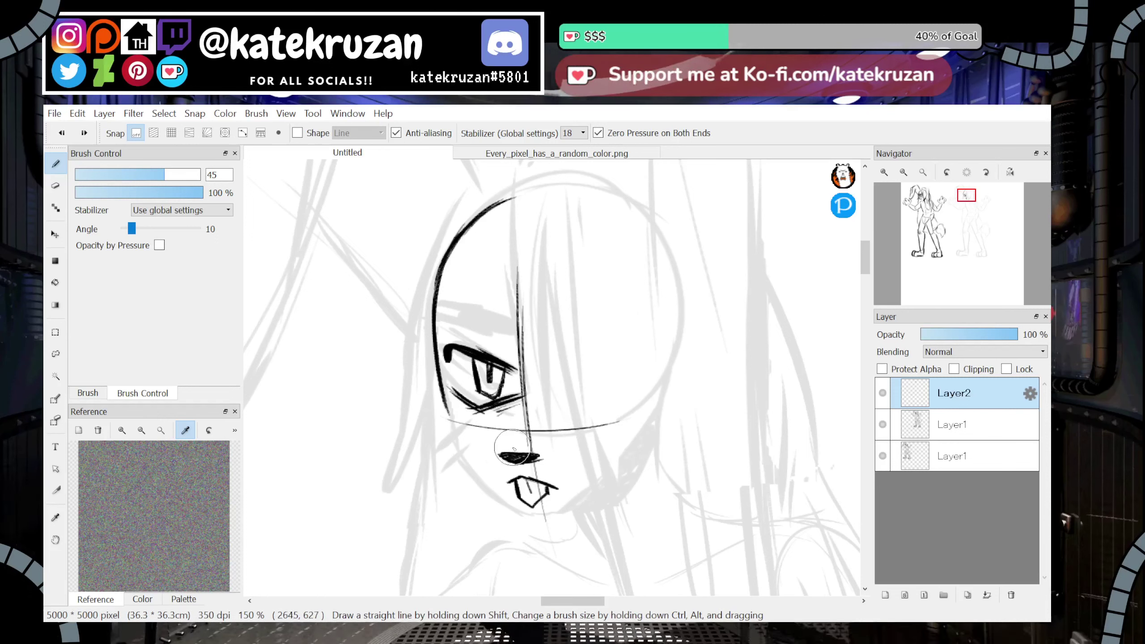
Add short strokes above the nose and along the lower lid, and ink the cheek outline down toward the chin
mouse_move(526, 396)
left_mouse_down()
mouse_move(514, 440)
mouse_move(533, 453)
left_mouse_up()
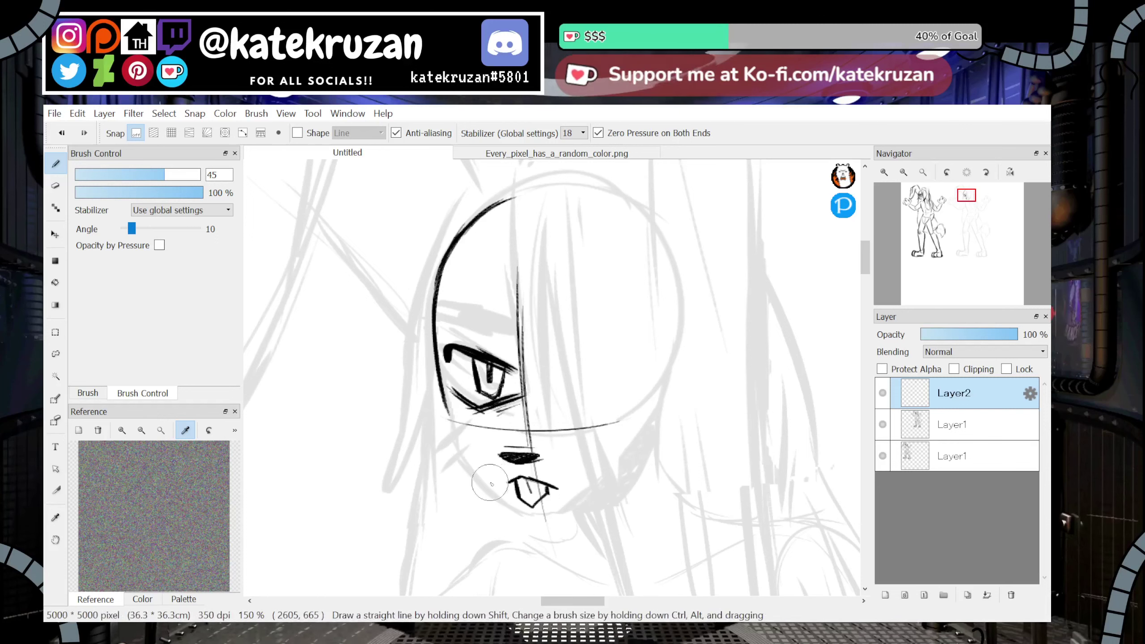
left_click_drag(499, 404, 518, 389)
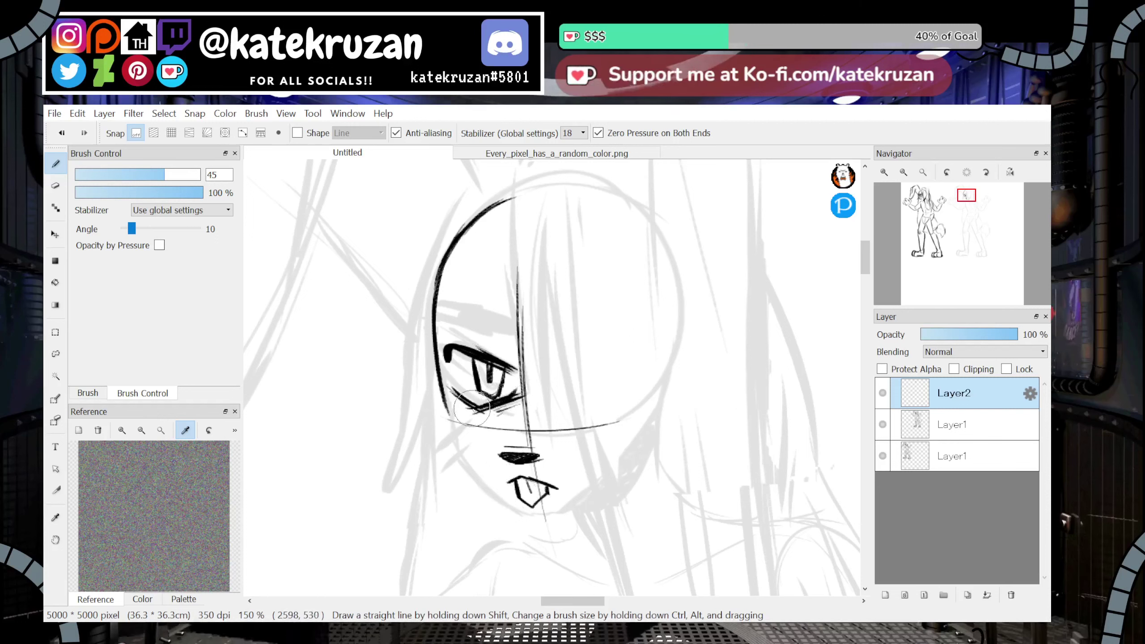
left_click_drag(436, 343, 490, 490)
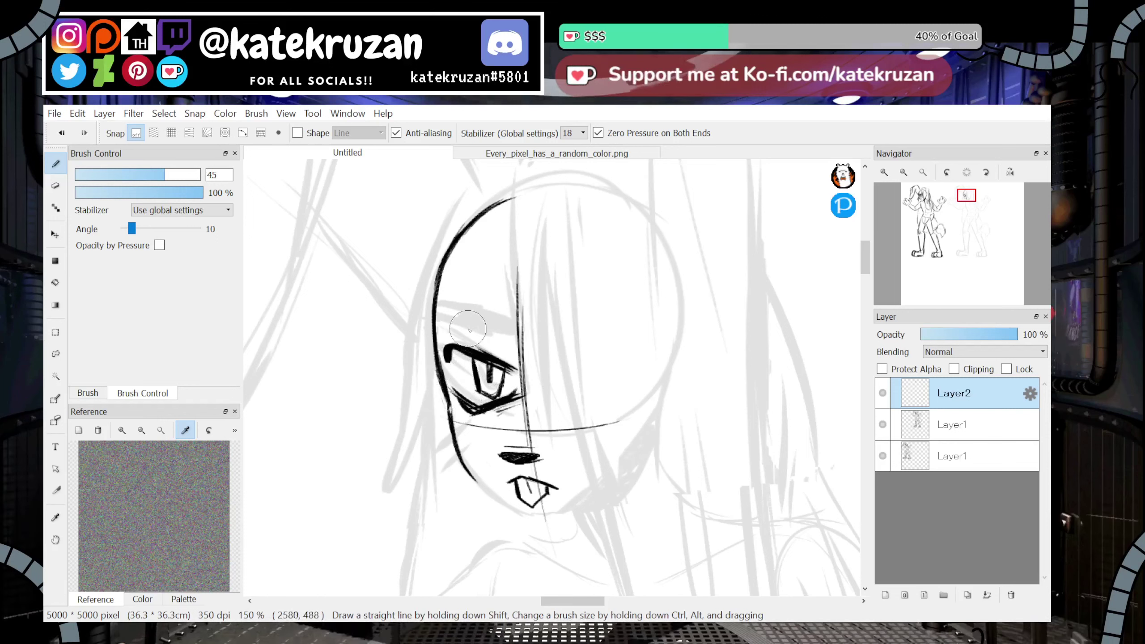
mouse_move(451, 357)
left_mouse_down()
mouse_move(484, 358)
mouse_move(458, 385)
mouse_move(406, 384)
left_mouse_up()
key("ctrl+z")
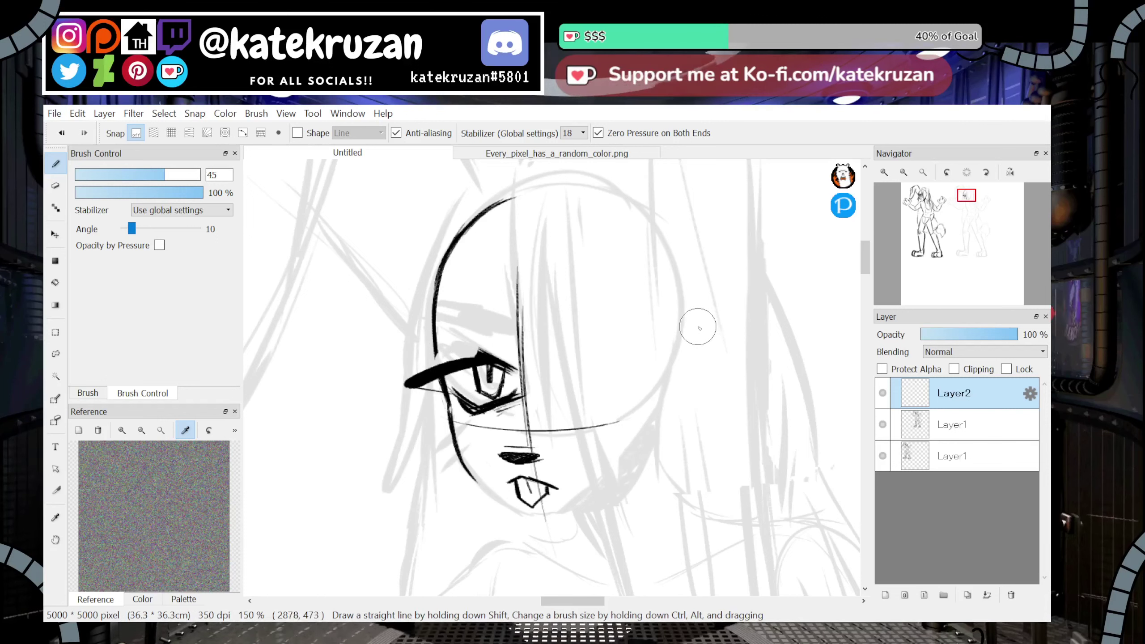
key("ctrl+z")
mouse_move(508, 357)
left_mouse_down()
mouse_move(419, 384)
mouse_move(460, 393)
left_mouse_up()
key("ctrl+z")
left_click_drag(509, 355, 413, 378)
key("ctrl+z")
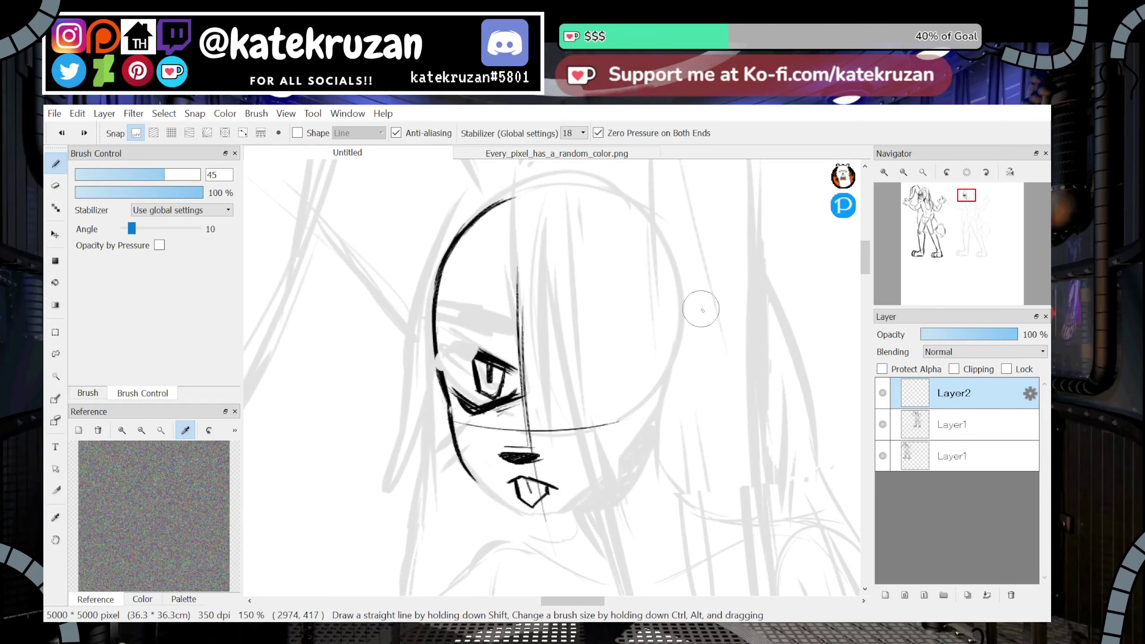
left_click_drag(520, 369, 424, 371)
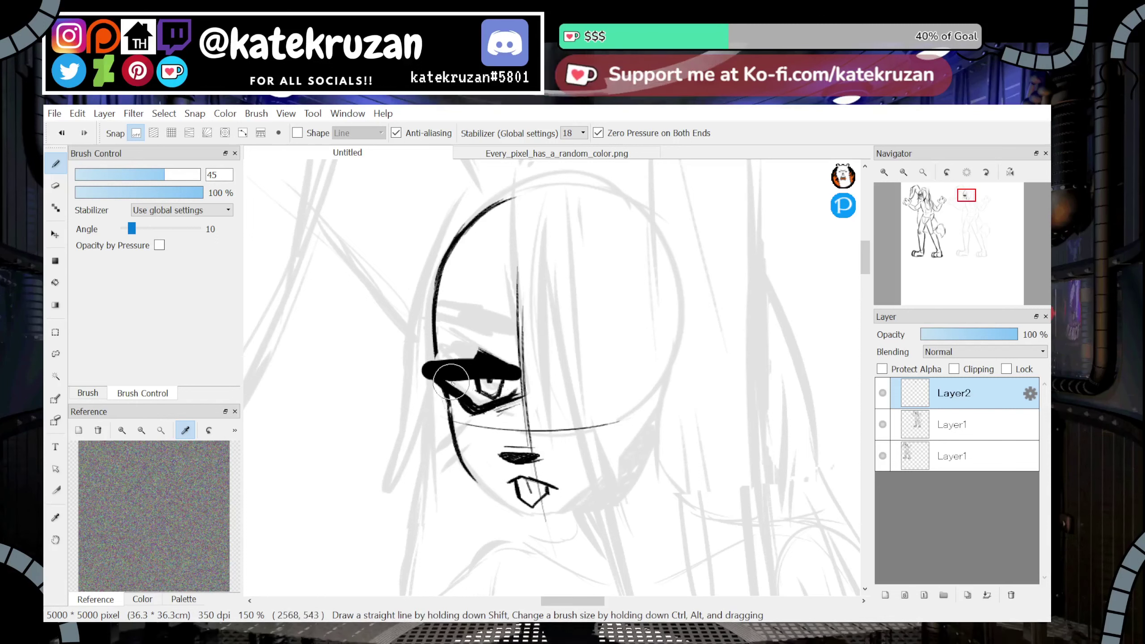
key("ctrl+z")
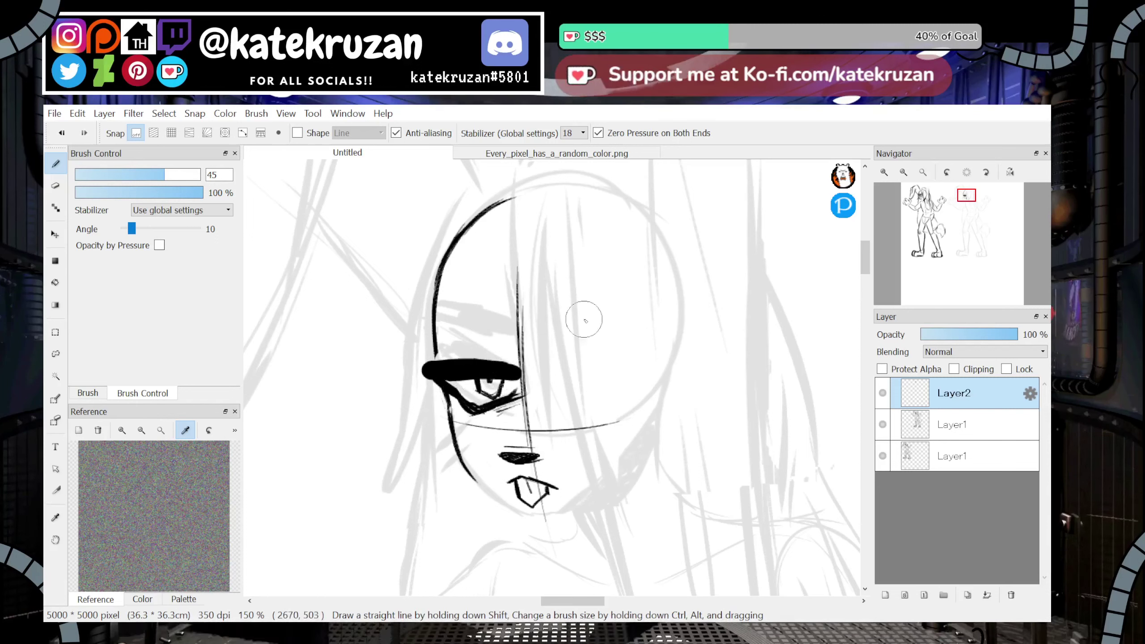
mouse_move(436, 314)
left_mouse_down()
mouse_move(509, 317)
mouse_move(517, 337)
mouse_move(427, 339)
mouse_move(516, 348)
left_mouse_up()
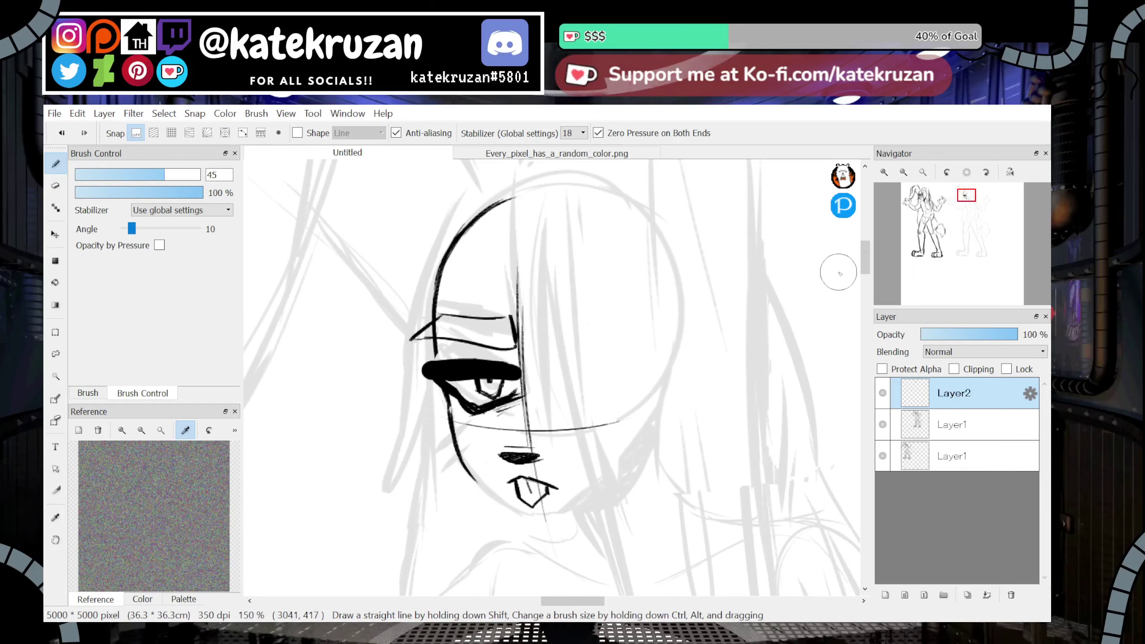
left_click(905, 173)
left_click(904, 173)
left_click(905, 173)
left_click(886, 173)
left_click(886, 172)
left_click(886, 173)
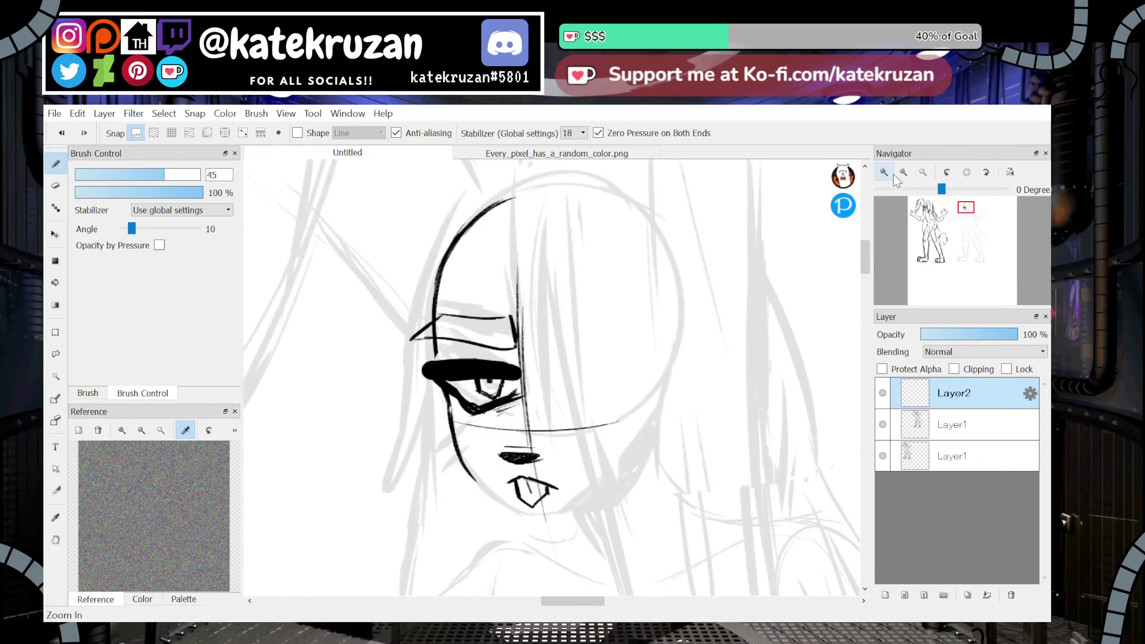
key("ctrl+z")
key("ctrl+z")
key("ctrl+z")
key("ctrl+z")
key("ctrl+z")
key("ctrl+z")
key("ctrl+z")
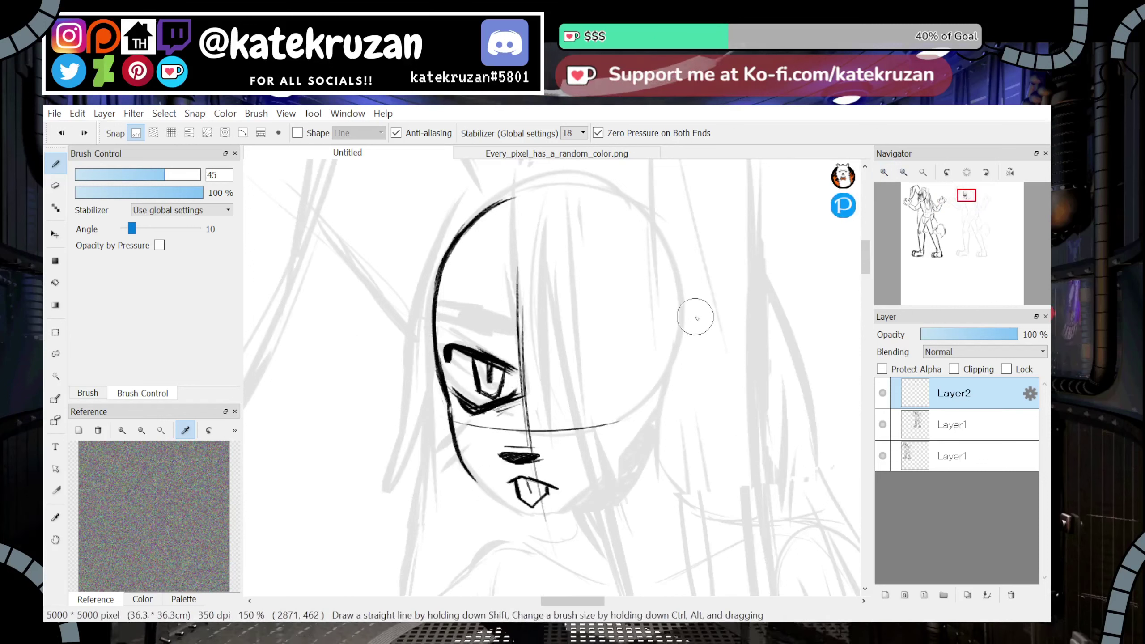
Ink a thick, hatch-filled slanted eyebrow above the eye and two short whisker marks across the cheek outline
mouse_move(408, 307)
left_mouse_down()
mouse_move(498, 315)
mouse_move(508, 339)
left_mouse_up()
mouse_move(508, 339)
left_mouse_down()
mouse_move(401, 320)
mouse_move(435, 300)
mouse_move(409, 316)
mouse_move(467, 306)
mouse_move(436, 321)
mouse_move(494, 311)
mouse_move(471, 324)
mouse_move(506, 321)
mouse_move(488, 333)
mouse_move(511, 333)
left_mouse_up()
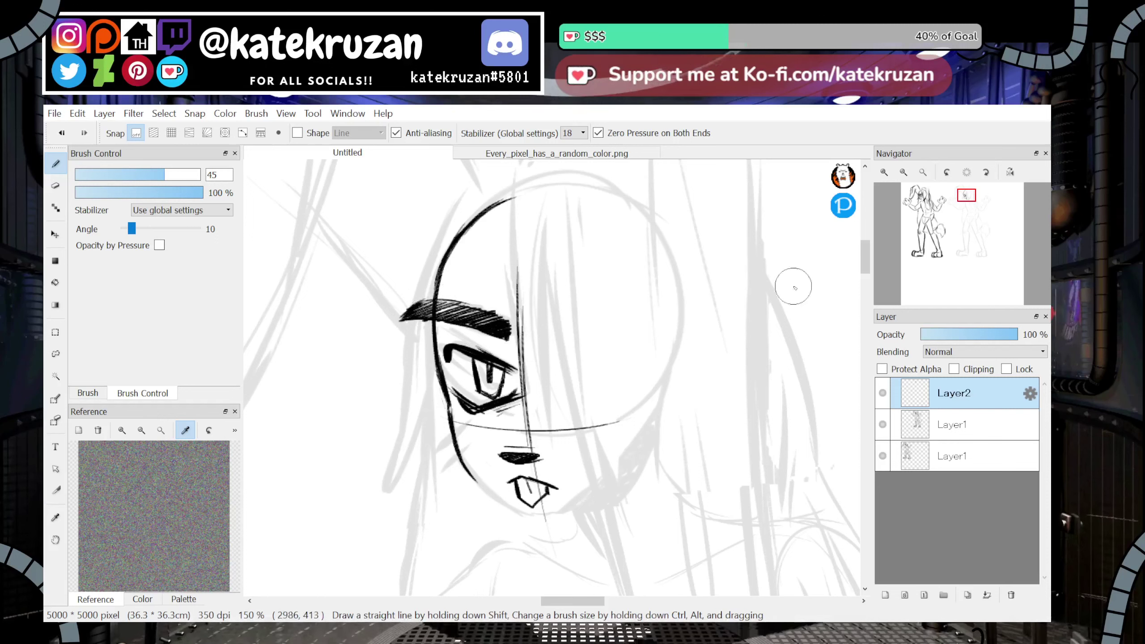
mouse_move(433, 437)
left_mouse_down()
mouse_move(470, 432)
mouse_move(481, 445)
left_mouse_up()
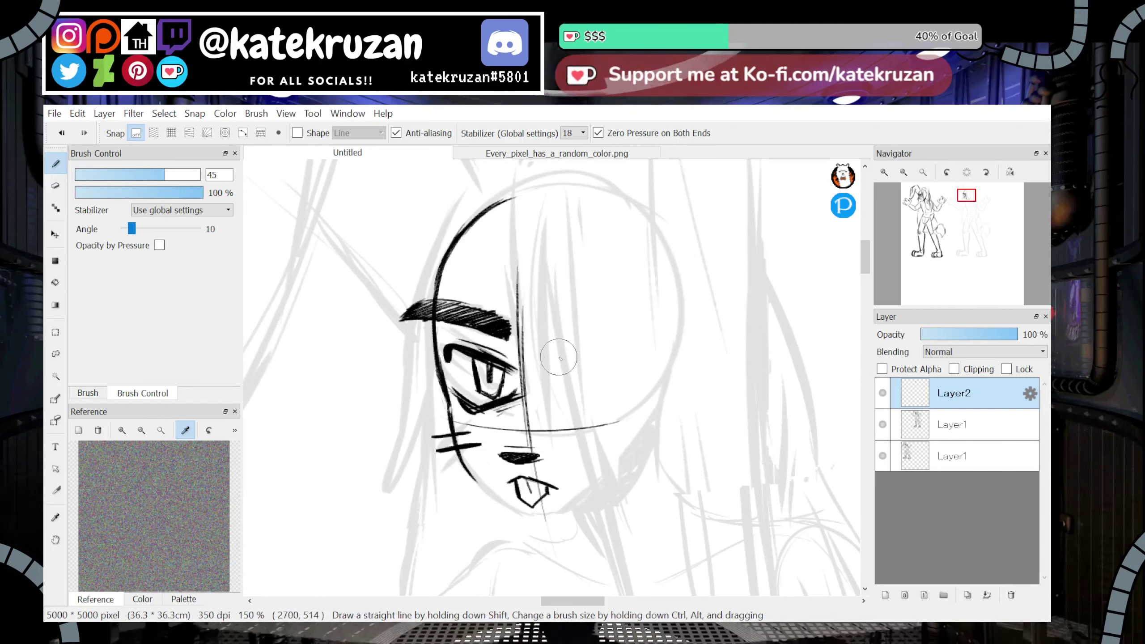
Ink a short diagonal line running from the eye's inner corner toward the nose, redoing it until it fits
mouse_move(513, 415)
left_mouse_down()
mouse_move(491, 448)
mouse_move(498, 441)
left_mouse_up()
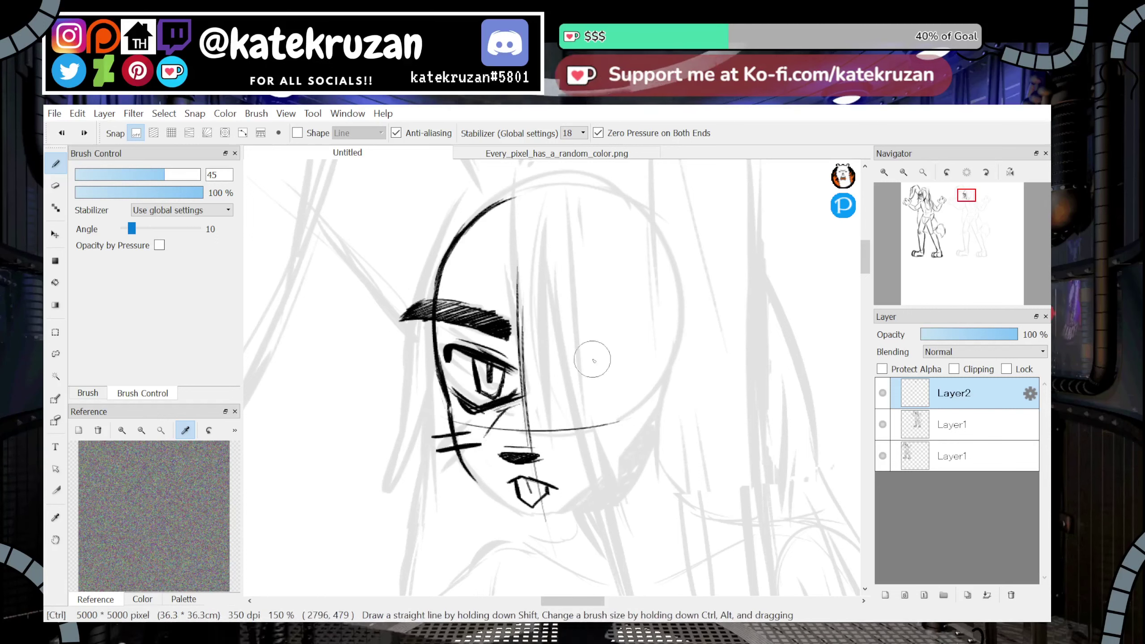
key("ctrl+z")
mouse_move(524, 389)
left_mouse_down()
mouse_move(484, 432)
mouse_move(519, 394)
mouse_move(489, 431)
left_mouse_up()
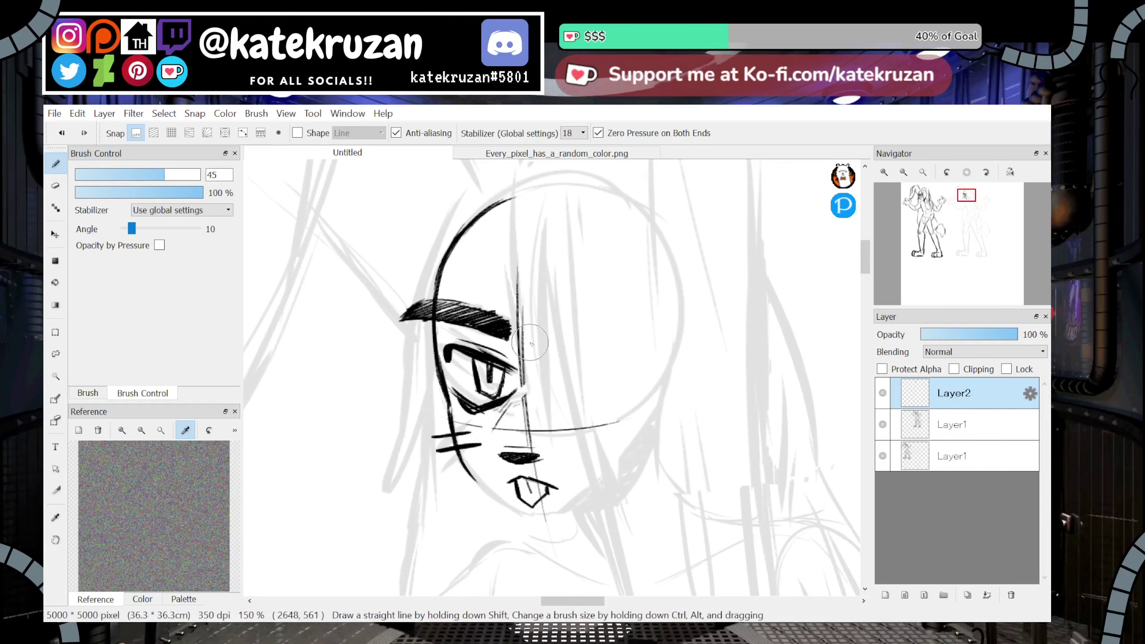
key("ctrl+z")
left_click_drag(517, 391, 491, 426)
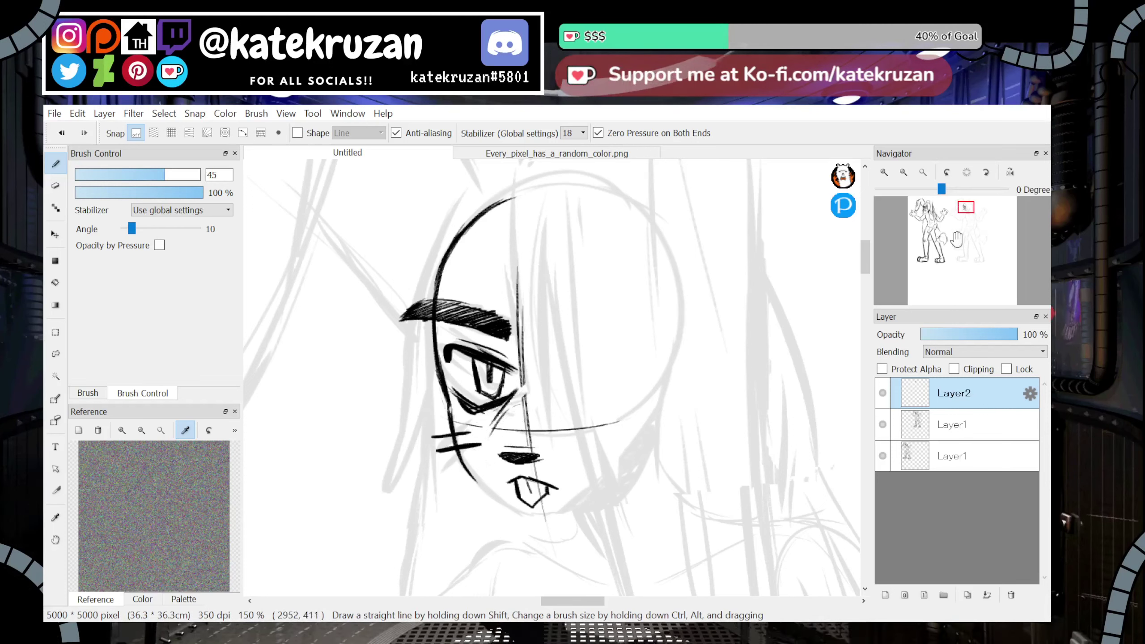
Ink the chin curve below the mouth with the canvas mirrored, and extend the jawline up toward the back of the head
left_click_drag(970, 204, 965, 210)
left_click(1010, 171)
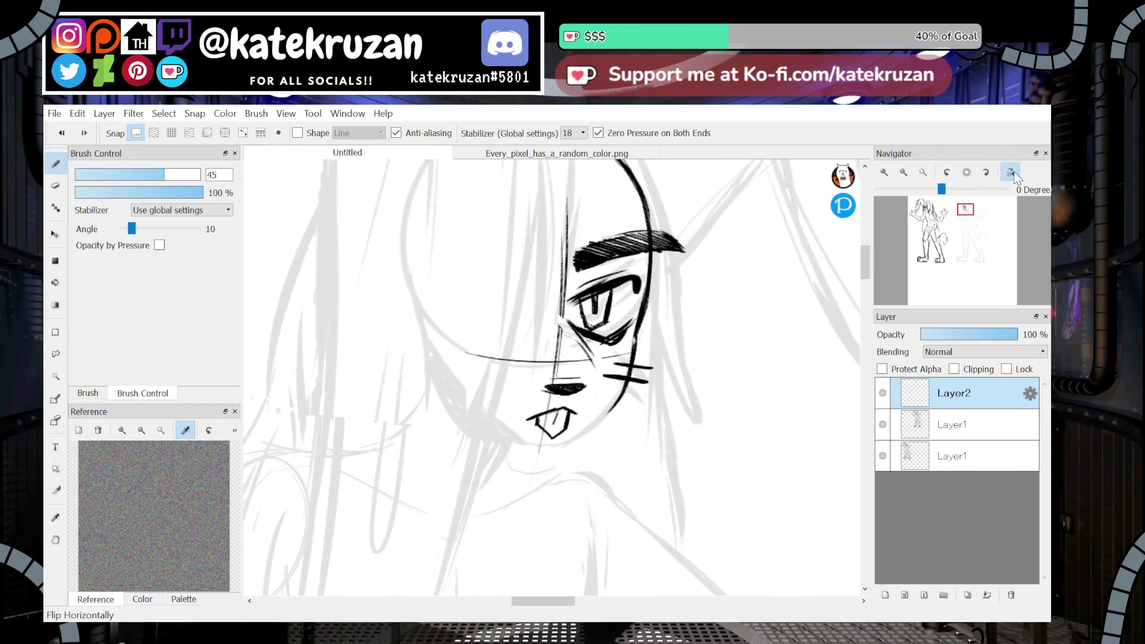
mouse_move(505, 437)
left_mouse_down()
mouse_move(537, 457)
mouse_move(577, 445)
mouse_move(561, 458)
mouse_move(624, 399)
left_mouse_up()
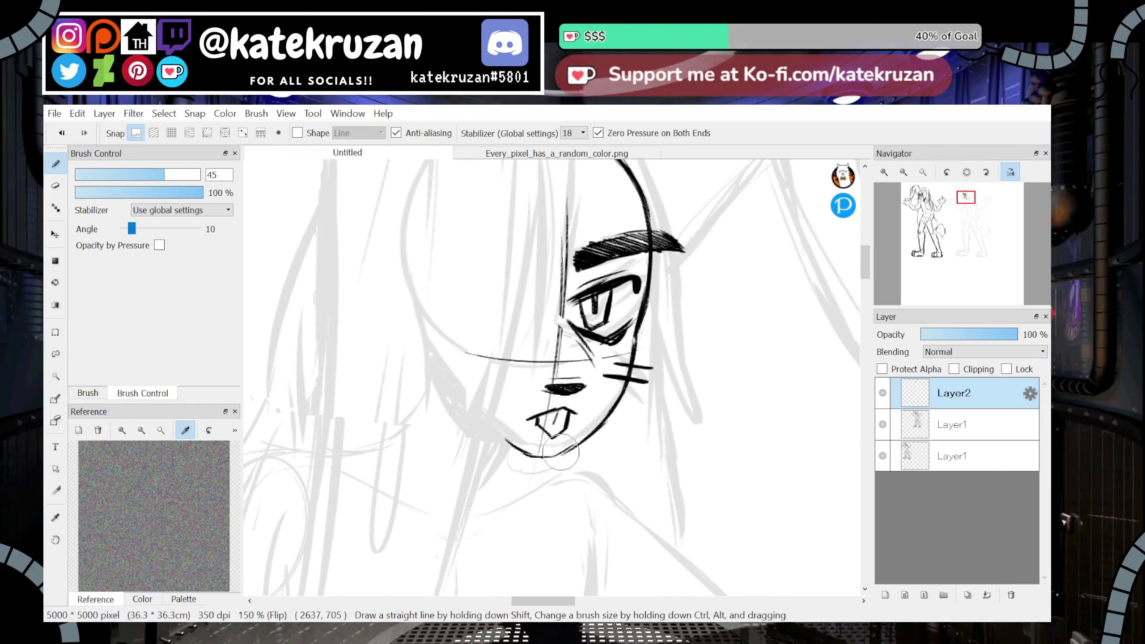
mouse_move(531, 455)
left_mouse_down()
mouse_move(575, 445)
mouse_move(563, 455)
mouse_move(552, 456)
mouse_move(618, 408)
left_mouse_up()
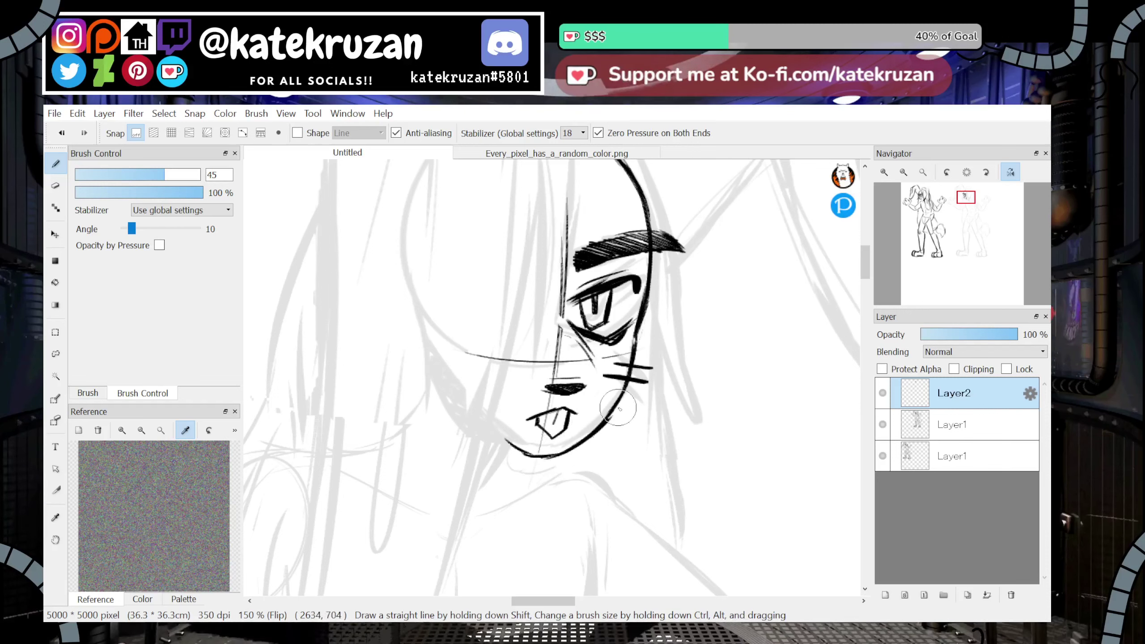
left_click(1010, 172)
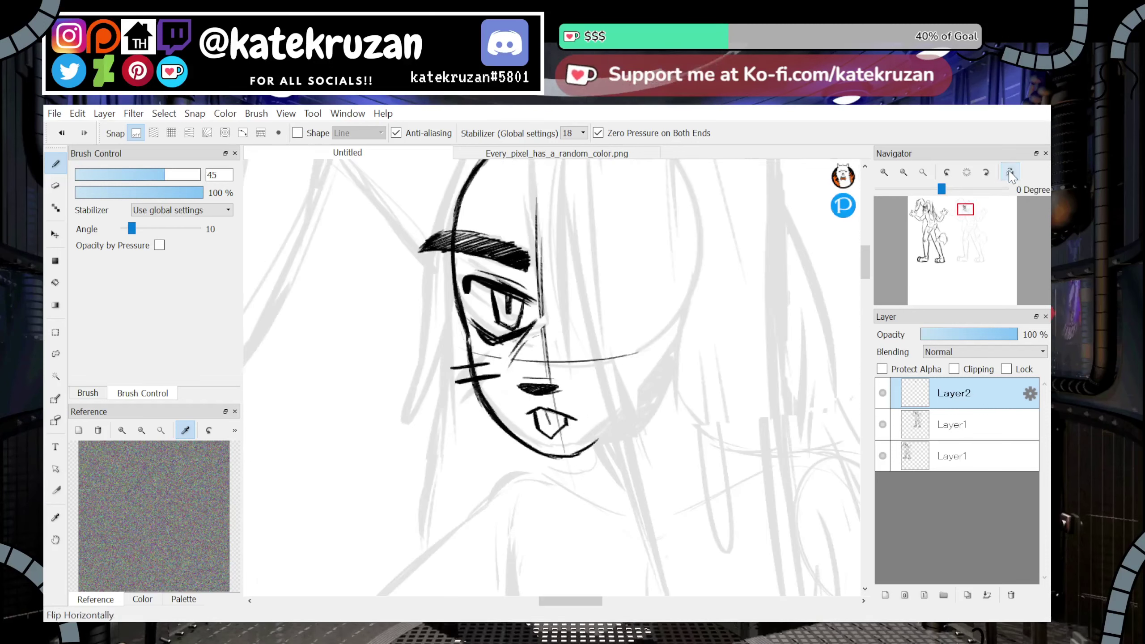
left_click(1011, 171)
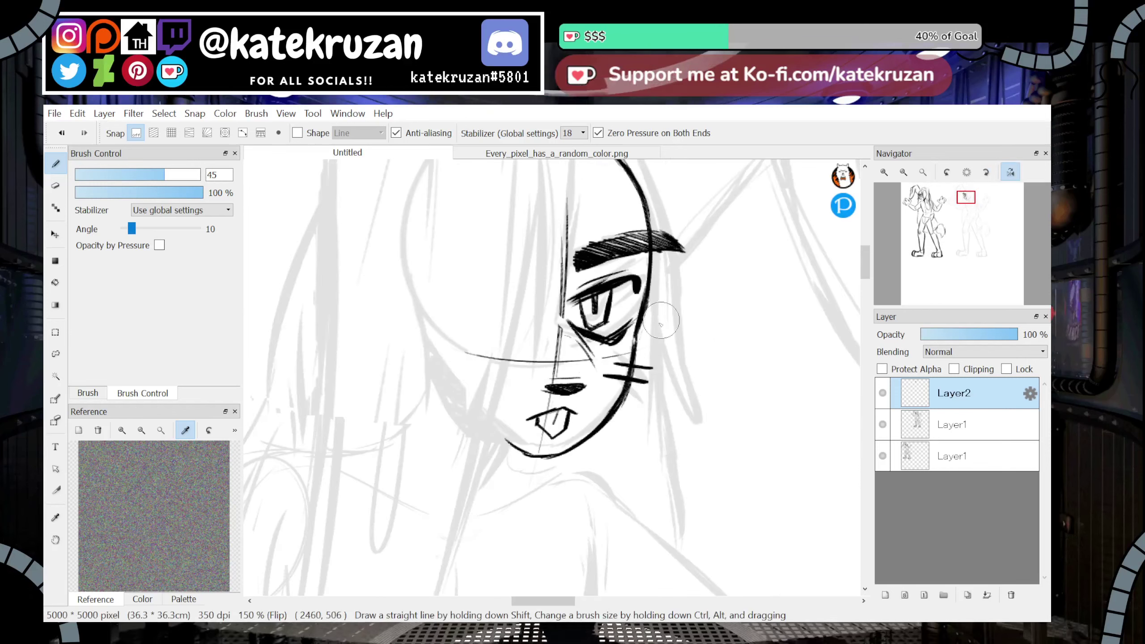
left_click(1010, 172)
mouse_move(541, 458)
left_mouse_down()
mouse_move(578, 451)
mouse_move(667, 375)
left_mouse_up()
mouse_move(966, 207)
left_mouse_down()
mouse_move(958, 216)
mouse_move(966, 209)
left_mouse_up()
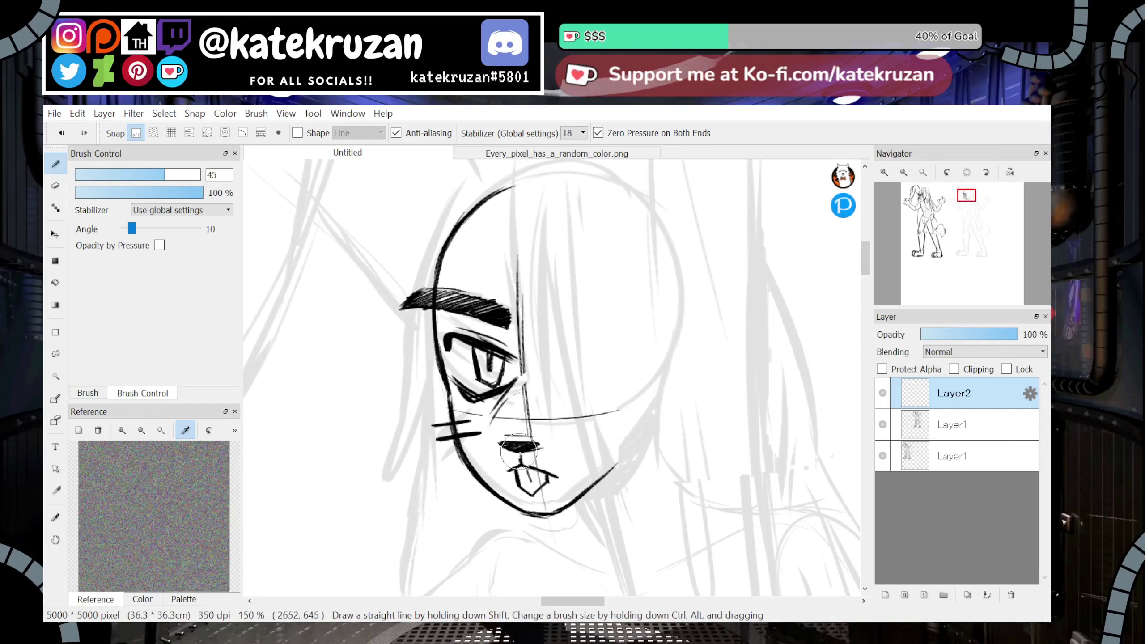
Remove the old nose and redraw the muzzle with a curved side line and a dark, filled nose tip above the mouth
mouse_move(486, 432)
left_mouse_down()
mouse_move(496, 447)
mouse_move(561, 431)
left_mouse_up()
key("ctrl+z")
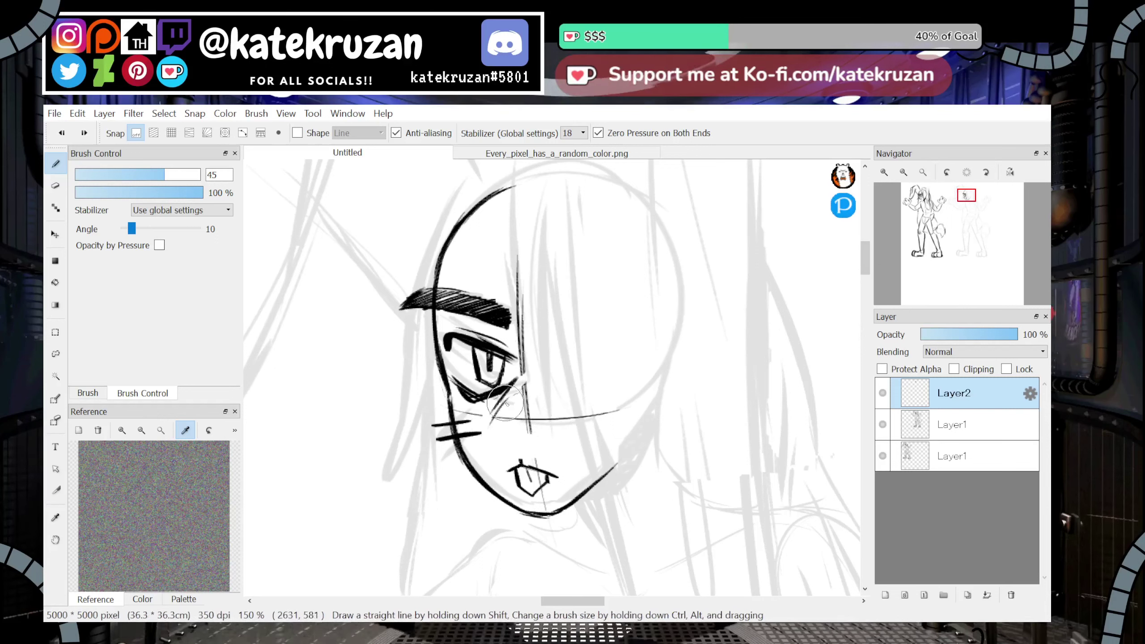
mouse_move(505, 403)
left_mouse_down()
mouse_move(488, 432)
mouse_move(526, 451)
left_mouse_up()
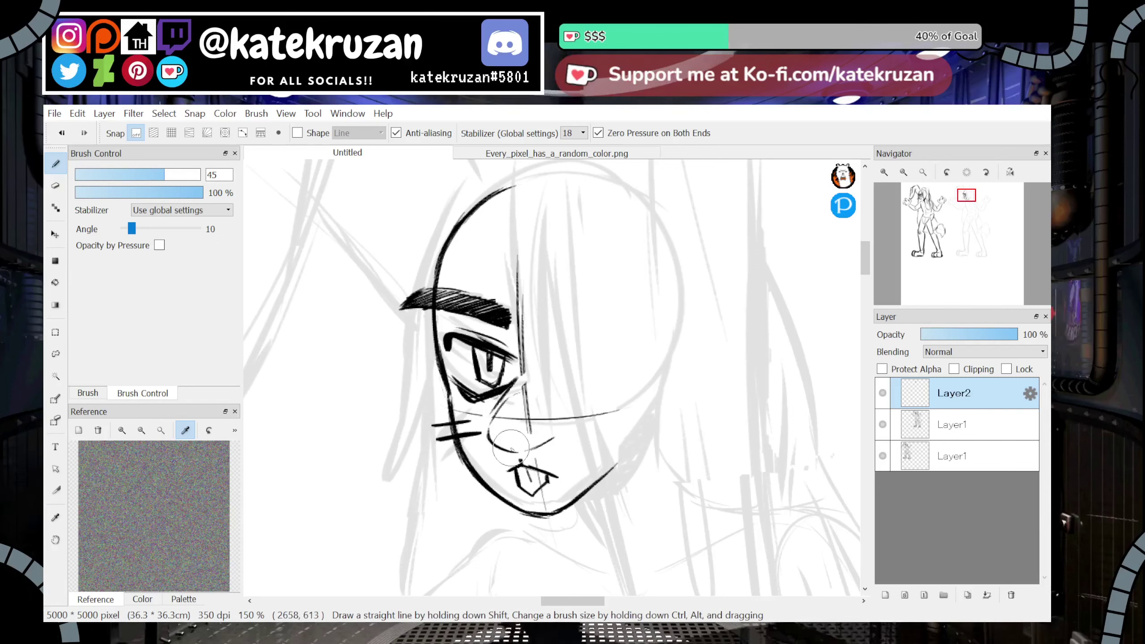
left_click_drag(525, 448, 501, 446)
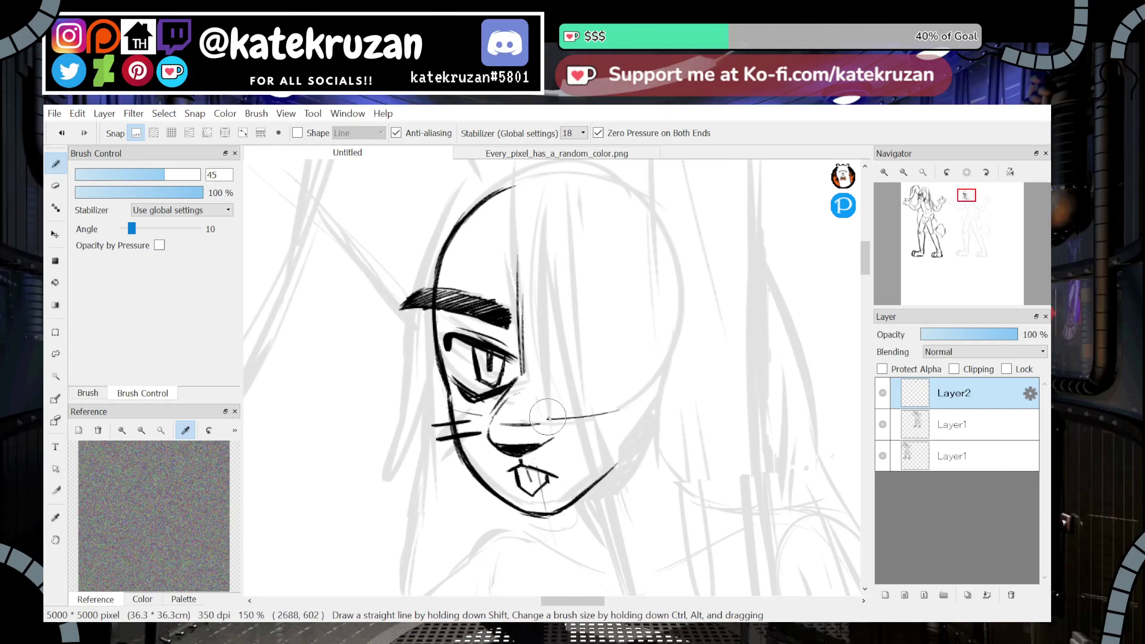
Erase the vertical and horizontal guidelines across the face and check the line art with the sketch layer briefly hidden
left_click_drag(518, 229, 527, 320)
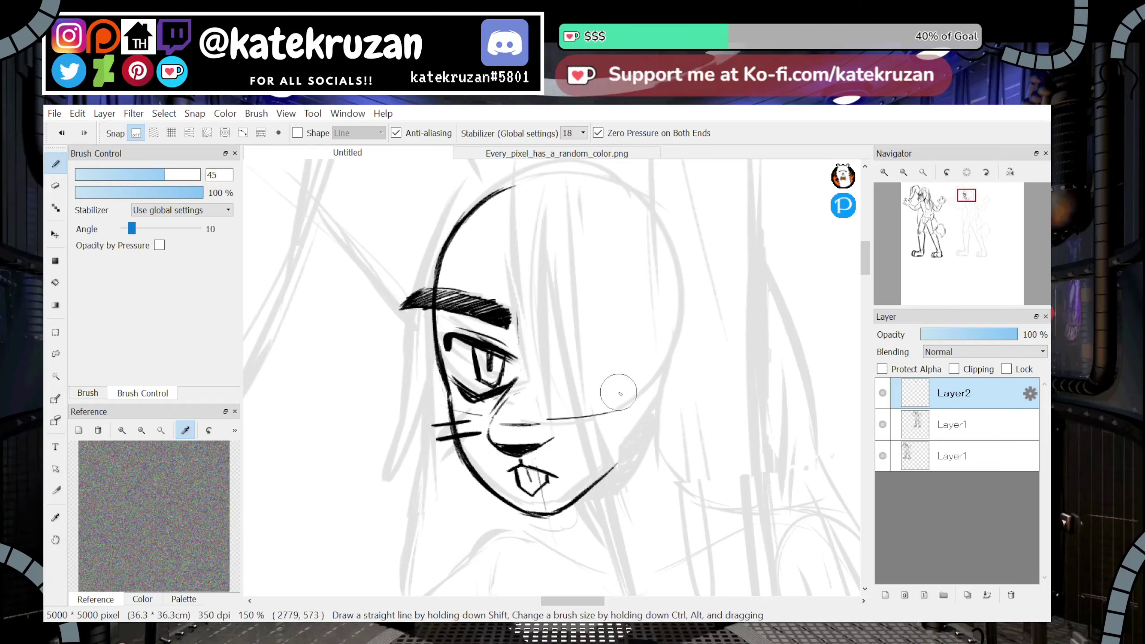
left_click_drag(500, 425, 656, 400)
key("ctrl+z")
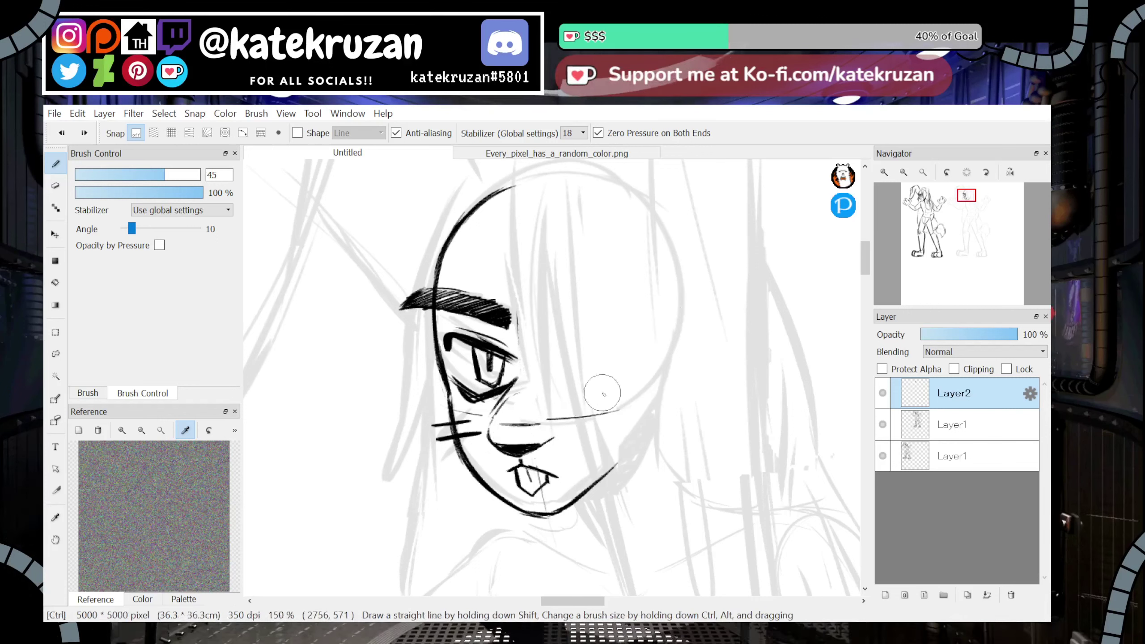
left_click_drag(547, 420, 653, 402)
left_click(883, 422)
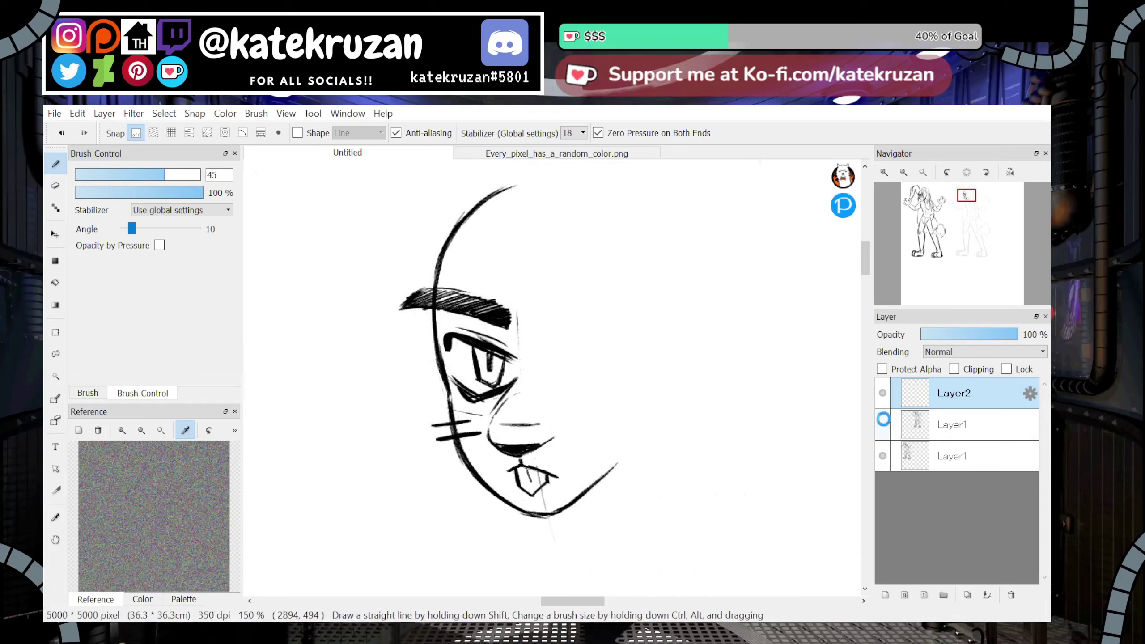
left_click(884, 424)
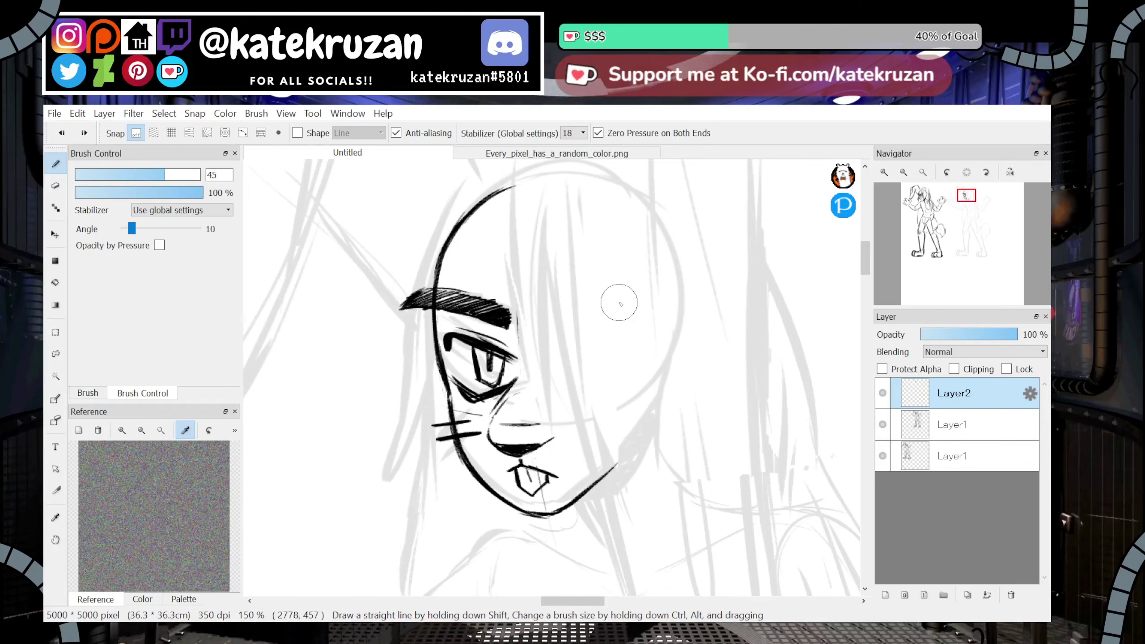
Replace the outlined iris with a small dark pupil tucked under the upper eyelid
left_click_drag(485, 207, 500, 253)
key("ctrl+z")
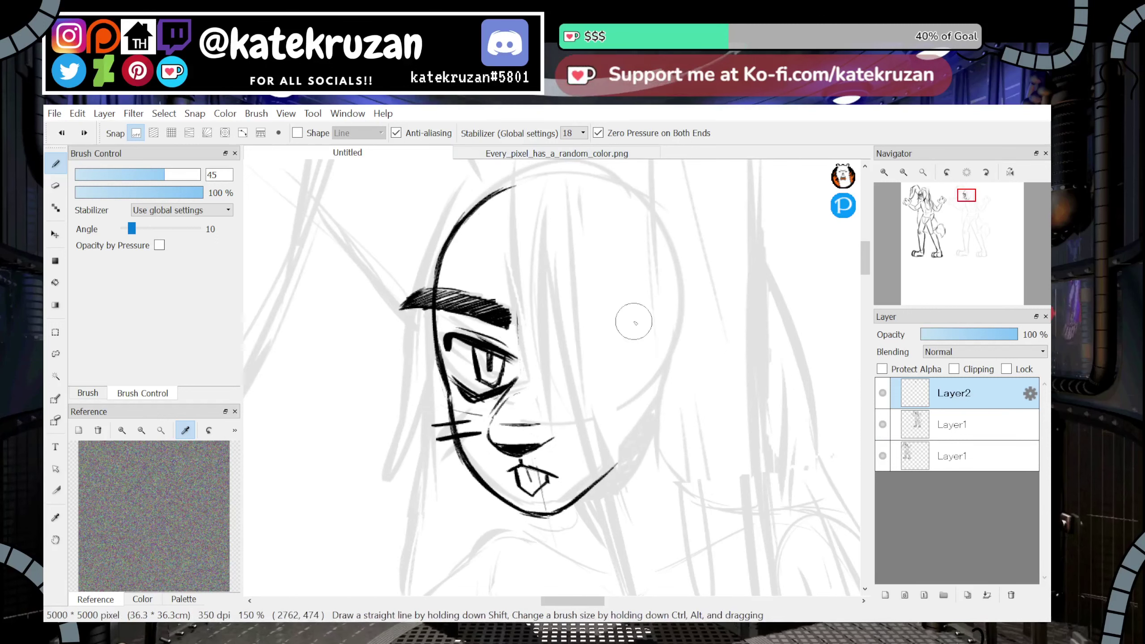
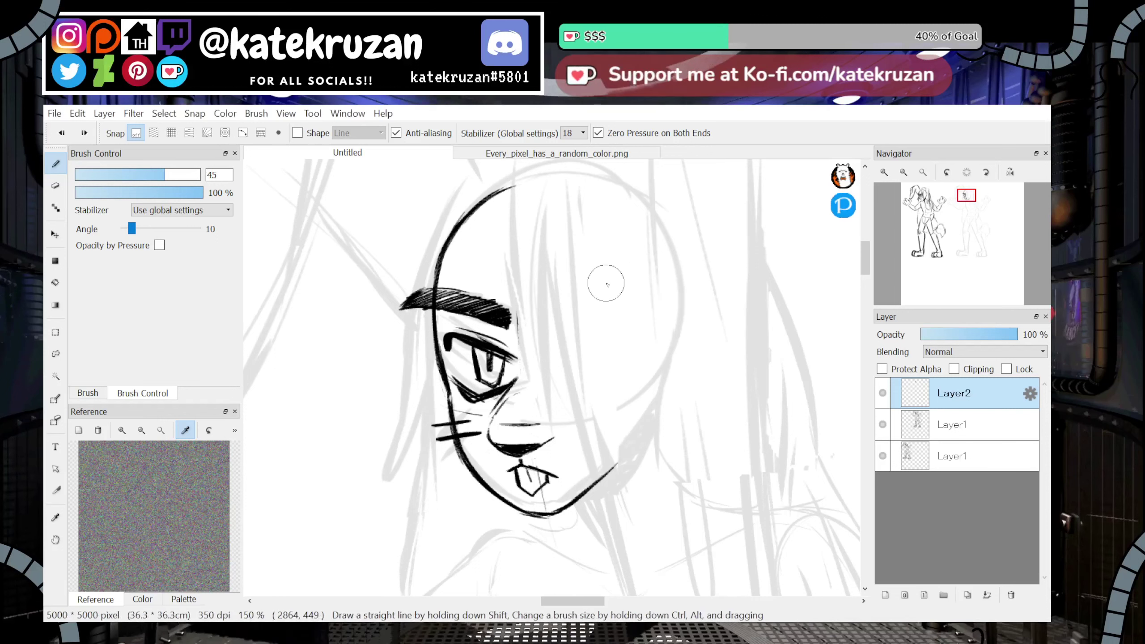
key("ctrl+z")
key("ctrl+z")
key("ctrl+z")
key("ctrl+z")
left_click_drag(486, 353, 496, 366)
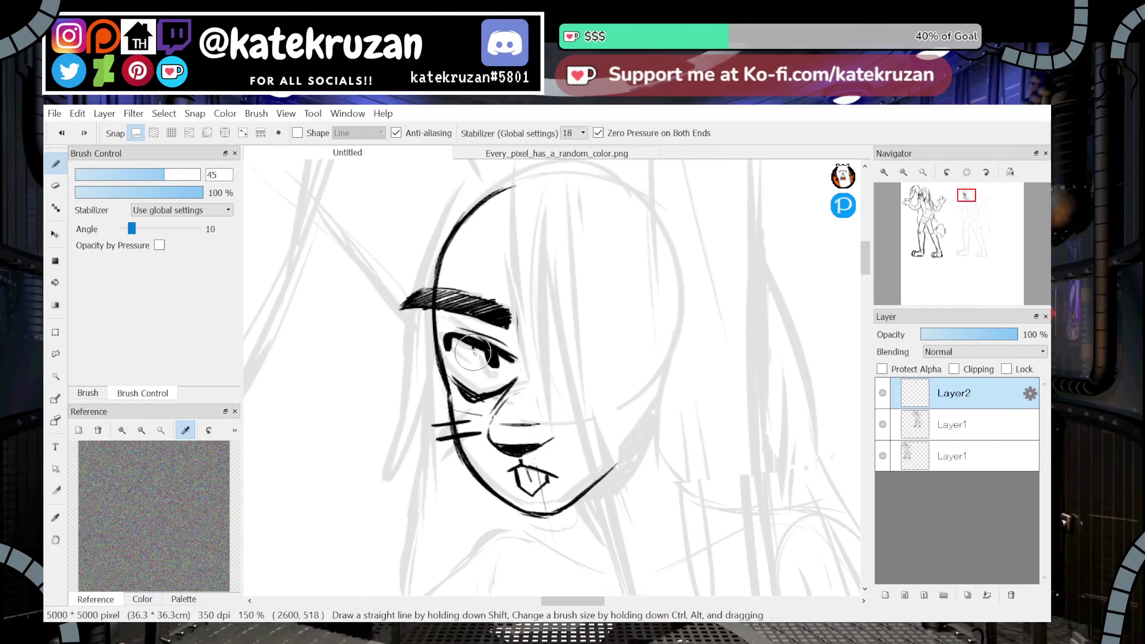
left_click_drag(490, 352, 498, 366)
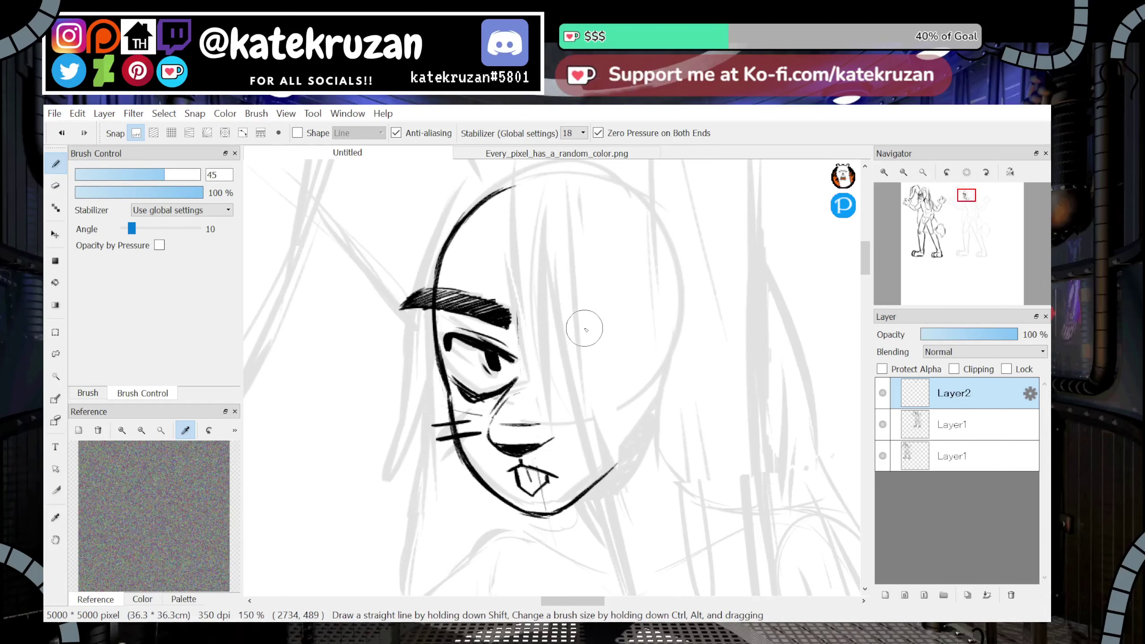
left_click_drag(450, 251, 502, 272)
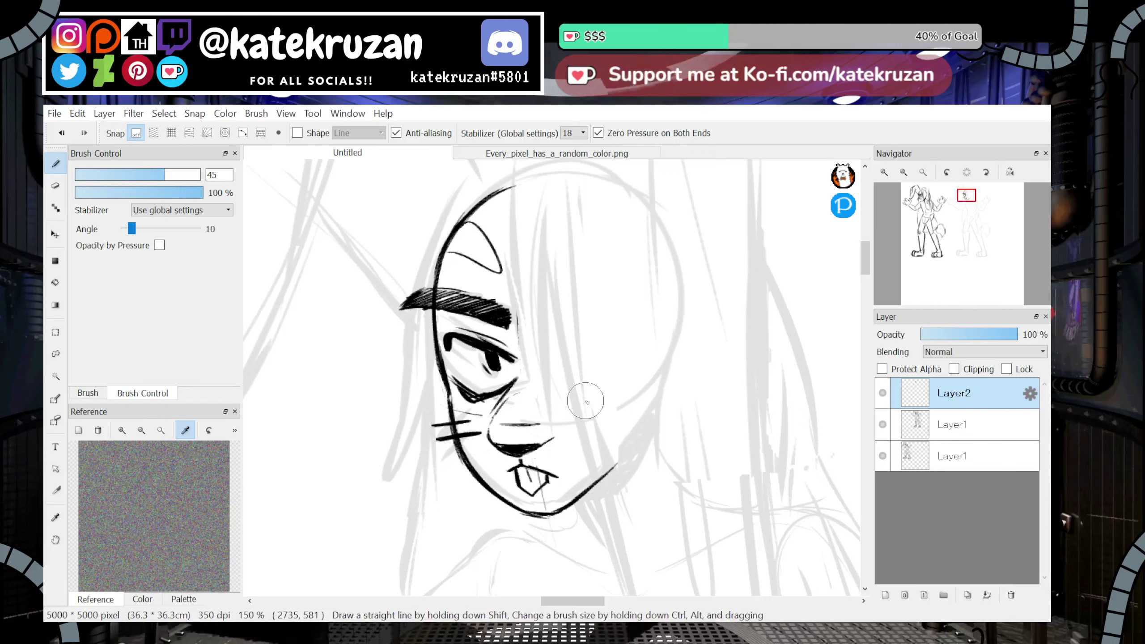
key("ctrl+z")
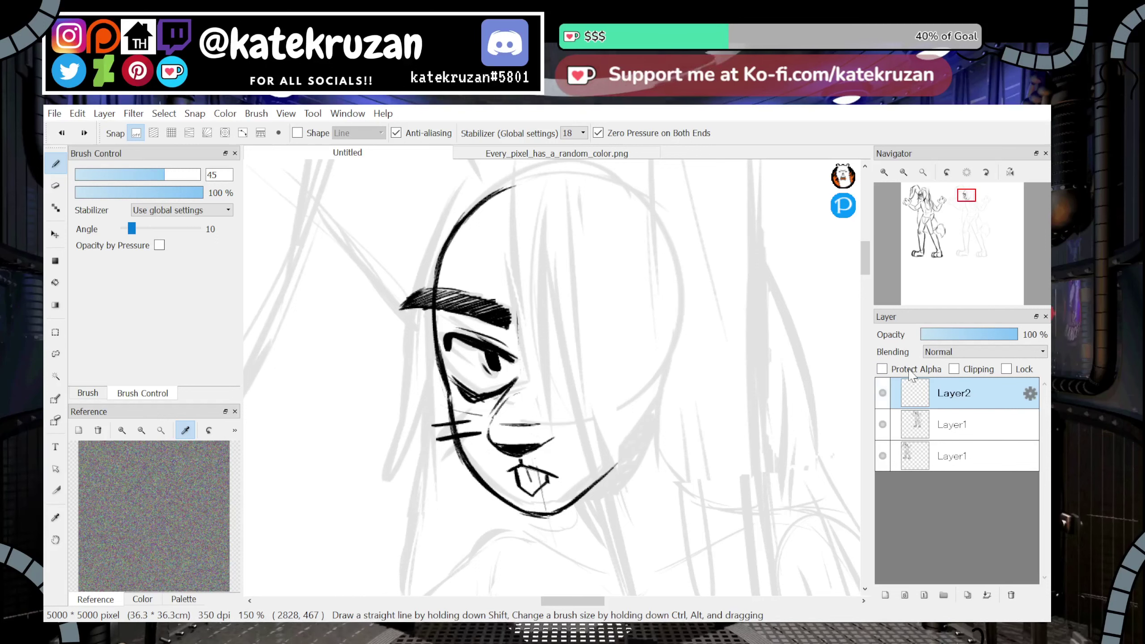
mouse_move(964, 299)
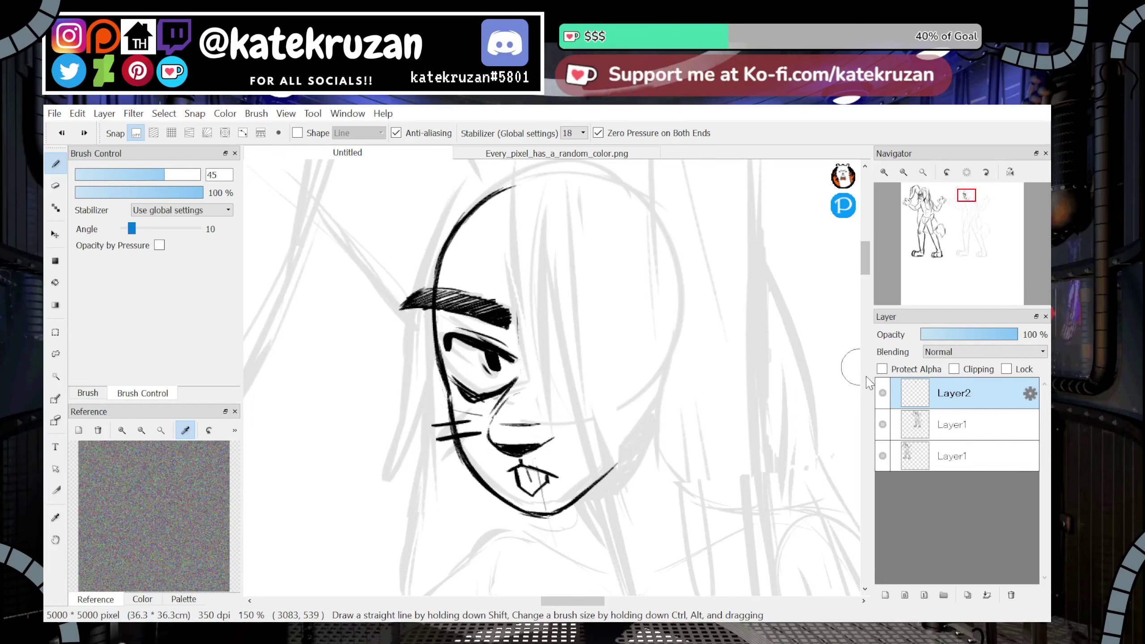
left_click_drag(868, 266, 868, 261)
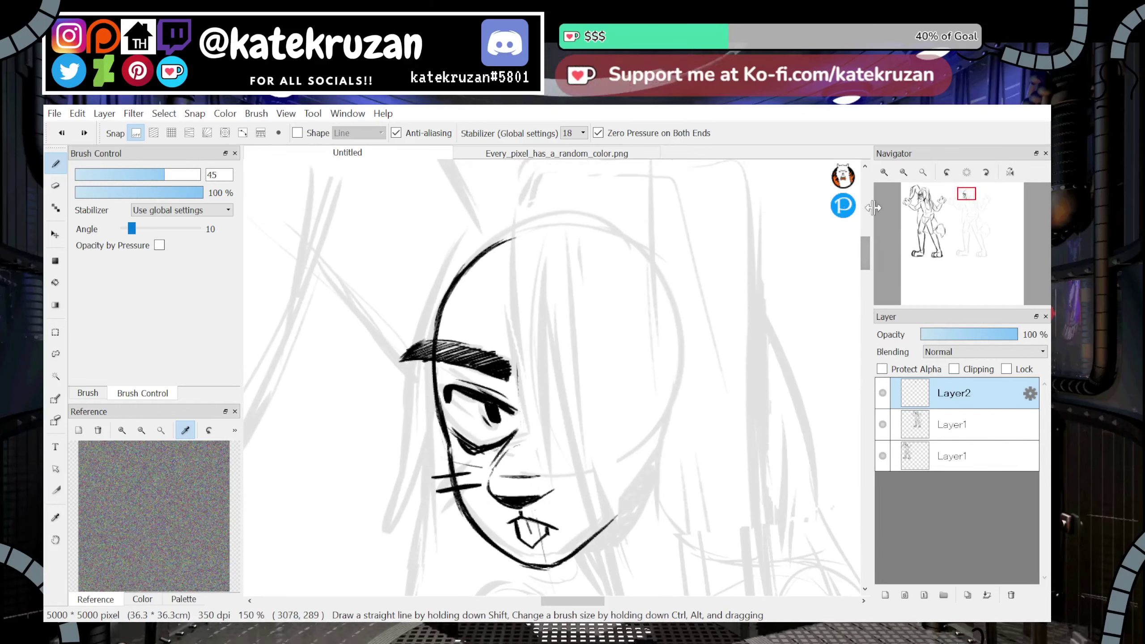
left_click(904, 173)
mouse_move(556, 279)
left_mouse_down()
mouse_move(652, 519)
mouse_move(659, 574)
left_mouse_up()
left_click_drag(563, 400, 604, 586)
mouse_move(970, 208)
left_mouse_down()
mouse_move(969, 224)
mouse_move(967, 201)
left_mouse_up()
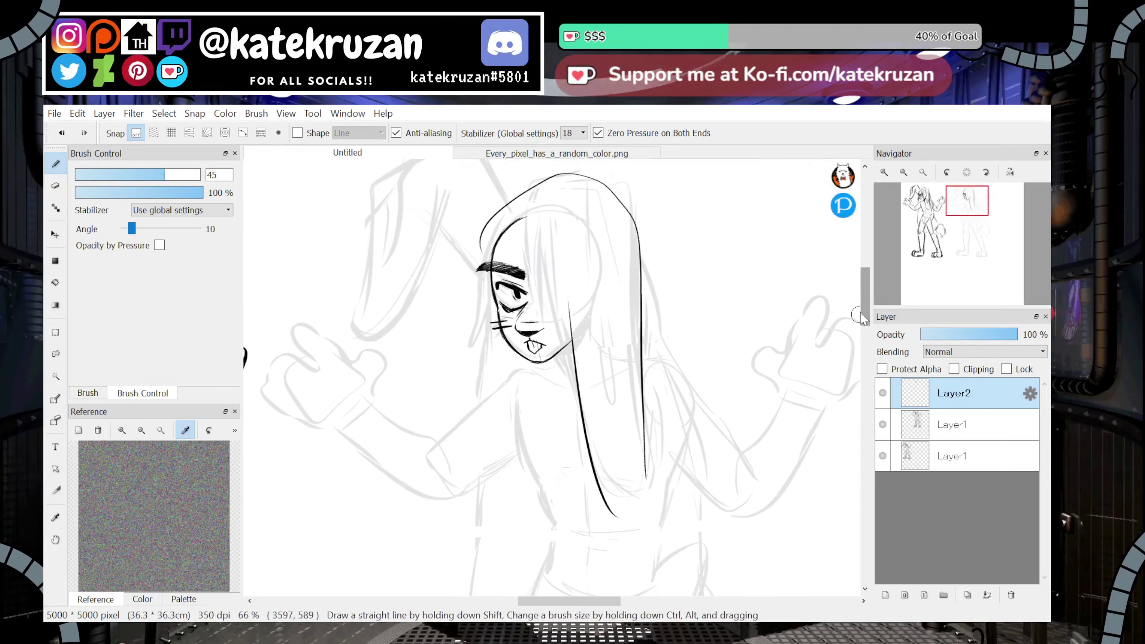
key("ctrl+z")
key("ctrl+z")
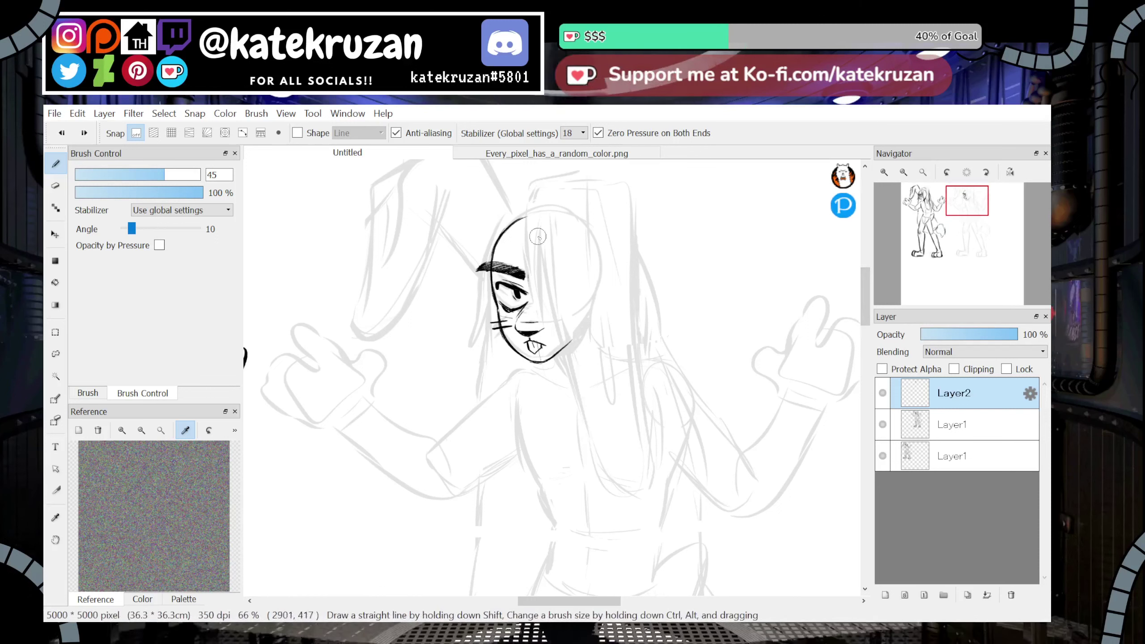
mouse_move(494, 248)
left_mouse_down()
mouse_move(527, 185)
mouse_move(618, 185)
mouse_move(648, 405)
left_mouse_up()
left_click_drag(564, 297, 594, 482)
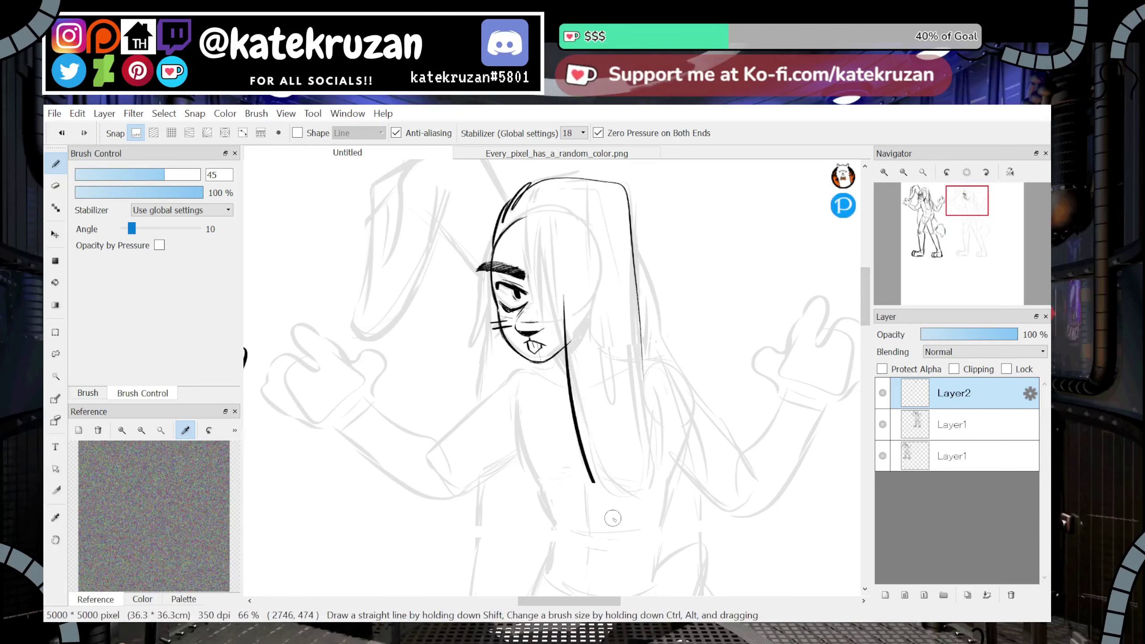
key("ctrl+z")
key("ctrl+z")
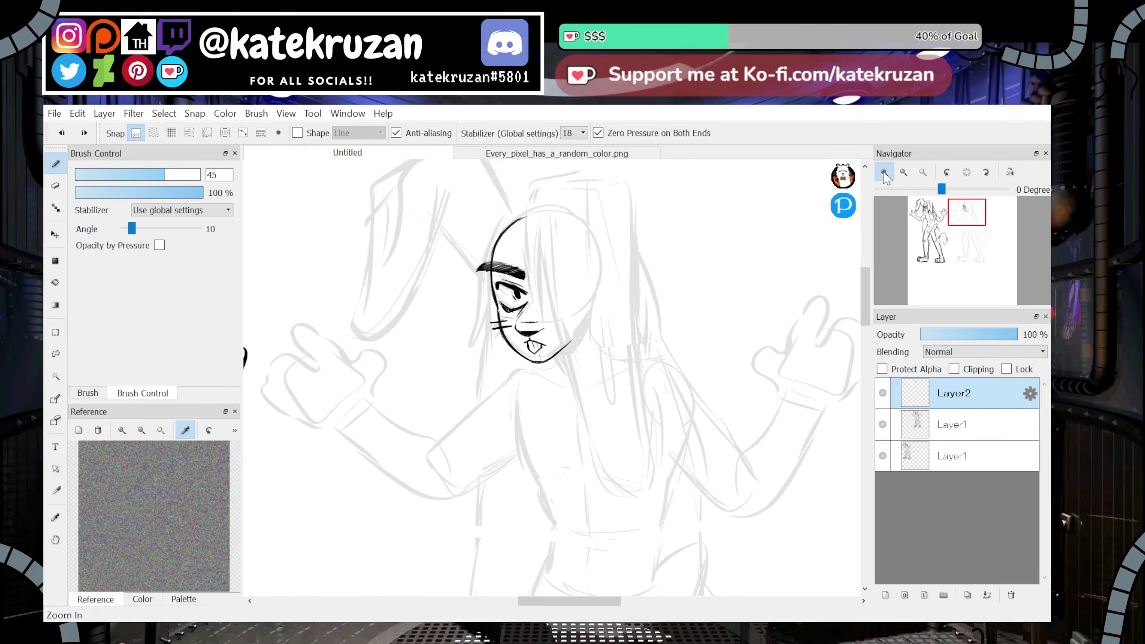
Create a layer folder, move the face line-art layer into it, and add a new layer above that line art for the hair
left_click(884, 173)
left_click(885, 173)
left_click_drag(972, 232, 967, 205)
left_click(944, 596)
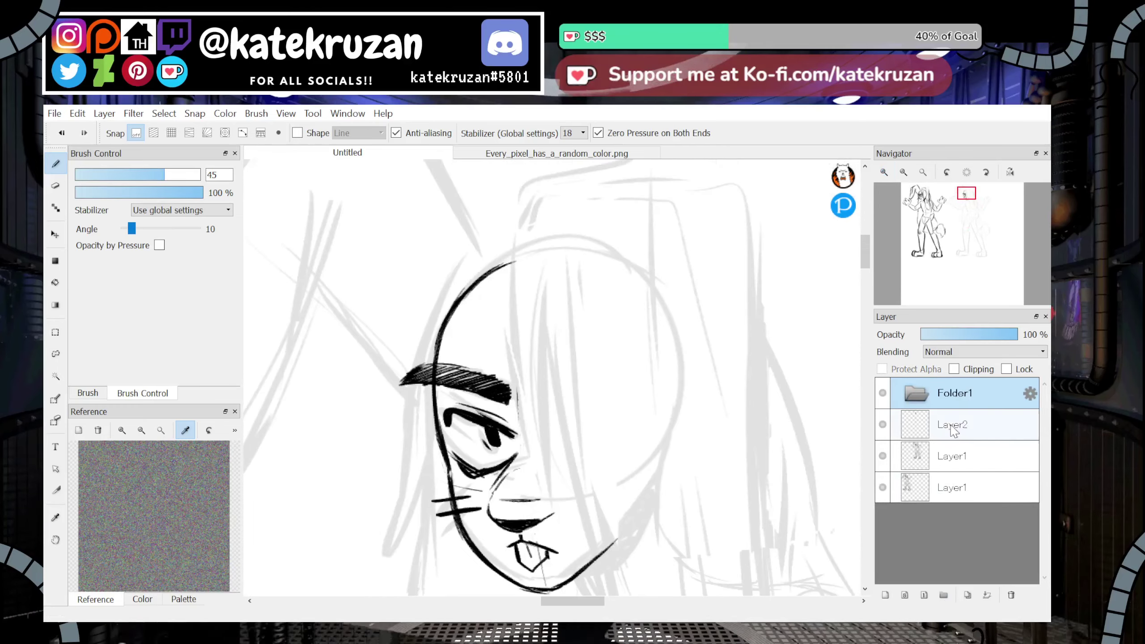
left_click_drag(952, 429, 955, 401)
left_click(886, 596)
left_click_drag(968, 206, 967, 195)
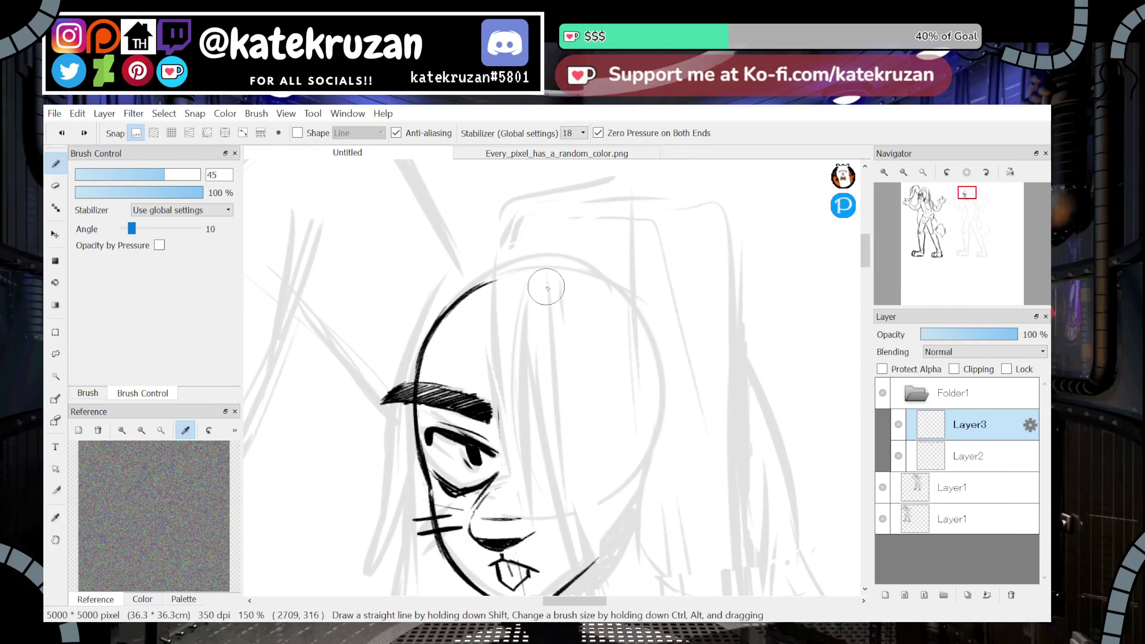
left_click_drag(553, 282, 541, 539)
left_click(923, 172)
left_click_drag(970, 212, 971, 216)
key("ctrl+z")
left_click_drag(545, 208, 536, 266)
left_click_drag(535, 234, 527, 342)
left_click_drag(528, 293, 531, 422)
key("ctrl+z")
key("ctrl+z")
key("ctrl+z")
Ink a long hair lock beside the eye with a short angular top, curved strands and a rounded tip past the chin
mouse_move(550, 212)
left_mouse_down()
mouse_move(527, 267)
mouse_move(523, 375)
left_mouse_up()
left_click_drag(573, 484, 609, 514)
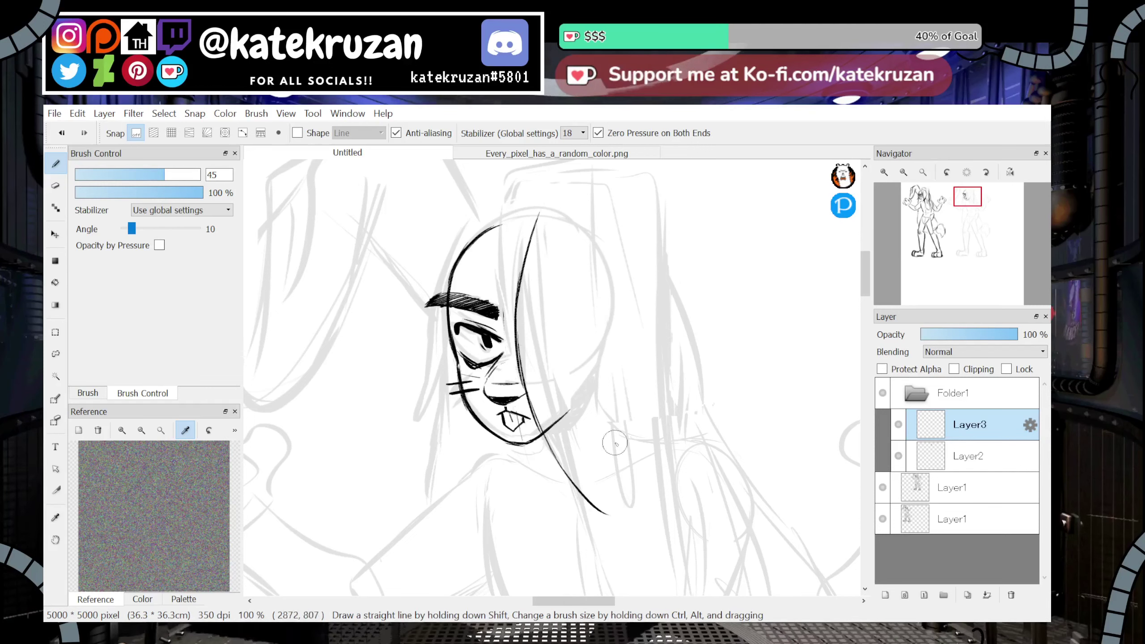
left_click_drag(549, 193, 587, 202)
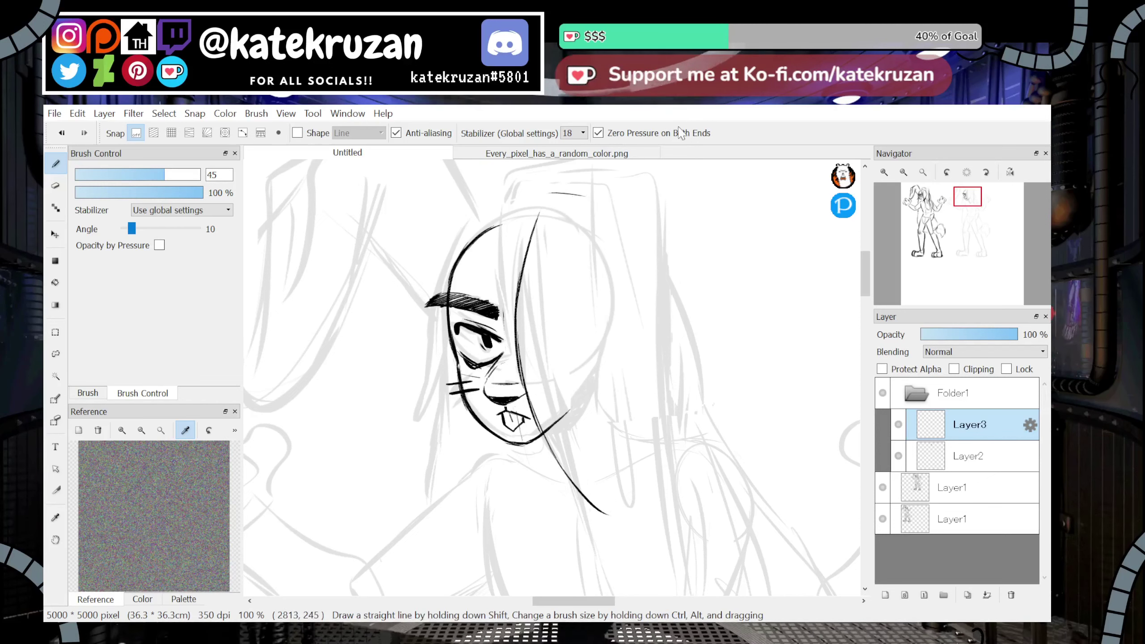
mouse_move(546, 201)
left_mouse_down()
mouse_move(588, 196)
mouse_move(592, 223)
mouse_move(594, 211)
mouse_move(564, 310)
mouse_move(565, 374)
mouse_move(575, 281)
mouse_move(560, 313)
mouse_move(558, 361)
mouse_move(559, 351)
mouse_move(589, 448)
left_mouse_up()
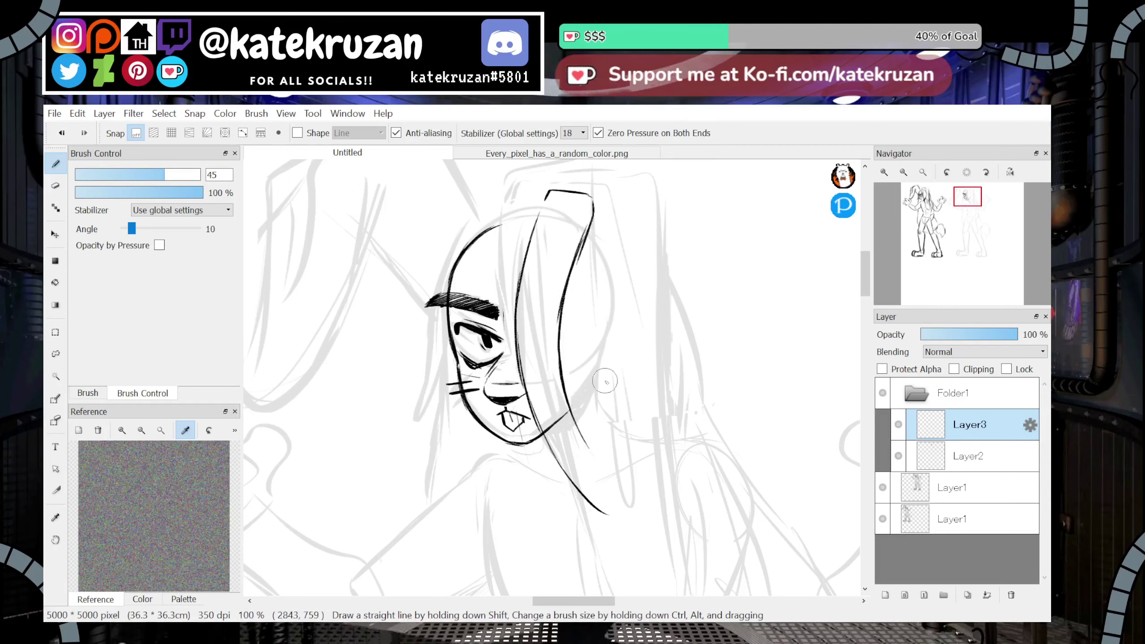
mouse_move(593, 209)
left_mouse_down()
mouse_move(617, 230)
mouse_move(611, 274)
mouse_move(620, 226)
mouse_move(590, 322)
mouse_move(600, 298)
mouse_move(611, 411)
mouse_move(592, 361)
mouse_move(644, 456)
left_mouse_up()
mouse_move(590, 498)
left_mouse_down()
mouse_move(631, 519)
mouse_move(655, 494)
left_mouse_up()
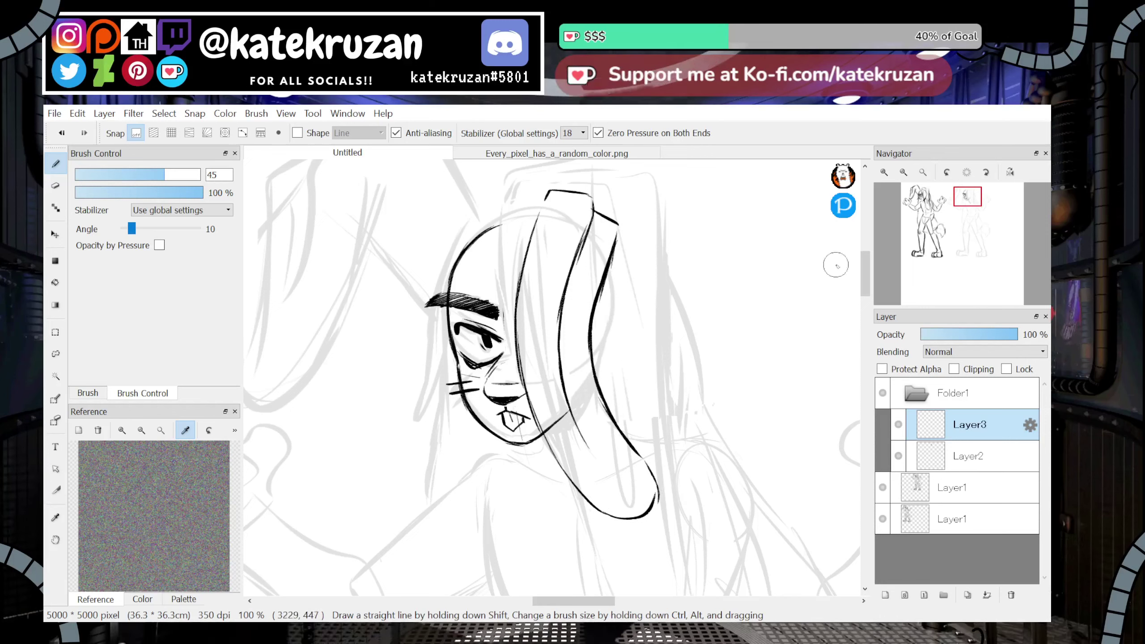
left_click(903, 173)
left_click(903, 172)
left_click(885, 174)
left_click(885, 173)
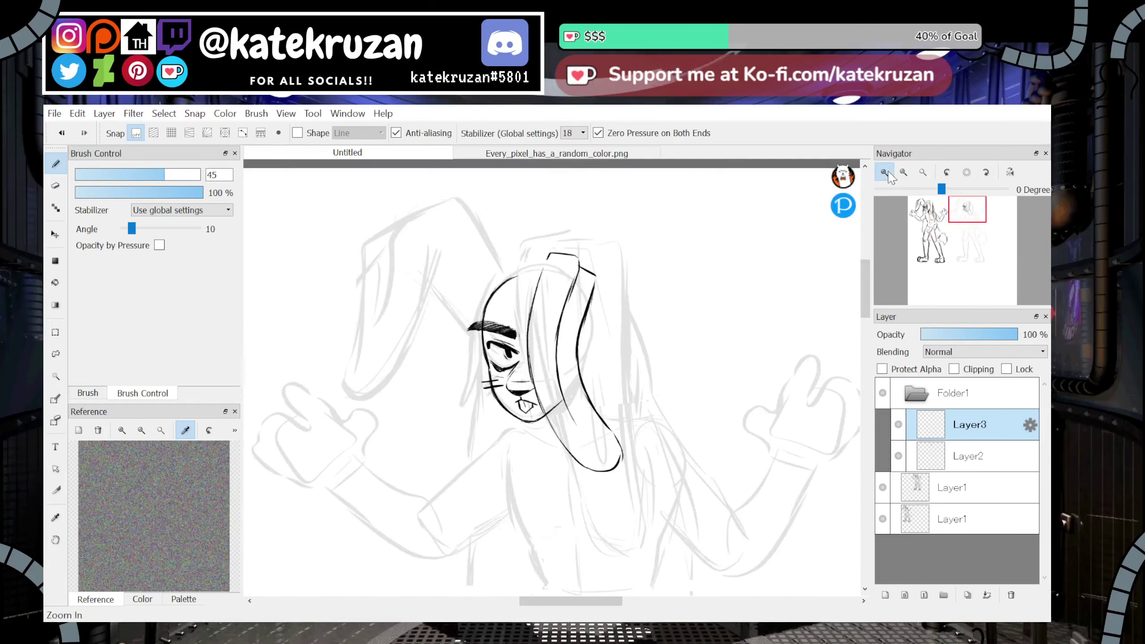
left_click(886, 173)
Undo the hair lock strokes, delete the hair layer and add a fresh empty layer above the face line art
key("ctrl+z")
key("ctrl+z")
key("ctrl+z")
key("ctrl+z")
key("ctrl+z")
key("ctrl+z")
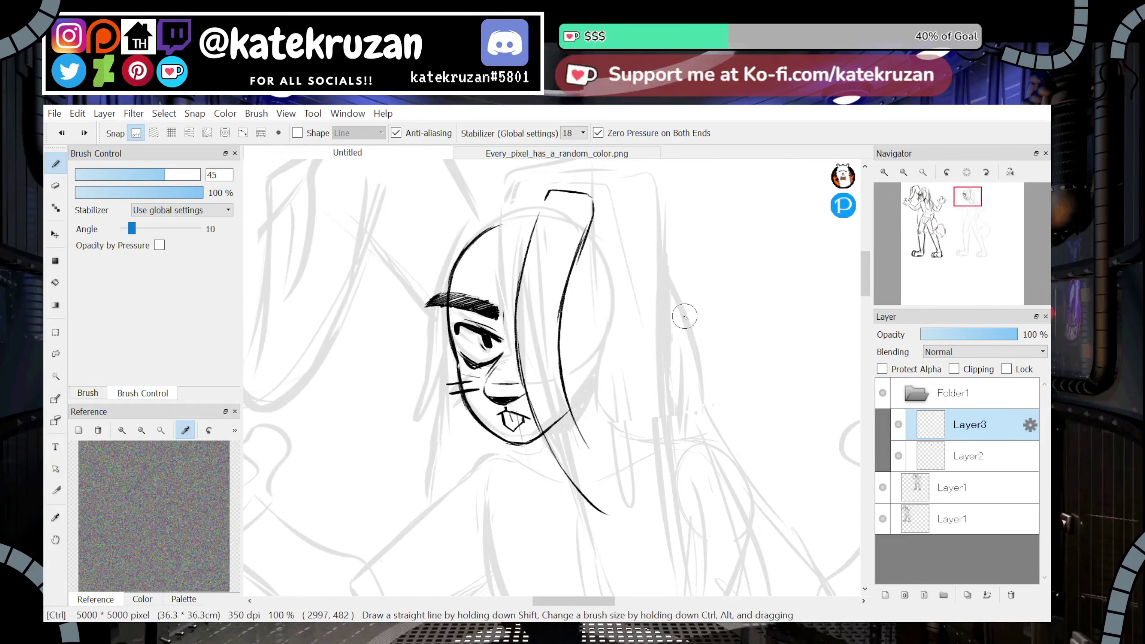
key("ctrl+z")
key("ctrl+z")
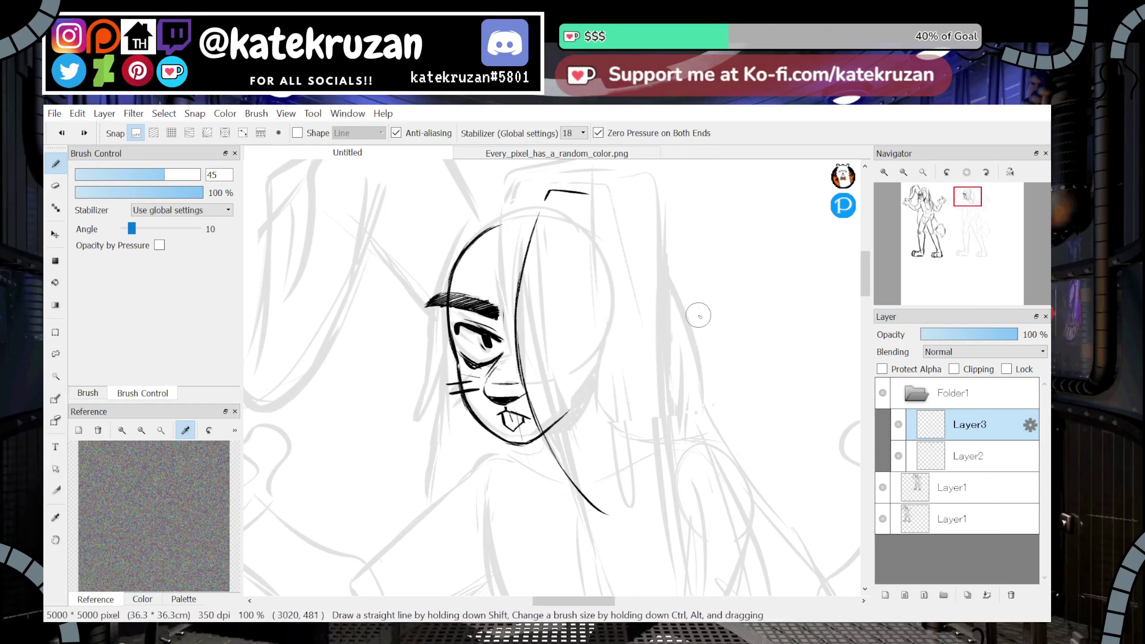
left_click(1011, 596)
left_click(886, 596)
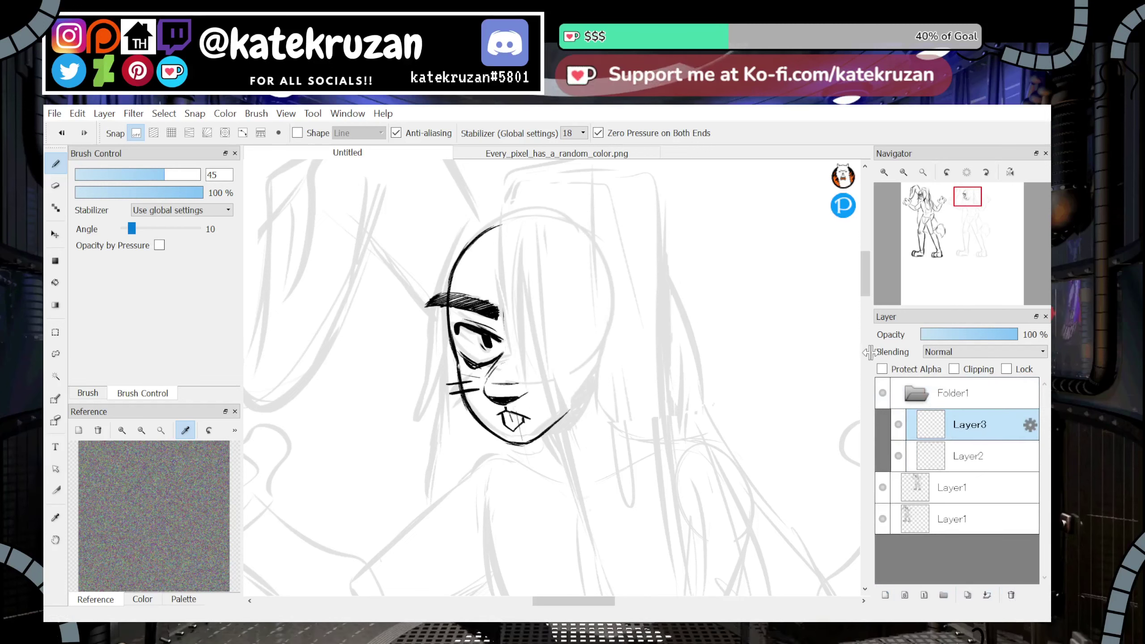
left_click(870, 299)
left_click(869, 291)
left_click_drag(868, 291, 868, 285)
left_click_drag(966, 207, 967, 209)
mouse_move(685, 240)
left_mouse_down()
mouse_move(539, 297)
mouse_move(555, 406)
left_mouse_up()
left_click_drag(541, 293, 590, 497)
key("ctrl+z")
key("ctrl+z")
mouse_move(610, 206)
left_mouse_down()
mouse_move(536, 202)
mouse_move(569, 427)
left_mouse_up()
key("ctrl+z")
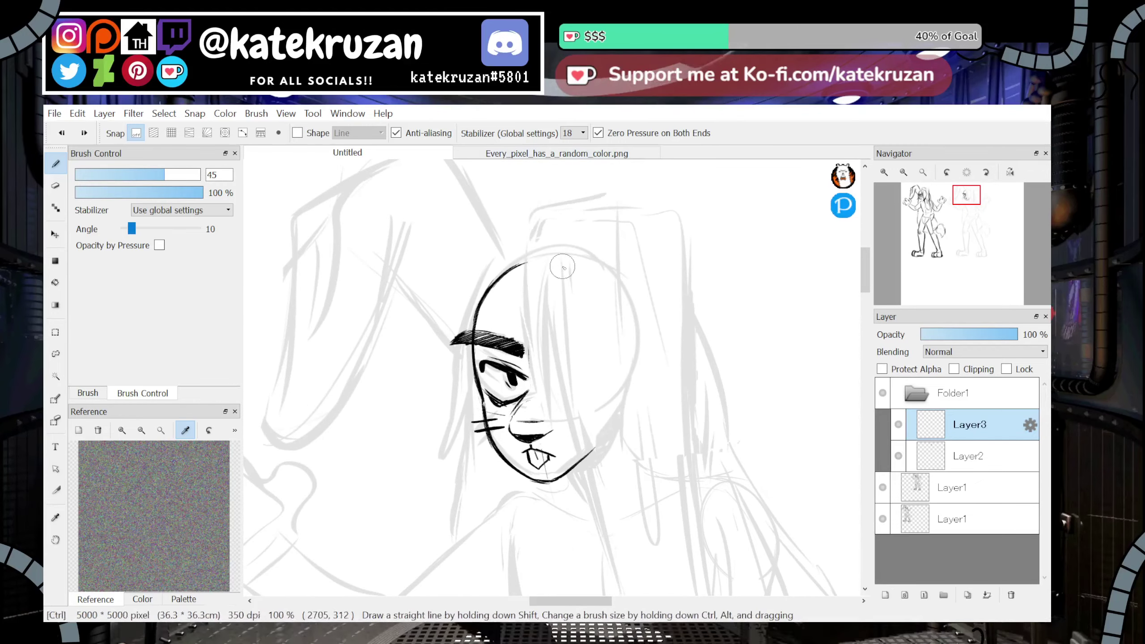
Ink the flat top of the hair and its long front edge, curving down past the eye and below the chin
left_click_drag(607, 225, 532, 322)
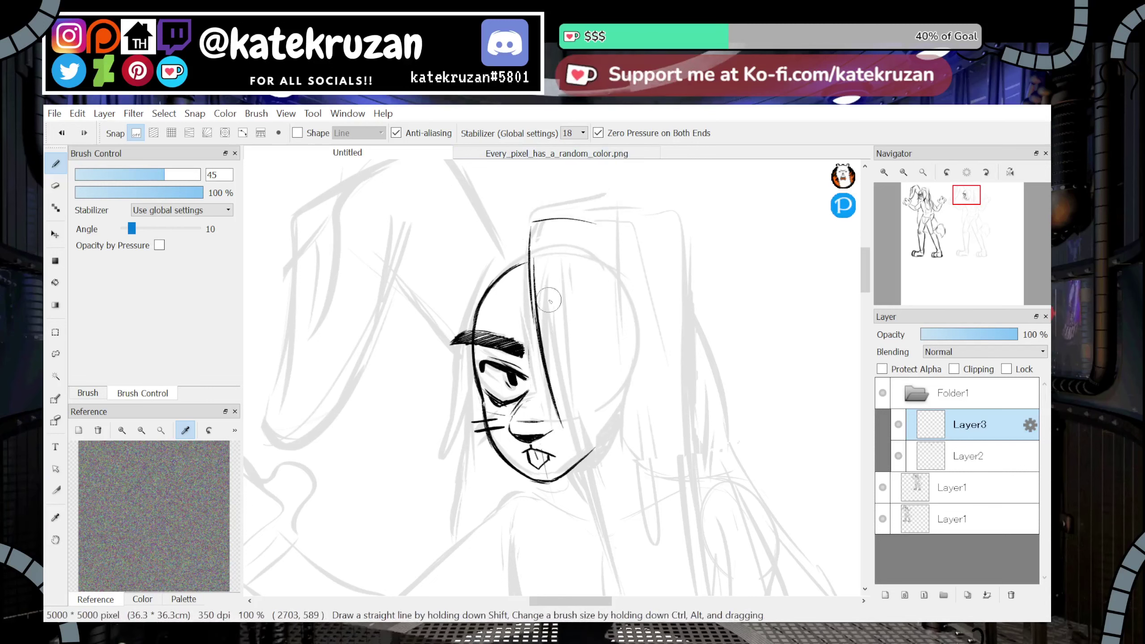
left_click_drag(531, 239, 557, 438)
key("ctrl+z")
mouse_move(530, 244)
left_mouse_down()
mouse_move(538, 363)
mouse_move(564, 452)
left_mouse_up()
left_click_drag(539, 359, 573, 464)
left_click_drag(591, 506, 612, 529)
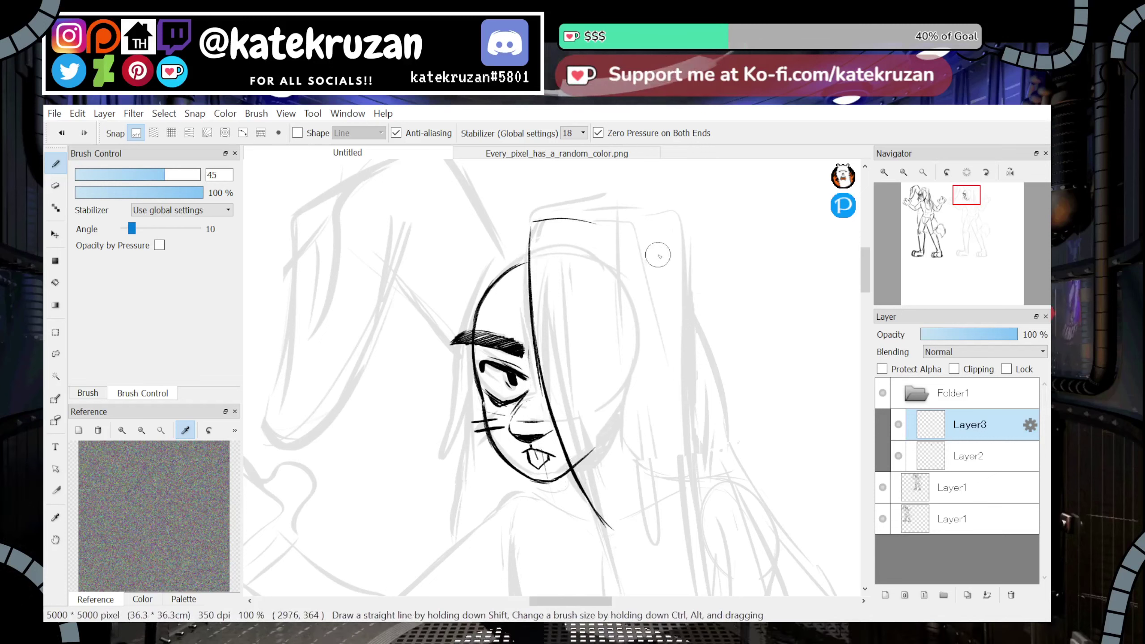
left_click_drag(538, 229, 612, 220)
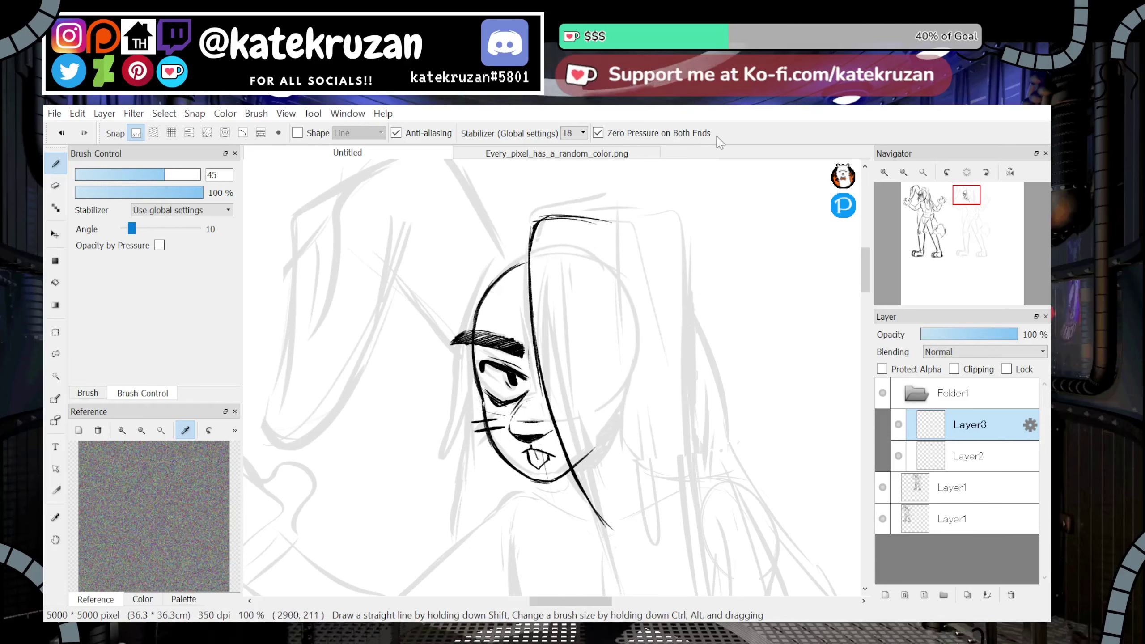
Close the hair lock with a rounded lower tip and ink its back edge up toward the top of the head
mouse_move(603, 516)
left_mouse_down()
mouse_move(654, 494)
mouse_move(670, 469)
mouse_move(658, 465)
left_mouse_up()
mouse_move(626, 291)
left_mouse_down()
mouse_move(652, 543)
mouse_move(677, 519)
mouse_move(632, 350)
left_mouse_up()
key("ctrl+z")
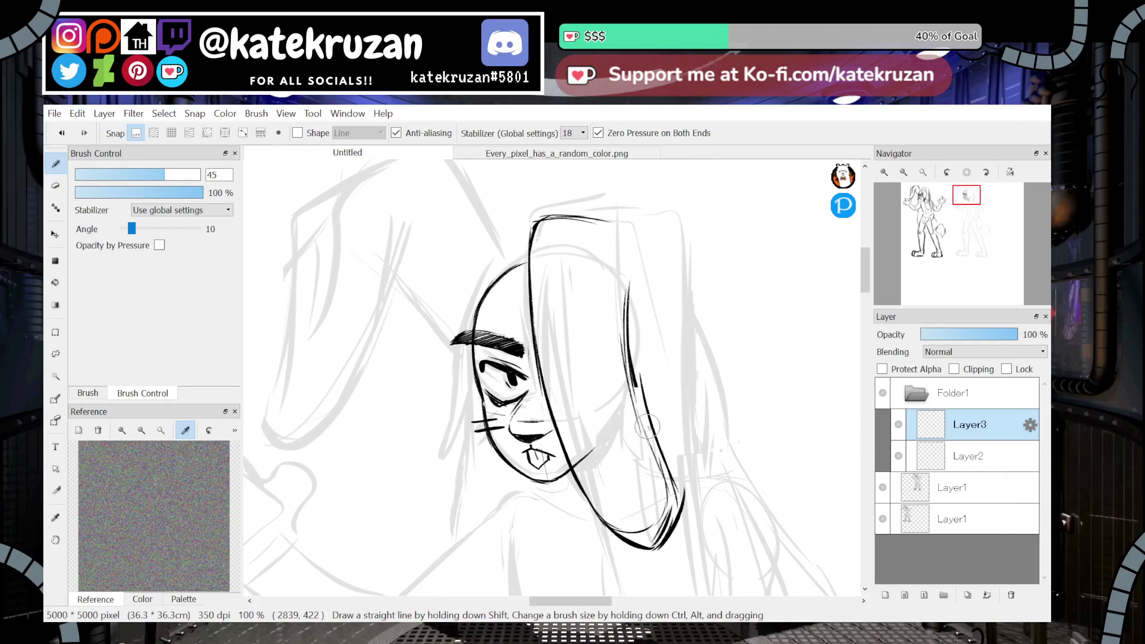
left_click_drag(647, 426, 679, 492)
key("ctrl+z")
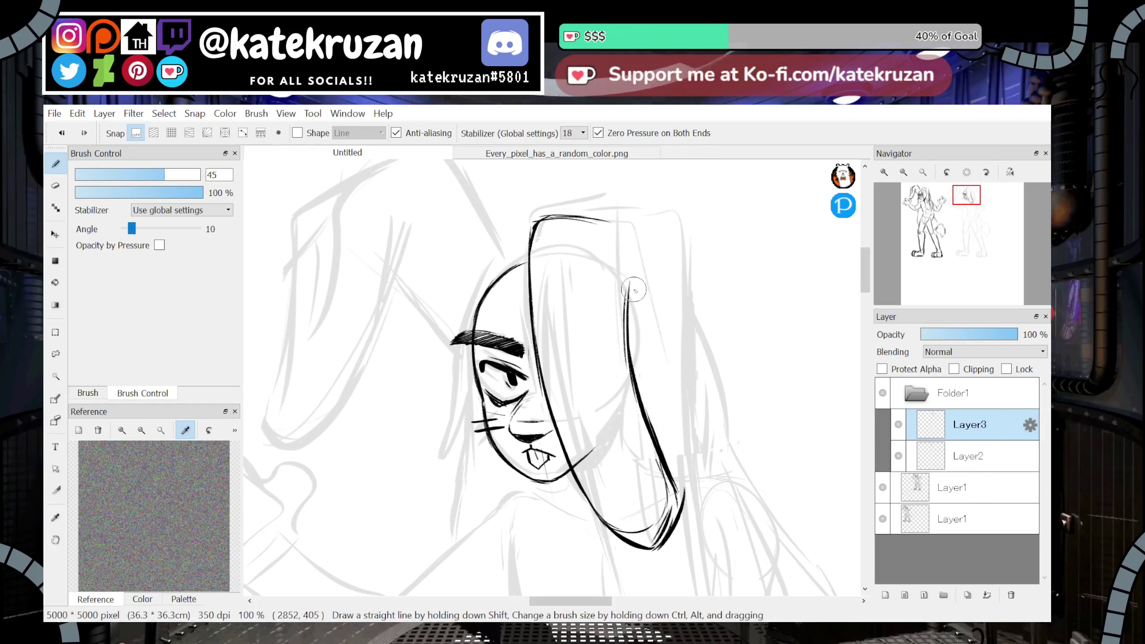
mouse_move(634, 269)
left_mouse_down()
mouse_move(624, 362)
mouse_move(639, 253)
mouse_move(629, 276)
left_mouse_up()
key("ctrl+z")
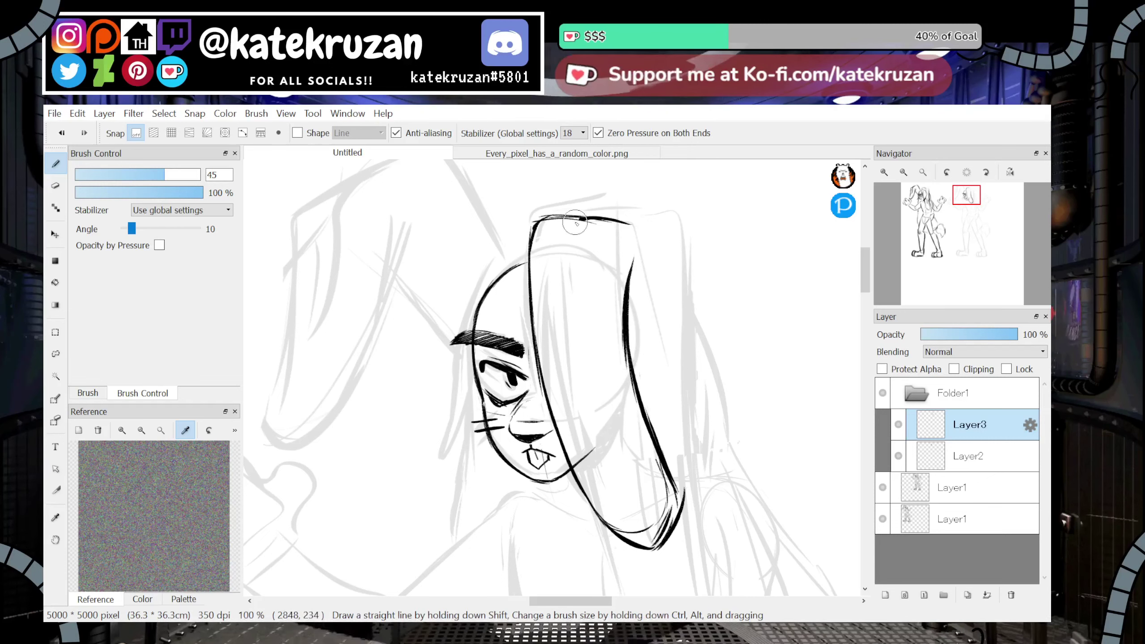
Add an inner strand line to the hair lock and round the top over into a bend at the back
left_click_drag(576, 280, 578, 339)
key("ctrl+z")
mouse_move(575, 242)
left_mouse_down()
mouse_move(575, 327)
mouse_move(614, 453)
left_mouse_up()
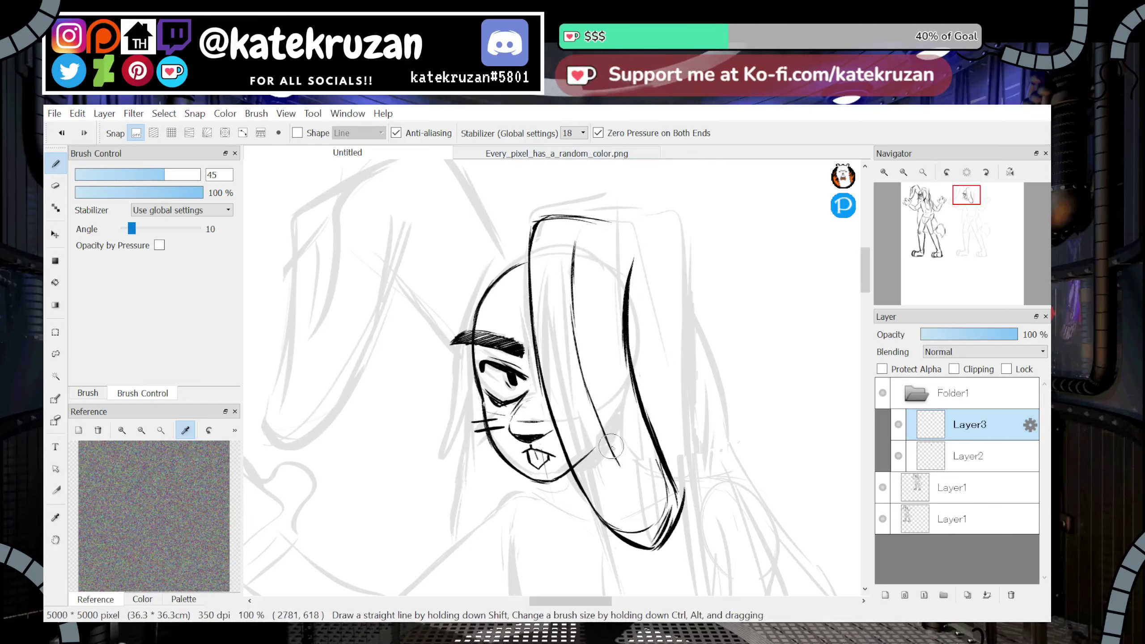
mouse_move(577, 239)
left_mouse_down()
mouse_move(585, 217)
mouse_move(605, 224)
mouse_move(591, 223)
mouse_move(595, 233)
mouse_move(598, 217)
mouse_move(633, 225)
mouse_move(621, 217)
mouse_move(576, 234)
mouse_move(600, 215)
mouse_move(646, 221)
left_mouse_up()
key("ctrl+z")
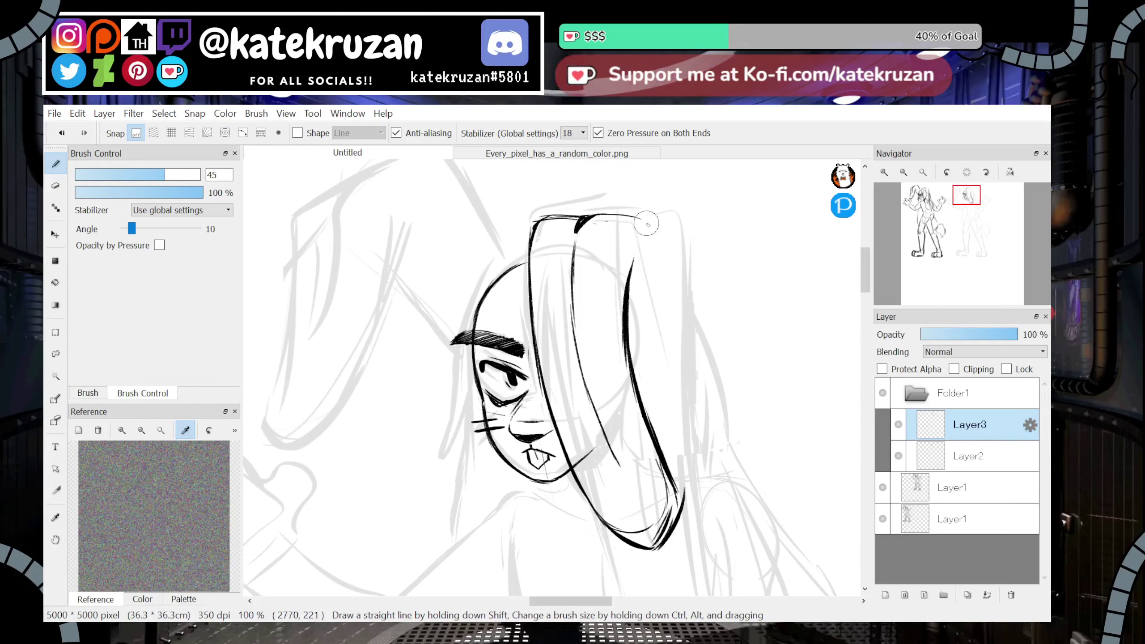
mouse_move(628, 284)
left_mouse_down()
mouse_move(628, 239)
mouse_move(658, 262)
mouse_move(647, 289)
left_mouse_up()
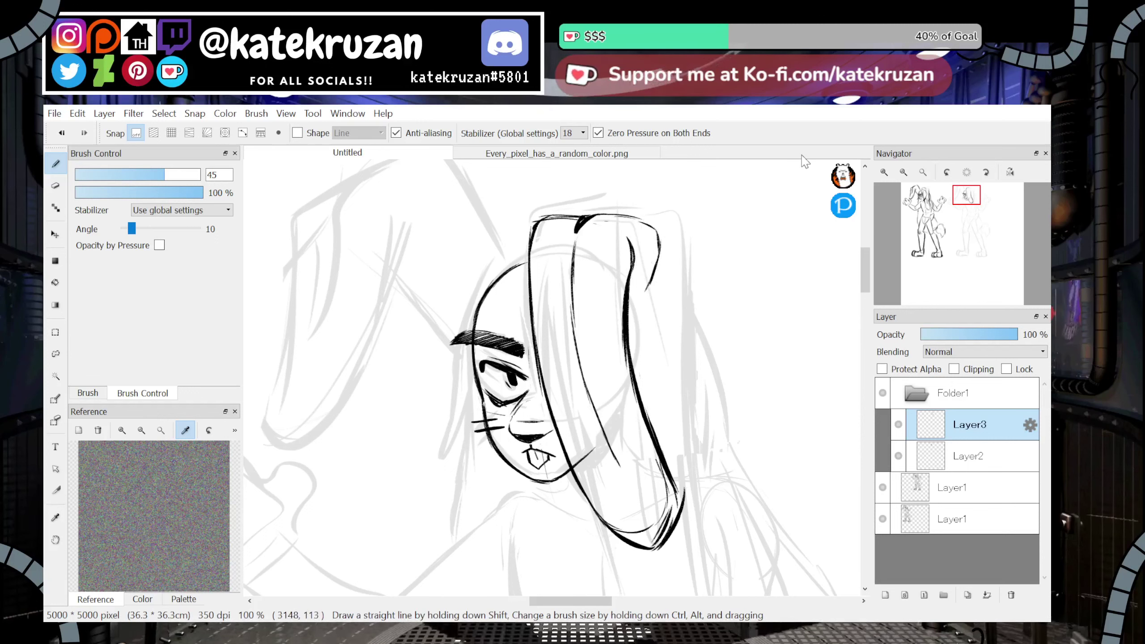
left_click_drag(617, 213, 533, 227)
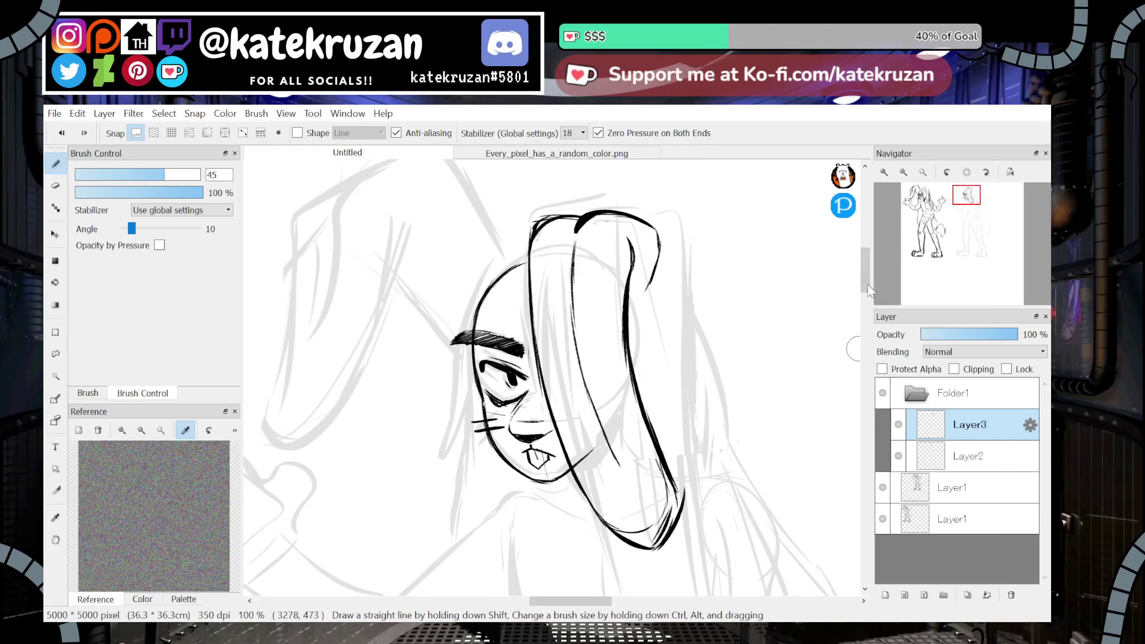
left_click_drag(871, 286, 858, 285)
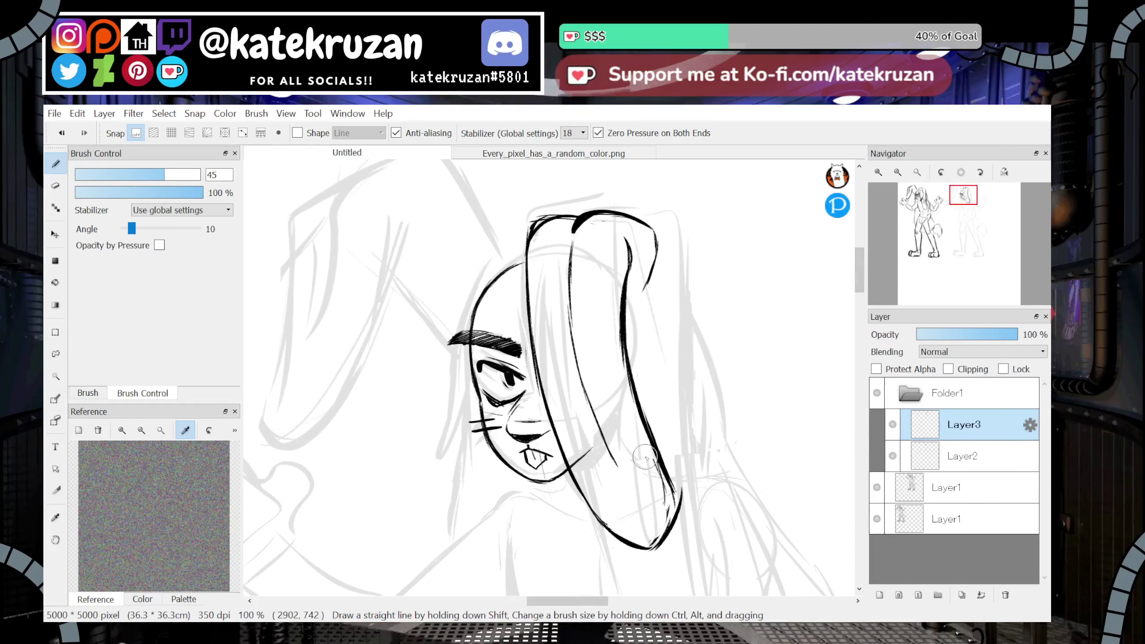
Thicken the outline around the hair lock's lower back tip and check the shape against the whole figure
mouse_move(650, 450)
left_mouse_down()
mouse_move(673, 498)
mouse_move(649, 555)
left_mouse_up()
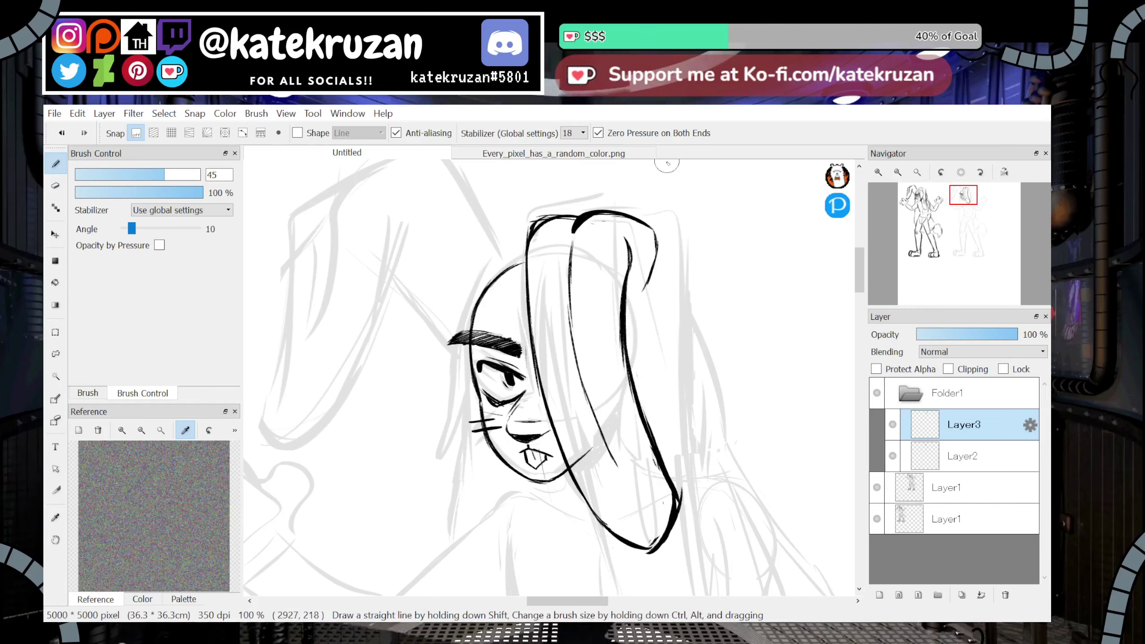
left_click(898, 172)
left_click(898, 172)
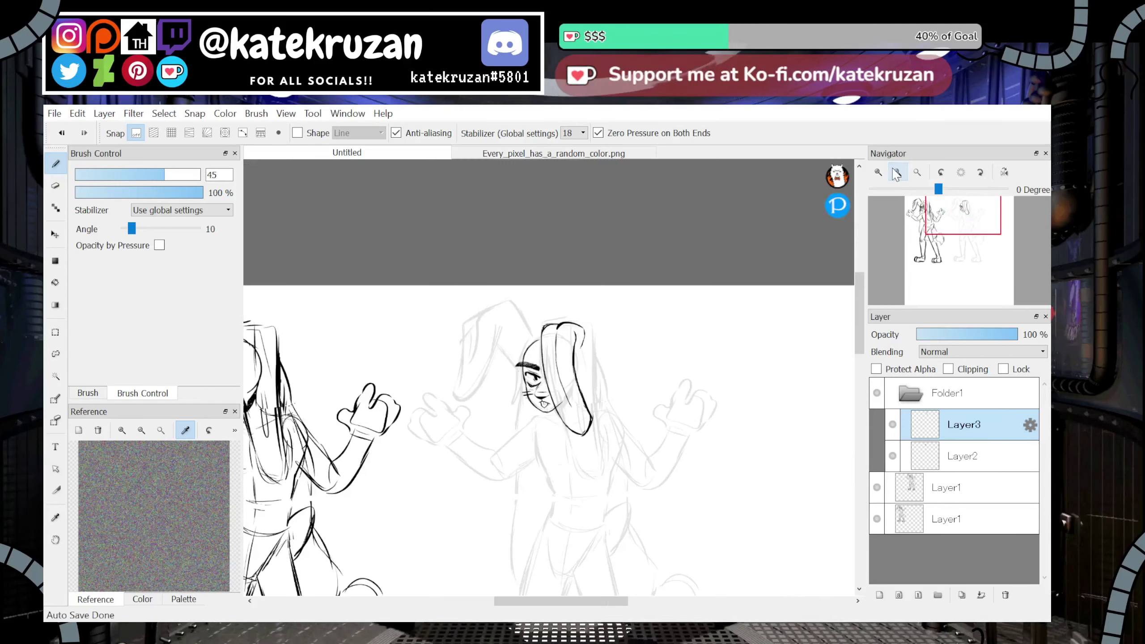
left_click(878, 172)
left_click(885, 173)
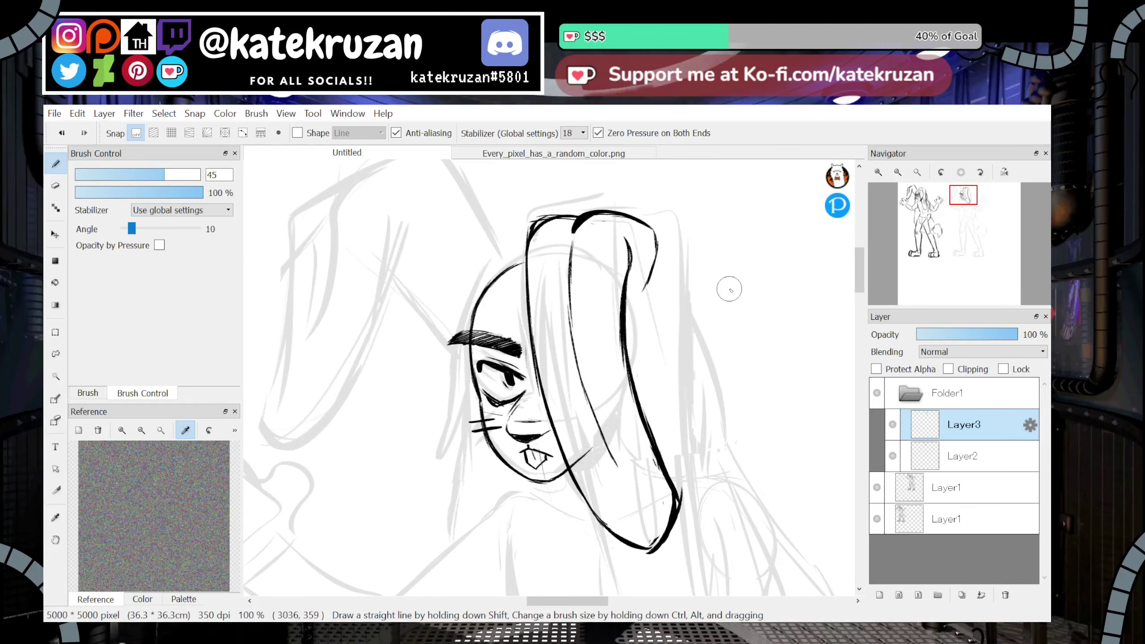
Ink a loose strand flicking outward behind the head, with a short inner line at its base
mouse_move(647, 280)
left_mouse_down()
mouse_move(687, 250)
mouse_move(657, 286)
left_mouse_up()
key("ctrl+z")
key("ctrl+z")
left_click_drag(635, 253, 674, 304)
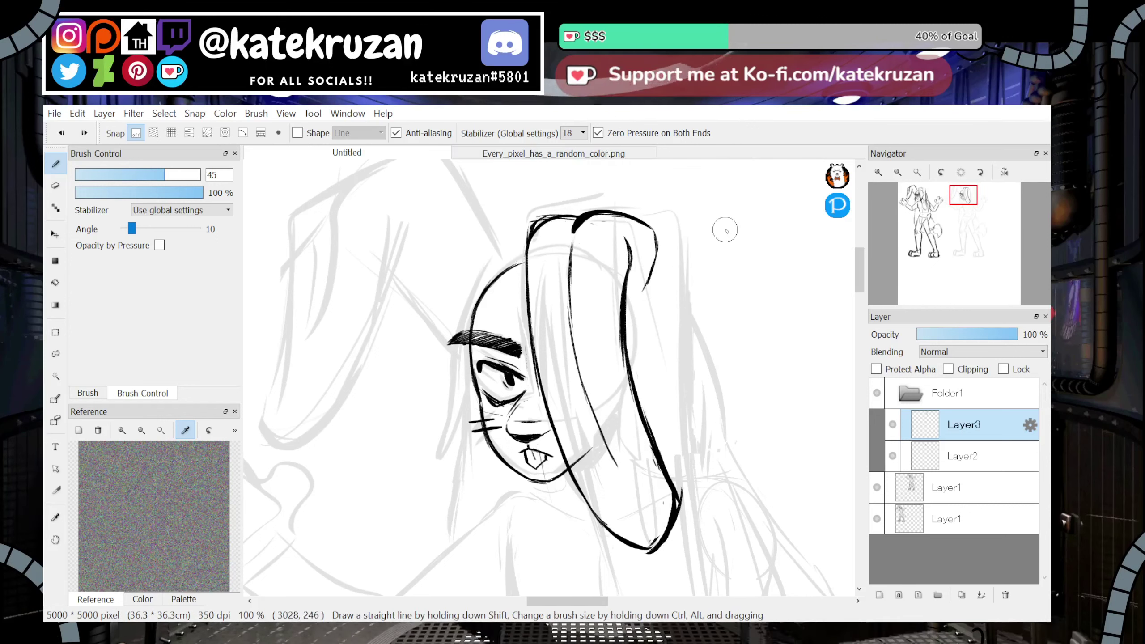
left_click_drag(648, 273, 659, 312)
key("ctrl+z")
mouse_move(641, 269)
left_mouse_down()
mouse_move(656, 326)
mouse_move(691, 314)
left_mouse_up()
key("ctrl+z")
mouse_move(663, 259)
left_mouse_down()
mouse_move(708, 332)
mouse_move(732, 335)
mouse_move(699, 336)
mouse_move(747, 314)
mouse_move(735, 336)
left_mouse_up()
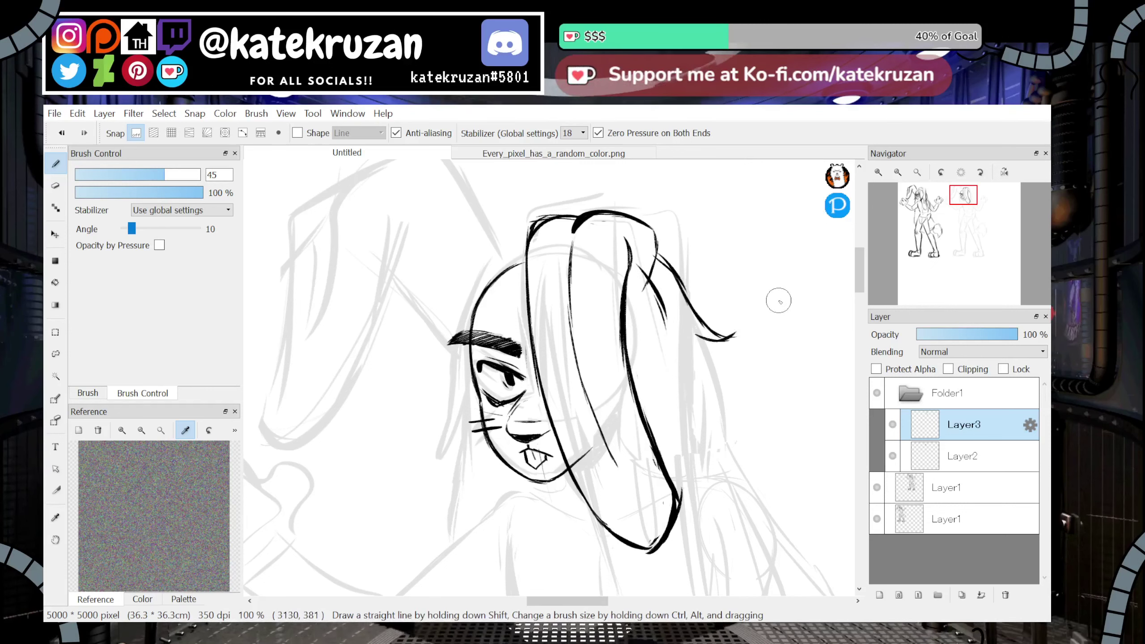
mouse_move(658, 250)
left_mouse_down()
mouse_move(647, 283)
mouse_move(654, 273)
left_mouse_up()
Draw thin strand lines along the back edge of the long hair lock
left_click_drag(963, 209, 963, 196)
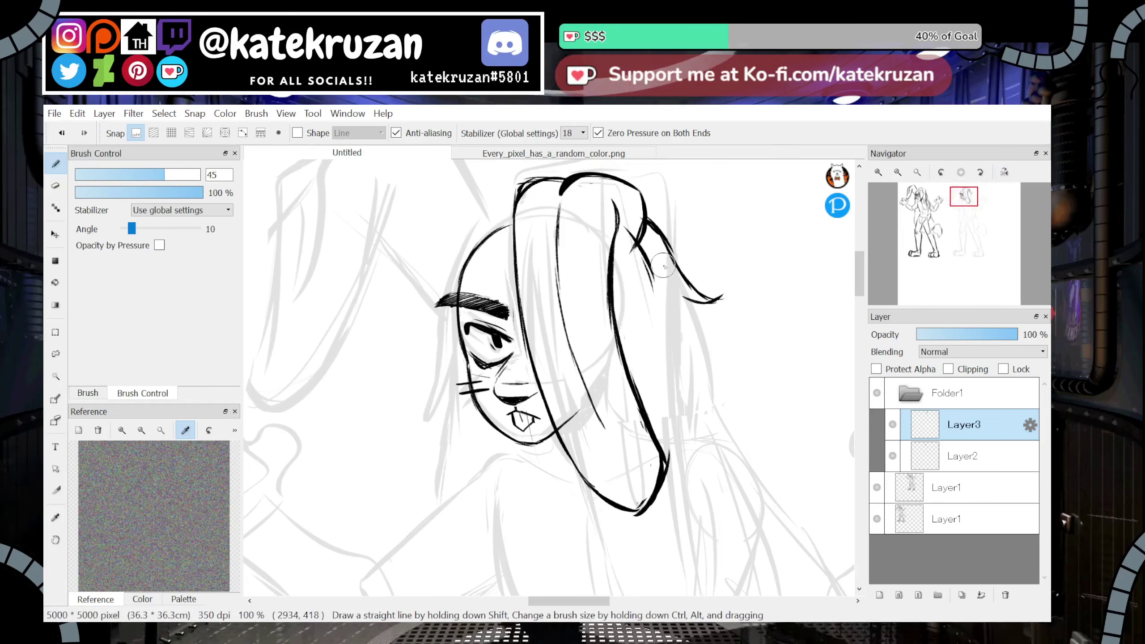
left_click_drag(621, 268, 619, 333)
left_click_drag(626, 290, 620, 335)
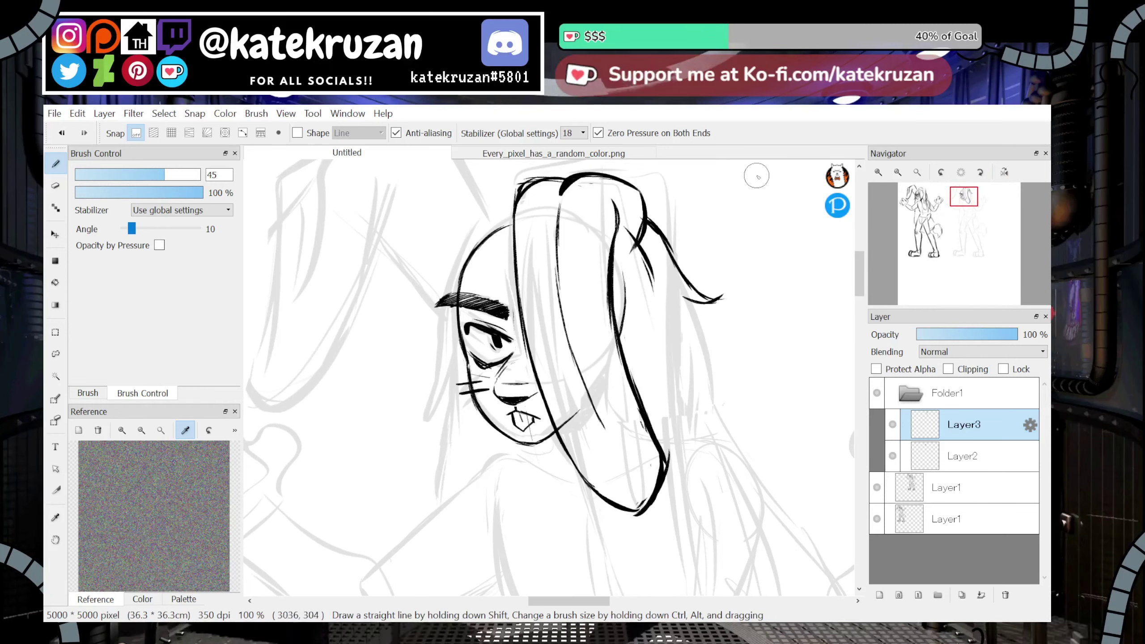
left_click_drag(615, 222, 630, 312)
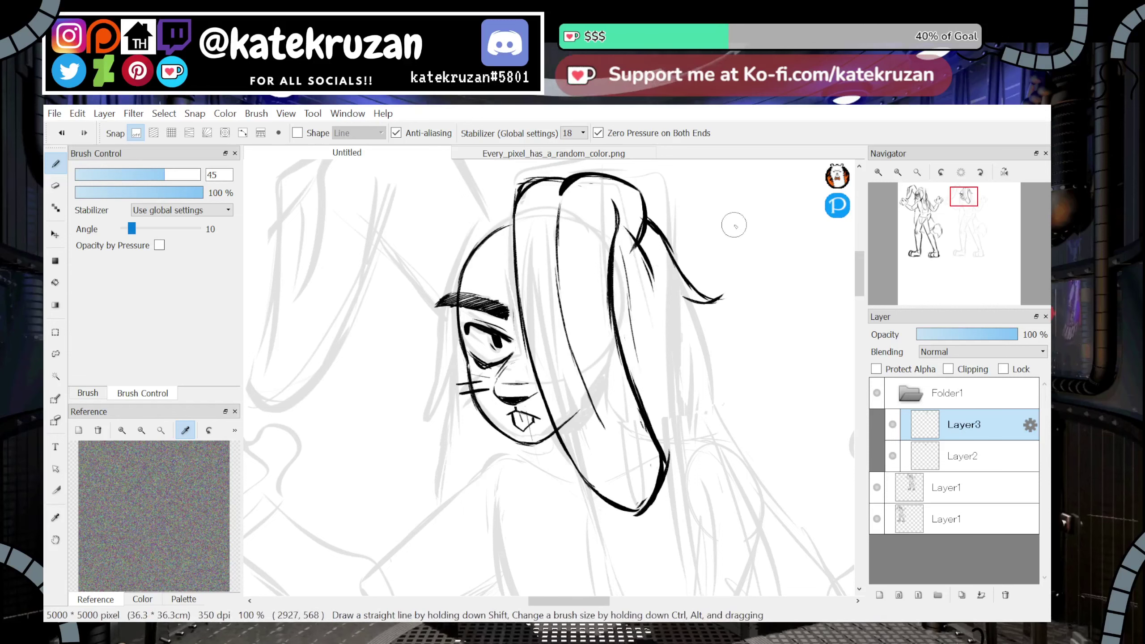
Delete the layer holding the rounded hair lock and add an empty layer in its place
mouse_move(875, 194)
left_click_drag(961, 210, 966, 215)
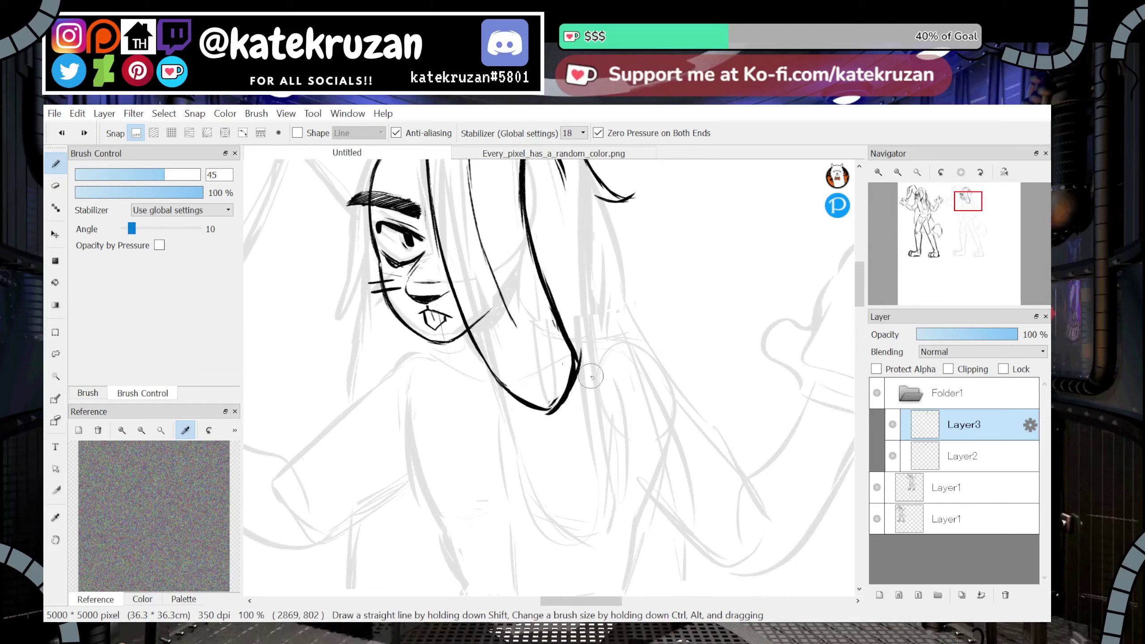
left_click_drag(968, 213, 965, 207)
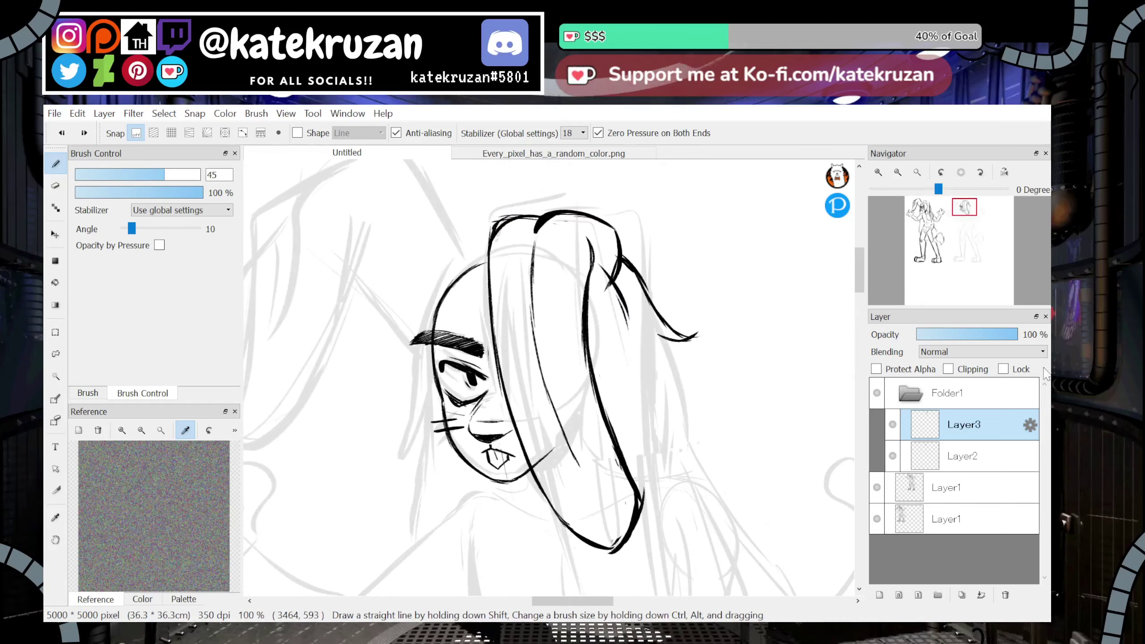
left_click(1006, 595)
left_click(880, 595)
Ink an angular folded ear hanging over the far side of the face, with an inner fold line and a pointed tip
mouse_move(589, 288)
left_mouse_down()
mouse_move(571, 166)
mouse_move(508, 401)
mouse_move(549, 424)
mouse_move(574, 395)
mouse_move(568, 213)
left_mouse_up()
left_click_drag(524, 176, 529, 302)
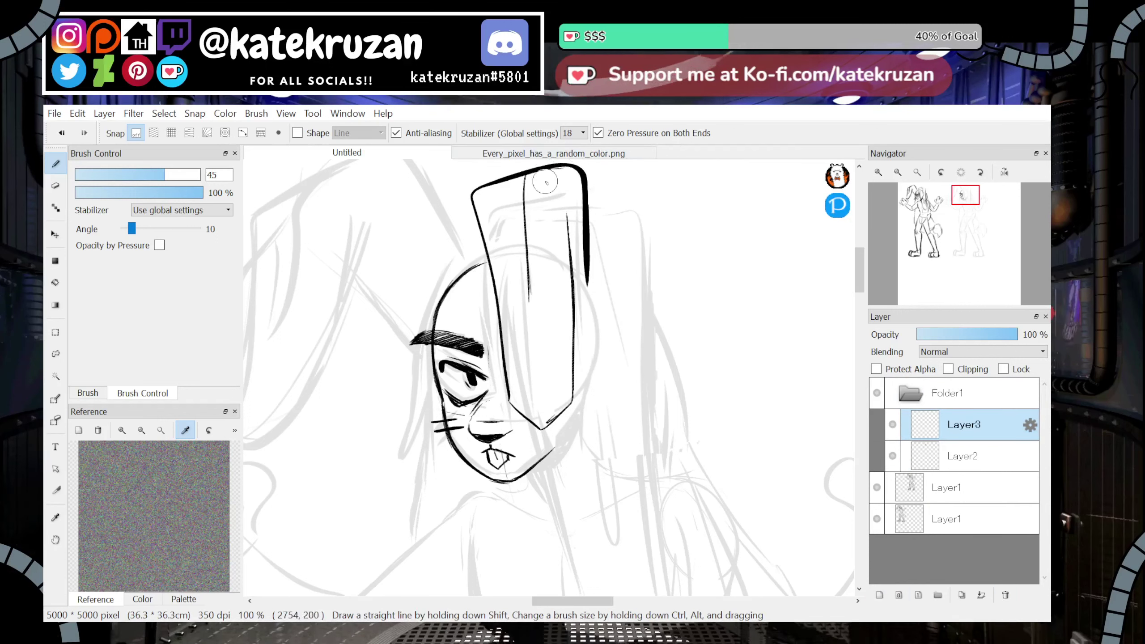
mouse_move(577, 167)
left_mouse_down()
mouse_move(528, 177)
mouse_move(535, 346)
left_mouse_up()
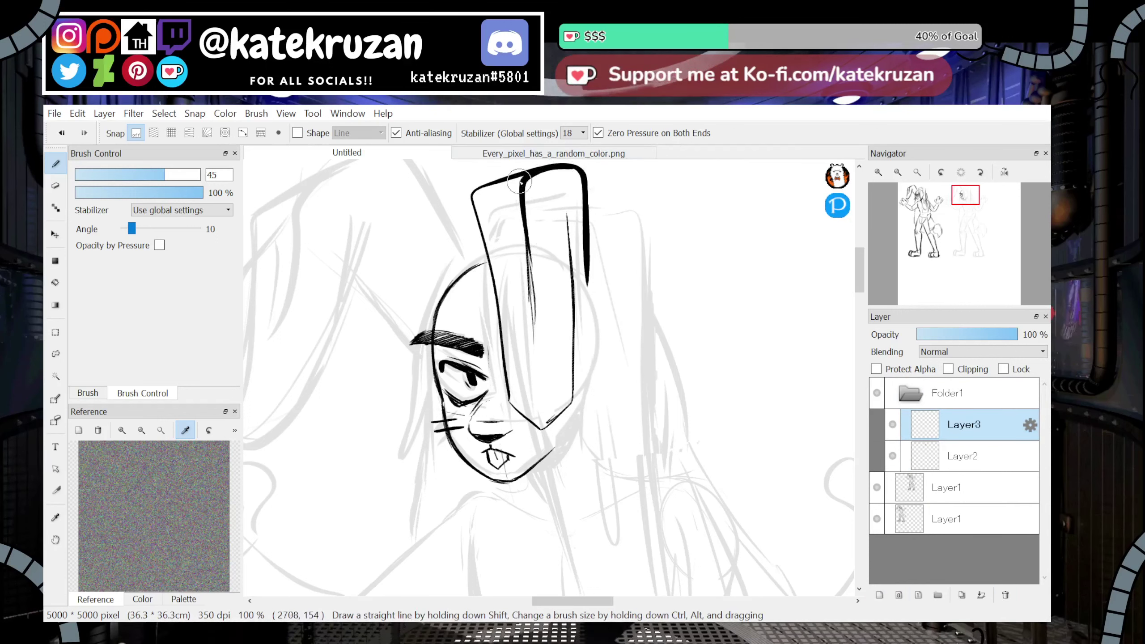
mouse_move(519, 182)
left_mouse_down()
mouse_move(480, 189)
mouse_move(478, 255)
mouse_move(497, 347)
mouse_move(524, 426)
mouse_move(574, 397)
left_mouse_up()
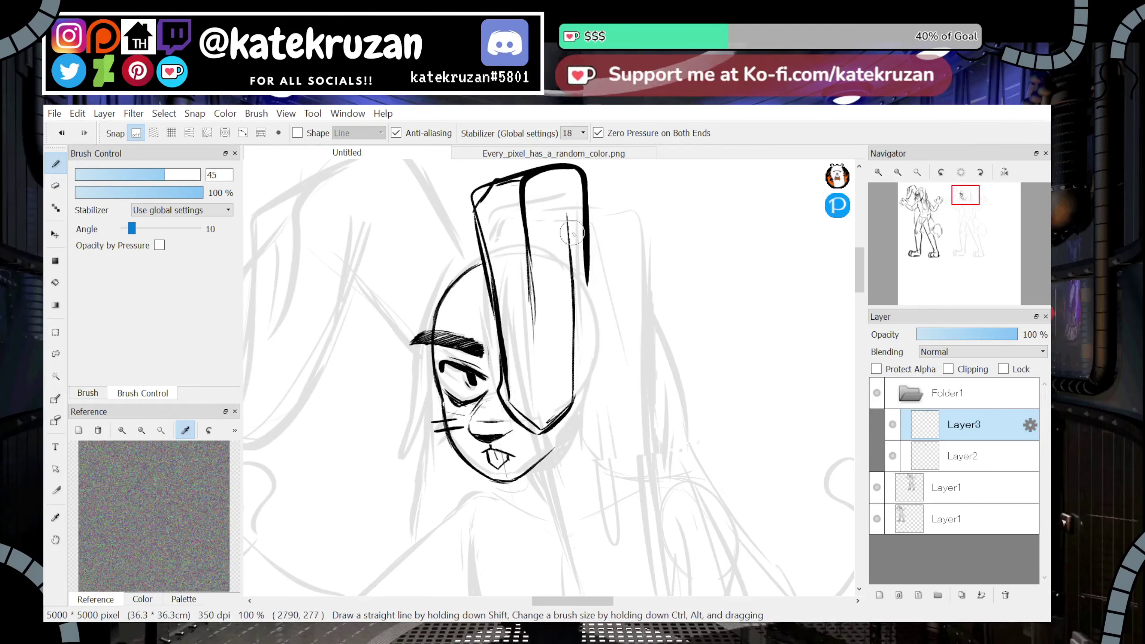
Reshape the ear's top fold with a slanted back corner and thicken the edge running down to its tip
left_click_drag(584, 225, 585, 232)
mouse_move(557, 169)
left_mouse_down()
mouse_move(595, 203)
mouse_move(595, 279)
left_mouse_up()
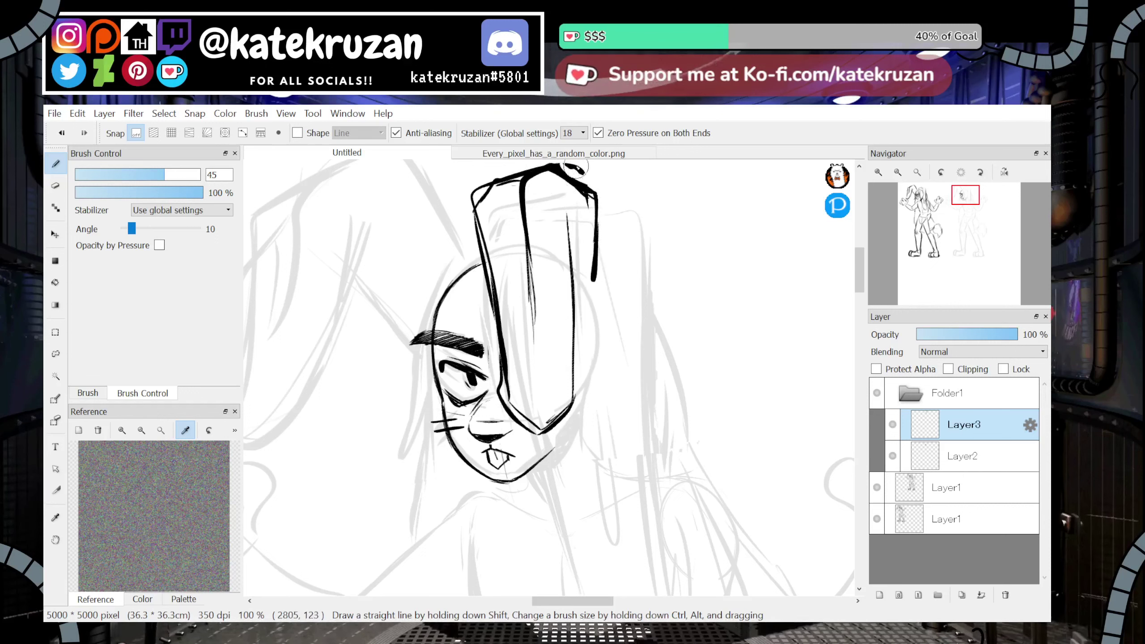
left_click_drag(559, 200, 569, 252)
left_click_drag(575, 364, 569, 409)
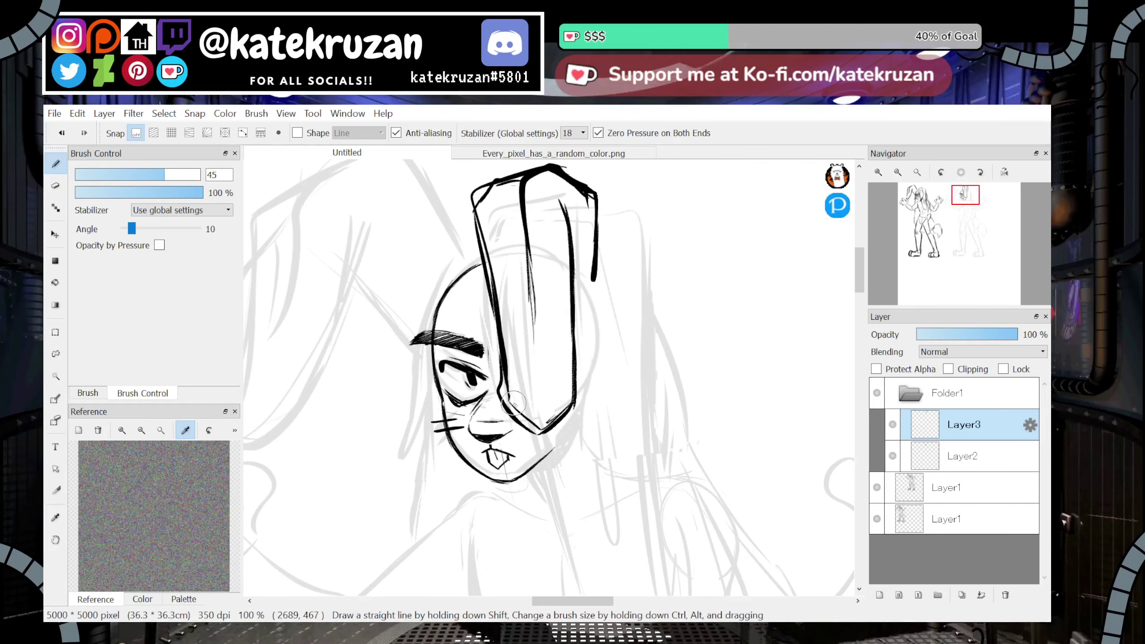
Thicken the ear's outer outline, smooth its lower front corner, and extend the inner fold line downward
left_click_drag(498, 336, 519, 406)
left_click_drag(499, 341, 502, 406)
left_click_drag(511, 348, 510, 400)
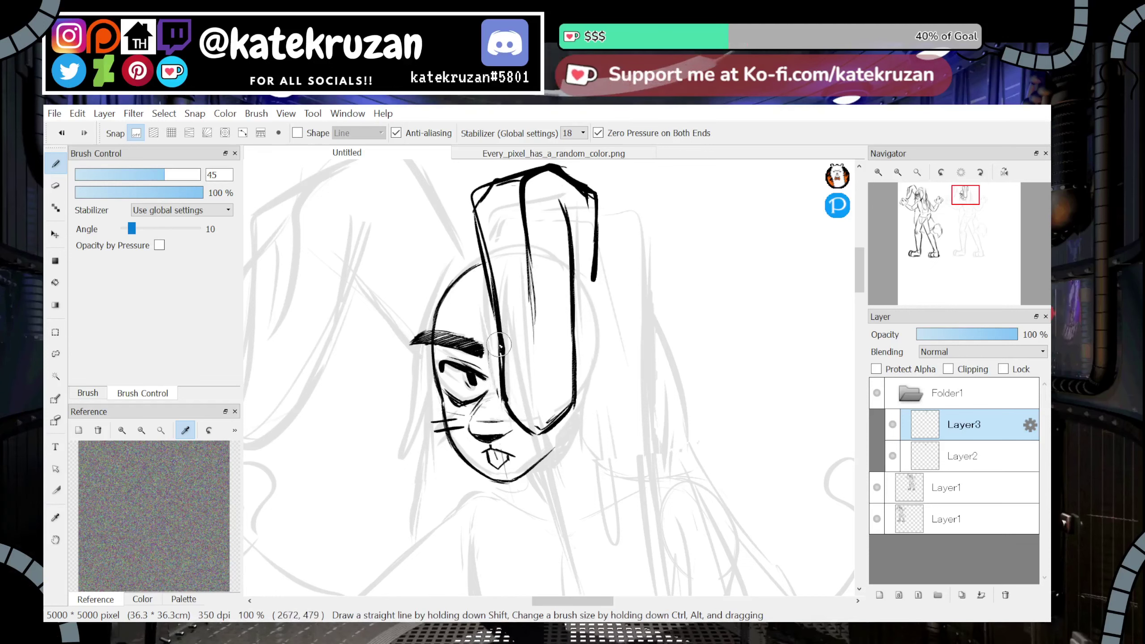
left_click_drag(499, 346, 507, 388)
left_click_drag(532, 289, 536, 382)
mouse_move(465, 200)
left_mouse_down()
mouse_move(494, 169)
mouse_move(474, 212)
mouse_move(510, 332)
left_mouse_up()
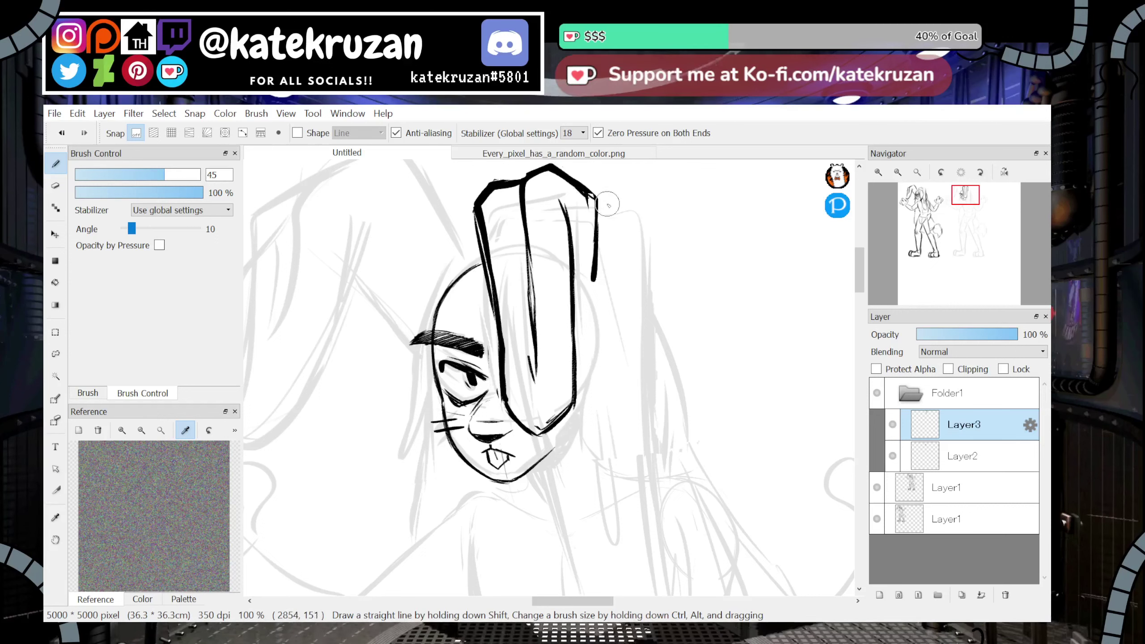
left_click_drag(589, 189, 596, 256)
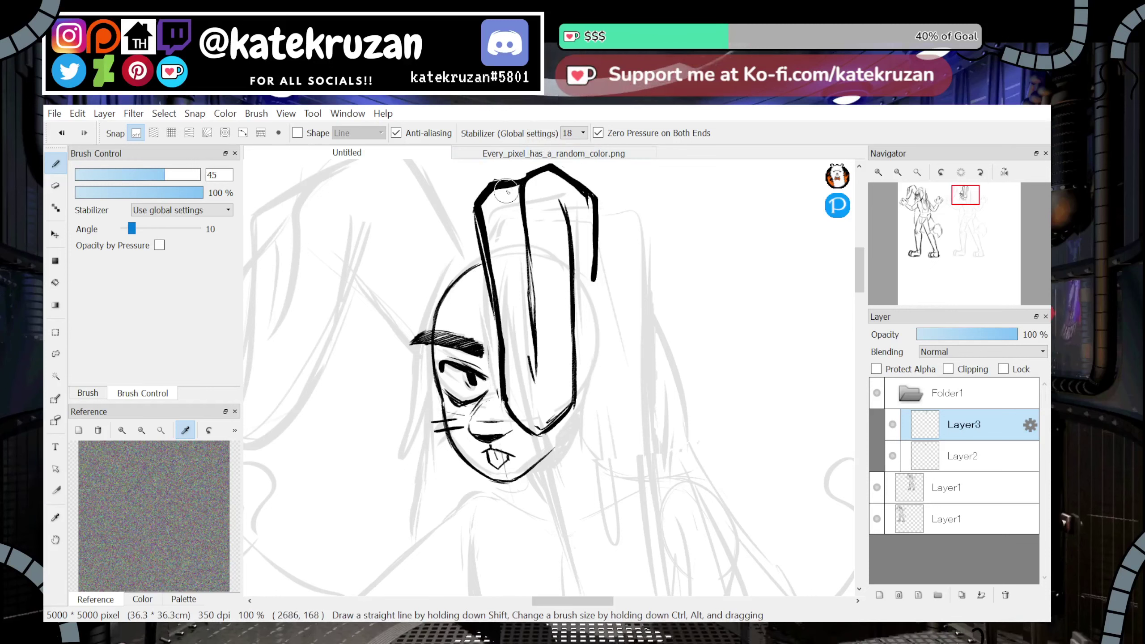
key("ctrl+z")
key("ctrl+z")
left_click_drag(486, 198, 498, 183)
key("ctrl+z")
mouse_move(607, 294)
left_mouse_down()
mouse_move(578, 256)
mouse_move(631, 329)
left_mouse_up()
key("ctrl+z")
key("ctrl+z")
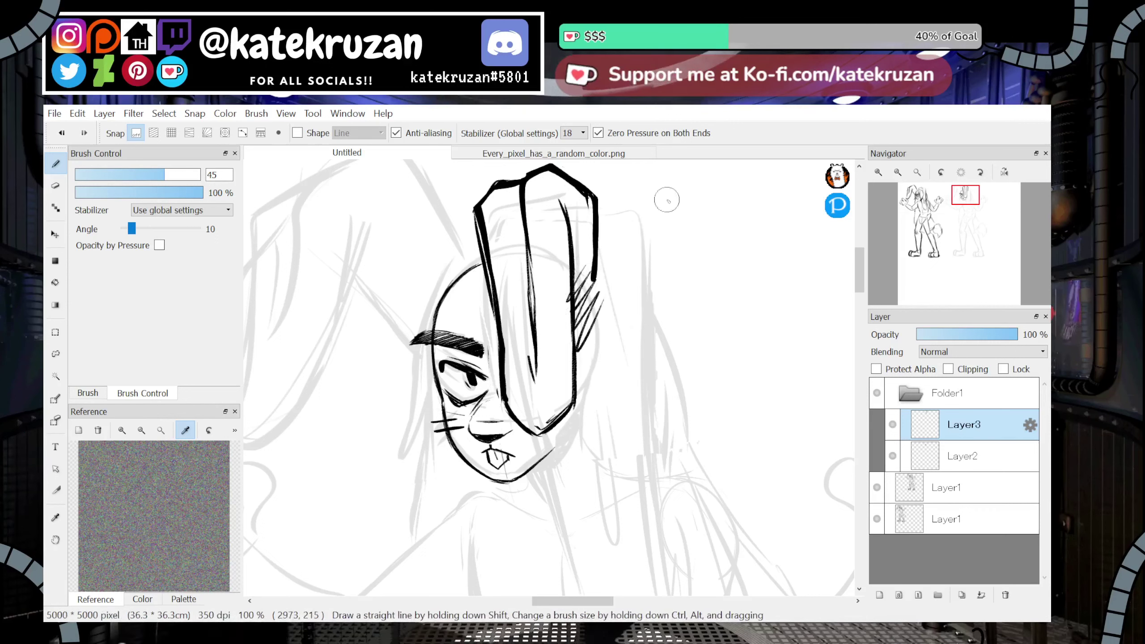
mouse_move(485, 249)
left_mouse_down()
mouse_move(446, 275)
mouse_move(406, 336)
mouse_move(376, 351)
left_mouse_up()
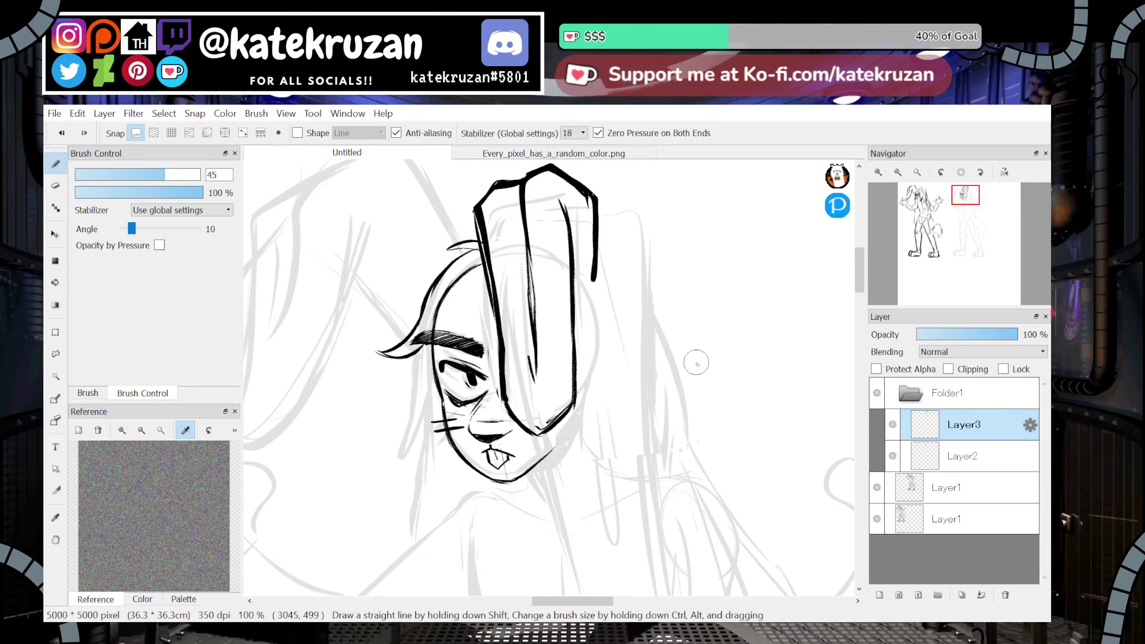
key("ctrl+z")
key("ctrl+z")
key("ctrl+z")
key("ctrl+z")
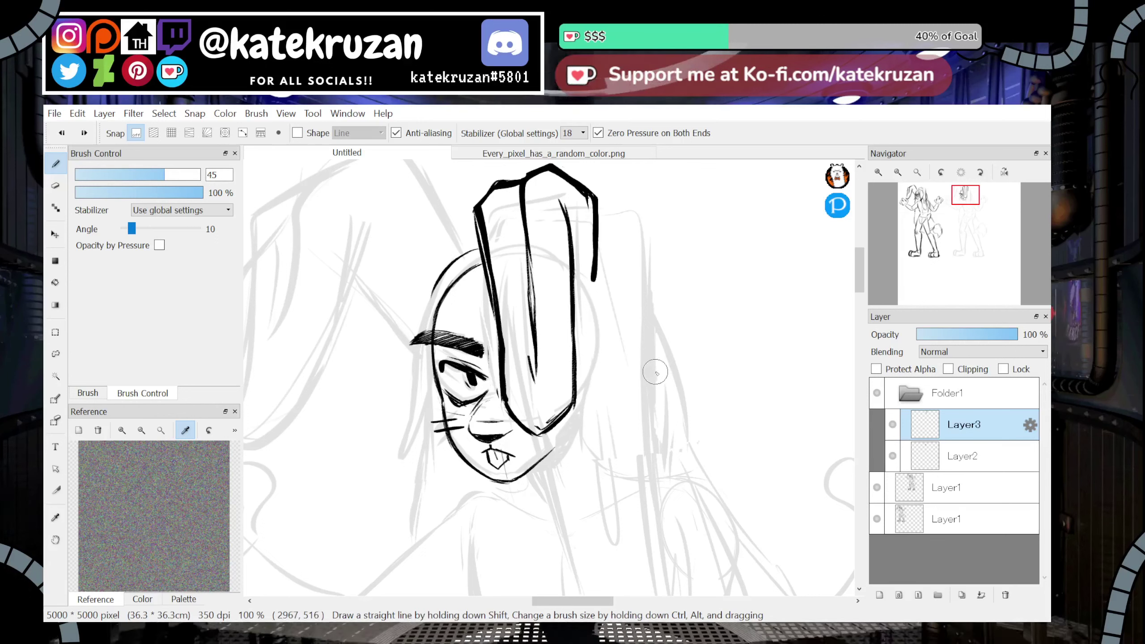
key("ctrl+z")
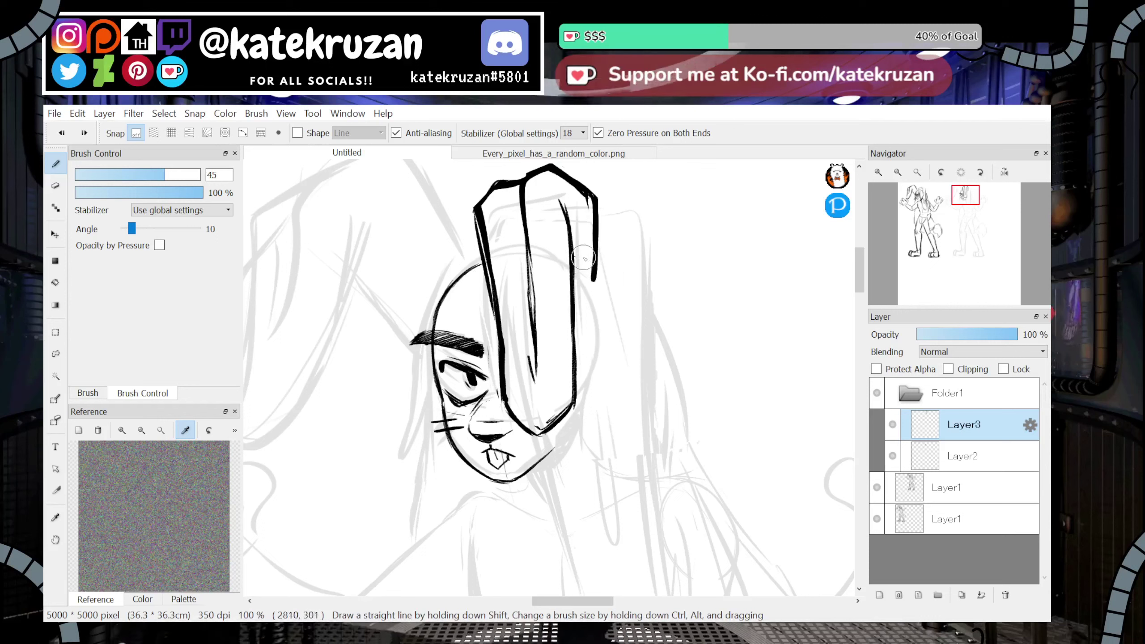
key("ctrl+z")
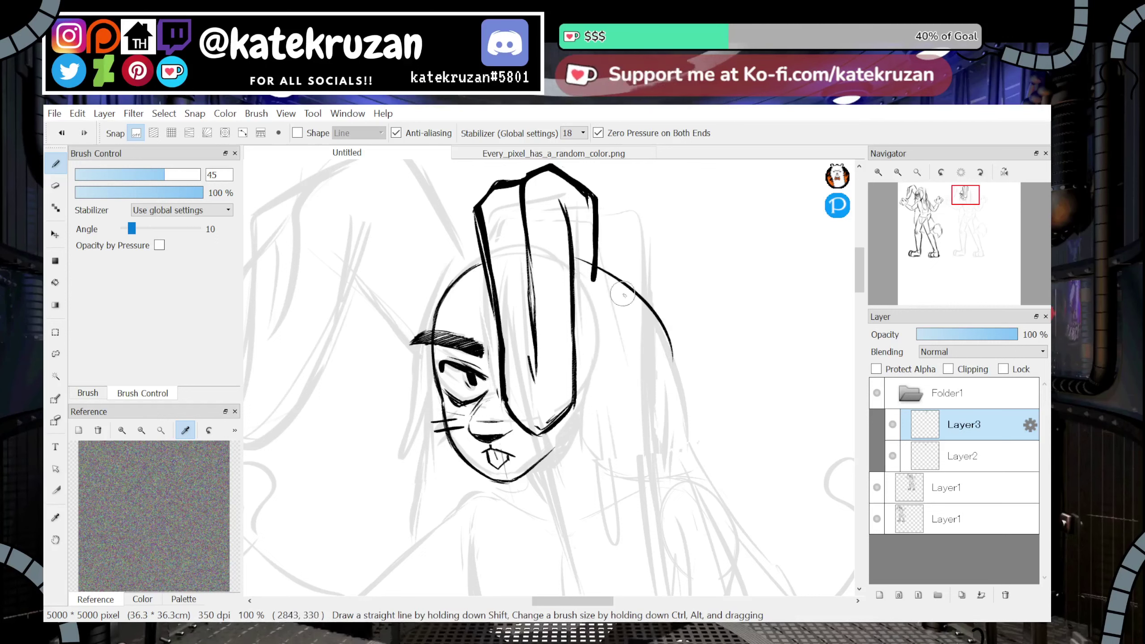
Ink the curved crown of the hair behind the ear and short pointed strands along the jaw below the ear tip
left_click_drag(604, 285, 672, 378)
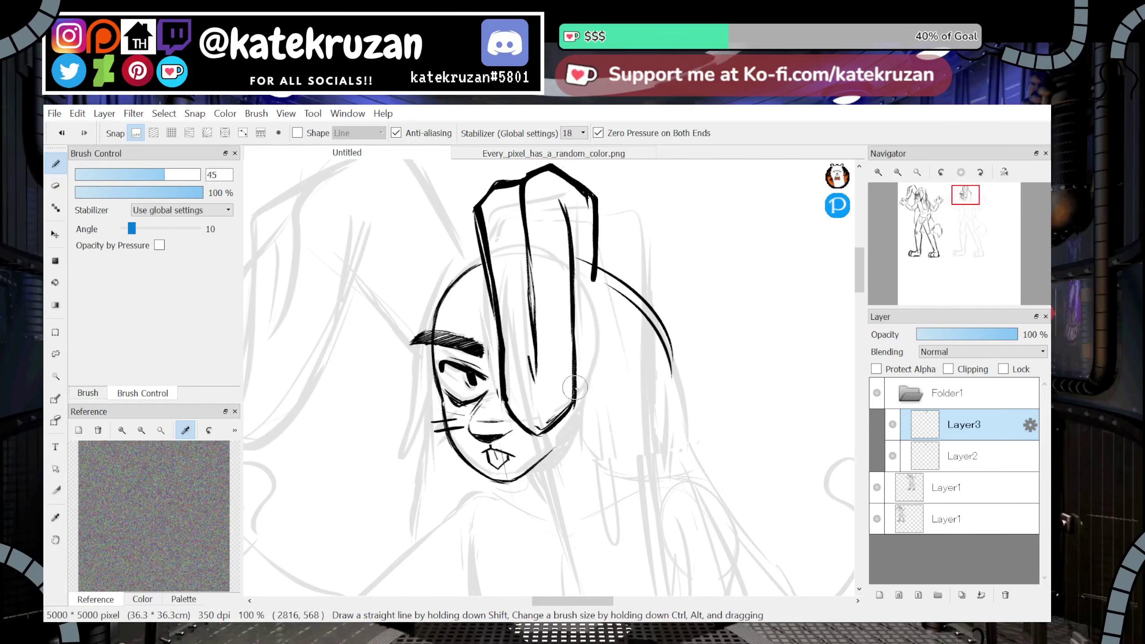
mouse_move(575, 387)
left_mouse_down()
mouse_move(573, 422)
mouse_move(545, 453)
left_mouse_up()
key("ctrl+z")
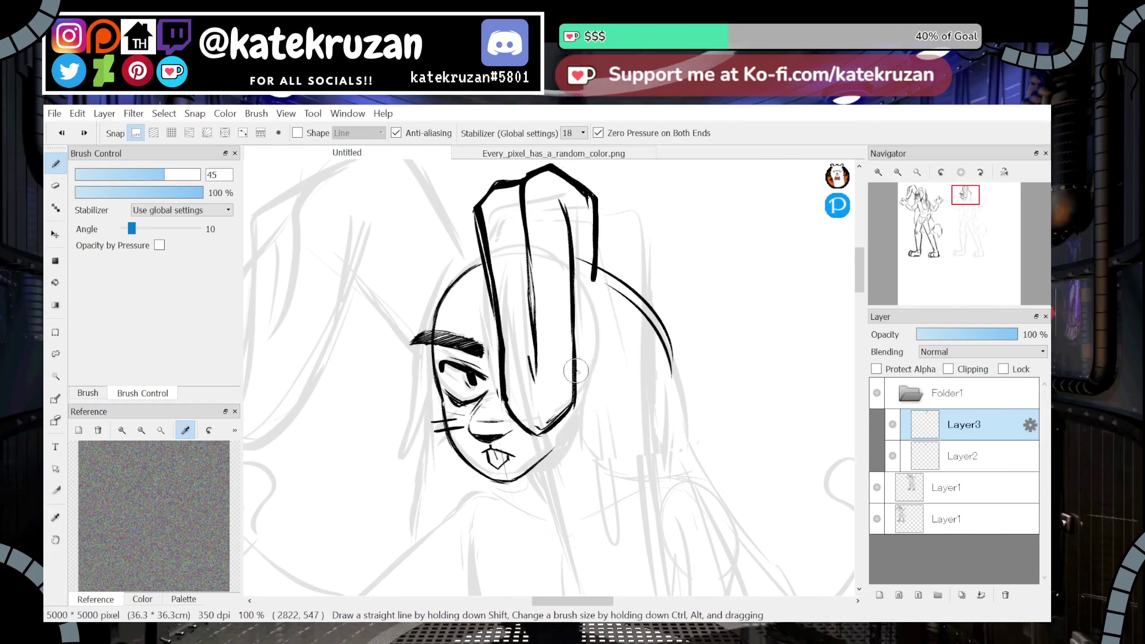
mouse_move(579, 368)
left_mouse_down()
mouse_move(544, 480)
mouse_move(578, 435)
mouse_move(572, 500)
left_mouse_up()
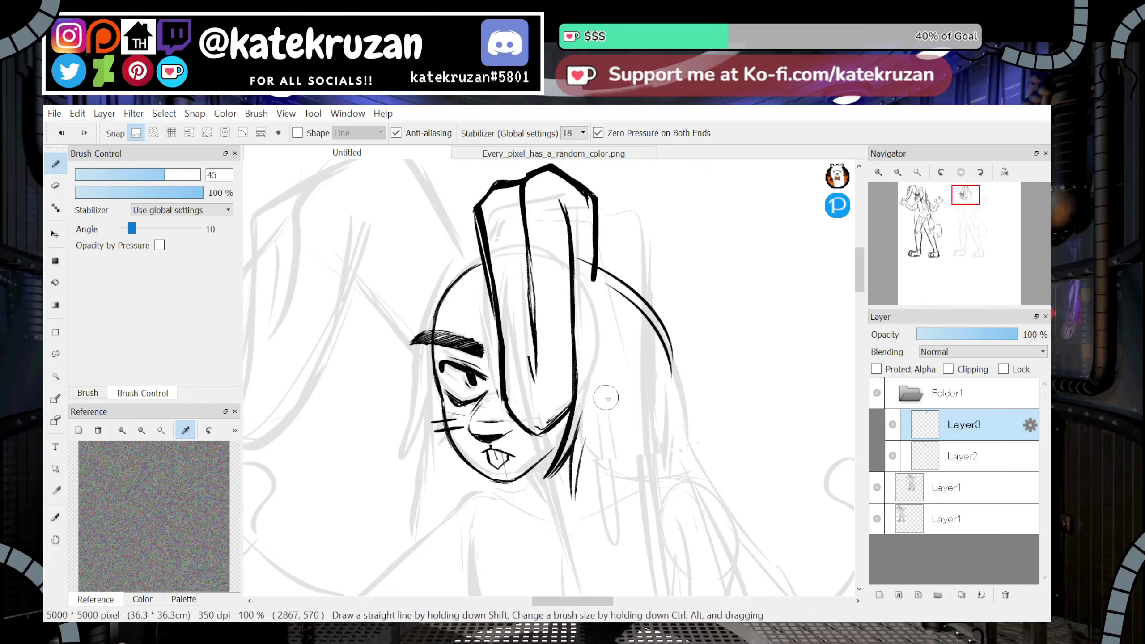
Ink long hair falling from the crown to the upper back, with short pointed strands beside the neck
left_click_drag(615, 289, 647, 418)
left_click_drag(614, 288, 643, 432)
left_click_drag(968, 210, 968, 212)
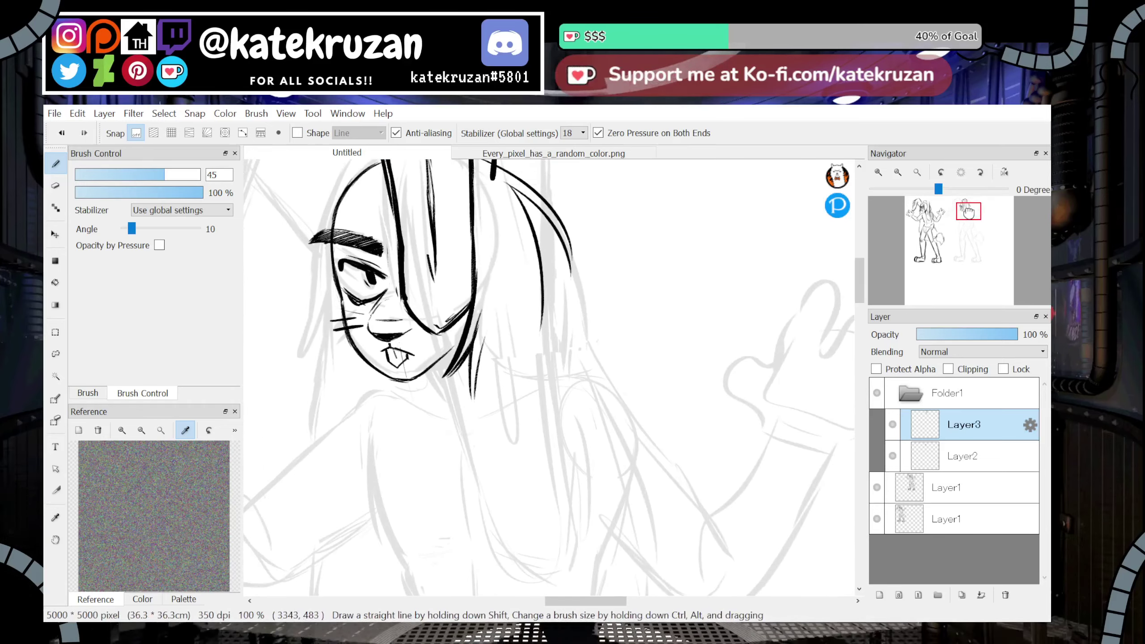
mouse_move(544, 299)
left_mouse_down()
mouse_move(542, 384)
mouse_move(485, 333)
left_mouse_up()
left_click_drag(484, 342, 500, 407)
left_click_drag(491, 364, 499, 318)
mouse_move(499, 321)
left_mouse_down()
mouse_move(556, 445)
mouse_move(558, 488)
left_mouse_up()
mouse_move(545, 334)
left_mouse_down()
mouse_move(571, 449)
mouse_move(557, 488)
left_mouse_up()
Add fine hair lines behind the ear and fill the gap behind the jaw with black down to a short neck line
left_click_drag(970, 212, 967, 208)
left_click_drag(573, 329, 574, 340)
mouse_move(563, 296)
left_mouse_down()
mouse_move(563, 373)
mouse_move(579, 429)
left_mouse_up()
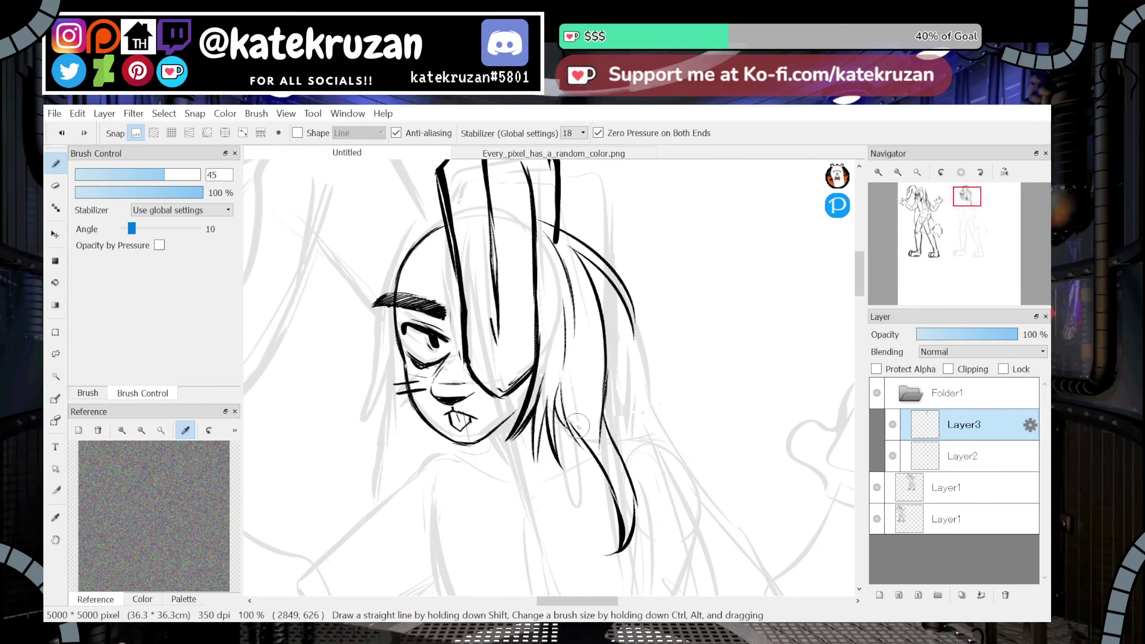
left_click_drag(561, 382, 566, 426)
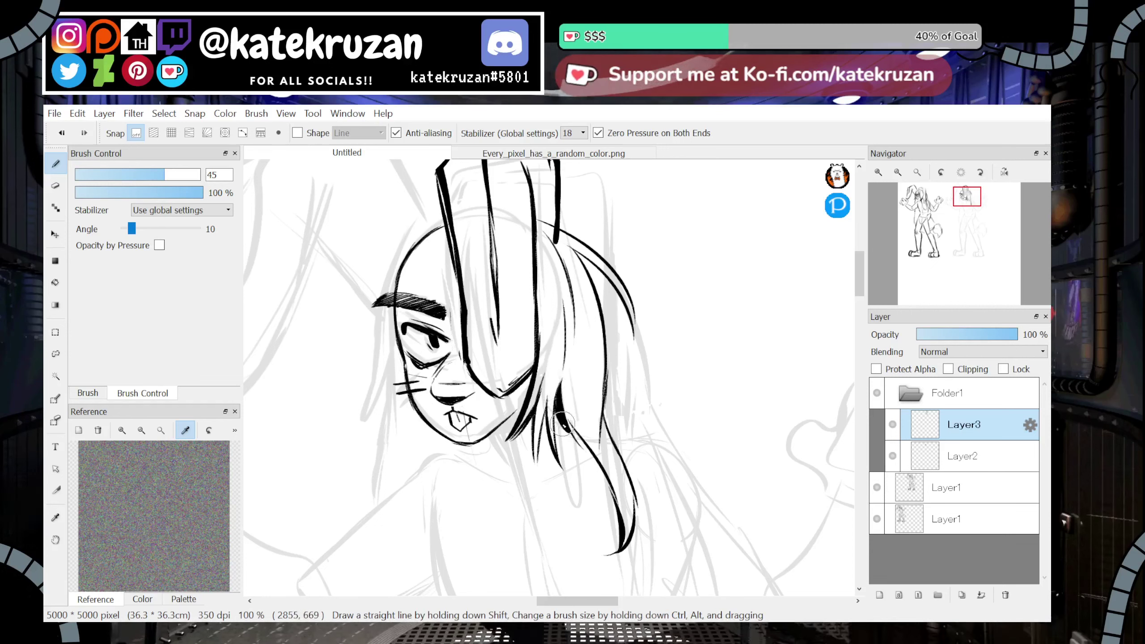
mouse_move(494, 433)
left_mouse_down()
mouse_move(529, 384)
mouse_move(499, 432)
mouse_move(509, 432)
left_mouse_up()
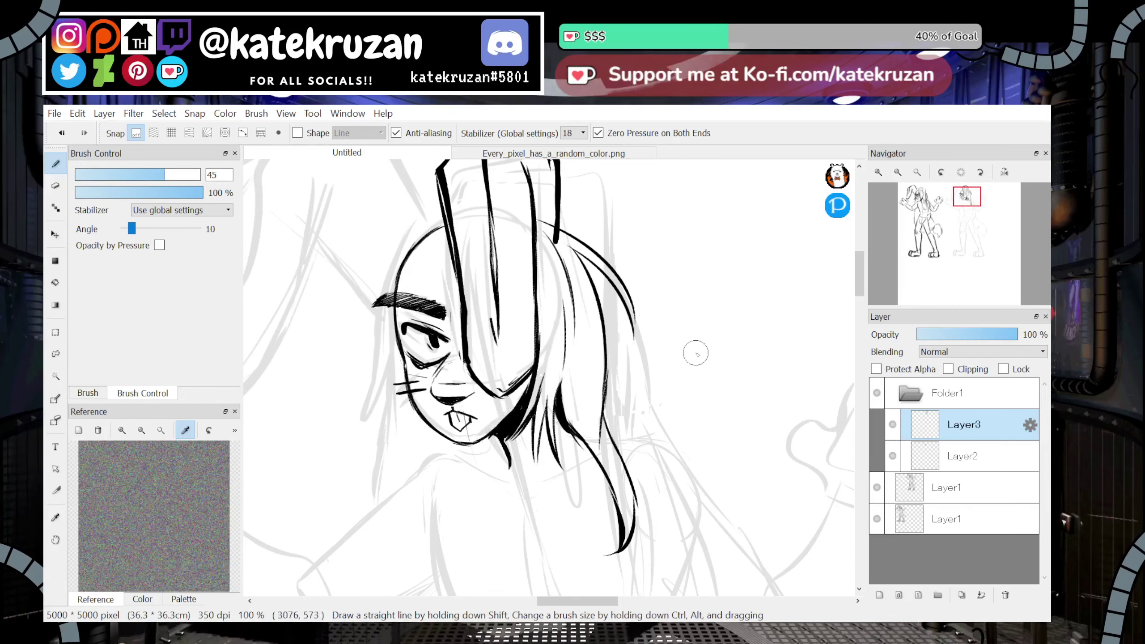
Ink the inner edge of the long back lock, splitting its lower end into two curved, pointed tips
left_click_drag(968, 209, 968, 200)
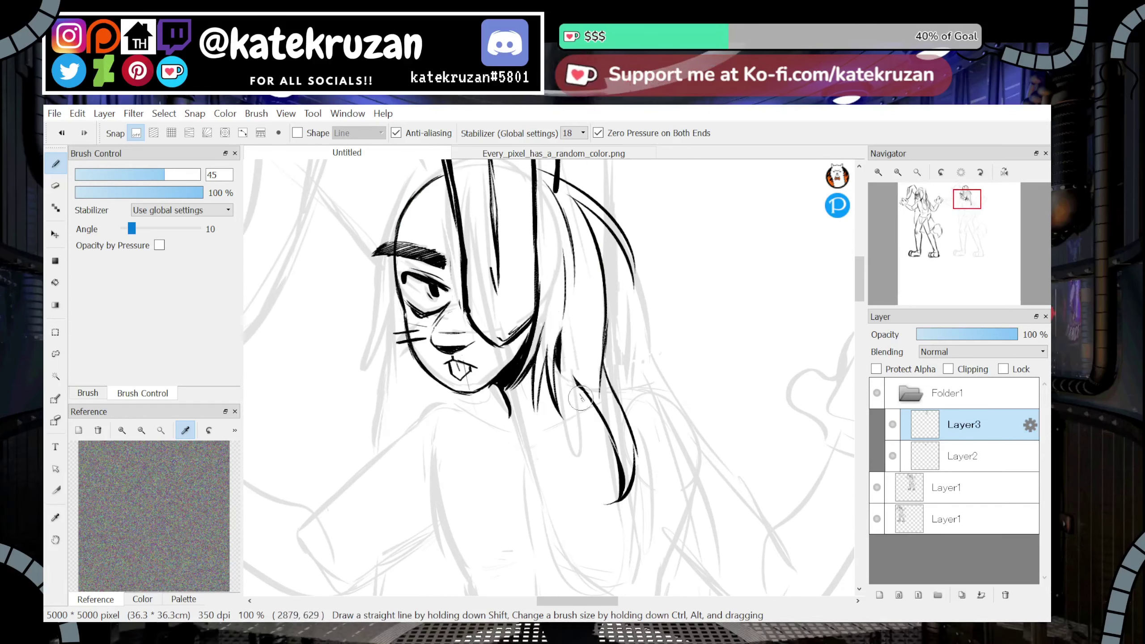
mouse_move(577, 386)
left_mouse_down()
mouse_move(594, 446)
mouse_move(570, 520)
left_mouse_up()
mouse_move(577, 514)
left_mouse_down()
mouse_move(596, 474)
mouse_move(592, 404)
left_mouse_up()
left_click_drag(586, 391, 598, 485)
key("ctrl+z")
mouse_move(587, 391)
left_mouse_down()
mouse_move(608, 427)
mouse_move(599, 413)
left_mouse_up()
mouse_move(572, 518)
left_mouse_down()
mouse_move(609, 468)
mouse_move(605, 484)
mouse_move(604, 407)
left_mouse_up()
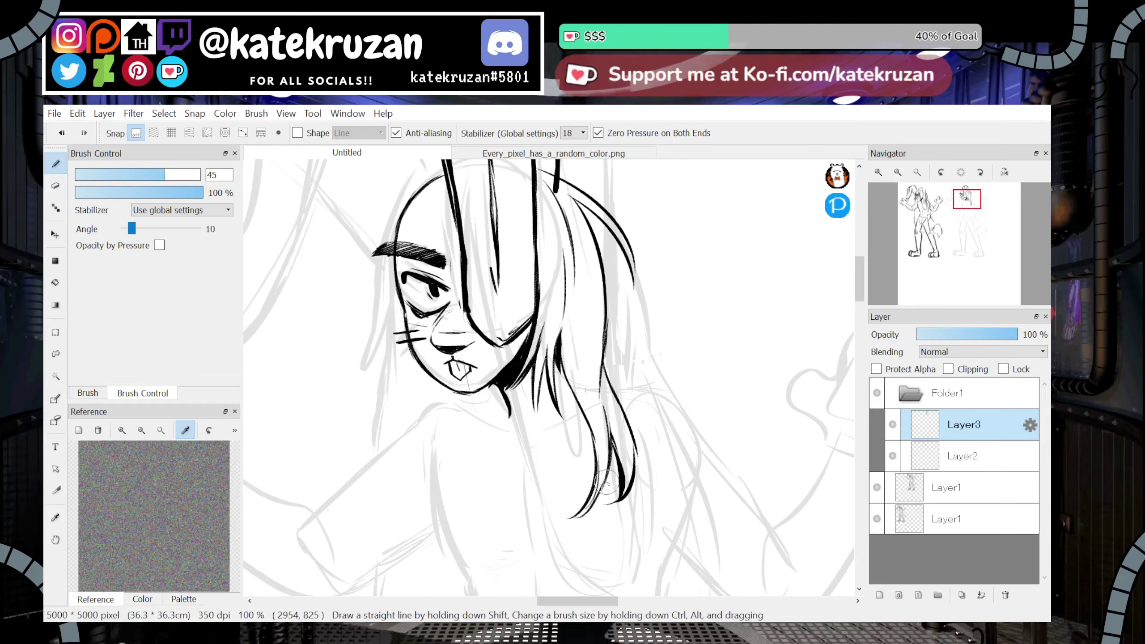
Ink the near shoulder line curving out from the neck below the chin
left_click(898, 173)
left_click(879, 172)
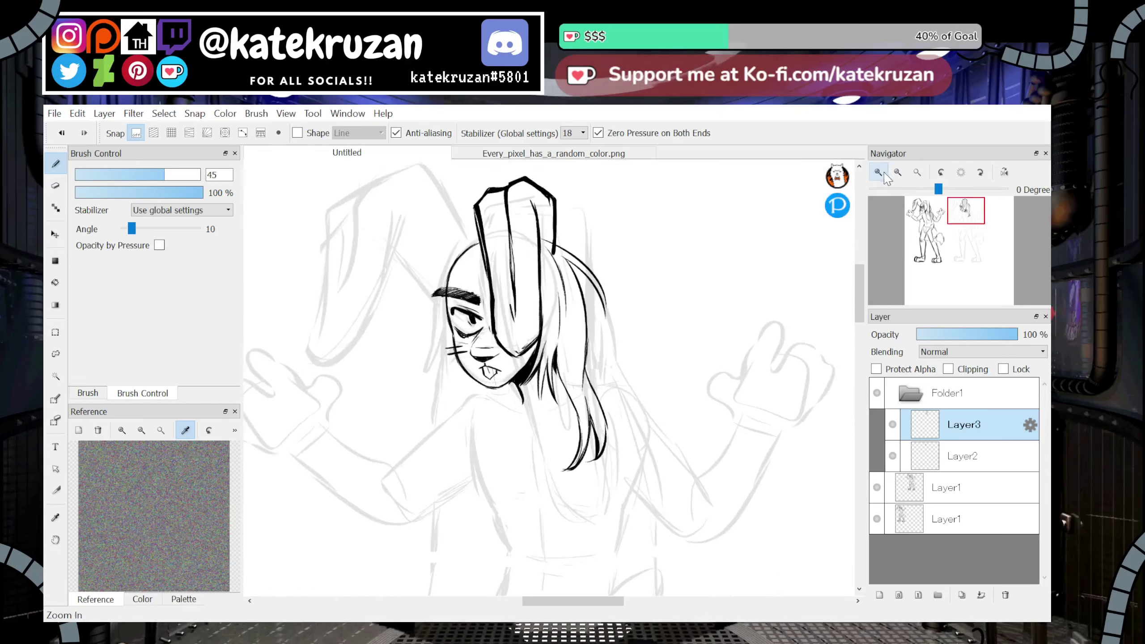
left_click(878, 172)
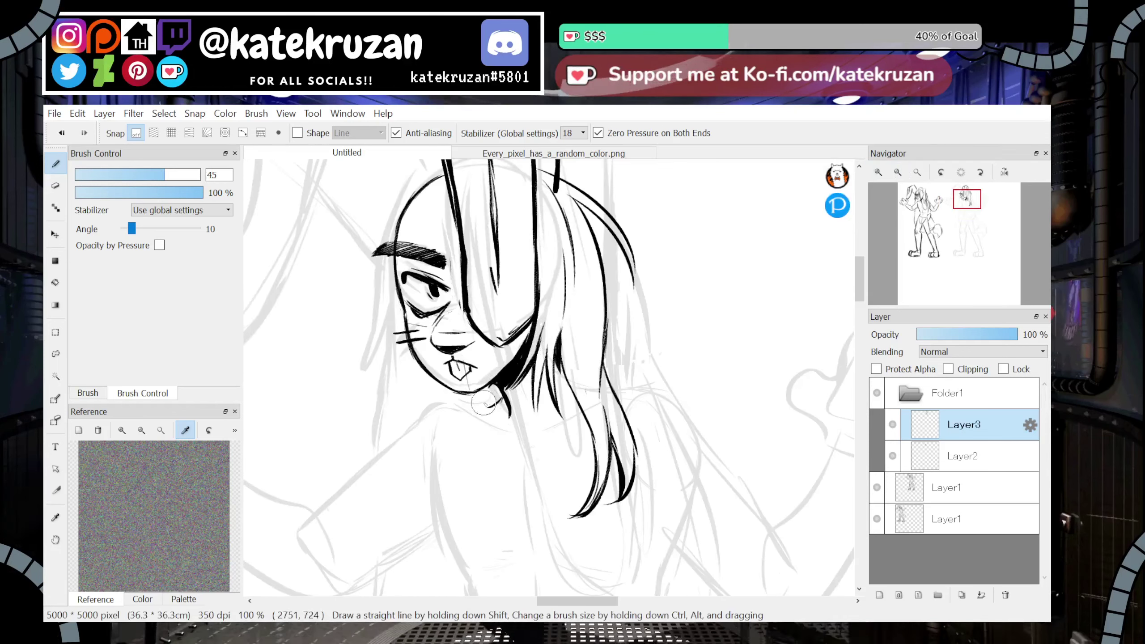
left_click_drag(484, 409, 501, 397)
mouse_move(402, 436)
left_mouse_down()
mouse_move(455, 409)
mouse_move(446, 403)
mouse_move(402, 438)
left_mouse_up()
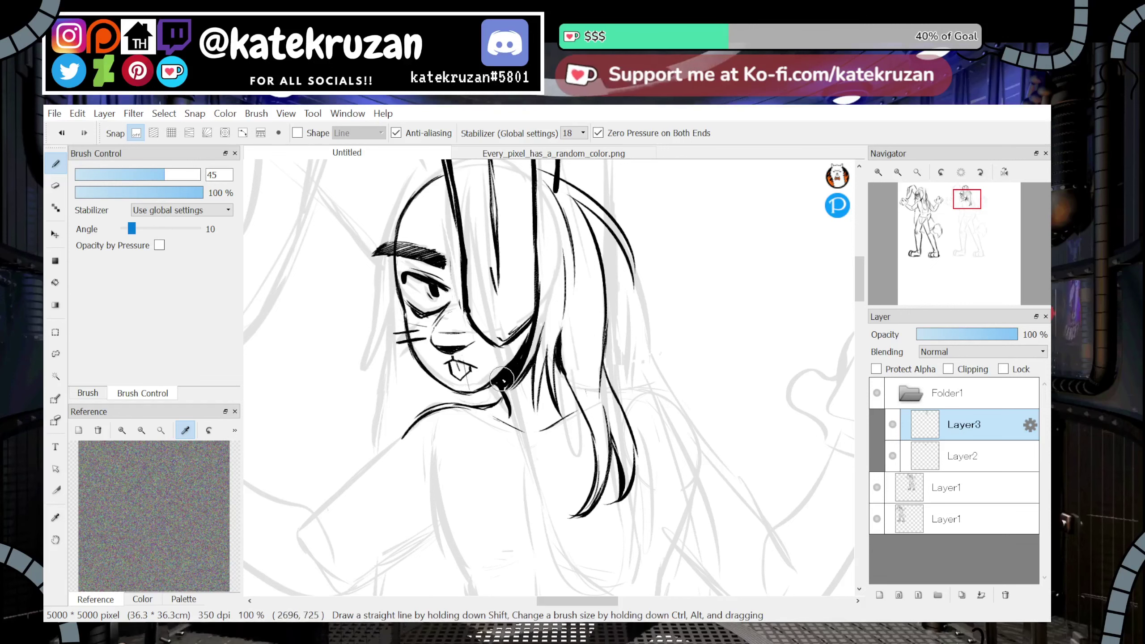
Ink a loose pointed strand flicking up and outward from the back of the head behind the folded ear
scroll(726, 217, "up", 3)
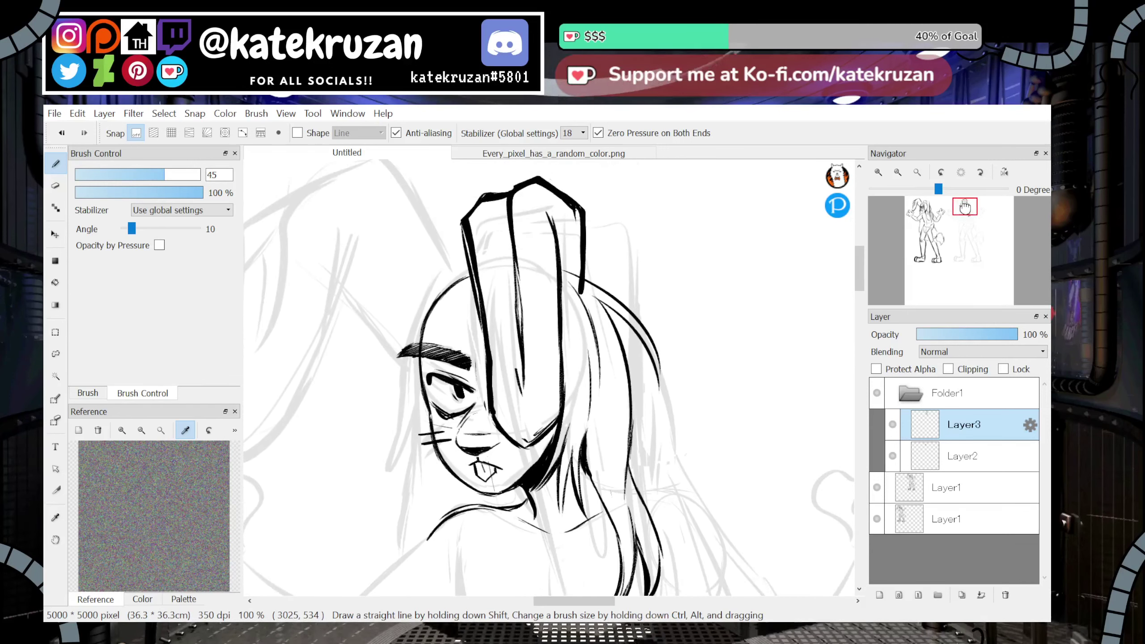
left_click_drag(564, 270, 651, 232)
key("ctrl+z")
left_click_drag(565, 270, 649, 228)
key("ctrl+z")
key("ctrl+z")
mouse_move(559, 264)
left_mouse_down()
mouse_move(678, 192)
mouse_move(565, 273)
mouse_move(670, 212)
left_mouse_up()
key("ctrl+z")
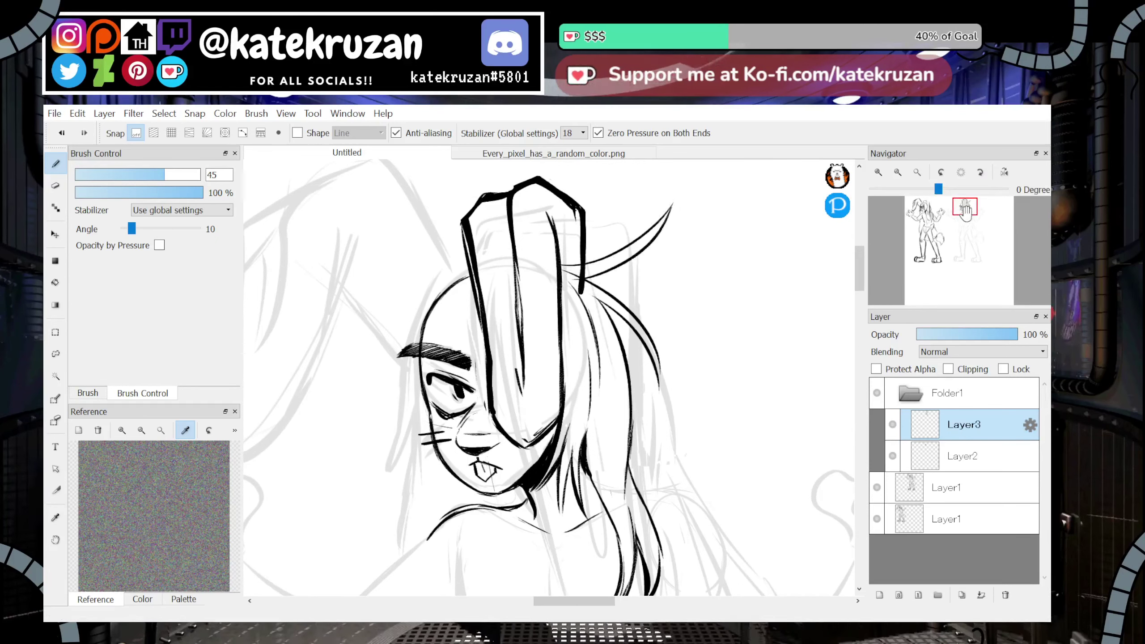
Ink a loose strand down the back of the hair, redrawing its lower end to curl outward and up
left_click_drag(971, 211, 971, 199)
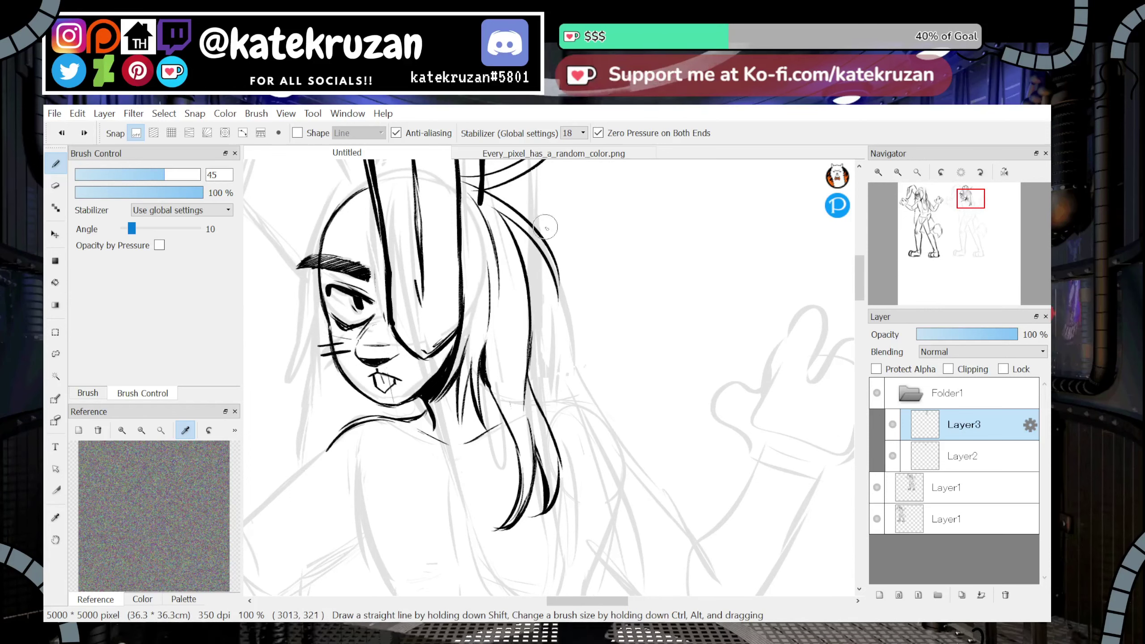
mouse_move(519, 232)
left_mouse_down()
mouse_move(563, 353)
mouse_move(604, 392)
left_mouse_up()
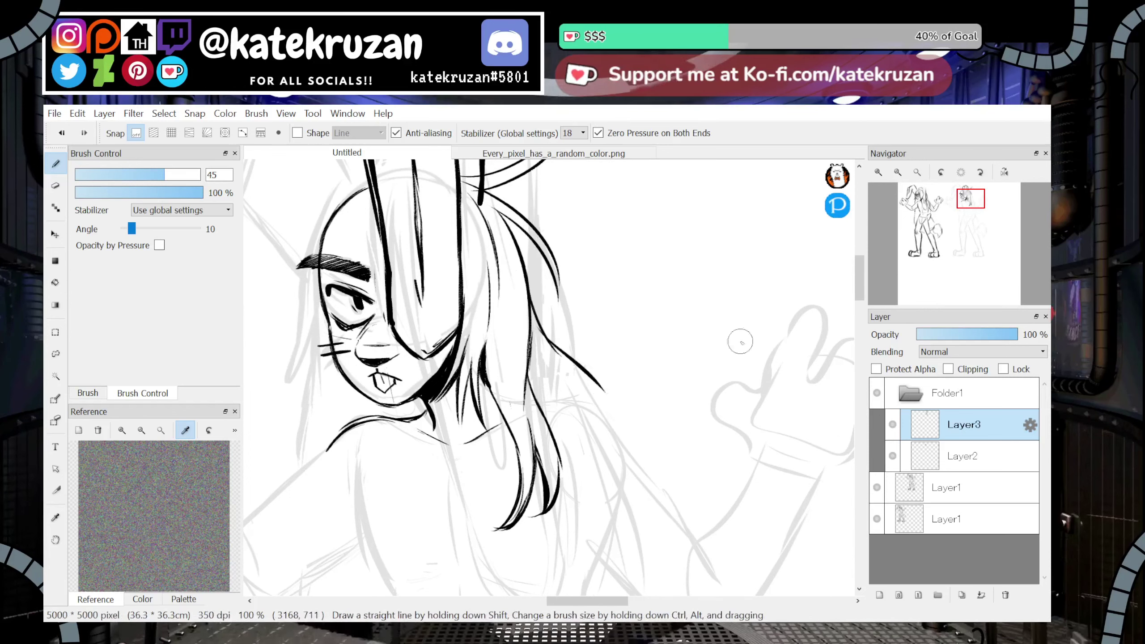
left_click(898, 171)
left_click(899, 172)
left_click(899, 172)
left_click(878, 172)
left_click(878, 173)
left_click(878, 172)
key("ctrl+z")
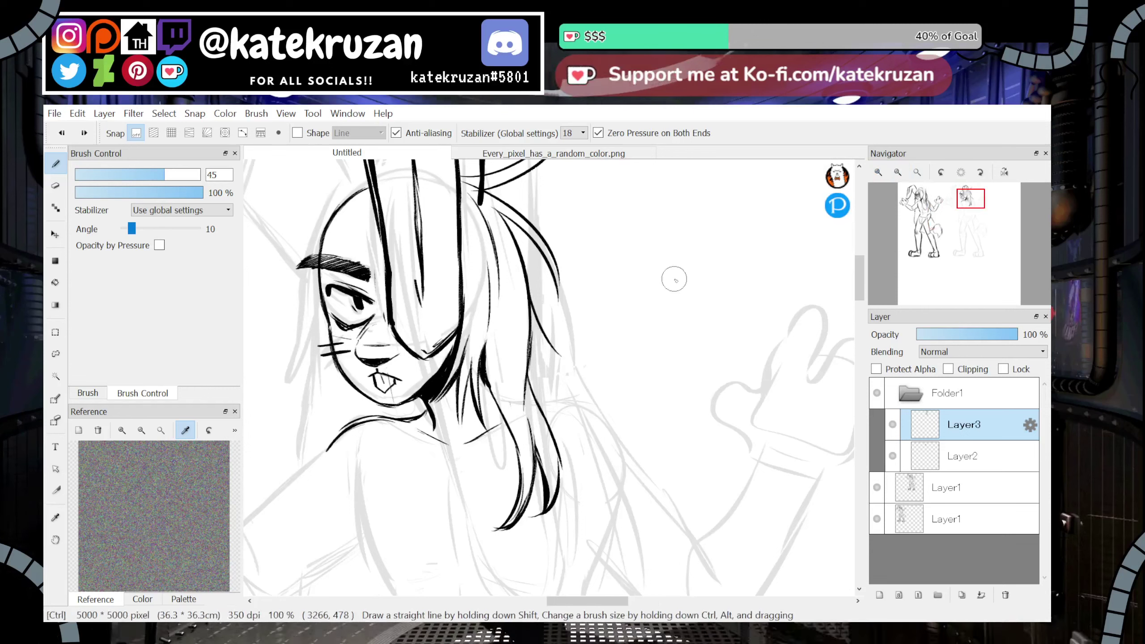
key("ctrl+z")
mouse_move(539, 300)
left_mouse_down()
mouse_move(589, 356)
mouse_move(640, 344)
left_mouse_up()
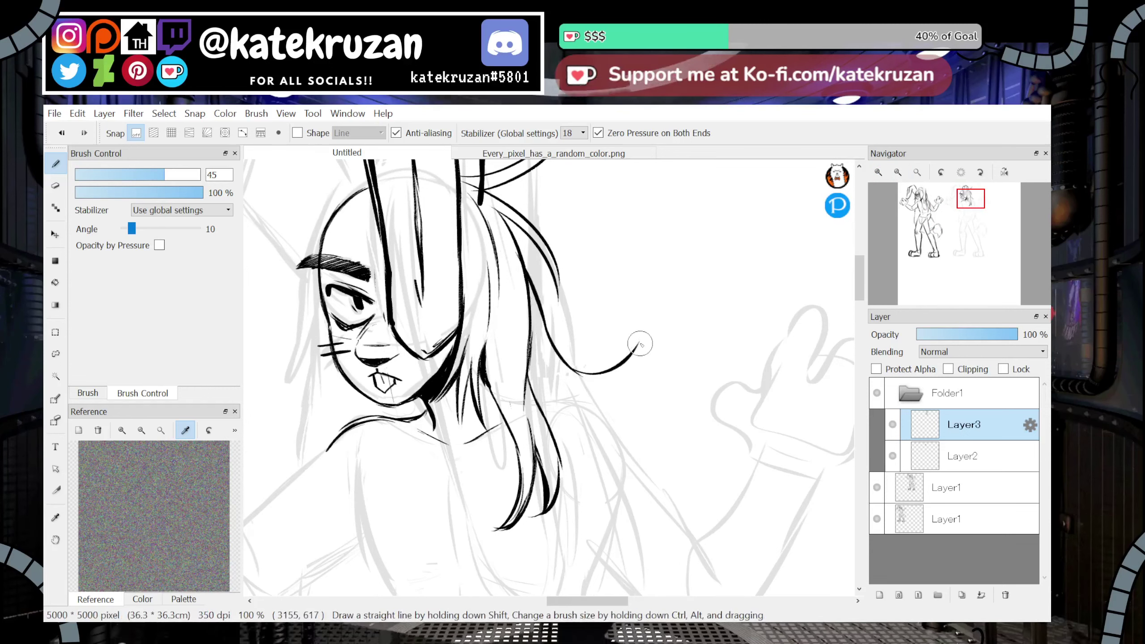
Ink a long curved lock falling in front of the face, with a shorter strand flicking outward near its top
left_click_drag(971, 212, 961, 206)
mouse_move(490, 345)
left_mouse_down()
mouse_move(426, 478)
mouse_move(449, 513)
left_mouse_up()
left_click_drag(484, 372, 434, 476)
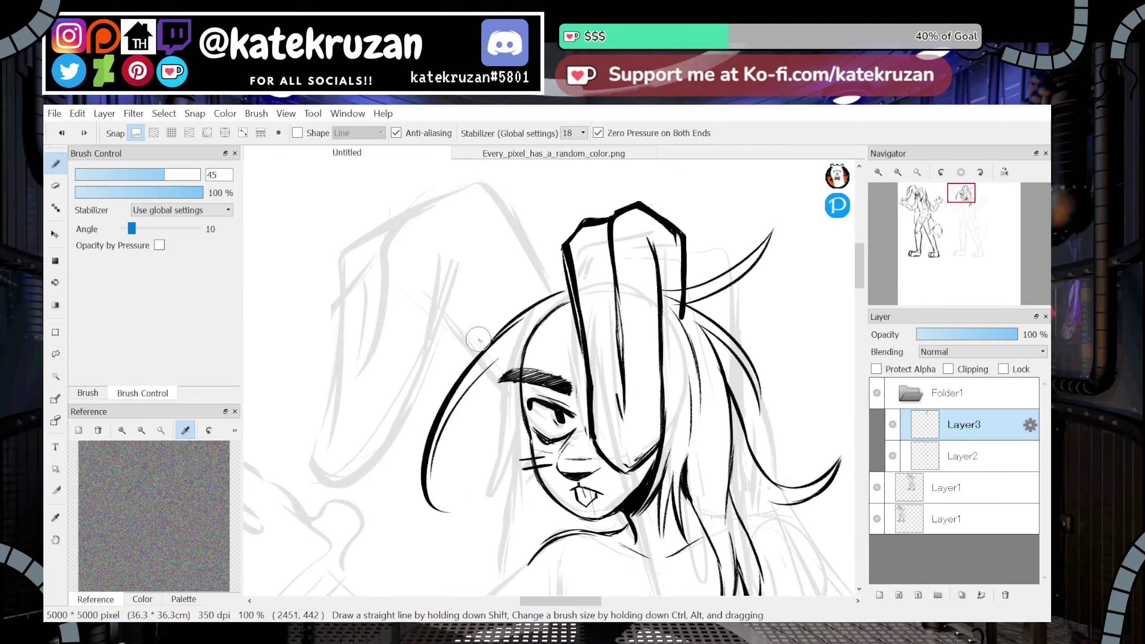
key("ctrl+z")
mouse_move(498, 355)
left_mouse_down()
mouse_move(449, 446)
mouse_move(444, 512)
left_mouse_up()
left_click_drag(437, 462, 458, 511)
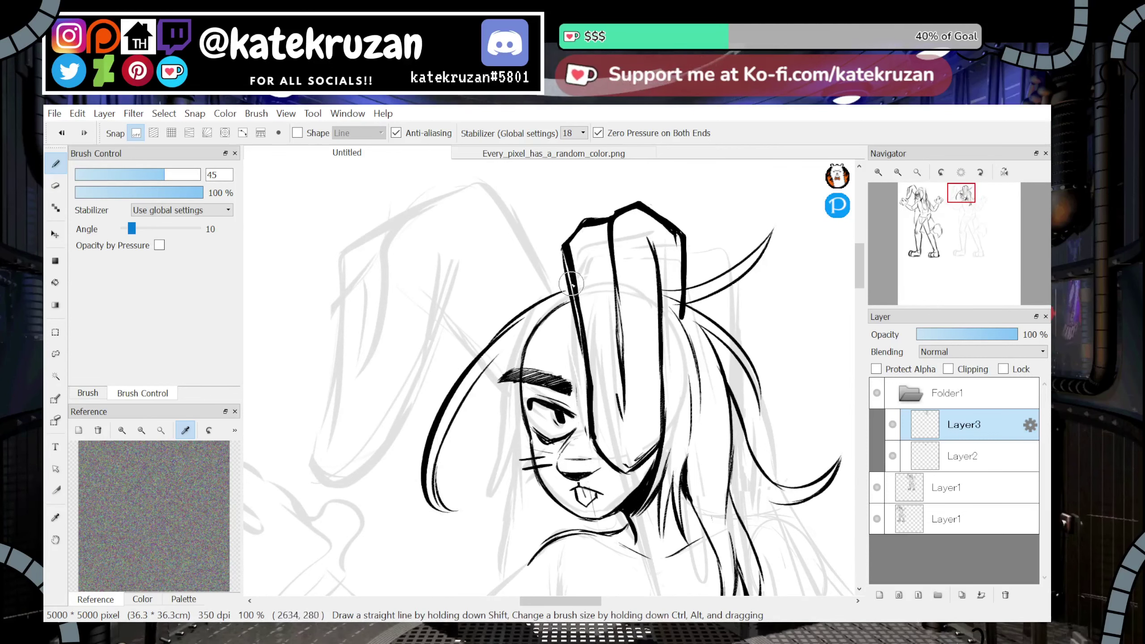
mouse_move(572, 284)
left_mouse_down()
mouse_move(440, 343)
mouse_move(475, 345)
left_mouse_up()
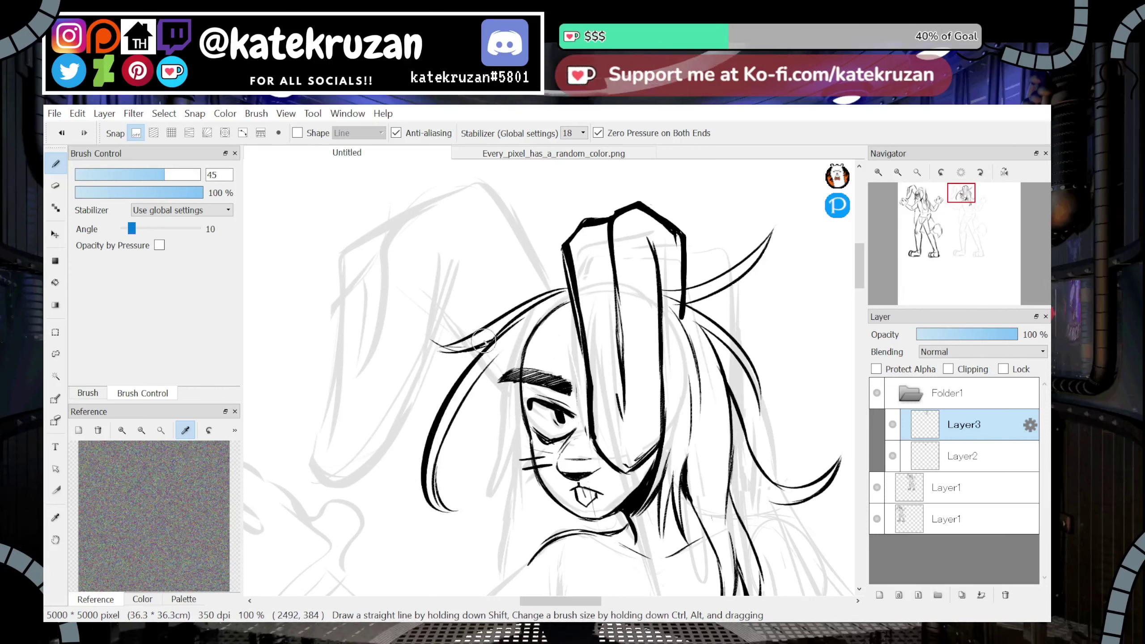
left_click_drag(961, 206, 964, 209)
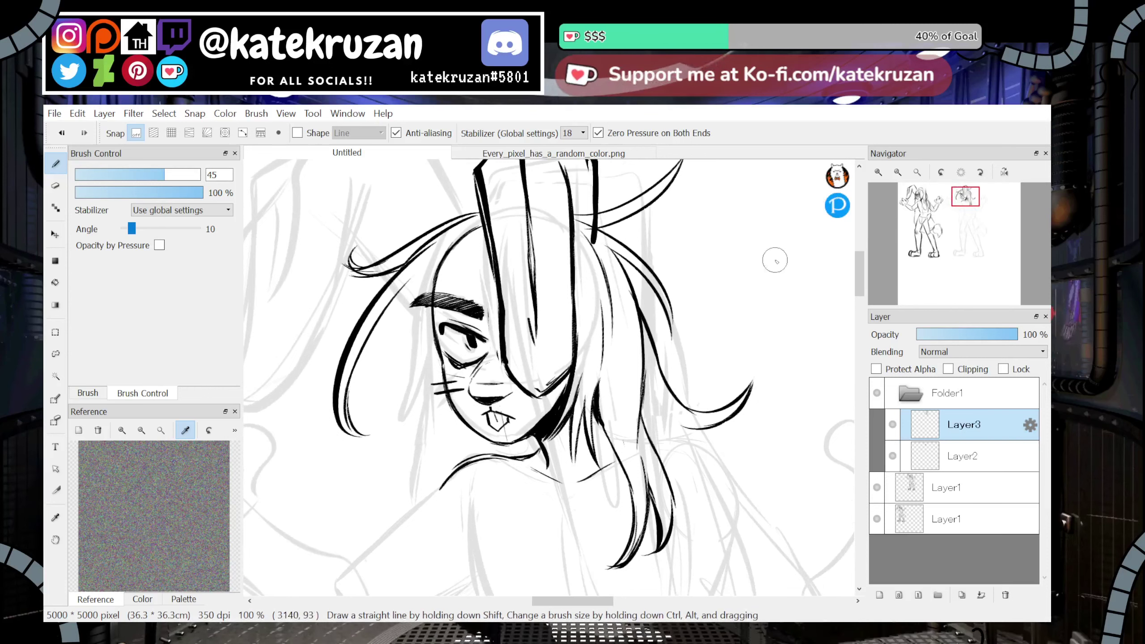
Ink a long wavy lock falling from the front hairline beside the face, tapering to a pointed tip above the near shoulder
mouse_move(415, 283)
left_mouse_down()
mouse_move(398, 375)
mouse_move(426, 458)
left_mouse_up()
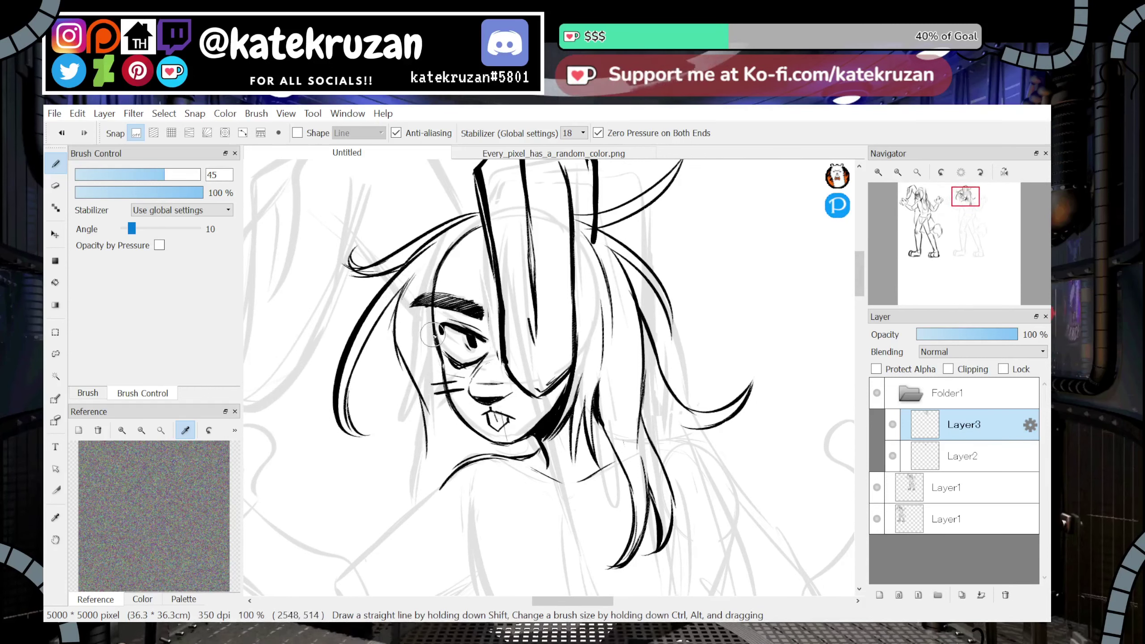
key("ctrl+z")
key("ctrl+z")
mouse_move(417, 273)
left_mouse_down()
mouse_move(400, 459)
mouse_move(366, 492)
left_mouse_up()
left_click_drag(368, 493, 419, 452)
key("ctrl+z")
mouse_move(371, 492)
left_mouse_down()
mouse_move(421, 443)
mouse_move(412, 470)
left_mouse_up()
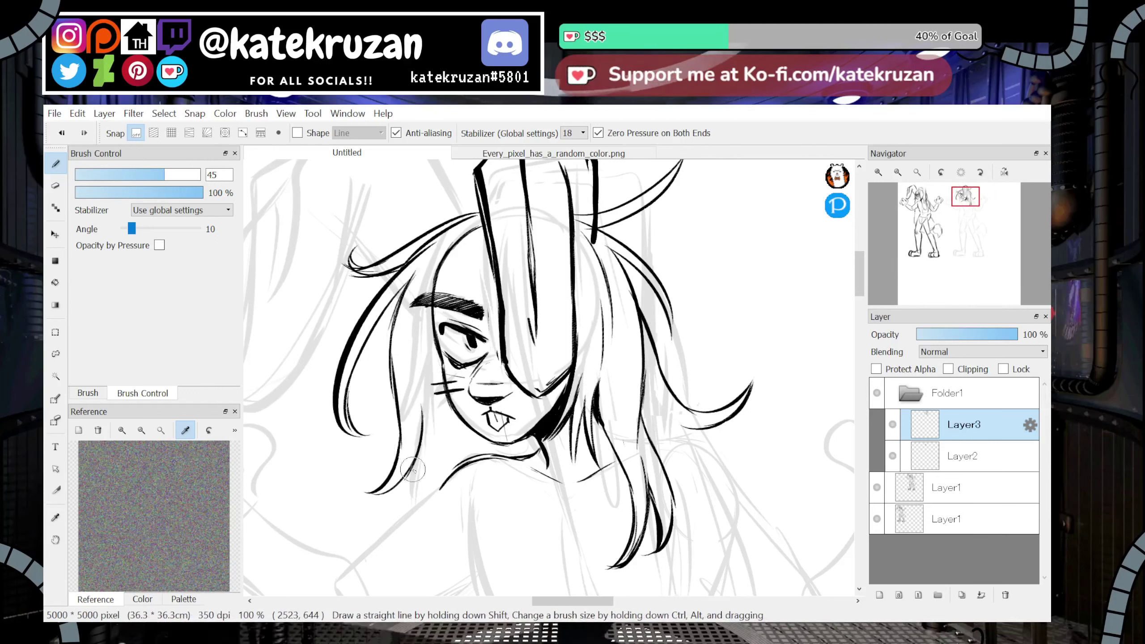
Ink a second lock beside it, curving down over the near shoulder and ending in an inward-flicked point
mouse_move(427, 412)
left_mouse_down()
mouse_move(413, 505)
mouse_move(452, 529)
left_mouse_up()
left_click_drag(452, 528, 429, 492)
key("ctrl+z")
mouse_move(434, 437)
left_mouse_down()
mouse_move(454, 522)
mouse_move(471, 523)
left_mouse_up()
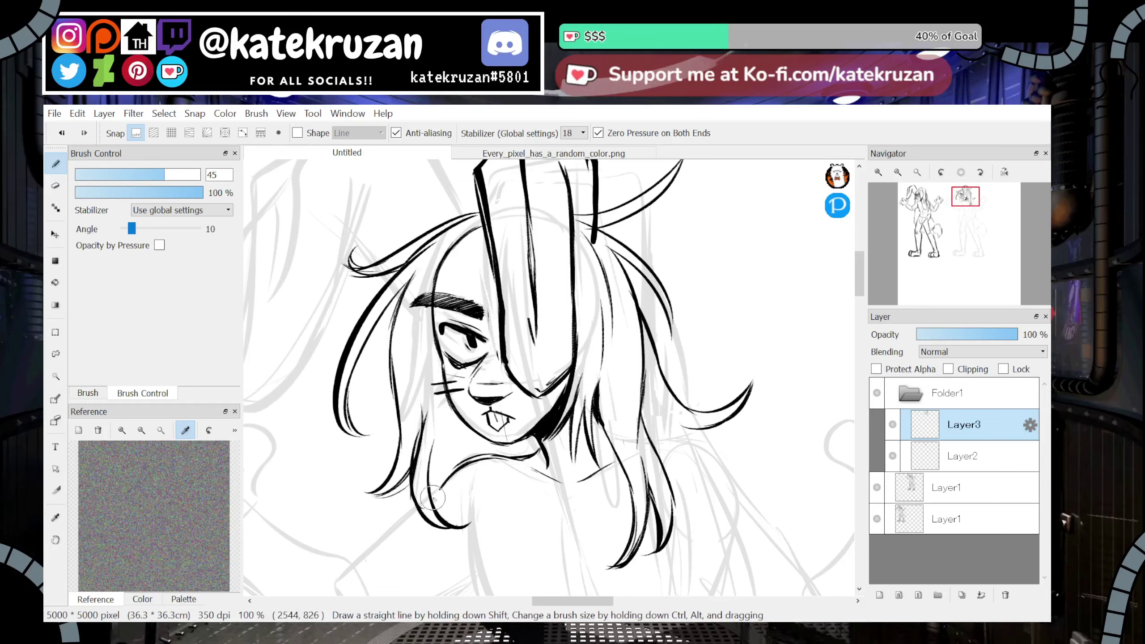
Ink a small spiky tuft of hair flicking upward on the face side of the folded ear's base
left_click_drag(966, 208, 963, 196)
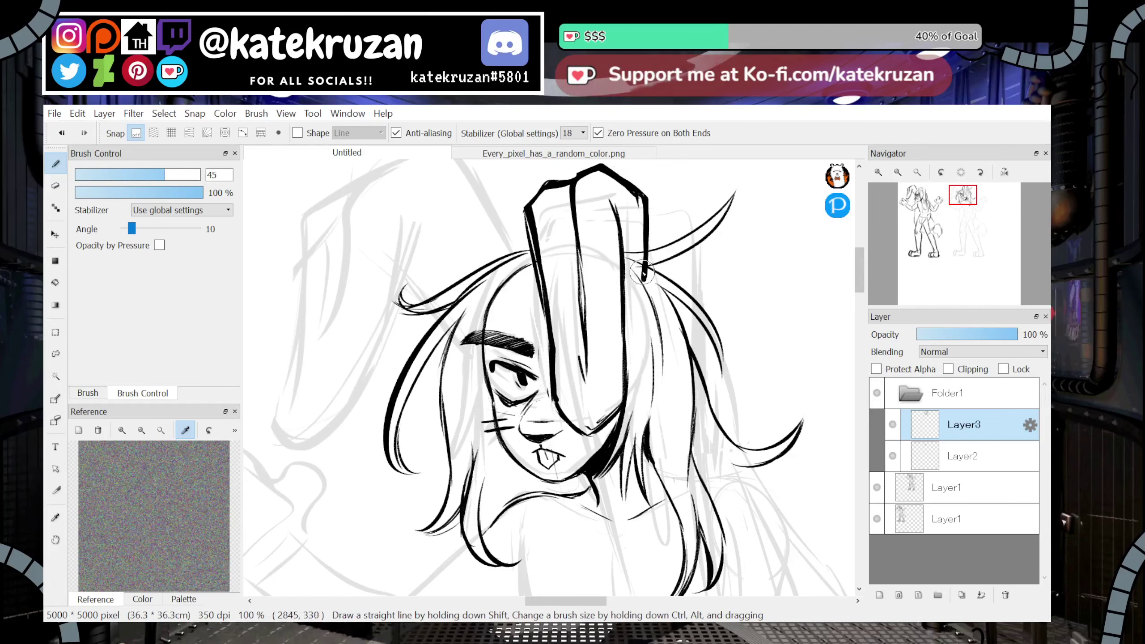
key("ctrl+z")
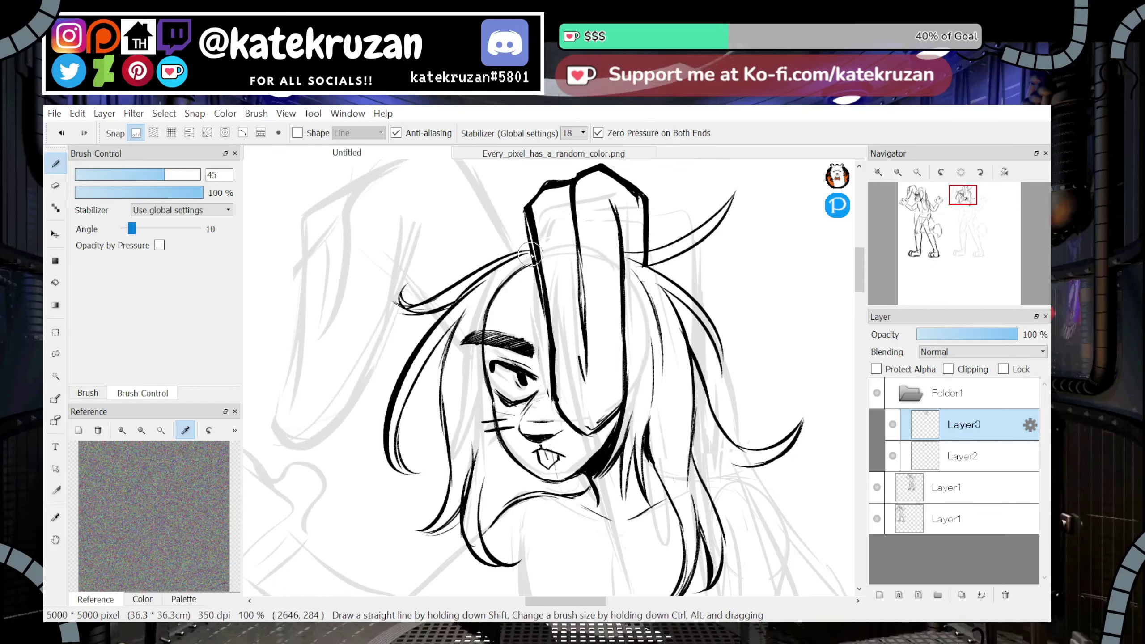
left_click_drag(534, 255, 519, 199)
key("ctrl+z")
left_click_drag(527, 248, 500, 198)
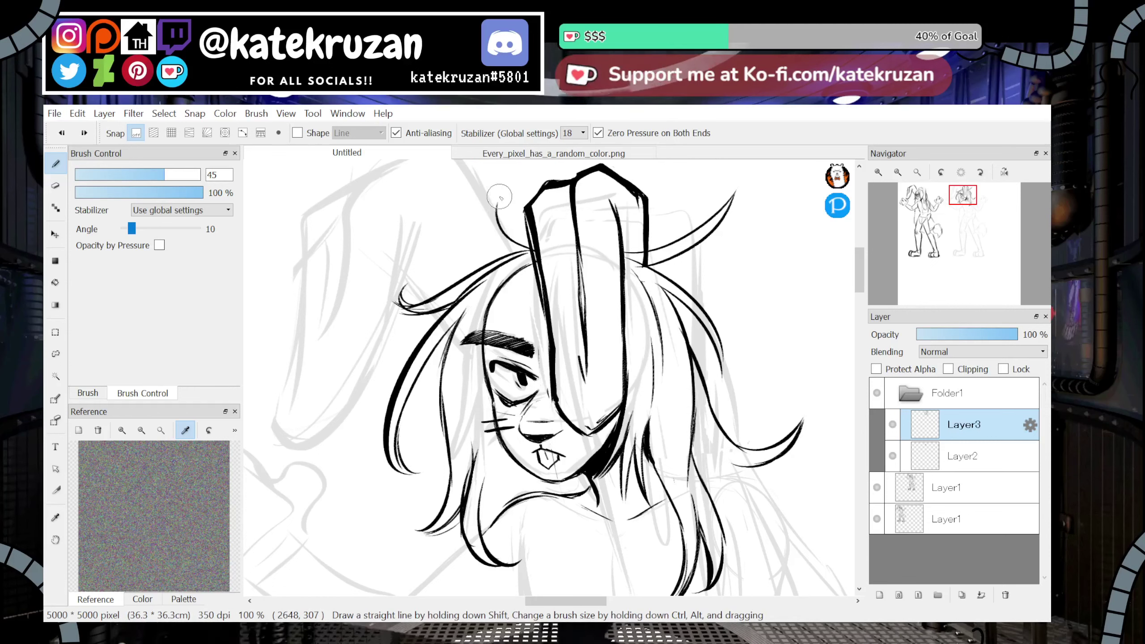
key("ctrl+z")
key("ctrl+z")
mouse_move(530, 250)
left_mouse_down()
mouse_move(490, 192)
mouse_move(504, 244)
mouse_move(528, 249)
mouse_move(491, 227)
mouse_move(485, 197)
left_mouse_up()
key("ctrl+z")
key("ctrl+z")
mouse_move(485, 199)
left_mouse_down()
mouse_move(496, 250)
mouse_move(511, 250)
left_mouse_up()
left_click_drag(511, 204, 527, 236)
left_click_drag(509, 214, 523, 236)
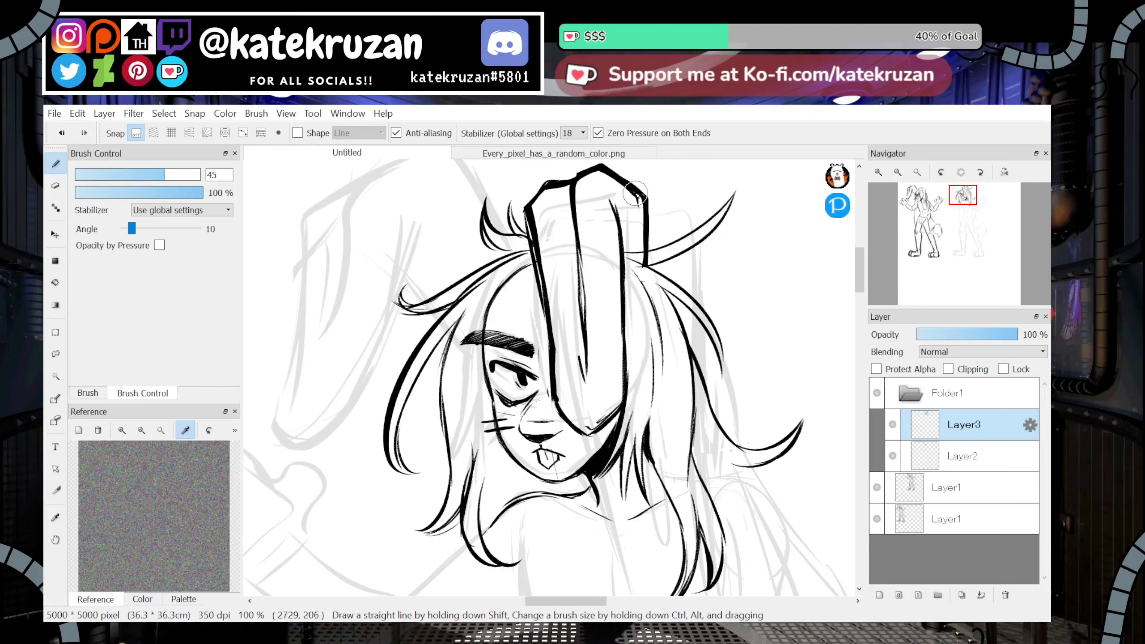
Ink the chest's centre line, both curved rib-cage sides and the two short lines under the pectorals
left_click_drag(962, 210, 966, 218)
left_click_drag(548, 307, 550, 361)
left_click_drag(454, 365, 456, 302)
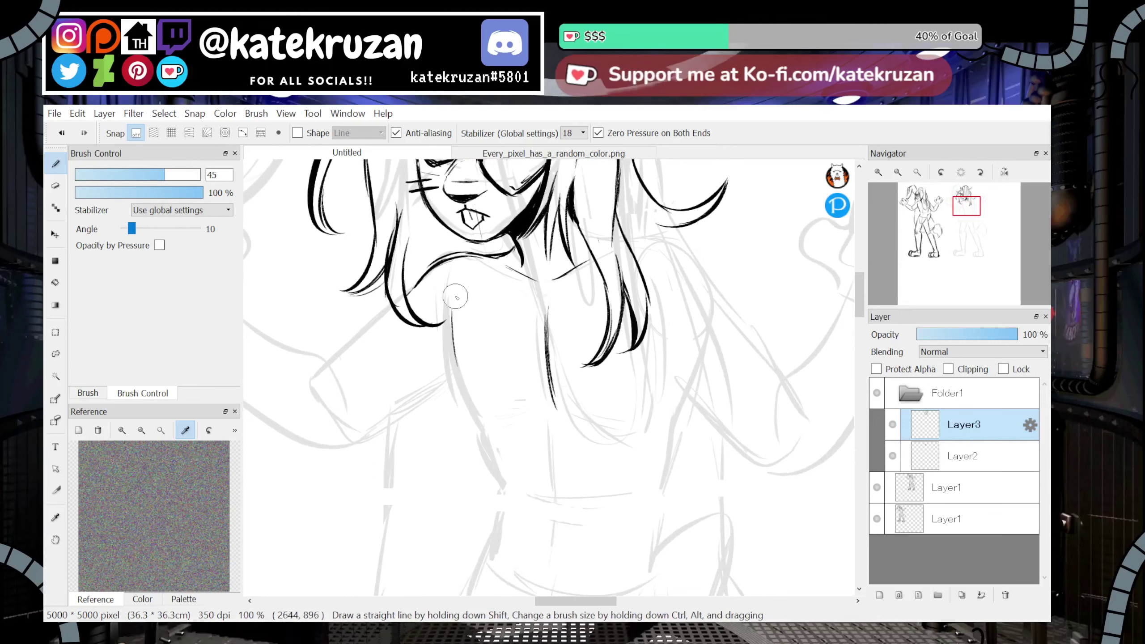
key("ctrl+z")
mouse_move(471, 414)
left_mouse_down()
mouse_move(491, 424)
mouse_move(546, 413)
mouse_move(639, 426)
left_mouse_up()
key("ctrl+z")
key("ctrl+z")
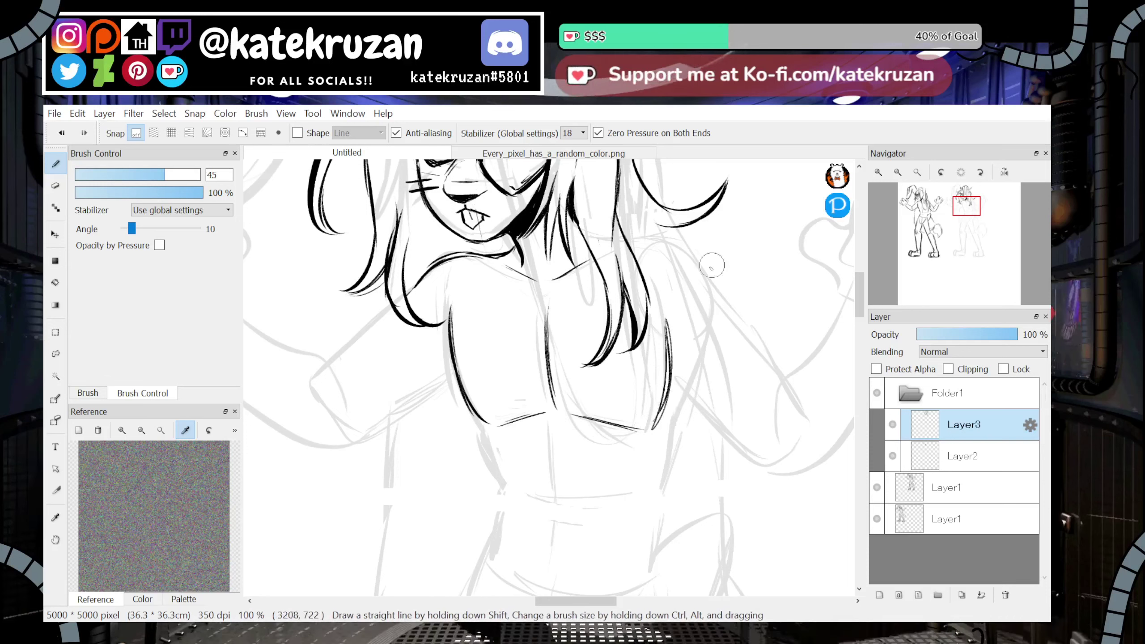
Ink the shoulder curve behind the hair and the upper edge of the raised arm on the tail side
mouse_move(964, 216)
left_mouse_down()
mouse_move(964, 204)
mouse_move(969, 215)
left_mouse_up()
mouse_move(501, 288)
left_mouse_down()
mouse_move(571, 287)
mouse_move(628, 334)
left_mouse_up()
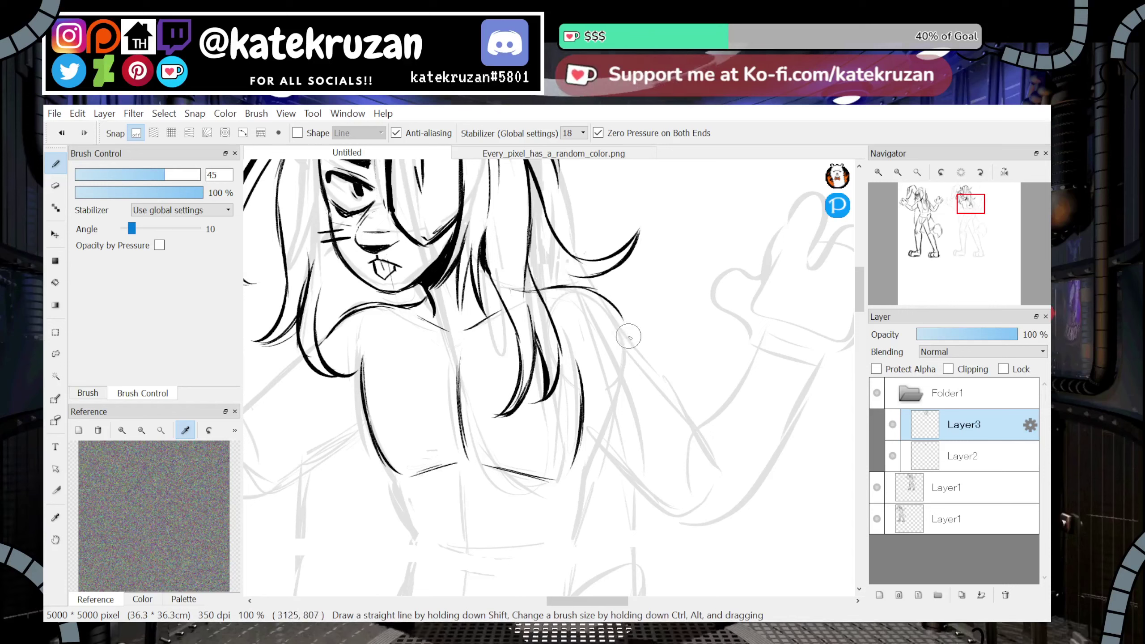
left_click(1005, 172)
mouse_move(476, 324)
left_mouse_down()
mouse_move(455, 356)
mouse_move(486, 314)
mouse_move(420, 399)
left_mouse_up()
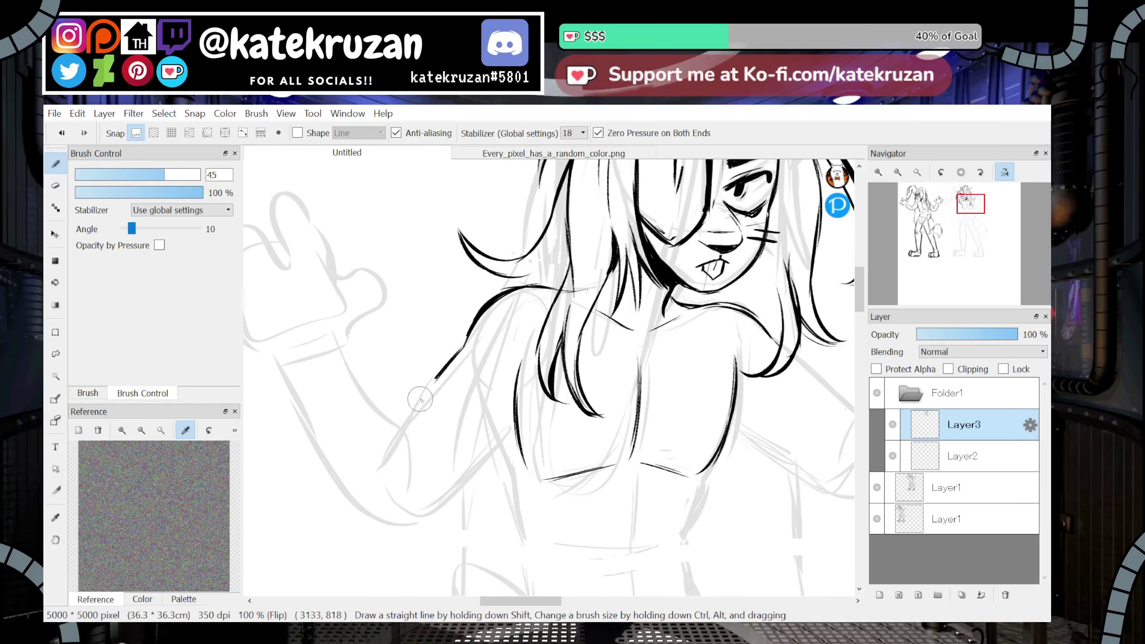
Ink the underside of the tail-side upper arm from armpit to elbow, redrawing it thicker
left_click_drag(515, 426, 474, 477)
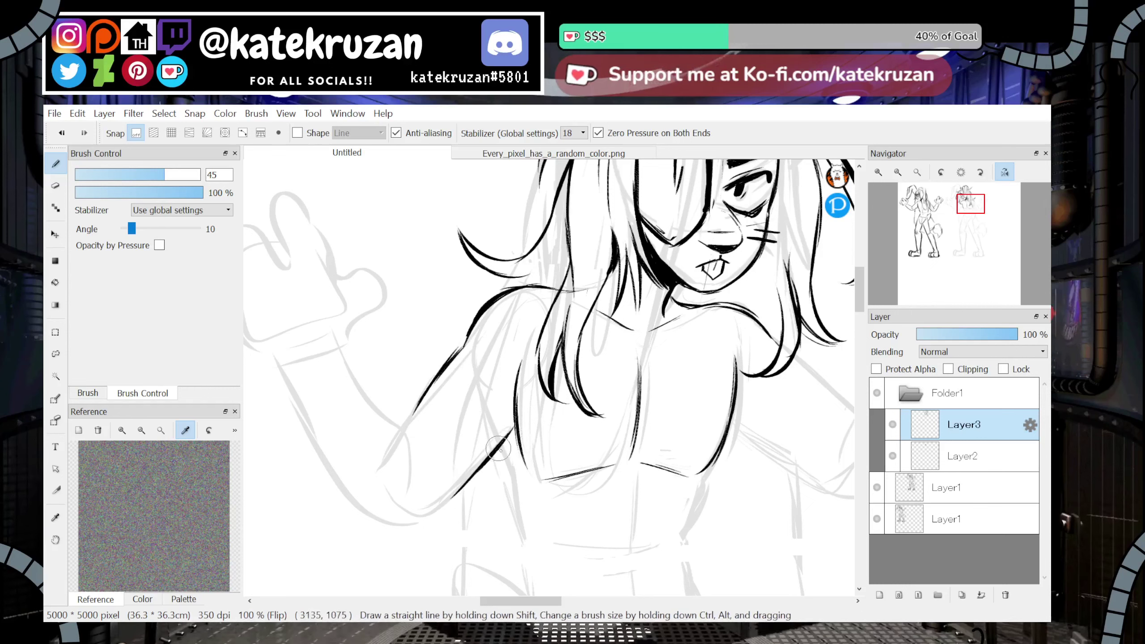
left_click(1005, 171)
left_click_drag(969, 216, 971, 222)
key("ctrl+z")
left_click_drag(548, 291, 591, 345)
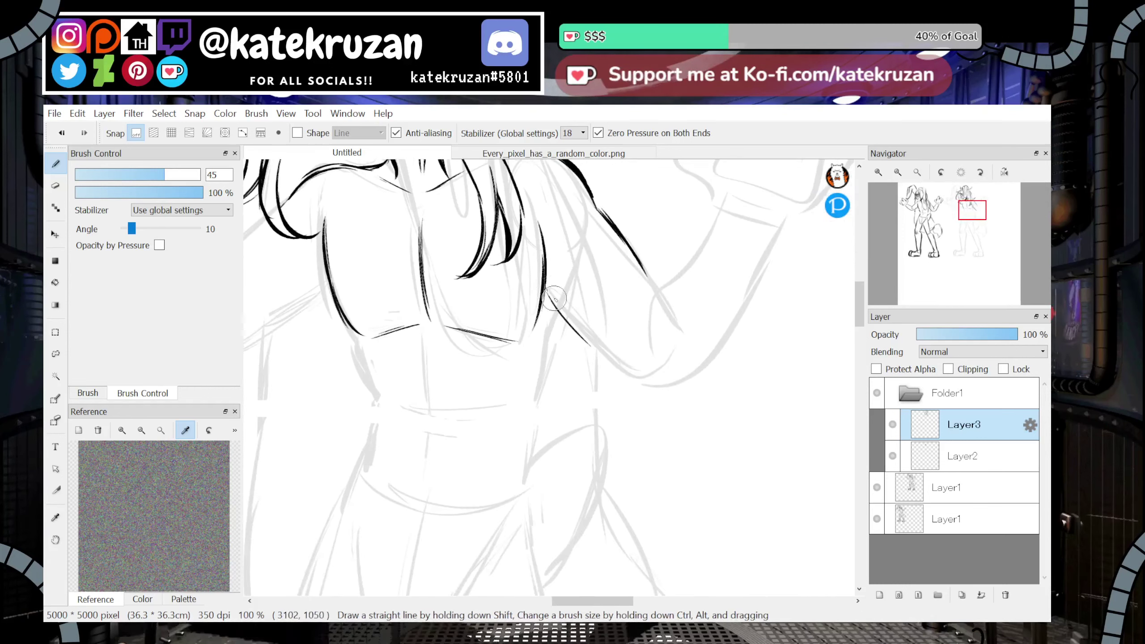
key("h")
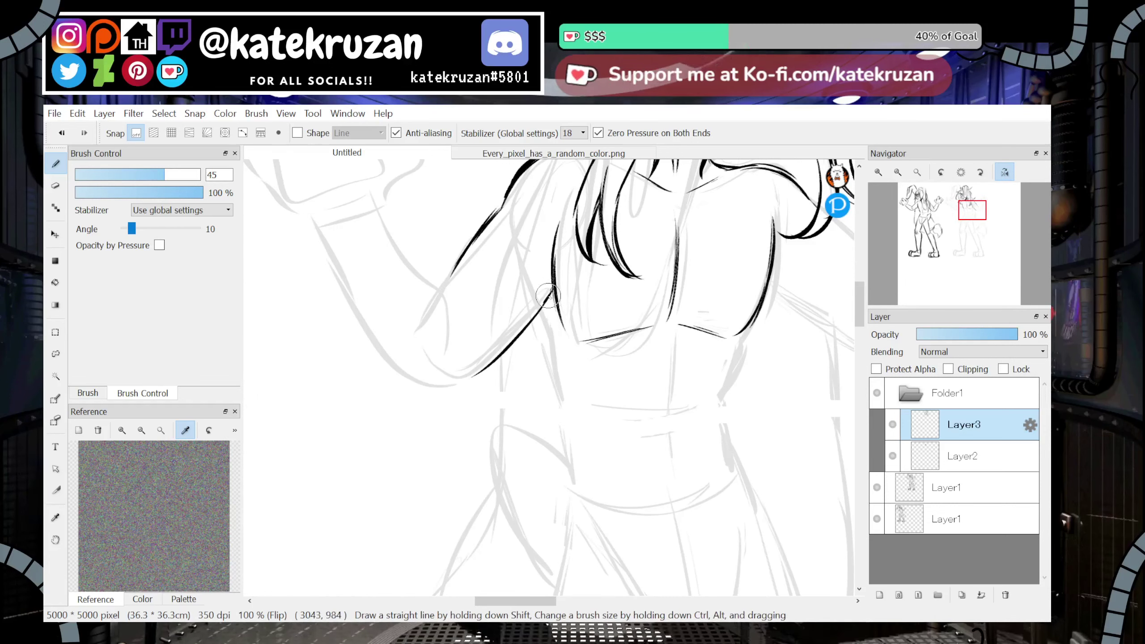
left_click_drag(551, 291, 490, 364)
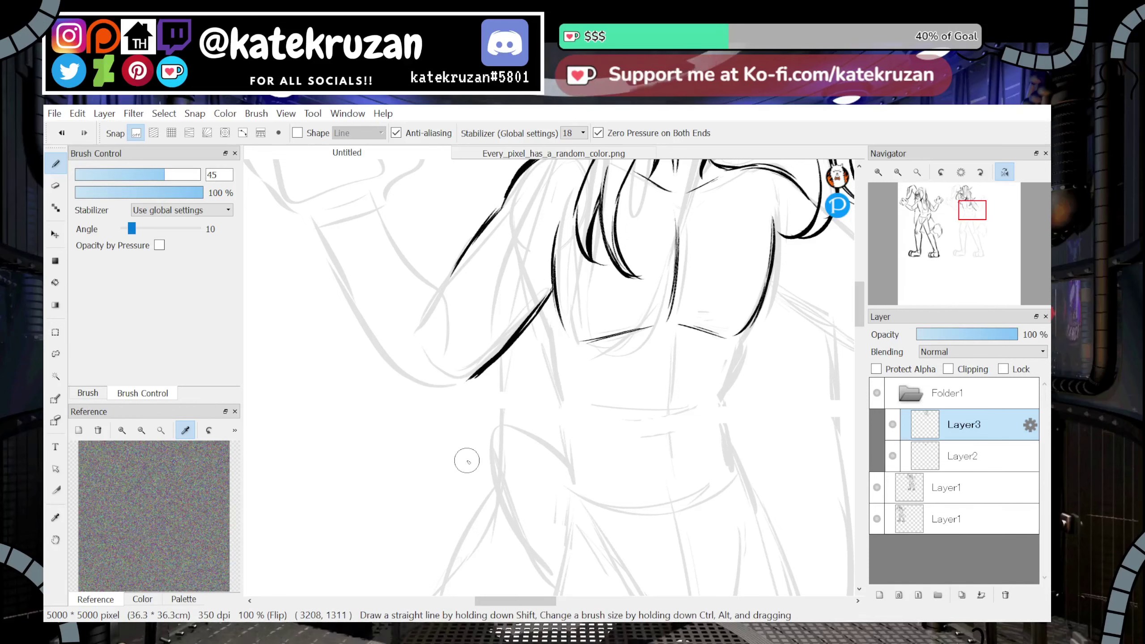
key("h")
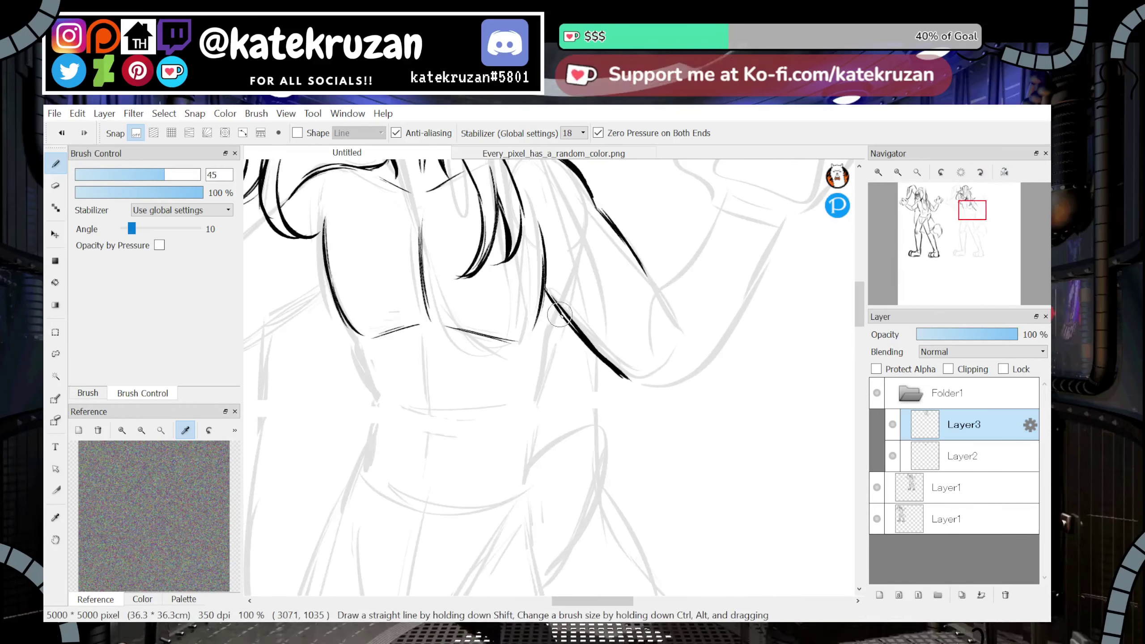
Ink both sides of the waist below the chest and the centre line down the abdomen
mouse_move(550, 334)
left_mouse_down()
mouse_move(558, 323)
mouse_move(538, 404)
left_mouse_up()
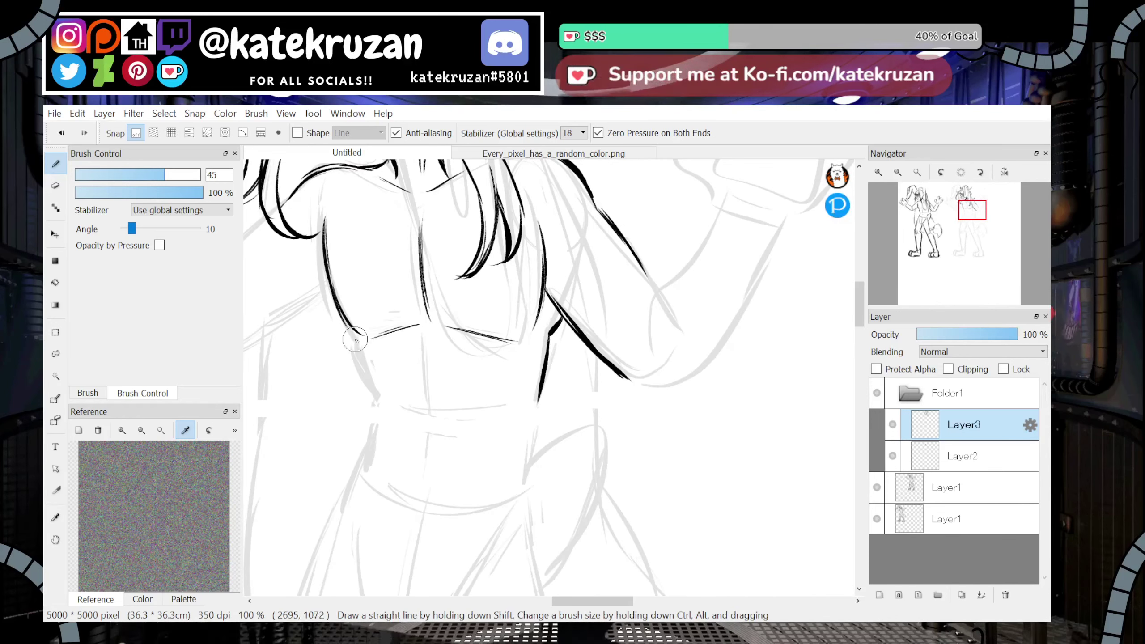
left_click_drag(356, 336, 377, 403)
left_click_drag(433, 331, 433, 410)
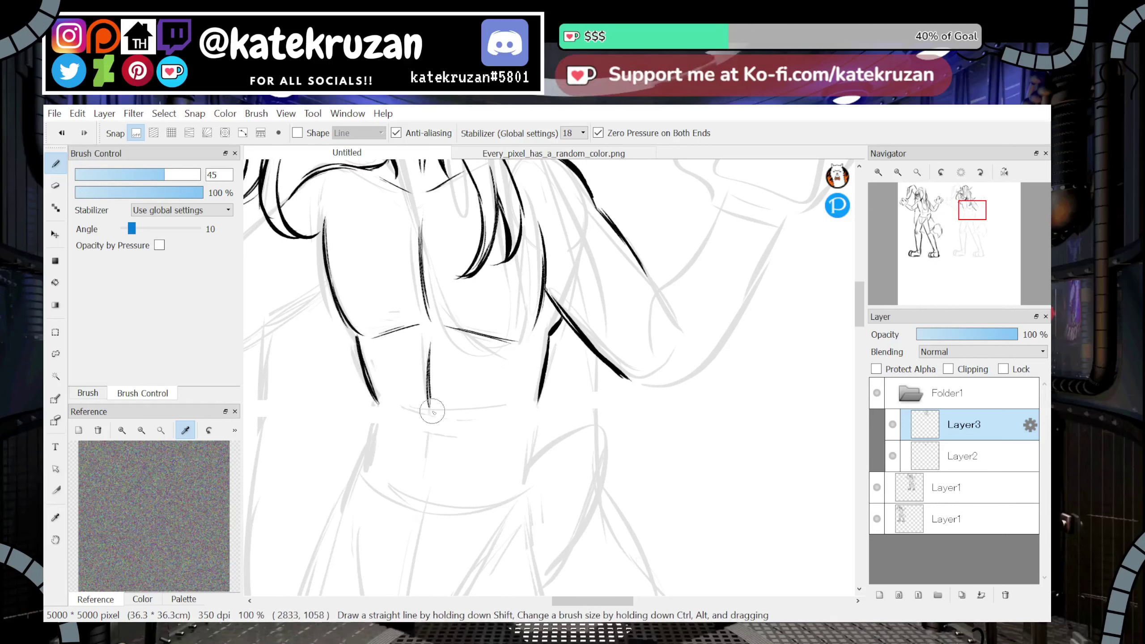
key("ctrl+z")
left_click_drag(432, 338, 432, 454)
Extend the torso outline down both sides of the lower abdomen toward the hips and finish the centre line's lower end
left_click_drag(974, 224, 965, 226)
key("ctrl+z")
left_click_drag(583, 349, 582, 375)
left_click_drag(525, 318, 519, 370)
left_click_drag(689, 317, 669, 396)
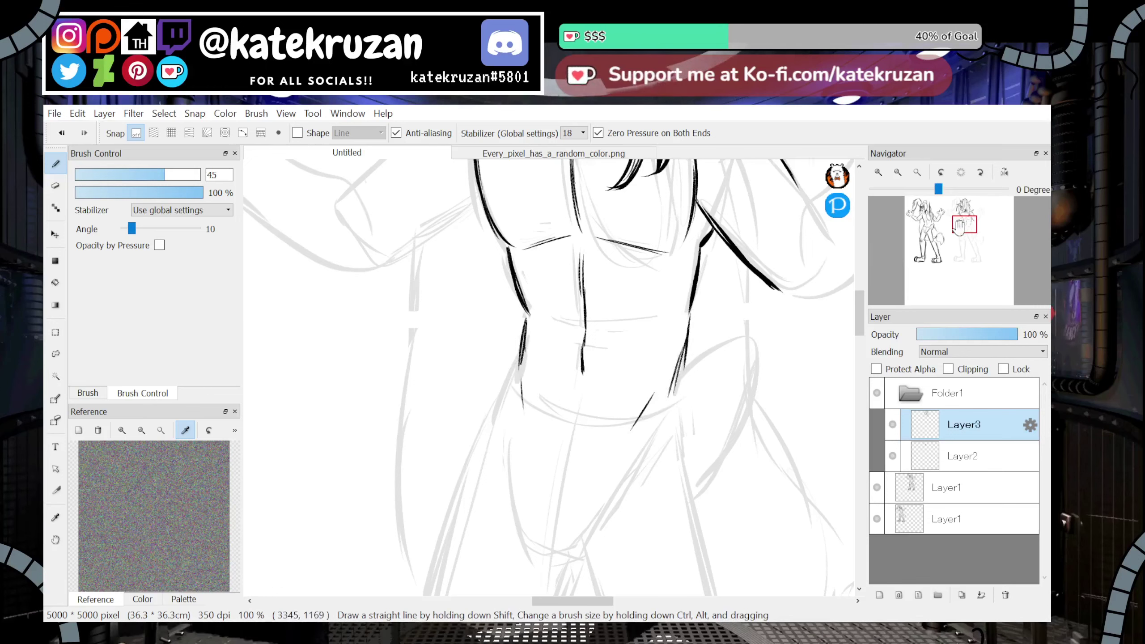
Ink the near upper arm from the shoulder to the elbow, including the elbow curve and the underside back to the chest
left_click_drag(966, 225, 968, 218)
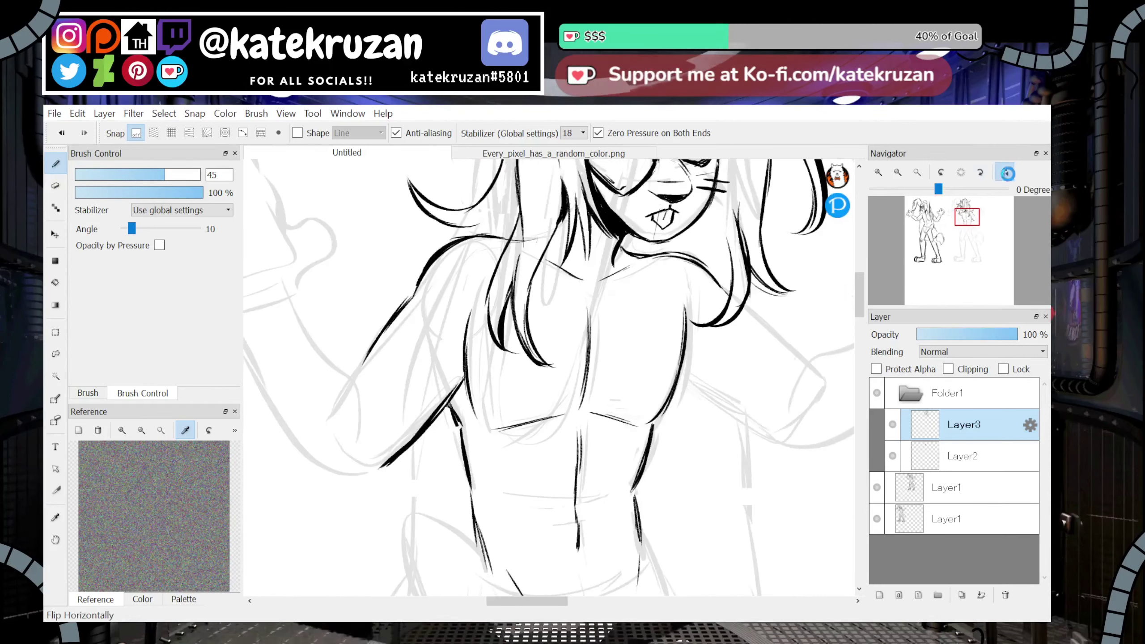
key("h")
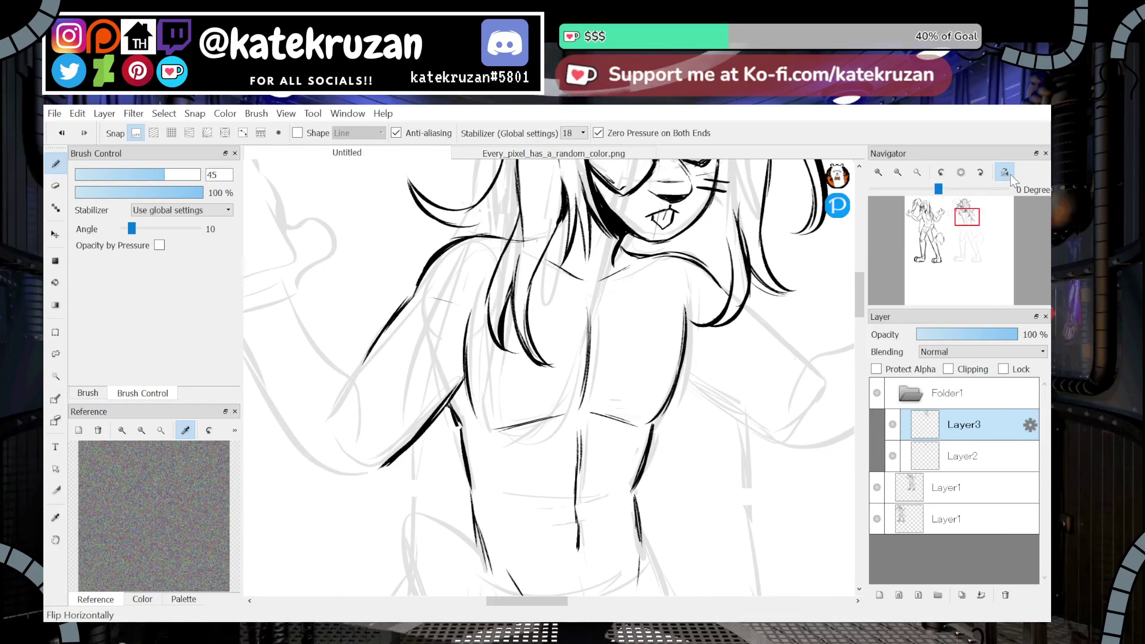
left_click(1005, 172)
mouse_move(966, 234)
left_mouse_down()
mouse_move(972, 218)
mouse_move(961, 218)
left_mouse_up()
key("ctrl+z")
mouse_move(521, 282)
left_mouse_down()
mouse_move(551, 251)
mouse_move(448, 348)
mouse_move(489, 306)
left_mouse_up()
mouse_move(433, 434)
left_mouse_down()
mouse_move(482, 440)
mouse_move(487, 426)
left_mouse_up()
key("ctrl+z")
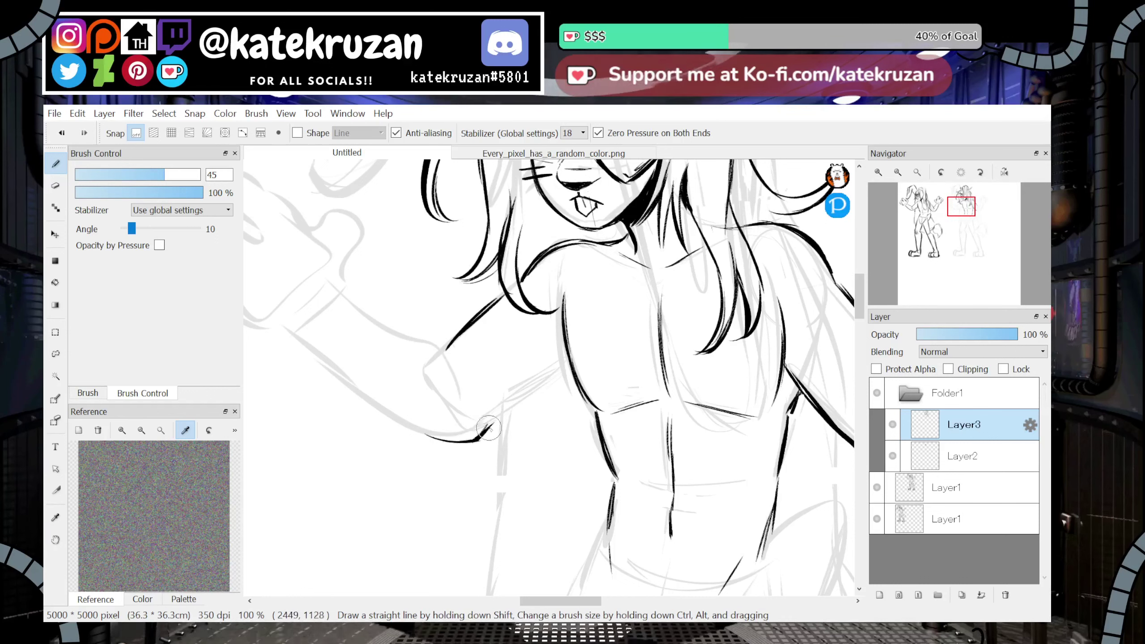
left_click_drag(490, 428, 530, 390)
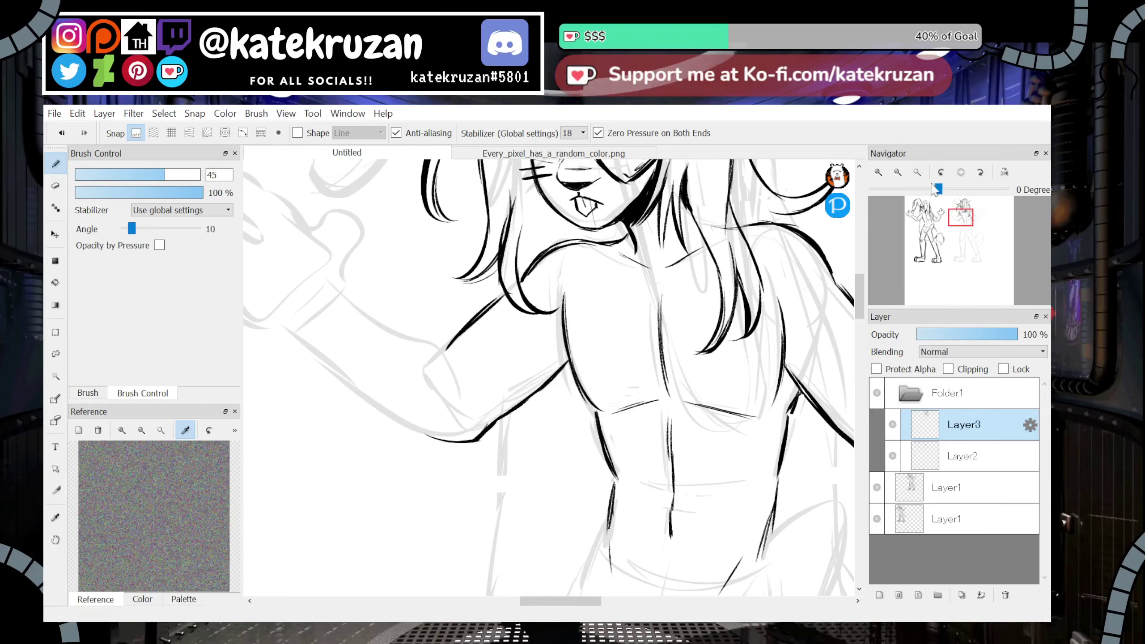
Ink the second ear bending over and drooping beside the head, with its angular outline, inner fold line and base
left_click(918, 172)
left_click(881, 175)
left_click(882, 175)
left_click(882, 175)
left_click(882, 175)
mouse_move(969, 221)
left_mouse_down()
mouse_move(941, 206)
mouse_move(923, 212)
mouse_move(954, 217)
left_mouse_up()
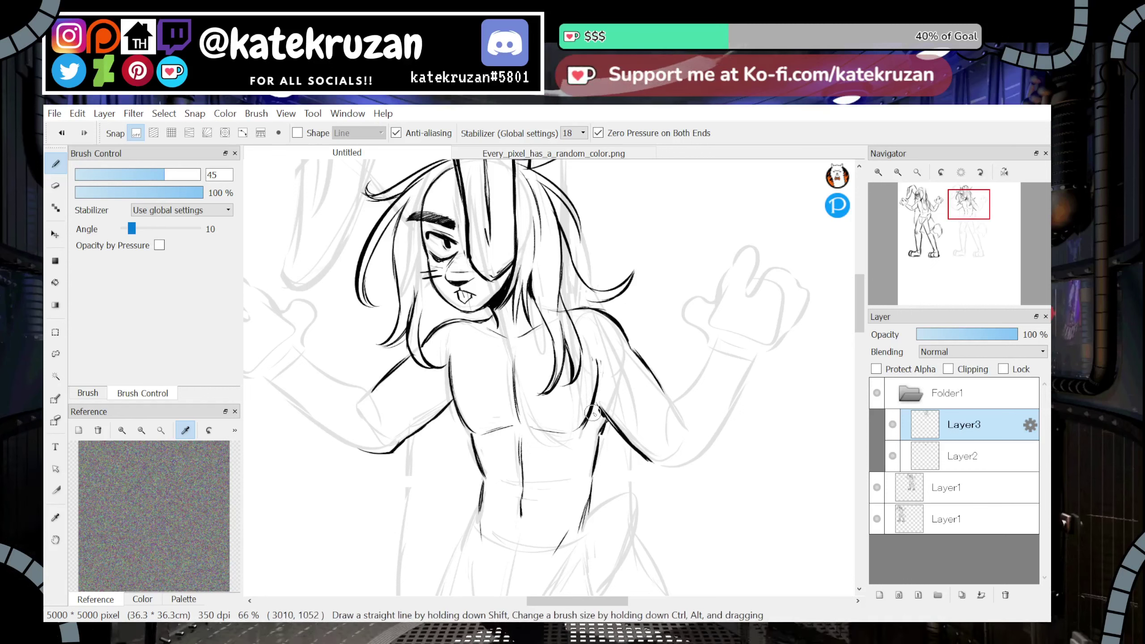
left_click_drag(969, 217, 965, 220)
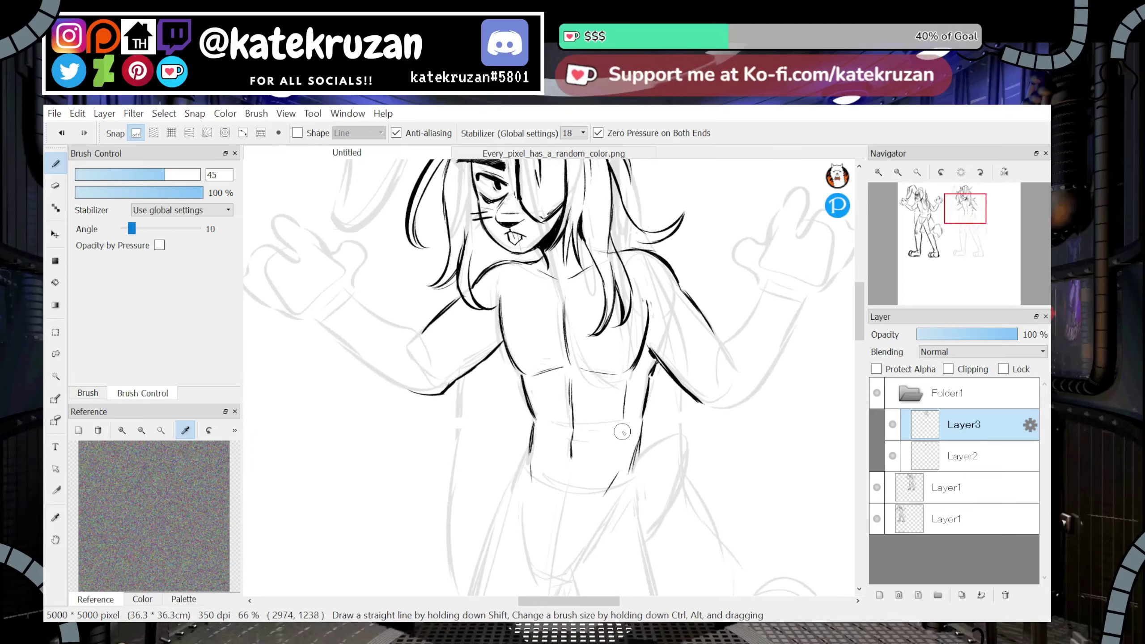
left_click_drag(965, 218, 963, 210)
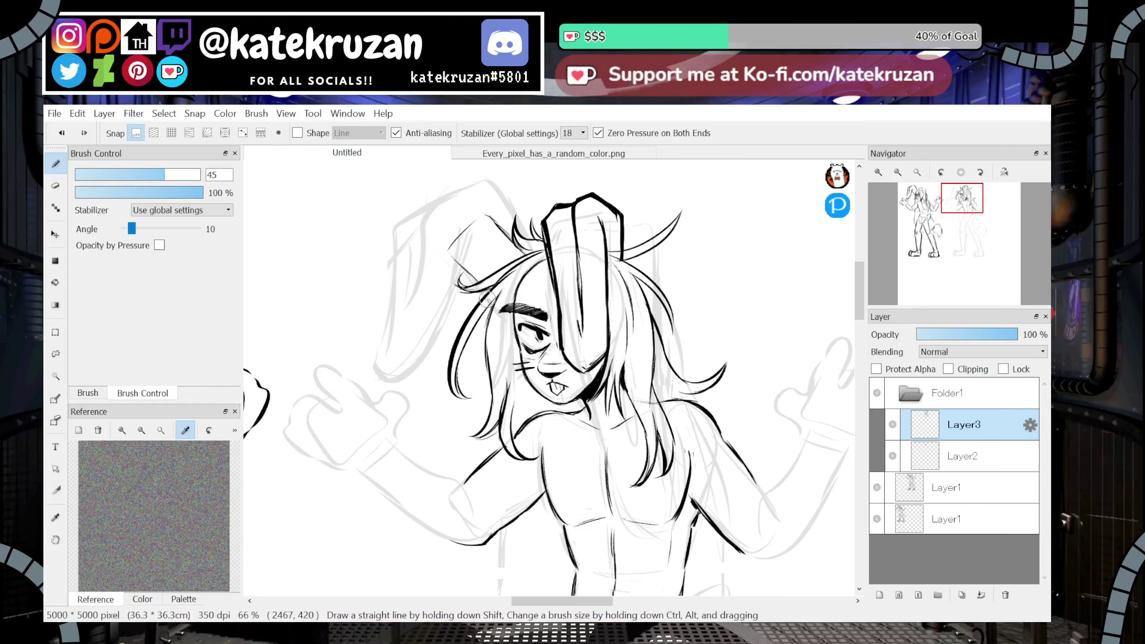
mouse_move(491, 227)
left_mouse_down()
mouse_move(447, 230)
mouse_move(402, 340)
mouse_move(417, 248)
mouse_move(396, 296)
left_mouse_up()
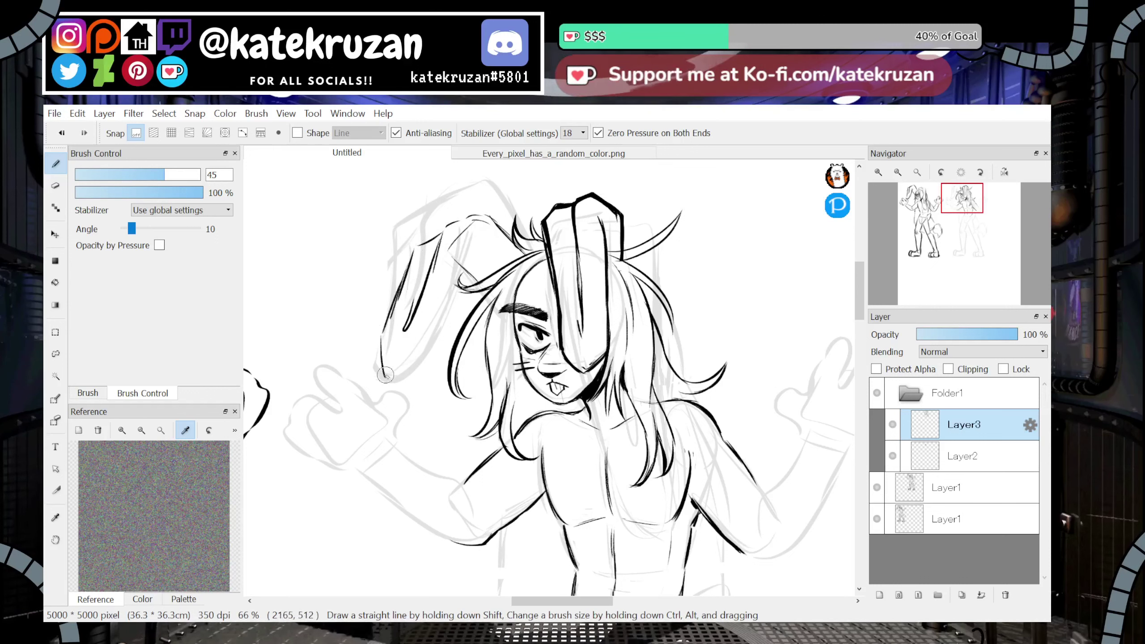
mouse_move(439, 237)
left_mouse_down()
mouse_move(405, 266)
mouse_move(382, 344)
mouse_move(389, 376)
mouse_move(381, 330)
mouse_move(372, 343)
mouse_move(389, 378)
mouse_move(429, 343)
mouse_move(469, 216)
mouse_move(505, 233)
left_mouse_up()
left_click_drag(467, 270, 496, 291)
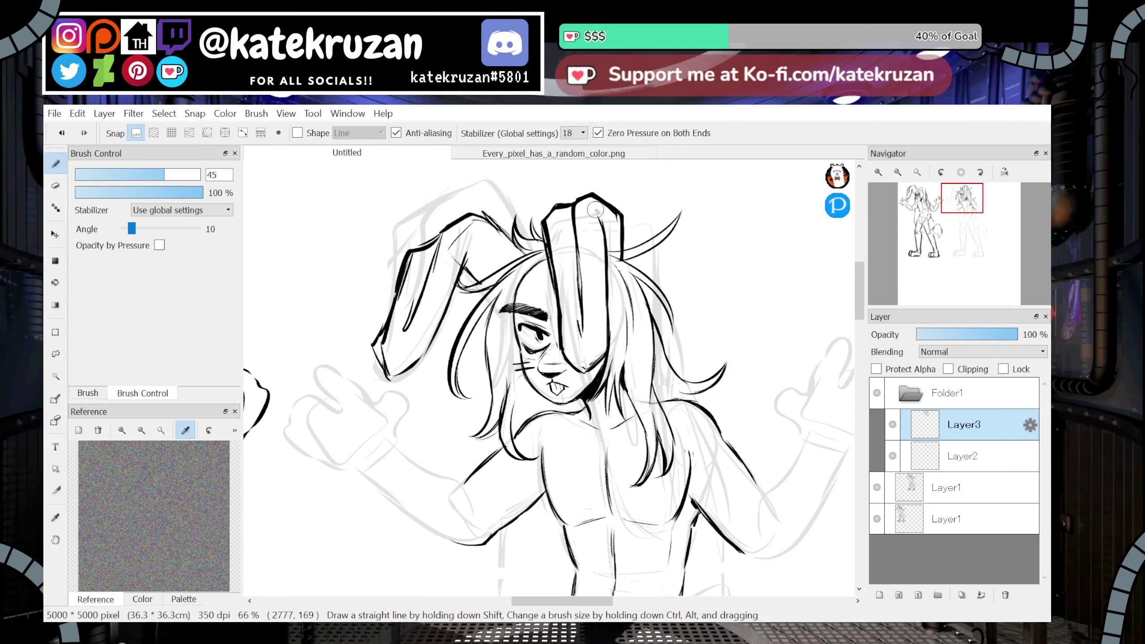
left_click_drag(462, 253, 494, 273)
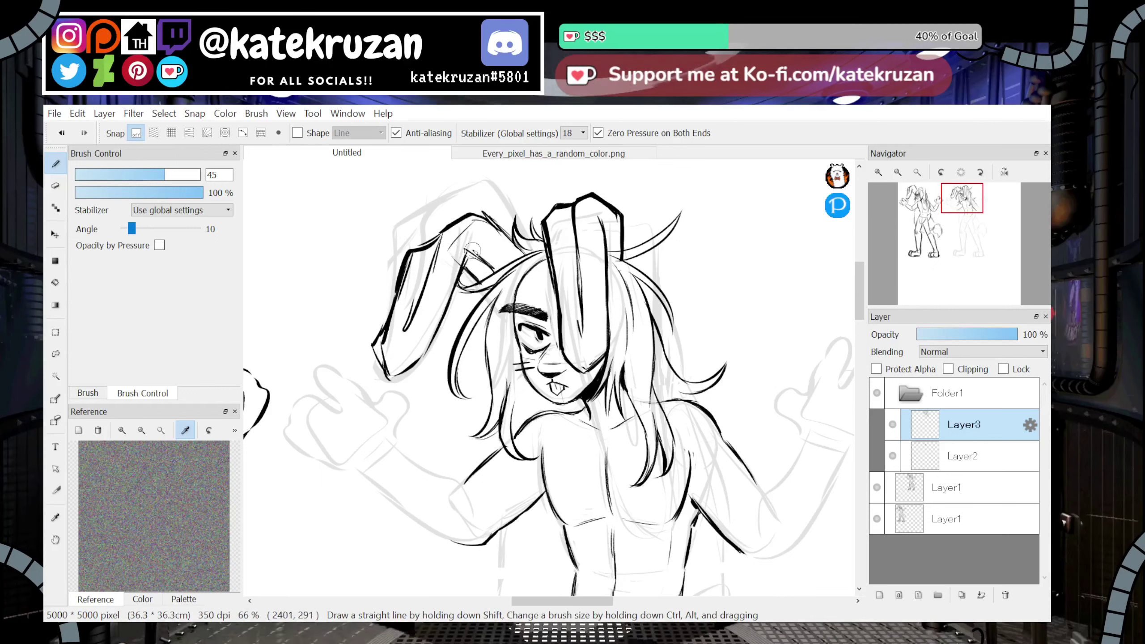
left_click_drag(374, 336, 408, 381)
Ink the waistband curve across the lower abdomen and the hip lines flaring out on both sides
left_click_drag(963, 208, 969, 222)
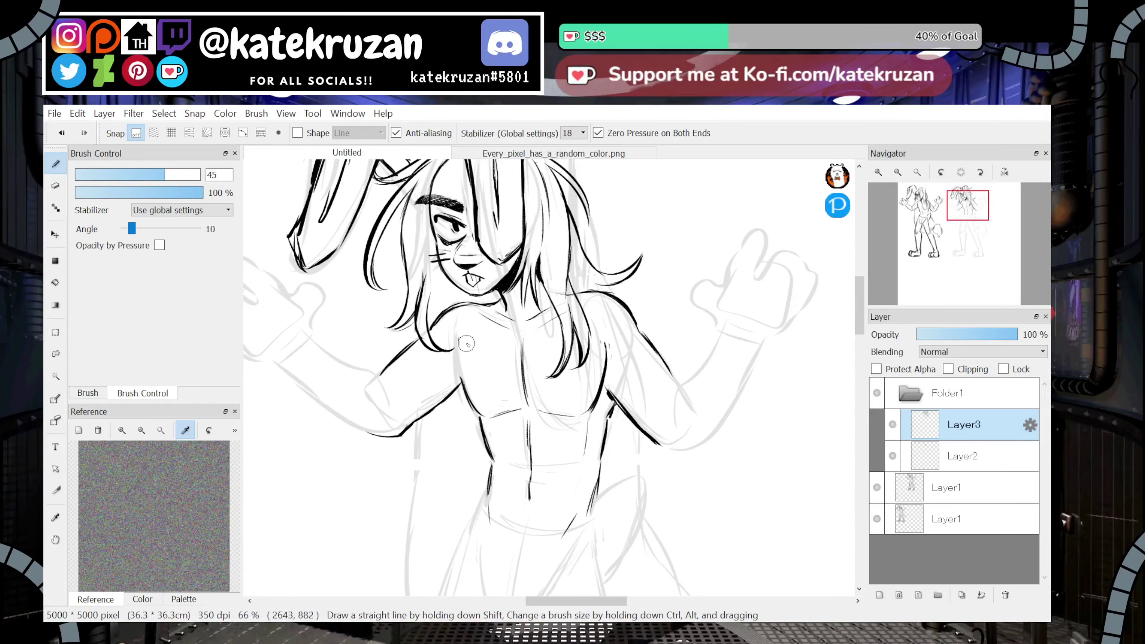
left_click_drag(967, 217, 968, 227)
left_click_drag(465, 377, 522, 400)
left_click_drag(471, 354, 451, 389)
key("ctrl+z")
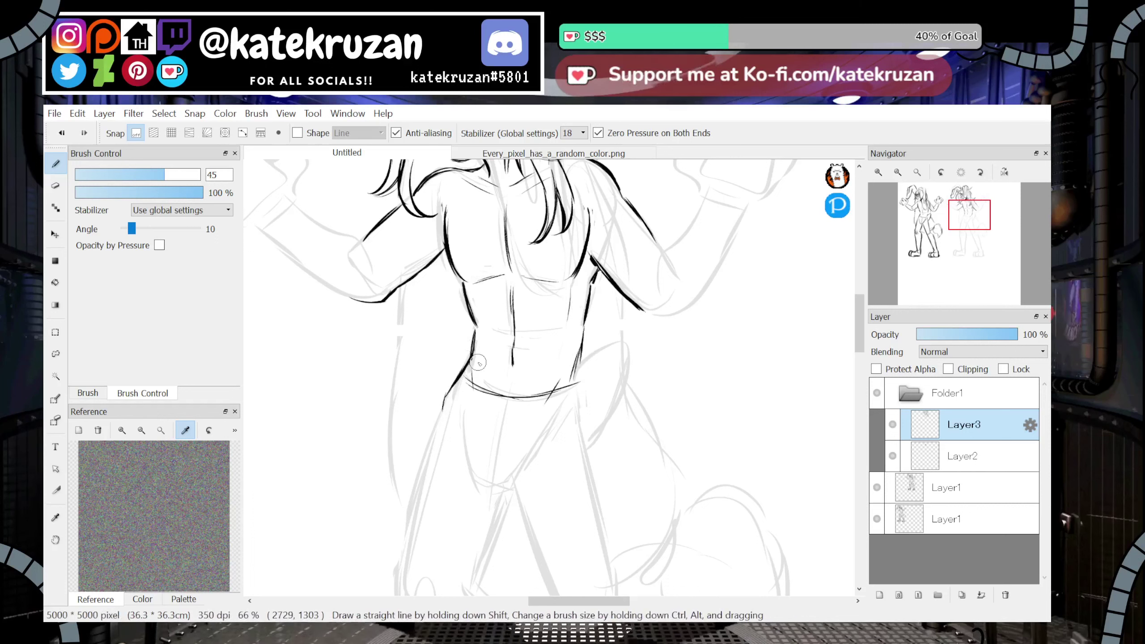
left_click_drag(582, 353, 585, 417)
Ink the angular lower edge of the briefs between the legs and darken the waistband curve across the hips
mouse_move(457, 443)
left_mouse_down()
mouse_move(474, 483)
mouse_move(516, 490)
left_mouse_up()
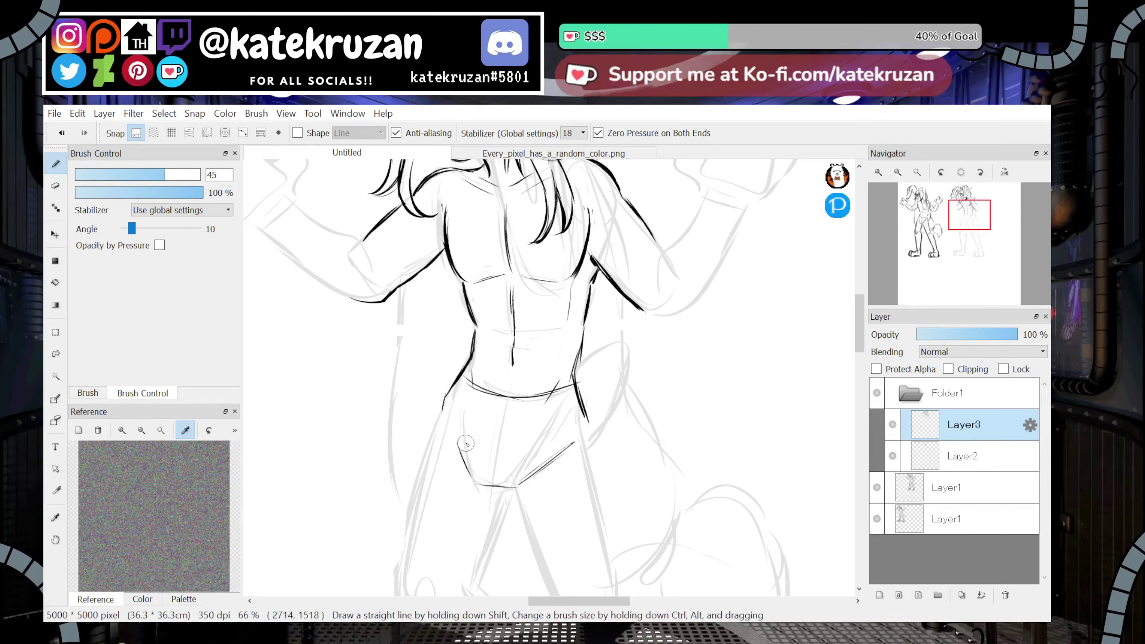
mouse_move(462, 426)
left_mouse_down()
mouse_move(476, 481)
mouse_move(517, 490)
left_mouse_up()
mouse_move(566, 449)
left_mouse_down()
mouse_move(520, 481)
mouse_move(570, 446)
left_mouse_up()
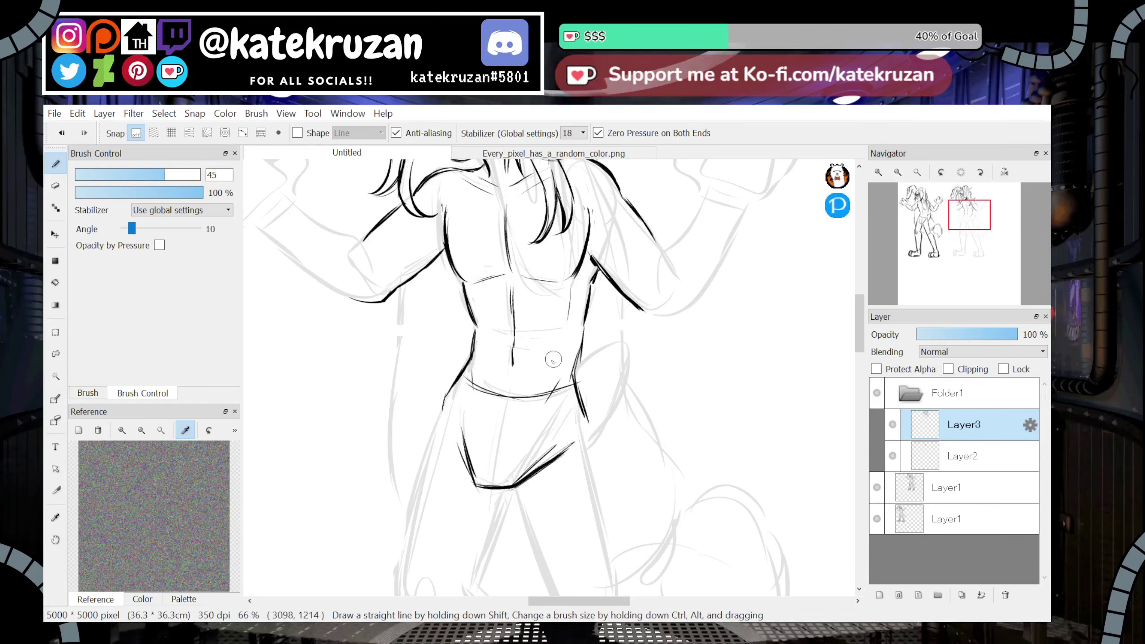
left_click_drag(464, 391, 568, 397)
key("ctrl+z")
left_click_drag(466, 393, 573, 395)
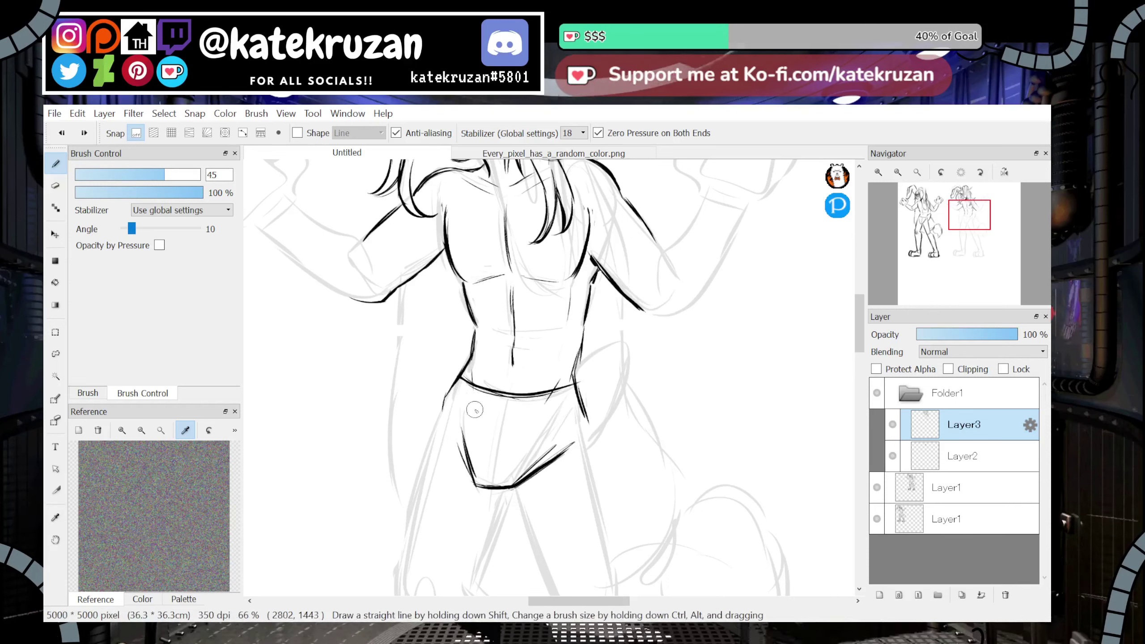
mouse_move(966, 228)
left_mouse_down()
mouse_move(964, 215)
mouse_move(971, 225)
left_mouse_up()
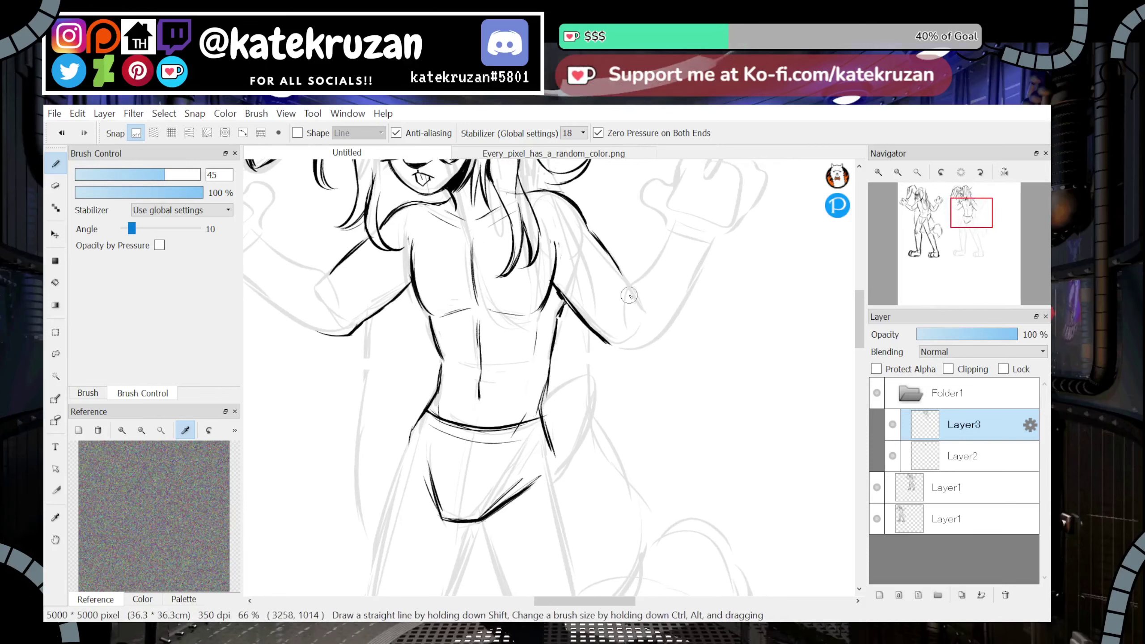
Ink the briefs' side edge, the two centre seam lines and the curved pocket lines below the waistband
mouse_move(971, 223)
left_mouse_down()
mouse_move(967, 213)
mouse_move(967, 239)
mouse_move(968, 222)
left_mouse_up()
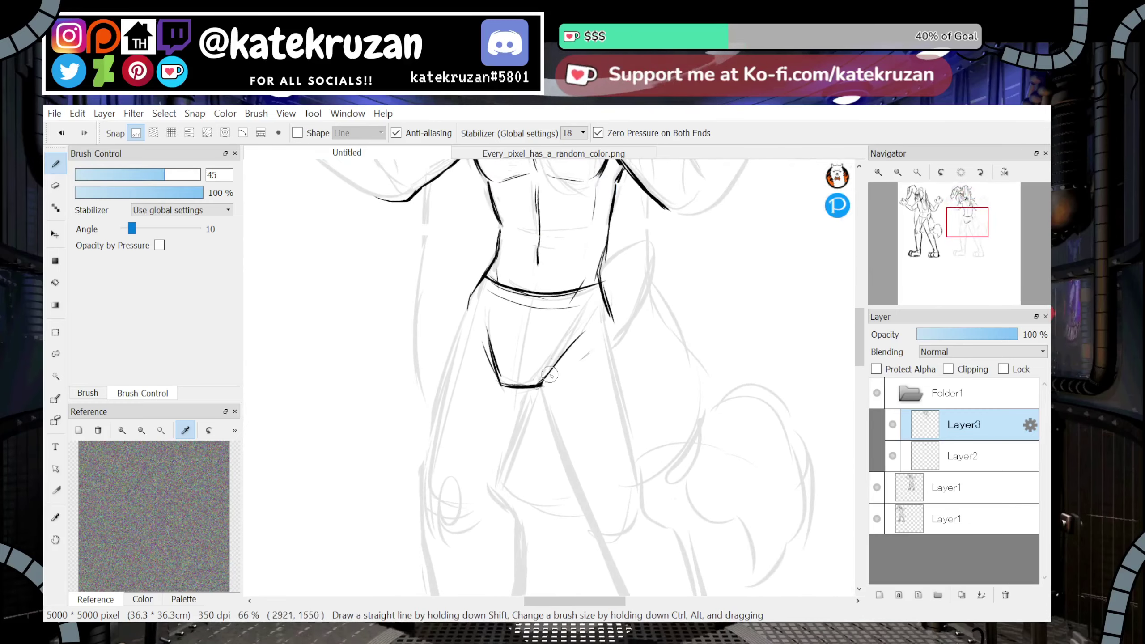
left_click_drag(547, 379, 590, 342)
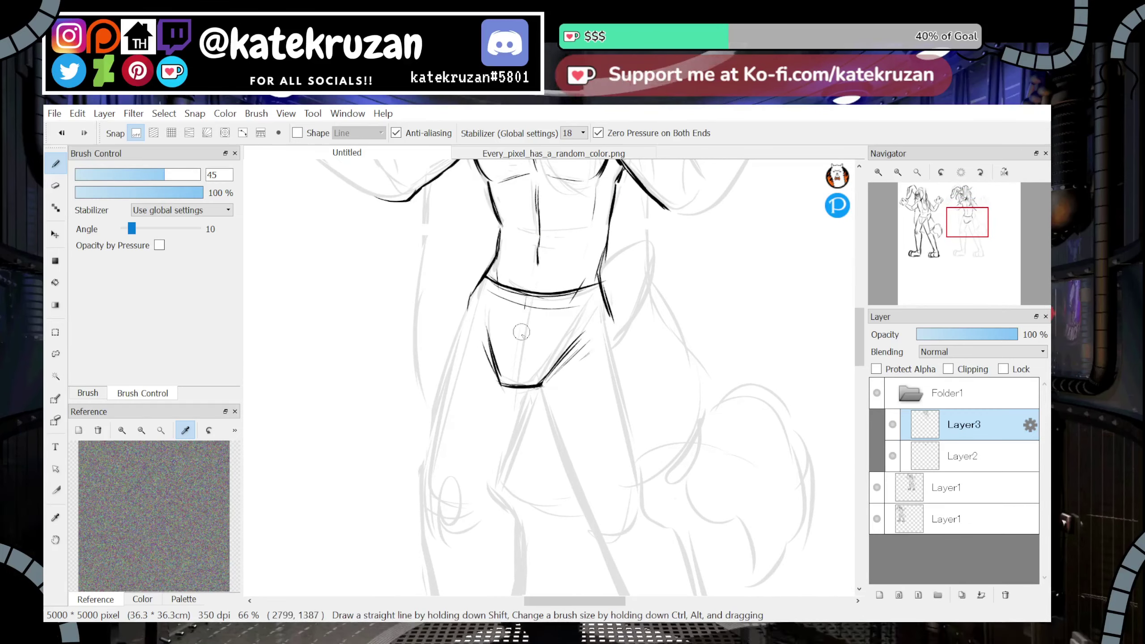
left_click_drag(527, 297, 520, 381)
left_click_drag(533, 304, 525, 371)
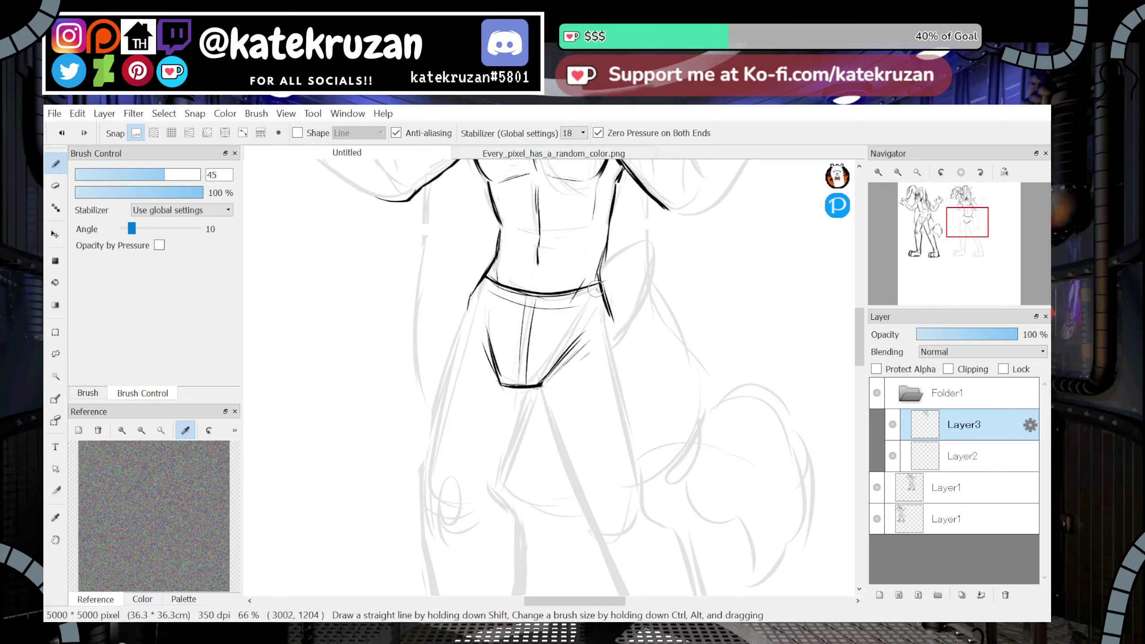
left_click_drag(563, 299, 597, 332)
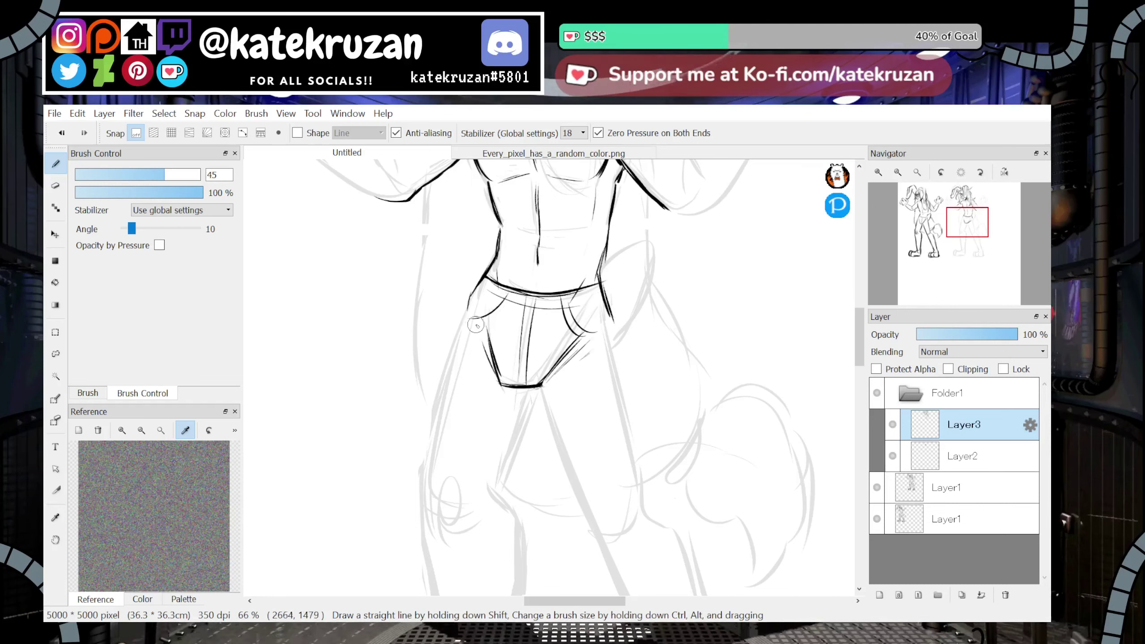
left_click_drag(967, 230, 965, 216)
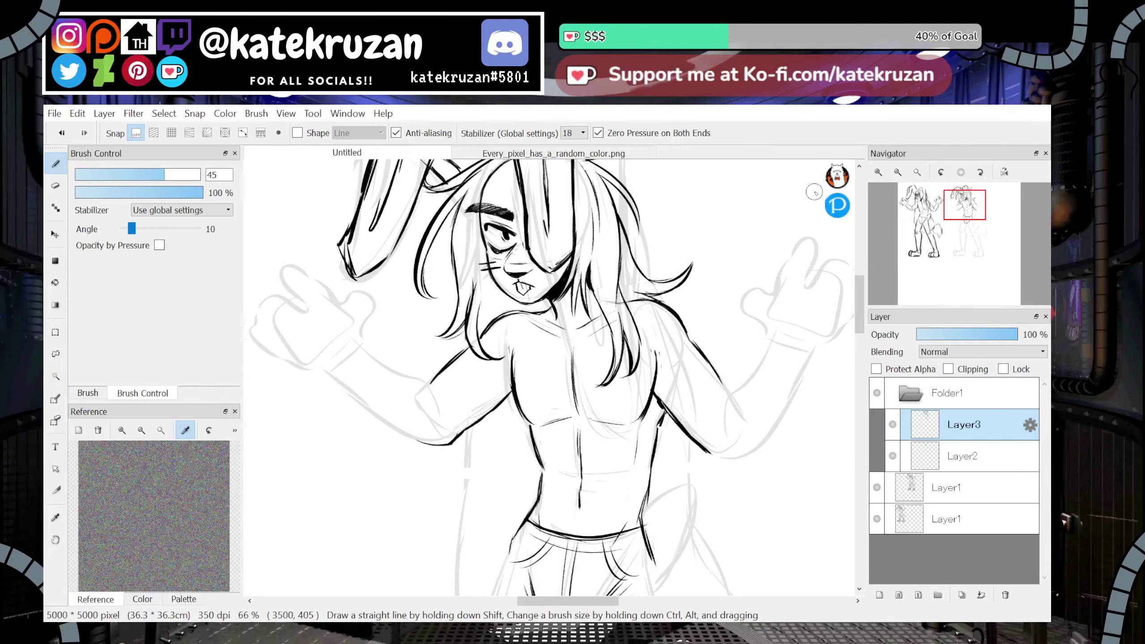
left_click_drag(686, 334, 692, 370)
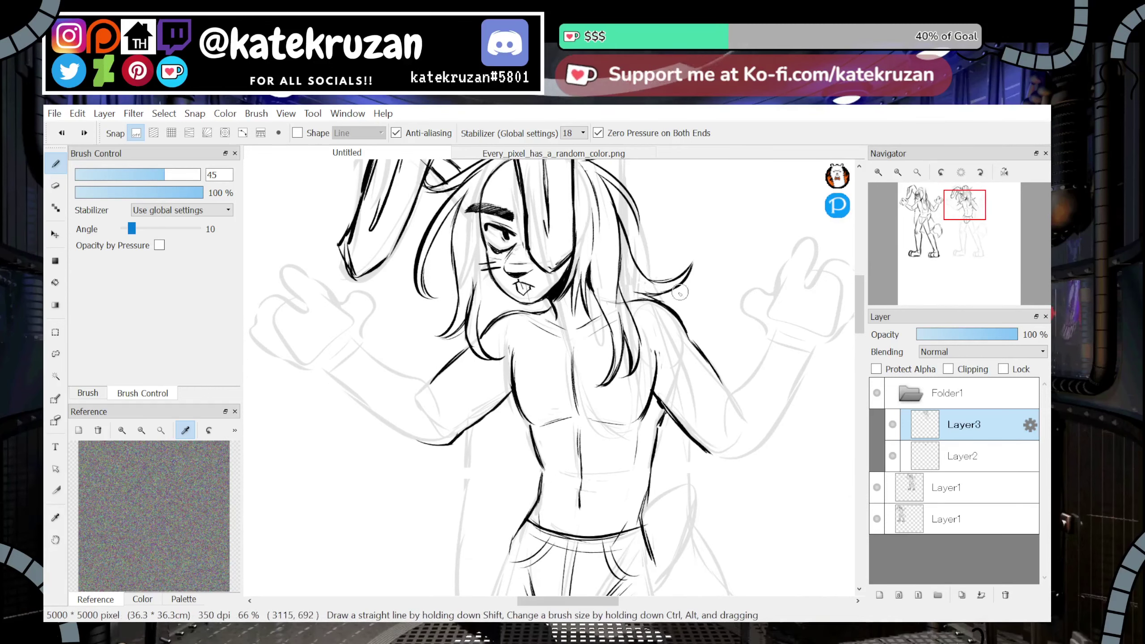
left_click_drag(665, 312, 676, 367)
left_click_drag(677, 339, 667, 399)
key("ctrl+z")
key("ctrl+z")
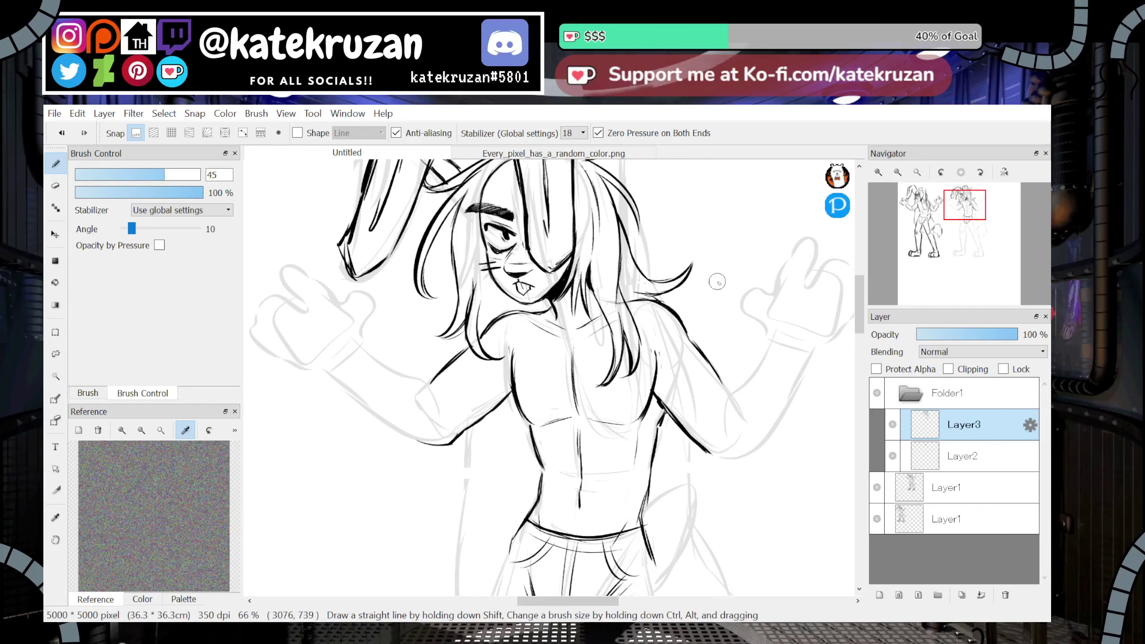
Add a new layer above the line art and ink the far raised hand's fingers, thumb, palm edge and wrist
mouse_move(963, 217)
left_mouse_down()
mouse_move(963, 226)
mouse_move(978, 216)
left_mouse_up()
left_click(879, 596)
left_click(878, 172)
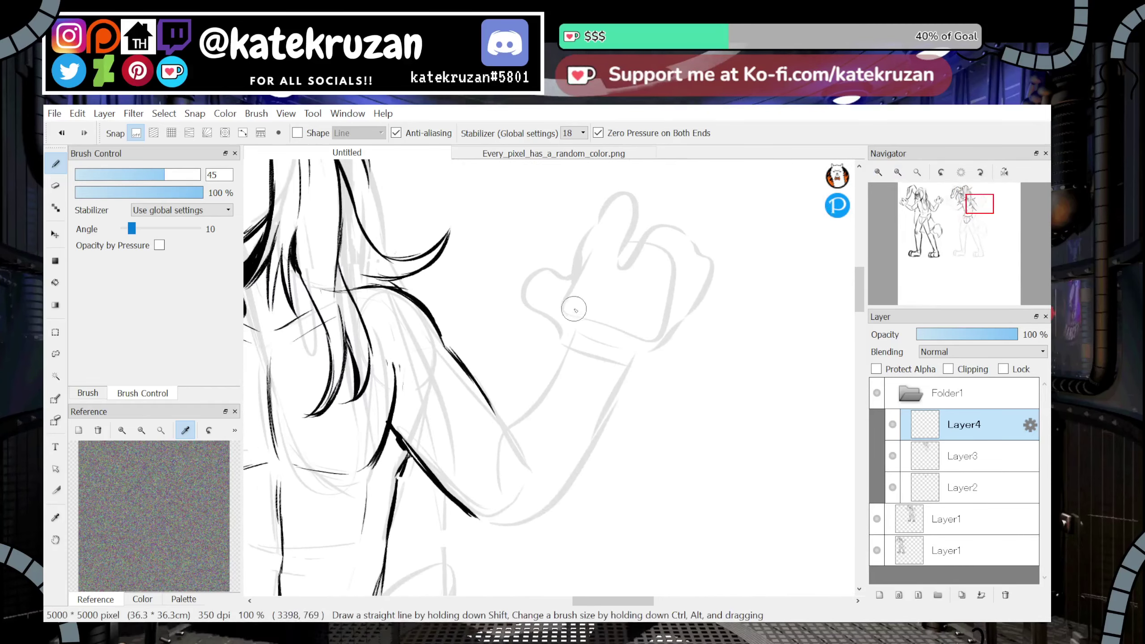
mouse_move(575, 291)
left_mouse_down()
mouse_move(609, 217)
mouse_move(575, 285)
mouse_move(602, 225)
mouse_move(626, 234)
left_mouse_up()
key("ctrl+z")
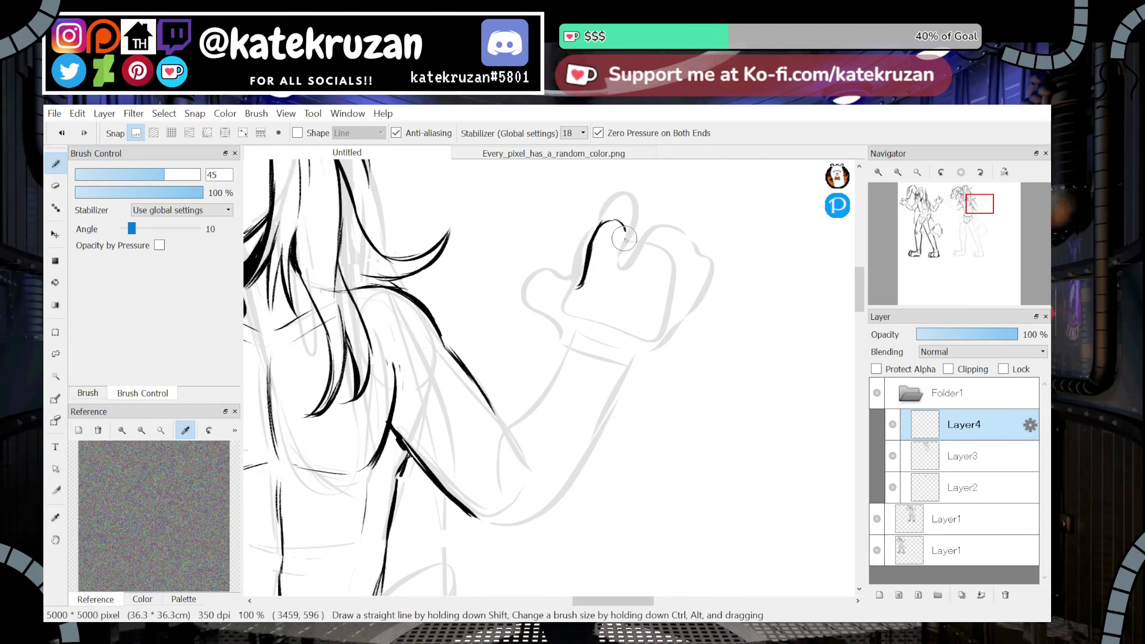
mouse_move(616, 288)
left_mouse_down()
mouse_move(649, 244)
mouse_move(697, 276)
mouse_move(661, 332)
mouse_move(615, 364)
left_mouse_up()
mouse_move(579, 284)
left_mouse_down()
mouse_move(530, 300)
mouse_move(566, 347)
left_mouse_up()
left_click(898, 173)
left_click(898, 173)
left_click(878, 172)
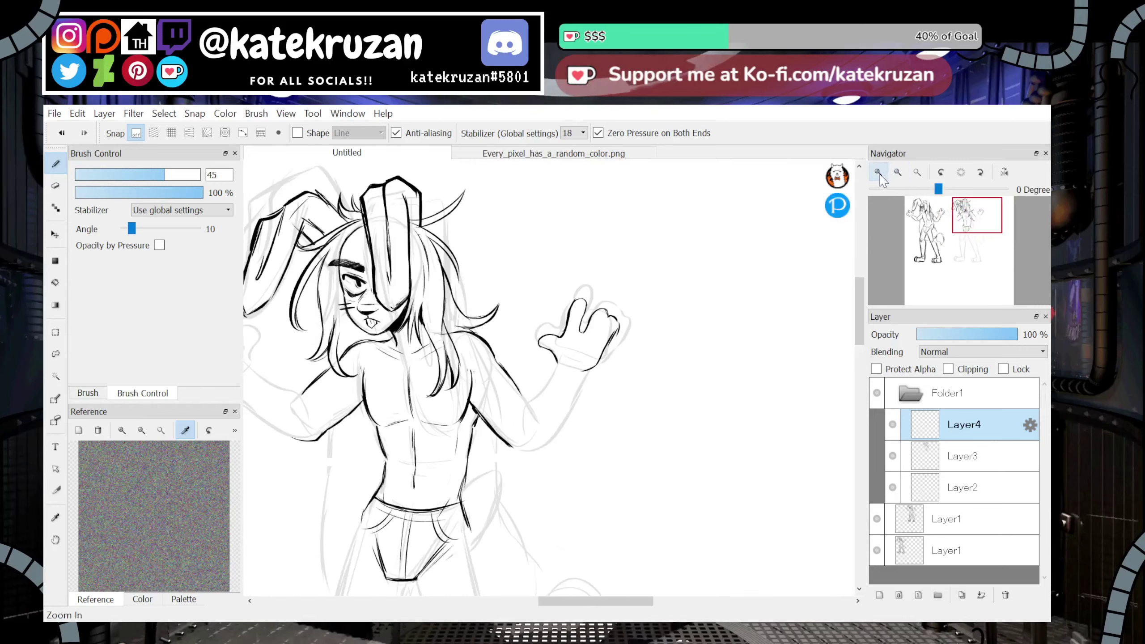
left_click(878, 172)
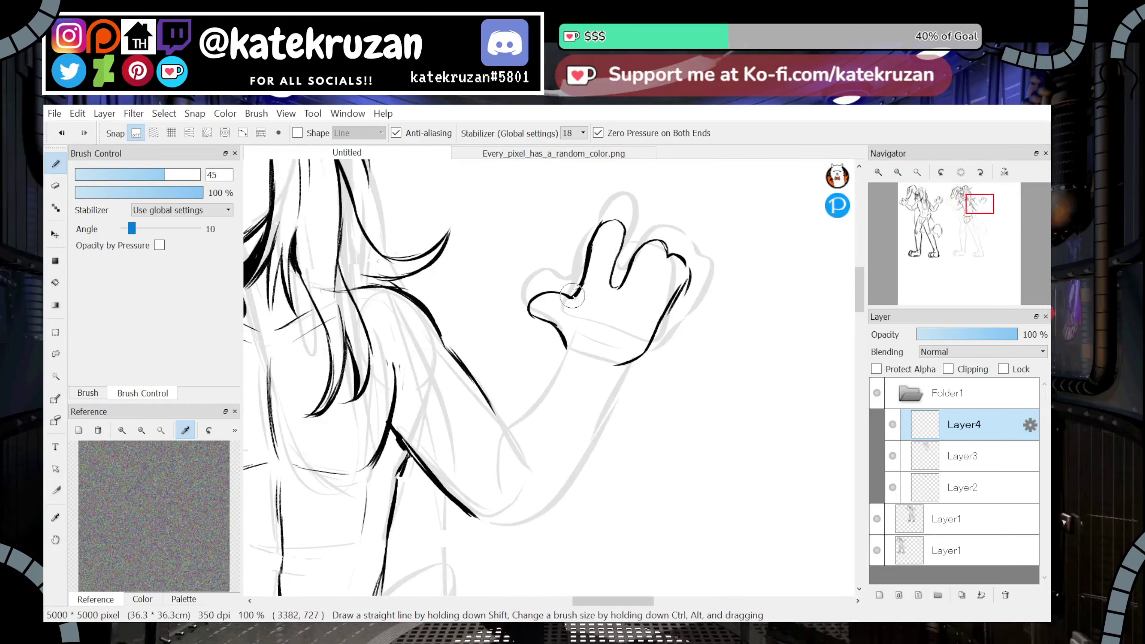
Ink the far forearm from the wrist to the elbow, thicken the thumb line and add creases across the palm
mouse_move(573, 296)
left_mouse_down()
mouse_move(625, 232)
mouse_move(623, 290)
mouse_move(565, 347)
mouse_move(512, 483)
left_mouse_up()
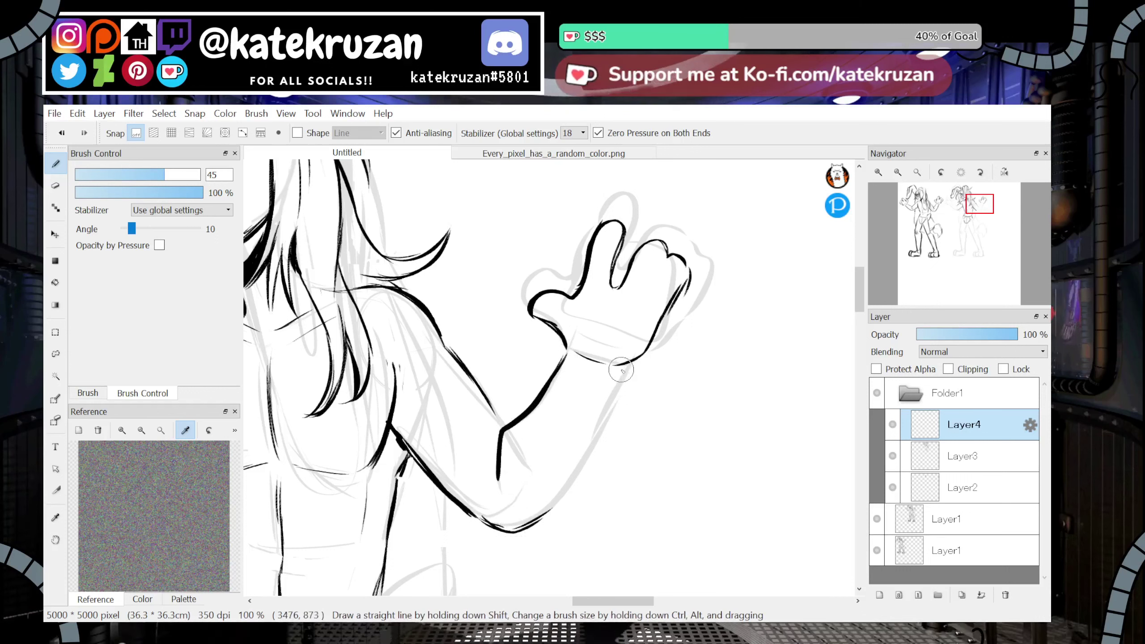
left_click_drag(622, 369, 540, 519)
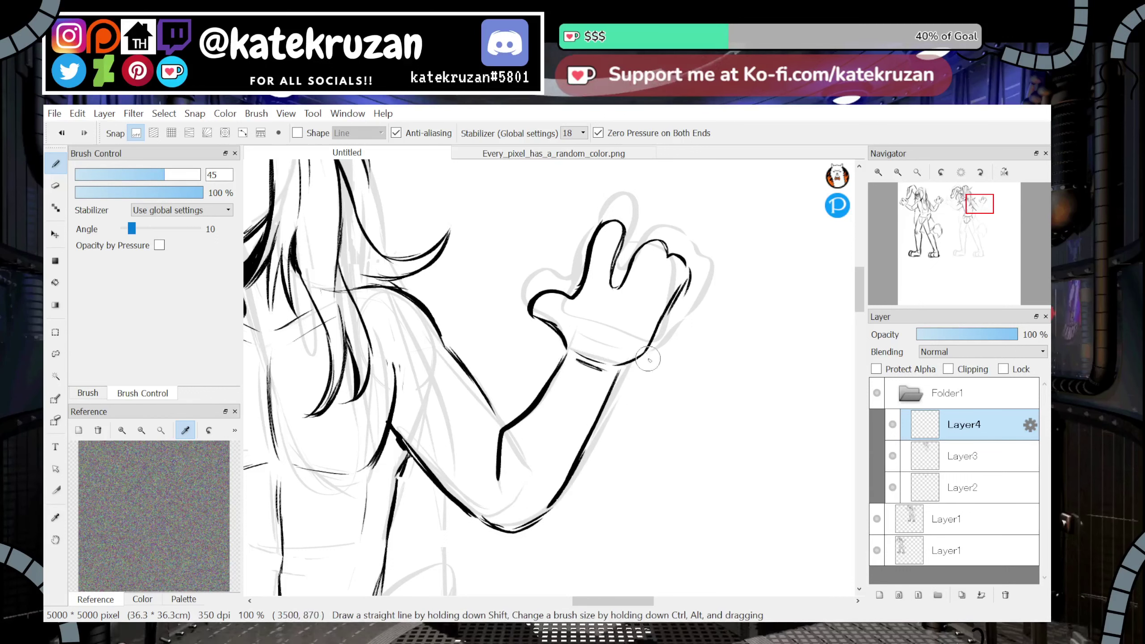
left_click_drag(588, 289, 664, 308)
key("ctrl+z")
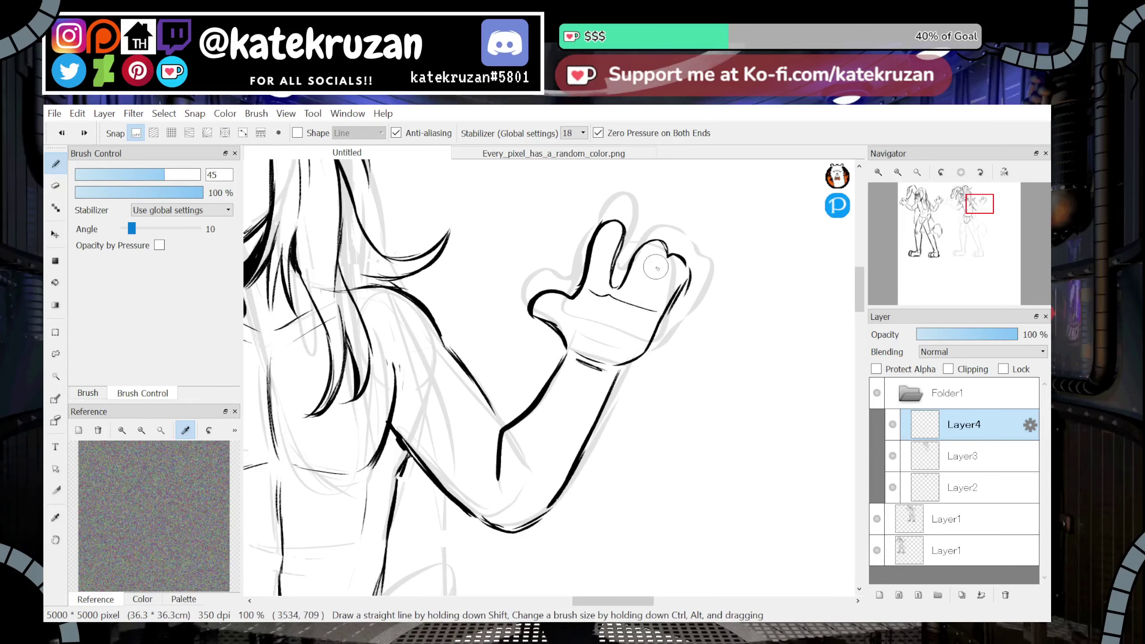
left_click_drag(660, 269, 616, 354)
left_click(898, 171)
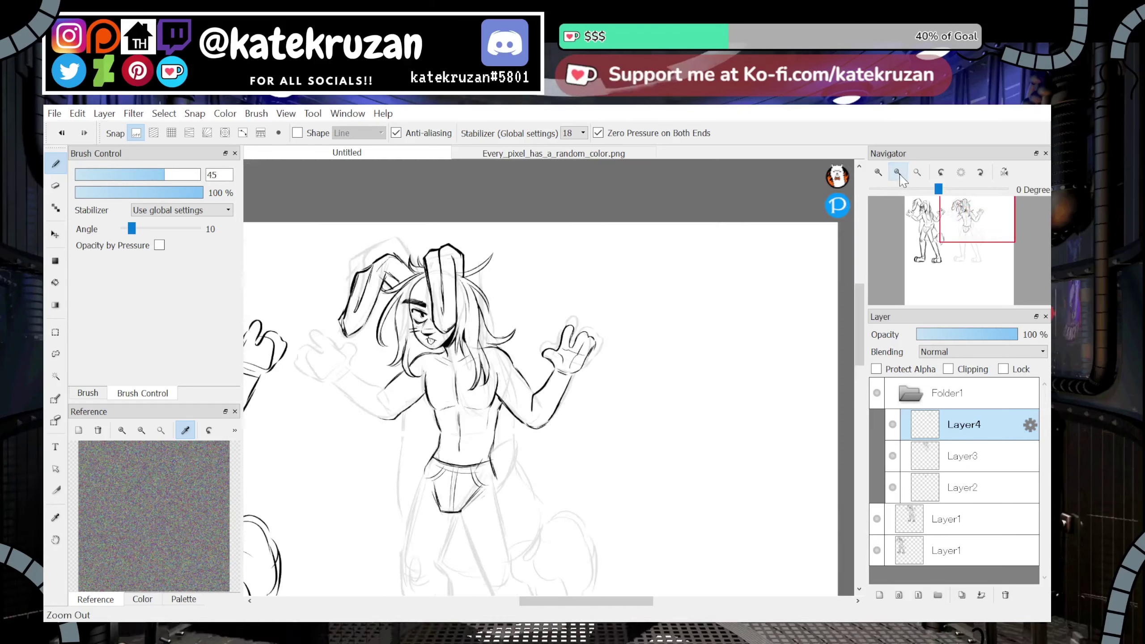
left_click(898, 172)
left_click(878, 172)
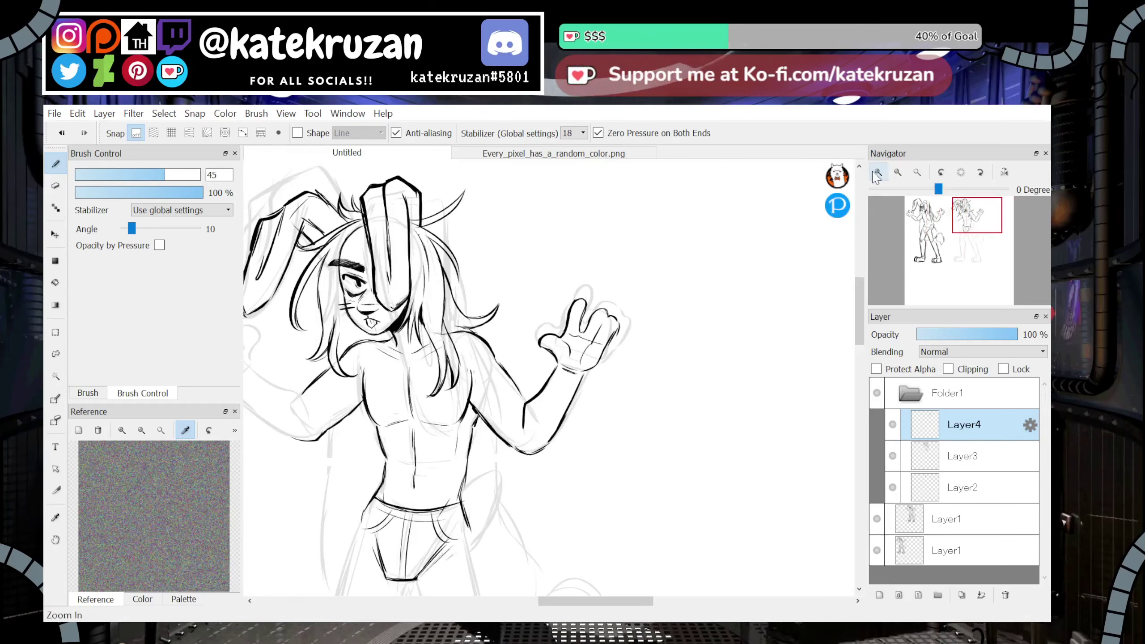
left_click(885, 177)
Nudge the inked hand and forearm slightly and duplicate their layer
left_click(55, 234)
left_click_drag(765, 412, 761, 408)
left_click_drag(974, 217, 964, 214)
left_click(961, 605)
Flip the duplicated hand and forearm, then move and rotate them to fit the near arm at the elbow
key("m")
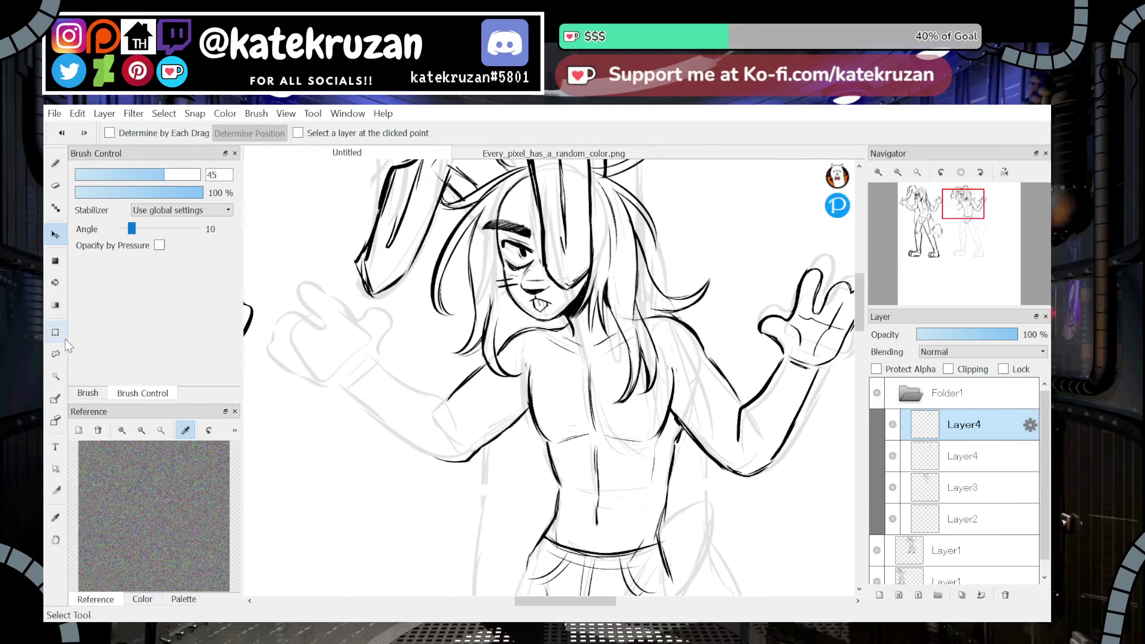
key("ctrl+t")
left_click_drag(798, 383, 448, 364)
left_click(587, 574)
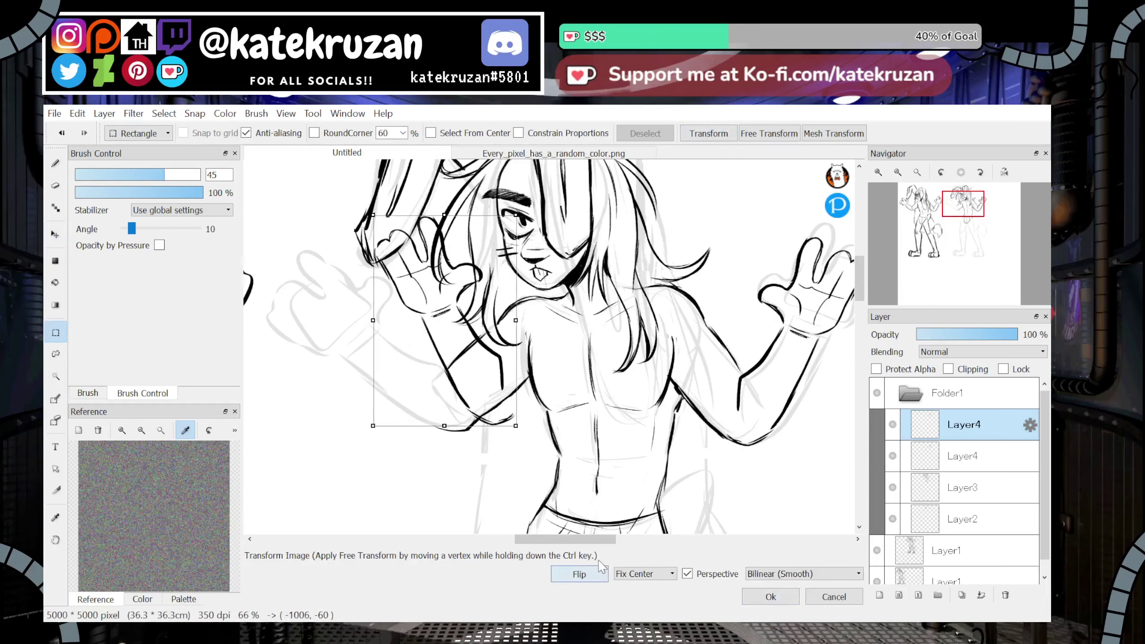
left_click_drag(579, 417, 591, 379)
left_click_drag(519, 352, 458, 366)
left_click_drag(509, 397, 460, 397)
left_click(770, 597)
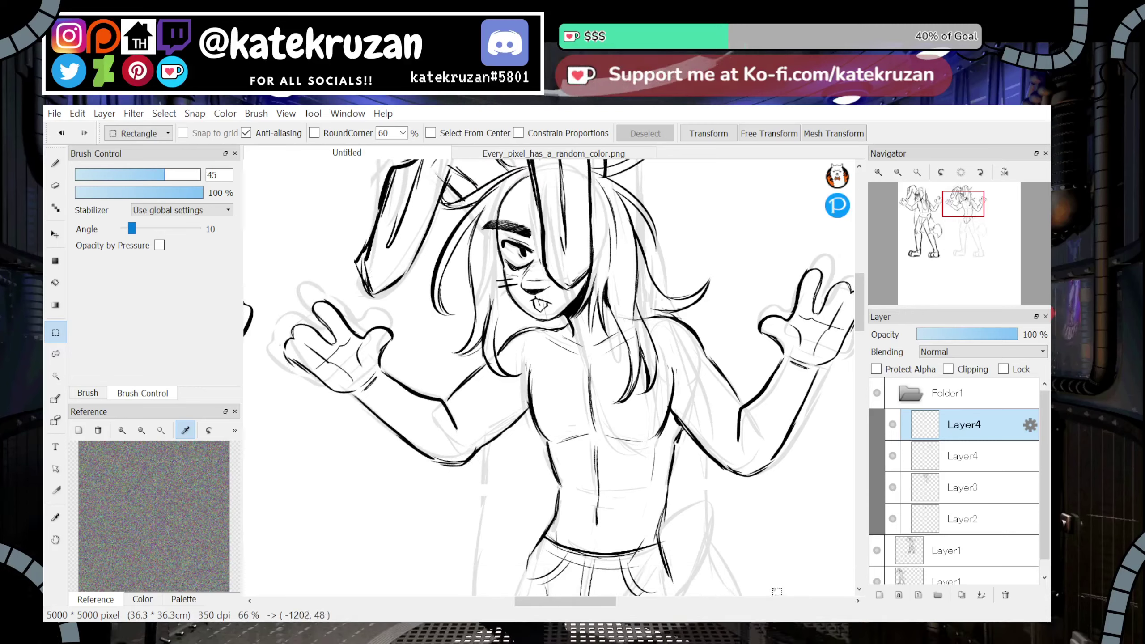
Merge both forearm layers and Layer3 down into Layer2
key("b")
left_click(982, 595)
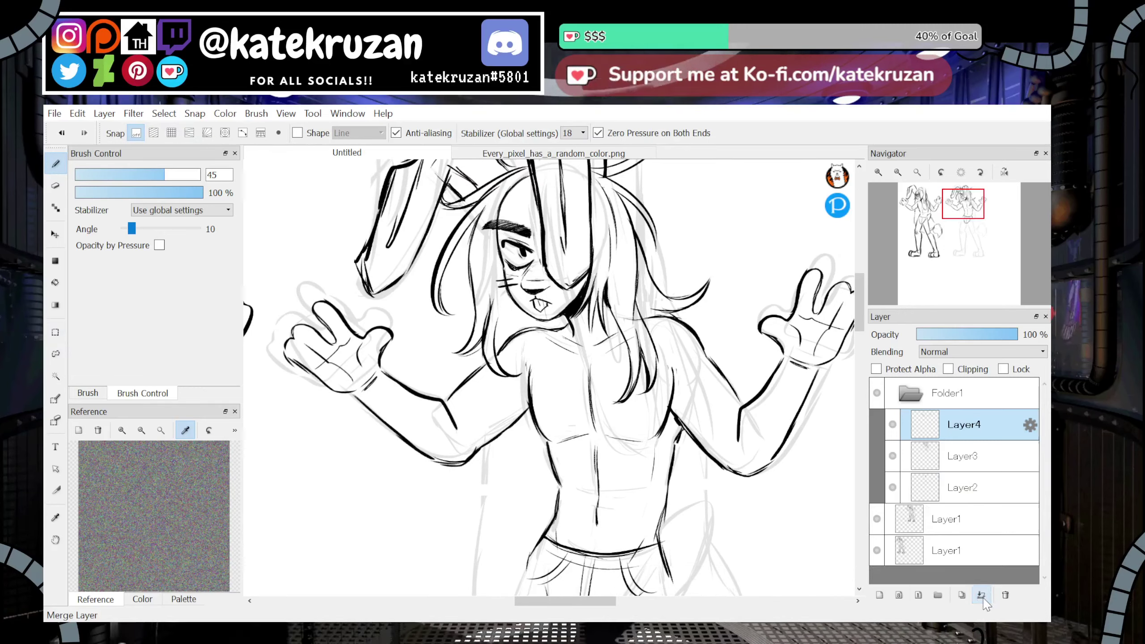
left_click(982, 596)
left_click(981, 595)
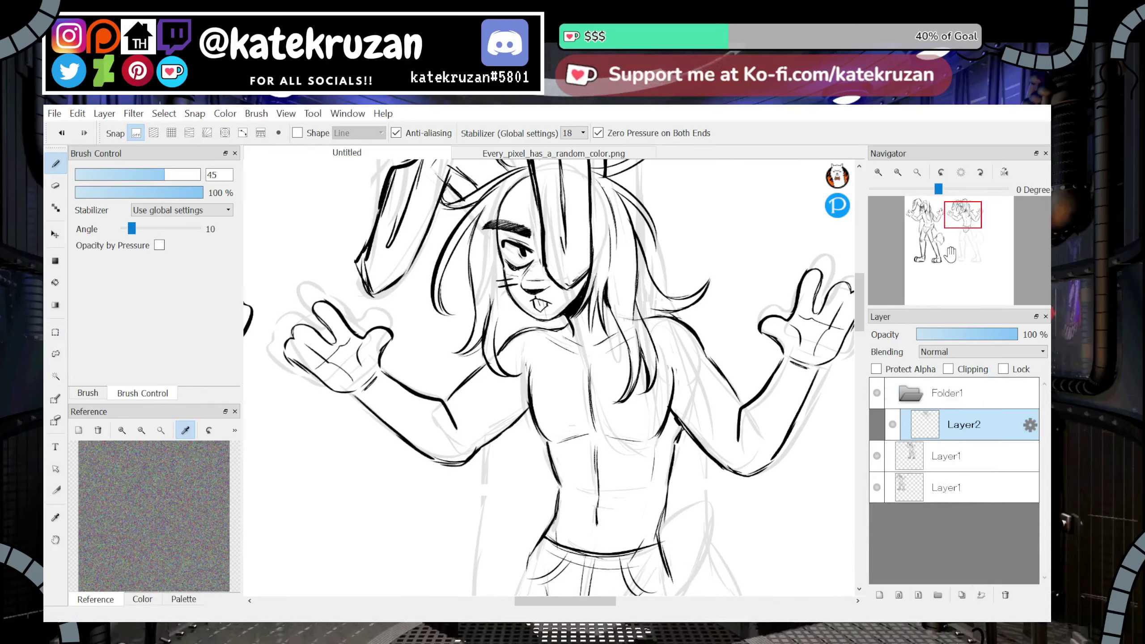
Ink the long hair lock falling from behind the near elbow past the hip to an outward-flicked tip
left_click_drag(970, 217, 969, 216)
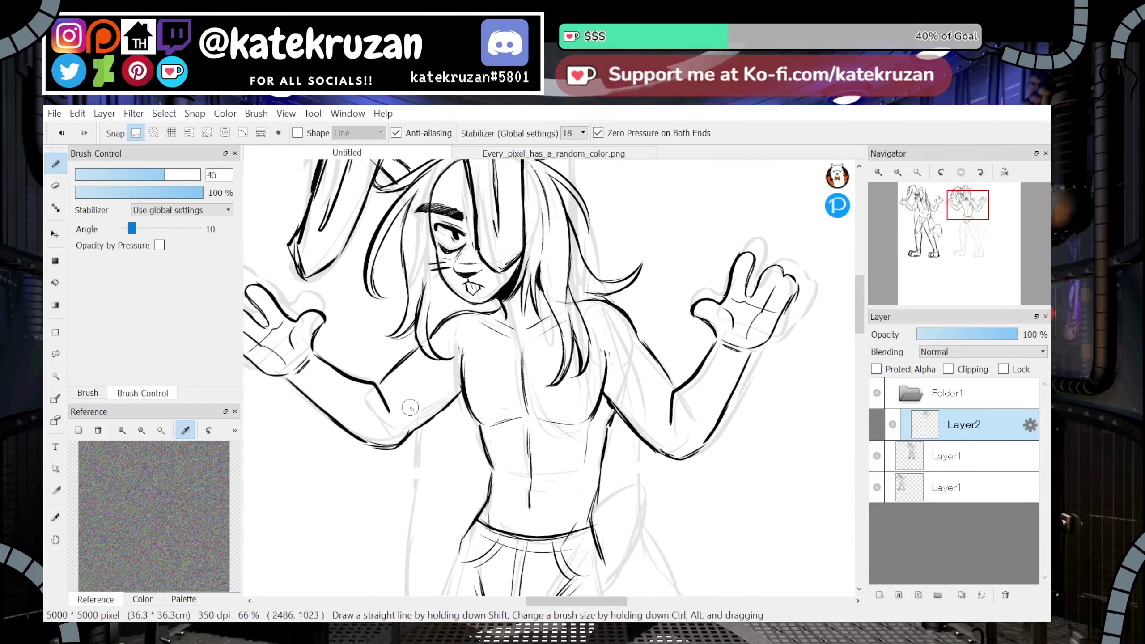
left_click_drag(966, 217, 964, 224)
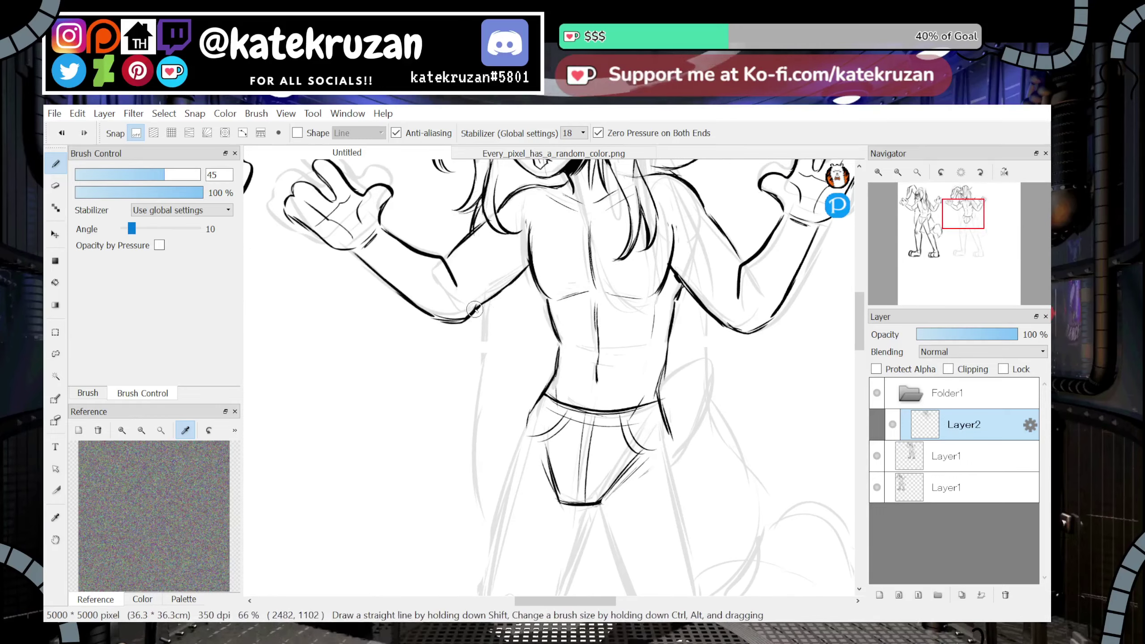
left_click_drag(472, 312, 484, 514)
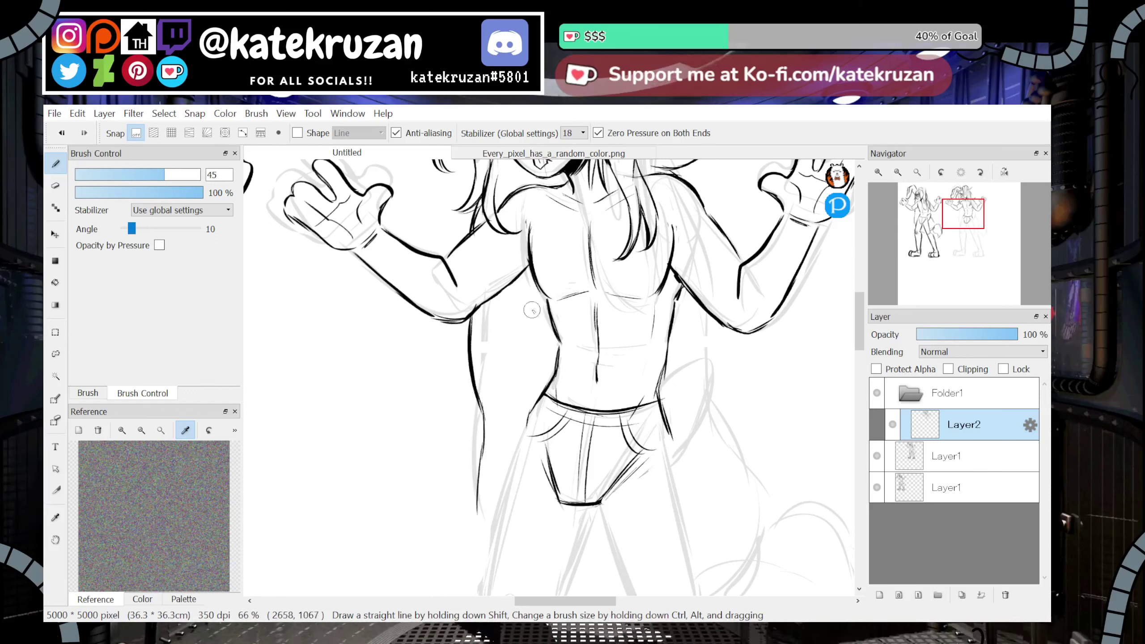
key("ctrl+z")
mouse_move(474, 386)
left_mouse_down()
mouse_move(458, 486)
mouse_move(447, 484)
left_mouse_up()
mouse_move(489, 471)
left_mouse_down()
mouse_move(474, 482)
mouse_move(485, 458)
left_mouse_up()
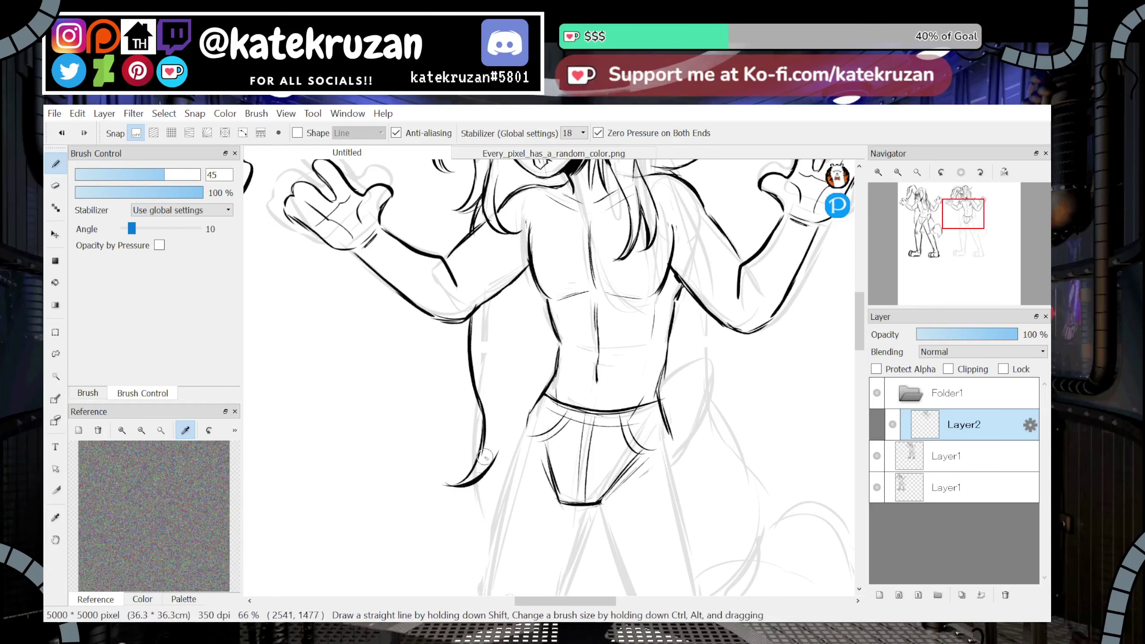
Ink the inner hair line, a second pointed lock below the flicked tip and the hair's lower curve between the legs
left_click_drag(486, 341, 485, 379)
left_click_drag(492, 465, 499, 486)
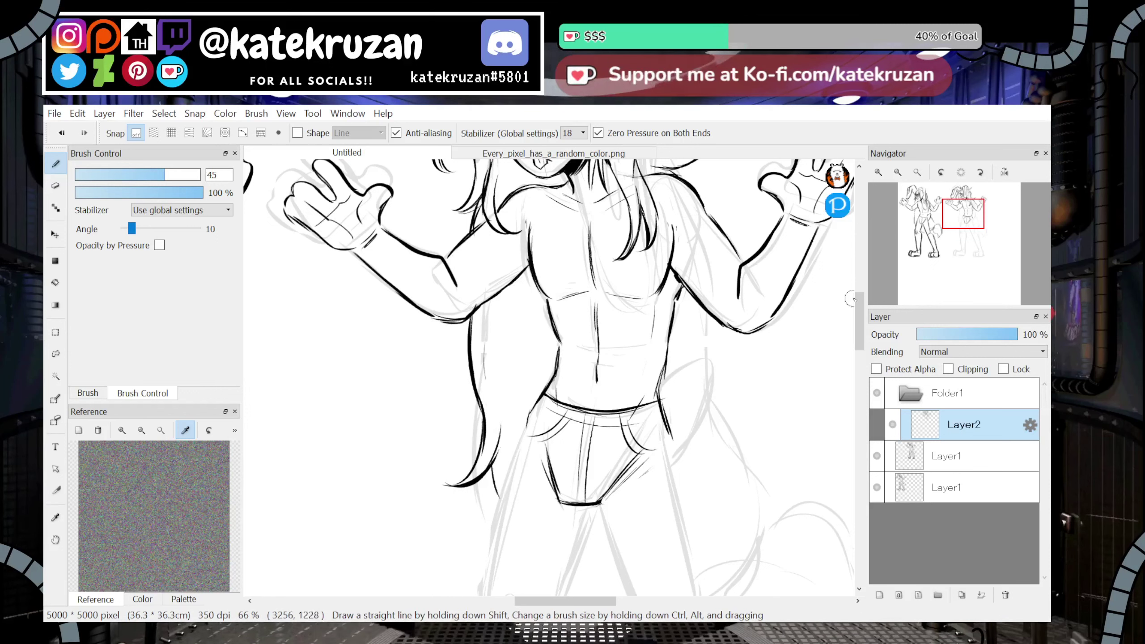
left_click_drag(958, 227, 969, 229)
key("ctrl+z")
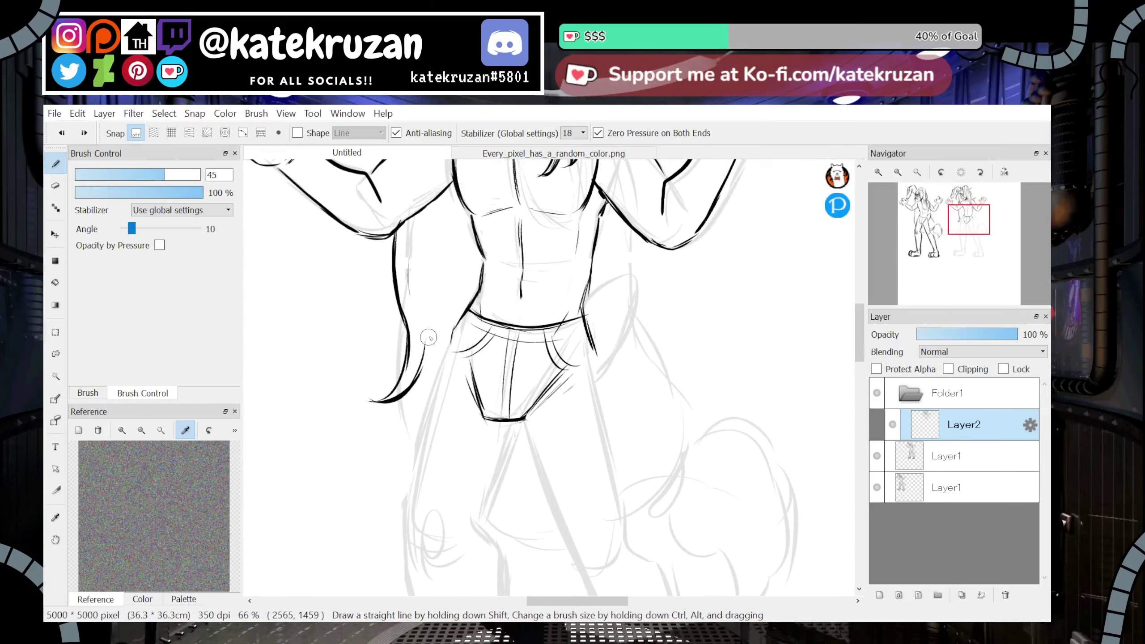
left_click_drag(415, 218, 411, 301)
left_click_drag(413, 387, 423, 440)
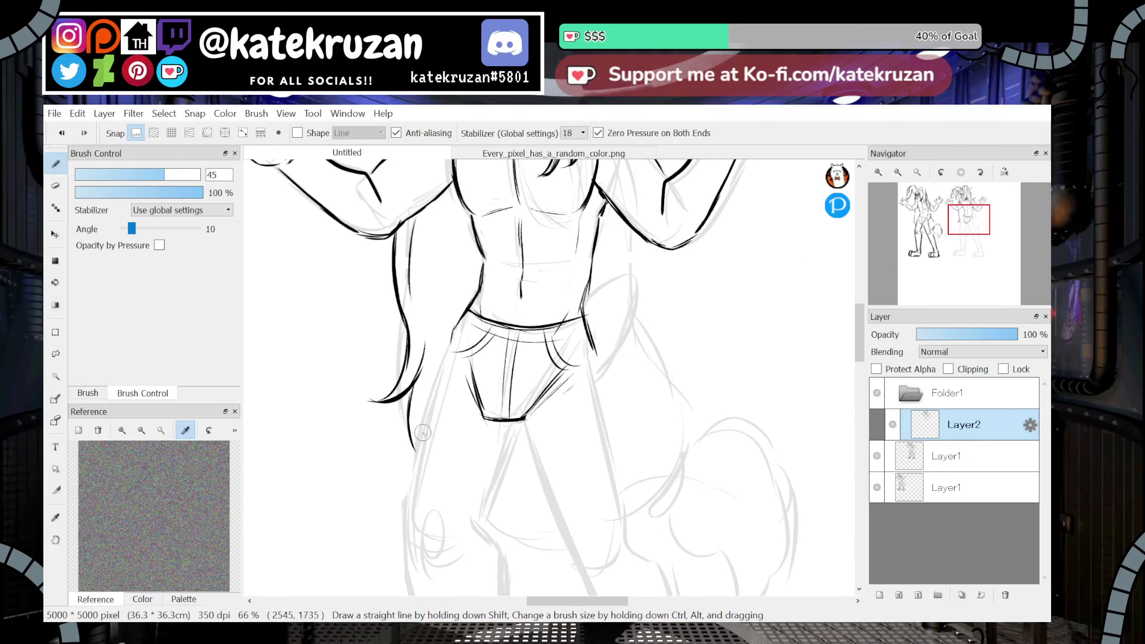
left_click_drag(484, 516, 530, 534)
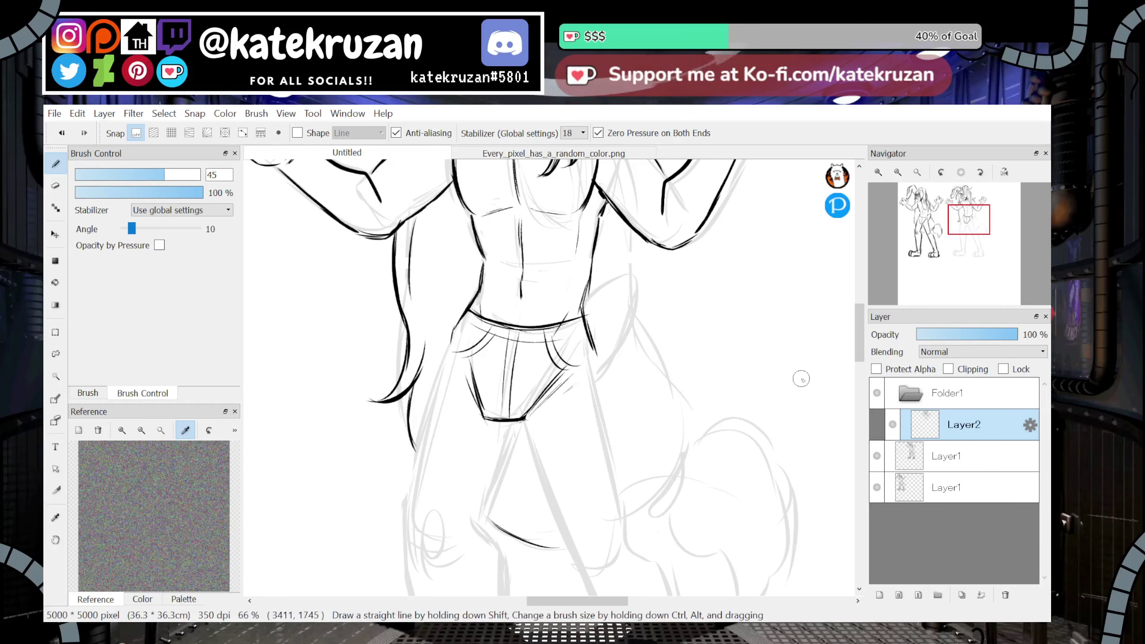
Ink the far-side hair falling from behind the elbow, with two flicked locks beside the hip and a rounded lower edge
mouse_move(970, 226)
left_mouse_down()
mouse_move(967, 216)
mouse_move(973, 226)
left_mouse_up()
left_click_drag(653, 405, 611, 413)
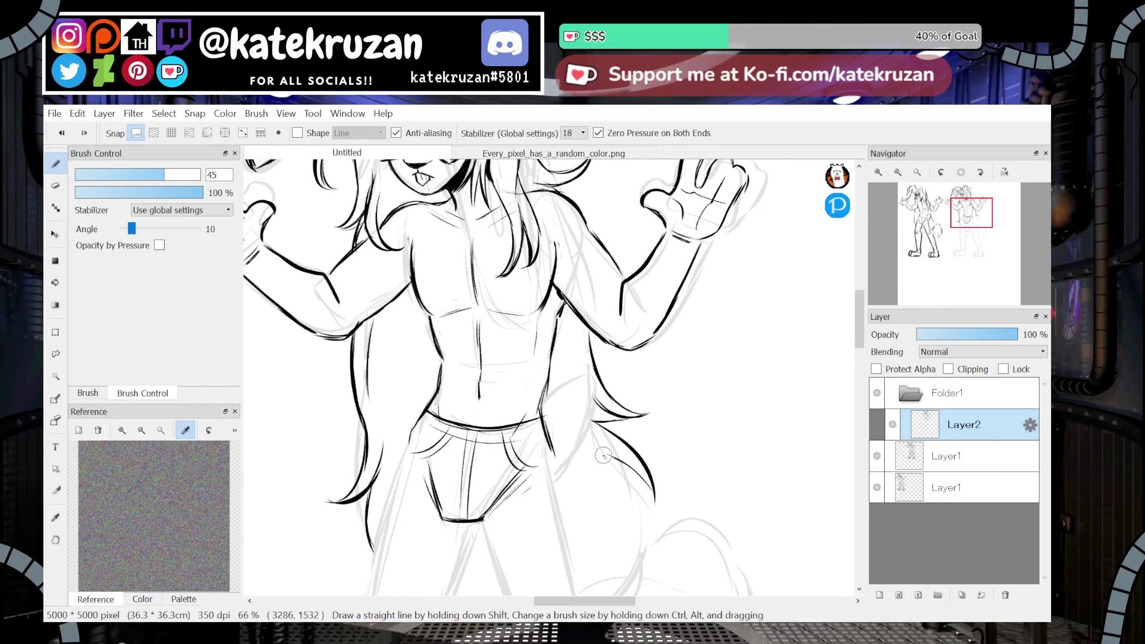
key("ctrl+z")
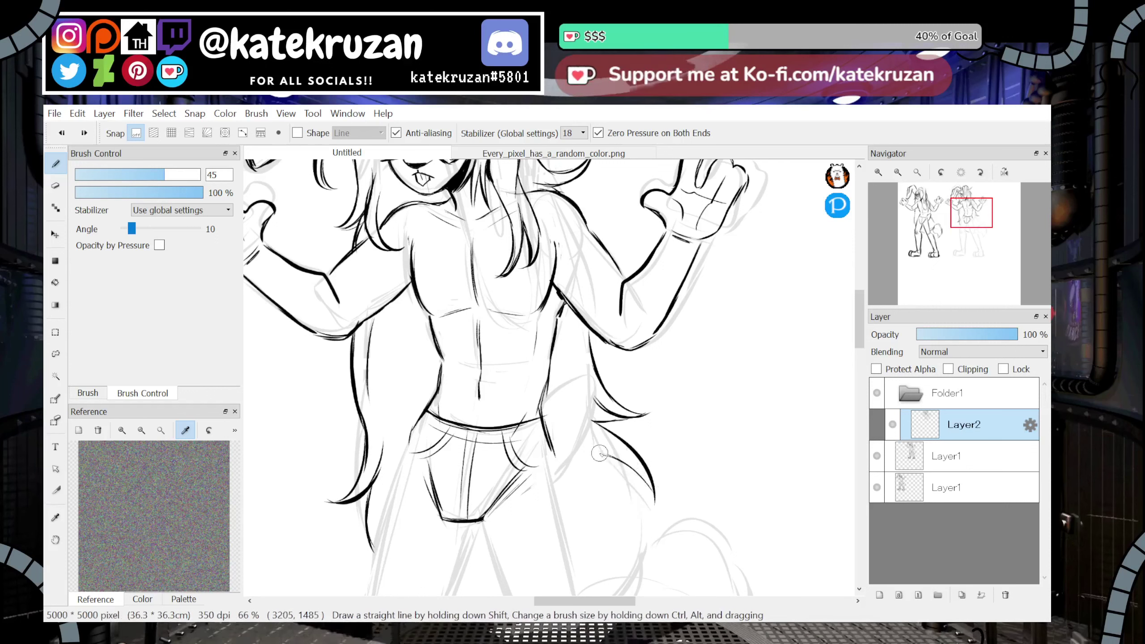
mouse_move(603, 453)
left_mouse_down()
mouse_move(644, 514)
mouse_move(637, 572)
left_mouse_up()
mouse_move(647, 484)
left_mouse_down()
mouse_move(645, 527)
mouse_move(628, 467)
left_mouse_up()
mouse_move(969, 212)
left_mouse_down()
mouse_move(970, 228)
mouse_move(968, 208)
left_mouse_up()
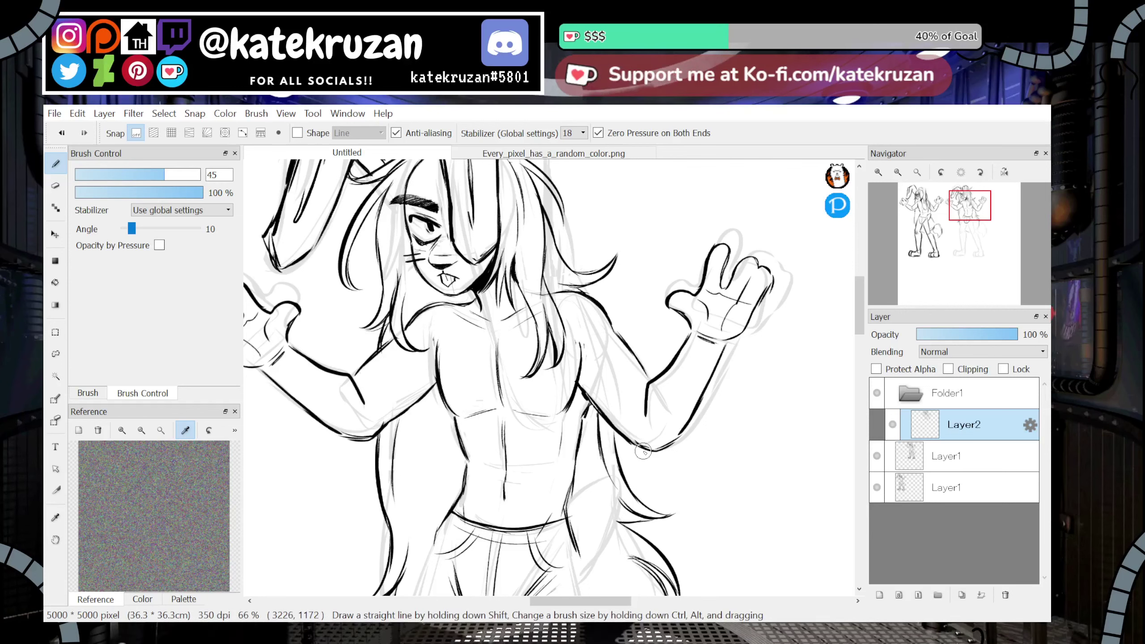
Ink the outline of the pointed, rounded shape behind the far hip beside the waistband
scroll(642, 461, "down", 4)
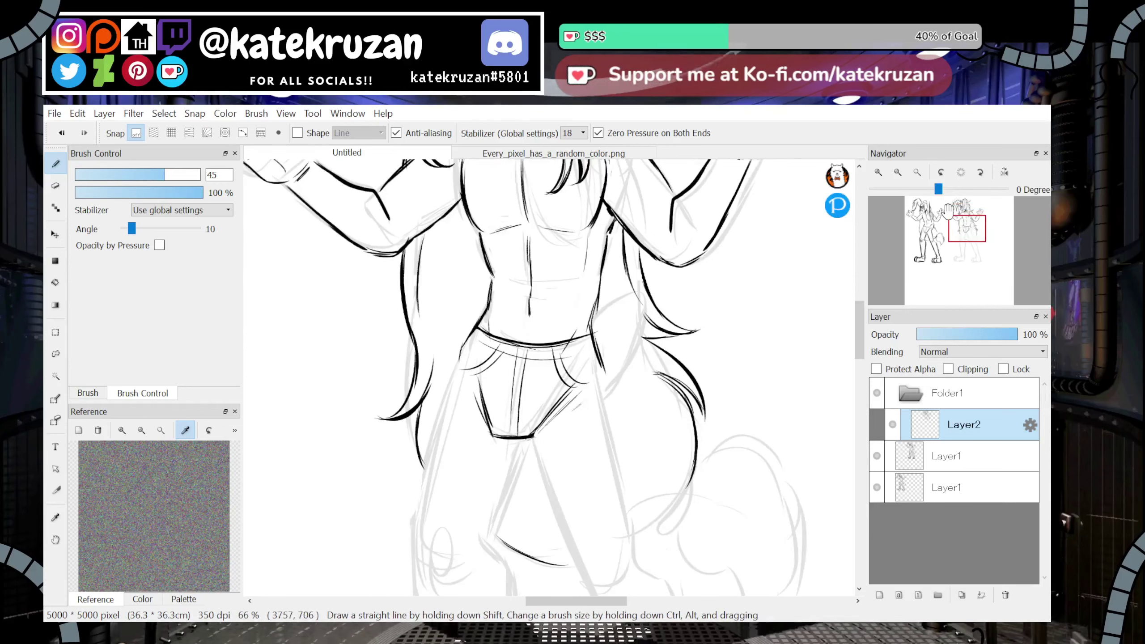
key("ctrl")
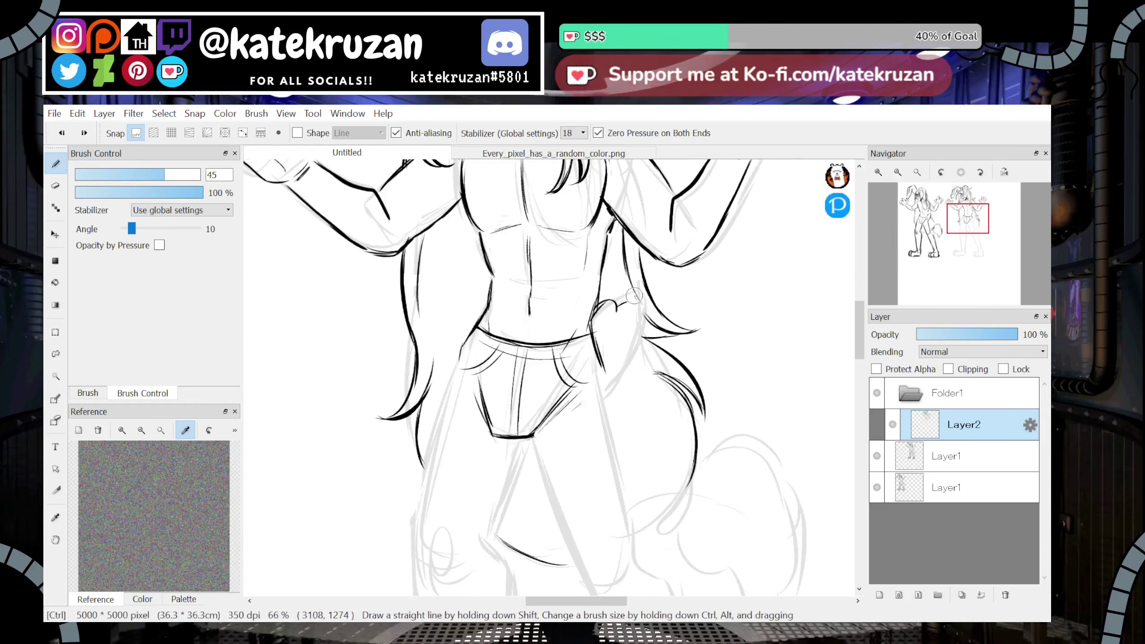
mouse_move(630, 298)
left_mouse_down()
mouse_move(625, 376)
mouse_move(633, 369)
mouse_move(600, 383)
mouse_move(635, 345)
mouse_move(592, 321)
left_mouse_up()
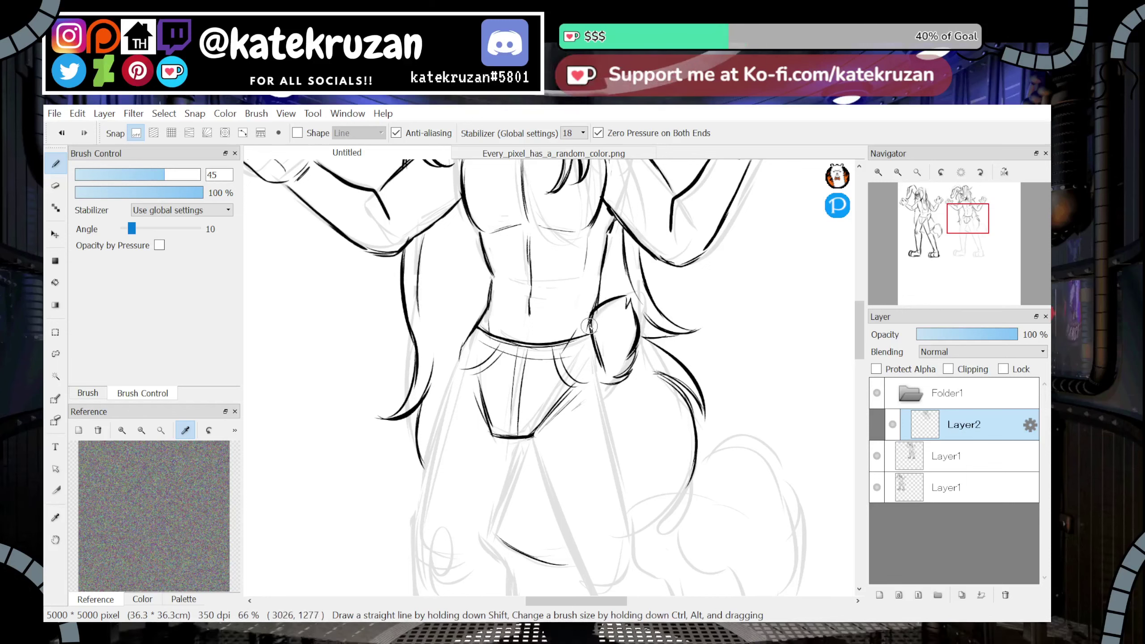
left_click_drag(967, 222, 965, 211)
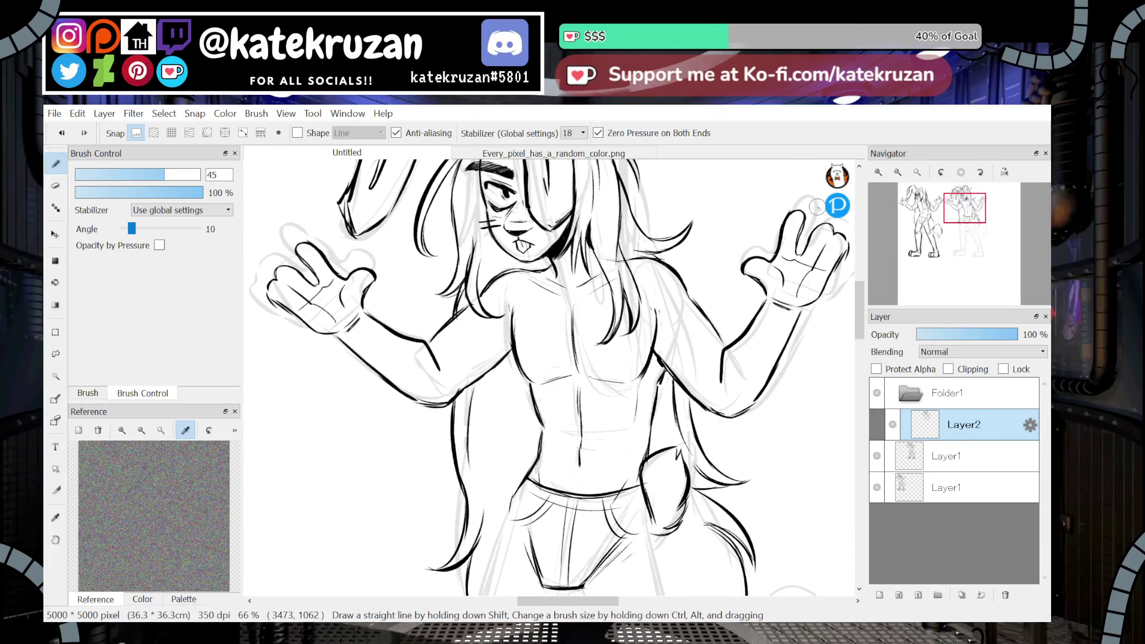
mouse_move(452, 414)
left_mouse_down()
mouse_move(370, 495)
mouse_move(454, 457)
left_mouse_up()
key("ctrl+z")
key("ctrl+z")
mouse_move(459, 418)
left_mouse_down()
mouse_move(415, 481)
mouse_move(378, 489)
left_mouse_up()
left_click_drag(453, 457, 377, 496)
left_click_drag(466, 432, 383, 495)
Ink an outward-flicked pointed hair lock below the near elbow, above the existing hip lock, and join it to the hair's outer line
mouse_move(970, 221)
left_mouse_down()
mouse_move(974, 231)
mouse_move(966, 213)
left_mouse_up()
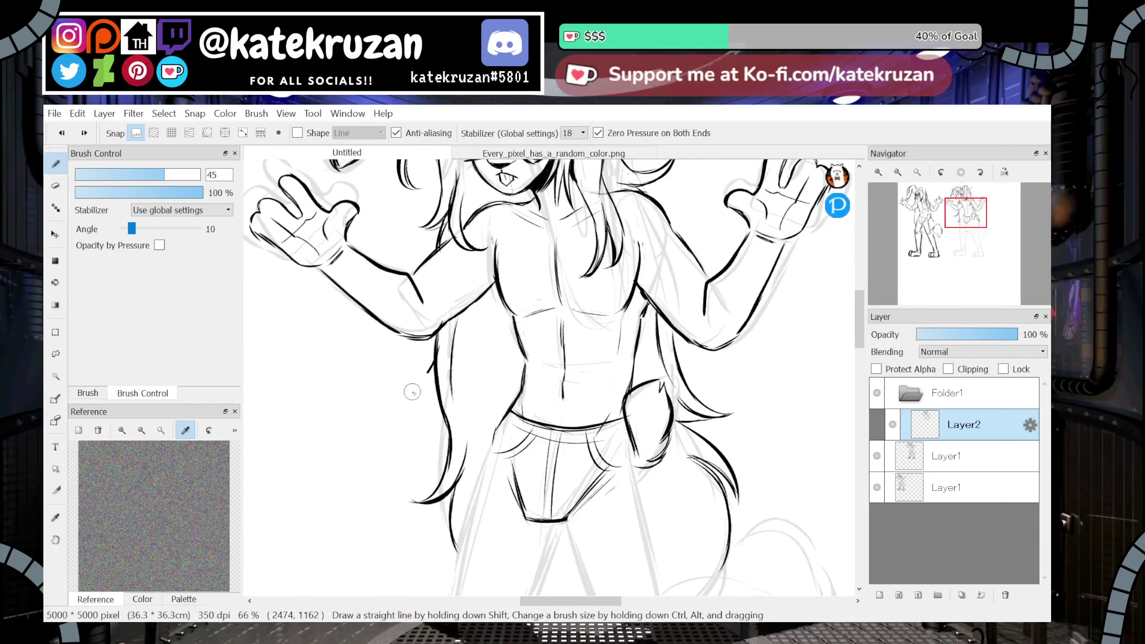
left_click_drag(427, 374, 346, 414)
left_click_drag(438, 396, 348, 415)
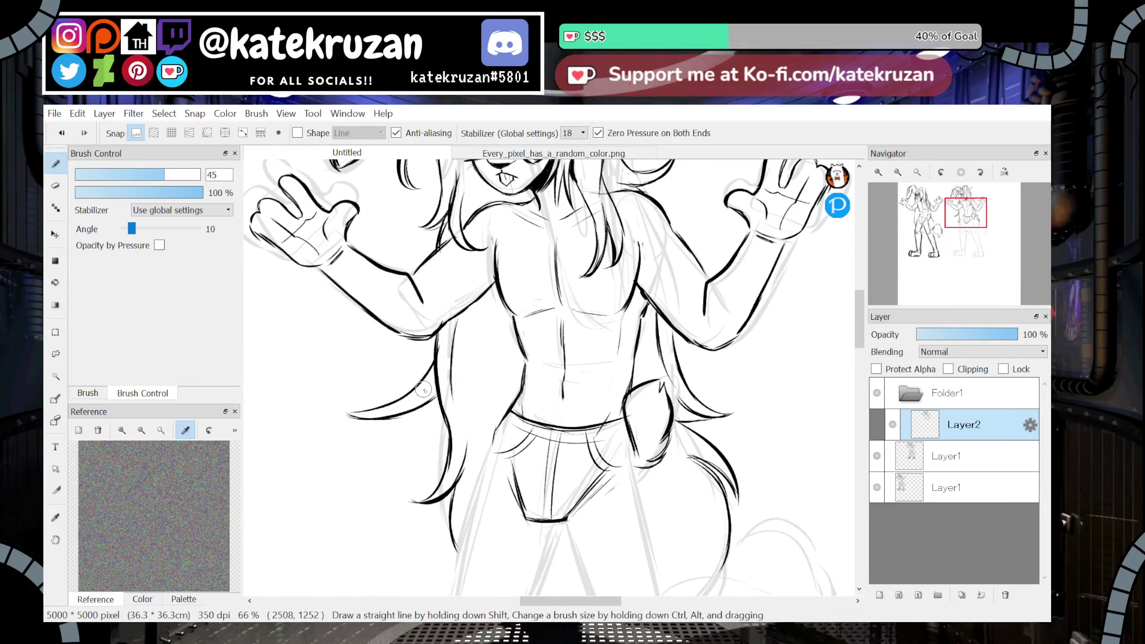
left_click_drag(452, 369, 428, 404)
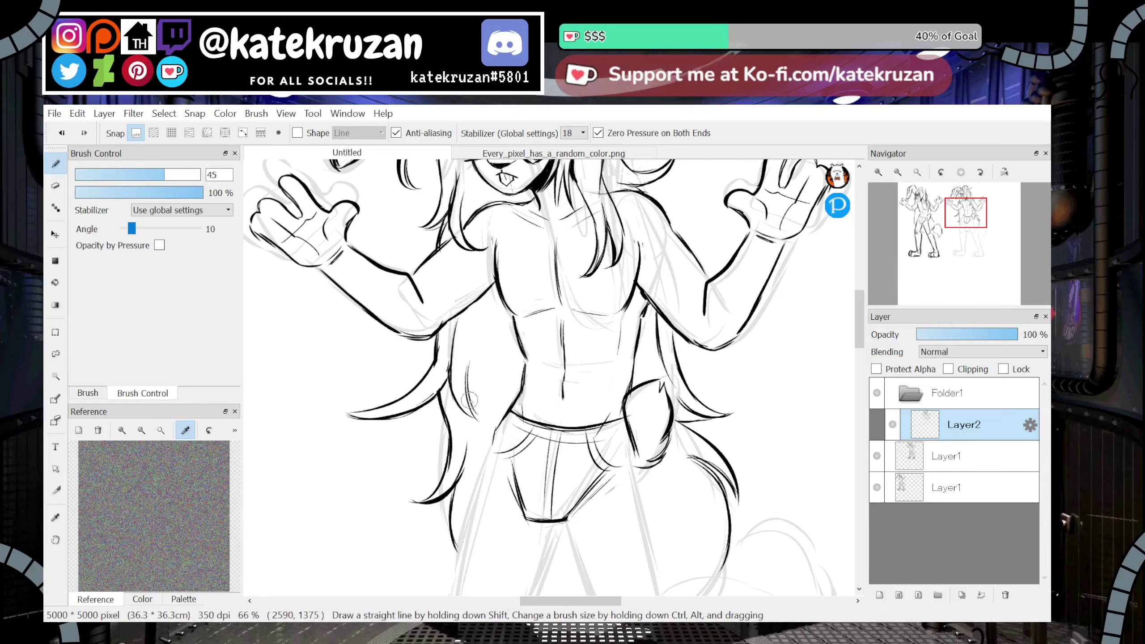
Ink an upward-curving pointed hair lock on the far side beside the hip, between the two existing flicked locks
left_click_drag(967, 217, 971, 235)
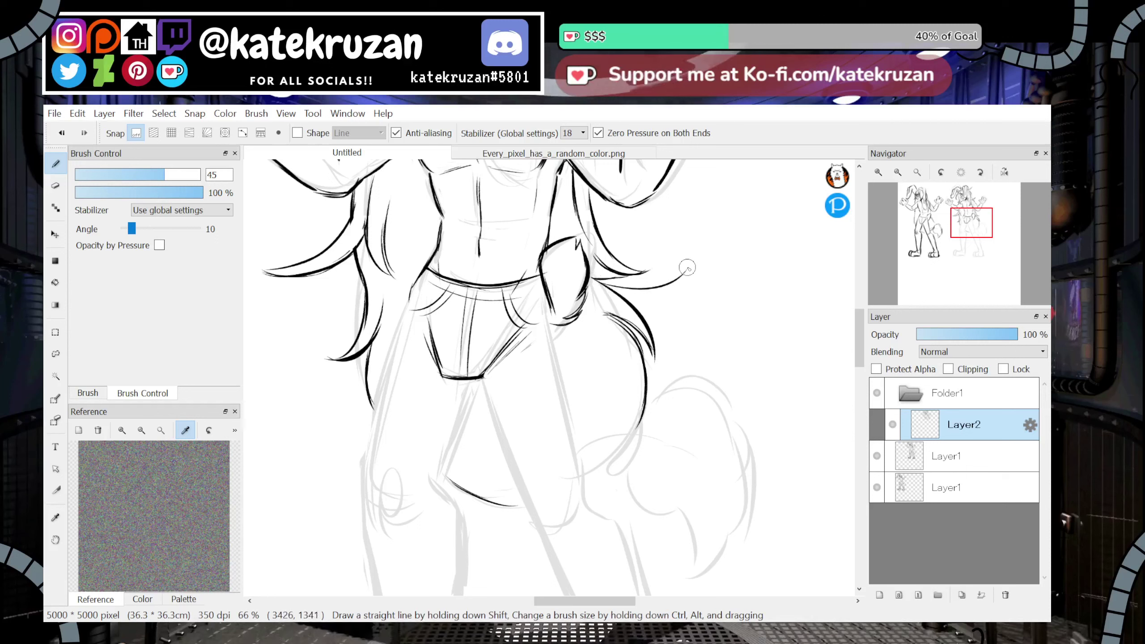
left_click_drag(687, 268, 688, 252)
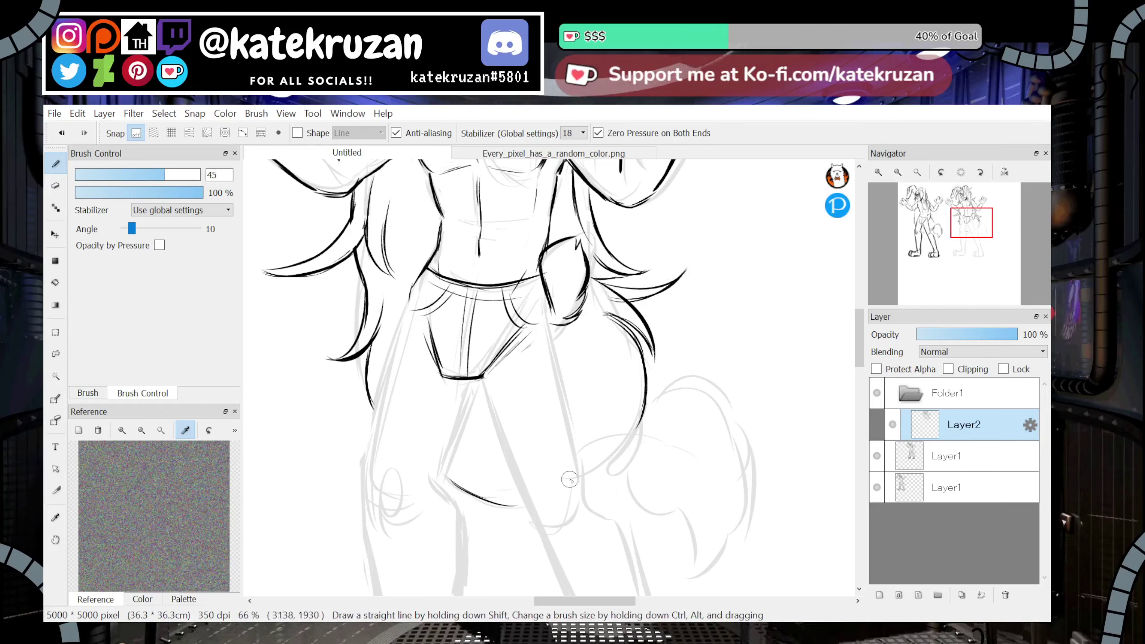
Ink the rounded lower edge of the long hair behind the thighs and add thin inner strand lines
mouse_move(624, 449)
left_mouse_down()
mouse_move(598, 470)
mouse_move(640, 397)
mouse_move(606, 461)
mouse_move(629, 375)
left_mouse_up()
left_click_drag(634, 424, 609, 353)
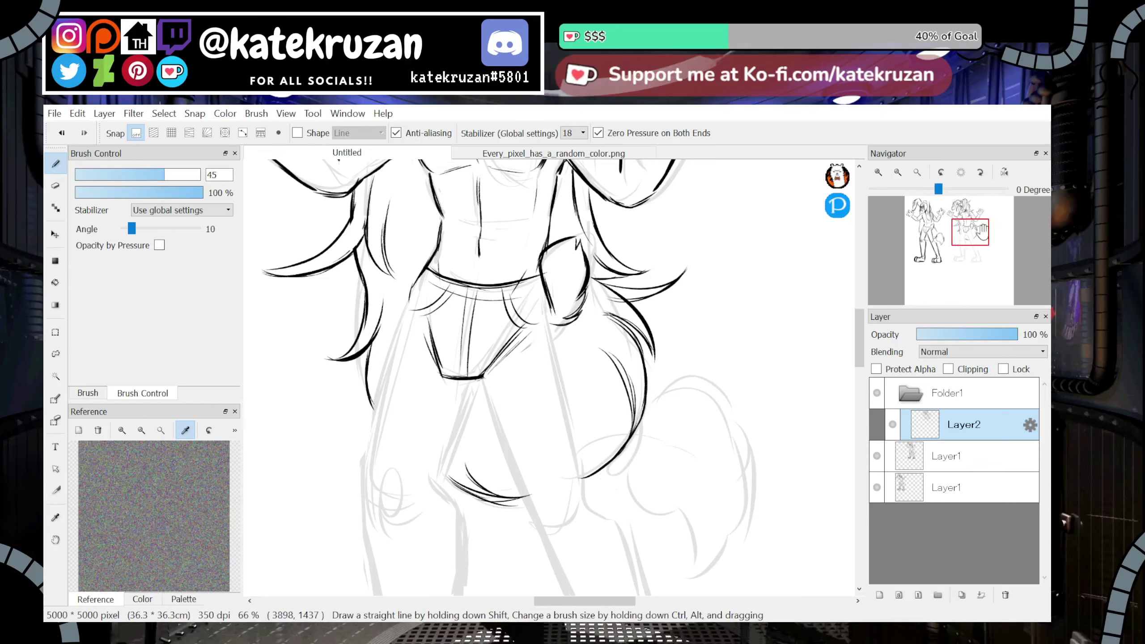
left_click_drag(965, 271, 965, 243)
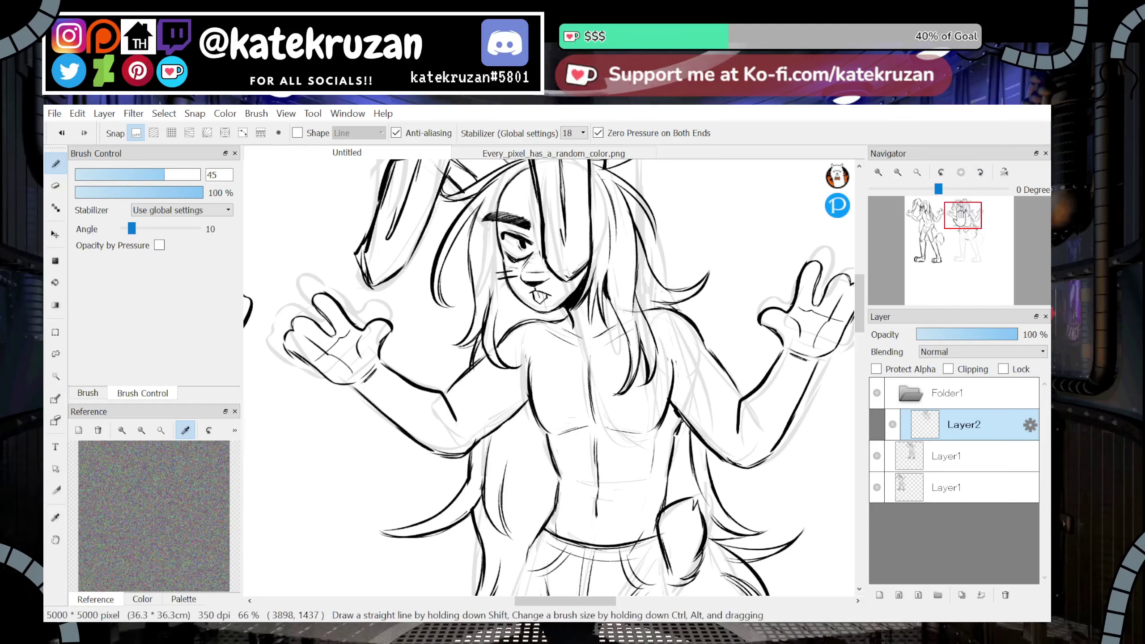
Ink the inner edge of the right-hand thigh from the crotch down and curve it around the knee
left_click_drag(960, 218, 968, 236)
scroll(964, 232, "up", 2)
left_click(981, 172)
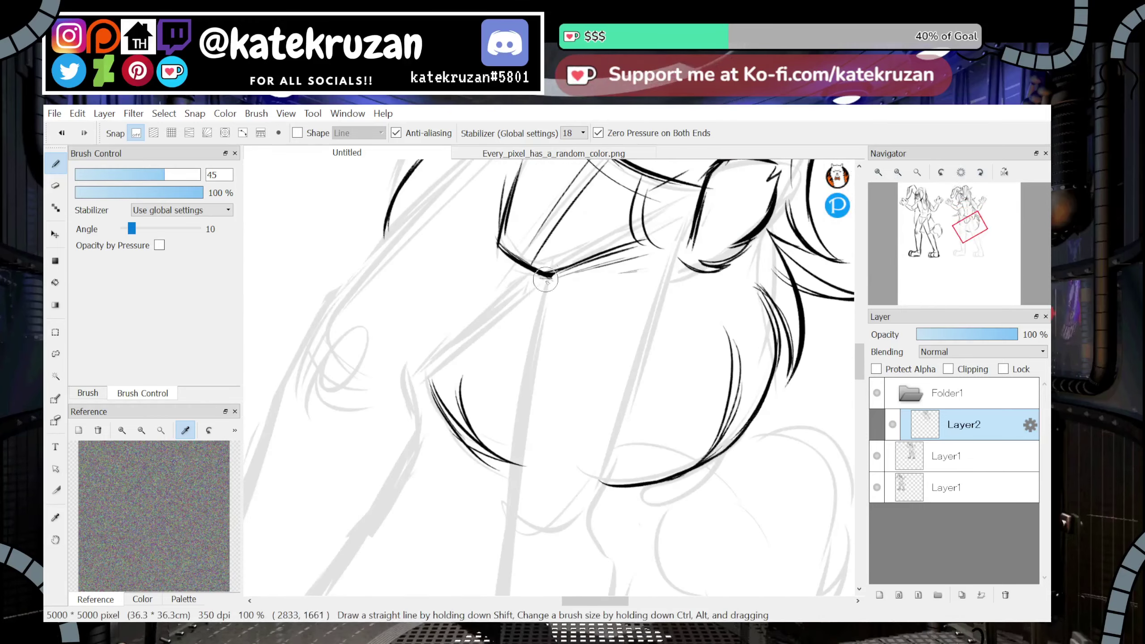
left_click_drag(545, 279, 522, 388)
key("ctrl+z")
left_click_drag(708, 195, 637, 367)
left_click_drag(530, 328, 515, 472)
left_click_drag(519, 418, 511, 492)
mouse_move(525, 390)
left_mouse_down()
mouse_move(514, 478)
mouse_move(534, 528)
mouse_move(554, 542)
left_mouse_up()
Ink the outer edge of the right-hand thigh from the hip to the knee, replacing the shaky stroke
left_click_drag(632, 384, 612, 475)
key("ctrl+z")
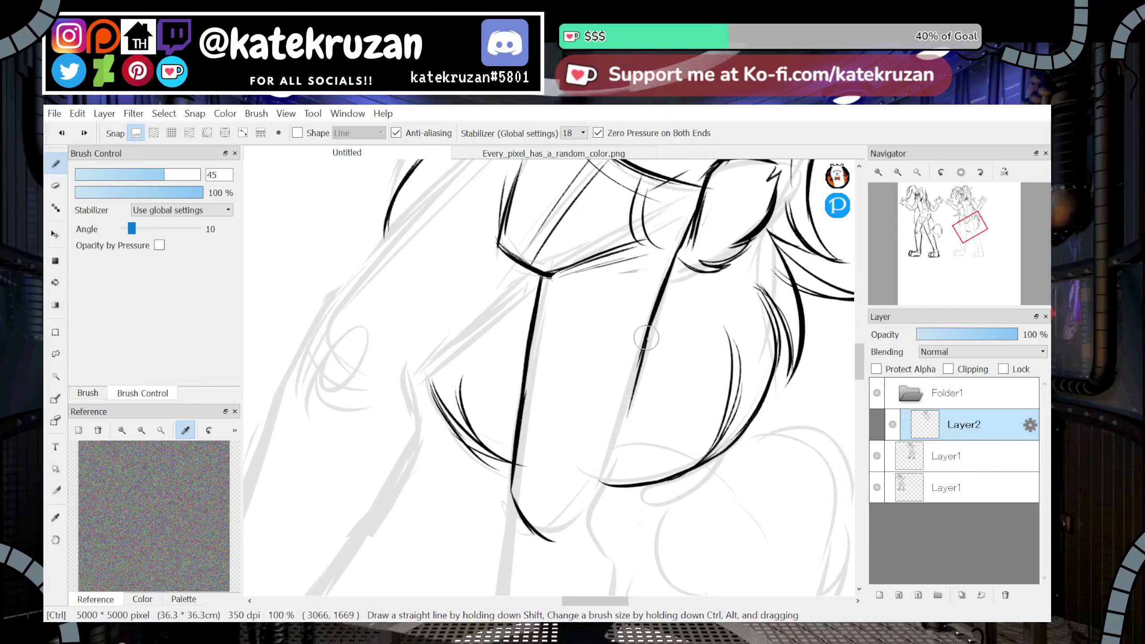
key("ctrl+z")
left_click_drag(665, 308, 622, 433)
left_click_drag(648, 333, 614, 471)
left_click_drag(635, 378, 604, 496)
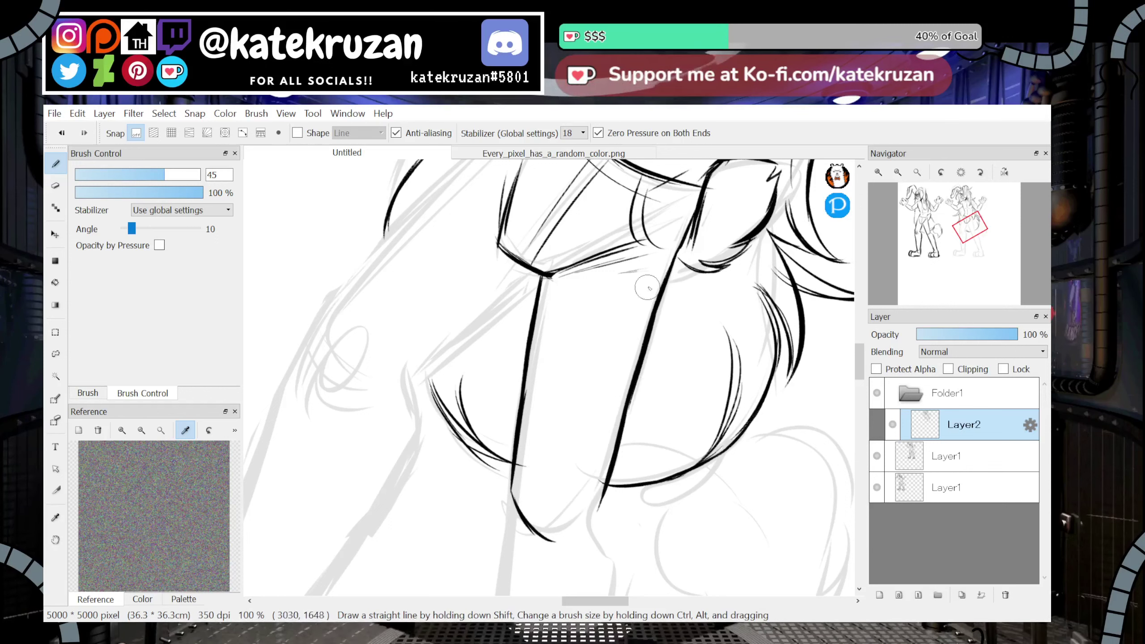
Add thin contour lines inside the right-hand thigh and across its knee, and close the bottom of the knee
left_click_drag(651, 270, 600, 446)
left_click_drag(522, 487, 589, 465)
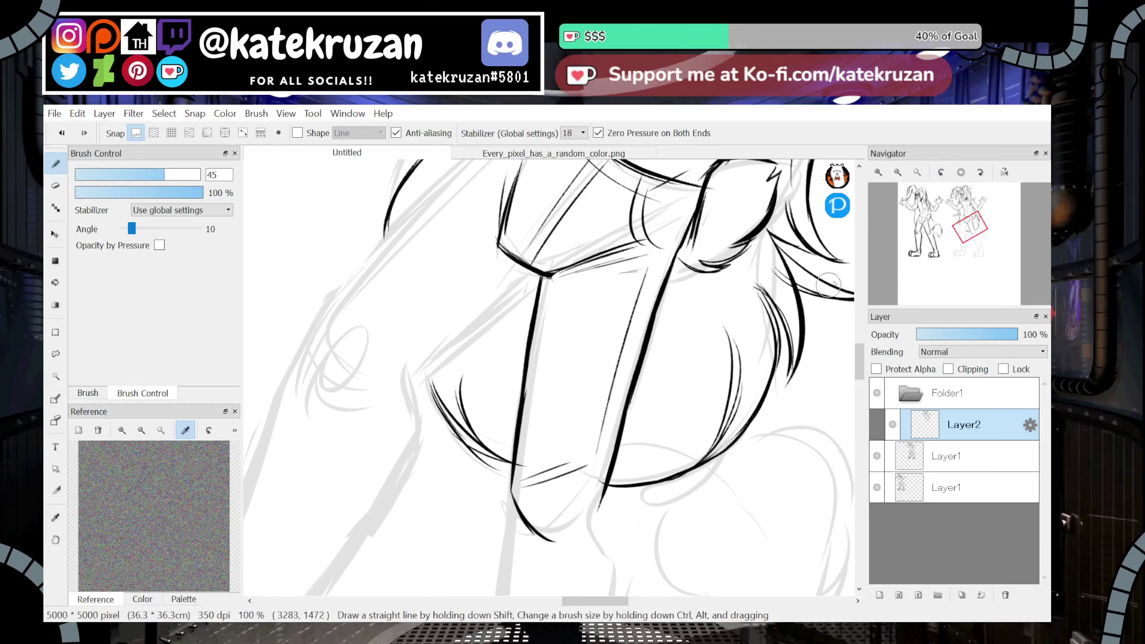
left_click(980, 172)
left_click(963, 174)
left_click_drag(969, 235, 966, 239)
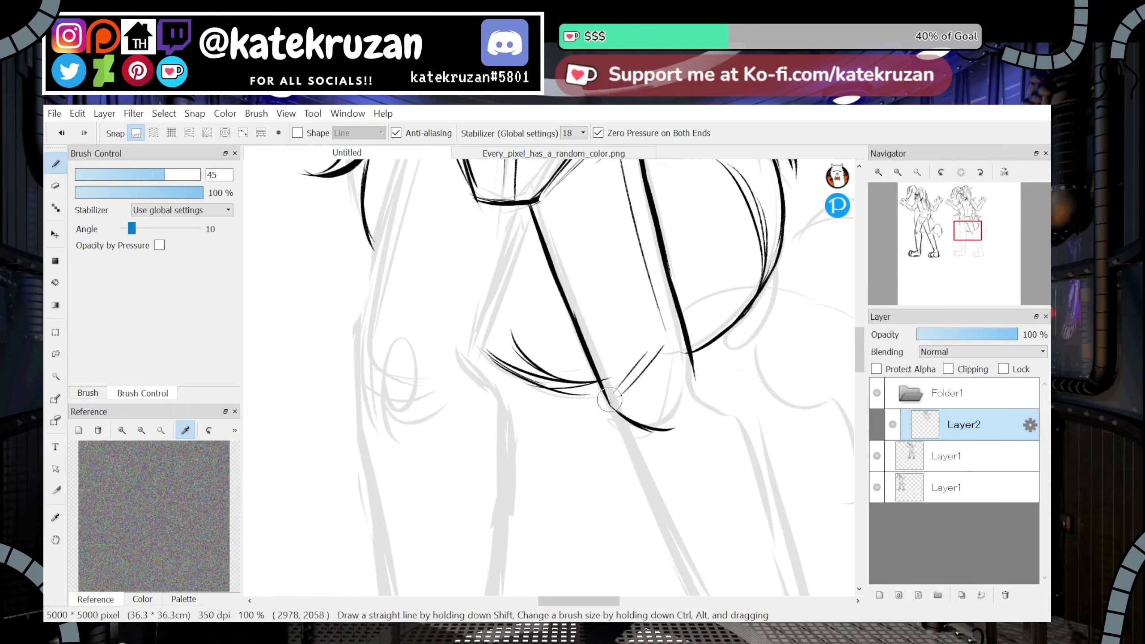
left_click_drag(656, 432, 690, 392)
Ink the outer and inner edges of the left-hand thigh and round off its knee
left_click(898, 172)
left_click(898, 172)
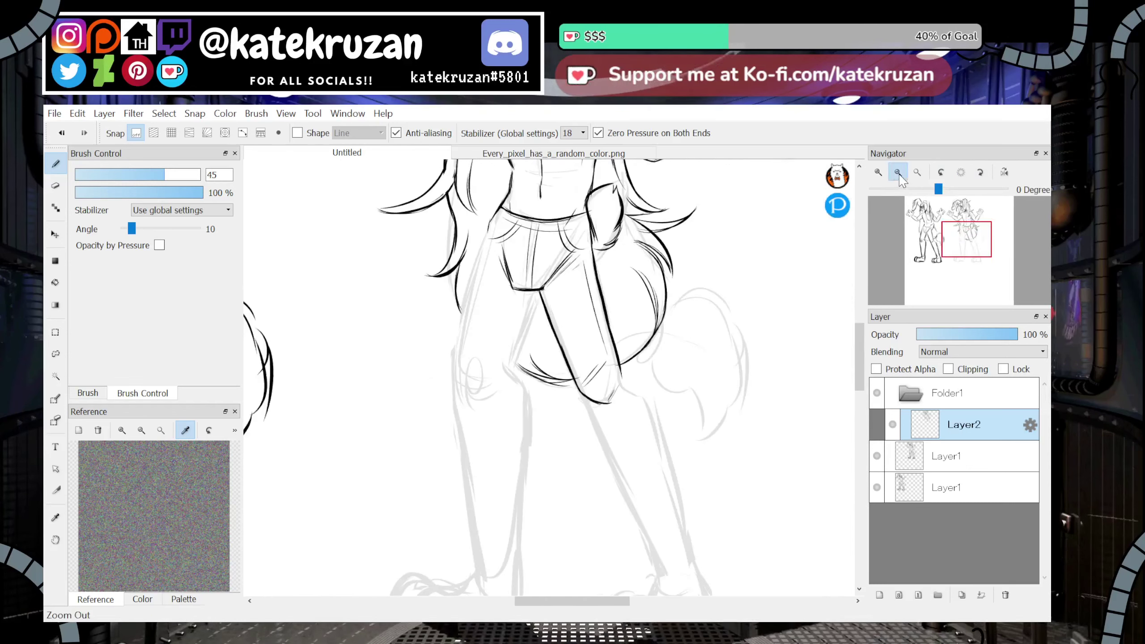
left_click(898, 172)
mouse_move(957, 244)
left_mouse_down()
mouse_move(955, 259)
mouse_move(967, 227)
left_mouse_up()
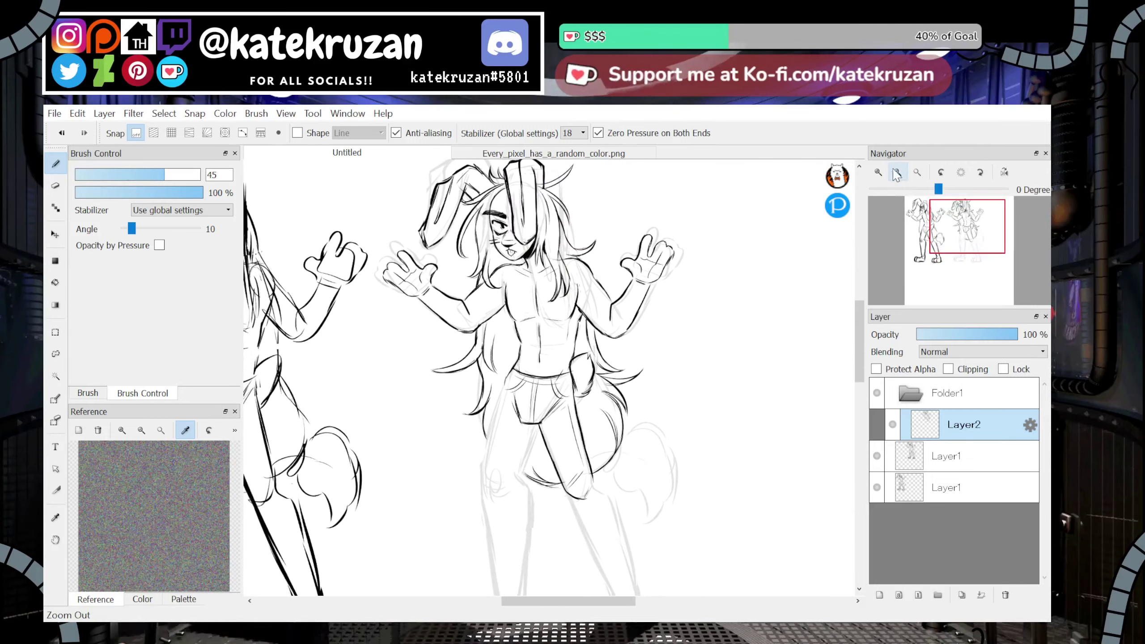
left_click(879, 172)
left_click(878, 173)
key("ctrl+plus")
left_click(981, 172)
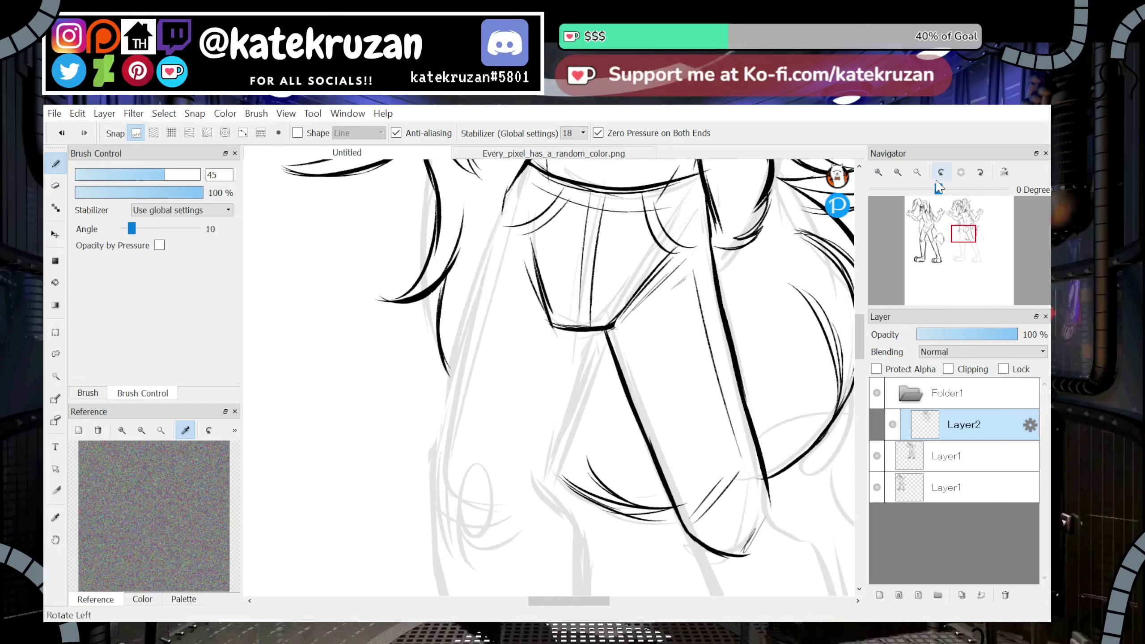
left_click(981, 173)
left_click(982, 173)
left_click_drag(394, 327, 748, 232)
left_click(962, 171)
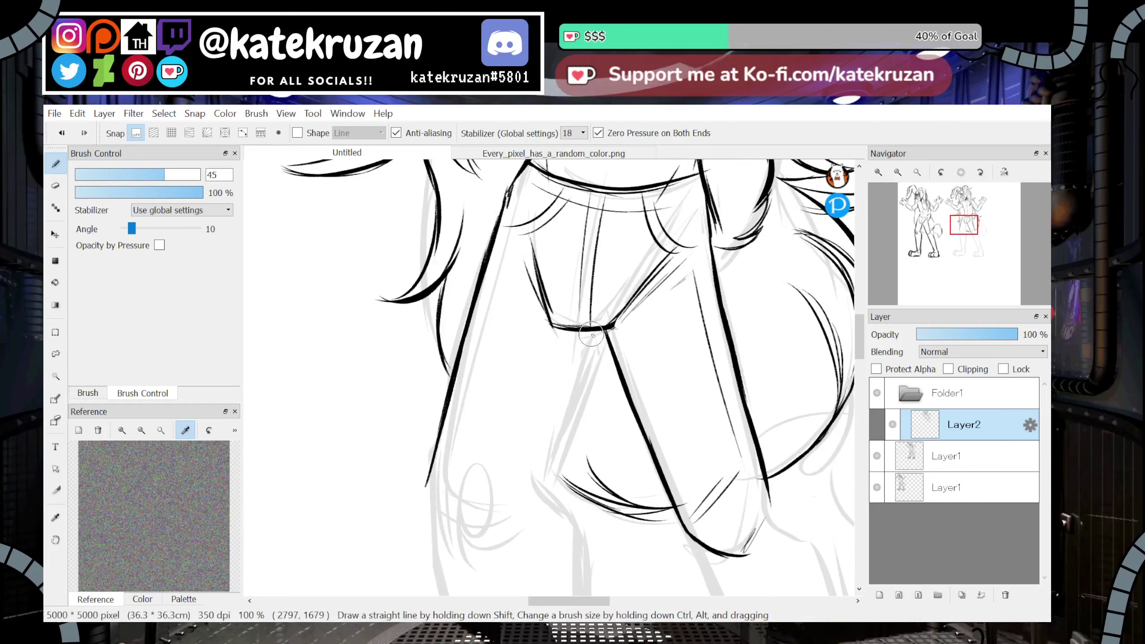
left_click_drag(591, 335, 550, 461)
mouse_move(451, 405)
left_mouse_down()
mouse_move(431, 474)
mouse_move(445, 519)
mouse_move(483, 519)
mouse_move(518, 495)
left_mouse_up()
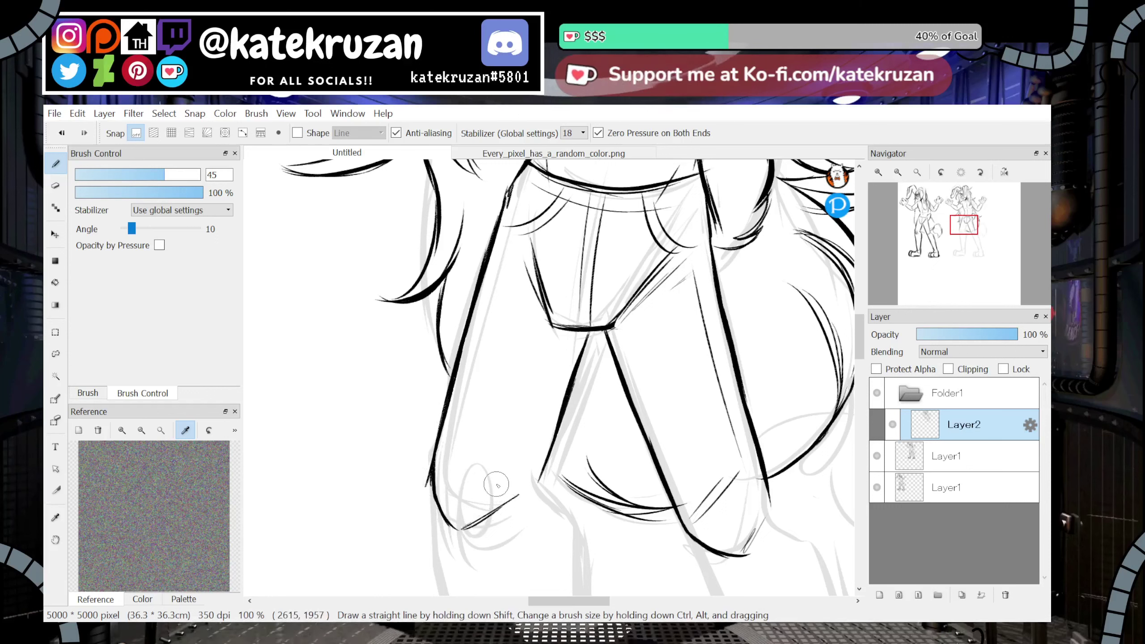
Add thin contour lines to the left-hand inner thigh and knee, and redraw the thigh's outer edge
left_click_drag(565, 340, 548, 389)
left_click_drag(504, 442, 505, 442)
mouse_move(564, 388)
left_mouse_down()
mouse_move(588, 328)
mouse_move(535, 481)
left_mouse_up()
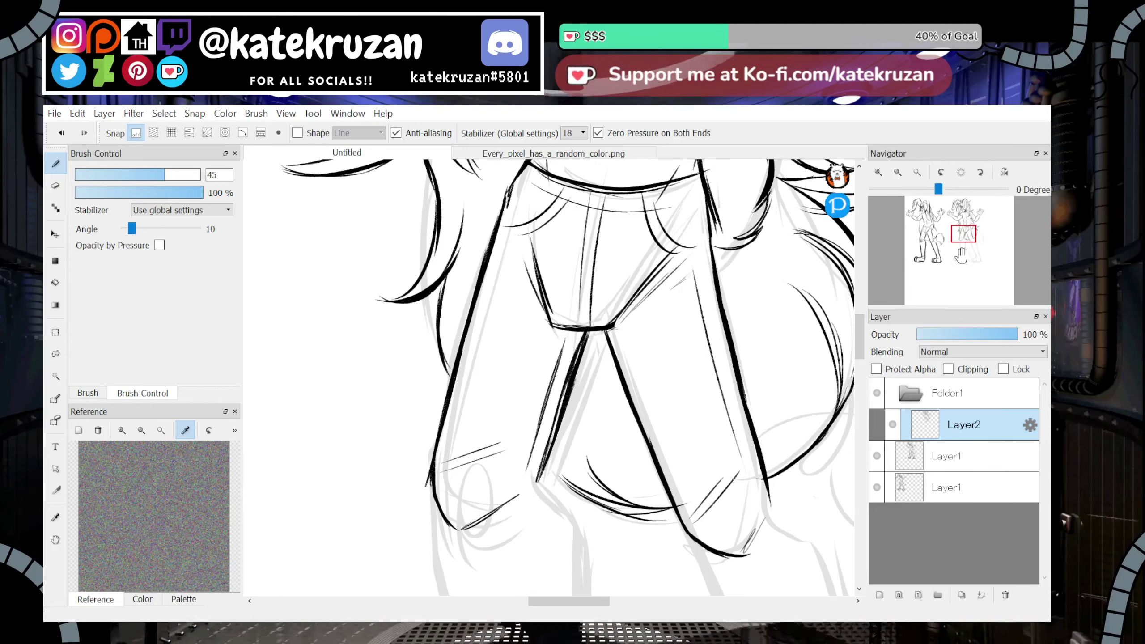
key("ctrl+z")
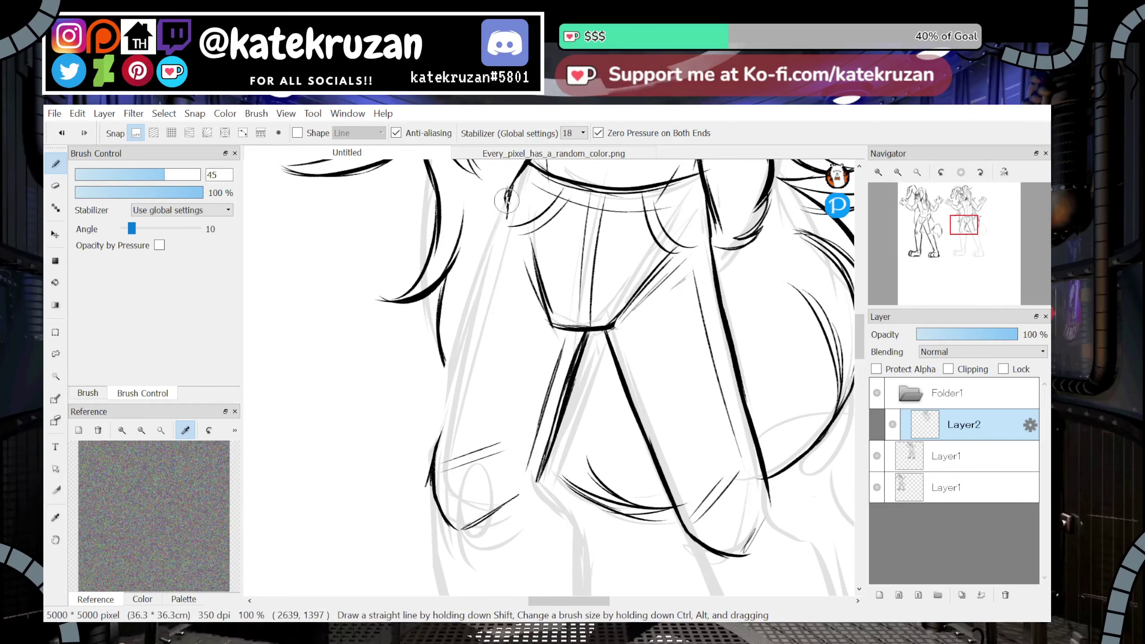
mouse_move(494, 249)
left_mouse_down()
mouse_move(431, 471)
mouse_move(445, 418)
left_mouse_up()
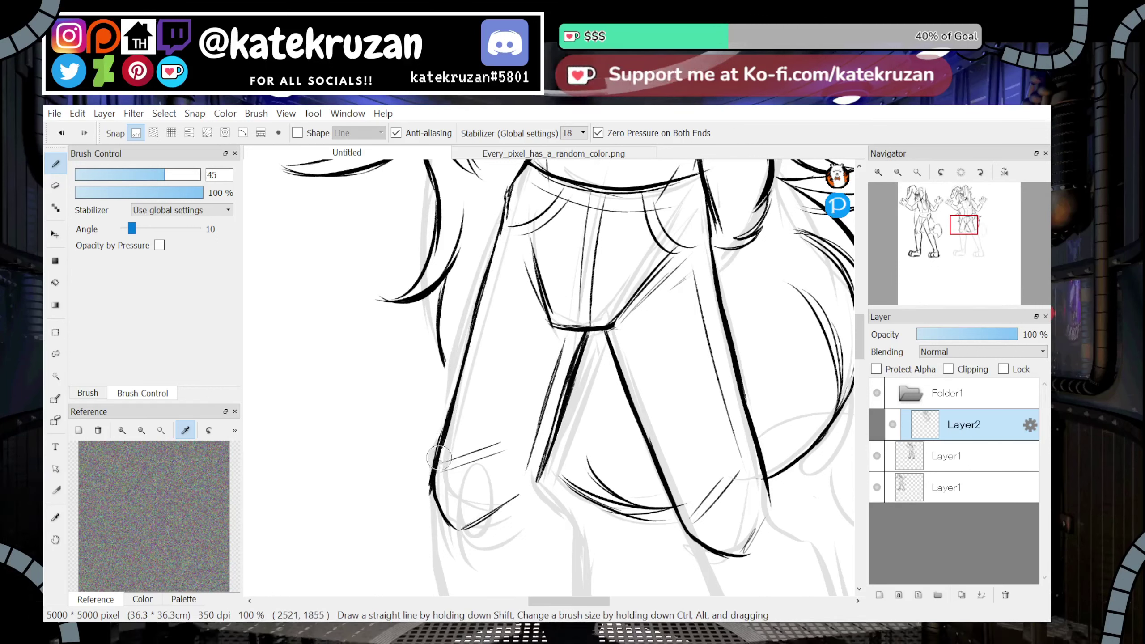
Ink the front edge of the left-hand lower leg and run the calf's back edge down toward the heel
left_click_drag(964, 232, 965, 240)
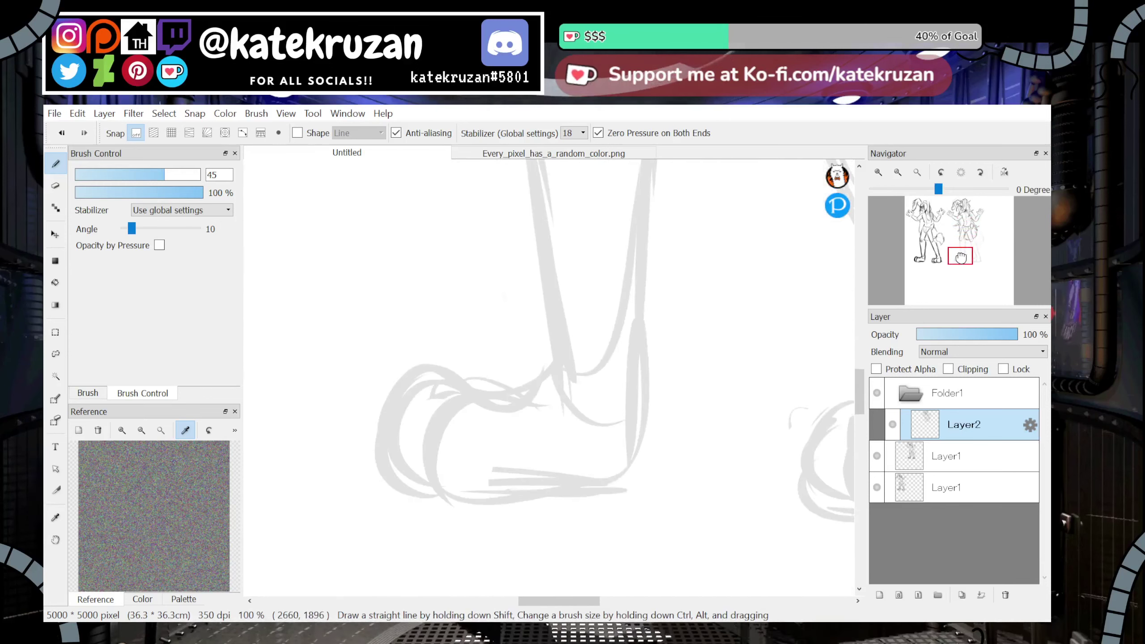
left_click_drag(403, 192, 438, 399)
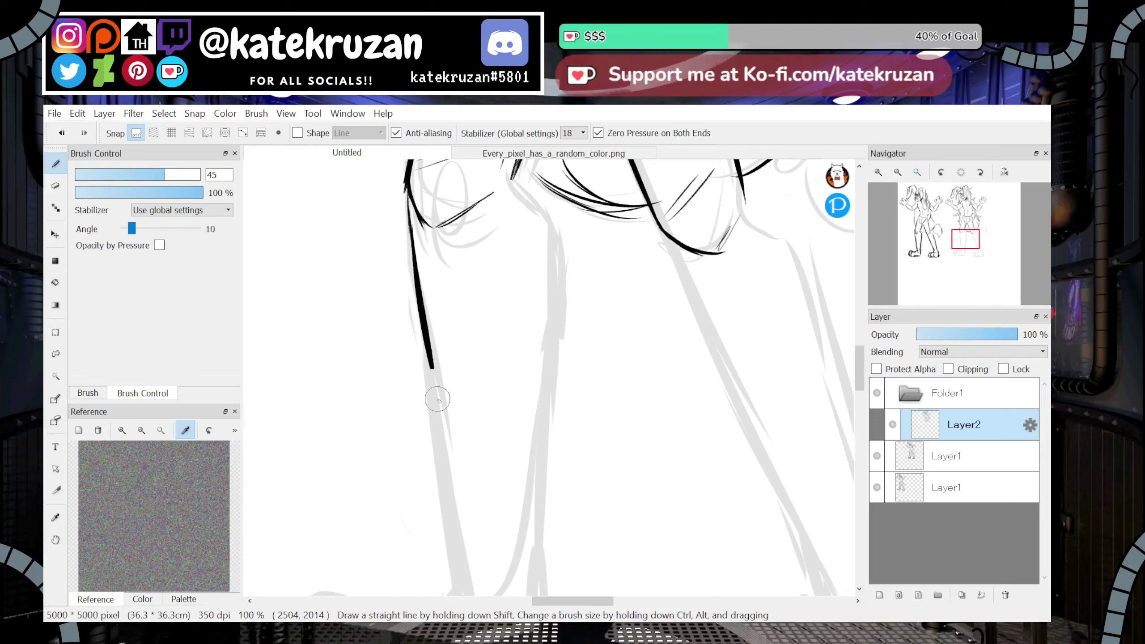
mouse_move(516, 167)
left_mouse_down()
mouse_move(561, 263)
mouse_move(555, 241)
mouse_move(549, 531)
left_mouse_up()
left_click_drag(546, 521, 542, 594)
left_click_drag(964, 248, 963, 239)
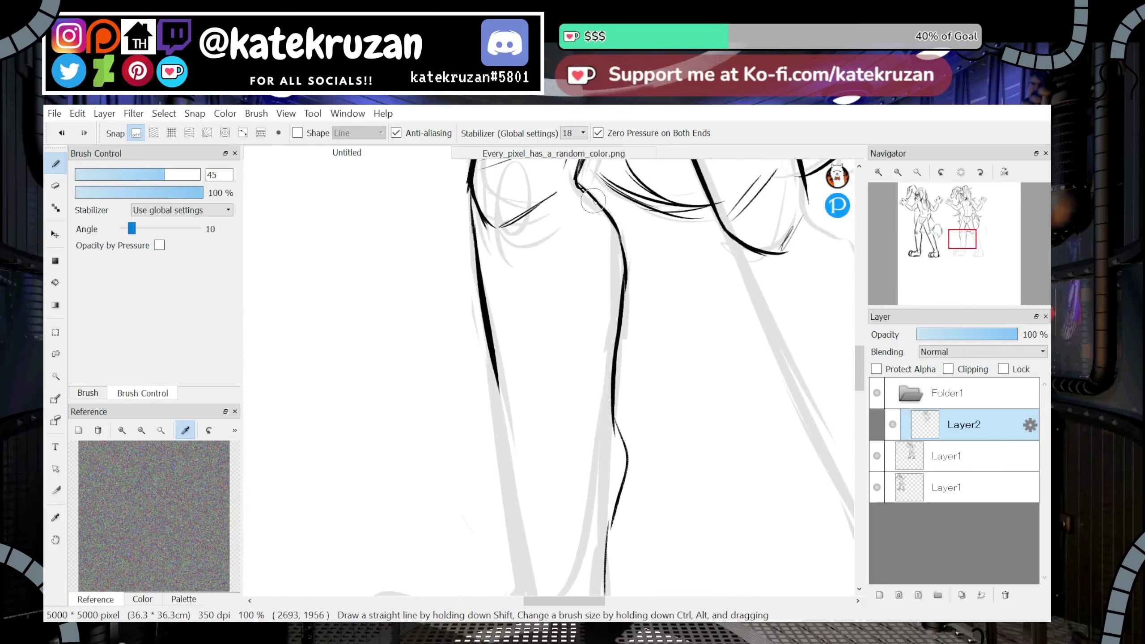
left_click_drag(620, 237, 626, 462)
left_click_drag(960, 244, 957, 253)
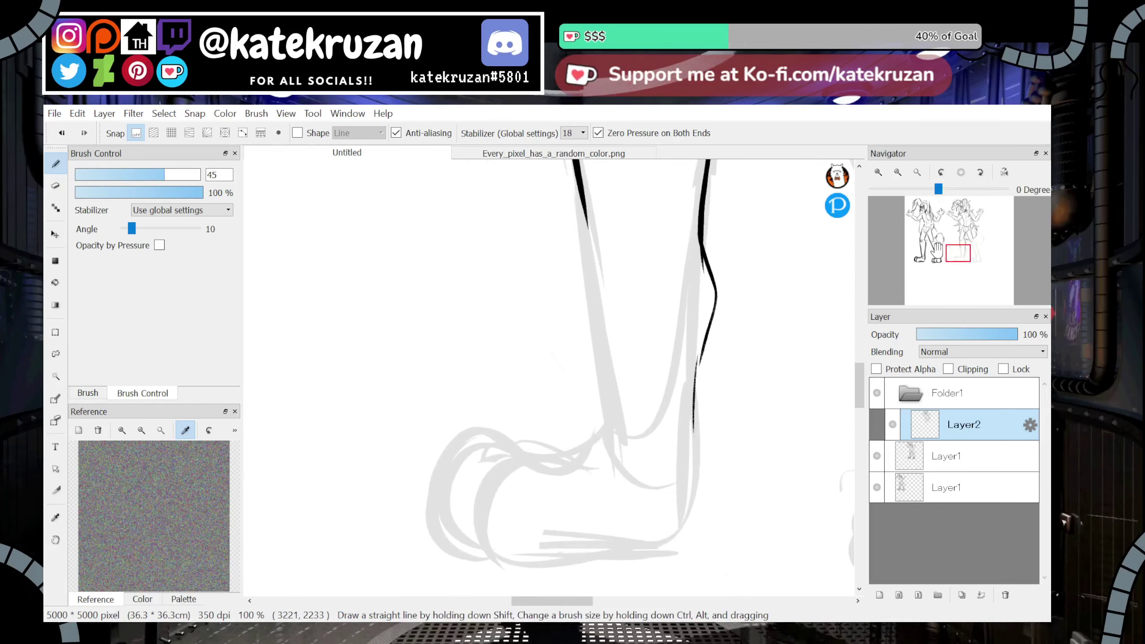
left_click_drag(705, 342, 669, 530)
Replace the lower part of the left-hand calf's back edge with a smoother, straighter line
left_click(898, 172)
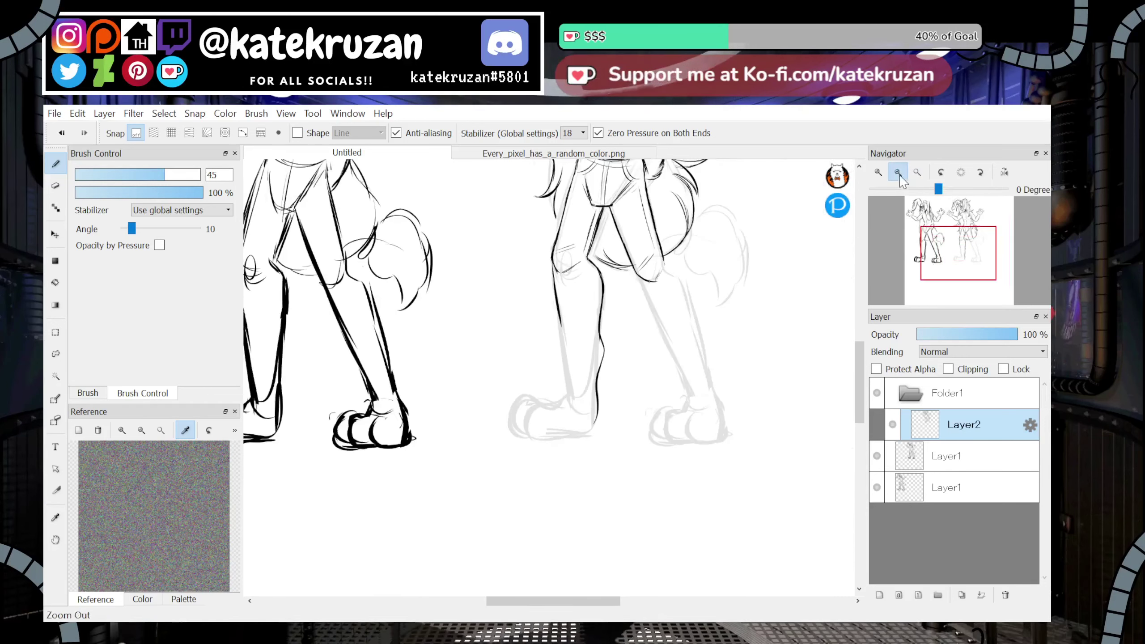
left_click(898, 171)
left_click(879, 172)
left_click(879, 172)
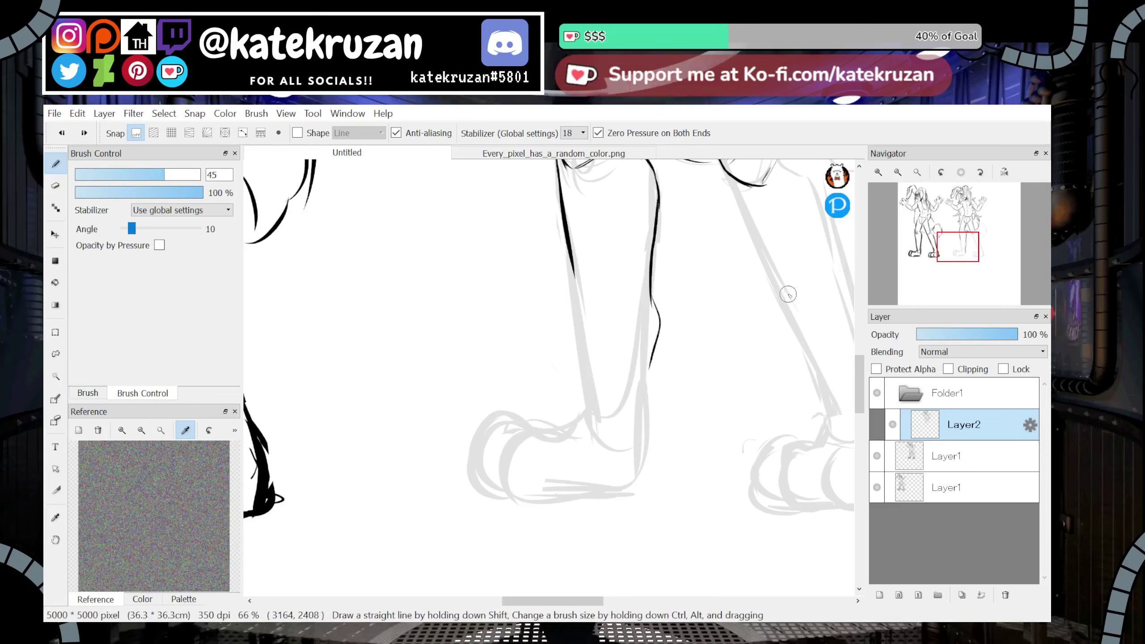
left_click_drag(952, 245, 966, 240)
left_click(878, 172)
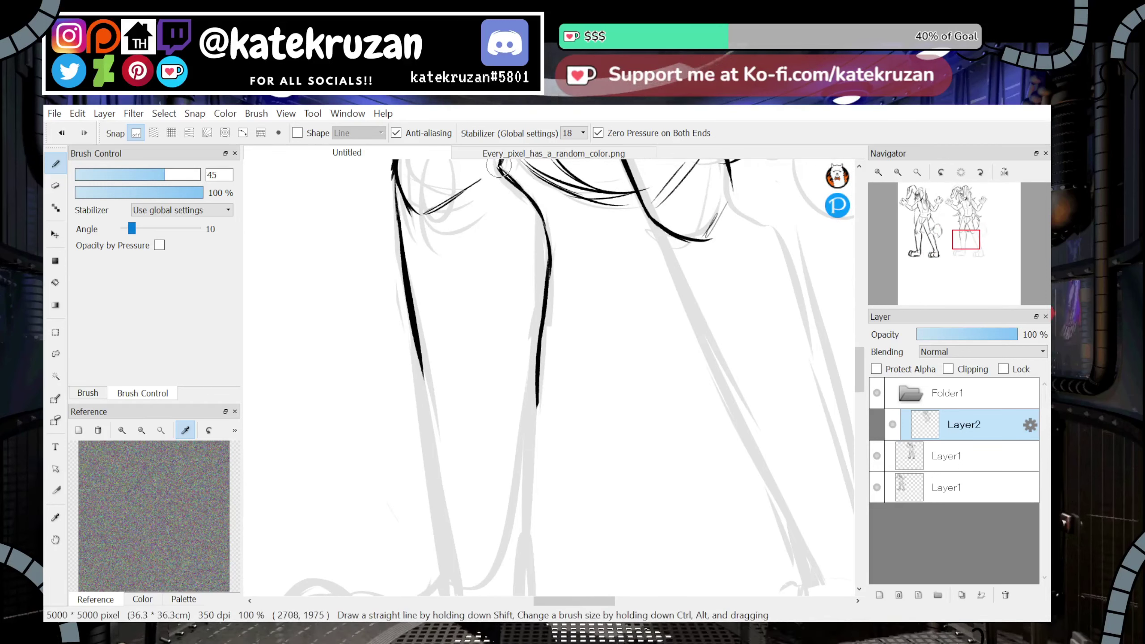
left_click_drag(548, 249, 528, 482)
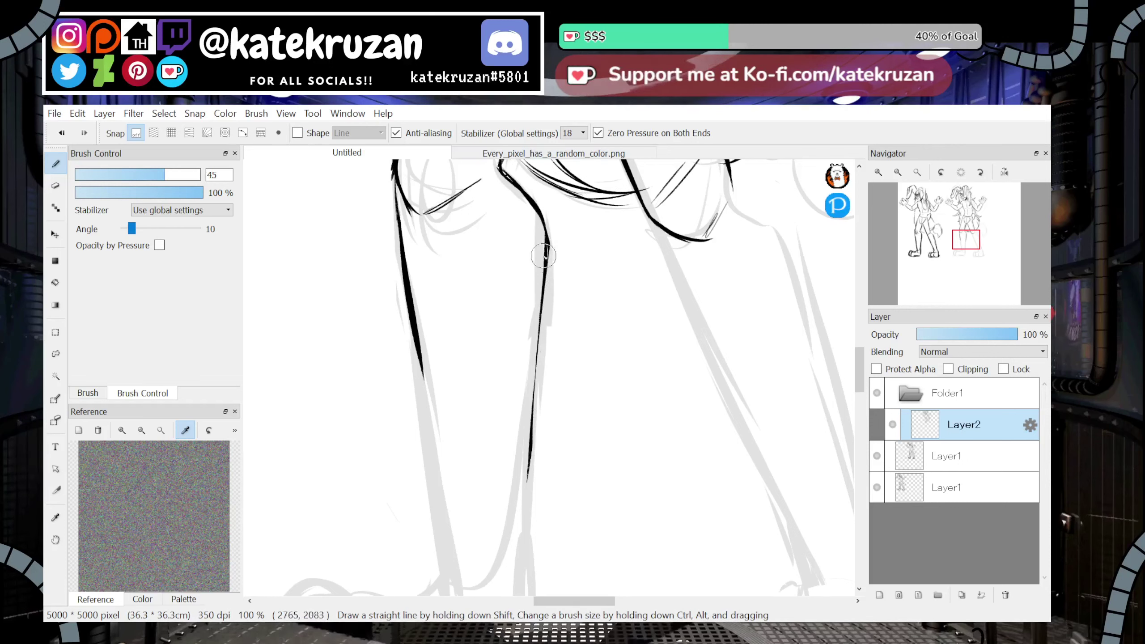
left_click_drag(540, 315, 527, 483)
Extend both edges of the left-hand lower leg down to the ankle
left_click_drag(939, 239, 935, 242)
left_click_drag(520, 212, 547, 377)
left_click_drag(528, 233, 545, 384)
left_click_drag(536, 303, 550, 420)
left_click_drag(543, 361, 557, 452)
left_click_drag(548, 404, 562, 494)
left_click_drag(656, 318, 629, 537)
Ink the left-hand foot over the sketch, with its ankle bend, rounded toes, sole and heel
mouse_move(961, 245)
left_mouse_down()
mouse_move(952, 261)
mouse_move(962, 249)
left_mouse_up()
left_click_drag(536, 298, 537, 373)
mouse_move(542, 334)
left_mouse_down()
mouse_move(531, 374)
mouse_move(438, 376)
mouse_move(386, 403)
mouse_move(387, 480)
mouse_move(433, 504)
left_mouse_up()
mouse_move(484, 393)
left_mouse_down()
mouse_move(423, 457)
mouse_move(437, 500)
mouse_move(426, 468)
mouse_move(456, 504)
mouse_move(564, 491)
mouse_move(555, 488)
mouse_move(614, 456)
mouse_move(625, 383)
left_mouse_up()
left_click_drag(633, 304, 627, 426)
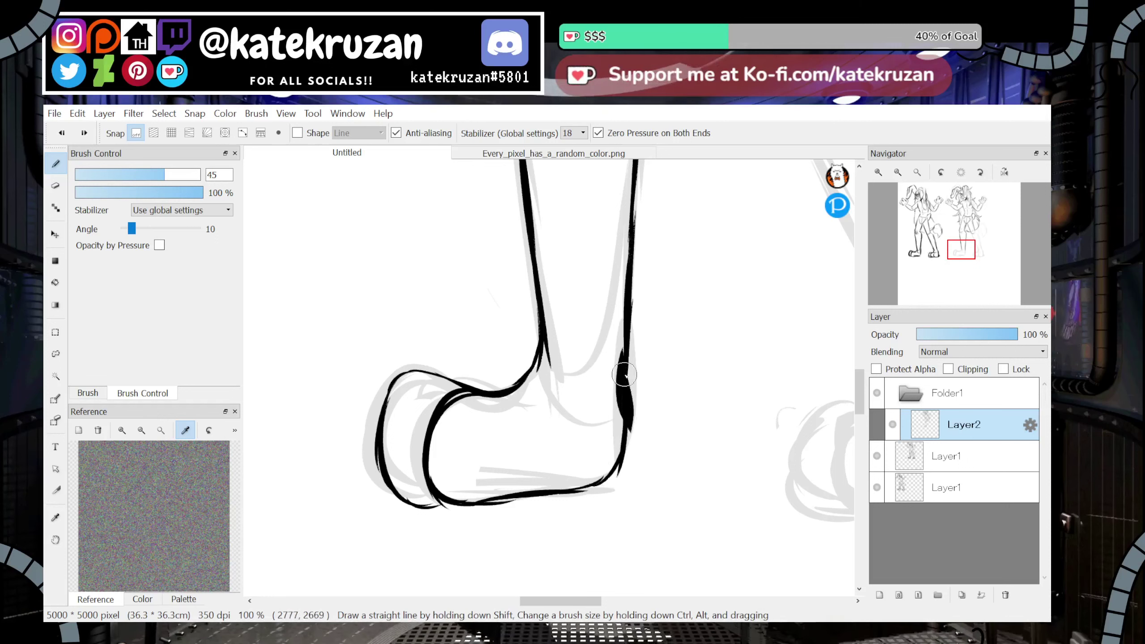
Redraw the left-hand foot's heel curving into the sole and add a small toe bump on top
key("ctrl+z")
key("ctrl+z")
mouse_move(636, 301)
left_mouse_down()
mouse_move(607, 476)
mouse_move(553, 487)
left_mouse_up()
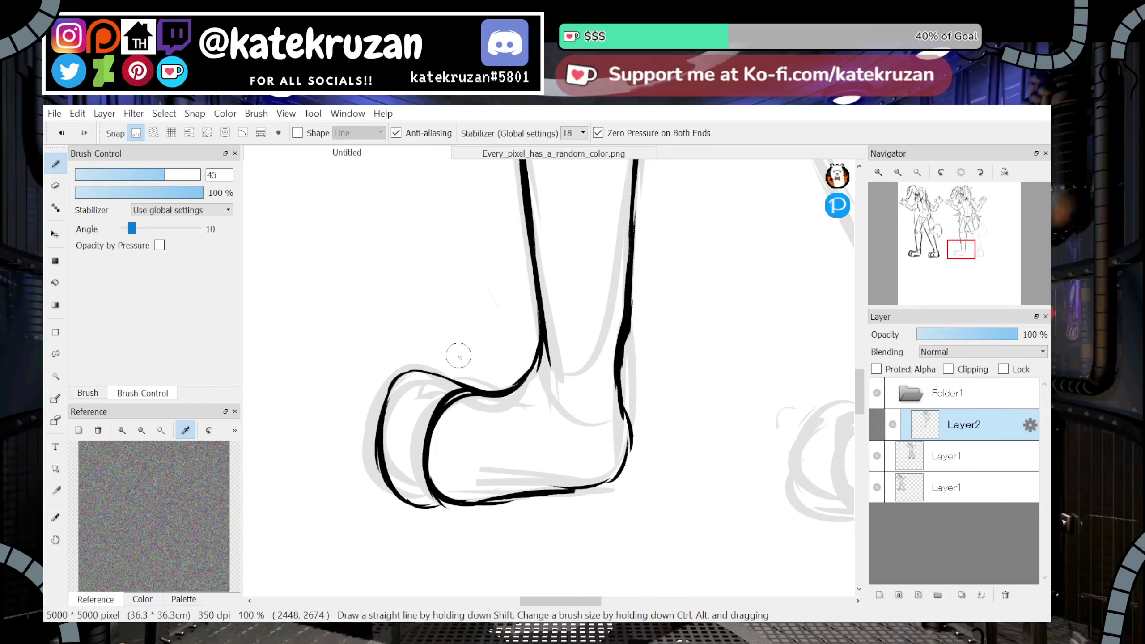
mouse_move(507, 388)
left_mouse_down()
mouse_move(475, 370)
mouse_move(441, 374)
left_mouse_up()
left_click_drag(464, 368, 502, 389)
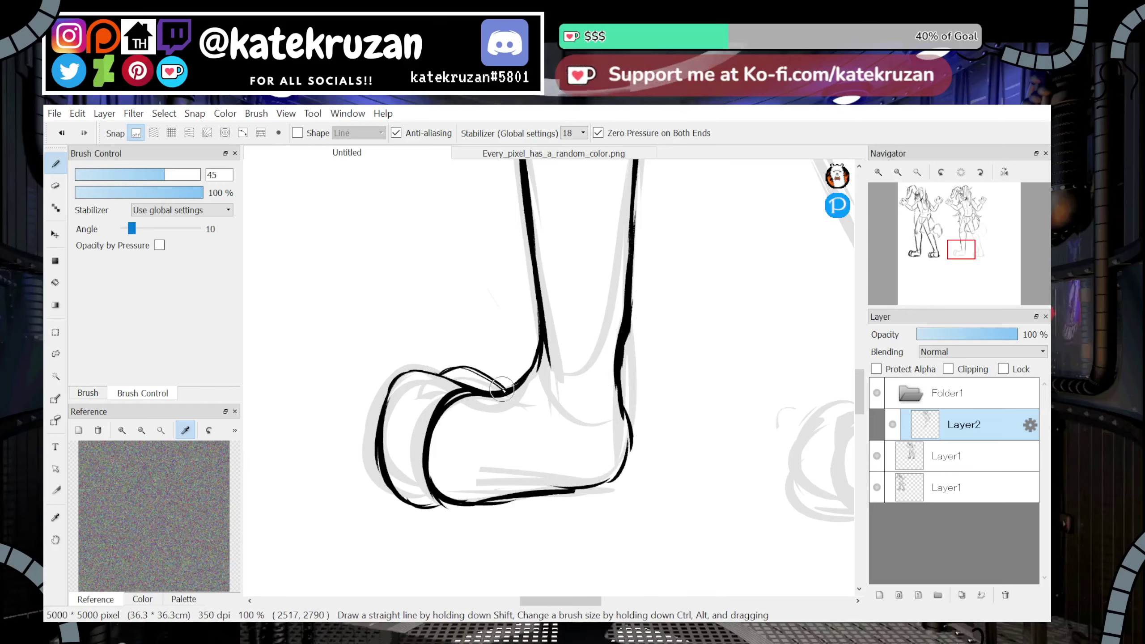
Ink thin band lines across the left-hand ankle and a contour line inside the calf
left_click(900, 173)
left_click(899, 174)
left_click(899, 173)
left_click(900, 173)
left_click(900, 174)
left_click_drag(947, 260, 967, 252)
left_click(878, 173)
left_click(878, 173)
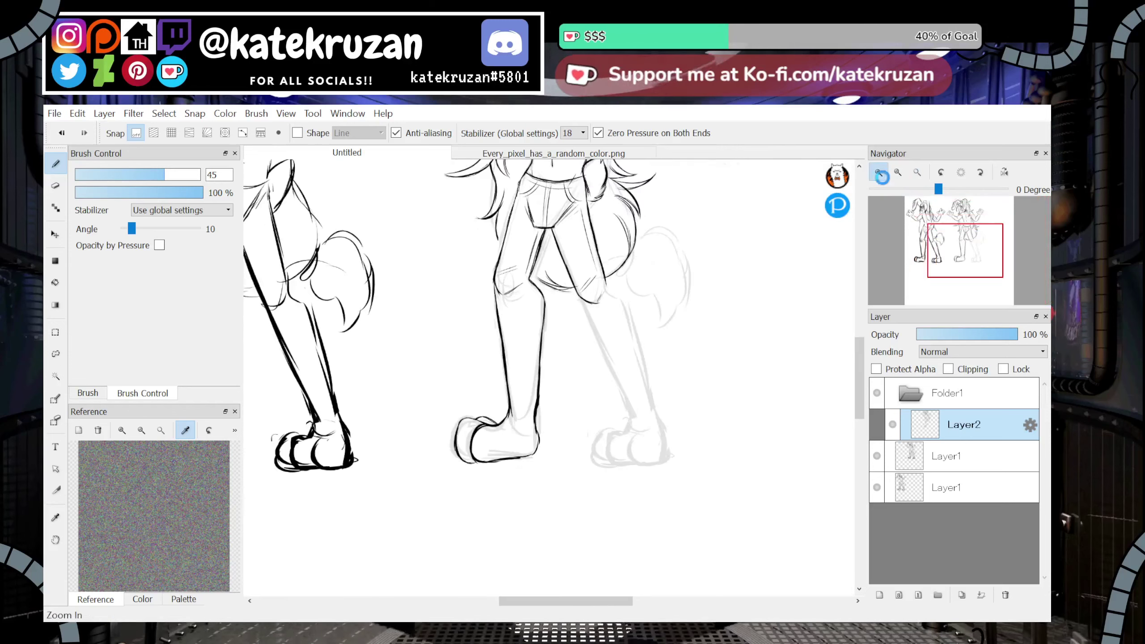
left_click(878, 173)
left_click(879, 172)
mouse_move(468, 448)
left_mouse_down()
mouse_move(506, 454)
mouse_move(472, 438)
left_mouse_up()
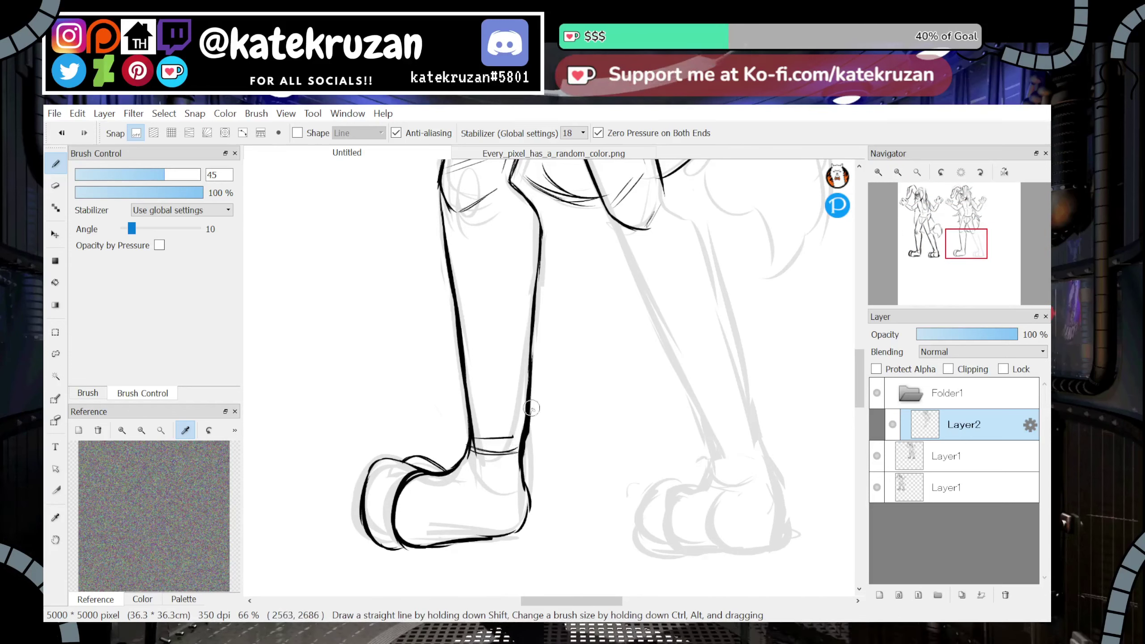
left_click_drag(509, 210, 515, 389)
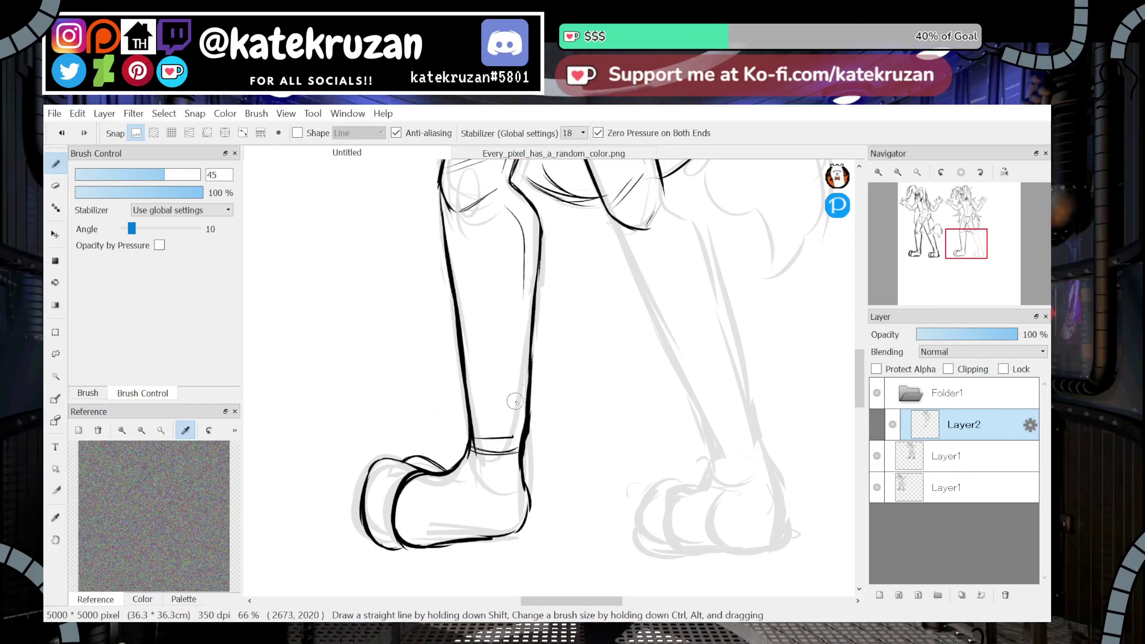
left_click_drag(509, 201, 534, 439)
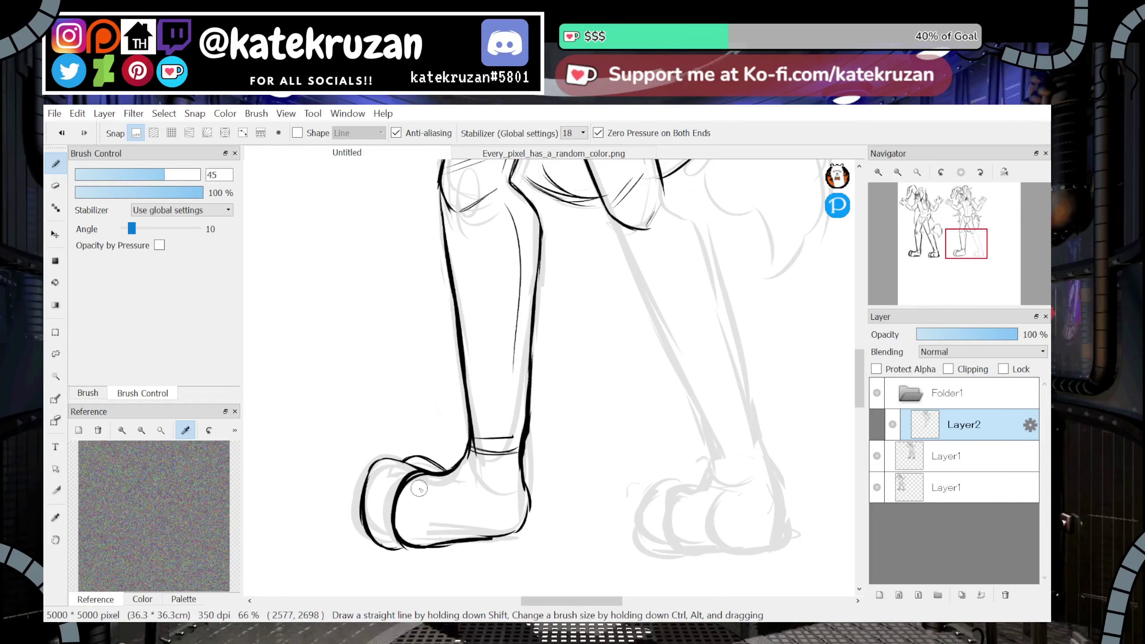
Redraw the left-hand foot's front toe curve and the top edge leading from the toes to the ankle
left_click_drag(422, 473, 406, 545)
key("ctrl+z")
key("ctrl+z")
left_click_drag(420, 473, 409, 537)
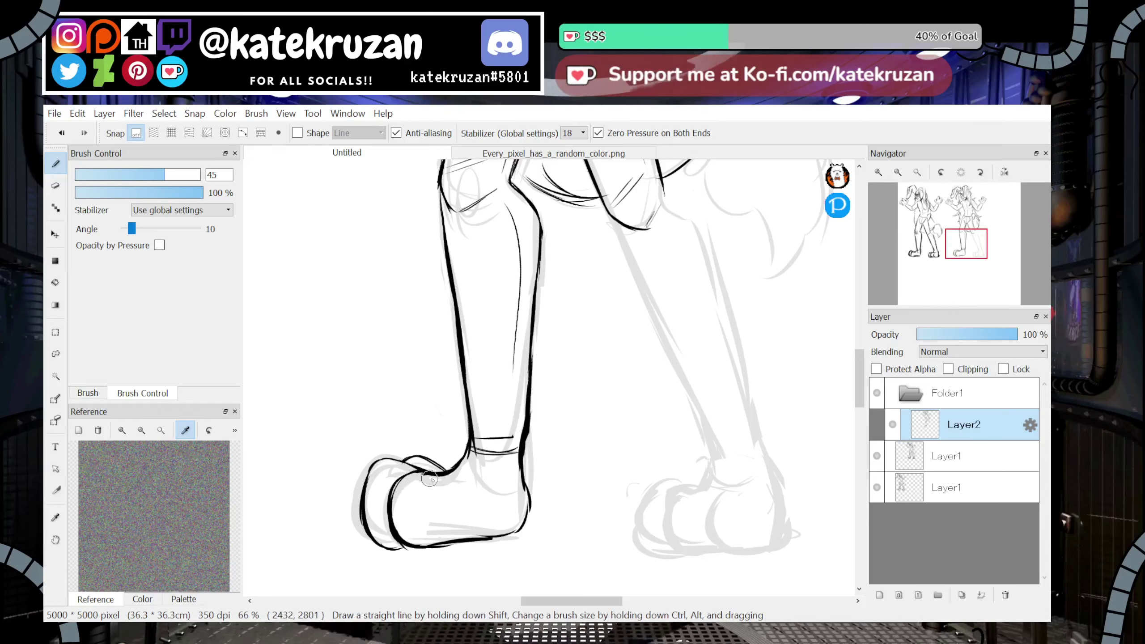
mouse_move(991, 274)
left_click_drag(967, 261, 969, 252)
key("ctrl+z")
left_click_drag(385, 370, 419, 373)
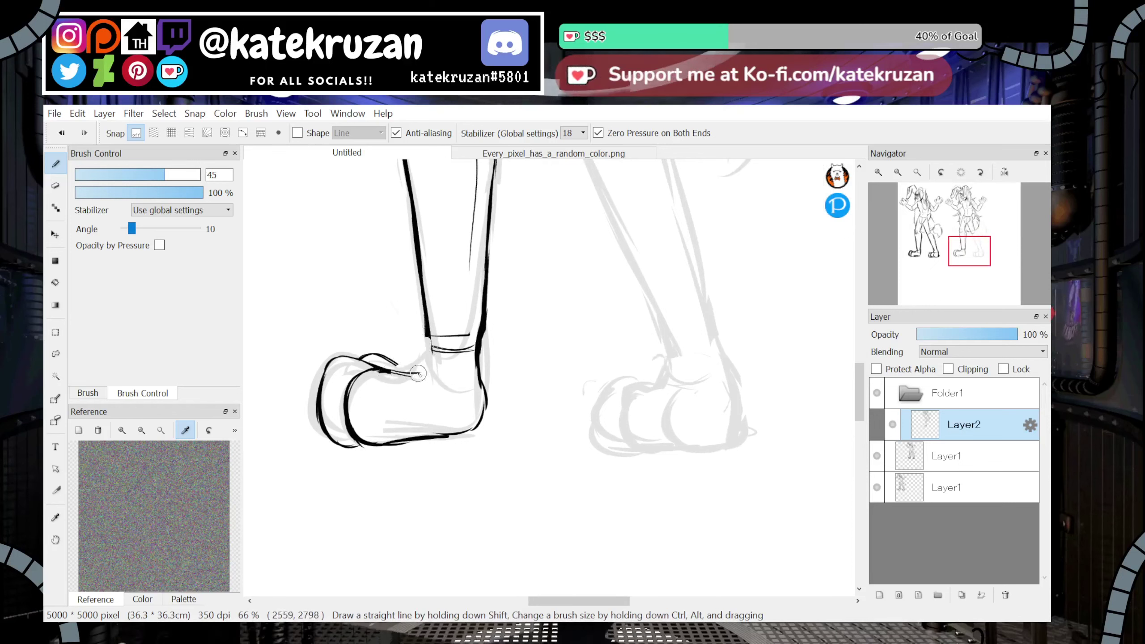
Ink the right-hand lower leg's front and back edges downward from the knee over the sketch
left_click_drag(970, 258, 971, 247)
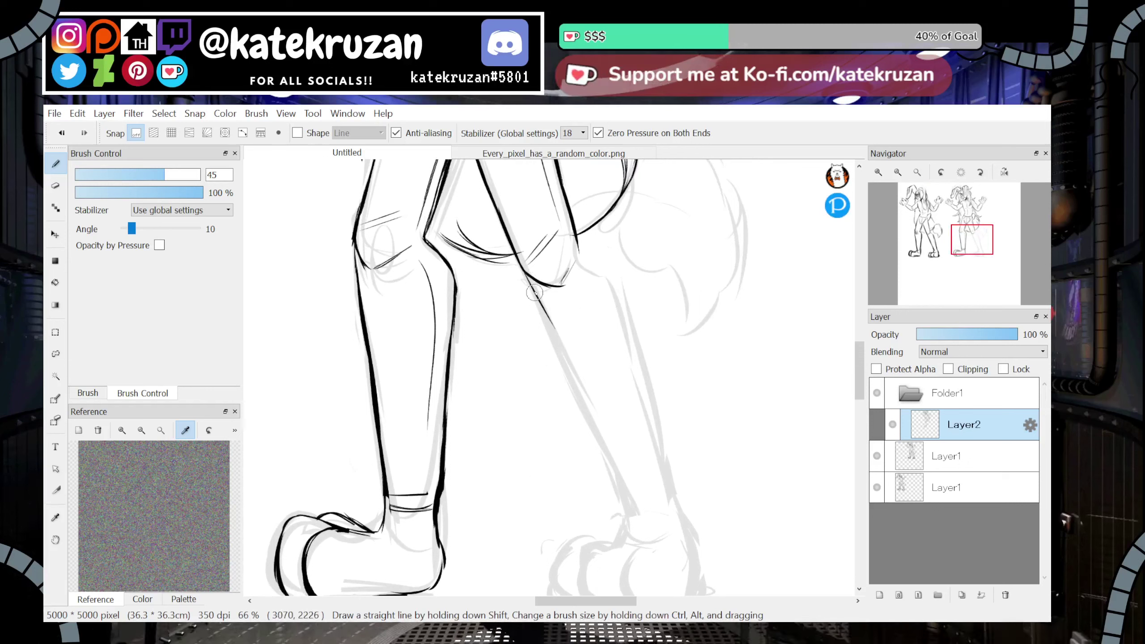
left_click_drag(535, 292, 587, 401)
key("ctrl+z")
key("ctrl+z")
left_click_drag(527, 276, 575, 384)
key("ctrl+z")
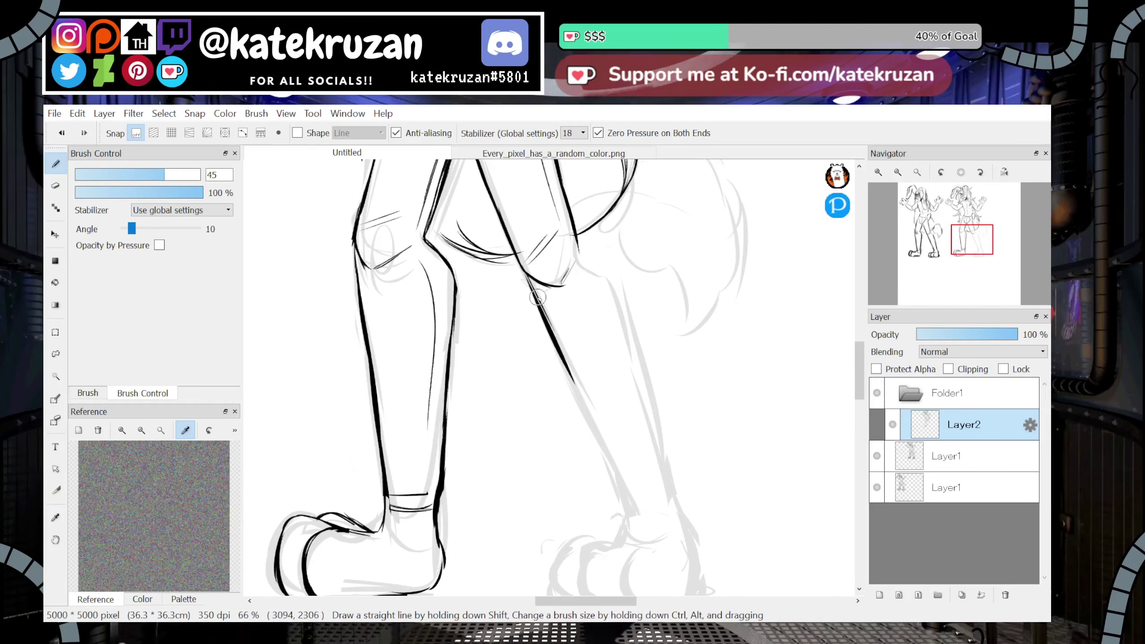
mouse_move(572, 233)
left_mouse_down()
mouse_move(637, 302)
mouse_move(621, 281)
mouse_move(663, 447)
left_mouse_up()
left_click_drag(566, 364, 629, 502)
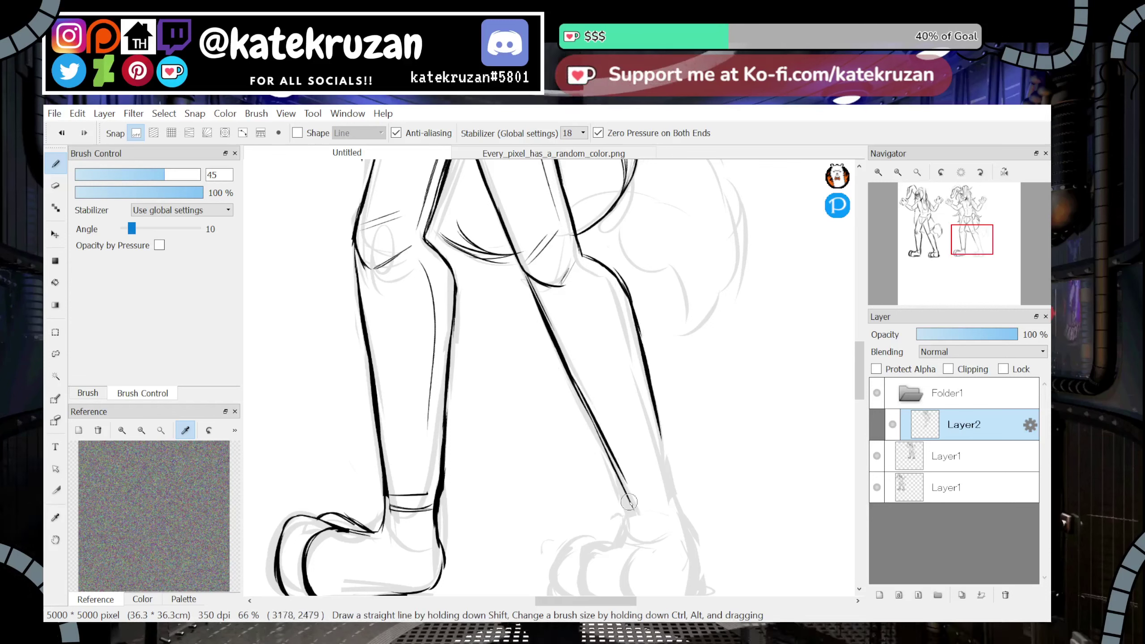
Extend the right-hand leg's calf outline down to the ankle
left_click(898, 172)
left_click(898, 171)
left_click(898, 172)
left_click(878, 172)
left_click(878, 171)
left_click(880, 173)
left_click_drag(975, 260, 977, 254)
left_click_drag(556, 285, 579, 370)
left_click_drag(561, 309, 588, 371)
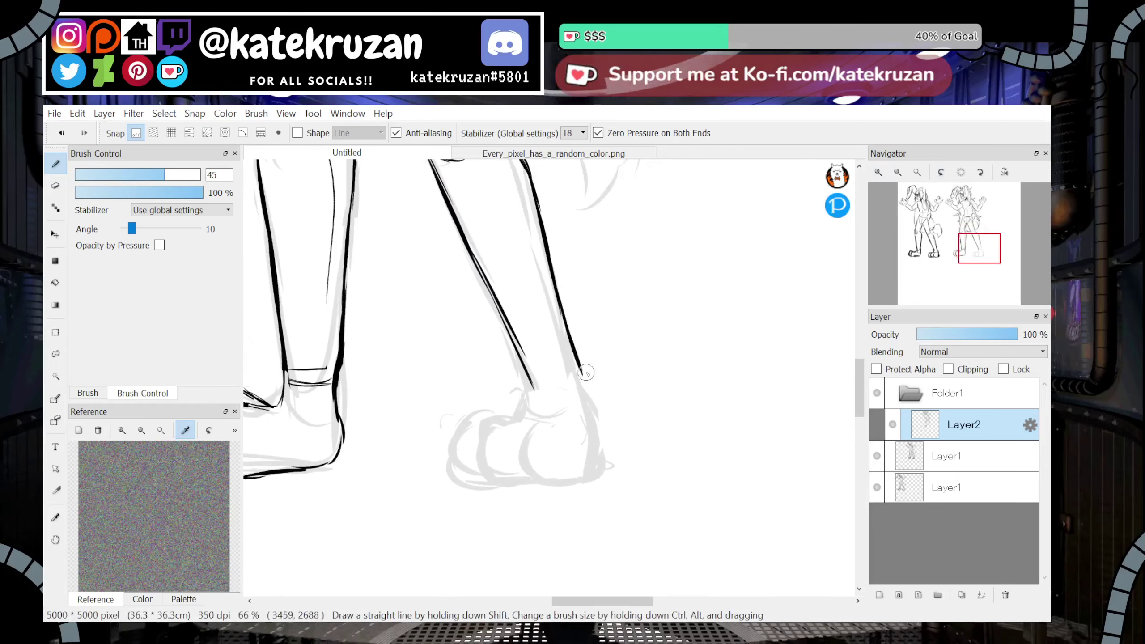
Ink the right-hand foot's heel side and its nearest rounded toe
left_click_drag(596, 444, 596, 458)
key("ctrl+z")
key("ctrl+z")
key("ctrl+z")
mouse_move(583, 372)
left_mouse_down()
mouse_move(598, 434)
mouse_move(539, 470)
left_mouse_up()
left_click_drag(598, 400, 593, 436)
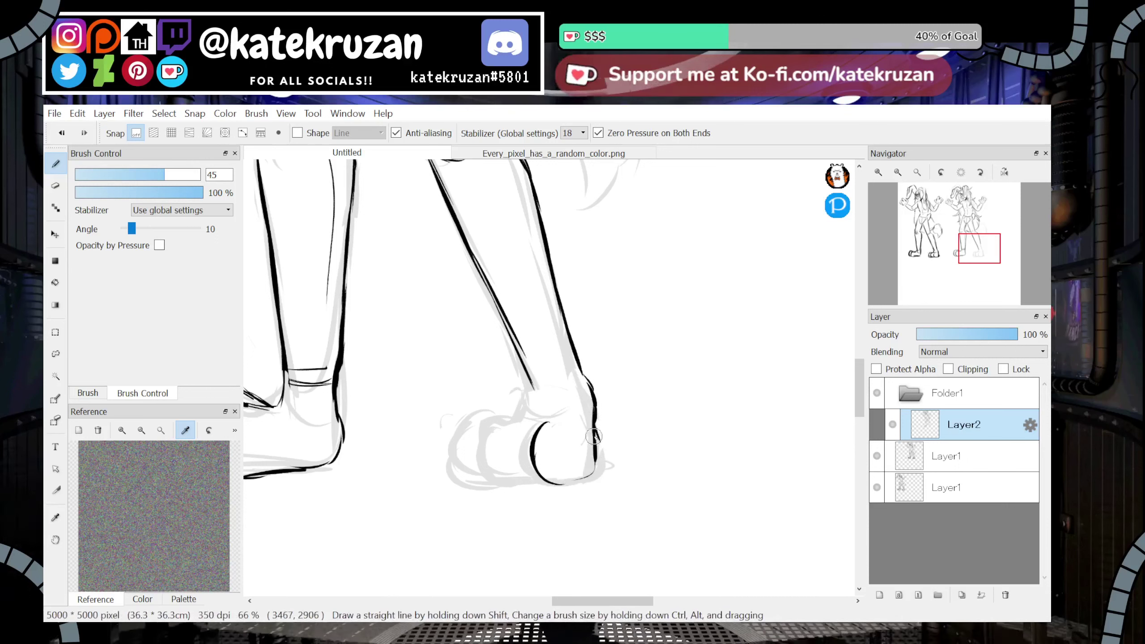
Ink the right-hand foot's middle and outer toes and sole, plus the ankle bend with thin band lines
left_click_drag(523, 417, 511, 482)
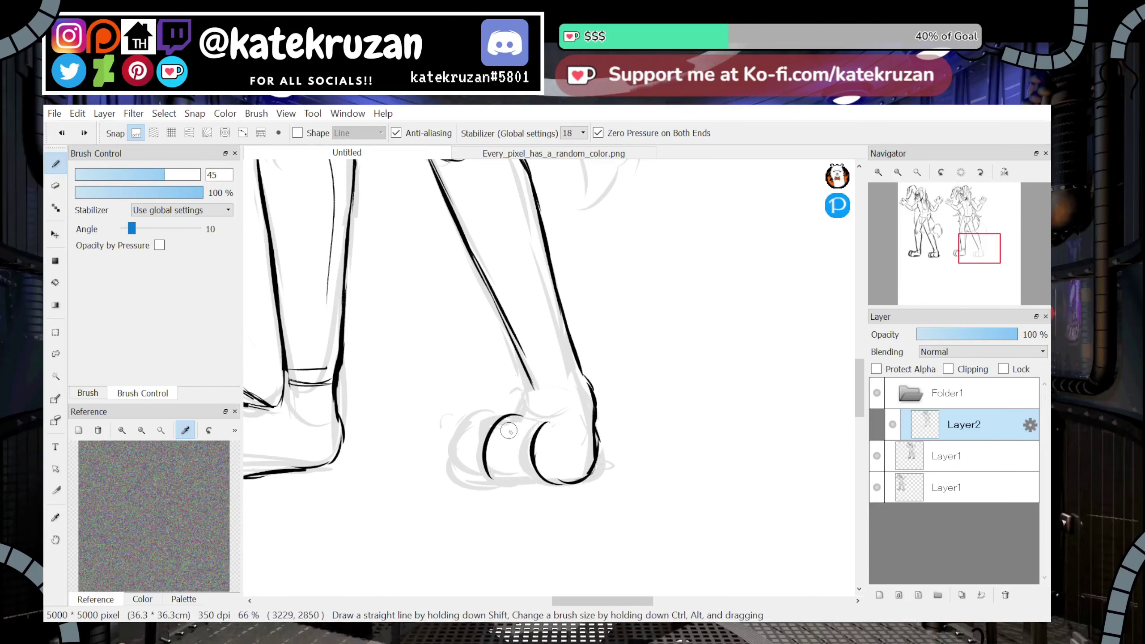
mouse_move(516, 418)
left_mouse_down()
mouse_move(487, 426)
mouse_move(496, 480)
left_mouse_up()
mouse_move(519, 418)
left_mouse_down()
mouse_move(490, 478)
mouse_move(495, 422)
mouse_move(457, 465)
mouse_move(467, 485)
mouse_move(509, 485)
left_mouse_up()
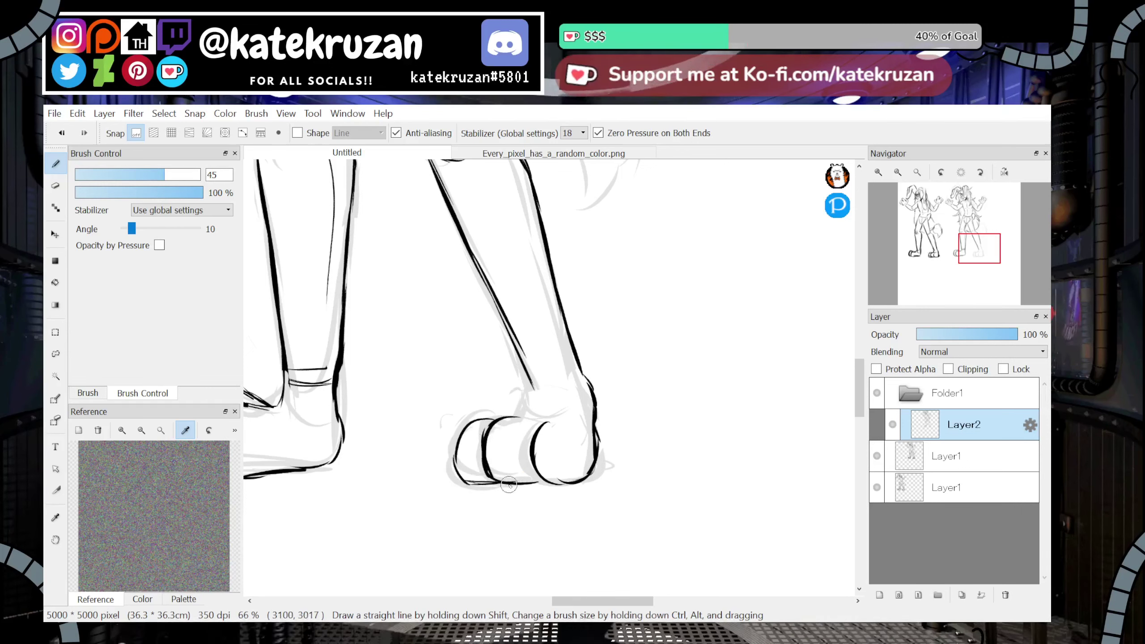
left_click_drag(477, 421, 467, 483)
mouse_move(520, 409)
left_mouse_down()
mouse_move(538, 388)
mouse_move(503, 417)
mouse_move(460, 486)
left_mouse_up()
key("ctrl+z")
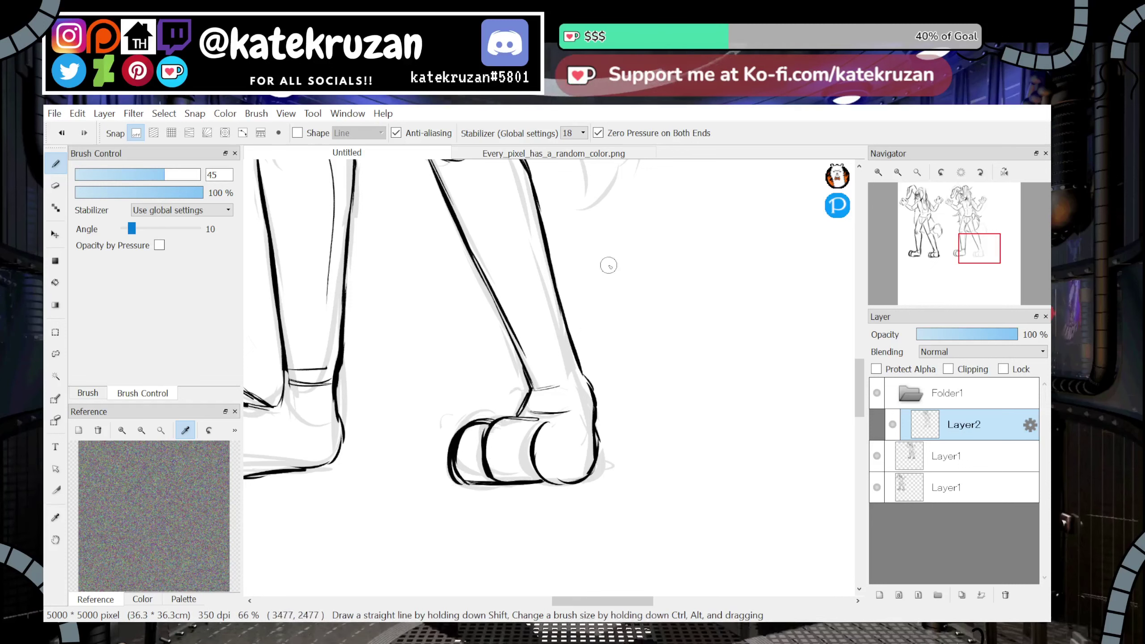
mouse_move(574, 364)
left_mouse_down()
mouse_move(531, 379)
mouse_move(569, 358)
left_mouse_up()
Ink the tail's arched top and outer edge, sweeping the line down past the sketch into an upturned curve
left_click(899, 173)
left_click_drag(964, 254, 965, 226)
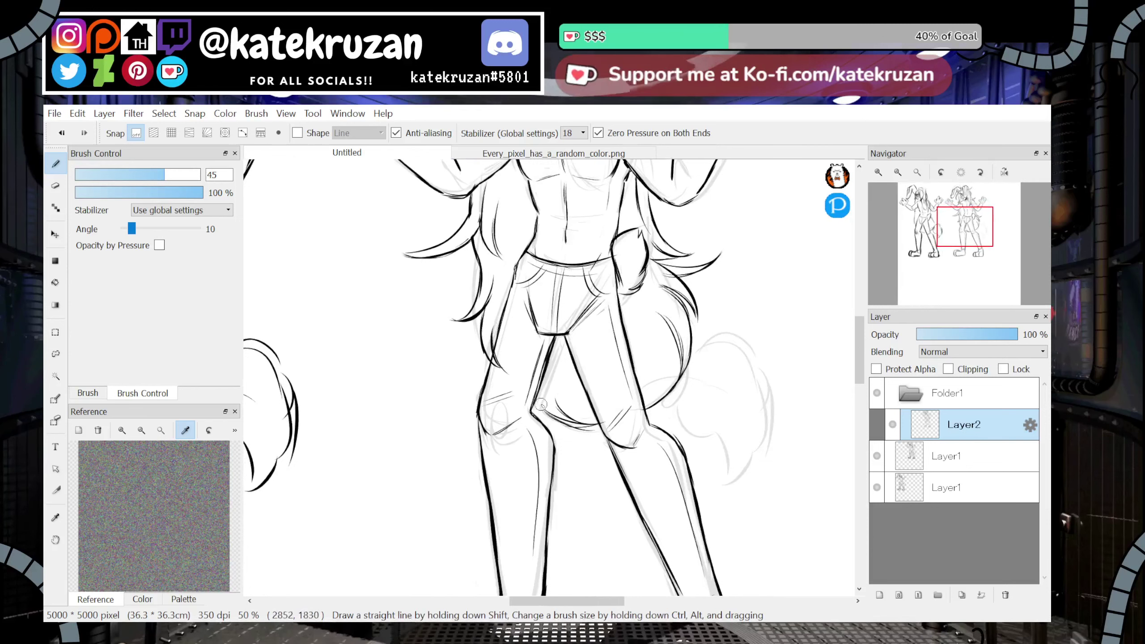
left_click_drag(964, 240, 973, 235)
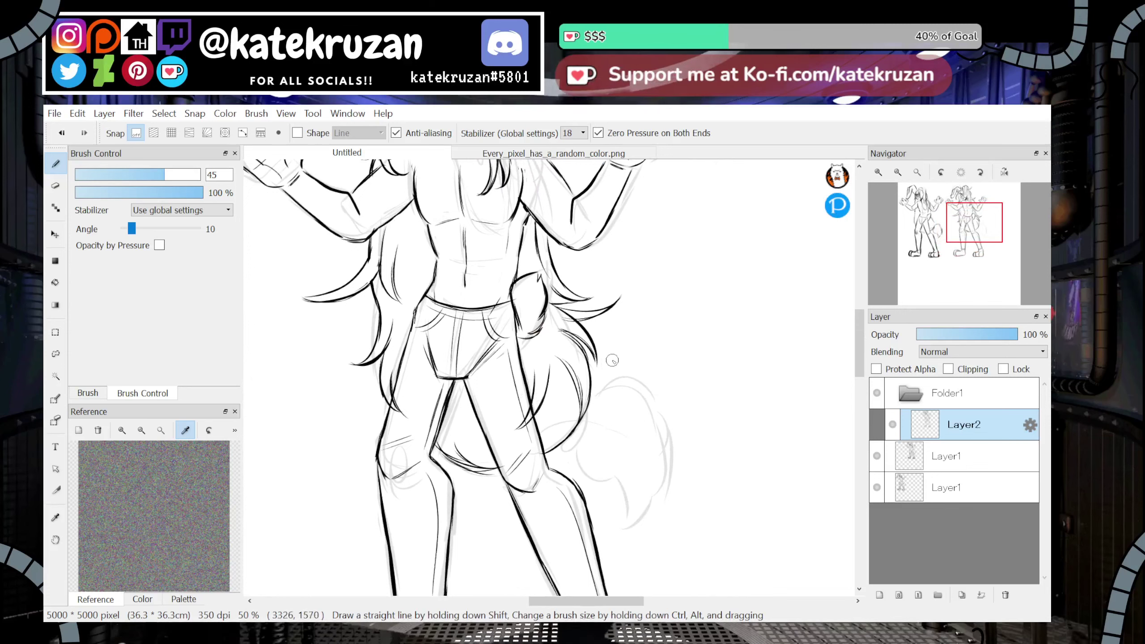
mouse_move(975, 232)
left_mouse_down()
mouse_move(973, 214)
mouse_move(960, 223)
left_mouse_up()
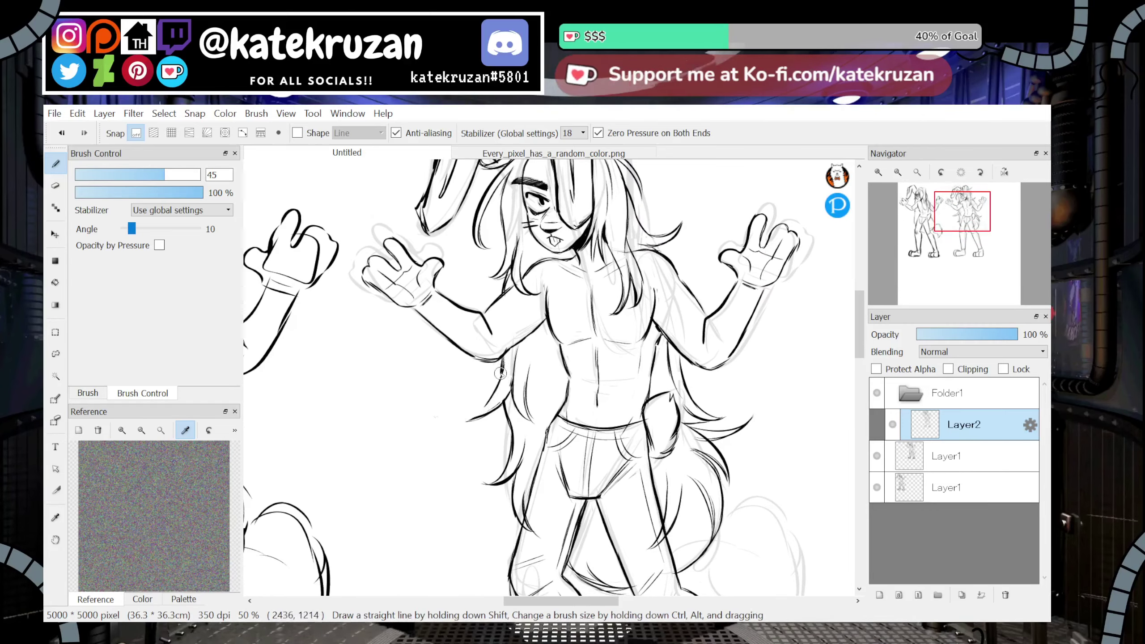
left_click_drag(968, 220, 978, 234)
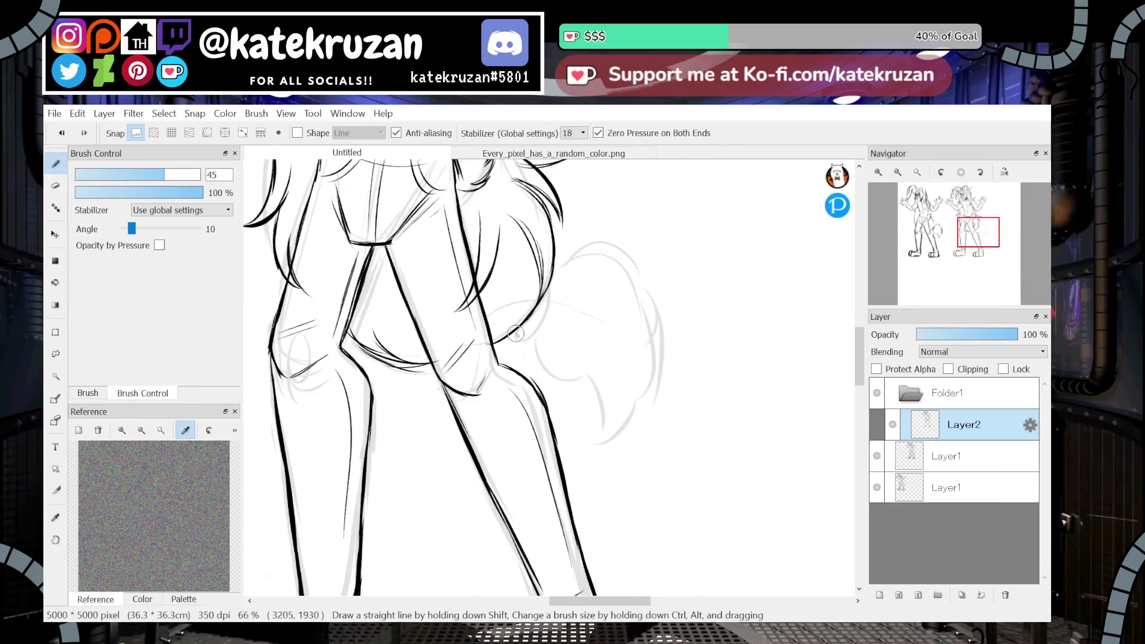
mouse_move(554, 273)
left_mouse_down()
mouse_move(586, 238)
mouse_move(632, 276)
mouse_move(665, 352)
left_mouse_up()
left_click_drag(654, 493, 699, 465)
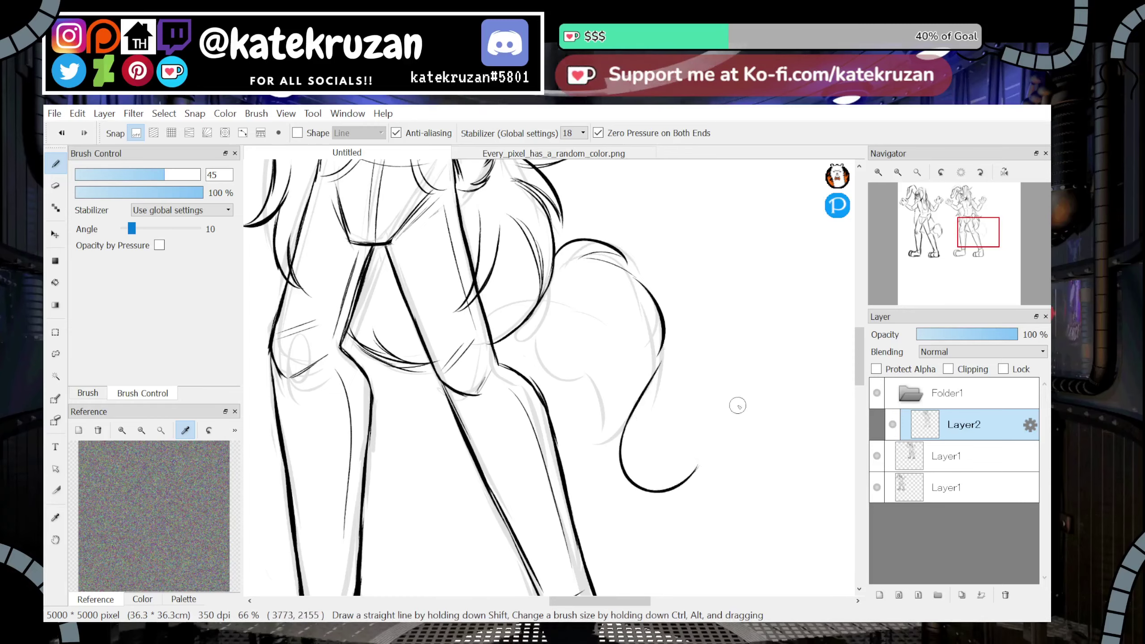
Ink the enlarged tail's lower curve behind the legs and bring both edges together in an upturned point
mouse_move(998, 269)
left_mouse_down()
mouse_move(976, 240)
mouse_move(955, 244)
mouse_move(975, 222)
left_mouse_up()
left_click(898, 173)
left_click(898, 173)
left_click(898, 173)
double_click(898, 173)
left_click(878, 173)
left_click(879, 173)
left_click(878, 173)
left_click_drag(516, 465, 502, 494)
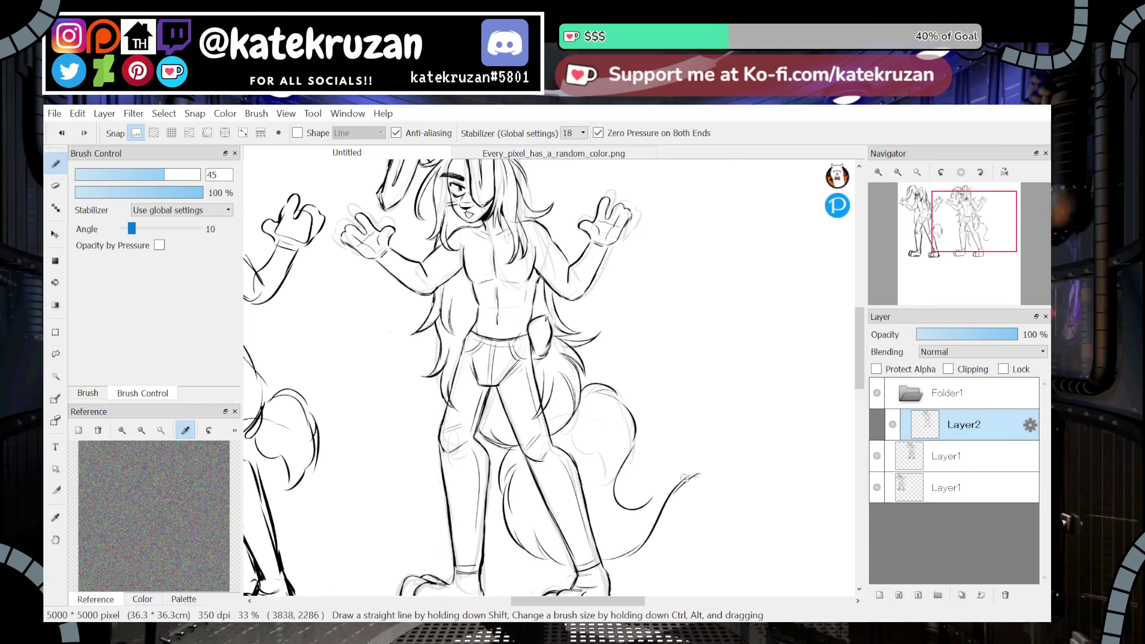
left_click_drag(692, 478, 650, 507)
Redraw the hair lock below the left-hand arm as a bolder, pointed strand
left_click_drag(946, 232, 942, 225)
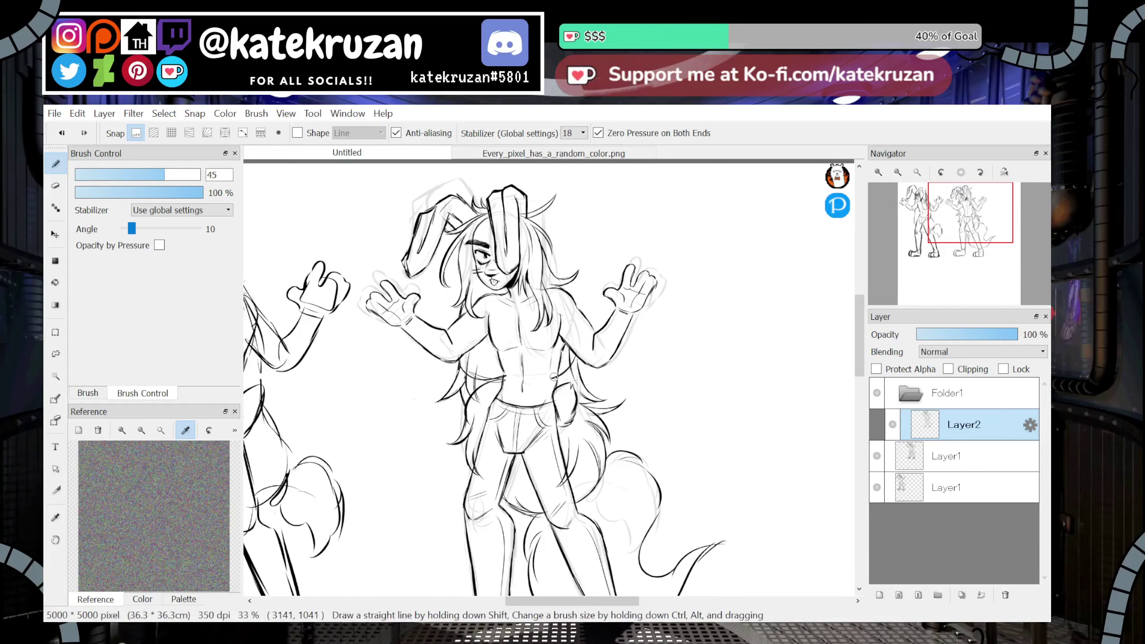
left_click(971, 242)
left_click_drag(971, 243, 962, 229)
scroll(371, 324, "up", 2)
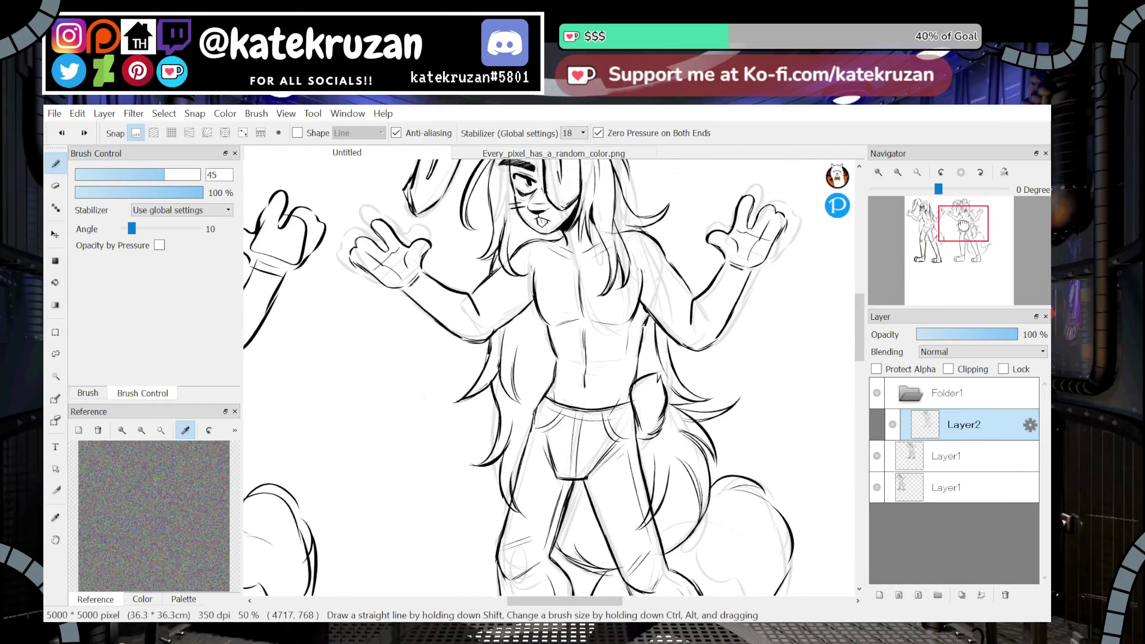
key("ctrl+z")
left_click_drag(372, 378, 356, 427)
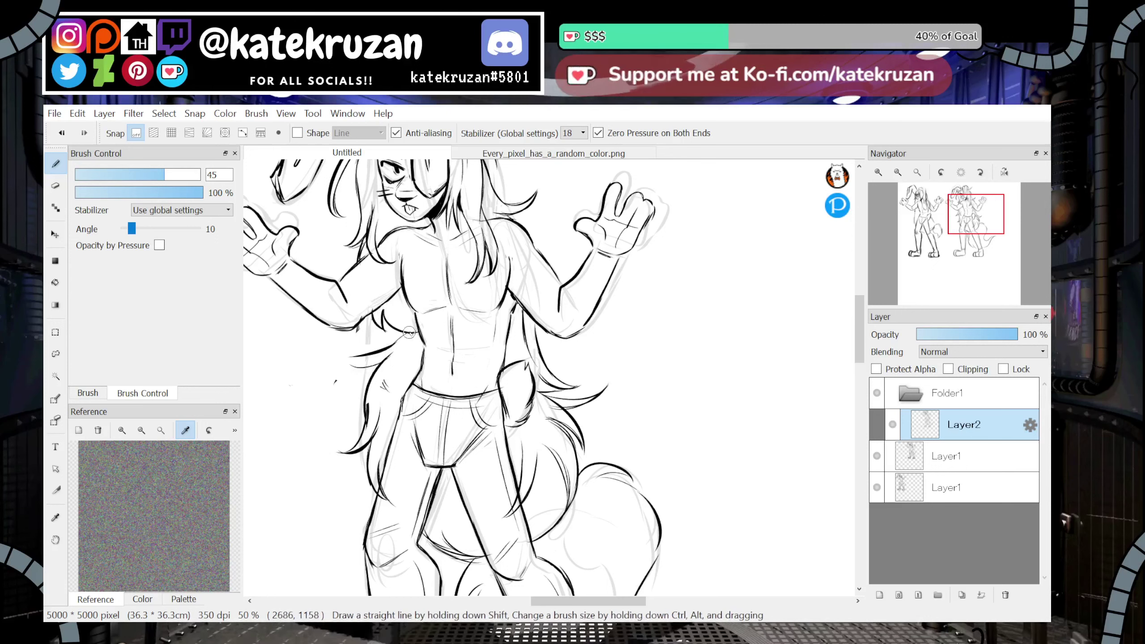
mouse_move(346, 363)
left_mouse_down()
mouse_move(376, 352)
mouse_move(334, 371)
left_mouse_up()
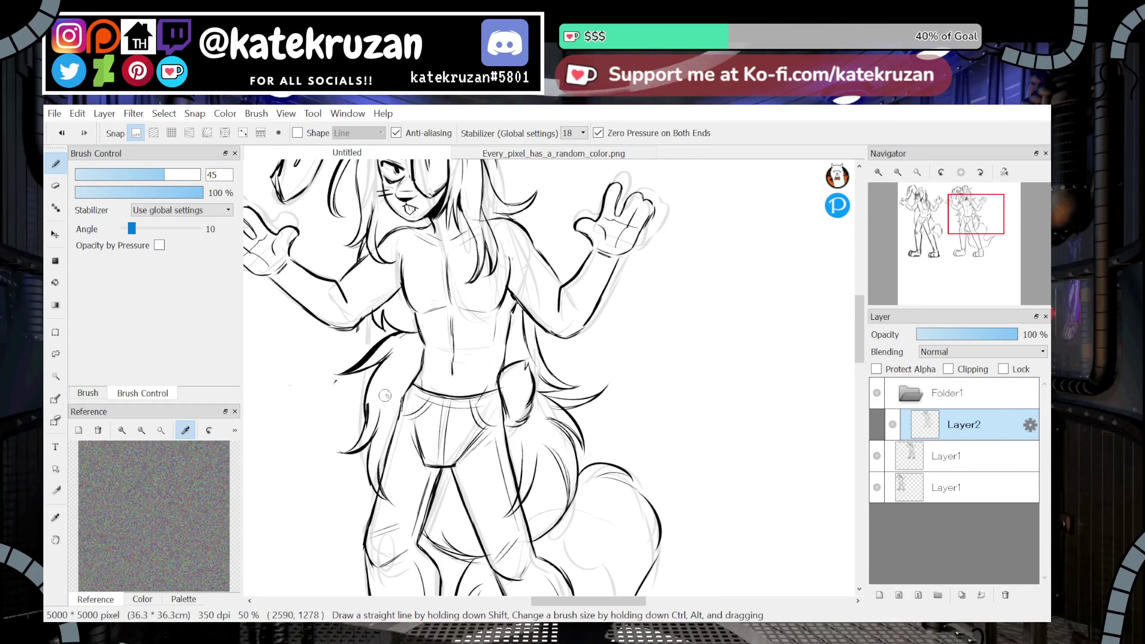
With the canvas view mirrored, redraw the hair locks beside the tail-side hip as long layered strands, then restore the view
left_click(1005, 172)
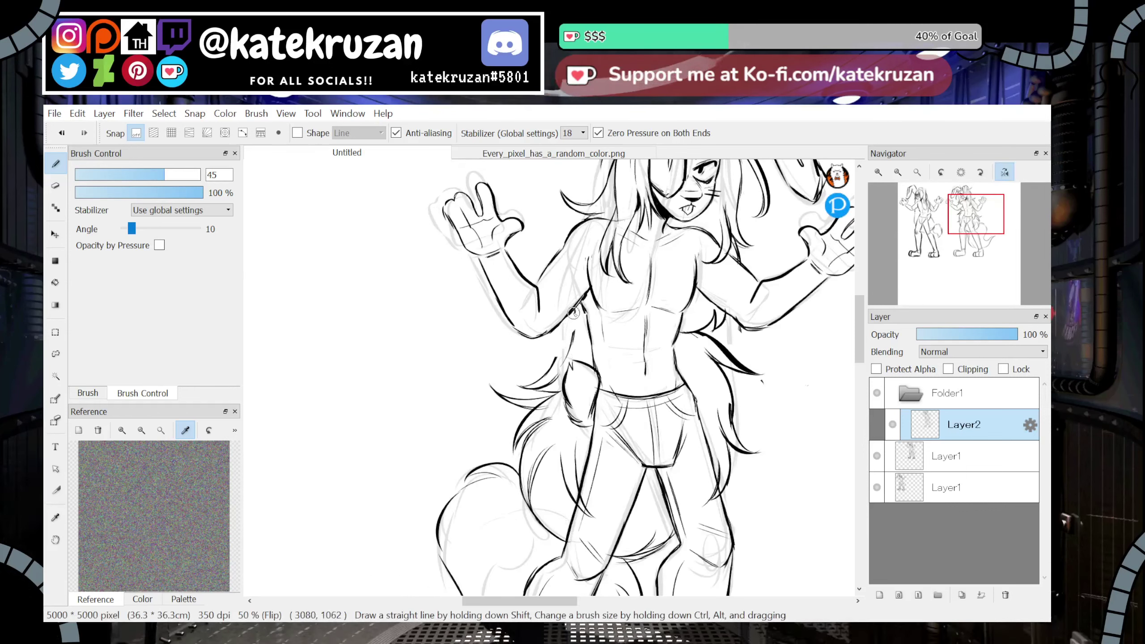
mouse_move(585, 319)
left_mouse_down()
mouse_move(523, 353)
mouse_move(567, 334)
left_mouse_up()
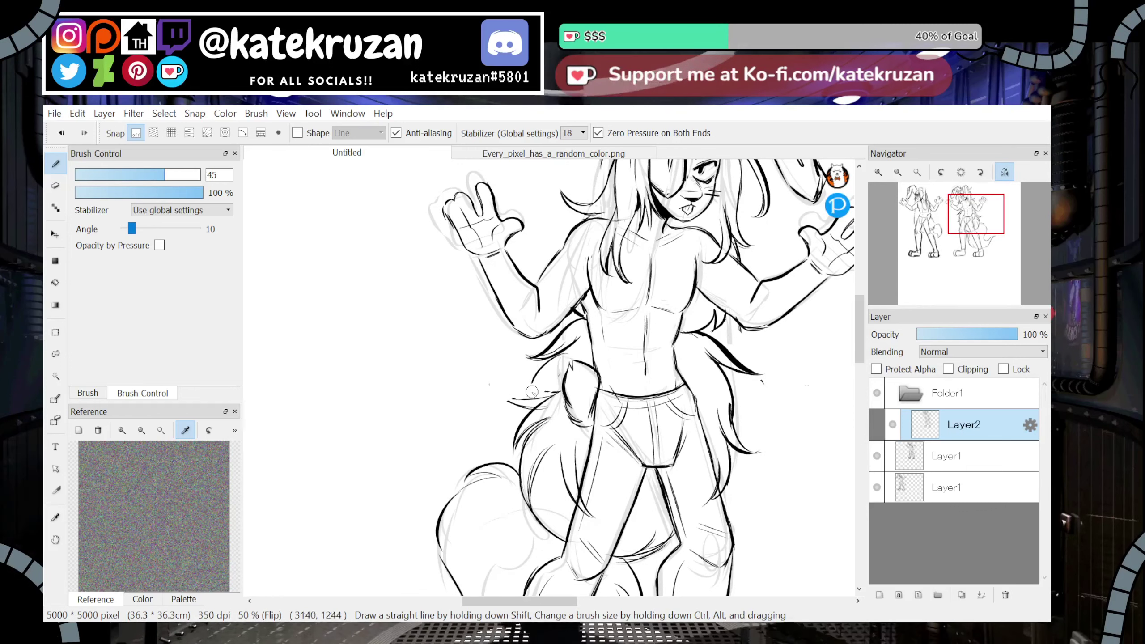
mouse_move(562, 377)
left_mouse_down()
mouse_move(529, 439)
mouse_move(518, 428)
left_mouse_up()
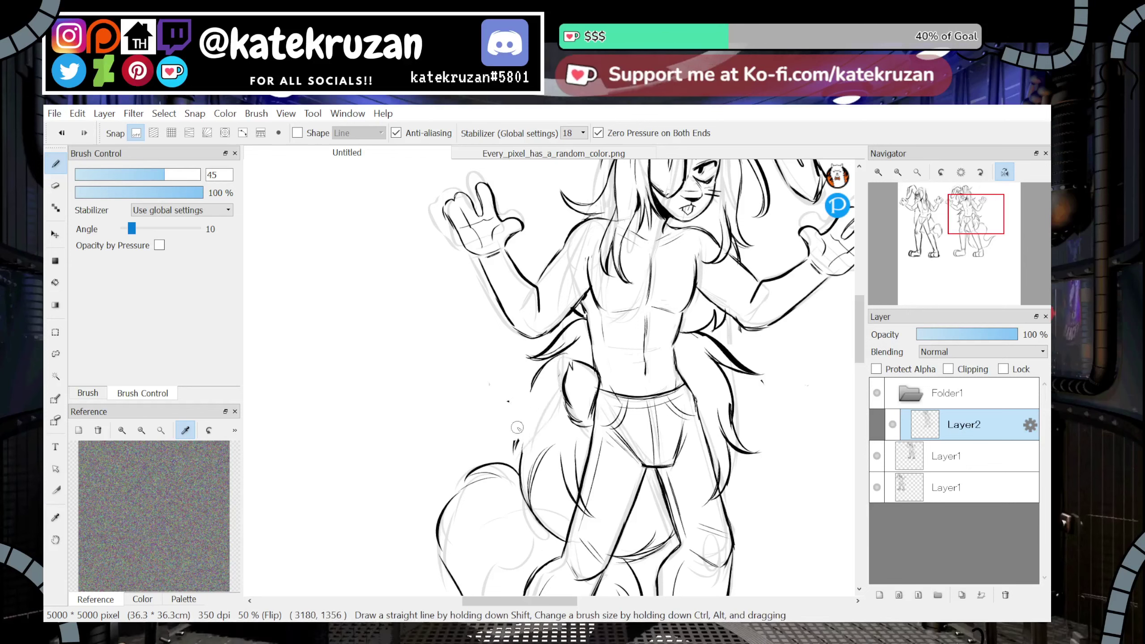
mouse_move(554, 359)
left_mouse_down()
mouse_move(517, 385)
mouse_move(501, 440)
left_mouse_up()
left_click_drag(536, 391, 503, 440)
mouse_move(535, 392)
left_mouse_down()
mouse_move(526, 468)
mouse_move(529, 500)
left_mouse_up()
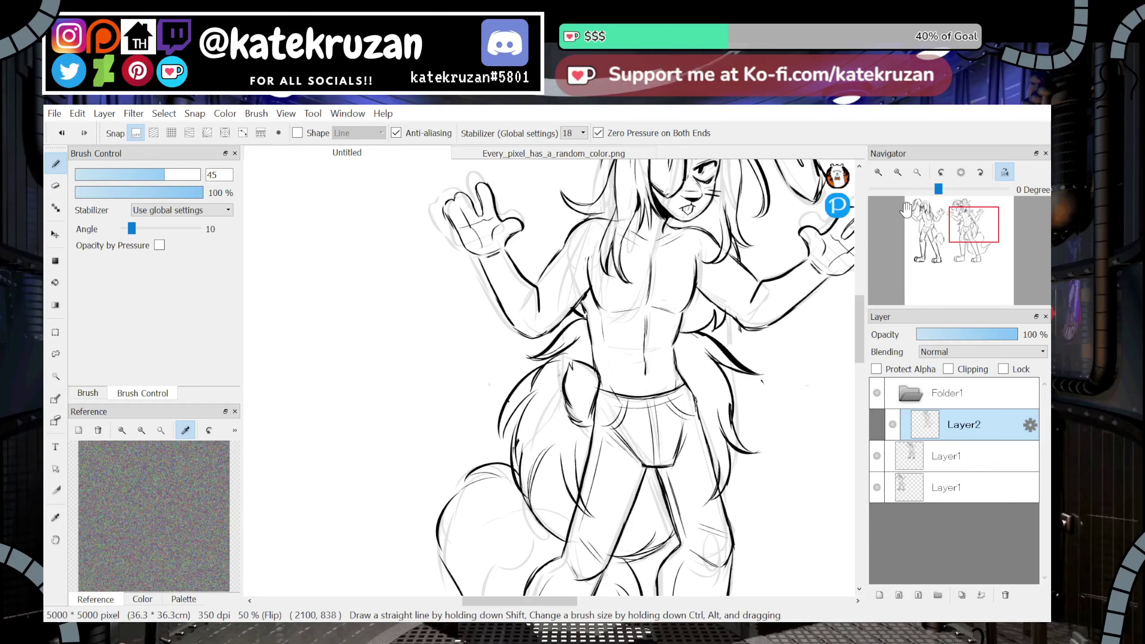
left_click(1005, 172)
Try a much larger tail shape sweeping out and around below the current tail tip
left_click_drag(983, 224, 964, 202)
left_click(898, 172)
left_click(898, 172)
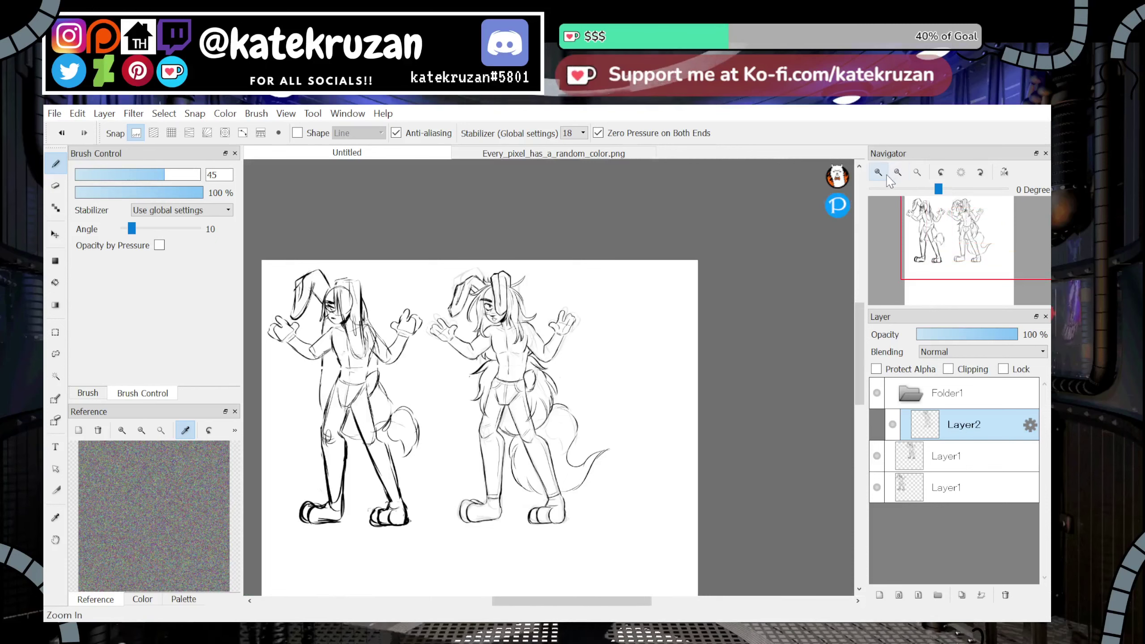
left_click(884, 175)
mouse_move(618, 408)
left_mouse_down()
mouse_move(685, 523)
mouse_move(580, 578)
left_mouse_up()
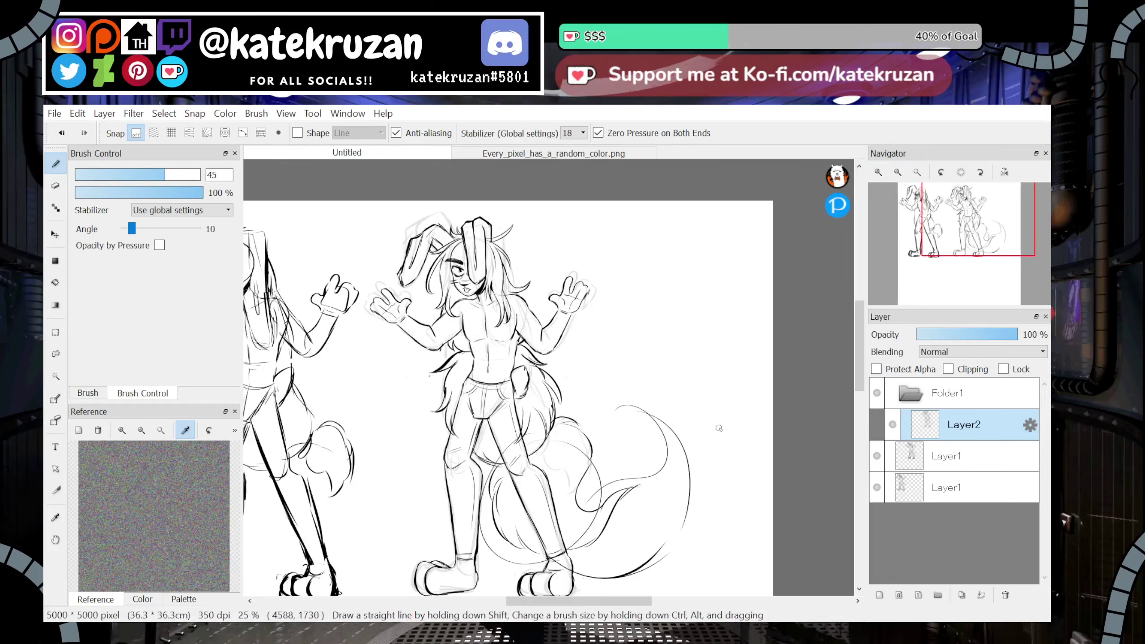
key("ctrl+z")
key("ctrl+z")
key("ctrl+z")
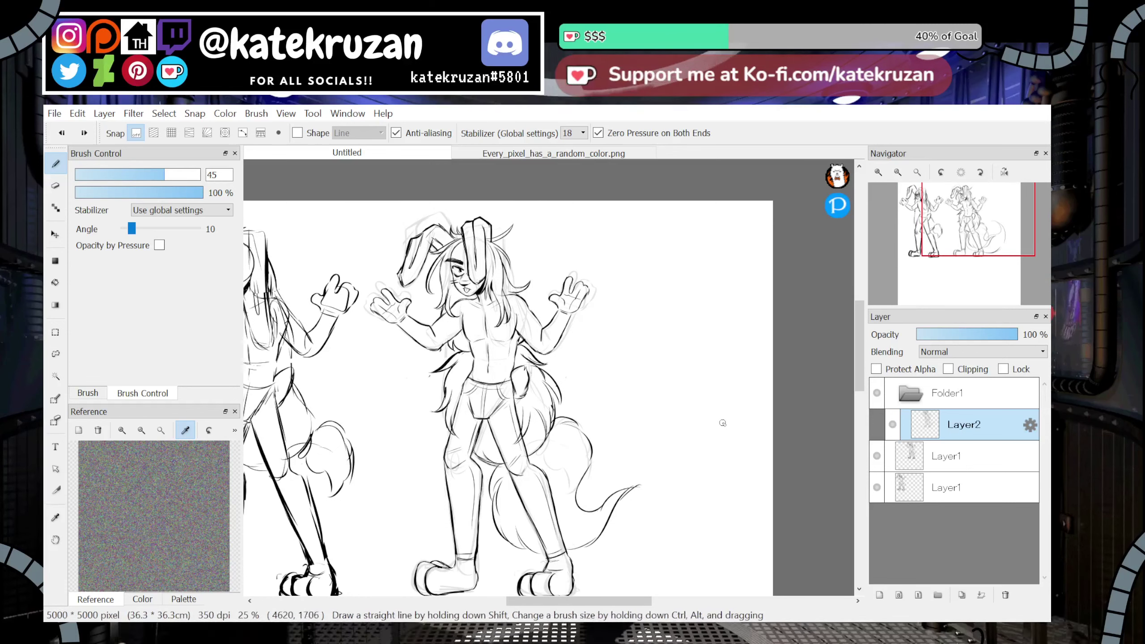
Remove the tail's lower outer edge and erase its pointed tip and most of the curve behind the legs
left_click(878, 172)
left_click(969, 245)
left_click_drag(970, 244, 975, 247)
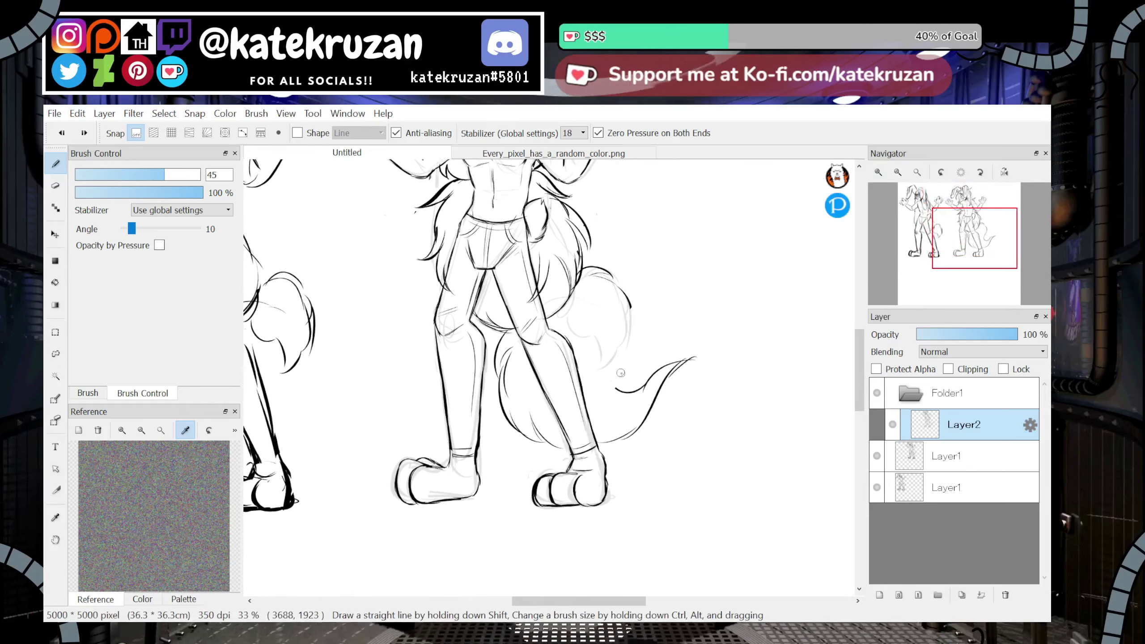
key("ctrl+z")
key("e")
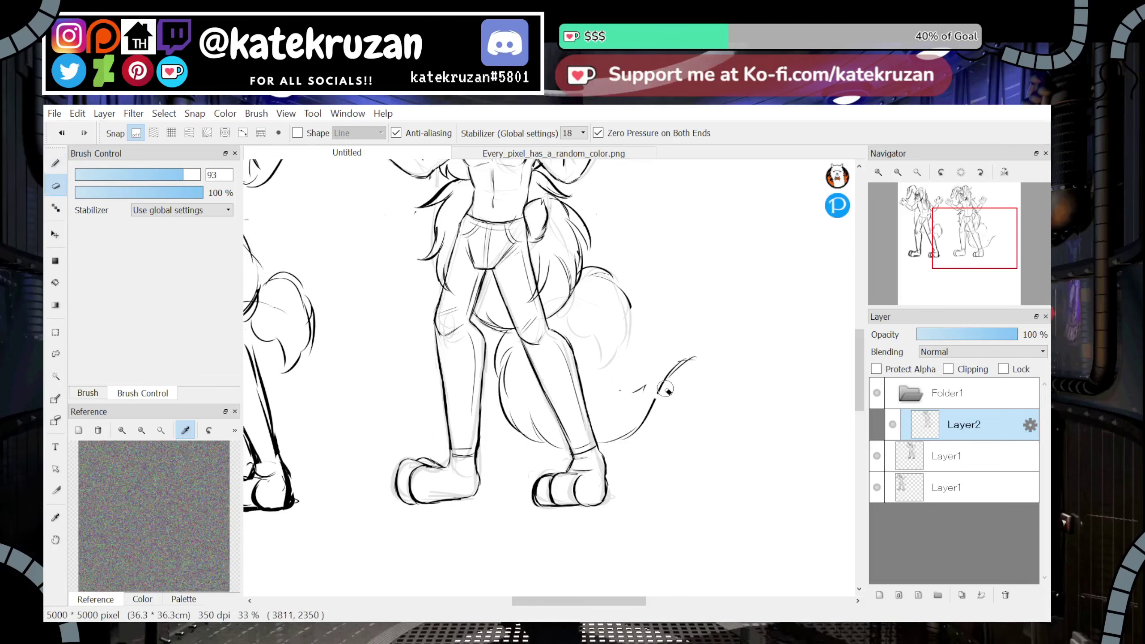
mouse_move(666, 388)
left_mouse_down()
mouse_move(641, 434)
mouse_move(550, 448)
mouse_move(501, 383)
left_mouse_up()
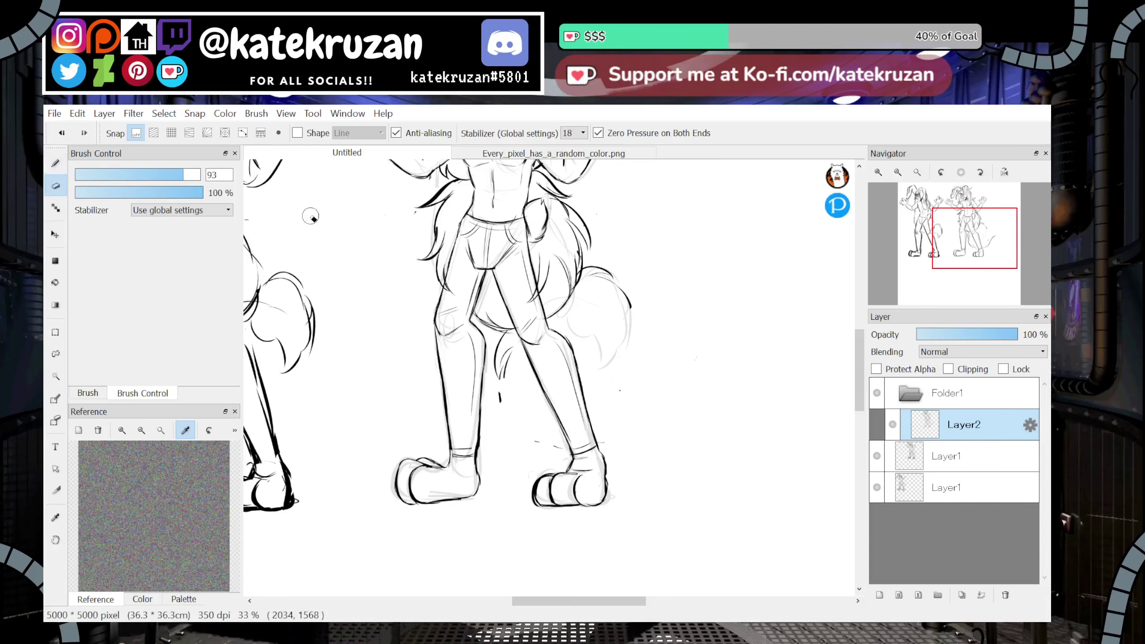
Redraw the tail's lower part as a rounded curve behind the leg and add pointed fur tufts on its outer edge
left_click(55, 164)
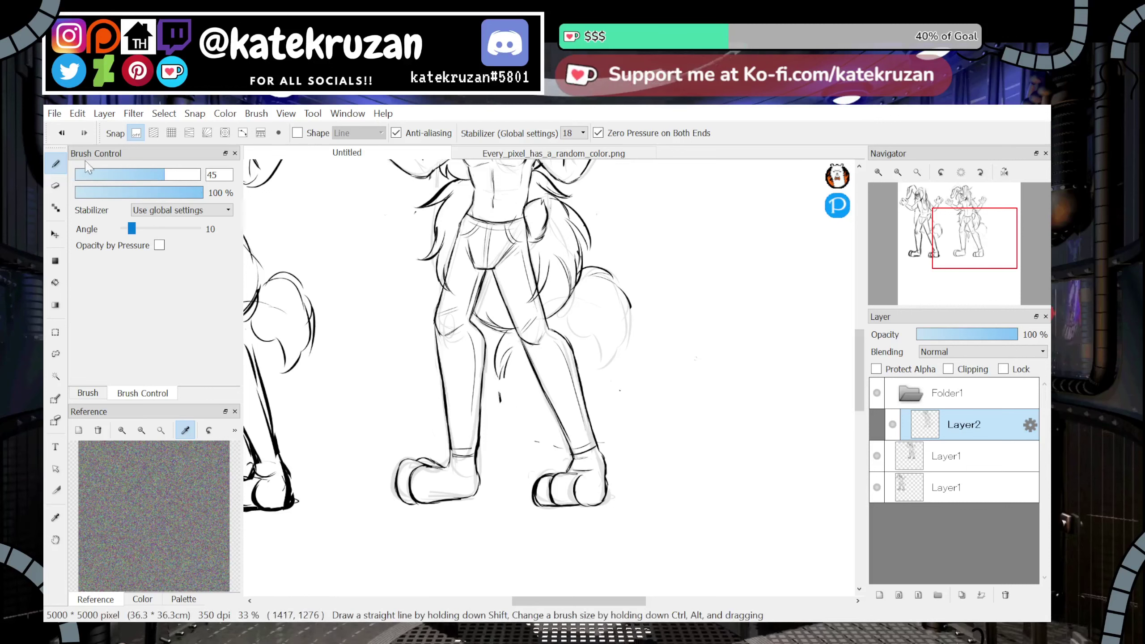
left_click_drag(655, 328, 635, 384)
left_click_drag(512, 349, 519, 424)
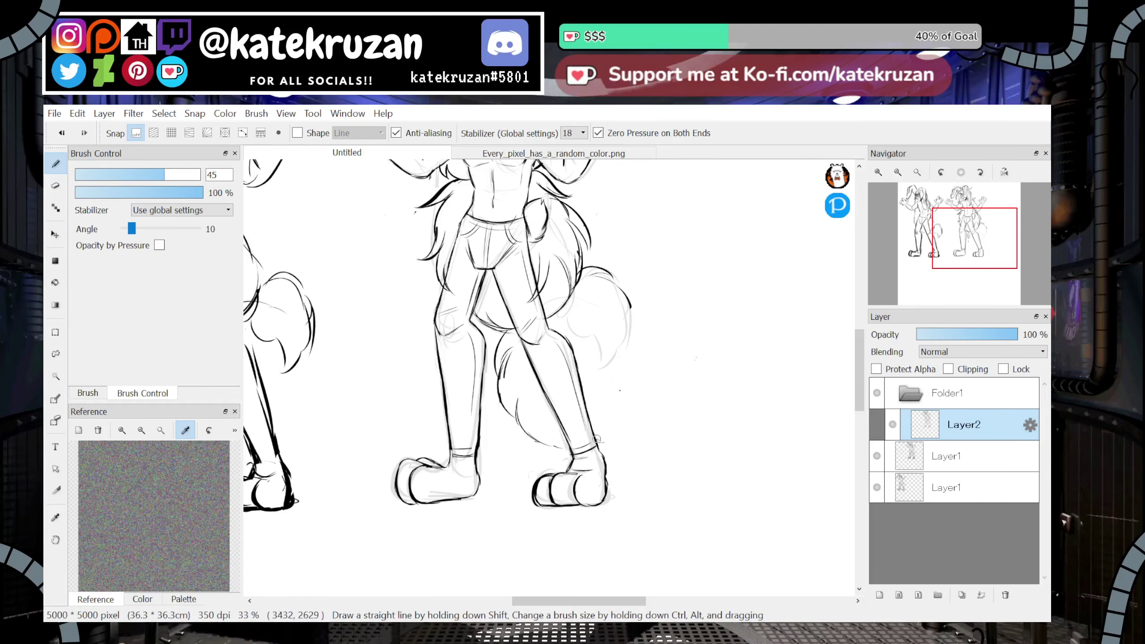
key("ctrl+z")
left_click_drag(504, 379, 539, 419)
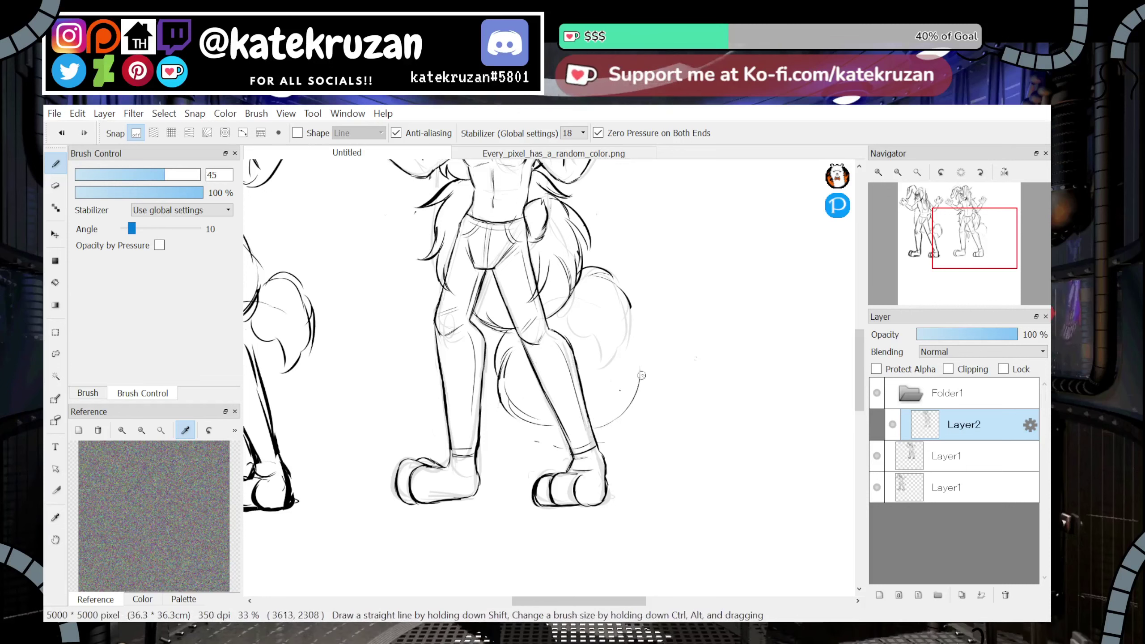
left_click_drag(664, 305, 625, 317)
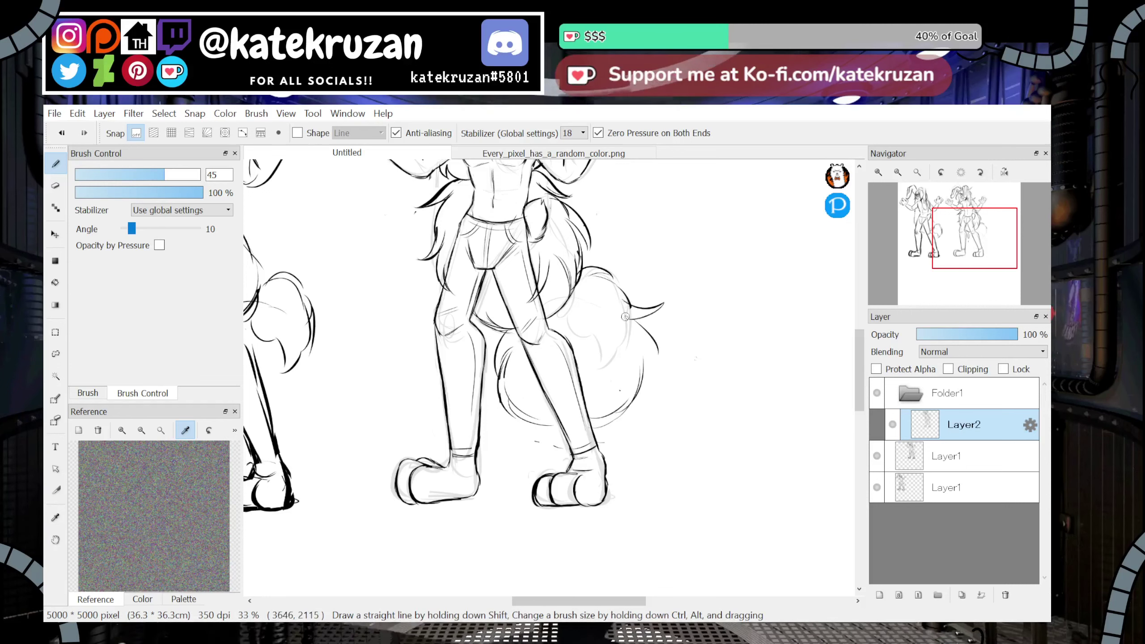
Draw a second bushy tail section curving down beside the right-hand foot, with a flat underside and an upturned tip
left_click_drag(639, 366, 683, 361)
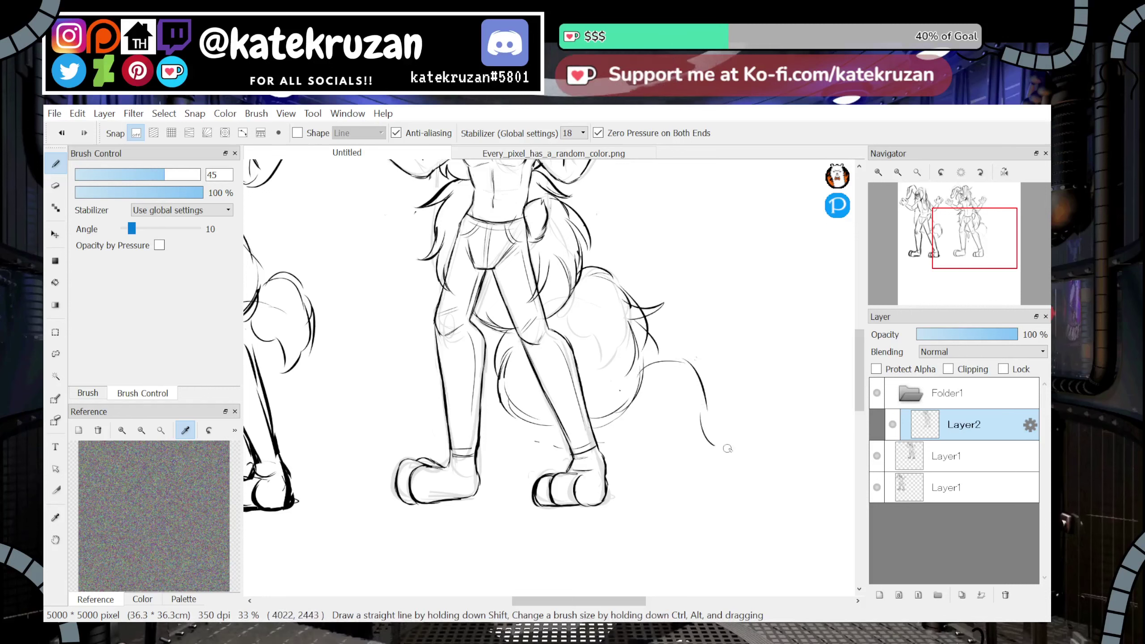
left_click_drag(722, 447, 740, 397)
key("ctrl+z")
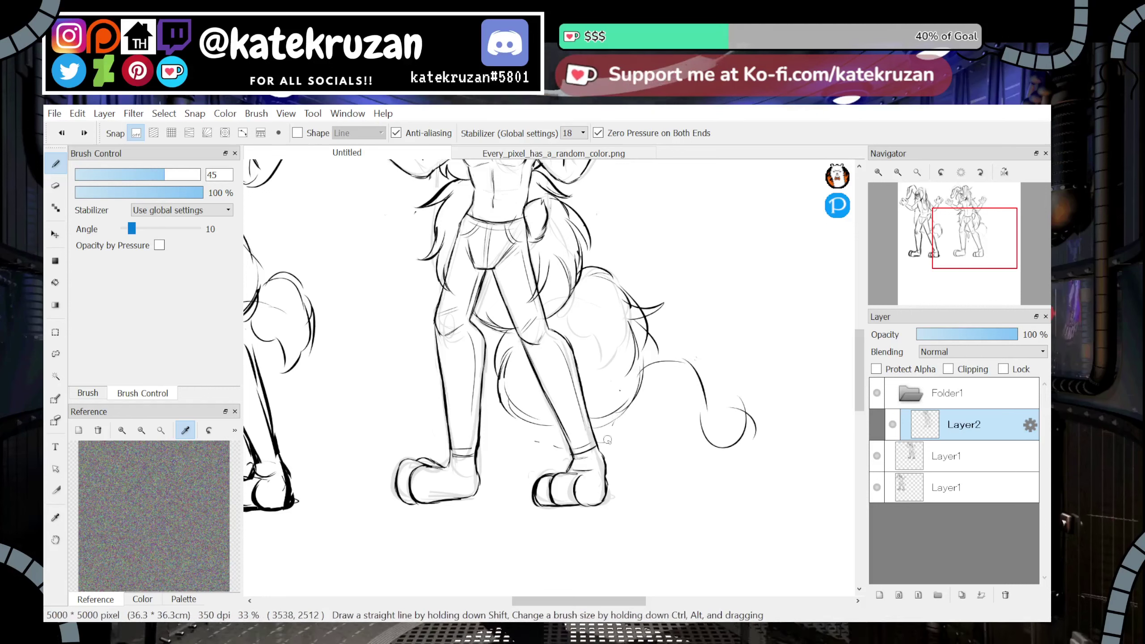
left_click_drag(614, 423, 607, 458)
mouse_move(628, 425)
left_mouse_down()
mouse_move(619, 494)
mouse_move(744, 494)
mouse_move(742, 401)
left_mouse_up()
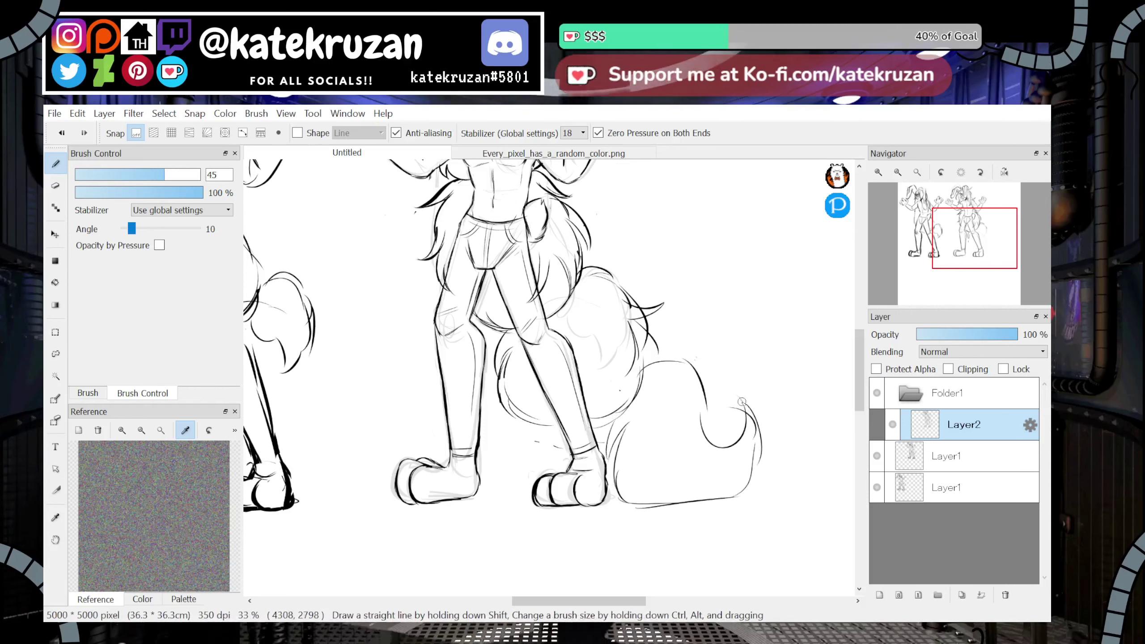
Delete the rough sketch layer beneath the second character's line art, keeping the first character's Layer1
left_click_drag(973, 257, 971, 226)
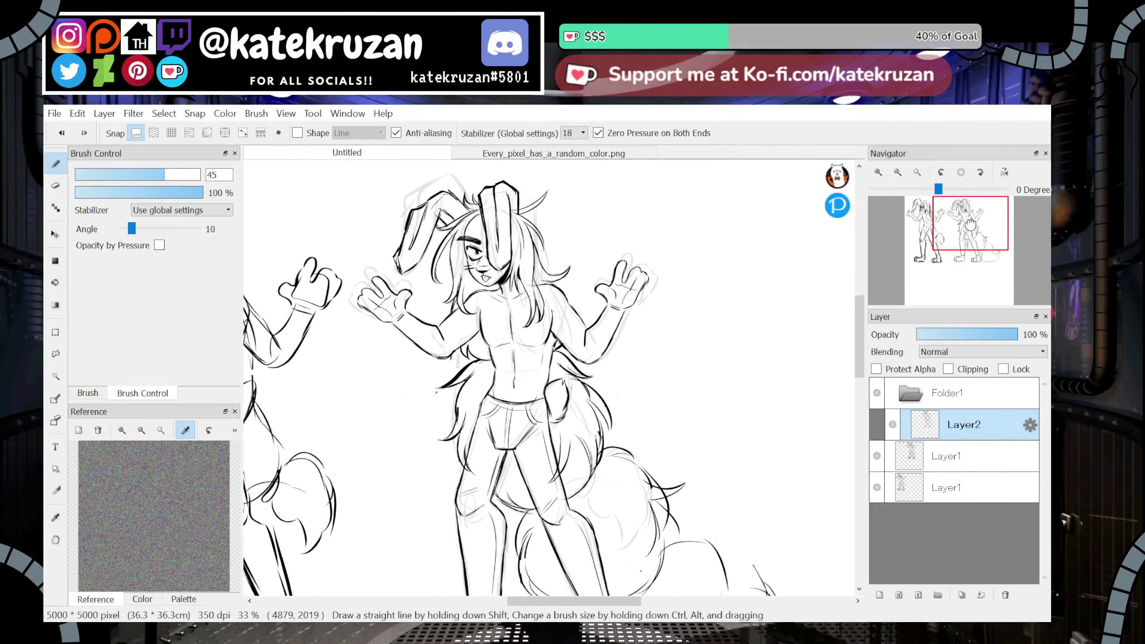
left_click(900, 173)
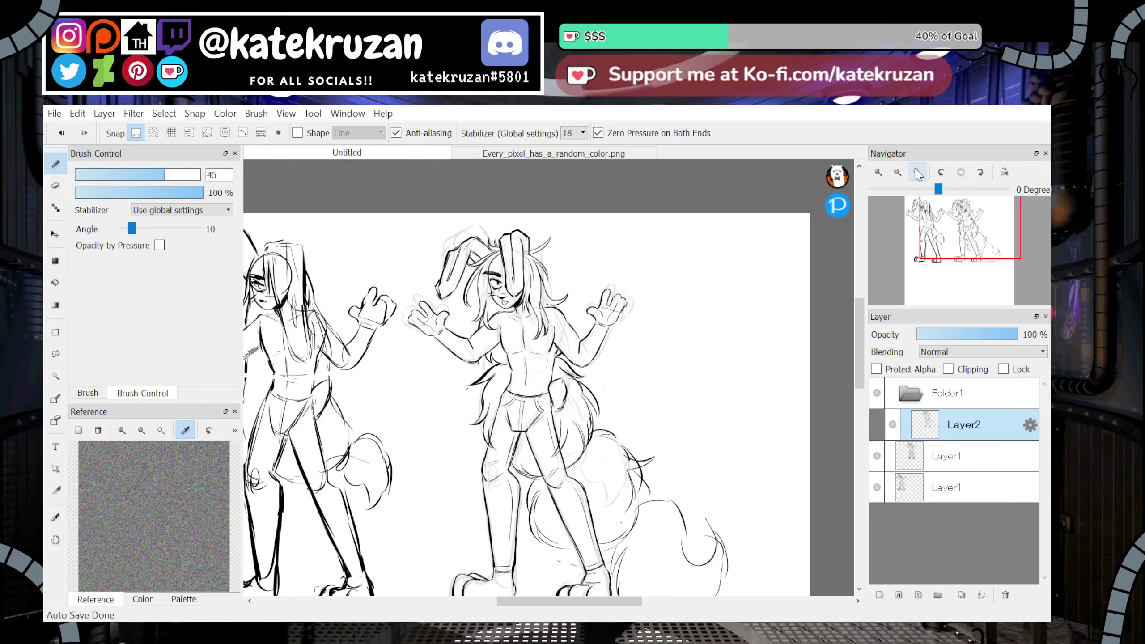
left_click_drag(944, 249, 953, 234)
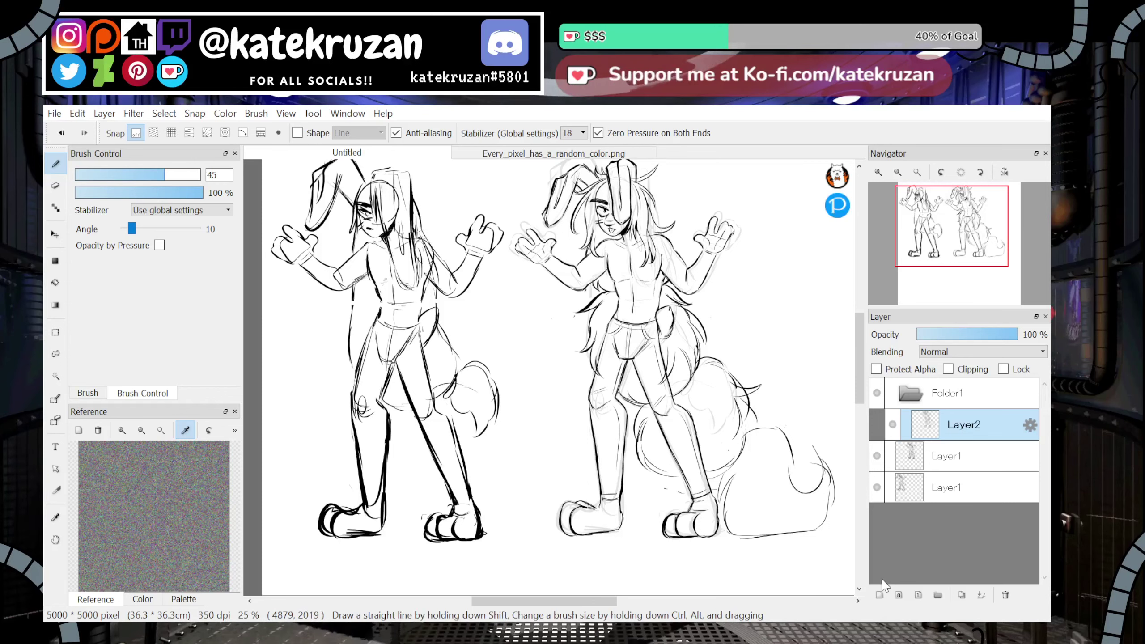
left_click(918, 173)
left_click(55, 235)
left_click_drag(792, 467, 786, 465)
left_click(965, 456)
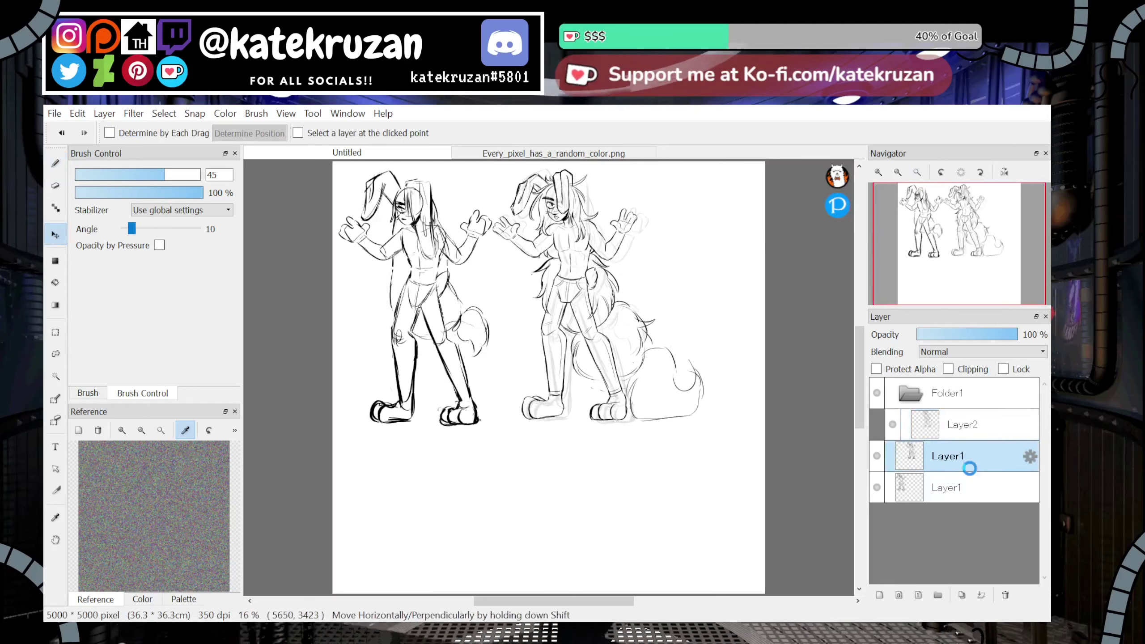
left_click(1006, 595)
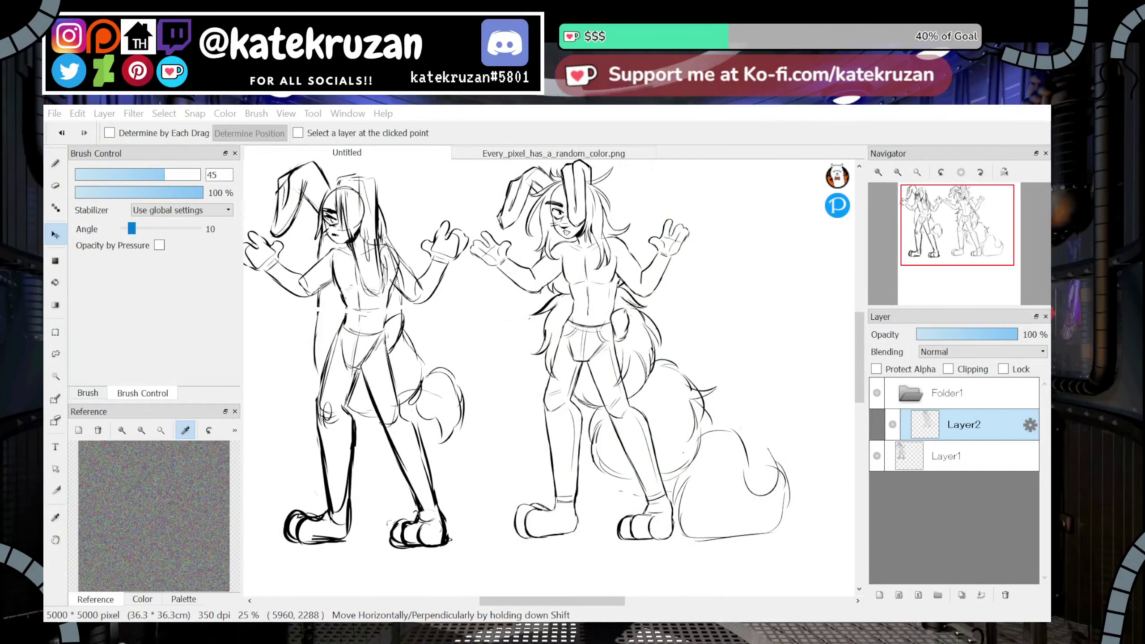
Move the second character's folder and the first character's layer down toward the canvas's lower right
left_click(911, 395)
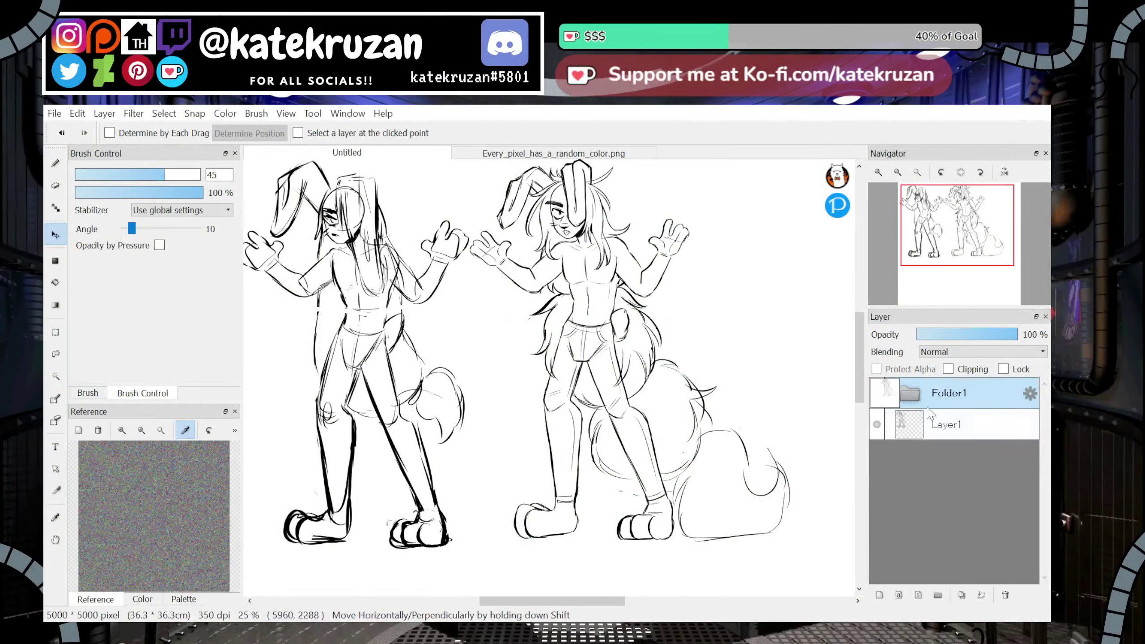
left_click(944, 273)
left_click(918, 173)
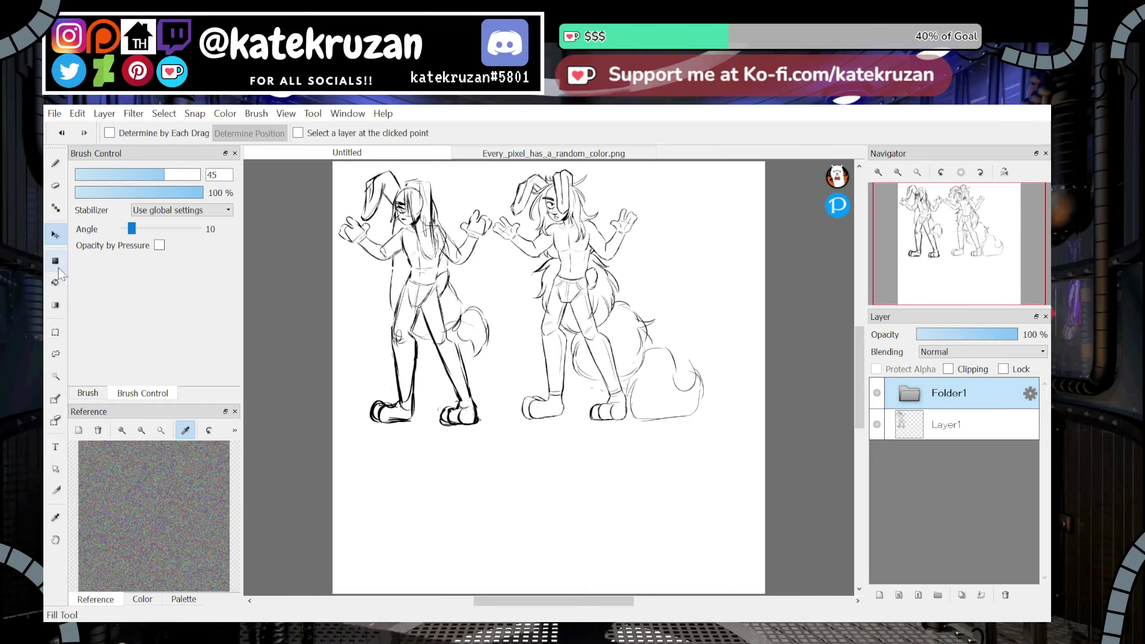
left_click_drag(782, 287, 835, 451)
left_click(948, 424)
left_click_drag(823, 292, 883, 460)
Shrink the first character to roughly half size and place it in the lower left corner of the canvas
left_click(56, 354)
key("ctrl+t")
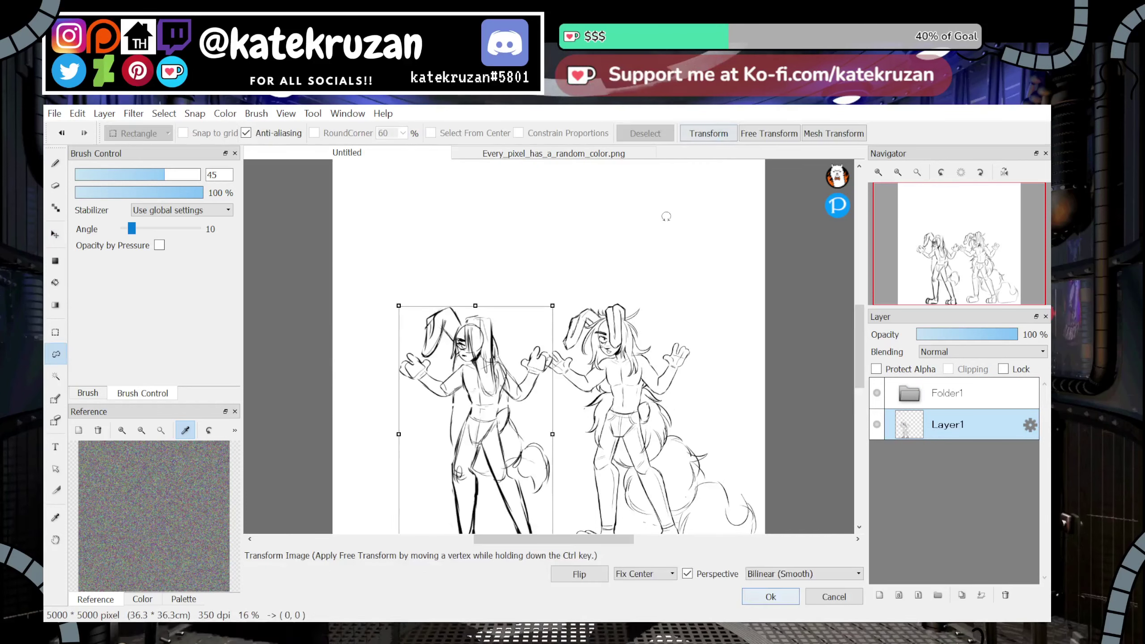
left_click_drag(550, 311, 533, 376)
left_click_drag(497, 451, 418, 412)
left_click_drag(407, 414, 402, 416)
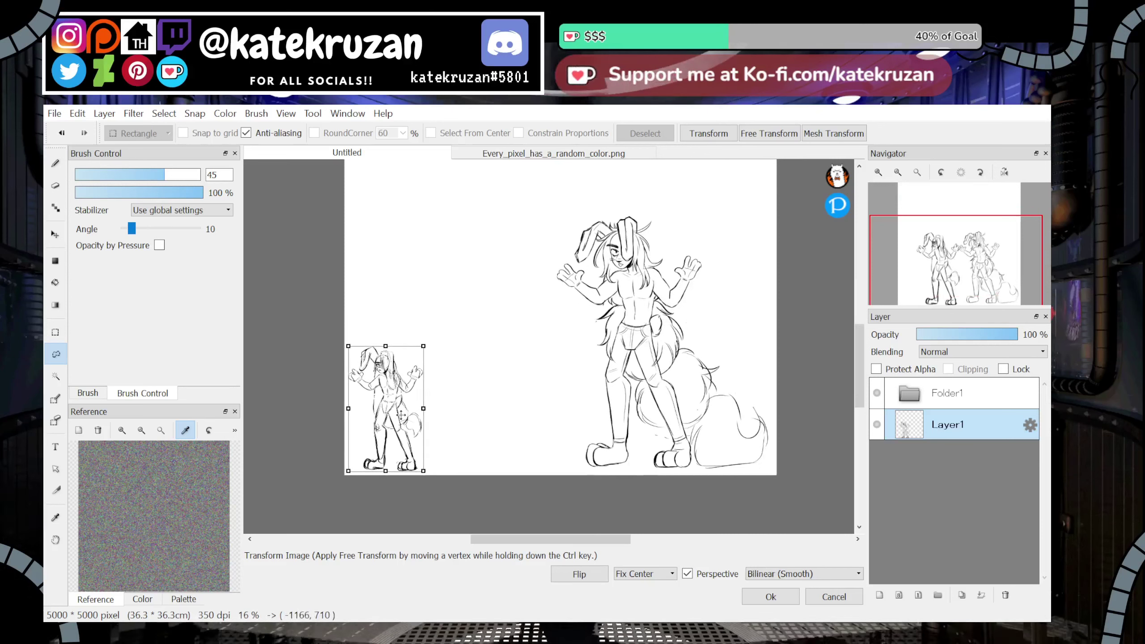
left_click(782, 601)
Paste a copy of the second character as a new layer and shrink it to stand beside the small first character
left_click(969, 397)
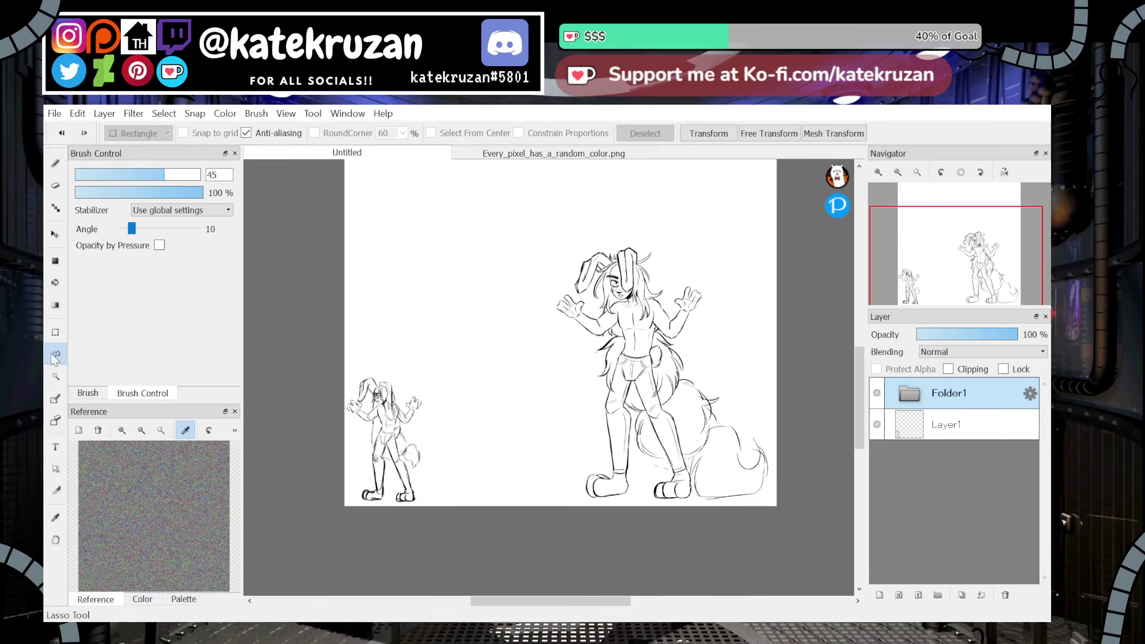
key("ctrl+v")
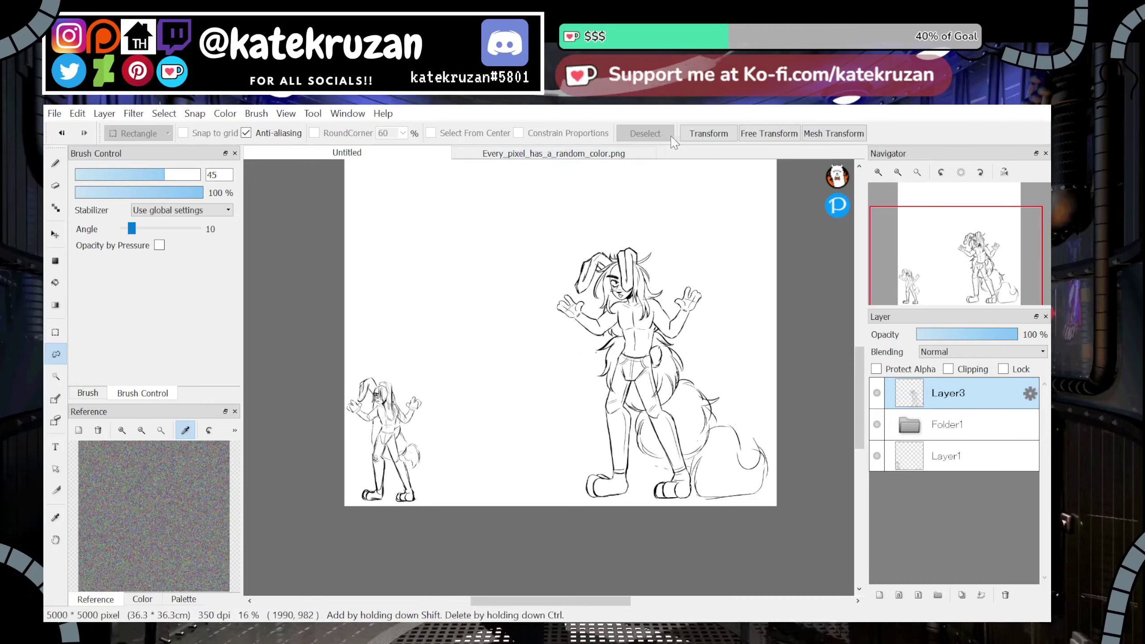
left_click(695, 135)
left_click_drag(703, 338, 485, 383)
left_click_drag(550, 261, 424, 417)
mouse_move(442, 372)
left_mouse_down()
mouse_move(454, 347)
mouse_move(460, 383)
mouse_move(503, 384)
mouse_move(488, 384)
left_mouse_up()
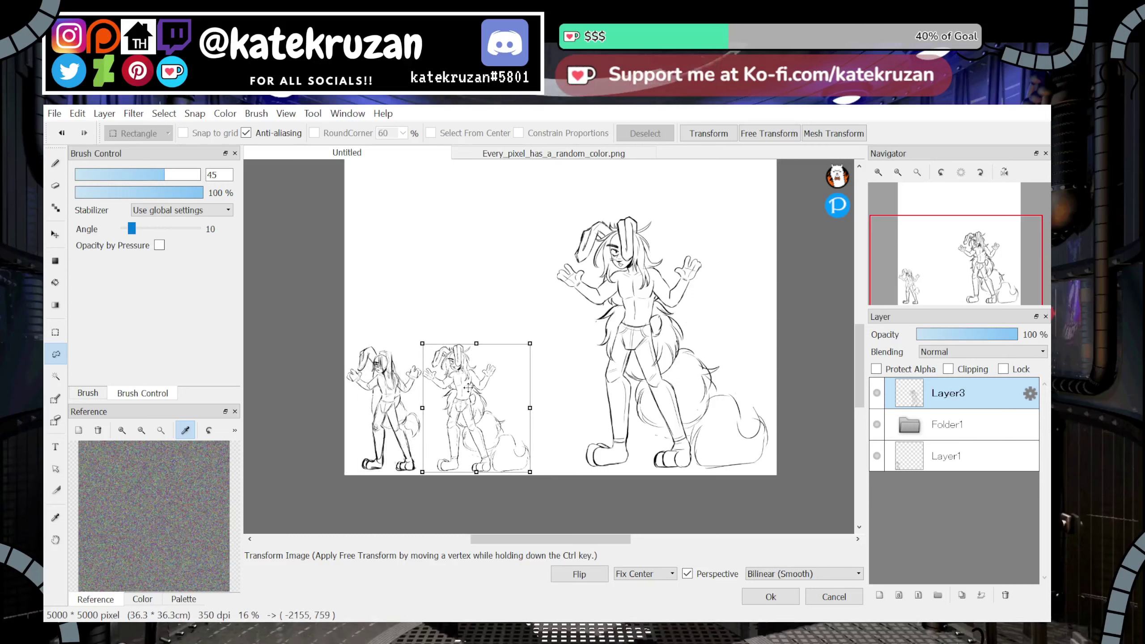
left_click(795, 597)
Place Folder1 above Layer3 in the layer order and shift the large character slightly left
left_click(937, 435)
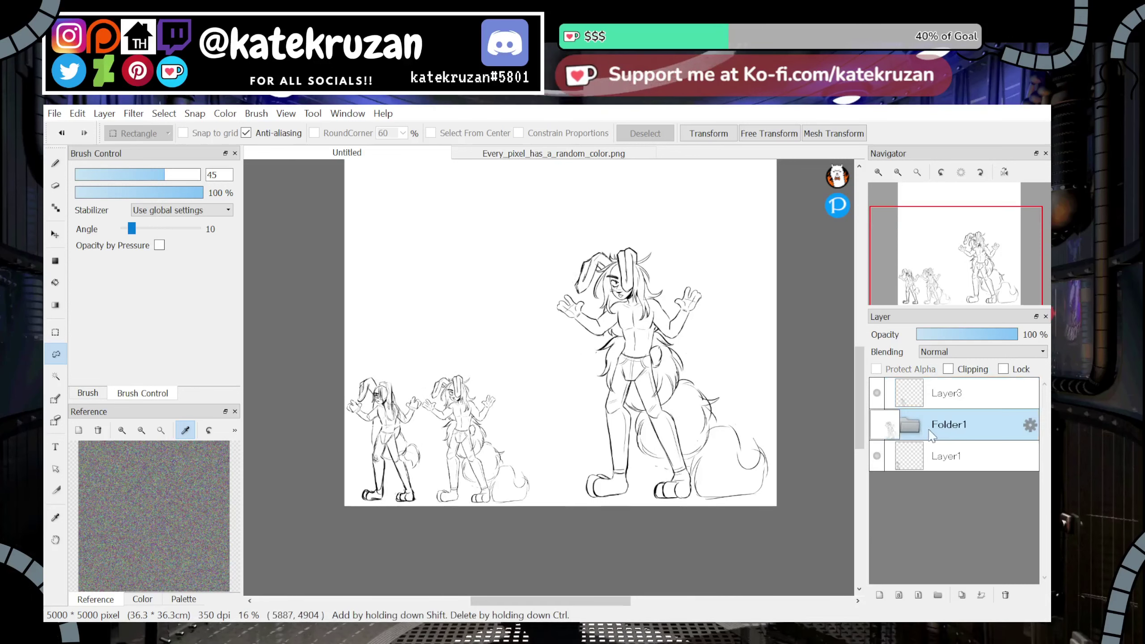
key("v")
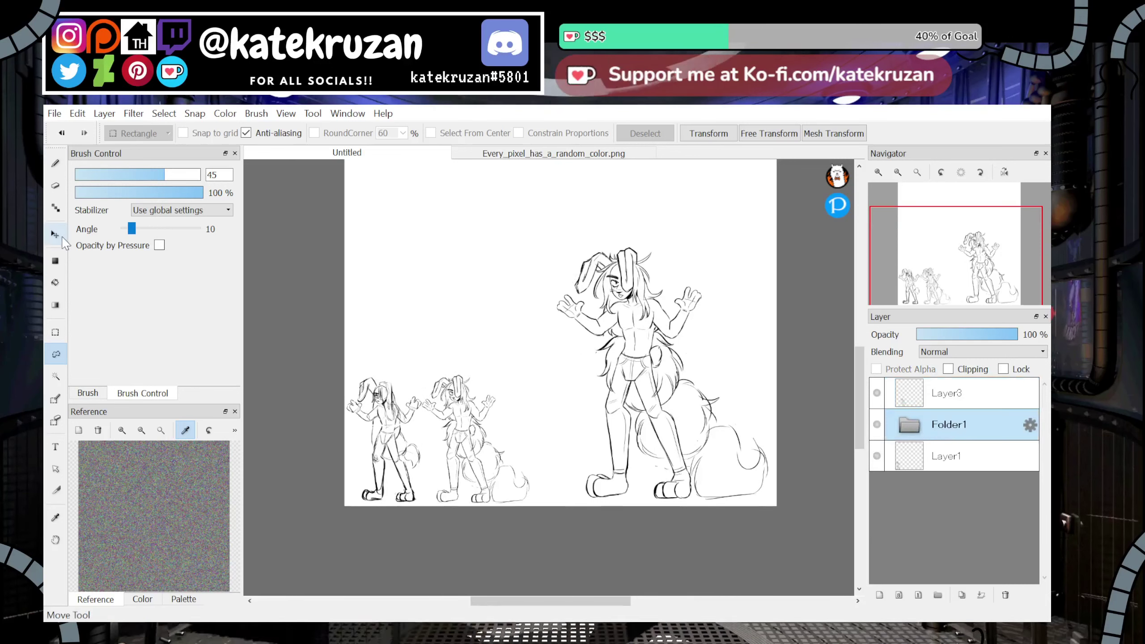
left_click_drag(947, 393, 913, 447)
left_click(922, 396)
mouse_move(837, 453)
left_mouse_down()
mouse_move(795, 455)
mouse_move(806, 457)
left_mouse_up()
Lower Folder1's opacity to 29% and add a new empty layer above it for brush inking
left_click(945, 334)
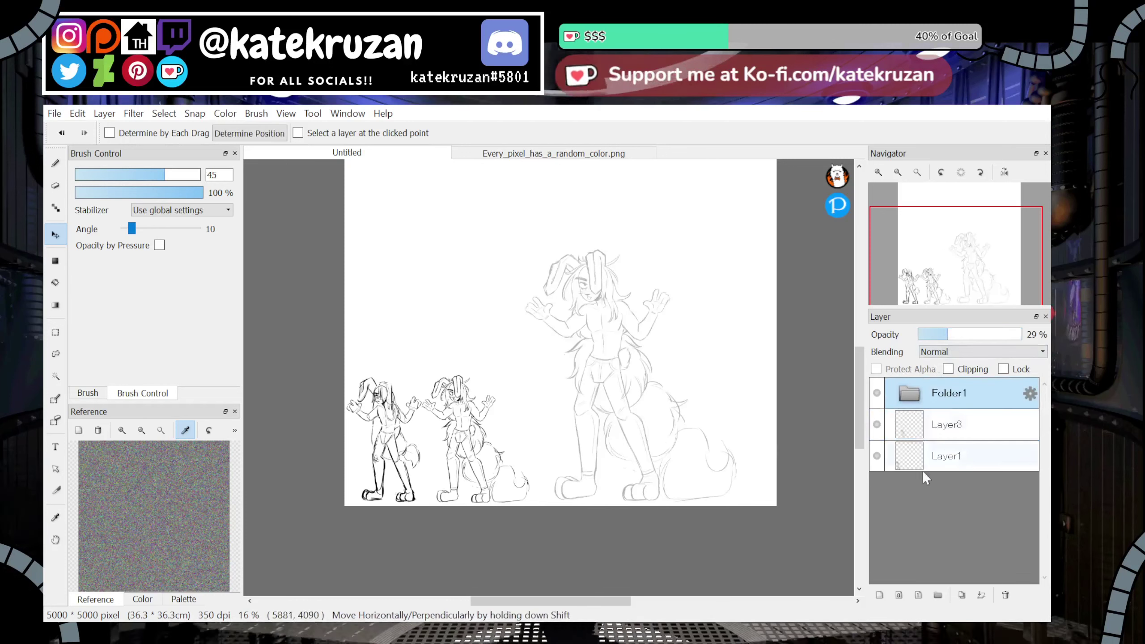
left_click(880, 595)
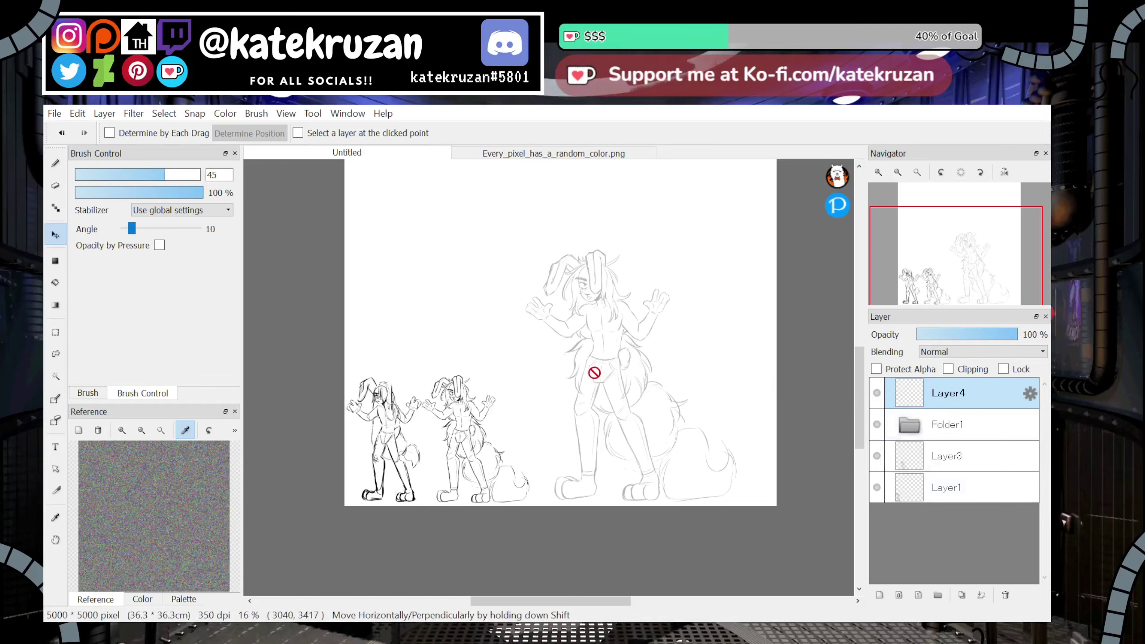
left_click(55, 163)
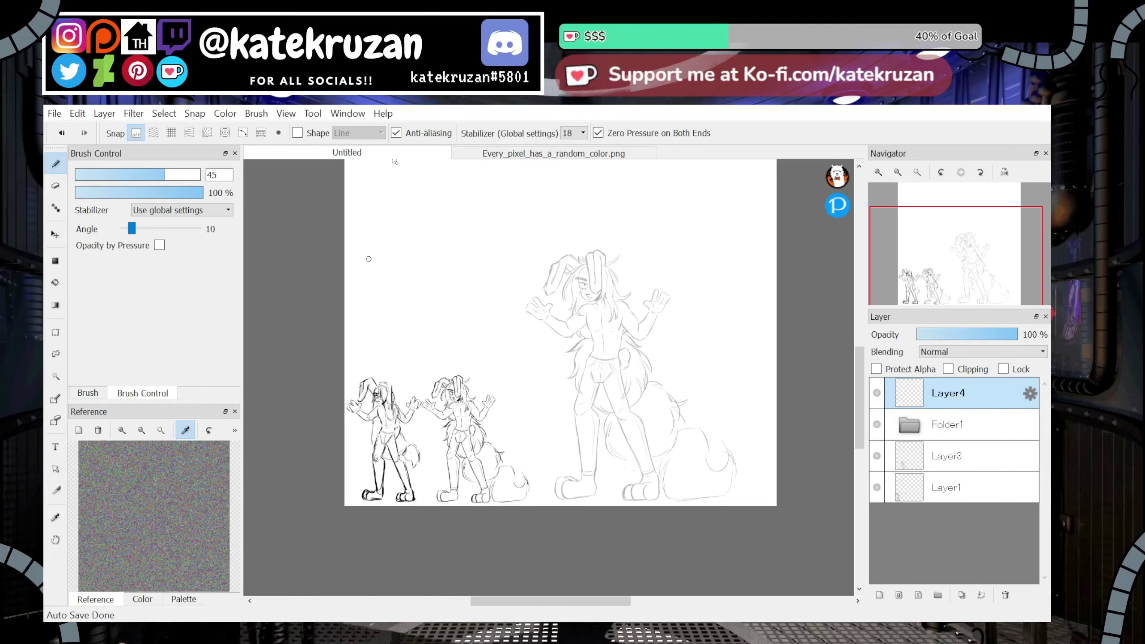
Fade the sketch folder further for inking the face and make Layer4 the active layer
scroll(971, 255, "up", 6)
left_click_drag(970, 255, 967, 250)
left_click(882, 175)
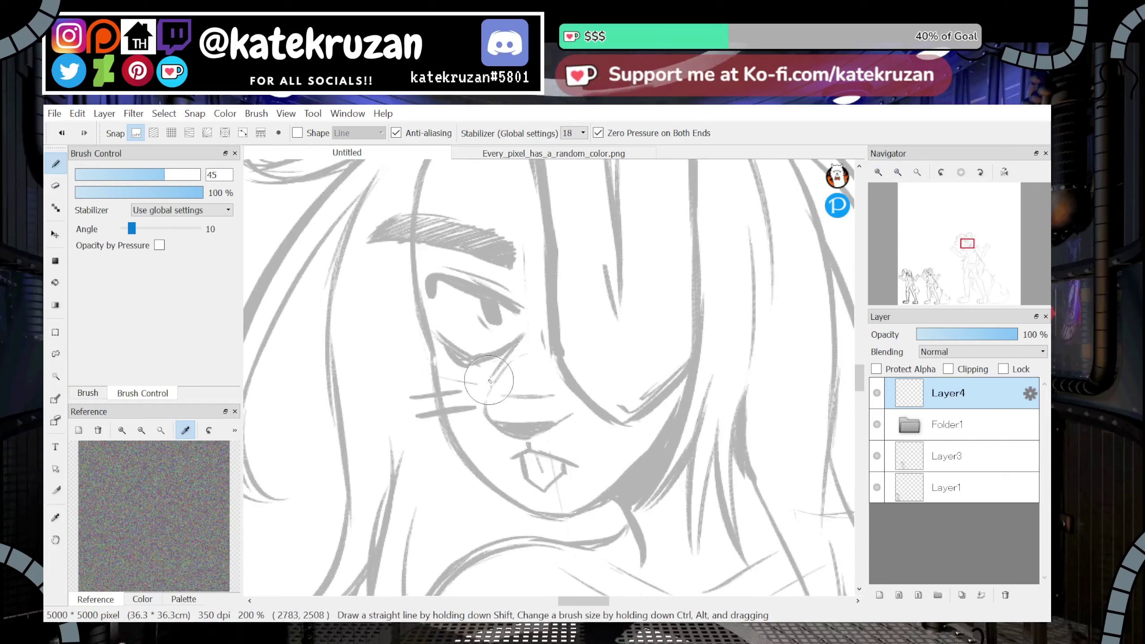
key("ctrl+z")
left_click(947, 425)
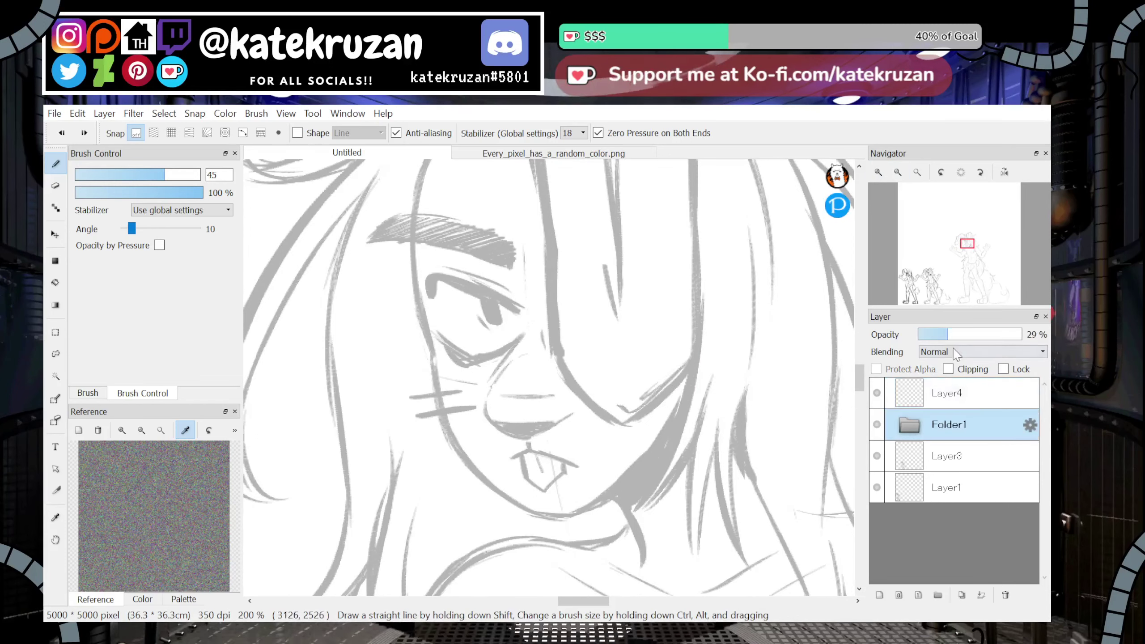
left_click(949, 396)
left_click(948, 424)
left_click(948, 393)
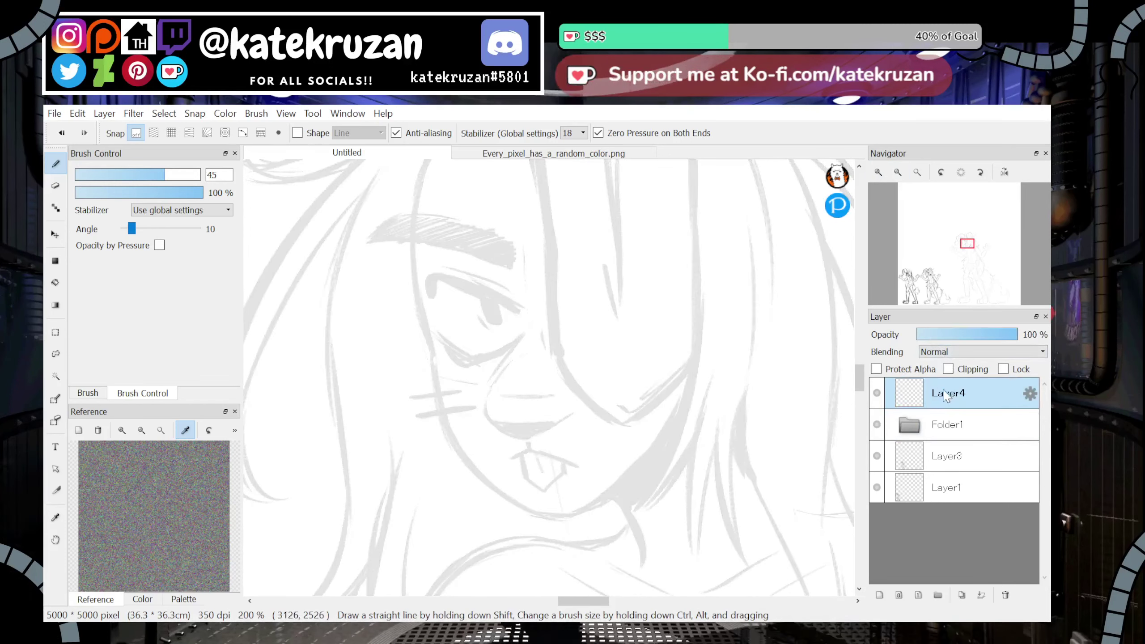
Ink the thick hooked upper eyelid line and a thin crease line above it on Layer4
left_click_drag(421, 286, 538, 307)
key("ctrl+z")
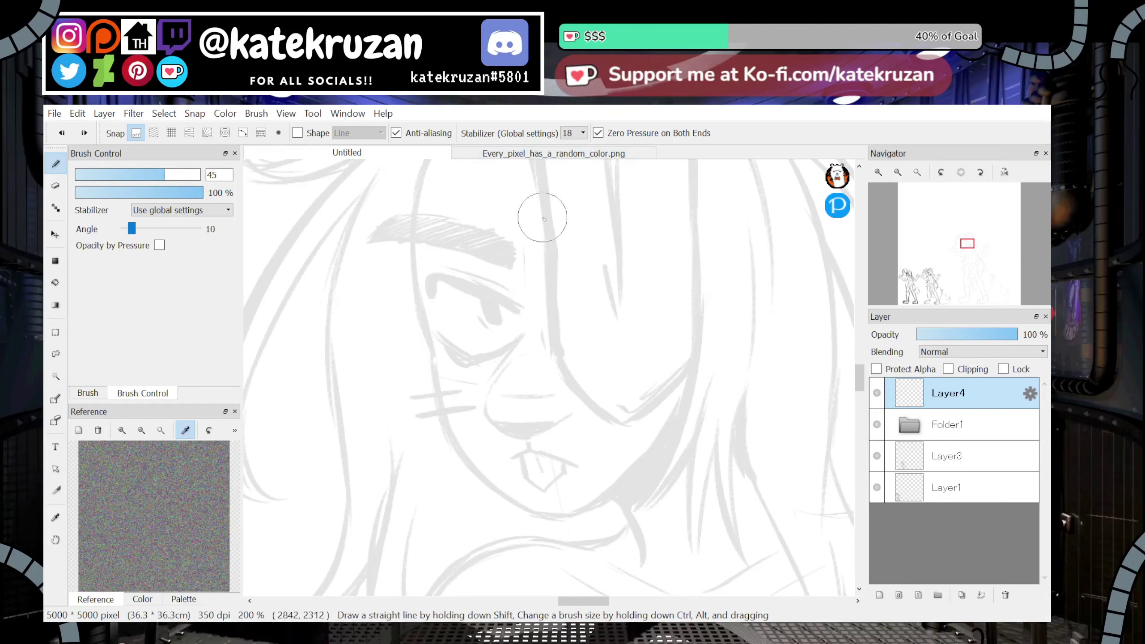
left_click_drag(432, 294, 532, 315)
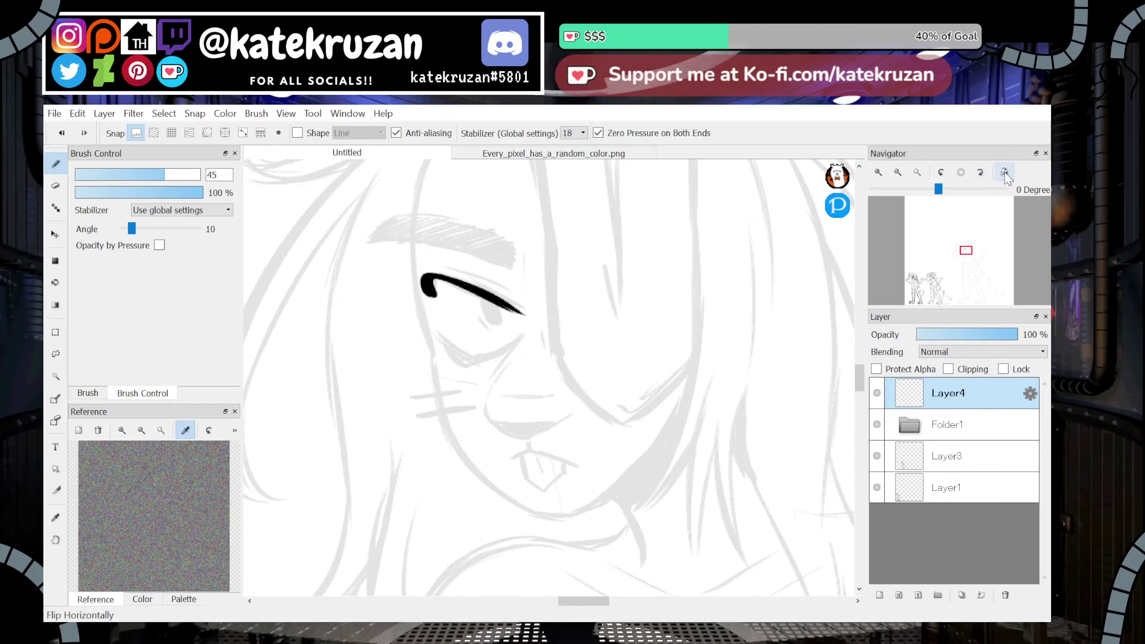
left_click(1005, 175)
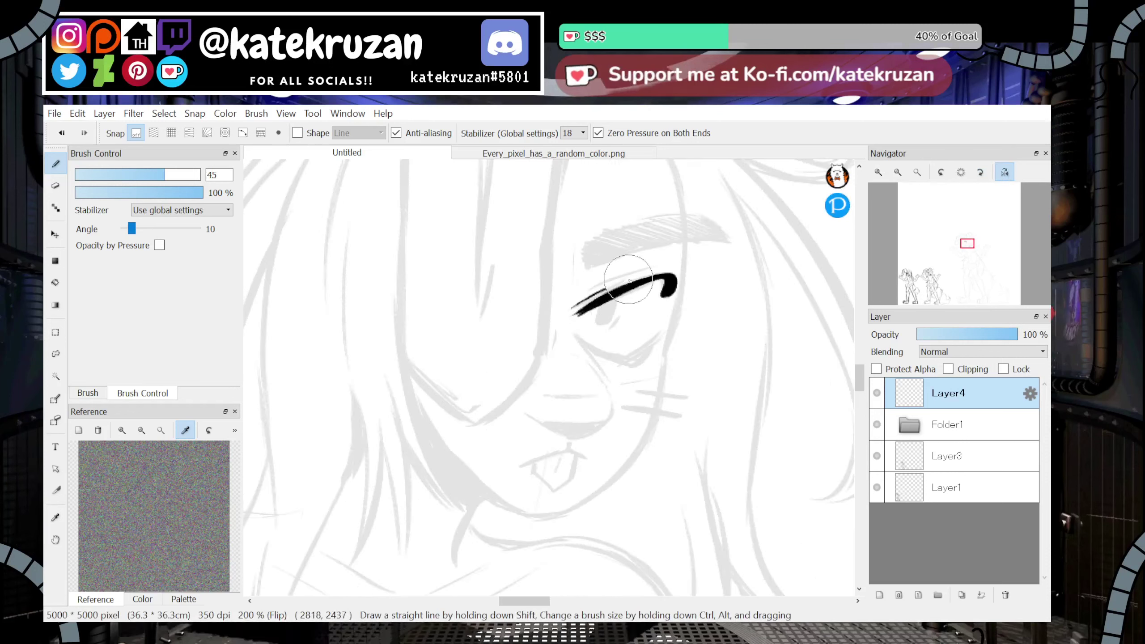
left_click_drag(575, 298, 654, 266)
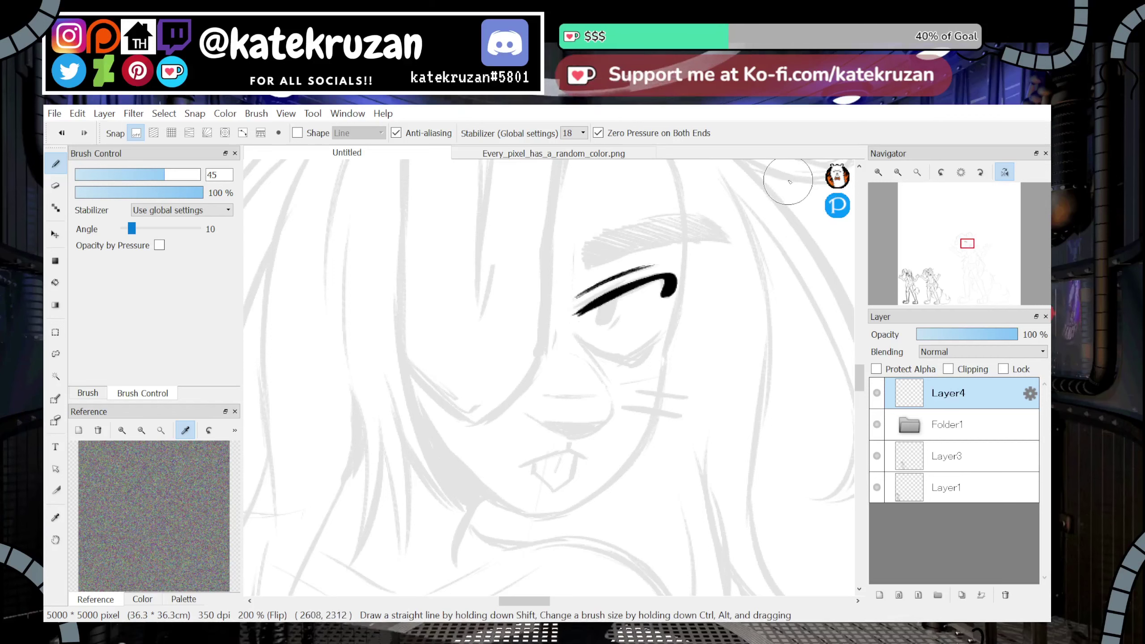
left_click(1005, 171)
Ink the nose bridge, the rounded nose and the mouth with two buck teeth over the faded sketch
left_click_drag(530, 335, 488, 384)
key("ctrl+z")
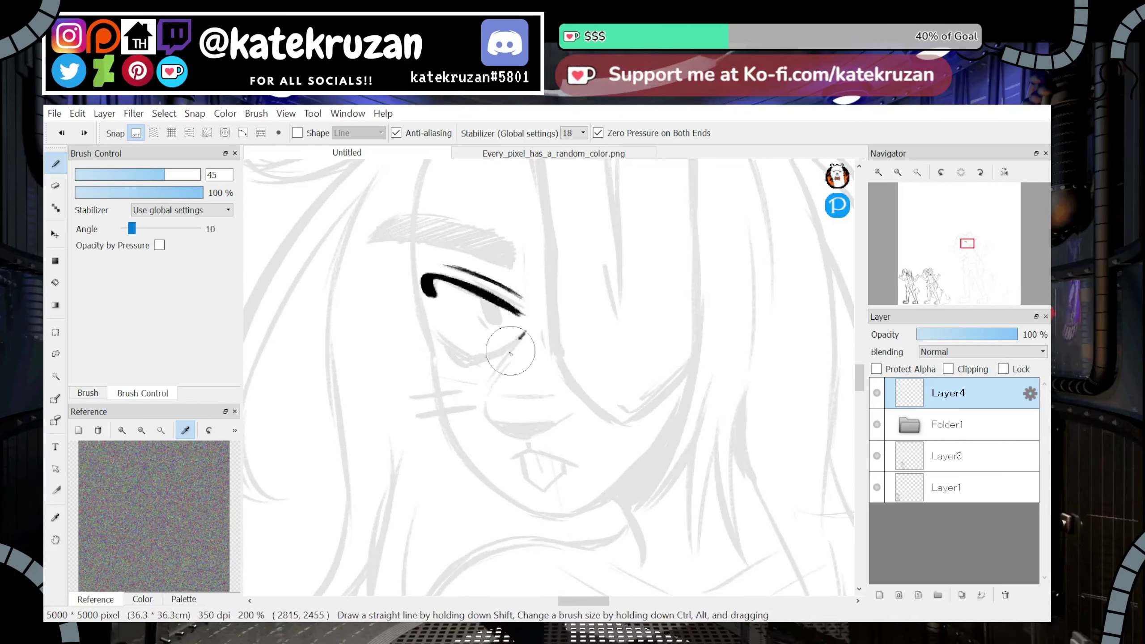
mouse_move(525, 332)
left_mouse_down()
mouse_move(486, 400)
mouse_move(562, 428)
left_mouse_up()
key("ctrl+z")
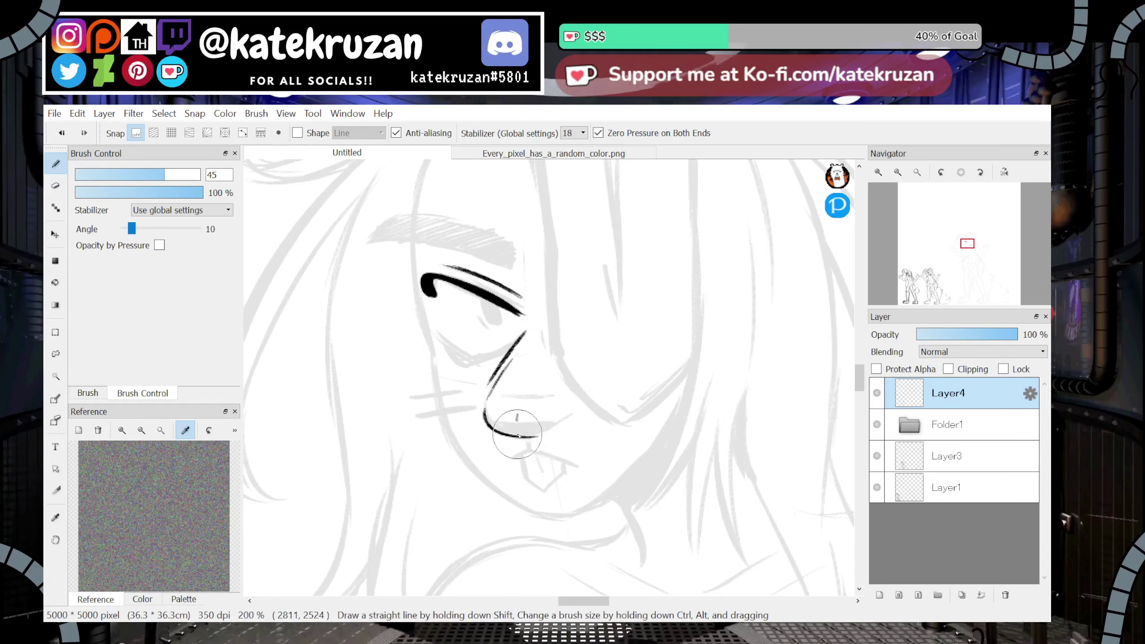
key("ctrl+z")
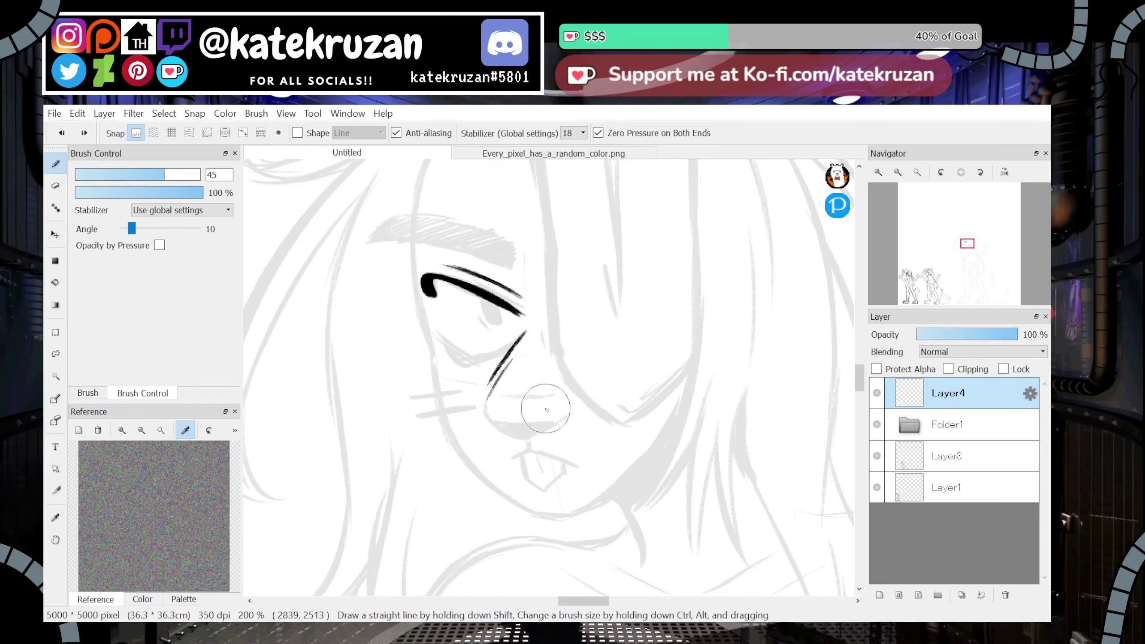
key("ctrl+z")
left_click_drag(485, 397, 537, 443)
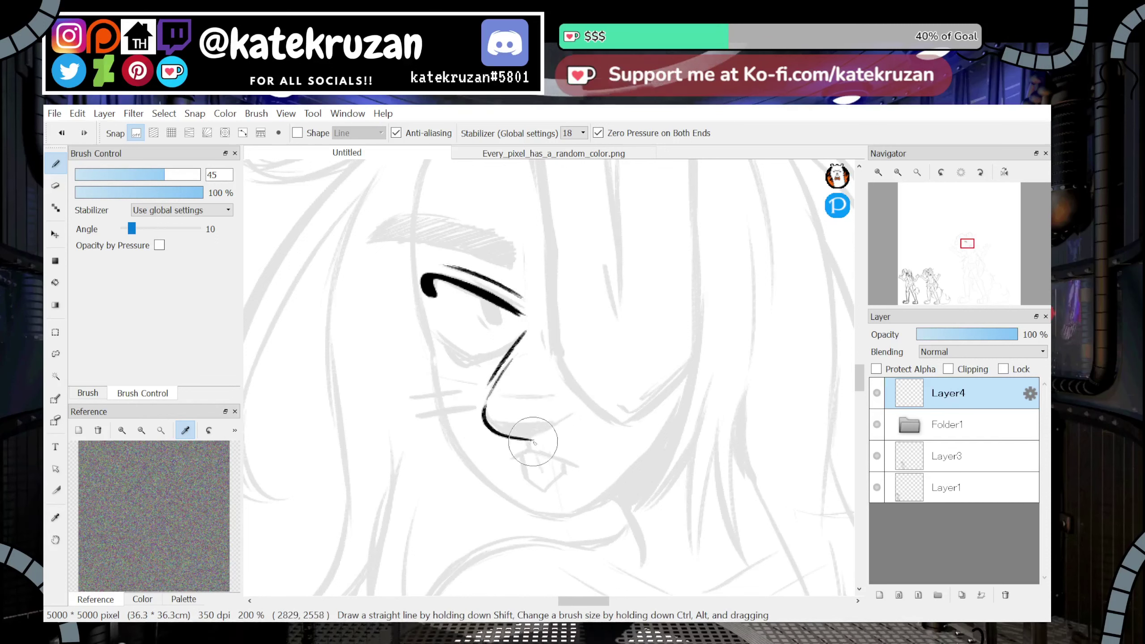
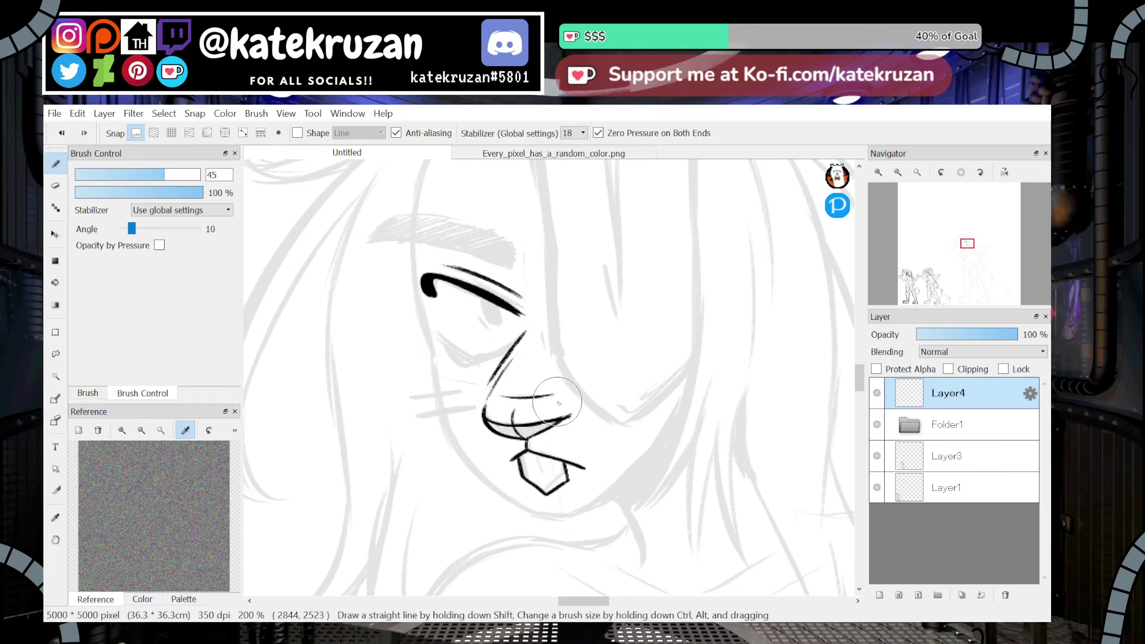
left_click_drag(529, 481, 563, 473)
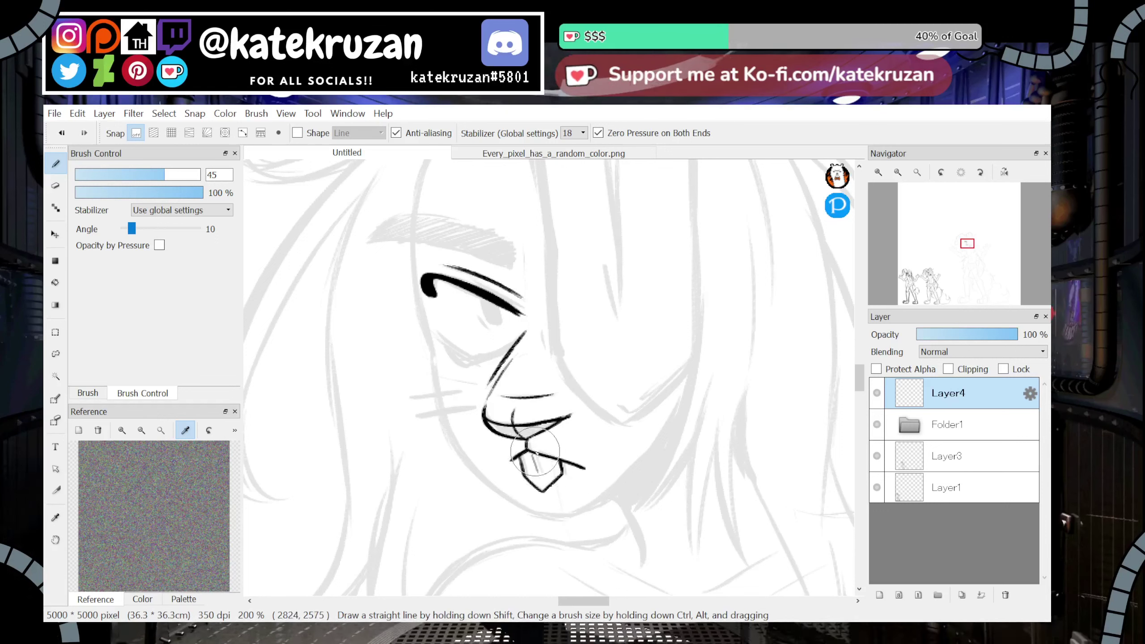
left_click_drag(527, 452, 536, 481)
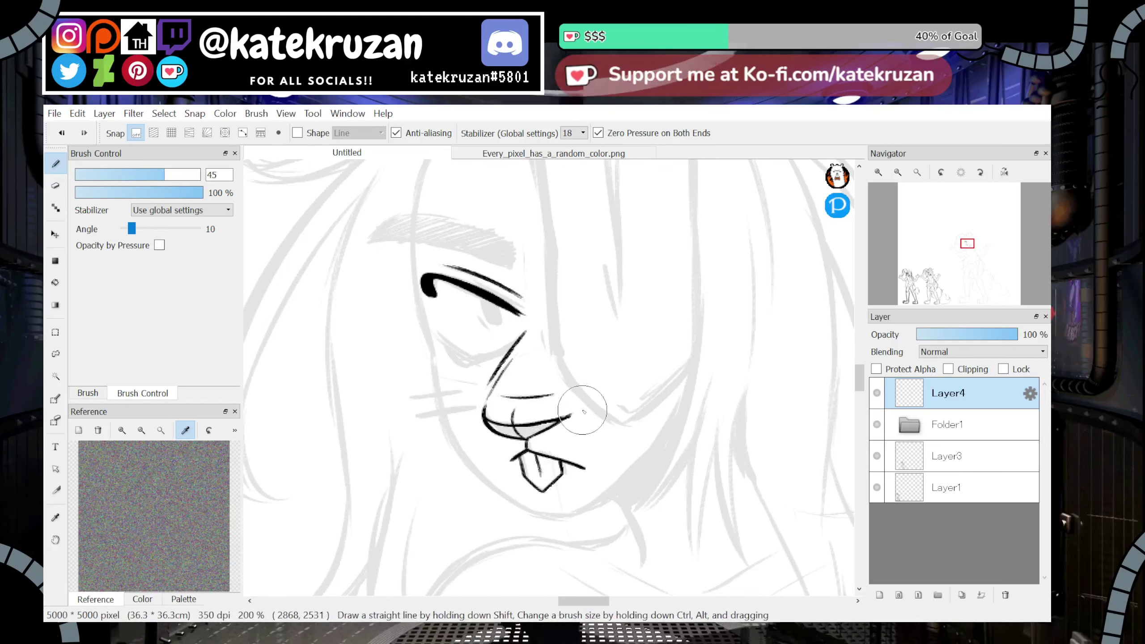
Ink the lower eyelid as a thick, pointed curve beneath the eye
mouse_move(437, 333)
left_mouse_down()
mouse_move(468, 362)
mouse_move(513, 336)
mouse_move(464, 360)
mouse_move(473, 364)
mouse_move(514, 344)
left_mouse_up()
key("ctrl+z")
mouse_move(445, 343)
left_mouse_down()
mouse_move(475, 366)
mouse_move(510, 349)
mouse_move(460, 355)
mouse_move(466, 363)
mouse_move(444, 344)
mouse_move(479, 366)
mouse_move(468, 371)
mouse_move(503, 358)
mouse_move(453, 360)
left_mouse_up()
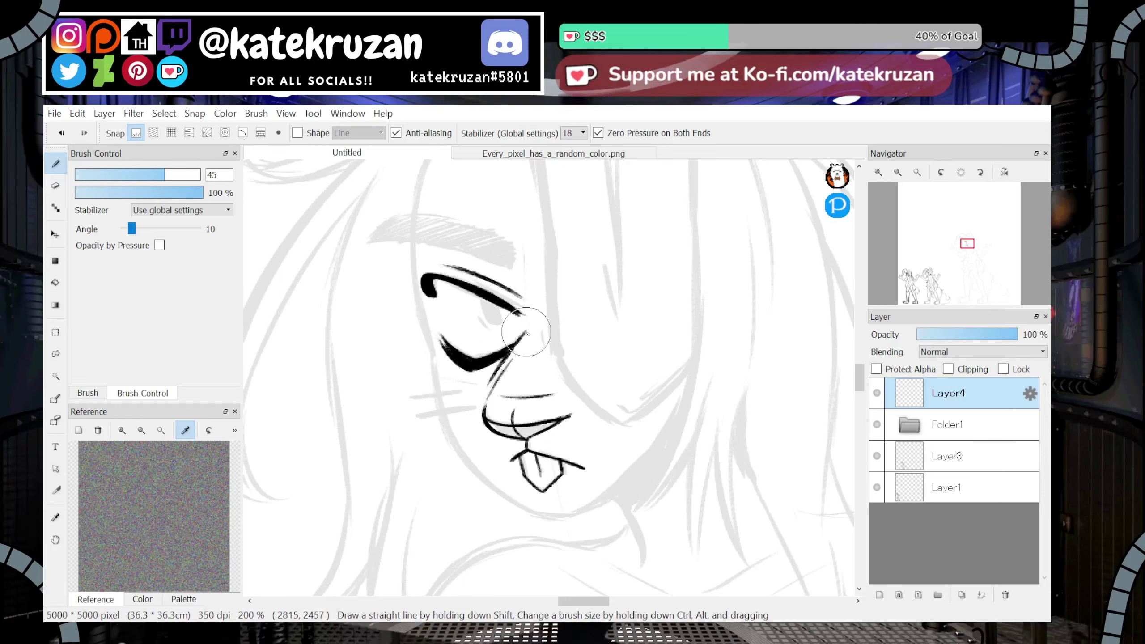
Ink the small U-shaped iris hanging from the upper eyelid
left_click(898, 173)
left_click(898, 172)
left_click(898, 172)
left_click(898, 172)
left_click(898, 172)
left_click(880, 173)
left_click(880, 172)
left_click(880, 173)
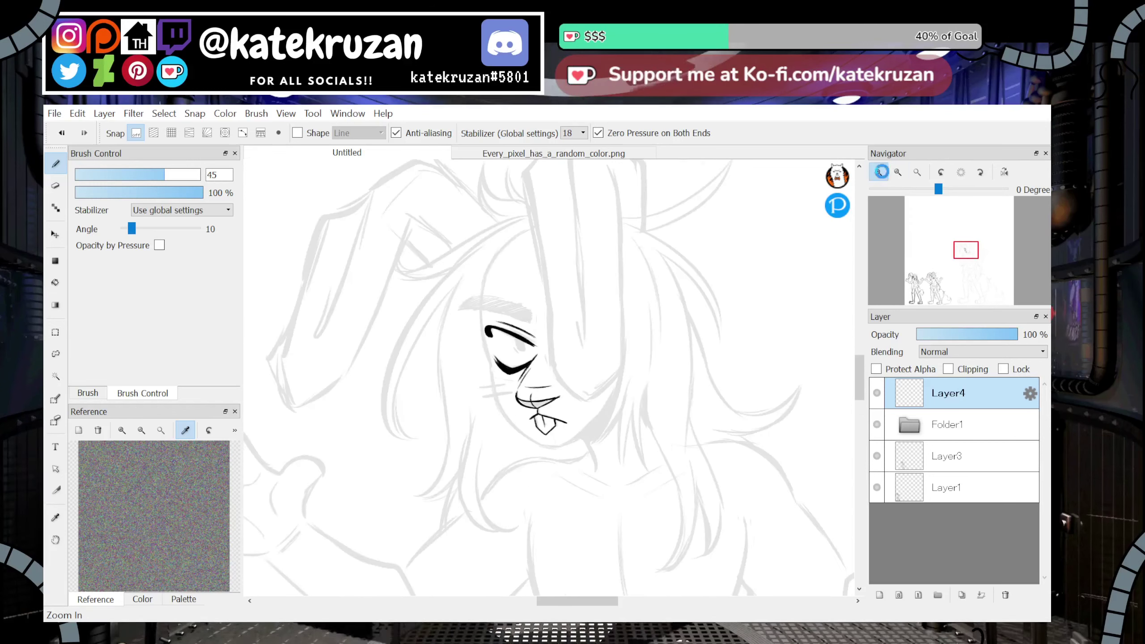
left_click(881, 172)
left_click(881, 172)
left_click_drag(478, 297, 499, 328)
mouse_move(499, 305)
left_mouse_down()
mouse_move(501, 328)
mouse_move(503, 309)
left_mouse_up()
key("ctrl+z")
key("ctrl+z")
key("ctrl+z")
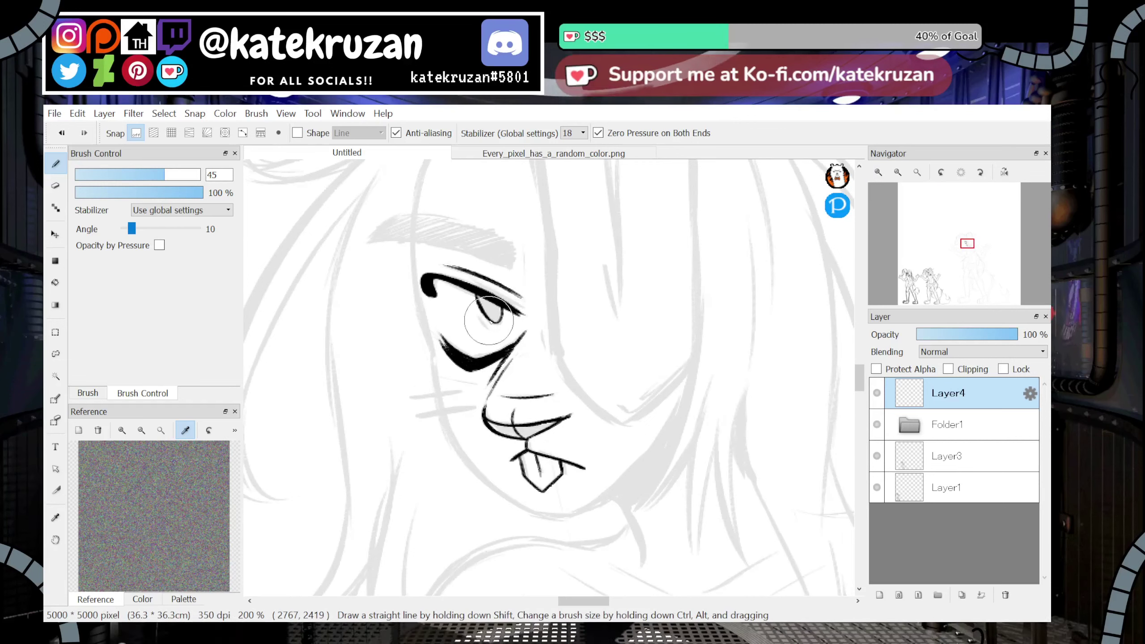
left_click_drag(964, 247, 966, 249)
left_click(1005, 171)
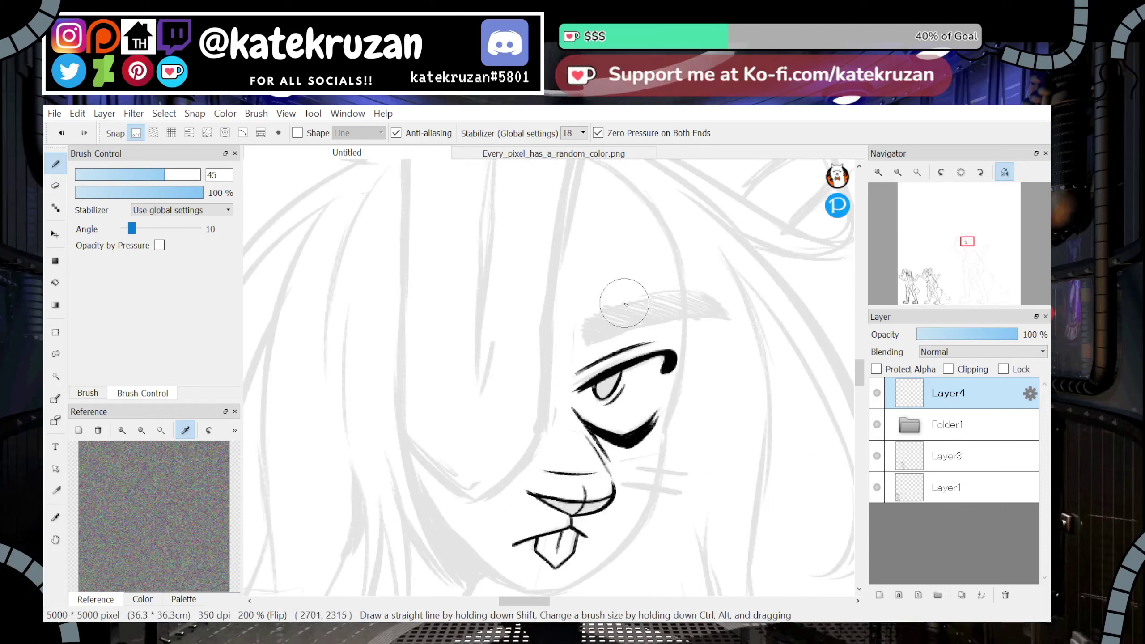
mouse_move(574, 355)
left_mouse_down()
mouse_move(587, 315)
mouse_move(584, 352)
mouse_move(585, 307)
left_mouse_up()
mouse_move(585, 309)
left_mouse_down()
mouse_move(586, 334)
mouse_move(602, 305)
mouse_move(596, 325)
left_mouse_up()
left_click_drag(596, 325, 649, 297)
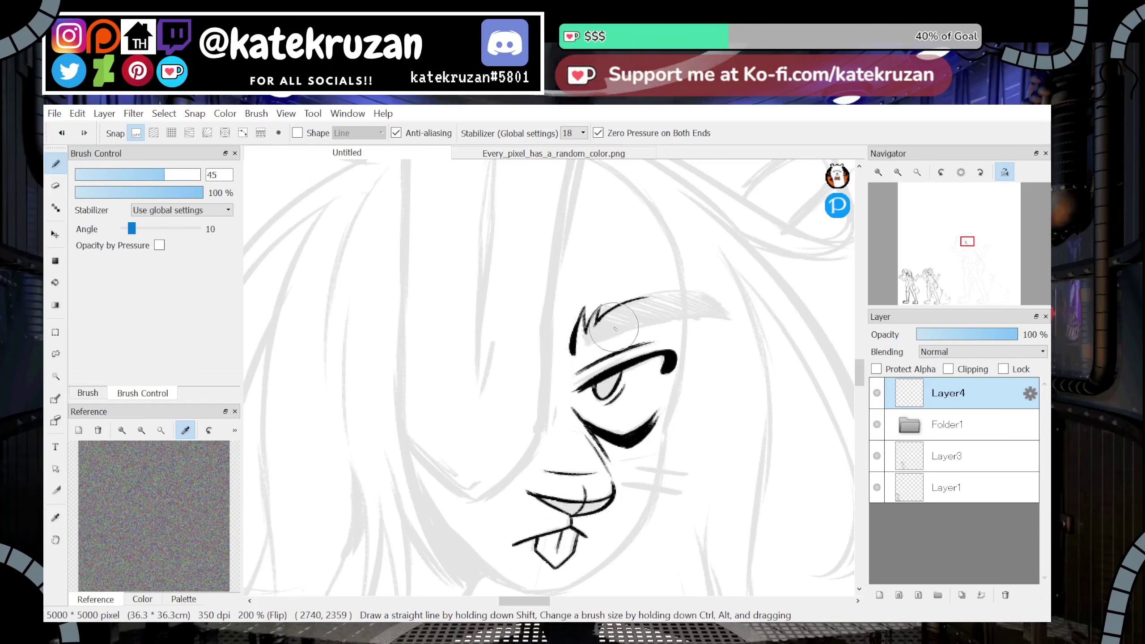
mouse_move(575, 357)
left_mouse_down()
mouse_move(650, 326)
mouse_move(623, 336)
mouse_move(723, 321)
left_mouse_up()
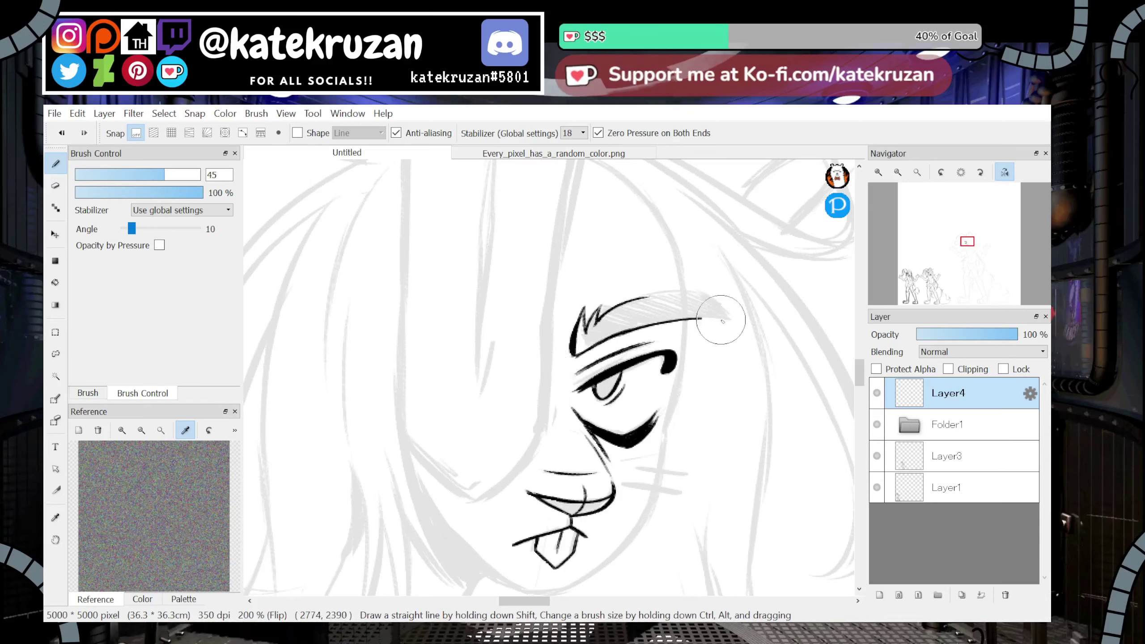
left_click(1004, 173)
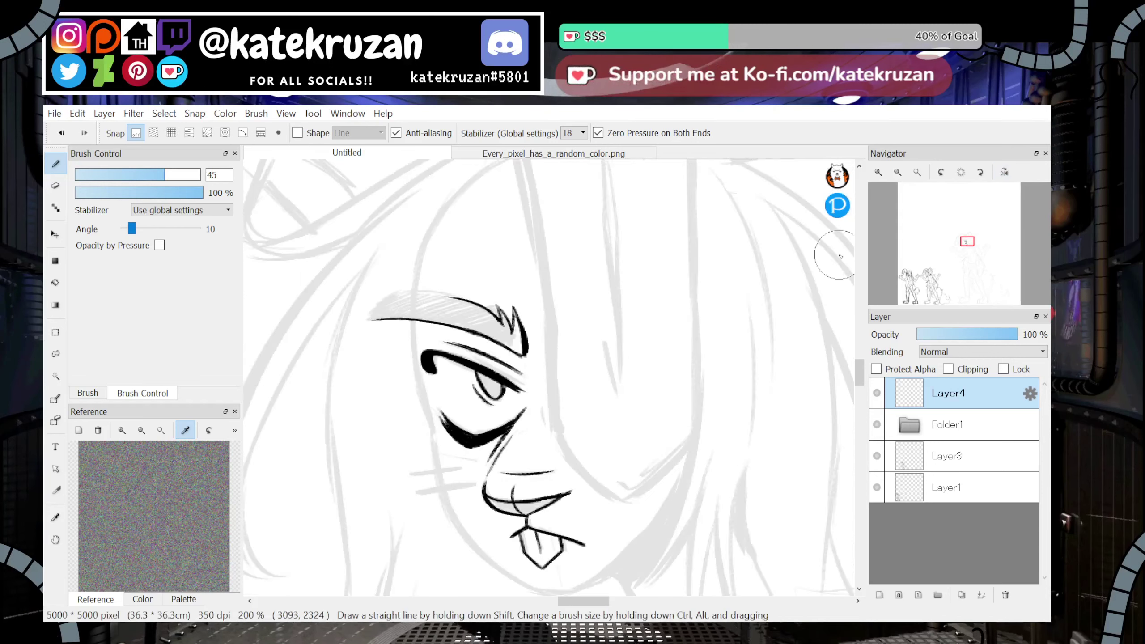
key("ctrl+z")
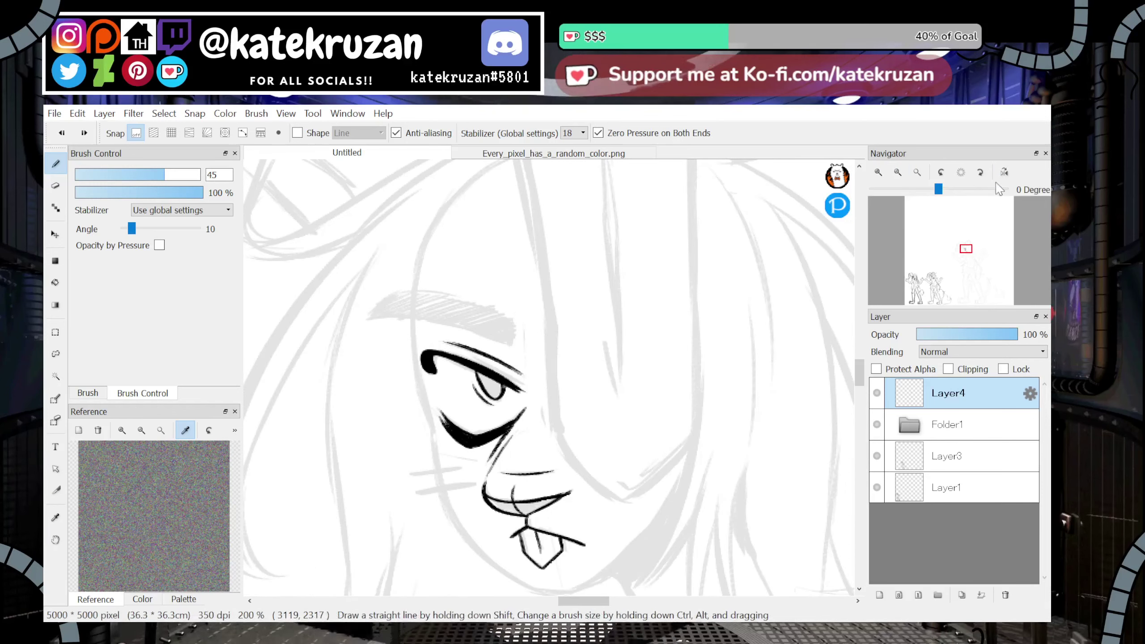
Ink the eyebrow outline as an arched band with a squared inner end and a pointed outer tip
left_click(1005, 173)
mouse_move(577, 352)
left_mouse_down()
mouse_move(656, 326)
mouse_move(718, 321)
left_mouse_up()
key("ctrl+z")
mouse_move(578, 352)
left_mouse_down()
mouse_move(686, 317)
mouse_move(634, 330)
mouse_move(737, 320)
left_mouse_up()
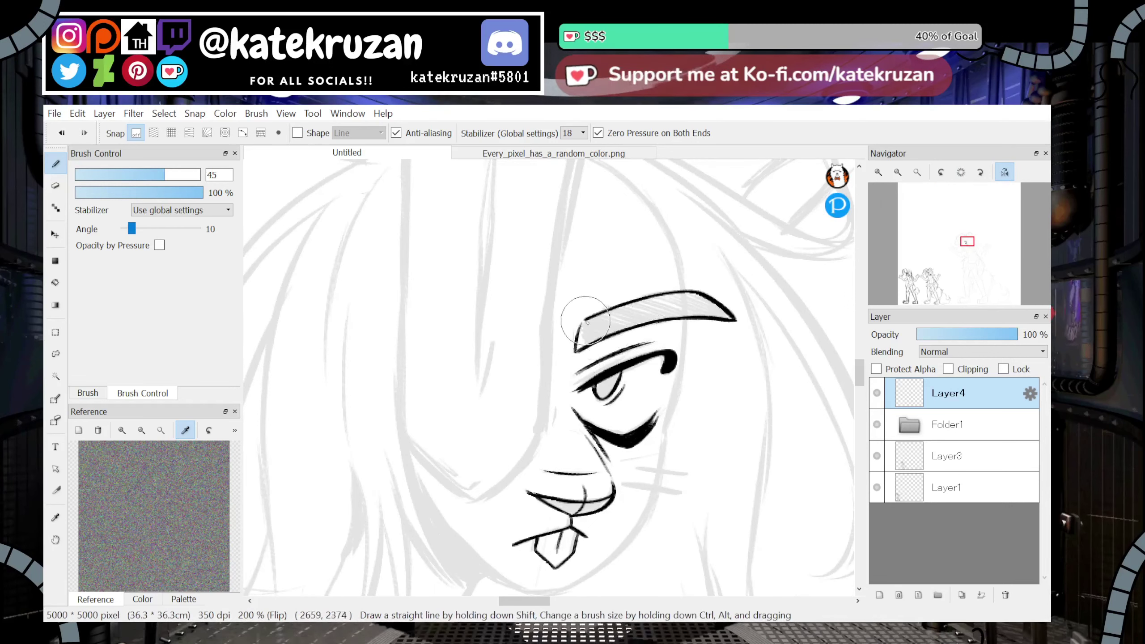
mouse_move(575, 351)
left_mouse_down()
mouse_move(585, 323)
mouse_move(646, 300)
mouse_move(743, 321)
left_mouse_up()
mouse_move(912, 216)
left_click(1005, 171)
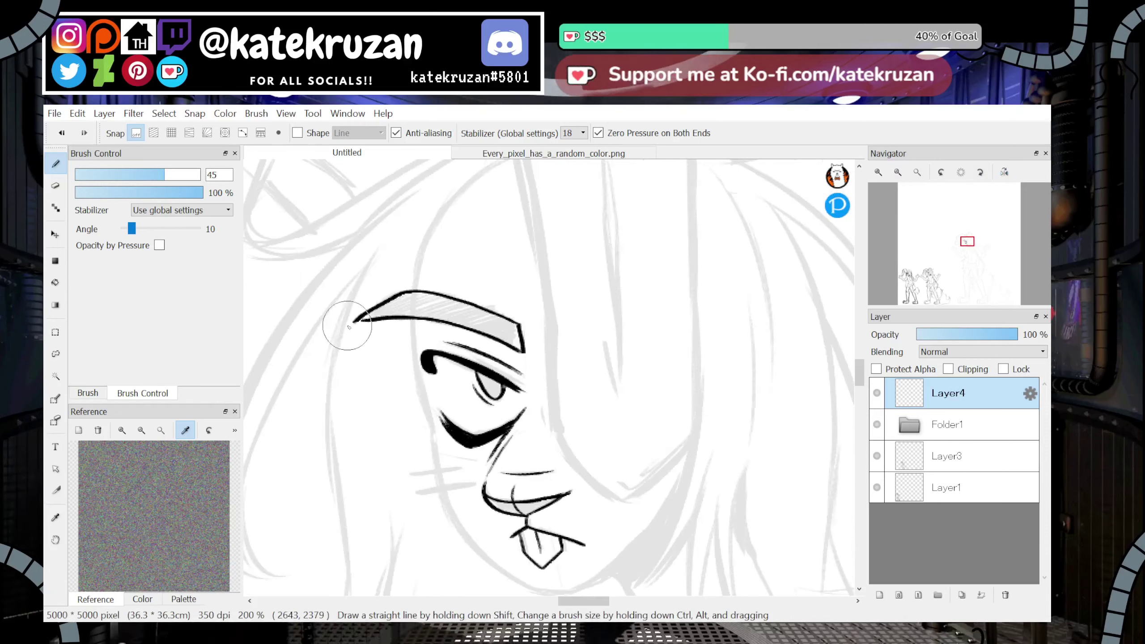
left_click_drag(356, 321, 399, 316)
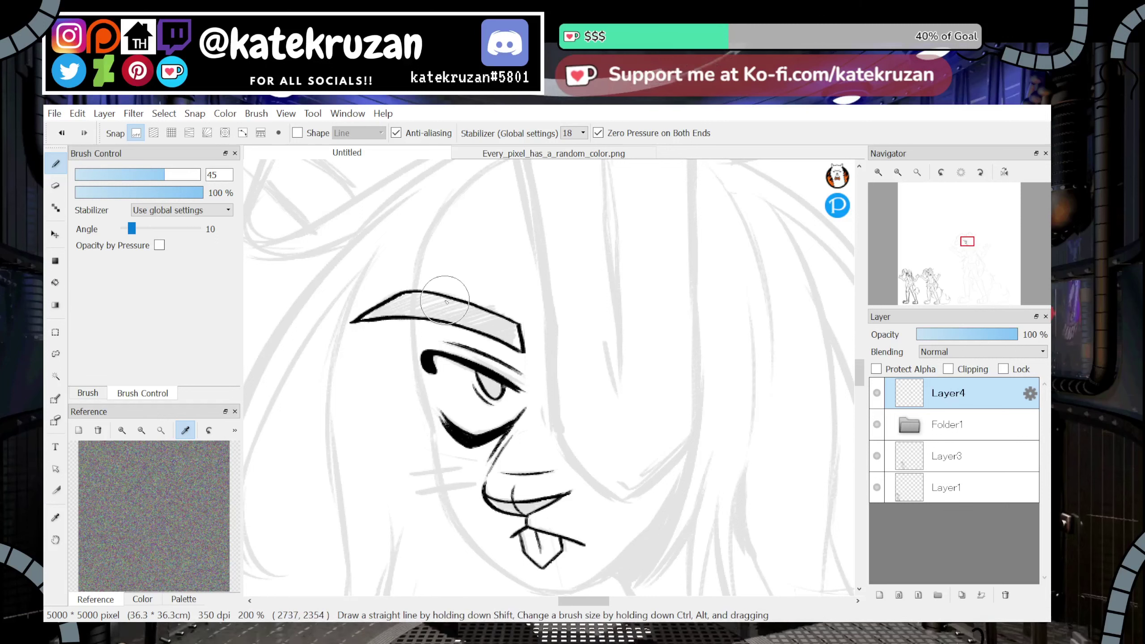
Ink the face contour from beside the eye up through the eyebrow and around the forehead to the hair
mouse_move(919, 277)
left_click_drag(424, 392, 413, 311)
left_click_drag(415, 353, 414, 280)
left_click_drag(414, 318, 421, 259)
left_click_drag(860, 373, 860, 367)
key("ctrl+z")
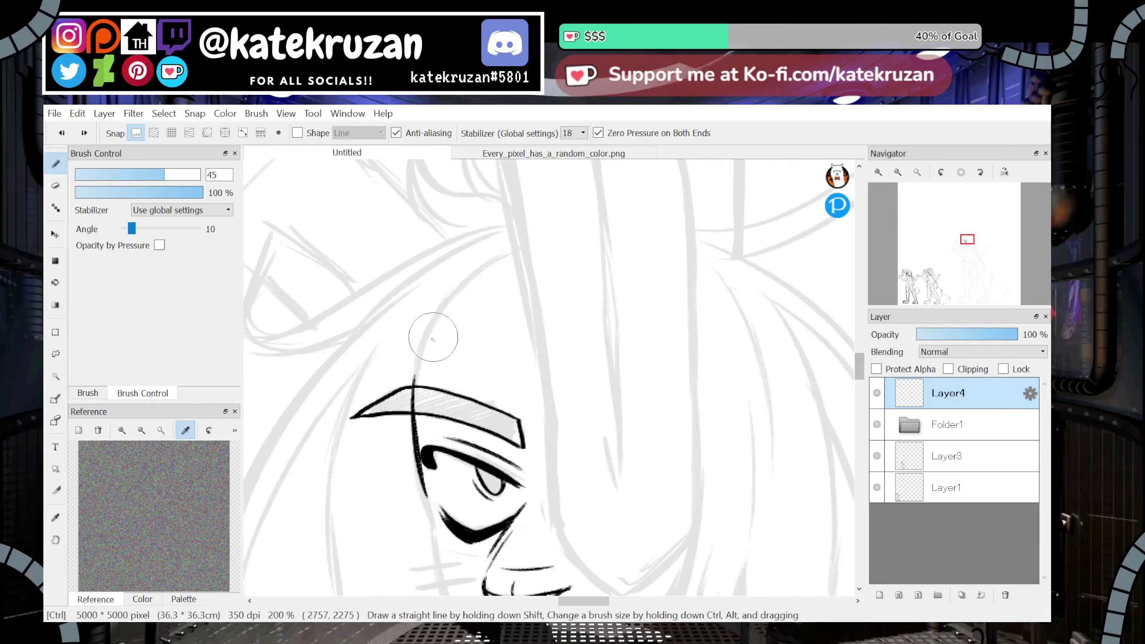
mouse_move(413, 397)
left_mouse_down()
mouse_move(452, 307)
mouse_move(421, 355)
mouse_move(472, 277)
mouse_move(448, 311)
mouse_move(522, 248)
left_mouse_up()
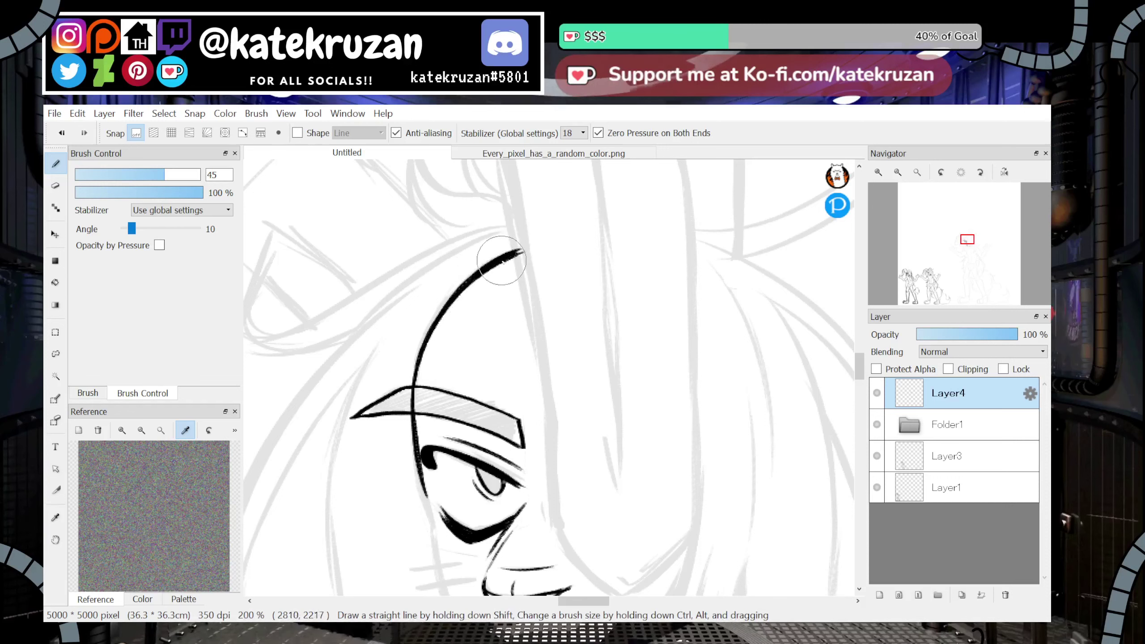
Ink the outer face contour down past the eye socket and along the cheek beside the nose
scroll(854, 349, "down", 5)
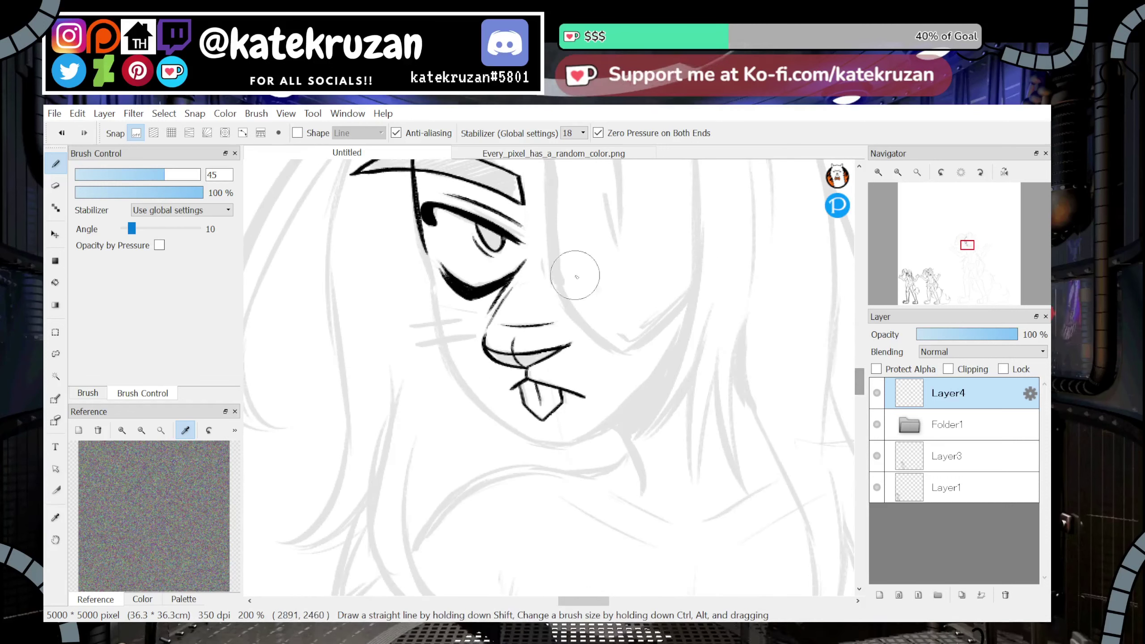
left_click_drag(428, 257, 438, 280)
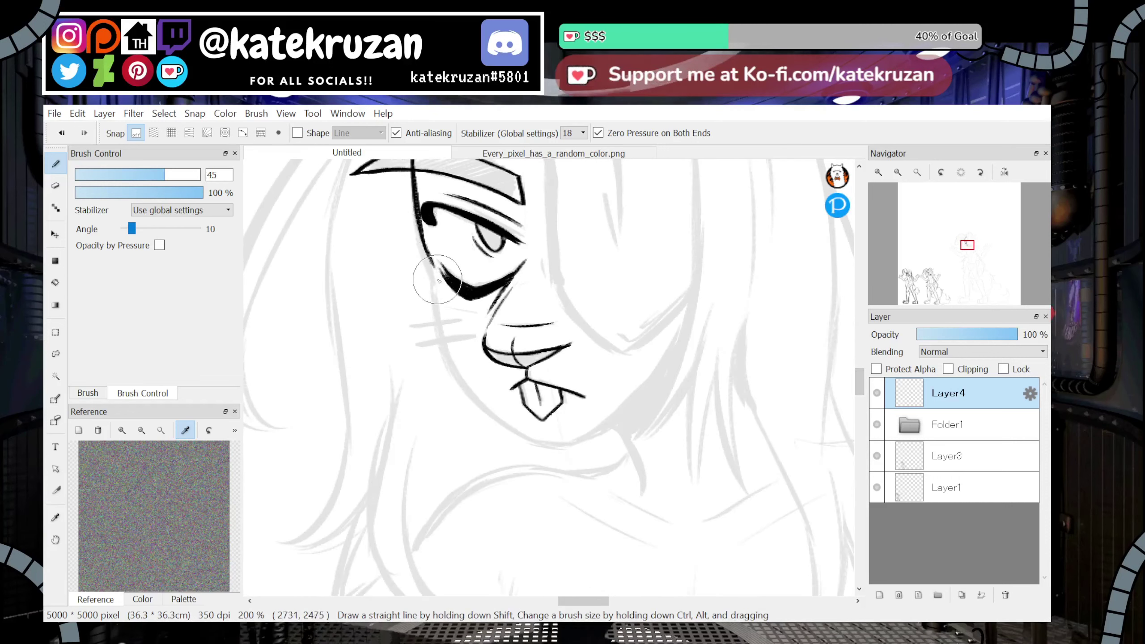
left_click_drag(421, 222, 458, 367)
key("ctrl+z")
left_click_drag(436, 280, 443, 344)
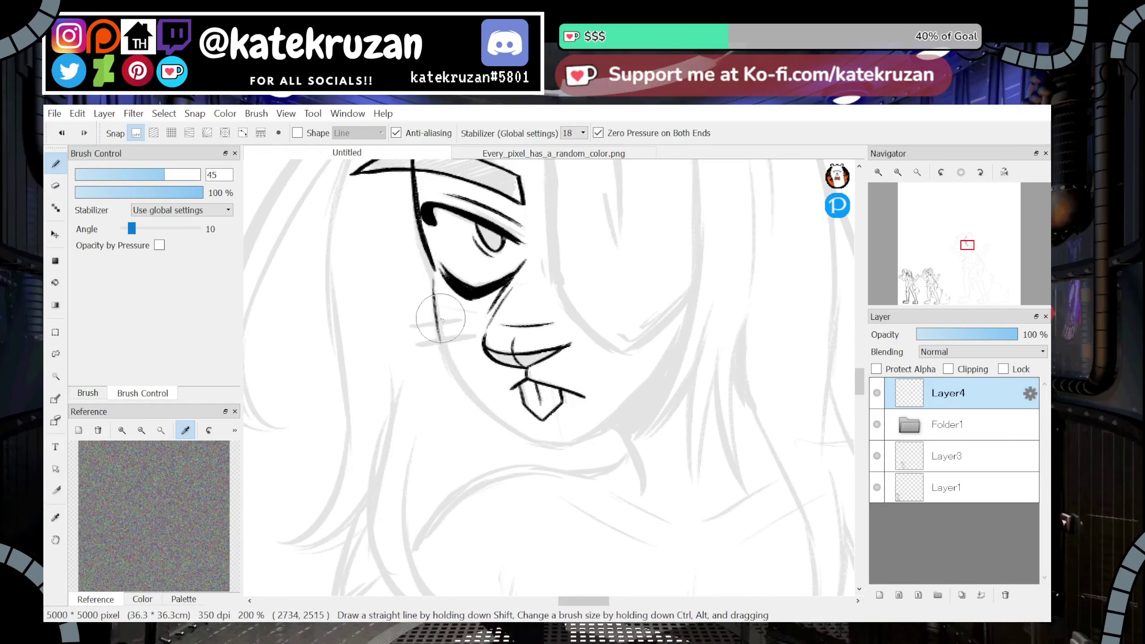
key("ctrl+z")
left_click_drag(436, 278, 459, 377)
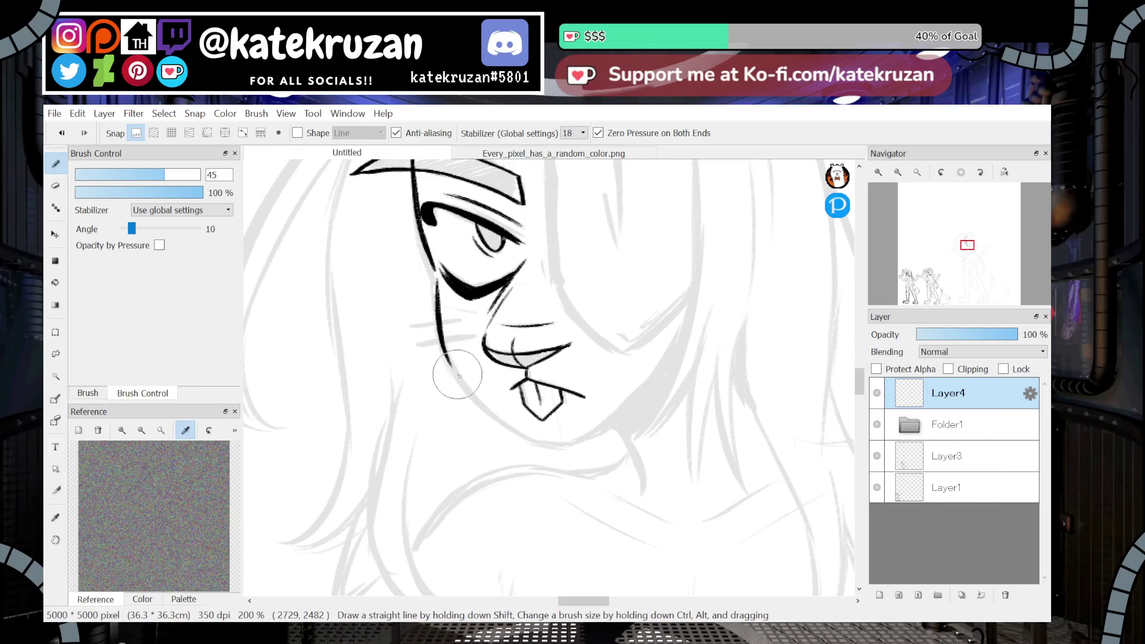
left_click_drag(440, 330, 471, 395)
Ink the curved jawline from the lower cheek to the base of the chin
left_click(1005, 172)
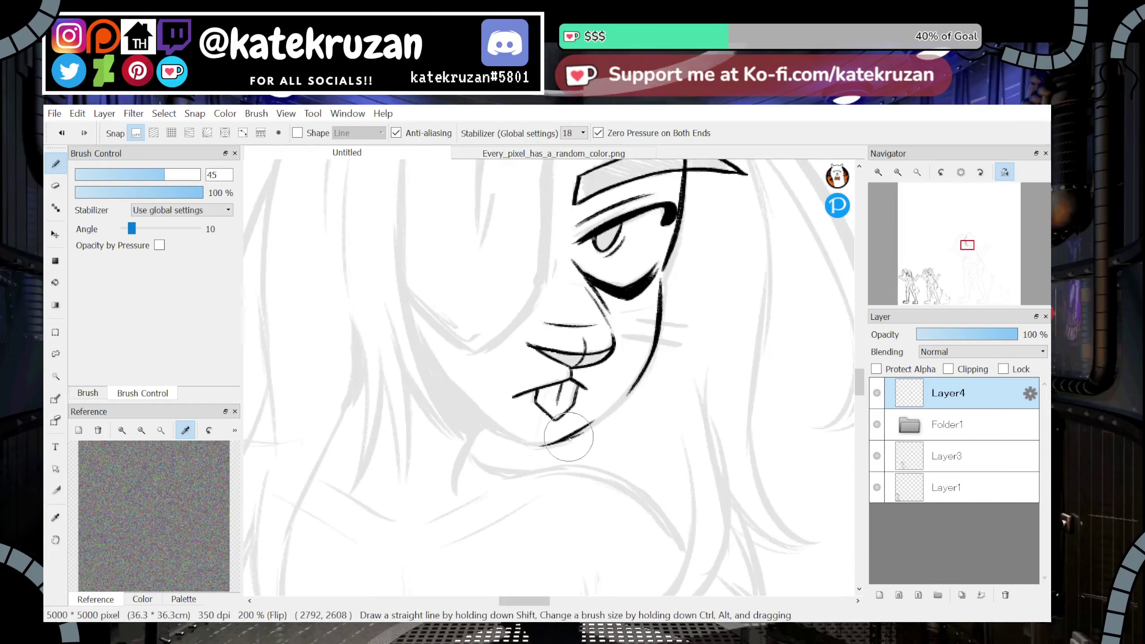
left_click_drag(561, 441, 611, 404)
key("ctrl+z")
key("ctrl+z")
mouse_move(536, 447)
left_mouse_down()
mouse_move(576, 436)
mouse_move(632, 386)
left_mouse_up()
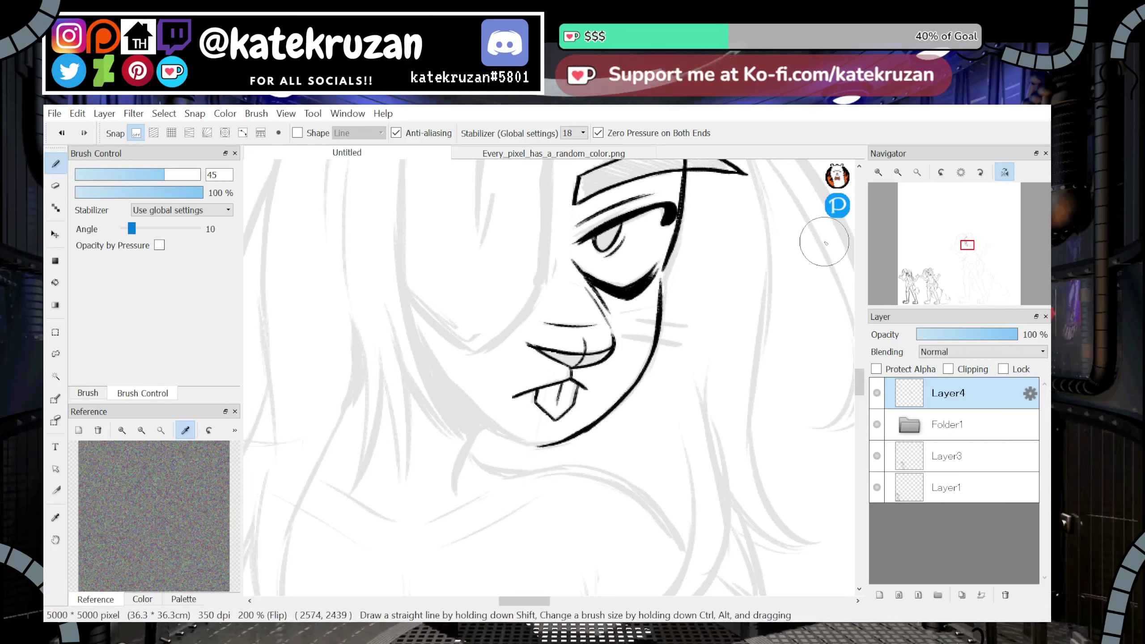
key("h")
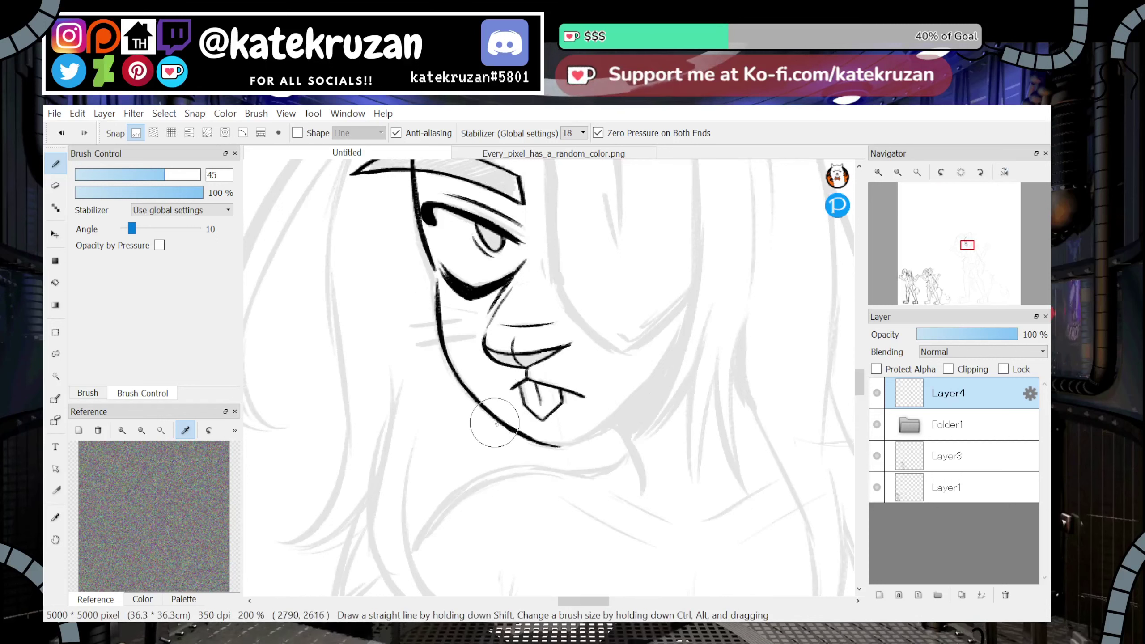
Ink the opposite jawline from the chin up to the hair with a thickened upper end
left_click_drag(554, 446, 618, 412)
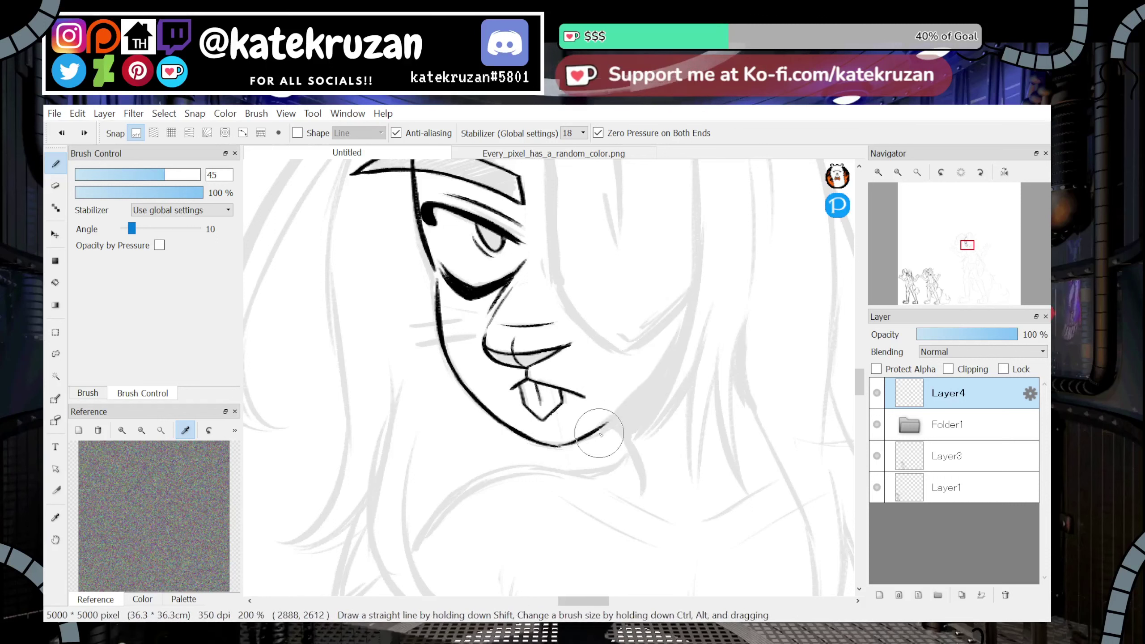
left_click_drag(613, 419, 683, 333)
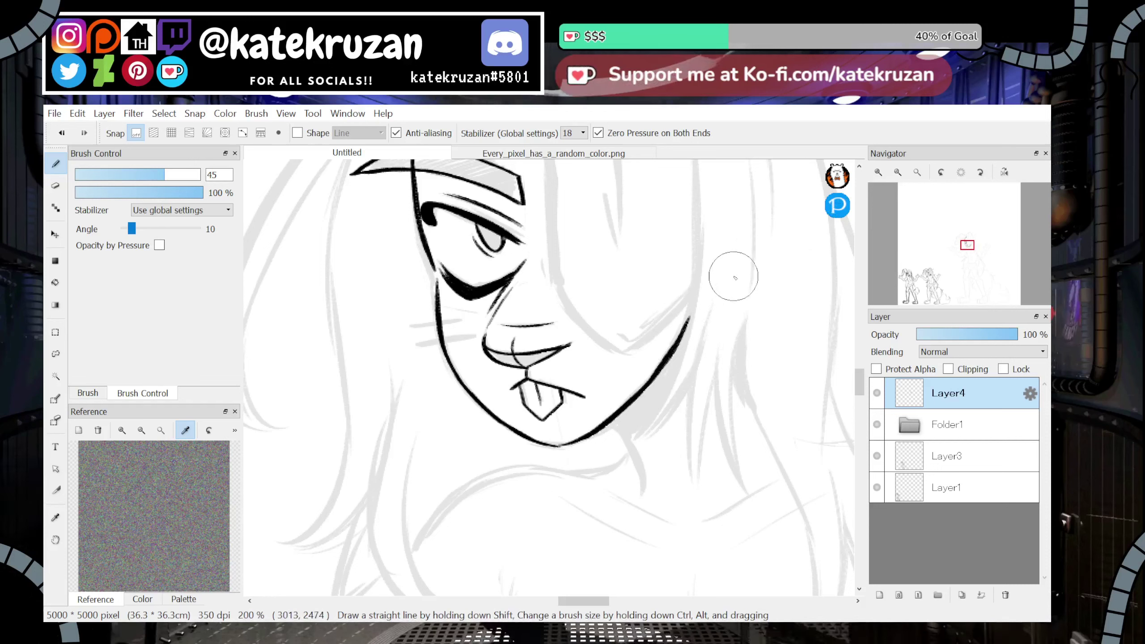
left_click_drag(662, 367, 691, 307)
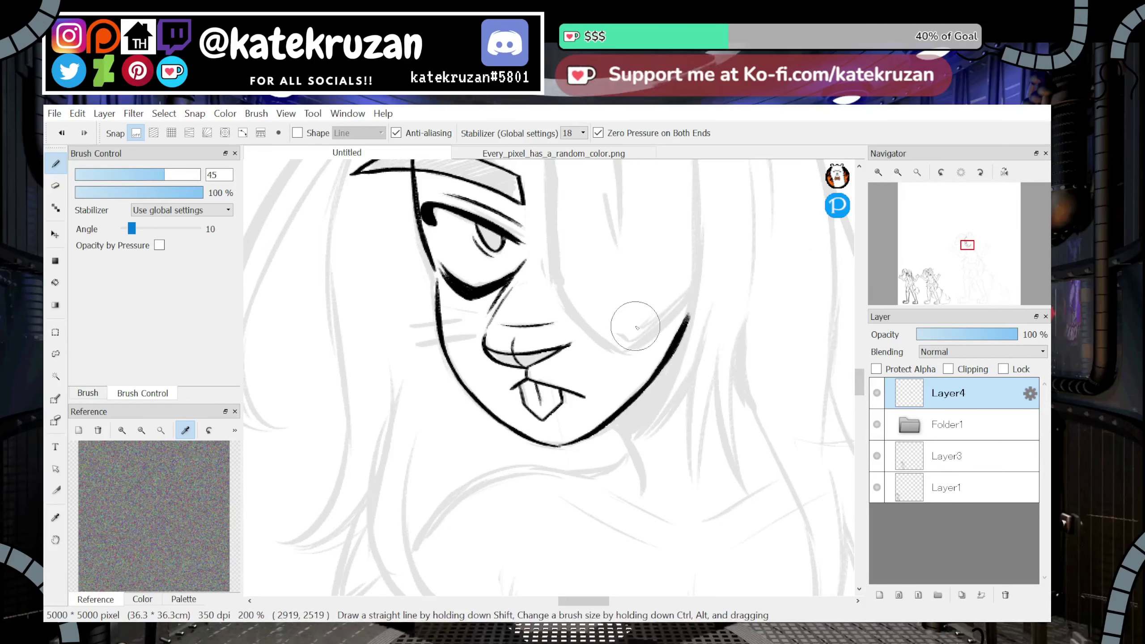
mouse_move(403, 329)
left_mouse_down()
mouse_move(468, 318)
mouse_move(476, 335)
left_mouse_up()
key("ctrl+z")
key("ctrl+z")
key("ctrl+z")
Ink two short whisker marks across the cheek contour with the Pen brush at size 5.7
left_click(88, 393)
left_click(135, 328)
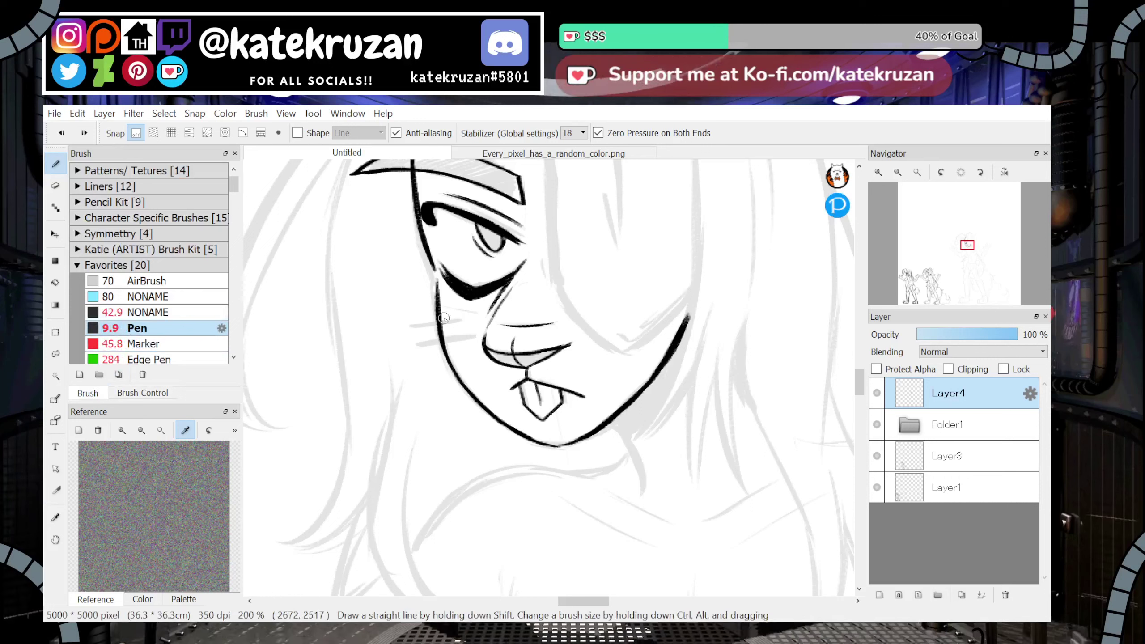
left_click(143, 393)
left_click(89, 174)
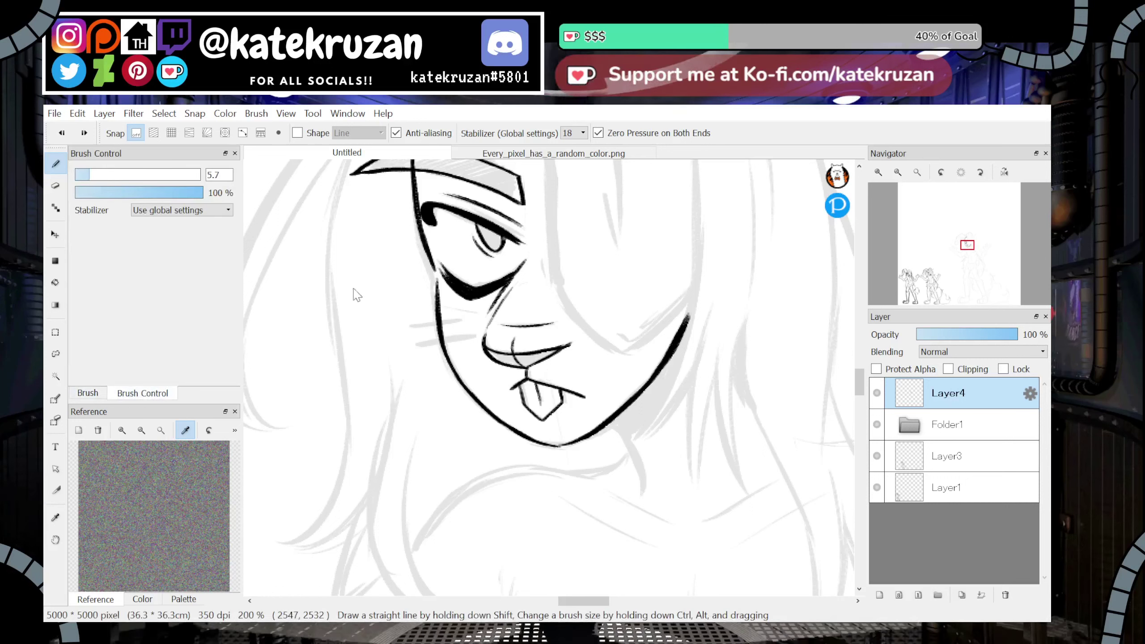
left_click(416, 346)
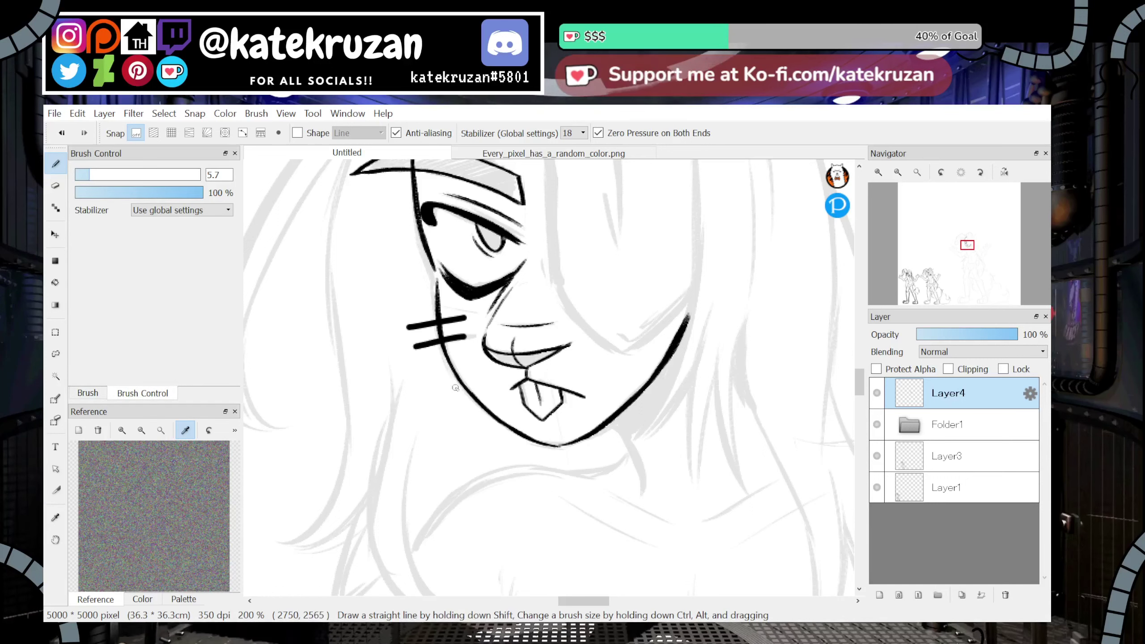
Switch back to the Marker brush and ink the upper edge of the curved hair lock opposite the visible eye
left_click(88, 393)
left_click(144, 343)
mouse_move(966, 252)
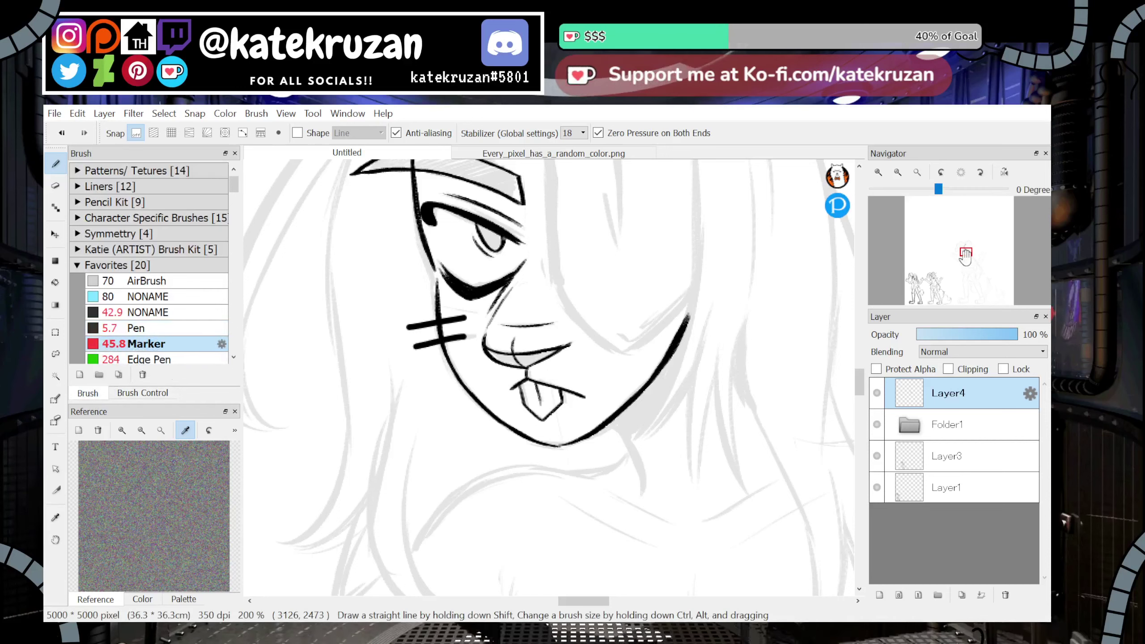
left_click_drag(966, 252, 967, 248)
mouse_move(648, 347)
left_mouse_down()
mouse_move(598, 434)
mouse_move(650, 440)
mouse_move(657, 423)
left_mouse_up()
left_click(899, 172)
left_click(889, 172)
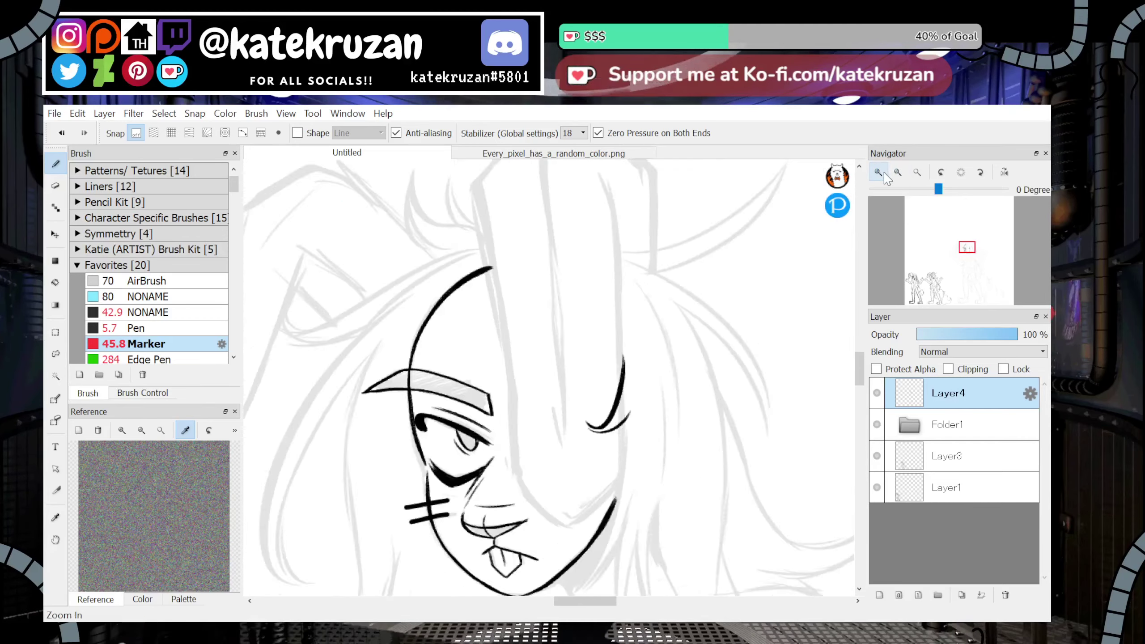
left_click(889, 172)
mouse_move(645, 300)
left_mouse_down()
mouse_move(539, 457)
mouse_move(676, 363)
left_mouse_up()
key("ctrl+z")
Ink the lower edge of the curved lock and a short strand descending from its raised outer end
left_click_drag(537, 459, 586, 440)
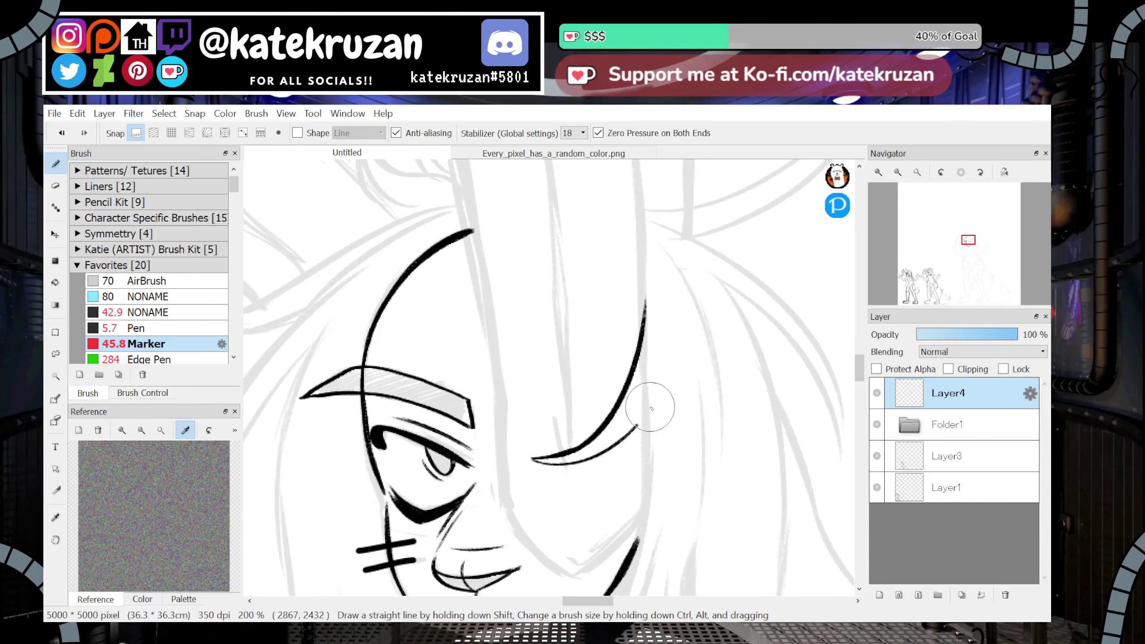
mouse_move(527, 457)
left_mouse_down()
mouse_move(582, 446)
mouse_move(529, 457)
mouse_move(552, 462)
mouse_move(672, 371)
left_mouse_up()
key("ctrl+z")
key("ctrl+z")
left_click_drag(527, 458, 669, 355)
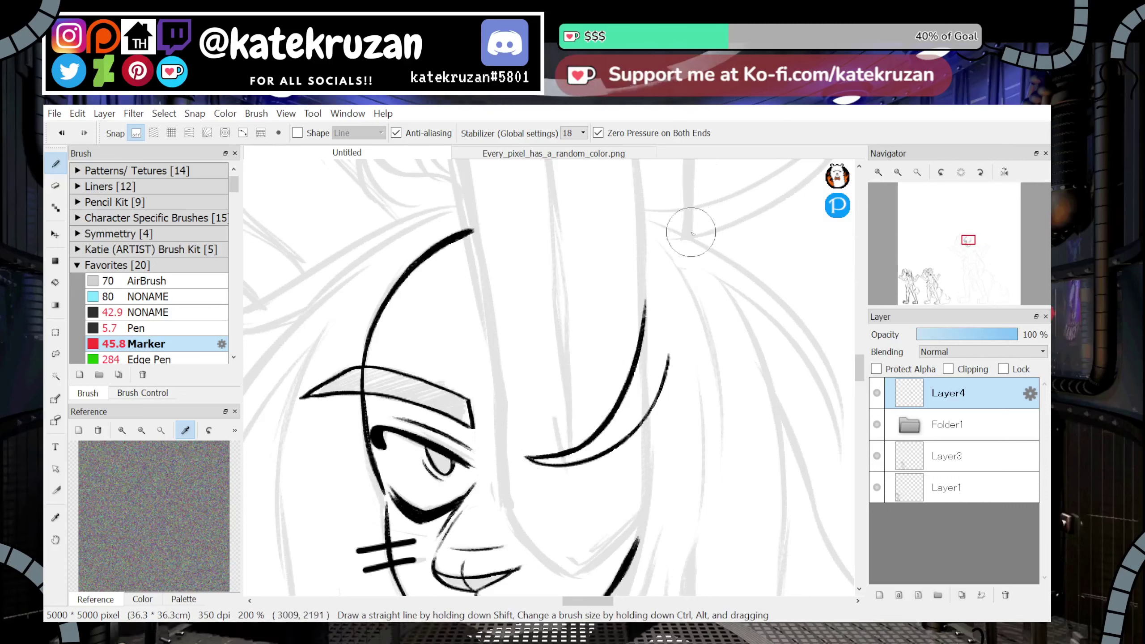
left_click_drag(974, 245, 967, 250)
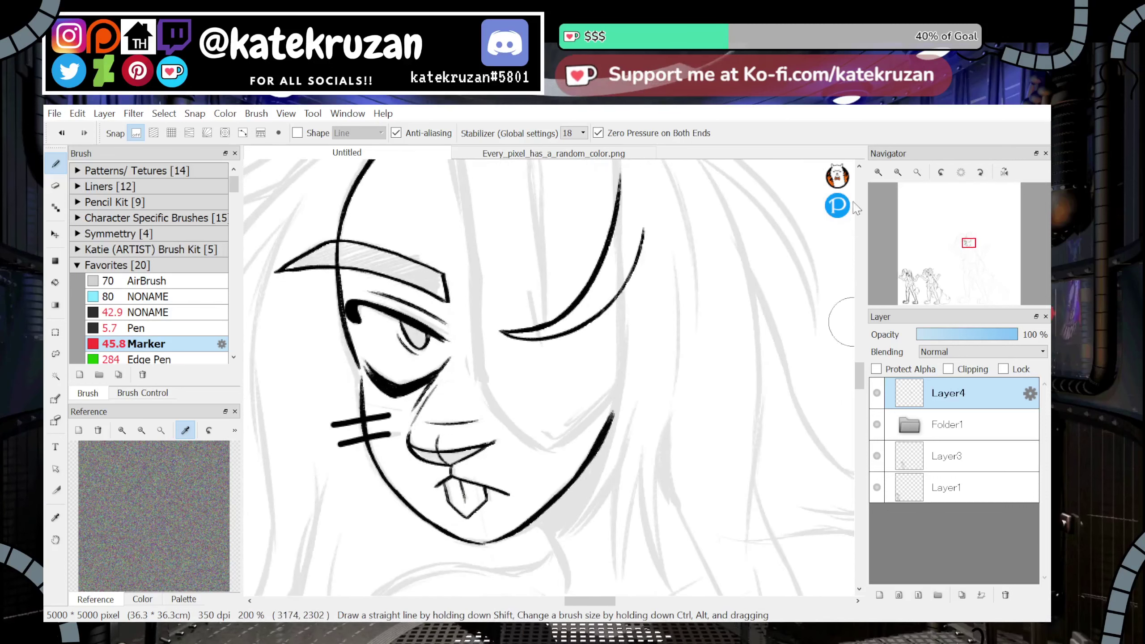
left_click_drag(643, 232, 638, 386)
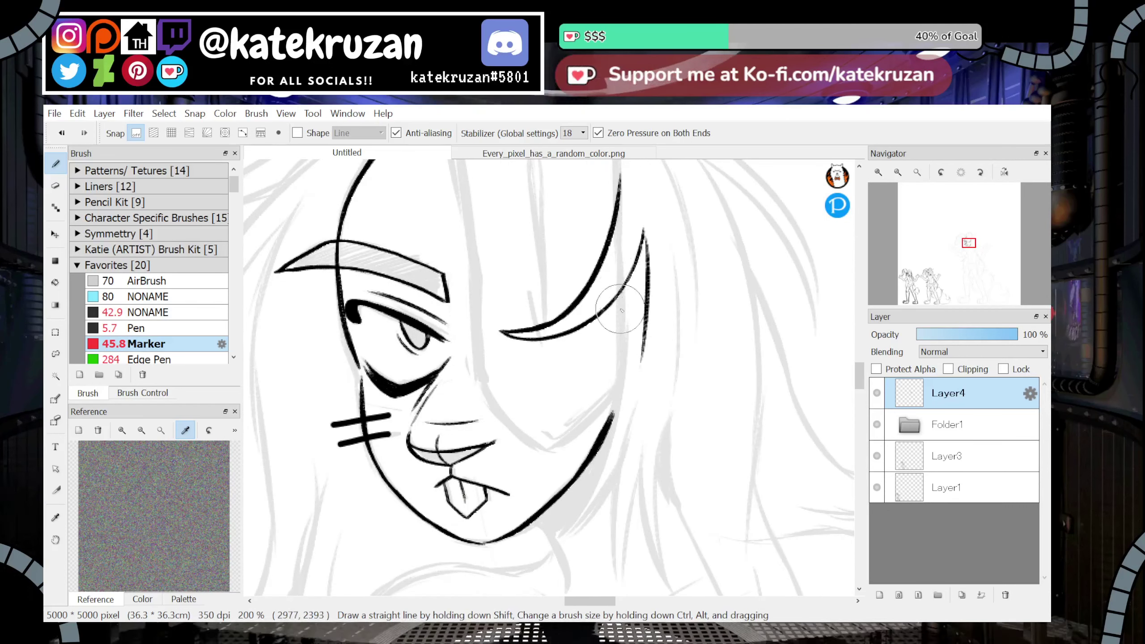
Ink the large front hair lock's edge down beside the nose and around its pointed tip
left_click_drag(467, 216, 479, 346)
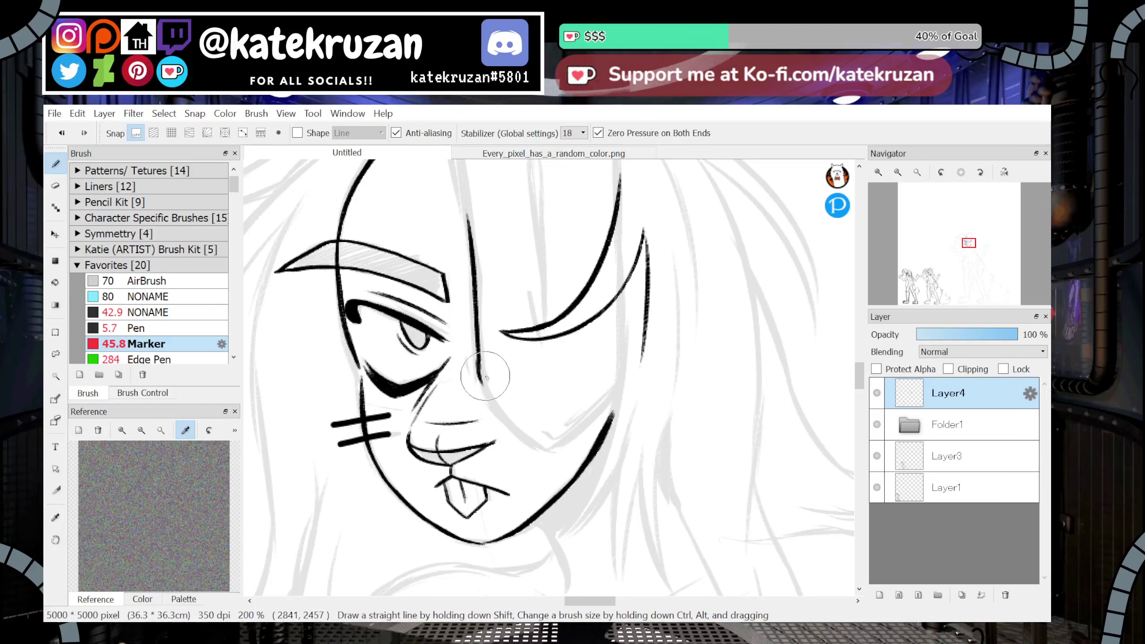
mouse_move(482, 339)
left_mouse_down()
mouse_move(481, 378)
mouse_move(546, 447)
mouse_move(533, 444)
mouse_move(566, 439)
mouse_move(613, 391)
left_mouse_up()
key("ctrl+z")
left_click_drag(549, 450, 621, 383)
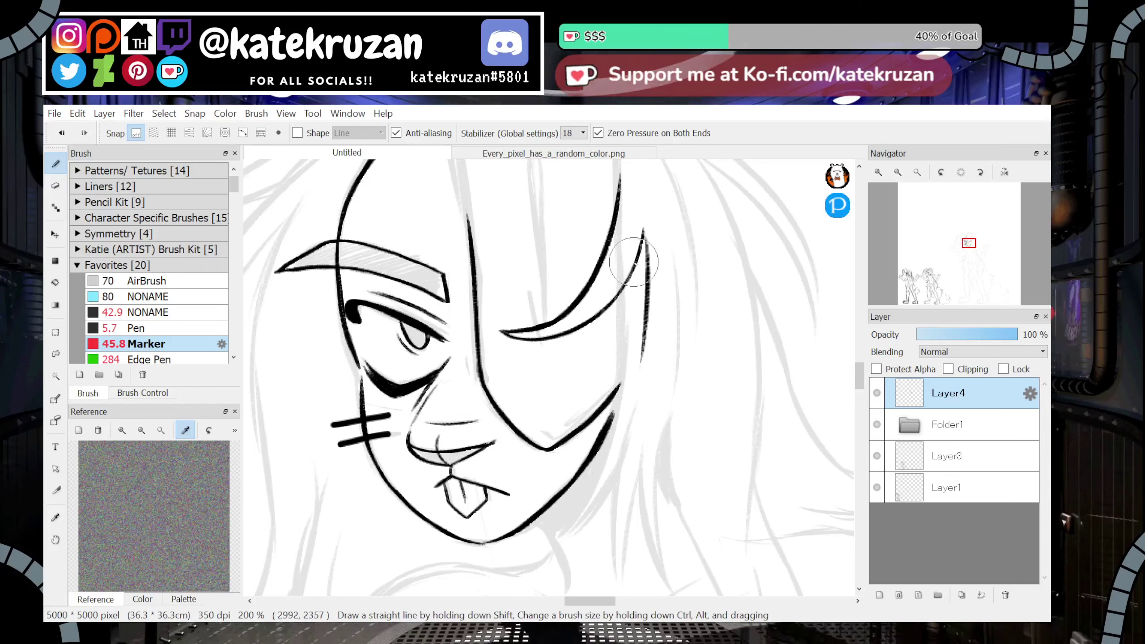
Ink the front lock's outer side down to the jaw and a pointed hair lock hanging behind the jawline
left_click_drag(623, 295, 610, 455)
left_click_drag(617, 392, 610, 453)
left_click_drag(617, 394, 604, 410)
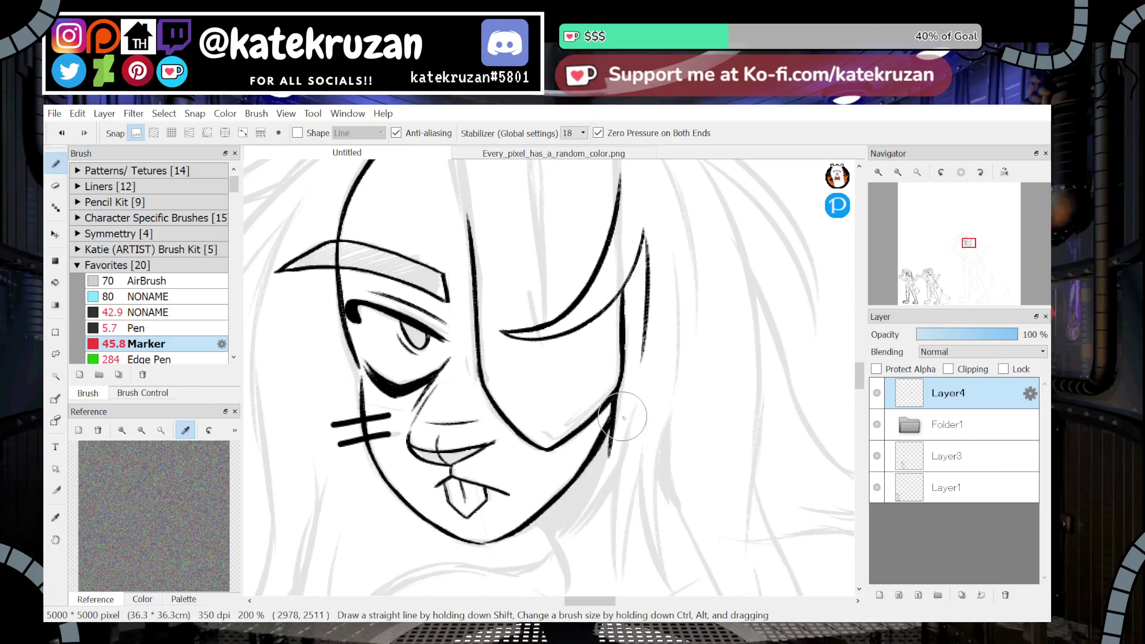
mouse_move(608, 466)
left_mouse_down()
mouse_move(611, 442)
mouse_move(590, 510)
mouse_move(565, 539)
mouse_move(615, 503)
mouse_move(601, 517)
mouse_move(649, 419)
mouse_move(627, 481)
mouse_move(654, 378)
left_mouse_up()
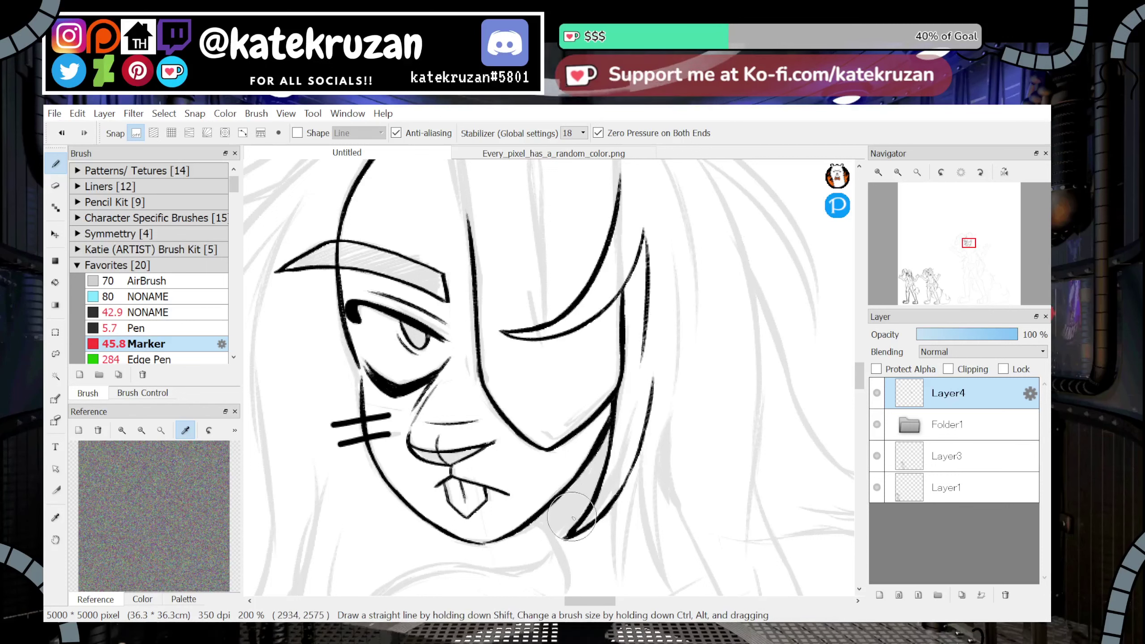
mouse_move(560, 548)
left_mouse_down()
mouse_move(586, 502)
mouse_move(586, 525)
left_mouse_up()
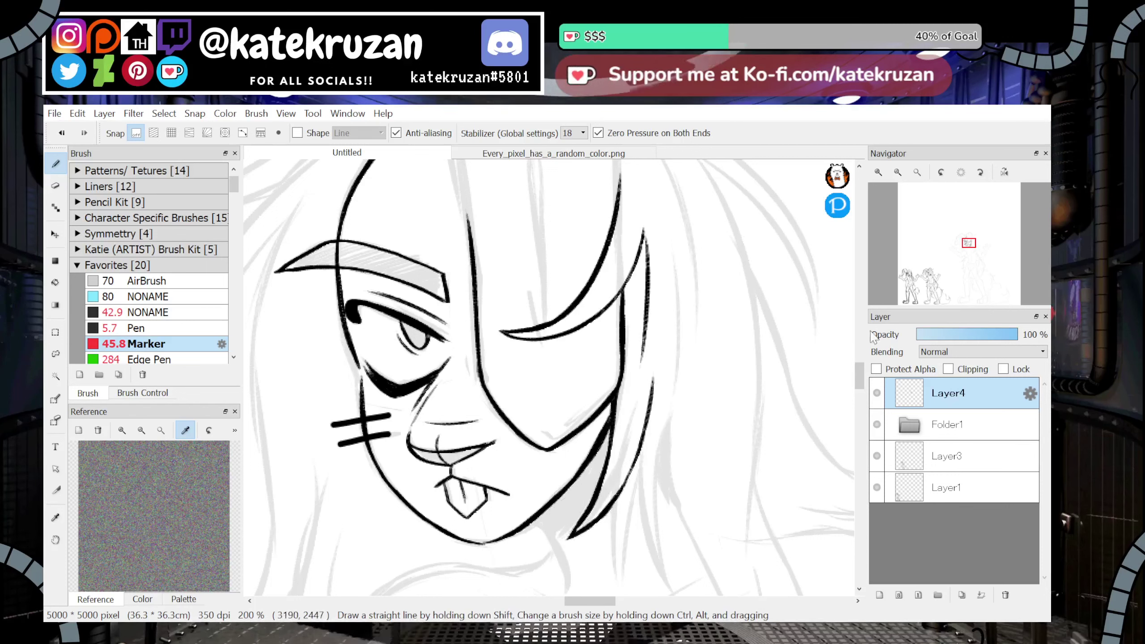
left_click_drag(862, 378, 864, 370)
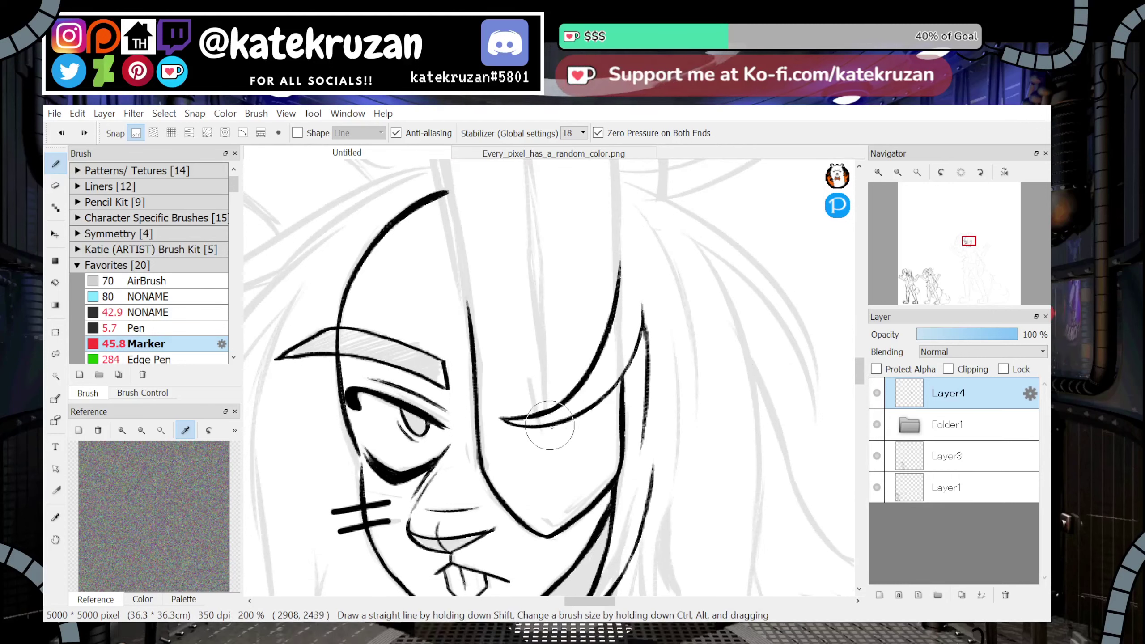
Ink the front hair section's outer edge from the curved lock up toward the crown, ending in a small fork
left_click_drag(550, 466, 539, 466)
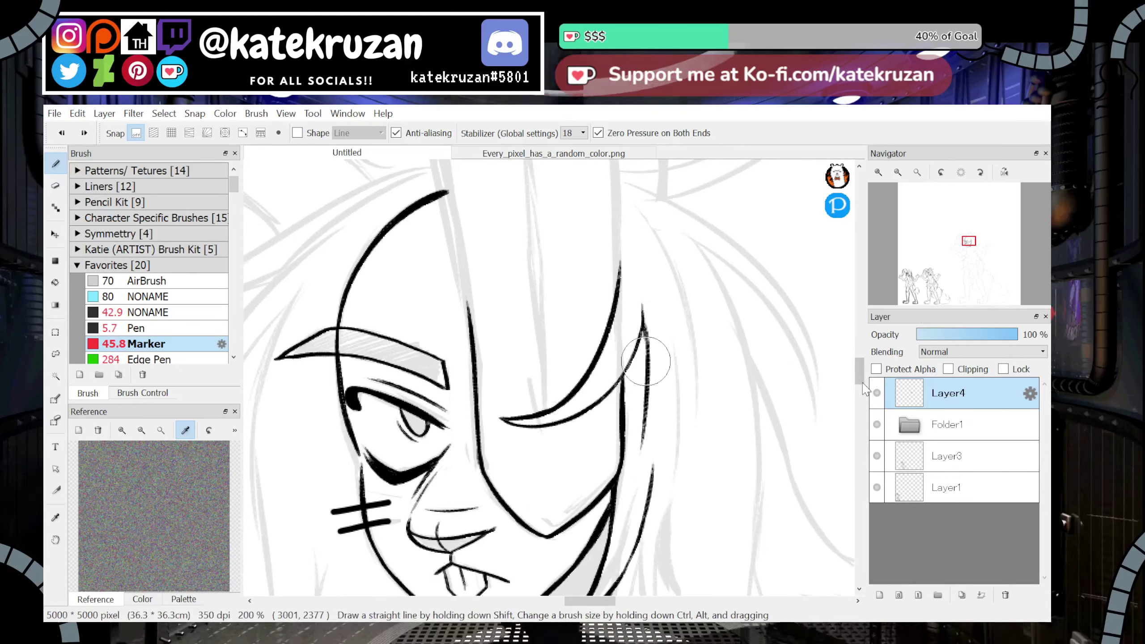
left_click_drag(864, 388, 865, 361)
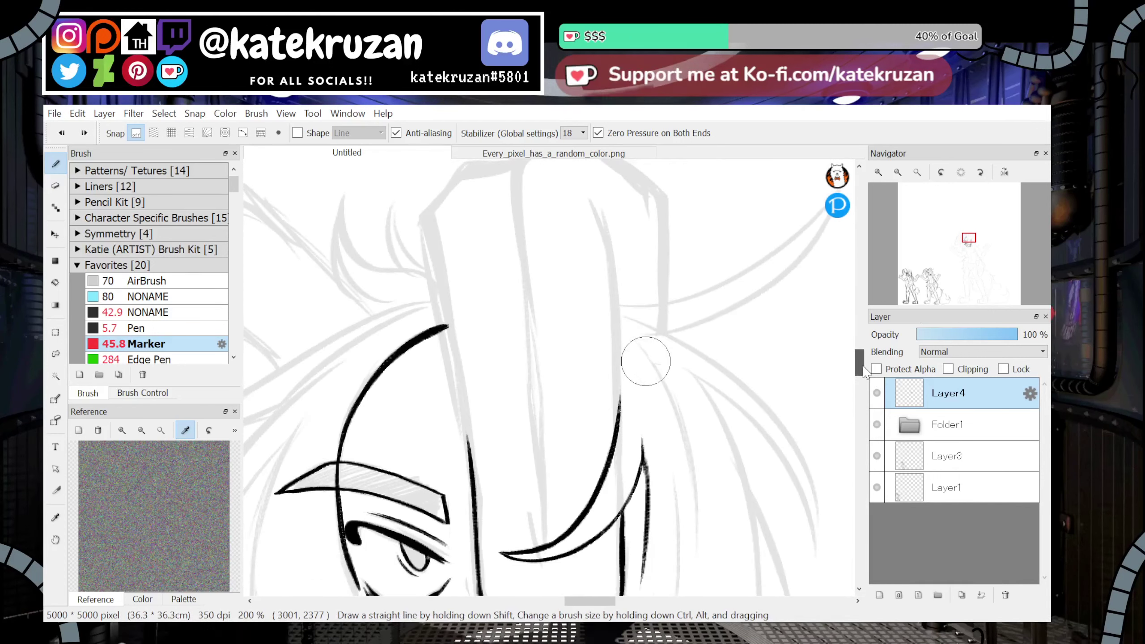
left_click(1004, 174)
left_click(981, 171)
mouse_move(445, 369)
left_mouse_down()
mouse_move(582, 288)
mouse_move(697, 263)
mouse_move(680, 241)
mouse_move(557, 313)
mouse_move(447, 356)
left_mouse_up()
left_click_drag(533, 302, 475, 339)
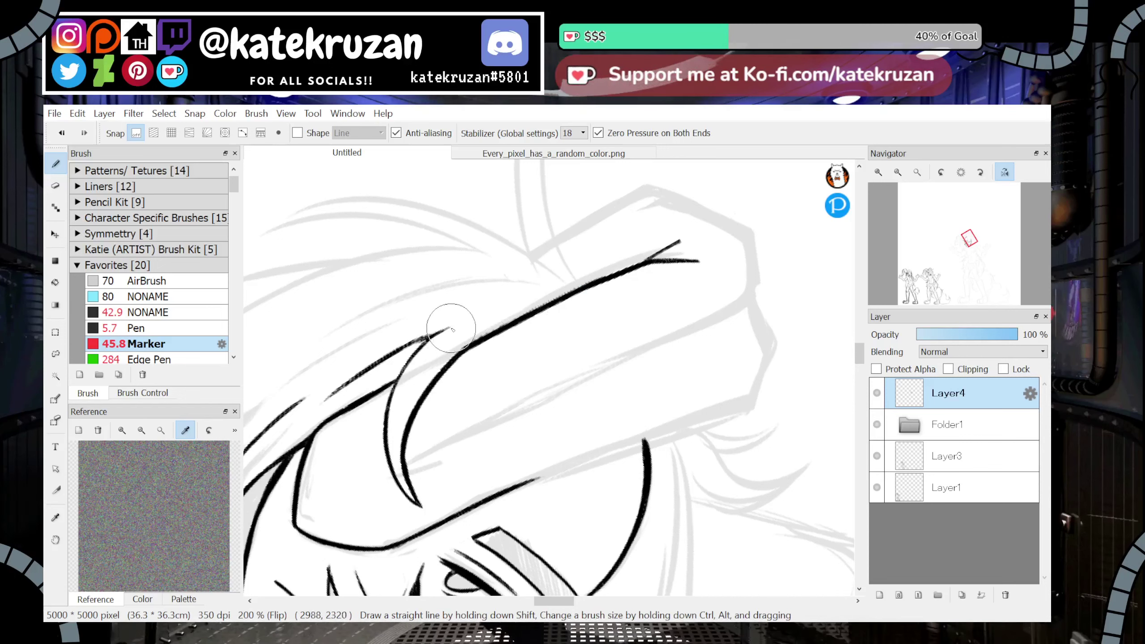
Extend the curved lock's raised outer end upward with a short tapered strand and reinforce the line below it
left_click(961, 172)
left_click_drag(964, 244, 970, 248)
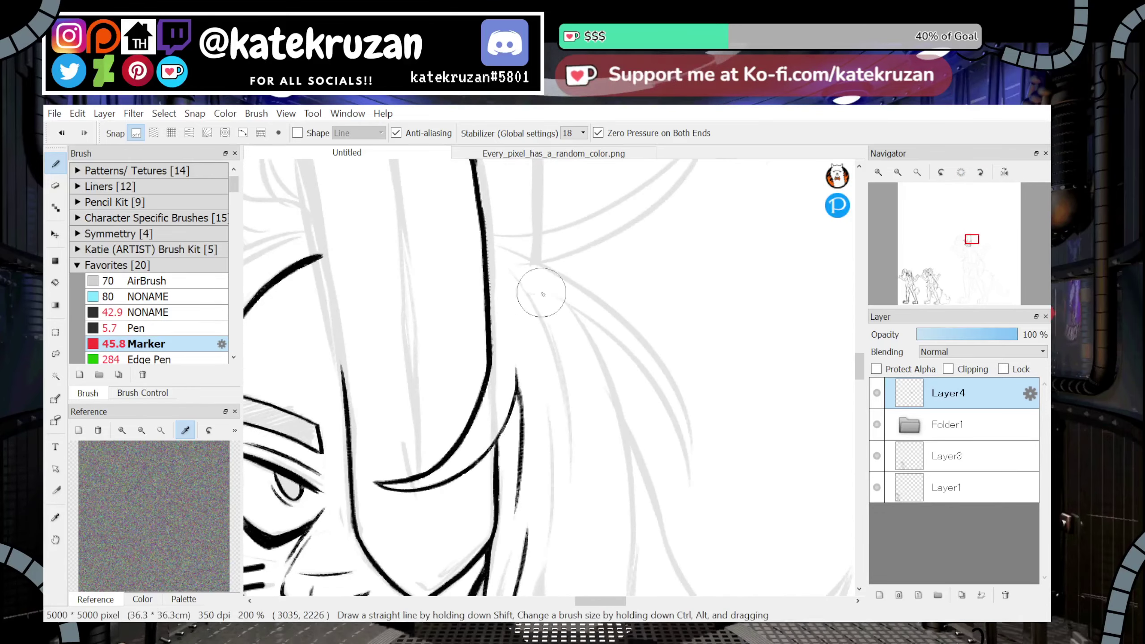
mouse_move(517, 392)
left_mouse_down()
mouse_move(525, 304)
mouse_move(529, 378)
mouse_move(519, 338)
mouse_move(508, 416)
left_mouse_up()
key("ctrl+z")
key("ctrl+z")
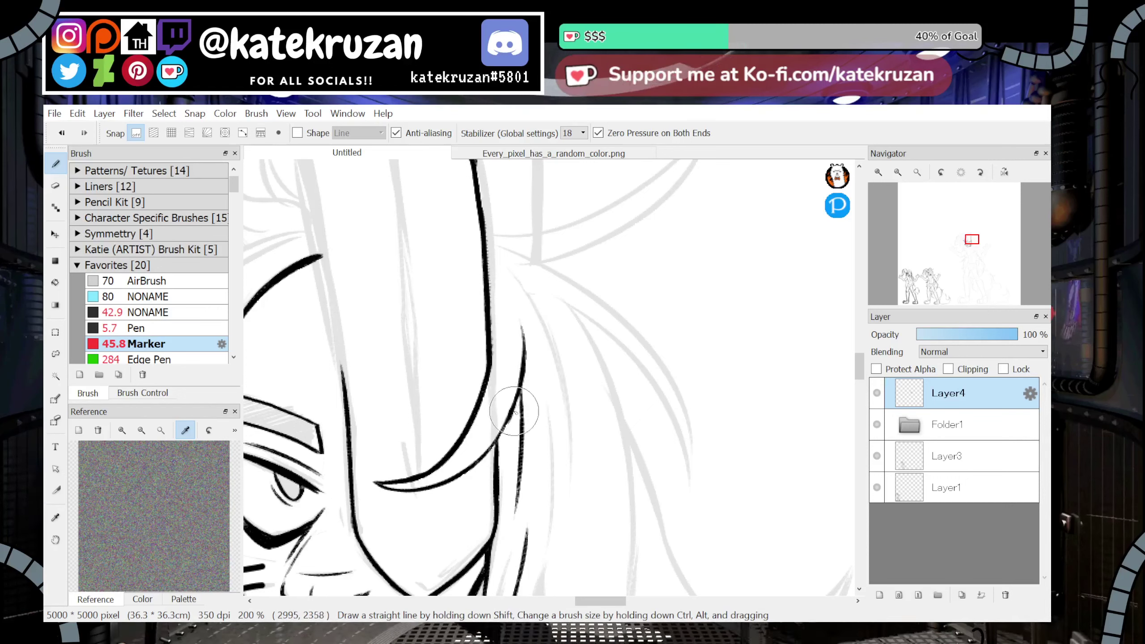
left_click_drag(519, 396, 494, 442)
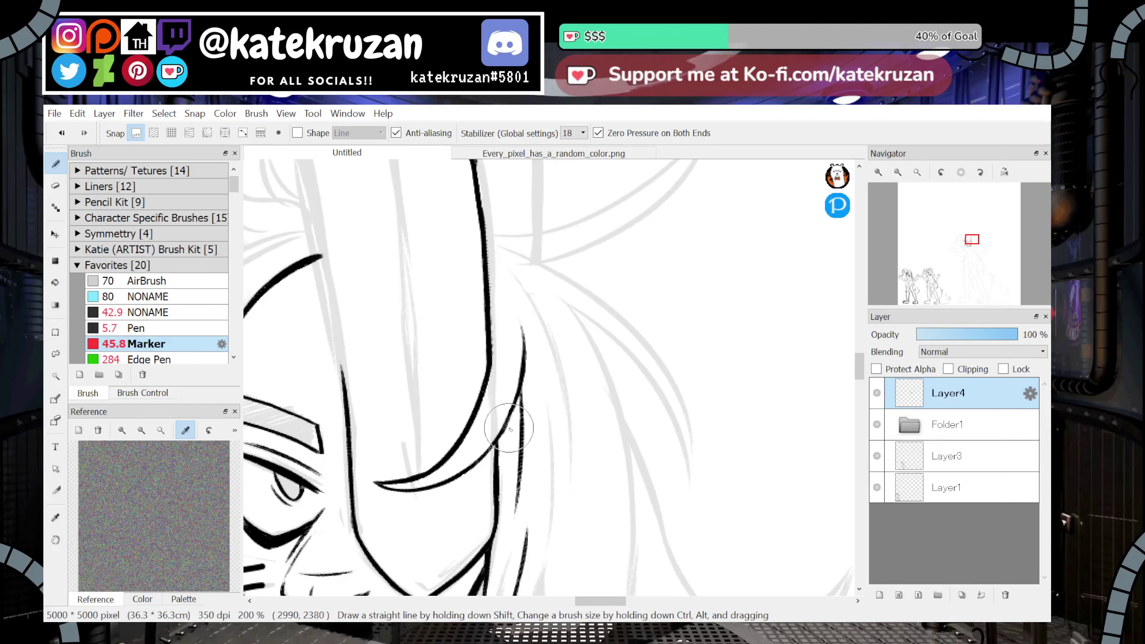
Ink the inner edge of a second pointed hair lock hanging behind the jaw, down to its tip
left_click(971, 251)
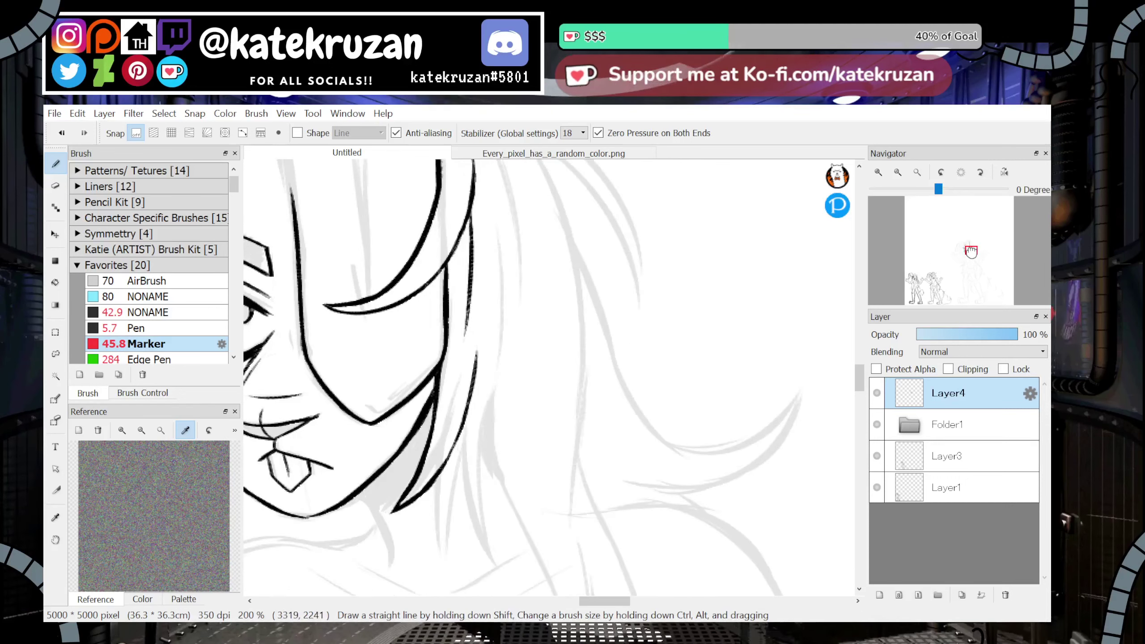
left_click_drag(971, 251, 971, 245)
left_click_drag(566, 342, 591, 501)
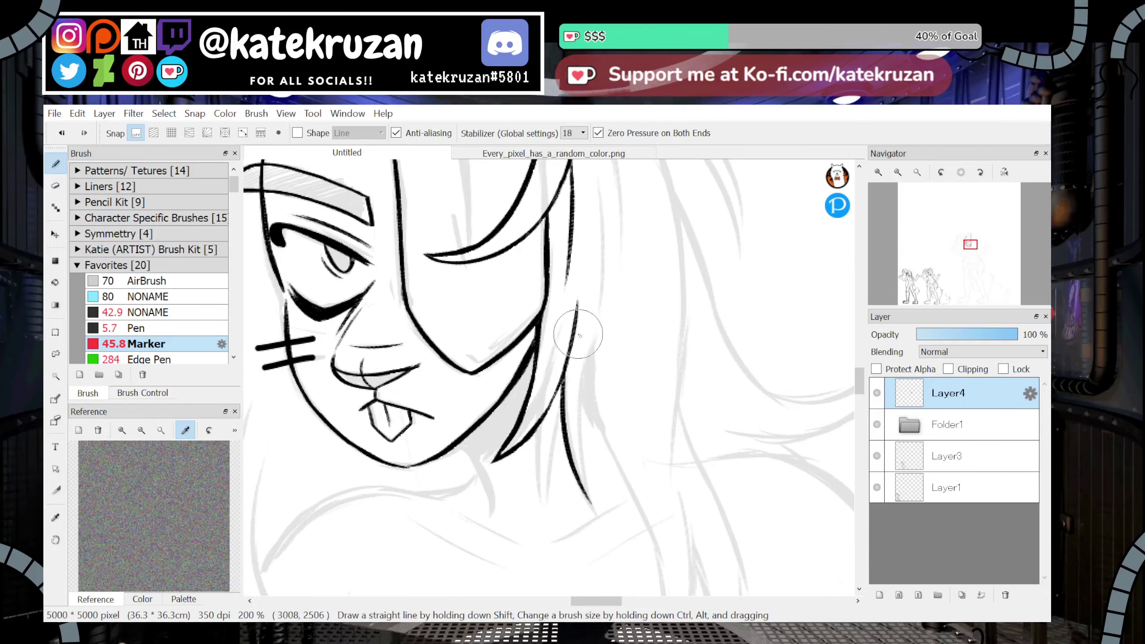
key("ctrl+z")
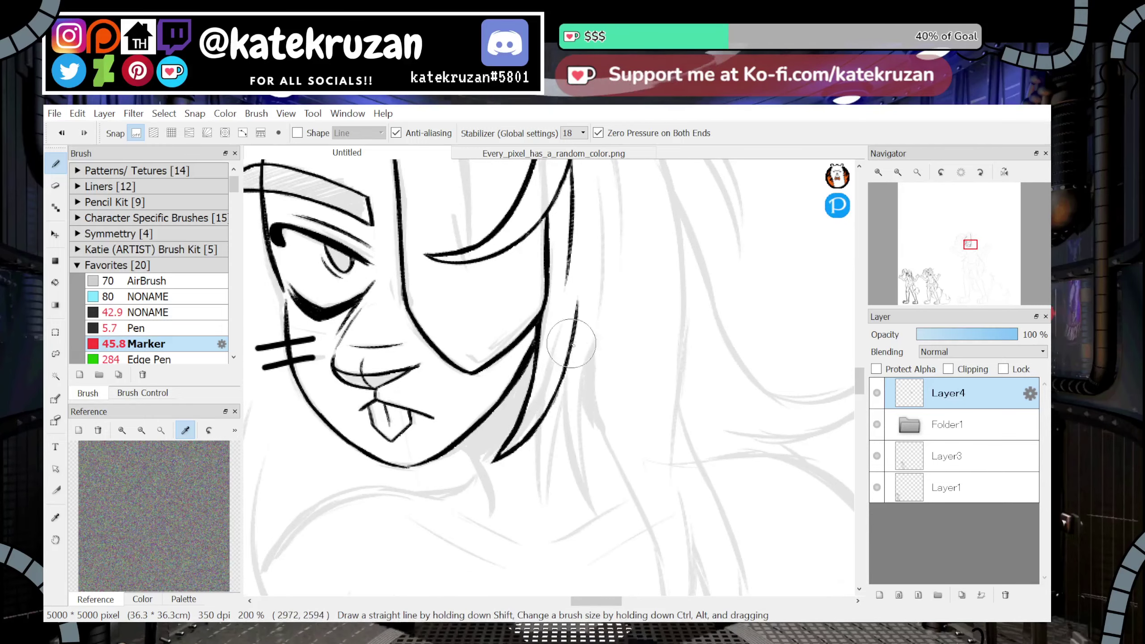
left_click_drag(564, 389, 592, 488)
key("ctrl+z")
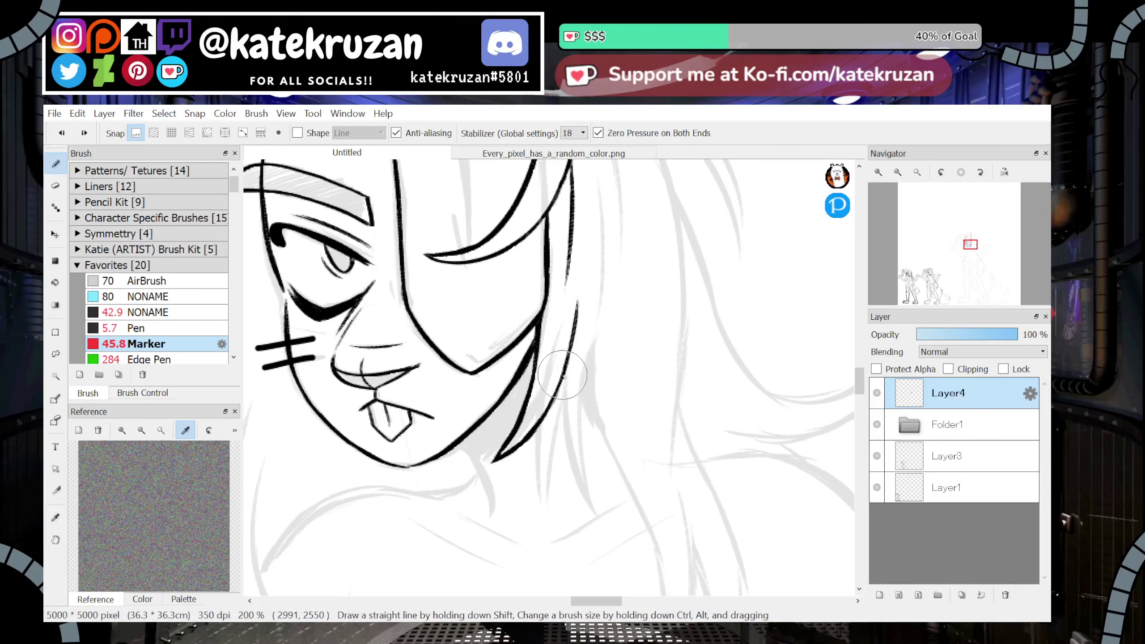
left_click_drag(563, 375, 597, 512)
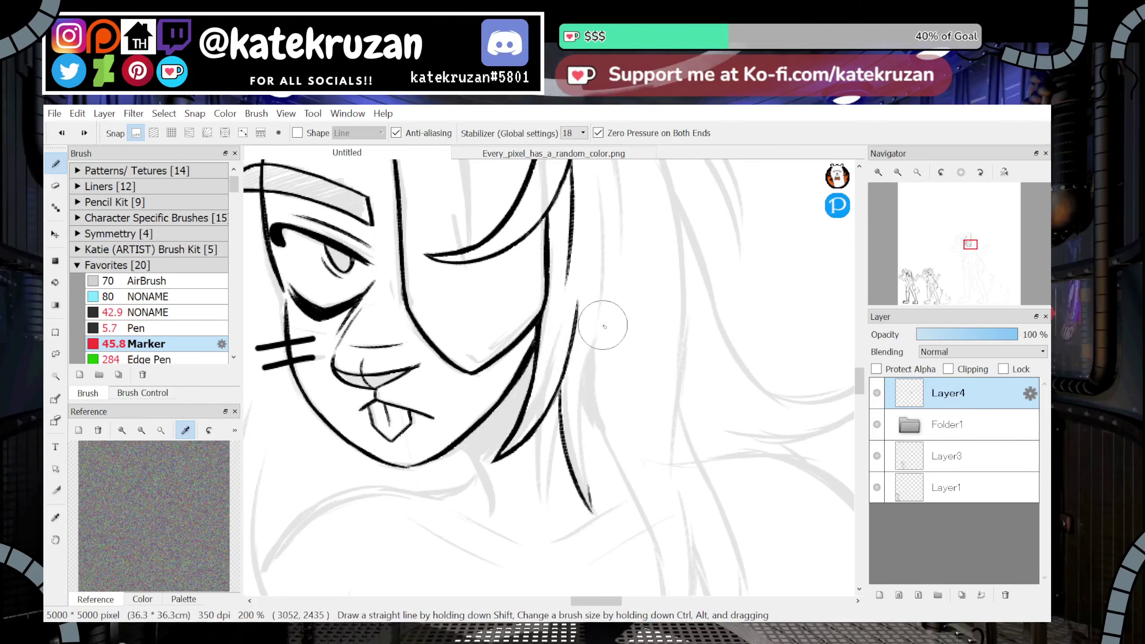
key("ctrl+z")
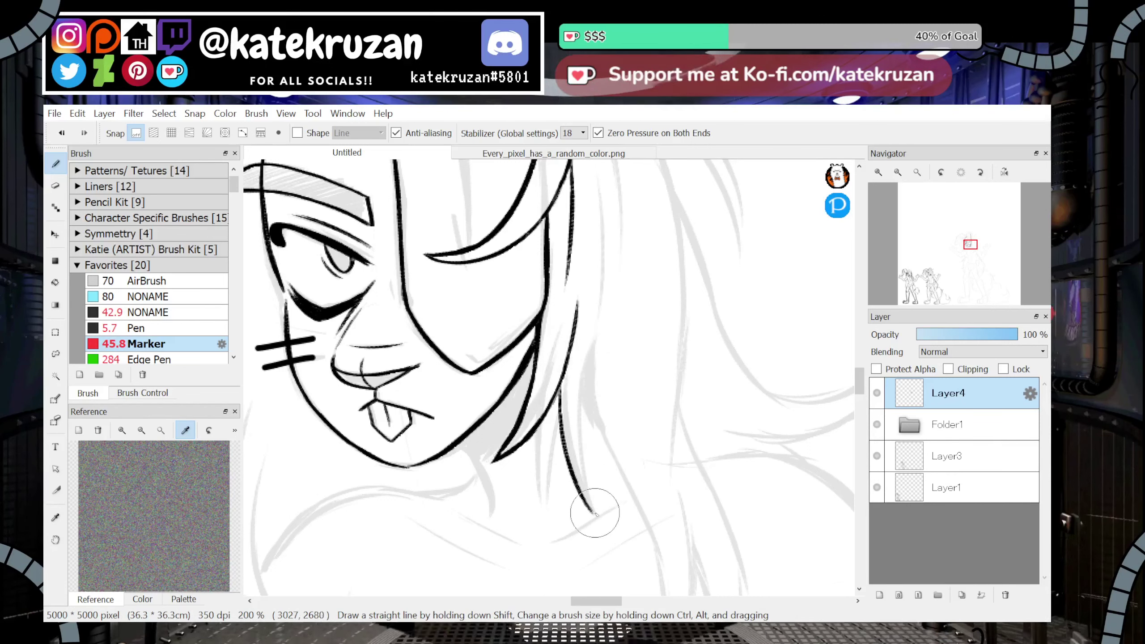
Ink the second hanging lock's outer edge from its pointed tip up alongside the face
mouse_move(587, 481)
left_mouse_down()
mouse_move(594, 519)
mouse_move(584, 401)
left_mouse_up()
left_click_drag(581, 460, 588, 383)
key("ctrl+z")
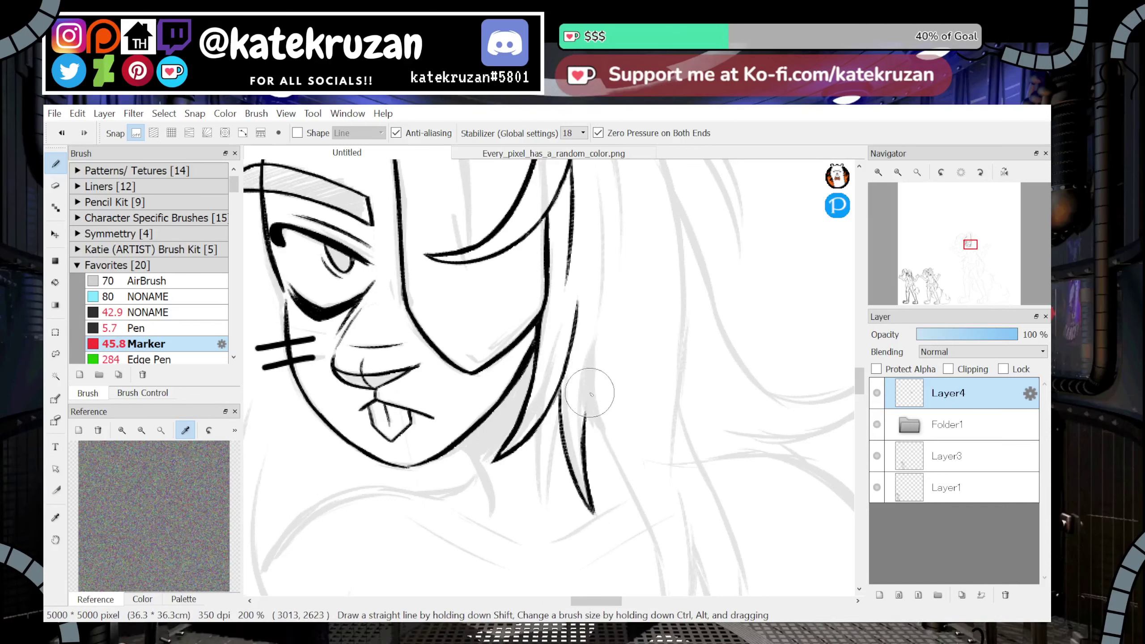
mouse_move(583, 431)
left_mouse_down()
mouse_move(606, 303)
mouse_move(607, 367)
left_mouse_up()
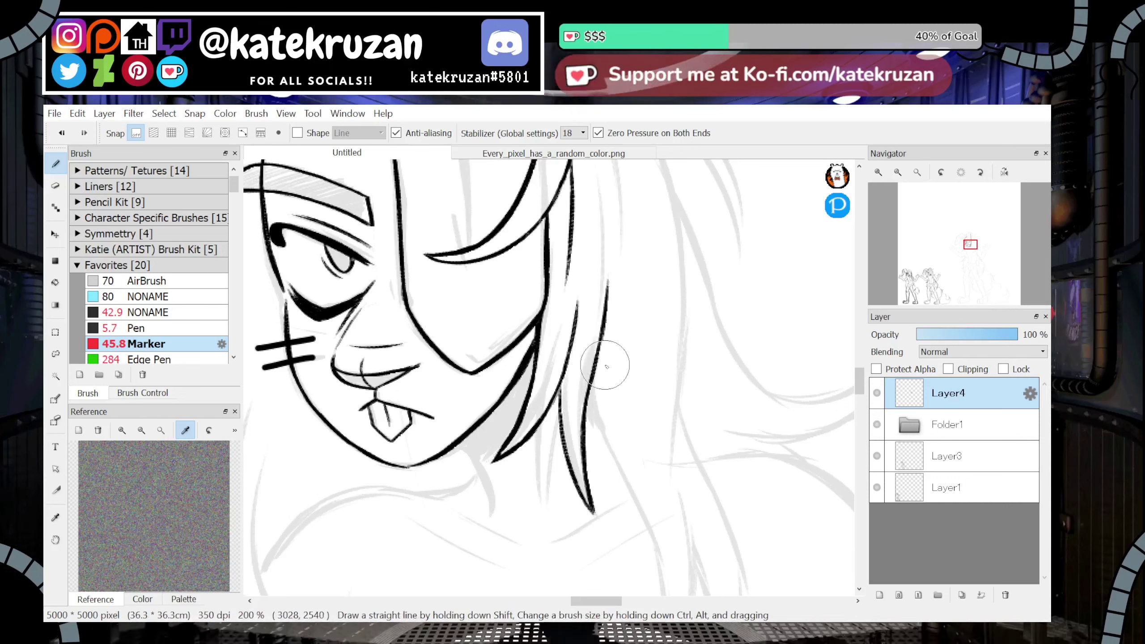
Ink a curved line joining the curved lock's outer end to the hanging lock's outer edge, and taper its upper tip
left_click_drag(859, 390, 858, 378)
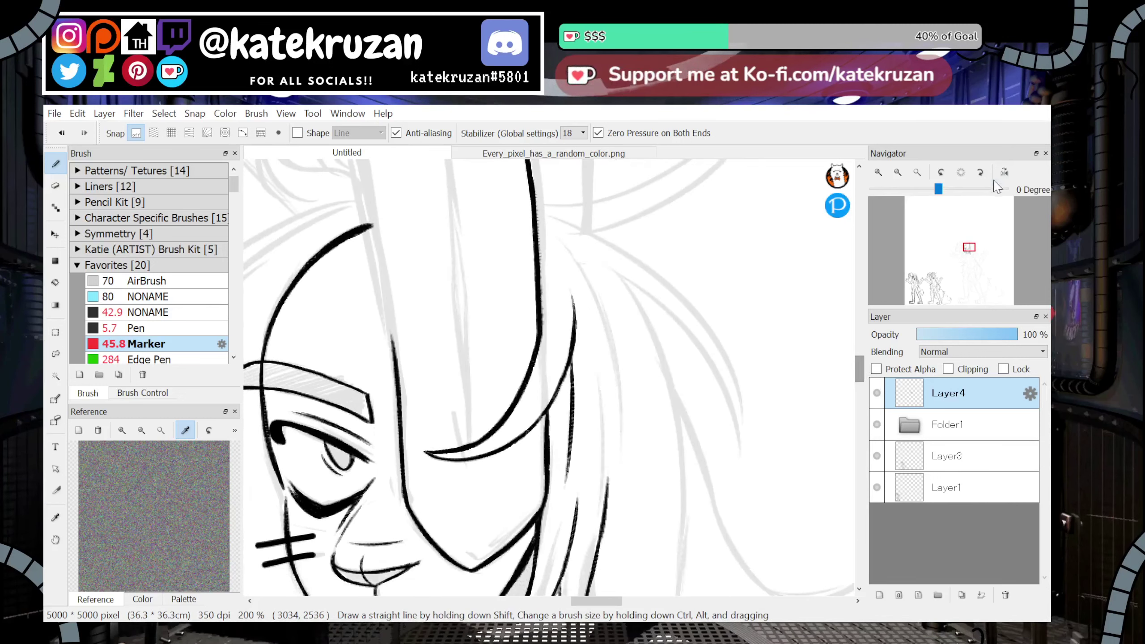
left_click(1004, 173)
mouse_move(525, 299)
left_mouse_down()
mouse_move(497, 391)
mouse_move(527, 298)
mouse_move(497, 390)
mouse_move(499, 368)
mouse_move(504, 355)
mouse_move(489, 453)
left_mouse_up()
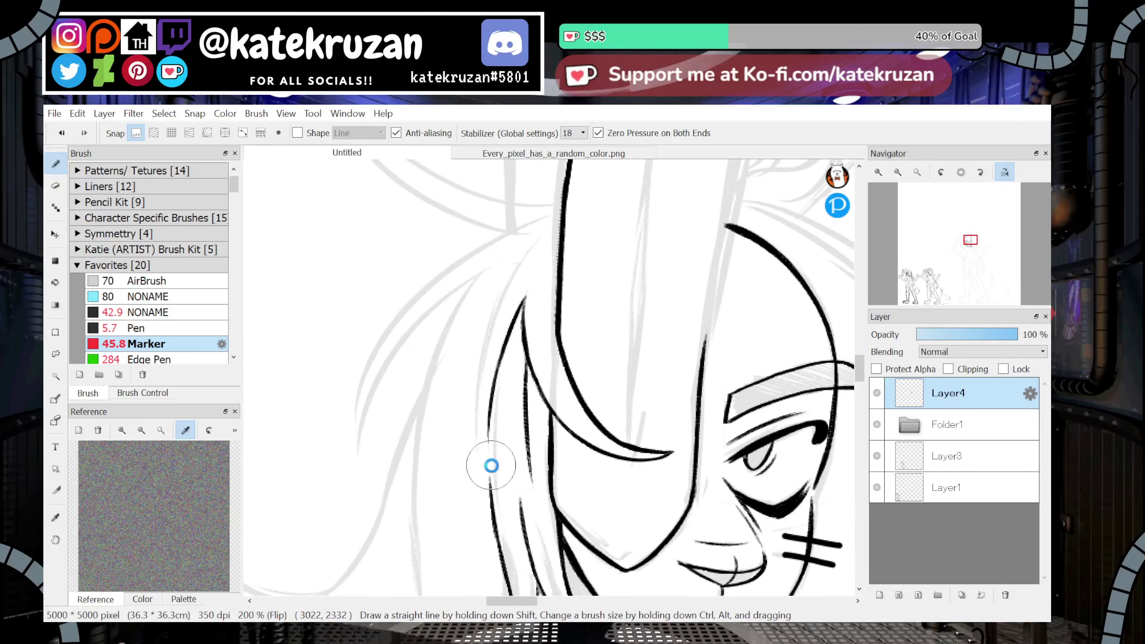
left_click_drag(522, 320, 543, 263)
key("ctrl+z")
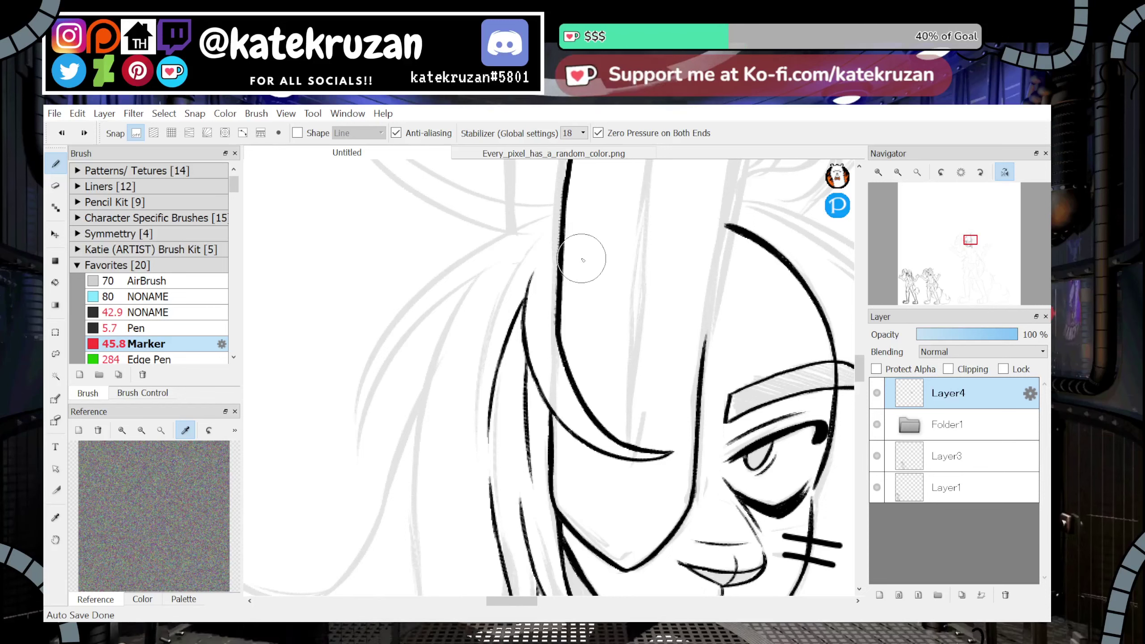
Ink the front hair section's edge beside the eyebrow, past the forehead curve and up toward the crown
left_click(1005, 179)
left_click_drag(969, 248, 968, 253)
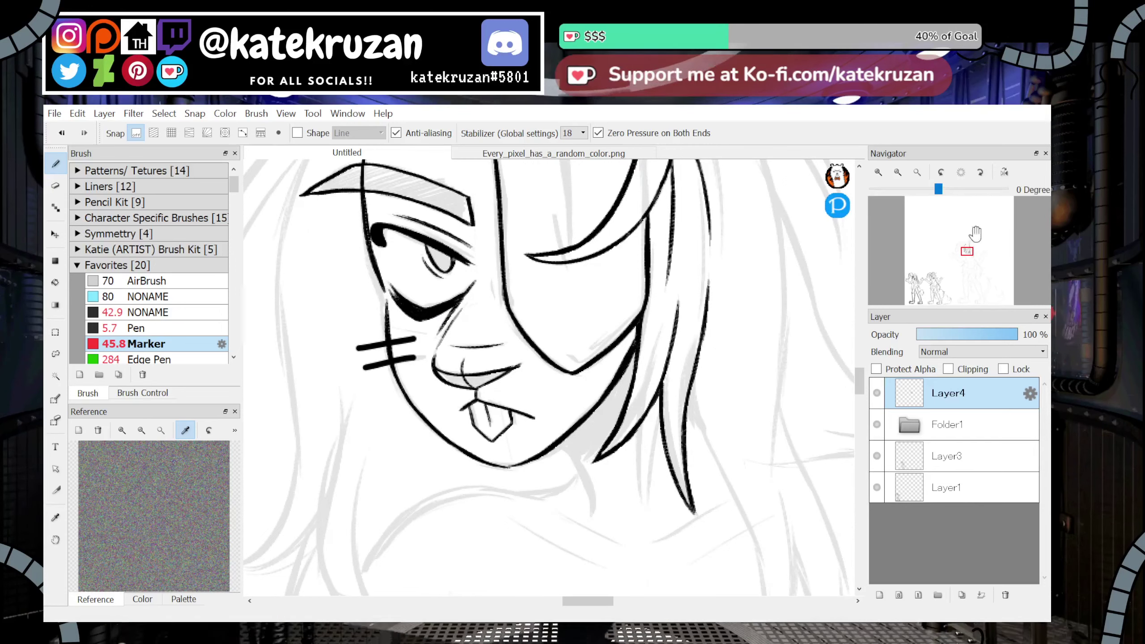
left_click_drag(969, 244, 971, 221)
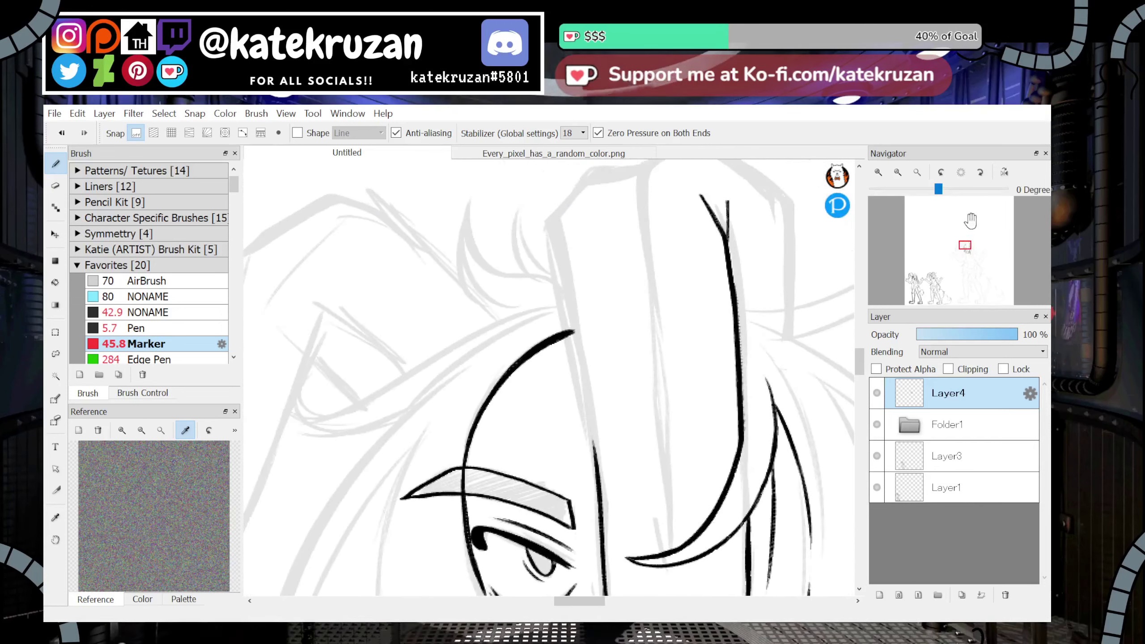
left_click(982, 174)
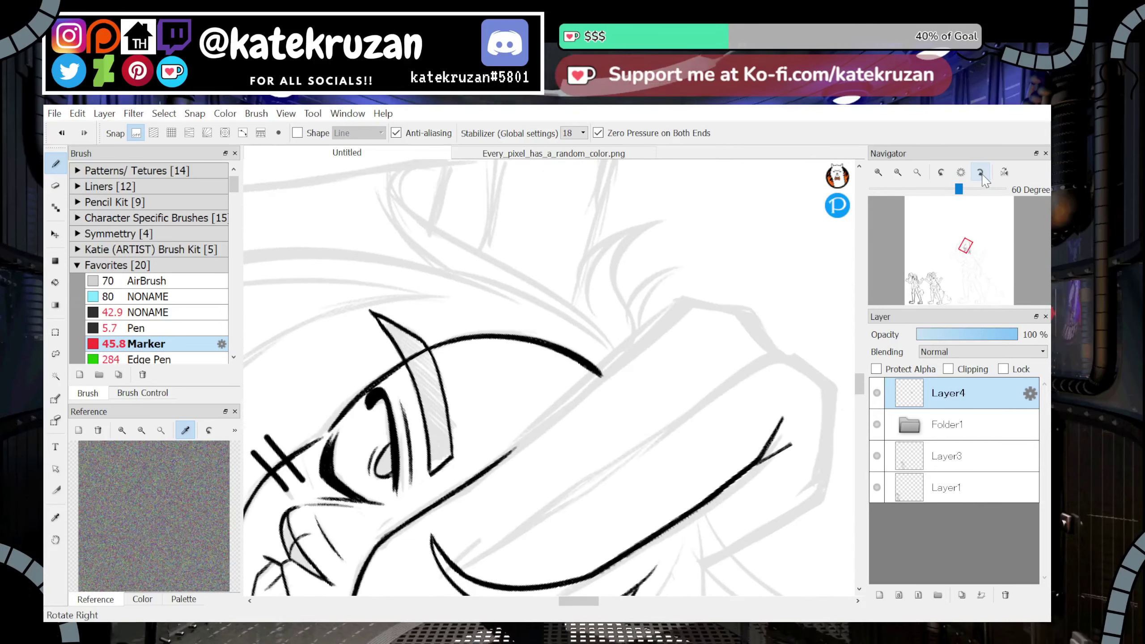
left_click(983, 176)
left_click_drag(460, 426, 698, 380)
key("ctrl+z")
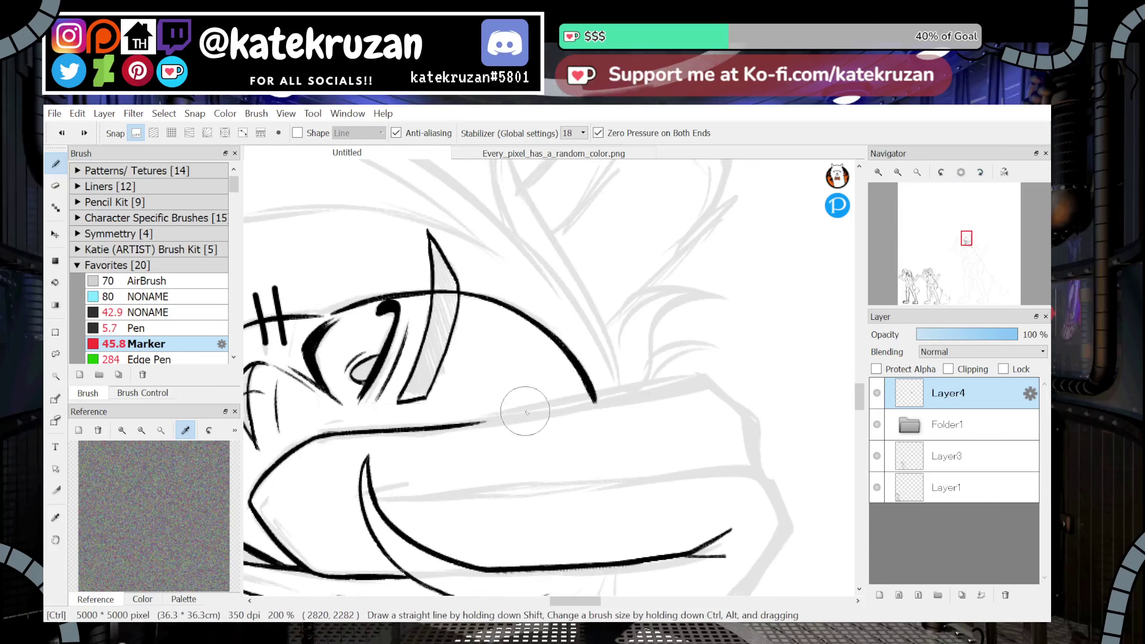
mouse_move(450, 427)
left_mouse_down()
mouse_move(715, 381)
mouse_move(402, 426)
mouse_move(650, 391)
left_mouse_up()
key("ctrl+z")
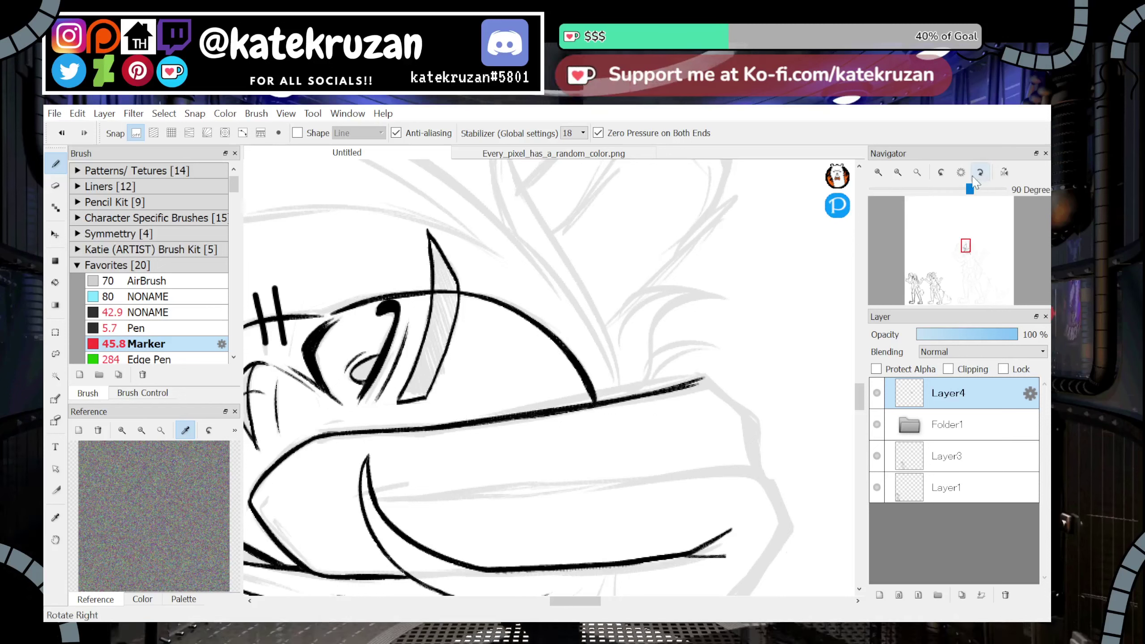
Ink the bent upper corner of the front hair section's brow-side edge, turning inward at the crown
left_click(981, 173)
left_click_drag(965, 239, 967, 246)
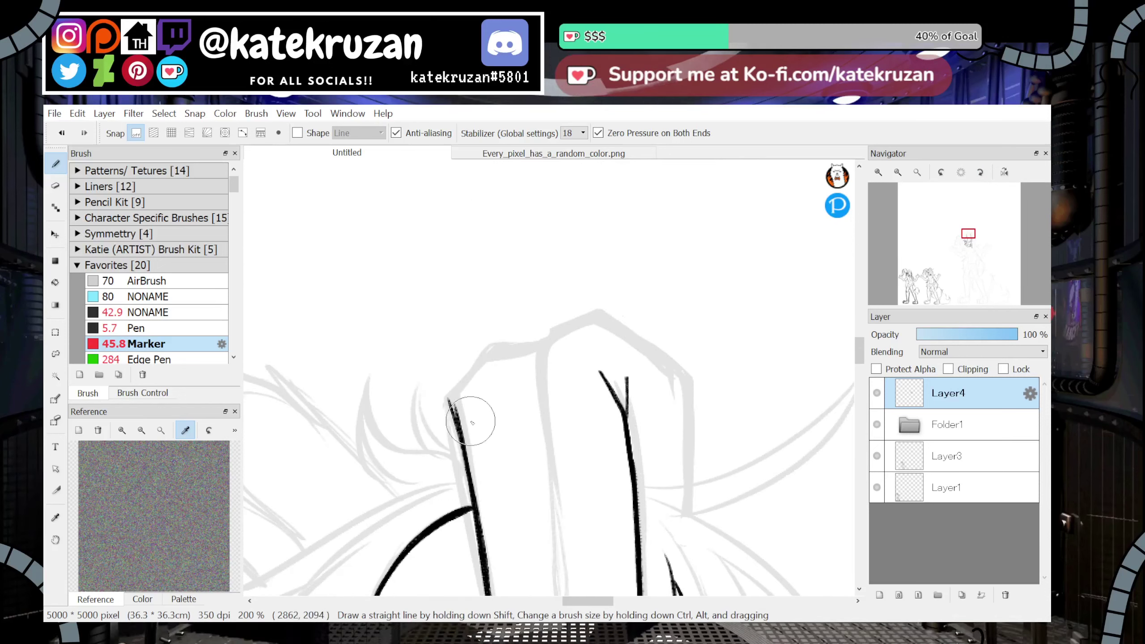
mouse_move(478, 415)
left_mouse_down()
mouse_move(454, 388)
mouse_move(460, 433)
mouse_move(456, 410)
mouse_move(488, 359)
mouse_move(461, 400)
mouse_move(494, 356)
mouse_move(563, 337)
left_mouse_up()
key("ctrl+z")
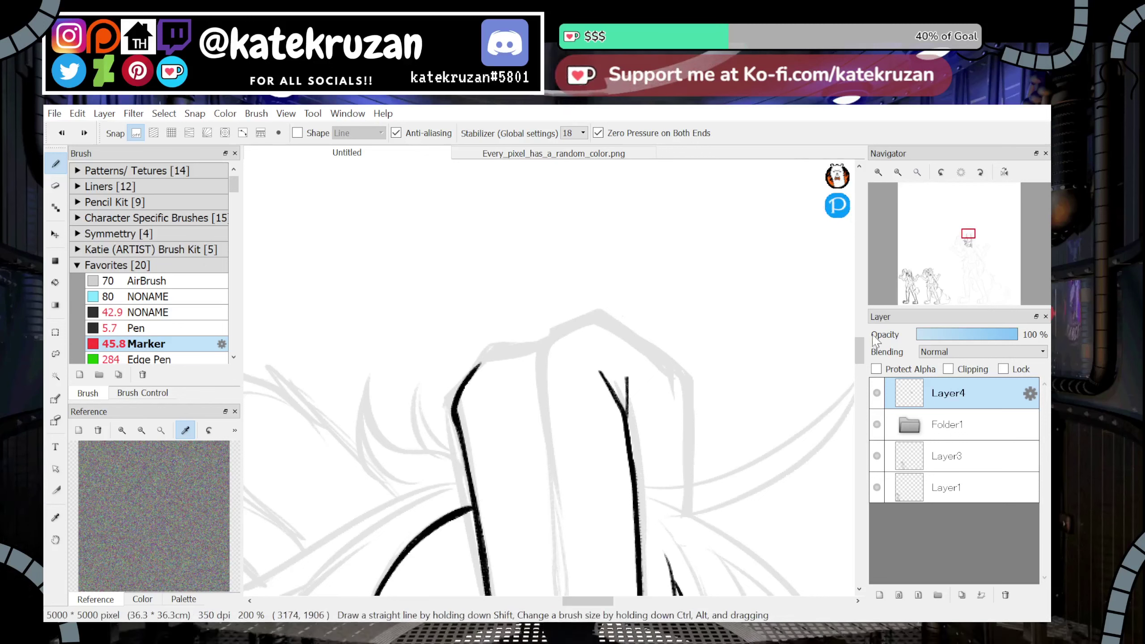
Ink the long dividing line running down the middle of the front hair section
left_click_drag(860, 350, 860, 360)
left_click(942, 174)
left_click(942, 174)
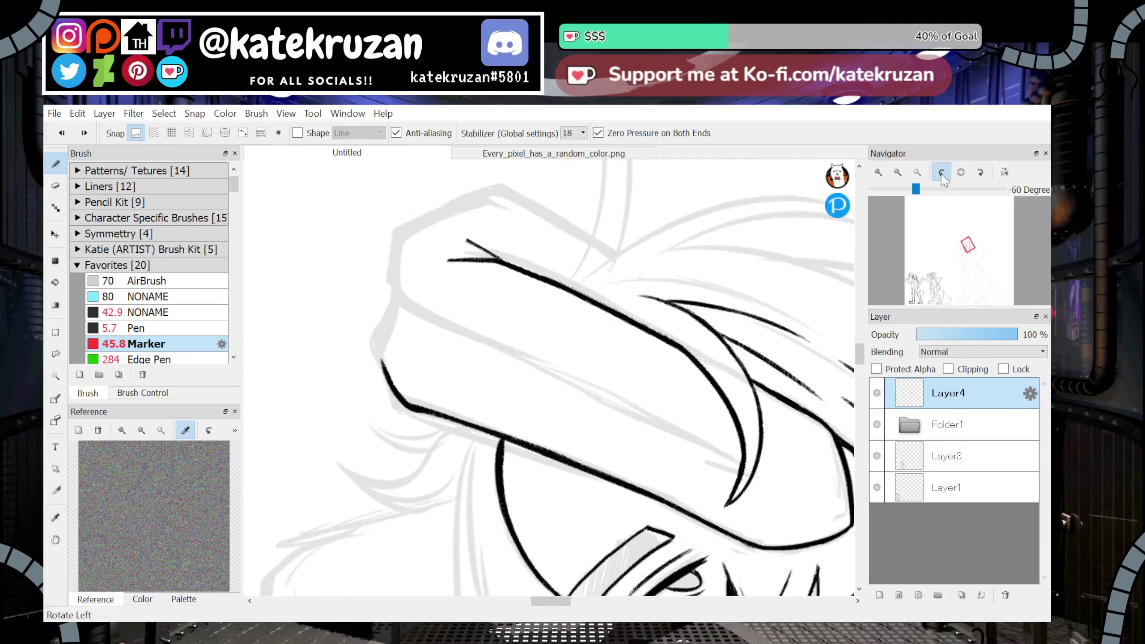
left_click(941, 174)
left_click(942, 173)
mouse_move(755, 236)
left_mouse_down()
mouse_move(745, 283)
mouse_move(491, 390)
left_mouse_up()
key("ctrl+z")
left_click_drag(714, 258, 469, 423)
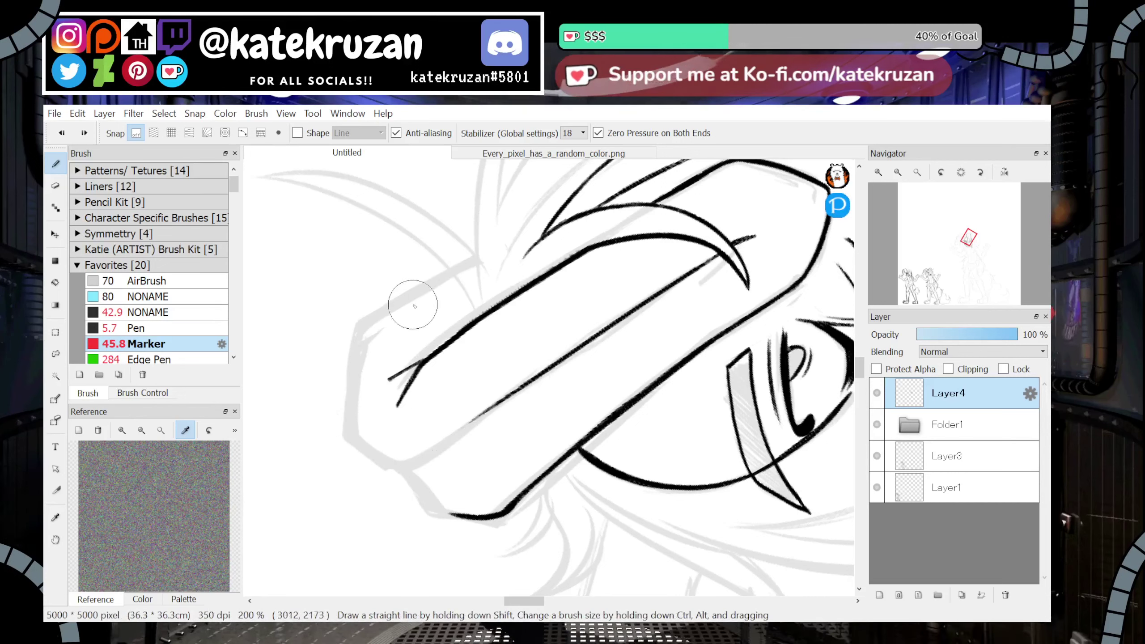
Ink the upper edge of the curved strand flicking outward from the crown's side, up to its pointed tip
left_click(961, 173)
left_click_drag(966, 245, 971, 235)
mouse_move(537, 386)
left_mouse_down()
mouse_move(653, 357)
mouse_move(761, 262)
left_mouse_up()
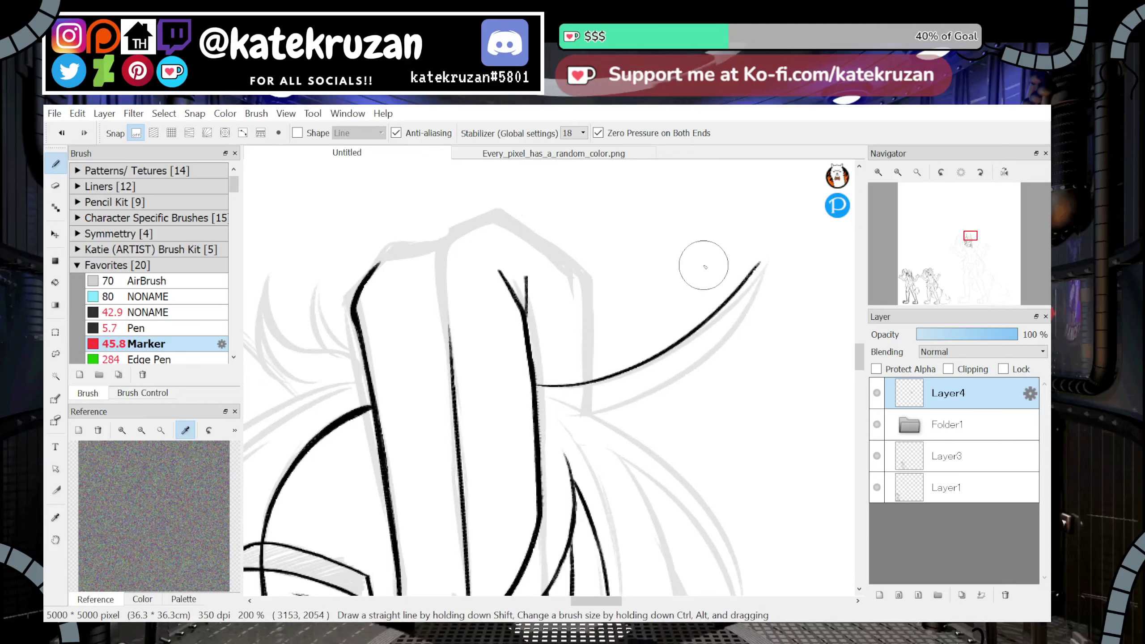
key("ctrl+z")
mouse_move(536, 384)
left_mouse_down()
mouse_move(724, 312)
mouse_move(762, 262)
left_mouse_up()
key("ctrl+z")
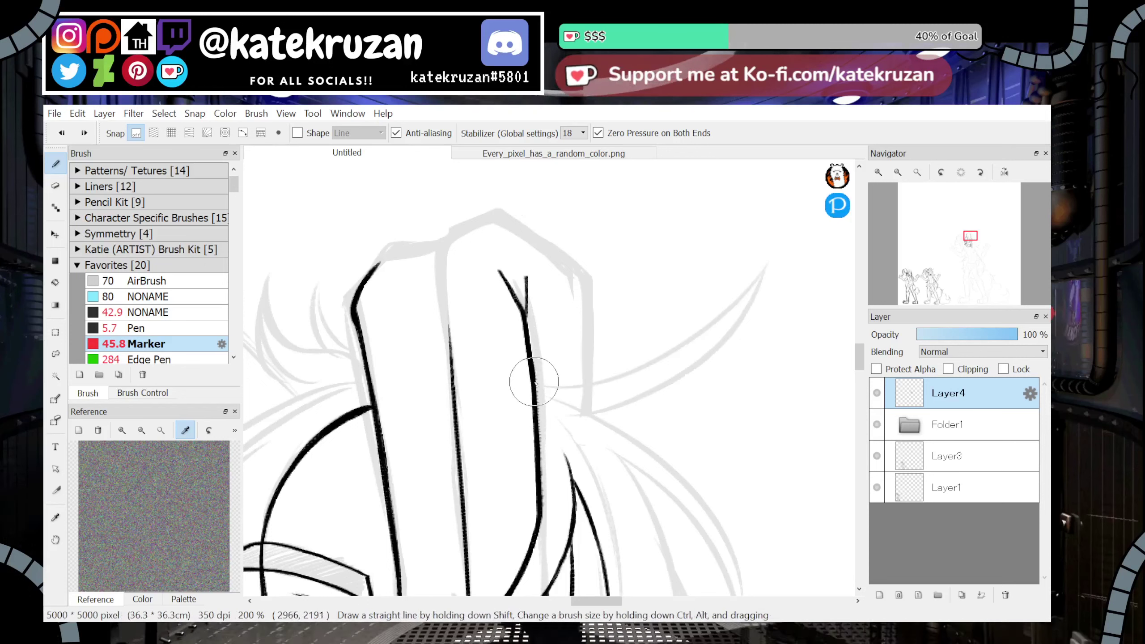
left_click_drag(534, 383, 762, 249)
Ink the lower edge of the outward-flicking strand from its pointed tip back toward the hair
left_click(941, 172)
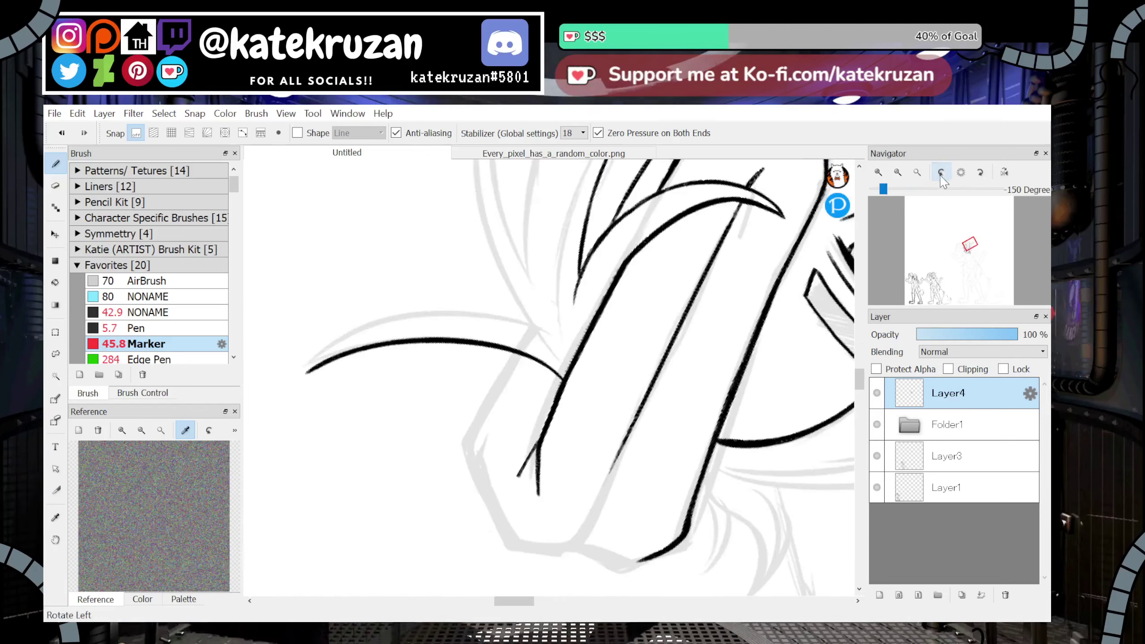
left_click(941, 173)
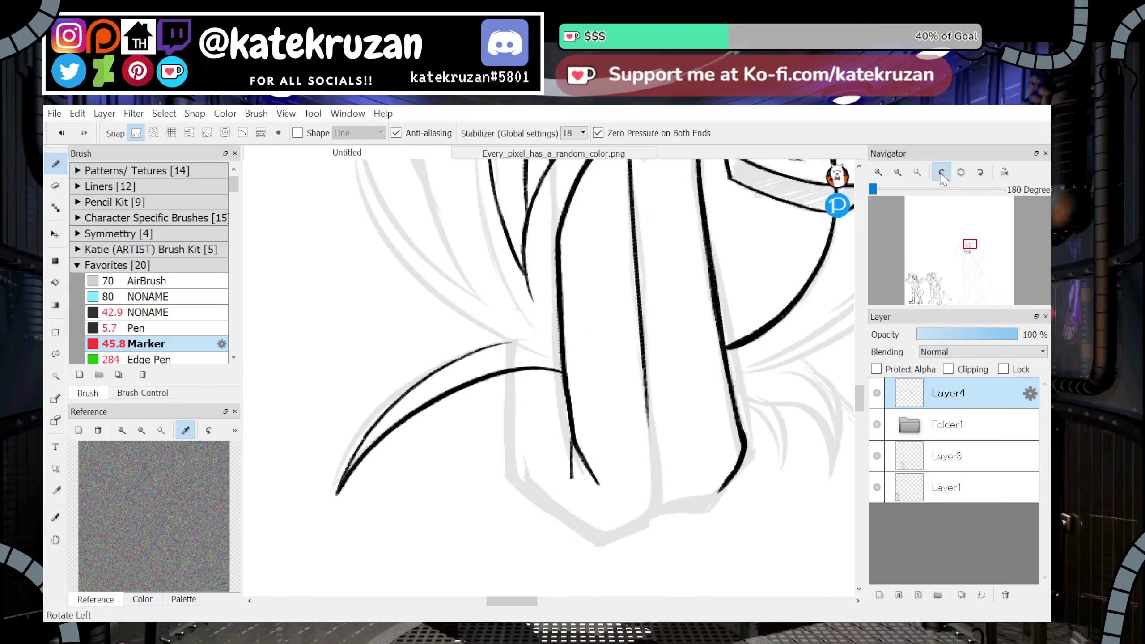
left_click(942, 173)
mouse_move(423, 585)
left_mouse_down()
mouse_move(417, 498)
mouse_move(457, 409)
left_mouse_up()
left_click_drag(419, 478, 471, 394)
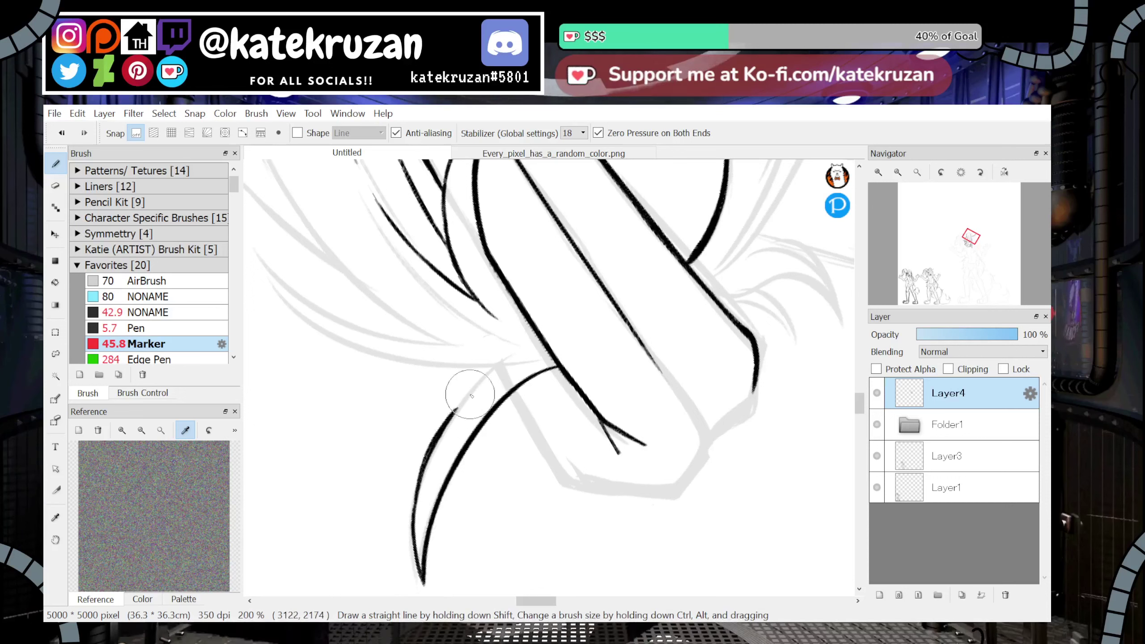
left_click_drag(428, 457, 510, 361)
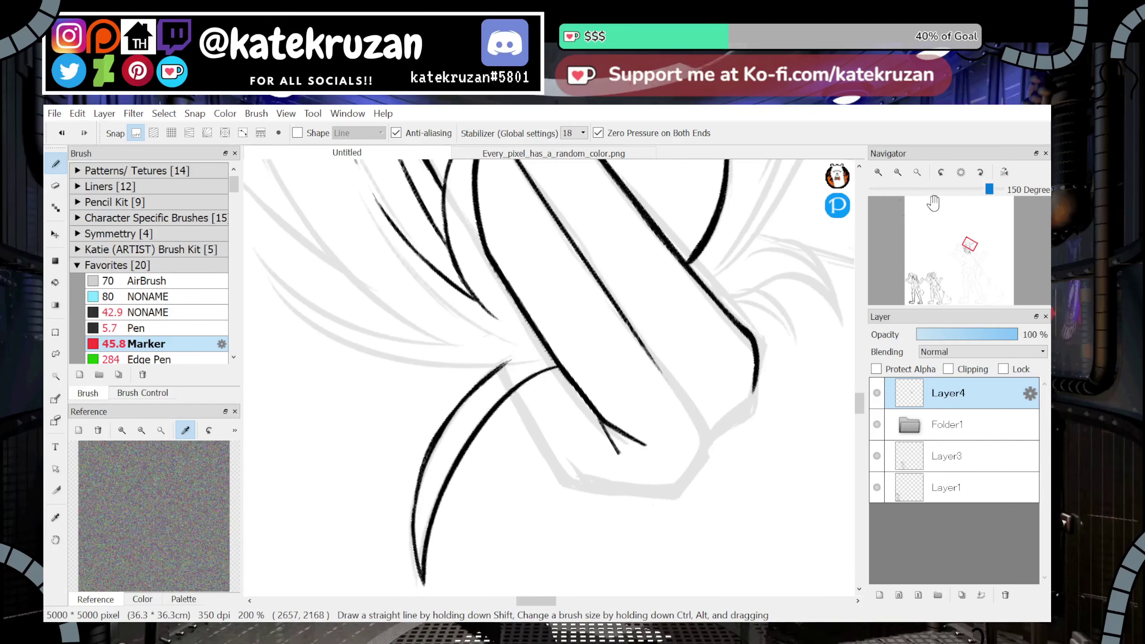
left_click(962, 173)
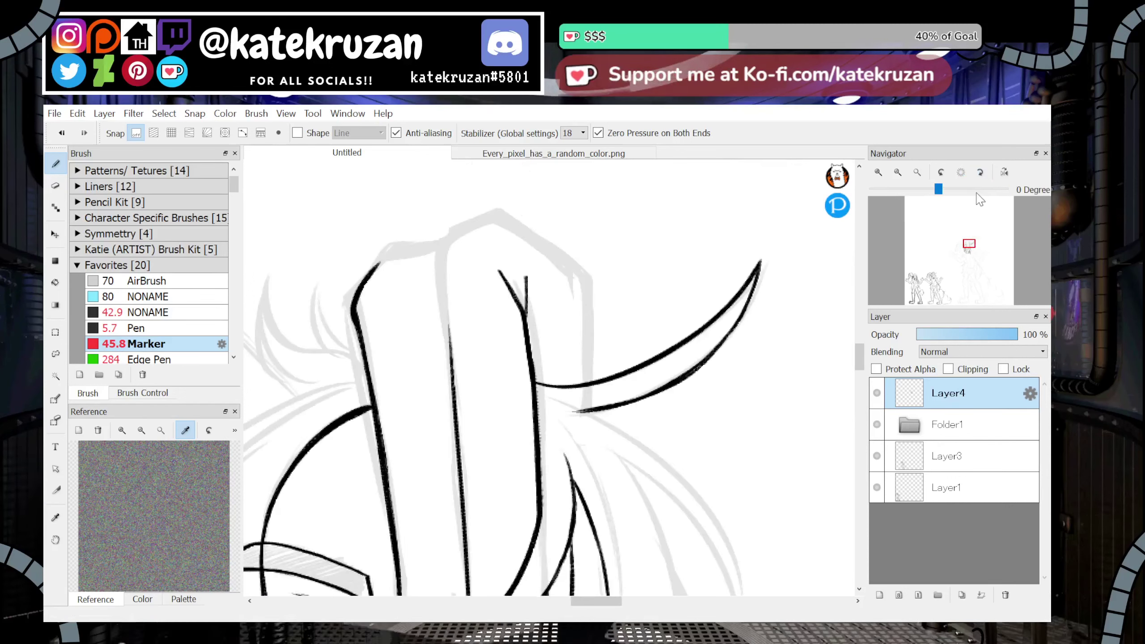
Ink the crown tuft's outer edge from its peak around the corner down to the outward-flicking strand
left_click(1005, 172)
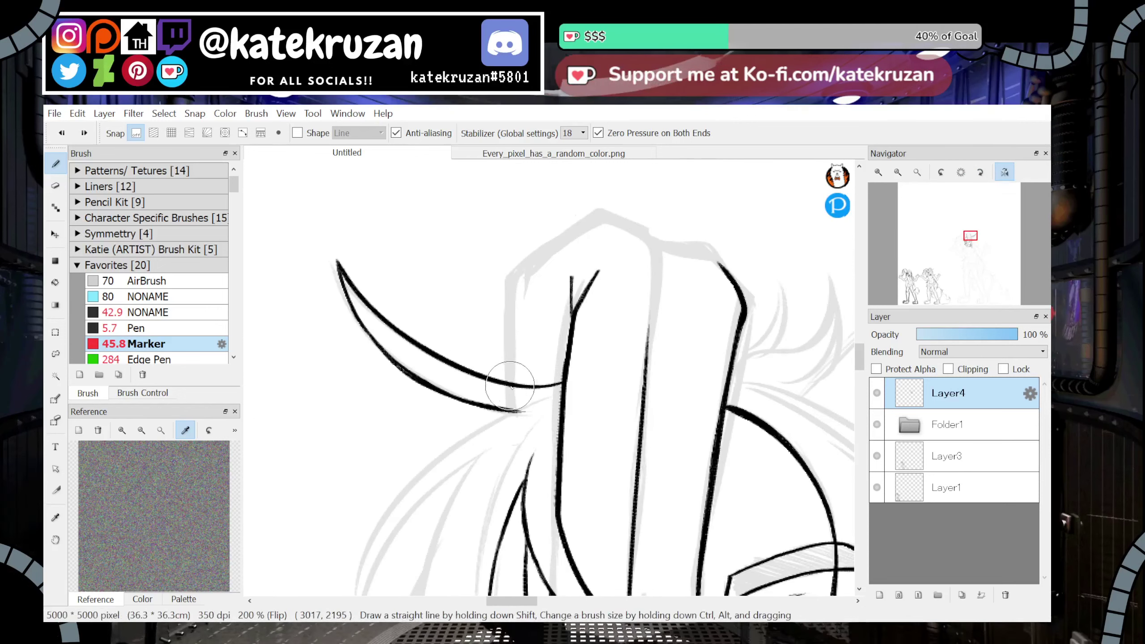
mouse_move(599, 215)
left_mouse_down()
mouse_move(517, 292)
mouse_move(511, 383)
left_mouse_up()
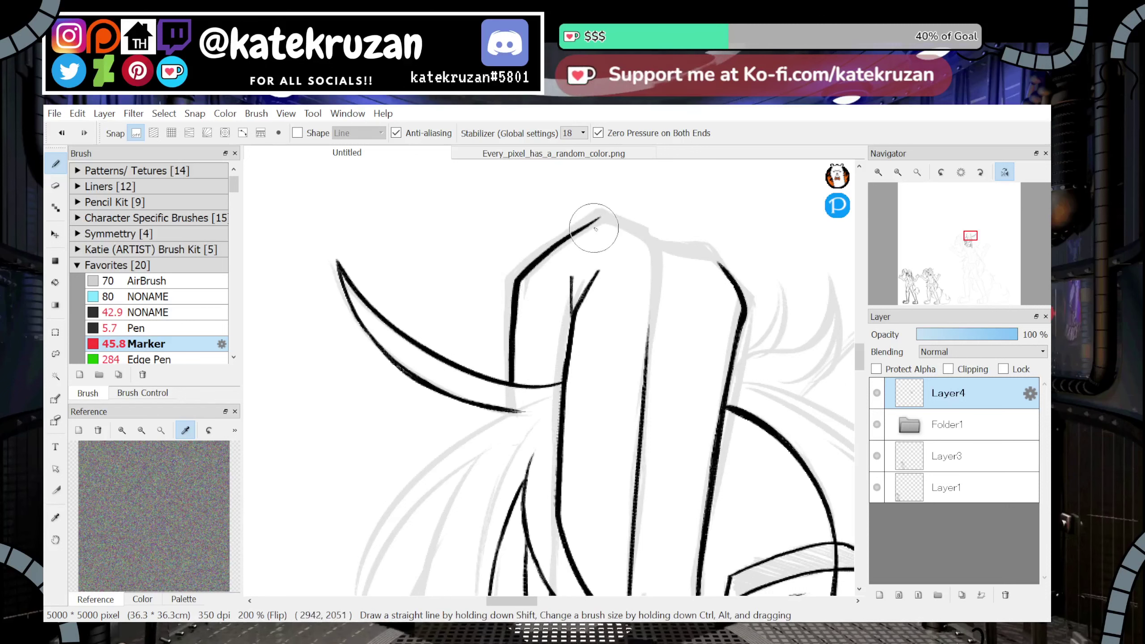
Ink the crown tuft's top from its peak around the rounded corner and down toward the middle dividing line, reshaping where they meet
left_click_drag(606, 219, 677, 242)
left_click_drag(661, 336, 666, 275)
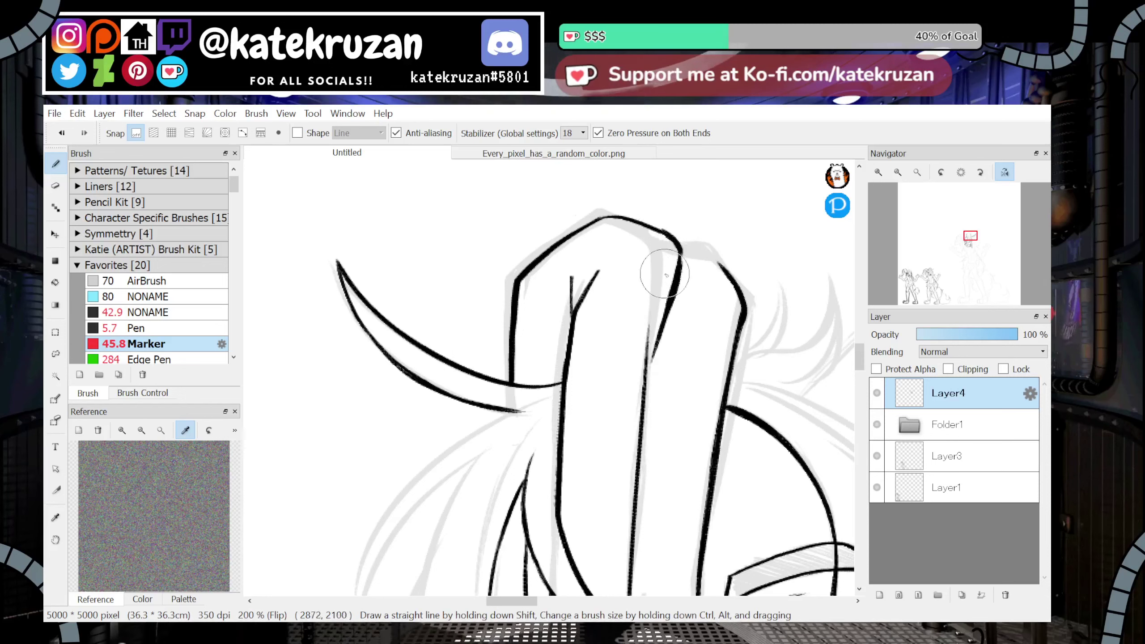
left_click_drag(636, 401, 648, 361)
left_click_drag(674, 275, 655, 329)
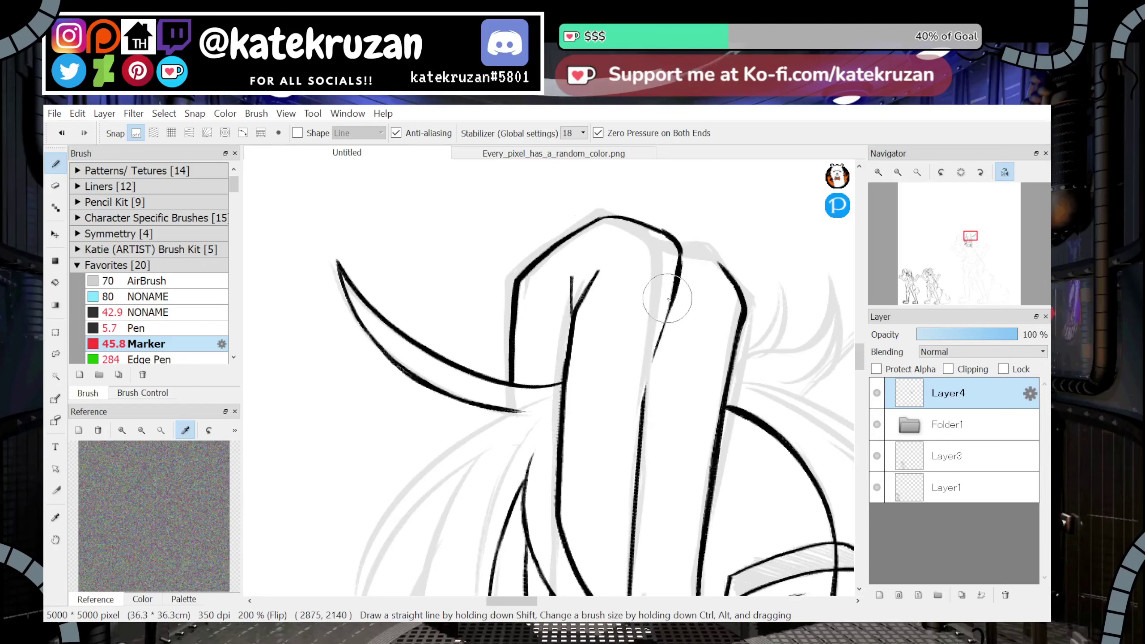
key("ctrl+z")
mouse_move(681, 252)
left_mouse_down()
mouse_move(649, 431)
mouse_move(649, 370)
left_mouse_up()
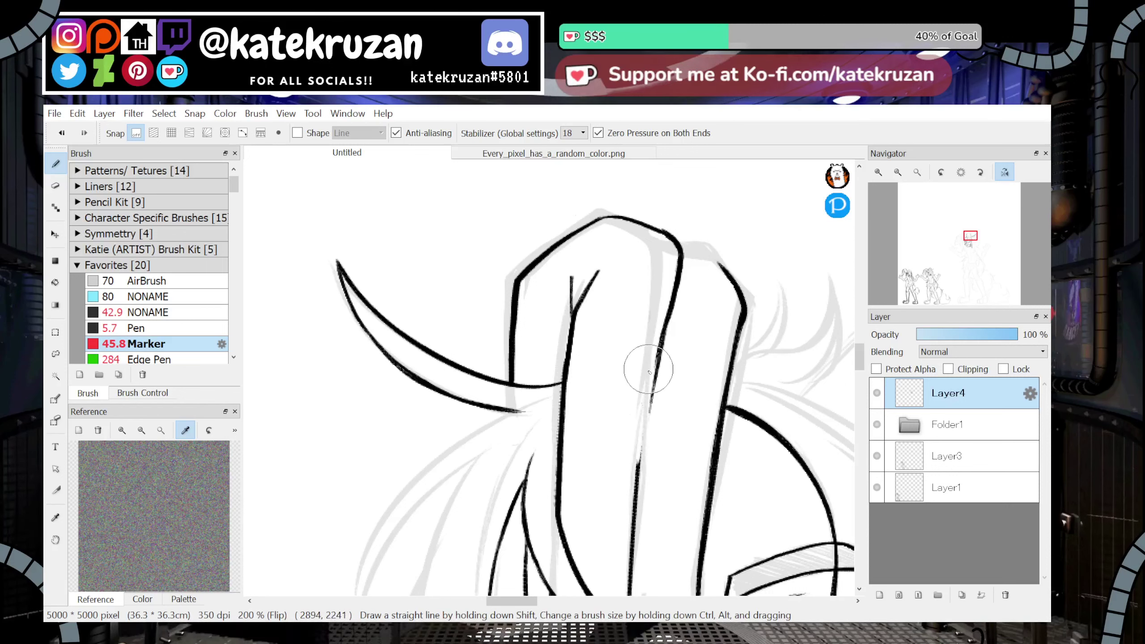
left_click_drag(634, 487, 652, 400)
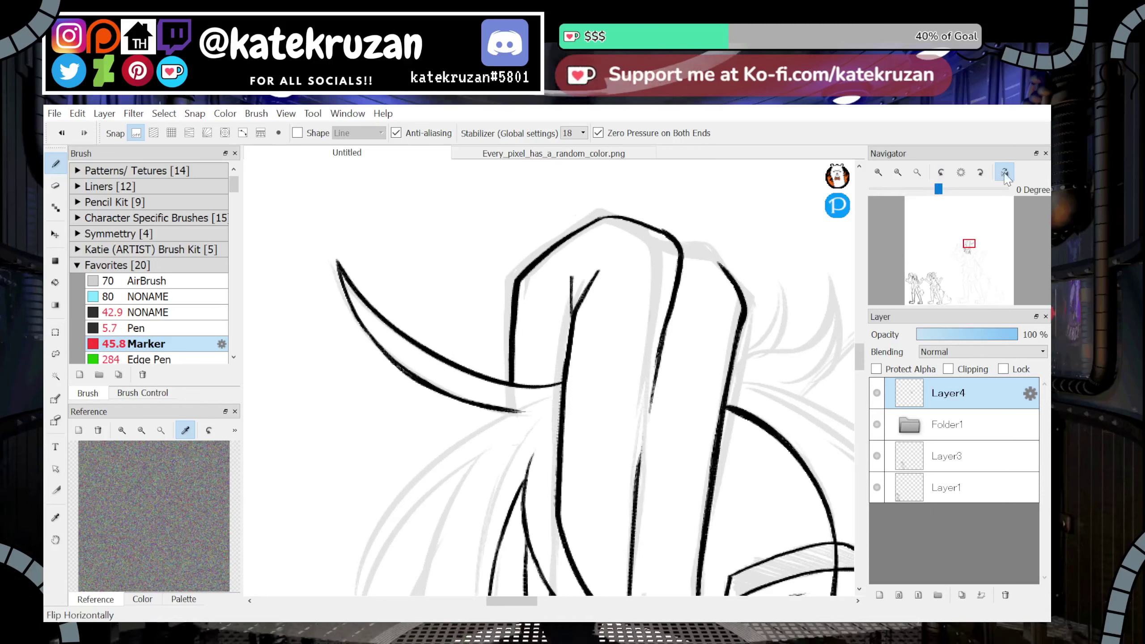
Ink the rounded top of the narrower front section beside the crown tuft and thicken the line over the tuft's peak
key("h")
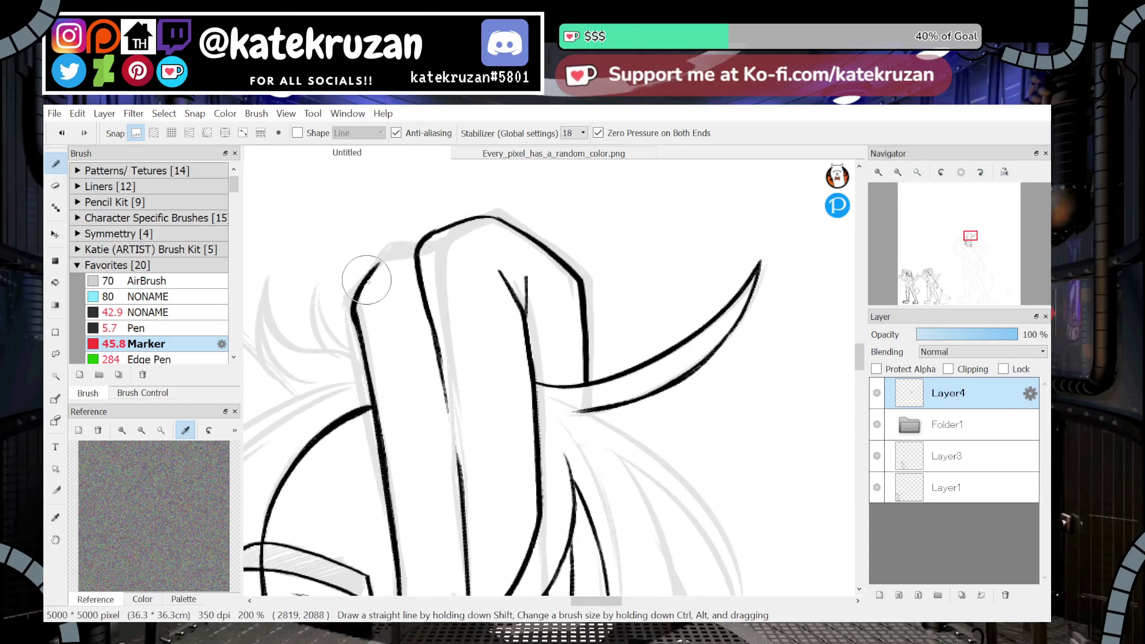
left_click_drag(353, 310, 416, 250)
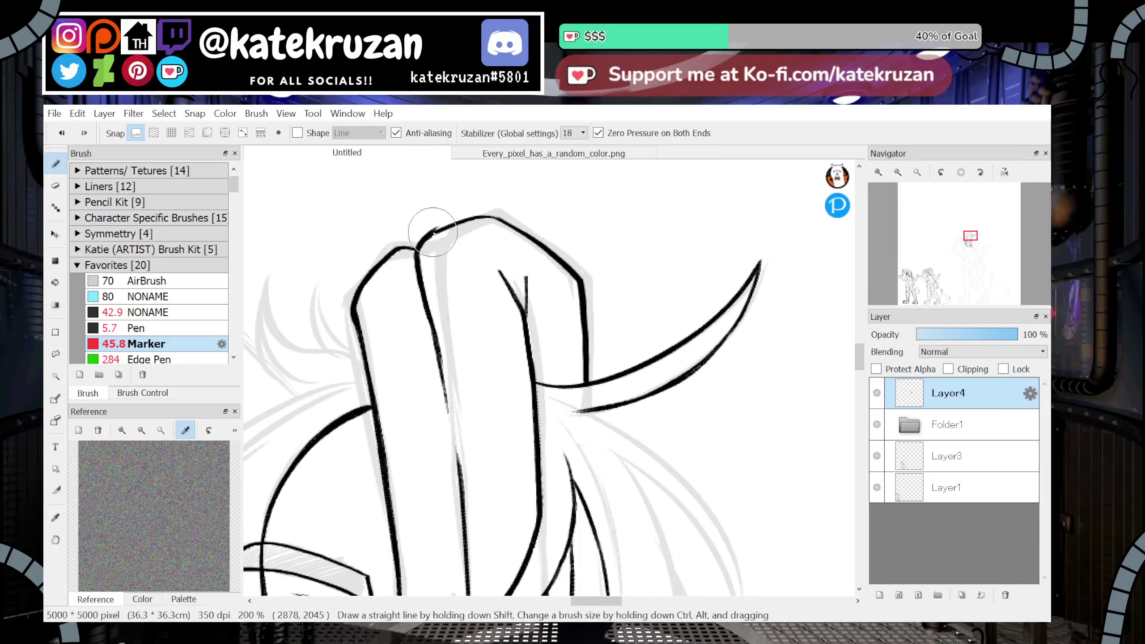
mouse_move(469, 218)
left_mouse_down()
mouse_move(446, 226)
mouse_move(516, 222)
left_mouse_up()
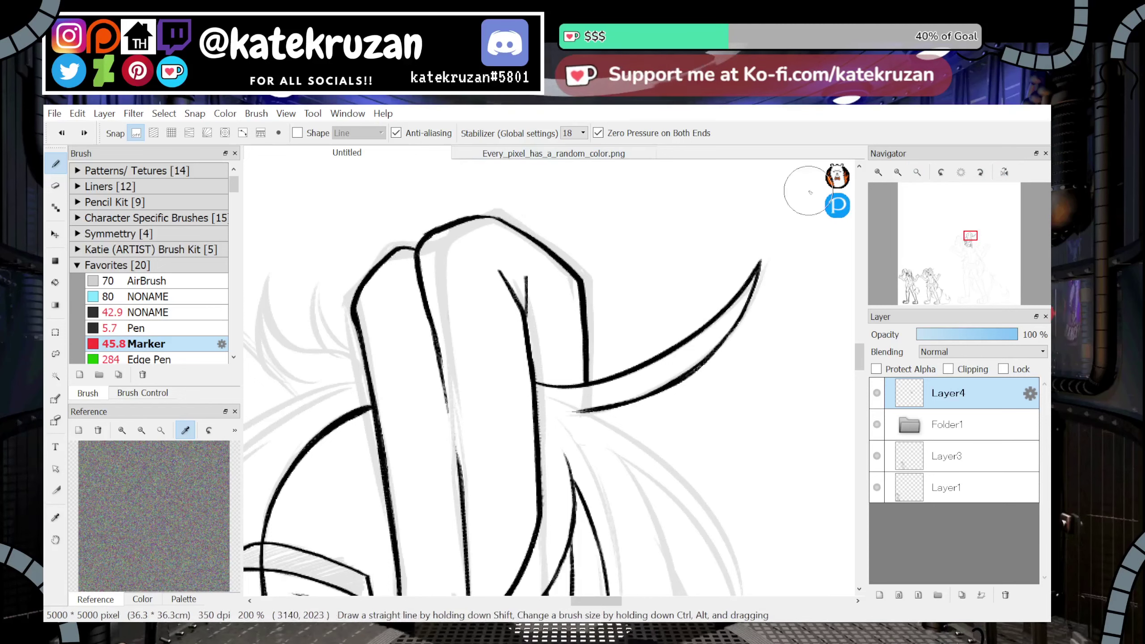
left_click(1005, 172)
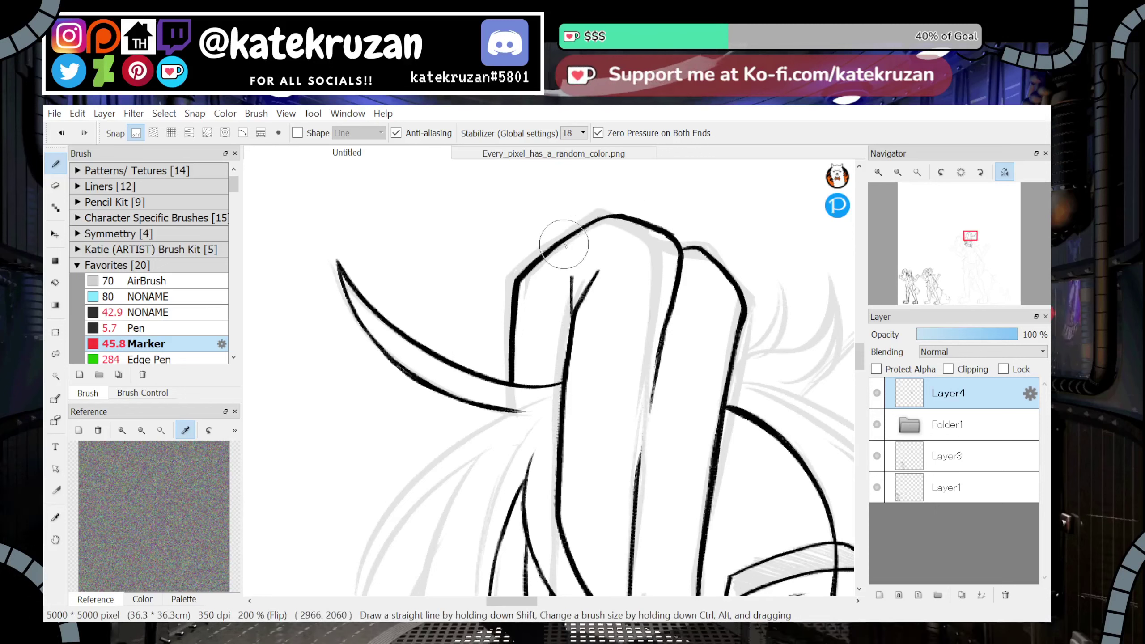
left_click_drag(565, 241, 622, 216)
key("h")
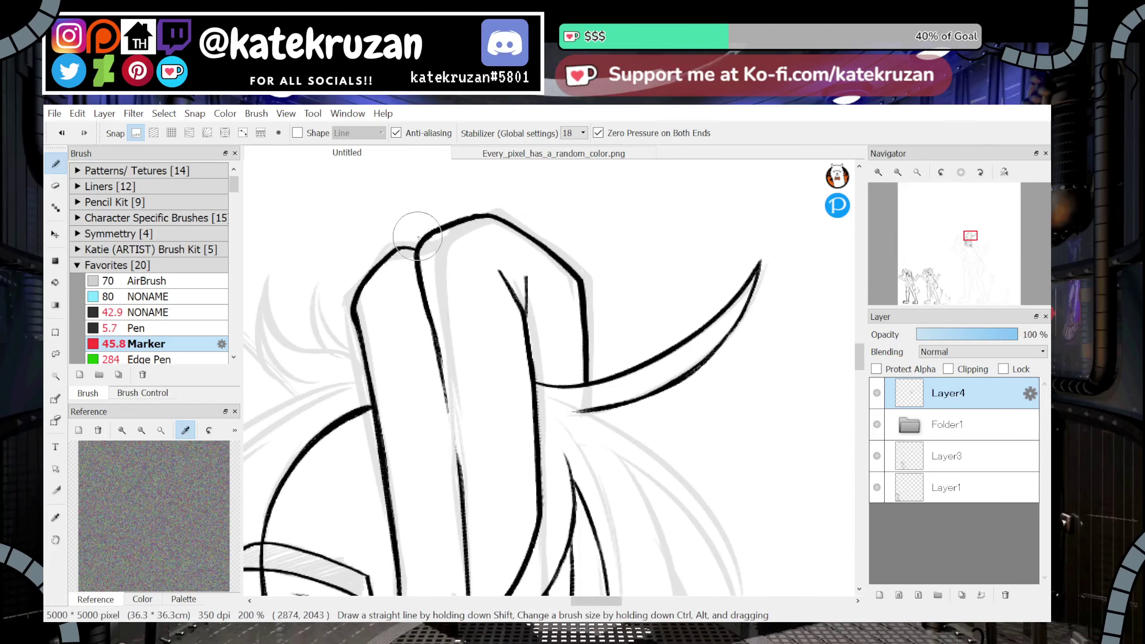
Ink the outer curved edge of the side hair strand beside the face, from its pointed end up toward the crown
scroll(969, 245, "down", 2)
left_click_drag(969, 245, 966, 250)
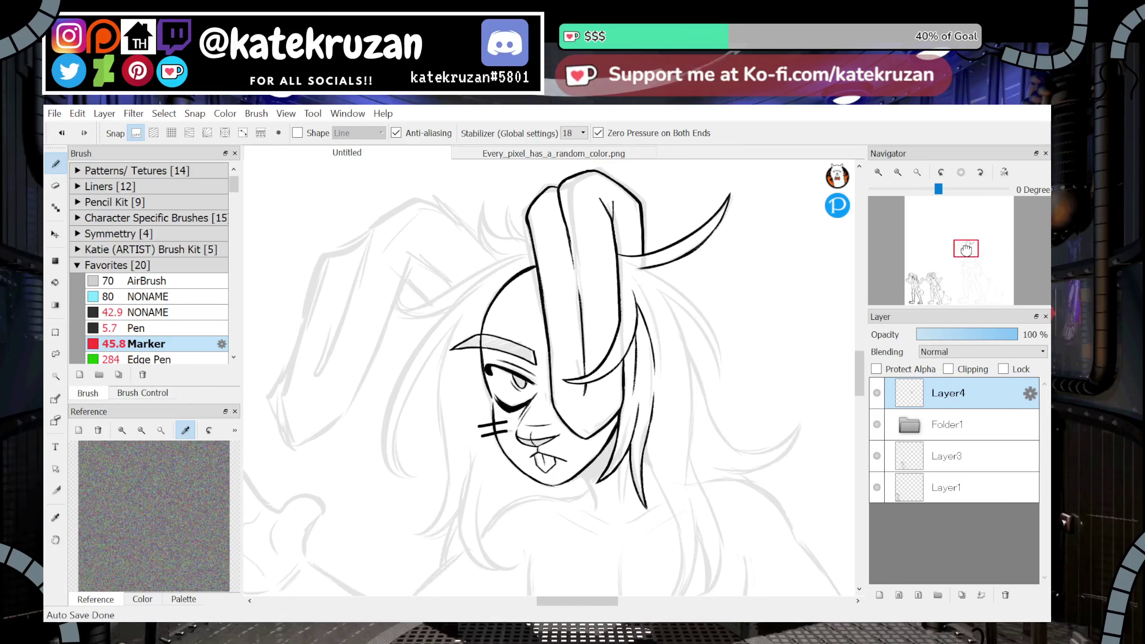
scroll(966, 249, "up", 2)
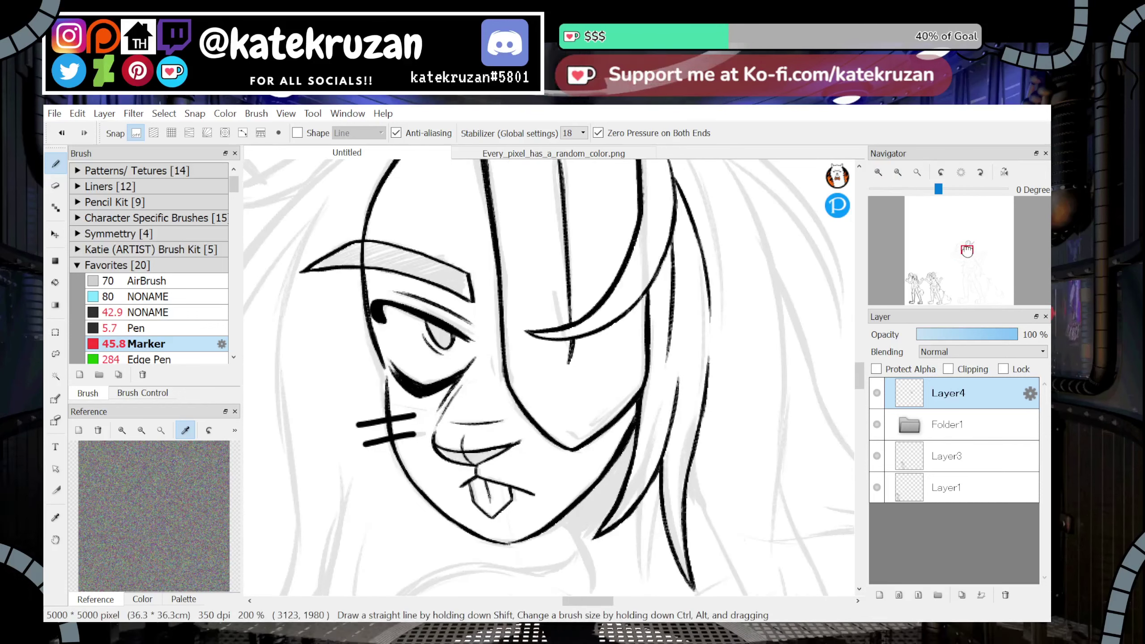
left_click_drag(967, 249, 970, 240)
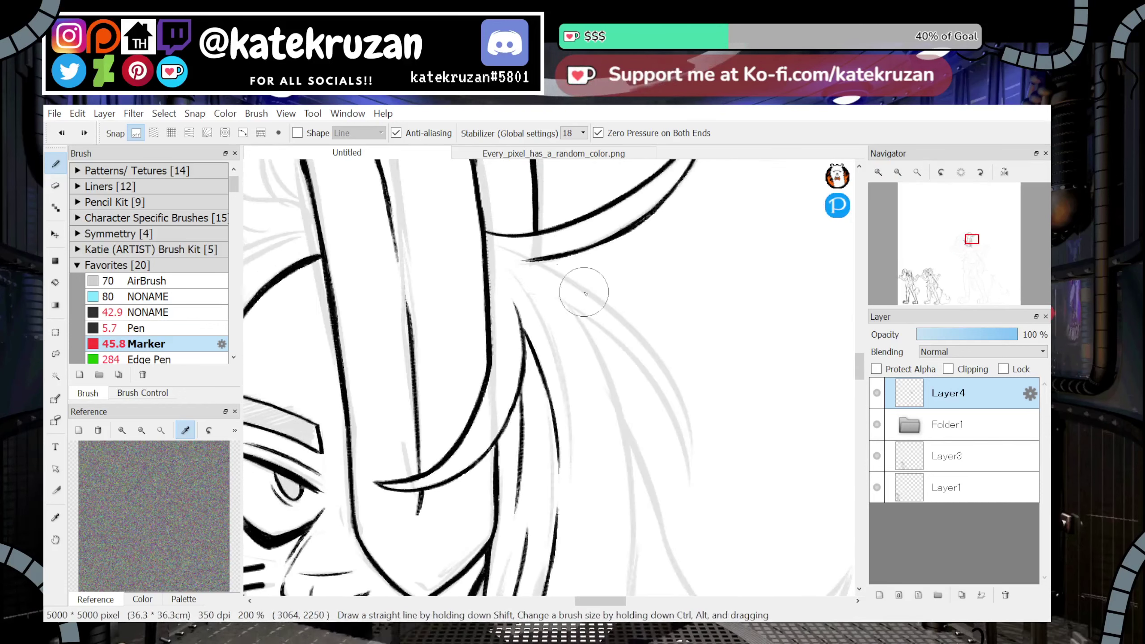
left_click(1005, 172)
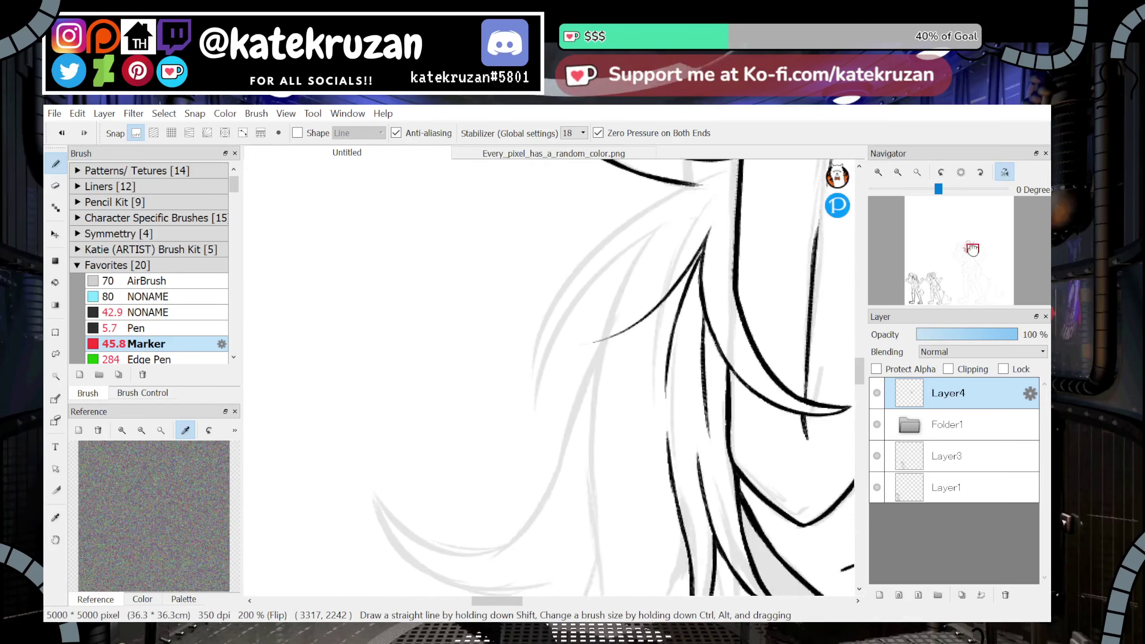
left_click_drag(973, 249, 972, 240)
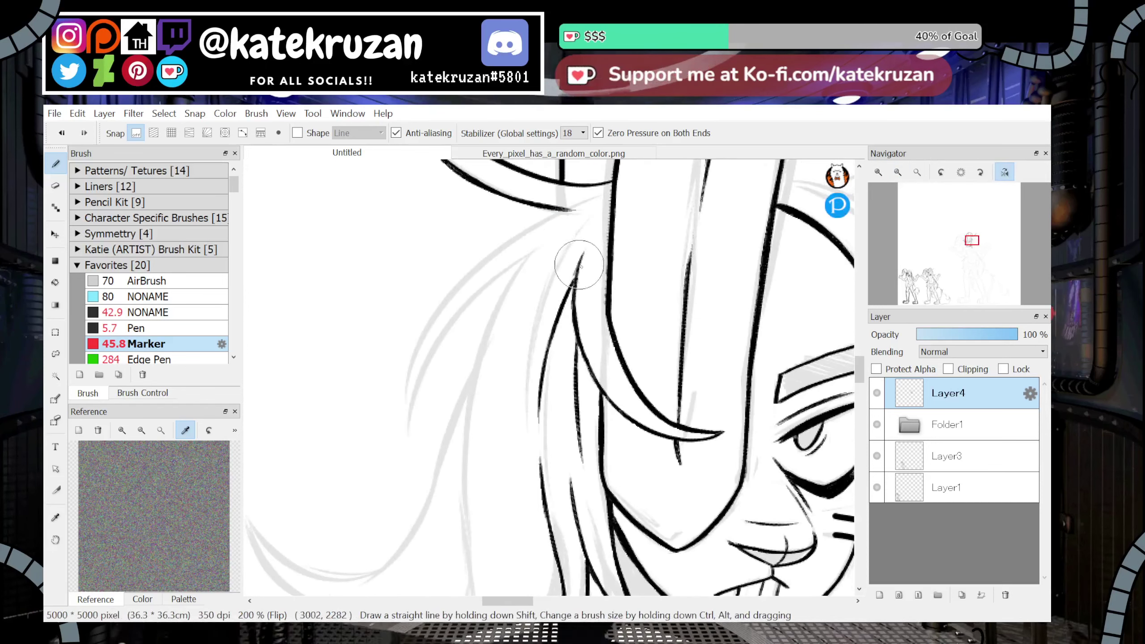
mouse_move(543, 364)
left_mouse_down()
mouse_move(556, 470)
mouse_move(506, 303)
mouse_move(514, 288)
left_mouse_up()
key("ctrl+z")
left_click(1007, 173)
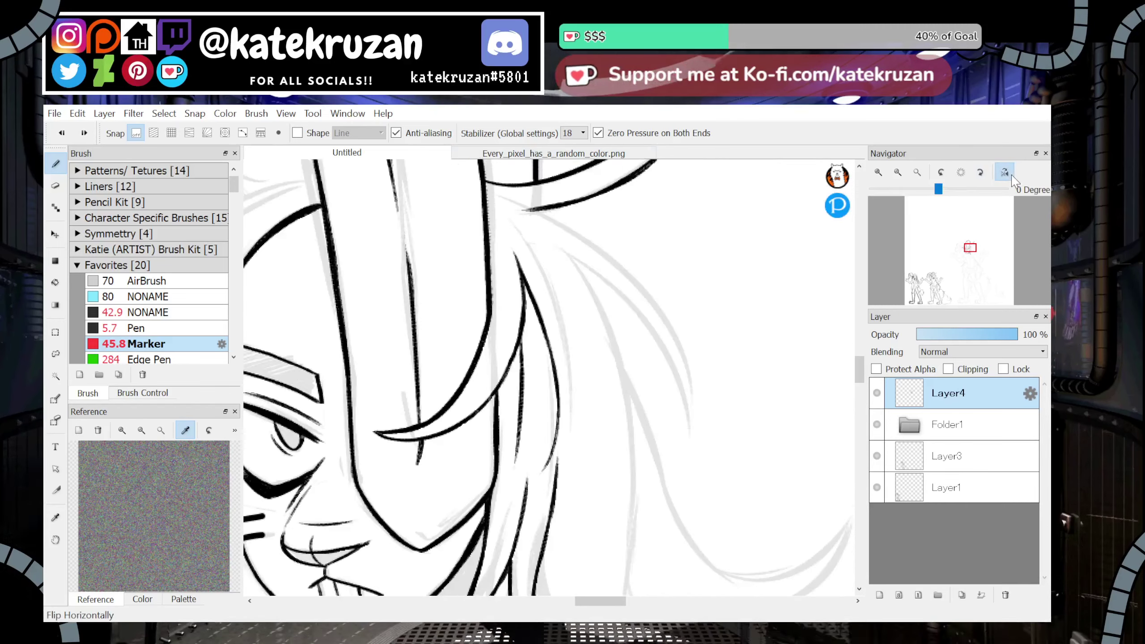
left_click(1010, 175)
left_click(985, 175)
left_click(984, 175)
mouse_move(471, 429)
left_mouse_down()
mouse_move(523, 359)
mouse_move(619, 321)
mouse_move(694, 317)
left_mouse_up()
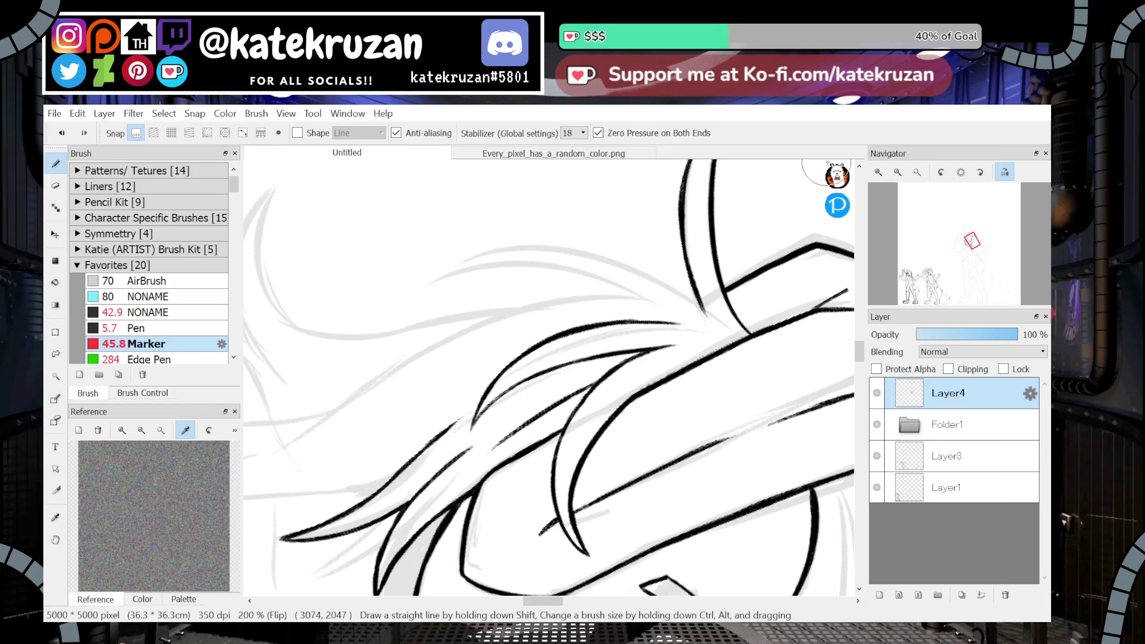
Ink the long outer edge of the next side strand, sweeping from near the crown outward and down
left_click(941, 173)
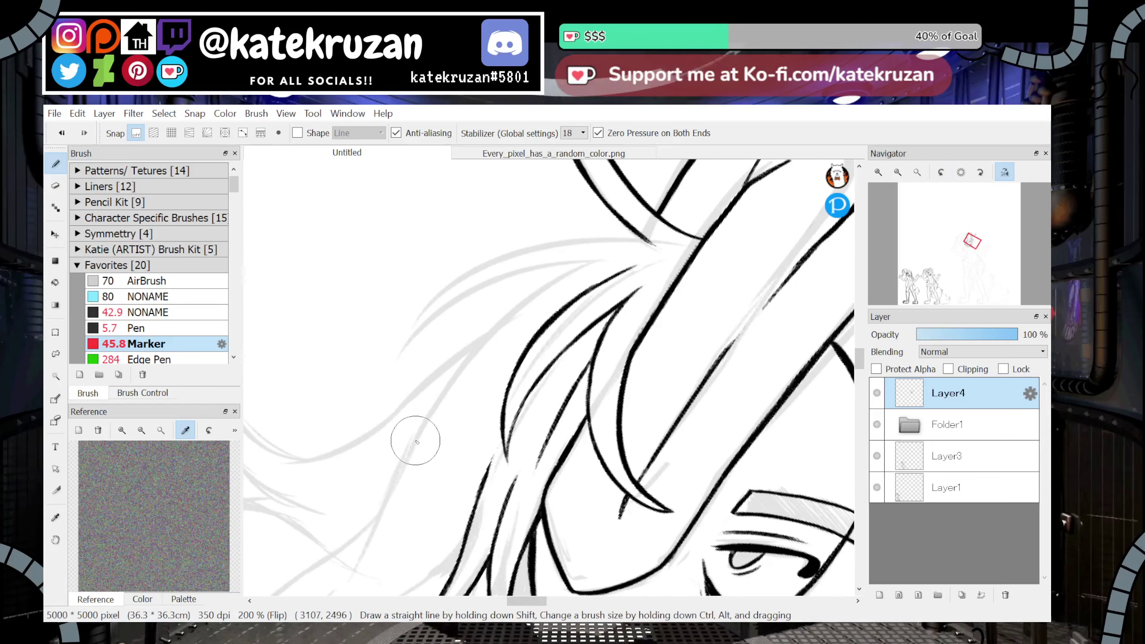
left_click(898, 172)
left_click(898, 172)
left_click(898, 172)
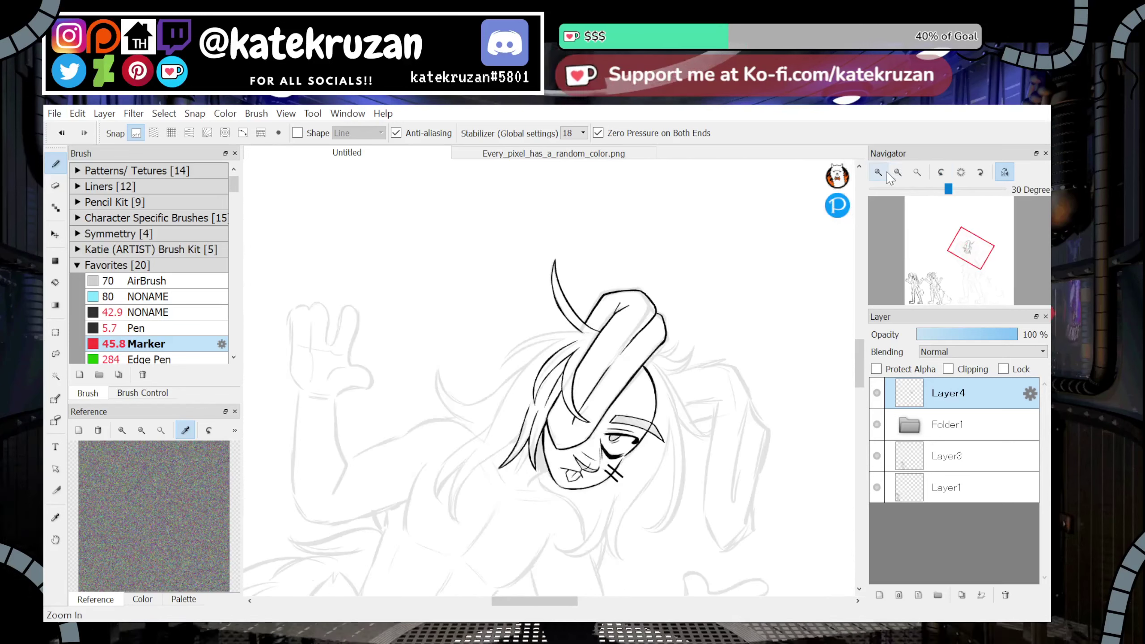
left_click(879, 173)
left_click(879, 173)
left_click(879, 172)
left_click(879, 173)
mouse_move(625, 202)
left_mouse_down()
mouse_move(497, 275)
mouse_move(394, 371)
left_mouse_up()
left_click_drag(533, 249, 407, 352)
mouse_move(466, 302)
left_mouse_down()
mouse_move(401, 369)
mouse_move(338, 504)
left_mouse_up()
left_click_drag(375, 400, 335, 539)
left_click_drag(350, 453, 336, 594)
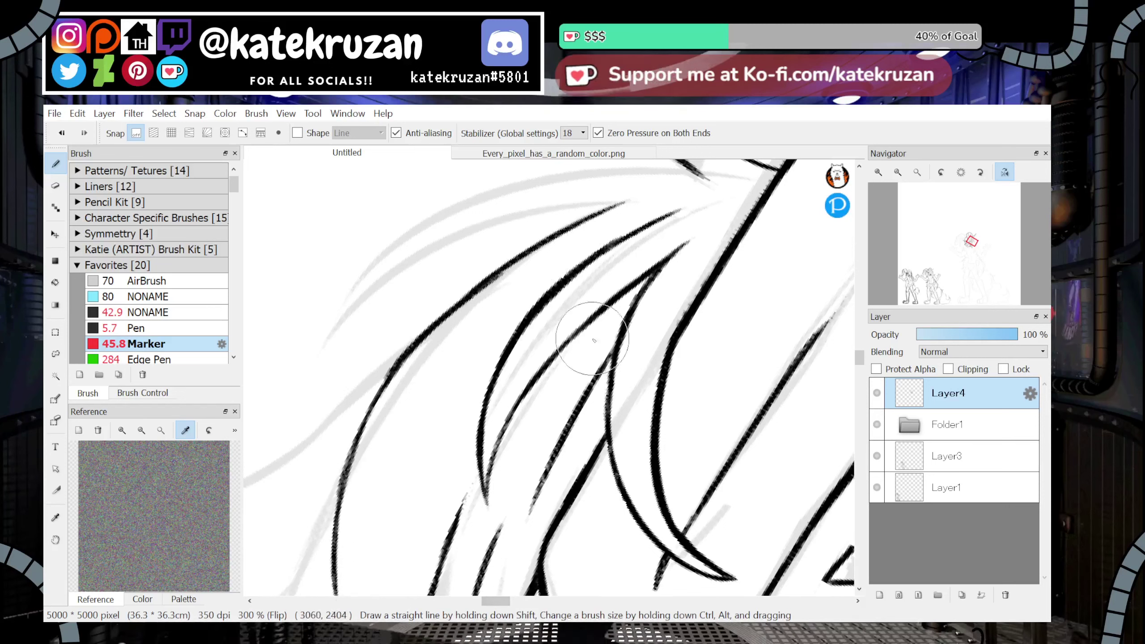
Close that side strand's pointed tip by inking its inner edge from the tip back up into the hair
left_click_drag(861, 357, 866, 340)
left_click_drag(976, 244, 971, 249)
left_click_drag(860, 355, 860, 364)
mouse_move(411, 447)
left_mouse_down()
mouse_move(446, 349)
mouse_move(425, 413)
mouse_move(498, 270)
mouse_move(461, 319)
mouse_move(526, 243)
left_mouse_up()
left_click_drag(477, 296, 574, 215)
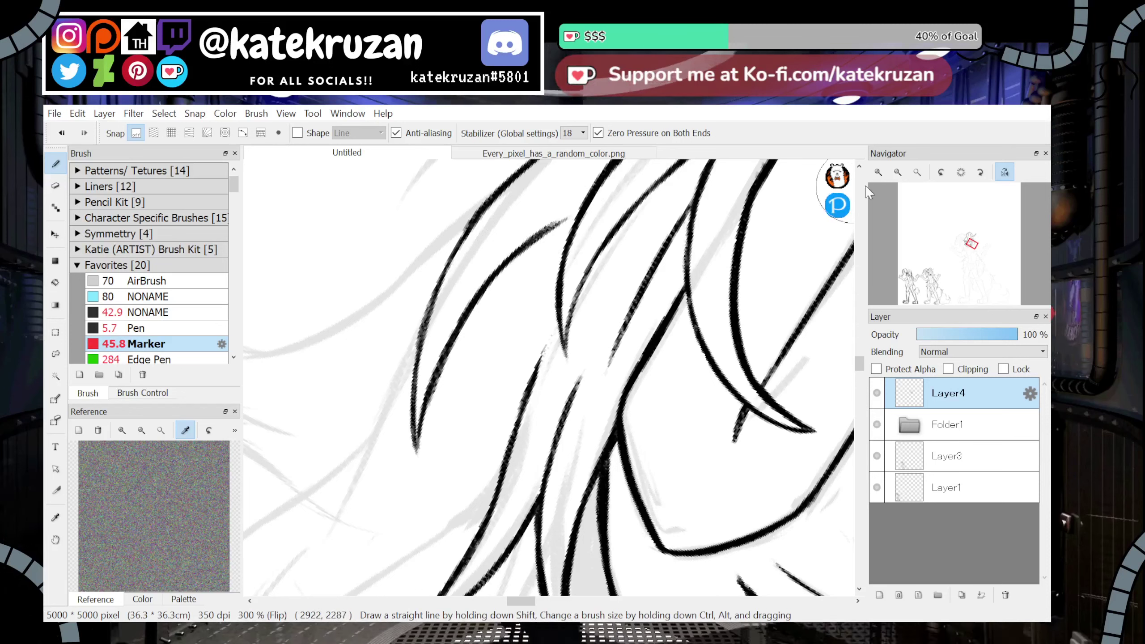
Ink the outer edge of the outermost side strand, curving from below the outward-flicking strand down to its tip
left_click(918, 174)
left_click(961, 172)
scroll(961, 253, "up", 5)
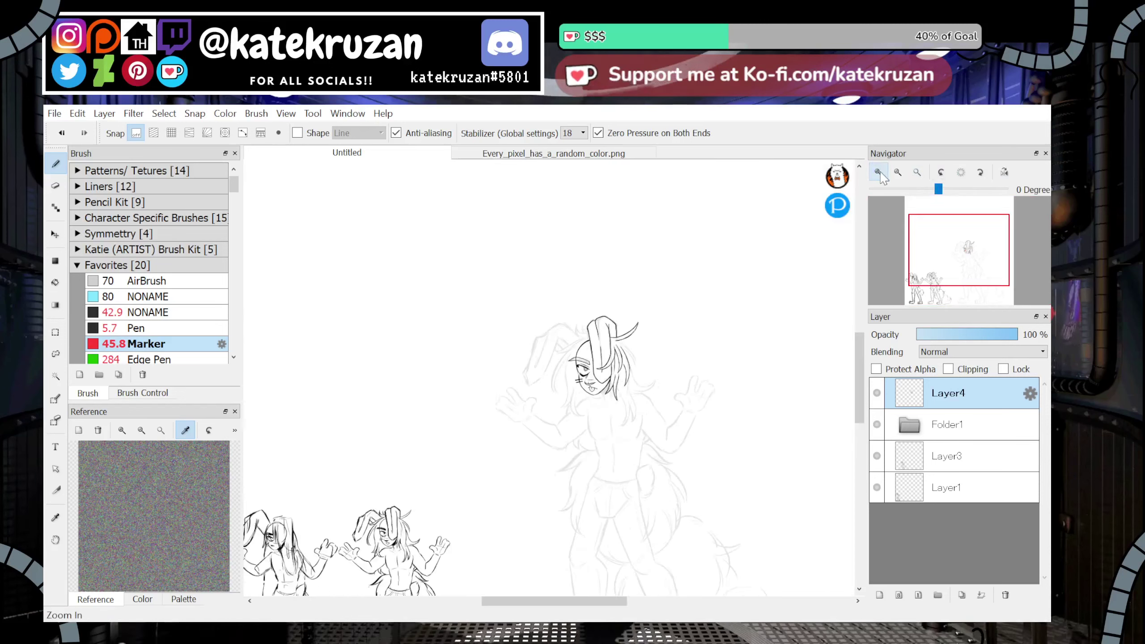
left_click_drag(962, 254, 958, 250)
scroll(939, 224, "up", 5)
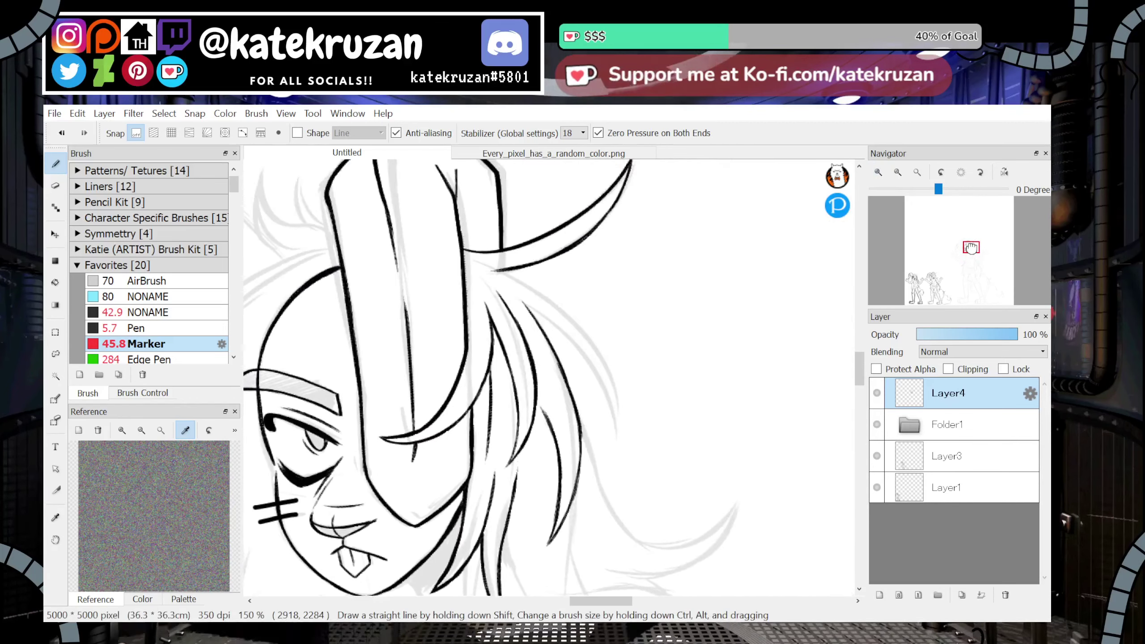
left_click(879, 175)
left_click(1007, 177)
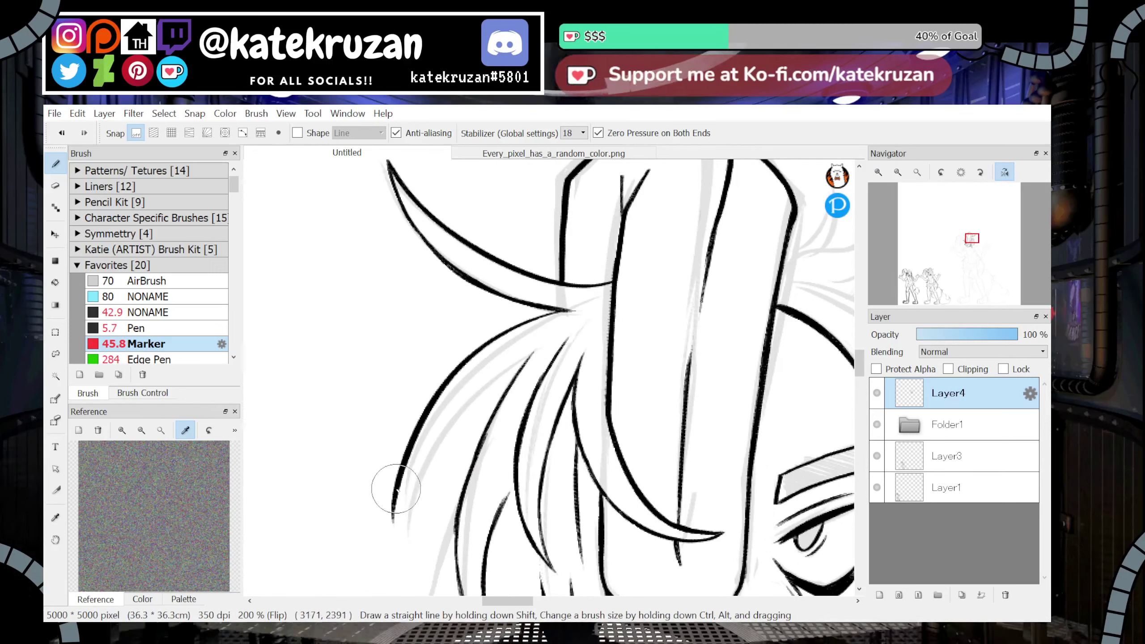
left_click_drag(541, 314, 399, 537)
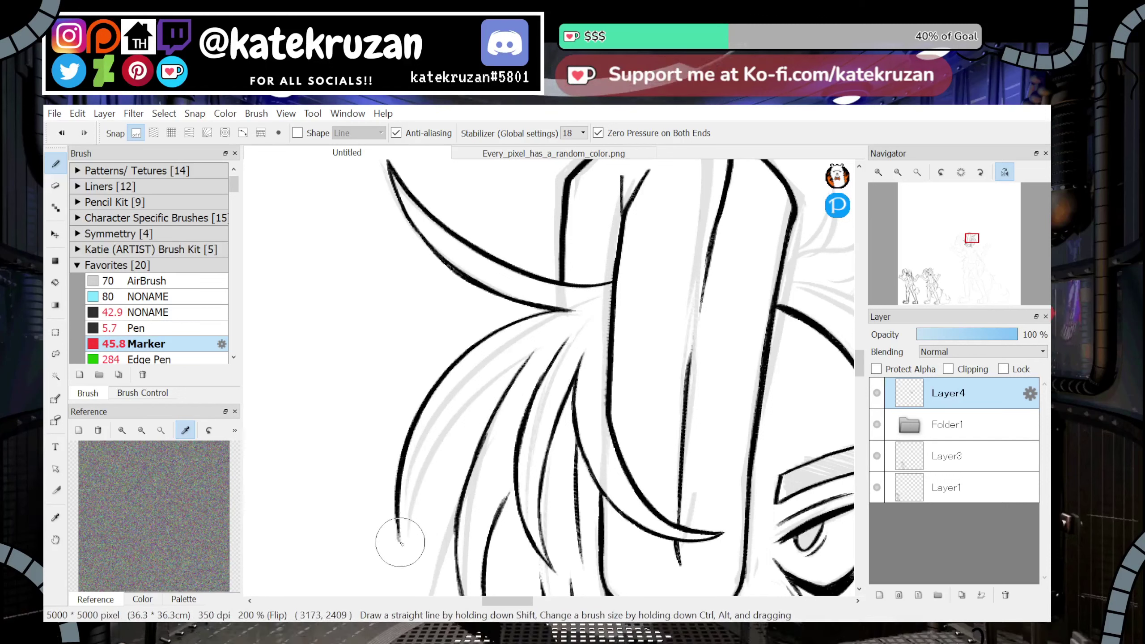
Ink the outermost side strand's inner edge from its pointed tip back up to the neighbouring strand
left_click_drag(399, 538, 451, 422)
mouse_move(426, 462)
left_mouse_down()
mouse_move(543, 346)
mouse_move(513, 367)
mouse_move(592, 318)
mouse_move(540, 356)
mouse_move(558, 339)
left_mouse_up()
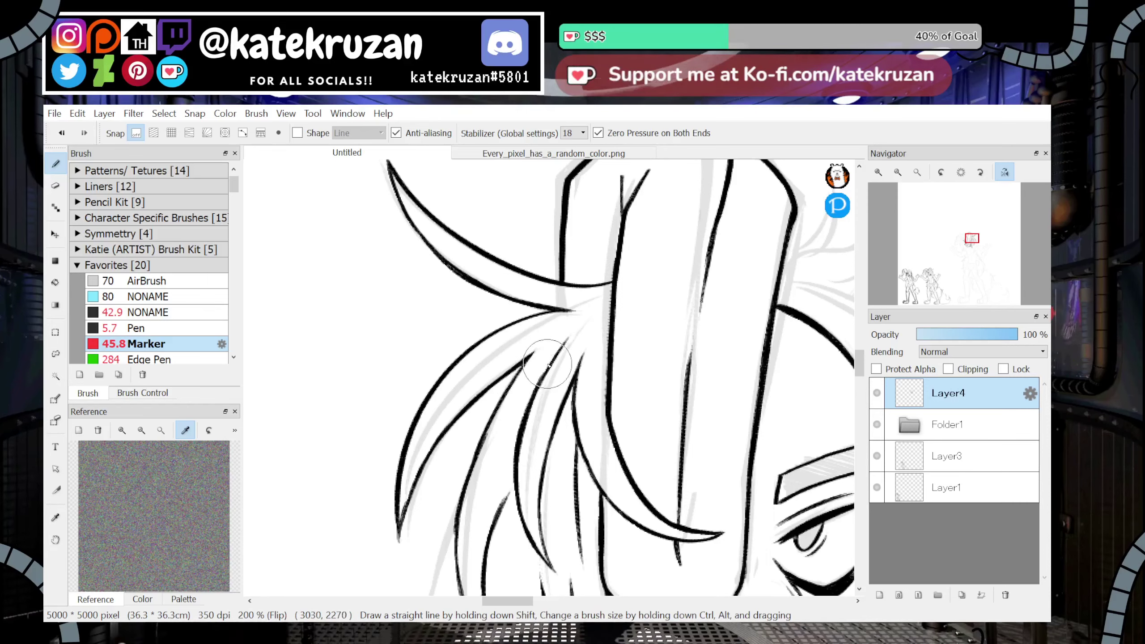
left_click_drag(406, 503, 428, 453)
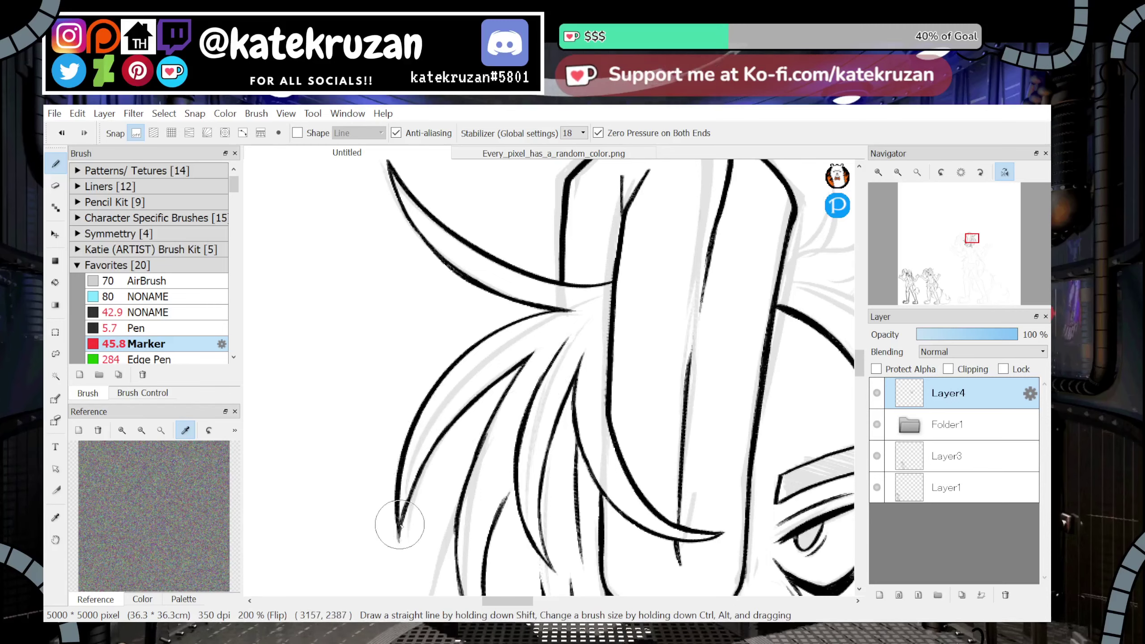
Ink a second pointed strand tip beside the lowest hair point at the neck, with its outer edge curving up into the hair
left_click_drag(972, 245, 977, 247)
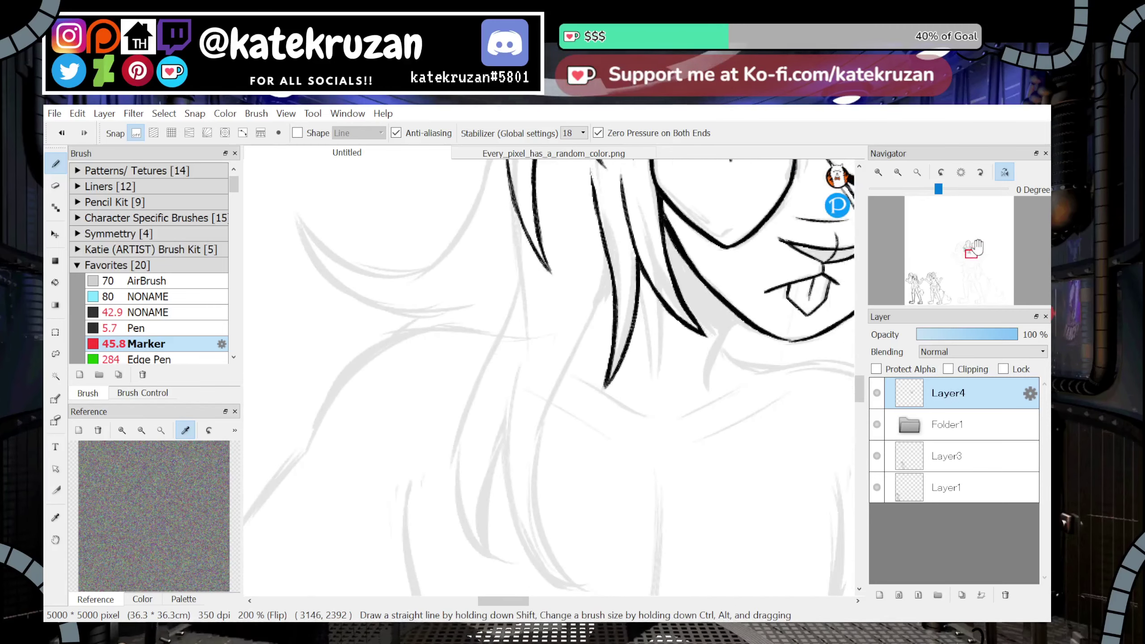
left_click(1004, 177)
left_click_drag(491, 257, 505, 368)
key("ctrl+z")
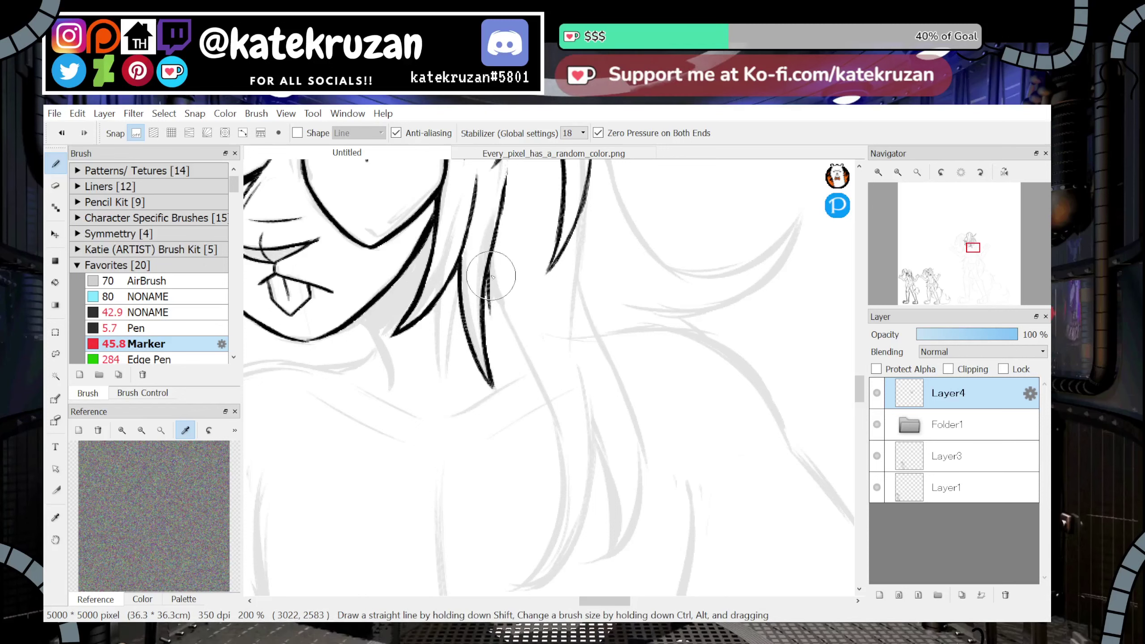
mouse_move(492, 276)
left_mouse_down()
mouse_move(491, 314)
mouse_move(531, 393)
mouse_move(512, 325)
mouse_move(519, 366)
mouse_move(518, 273)
mouse_move(512, 321)
mouse_move(515, 295)
mouse_move(541, 221)
left_mouse_up()
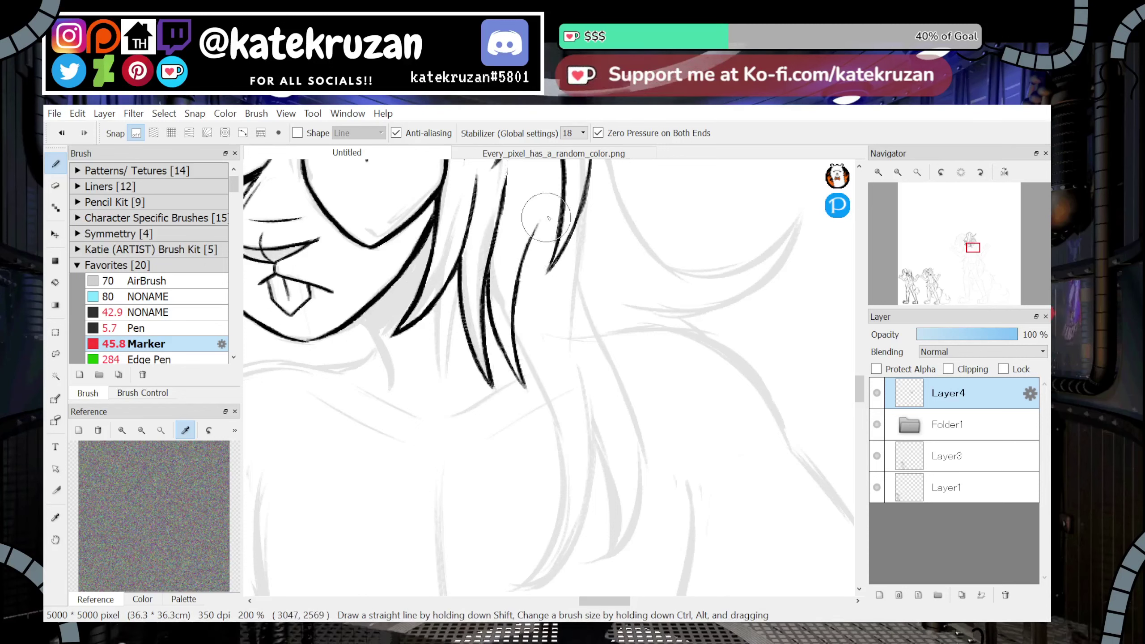
left_click(1005, 172)
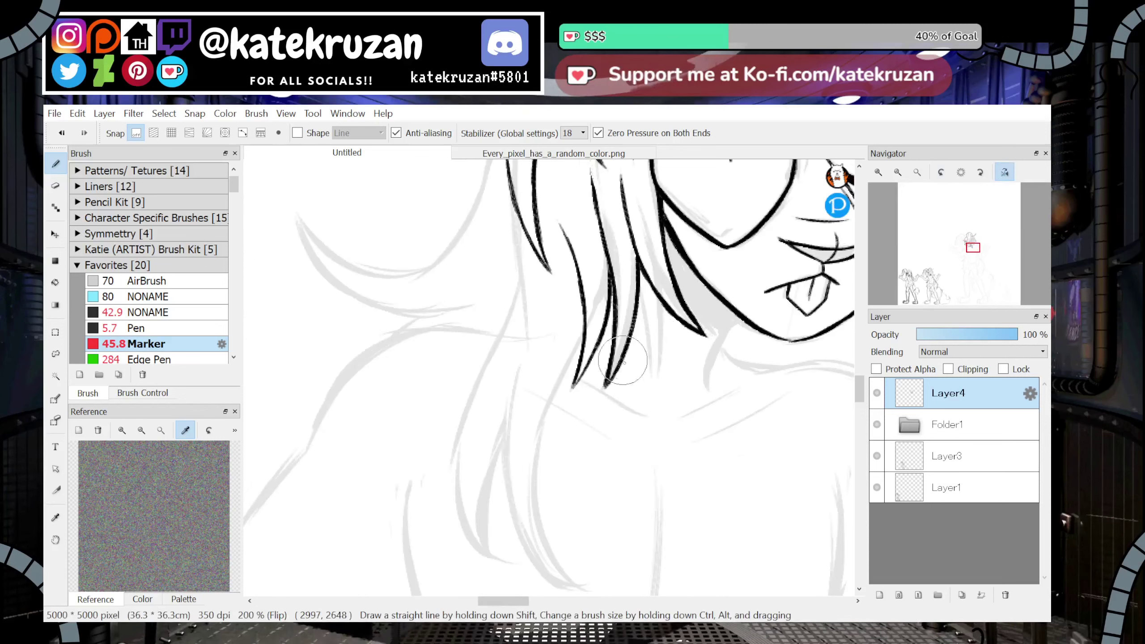
Ink both edges of the long curved lock falling over the chest, from its pointed tip back to the side hair
mouse_move(965, 197)
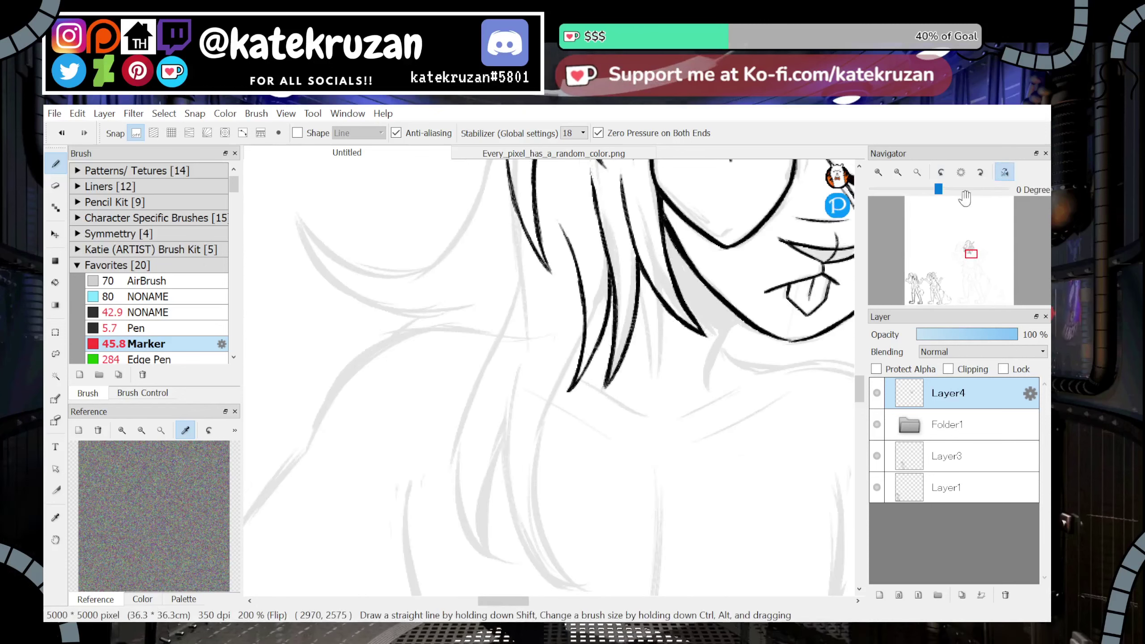
left_click(1005, 172)
left_click_drag(973, 255, 971, 256)
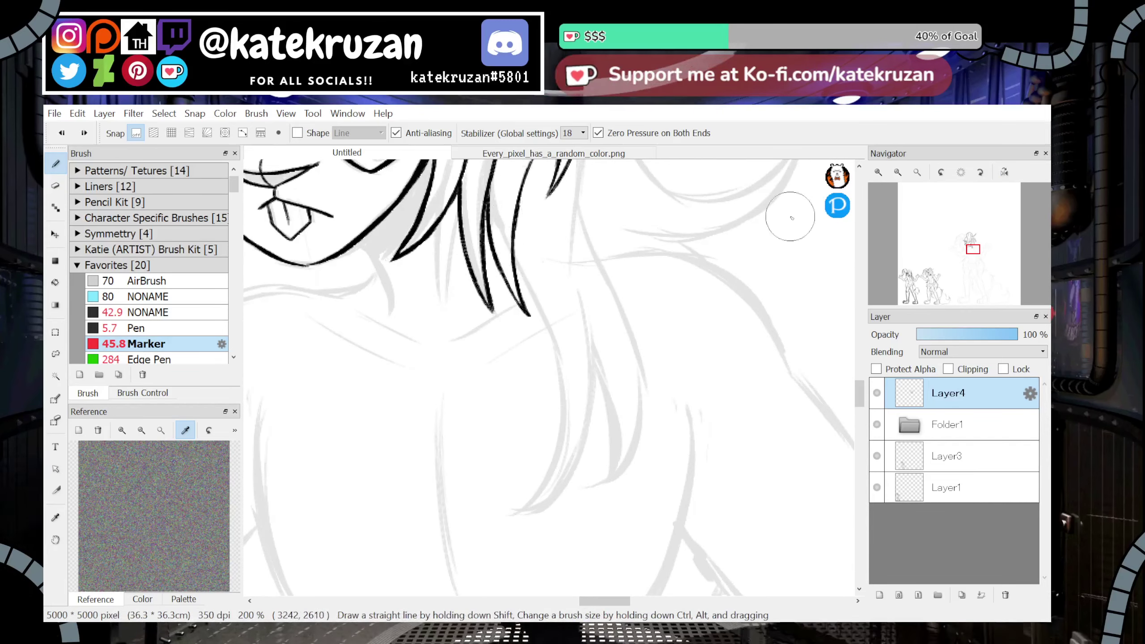
left_click(1005, 172)
left_click(981, 172)
left_click(985, 177)
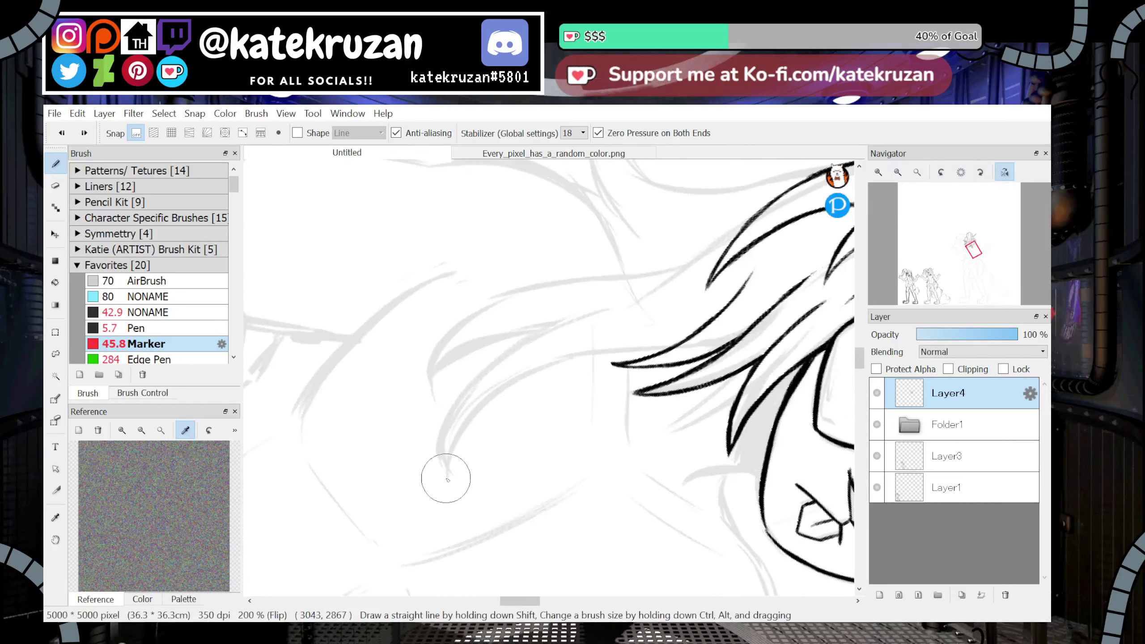
mouse_move(450, 471)
left_mouse_down()
mouse_move(477, 418)
mouse_move(467, 430)
mouse_move(547, 364)
mouse_move(675, 338)
left_mouse_up()
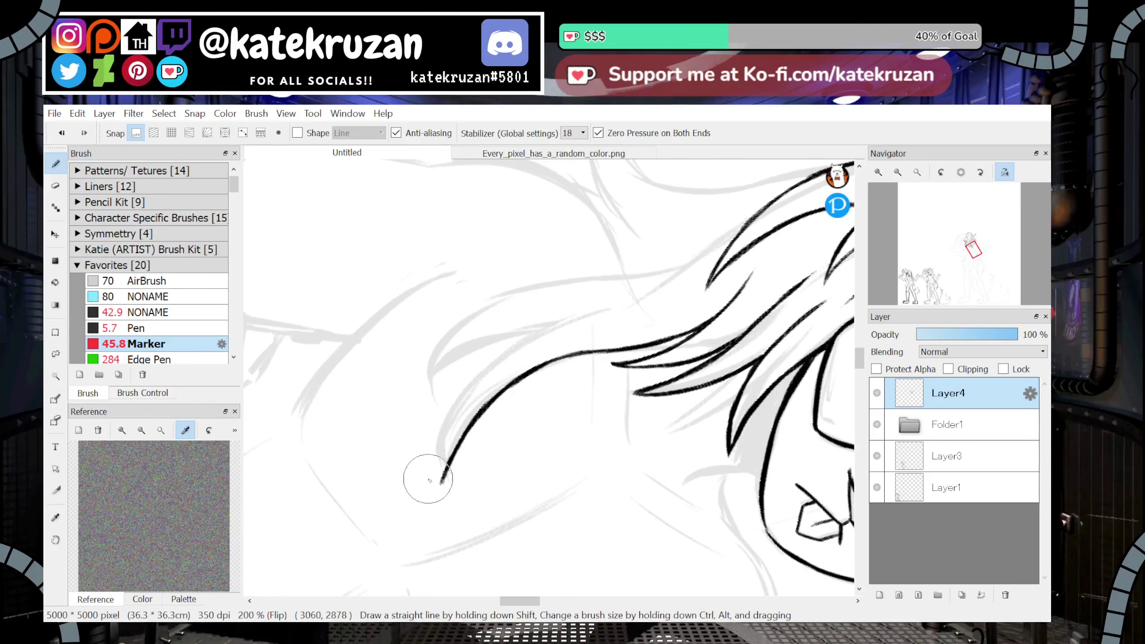
mouse_move(441, 478)
left_mouse_down()
mouse_move(459, 397)
mouse_move(444, 437)
mouse_move(499, 355)
mouse_move(475, 376)
mouse_move(564, 326)
mouse_move(548, 330)
mouse_move(523, 339)
mouse_move(687, 302)
left_mouse_up()
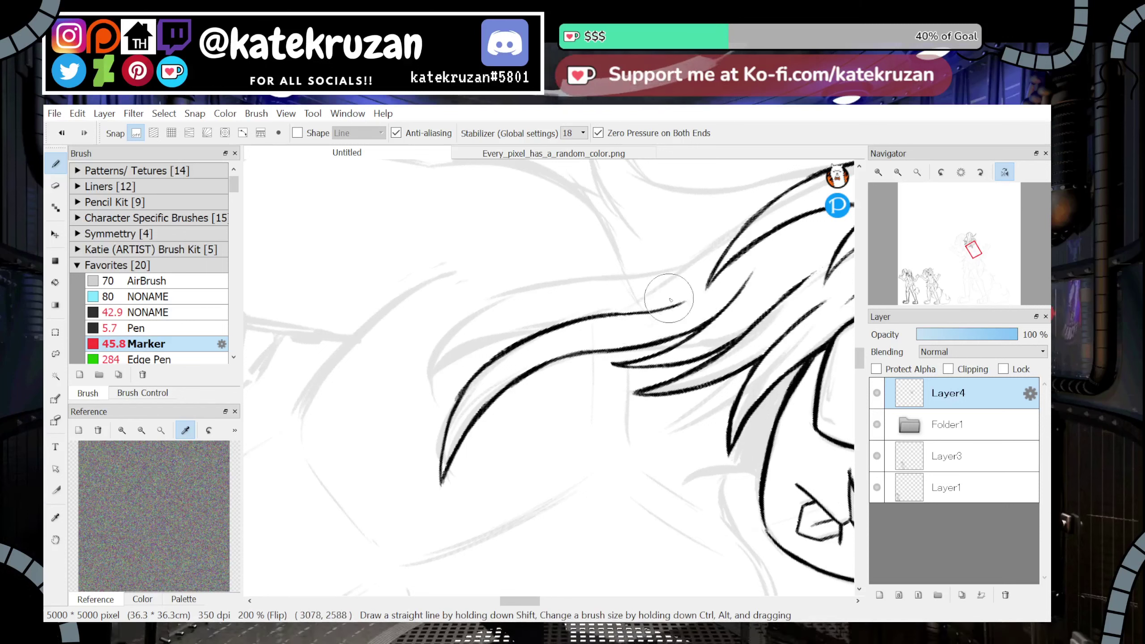
Ink the outer edge of the second, shorter lock beside the chest lock, from its pointed tip up into the side hair
mouse_move(412, 393)
left_mouse_down()
mouse_move(463, 352)
mouse_move(486, 343)
mouse_move(442, 363)
mouse_move(566, 324)
left_mouse_up()
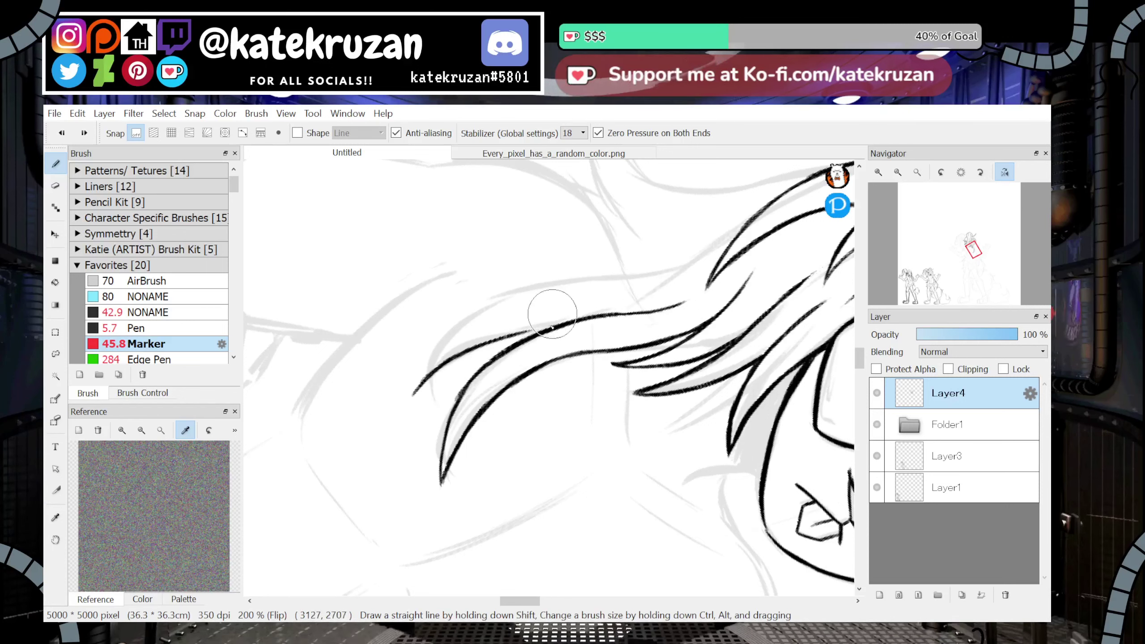
left_click_drag(472, 351, 566, 322)
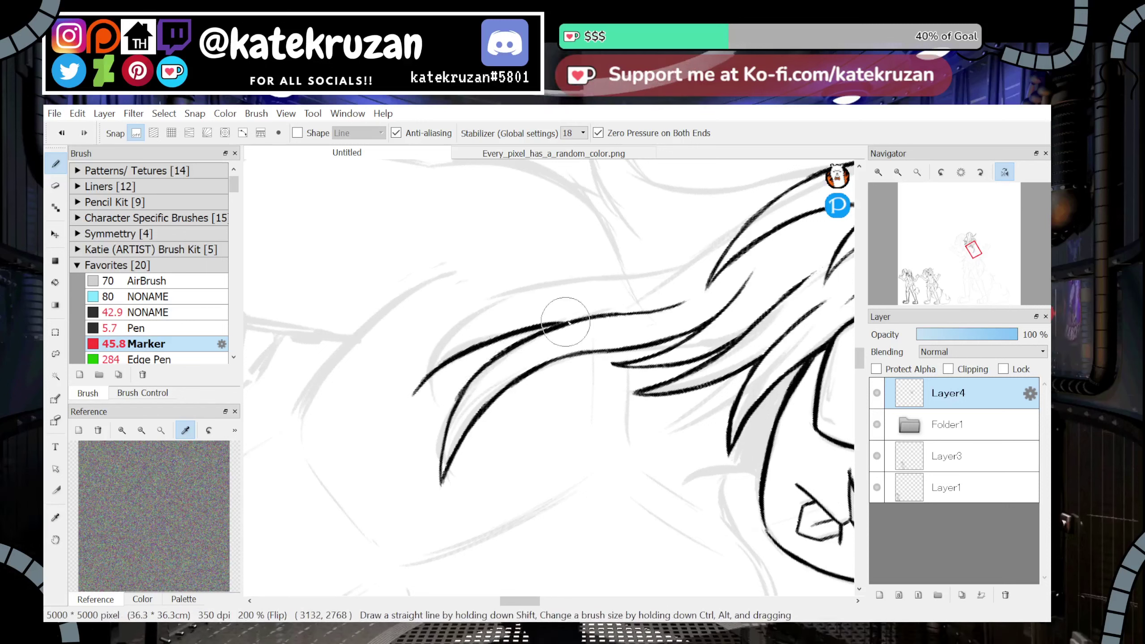
mouse_move(410, 396)
left_mouse_down()
mouse_move(464, 324)
mouse_move(455, 332)
mouse_move(519, 301)
mouse_move(624, 288)
mouse_move(745, 223)
left_mouse_up()
left_click(1005, 172)
left_click(974, 252)
left_click_drag(973, 251, 974, 254)
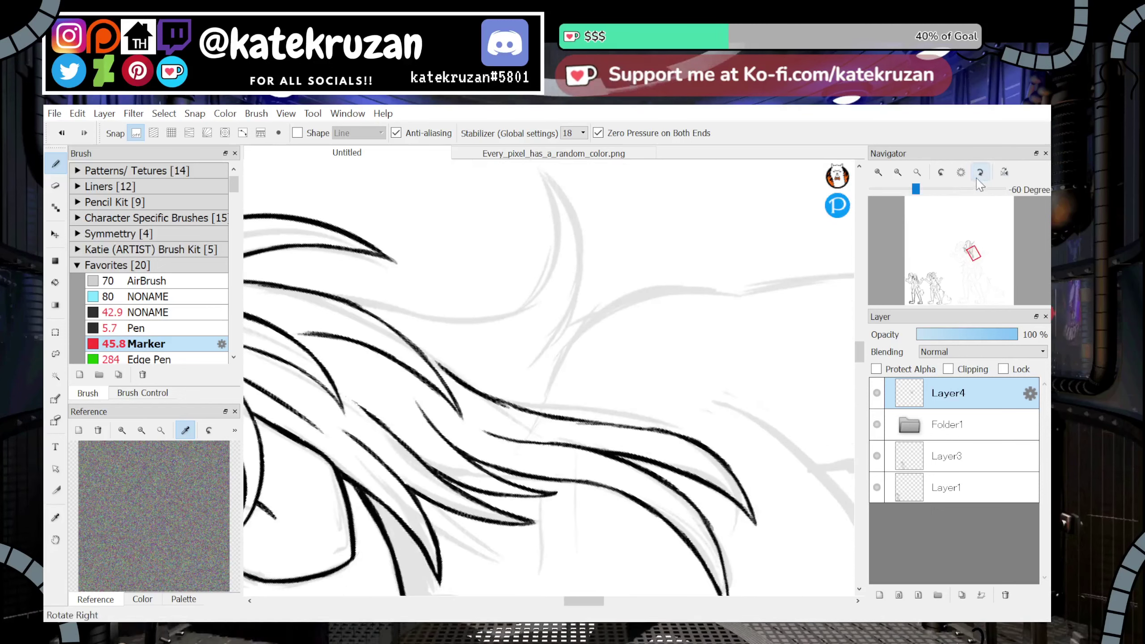
left_click(961, 172)
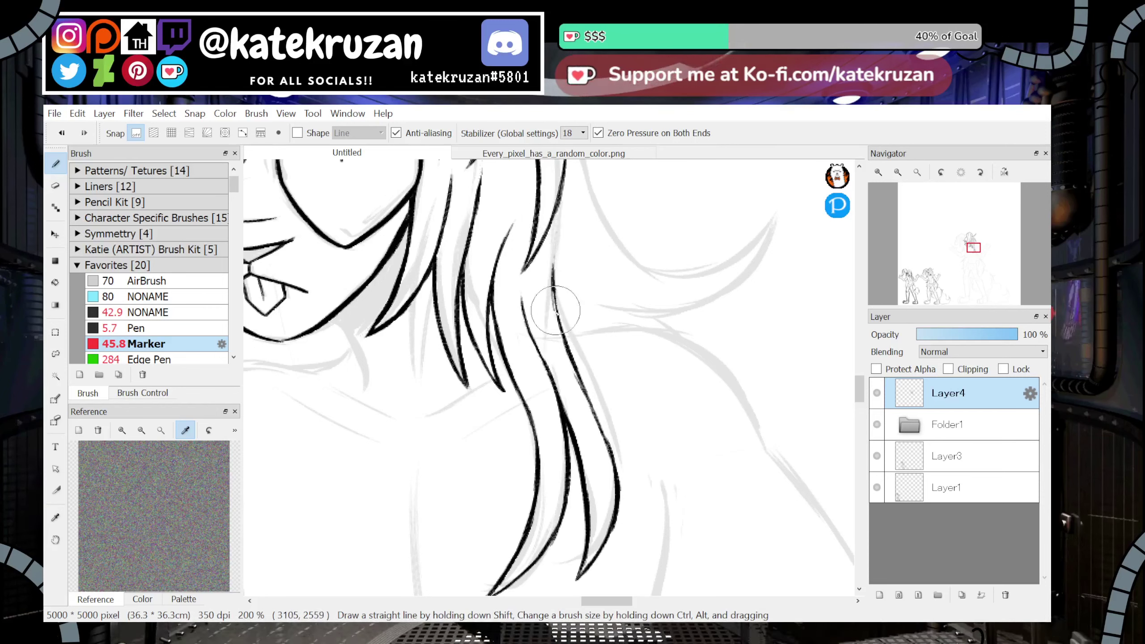
Thicken and smooth the upper part of the shorter lock's outer edge where it leaves the side hair
left_click_drag(553, 260, 567, 336)
key("h")
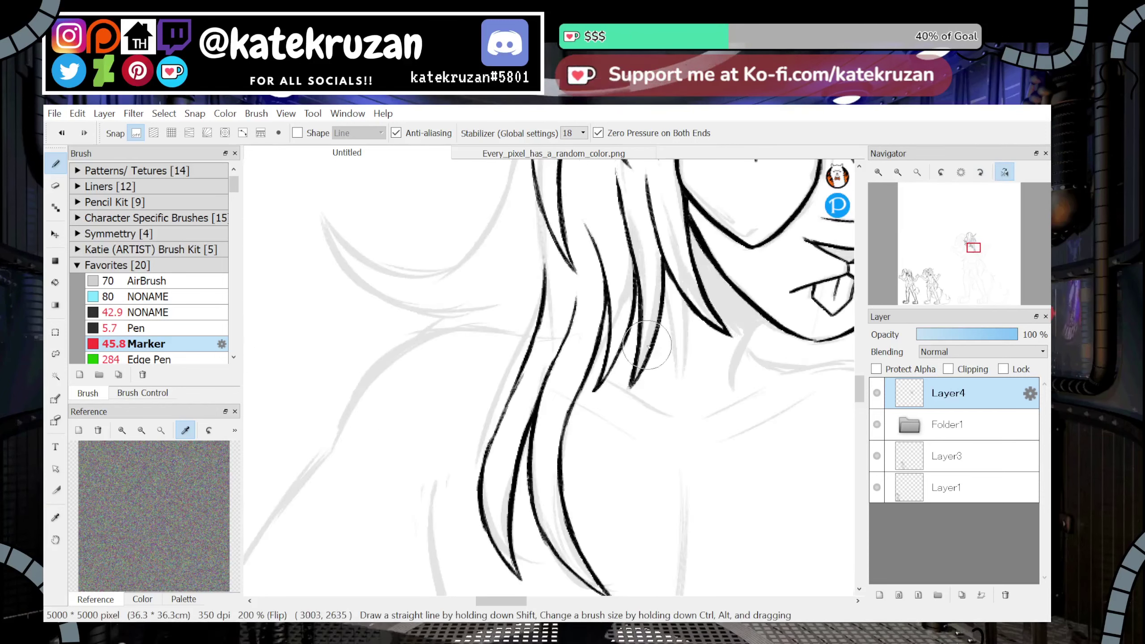
left_click_drag(526, 369, 515, 427)
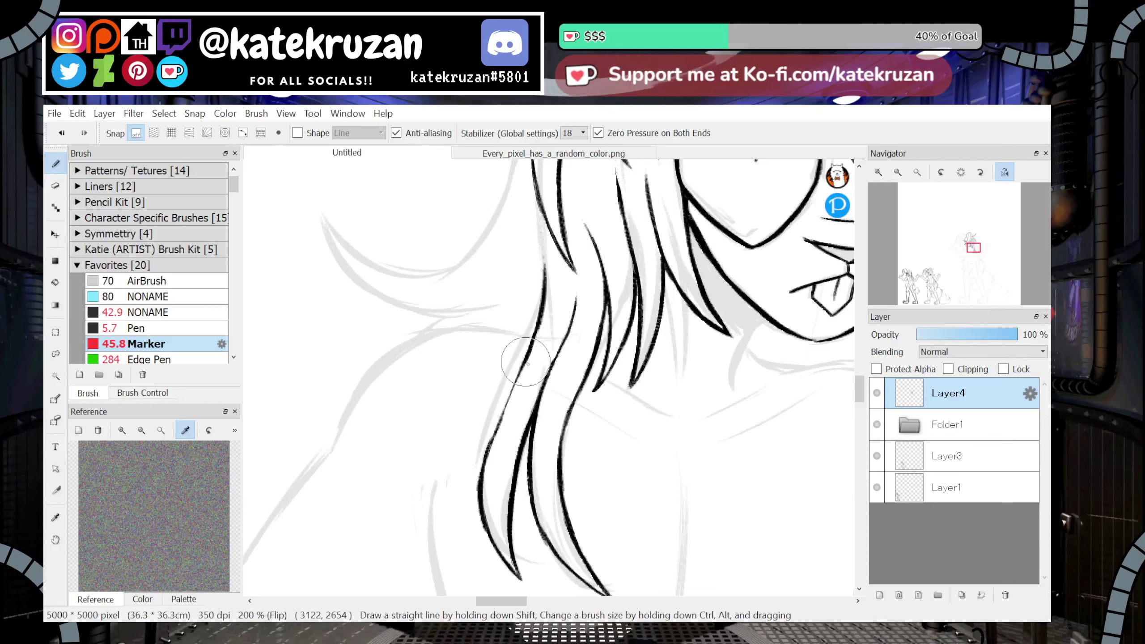
left_click_drag(528, 358, 507, 407)
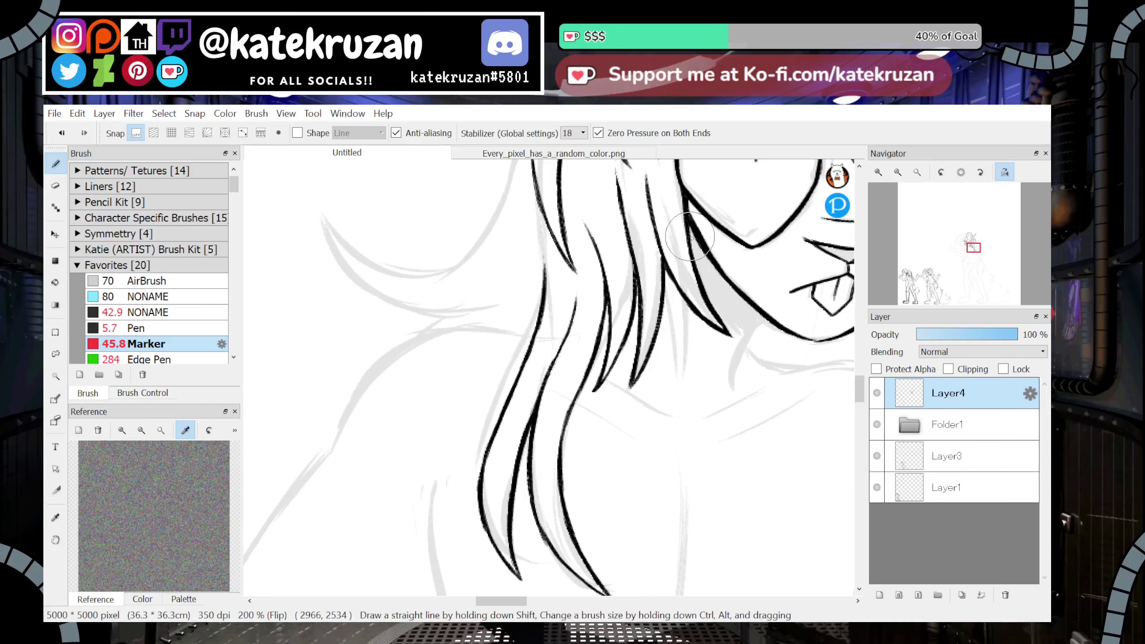
left_click(1005, 172)
left_click_drag(972, 254, 972, 252)
left_click(1006, 175)
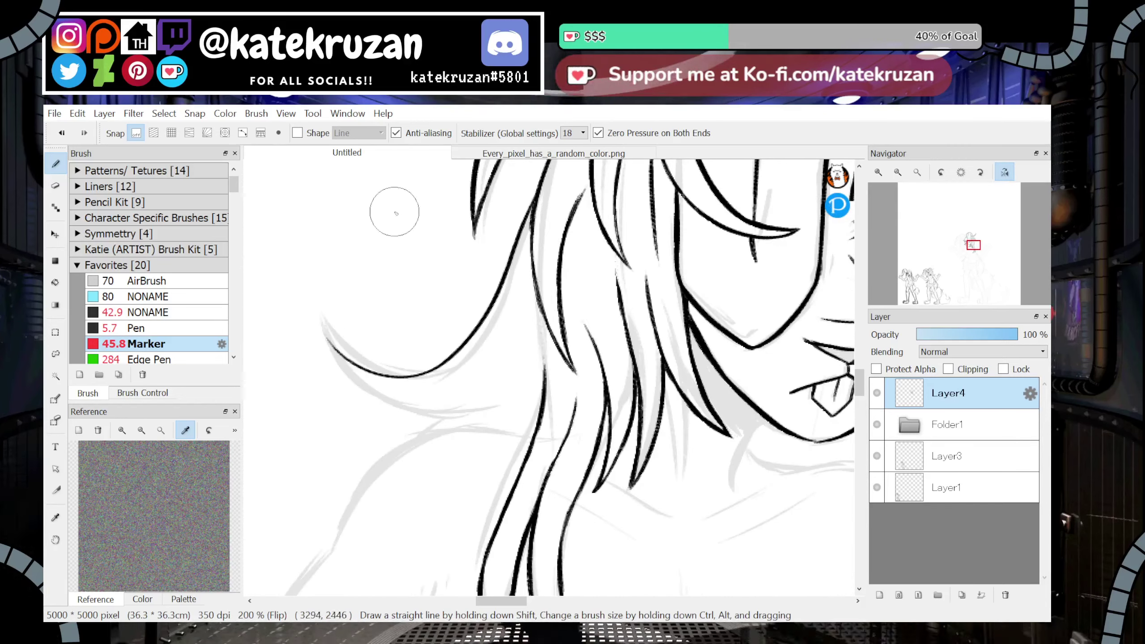
mouse_move(548, 163)
left_mouse_down()
mouse_move(477, 310)
mouse_move(487, 278)
mouse_move(484, 413)
mouse_move(522, 262)
left_mouse_up()
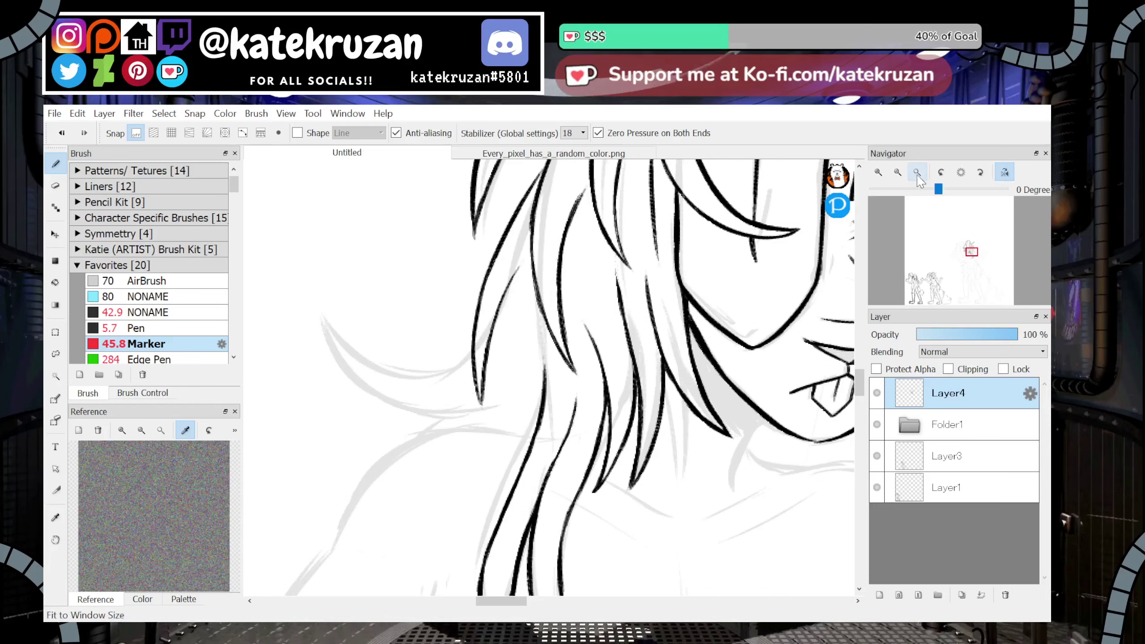
left_click(898, 174)
left_click(898, 173)
left_click(886, 179)
left_click(886, 178)
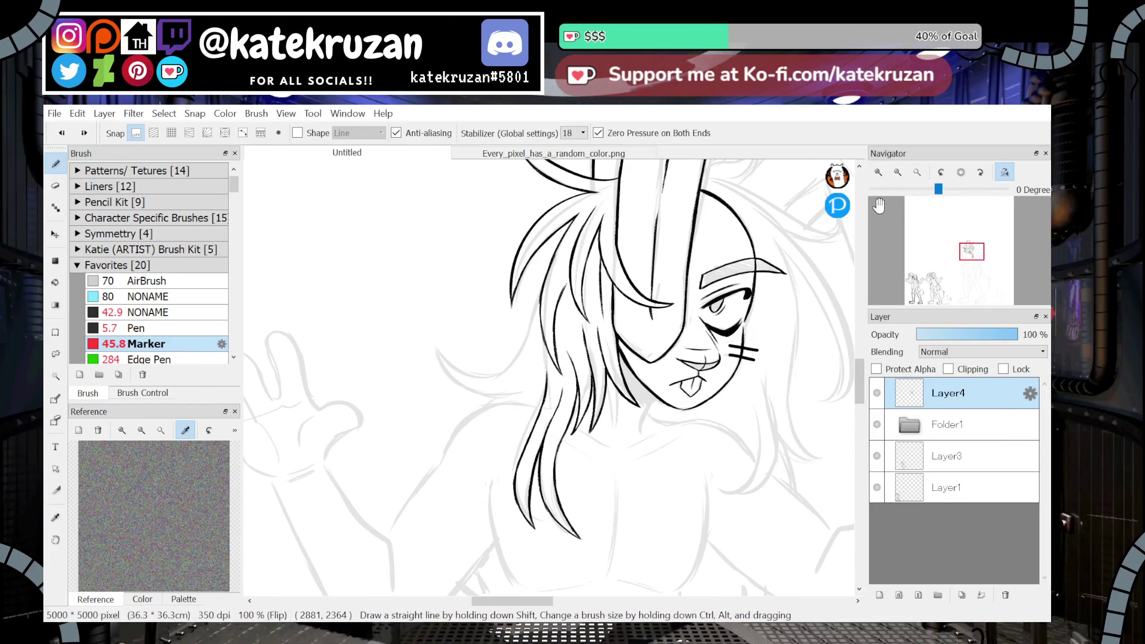
left_click(880, 175)
Ink both edges of the side strand sweeping outward above the shoulder, with a pointed, upturned tip
left_click_drag(545, 170, 499, 355)
key("ctrl+z")
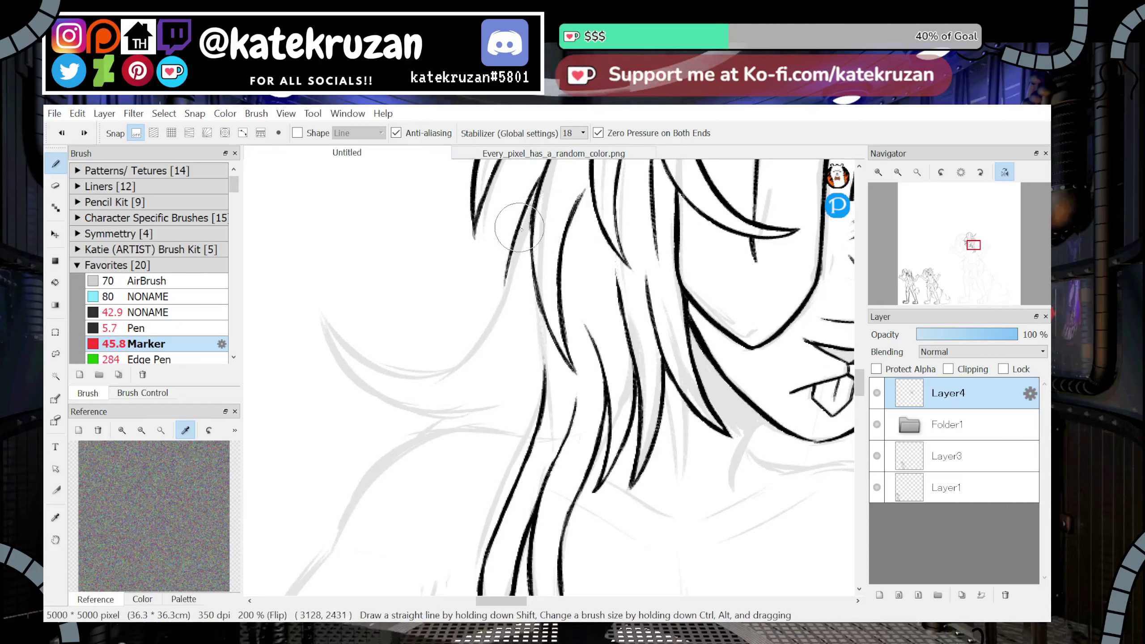
mouse_move(512, 245)
left_mouse_down()
mouse_move(495, 316)
mouse_move(377, 358)
left_mouse_up()
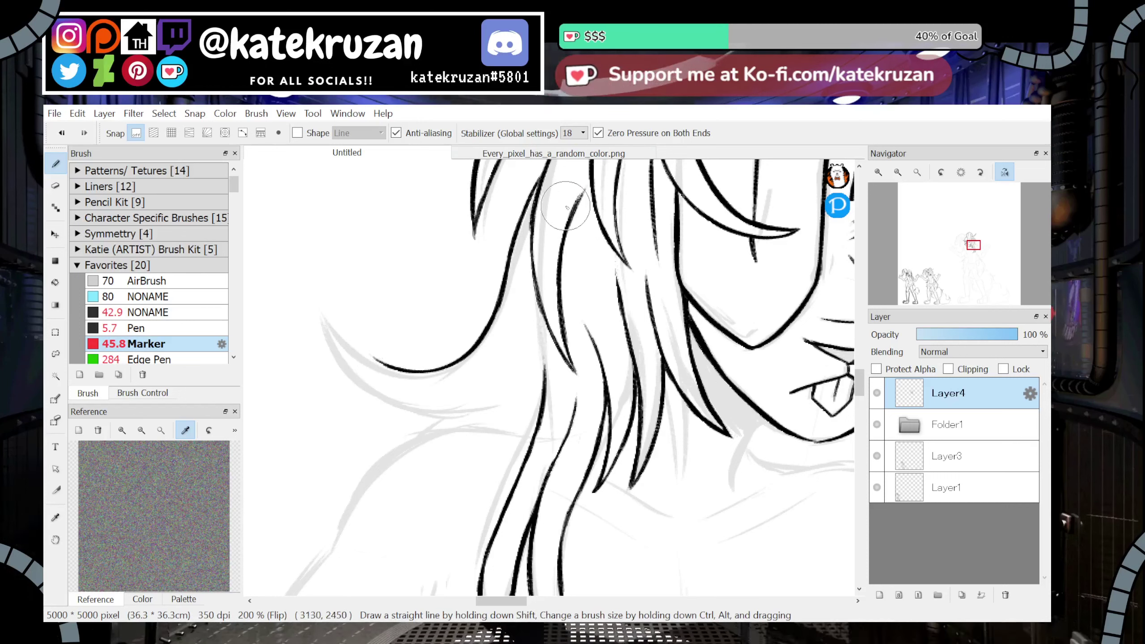
left_click(1005, 172)
mouse_move(665, 377)
left_mouse_down()
mouse_move(772, 296)
mouse_move(764, 342)
mouse_move(702, 403)
left_mouse_up()
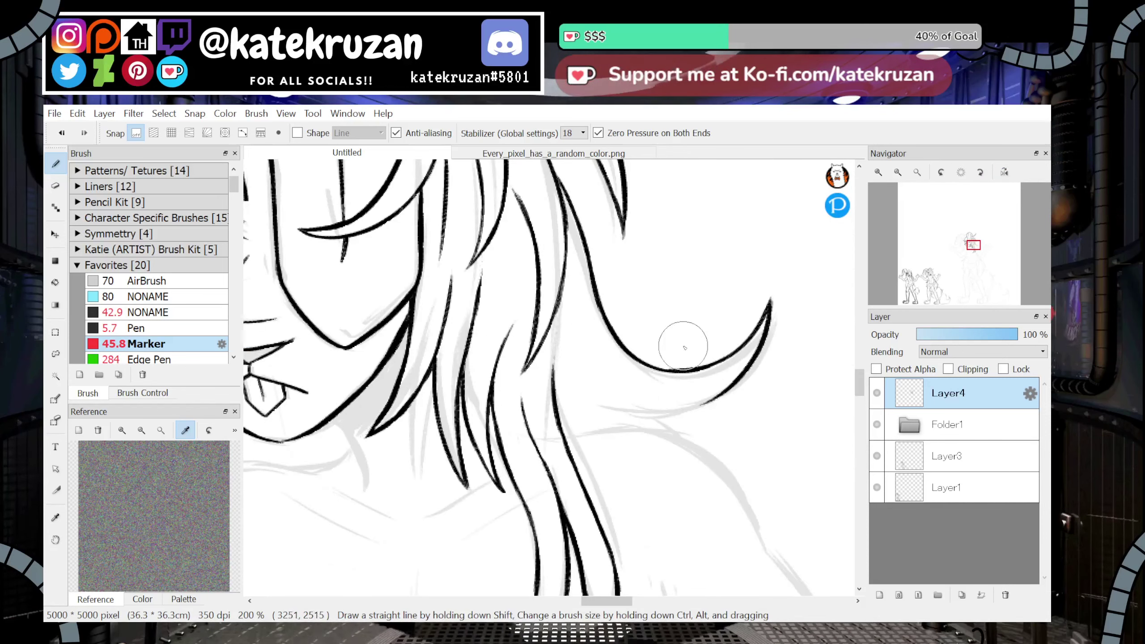
mouse_move(580, 362)
left_mouse_down()
mouse_move(609, 392)
mouse_move(668, 406)
mouse_move(714, 390)
left_mouse_up()
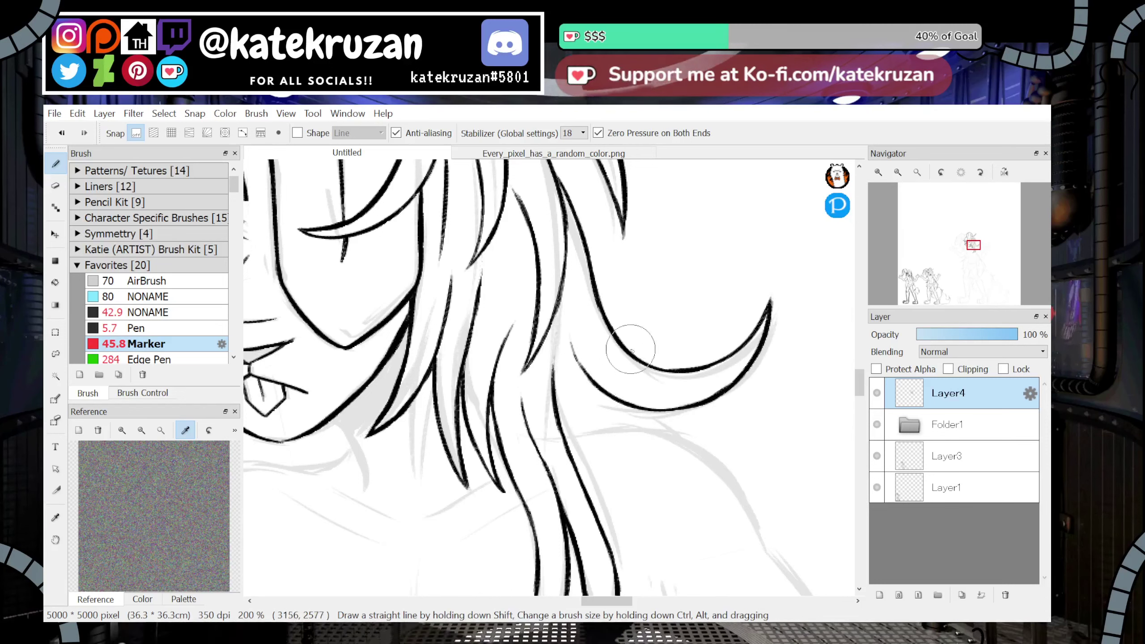
Ink a smaller pointed strand beneath the upturned one, drawing both edges over the shoulder and back into the hair
left_click(1005, 172)
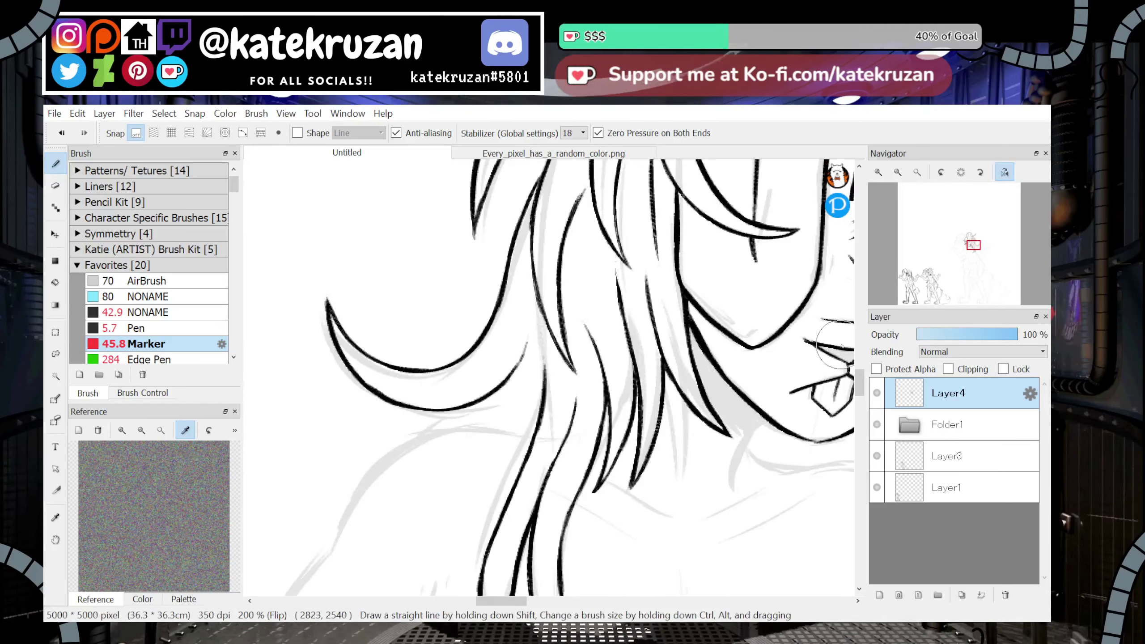
left_click_drag(862, 388, 862, 392)
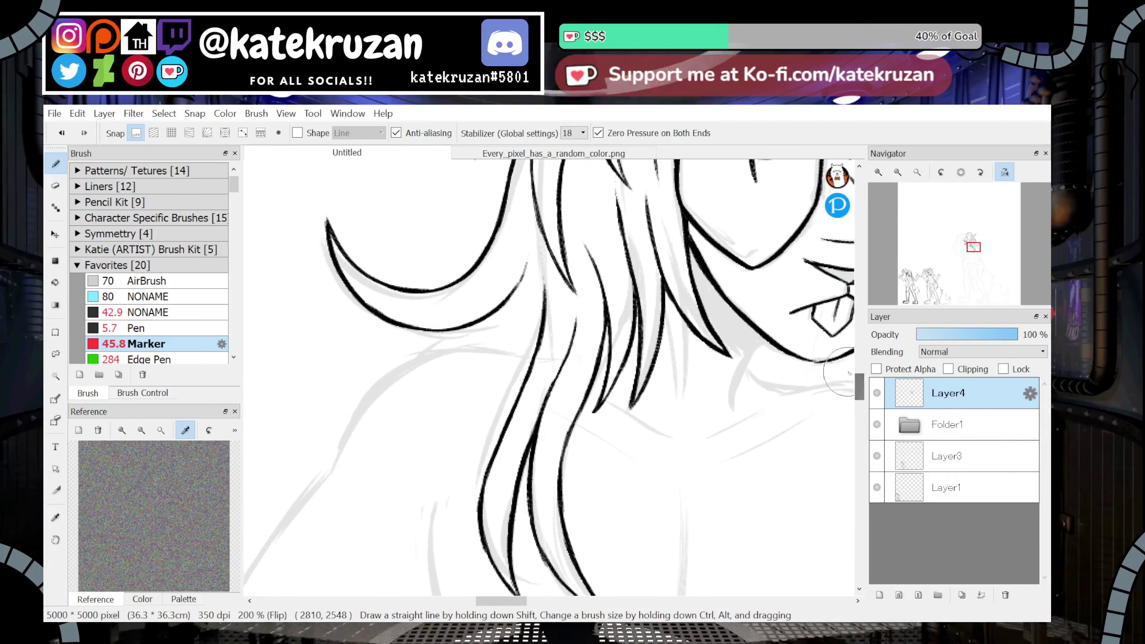
left_click_drag(494, 315, 441, 402)
key("ctrl+z")
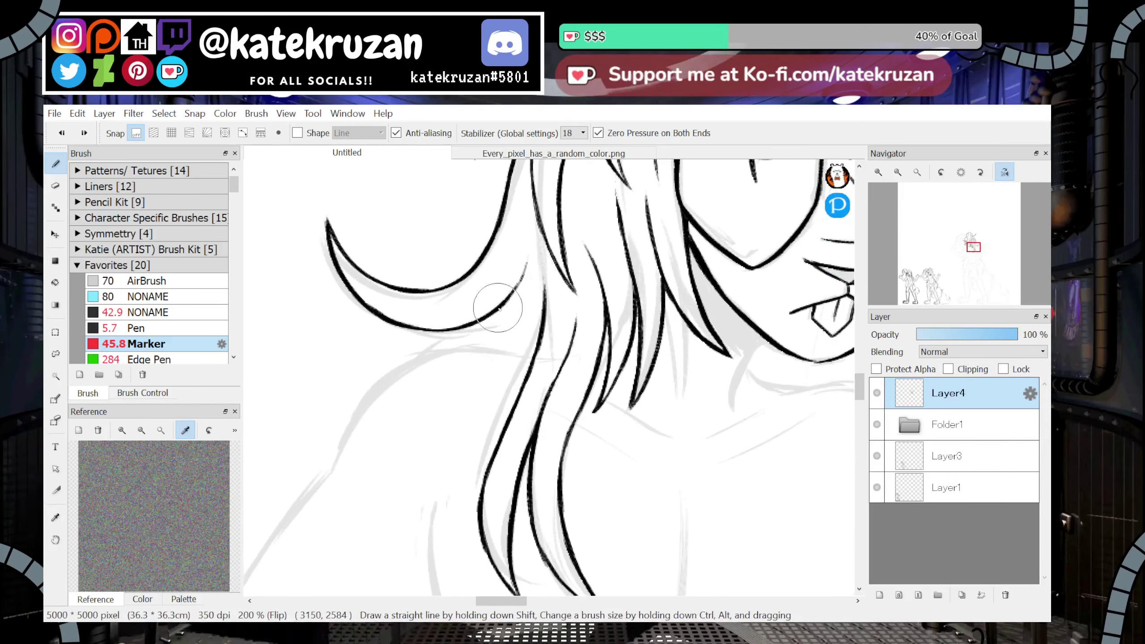
mouse_move(499, 308)
left_mouse_down()
mouse_move(461, 382)
mouse_move(386, 453)
mouse_move(446, 444)
mouse_move(392, 458)
mouse_move(498, 384)
left_mouse_up()
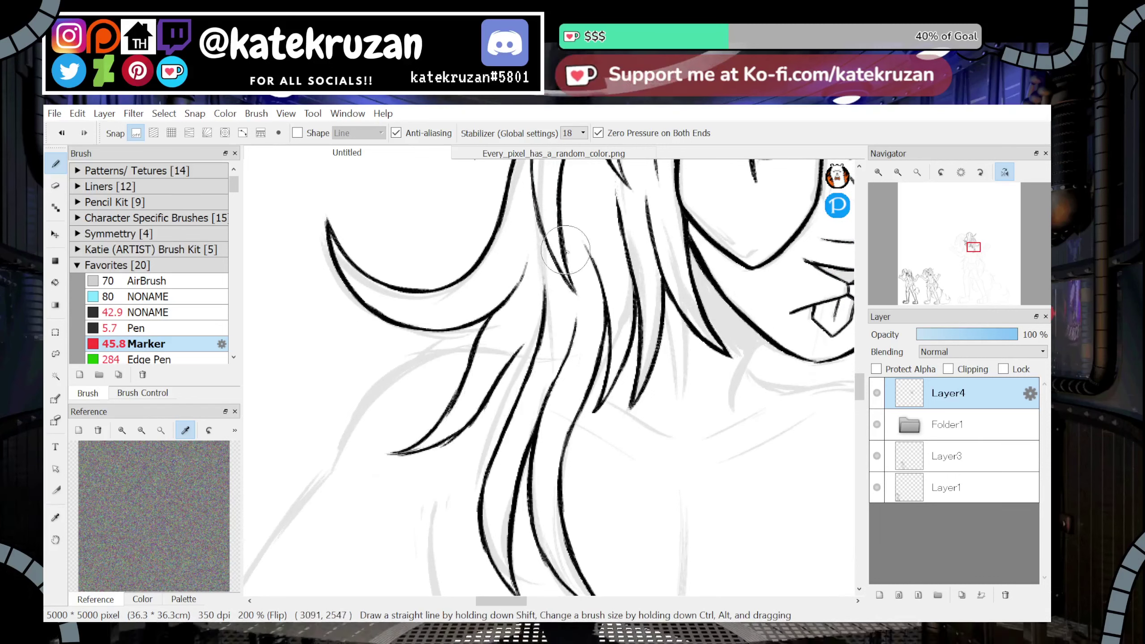
mouse_move(493, 389)
left_mouse_down()
mouse_move(494, 362)
mouse_move(527, 326)
left_mouse_up()
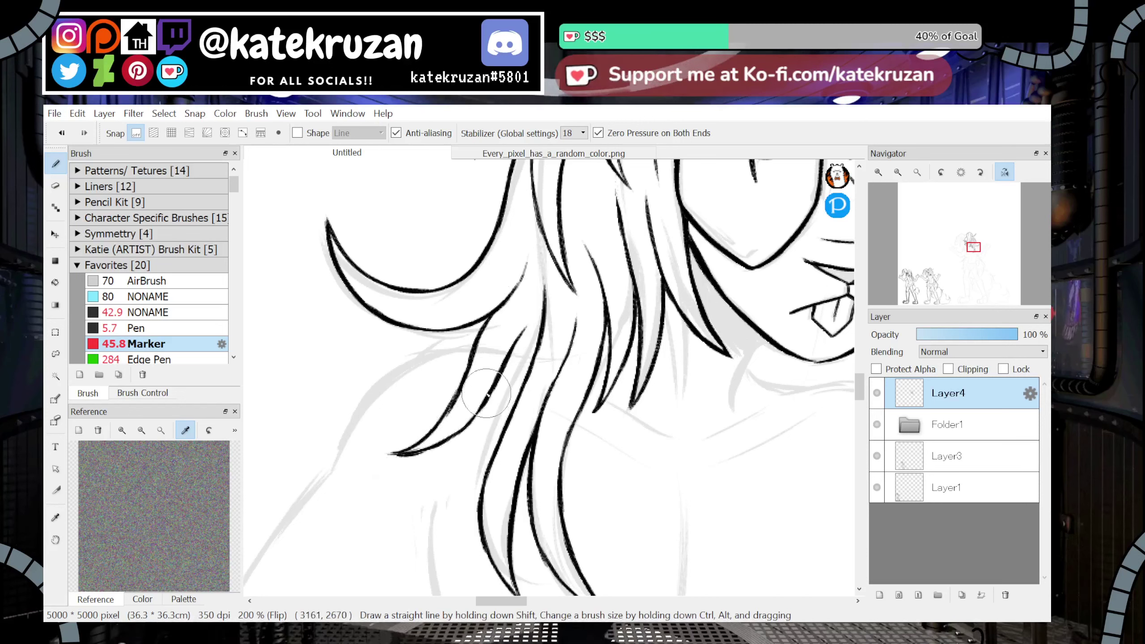
left_click_drag(396, 454, 467, 430)
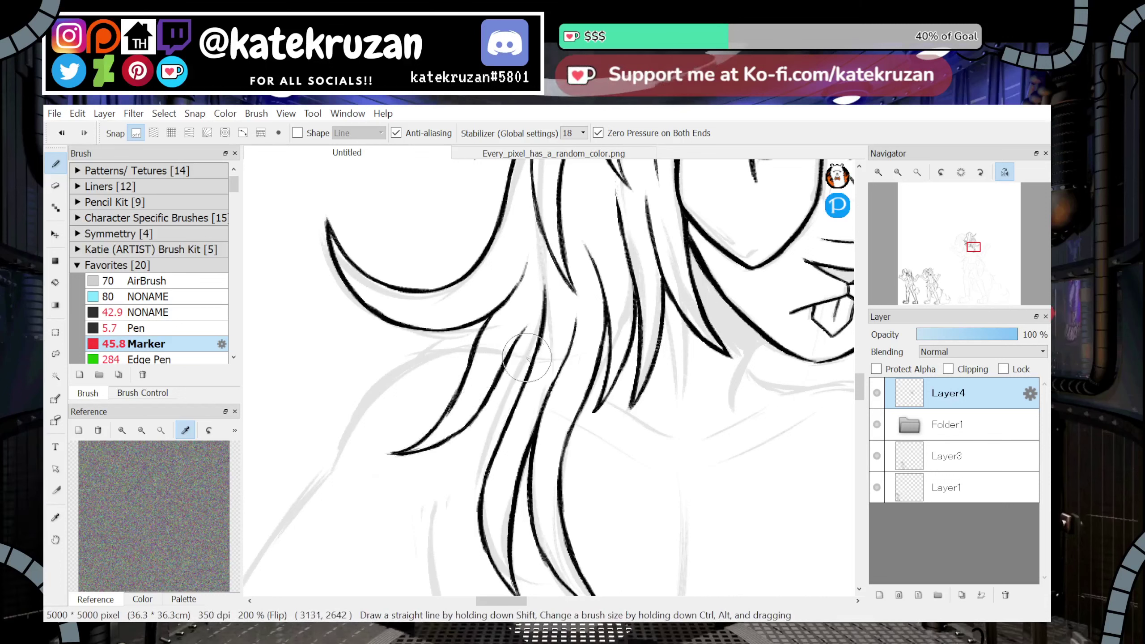
Ink the shoulder curve from the upper arm up to the hair, with a short segment showing between the locks
left_click_drag(508, 356, 533, 360)
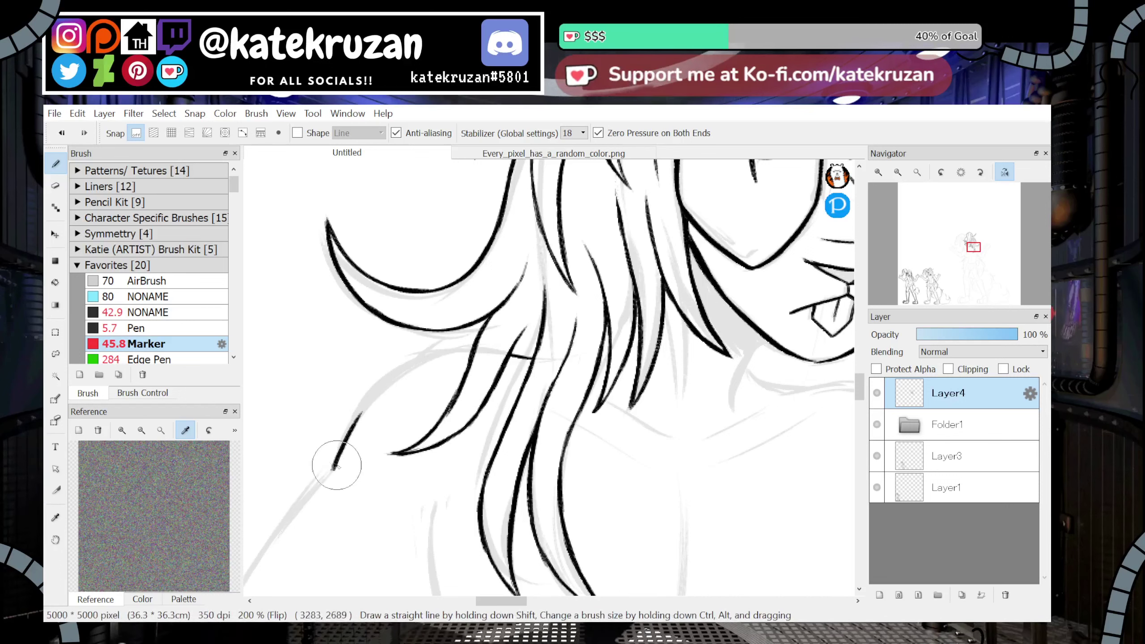
mouse_move(336, 467)
left_mouse_down()
mouse_move(371, 400)
mouse_move(406, 369)
left_mouse_up()
mouse_move(354, 424)
left_mouse_down()
mouse_move(405, 368)
mouse_move(373, 398)
mouse_move(442, 355)
mouse_move(426, 360)
mouse_move(474, 350)
mouse_move(413, 366)
mouse_move(450, 327)
left_mouse_up()
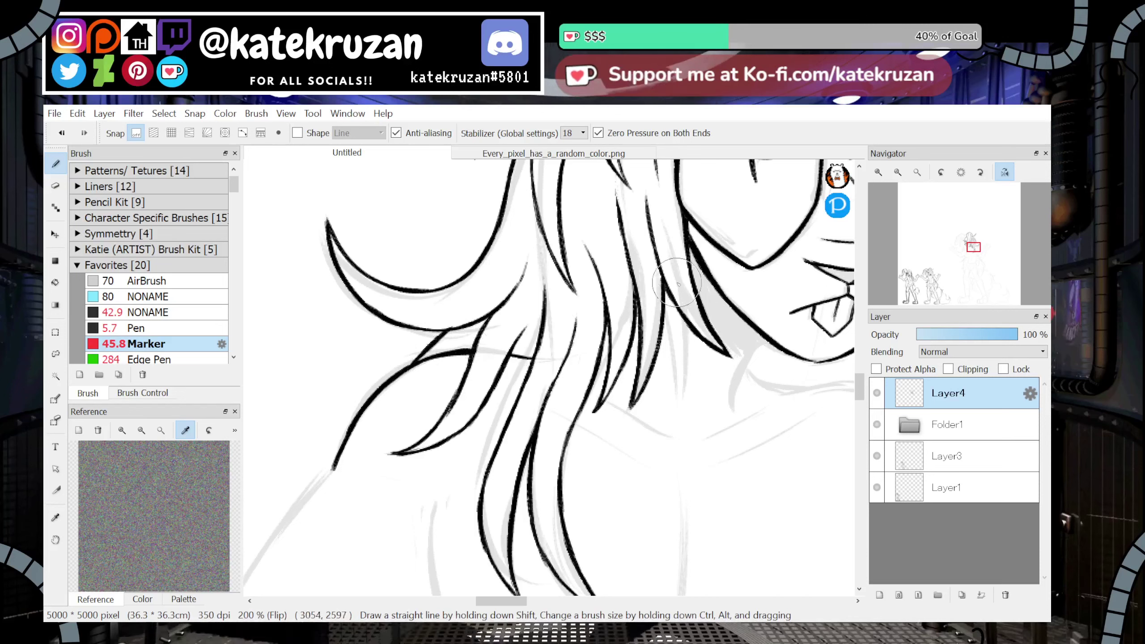
Examine the inked head, hair and shoulder against the full sketch and up close at the shoulder line
left_click(1005, 172)
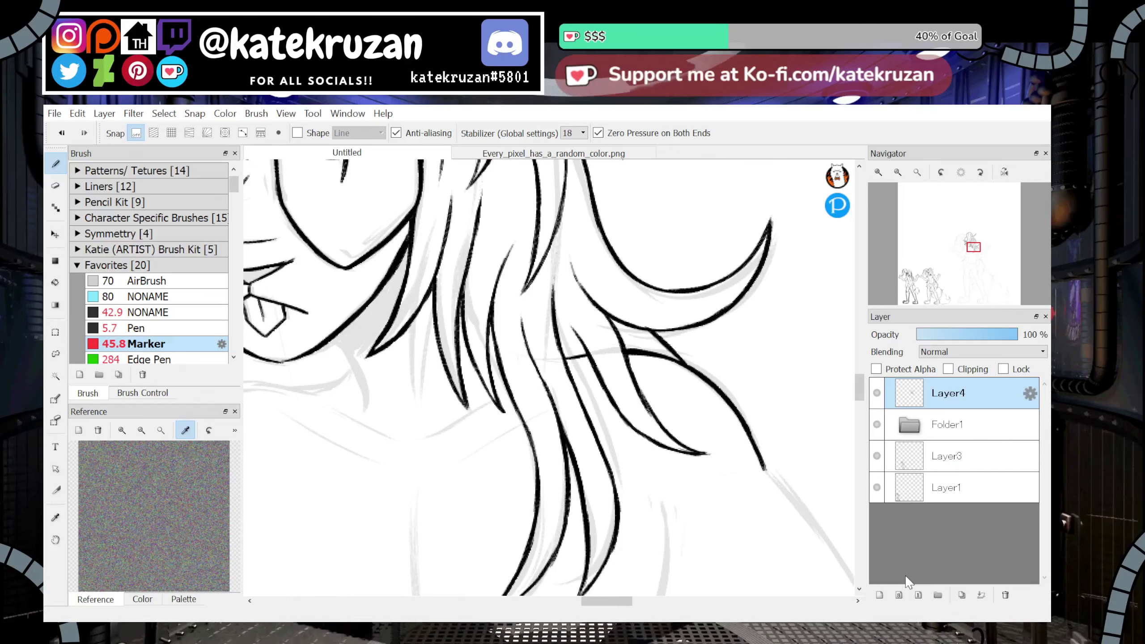
left_click(898, 172)
left_click(899, 172)
left_click(970, 259)
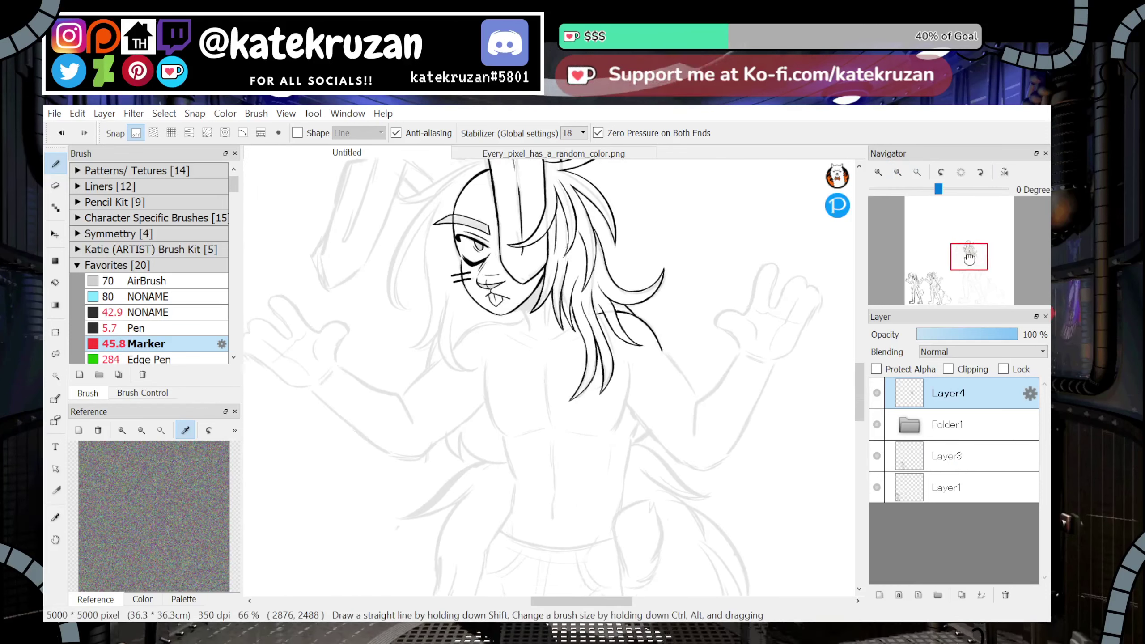
left_click_drag(970, 258, 971, 254)
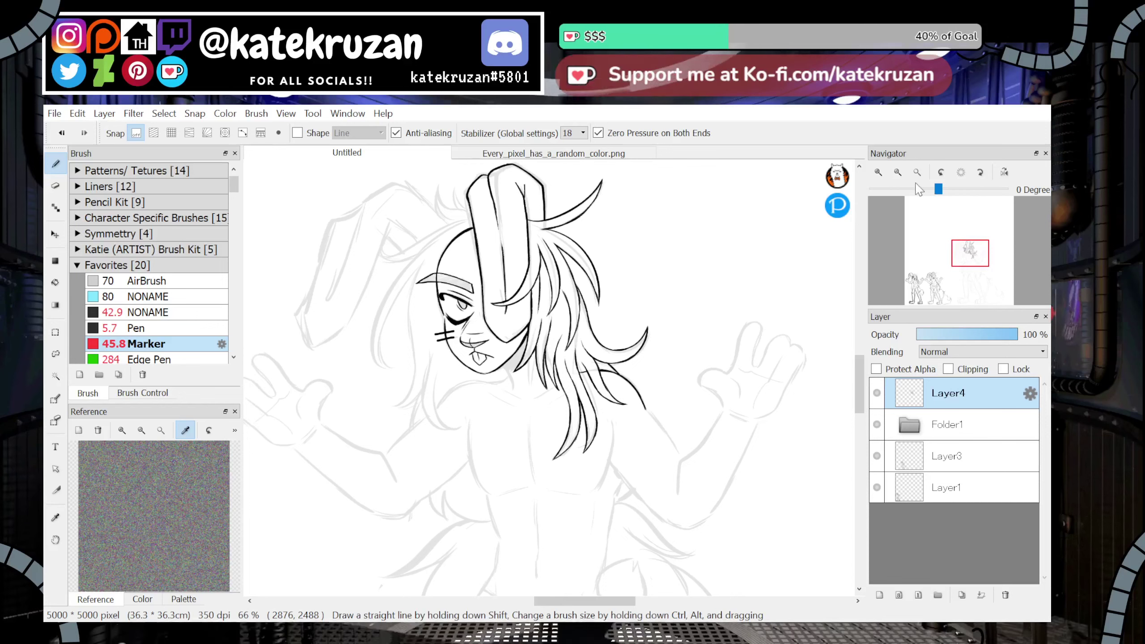
scroll(919, 189, "up", 5)
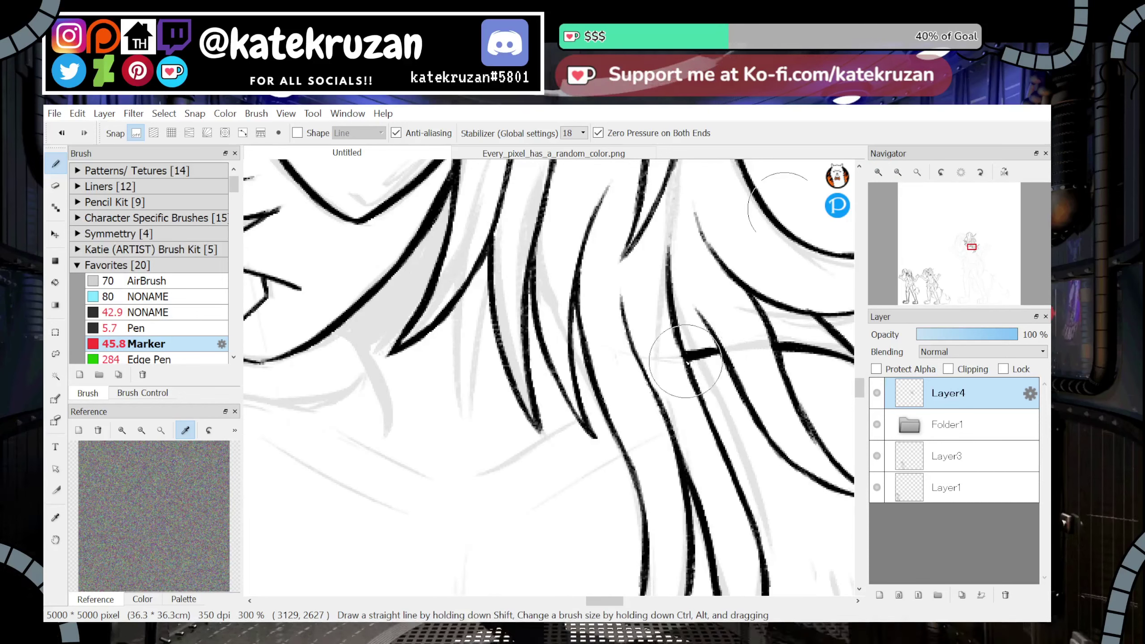
left_click(898, 178)
left_click(898, 177)
left_click_drag(970, 254, 971, 257)
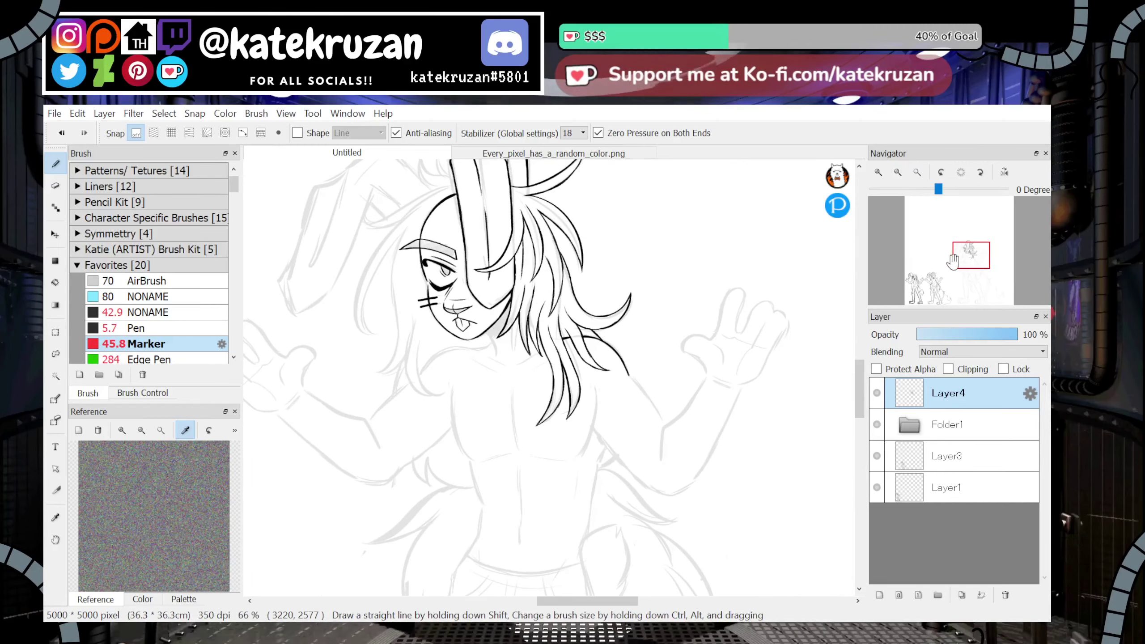
Ink the side of the neck, running from beneath the jaw down to the collarbone
left_click(879, 173)
left_click(879, 173)
left_click(879, 173)
left_click_drag(972, 254, 968, 253)
left_click(1012, 177)
mouse_move(573, 367)
left_mouse_down()
mouse_move(518, 435)
mouse_move(517, 489)
left_mouse_up()
key("ctrl+z")
left_click_drag(530, 449, 531, 491)
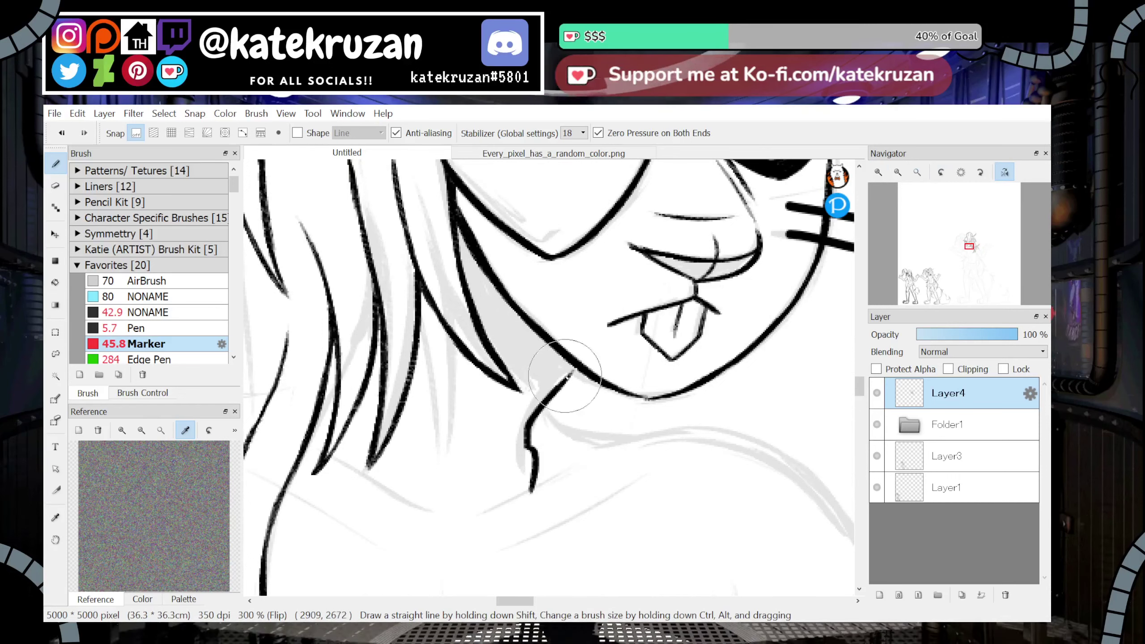
mouse_move(541, 399)
left_mouse_down()
mouse_move(523, 451)
mouse_move(524, 485)
left_mouse_up()
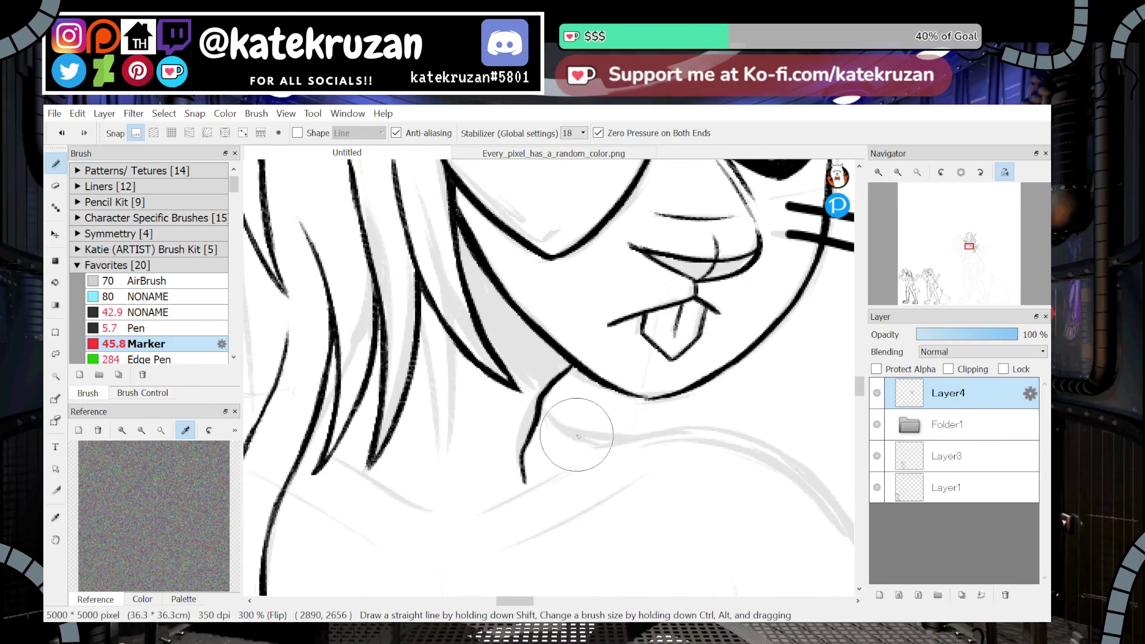
Fill the shadow between the jaw and the nearest hair strand with solid black down to the top of the neck
left_click(1005, 174)
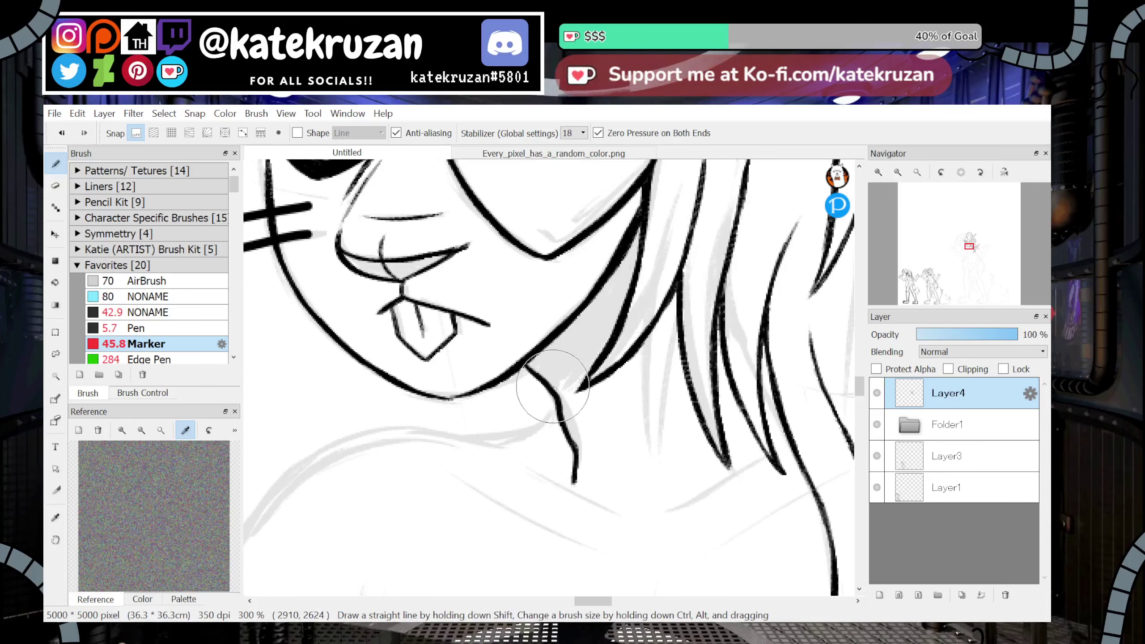
mouse_move(628, 299)
left_mouse_down()
mouse_move(597, 268)
mouse_move(639, 222)
mouse_move(576, 339)
left_mouse_up()
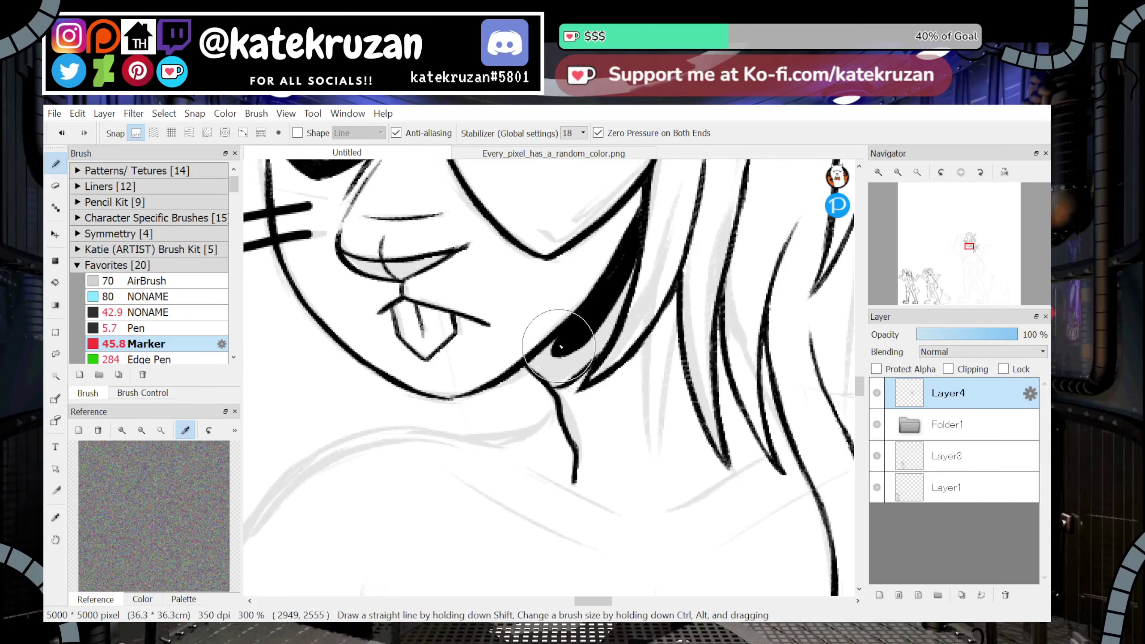
mouse_move(584, 365)
left_mouse_down()
mouse_move(622, 297)
mouse_move(585, 342)
left_mouse_up()
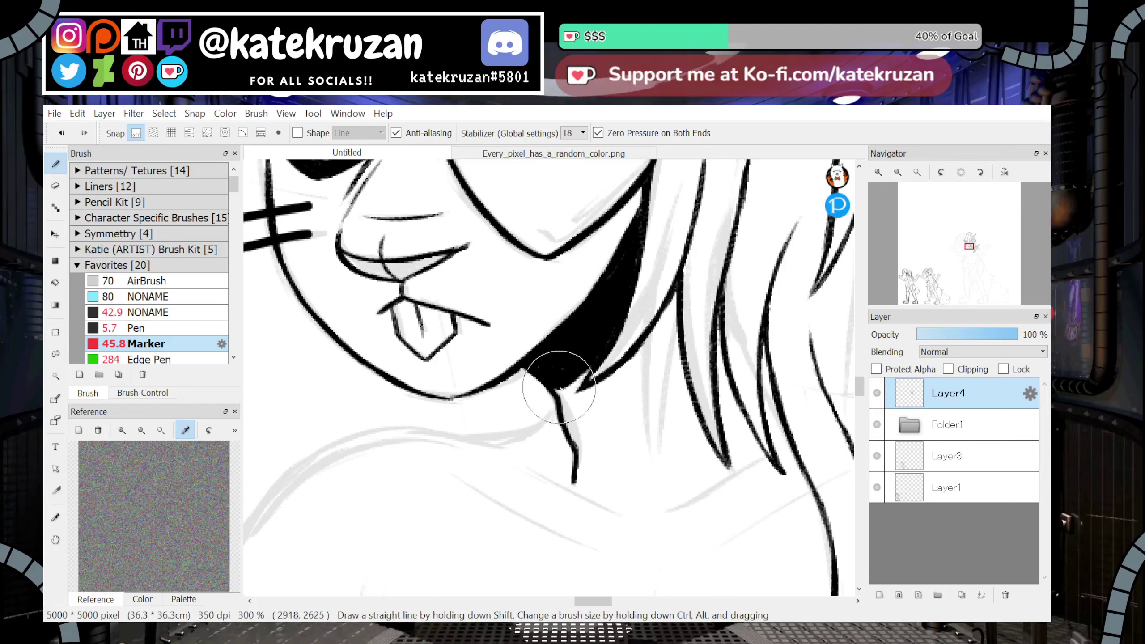
Ink a short diagonal neck muscle line between the neck contour and the hair, just above the collarbone
left_click(898, 172)
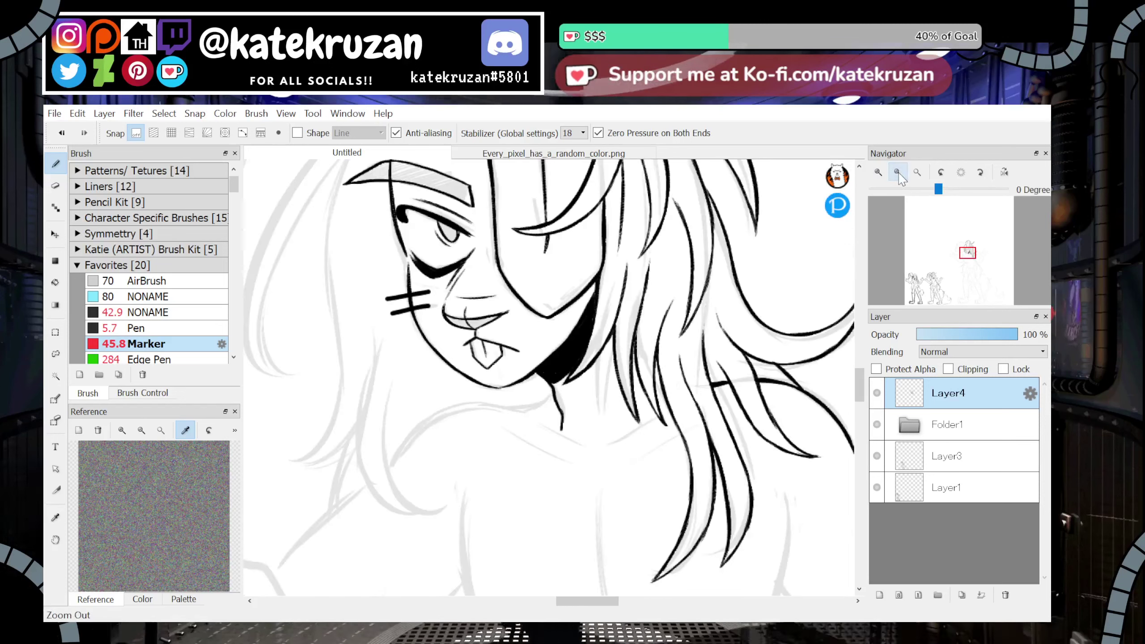
left_click(899, 172)
left_click(879, 172)
left_click(878, 172)
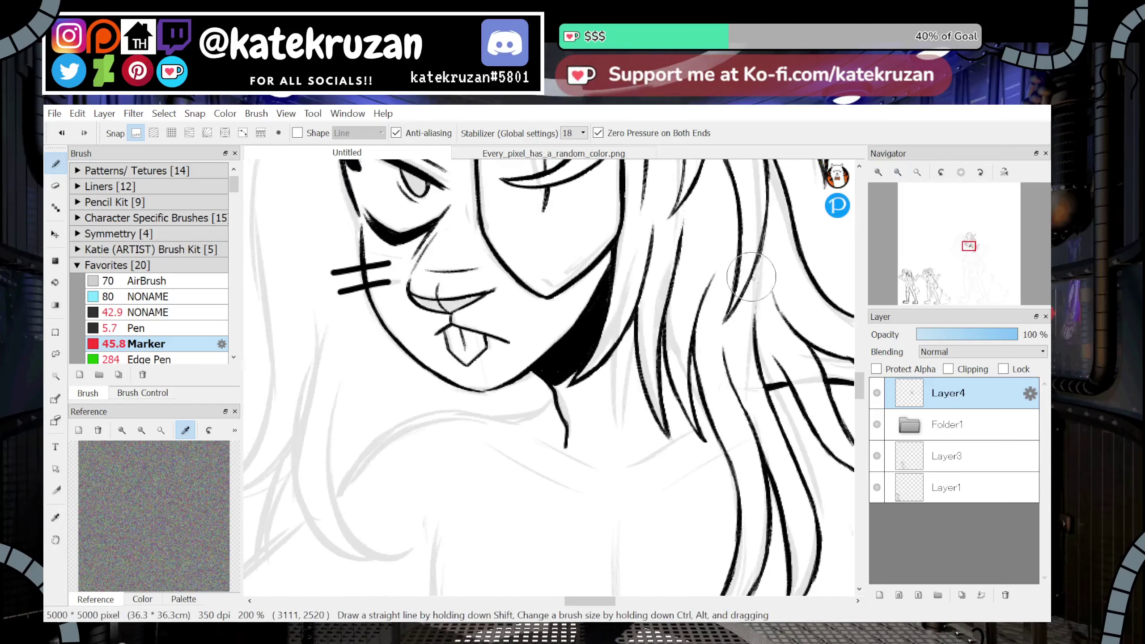
left_click_drag(587, 427, 625, 398)
key("ctrl+z")
key("ctrl+z")
key("ctrl+z")
left_click_drag(968, 246, 970, 257)
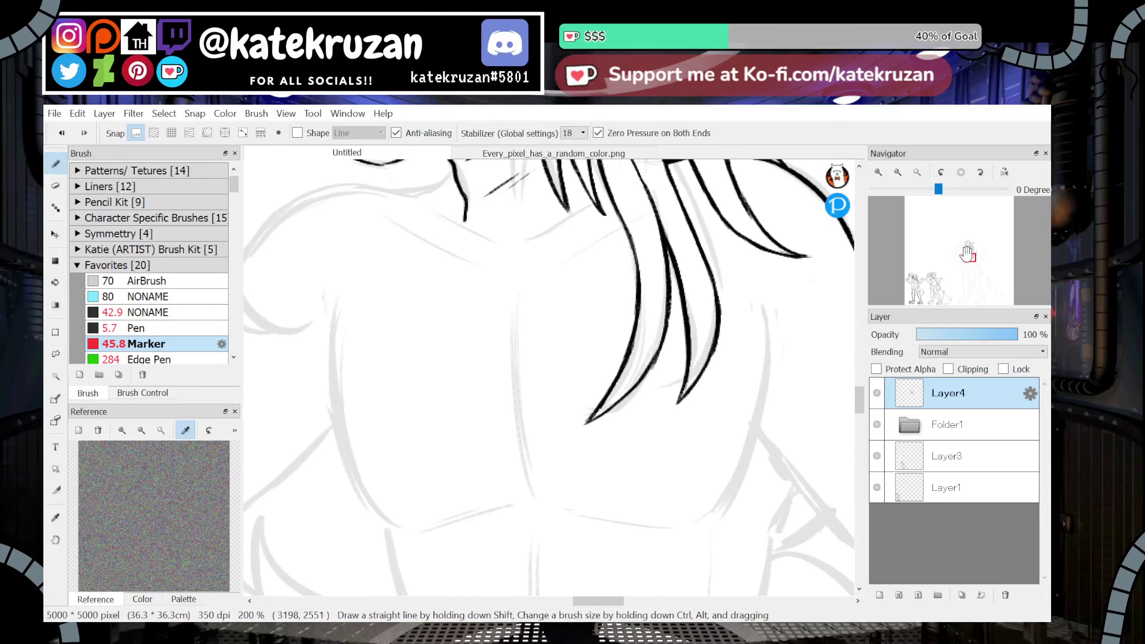
Ink the slightly curved vertical center line of the chest, following the sketch from the upper chest down to the bottom of the ribcage
left_click_drag(516, 387, 531, 433)
key("ctrl+z")
left_click_drag(518, 307, 537, 484)
key("ctrl+z")
left_click_drag(523, 327, 541, 496)
key("ctrl+z")
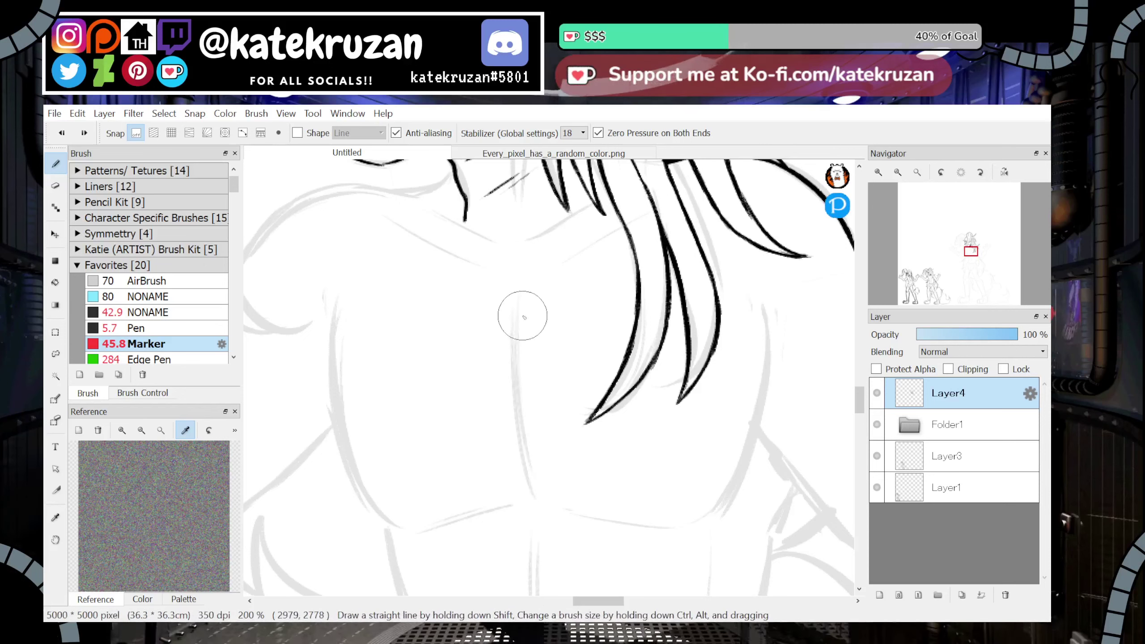
left_click_drag(517, 315, 535, 494)
key("ctrl+z")
left_click_drag(529, 322, 539, 470)
key("ctrl+z")
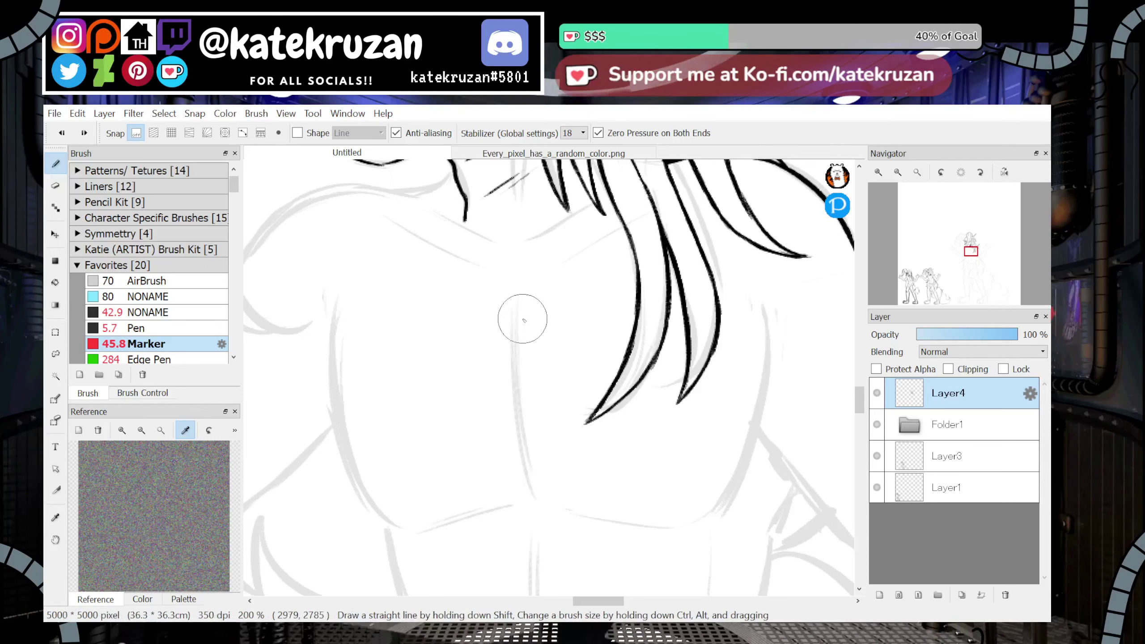
left_click_drag(523, 325, 541, 487)
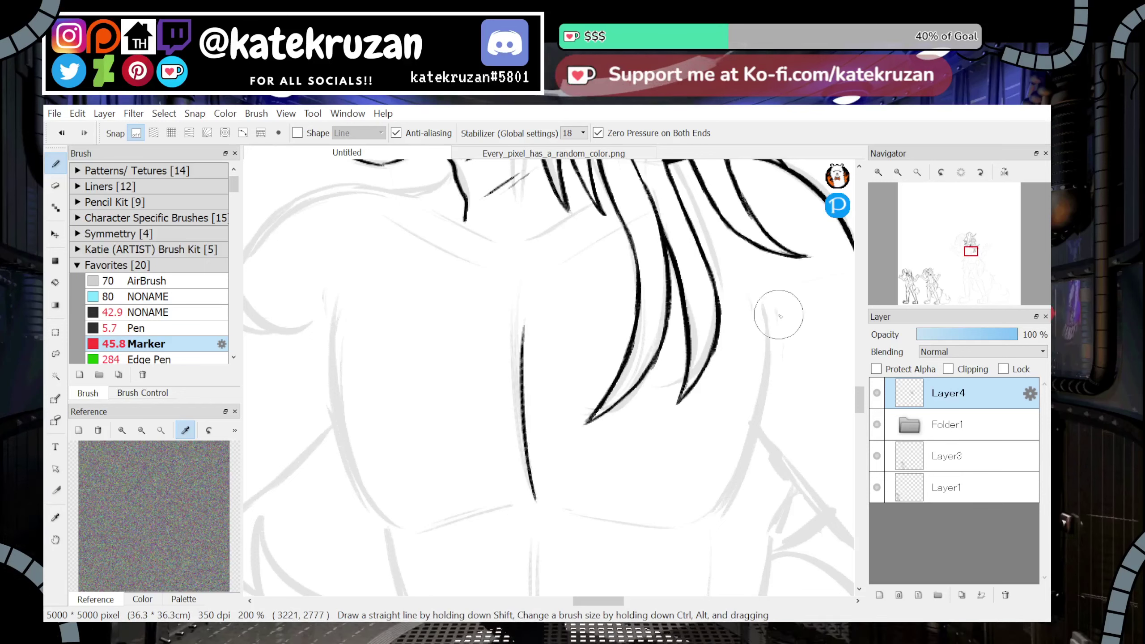
Ink the small notch at the base of the neck and a slanted collarbone line on each side of it
scroll(761, 321, "up", 5)
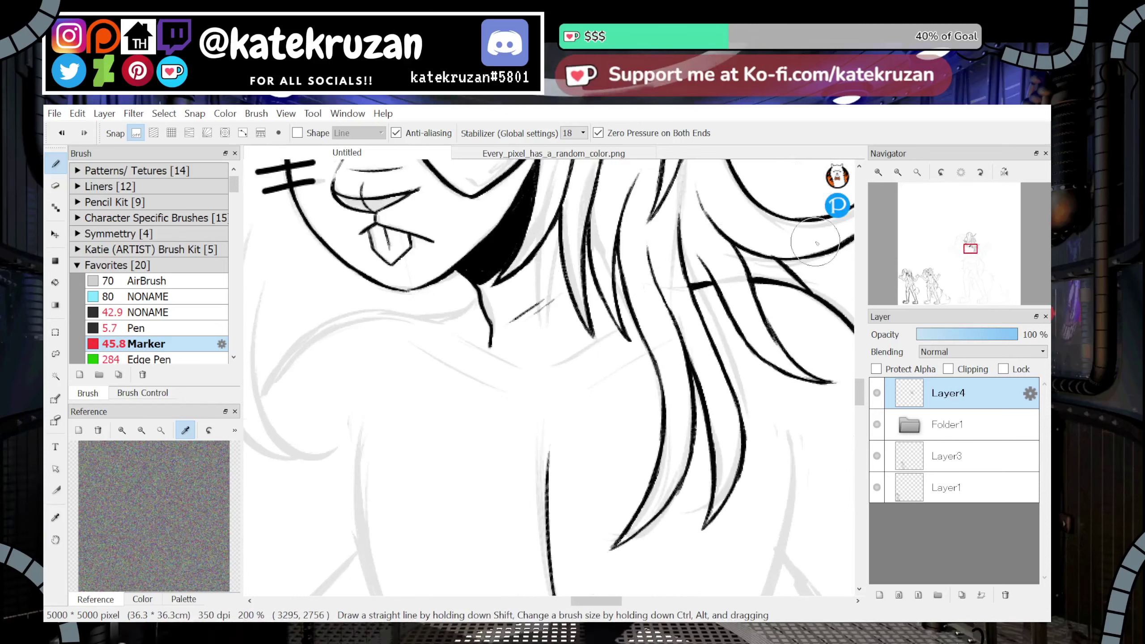
mouse_move(576, 380)
left_mouse_down()
mouse_move(647, 335)
mouse_move(588, 377)
left_mouse_up()
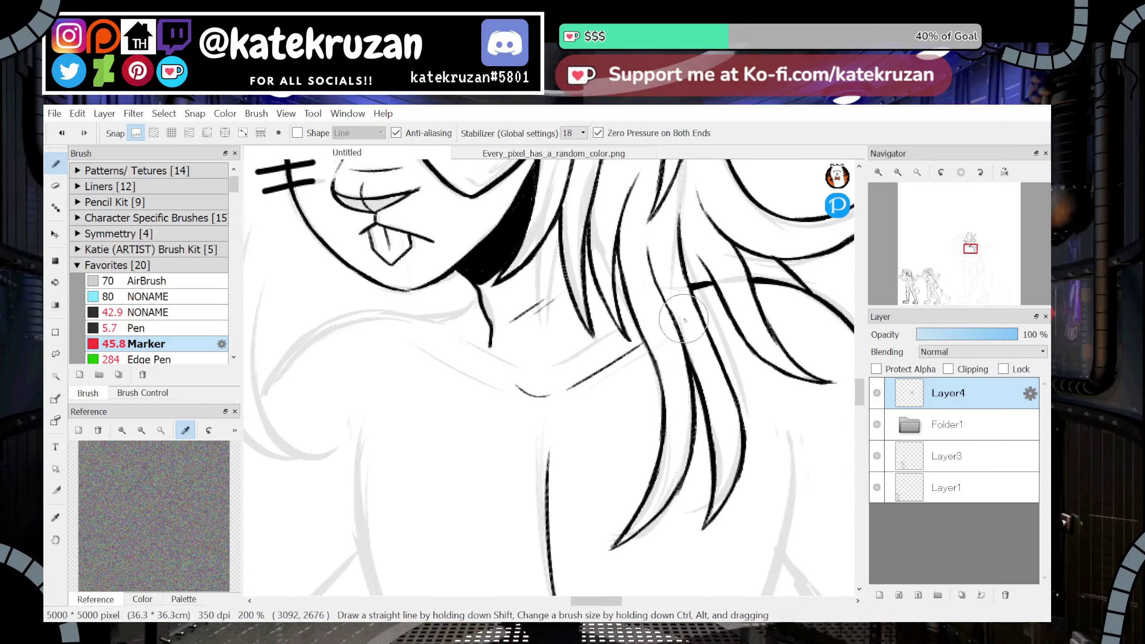
left_click(1005, 172)
left_click_drag(586, 381, 688, 328)
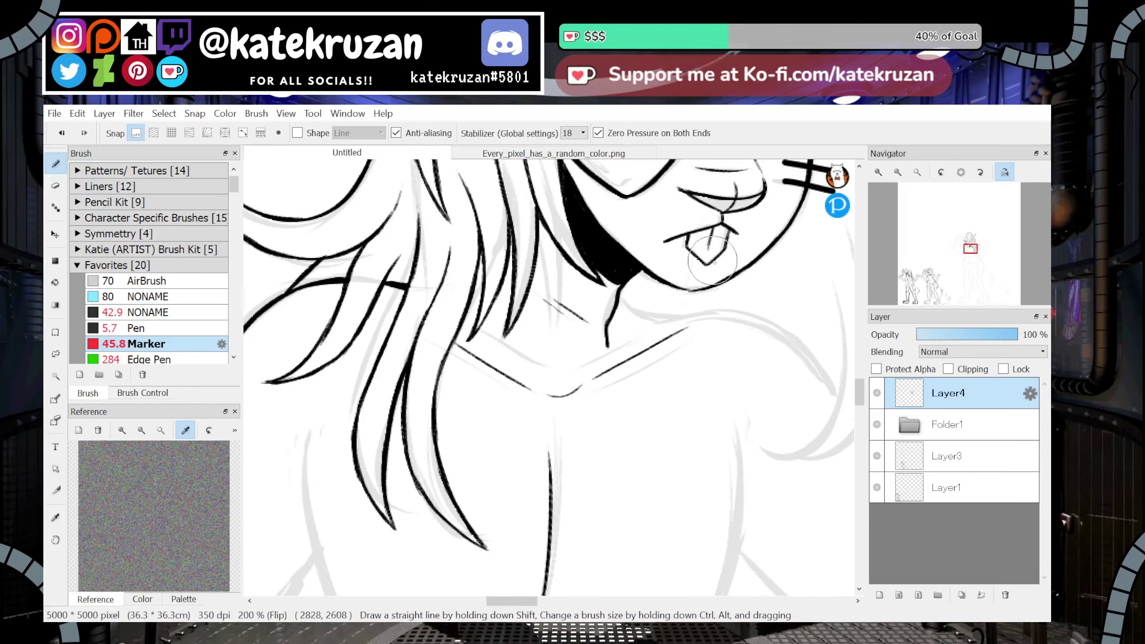
key("ctrl+z")
left_click_drag(591, 381, 684, 335)
key("ctrl+z")
left_click_drag(592, 374, 693, 324)
Ink the shoulder contour from the side of the neck below the chin, curving over and down to the outer edge of the shoulder
left_click_drag(620, 292, 660, 321)
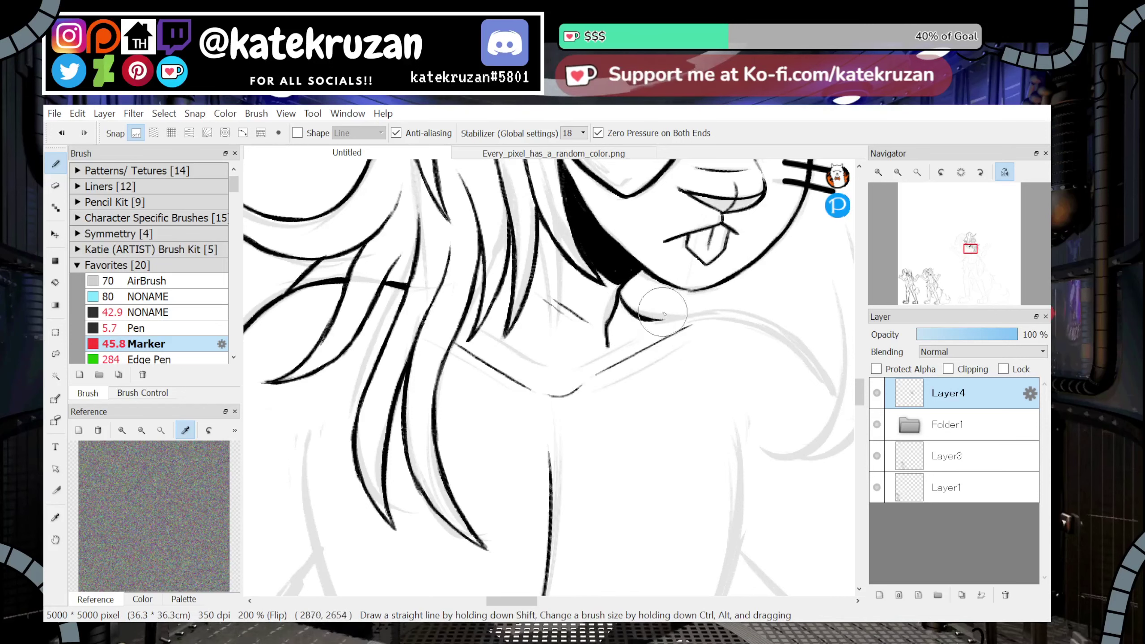
left_click(1005, 172)
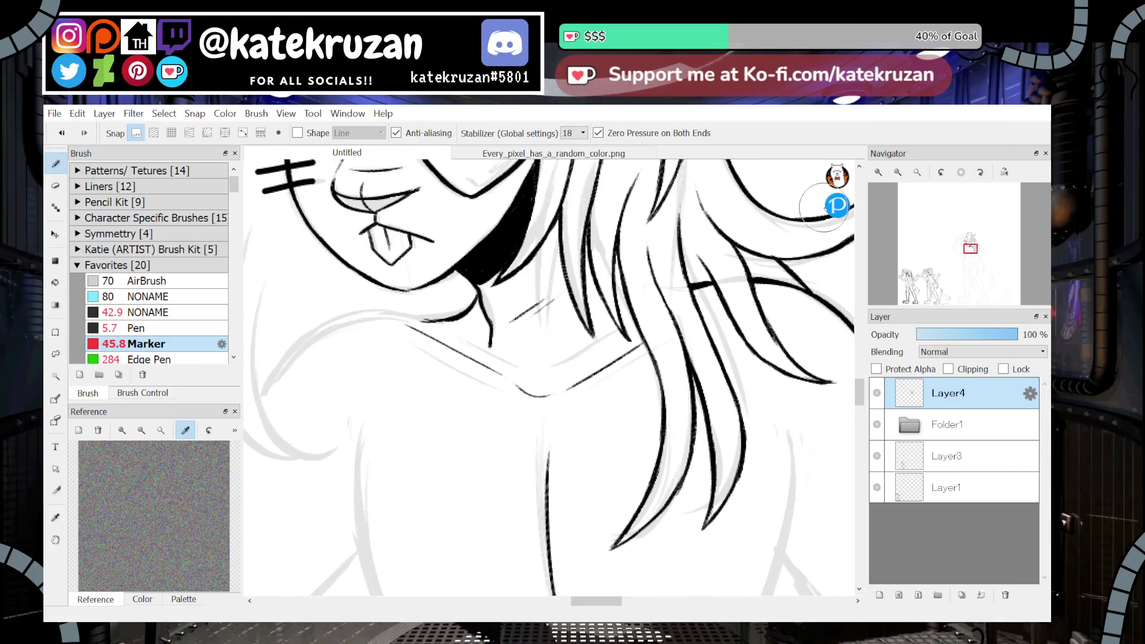
left_click_drag(973, 249, 967, 256)
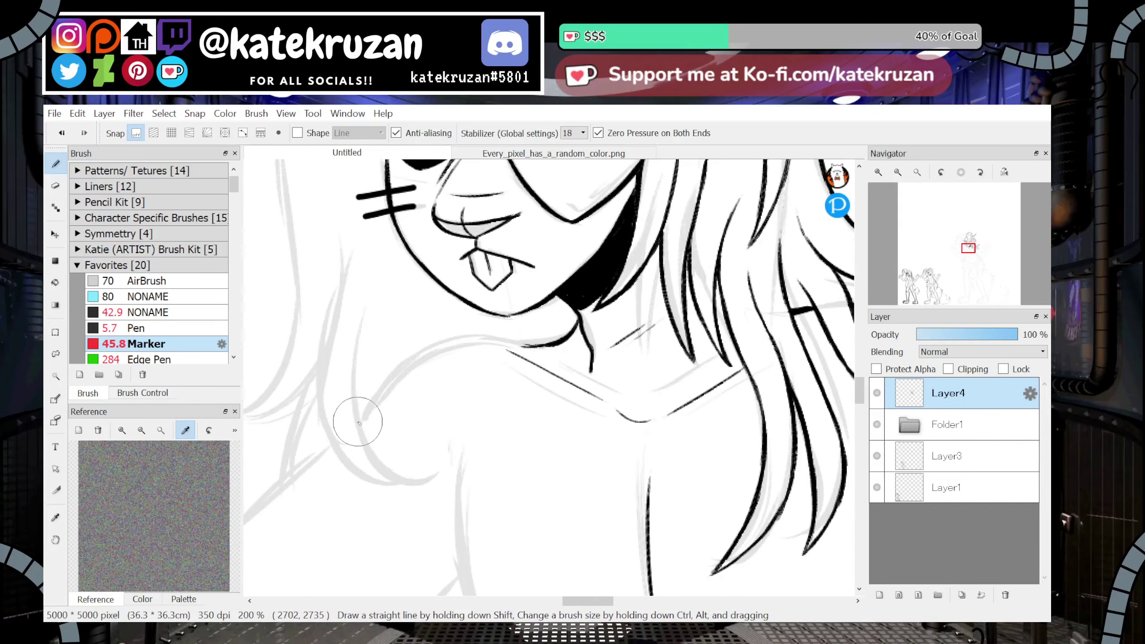
mouse_move(360, 423)
left_mouse_down()
mouse_move(412, 359)
mouse_move(464, 340)
left_mouse_up()
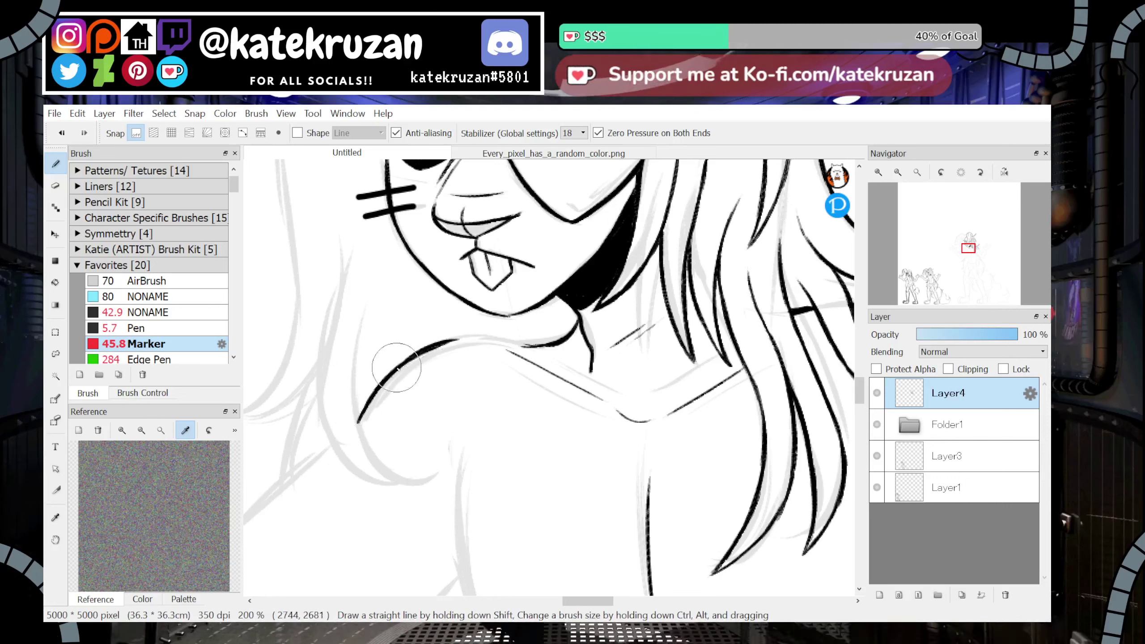
mouse_move(405, 367)
left_mouse_down()
mouse_move(488, 341)
mouse_move(458, 339)
mouse_move(529, 351)
mouse_move(493, 338)
mouse_move(563, 338)
mouse_move(536, 329)
mouse_move(521, 342)
mouse_move(551, 335)
mouse_move(524, 344)
left_mouse_up()
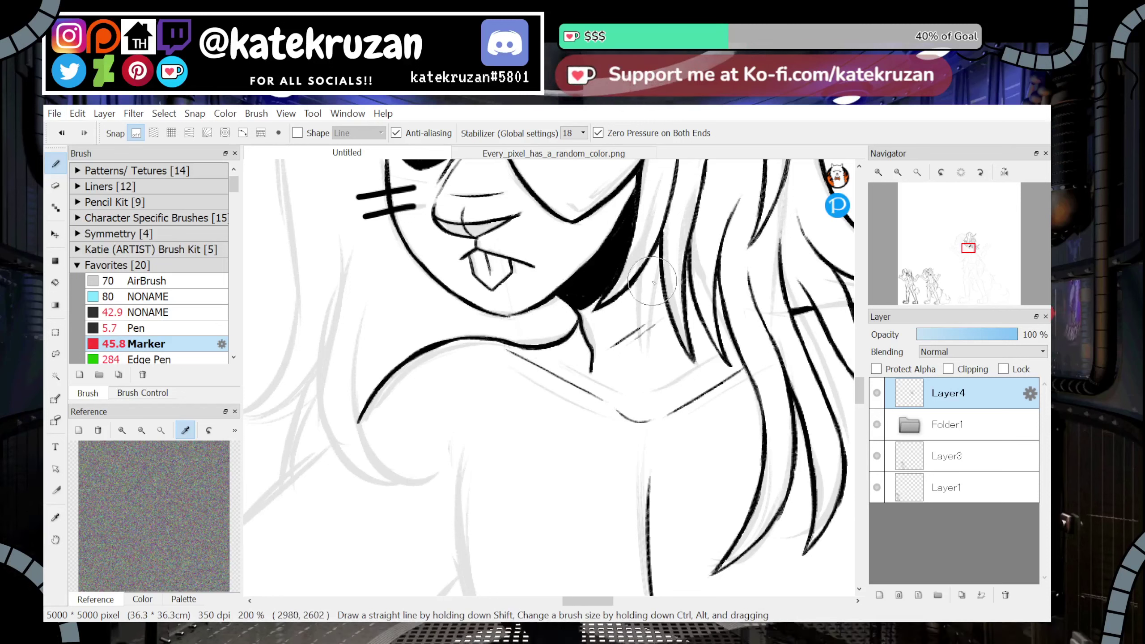
Examine the inked head and shoulders mirrored, at a smaller scale, and with the sketch folder temporarily hidden
mouse_move(978, 170)
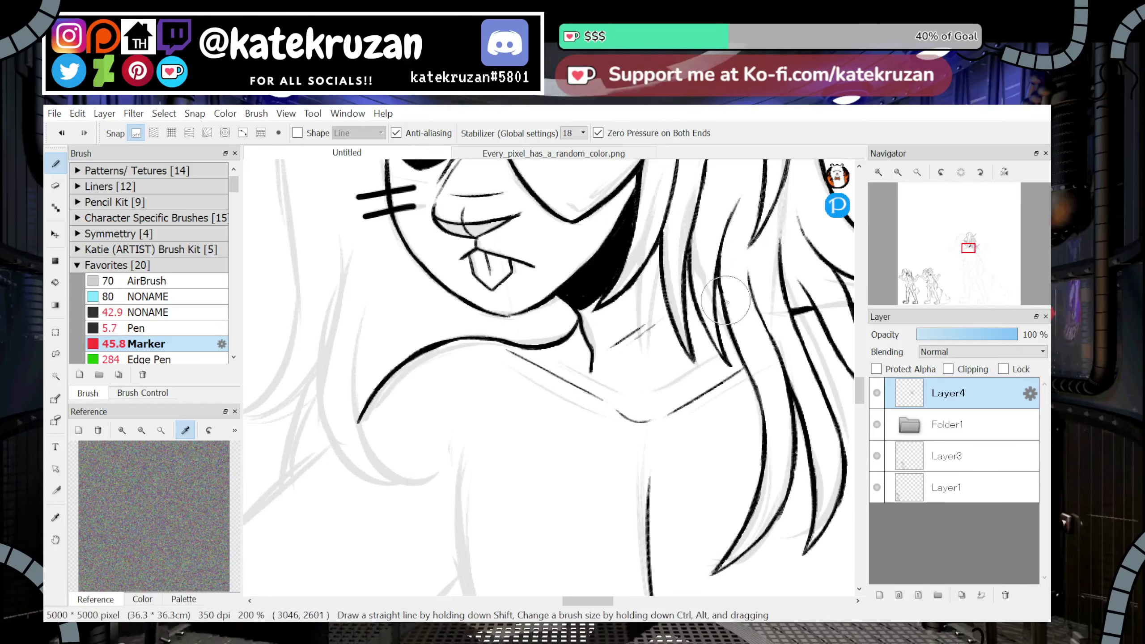
left_click(1005, 172)
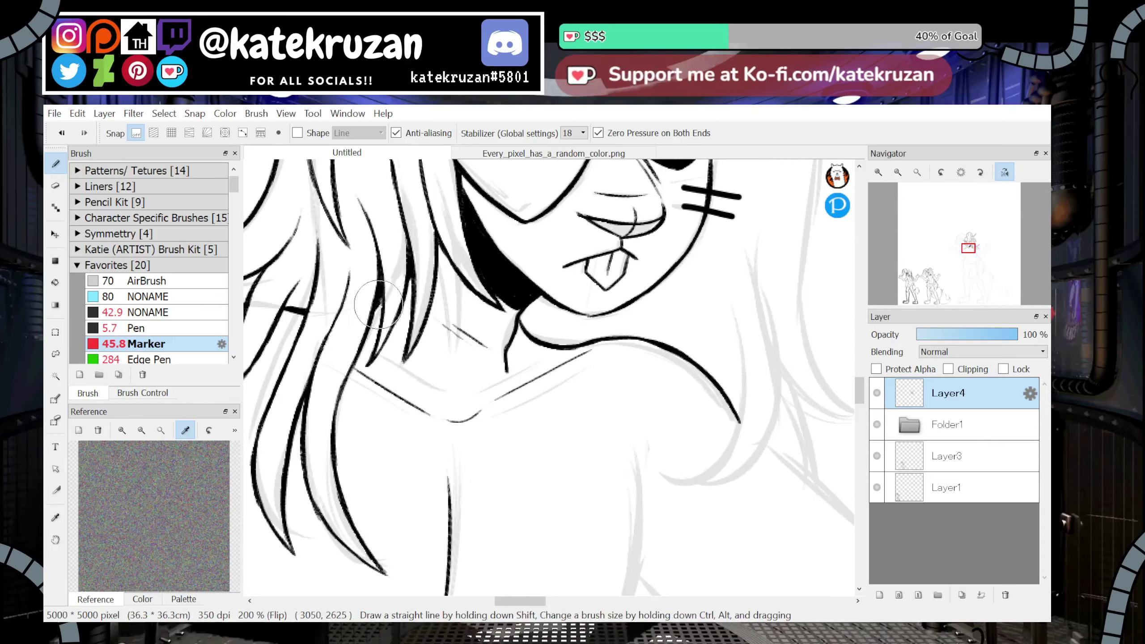
left_click(1005, 172)
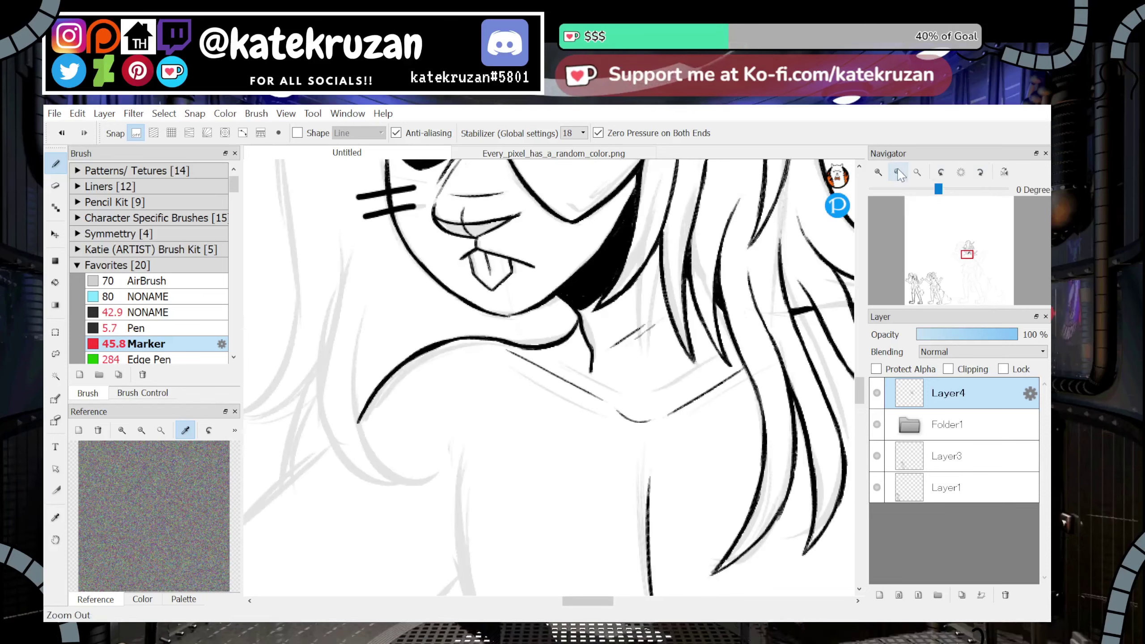
left_click(900, 175)
left_click(900, 175)
left_click_drag(954, 232, 973, 257)
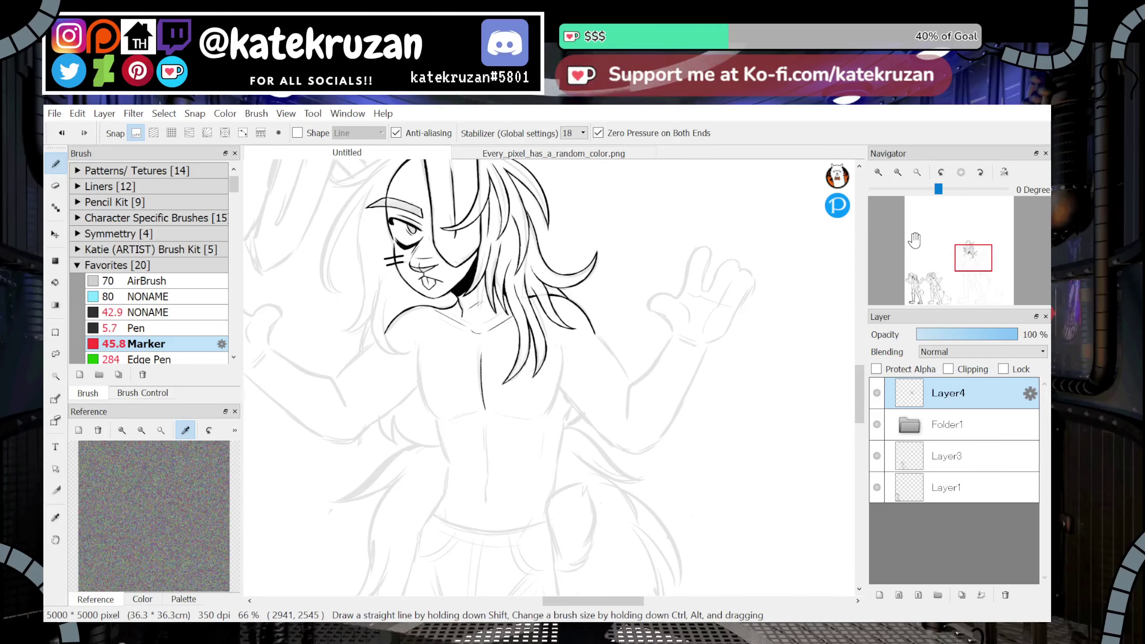
left_click_drag(965, 252, 968, 250)
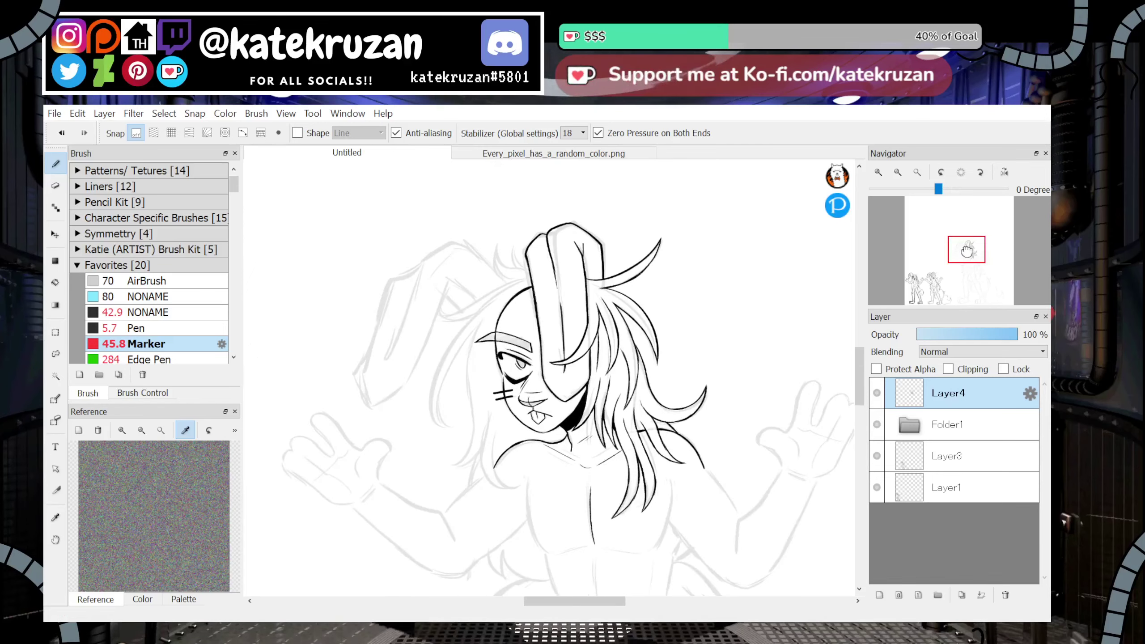
left_click(879, 427)
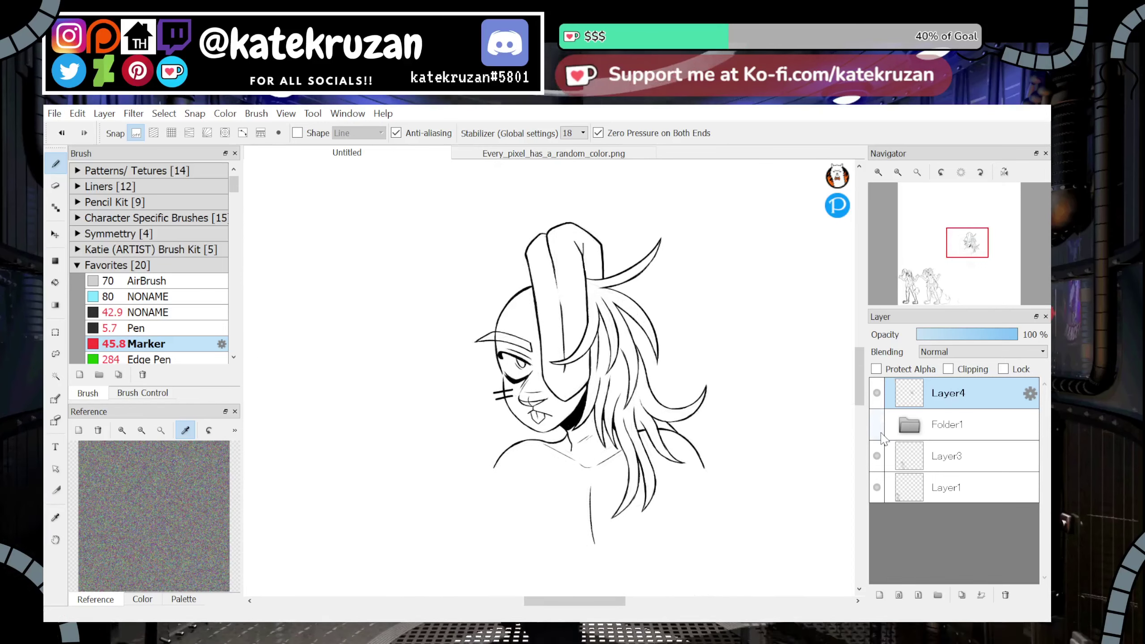
left_click(877, 424)
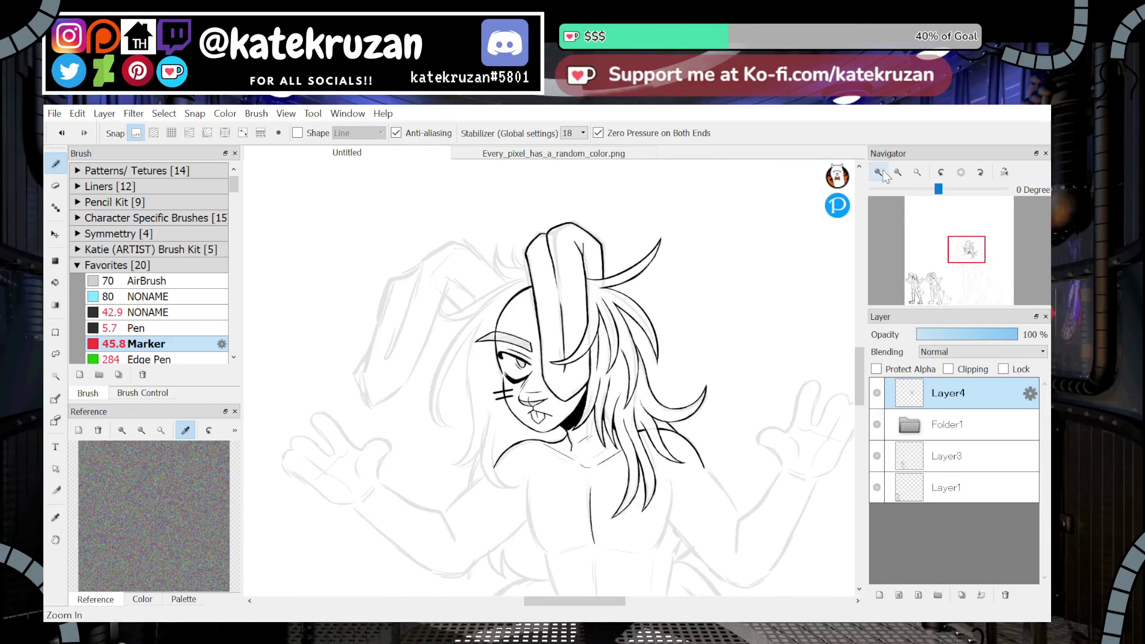
Ink two curved, pointed hair tufts sprouting beside the upper part of the inked ear, above the head outline
scroll(963, 249, "up", 3)
scroll(963, 248, "up", 2)
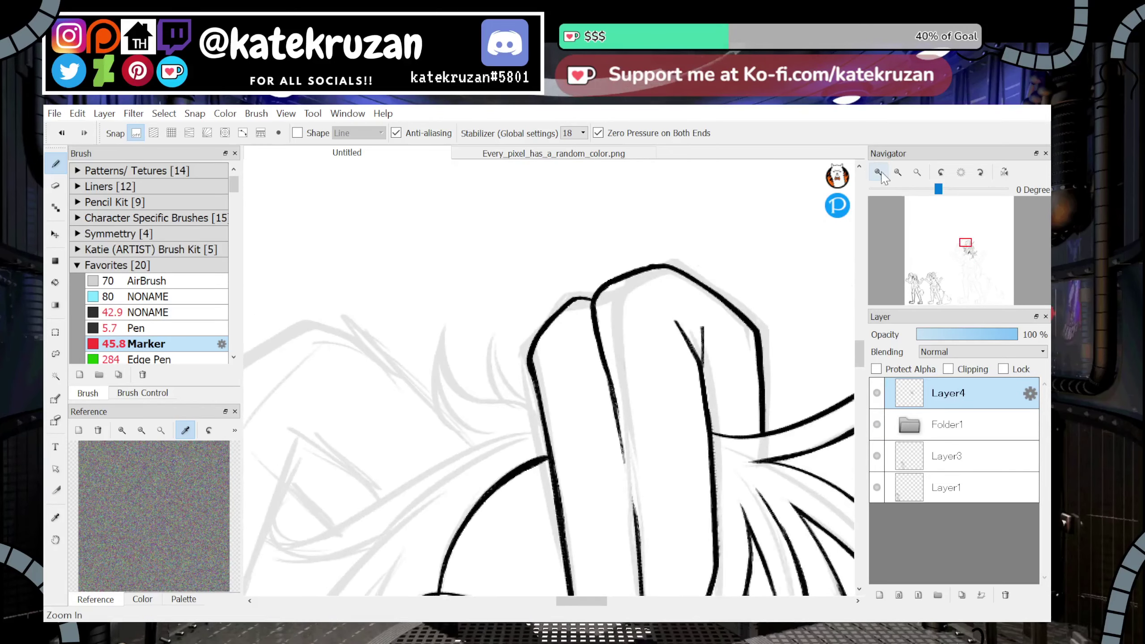
left_click(1005, 172)
mouse_move(563, 413)
left_mouse_down()
mouse_move(593, 399)
mouse_move(616, 285)
mouse_move(626, 298)
mouse_move(604, 413)
left_mouse_up()
key("ctrl+z")
mouse_move(625, 298)
left_mouse_down()
mouse_move(579, 439)
mouse_move(678, 405)
mouse_move(681, 295)
mouse_move(707, 414)
mouse_move(653, 451)
left_mouse_up()
key("ctrl+z")
left_click_drag(681, 293, 650, 453)
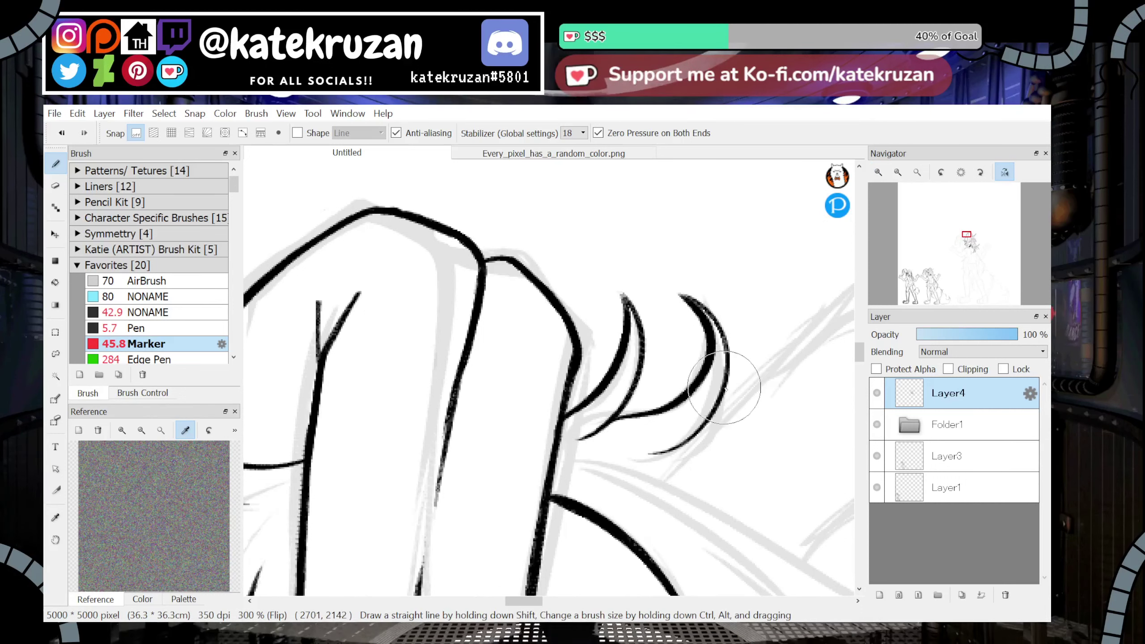
left_click_drag(724, 393, 636, 479)
left_click_drag(967, 244, 963, 243)
key("ctrl+z")
left_click_drag(571, 362, 440, 439)
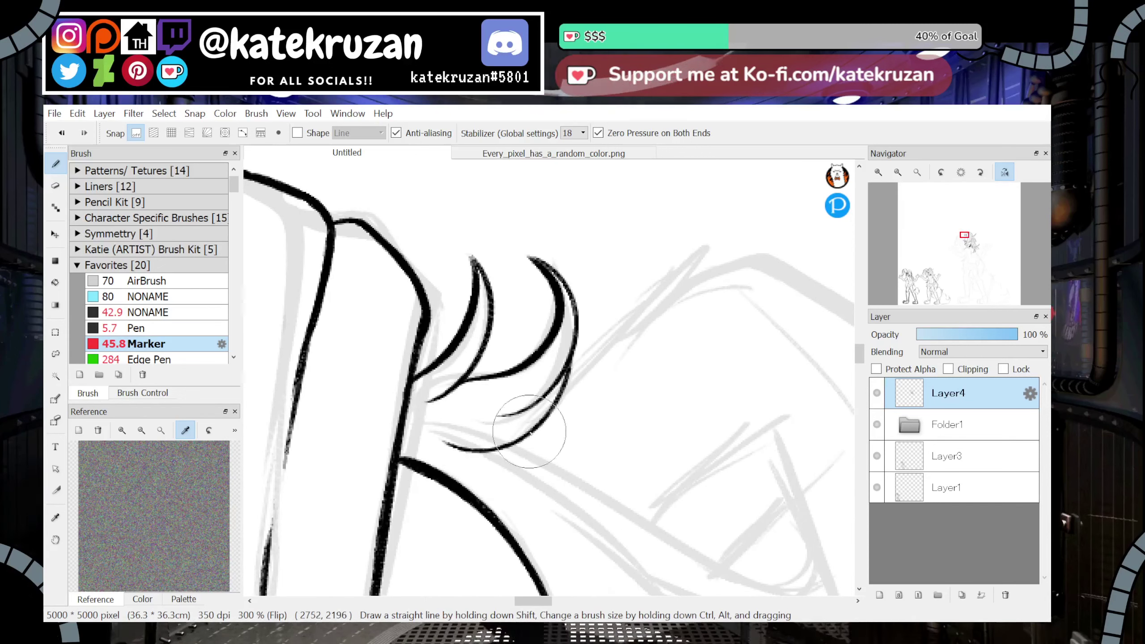
left_click(1005, 172)
left_click_drag(964, 244, 964, 246)
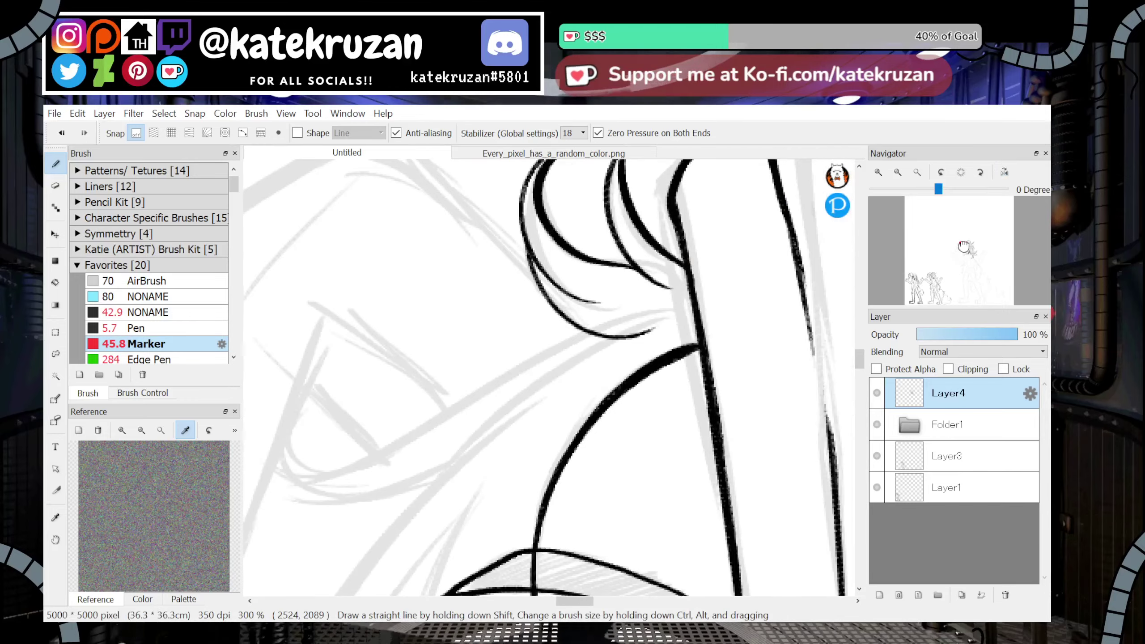
left_click_drag(599, 302, 444, 251)
key("ctrl+z")
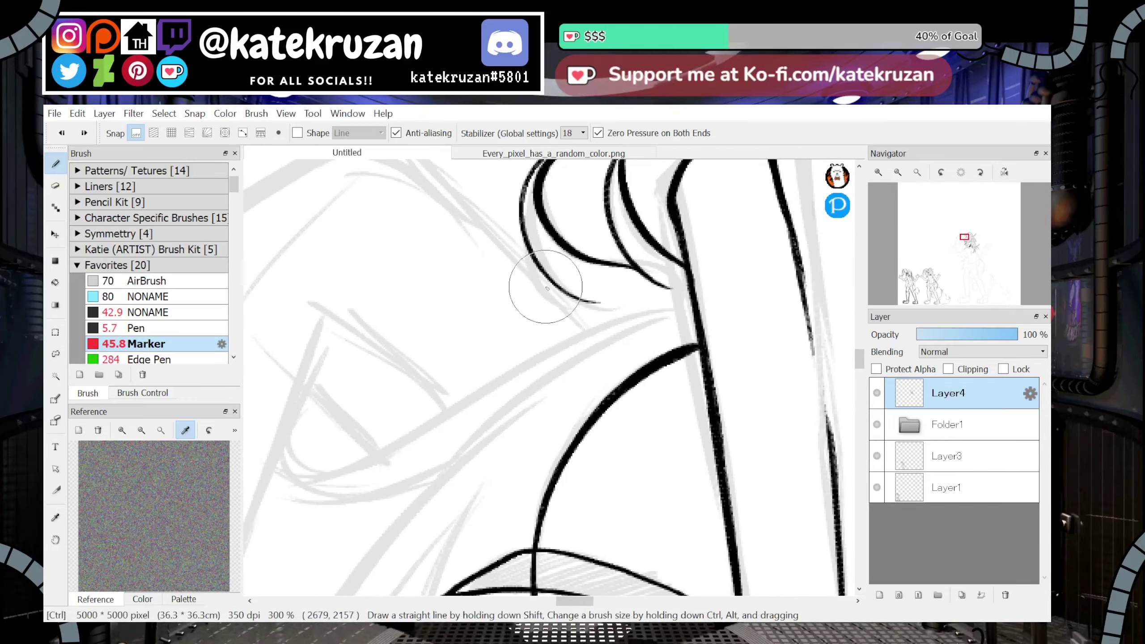
Ink a short connecting curve beneath the hair tufts and a pointed strand sweeping outward from it, with both edges meeting at the tip
mouse_move(569, 309)
left_mouse_down()
mouse_move(415, 334)
mouse_move(579, 334)
left_mouse_up()
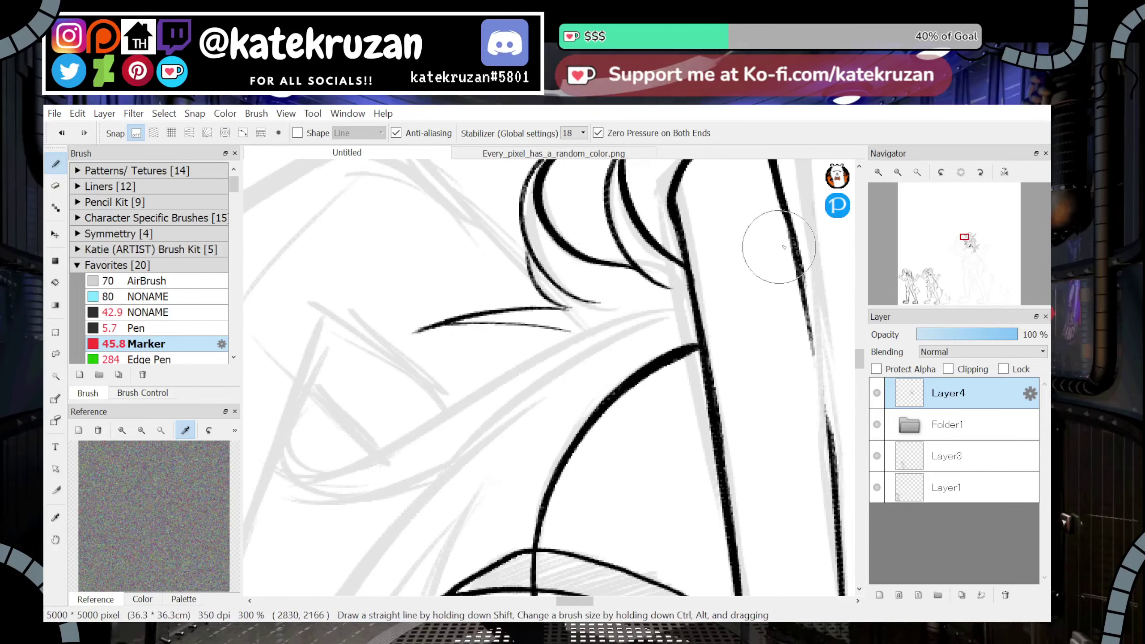
left_click(898, 173)
left_click(898, 173)
left_click(897, 174)
left_click(886, 174)
left_click(879, 172)
left_click(878, 171)
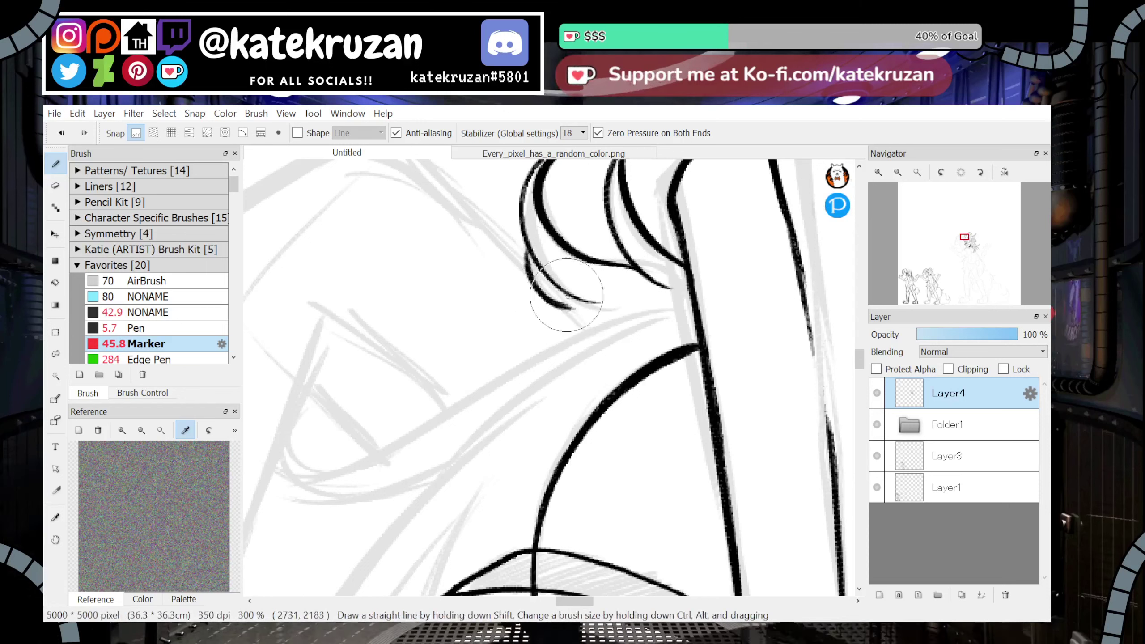
key("ctrl+z")
mouse_move(539, 284)
left_mouse_down()
mouse_move(601, 309)
mouse_move(361, 412)
mouse_move(461, 360)
left_mouse_up()
mouse_move(365, 407)
left_mouse_down()
mouse_move(488, 350)
mouse_move(611, 328)
left_mouse_up()
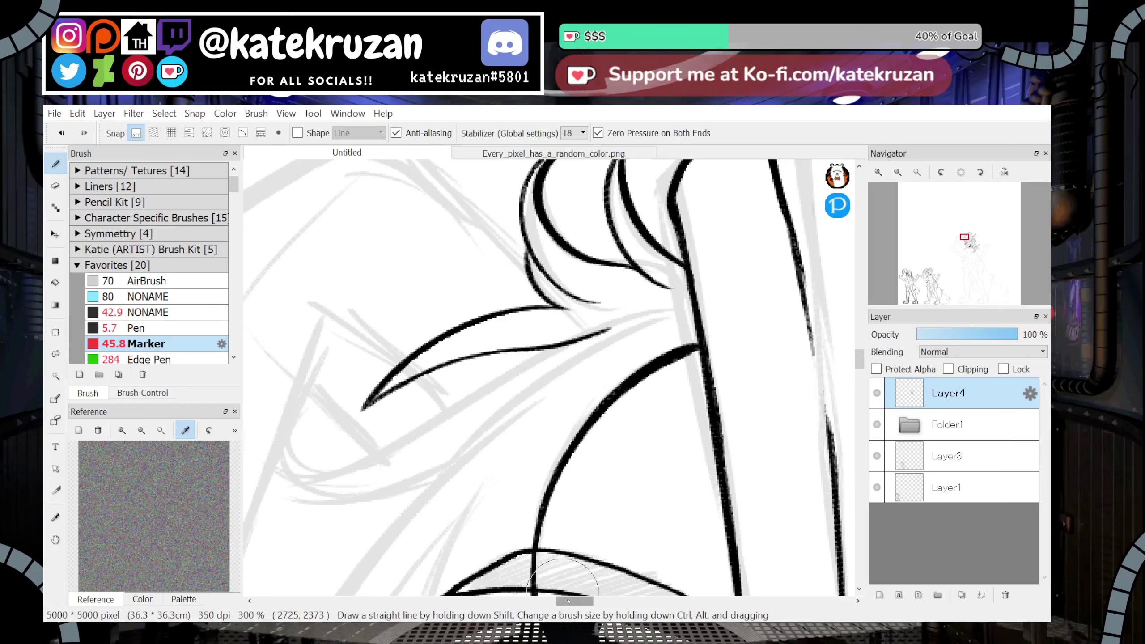
Ink a longer, upturned hair strand below the pointed one, drawing its upper and lower edges out to a shared tip
left_click_drag(569, 601, 565, 601)
mouse_move(659, 332)
left_mouse_down()
mouse_move(256, 396)
mouse_move(338, 513)
left_mouse_up()
left_click_drag(258, 406, 388, 509)
key("ctrl+z")
key("ctrl+z")
mouse_move(260, 406)
left_mouse_down()
mouse_move(286, 469)
mouse_move(360, 506)
left_mouse_up()
left_click_drag(296, 490, 408, 504)
key("ctrl+z")
mouse_move(300, 486)
left_mouse_down()
mouse_move(410, 501)
mouse_move(456, 483)
left_mouse_up()
left_click_drag(339, 506, 512, 464)
left_click_drag(421, 501, 539, 438)
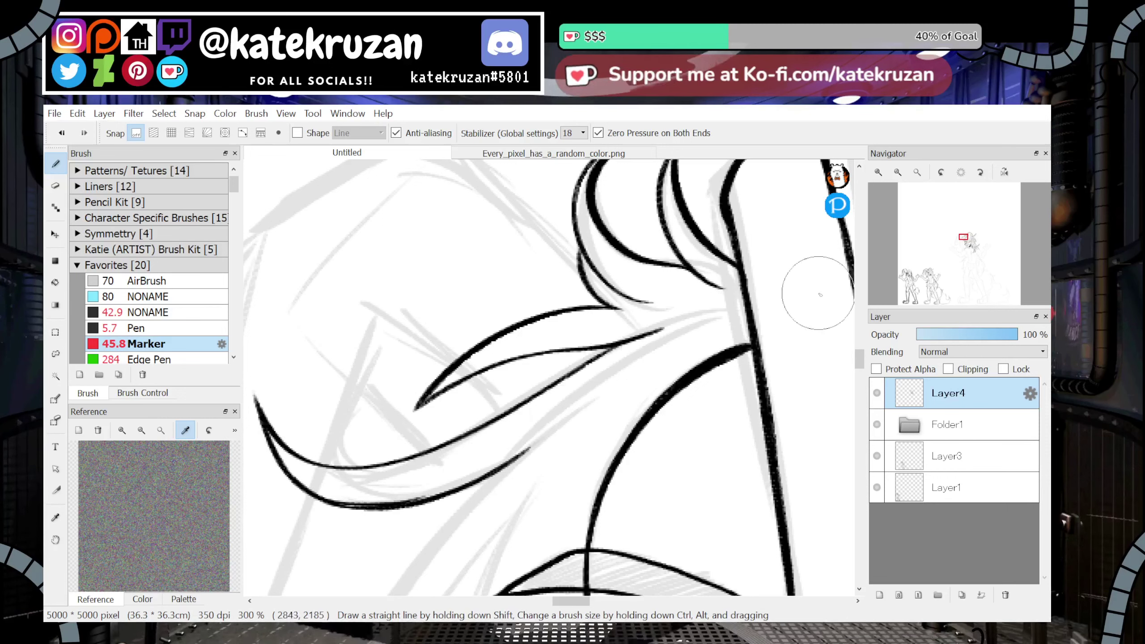
Reinforce the lower edge of the upturned hair strand and extend it toward the top of the head outline
left_click_drag(964, 248, 961, 249)
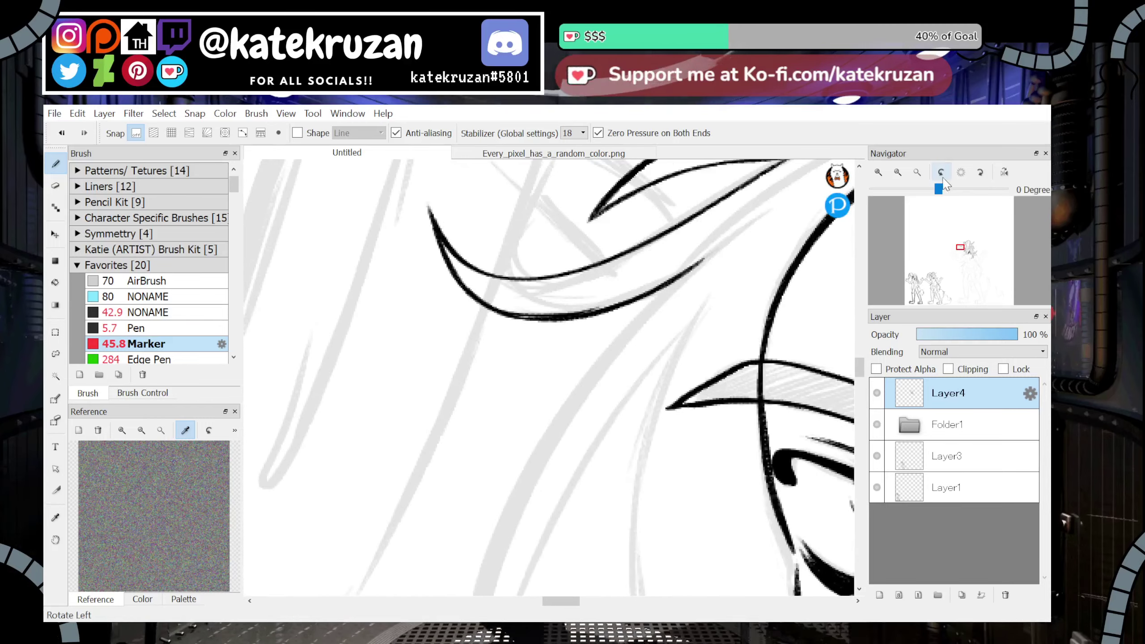
left_click(961, 174)
left_click(984, 173)
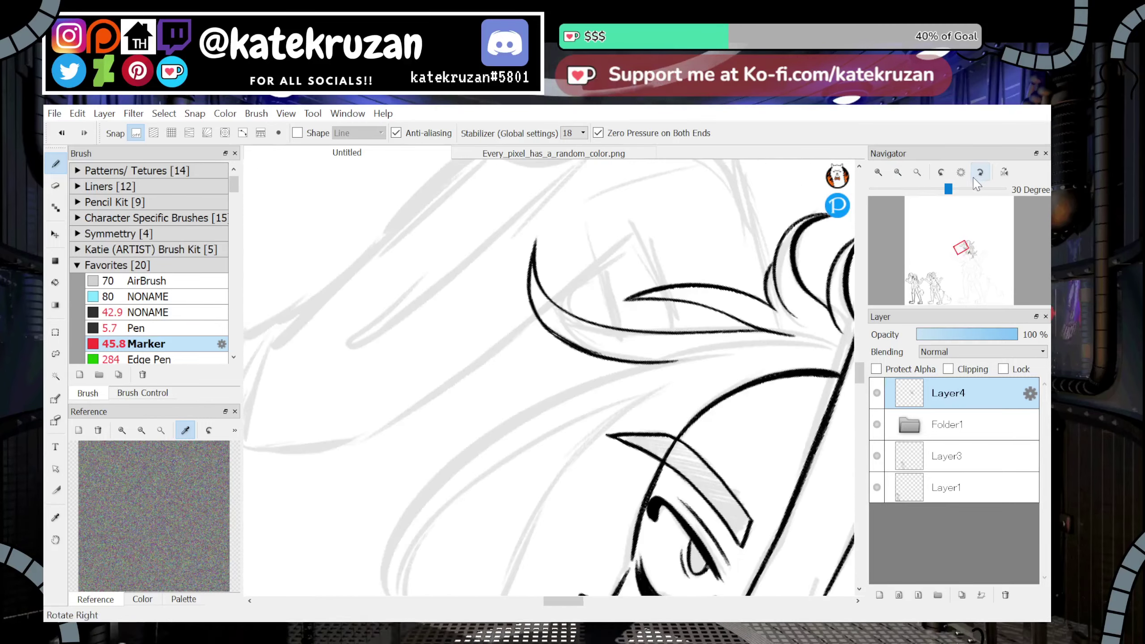
left_click(963, 173)
left_click_drag(517, 329, 607, 323)
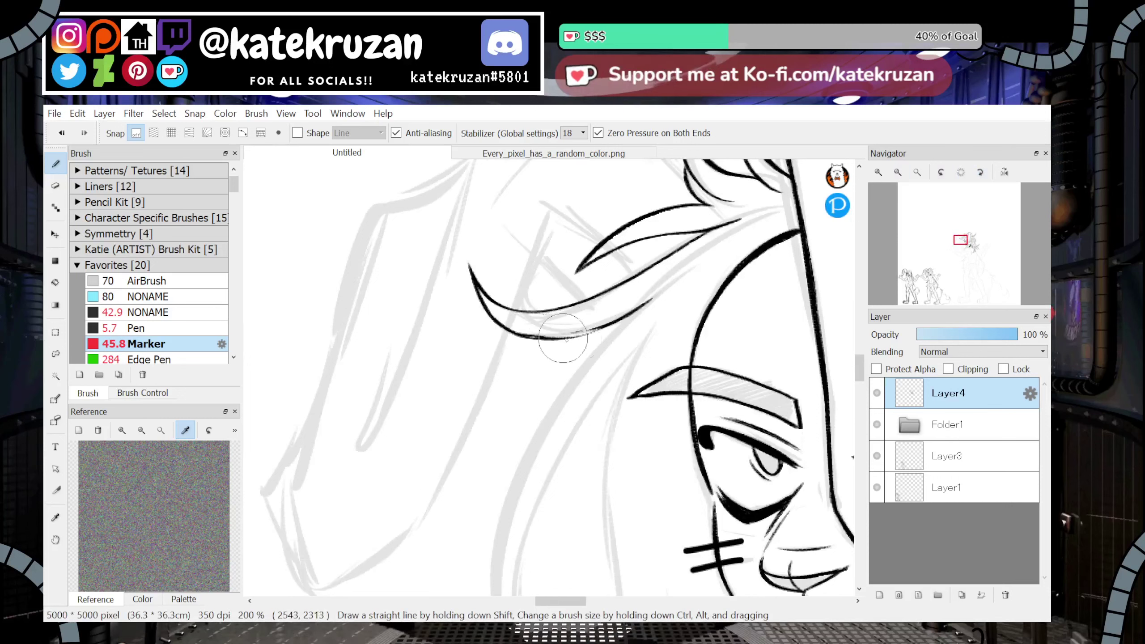
mouse_move(538, 338)
left_mouse_down()
mouse_move(595, 325)
mouse_move(583, 335)
left_mouse_up()
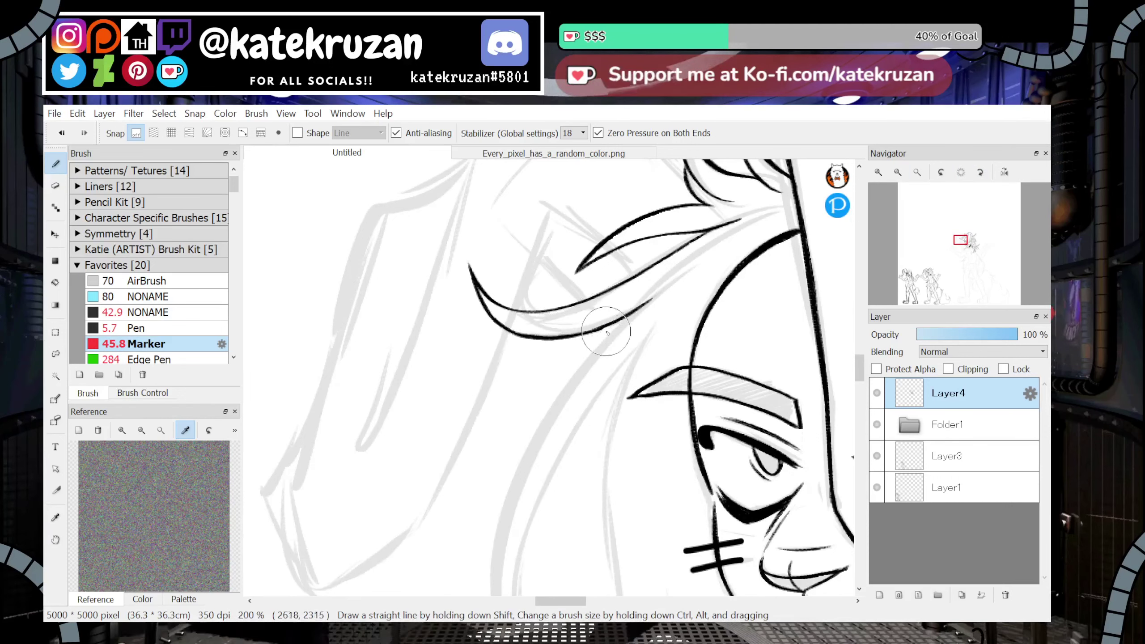
left_click_drag(641, 307, 713, 263)
key("ctrl+z")
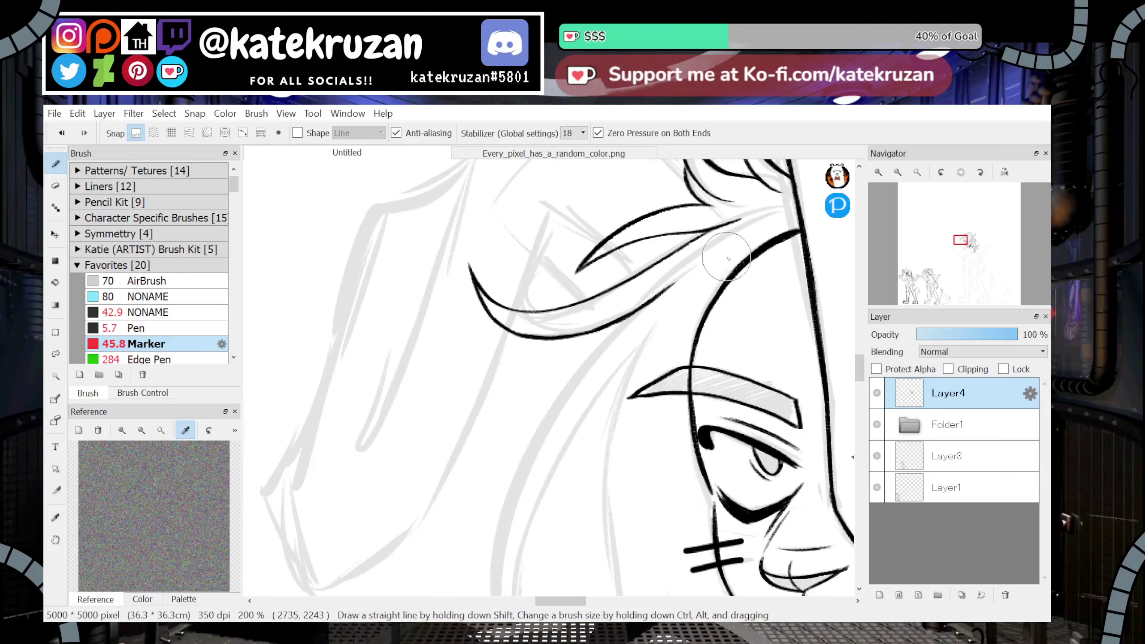
mouse_move(899, 268)
left_click(898, 172)
left_click_drag(960, 250, 960, 251)
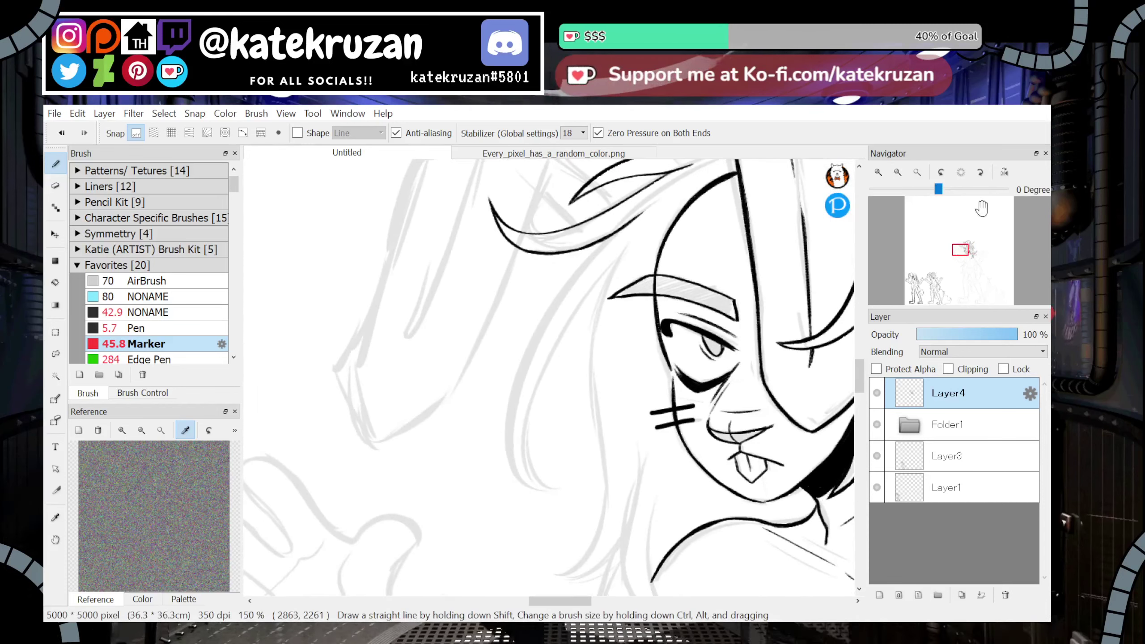
left_click(980, 172)
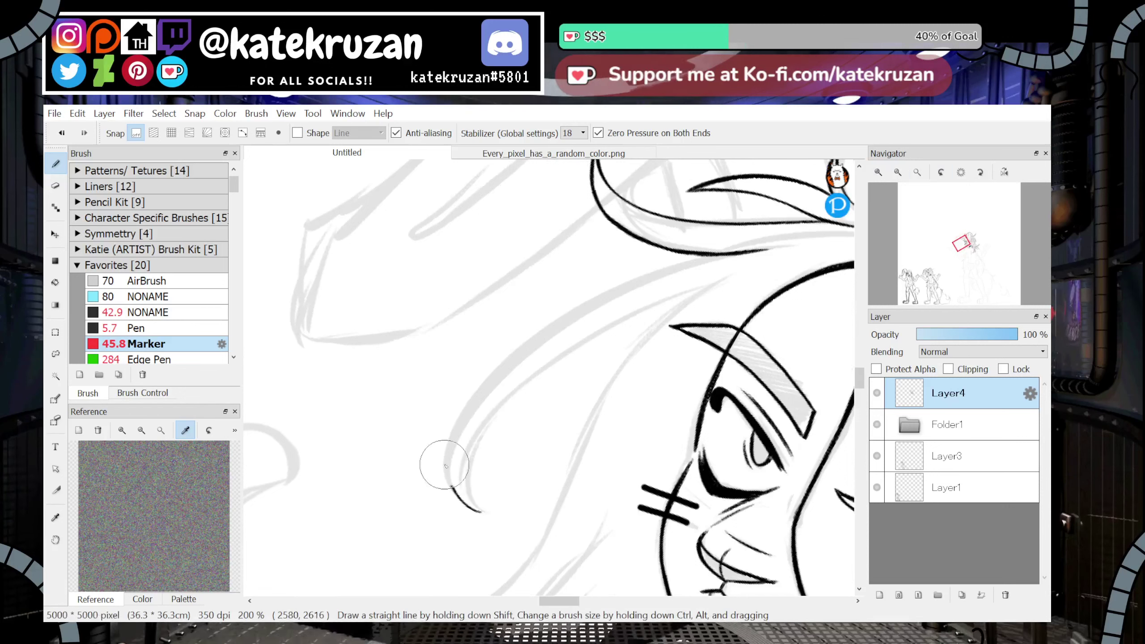
left_click_drag(444, 465, 507, 332)
key("ctrl+z")
left_click_drag(481, 511, 489, 378)
key("ctrl+z")
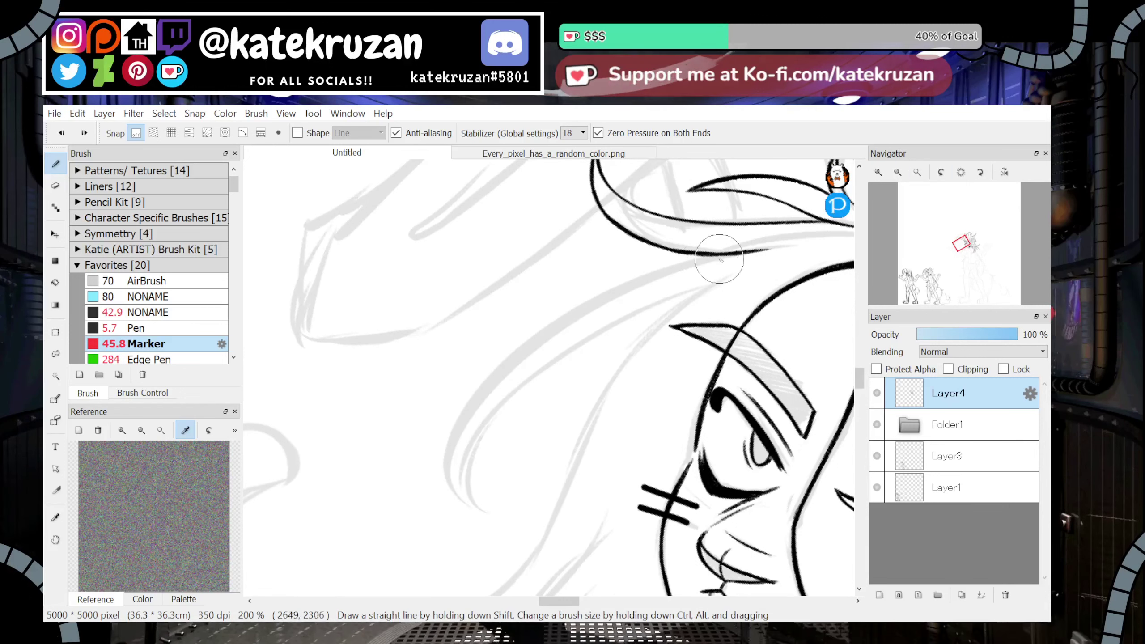
mouse_move(720, 260)
left_mouse_down()
mouse_move(481, 383)
mouse_move(451, 492)
left_mouse_up()
key("ctrl+z")
left_click_drag(720, 258, 447, 458)
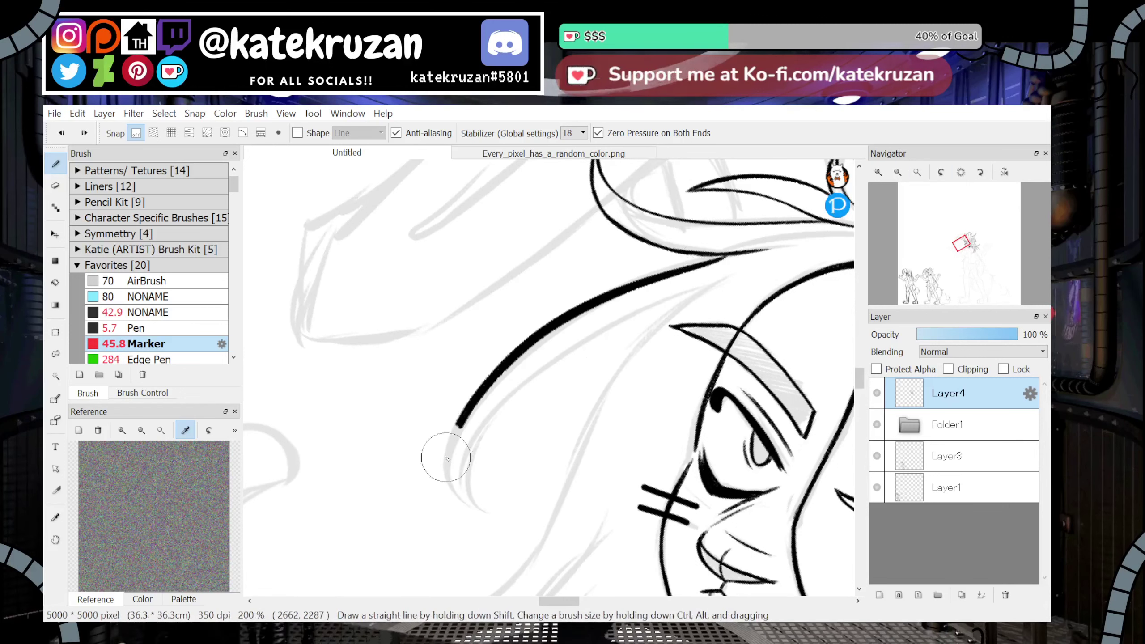
key("ctrl+z")
mouse_move(724, 257)
left_mouse_down()
mouse_move(496, 361)
mouse_move(487, 506)
left_mouse_up()
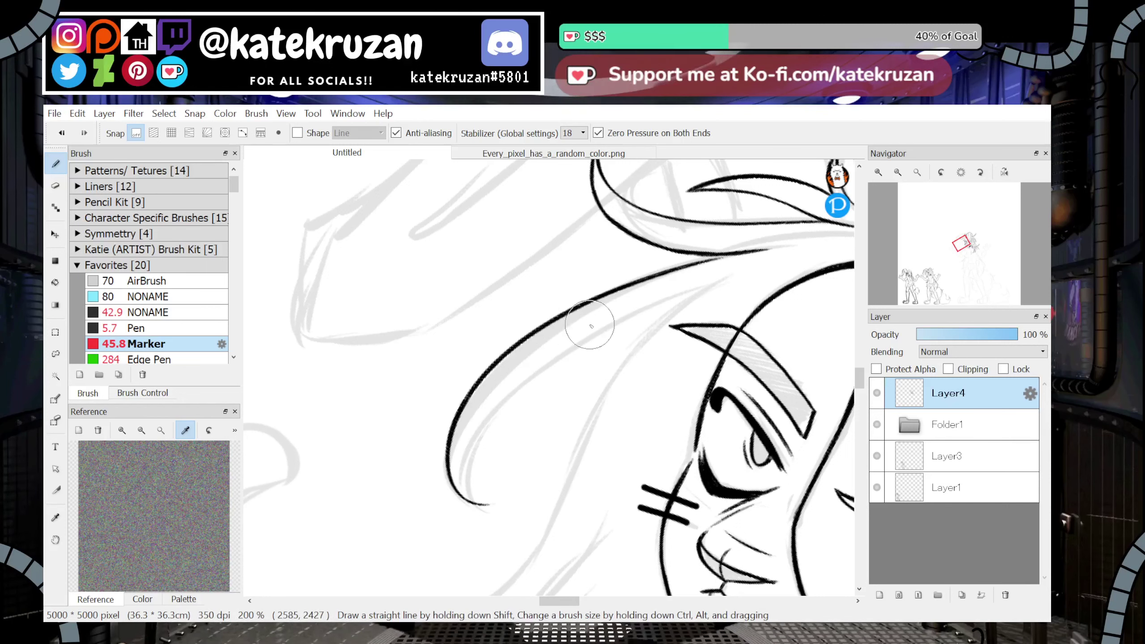
key("ctrl+z")
mouse_move(727, 258)
left_mouse_down()
mouse_move(595, 296)
mouse_move(497, 508)
left_mouse_up()
key("ctrl+z")
mouse_move(737, 254)
left_mouse_down()
mouse_move(447, 410)
mouse_move(485, 512)
left_mouse_up()
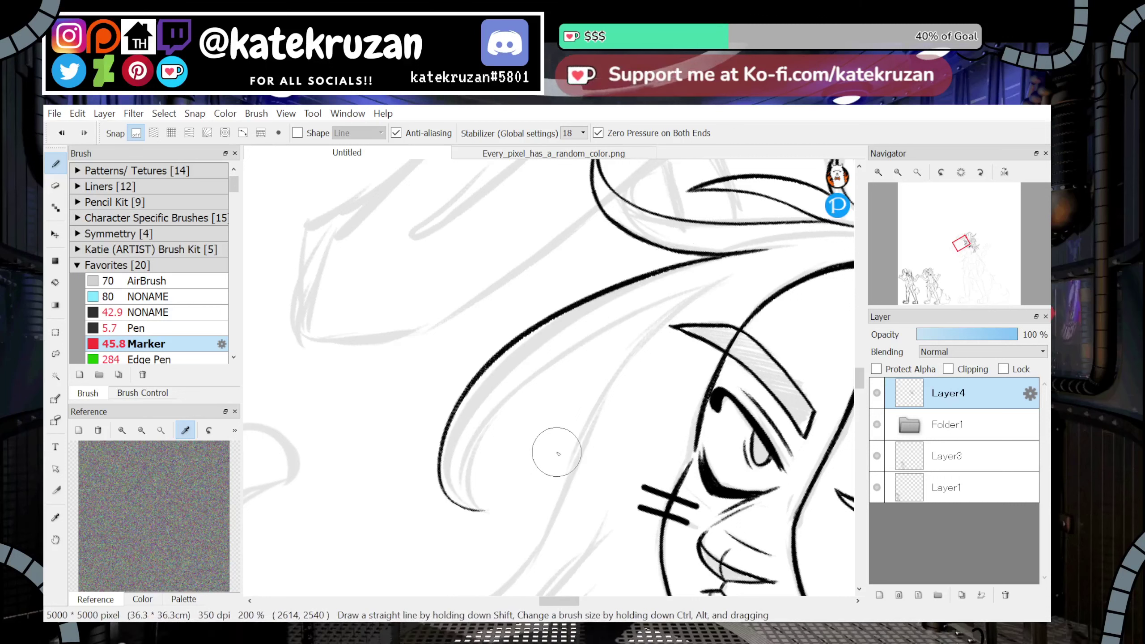
key("ctrl+z")
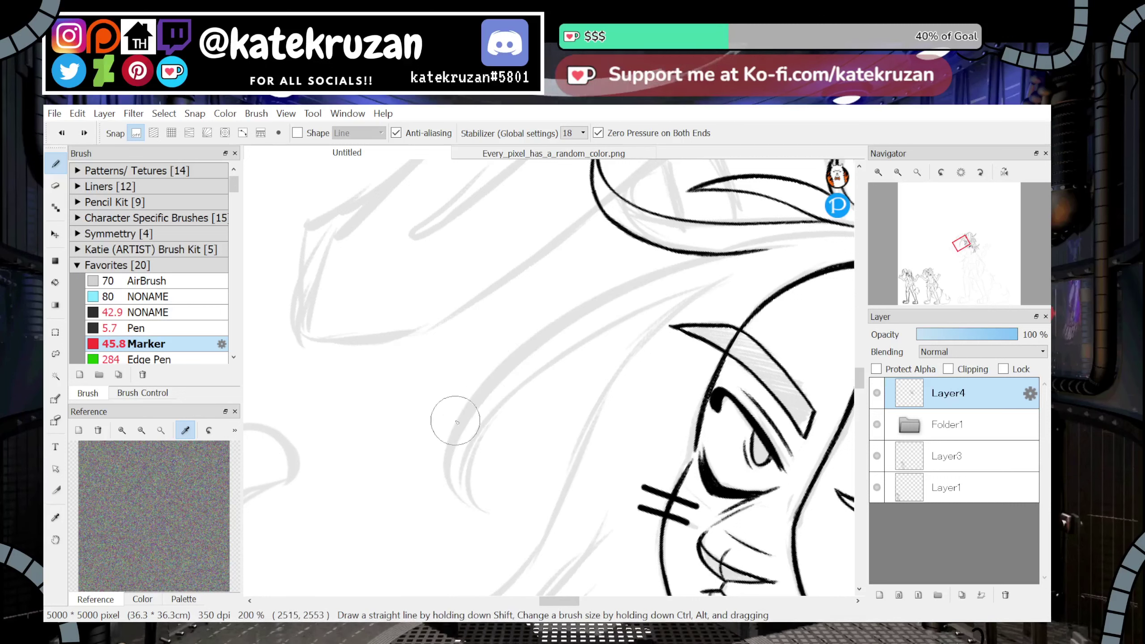
Ink the outer and inner edges of the long curved strand hanging below the upturned one, and extend the pointed strand's edge toward the forehead
left_click_drag(480, 509, 514, 346)
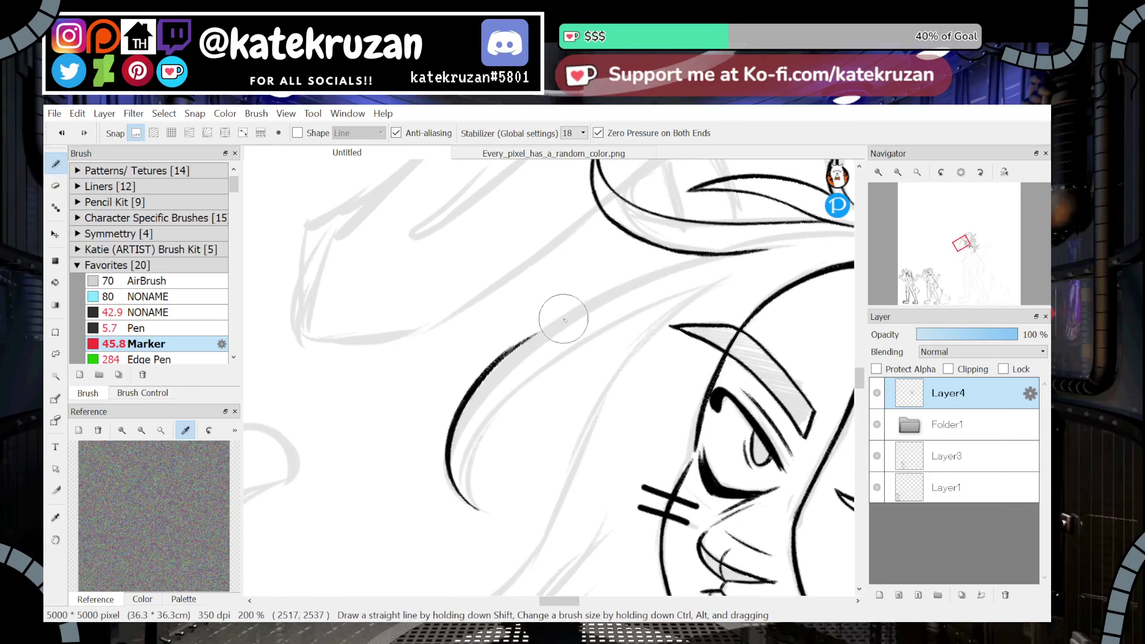
left_click_drag(456, 404, 575, 312)
mouse_move(467, 388)
left_mouse_down()
mouse_move(560, 318)
mouse_move(724, 256)
left_mouse_up()
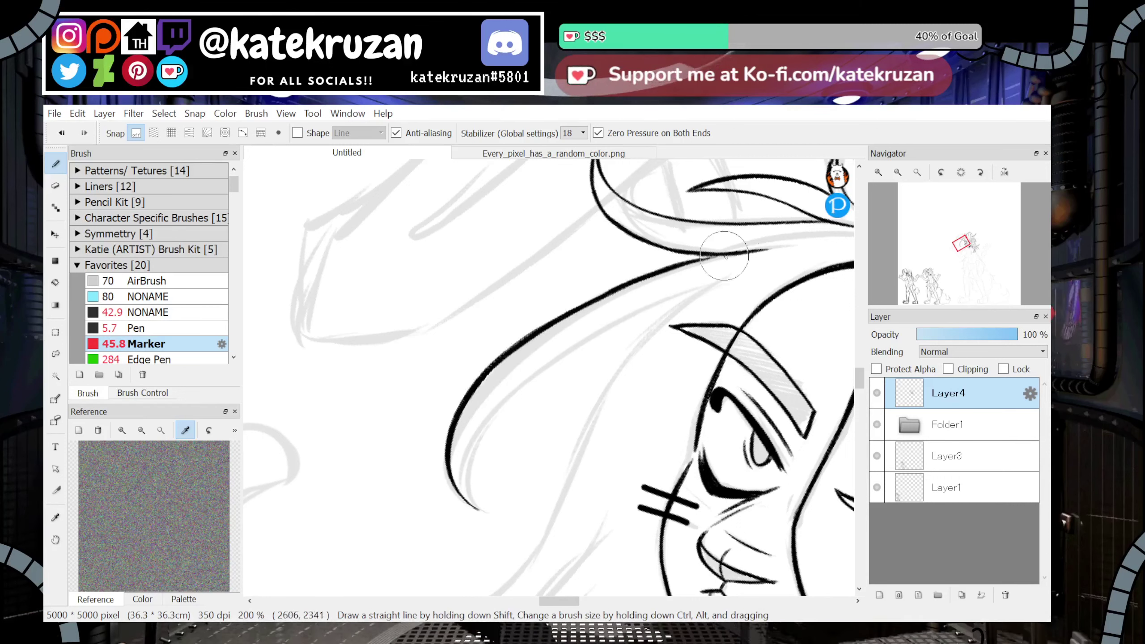
left_click_drag(651, 277, 745, 258)
mouse_move(471, 467)
left_mouse_down()
mouse_move(496, 419)
mouse_move(483, 432)
mouse_move(476, 450)
mouse_move(524, 386)
mouse_move(482, 432)
mouse_move(505, 401)
mouse_move(569, 352)
mouse_move(509, 390)
mouse_move(494, 409)
mouse_move(587, 339)
mouse_move(547, 364)
mouse_move(709, 286)
left_mouse_up()
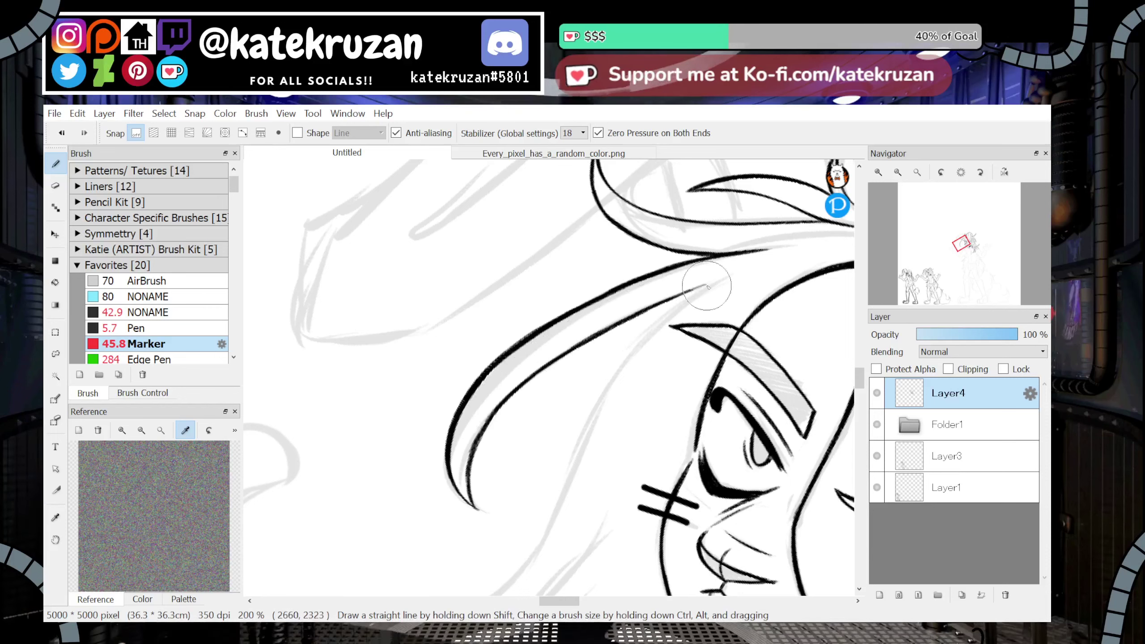
left_click_drag(961, 247, 964, 239)
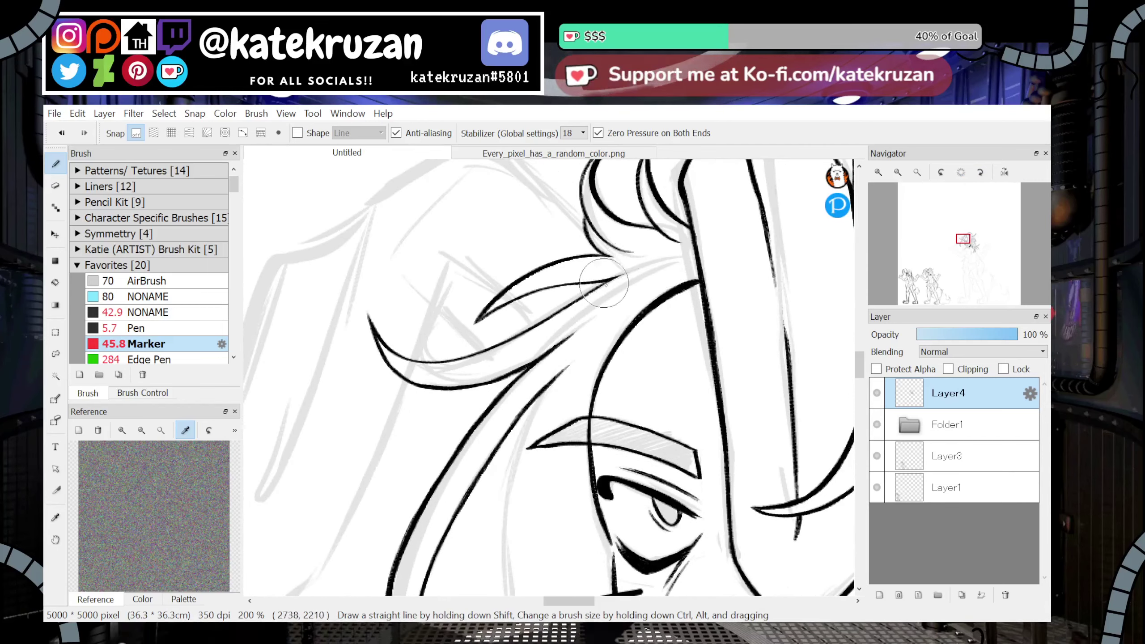
left_click_drag(587, 297, 660, 260)
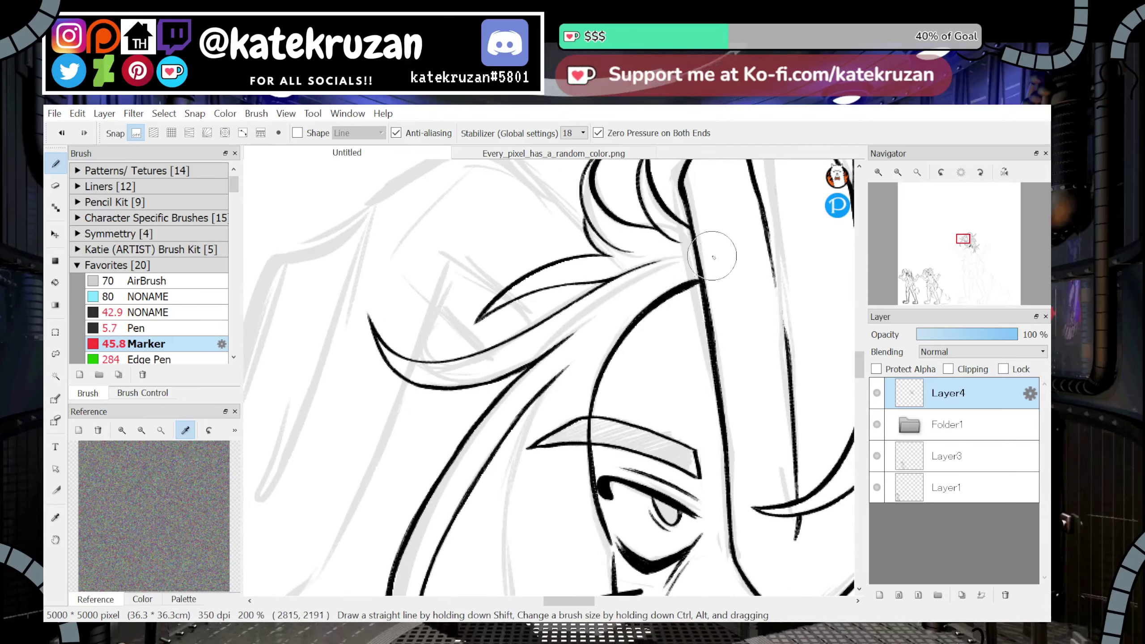
Ink the long outer edge of the face-framing hair strand, sweeping down from the head and flicking outward at the tip
left_click_drag(963, 239, 962, 252)
left_click(981, 173)
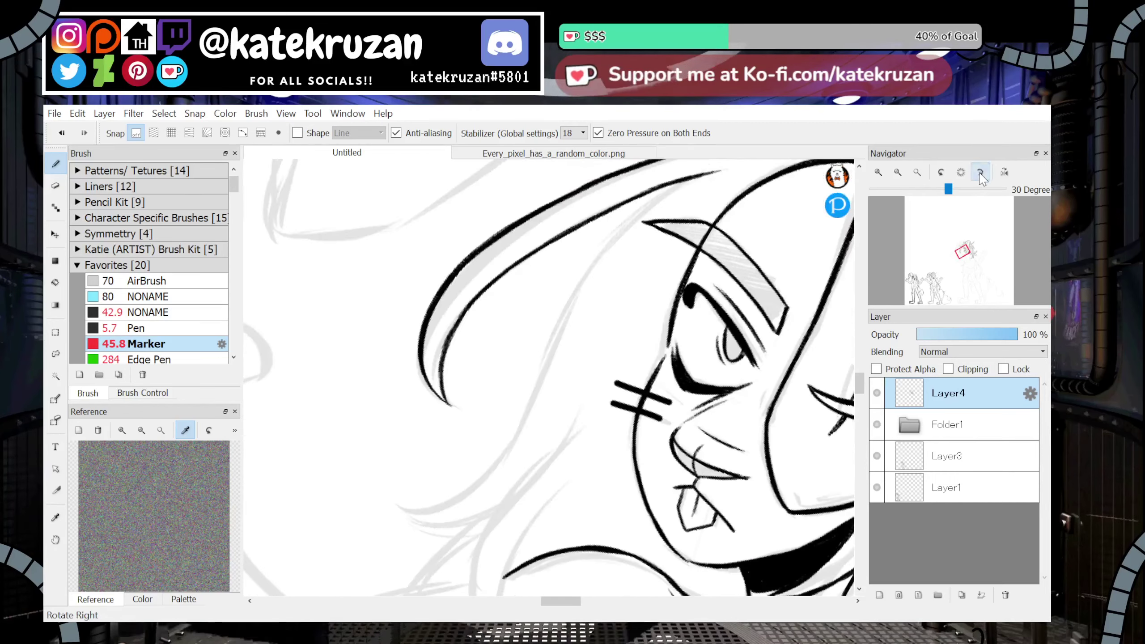
left_click(980, 173)
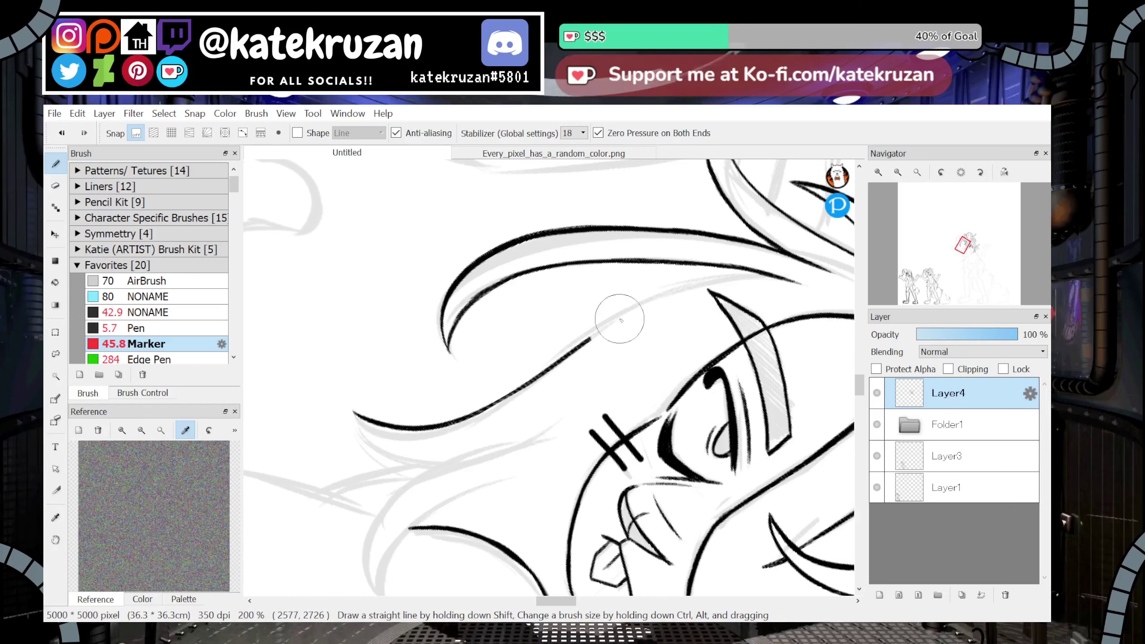
mouse_move(740, 276)
left_mouse_down()
mouse_move(503, 391)
mouse_move(293, 396)
left_mouse_up()
key("ctrl+z")
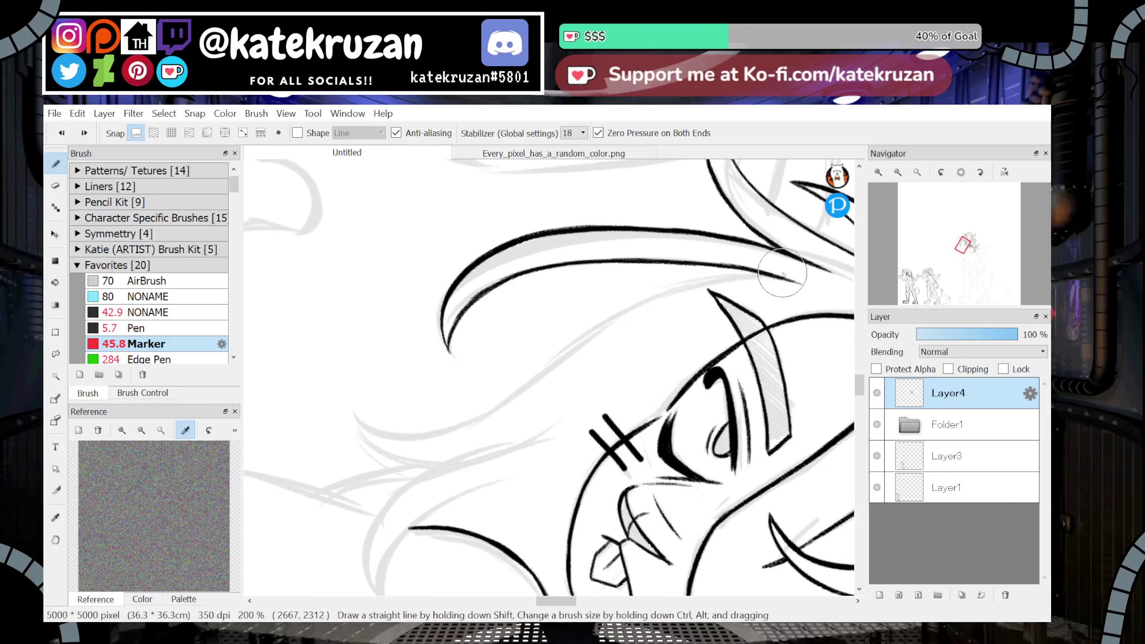
mouse_move(778, 274)
left_mouse_down()
mouse_move(674, 294)
mouse_move(440, 433)
mouse_move(327, 381)
mouse_move(348, 431)
mouse_move(330, 403)
mouse_move(518, 415)
left_mouse_up()
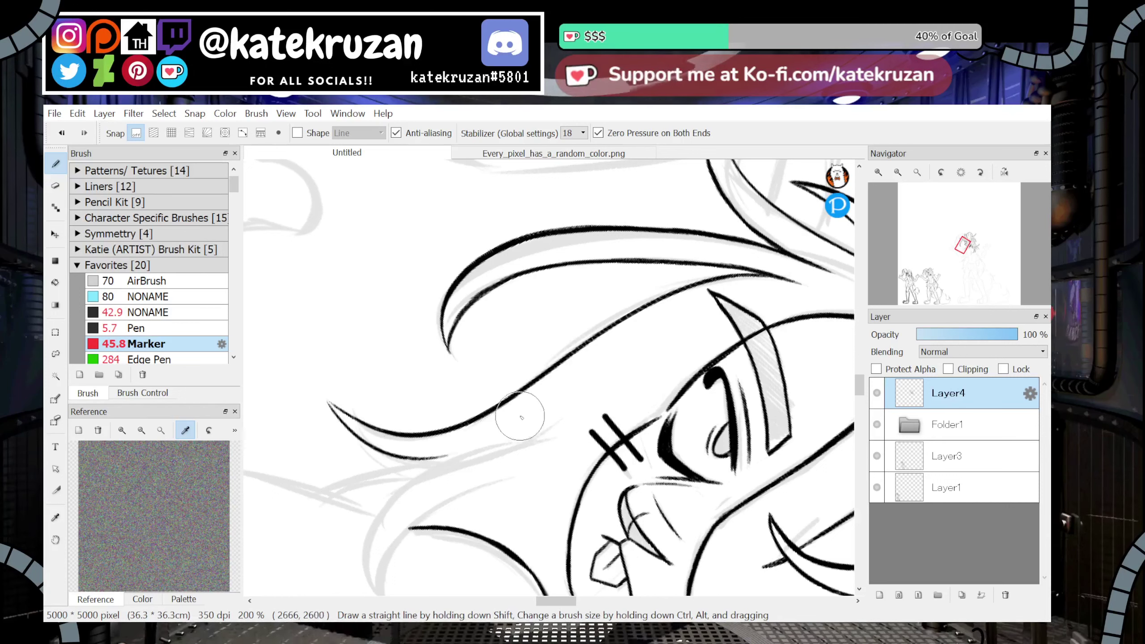
key("ctrl+z")
left_click_drag(328, 403, 540, 416)
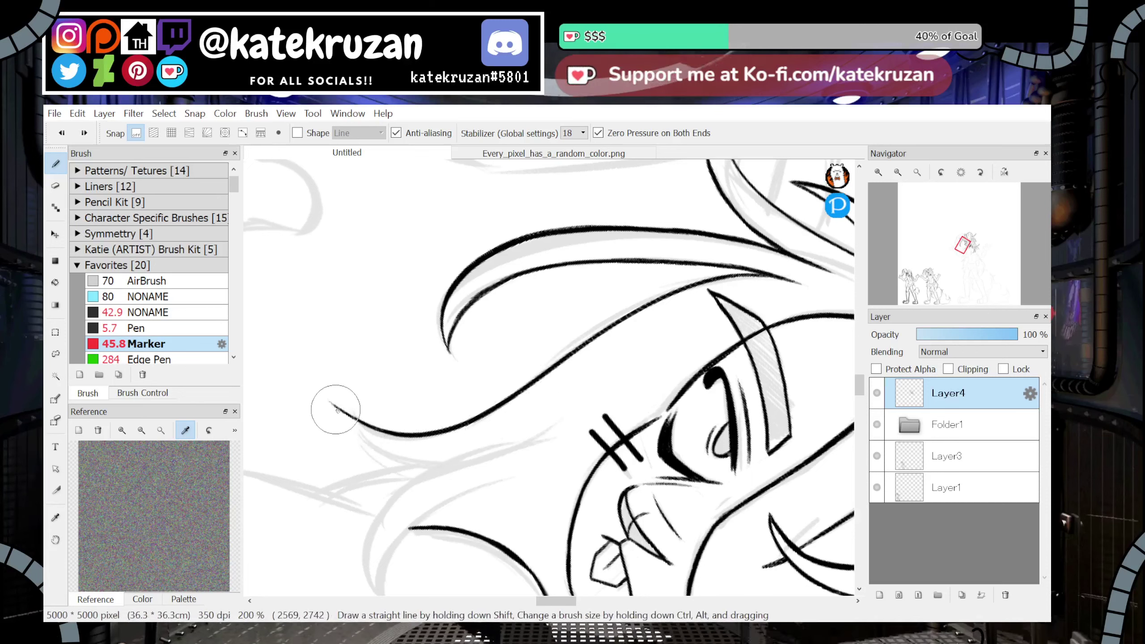
Check the inked head and hair in a mirrored view, both zoomed out and close up
left_click(962, 172)
left_click(1005, 173)
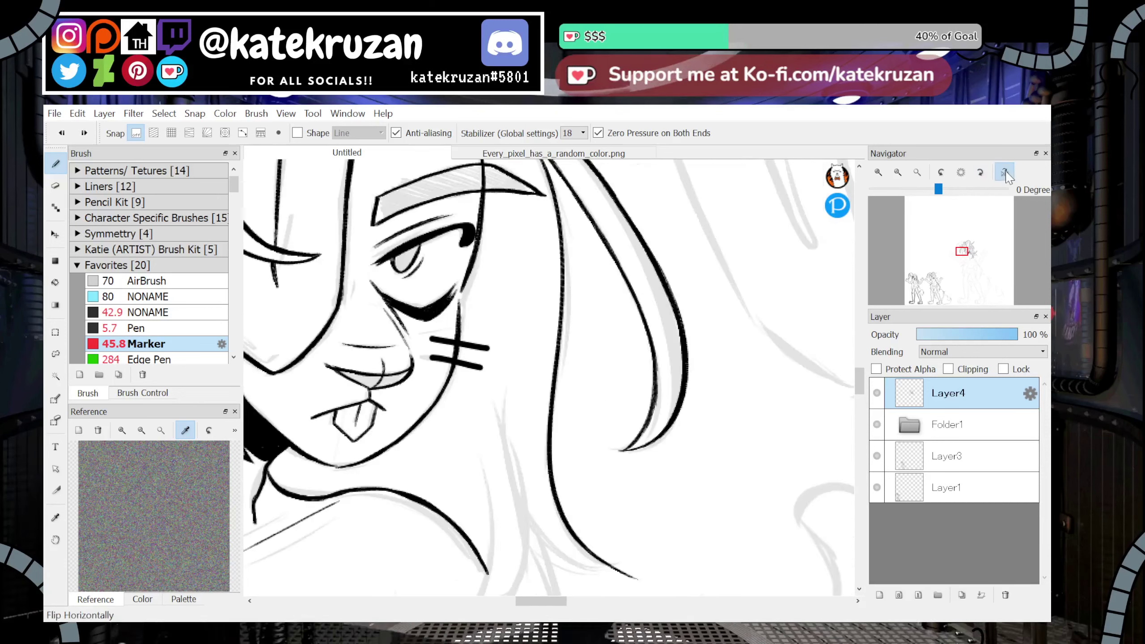
left_click_drag(965, 255, 963, 254)
left_click(905, 170)
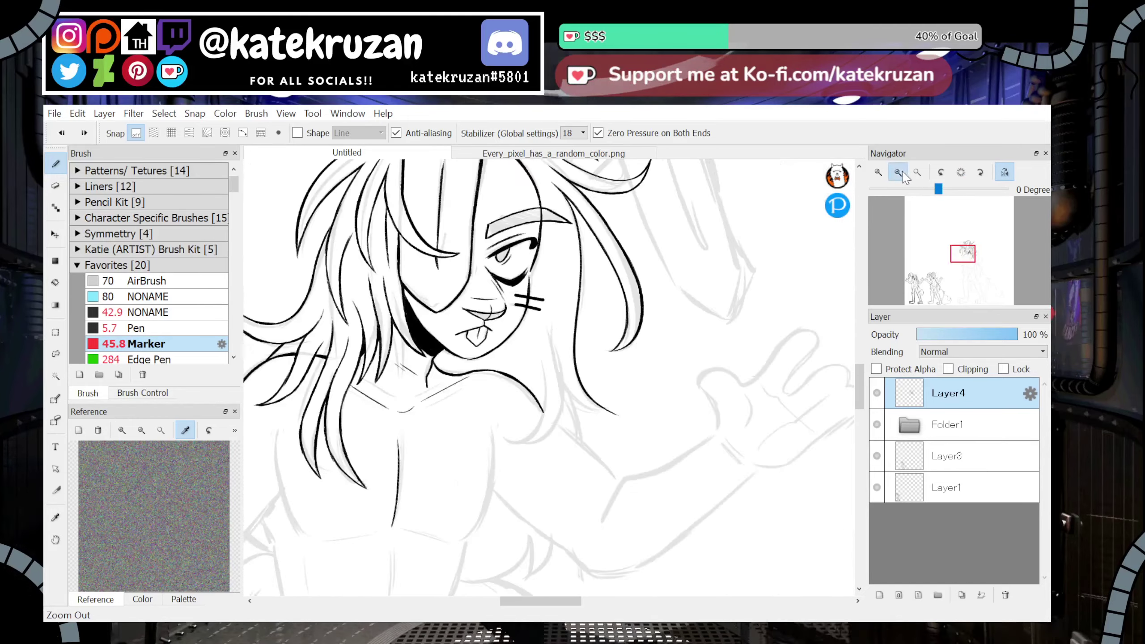
left_click(905, 171)
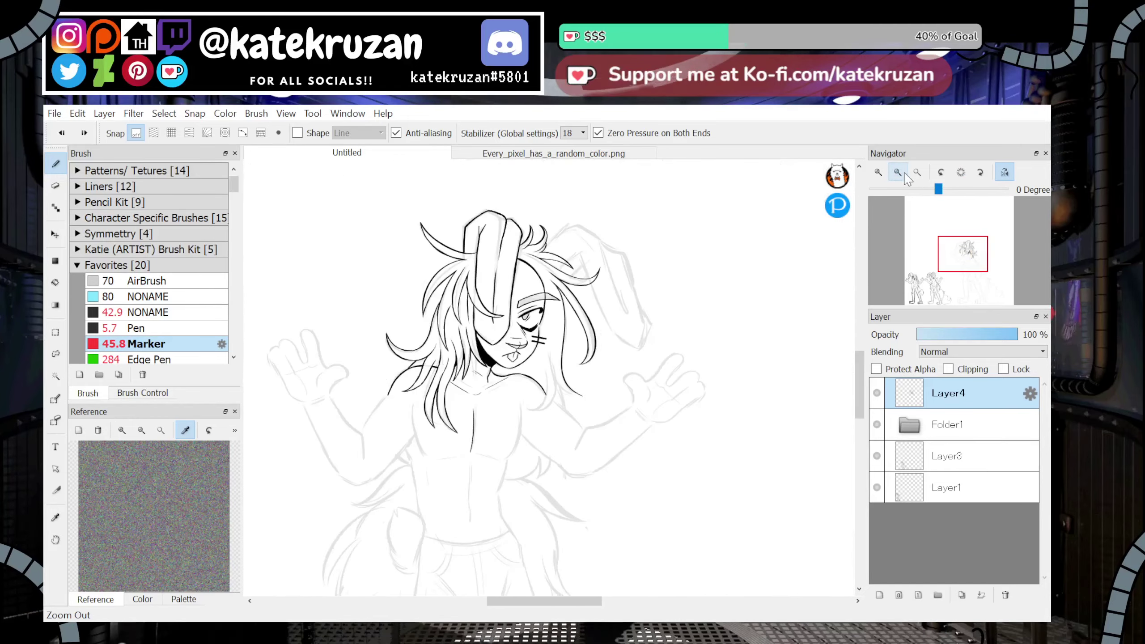
left_click(879, 172)
left_click(879, 172)
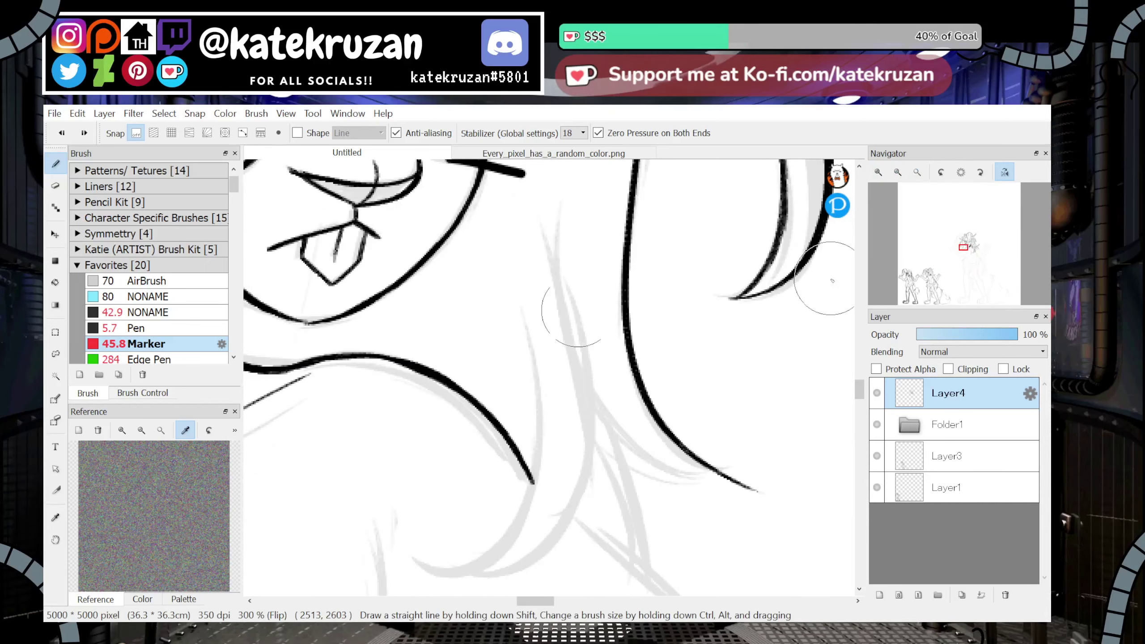
left_click(1005, 172)
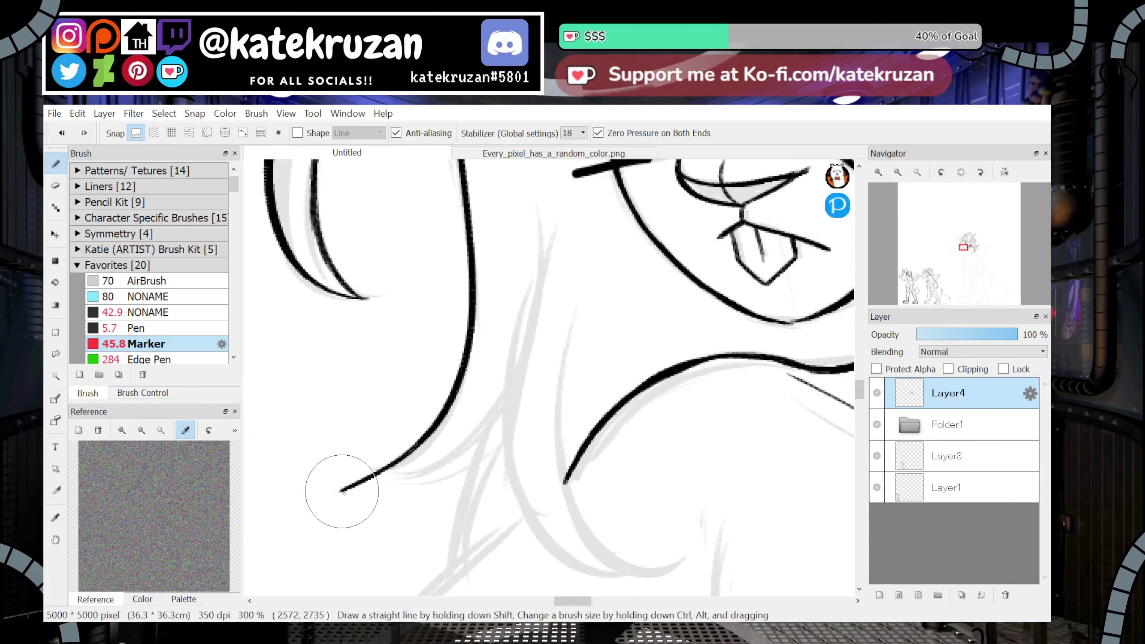
Ink the underside of the face-framing strand, starting at its flicked tip and curving back toward the neck
left_click_drag(343, 490, 502, 414)
key("ctrl+z")
mouse_move(342, 490)
left_mouse_down()
mouse_move(407, 482)
mouse_move(481, 434)
mouse_move(511, 393)
left_mouse_up()
left_click_drag(480, 433, 523, 361)
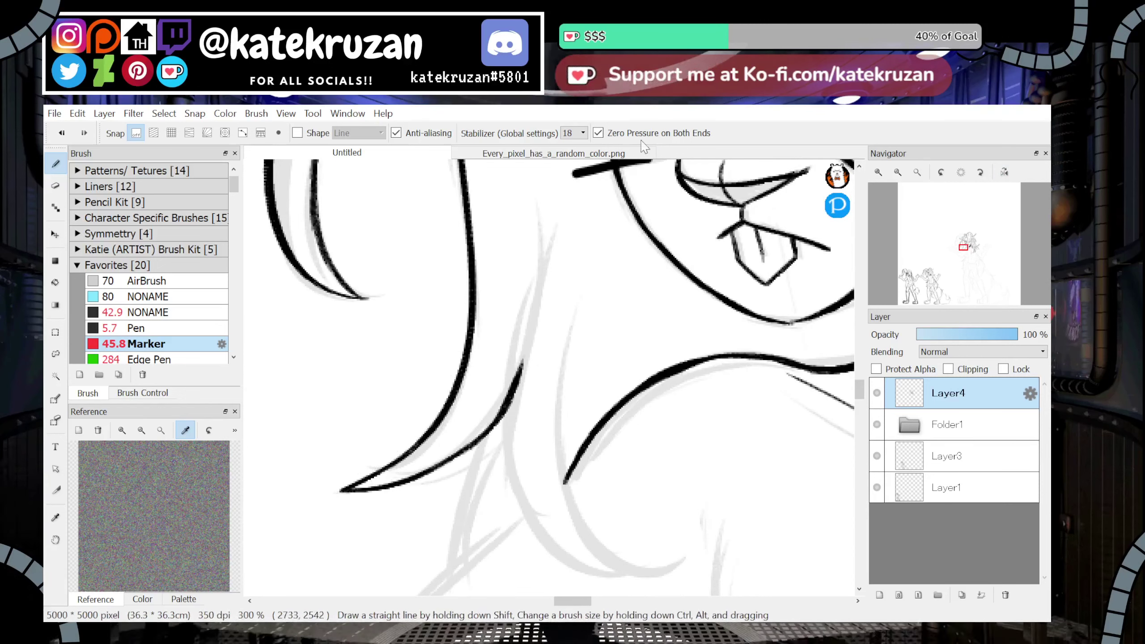
key("ctrl+z")
key("ctrl+z")
Continue the underside of the face-framing strand upward with overlapping strokes, tapering it off beside the cheek
left_click(1005, 172)
left_click(981, 173)
left_click(981, 173)
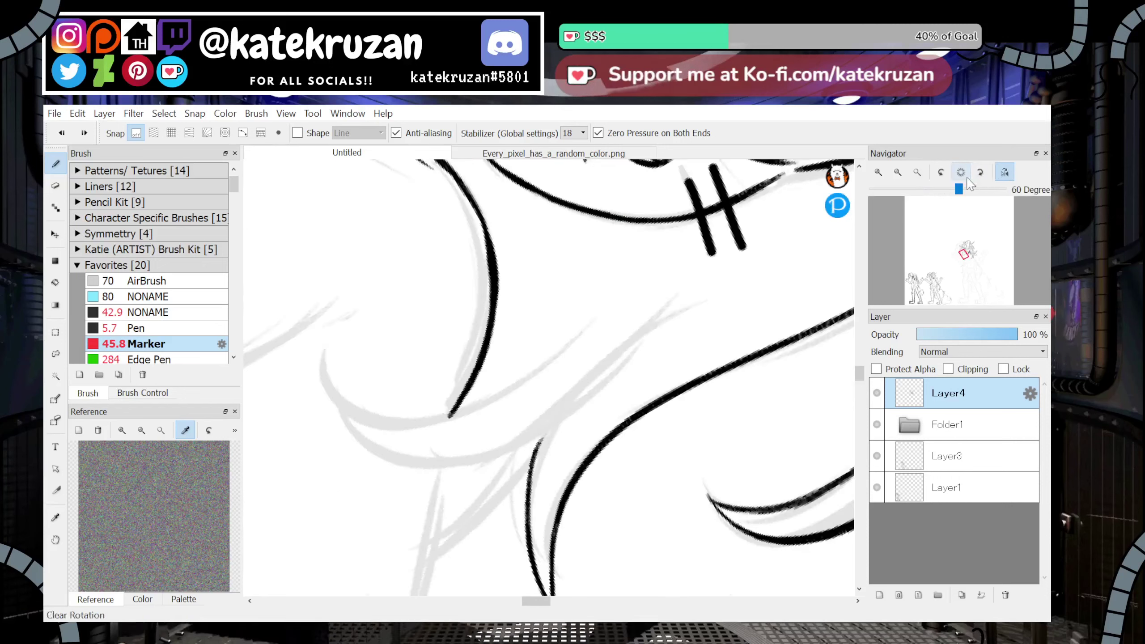
left_click_drag(526, 498, 565, 407)
left_click_drag(530, 462, 580, 388)
left_click_drag(543, 431, 610, 363)
left_click_drag(553, 417, 692, 321)
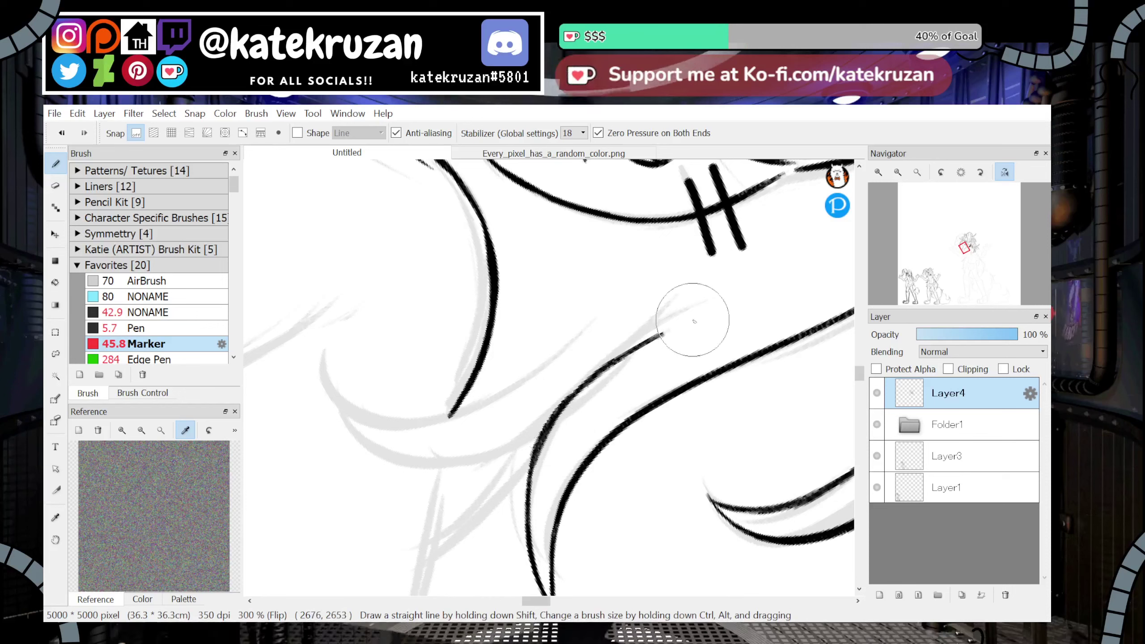
left_click_drag(539, 493, 551, 432)
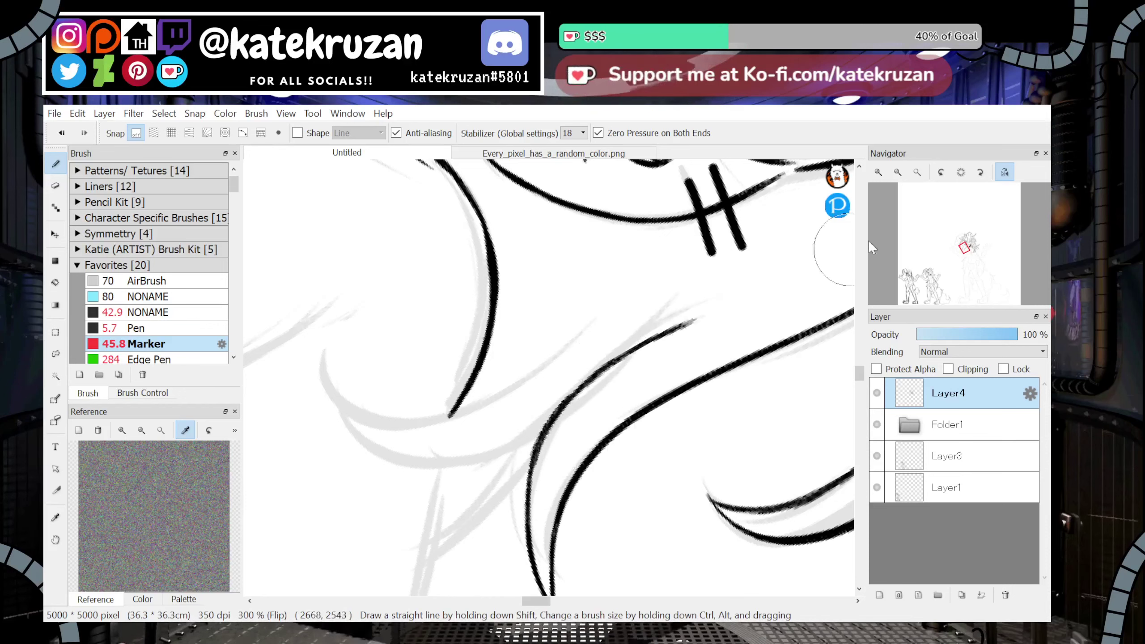
Ink a thin vertical hair line between the face-framing strand's outer edge and the side of the face, beside the eye
left_click(1005, 172)
left_click(963, 258)
left_click_drag(963, 258, 950, 232)
mouse_move(475, 270)
left_mouse_down()
mouse_move(468, 333)
mouse_move(486, 429)
left_mouse_up()
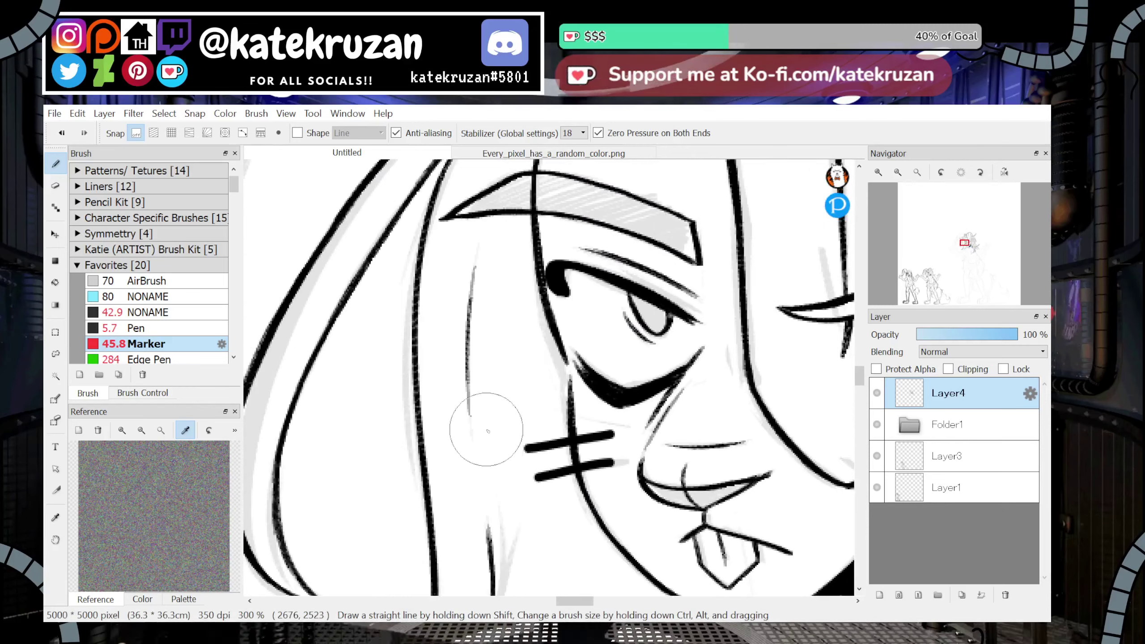
key("ctrl+z")
left_click_drag(482, 210, 473, 538)
key("ctrl+z")
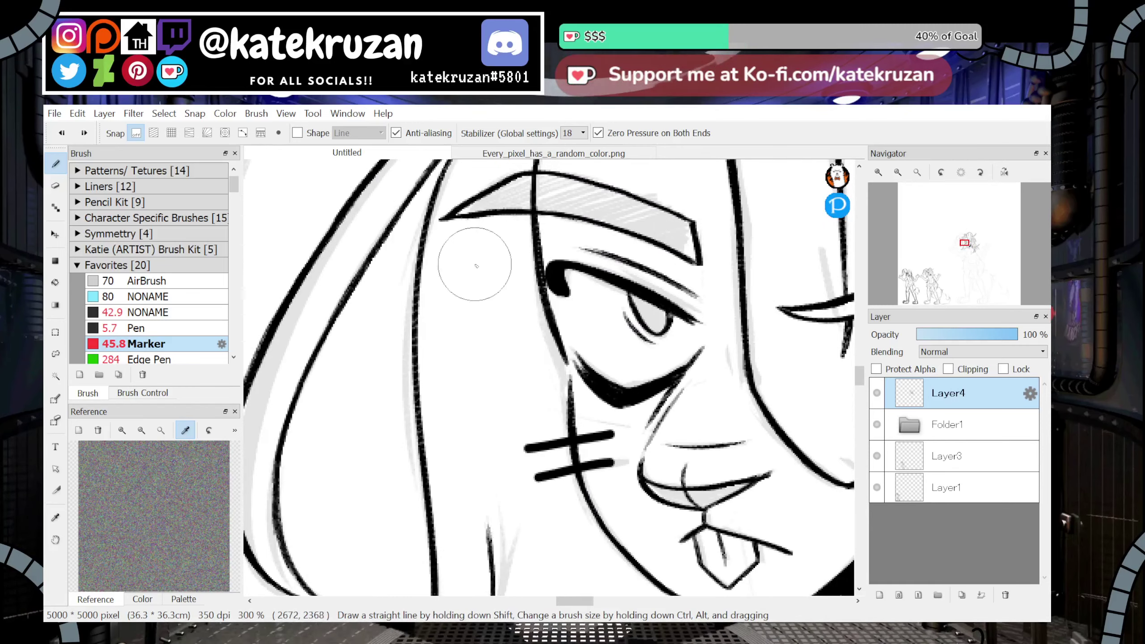
left_click_drag(476, 238, 471, 440)
Review the inked hair around the whole head and examine the unfinished area between the flicked strand and the shoulder
left_click(904, 175)
left_click(904, 175)
left_click(904, 175)
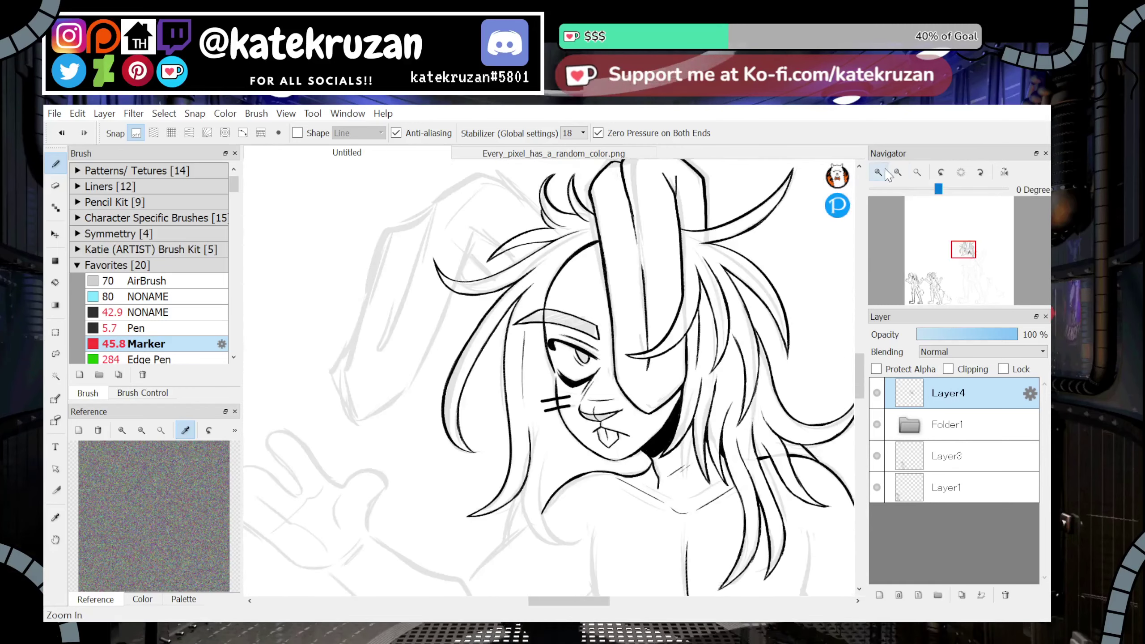
left_click(882, 175)
left_click(882, 175)
left_click_drag(969, 235, 969, 241)
left_click(880, 173)
left_click(880, 173)
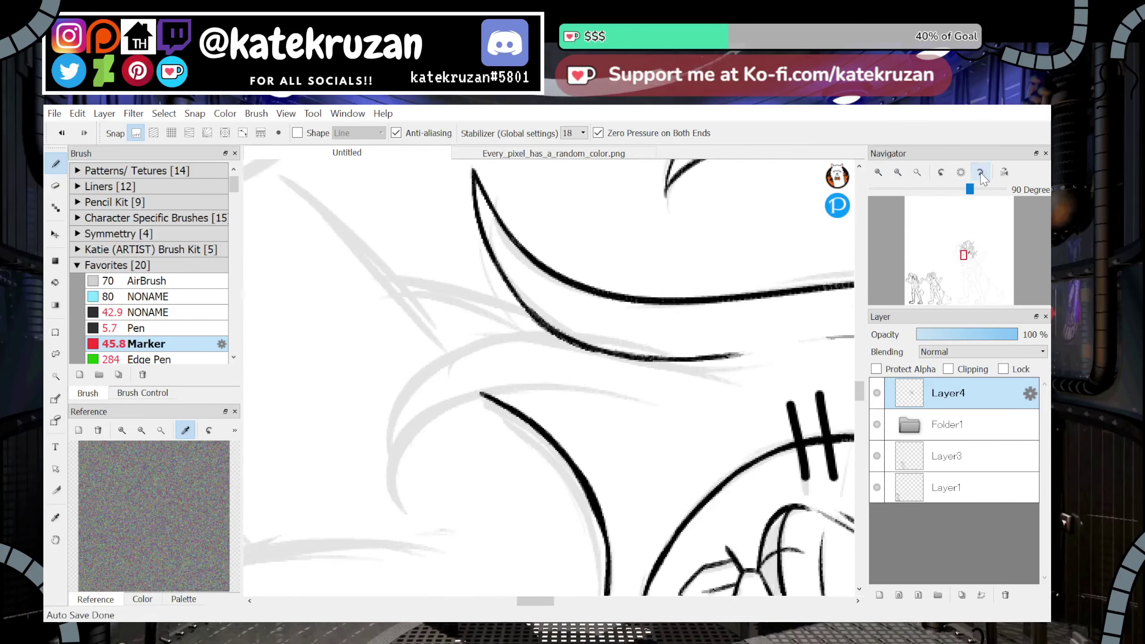
mouse_move(593, 347)
left_mouse_down()
mouse_move(405, 519)
mouse_move(580, 346)
mouse_move(378, 450)
mouse_move(394, 513)
left_mouse_up()
key("ctrl+z")
key("ctrl+z")
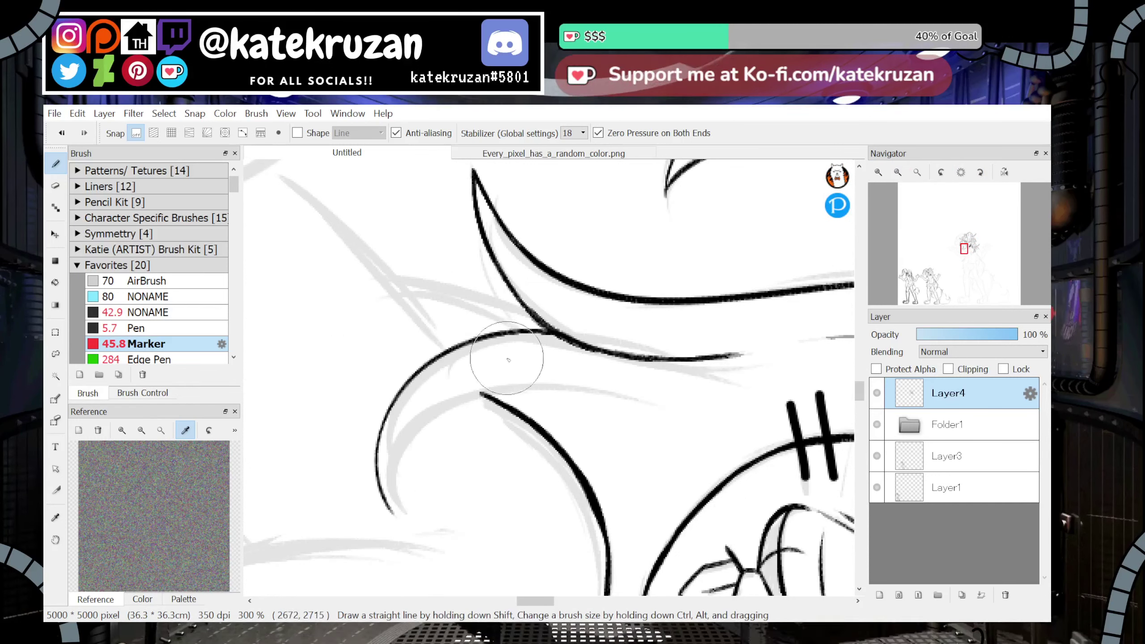
key("ctrl+z")
mouse_move(570, 329)
left_mouse_down()
mouse_move(415, 385)
mouse_move(439, 473)
left_mouse_up()
key("ctrl+z")
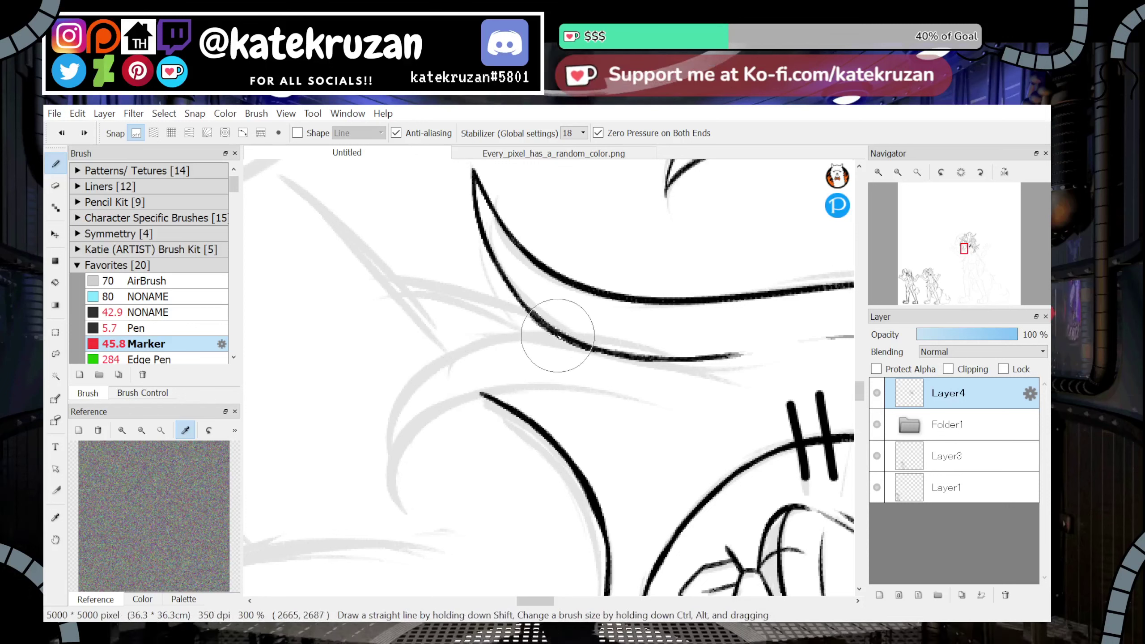
Ink the two edges of a curved hair strand hooking past the shoulder, branching from the flicked strand and meeting at a pointed tip
mouse_move(555, 333)
left_mouse_down()
mouse_move(387, 465)
mouse_move(405, 513)
mouse_move(402, 436)
mouse_move(634, 399)
left_mouse_up()
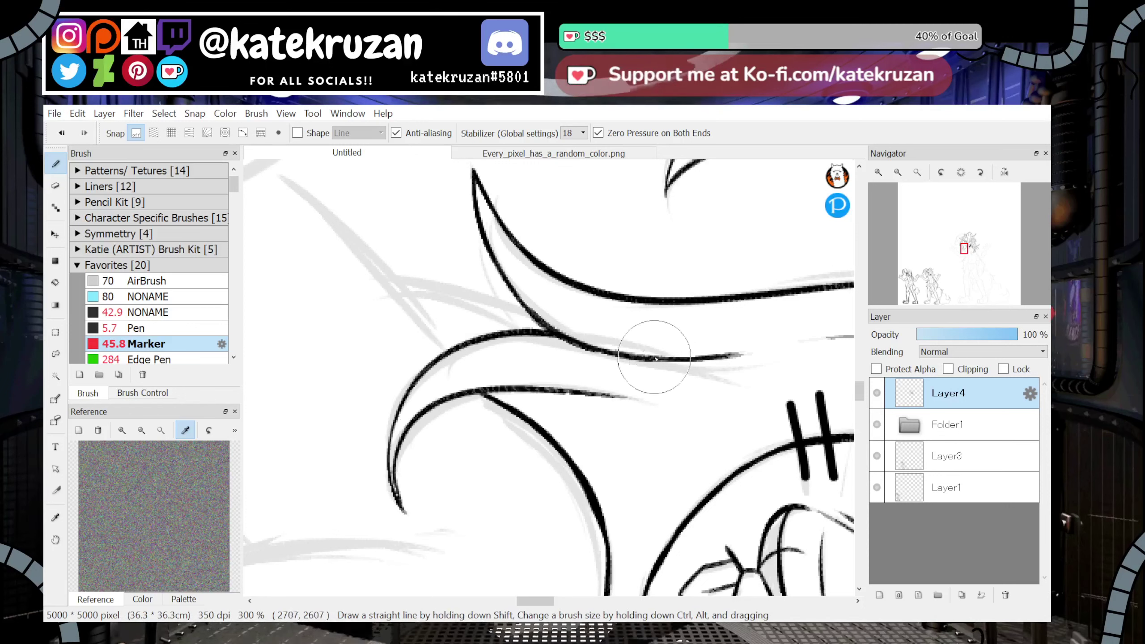
key("ctrl+z")
left_click_drag(403, 510, 393, 436)
key("ctrl+z")
left_click_drag(393, 492, 422, 421)
mouse_move(400, 462)
left_mouse_down()
mouse_move(439, 409)
mouse_move(414, 428)
mouse_move(492, 395)
mouse_move(468, 399)
mouse_move(558, 389)
left_mouse_up()
Extend the lower edge of the hooked hair strand inward in a long tapering curve and thicken the outer edge near its tip
left_click(942, 176)
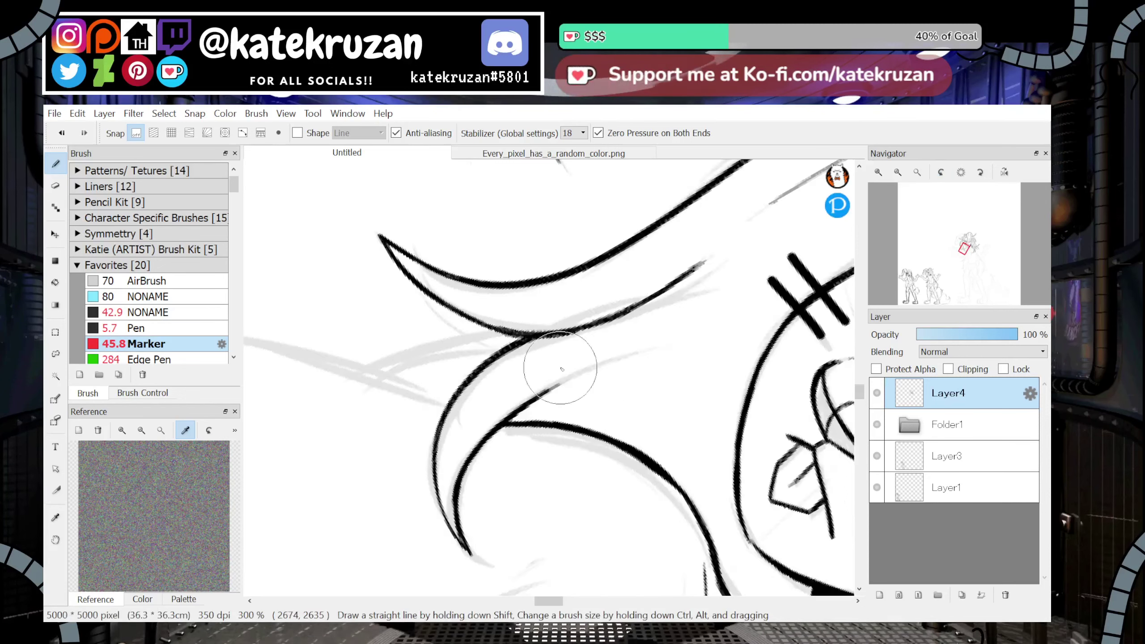
left_click_drag(506, 419, 604, 363)
left_click_drag(529, 400, 634, 355)
key("ctrl+z")
key("ctrl+z")
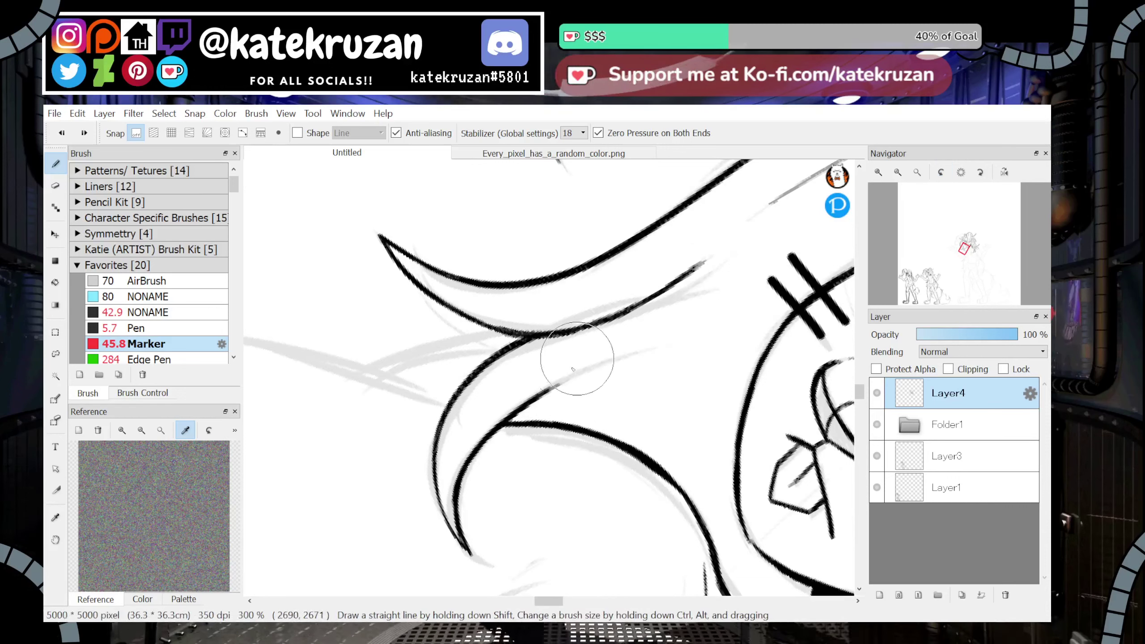
left_click_drag(520, 410, 651, 351)
left_click_drag(572, 380, 748, 302)
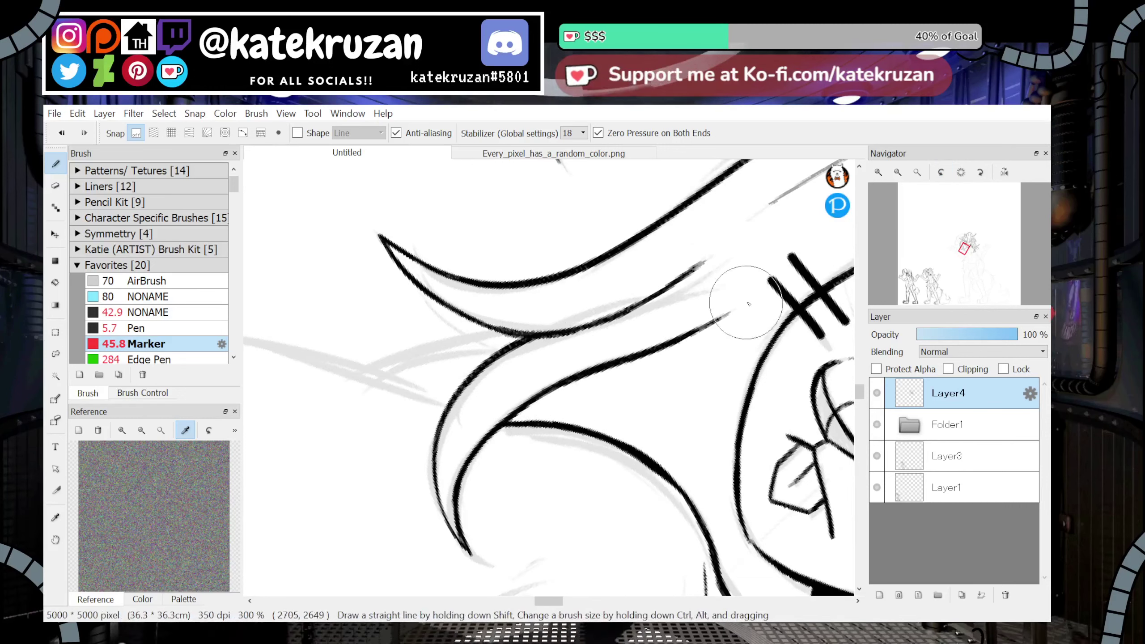
left_click_drag(438, 447, 467, 537)
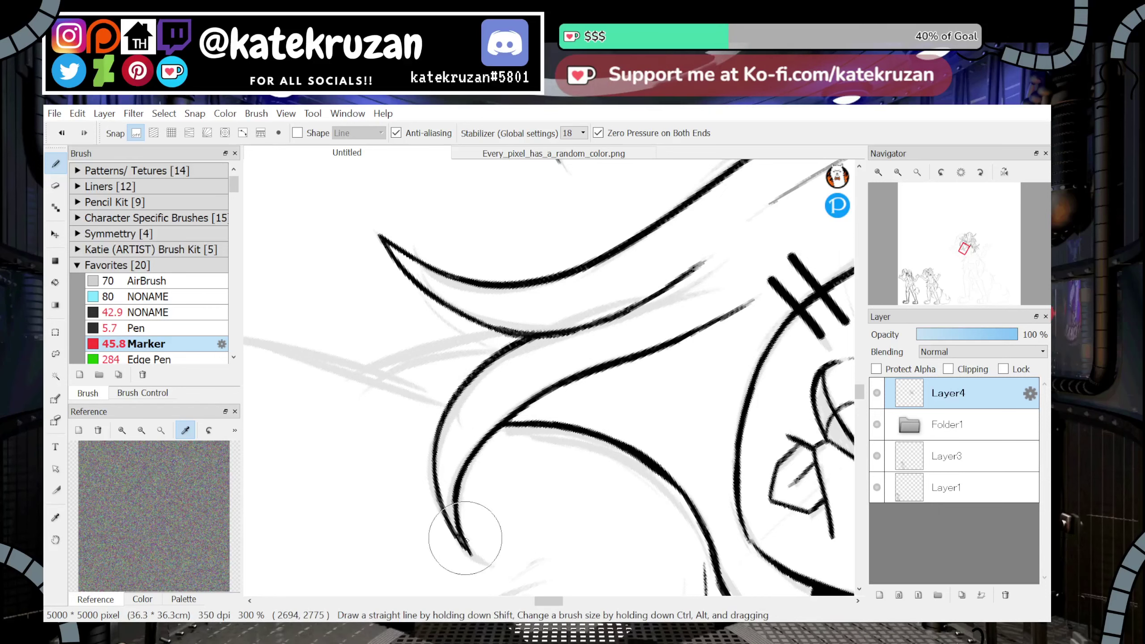
Ink the upper outer edge of the unfinished folded ear, from its side around the bend toward the peak
left_click(961, 173)
left_click_drag(962, 260, 962, 244)
left_click(898, 173)
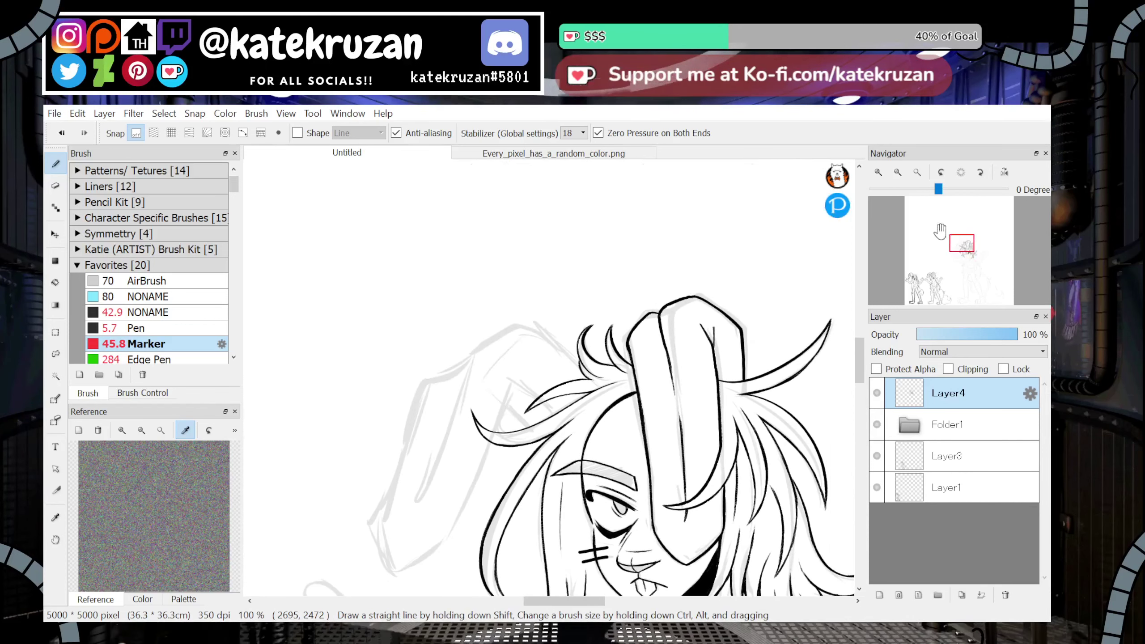
left_click(885, 173)
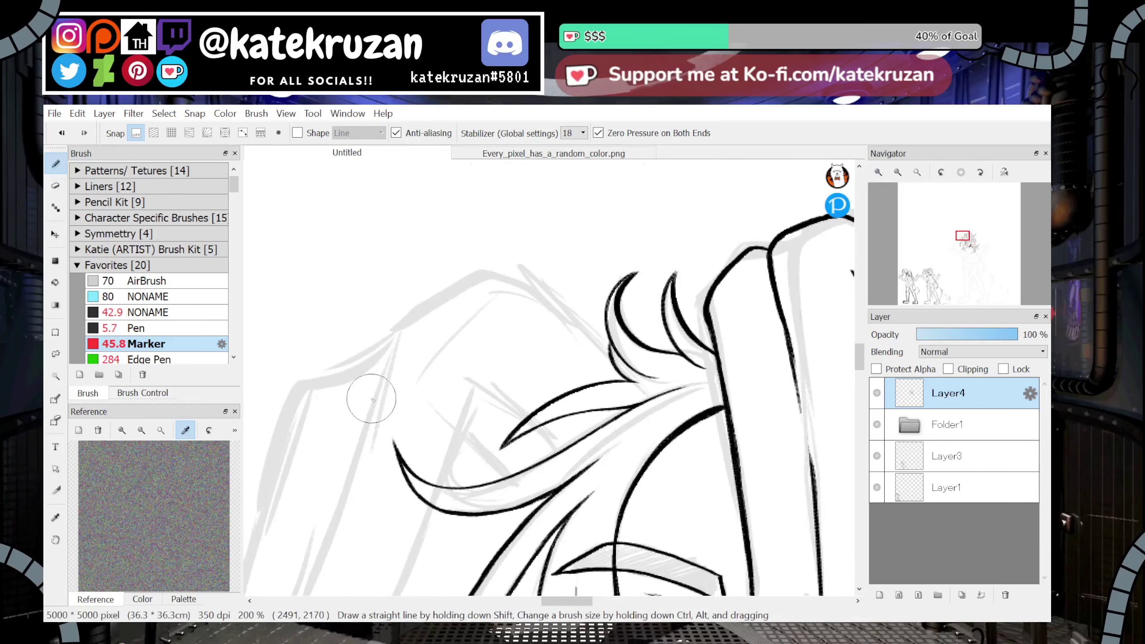
mouse_move(361, 449)
left_mouse_down()
mouse_move(404, 327)
mouse_move(483, 274)
left_mouse_up()
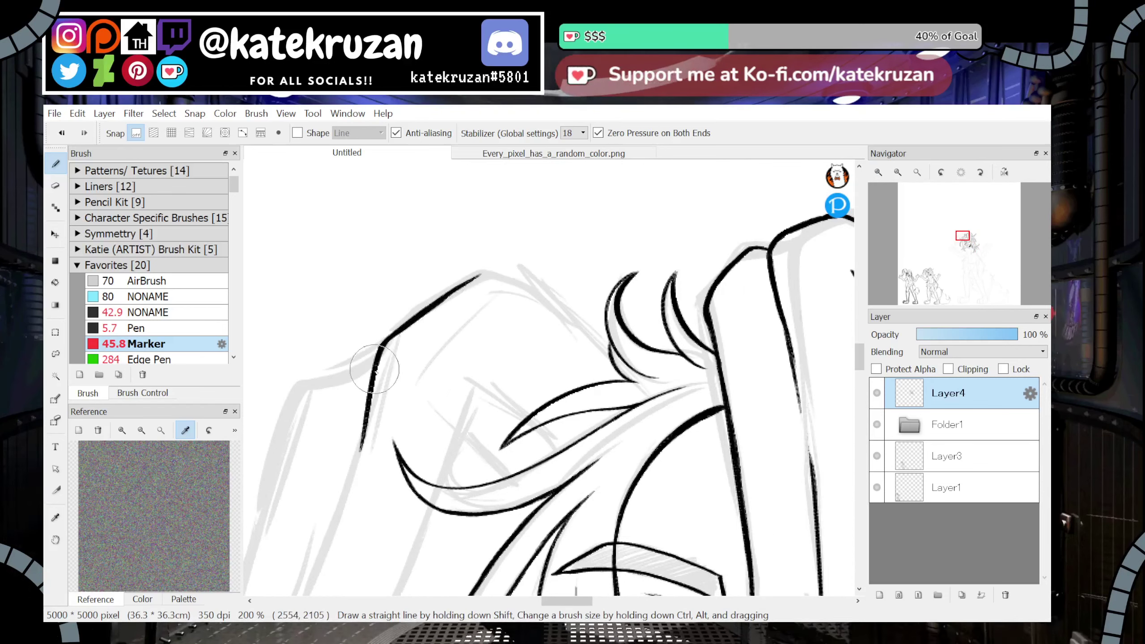
Ink the ear's inner slope from the peak down to the hair tufts and smooth the line over the peak
key("h")
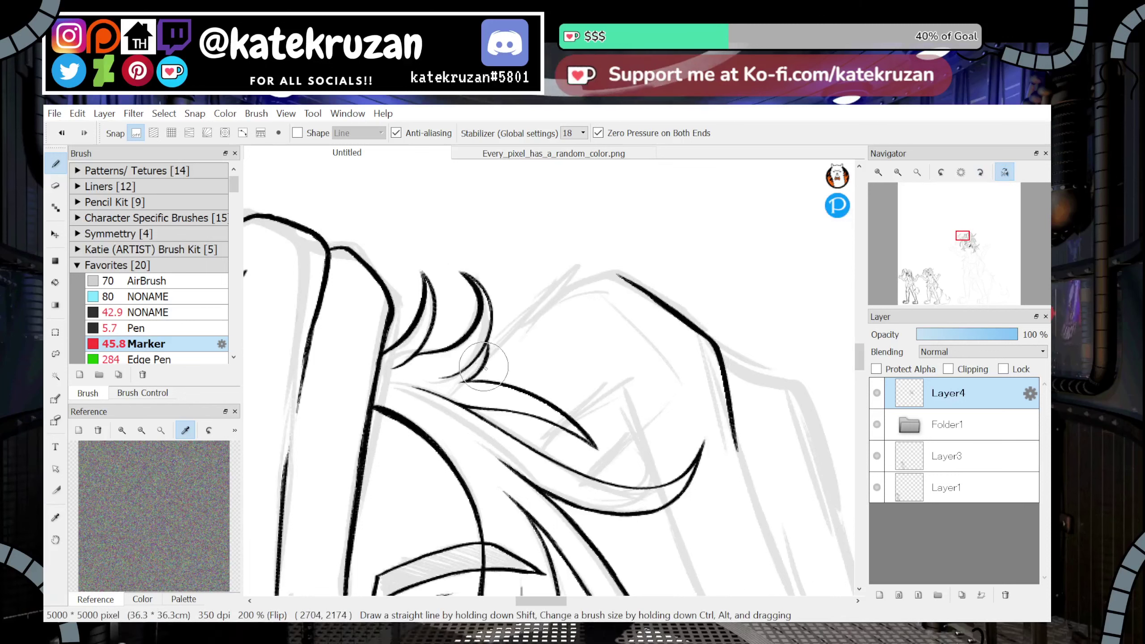
left_click_drag(465, 382, 491, 326)
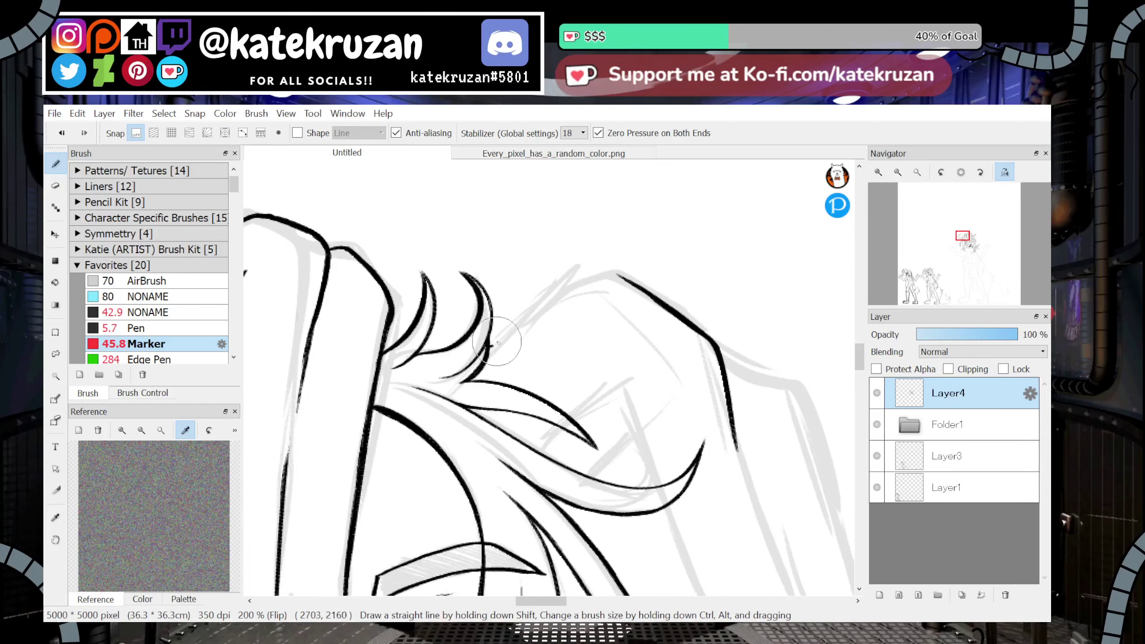
key("ctrl+z")
mouse_move(515, 330)
left_mouse_down()
mouse_move(586, 278)
mouse_move(477, 379)
left_mouse_up()
key("ctrl+z")
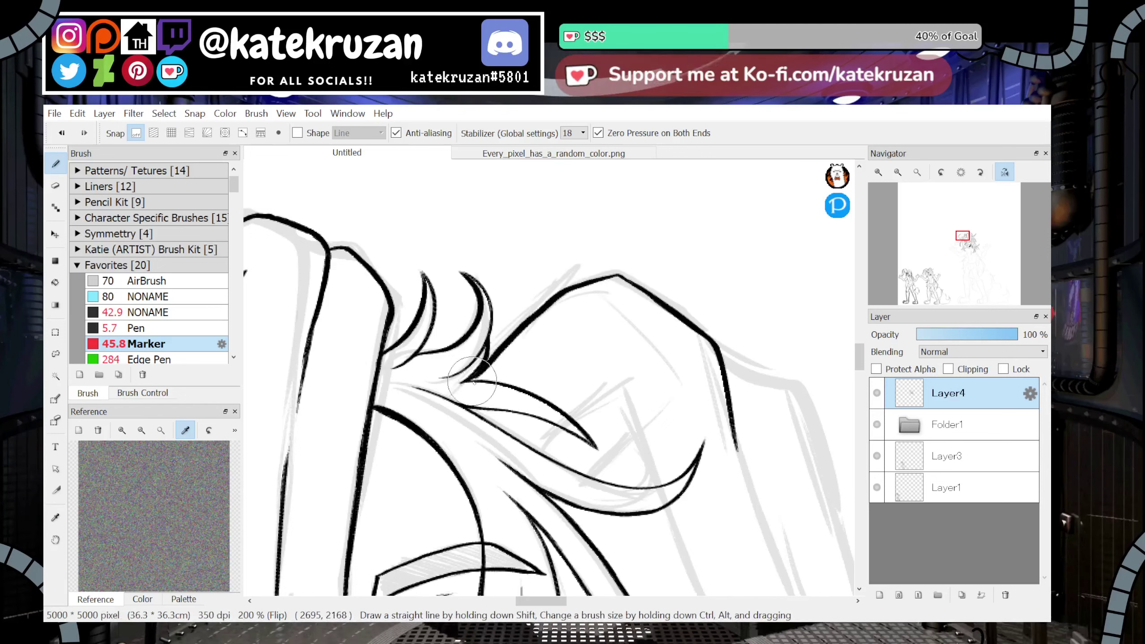
key("h")
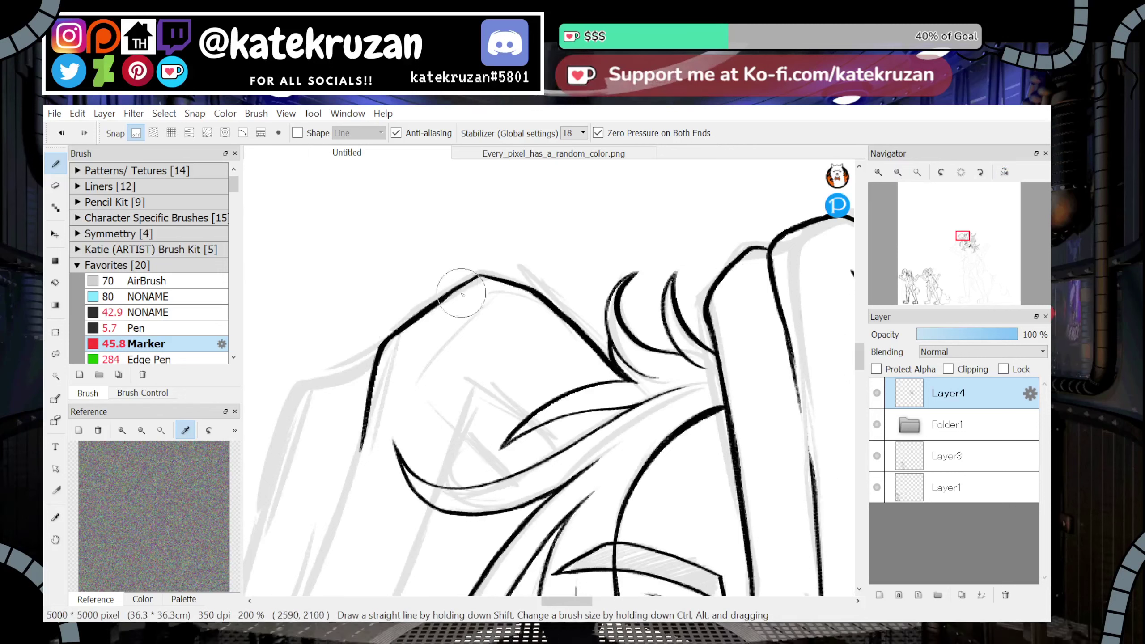
left_click_drag(434, 308, 487, 279)
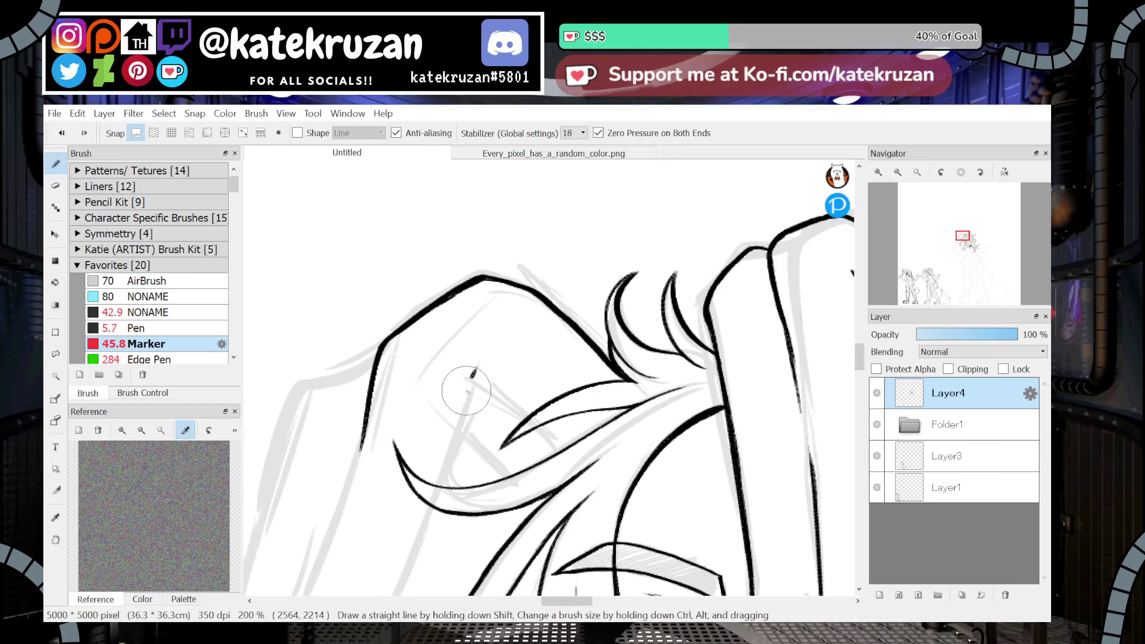
Continue the folded ear's inner fold line downward from the bend along the sketched ear opening
left_click_drag(960, 243, 959, 247)
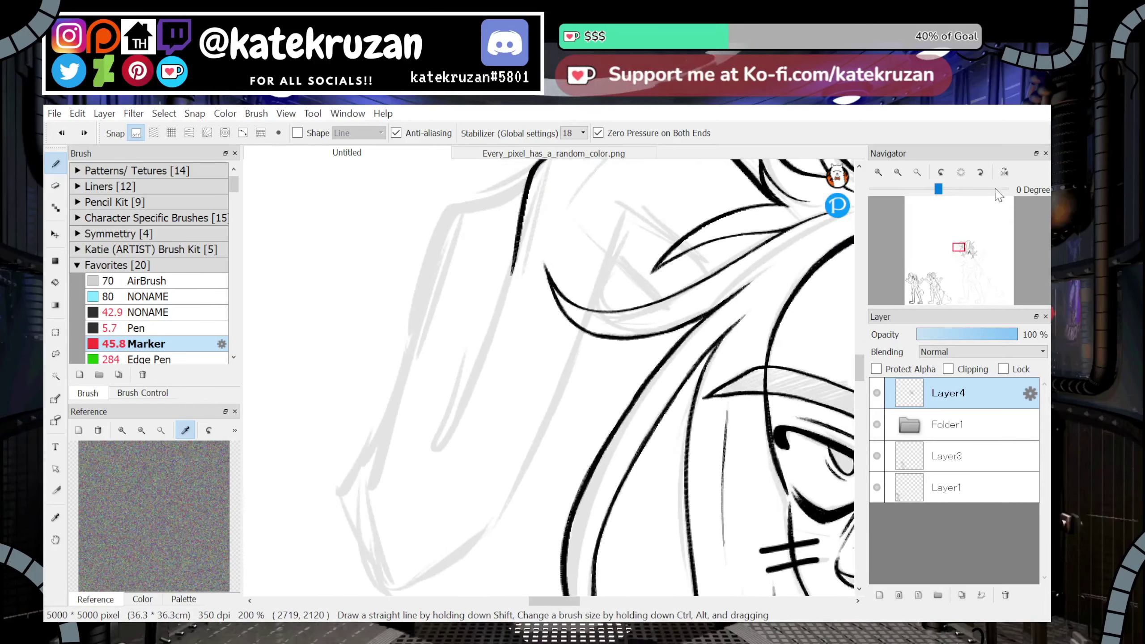
left_click(1006, 179)
left_click(980, 172)
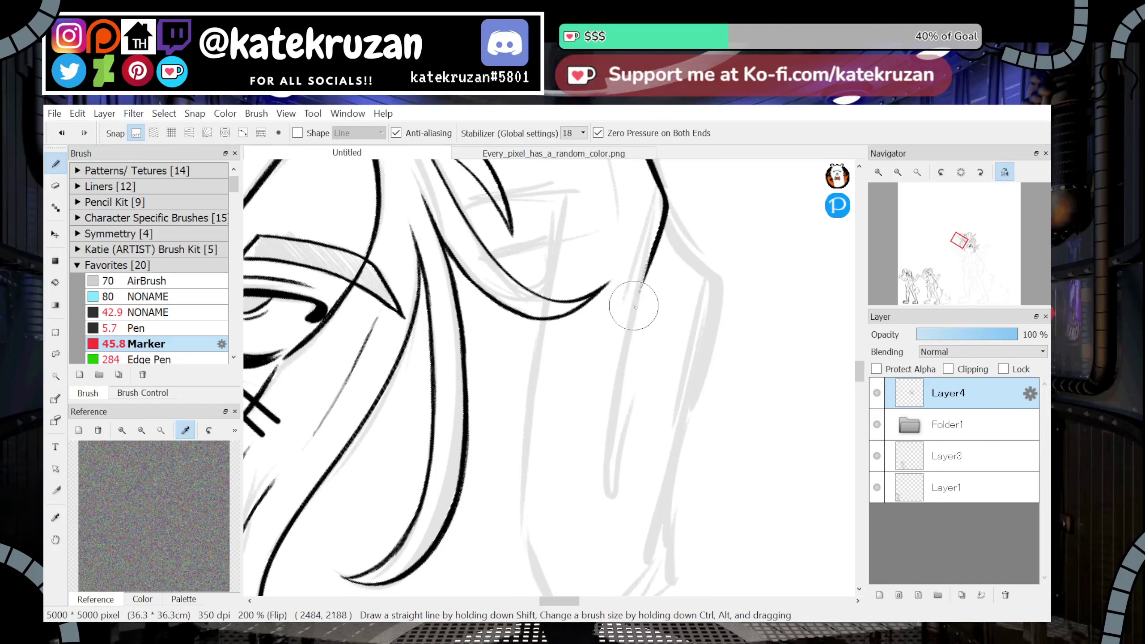
left_click_drag(658, 234, 623, 373)
key("ctrl+z")
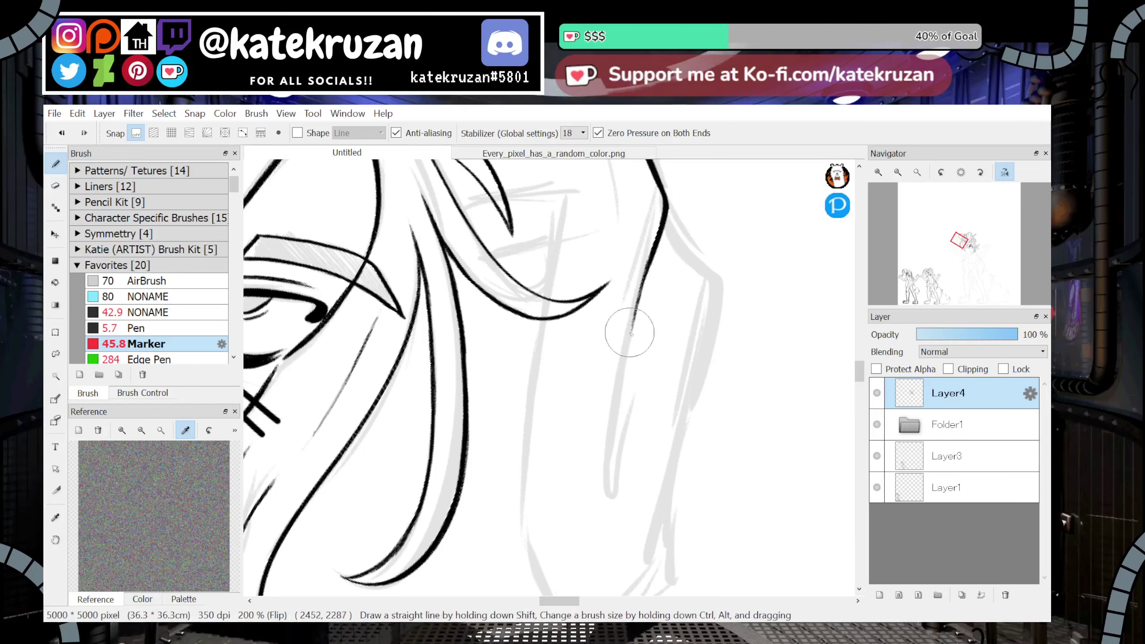
left_click_drag(631, 345, 618, 412)
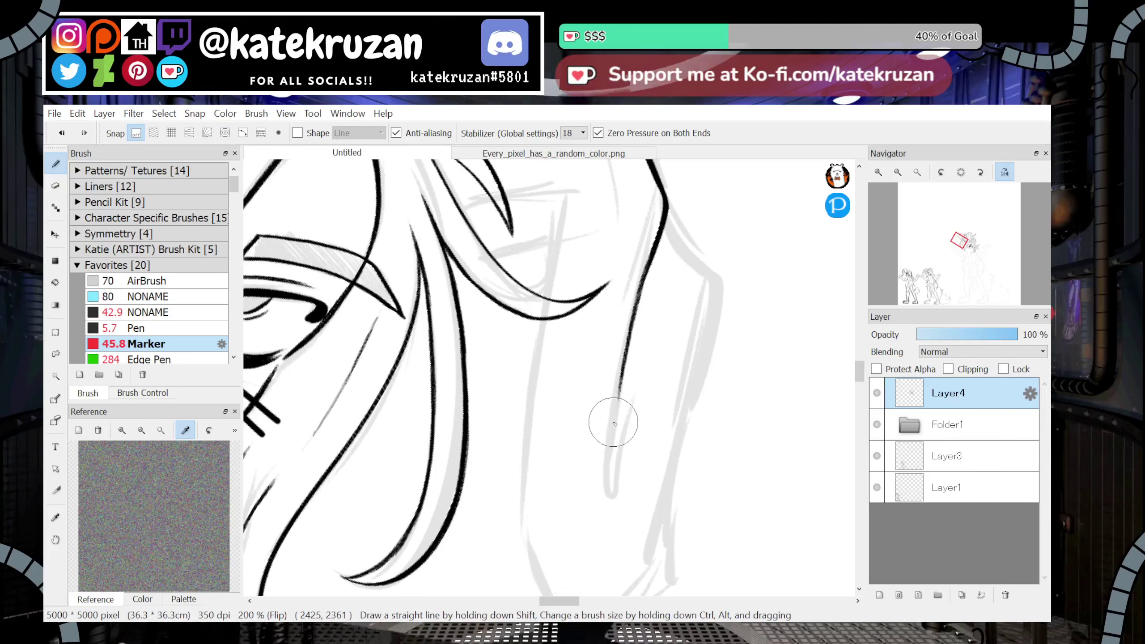
key("ctrl+z")
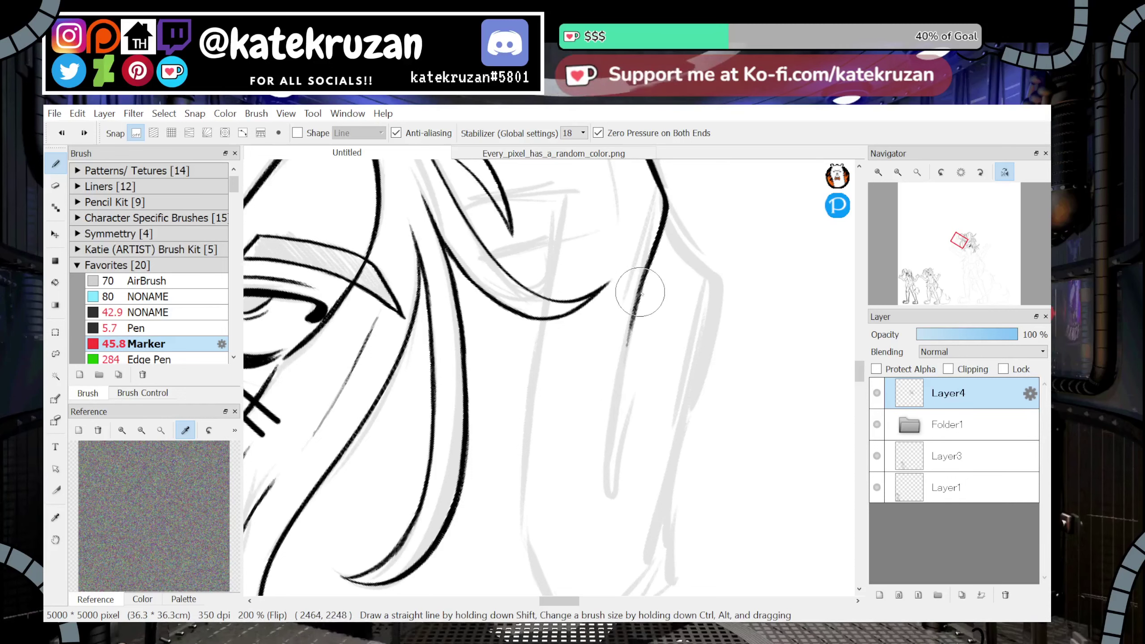
left_click_drag(636, 311, 605, 498)
Close the fold line with a narrow rounded end and a short tapering return line
left_click_drag(609, 440, 603, 510)
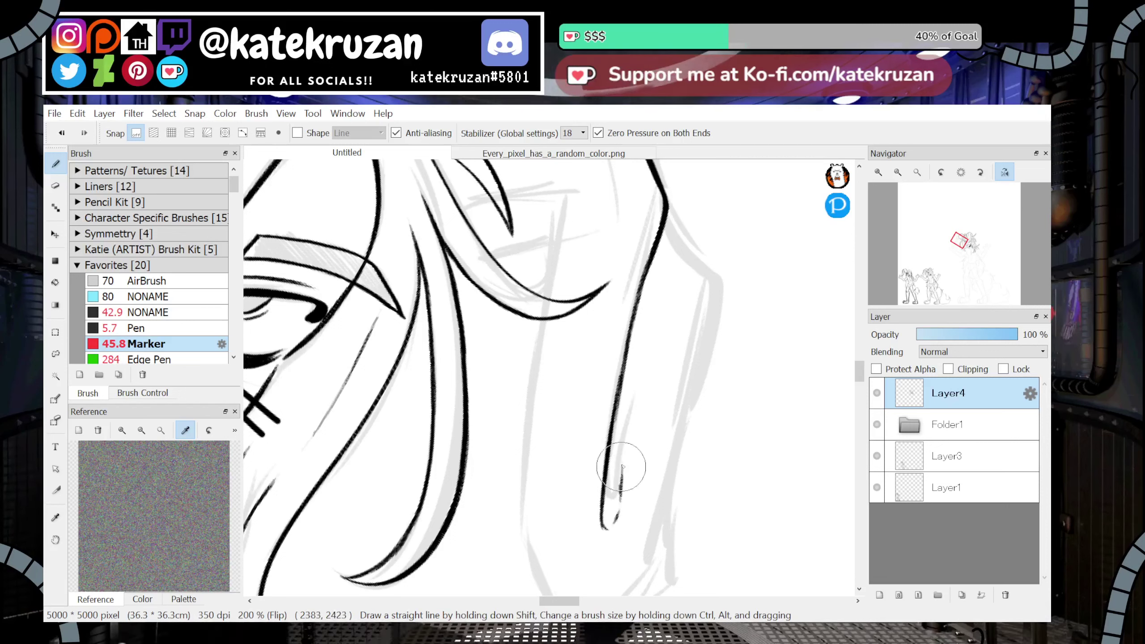
left_click_drag(632, 406, 616, 523)
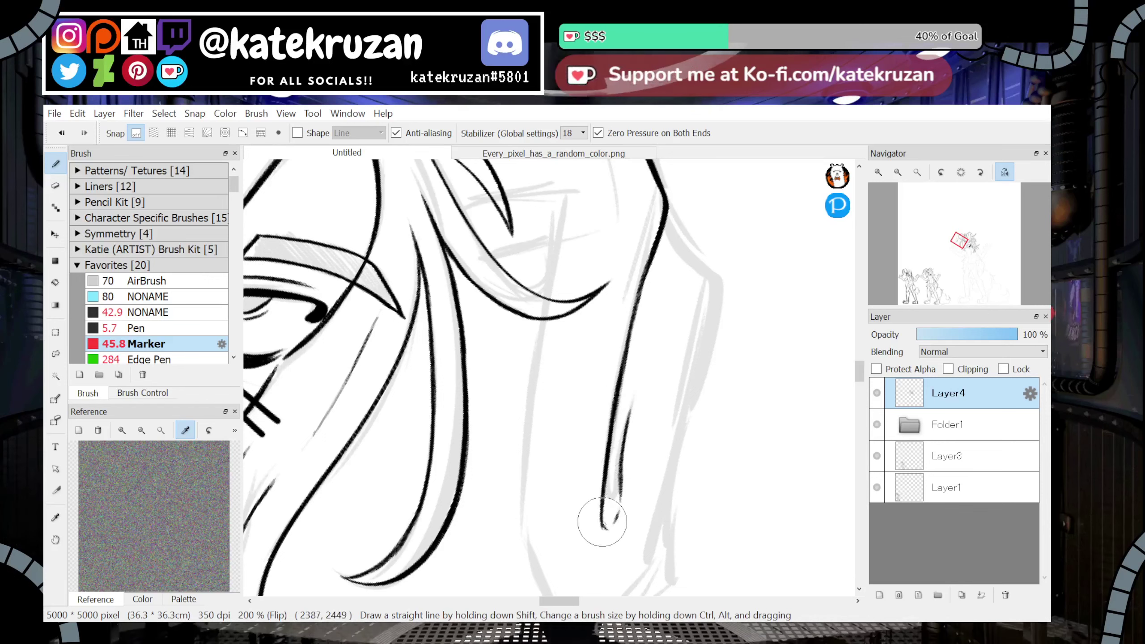
left_click_drag(617, 520, 622, 485)
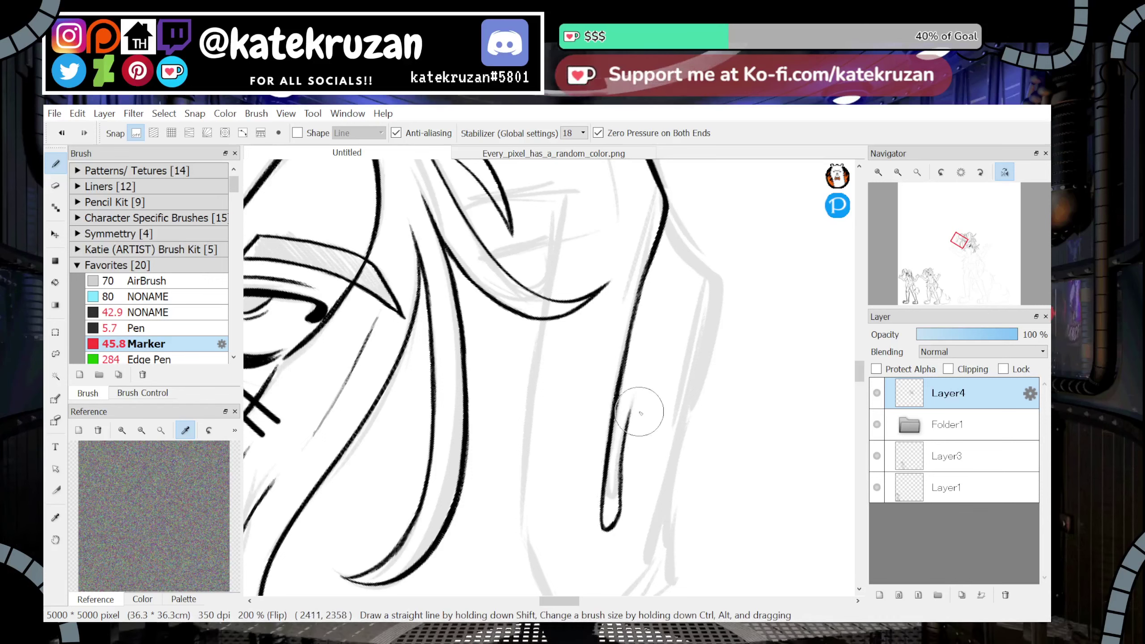
Ink the short top edge of the ear's hanging part from the fold line around the outer corner and down the side
left_click(961, 173)
left_click(962, 249)
left_click_drag(961, 249, 960, 247)
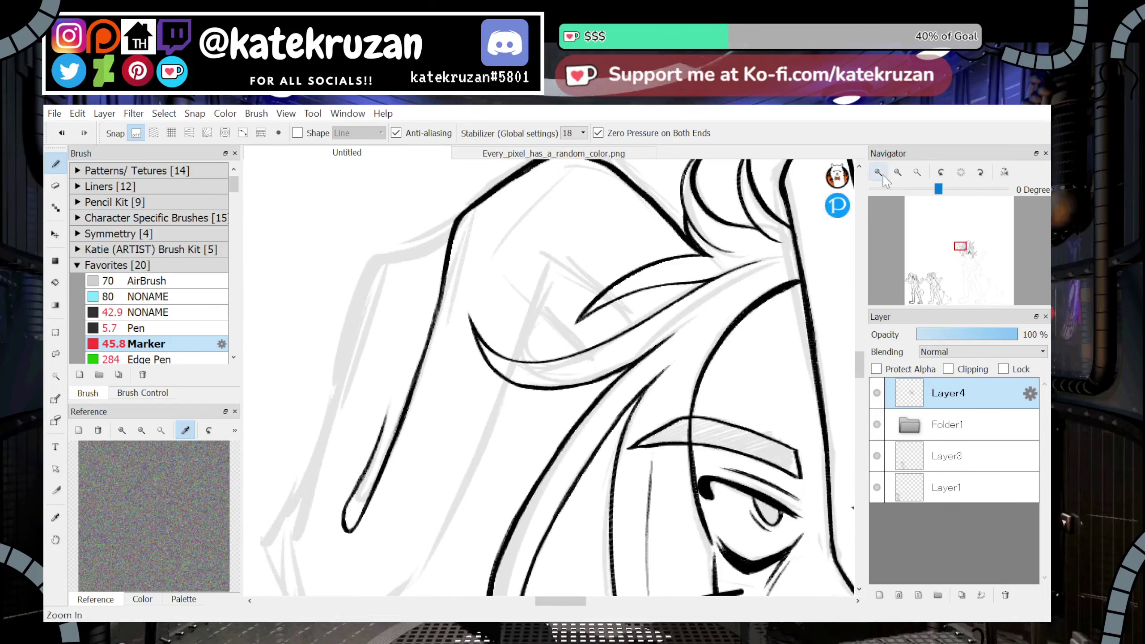
left_click(897, 172)
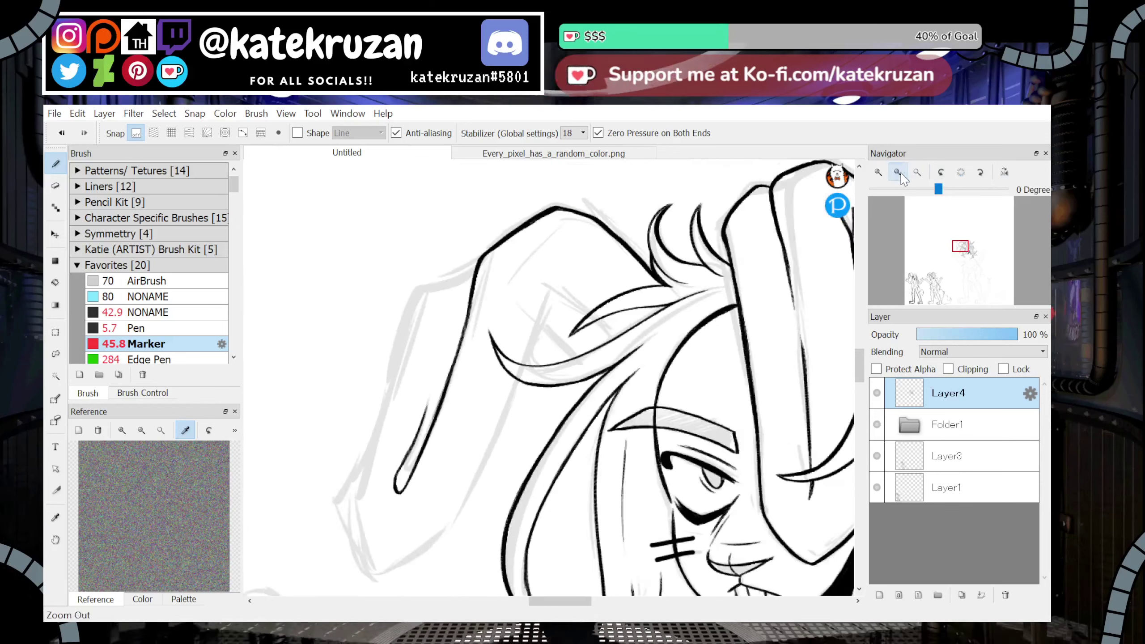
left_click(897, 172)
left_click(879, 172)
left_click(879, 173)
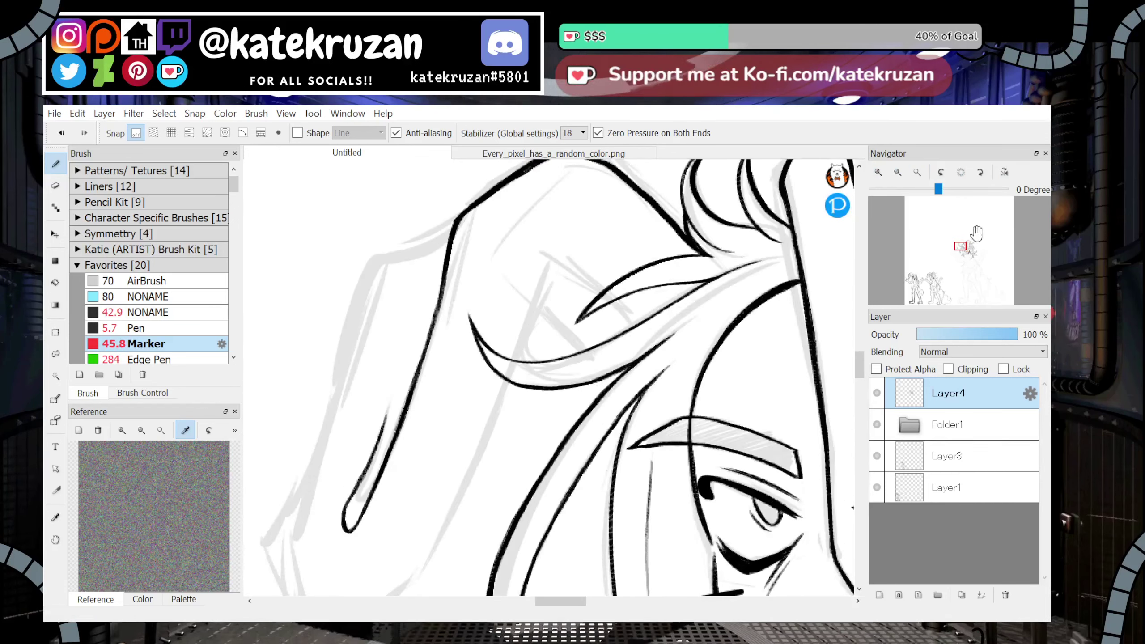
left_click_drag(965, 249, 957, 248)
mouse_move(572, 223)
left_mouse_down()
mouse_move(509, 242)
mouse_move(477, 326)
left_mouse_up()
key("ctrl+z")
mouse_move(570, 224)
left_mouse_down()
mouse_move(525, 240)
mouse_move(475, 351)
mouse_move(492, 280)
mouse_move(465, 364)
left_mouse_up()
Lengthen the hanging ear's outer side toward the tip with overlapping strokes, undoing and redrawing uneven ones
left_click_drag(478, 321, 447, 427)
left_click_drag(471, 347, 432, 465)
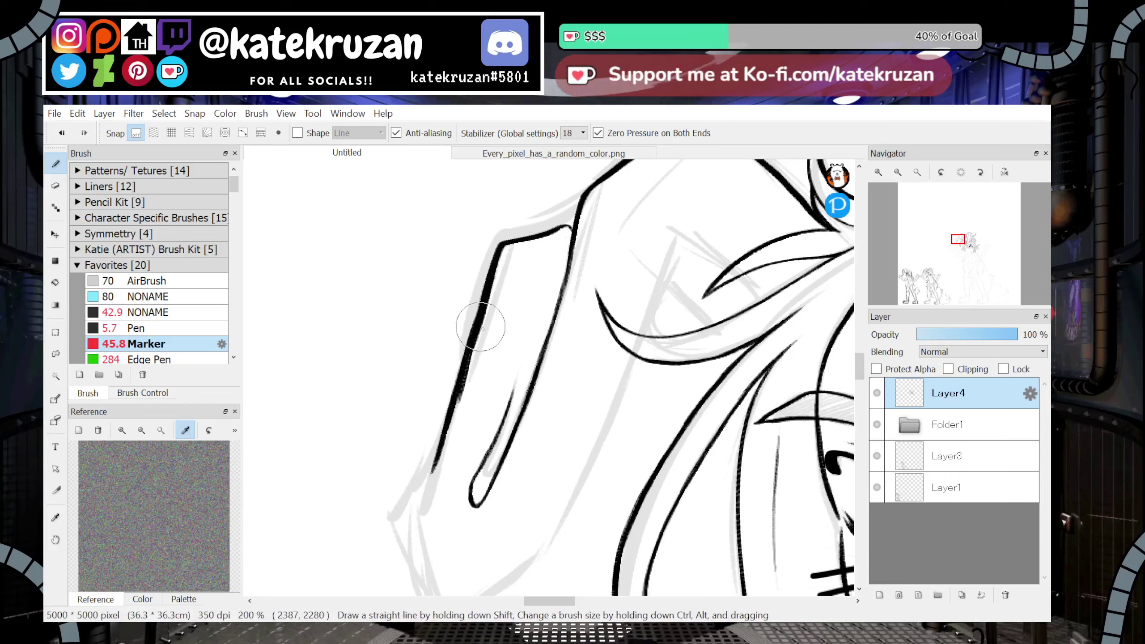
key("ctrl+z")
key("ctrl+z")
left_click_drag(479, 323, 439, 470)
key("ctrl+z")
key("ctrl+z")
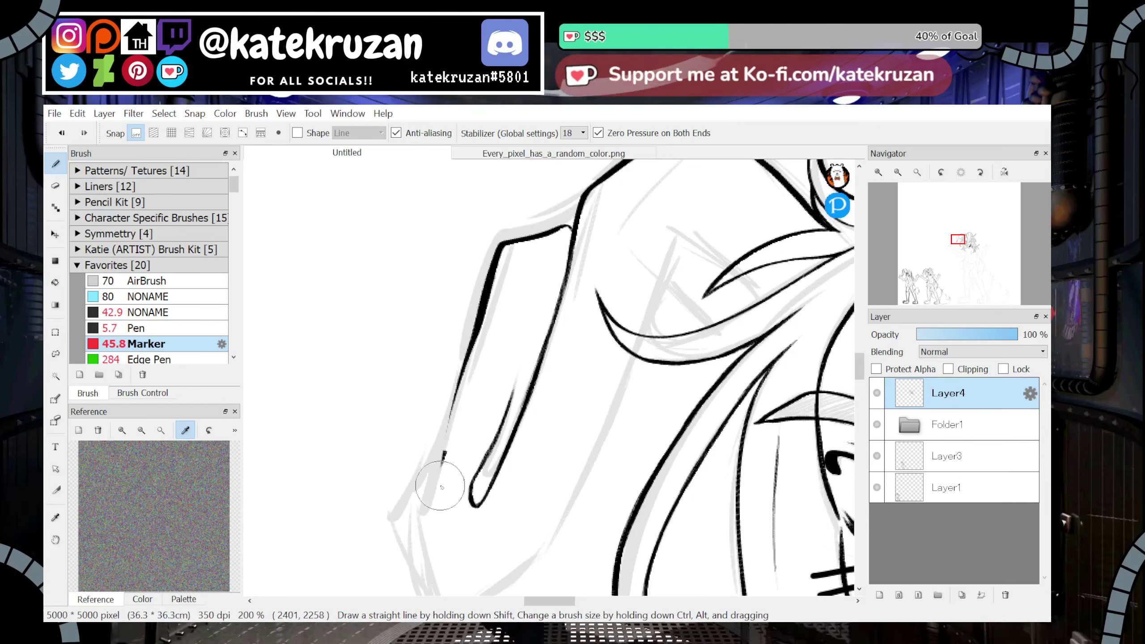
mouse_move(475, 330)
left_mouse_down()
mouse_move(435, 463)
mouse_move(464, 367)
left_mouse_up()
left_click_drag(439, 452, 432, 478)
Carry the ear's outer side down around the angled tip and start the edge on the other side
left_click_drag(966, 244, 959, 242)
key("ctrl+z")
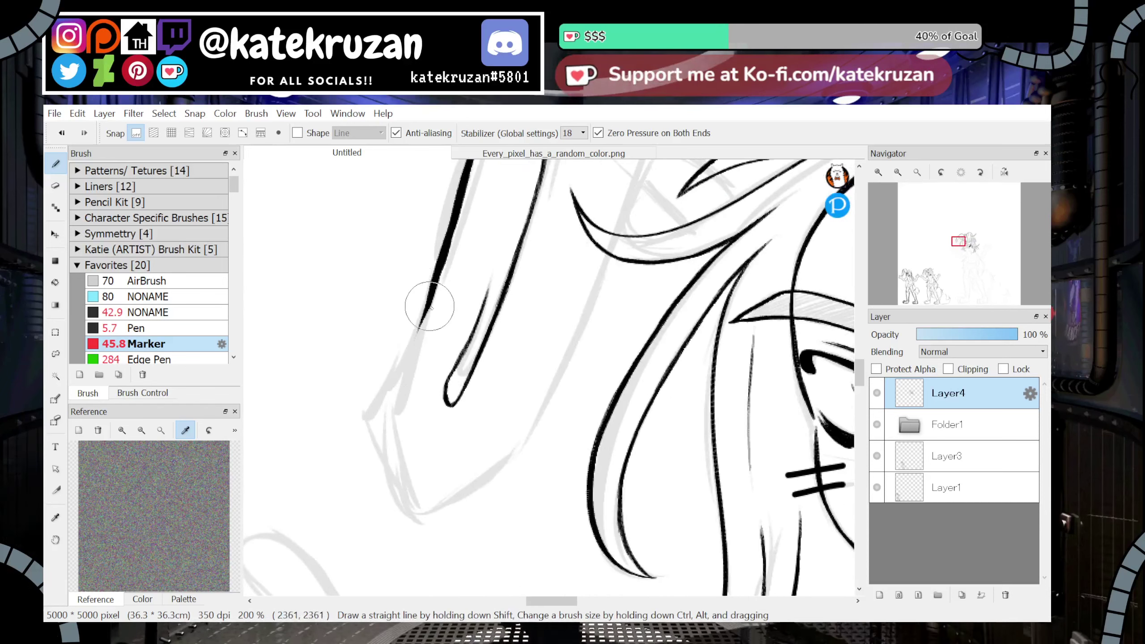
left_click_drag(434, 287, 387, 468)
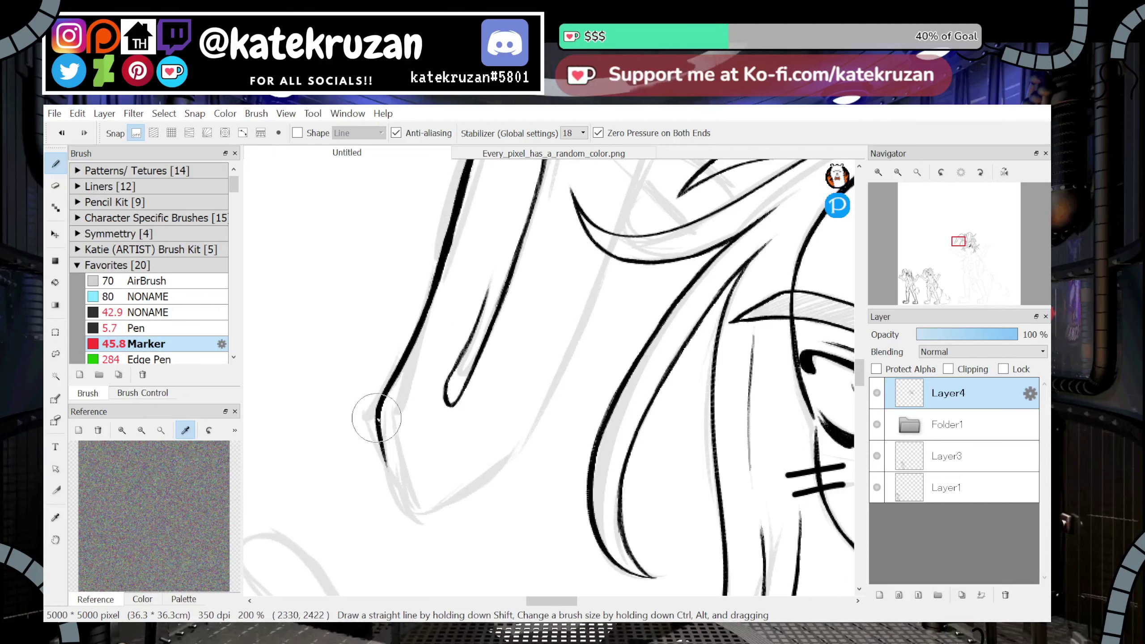
mouse_move(377, 418)
left_mouse_down()
mouse_move(389, 472)
mouse_move(435, 504)
mouse_move(485, 489)
left_mouse_up()
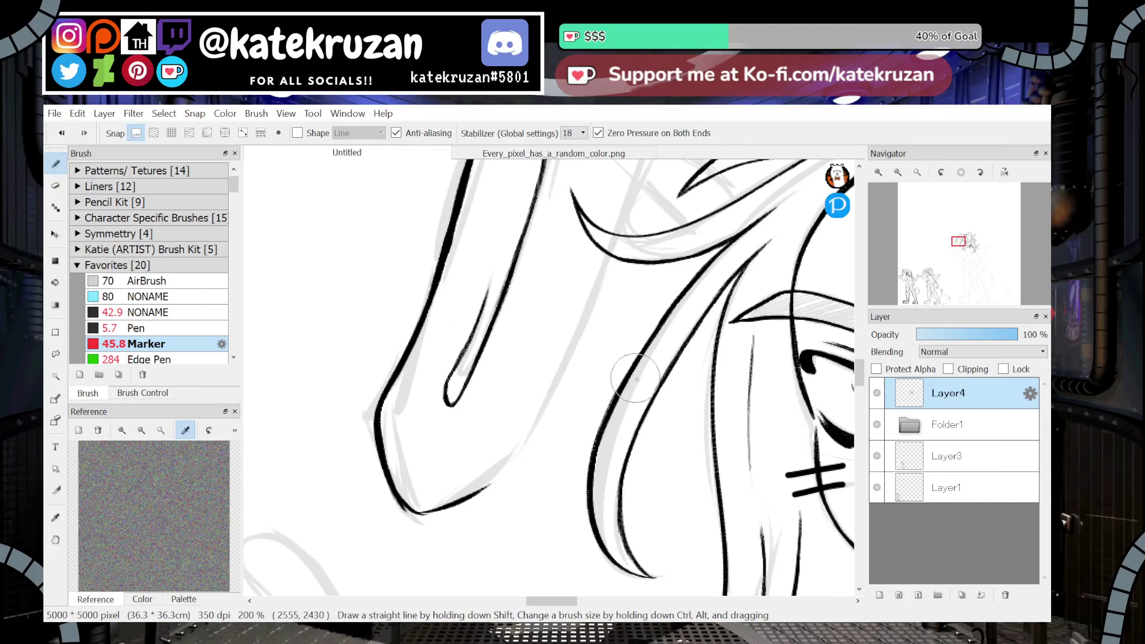
Ink the ear's inner edge from the tip up to the curved hair strand, closing the outline of the hanging part
left_click(1005, 173)
left_click(982, 175)
left_click(982, 175)
left_click(983, 175)
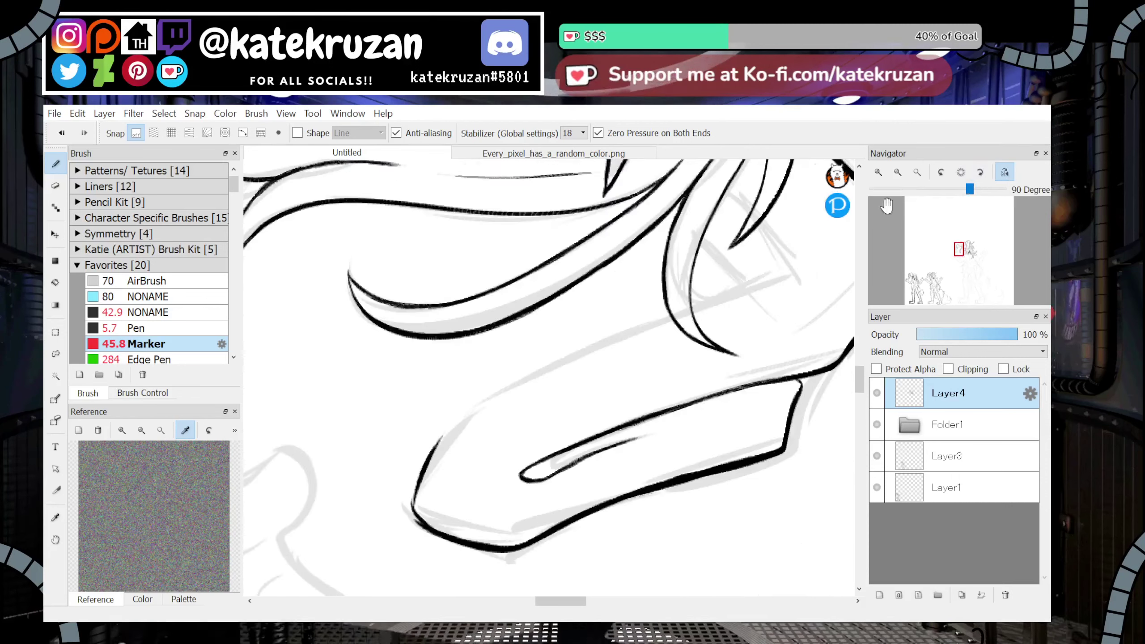
mouse_move(418, 484)
left_mouse_down()
mouse_move(433, 531)
mouse_move(412, 513)
mouse_move(421, 484)
mouse_move(411, 505)
mouse_move(457, 410)
mouse_move(596, 342)
left_mouse_up()
key("ctrl+z")
key("ctrl+z")
key("ctrl+z")
mouse_move(479, 393)
left_mouse_down()
mouse_move(657, 314)
mouse_move(607, 339)
mouse_move(667, 313)
left_mouse_up()
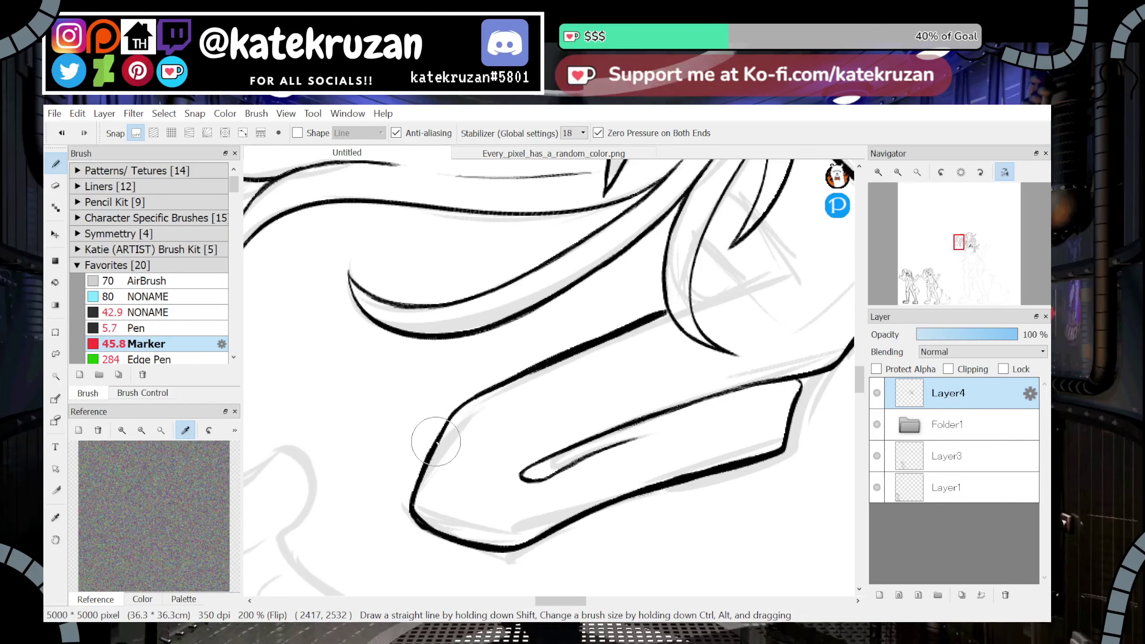
left_click(1005, 172)
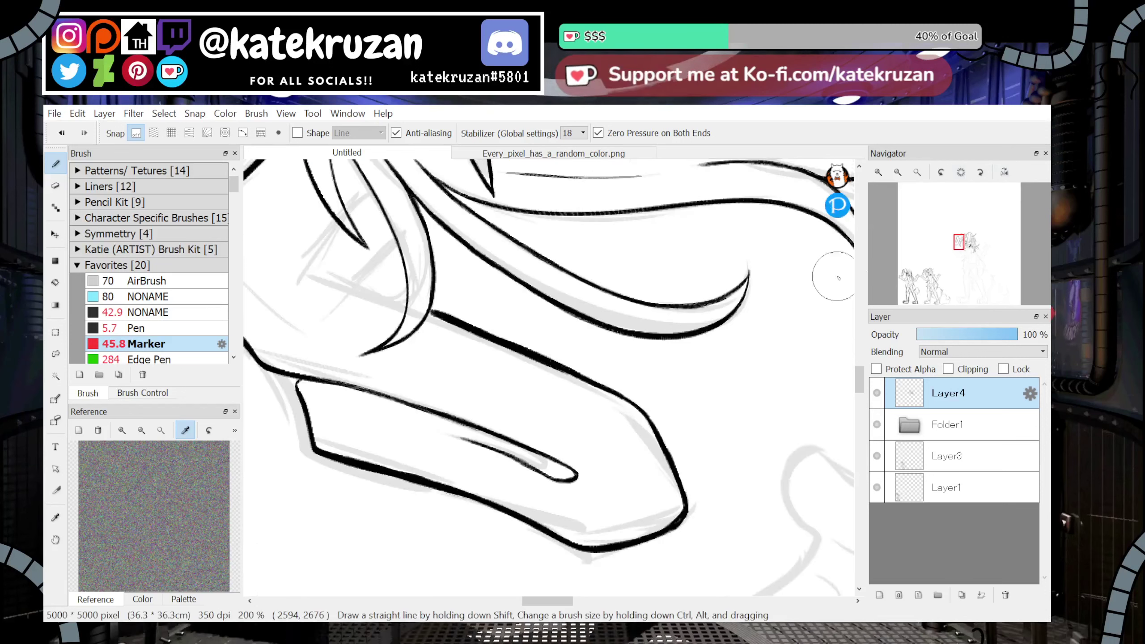
left_click(961, 174)
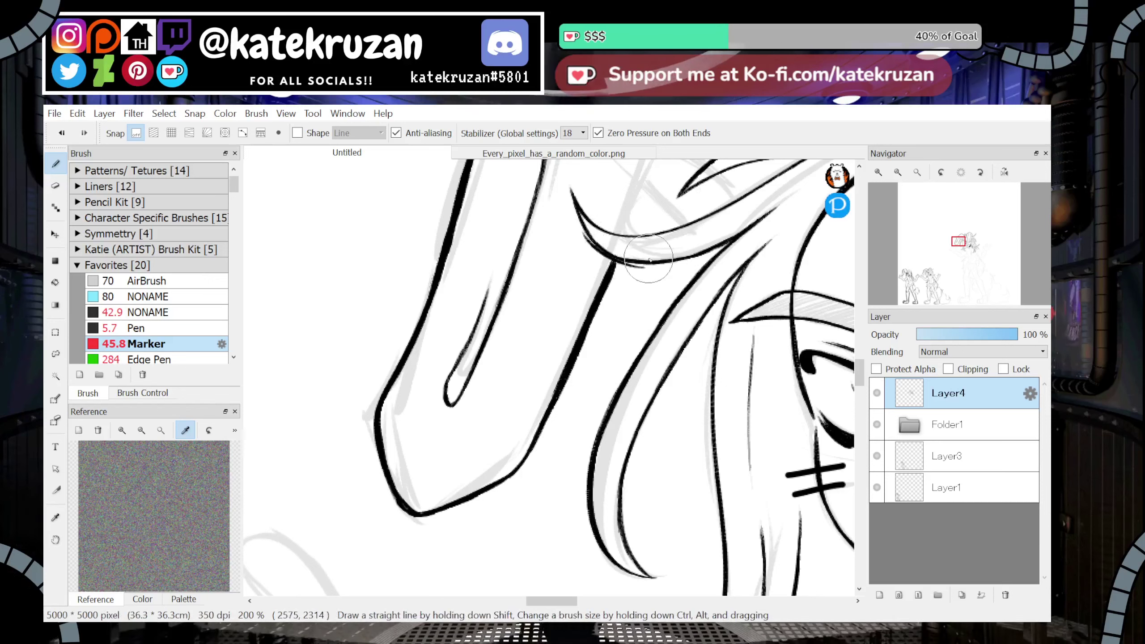
Try to restroke the lower curve of the hair strand that overlaps the ear's inner edge
left_click(1005, 172)
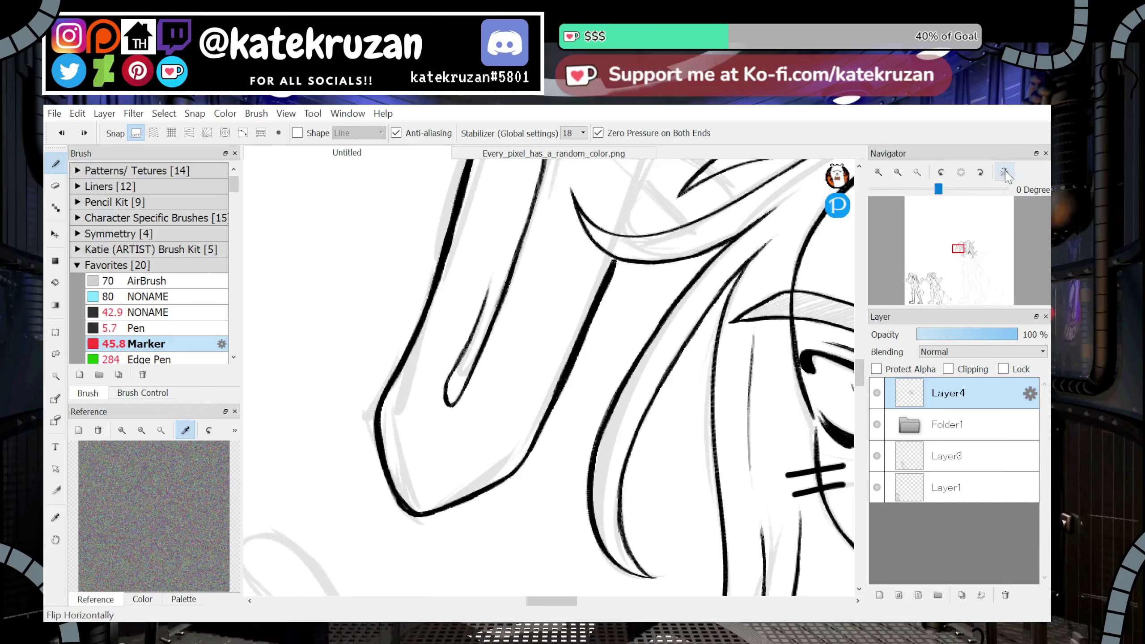
mouse_move(417, 258)
left_mouse_down()
mouse_move(476, 261)
mouse_move(506, 241)
left_mouse_up()
key("ctrl+z")
key("ctrl+z")
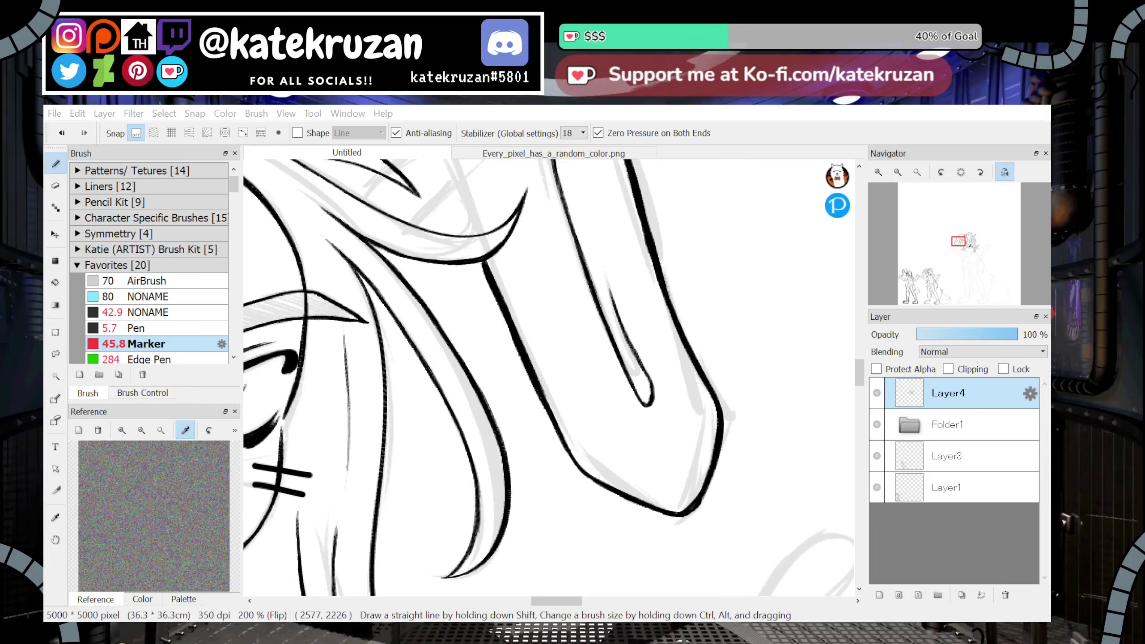
left_click(1005, 172)
left_click_drag(957, 249, 962, 248)
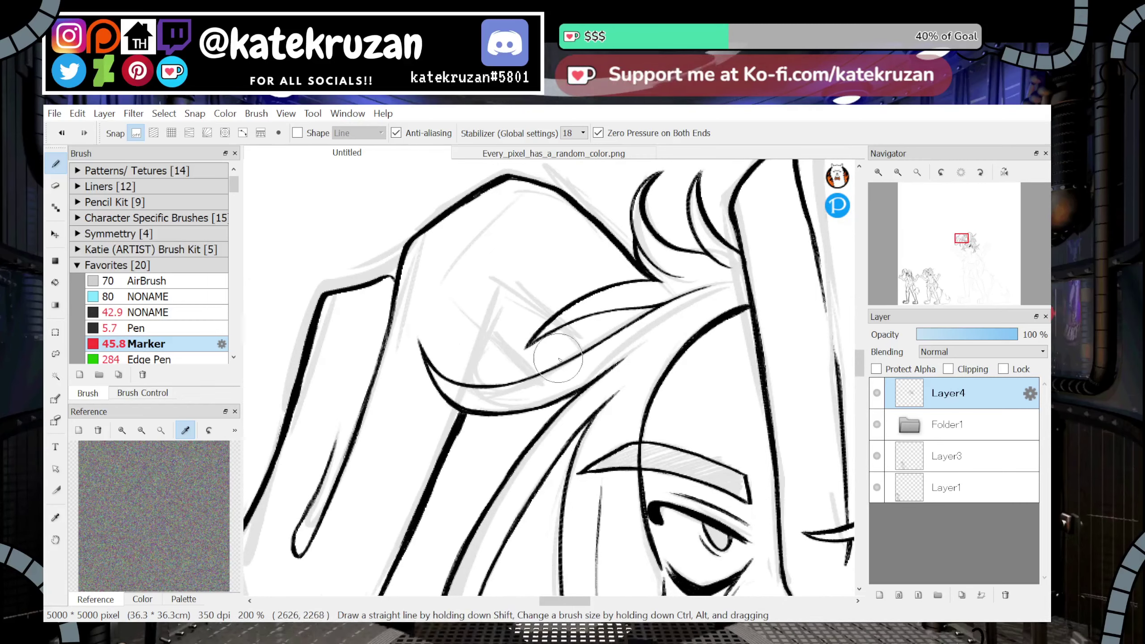
Restroke the lower curve of the hair strand overlapping the ear, undoing the first pass and drawing it again
left_click_drag(428, 362, 570, 364)
key("ctrl+z")
left_click_drag(428, 362, 556, 369)
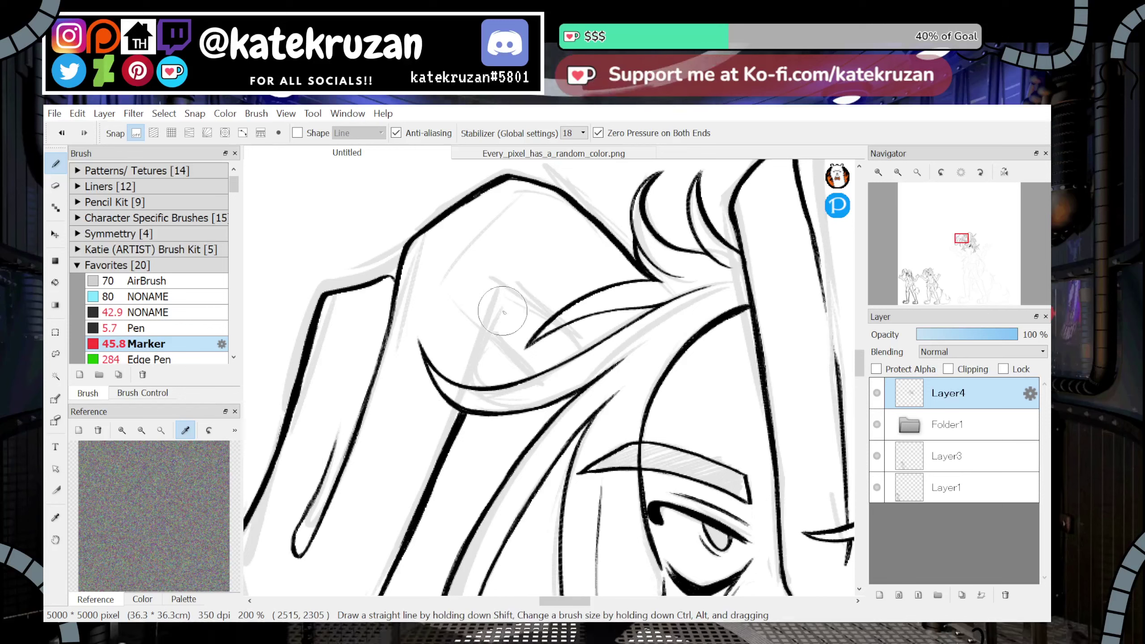
Ink the forked crease inside the folded ear, rising from the curved hair strand and splitting near the fold
left_click(898, 172)
left_click(879, 173)
left_click(878, 174)
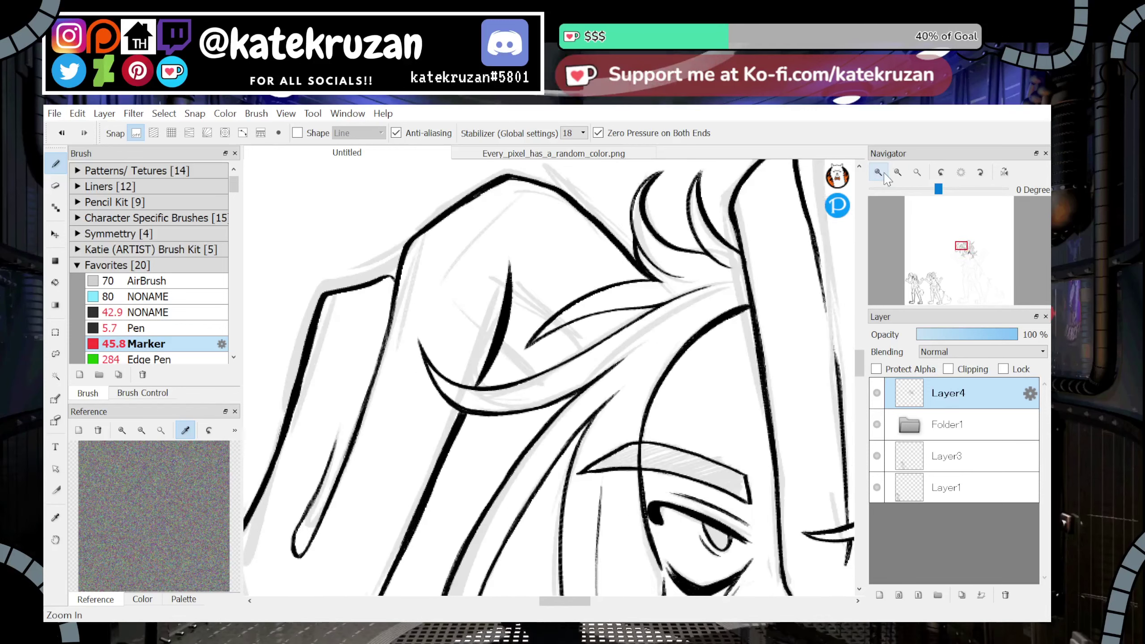
left_click(878, 174)
key("ctrl+z")
mouse_move(440, 389)
left_mouse_down()
mouse_move(498, 178)
mouse_move(515, 195)
mouse_move(455, 372)
mouse_move(485, 262)
mouse_move(472, 162)
left_mouse_up()
key("ctrl+z")
key("ctrl+z")
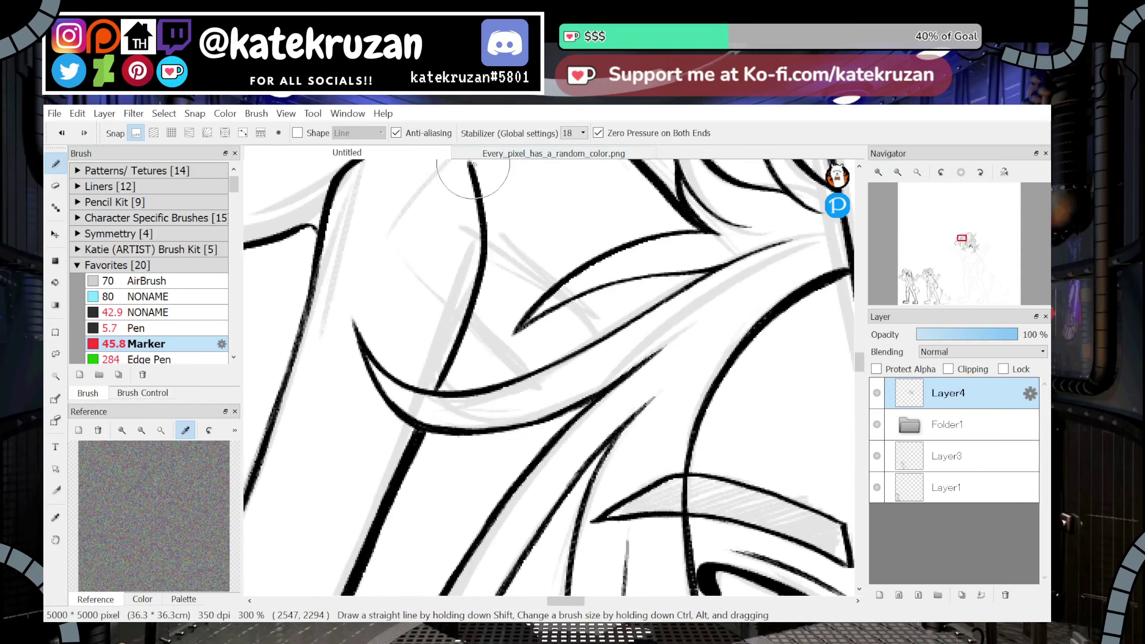
left_click_drag(962, 248, 961, 247)
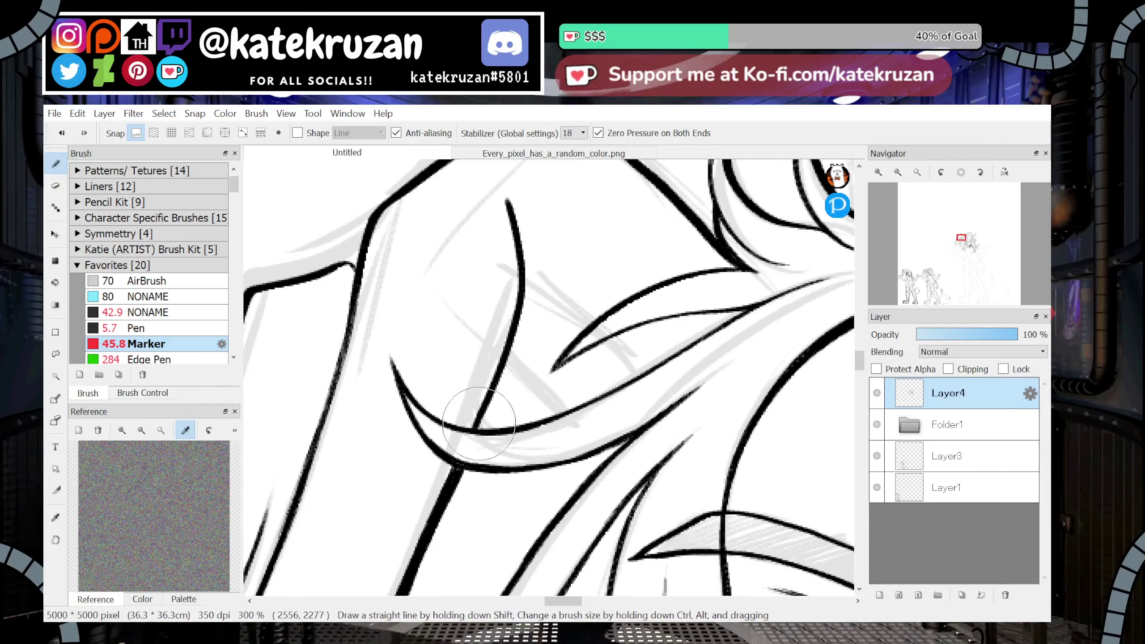
left_click_drag(543, 204, 522, 290)
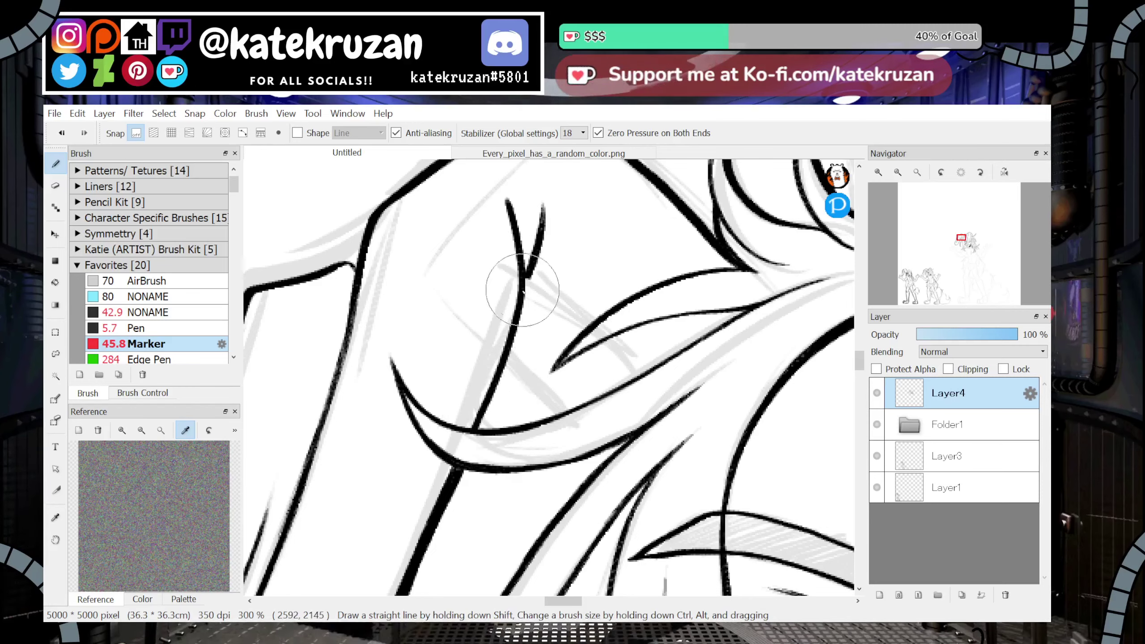
Add a short diagonal fold line between the ear crease and the hair strand, and darken the junction beneath the strand
key("h")
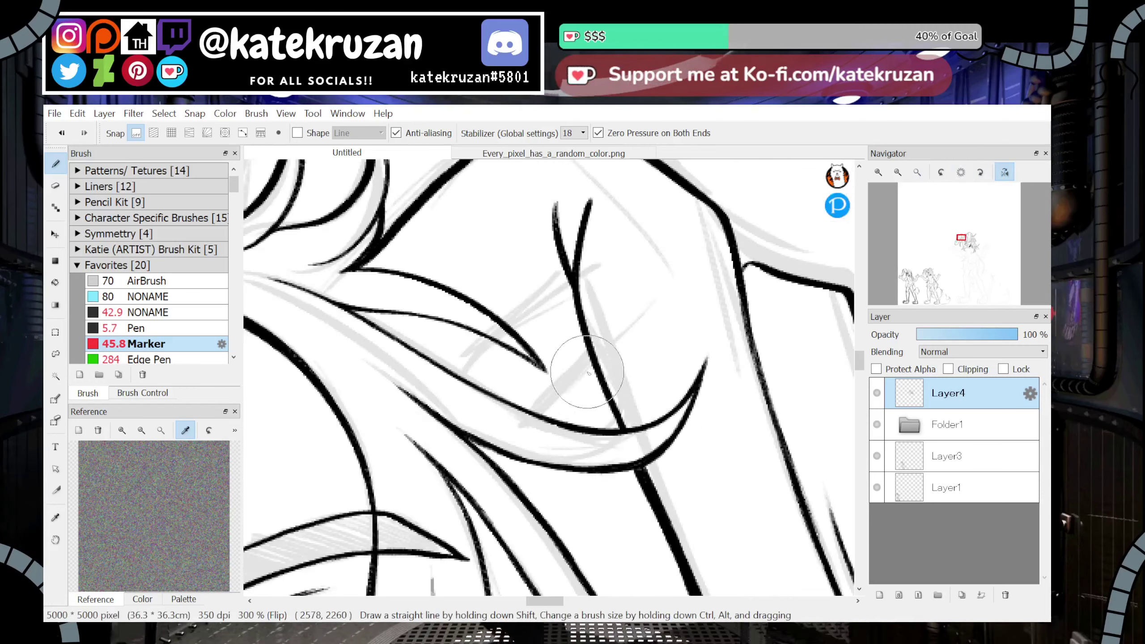
left_click_drag(591, 359, 533, 416)
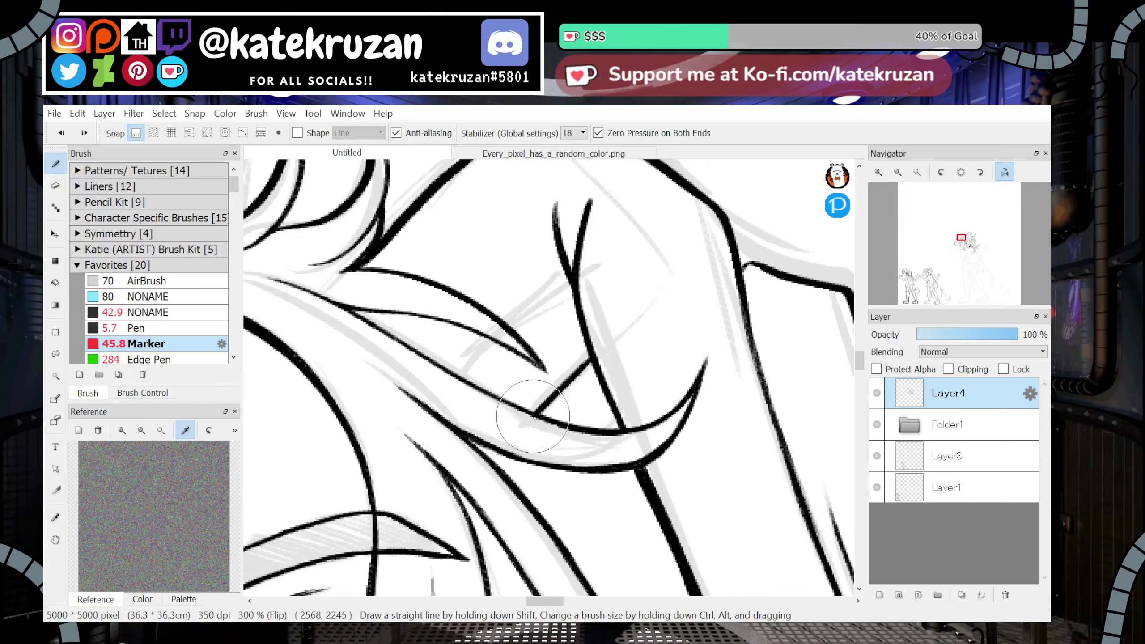
mouse_move(504, 463)
left_mouse_down()
mouse_move(472, 439)
mouse_move(496, 451)
left_mouse_up()
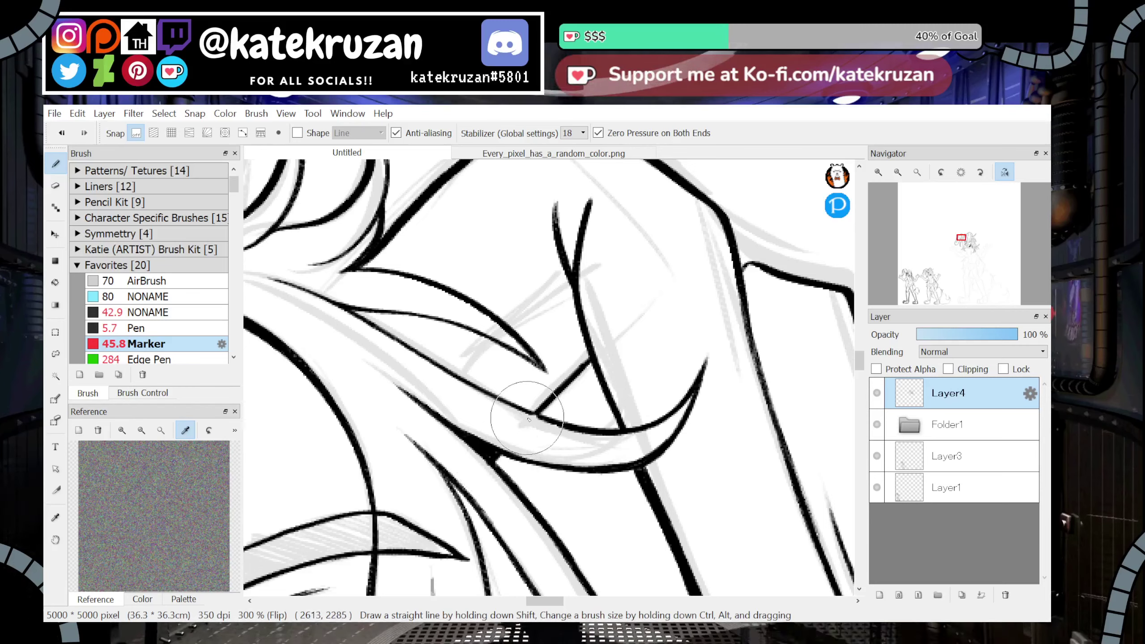
left_click(1005, 172)
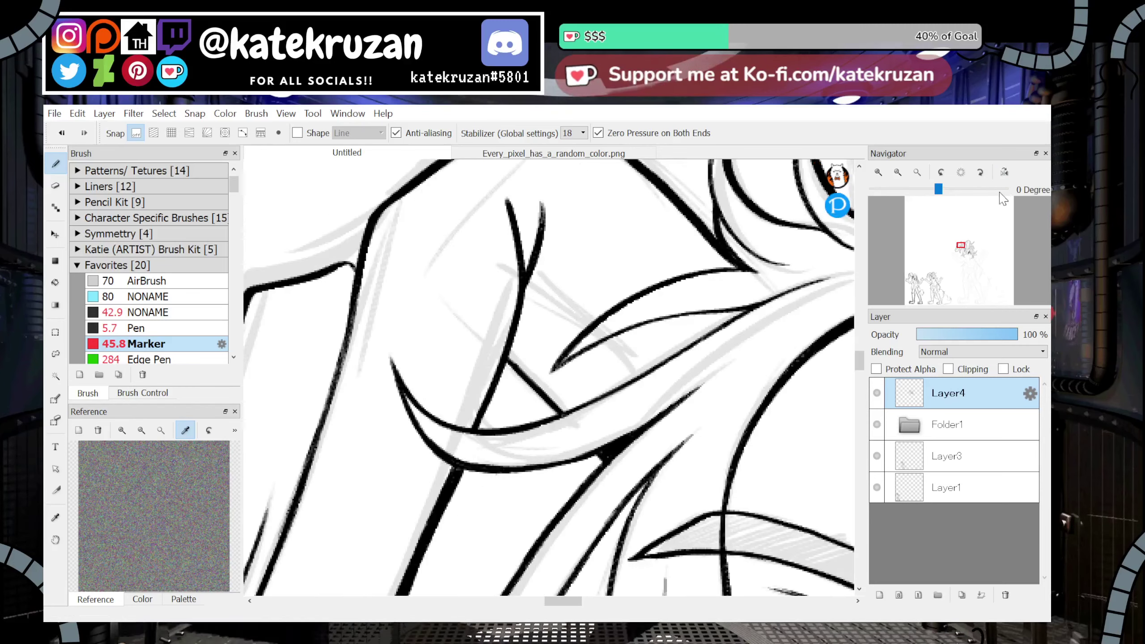
left_click(981, 173)
left_click(981, 173)
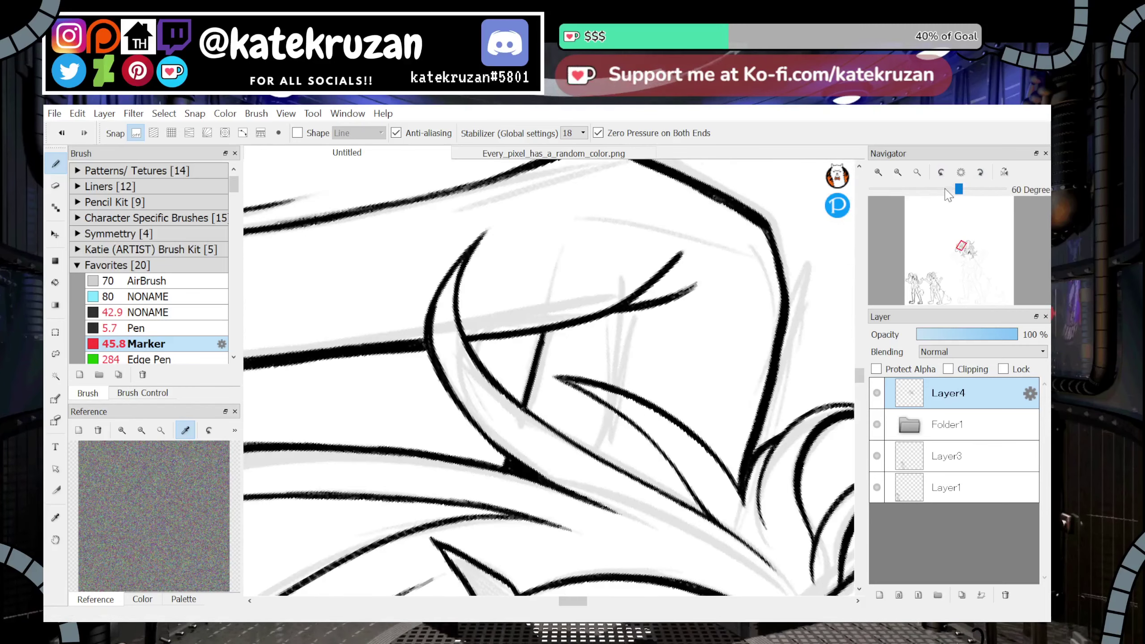
left_click(959, 175)
Thicken the lower edge of the small pointed hair tuft beside the ear crease
left_click(898, 173)
left_click(899, 173)
left_click_drag(962, 245, 964, 246)
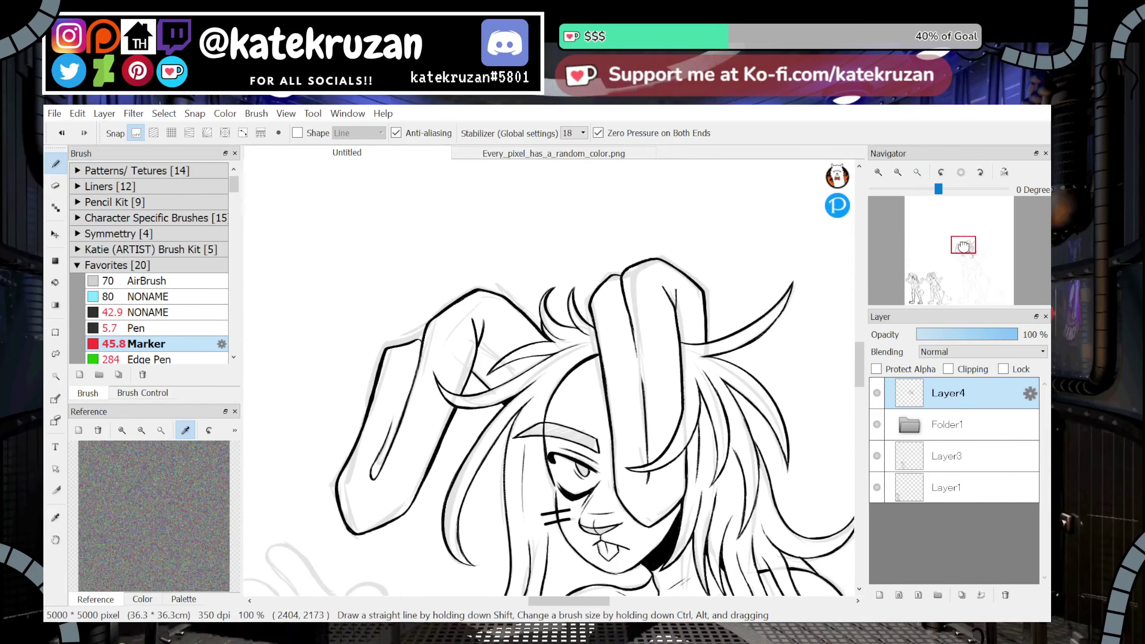
left_click(879, 172)
left_click(878, 172)
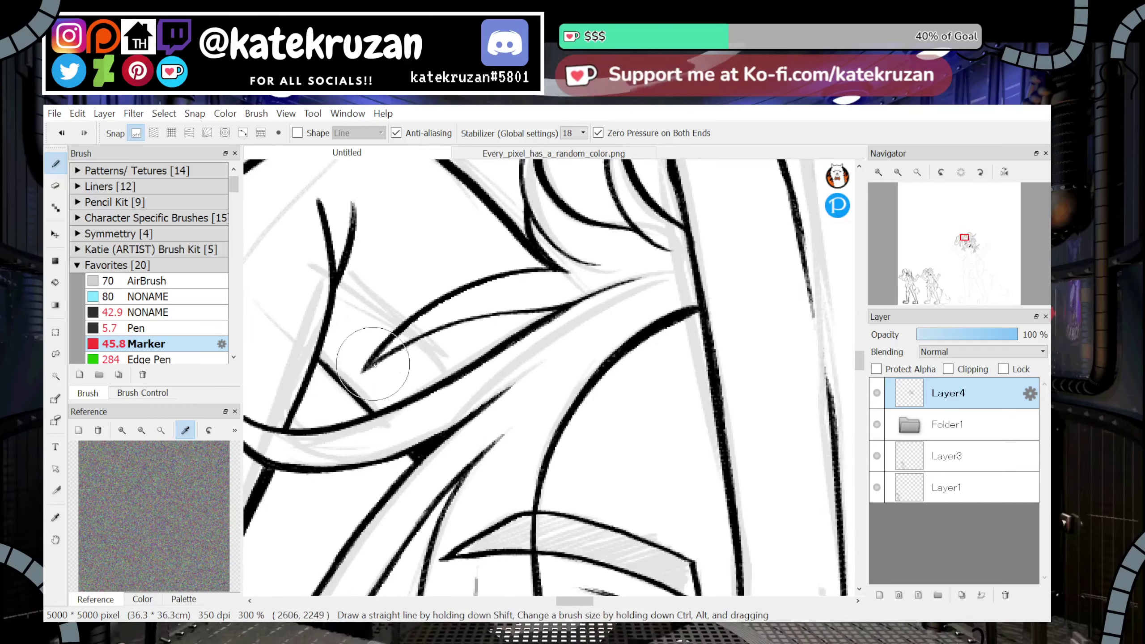
left_click_drag(373, 364, 484, 320)
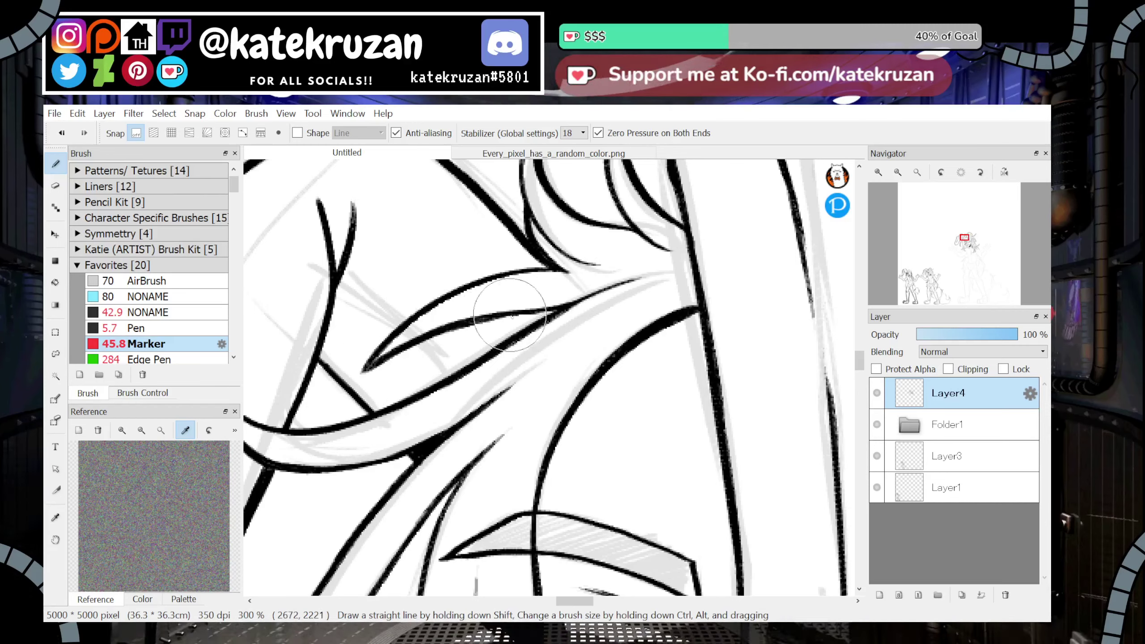
Restroke the hanging ear's outline from near its tip up the inner side to thicken it
left_click(898, 172)
left_click(898, 172)
left_click(898, 172)
left_click_drag(962, 247, 959, 252)
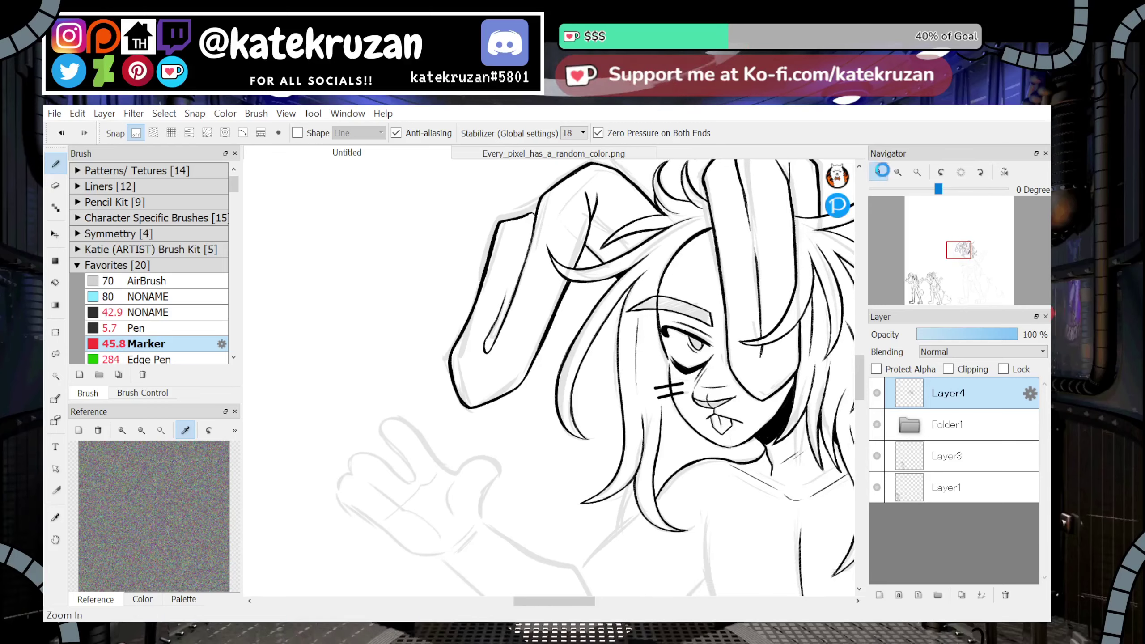
left_click(879, 172)
left_click(878, 172)
mouse_move(425, 426)
left_mouse_down()
mouse_move(485, 396)
mouse_move(497, 383)
mouse_move(459, 410)
mouse_move(526, 333)
mouse_move(501, 372)
mouse_move(529, 318)
mouse_move(505, 362)
left_mouse_up()
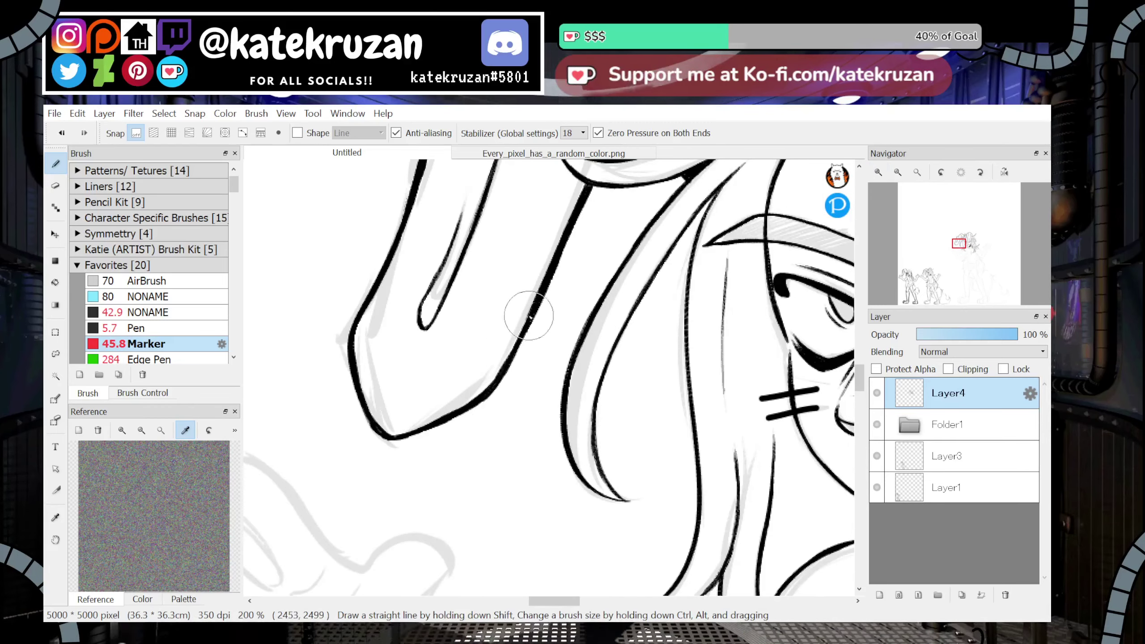
Ink the chest's outer curve on the hanging-ear side and its lower edge toward the center line
left_click(898, 172)
left_click(898, 172)
left_click(898, 172)
left_click_drag(961, 251, 970, 261)
scroll(965, 258, "up", 2)
left_click(879, 174)
left_click(880, 173)
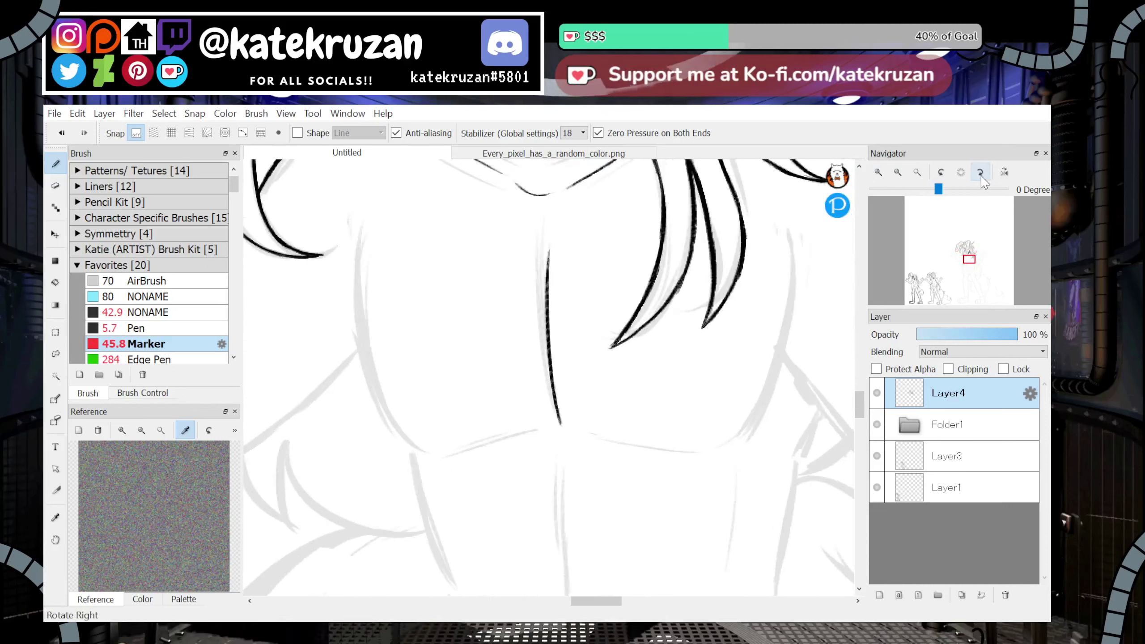
left_click(983, 175)
left_click(984, 176)
left_click(962, 173)
mouse_move(466, 261)
left_mouse_down()
mouse_move(497, 221)
mouse_move(474, 242)
mouse_move(545, 202)
mouse_move(493, 225)
mouse_move(596, 188)
mouse_move(530, 207)
mouse_move(636, 186)
mouse_move(676, 176)
left_mouse_up()
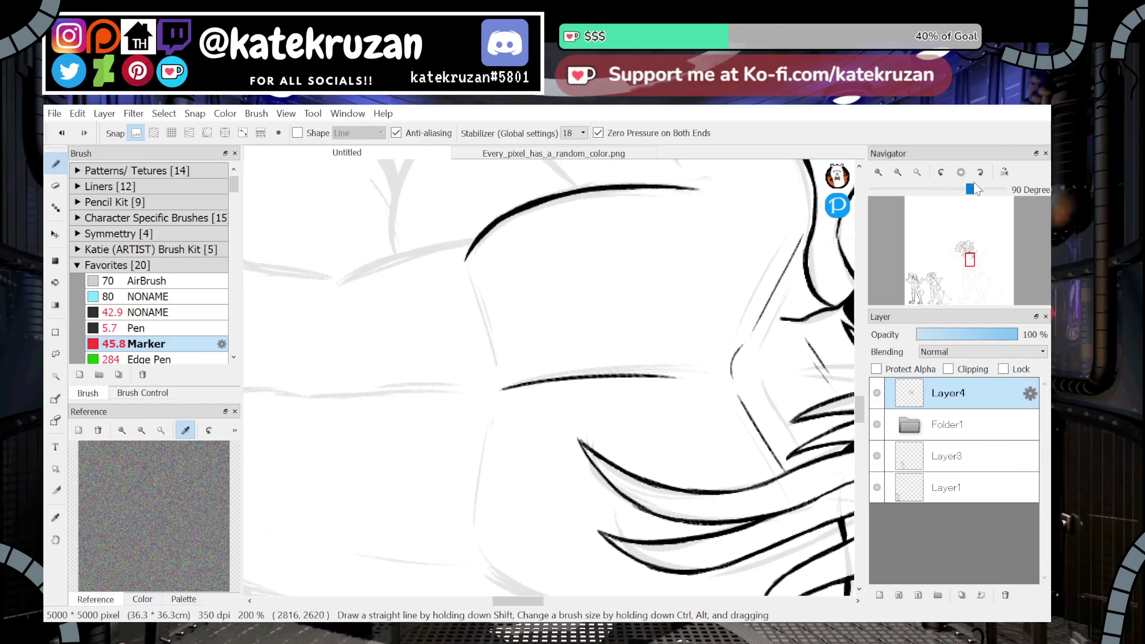
left_click(968, 260)
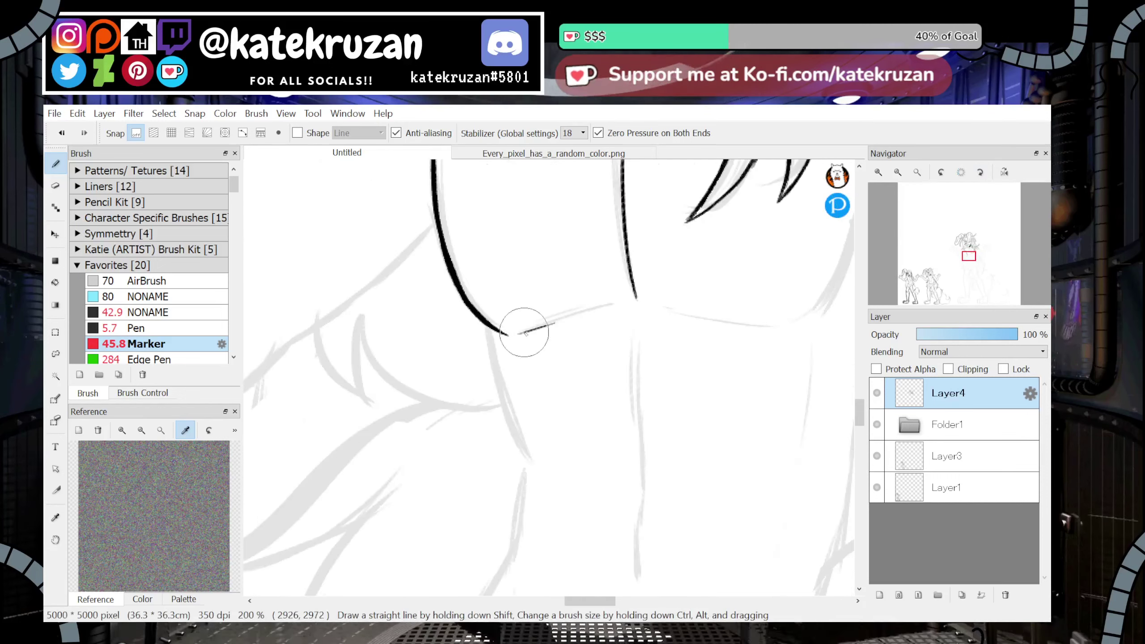
left_click_drag(524, 333, 616, 307)
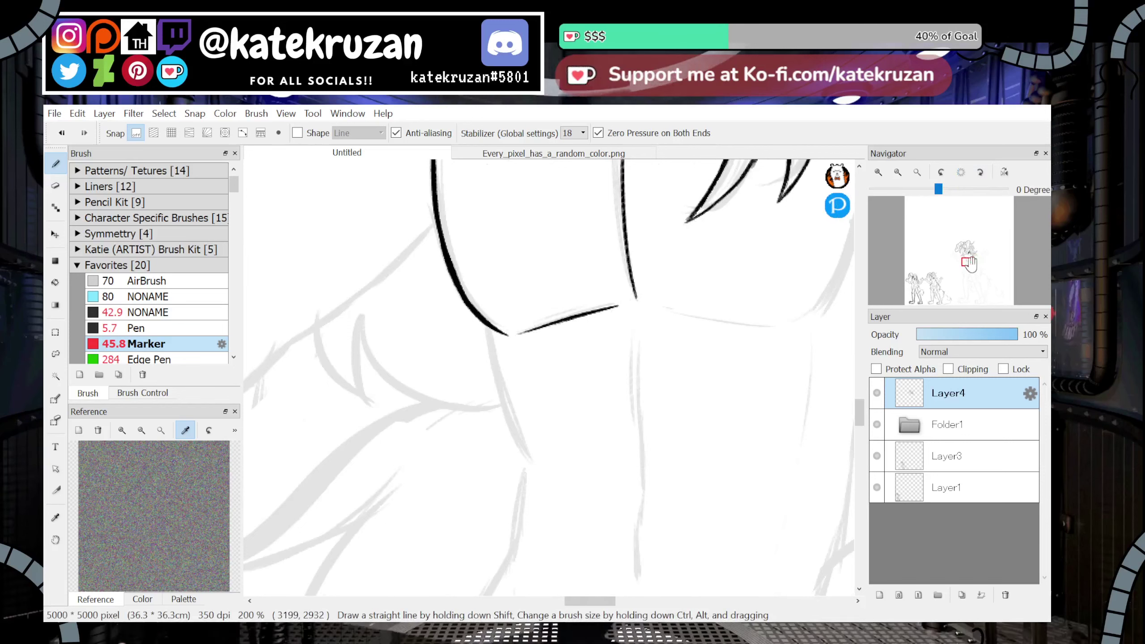
Ink the chest's outer curve on the opposite side below the long hair, undoing and redrawing uneven strokes
left_click_drag(969, 264, 971, 261)
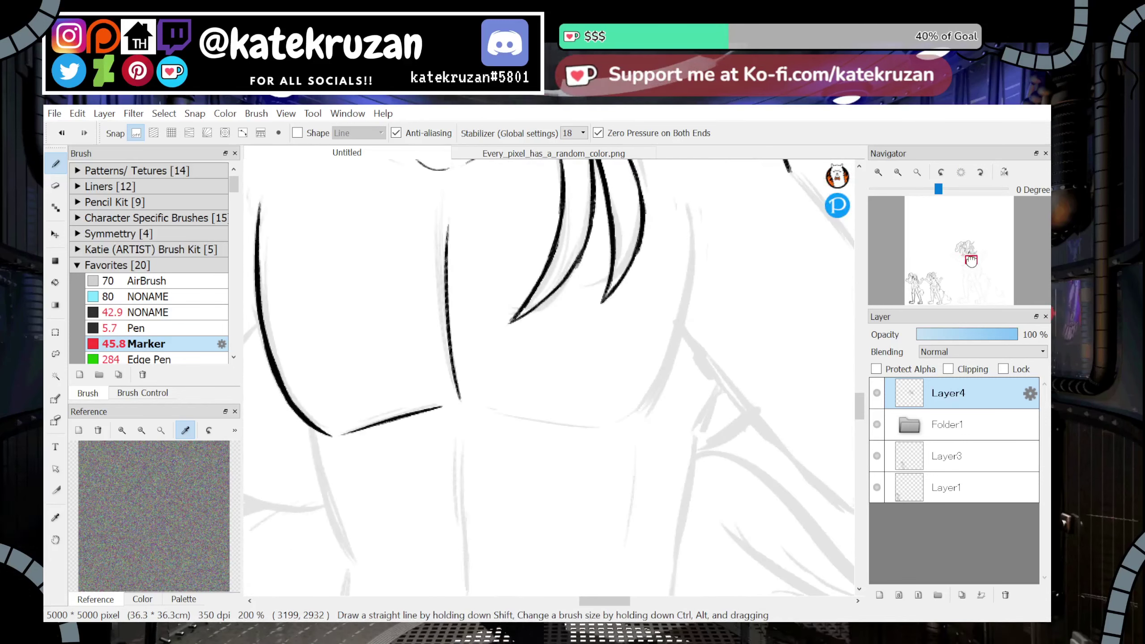
left_click(982, 173)
left_click(982, 173)
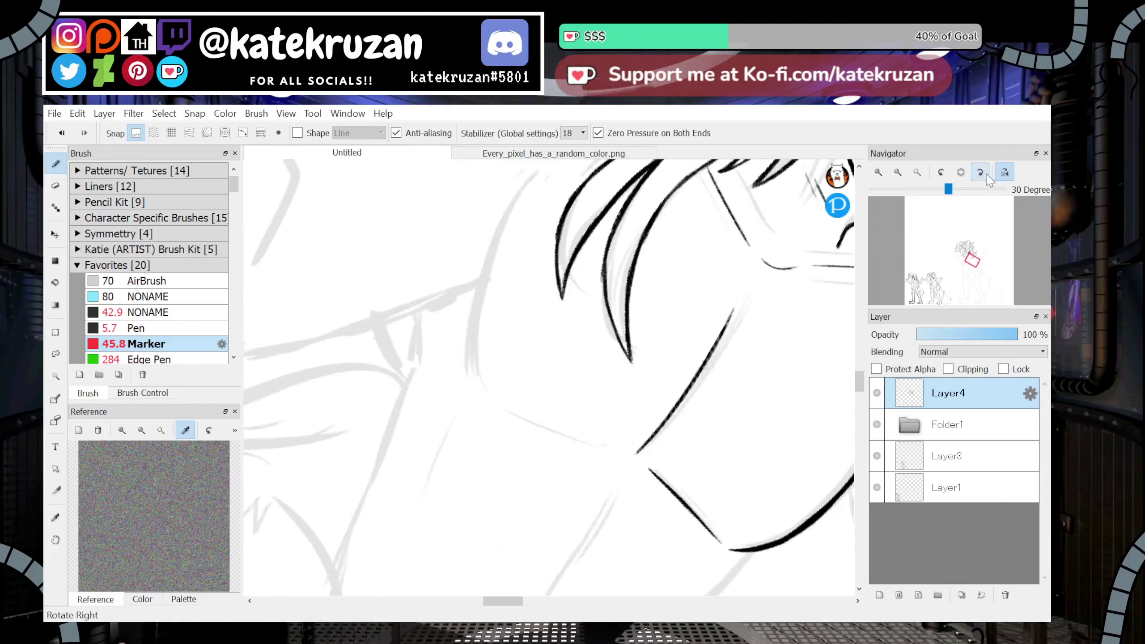
left_click(986, 174)
left_click(987, 174)
left_click(987, 174)
left_click(986, 174)
left_click_drag(502, 336, 545, 291)
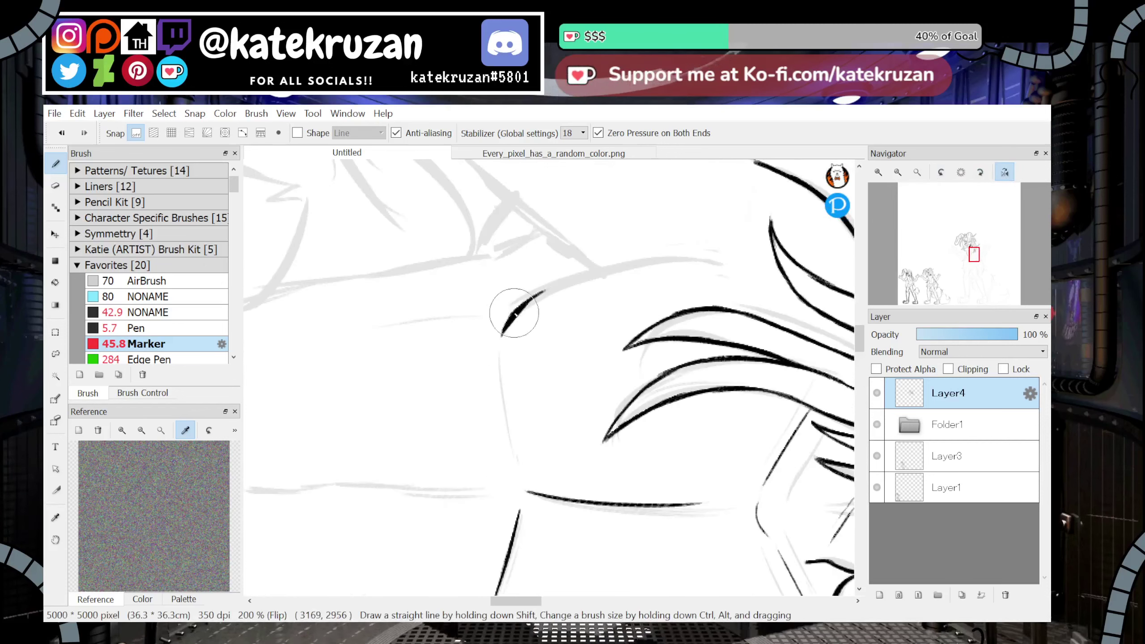
key("ctrl+z")
mouse_move(502, 336)
left_mouse_down()
mouse_move(551, 288)
mouse_move(532, 295)
mouse_move(628, 265)
mouse_move(724, 263)
left_mouse_up()
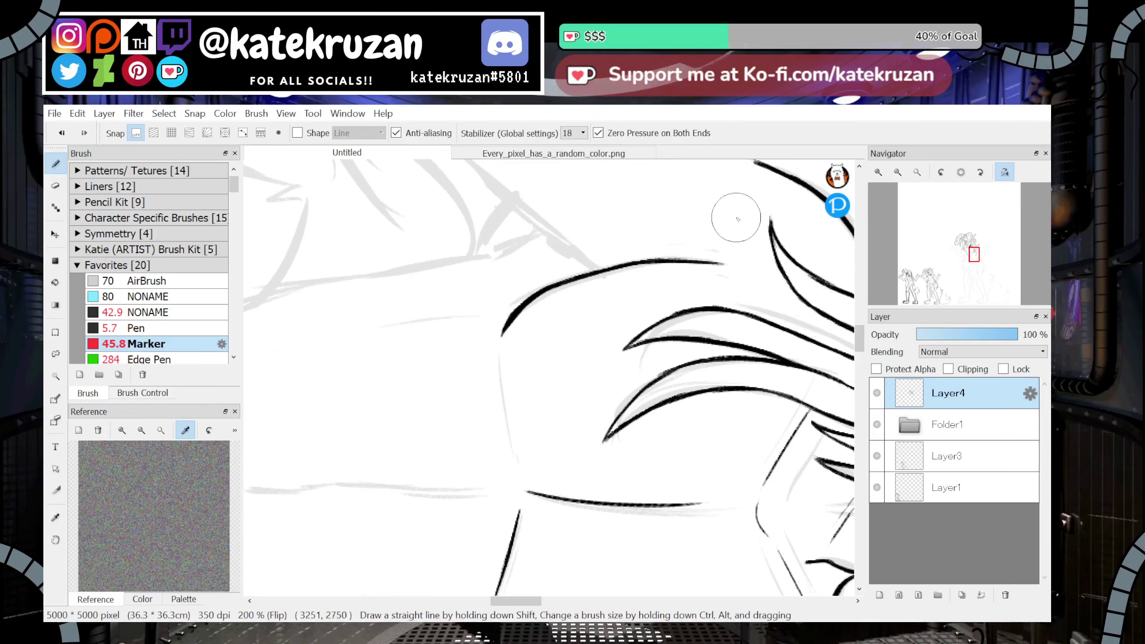
key("ctrl+z")
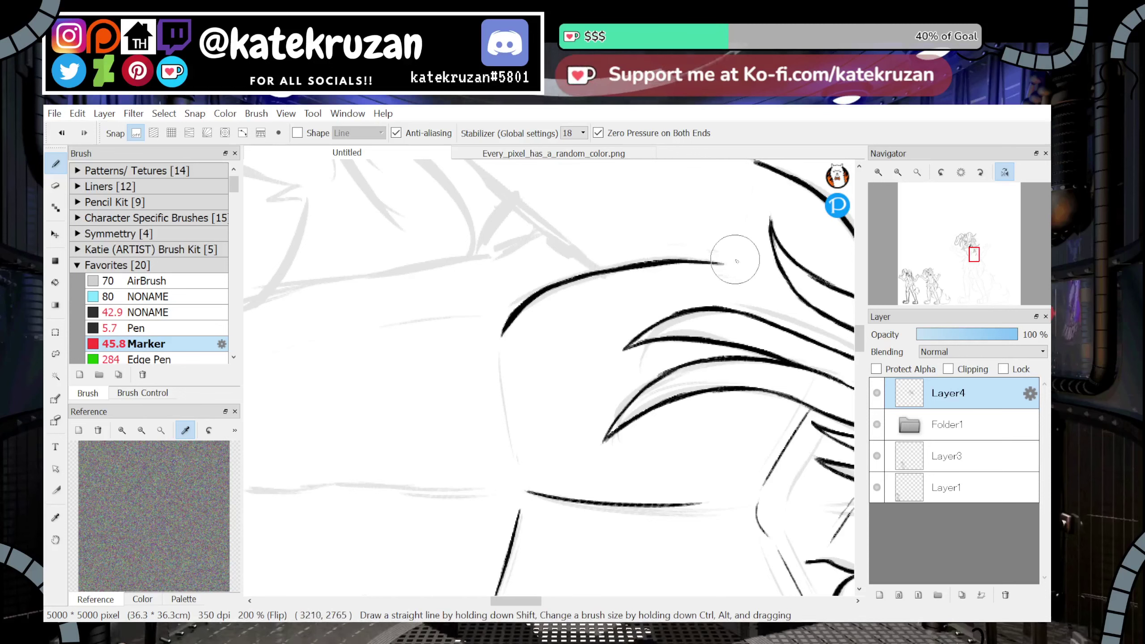
Ink the chest's lower edge on the long-hair side, redrawing it from the center line toward the outer curve
left_click(961, 173)
left_click_drag(974, 255, 975, 257)
mouse_move(426, 280)
left_mouse_down()
mouse_move(584, 301)
mouse_move(685, 282)
mouse_move(552, 303)
left_mouse_up()
left_click(1005, 172)
key("ctrl+z")
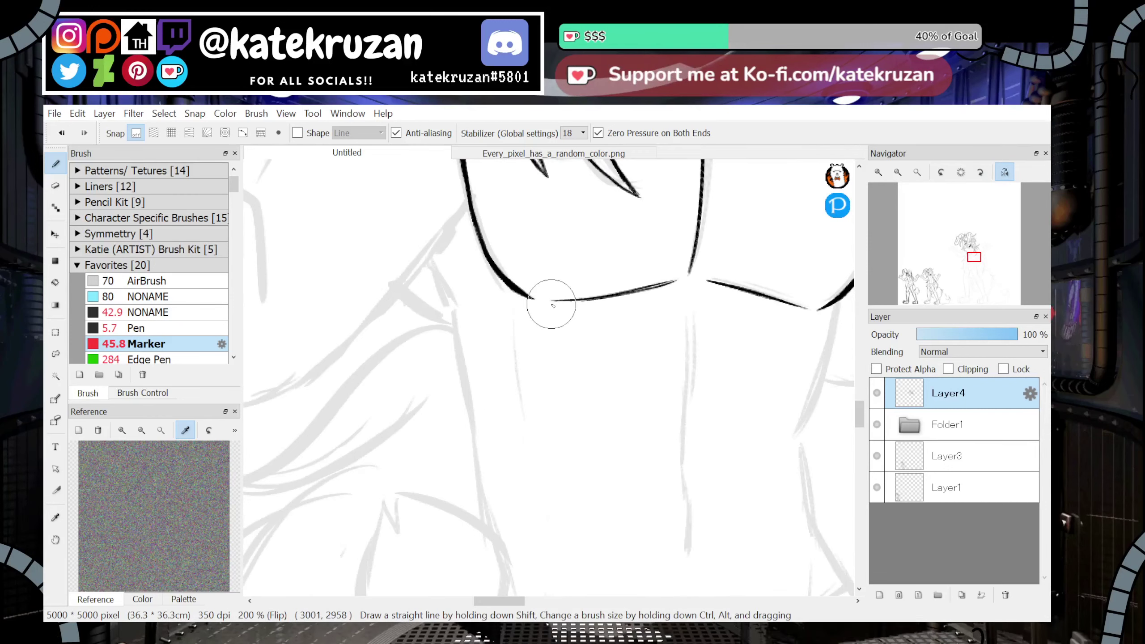
key("ctrl+z")
left_click_drag(673, 281, 551, 302)
left_click(961, 172)
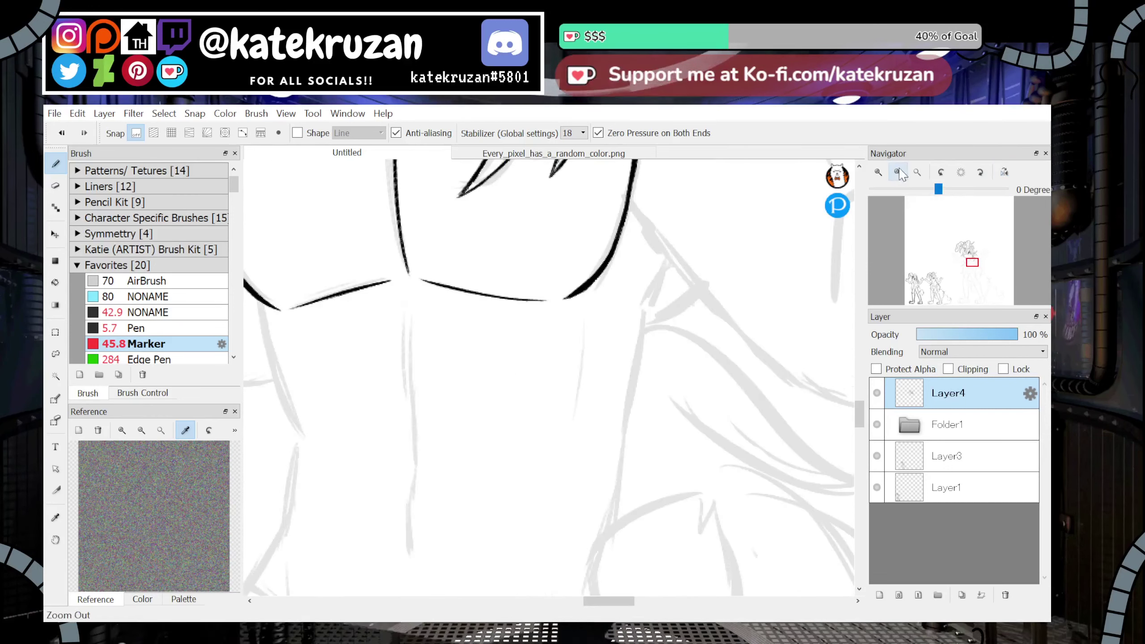
Move Layer4 into a new layer folder and add a blank layer above it inside the folder
scroll(961, 252, "down", 3)
left_click_drag(960, 250, 987, 258)
left_click(938, 596)
left_click_drag(957, 424, 954, 397)
left_click(879, 596)
Ink the upper edge of the hanging-ear side's upper arm from the elbow bend to the hair, redoing uneven strokes
left_click(898, 172)
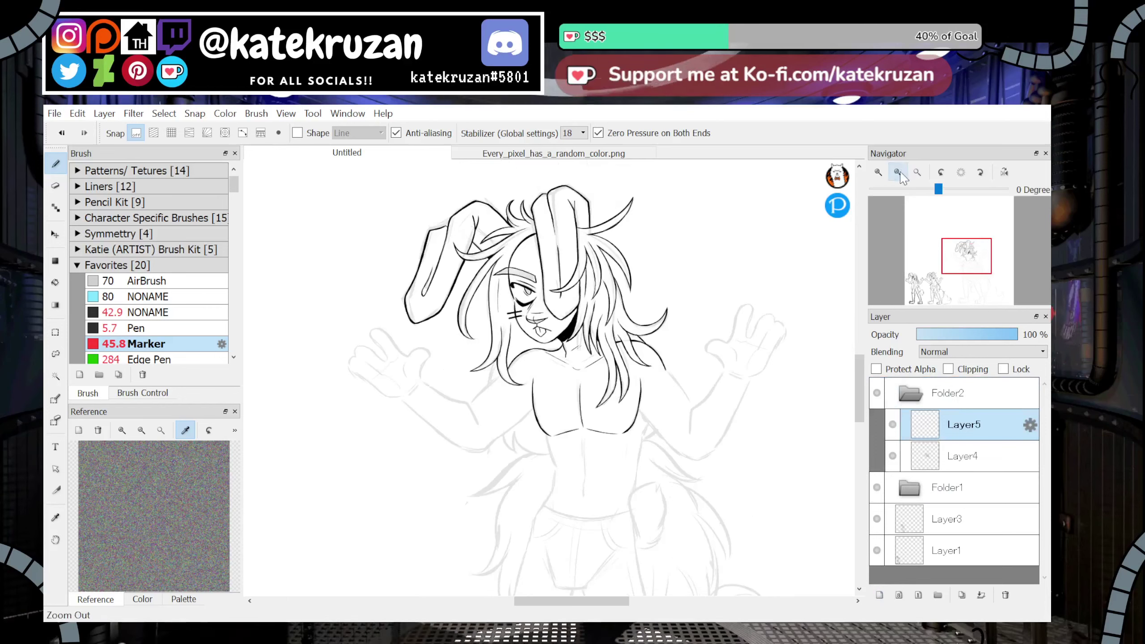
left_click(898, 172)
left_click(881, 171)
left_click(881, 172)
left_click(882, 172)
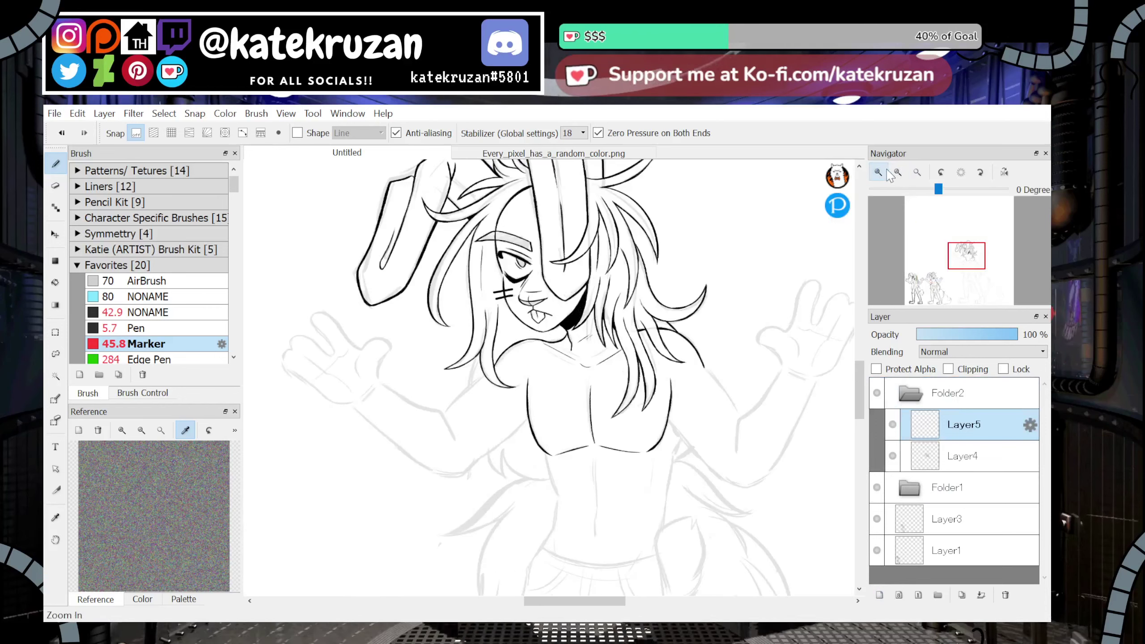
left_click(882, 171)
left_click(881, 171)
left_click_drag(963, 260, 964, 259)
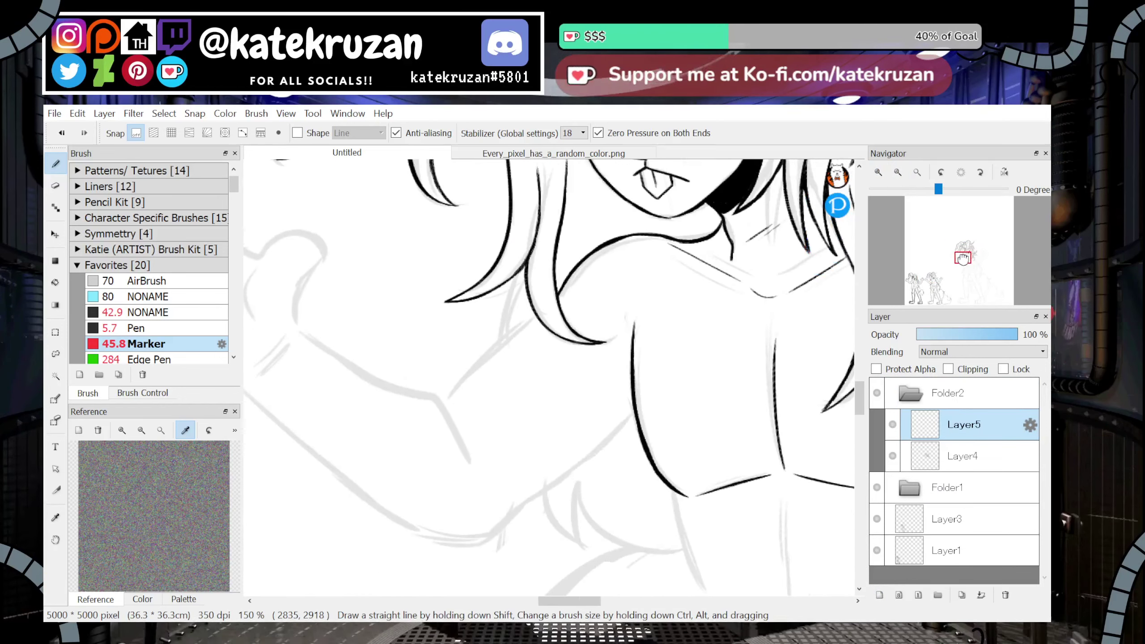
left_click(981, 172)
left_click(879, 172)
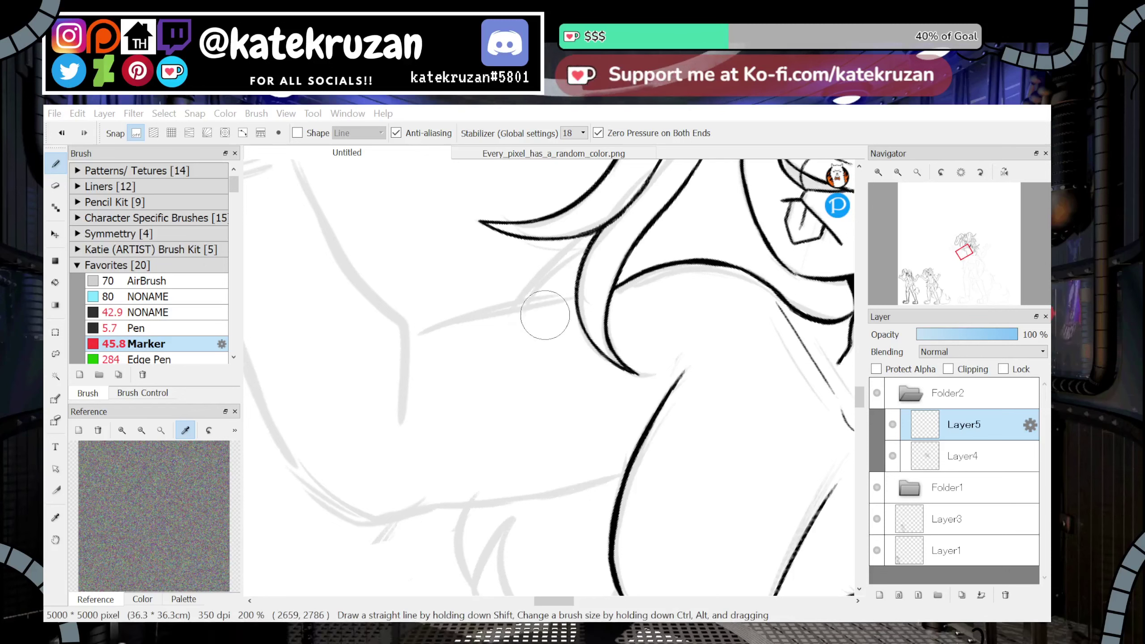
left_click_drag(476, 326, 450, 382)
key("ctrl+z")
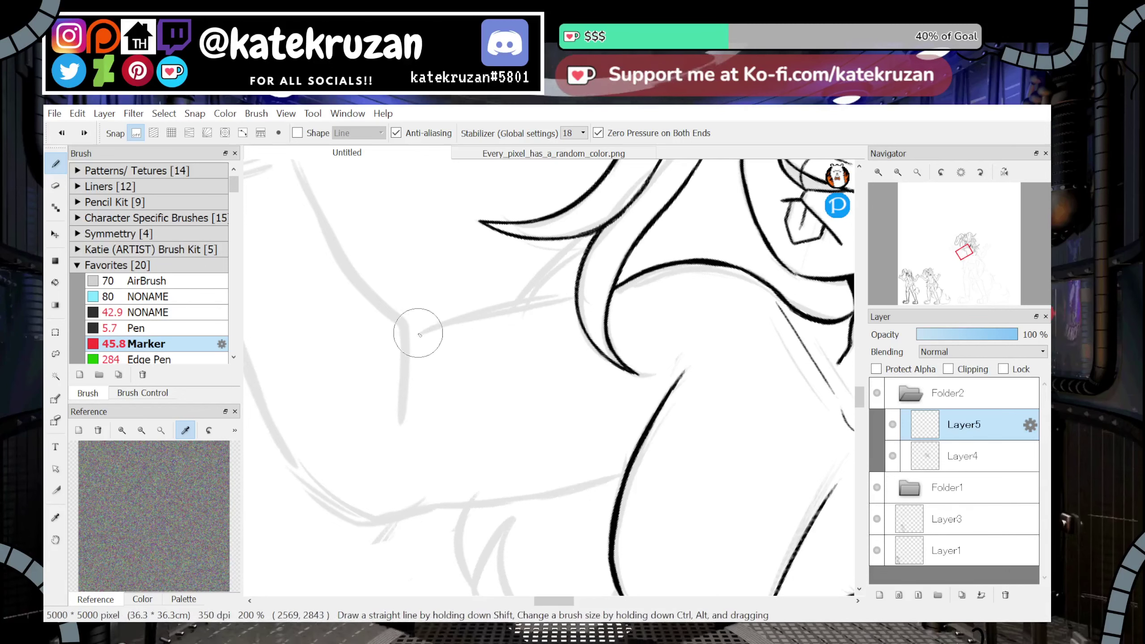
left_click_drag(413, 336, 592, 303)
key("ctrl+z")
left_click_drag(410, 335, 558, 301)
left_click_drag(447, 325, 578, 298)
Ink the lower edge of the same upper arm from near the elbow to the chest outline
left_click(980, 173)
left_click_drag(963, 257, 963, 261)
left_click(1005, 172)
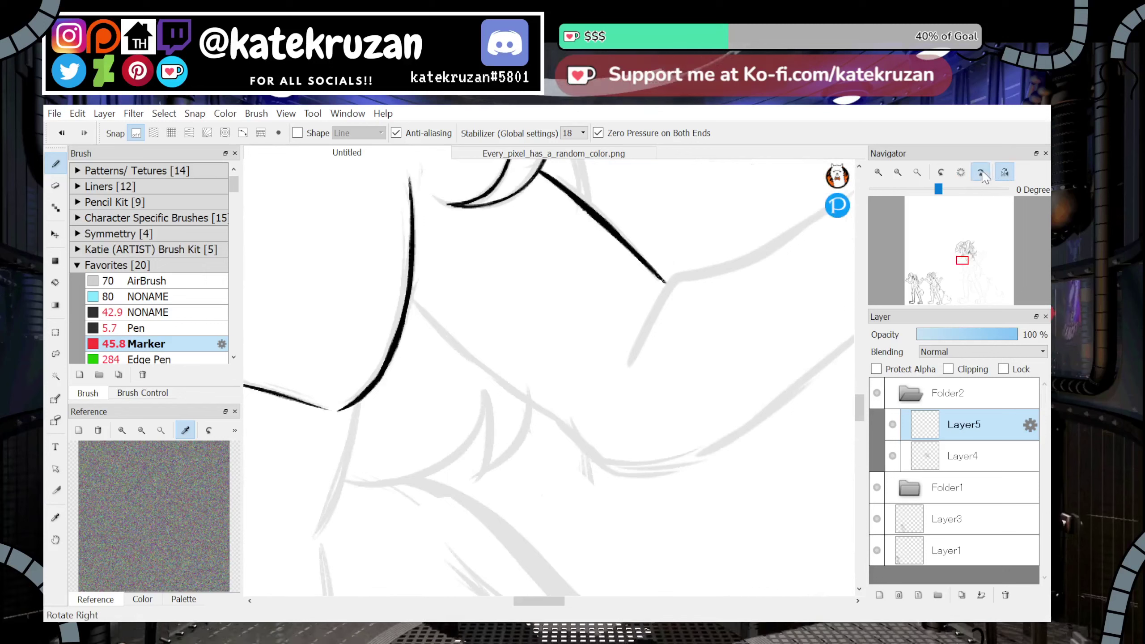
left_click_drag(480, 373, 671, 298)
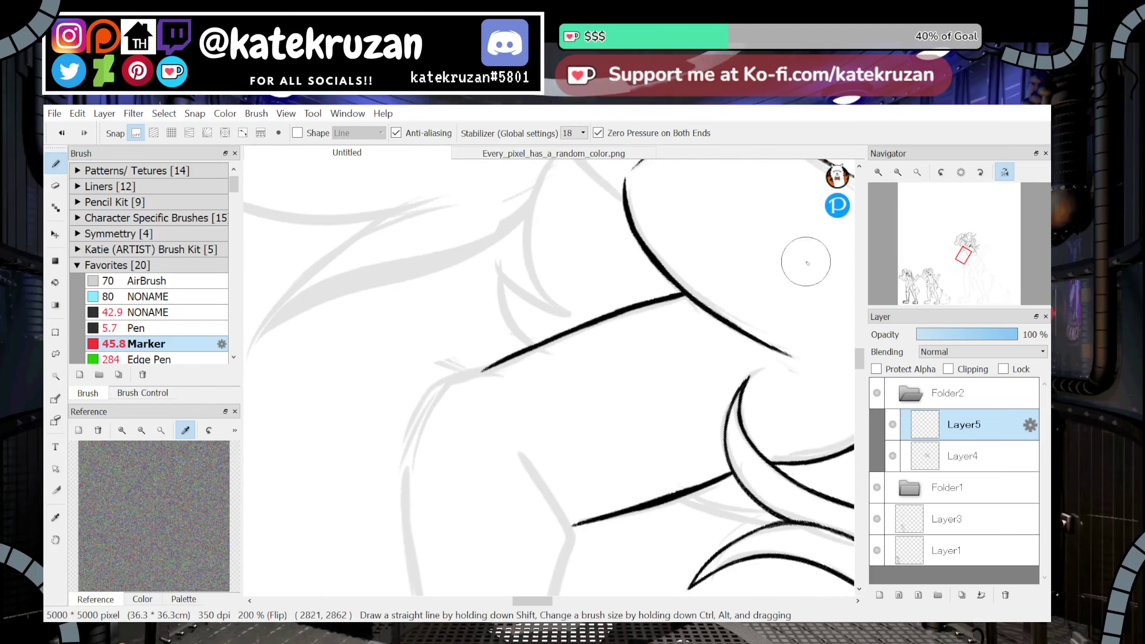
Ink the forearm's inner edge down to the elbow bend and add the curved elbow crease
left_click(1005, 173)
left_click_drag(963, 261, 965, 259)
left_click(961, 173)
left_click(980, 172)
left_click(980, 173)
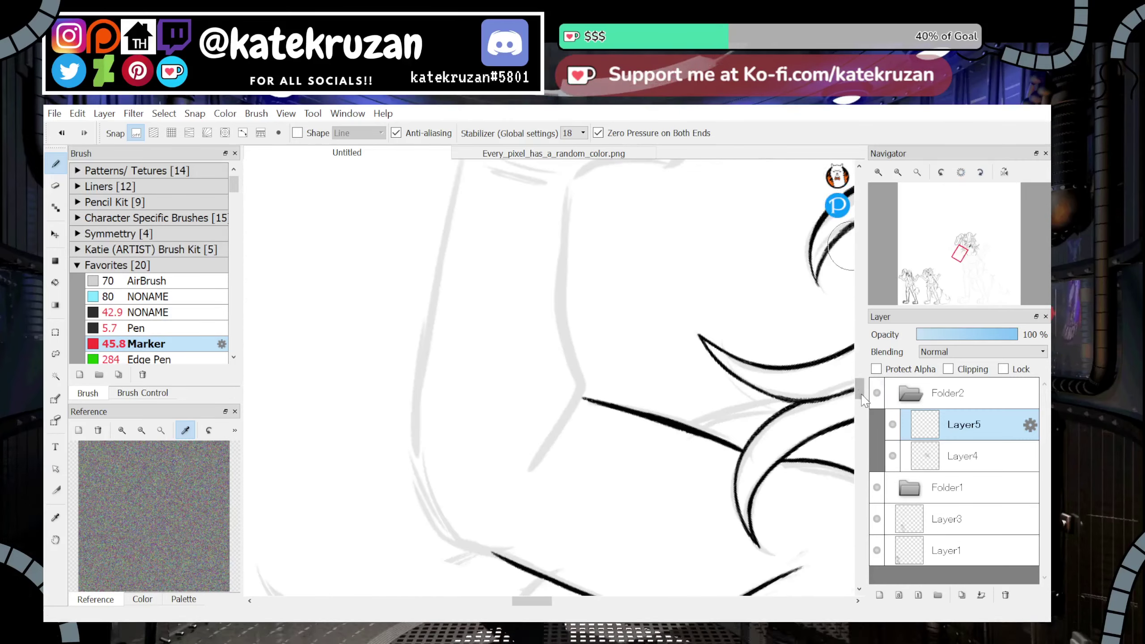
left_click_drag(859, 389, 859, 385)
mouse_move(574, 254)
left_mouse_down()
mouse_move(564, 334)
mouse_move(563, 321)
mouse_move(566, 293)
mouse_move(580, 434)
left_mouse_up()
mouse_move(568, 389)
left_mouse_down()
mouse_move(574, 469)
mouse_move(578, 458)
mouse_move(573, 431)
mouse_move(566, 487)
mouse_move(542, 539)
mouse_move(583, 472)
left_mouse_up()
left_click(961, 174)
left_click_drag(960, 259, 962, 259)
left_click(1006, 174)
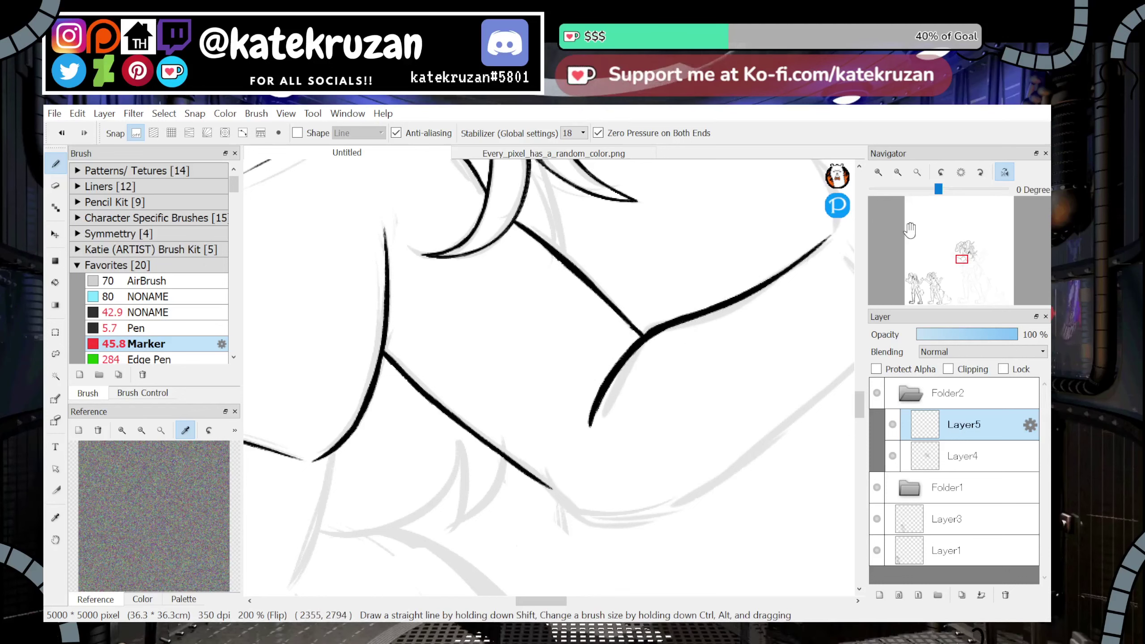
Ink the forearm's outer edge from the wrist down toward the elbow with a long tapered stroke
left_click(1005, 173)
left_click(961, 262)
left_click_drag(962, 262, 957, 260)
left_click(980, 172)
left_click(980, 172)
left_click_drag(529, 256, 481, 414)
left_click_drag(516, 320, 472, 472)
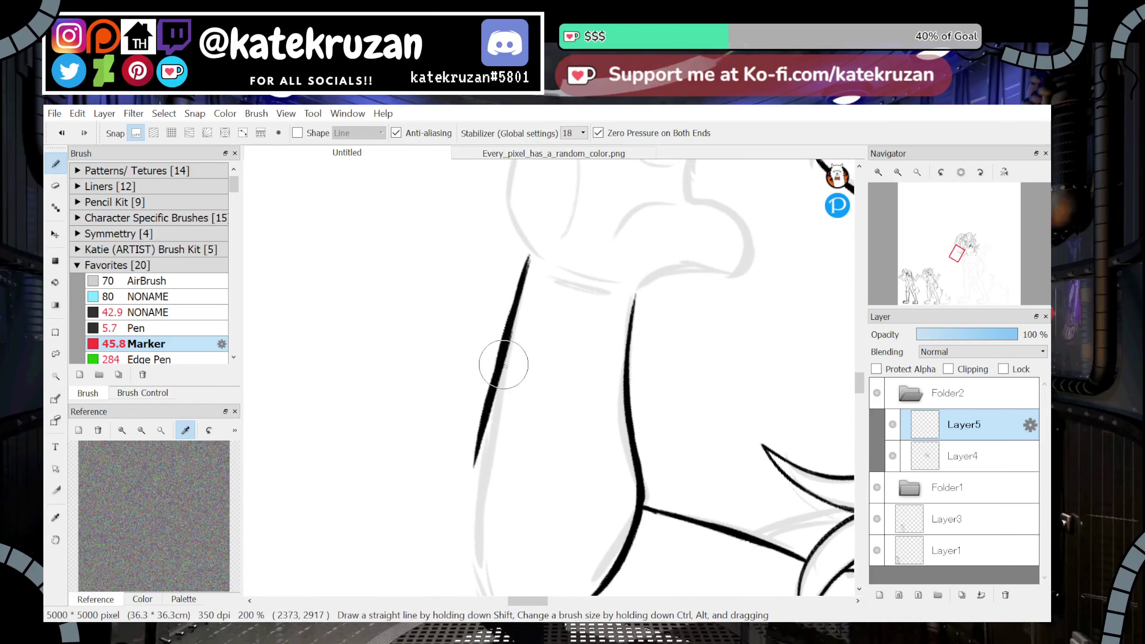
left_click_drag(504, 366, 465, 510)
left_click_drag(475, 461, 465, 524)
Ink the rounded elbow tip, extending the upper arm's lower edge around the bend and redoing the first stroke
left_click(1004, 172)
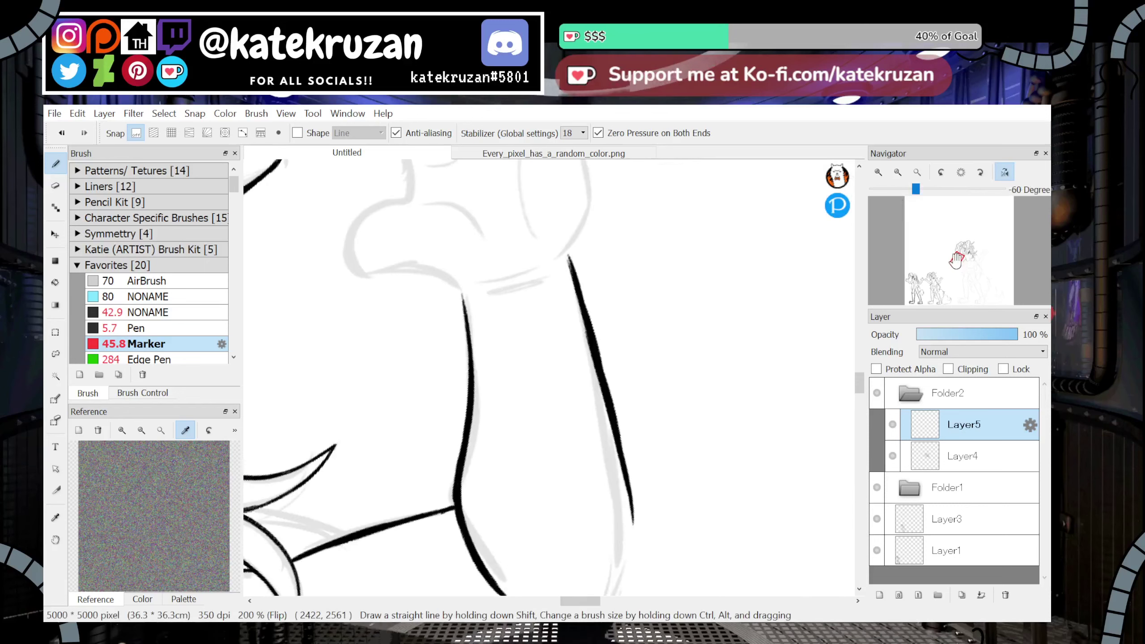
left_click_drag(956, 261, 955, 263)
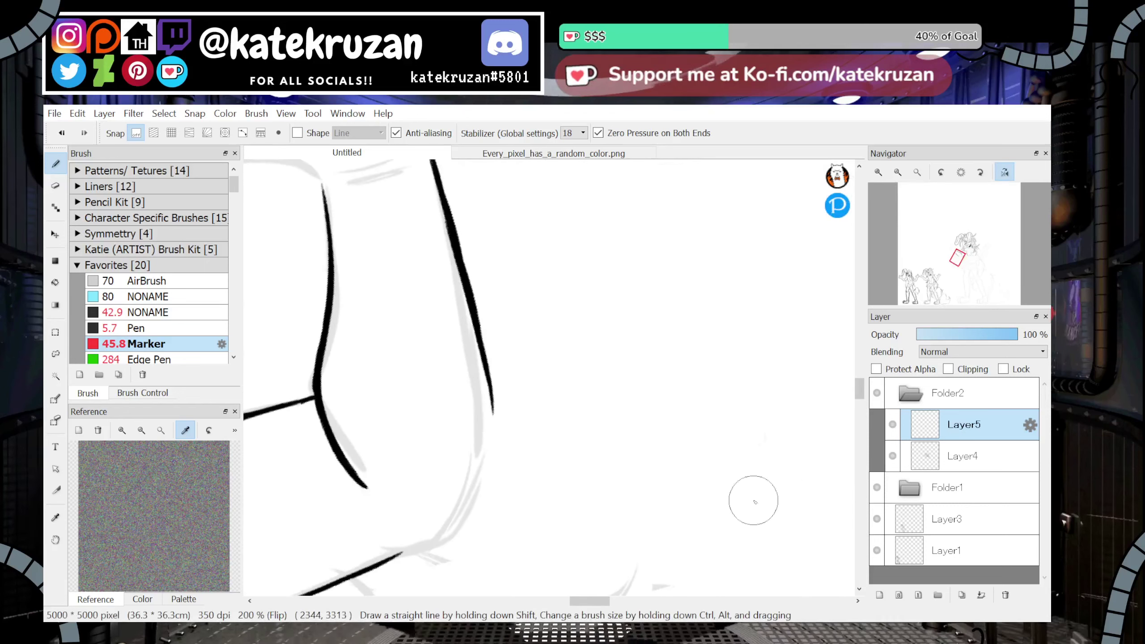
left_click_drag(593, 602, 583, 602)
mouse_move(515, 570)
left_mouse_down()
mouse_move(587, 550)
mouse_move(624, 505)
left_mouse_up()
key("ctrl+z")
mouse_move(568, 558)
left_mouse_down()
mouse_move(616, 513)
mouse_move(633, 474)
left_mouse_up()
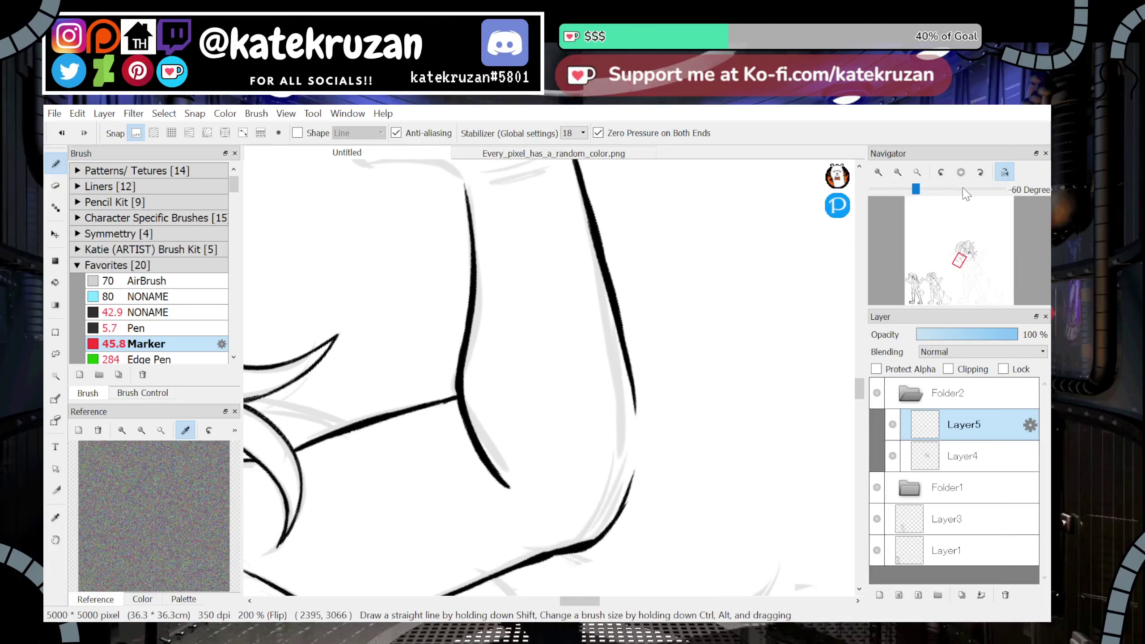
Close the gap between the forearm's outer edge and the elbow tip with a continuous curved line
left_click(961, 172)
left_click_drag(959, 261, 960, 260)
left_click(980, 173)
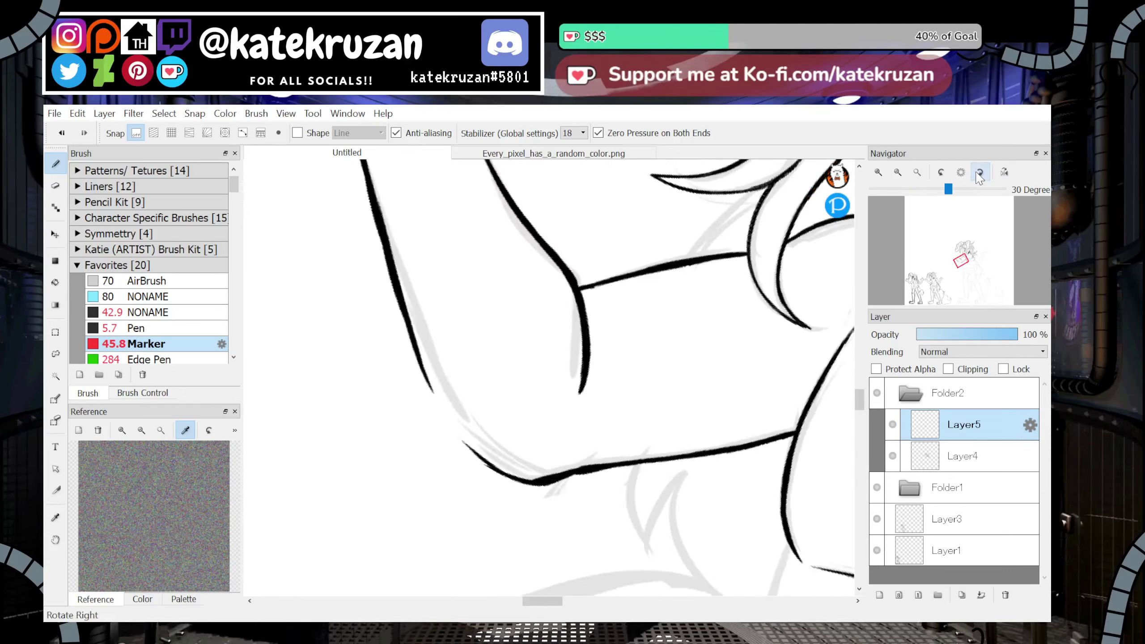
left_click(980, 172)
left_click(980, 172)
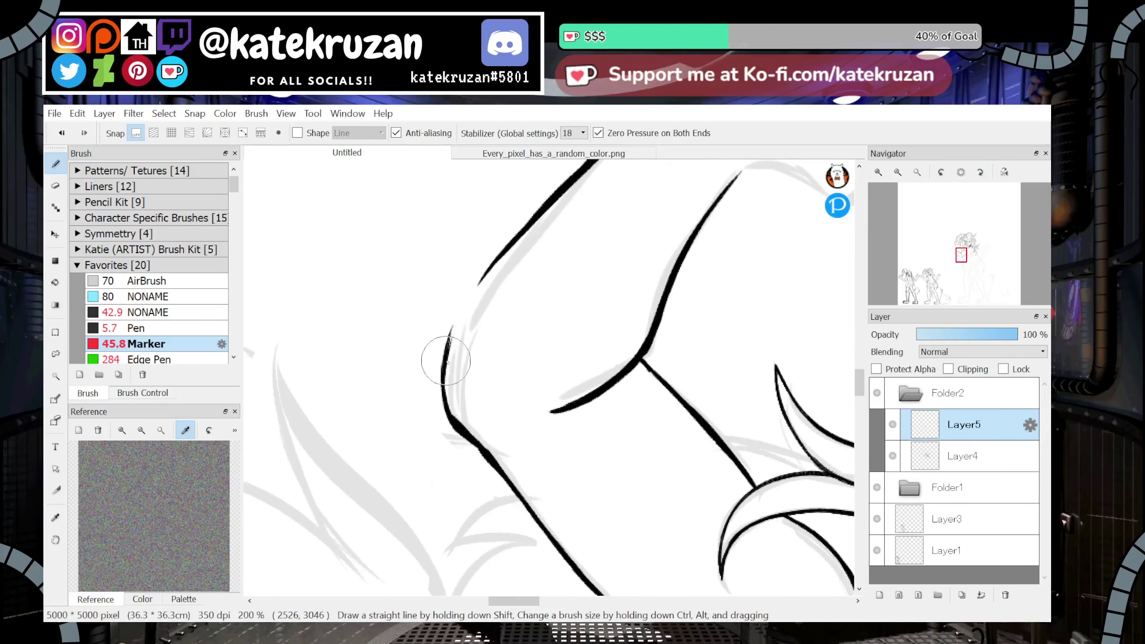
mouse_move(445, 364)
left_mouse_down()
mouse_move(477, 287)
mouse_move(450, 335)
left_mouse_up()
mouse_move(500, 256)
left_mouse_down()
mouse_move(451, 339)
mouse_move(464, 310)
left_mouse_up()
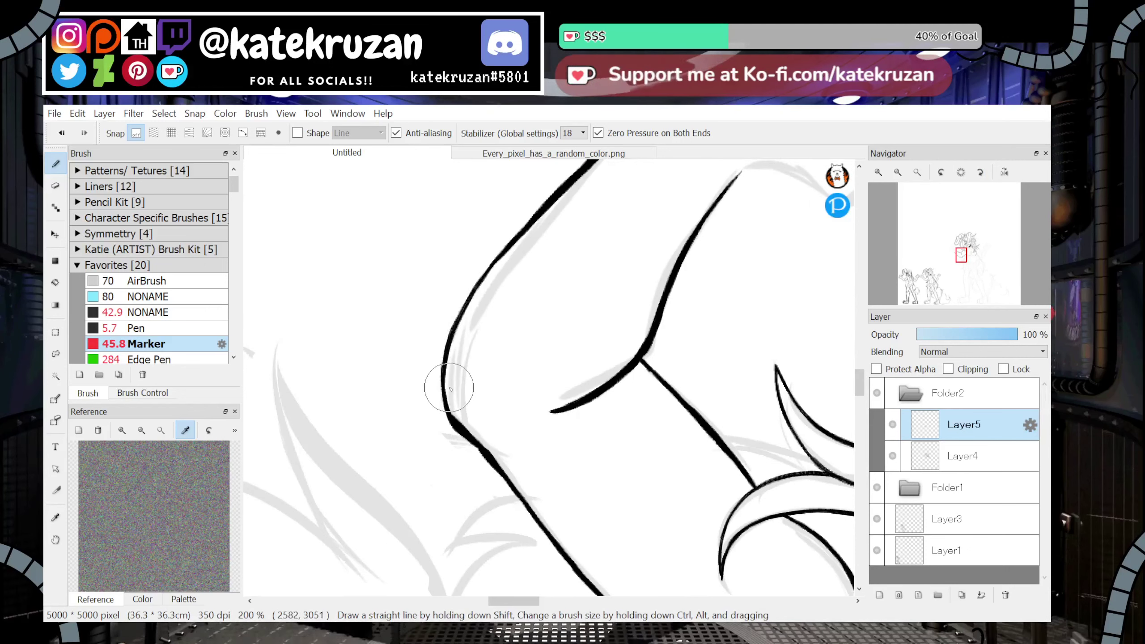
Thin and smooth the thick part of the line where the elbow meets the upper arm's lower edge
mouse_move(950, 192)
left_click(961, 172)
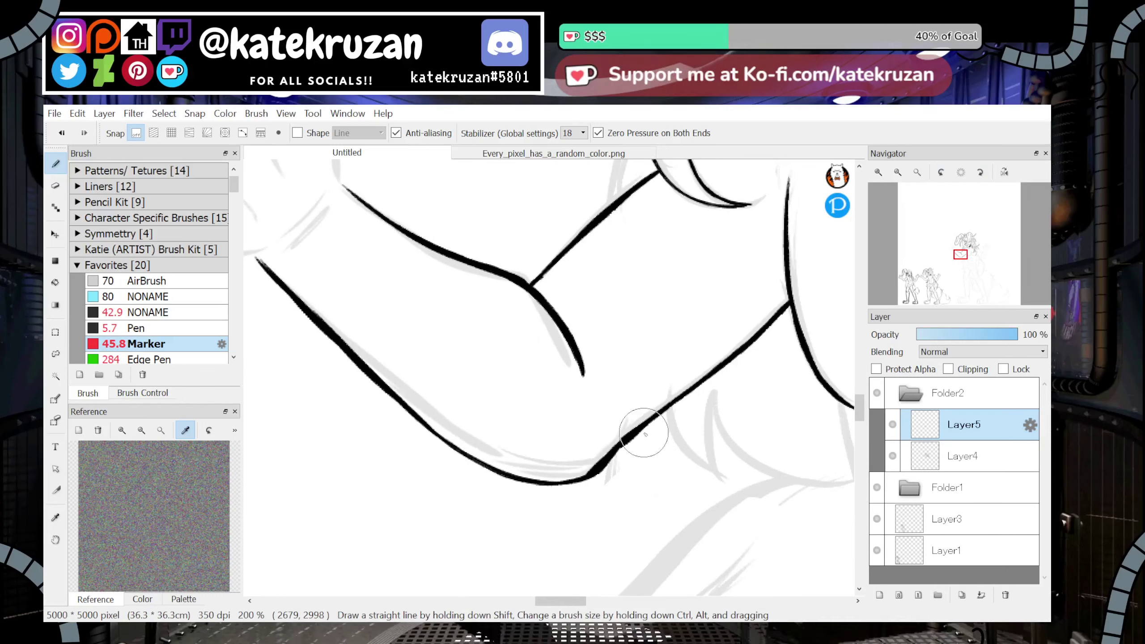
left_click_drag(592, 480, 645, 434)
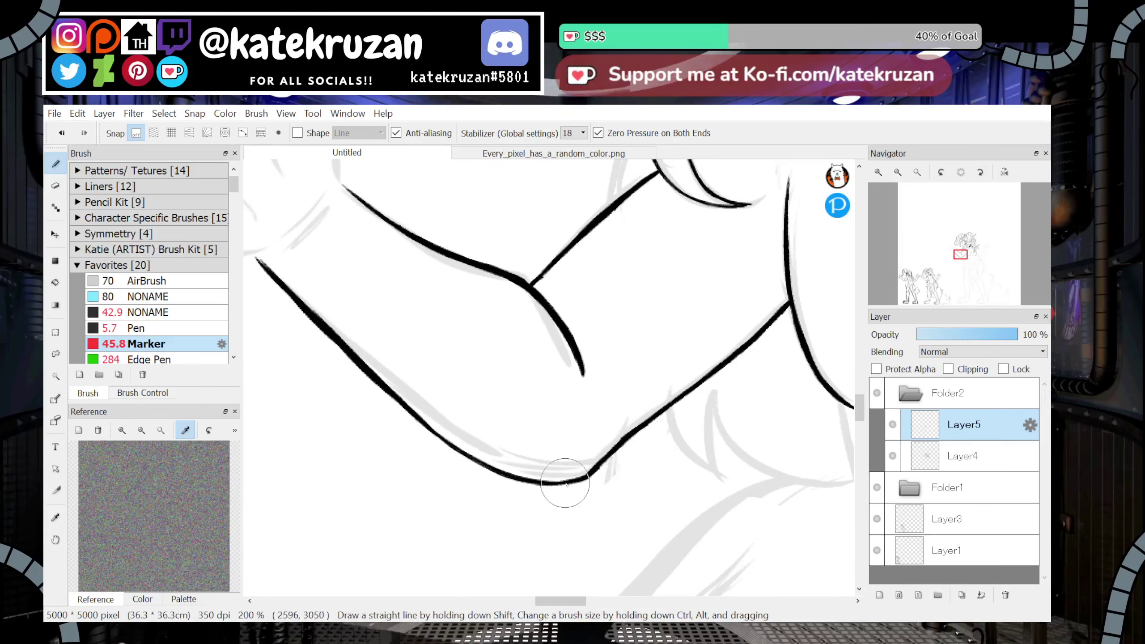
left_click_drag(578, 483, 644, 430)
left_click_drag(576, 479, 645, 413)
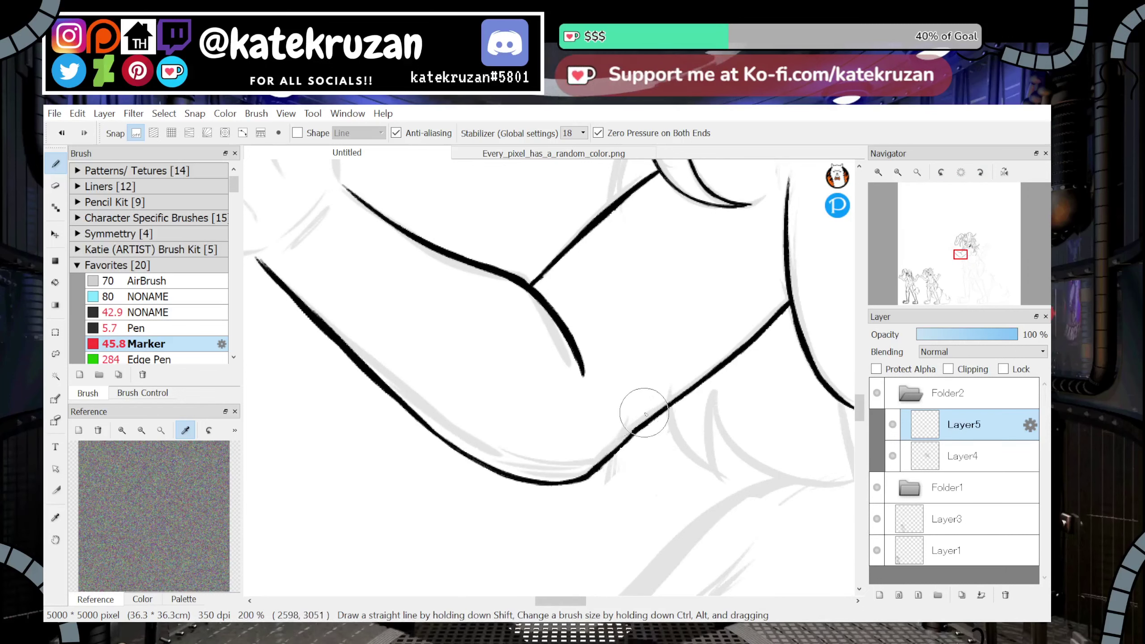
Thicken and smooth the inked underside of the raised arm where the elbow curve meets the upper arm
left_click_drag(585, 481, 617, 437)
key("ctrl+z")
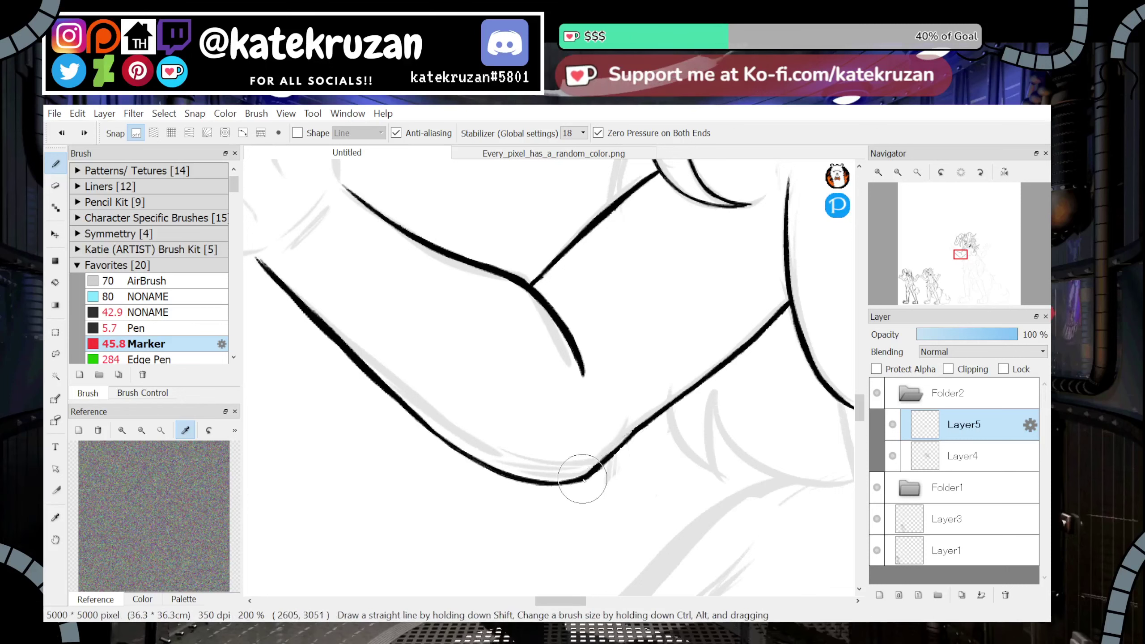
mouse_move(580, 481)
left_mouse_down()
mouse_move(658, 394)
mouse_move(582, 472)
left_mouse_up()
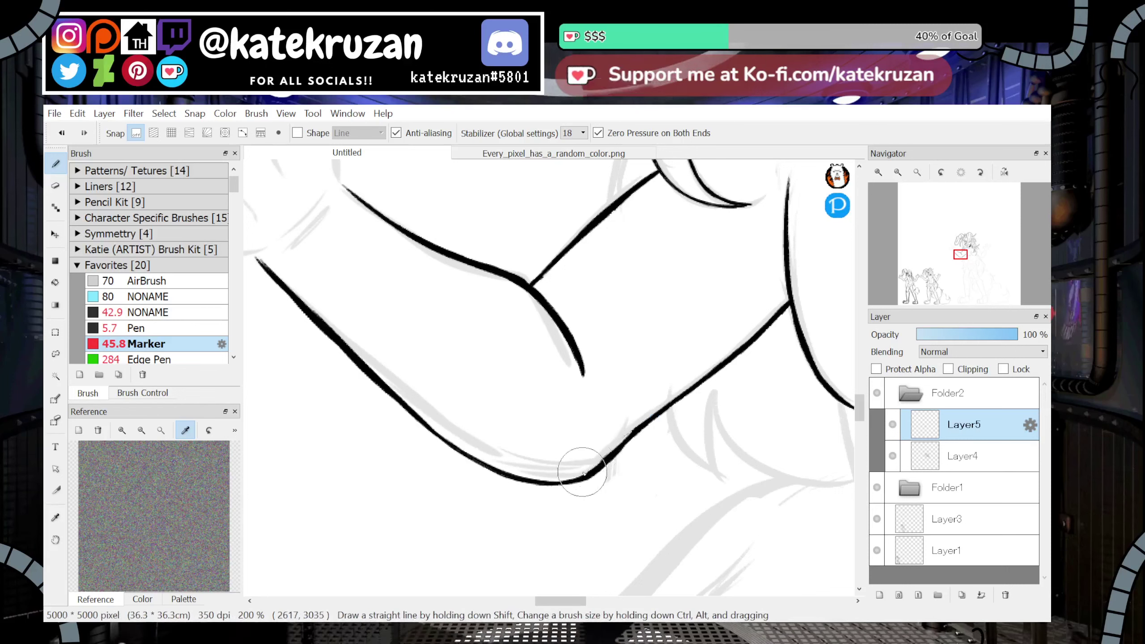
mouse_move(624, 435)
left_mouse_down()
mouse_move(582, 478)
mouse_move(652, 417)
left_mouse_up()
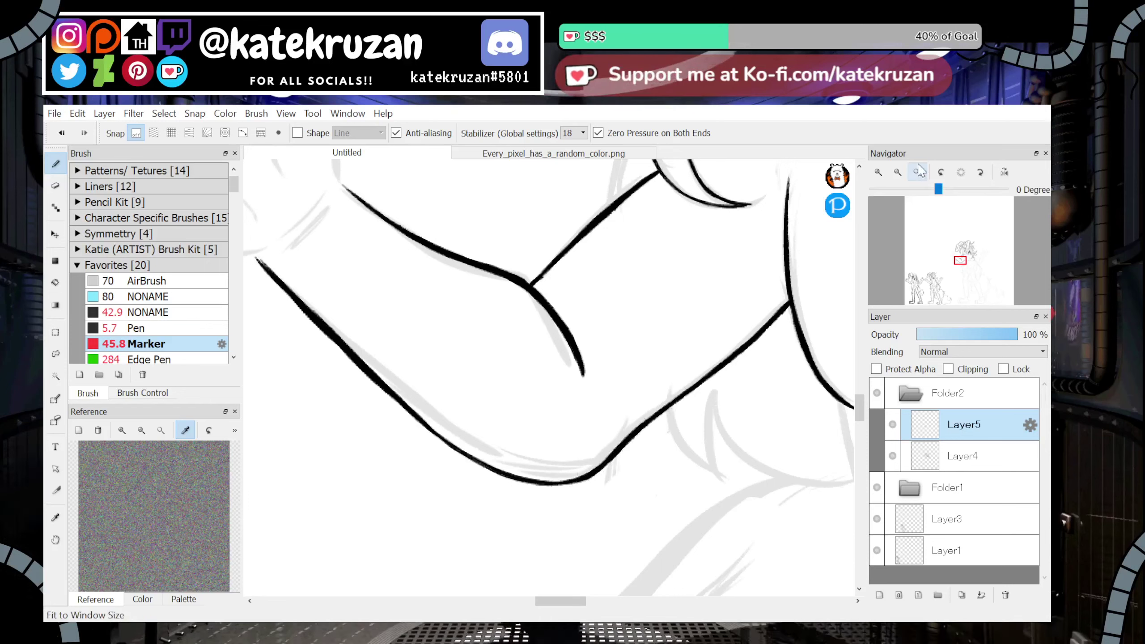
left_click(899, 172)
left_click(899, 172)
left_click(899, 172)
left_click_drag(951, 257, 969, 256)
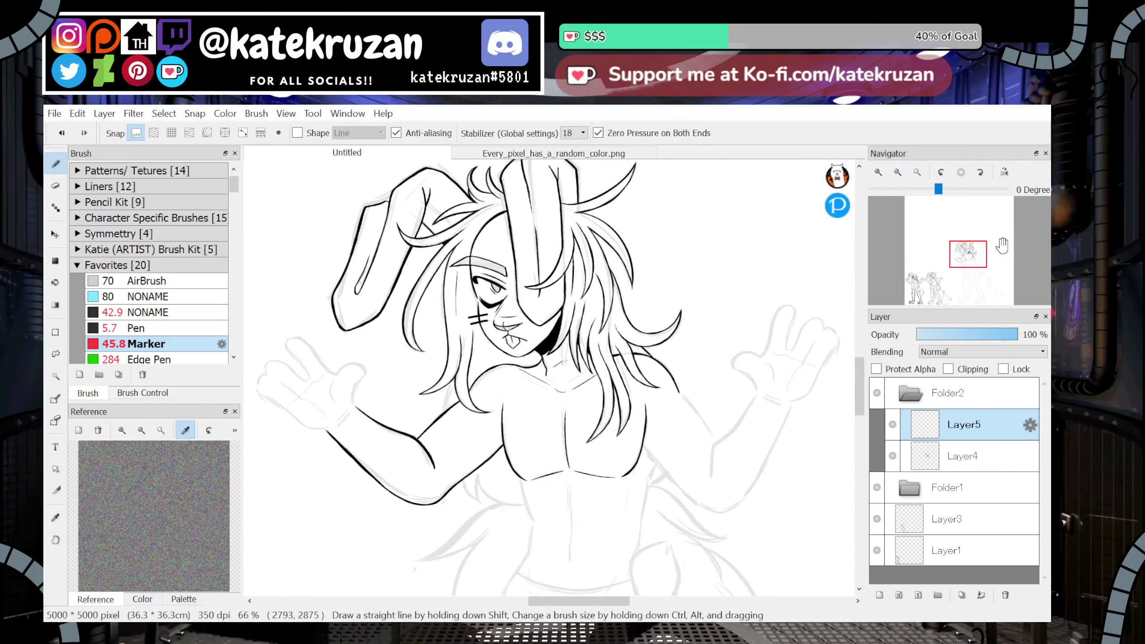
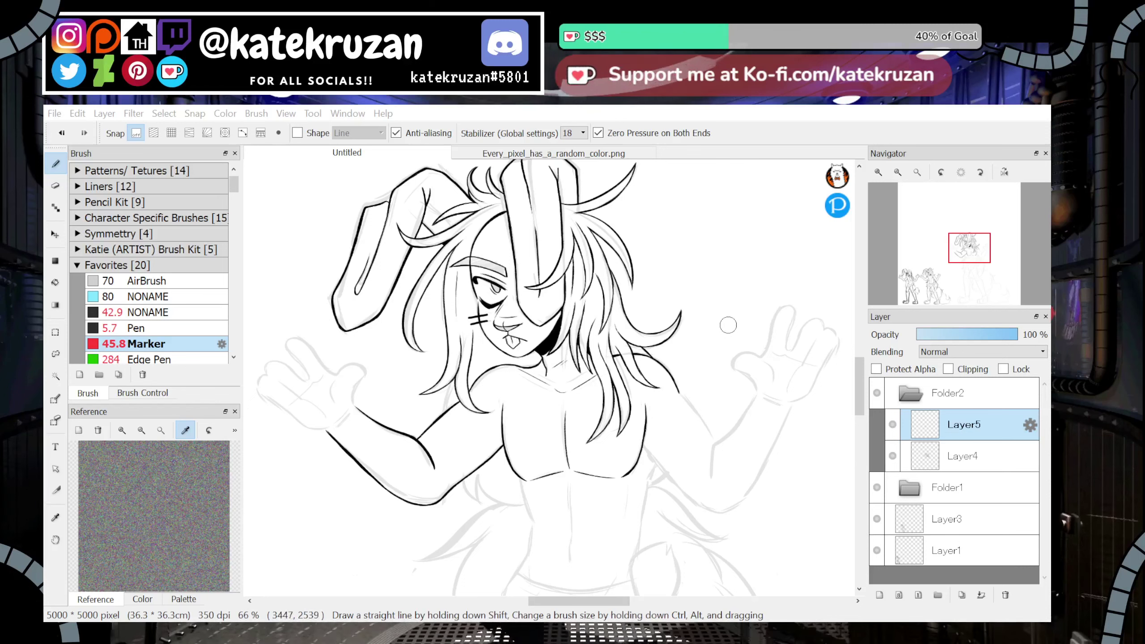
left_click_drag(731, 314, 714, 347)
key("ctrl+z")
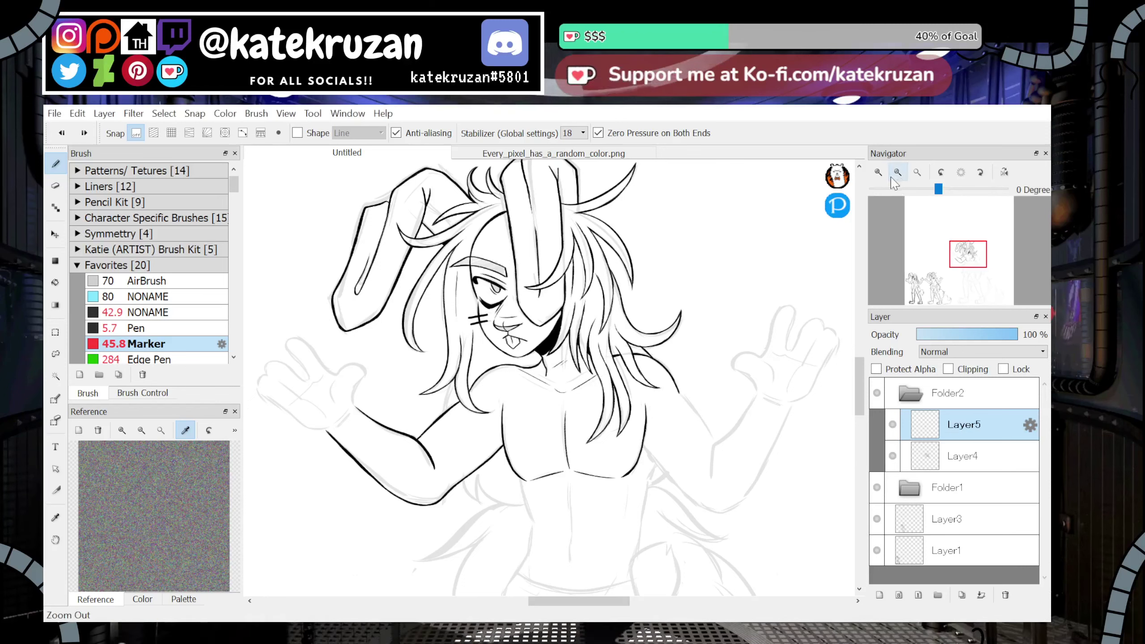
Ink the index finger's edge beside the thumb and the upper curve of the thumb on the sketched hand
left_click(879, 172)
left_click(878, 173)
left_click_drag(969, 255, 955, 255)
left_click(879, 172)
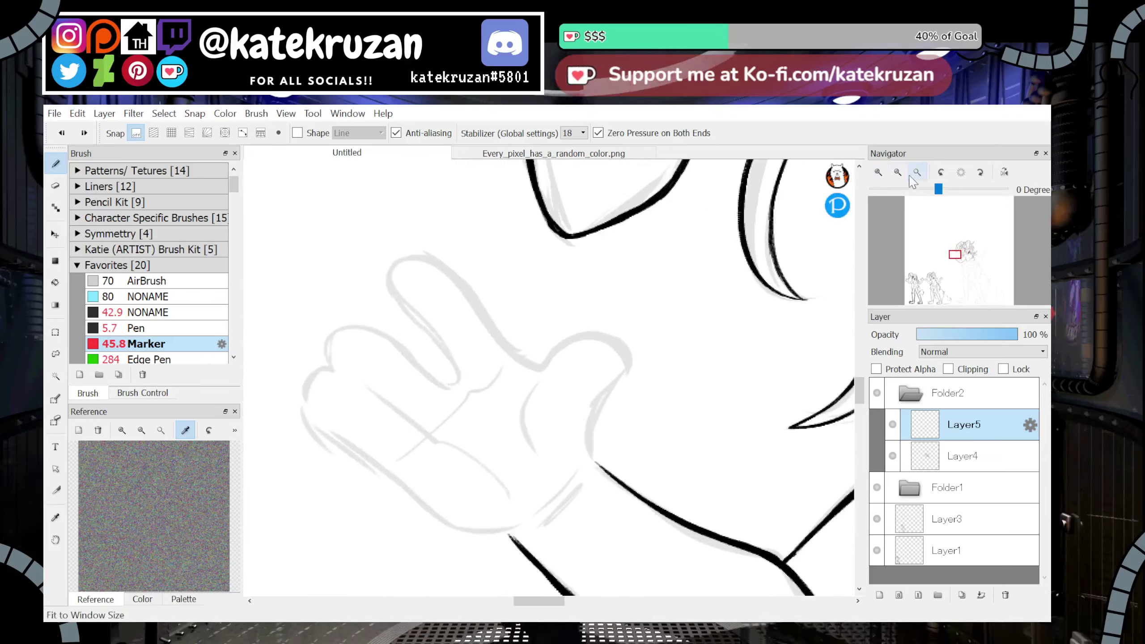
left_click(980, 172)
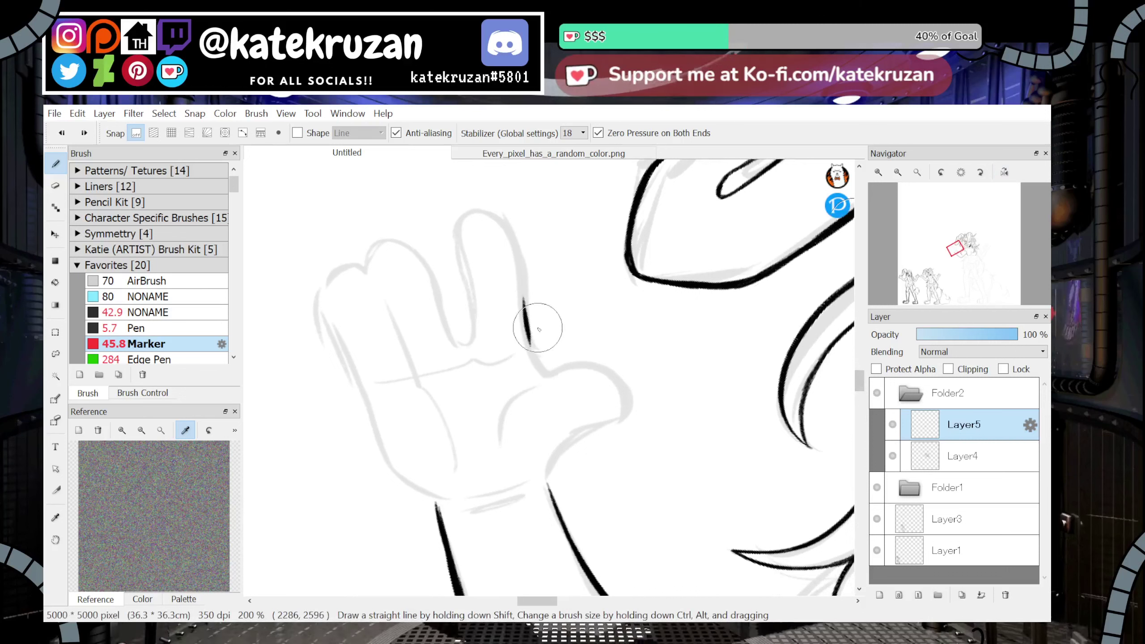
left_click_drag(518, 260, 534, 380)
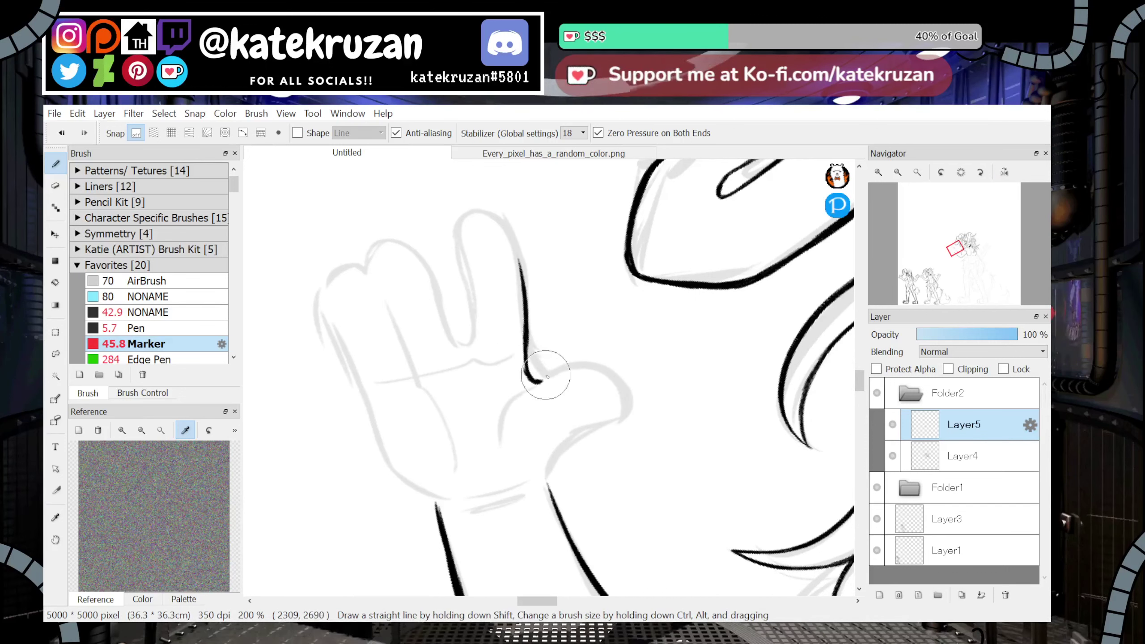
mouse_move(534, 380)
left_mouse_down()
mouse_move(564, 366)
mouse_move(596, 373)
left_mouse_up()
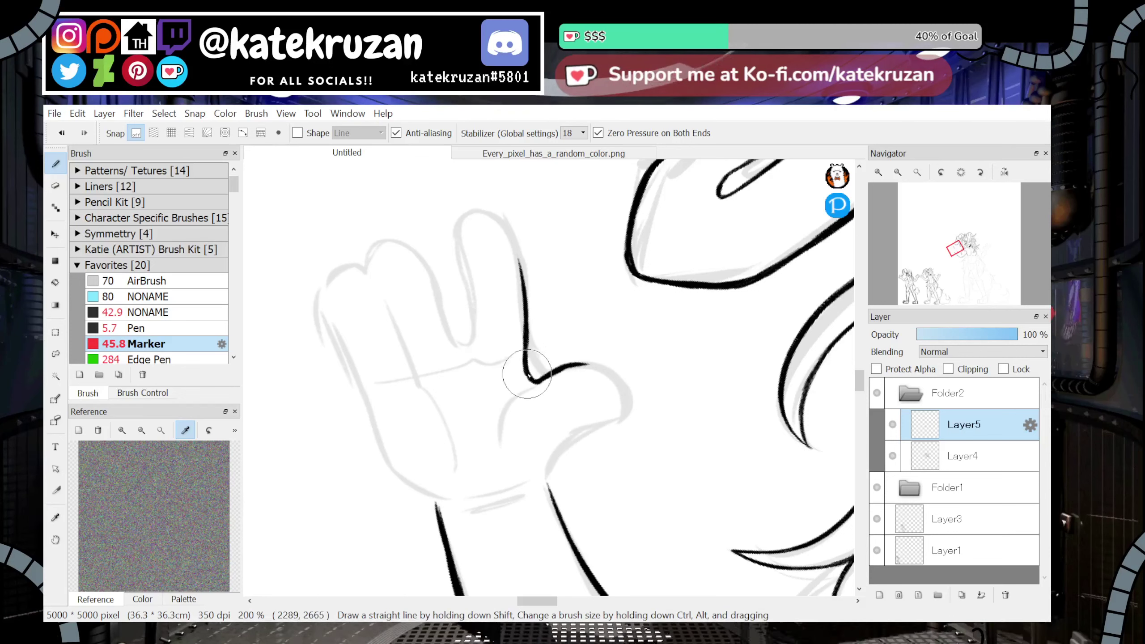
Ink the wrist line and the thumb's underside, and close the outline around the thumb's tip
left_click(1005, 172)
left_click(1006, 174)
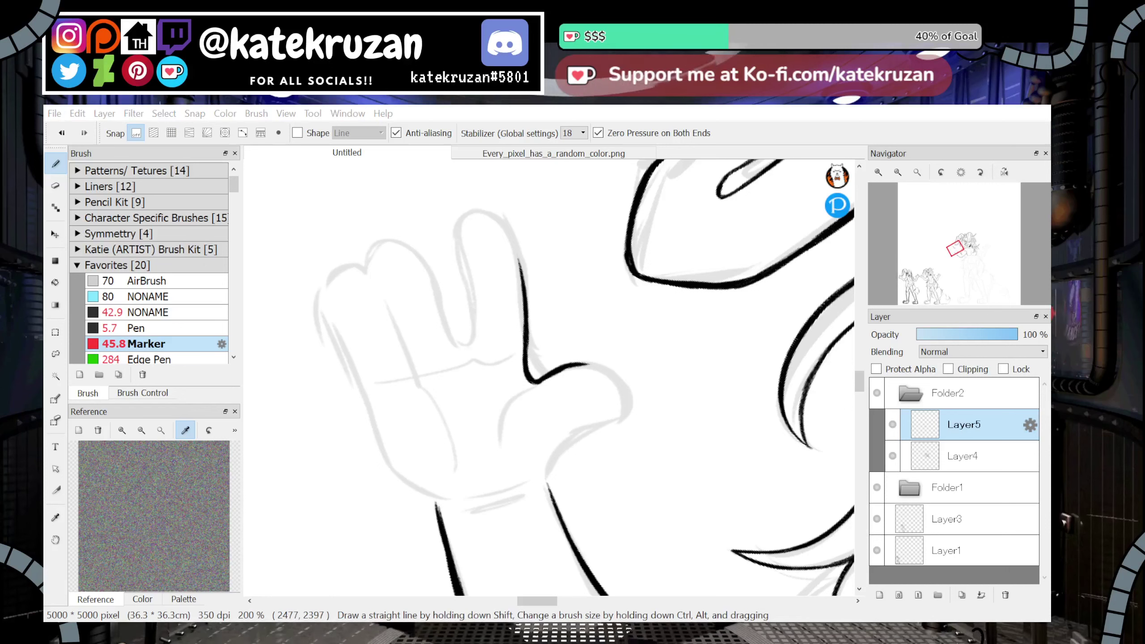
mouse_move(464, 499)
left_mouse_down()
mouse_move(530, 481)
mouse_move(621, 418)
left_mouse_up()
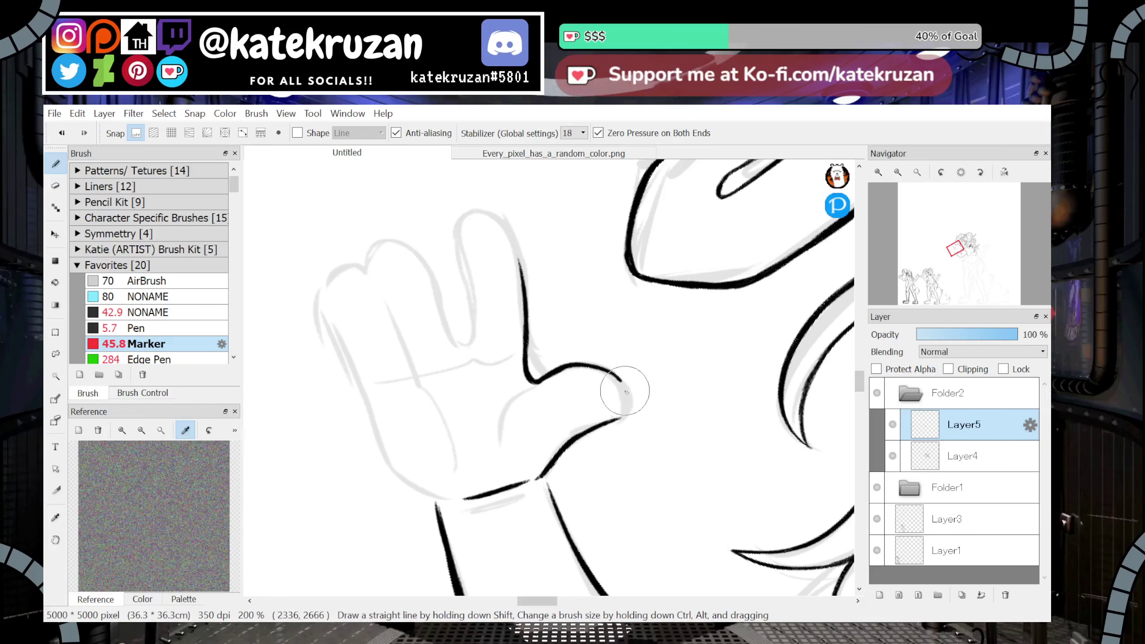
left_click_drag(596, 367, 630, 406)
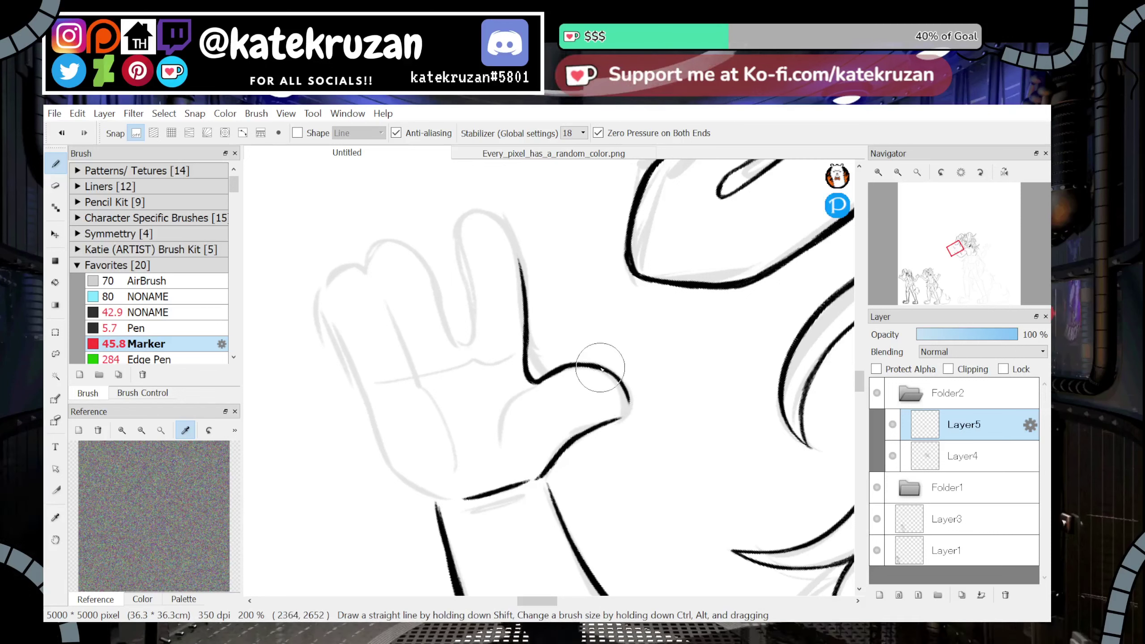
mouse_move(603, 370)
left_mouse_down()
mouse_move(626, 403)
mouse_move(547, 470)
mouse_move(440, 505)
mouse_move(502, 493)
left_mouse_up()
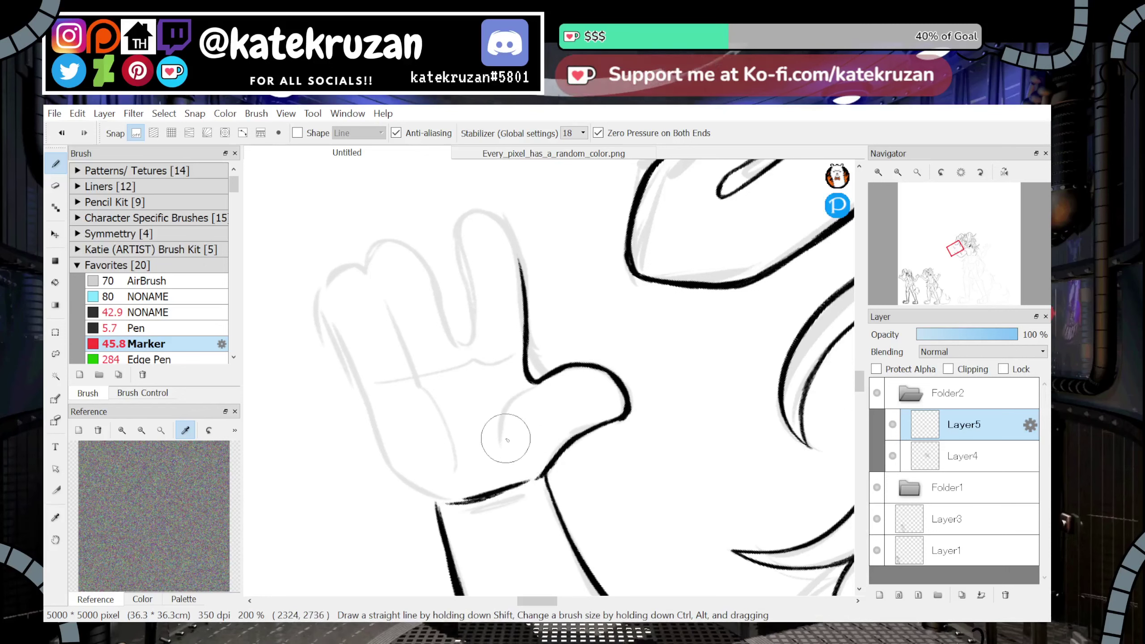
Flip the canvas view and ink the index finger's upper outline around its rounded tip and partway down its inner side
left_click(1005, 172)
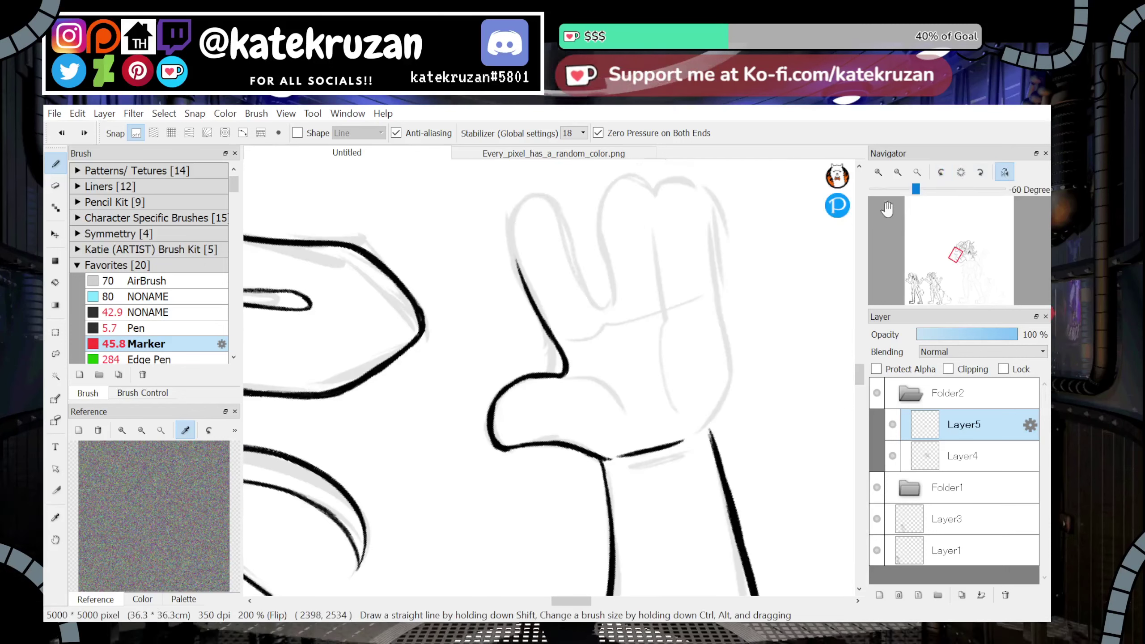
left_click_drag(571, 601, 577, 601)
left_click_drag(860, 375, 860, 371)
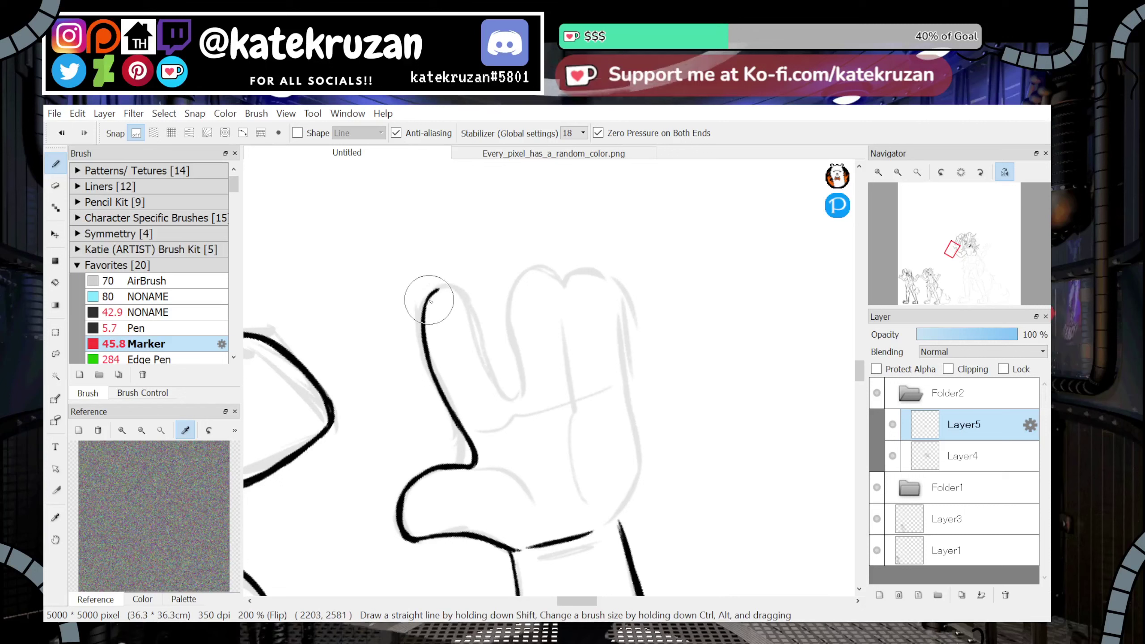
mouse_move(436, 350)
left_mouse_down()
mouse_move(444, 288)
mouse_move(426, 359)
left_mouse_up()
key("ctrl+z")
mouse_move(443, 286)
left_mouse_down()
mouse_move(424, 356)
mouse_move(435, 374)
left_mouse_up()
key("ctrl+z")
left_click_drag(440, 289, 427, 353)
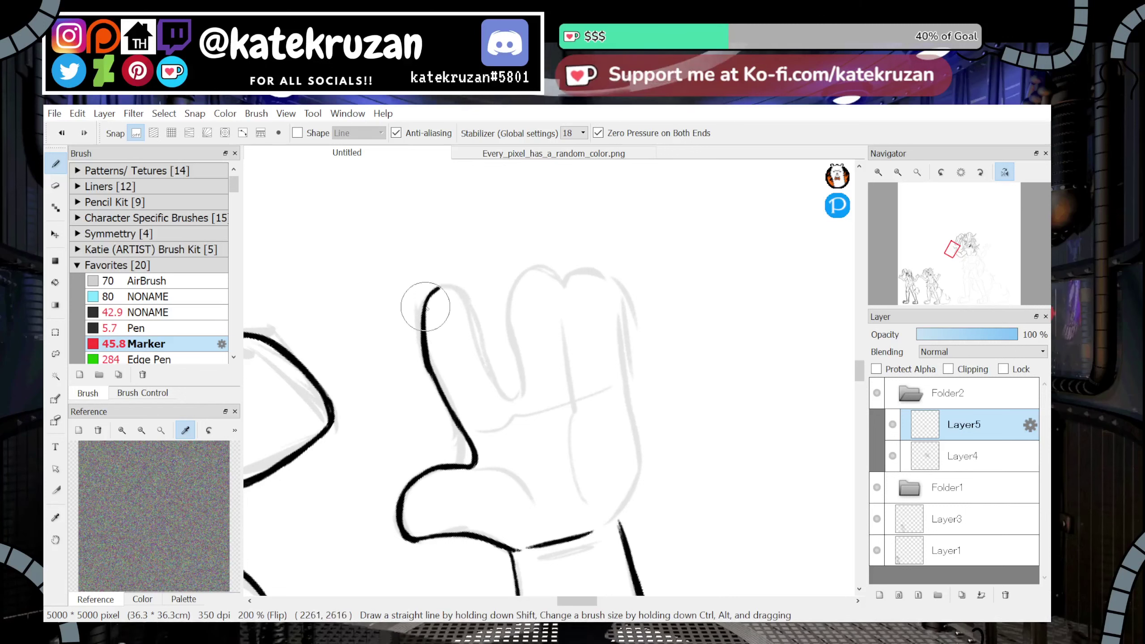
key("ctrl+z")
left_click_drag(441, 285, 430, 367)
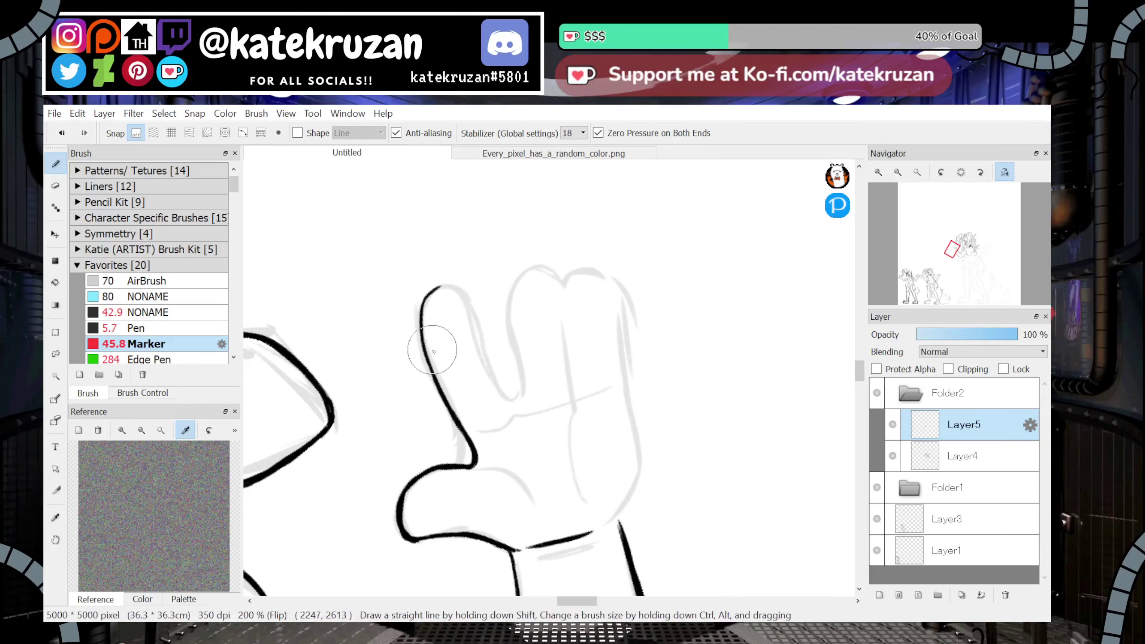
mouse_move(434, 291)
left_mouse_down()
mouse_move(467, 300)
mouse_move(483, 357)
left_mouse_up()
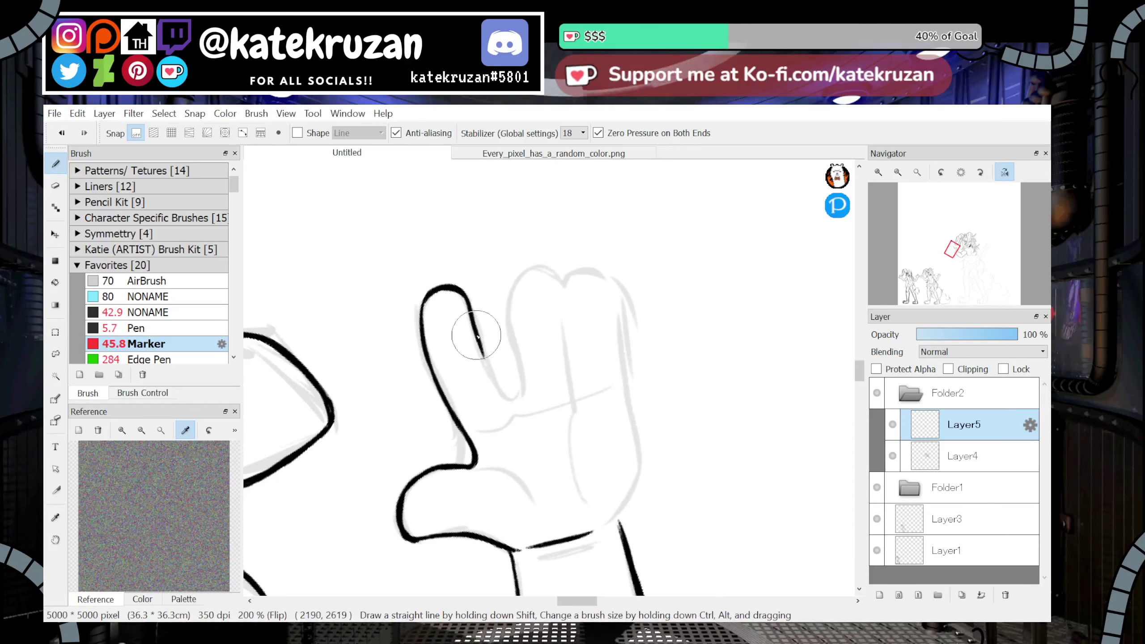
Ink the gap beside the index finger and the rounded tips of the two adjoining fingers
mouse_move(502, 397)
left_mouse_down()
mouse_move(519, 411)
mouse_move(504, 322)
left_mouse_up()
key("ctrl+z")
key("ctrl+z")
mouse_move(515, 361)
left_mouse_down()
mouse_move(510, 288)
mouse_move(554, 299)
mouse_move(555, 286)
left_mouse_up()
key("ctrl+z")
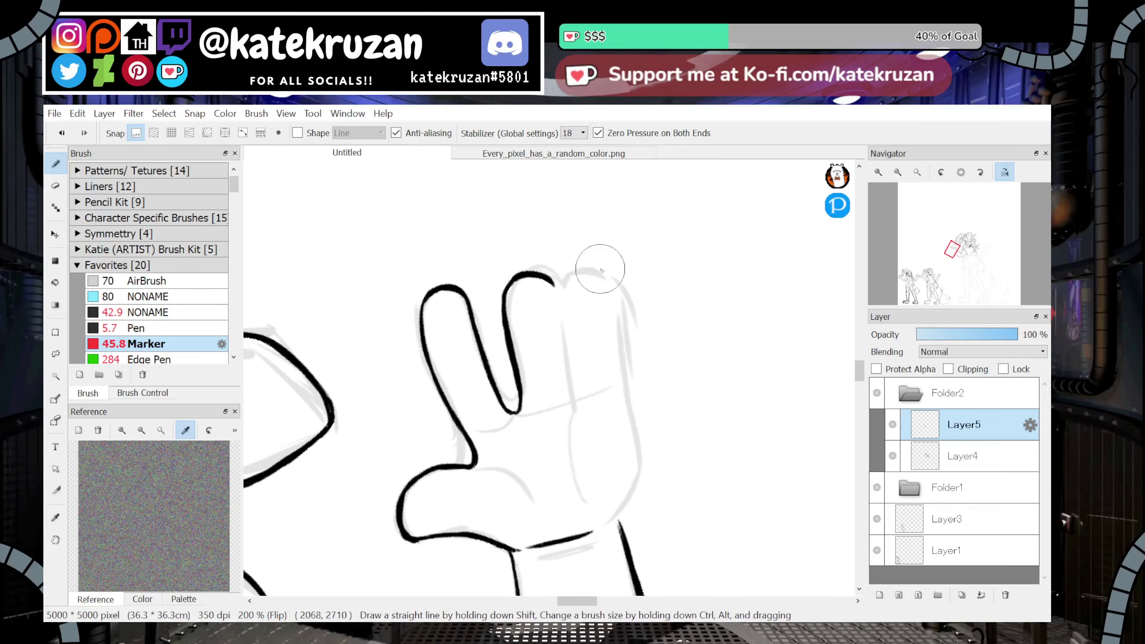
mouse_move(554, 286)
left_mouse_down()
mouse_move(610, 289)
mouse_move(589, 284)
mouse_move(613, 307)
left_mouse_up()
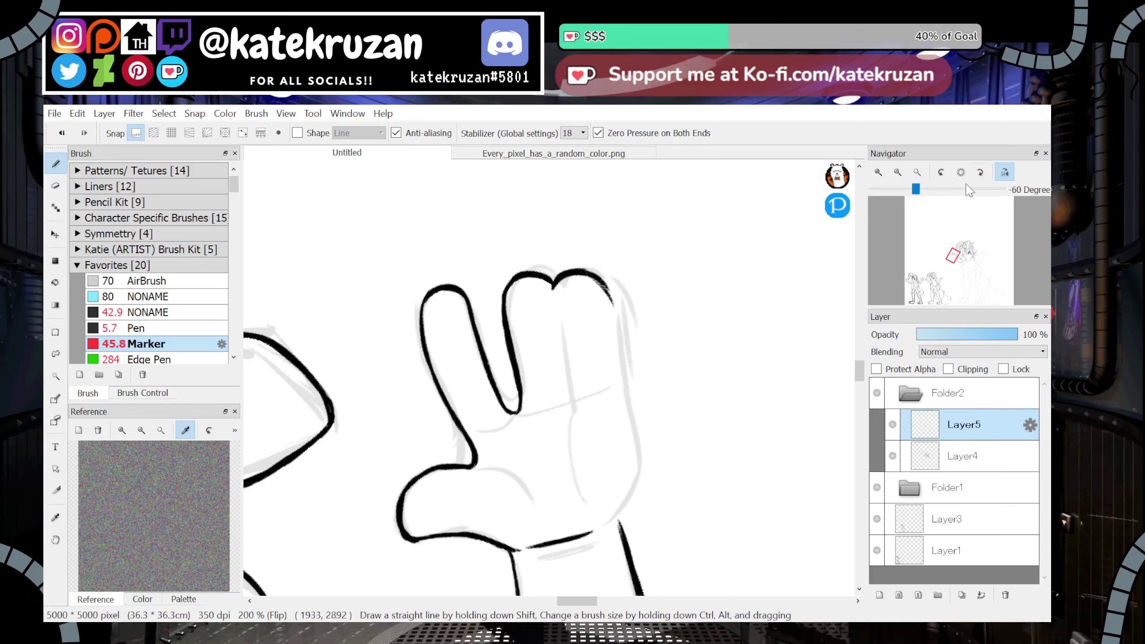
Ink the outer side of the hand from the last fingertip down to the wrist
left_click(1005, 173)
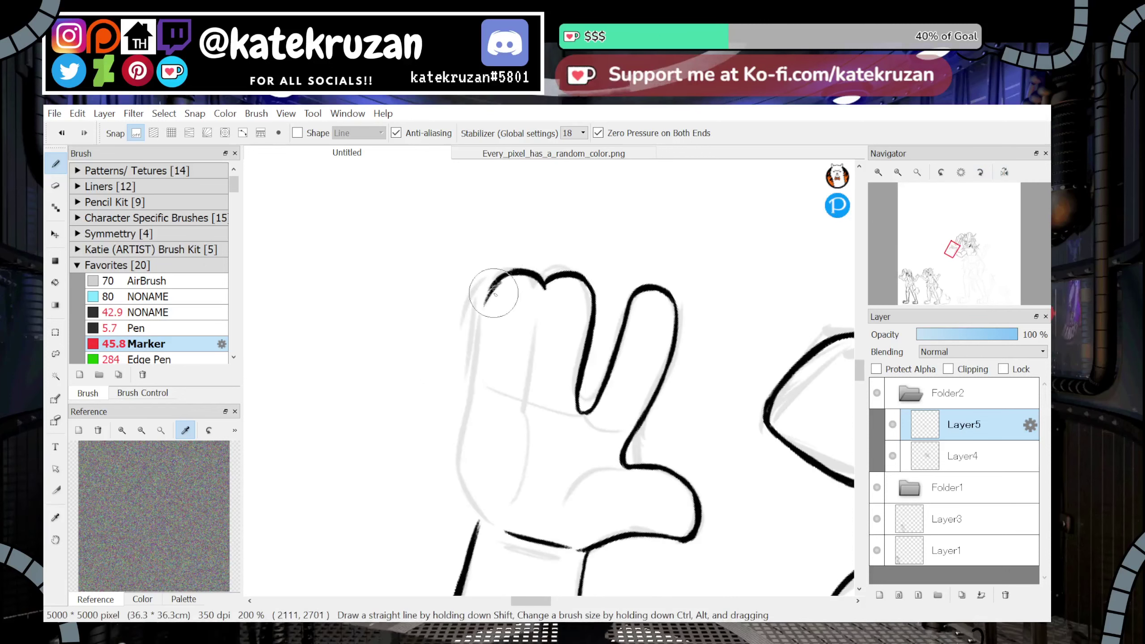
mouse_move(481, 323)
left_mouse_down()
mouse_move(499, 288)
mouse_move(463, 442)
mouse_move(471, 413)
mouse_move(466, 444)
mouse_move(465, 427)
mouse_move(476, 507)
left_mouse_up()
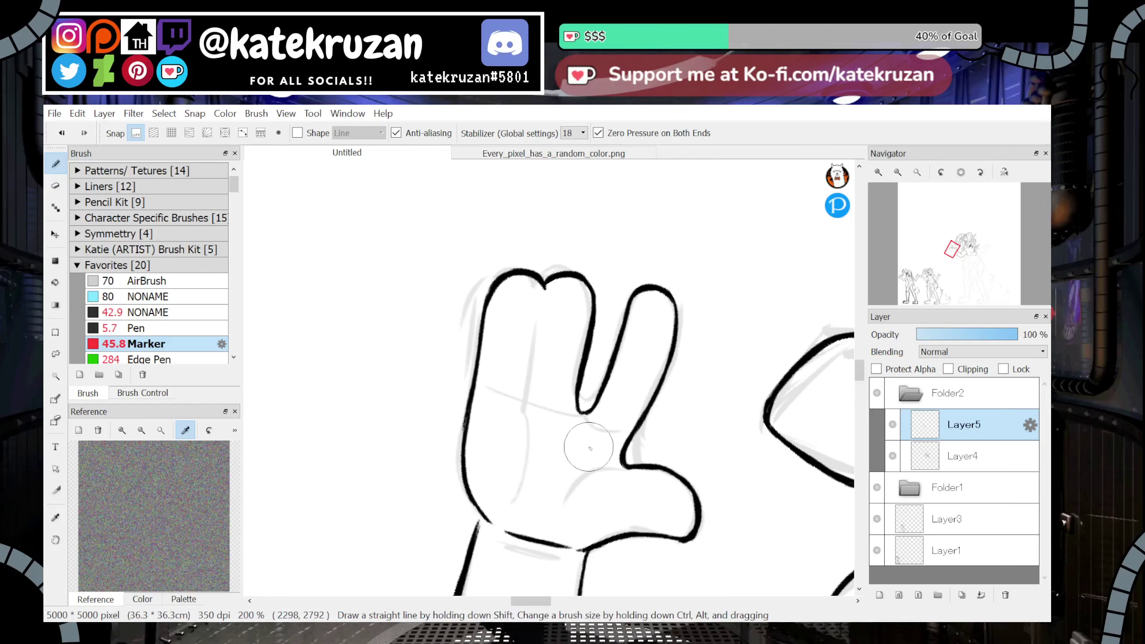
left_click(1003, 172)
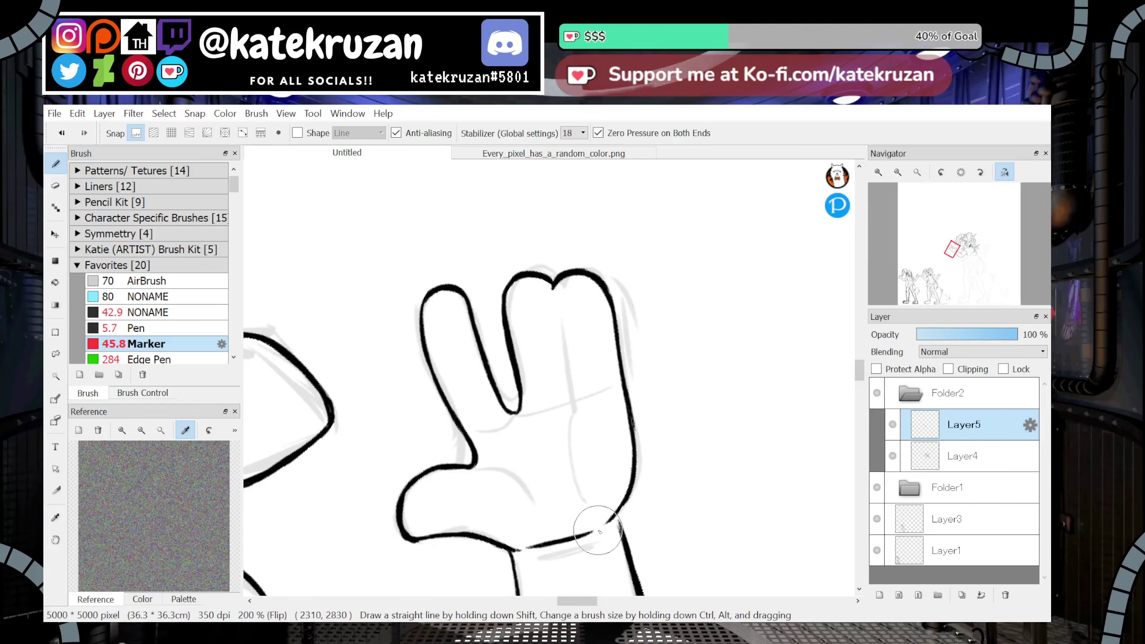
left_click_drag(630, 494, 604, 528)
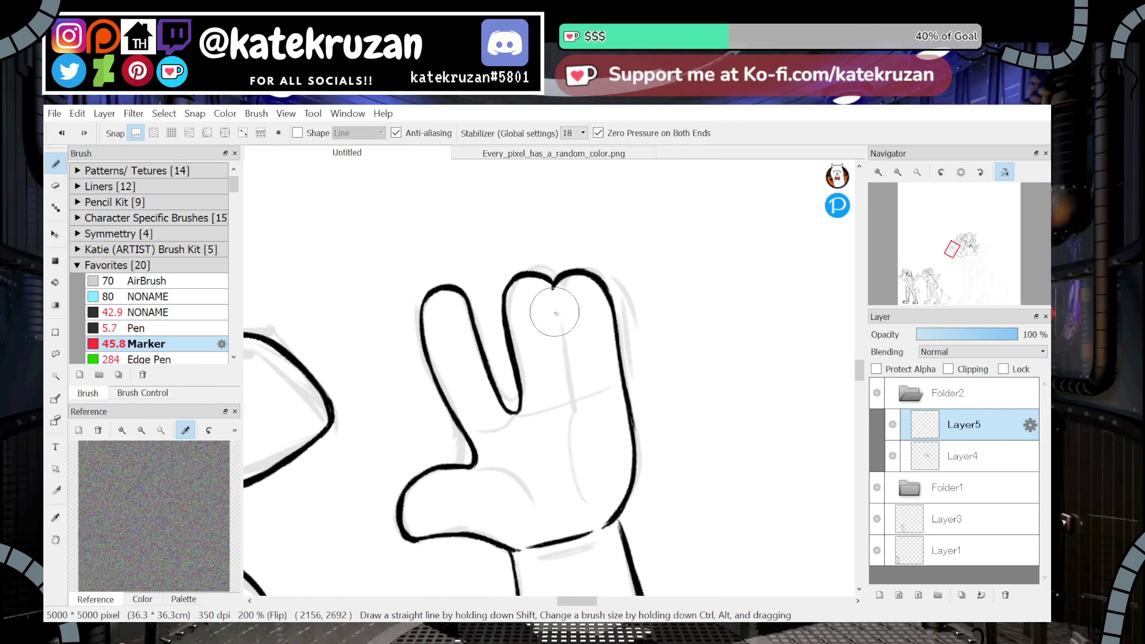
Ink the line dividing the two joined fingers, the palm creases and the curve at the thumb's base
left_click_drag(552, 289, 557, 289)
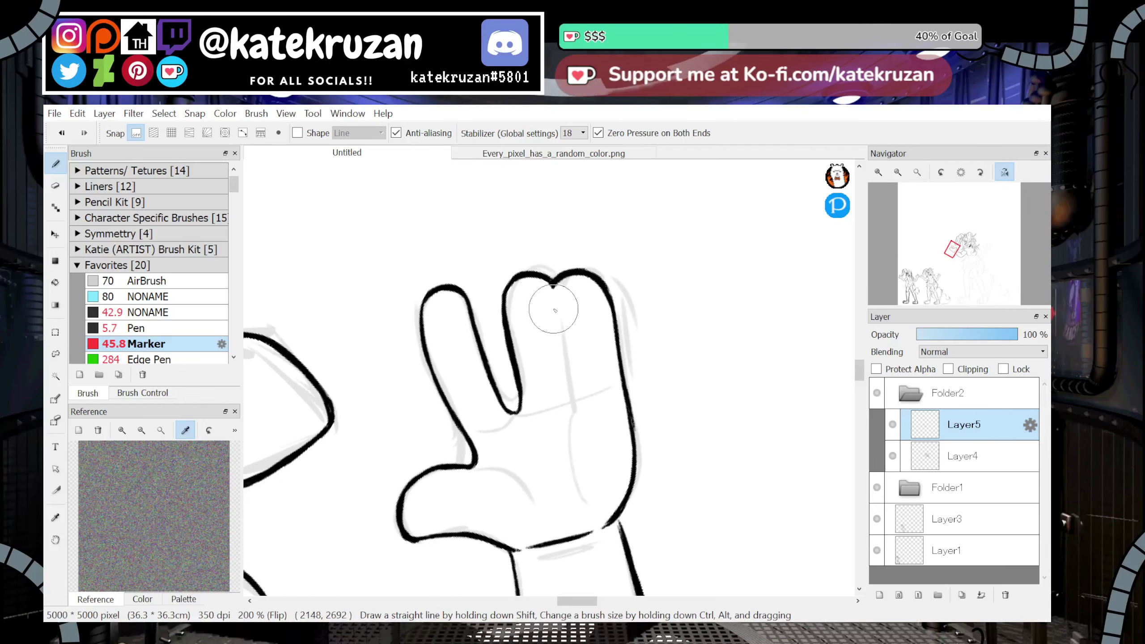
left_click_drag(554, 291, 573, 410)
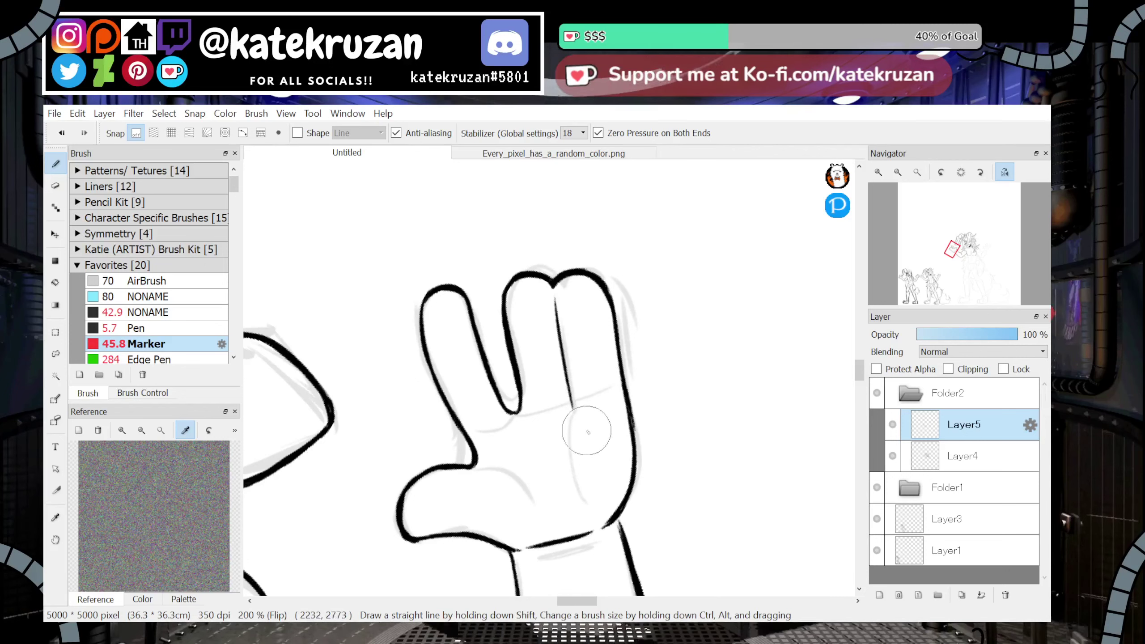
key("ctrl+z")
left_click_drag(554, 291, 592, 536)
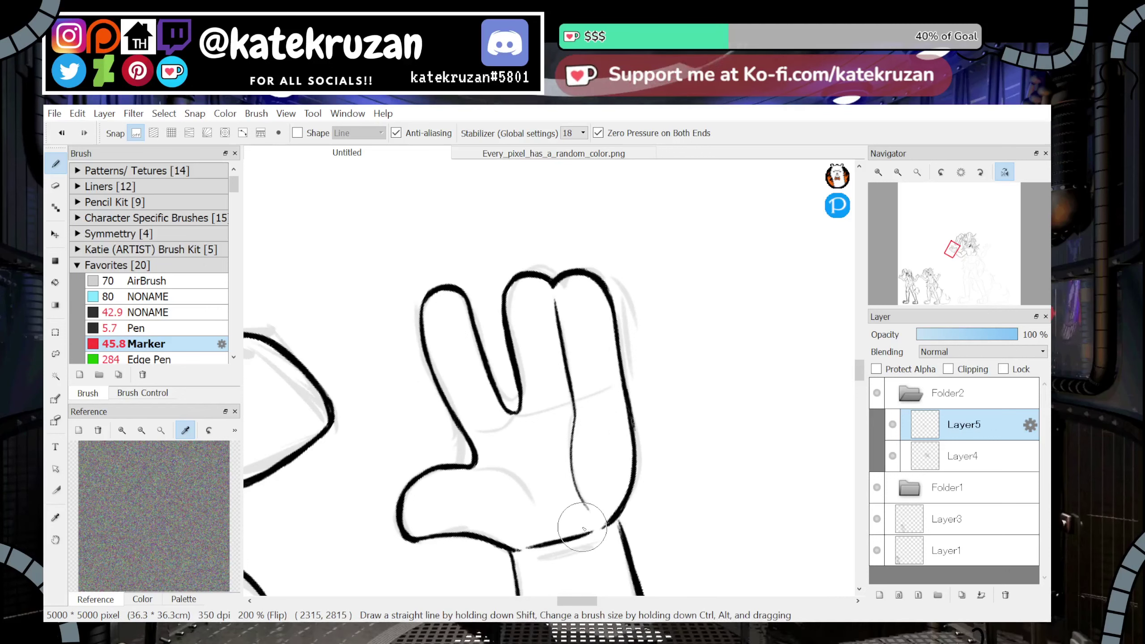
left_click_drag(475, 438, 615, 399)
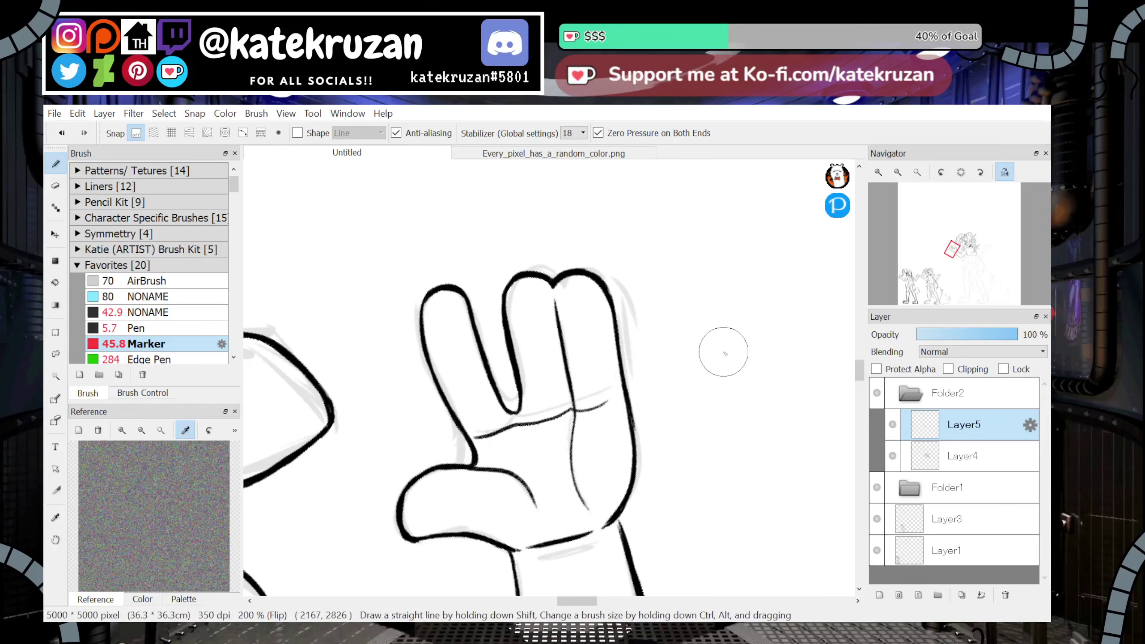
Unflip the canvas view and duplicate Layer5, which holds the inked arm
left_click(1005, 172)
left_click_drag(962, 255, 956, 259)
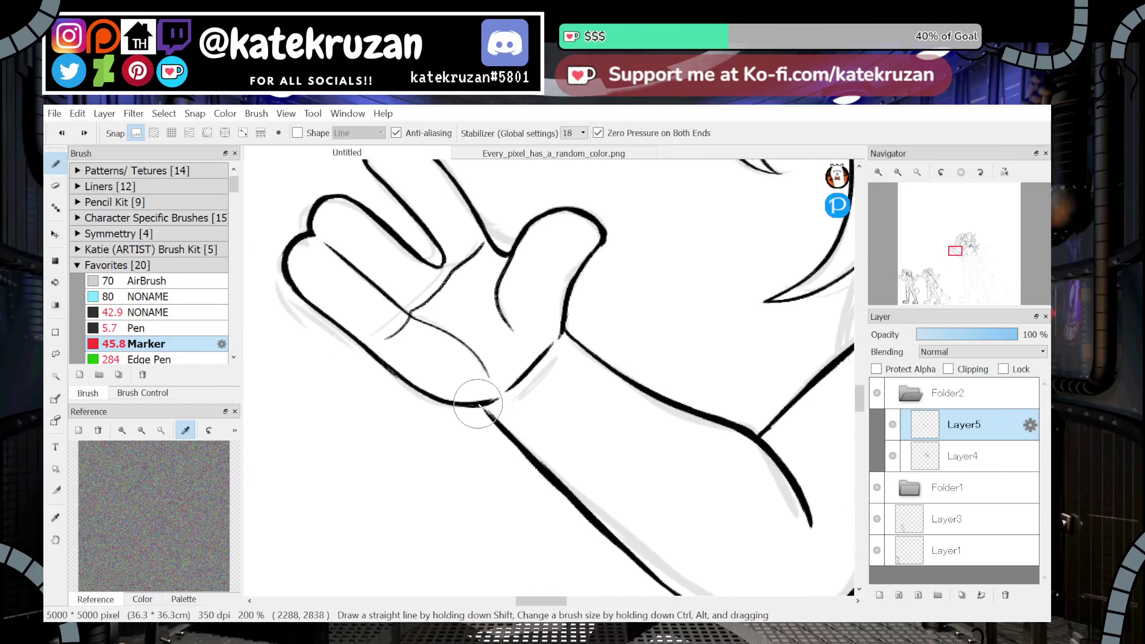
left_click(898, 173)
left_click(898, 172)
left_click(898, 173)
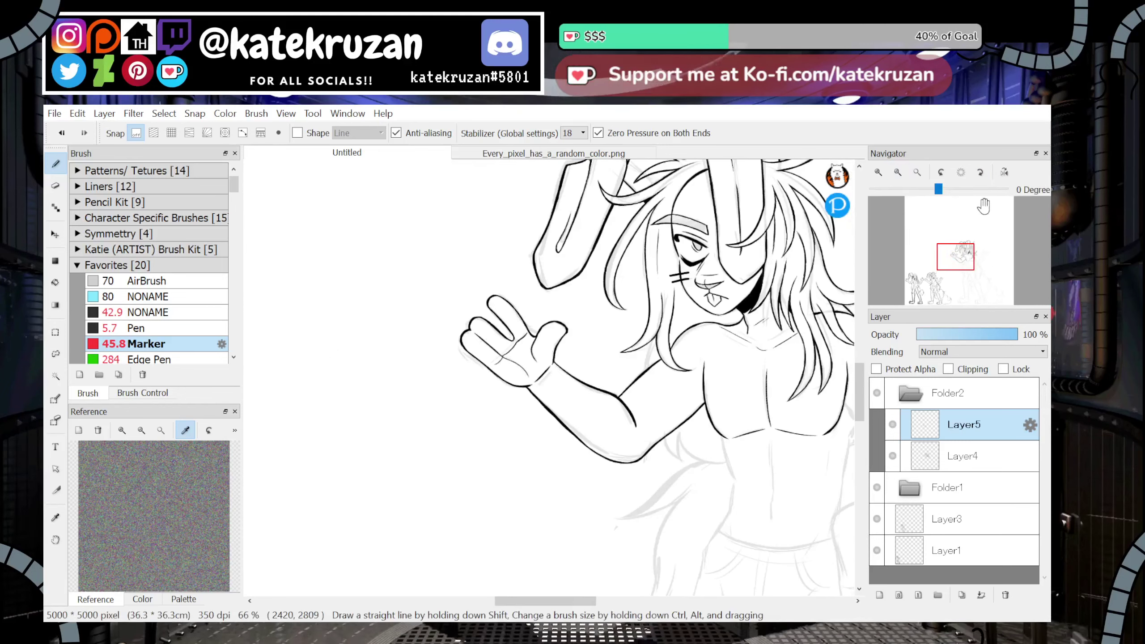
left_click_drag(960, 255, 971, 238)
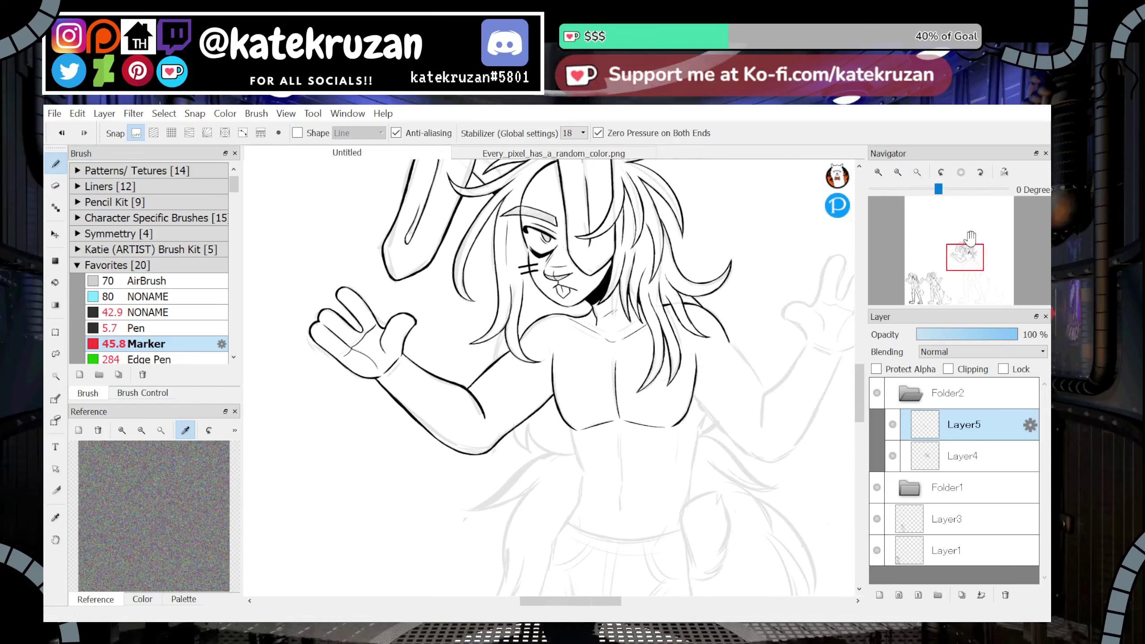
left_click(962, 595)
Flip the duplicated arm with Transform and position it at the character's opposite shoulder
left_click(56, 355)
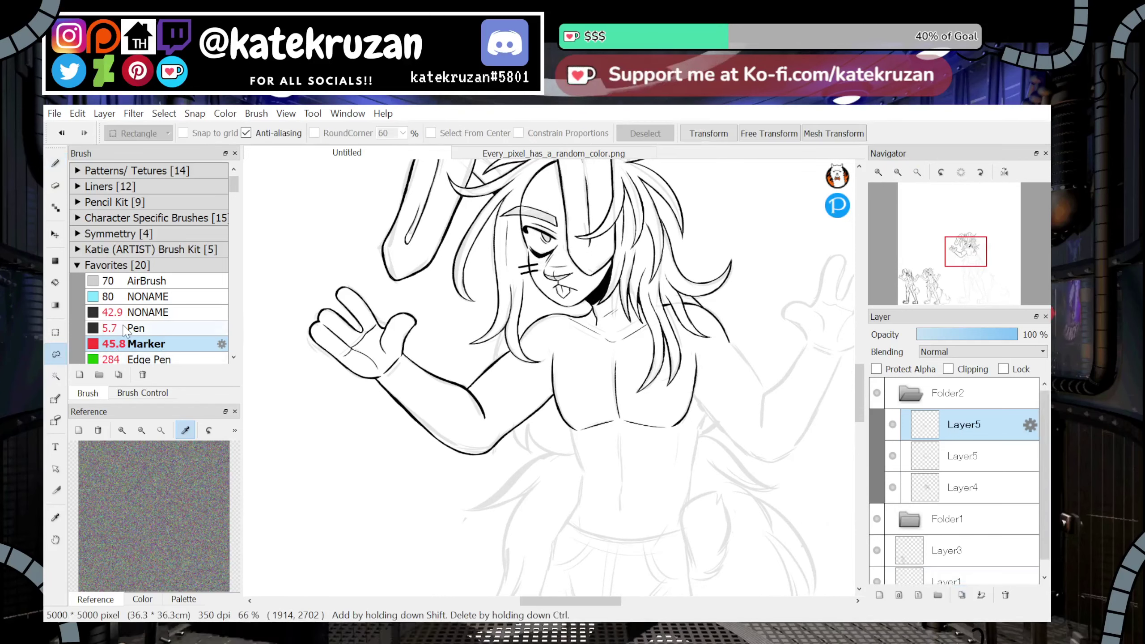
key("ctrl+t")
left_click(596, 580)
left_click_drag(436, 367, 820, 358)
left_click_drag(966, 257, 974, 254)
left_click_drag(816, 398, 812, 426)
mouse_move(718, 401)
left_mouse_down()
mouse_move(720, 420)
mouse_move(708, 414)
left_mouse_up()
key("Return")
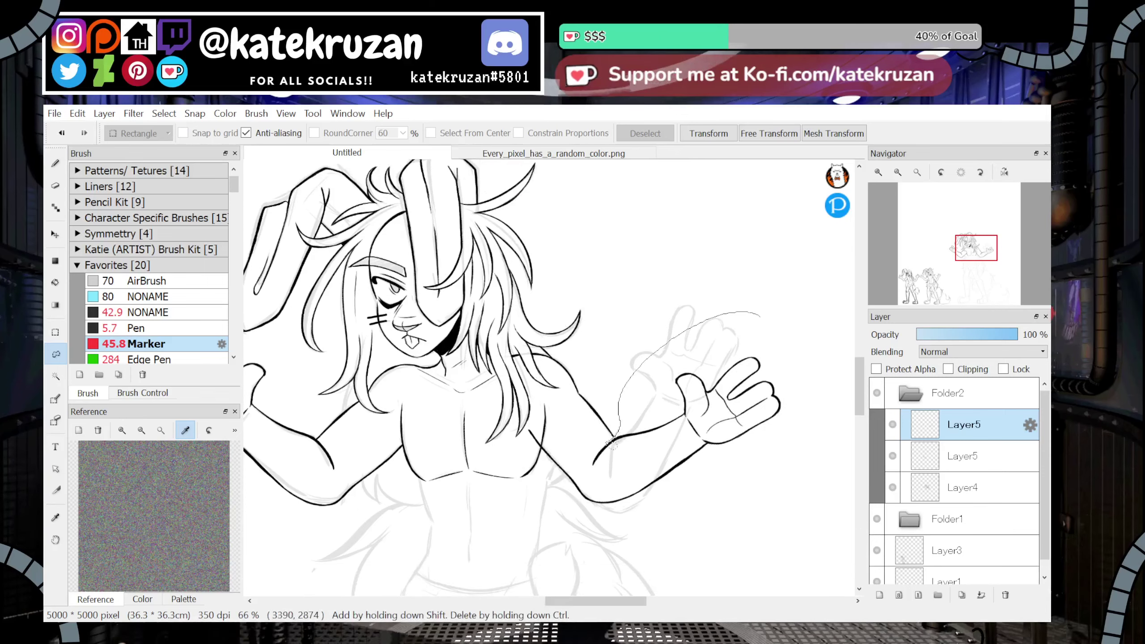
Try to rotate the duplicated arm's lassoed forearm and hand upright with Transform to match the sketch, and deselect
left_click_drag(579, 512, 784, 277)
left_click(714, 134)
left_click_drag(841, 345, 816, 294)
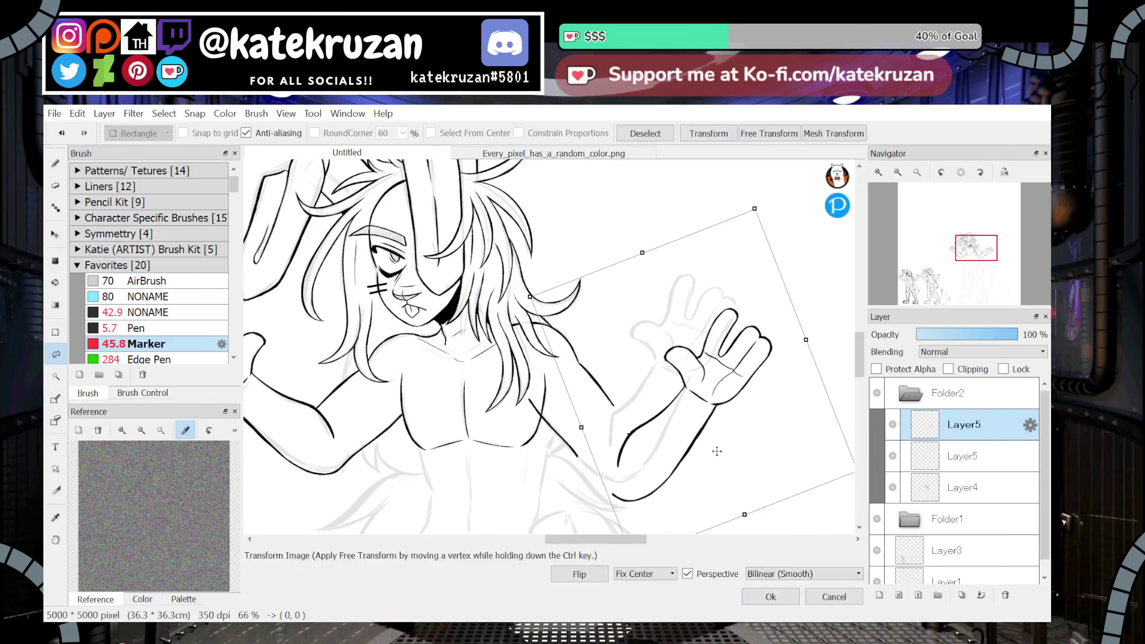
mouse_move(704, 459)
left_mouse_down()
mouse_move(706, 418)
mouse_move(693, 404)
left_mouse_up()
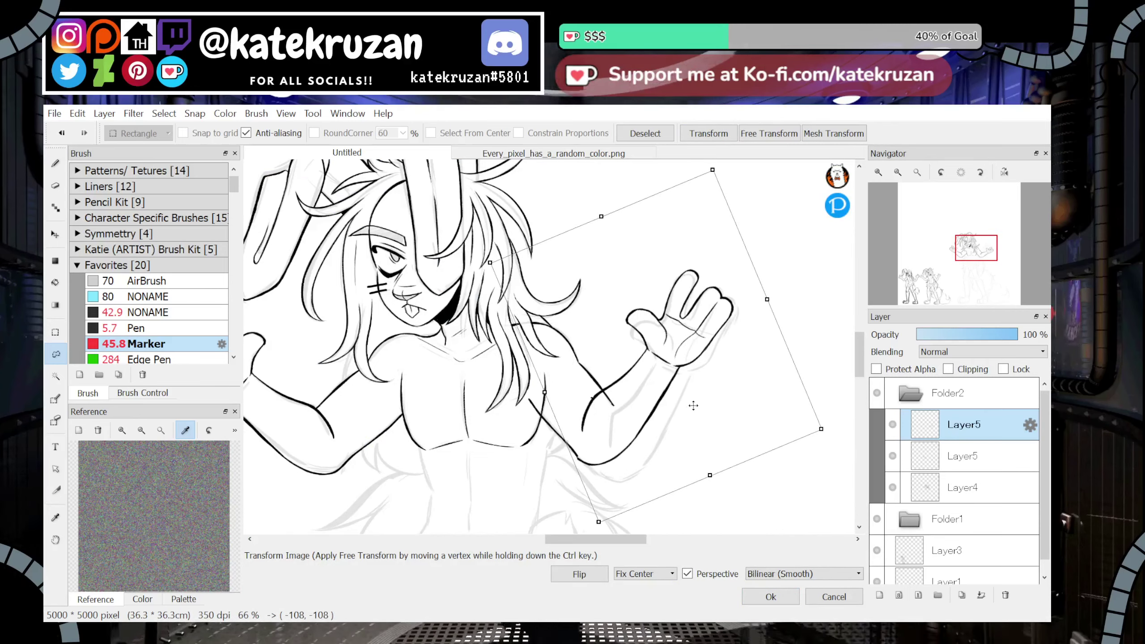
left_click(898, 173)
left_click(898, 173)
left_click(878, 172)
left_click(879, 172)
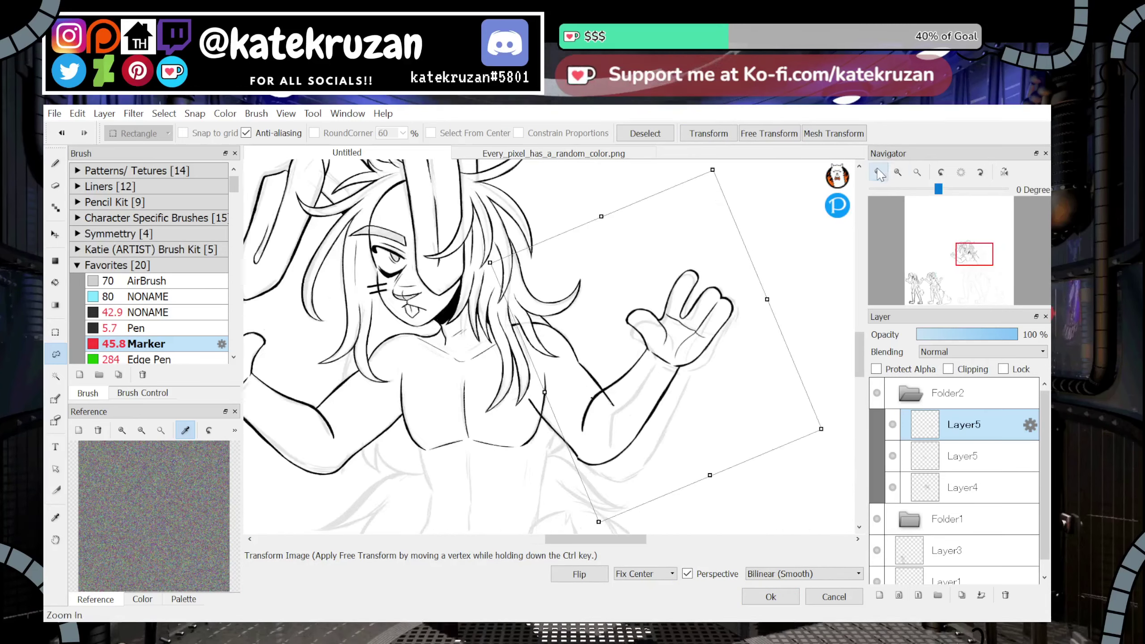
left_click_drag(815, 296, 819, 309)
left_click_drag(689, 368, 697, 370)
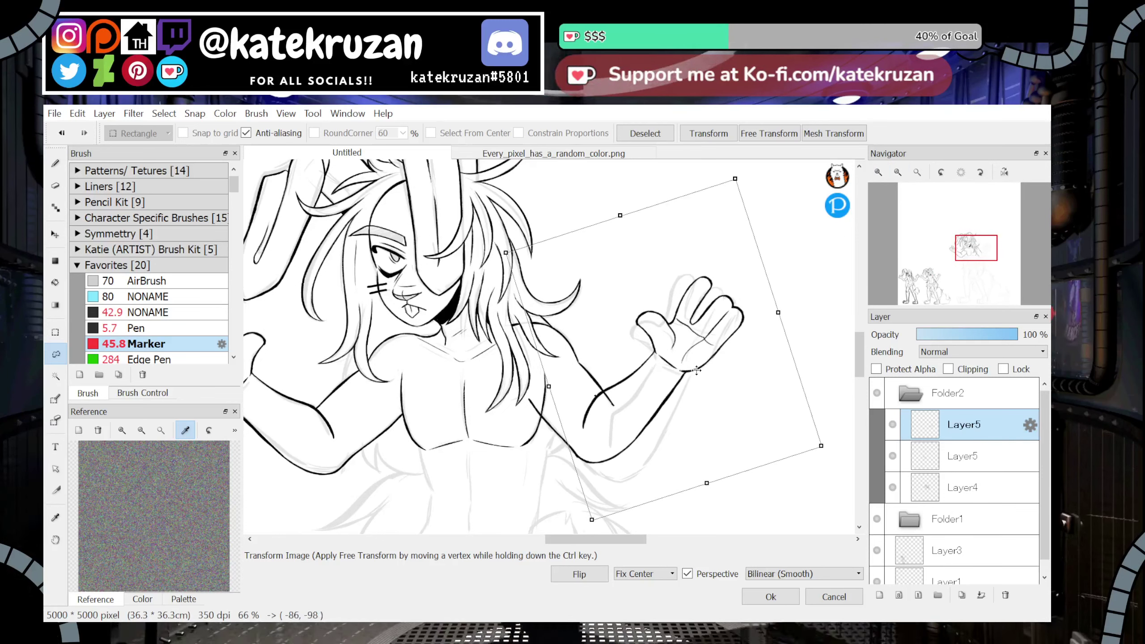
left_click(761, 596)
left_click(645, 134)
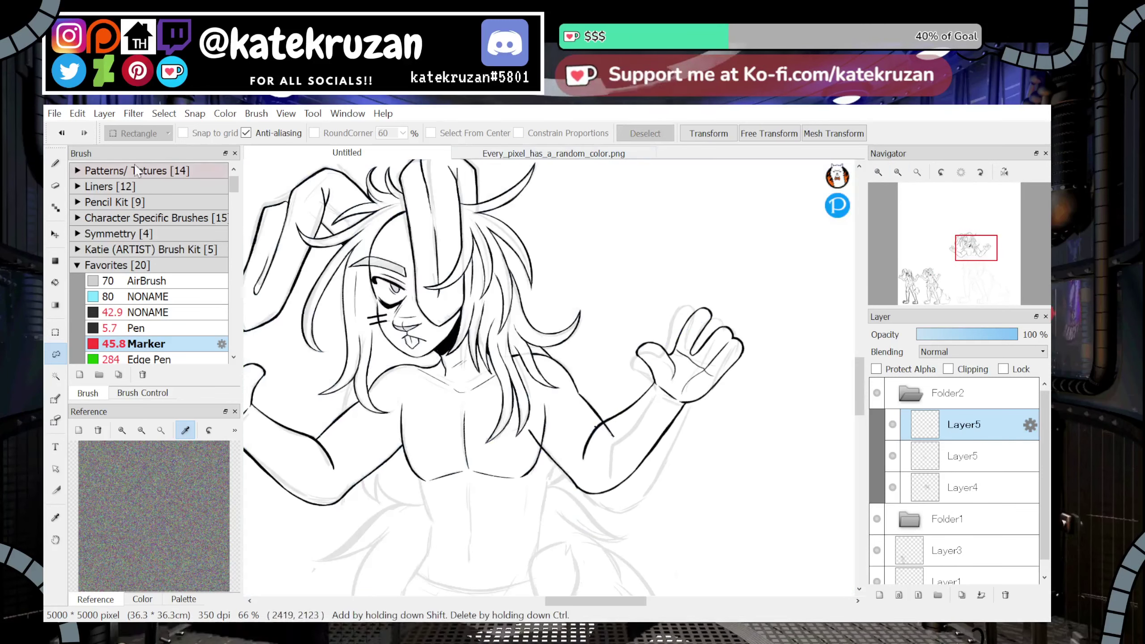
Compare the arm pose on the whole figure and undo the forearm and hand transform
left_click(56, 163)
left_click(878, 172)
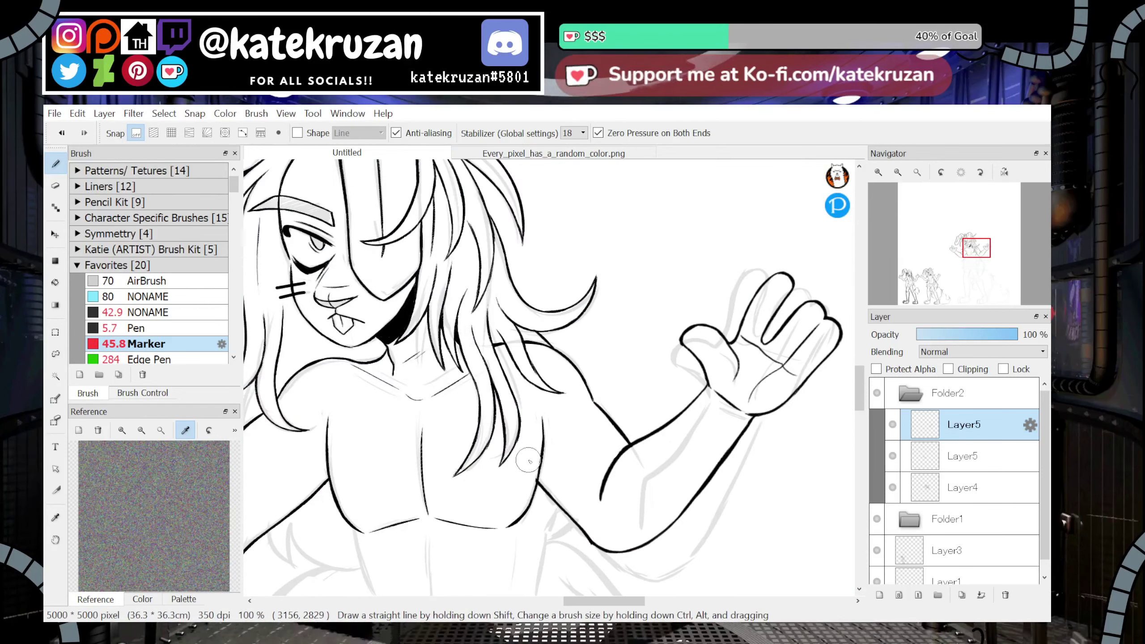
left_click(898, 172)
left_click(898, 172)
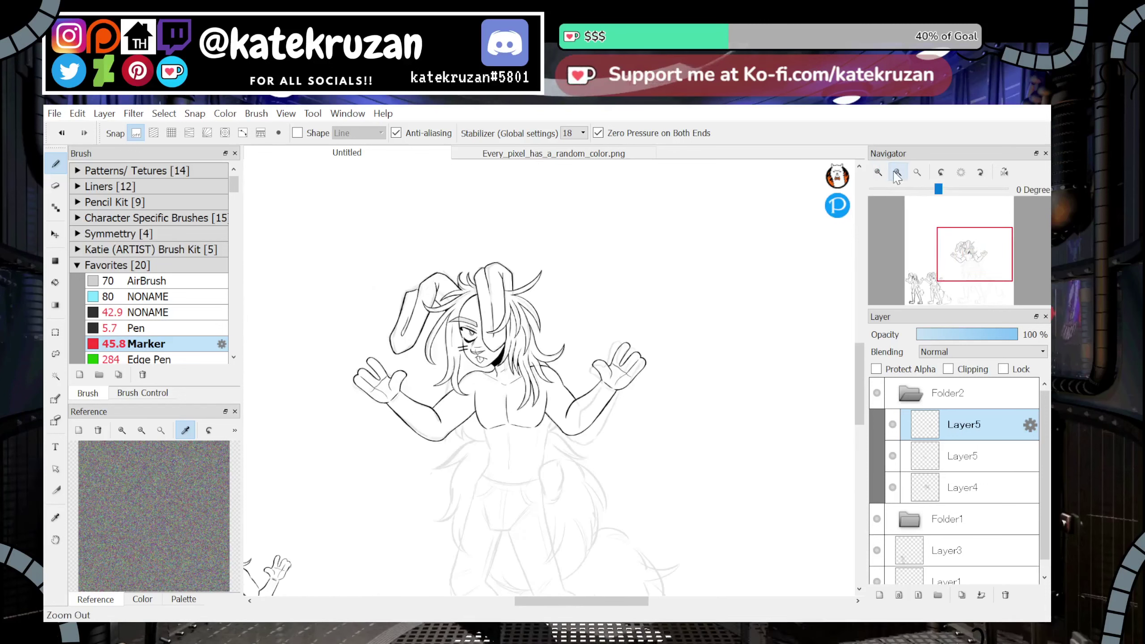
left_click(55, 234)
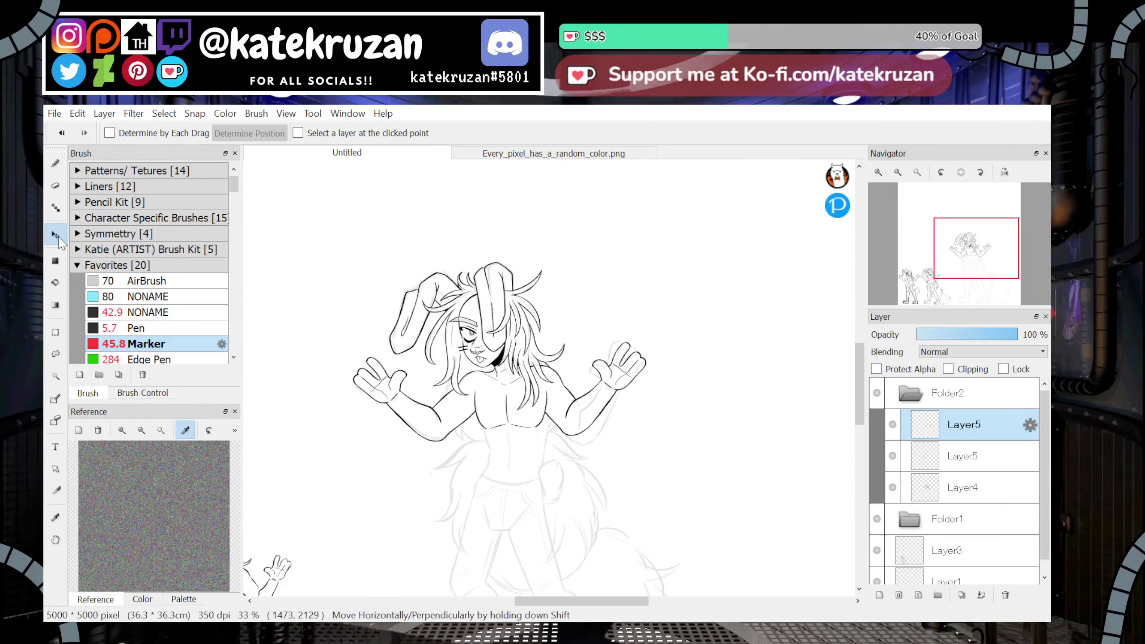
left_click(875, 523)
left_click(876, 523)
left_click_drag(753, 494, 758, 495)
key("ctrl+z")
key("ctrl+z")
key("ctrl+y")
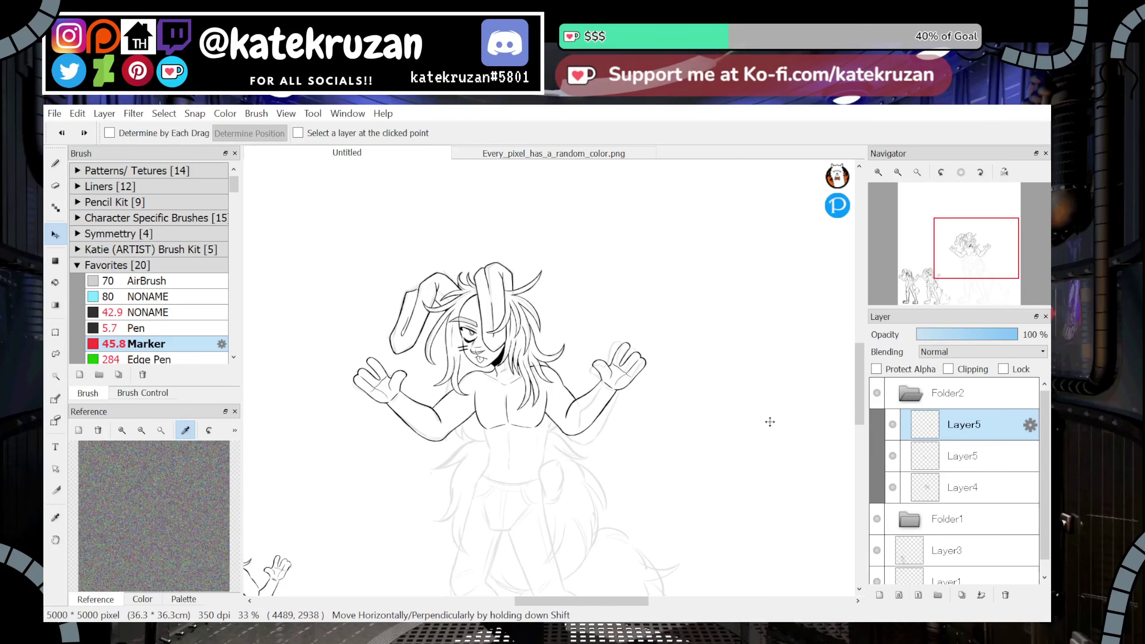
key("ctrl+z")
key("ctrl+z")
key("ctrl+z")
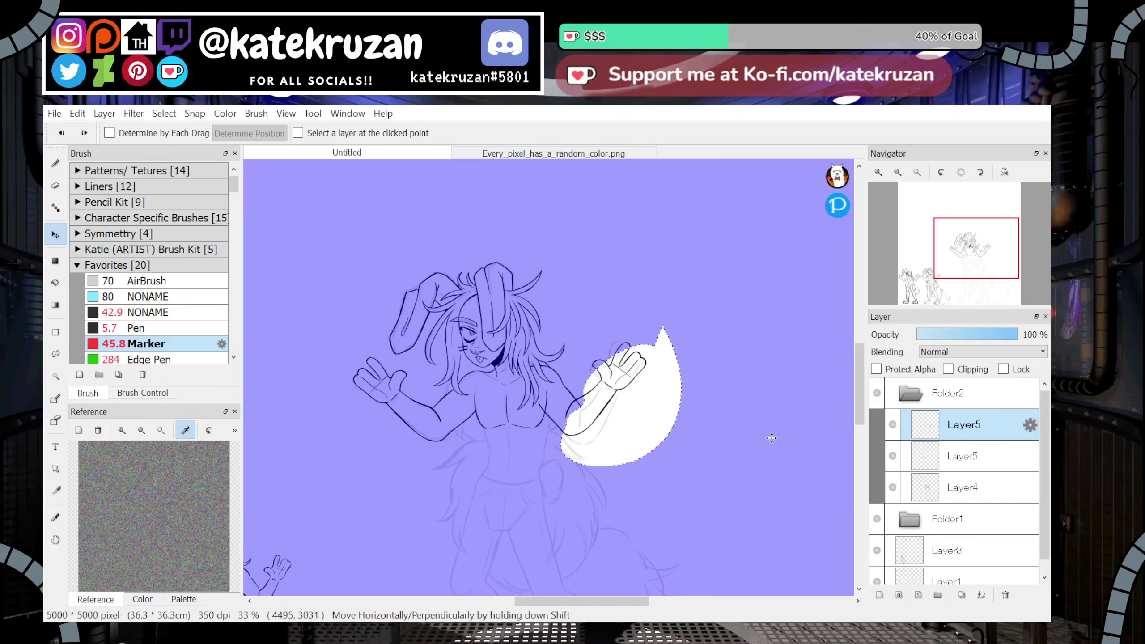
Move the duplicated arm layer slightly outward and down from the shoulder
left_click(878, 172)
left_click(879, 173)
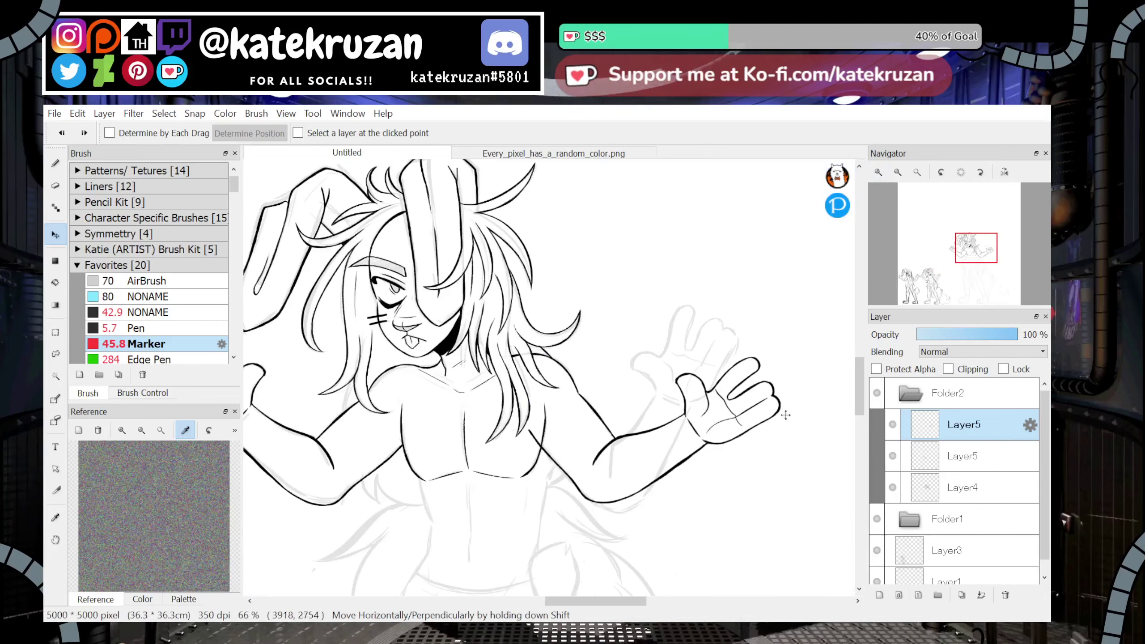
mouse_move(787, 435)
left_mouse_down()
mouse_move(805, 435)
mouse_move(796, 444)
left_mouse_up()
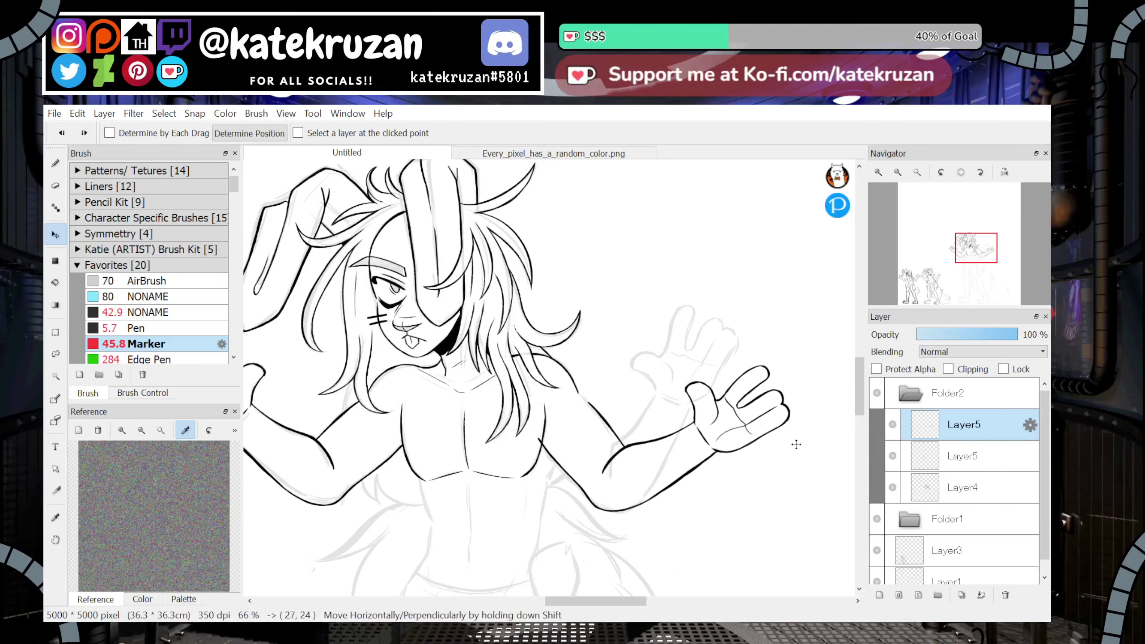
Lasso the duplicated forearm and hand, then rotate and position them with Transform over the raised-hand sketch
left_click(56, 354)
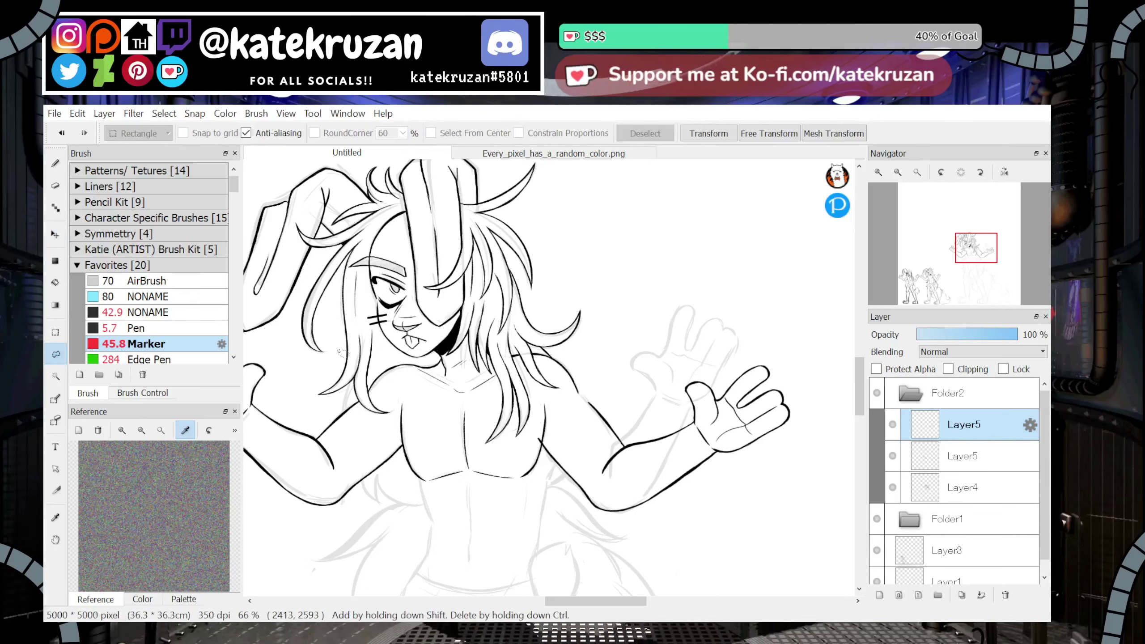
left_click_drag(794, 341, 695, 356)
left_click_drag(614, 454, 600, 492)
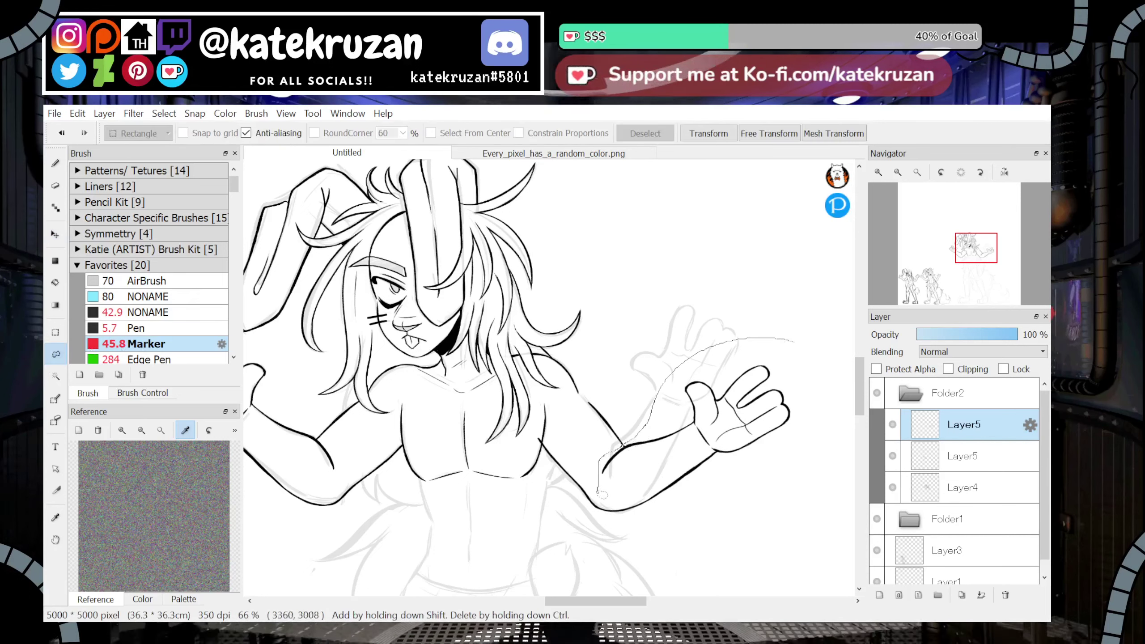
left_click_drag(792, 491, 803, 319)
left_click(716, 137)
left_click_drag(842, 469, 842, 432)
left_click_drag(722, 448, 690, 419)
left_click_drag(813, 347, 804, 320)
left_click_drag(709, 387, 708, 384)
left_click_drag(797, 324, 790, 312)
left_click_drag(724, 352, 721, 355)
key("Return")
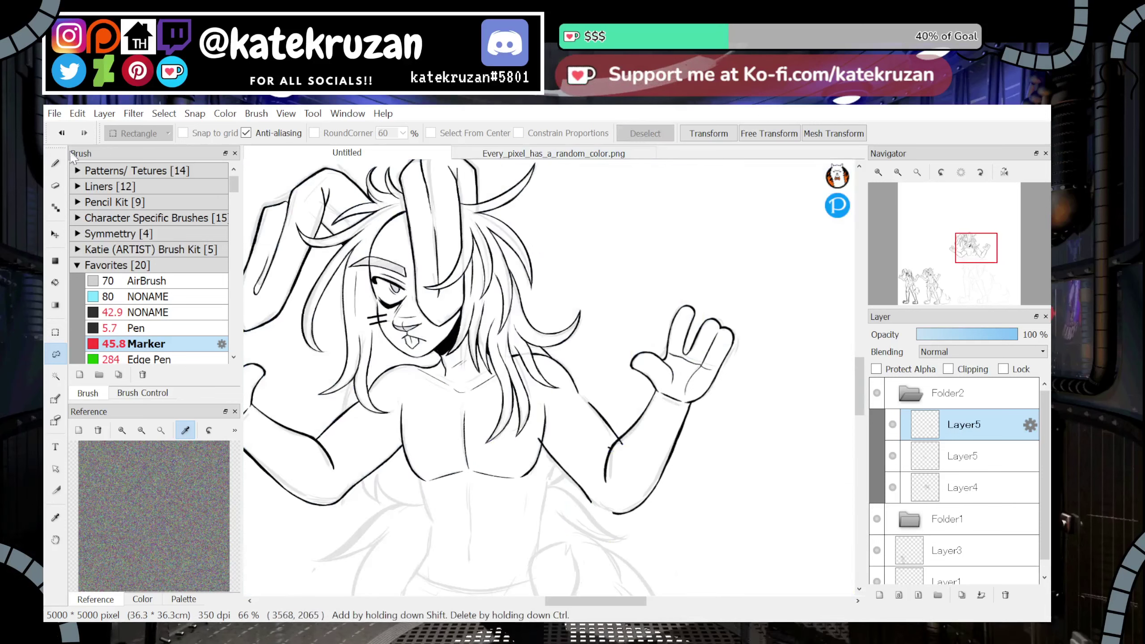
Close the gap in the upper arm's outline below the shoulder and clean the overlapping line ends at the elbow and armpit
key("b")
left_click(879, 173)
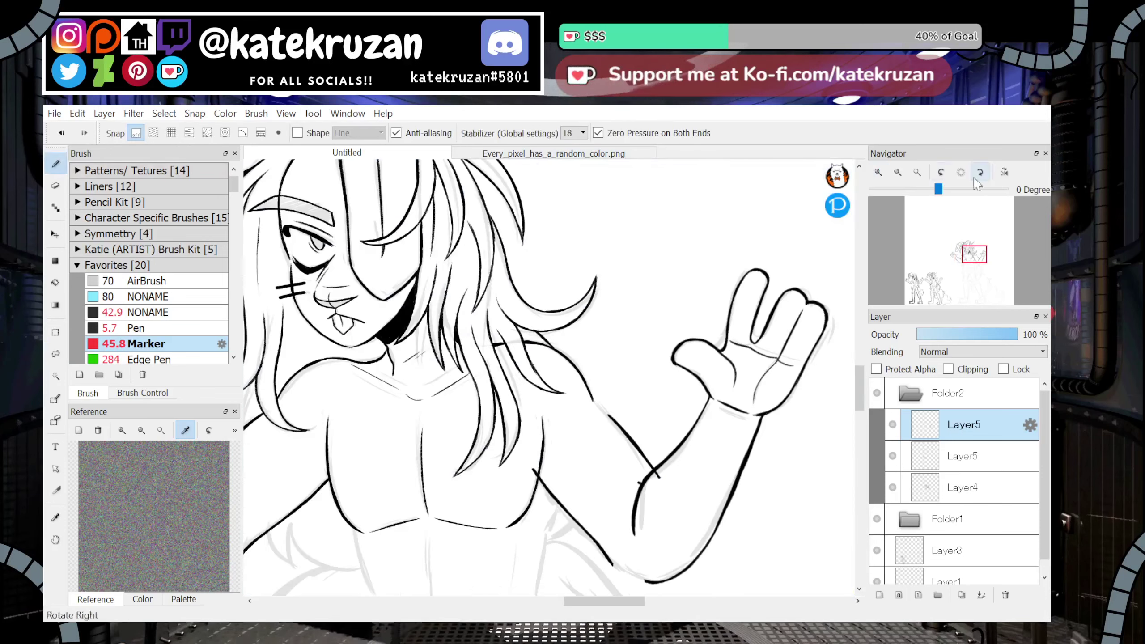
left_click(1005, 172)
left_click_drag(969, 264, 976, 257)
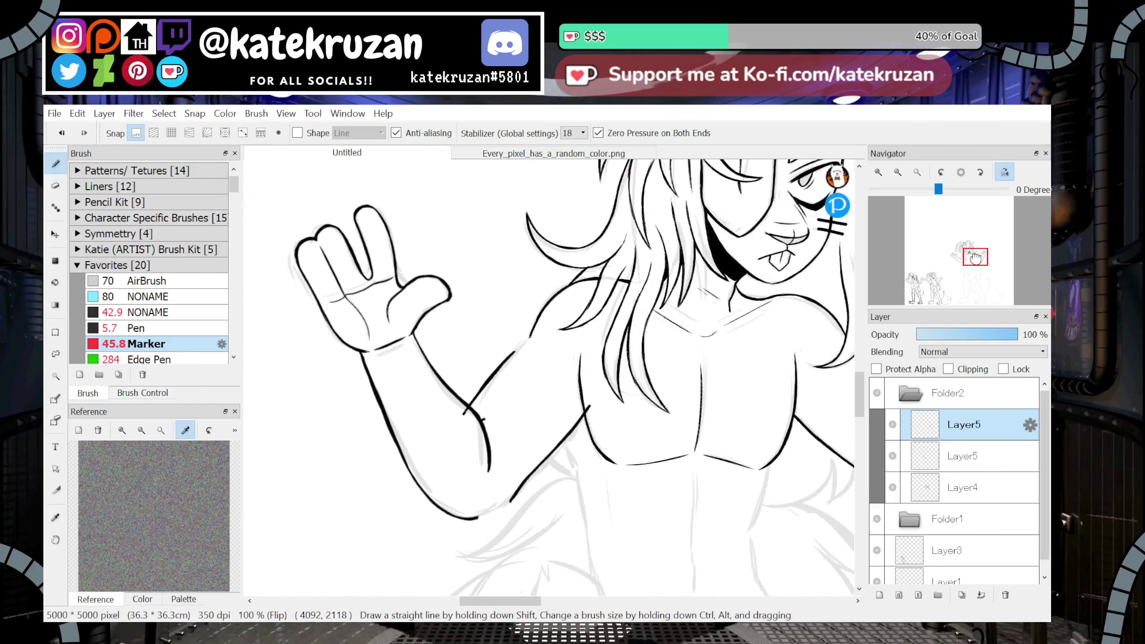
left_click(878, 172)
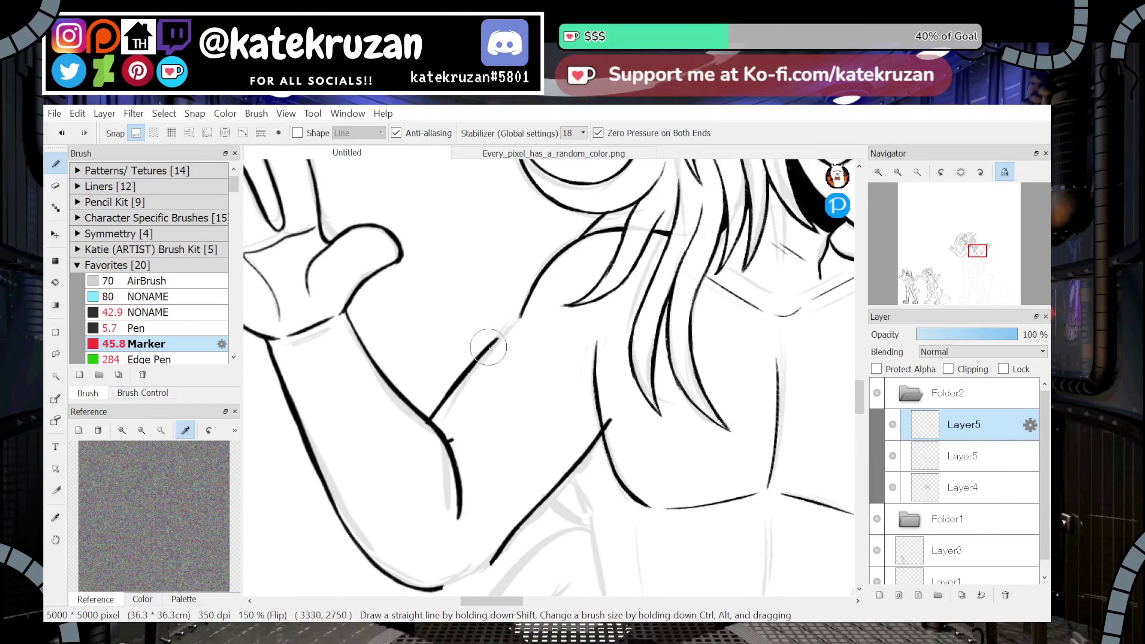
left_click_drag(490, 347, 523, 313)
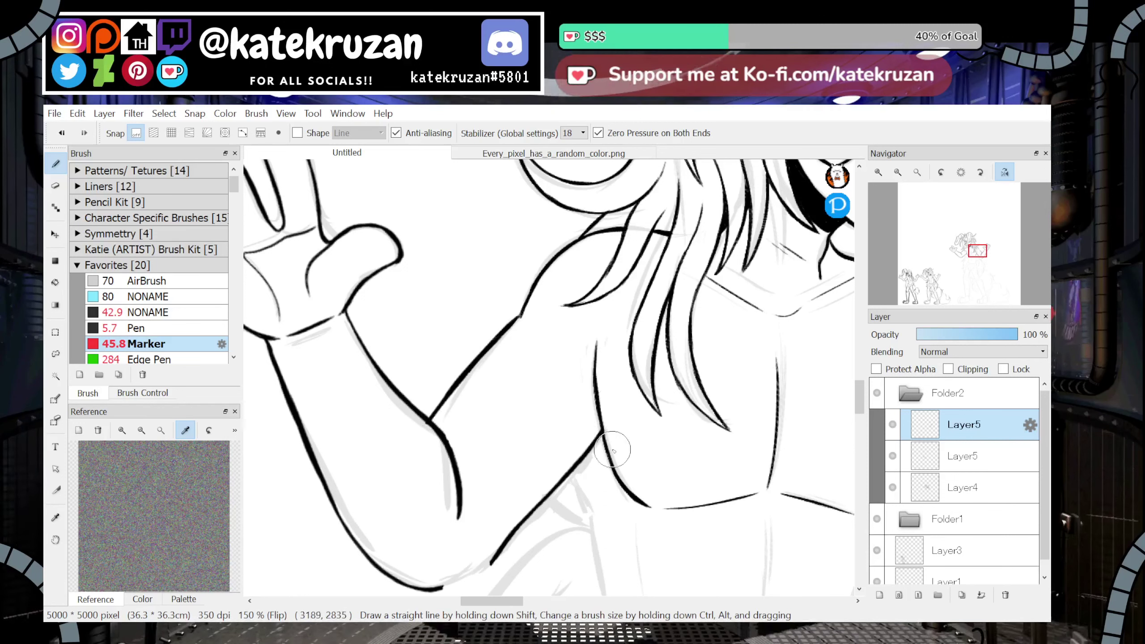
Merge both Layer5 arm layers down into Layer4
left_click(1005, 174)
left_click_drag(976, 258, 978, 259)
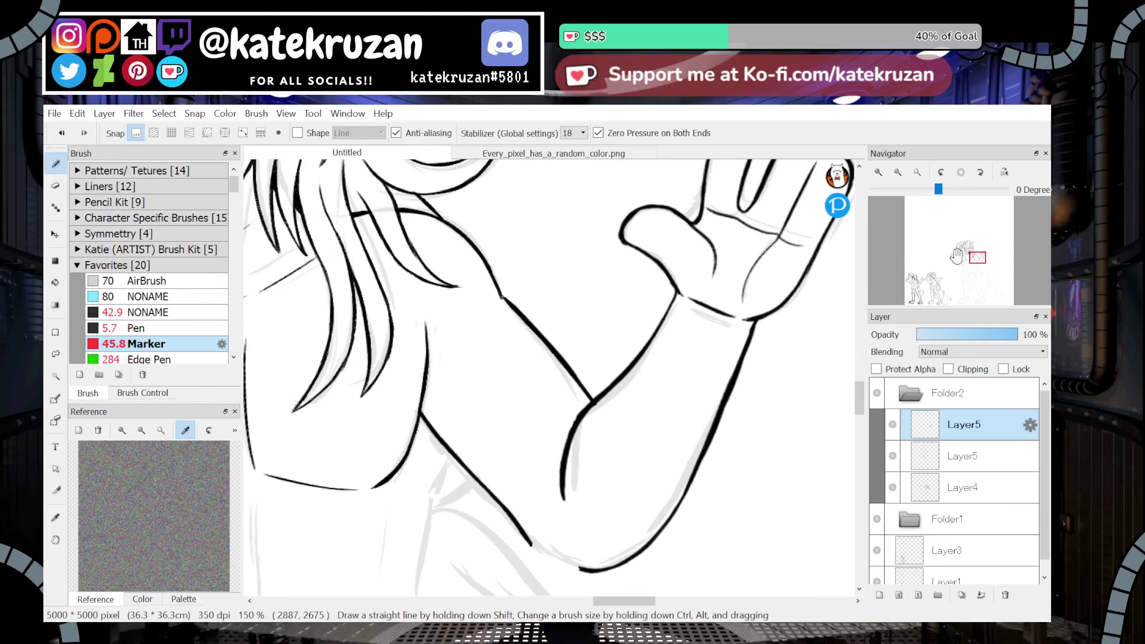
left_click(1004, 172)
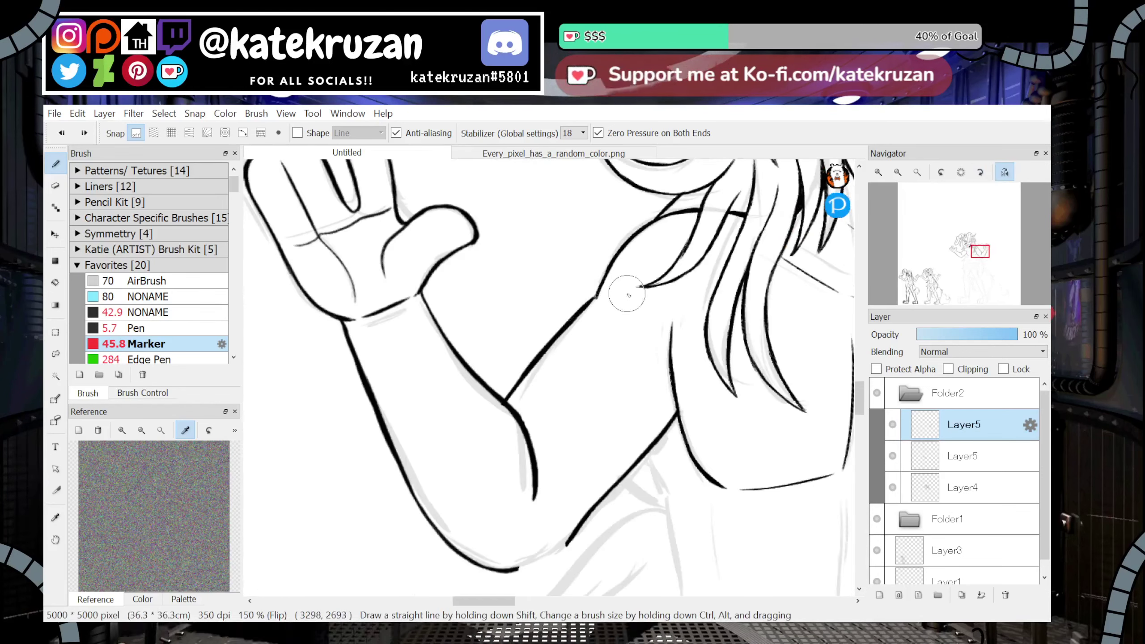
left_click(981, 595)
left_click(981, 595)
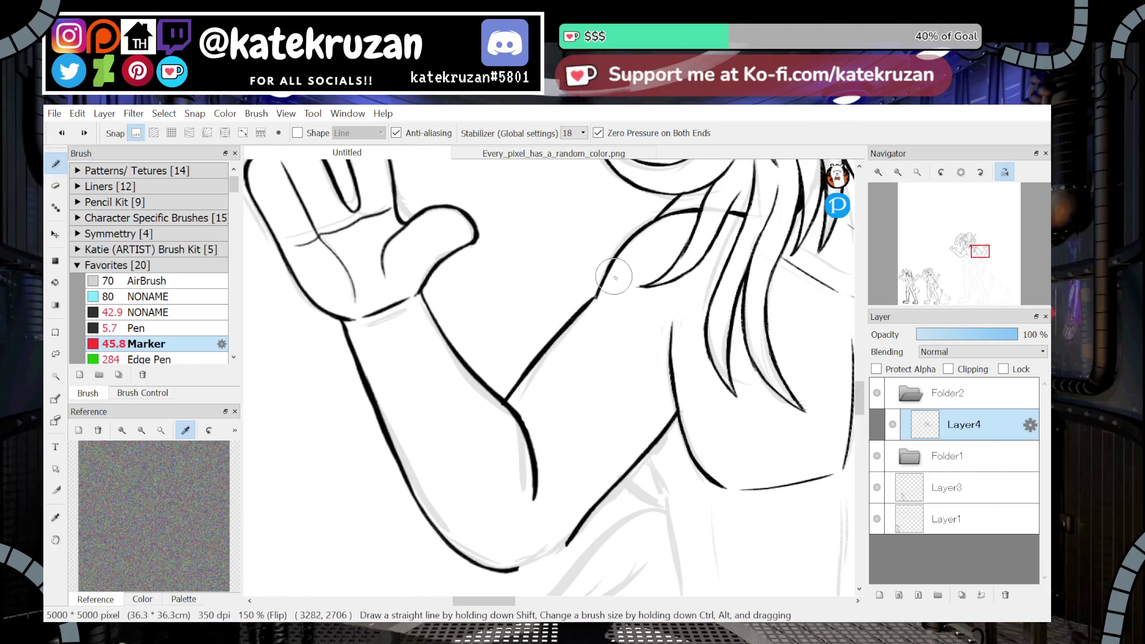
Smooth the join between the shoulder and upper arm outlines, and ink the missing curve under the elbow
key("ctrl+z")
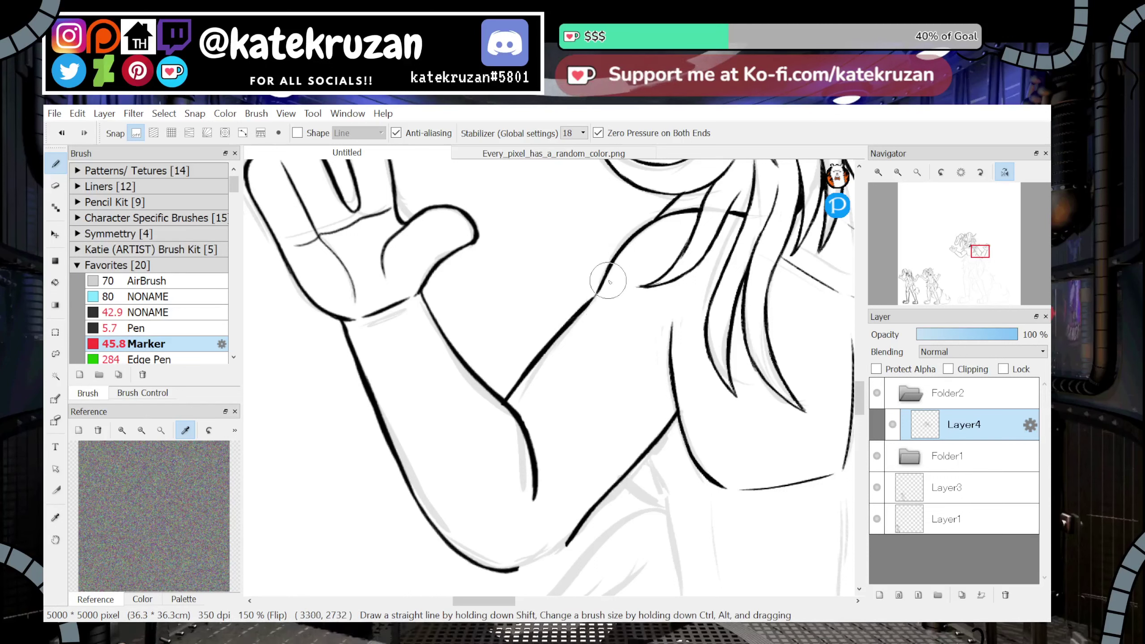
left_click_drag(594, 297, 603, 282)
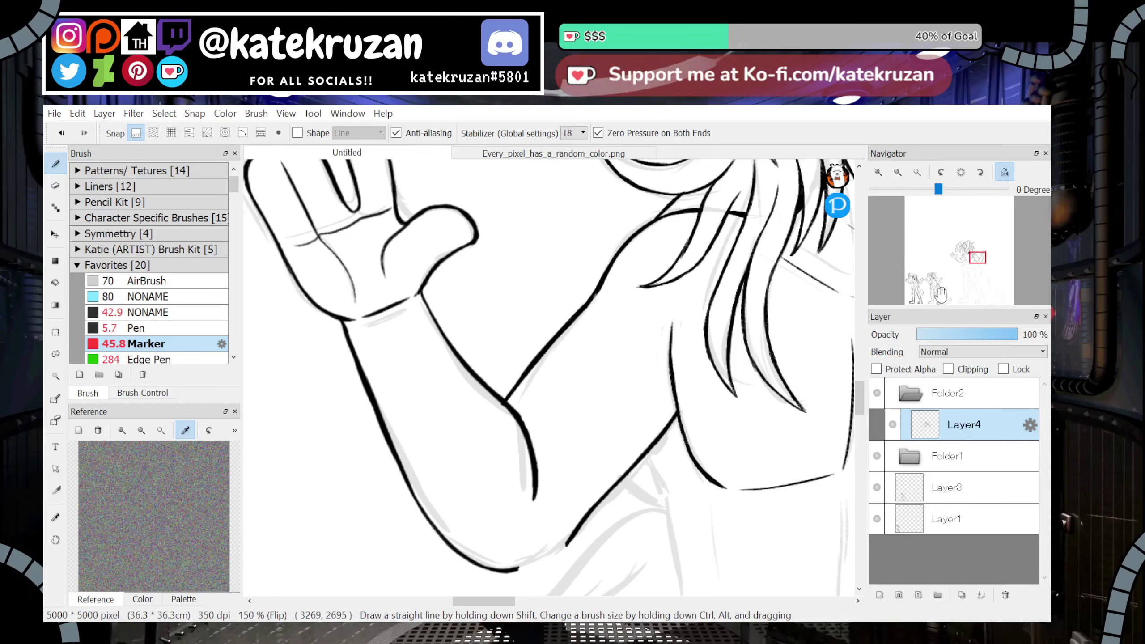
left_click(1005, 172)
left_click_drag(983, 260, 979, 261)
left_click(1005, 171)
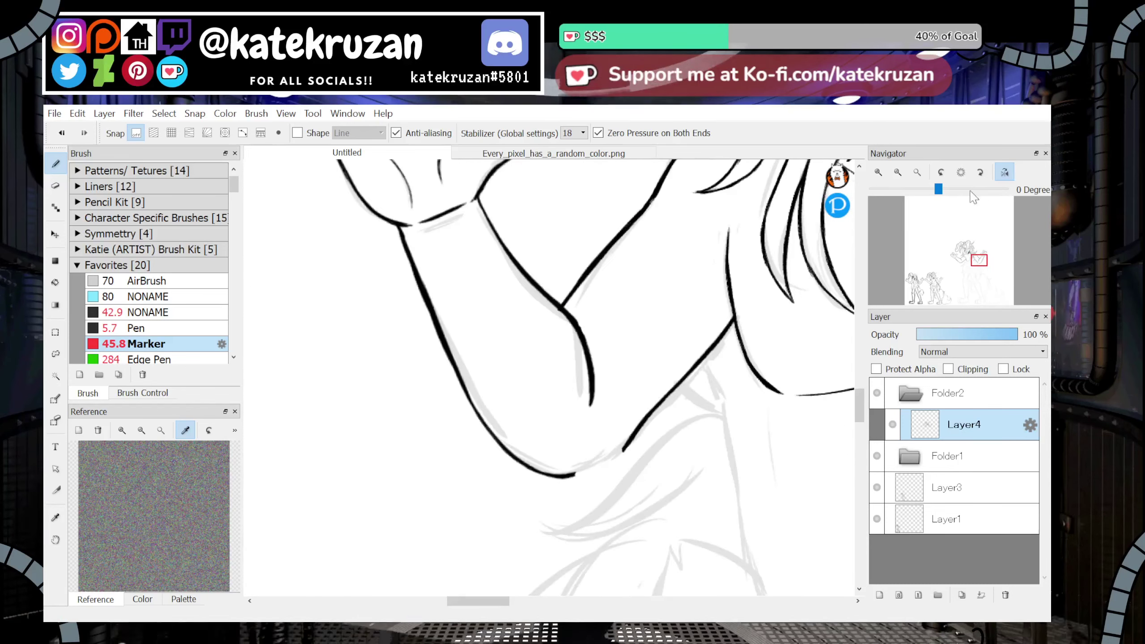
mouse_move(540, 473)
left_mouse_down()
mouse_move(607, 458)
mouse_move(594, 470)
mouse_move(661, 401)
left_mouse_up()
left_click_drag(609, 463, 628, 448)
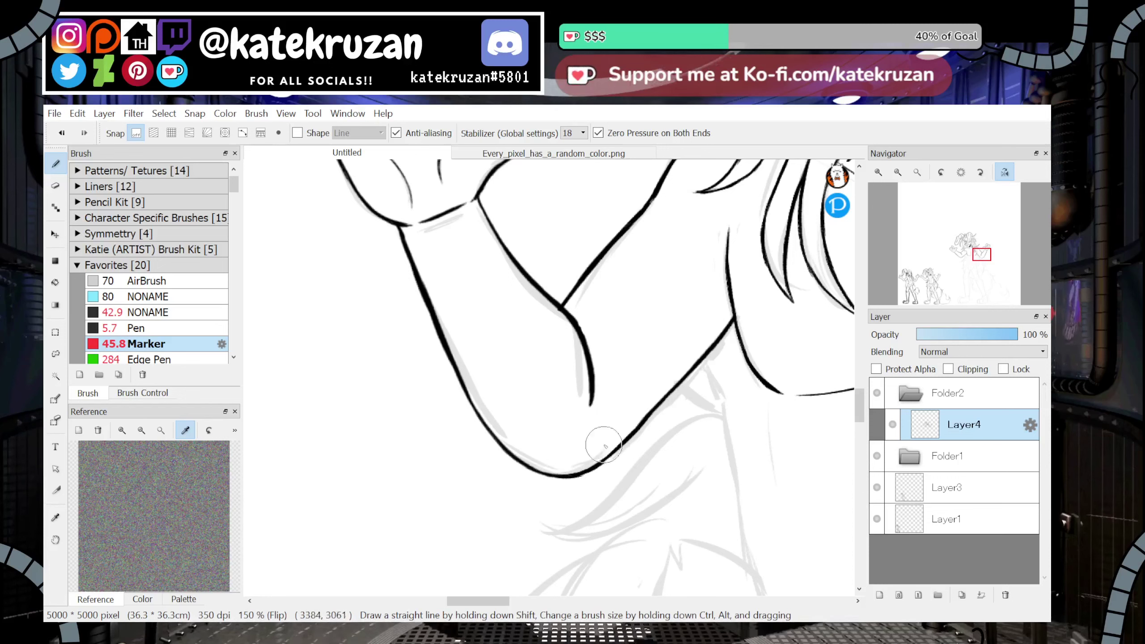
Ink a short slanted stroke from the underside of the repositioned arm toward the side of the torso
left_click(1005, 172)
left_click_drag(977, 260, 970, 256)
key("ctrl+z")
left_click_drag(772, 310, 747, 346)
key("ctrl+z")
left_click_drag(777, 308, 755, 341)
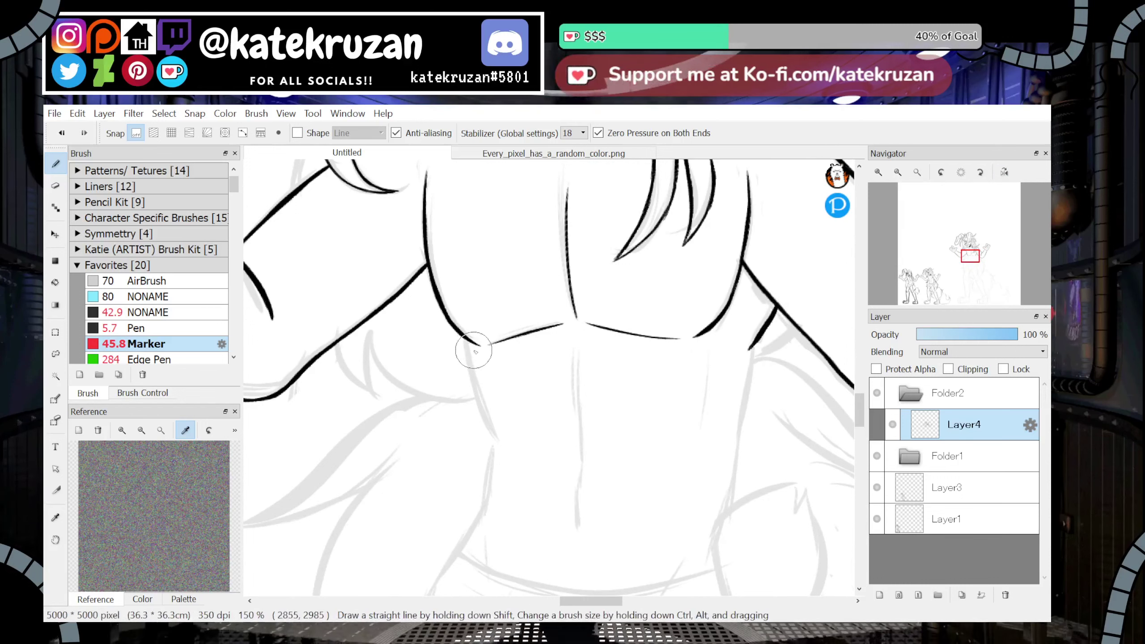
Ink the upper waist contours on both sides of the torso below the chest
mouse_move(467, 342)
left_mouse_down()
mouse_move(481, 422)
mouse_move(482, 401)
left_mouse_up()
key("ctrl+z")
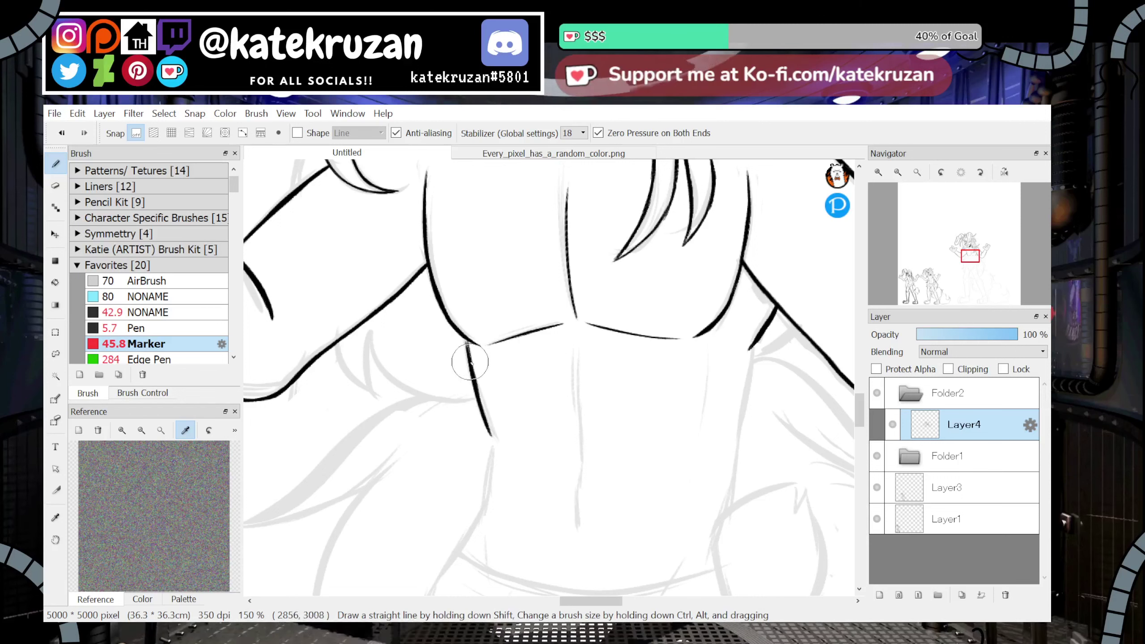
left_click_drag(470, 362, 496, 445)
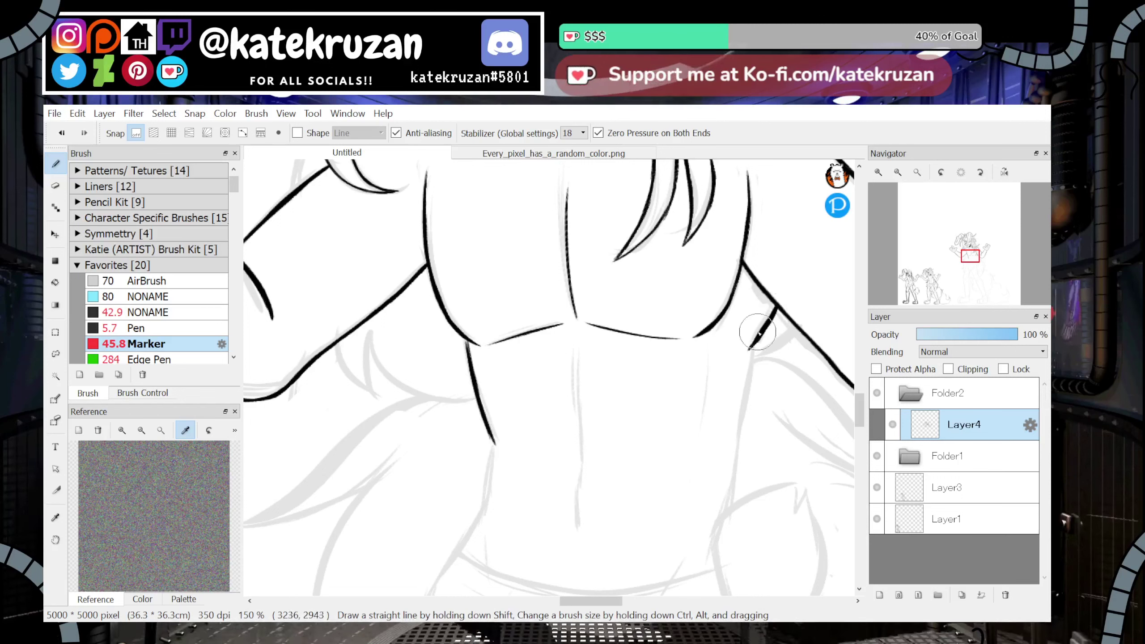
left_click_drag(758, 333, 740, 429)
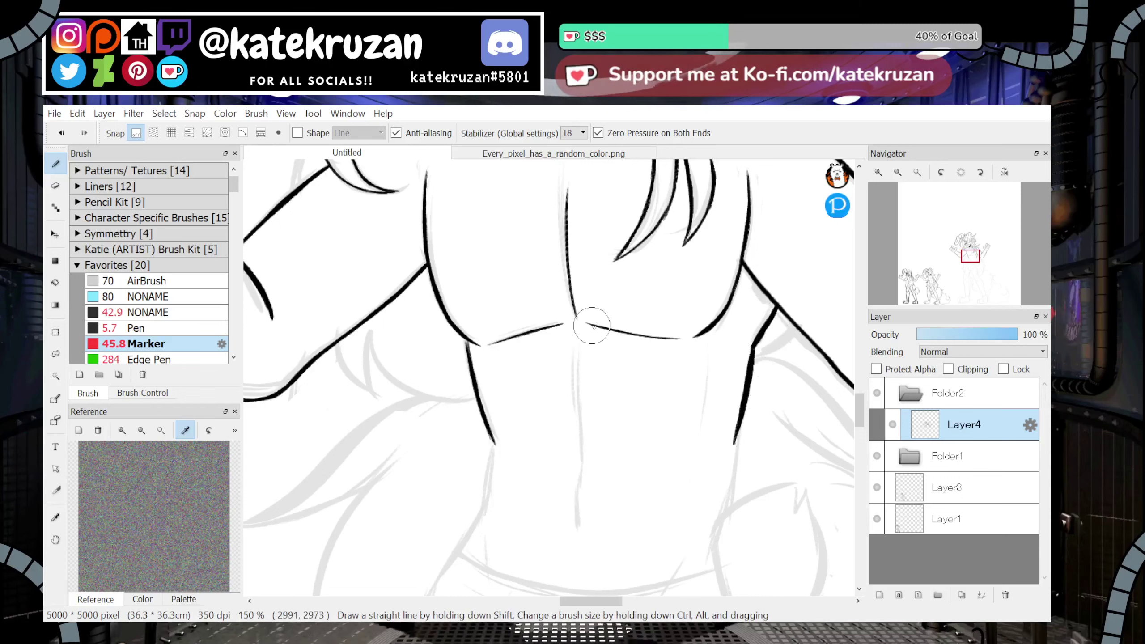
Ink the abdomen's centre line, side creases and navel, and extend the waist contours down toward the hips
left_click_drag(707, 347, 701, 418)
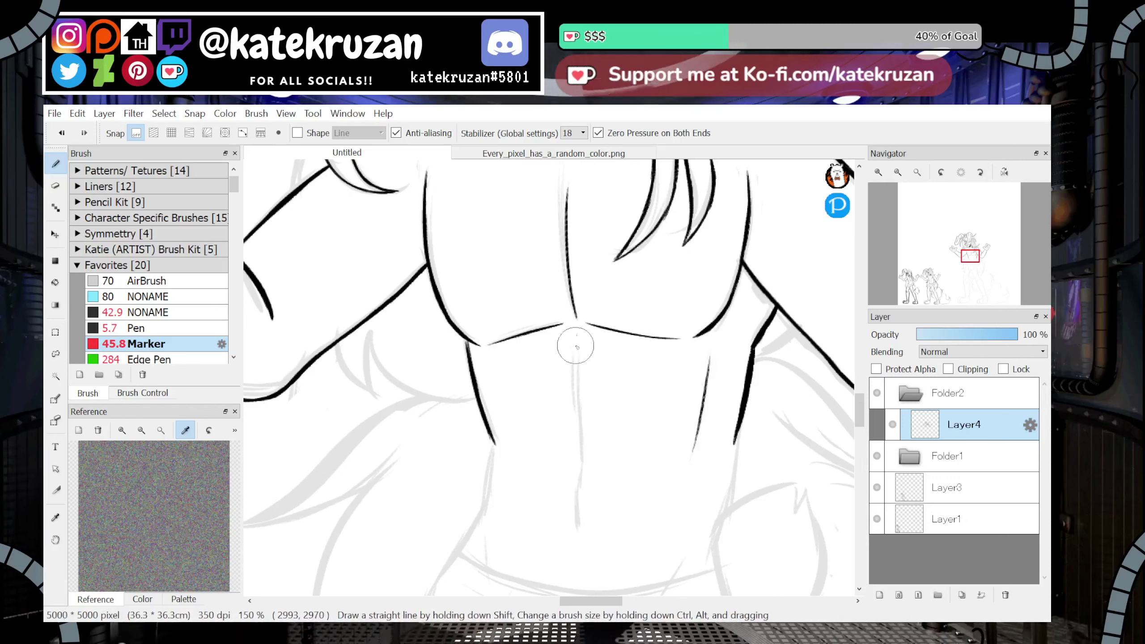
scroll(863, 410, "down", 3)
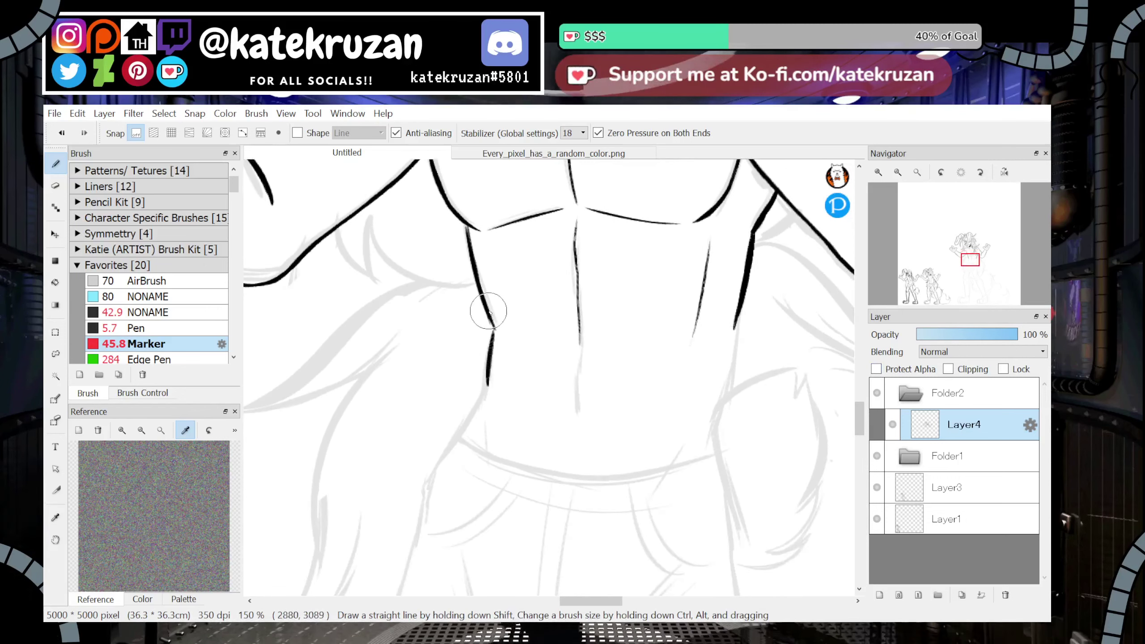
left_click_drag(688, 368, 666, 439)
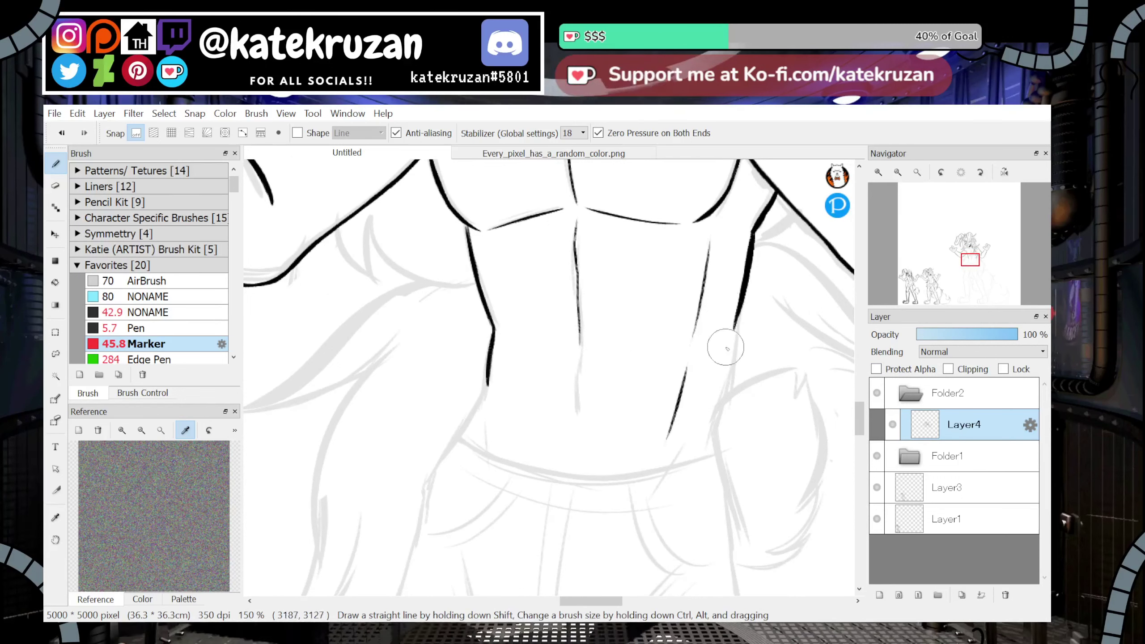
key("ctrl+z")
left_click_drag(688, 371, 678, 418)
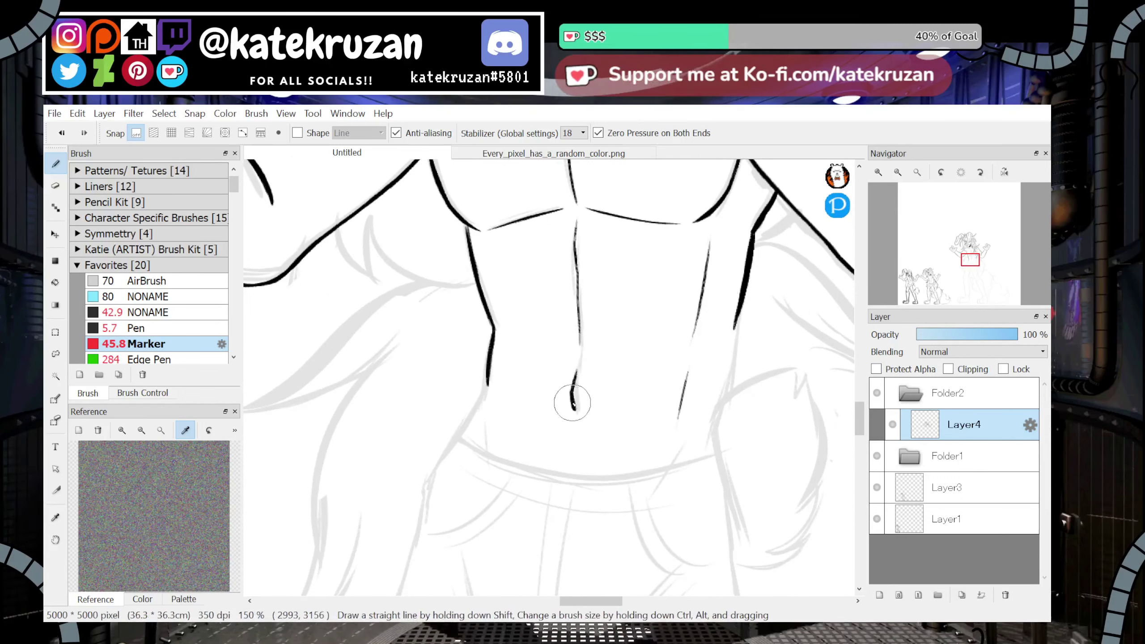
left_click_drag(570, 395, 574, 411)
left_click_drag(734, 333, 718, 451)
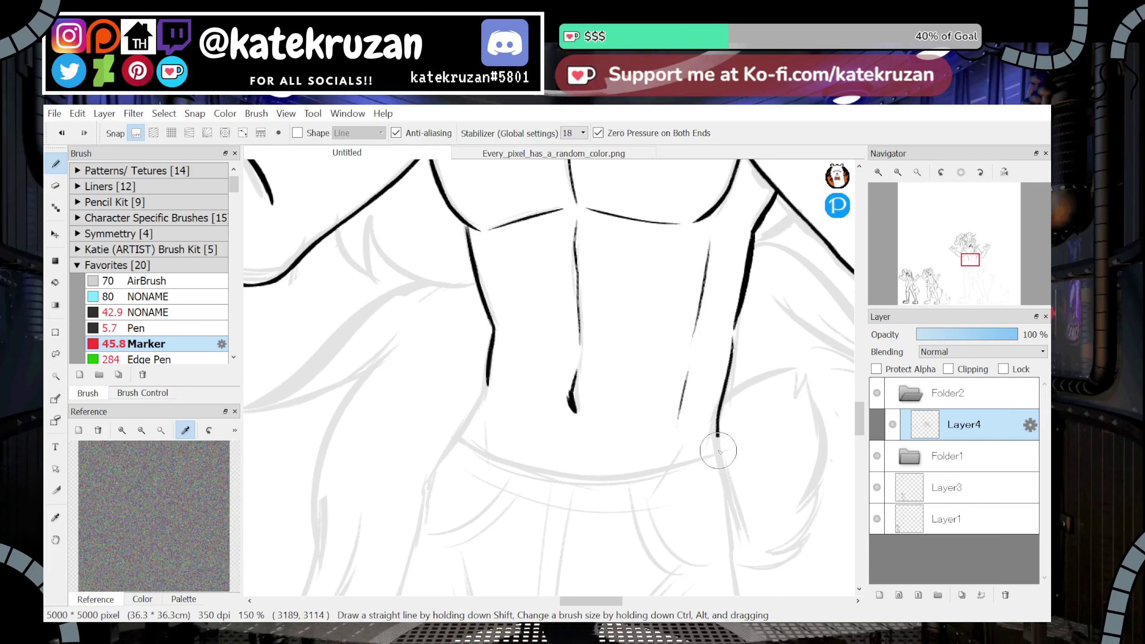
Redraw the waist contour beside the bushy tail tip, running from below the ribs down past the hip
key("ctrl+z")
left_click_drag(744, 305, 721, 453)
key("ctrl+z")
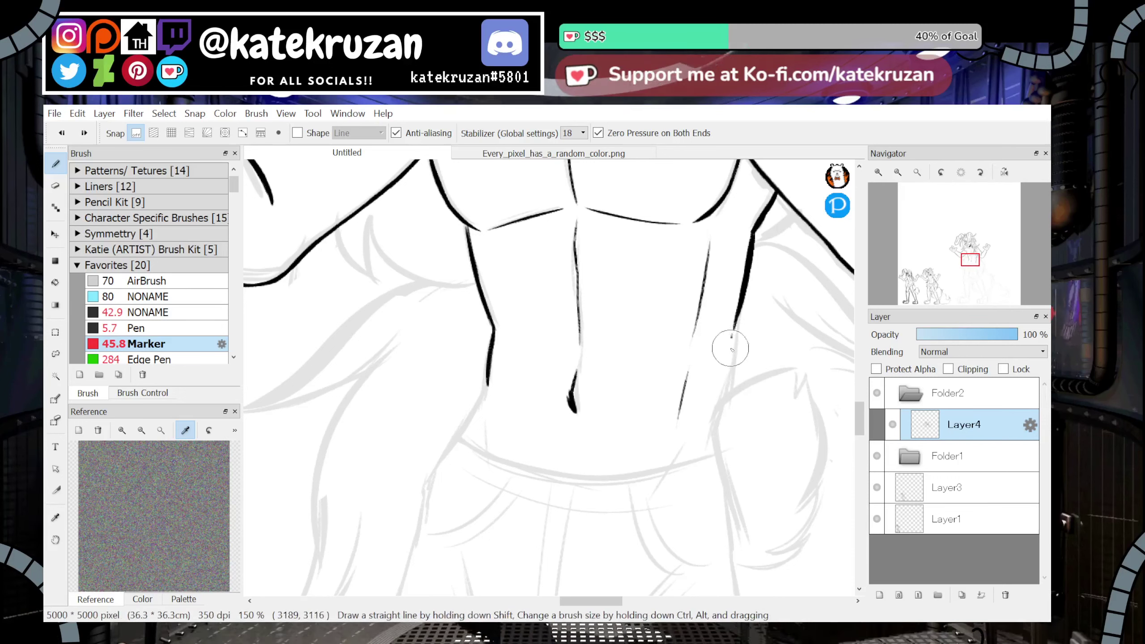
left_click_drag(731, 348, 714, 542)
left_click(897, 172)
left_click(897, 172)
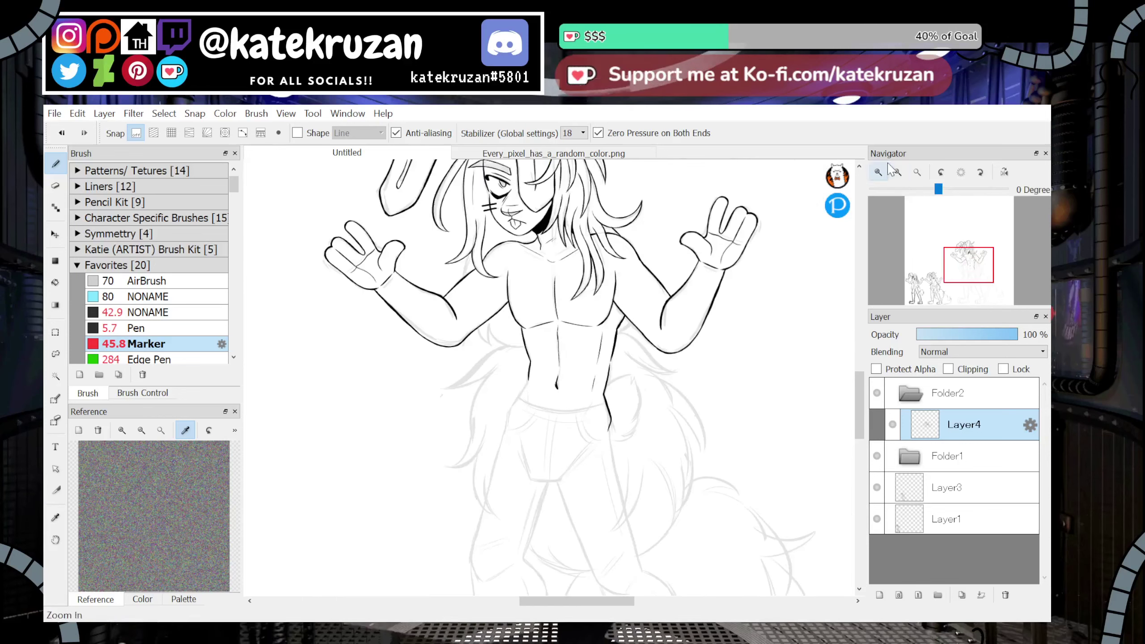
left_click(879, 172)
left_click(897, 172)
left_click(878, 172)
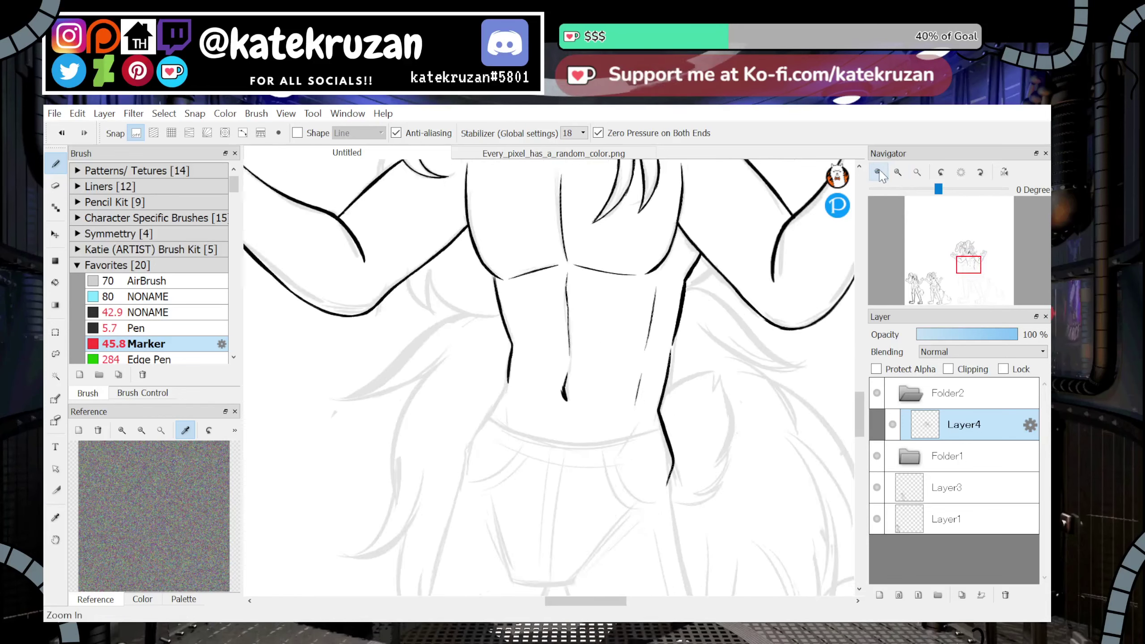
left_click(878, 172)
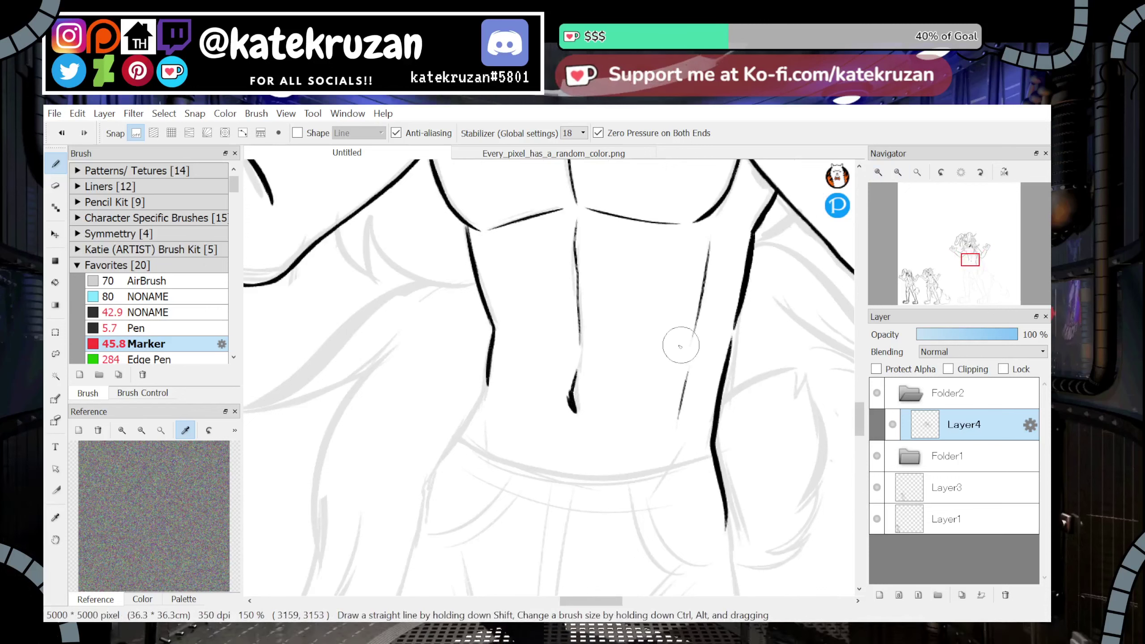
Ink the hip curve on the opposite side, and thicken and extend the hip outline beside the tail tip
left_click_drag(453, 443, 429, 513)
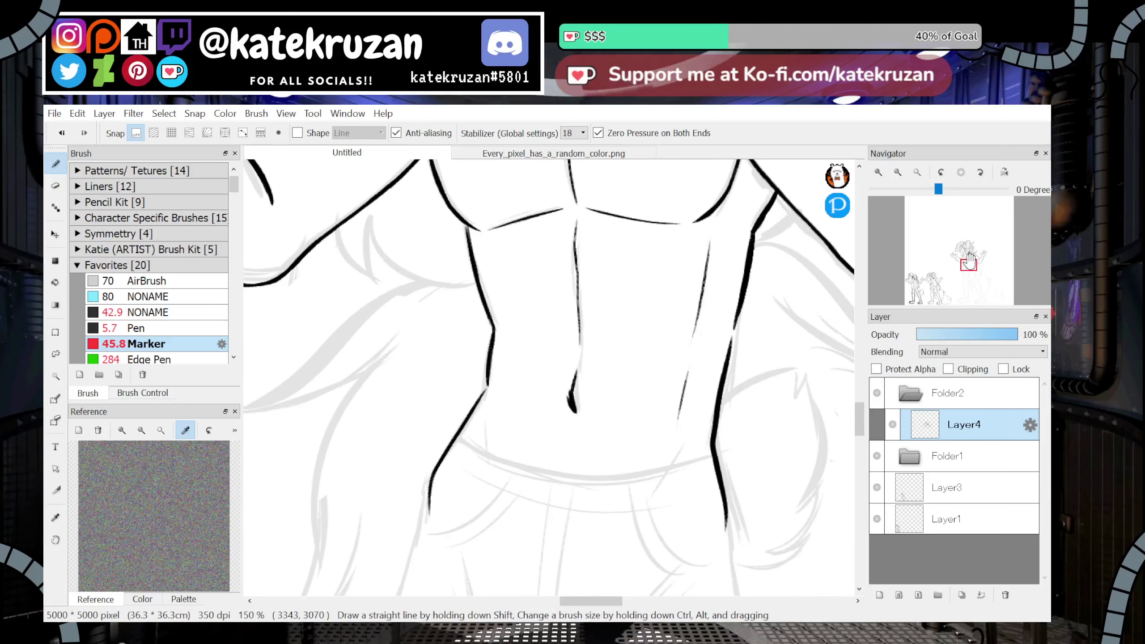
left_click_drag(970, 261, 969, 269)
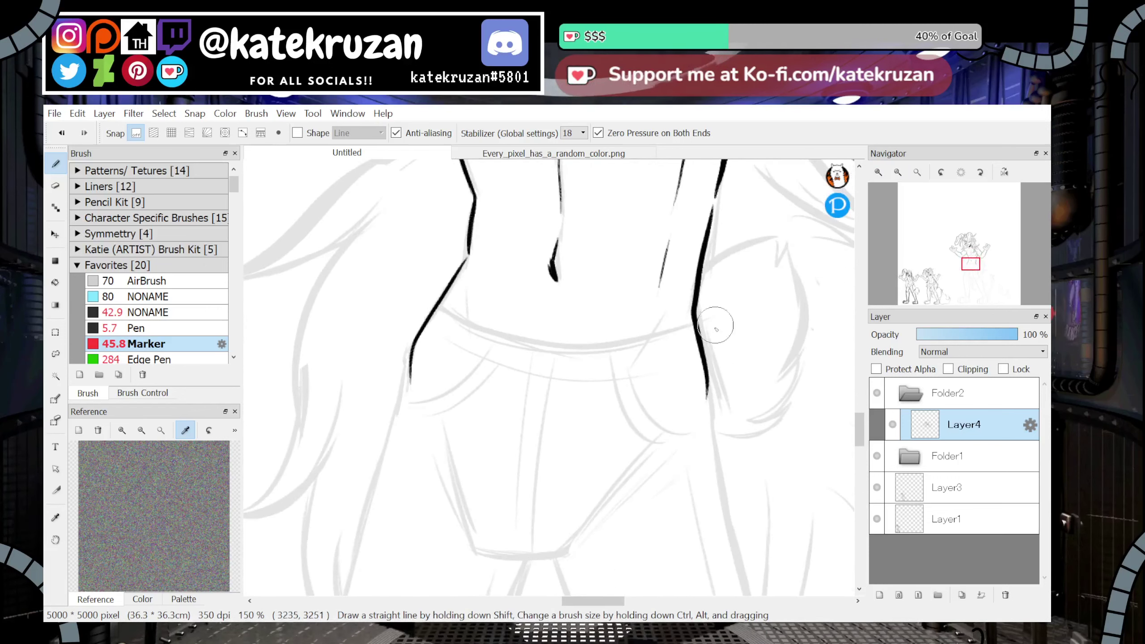
left_click_drag(689, 328, 720, 436)
left_click_drag(690, 308, 718, 417)
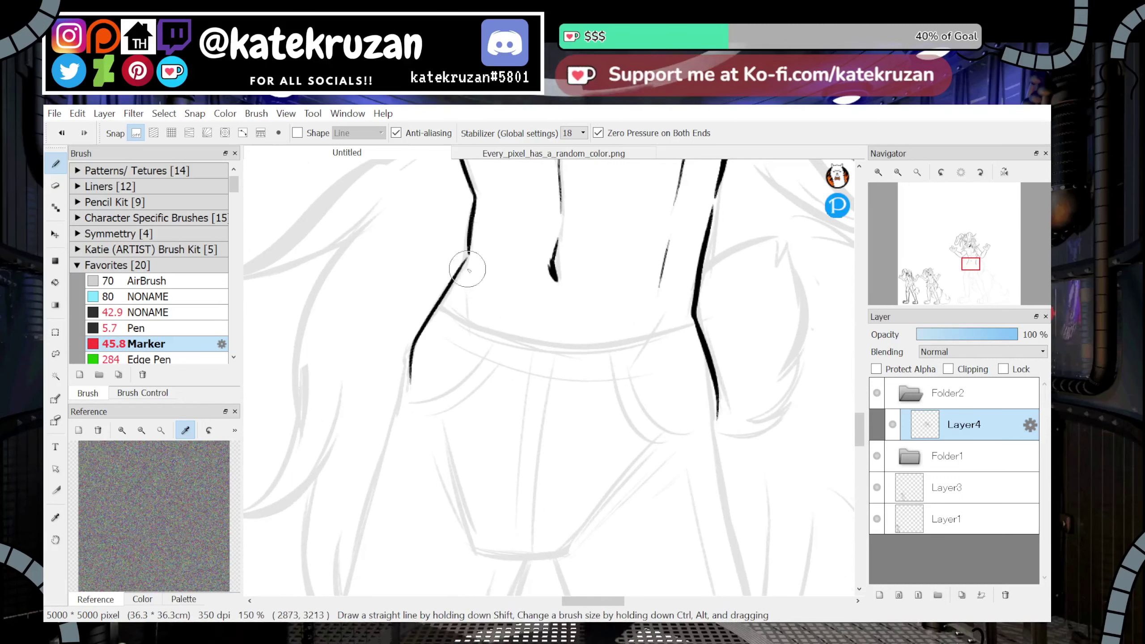
Ink thin pelvic crease lines on both sides of the lower abdomen, crossing the sketched waistband
left_click_drag(469, 271, 460, 361)
left_click_drag(657, 309, 621, 398)
left_click_drag(649, 344, 625, 397)
left_click_drag(970, 269, 971, 263)
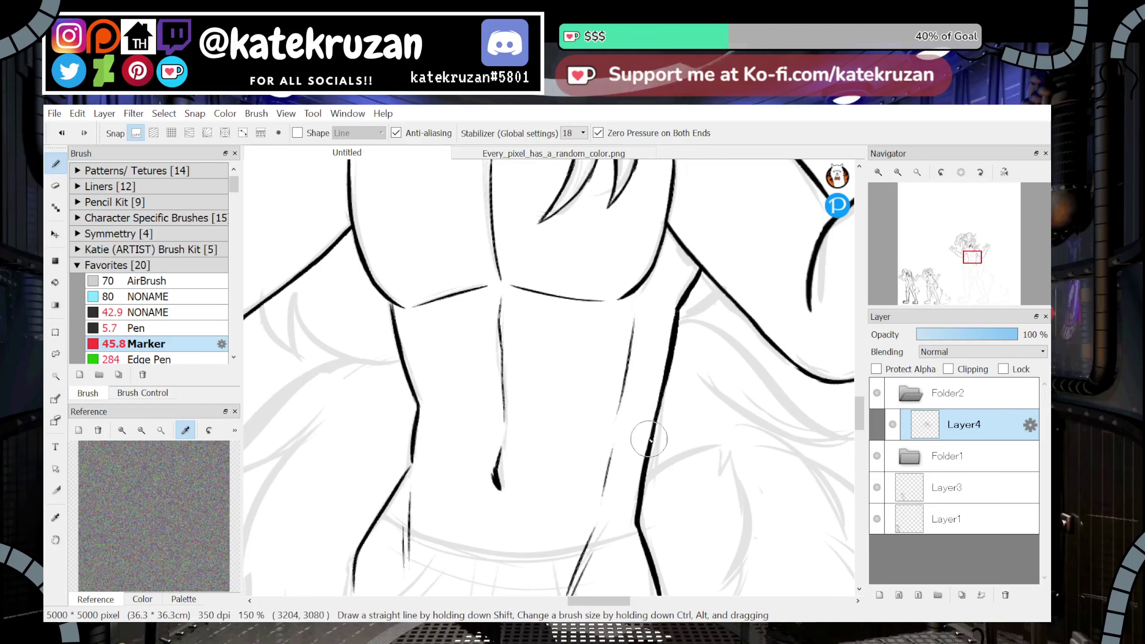
Ink the lower outline of the briefs, with both slanted leg edges and a thickened curve along the crotch
left_click_drag(971, 265, 969, 273)
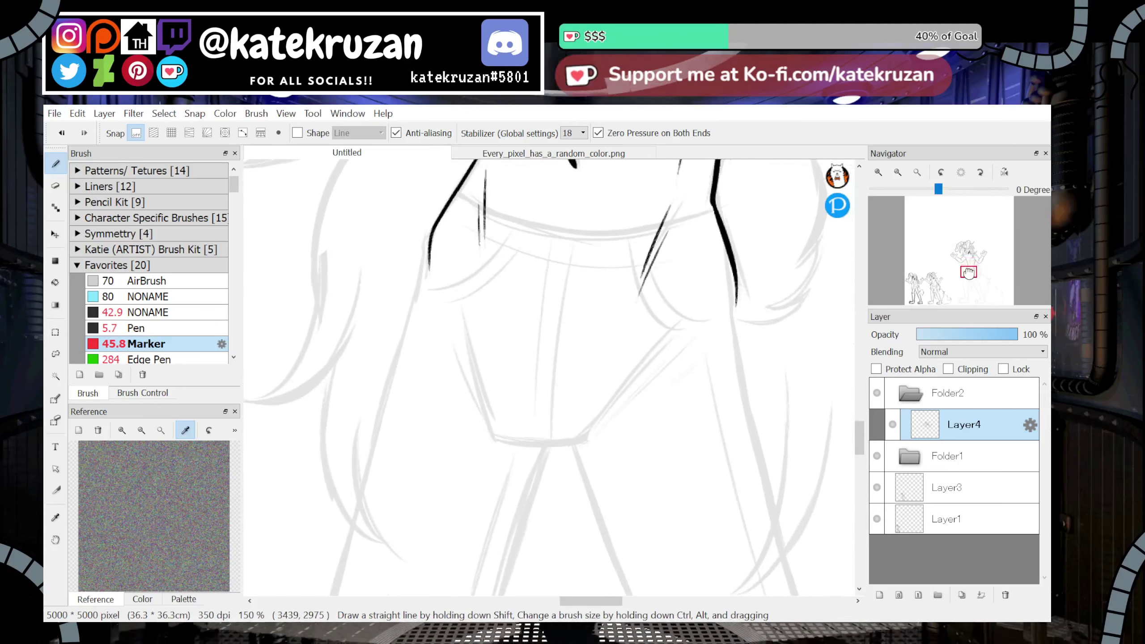
left_click_drag(458, 307, 497, 410)
key("ctrl+z")
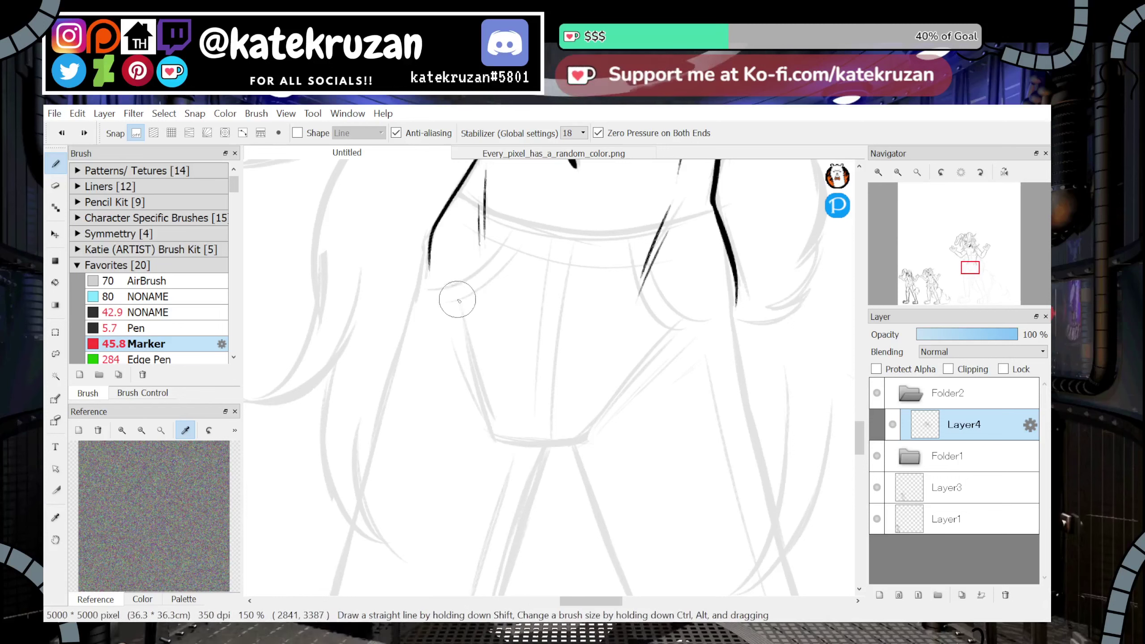
mouse_move(458, 304)
left_mouse_down()
mouse_move(499, 417)
mouse_move(535, 437)
mouse_move(593, 427)
left_mouse_up()
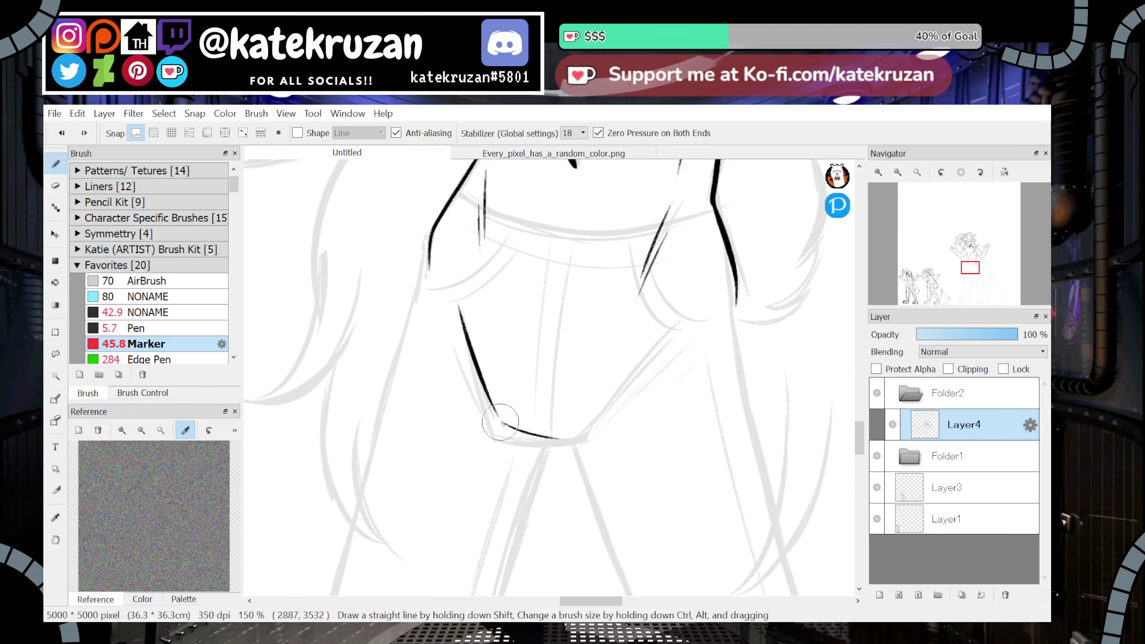
left_click_drag(500, 422, 612, 415)
mouse_move(513, 439)
left_mouse_down()
mouse_move(593, 428)
mouse_move(687, 321)
mouse_move(628, 392)
left_mouse_up()
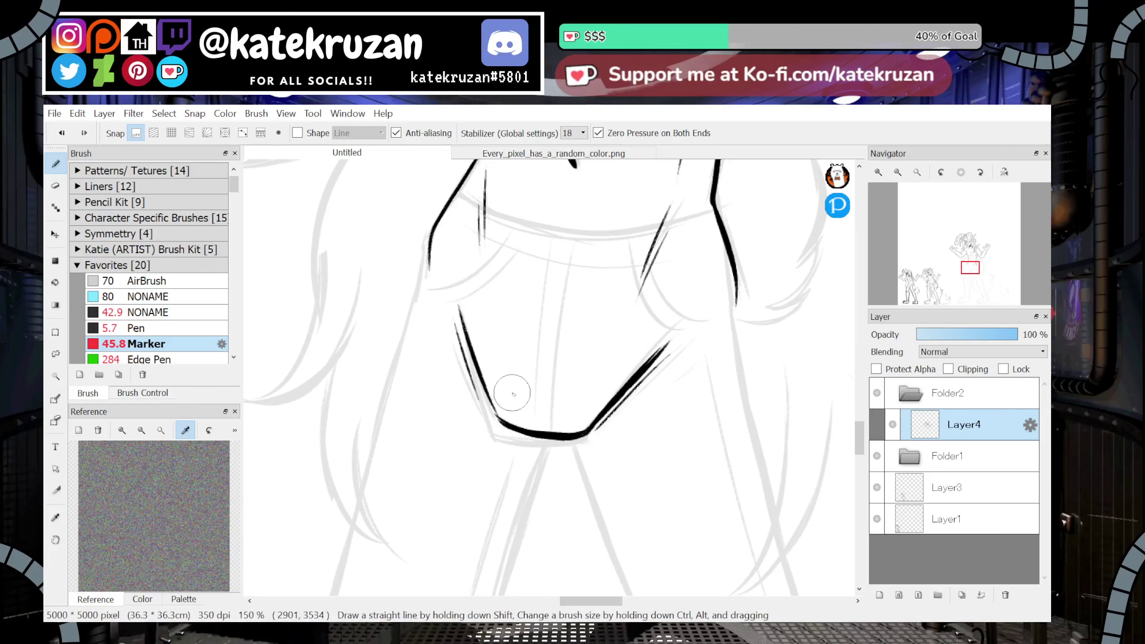
left_click(898, 173)
left_click(899, 174)
mouse_move(962, 260)
left_mouse_down()
mouse_move(970, 300)
mouse_move(969, 266)
left_mouse_up()
left_click(879, 173)
left_click(1005, 172)
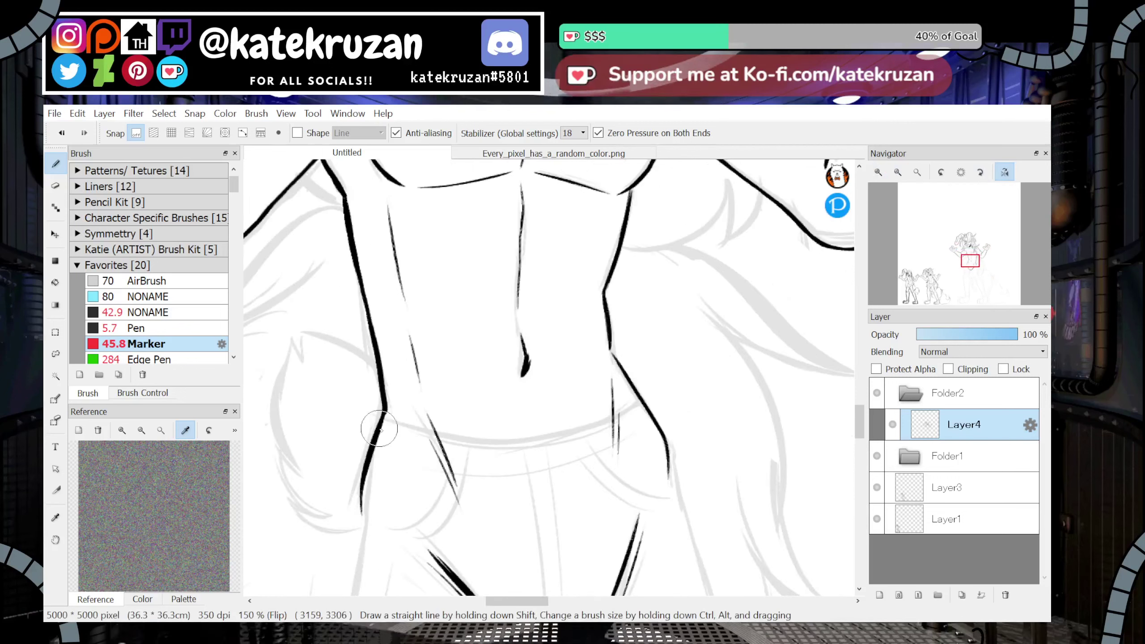
left_click_drag(385, 418, 565, 428)
key("ctrl+z")
mouse_move(386, 419)
left_mouse_down()
mouse_move(467, 439)
mouse_move(636, 401)
left_mouse_up()
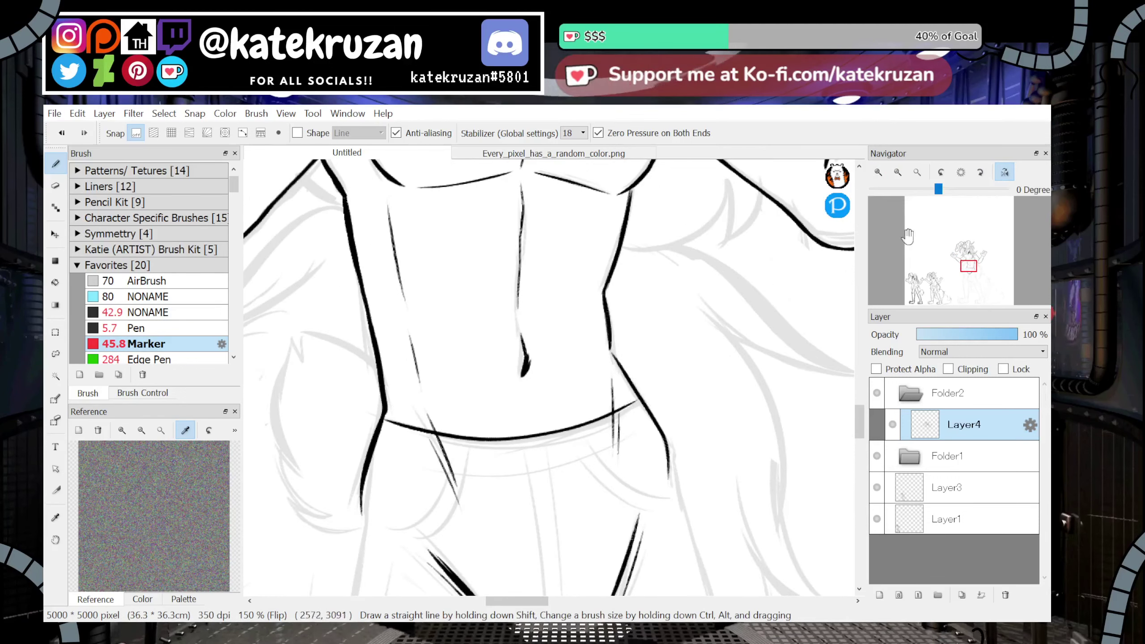
left_click(1005, 172)
key("ctrl+z")
mouse_move(463, 400)
left_mouse_down()
mouse_move(696, 432)
mouse_move(724, 420)
left_mouse_up()
key("ctrl+z")
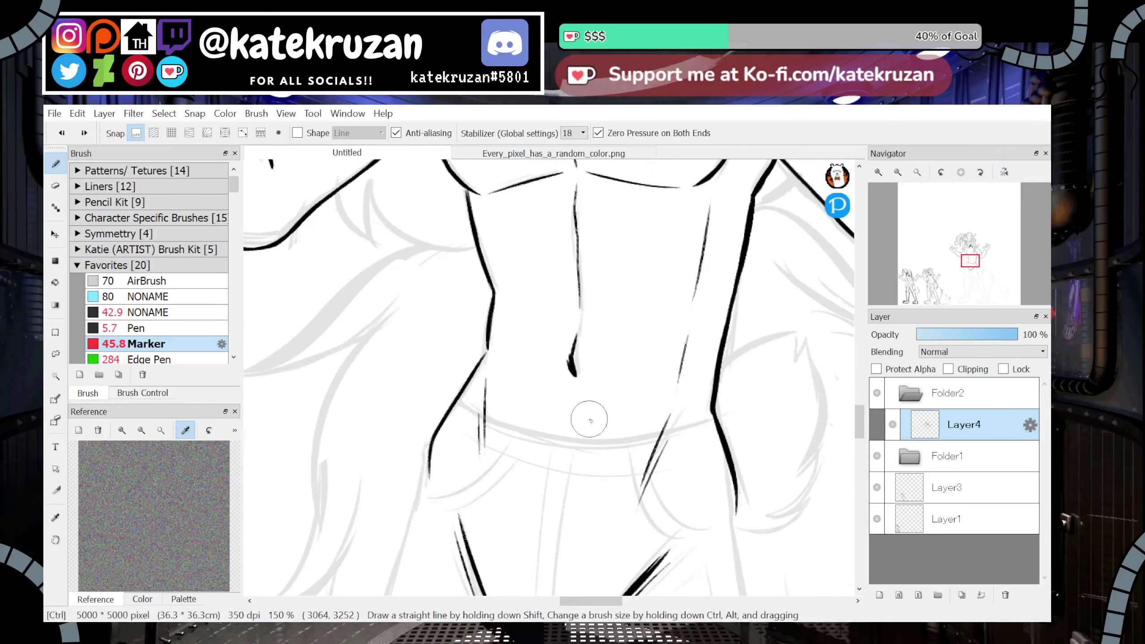
mouse_move(464, 399)
left_mouse_down()
mouse_move(601, 440)
mouse_move(712, 421)
left_mouse_up()
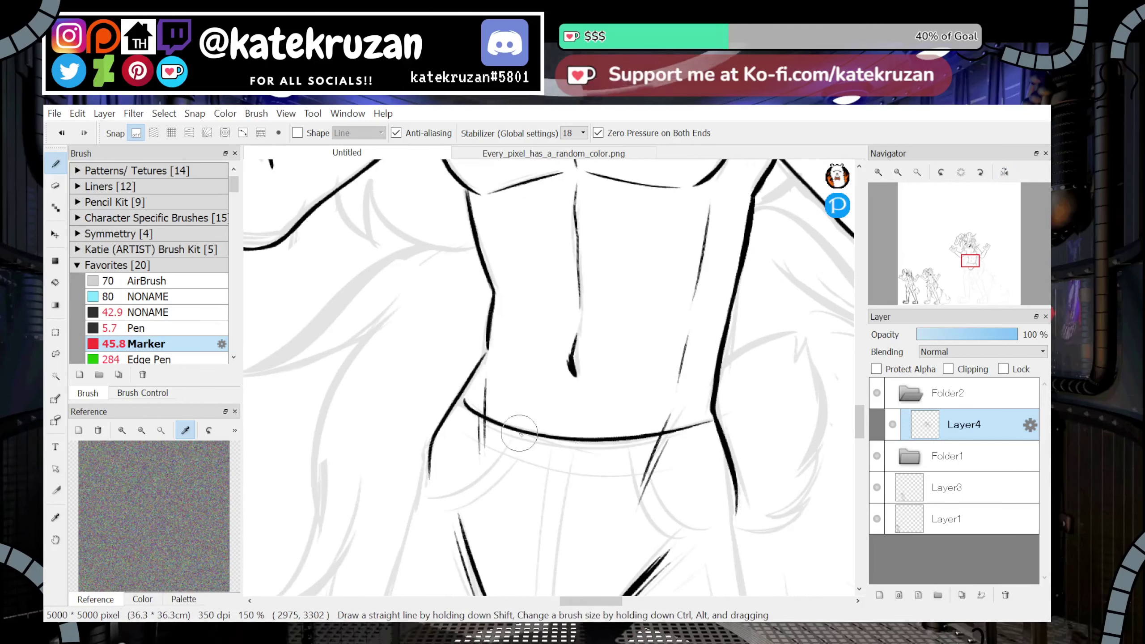
mouse_move(463, 394)
left_mouse_down()
mouse_move(470, 410)
mouse_move(718, 420)
left_mouse_up()
key("ctrl+z")
key("ctrl+z")
mouse_move(464, 401)
left_mouse_down()
mouse_move(485, 414)
mouse_move(706, 430)
left_mouse_up()
key("ctrl+z")
Ink the waistband's upper edge as one curve from hip to hip and thicken its half toward the tail tip
mouse_move(459, 398)
left_mouse_down()
mouse_move(491, 417)
mouse_move(726, 420)
left_mouse_up()
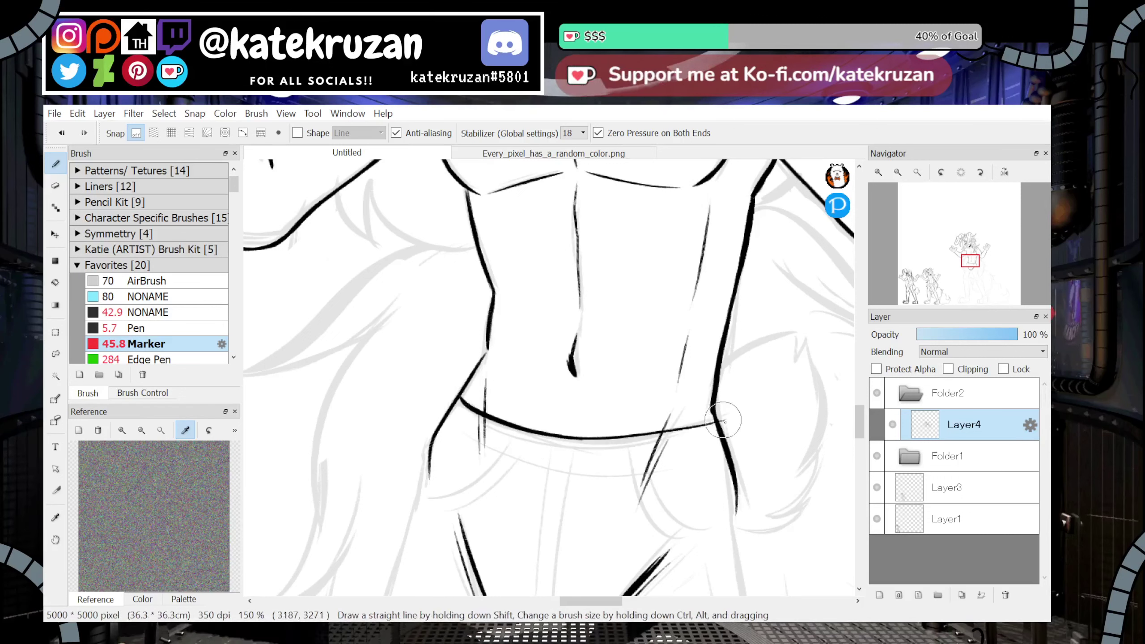
mouse_move(516, 428)
left_mouse_down()
mouse_move(678, 429)
mouse_move(703, 415)
left_mouse_up()
key("ctrl+z")
left_click_drag(538, 434, 724, 417)
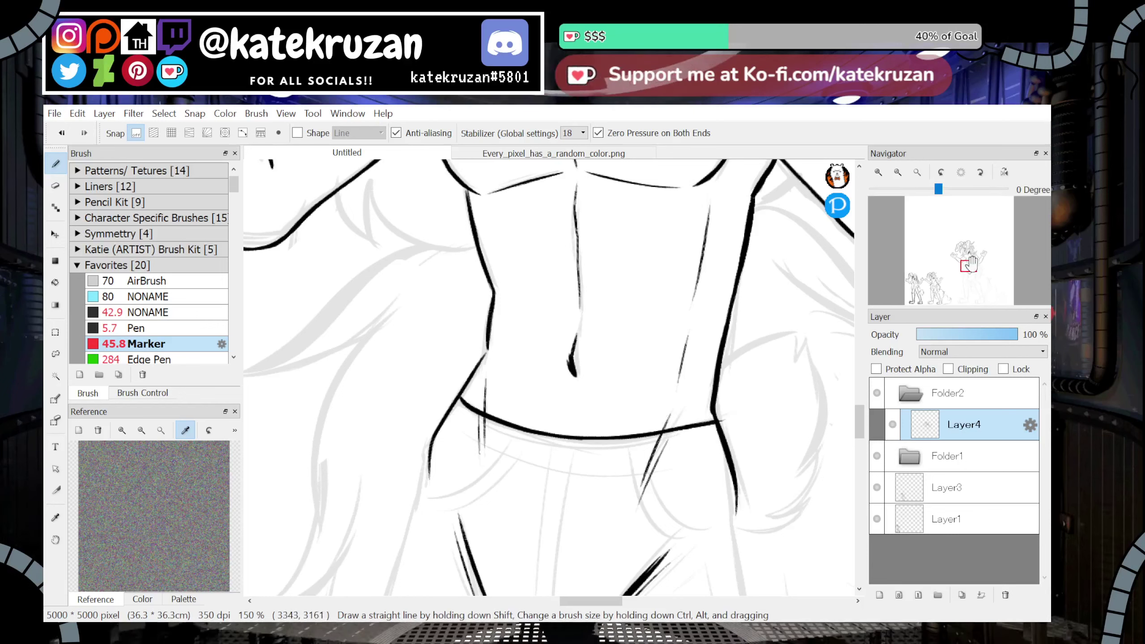
Ink two near-vertical seam lines down the front of the briefs, from the waistband to the crotch
left_click_drag(717, 504, 698, 334)
left_click_drag(527, 270, 521, 445)
key("ctrl+z")
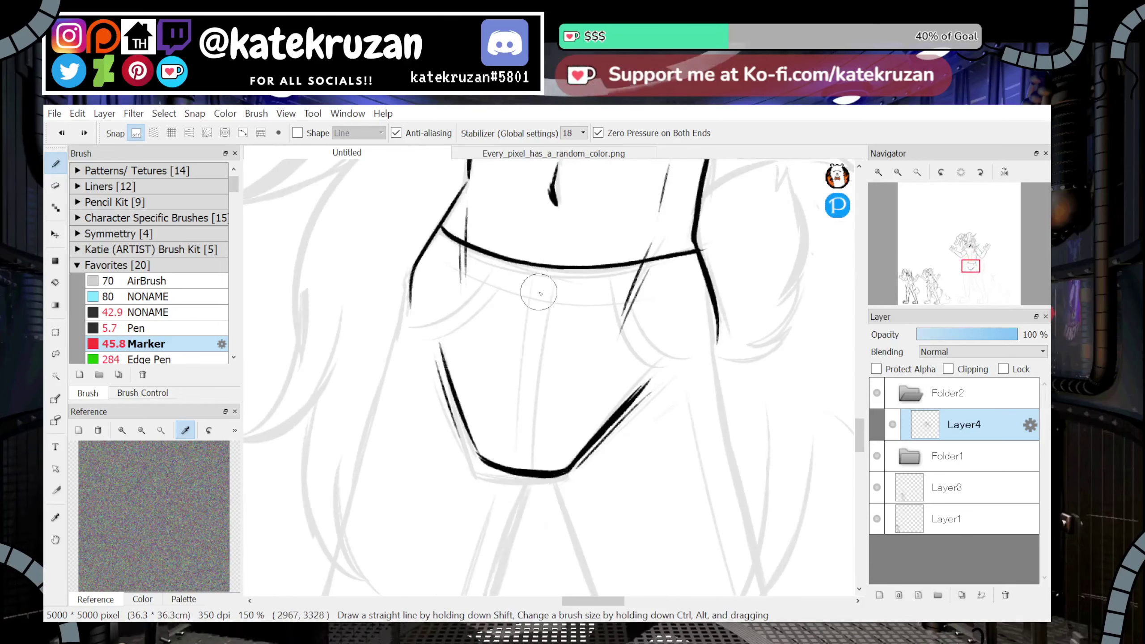
left_click_drag(524, 275, 513, 467)
left_click_drag(548, 286, 532, 465)
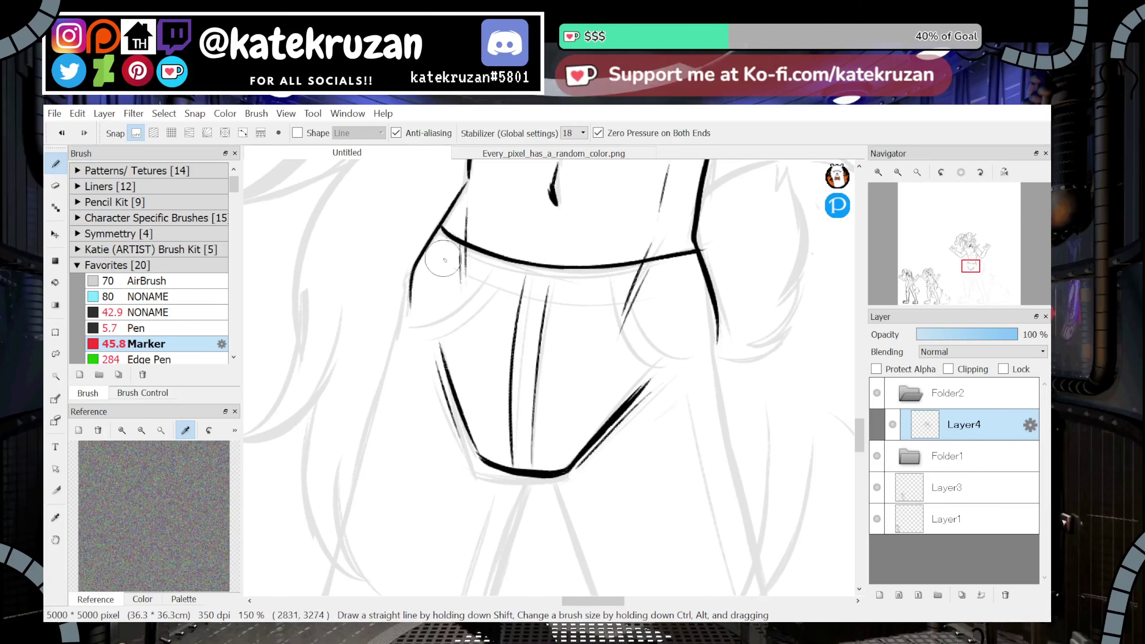
Ink the waistband's lower edge as a thin curve running parallel beneath the upper edge
left_click_drag(441, 248, 692, 268)
key("ctrl+z")
left_click_drag(439, 250, 694, 266)
key("ctrl+z")
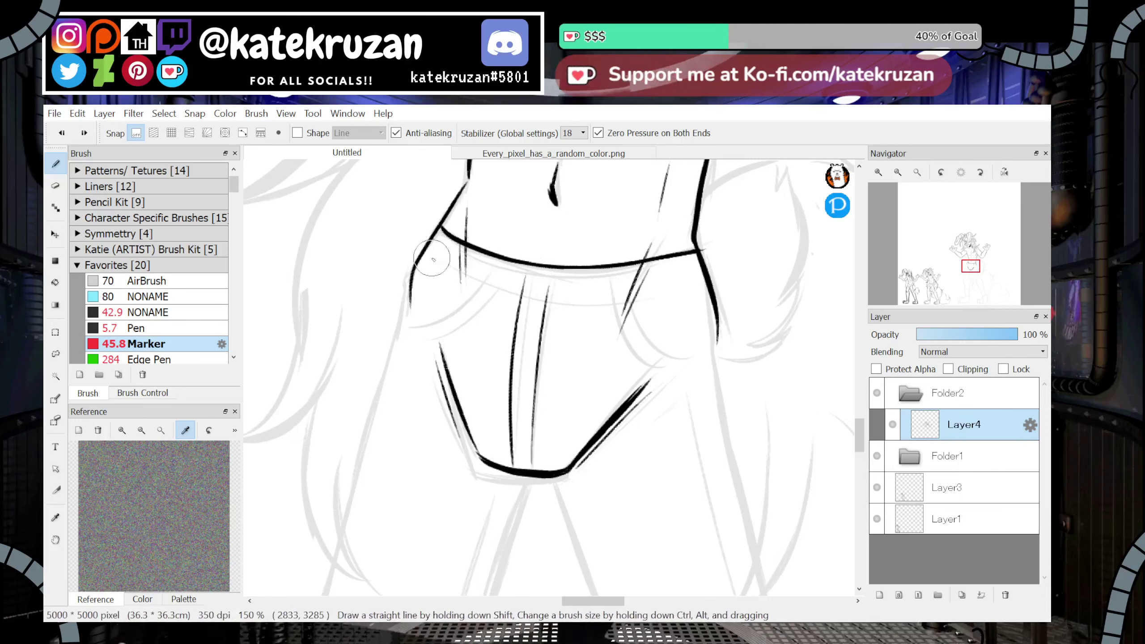
left_click_drag(432, 258, 719, 264)
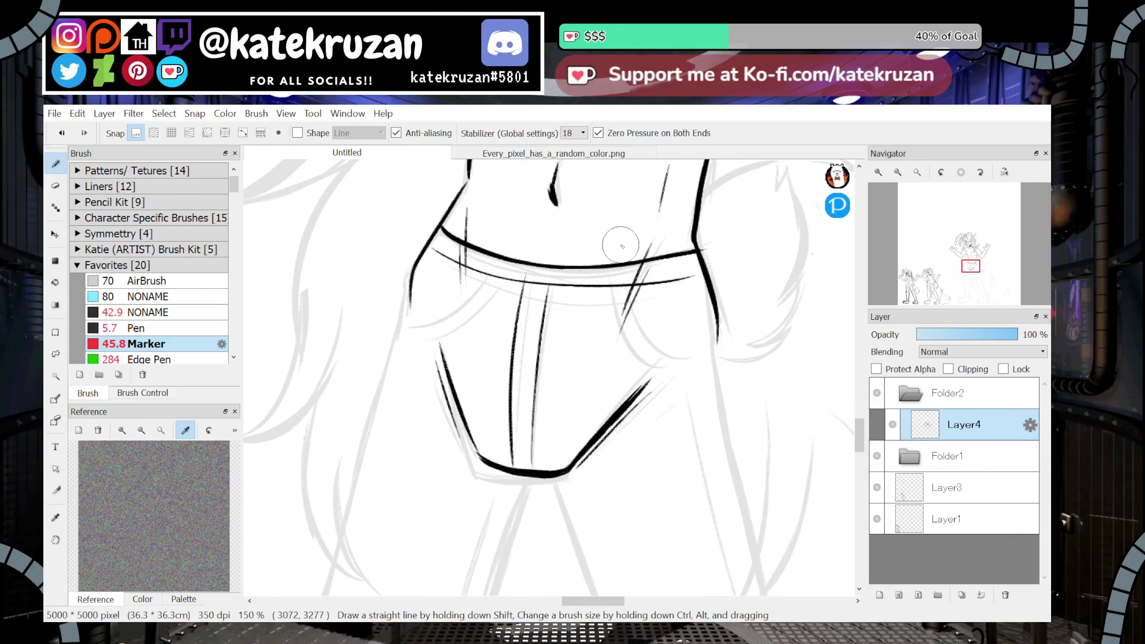
Ink short slanted strokes at the hip beside the tail tip for the upper leg opening of the briefs
left_click_drag(709, 314, 673, 382)
left_click_drag(703, 333, 672, 361)
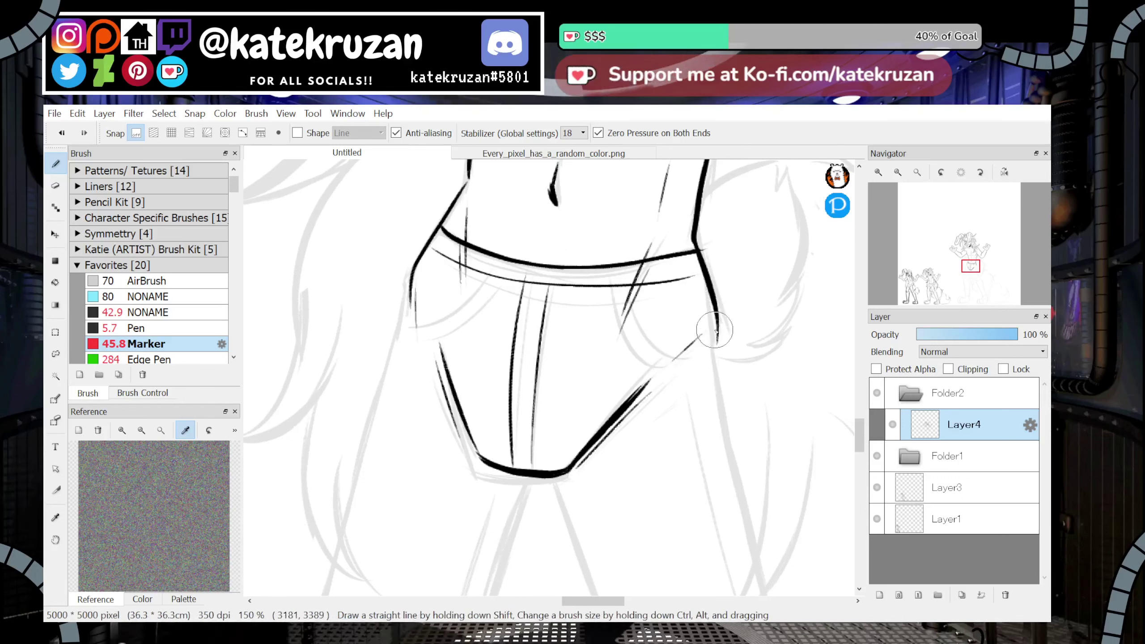
key("ctrl+z")
left_click_drag(709, 326, 671, 363)
left_click_drag(704, 336, 669, 367)
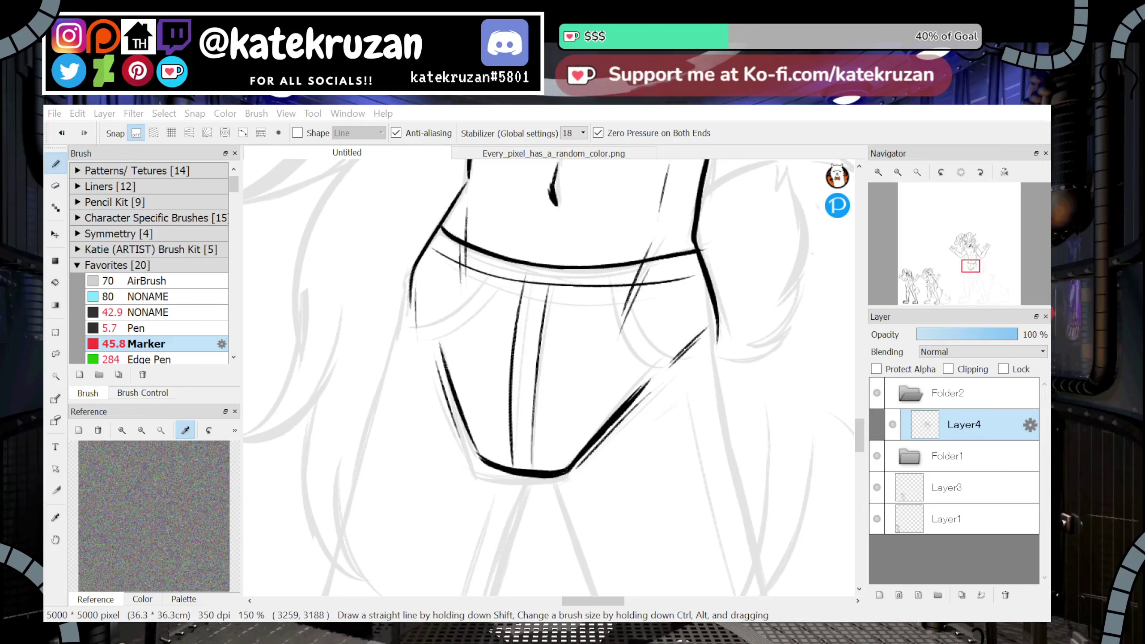
Ink a short hair edge from the long front locks down to the upper arm beside the shoulder
mouse_move(971, 269)
left_mouse_down()
mouse_move(972, 278)
mouse_move(964, 256)
left_mouse_up()
left_click_drag(468, 305, 446, 380)
key("ctrl+z")
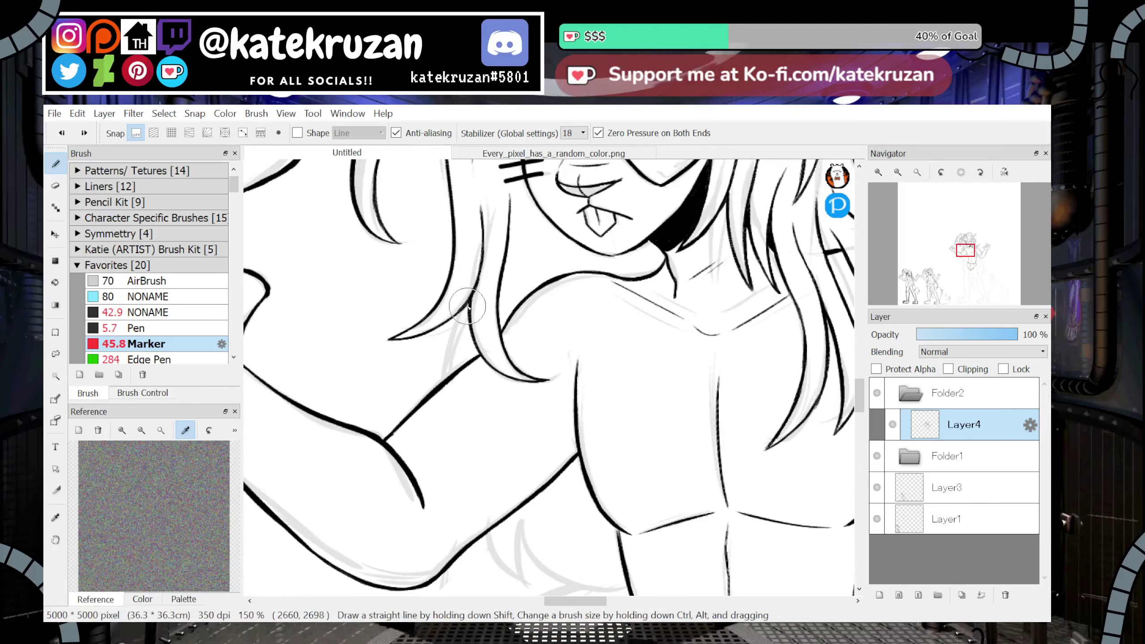
left_click_drag(468, 306, 446, 374)
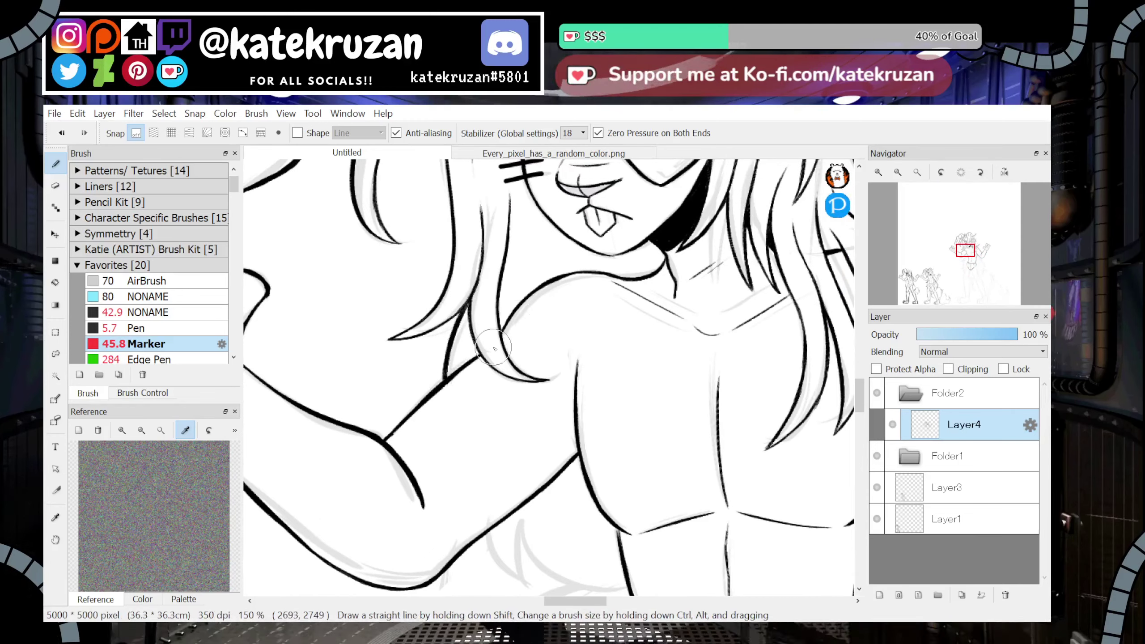
left_click_drag(965, 252, 964, 255)
left_click_drag(523, 367, 620, 419)
key("ctrl+z")
left_click_drag(522, 367, 580, 417)
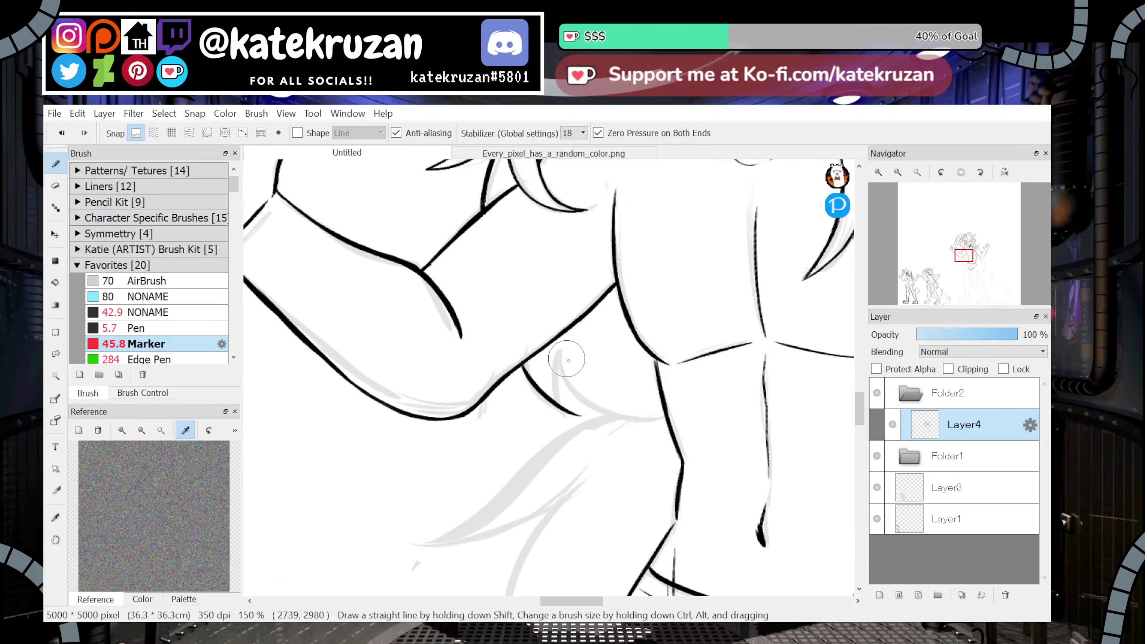
key("ctrl+z")
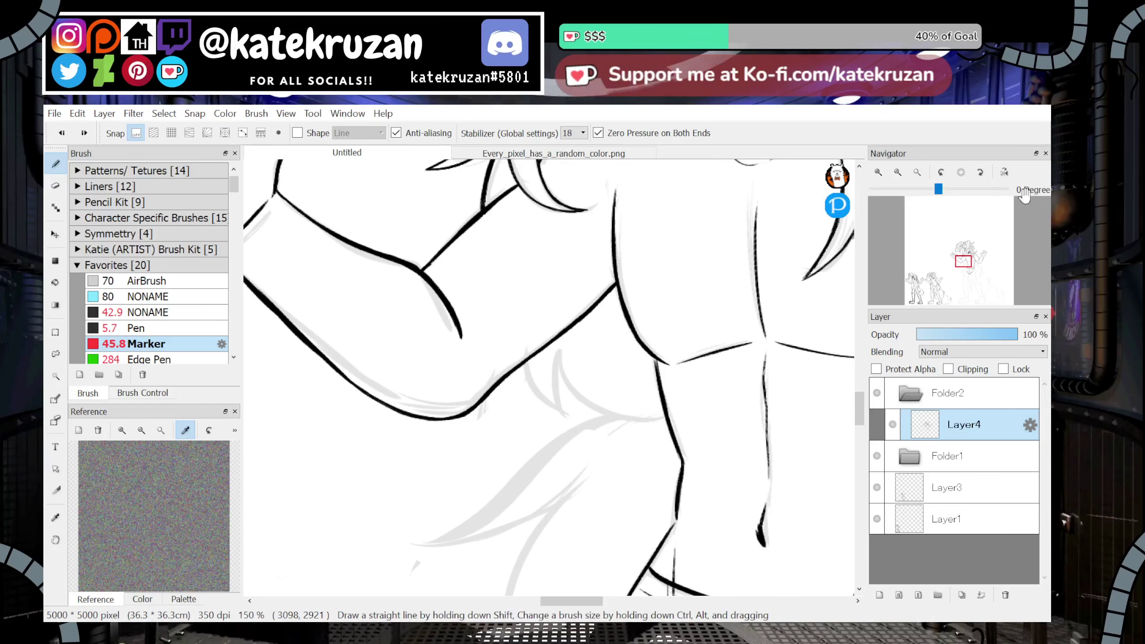
Ink the pointed fur tuft under the bent arm up to the torso, plus a short curve under the other arm
left_click(1005, 172)
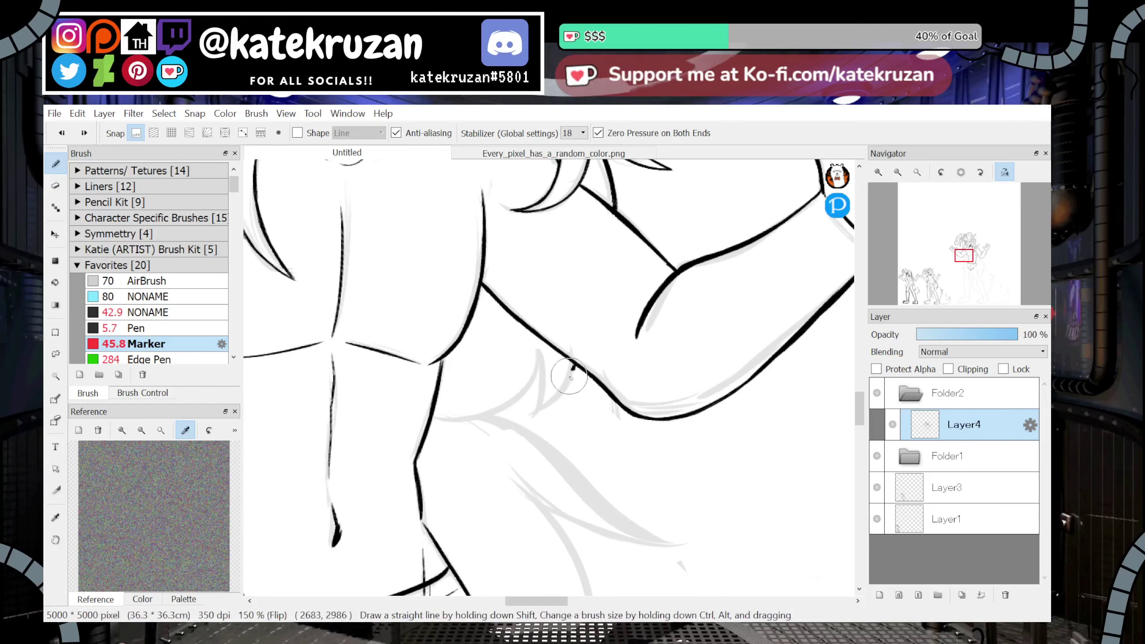
mouse_move(570, 377)
left_mouse_down()
mouse_move(503, 422)
mouse_move(535, 352)
mouse_move(507, 402)
mouse_move(435, 418)
mouse_move(534, 366)
left_mouse_up()
key("ctrl+z")
key("ctrl+z")
mouse_move(431, 418)
left_mouse_down()
mouse_move(464, 418)
mouse_move(535, 361)
left_mouse_up()
mouse_move(965, 262)
left_mouse_down()
mouse_move(968, 273)
mouse_move(971, 254)
left_mouse_up()
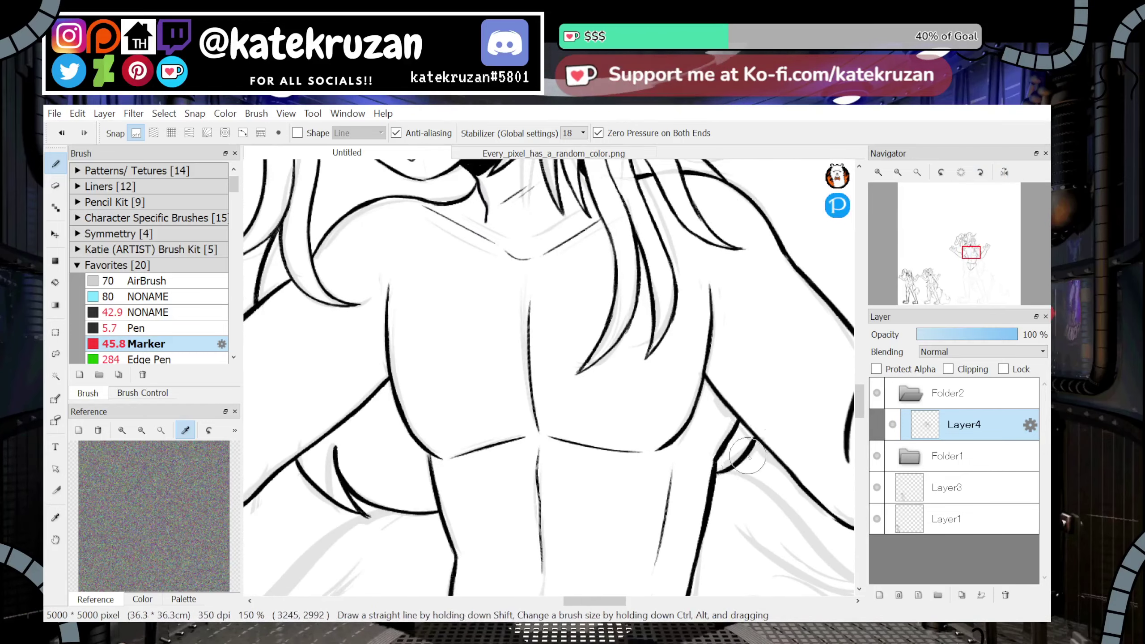
Ink a thin inner curve inside the fur tuft between the bent arm and the side of the torso
left_click(898, 171)
left_click(898, 172)
left_click(898, 172)
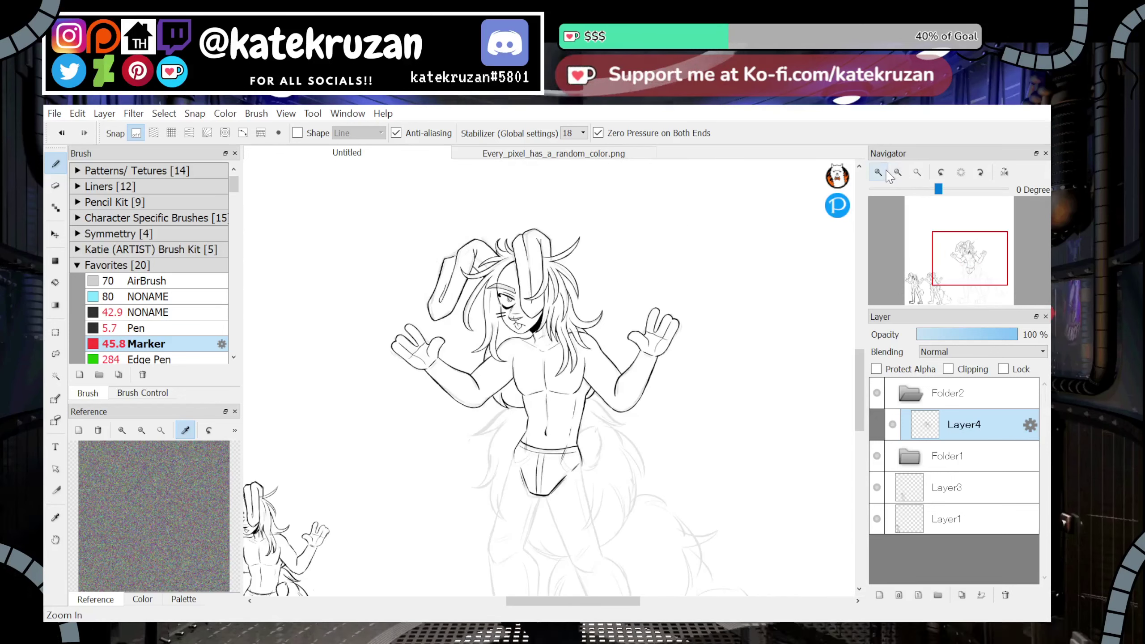
left_click_drag(966, 260, 966, 263)
left_click(878, 172)
left_click(878, 172)
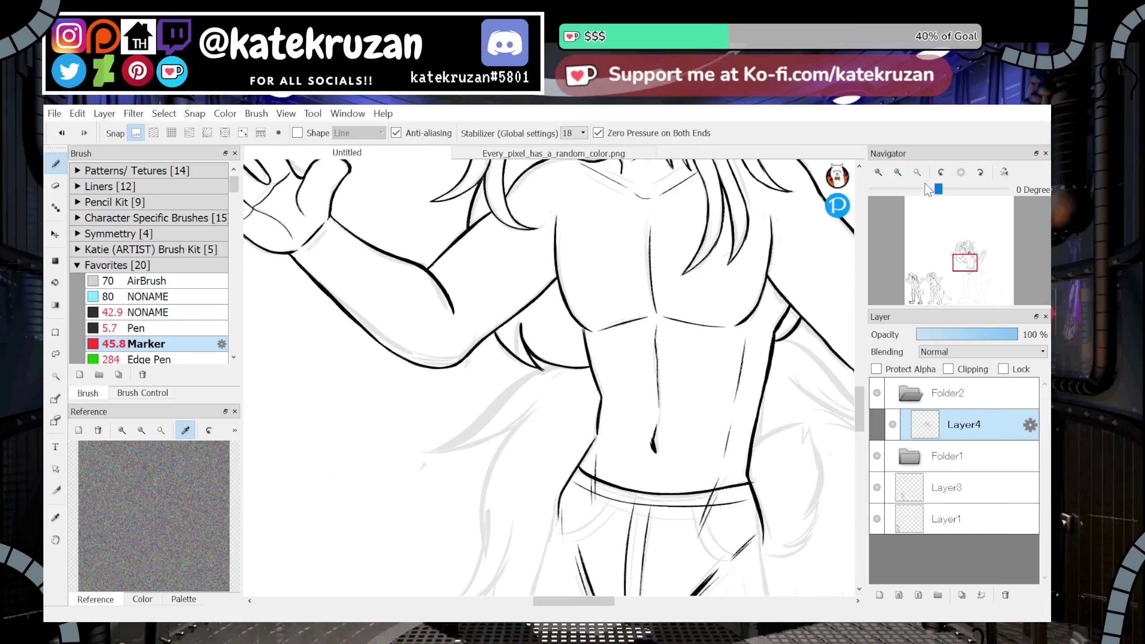
left_click(878, 172)
left_click(1001, 177)
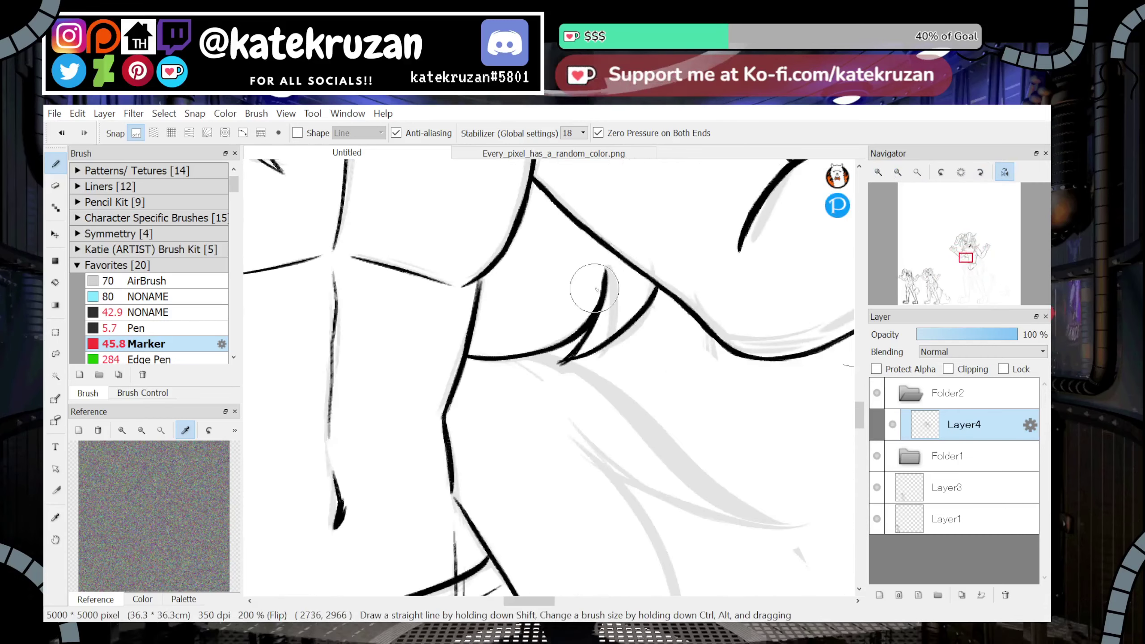
mouse_move(479, 357)
left_mouse_down()
mouse_move(559, 293)
mouse_move(556, 252)
left_mouse_up()
key("ctrl+z")
left_click_drag(964, 263, 964, 264)
left_click(1005, 174)
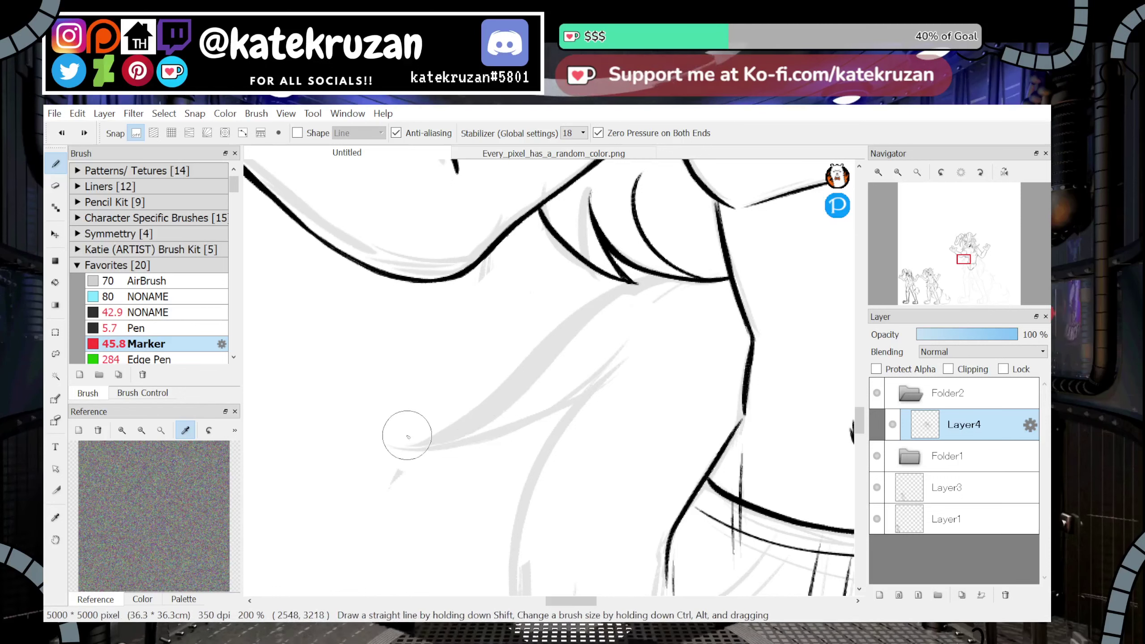
Ink the upper edge of the long tail fur lock, sweeping from its outer tip to the tuft beside the waist
left_click_drag(397, 446, 539, 353)
key("ctrl+z")
left_click_drag(394, 445, 593, 307)
left_click_drag(535, 366, 620, 290)
mouse_move(554, 342)
left_mouse_down()
mouse_move(639, 283)
mouse_move(682, 283)
left_mouse_up()
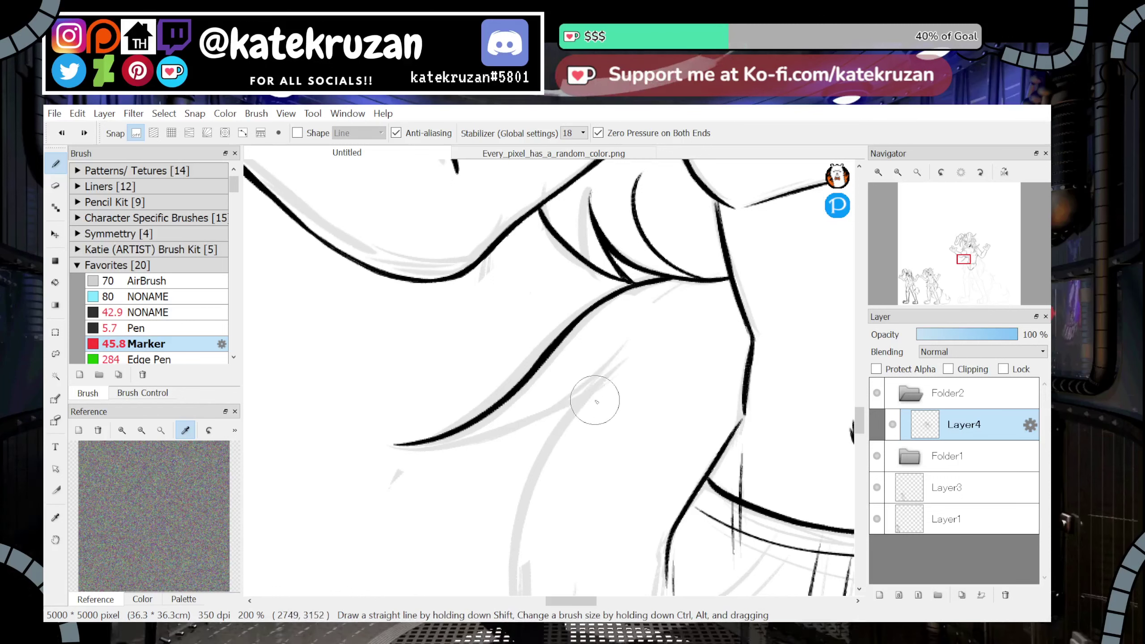
Ink the lower edge of the upper tail lock under the bent arm, curving from its tip in toward the waist
left_click_drag(396, 450, 643, 319)
key("ctrl+z")
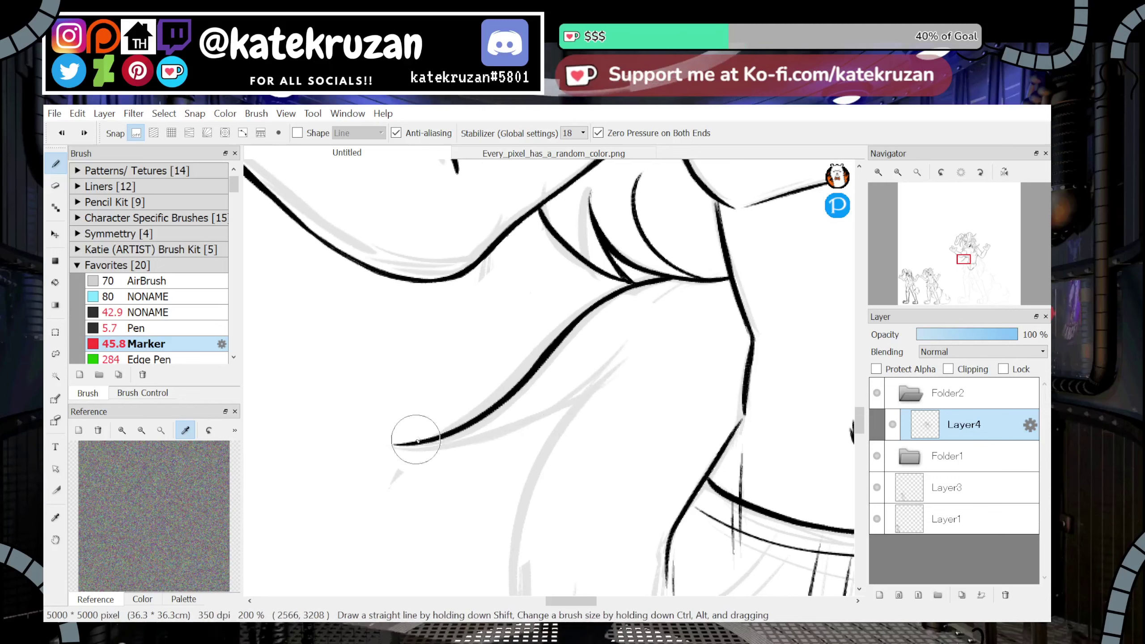
mouse_move(396, 446)
left_mouse_down()
mouse_move(474, 431)
mouse_move(641, 337)
left_mouse_up()
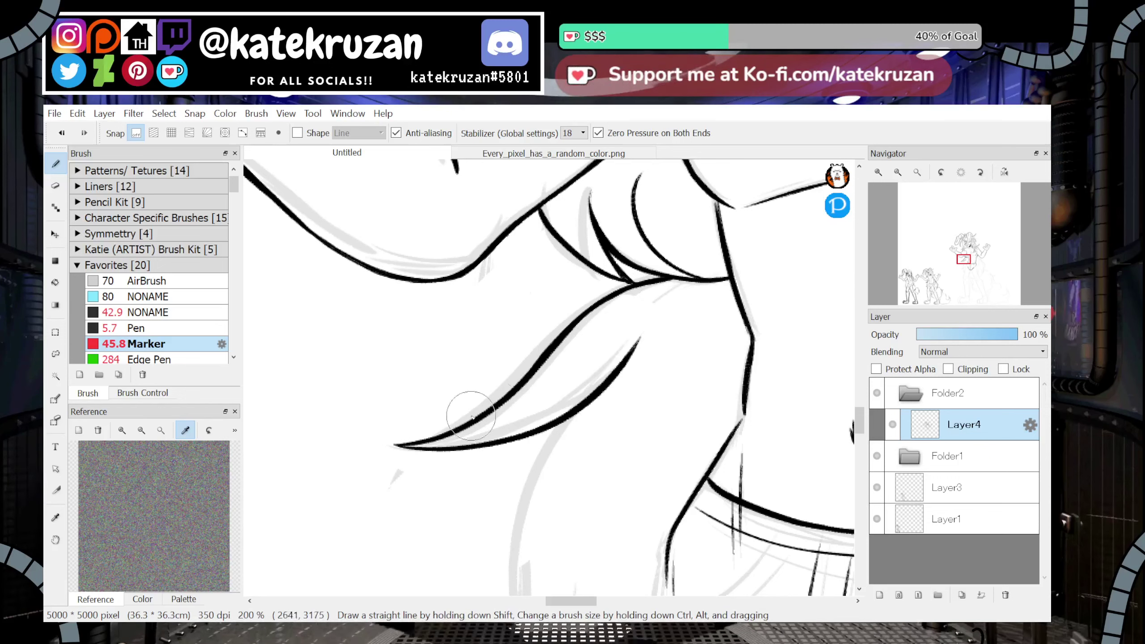
key("ctrl+z")
left_click_drag(396, 446, 744, 287)
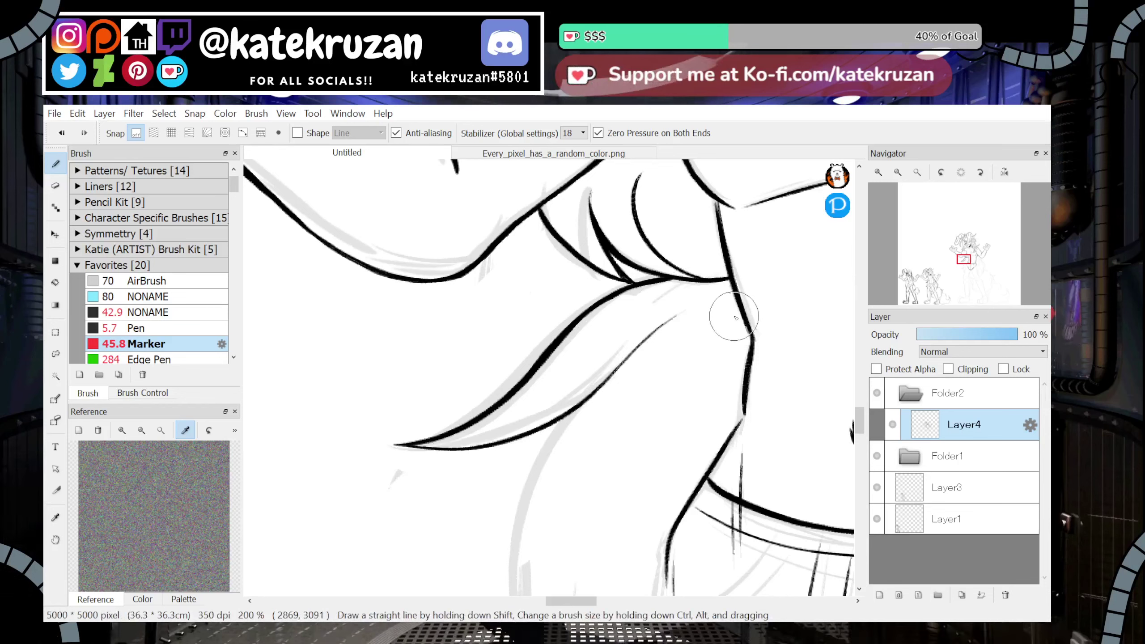
key("ctrl+z")
left_click_drag(396, 446, 672, 316)
left_click(1005, 175)
left_click(1005, 175)
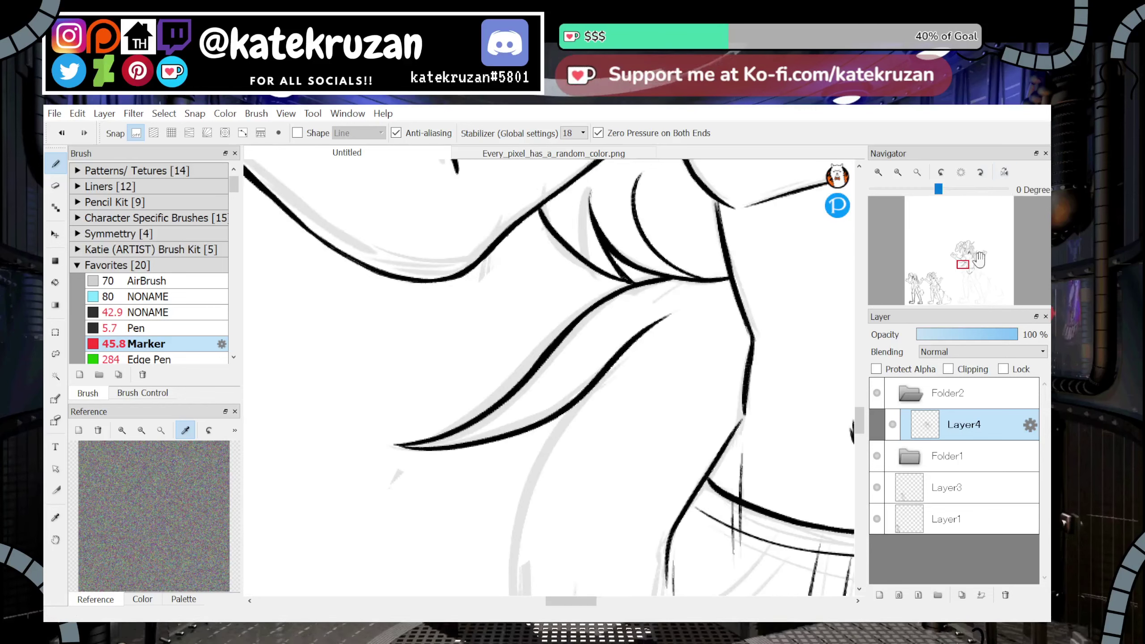
Ink the outer edge of the tail lock below it, running down beside the hip and flaring out to a curved tip
left_click_drag(964, 272, 963, 267)
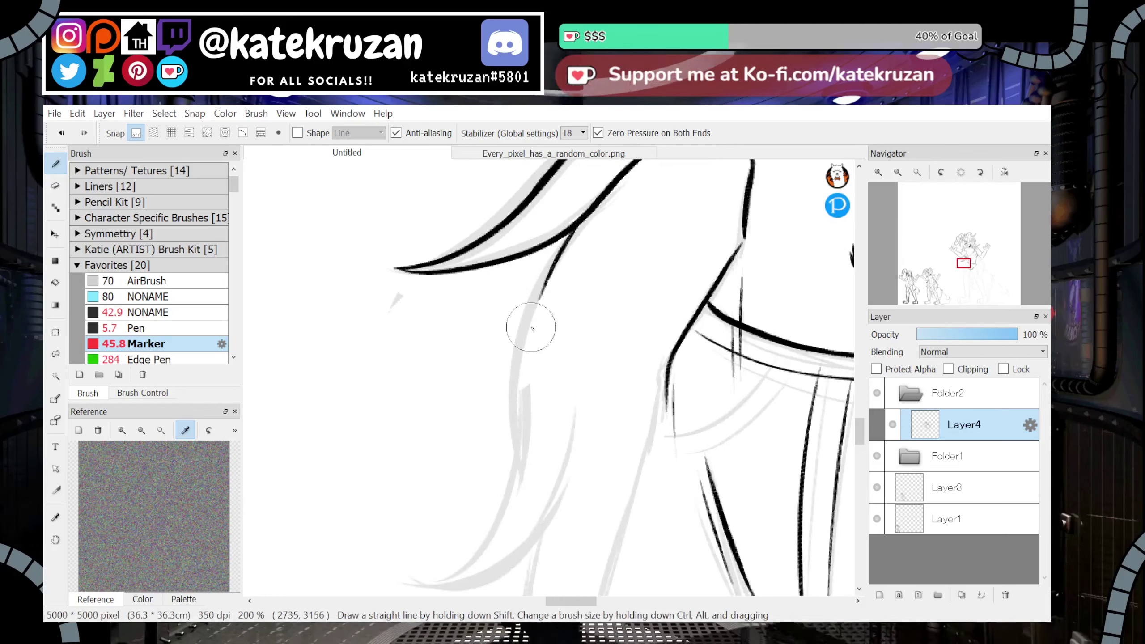
left_click_drag(551, 268, 520, 426)
left_click_drag(520, 353, 522, 447)
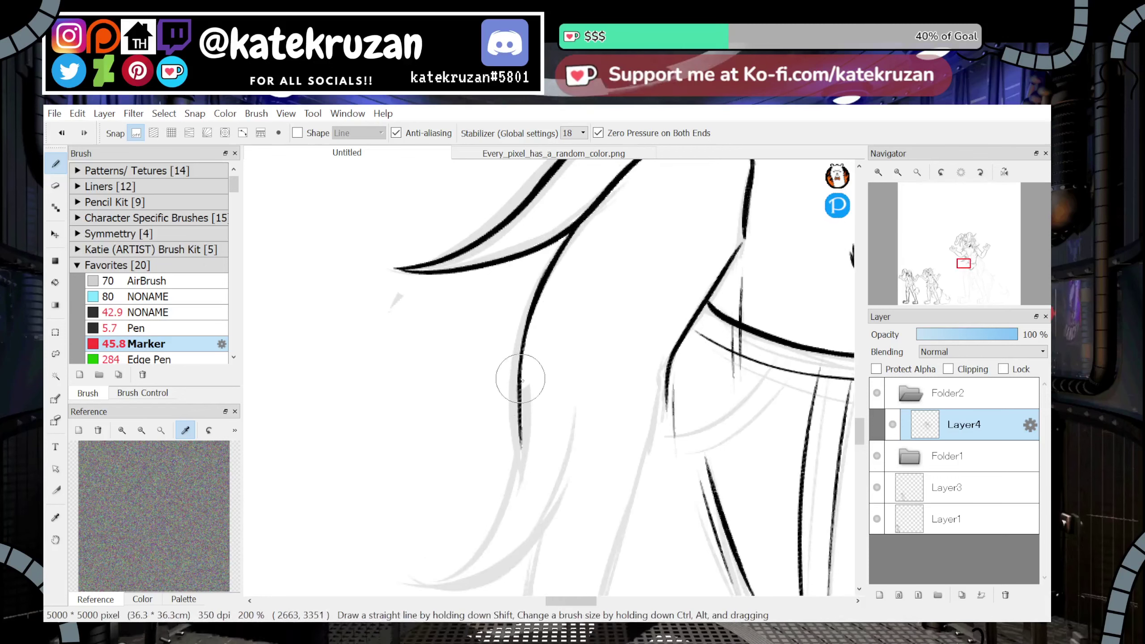
left_click(981, 173)
left_click_drag(329, 490, 505, 368)
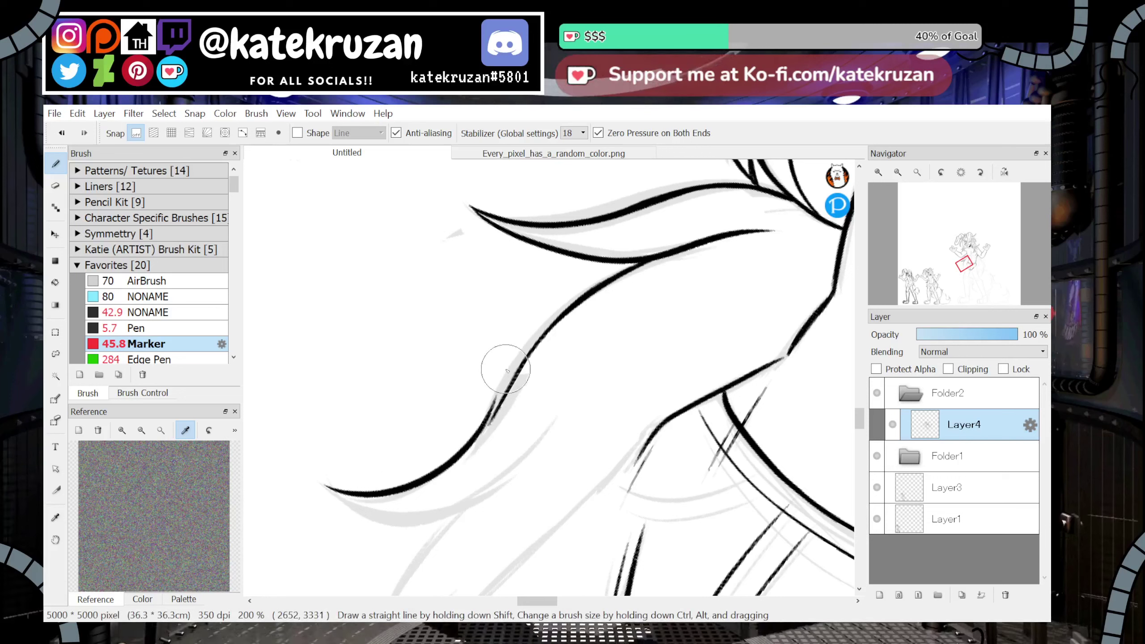
key("ctrl+z")
left_click_drag(326, 490, 525, 371)
left_click_drag(466, 461, 511, 382)
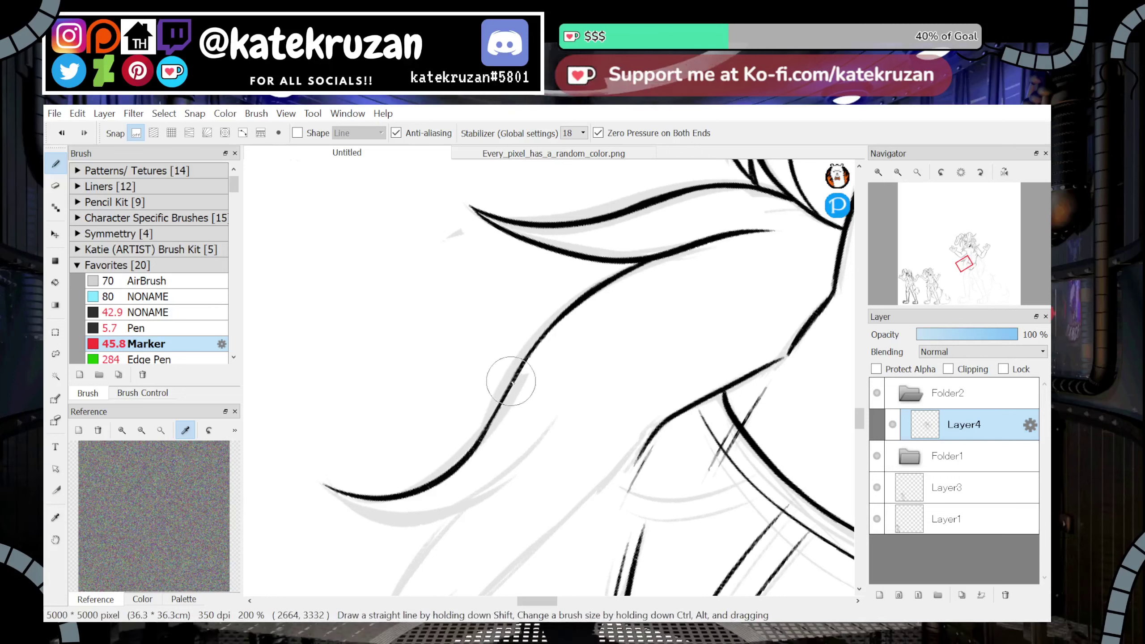
Ink a pointed tail lock on the opposite side of the torso, from the waist under the arm down to its tip
left_click(1006, 174)
mouse_move(967, 267)
left_mouse_down()
mouse_move(959, 277)
mouse_move(976, 259)
left_mouse_up()
left_click(961, 173)
left_click_drag(543, 229, 678, 315)
left_click(1005, 173)
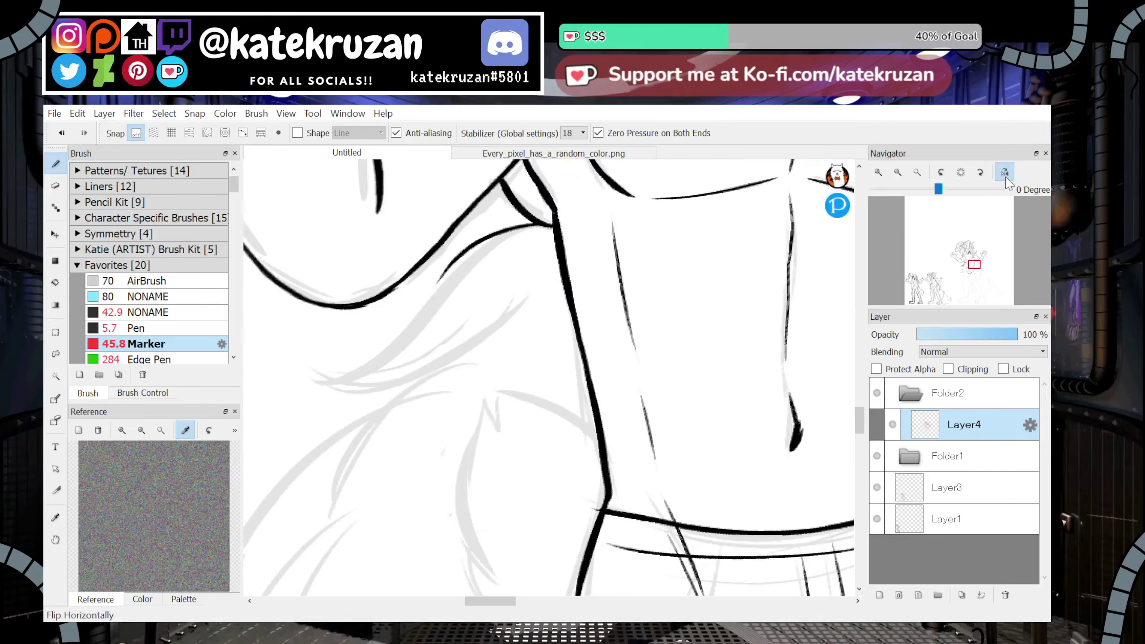
key("ctrl+z")
mouse_move(549, 227)
left_mouse_down()
mouse_move(379, 332)
mouse_move(341, 421)
mouse_move(373, 375)
mouse_move(492, 290)
left_mouse_up()
key("ctrl+z")
left_click_drag(342, 422, 412, 336)
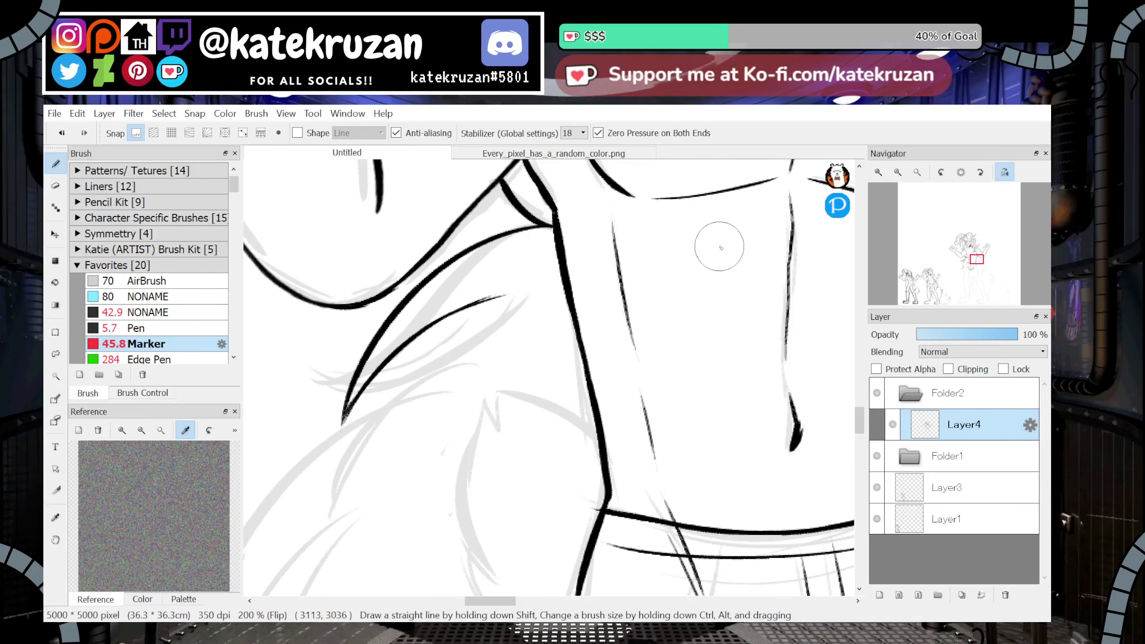
Ink the outer edge of the second lock on that side, sweeping from under the first lock to an outward-flared tip
key("h")
left_click_drag(976, 260, 976, 267)
left_click_drag(978, 269, 978, 265)
left_click(1005, 172)
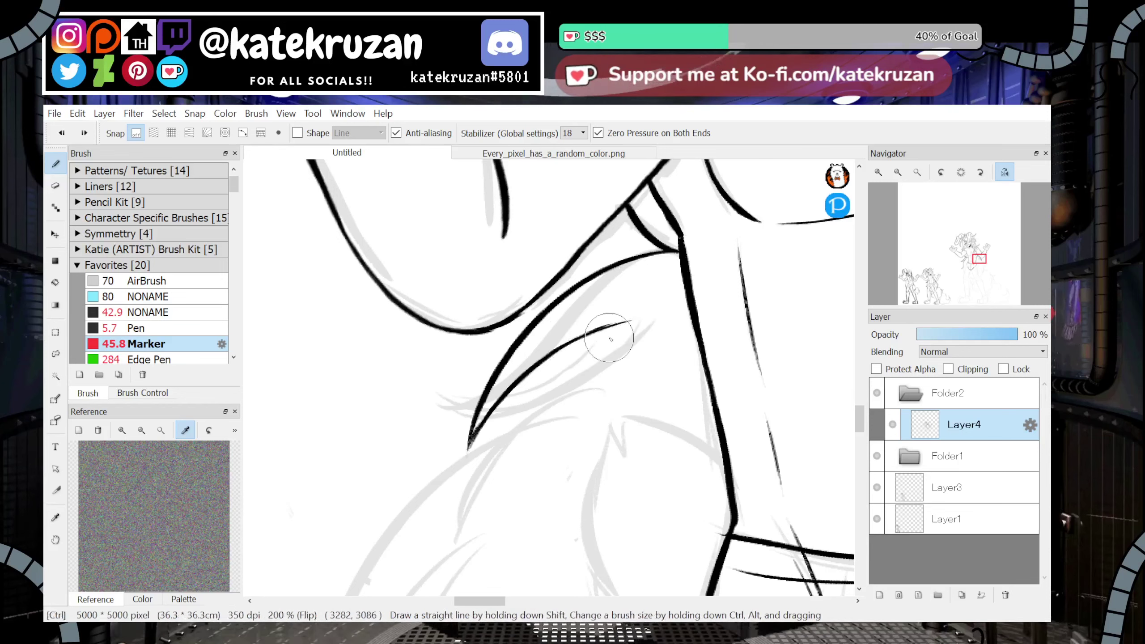
left_click(898, 172)
left_click(898, 172)
left_click(1005, 172)
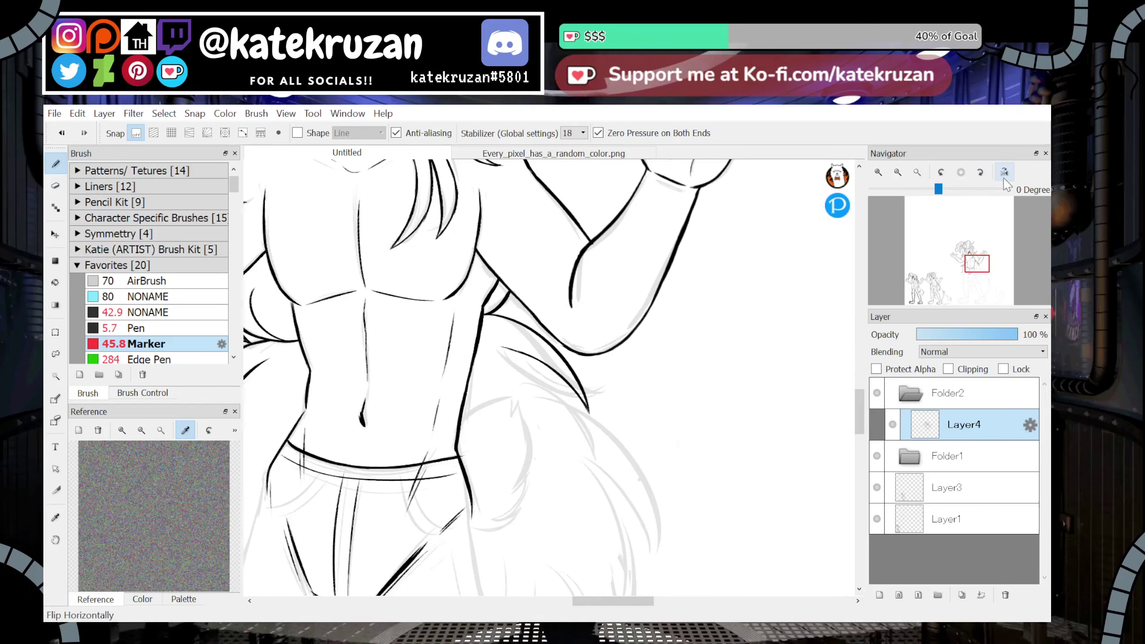
left_click_drag(983, 256, 974, 270)
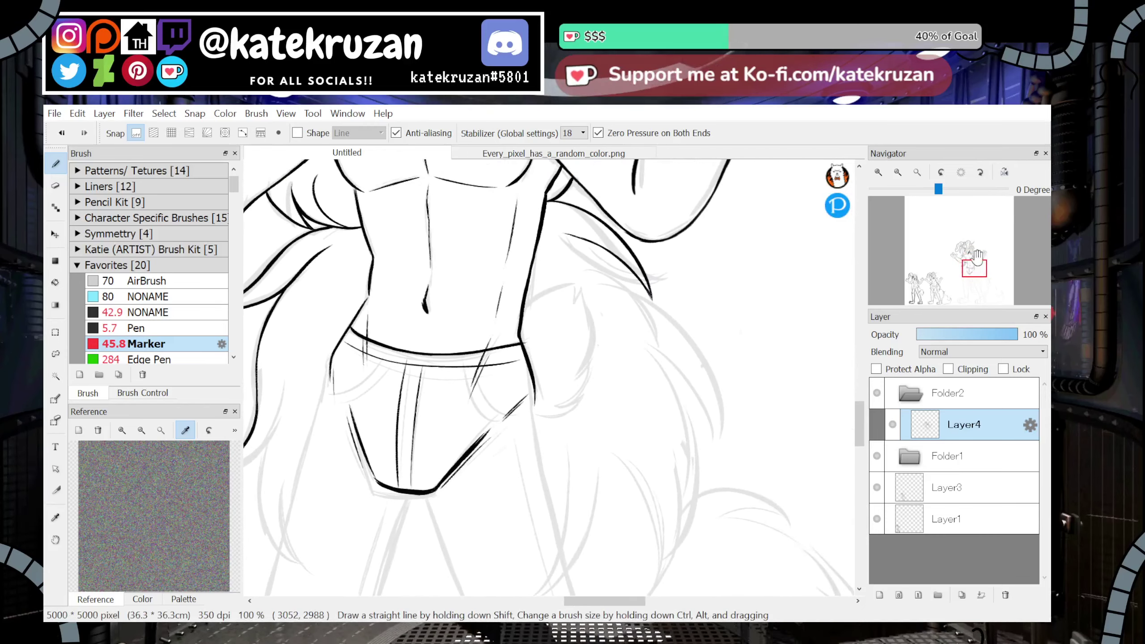
left_click(1005, 173)
left_click(878, 172)
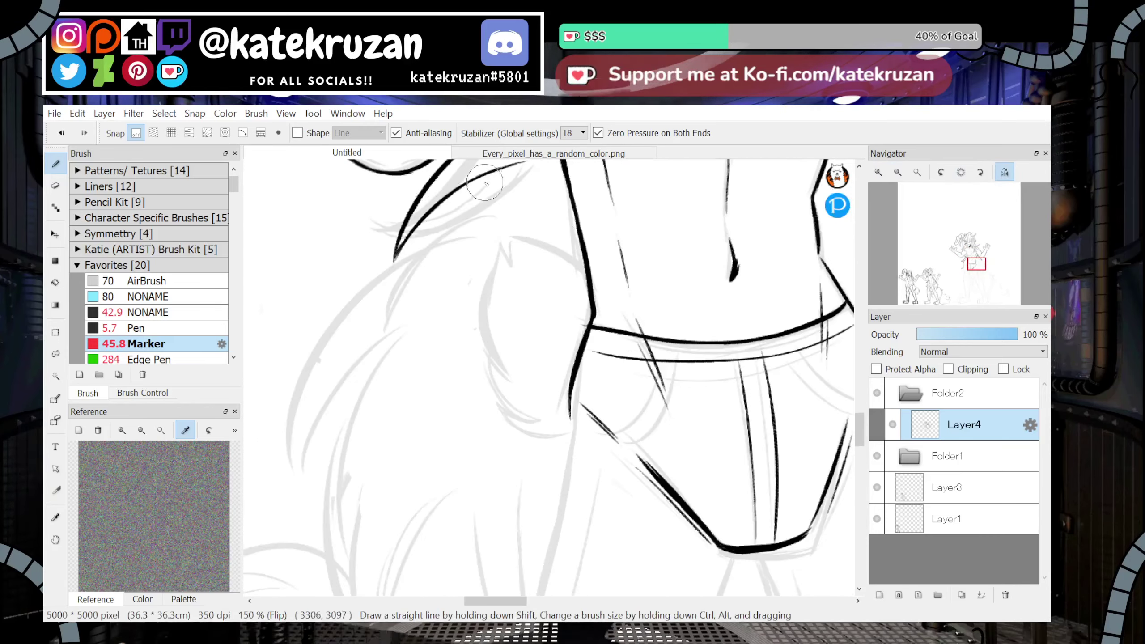
left_click_drag(470, 182, 411, 262)
key("ctrl+z")
left_click_drag(468, 183, 372, 322)
left_click_drag(397, 264, 275, 365)
Ink the lower edge of the second lock, curving from its flared tip back into the tail
left_click_drag(355, 376, 397, 348)
key("ctrl+z")
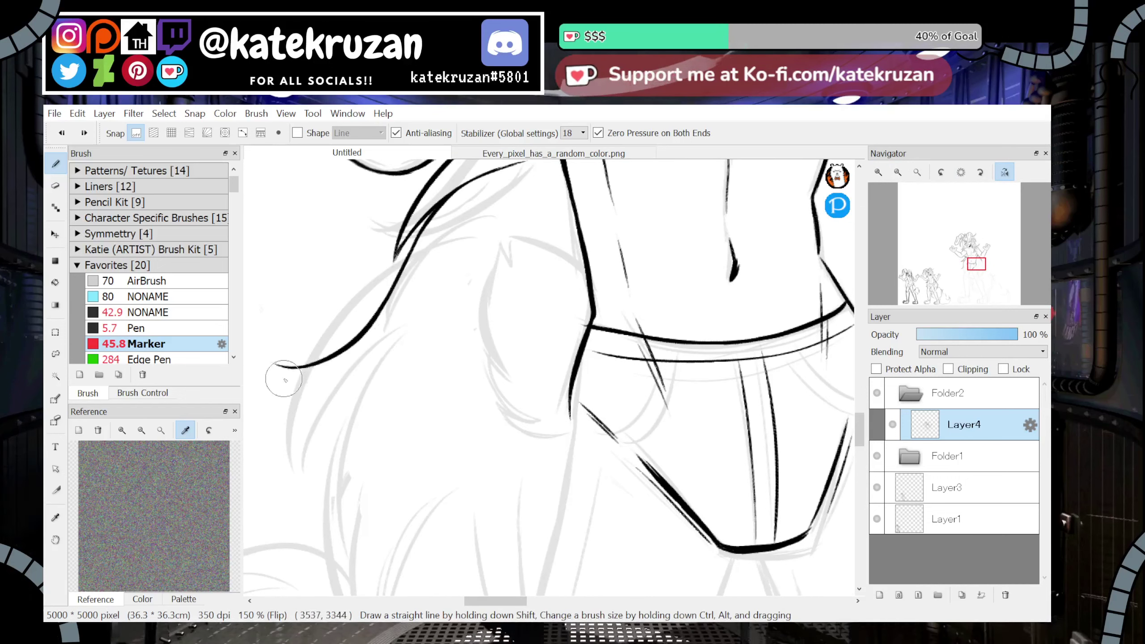
mouse_move(276, 365)
left_mouse_down()
mouse_move(381, 355)
mouse_move(417, 327)
left_mouse_up()
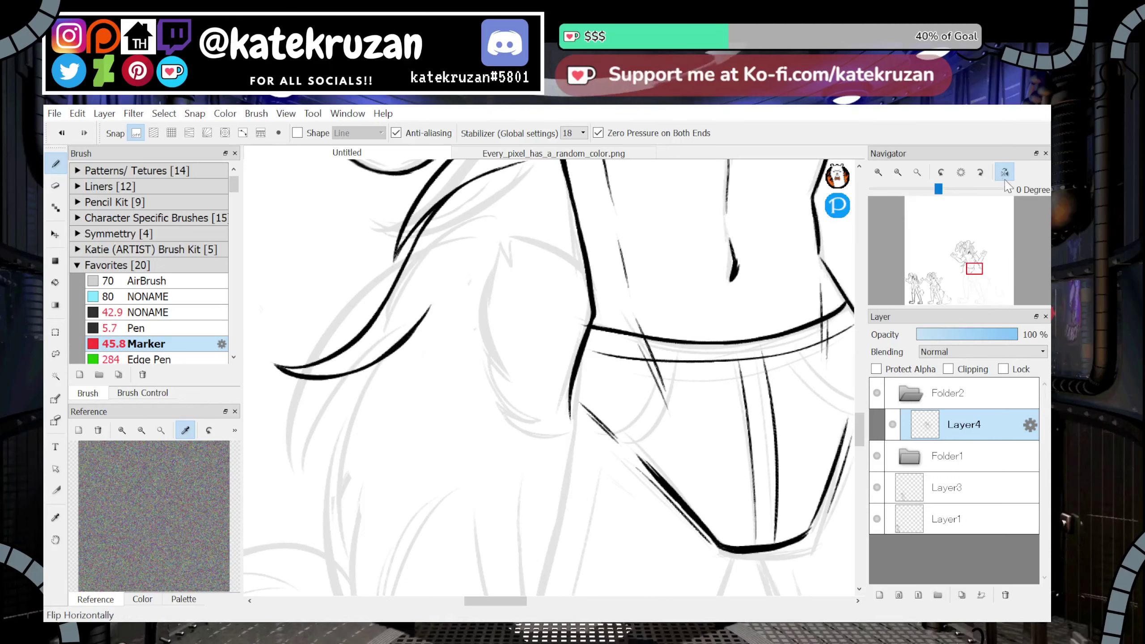
Ink a short pointed fur tuft directly beneath the flared lock on the same side of the tail
left_click(978, 268)
left_click(1005, 173)
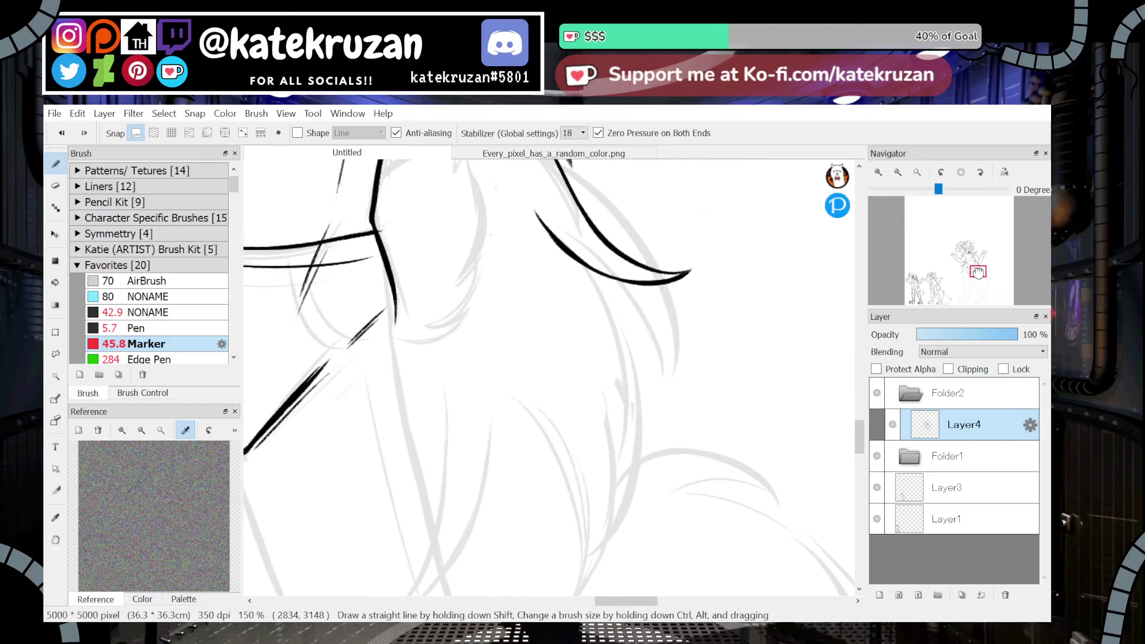
left_click(1005, 178)
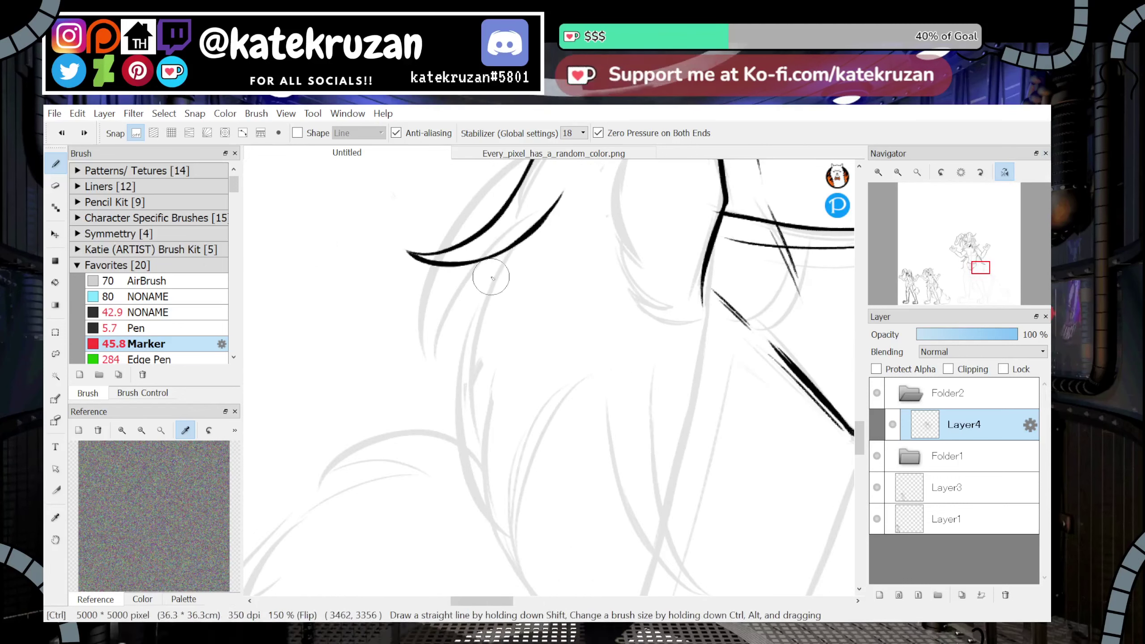
left_click_drag(499, 256, 457, 333)
key("ctrl+z")
left_click_drag(488, 259, 451, 335)
mouse_move(489, 285)
left_mouse_down()
mouse_move(451, 337)
mouse_move(515, 268)
left_mouse_up()
Ink a long downward-pointing lock below the short tuft, with its outer edge and a curved inner edge meeting at the tip
mouse_move(466, 310)
left_mouse_down()
mouse_move(549, 249)
mouse_move(494, 290)
mouse_move(468, 384)
mouse_move(498, 529)
mouse_move(498, 395)
left_mouse_up()
left_click_drag(486, 443, 534, 333)
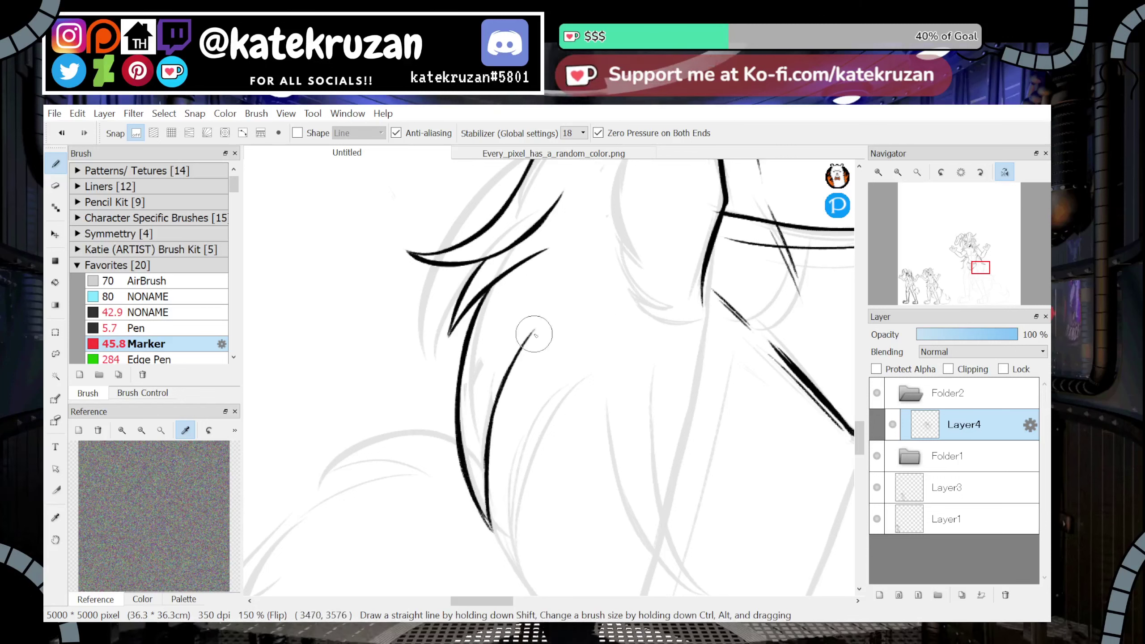
left_click_drag(503, 371, 553, 311)
key("ctrl+z")
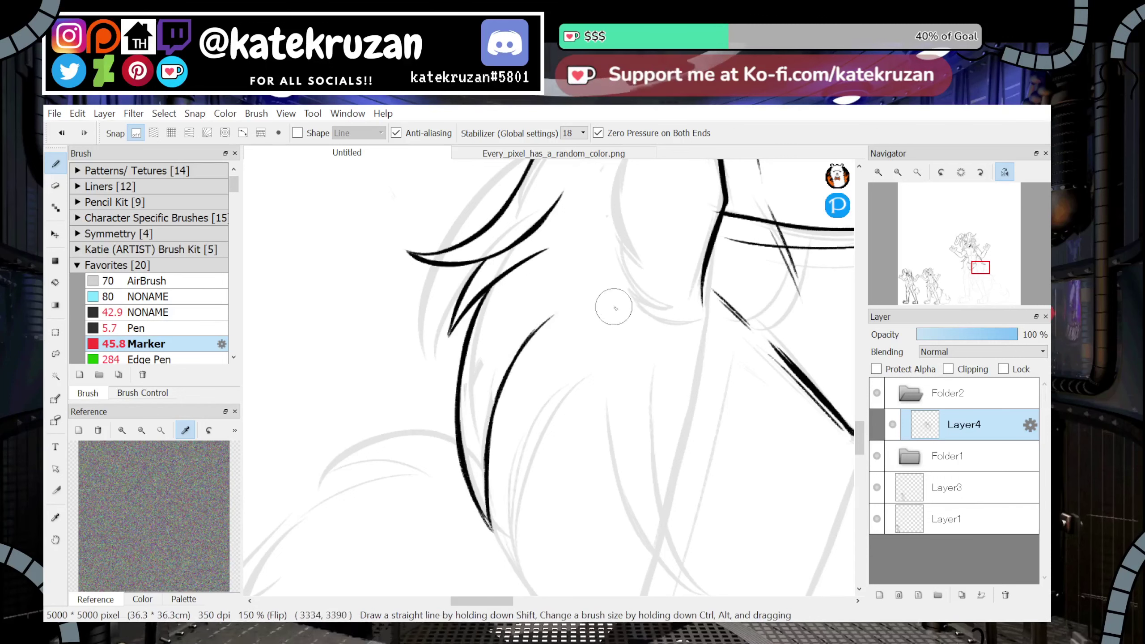
key("ctrl+z")
left_click_drag(499, 388, 569, 305)
Ink a crescent-shaped tail lock beside the thigh, with both edges tapering to a point over the leg sketch
left_click(1007, 174)
left_click_drag(979, 268, 975, 268)
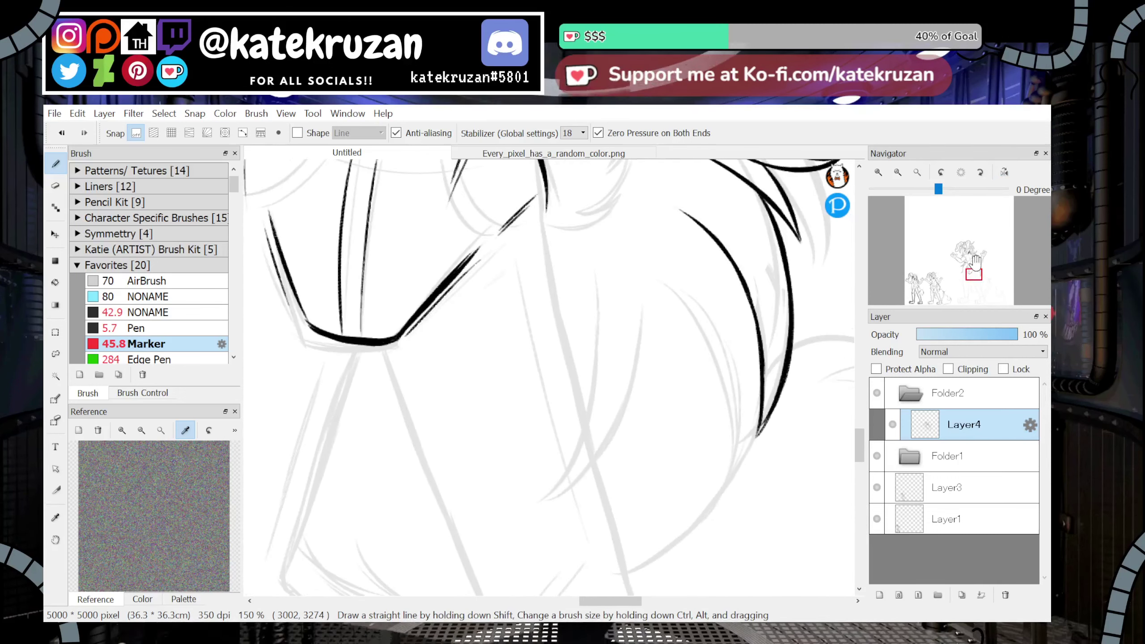
left_click(1005, 172)
mouse_move(505, 271)
left_mouse_down()
mouse_move(518, 442)
mouse_move(553, 499)
left_mouse_up()
left_click(982, 174)
left_click(982, 174)
mouse_move(456, 420)
left_mouse_down()
mouse_move(440, 464)
mouse_move(451, 388)
mouse_move(508, 291)
left_mouse_up()
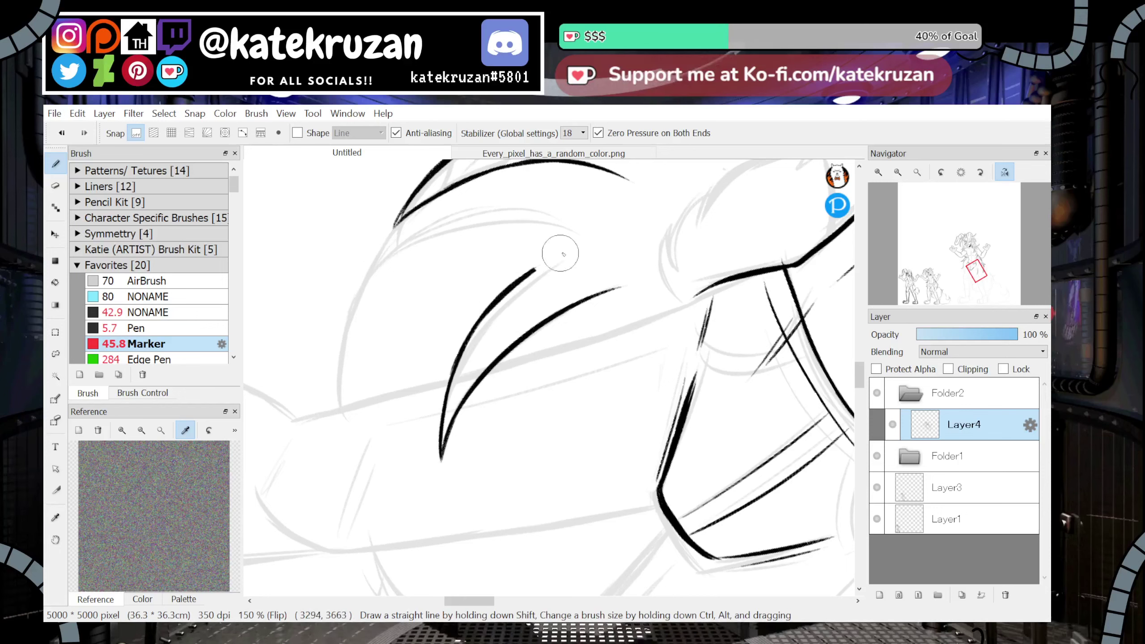
left_click_drag(561, 253, 572, 246)
left_click_drag(492, 307, 580, 245)
left_click(961, 172)
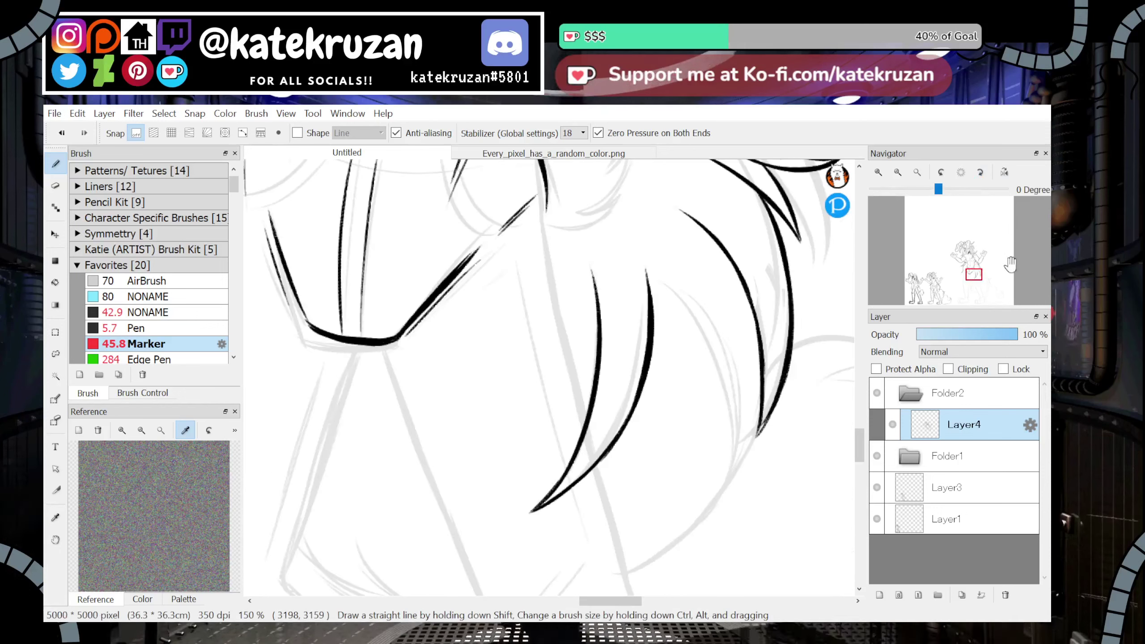
Ink the lock between the long outer lock and the crescent one, and join its inner edge to the crescent's upper end
left_click(1005, 172)
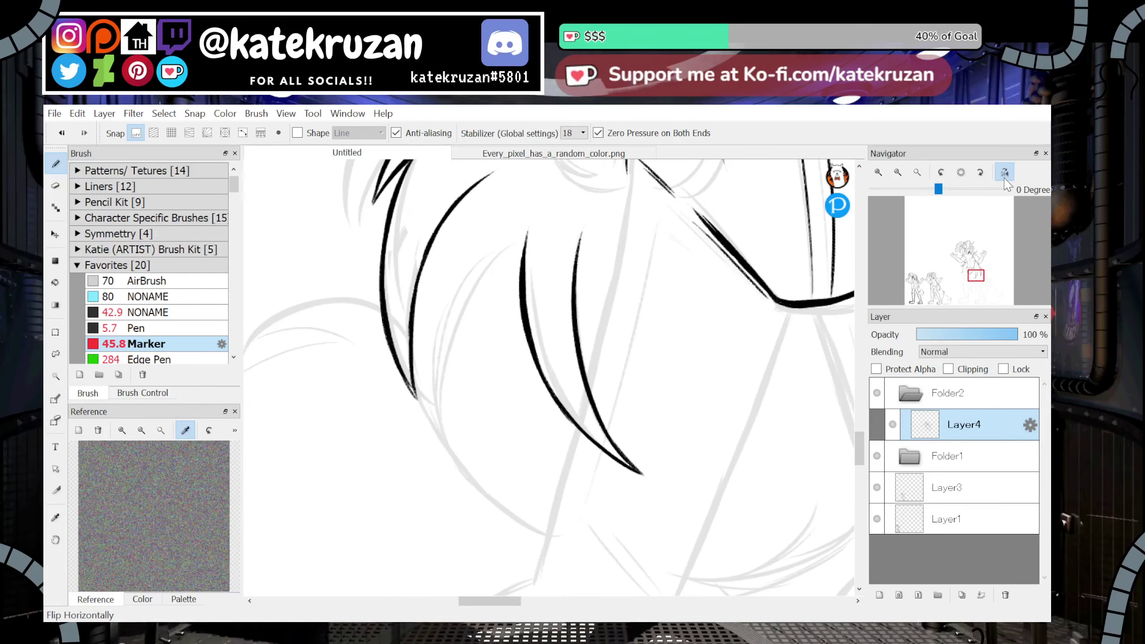
double_click(981, 175)
left_click_drag(471, 269, 415, 384)
left_click_drag(443, 334, 458, 320)
left_click_drag(420, 375, 490, 289)
key("ctrl+z")
key("ctrl+z")
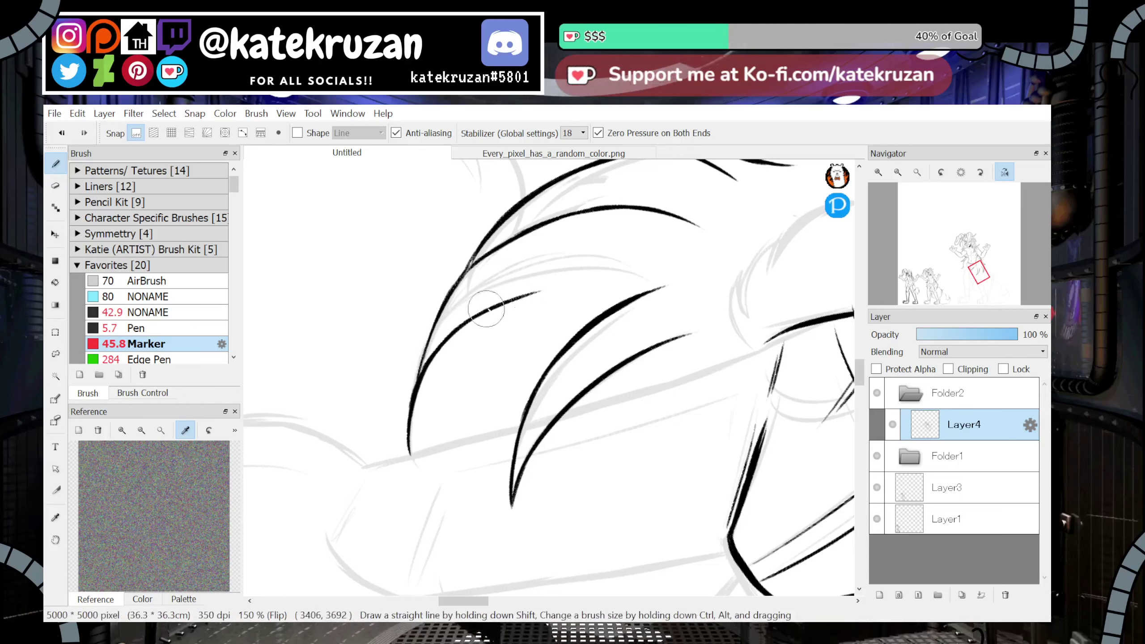
mouse_move(488, 309)
left_mouse_down()
mouse_move(638, 278)
mouse_move(675, 283)
left_mouse_up()
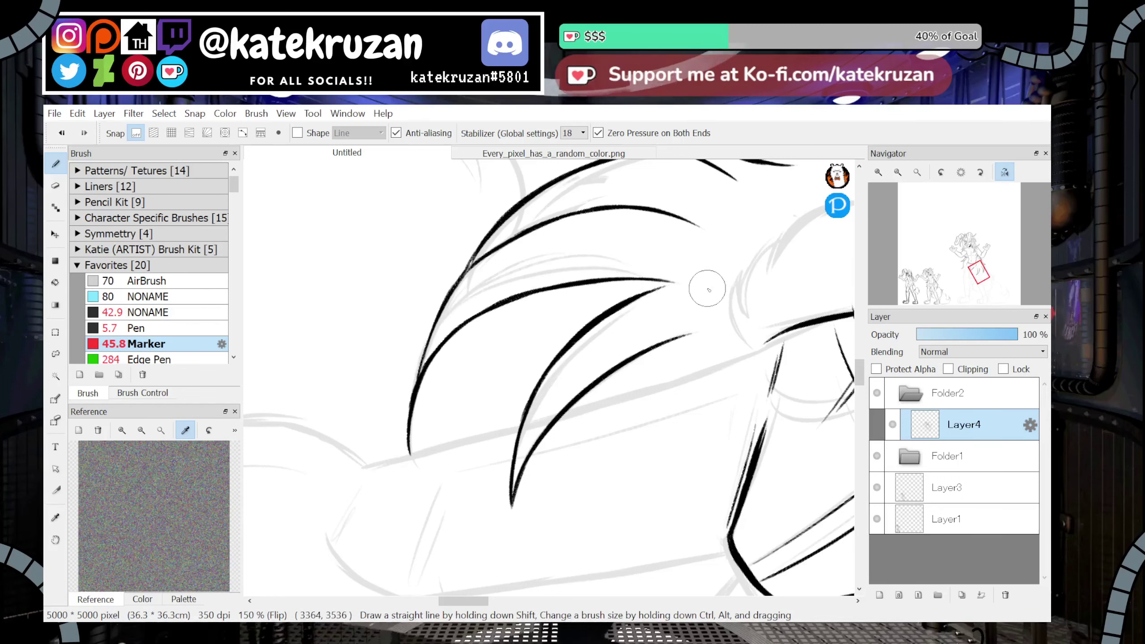
left_click_drag(977, 272, 975, 266)
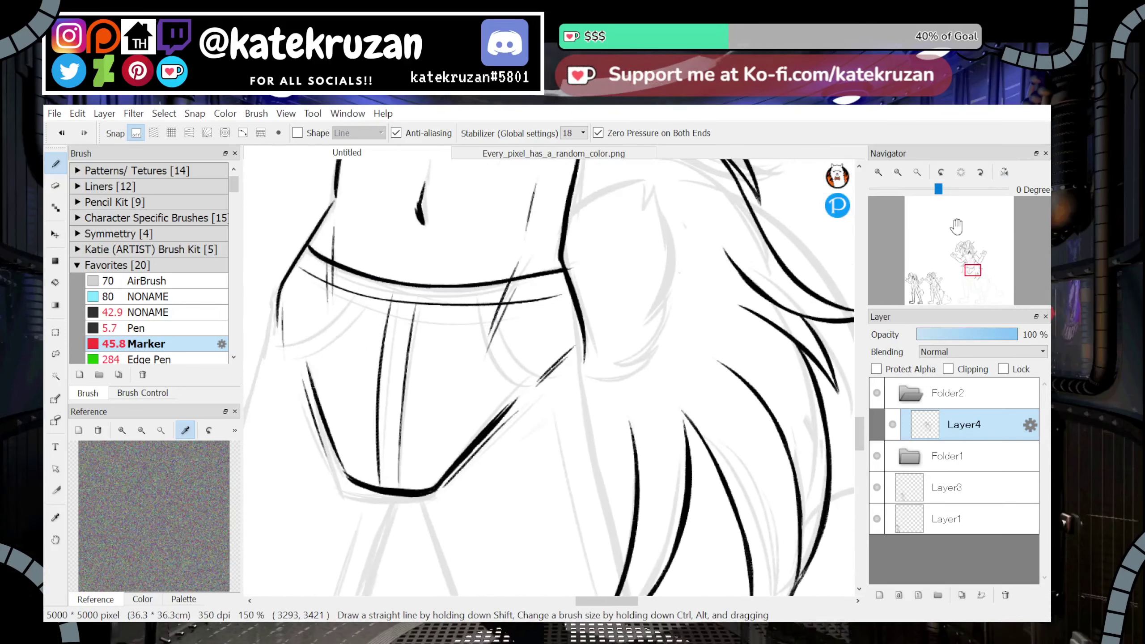
left_click_drag(678, 397, 687, 465)
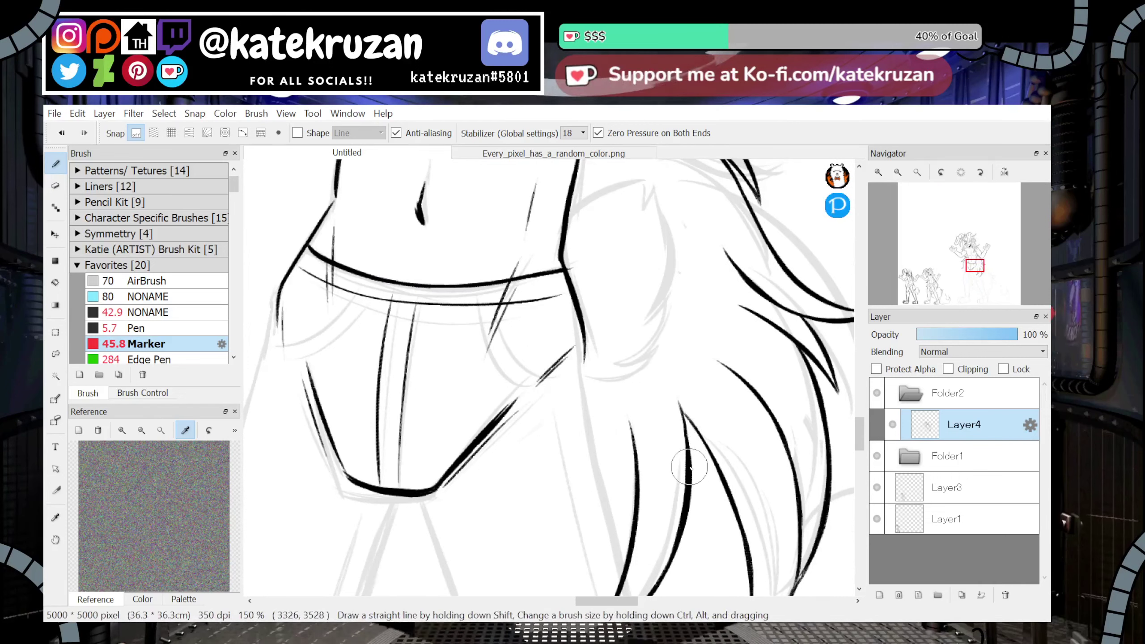
Ink a long inner curve inside the tail lock beside the hip under the bent arm, parallel to its outer edge
left_click_drag(973, 270, 966, 266)
left_click_drag(436, 493, 557, 337)
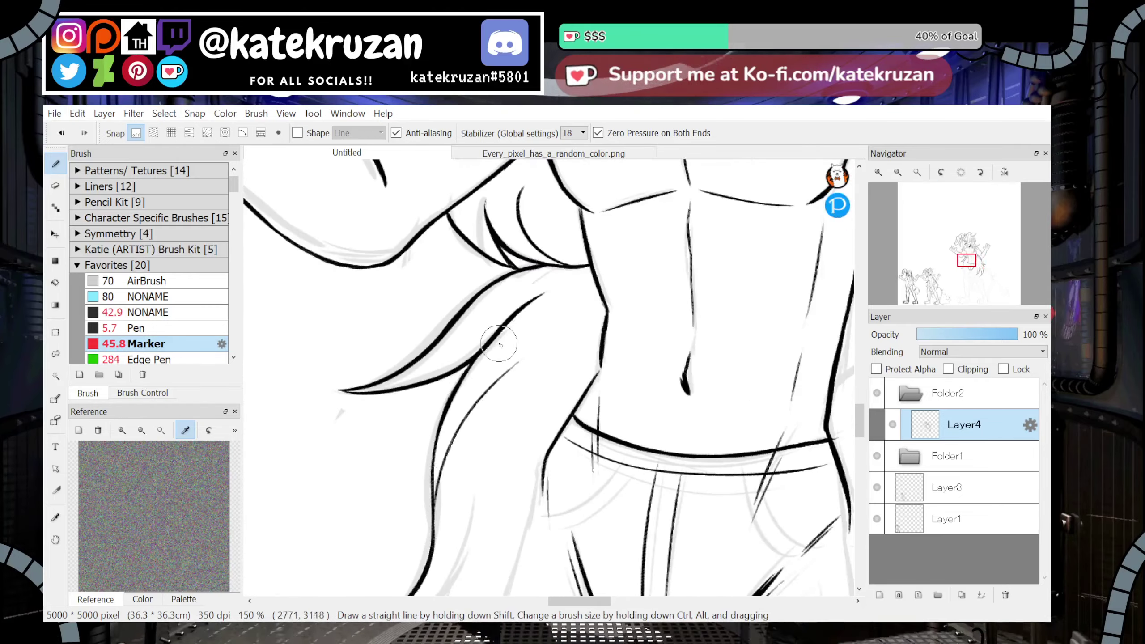
key("ctrl+z")
left_click_drag(433, 532, 605, 314)
key("ctrl+z")
mouse_move(432, 537)
left_mouse_down()
mouse_move(472, 407)
mouse_move(529, 356)
left_mouse_up()
left_click_drag(462, 431, 547, 347)
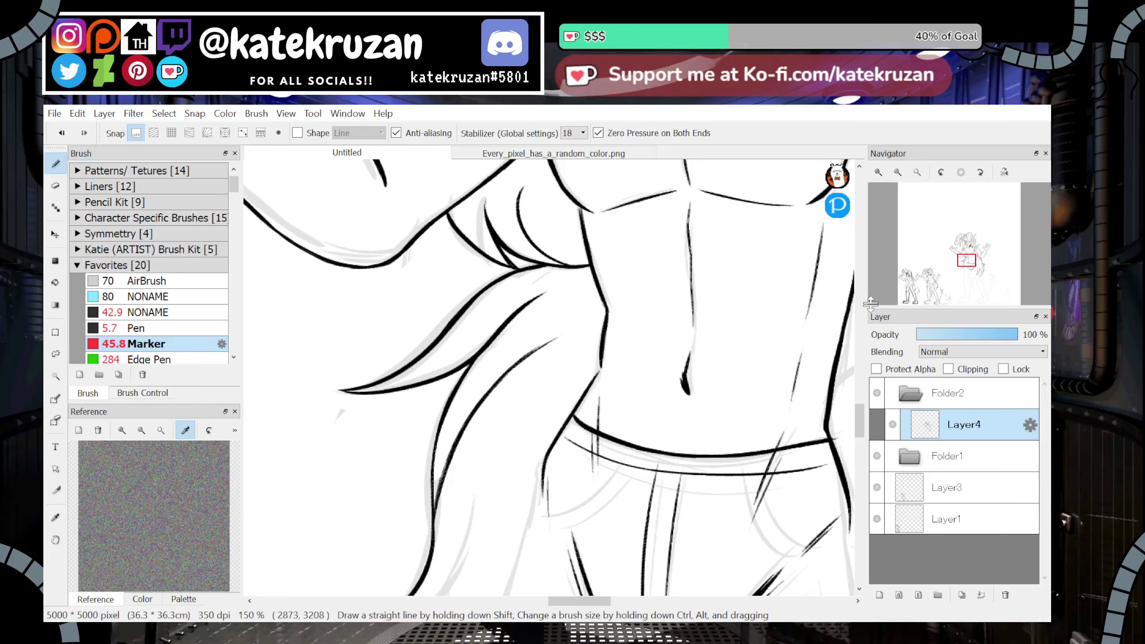
Ink a short fur curve from the opposite side of the waist outward, just below the upper pointed lock
left_click_drag(967, 260, 973, 268)
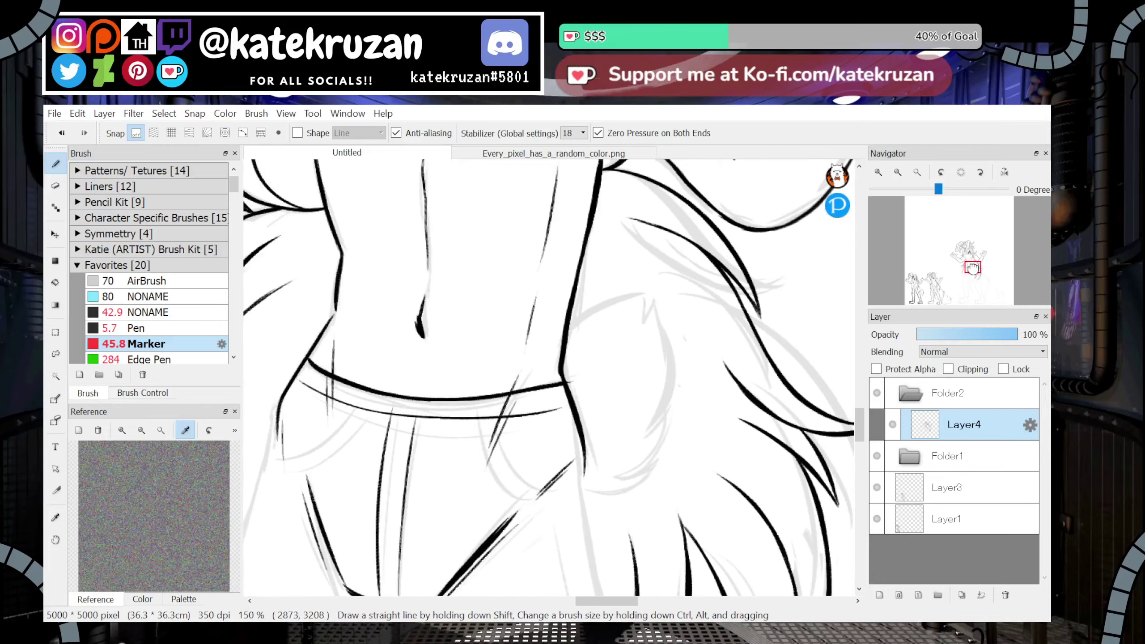
left_click(1005, 172)
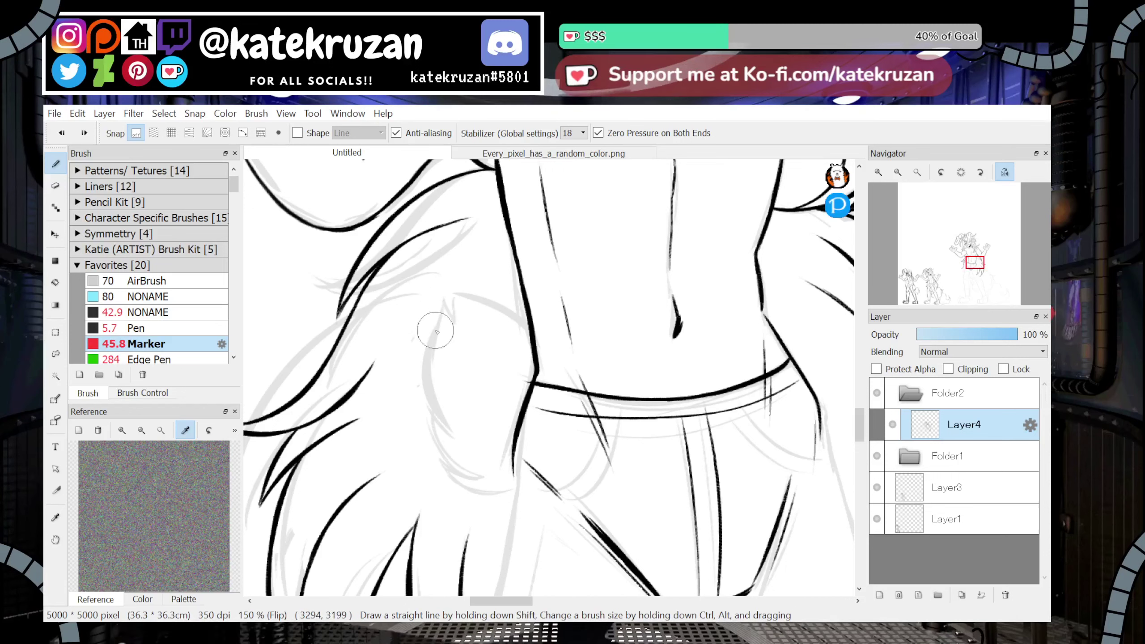
left_click_drag(446, 318, 428, 370)
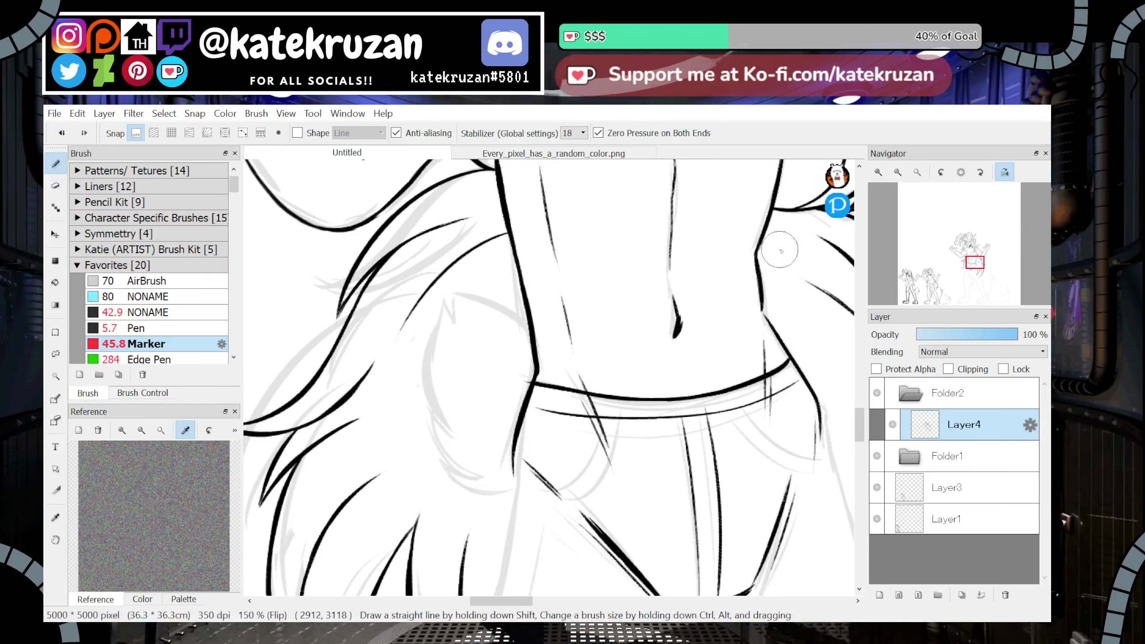
Ink the lowest tail lock beside the far outer thigh, with two curved edges meeting at a downward point
left_click_drag(979, 262, 967, 269)
left_click(1005, 172)
left_click_drag(471, 298, 473, 491)
mouse_move(1026, 190)
left_click(1005, 172)
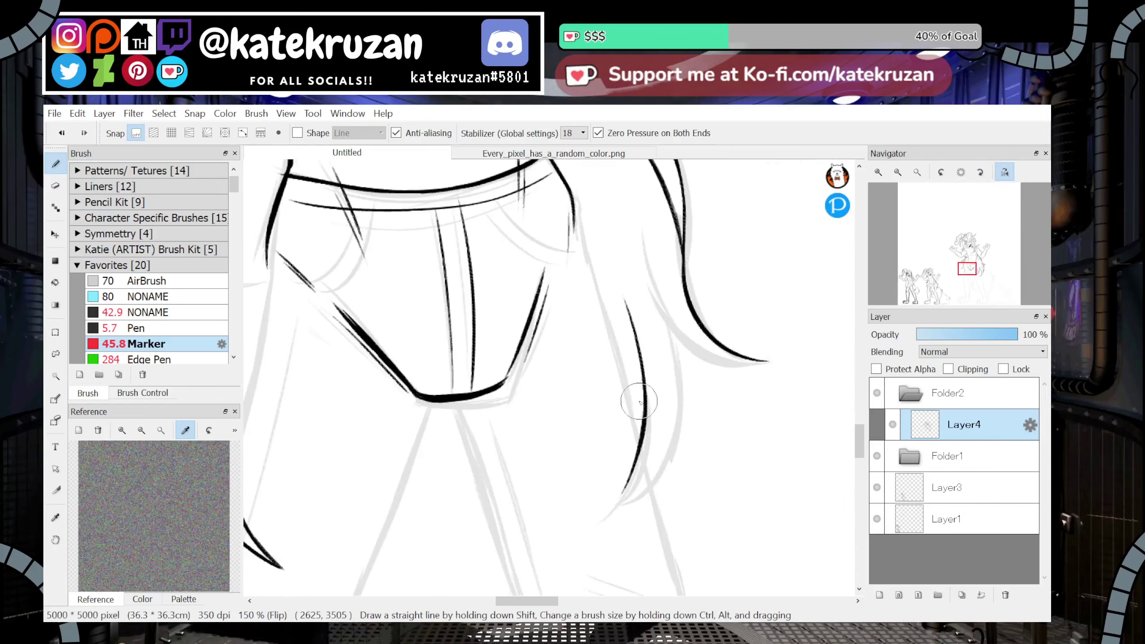
left_click(1005, 172)
left_click(981, 172)
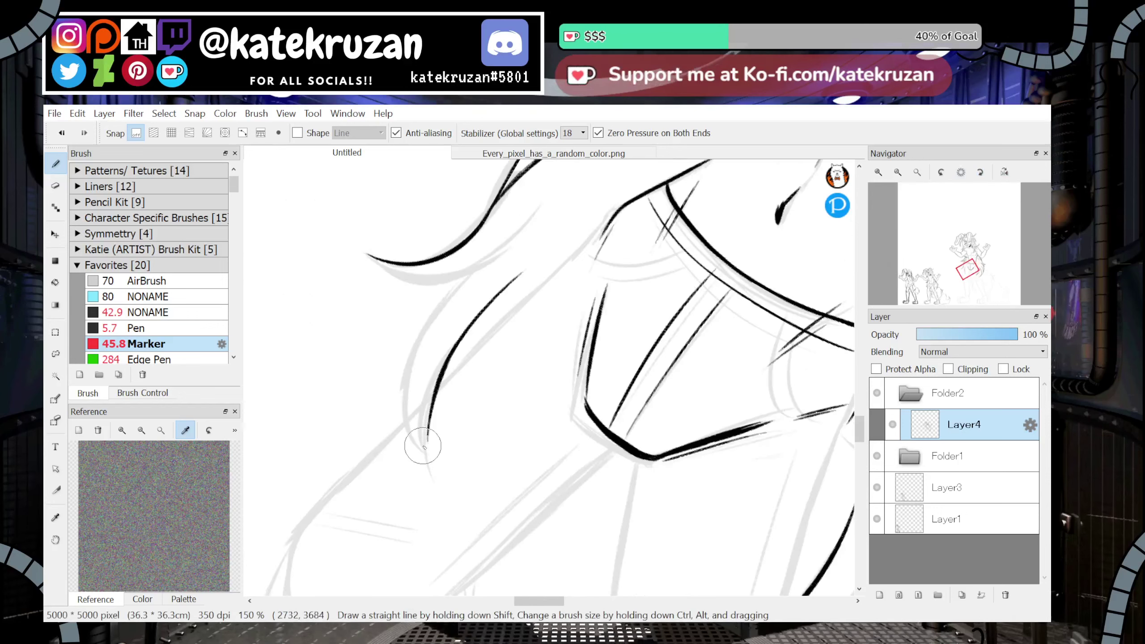
left_click_drag(429, 418, 431, 467)
mouse_move(446, 367)
left_mouse_down()
mouse_move(430, 471)
mouse_move(475, 263)
left_mouse_up()
key("ctrl+z")
mouse_move(426, 470)
left_mouse_down()
mouse_move(398, 397)
mouse_move(410, 334)
mouse_move(475, 273)
left_mouse_up()
left_click_drag(422, 330, 491, 260)
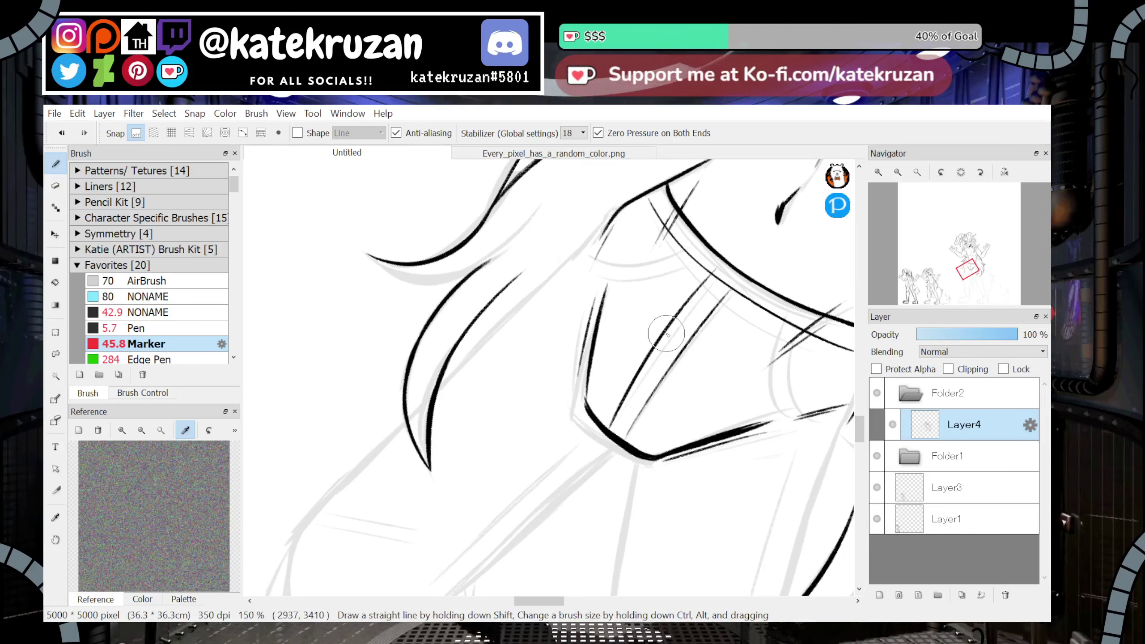
Ink the underside of the pointed lock above it and carry that edge up toward the hip
left_click(962, 172)
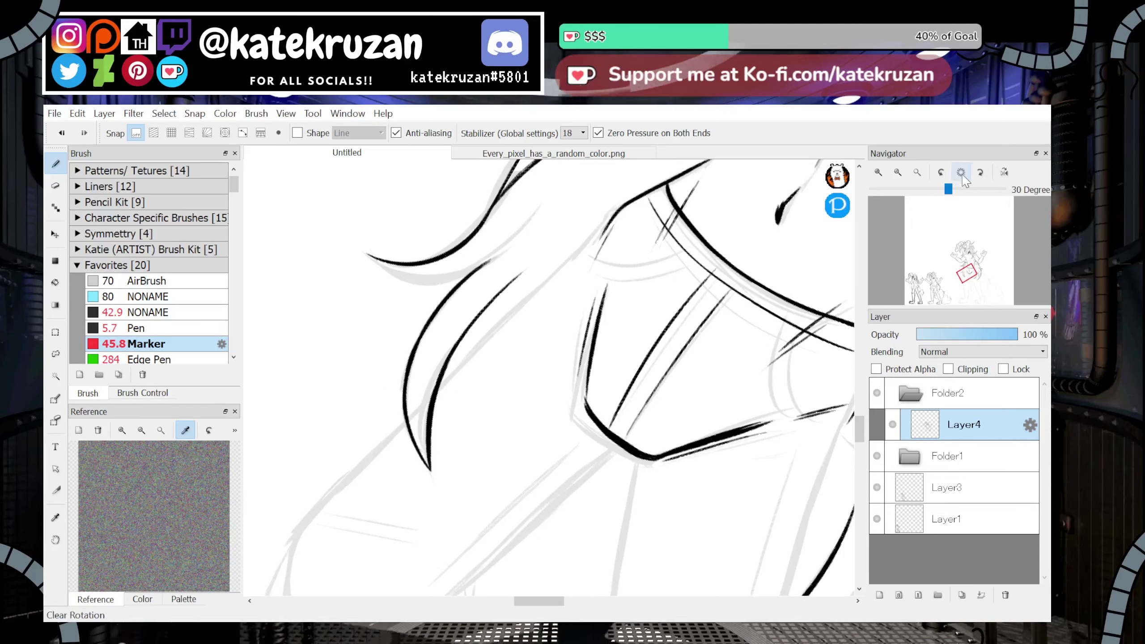
left_click_drag(329, 361, 417, 325)
mouse_move(329, 364)
left_mouse_down()
mouse_move(428, 331)
mouse_move(400, 356)
mouse_move(456, 256)
left_mouse_up()
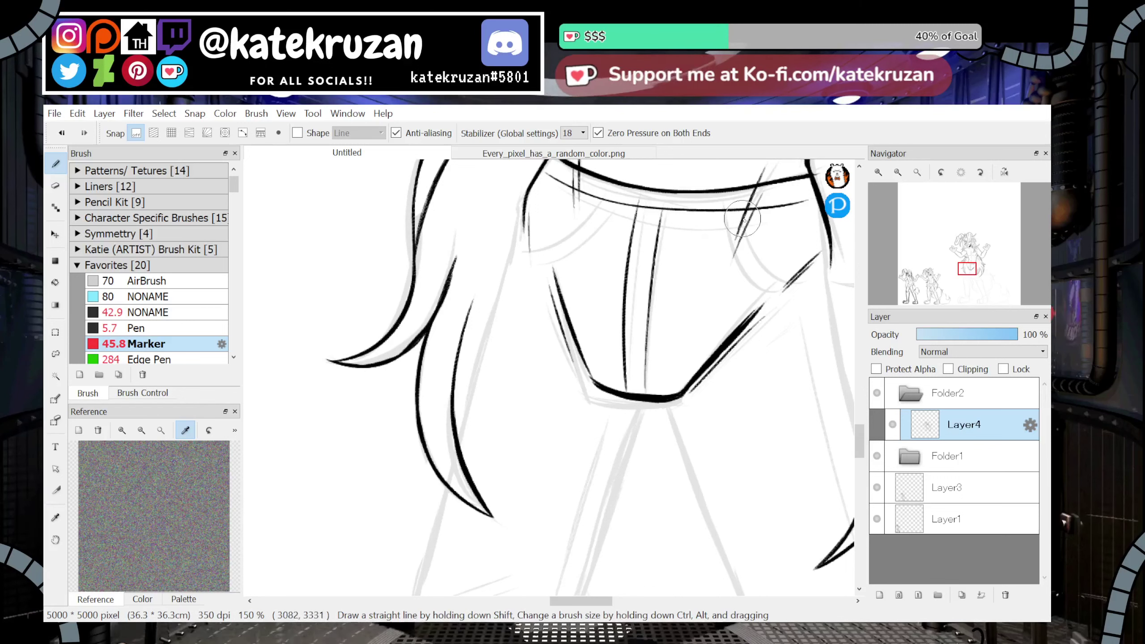
mouse_move(438, 311)
left_mouse_down()
mouse_move(467, 231)
mouse_move(443, 305)
left_mouse_up()
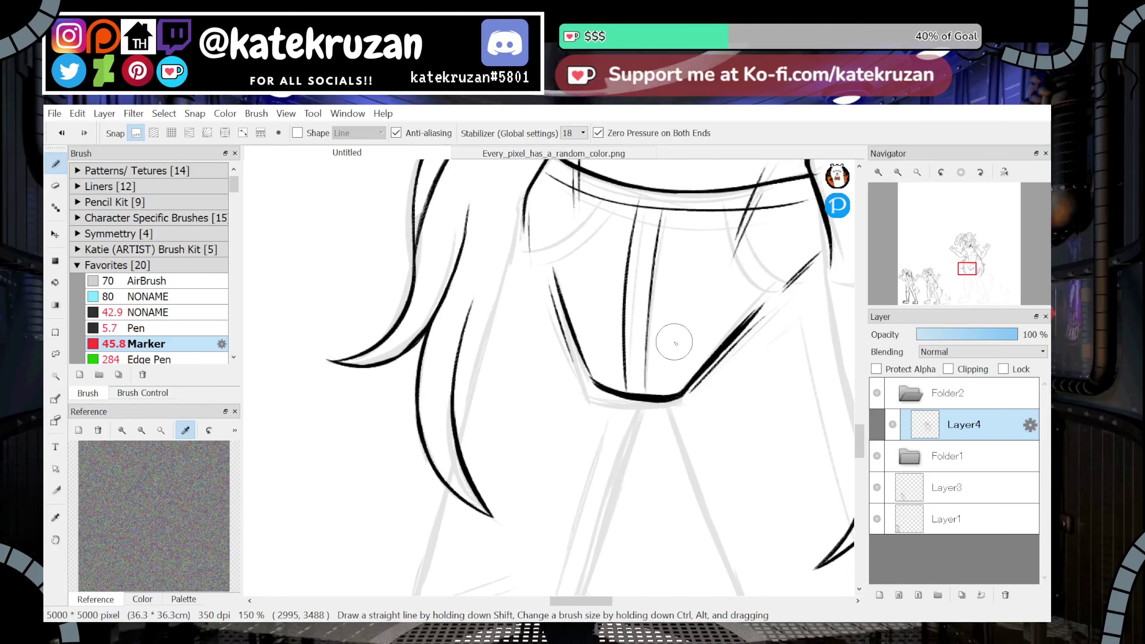
Ink the rounded tuft beside the hip under the waist, with jagged fur notches along its upper and outer edge
mouse_move(968, 271)
left_mouse_down()
mouse_move(971, 255)
mouse_move(973, 268)
left_mouse_up()
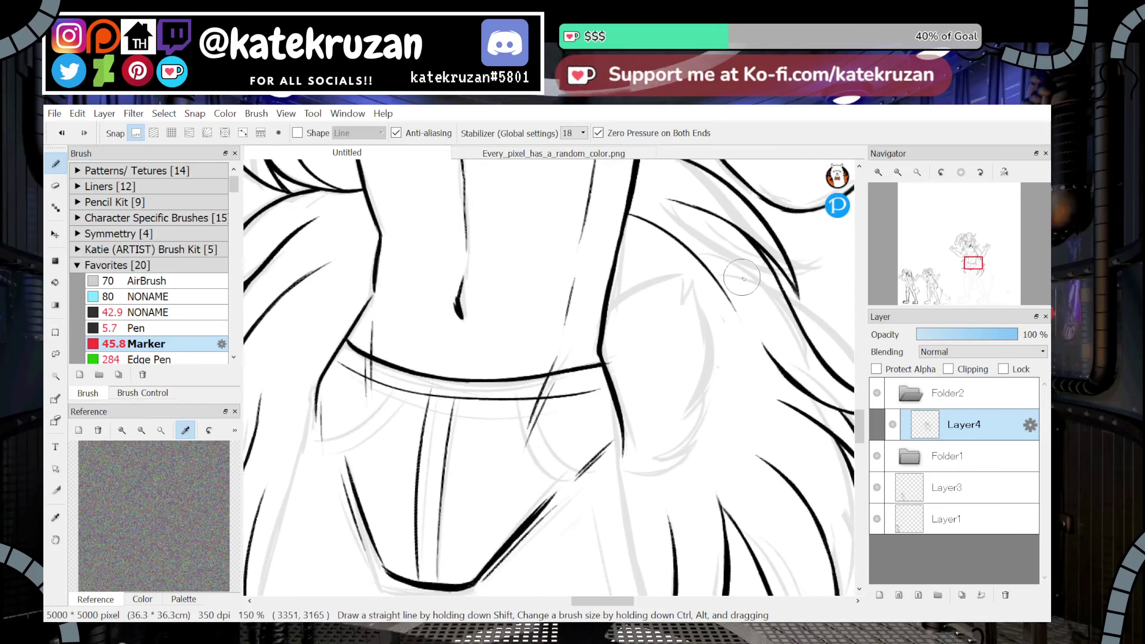
mouse_move(604, 309)
left_mouse_down()
mouse_move(672, 276)
mouse_move(721, 386)
mouse_move(702, 389)
mouse_move(691, 410)
left_mouse_up()
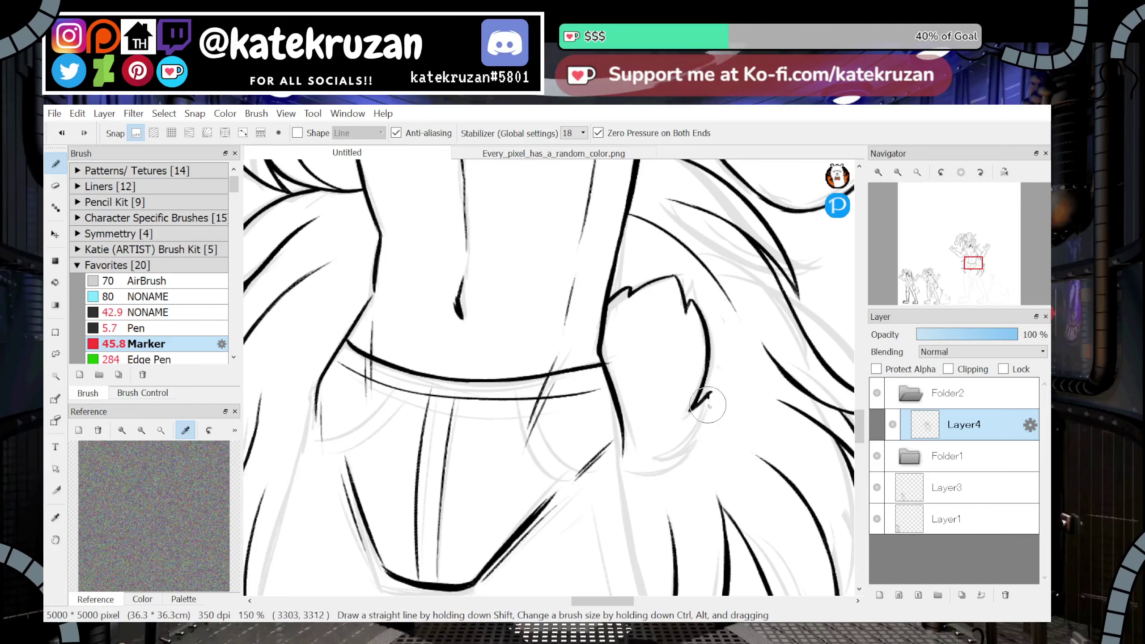
left_click_drag(708, 405, 678, 442)
Ink a thick inner thigh line from the crotch down toward the knee on the leg beside the rounded tuft
mouse_move(973, 266)
left_mouse_down()
mouse_move(961, 267)
mouse_move(974, 277)
left_mouse_up()
left_click(897, 172)
left_click(898, 173)
left_click(897, 172)
left_click(898, 172)
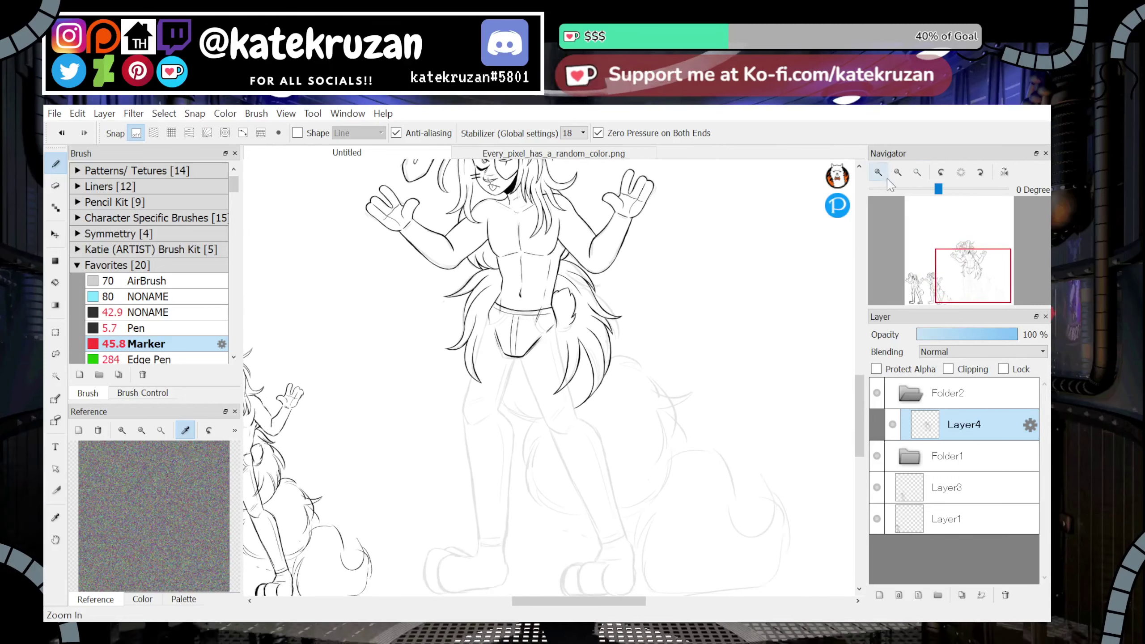
left_click(882, 175)
left_click(883, 175)
left_click(981, 174)
left_click(981, 174)
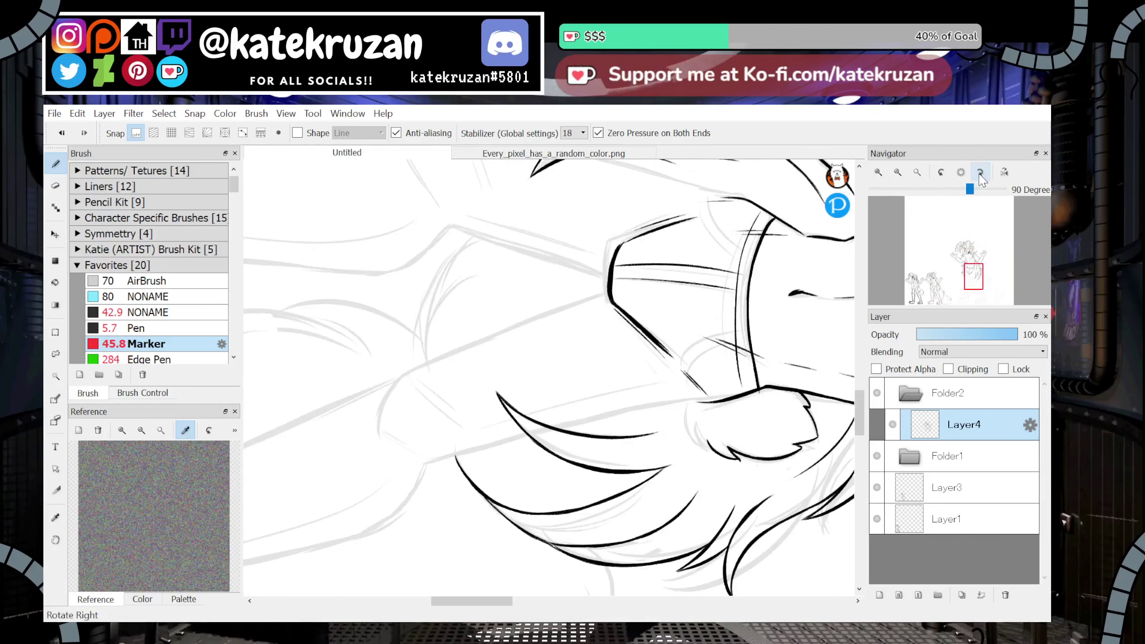
mouse_move(399, 378)
left_mouse_down()
mouse_move(450, 355)
mouse_move(478, 299)
mouse_move(444, 322)
mouse_move(641, 249)
left_mouse_up()
Ink the outer thigh line of the same leg from the hip down to the crescent tail lock
left_click(881, 173)
left_click(961, 173)
left_click_drag(954, 284, 958, 279)
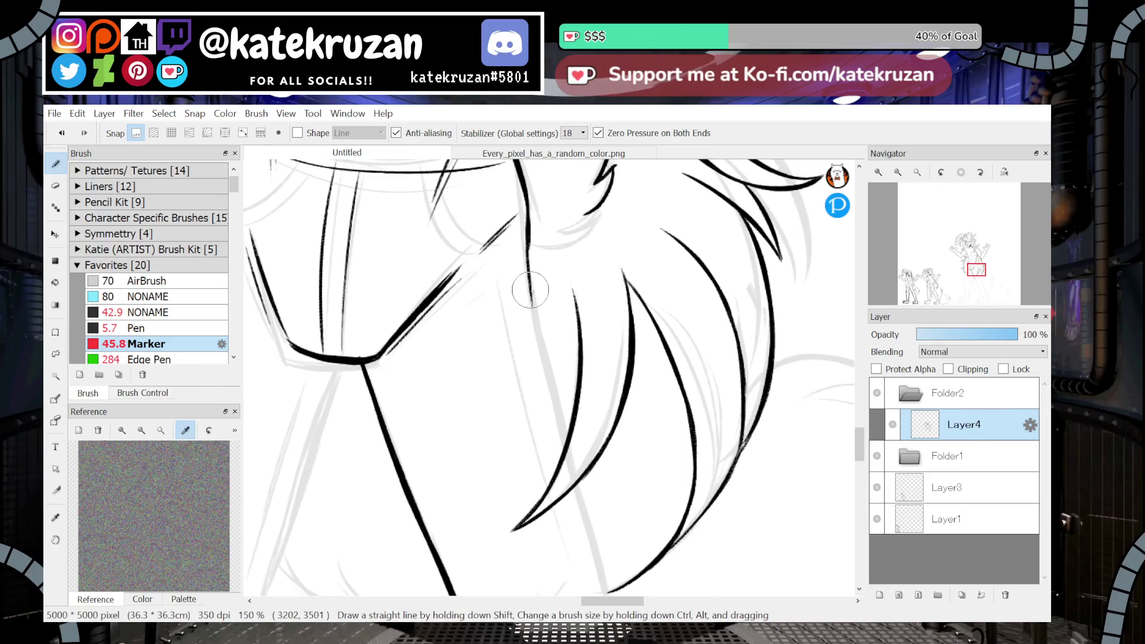
left_click_drag(530, 290, 566, 446)
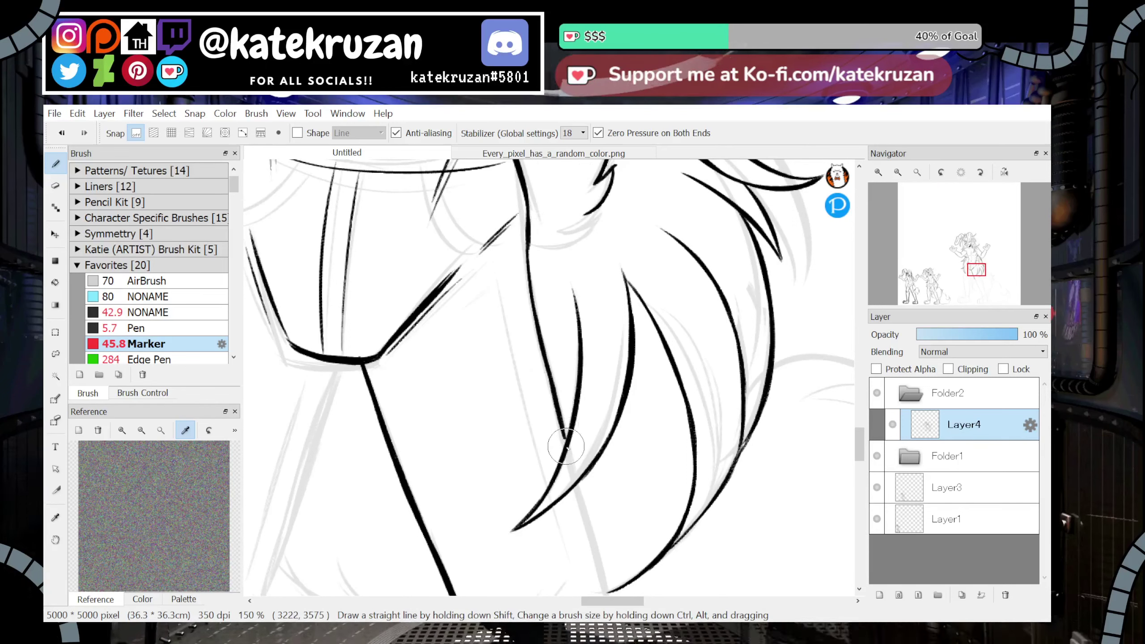
Ink a long thin line inside the thigh, running alongside its outer contour
left_click(941, 173)
left_click(941, 173)
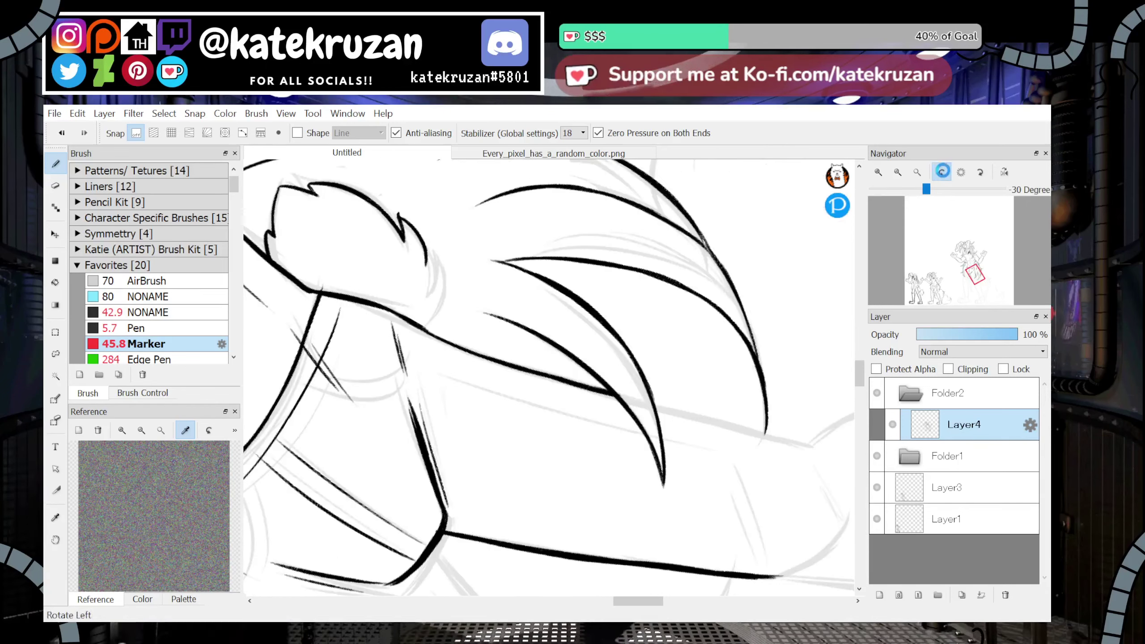
left_click(941, 173)
left_click_drag(451, 431, 482, 424)
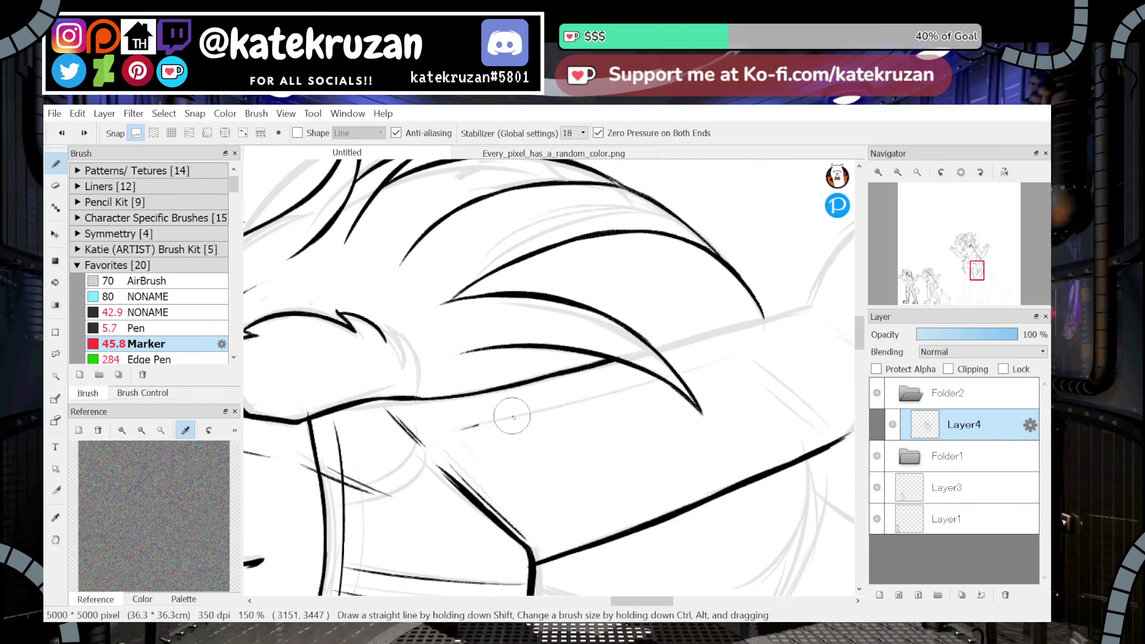
left_click(961, 172)
left_click(941, 172)
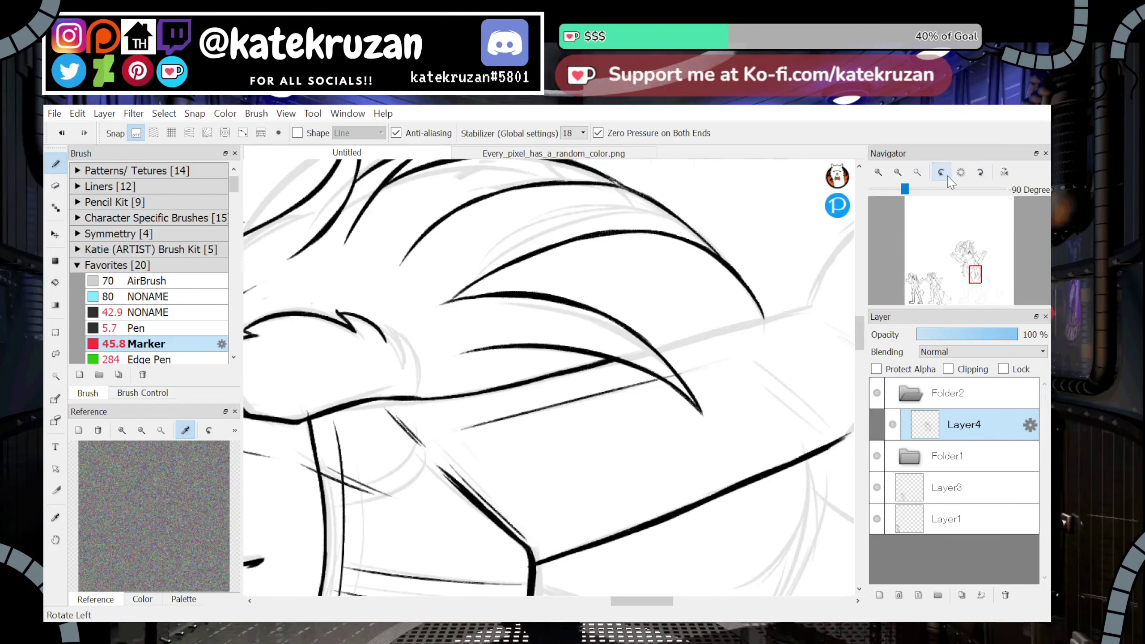
left_click_drag(463, 428, 780, 352)
key("ctrl+z")
left_click_drag(494, 420, 822, 333)
key("ctrl+z")
Continue the outer thigh line from beneath the crescent tail lock down to the top of the knee
left_click_drag(977, 274, 975, 280)
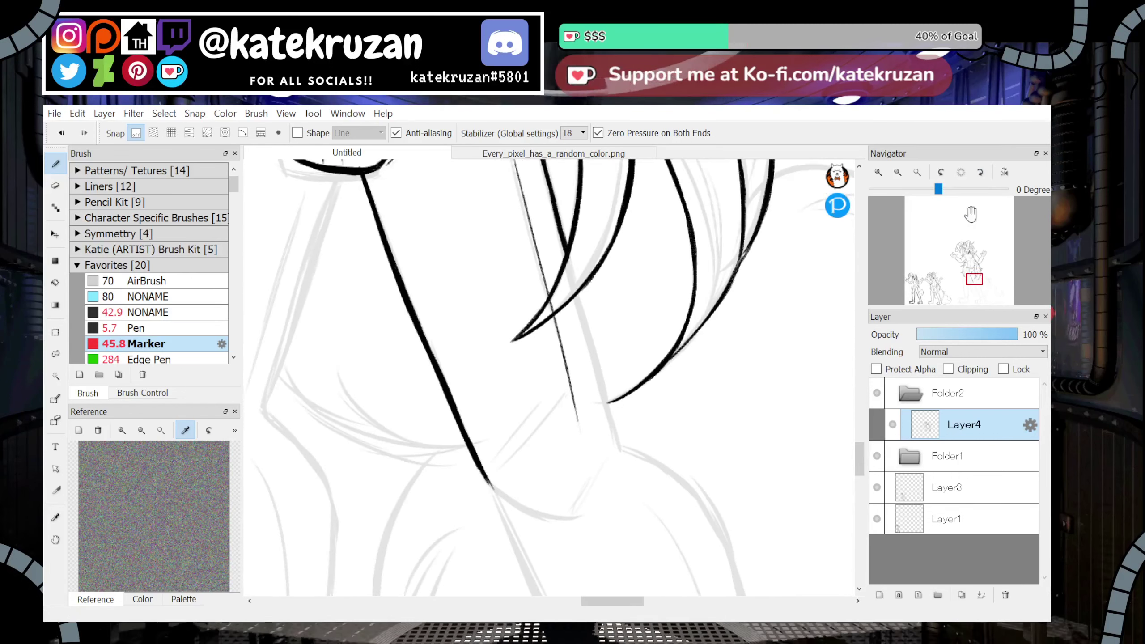
left_click(980, 171)
left_click_drag(584, 316, 596, 310)
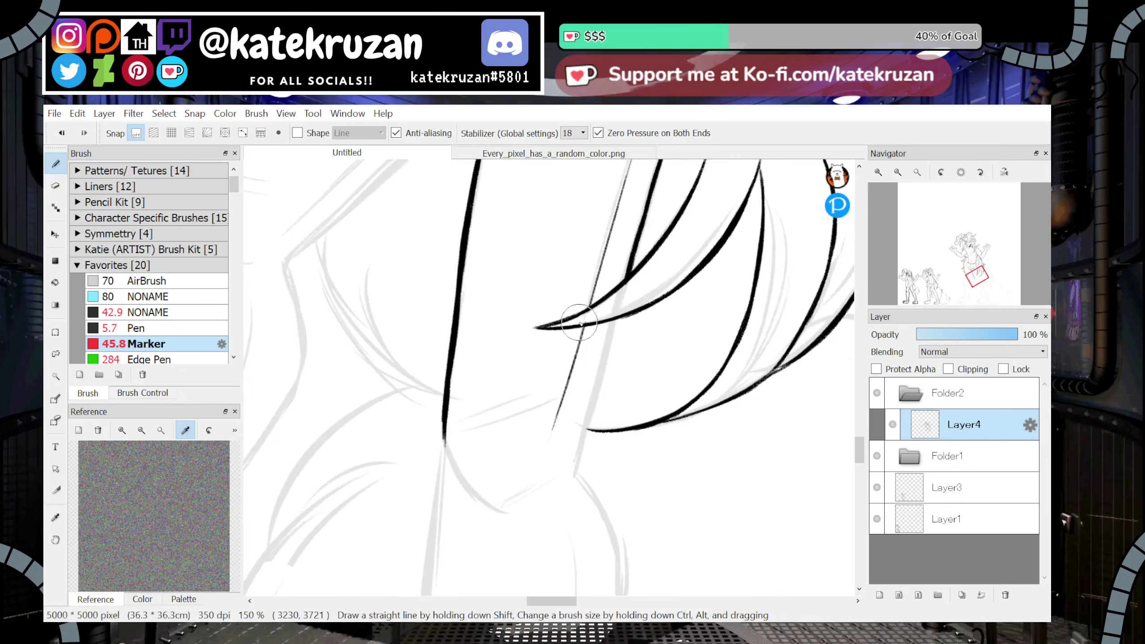
left_click_drag(660, 265, 565, 326)
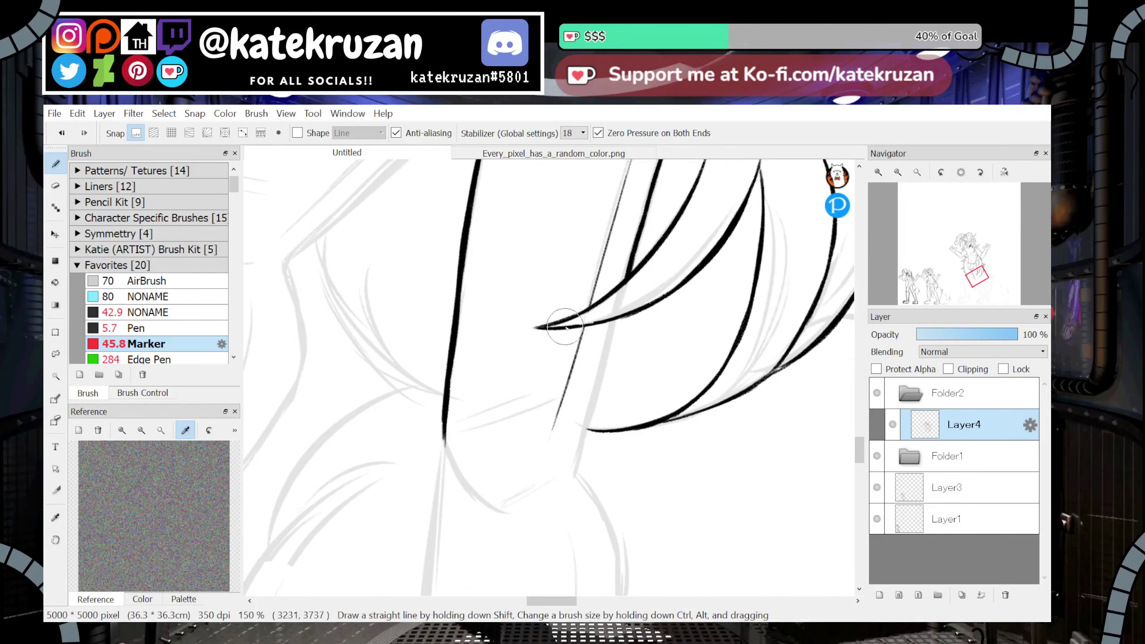
left_click_drag(618, 314, 578, 472)
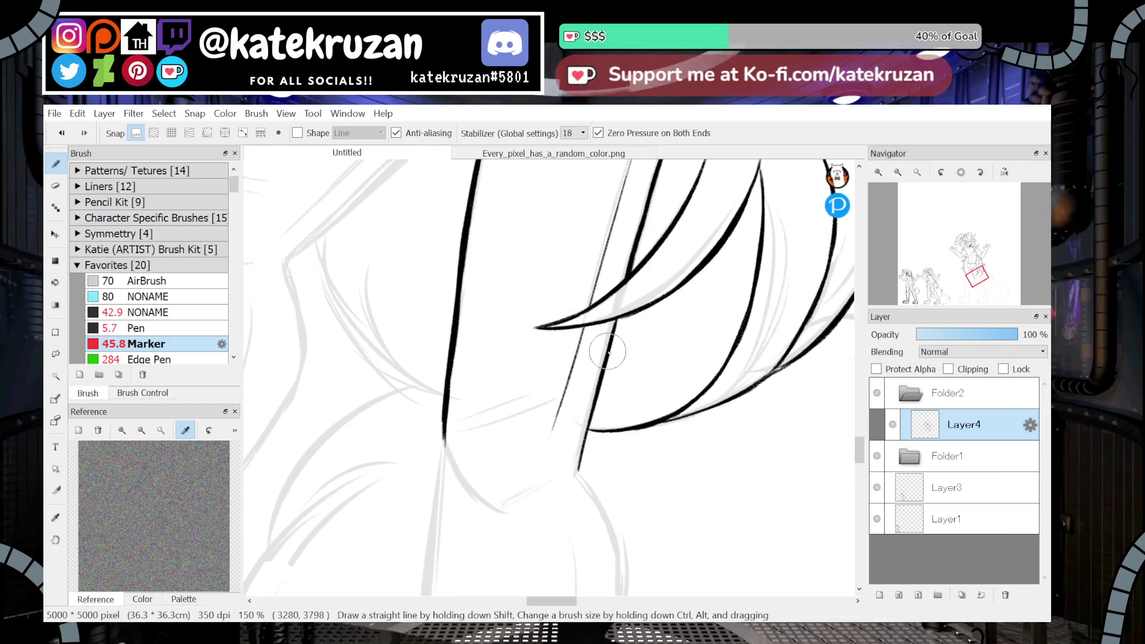
key("ctrl+z")
left_click_drag(619, 316, 576, 472)
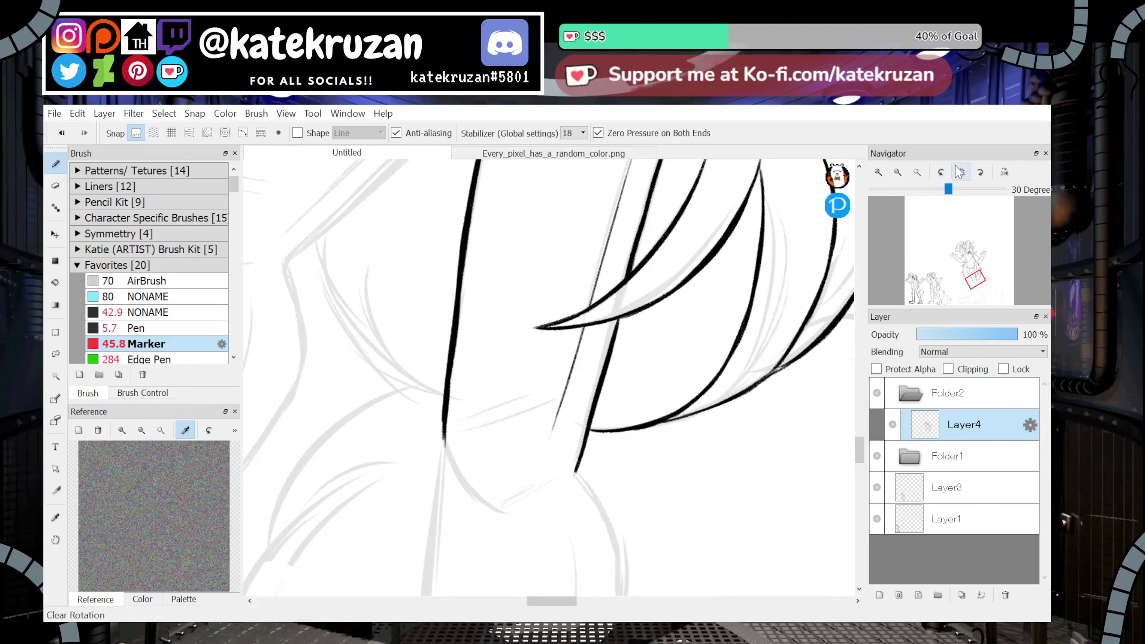
Ink the knee's angled lower contour from the end of the inner thigh line, and add short crease strokes above it
left_click(981, 172)
left_click(981, 171)
left_click(980, 172)
left_click(980, 171)
left_click(976, 178)
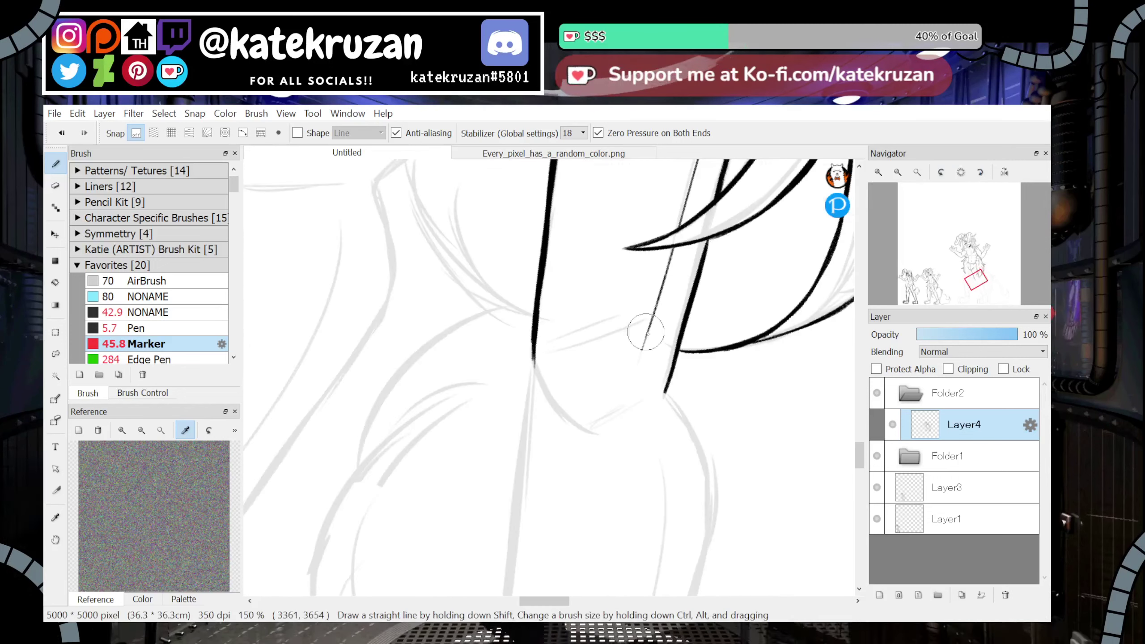
mouse_move(533, 342)
left_mouse_down()
mouse_move(585, 430)
mouse_move(540, 379)
mouse_move(575, 418)
left_mouse_up()
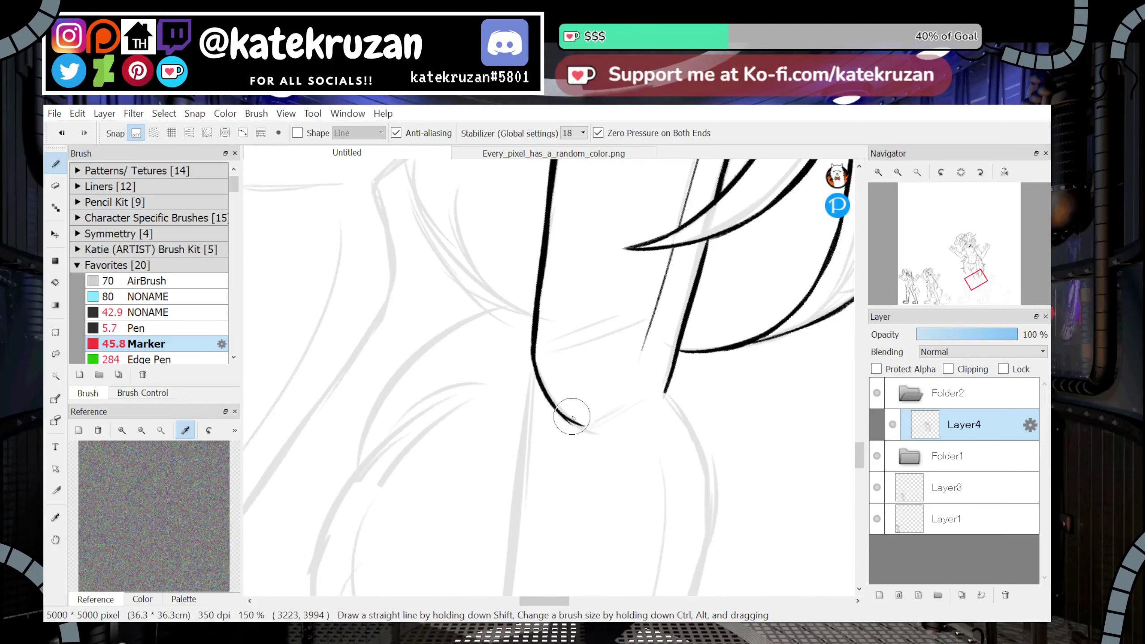
key("ctrl+z")
key("ctrl+z")
mouse_move(537, 358)
left_mouse_down()
mouse_move(583, 433)
mouse_move(610, 414)
left_mouse_up()
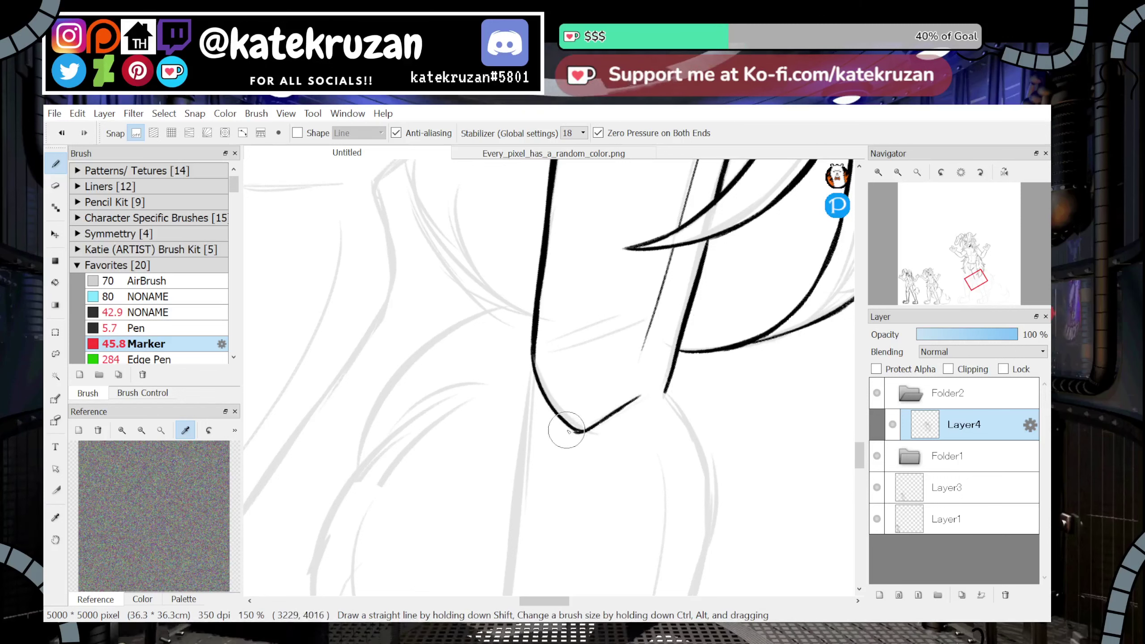
left_click_drag(608, 331, 549, 354)
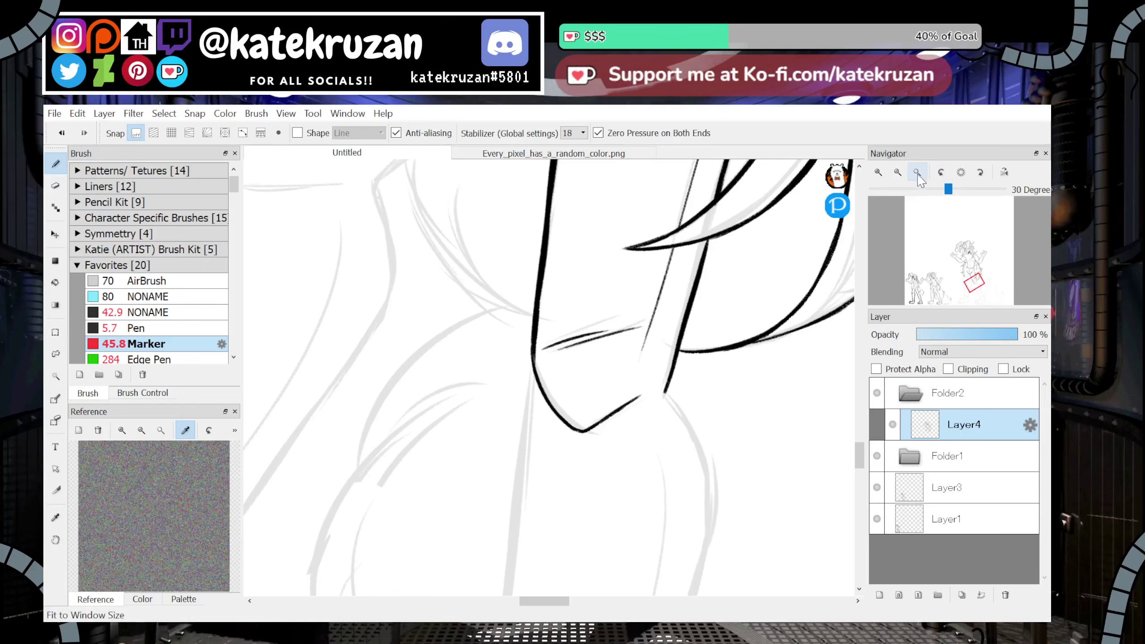
Ink the other leg's outer thigh line from the hip down to the inner edge of the lowest tail lock
left_click(898, 172)
left_click(961, 172)
left_click_drag(973, 284, 942, 232)
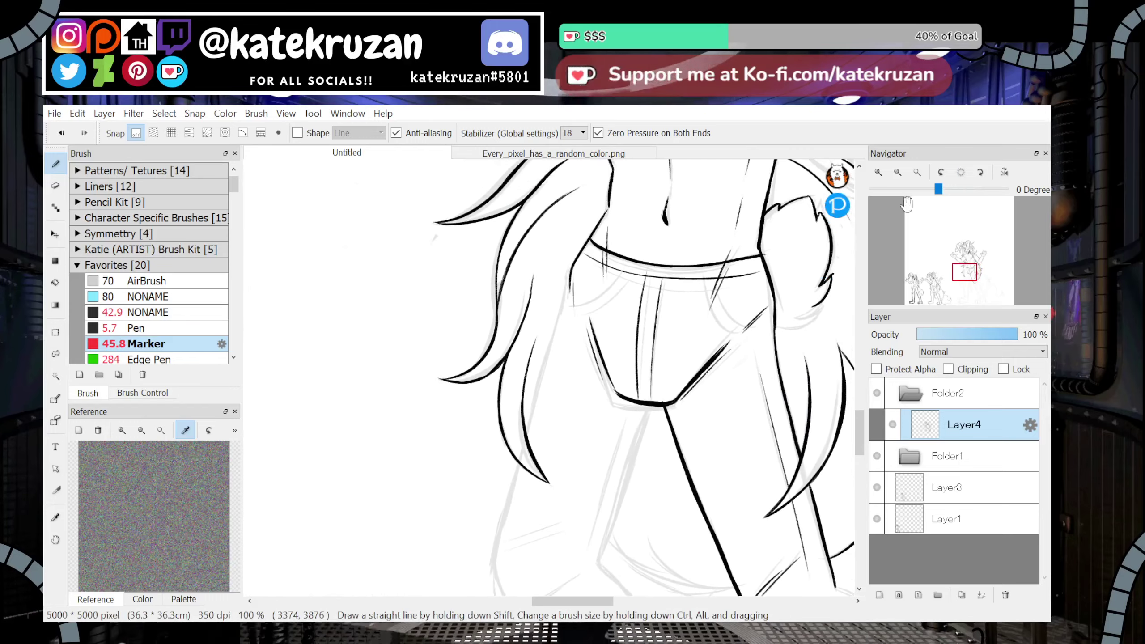
left_click(980, 172)
left_click(980, 172)
left_click(980, 172)
left_click(981, 172)
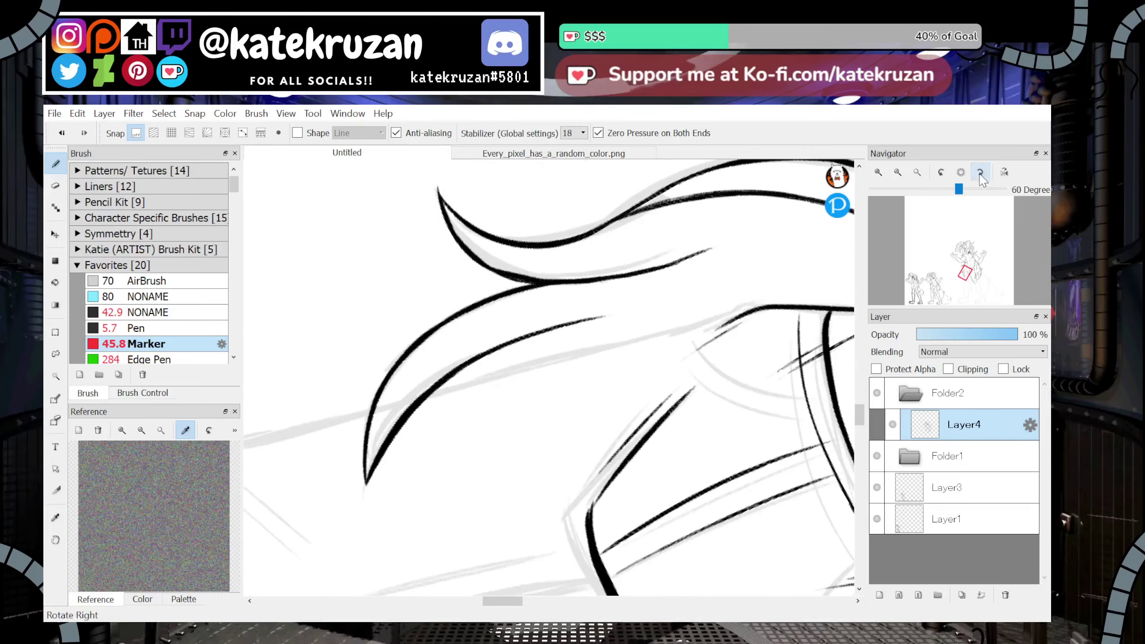
left_click_drag(523, 371, 731, 312)
key("ctrl+z")
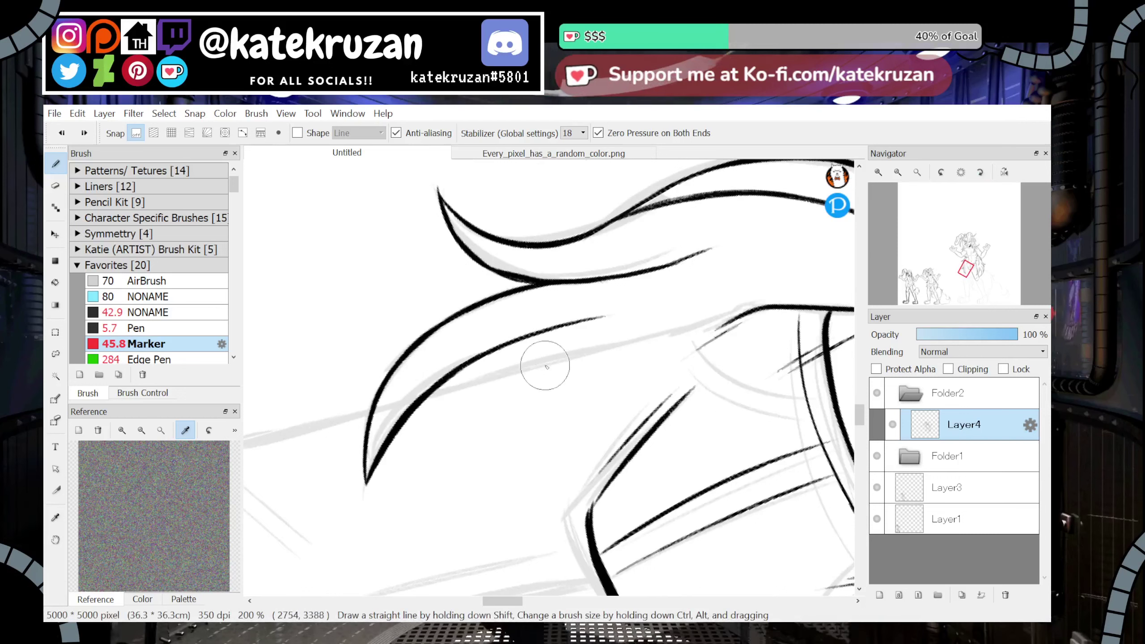
left_click_drag(427, 397, 763, 286)
key("ctrl+z")
left_click_drag(426, 396, 633, 341)
left_click_drag(547, 364, 709, 324)
left_click_drag(639, 342, 743, 315)
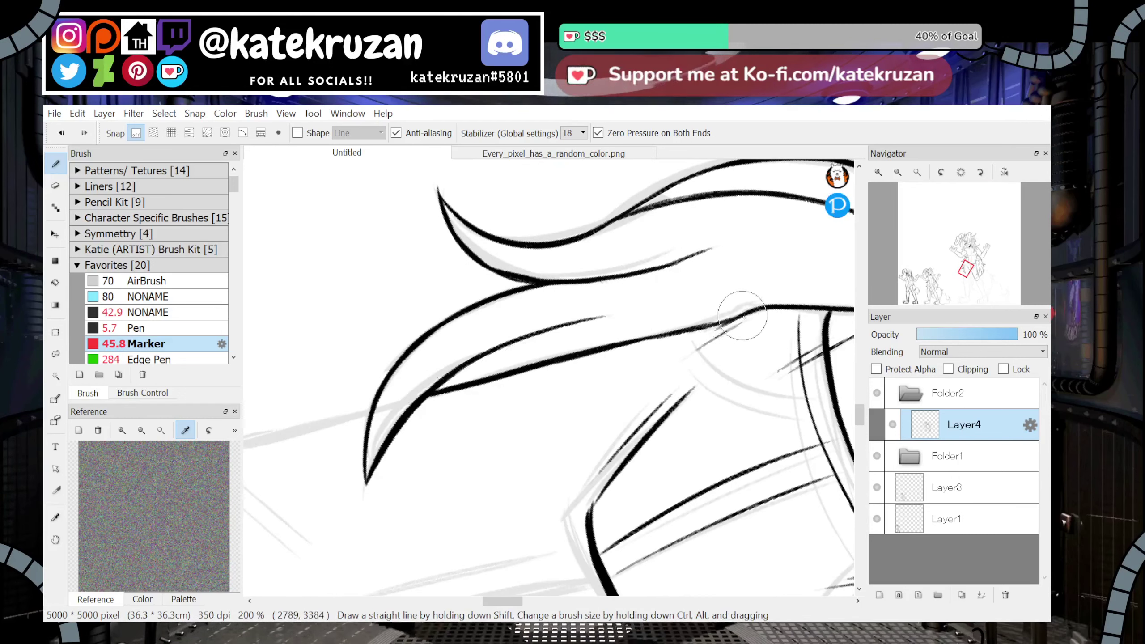
Continue that outer thigh line below the tail lock to the knee and curve it inward along the sketch
left_click(899, 178)
mouse_move(968, 271)
left_mouse_down()
mouse_move(959, 282)
mouse_move(965, 276)
left_mouse_up()
left_click(961, 173)
left_click(879, 174)
left_click(879, 174)
left_click(981, 176)
left_click(981, 175)
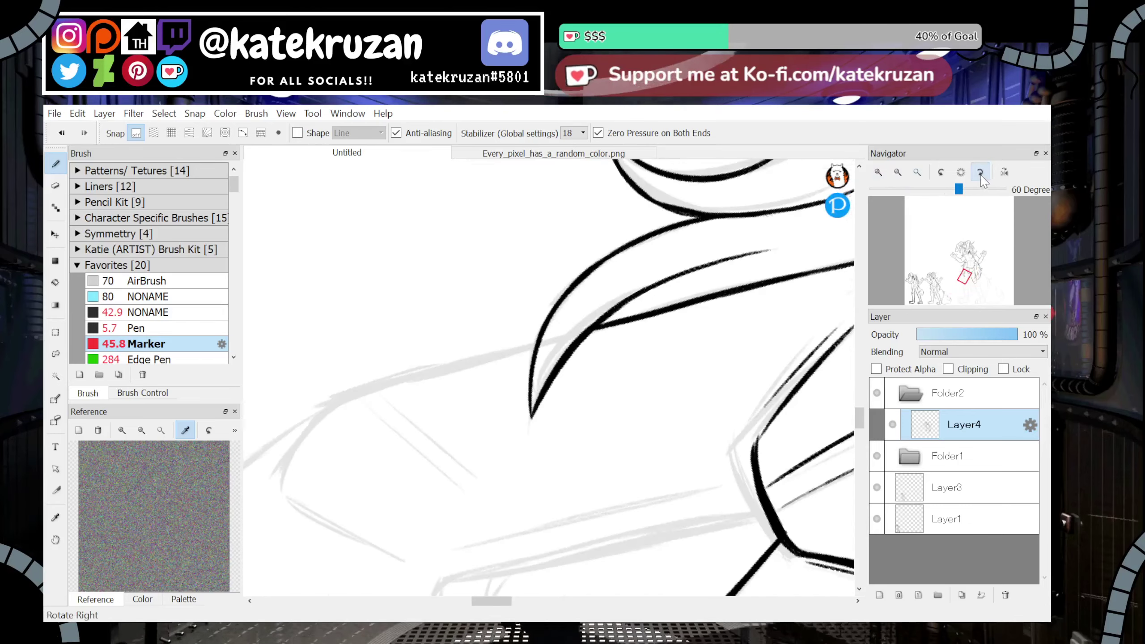
mouse_move(333, 402)
left_mouse_down()
mouse_move(510, 352)
mouse_move(453, 368)
left_mouse_up()
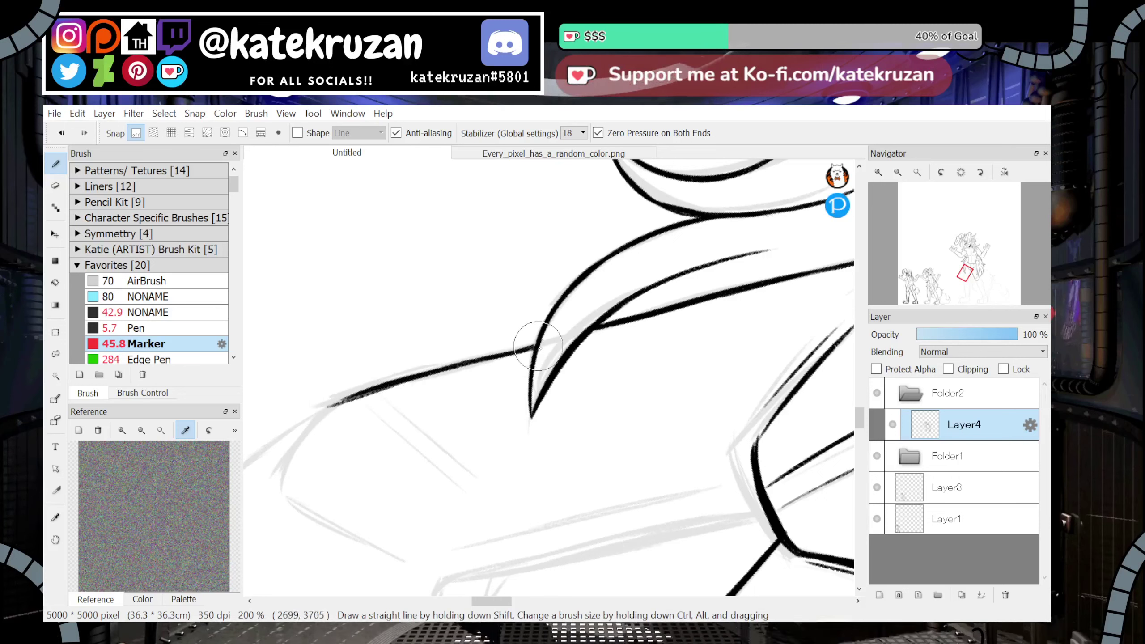
left_click_drag(286, 471, 294, 459)
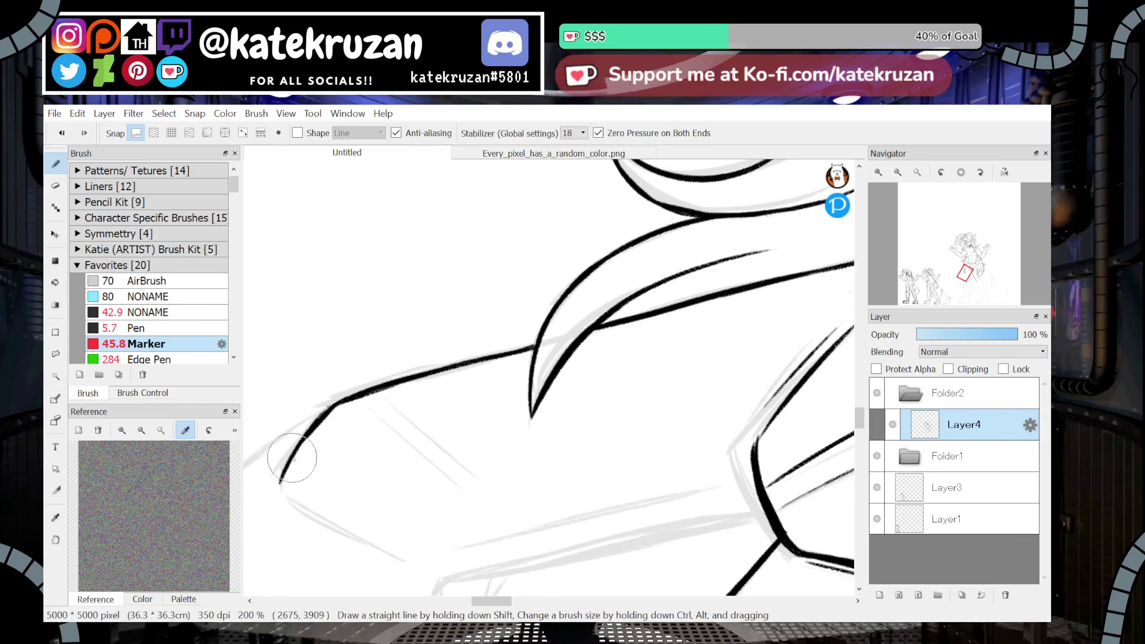
Smooth the bend at the knee, ink its lower edge diagonally up across the leg, and add thin crease lines above
left_click(961, 173)
left_click_drag(965, 273, 967, 276)
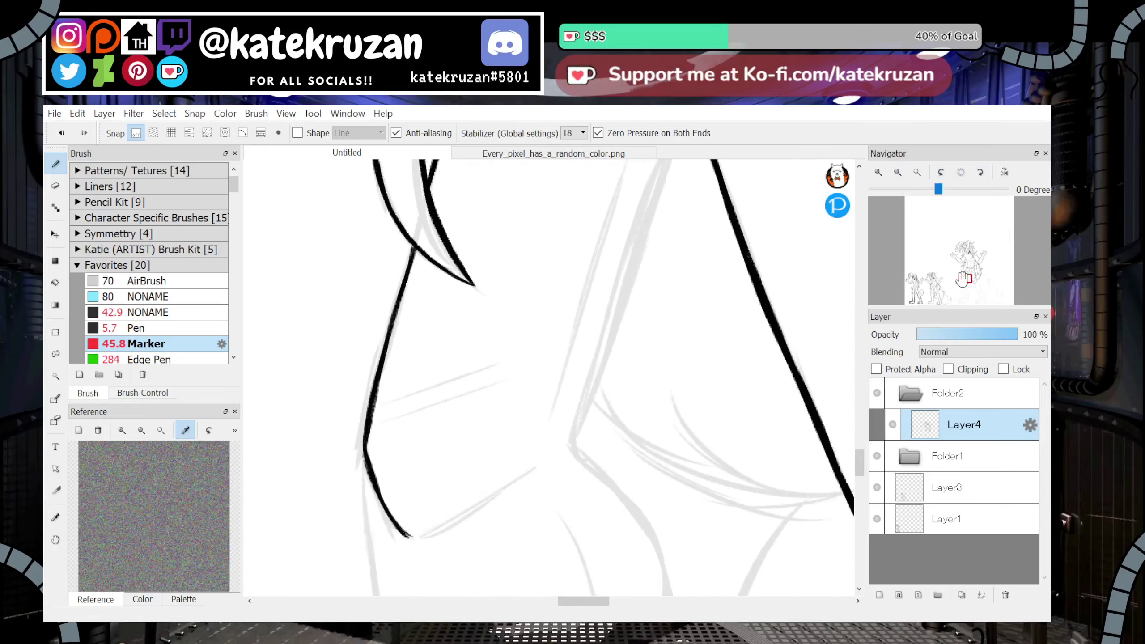
left_click_drag(369, 431, 370, 471)
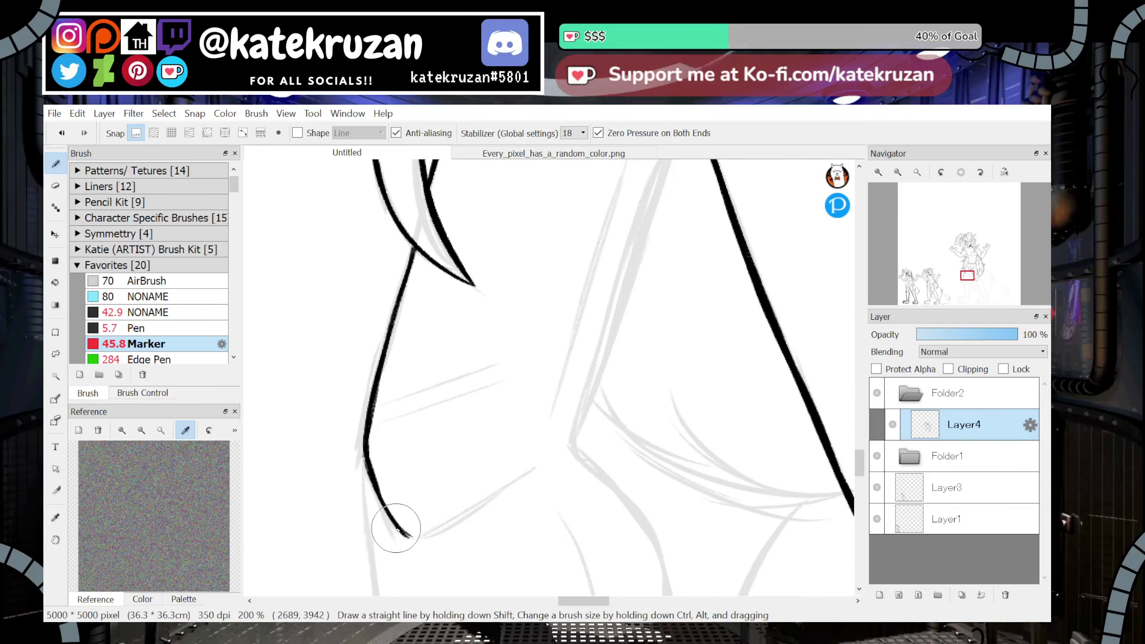
mouse_move(396, 529)
left_mouse_down()
mouse_move(411, 538)
mouse_move(523, 476)
left_mouse_up()
left_click_drag(457, 519, 543, 464)
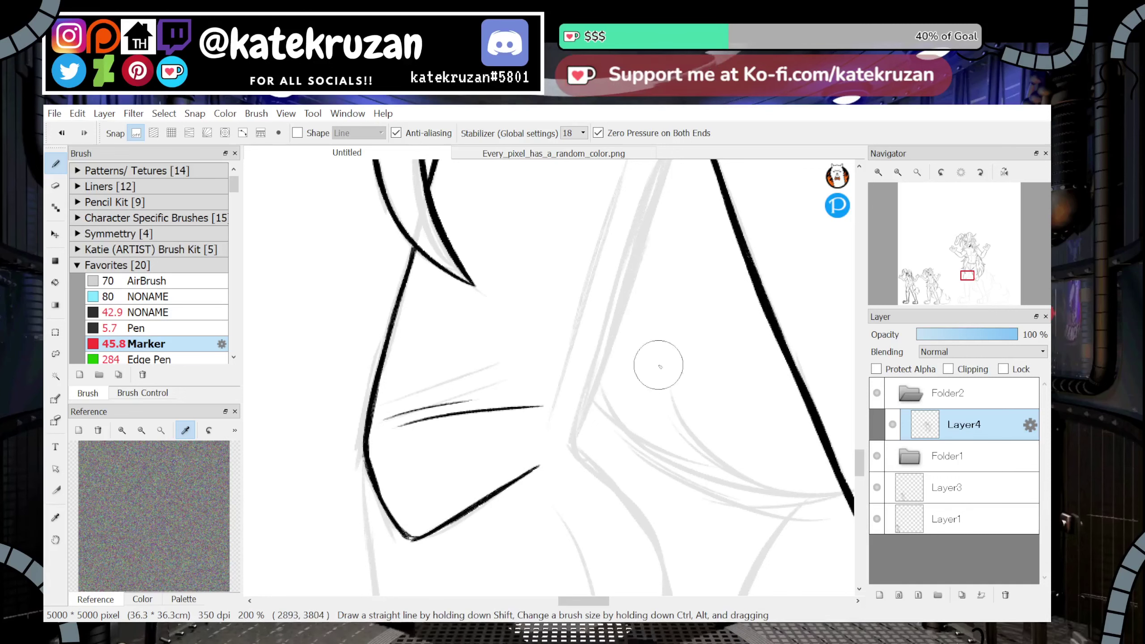
Ink the second leg's inner thigh line from the base of the crotch down to the knee, following the sketch
left_click_drag(966, 279, 969, 276)
left_click(942, 172)
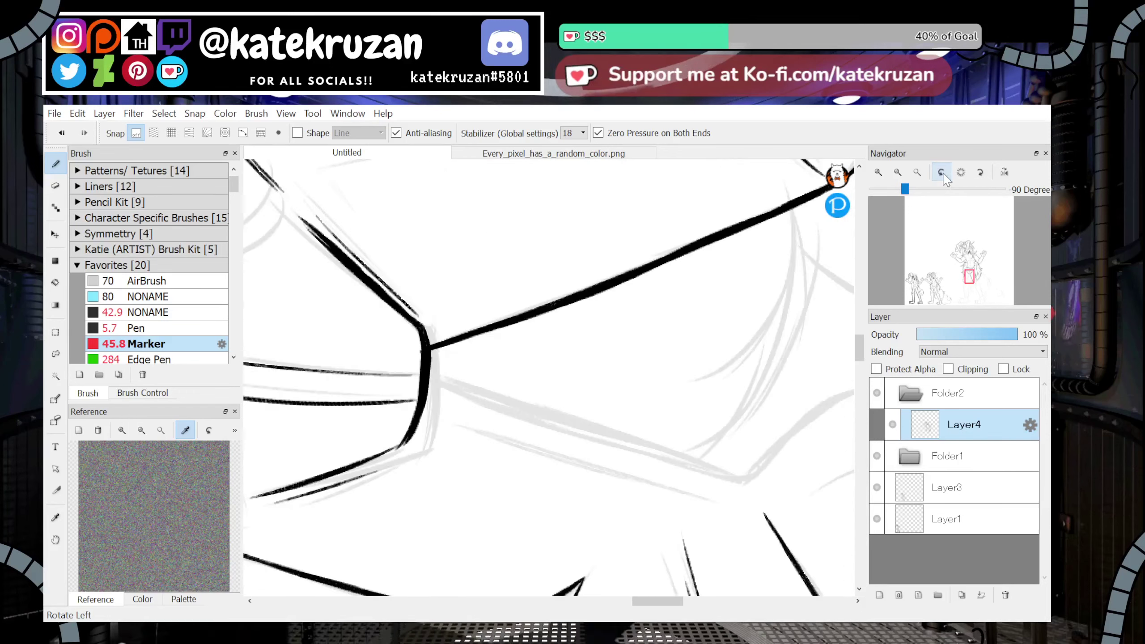
left_click_drag(452, 441, 783, 368)
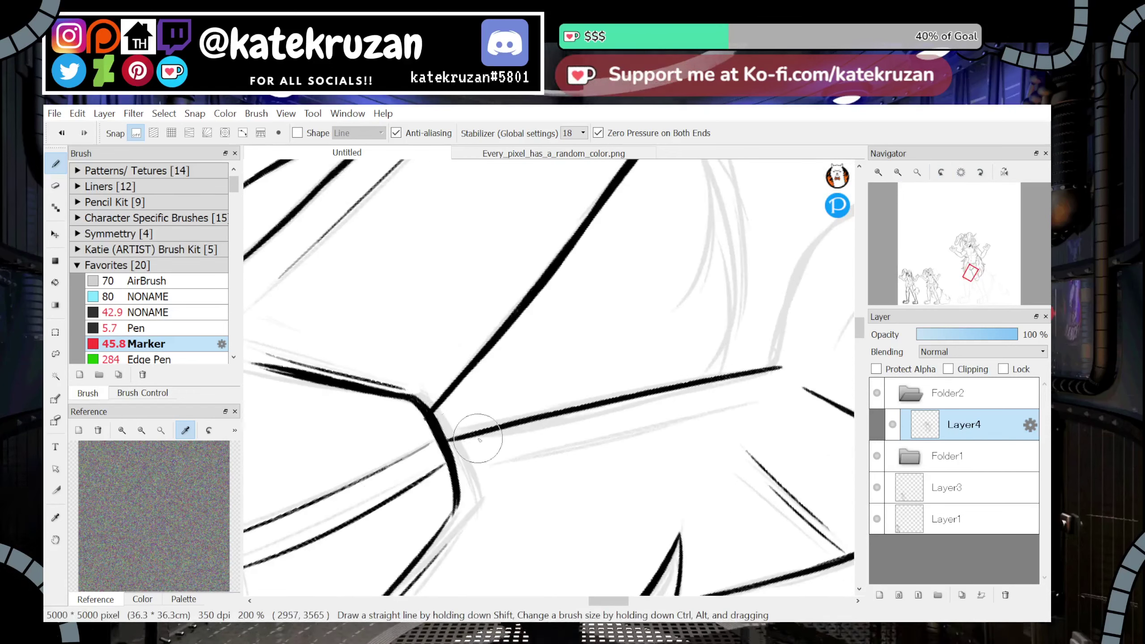
left_click_drag(559, 410, 690, 381)
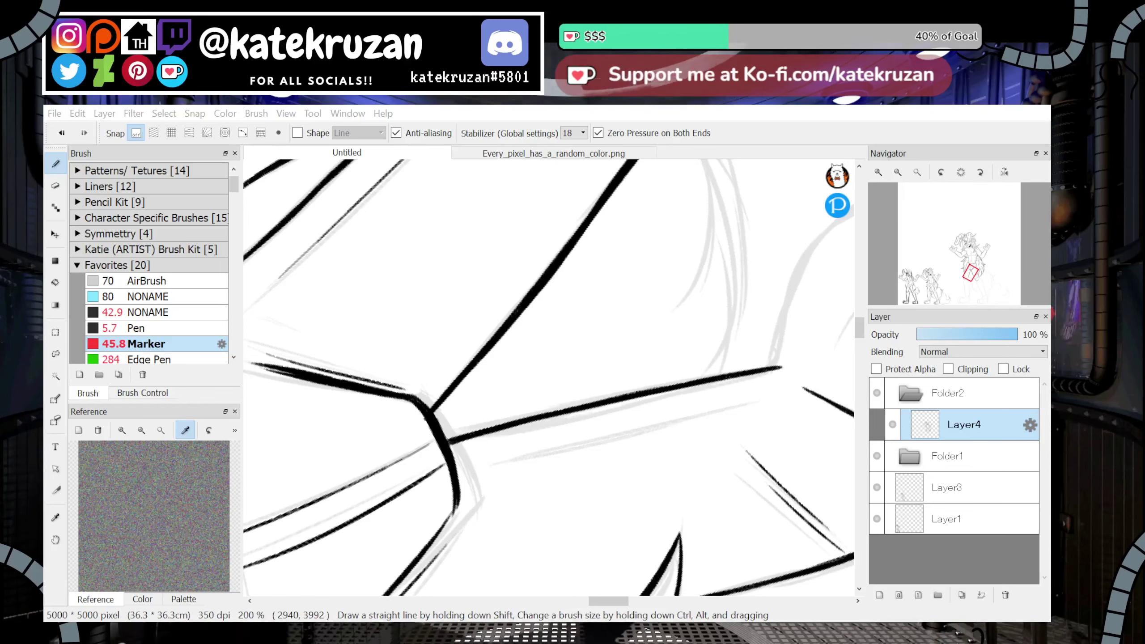
left_click(961, 172)
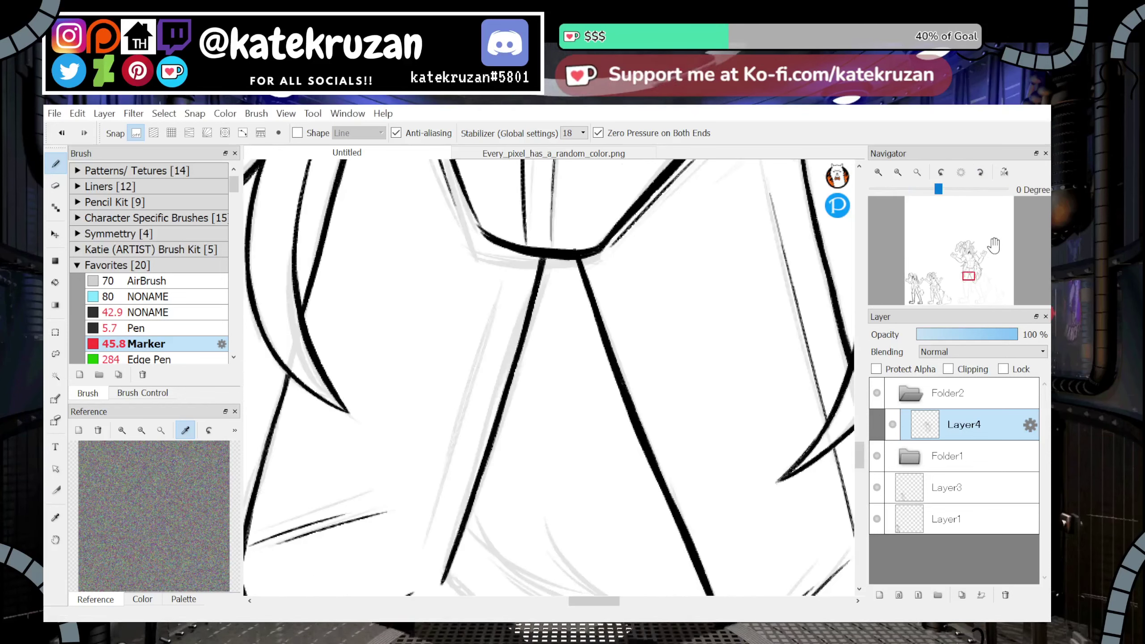
Add a thin line inside the thigh, parallel to the inked inner thigh line
left_click_drag(969, 276, 967, 276)
left_click(986, 176)
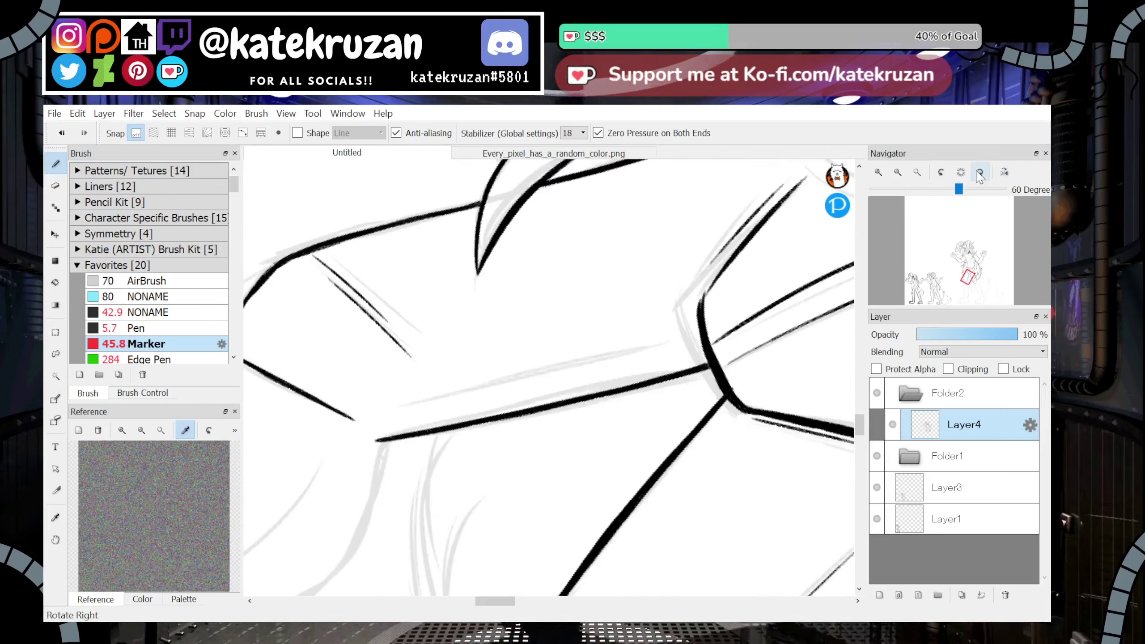
left_click_drag(391, 410, 694, 333)
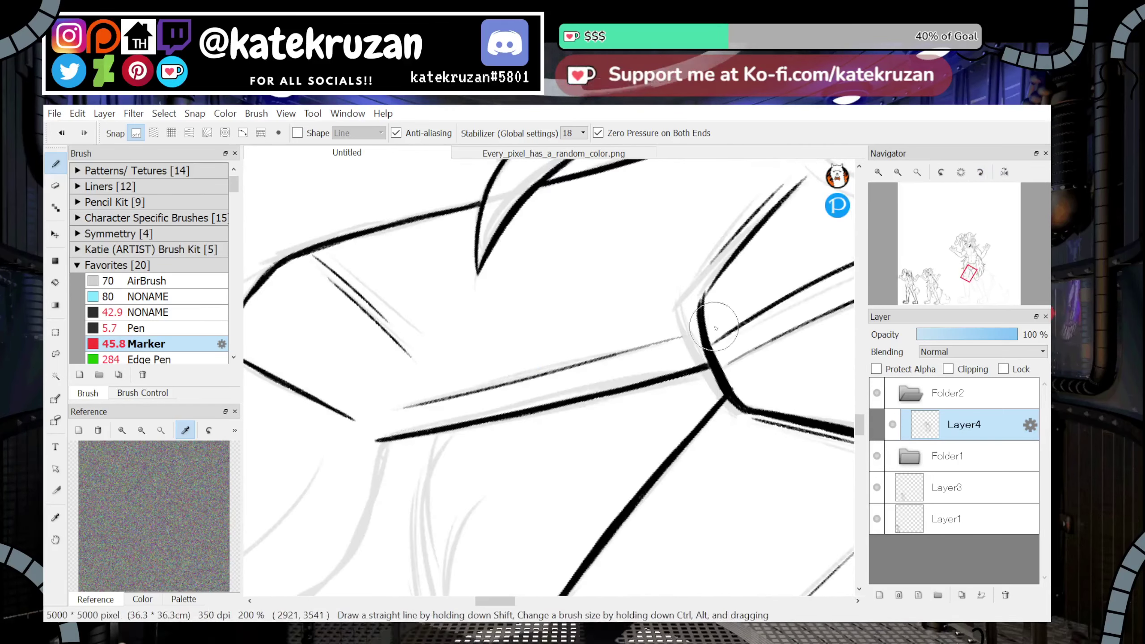
left_click(962, 173)
Ink the upper outer shin line from the side of the knee downward and thicken where its strokes join
left_click_drag(968, 278, 965, 285)
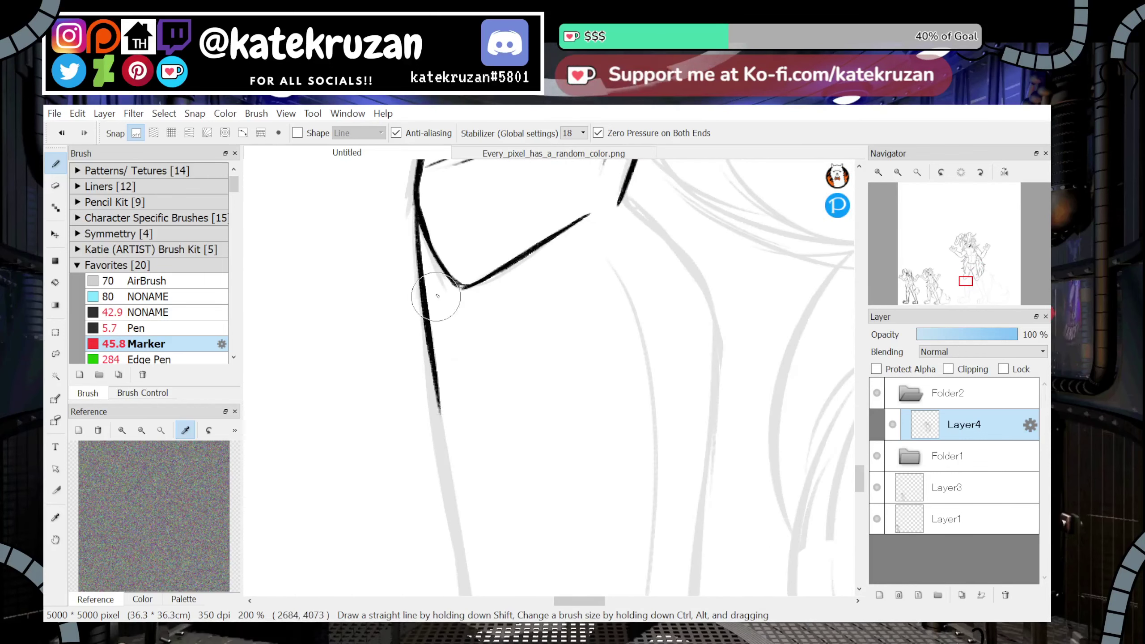
left_click(982, 172)
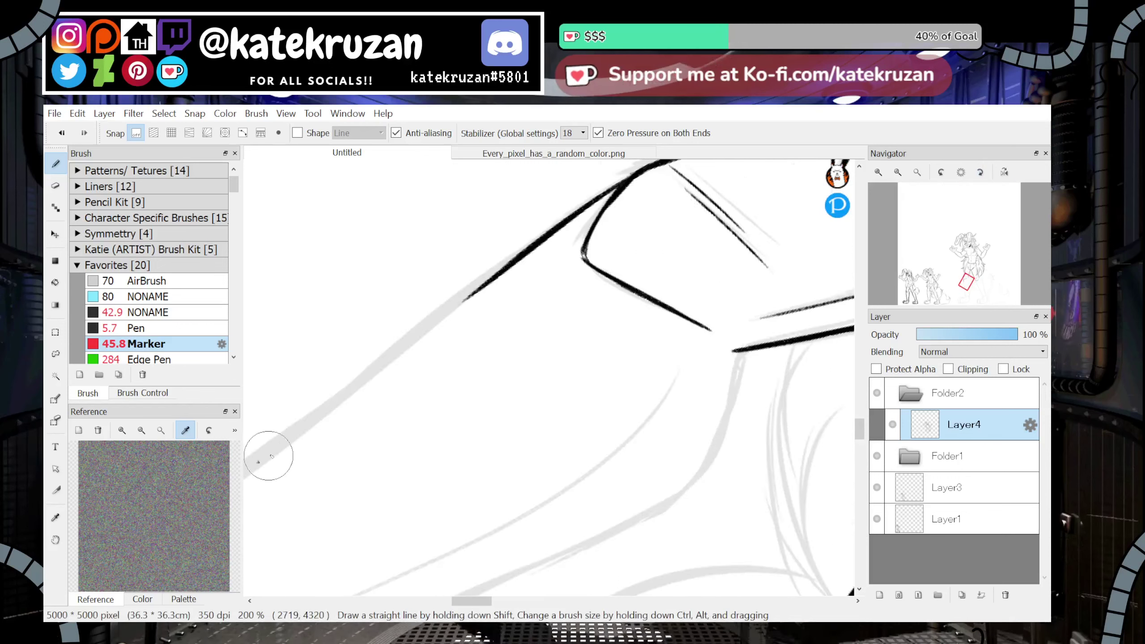
mouse_move(271, 457)
left_mouse_down()
mouse_move(611, 167)
mouse_move(449, 306)
left_mouse_up()
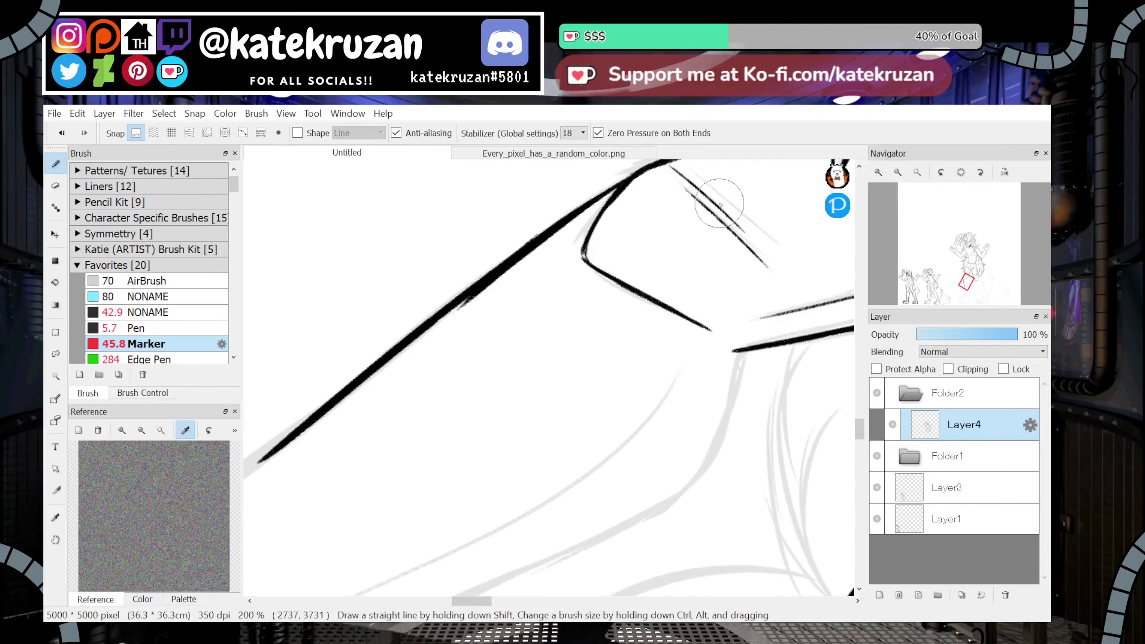
key("ctrl+z")
left_click_drag(630, 182, 507, 275)
left_click_drag(579, 207, 508, 265)
left_click_drag(568, 210, 504, 258)
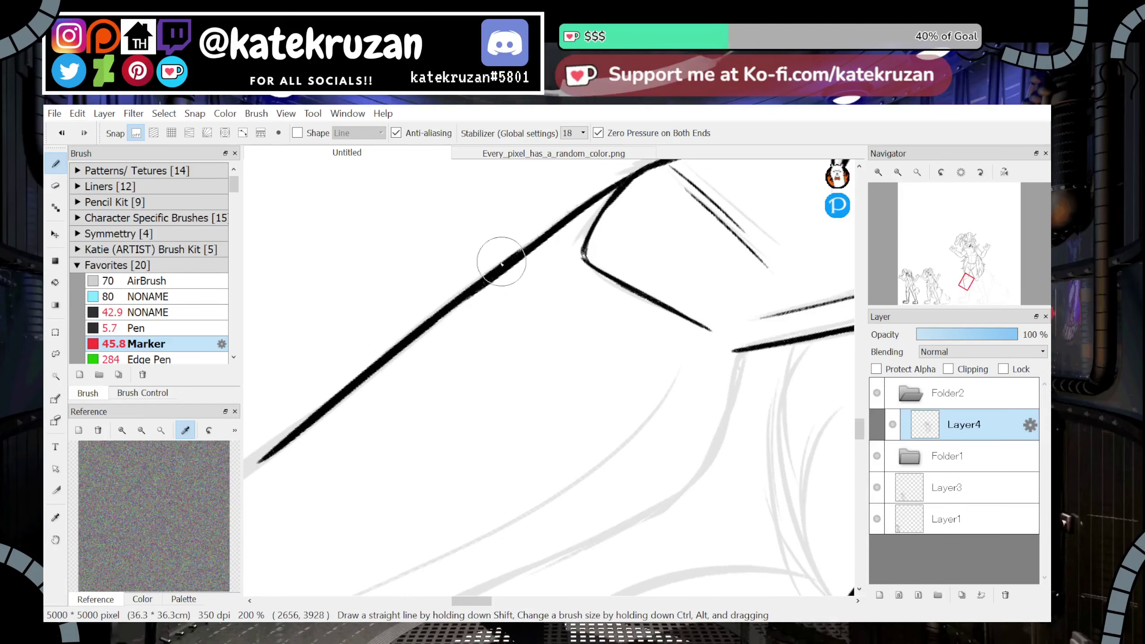
Continue the outer shin line down to the ankle and curve it forward into the top of the foot
left_click_drag(966, 282, 961, 292)
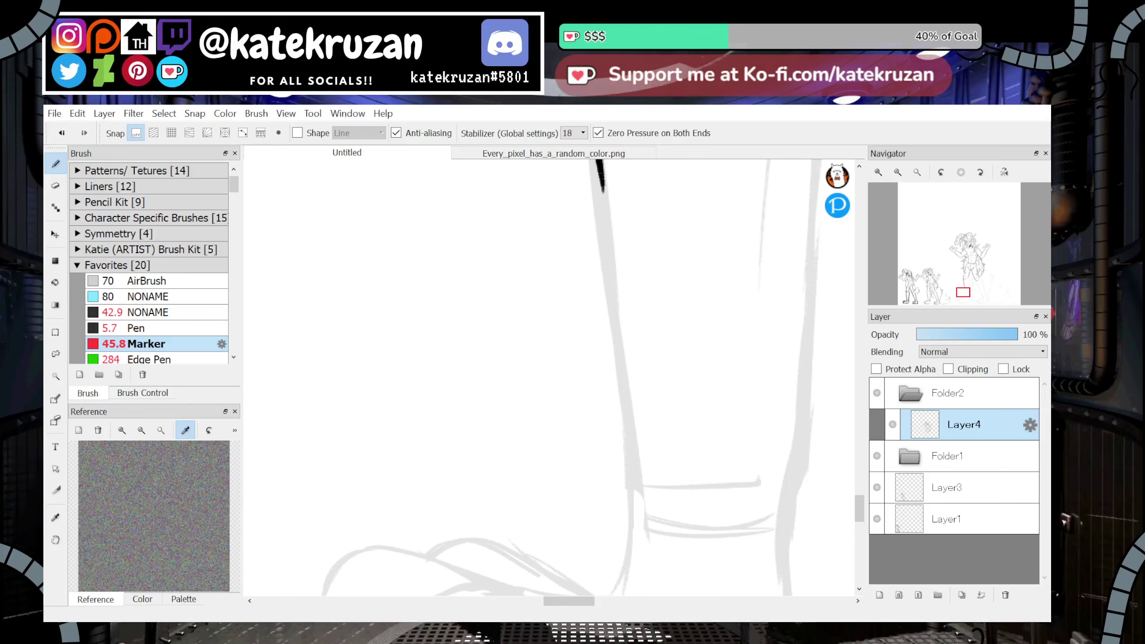
double_click(981, 173)
mouse_move(371, 526)
left_mouse_down()
mouse_move(431, 544)
mouse_move(827, 236)
left_mouse_up()
key("ctrl+z")
mouse_move(369, 512)
left_mouse_down()
mouse_move(448, 538)
mouse_move(702, 364)
mouse_move(829, 256)
left_mouse_up()
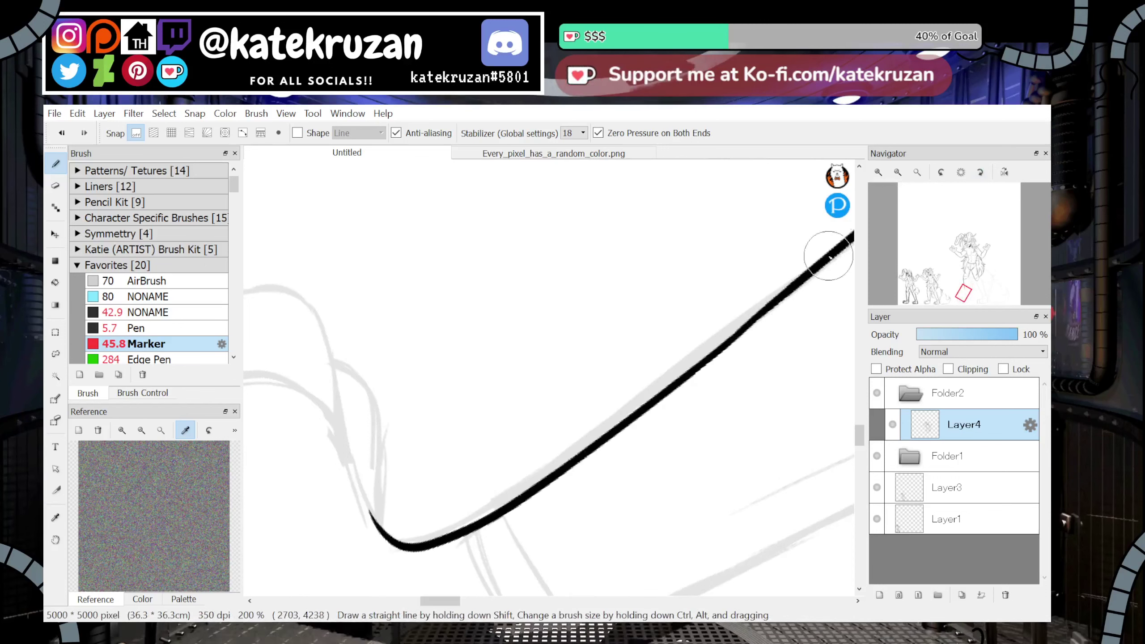
Examine the inked outer leg line against the whole figure, including the finished smaller version beside it
left_click(962, 173)
left_click(898, 172)
left_click(898, 173)
left_click(898, 173)
left_click(899, 173)
left_click(899, 172)
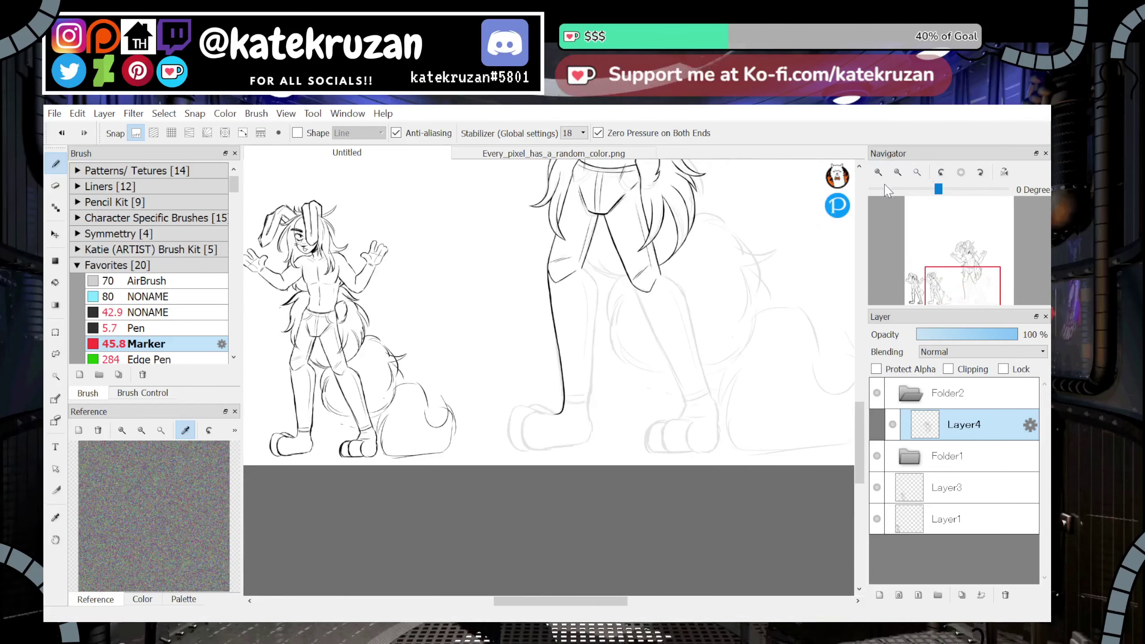
left_click(879, 173)
left_click(878, 173)
left_click(878, 172)
left_click(878, 173)
left_click(878, 173)
left_click_drag(959, 297, 961, 298)
mouse_move(690, 323)
left_mouse_down()
mouse_move(519, 298)
mouse_move(717, 502)
left_mouse_up()
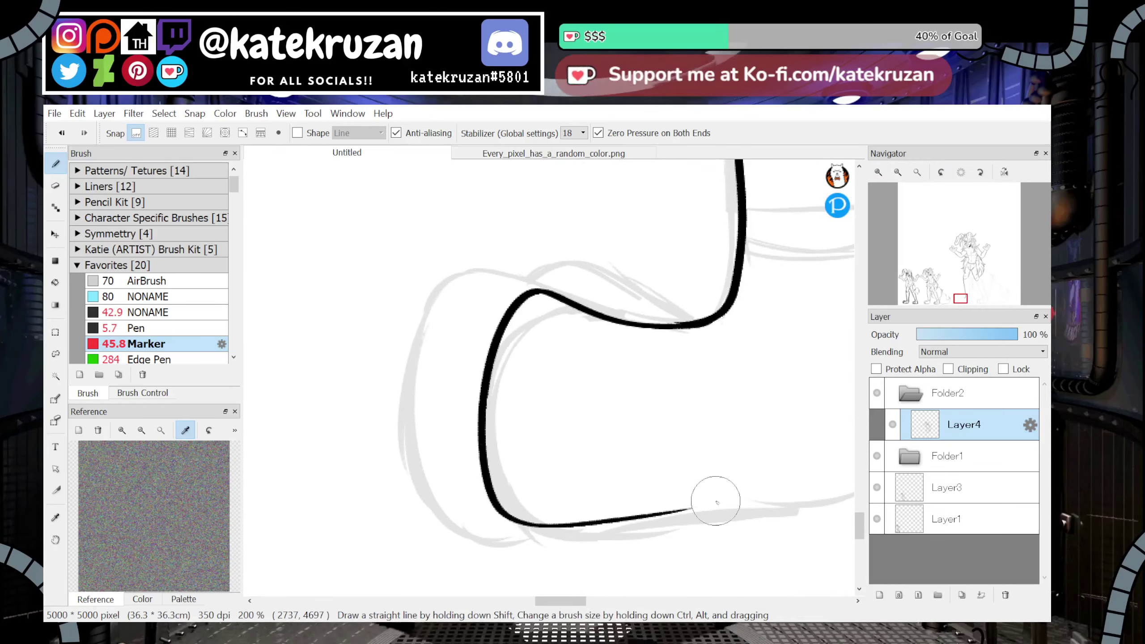
key("ctrl+z")
mouse_move(704, 318)
left_mouse_down()
mouse_move(652, 325)
mouse_move(550, 524)
mouse_move(722, 502)
left_mouse_up()
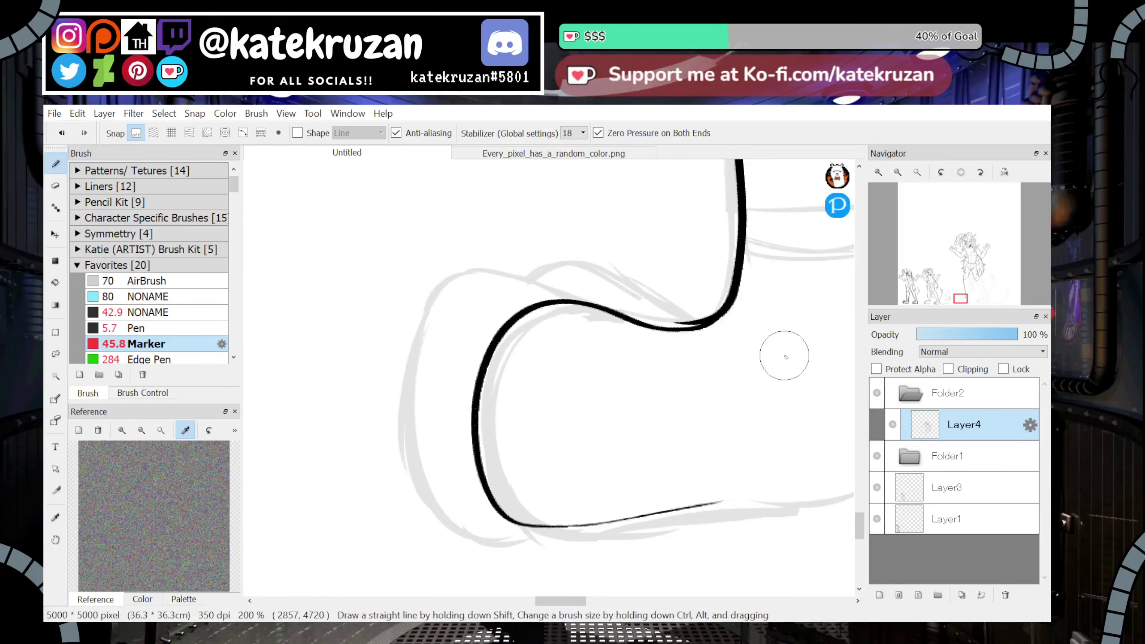
key("ctrl+z")
mouse_move(703, 318)
left_mouse_down()
mouse_move(486, 336)
mouse_move(834, 507)
left_mouse_up()
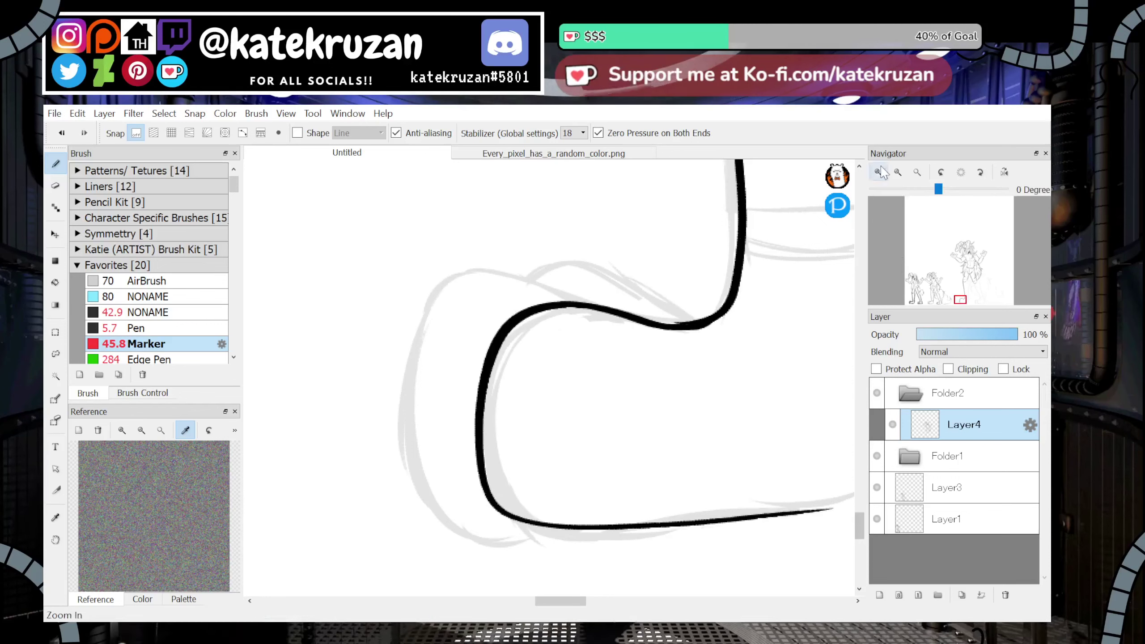
mouse_move(960, 301)
left_mouse_down()
mouse_move(975, 306)
mouse_move(962, 300)
left_mouse_up()
key("ctrl+z")
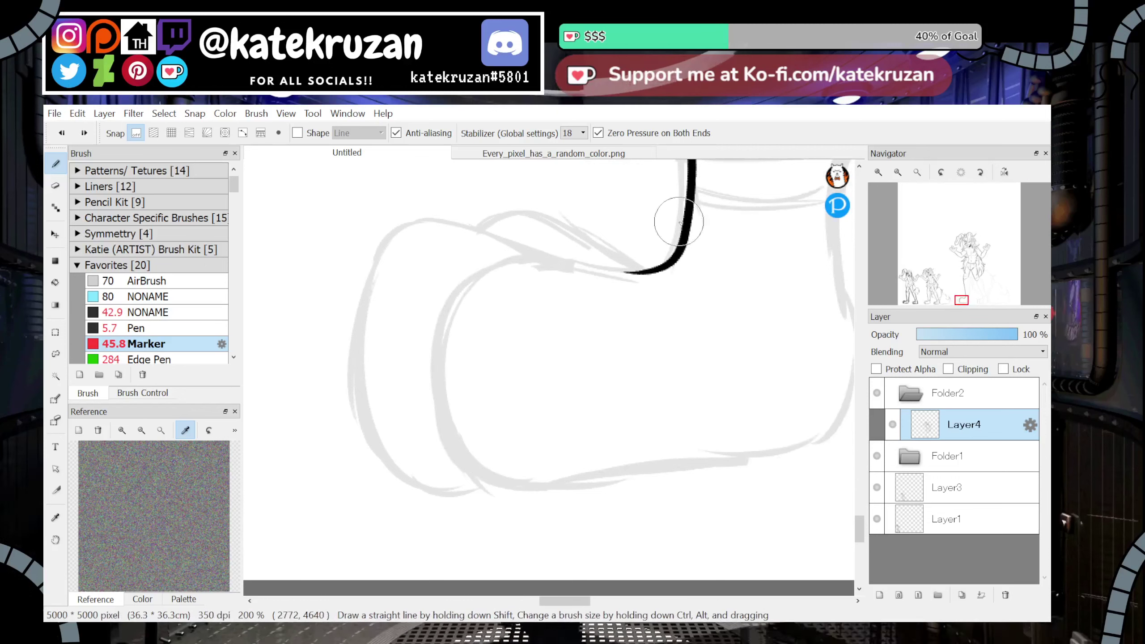
Ink the foot from the ankle around its rounded front and along the sole, and outline the outer toe in front
mouse_move(681, 223)
left_mouse_down()
mouse_move(533, 268)
mouse_move(437, 443)
mouse_move(641, 494)
mouse_move(817, 481)
left_mouse_up()
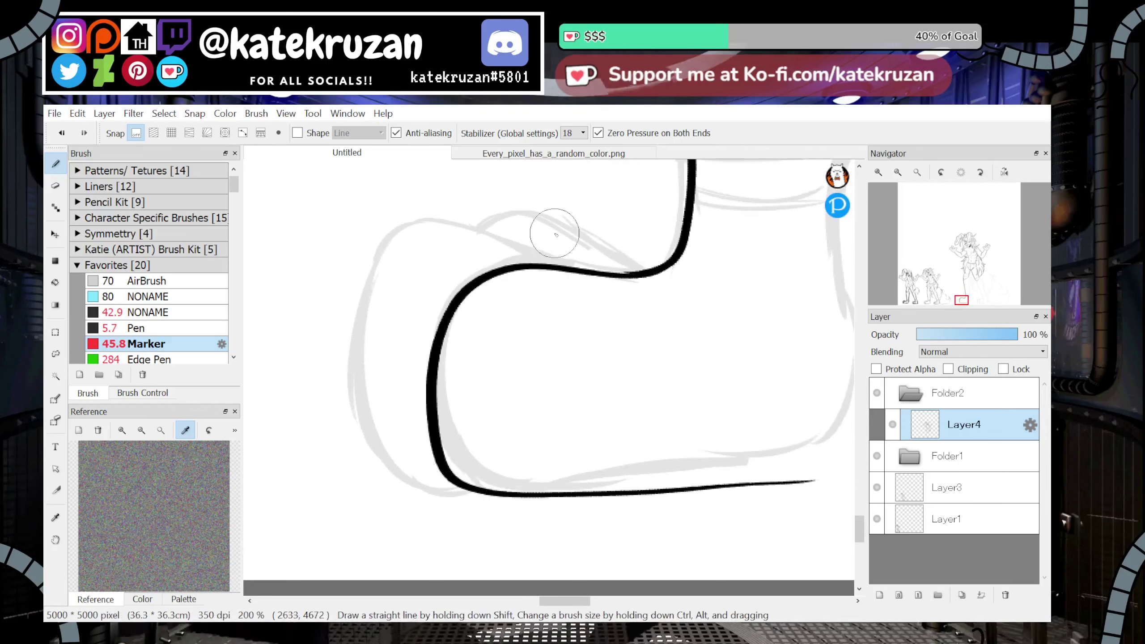
mouse_move(545, 266)
left_mouse_down()
mouse_move(381, 266)
mouse_move(478, 494)
left_mouse_up()
key("ctrl+z")
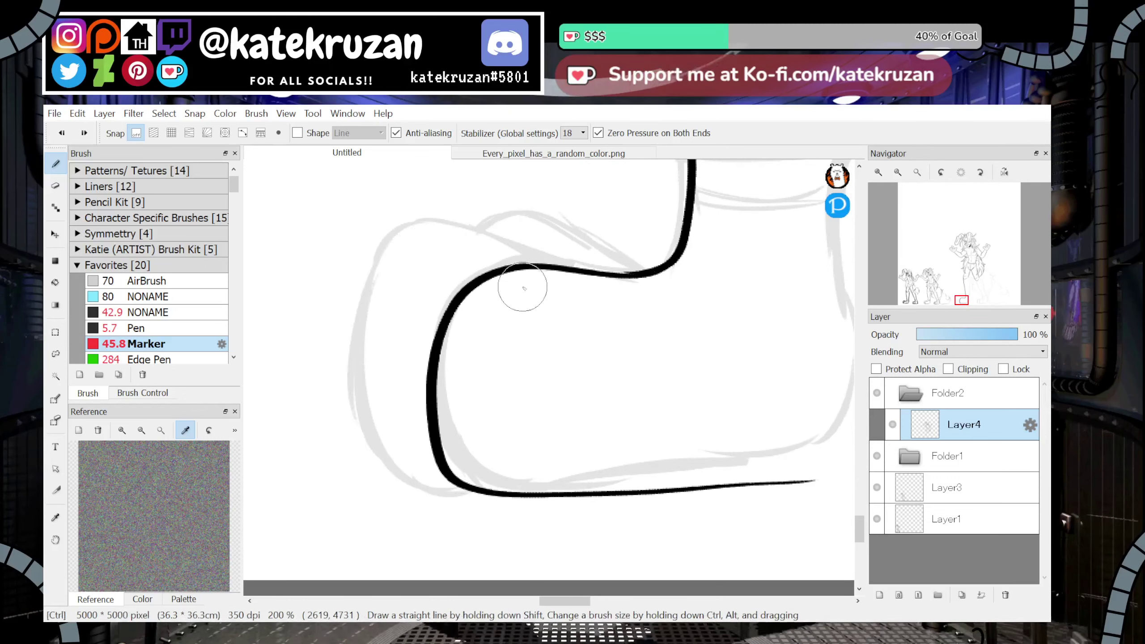
mouse_move(541, 264)
left_mouse_down()
mouse_move(521, 250)
mouse_move(362, 295)
mouse_move(408, 479)
left_mouse_up()
key("ctrl+z")
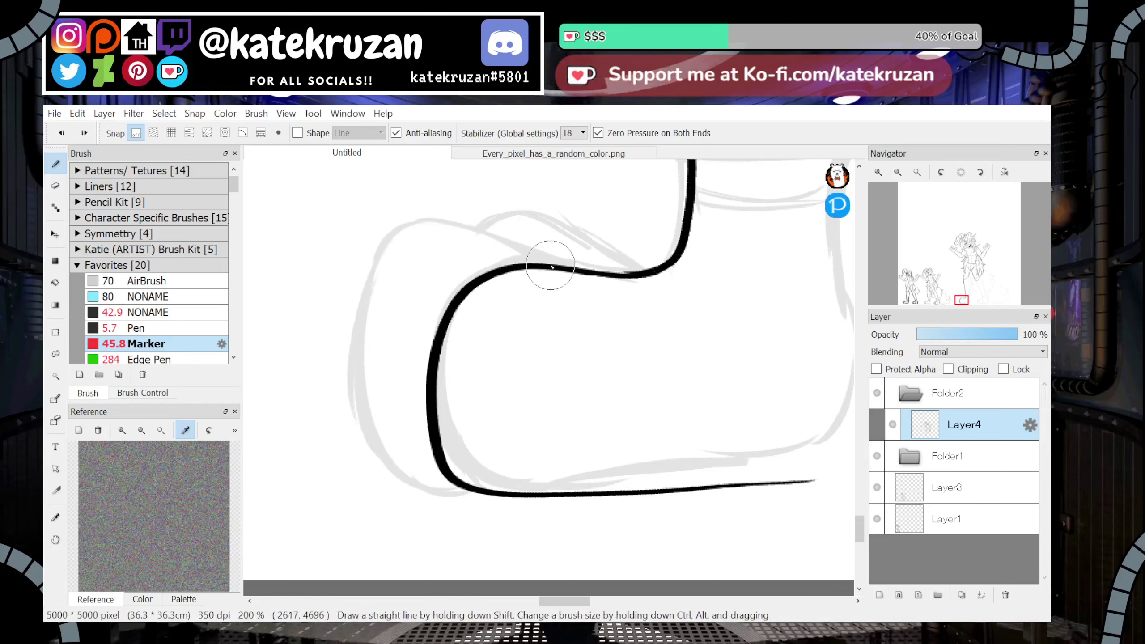
mouse_move(541, 264)
left_mouse_down()
mouse_move(365, 264)
mouse_move(478, 492)
left_mouse_up()
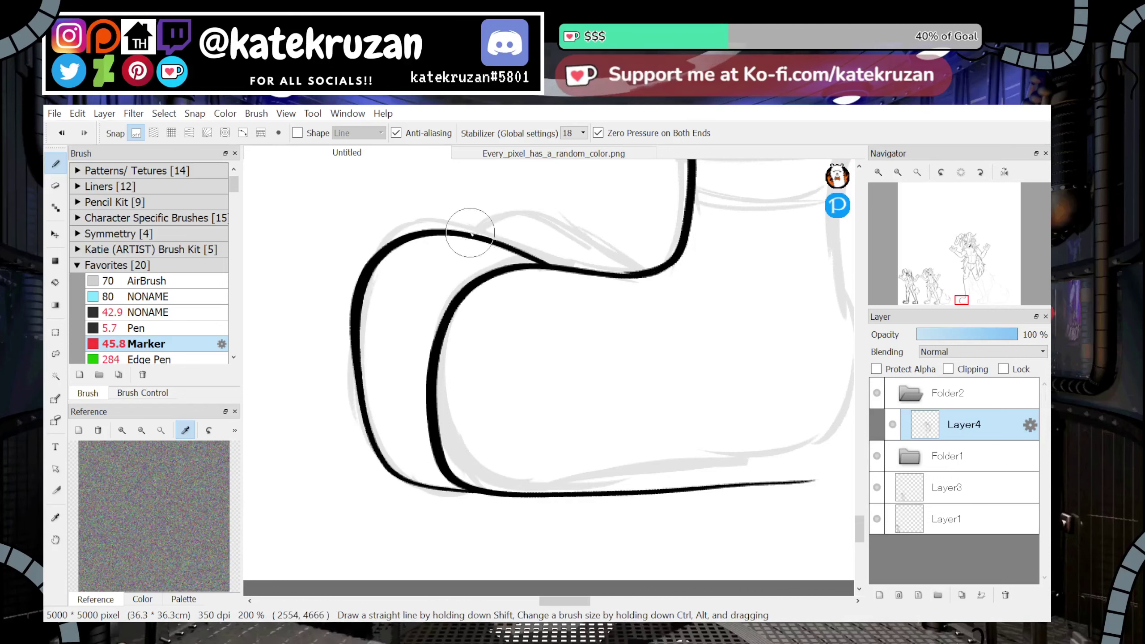
Ink the small toe bump behind the outer toe, tapering it into the top of the foot near the ankle
mouse_move(471, 233)
left_mouse_down()
mouse_move(492, 224)
mouse_move(645, 277)
left_mouse_up()
key("ctrl+z")
left_click_drag(472, 232, 623, 266)
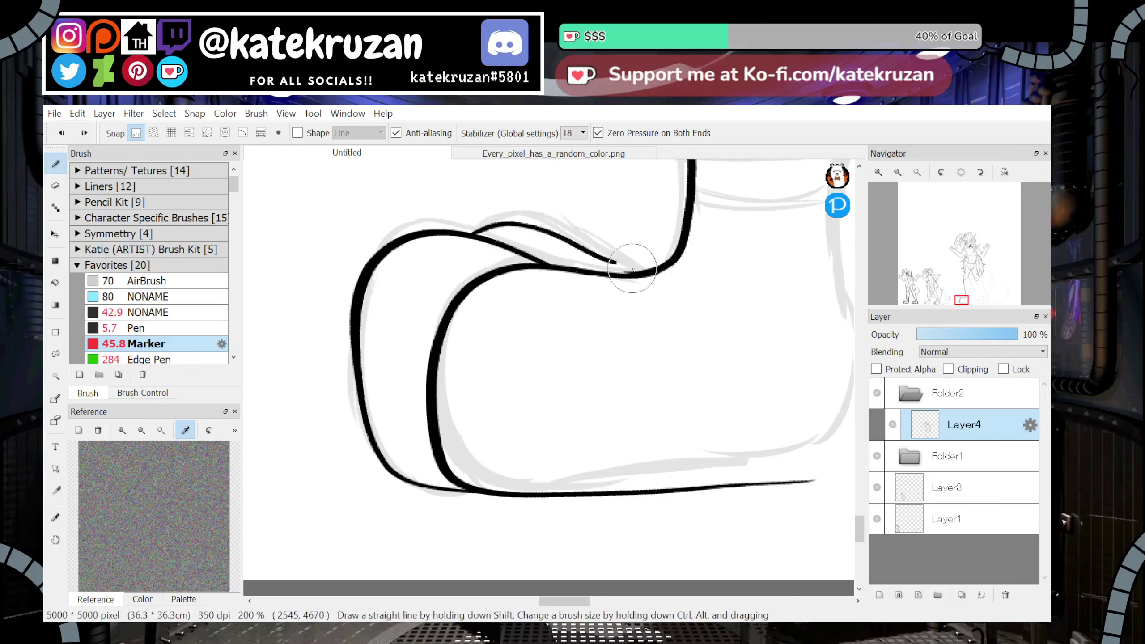
key("ctrl+z")
left_click_drag(478, 233, 641, 270)
Ink the back of the ankle down over the heel and round the heel corner into the sole
left_click_drag(962, 300, 966, 298)
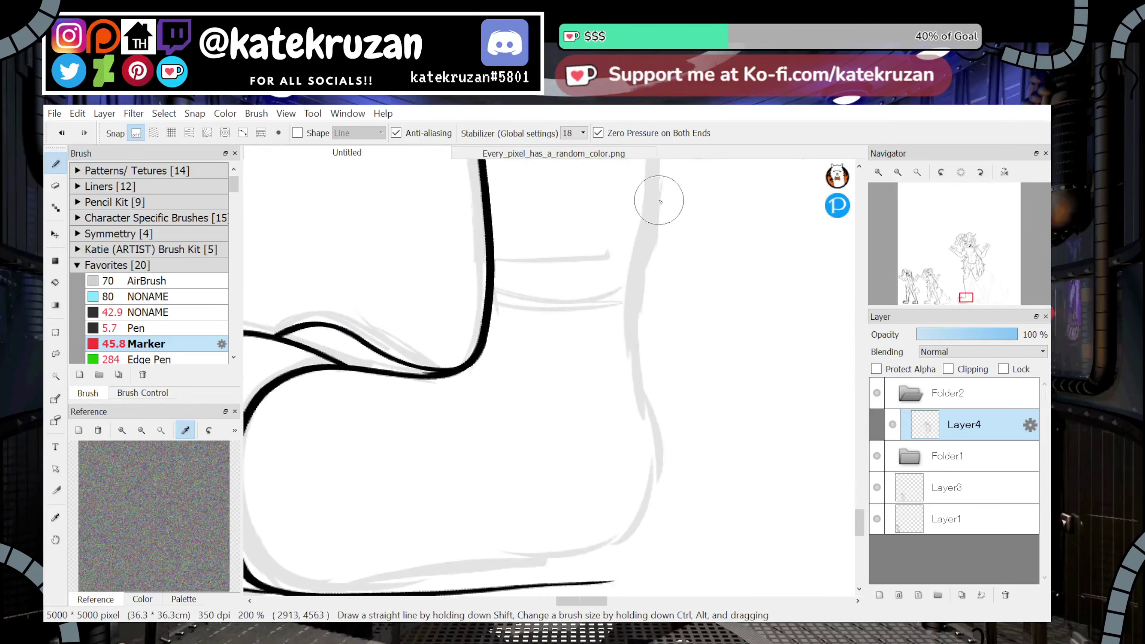
left_click_drag(659, 201, 646, 541)
scroll(842, 410, "down", 3)
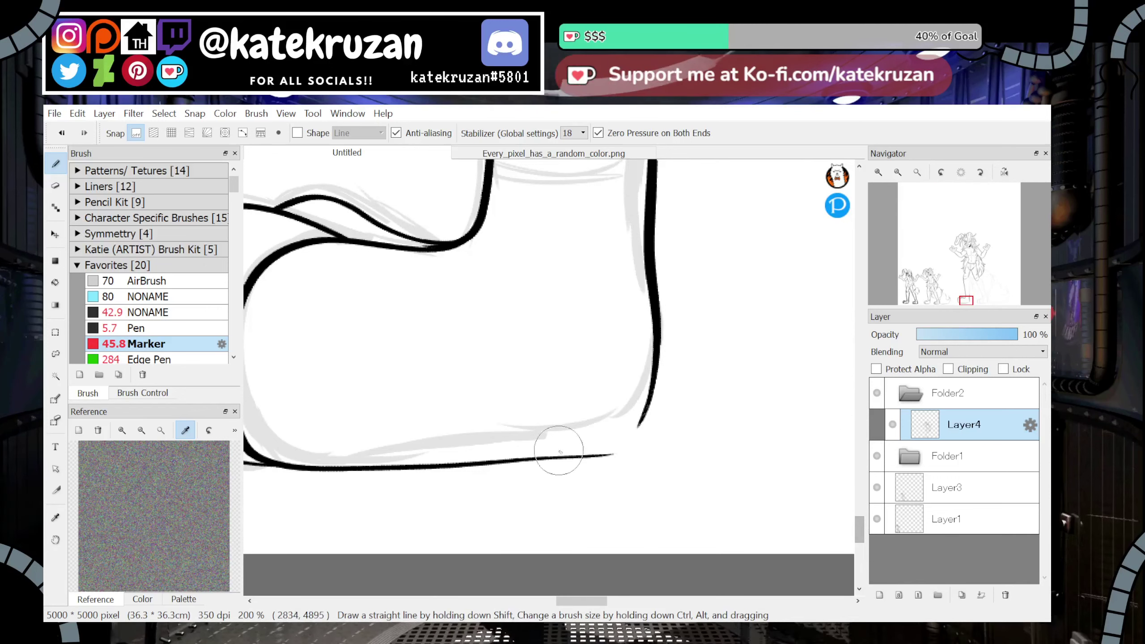
mouse_move(455, 465)
left_mouse_down()
mouse_move(608, 455)
mouse_move(670, 379)
left_mouse_up()
key("h")
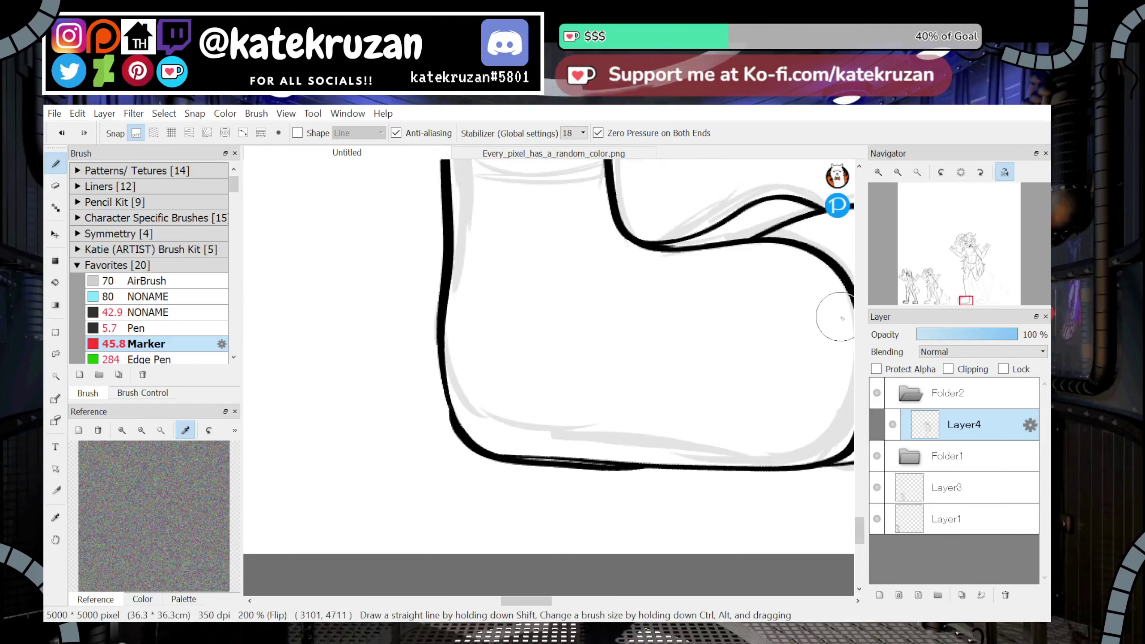
key("ctrl+z")
mouse_move(445, 386)
left_mouse_down()
mouse_move(480, 446)
mouse_move(506, 435)
mouse_move(528, 457)
left_mouse_up()
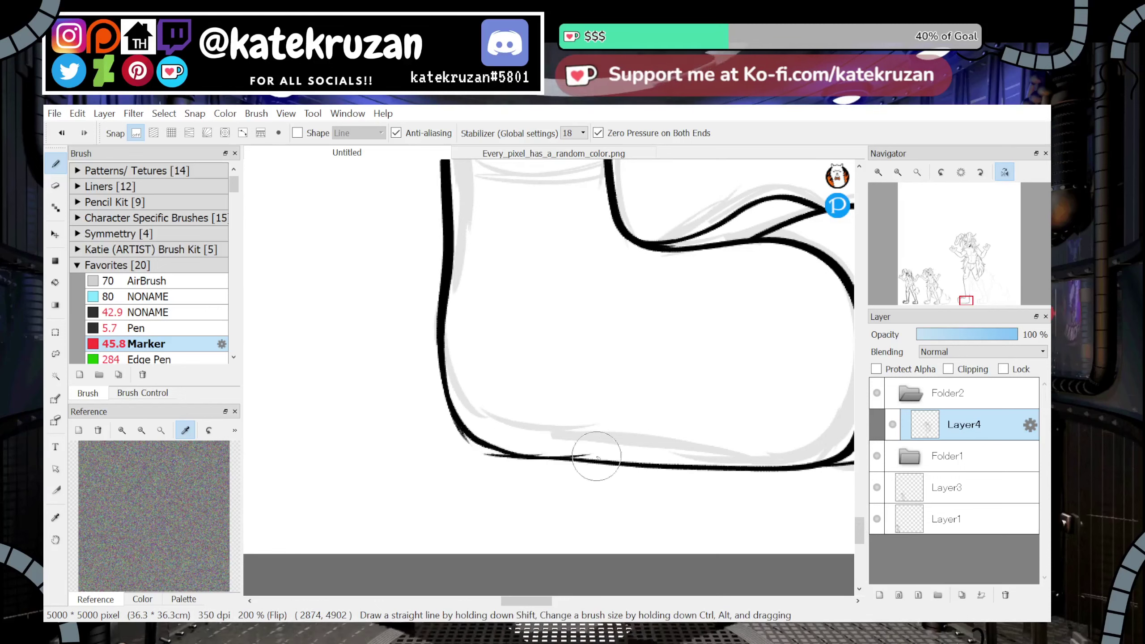
Redraw the middle of the sole so it joins the front of the foot smoothly to the heel
key("h")
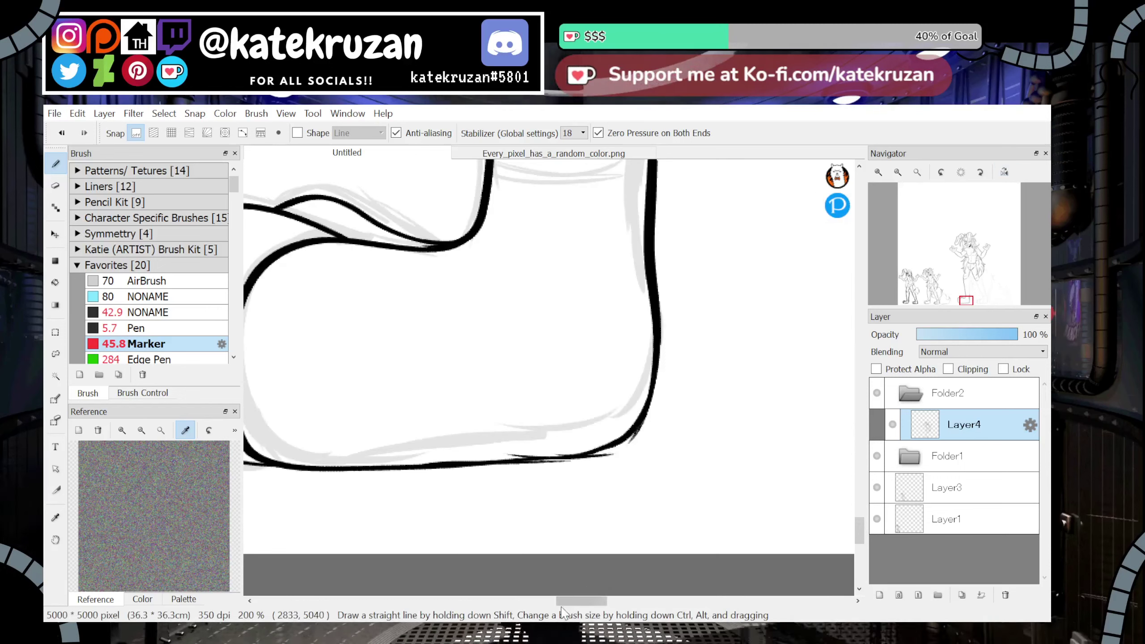
left_click_drag(598, 600, 590, 599)
key("ctrl+z")
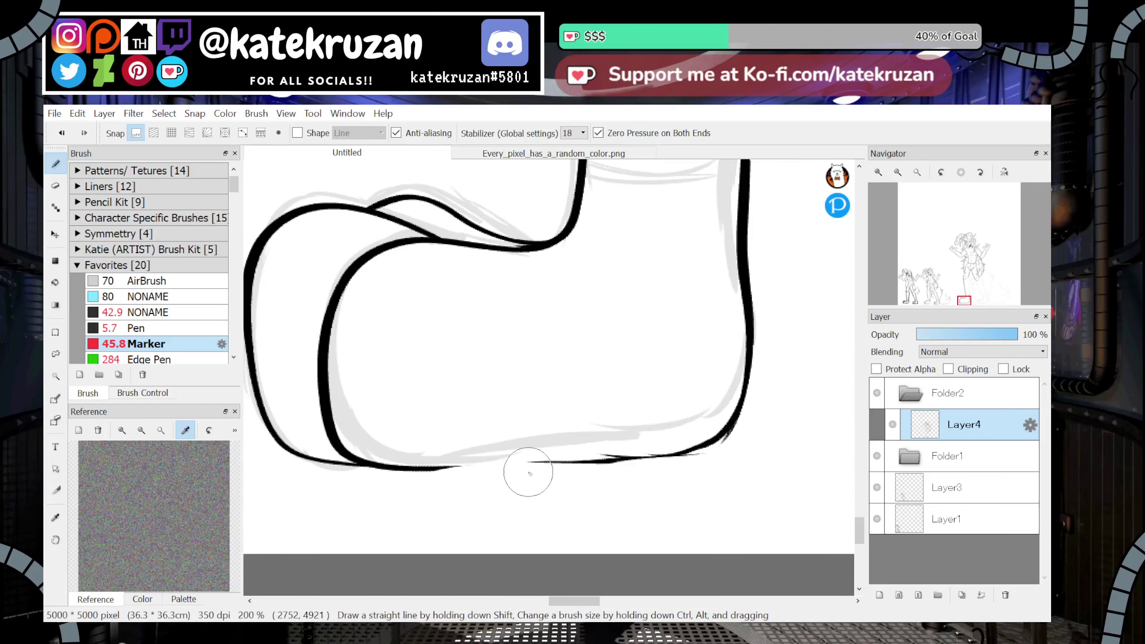
left_click_drag(446, 465, 620, 453)
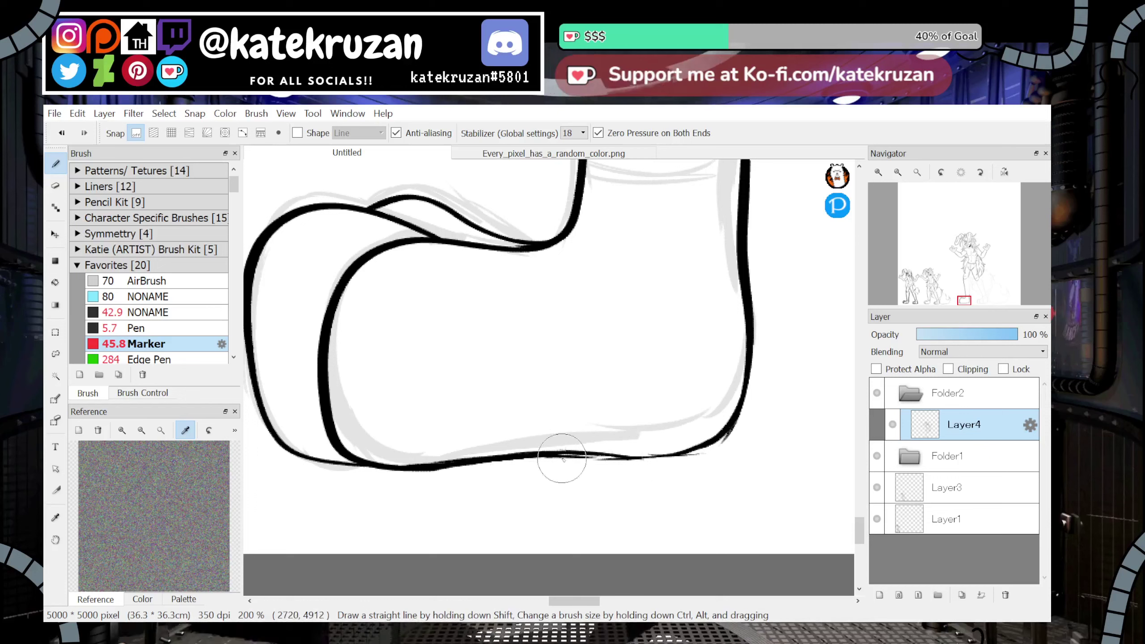
left_click_drag(514, 458, 691, 447)
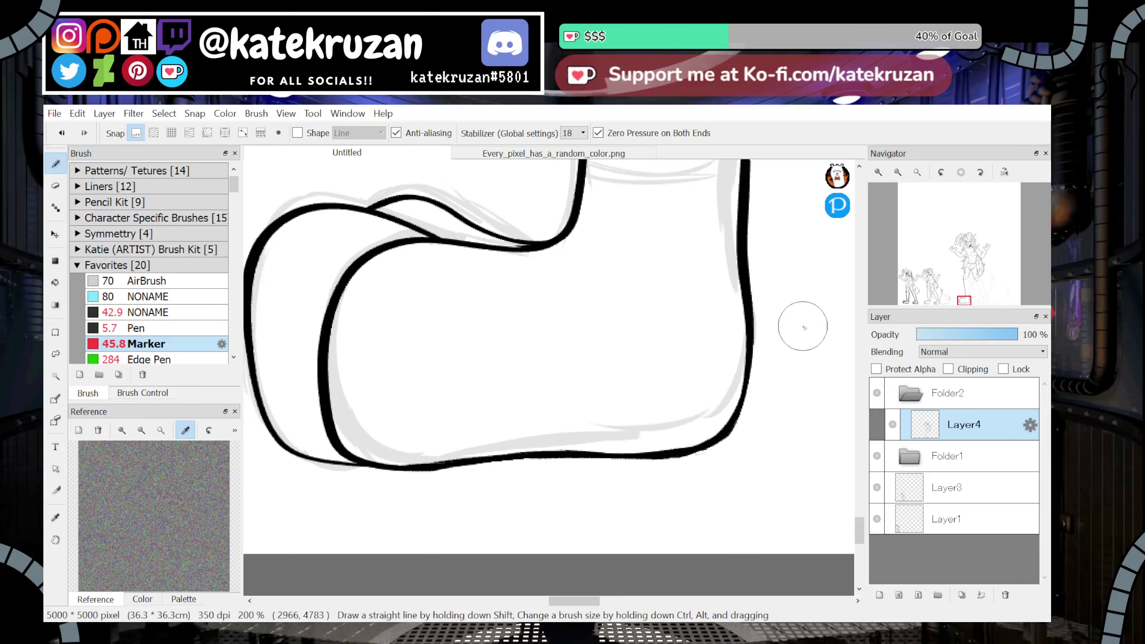
Ink the upper inner calf line from the end of the inner thigh line, curving outward and down along the sketch
left_click(898, 172)
left_click(898, 173)
left_click(898, 173)
left_click_drag(964, 298, 958, 294)
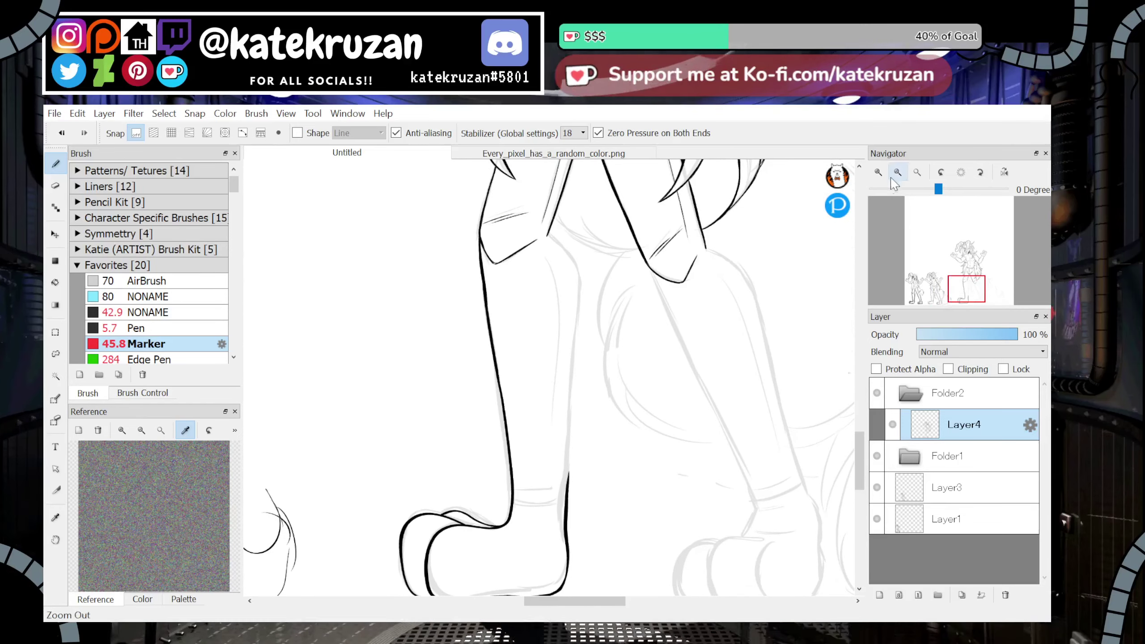
left_click(879, 172)
left_click(879, 172)
left_click(878, 172)
left_click(1005, 172)
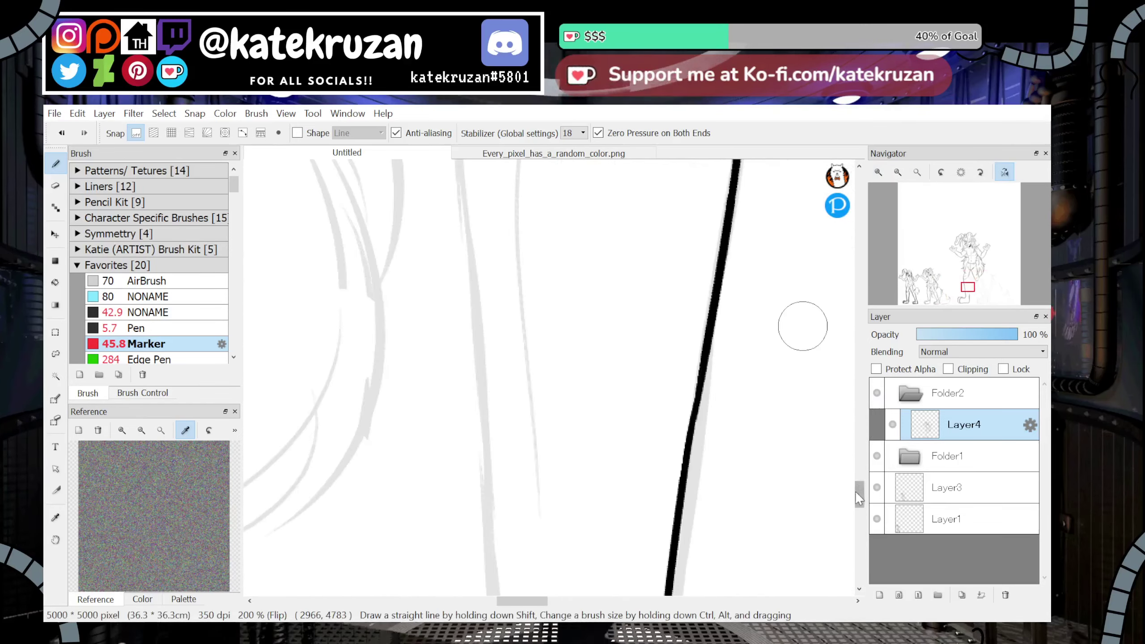
scroll(800, 325, "up", 5)
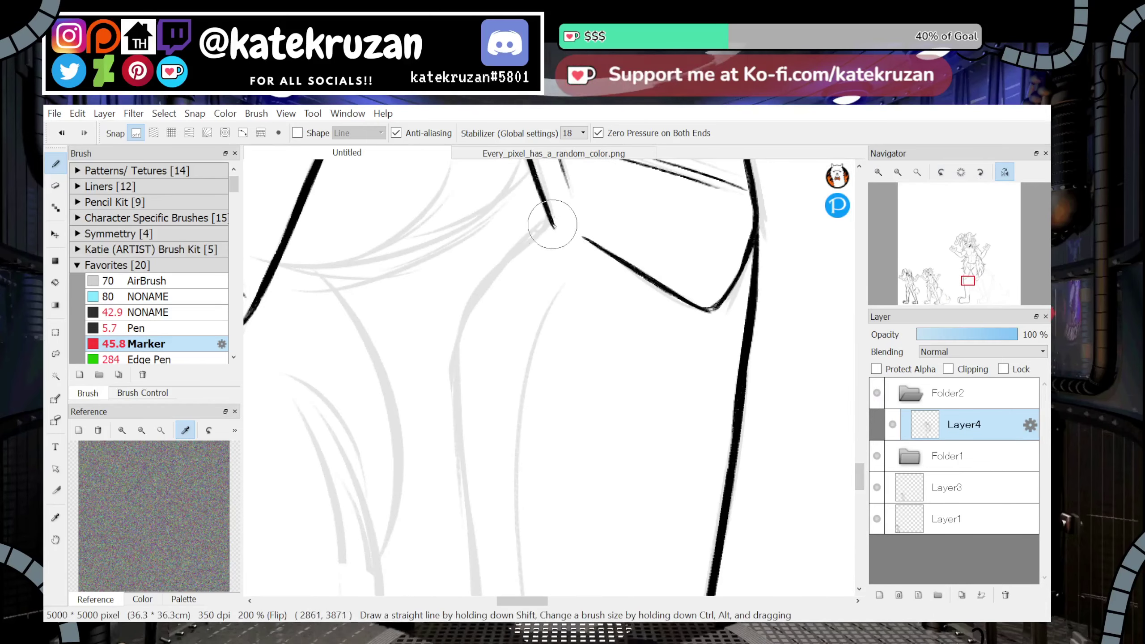
key("ctrl+z")
mouse_move(552, 222)
left_mouse_down()
mouse_move(485, 279)
mouse_move(468, 320)
mouse_move(460, 396)
left_mouse_up()
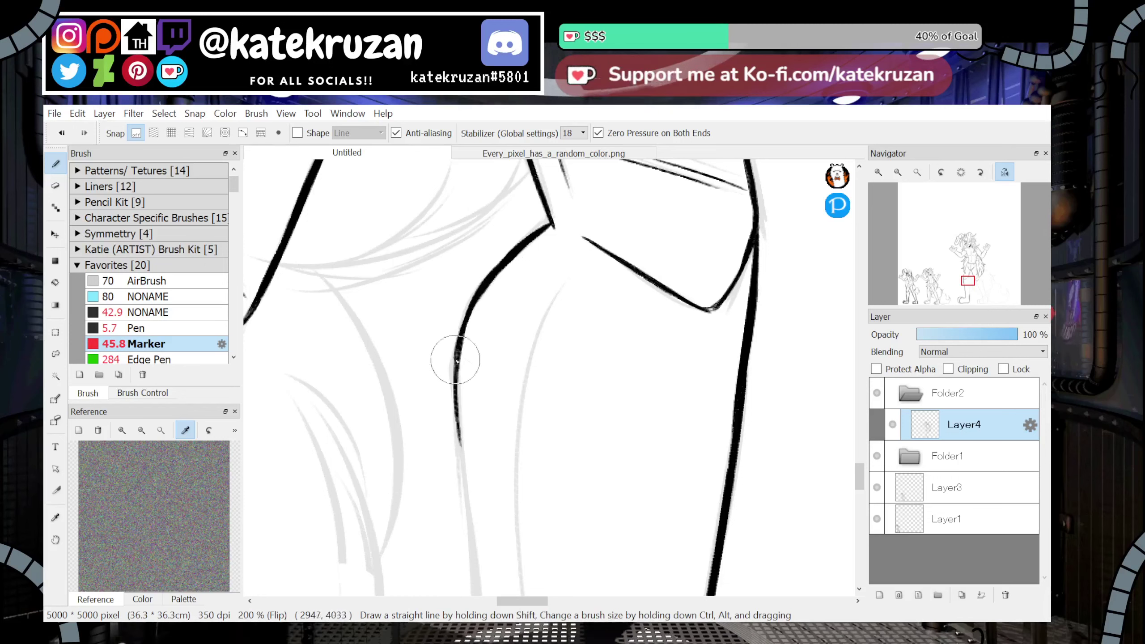
left_click_drag(455, 359, 464, 496)
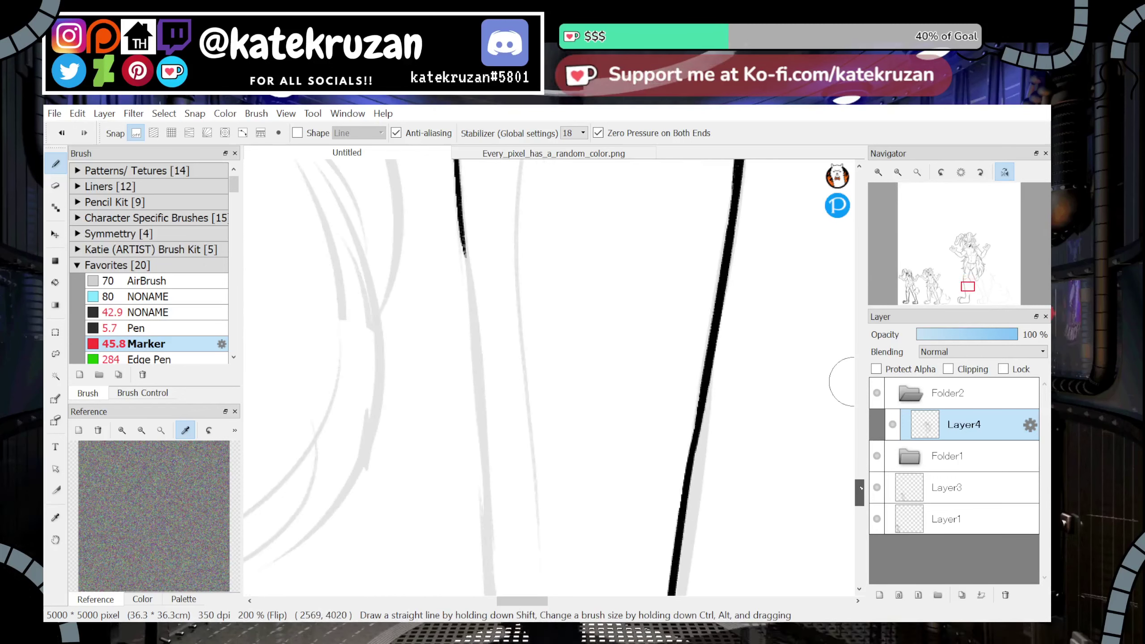
Extend the inner calf line from its upper curve down the lower leg, following the sketch
left_click(980, 171)
left_click(1003, 172)
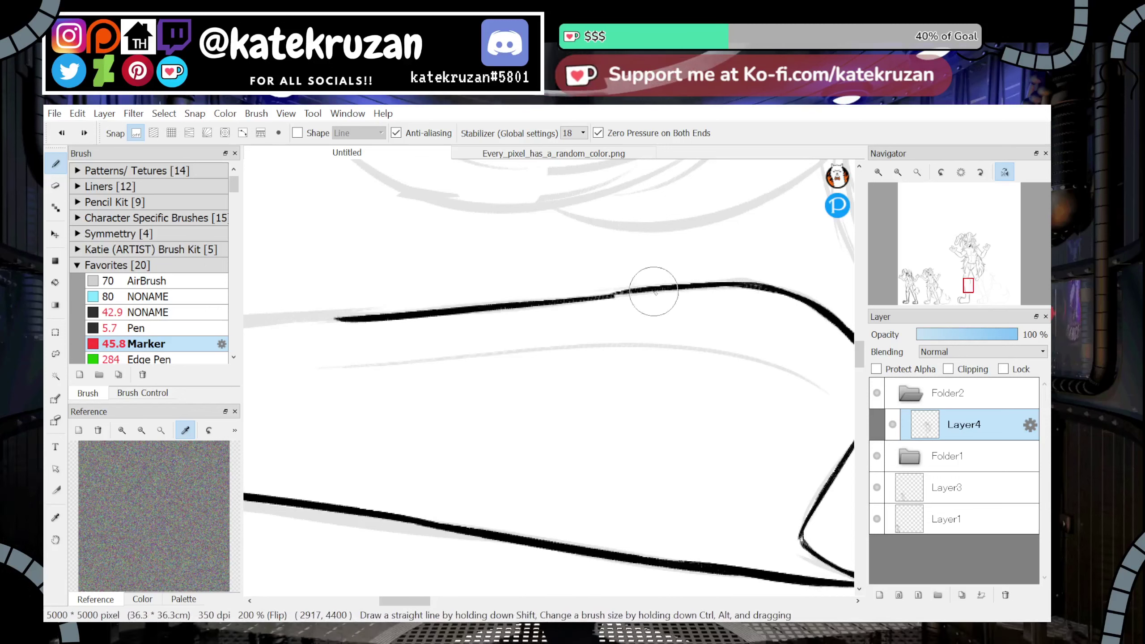
left_click_drag(341, 318, 690, 284)
left_click_drag(511, 302, 689, 283)
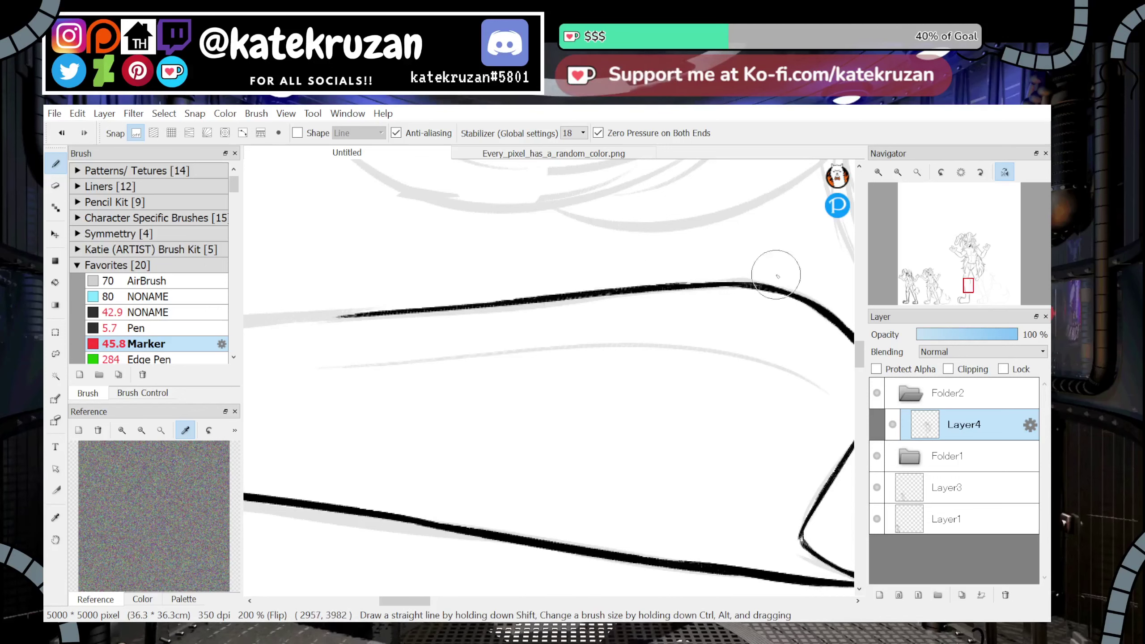
Continue the calf line down to the ankle so it joins the inked line at the back of the foot
left_click(1005, 172)
left_click_drag(966, 292, 969, 299)
left_click(941, 173)
left_click(941, 172)
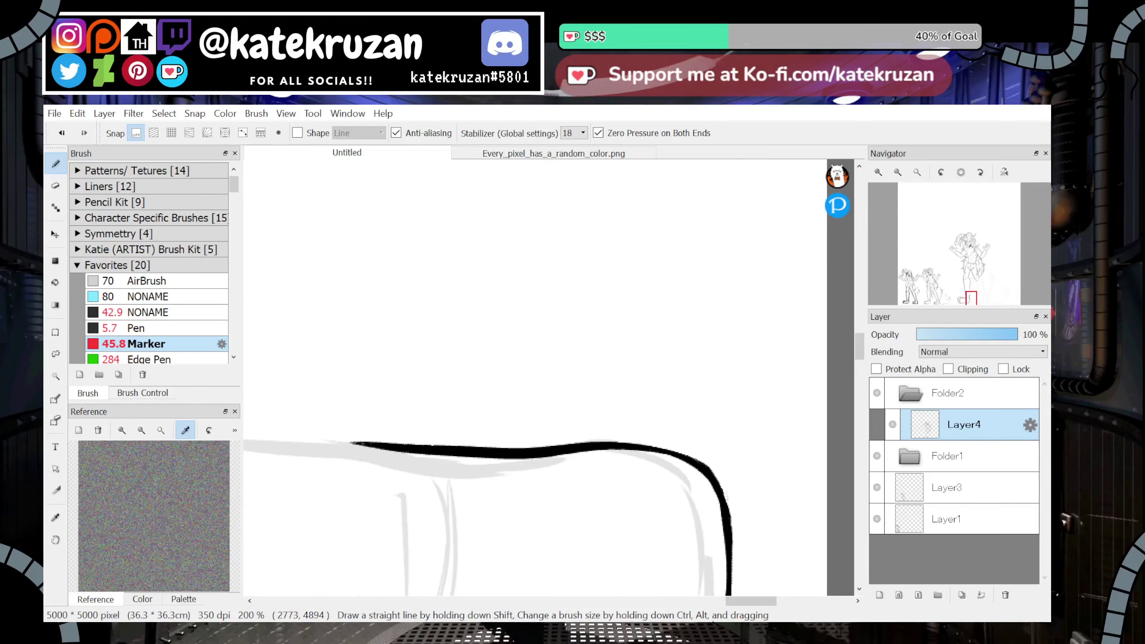
left_click_drag(758, 603, 752, 605)
left_click_drag(860, 348, 860, 359)
left_click(941, 172)
left_click_drag(313, 386, 594, 236)
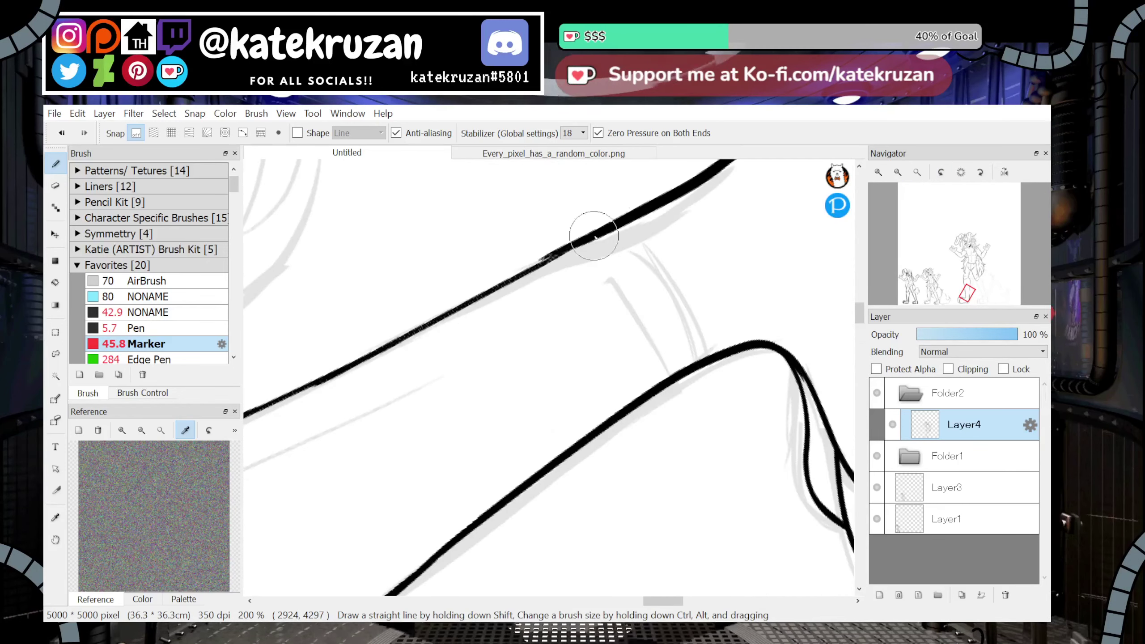
key("ctrl+z")
key("ctrl+z")
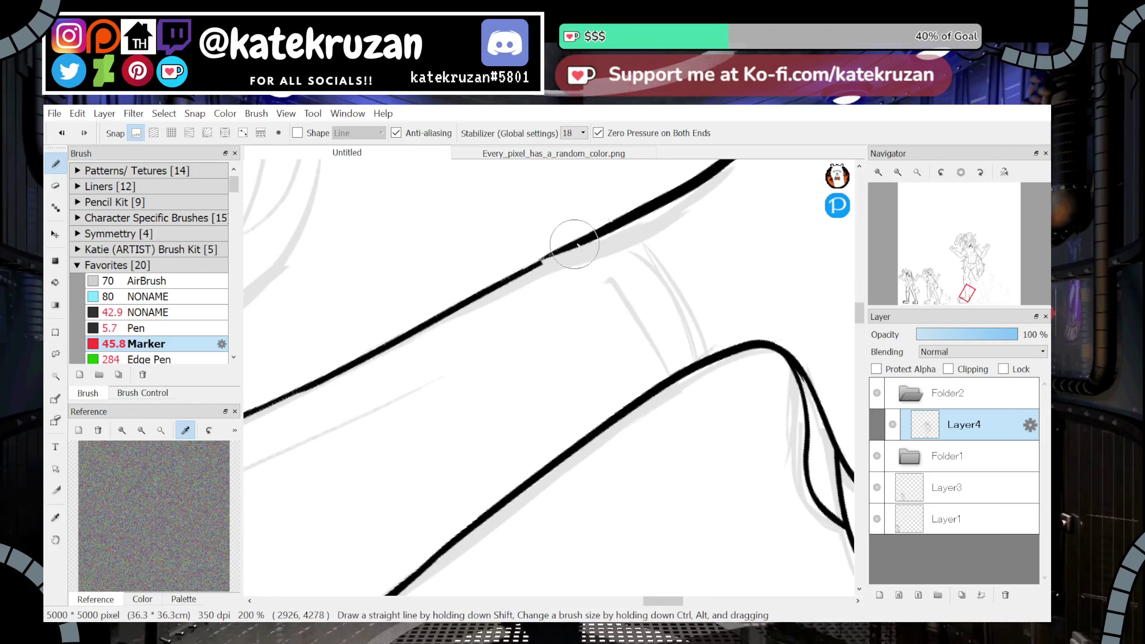
left_click(961, 172)
left_click(898, 173)
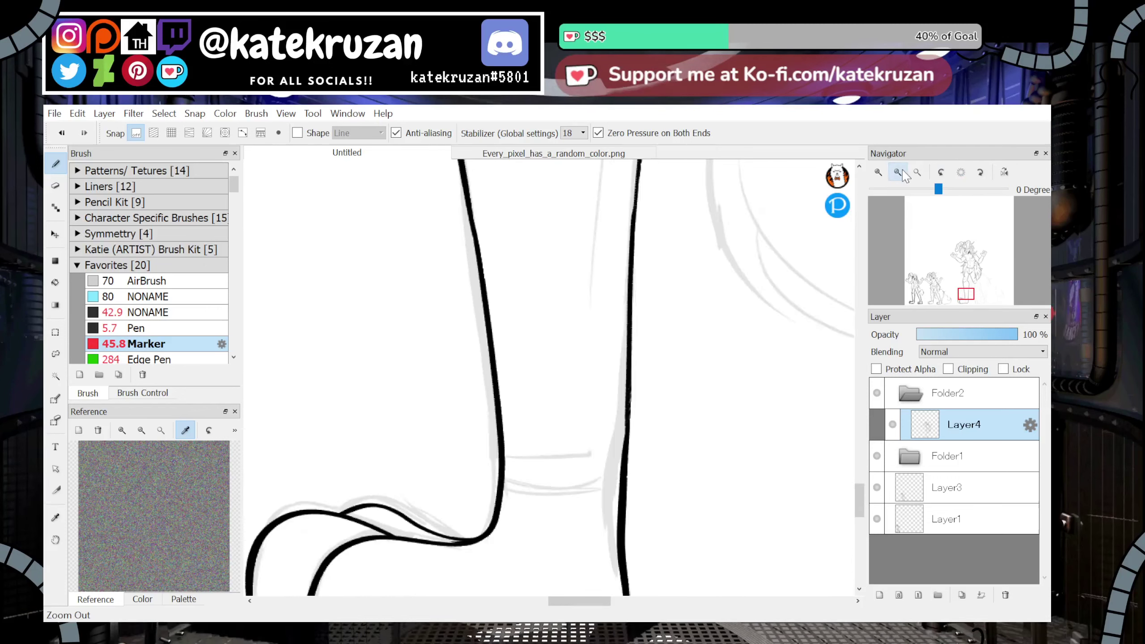
left_click(898, 173)
left_click(898, 172)
left_click(898, 172)
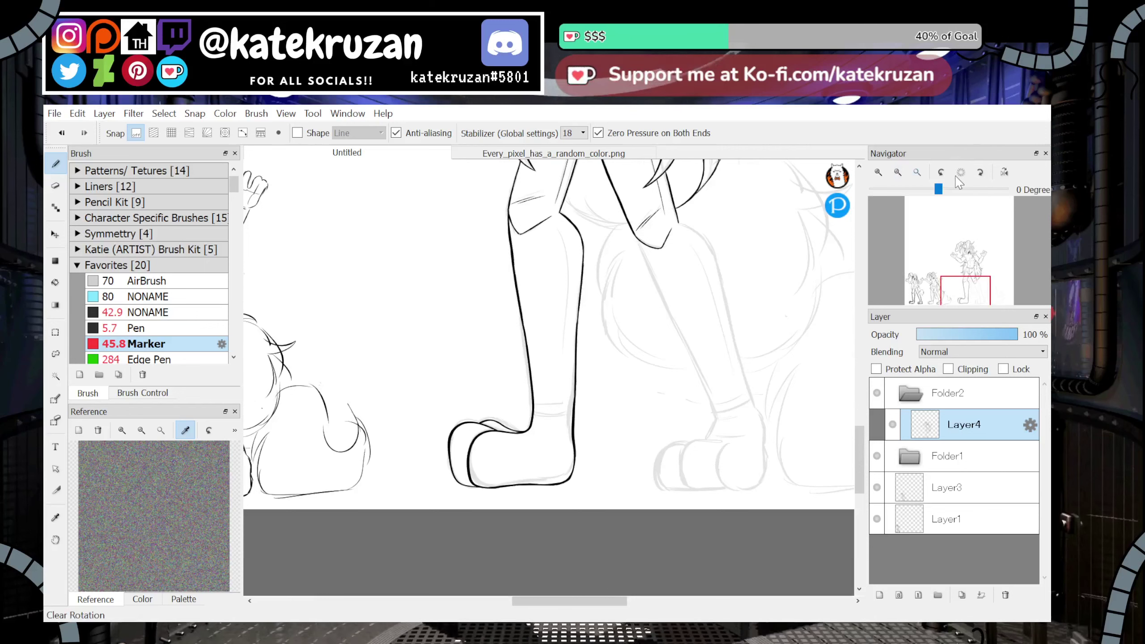
left_click(879, 172)
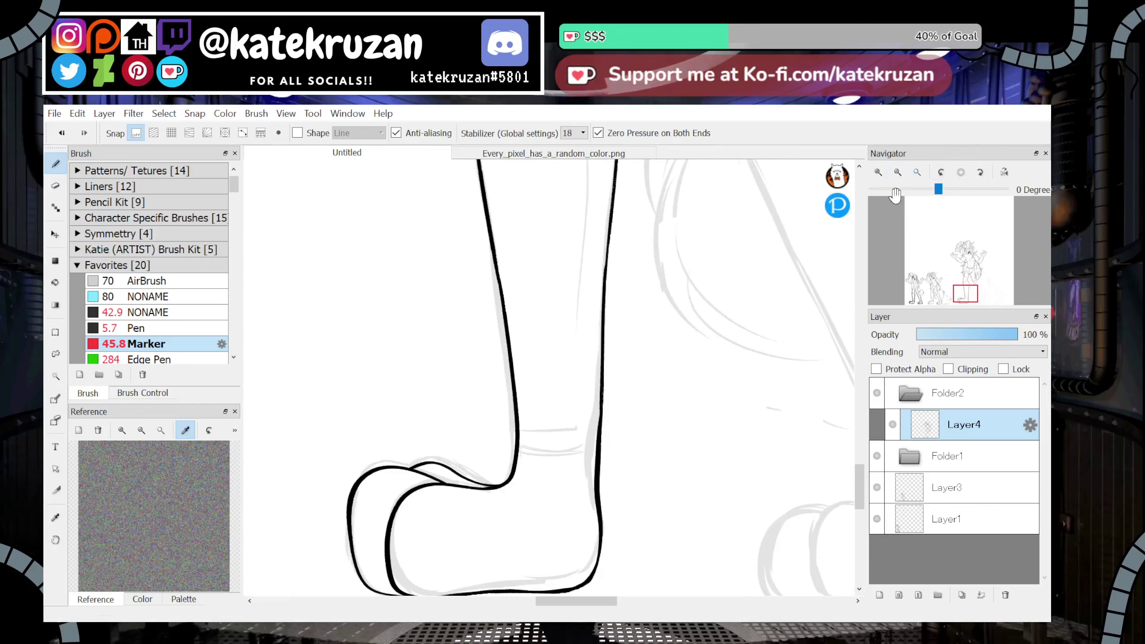
left_click(883, 175)
left_click_drag(966, 301, 965, 297)
left_click_drag(523, 378, 641, 369)
key("ctrl+z")
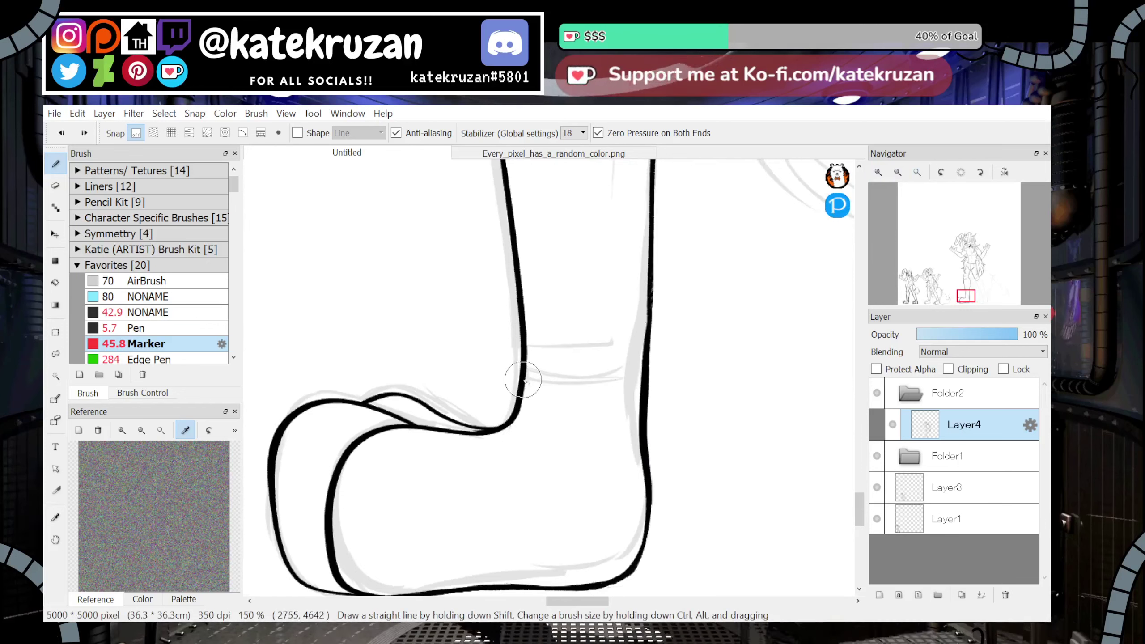
left_click_drag(525, 380, 652, 368)
key("ctrl+z")
Ink a downward-curving line across the ankle from the front of the leg to the back
left_click(900, 174)
left_click(900, 174)
left_click(900, 174)
left_click_drag(965, 268, 963, 297)
left_click(882, 175)
left_click(881, 175)
left_click(881, 175)
left_click(881, 176)
left_click(882, 176)
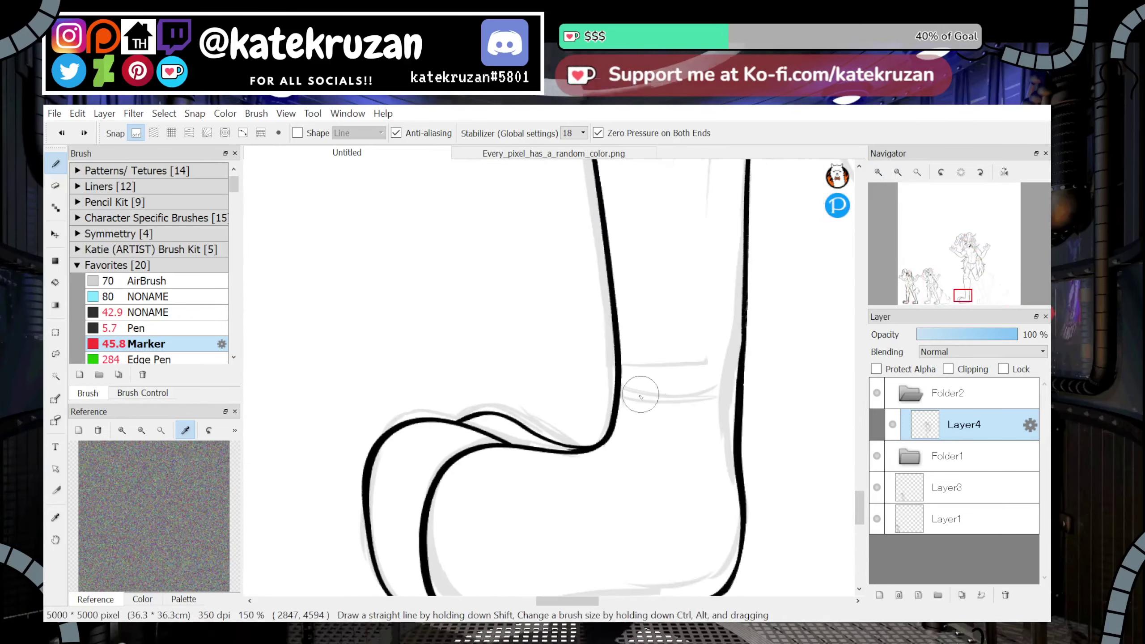
left_click_drag(635, 405, 736, 402)
key("ctrl+z")
left_click_drag(613, 408, 736, 403)
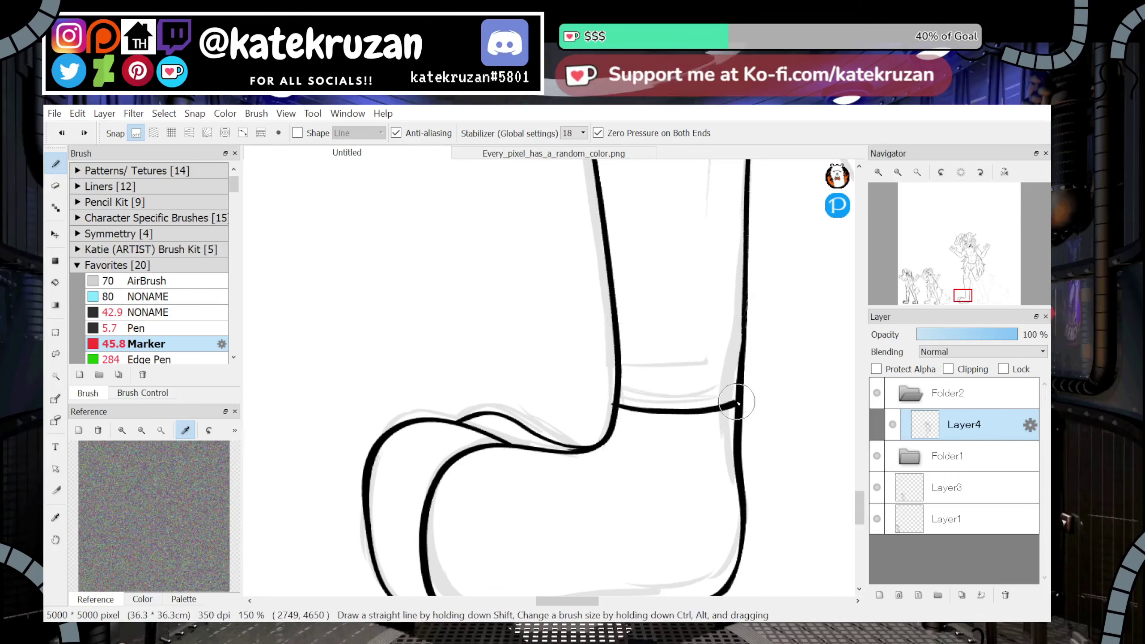
Ink a thinner, shorter curved line across the leg just above the ankle line
left_click_drag(617, 364, 748, 358)
key("ctrl+z")
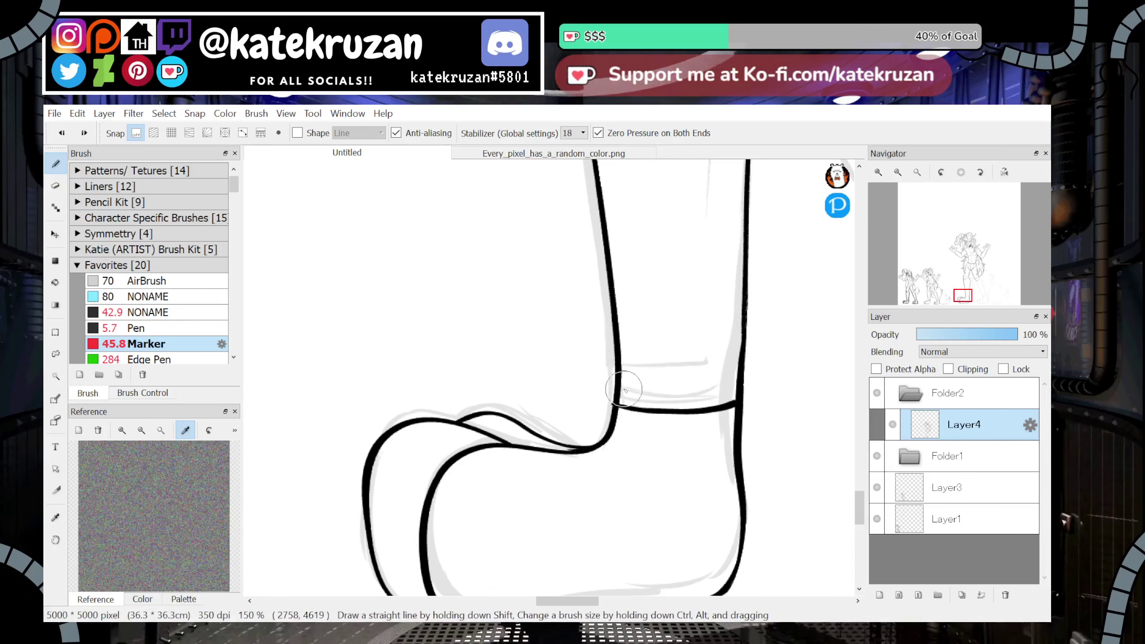
left_click_drag(619, 379, 741, 367)
Ink the thin inner contour line from just below the knee down the calf, parallel to its outer edge
mouse_move(970, 256)
left_click_drag(961, 298, 966, 289)
left_click(941, 173)
left_click(902, 172)
left_click(903, 172)
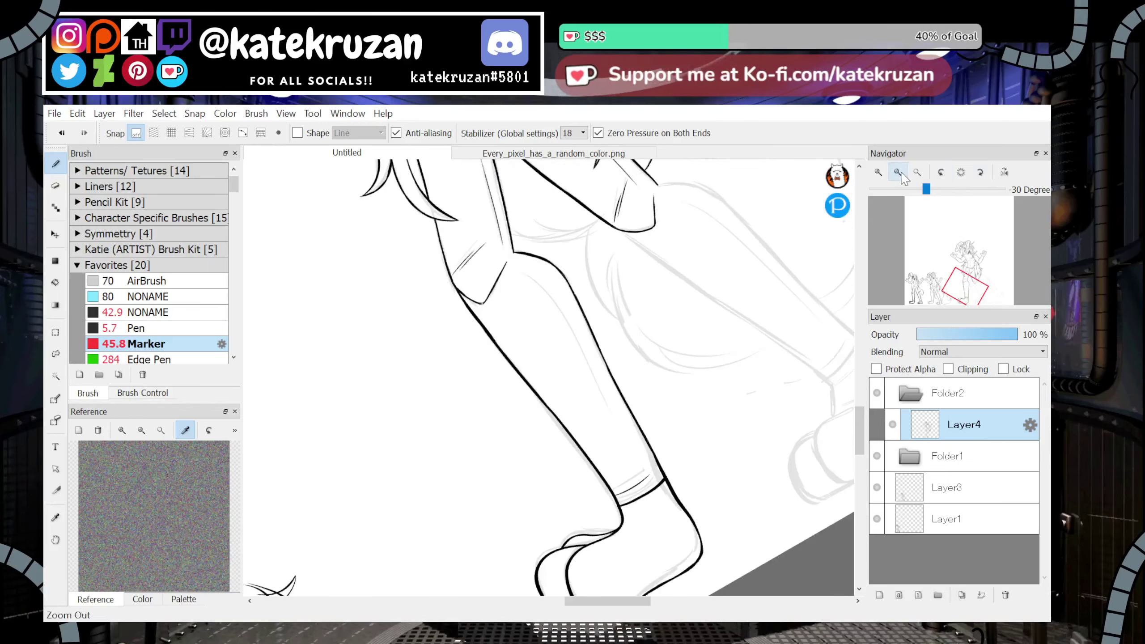
left_click(879, 172)
left_click(941, 174)
left_click(941, 174)
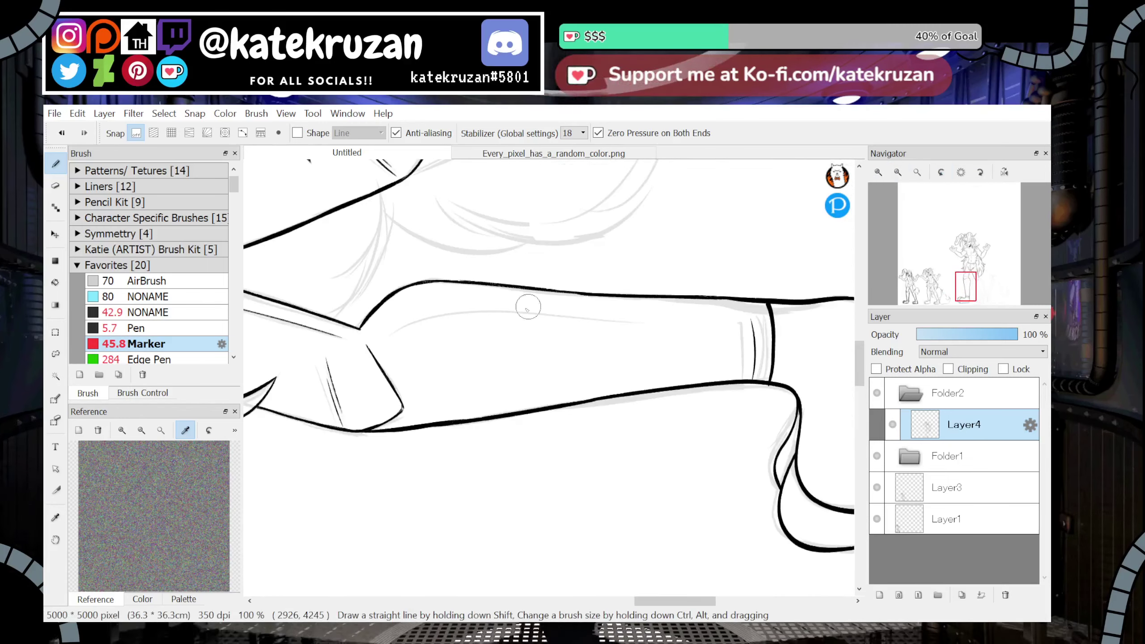
left_click_drag(379, 336, 652, 318)
key("ctrl+z")
left_click_drag(385, 332, 642, 311)
left_click(961, 172)
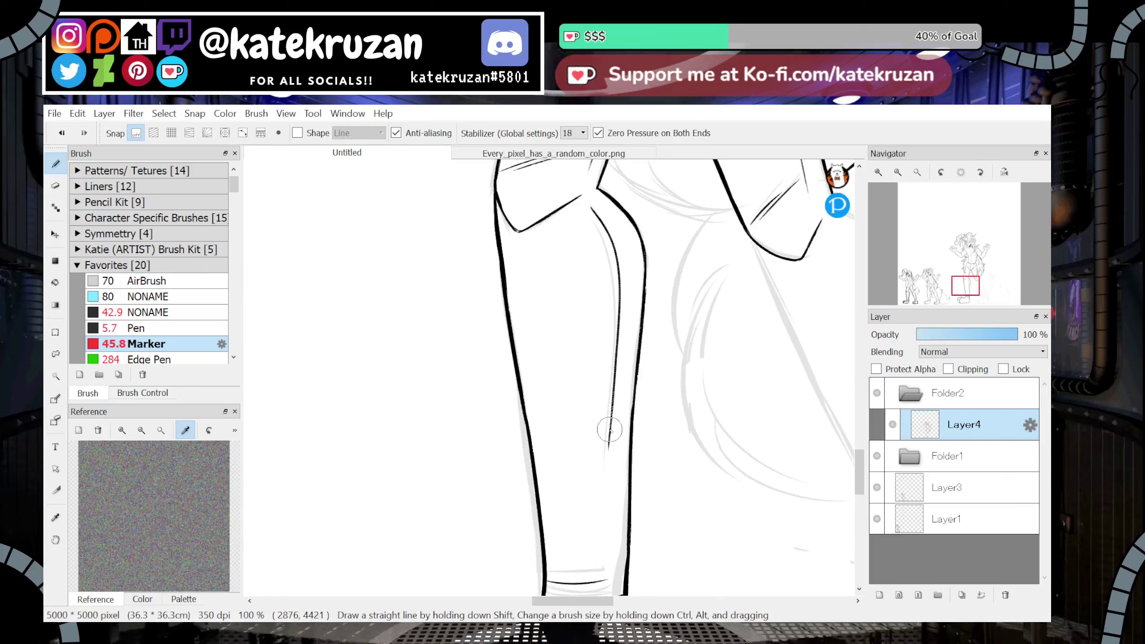
Ink the upper curve behind the legs, sweeping from the second thigh's inner edge partway across the gap
left_click_drag(969, 289, 977, 269)
scroll(976, 269, "up", 1)
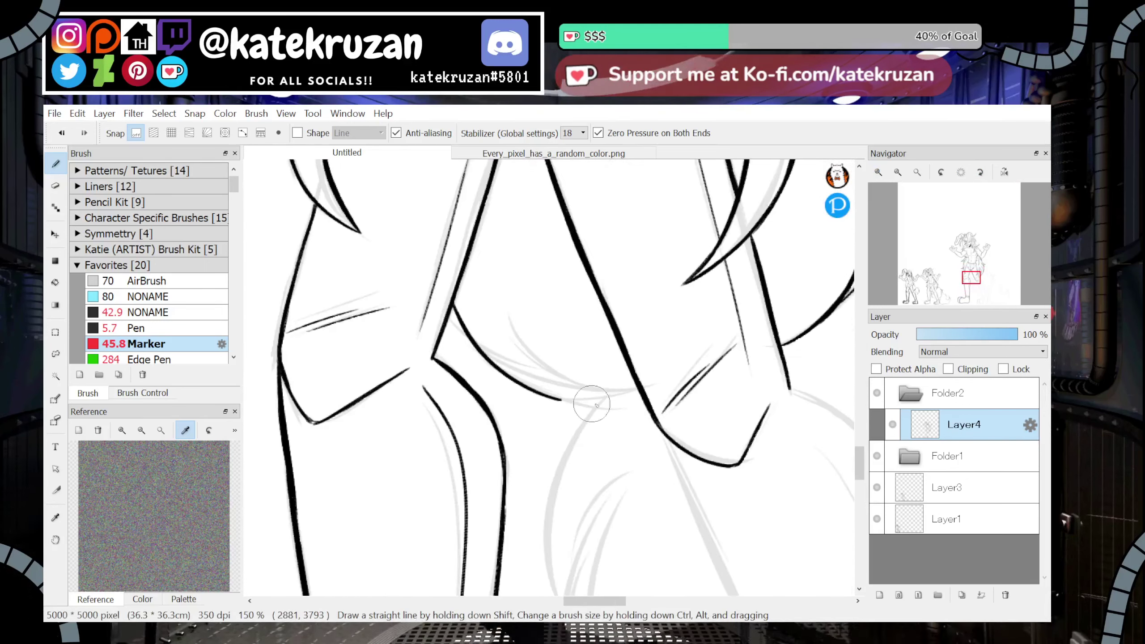
left_click(1005, 172)
key("ctrl+z")
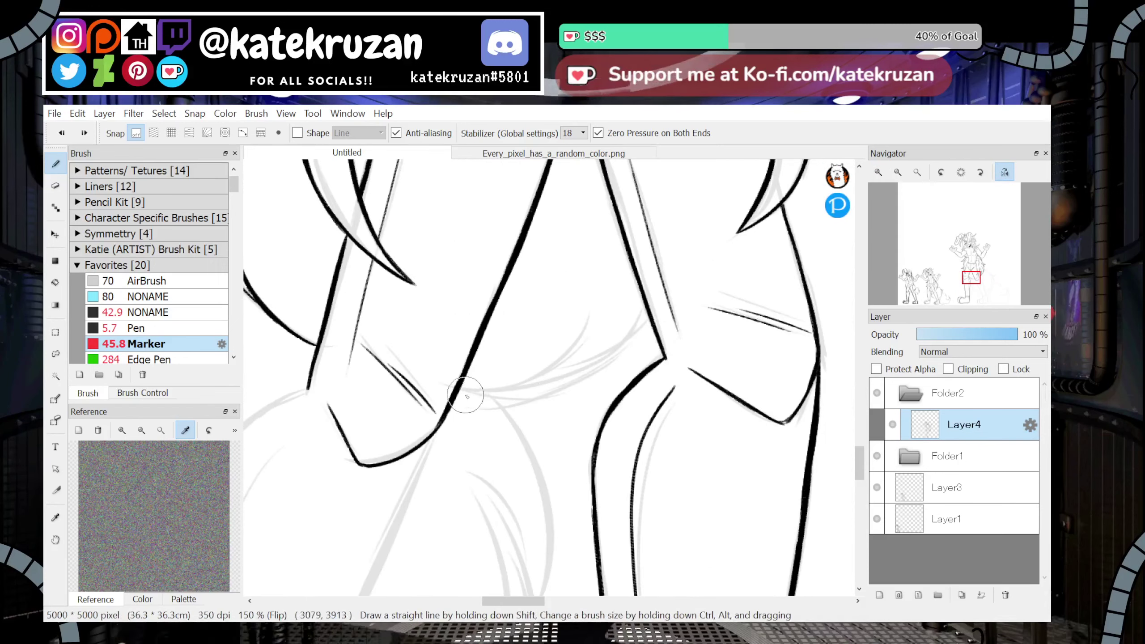
left_click_drag(452, 386, 599, 314)
key("ctrl+z")
mouse_move(458, 390)
left_mouse_down()
mouse_move(536, 367)
mouse_move(593, 327)
left_mouse_up()
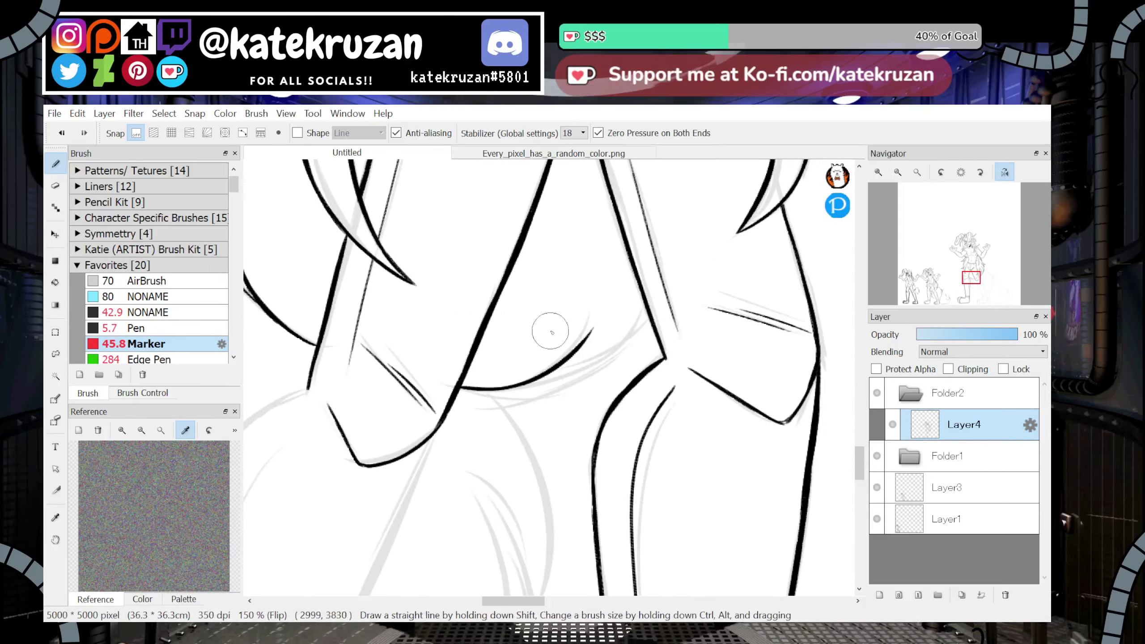
Ink the lower curve behind the legs so it spans the gap and meets both inner thigh lines
mouse_move(537, 377)
left_mouse_down()
mouse_move(457, 407)
mouse_move(521, 403)
mouse_move(650, 324)
left_mouse_up()
key("ctrl+z")
mouse_move(469, 408)
left_mouse_down()
mouse_move(534, 403)
mouse_move(643, 335)
left_mouse_up()
left_click_drag(606, 368, 652, 314)
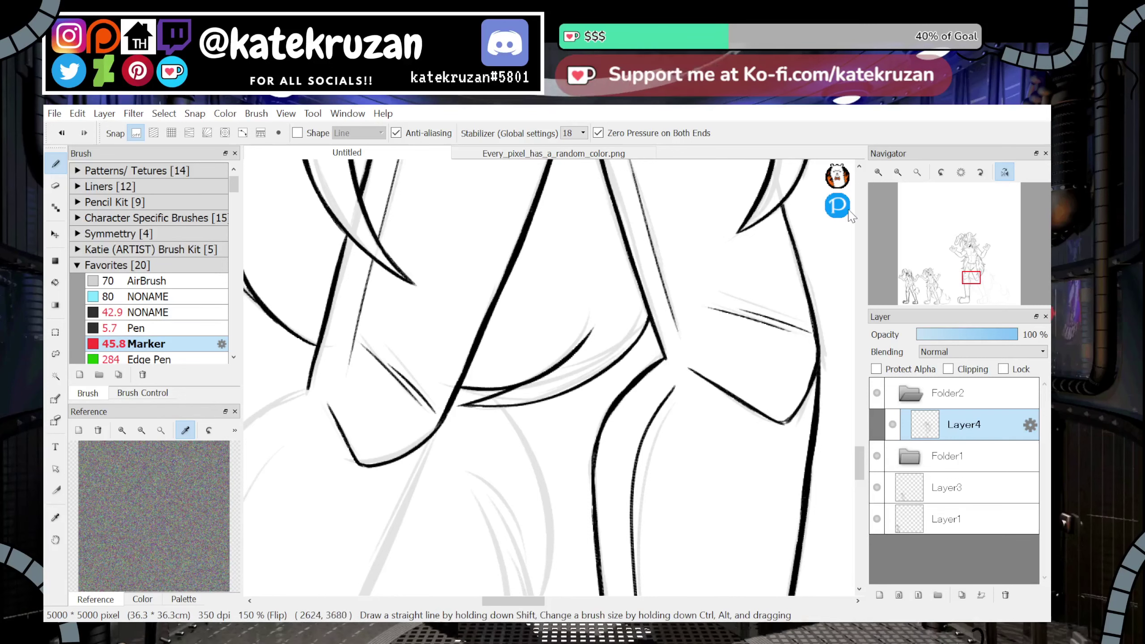
left_click(1008, 174)
left_click(1008, 174)
left_click(1007, 174)
Ink a short curved strand line down from the first thigh's inner edge, above the curves between the legs
left_click(973, 283)
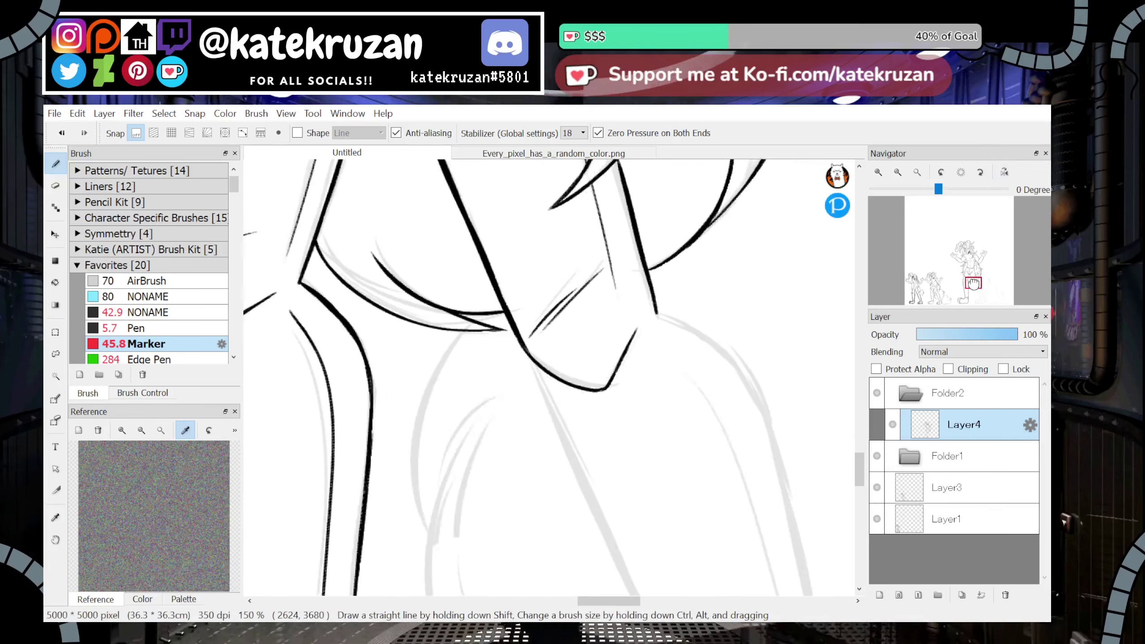
left_click_drag(974, 283, 972, 278)
left_click_drag(434, 289, 447, 436)
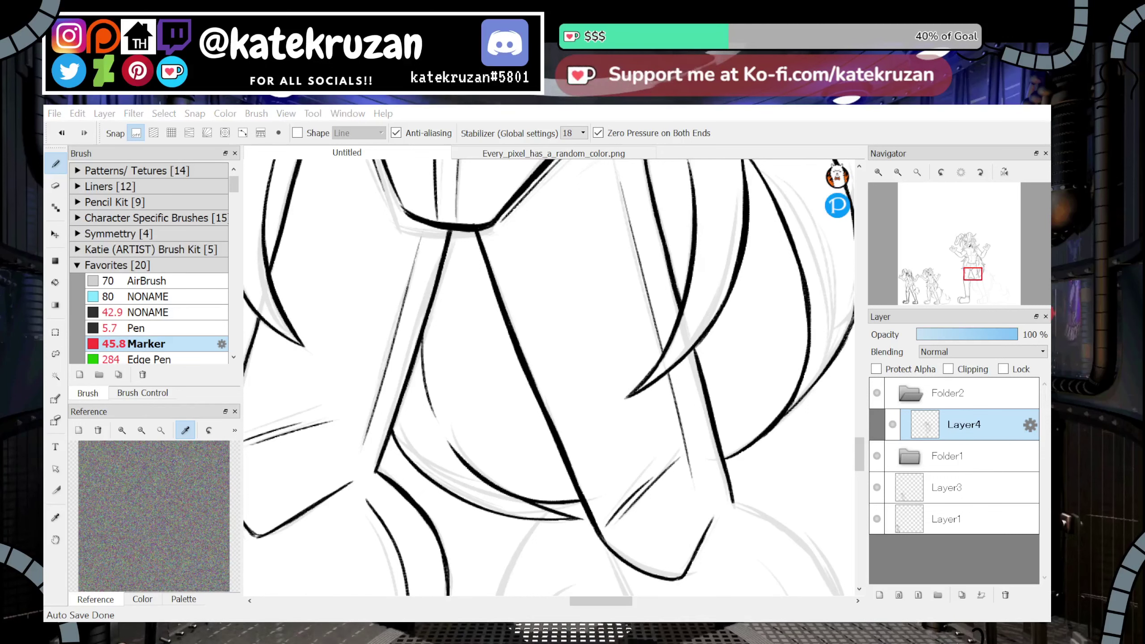
Ink the jagged fur along the bottom of the fluffy tuft beside the hip, closing its outline against the hip line
double_click(898, 173)
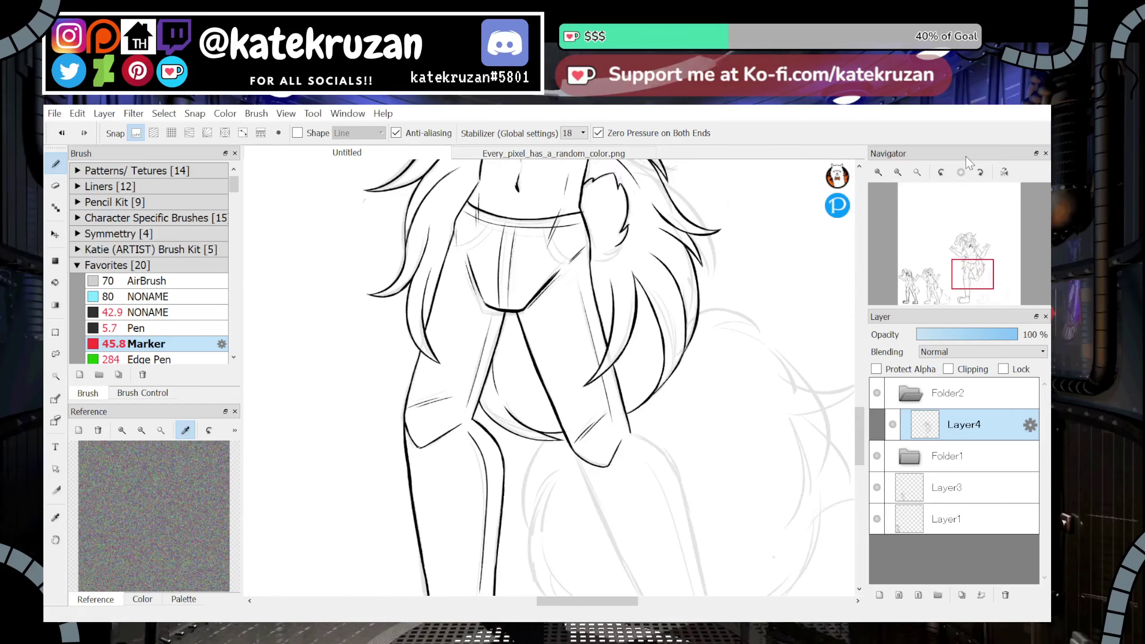
mouse_move(970, 271)
left_mouse_down()
mouse_move(972, 253)
mouse_move(972, 280)
mouse_move(972, 251)
mouse_move(974, 272)
left_mouse_up()
triple_click(879, 172)
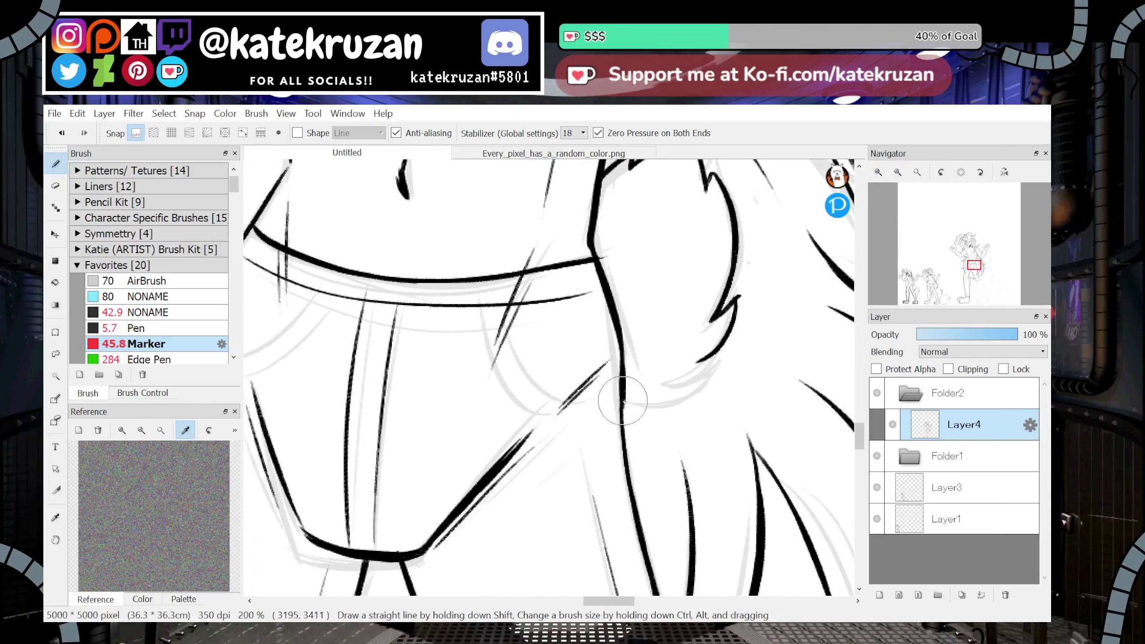
mouse_move(624, 401)
left_mouse_down()
mouse_move(702, 392)
mouse_move(657, 381)
mouse_move(729, 364)
mouse_move(700, 360)
left_mouse_up()
key("ctrl+z")
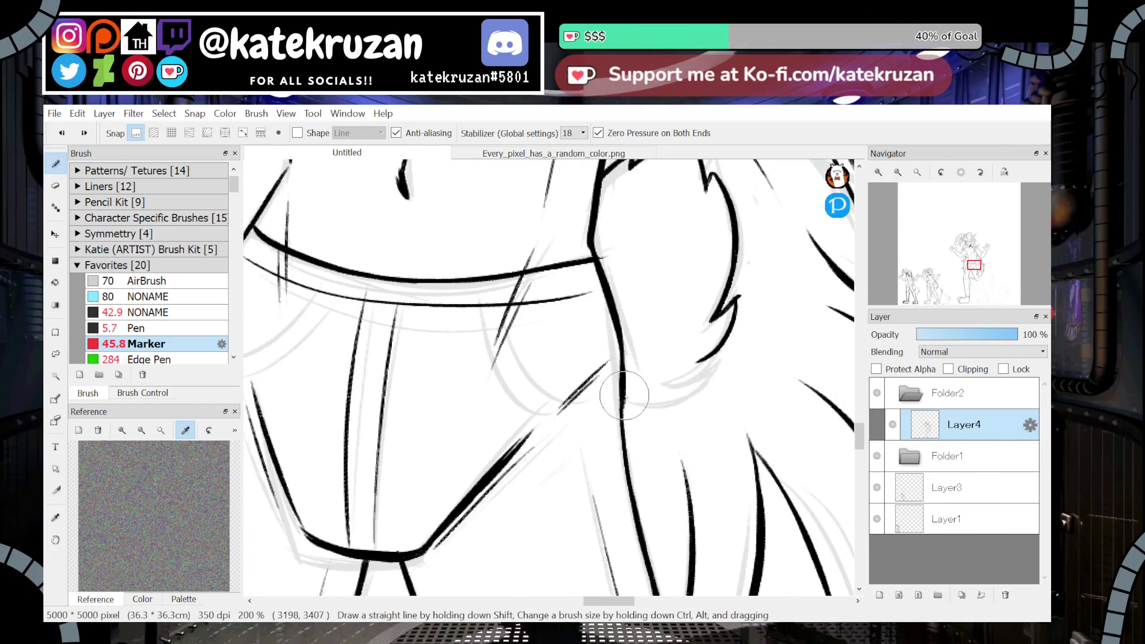
mouse_move(624, 396)
left_mouse_down()
mouse_move(673, 405)
mouse_move(735, 363)
mouse_move(774, 326)
mouse_move(741, 289)
left_mouse_up()
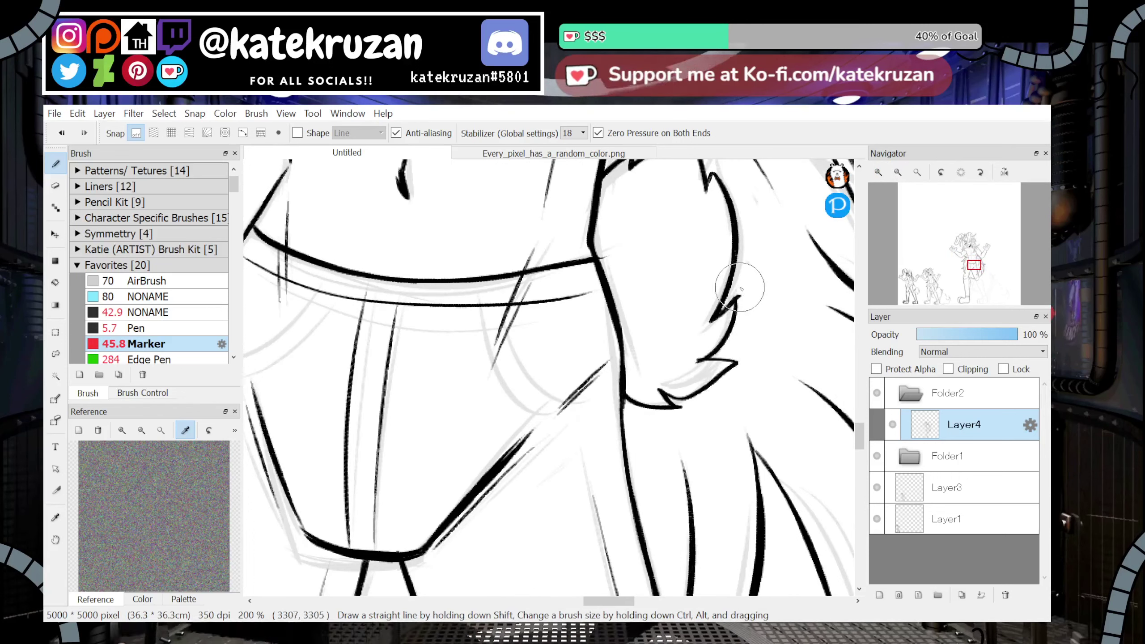
left_click(900, 175)
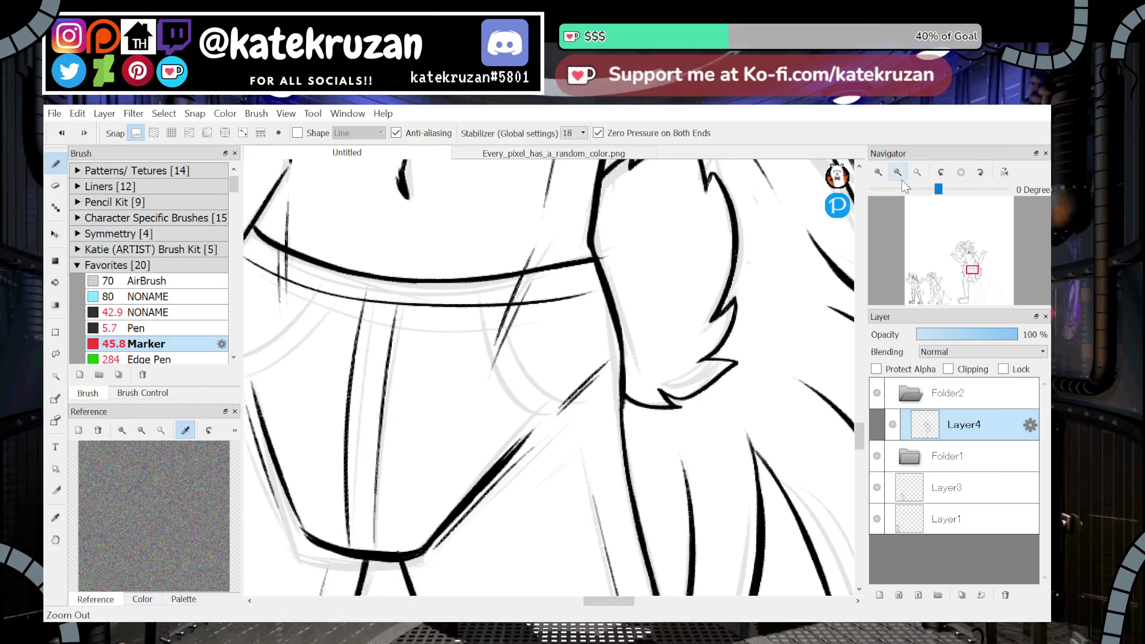
left_click(901, 175)
mouse_move(973, 268)
left_mouse_down()
mouse_move(972, 292)
mouse_move(970, 269)
left_mouse_up()
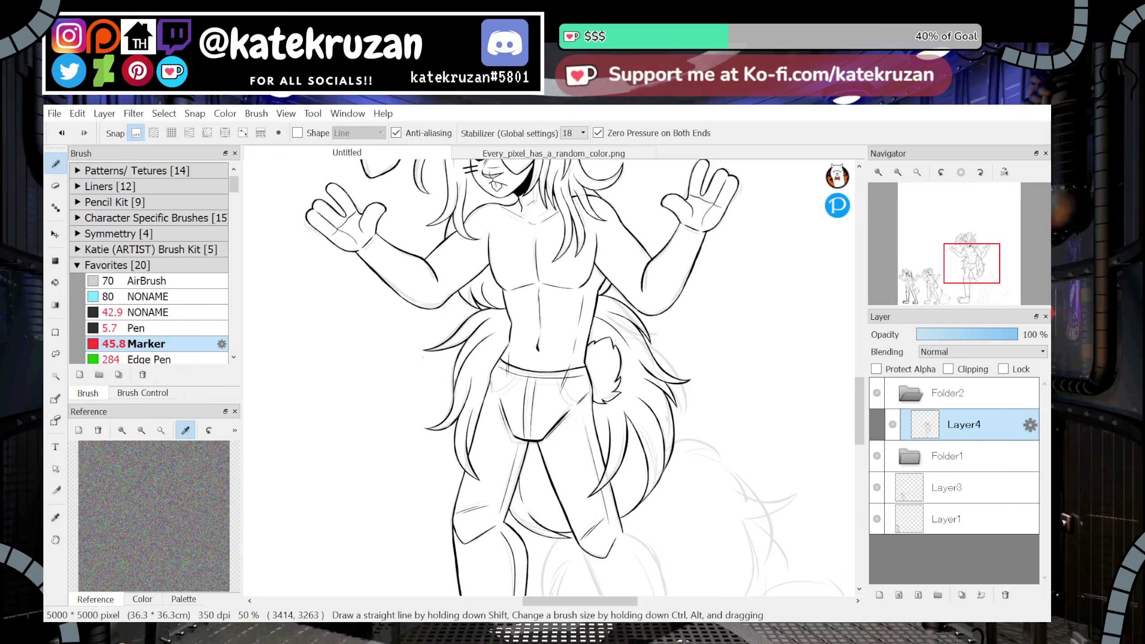
Ink the inner line of the second lower leg from the thigh's lower end down along the sketch to about mid-shin
mouse_move(970, 269)
left_mouse_down()
mouse_move(968, 257)
mouse_move(975, 287)
left_mouse_up()
left_click(879, 172)
left_click(879, 172)
left_click(879, 172)
left_click(980, 172)
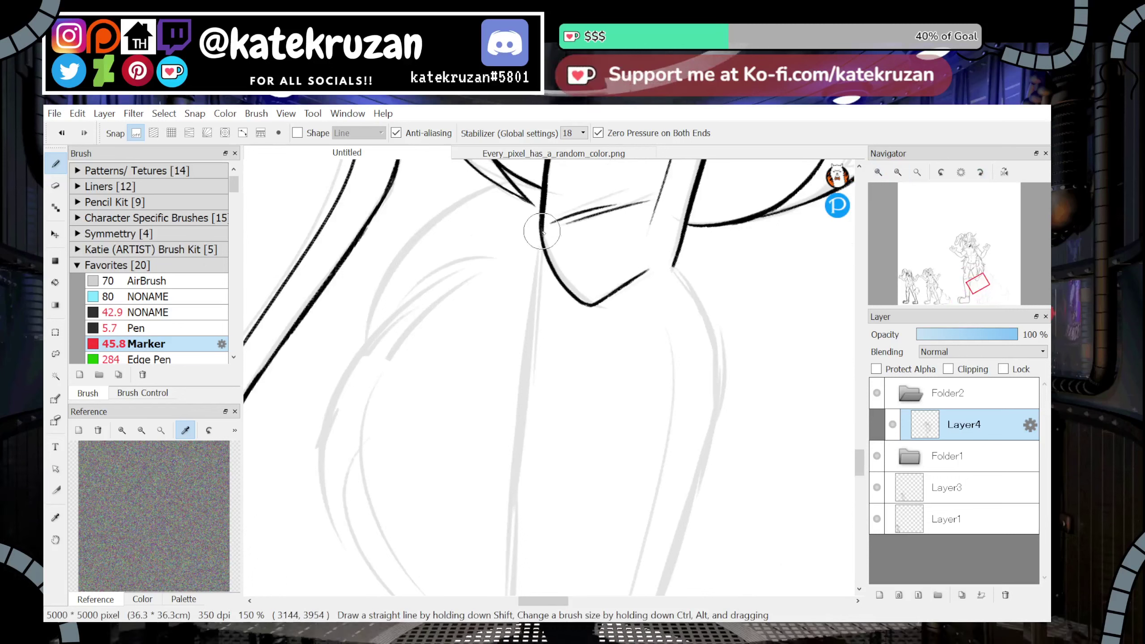
left_click(980, 172)
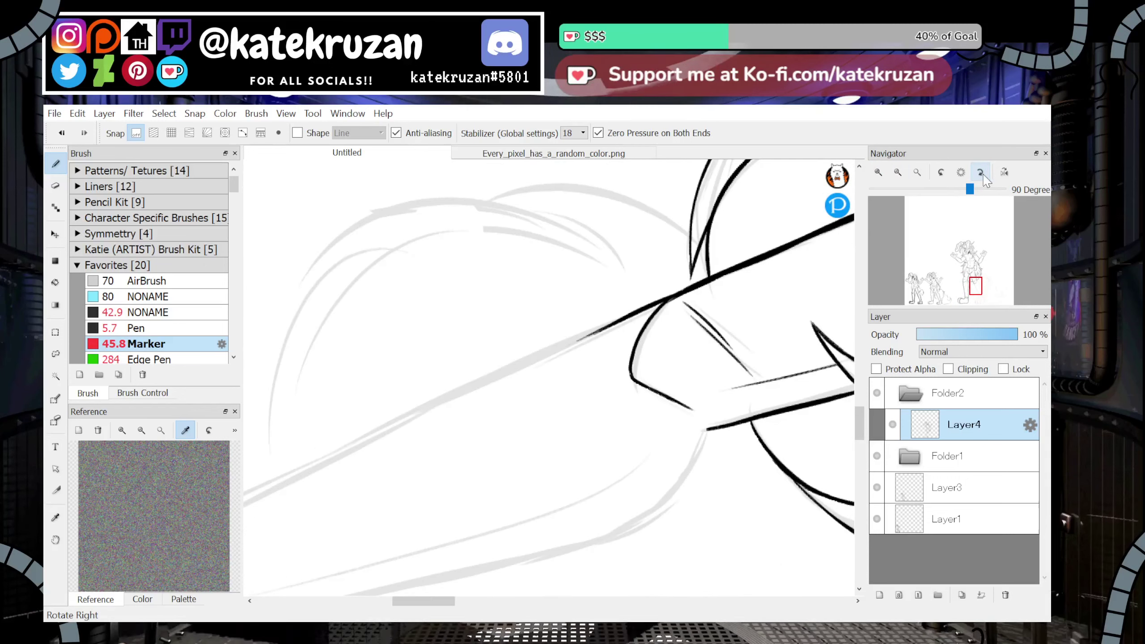
mouse_move(297, 483)
left_mouse_down()
mouse_move(609, 315)
mouse_move(443, 406)
left_mouse_up()
key("ctrl+z")
key("ctrl+z")
left_click_drag(604, 322, 413, 419)
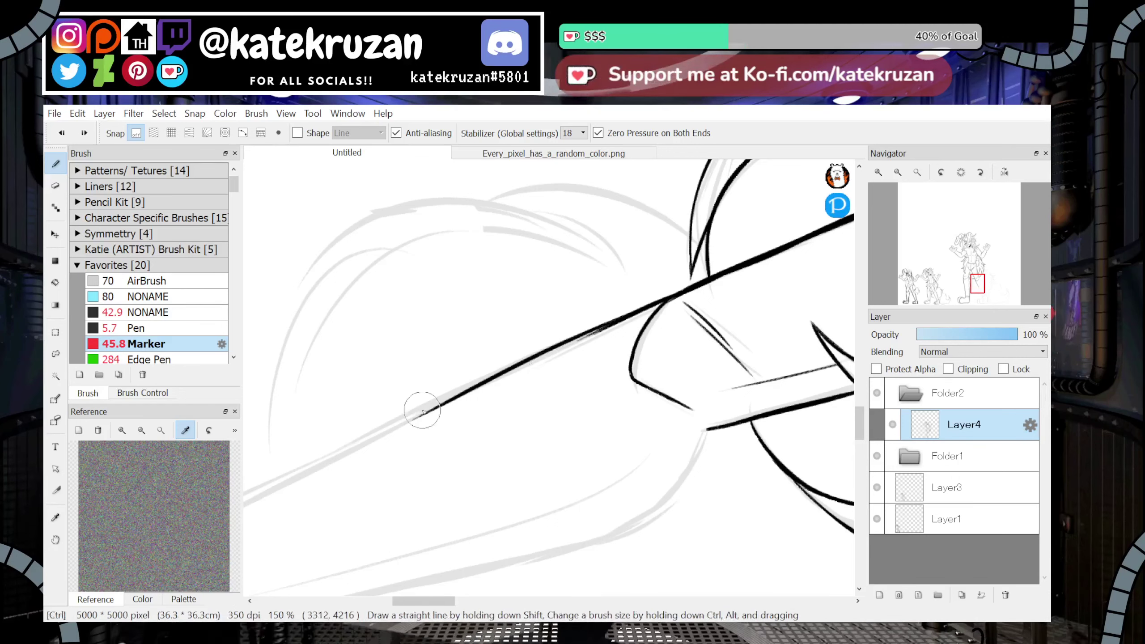
key("ctrl+z")
left_click_drag(327, 460, 647, 310)
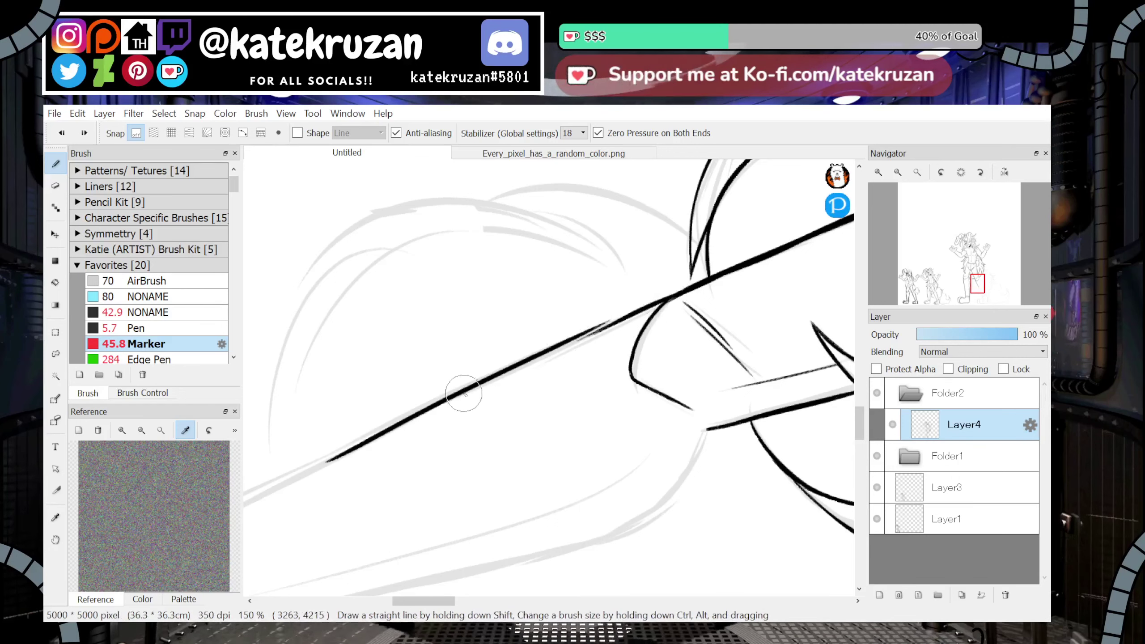
key("ctrl+z")
left_click_drag(314, 464, 660, 303)
key("ctrl+z")
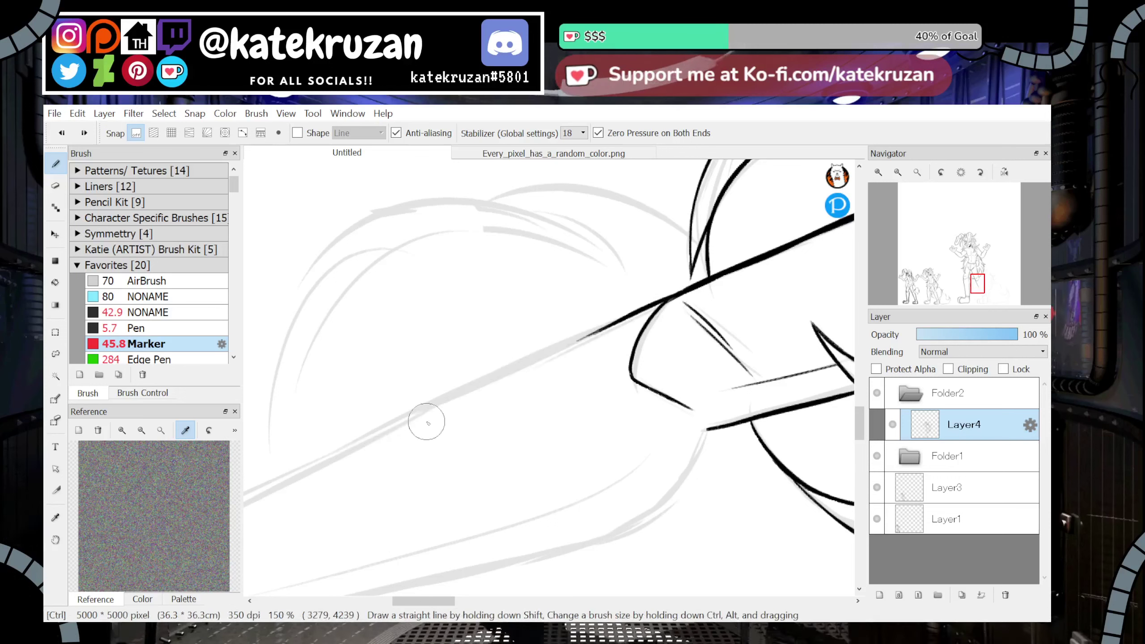
key("ctrl+z")
mouse_move(324, 466)
left_mouse_down()
mouse_move(662, 301)
mouse_move(321, 465)
left_mouse_up()
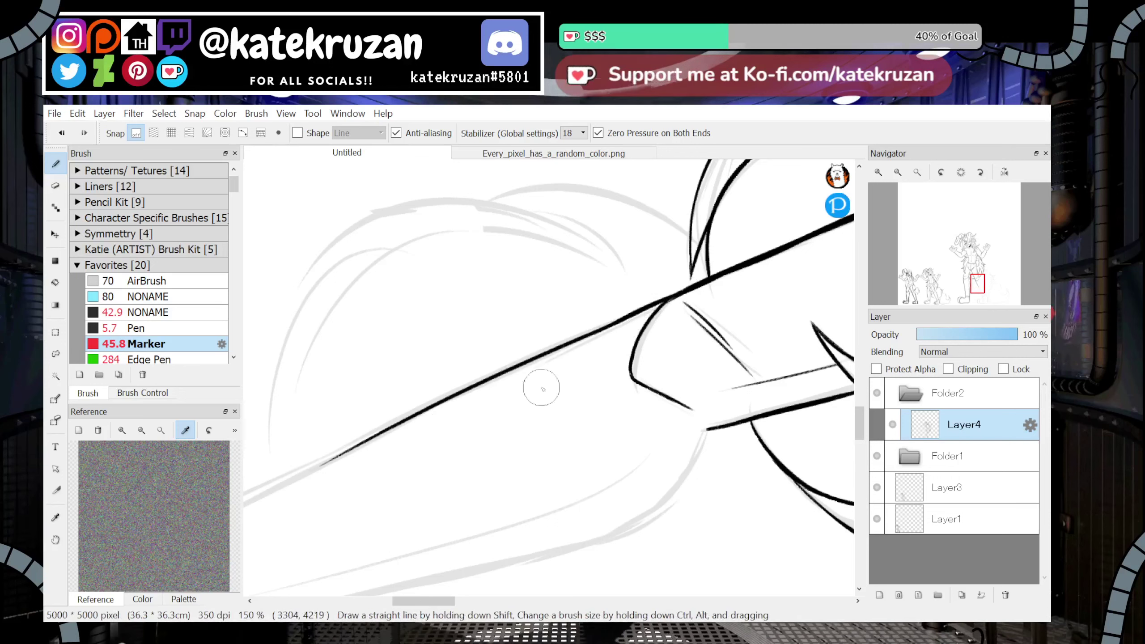
left_click(962, 173)
left_click_drag(975, 286, 976, 288)
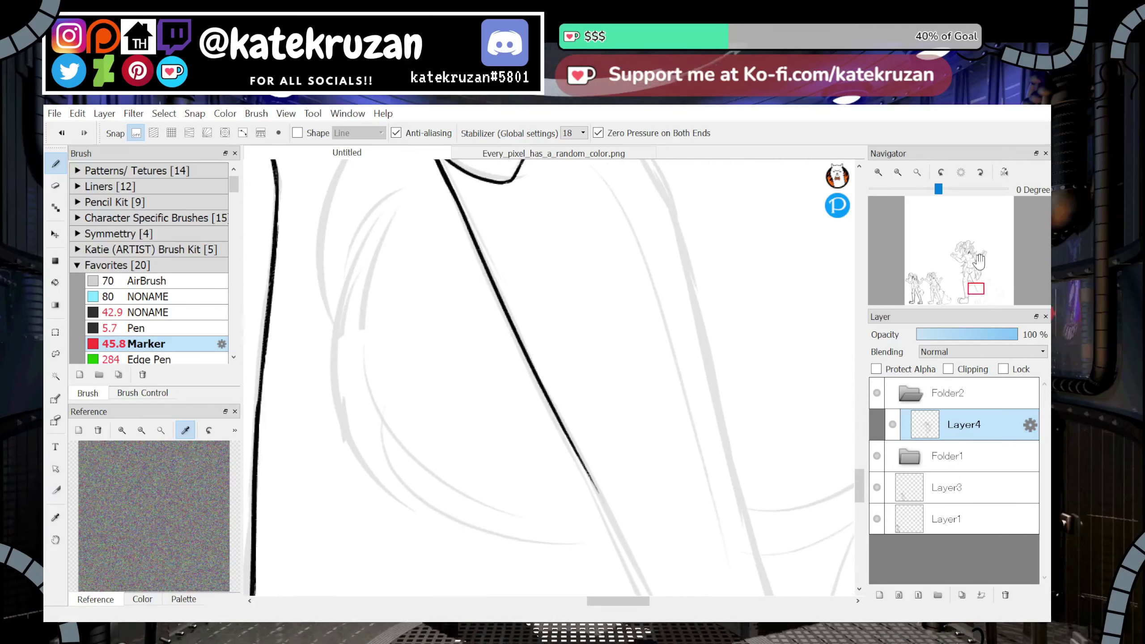
left_click(980, 172)
left_click(980, 172)
left_click(980, 172)
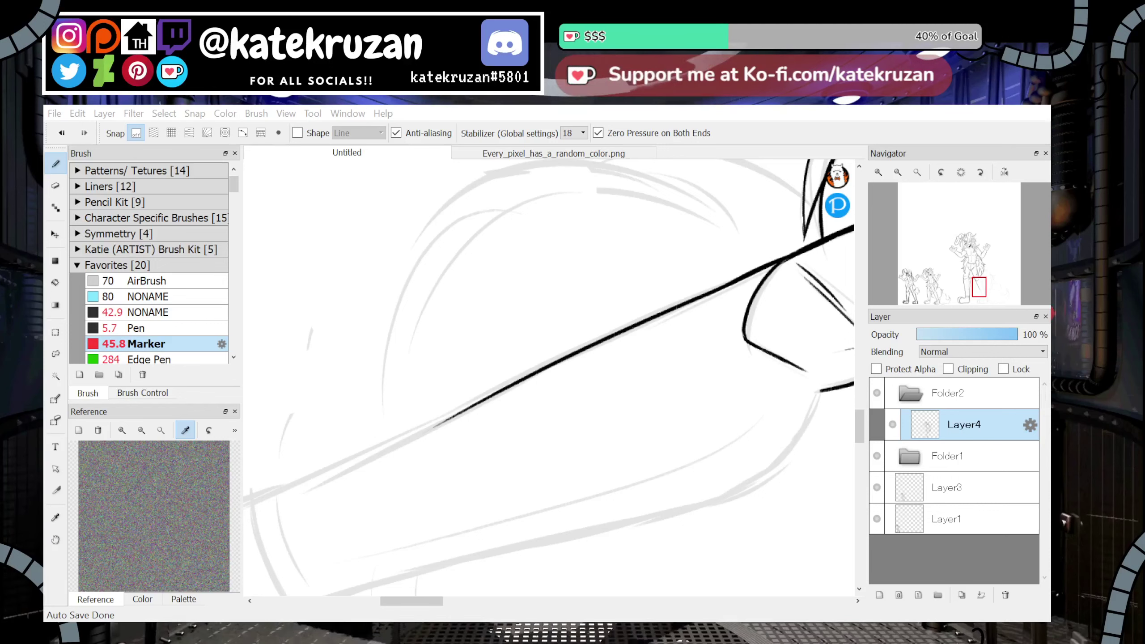
Extend the second lower leg's inner line from mid-shin down to the ankle and smooth the overlap where the strokes join
mouse_move(457, 416)
left_mouse_down()
mouse_move(414, 487)
mouse_move(257, 501)
mouse_move(514, 387)
left_mouse_up()
key("ctrl+z")
key("ctrl+z")
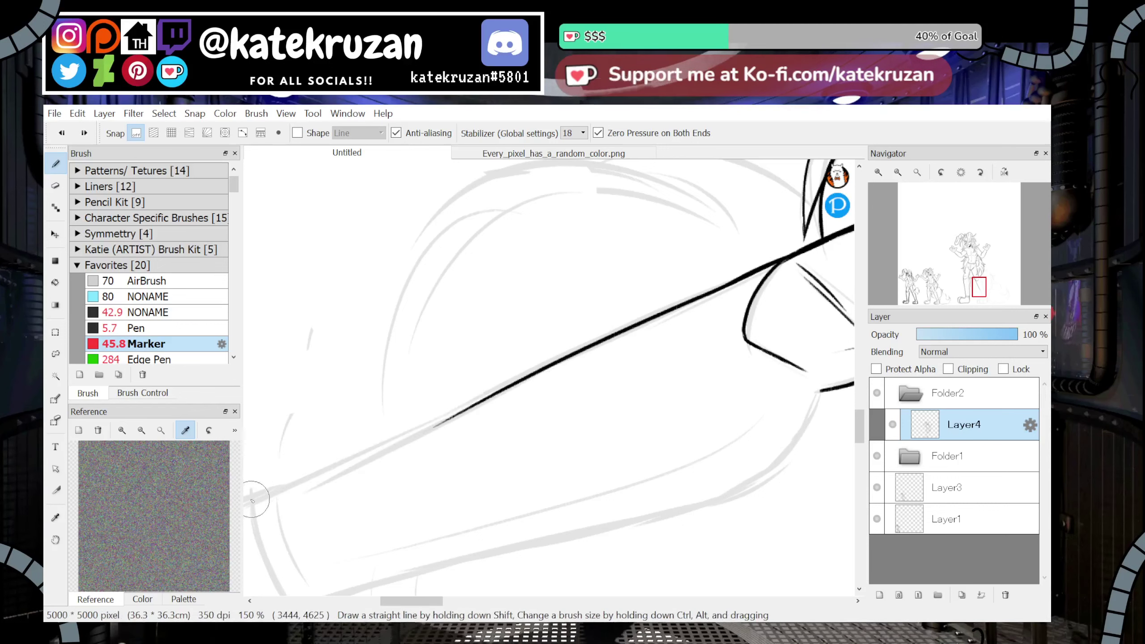
left_click_drag(255, 499, 605, 336)
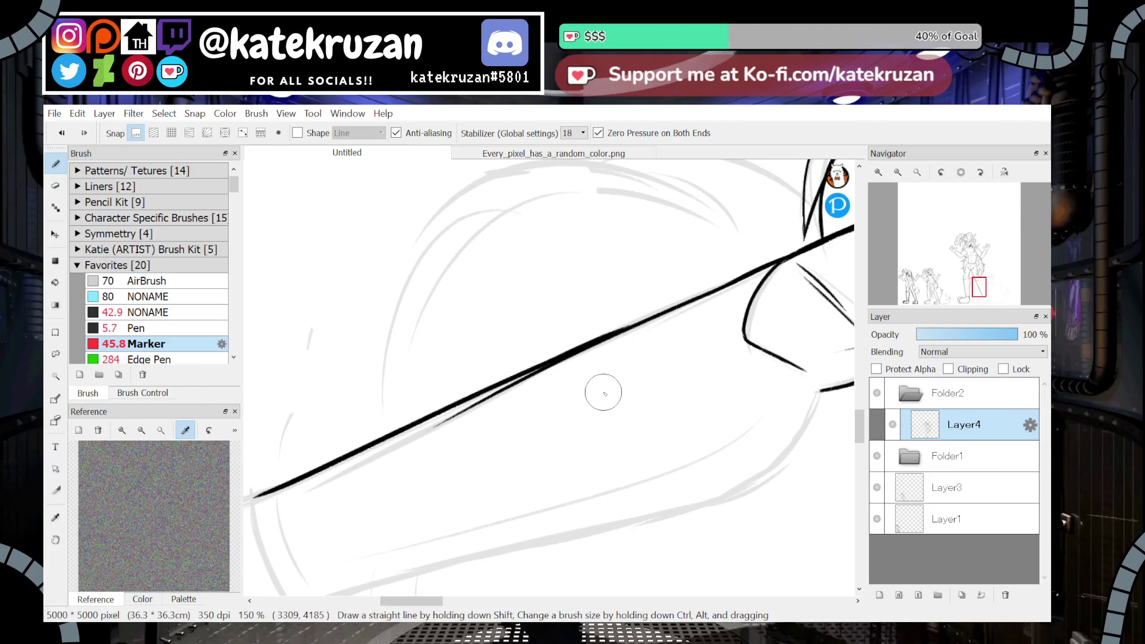
key("ctrl+z")
left_click_drag(545, 375, 440, 431)
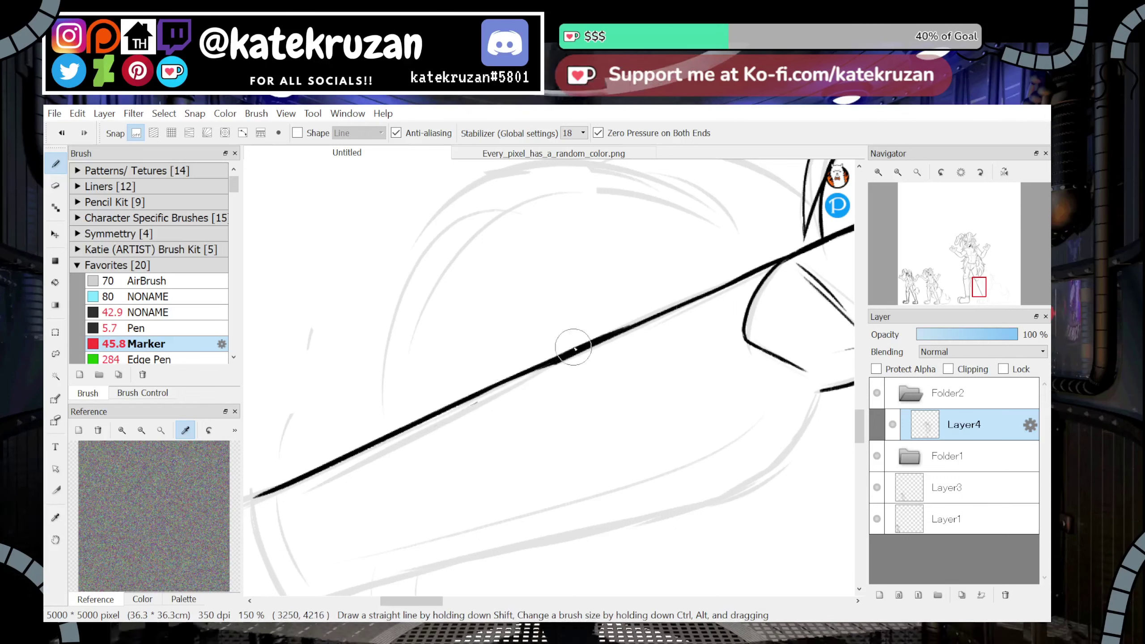
left_click_drag(627, 335, 532, 375)
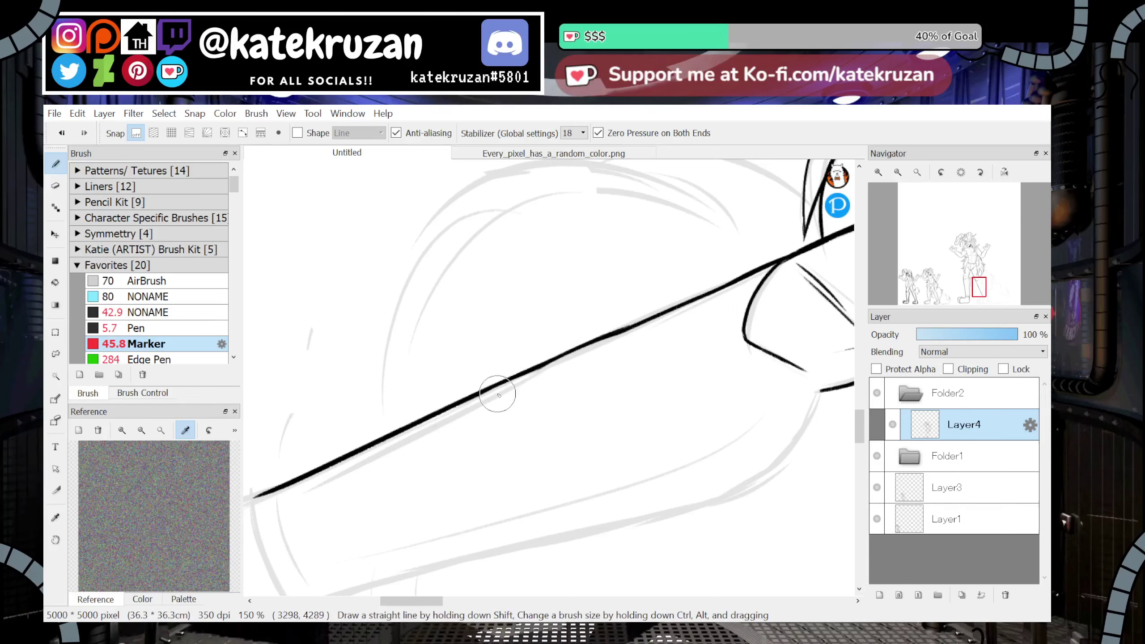
left_click_drag(607, 337, 675, 311)
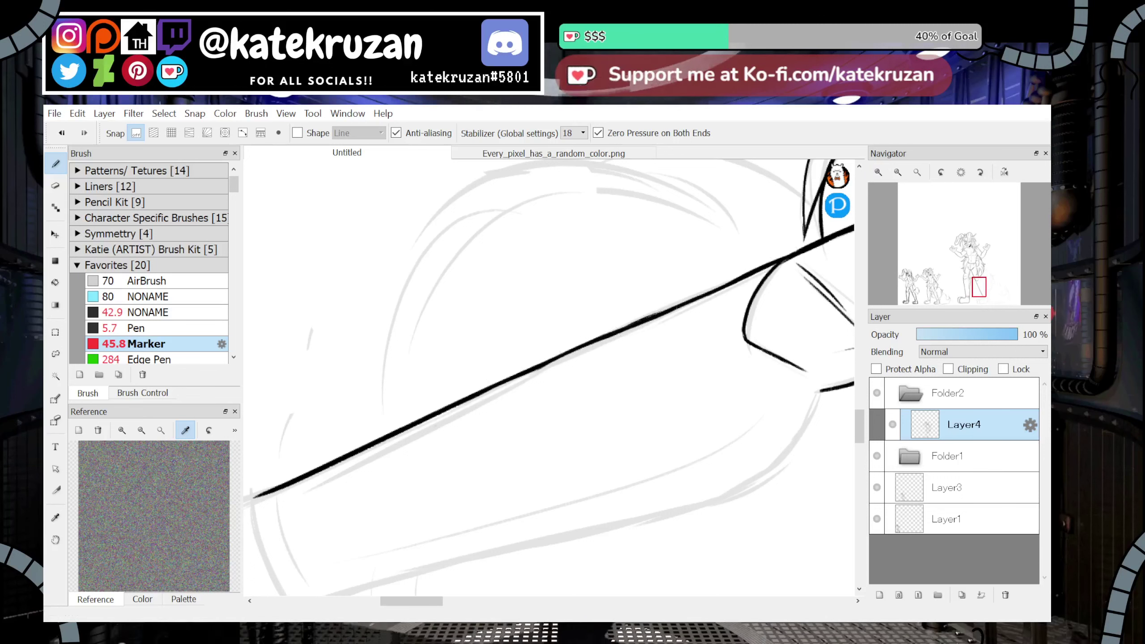
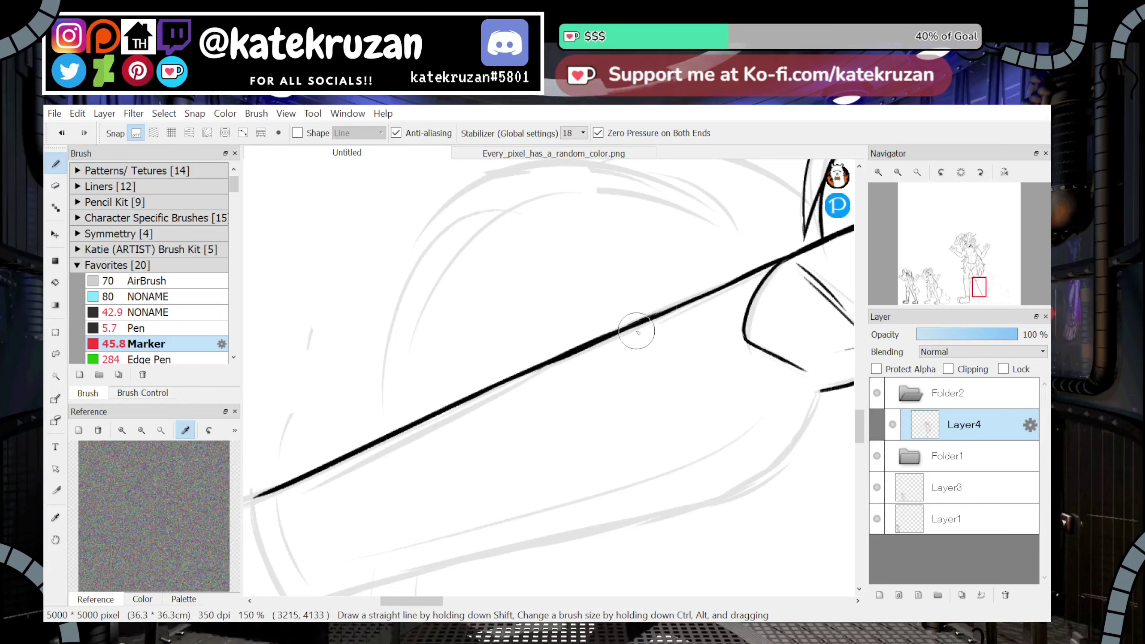
left_click_drag(545, 366, 606, 336)
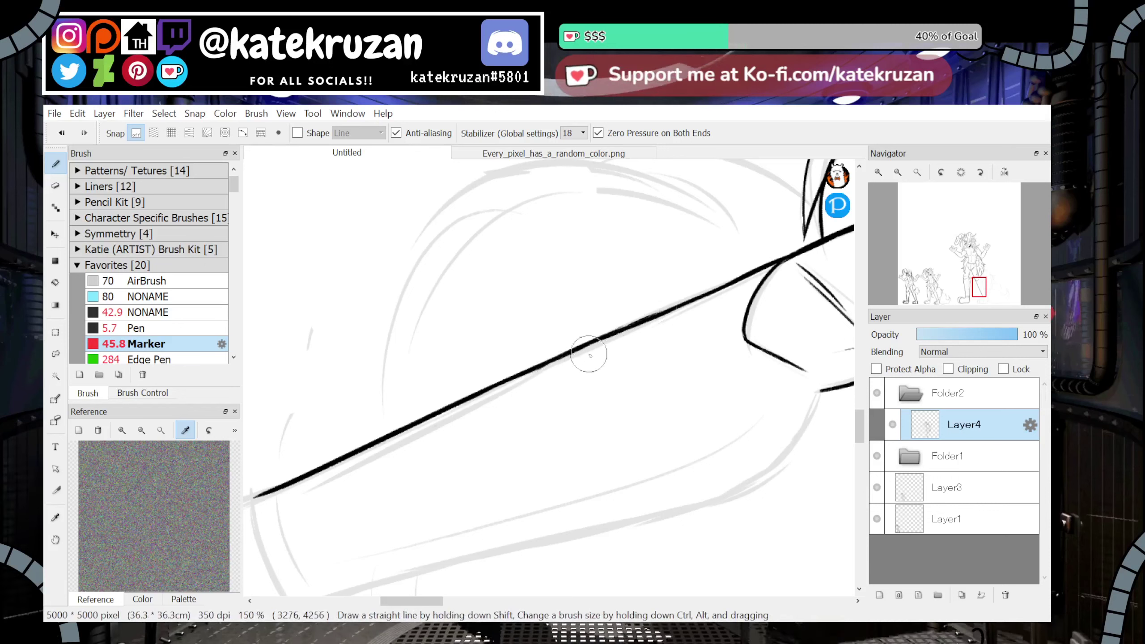
Ink the outer line of the second lower leg from the knee over the calf curve to the lower shin
left_click(961, 173)
left_click_drag(976, 289, 976, 272)
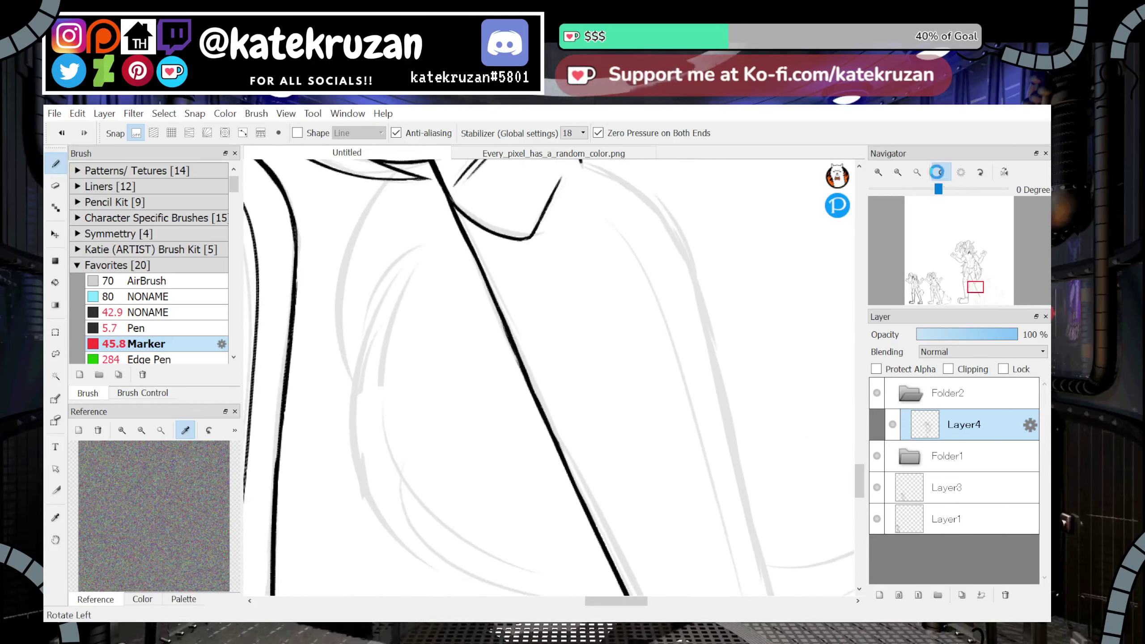
left_click(937, 171)
mouse_move(338, 399)
left_mouse_down()
mouse_move(392, 323)
mouse_move(361, 352)
mouse_move(474, 285)
mouse_move(415, 306)
mouse_move(541, 274)
left_mouse_up()
left_click_drag(448, 295, 621, 253)
key("ctrl+z")
key("ctrl+z")
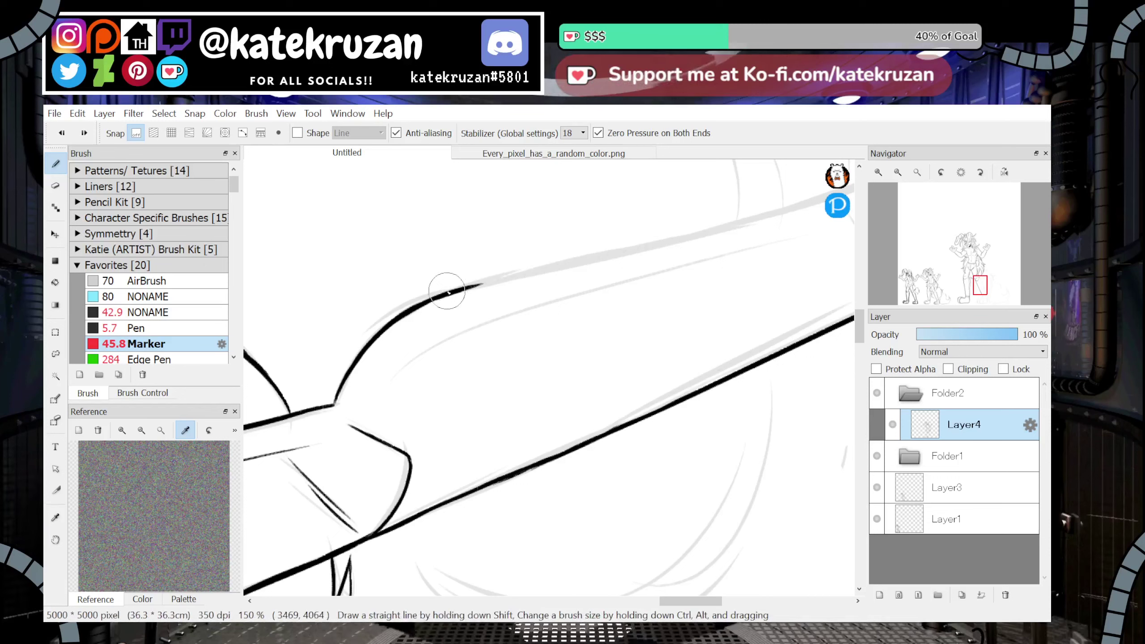
left_click_drag(440, 296, 780, 212)
key("ctrl+z")
key("ctrl+z")
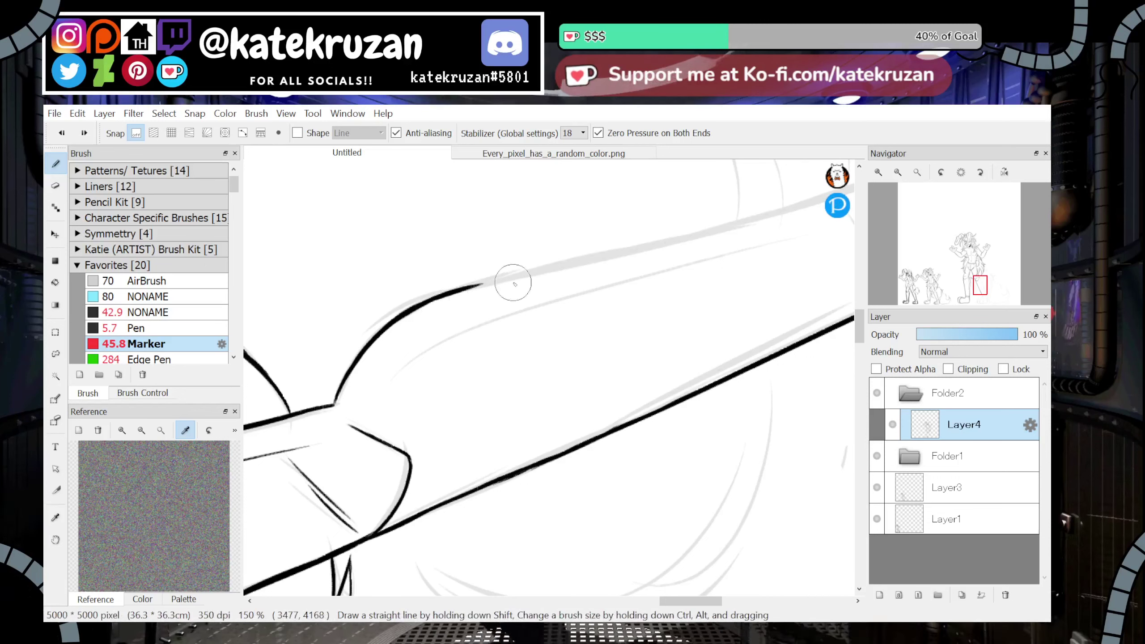
mouse_move(431, 298)
left_mouse_down()
mouse_move(697, 223)
mouse_move(465, 284)
mouse_move(769, 221)
left_mouse_up()
key("ctrl+z")
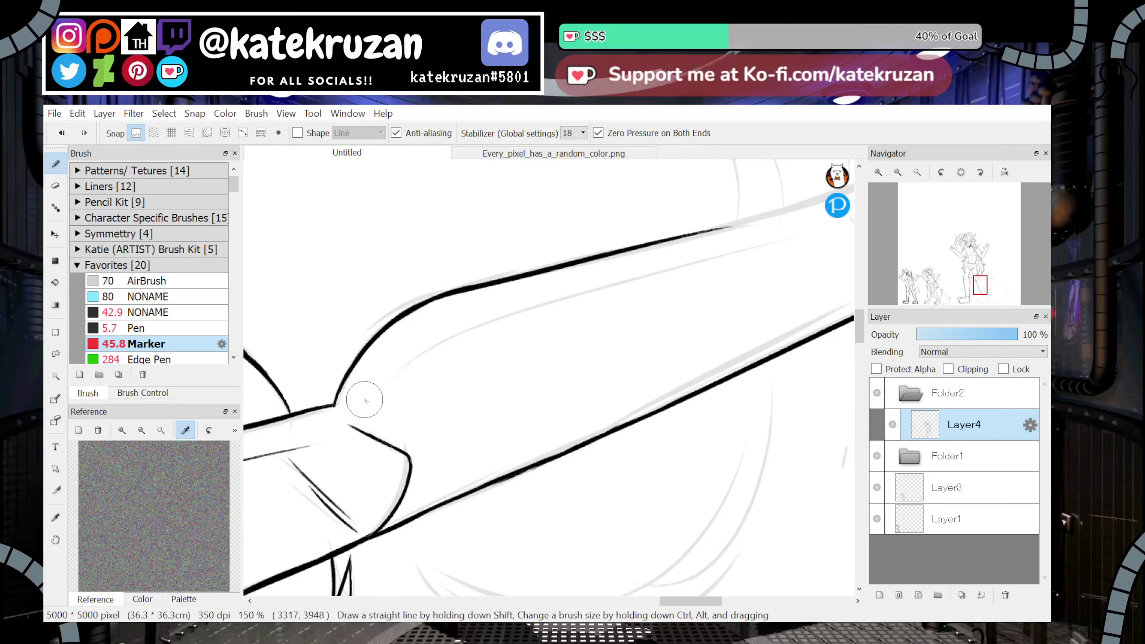
Ink a thin contour line inside the second lower leg, following its outer edge from below the knee to the lower shin
mouse_move(364, 400)
left_mouse_down()
mouse_move(435, 353)
mouse_move(767, 249)
left_mouse_up()
key("ctrl+z")
left_click_drag(384, 380, 772, 251)
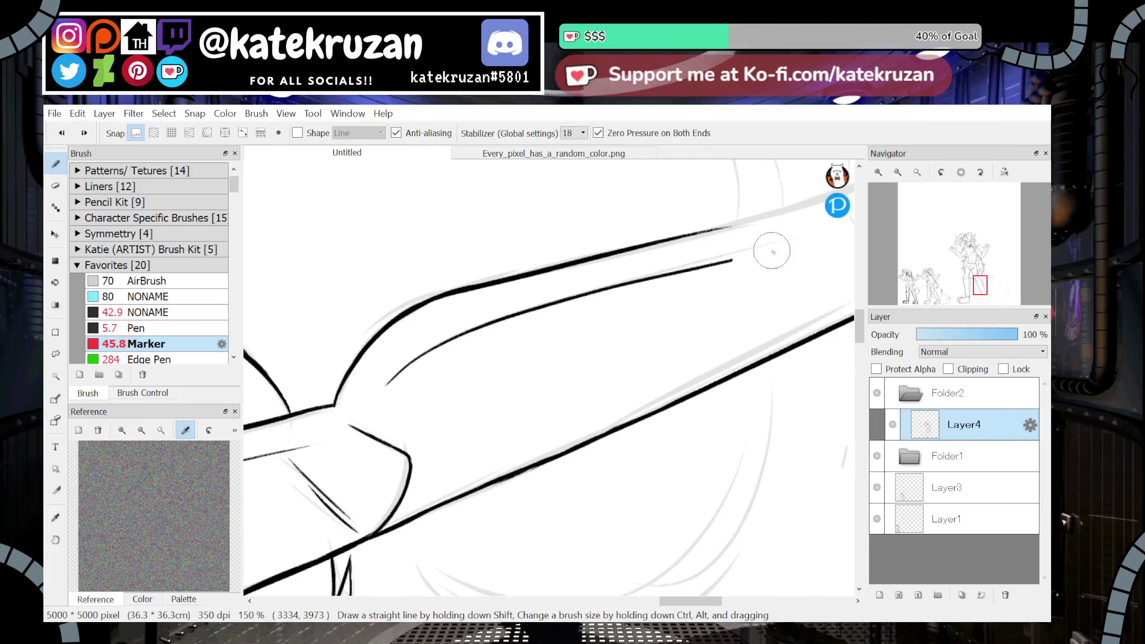
key("ctrl+z")
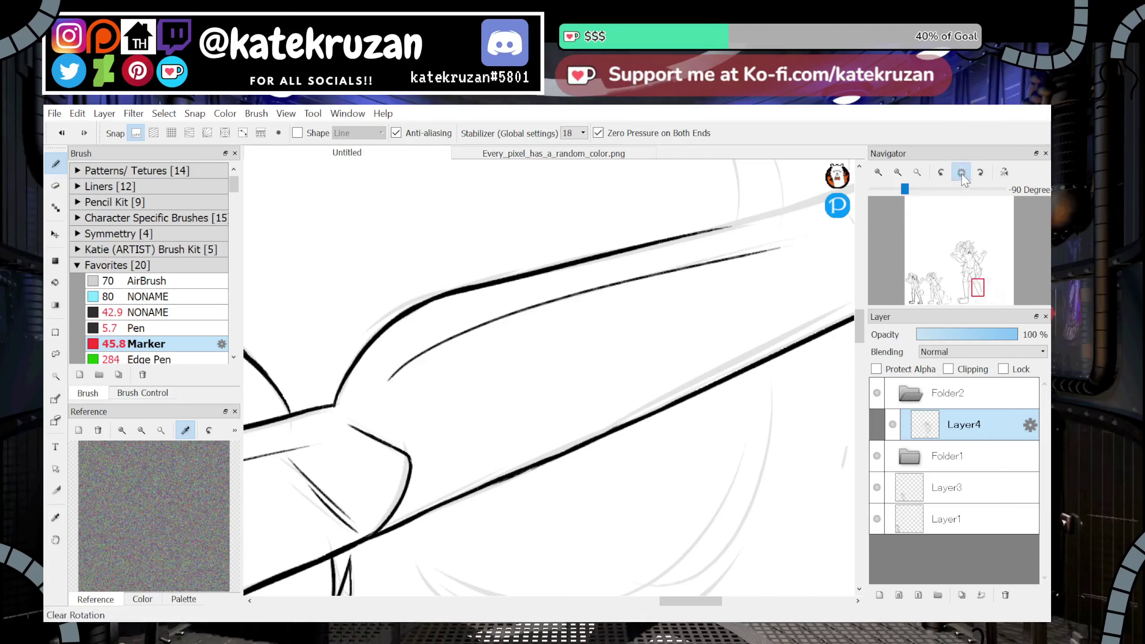
Ink the front of the second ankle, continuing the shin line to the bend and angling it down to the toes
left_click(962, 172)
left_click_drag(976, 290, 980, 294)
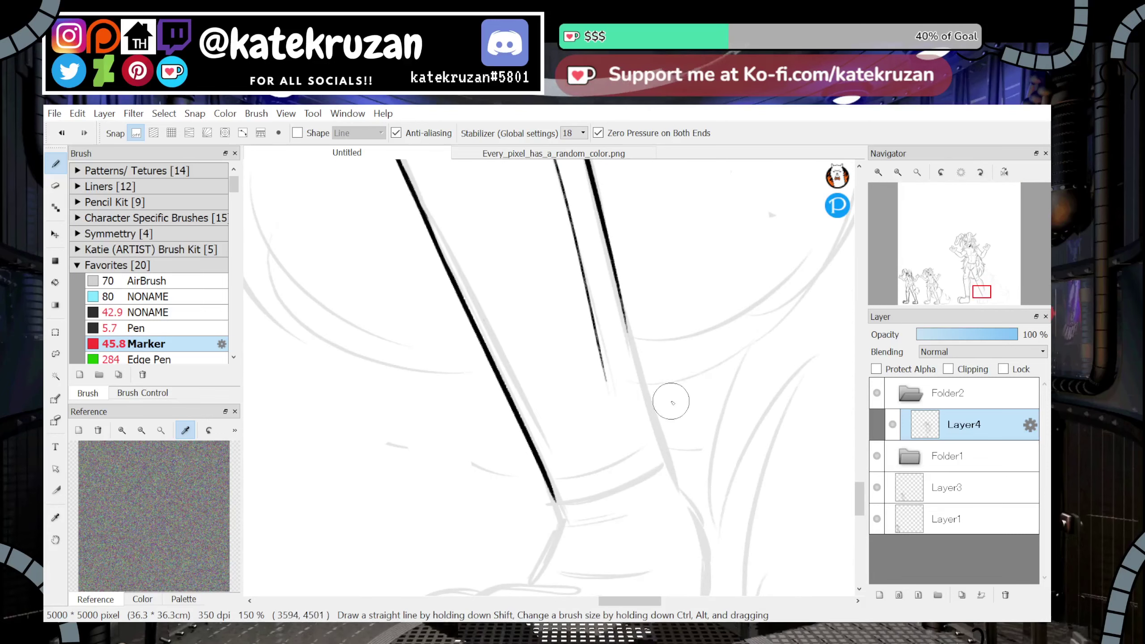
scroll(609, 429, "down", 5)
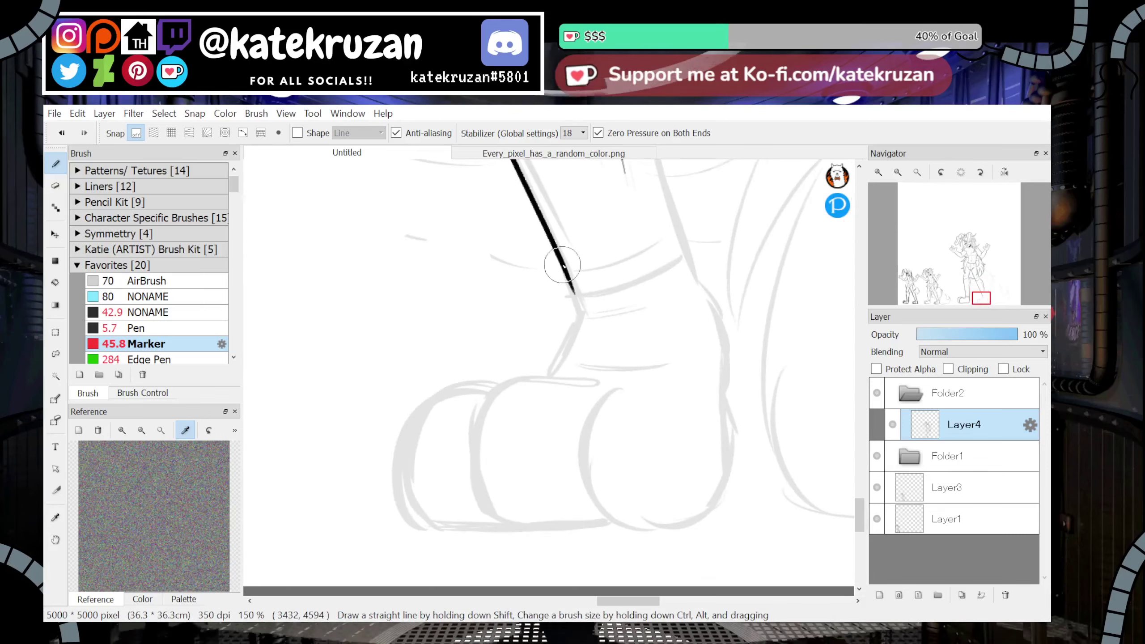
mouse_move(557, 251)
left_mouse_down()
mouse_move(582, 307)
mouse_move(549, 370)
left_mouse_up()
key("ctrl+z")
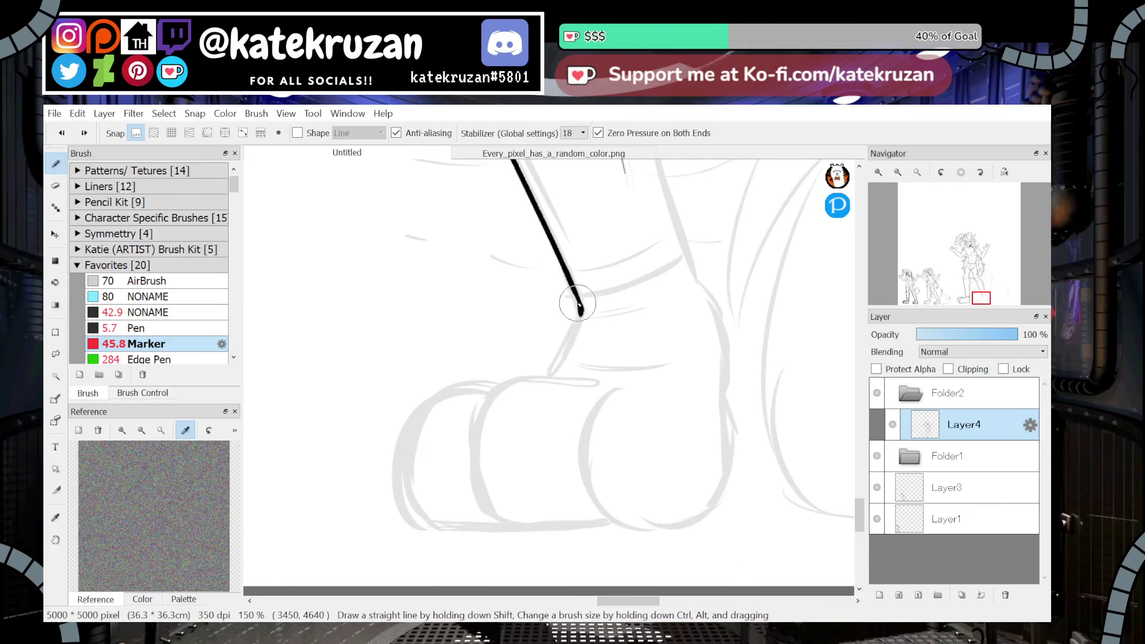
left_click_drag(582, 311, 549, 374)
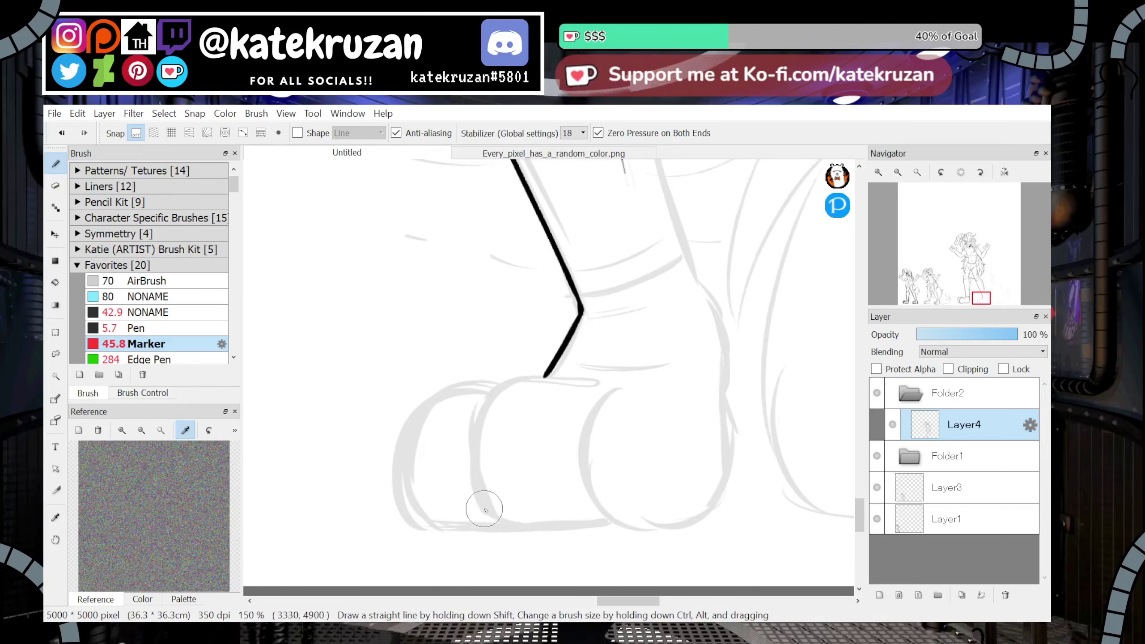
Ink the middle toe of the second foot with a rounded top, a thick curved front and a flat sole edge
mouse_move(487, 513)
left_mouse_down()
mouse_move(475, 478)
mouse_move(563, 380)
mouse_move(612, 378)
left_mouse_up()
scroll(992, 285, "up", 1)
left_click_drag(977, 301, 978, 301)
key("ctrl+z")
left_click_drag(658, 286, 542, 479)
key("ctrl+z")
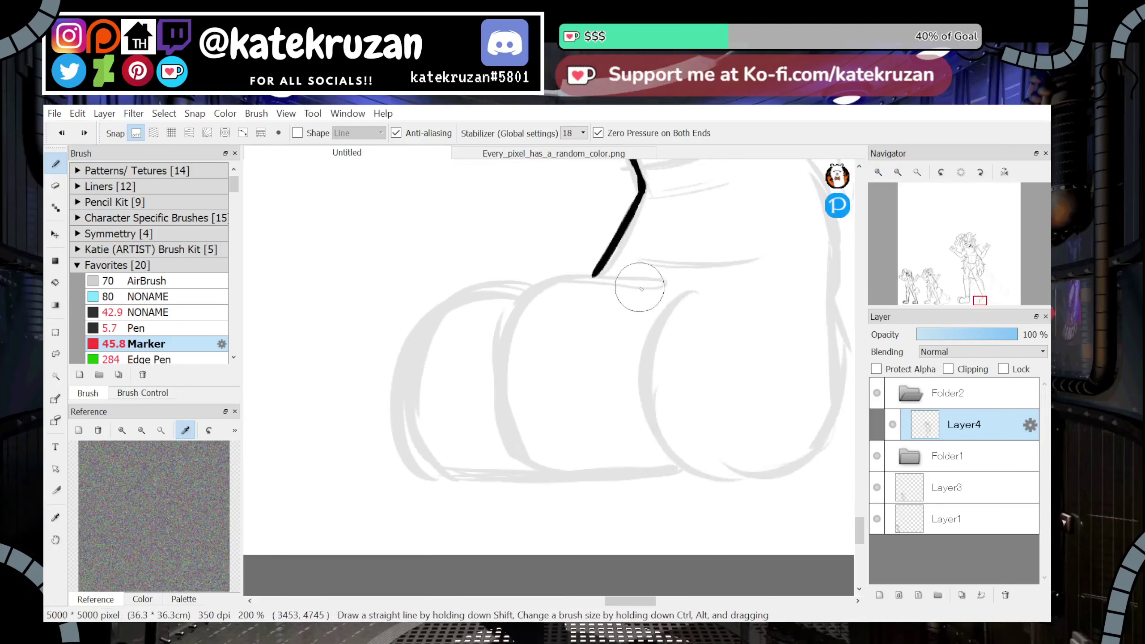
mouse_move(671, 285)
left_mouse_down()
mouse_move(533, 295)
mouse_move(543, 482)
mouse_move(651, 469)
left_mouse_up()
left_click_drag(528, 479, 683, 471)
key("ctrl+z")
key("ctrl+z")
Ink the nearest toe of the second foot with a rounded top and front, continuing along the sole towards the heel
left_click_drag(757, 286, 668, 450)
key("ctrl+z")
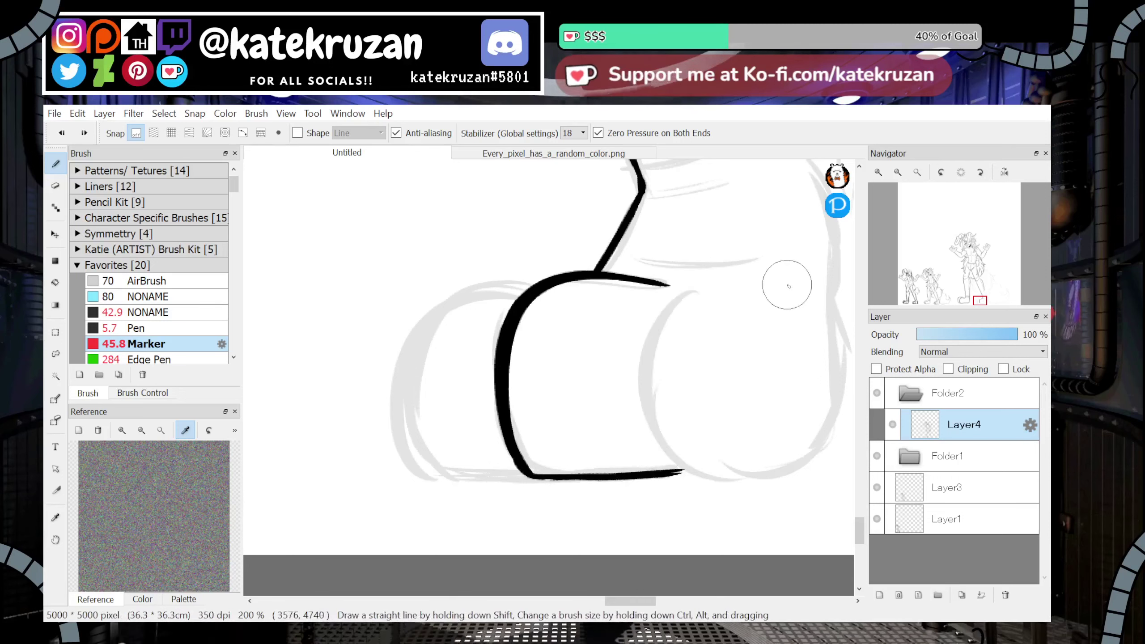
mouse_move(787, 280)
left_mouse_down()
mouse_move(682, 290)
mouse_move(722, 289)
mouse_move(675, 296)
mouse_move(697, 287)
mouse_move(654, 355)
left_mouse_up()
left_click_drag(671, 310, 667, 463)
mouse_move(654, 351)
left_mouse_down()
mouse_move(691, 473)
mouse_move(816, 472)
left_mouse_up()
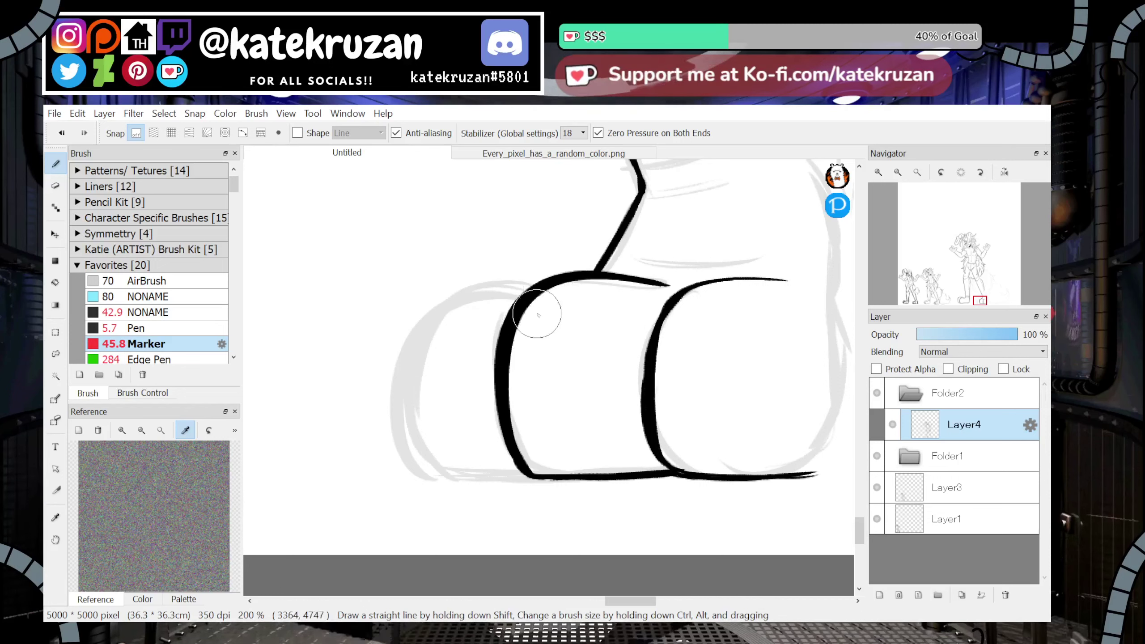
Ink the farthest toe of the second foot as a rounded outline whose sole edge joins the middle toe
left_click_drag(477, 277, 424, 476)
key("ctrl+z")
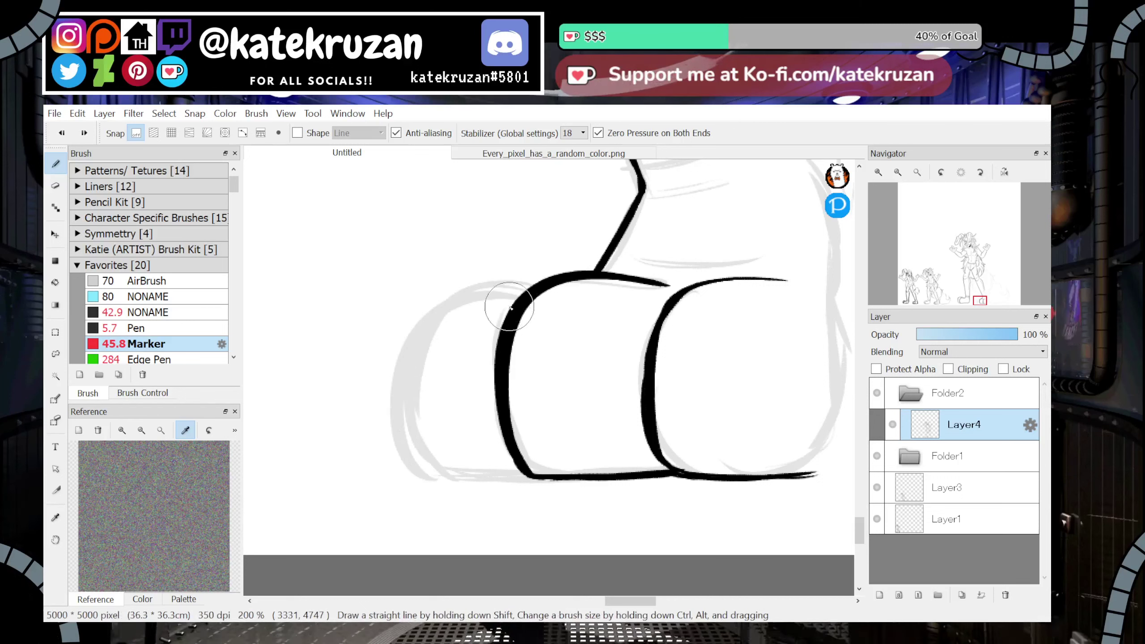
mouse_move(525, 287)
left_mouse_down()
mouse_move(495, 287)
mouse_move(398, 398)
mouse_move(410, 447)
mouse_move(413, 365)
mouse_move(401, 377)
mouse_move(429, 455)
mouse_move(415, 451)
mouse_move(489, 478)
mouse_move(430, 473)
mouse_move(517, 478)
left_mouse_up()
key("ctrl+z")
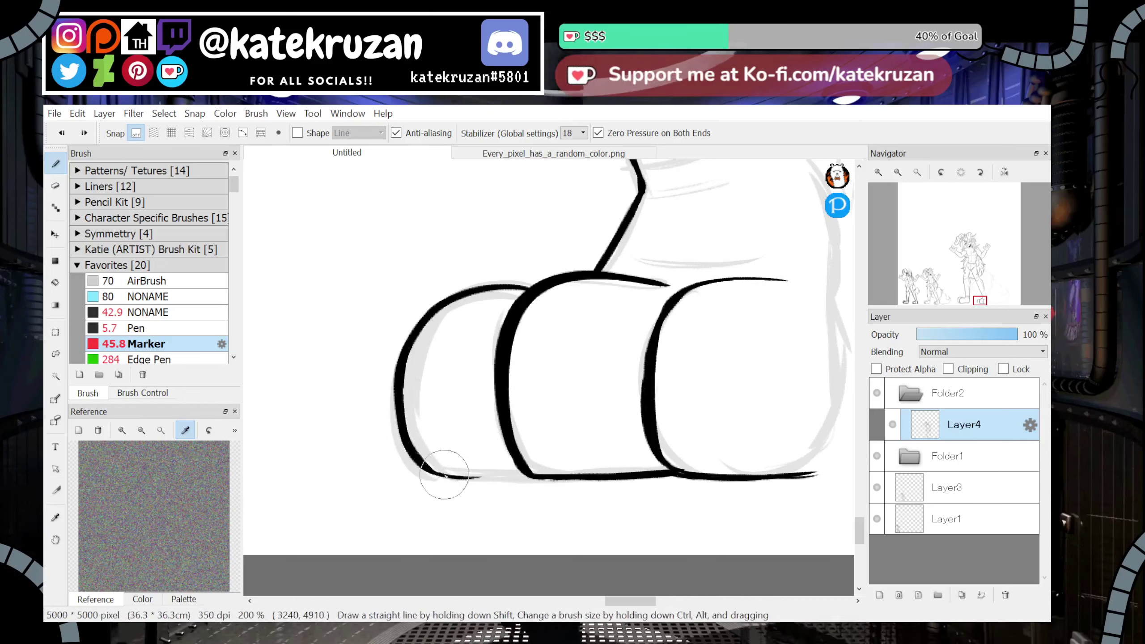
left_click_drag(444, 475, 525, 475)
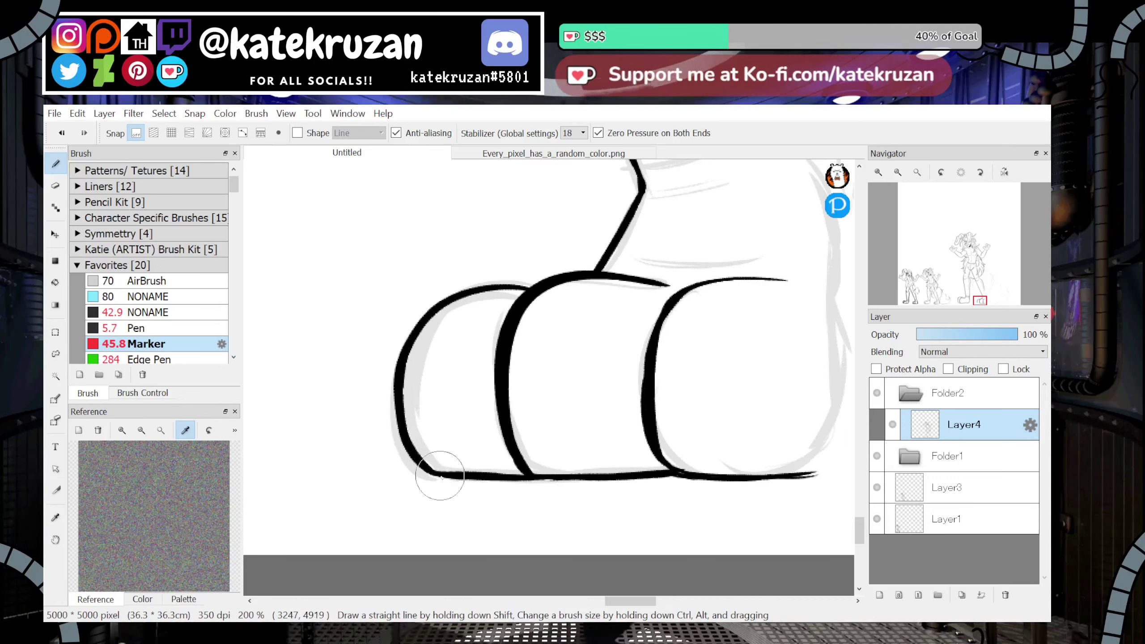
Ink the back of the second foot from the ankle down around the heel, closing it against the sole line
mouse_move(815, 357)
left_mouse_down()
mouse_move(715, 431)
mouse_move(739, 382)
left_mouse_up()
mouse_move(734, 193)
left_mouse_down()
mouse_move(755, 216)
mouse_move(766, 422)
mouse_move(749, 490)
left_mouse_up()
mouse_move(762, 361)
left_mouse_down()
mouse_move(732, 497)
mouse_move(748, 478)
mouse_move(712, 500)
left_mouse_up()
key("ctrl+z")
left_click_drag(751, 462, 689, 501)
mouse_move(761, 432)
left_mouse_down()
mouse_move(720, 497)
mouse_move(703, 503)
mouse_move(735, 440)
mouse_move(709, 508)
mouse_move(764, 463)
mouse_move(735, 503)
mouse_move(705, 498)
left_mouse_up()
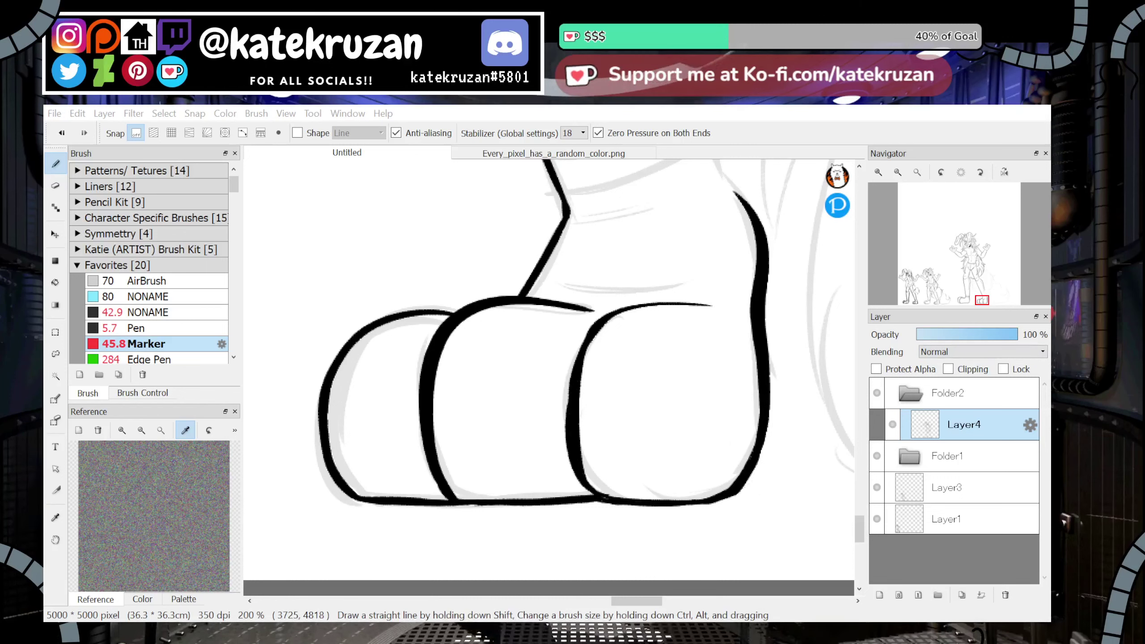
Ink short crease lines across the second foot, one pair above the toes and one pair at the ankle bend
mouse_move(547, 289)
left_mouse_down()
mouse_move(698, 281)
mouse_move(663, 278)
left_mouse_up()
left_click_drag(1001, 284, 1004, 280)
left_click_drag(625, 435, 732, 426)
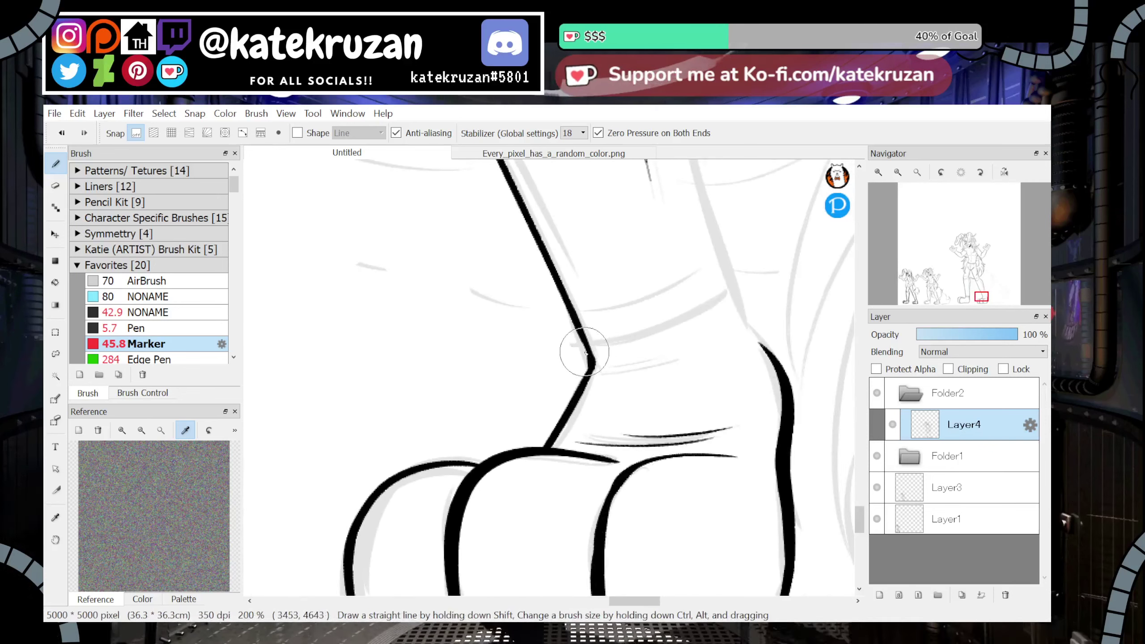
left_click_drag(613, 365, 645, 361)
left_click_drag(605, 373, 692, 362)
key("ctrl+z")
Extend the second lower leg's outer line from the lower shin down past the ankle until it joins the heel line
left_click_drag(981, 297, 980, 295)
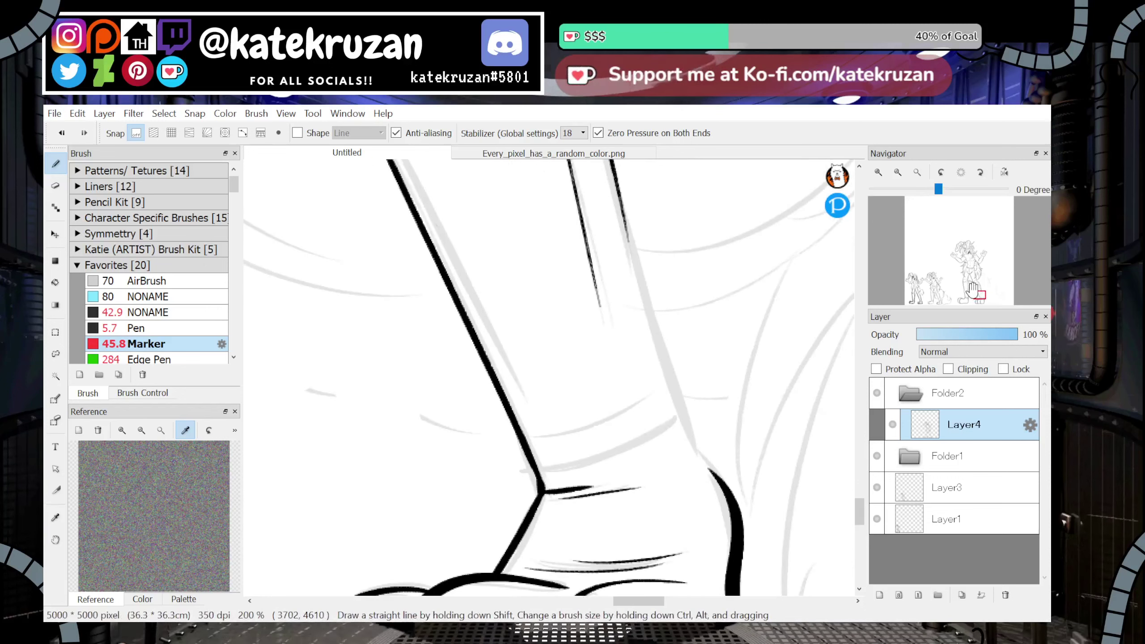
left_click(1004, 172)
left_click(1004, 172)
left_click_drag(613, 174, 640, 274)
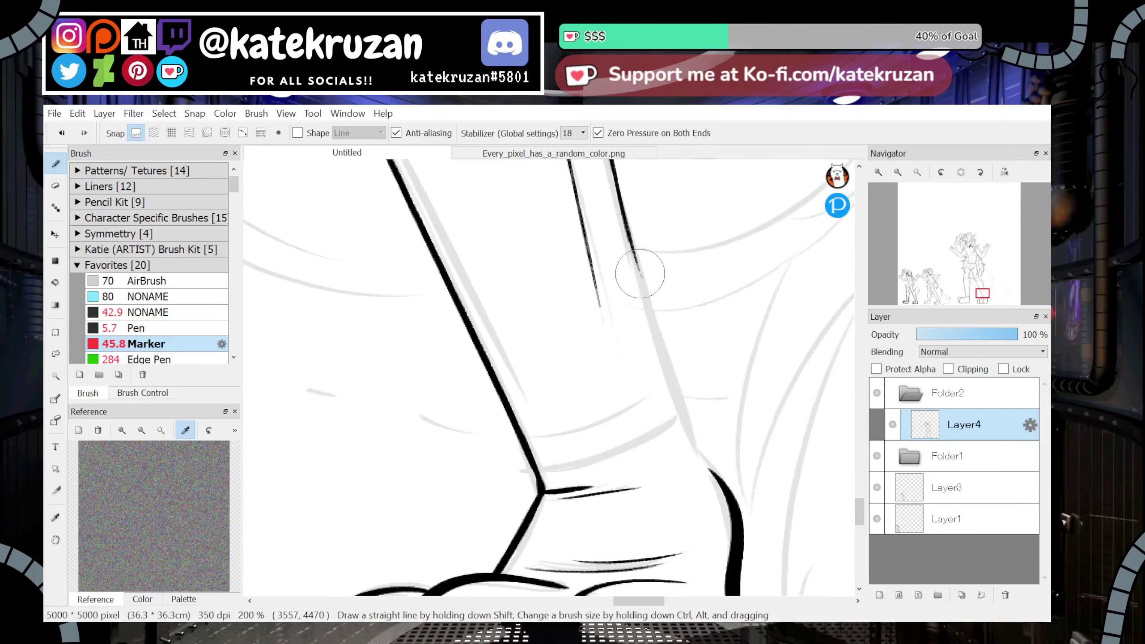
left_click_drag(620, 201, 666, 369)
left_click_drag(637, 273, 679, 398)
mouse_move(646, 299)
left_mouse_down()
mouse_move(688, 425)
mouse_move(711, 468)
left_mouse_up()
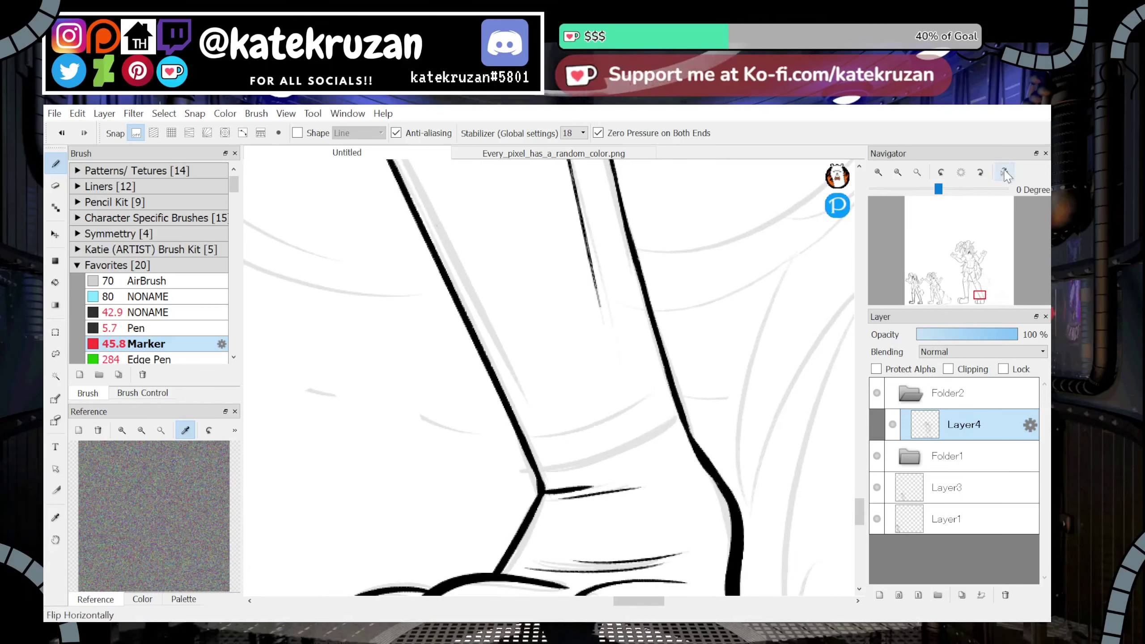
Check the leg in mirrored view and ink two curved bands across the second ankle between the shin lines
key("h")
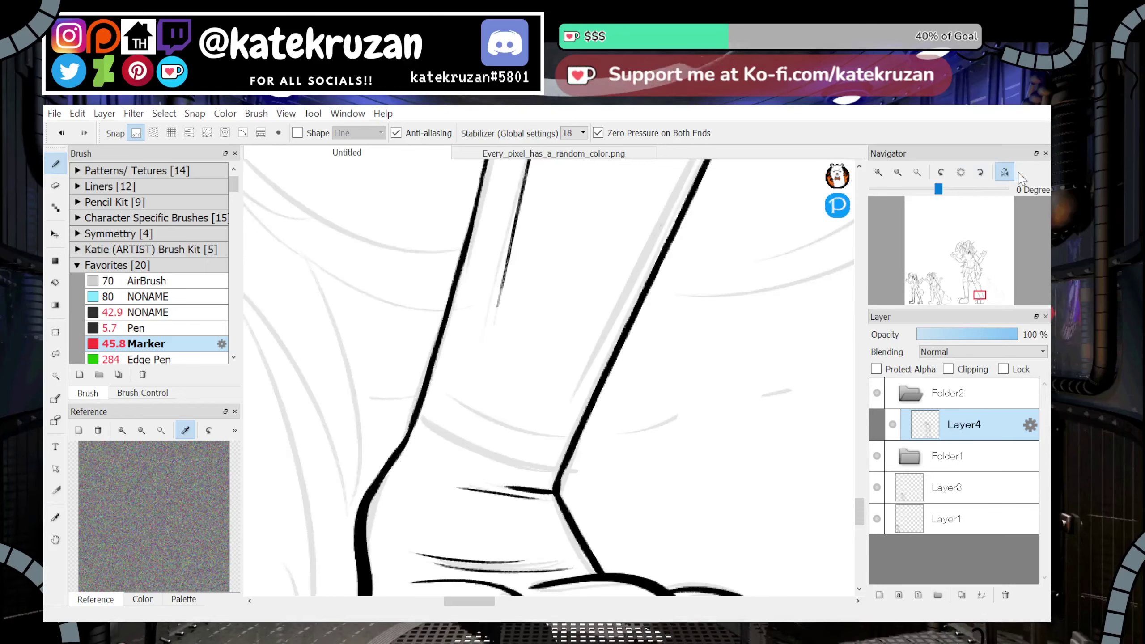
left_click(1003, 175)
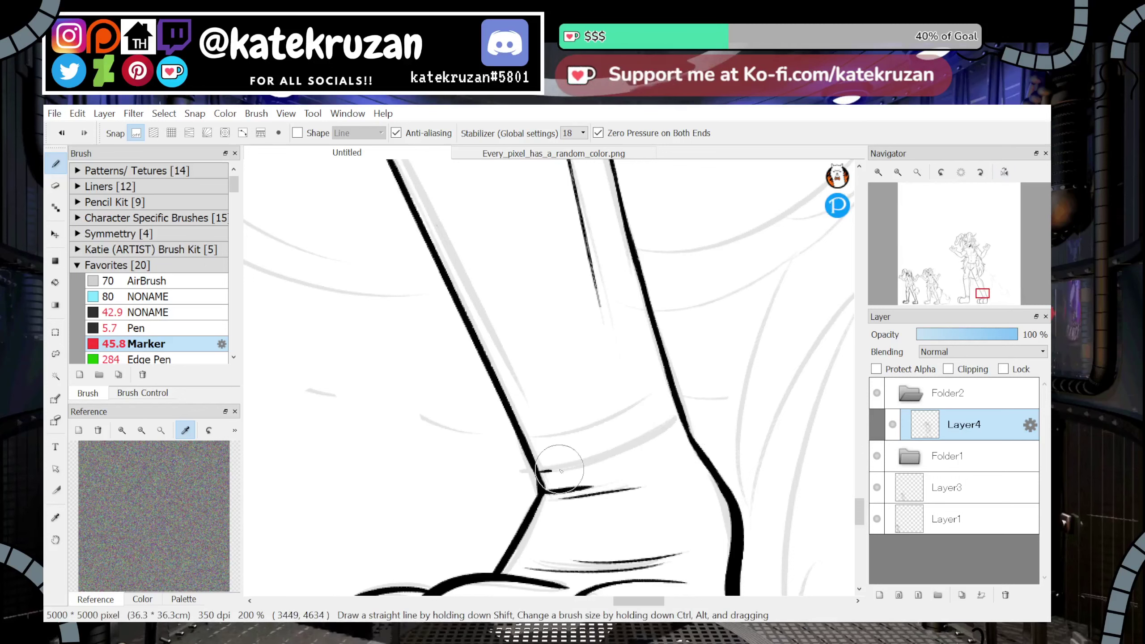
left_click_drag(560, 470, 681, 415)
key("ctrl+z")
mouse_move(537, 474)
left_mouse_down()
mouse_move(609, 455)
mouse_move(683, 410)
left_mouse_up()
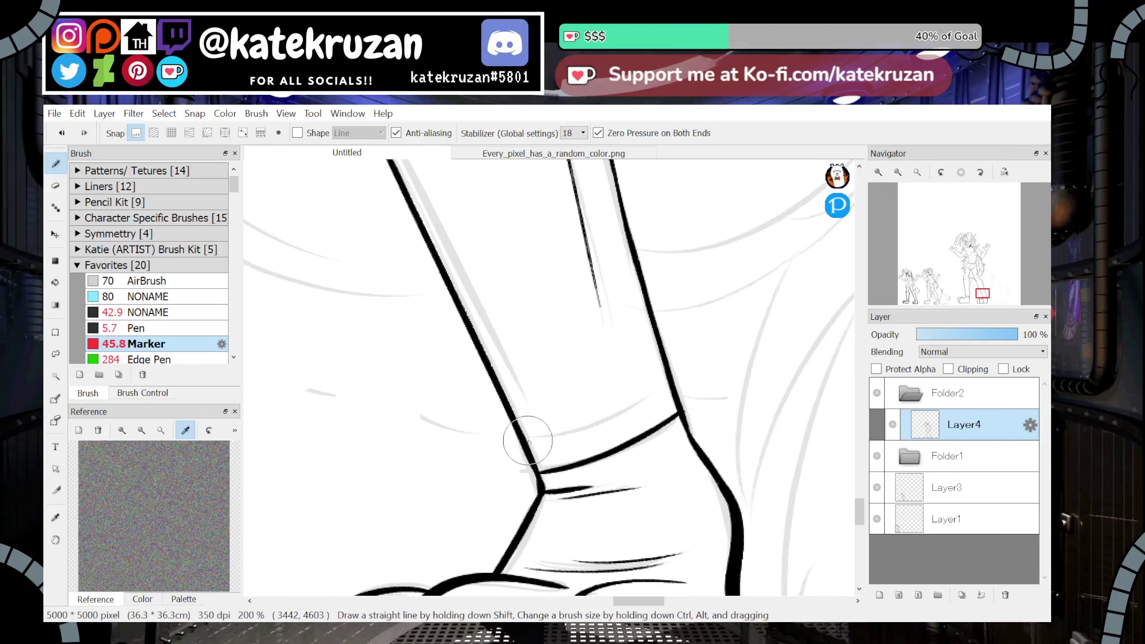
left_click_drag(527, 440, 650, 387)
Examine the inked second foot and compare it with the first foot's ankle linework up close
left_click(898, 173)
left_click(898, 172)
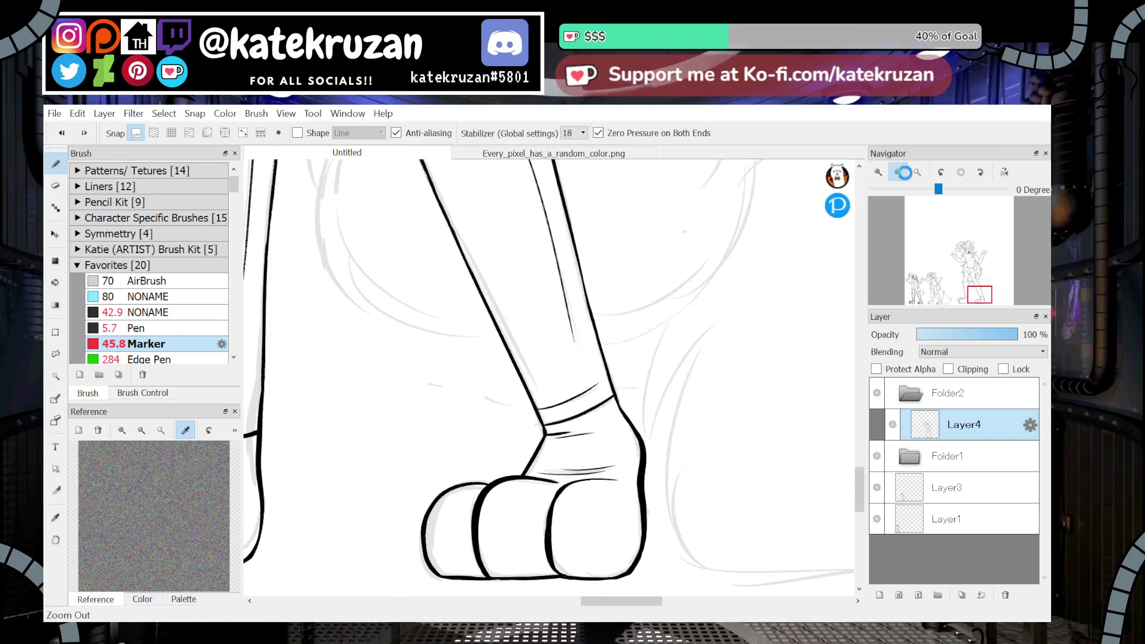
left_click(898, 172)
left_click_drag(974, 292, 962, 298)
left_click(878, 173)
left_click(878, 173)
left_click(878, 172)
left_click(985, 285)
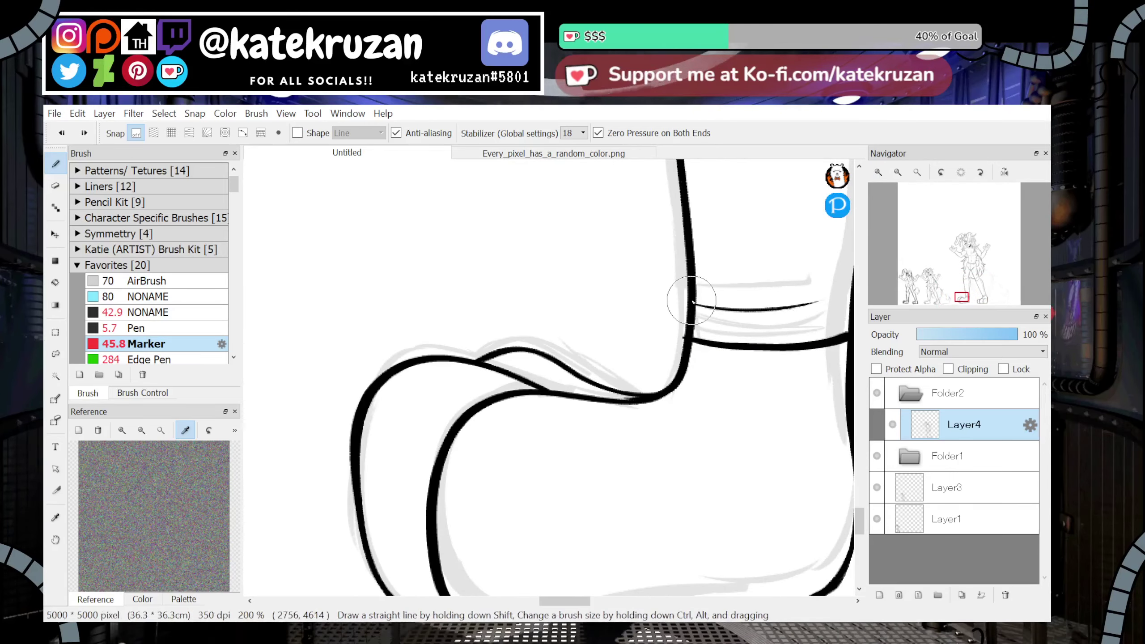
Review the linework around the hips and legs, and the whole inked character at 25% zoom
left_click(898, 173)
left_click(898, 173)
left_click(898, 172)
left_click(898, 172)
mouse_move(963, 293)
left_mouse_down()
mouse_move(964, 277)
mouse_move(961, 295)
mouse_move(967, 284)
mouse_move(981, 290)
mouse_move(970, 270)
left_mouse_up()
left_click(879, 172)
key("ctrl+z")
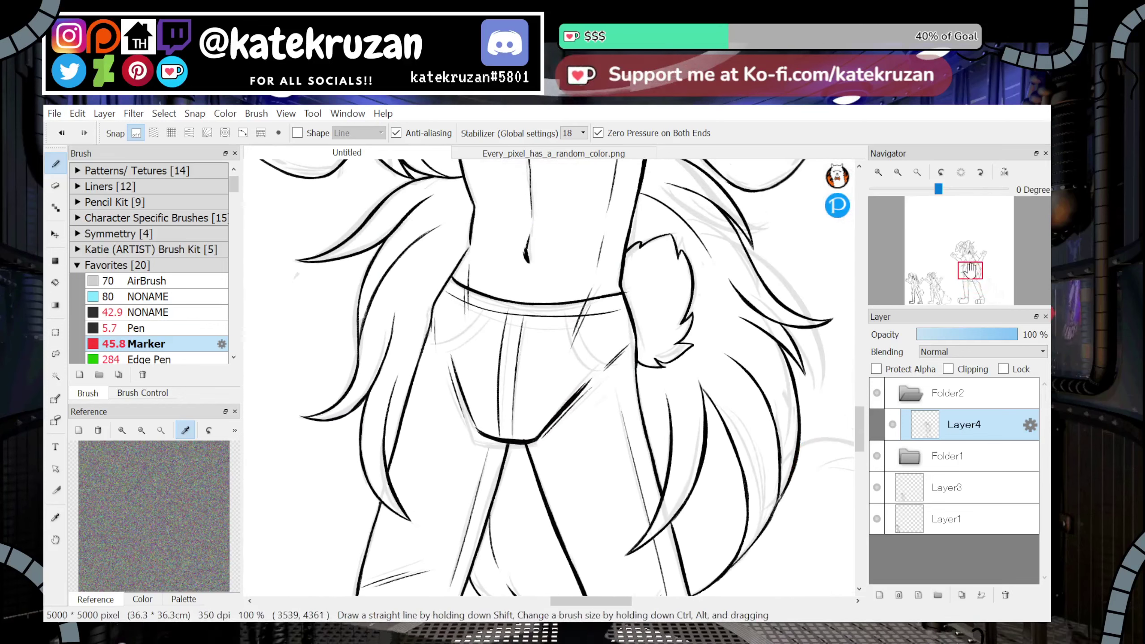
left_click(907, 175)
left_click(906, 175)
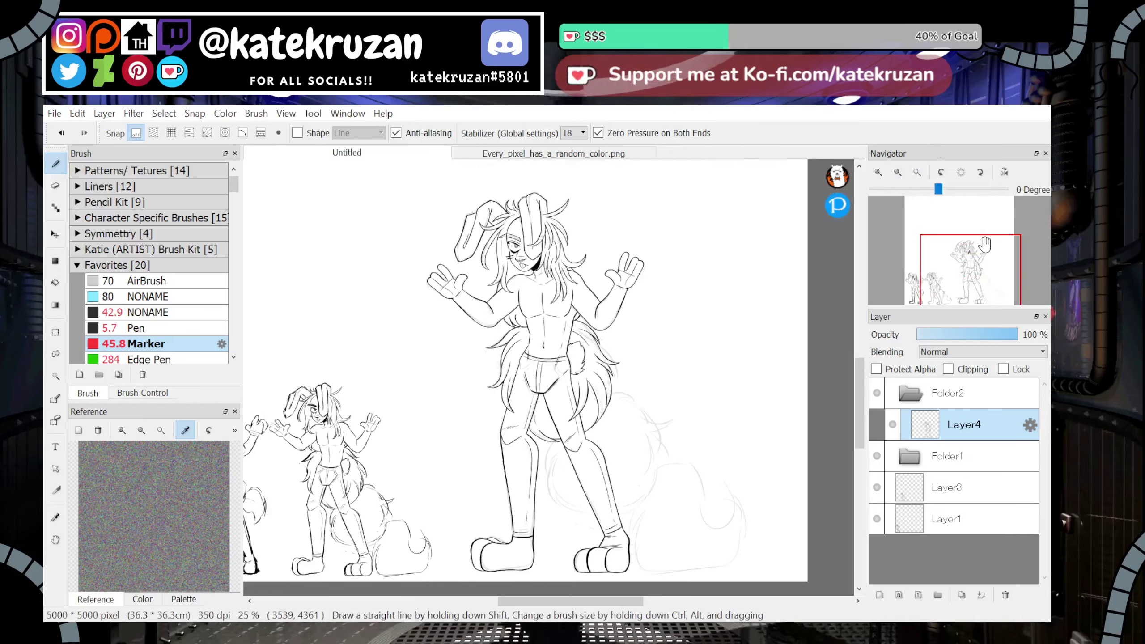
Try to ink the tail's upper edge as an arc outward from the hip hair
left_click(879, 173)
left_click(878, 172)
left_click(879, 173)
left_click(879, 173)
left_click_drag(972, 267, 980, 276)
left_click(879, 172)
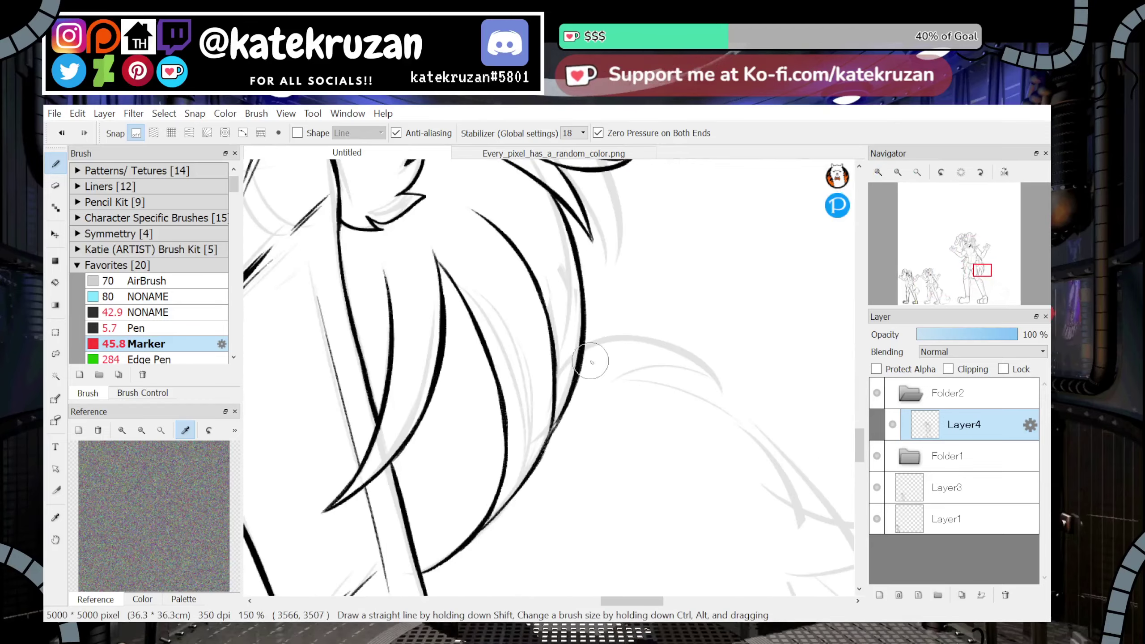
key("ctrl")
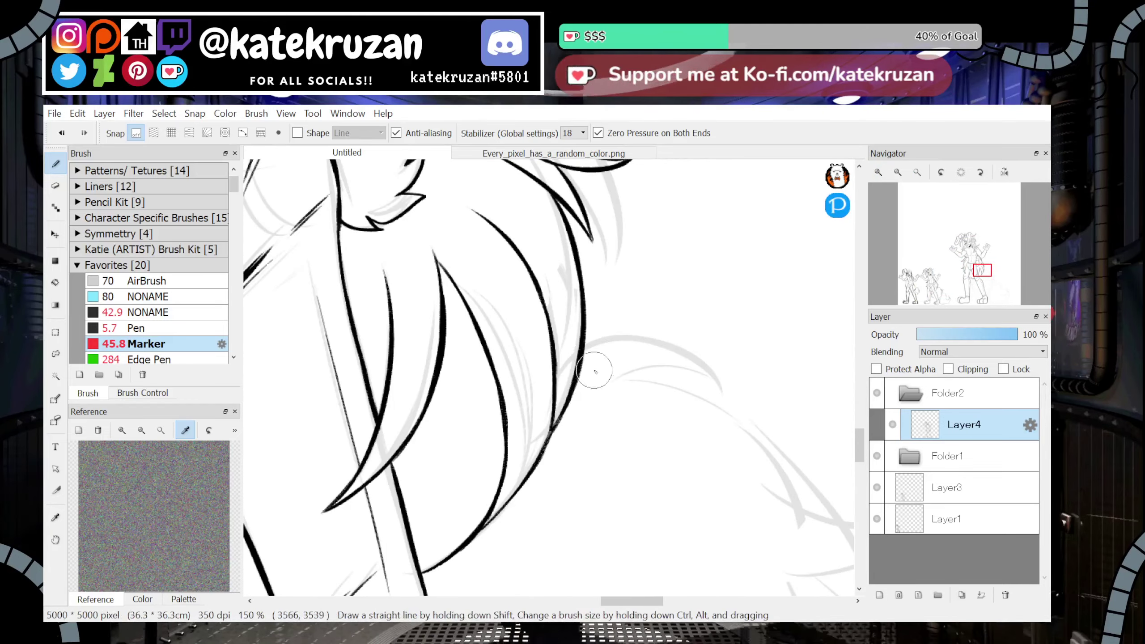
left_click_drag(579, 369, 759, 403)
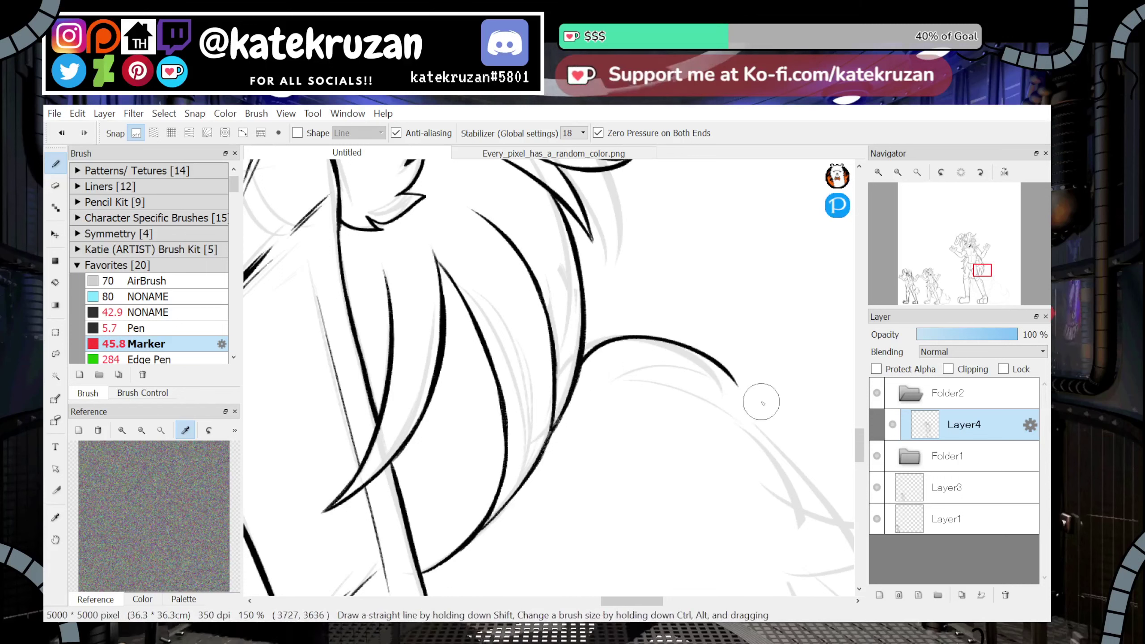
key("ctrl+z")
key("ctrl+z")
Try to ink a hooked fur tuft at the tail base with an outer arc and a shorter inner curve
mouse_move(578, 365)
left_mouse_down()
mouse_move(733, 452)
mouse_move(712, 504)
left_mouse_up()
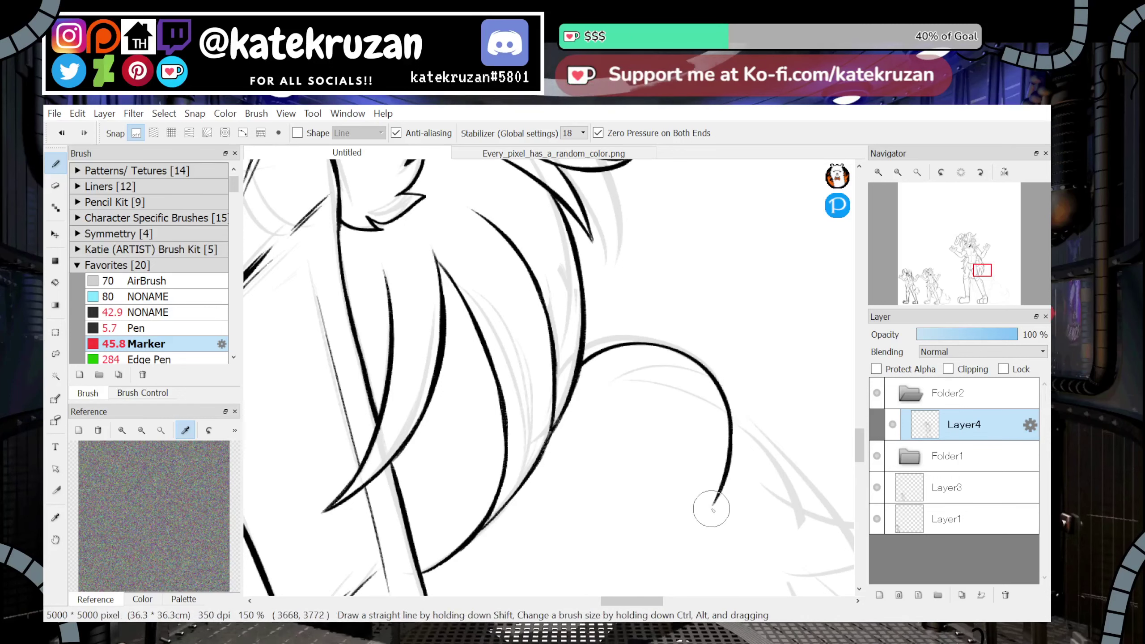
mouse_move(713, 503)
left_mouse_down()
mouse_move(706, 417)
mouse_move(633, 412)
left_mouse_up()
key("ctrl+z")
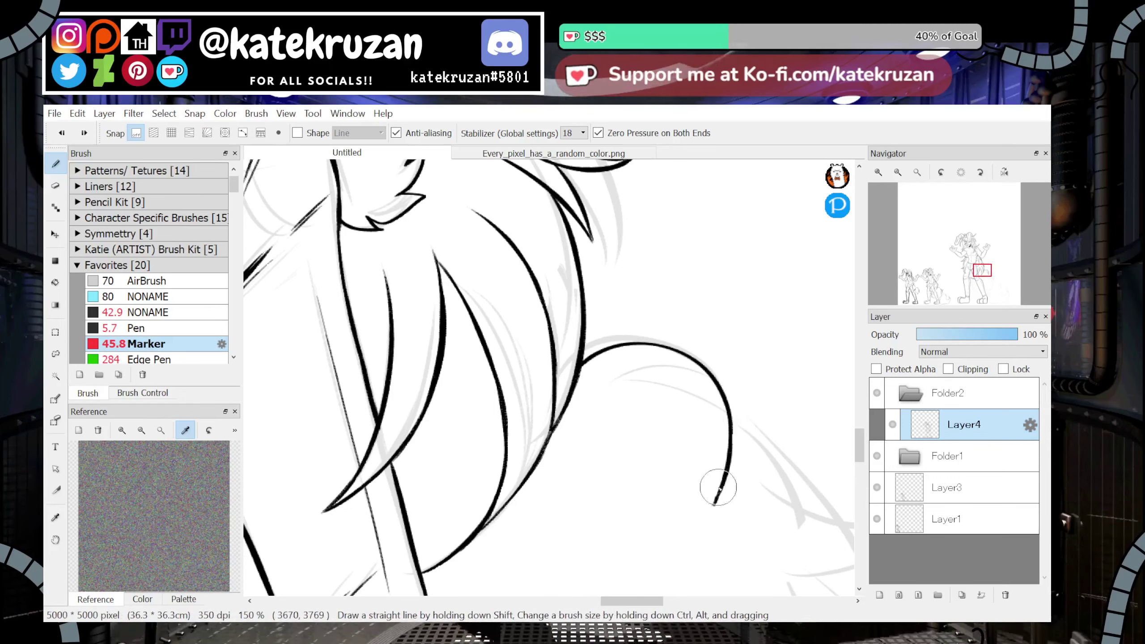
left_click_drag(982, 275, 984, 280)
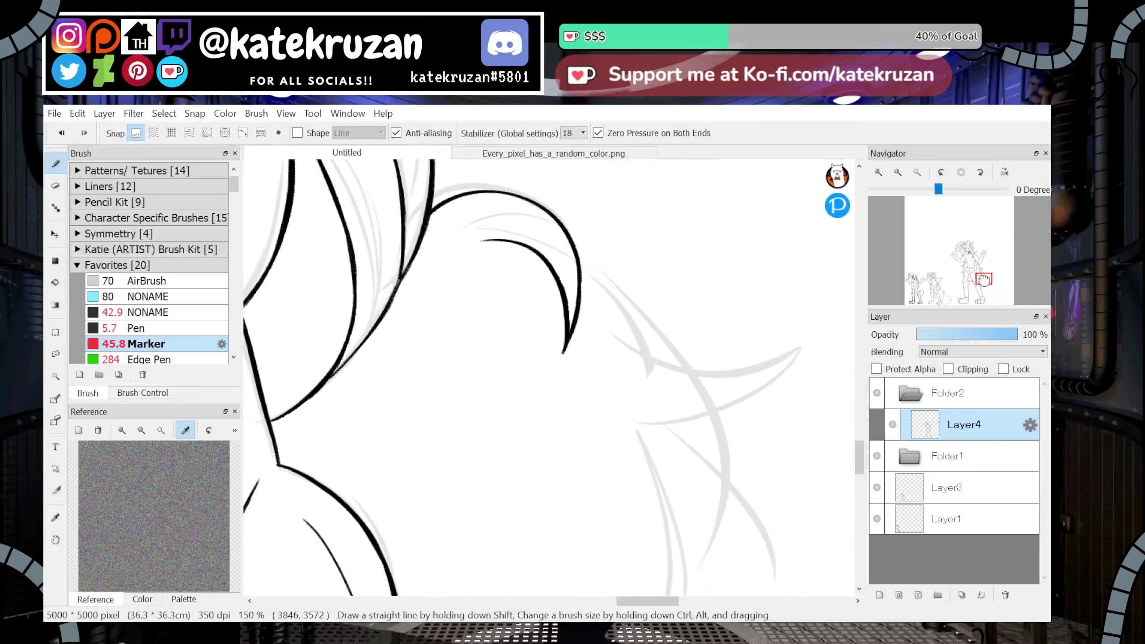
In mirrored view, try to ink the tail's next outer contour segment starting from the hooked tuft's edge
left_click(1005, 172)
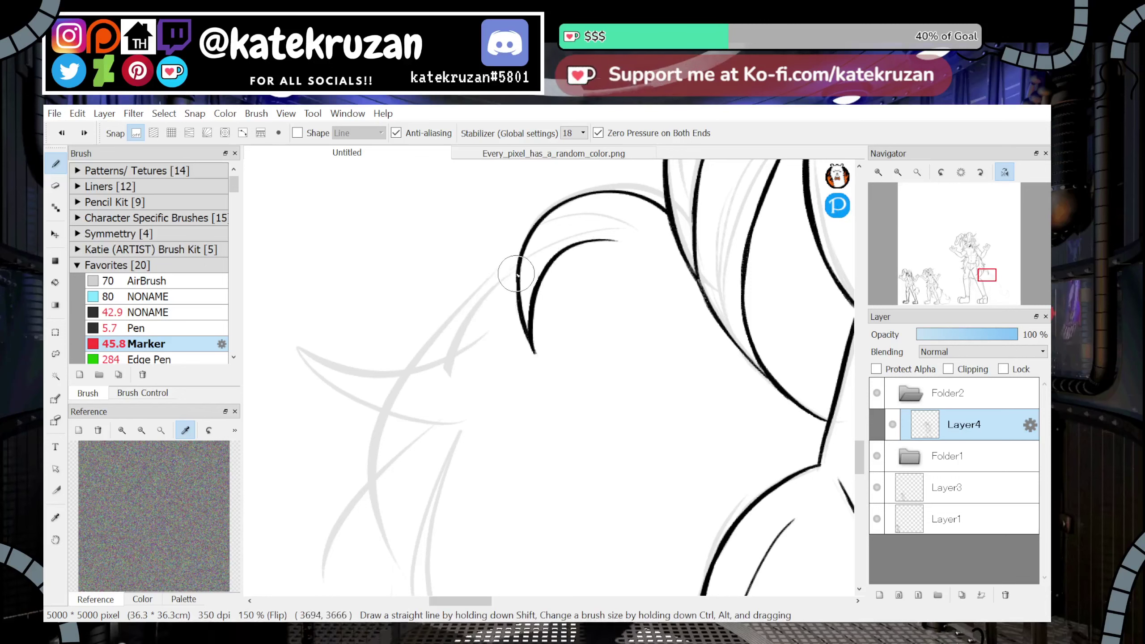
left_click_drag(523, 267, 444, 361)
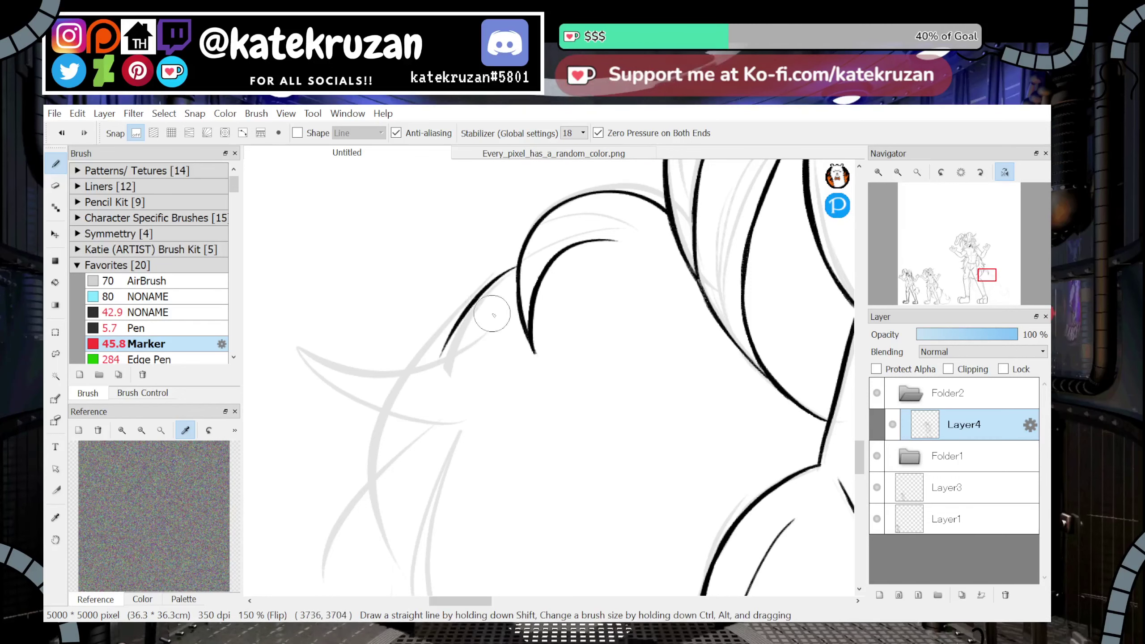
key("ctrl+z")
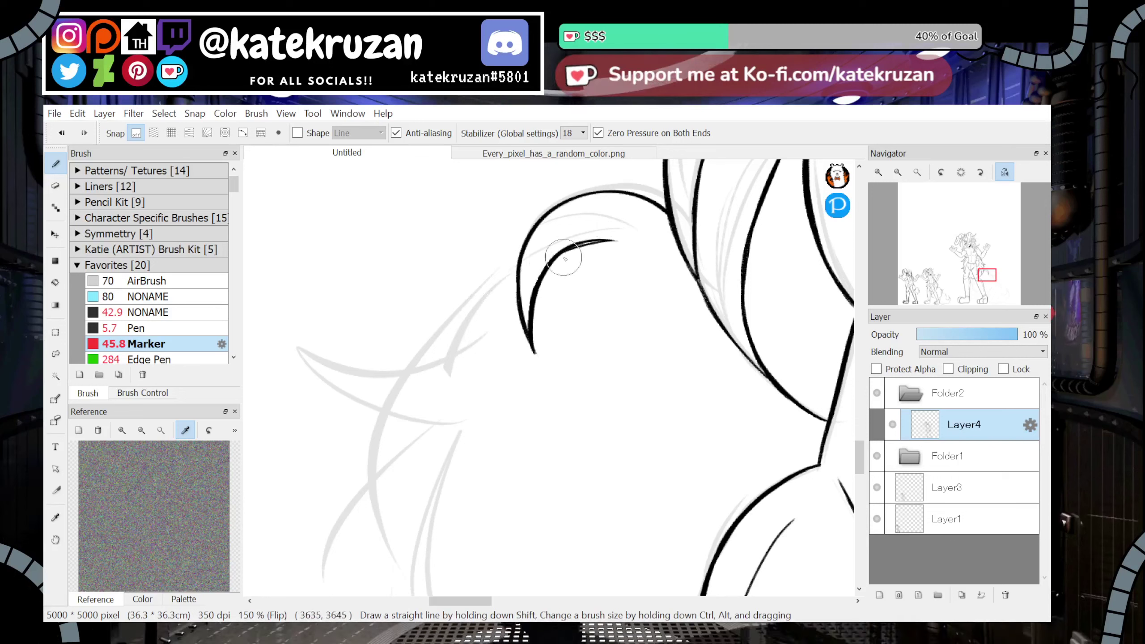
mouse_move(518, 270)
left_mouse_down()
mouse_move(434, 383)
mouse_move(424, 436)
left_mouse_up()
key("ctrl+z")
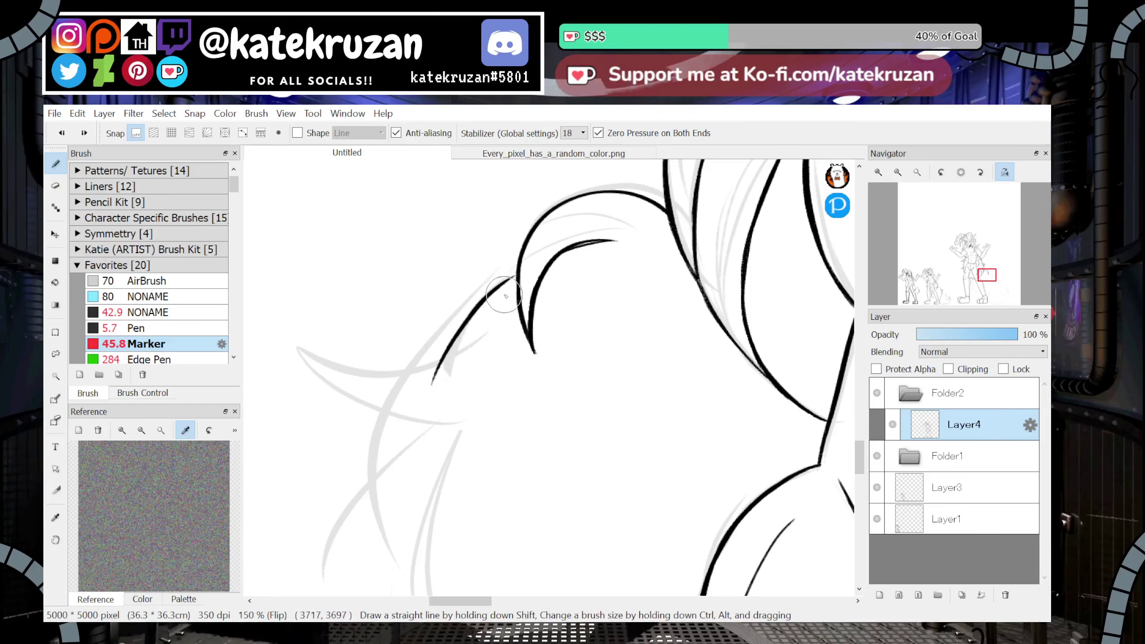
left_click_drag(515, 275, 436, 382)
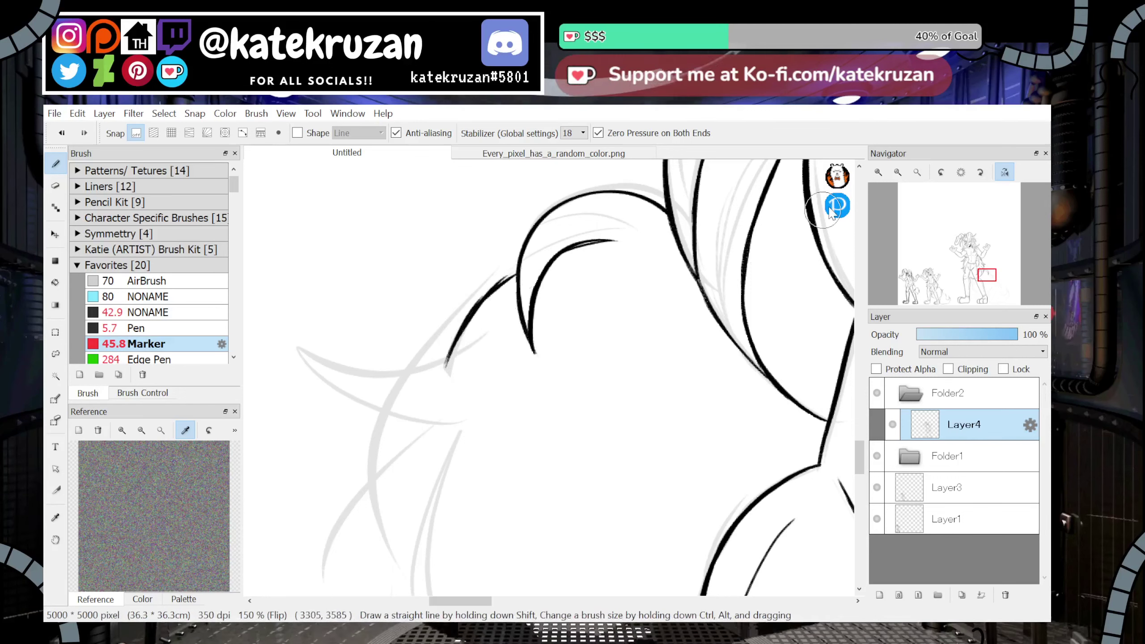
Check the hooked tuft against the body in unmirrored view and undo its strokes and the adjoining contour
left_click(1005, 173)
left_click(898, 172)
left_click(898, 173)
left_click(898, 173)
left_click(884, 172)
left_click(884, 173)
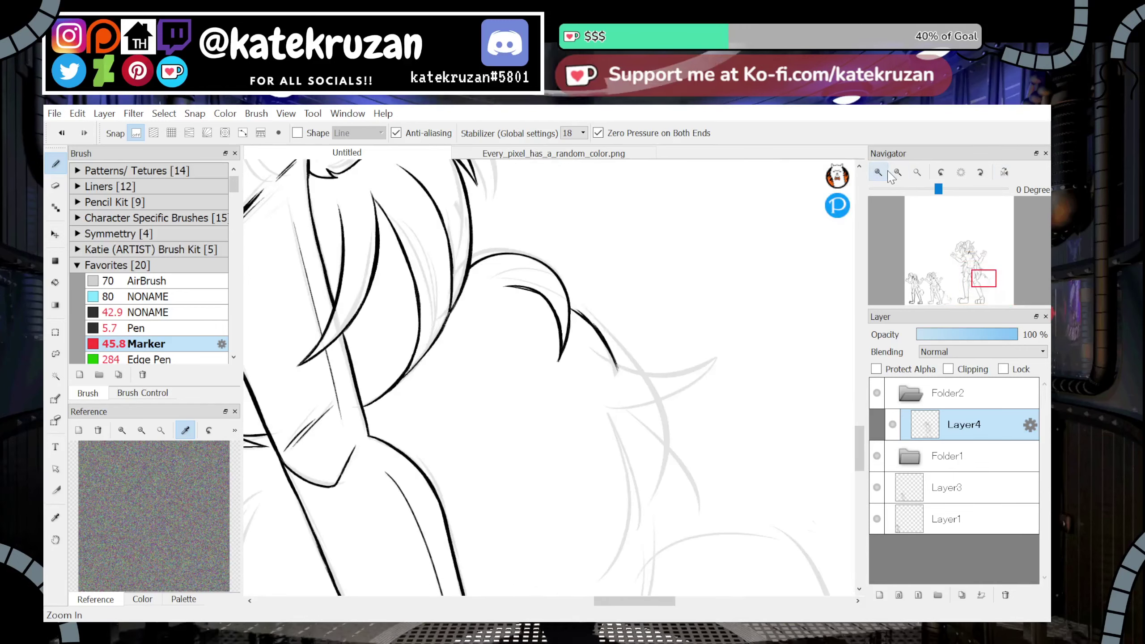
left_click(887, 172)
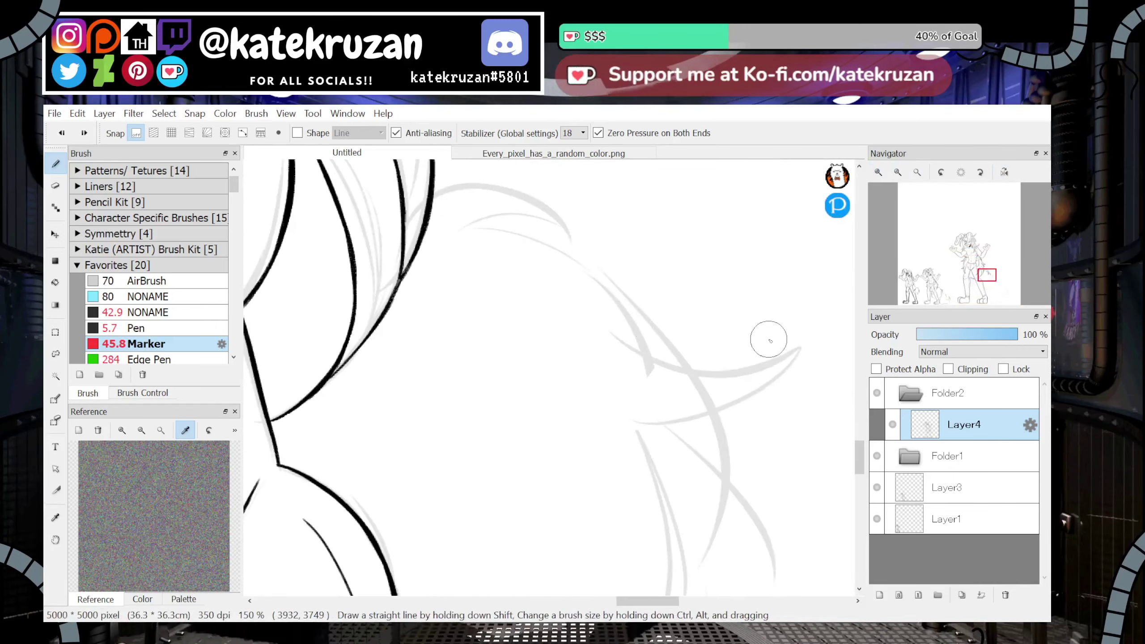
Ink an upturned pointed fur tuft on the tail's outer side with an upper curve and a lower curve meeting at the tip
left_click_drag(986, 275, 988, 280)
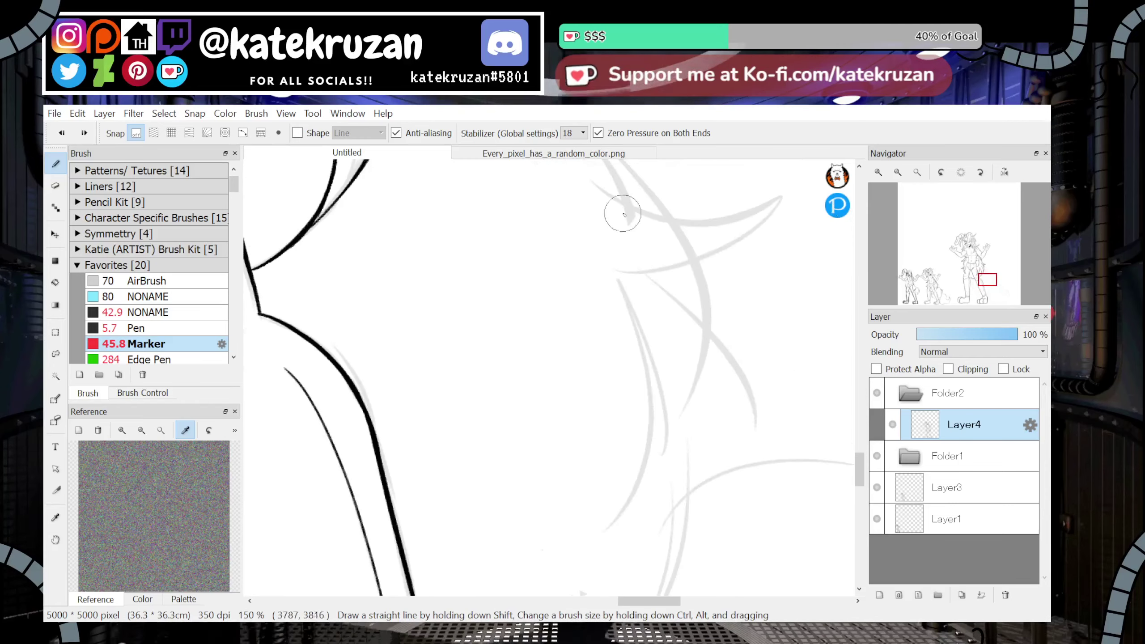
left_click_drag(639, 207, 789, 181)
key("ctrl+z")
mouse_move(611, 175)
left_mouse_down()
mouse_move(628, 191)
mouse_move(814, 172)
mouse_move(578, 219)
left_mouse_up()
key("ctrl+z")
mouse_move(815, 172)
left_mouse_down()
mouse_move(719, 276)
mouse_move(566, 239)
left_mouse_up()
key("ctrl+z")
left_click_drag(814, 175, 594, 234)
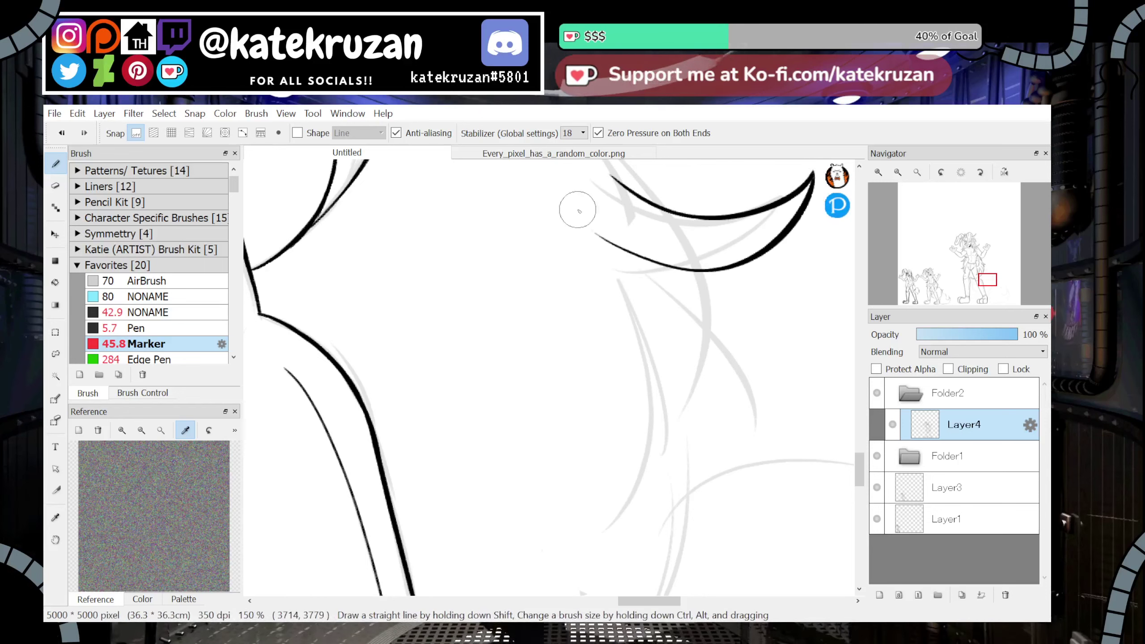
Redraw the upturned tuft's lower edge in mirrored view as a deeper curve sweeping from the tip back toward the body
left_click(1005, 172)
left_click_drag(984, 280, 990, 282)
key("ctrl+z")
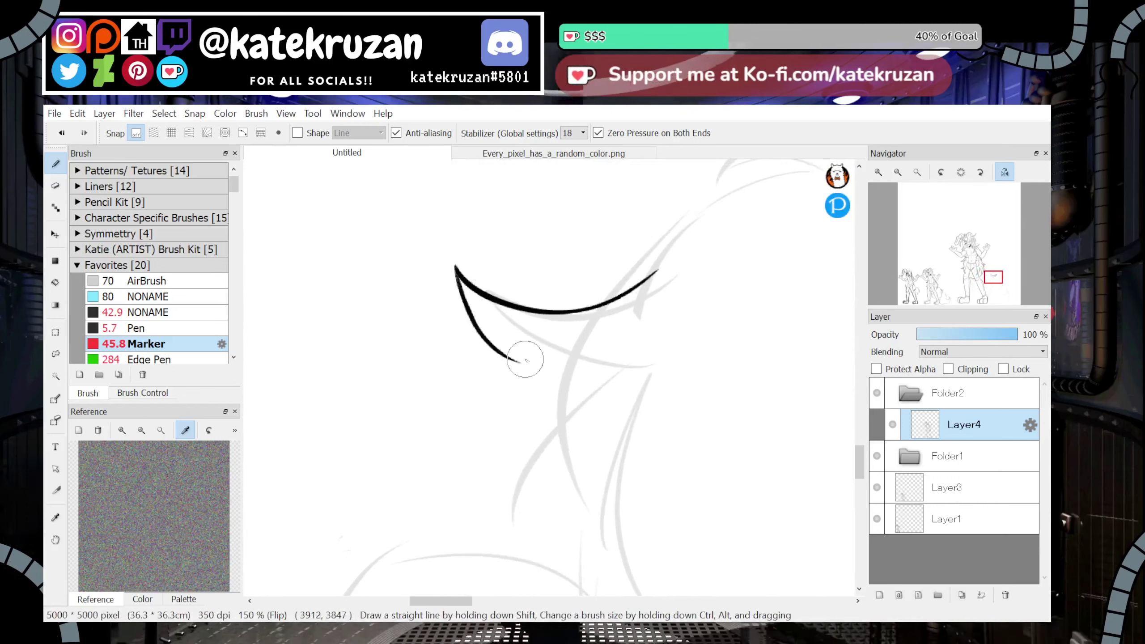
key("ctrl+z")
mouse_move(468, 311)
left_mouse_down()
mouse_move(492, 326)
mouse_move(663, 335)
left_mouse_up()
mouse_move(545, 364)
left_mouse_down()
mouse_move(660, 336)
mouse_move(689, 314)
left_mouse_up()
key("ctrl+z")
left_click_drag(569, 363, 704, 306)
mouse_move(941, 197)
left_click(1006, 176)
left_click_drag(985, 280, 986, 281)
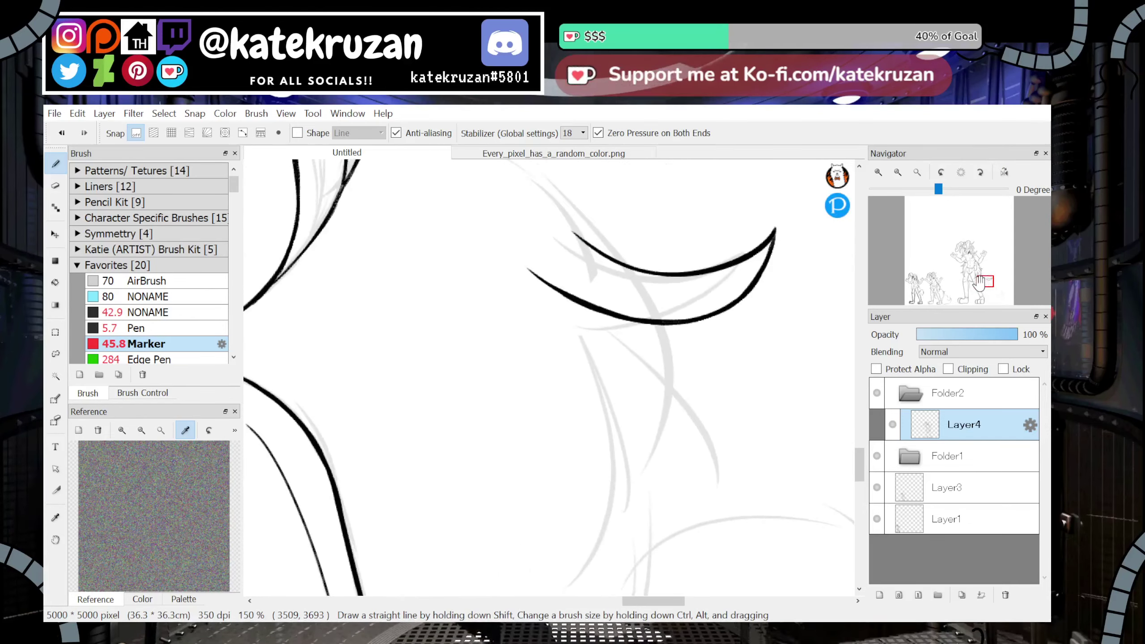
Ink a second, downward-pointing tuft below the upturned one and thicken its inner edge
left_click(1005, 173)
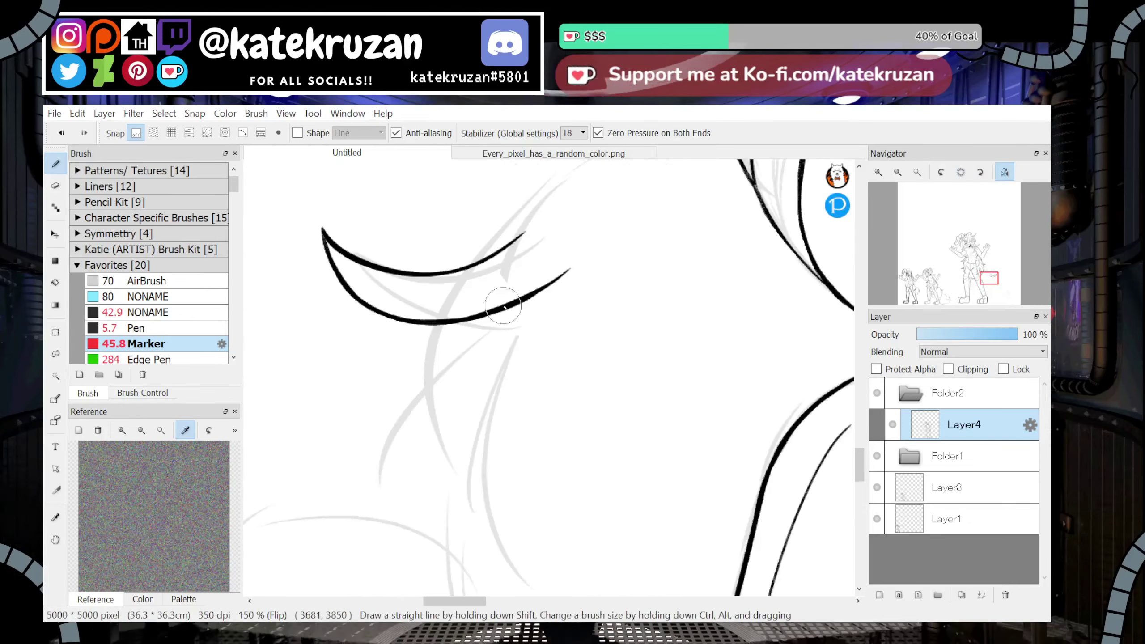
mouse_move(457, 324)
left_mouse_down()
mouse_move(417, 375)
mouse_move(394, 483)
mouse_move(467, 371)
mouse_move(456, 381)
left_mouse_up()
left_click_drag(460, 322, 449, 329)
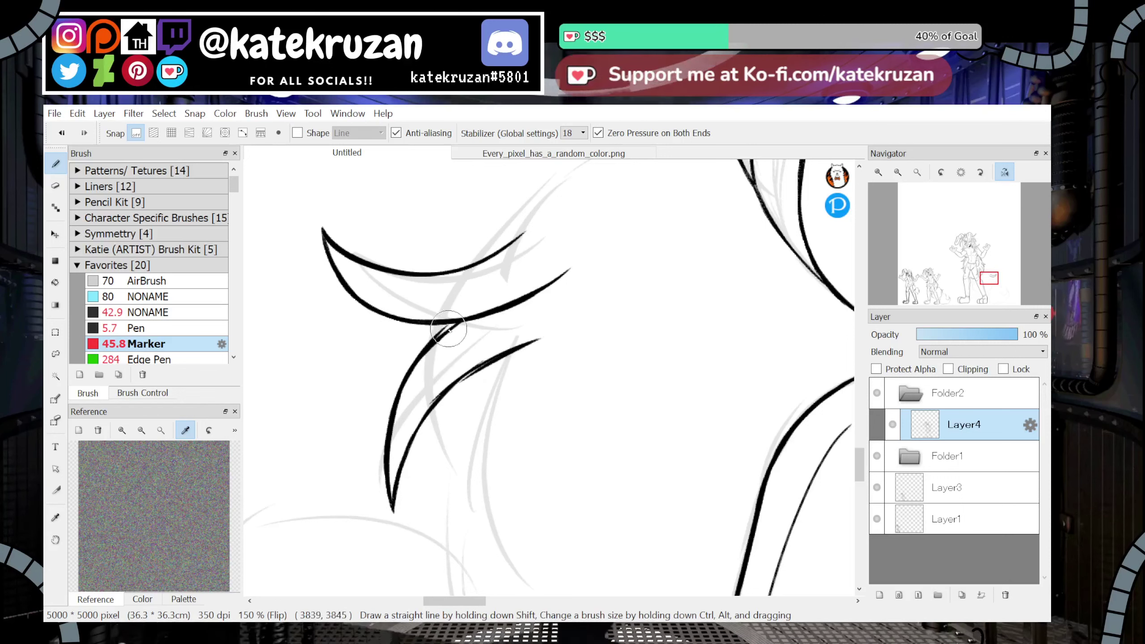
left_click_drag(469, 369, 420, 412)
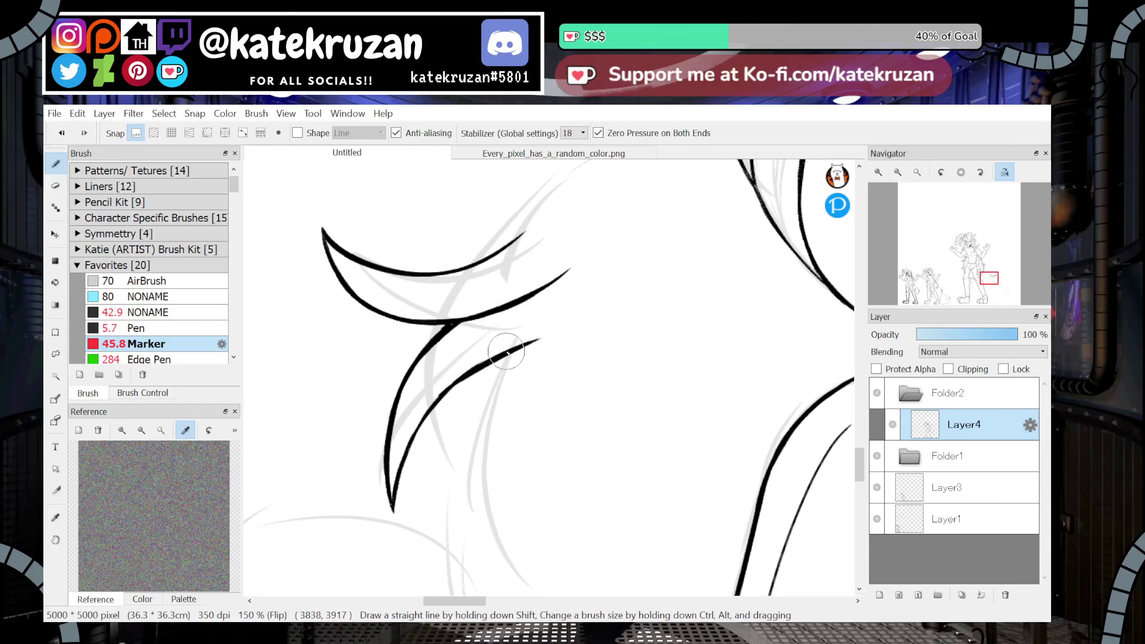
Ink a long downward curve from the second tuft's inner edge as the outer line of the next tail tuft
left_click_drag(988, 280, 986, 286)
left_click(1006, 172)
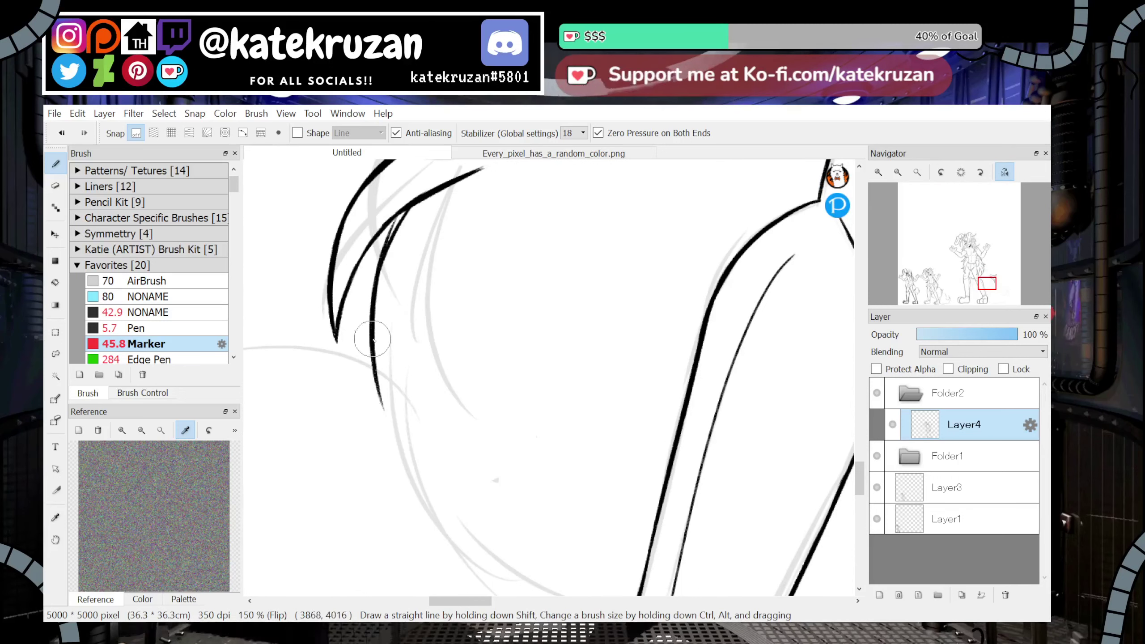
left_click_drag(420, 203, 402, 409)
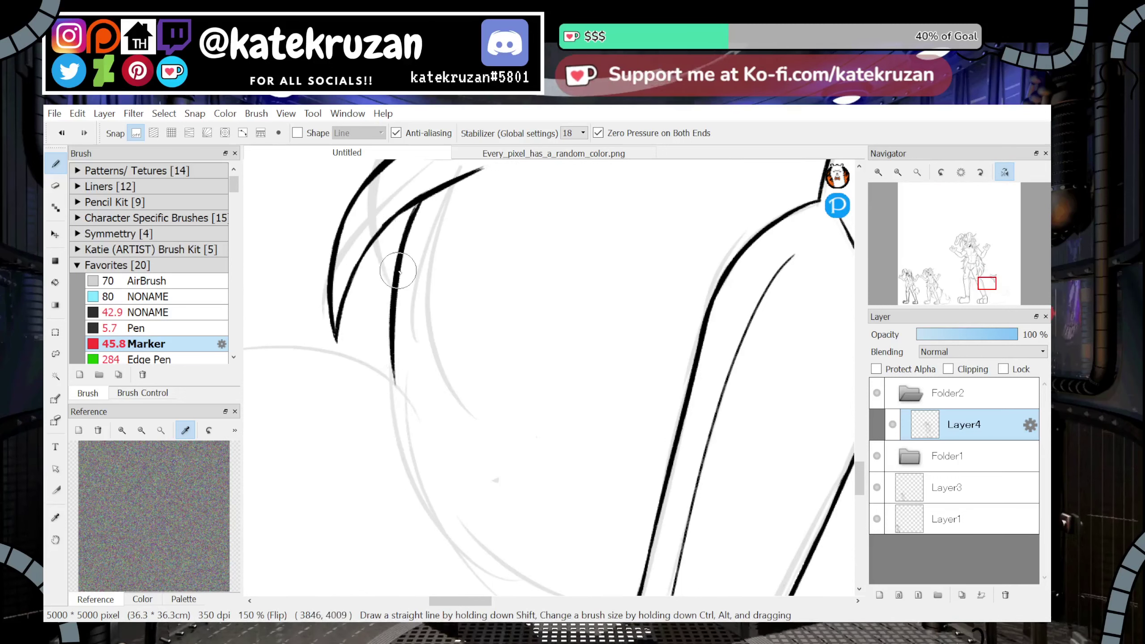
key("ctrl+z")
mouse_move(428, 194)
left_mouse_down()
mouse_move(392, 357)
mouse_move(397, 422)
left_mouse_up()
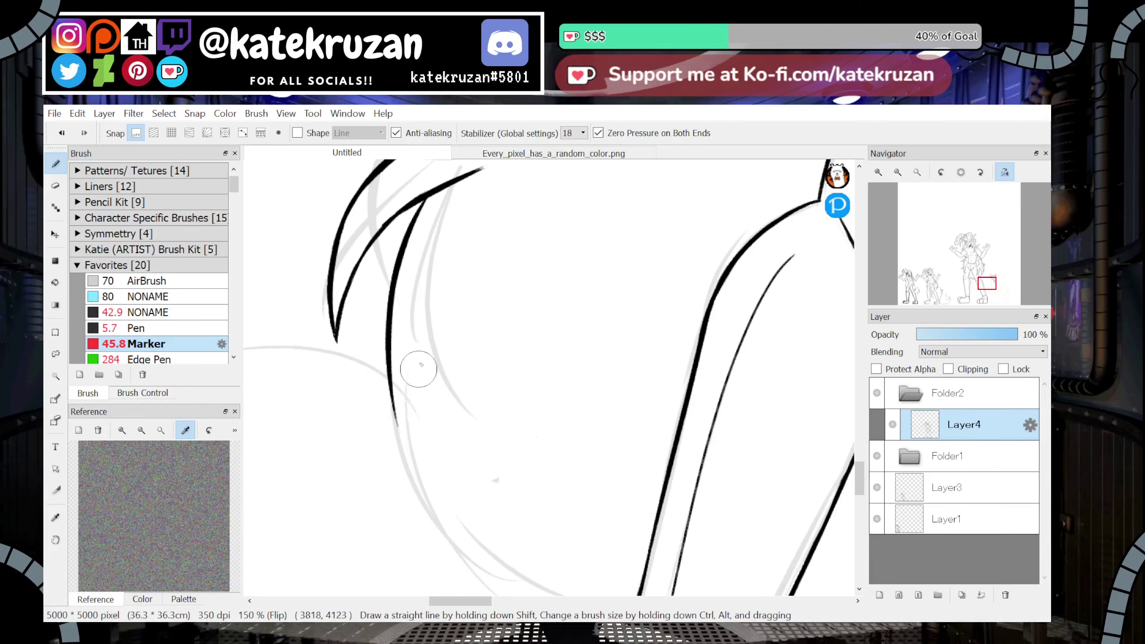
Ink another downward-pointing tuft nearer the leg, with a curve down to its tip and a return line curving back up
left_click_drag(479, 168, 444, 253)
left_click_drag(450, 336, 477, 394)
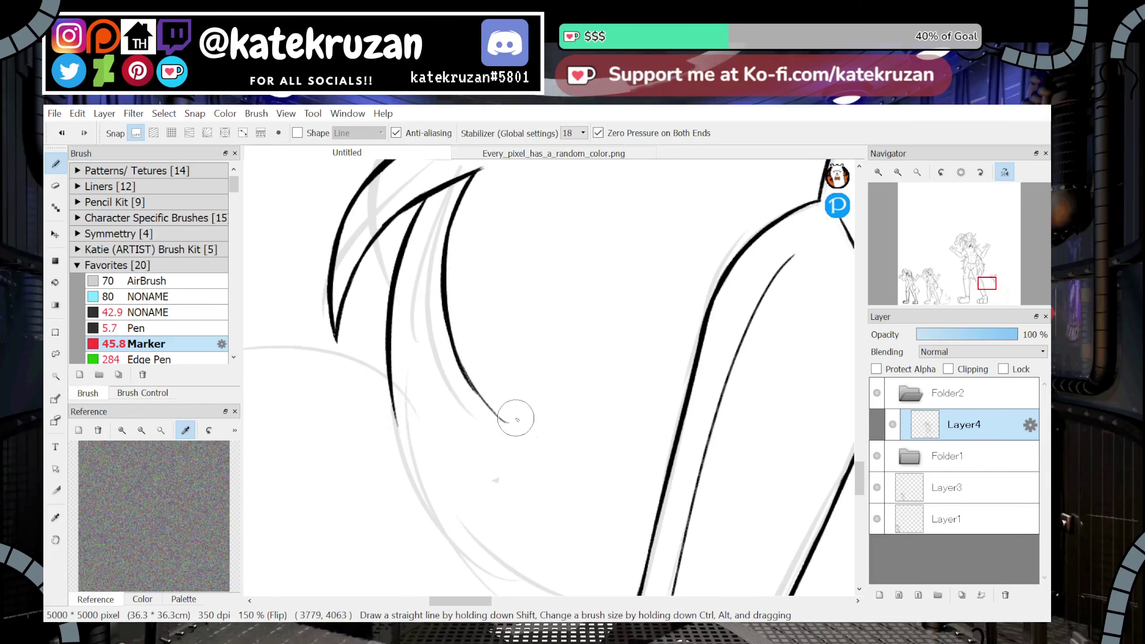
mouse_move(508, 429)
left_mouse_down()
mouse_move(498, 397)
mouse_move(504, 425)
mouse_move(508, 298)
left_mouse_up()
left_click_drag(493, 357, 513, 281)
mouse_move(494, 325)
left_mouse_down()
mouse_move(530, 254)
mouse_move(507, 312)
left_mouse_up()
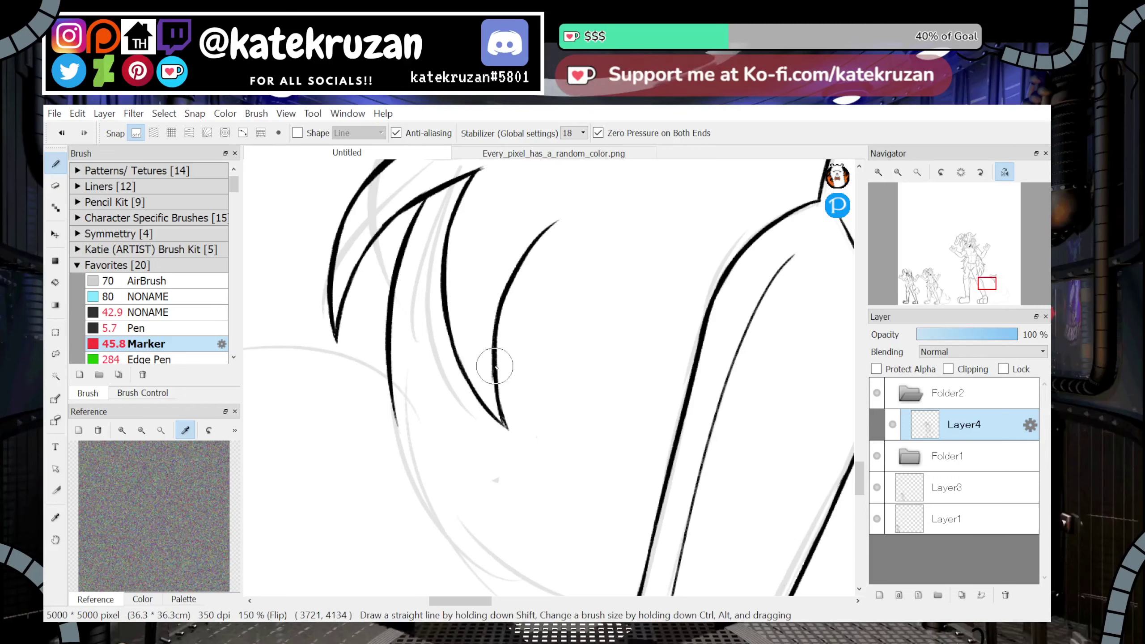
Examine the inked tail tufts against the legs in both mirrored and unmirrored views at lower zoom
left_click(1005, 175)
left_click_drag(985, 287, 984, 282)
left_click(1005, 171)
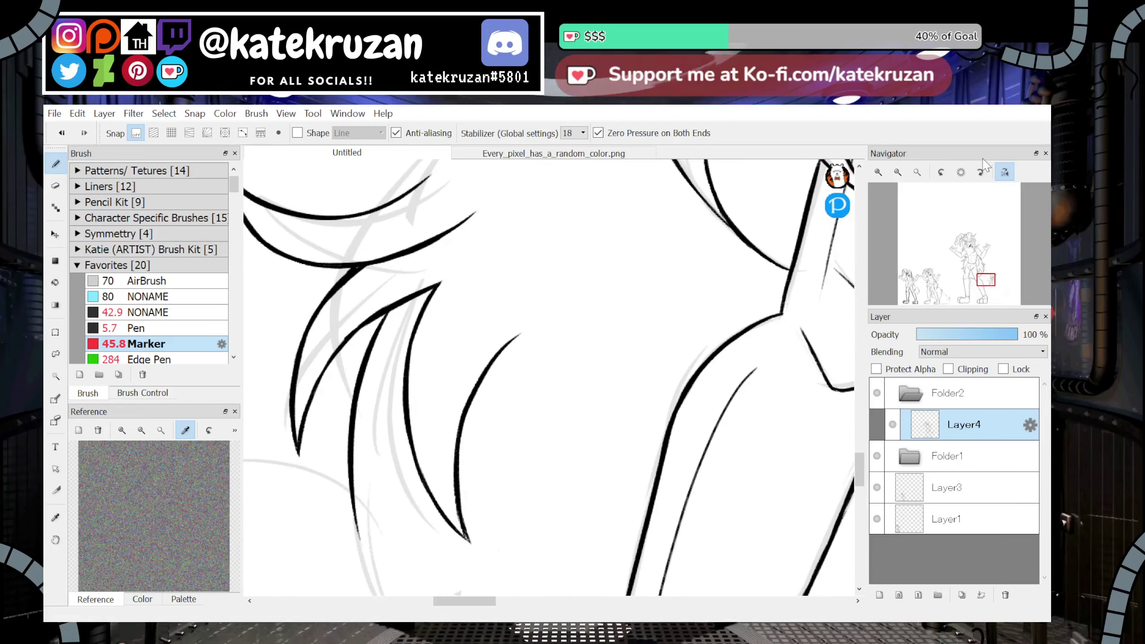
left_click(899, 173)
left_click(904, 175)
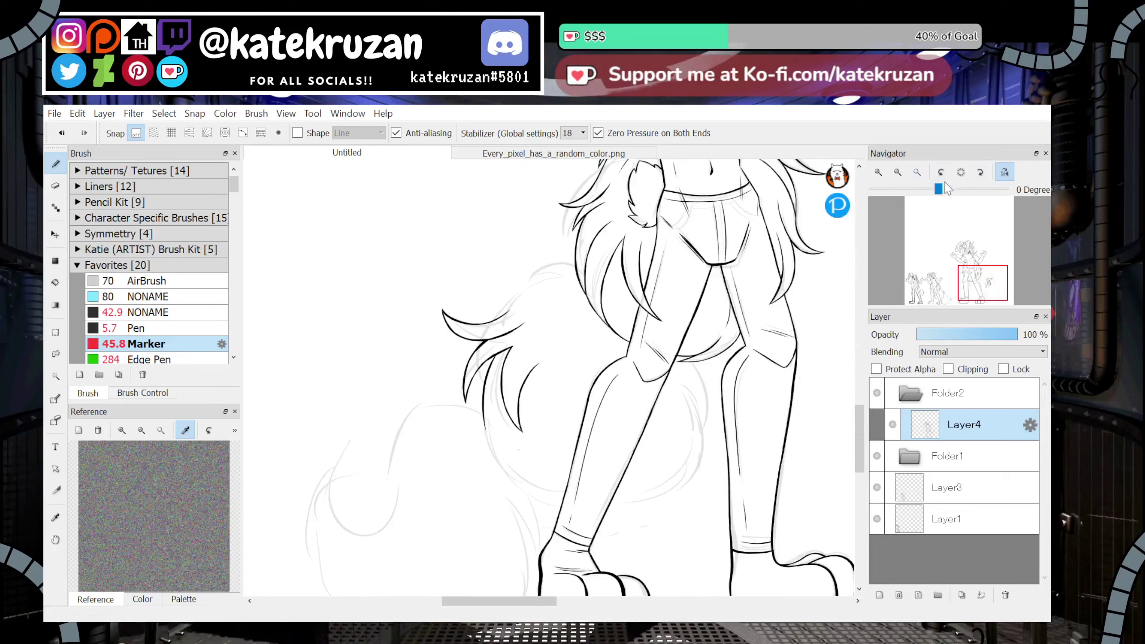
left_click(1006, 175)
mouse_move(982, 272)
left_mouse_down()
mouse_move(981, 286)
mouse_move(979, 271)
left_mouse_up()
left_click(1006, 174)
Ink a long arc from the hip hair toward the innermost tuft and extend that tuft's outer edge back into the tail
left_click(881, 174)
left_click(881, 174)
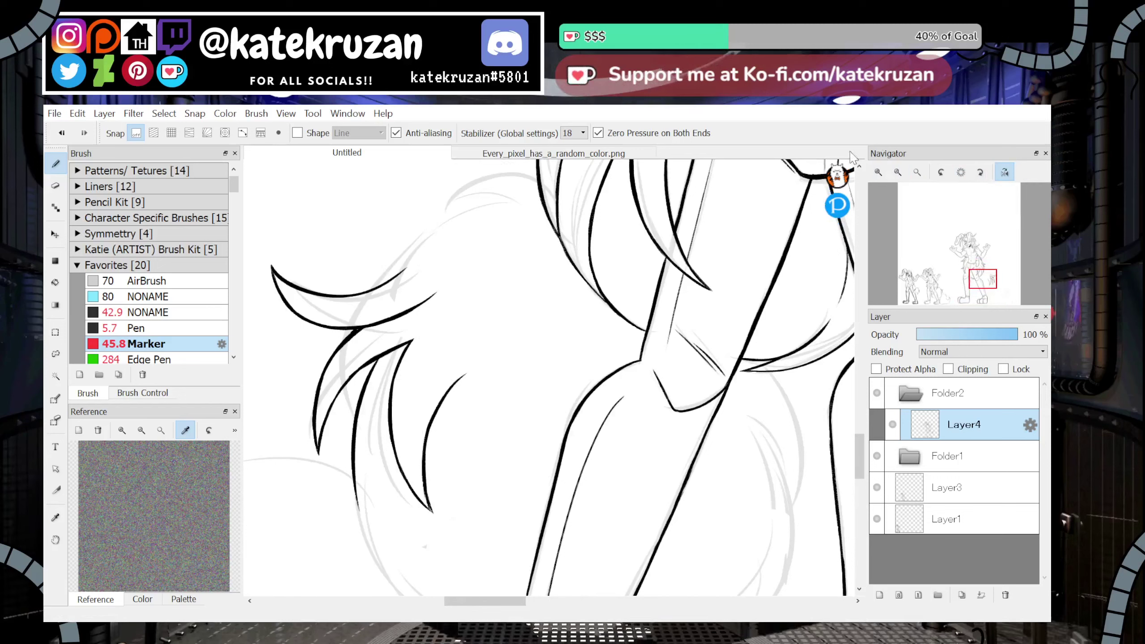
left_click_drag(441, 400, 525, 330)
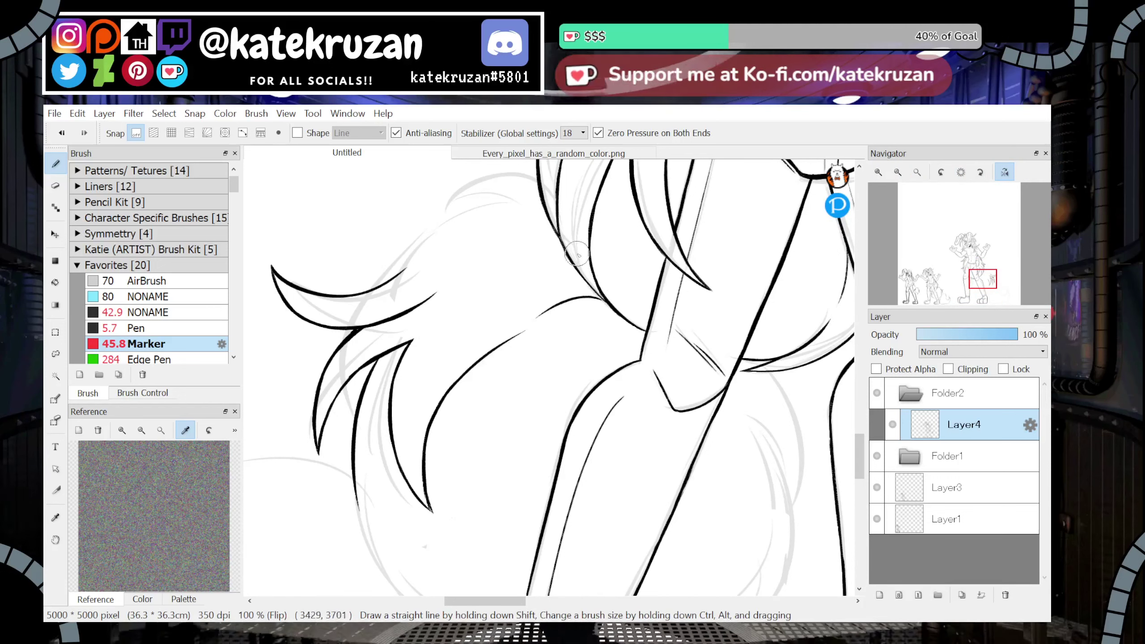
key("ctrl+z")
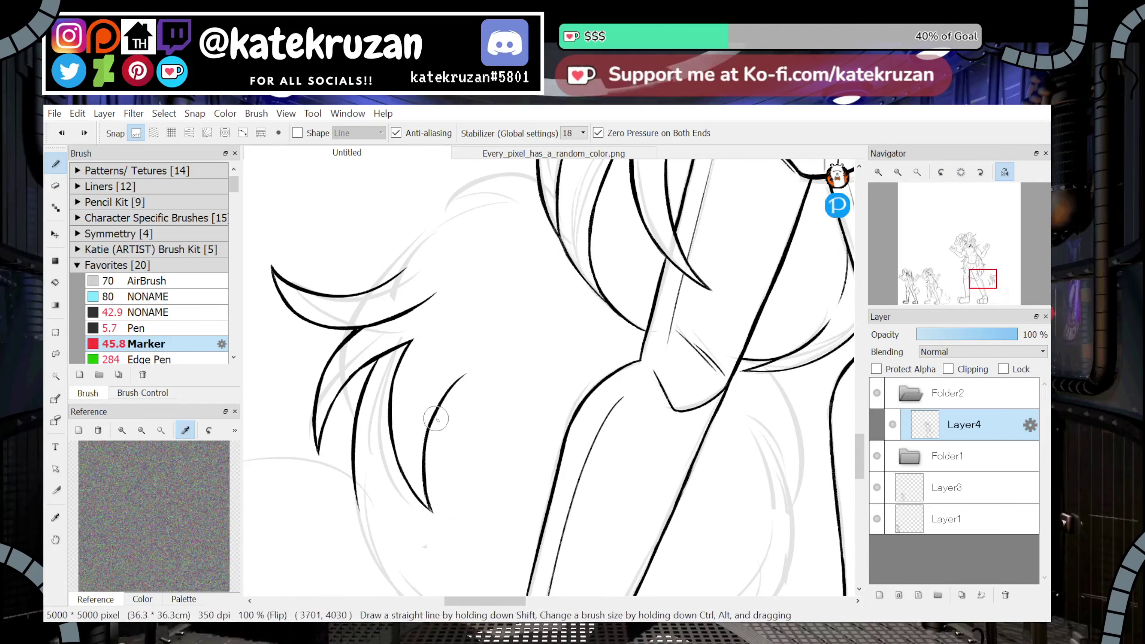
left_click_drag(604, 304, 462, 396)
key("ctrl+z")
left_click_drag(605, 305, 434, 400)
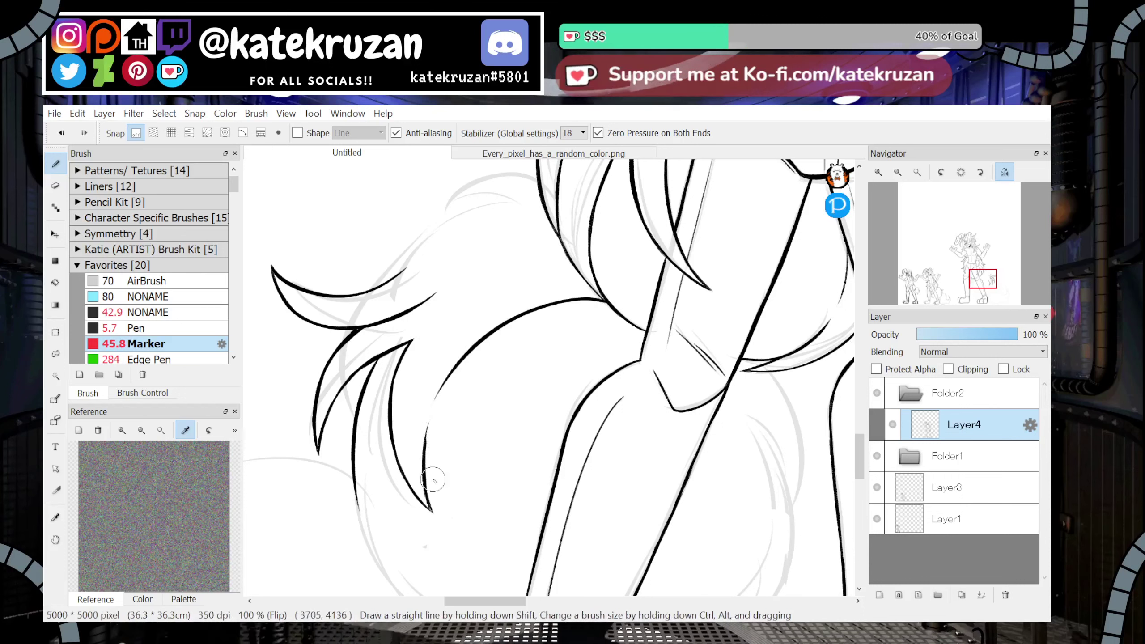
left_click_drag(402, 343, 467, 298)
key("ctrl+z")
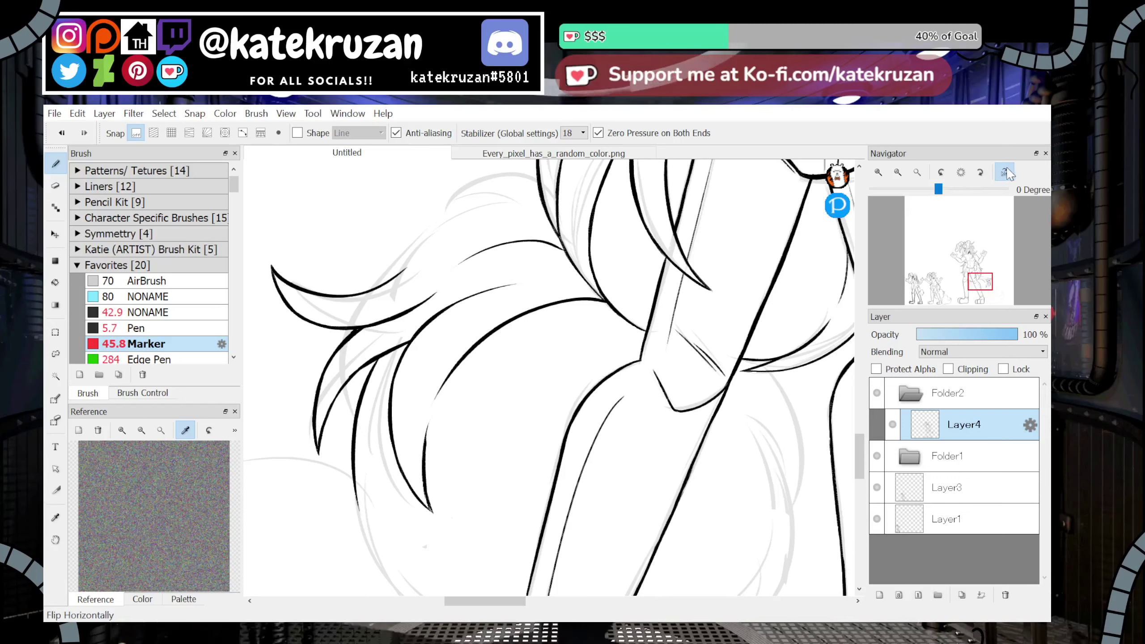
Ink the tail's top edge from the hip hair out to an upturned point, curving back to meet the tuft below
key("h")
left_click_drag(525, 260, 739, 226)
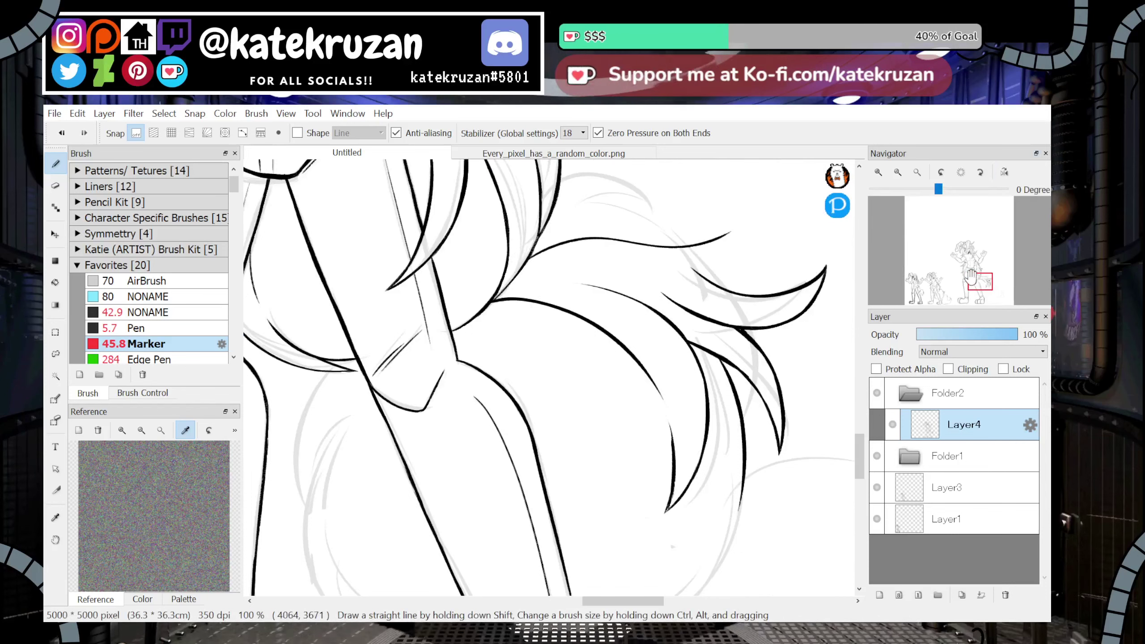
left_click_drag(978, 278, 985, 277)
left_click(879, 173)
key("ctrl+z")
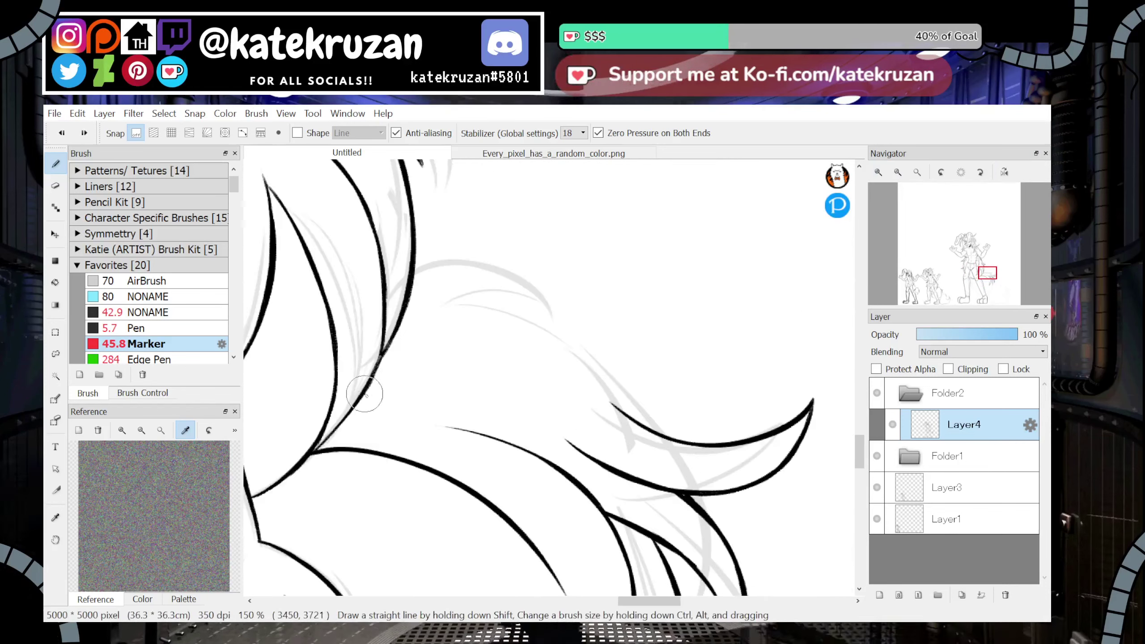
mouse_move(365, 392)
left_mouse_down()
mouse_move(600, 360)
mouse_move(695, 304)
mouse_move(634, 395)
mouse_move(564, 398)
left_mouse_up()
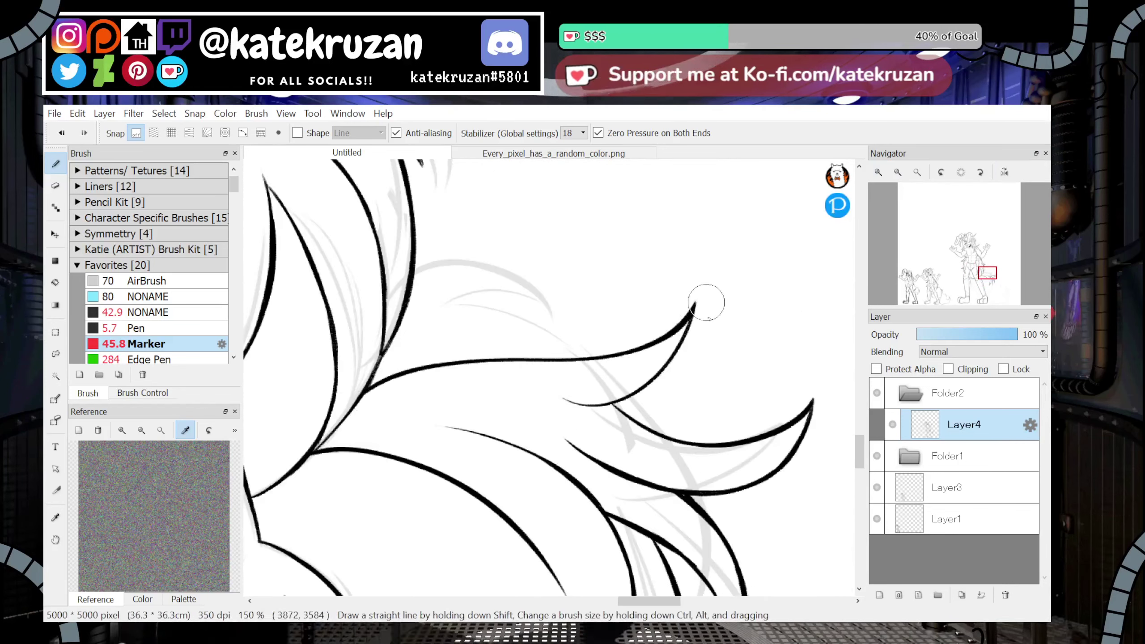
Redraw the underside of the tail's upturned top tuft as a curve from the tip back into the tail
key("ctrl+z")
left_click_drag(696, 307, 560, 393)
key("h")
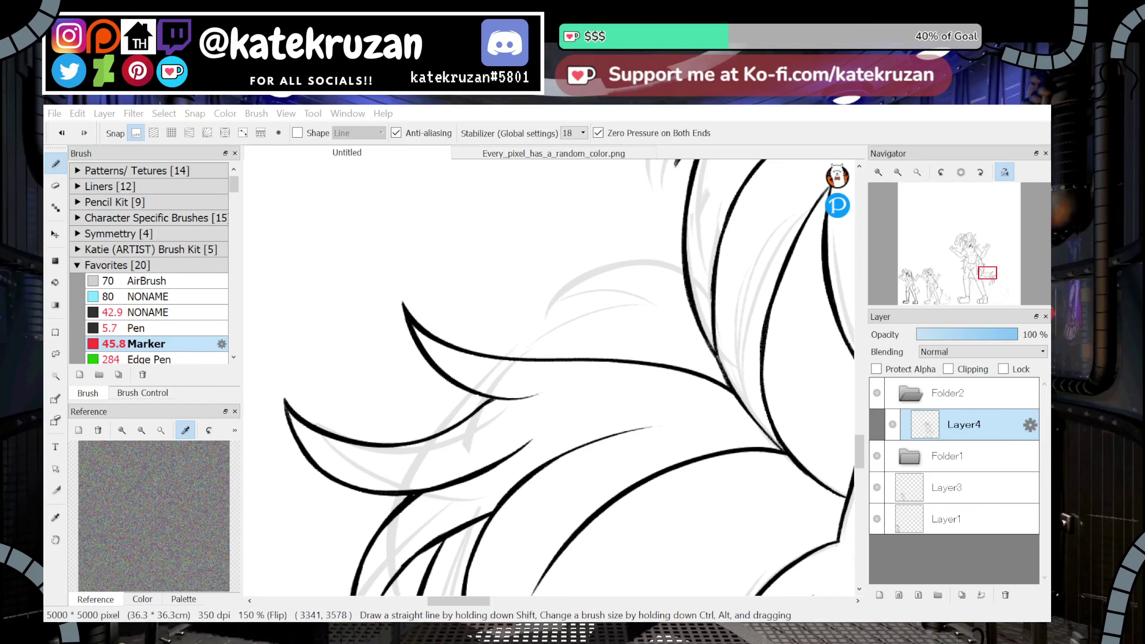
left_click(1005, 172)
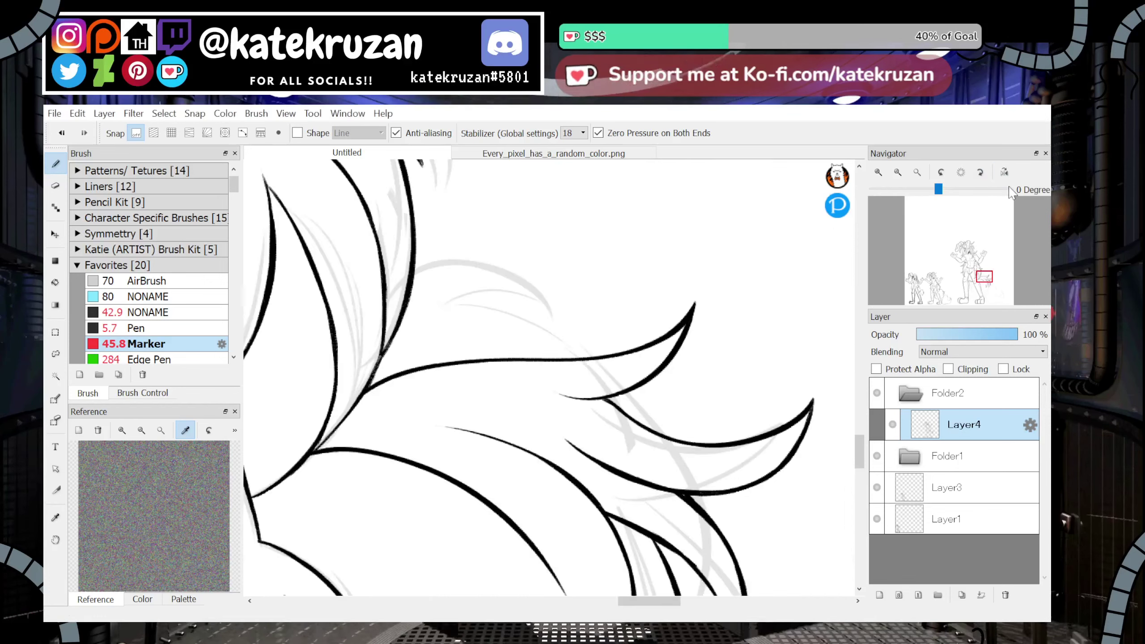
Erase the middle of the tail's long top edge, leaving a short stub at the hip hair and the outer tip
left_click_drag(985, 274, 986, 273)
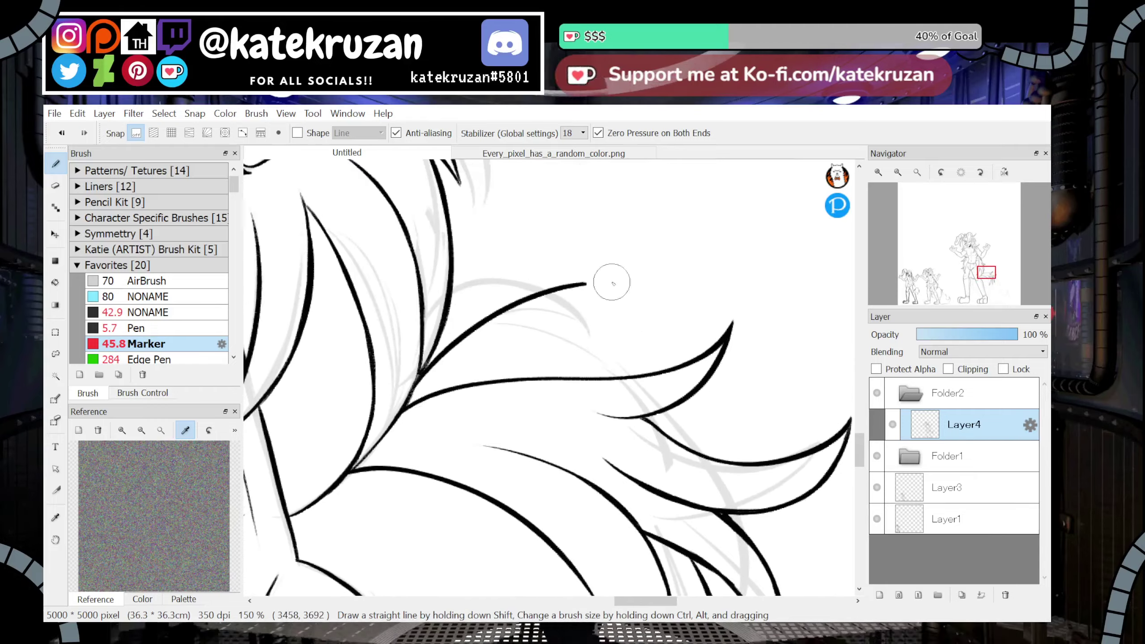
mouse_move(922, 193)
left_click(898, 172)
left_click(899, 172)
left_click(898, 172)
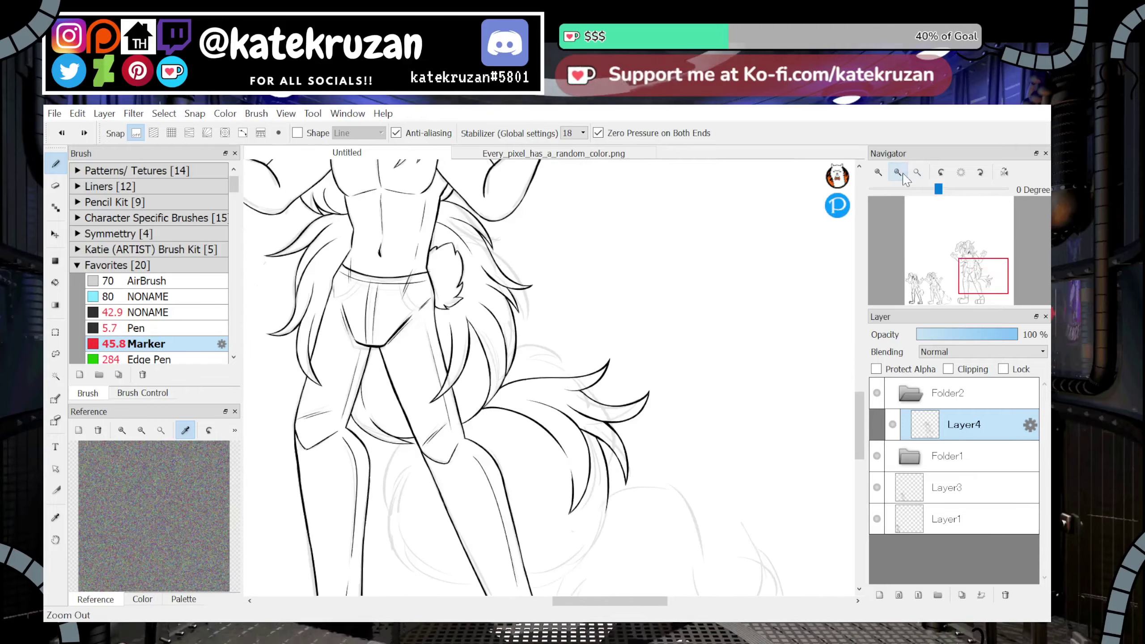
left_click_drag(974, 258, 982, 278)
left_click(879, 172)
left_click(878, 172)
left_click(879, 172)
left_click(878, 173)
mouse_move(457, 424)
left_mouse_down()
mouse_move(566, 384)
mouse_move(568, 396)
mouse_move(642, 379)
left_mouse_up()
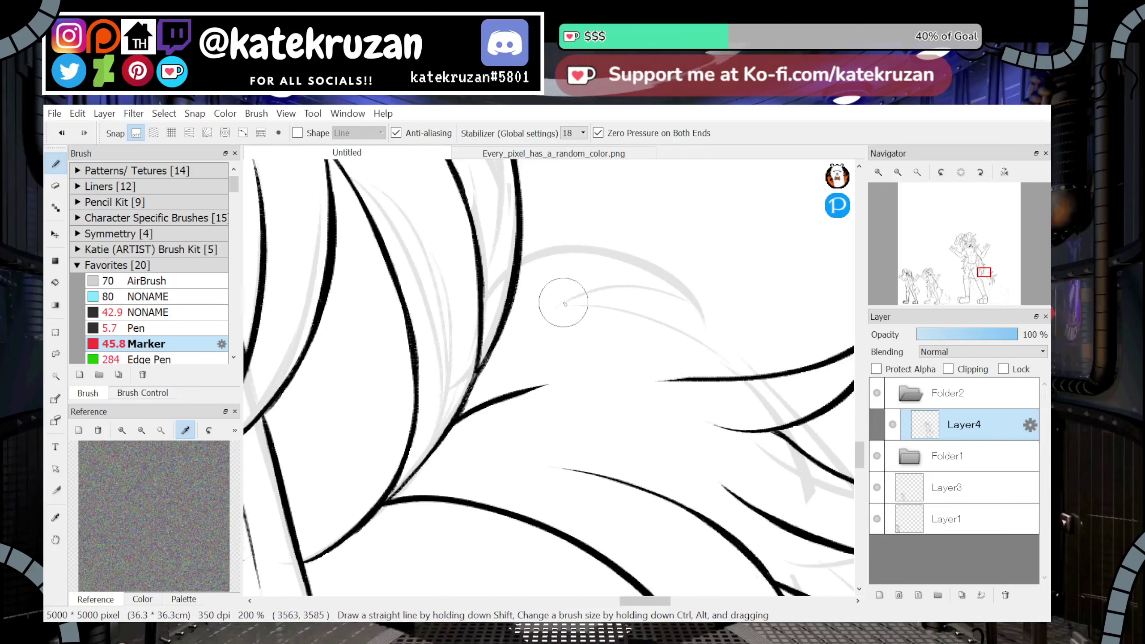
Ink a wavy pointed tuft above the gap from the hip hair and join its underside to the tuft below with a curve
mouse_move(515, 301)
left_mouse_down()
mouse_move(747, 260)
mouse_move(600, 307)
left_mouse_up()
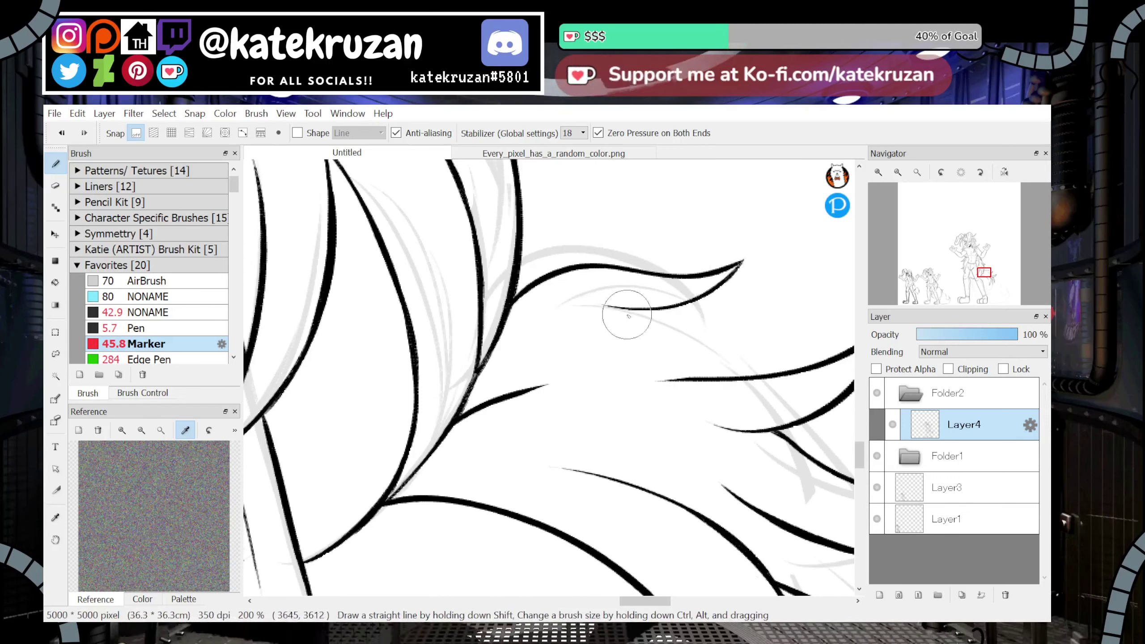
left_click_drag(627, 309, 542, 332)
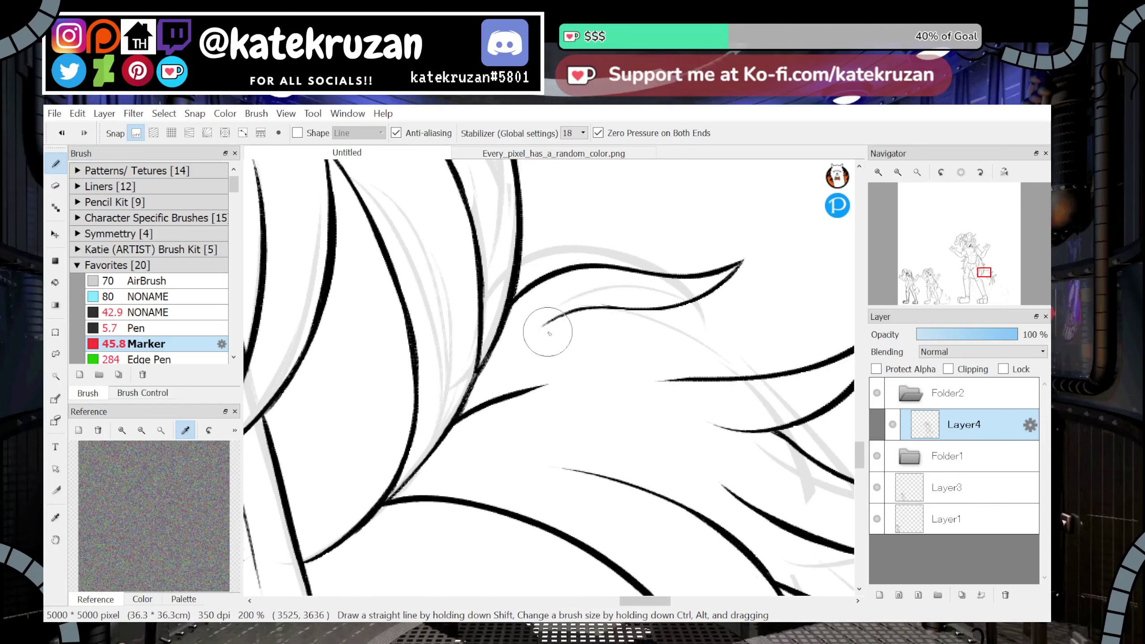
left_click_drag(628, 311, 818, 344)
key("ctrl+z")
left_click_drag(632, 309, 772, 375)
left_click(1006, 173)
key("ctrl+z")
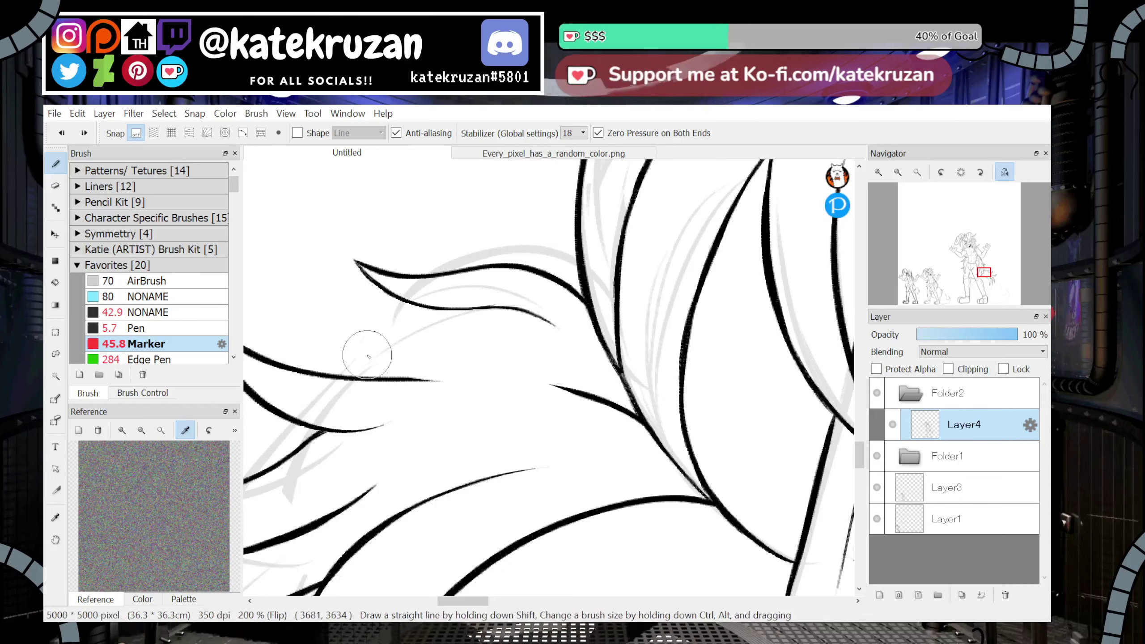
left_click_drag(370, 366, 488, 311)
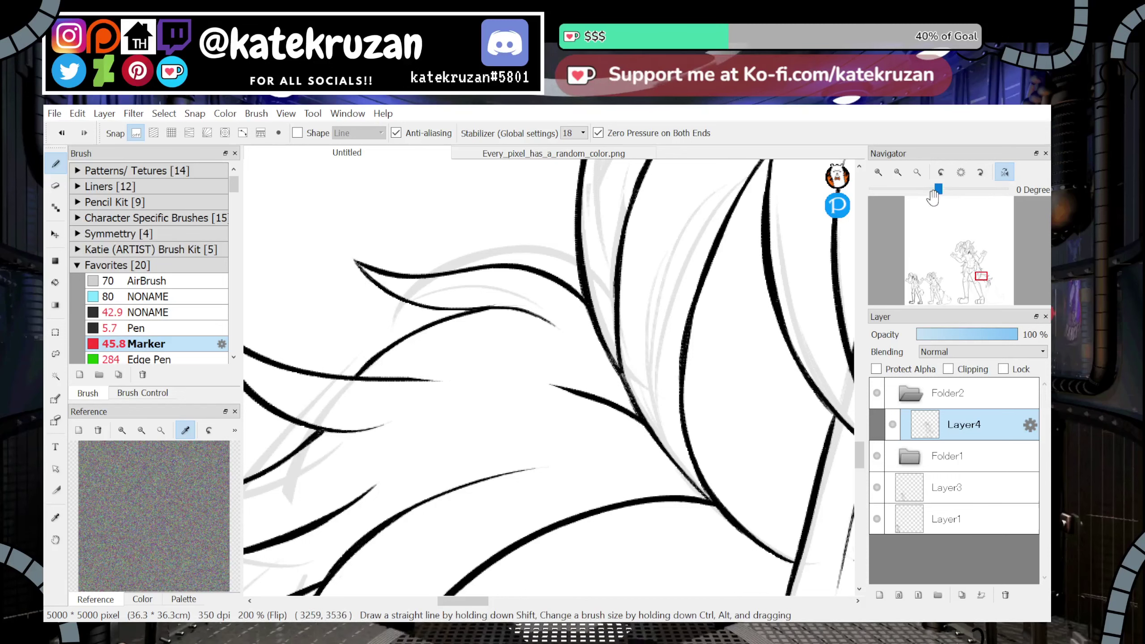
left_click(1005, 172)
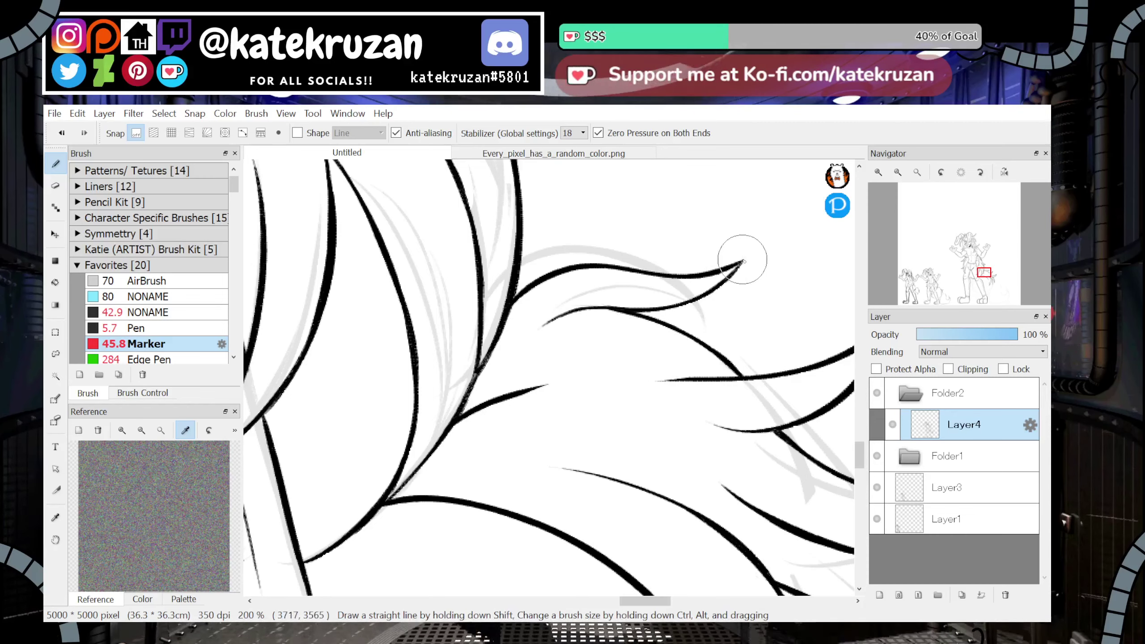
Extend the stub at the hip hair into the tail as a tapered fur line
scroll(944, 216, "down", 3)
left_click_drag(981, 269, 997, 275)
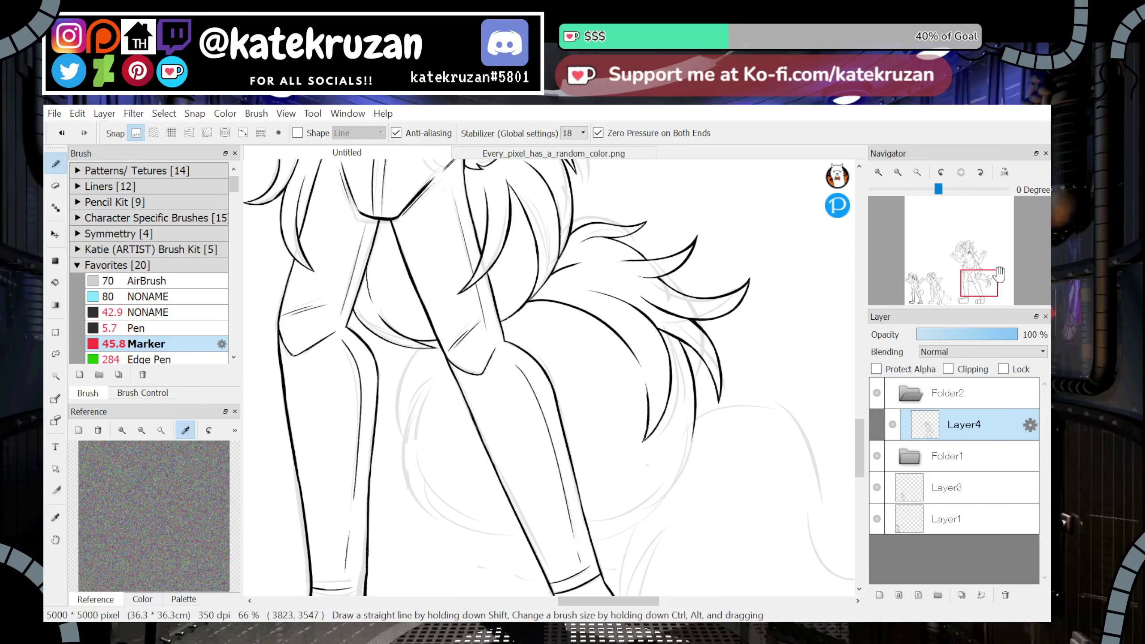
scroll(983, 275, "up", 4)
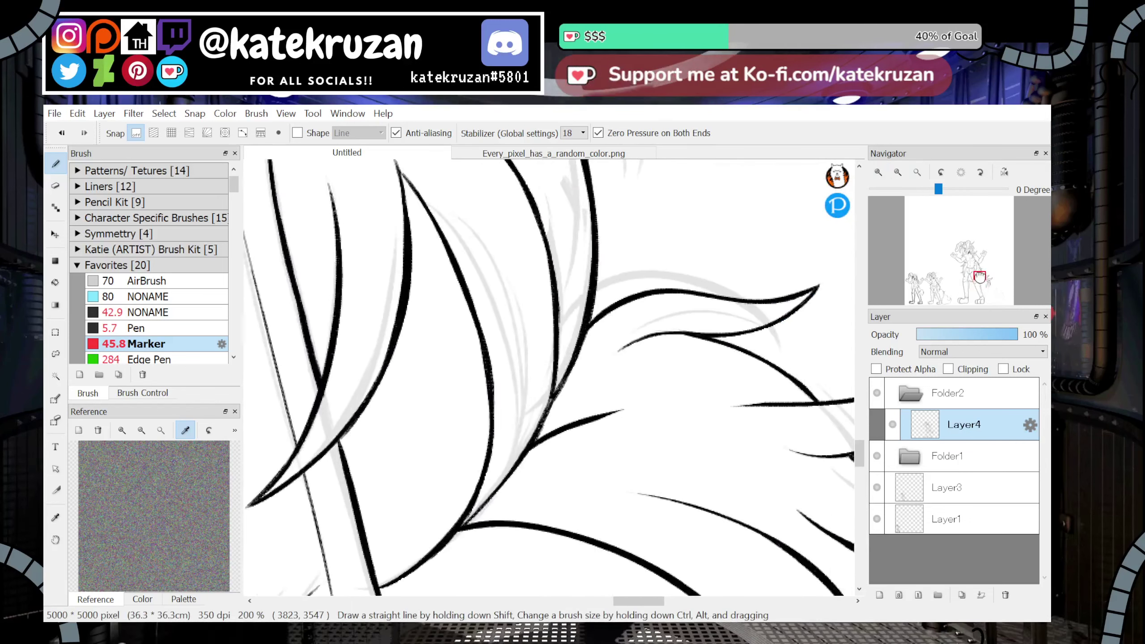
left_click_drag(980, 277, 983, 278)
left_click(941, 173)
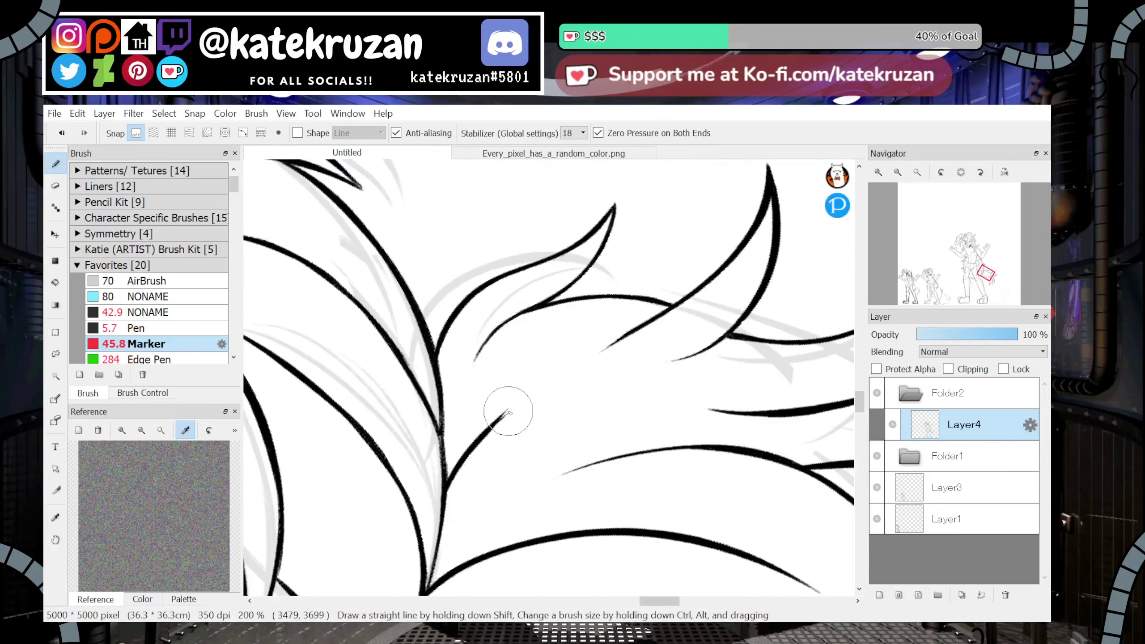
left_click_drag(508, 411, 544, 387)
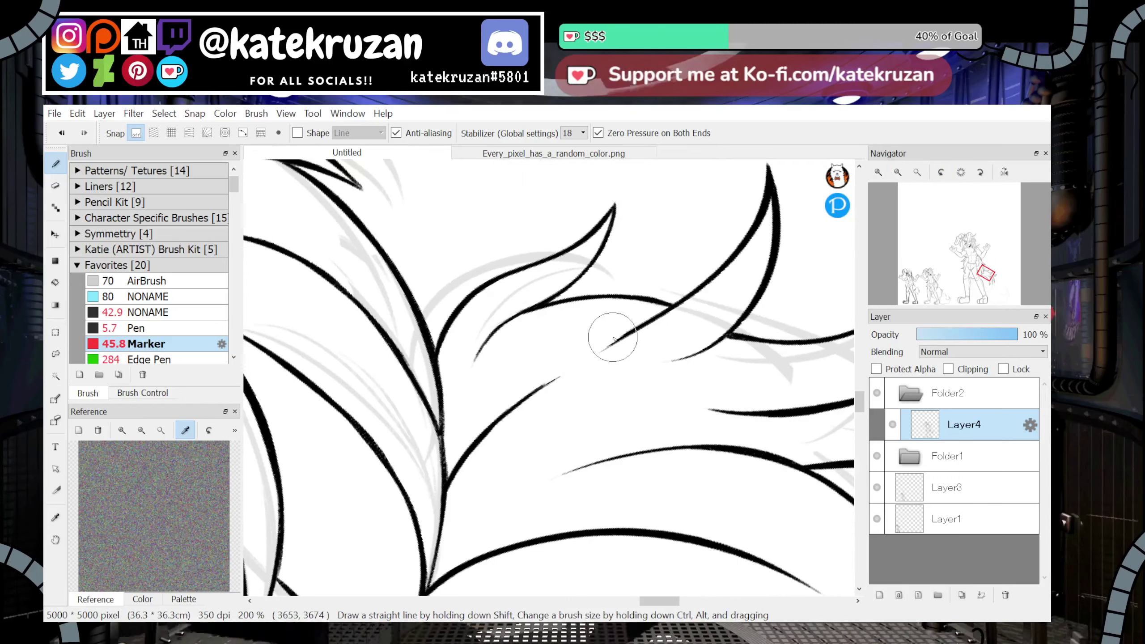
left_click(961, 173)
Extend the tail's outer edge downward below the tufts, following the rounded sketch contour
left_click(917, 172)
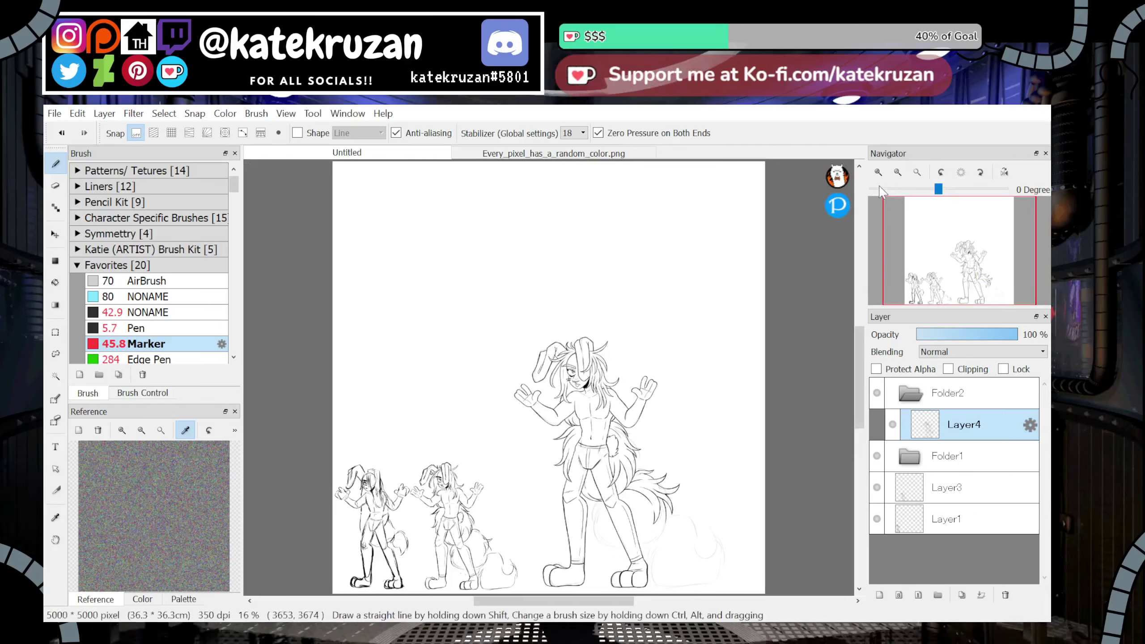
left_click(878, 172)
left_click(879, 172)
left_click(878, 173)
left_click(878, 172)
left_click(878, 172)
left_click_drag(952, 264, 987, 288)
double_click(878, 172)
left_click(1005, 176)
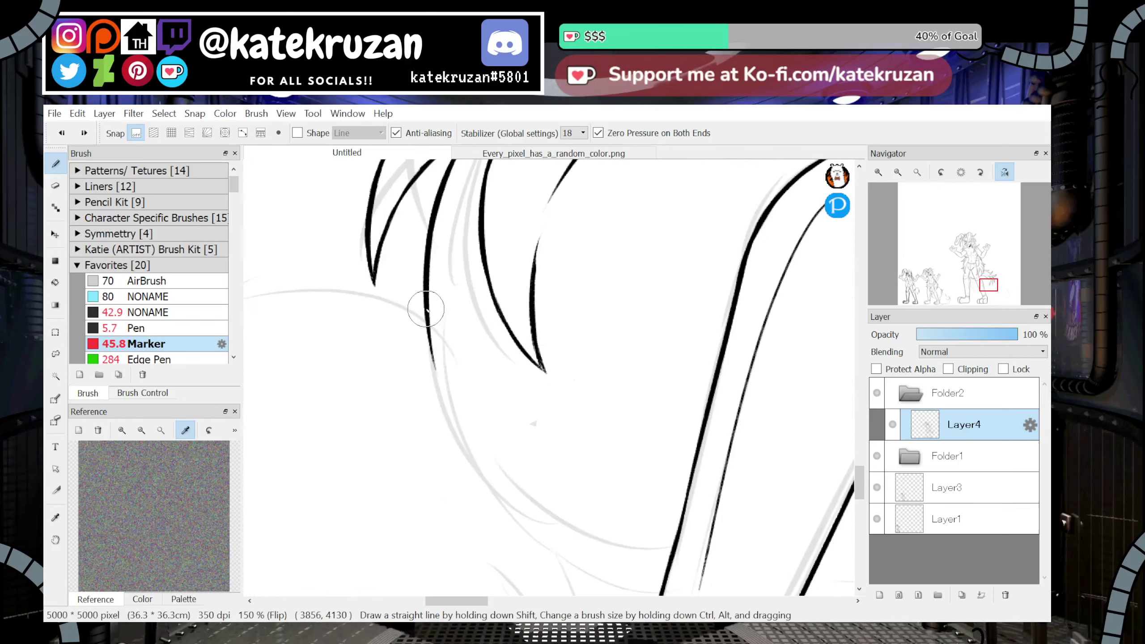
left_click_drag(987, 288, 984, 293)
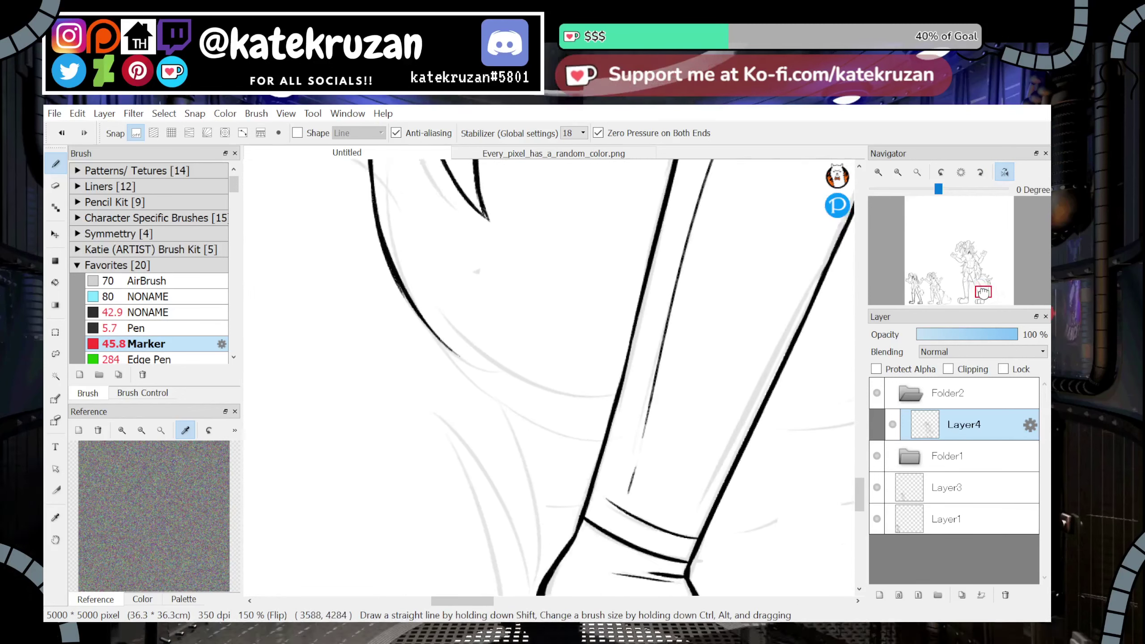
left_click(1006, 172)
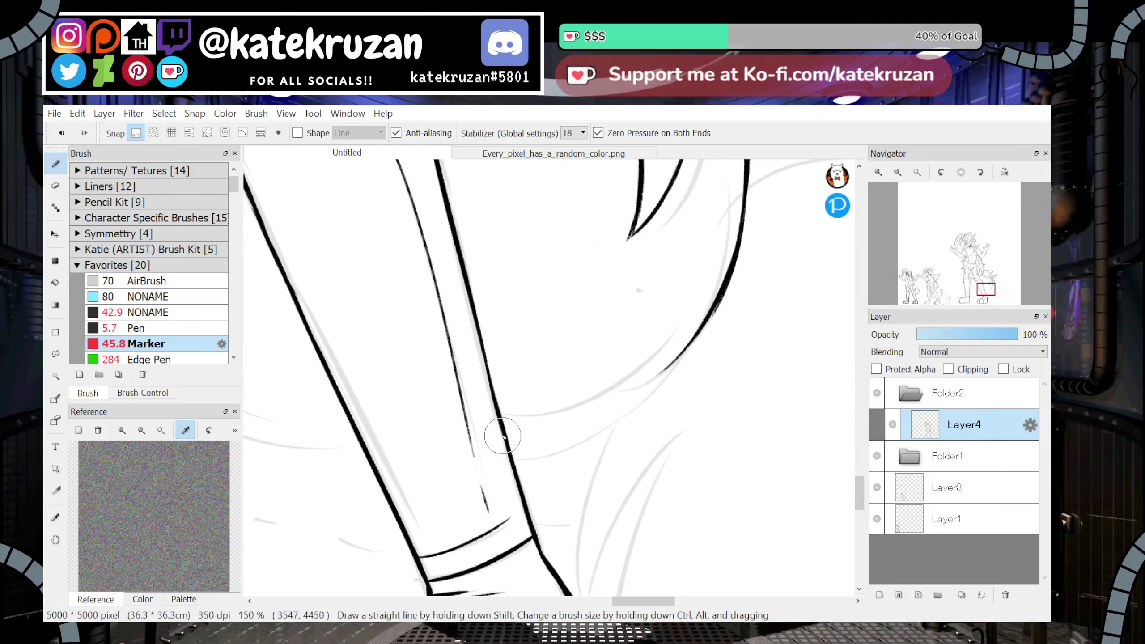
Ink the tail's lower contour round to the lower leg and add a short arc continuing it on the leg's other side
left_click(945, 174)
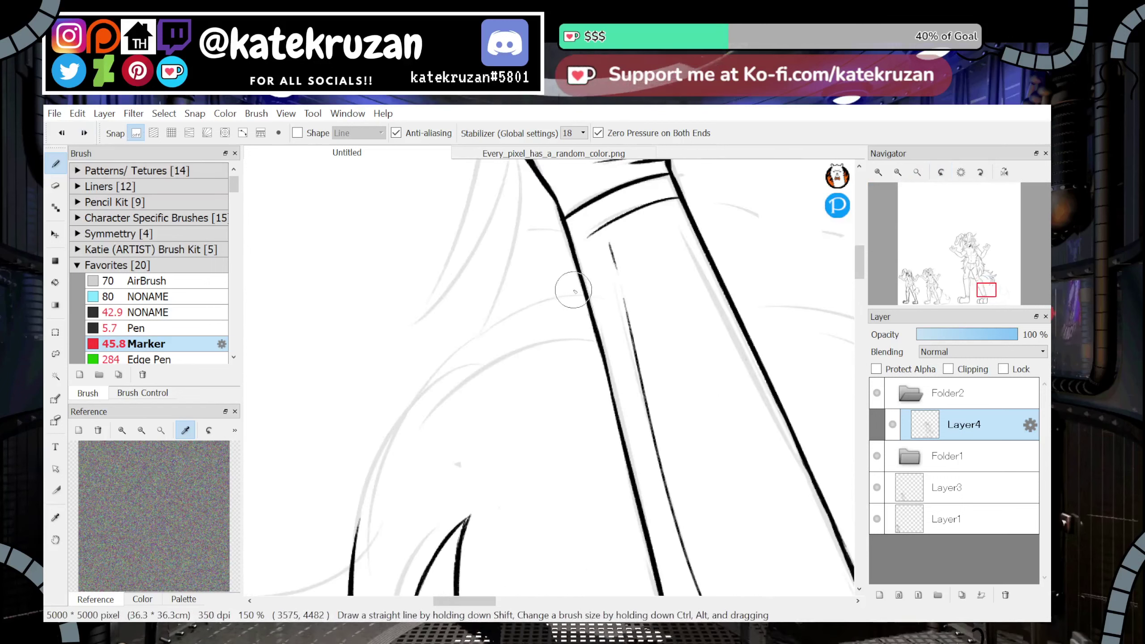
left_click_drag(712, 272, 821, 302)
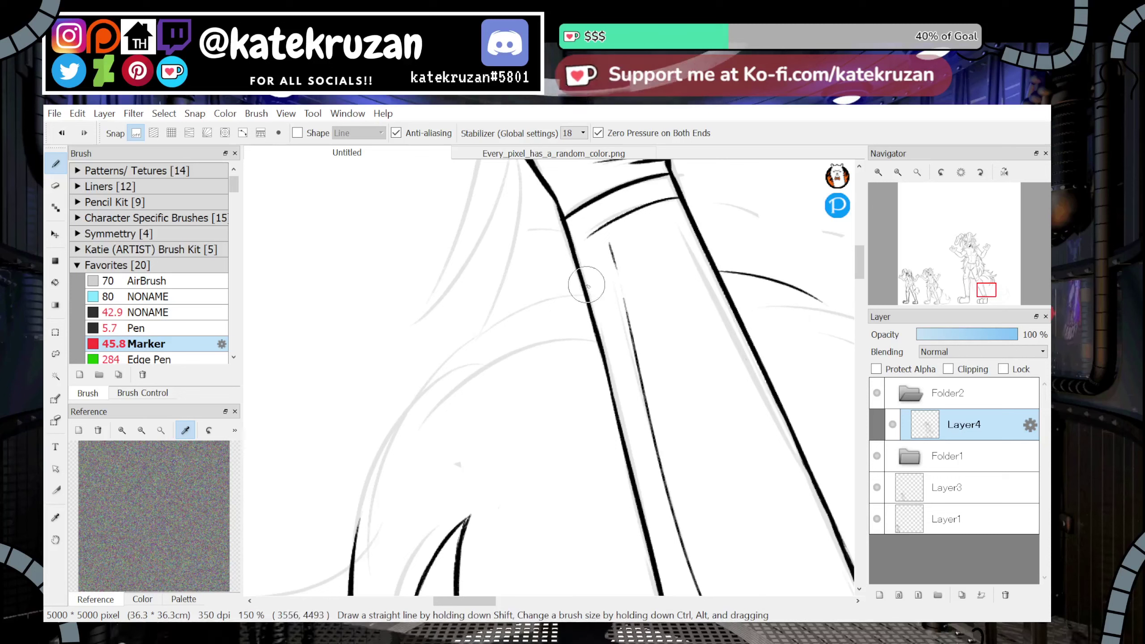
left_click_drag(582, 287, 358, 569)
key("ctrl+z")
mouse_move(579, 289)
left_mouse_down()
mouse_move(421, 376)
mouse_move(356, 566)
left_mouse_up()
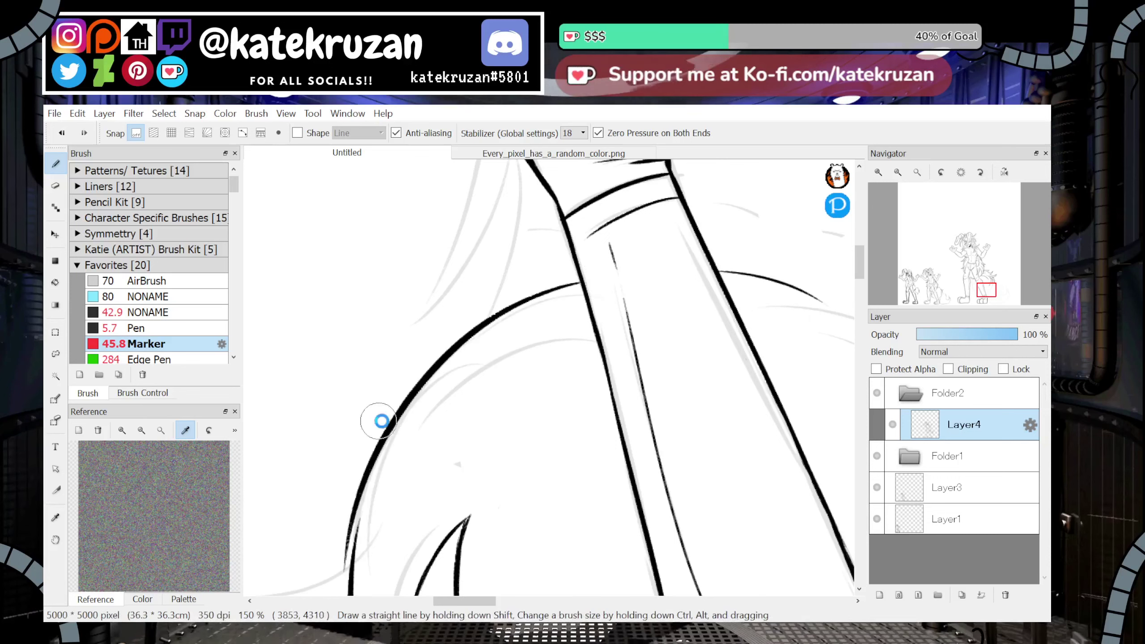
key("ctrl+z")
mouse_move(582, 287)
left_mouse_down()
mouse_move(486, 330)
mouse_move(343, 568)
mouse_move(372, 471)
mouse_move(357, 520)
mouse_move(430, 379)
mouse_move(415, 397)
left_mouse_up()
key("ctrl+z")
mouse_move(393, 440)
left_mouse_down()
mouse_move(446, 361)
mouse_move(497, 325)
mouse_move(584, 291)
left_mouse_up()
mouse_move(972, 198)
left_click(961, 172)
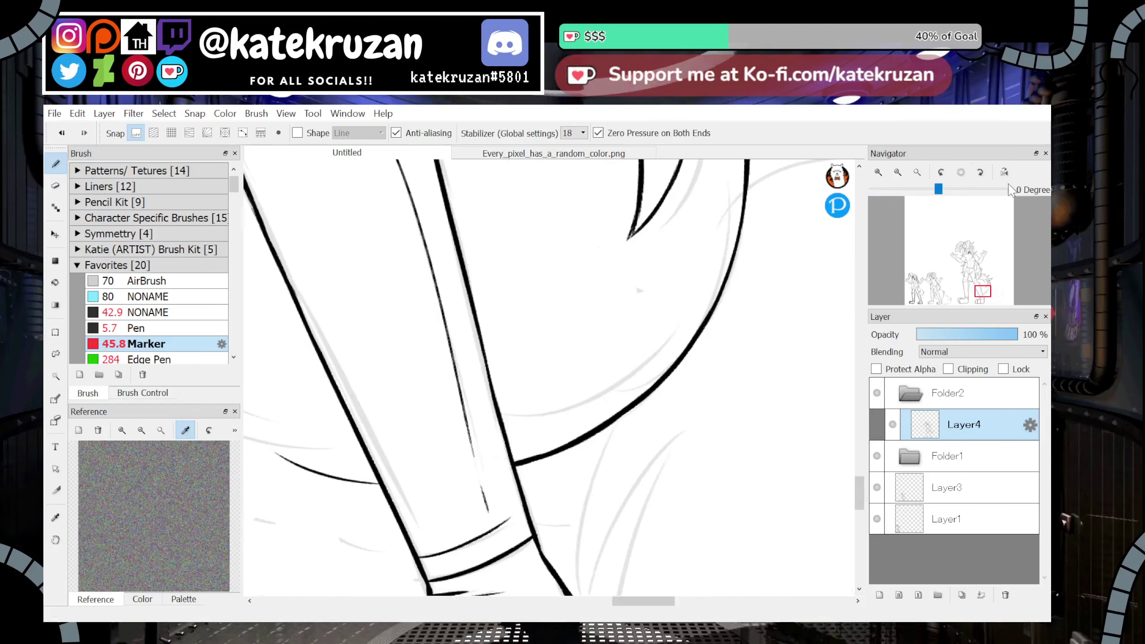
Thicken and lengthen the short tail arc on the far side of the lower leg
left_click_drag(987, 285, 976, 293)
left_click(1005, 172)
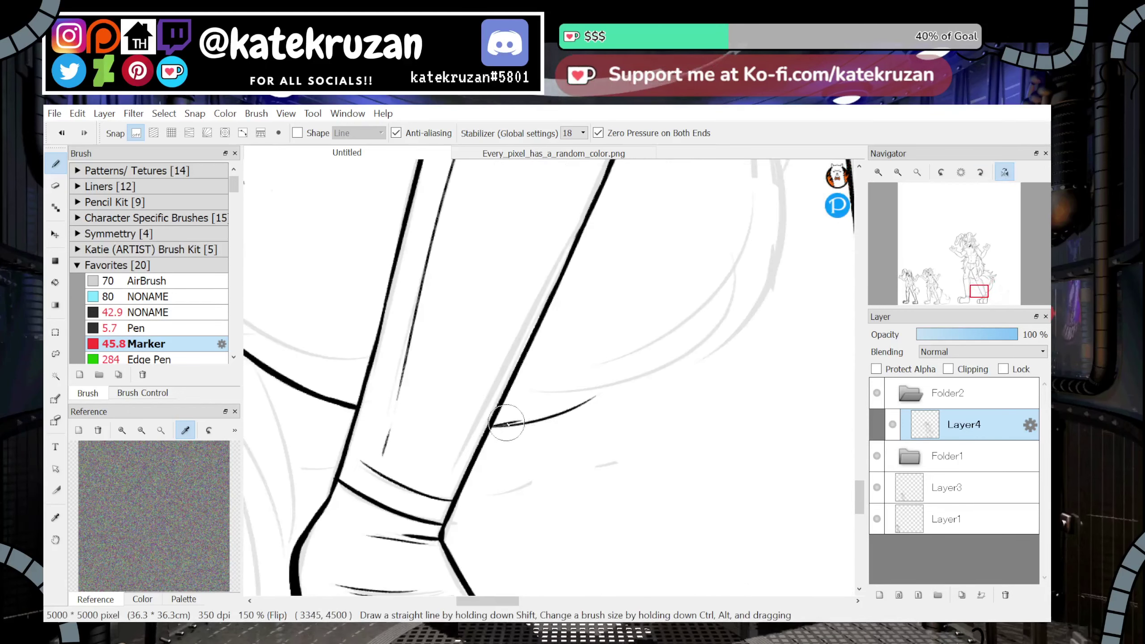
left_click_drag(516, 423, 623, 380)
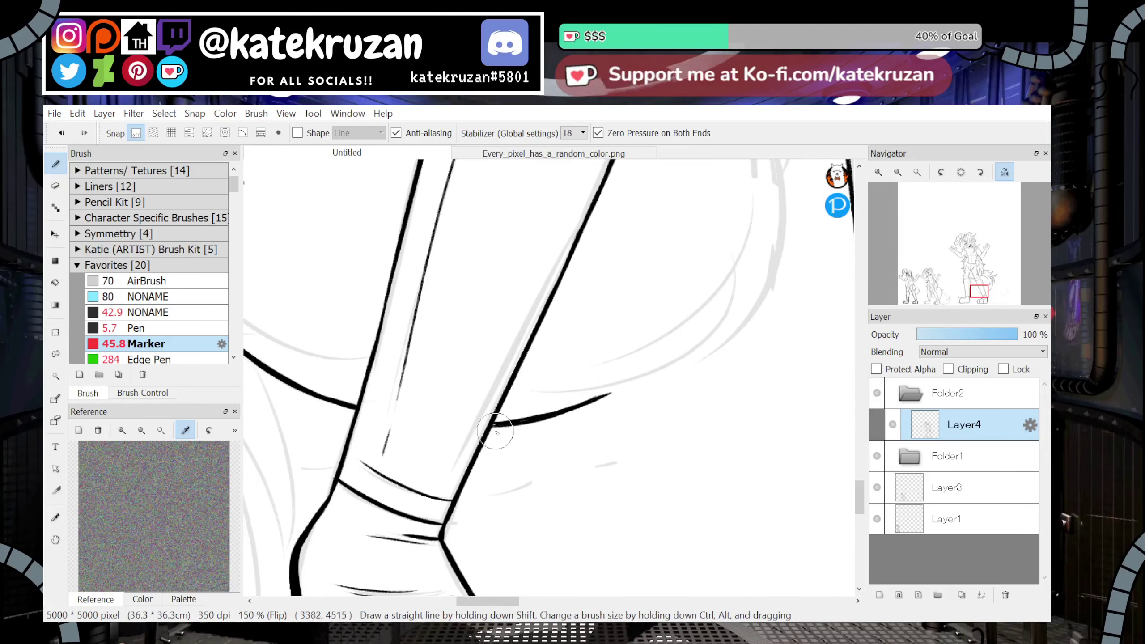
scroll(520, 407, "down", 3)
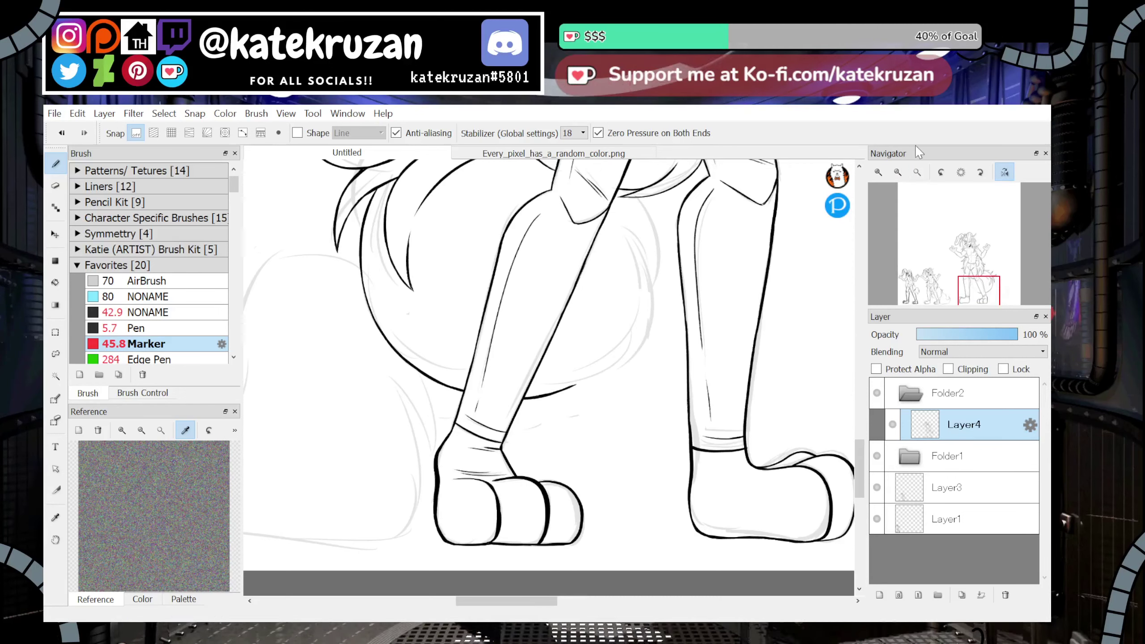
Smooth the tail's lower contour beside the leg by erasing and re-inking a short section of the curve
mouse_move(978, 296)
left_mouse_down()
mouse_move(974, 286)
mouse_move(985, 291)
left_mouse_up()
left_click(878, 172)
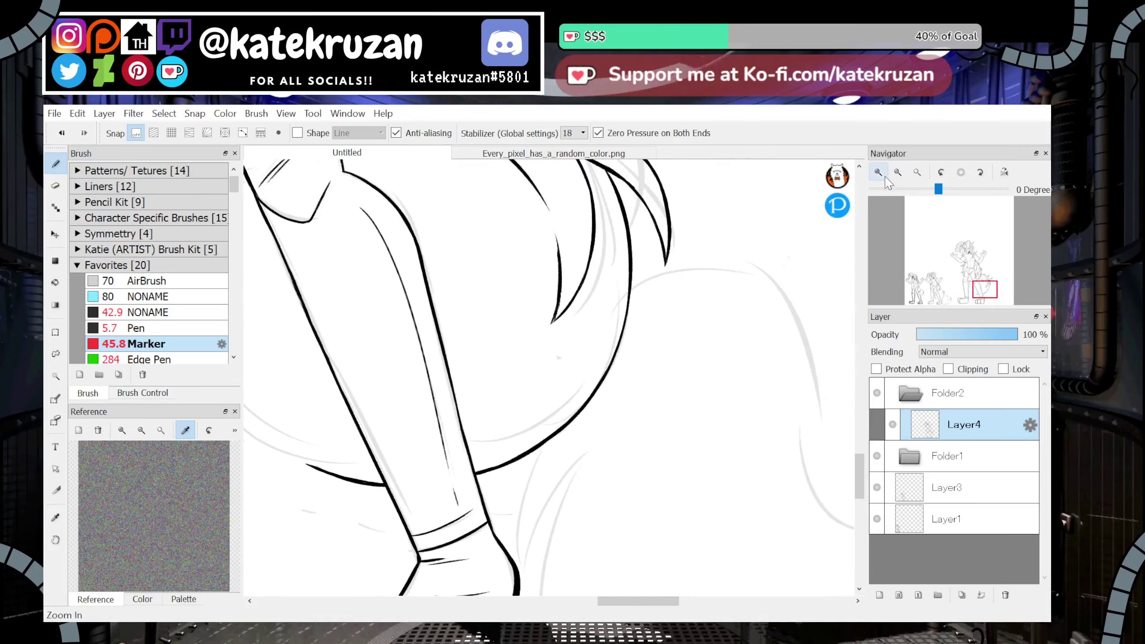
left_click(878, 172)
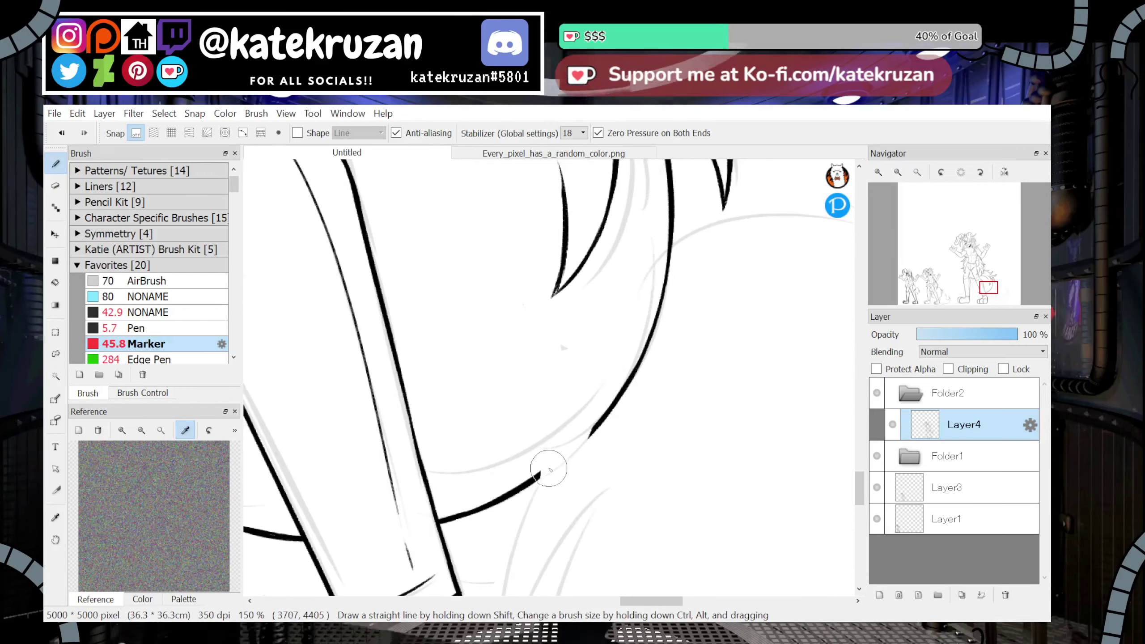
left_click_drag(984, 299, 987, 290)
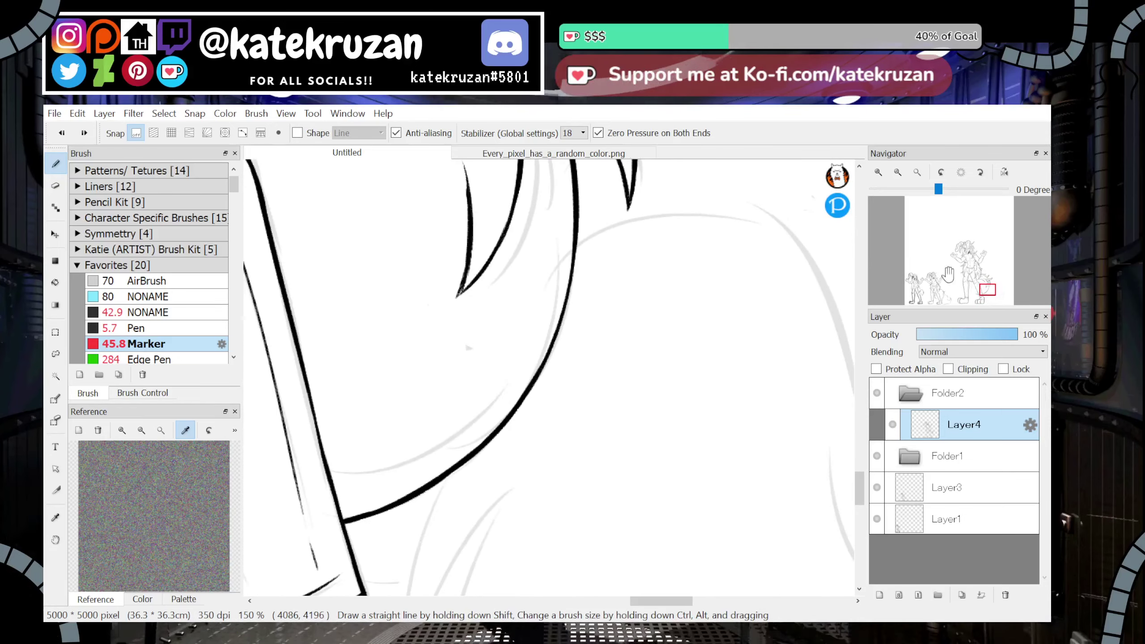
Erase a section of the tail's outer contour below the lowest tufts to open a gap
left_click_drag(566, 236, 583, 366)
key("ctrl+z")
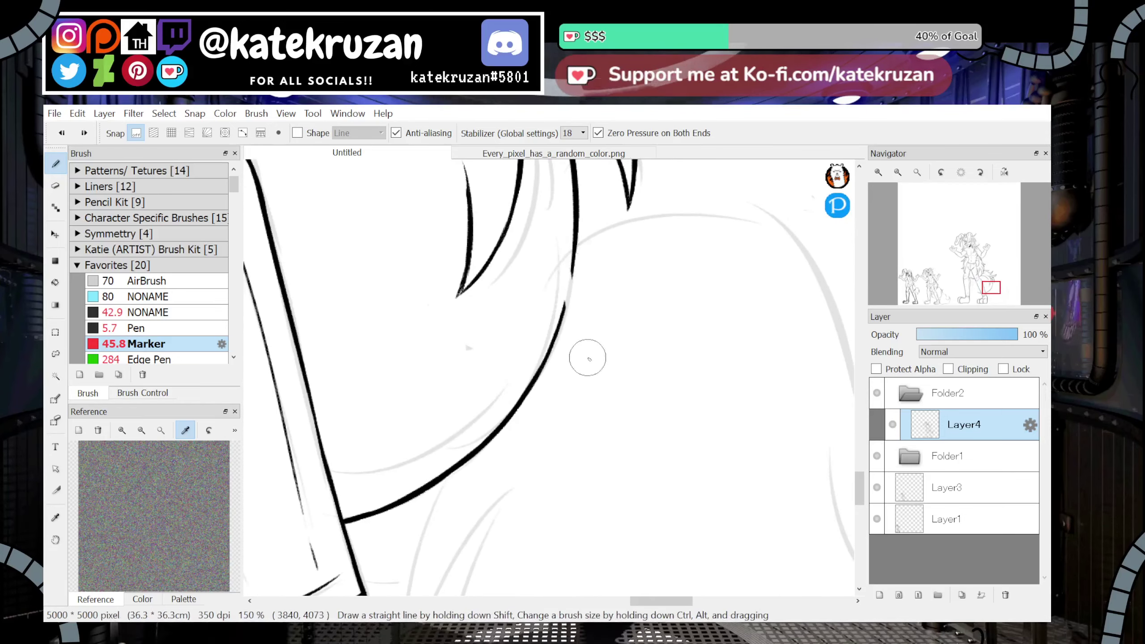
mouse_move(579, 298)
left_mouse_down()
mouse_move(557, 352)
mouse_move(553, 330)
left_mouse_up()
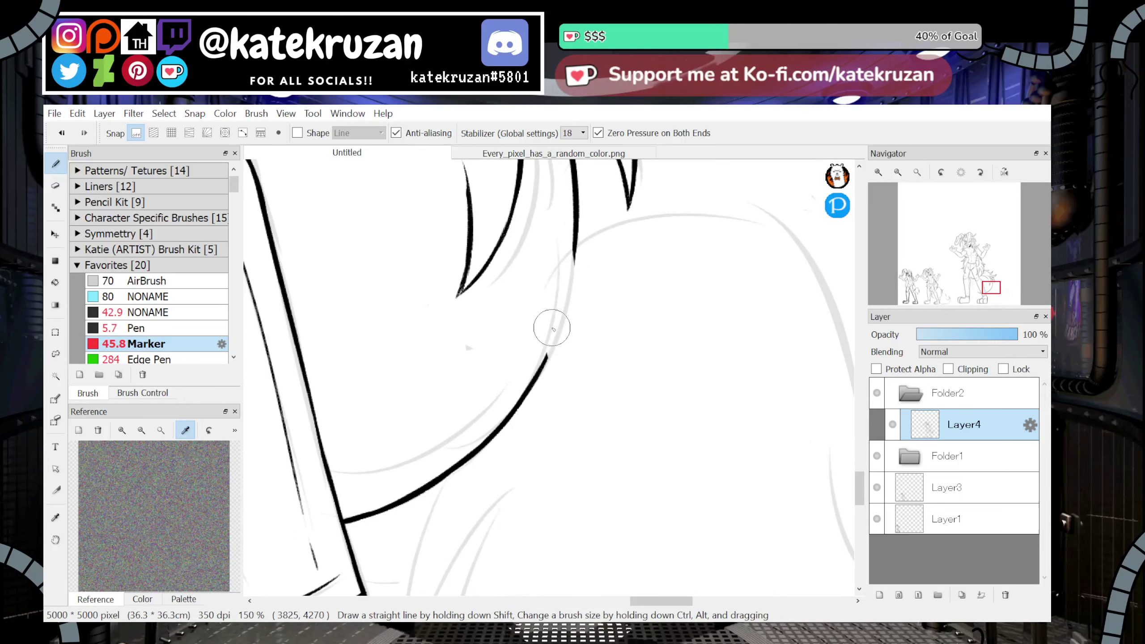
Ink a downward-pointing tuft at the gap with two curves meeting in a sharp tip outside the tail's lower contour
left_click_drag(577, 248, 602, 397)
key("ctrl+z")
left_click_drag(534, 300, 614, 415)
key("ctrl+z")
mouse_move(583, 355)
left_mouse_down()
mouse_move(620, 423)
mouse_move(569, 389)
mouse_move(534, 314)
mouse_move(569, 401)
mouse_move(623, 436)
left_mouse_up()
key("ctrl+z")
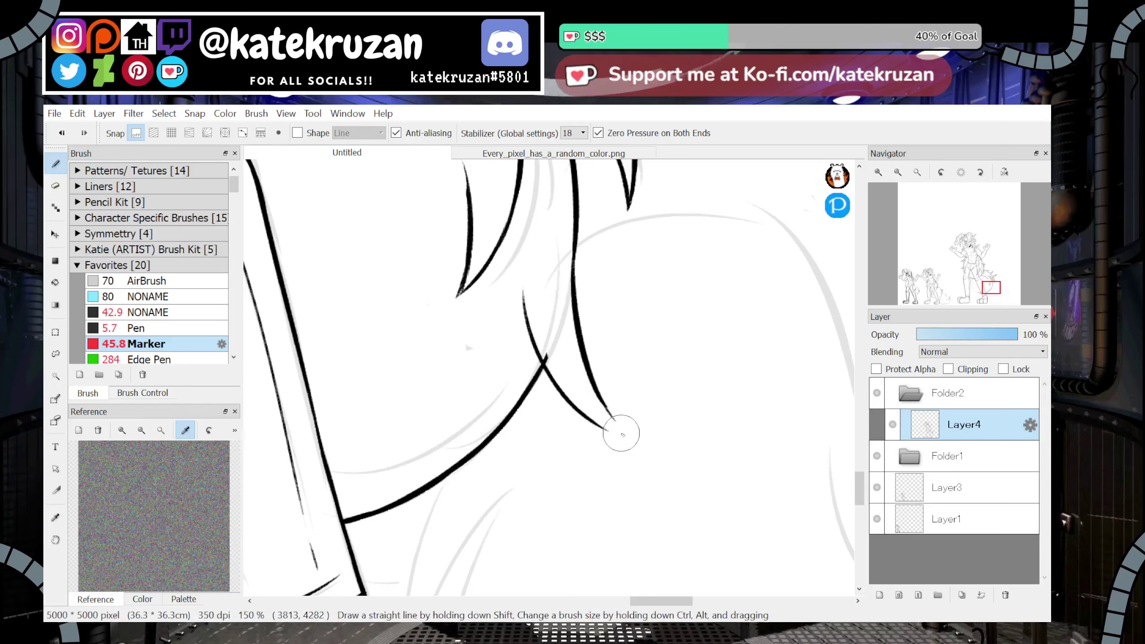
left_click(1005, 173)
left_click_drag(504, 389, 473, 437)
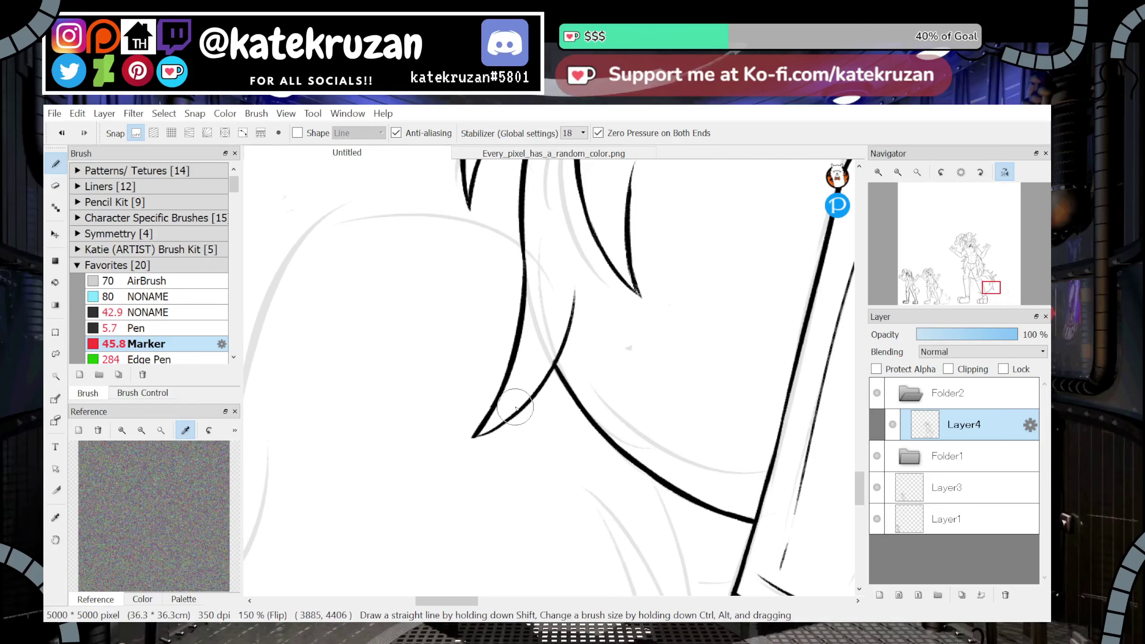
Ink a short inner fur line rising from the tail's lower contour beside the new tuft
left_click(1005, 174)
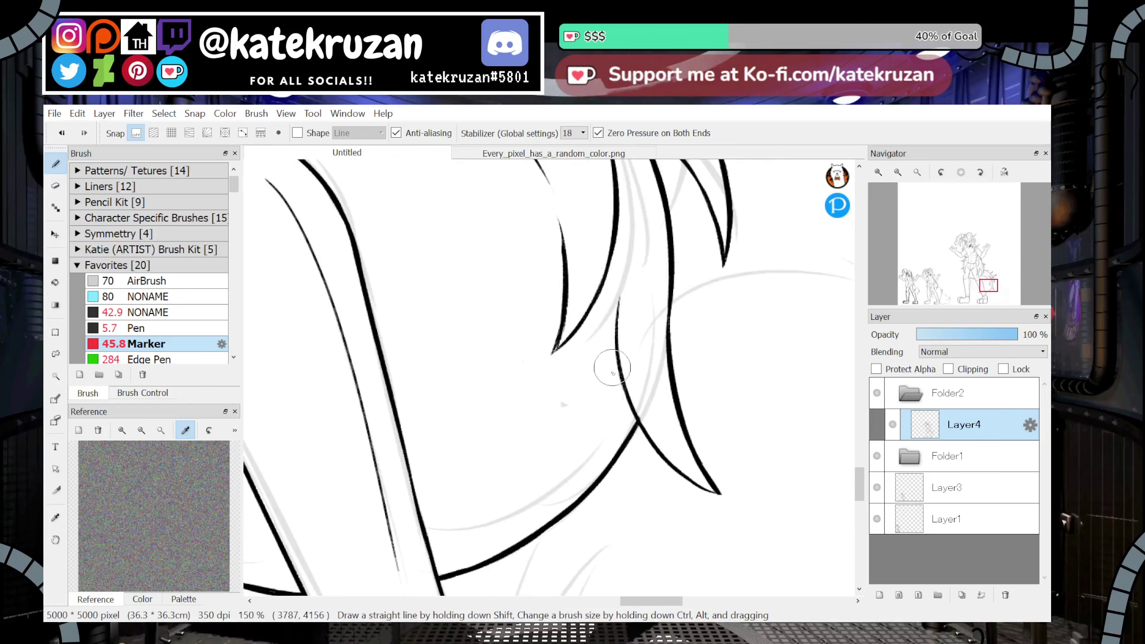
left_click(898, 172)
left_click(898, 171)
left_click(878, 172)
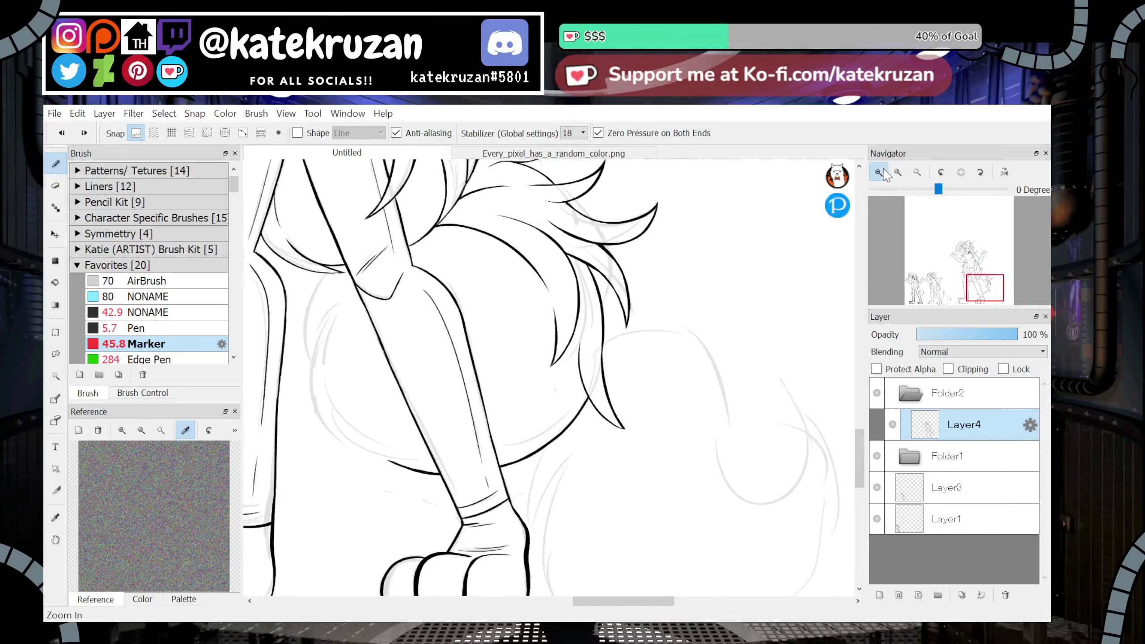
left_click(878, 172)
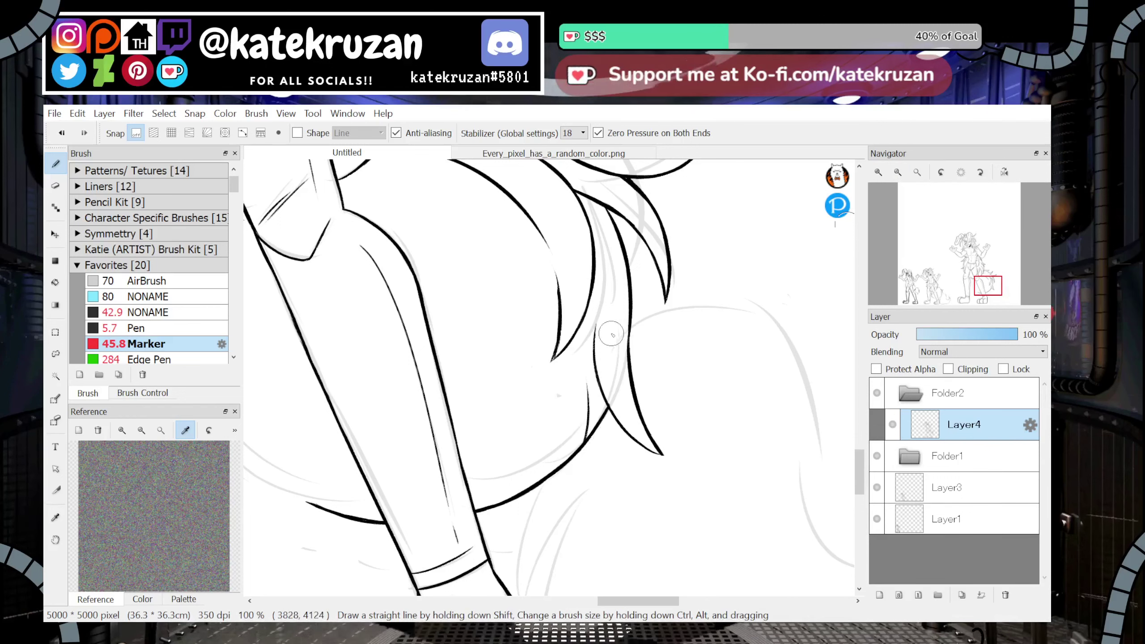
Try replacement strokes for the short inner fur line beside the lowest tail tuft and remove that line
mouse_move(595, 325)
left_mouse_down()
mouse_move(591, 422)
mouse_move(577, 447)
left_mouse_up()
key("ctrl+z")
left_click_drag(595, 365, 578, 451)
key("ctrl+z")
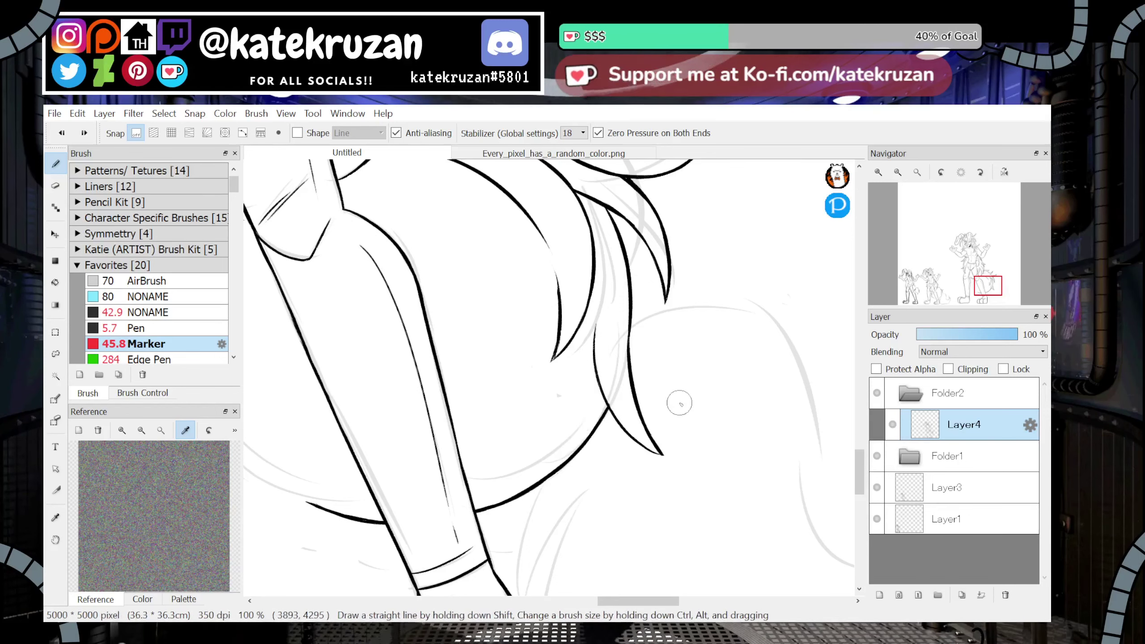
Erase the tail's contour just under the long tuft and ink a smaller downward-pointing tuft in its place
left_click_drag(986, 286, 978, 289)
left_click(1004, 172)
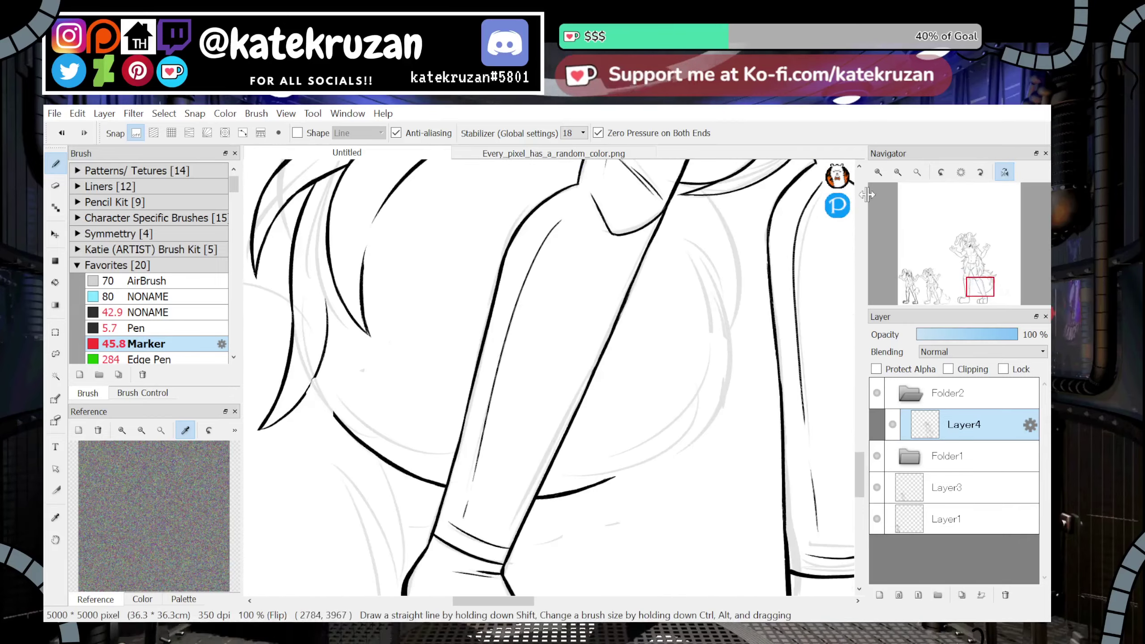
left_click_drag(980, 287, 993, 291)
left_click(878, 172)
key("ctrl+z")
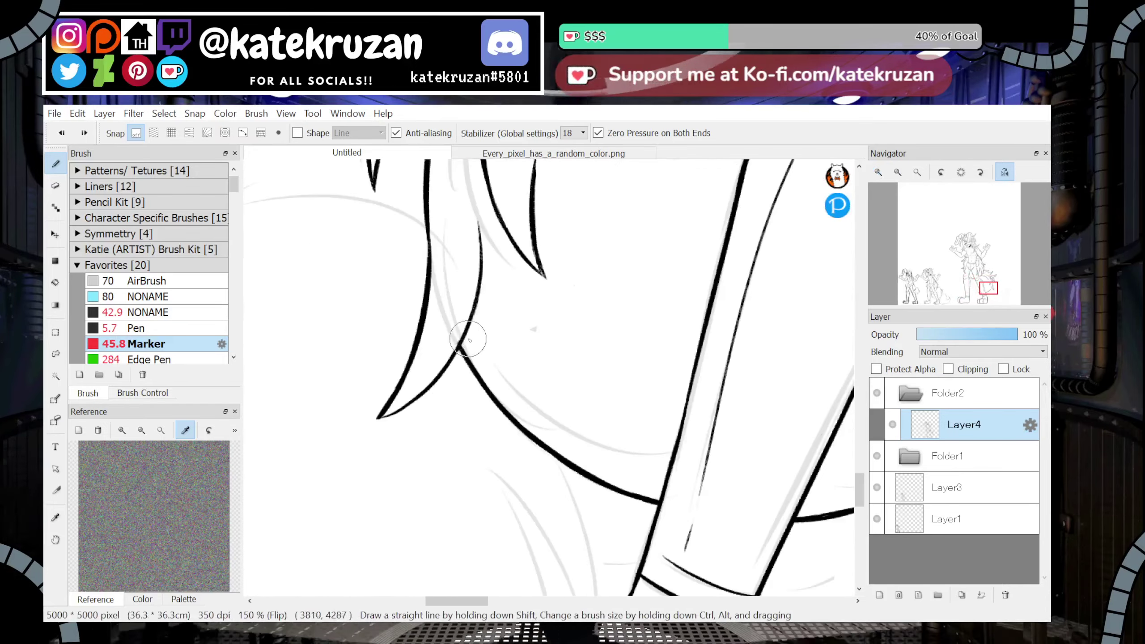
mouse_move(469, 341)
left_mouse_down()
mouse_move(475, 371)
mouse_move(471, 338)
left_mouse_up()
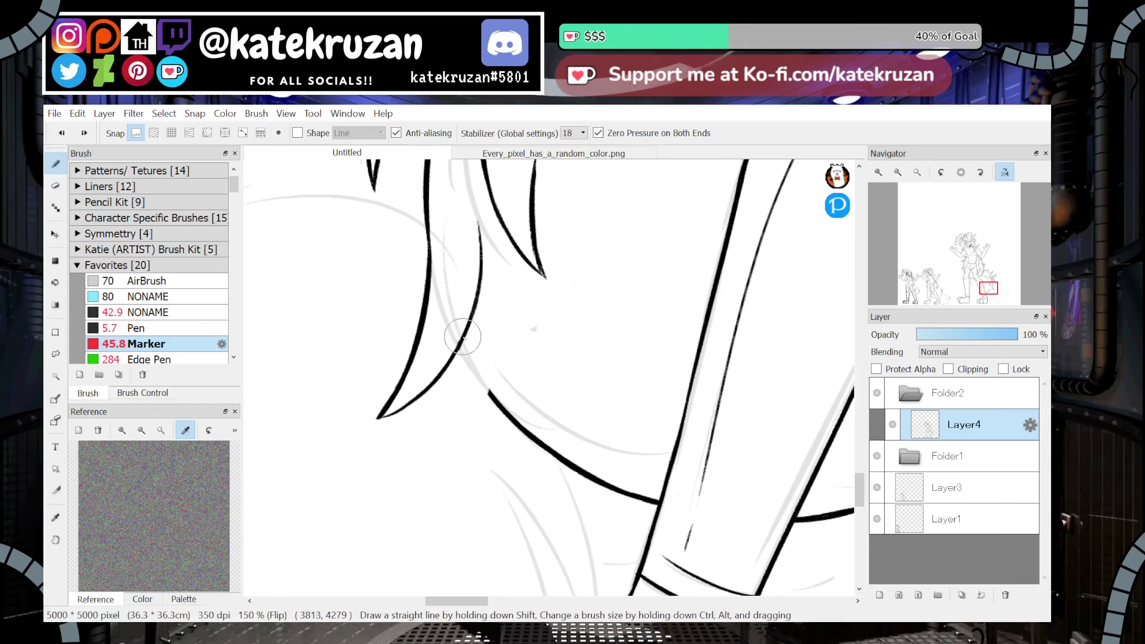
mouse_move(463, 343)
left_mouse_down()
mouse_move(511, 460)
mouse_move(497, 368)
left_mouse_up()
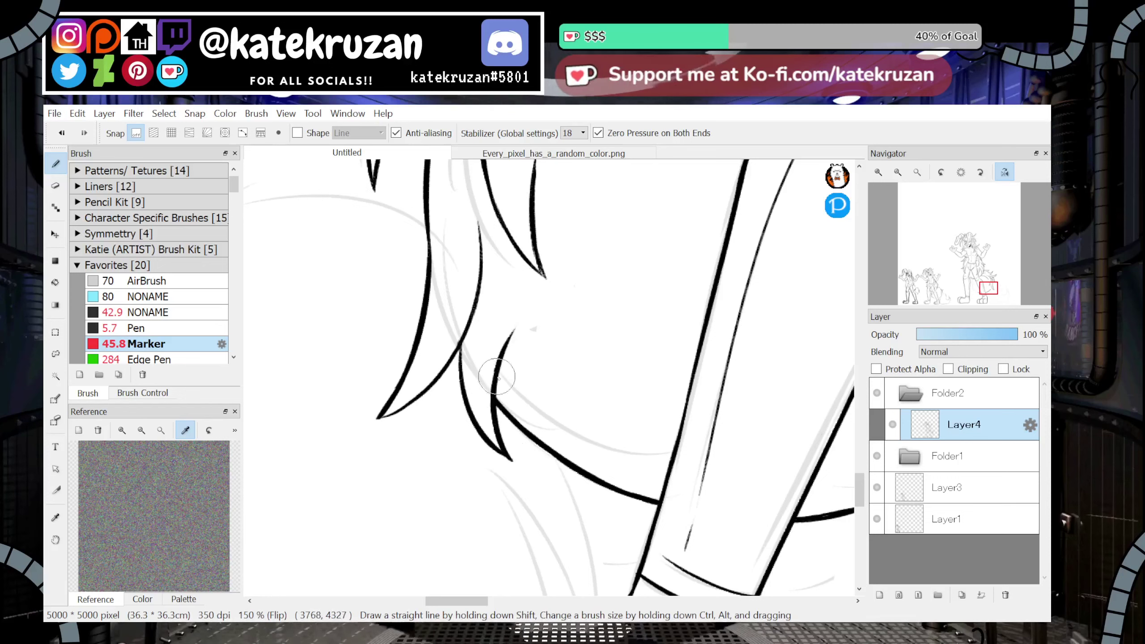
Try inking two curved fur lines from the leg's edge into the tail's interior
left_click(1005, 172)
left_click_drag(748, 239, 787, 334)
left_click_drag(623, 419, 635, 461)
key("ctrl+z")
key("z")
mouse_move(629, 400)
left_mouse_down()
mouse_move(643, 495)
mouse_move(602, 413)
left_mouse_up()
key("ctrl+z")
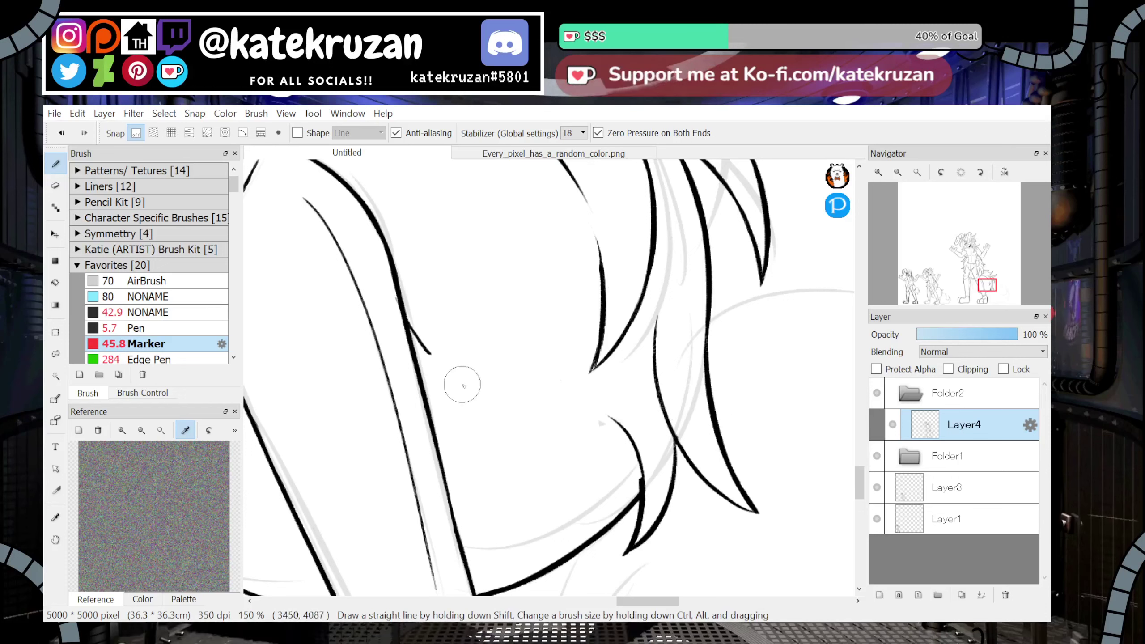
left_click_drag(399, 289, 507, 398)
left_click_drag(471, 338, 608, 391)
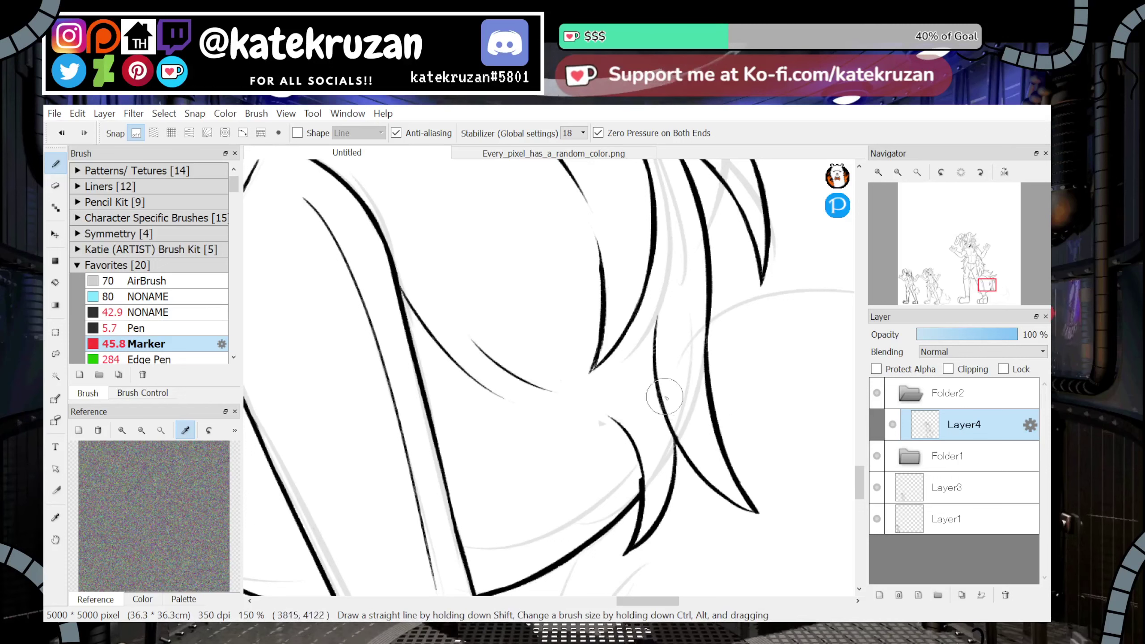
Extend the small tuft's inner edge with a smooth curve sweeping up into the tail's interior
left_click(1005, 172)
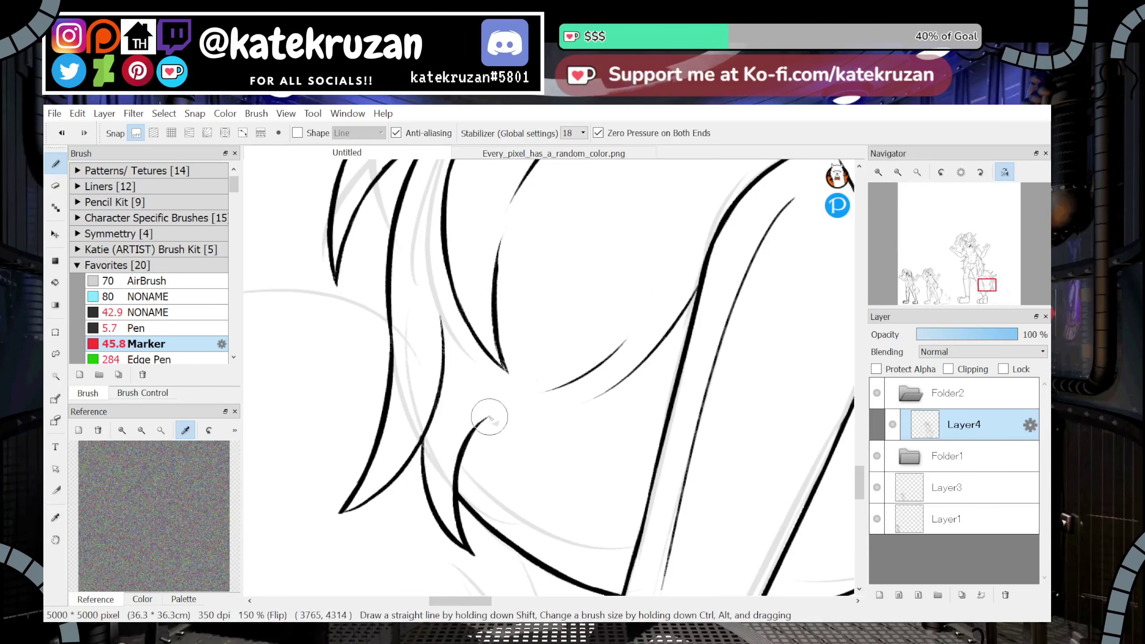
mouse_move(466, 446)
left_mouse_down()
mouse_move(508, 404)
mouse_move(473, 428)
mouse_move(570, 384)
mouse_move(547, 396)
left_mouse_up()
left_click_drag(482, 418, 605, 360)
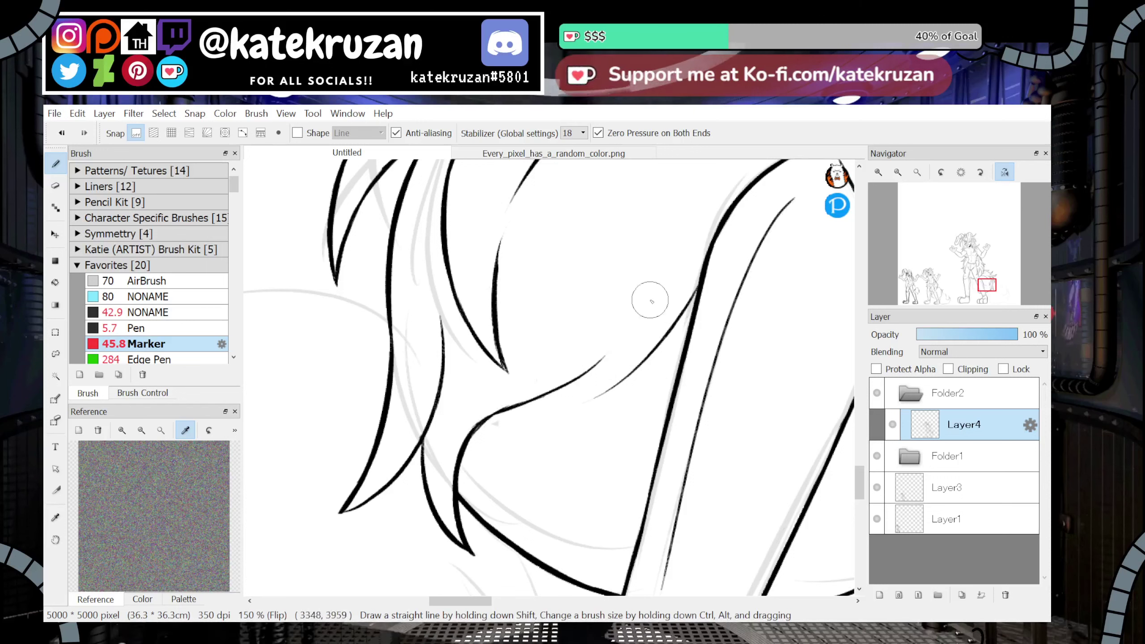
key("ctrl+z")
left_click_drag(470, 434, 625, 366)
key("ctrl+z")
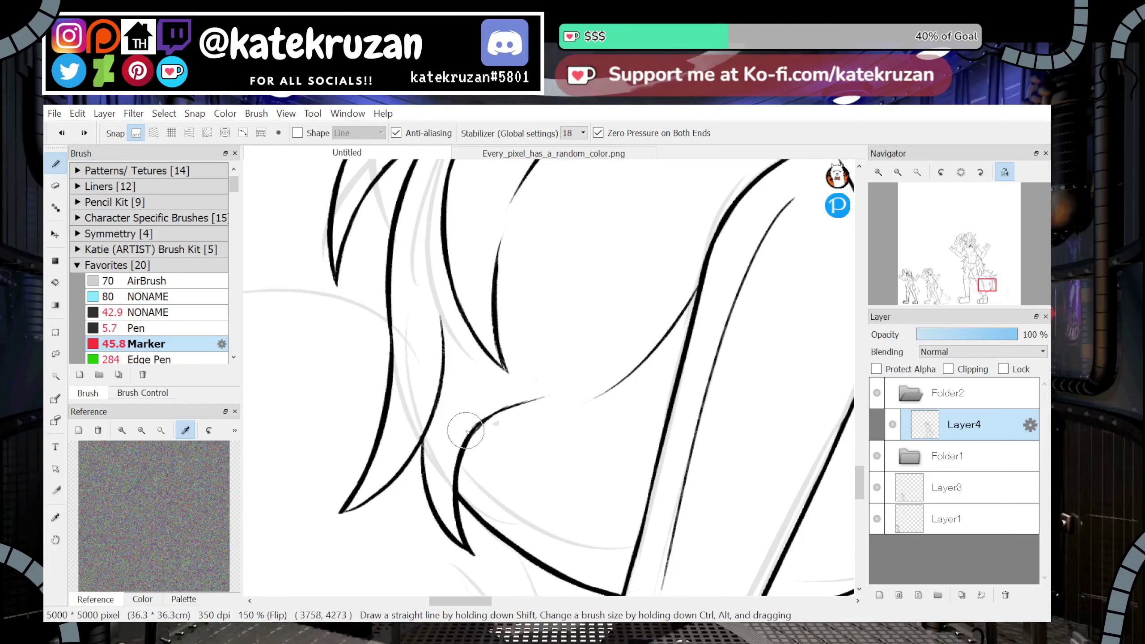
left_click_drag(477, 429, 588, 373)
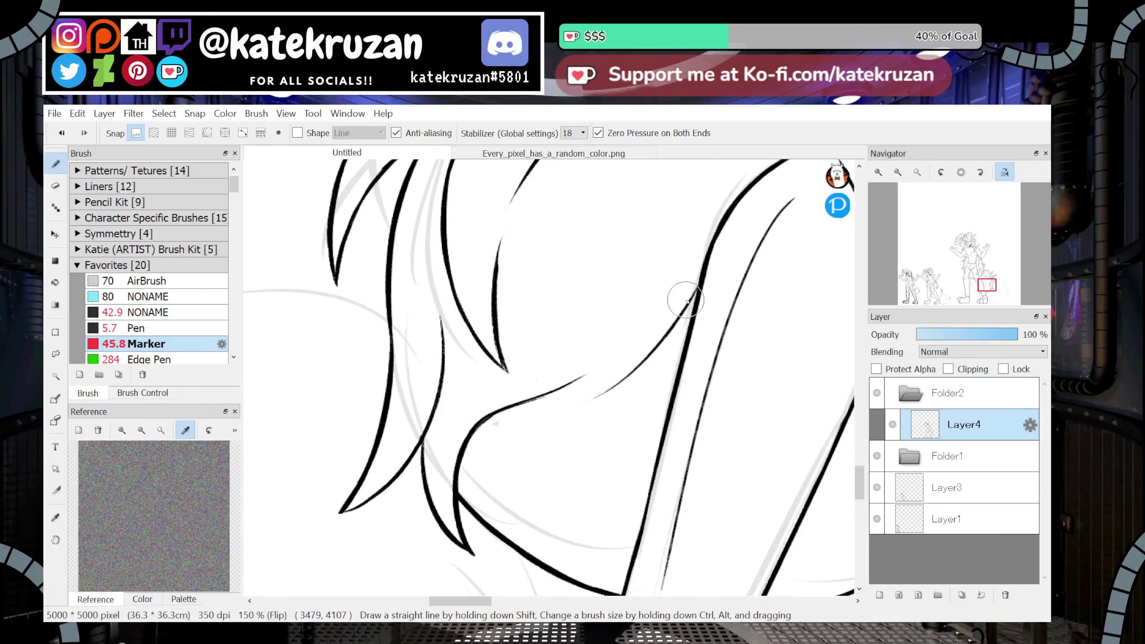
Examine the tail's new fur lines against the legs and the rest of the lower body
left_click(898, 172)
left_click(898, 172)
left_click(900, 174)
left_click(901, 174)
left_click(901, 174)
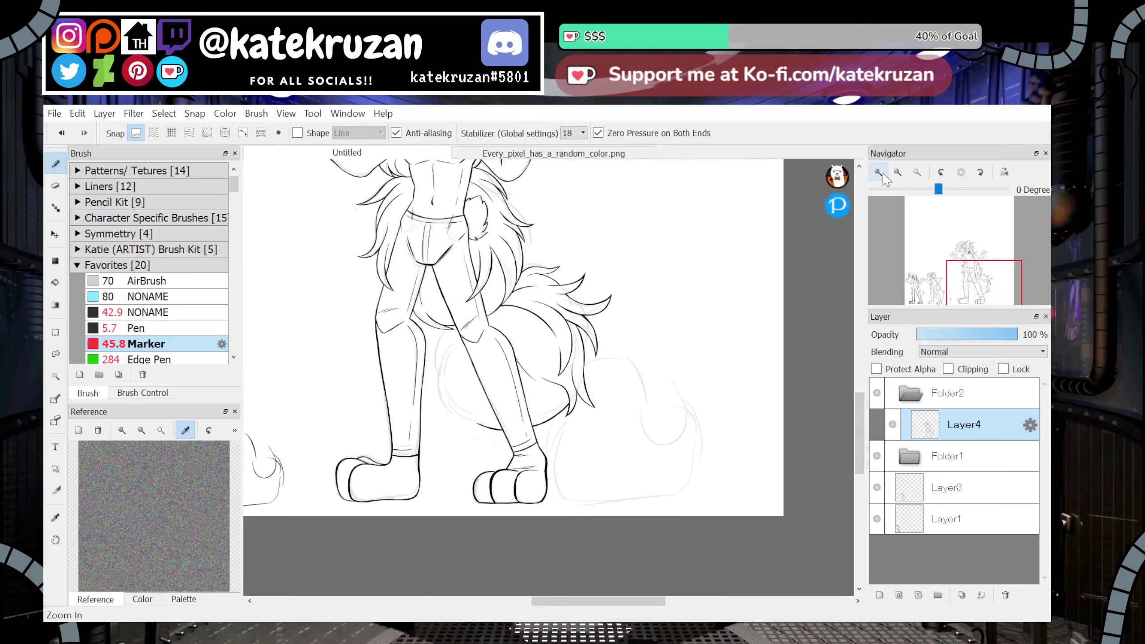
left_click(880, 173)
left_click(880, 173)
left_click(881, 173)
left_click(881, 173)
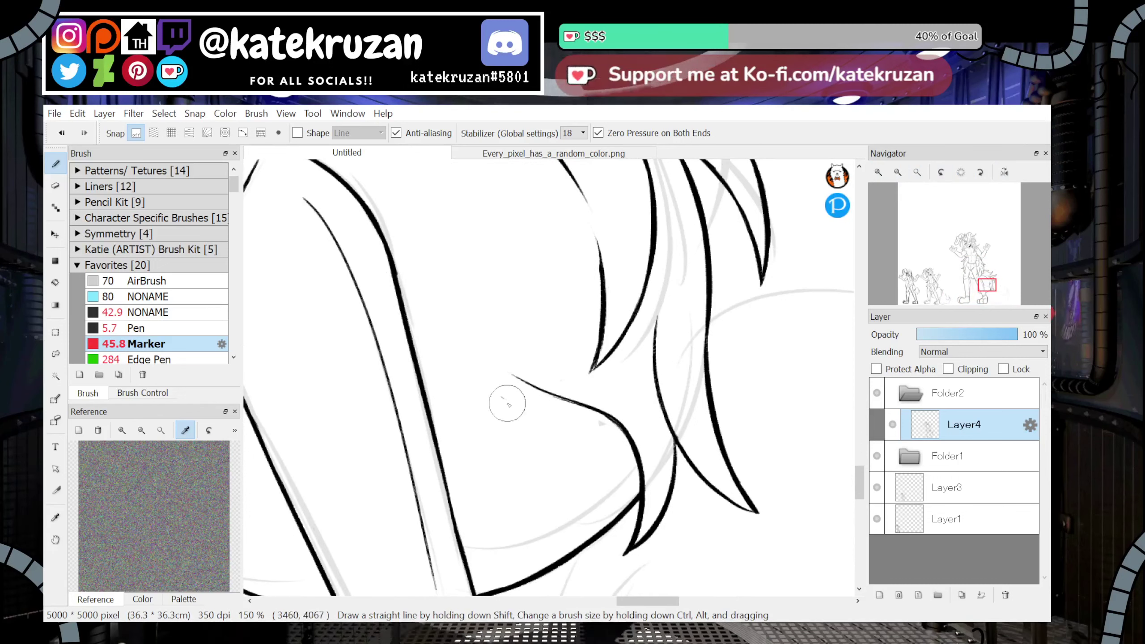
Ink a pointed inner tuft beside the leg, with two curves meeting in a sharp tip inside the tail
mouse_move(400, 319)
left_mouse_down()
mouse_move(478, 399)
mouse_move(567, 382)
left_mouse_up()
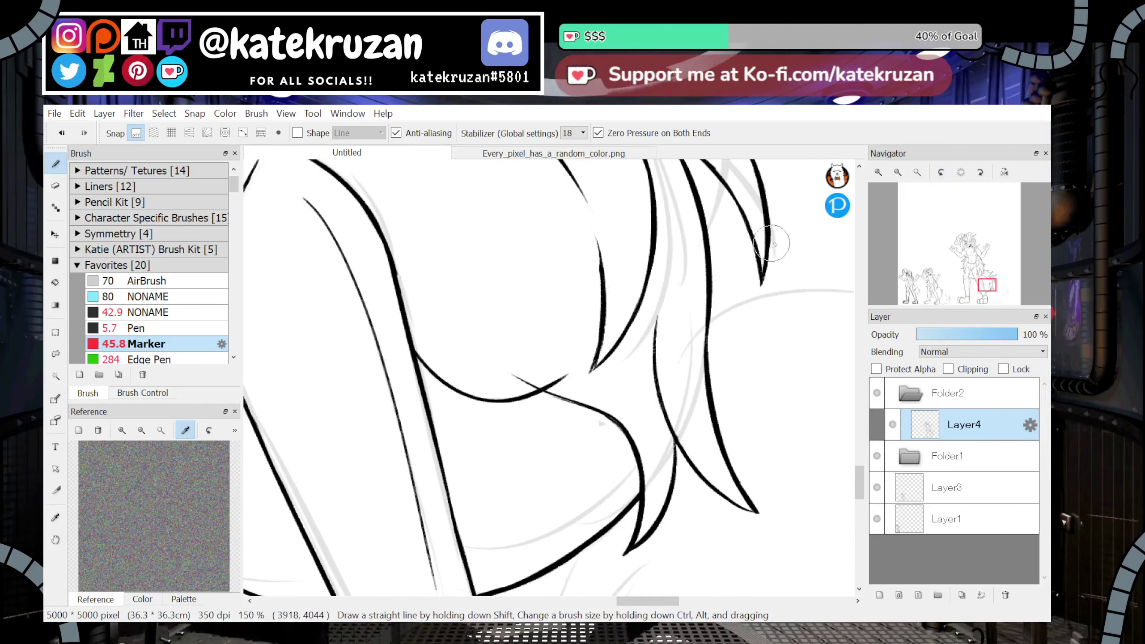
left_click(1005, 172)
key("ctrl+z")
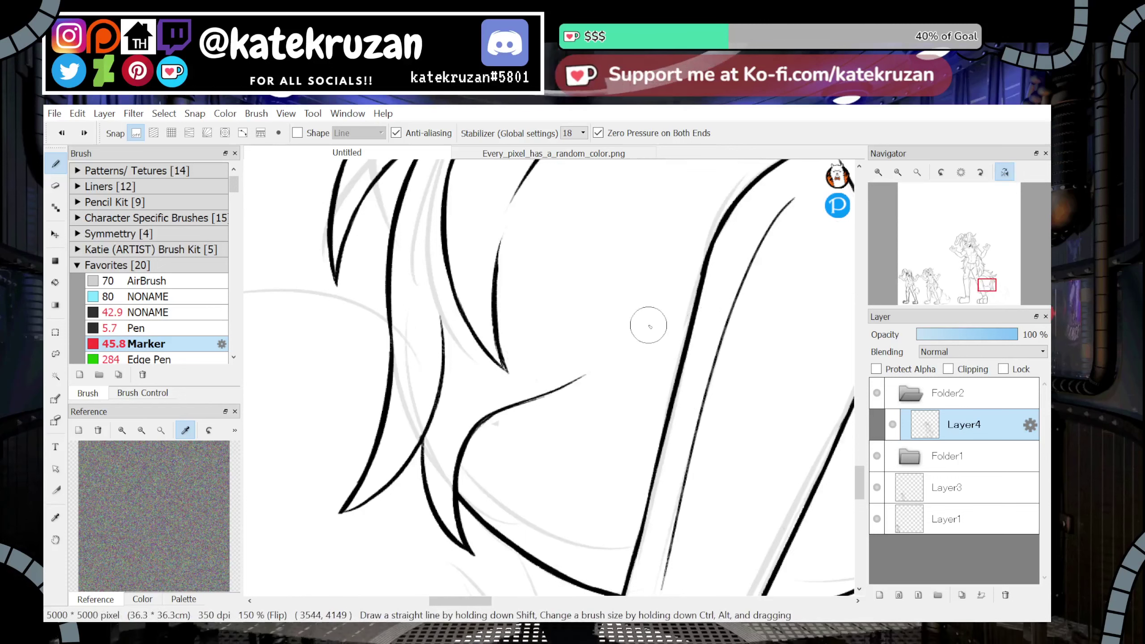
mouse_move(660, 332)
left_mouse_down()
mouse_move(543, 328)
mouse_move(543, 348)
mouse_move(532, 341)
mouse_move(754, 231)
mouse_move(653, 248)
left_mouse_up()
Examine the inked tail beside the legs and the parts of its rough sketch that still lack line art
left_click(1005, 172)
left_click_drag(987, 292, 982, 291)
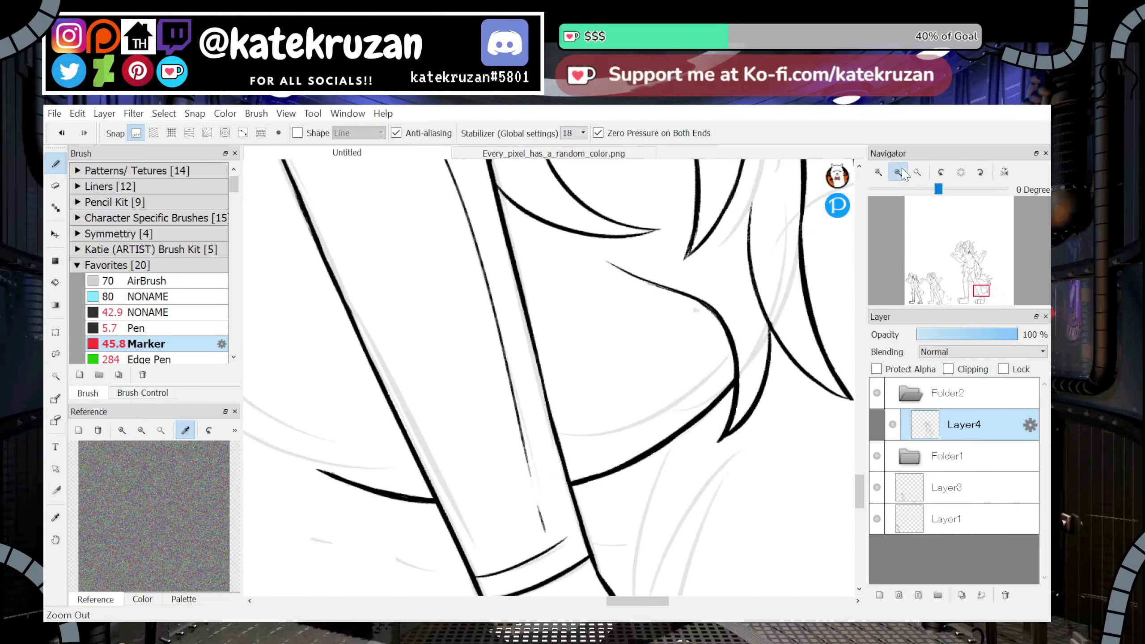
left_click(899, 172)
left_click(899, 172)
left_click(899, 173)
left_click(898, 172)
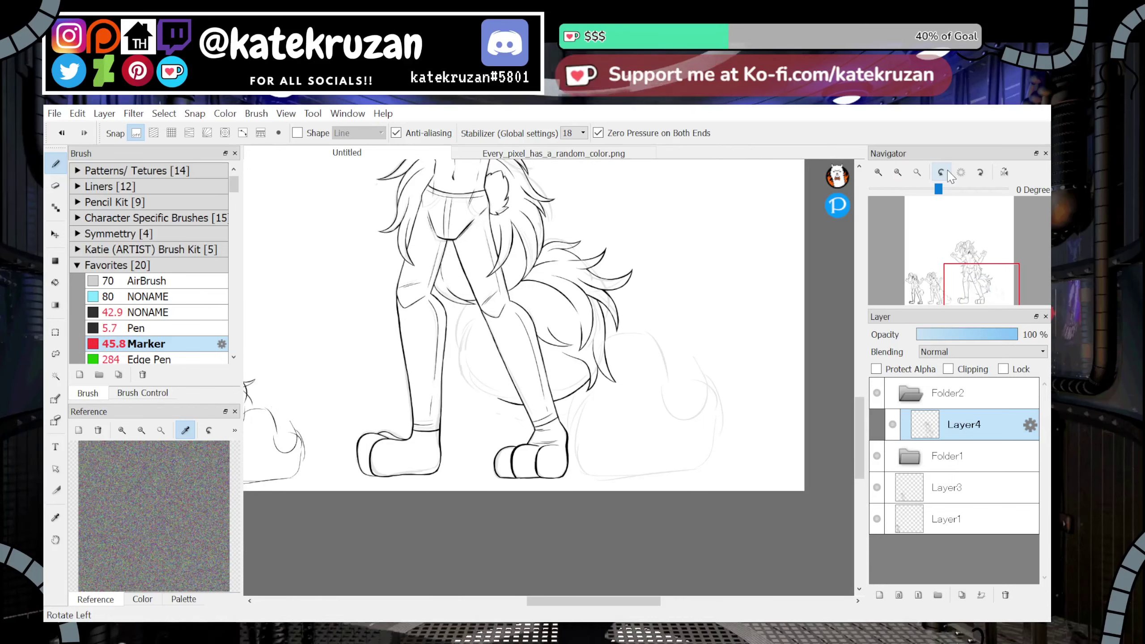
left_click(878, 172)
left_click(879, 172)
left_click(879, 173)
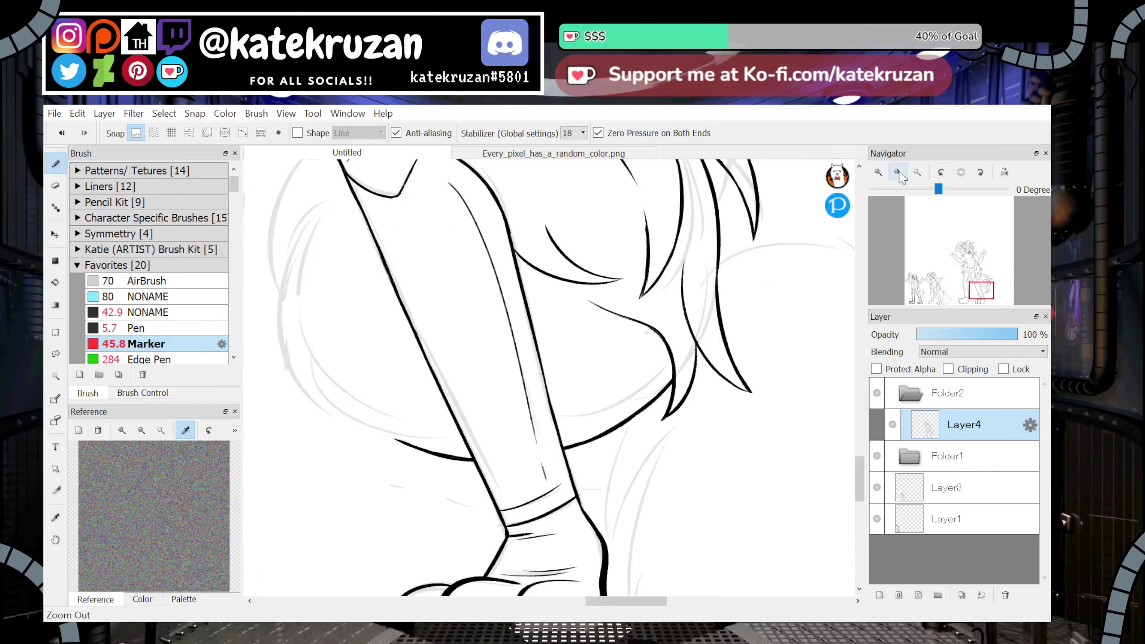
Ink a narrow downward-pointing tuft on the tail's outline between the legs, starting below the upper fur curve
left_click_drag(977, 296, 971, 285)
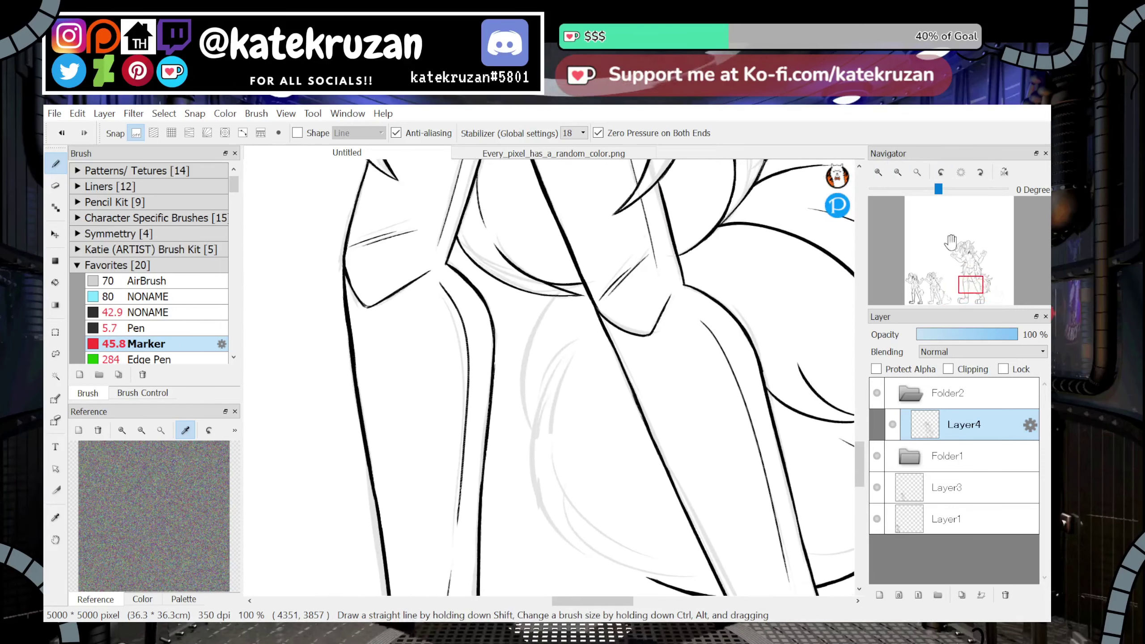
left_click(879, 172)
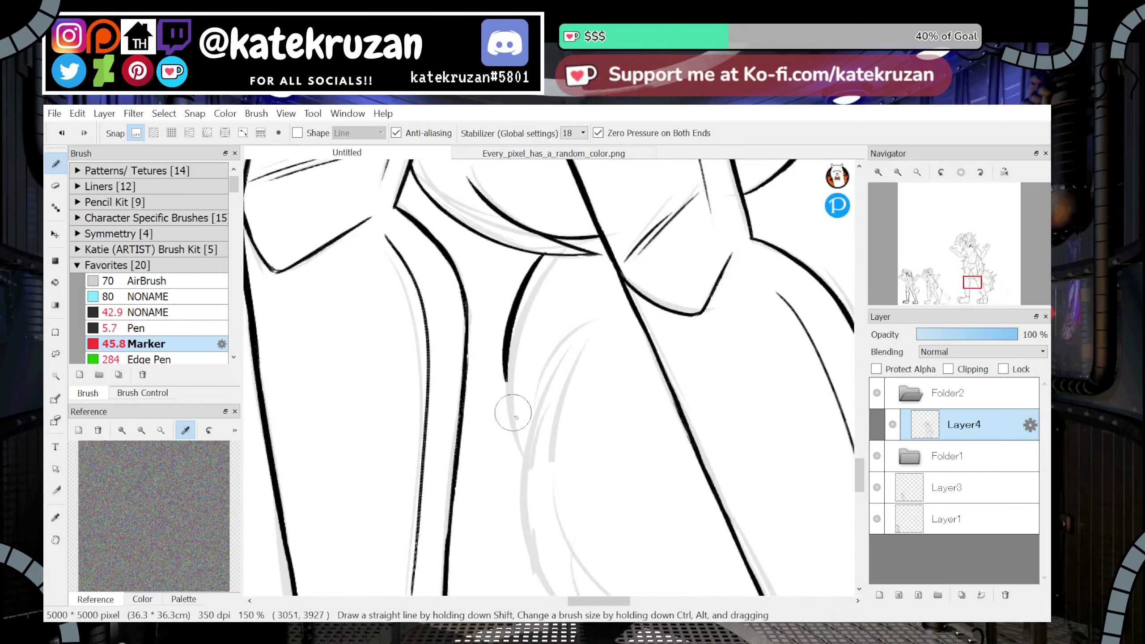
mouse_move(547, 254)
left_mouse_down()
mouse_move(531, 267)
mouse_move(517, 457)
left_mouse_up()
key("ctrl+z")
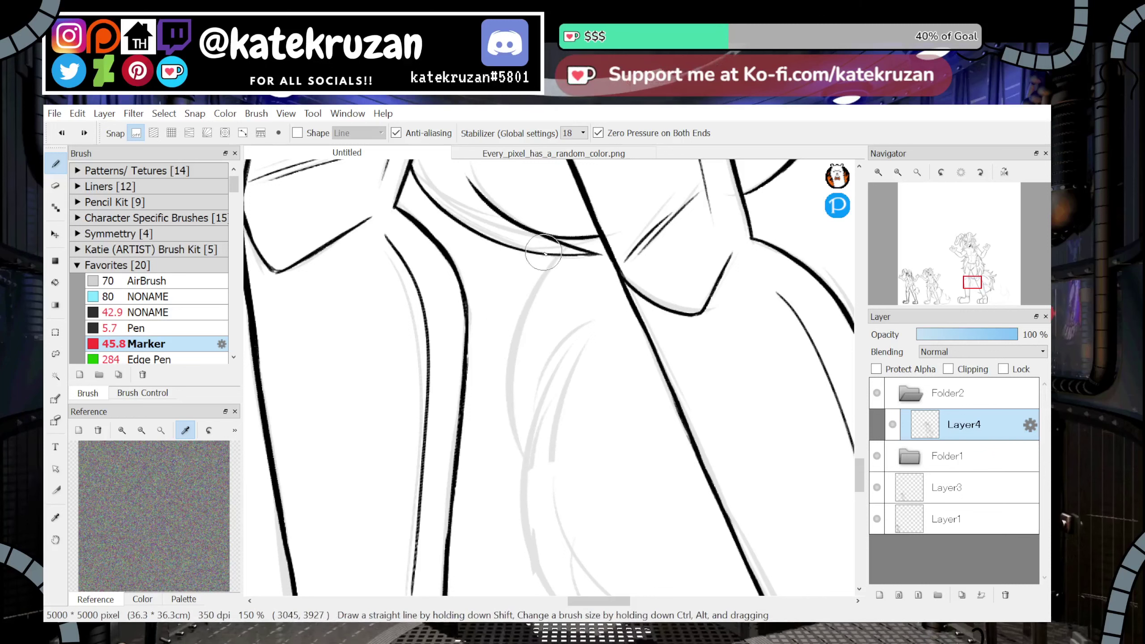
mouse_move(542, 254)
left_mouse_down()
mouse_move(513, 302)
mouse_move(508, 470)
mouse_move(550, 359)
mouse_move(597, 304)
left_mouse_up()
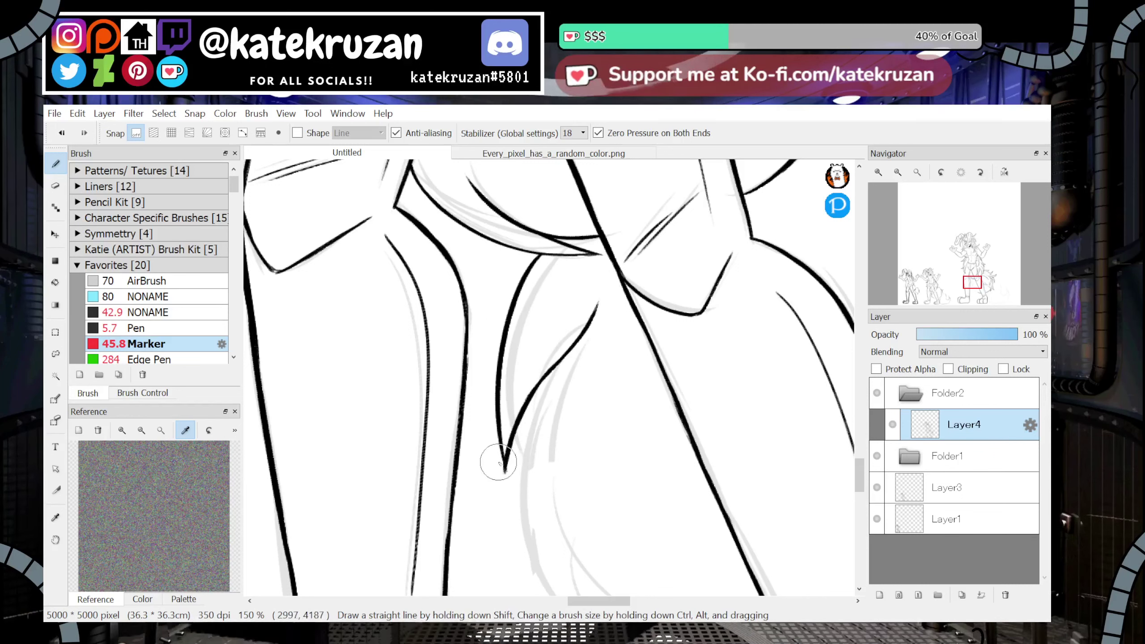
Ink a second, larger tuft below the first one between the legs, with its two curves meeting in a sharp tip
left_click_drag(521, 442, 521, 477)
key("ctrl+z")
mouse_move(555, 367)
left_mouse_down()
mouse_move(529, 444)
mouse_move(523, 532)
left_mouse_up()
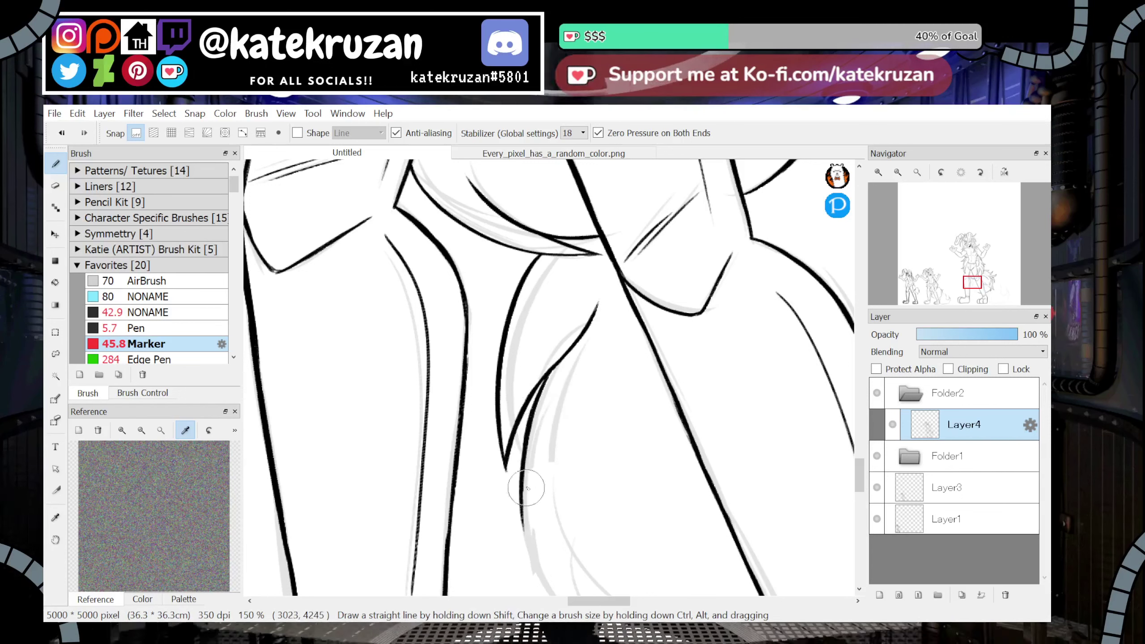
left_click_drag(970, 283, 974, 282)
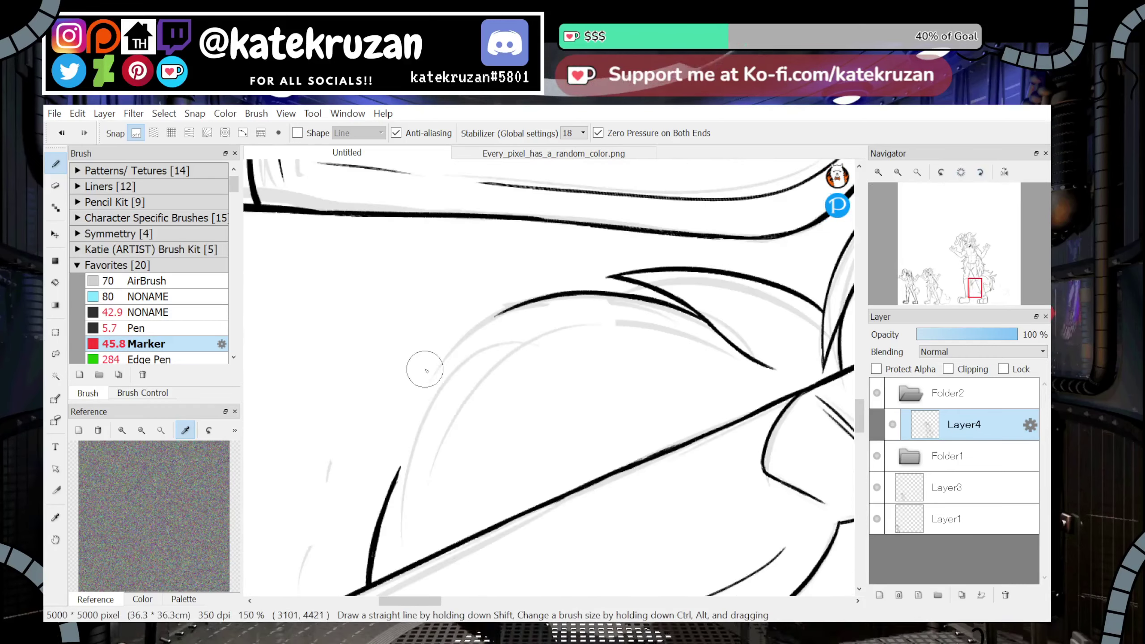
mouse_move(421, 381)
left_mouse_down()
mouse_move(495, 316)
mouse_move(458, 341)
mouse_move(497, 330)
mouse_move(436, 366)
mouse_move(459, 341)
mouse_move(418, 389)
mouse_move(499, 353)
mouse_move(692, 395)
left_mouse_up()
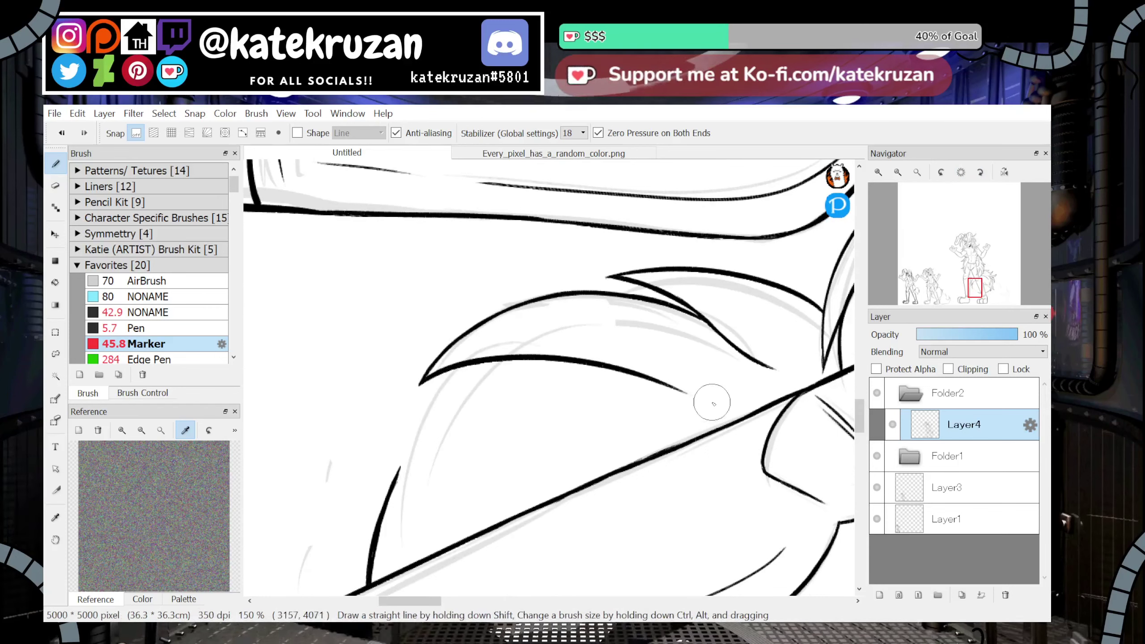
Ink the tail's lower contour between the legs, continuing its curve up to the second tuft's inner edge
left_click(961, 173)
left_click_drag(975, 291, 976, 294)
left_click(982, 173)
left_click(982, 173)
left_click(982, 173)
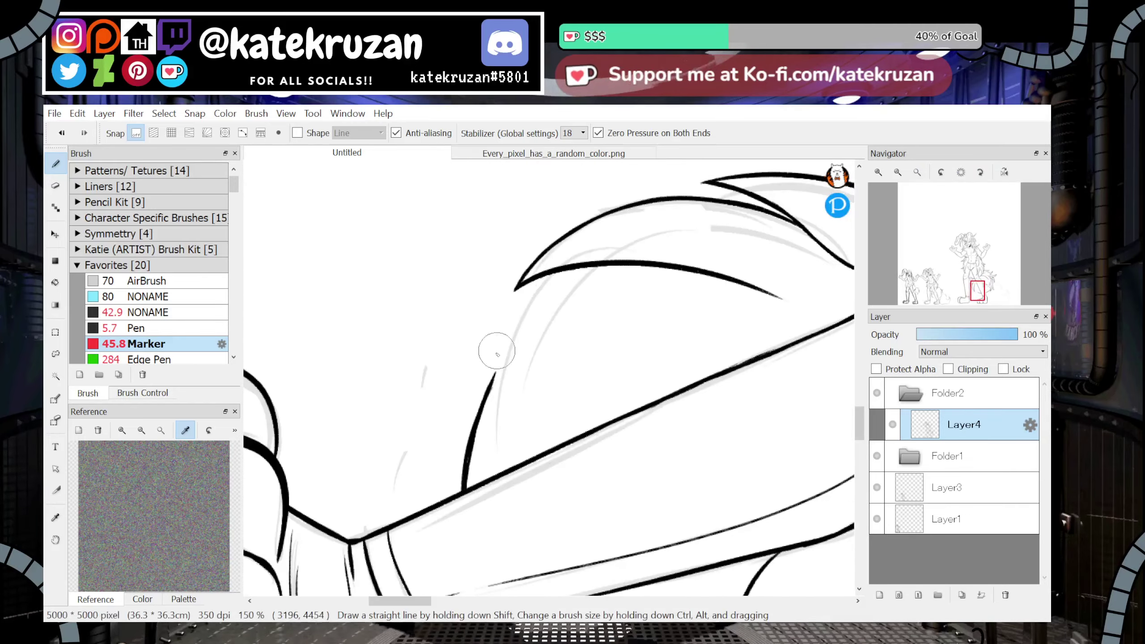
left_click_drag(510, 350, 486, 400)
left_click_drag(519, 338, 559, 296)
mouse_move(509, 357)
left_mouse_down()
mouse_move(564, 297)
mouse_move(617, 267)
mouse_move(570, 288)
mouse_move(638, 259)
left_mouse_up()
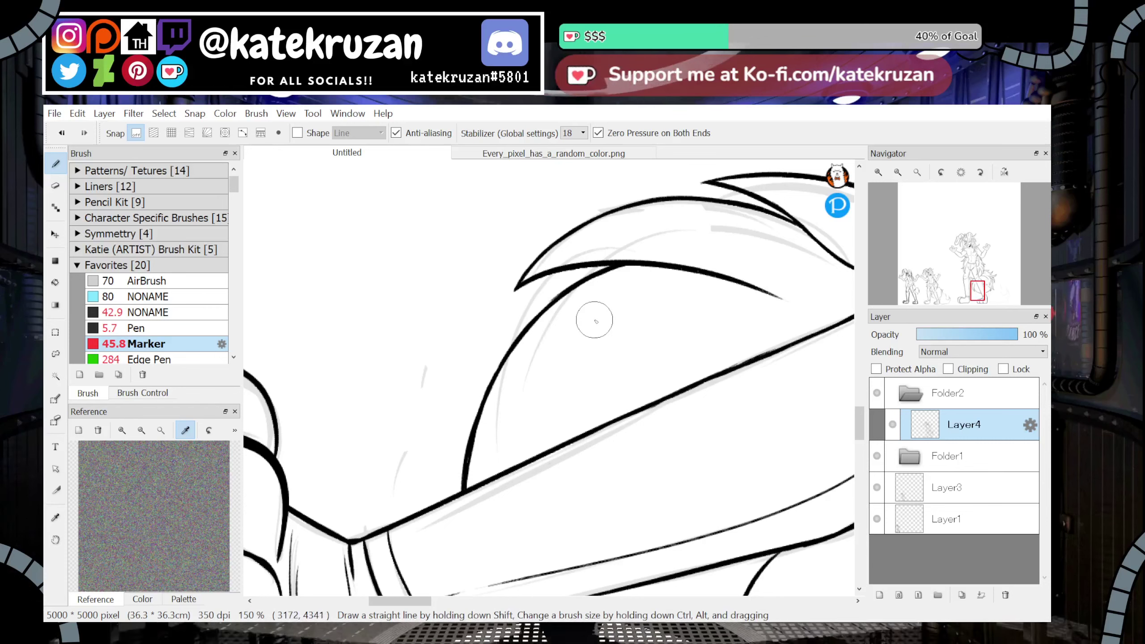
Ink two inner fur lines between the legs: one curving down from the second tuft's inner edge, one rising from the lower contour at the leg
left_click(902, 173)
left_click(902, 172)
left_click(901, 173)
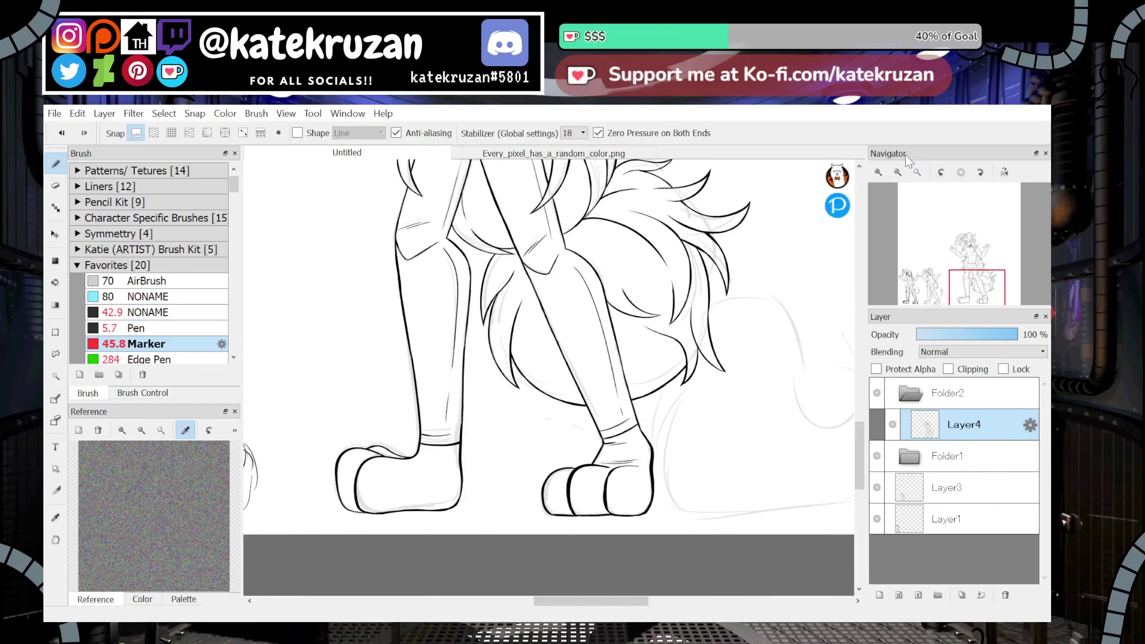
left_click_drag(978, 279, 974, 291)
left_click(879, 173)
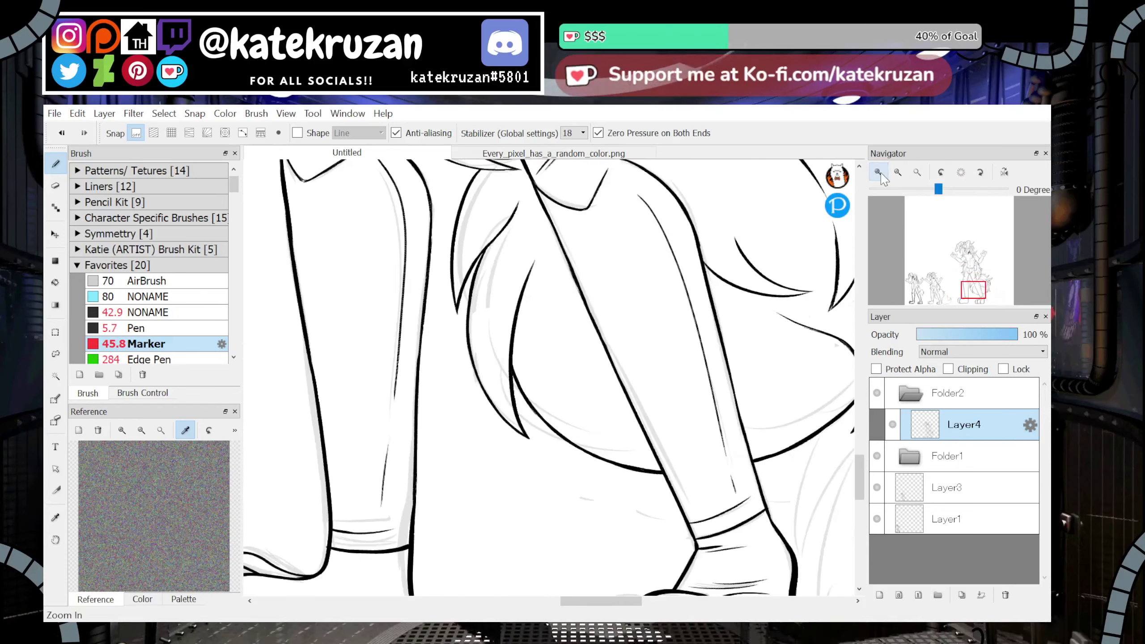
left_click(878, 172)
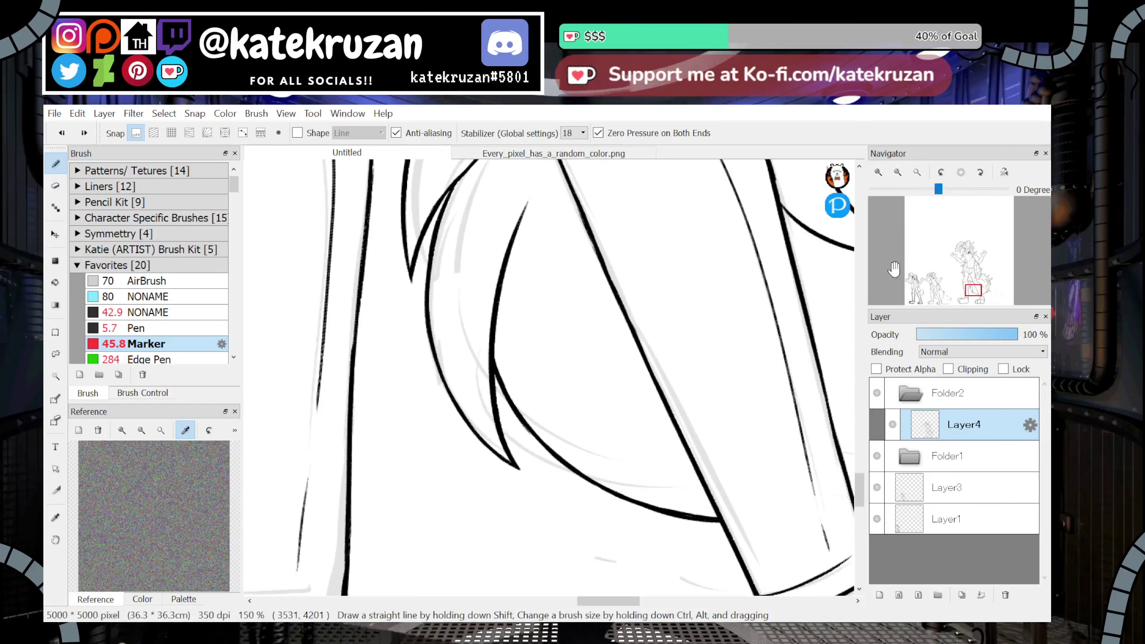
left_click(1005, 172)
left_click_drag(569, 203, 516, 402)
key("ctrl+z")
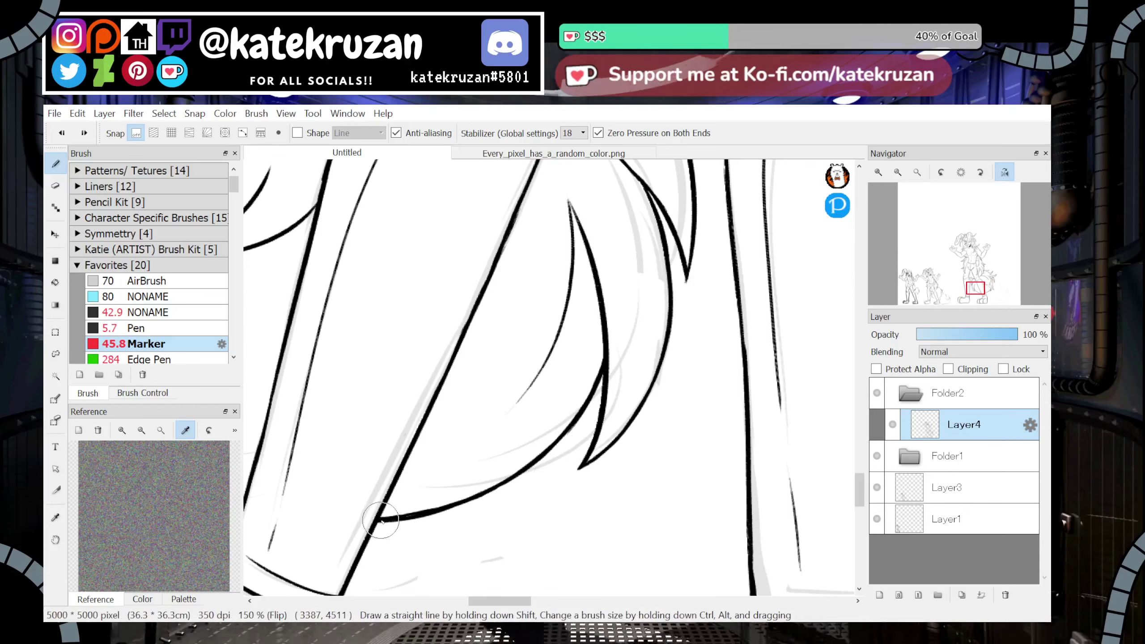
left_click_drag(383, 520, 468, 459)
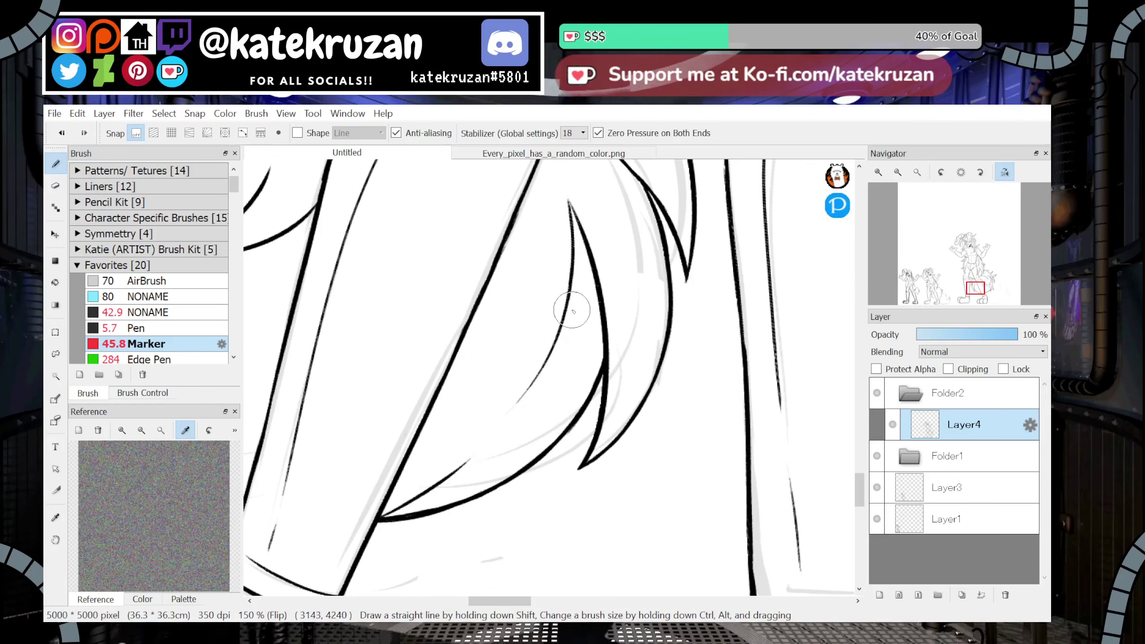
Erase the section of the tail's lower contour between the leg and the small outer tuft to open a gap
left_click(1005, 172)
left_click_drag(975, 289, 984, 290)
left_click_drag(639, 370, 563, 499)
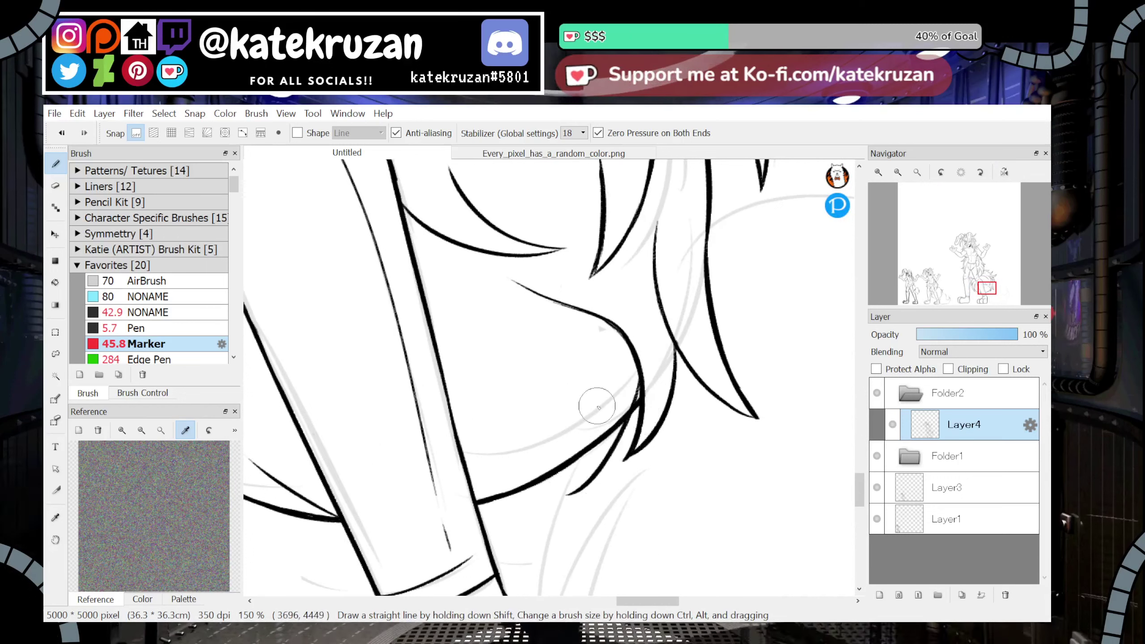
key("ctrl+z")
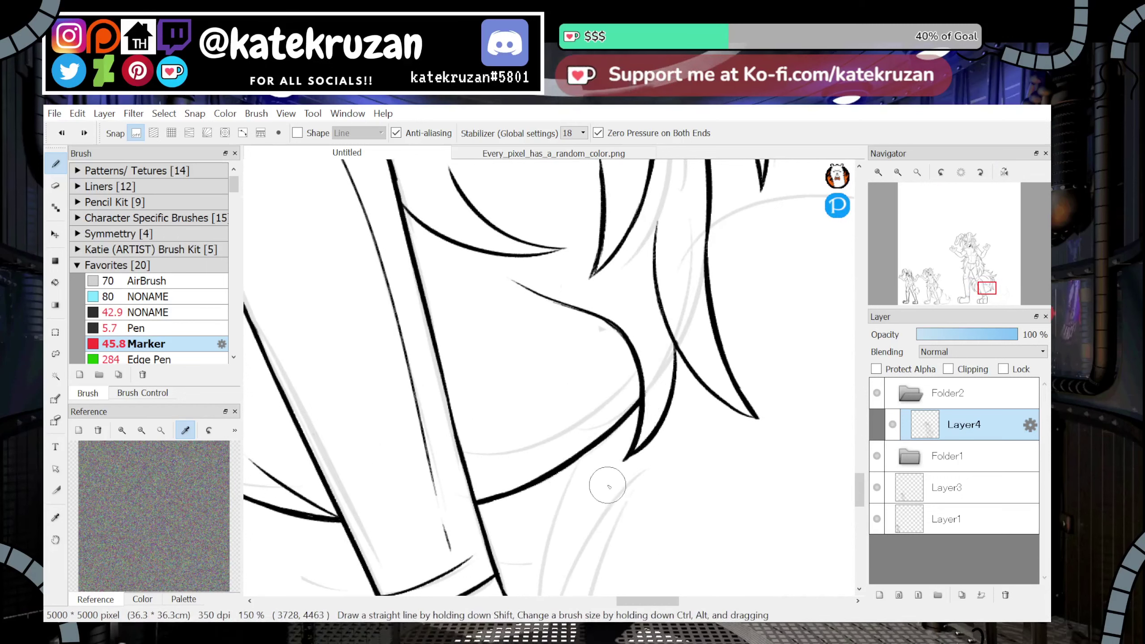
key("z")
mouse_move(494, 494)
left_mouse_down()
mouse_move(591, 468)
mouse_move(608, 451)
left_mouse_up()
key("ctrl+z")
Try inking a long downward tuft across the gap, starting from the end of the inner fur curve
left_click_drag(514, 284, 579, 370)
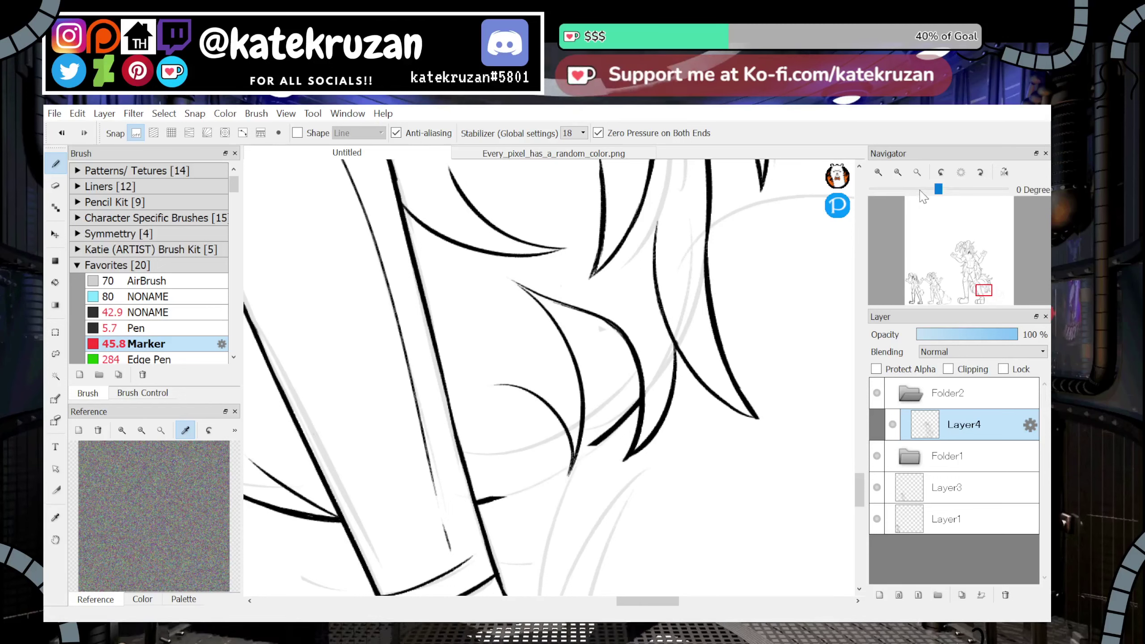
left_click(898, 172)
left_click(899, 172)
left_click(878, 172)
left_click(879, 173)
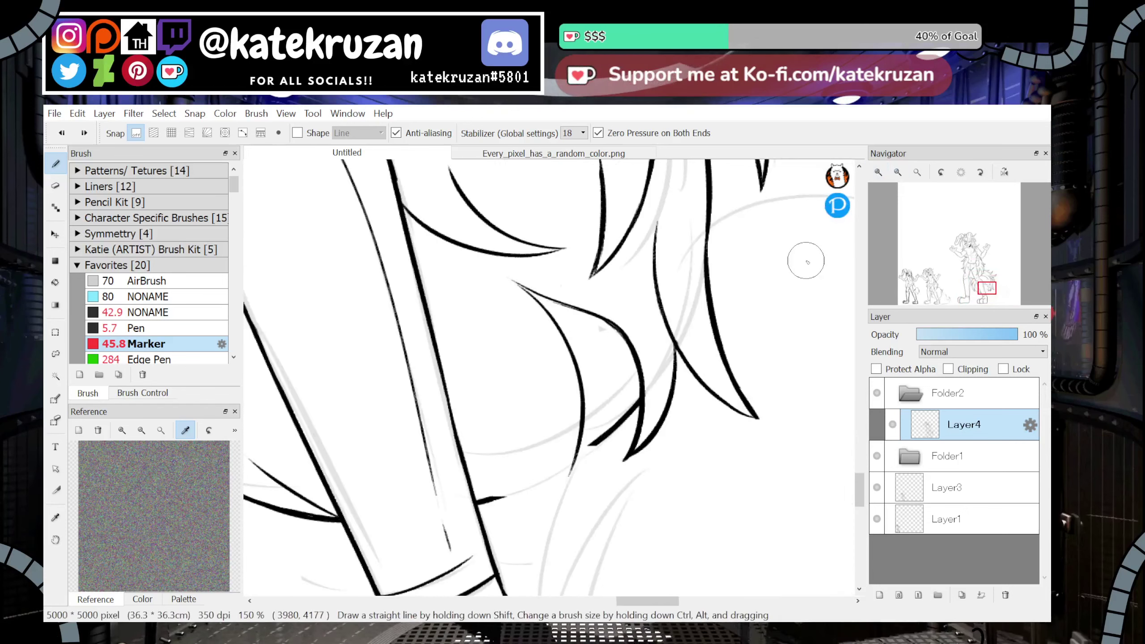
key("ctrl+z")
key("ctrl+z")
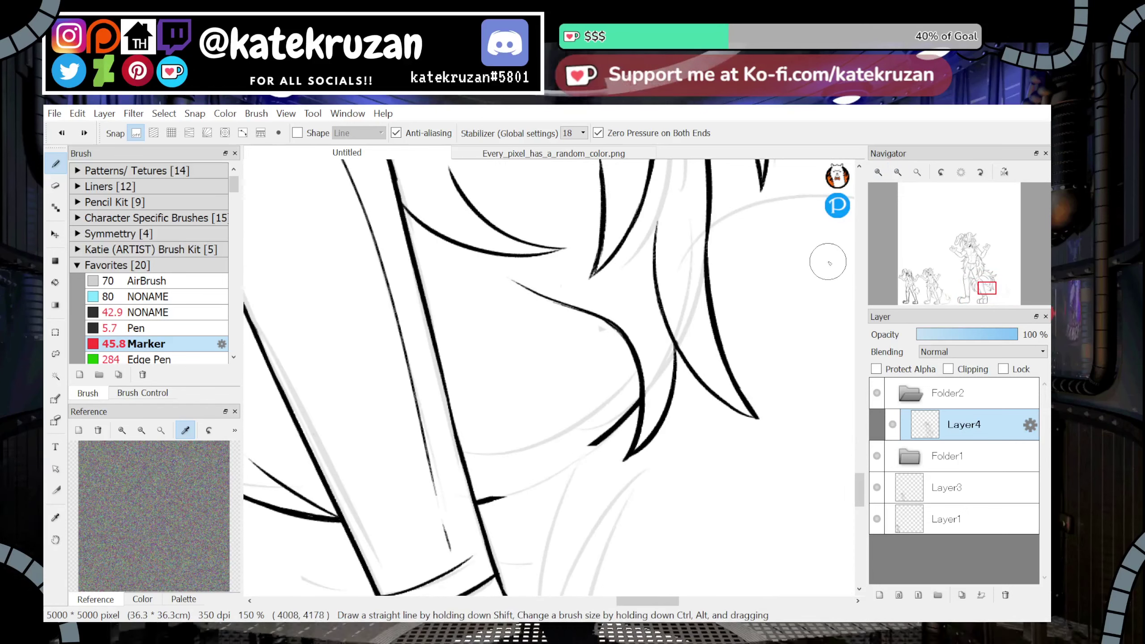
Ink an outward-pointing tuft from the leg across the gap and join it to the small outer tuft with a short curve
mouse_move(479, 499)
left_mouse_down()
mouse_move(626, 481)
mouse_move(582, 451)
mouse_move(479, 445)
left_mouse_up()
key("ctrl+z")
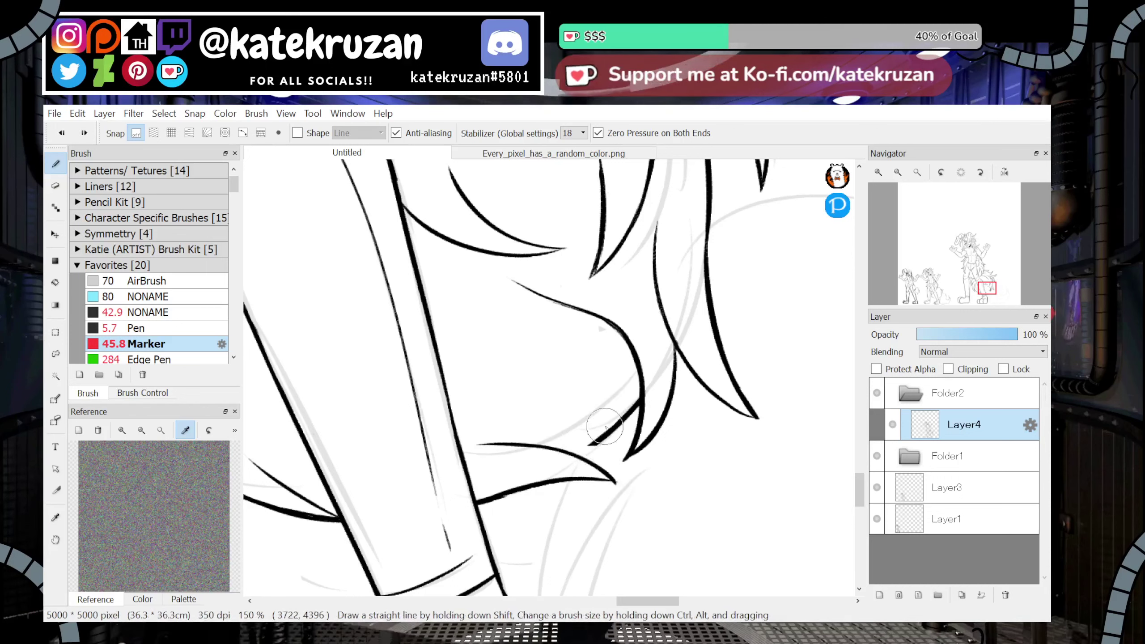
left_click_drag(546, 443, 604, 432)
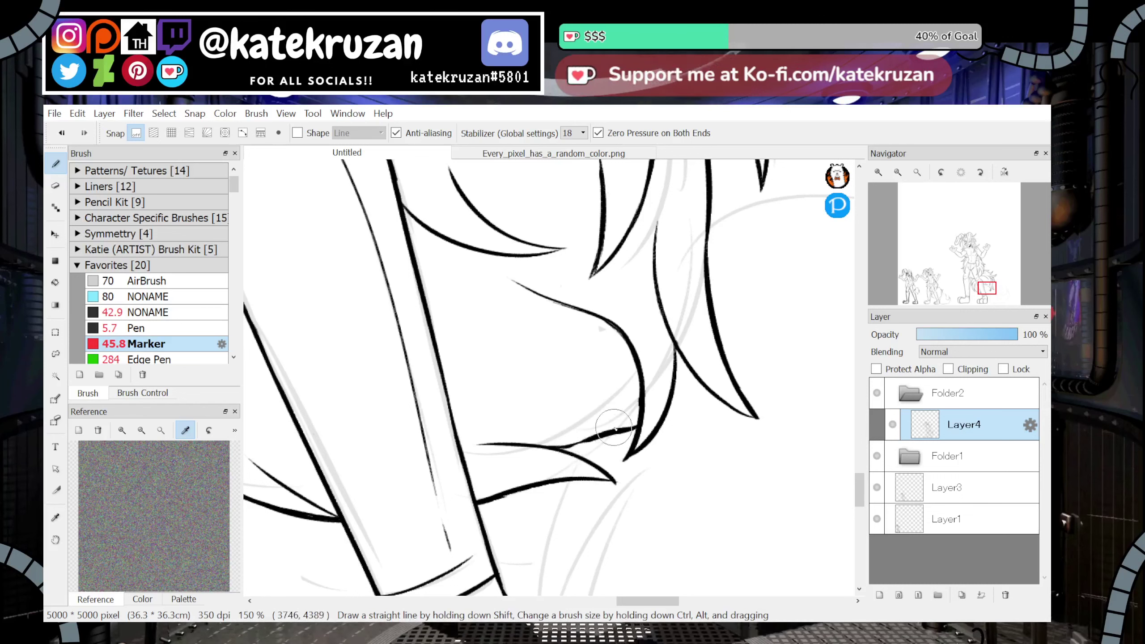
Rework the fur tuft beside the lower leg, replacing its curved outline with a short pointed tip below the long strand
mouse_move(614, 427)
left_mouse_down()
mouse_move(563, 448)
mouse_move(638, 424)
left_mouse_up()
left_click_drag(676, 348, 685, 399)
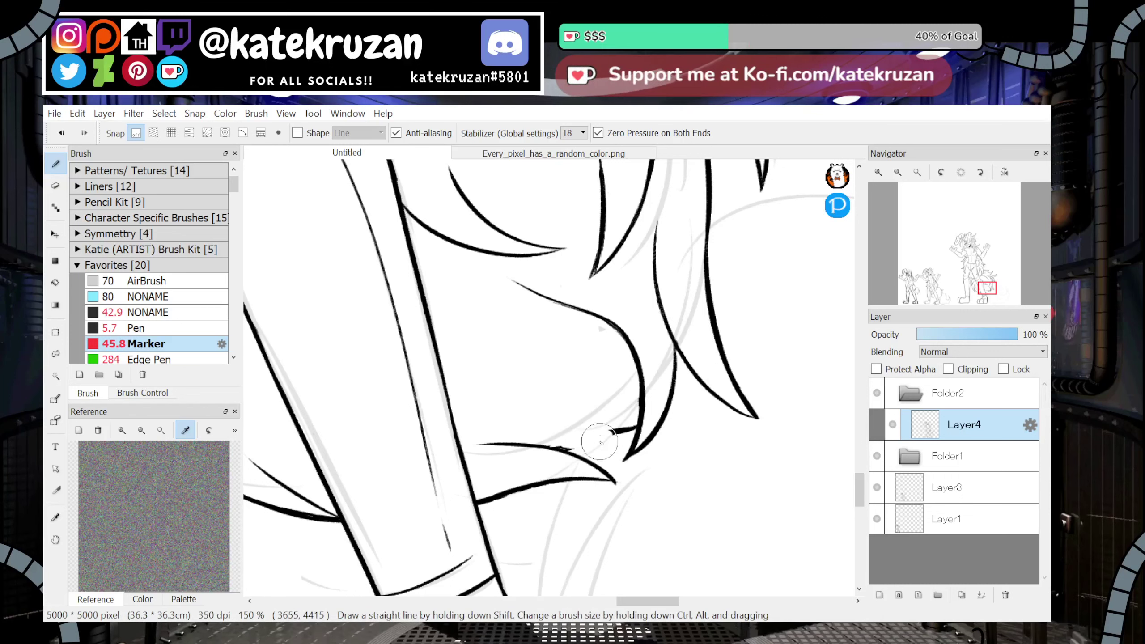
mouse_move(600, 442)
left_mouse_down()
mouse_move(636, 456)
mouse_move(633, 388)
mouse_move(600, 322)
left_mouse_up()
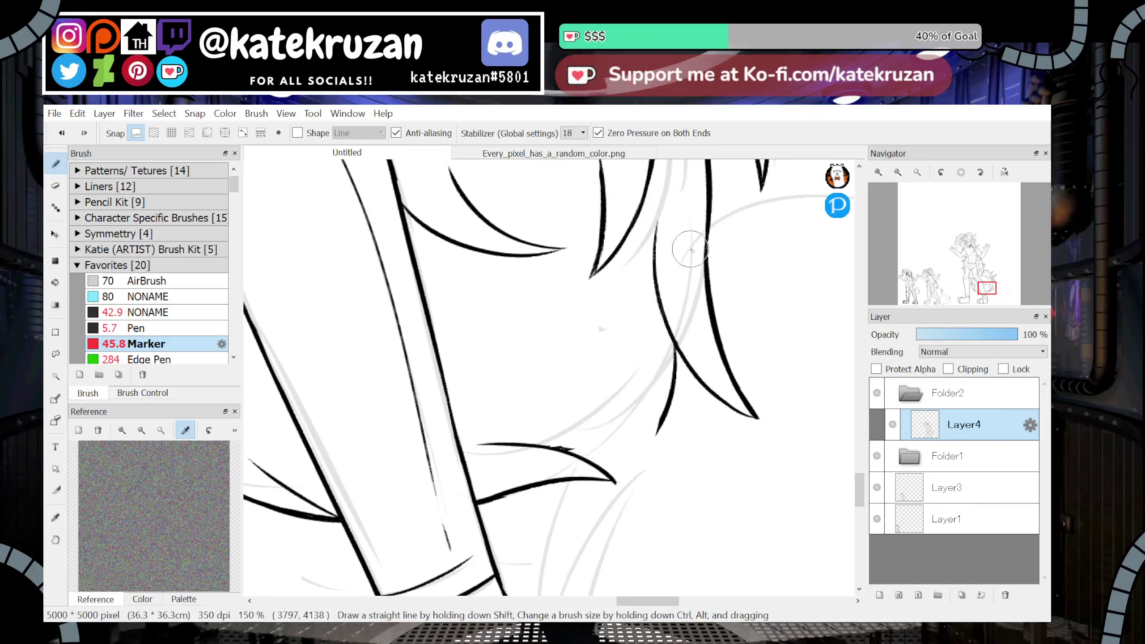
left_click_drag(676, 350, 657, 434)
left_click_drag(558, 449, 678, 391)
left_click_drag(665, 312, 685, 396)
mouse_move(669, 333)
left_mouse_down()
mouse_move(678, 379)
mouse_move(665, 404)
left_mouse_up()
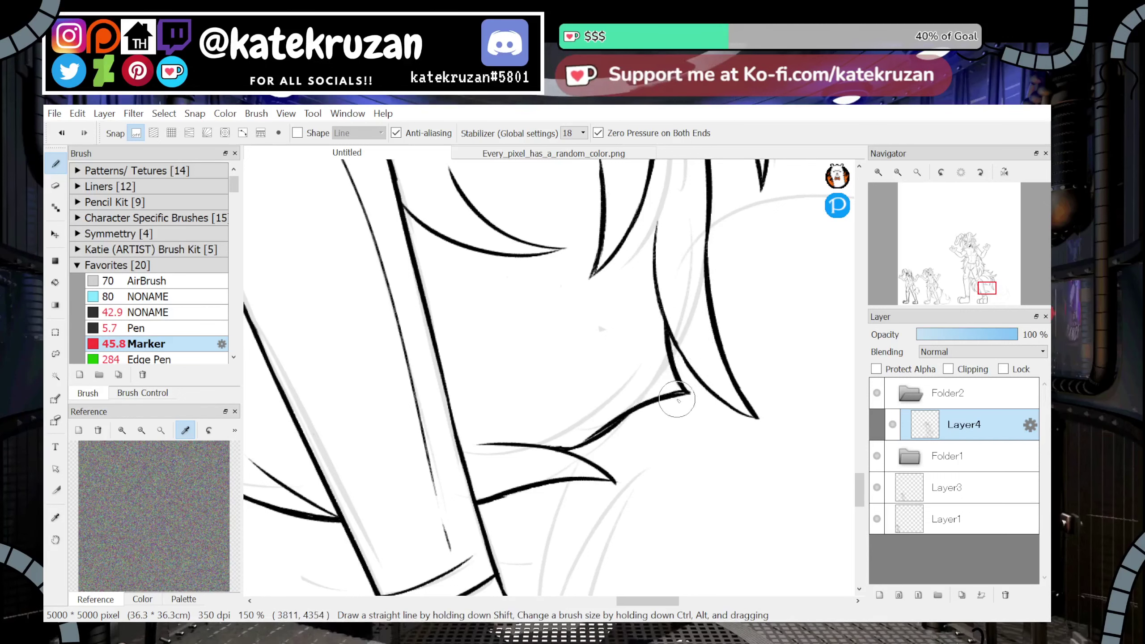
key("ctrl+z")
key("ctrl+z")
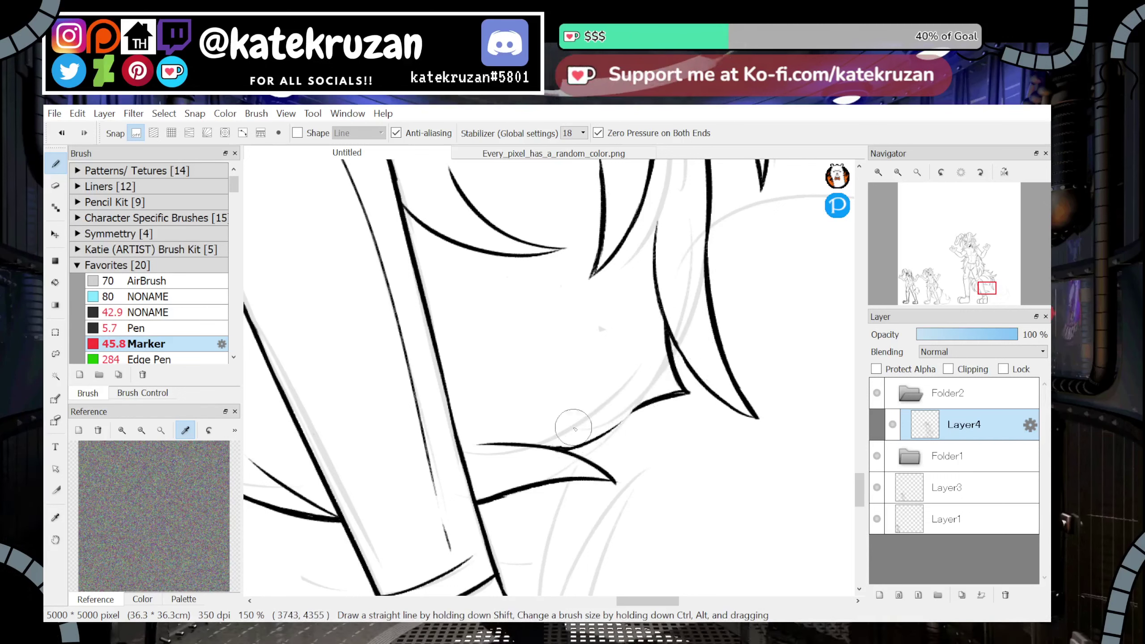
left_click_drag(541, 448, 589, 439)
Ink a long curved inner fur line sweeping from the new pointed tip up toward the leg
left_click_drag(658, 399, 509, 389)
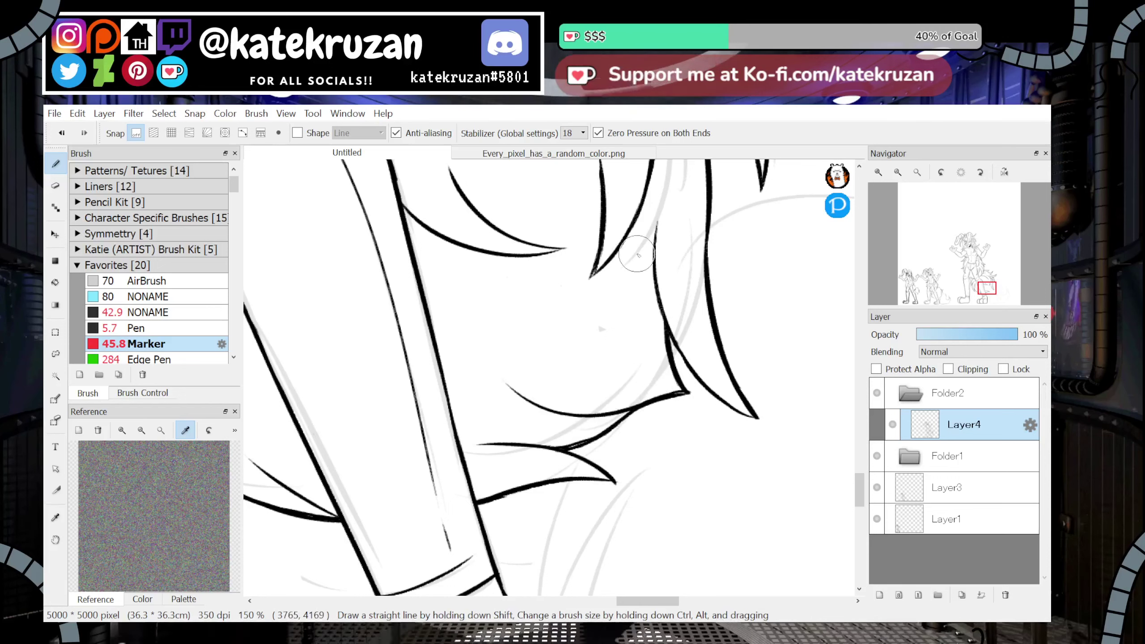
key("ctrl+z")
mouse_move(648, 404)
left_mouse_down()
mouse_move(542, 403)
mouse_move(459, 339)
left_mouse_up()
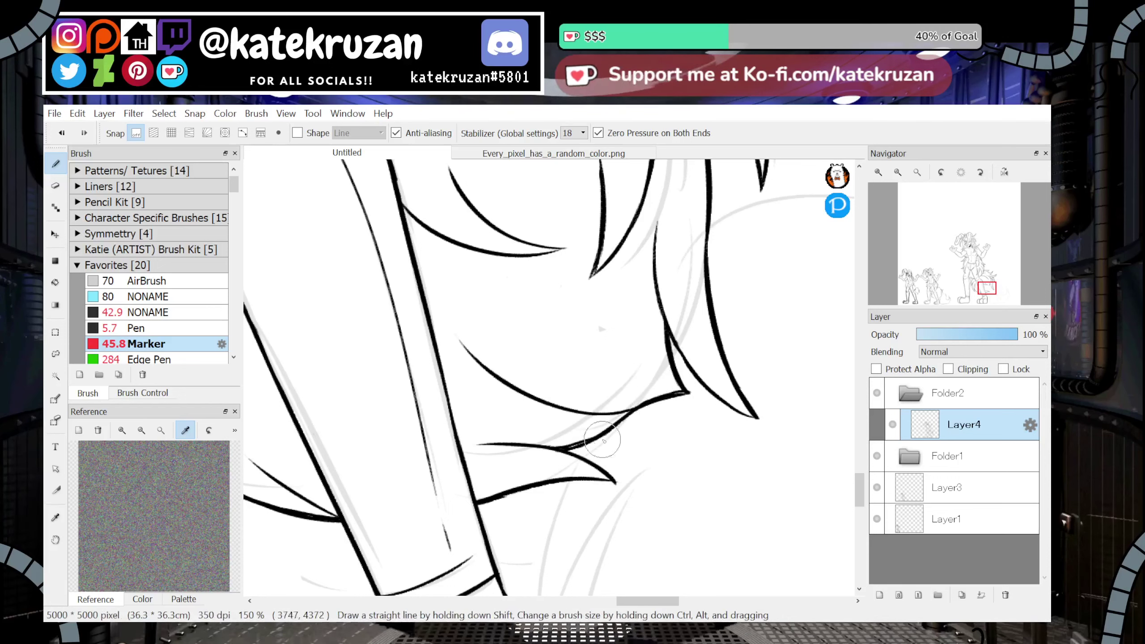
Examine the inked fur at different zoom levels and in a mirrored view
left_click(899, 173)
left_click(899, 173)
left_click(899, 173)
left_click(899, 173)
left_click(880, 172)
left_click(880, 172)
left_click(879, 172)
left_click(878, 172)
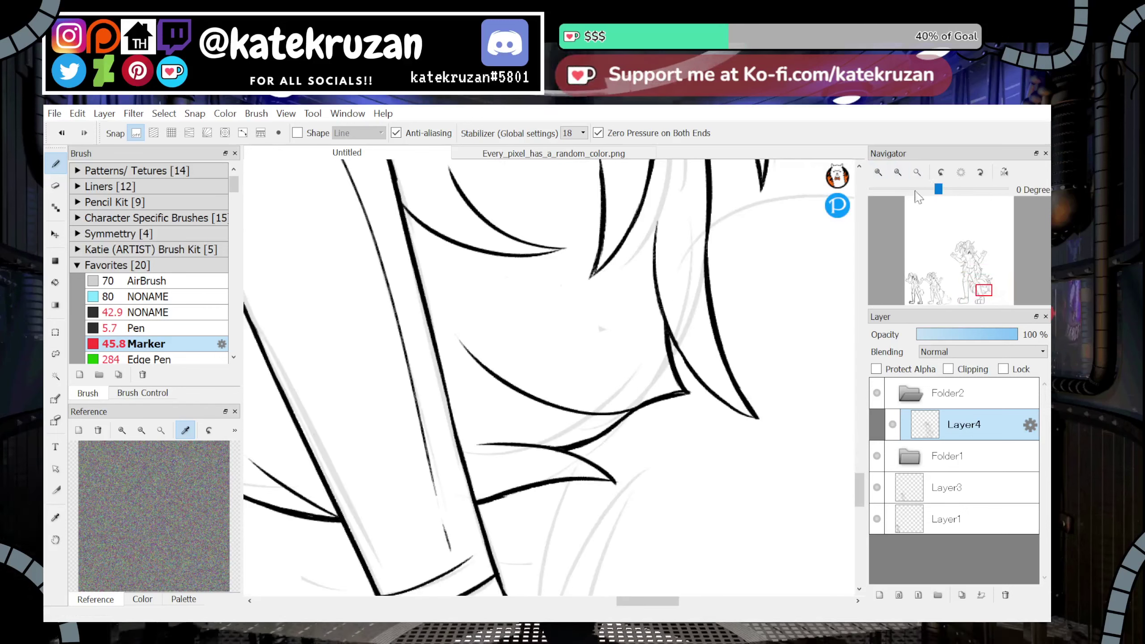
left_click(1005, 176)
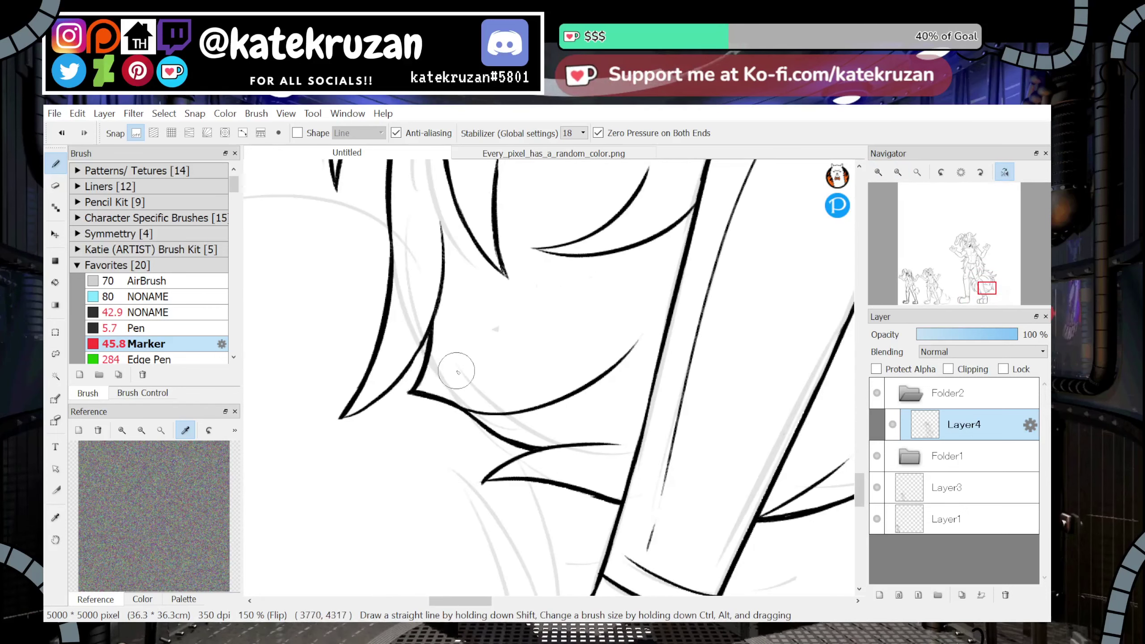
left_click(1006, 173)
Ink the top edge of the tail's lower section, ending in upturned pointed fur tips along the sketch
left_click_drag(984, 289, 989, 287)
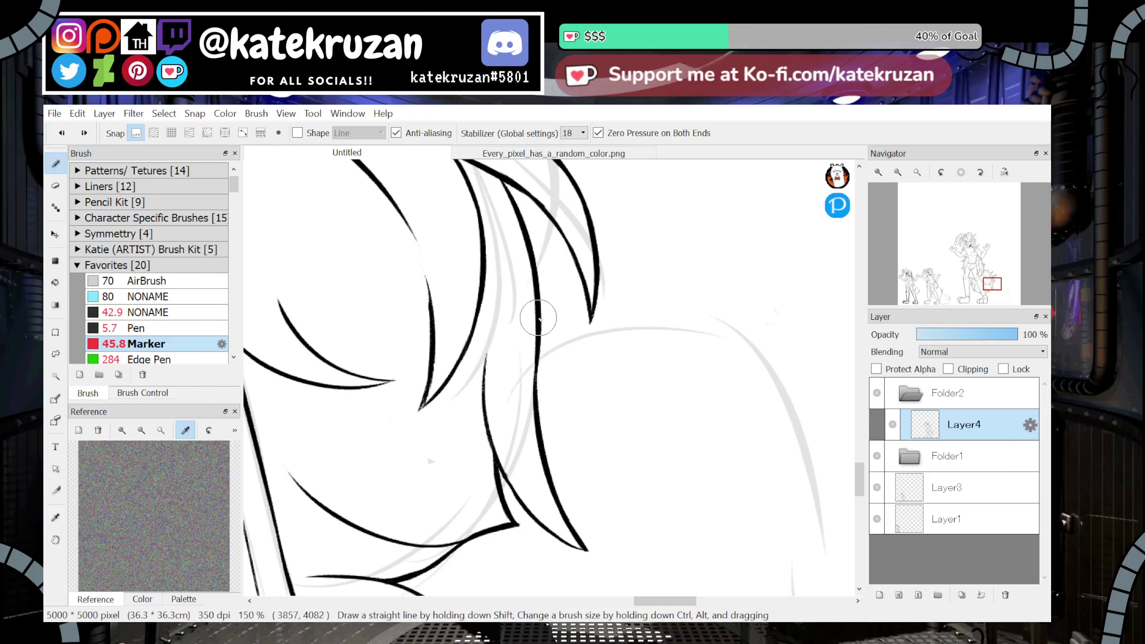
mouse_move(541, 338)
left_mouse_down()
mouse_move(607, 326)
mouse_move(717, 270)
mouse_move(629, 352)
left_mouse_up()
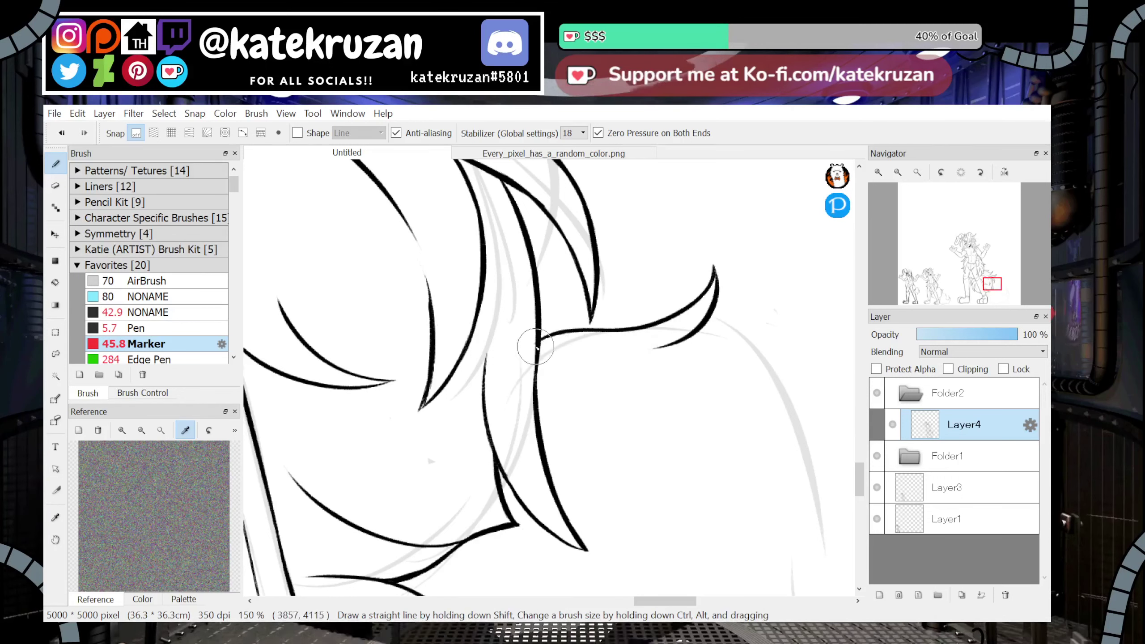
left_click_drag(992, 284, 999, 285)
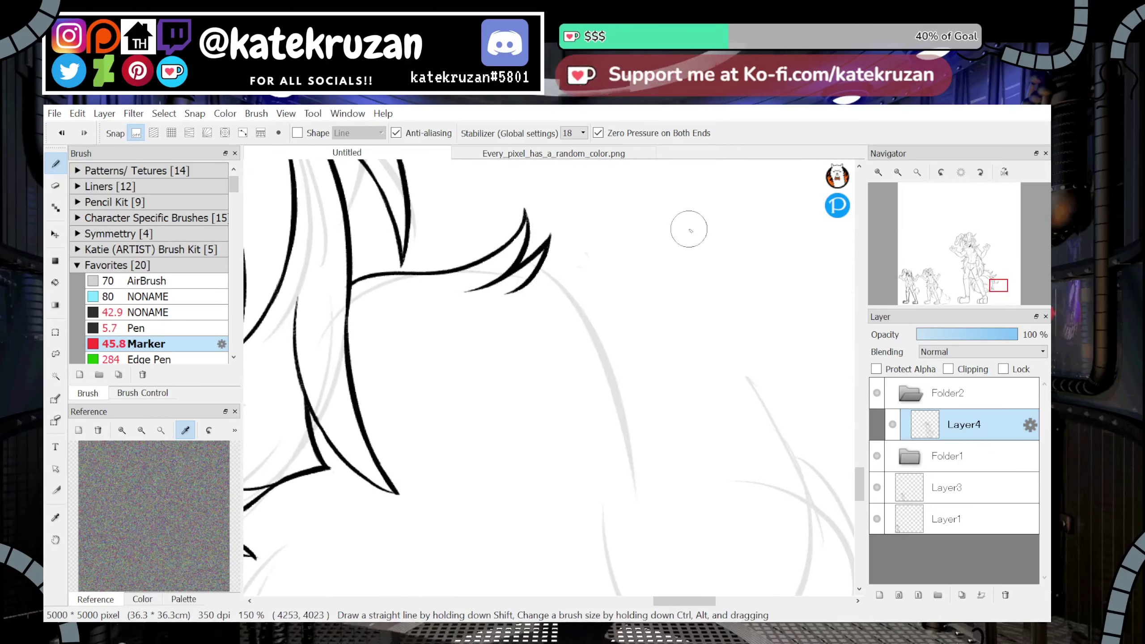
left_click(1004, 172)
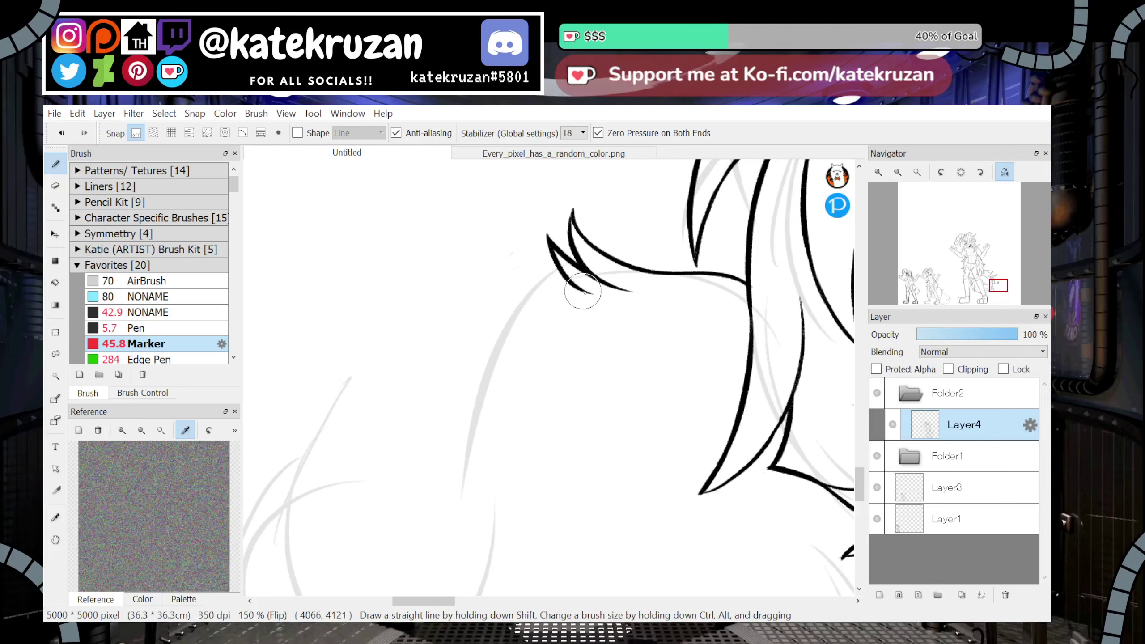
left_click_drag(581, 284, 353, 484)
key("ctrl+z")
mouse_move(572, 283)
left_mouse_down()
mouse_move(468, 471)
mouse_move(447, 555)
left_mouse_up()
key("ctrl+z")
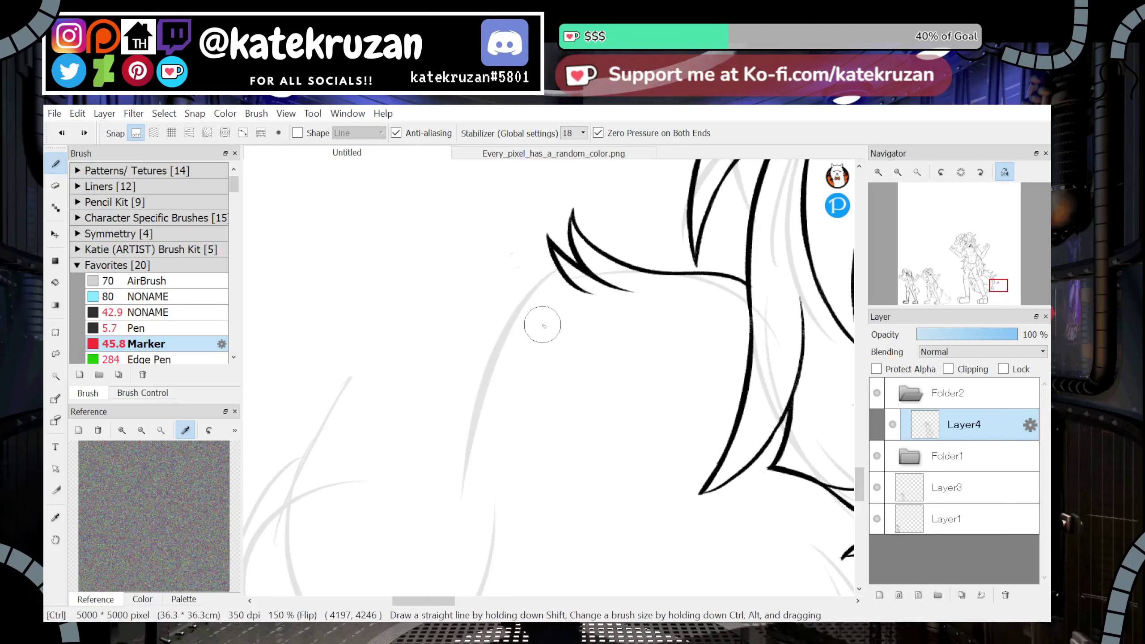
key("ctrl+z")
mouse_move(577, 282)
left_mouse_down()
mouse_move(373, 473)
mouse_move(495, 441)
mouse_move(506, 412)
left_mouse_up()
key("ctrl+z")
Ink the outer wavy fur strand sweeping down from the upturned tip to a long point
mouse_move(370, 472)
left_mouse_down()
mouse_move(446, 475)
mouse_move(592, 314)
left_mouse_up()
left_click(898, 172)
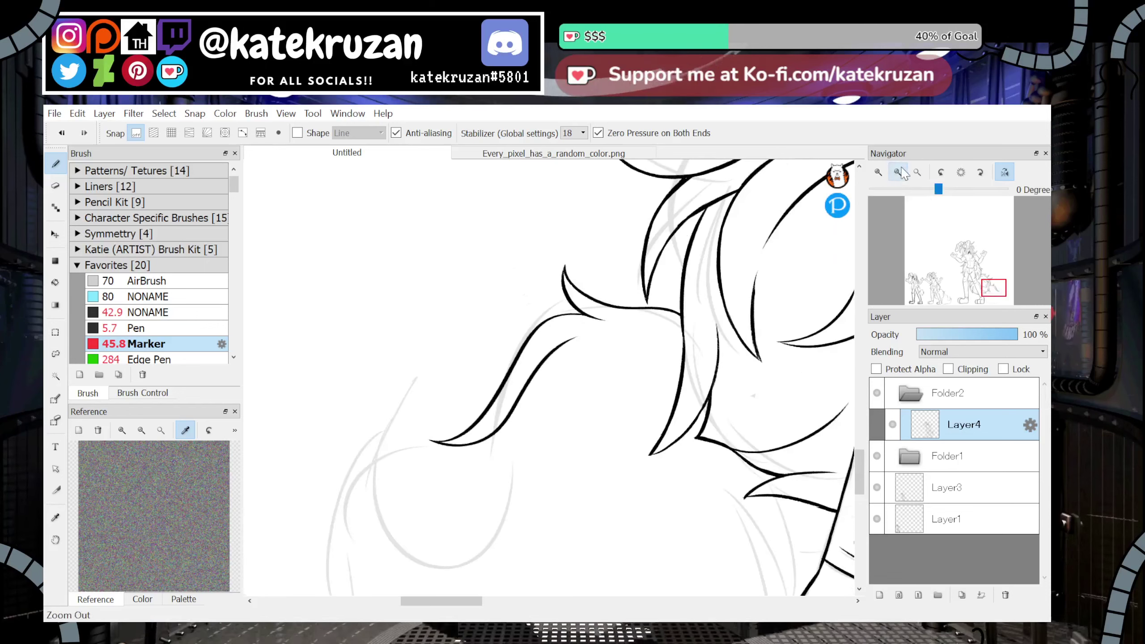
left_click(899, 172)
left_click(898, 172)
left_click(1008, 174)
Ink the upper edge of a second wavy strand curving out from the long fur lock beneath the outer strand
left_click_drag(994, 276, 987, 291)
left_click(878, 173)
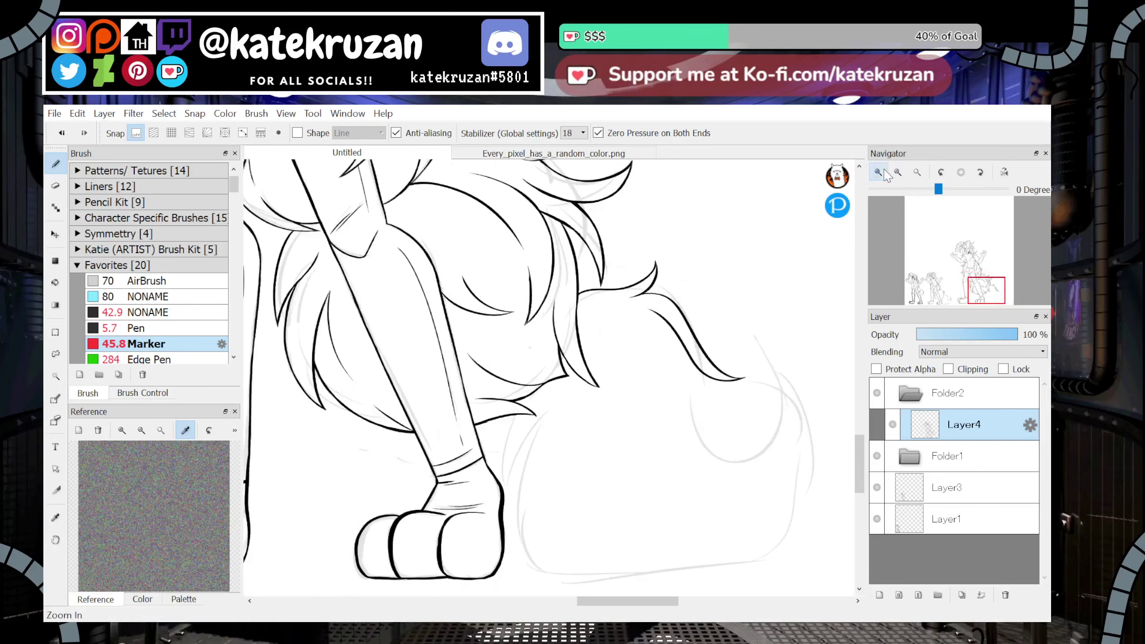
left_click(879, 172)
mouse_move(589, 305)
left_mouse_down()
mouse_move(659, 406)
mouse_move(749, 403)
mouse_move(657, 369)
mouse_move(761, 398)
left_mouse_up()
key("ctrl+z")
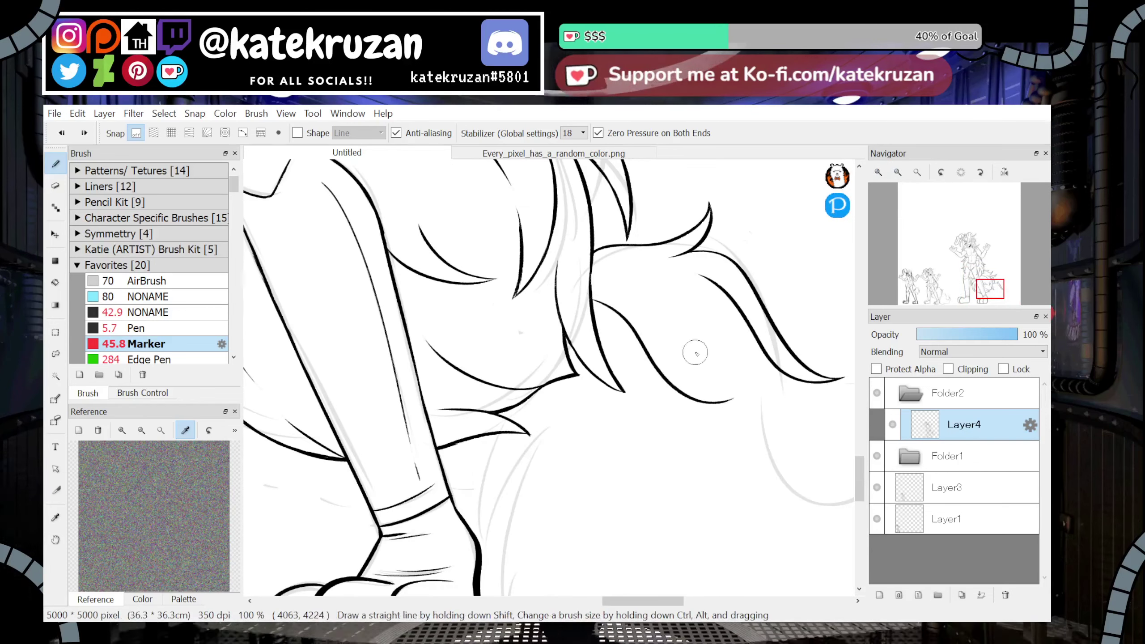
key("ctrl+z")
Ink the lower edge of the second wavy strand so that it curls up into a sharp tip
mouse_move(638, 392)
left_mouse_down()
mouse_move(652, 404)
mouse_move(757, 379)
left_mouse_up()
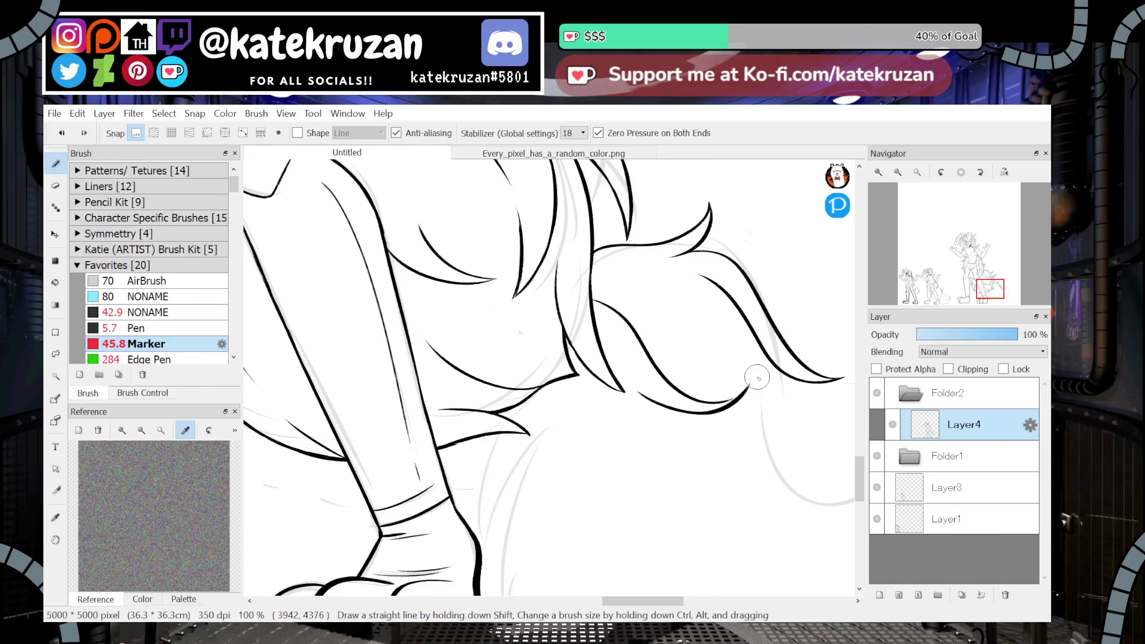
left_click(879, 172)
left_click_drag(984, 295, 991, 292)
key("ctrl+z")
left_click_drag(634, 374, 719, 345)
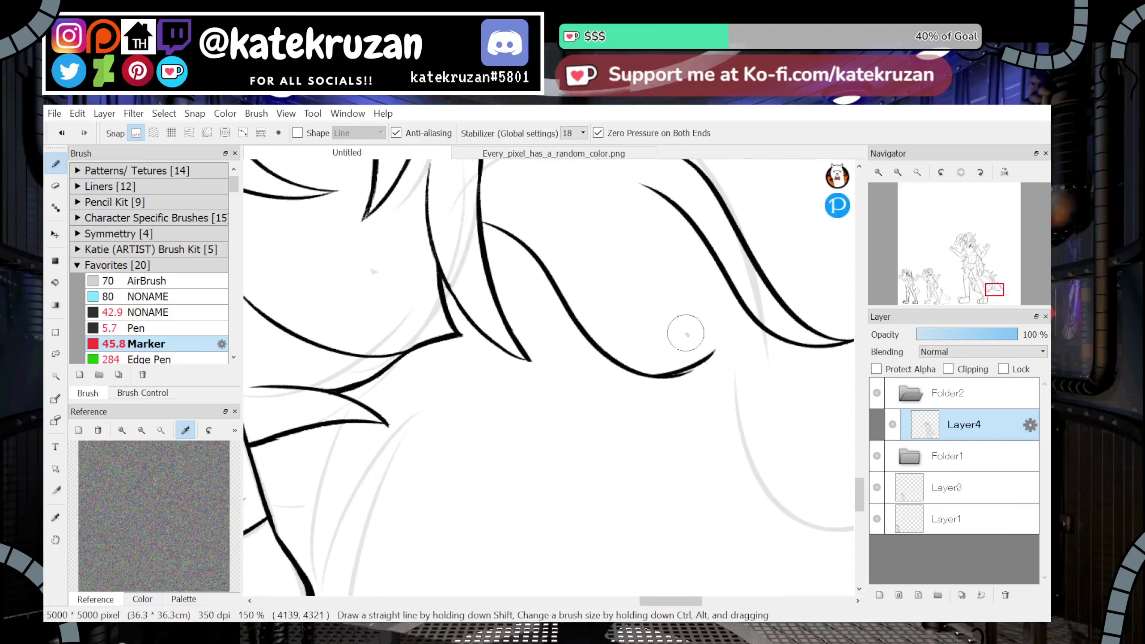
key("ctrl+z")
mouse_move(650, 376)
left_mouse_down()
mouse_move(719, 348)
mouse_move(633, 402)
mouse_move(724, 341)
left_mouse_up()
key("ctrl+z")
key("ctrl+z")
mouse_move(562, 366)
left_mouse_down()
mouse_move(615, 395)
mouse_move(712, 357)
left_mouse_up()
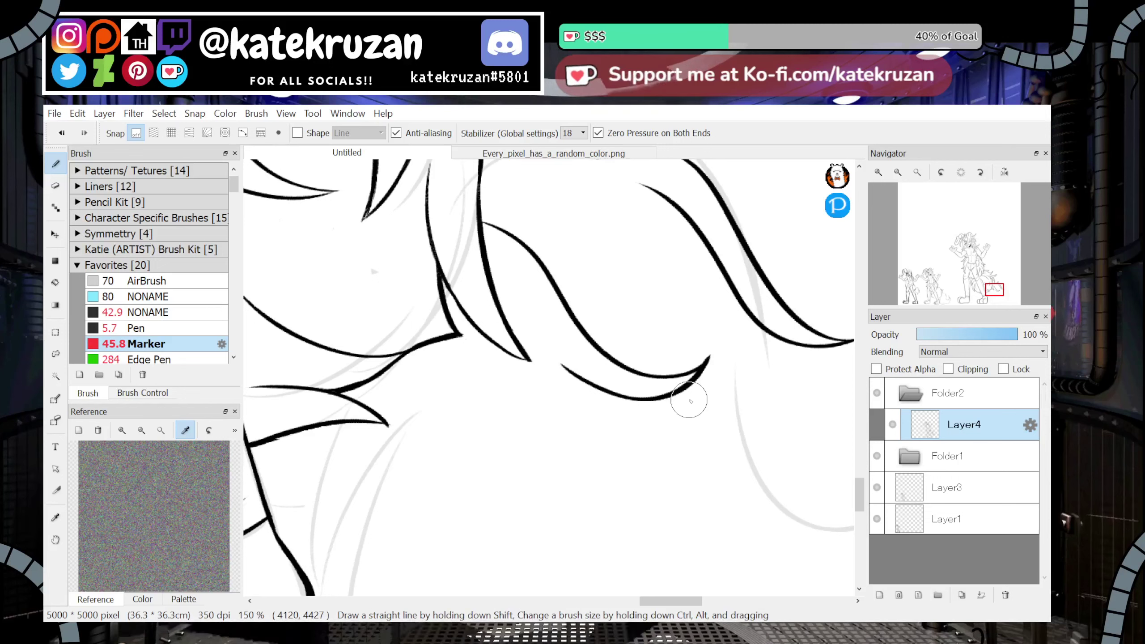
left_click_drag(679, 370, 716, 348)
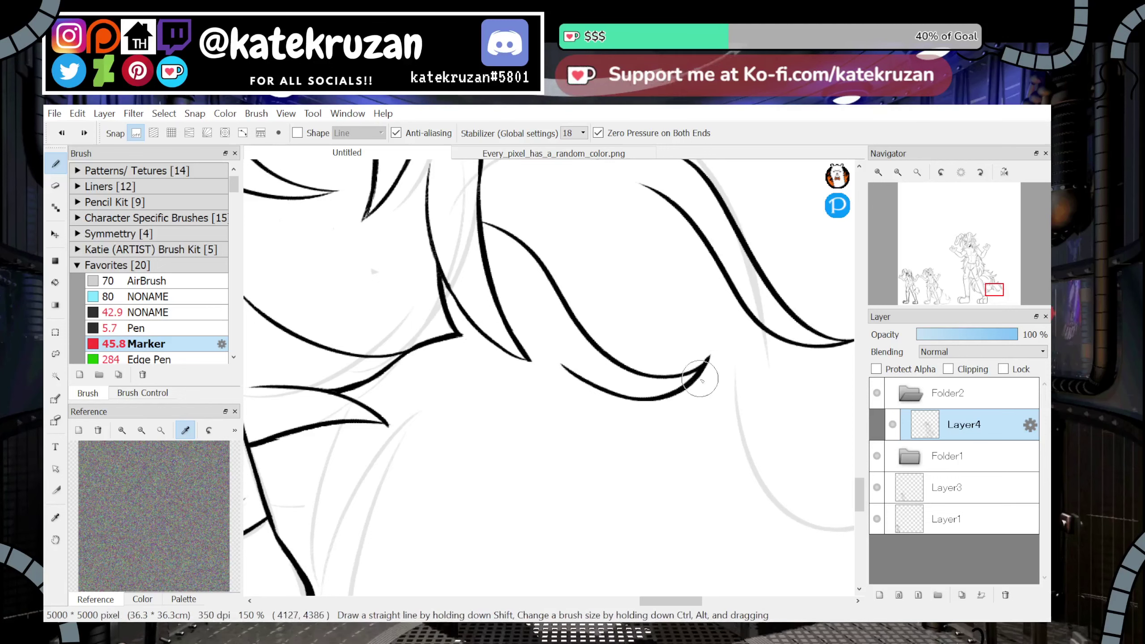
key("ctrl+z")
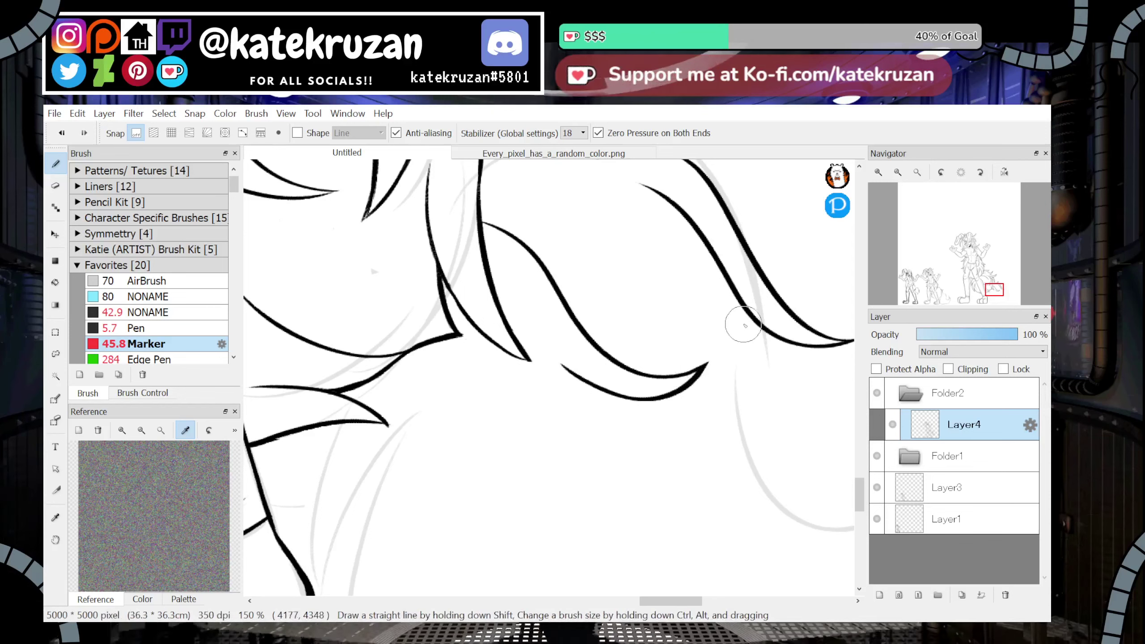
Examine the whole drawing from a distance, then return to a close-up of the tail fur
left_click(917, 173)
left_click(898, 173)
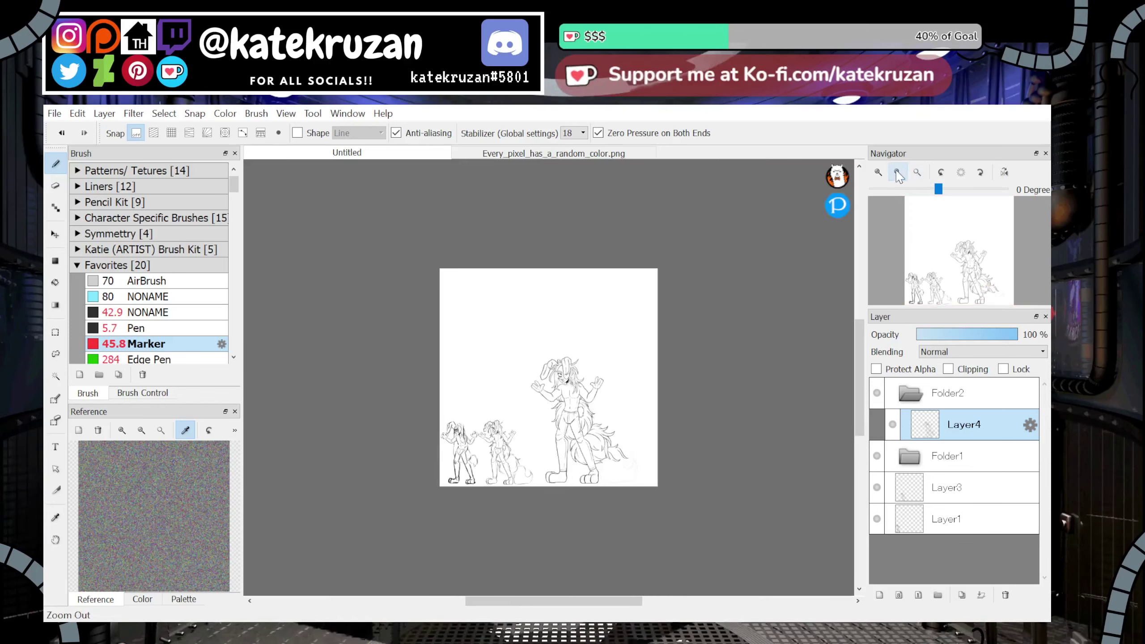
left_click(899, 173)
left_click(879, 174)
left_click(879, 173)
left_click(879, 173)
mouse_move(966, 258)
left_mouse_down()
mouse_move(979, 285)
mouse_move(998, 288)
mouse_move(979, 291)
mouse_move(992, 291)
left_mouse_up()
left_click(879, 173)
left_click(878, 173)
left_click(879, 173)
left_click(878, 174)
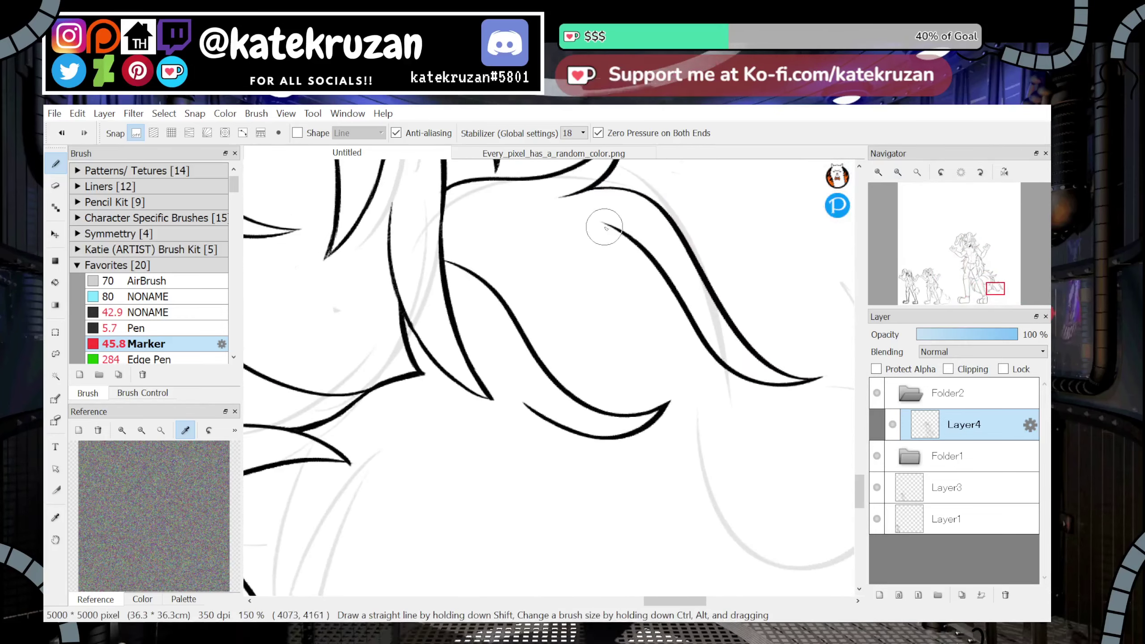
Ink a curved, pointed tuft between the two wavy strands, with an outer and an inner edge
left_click_drag(603, 223, 596, 371)
key("ctrl+z")
left_click_drag(604, 224, 610, 397)
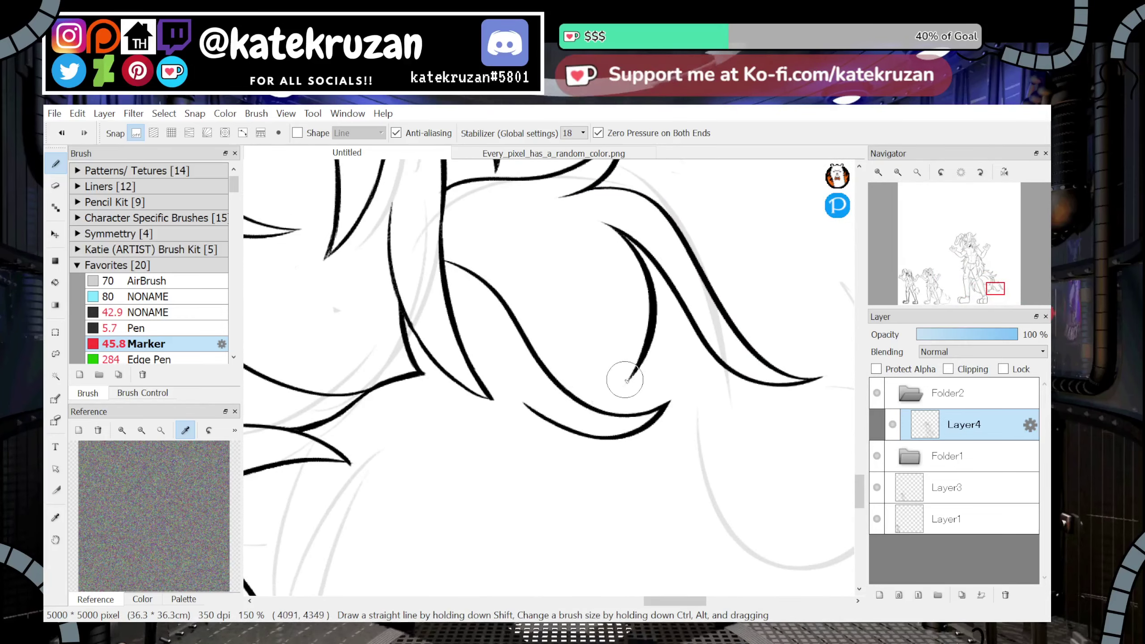
key("ctrl+z")
left_click_drag(607, 224, 642, 384)
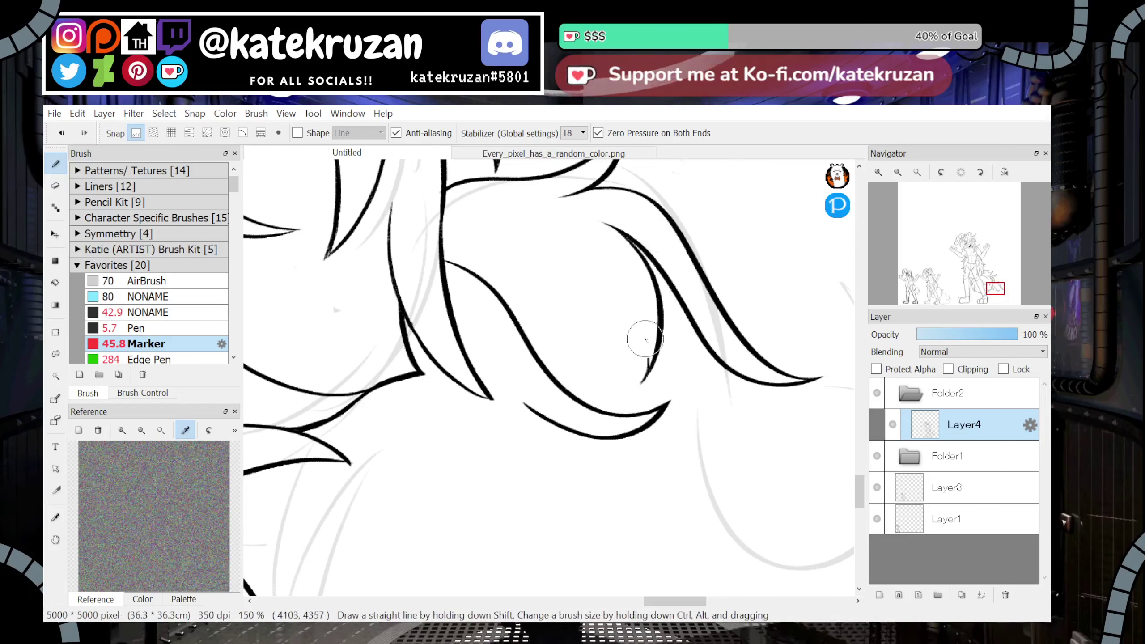
mouse_move(598, 291)
left_mouse_down()
mouse_move(646, 367)
mouse_move(638, 323)
mouse_move(607, 298)
left_mouse_up()
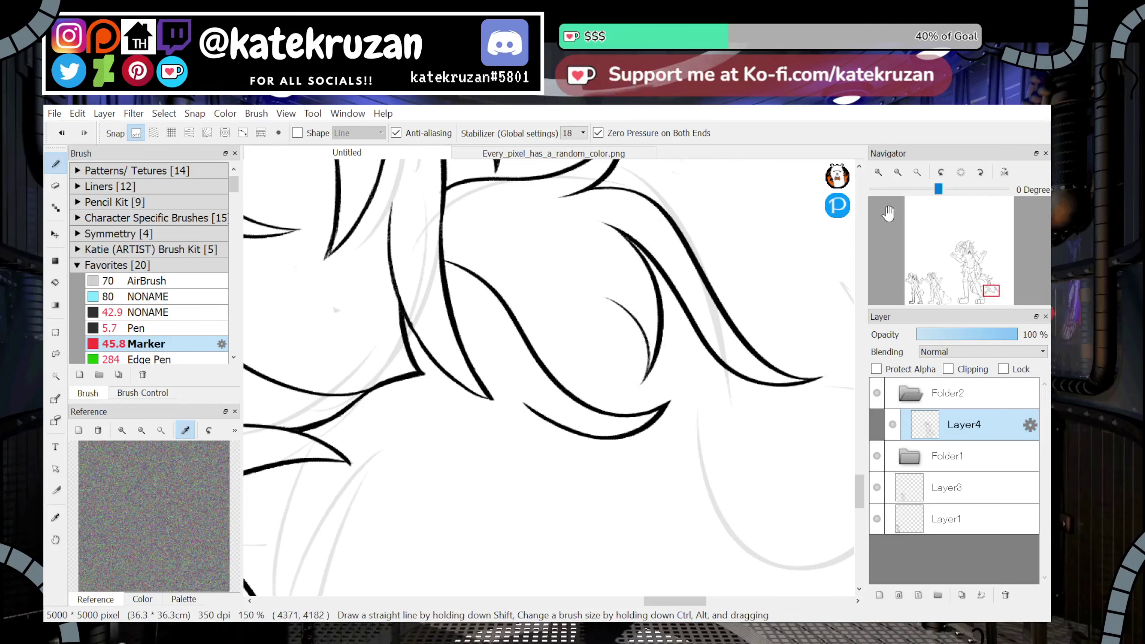
left_click(1005, 172)
left_click_drag(453, 376, 524, 247)
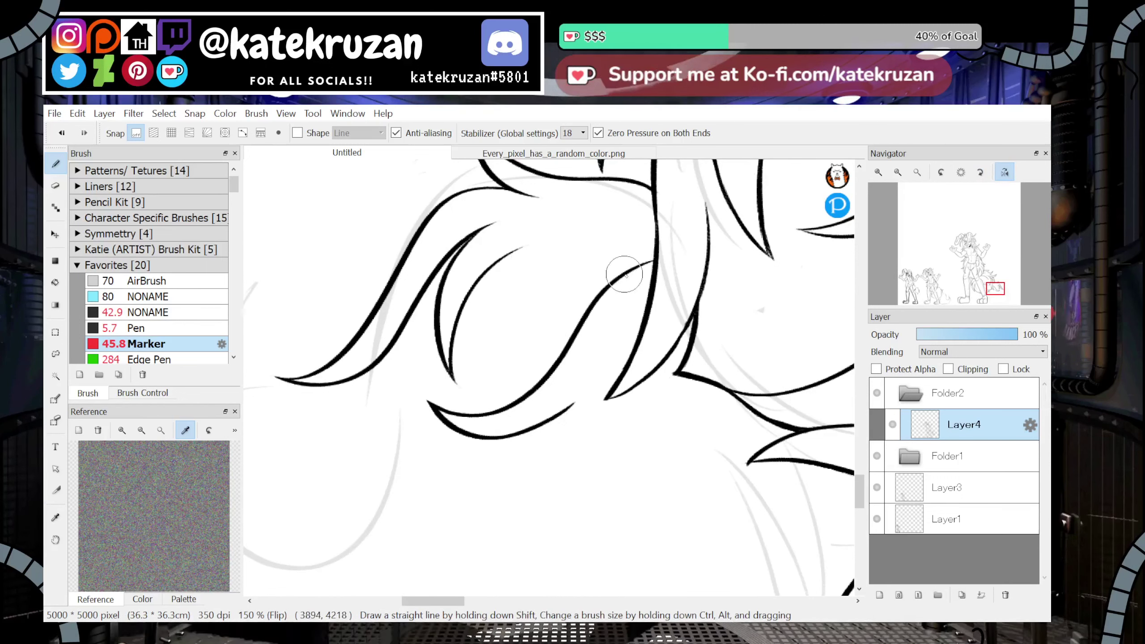
Add a thin pointed fur strand branching from the upper edge of the second wavy strand
mouse_move(648, 254)
left_mouse_down()
mouse_move(599, 293)
mouse_move(480, 323)
mouse_move(555, 255)
left_mouse_up()
key("ctrl+z")
key("ctrl+z")
mouse_move(608, 284)
left_mouse_down()
mouse_move(512, 335)
mouse_move(484, 329)
mouse_move(654, 224)
left_mouse_up()
key("ctrl+z")
left_click_drag(485, 331, 629, 246)
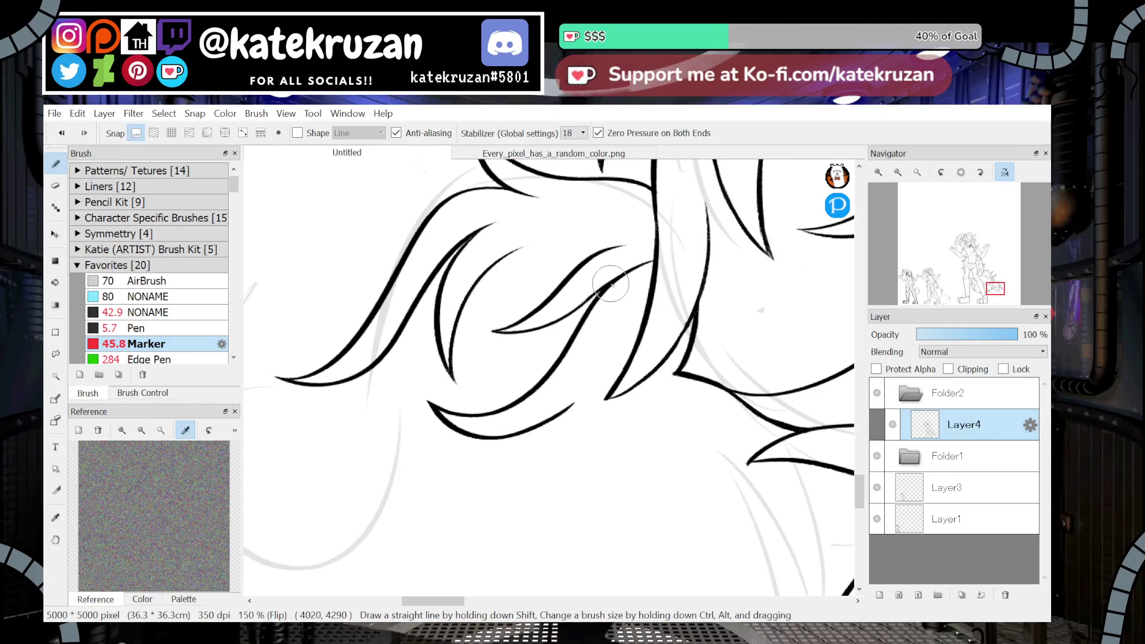
left_click(898, 172)
left_click(898, 173)
left_click(898, 172)
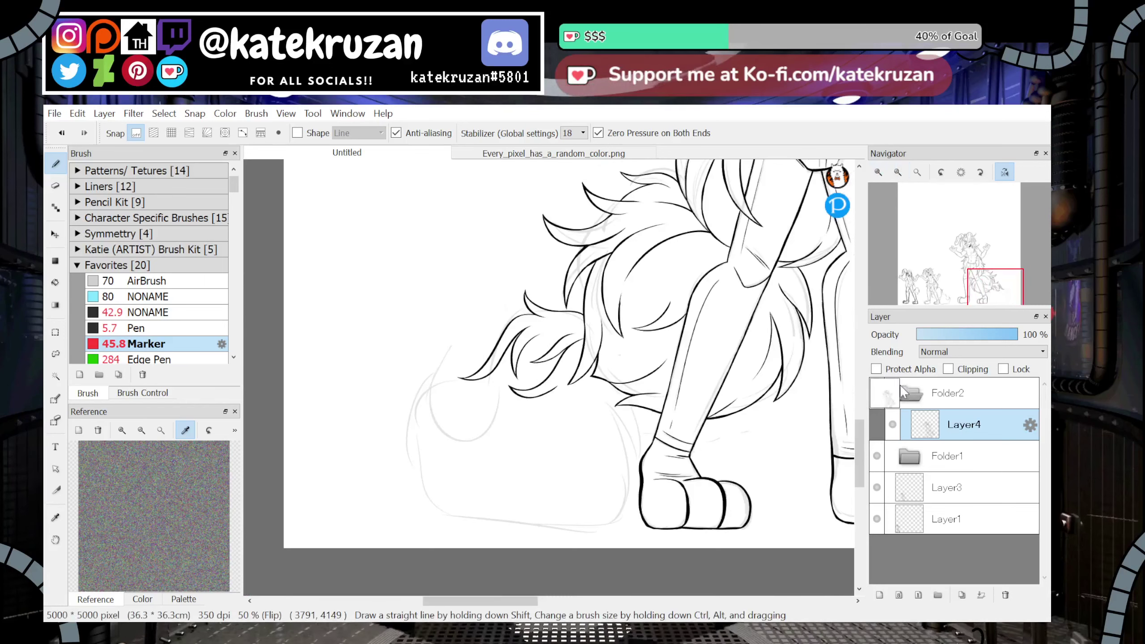
left_click(1005, 172)
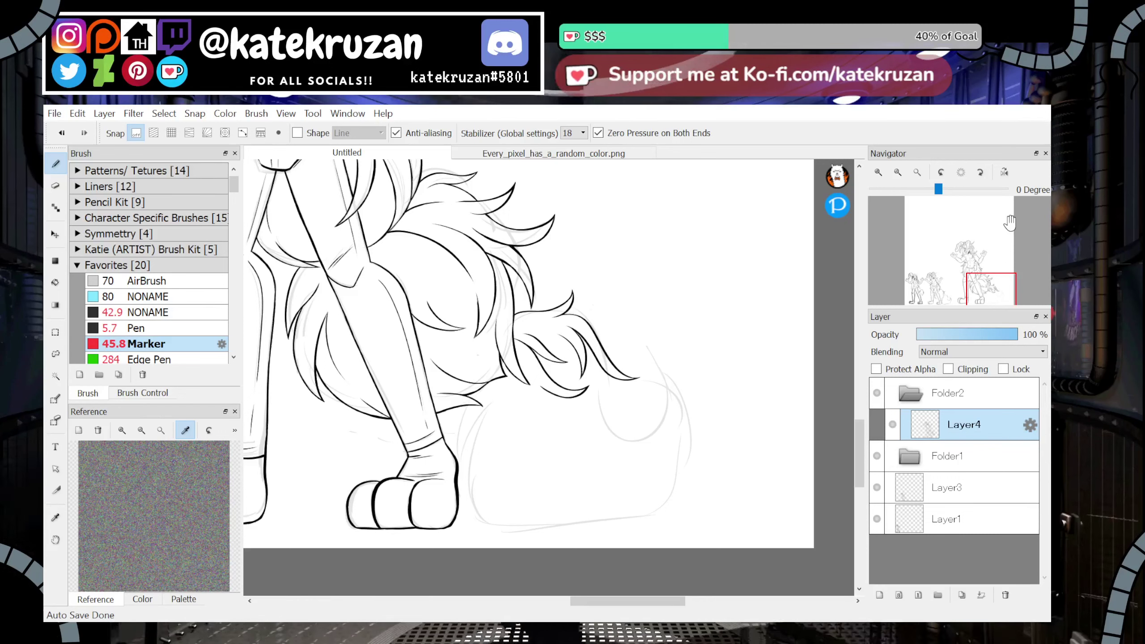
Ink a crescent-shaped fur tuft beside the ankle, curving down from the existing tuft to an upturned point
left_click(879, 172)
left_click(878, 172)
left_click(878, 172)
left_click_drag(989, 292, 984, 296)
left_click_drag(519, 277, 568, 437)
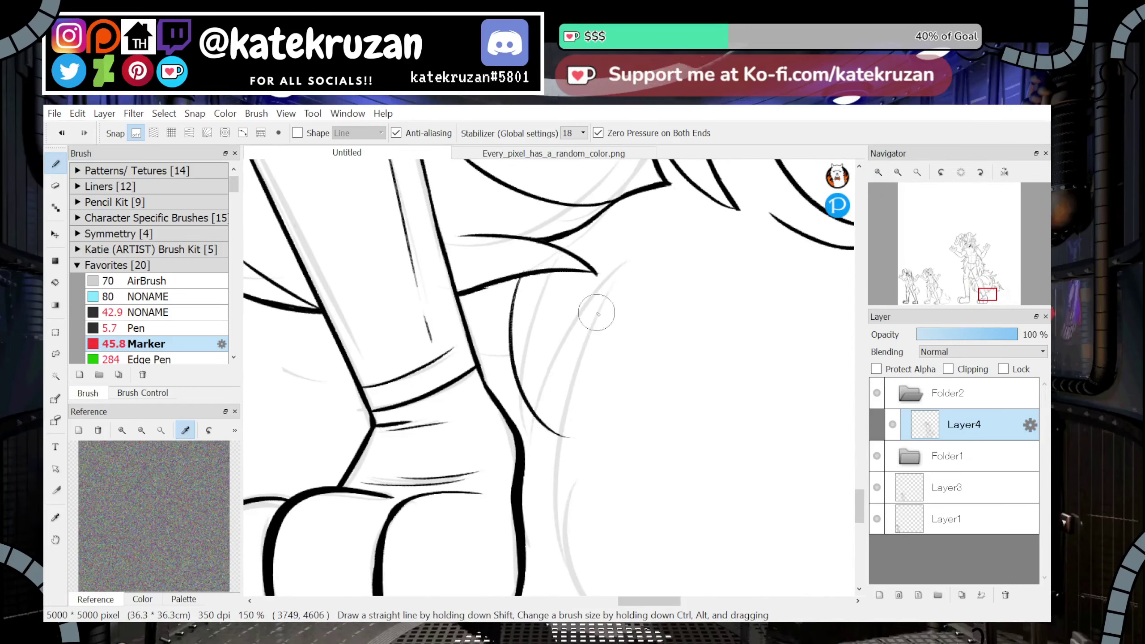
key("ctrl+z")
left_click_drag(522, 274, 526, 399)
key("ctrl+z")
mouse_move(522, 276)
left_mouse_down()
mouse_move(674, 380)
mouse_move(617, 268)
left_mouse_up()
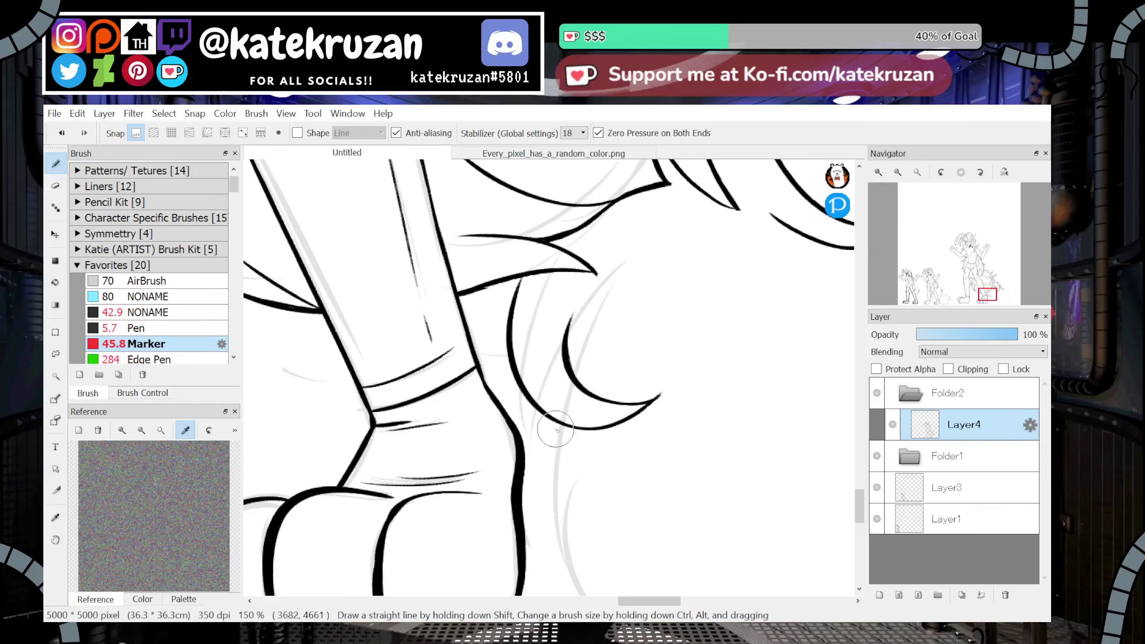
left_click(897, 173)
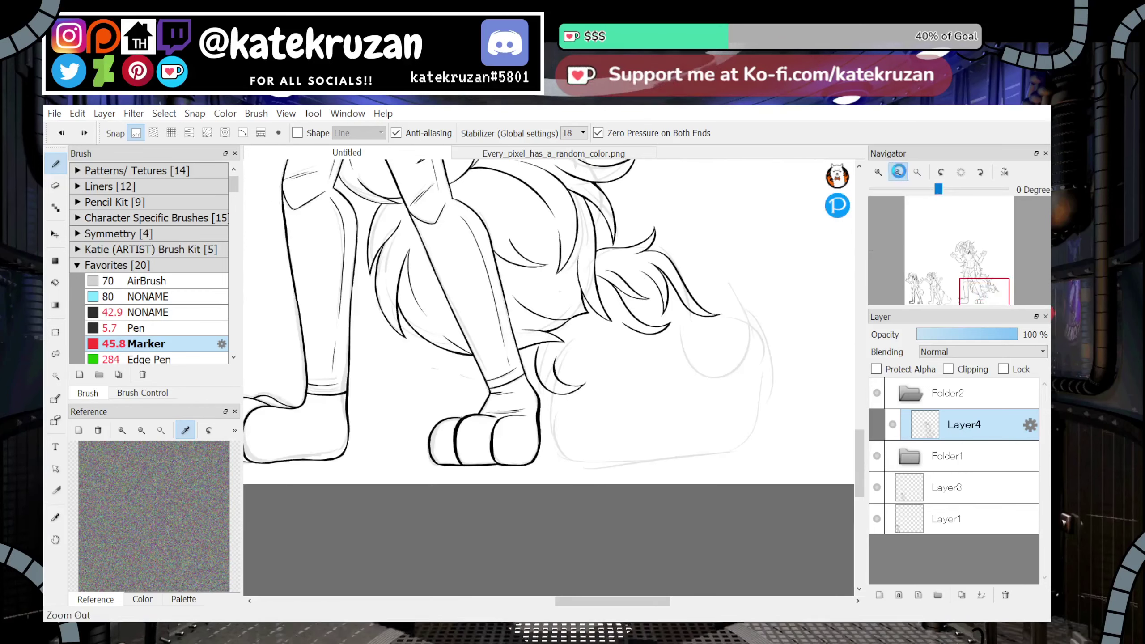
left_click(897, 174)
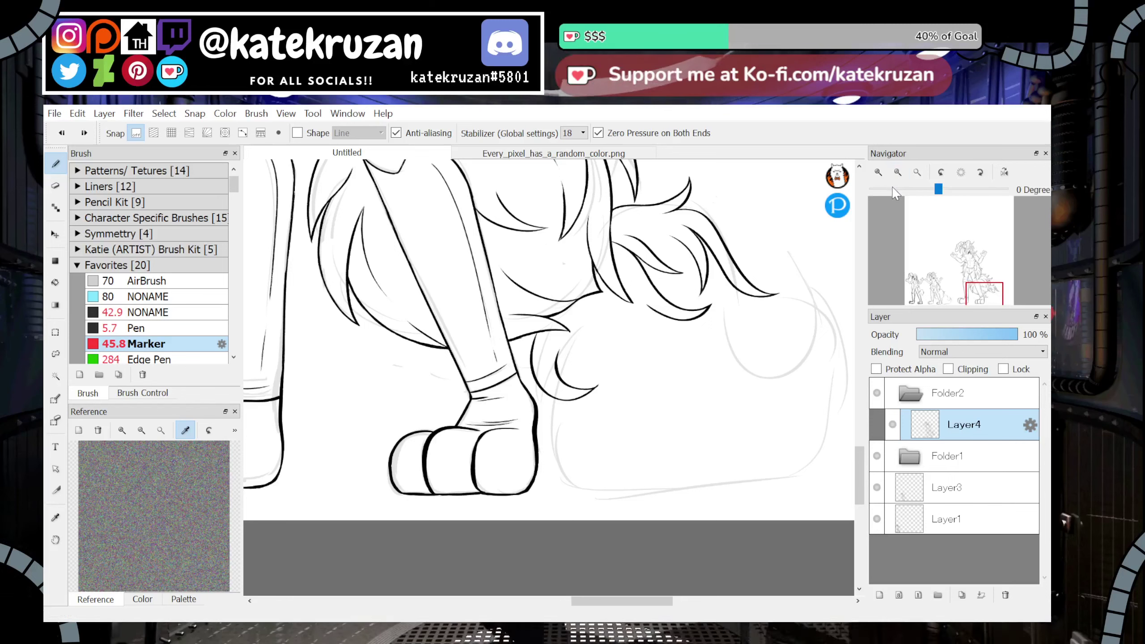
left_click(879, 173)
left_click(879, 173)
left_click(900, 175)
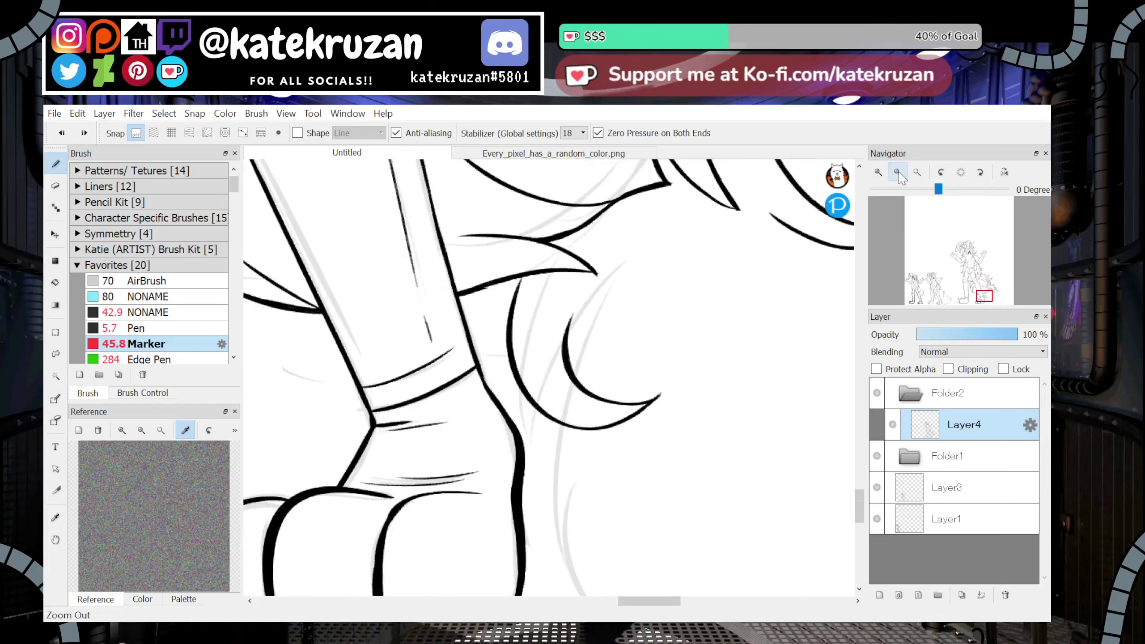
Check the whole tail from a distance and thicken the upper inner edge of the crescent tuft beside the ankle
left_click(900, 175)
left_click(900, 175)
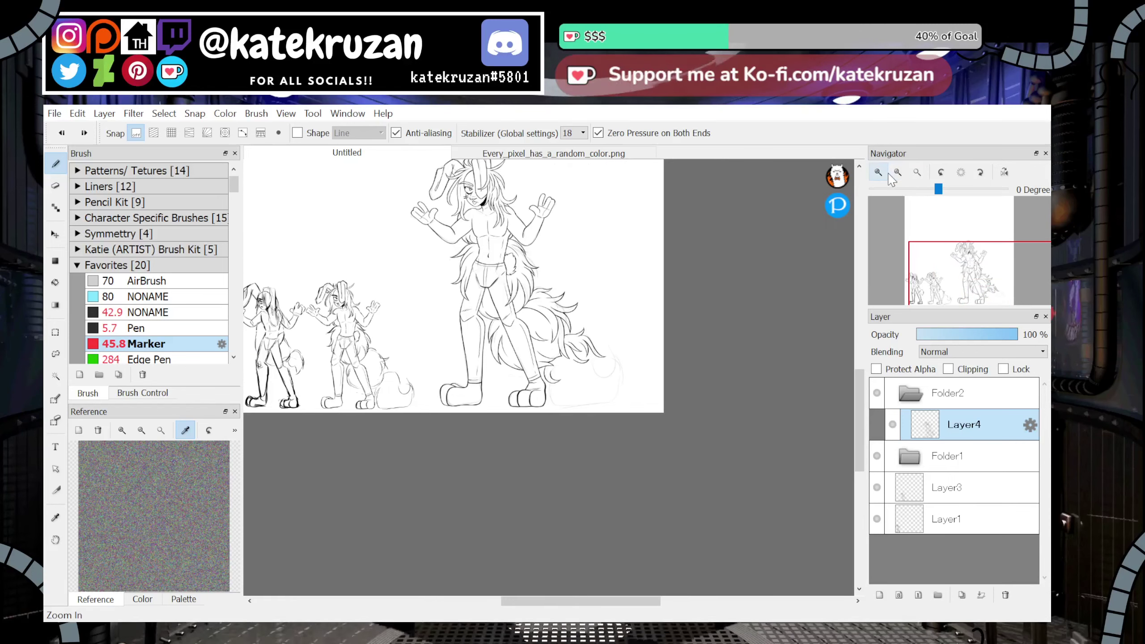
left_click(885, 173)
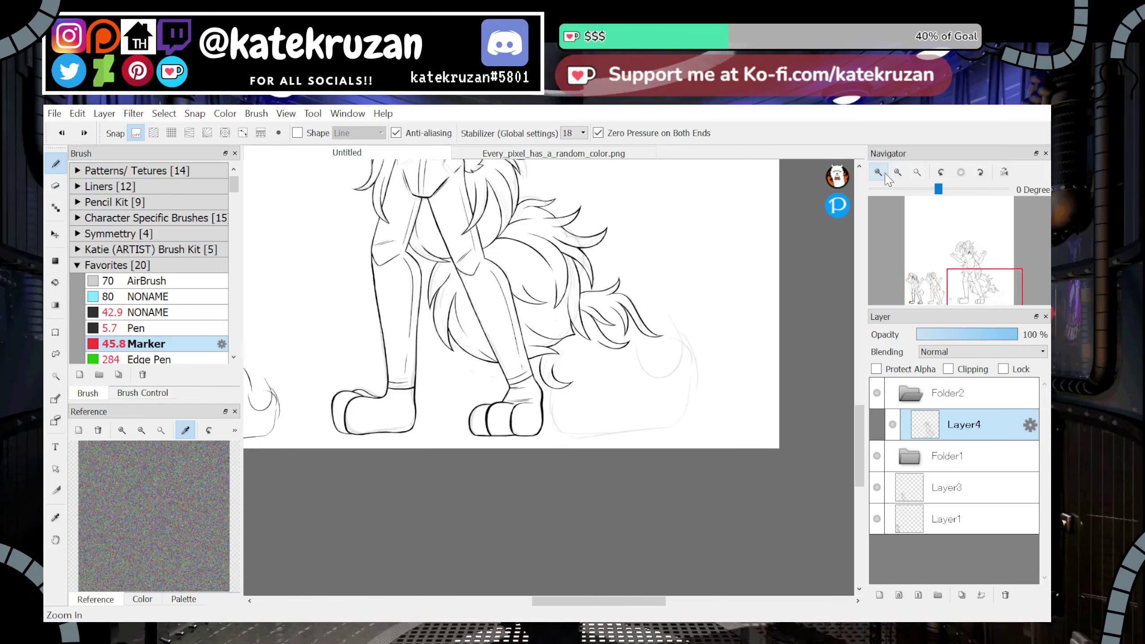
left_click(885, 173)
left_click(885, 174)
left_click_drag(583, 291, 585, 367)
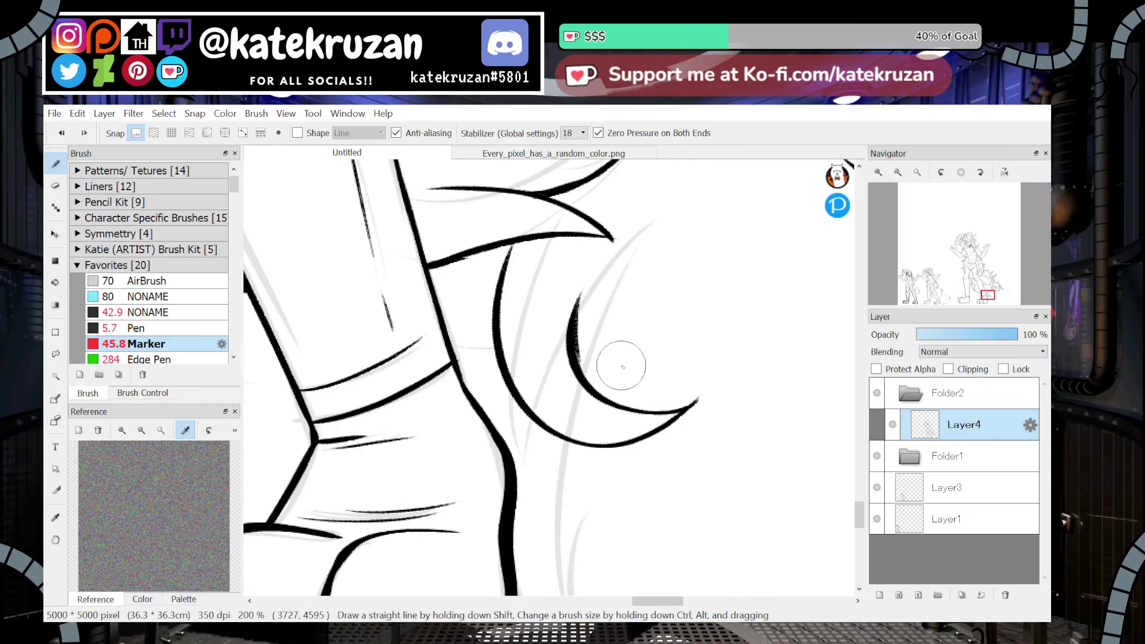
left_click_drag(985, 298, 991, 296)
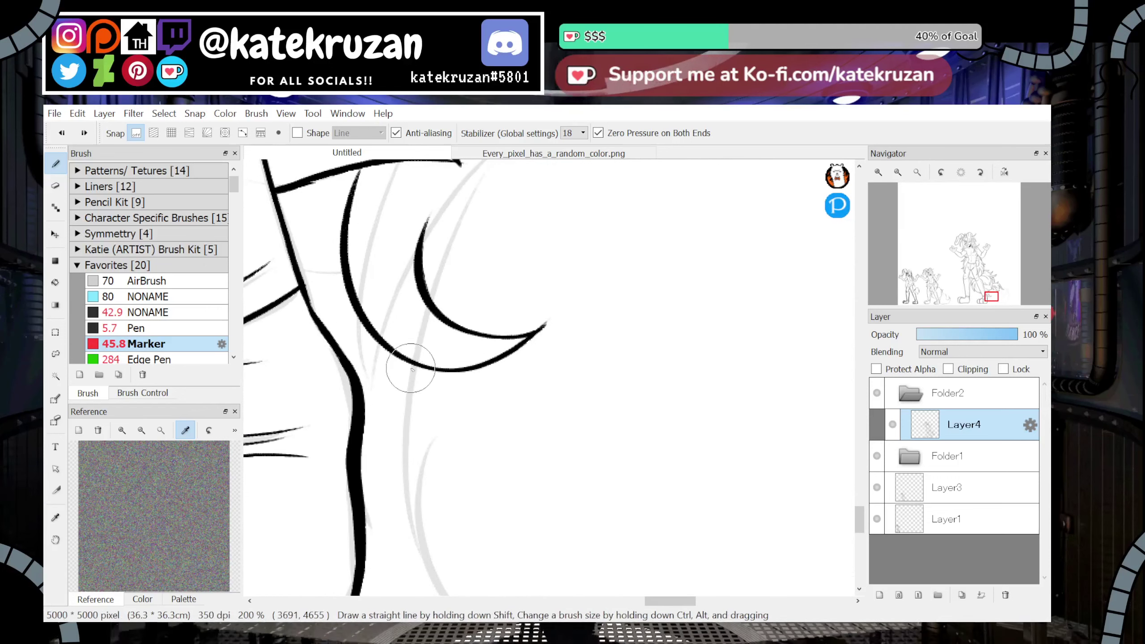
left_click_drag(415, 369, 373, 529)
key("ctrl+z")
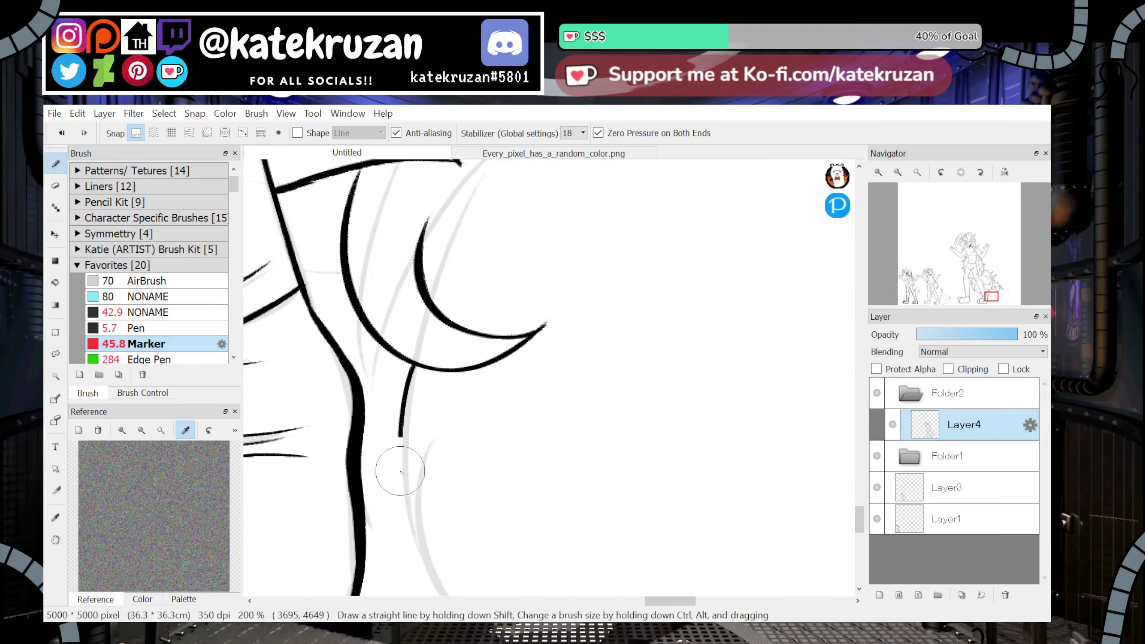
mouse_move(417, 389)
left_mouse_down()
mouse_move(398, 548)
mouse_move(420, 544)
mouse_move(453, 596)
left_mouse_up()
scroll(604, 458, "down", 2)
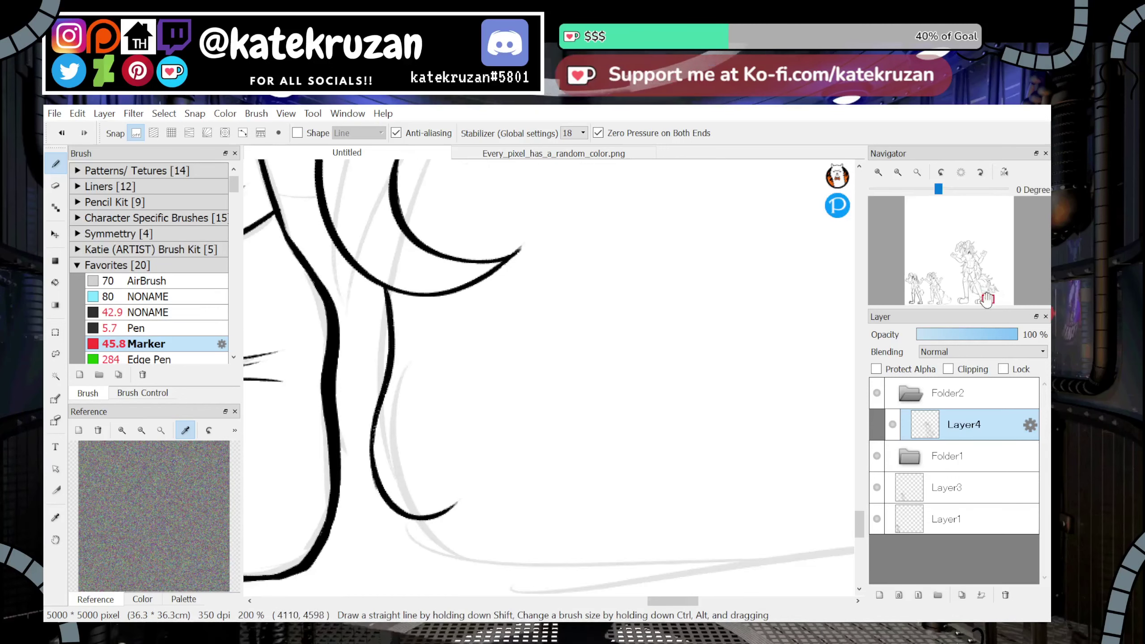
key("ctrl+z")
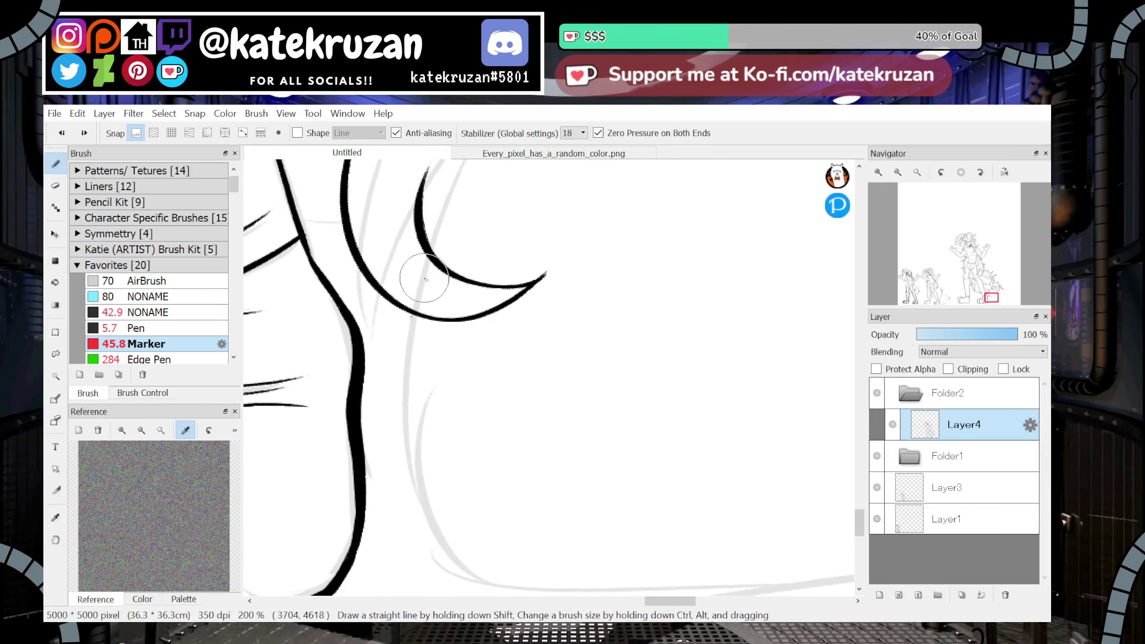
Ink the tail's outline beside the foot, running from under the crescent tuft through a small notch to the ground line
mouse_move(411, 316)
left_mouse_down()
mouse_move(391, 424)
mouse_move(463, 595)
mouse_move(406, 347)
mouse_move(575, 537)
left_mouse_up()
key("ctrl+z")
key("ctrl+z")
left_click_drag(412, 316, 473, 564)
key("ctrl+z")
left_click_drag(411, 316, 493, 565)
key("ctrl+z")
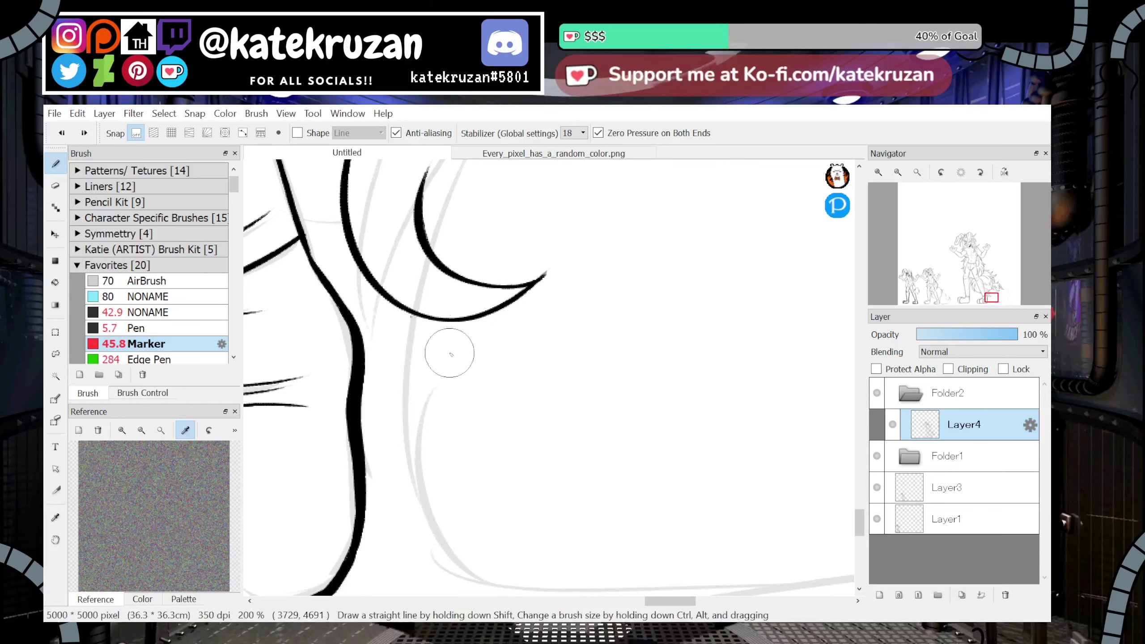
mouse_move(411, 316)
left_mouse_down()
mouse_move(410, 423)
mouse_move(445, 535)
mouse_move(536, 589)
left_mouse_up()
Remove the crescent tuft beside the ankle and trim the top of the outline stroke below it
mouse_move(935, 209)
left_click(897, 172)
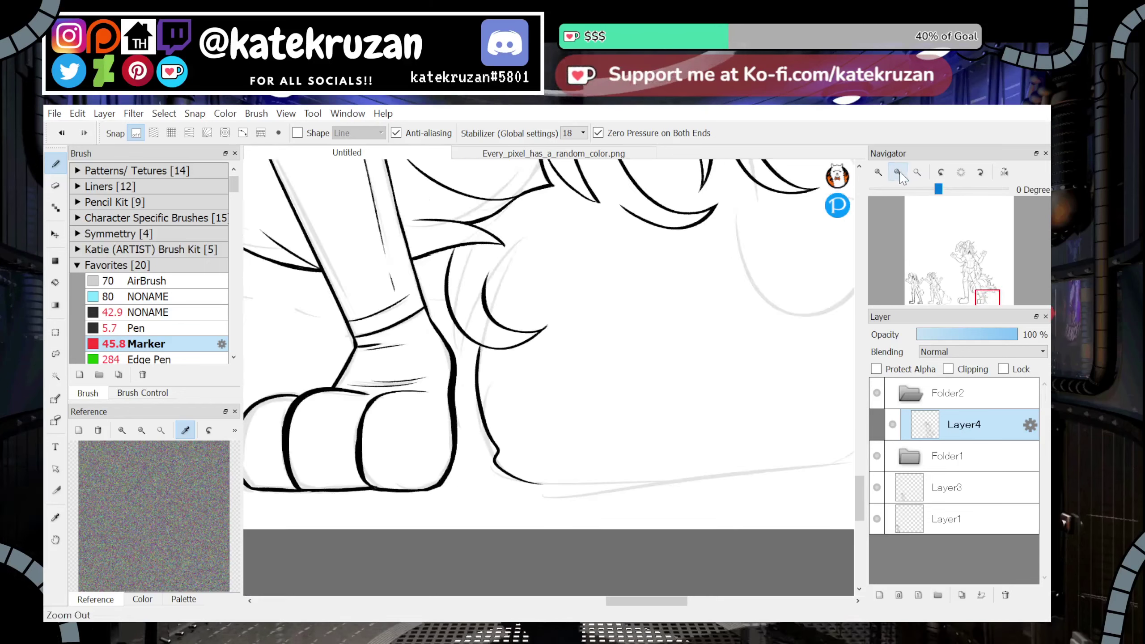
left_click(898, 172)
left_click(879, 172)
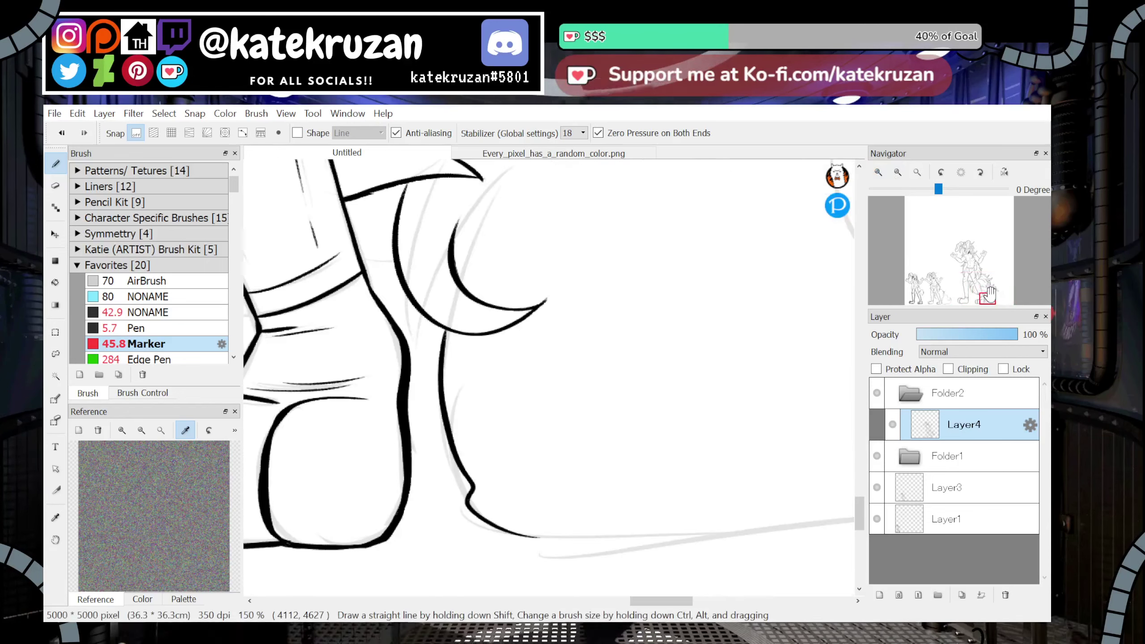
left_click_drag(991, 253, 991, 296)
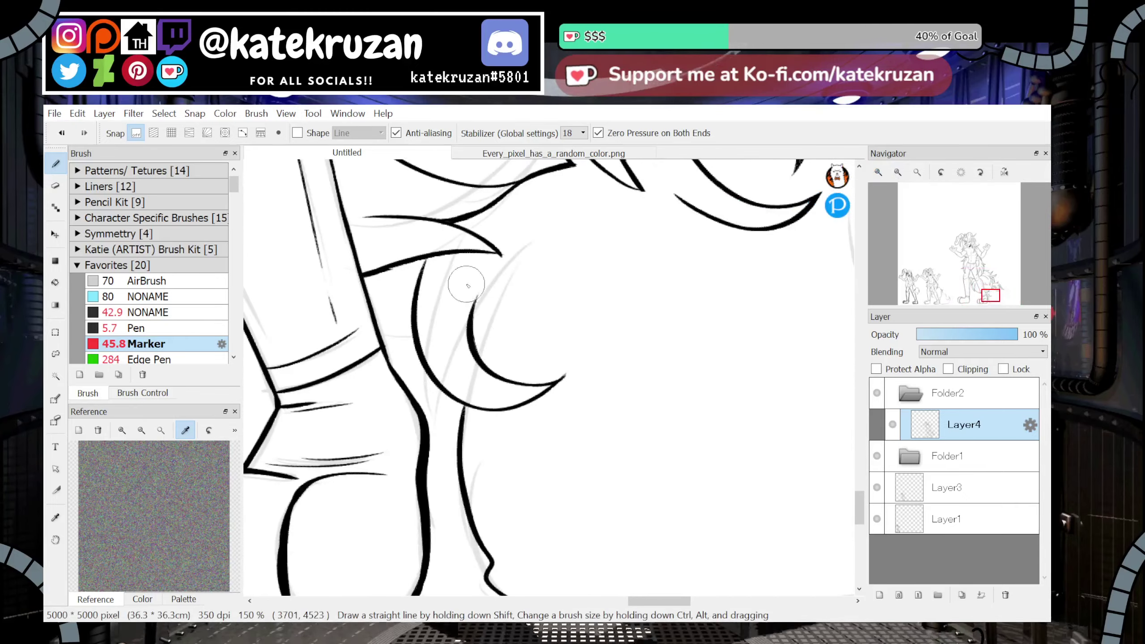
key("ctrl+z")
key("ctrl+z")
key("ctrl+z")
key("ctrl+z")
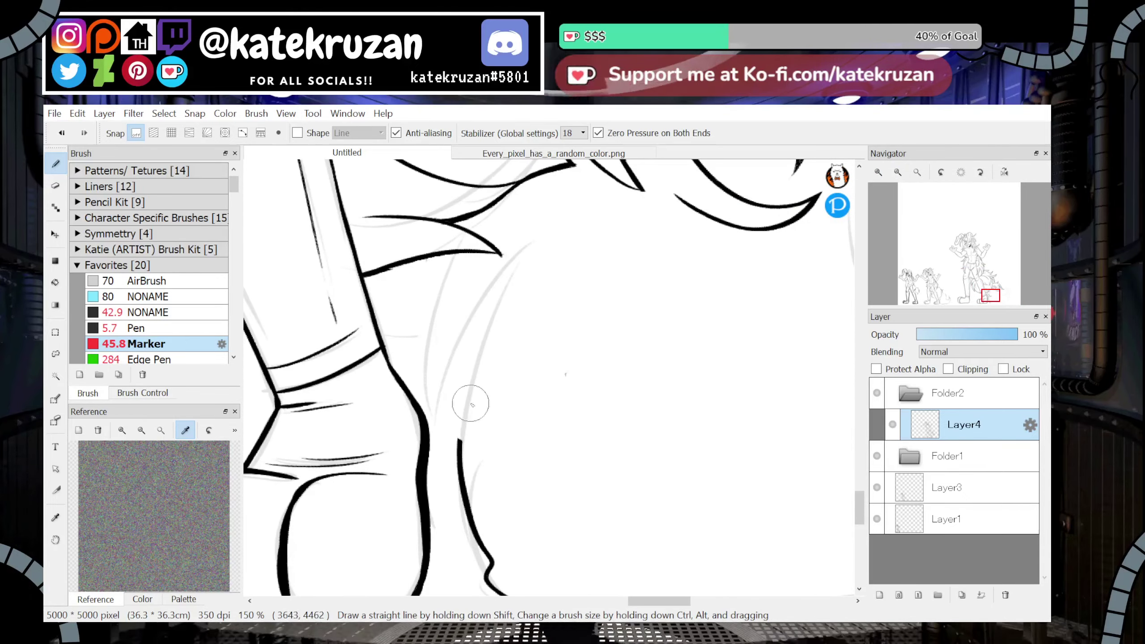
Ink a fur strand curving down from the underside of the tuft at the ankle to a point at the tail outline
mouse_move(431, 259)
left_mouse_down()
mouse_move(413, 365)
mouse_move(456, 431)
left_mouse_up()
key("ctrl+z")
left_click_drag(417, 256, 450, 472)
key("ctrl+z")
left_click_drag(417, 255, 418, 406)
key("ctrl+z")
mouse_move(421, 257)
left_mouse_down()
mouse_move(411, 374)
mouse_move(428, 414)
left_mouse_up()
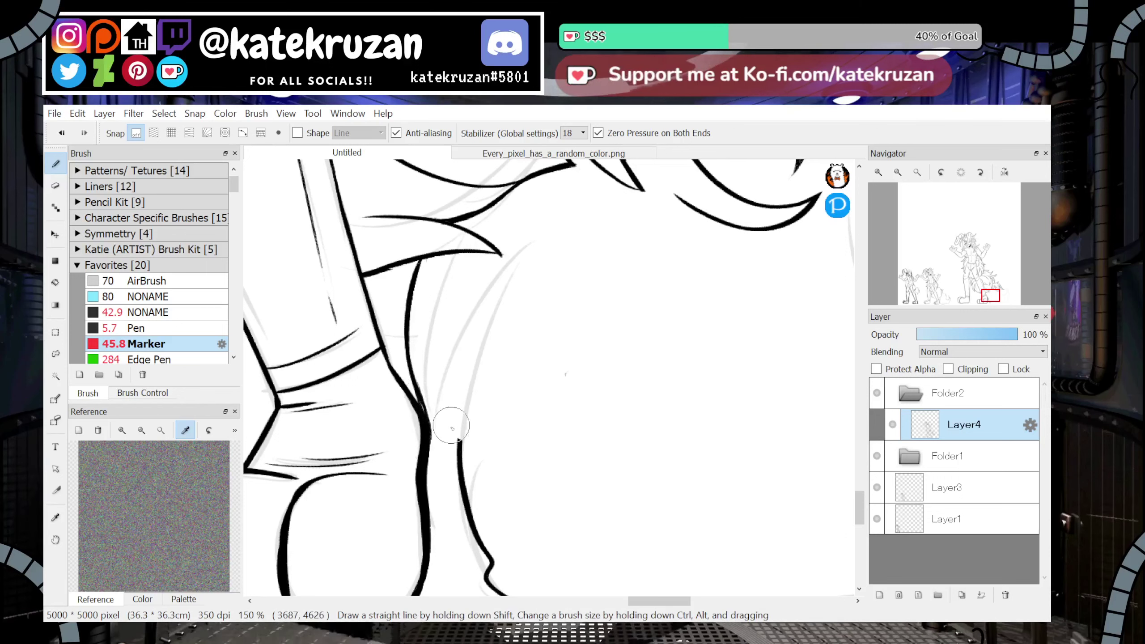
mouse_move(444, 467)
left_mouse_down()
mouse_move(456, 489)
mouse_move(470, 388)
mouse_move(462, 438)
mouse_move(506, 315)
left_mouse_up()
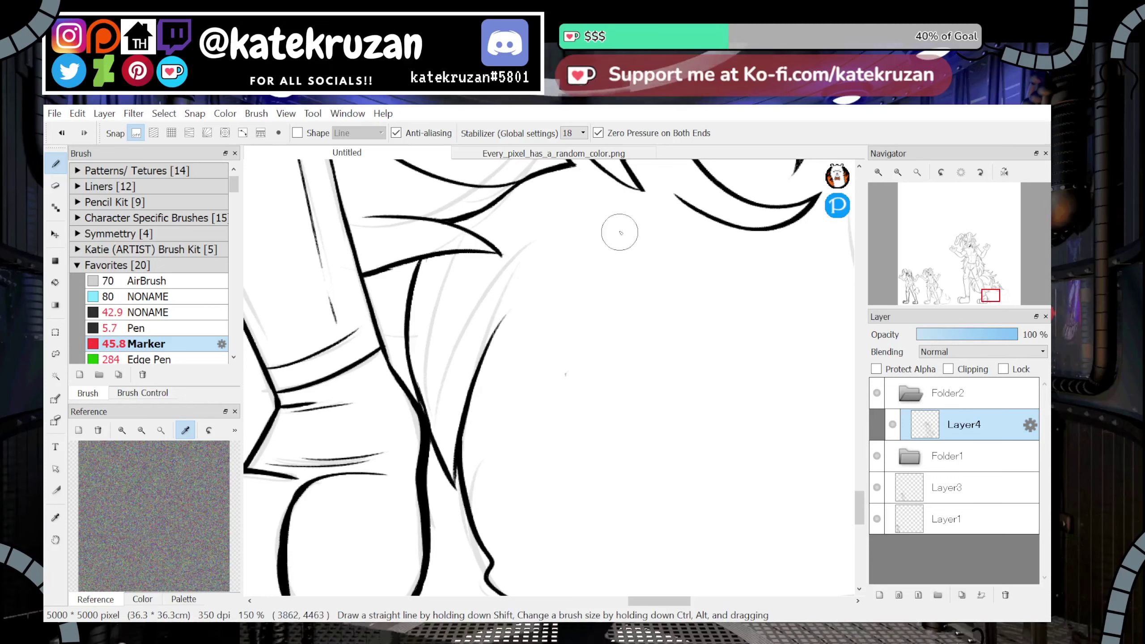
Redraw the edge rising from the new strand's point as a steeper line and shorten it to a tapered end
key("ctrl+z")
key("ctrl+z")
key("ctrl+z")
key("ctrl+z")
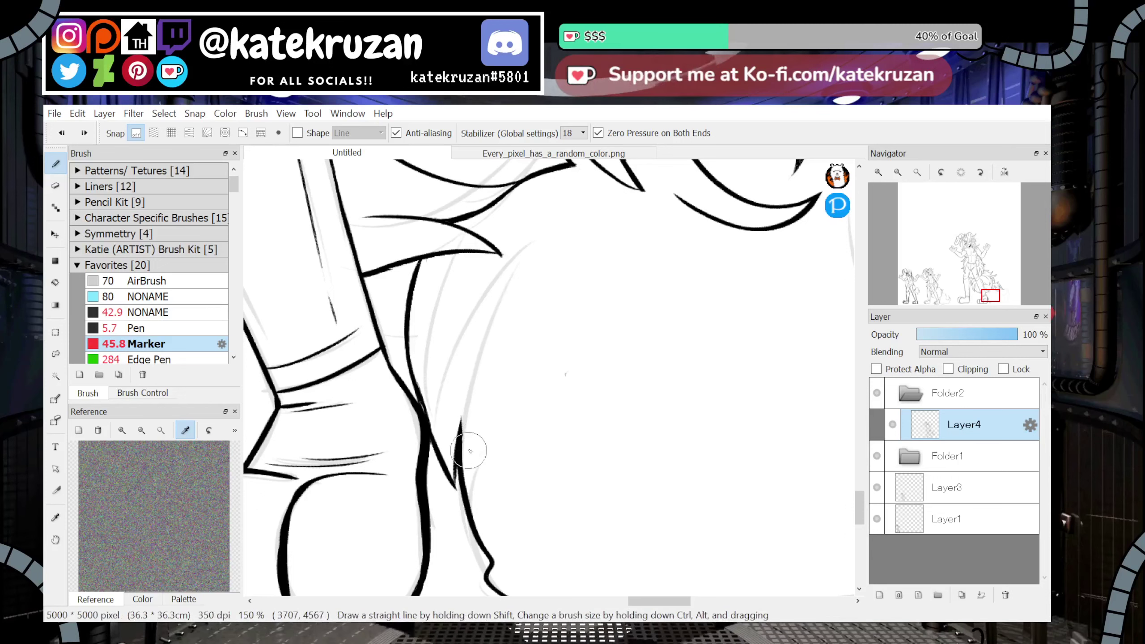
key("ctrl+z")
key("ctrl+z")
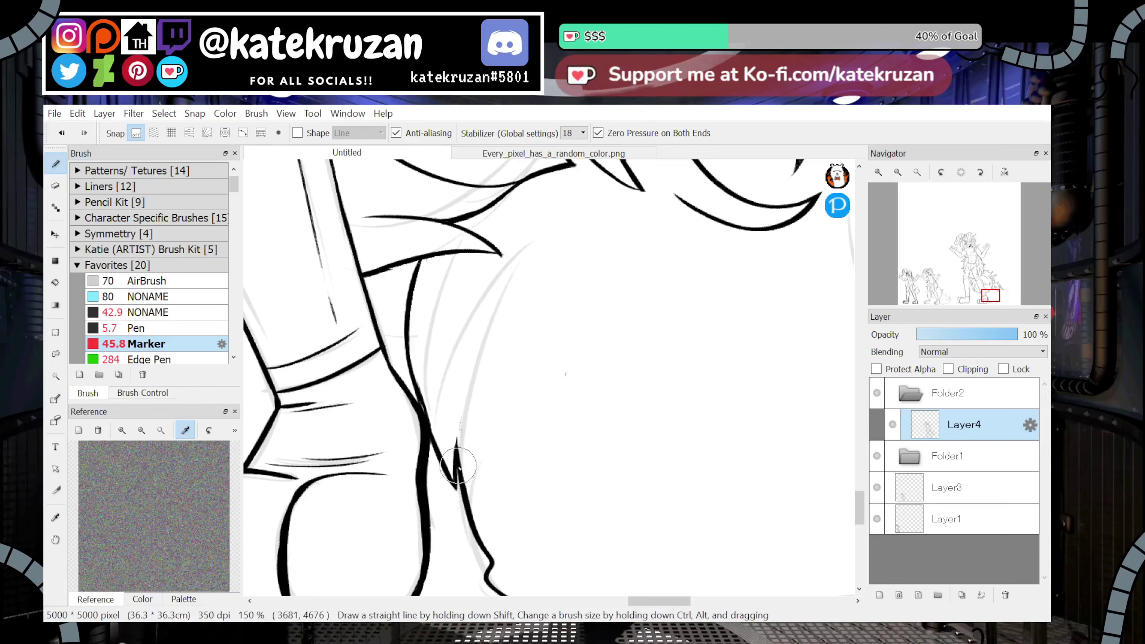
mouse_move(456, 446)
left_mouse_down()
mouse_move(472, 304)
mouse_move(505, 250)
left_mouse_up()
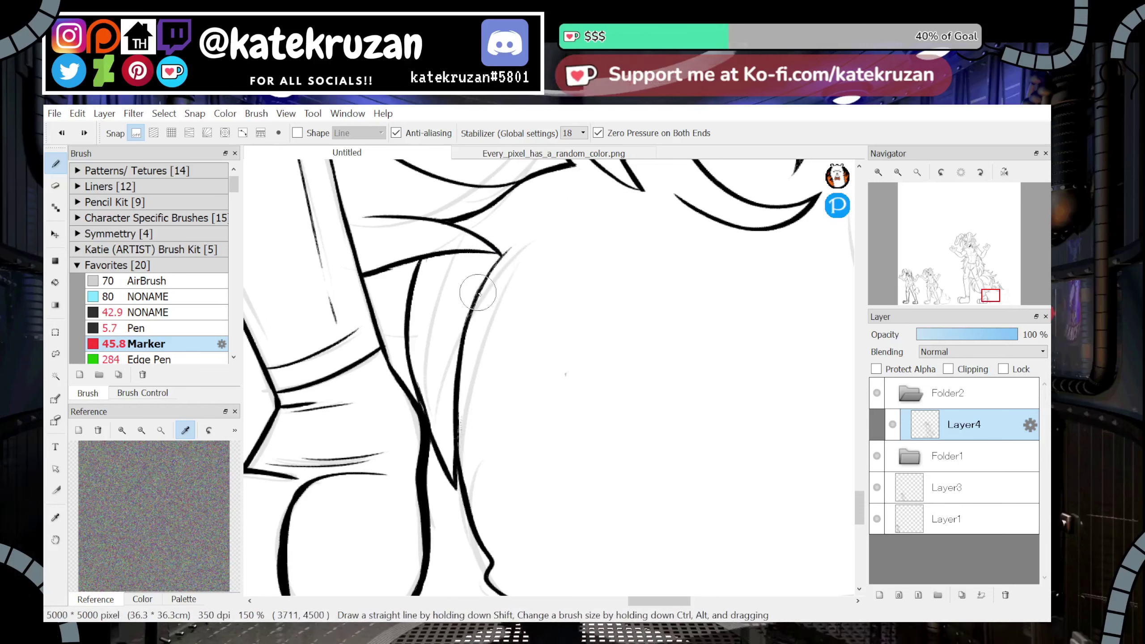
left_click(994, 295)
left_click_drag(995, 296, 989, 294)
left_click_drag(415, 412, 409, 447)
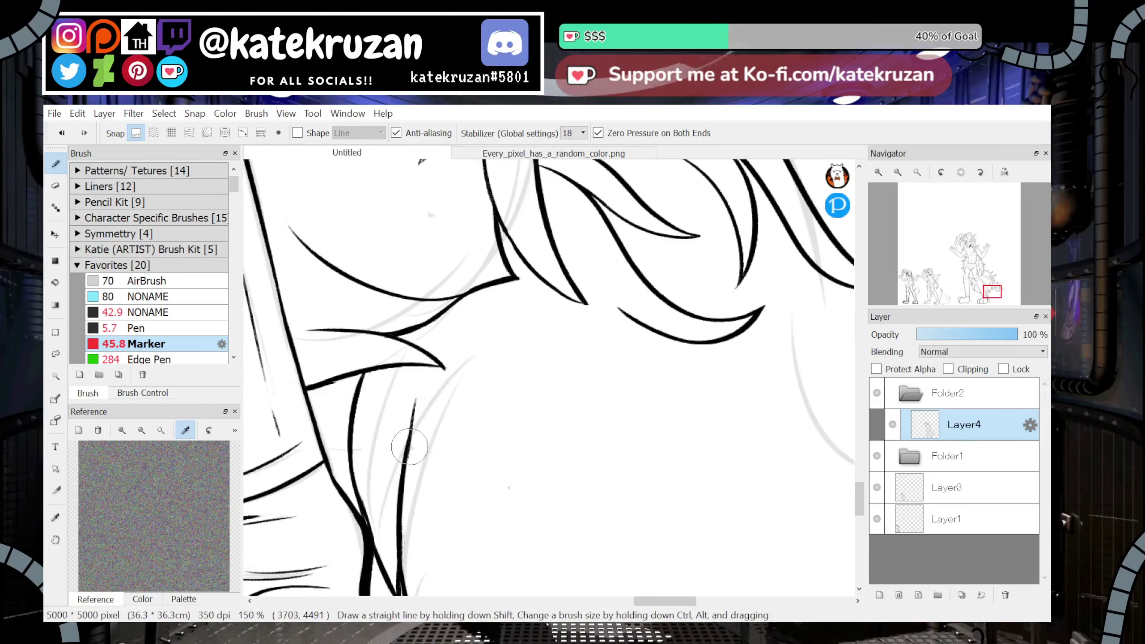
key("ctrl+z")
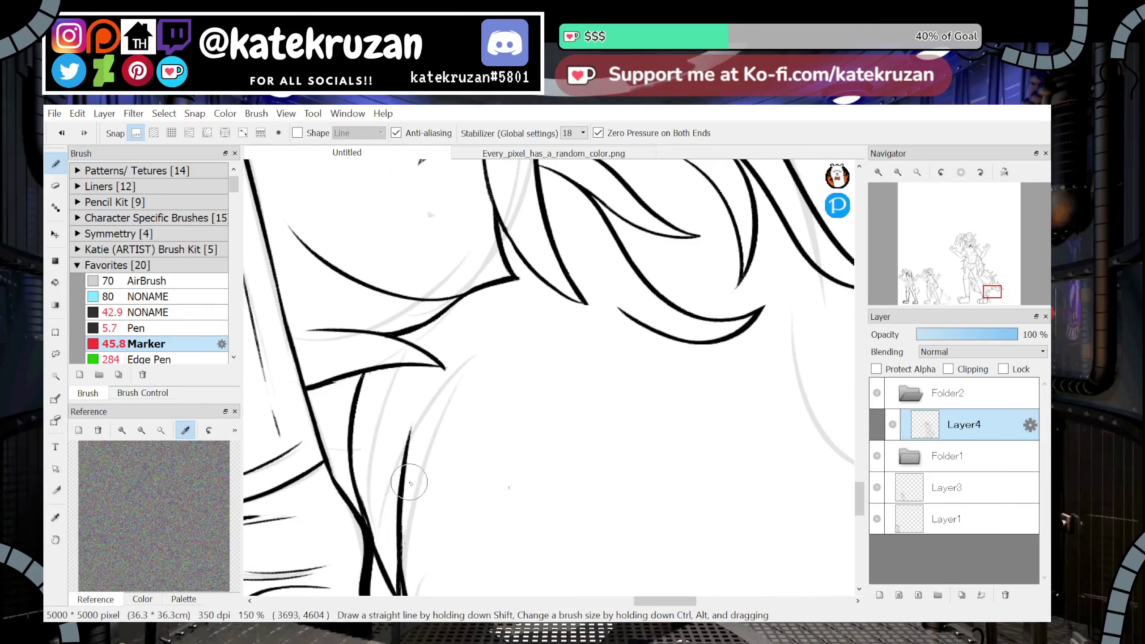
Ink a long curved strand running down from the lower edge of the tuft above into the tail
left_click_drag(986, 293, 987, 296)
left_click_drag(520, 191, 514, 361)
left_click_drag(513, 215, 519, 377)
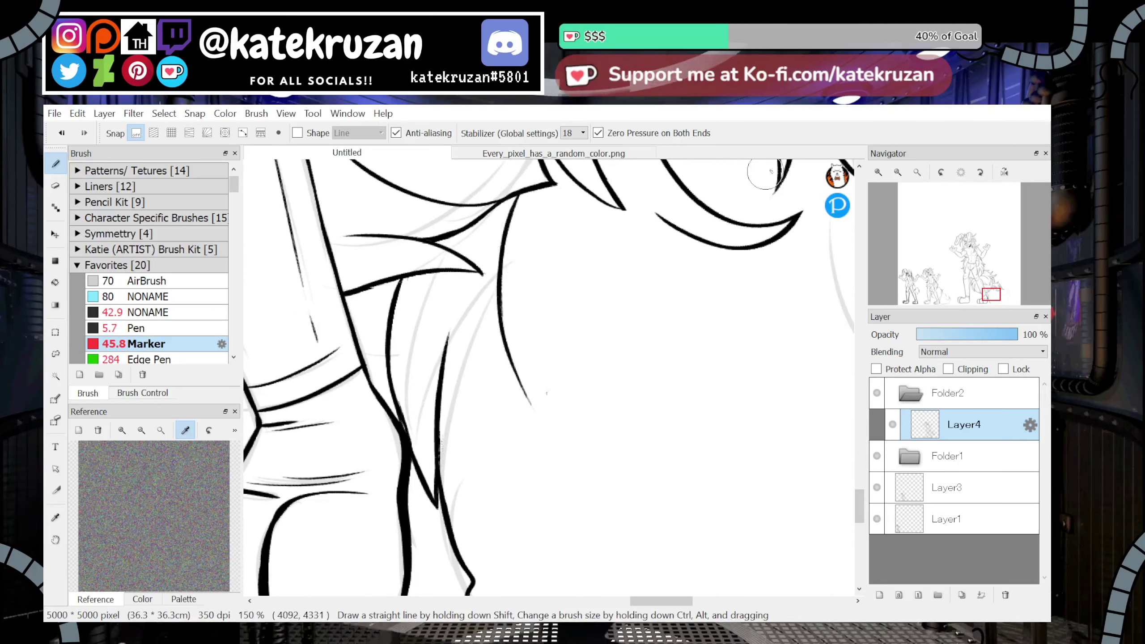
Extend the tail's bottom edge along the ground line and add two curved fur strands sweeping down into it
left_click_drag(987, 296, 996, 298)
left_click_drag(406, 394, 532, 505)
left_click_drag(341, 488, 469, 512)
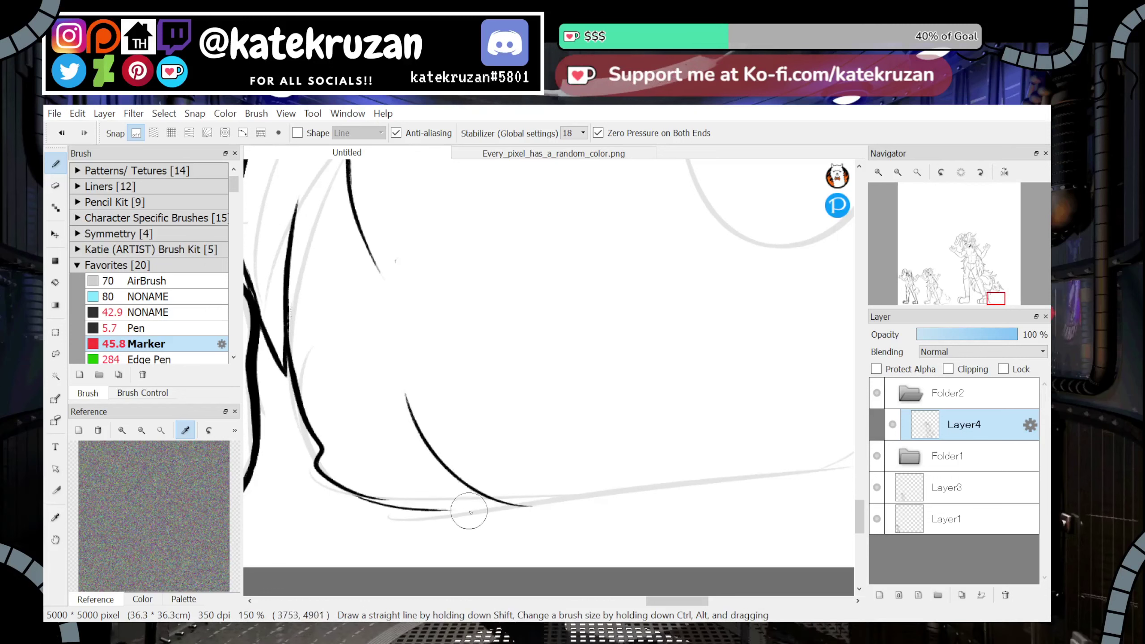
key("ctrl+z")
left_click_drag(346, 490, 422, 504)
left_click_drag(387, 471, 427, 503)
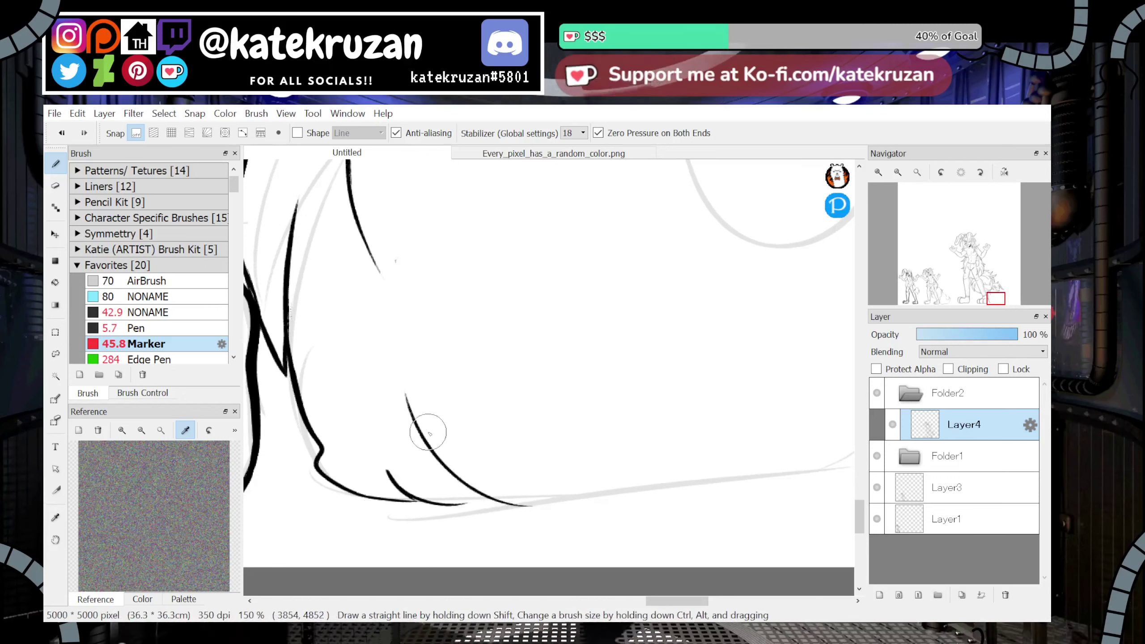
key("ctrl+z")
mouse_move(385, 465)
left_mouse_down()
mouse_move(454, 498)
mouse_move(407, 495)
mouse_move(510, 502)
mouse_move(444, 501)
mouse_move(481, 504)
left_mouse_up()
left_click_drag(409, 500, 440, 498)
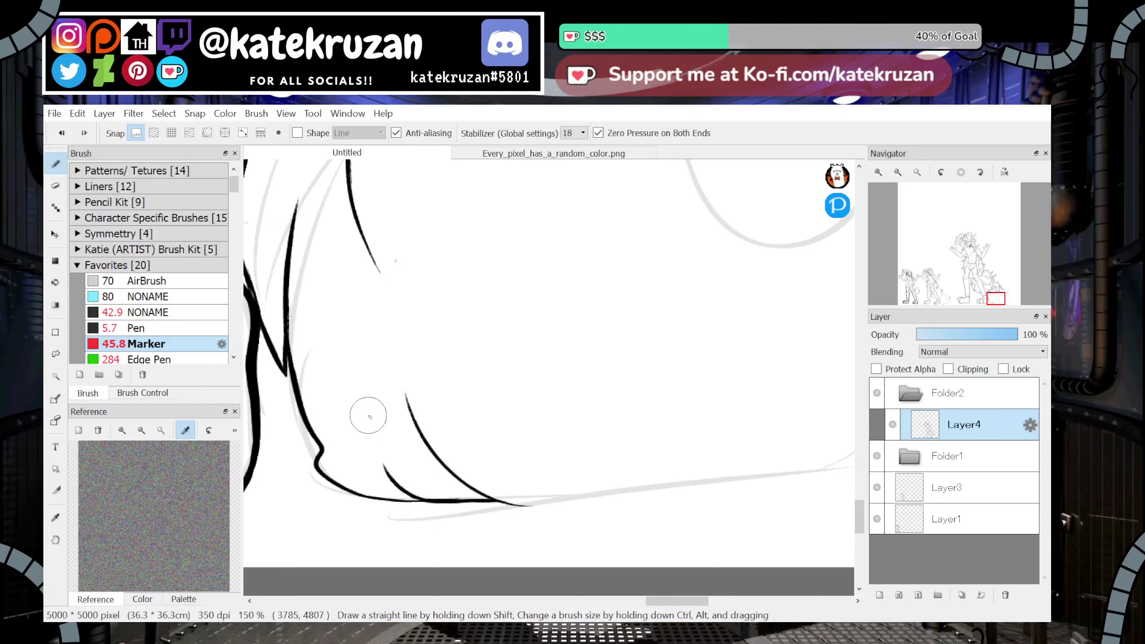
Add a short notched strand above the bottom edge and a thin strand falling from the tapered tip beside the ankle
mouse_move(373, 450)
left_mouse_down()
mouse_move(360, 415)
mouse_move(375, 436)
left_mouse_up()
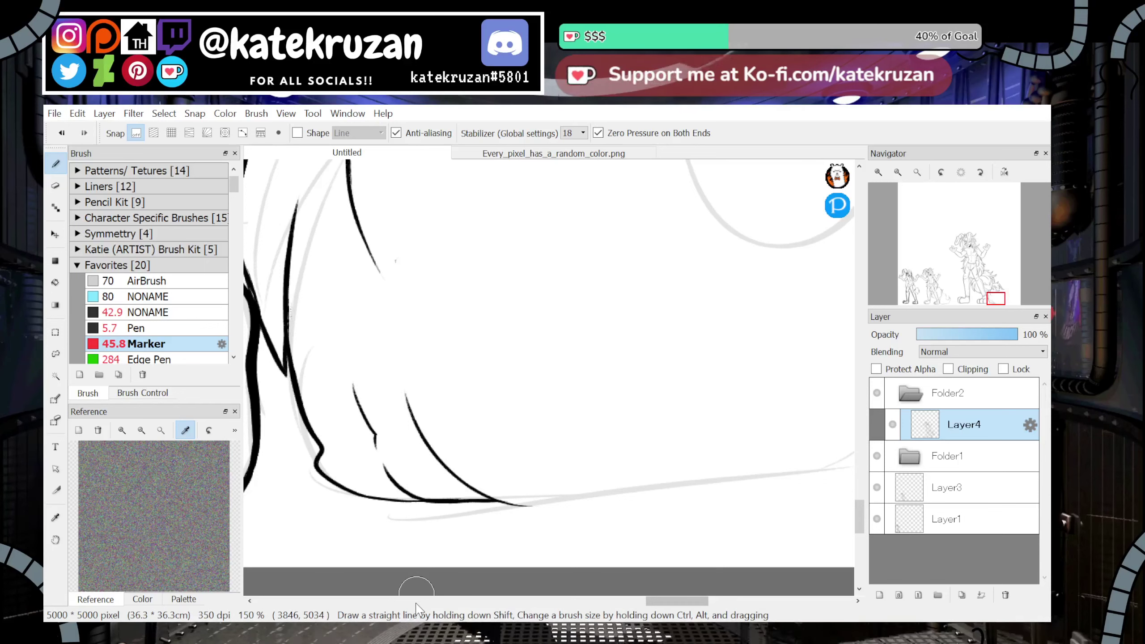
scroll(447, 276, "down", 2)
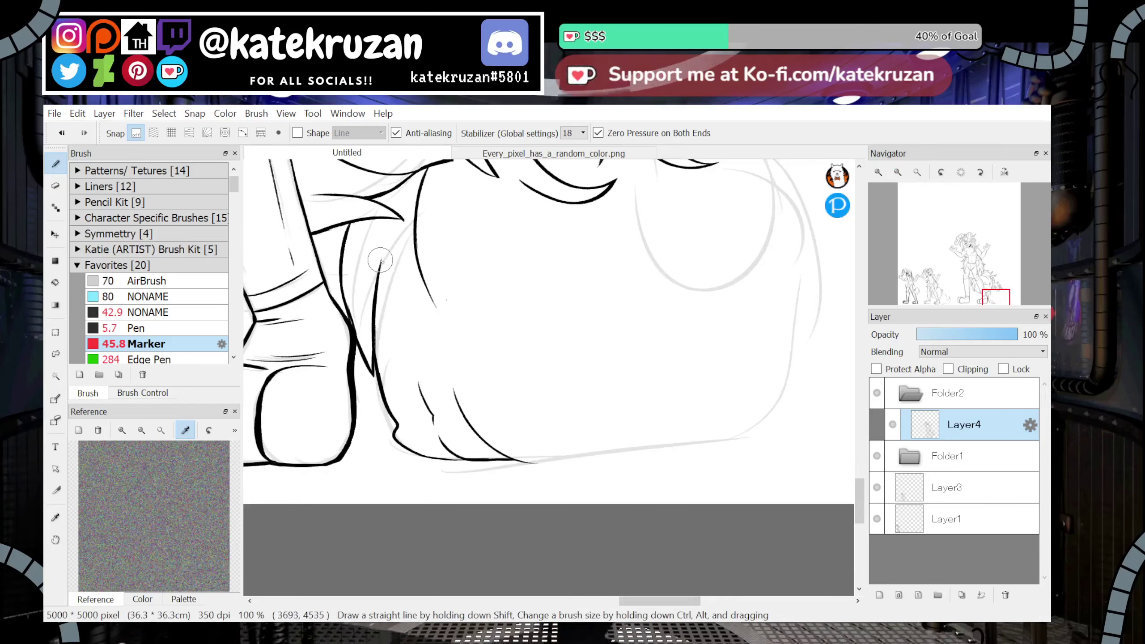
key("ctrl+z")
left_click_drag(382, 260, 401, 347)
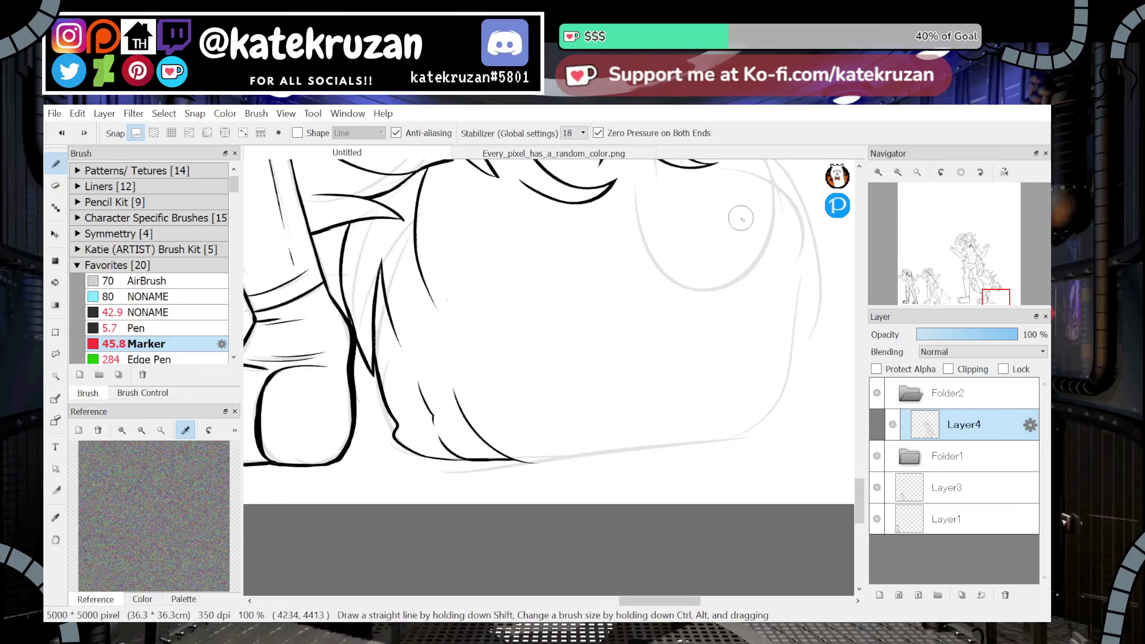
Extend the long curved strand into a pointed tuft and ink an S-shaped lock from it with a curved outer edge
mouse_move(995, 298)
left_mouse_down()
mouse_move(1003, 303)
mouse_move(992, 296)
left_mouse_up()
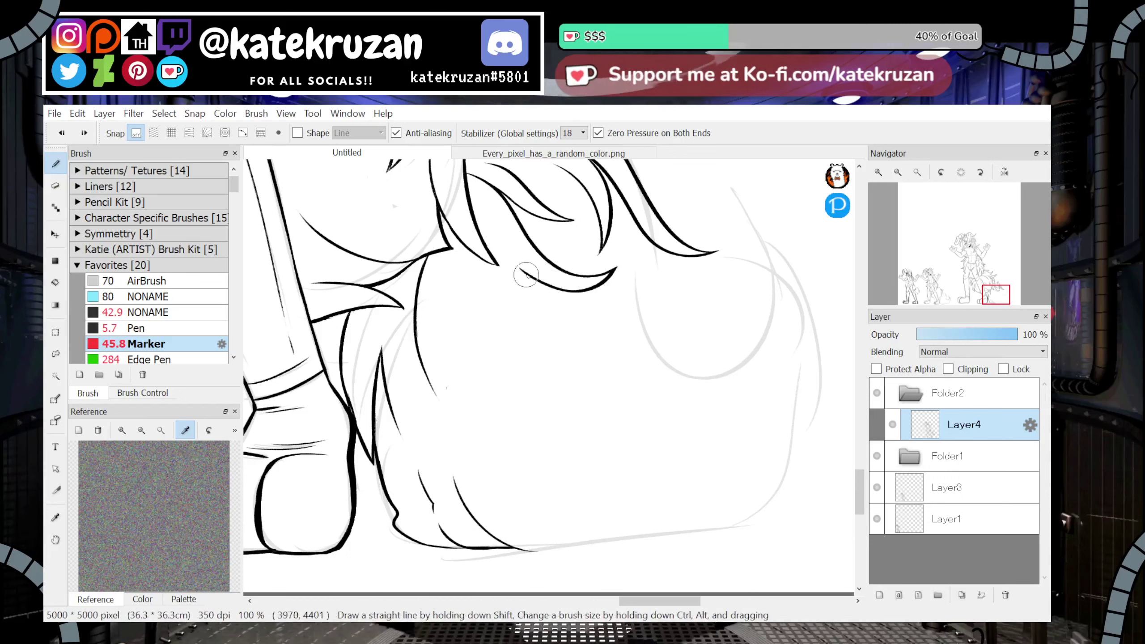
left_click_drag(417, 342, 469, 429)
key("ctrl+z")
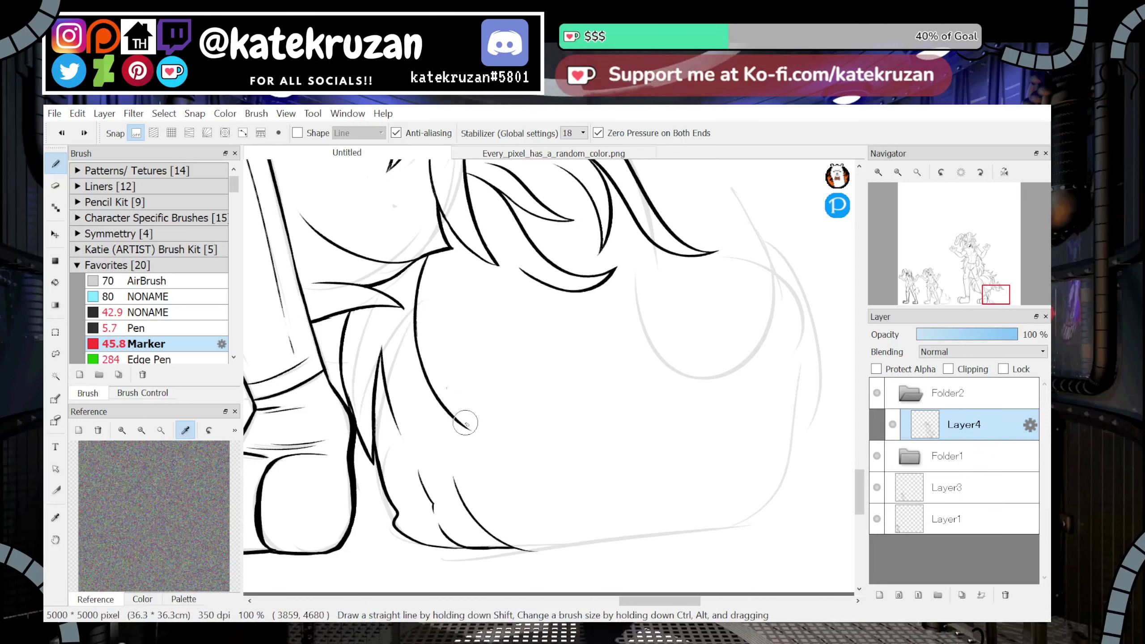
mouse_move(464, 422)
left_mouse_down()
mouse_move(442, 337)
mouse_move(532, 482)
mouse_move(526, 456)
mouse_move(519, 449)
mouse_move(536, 503)
mouse_move(528, 454)
mouse_move(518, 446)
mouse_move(531, 465)
mouse_move(523, 515)
mouse_move(507, 518)
mouse_move(551, 511)
mouse_move(559, 431)
left_mouse_up()
key("ctrl+z")
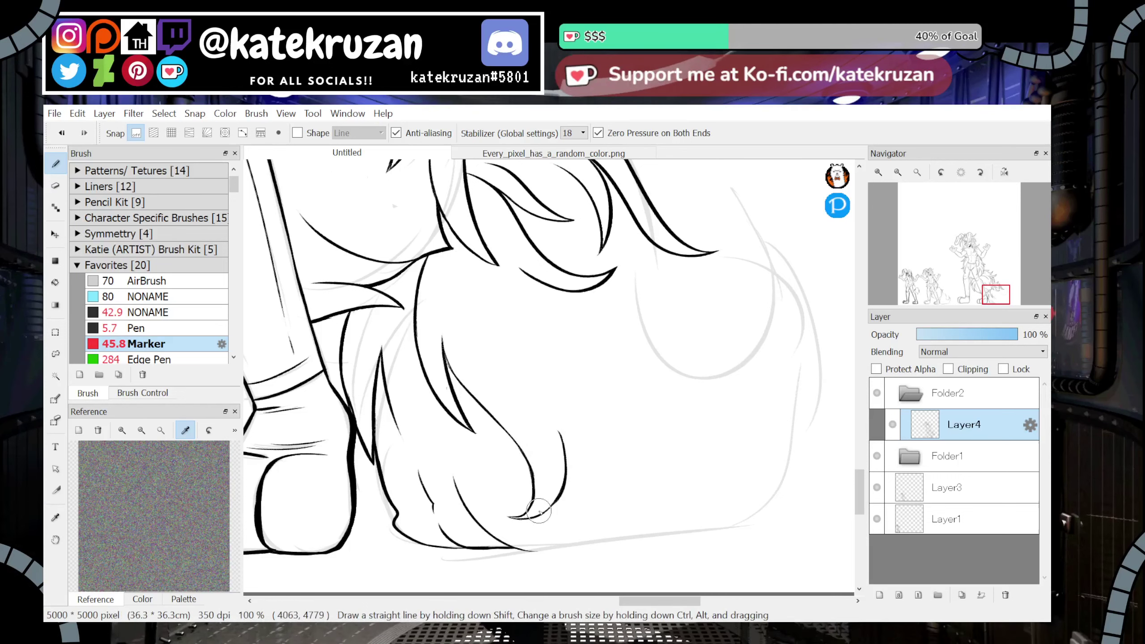
Join and thicken the curved outer edge and hooked tip of the S-shaped lock
left_click(878, 171)
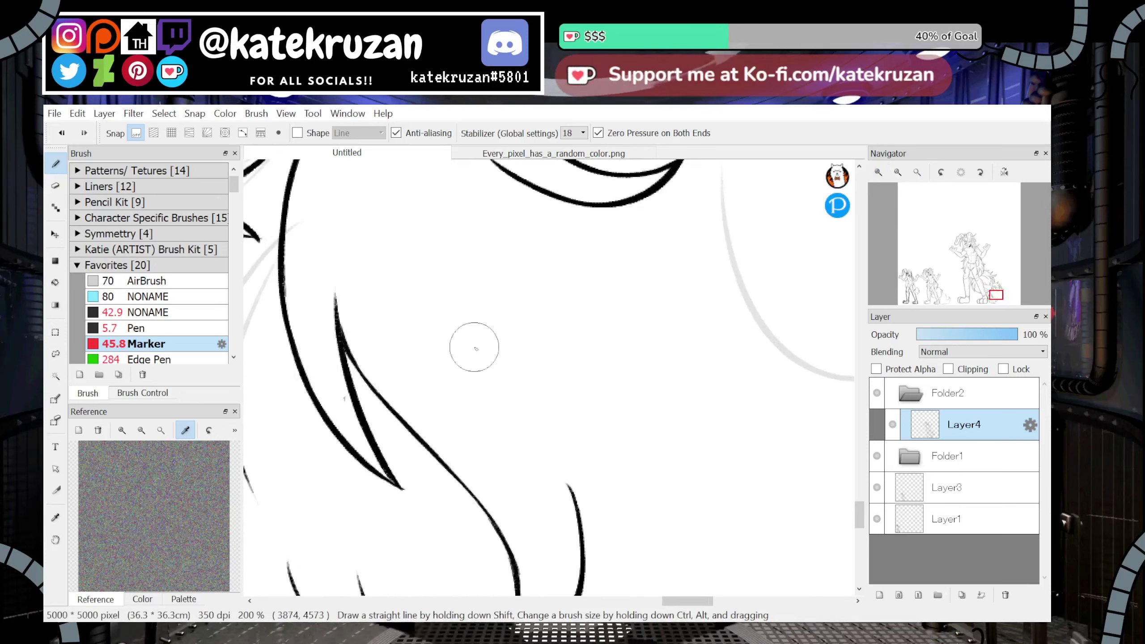
left_click(991, 301)
left_click_drag(991, 303, 991, 302)
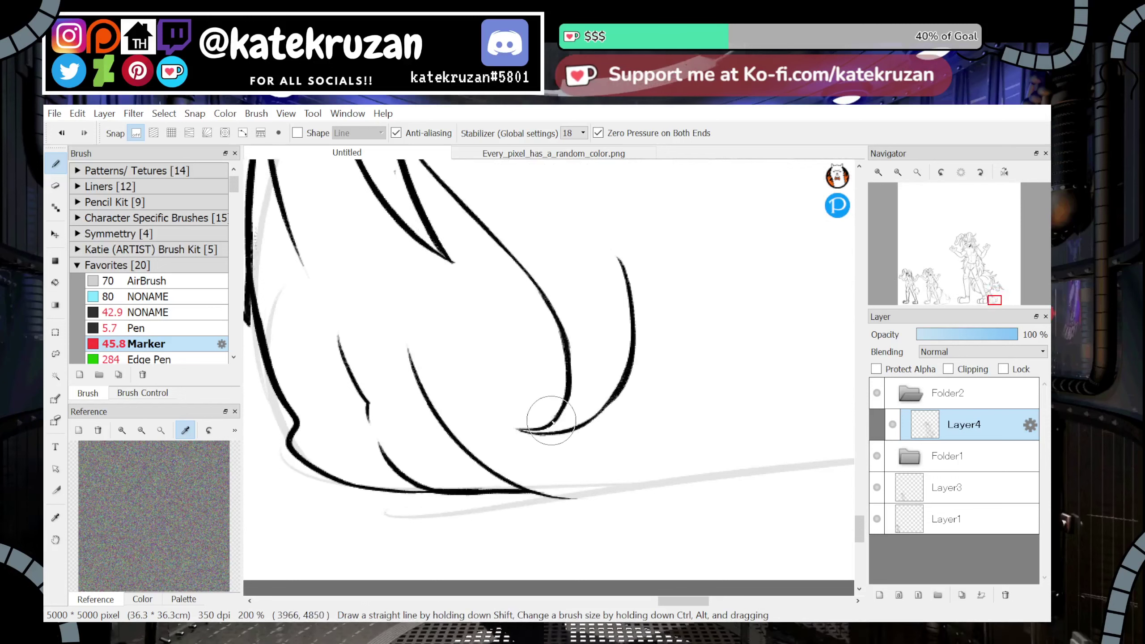
left_click_drag(520, 431, 607, 408)
mouse_move(518, 431)
left_mouse_down()
mouse_move(583, 420)
mouse_move(621, 390)
left_mouse_up()
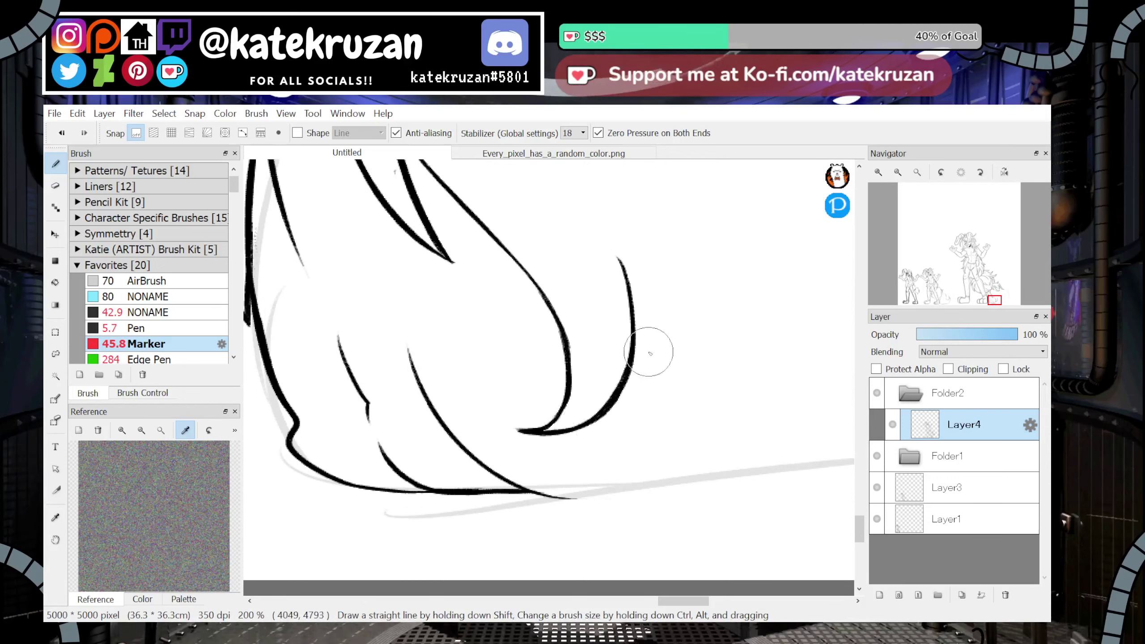
left_click(898, 172)
left_click_drag(989, 279, 986, 291)
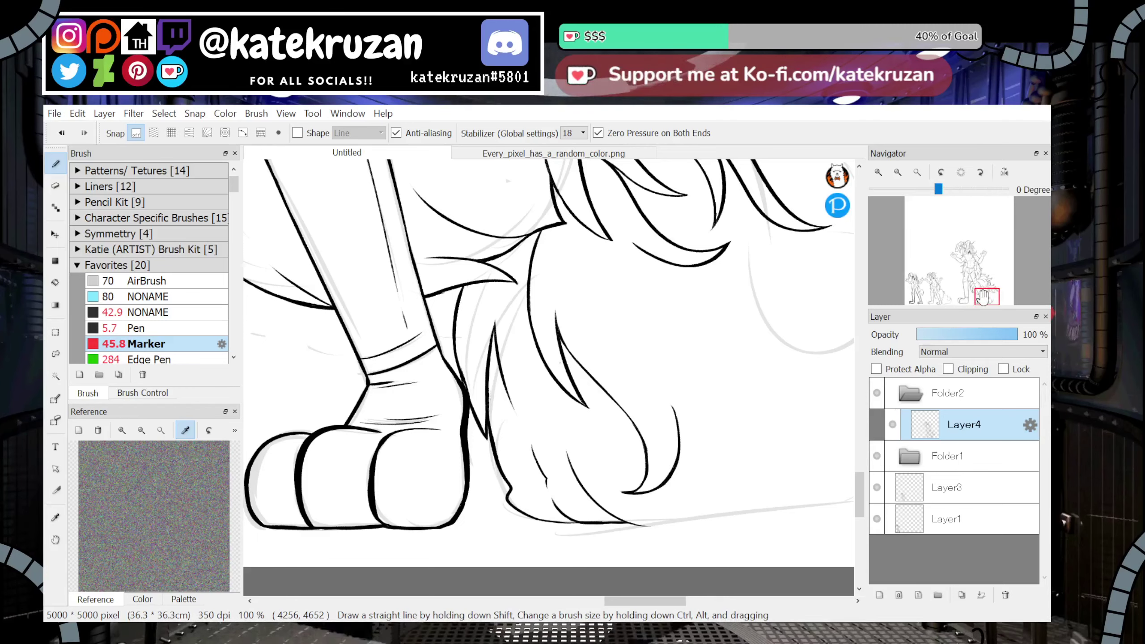
left_click_drag(990, 298, 996, 293)
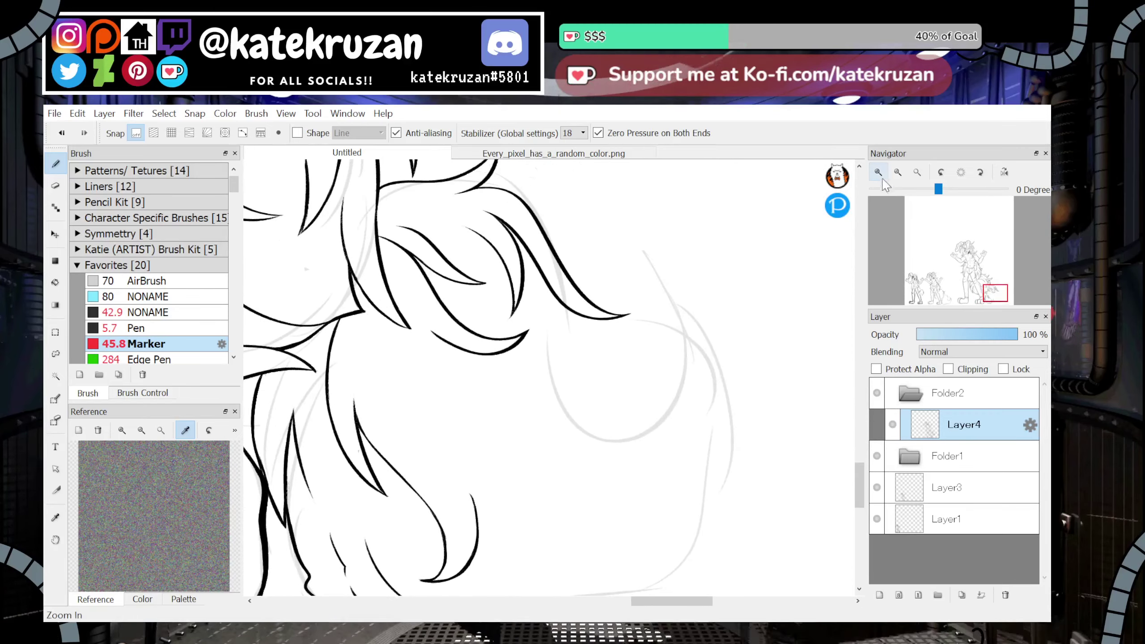
left_click(878, 172)
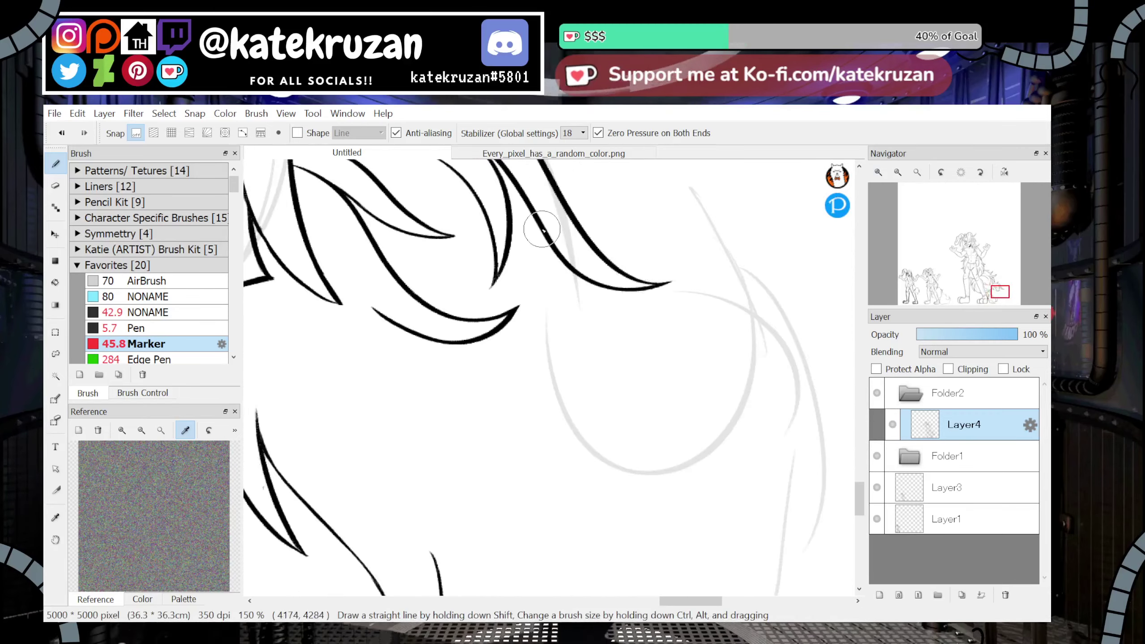
Ink the rounded inner loop at the tail's tip and a curved outer strand wrapping around it
mouse_move(578, 262)
left_mouse_down()
mouse_move(564, 314)
mouse_move(676, 462)
mouse_move(700, 282)
mouse_move(712, 503)
left_mouse_up()
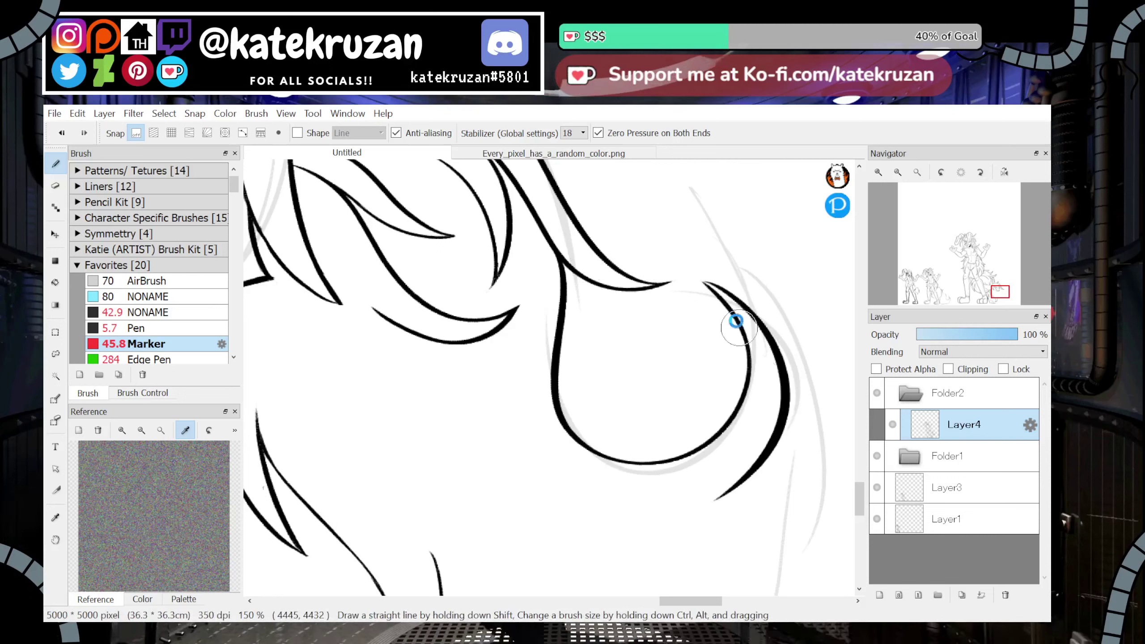
key("ctrl+z")
left_click_drag(705, 282, 698, 506)
key("ctrl+z")
mouse_move(704, 283)
left_mouse_down()
mouse_move(740, 309)
mouse_move(656, 503)
left_mouse_up()
mouse_move(650, 382)
left_mouse_down()
mouse_move(652, 420)
mouse_move(688, 268)
left_mouse_up()
Ink a long S-curved strand from the small curl down into a pointed tuft, with a tapering strand falling beneath it
mouse_move(451, 219)
left_mouse_down()
mouse_move(602, 374)
mouse_move(453, 318)
left_mouse_up()
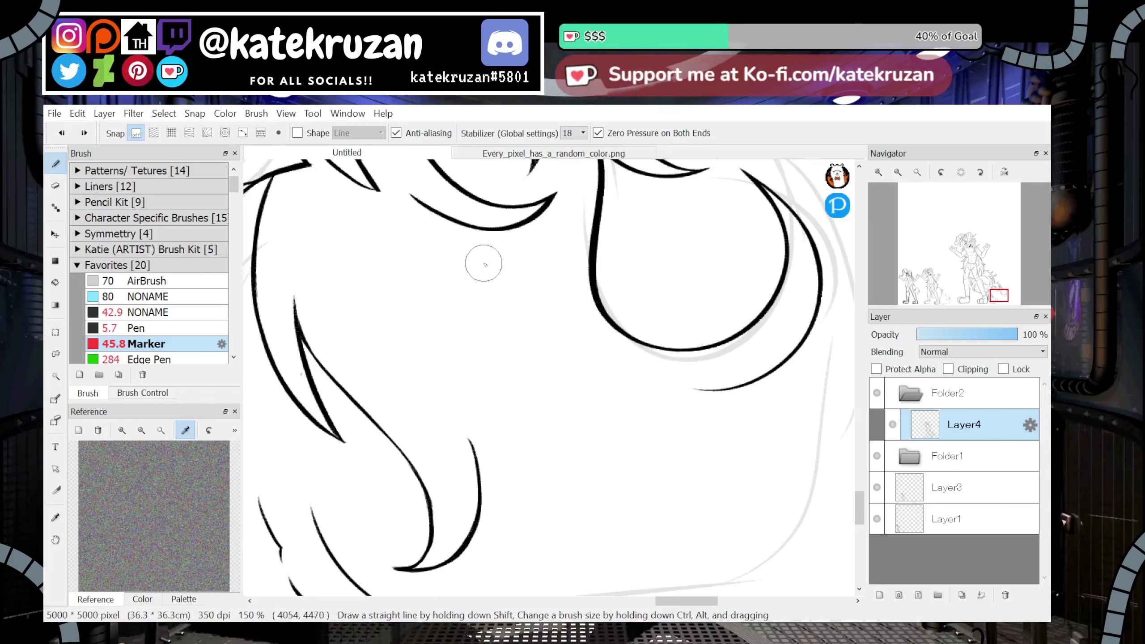
mouse_move(471, 230)
left_mouse_down()
mouse_move(541, 439)
mouse_move(608, 482)
mouse_move(466, 382)
left_mouse_up()
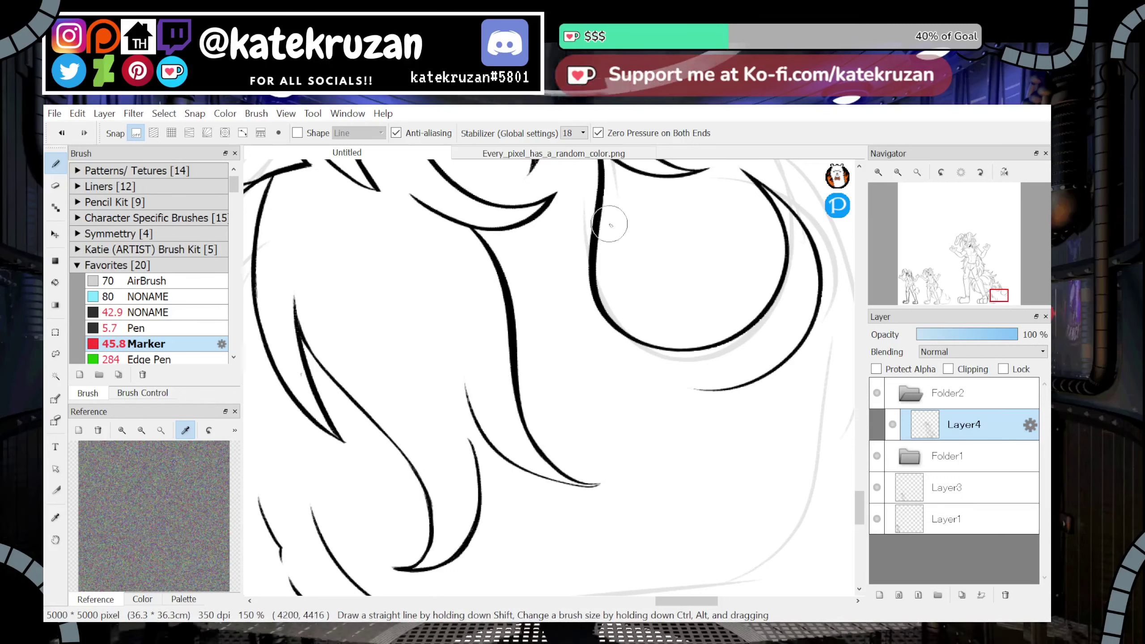
left_click_drag(457, 433, 478, 534)
left_click_drag(470, 472, 457, 548)
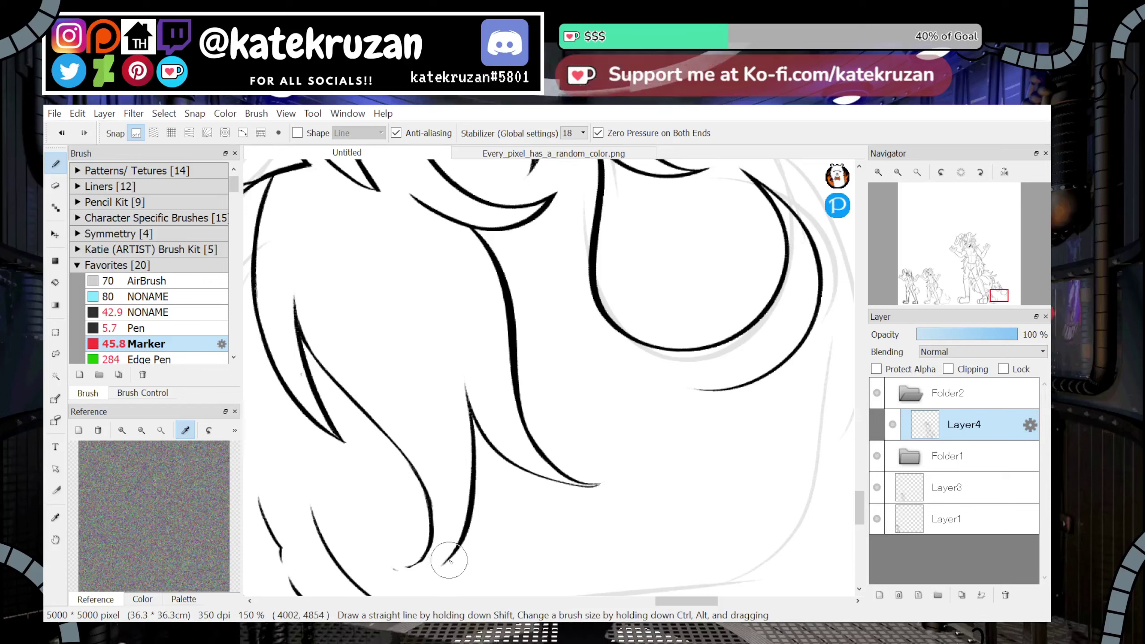
Remove the hooked lower end of the S-shaped lock and reshape its upper edge into a short, tapering curved strand
left_click(994, 302)
left_click_drag(995, 303, 992, 301)
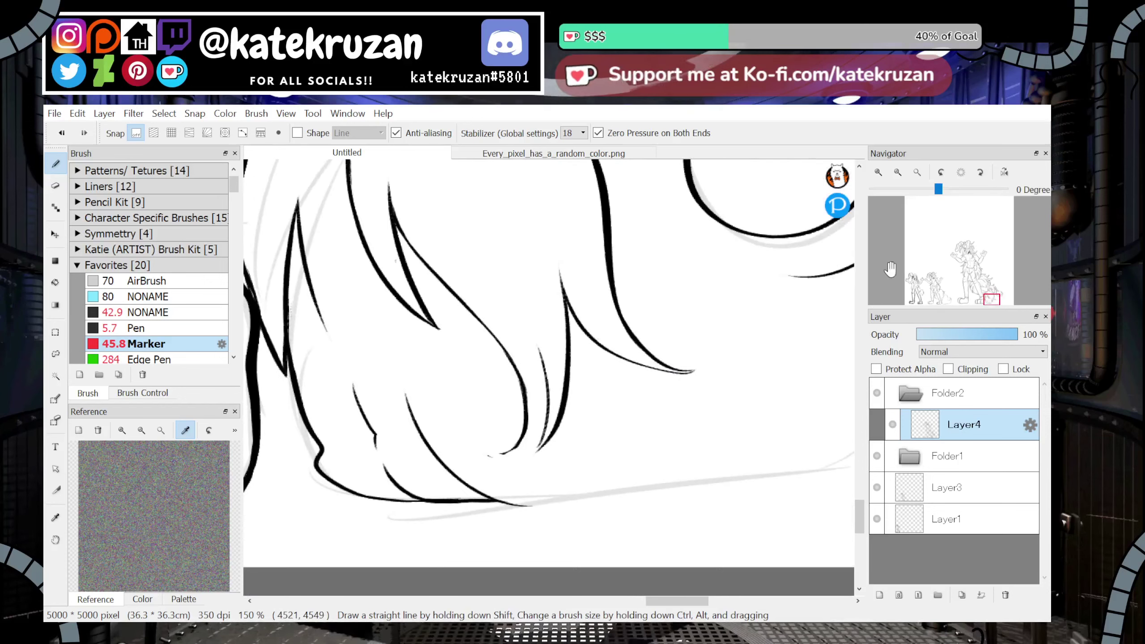
left_click_drag(501, 439, 499, 470)
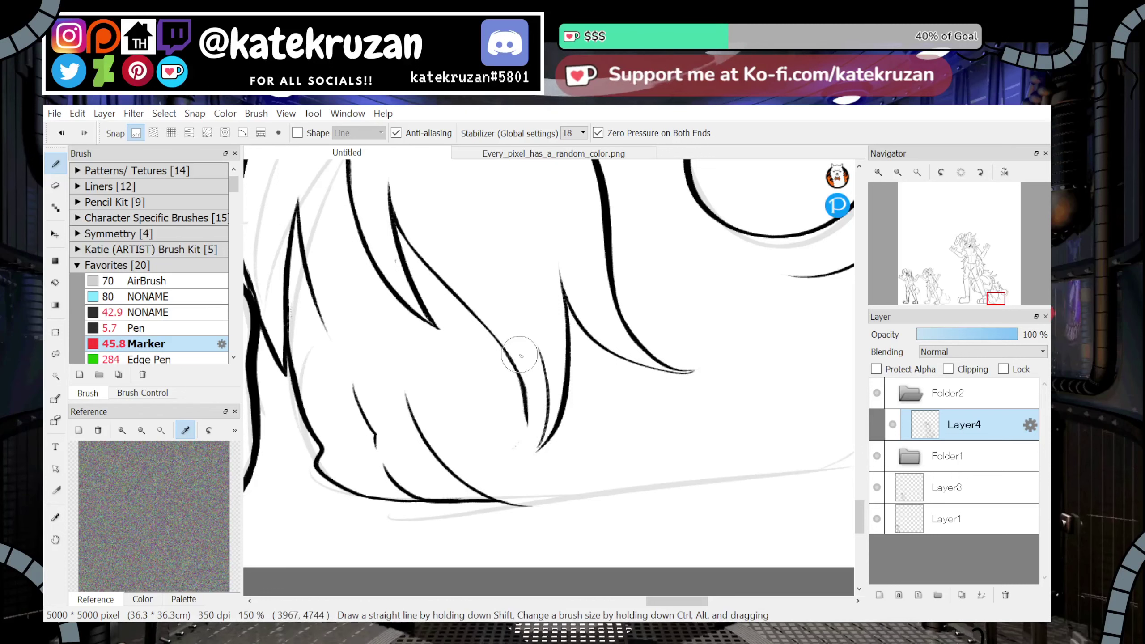
left_click_drag(509, 364, 527, 445)
left_click(1005, 172)
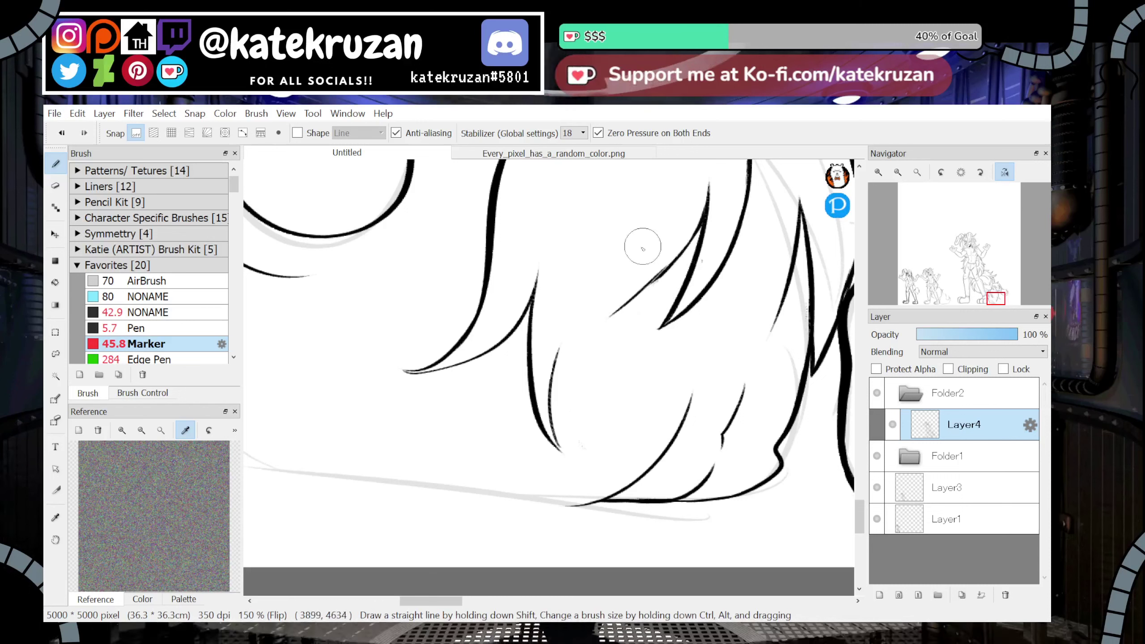
mouse_move(583, 325)
left_mouse_down()
mouse_move(716, 203)
mouse_move(665, 235)
mouse_move(667, 278)
mouse_move(681, 262)
mouse_move(642, 297)
mouse_move(688, 253)
mouse_move(610, 306)
mouse_move(693, 240)
left_mouse_up()
left_click_drag(644, 278, 602, 305)
left_click(1005, 172)
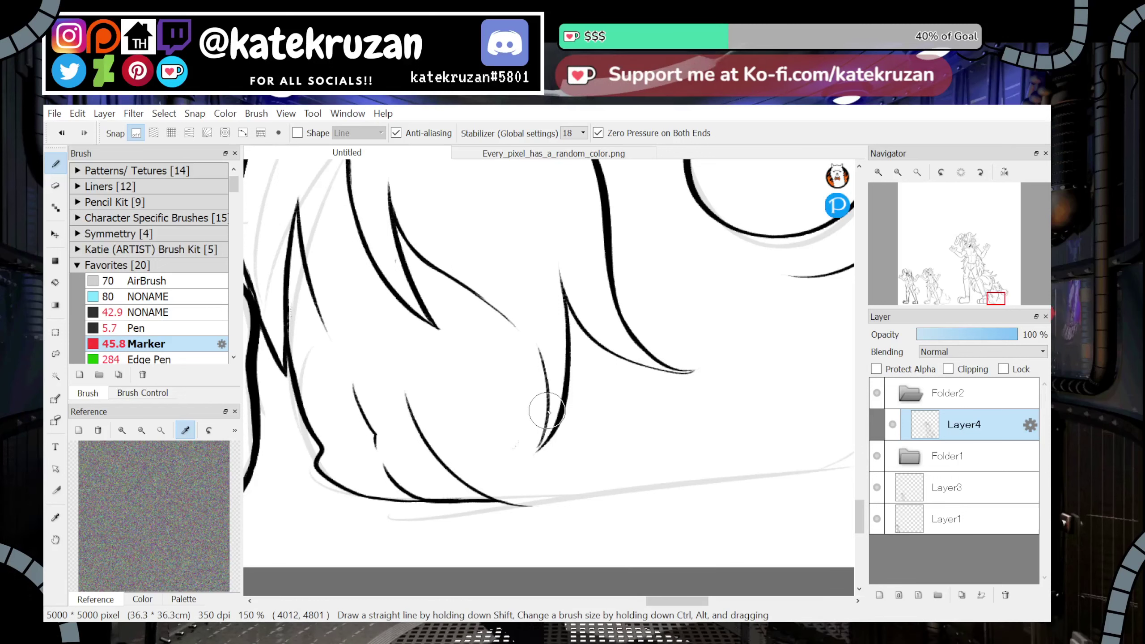
Add a short curved strand at the end of the inked bottom edge of the tail
mouse_move(986, 300)
left_click_drag(998, 299, 997, 301)
left_click_drag(344, 488, 309, 437)
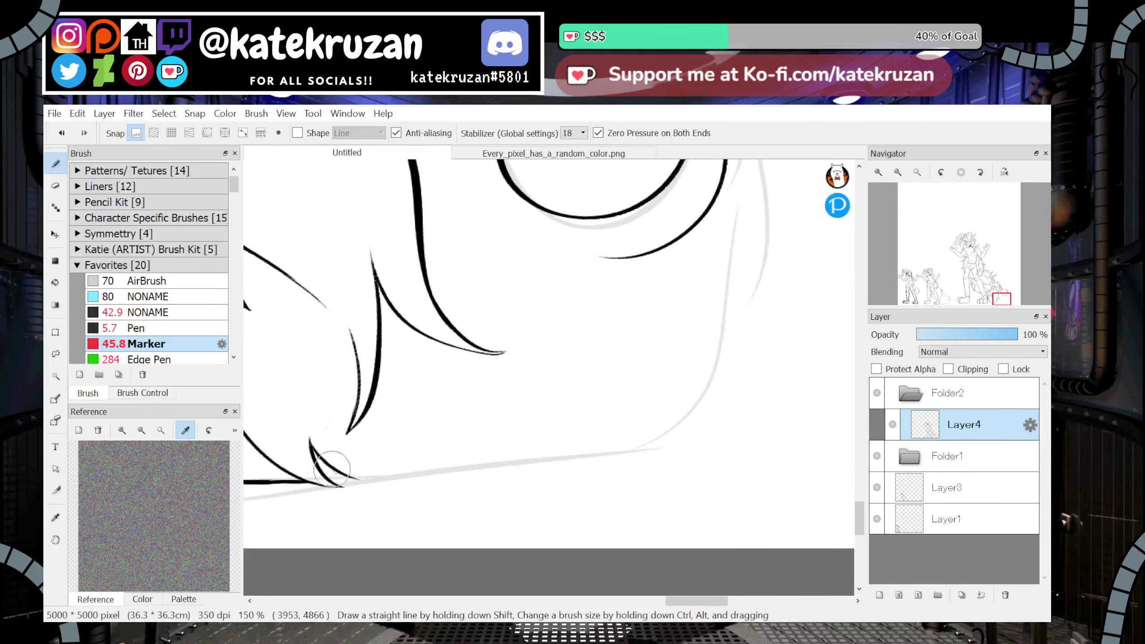
mouse_move(311, 444)
left_mouse_down()
mouse_move(396, 473)
mouse_move(725, 324)
left_mouse_up()
left_click(898, 172)
left_click(898, 173)
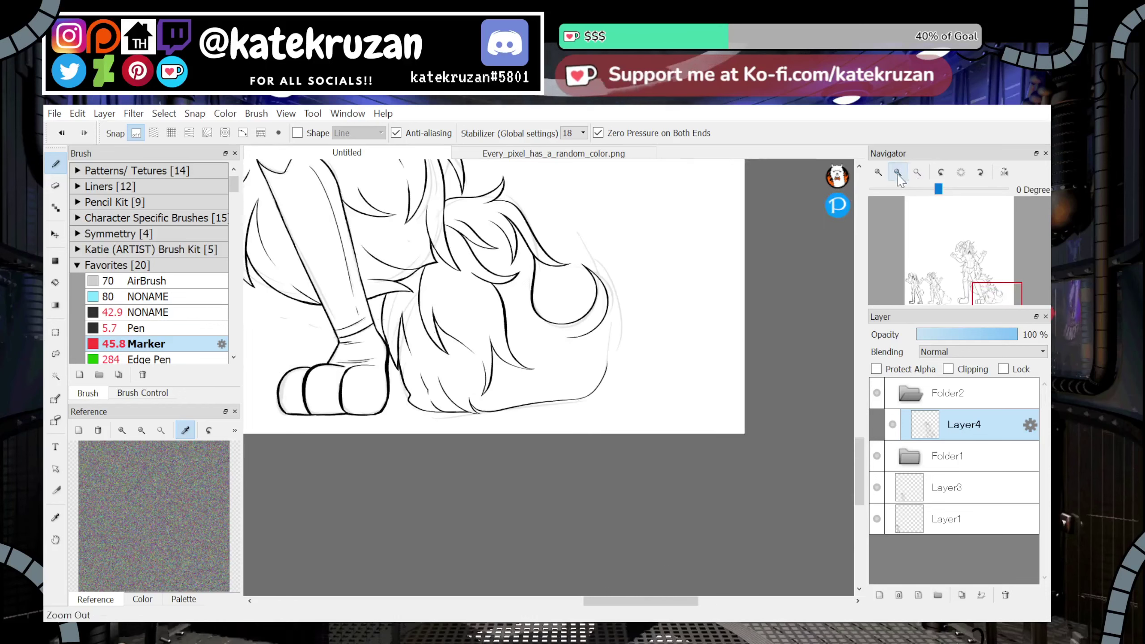
left_click(898, 172)
left_click(879, 172)
left_click(878, 172)
key("ctrl+z")
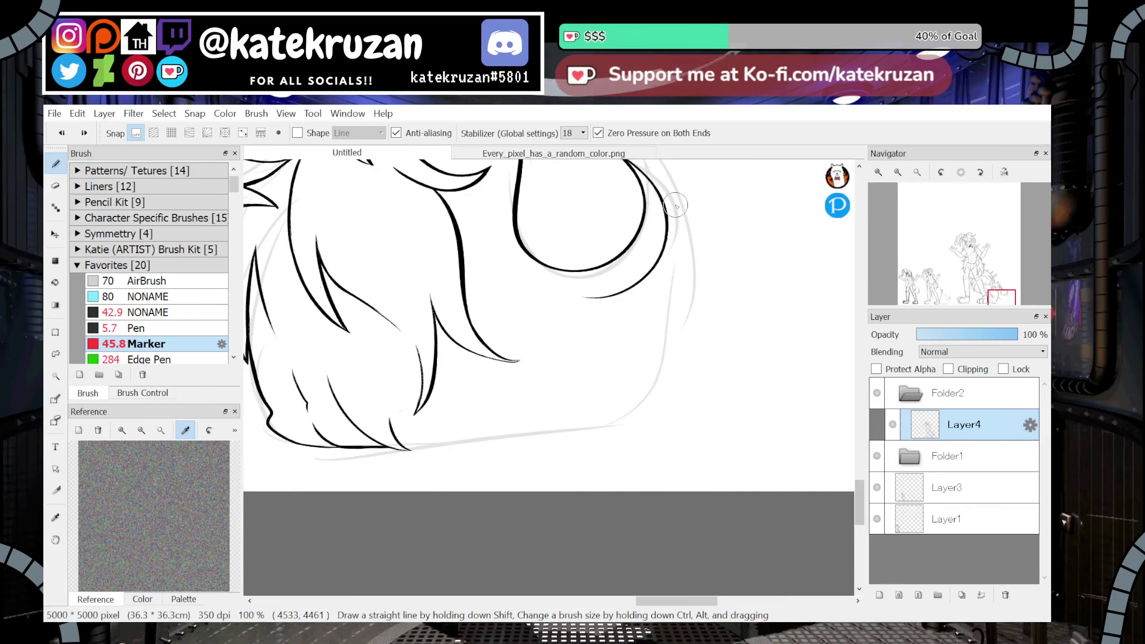
Ink a pointed flick off the tail's outer curve, with its lower edge sweeping down and inward into a long tapering strand
mouse_move(666, 240)
left_mouse_down()
mouse_move(718, 185)
mouse_move(688, 248)
left_mouse_up()
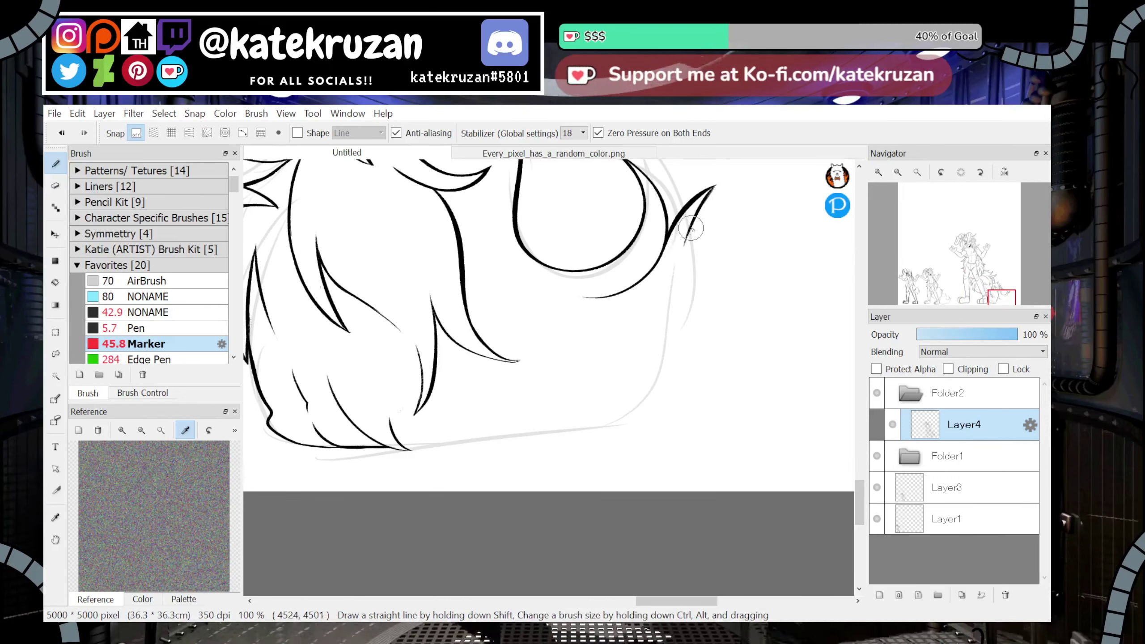
mouse_move(703, 211)
left_mouse_down()
mouse_move(673, 322)
mouse_move(652, 353)
left_mouse_up()
key("ctrl+z")
key("ctrl+z")
left_click_drag(681, 259, 668, 346)
mouse_move(672, 302)
left_mouse_down()
mouse_move(669, 333)
mouse_move(672, 316)
mouse_move(539, 397)
left_mouse_up()
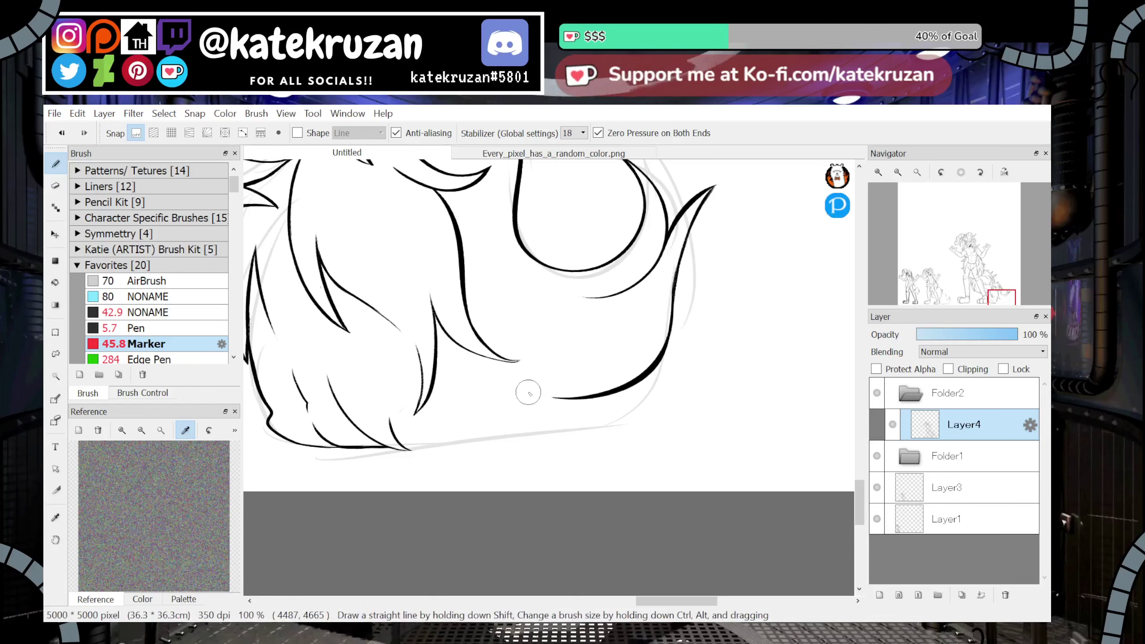
Ink a second outward flick below the first and sweep the tail's underside from it into a rising, tapered end
mouse_move(739, 354)
left_mouse_down()
mouse_move(568, 444)
mouse_move(463, 474)
left_mouse_up()
mouse_move(737, 344)
left_mouse_down()
mouse_move(814, 564)
mouse_move(800, 357)
left_mouse_up()
key("ctrl+z")
key("ctrl+z")
mouse_move(708, 382)
left_mouse_down()
mouse_move(790, 384)
mouse_move(747, 384)
mouse_move(761, 381)
mouse_move(730, 392)
mouse_move(715, 419)
mouse_move(538, 461)
left_mouse_up()
left_click(1006, 174)
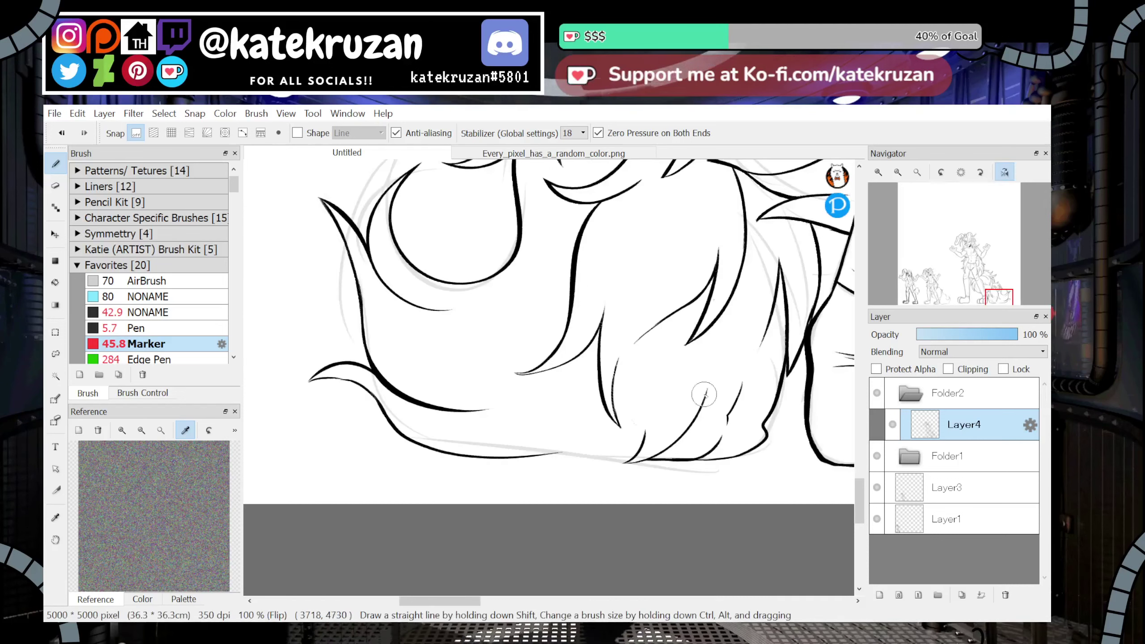
key("ctrl+z")
left_click_drag(393, 426, 559, 420)
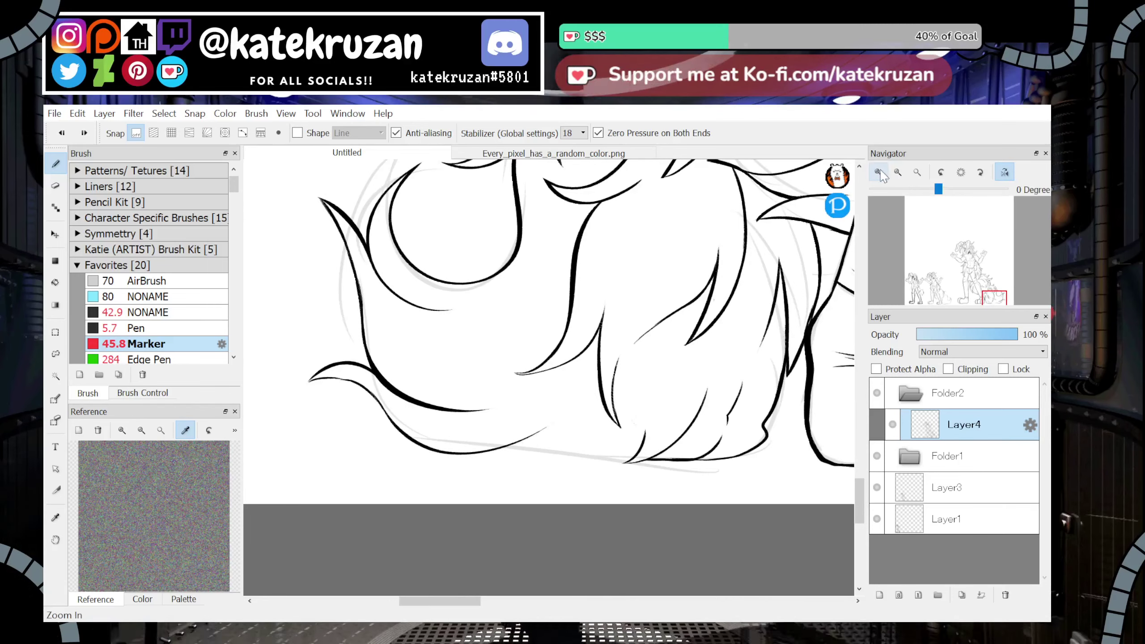
Redraw the rising end of the underside curve as a thicker, longer strand reaching up into the fur
scroll(557, 438, "up", 1)
left_click_drag(557, 436, 577, 414)
key("ctrl+z")
left_click_drag(421, 492, 582, 414)
key("ctrl+z")
left_click_drag(426, 495, 475, 482)
mouse_move(589, 411)
left_mouse_down()
mouse_move(490, 513)
mouse_move(606, 492)
left_mouse_up()
key("ctrl+z")
key("ctrl+z")
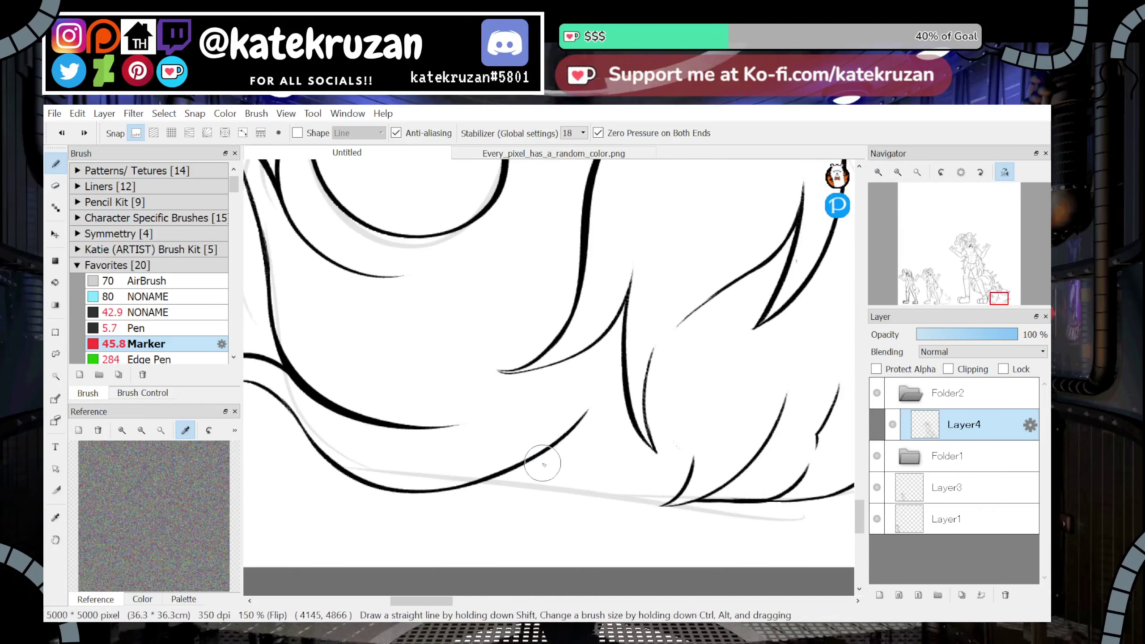
Ink a small pointed tuft beneath the rising strand and join it to the tail's bottom edge with a wavy line
left_click_drag(554, 443, 493, 501)
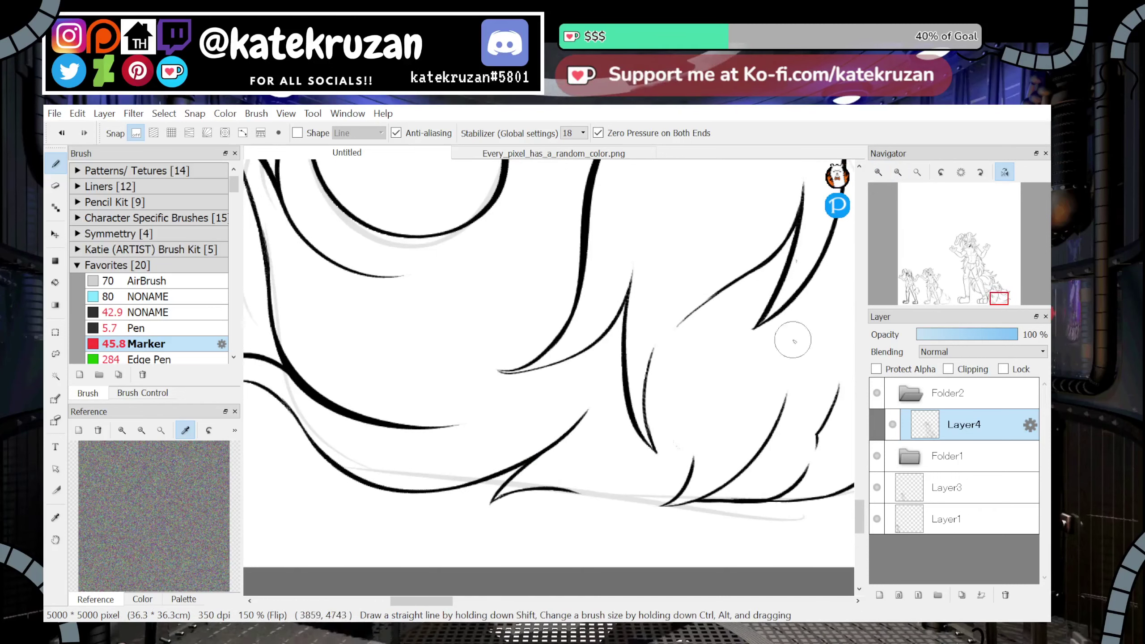
key("h")
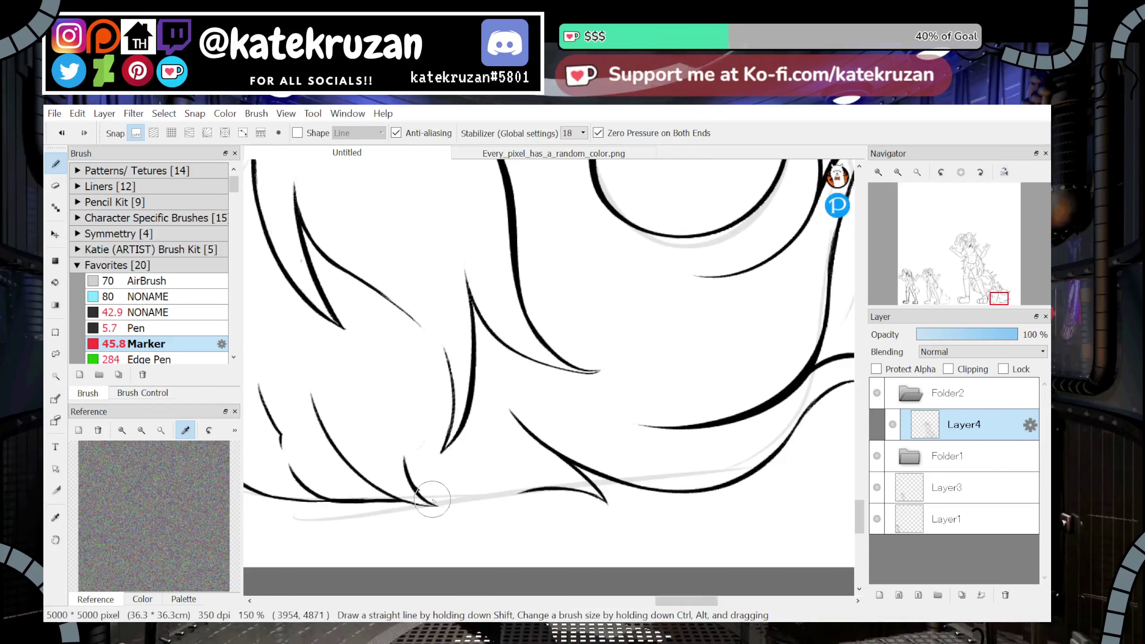
left_click_drag(432, 499, 554, 489)
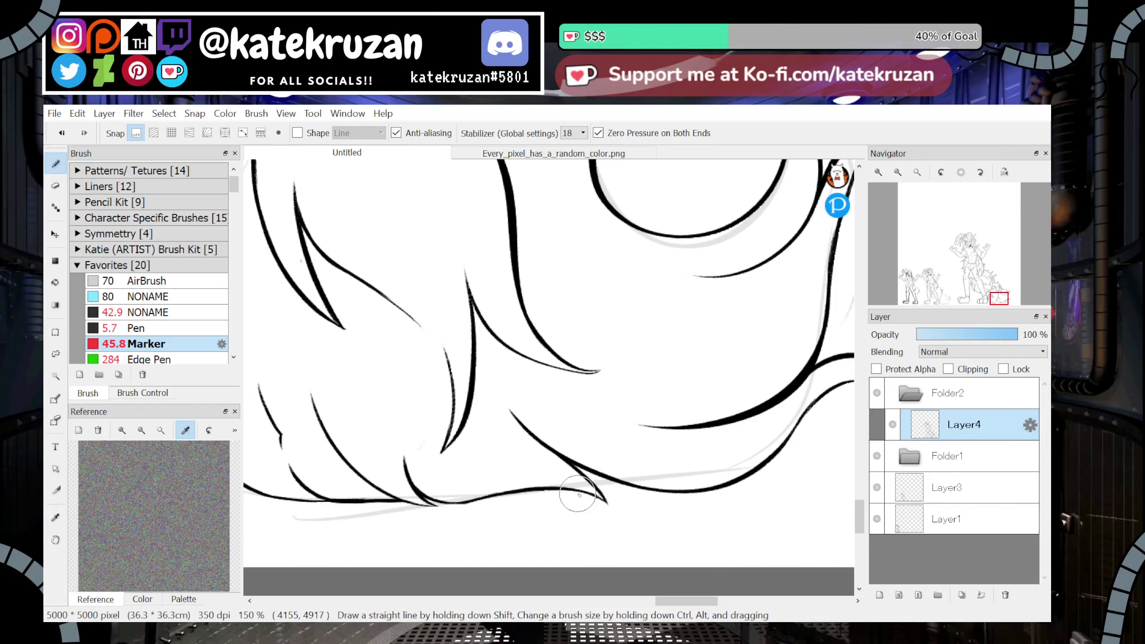
left_click(898, 172)
left_click(898, 170)
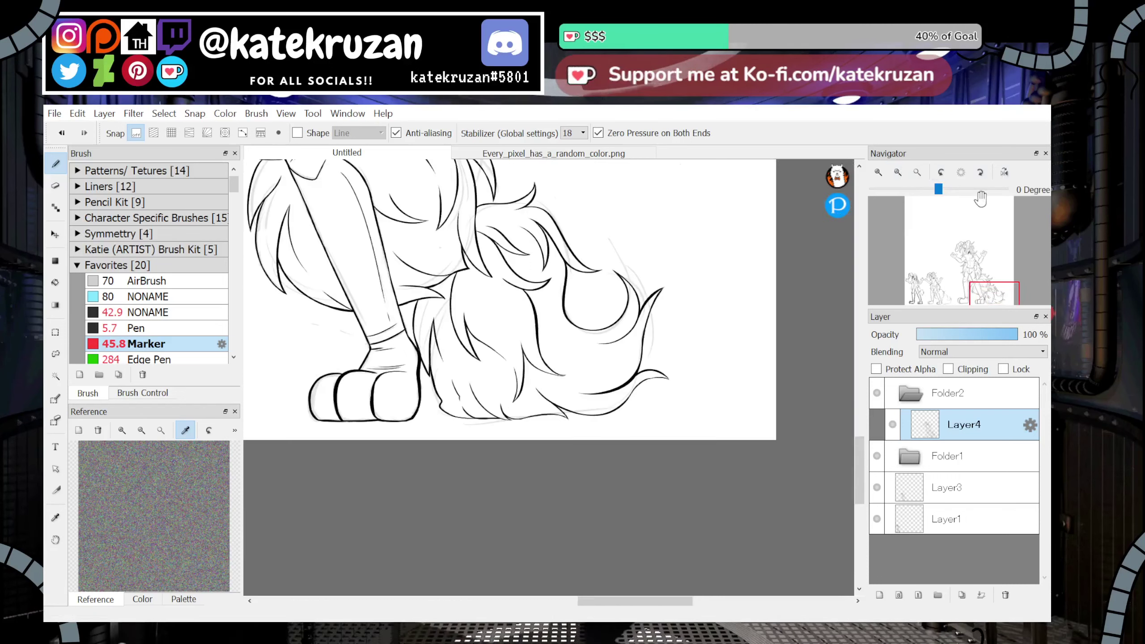
left_click(1005, 173)
left_click(879, 173)
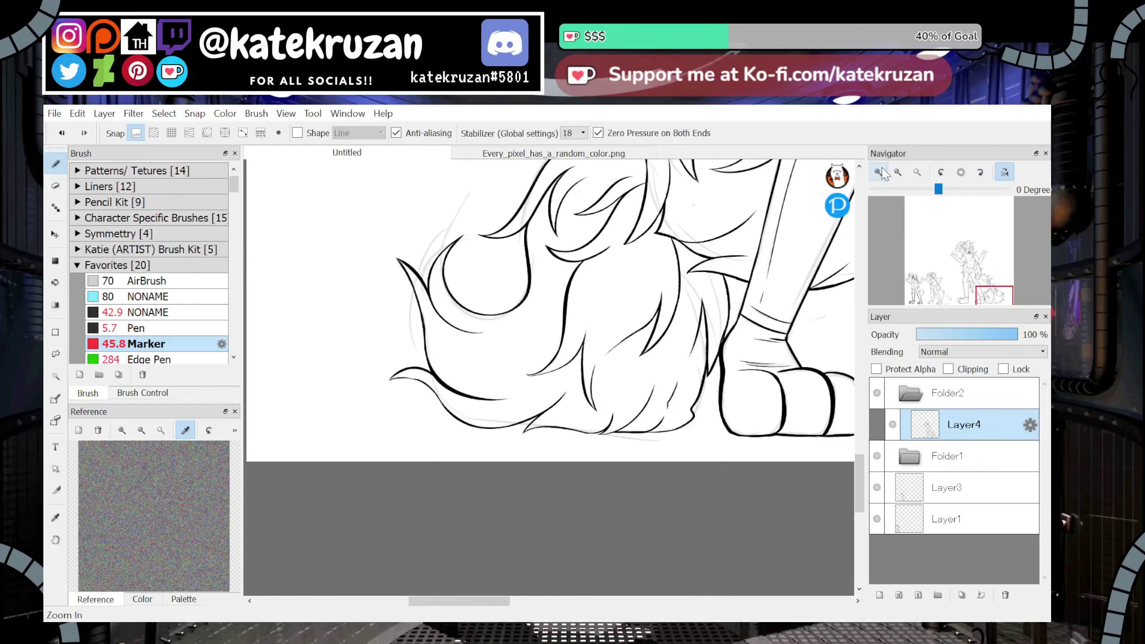
left_click(879, 173)
left_click(1005, 173)
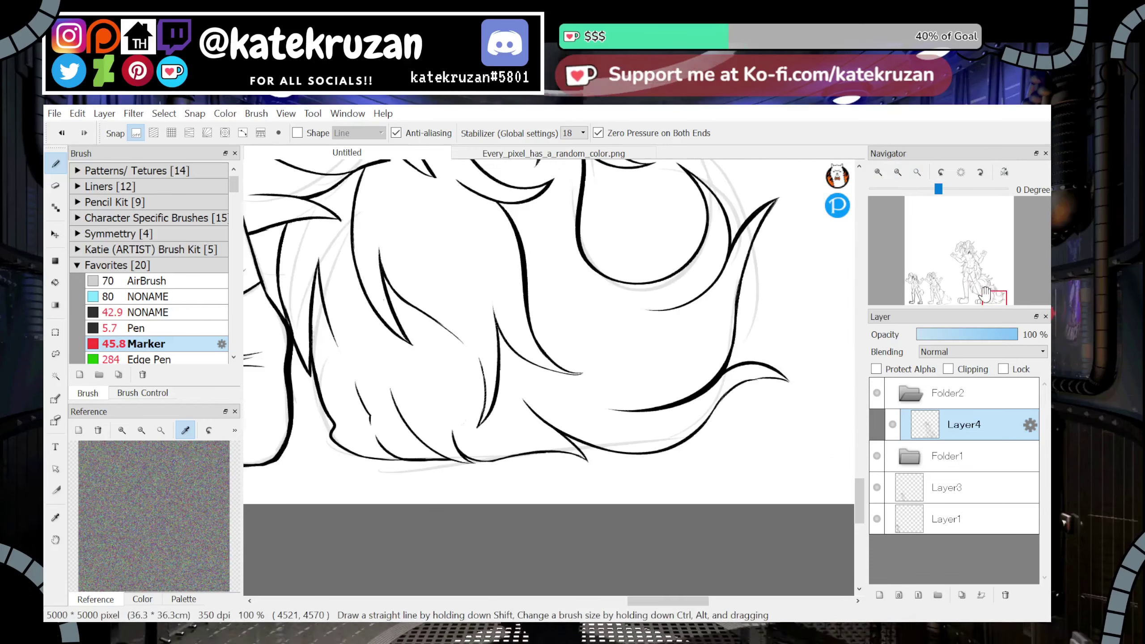
Ink a long strand curving down from the inner side of the rounded loop and a shorter strand meeting its tip
left_click_drag(995, 288, 996, 298)
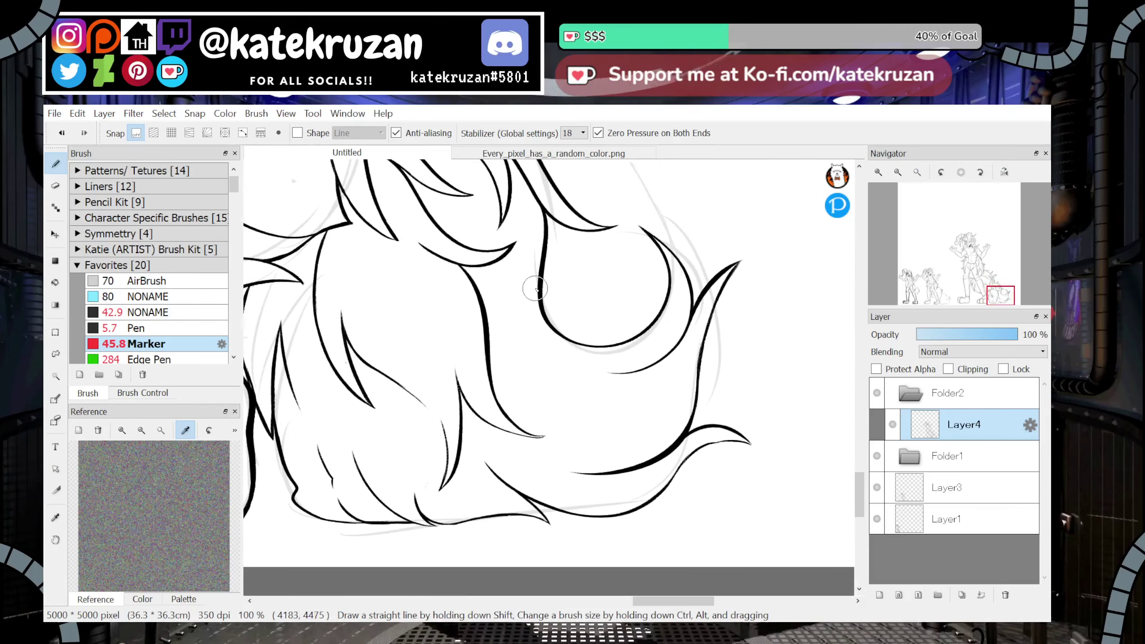
left_click_drag(567, 373, 597, 384)
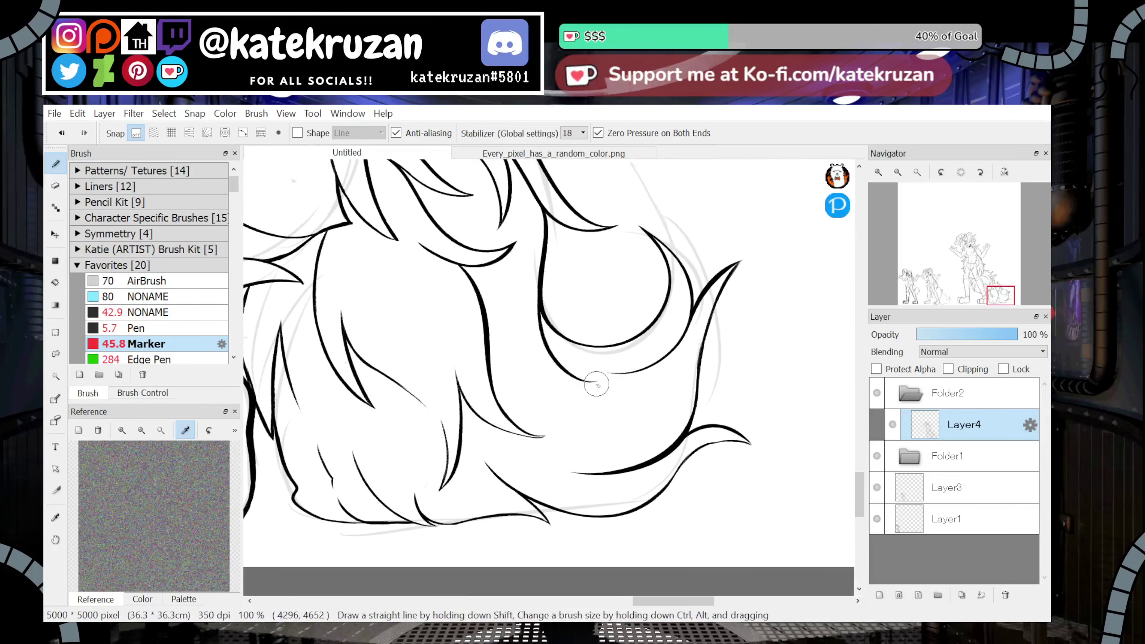
key("ctrl+z")
mouse_move(539, 282)
left_mouse_down()
mouse_move(571, 389)
mouse_move(628, 405)
left_mouse_up()
key("ctrl+z")
mouse_move(538, 280)
left_mouse_down()
mouse_move(562, 380)
mouse_move(619, 397)
left_mouse_up()
key("ctrl+z")
left_click_drag(516, 377, 616, 396)
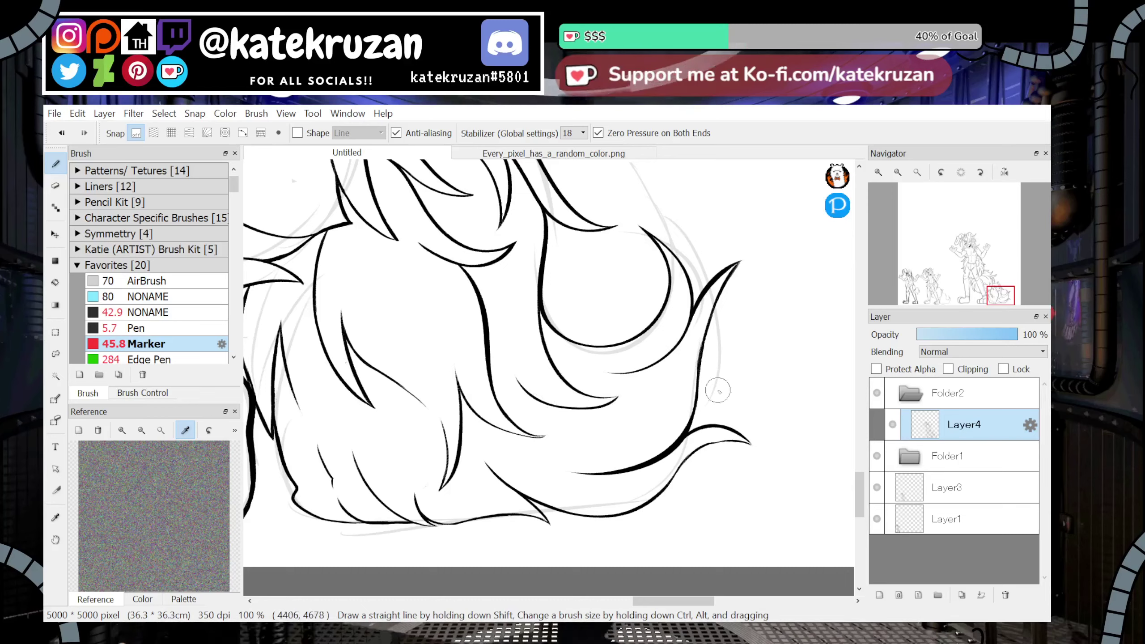
mouse_move(593, 437)
left_mouse_down()
mouse_move(630, 468)
mouse_move(567, 445)
mouse_move(618, 454)
mouse_move(635, 439)
left_mouse_up()
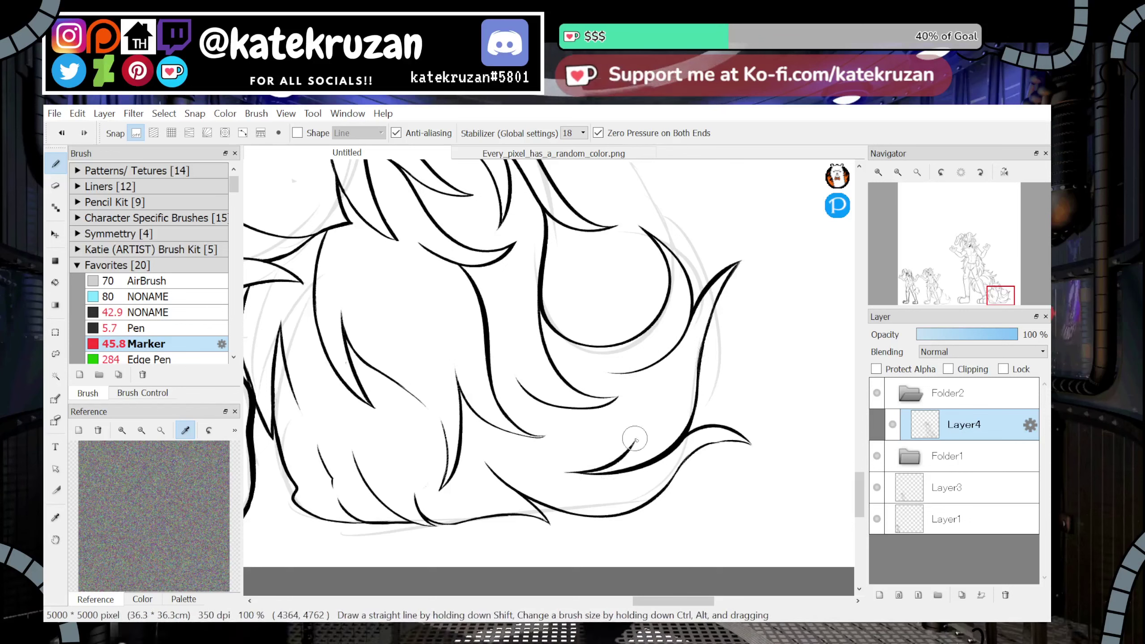
key("ctrl+z")
key("ctrl+z")
Ink a short curved fur strand inside the large lower fur mass, just below the small curl
left_click(898, 174)
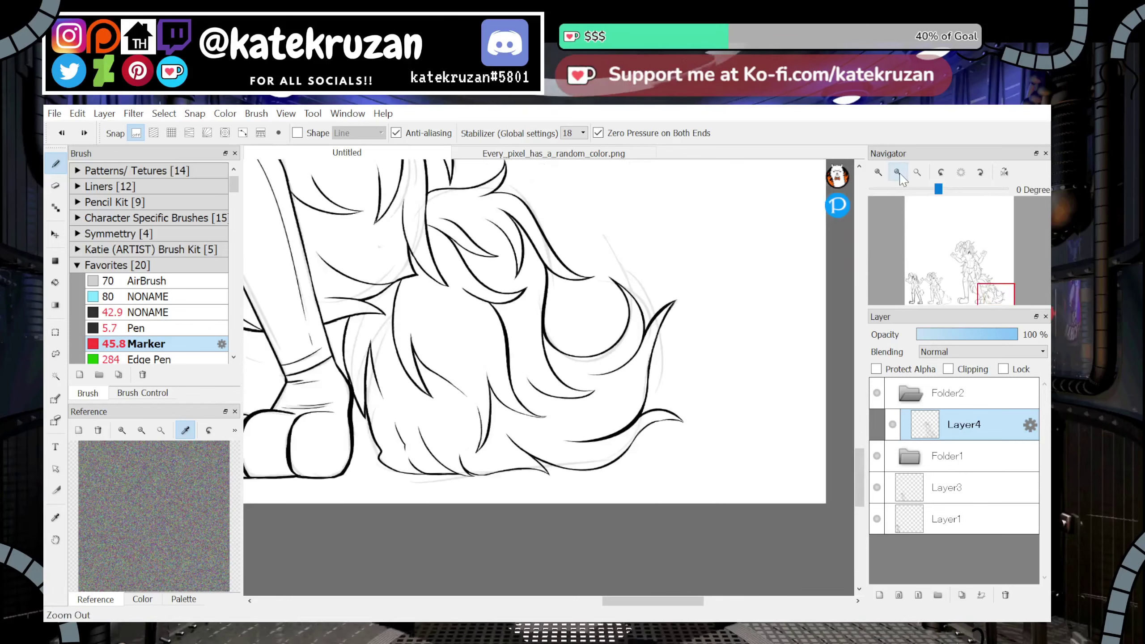
left_click(898, 173)
left_click(898, 173)
left_click(898, 173)
left_click(878, 172)
mouse_move(976, 295)
left_mouse_down()
mouse_move(983, 282)
mouse_move(986, 297)
mouse_move(977, 283)
left_mouse_up()
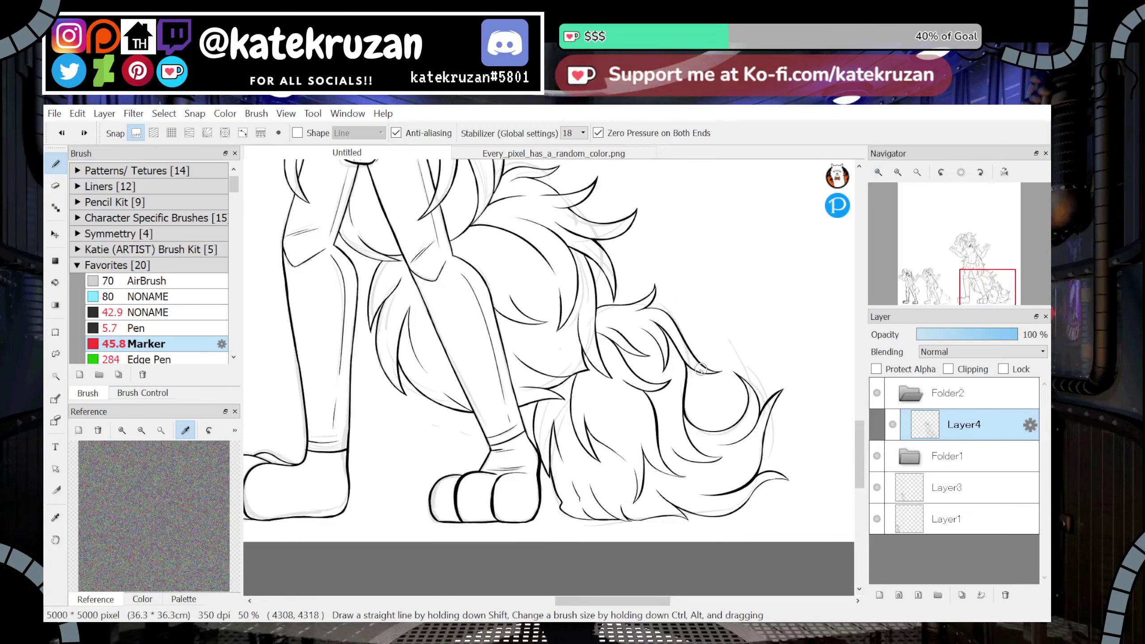
left_click(878, 173)
left_click(878, 173)
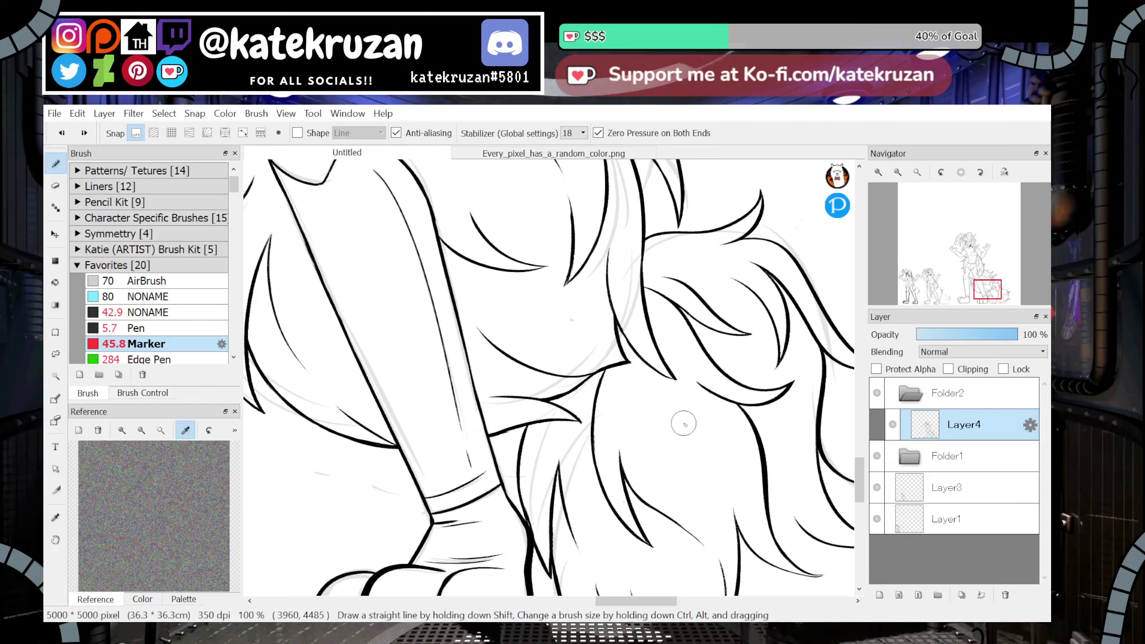
left_click_drag(654, 409, 692, 475)
key("ctrl+z")
left_click_drag(661, 403, 746, 456)
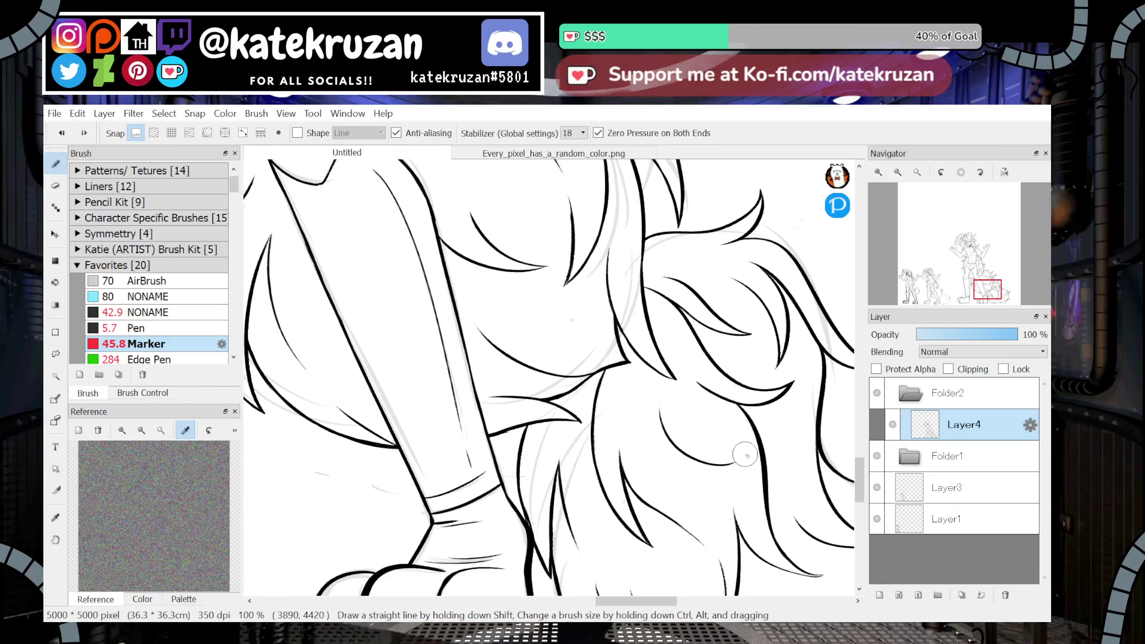
key("ctrl+z")
mouse_move(660, 403)
left_mouse_down()
mouse_move(686, 440)
mouse_move(739, 435)
left_mouse_up()
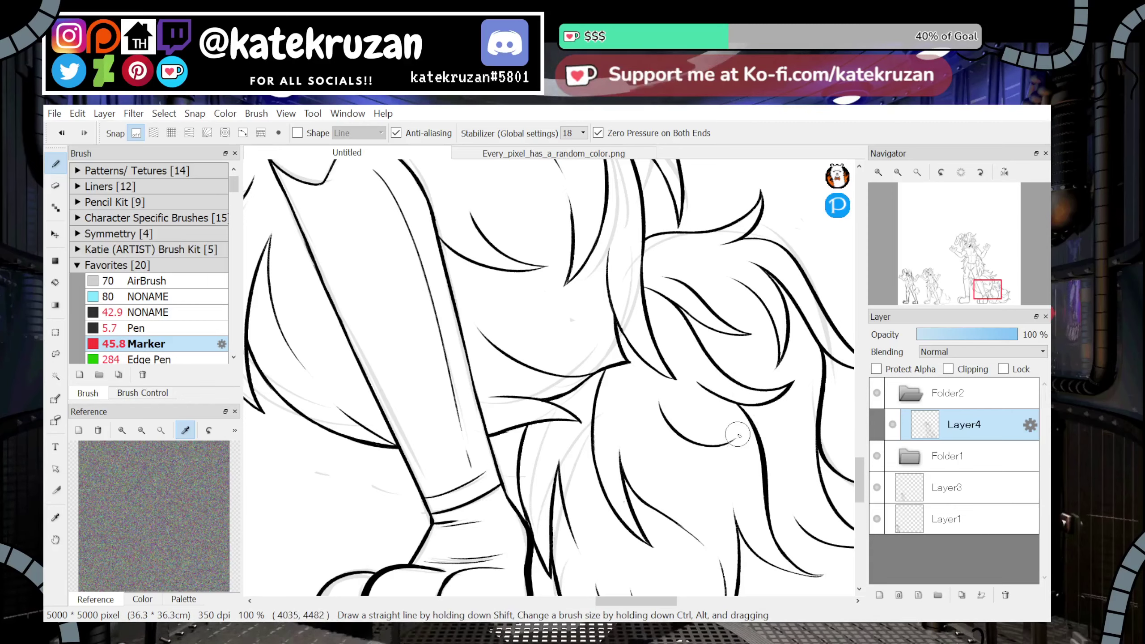
Ink a long curved strand from behind the knee across the upper tail's fur
left_click(898, 172)
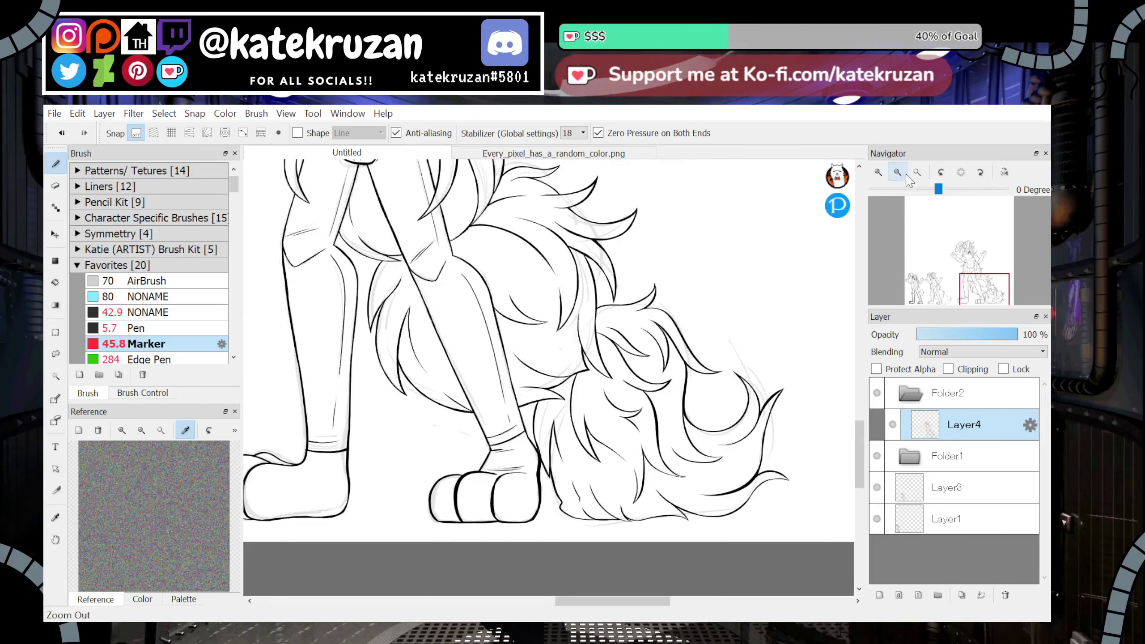
left_click(898, 173)
left_click(987, 264)
left_click_drag(987, 264, 973, 282)
left_click(878, 172)
left_click(878, 172)
left_click(879, 172)
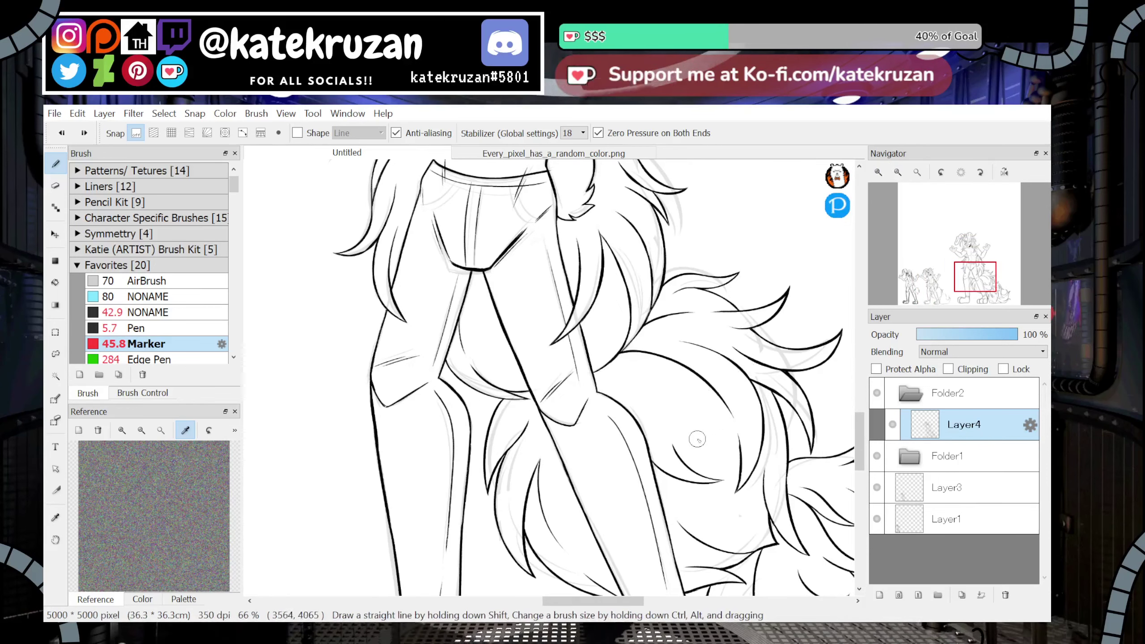
key("h")
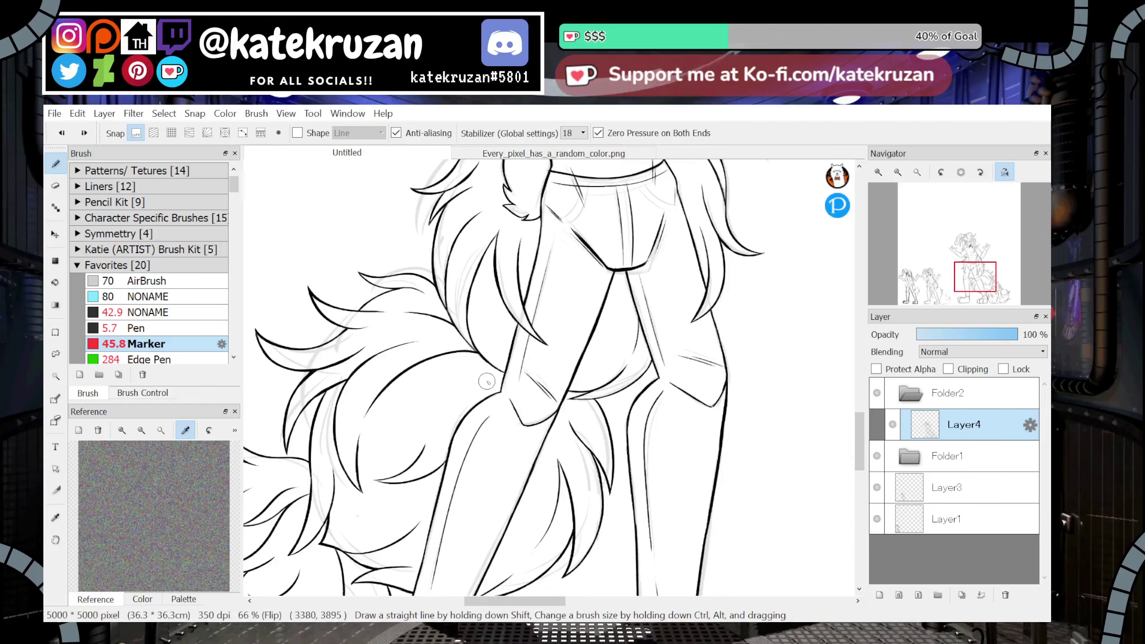
left_click_drag(469, 382, 377, 440)
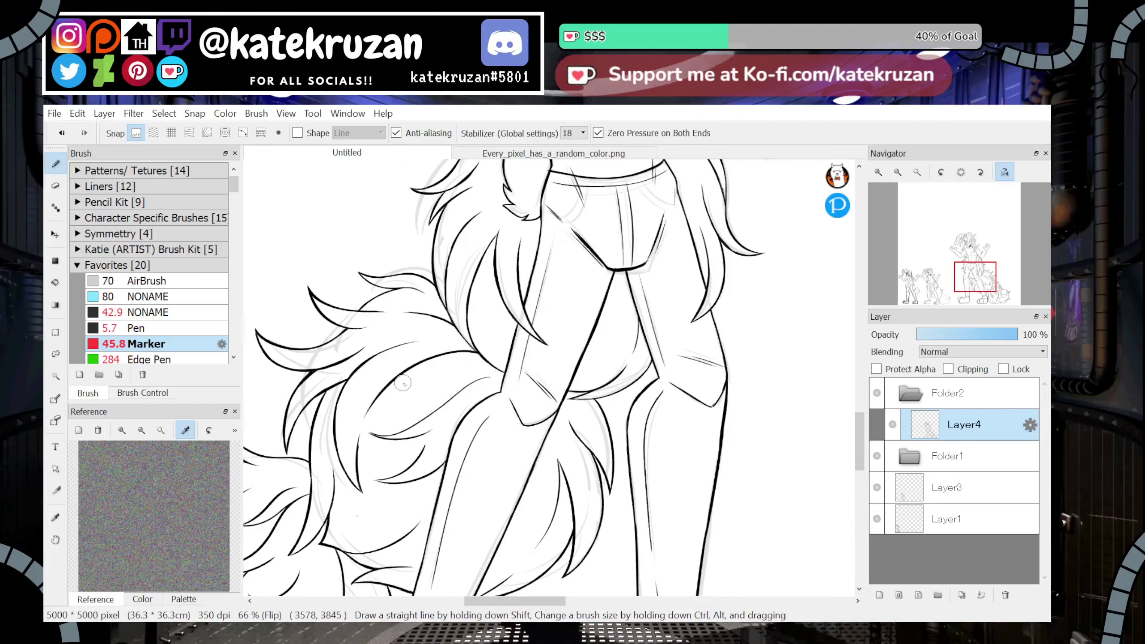
Undo the last strokes and ink a long curved fur strand across the upper tail beside the knee
key("ctrl+z")
key("ctrl+z")
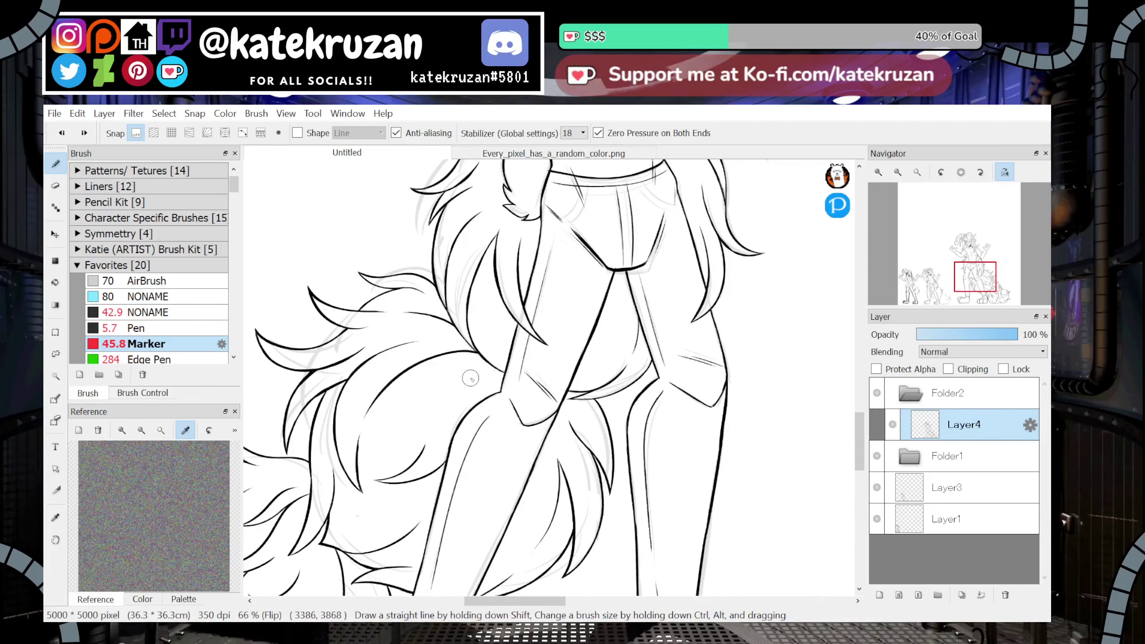
mouse_move(472, 378)
left_mouse_down()
mouse_move(376, 452)
mouse_move(404, 448)
left_mouse_up()
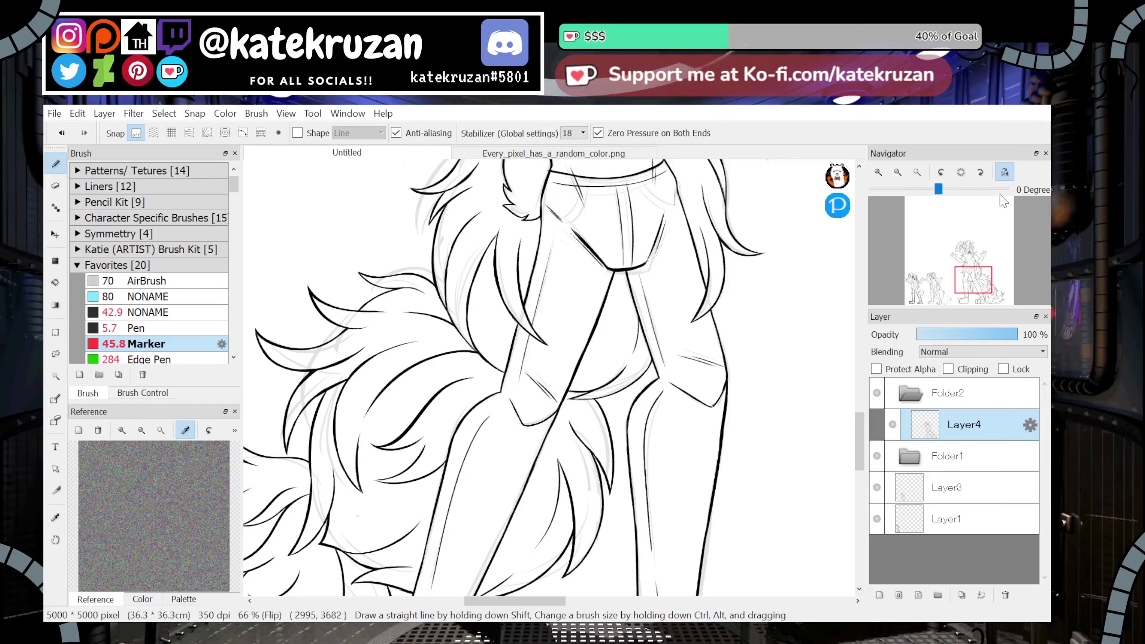
left_click(1005, 173)
left_click(898, 173)
left_click(898, 173)
left_click(898, 172)
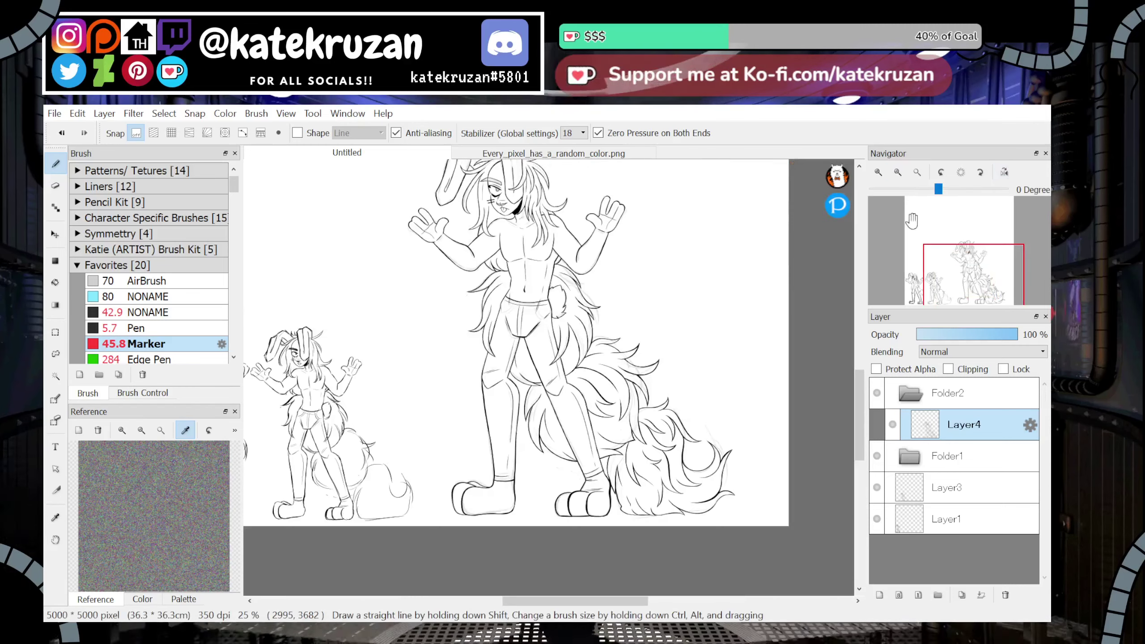
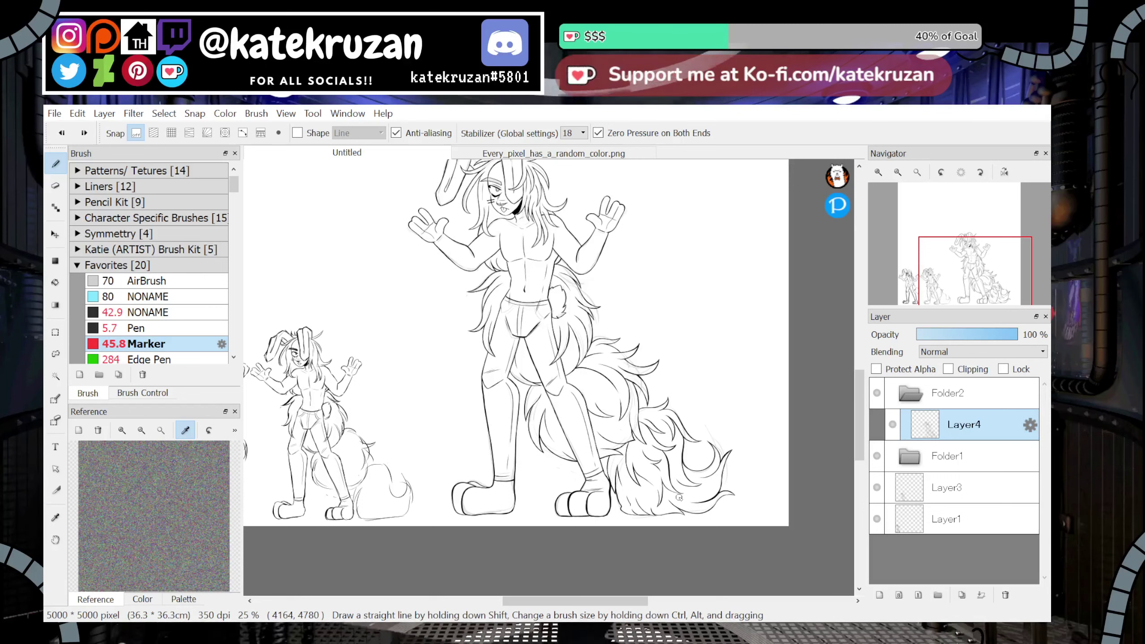
Hide Folder1, Layer3 and Layer1, and add a new layer below Layer4 inside Folder2
left_click(877, 487)
left_click(877, 487)
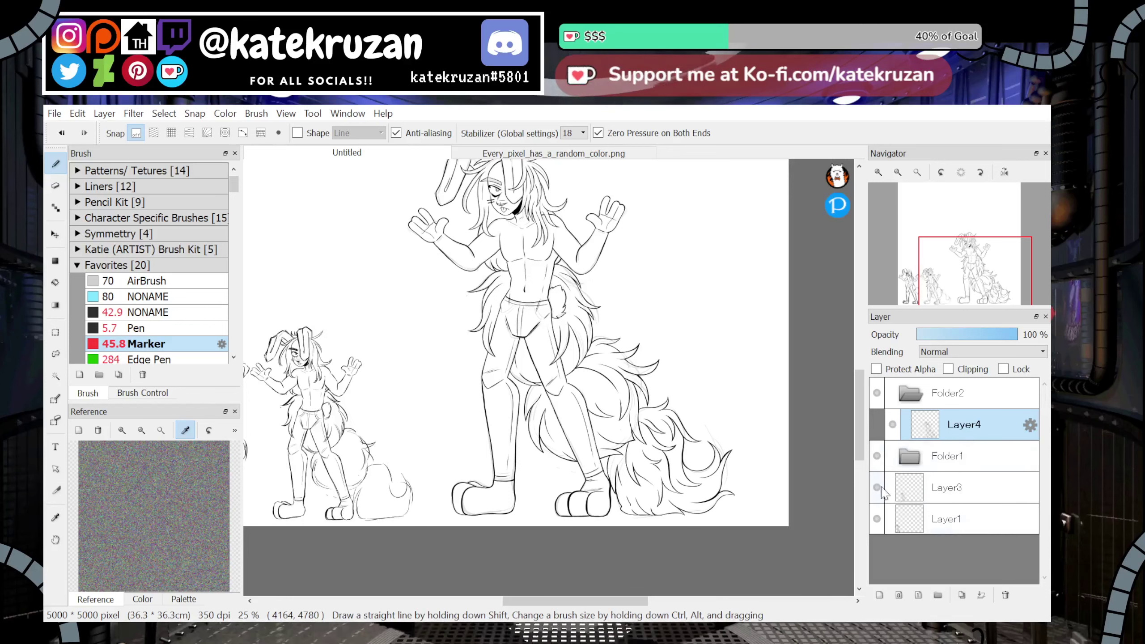
left_click(879, 461)
left_click_drag(976, 278, 959, 274)
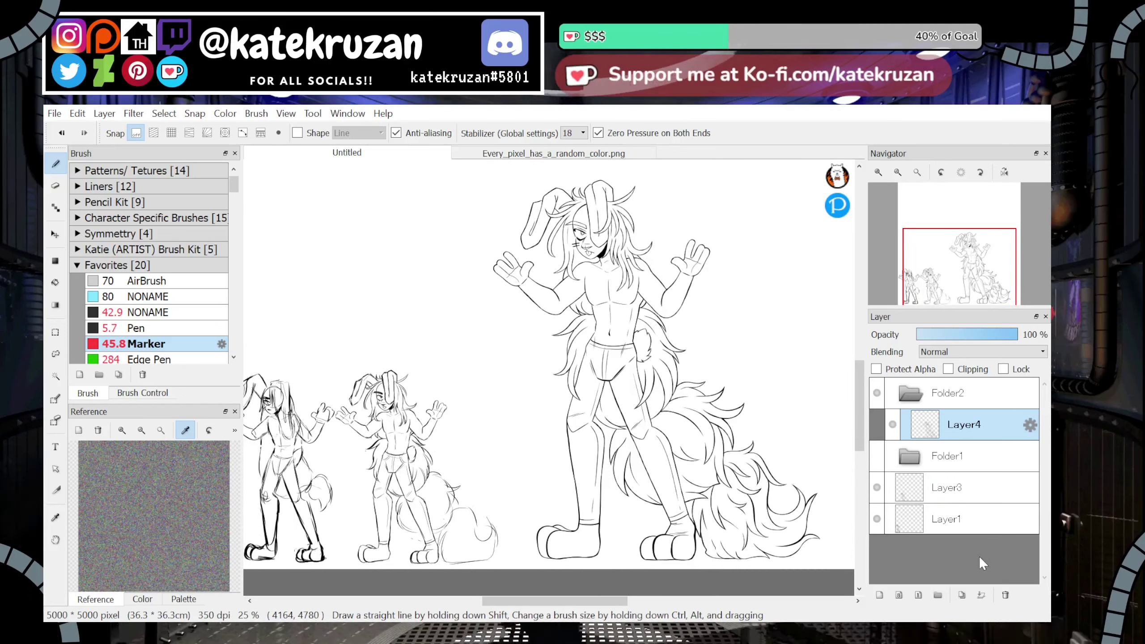
key("ctrl+shift+n")
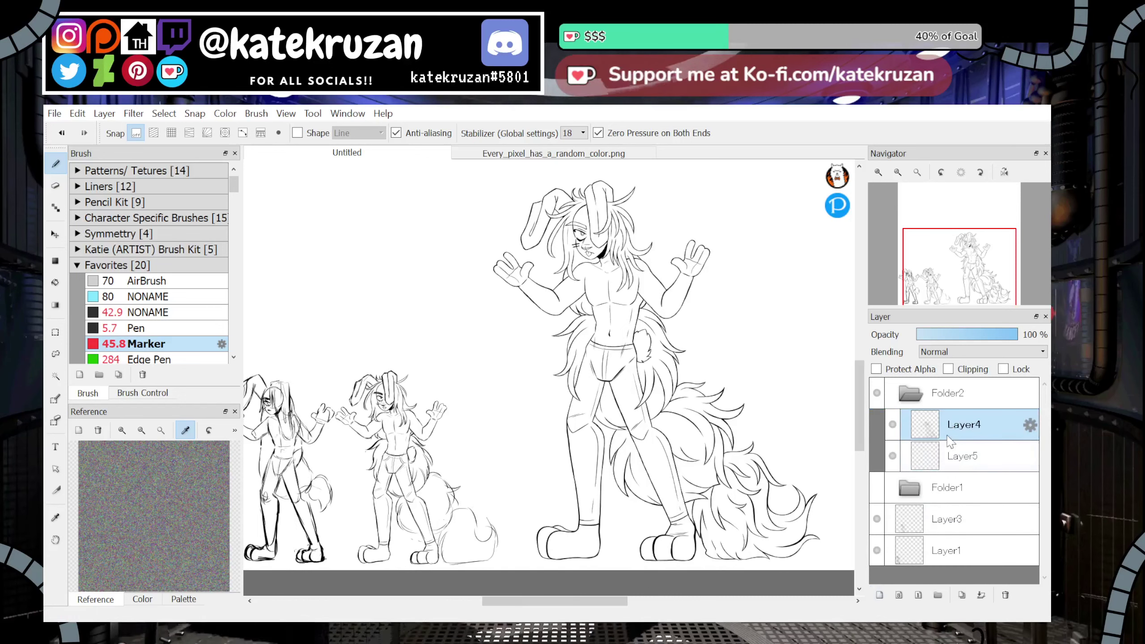
left_click(877, 519)
left_click(877, 550)
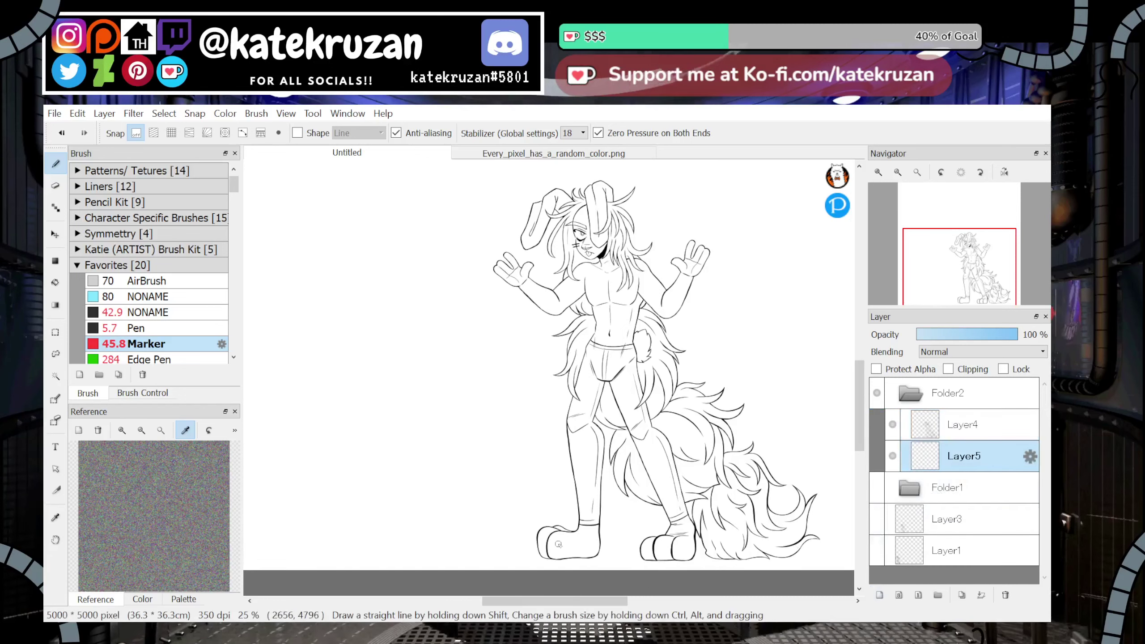
Select the empty canvas around the large character with the Magic Wand and invert the selection
left_click(55, 377)
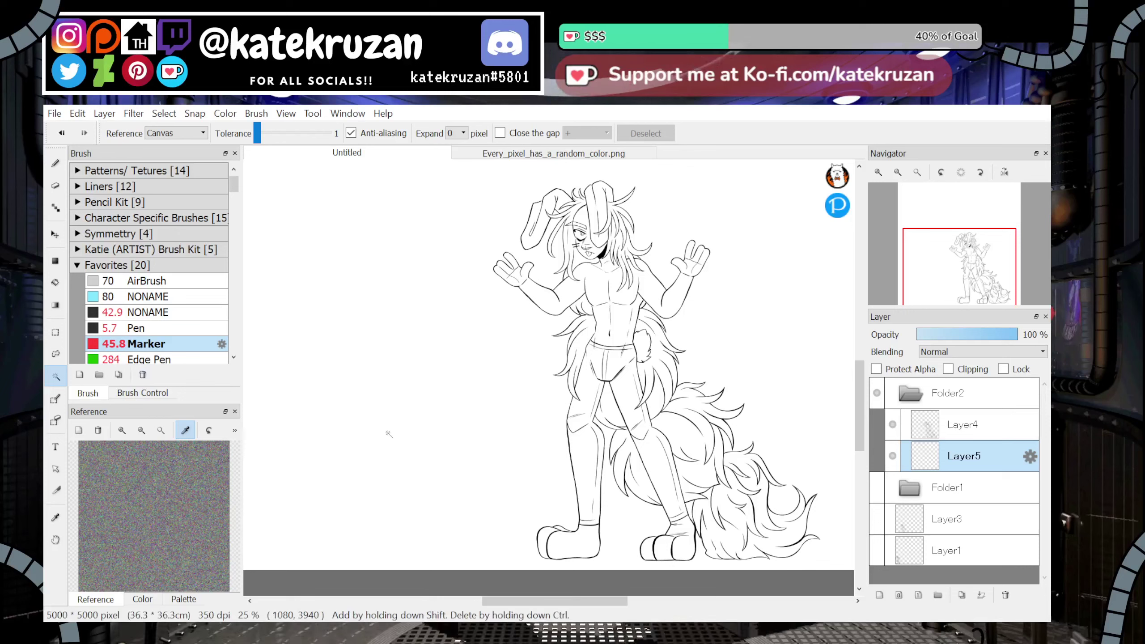
left_click(540, 398)
scroll(540, 397, "right", 3)
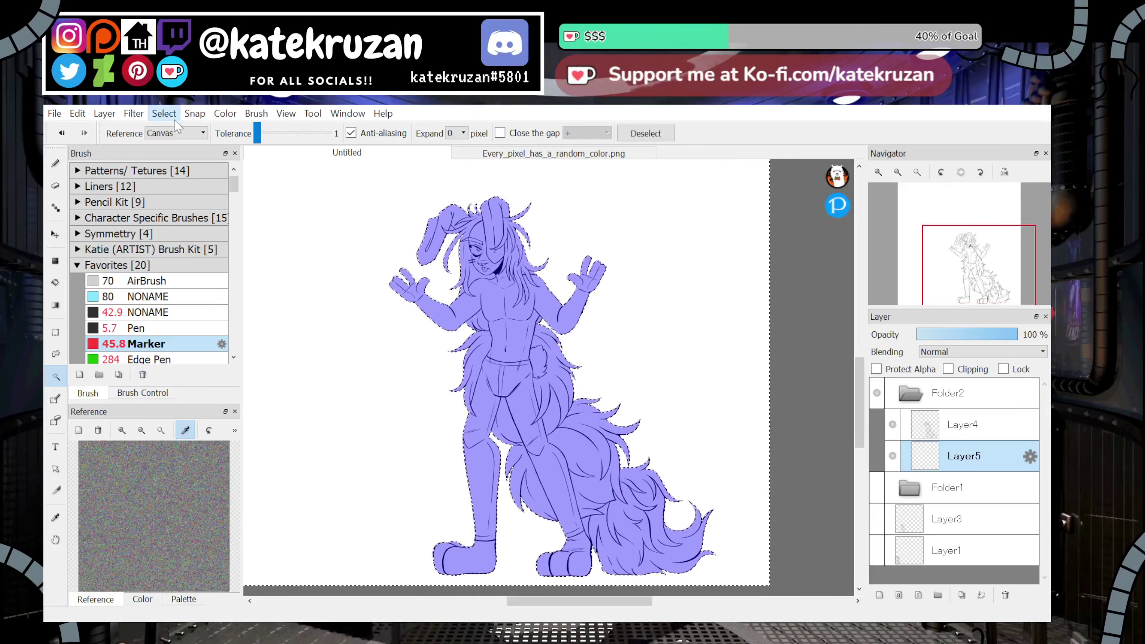
key("ctrl+i")
Fill the selected character silhouette with olive green on Layer5 and clear the selection
left_click(55, 261)
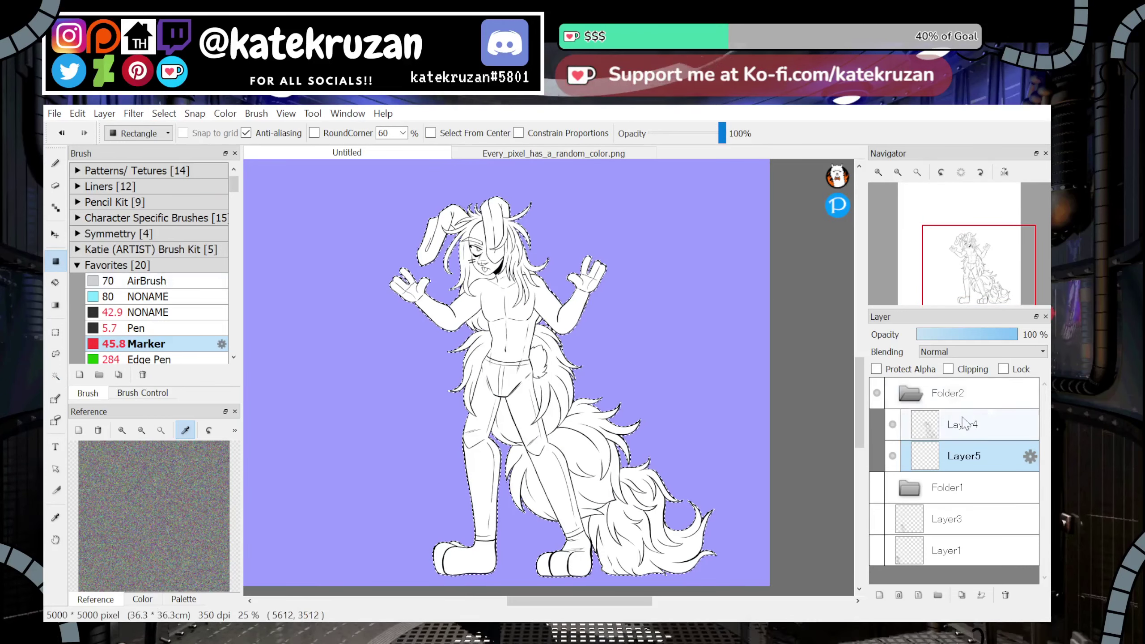
left_click_drag(803, 175, 352, 588)
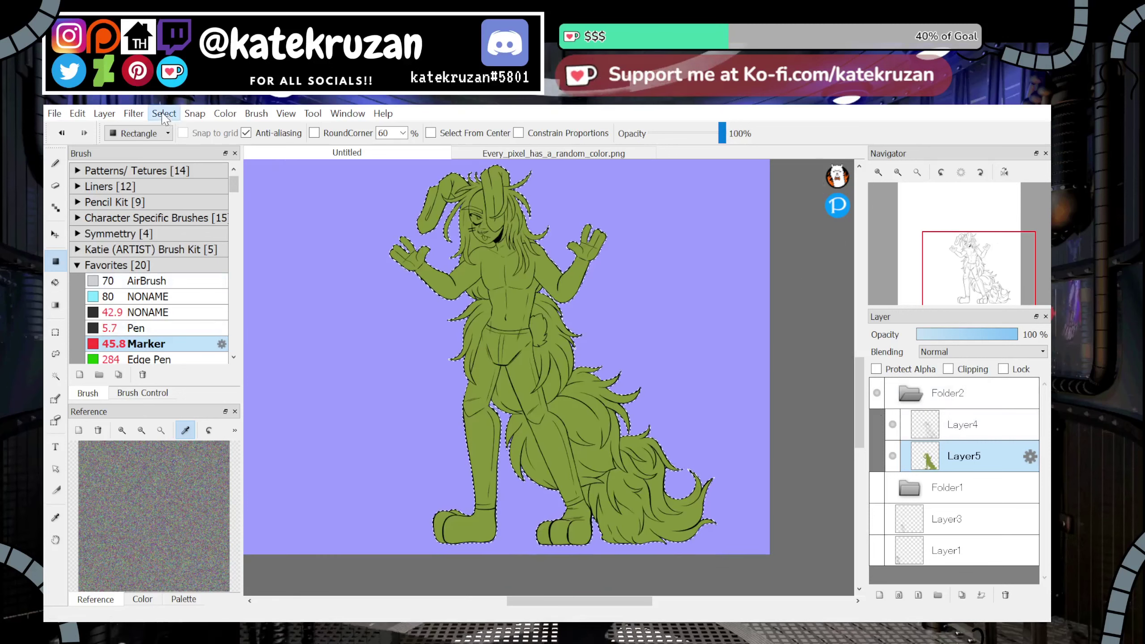
key("ctrl+d")
Show Layer3 and Layer1 again and add a new layer above Layer3
left_click(151, 312)
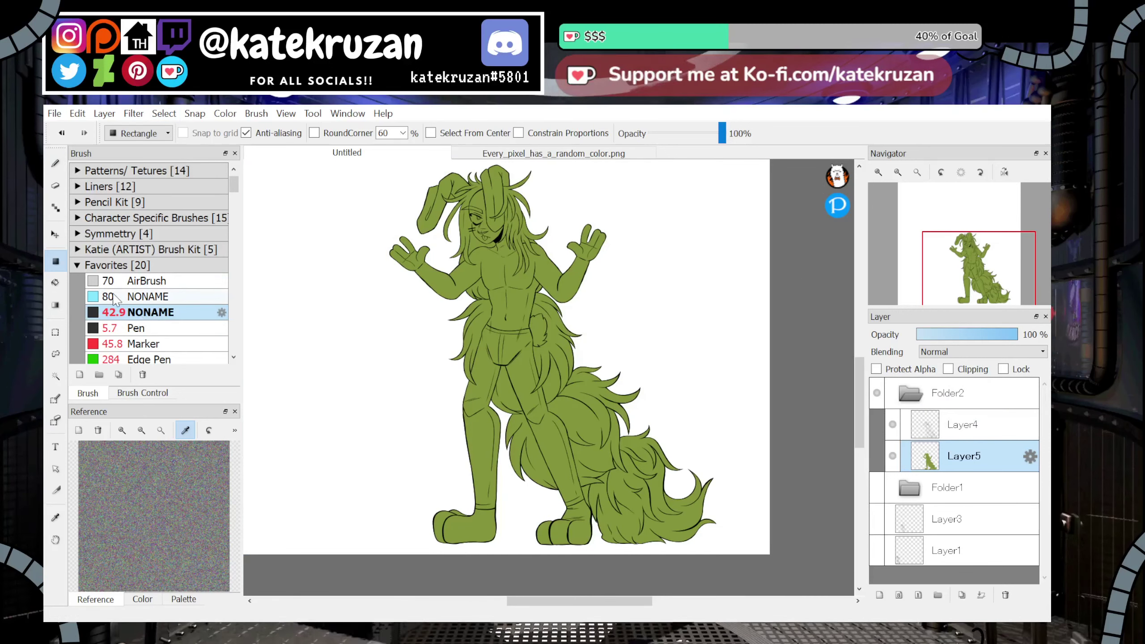
left_click(877, 519)
left_click(877, 551)
left_click(948, 521)
left_click(880, 595)
left_click(949, 268)
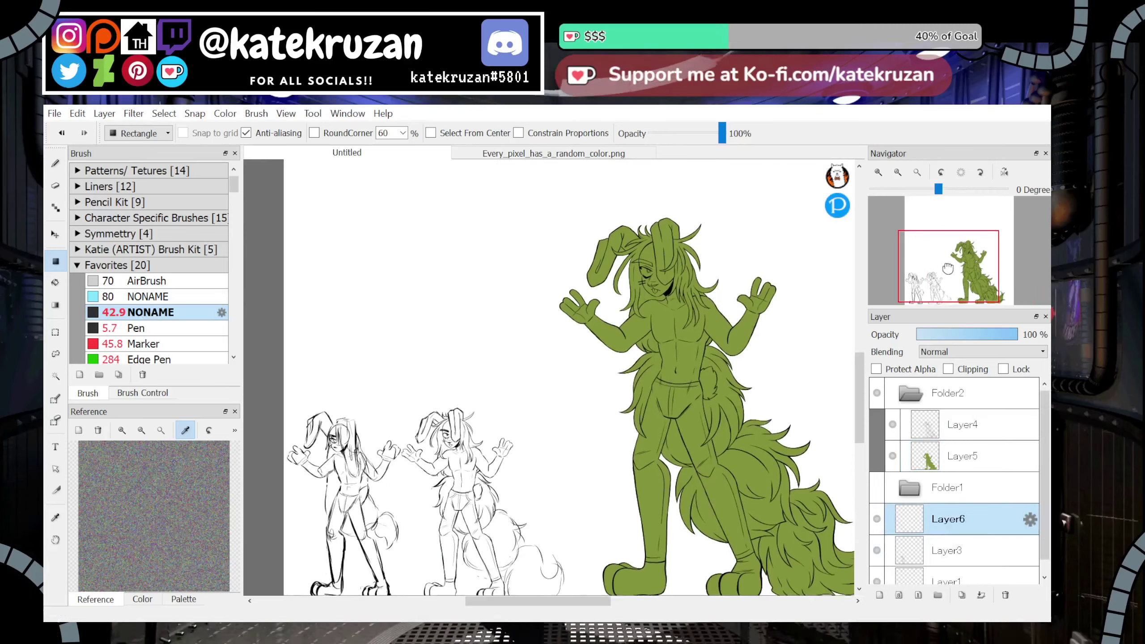
left_click_drag(949, 269, 942, 268)
Enlarge the brush to 316 and paint olive, blue and green swatches above the small sketches
left_click(56, 163)
left_click(142, 394)
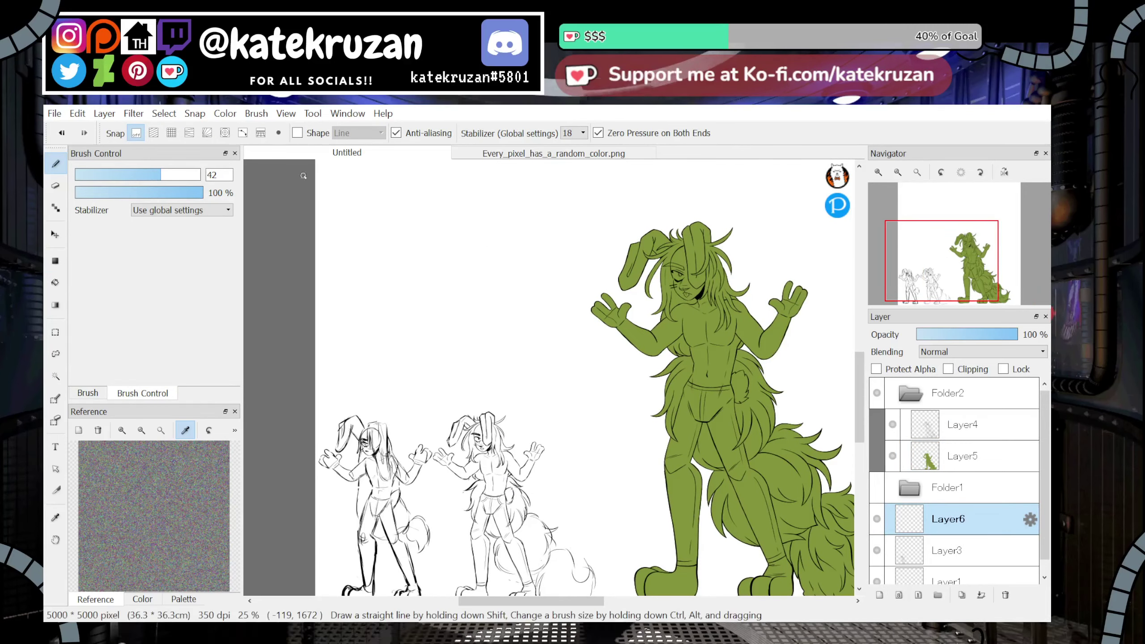
left_click_drag(187, 176, 197, 181)
left_click_drag(384, 312, 404, 301)
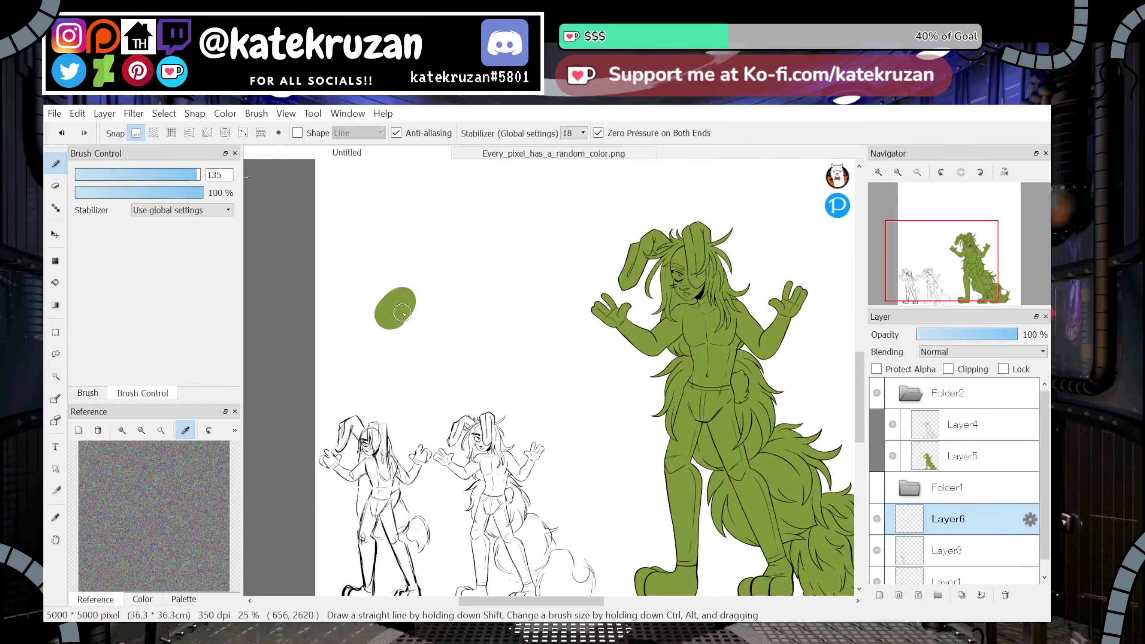
left_click_drag(195, 177, 201, 176)
mouse_move(398, 302)
left_mouse_down()
mouse_move(389, 319)
mouse_move(487, 307)
mouse_move(483, 332)
left_mouse_up()
Paint purple and salmon swatches below the first row, using colors sampled from the random-color reference
left_click(189, 469)
left_click(219, 470)
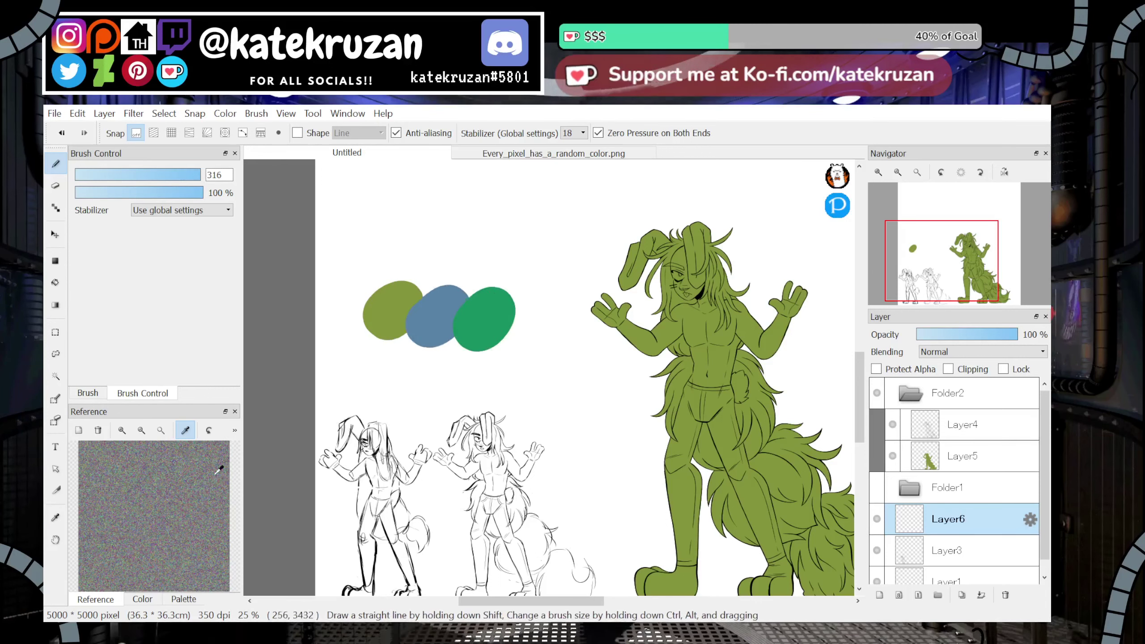
mouse_move(406, 373)
left_mouse_down()
mouse_move(410, 344)
mouse_move(392, 366)
left_mouse_up()
left_click_drag(470, 338, 442, 367)
key("ctrl+z")
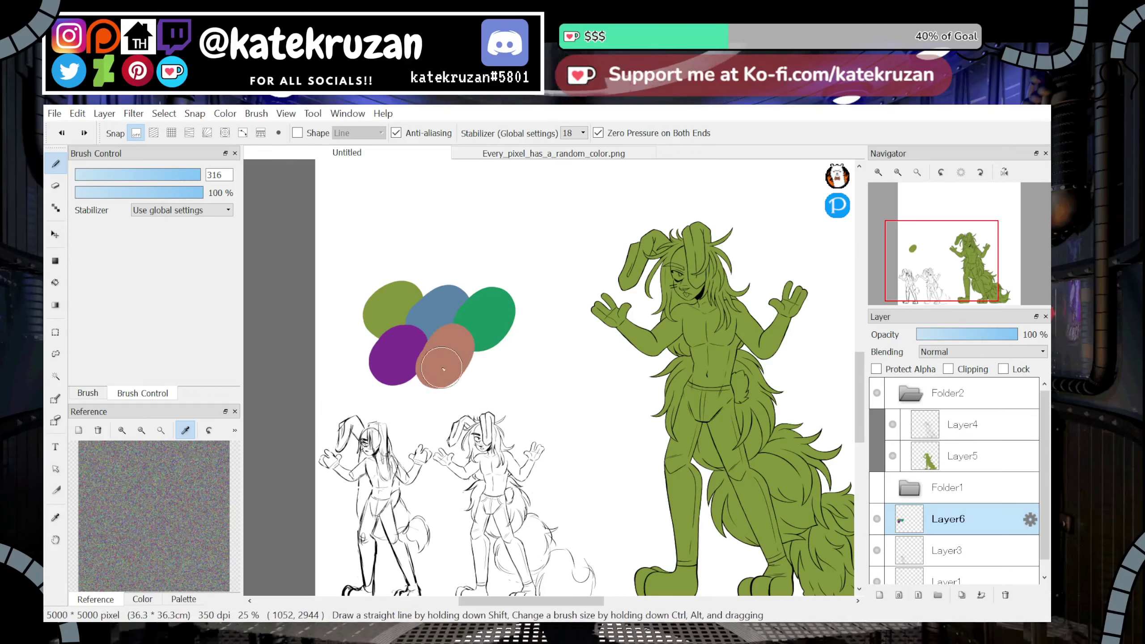
Paint dark blue, khaki, sage, lavender and indigo swatches around the existing ones with colors sampled from the reference
left_click(184, 463)
mouse_move(415, 269)
left_mouse_down()
mouse_move(414, 284)
mouse_move(436, 271)
mouse_move(469, 289)
left_mouse_up()
key("ctrl+z")
left_click(99, 485)
left_click(205, 472)
left_click_drag(492, 353, 492, 361)
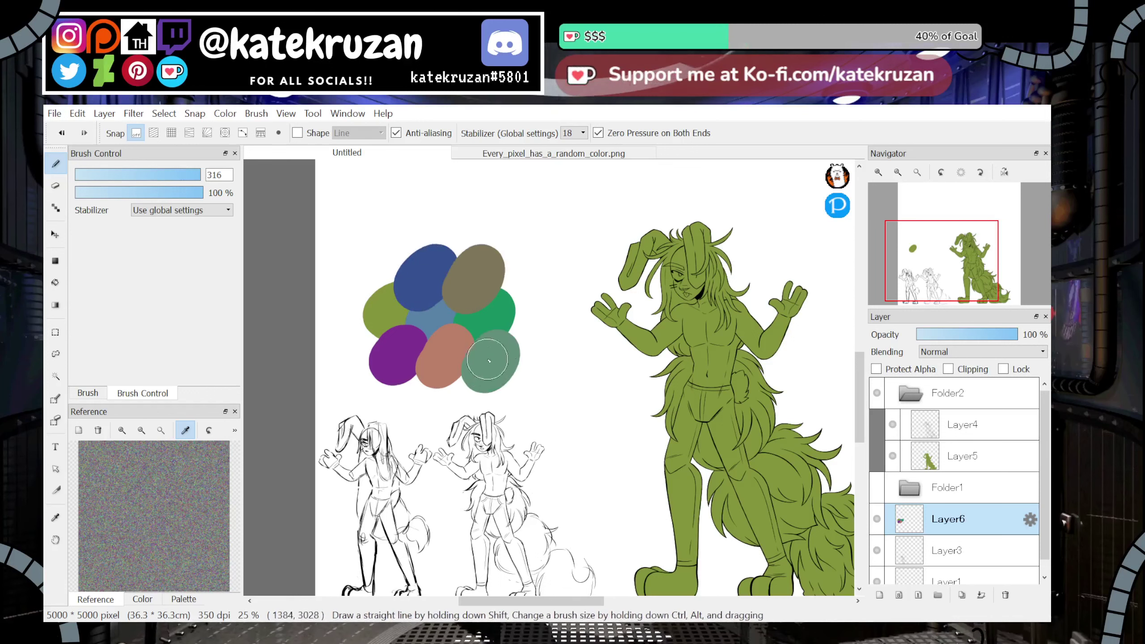
left_click(197, 493)
left_click_drag(520, 273, 522, 268)
left_click(95, 532)
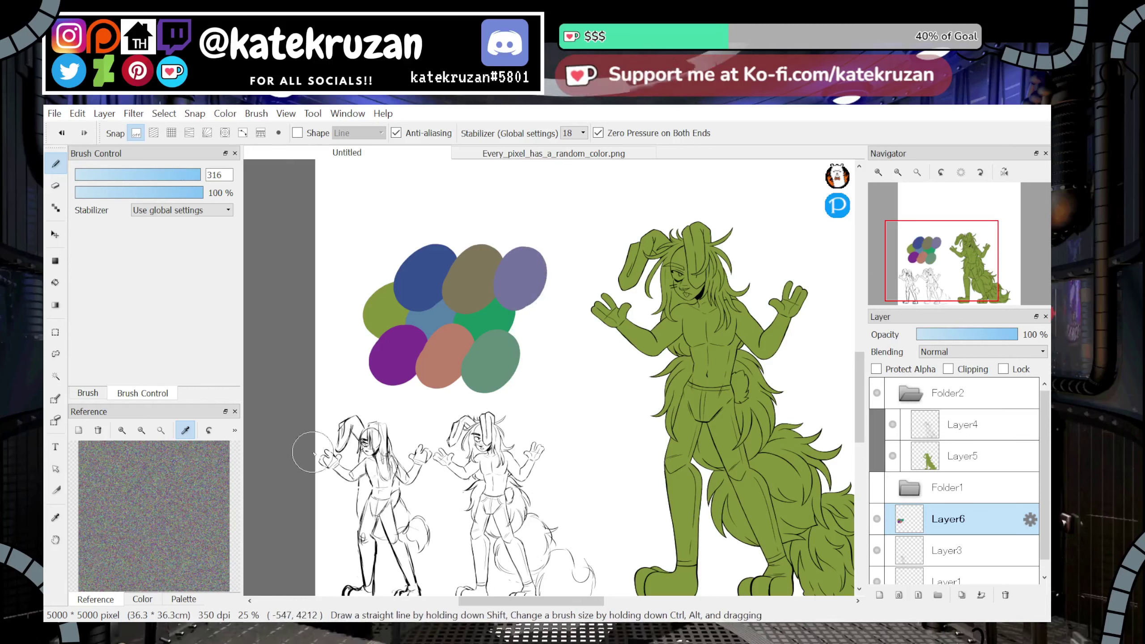
left_click_drag(365, 331, 360, 361)
Enlarge the random-color reference image to individual pixels for color picking and try one more swatch below the indigo one
left_click(122, 431)
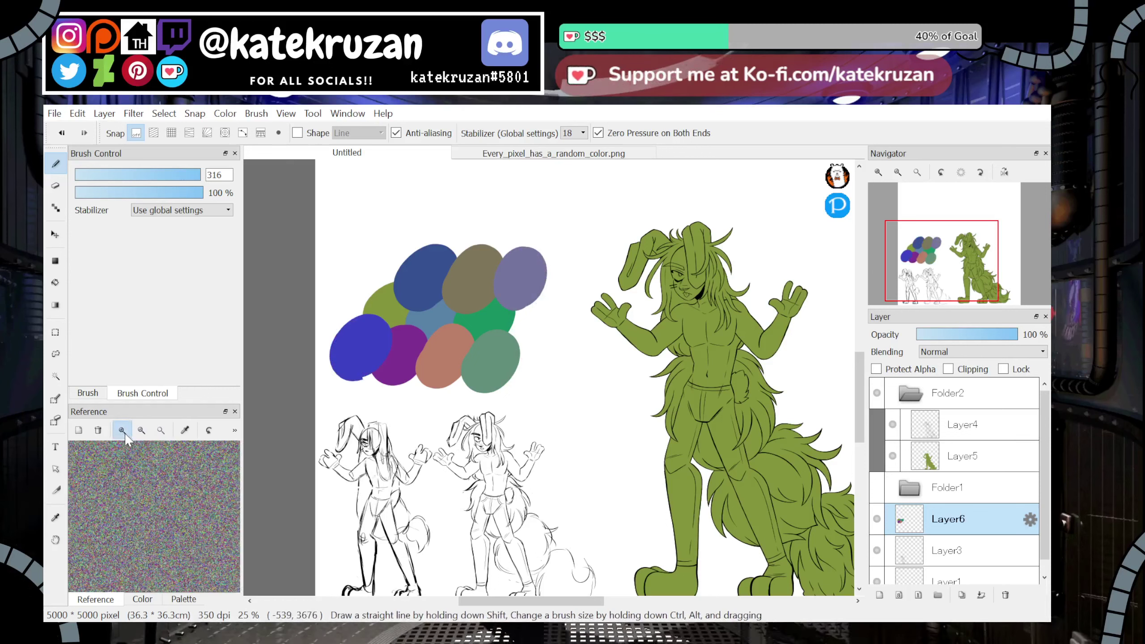
left_click(123, 431)
left_click(123, 431)
left_click(124, 431)
left_click(123, 431)
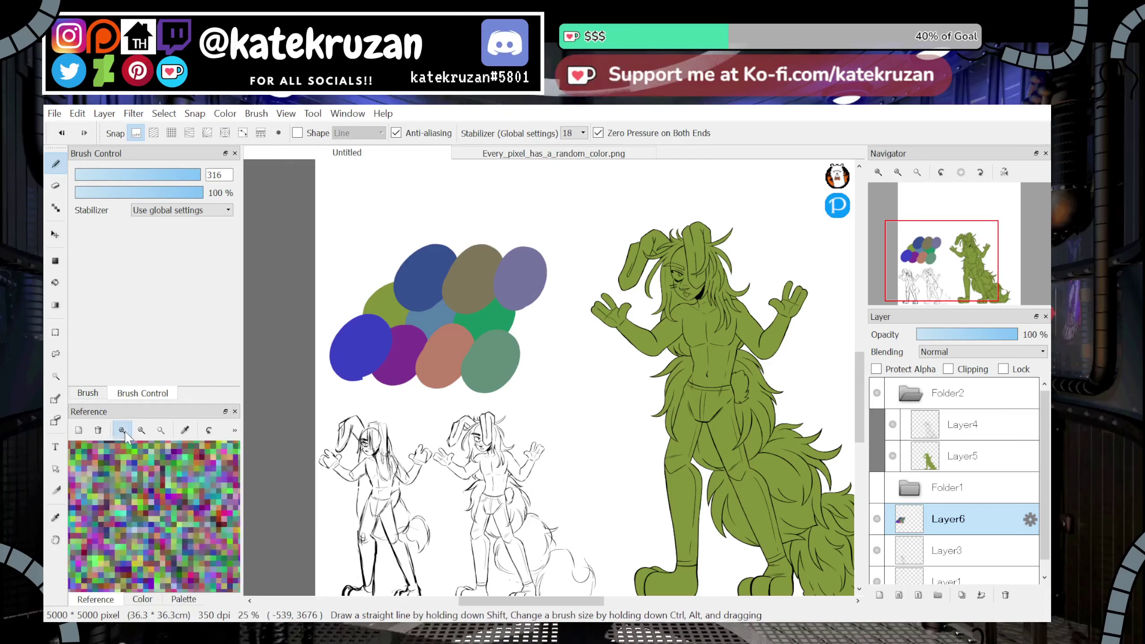
left_click(122, 431)
left_click(185, 430)
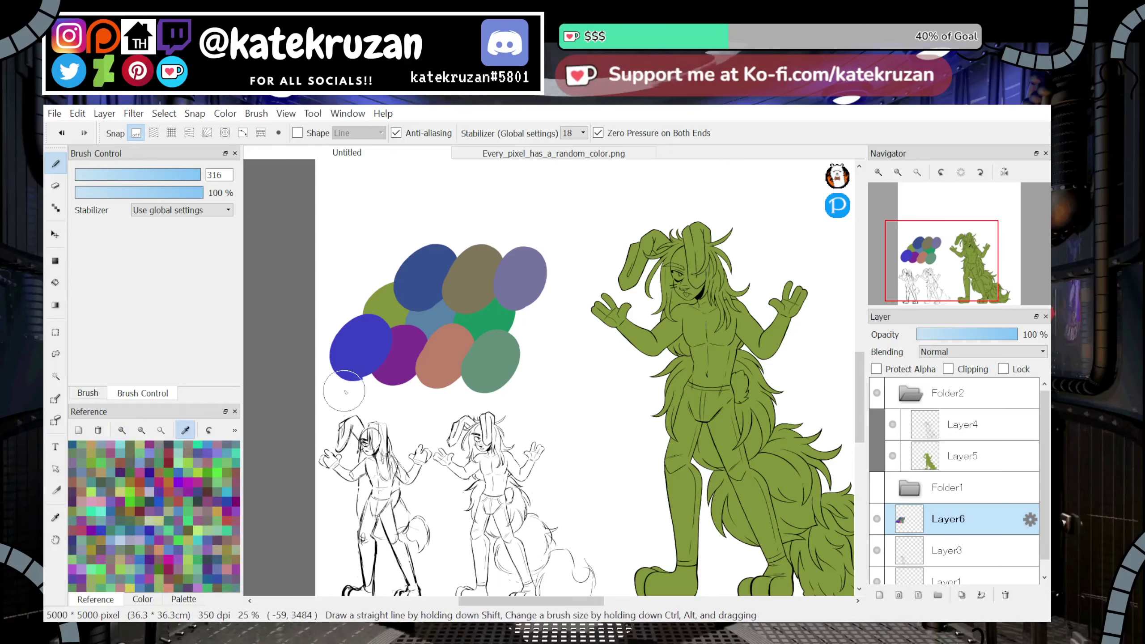
left_click_drag(376, 373, 376, 383)
key("ctrl+z")
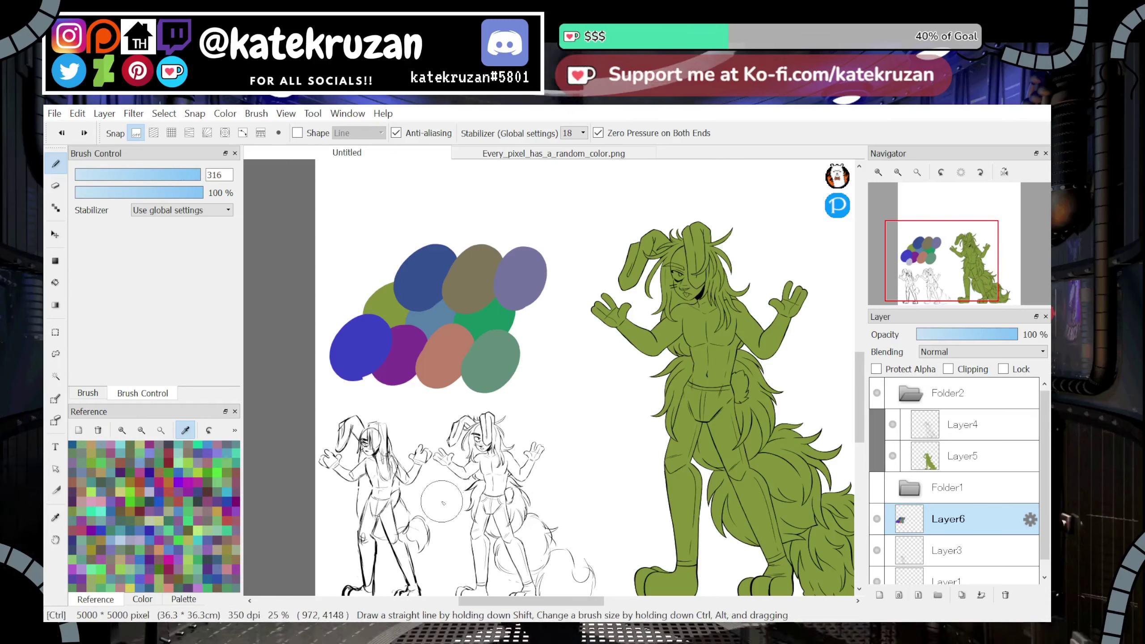
Delete the swatch layer and add an empty layer between Layer4 and Layer5
left_click(1006, 595)
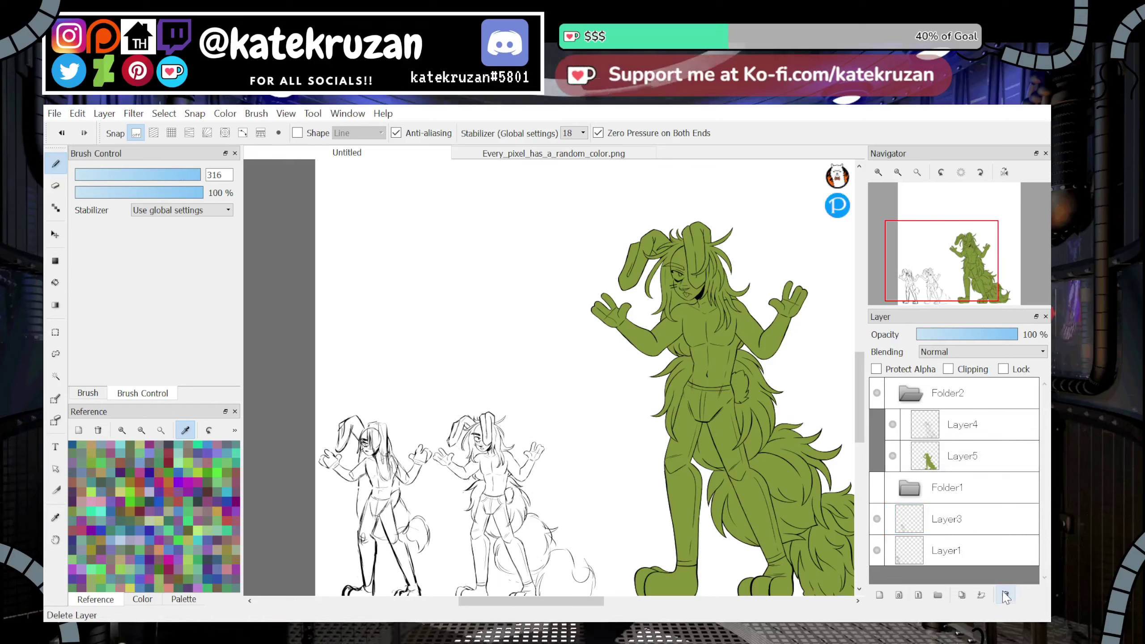
left_click(965, 455)
left_click(880, 596)
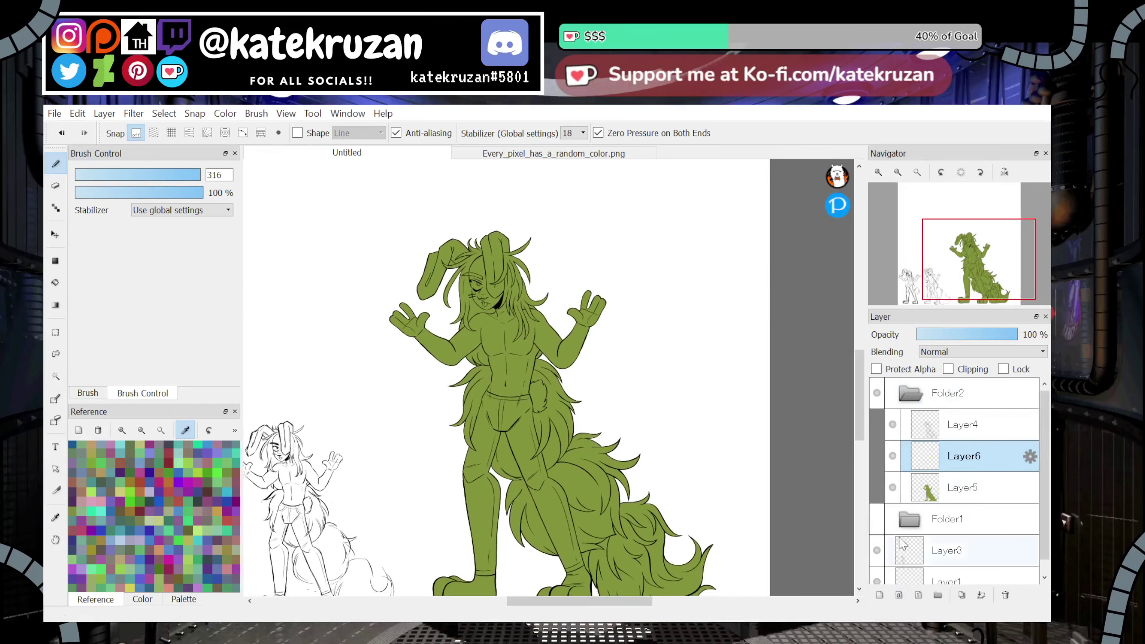
Protect the alpha of Layer5 and recolor the whole character silhouette with a lavender from the reference
left_click(957, 484)
left_click(902, 374)
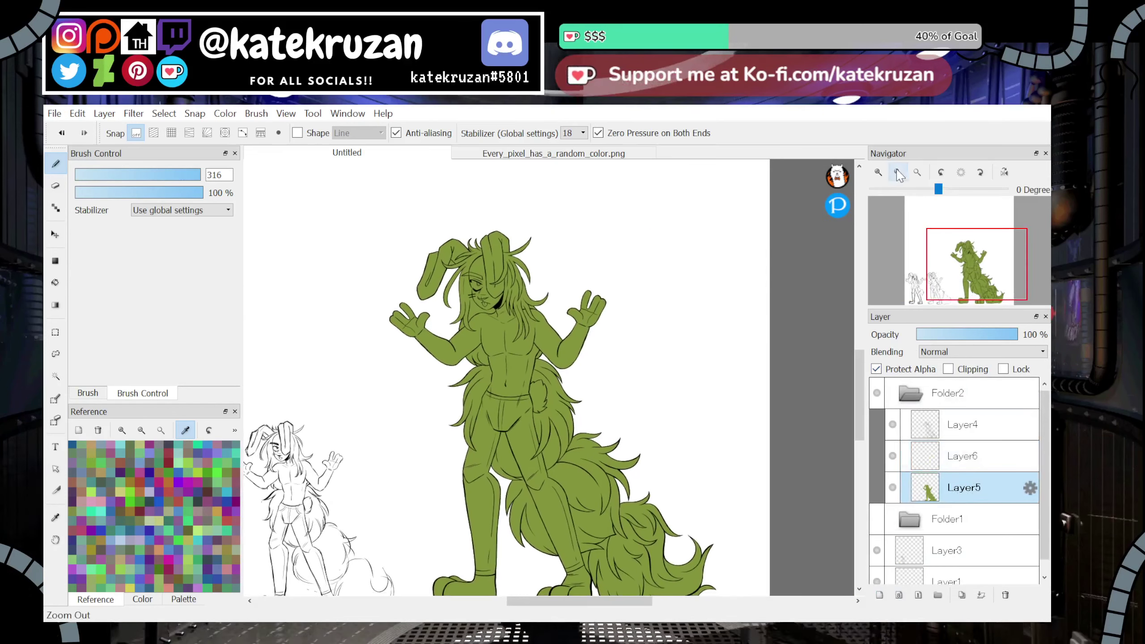
left_click(898, 172)
left_click_drag(471, 339, 517, 327)
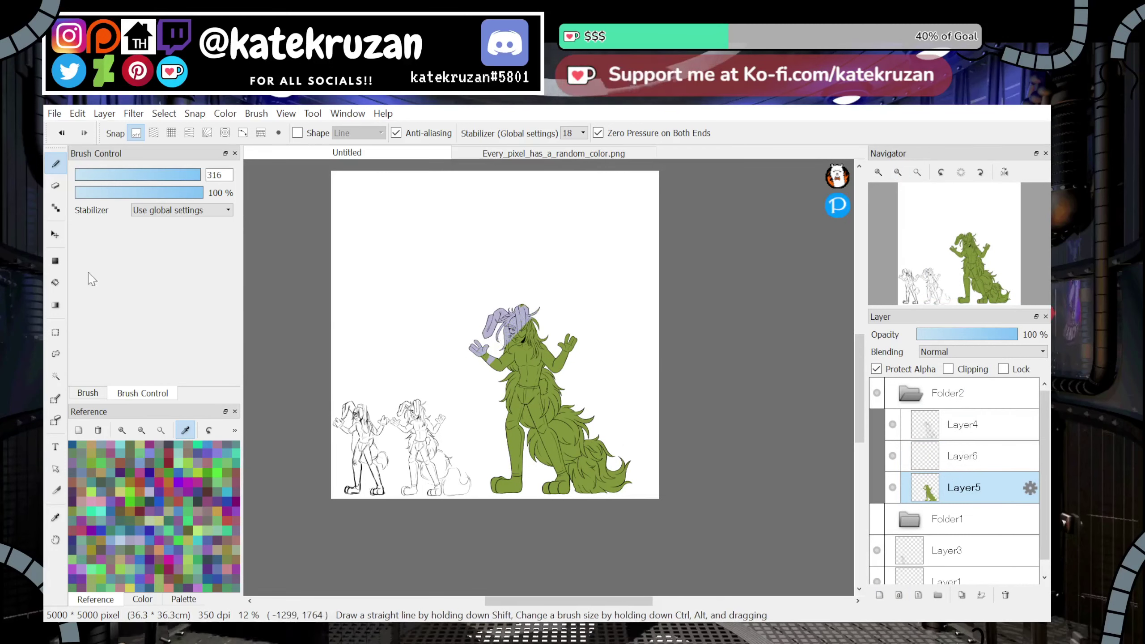
left_click(55, 261)
mouse_move(318, 259)
left_mouse_down()
mouse_move(389, 290)
mouse_move(772, 573)
left_mouse_up()
key("ctrl+plus")
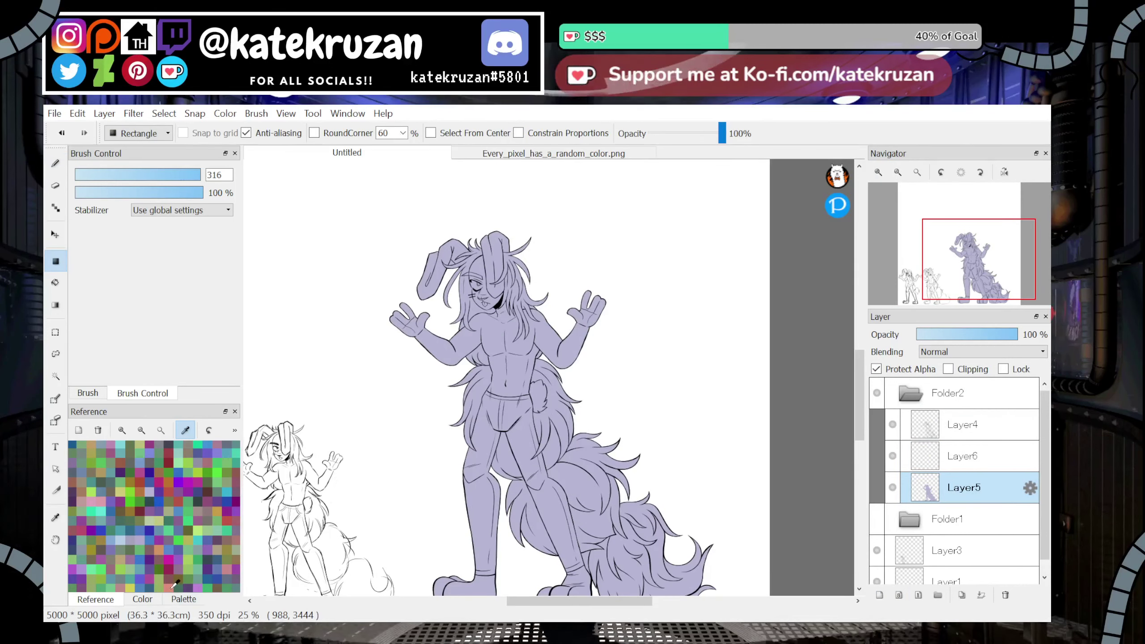
Try a pale pink #FDDAD2 fill on the character silhouette and undo it
left_click(143, 599)
left_click(162, 445)
left_click_drag(369, 196, 797, 571)
key("ctrl+z")
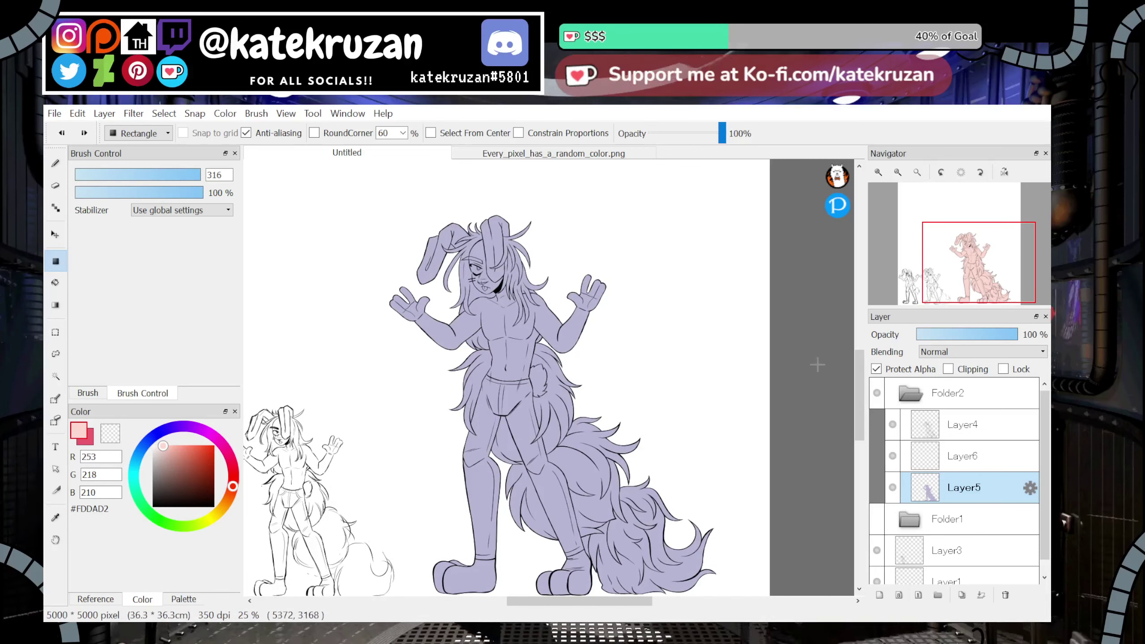
Sample the character's lavender and fill its silhouette first with #CDCDF7, finally with the grayer tone #C9C9D6
left_click(56, 518)
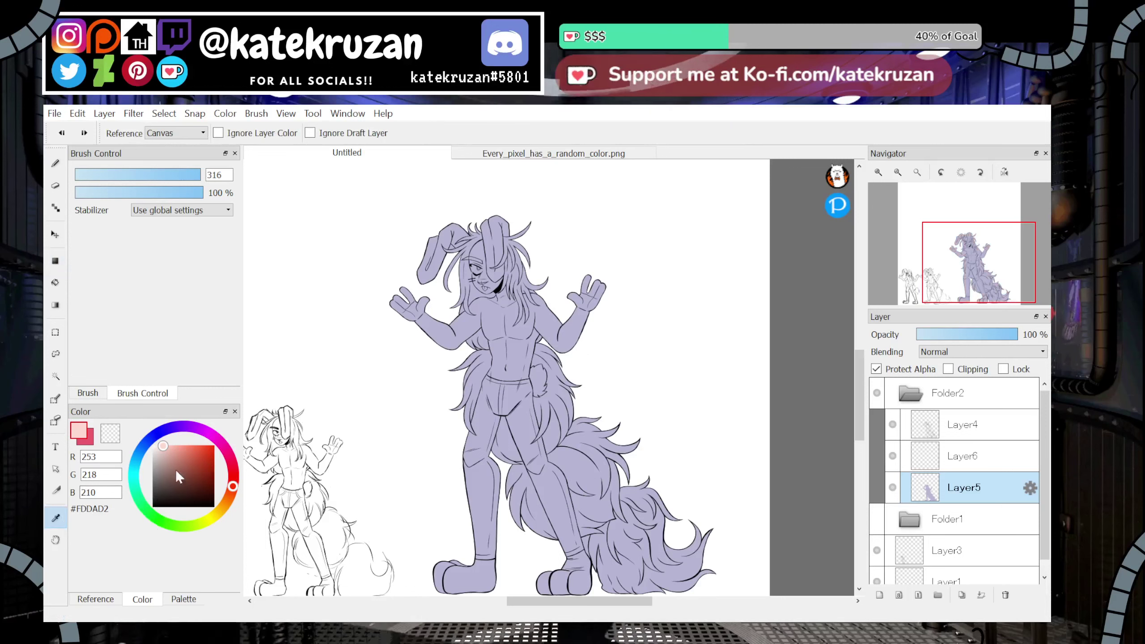
left_click(495, 325)
left_click(90, 440)
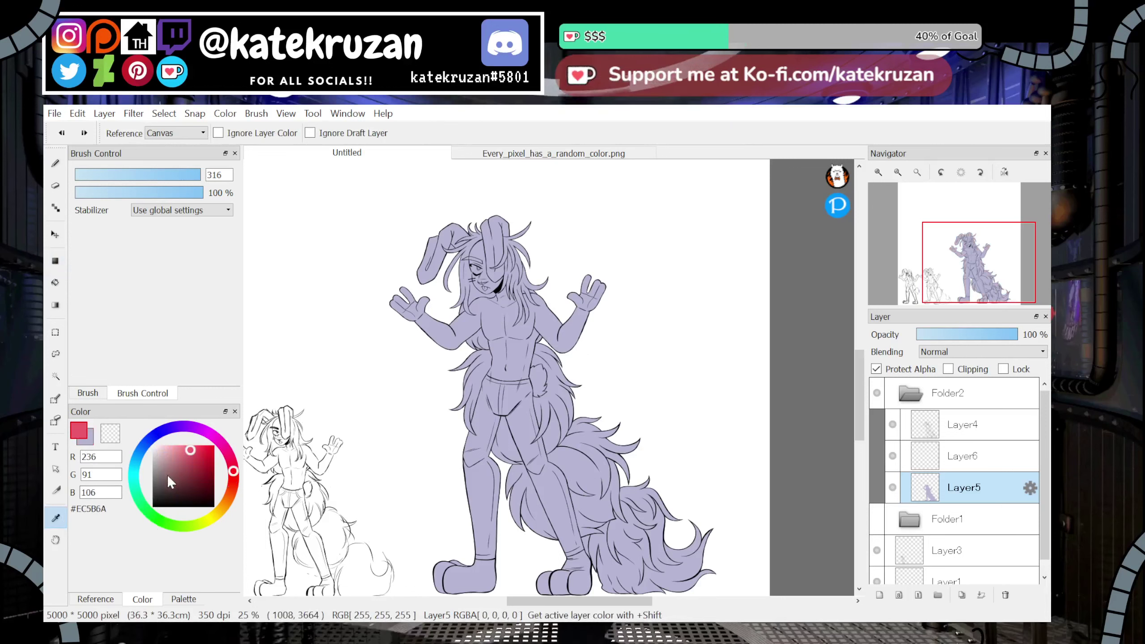
left_click(488, 320)
left_click(56, 261)
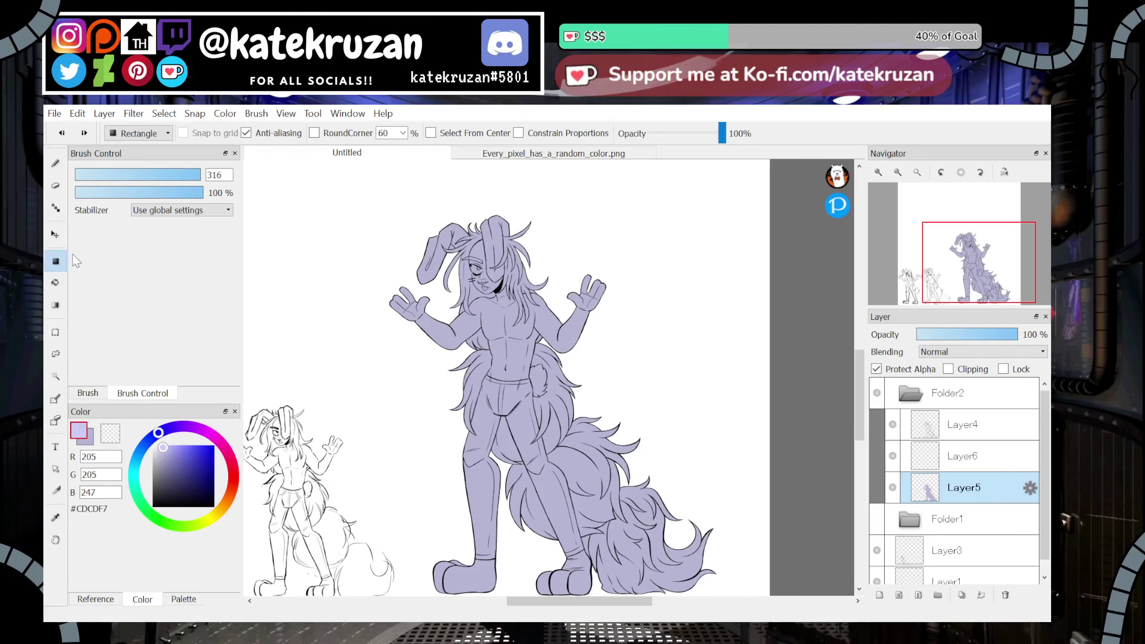
left_click_drag(281, 188, 819, 597)
left_click(156, 455)
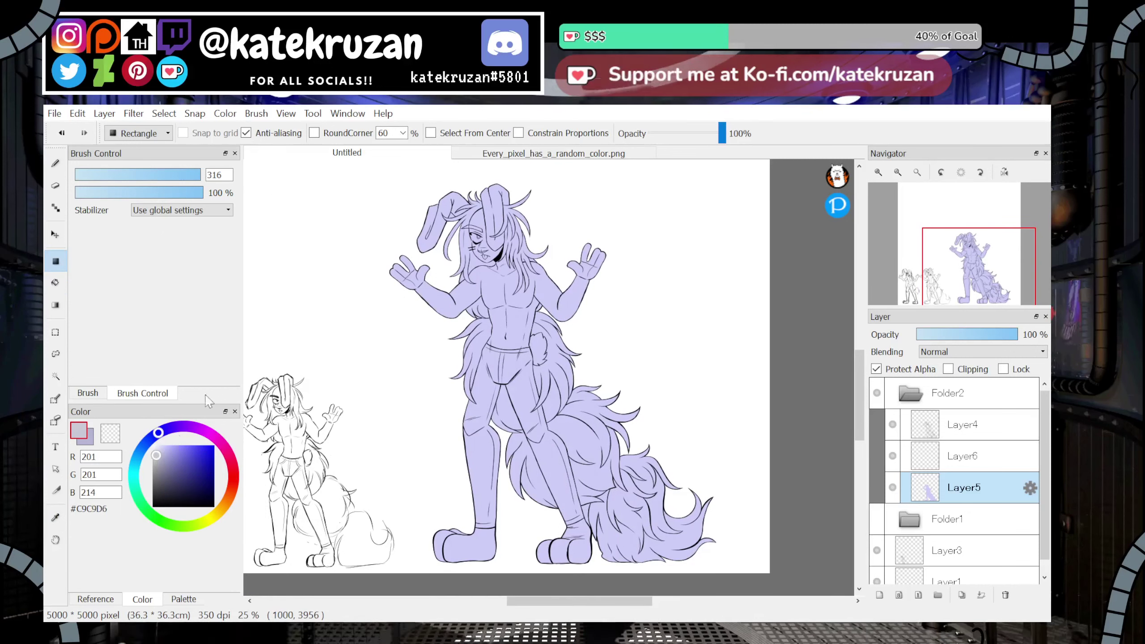
left_click_drag(345, 180, 782, 597)
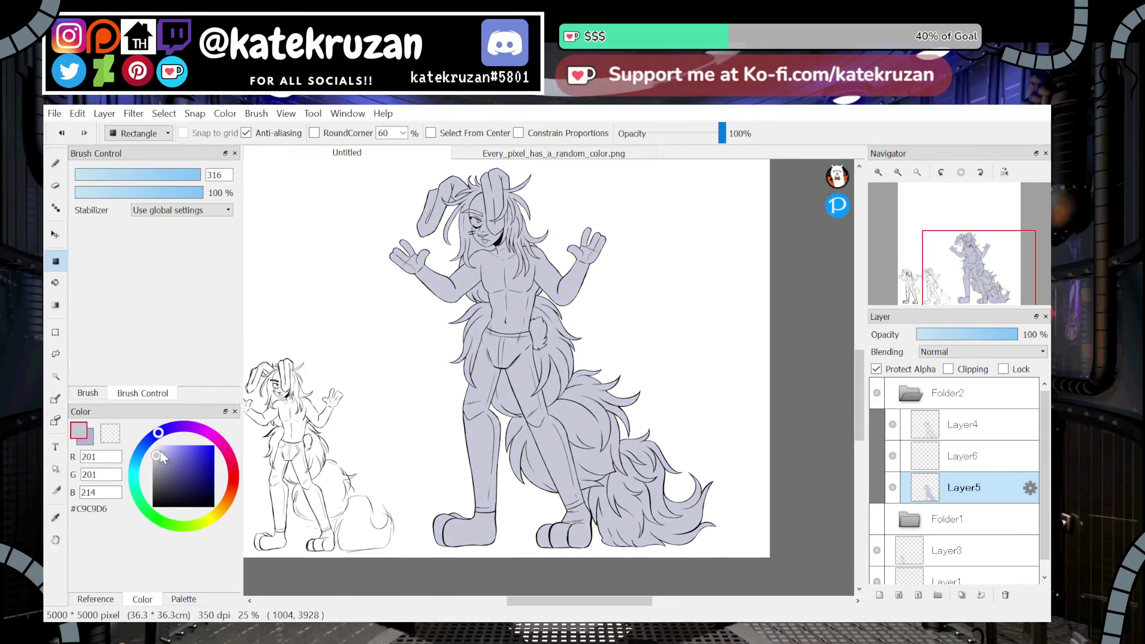
Recolor the character silhouette on Layer5 first with the lavender #C4C4DF, finally with the darker #B6B6D3
left_click(157, 452)
left_click_drag(160, 455, 160, 453)
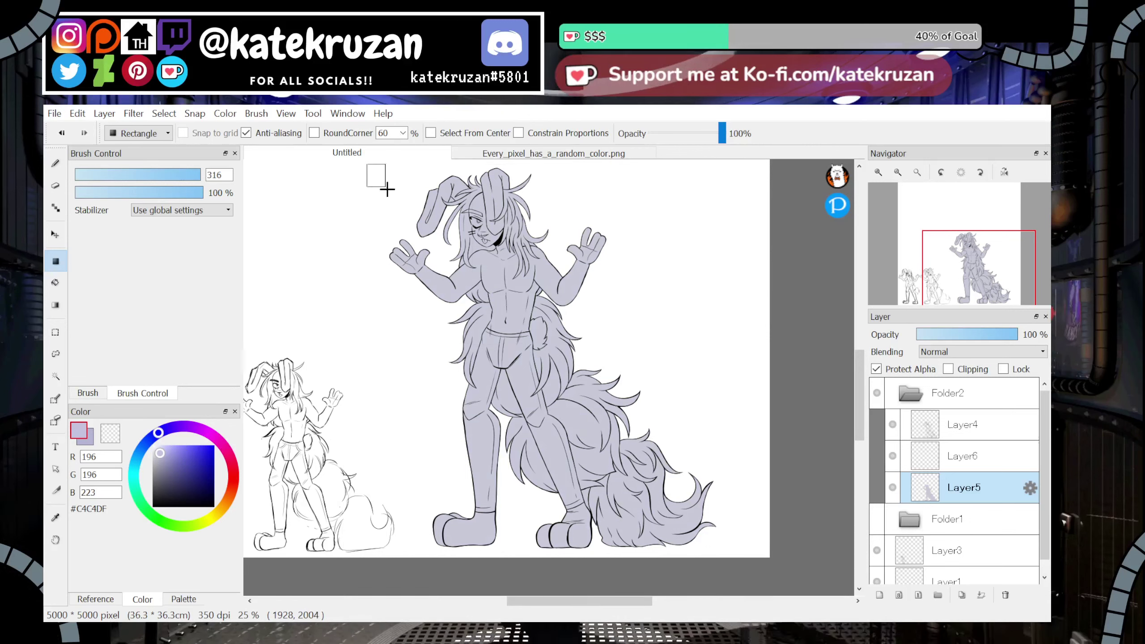
left_click_drag(377, 174, 785, 596)
left_click_drag(985, 248, 979, 288)
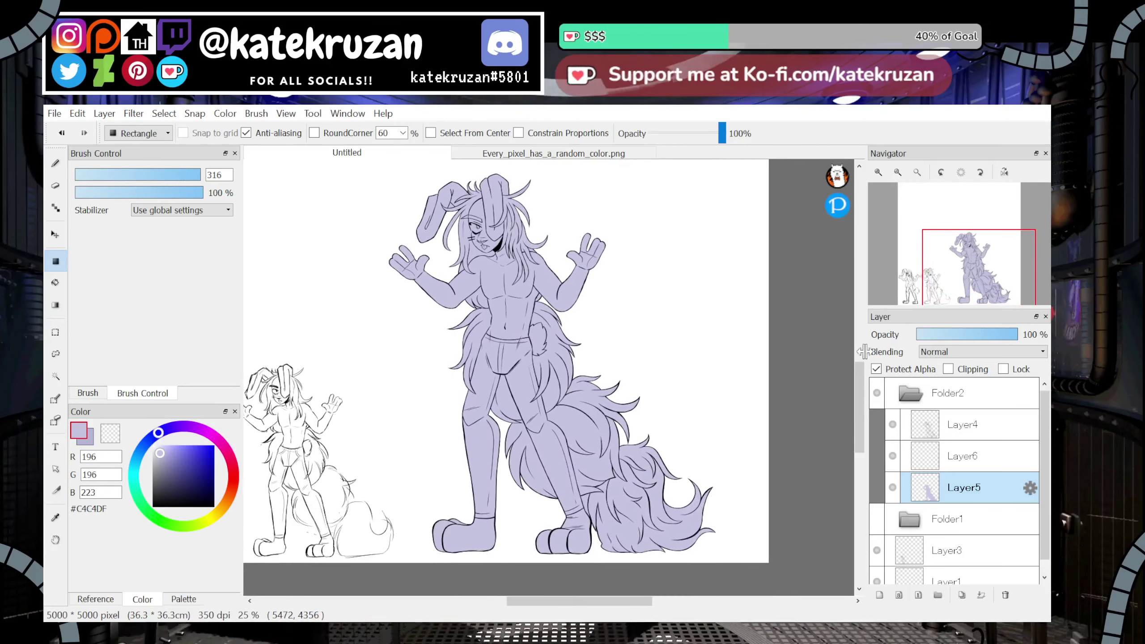
left_click(161, 456)
left_click_drag(379, 249, 785, 547)
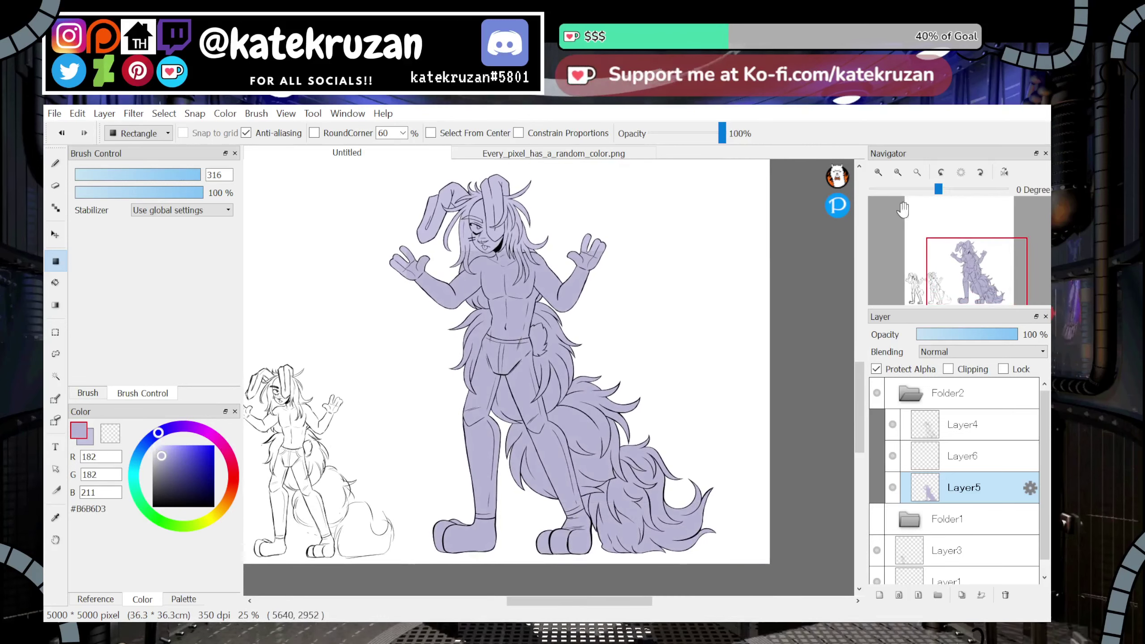
Clip Layer6 to the silhouette layer beneath it, undoing the clipping applied to Folder2 by mistake
left_click(898, 172)
left_click(898, 172)
left_click(878, 172)
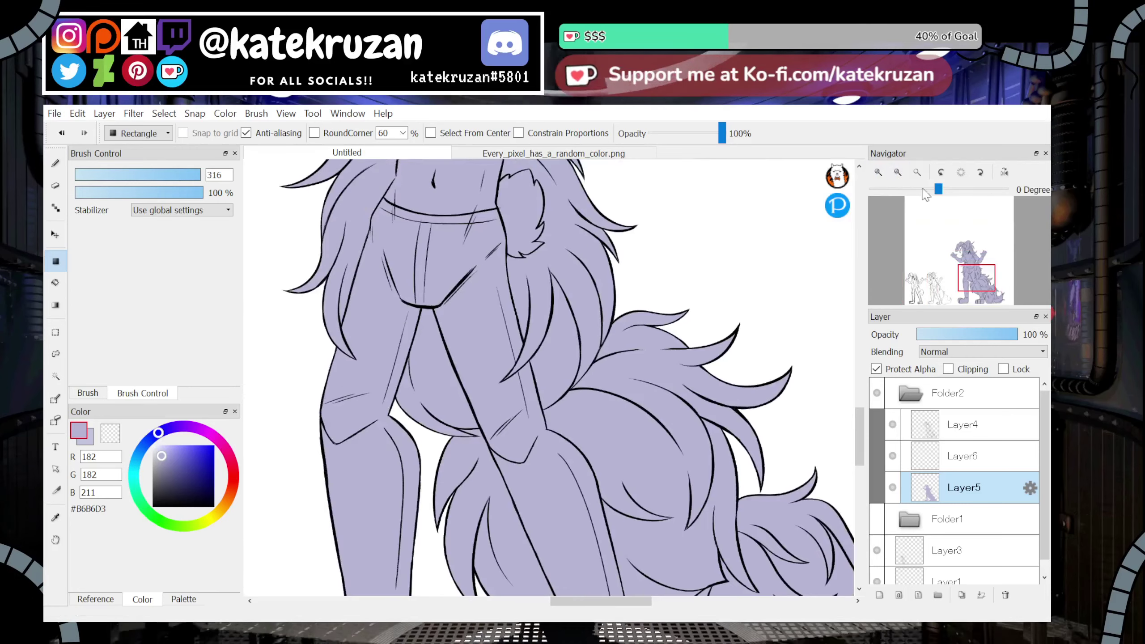
left_click(879, 172)
left_click(878, 172)
left_click(878, 175)
left_click(878, 176)
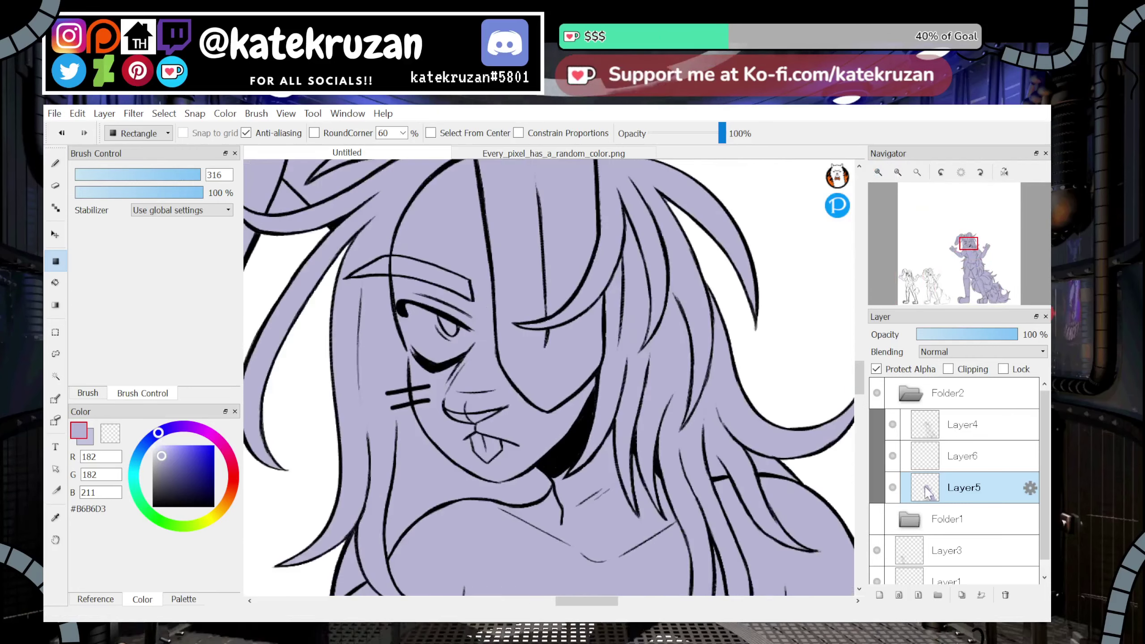
left_click(894, 463)
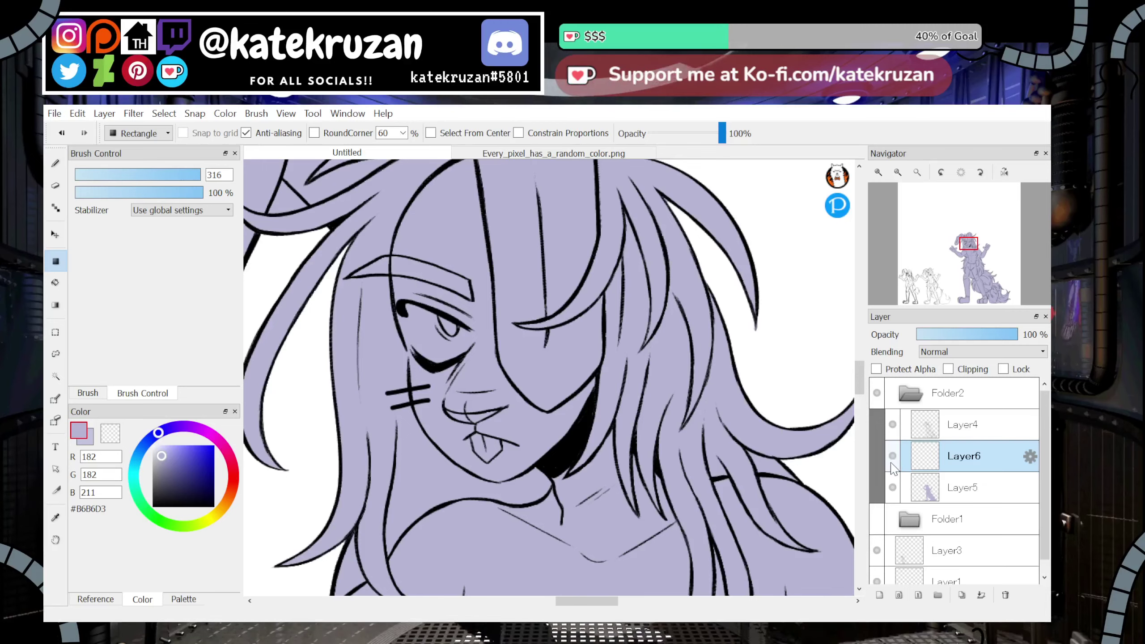
left_click(956, 393)
left_click(965, 370)
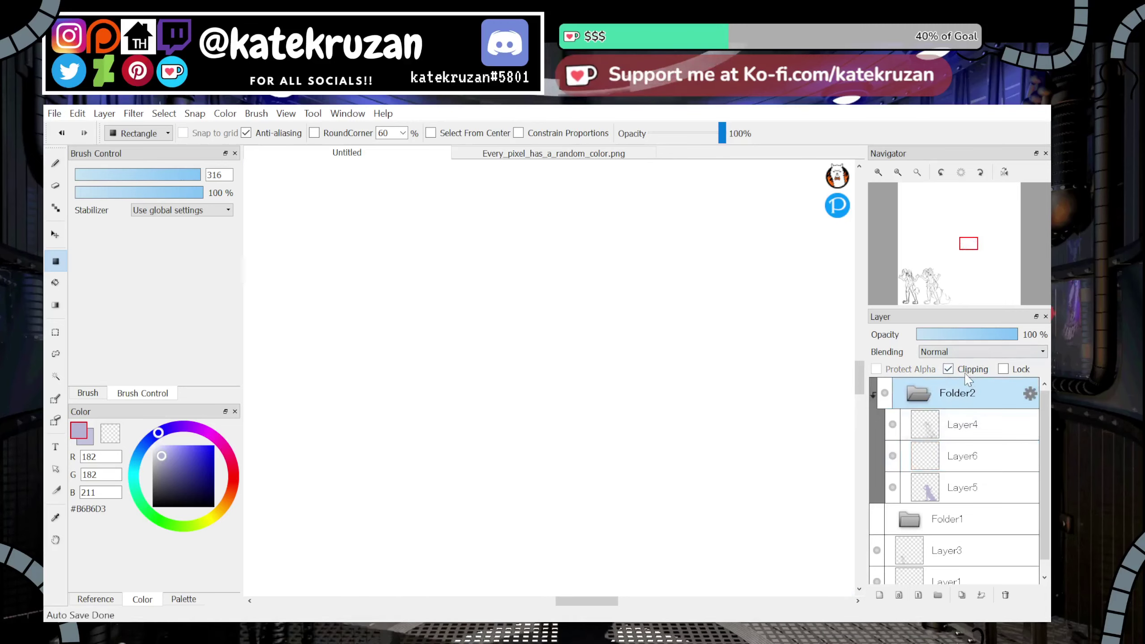
key("ctrl+z")
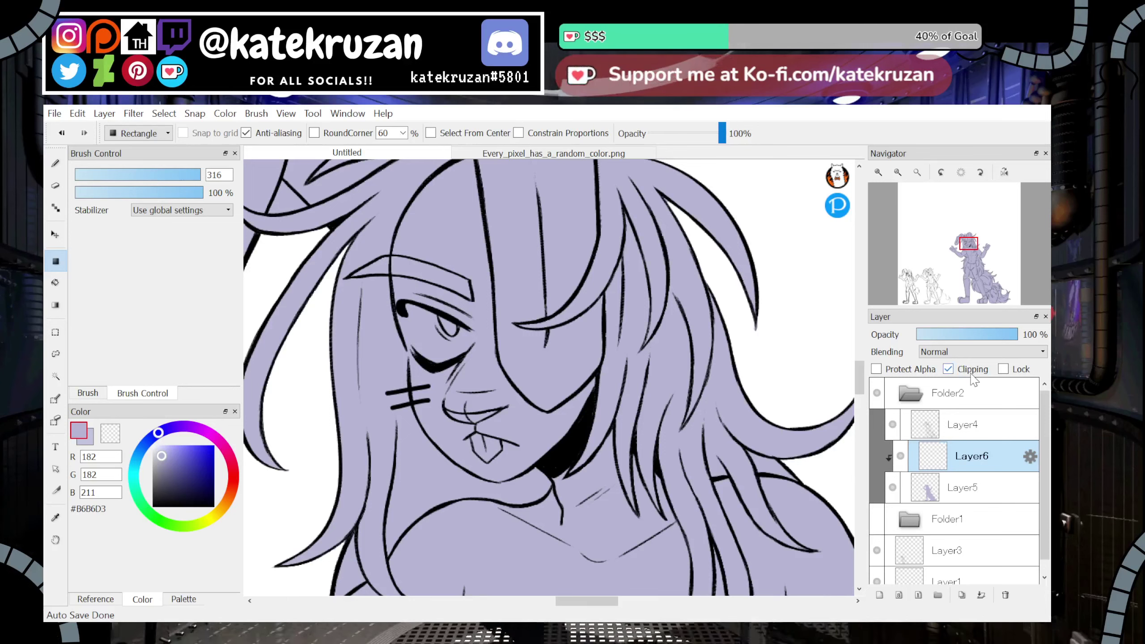
Pick the off-white #F0F0F0 for the brush, try a size 91 dab on the visible eye and undo it
left_click_drag(157, 448, 151, 443)
left_click(56, 164)
left_click(143, 177)
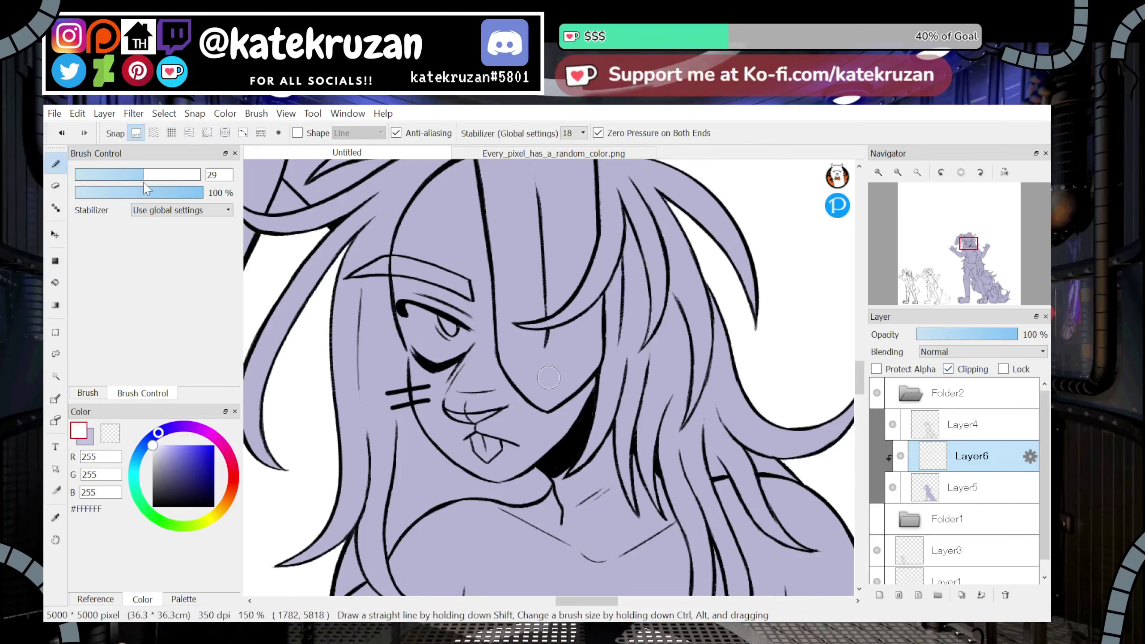
left_click(878, 172)
left_click_drag(963, 253, 965, 249)
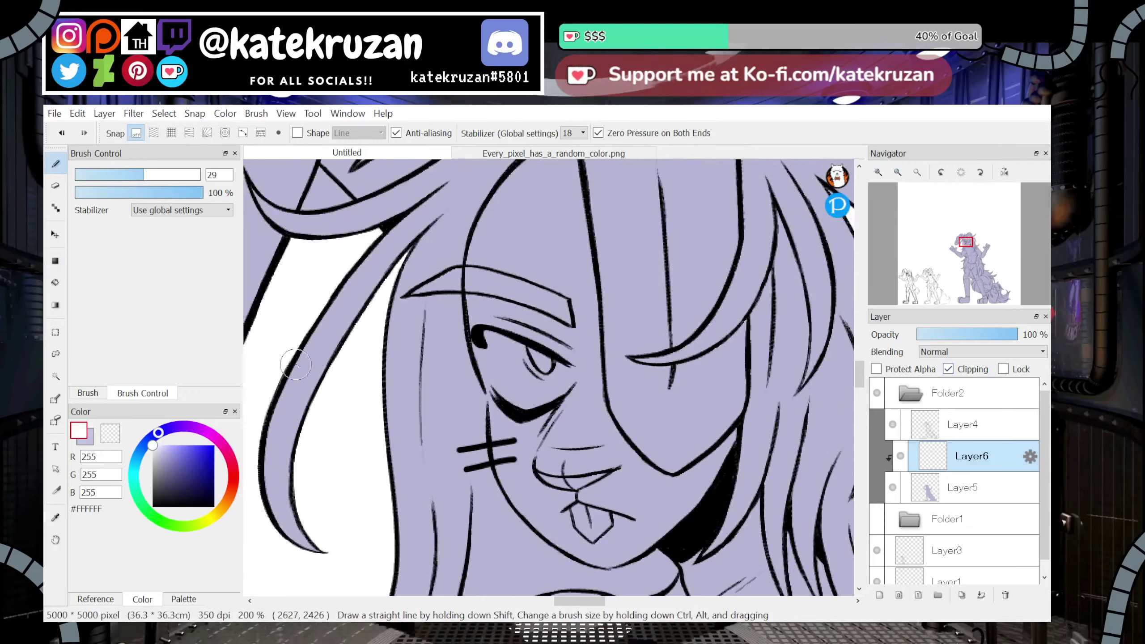
left_click(154, 450)
left_click(152, 449)
left_click(182, 180)
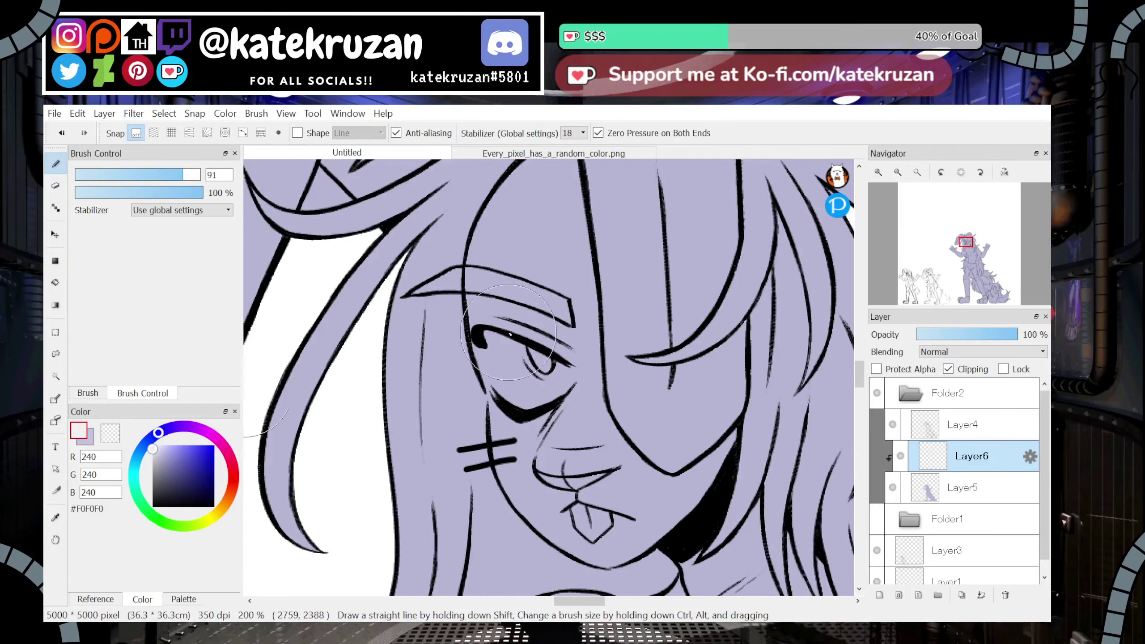
left_click(498, 346)
key("ctrl+z")
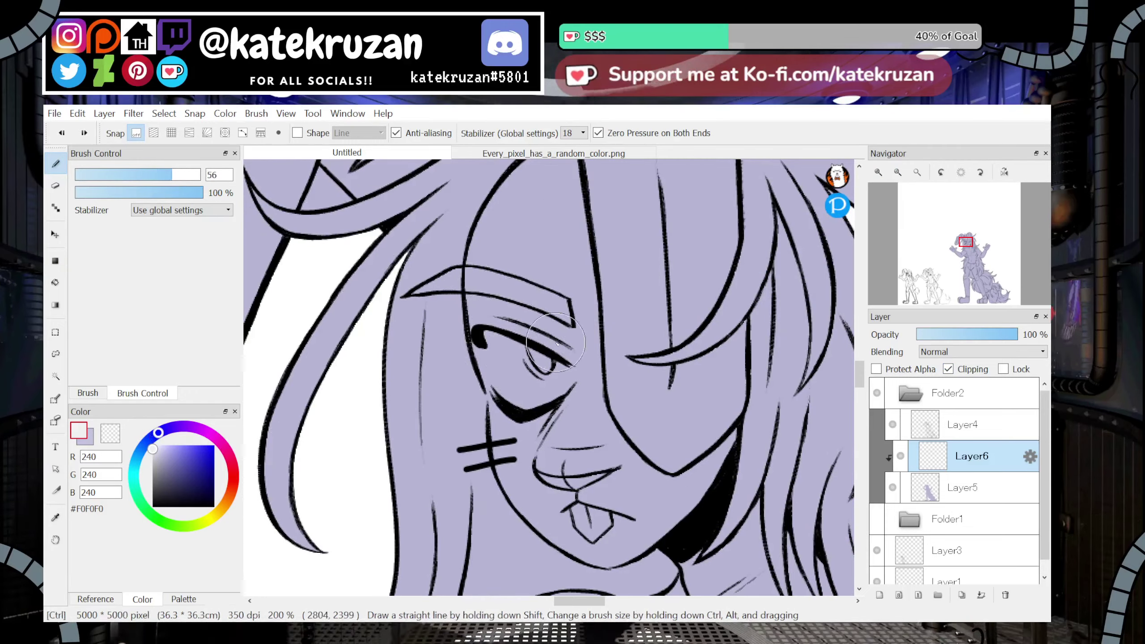
Paint the white of the visible eye starting with brush size 56, and bucket-fill the front teeth with the same off-white #F0F0F0
left_click_drag(496, 335, 510, 396)
key("ctrl+z")
left_click_drag(496, 336, 510, 397)
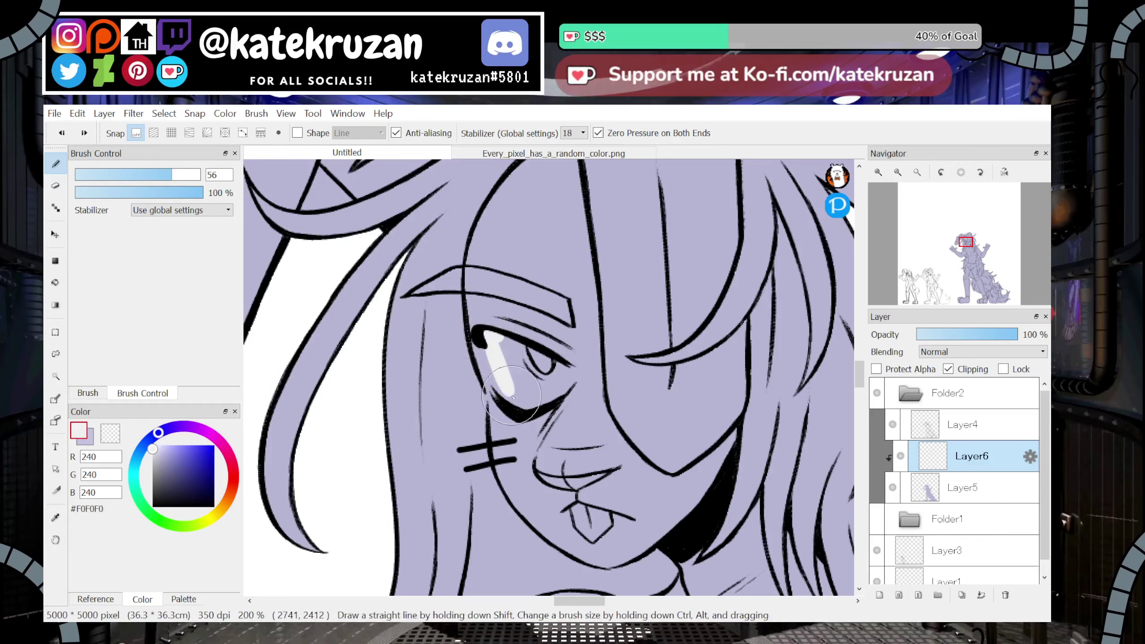
left_click_drag(496, 354, 504, 392)
key("ctrl+z")
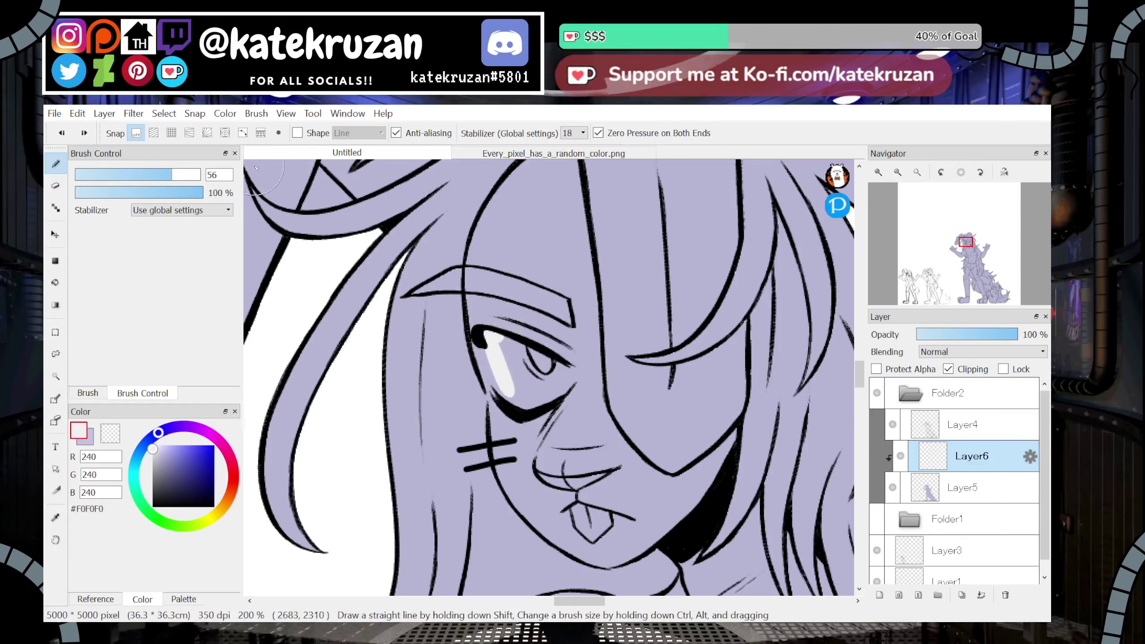
mouse_move(504, 345)
left_mouse_down()
mouse_move(516, 400)
mouse_move(491, 344)
mouse_move(490, 354)
mouse_move(513, 395)
left_mouse_up()
mouse_move(488, 336)
left_mouse_down()
mouse_move(513, 387)
mouse_move(491, 349)
mouse_move(546, 368)
mouse_move(527, 359)
mouse_move(552, 396)
mouse_move(548, 361)
left_mouse_up()
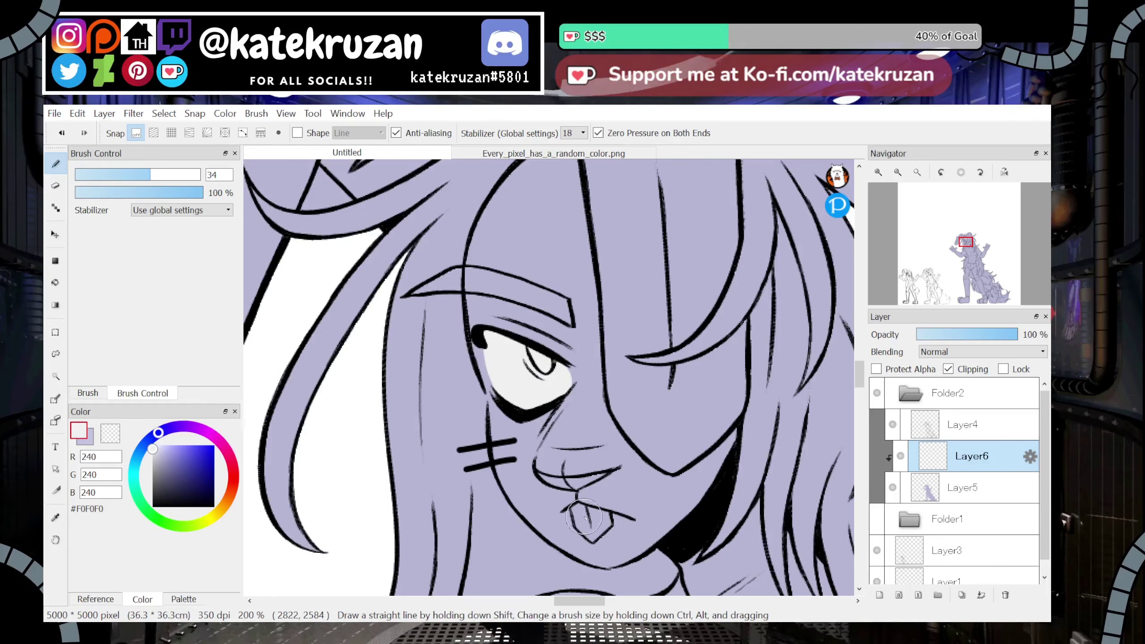
left_click(56, 283)
left_click(607, 514)
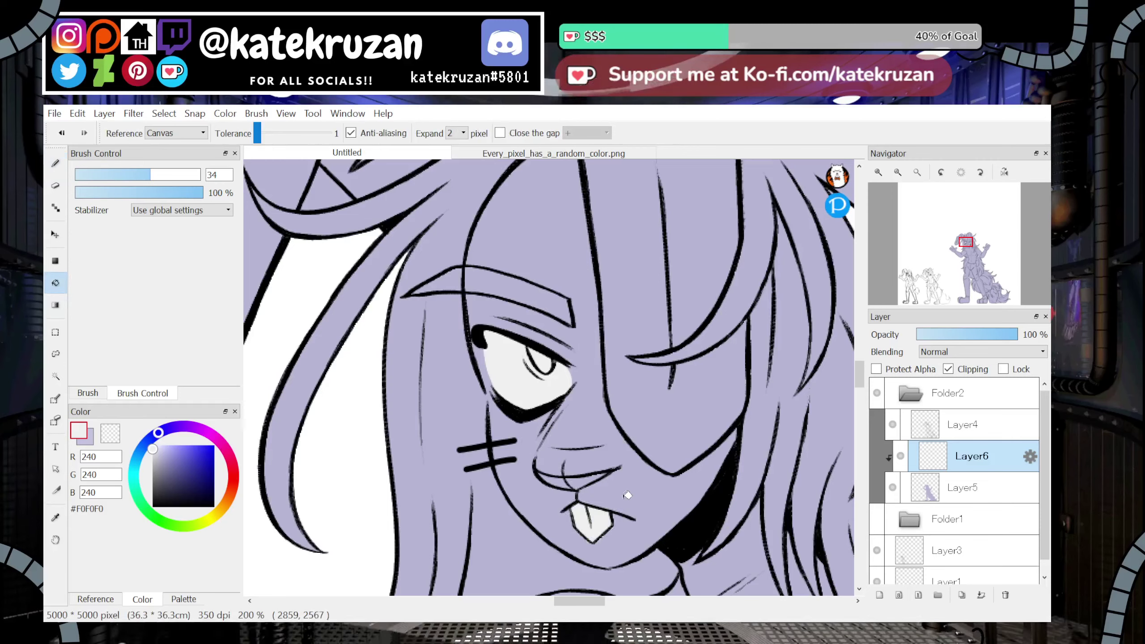
Add a clipped layer between Layer6 and Layer5 and shade the nose in gray #85858C with the soft size 80 brush
key("ctrl+shift+n")
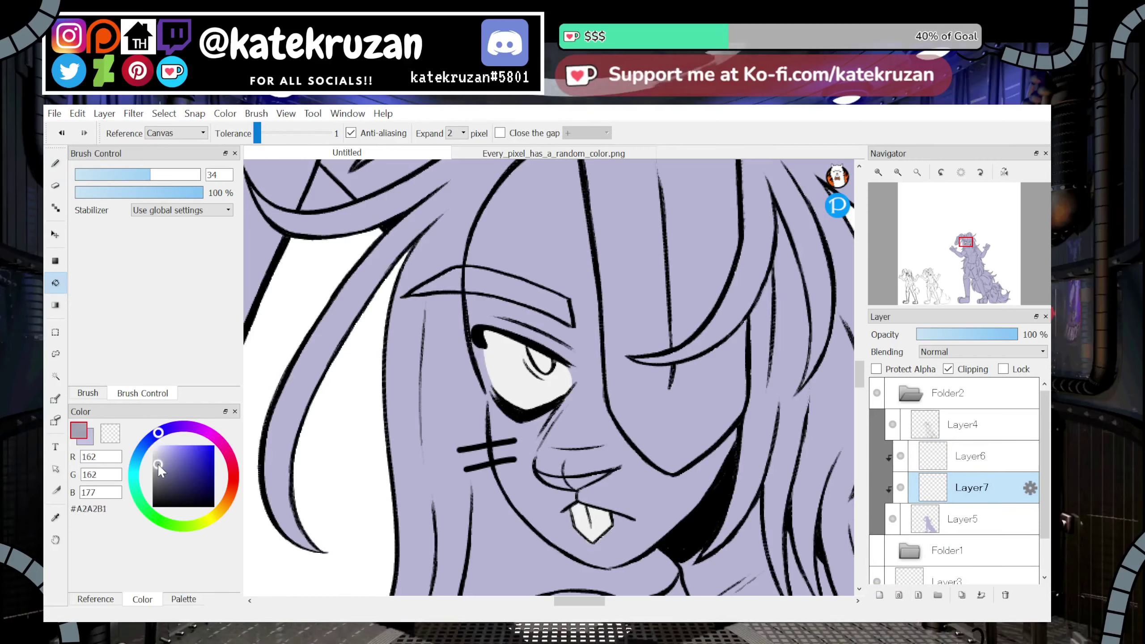
left_click_drag(158, 464, 156, 473)
left_click(162, 175)
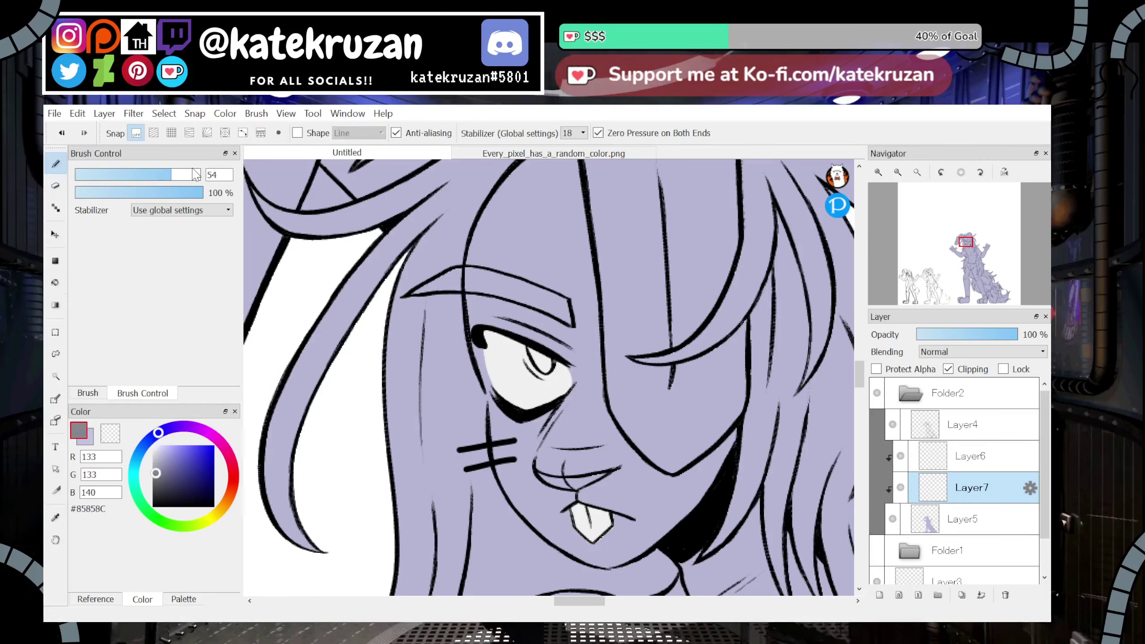
left_click(93, 394)
left_click(168, 281)
left_click(179, 294)
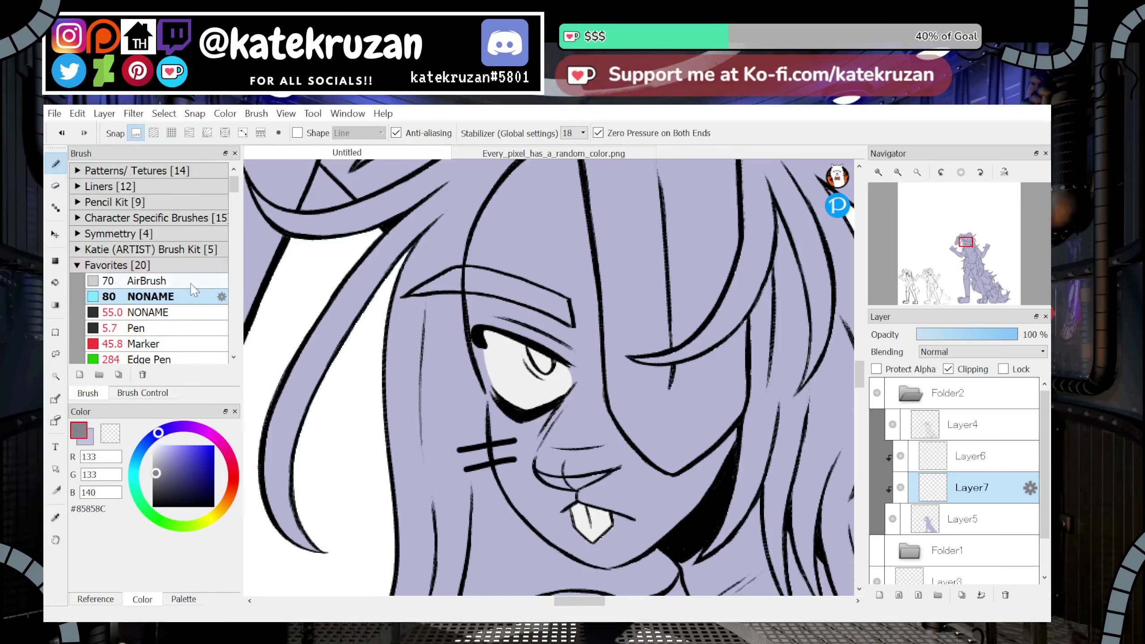
mouse_move(578, 456)
left_mouse_down()
mouse_move(573, 429)
mouse_move(601, 458)
mouse_move(591, 404)
mouse_move(569, 426)
mouse_move(562, 464)
mouse_move(604, 454)
left_mouse_up()
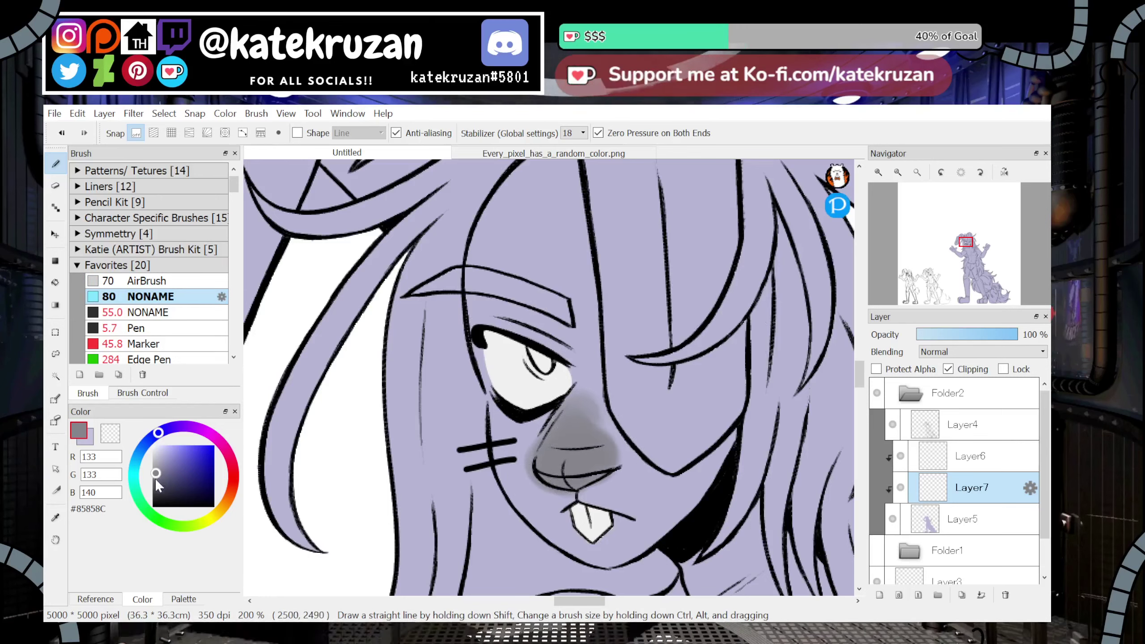
Try extending the gray shading across the cheeks and muzzle on both sides of the nose, and undo it
mouse_move(509, 473)
left_mouse_down()
mouse_move(532, 423)
mouse_move(539, 474)
mouse_move(557, 487)
mouse_move(606, 476)
mouse_move(645, 482)
left_mouse_up()
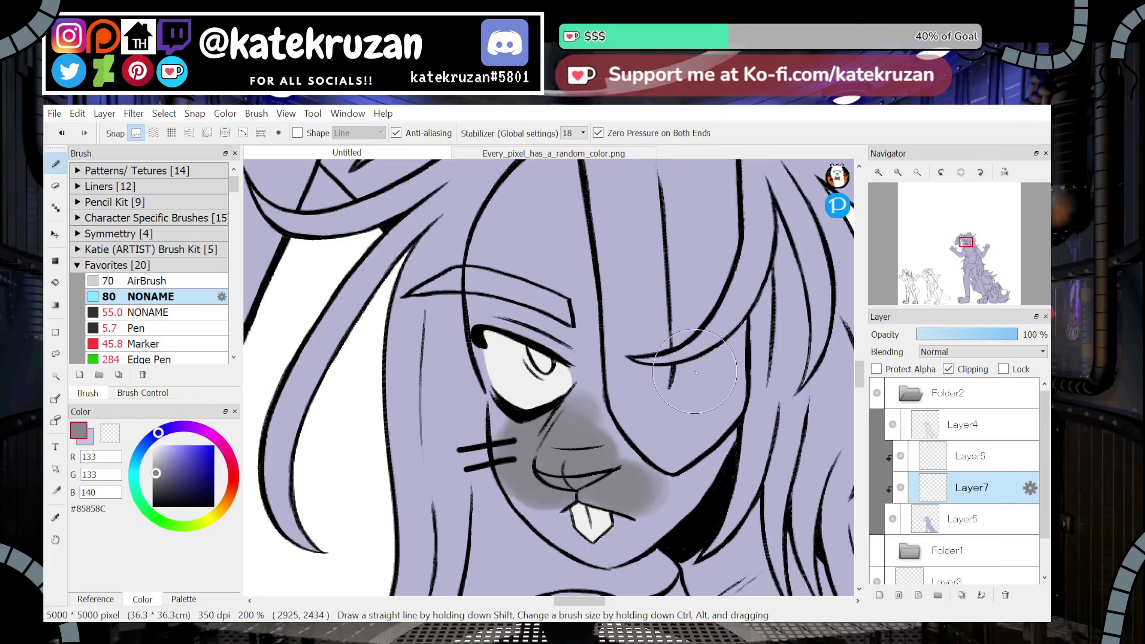
left_click(898, 172)
left_click(898, 172)
left_click(898, 172)
left_click(898, 172)
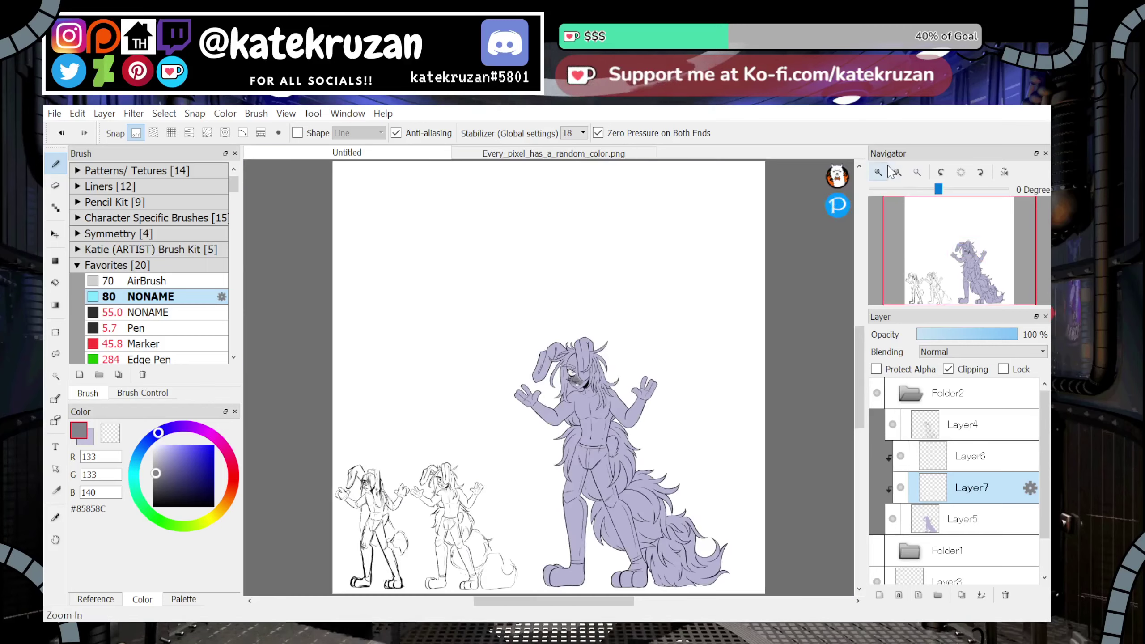
left_click(879, 171)
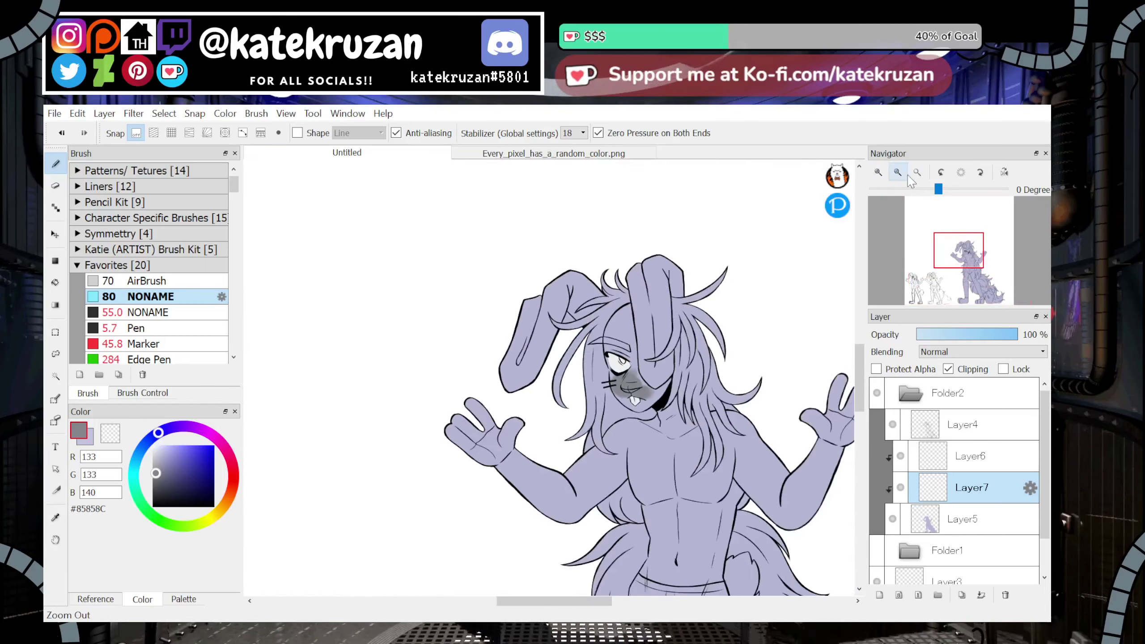
left_click(963, 266)
left_click_drag(963, 265, 966, 245)
left_click(879, 172)
left_click(878, 172)
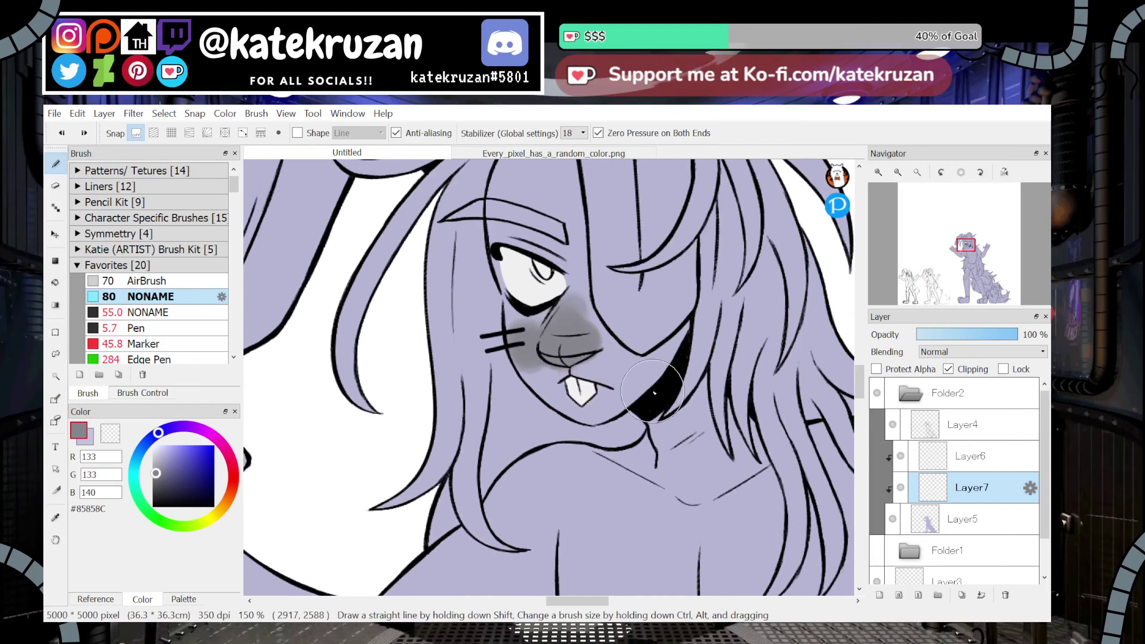
key("ctrl+z")
Trim the excess gray around the nose with the transparent color and add soft gray shading beneath the visible eye
key("z")
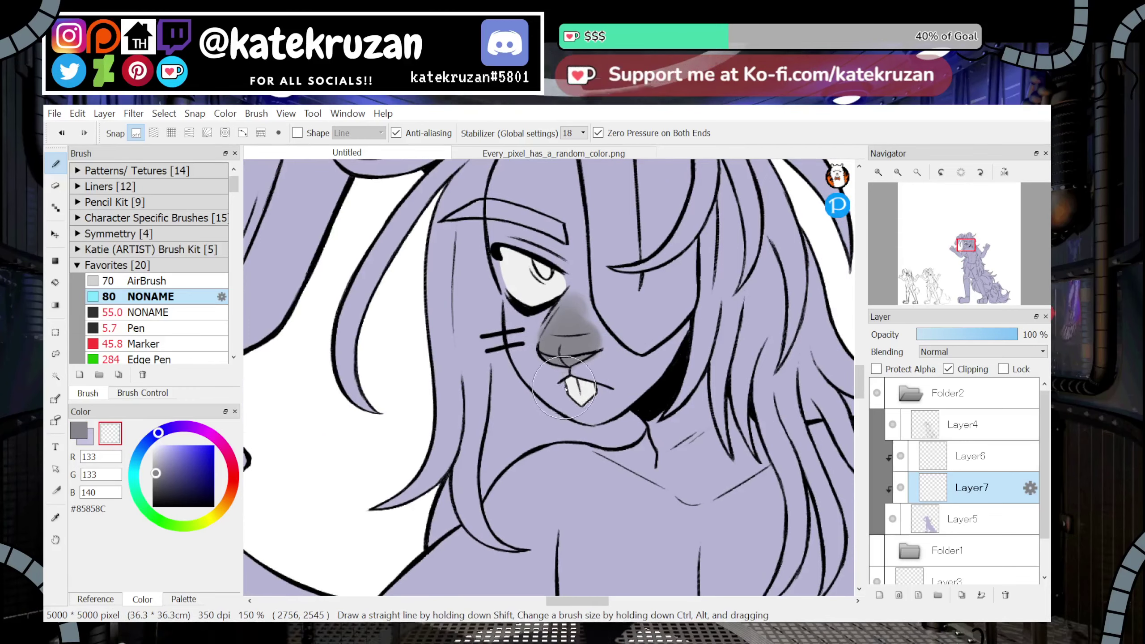
mouse_move(634, 383)
left_mouse_down()
mouse_move(689, 383)
mouse_move(578, 421)
left_mouse_up()
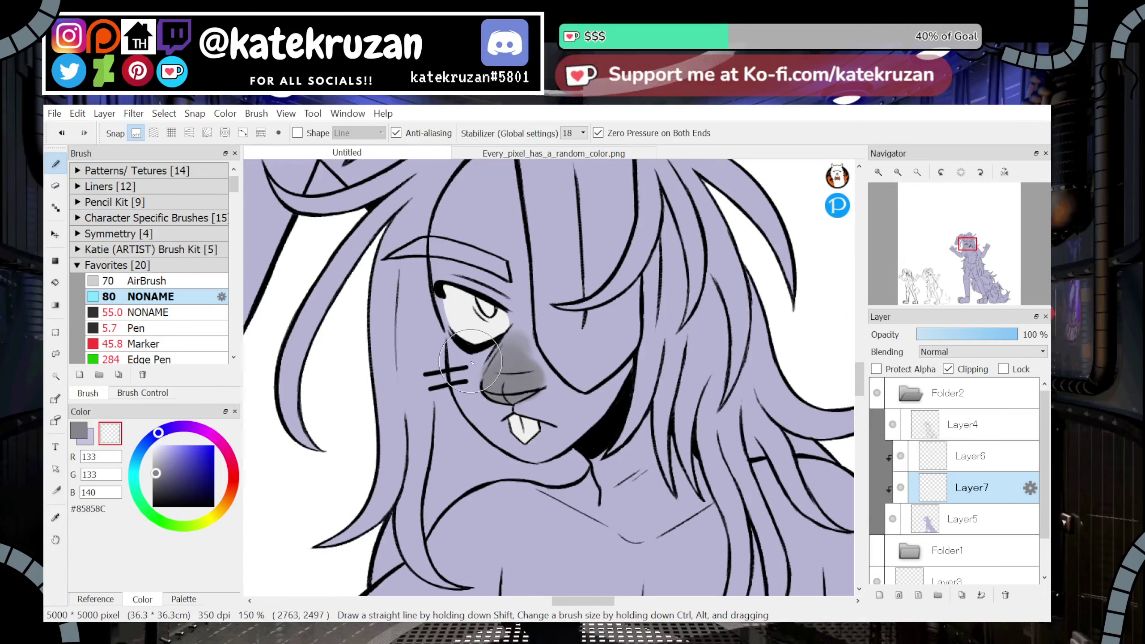
key("z")
mouse_move(468, 335)
left_mouse_down()
mouse_move(472, 347)
mouse_move(490, 334)
left_mouse_up()
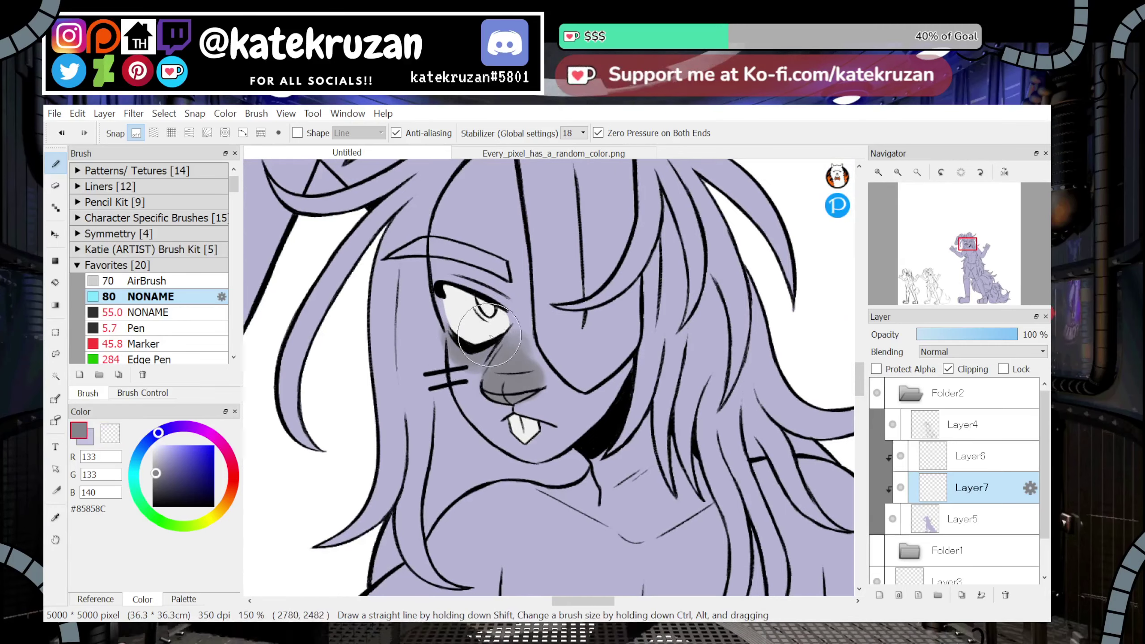
left_click_drag(965, 257, 967, 241)
key("a")
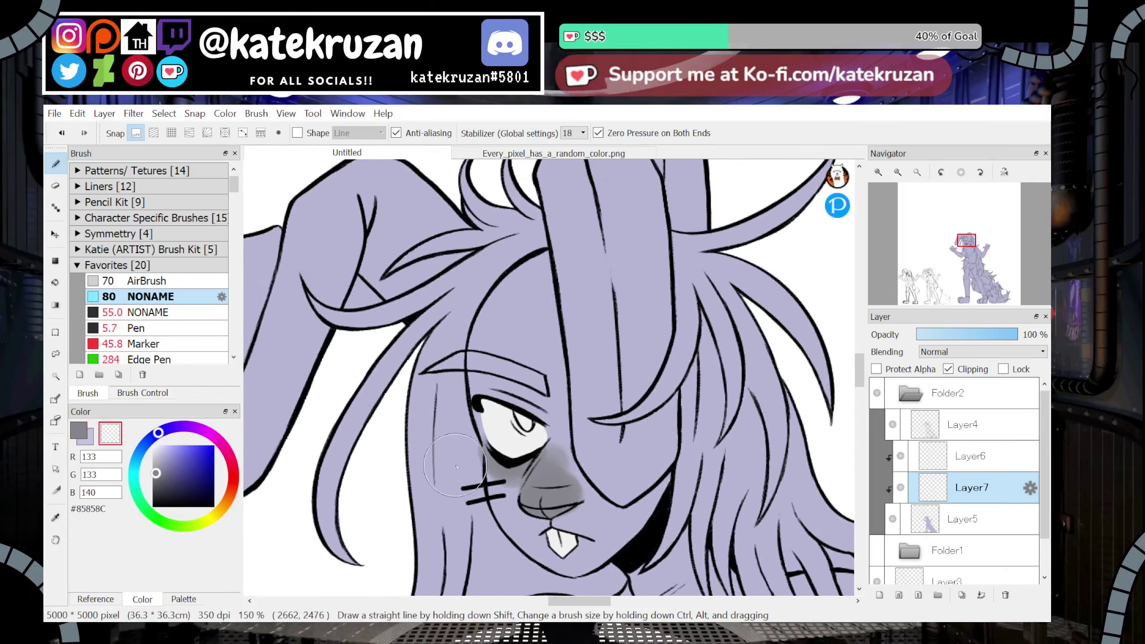
key("a")
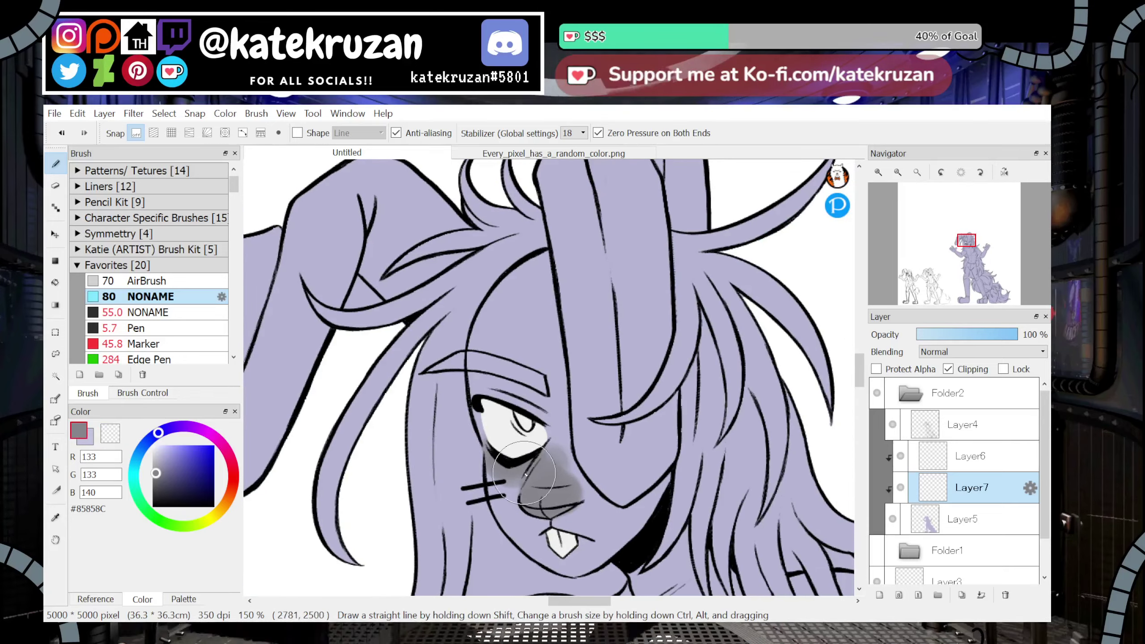
left_click_drag(966, 247, 968, 252)
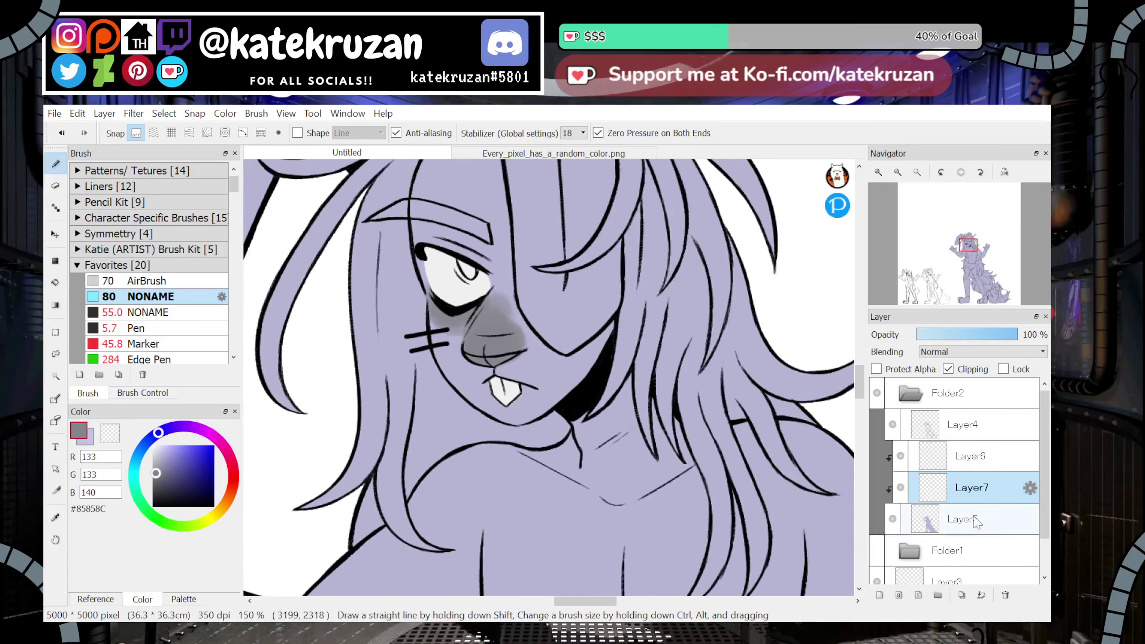
Select Layer5, sample the character's lavender #B6B6D3 from the canvas and choose the Pen brush
left_click(977, 520)
left_click(901, 174)
left_click(901, 174)
left_click(901, 174)
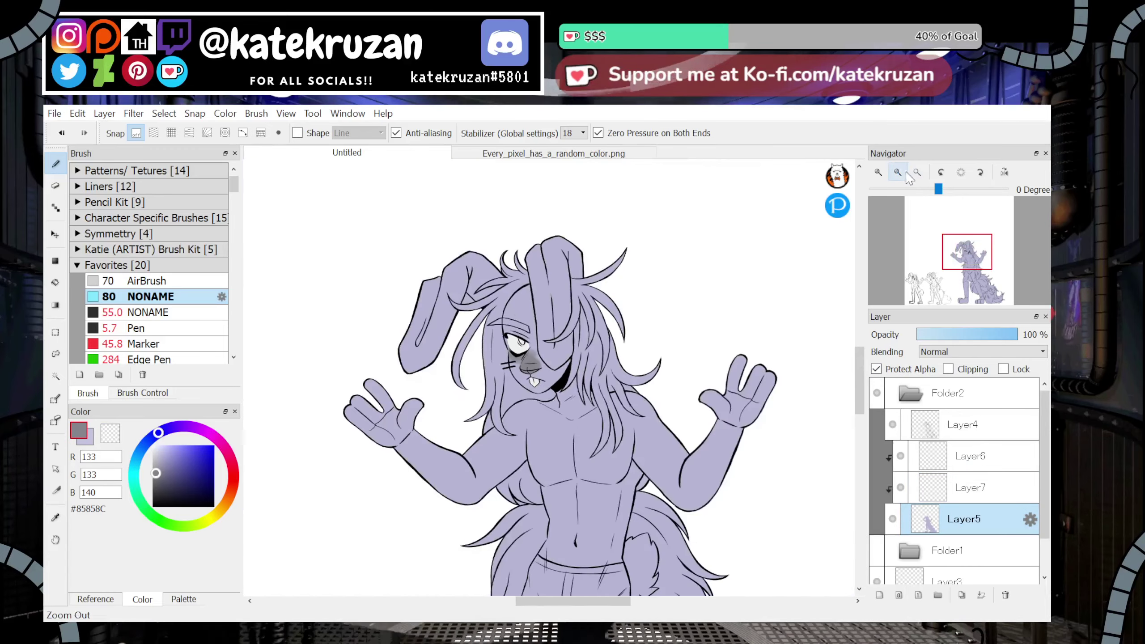
left_click(900, 174)
left_click(901, 174)
left_click(56, 518)
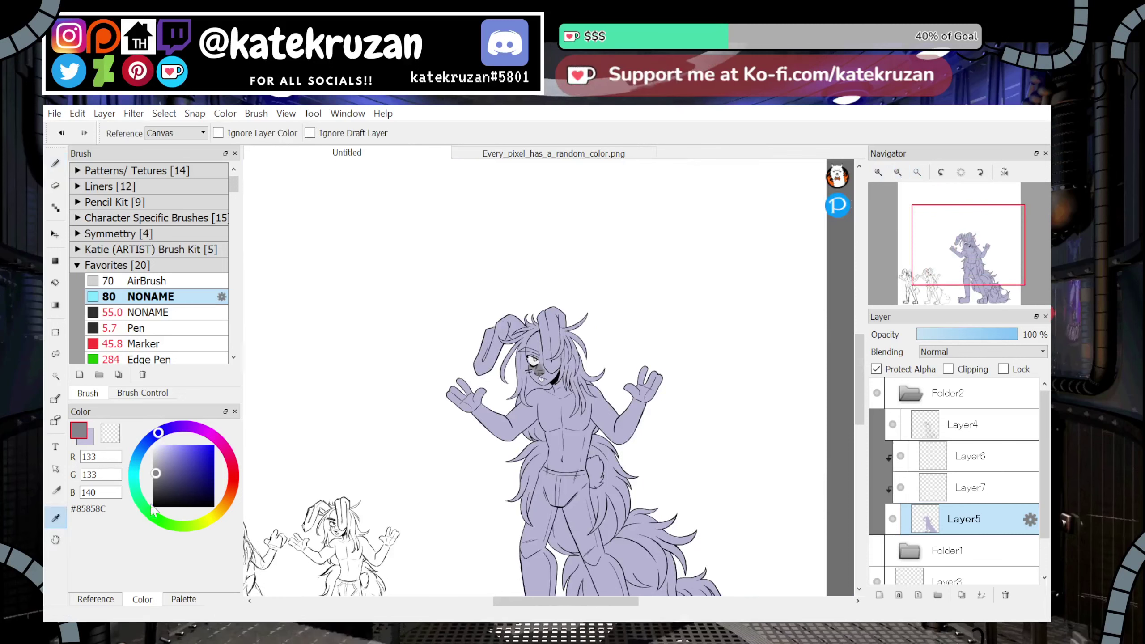
left_click(537, 397)
left_click(149, 328)
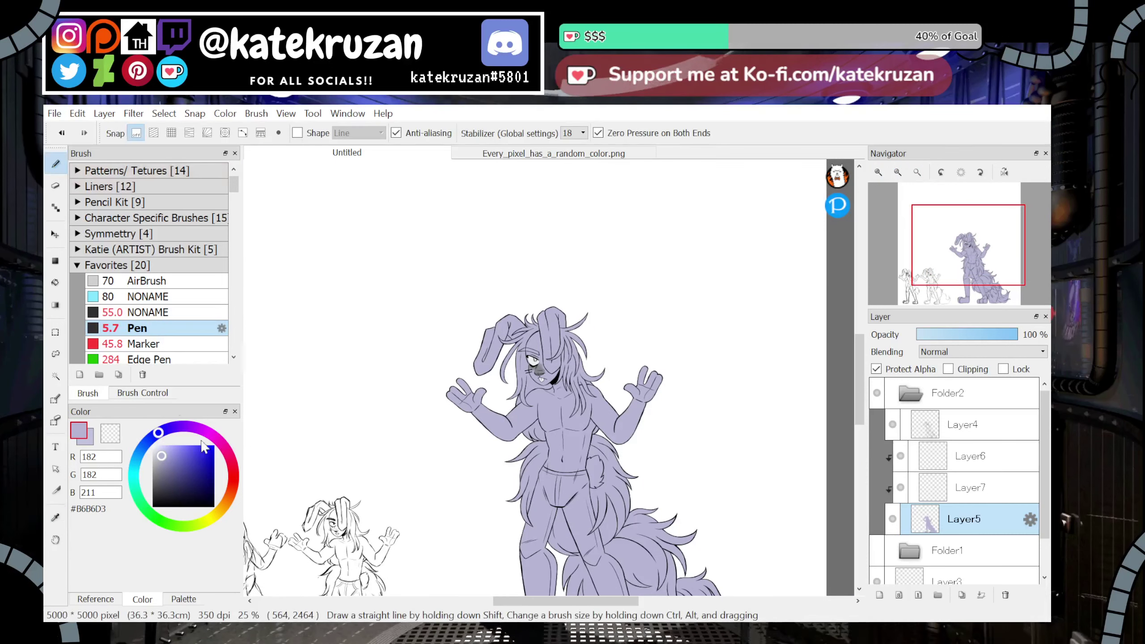
Add a layer above Layer4, set the Pen brush to size 128 and paint a lavender #B6B6D3 oval swatch beside the large character
left_click(963, 425)
left_click(880, 595)
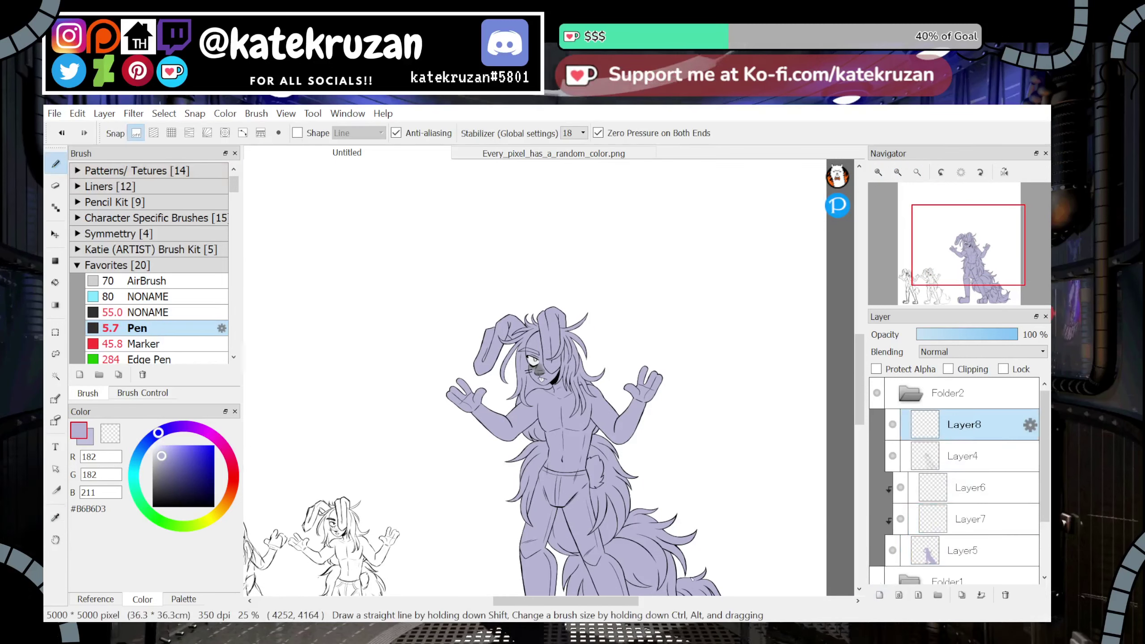
left_click(143, 393)
left_click(195, 174)
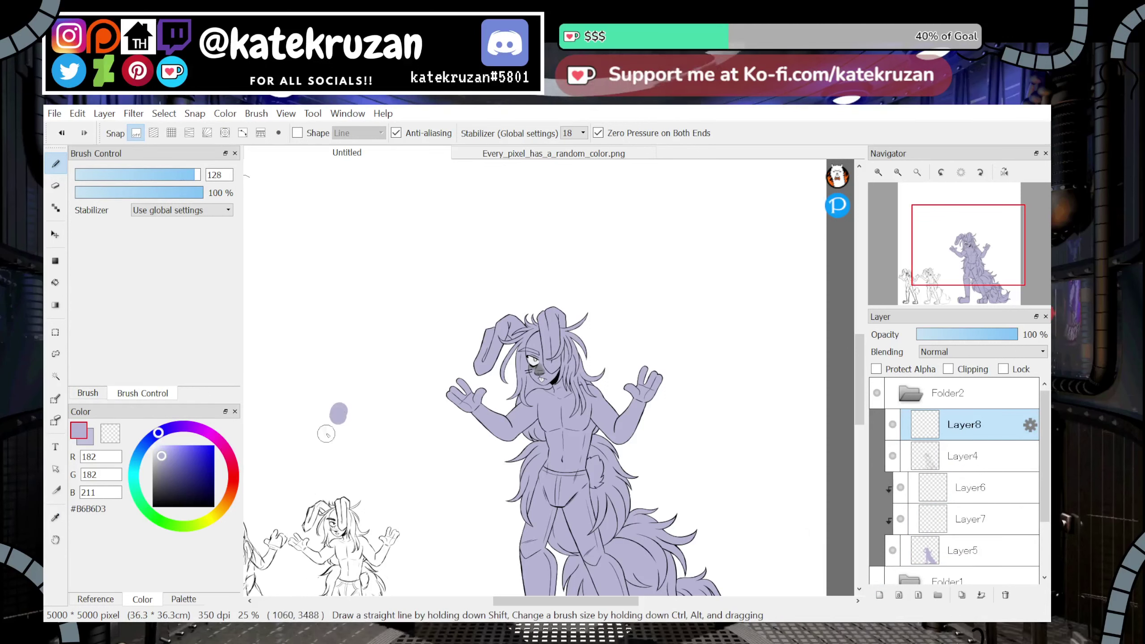
left_click_drag(332, 411, 335, 436)
left_click(102, 396)
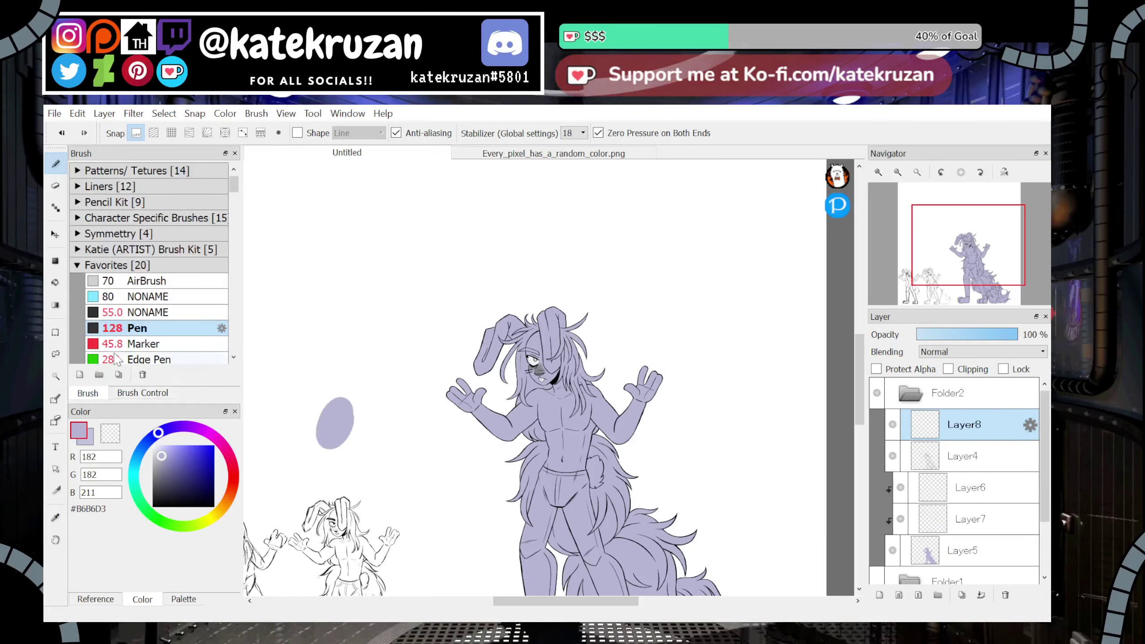
Recolor the character's entire base on Layer5 in pale pink #FFEEE8 with a filled rectangle
left_click(149, 312)
left_click_drag(172, 476, 158, 446)
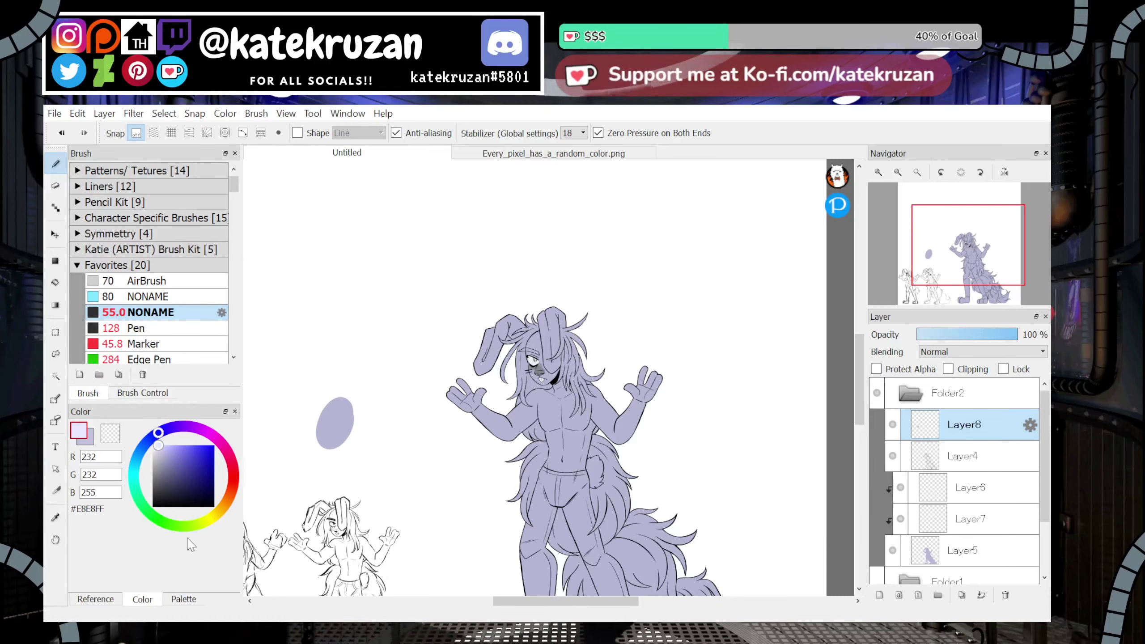
left_click(222, 512)
left_click_drag(222, 513, 231, 491)
left_click(56, 261)
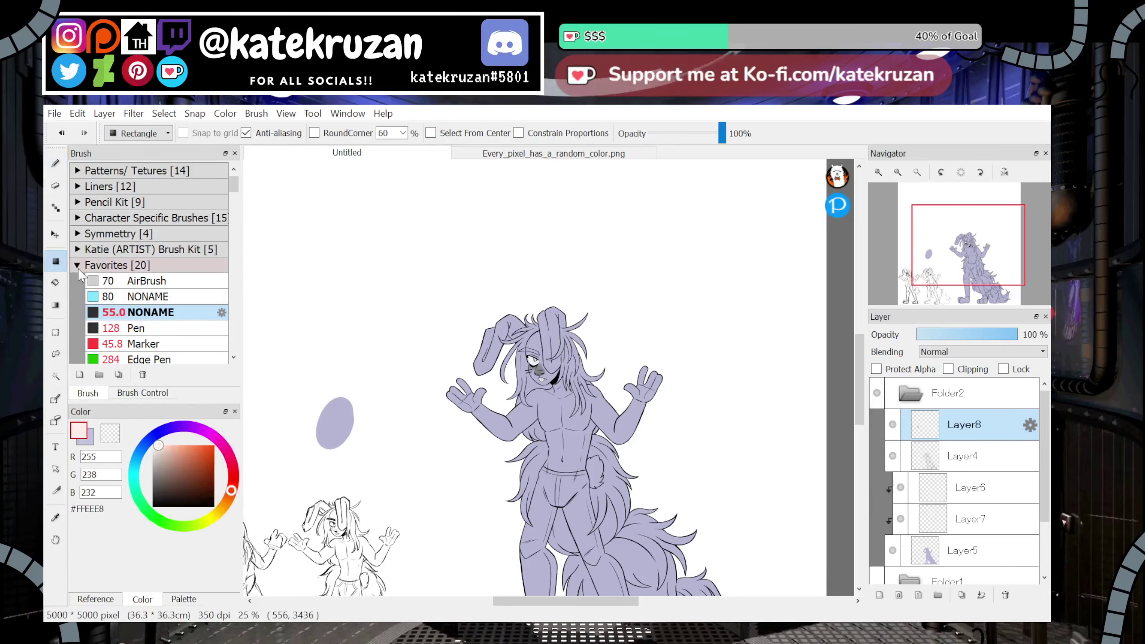
left_click(969, 521)
left_click(964, 558)
key("ctrl+minus")
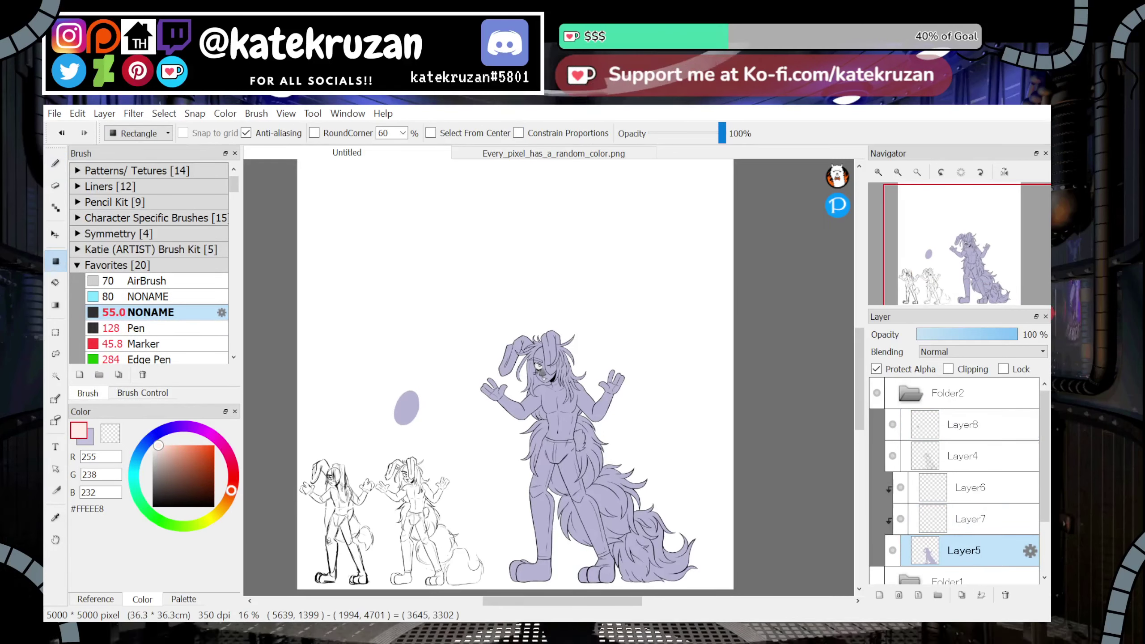
left_click_drag(790, 265, 828, 265)
Recolor the base on Layer5 in grayish pink #D8CDC9 and inspect it against the face shading
left_click(157, 455)
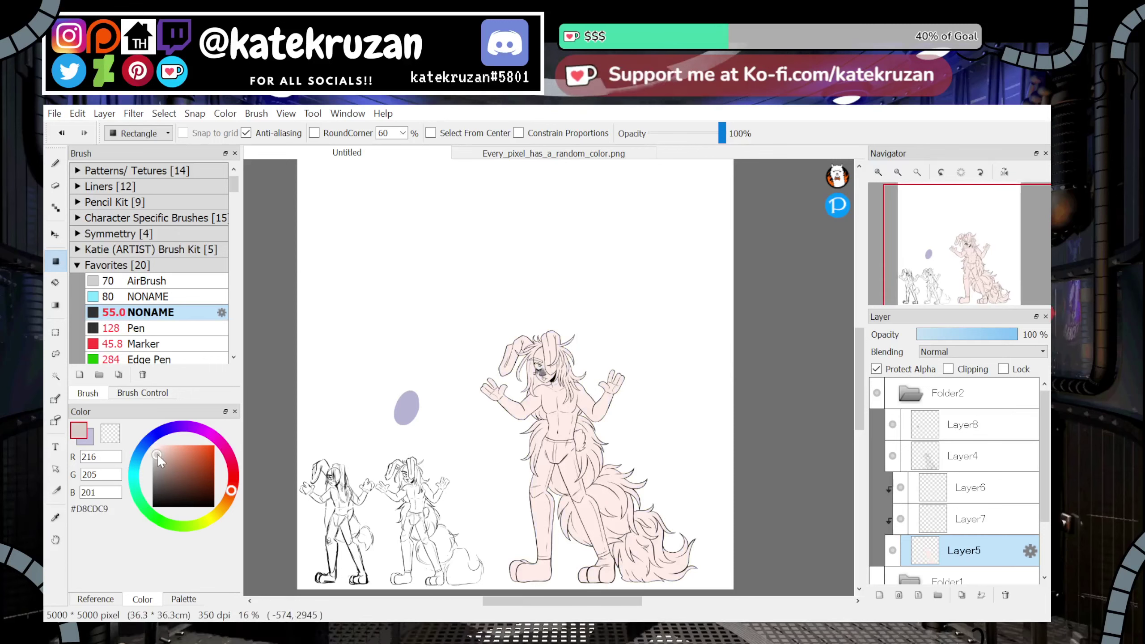
left_click_drag(748, 292, 421, 625)
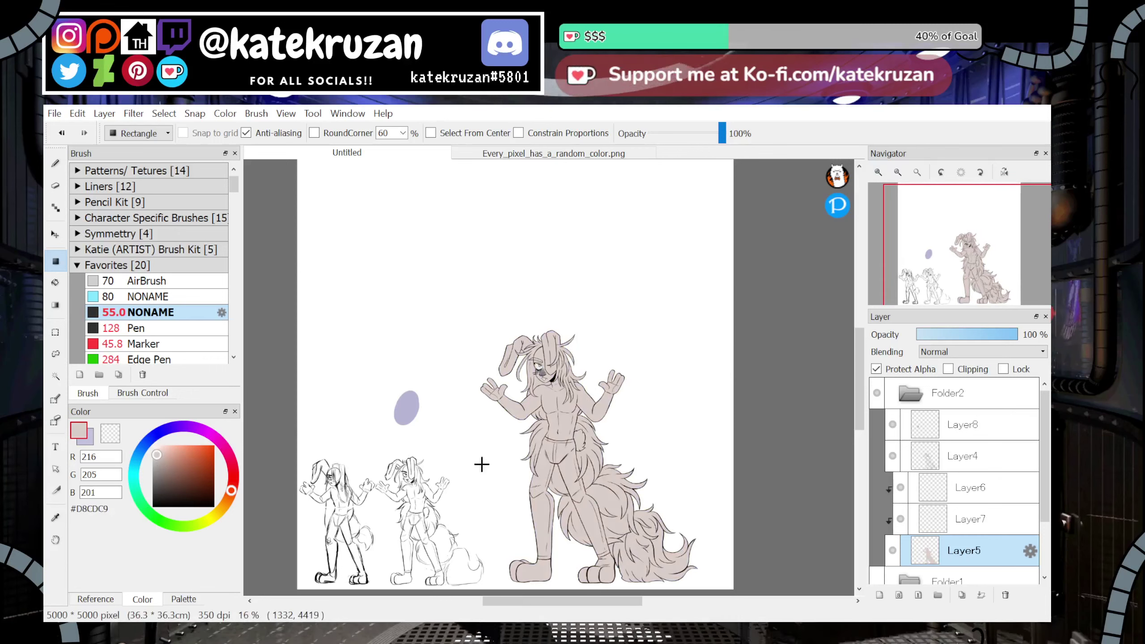
left_click(880, 172)
left_click(879, 173)
left_click(879, 173)
left_click(879, 173)
left_click(879, 172)
left_click(879, 173)
left_click(879, 173)
left_click_drag(964, 255, 967, 251)
Recolor the character's base on Layer5 in pale gray-lavender #DBDBE1 with a filled rectangle
key("x")
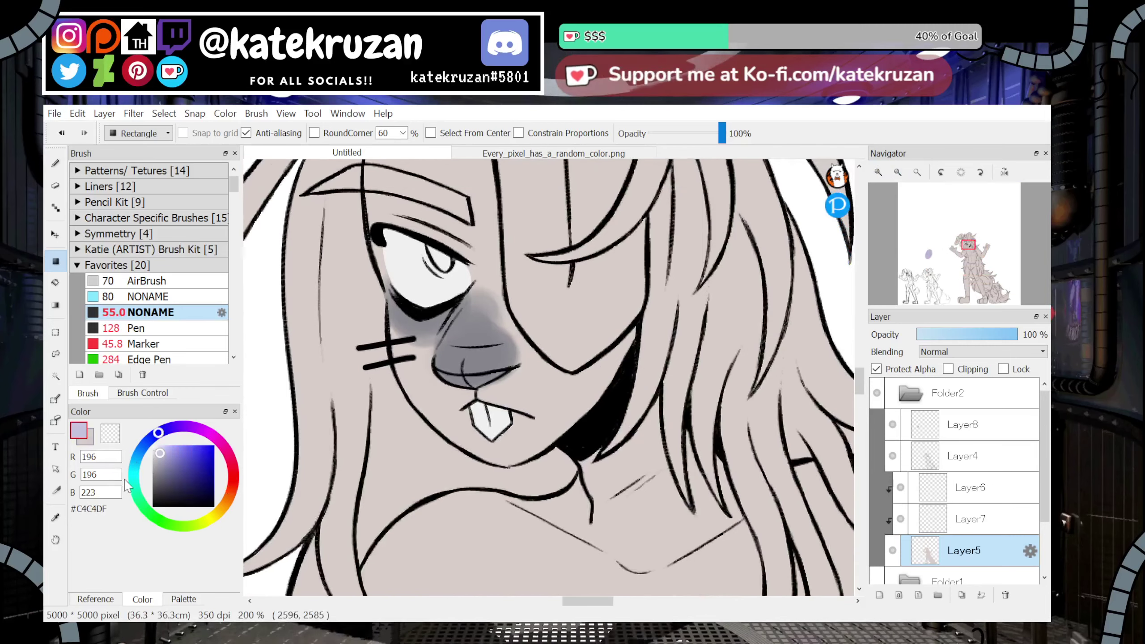
left_click(154, 452)
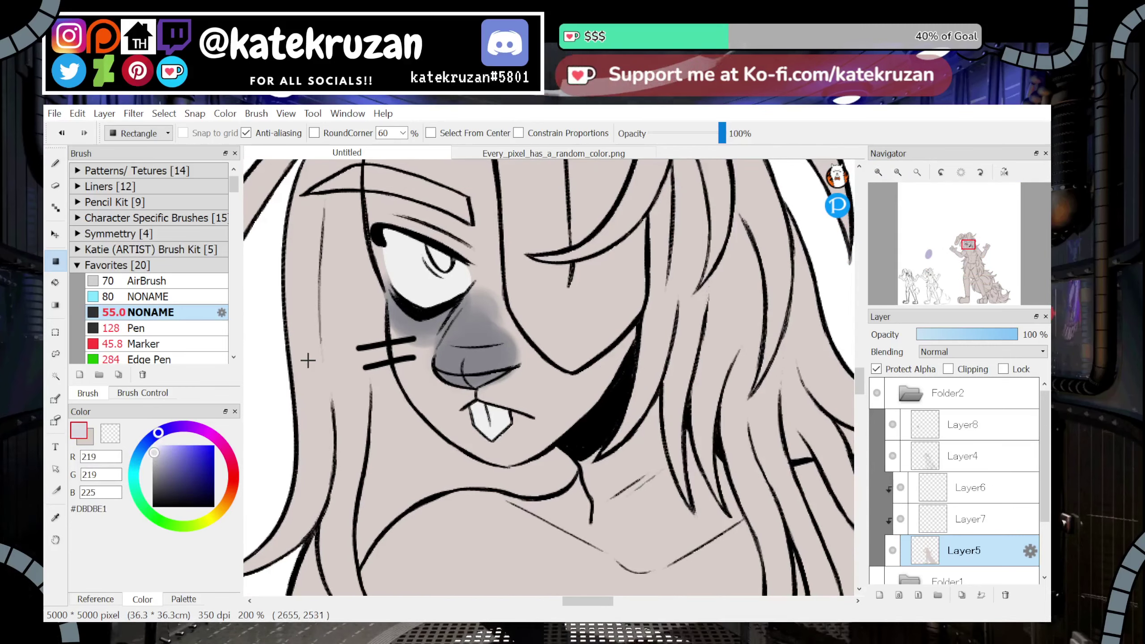
left_click(898, 173)
left_click(898, 172)
left_click(897, 172)
left_click(897, 172)
left_click(898, 172)
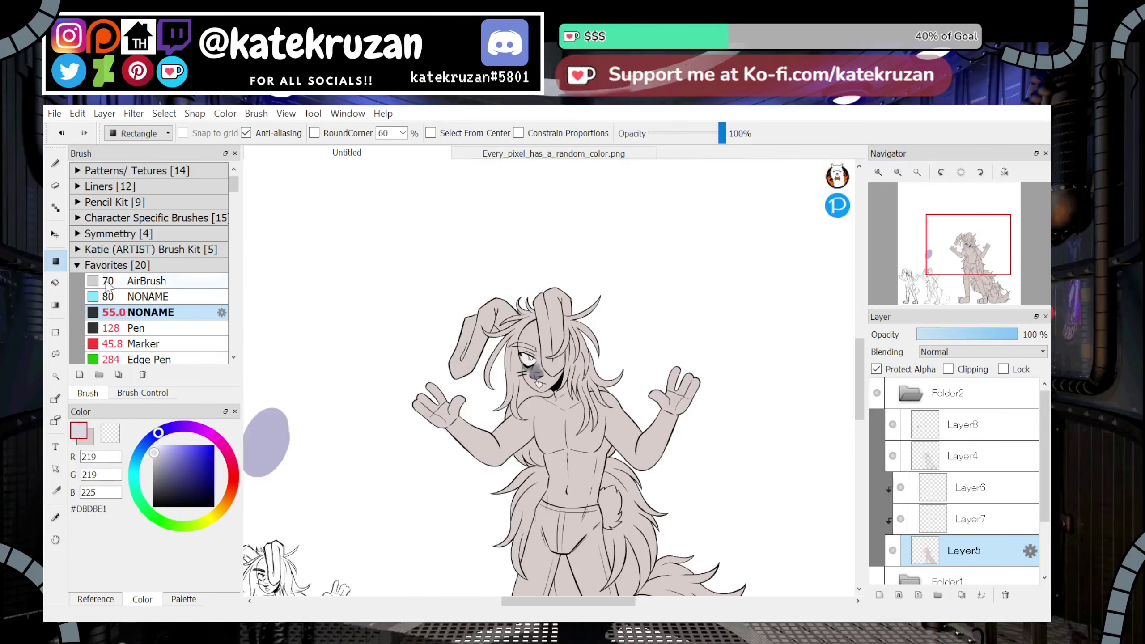
key("b")
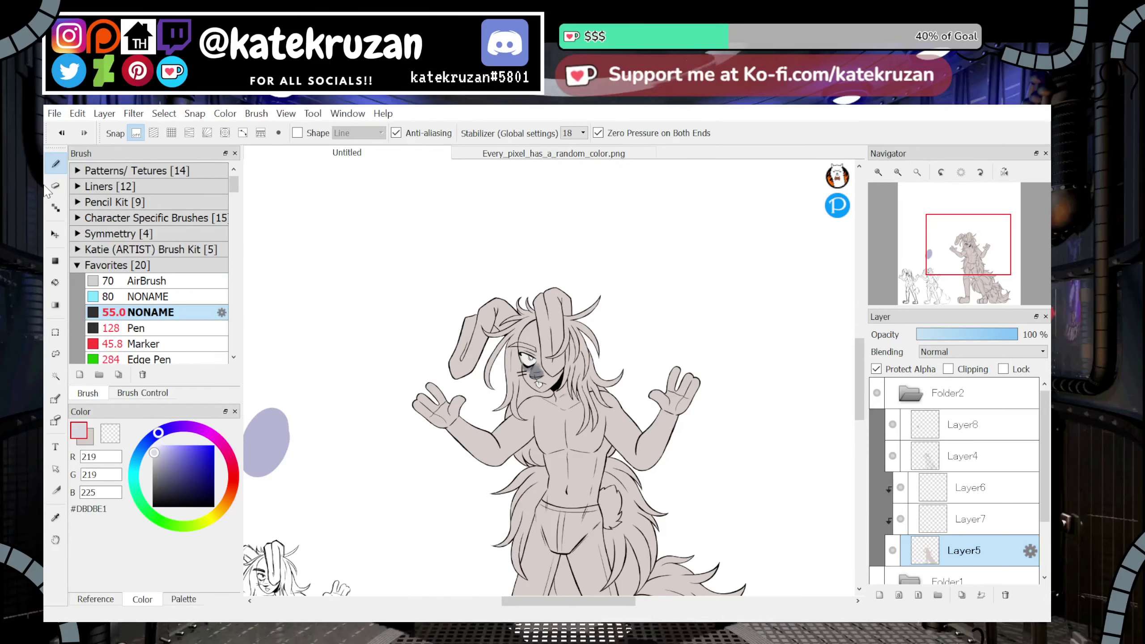
left_click(56, 262)
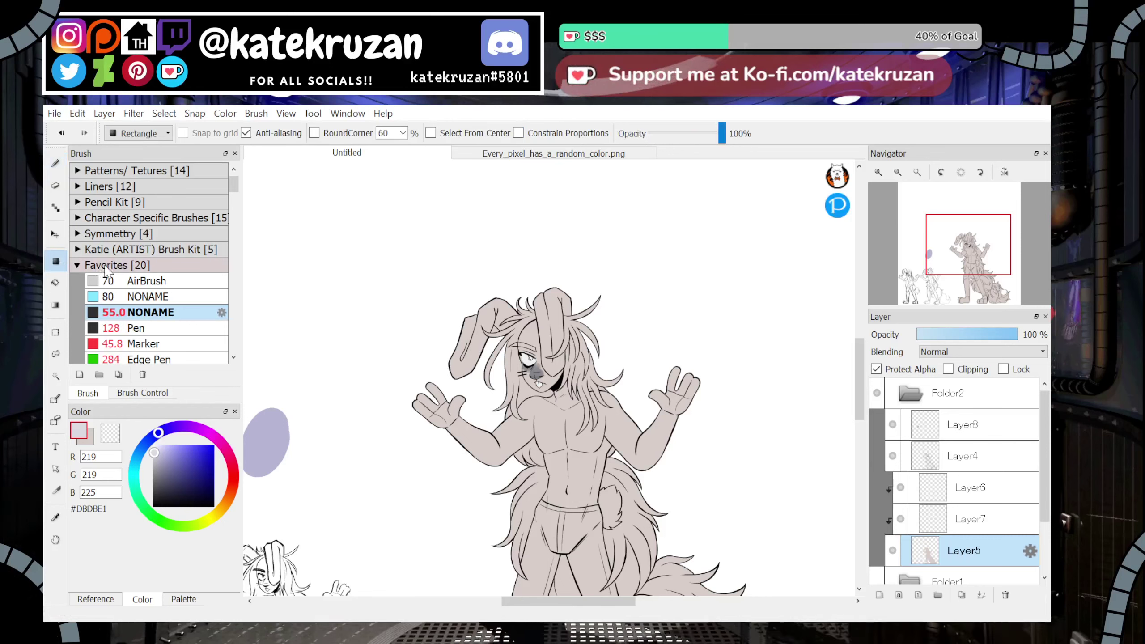
mouse_move(918, 253)
left_click(899, 173)
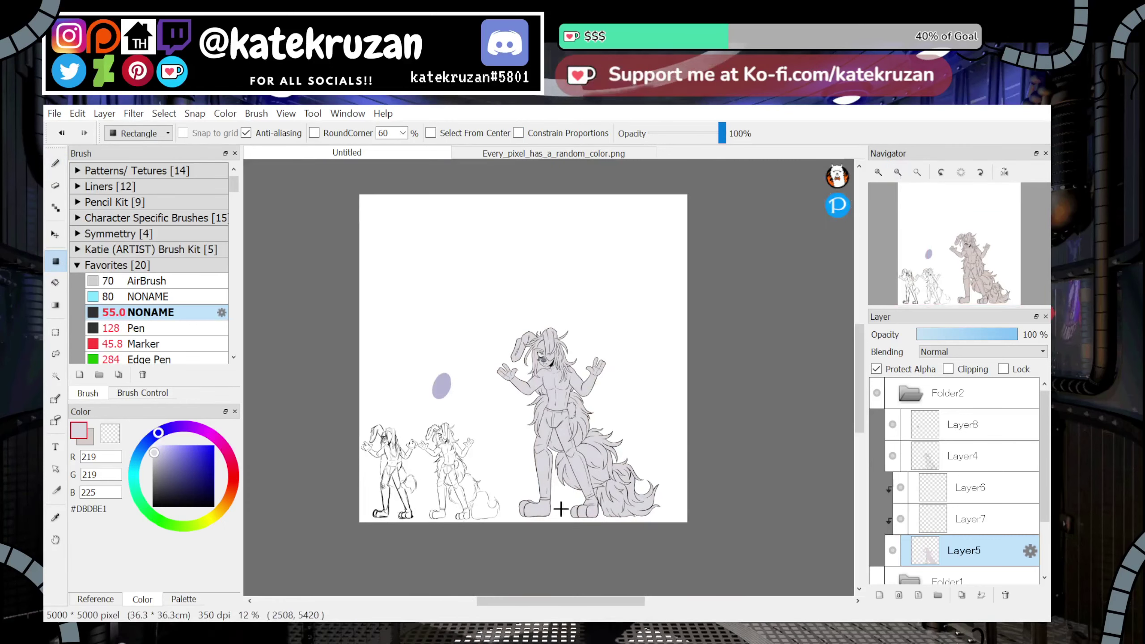
Sample lavender #B6B6D3 with the eyedropper and return to the Brush tool for work on the face
left_click(878, 173)
left_click(879, 173)
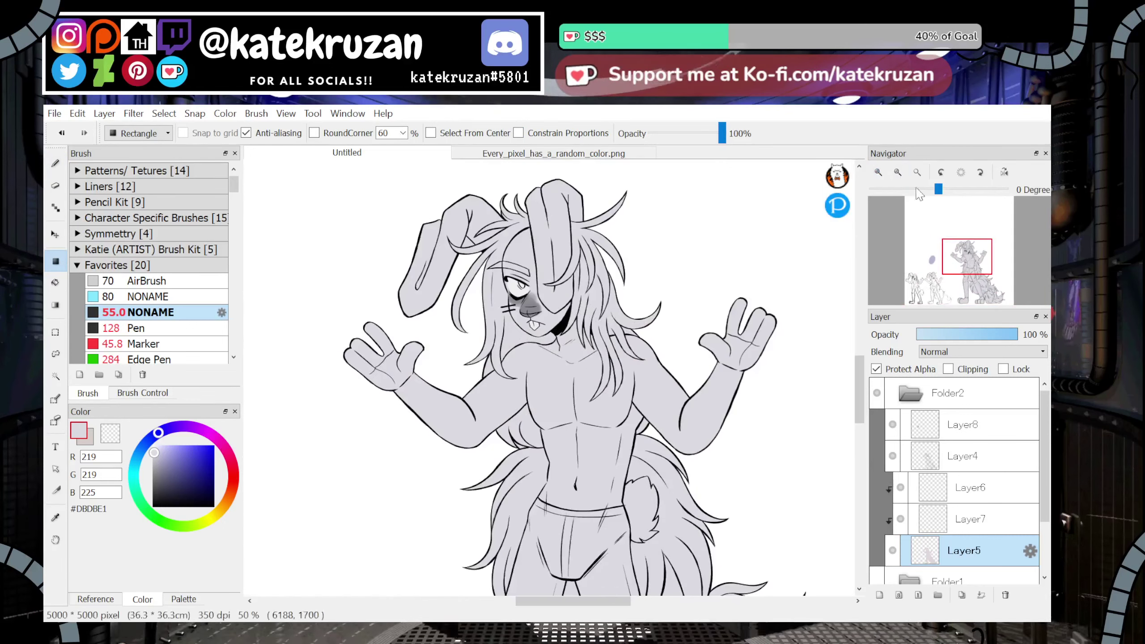
left_click(878, 173)
left_click(963, 253)
mouse_move(964, 253)
left_mouse_down()
mouse_move(929, 259)
mouse_move(965, 252)
left_mouse_up()
left_click(879, 173)
left_click(56, 518)
left_click(564, 253)
left_click(56, 164)
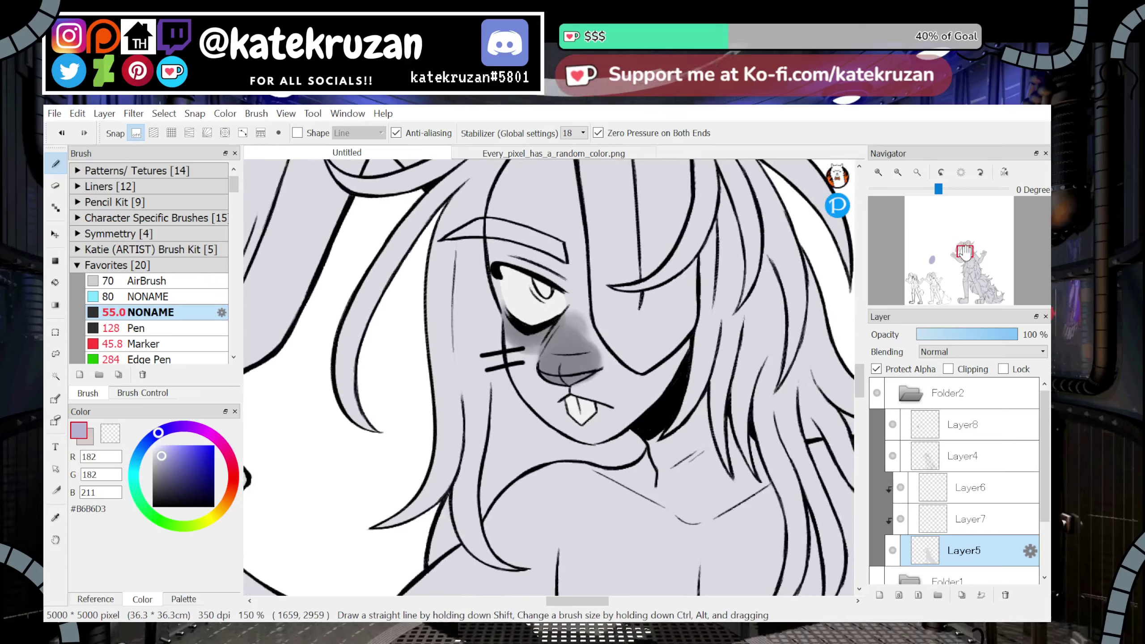
Toggle Layer7's nose shading off and on, and add a clipped layer directly above Layer5
left_click(970, 519)
left_click(901, 488)
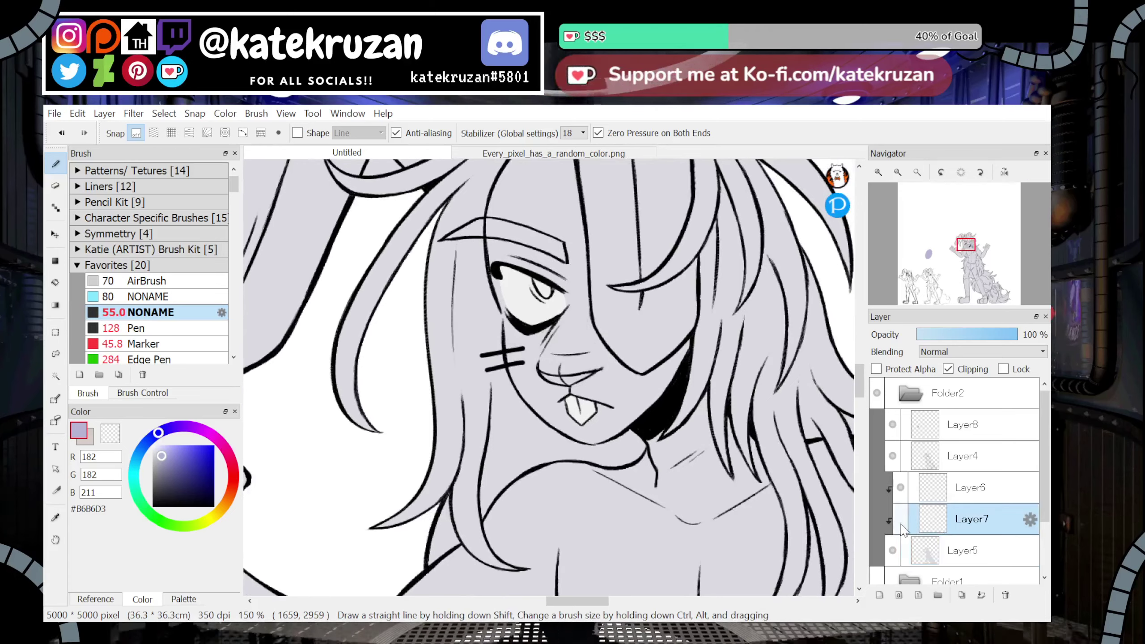
left_click(901, 491)
left_click_drag(966, 251, 969, 251)
left_click(969, 559)
left_click(880, 596)
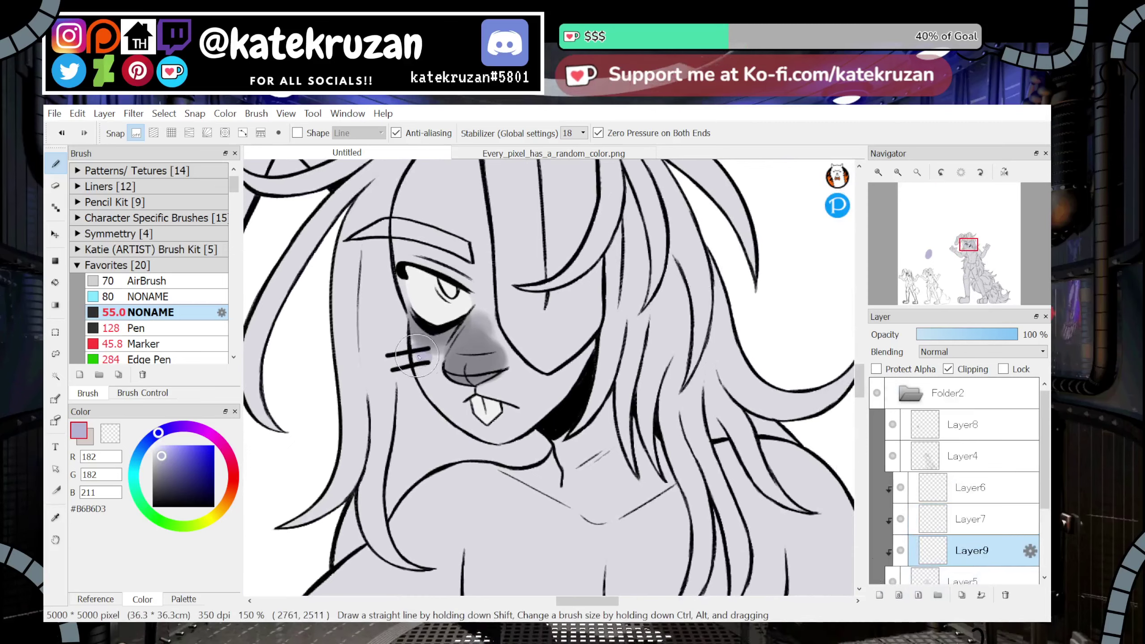
Try shading the cheek and muzzle around the nose in lavender with the soft size 80 brush, and remove that shading
mouse_move(424, 356)
left_mouse_down()
mouse_move(438, 366)
mouse_move(433, 384)
mouse_move(451, 397)
mouse_move(460, 388)
left_mouse_up()
left_click(147, 280)
left_click(149, 296)
key("x")
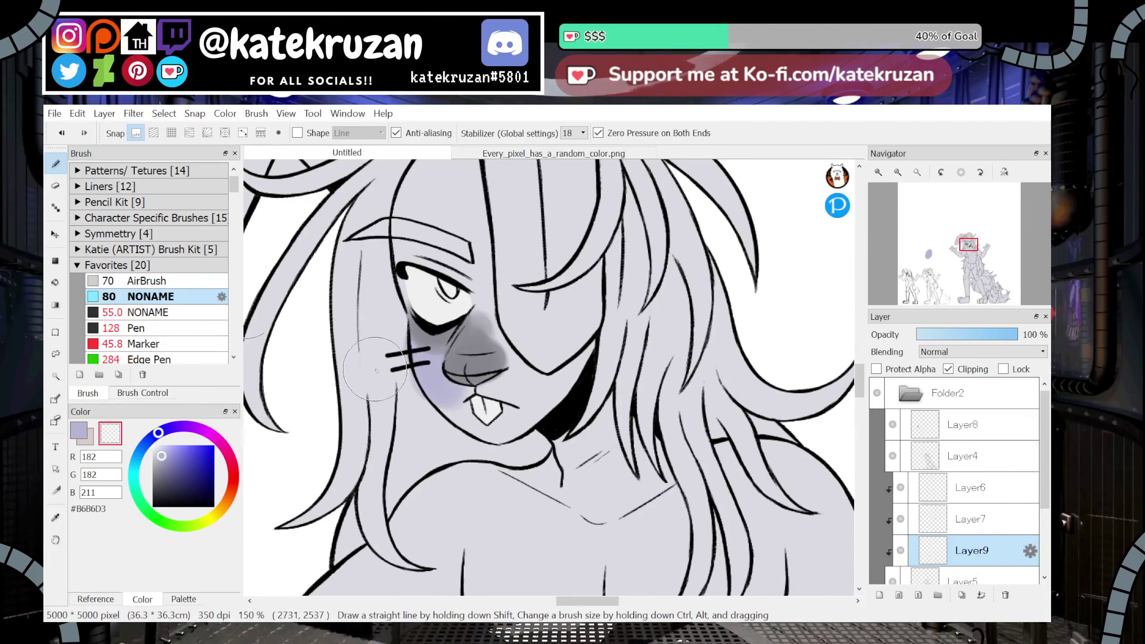
key("x")
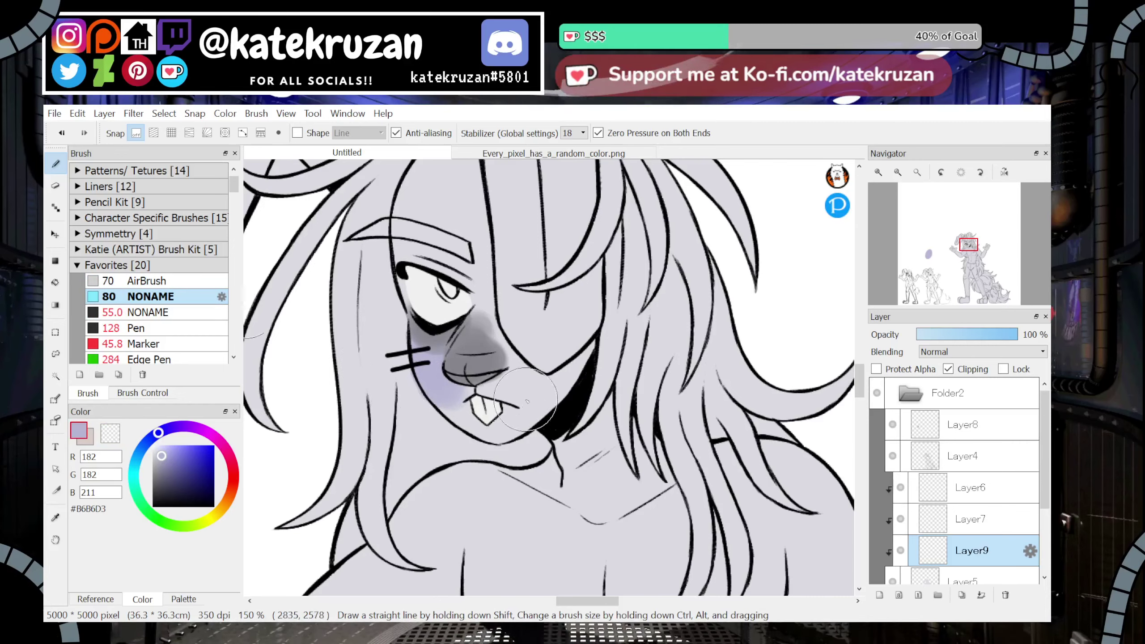
mouse_move(467, 396)
left_mouse_down()
mouse_move(532, 407)
mouse_move(515, 382)
left_mouse_up()
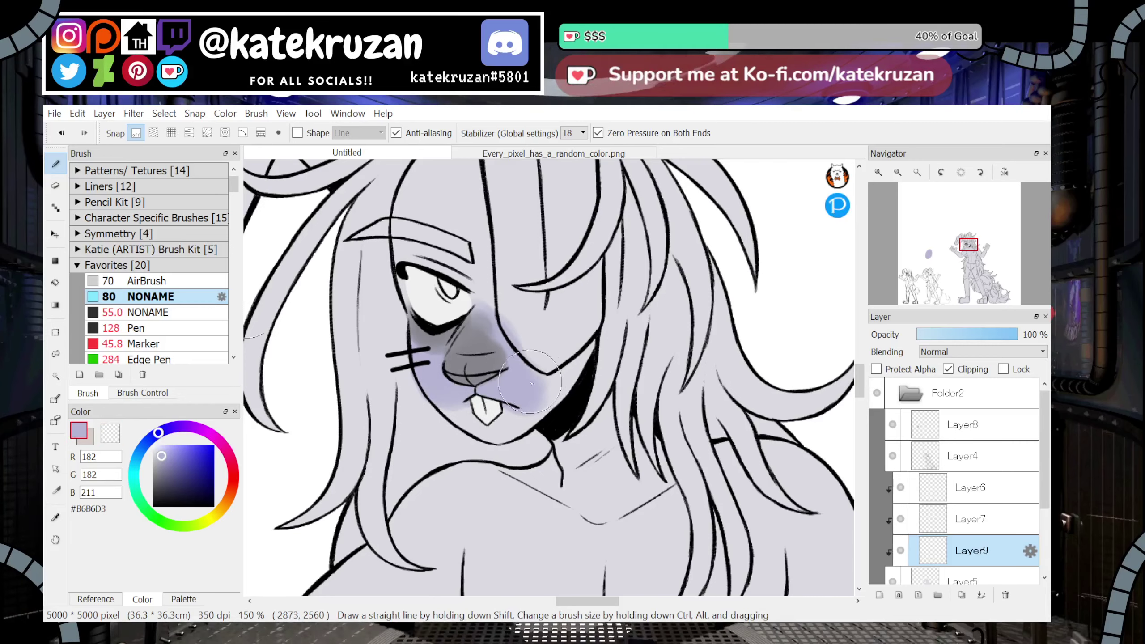
key("x")
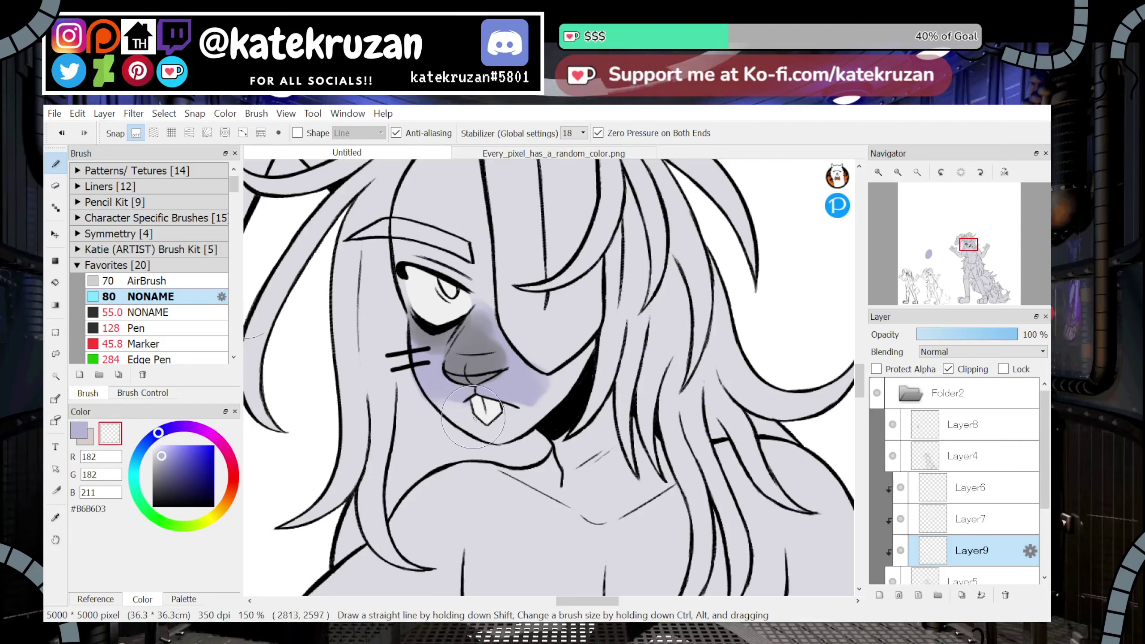
key("z")
mouse_move(434, 384)
left_mouse_down()
mouse_move(467, 342)
mouse_move(525, 336)
mouse_move(556, 388)
left_mouse_up()
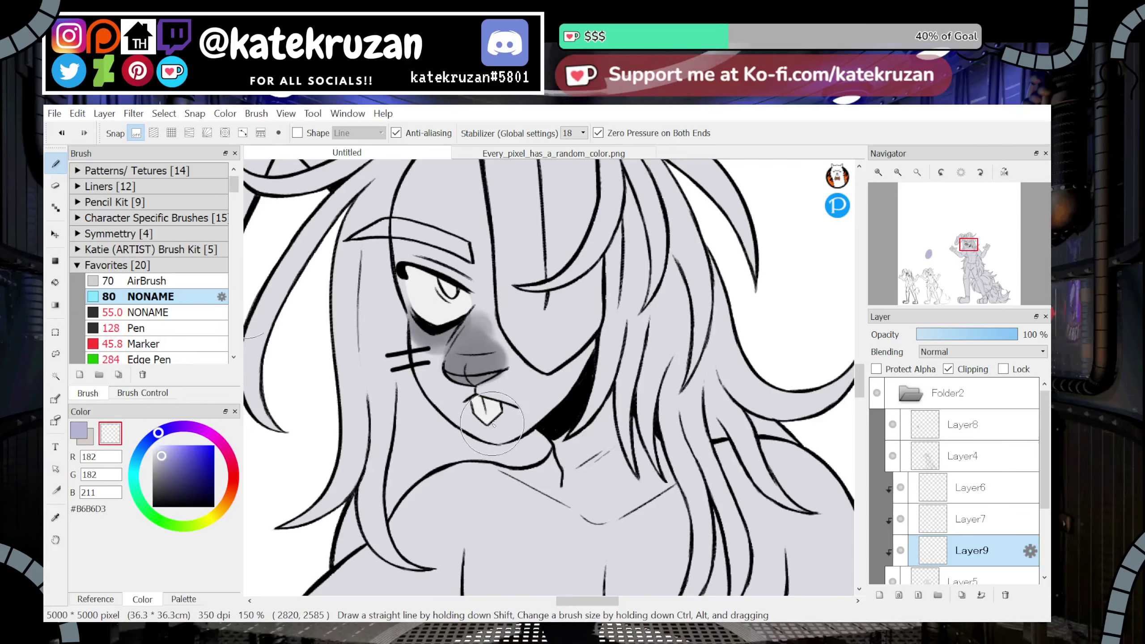
Softly shade the chin and the area around the visible eye in lavender #B6B6D3, trimming the excess with the transparent color
key("x")
mouse_move(474, 419)
left_mouse_down()
mouse_move(508, 431)
mouse_move(539, 406)
mouse_move(500, 387)
mouse_move(458, 392)
mouse_move(458, 448)
mouse_move(502, 465)
mouse_move(539, 449)
mouse_move(500, 427)
left_mouse_up()
key("x")
left_click_drag(969, 253, 966, 249)
mouse_move(498, 434)
left_mouse_down()
mouse_move(547, 409)
mouse_move(558, 385)
mouse_move(569, 424)
mouse_move(568, 395)
mouse_move(608, 337)
mouse_move(581, 338)
mouse_move(555, 364)
left_mouse_up()
mouse_move(481, 350)
left_mouse_down()
mouse_move(518, 356)
mouse_move(492, 371)
mouse_move(485, 331)
left_mouse_up()
key("z")
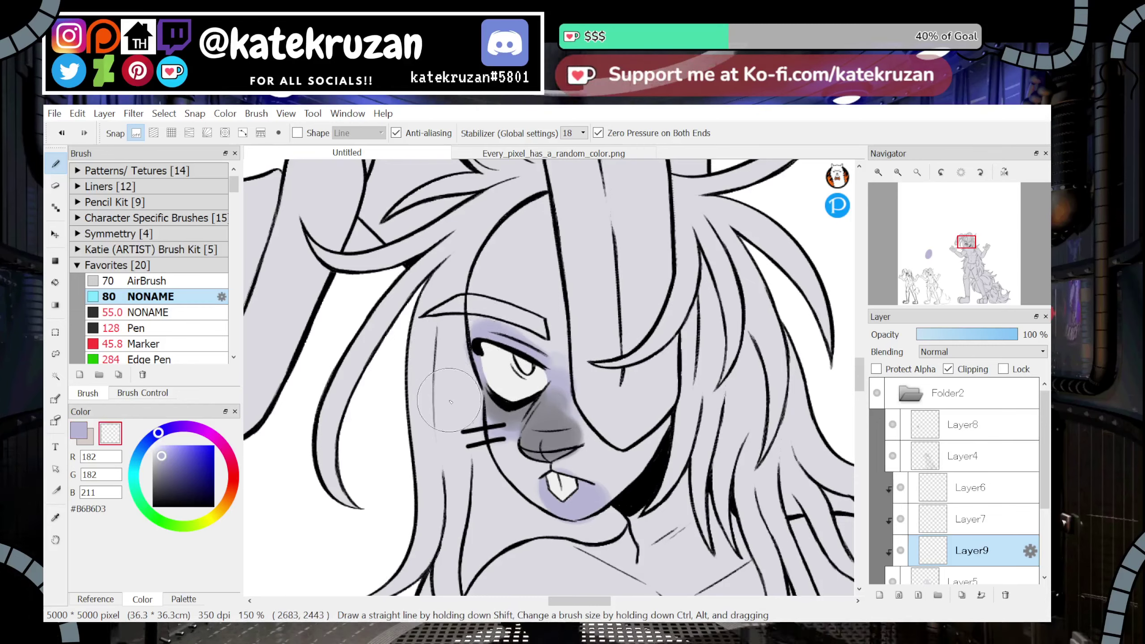
left_click_drag(540, 362, 507, 339)
left_click_drag(967, 247, 969, 252)
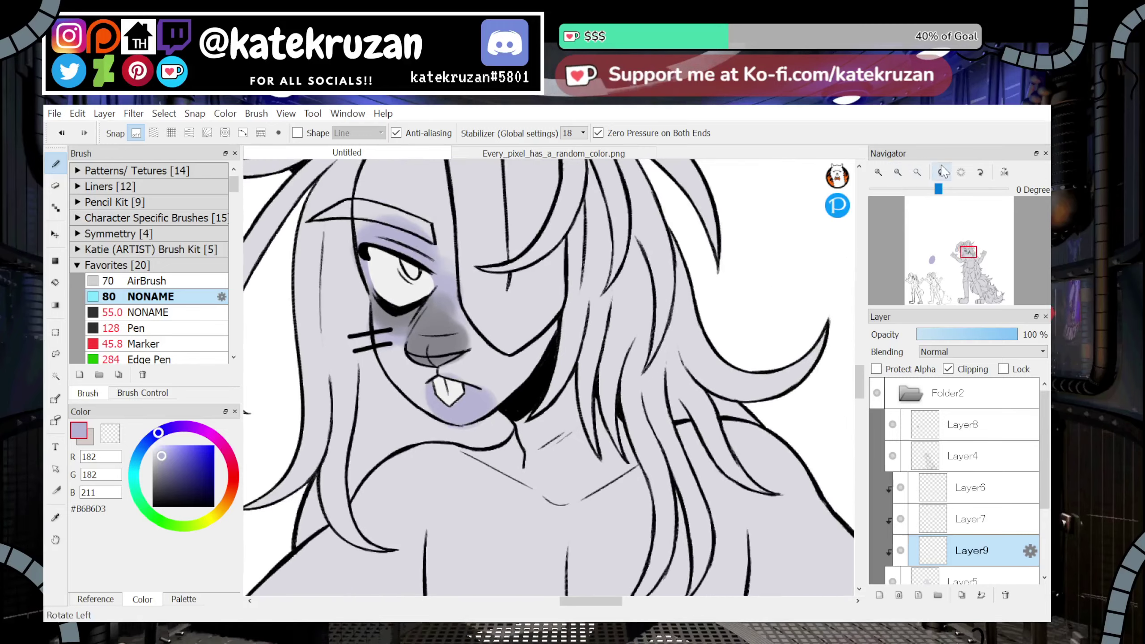
Hide the face shading on Layer7 and Layer9, and add a clipped layer directly above Layer5
left_click(898, 171)
left_click(898, 172)
left_click_drag(1047, 489, 1047, 506)
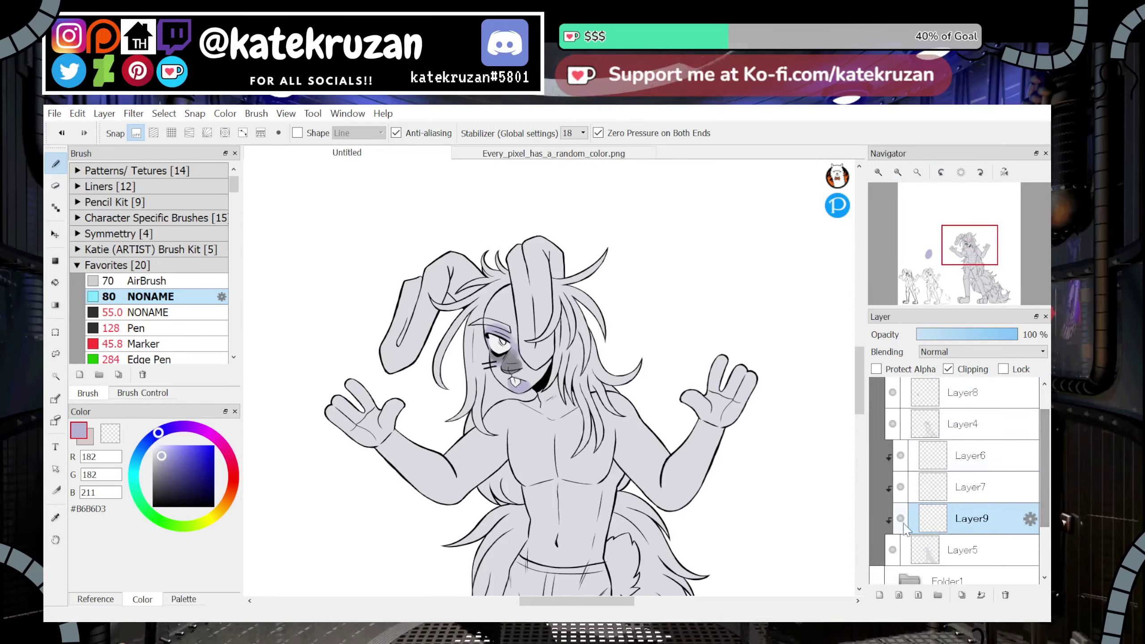
left_click(901, 487)
left_click(900, 519)
left_click(957, 551)
left_click(880, 595)
Show the face shading to sample the nose gray #85858C, darken the color to #2A2A33 and choose the Bucket tool
left_click(59, 521)
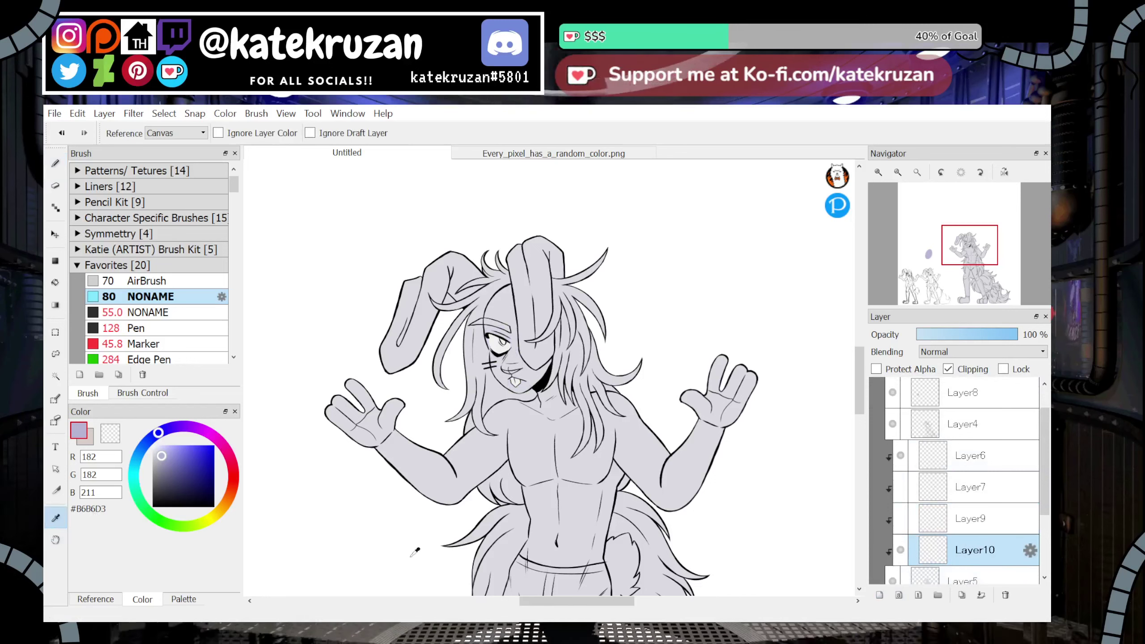
left_click(901, 487)
left_click(518, 361)
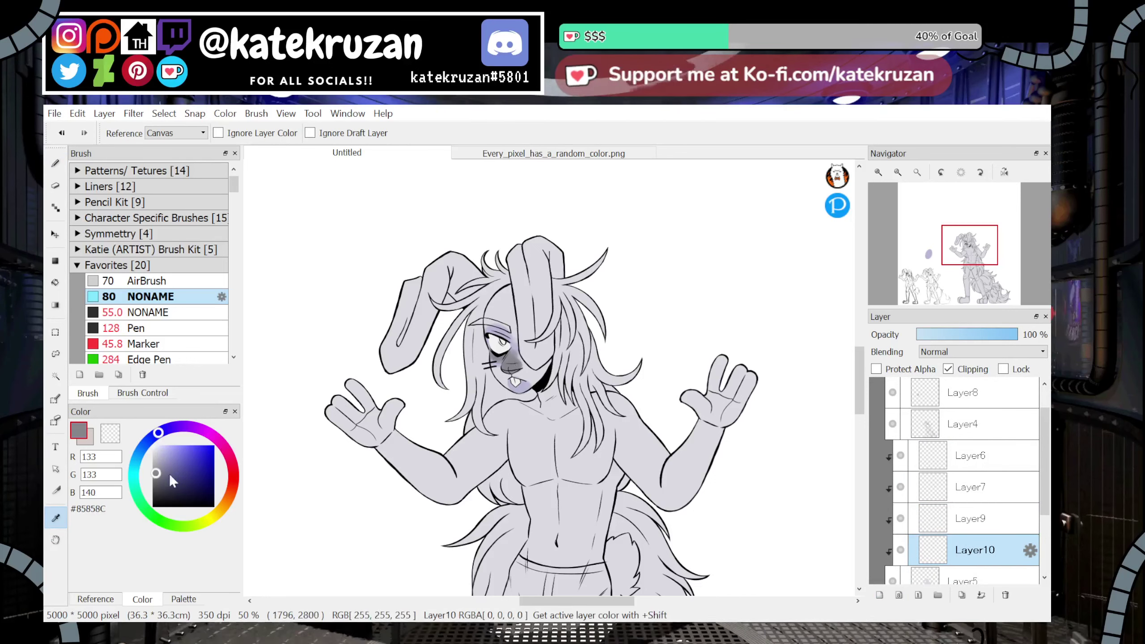
left_click(55, 282)
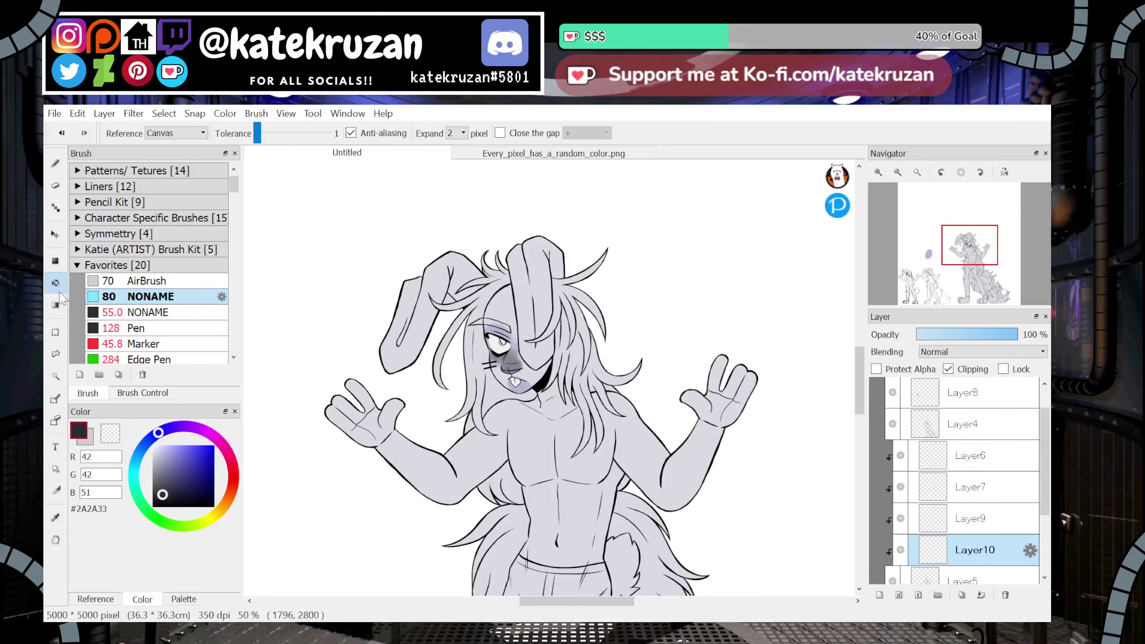
With the face shading hidden, fill the hair behind the hanging ear in #2A2A33, then try filling the face-side hair and undo it
left_click(900, 488)
left_click(581, 384)
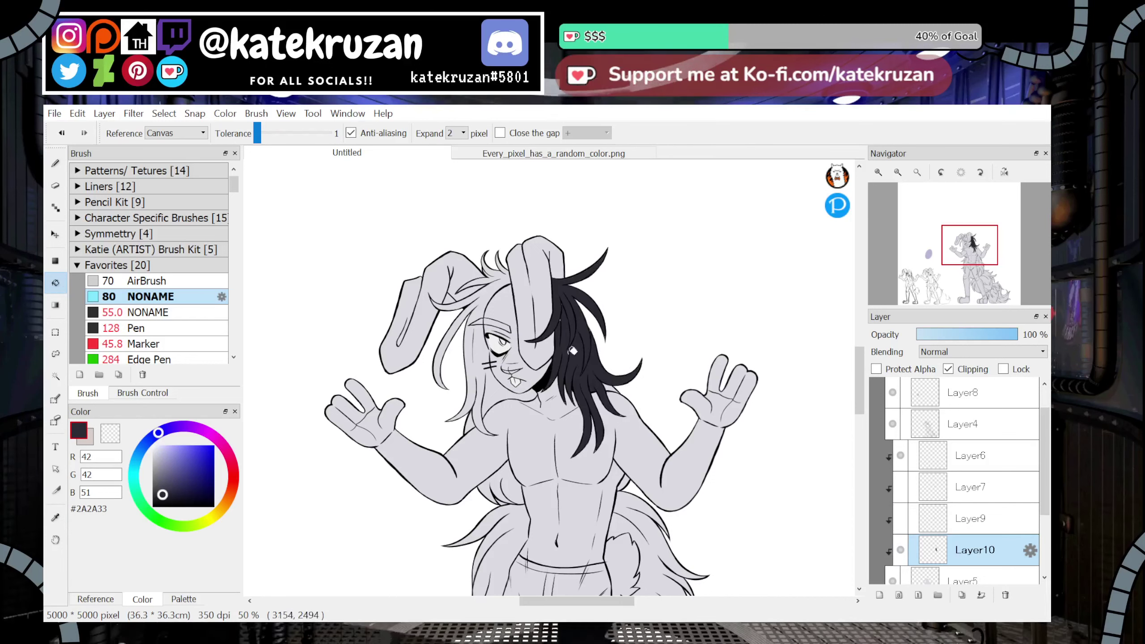
left_click(512, 350)
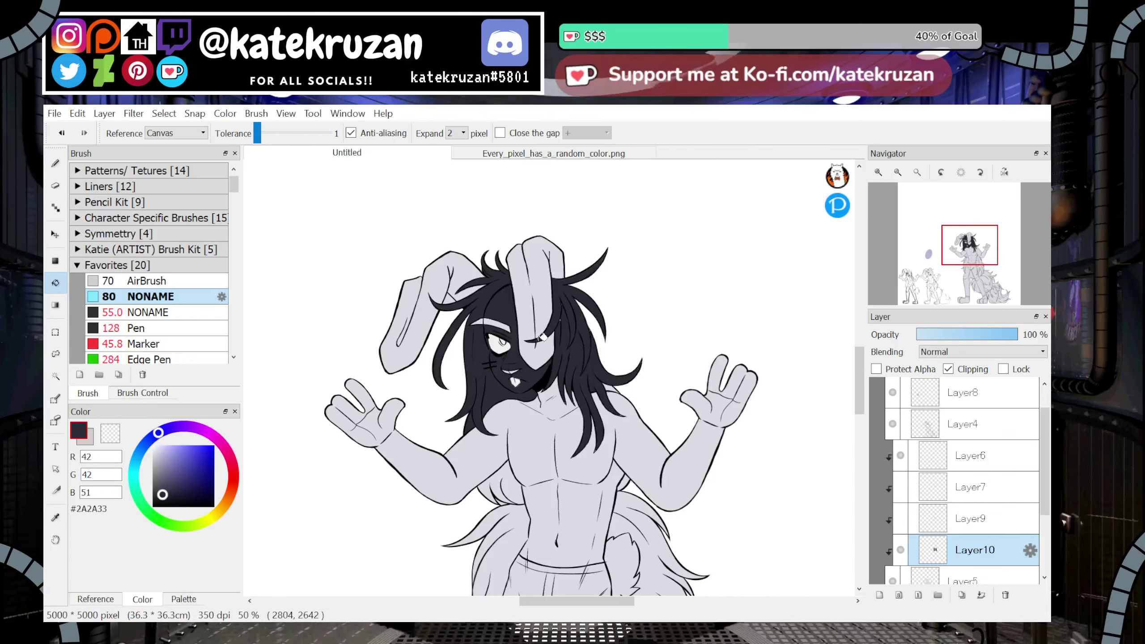
key("ctrl+z")
Dab #2A2A33 with the size 55 brush beside the visible eye to close the gap between the hair and the face
left_click(135, 328)
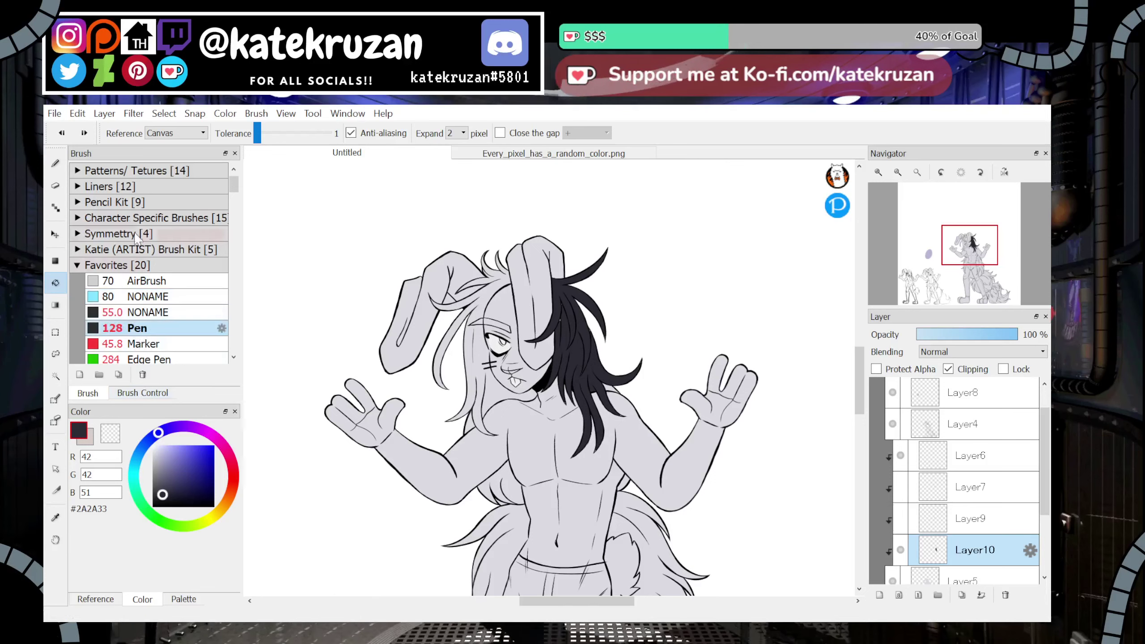
scroll(681, 233, "up", 1)
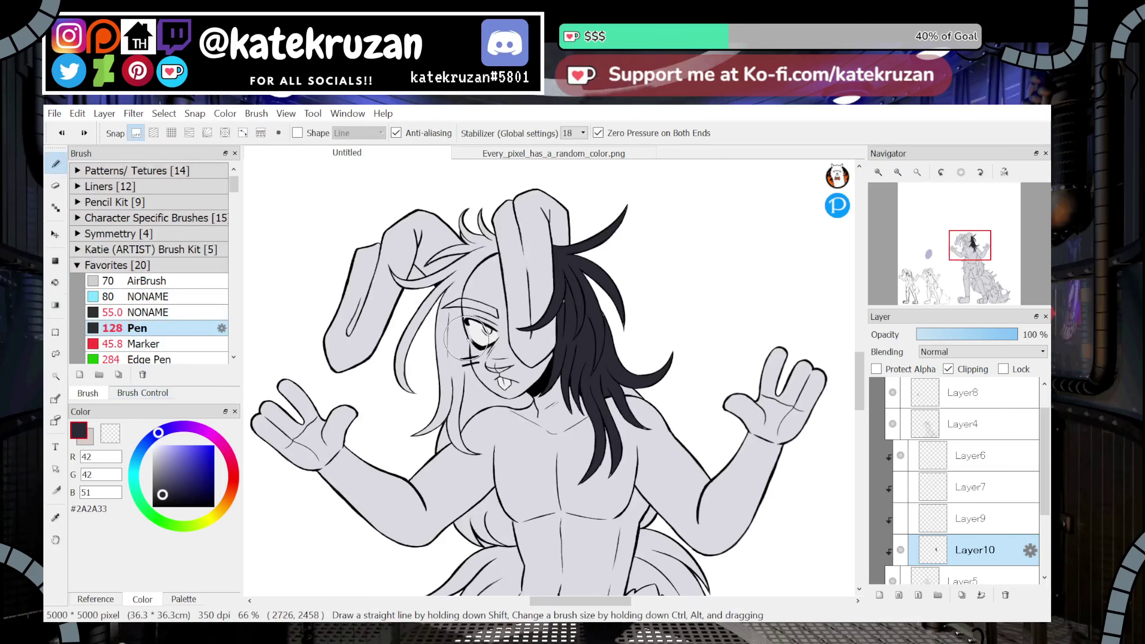
left_click(147, 316)
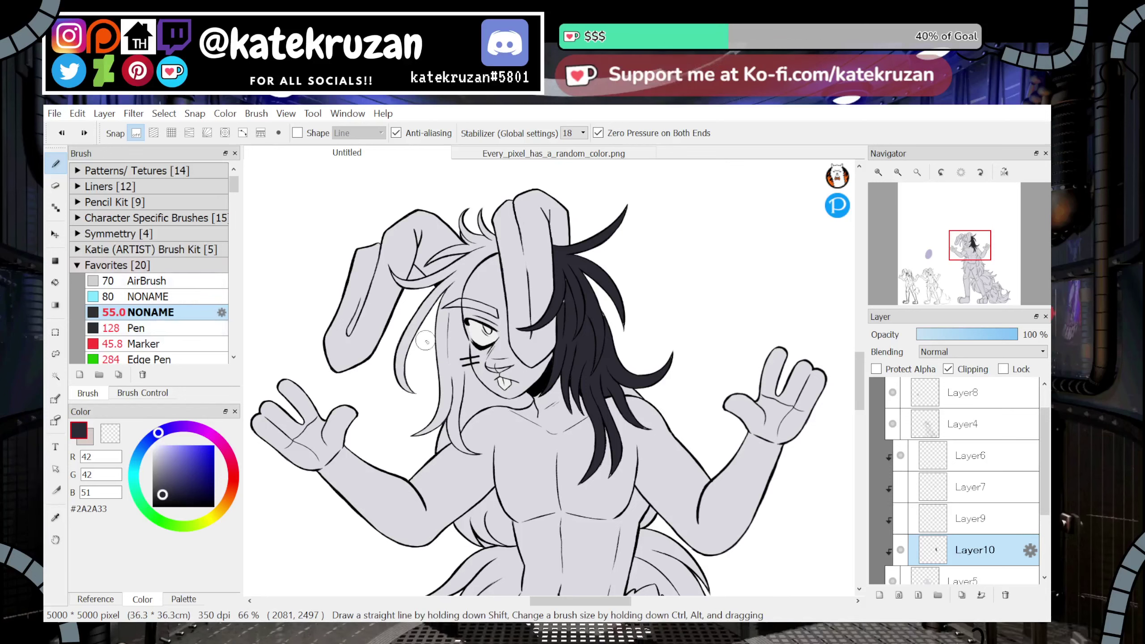
left_click(458, 348)
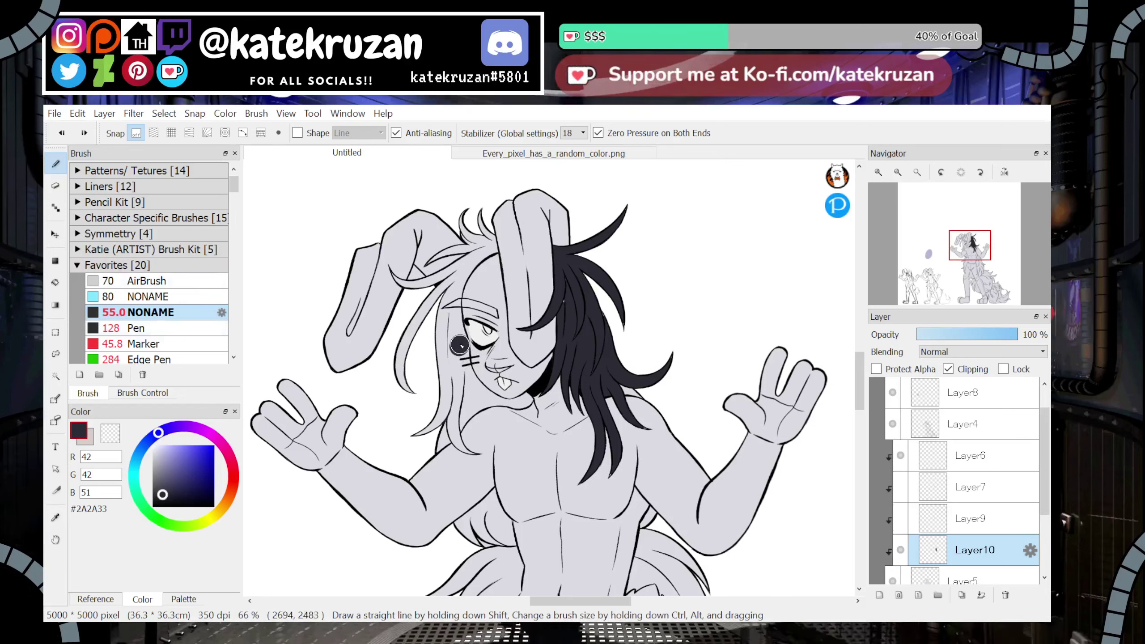
scroll(459, 346, "up", 3)
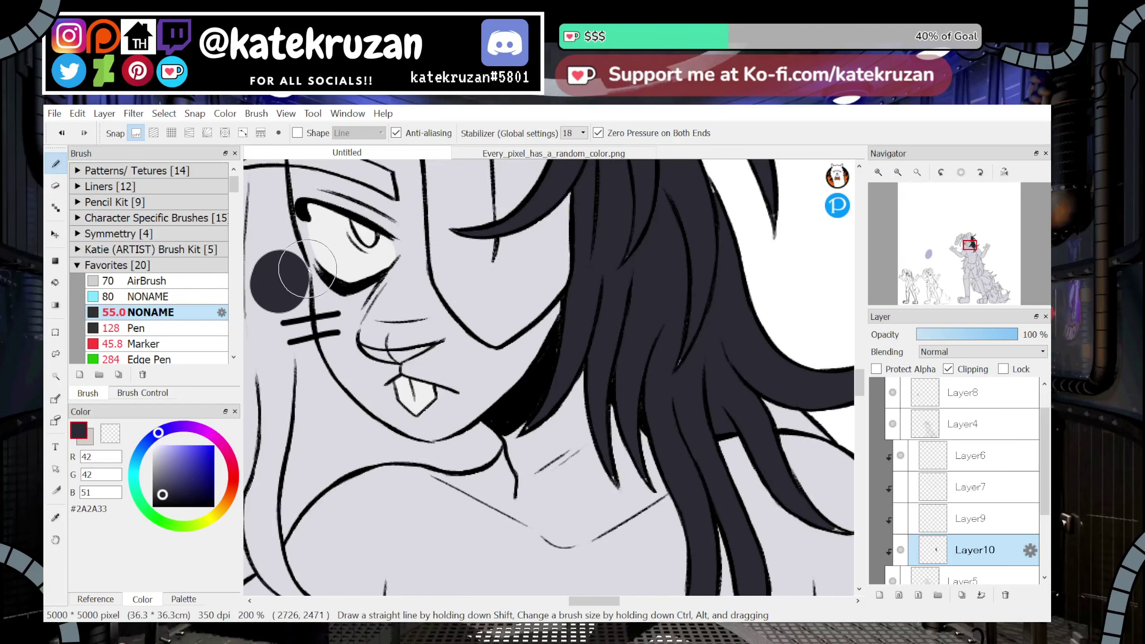
Fill the face-side hair and the strand resting on the shoulder with #2A2A33 using the Bucket tool on Layer10
left_click(898, 172)
left_click(899, 172)
left_click(55, 283)
left_click(436, 395)
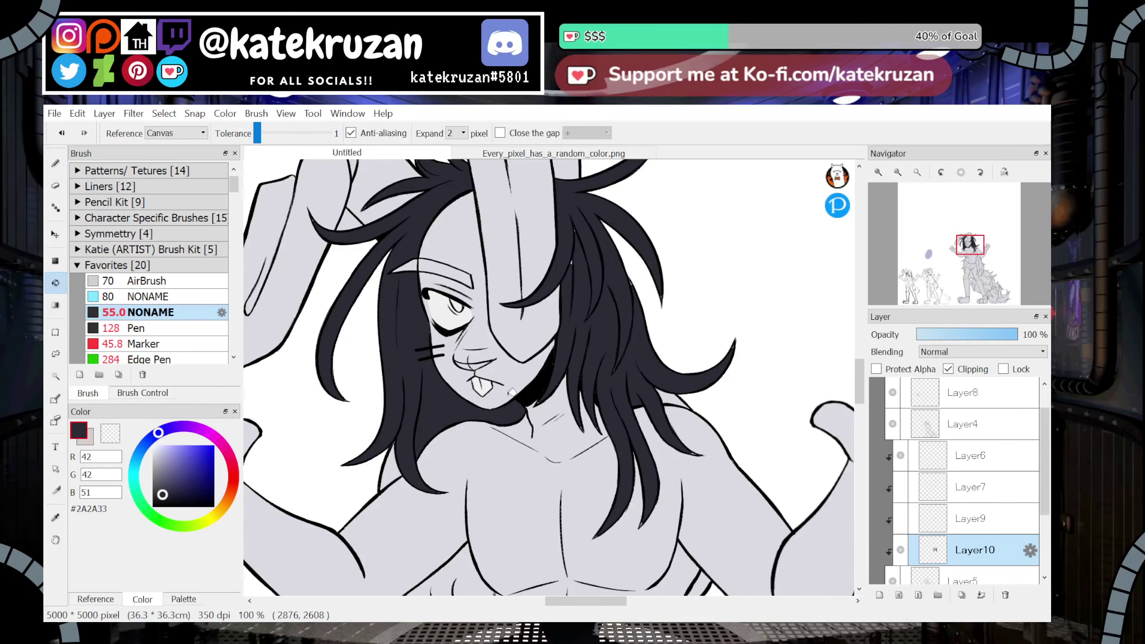
left_click(399, 465)
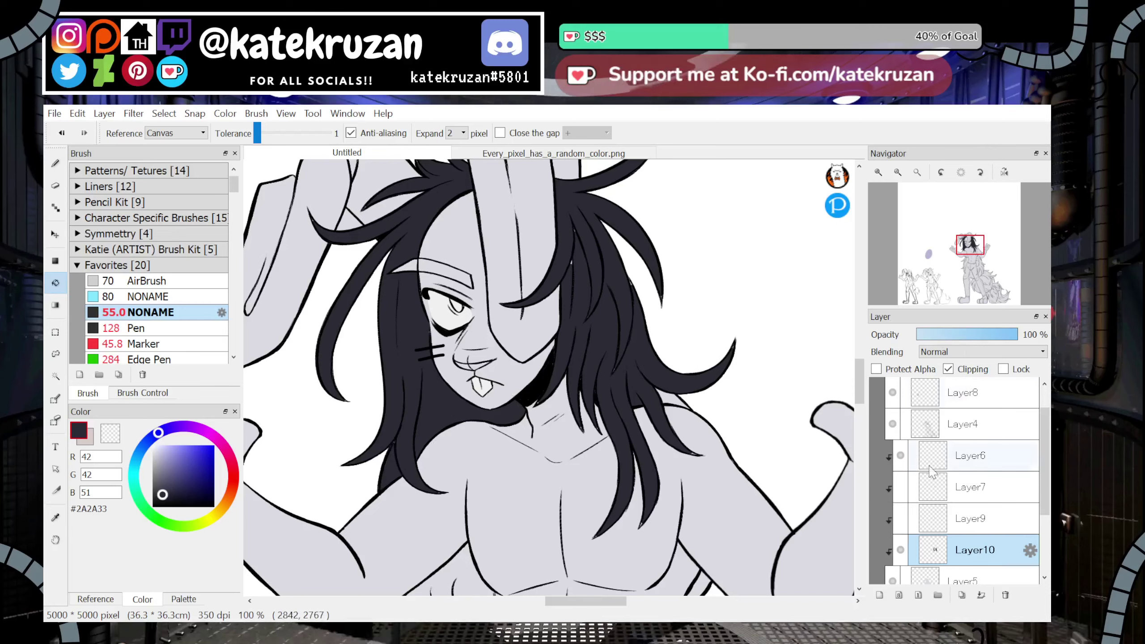
Show the face shading on Layer9 and Layer7, and delete the lavender shading layer, Layer9
left_click(900, 519)
left_click(901, 487)
left_click_drag(966, 253, 966, 250)
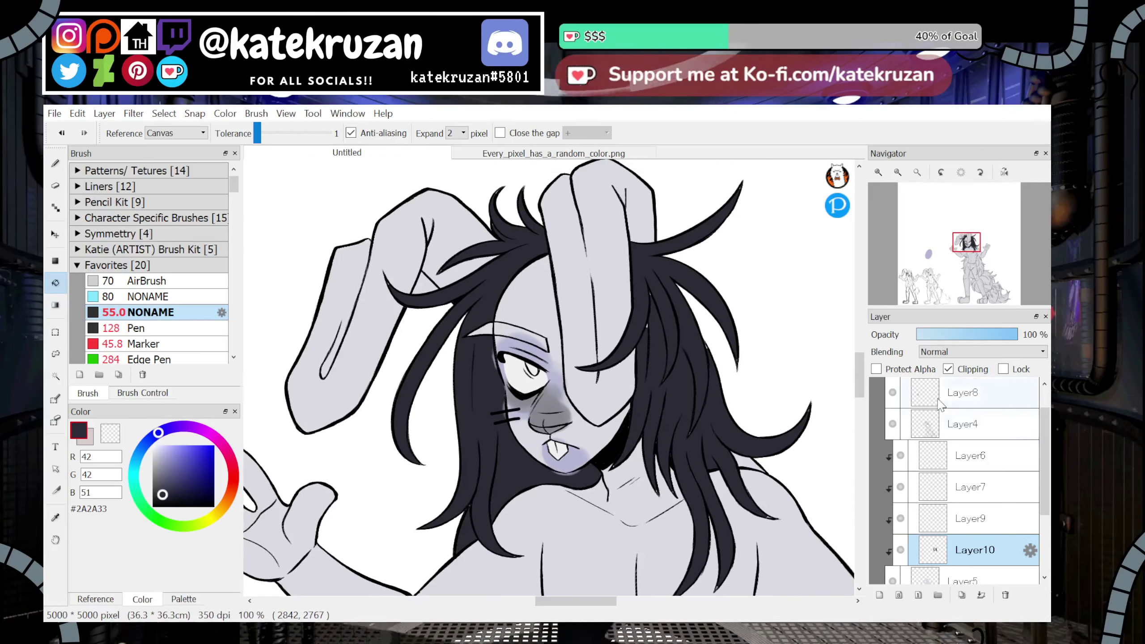
left_click(971, 519)
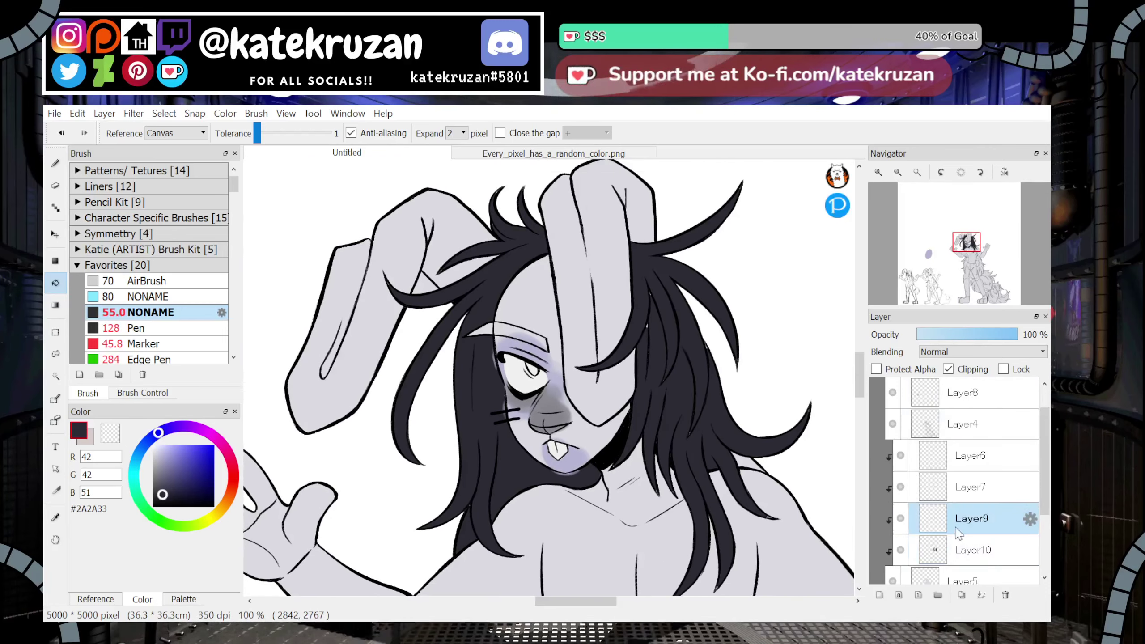
left_click(1006, 596)
Toggle Layer7 to compare the gray nose shading, leave it hidden and make Layer10 the active layer
left_click(972, 487)
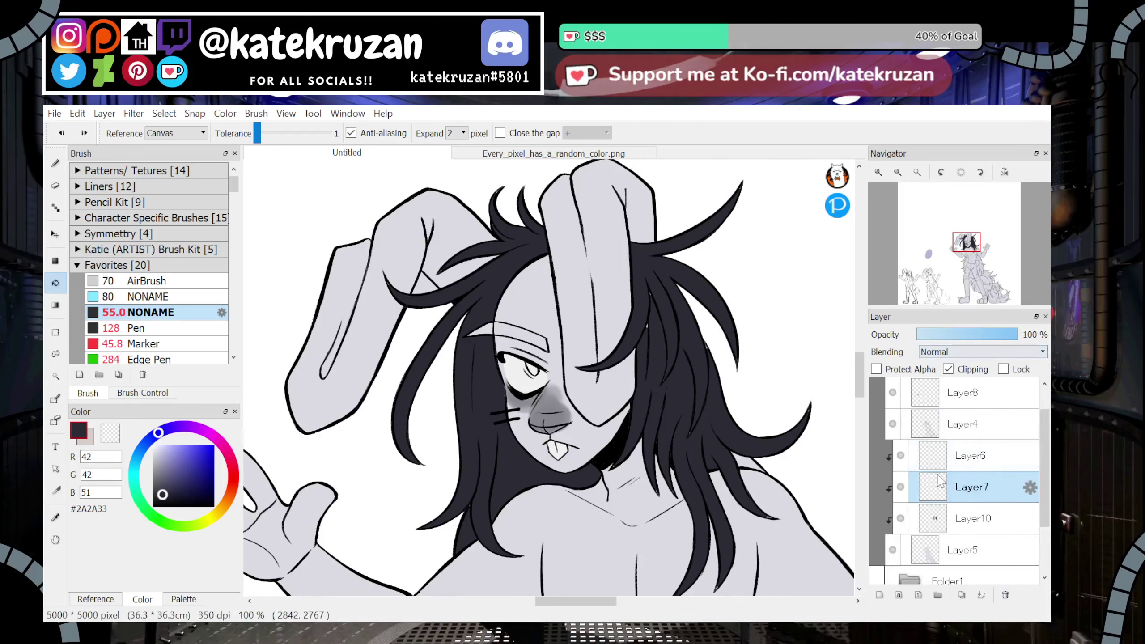
left_click(902, 487)
left_click(901, 487)
left_click(901, 487)
left_click(972, 519)
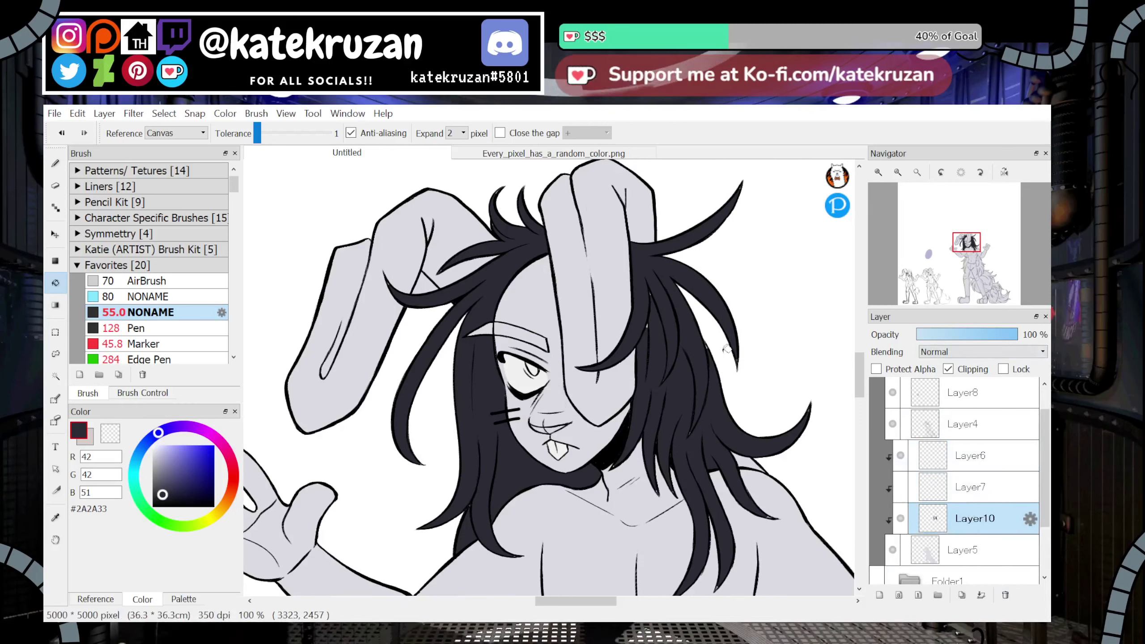
Fill the eyebrow and the long hair on both sides behind the torso with #2A2A33 on Layer10
scroll(558, 313, "down", 5)
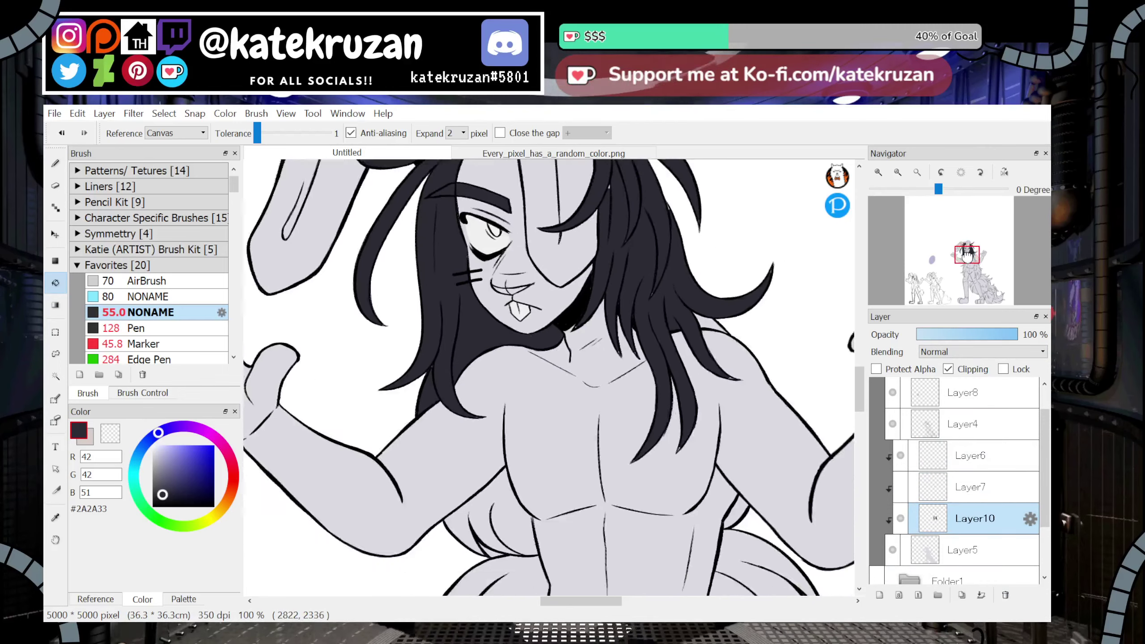
left_click(482, 423)
left_click(965, 548)
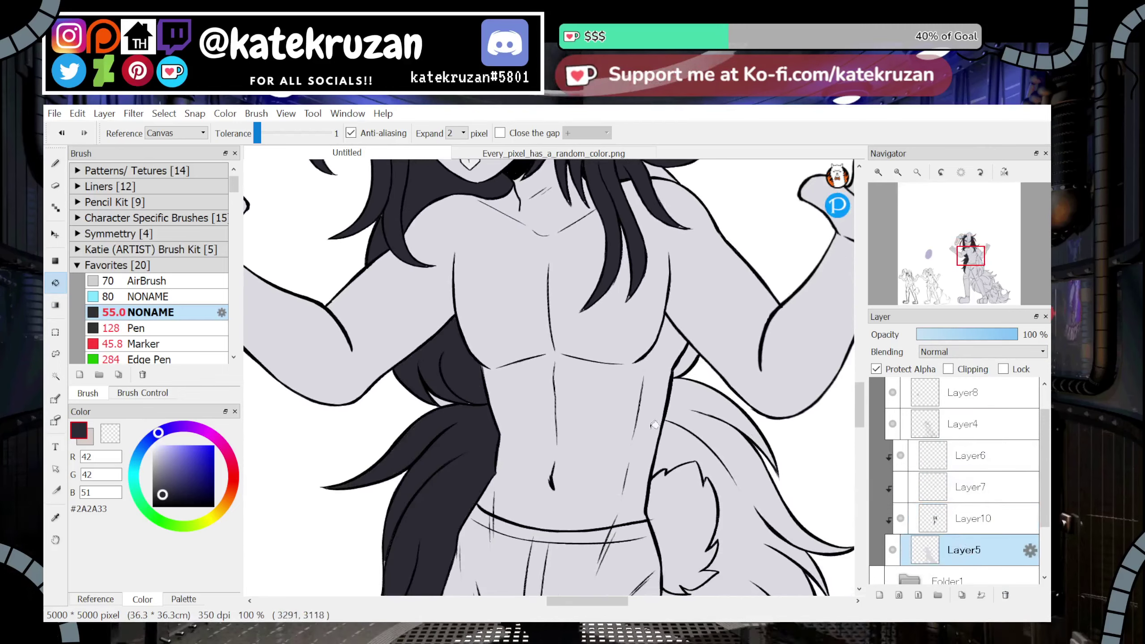
left_click(996, 525)
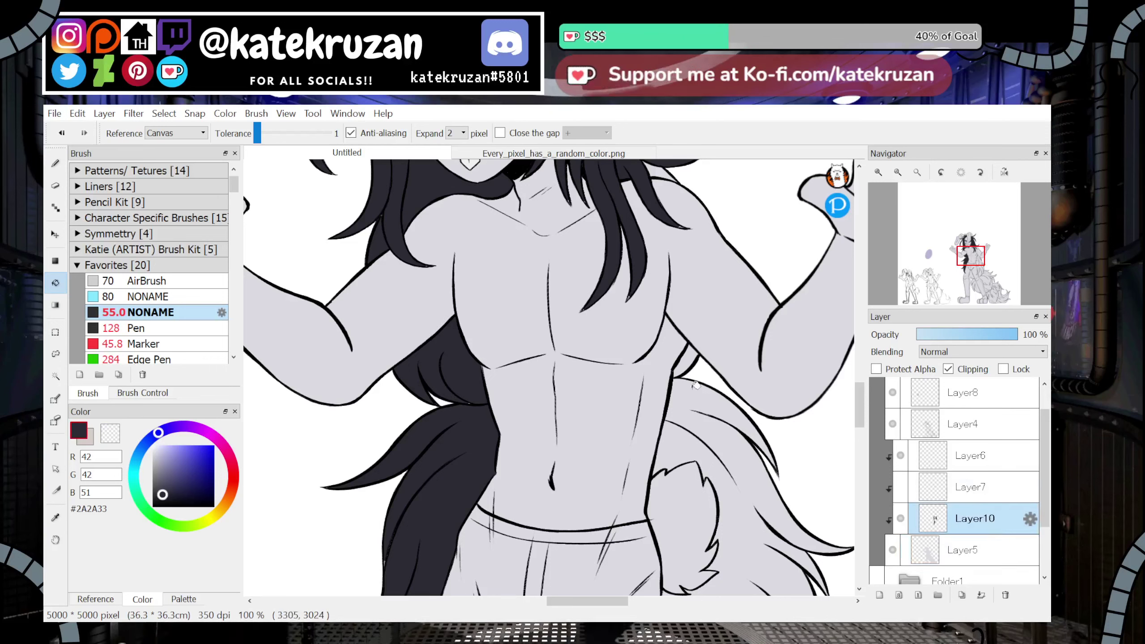
left_click(688, 405)
Fill the fur between the legs and all sections of the large fluffy tail with #2A2A33
scroll(703, 397, "down", 5)
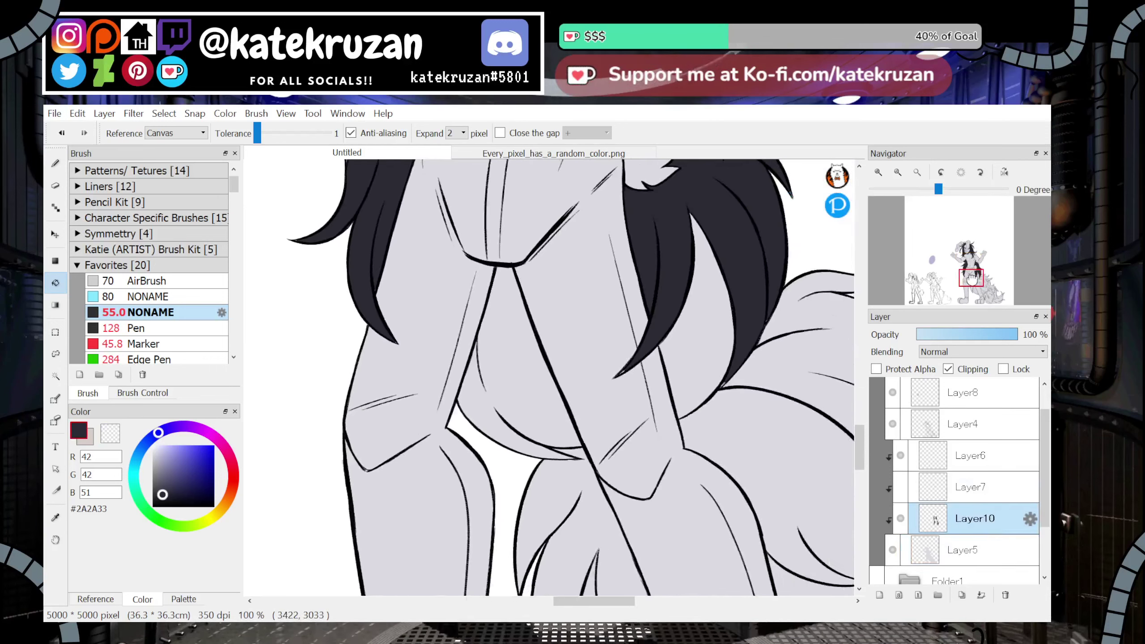
left_click(451, 343)
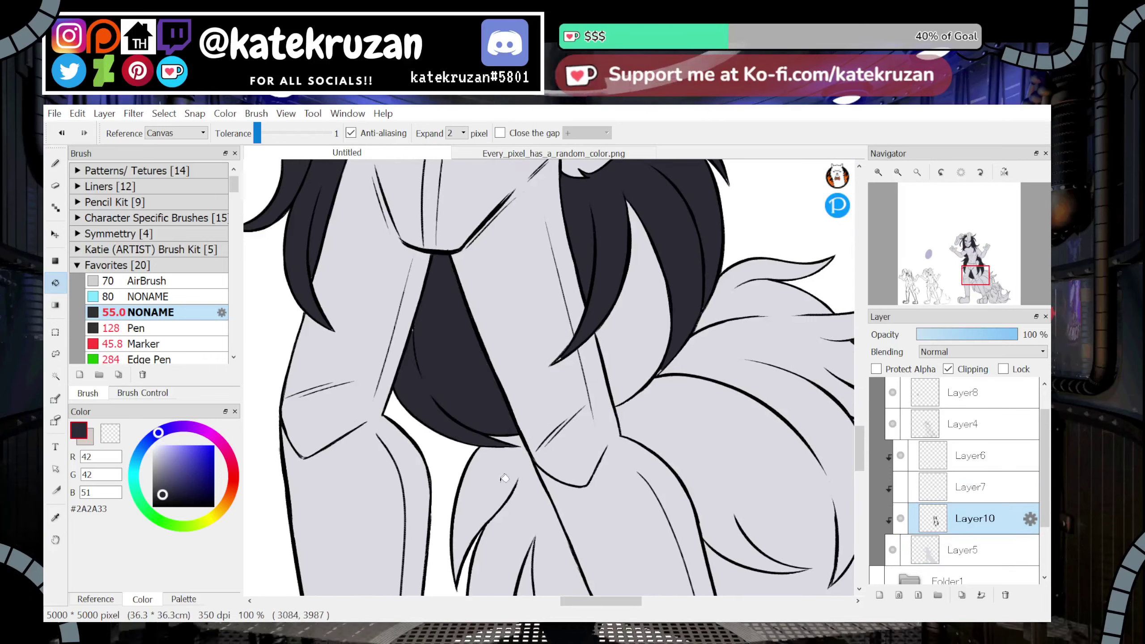
left_click(517, 504)
left_click(706, 425)
left_click(982, 285)
mouse_move(982, 285)
left_mouse_down()
mouse_move(996, 299)
mouse_move(977, 273)
left_mouse_up()
left_click(722, 443)
left_click(820, 396)
left_click(627, 366)
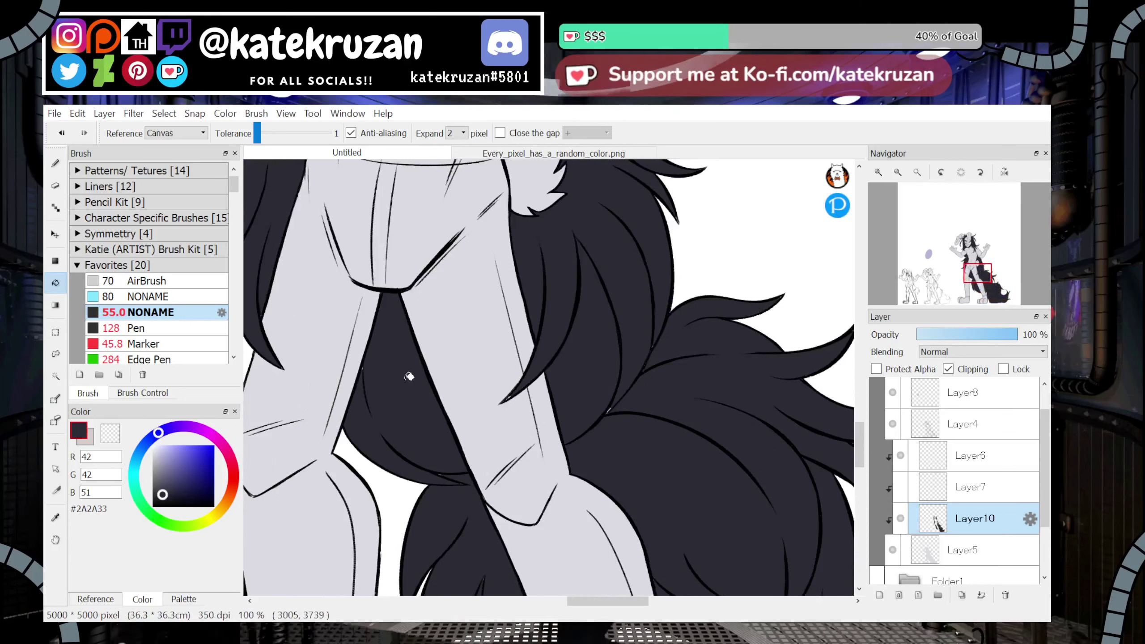
Switch to the brush at size 24 and touch up unfilled specks along the tail's line art in #2A2A33
key("b")
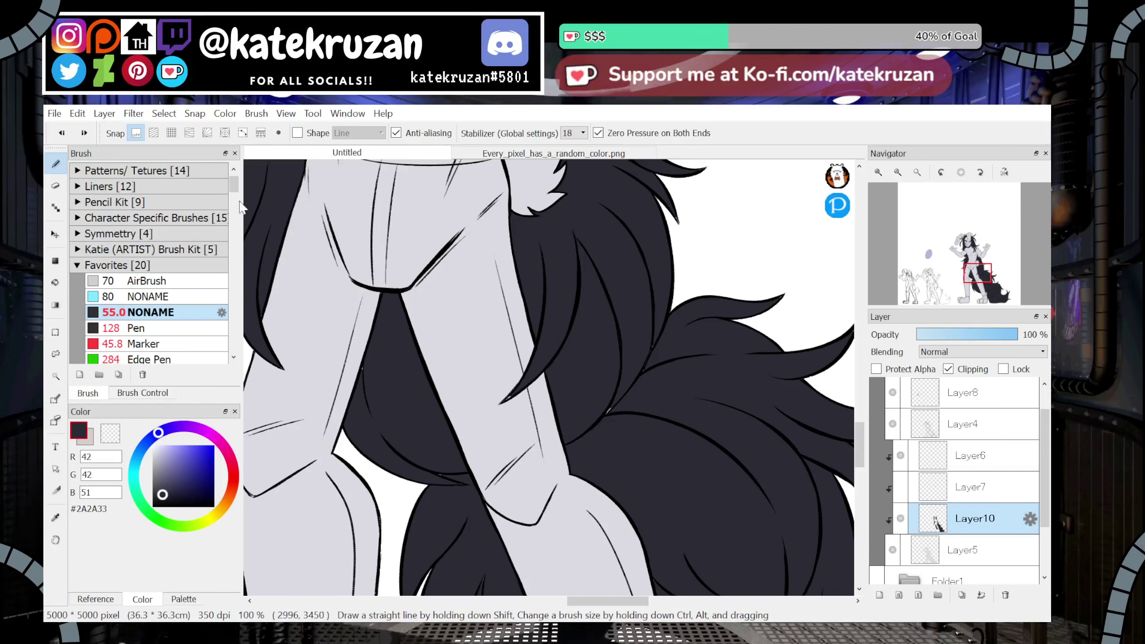
left_click(116, 394)
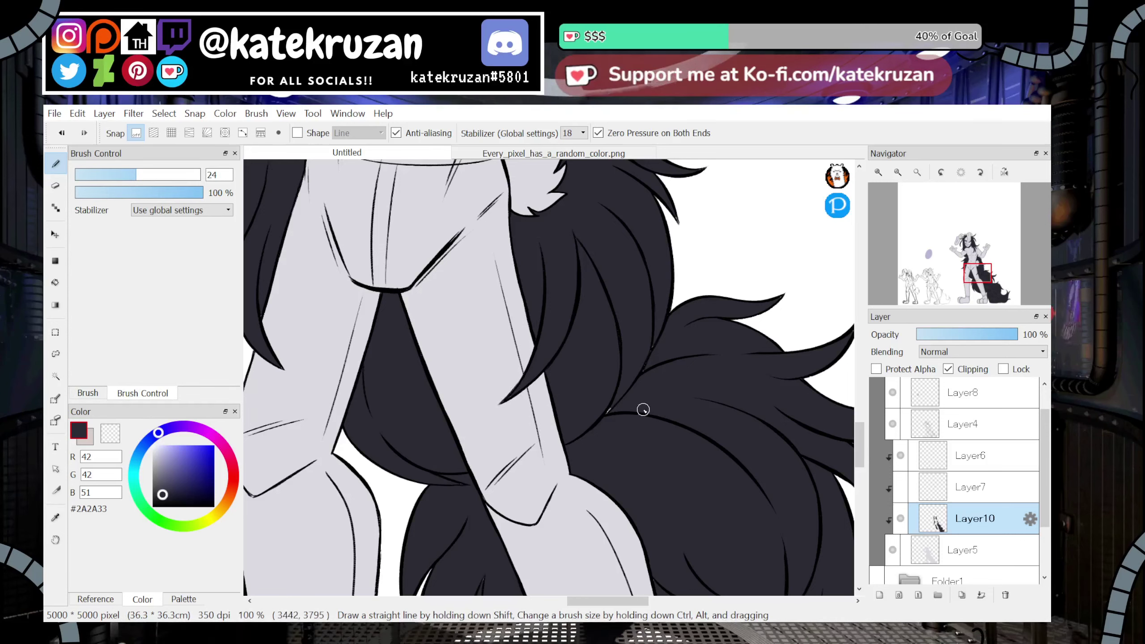
left_click_drag(980, 274, 992, 285)
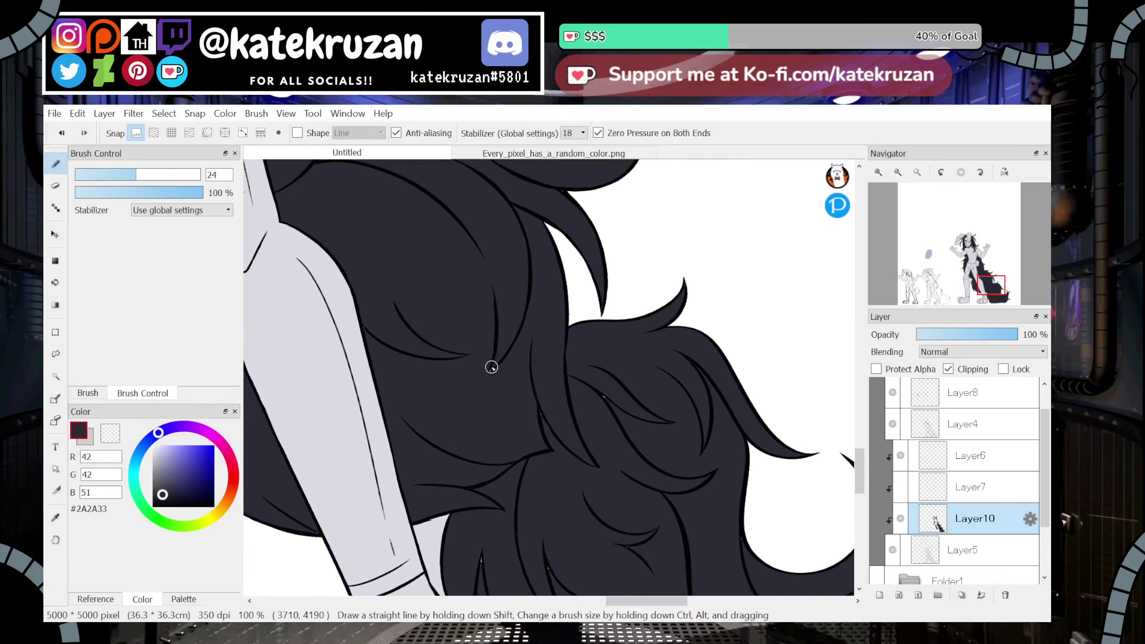
left_click(898, 172)
left_click(898, 173)
left_click(898, 172)
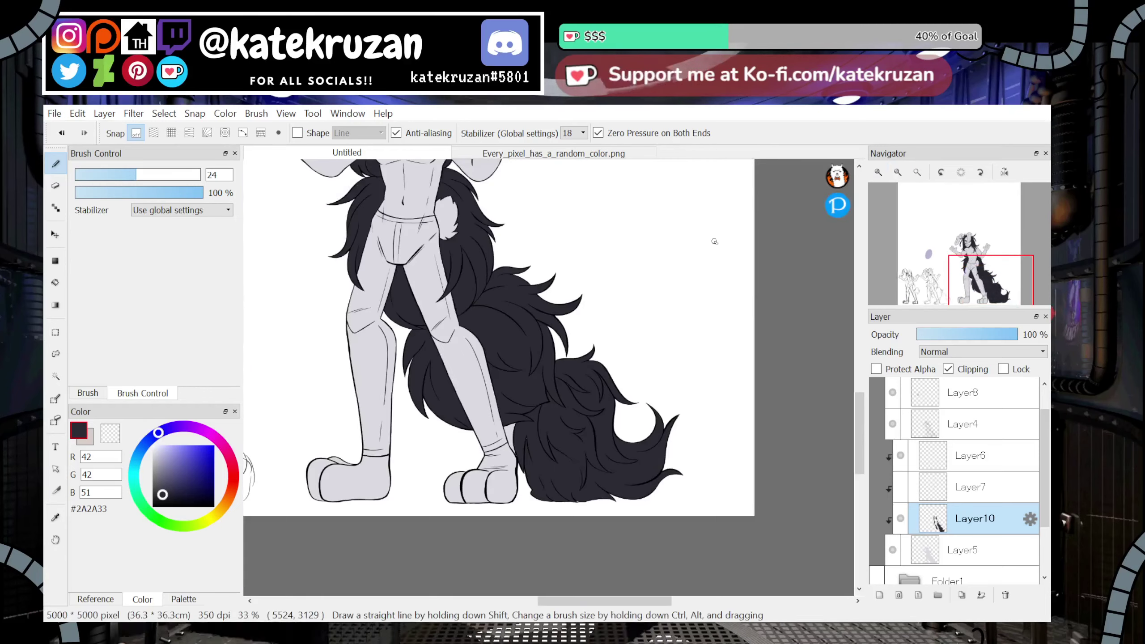
Enlarge the brush to size 281 and examine the dark fur behind the torso and legs for missed spots
left_click_drag(173, 175, 200, 175)
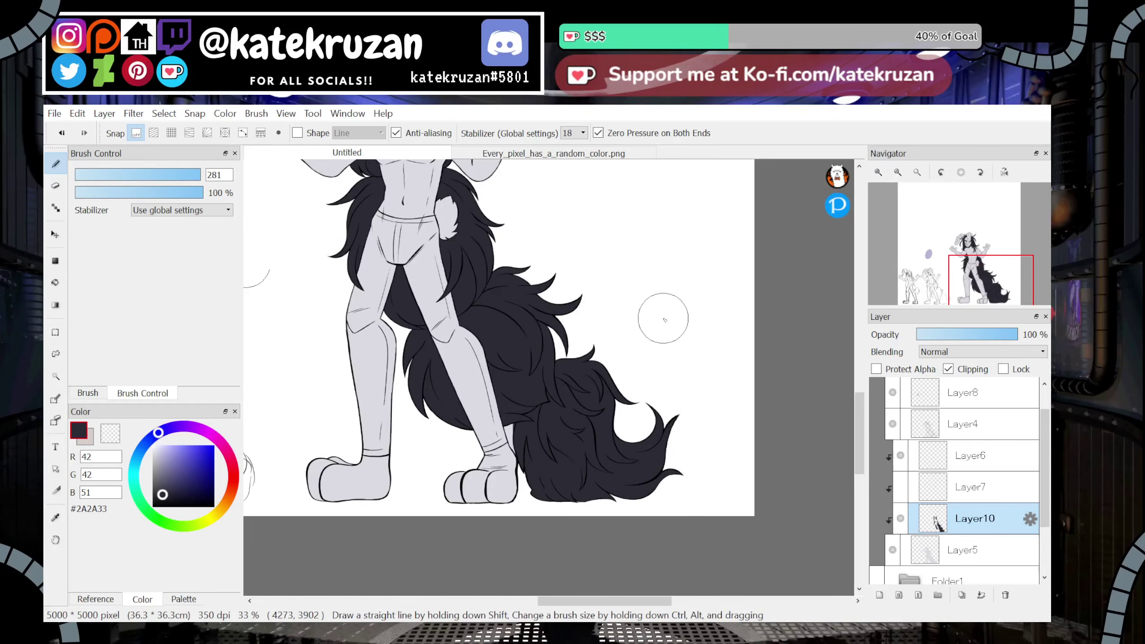
left_click_drag(927, 249, 911, 225)
scroll(518, 368, "up", 4)
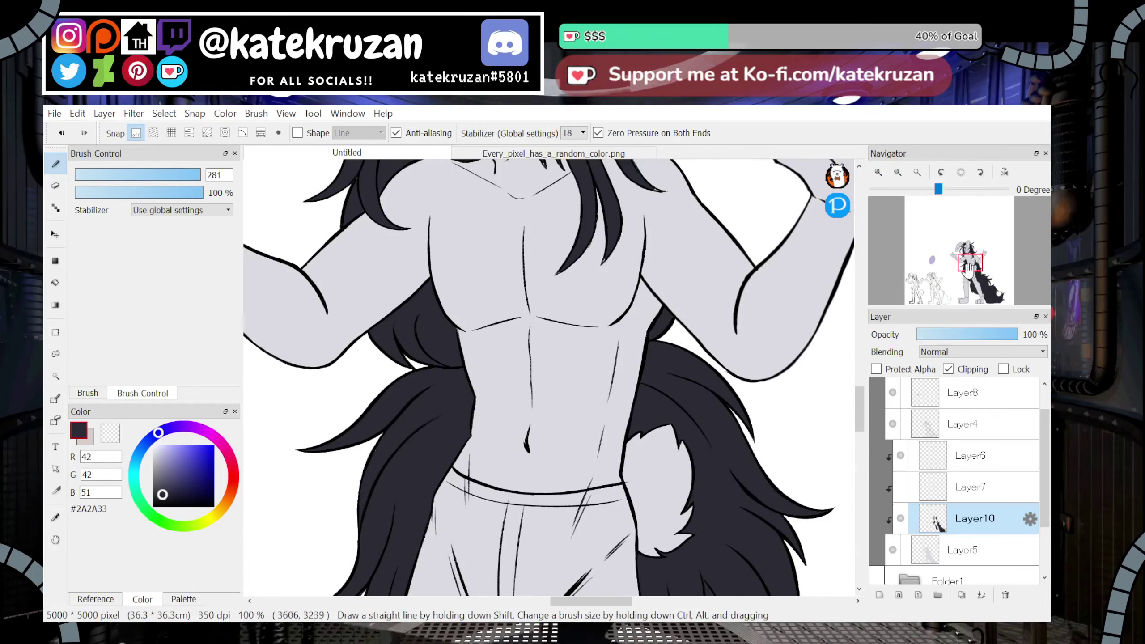
scroll(849, 267, "down", 5)
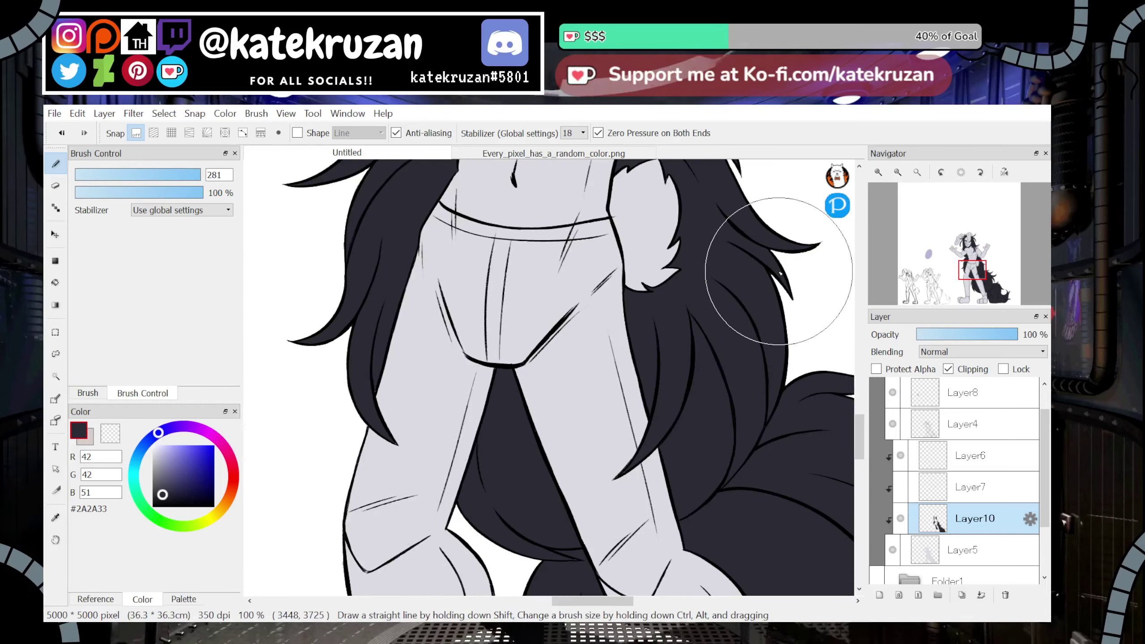
mouse_move(928, 248)
Clear the base color between the drooping ear and the hair on Layer5 with a transparent Bucket fill, then return to #2A2A33 on Layer10
left_click_drag(970, 269, 968, 239)
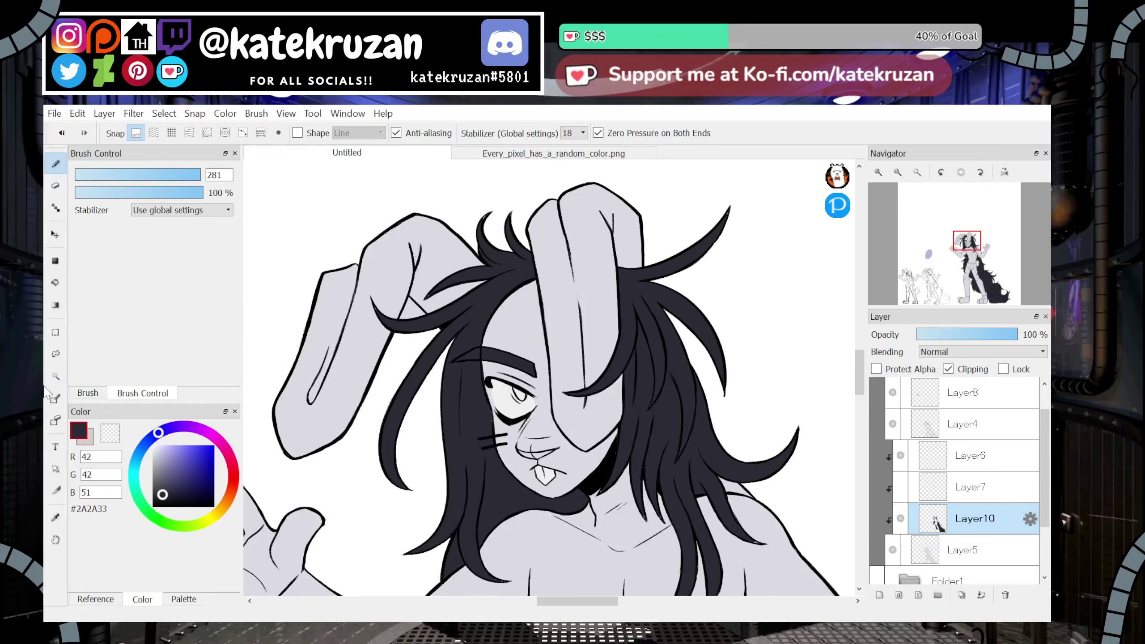
left_click(56, 284)
left_click(111, 434)
left_click(944, 550)
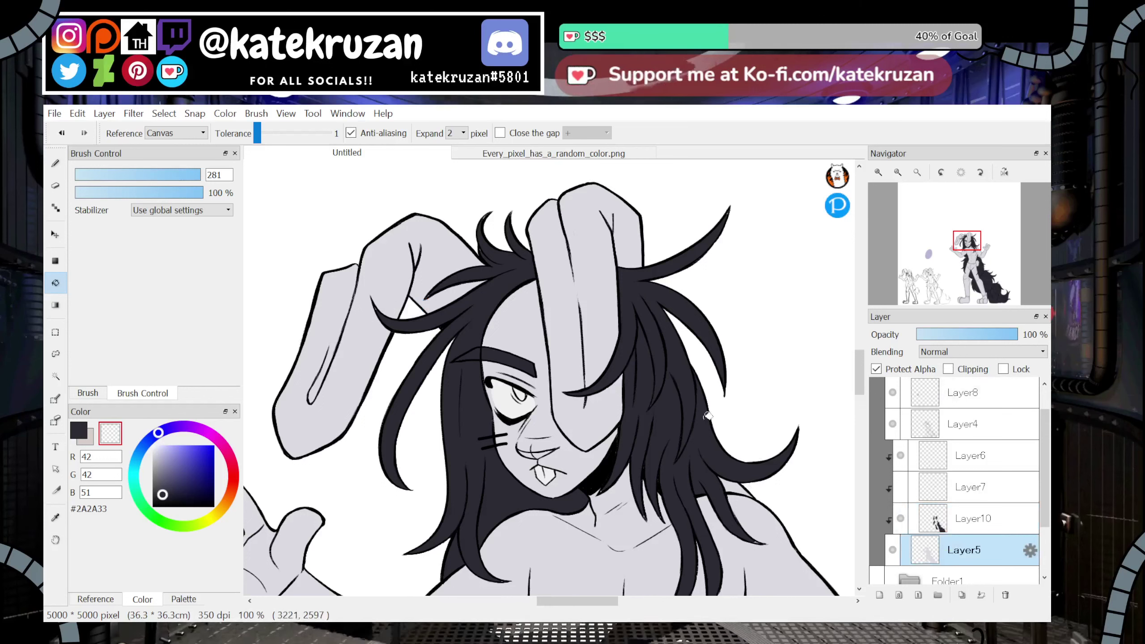
left_click(78, 430)
left_click(929, 523)
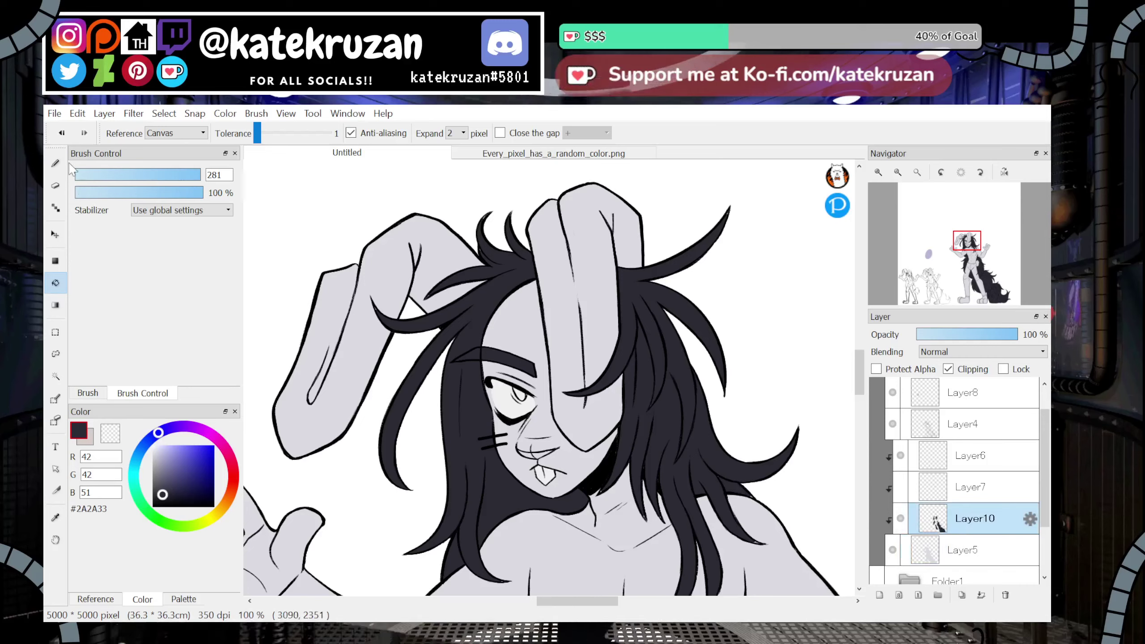
Touch up the hair edges around the drooping ear and the face with the brush at size 40
key("b")
left_click(879, 172)
left_click_drag(969, 237, 965, 244)
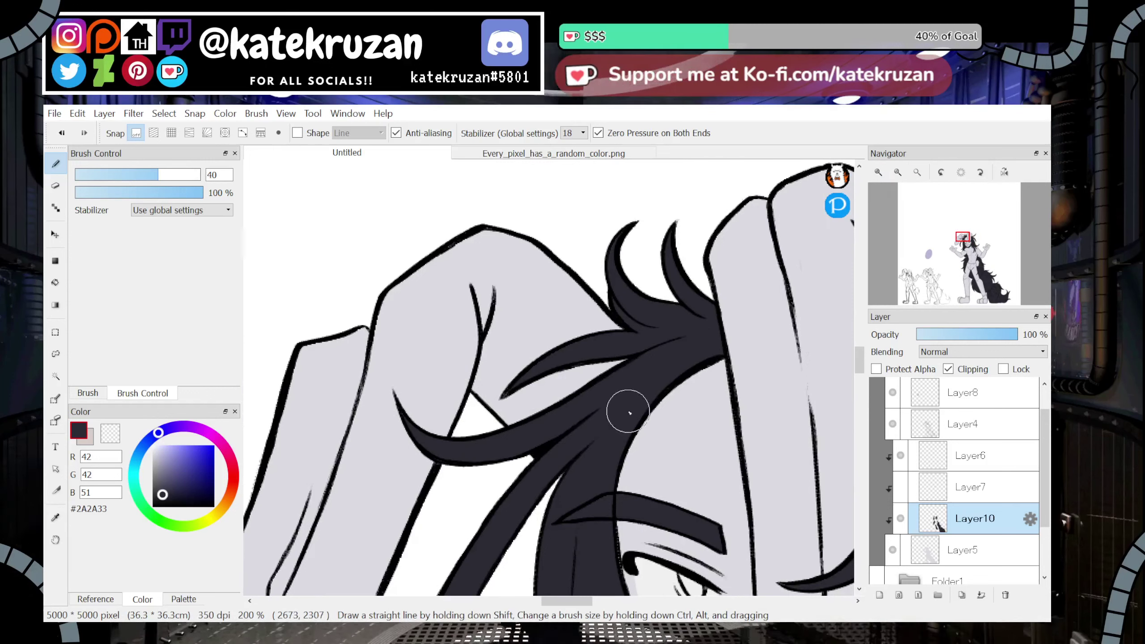
mouse_move(920, 189)
left_click_drag(964, 251, 968, 245)
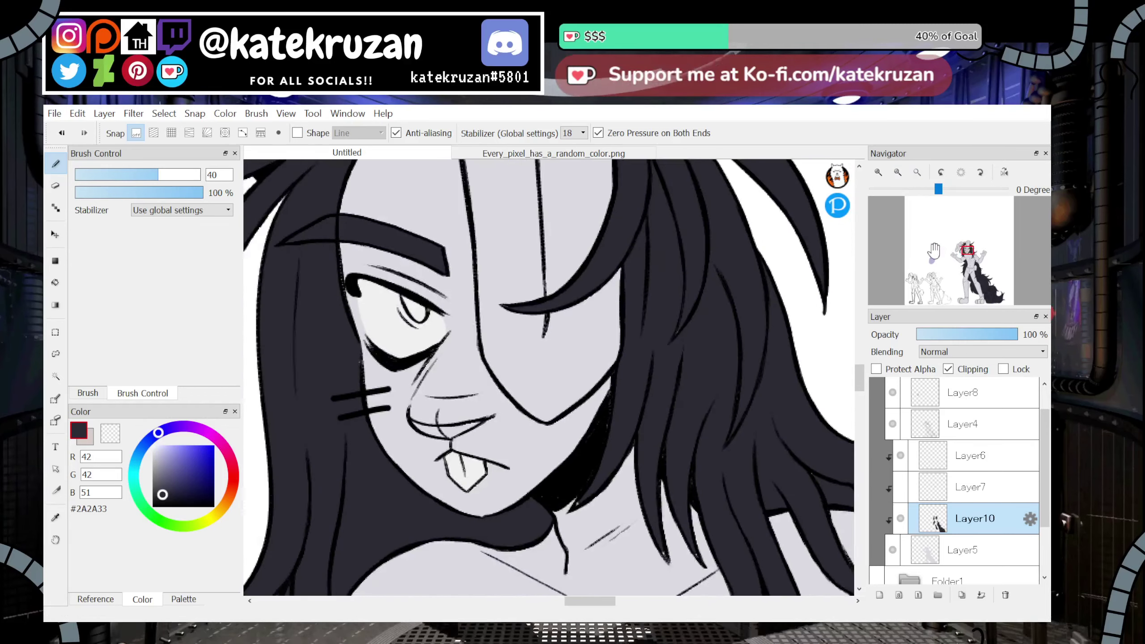
Reduce the brush to size 16 and touch up the fine hair tips over the neck, chest and shoulder
left_click(117, 175)
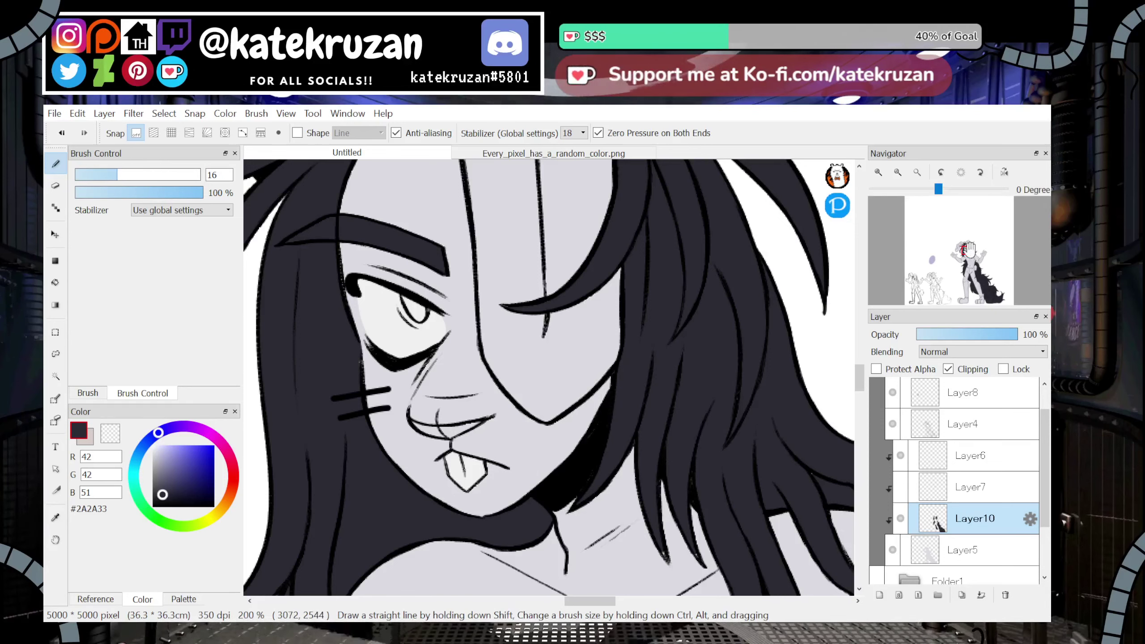
left_click_drag(967, 249, 966, 254)
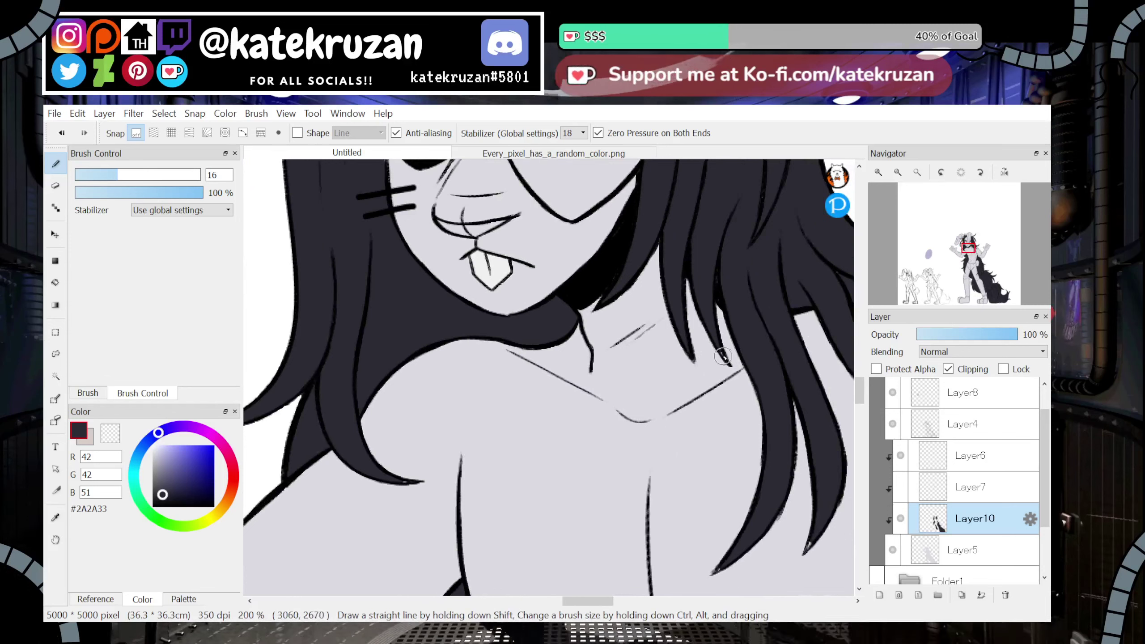
left_click_drag(968, 254, 970, 257)
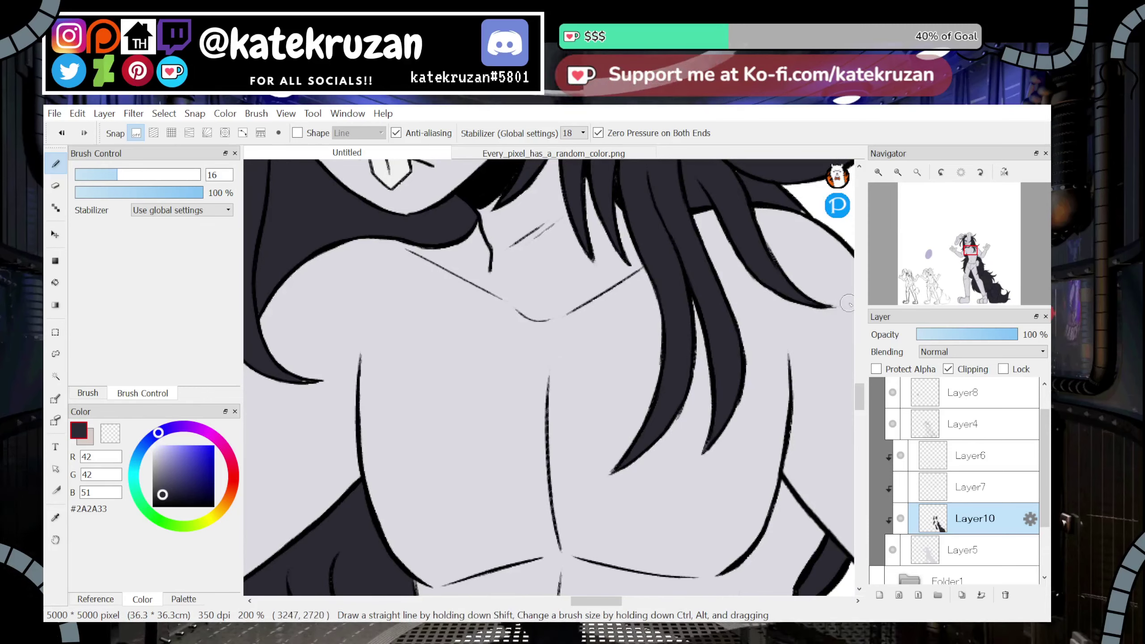
scroll(812, 307, "up", 3)
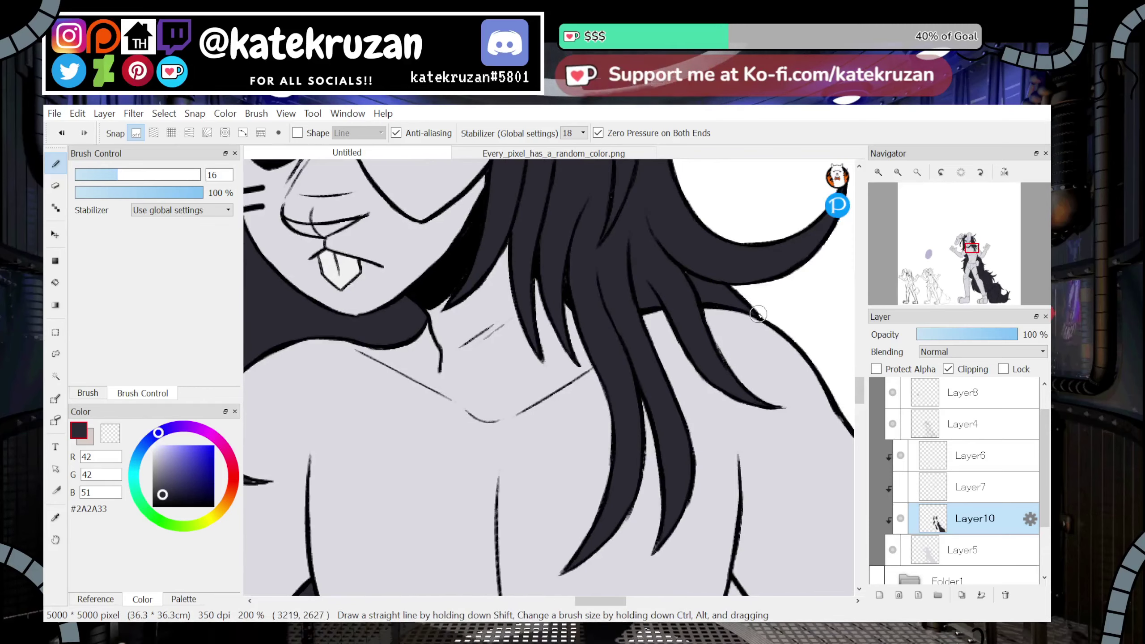
Examine the curled tail tip and the whole upper figure for missed spots in the dark fill
left_click(973, 250)
left_click_drag(973, 250, 997, 294)
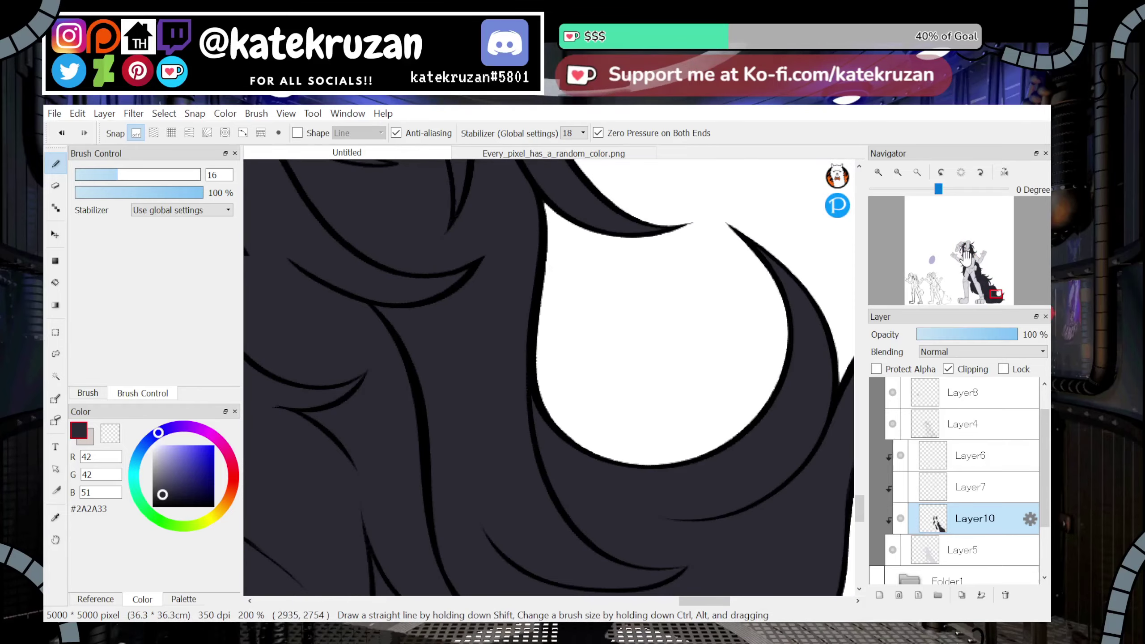
left_click(897, 174)
left_click(898, 174)
left_click(897, 174)
left_click(897, 174)
left_click_drag(980, 289, 968, 248)
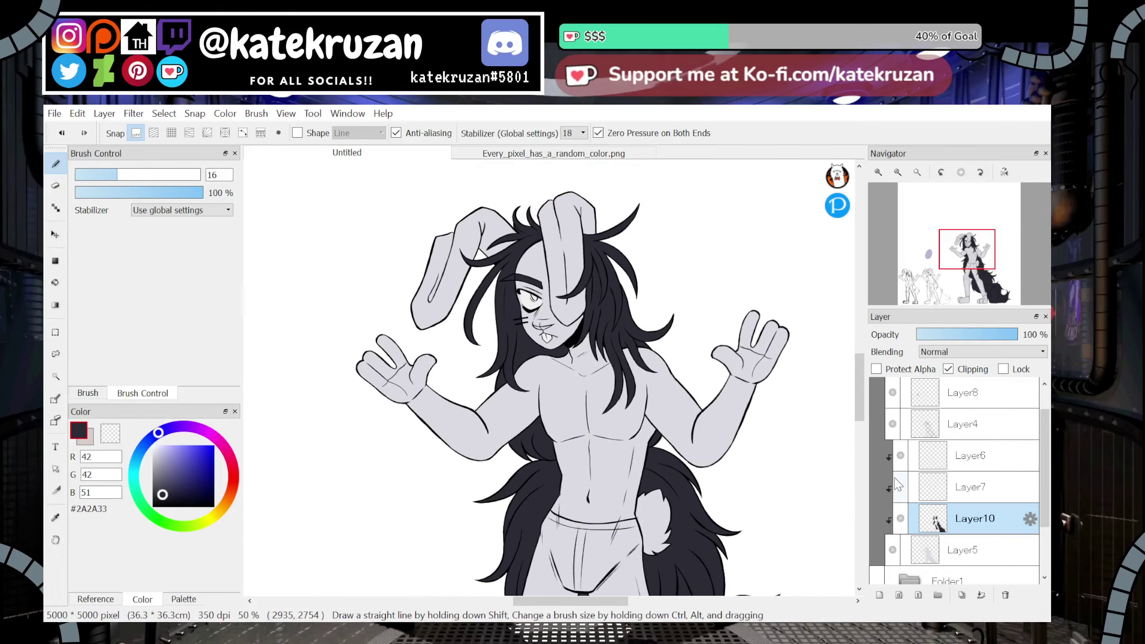
Move Layer7 beneath Layer10 and add a clipping layer directly above Layer5
left_click_drag(961, 488, 959, 518)
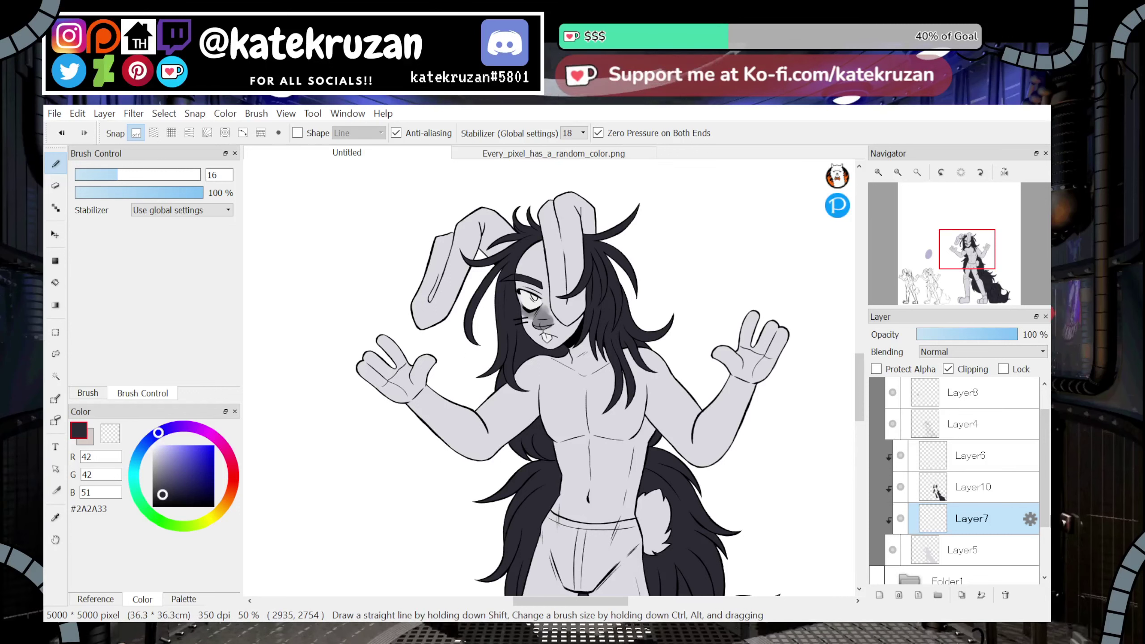
left_click(956, 551)
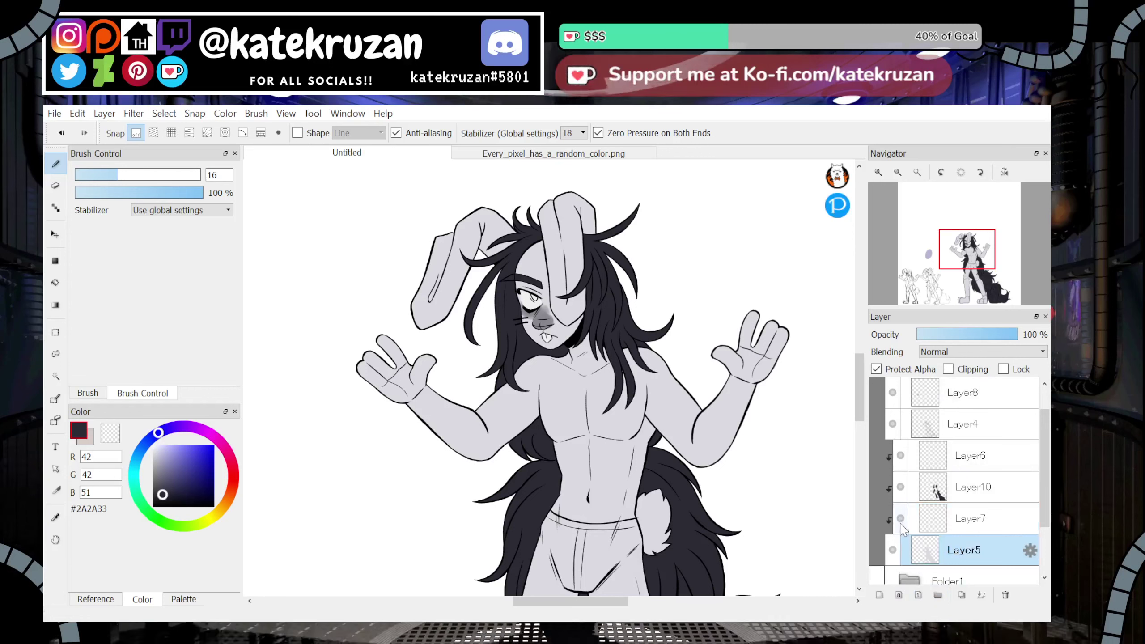
left_click(880, 596)
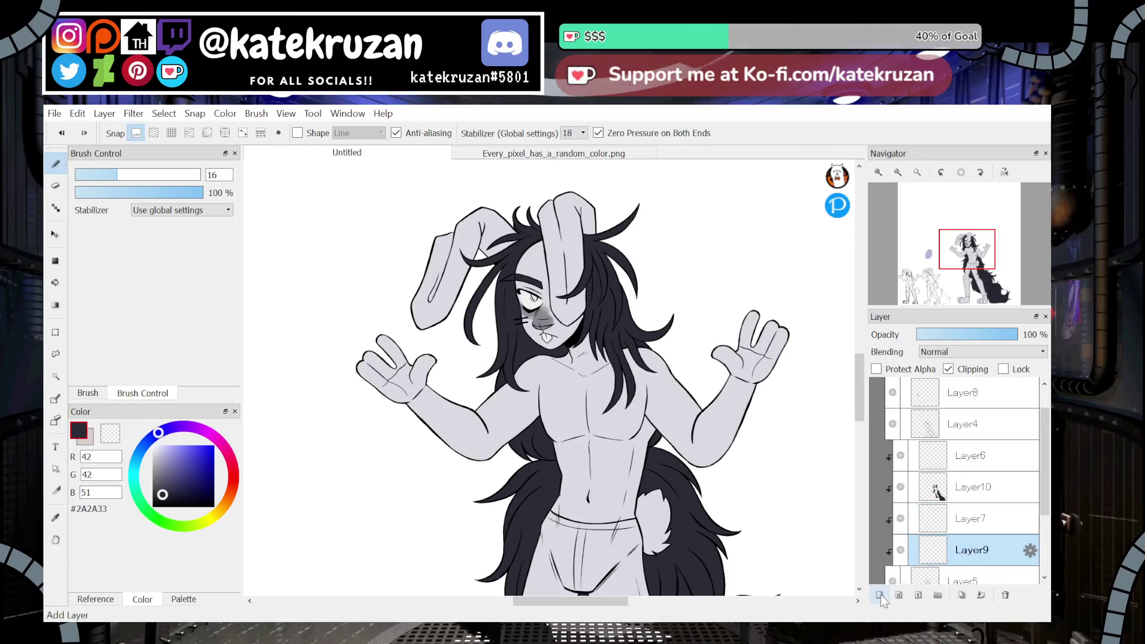
Sample gray #85858C from the face shading and lavender #B6B6D3 from the canvas color blob, and choose the size 80 NONAME brush
left_click(55, 518)
left_click(521, 319)
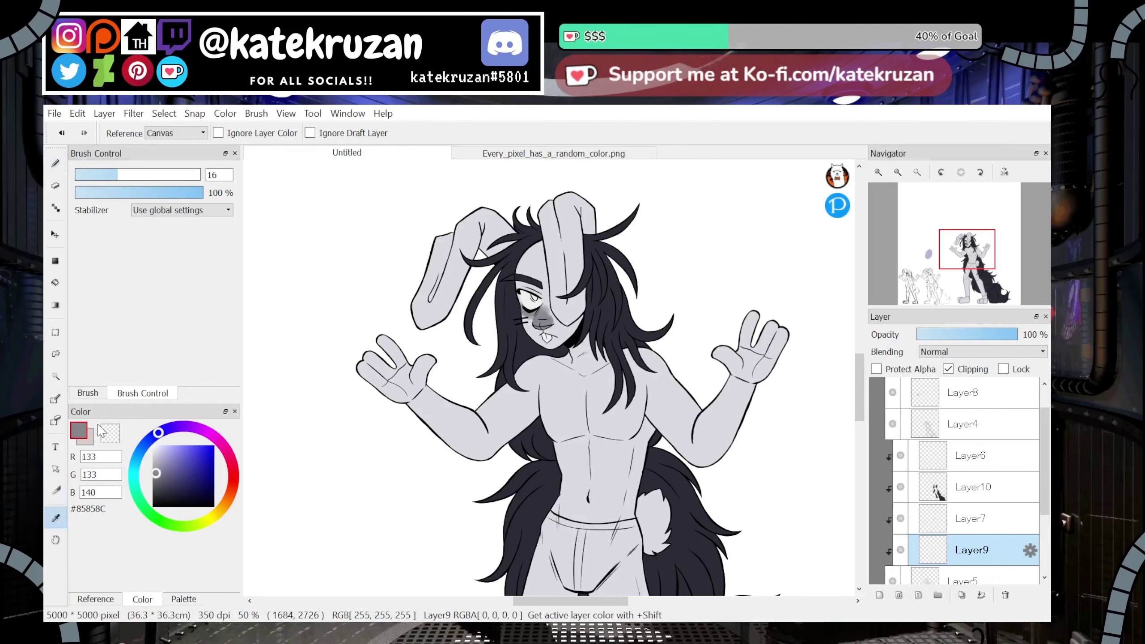
left_click(91, 439)
left_click(937, 264)
left_click(492, 315)
left_click_drag(984, 259, 966, 253)
left_click(55, 163)
left_click(89, 393)
left_click(149, 297)
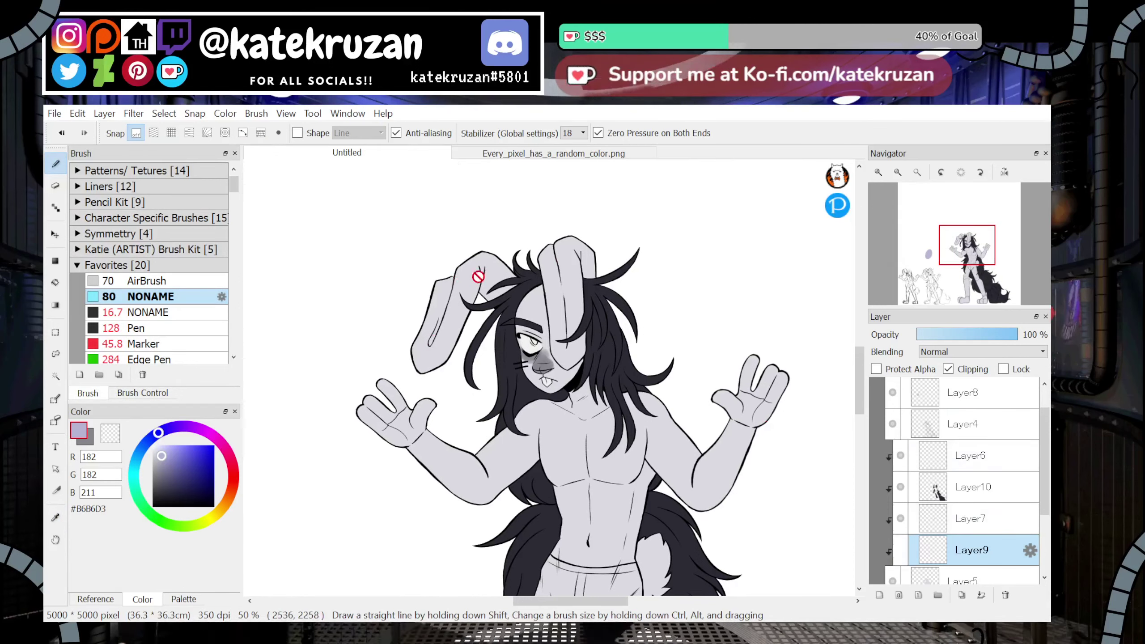
Fill the drooping ear and the front ear with lavender #B6B6D3 on Layer9, leaving the body in its base color
left_click(901, 550)
mouse_move(476, 267)
left_mouse_down()
mouse_move(428, 346)
mouse_move(514, 255)
mouse_move(509, 278)
left_mouse_up()
mouse_move(564, 250)
left_mouse_down()
mouse_move(553, 270)
mouse_move(562, 350)
left_mouse_up()
key("ctrl+z")
left_click(55, 283)
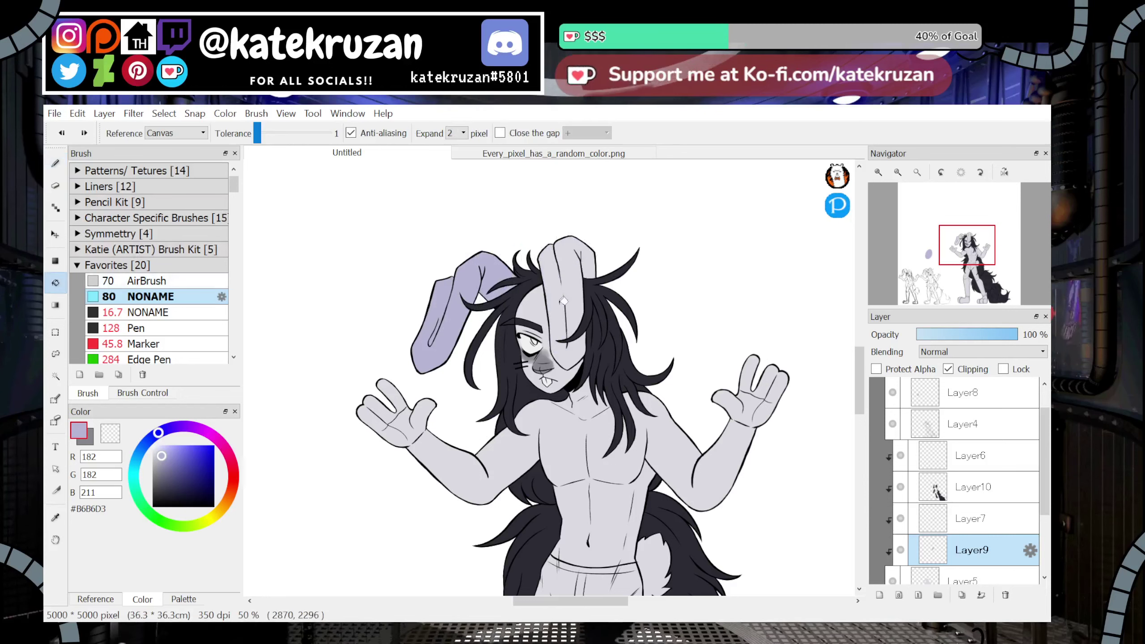
left_click(571, 296)
left_click(667, 439)
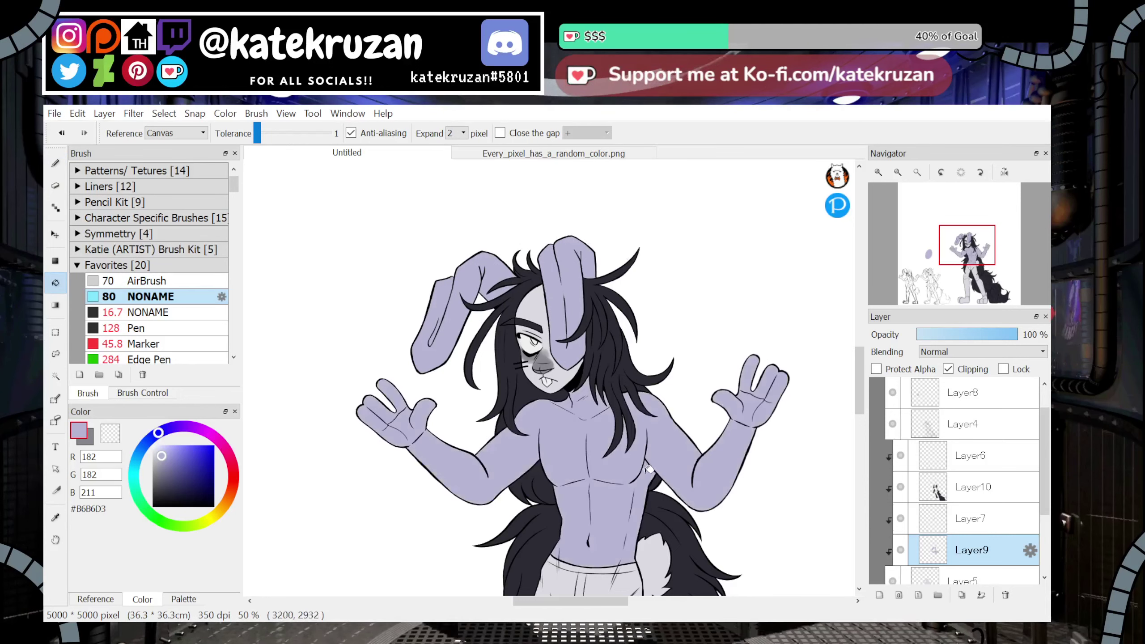
key("ctrl+z")
Shade the lower ends of both ears with gray #85858C, using Protect Alpha on Layer9 for the front ear
left_click(55, 163)
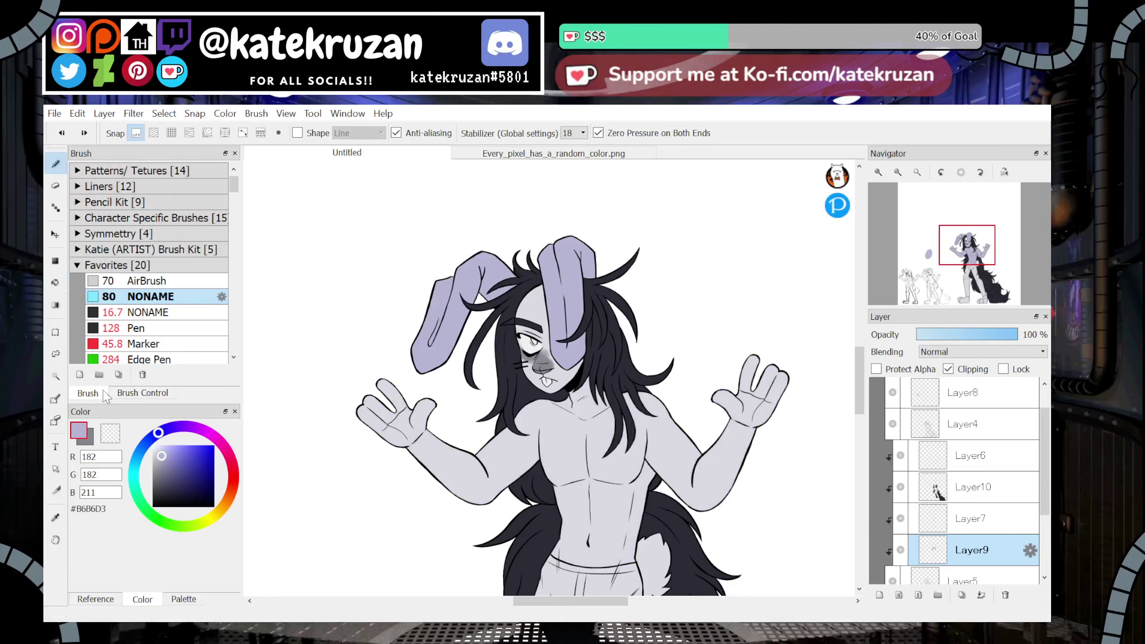
left_click(156, 473)
mouse_move(440, 360)
left_mouse_down()
mouse_move(416, 366)
mouse_move(448, 361)
mouse_move(452, 336)
mouse_move(440, 345)
mouse_move(439, 324)
left_mouse_up()
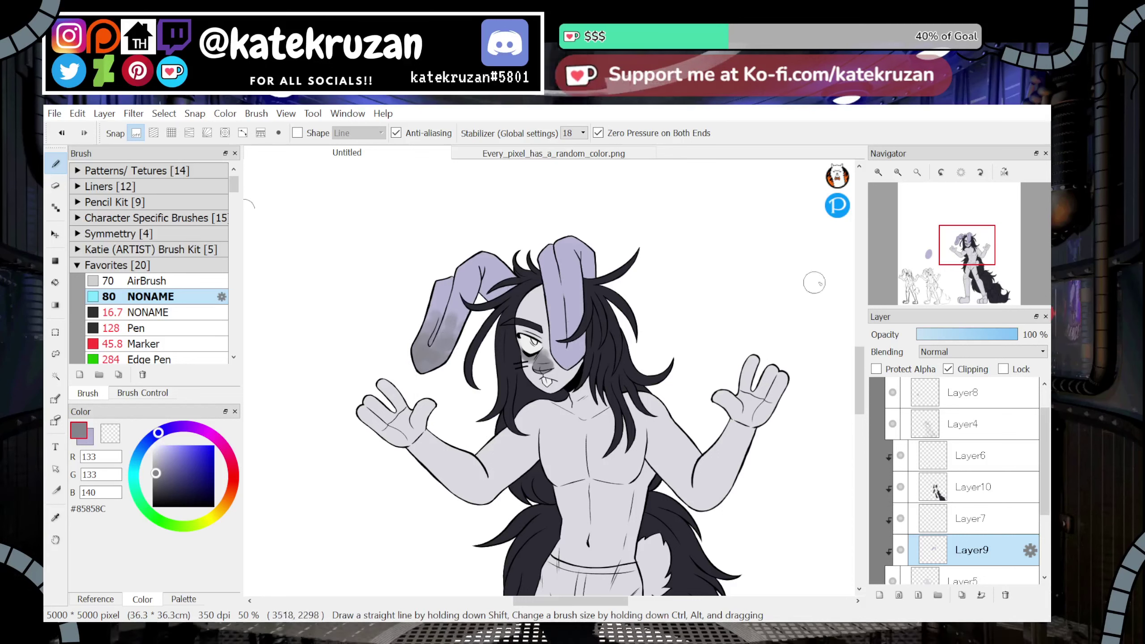
left_click(876, 369)
mouse_move(559, 345)
left_mouse_down()
mouse_move(572, 306)
mouse_move(562, 318)
mouse_move(585, 324)
mouse_move(589, 349)
mouse_move(584, 315)
left_mouse_up()
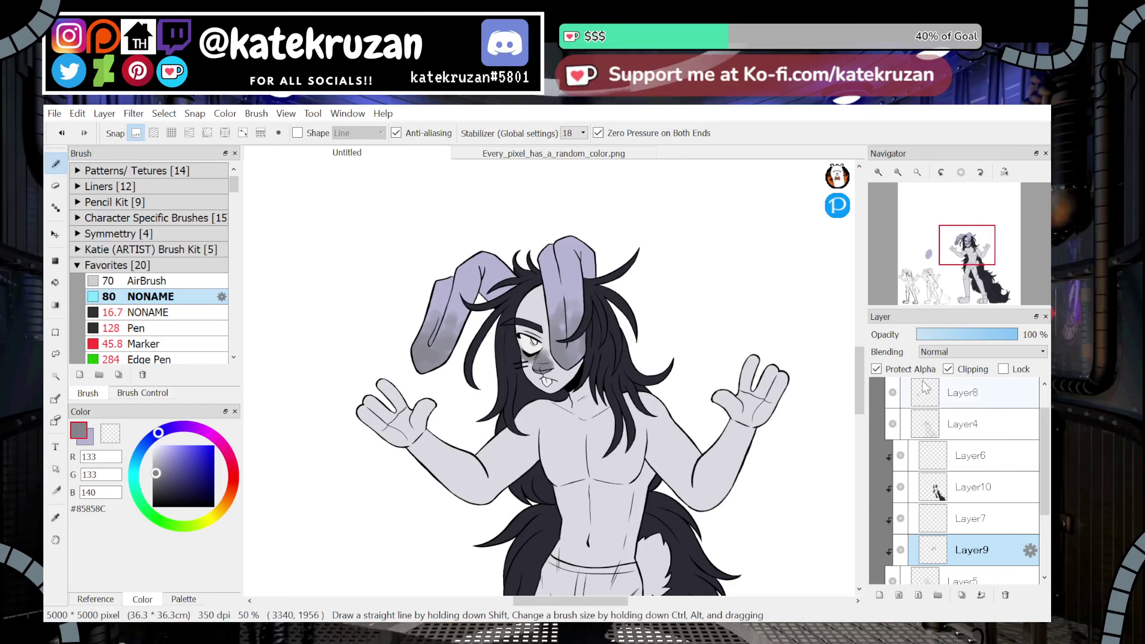
left_click(877, 369)
Paint soft lavender #B6B6D3 patches on both shoulders
mouse_move(966, 258)
left_mouse_down()
mouse_move(967, 268)
mouse_move(968, 250)
left_mouse_up()
left_click(95, 430)
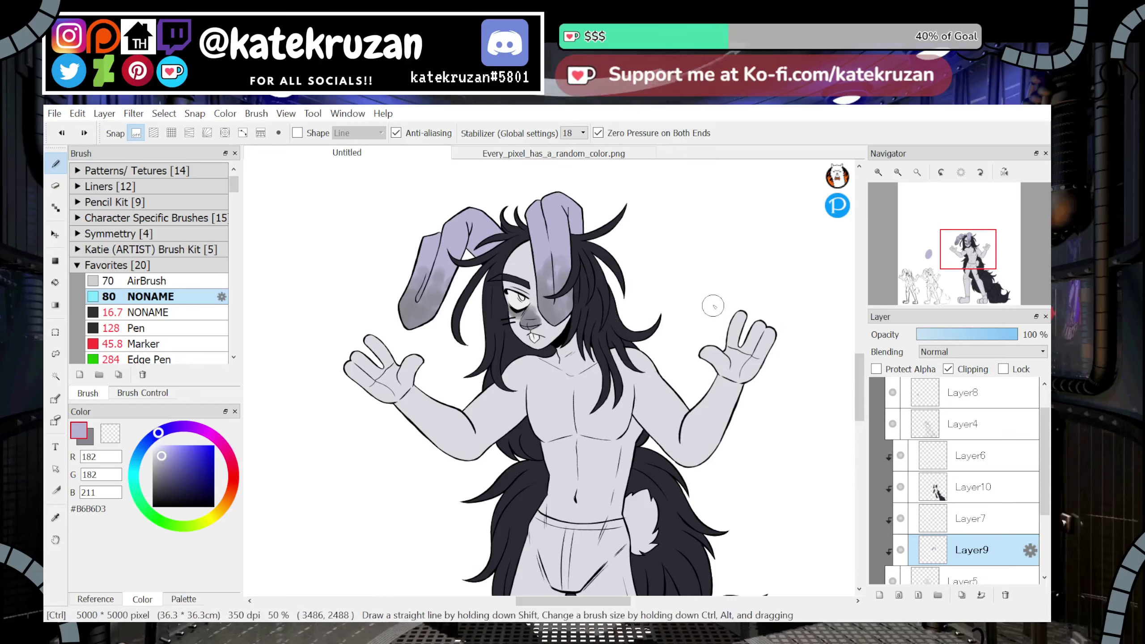
mouse_move(625, 356)
left_mouse_down()
mouse_move(637, 366)
mouse_move(627, 376)
mouse_move(644, 379)
left_mouse_up()
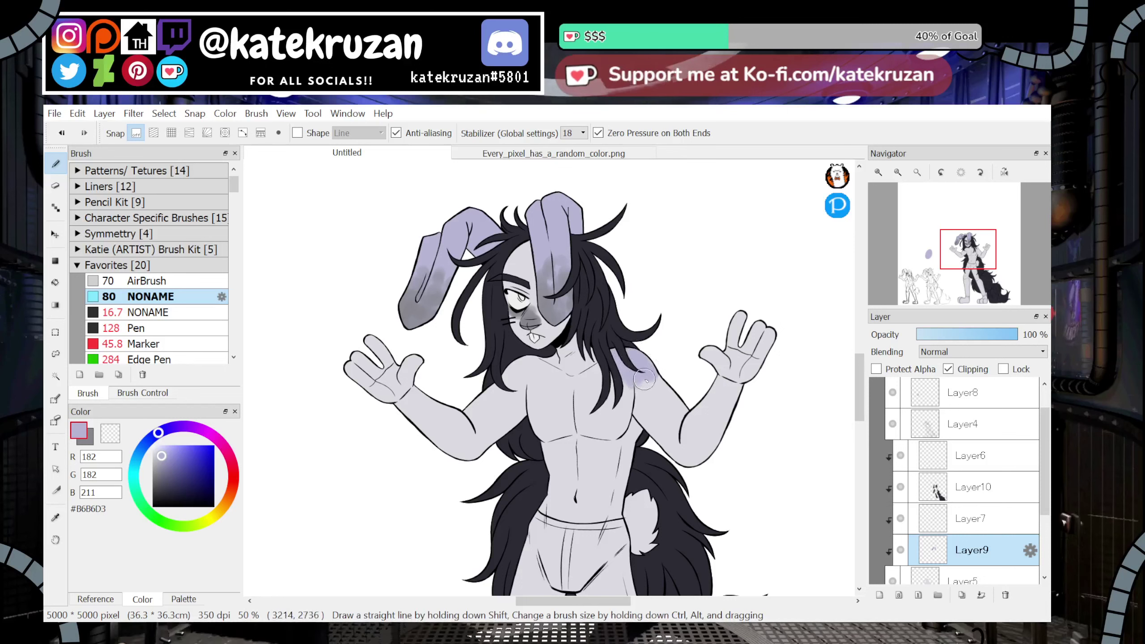
mouse_move(525, 358)
left_mouse_down()
mouse_move(513, 377)
mouse_move(532, 381)
mouse_move(514, 386)
left_mouse_up()
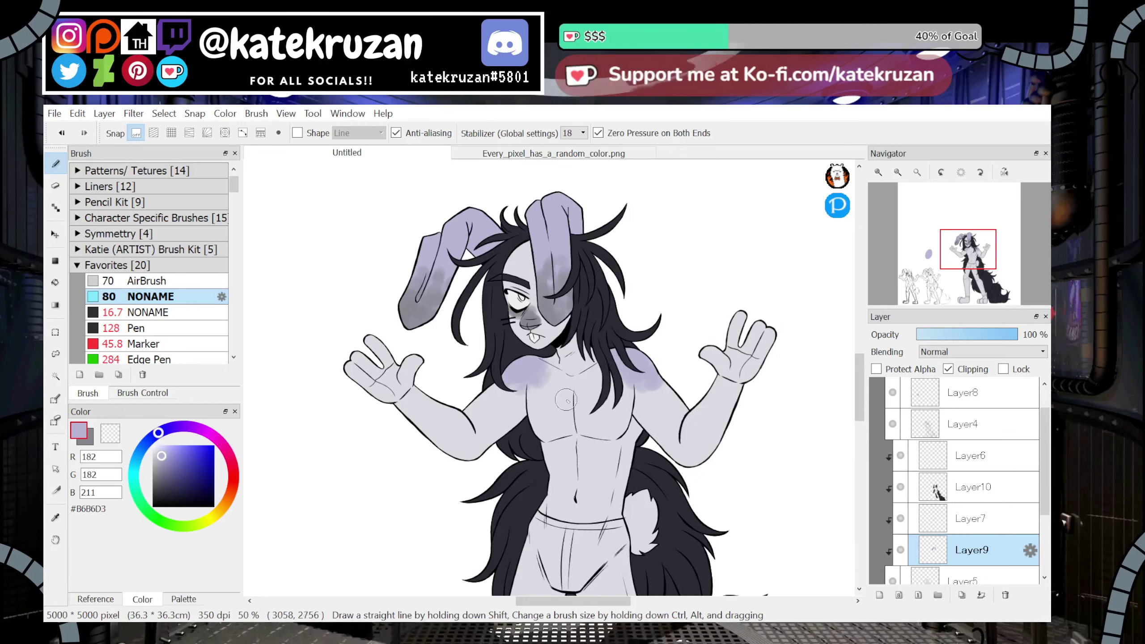
Paint lavender #B6B6D3 markings down both sides of the torso and on both elbows
mouse_move(538, 397)
left_mouse_down()
mouse_move(552, 407)
mouse_move(603, 386)
mouse_move(630, 424)
left_mouse_up()
key("ctrl+z")
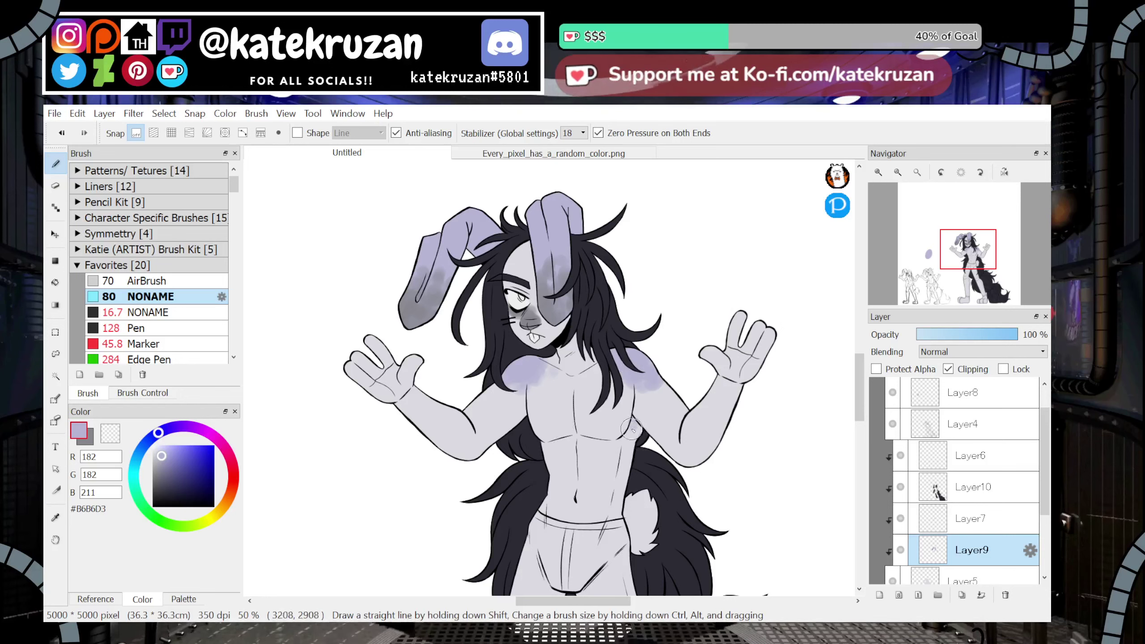
left_click_drag(631, 430, 616, 516)
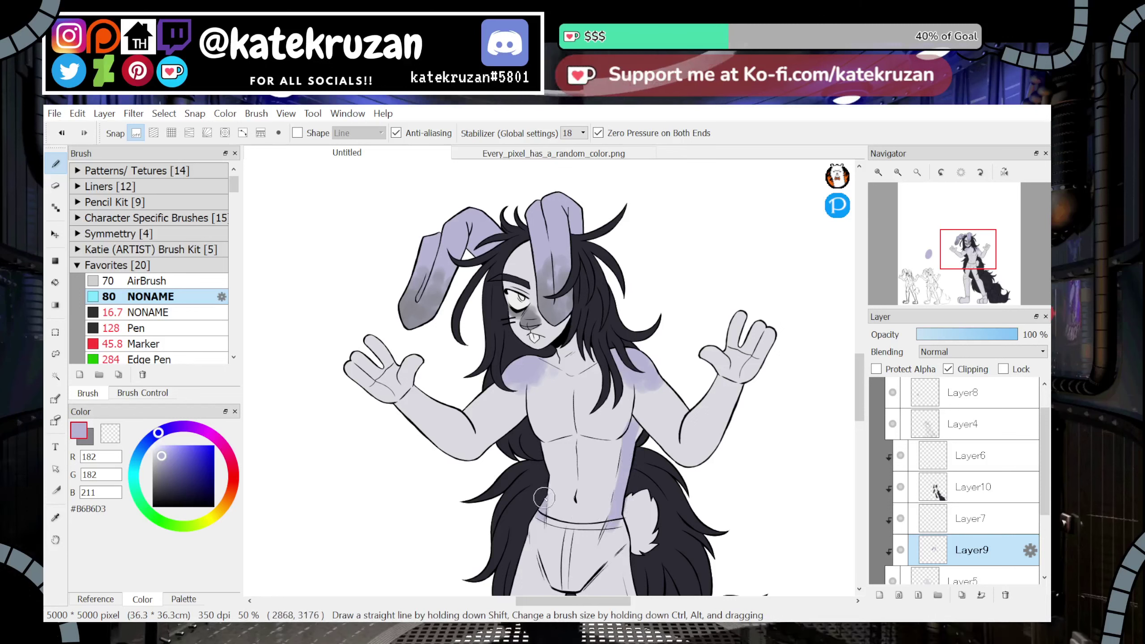
left_click_drag(528, 387, 550, 508)
left_click_drag(628, 420, 605, 518)
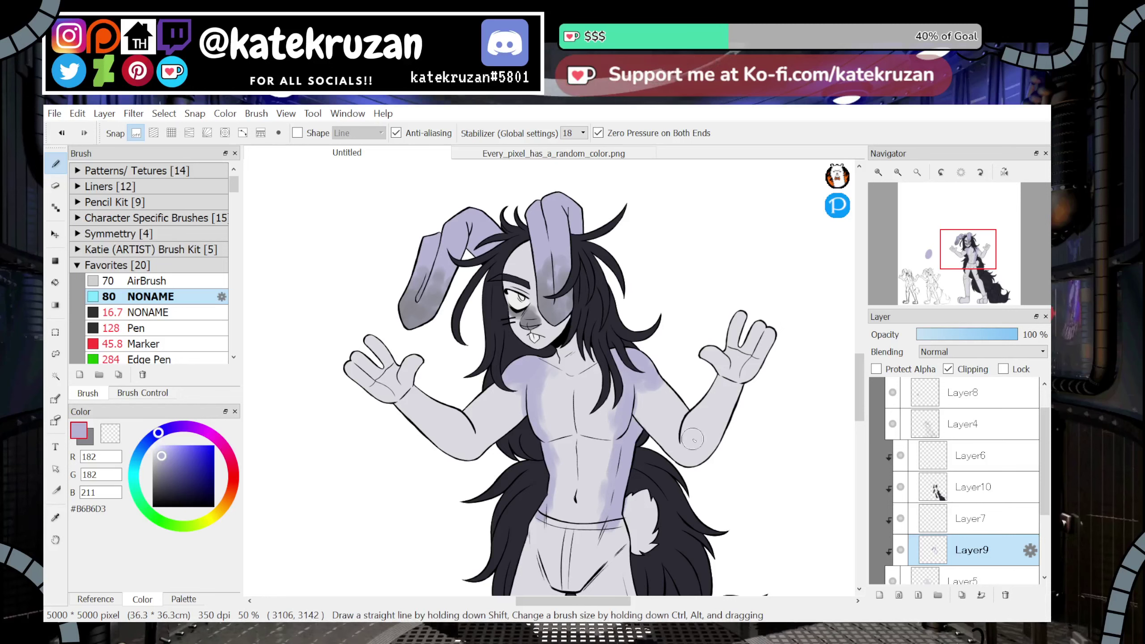
left_click_drag(688, 454, 681, 452)
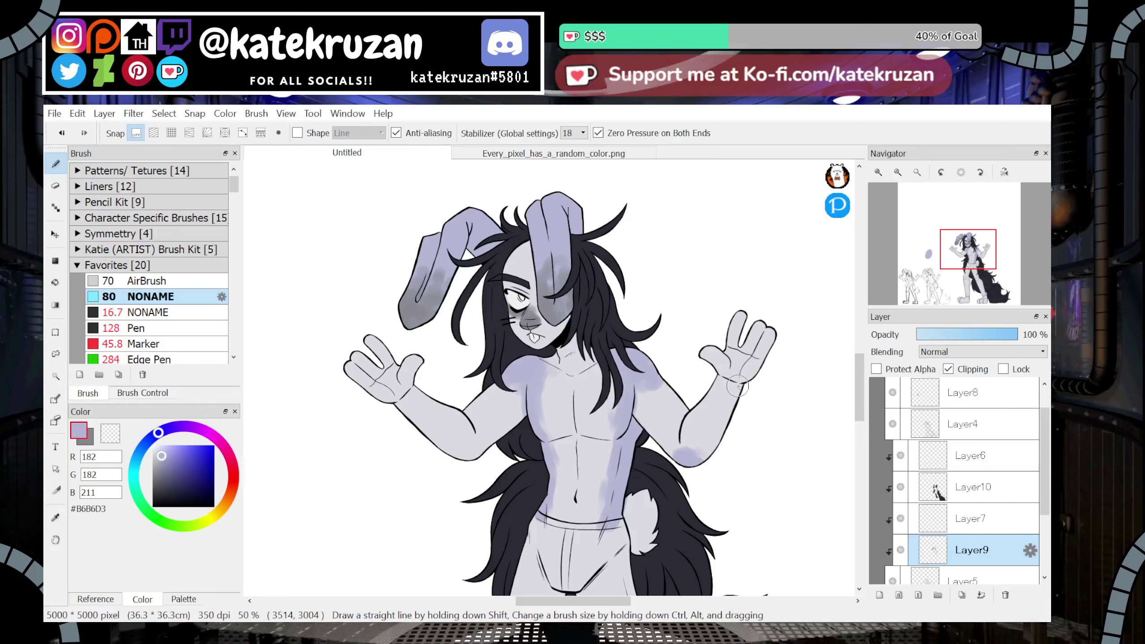
left_click_drag(468, 454, 477, 447)
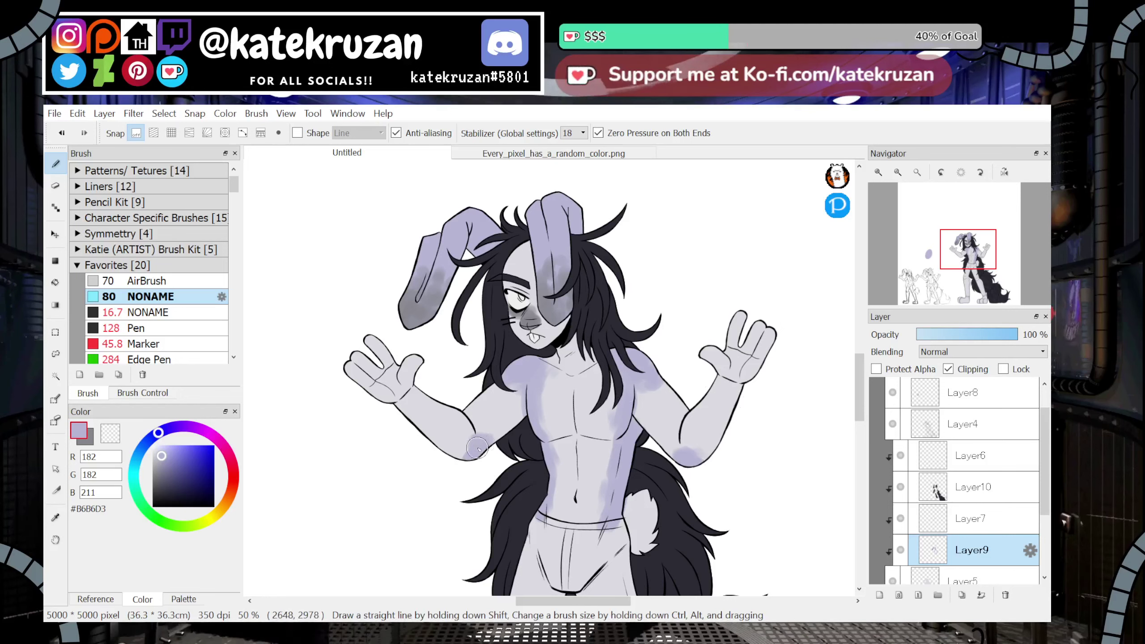
Examine the lavender markings on the upper figure, toggling Layer9's visibility to compare
mouse_move(968, 252)
left_mouse_down()
mouse_move(1005, 265)
mouse_move(970, 260)
left_mouse_up()
left_click_drag(967, 260, 967, 261)
key("z")
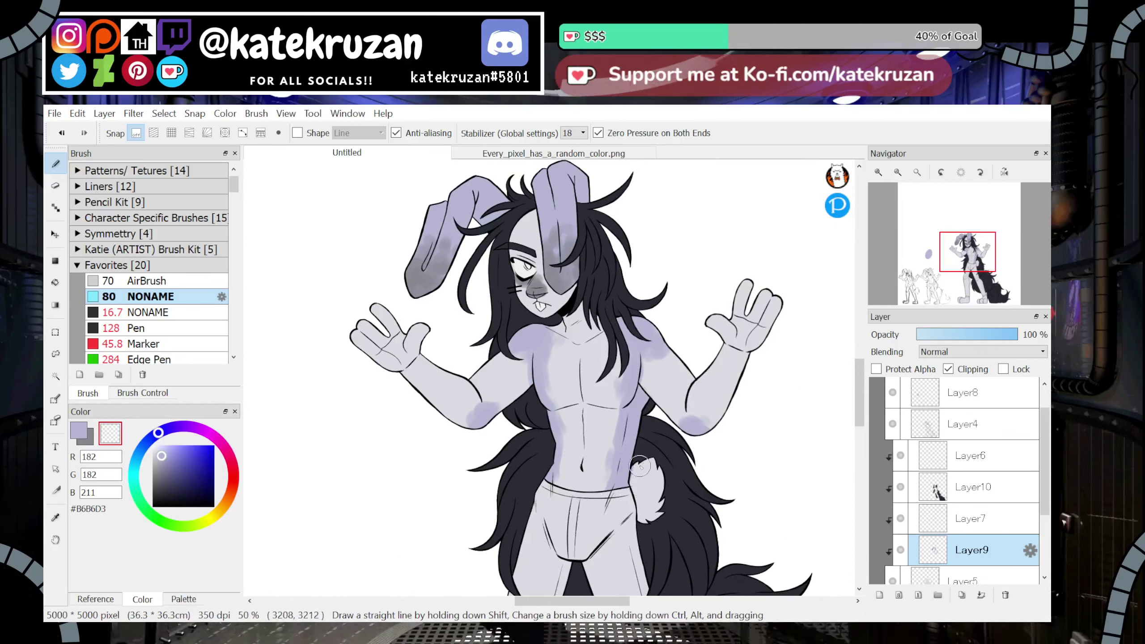
key("minus")
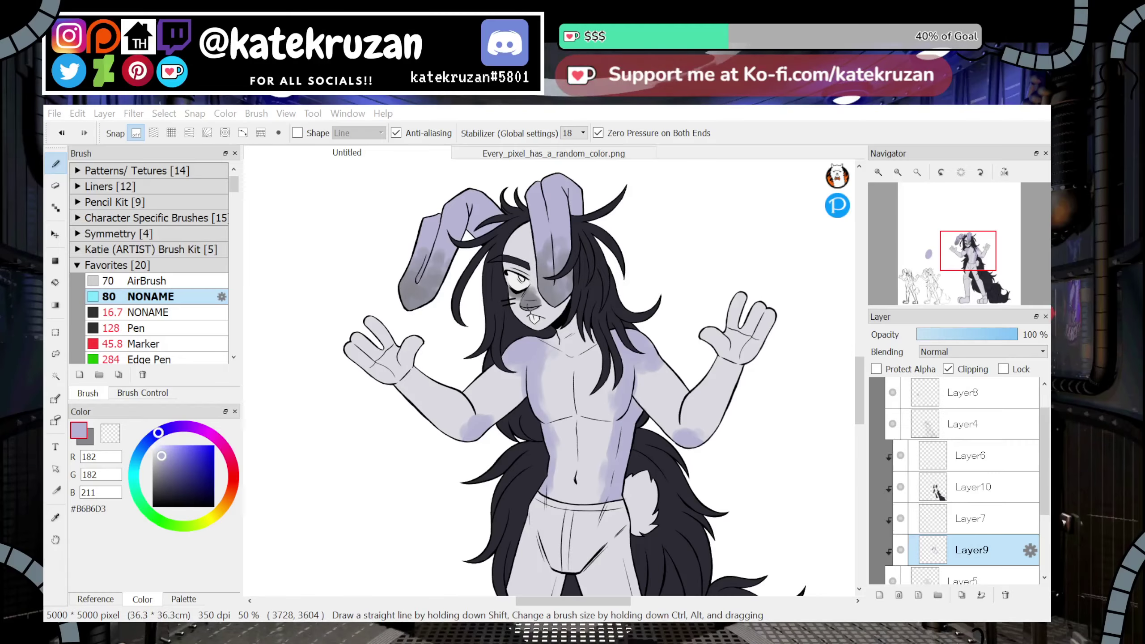
left_click(902, 550)
left_click(901, 550)
left_click(972, 256)
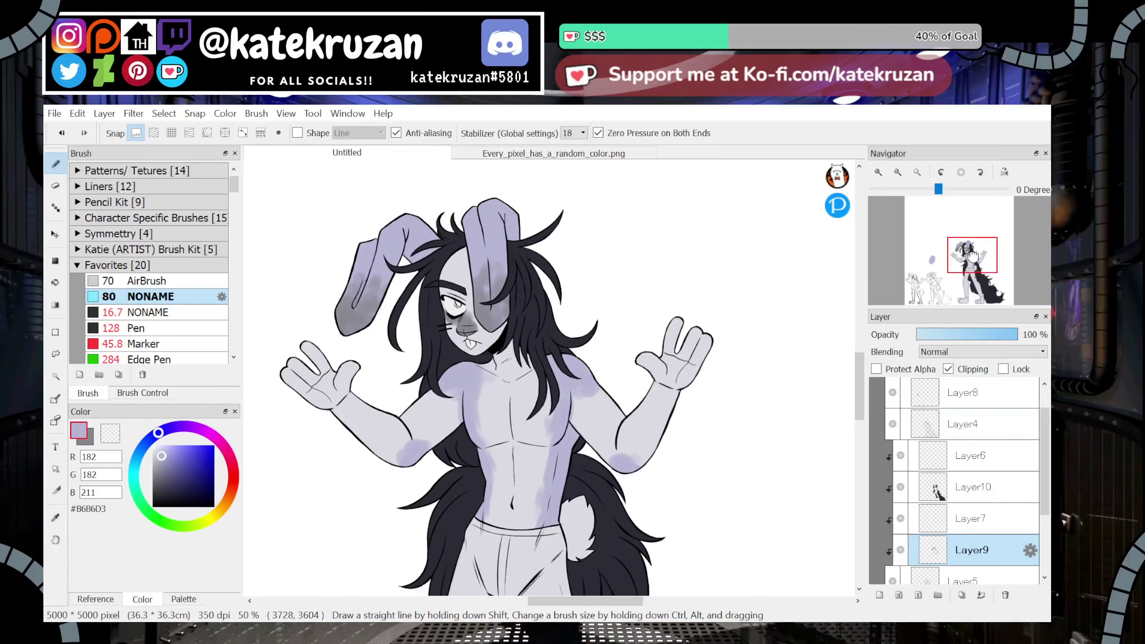
left_click_drag(972, 257, 969, 254)
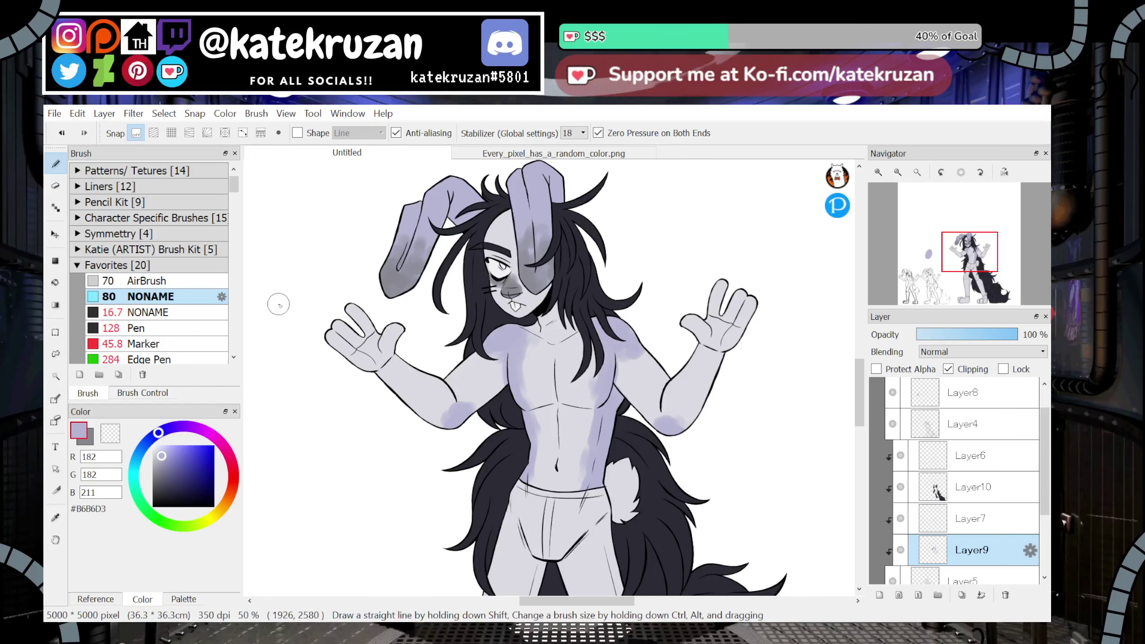
mouse_move(970, 253)
left_mouse_down()
mouse_move(972, 273)
mouse_move(974, 260)
left_mouse_up()
Add another new layer directly above Layer5 and turn on Clipping for it
left_click_drag(1046, 447, 1046, 465)
left_click(945, 551)
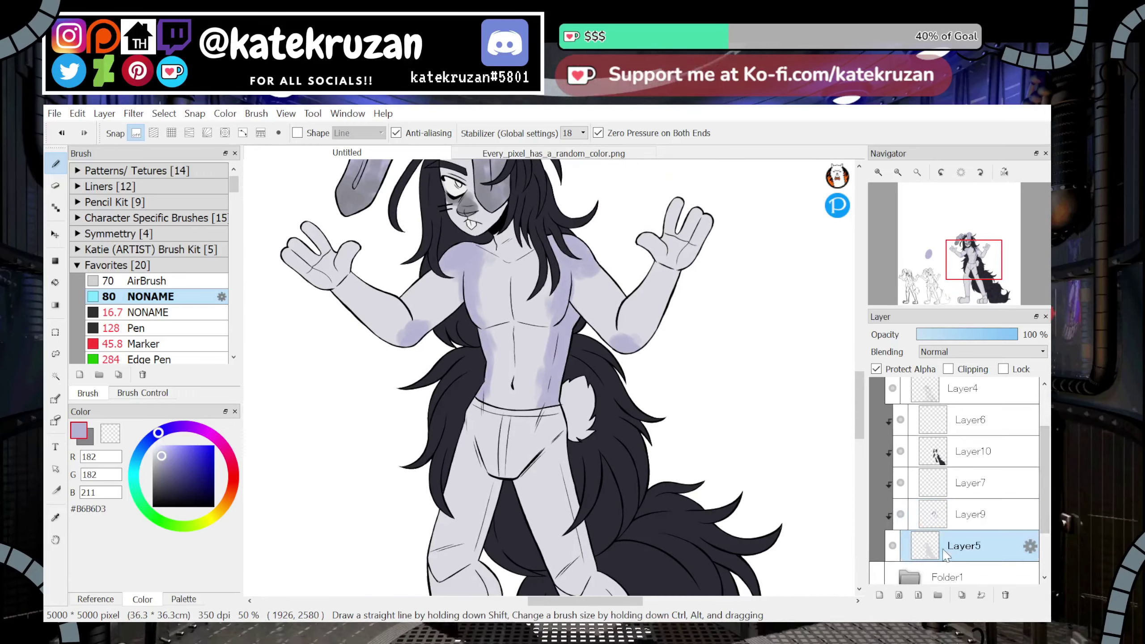
left_click(879, 595)
left_click(948, 369)
Set the drawing color to pink #D697AE and choose the size 16.7 NONAME brush
mouse_move(974, 259)
left_mouse_down()
mouse_move(979, 289)
mouse_move(970, 266)
left_mouse_up()
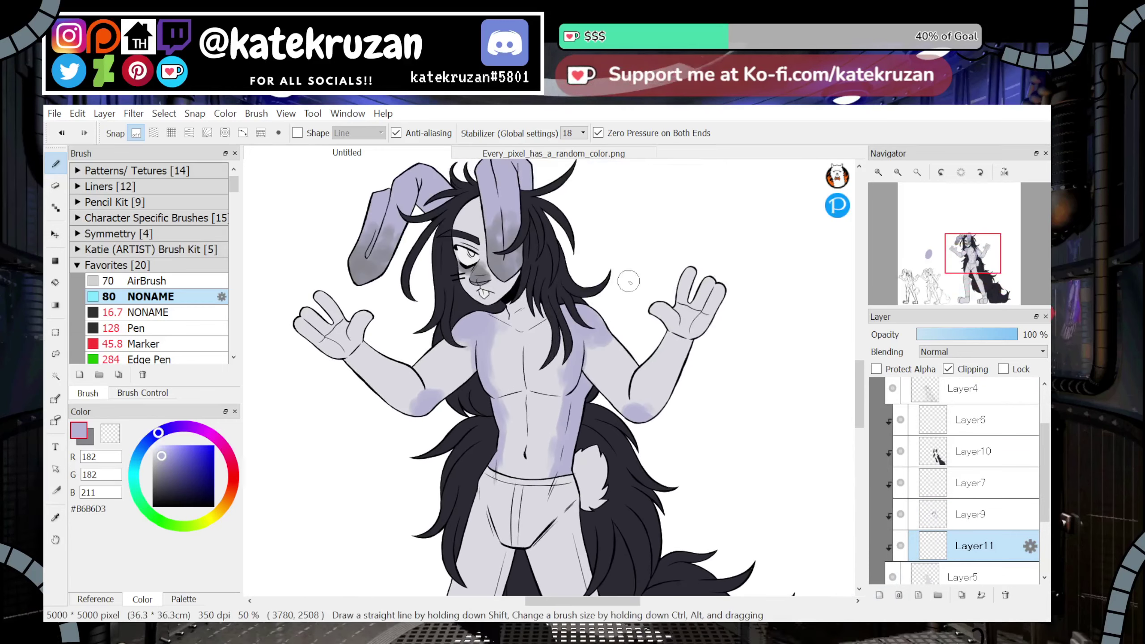
left_click(230, 458)
mouse_move(412, 371)
left_mouse_down()
mouse_move(396, 404)
mouse_move(408, 406)
left_mouse_up()
key("ctrl+z")
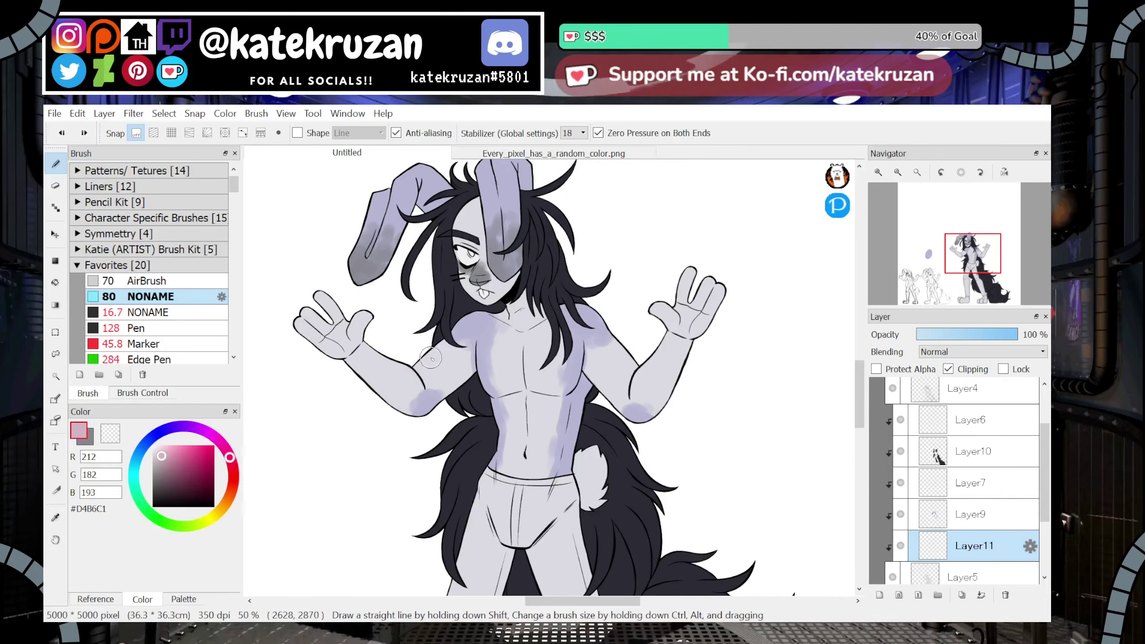
left_click(170, 455)
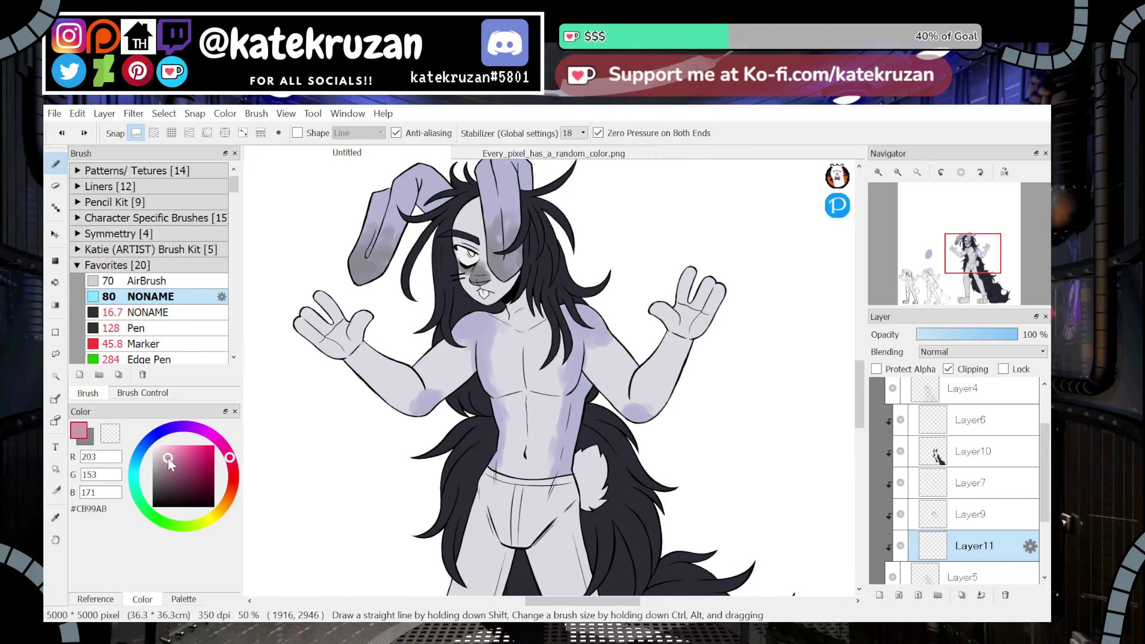
left_click(152, 315)
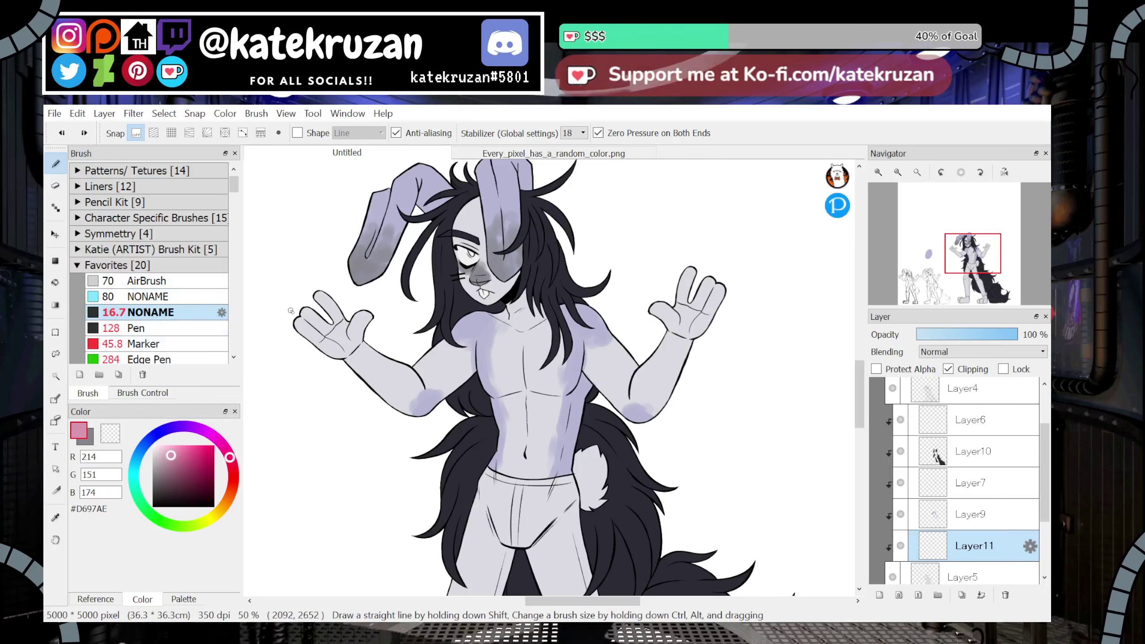
Move Layer11 above Layer10 in the layer stack
left_click(879, 173)
left_click(879, 172)
left_click_drag(958, 269, 970, 245)
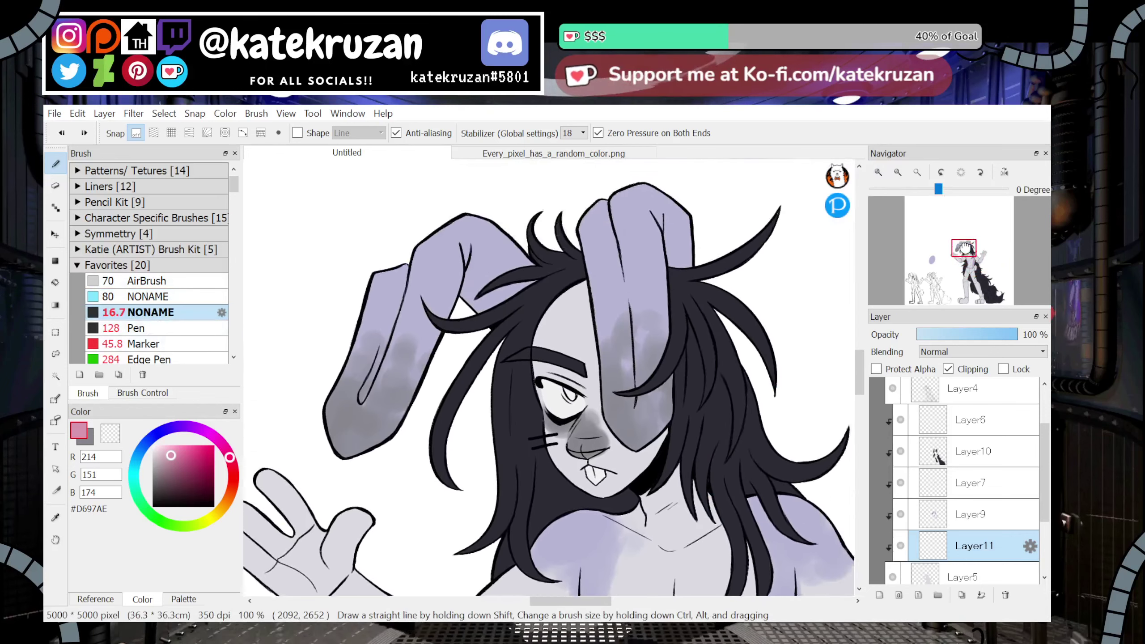
left_click_drag(974, 546, 974, 451)
Paint the lower part of the character's nose pink #D697AE on Layer11
left_click(878, 173)
left_click(879, 172)
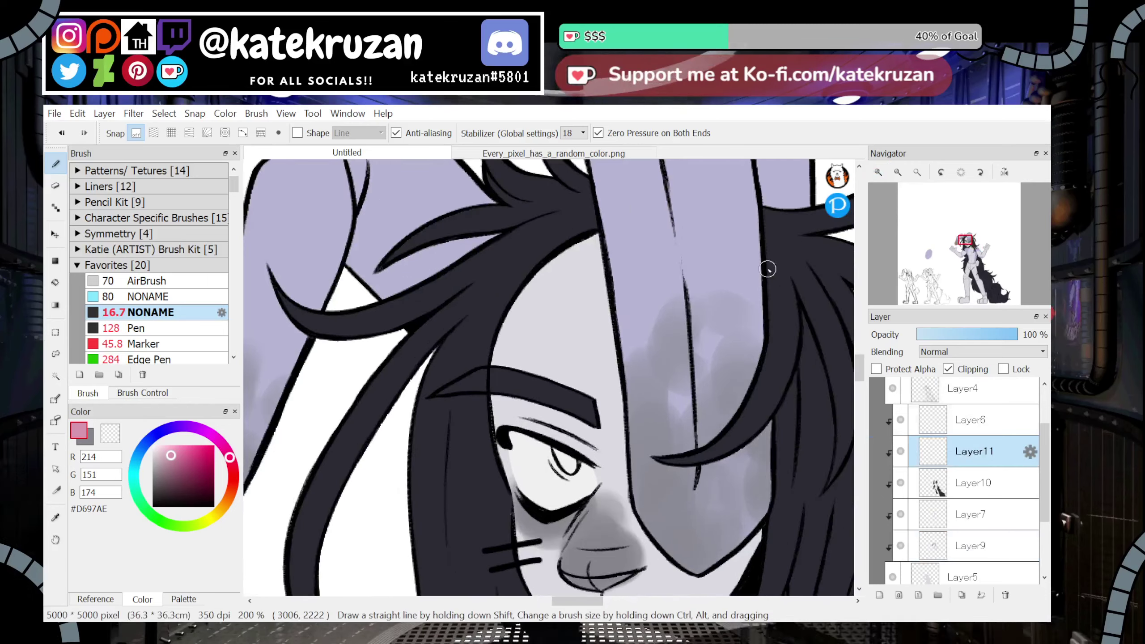
left_click_drag(968, 257, 968, 252)
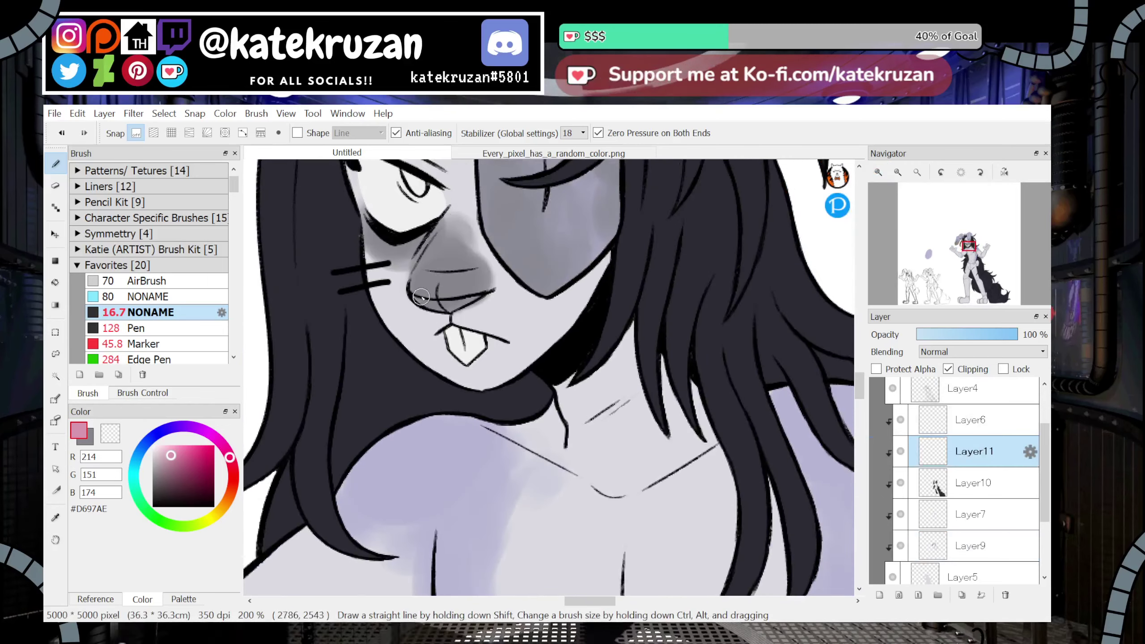
left_click_drag(434, 306, 477, 298)
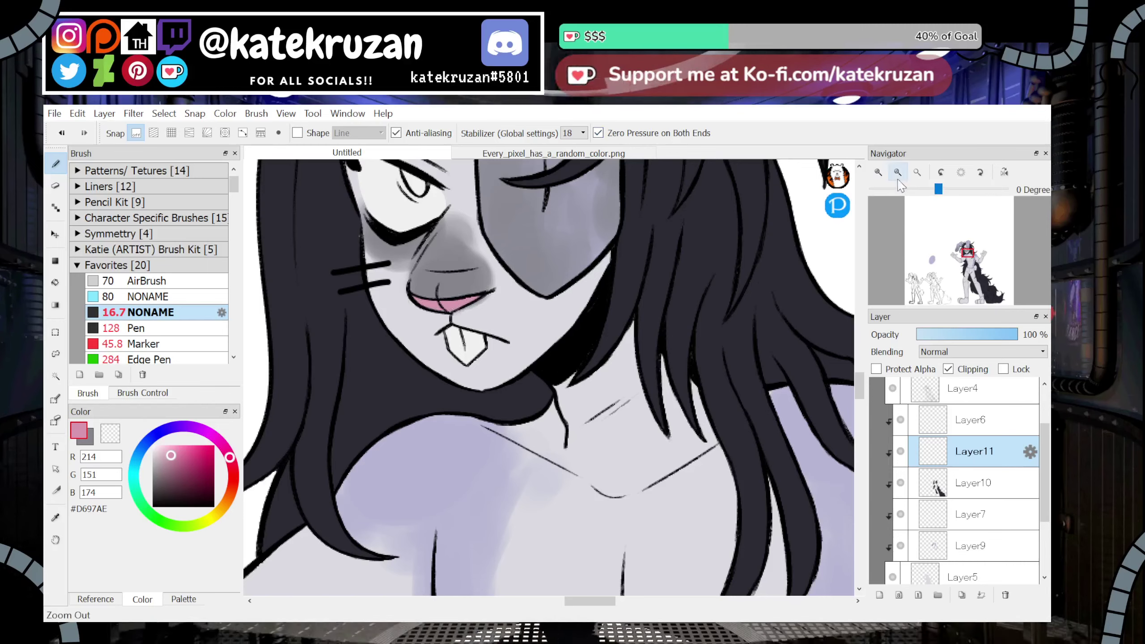
left_click(917, 172)
left_click(878, 171)
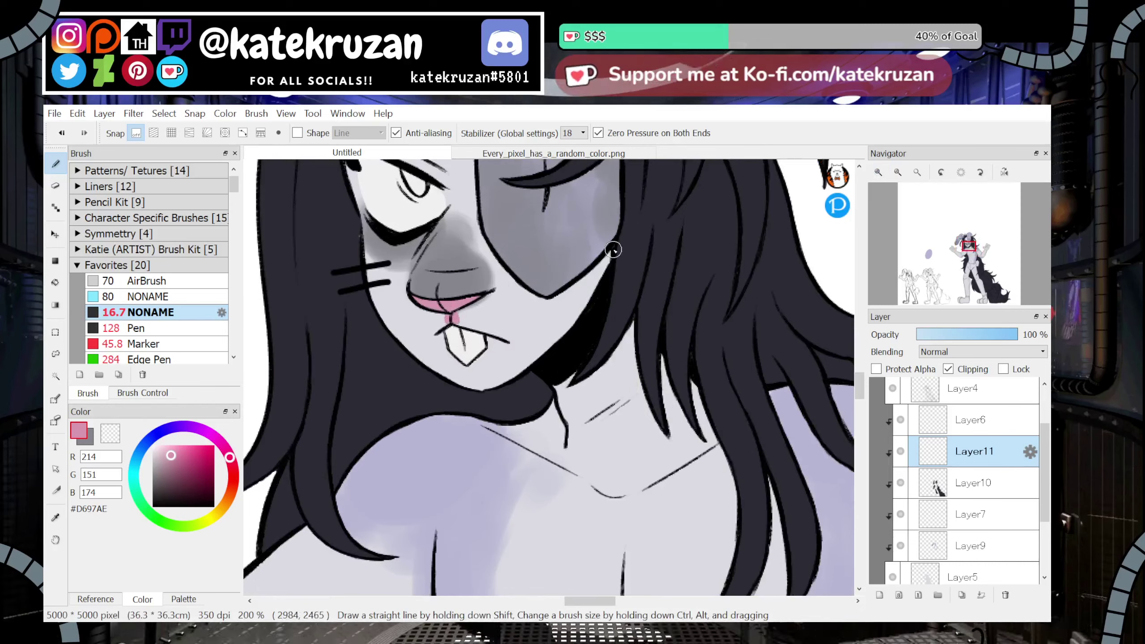
key("ctrl+z")
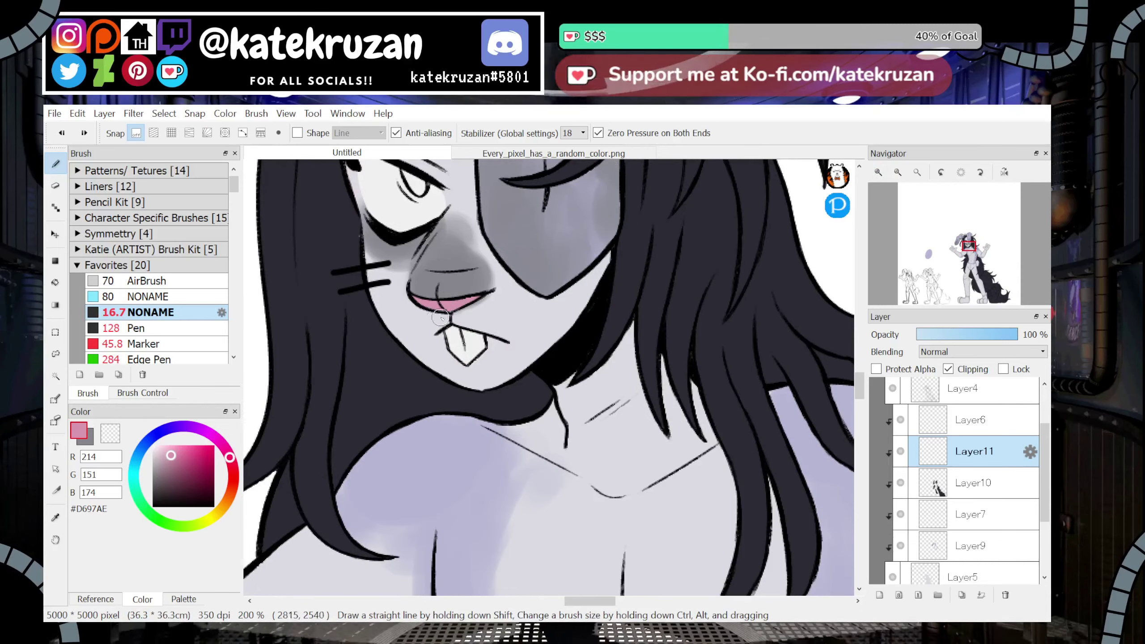
left_click_drag(446, 307, 489, 296)
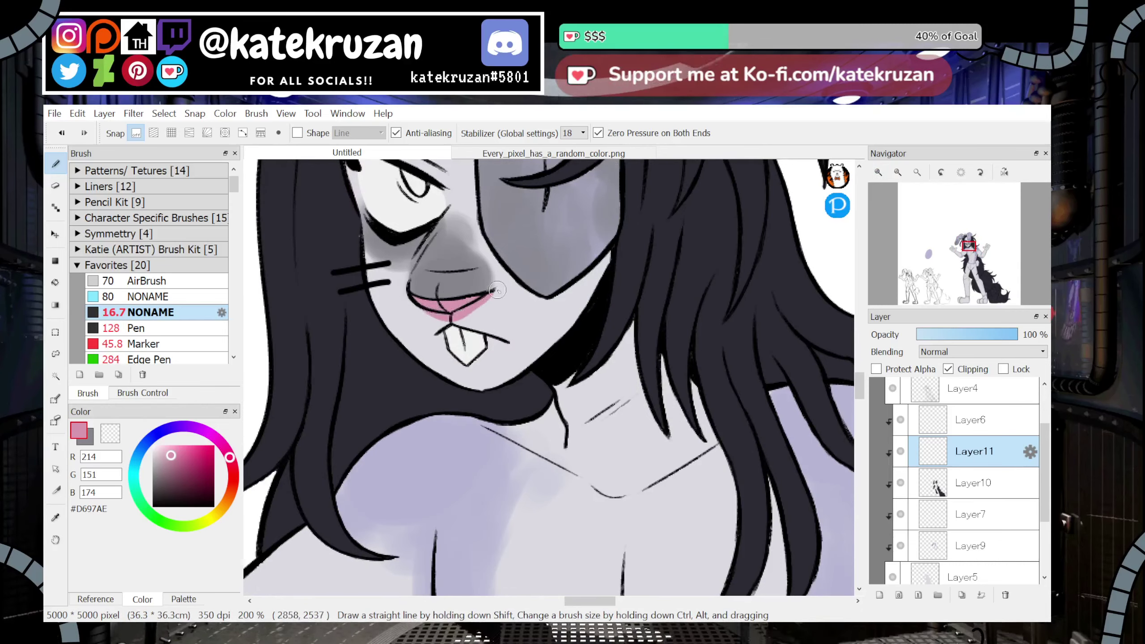
left_click(898, 173)
left_click(897, 173)
left_click_drag(968, 254, 965, 248)
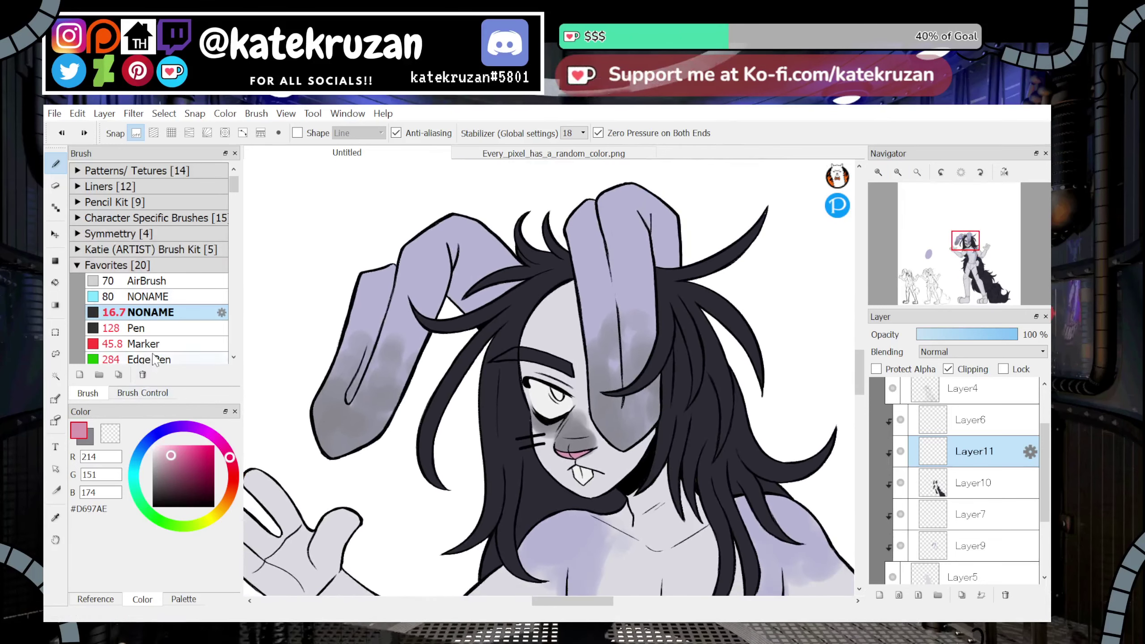
Turn on Protect Alpha for Layer9 and paint the inner sides of both ears pink #D697AE with the size 80 NONAME brush
left_click(164, 283)
left_click(169, 297)
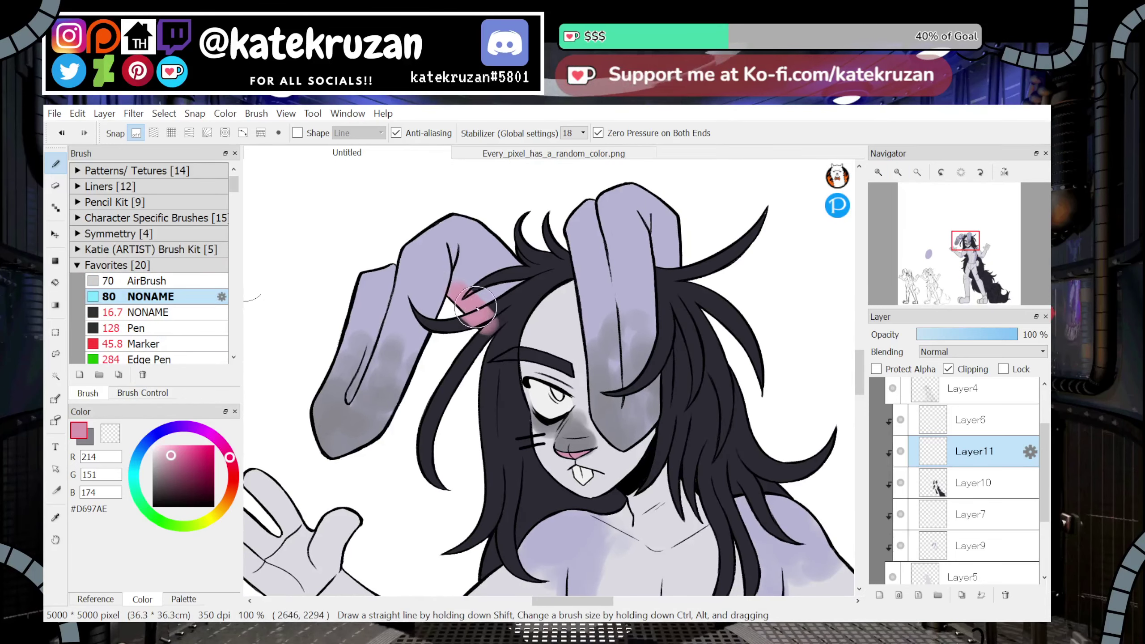
left_click(956, 557)
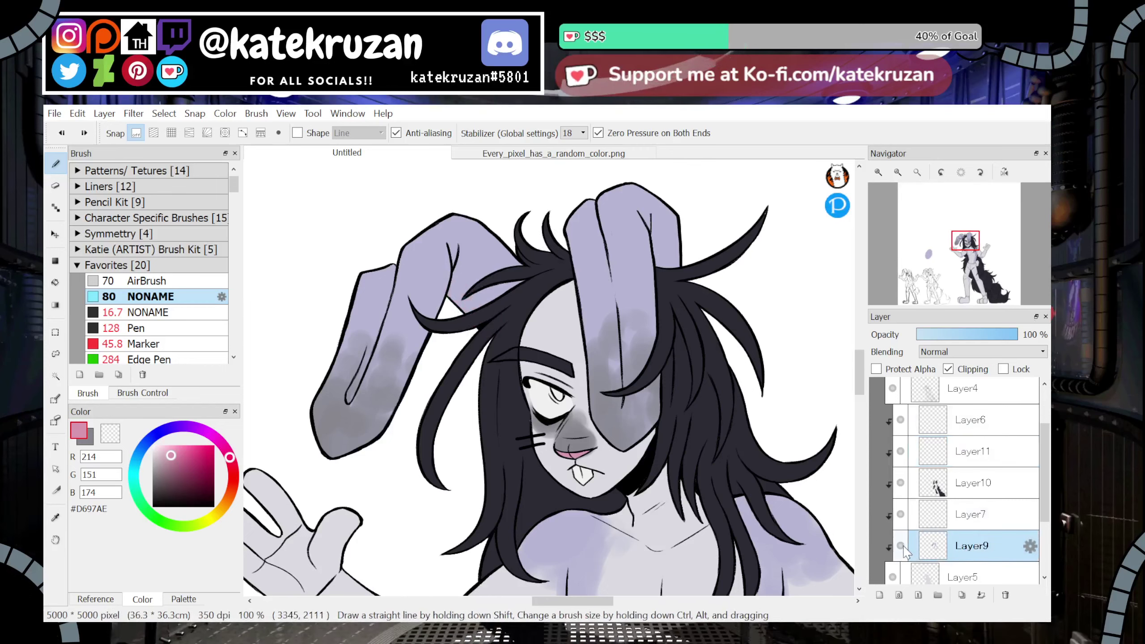
mouse_move(481, 285)
left_mouse_down()
mouse_move(456, 294)
mouse_move(455, 280)
mouse_move(488, 293)
left_mouse_up()
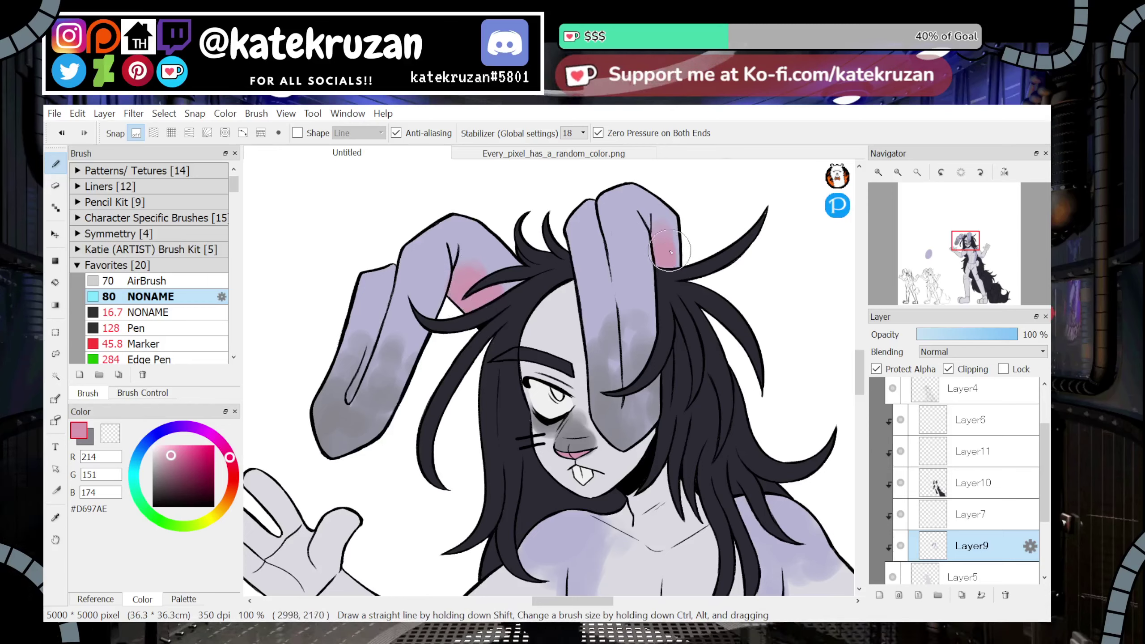
left_click_drag(671, 252, 670, 239)
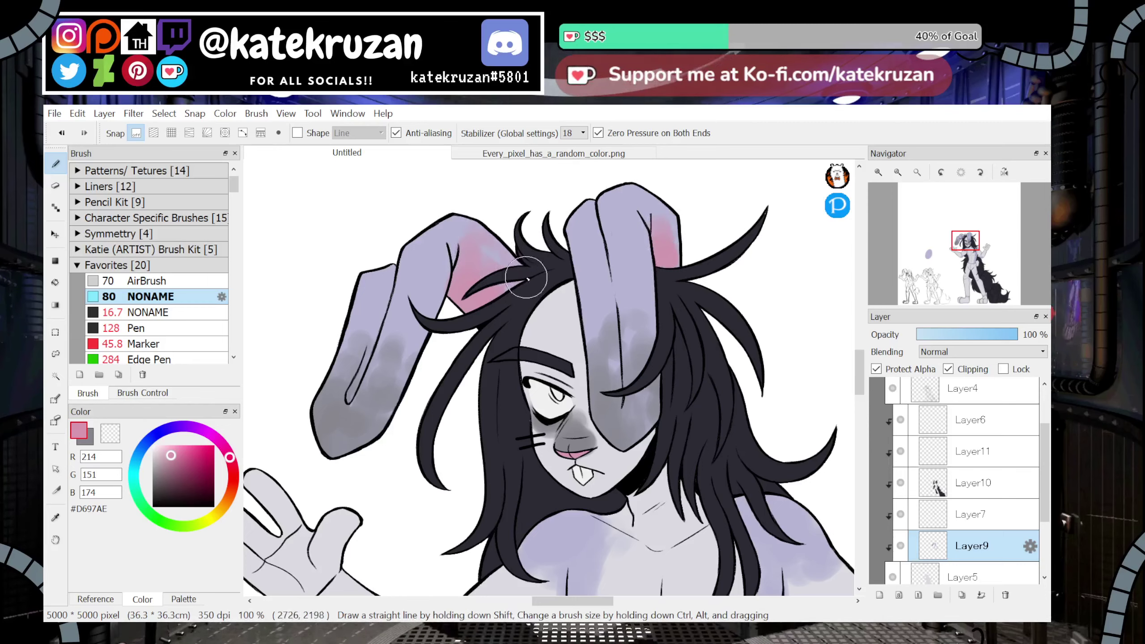
mouse_move(527, 279)
left_mouse_down()
mouse_move(464, 239)
mouse_move(431, 255)
left_mouse_up()
mouse_move(680, 217)
left_mouse_down()
mouse_move(623, 198)
mouse_move(674, 222)
left_mouse_up()
Add a clipped layer directly above Layer5 and paint the neck and collarbone area pink #D697AE on it
mouse_move(954, 251)
left_mouse_down()
mouse_move(952, 264)
mouse_move(969, 258)
left_mouse_up()
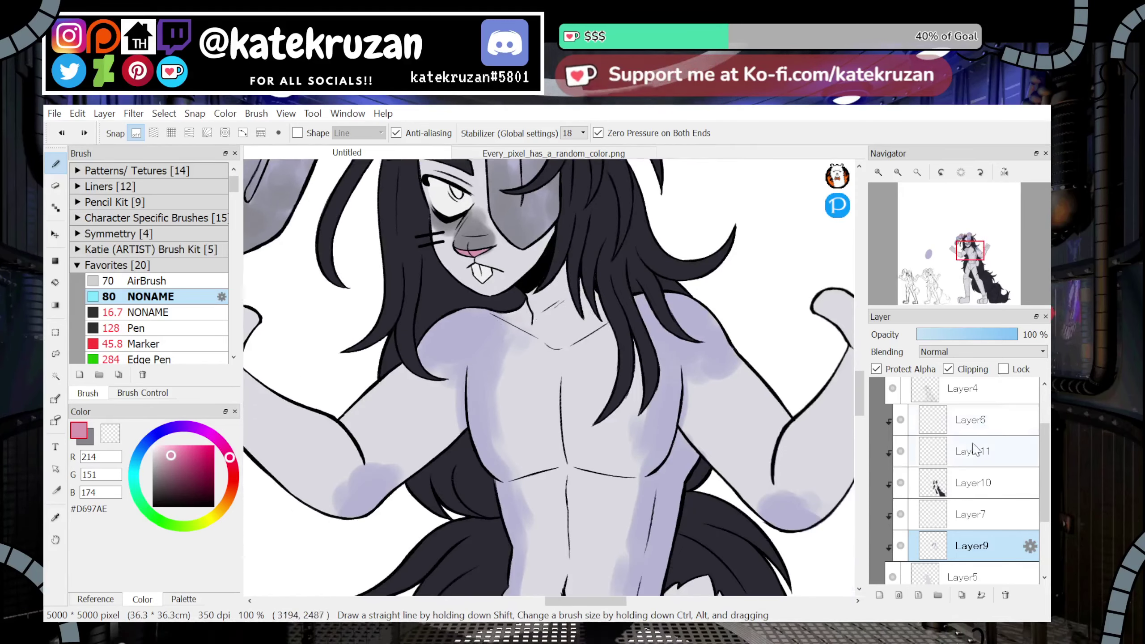
left_click(974, 577)
left_click(880, 595)
mouse_move(523, 291)
left_mouse_down()
mouse_move(579, 269)
mouse_move(520, 319)
mouse_move(554, 325)
mouse_move(574, 294)
left_mouse_up()
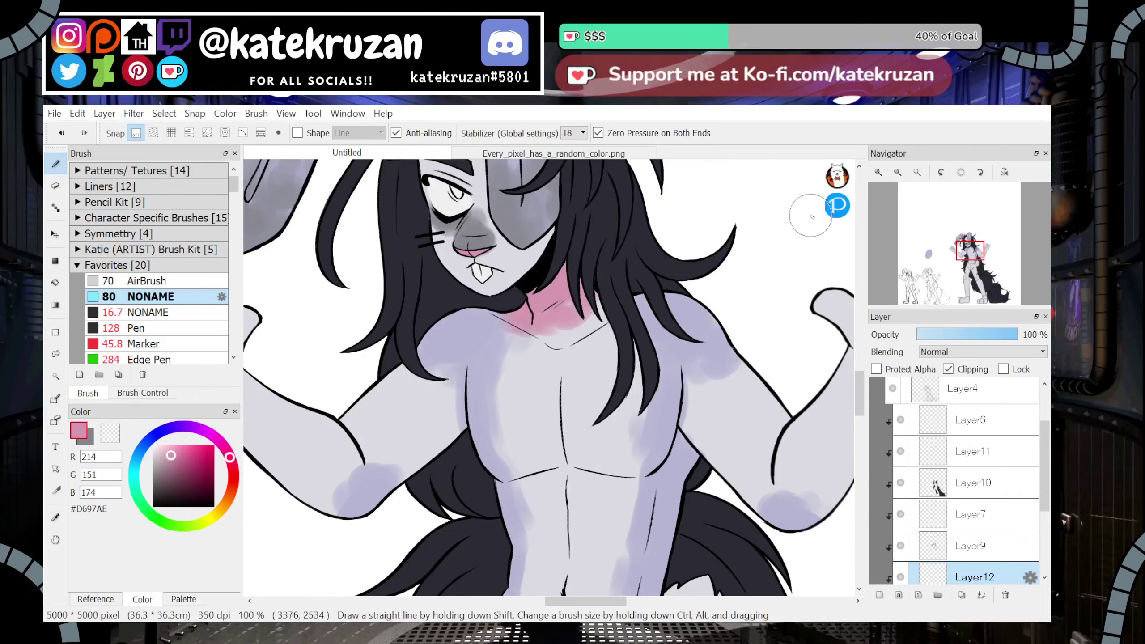
left_click(898, 172)
left_click(898, 172)
mouse_move(560, 350)
left_mouse_down()
mouse_move(583, 346)
mouse_move(538, 363)
left_mouse_up()
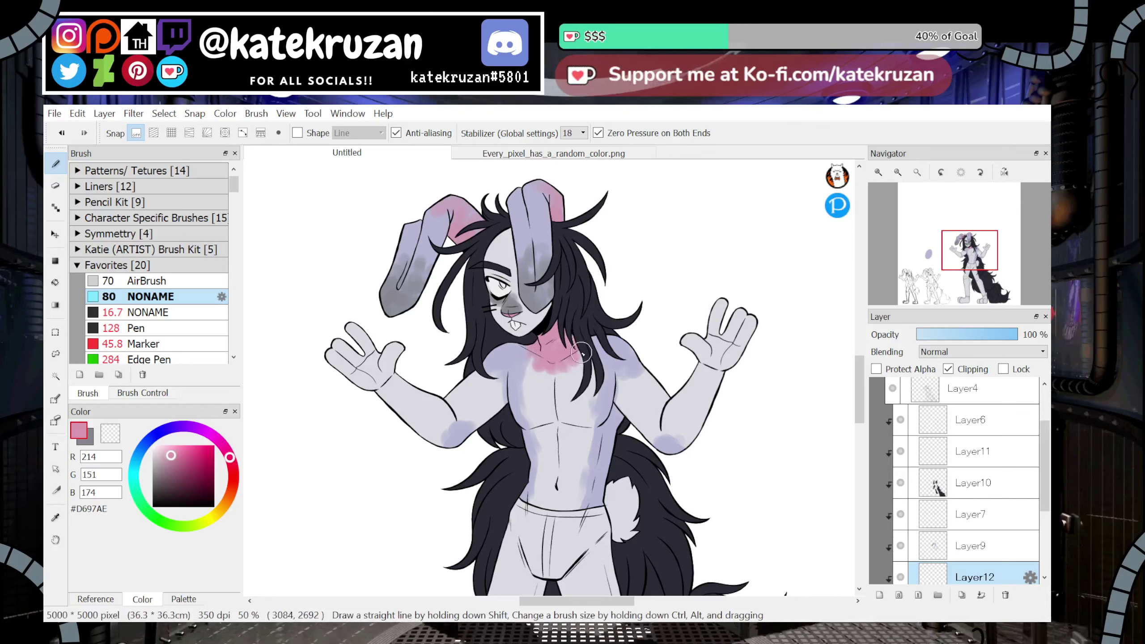
Set the brush size to 138, widen the pink on the upper chest and fade it out with the body color #DBDBE1
left_click(143, 393)
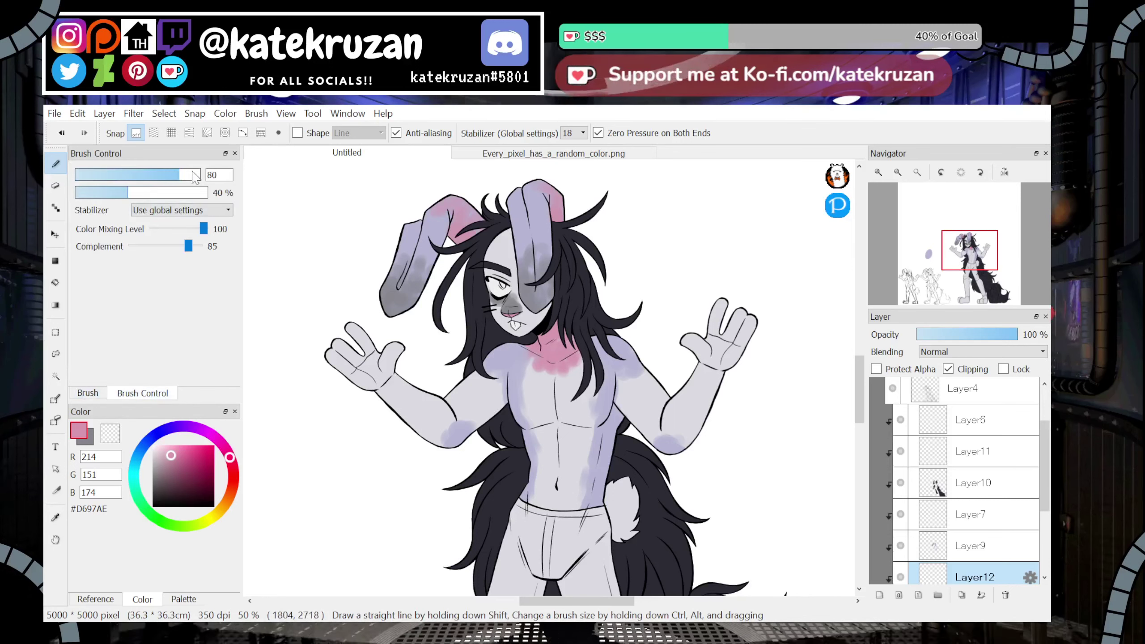
left_click_drag(532, 344, 549, 363)
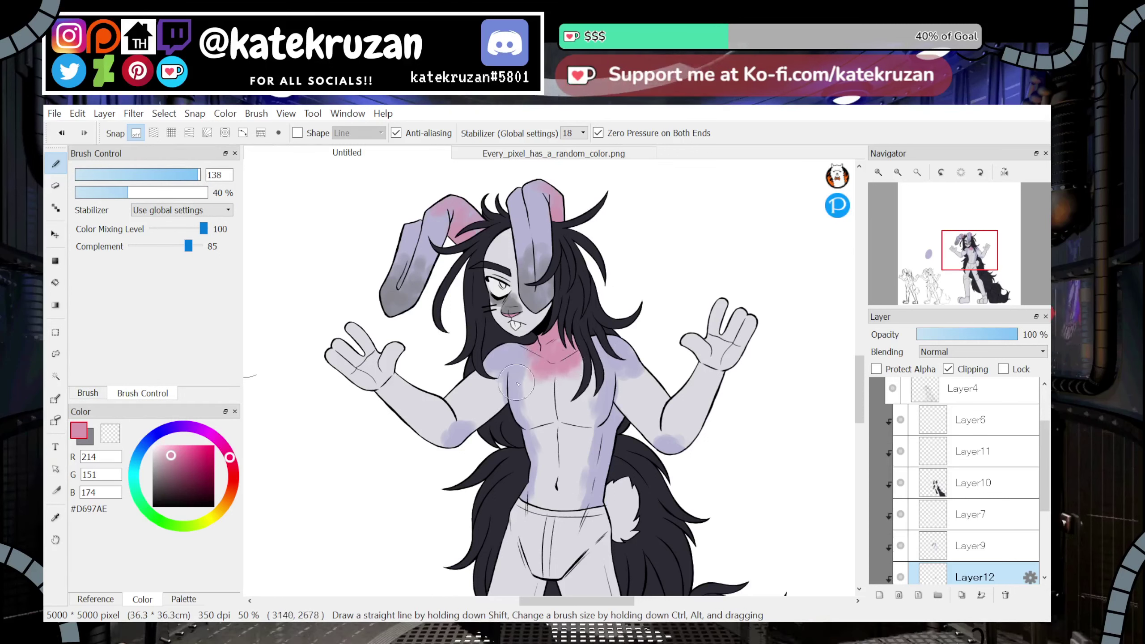
left_click(55, 518)
left_click(550, 394)
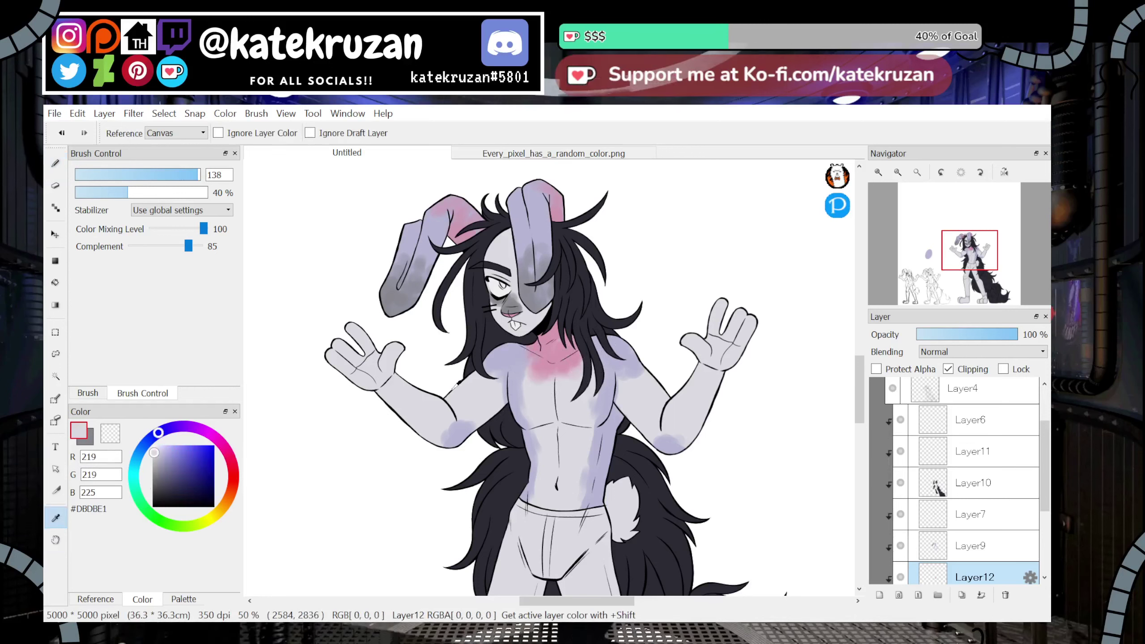
key("b")
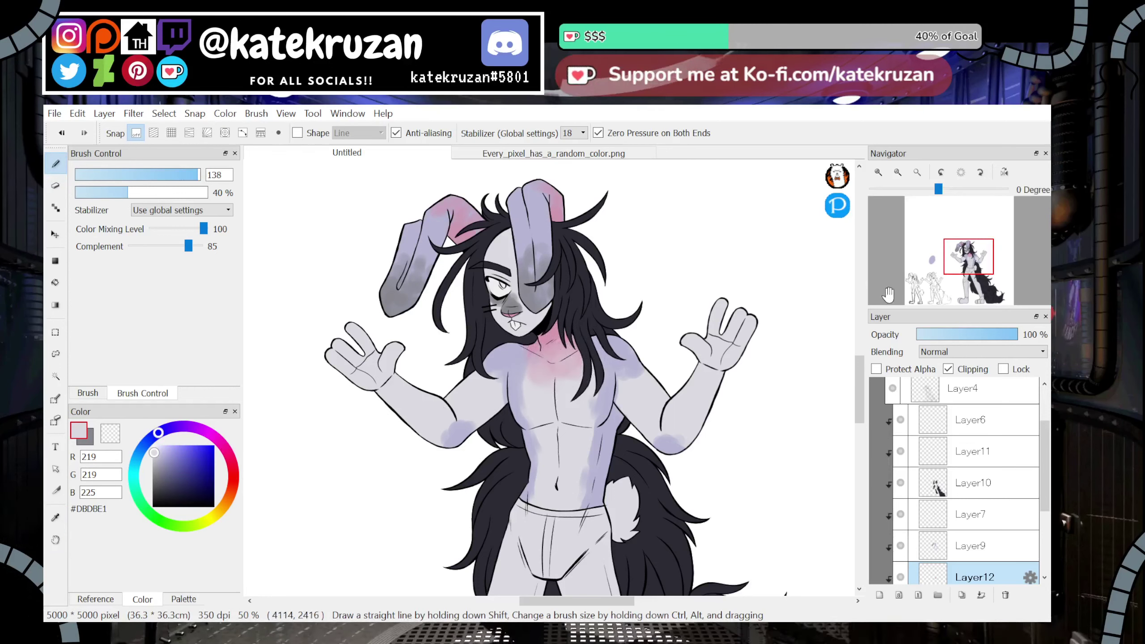
Sample the pink #D697AE from the character's nose as the drawing color and return to the brush
key("i")
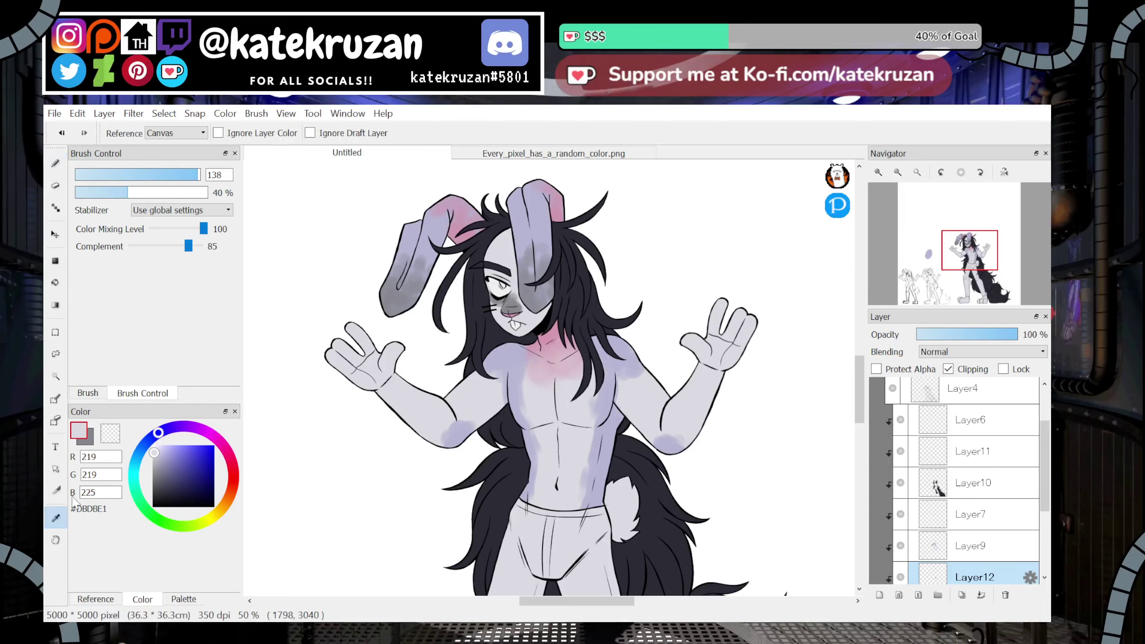
left_click(879, 173)
left_click(880, 172)
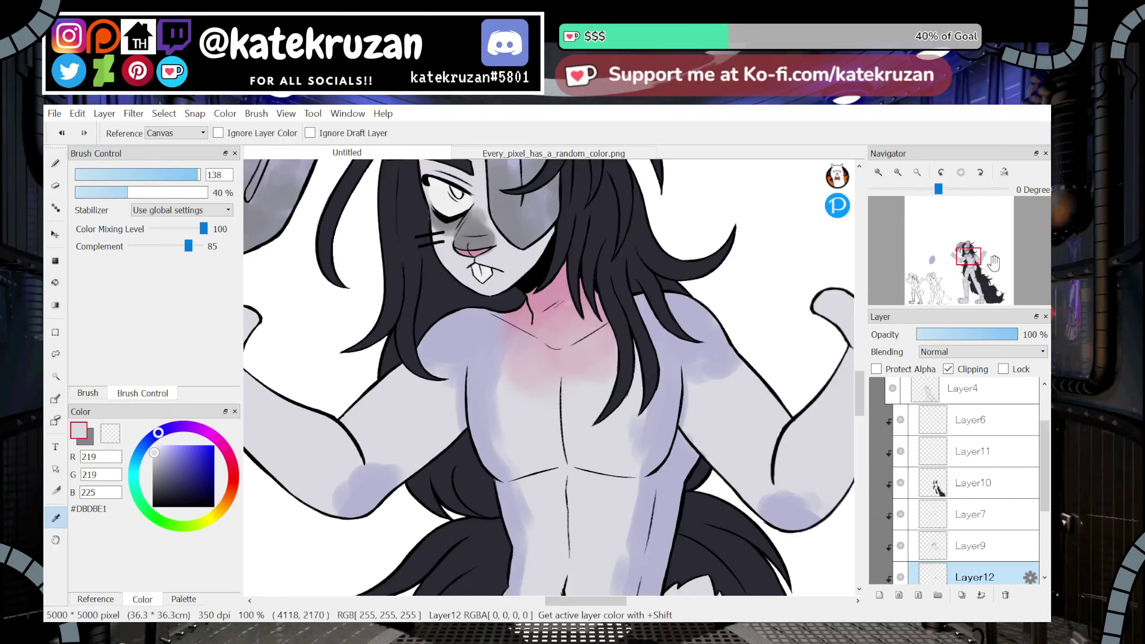
left_click_drag(977, 260, 965, 254)
left_click(879, 172)
left_click(879, 173)
left_click(579, 352)
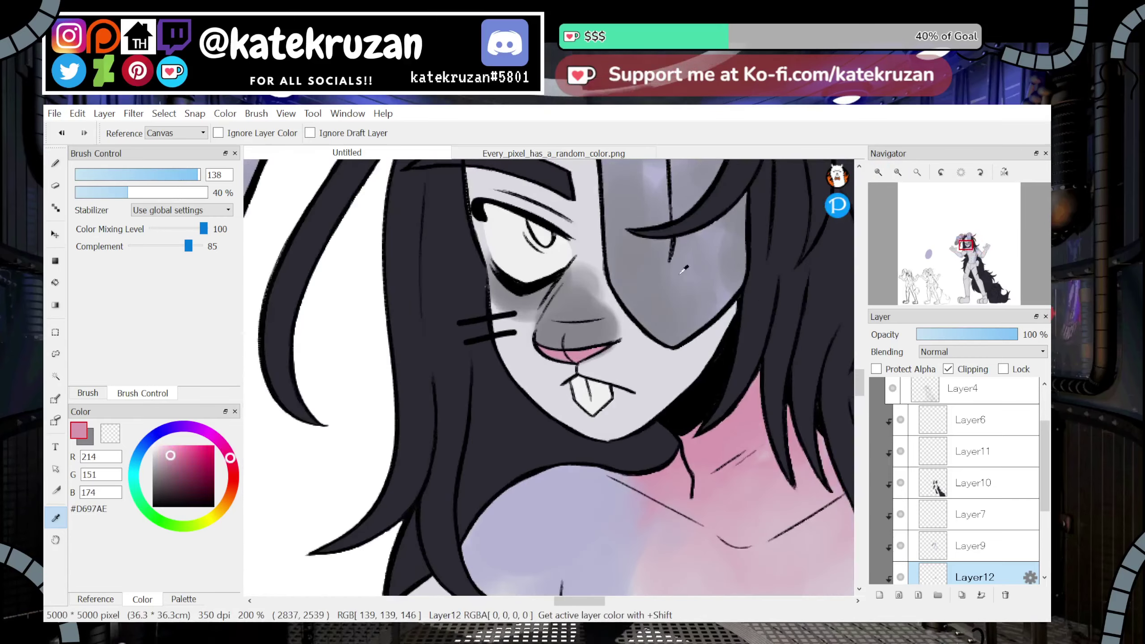
key("b")
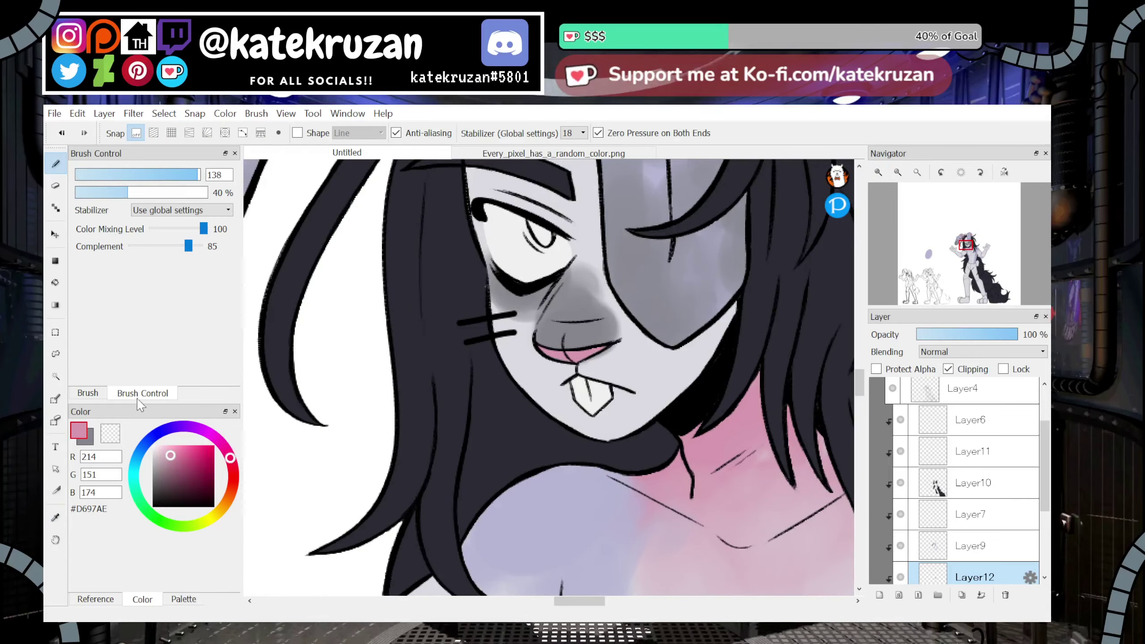
Paint a pink oval swatch beside the lavender swatch on Layer8 with the size 128 Pen
left_click(88, 393)
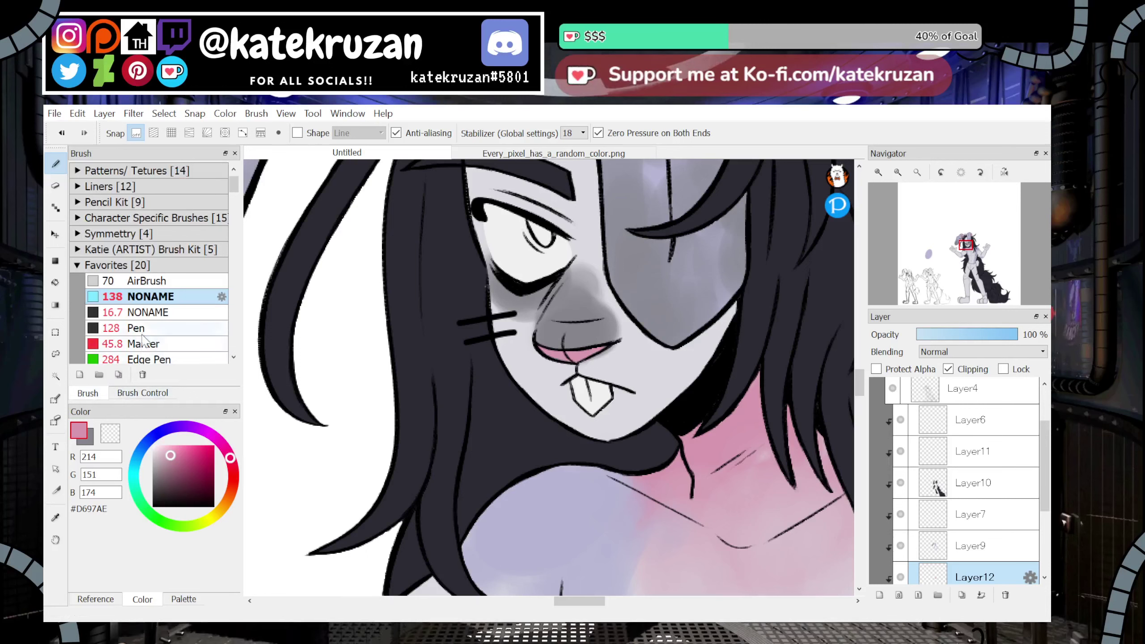
left_click(154, 316)
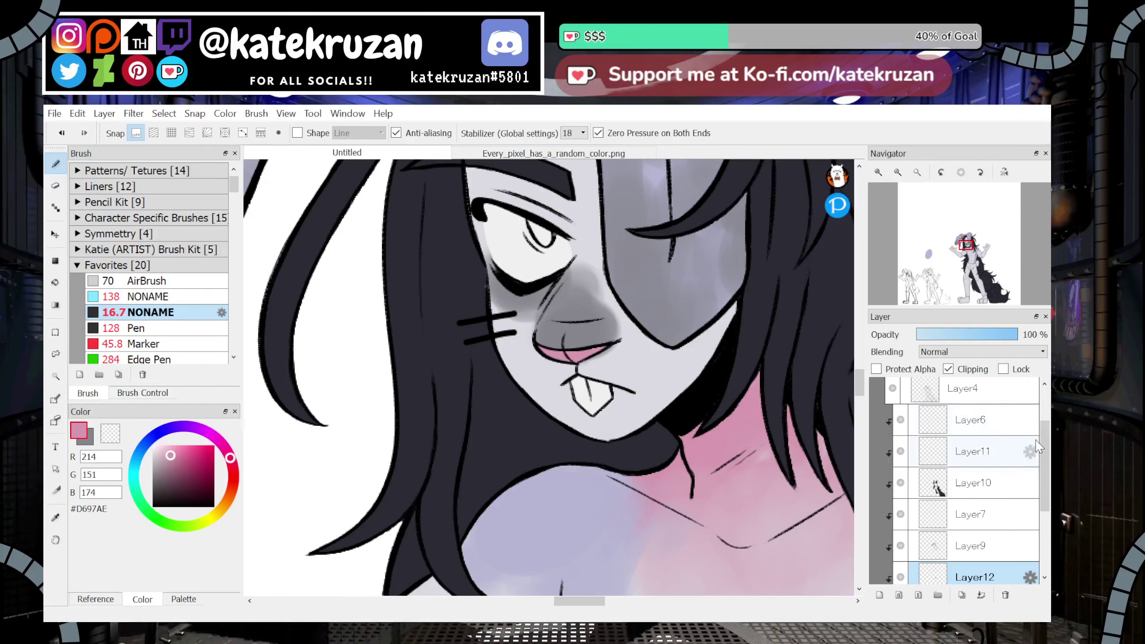
scroll(941, 481, "up", 3)
left_click(965, 424)
left_click(937, 256)
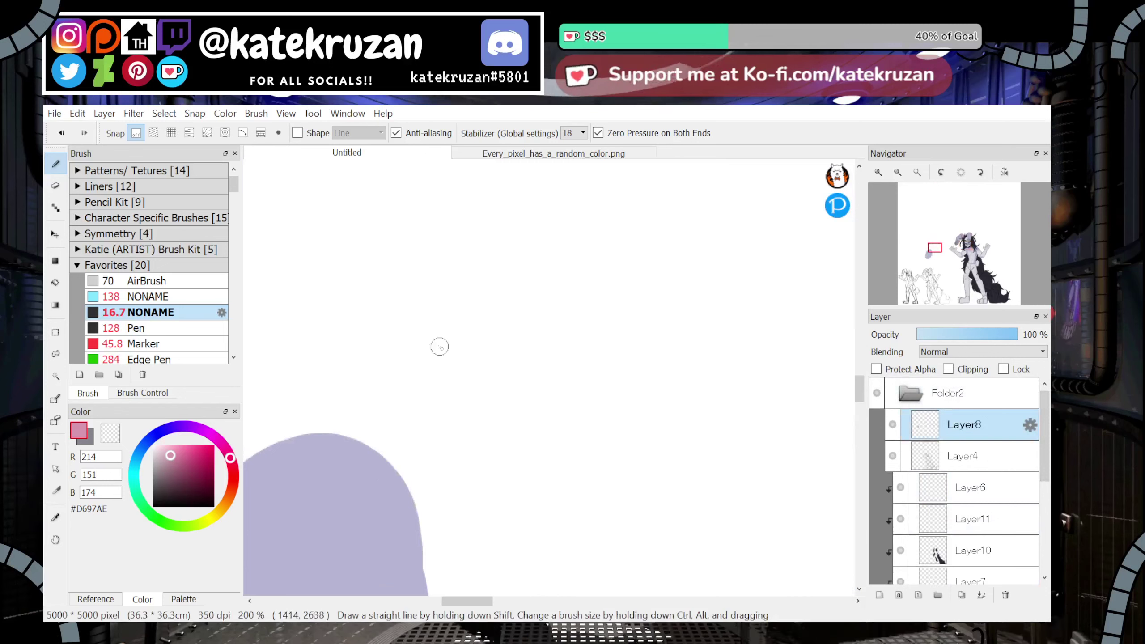
left_click(135, 328)
mouse_move(401, 359)
left_mouse_down()
mouse_move(451, 324)
mouse_move(397, 289)
left_mouse_up()
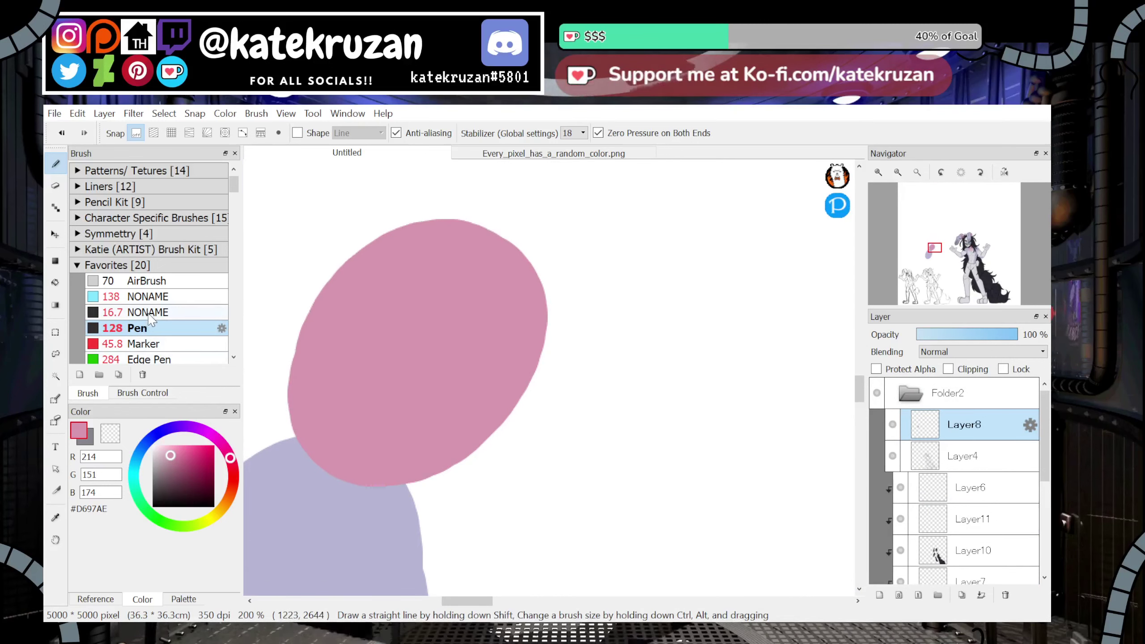
Paint the hand and forearm on the tail side pink #D697AE on Layer12 with the size 138 NONAME brush
left_click(158, 298)
mouse_move(899, 228)
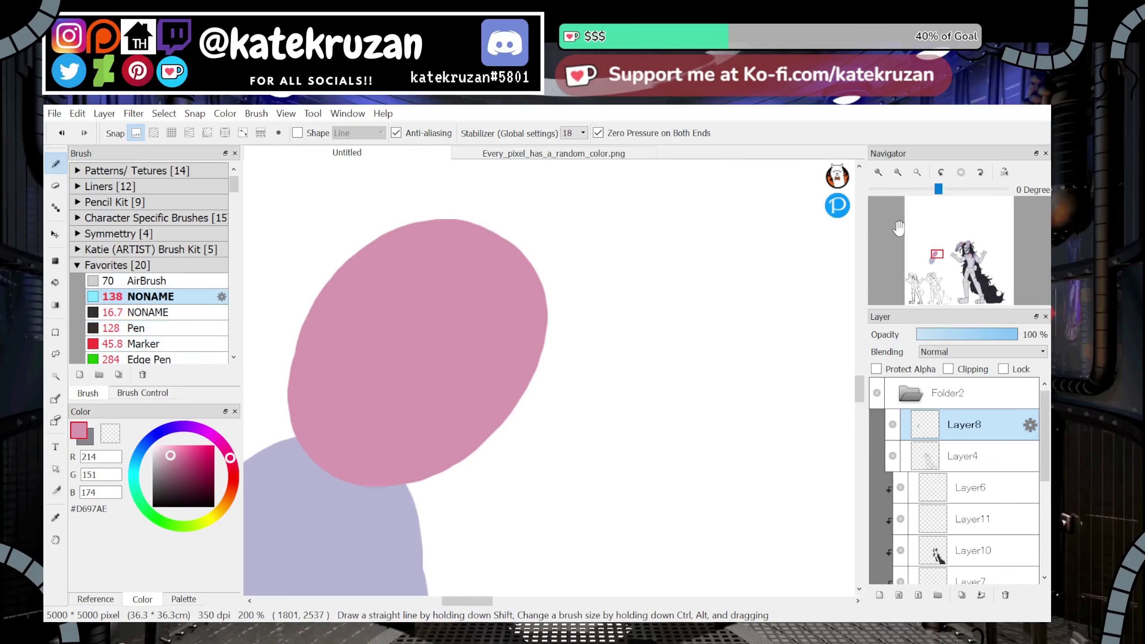
left_click(904, 172)
left_click(903, 172)
left_click_drag(979, 260, 973, 255)
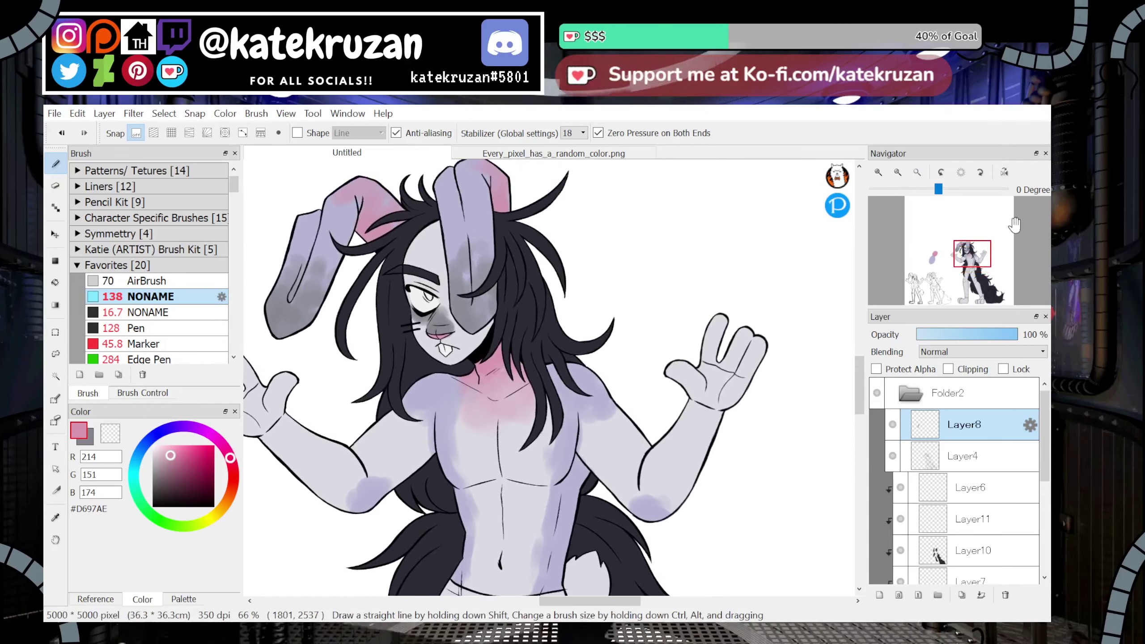
scroll(952, 473, "down", 5)
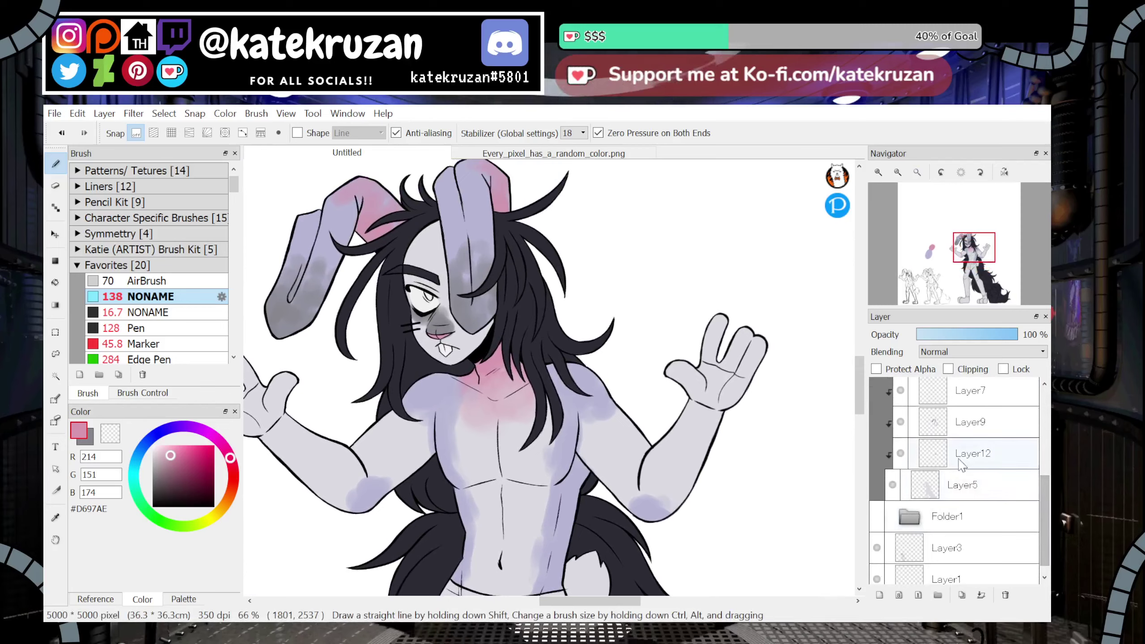
left_click(961, 465)
mouse_move(694, 375)
left_mouse_down()
mouse_move(672, 357)
mouse_move(698, 397)
mouse_move(723, 405)
mouse_move(739, 358)
left_mouse_up()
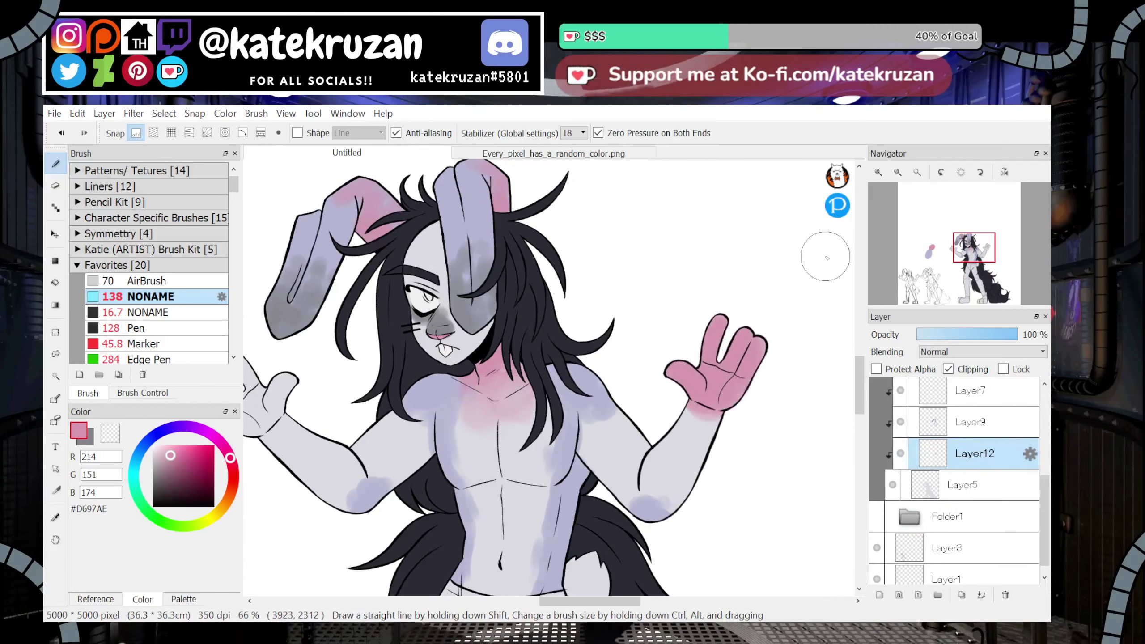
left_click_drag(977, 254, 978, 248)
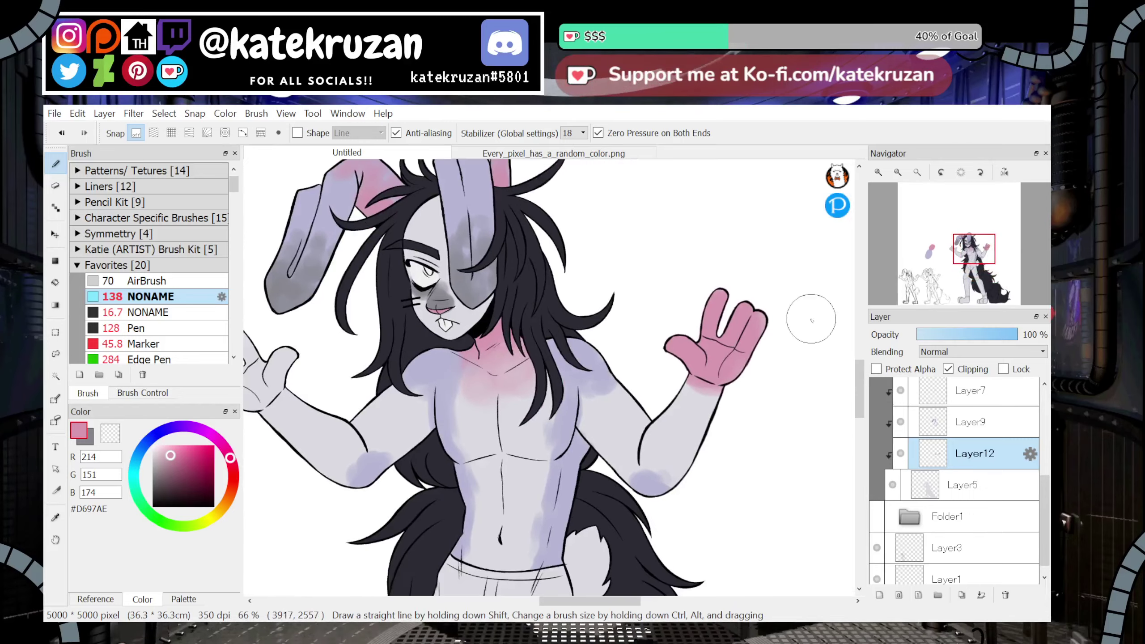
mouse_move(699, 405)
left_mouse_down()
mouse_move(672, 404)
mouse_move(705, 430)
mouse_move(709, 416)
mouse_move(671, 422)
mouse_move(654, 451)
mouse_move(703, 451)
left_mouse_up()
Paint the character's opposite hand pink on Layer12 and blend the color down its forearm toward the elbow
mouse_move(976, 249)
left_mouse_down()
mouse_move(978, 266)
mouse_move(971, 253)
left_mouse_up()
mouse_move(288, 266)
left_mouse_down()
mouse_move(271, 293)
mouse_move(316, 289)
mouse_move(302, 341)
mouse_move(340, 270)
left_mouse_up()
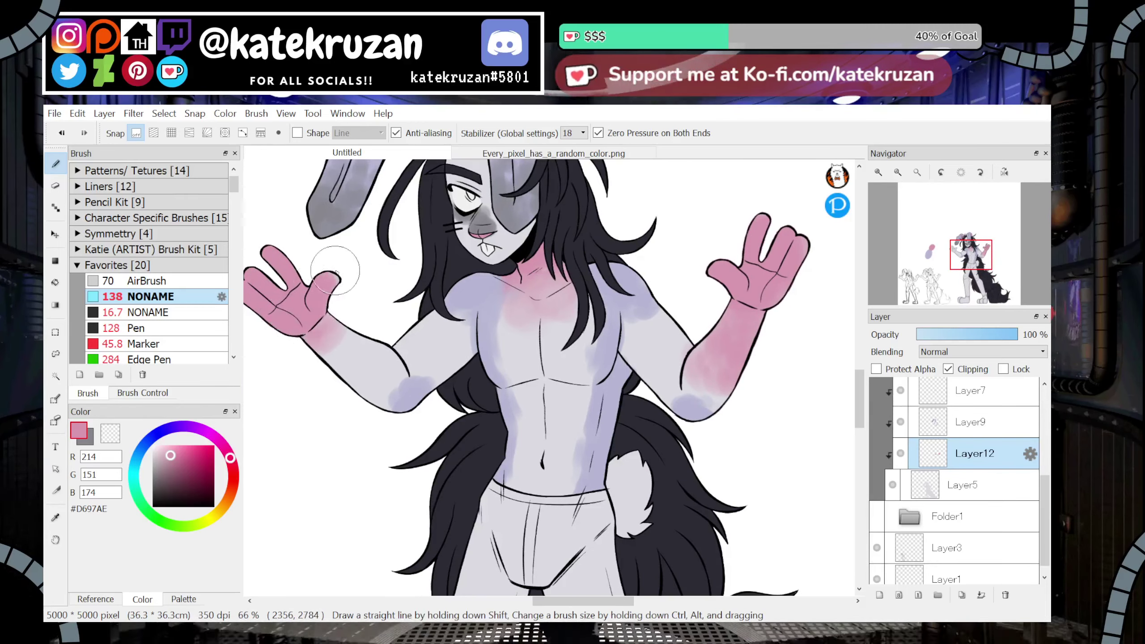
mouse_move(341, 315)
left_mouse_down()
mouse_move(358, 366)
mouse_move(376, 356)
mouse_move(354, 344)
mouse_move(379, 350)
mouse_move(359, 388)
left_mouse_up()
Switch to gray #85858C and shade the fingers and palms of both hands, blending into the pink forearms
key("x")
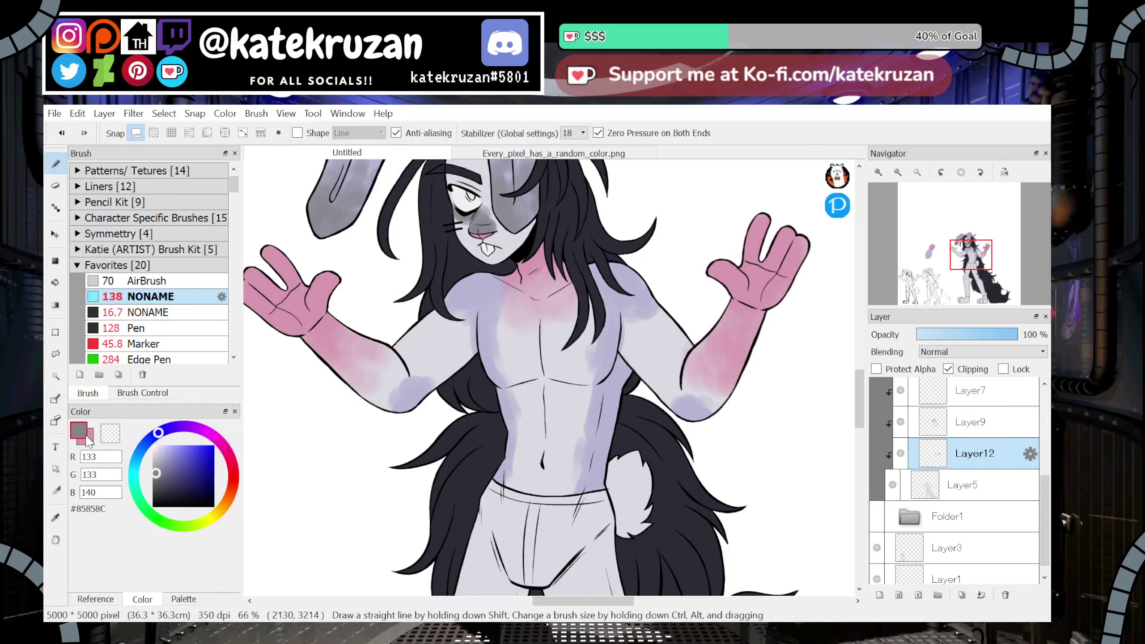
mouse_move(271, 260)
left_mouse_down()
mouse_move(282, 241)
mouse_move(262, 289)
mouse_move(306, 279)
left_mouse_up()
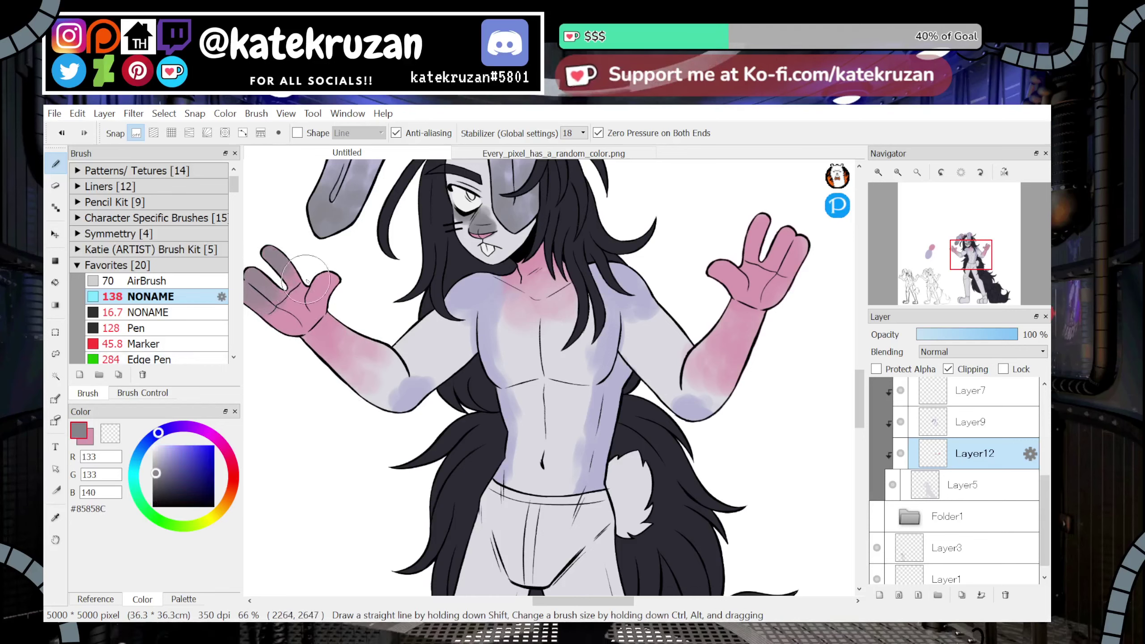
mouse_move(299, 327)
left_mouse_down()
mouse_move(313, 293)
mouse_move(297, 283)
mouse_move(322, 298)
left_mouse_up()
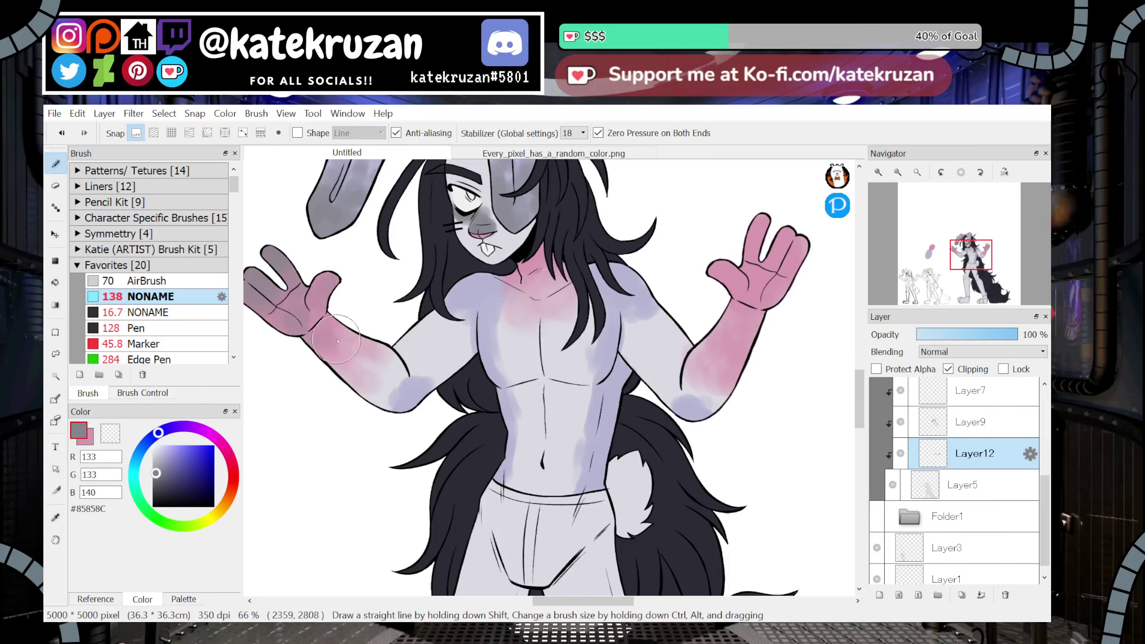
mouse_move(807, 241)
left_mouse_down()
mouse_move(774, 334)
mouse_move(767, 318)
mouse_move(739, 316)
mouse_move(703, 361)
mouse_move(747, 361)
mouse_move(718, 409)
mouse_move(736, 401)
mouse_move(727, 379)
mouse_move(709, 449)
left_mouse_up()
left_click_drag(973, 254, 969, 261)
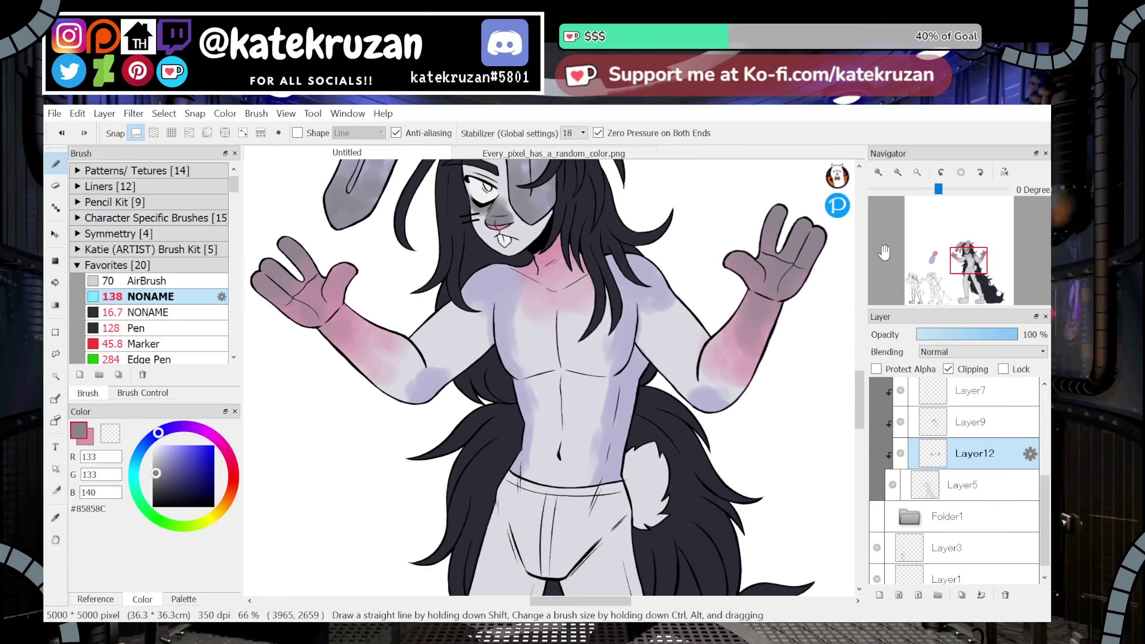
key("x")
left_click_drag(524, 348, 533, 357)
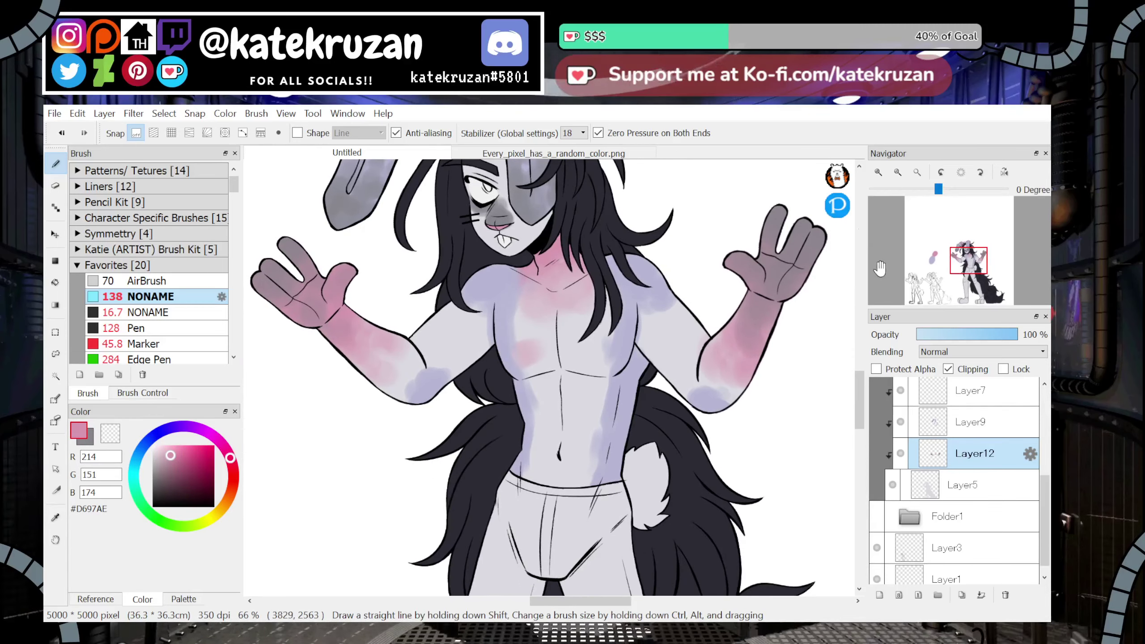
key("ctrl+z")
left_click_drag(969, 261, 970, 265)
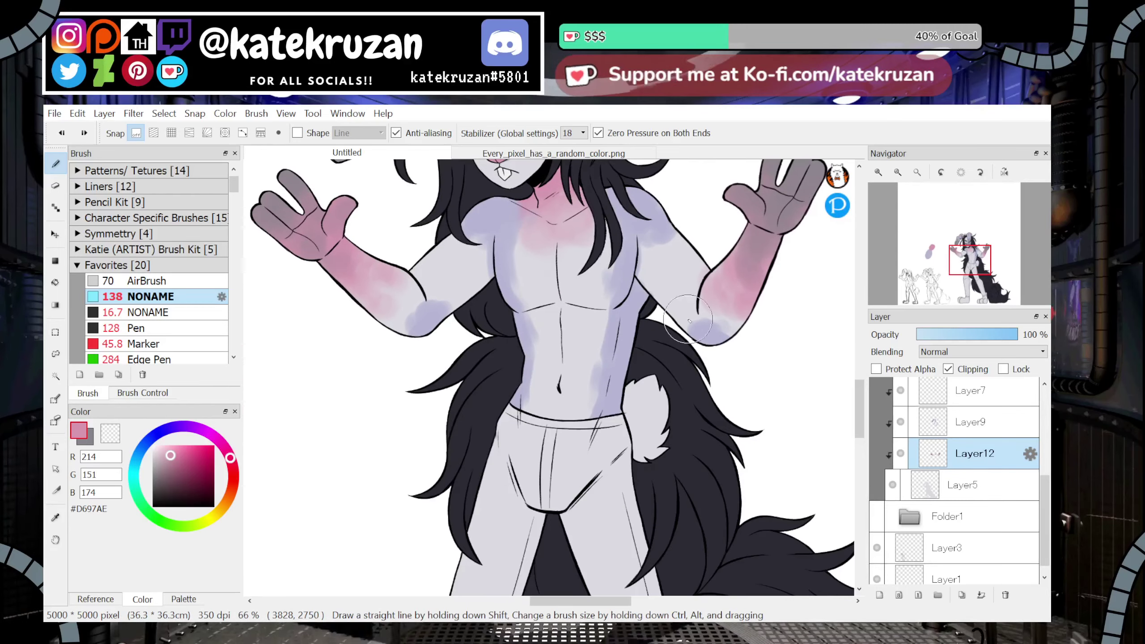
key("x")
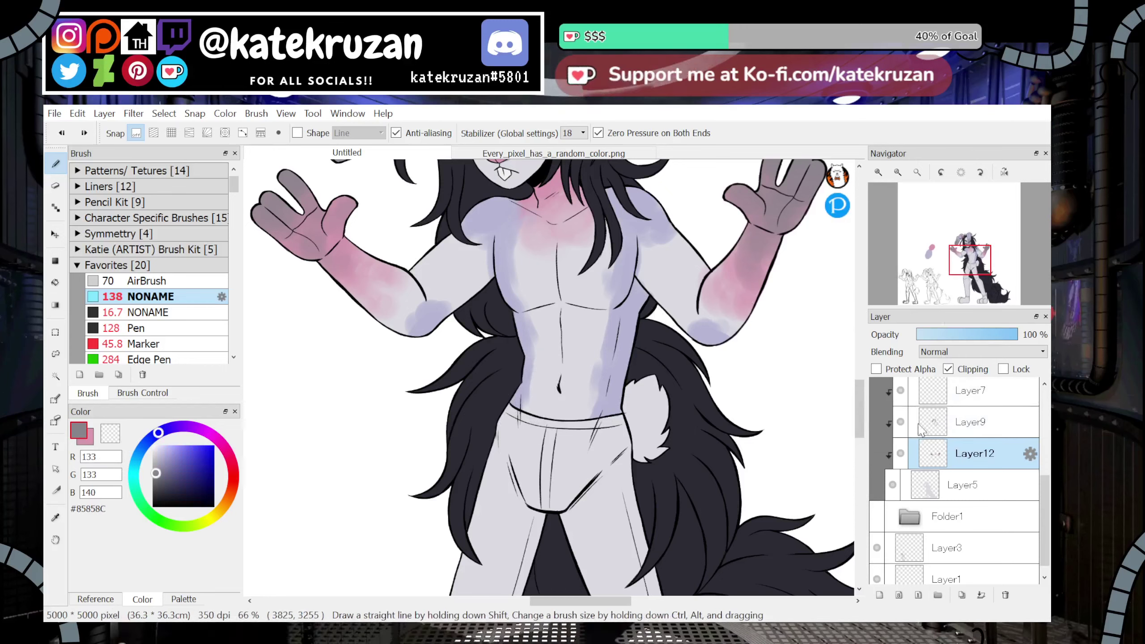
Add a layer above Layer9 and try gray #85858C shading across the lower belly, softening its edges around the navel
left_click(975, 424)
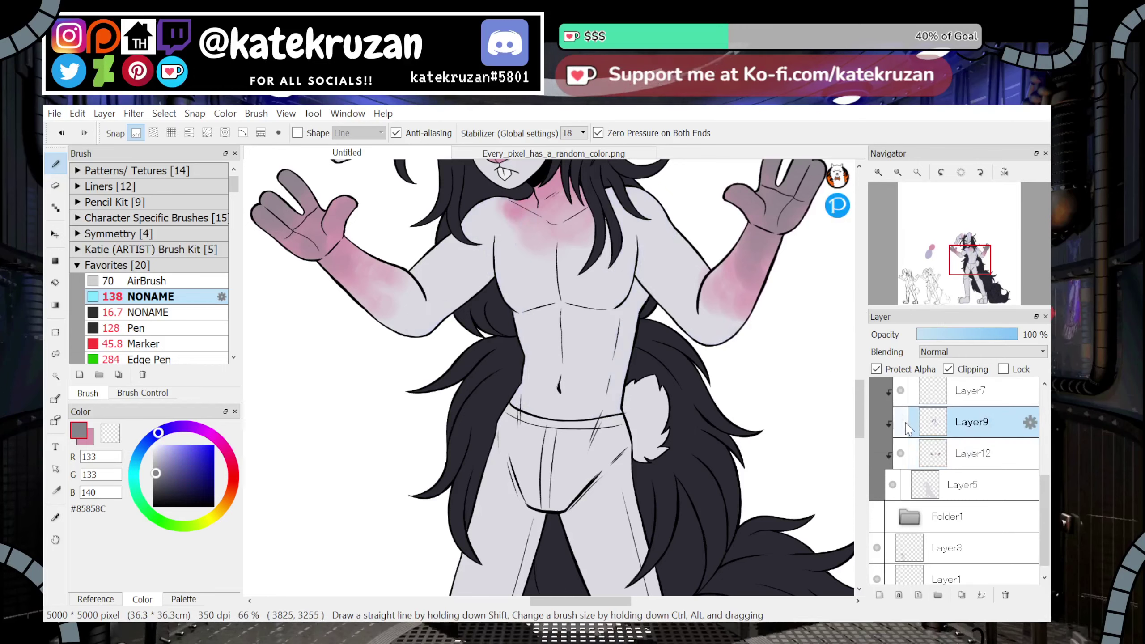
left_click(879, 595)
mouse_move(506, 375)
left_mouse_down()
mouse_move(541, 406)
mouse_move(533, 362)
mouse_move(534, 404)
mouse_move(548, 415)
mouse_move(582, 397)
mouse_move(627, 397)
mouse_move(635, 375)
left_mouse_up()
key("a")
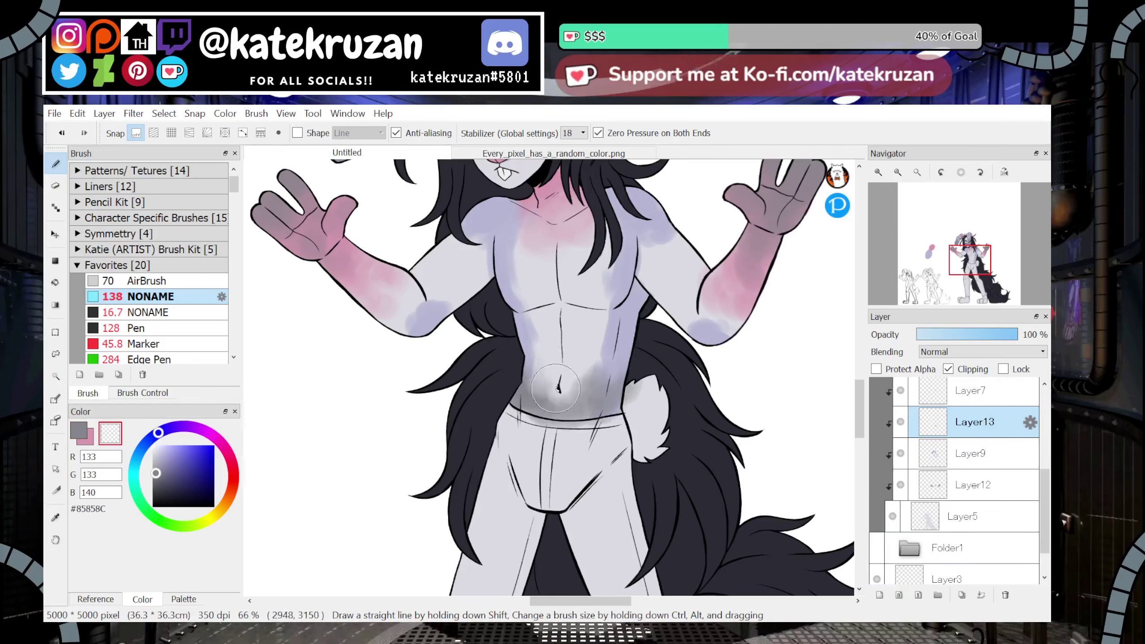
mouse_move(556, 388)
left_mouse_down()
mouse_move(592, 366)
mouse_move(581, 391)
mouse_move(600, 392)
mouse_move(621, 357)
mouse_move(559, 404)
left_mouse_up()
key("a")
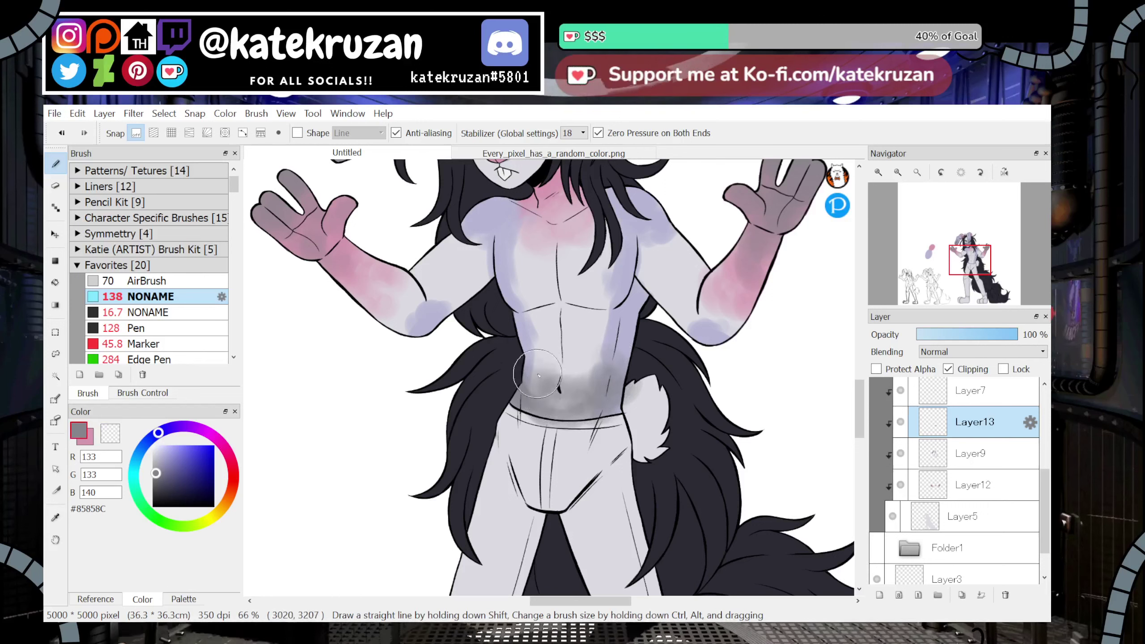
key("a")
mouse_move(558, 385)
left_mouse_down()
mouse_move(531, 380)
mouse_move(562, 402)
mouse_move(582, 374)
mouse_move(549, 371)
mouse_move(605, 371)
left_mouse_up()
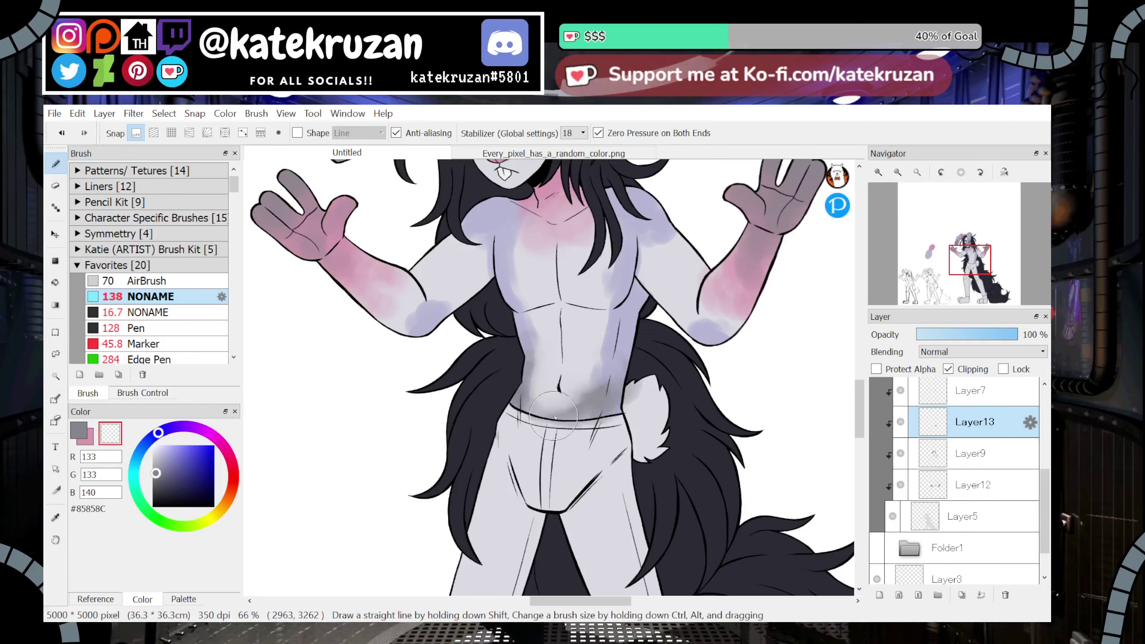
Try reworking the gray shading across the waist and lower belly on Layer13, and undo it
key("minus")
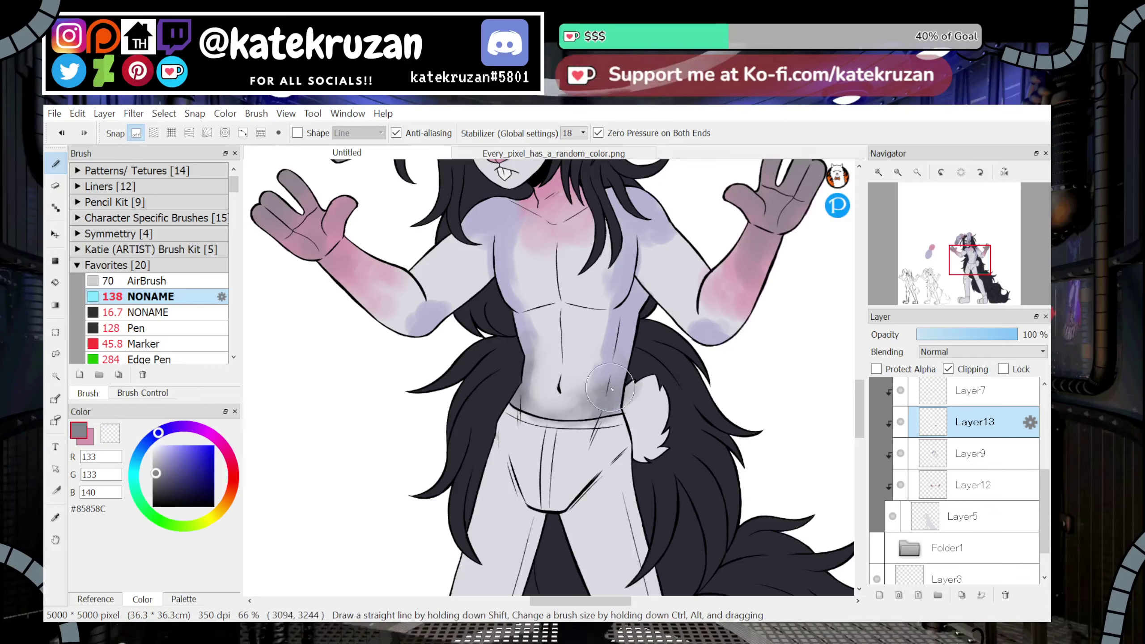
mouse_move(611, 364)
left_mouse_down()
mouse_move(596, 398)
mouse_move(616, 411)
mouse_move(605, 400)
mouse_move(521, 398)
mouse_move(543, 396)
left_mouse_up()
left_click_drag(969, 268, 975, 256)
key("minus")
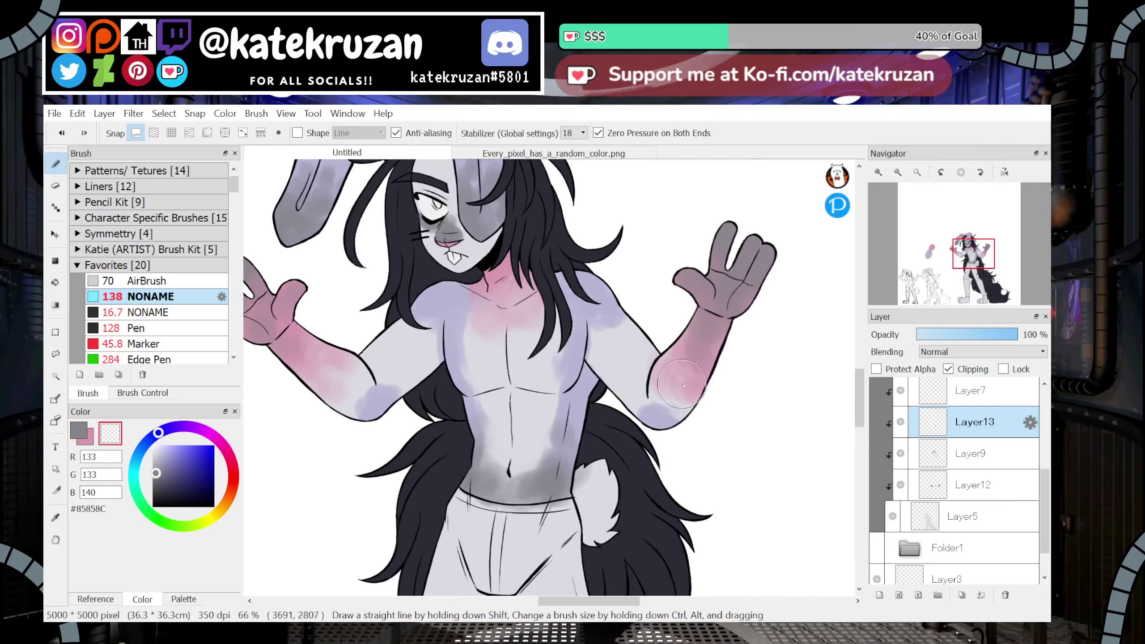
mouse_move(484, 429)
left_mouse_down()
mouse_move(533, 422)
mouse_move(561, 443)
mouse_move(567, 486)
left_mouse_up()
key("z")
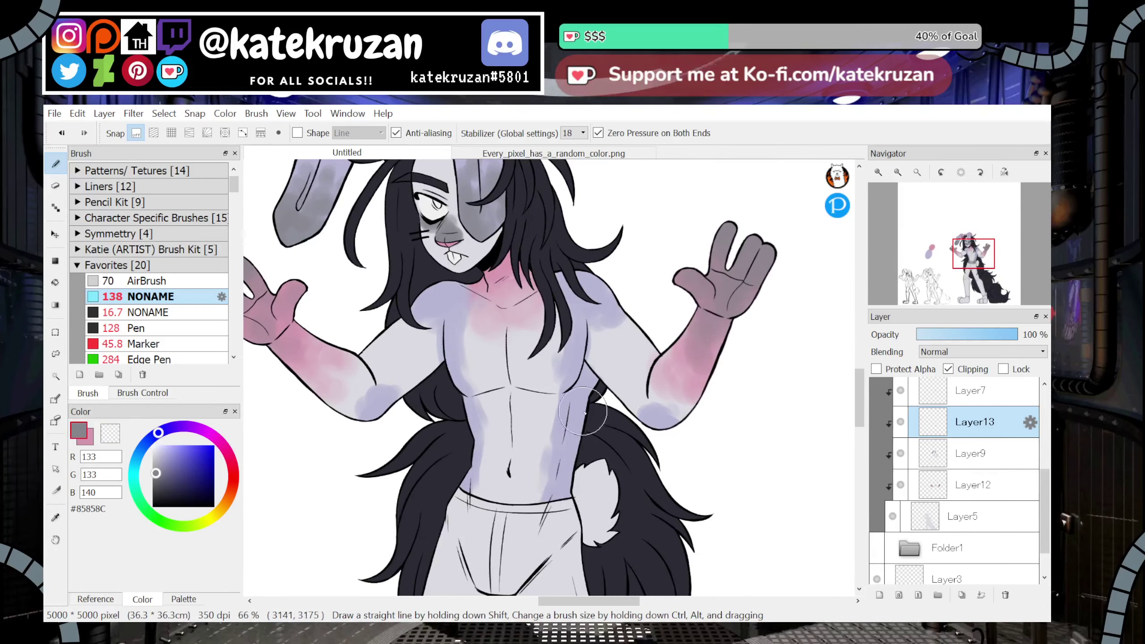
Shade the lavender markings along both sides of the waist gray #85858C on Layer9
left_click_drag(974, 254, 971, 256)
left_click(955, 465)
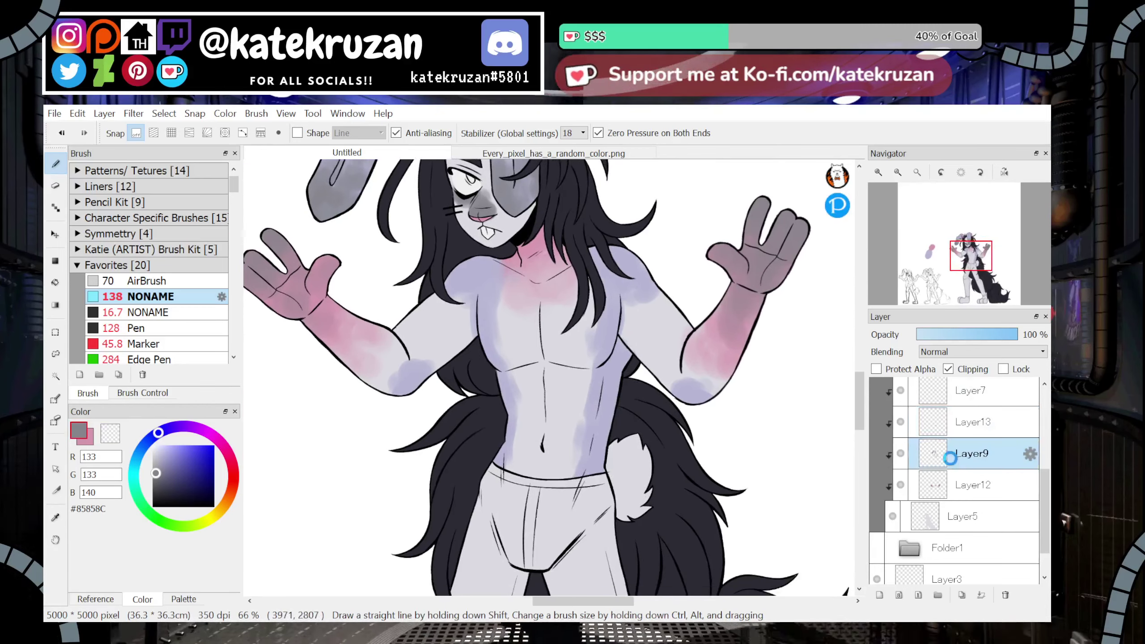
mouse_move(573, 439)
left_mouse_down()
mouse_move(598, 441)
mouse_move(608, 407)
left_mouse_up()
left_click_drag(504, 416, 497, 442)
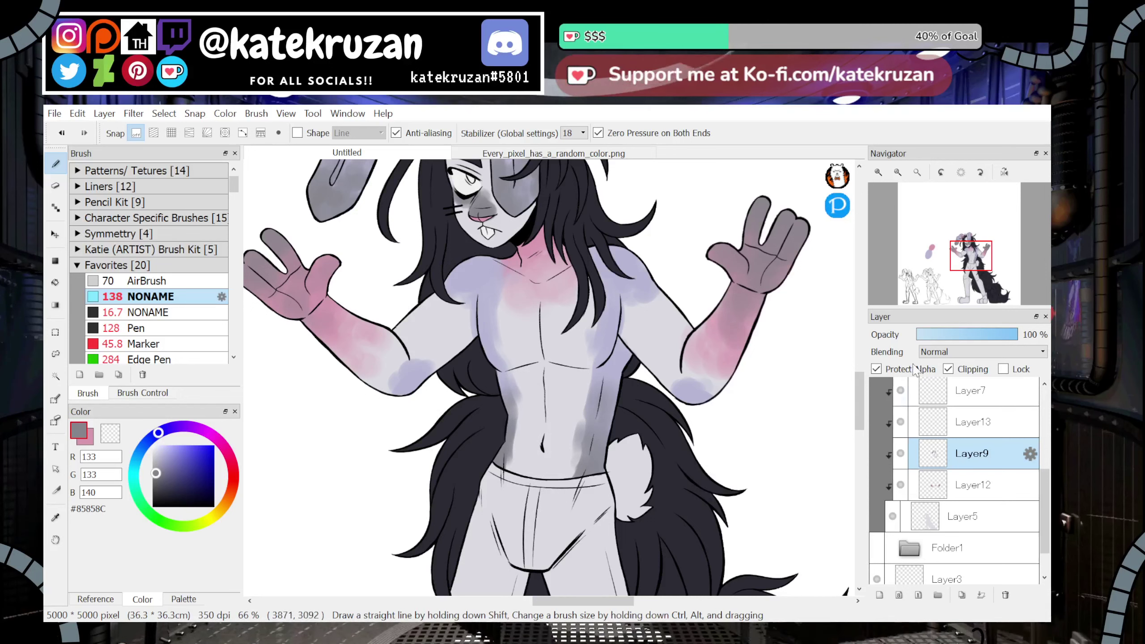
key("x")
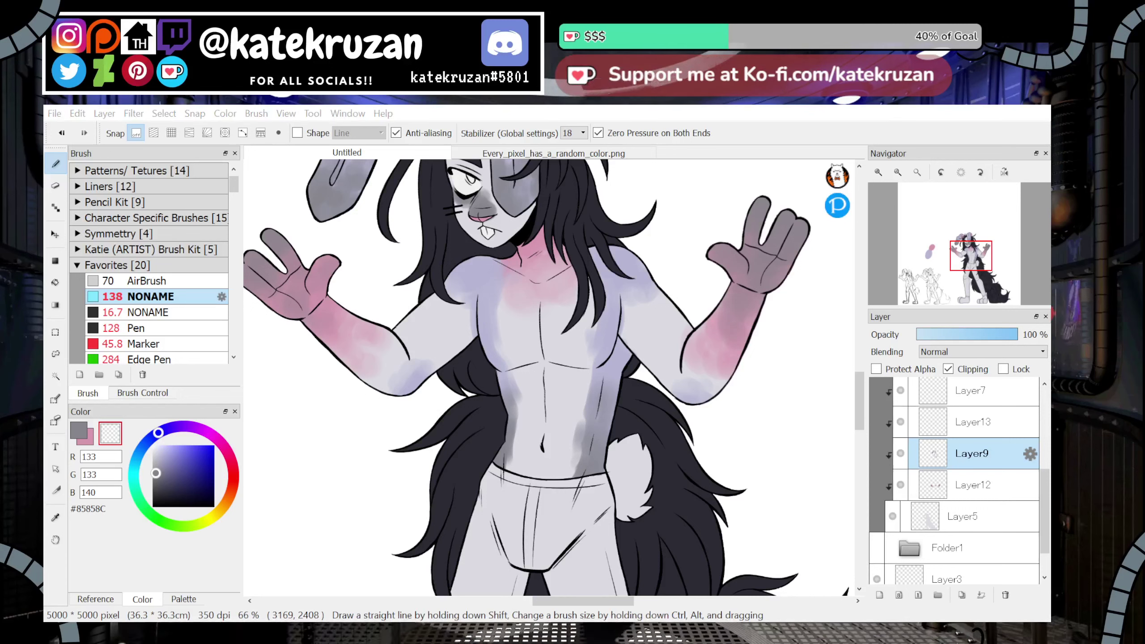
Pick the pale body color #DBDBE1 and paint the tail-side hand's fingertips on Layer6 with the NONAME brush at size 47
left_click_drag(971, 263, 969, 249)
left_click(160, 315)
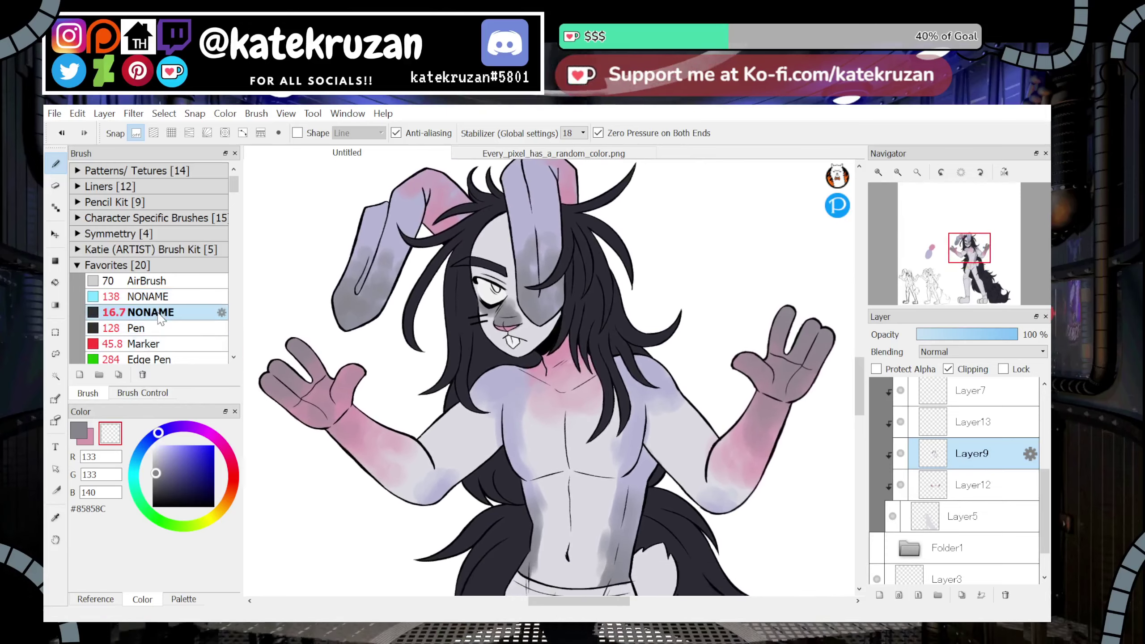
left_click(80, 433)
left_click(55, 518)
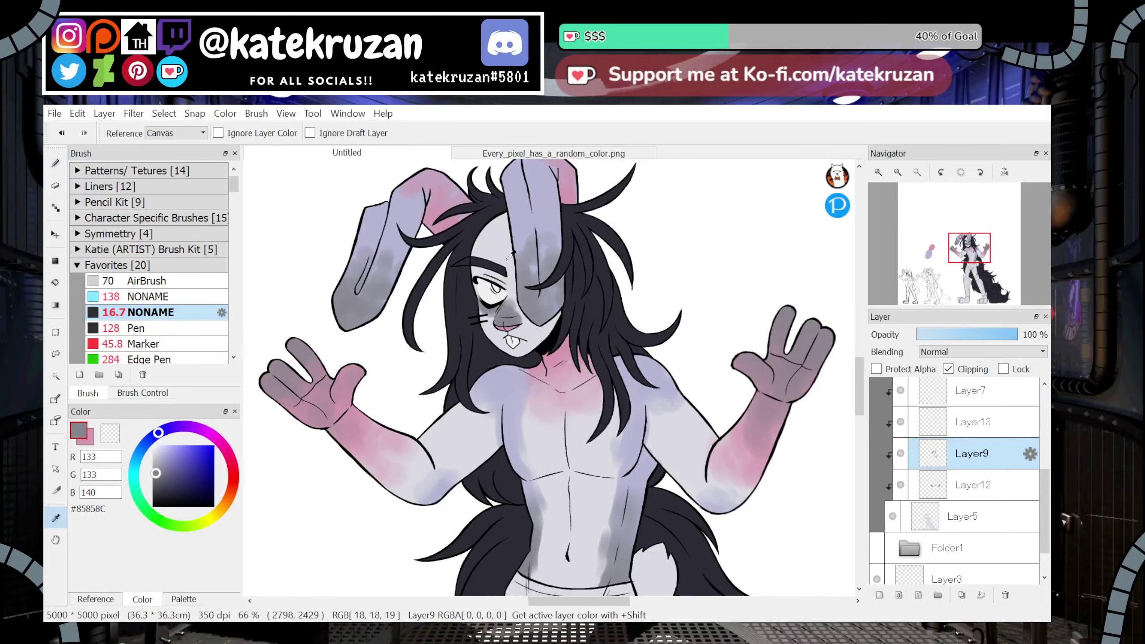
left_click(55, 163)
left_click(142, 393)
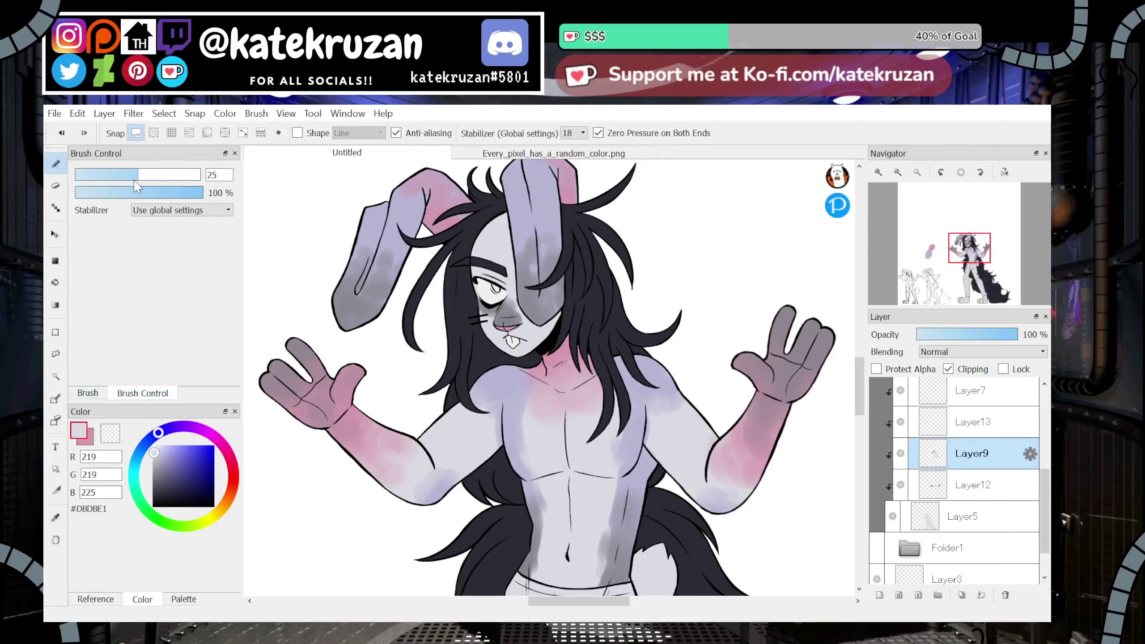
scroll(968, 397, "up", 5)
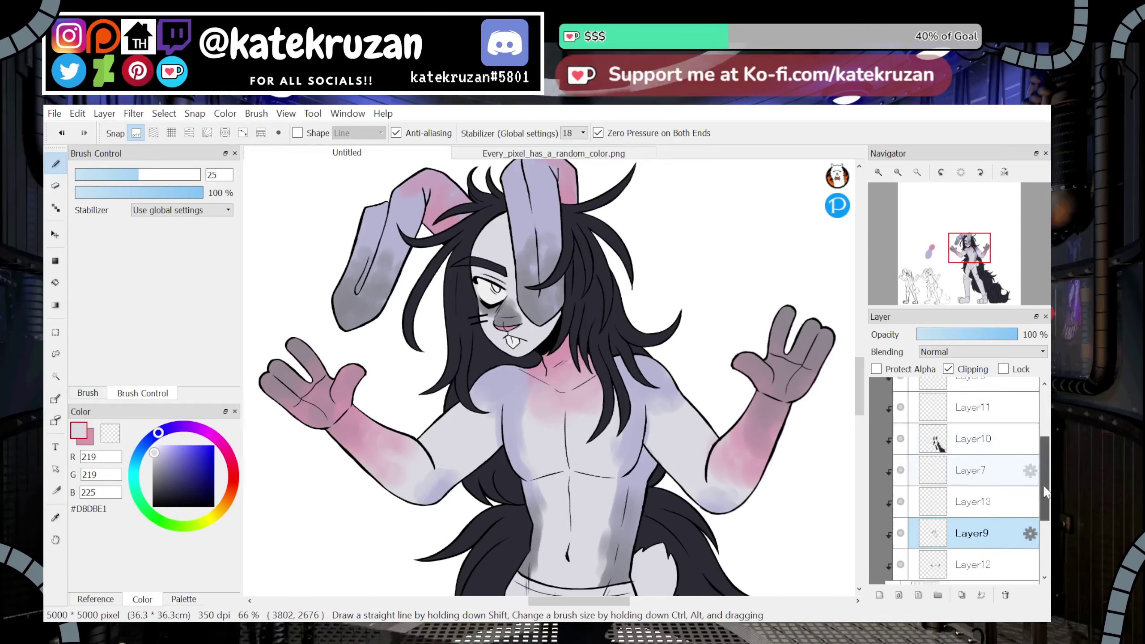
left_click(957, 427)
left_click_drag(778, 321, 785, 311)
left_click(166, 176)
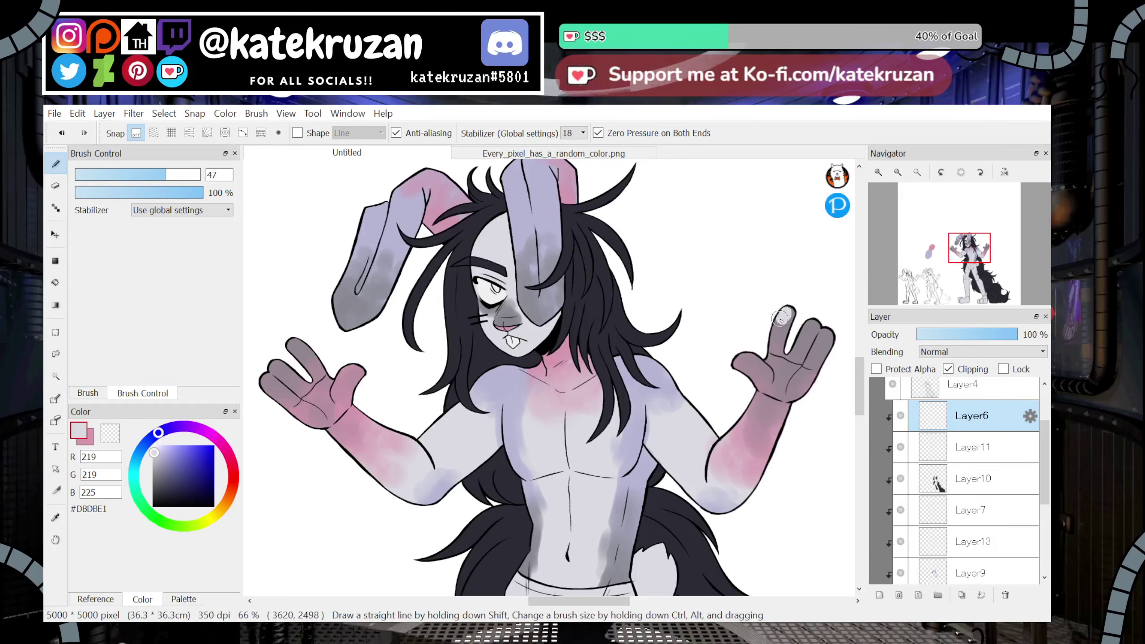
left_click_drag(813, 325, 809, 331)
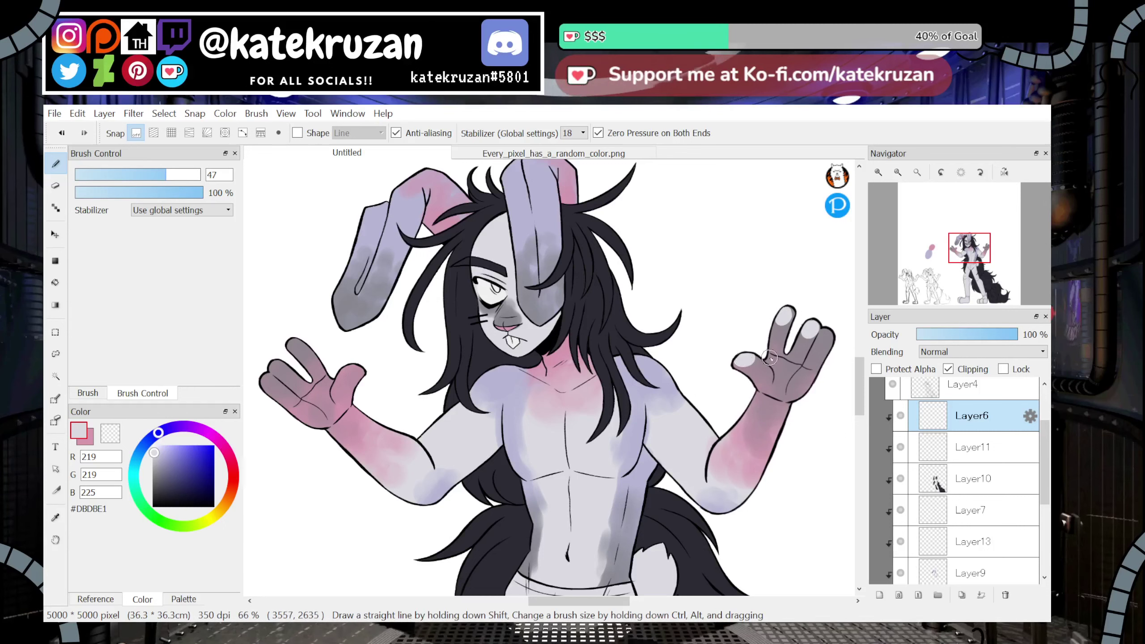
Undo the last thumb stroke and repaint the pale tips of the tail-side hand's fingers and thumb on Layer6
key("ctrl+z")
key("ctrl+z")
key("ctrl+z")
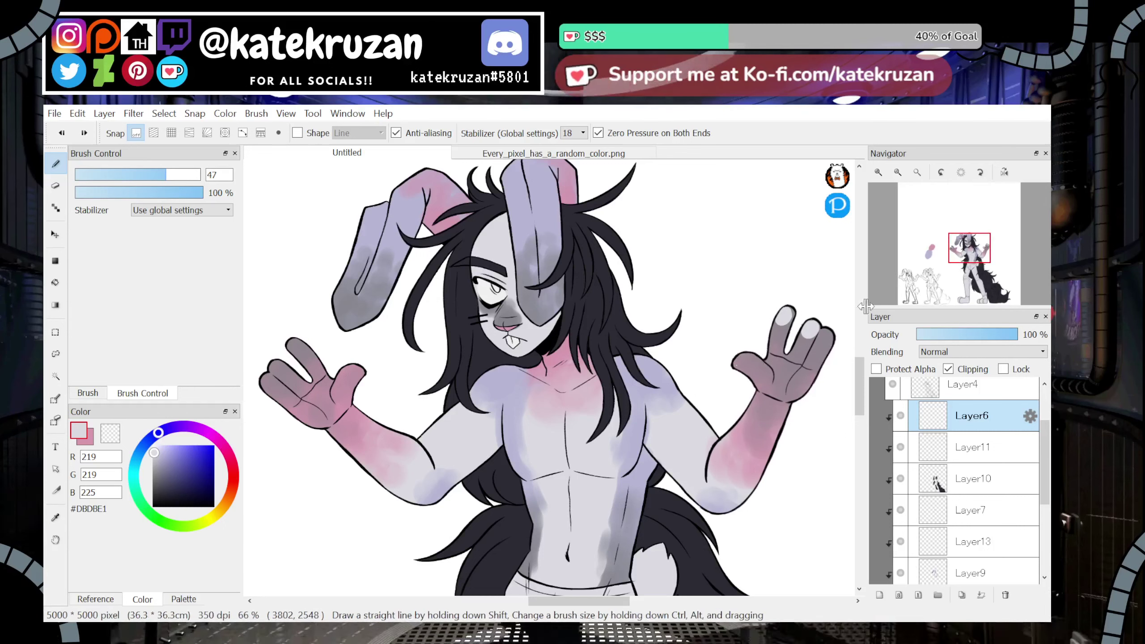
left_click_drag(791, 315, 819, 327)
left_click_drag(739, 358, 743, 364)
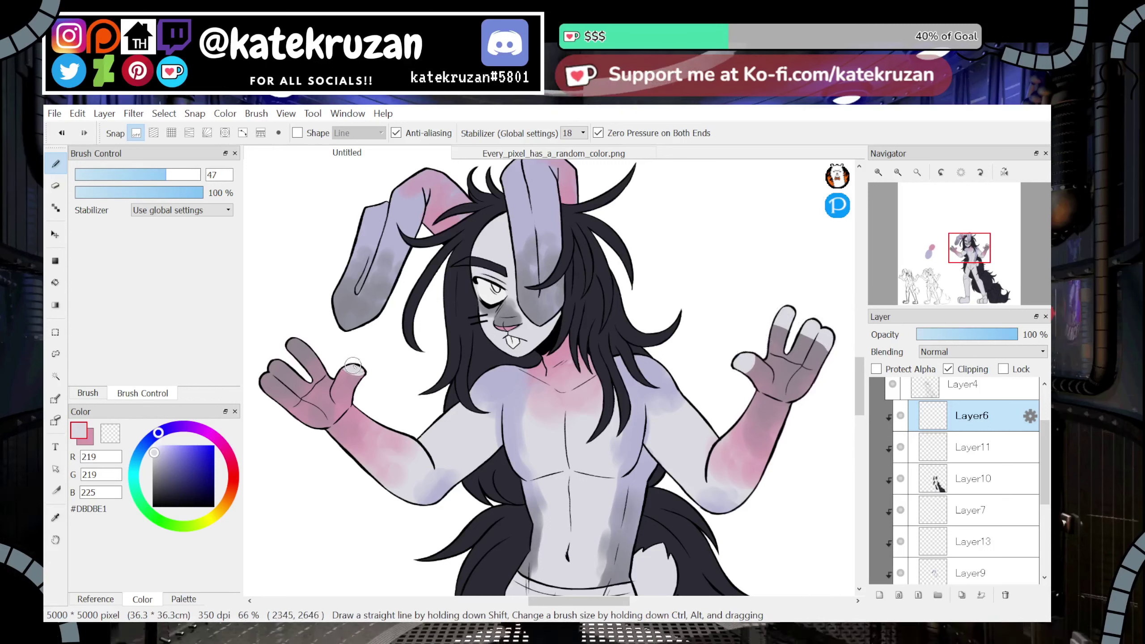
Paint the opposite hand's thumb tip and fingertips pale #DBDBE1 on Layer6
left_click_drag(353, 366, 355, 373)
left_click_drag(295, 345, 297, 351)
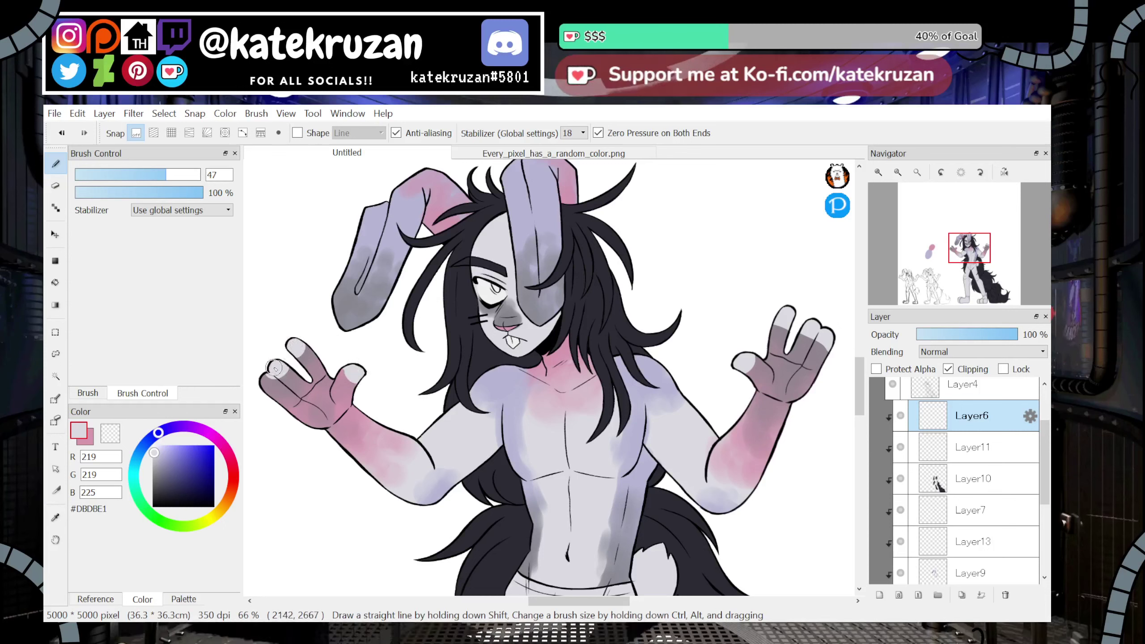
left_click_drag(970, 249, 969, 254)
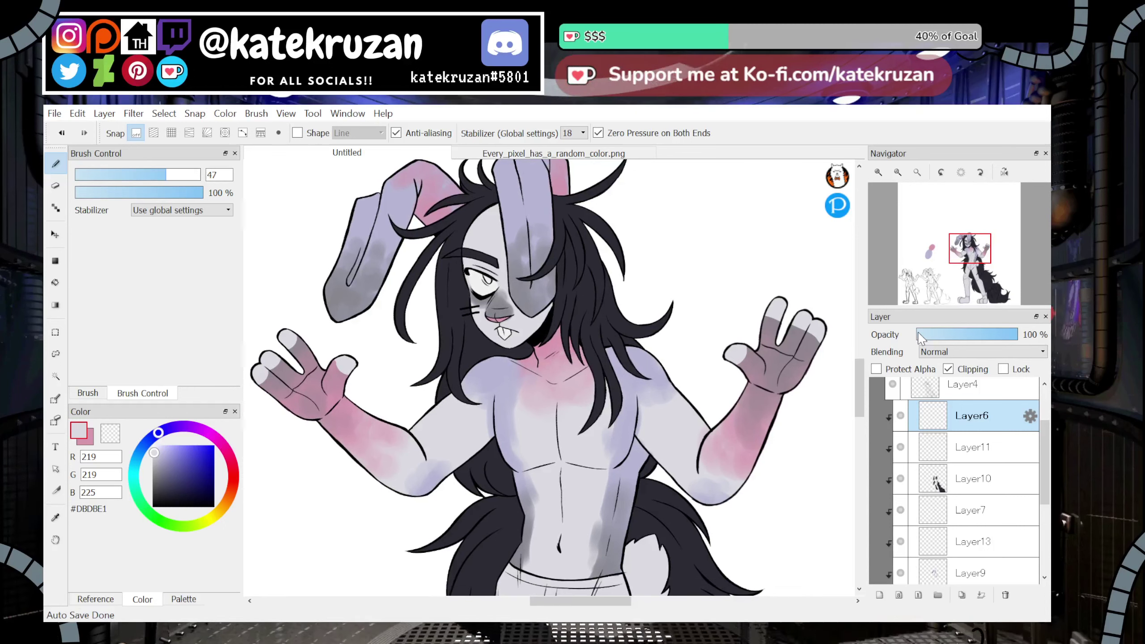
Sample the dark hair color #2A2A33 and darken the tail-side hand's fingers on a new layer above Layer12 with the size 138 NONAME brush
left_click(55, 518)
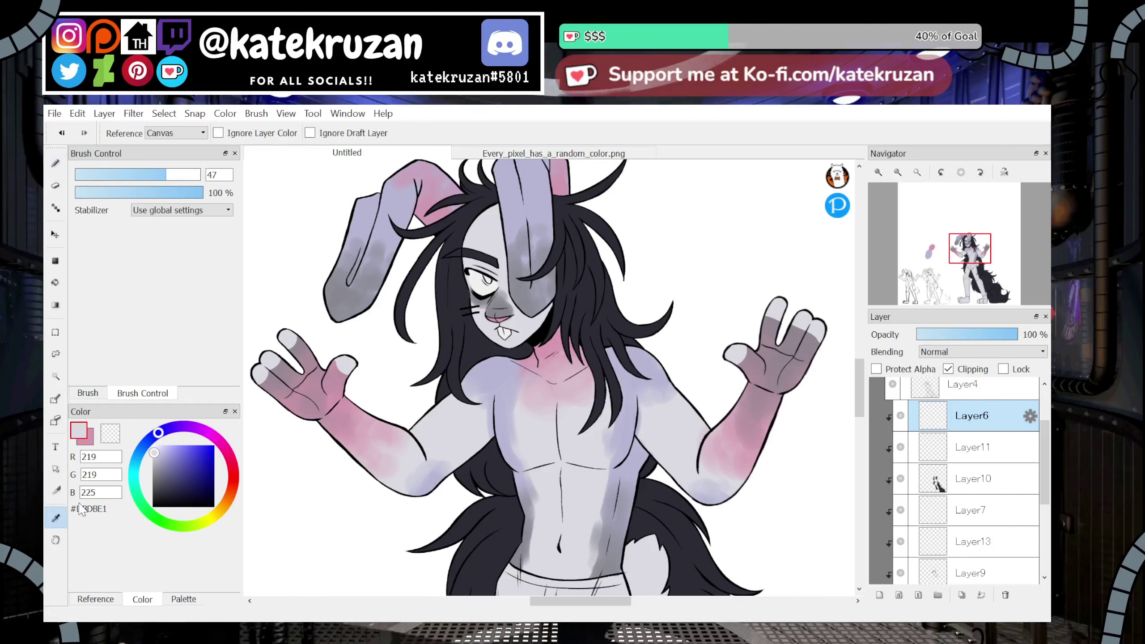
left_click(461, 291)
left_click(55, 163)
left_click(88, 393)
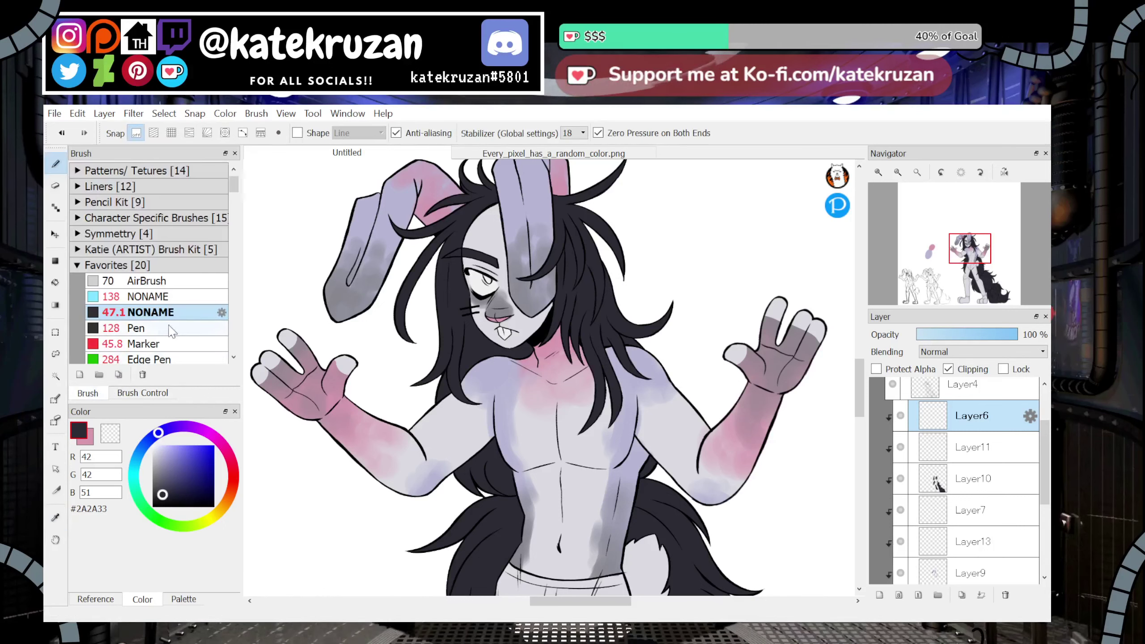
left_click(162, 301)
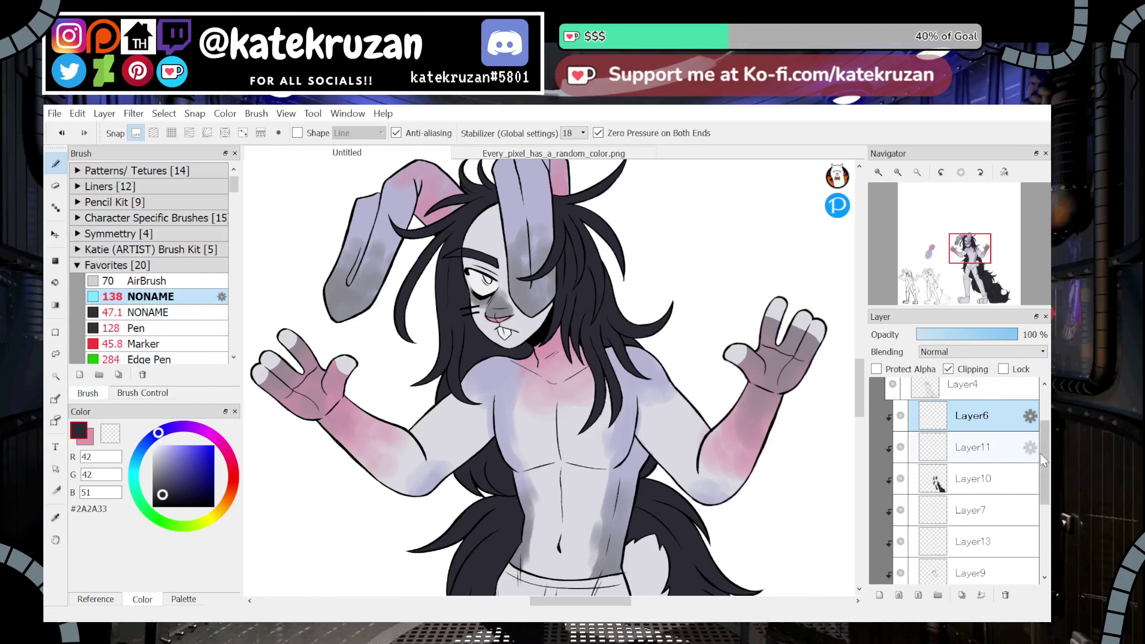
scroll(933, 474, "down", 2)
left_click(901, 507)
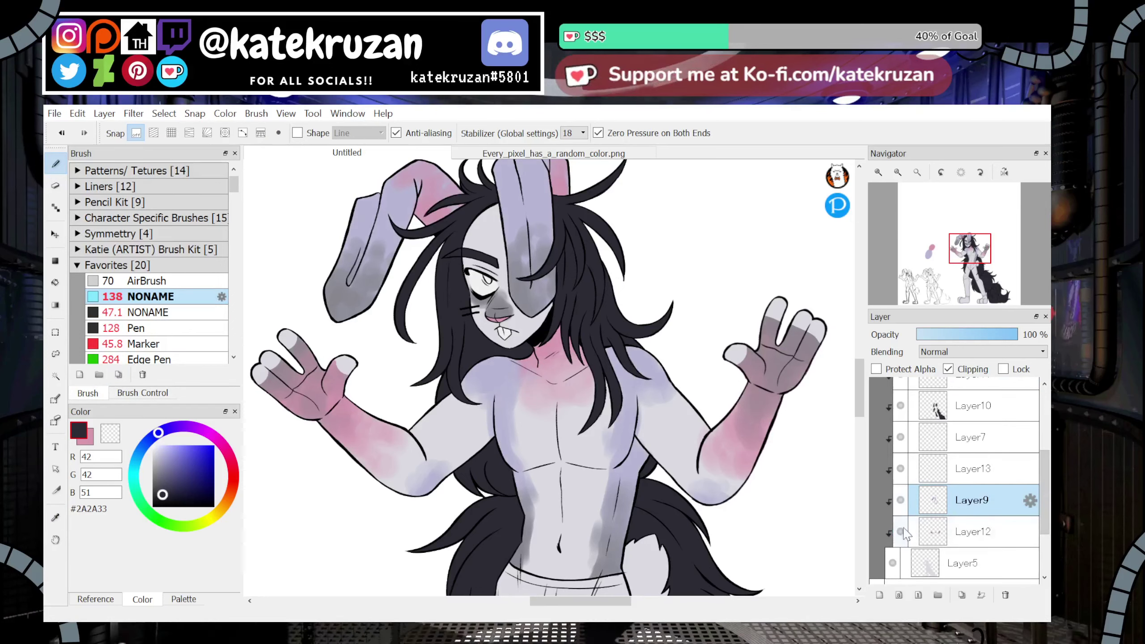
left_click(936, 536)
left_click(880, 595)
mouse_move(772, 306)
left_mouse_down()
mouse_move(801, 323)
mouse_move(814, 348)
mouse_move(784, 334)
mouse_move(746, 351)
mouse_move(749, 367)
mouse_move(762, 342)
mouse_move(807, 361)
left_mouse_up()
Darken the opposite hand's fingers and thumb with #2A2A33 on Layer14 and soften the dark edges into both palms
mouse_move(289, 338)
left_mouse_down()
mouse_move(305, 347)
mouse_move(284, 376)
mouse_move(270, 370)
mouse_move(315, 373)
left_mouse_up()
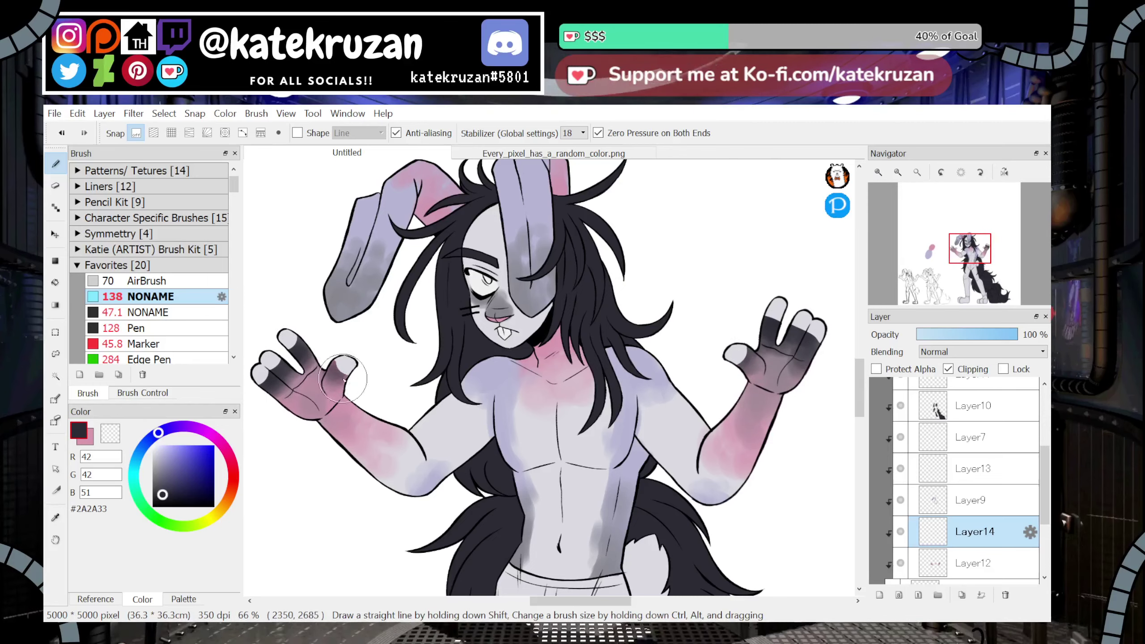
left_click_drag(970, 249, 969, 253)
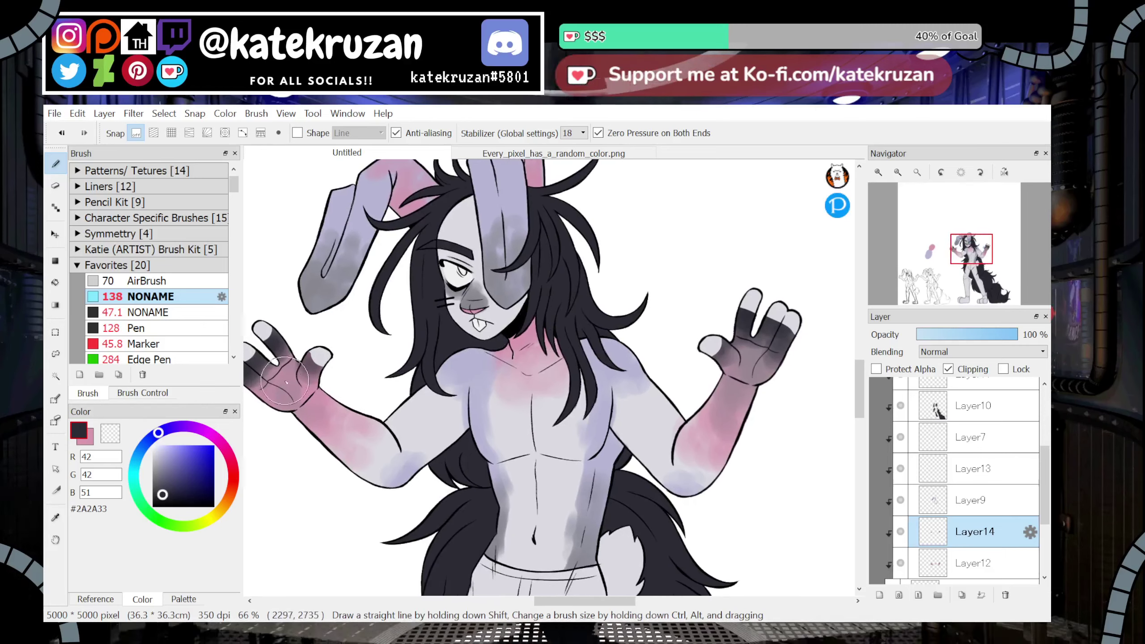
key("x")
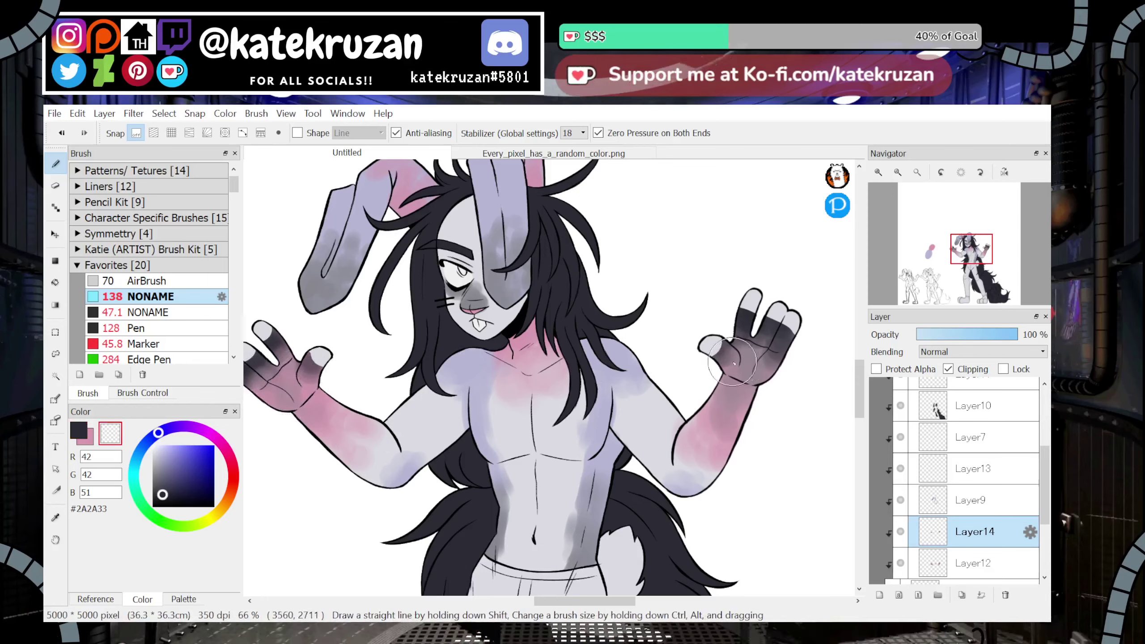
key("x")
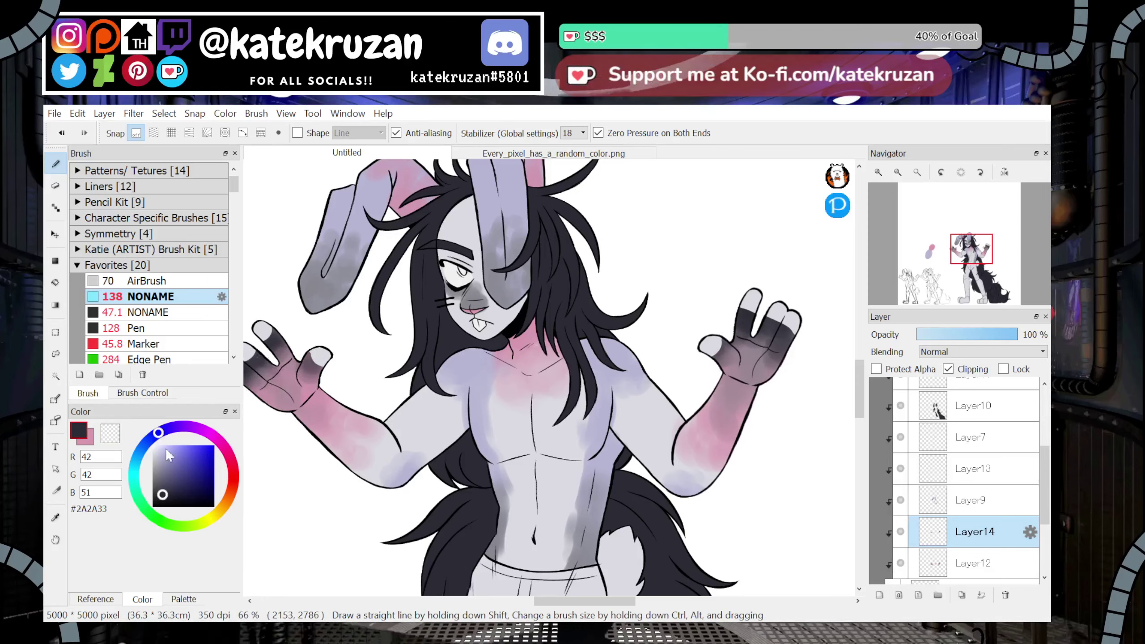
Sample gray #88888F from the face and deepen the gray on the palm opposite the tail on Layer12
left_click(56, 518)
left_click(475, 291)
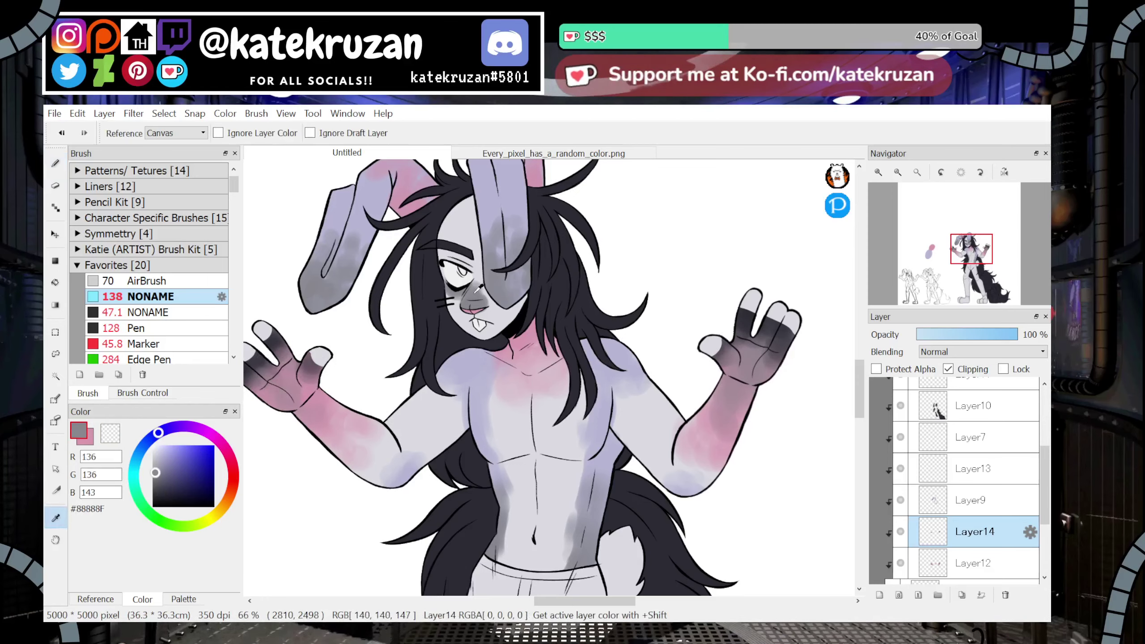
left_click(57, 165)
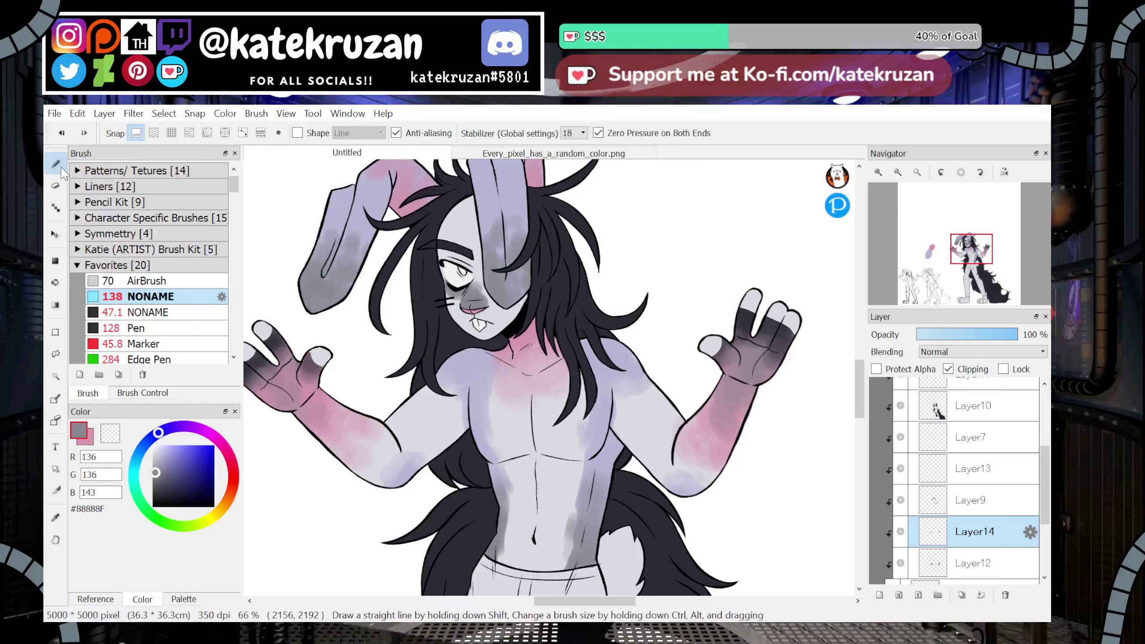
left_click(980, 563)
left_click(901, 563)
left_click(901, 563)
mouse_move(274, 383)
left_mouse_down()
mouse_move(291, 352)
mouse_move(311, 368)
left_mouse_up()
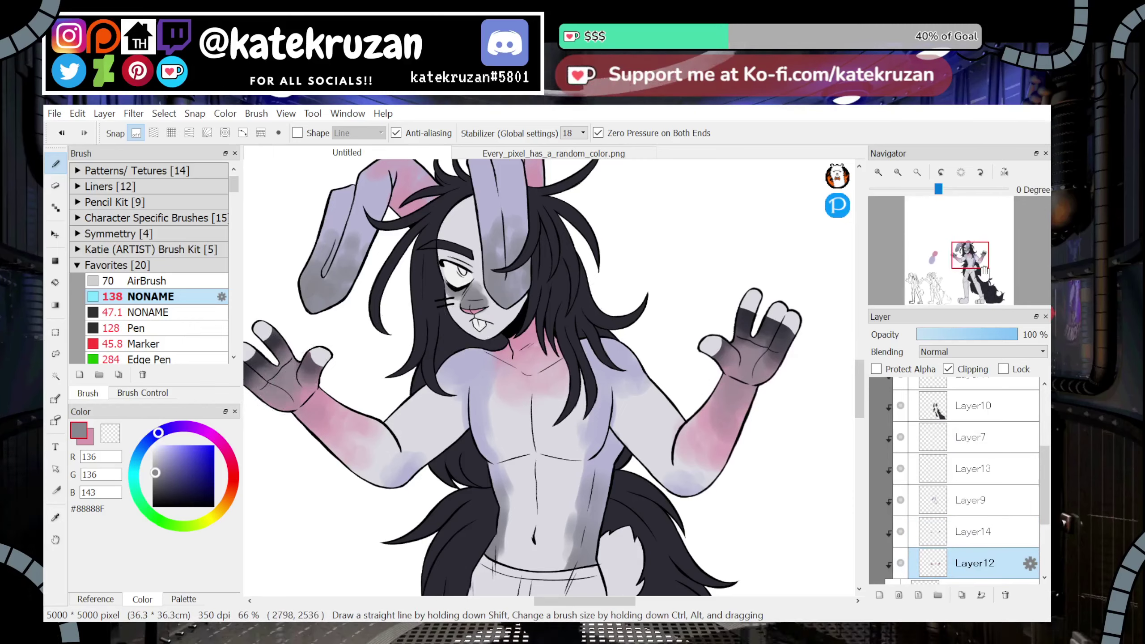
left_click(960, 255)
left_click_drag(961, 255, 970, 247)
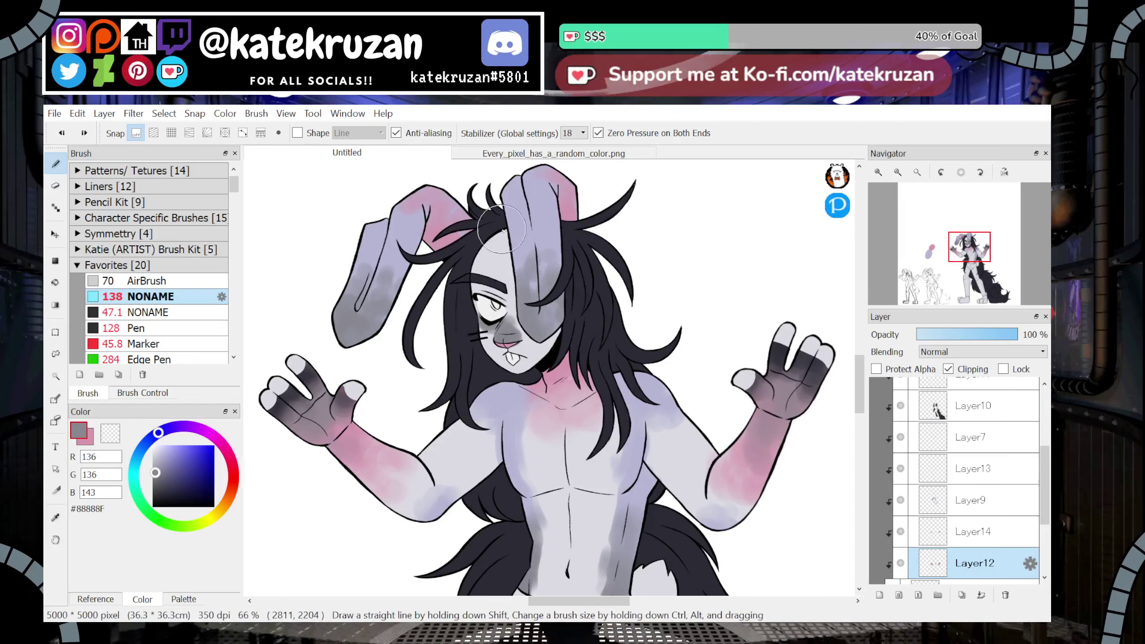
key("ctrl+z")
left_click_drag(497, 243, 503, 293)
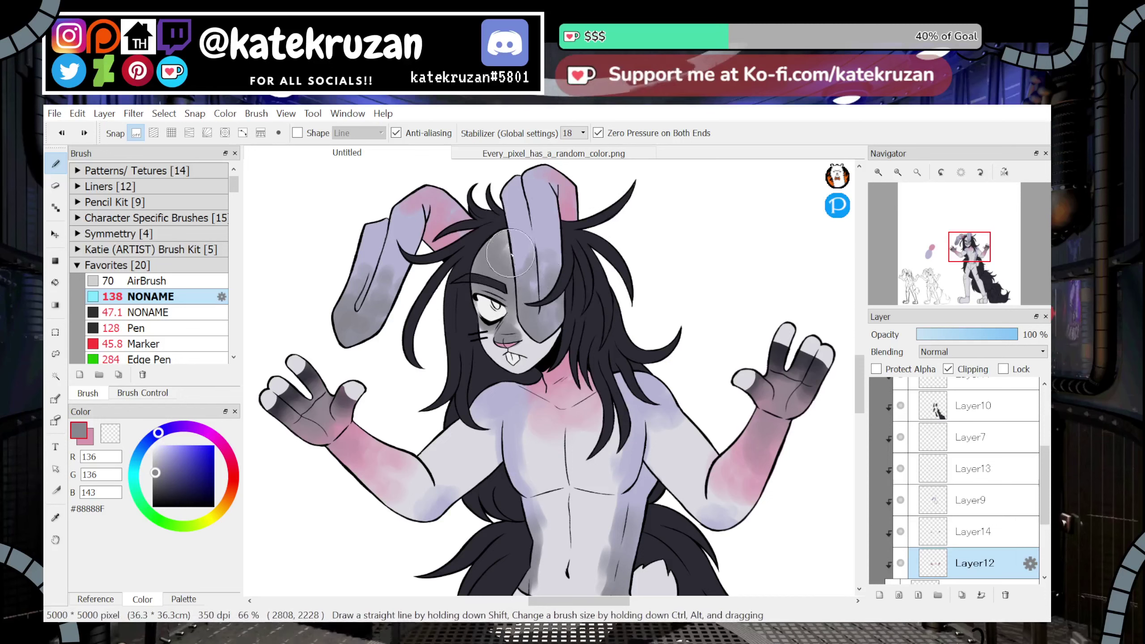
key("ctrl+z")
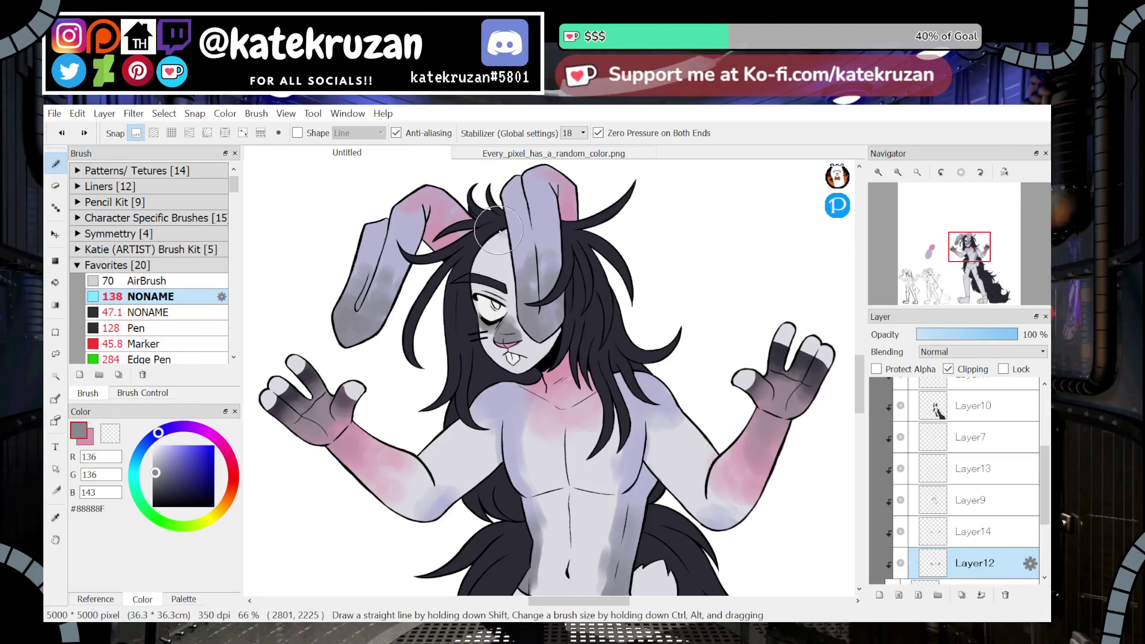
mouse_move(493, 233)
left_mouse_down()
mouse_move(532, 359)
mouse_move(394, 515)
mouse_move(366, 524)
mouse_move(346, 466)
mouse_move(417, 435)
mouse_move(524, 544)
mouse_move(699, 505)
left_mouse_up()
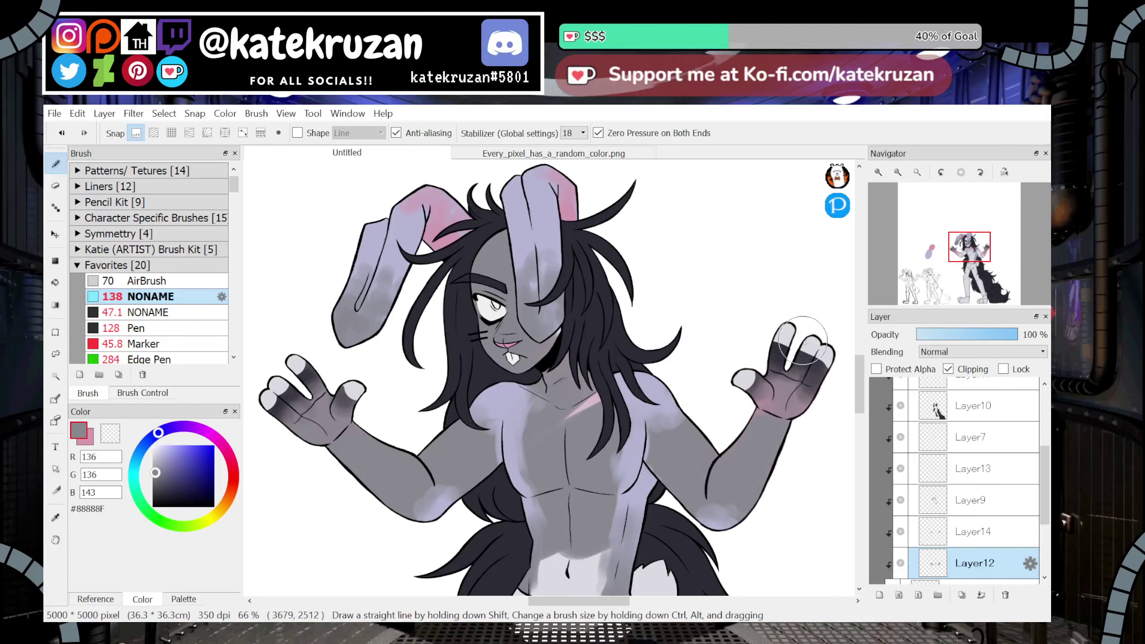
left_click_drag(778, 397, 765, 417)
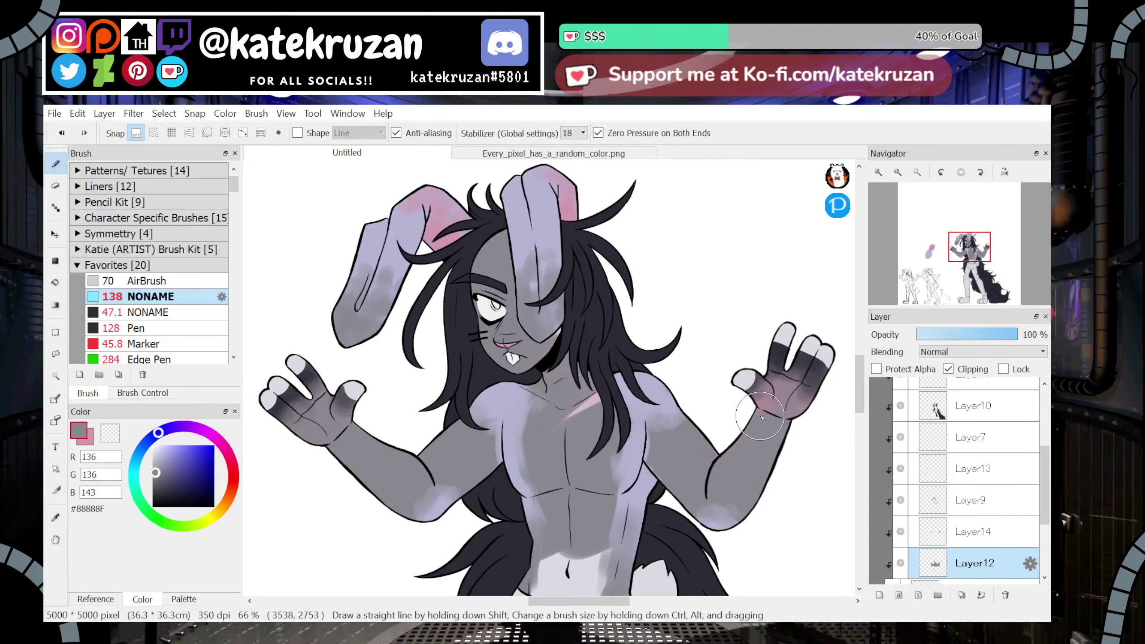
key("ctrl+z")
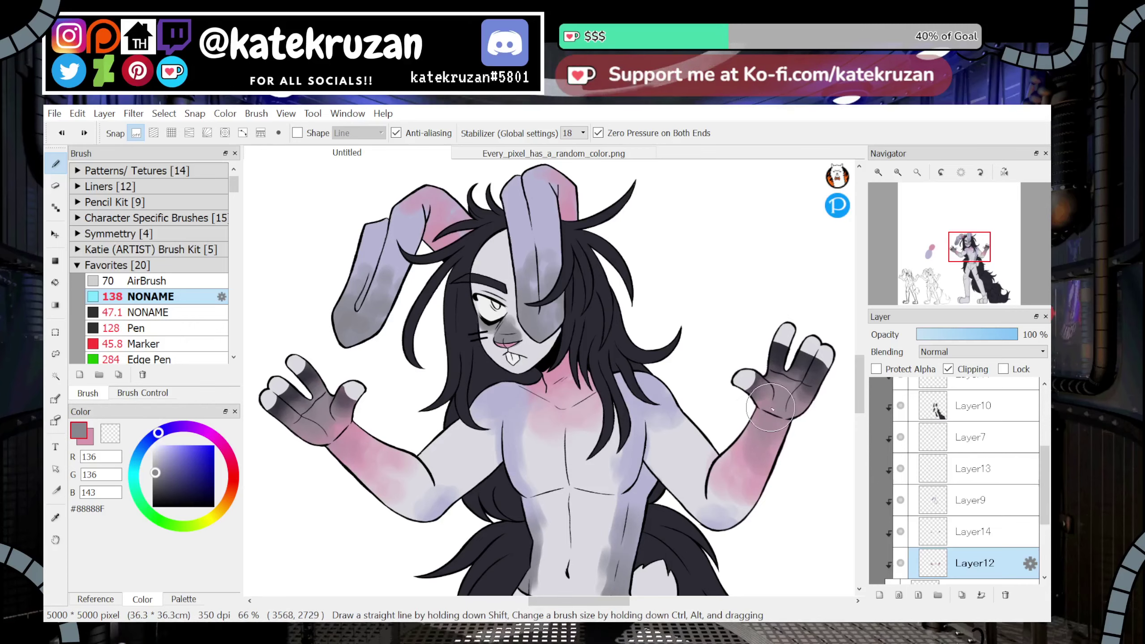
Delete the body shading and marking layers Layer12, Layer14, Layer9, Layer13 and Layer7
mouse_move(985, 246)
left_mouse_down()
mouse_move(979, 273)
mouse_move(968, 248)
left_mouse_up()
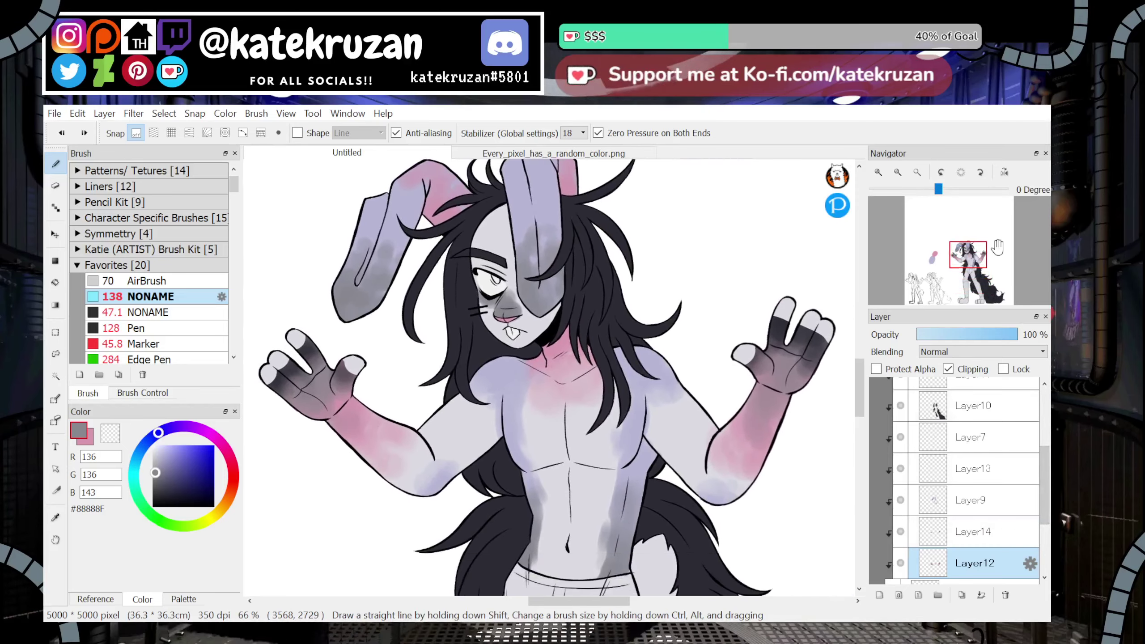
left_click(1005, 596)
left_click(1005, 596)
left_click(1006, 596)
left_click(1006, 597)
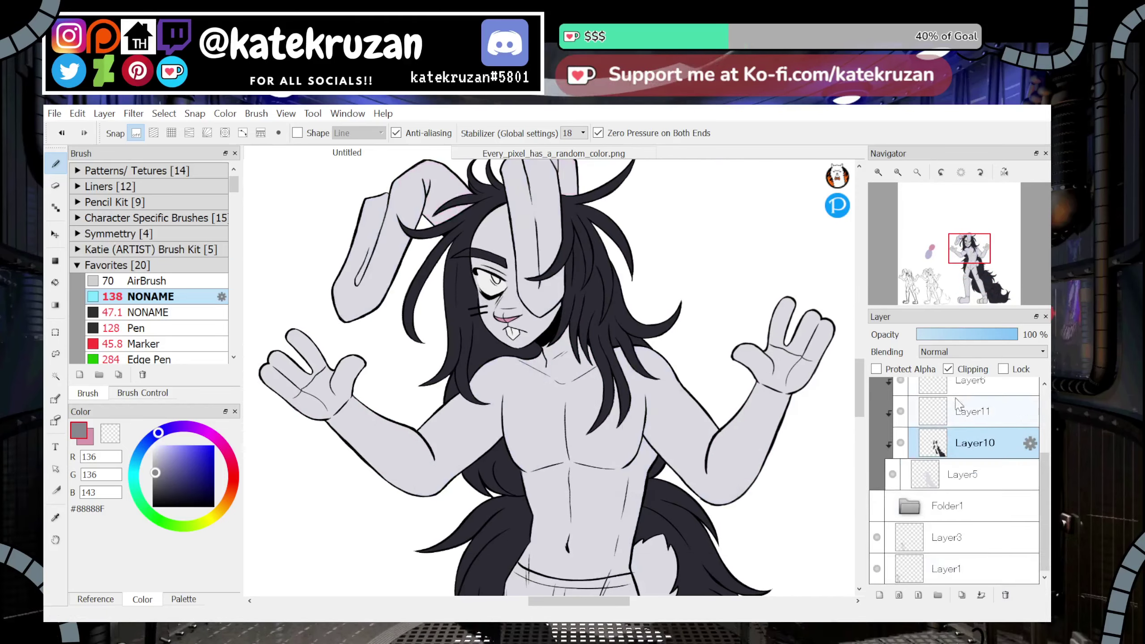
left_click(1006, 596)
Add a clipped layer above Layer5 and paint the ears, face, arms, hands and torso gray #88888F with the size 167 NONAME brush
left_click(955, 475)
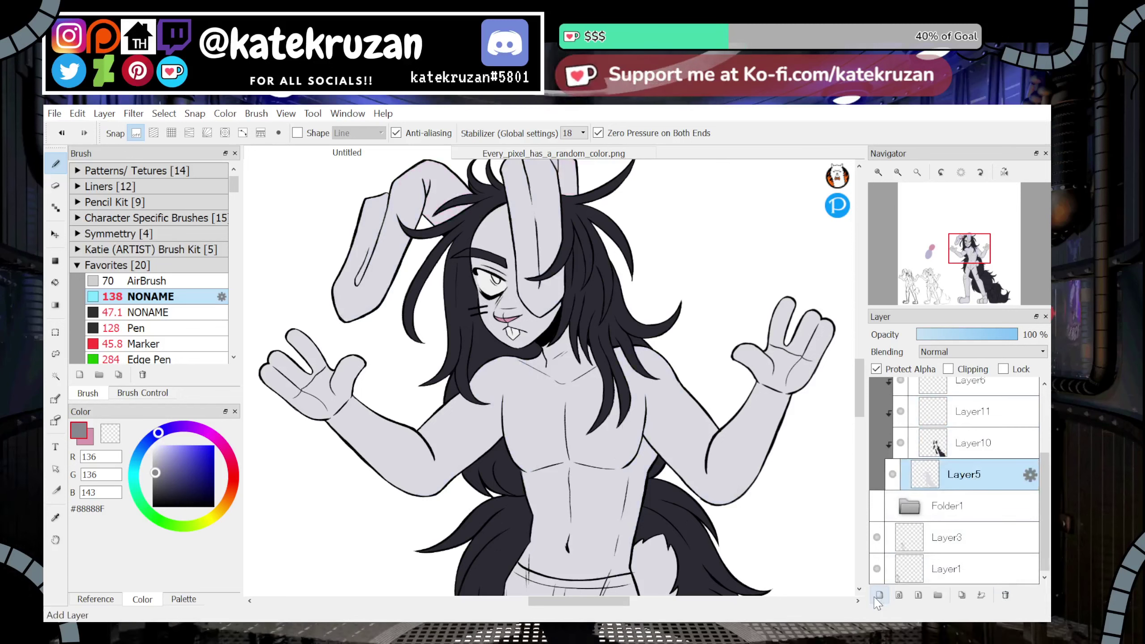
left_click(880, 595)
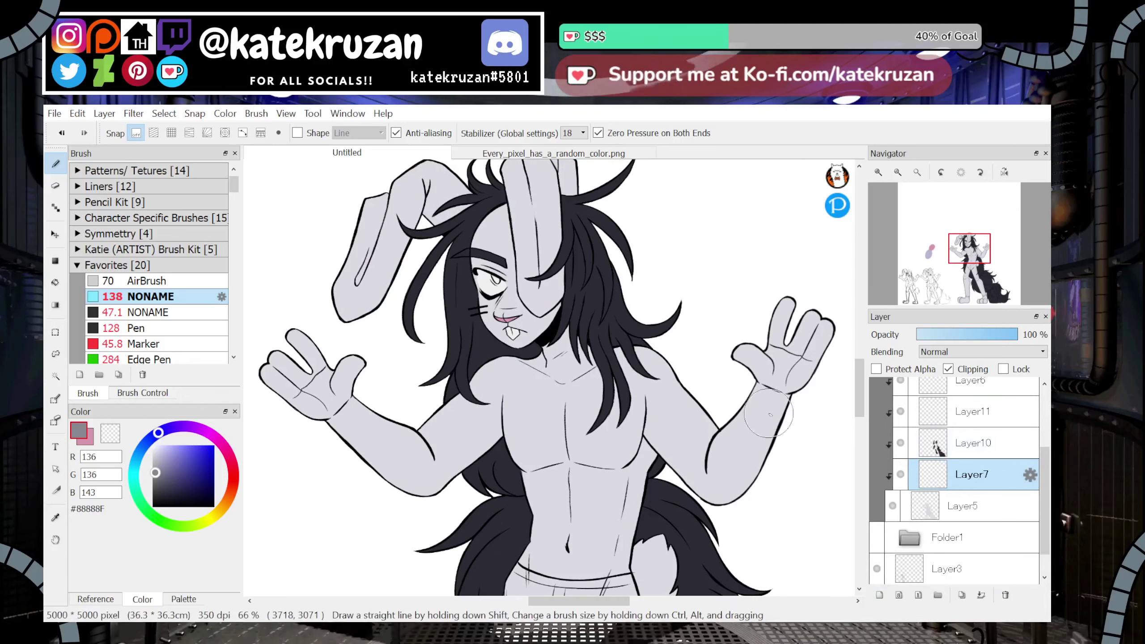
left_click(142, 316)
left_click(149, 393)
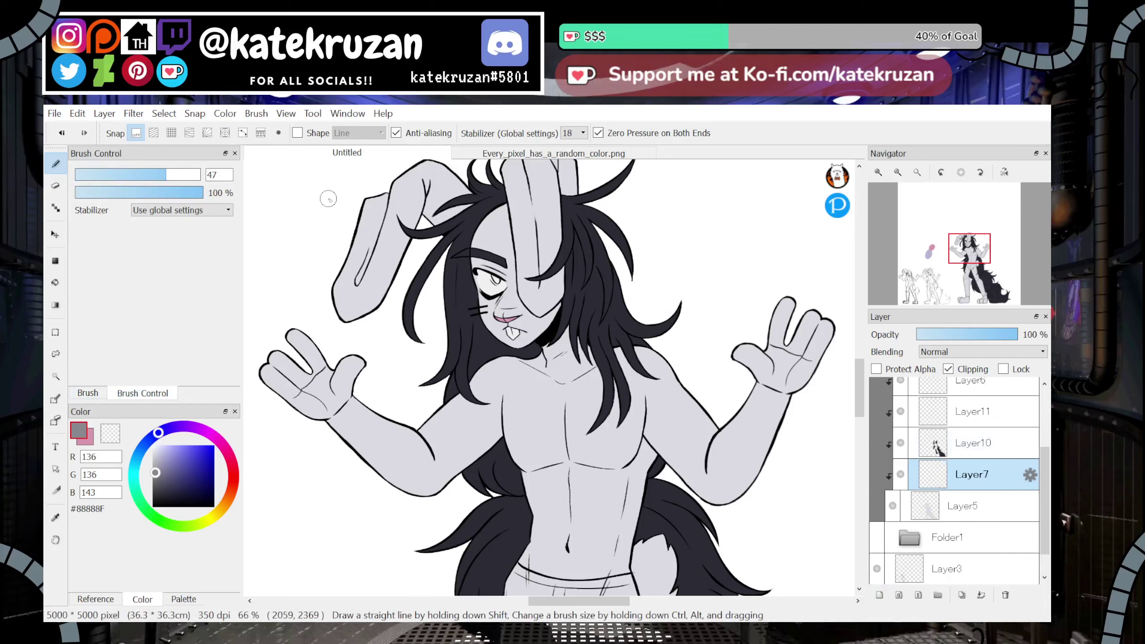
left_click_drag(177, 176, 200, 176)
mouse_move(406, 203)
left_mouse_down()
mouse_move(429, 199)
mouse_move(321, 306)
left_mouse_up()
mouse_move(492, 195)
left_mouse_down()
mouse_move(476, 279)
mouse_move(541, 343)
mouse_move(487, 424)
mouse_move(406, 474)
mouse_move(329, 459)
mouse_move(311, 353)
mouse_move(289, 334)
left_mouse_up()
mouse_move(564, 361)
left_mouse_down()
mouse_move(631, 383)
mouse_move(577, 446)
mouse_move(586, 537)
mouse_move(726, 424)
mouse_move(803, 316)
mouse_move(749, 446)
mouse_move(738, 517)
left_mouse_up()
Extend the gray on Layer7 down to the waistline and cover the pale tail patch beside the hip with brush size 45
left_click(878, 172)
mouse_move(970, 256)
left_mouse_down()
mouse_move(978, 265)
mouse_move(970, 258)
left_mouse_up()
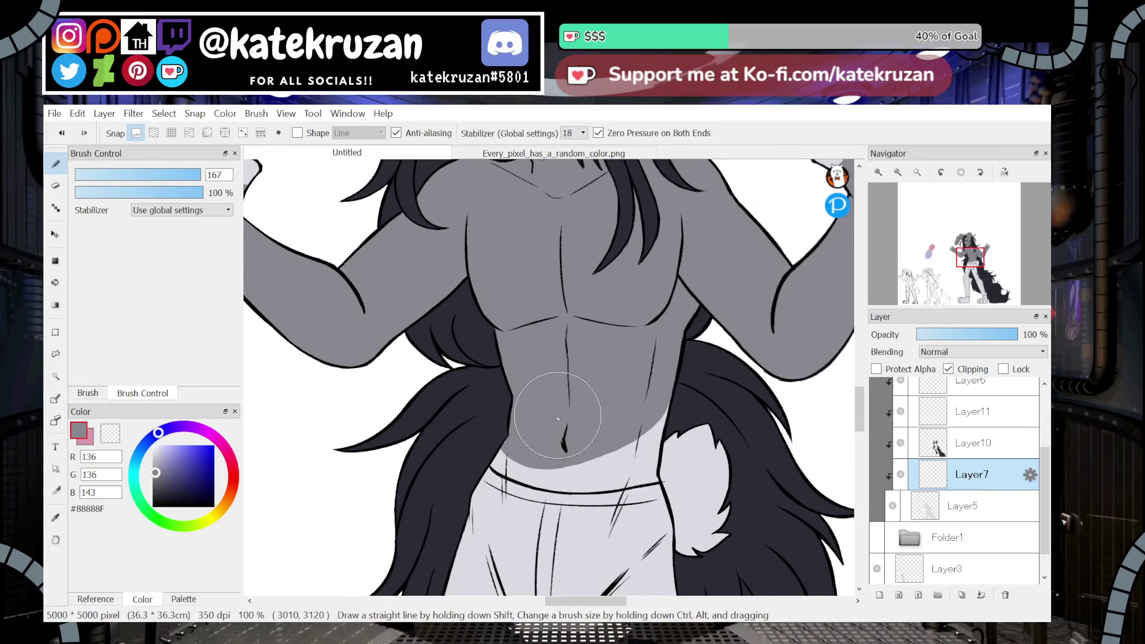
mouse_move(558, 419)
left_mouse_down()
mouse_move(520, 461)
mouse_move(567, 470)
mouse_move(534, 473)
mouse_move(579, 463)
mouse_move(478, 410)
mouse_move(496, 481)
mouse_move(495, 467)
mouse_move(617, 482)
mouse_move(554, 488)
mouse_move(660, 476)
mouse_move(616, 492)
mouse_move(674, 477)
mouse_move(592, 466)
mouse_move(683, 447)
mouse_move(669, 461)
mouse_move(659, 431)
left_mouse_up()
left_click(163, 175)
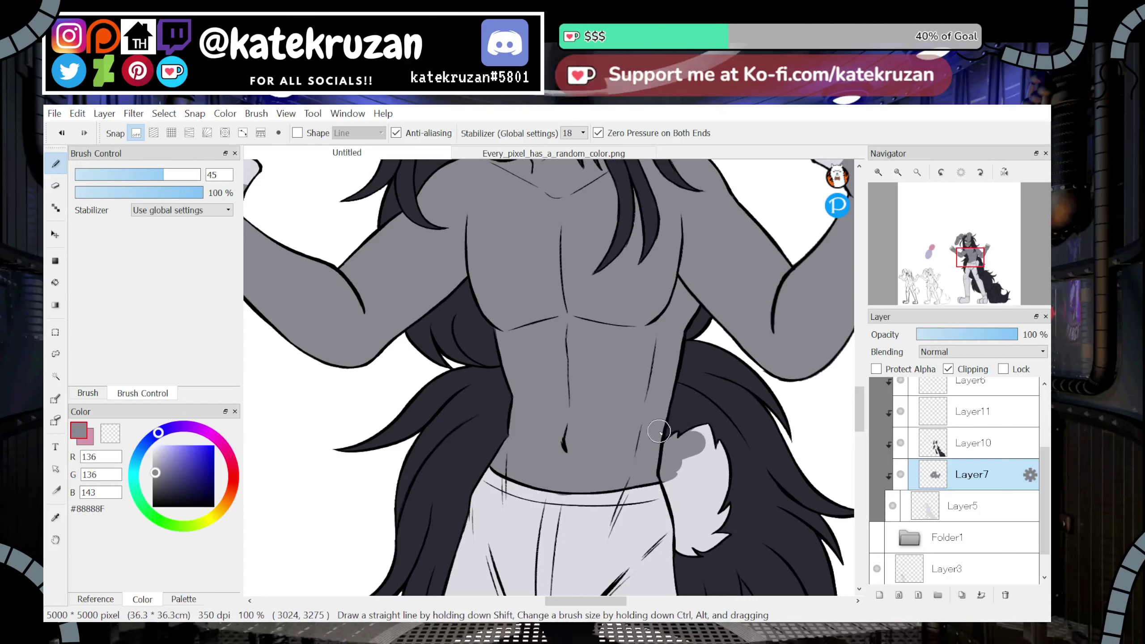
mouse_move(667, 478)
left_mouse_down()
mouse_move(684, 563)
mouse_move(699, 549)
mouse_move(709, 560)
mouse_move(733, 516)
mouse_move(729, 451)
left_mouse_up()
Start the gray #88888F on the tail-side foot with strokes across the ankle just below the pants hem
left_click_drag(971, 288, 975, 298)
left_click_drag(681, 363, 757, 330)
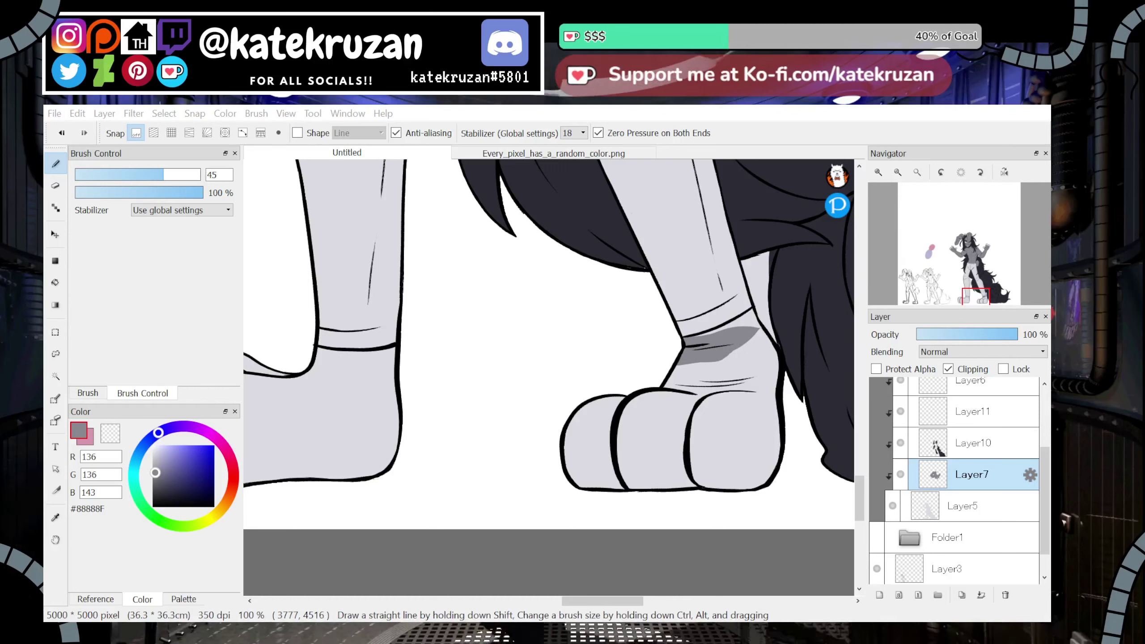
left_click_drag(703, 344, 768, 306)
key("ctrl+z")
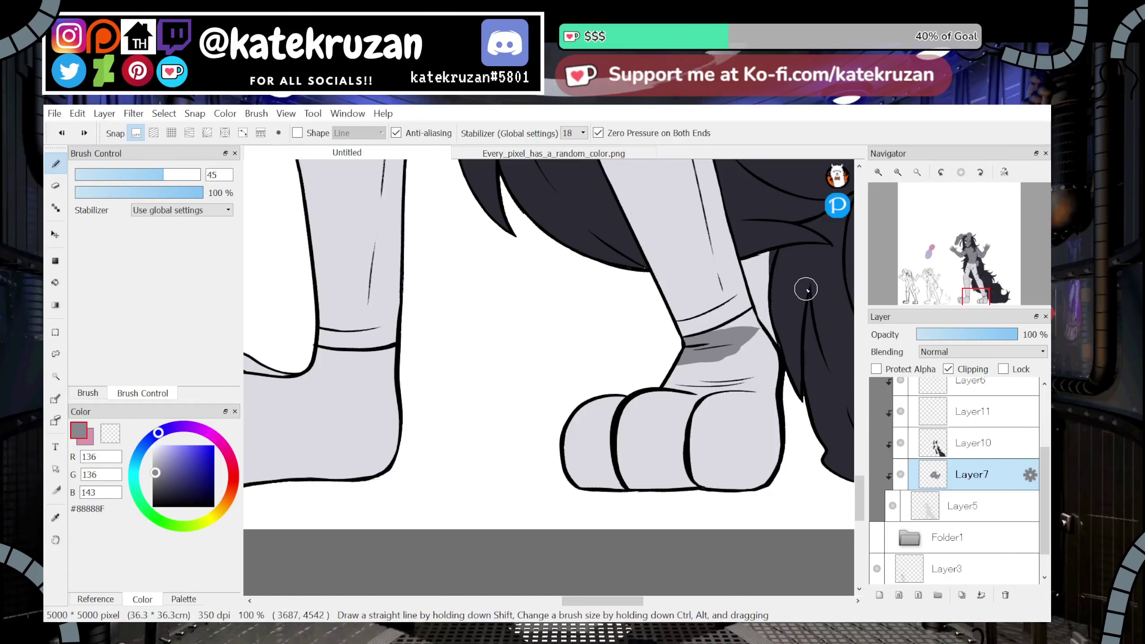
left_click_drag(743, 322, 714, 340)
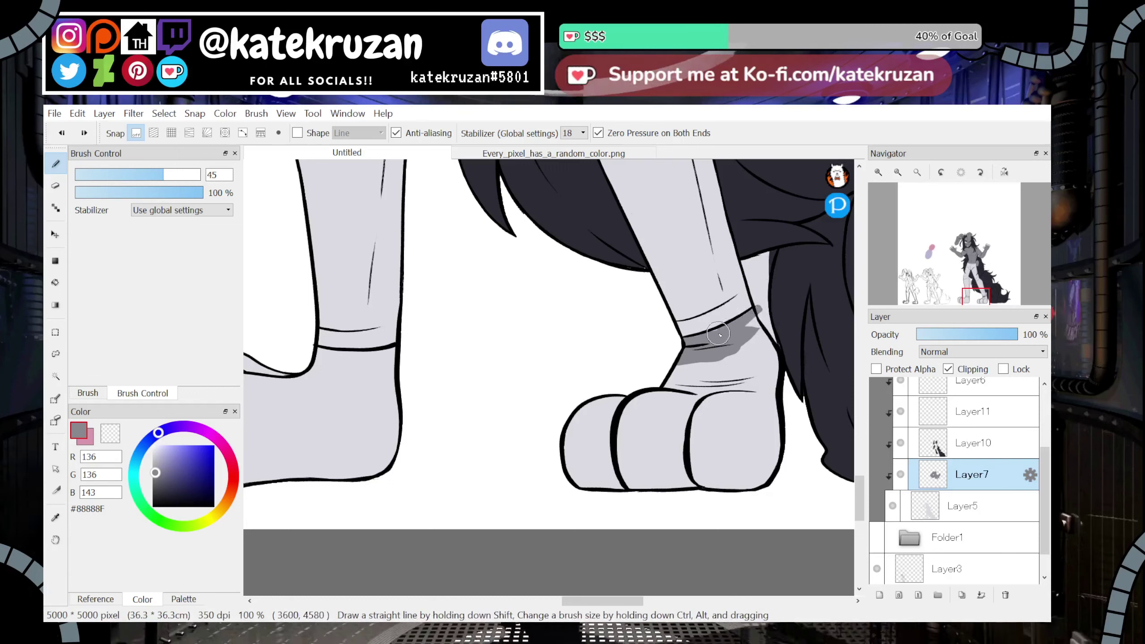
left_click(975, 519)
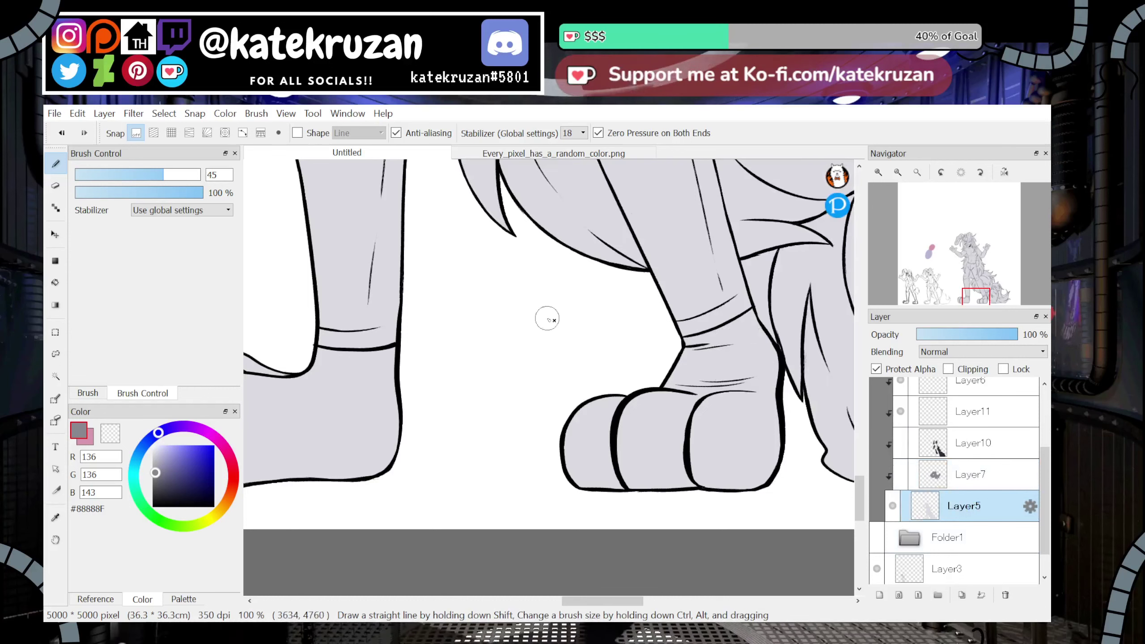
left_click(56, 283)
left_click(110, 433)
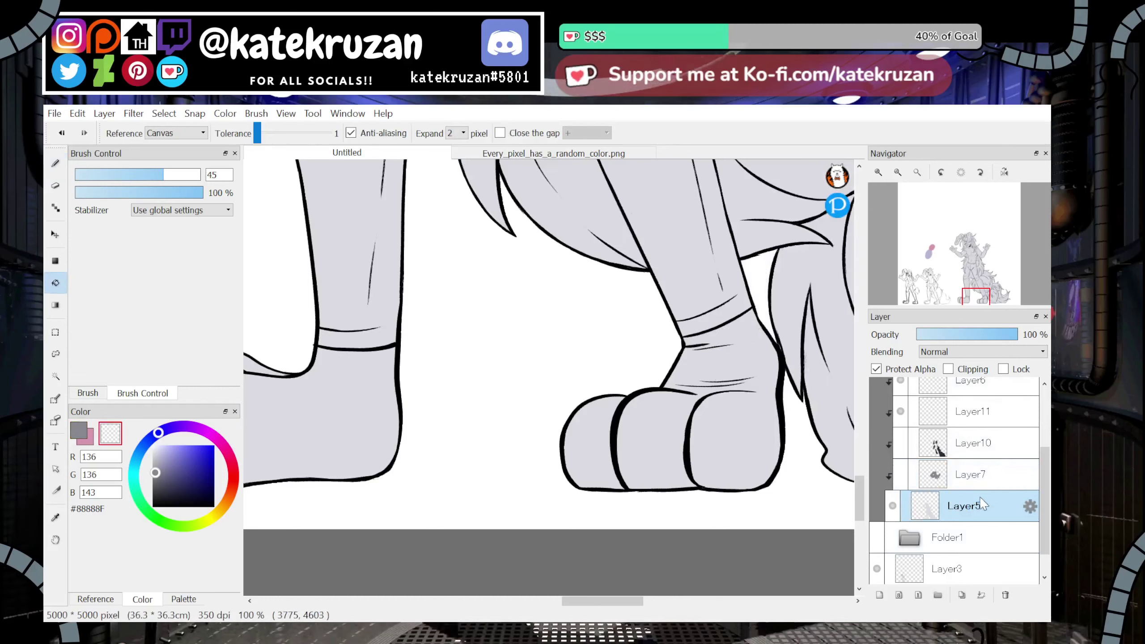
key("x")
left_click(936, 473)
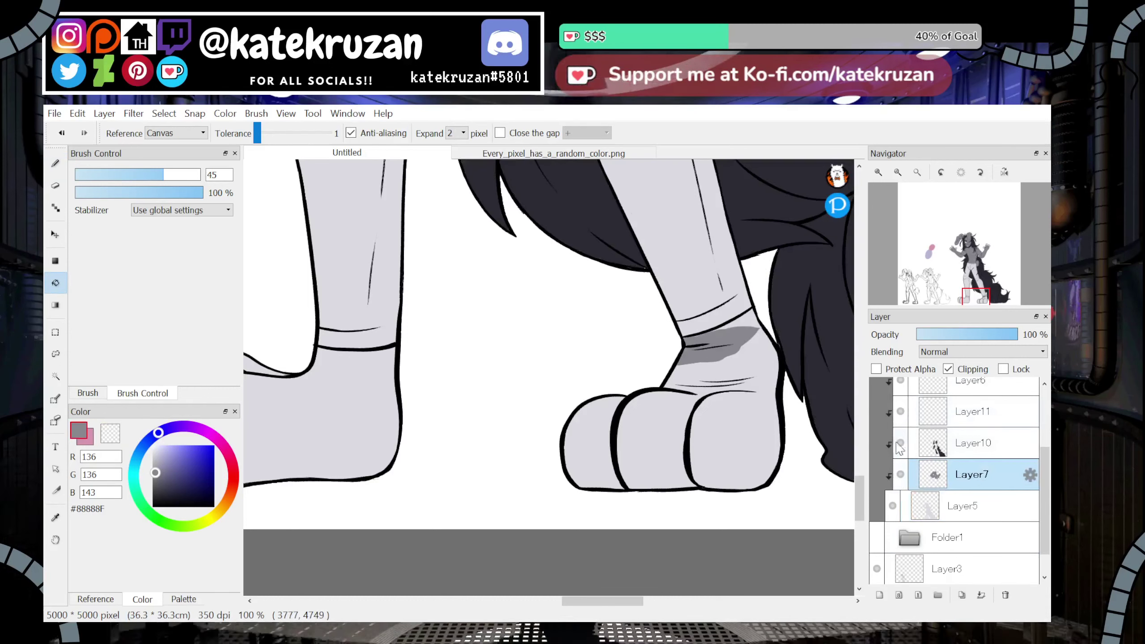
key("b")
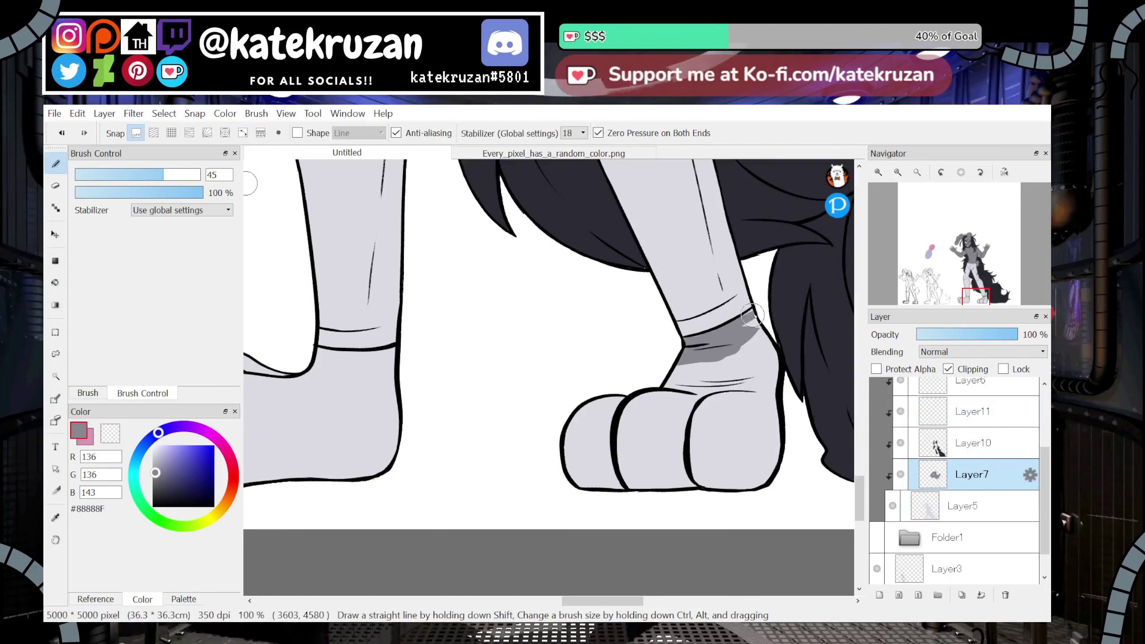
Paint both feet completely gray #88888F up to the pants hems on Layer7
mouse_move(746, 318)
left_mouse_down()
mouse_move(707, 360)
mouse_move(552, 448)
mouse_move(541, 440)
mouse_move(630, 424)
mouse_move(635, 448)
mouse_move(595, 489)
mouse_move(595, 505)
mouse_move(778, 465)
left_mouse_up()
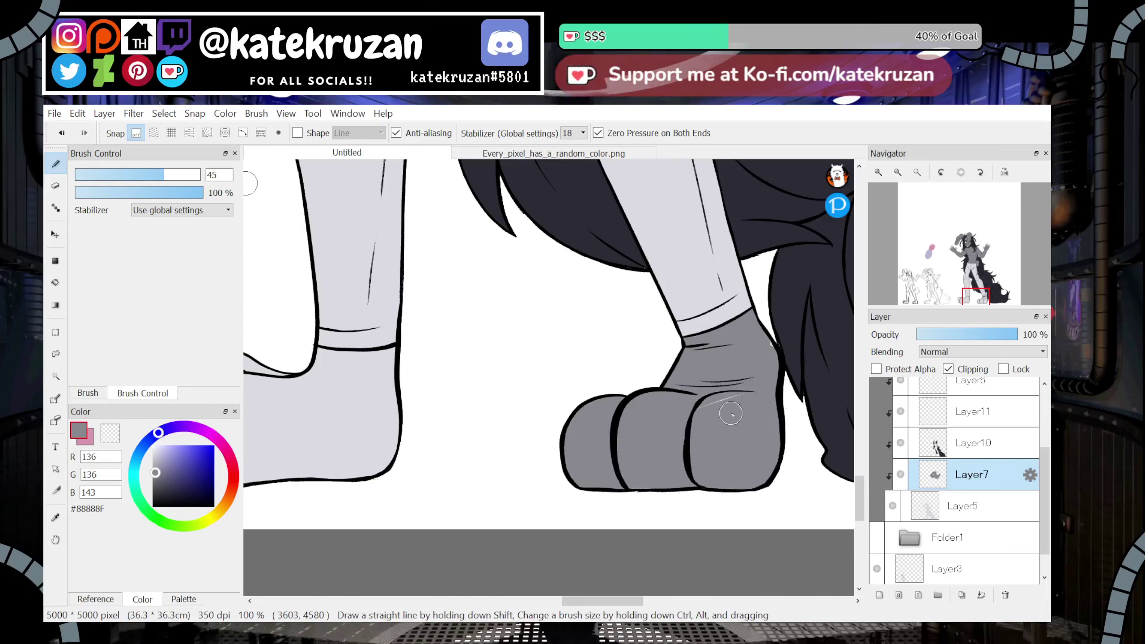
scroll(690, 352, "left", 6)
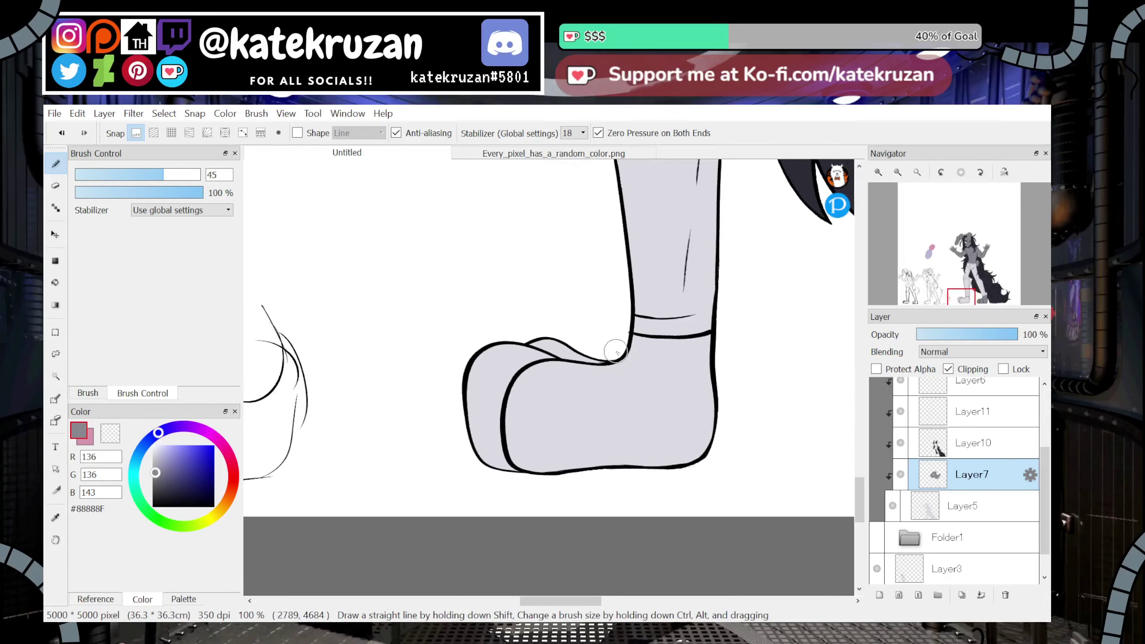
mouse_move(638, 351)
left_mouse_down()
mouse_move(711, 347)
mouse_move(600, 366)
mouse_move(557, 345)
mouse_move(497, 346)
mouse_move(455, 394)
mouse_move(454, 421)
mouse_move(478, 431)
mouse_move(440, 470)
mouse_move(638, 392)
mouse_move(714, 385)
mouse_move(639, 472)
mouse_move(701, 431)
left_mouse_up()
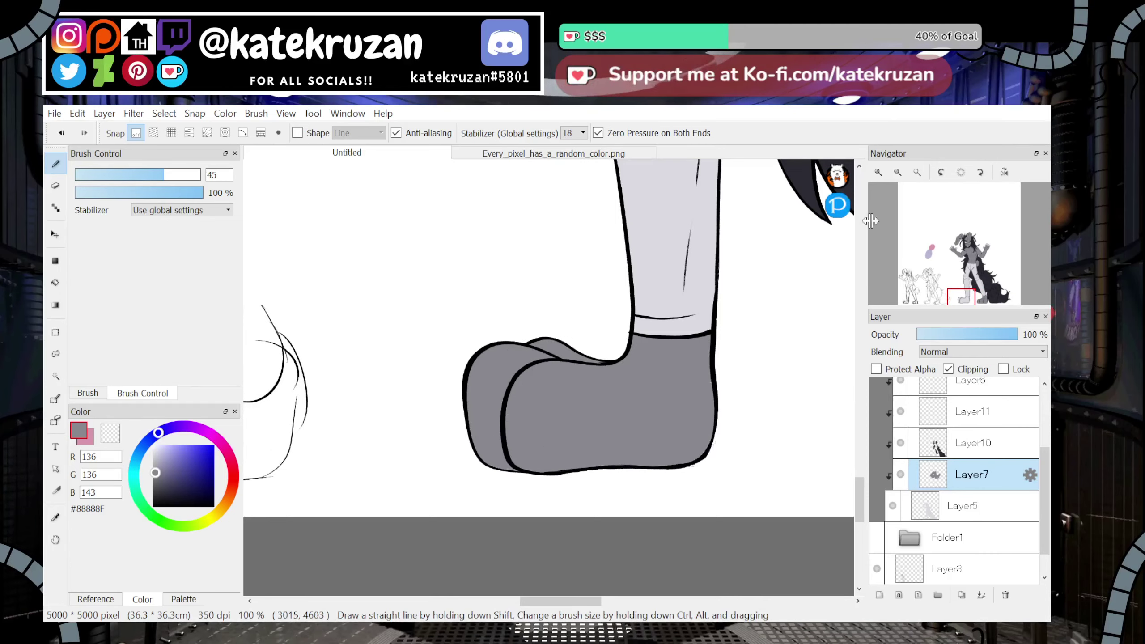
left_click(898, 172)
left_click_drag(977, 291, 969, 250)
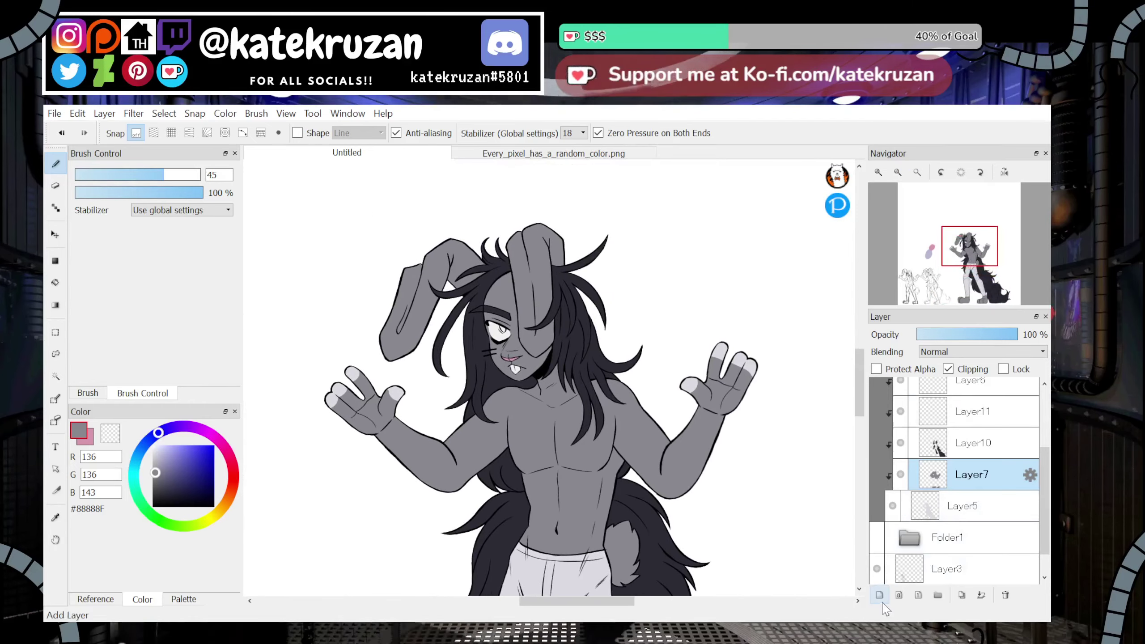
left_click(902, 406)
left_click(902, 405)
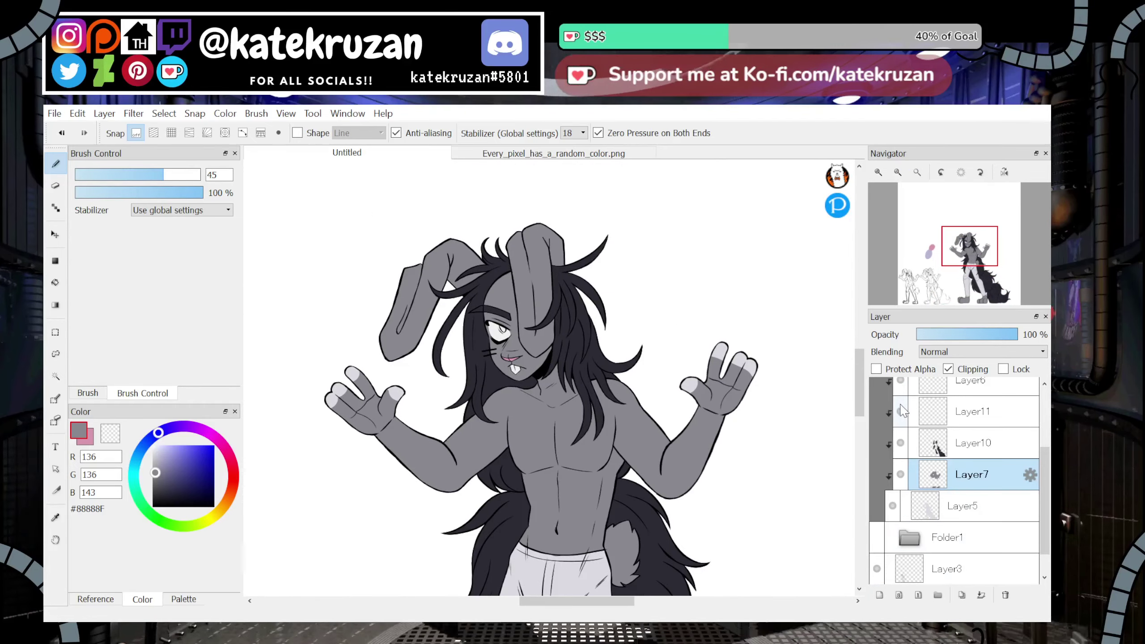
left_click(958, 507)
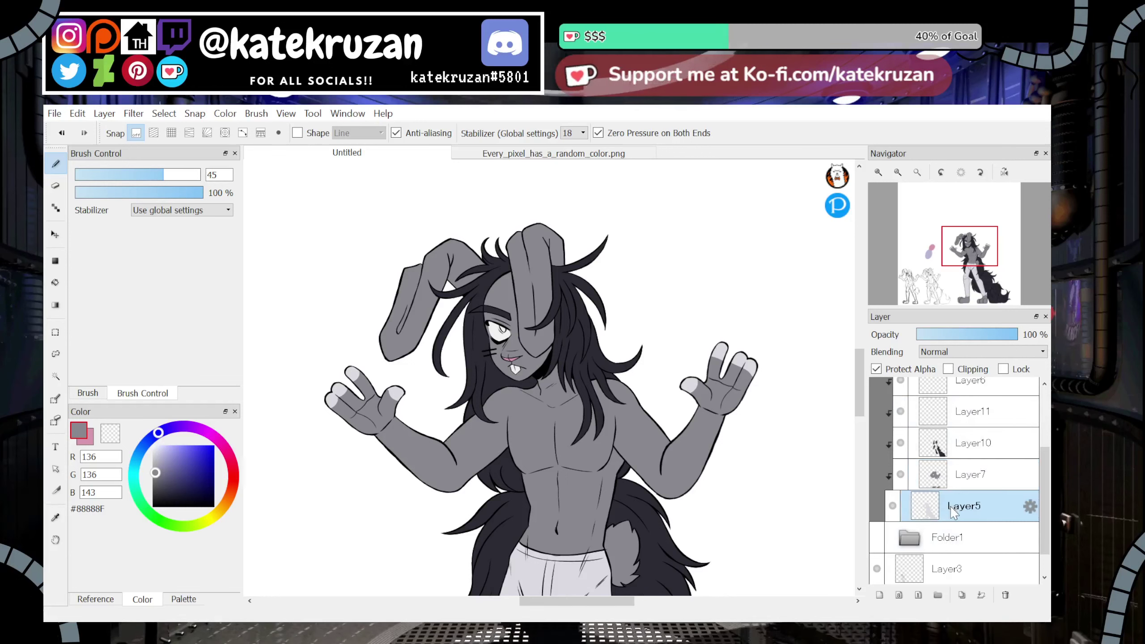
left_click(899, 485)
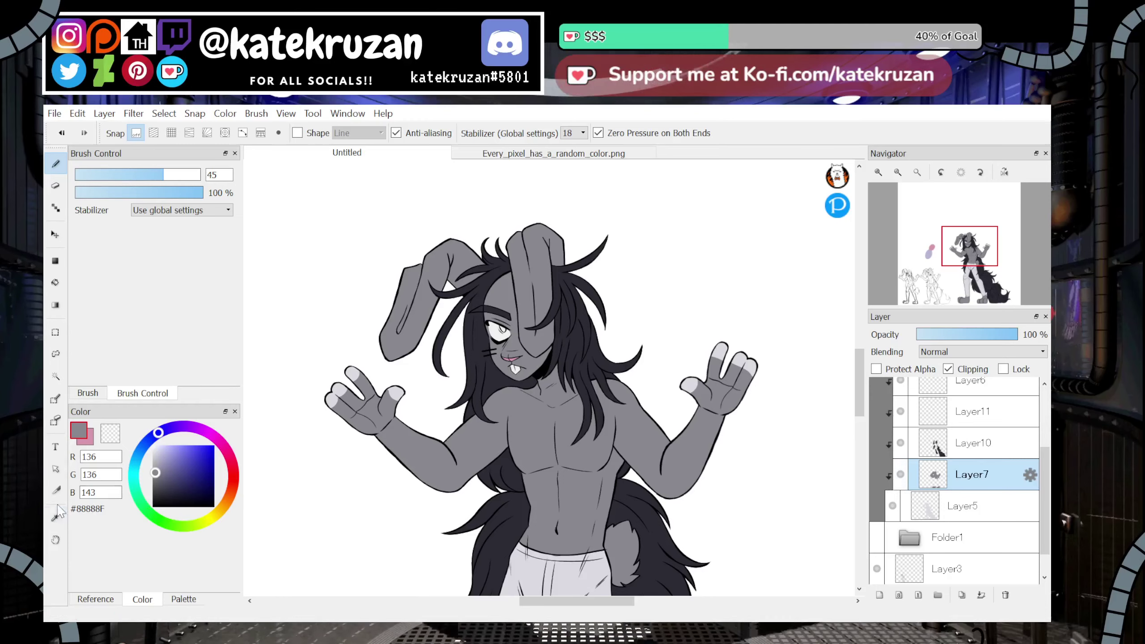
Add another clipped layer directly above Layer5 and fill both pants legs, the crotch and the waistband with pink #D697AE
key("x")
left_click_drag(968, 253, 972, 277)
left_click(970, 506)
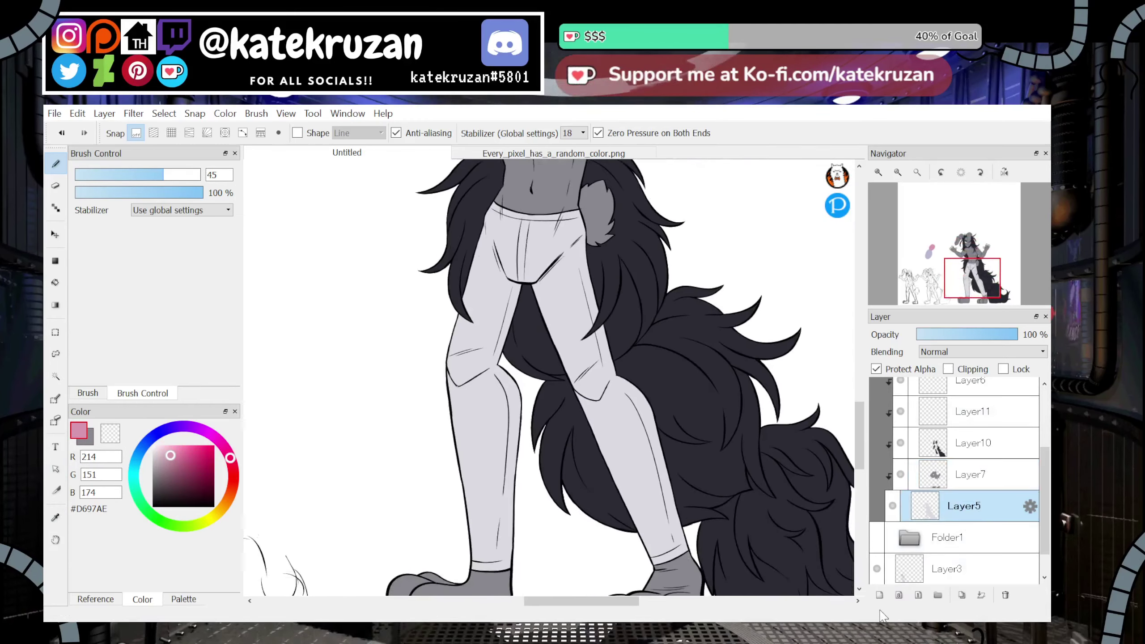
left_click(880, 594)
left_click(948, 369)
left_click(55, 283)
left_click(460, 333)
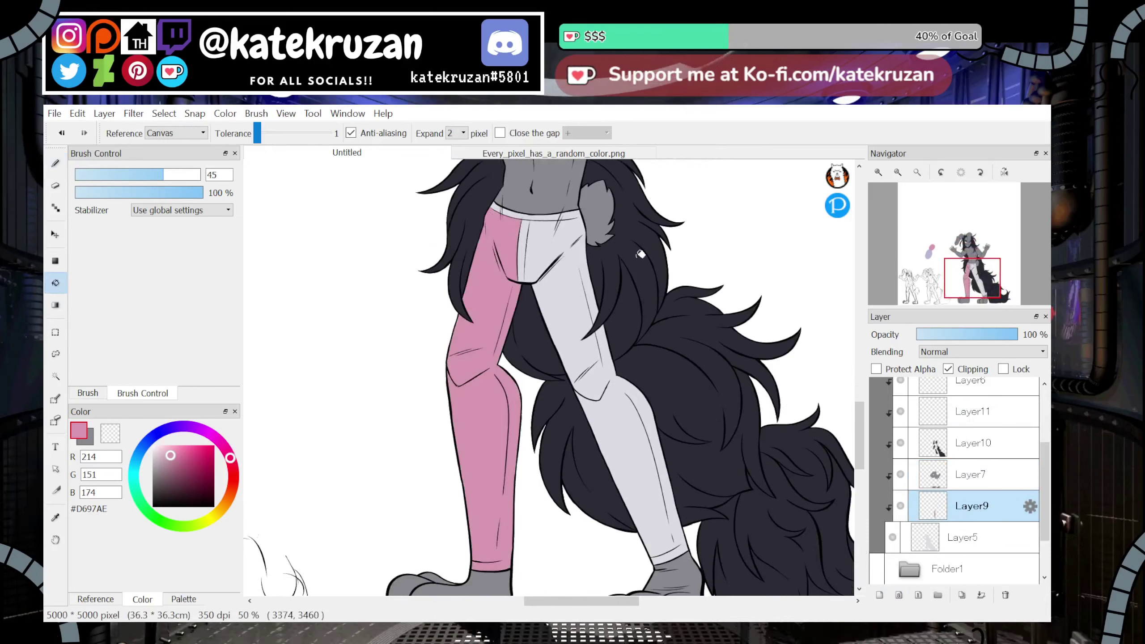
left_click(543, 261)
left_click(547, 212)
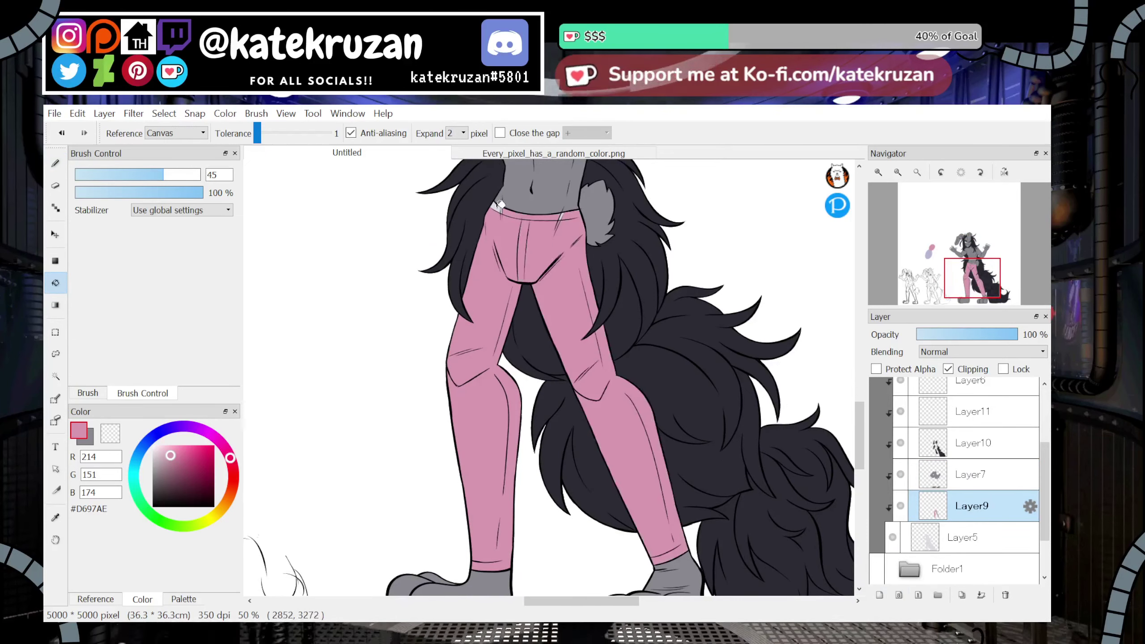
Erase the gray spilling over the pants waistband on Layer7 by brushing with the transparent color
left_click_drag(976, 293, 970, 266)
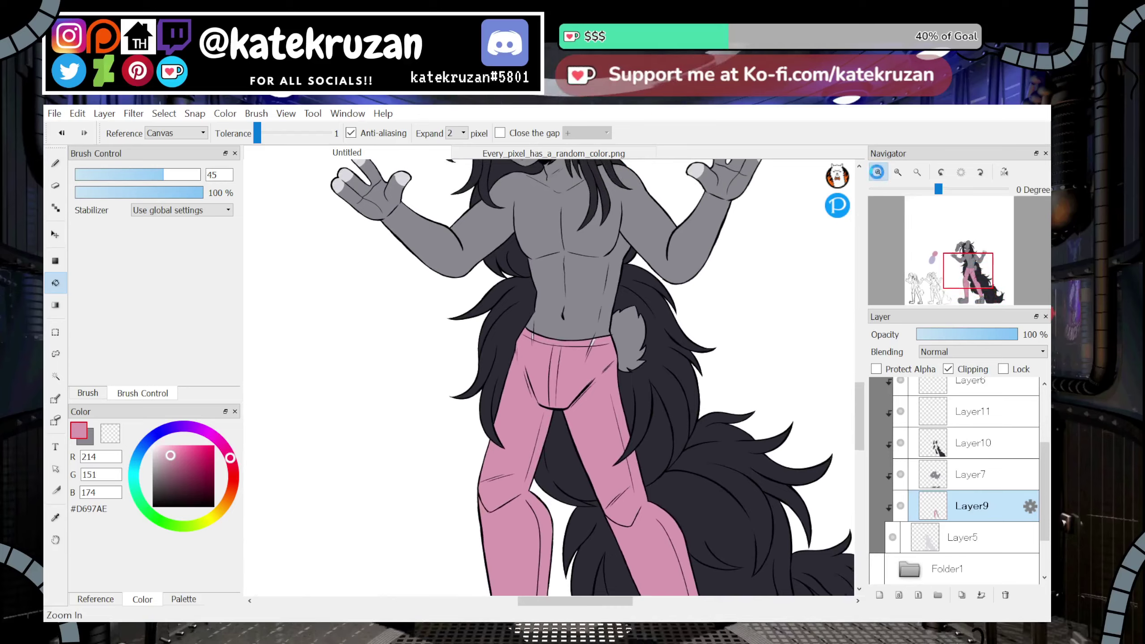
left_click(878, 172)
left_click(878, 172)
left_click(878, 172)
key("b")
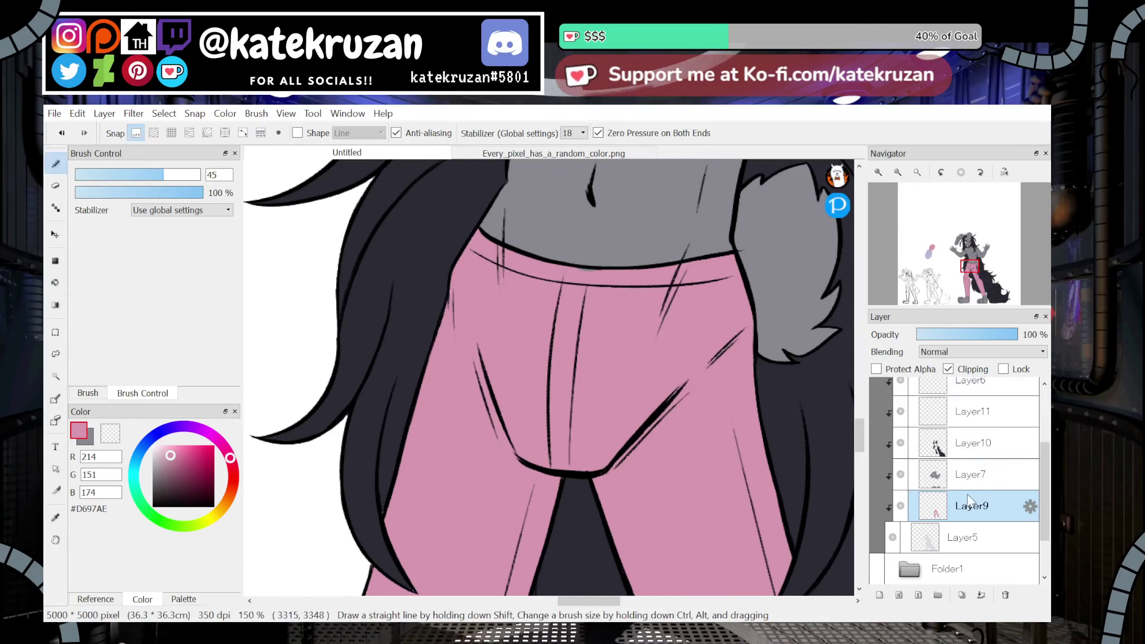
left_click(970, 478)
key("z")
left_click_drag(570, 271, 650, 274)
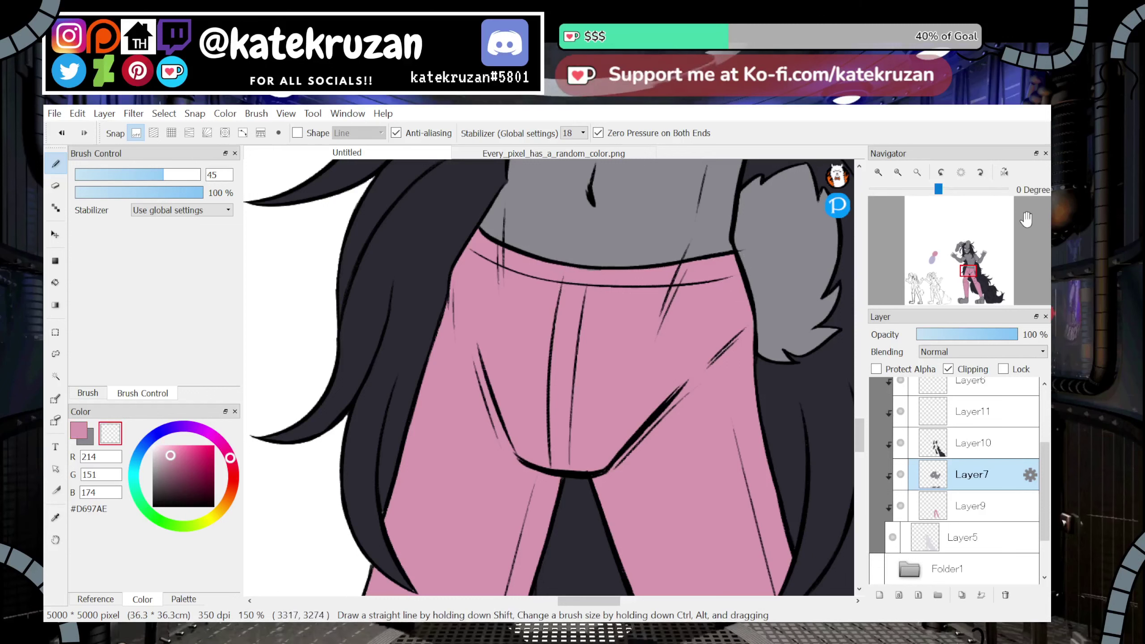
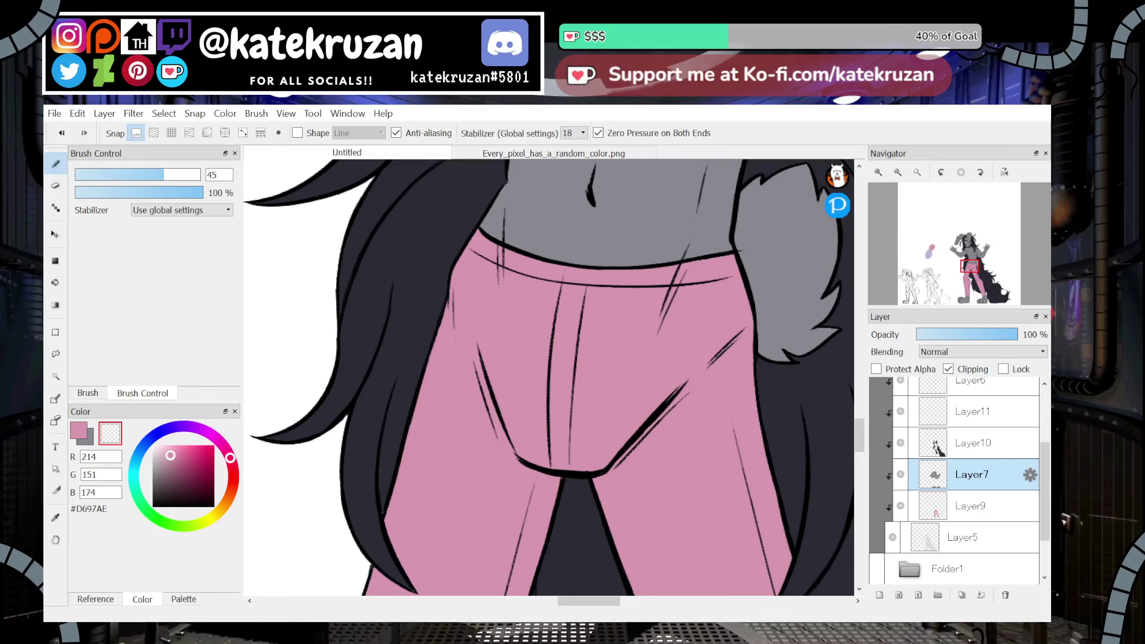
left_click_drag(970, 275, 966, 248)
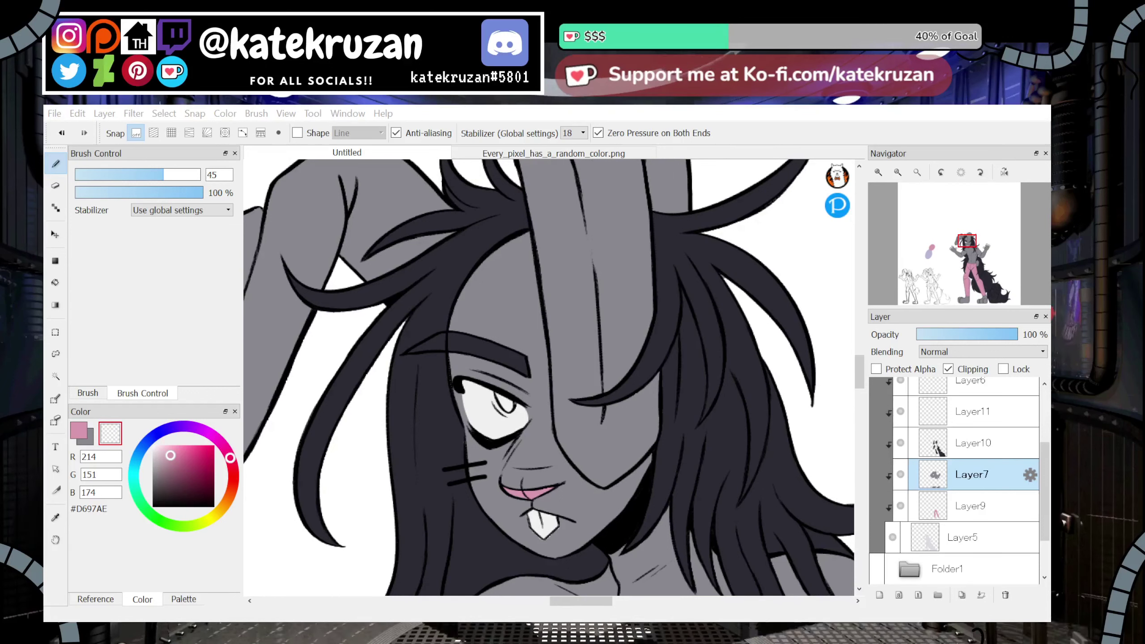
mouse_move(966, 241)
left_mouse_down()
mouse_move(974, 301)
mouse_move(967, 254)
left_mouse_up()
left_click(878, 171)
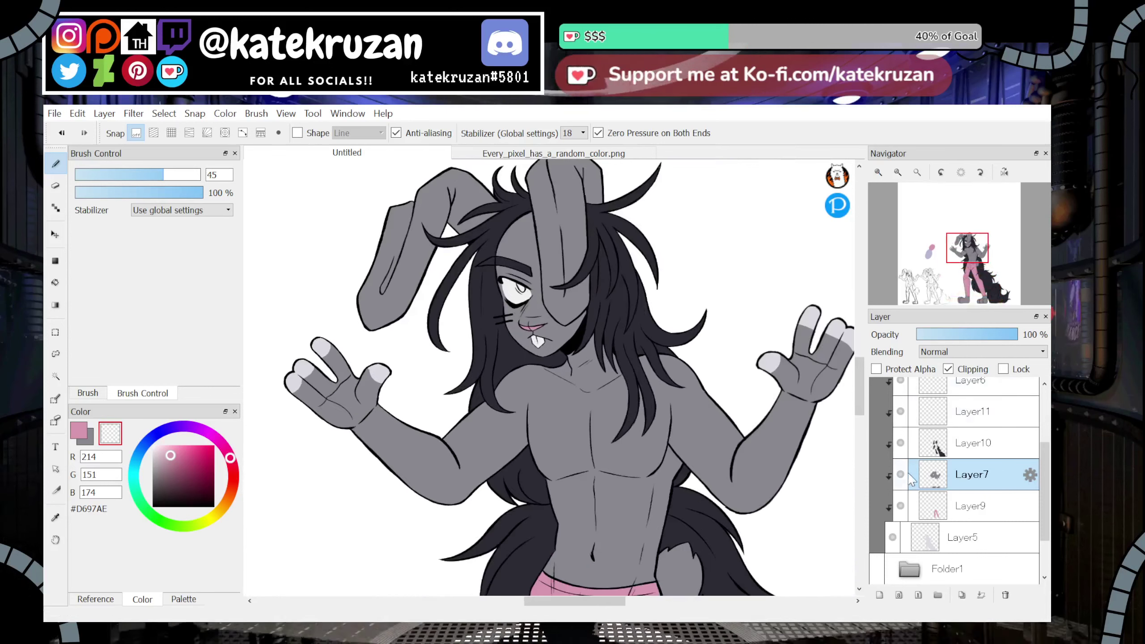
Add a clipped layer directly above Layer7 and ready a size 155 brush with the pale fingertip color #DBDBE1
left_click(896, 595)
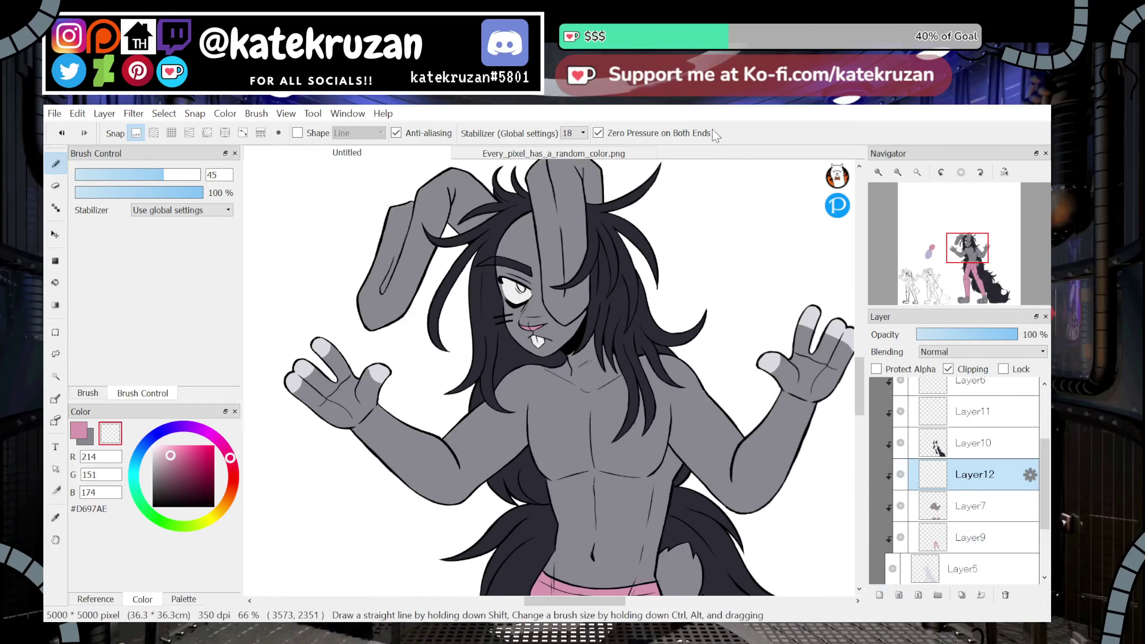
left_click(79, 430)
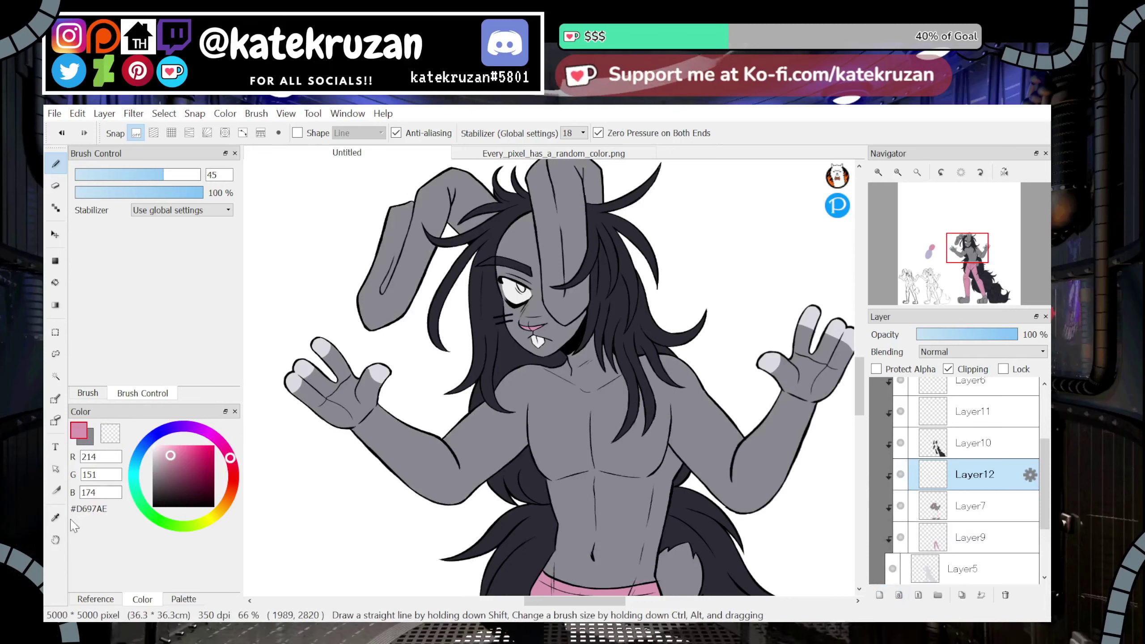
key("i")
left_click(506, 297)
left_click(323, 345)
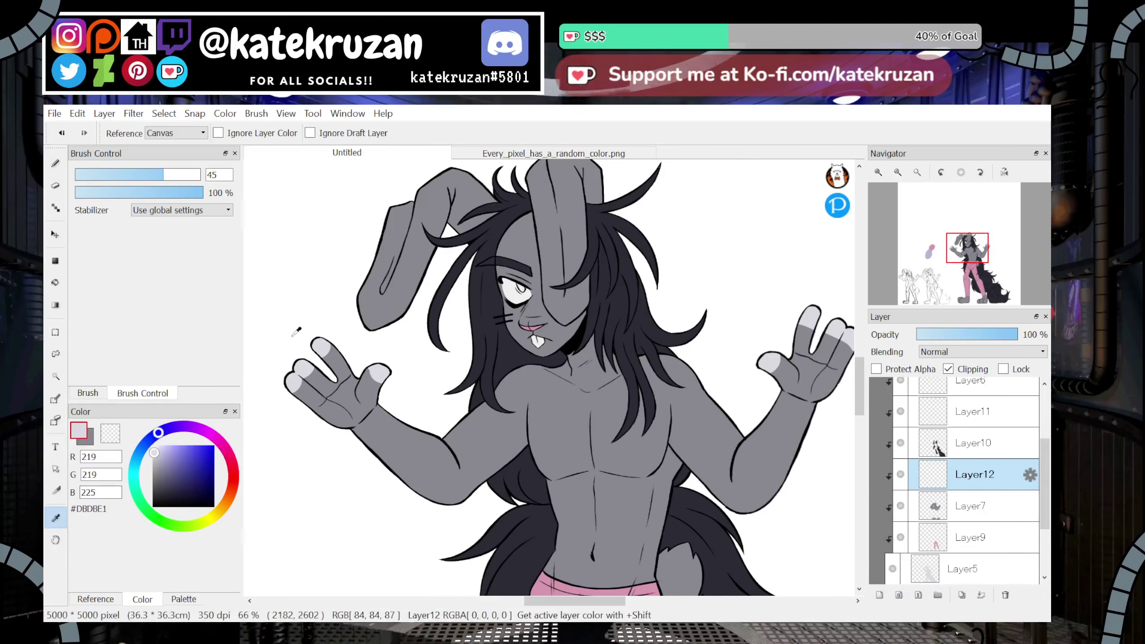
left_click(55, 163)
left_click(182, 175)
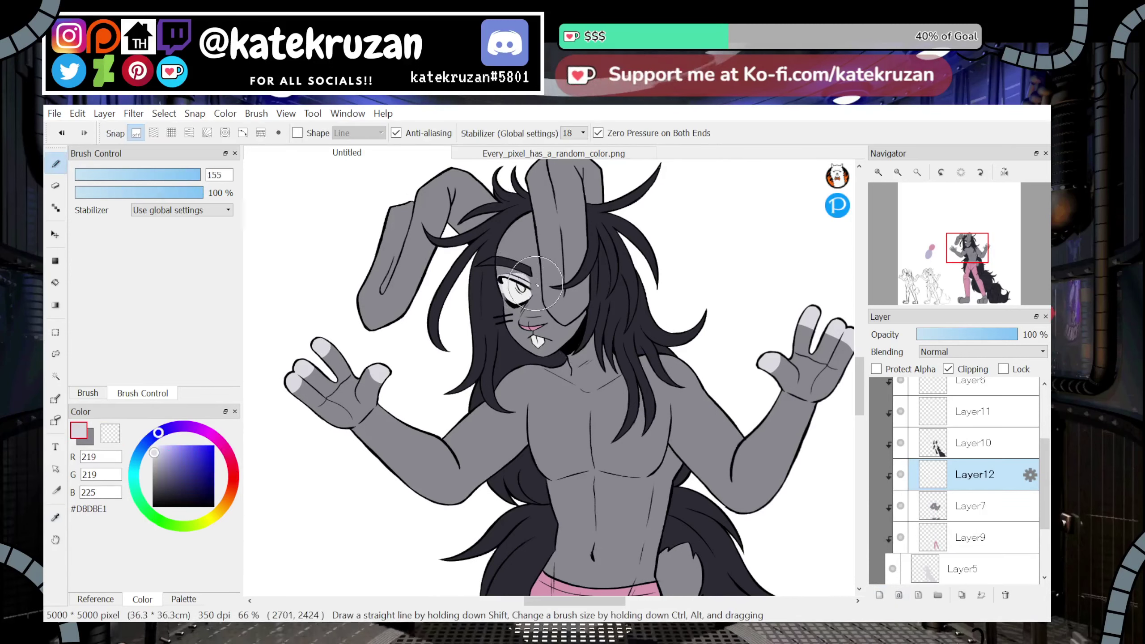
Try painting pale #DBDBE1 down the face from the eye to the mouth on Layer12
key("ctrl+z")
left_click_drag(508, 285, 509, 344)
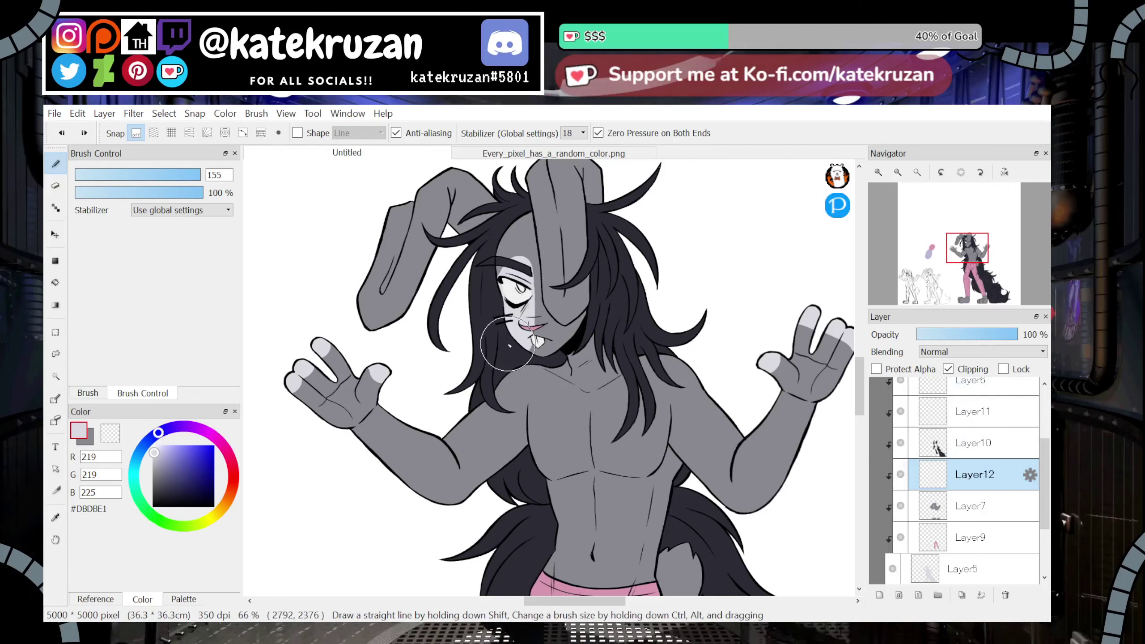
key("ctrl+z")
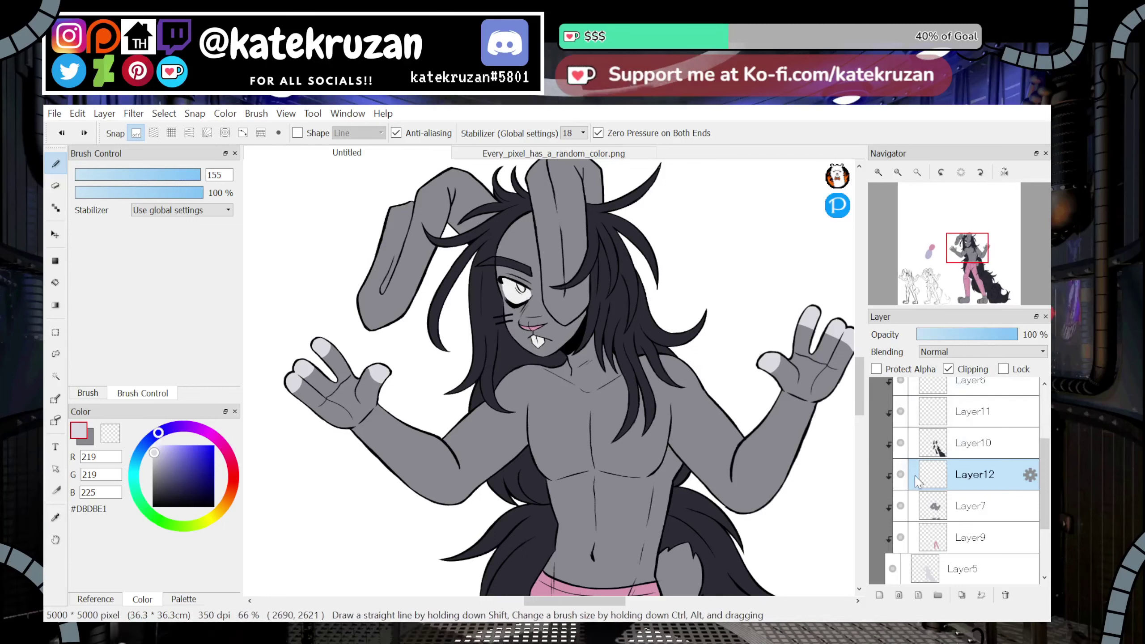
Inspect the layer stack around Layer6, Layer9 and Layer5, toggling Layer5's visibility to check what it holds
left_click(925, 388)
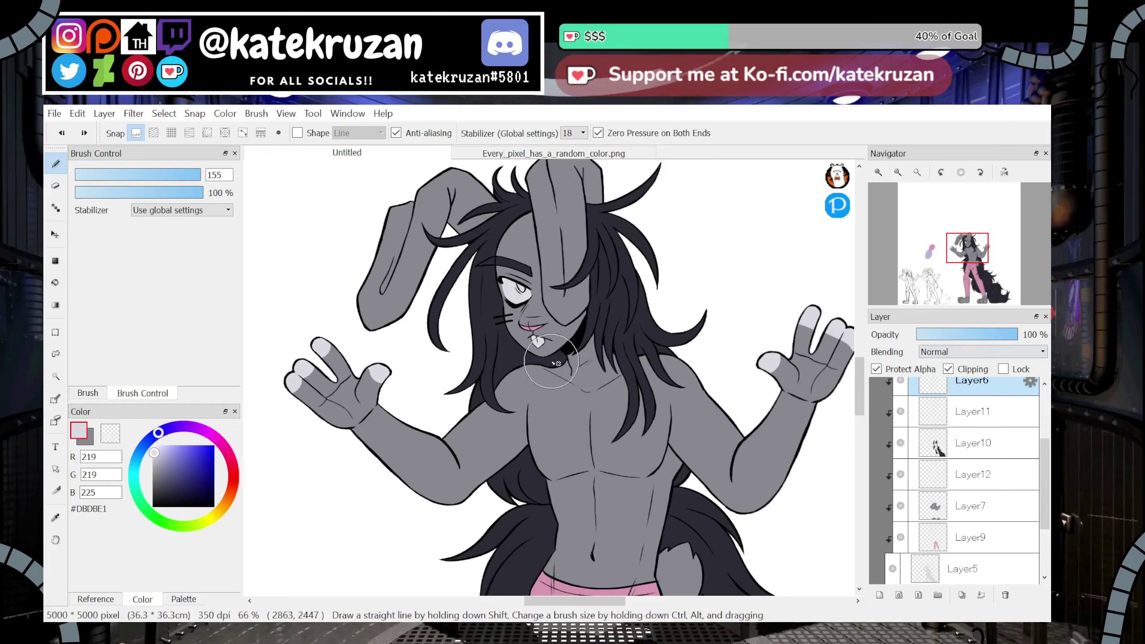
left_click_drag(1046, 465, 1047, 487)
left_click(959, 497)
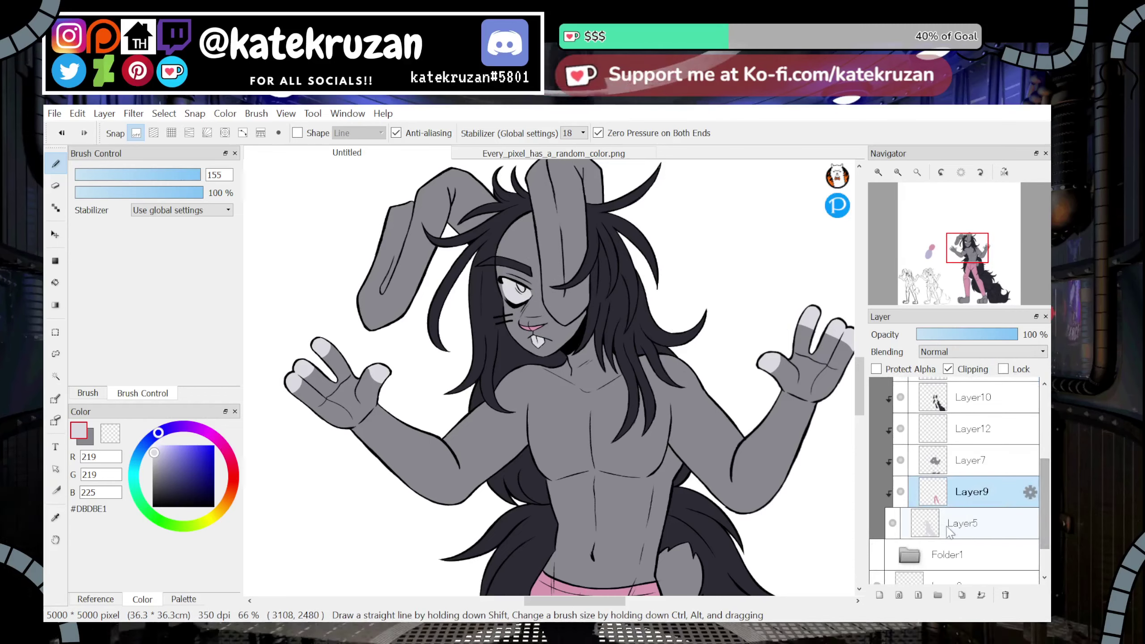
left_click(934, 526)
left_click(893, 524)
left_click(893, 524)
Place Layer7 unclipped inside a new folder and add a layer clipped to it directly above
left_click(969, 465)
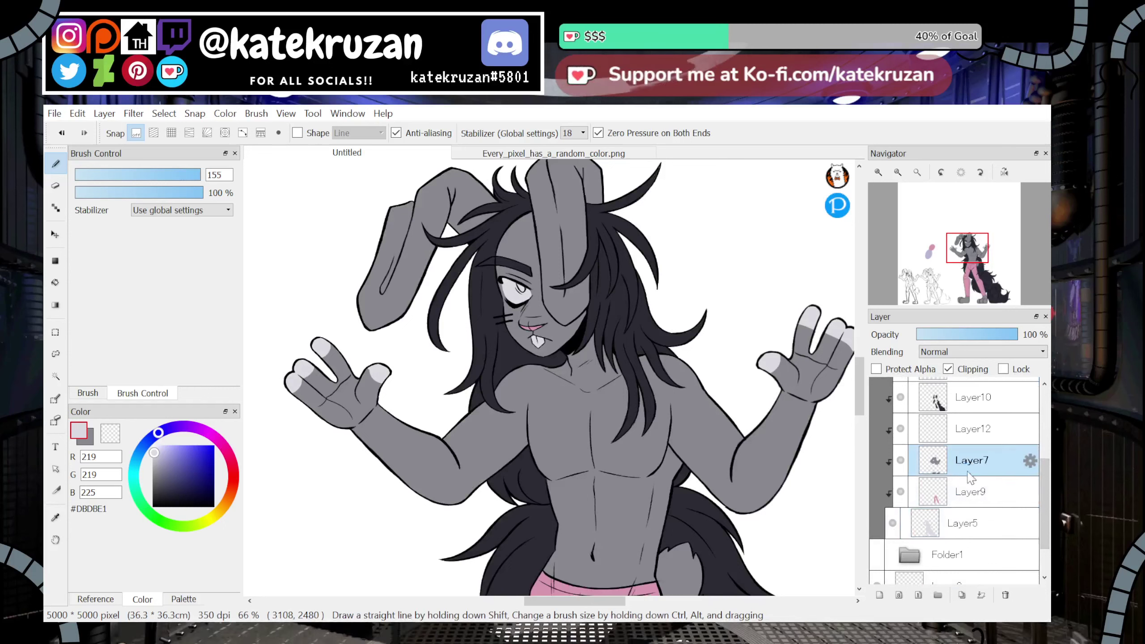
left_click(939, 595)
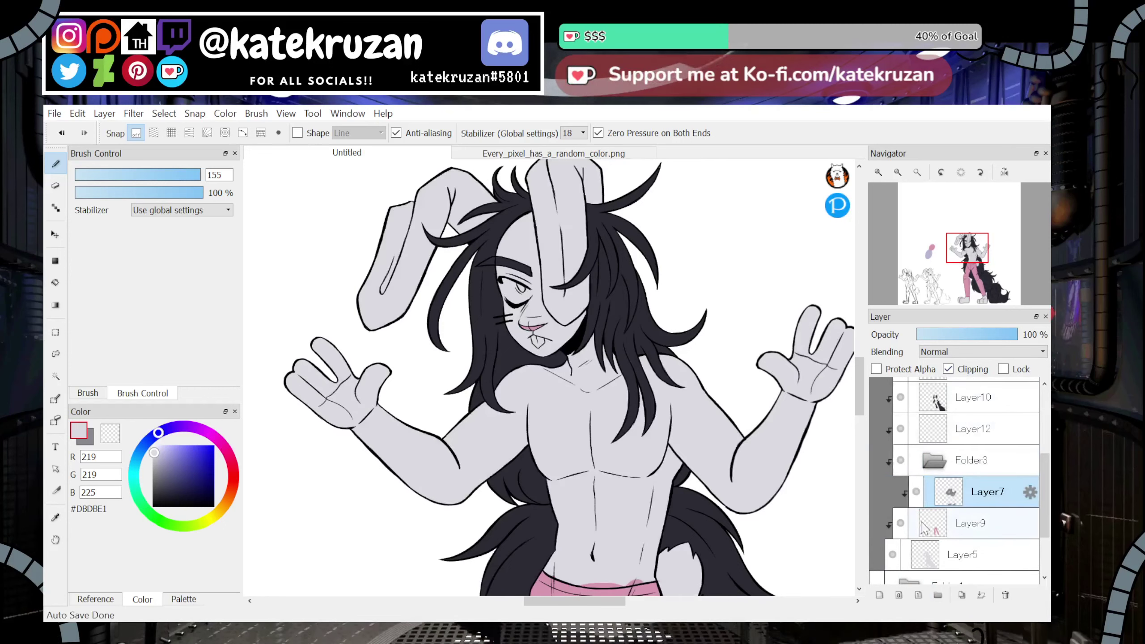
left_click(967, 372)
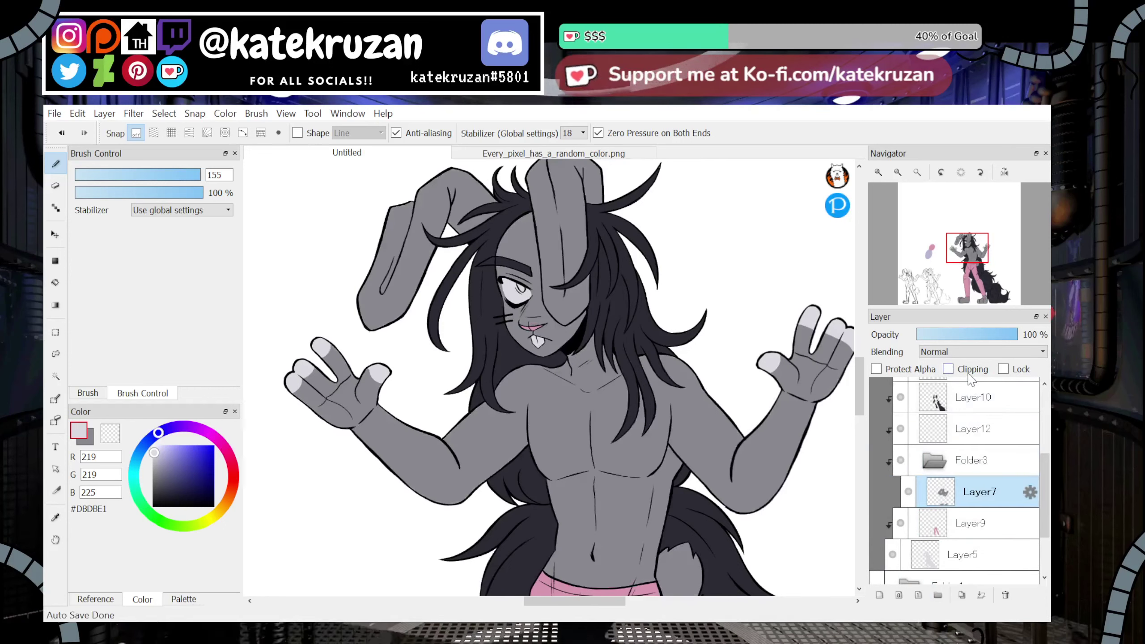
left_click(967, 371)
left_click(967, 371)
left_click(967, 371)
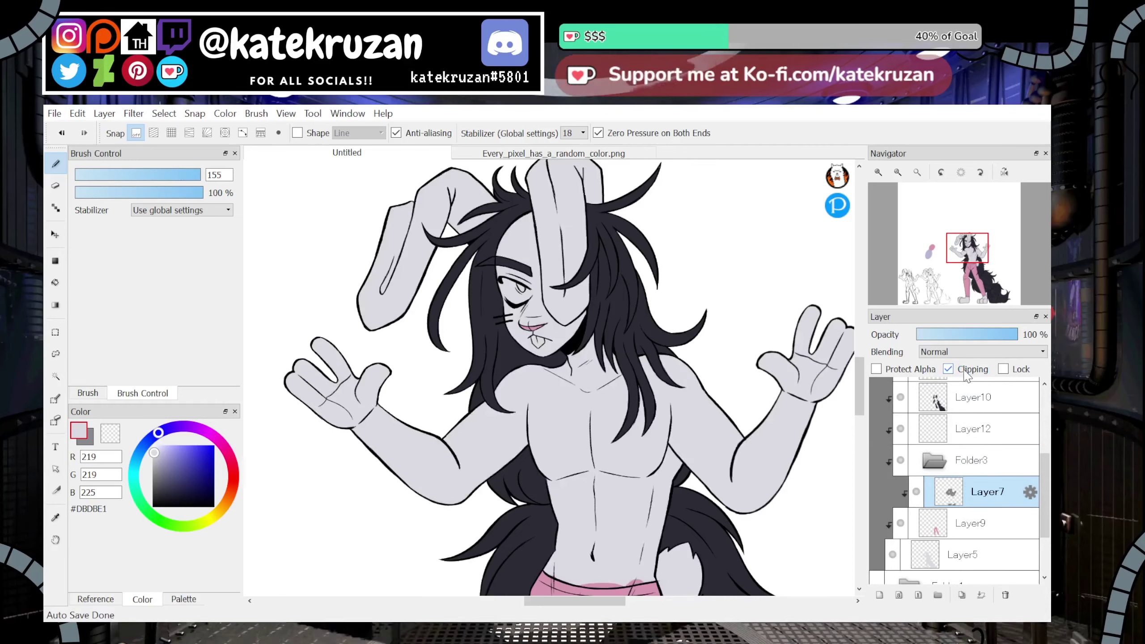
left_click(967, 373)
left_click(898, 601)
left_click(951, 370)
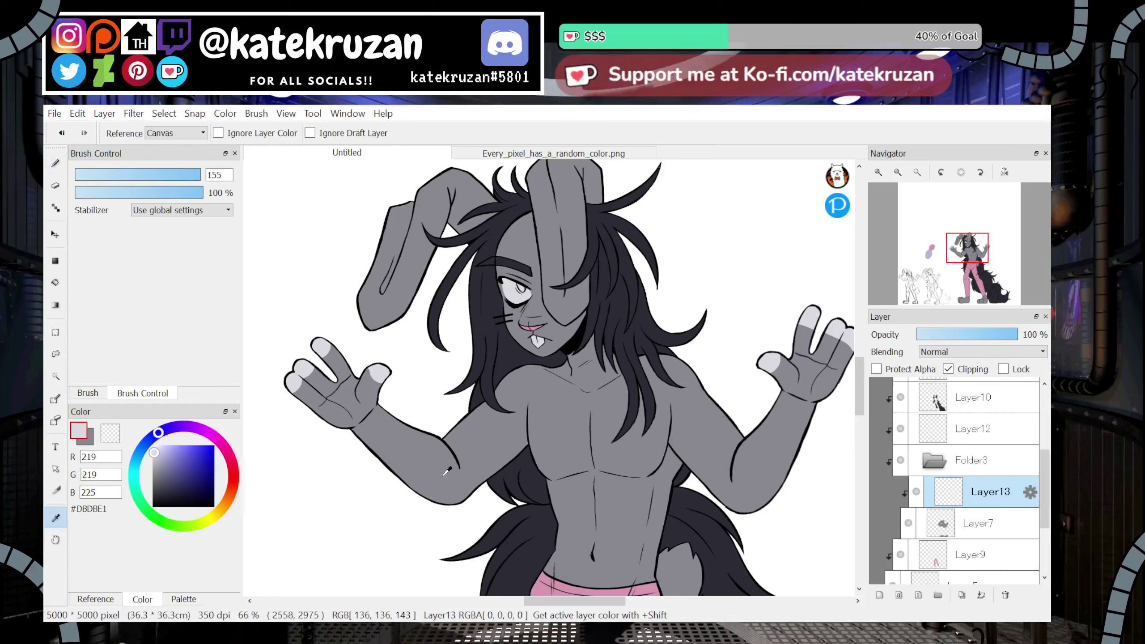
Shade the face around the eye and muzzle in dark grey (96, 96, 103) with the 138 px favourite brush
left_click(425, 453, "alt")
left_click(156, 482)
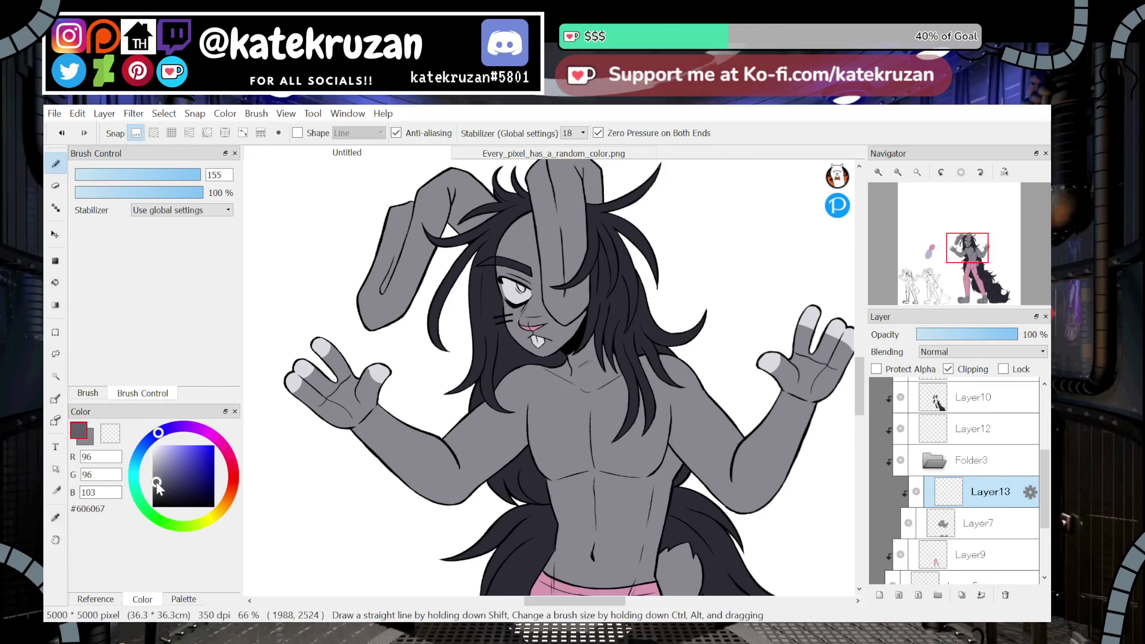
left_click(95, 394)
left_click(149, 297)
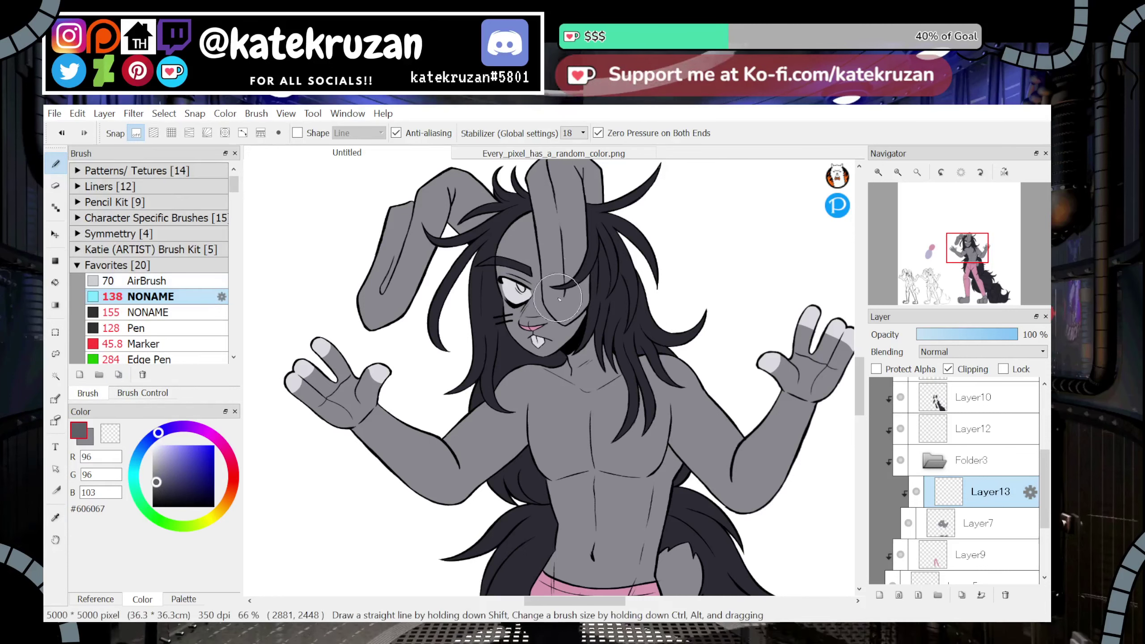
mouse_move(560, 298)
left_mouse_down()
mouse_move(594, 214)
mouse_move(567, 280)
mouse_move(539, 297)
mouse_move(515, 277)
mouse_move(508, 289)
mouse_move(522, 316)
mouse_move(529, 304)
mouse_move(561, 308)
mouse_move(539, 301)
mouse_move(536, 323)
mouse_move(597, 302)
left_mouse_up()
key("ctrl+z")
Erase the excess shading around the nose bridge and under the eye with the 93 px eraser
key("e")
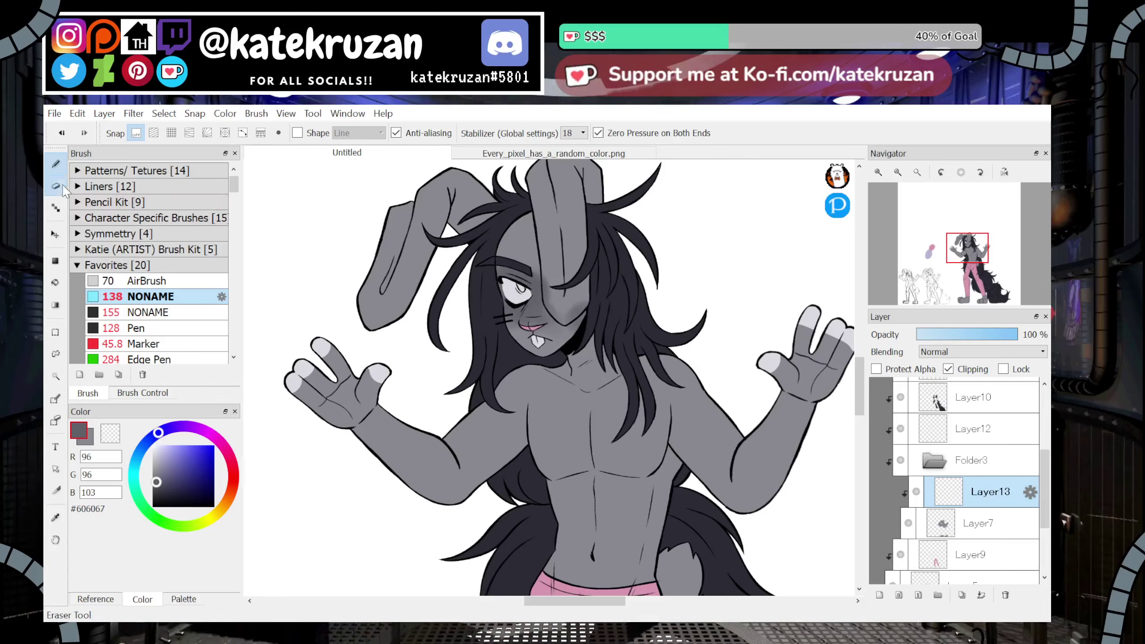
scroll(624, 205, "up", 1)
mouse_move(561, 227)
left_mouse_down()
mouse_move(553, 271)
mouse_move(577, 283)
mouse_move(594, 272)
mouse_move(575, 286)
mouse_move(600, 261)
mouse_move(553, 264)
left_mouse_up()
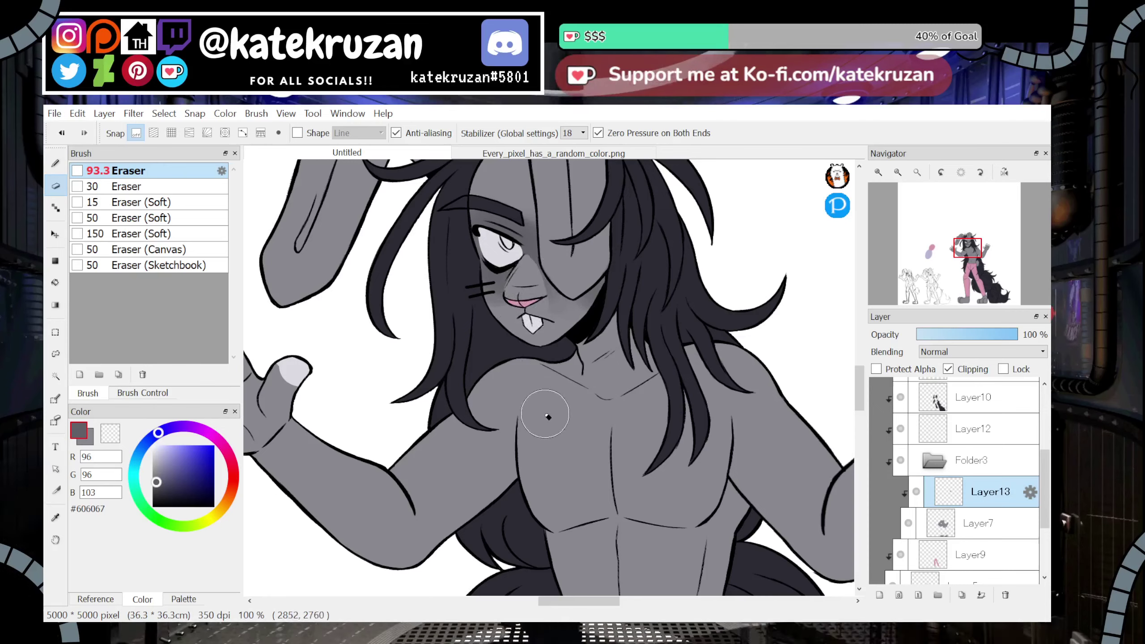
scroll(837, 319, "up", 3)
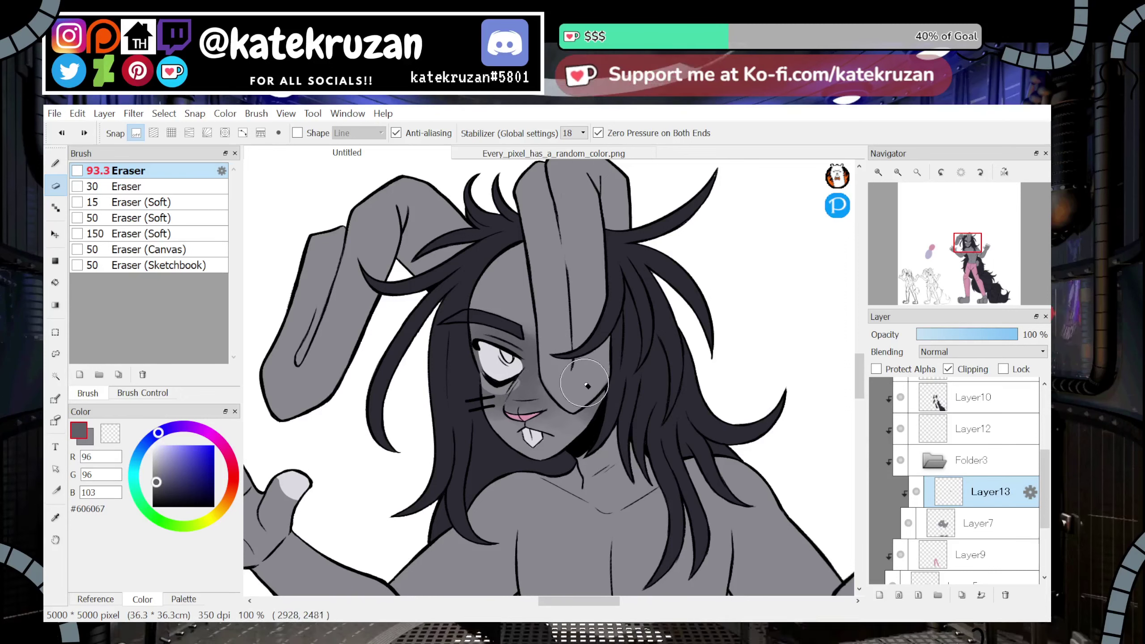
Shade the muzzle and chin with the 138 px brush and soften the shading's edges using the transparent colour
left_click(141, 395)
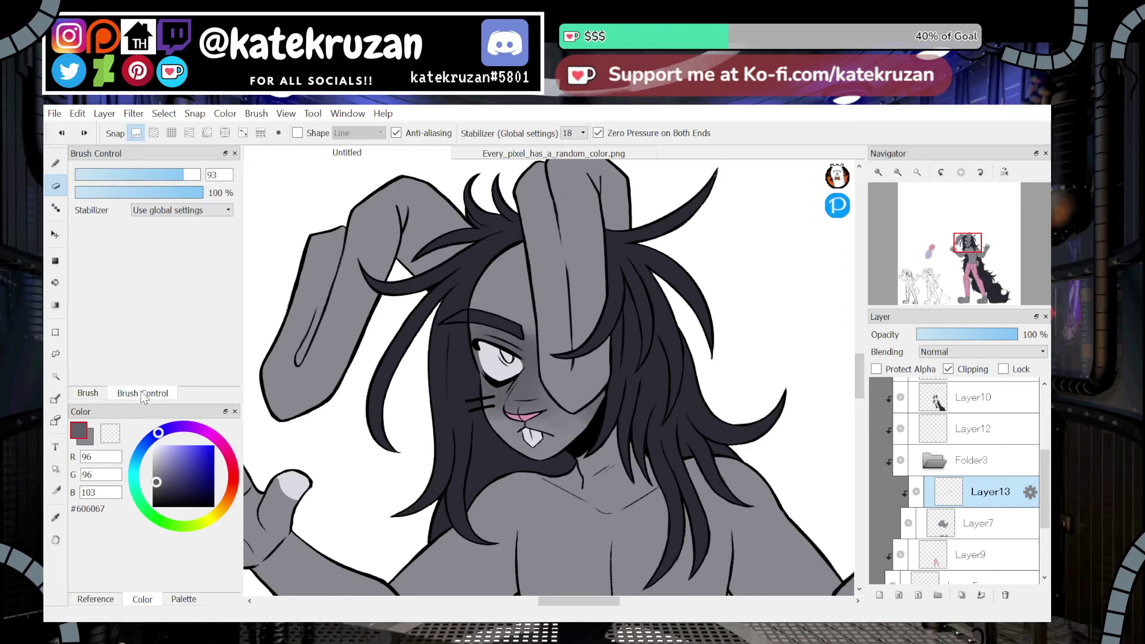
key("b")
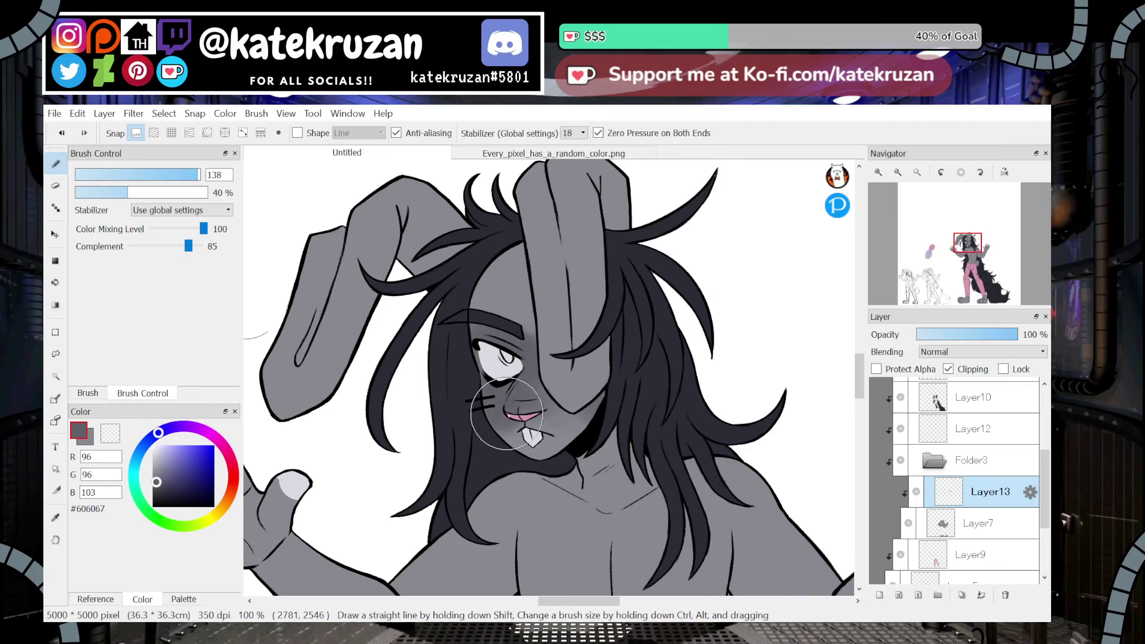
mouse_move(550, 422)
left_mouse_down()
mouse_move(565, 393)
mouse_move(574, 422)
left_mouse_up()
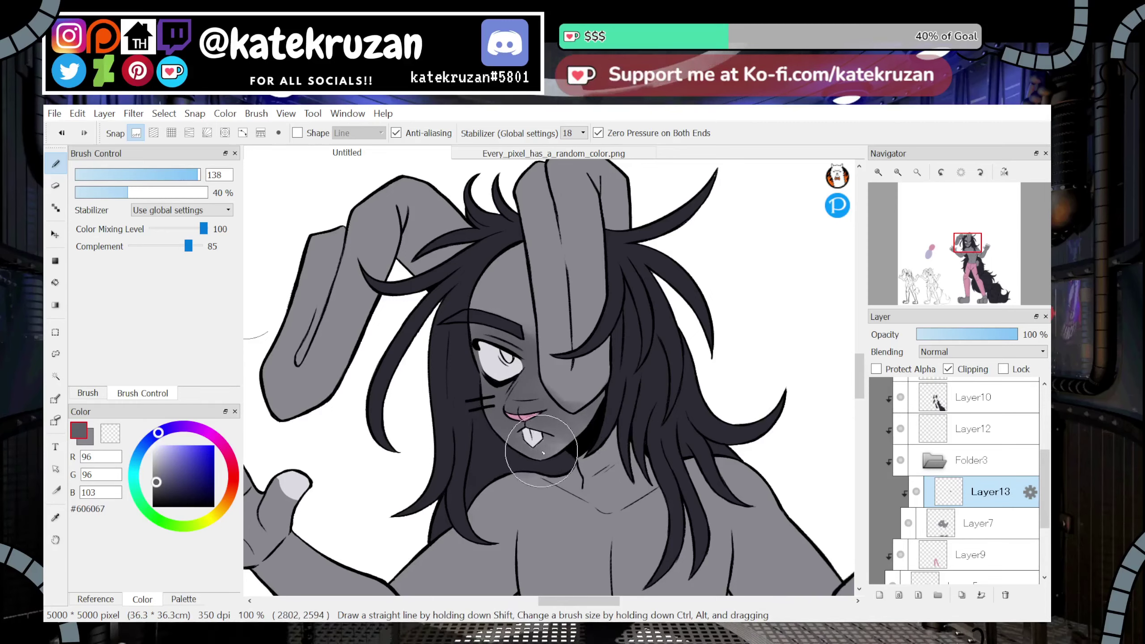
key("z")
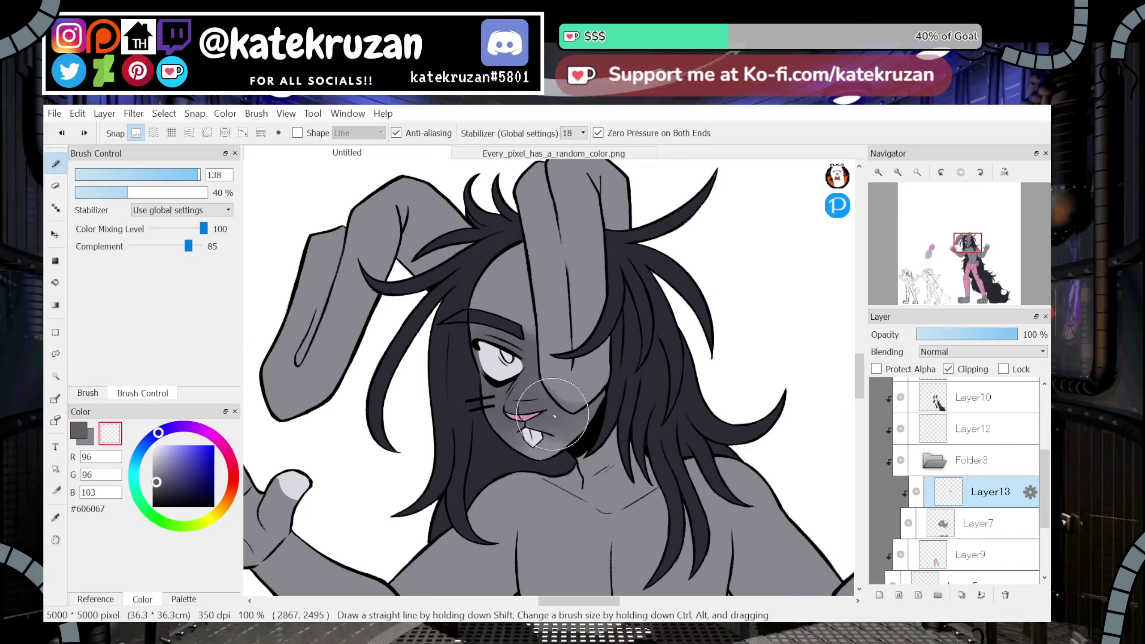
mouse_move(563, 461)
left_mouse_down()
mouse_move(559, 443)
mouse_move(508, 440)
mouse_move(533, 446)
mouse_move(575, 430)
left_mouse_up()
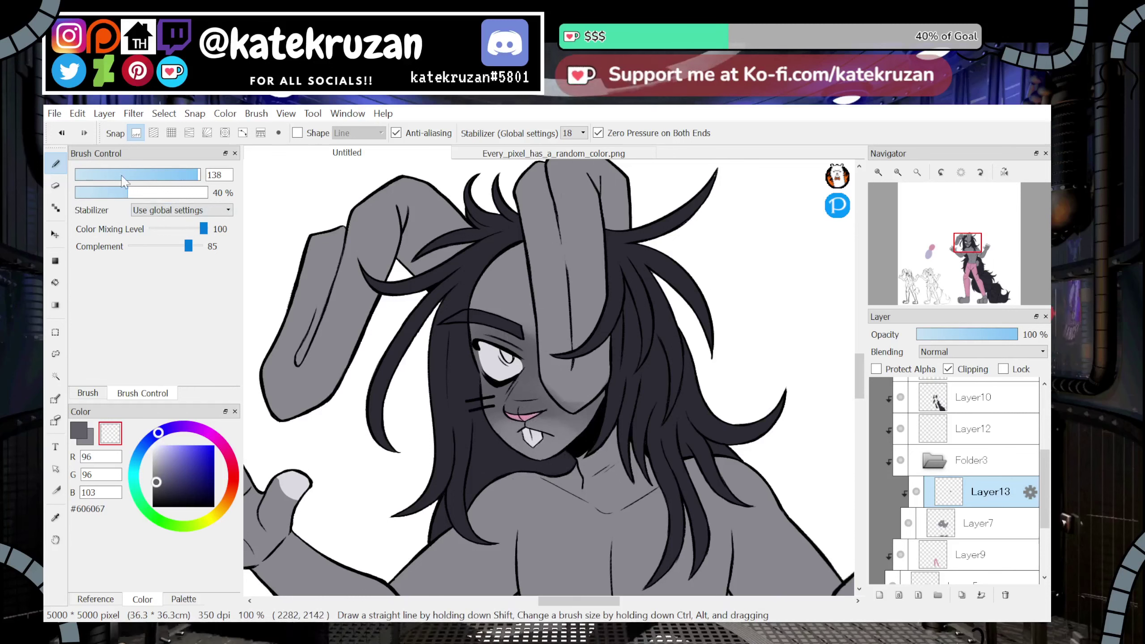
Trim the shading under the eye and carve out the nose bridge, reducing the eraser to 41 px
key("e")
left_click_drag(551, 380, 576, 404)
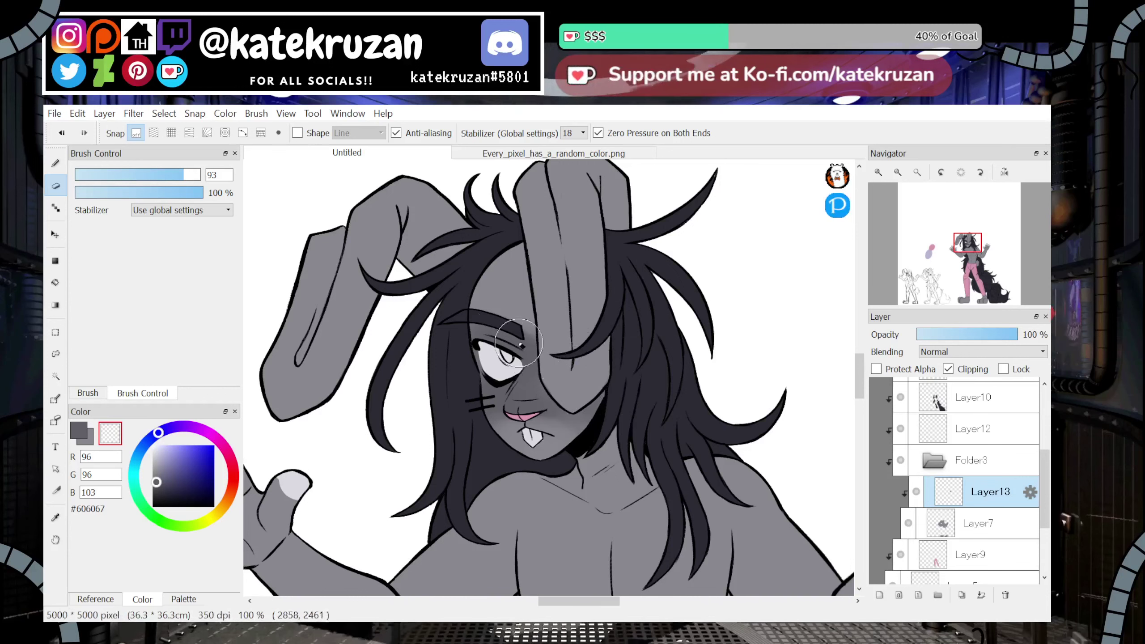
left_click_drag(157, 175, 159, 175)
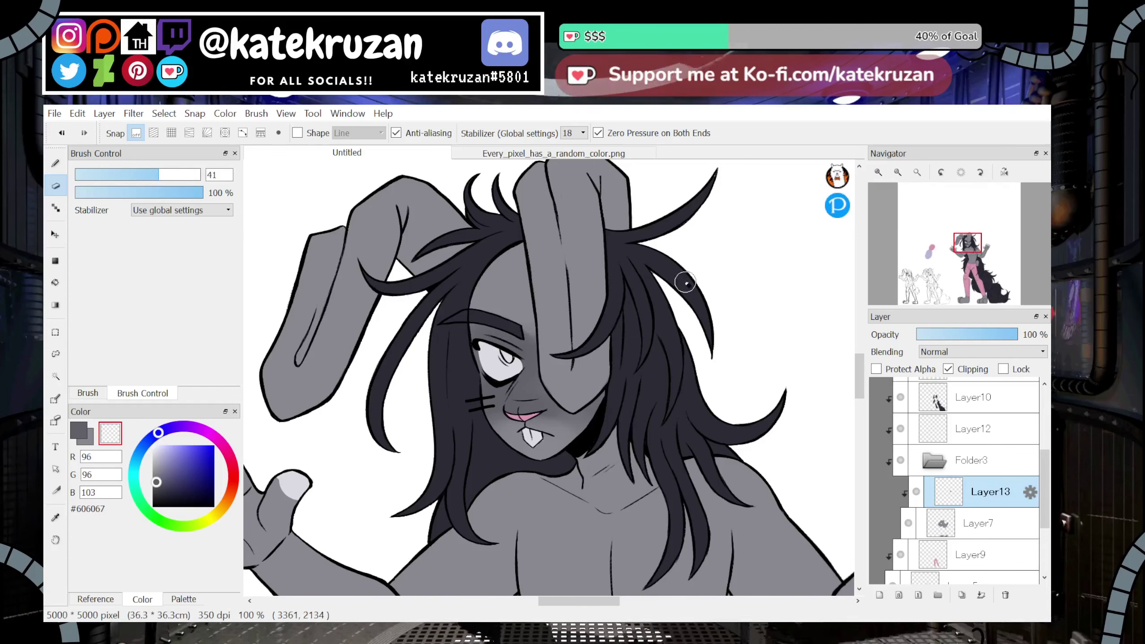
left_click(878, 171)
mouse_move(450, 375)
left_mouse_down()
mouse_move(474, 393)
mouse_move(548, 370)
mouse_move(518, 385)
mouse_move(511, 366)
mouse_move(493, 425)
left_mouse_up()
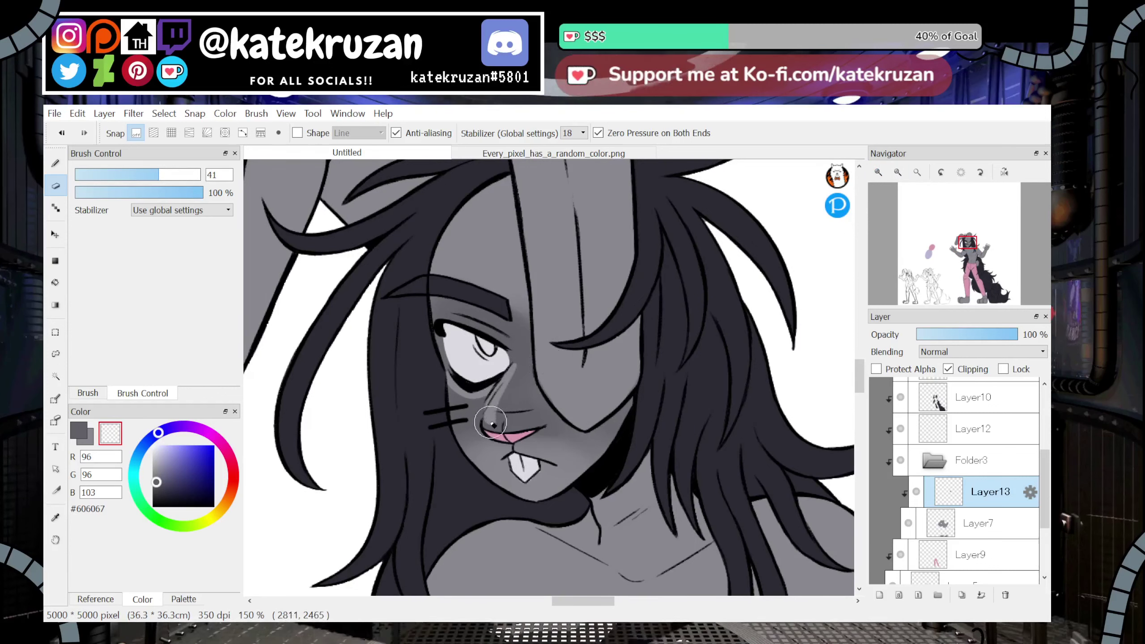
mouse_move(514, 386)
left_mouse_down()
mouse_move(483, 427)
mouse_move(508, 425)
left_mouse_up()
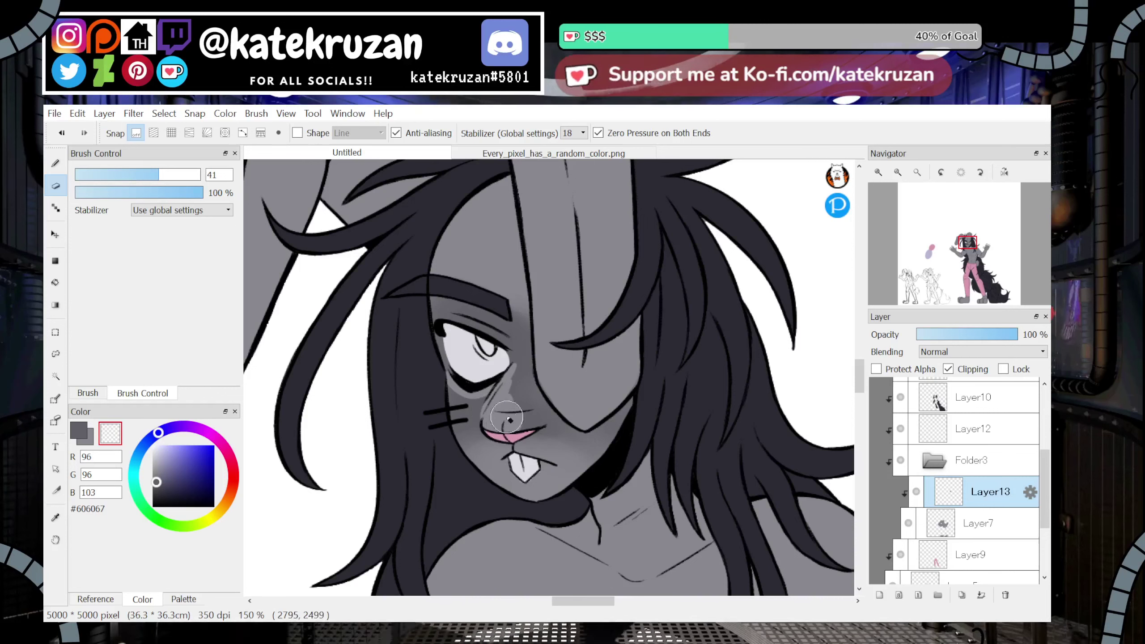
left_click_drag(531, 376, 532, 429)
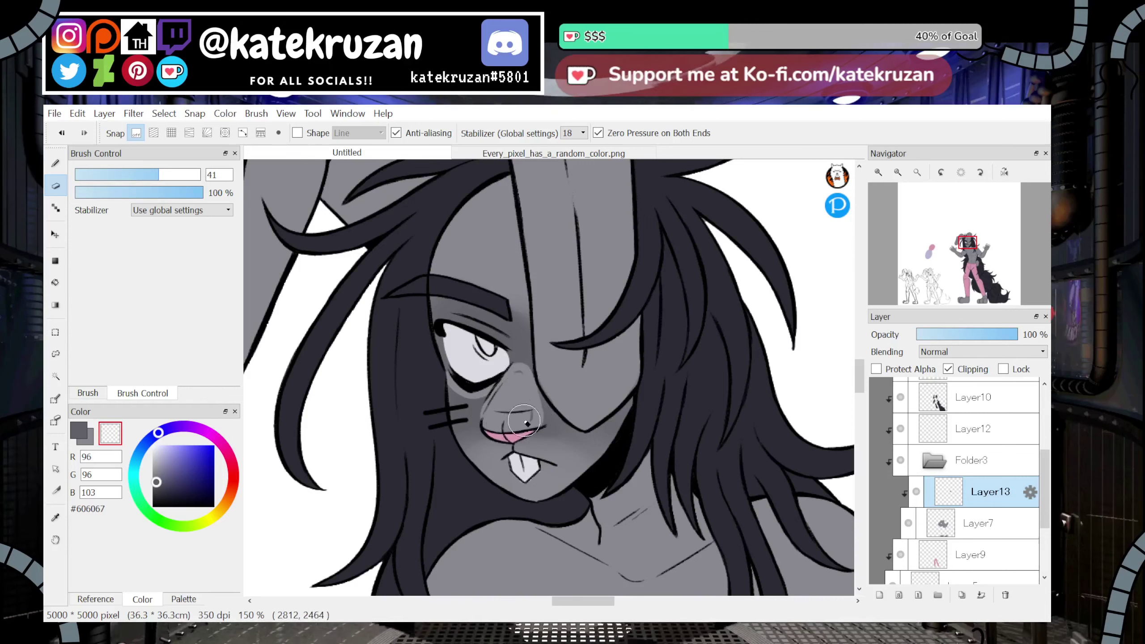
Add soft grey shading to the forehead above the eyebrow with the 138 px brush and blend it using the transparent colour
left_click(897, 173)
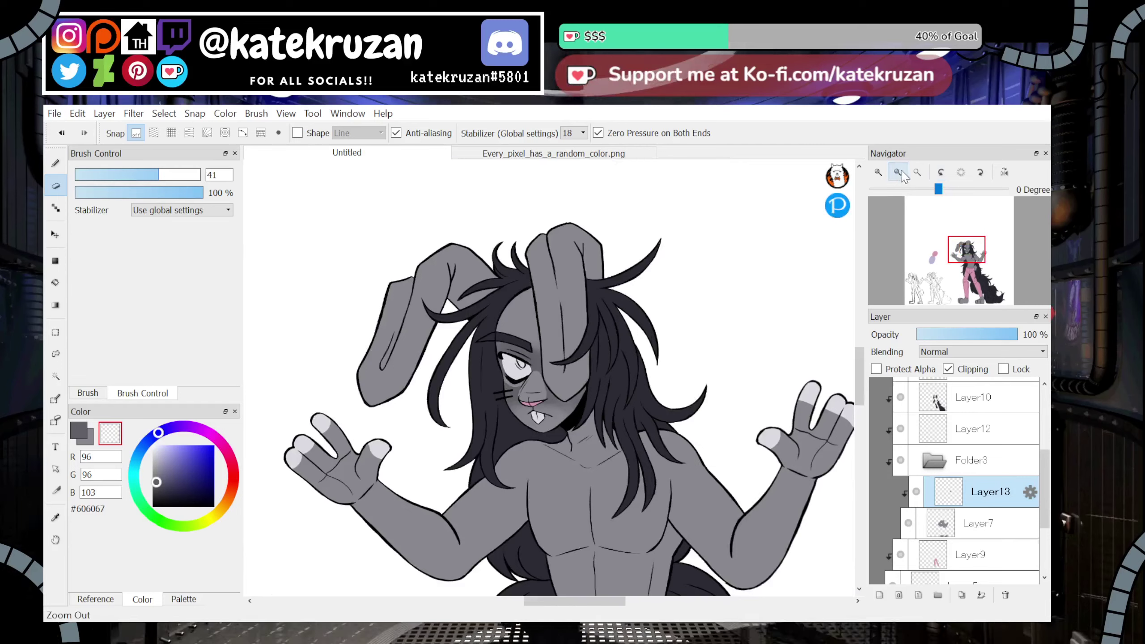
left_click(897, 173)
left_click_drag(948, 238, 946, 235)
left_click(878, 172)
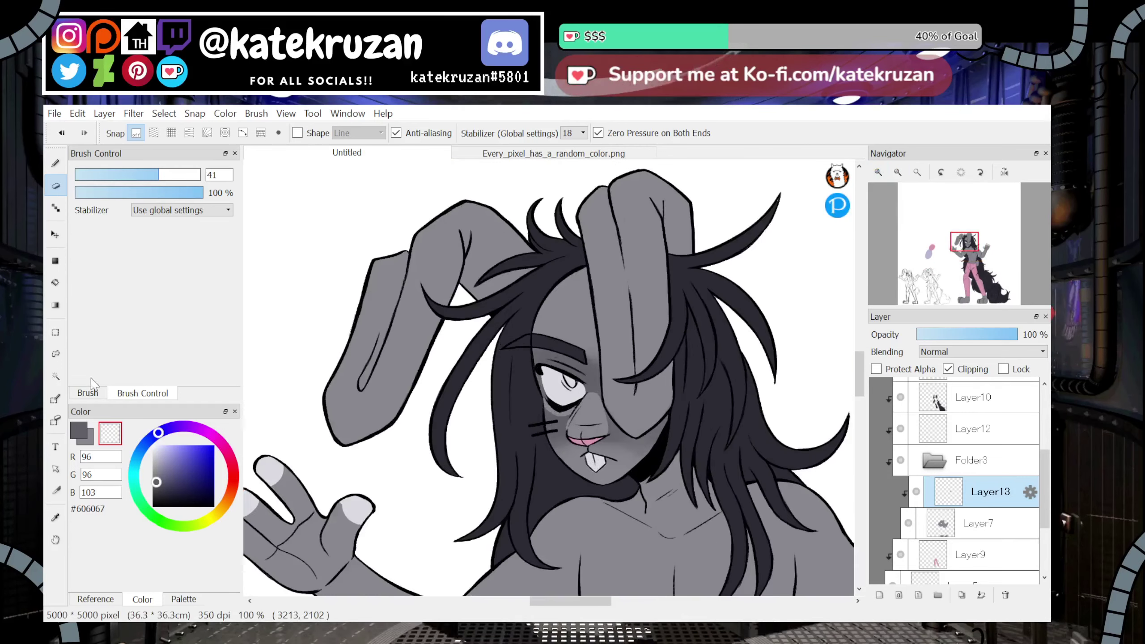
left_click(88, 392)
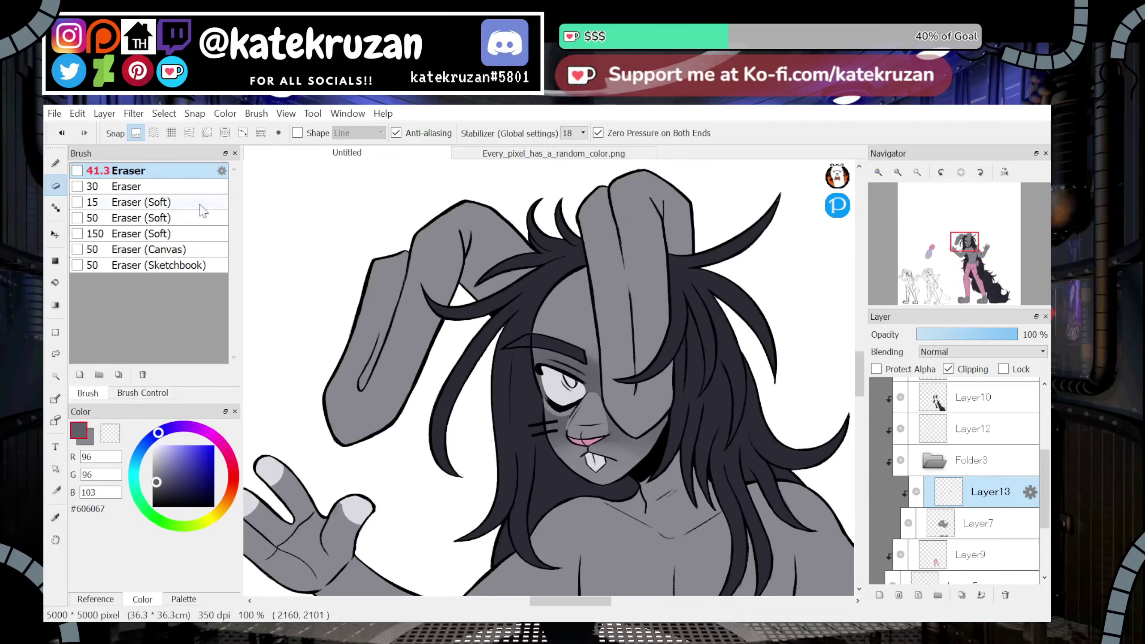
key("b")
mouse_move(571, 343)
left_mouse_down()
mouse_move(541, 342)
mouse_move(546, 333)
mouse_move(585, 343)
mouse_move(556, 340)
mouse_move(565, 356)
mouse_move(597, 322)
mouse_move(575, 303)
mouse_move(556, 313)
mouse_move(594, 294)
mouse_move(582, 318)
left_mouse_up()
key("z")
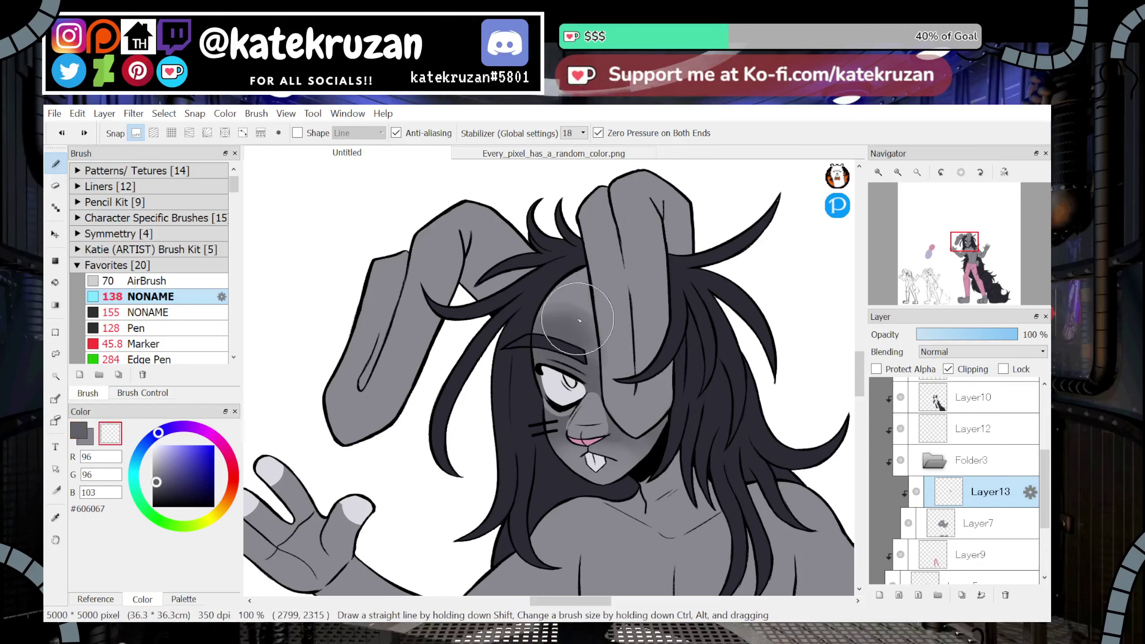
Protect Layer13's alpha and recolour its face shading with a rectangle fill in the hair's dark colour (42, 42, 51)
left_click_drag(960, 249, 969, 245)
key("c")
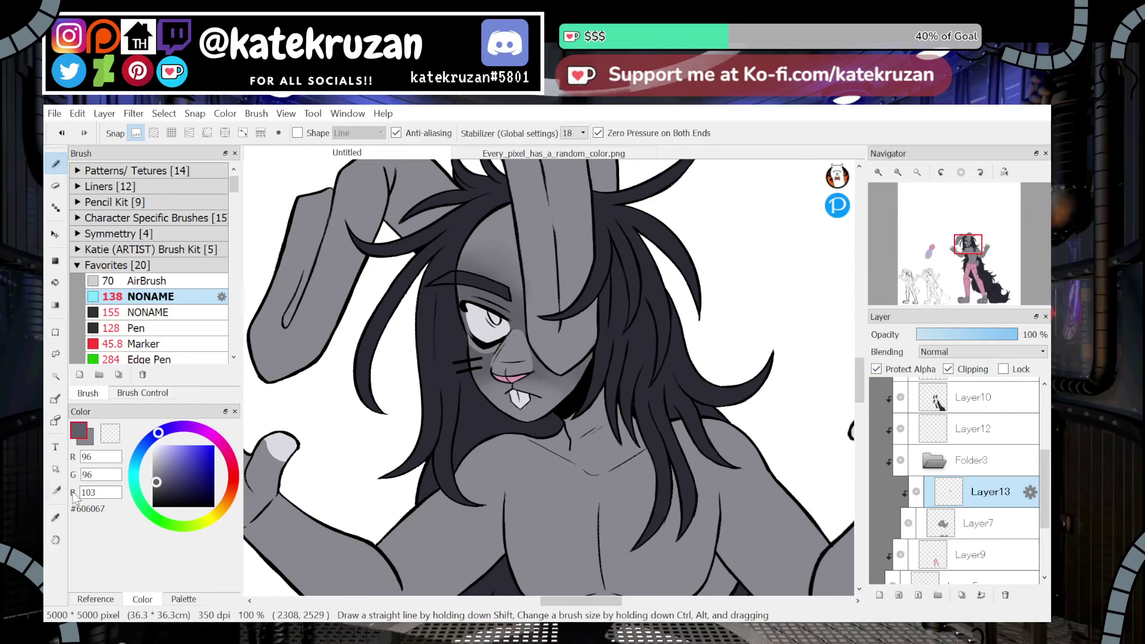
key("i")
left_click(432, 385)
left_click(55, 261)
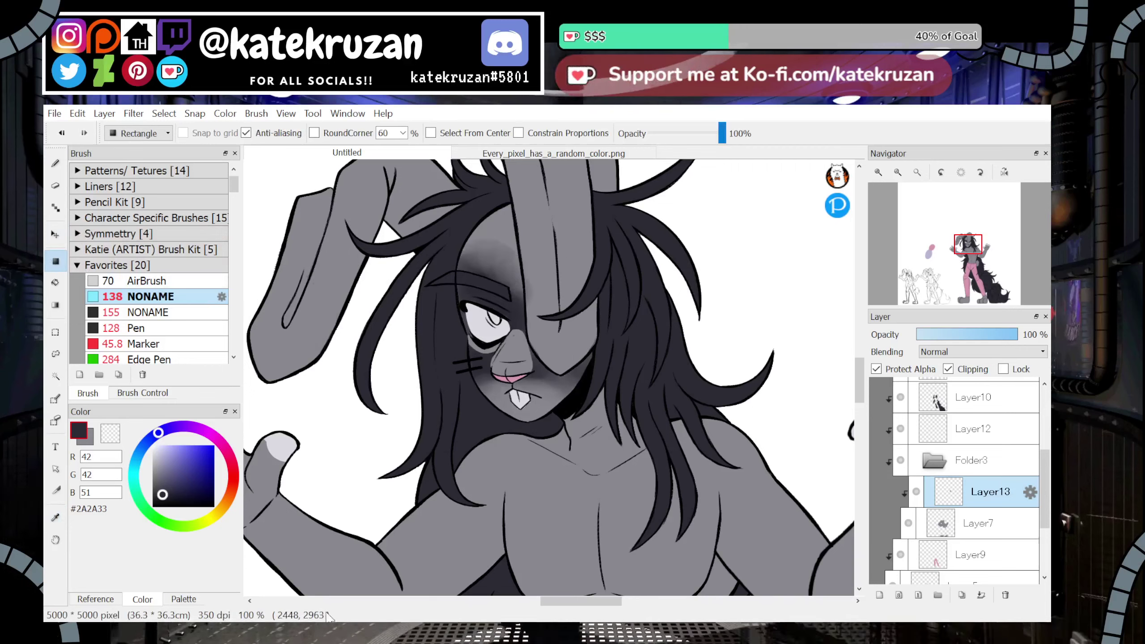
Lower Layer13's opacity to 63% to soften the dark face shading
left_click(55, 187)
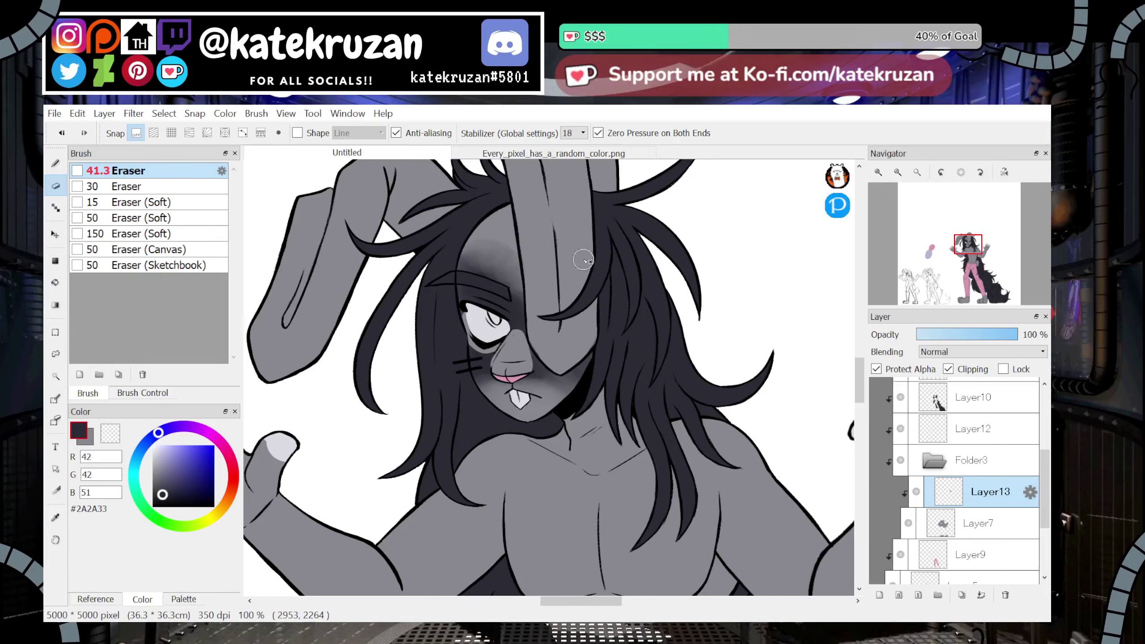
mouse_move(915, 214)
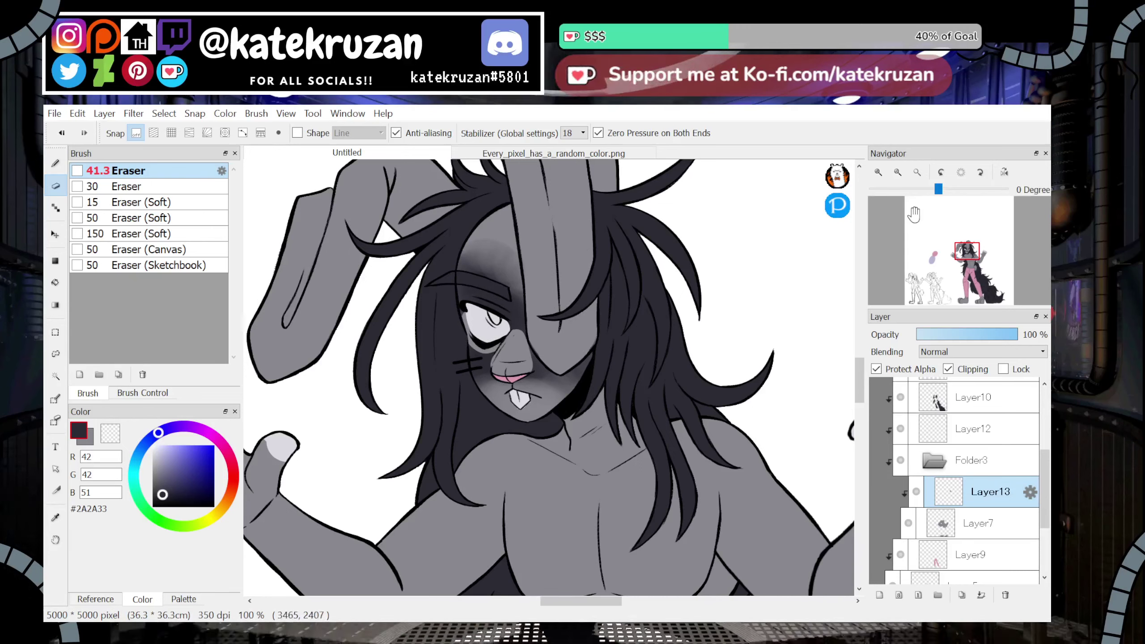
left_click(55, 163)
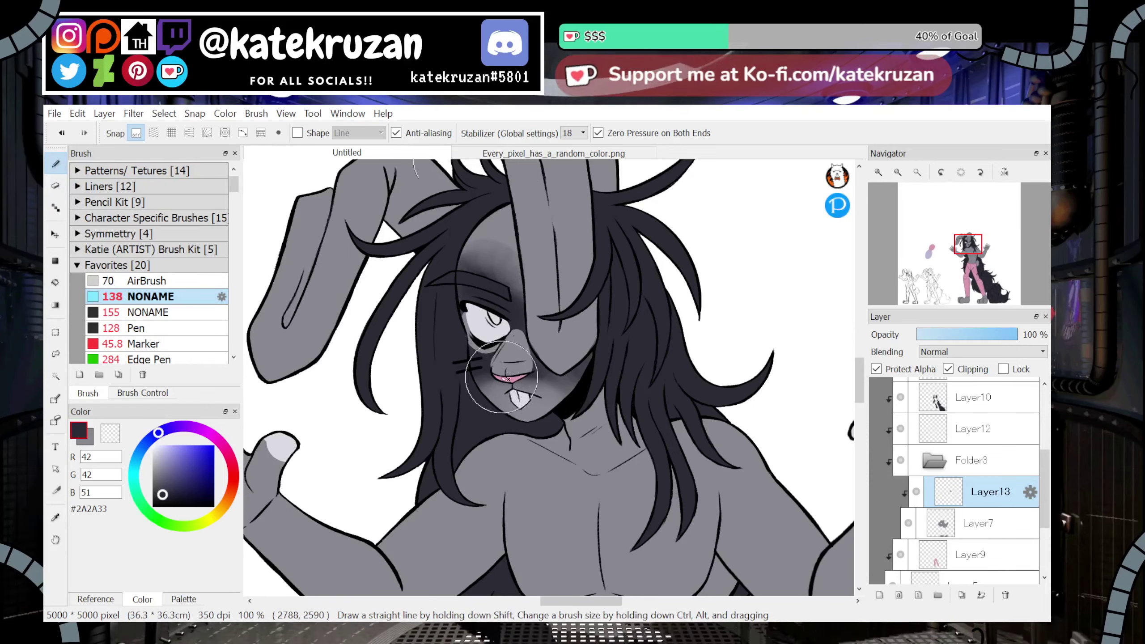
key("x")
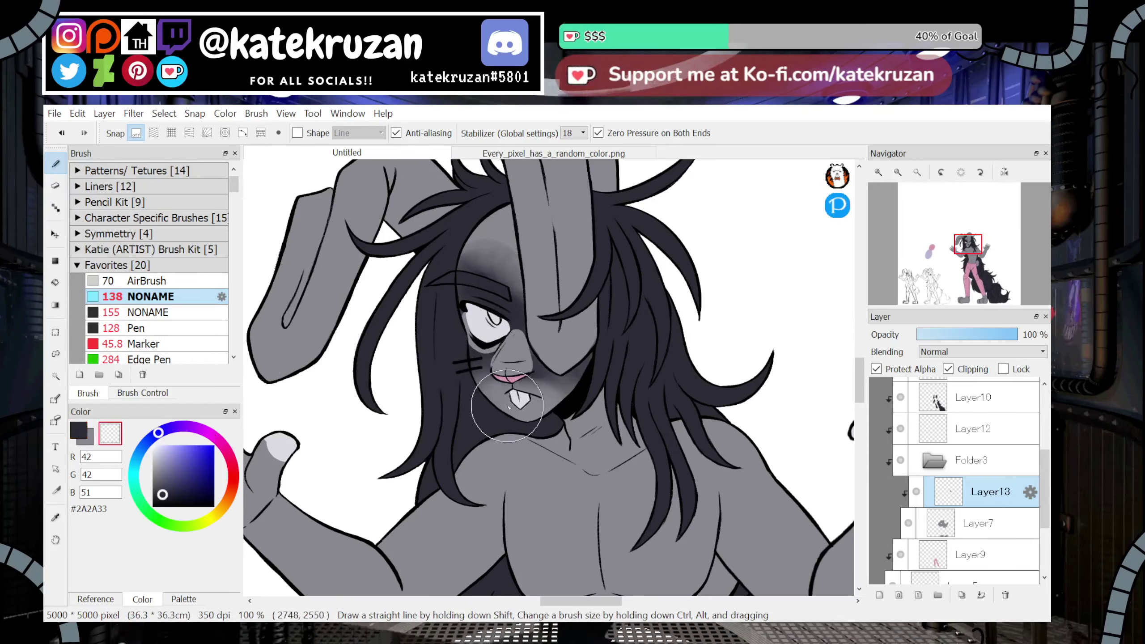
key("x")
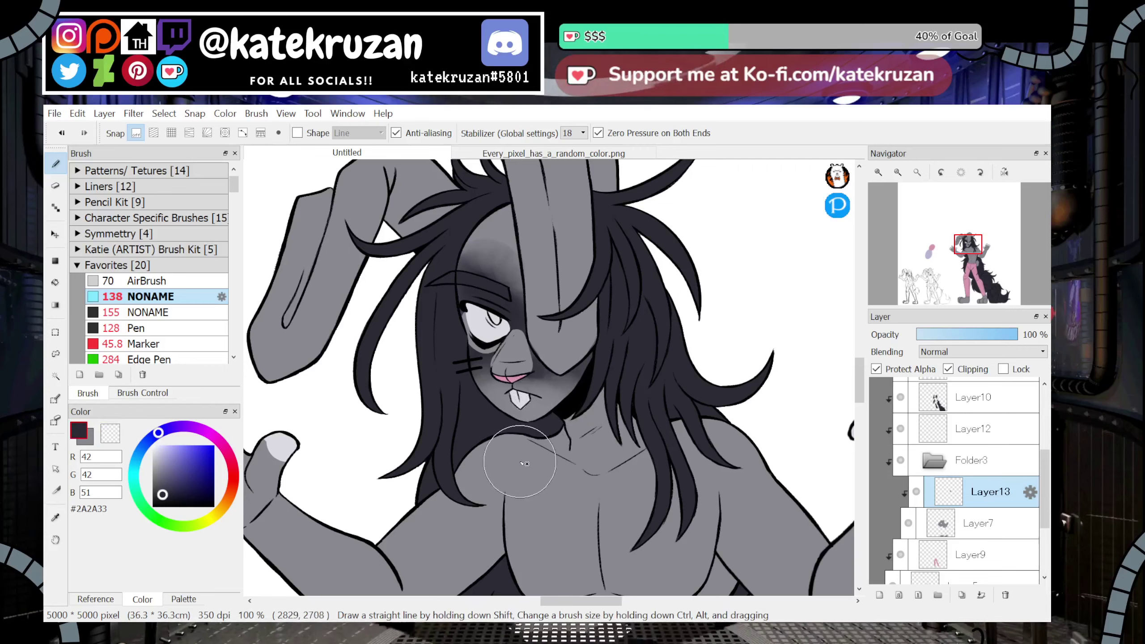
left_click_drag(956, 341, 985, 339)
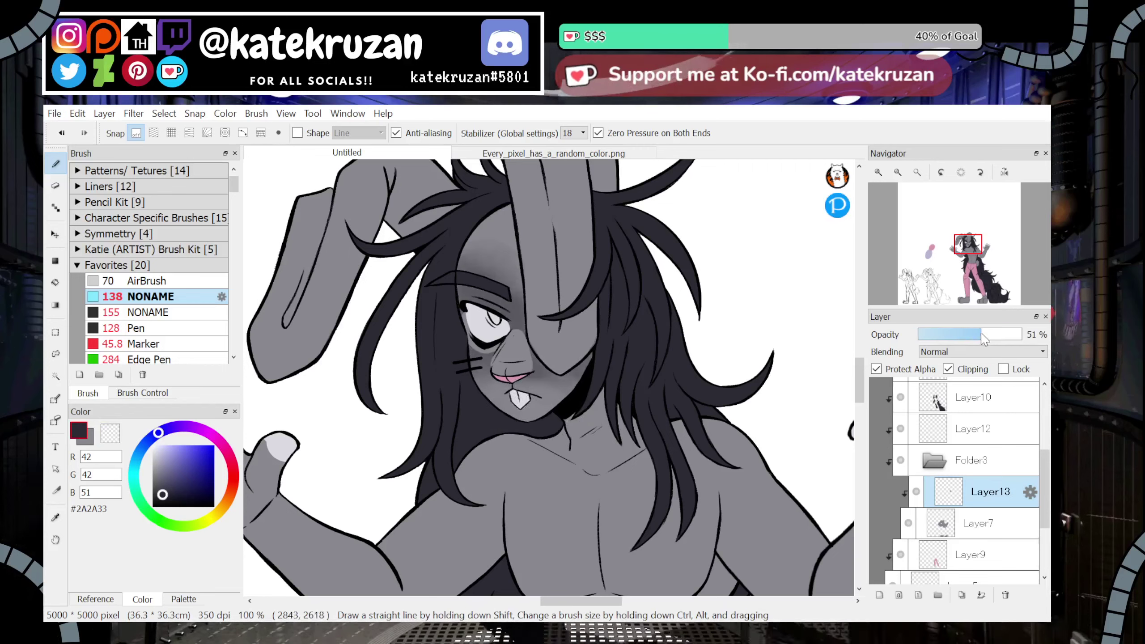
key("x")
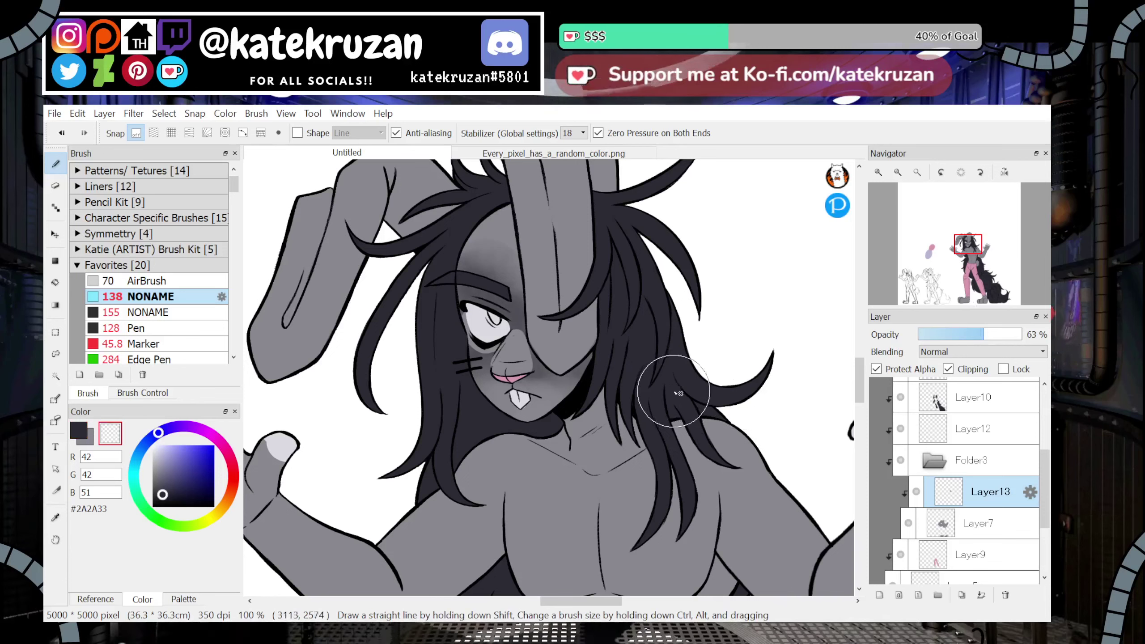
Turn off alpha protection on Layer13, shade the upper parts of both ears in the dark colour, and blend the shading
left_click_drag(969, 245, 966, 239)
left_click(877, 369)
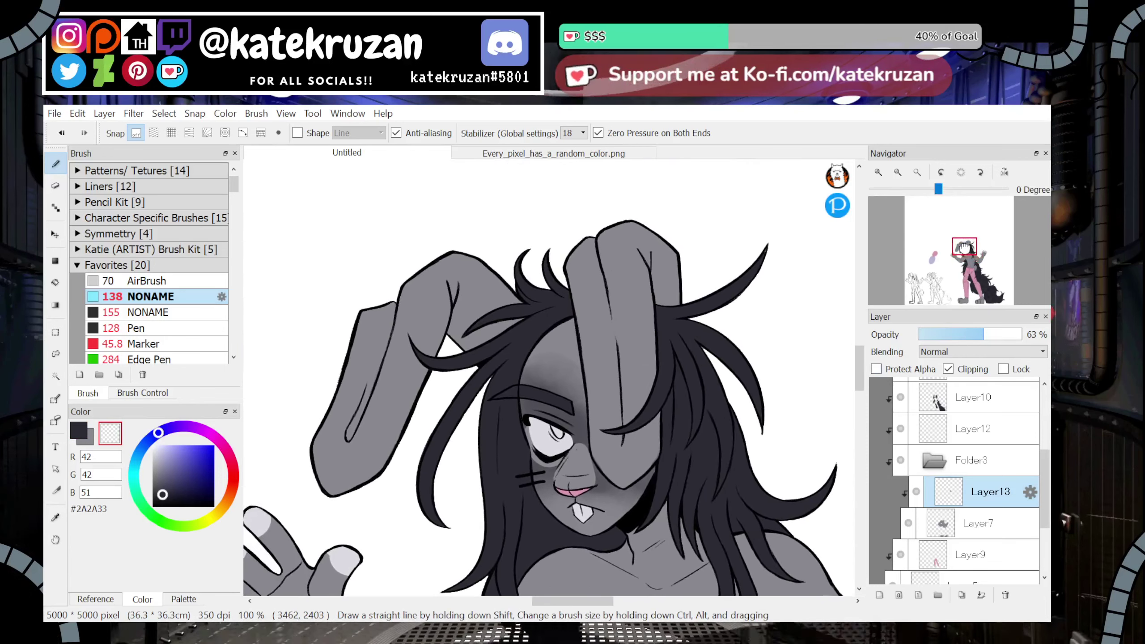
key("z")
mouse_move(673, 319)
left_mouse_down()
mouse_move(658, 241)
mouse_move(613, 246)
mouse_move(602, 266)
mouse_move(624, 287)
mouse_move(710, 282)
left_mouse_up()
mouse_move(467, 300)
left_mouse_down()
mouse_move(521, 312)
mouse_move(473, 336)
mouse_move(483, 321)
mouse_move(497, 332)
mouse_move(504, 282)
mouse_move(475, 259)
mouse_move(440, 269)
mouse_move(436, 300)
mouse_move(387, 297)
left_mouse_up()
key("z")
mouse_move(672, 303)
left_mouse_down()
mouse_move(640, 334)
mouse_move(622, 335)
mouse_move(600, 283)
mouse_move(625, 265)
mouse_move(669, 315)
left_mouse_up()
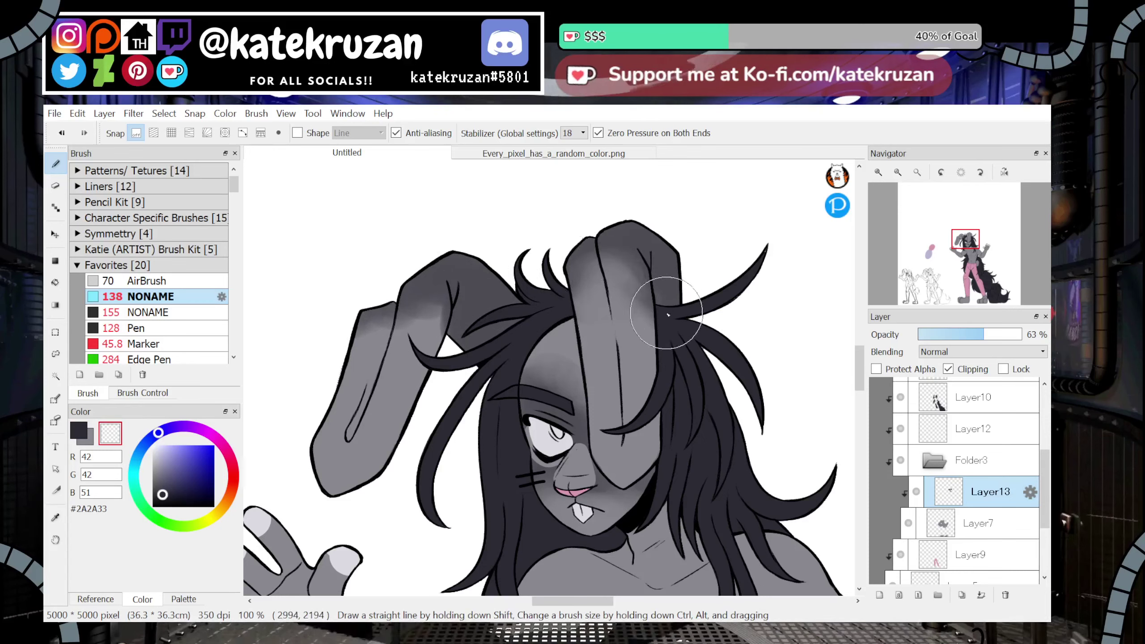
Reduce the brush opacity to 13% and smooth the shading gradient on the ear hanging over the face
left_click(128, 396)
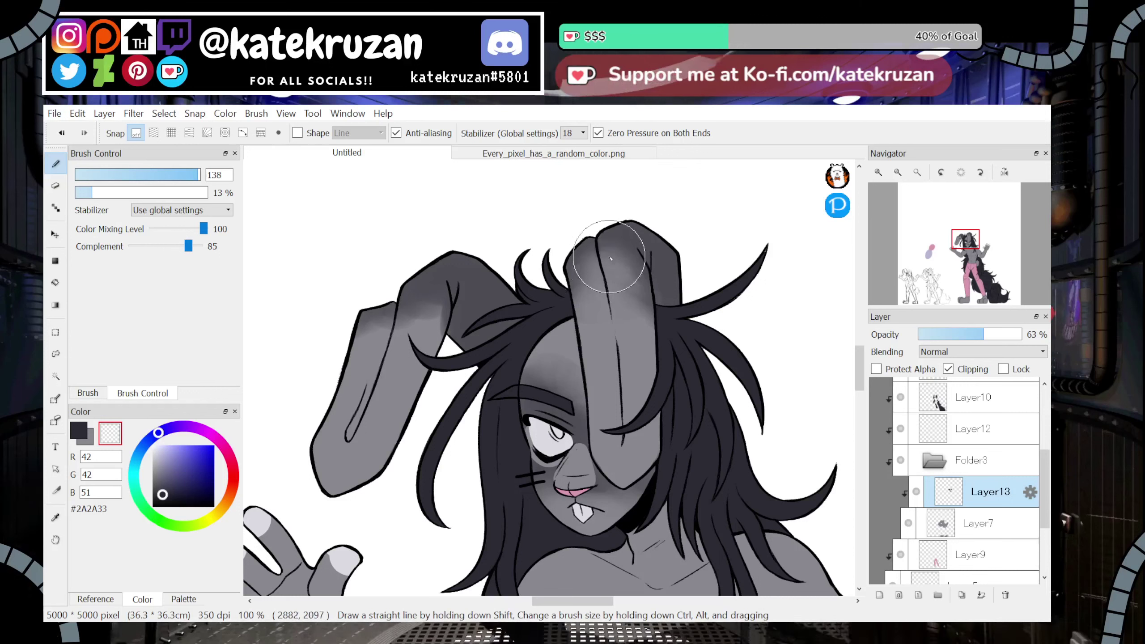
key("x")
mouse_move(614, 275)
left_mouse_down()
mouse_move(585, 299)
mouse_move(616, 322)
left_mouse_up()
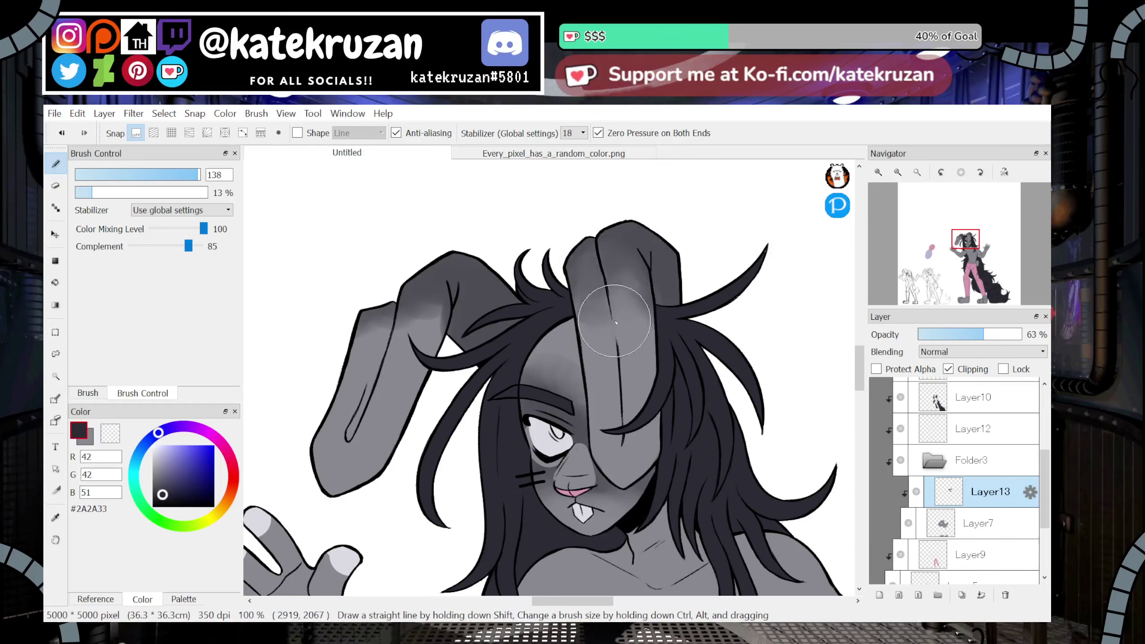
key("x")
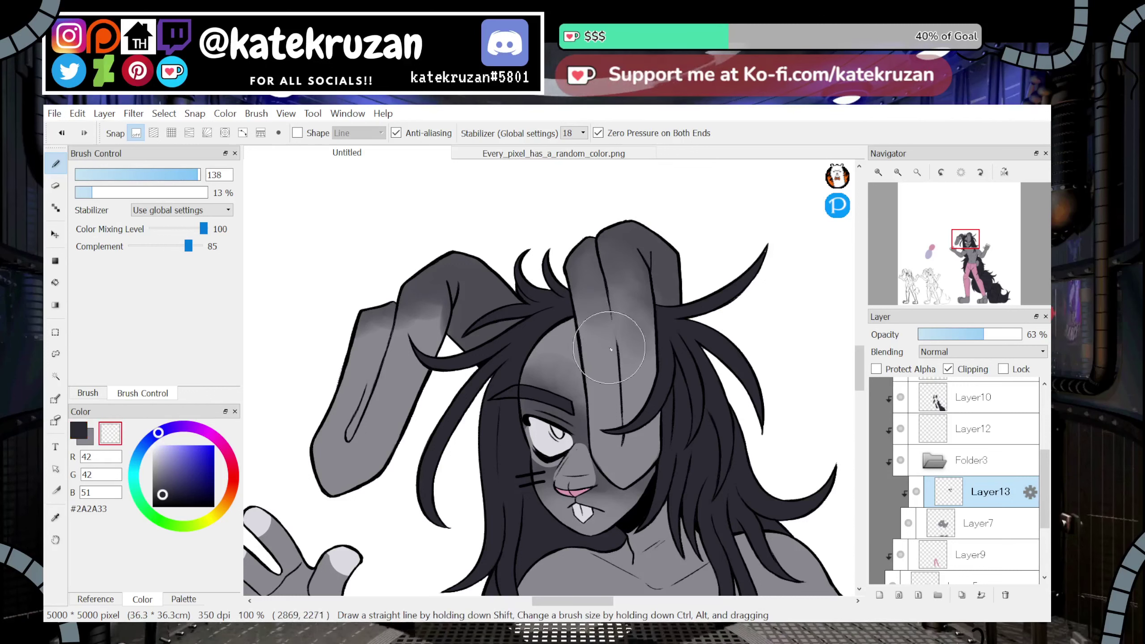
mouse_move(601, 292)
left_mouse_down()
mouse_move(606, 267)
mouse_move(646, 253)
mouse_move(651, 286)
left_mouse_up()
Deepen the shading on the ear drooping beside the head and fade it out using the transparent colour
mouse_move(425, 317)
left_mouse_down()
mouse_move(441, 290)
mouse_move(396, 329)
mouse_move(378, 327)
mouse_move(408, 290)
mouse_move(438, 279)
mouse_move(471, 269)
mouse_move(461, 319)
mouse_move(434, 311)
mouse_move(483, 270)
mouse_move(560, 271)
left_mouse_up()
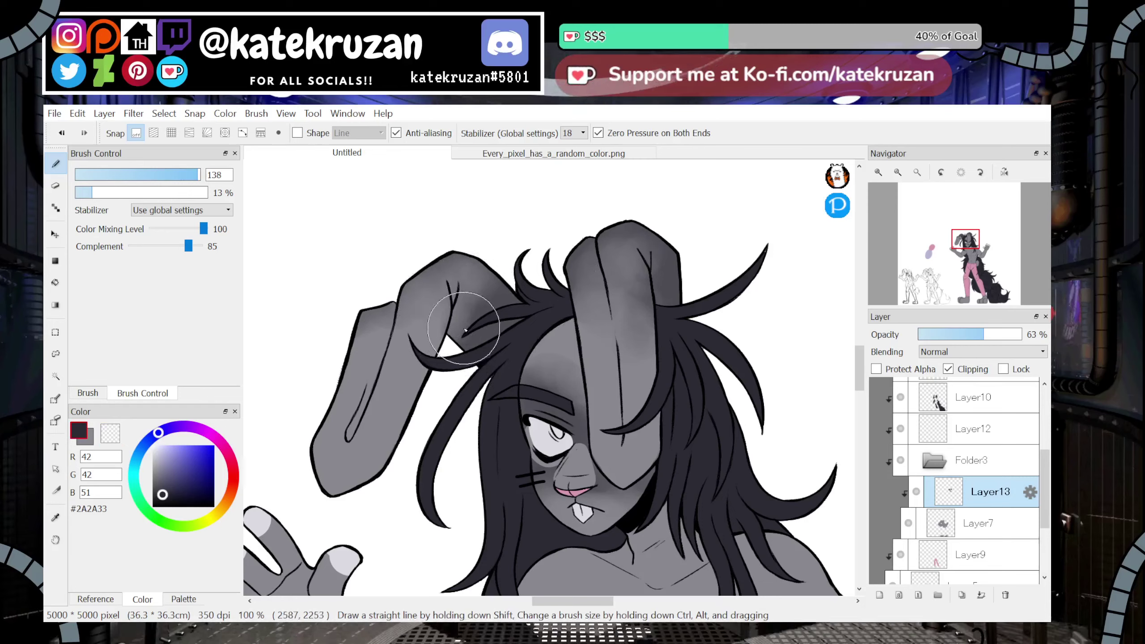
mouse_move(464, 330)
left_mouse_down()
mouse_move(424, 309)
mouse_move(444, 294)
mouse_move(419, 288)
mouse_move(443, 300)
mouse_move(475, 288)
mouse_move(453, 301)
mouse_move(432, 338)
left_mouse_up()
key("z")
left_click_drag(467, 291, 412, 328)
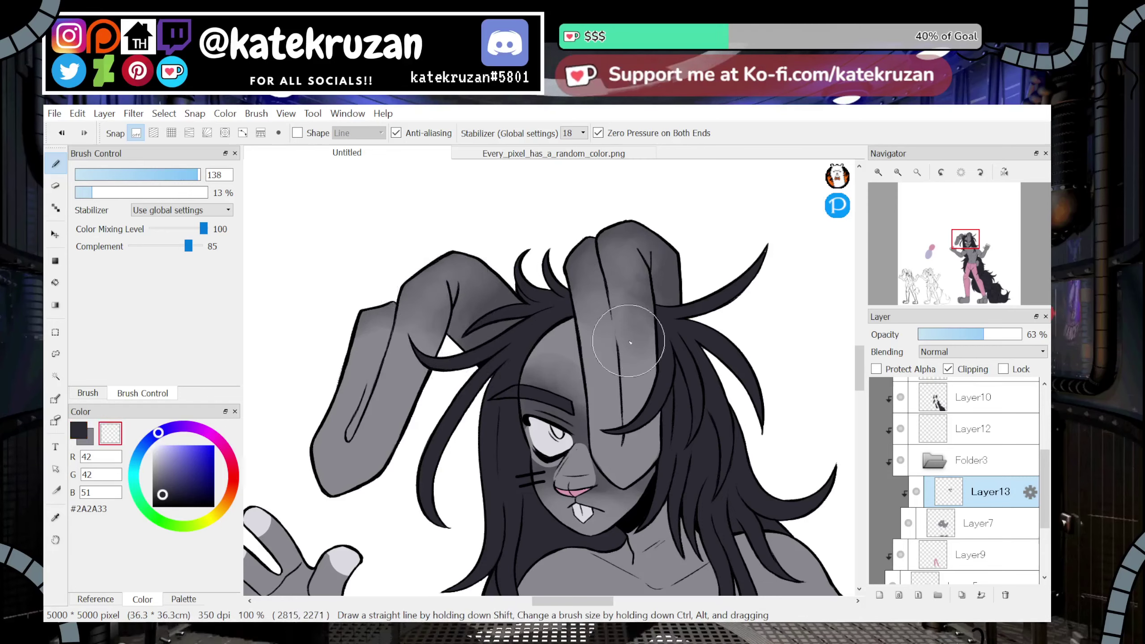
Refine the shading on the ear hanging over the face, alternating between the transparent colour and dark colour
key("z")
mouse_move(638, 312)
left_mouse_down()
mouse_move(640, 275)
mouse_move(629, 314)
mouse_move(641, 331)
mouse_move(667, 333)
left_mouse_up()
key("z")
key("z")
mouse_move(673, 277)
left_mouse_down()
mouse_move(769, 295)
mouse_move(774, 251)
mouse_move(740, 268)
left_mouse_up()
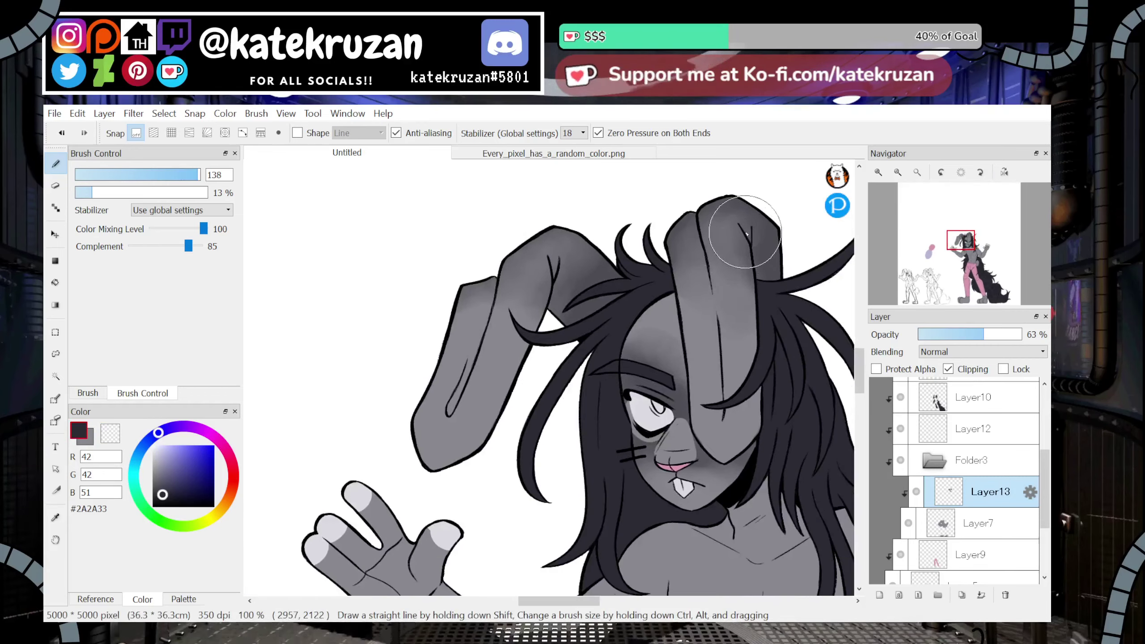
Try soft dark shading across the neck, upper chest and shoulders on Layer13
left_click_drag(960, 248, 971, 258)
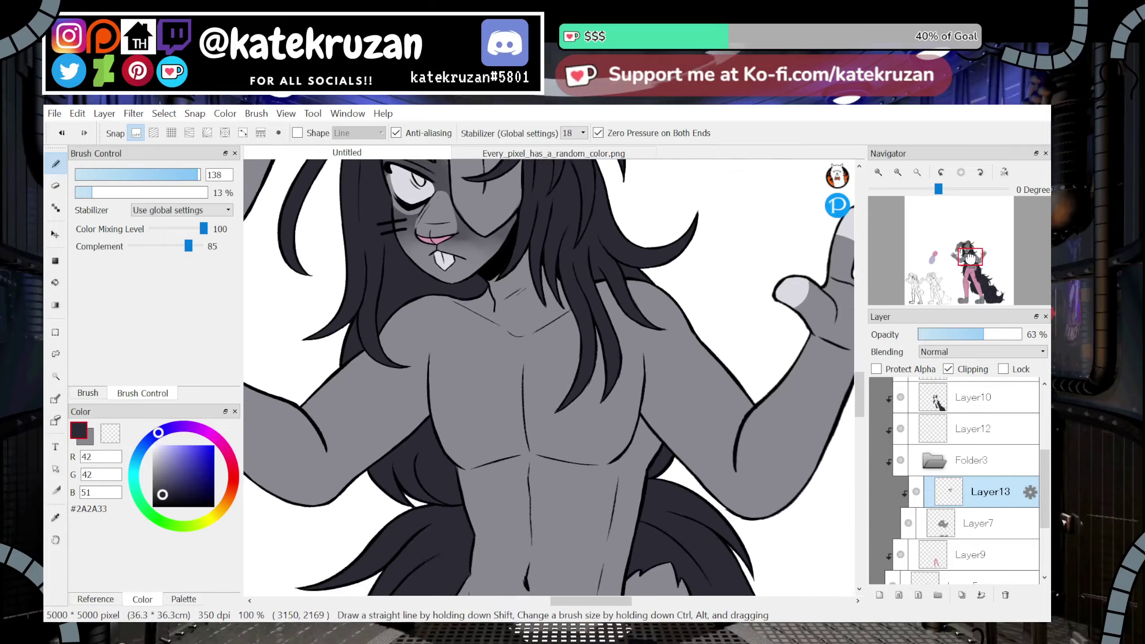
mouse_move(530, 301)
left_mouse_down()
mouse_move(500, 312)
mouse_move(512, 328)
mouse_move(523, 316)
left_mouse_up()
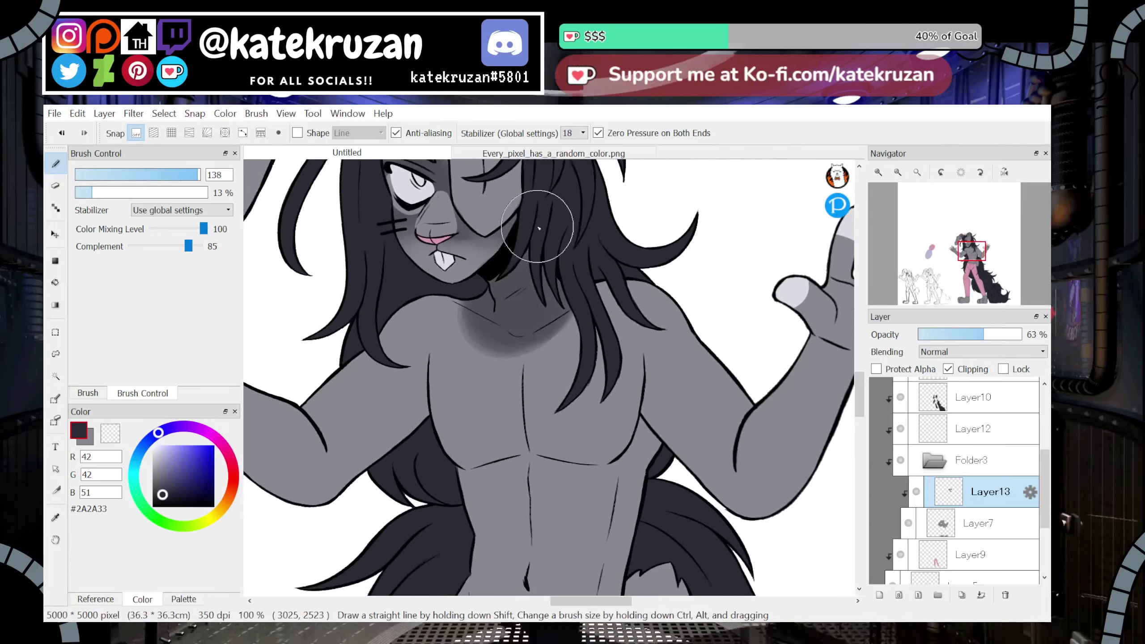
mouse_move(538, 229)
left_mouse_down()
mouse_move(512, 307)
mouse_move(486, 328)
mouse_move(532, 282)
mouse_move(480, 329)
mouse_move(580, 321)
left_mouse_up()
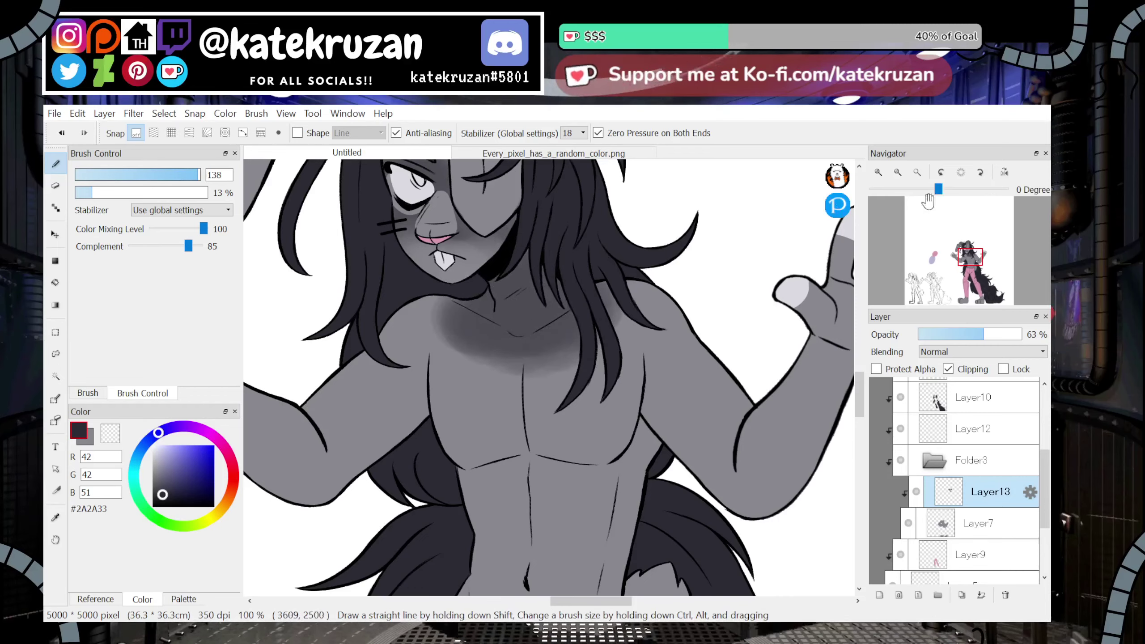
left_click(900, 173)
left_click(899, 173)
left_click(879, 173)
left_click(880, 173)
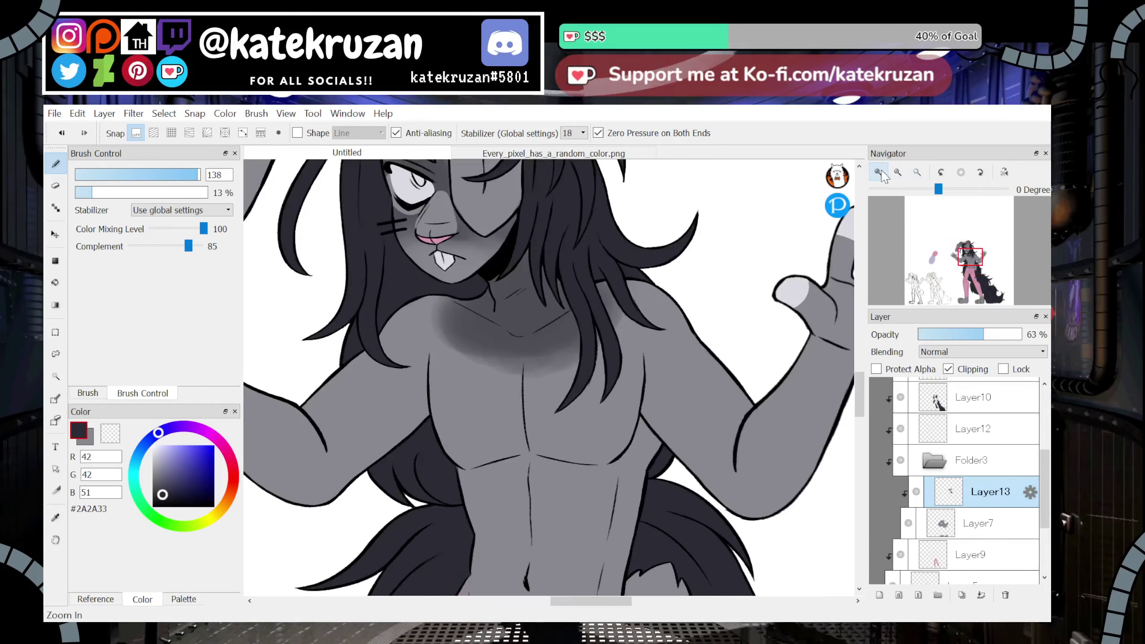
left_click_drag(429, 322, 460, 334)
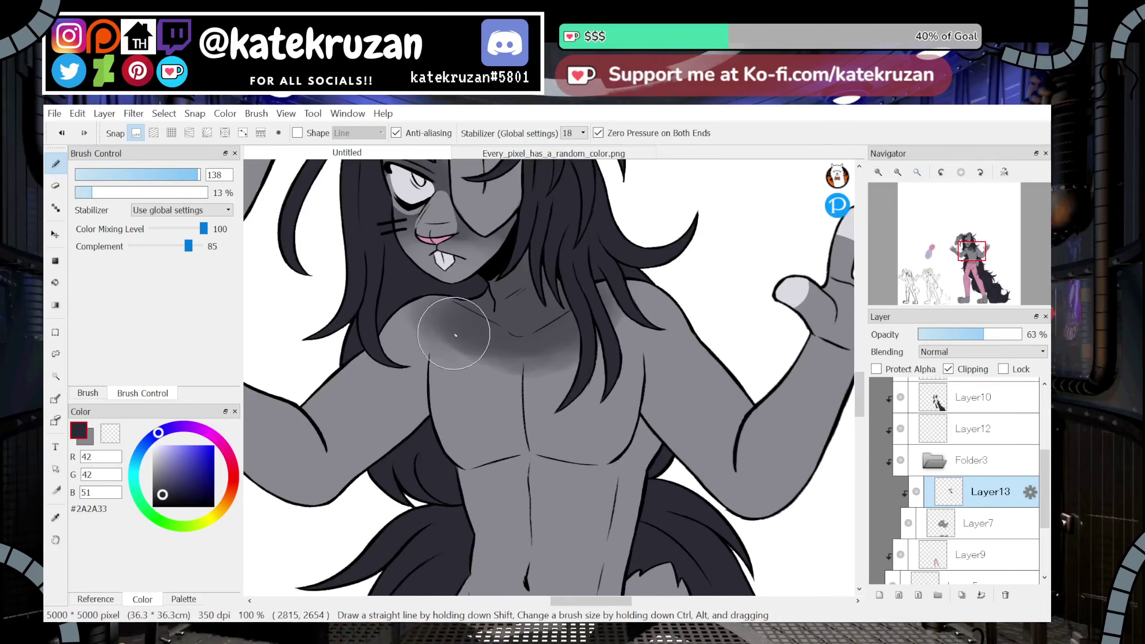
mouse_move(503, 374)
left_mouse_down()
mouse_move(560, 344)
mouse_move(591, 352)
mouse_move(633, 325)
mouse_move(631, 271)
left_mouse_up()
mouse_move(434, 313)
left_mouse_down()
mouse_move(444, 347)
mouse_move(485, 392)
mouse_move(559, 357)
mouse_move(583, 375)
mouse_move(622, 370)
left_mouse_up()
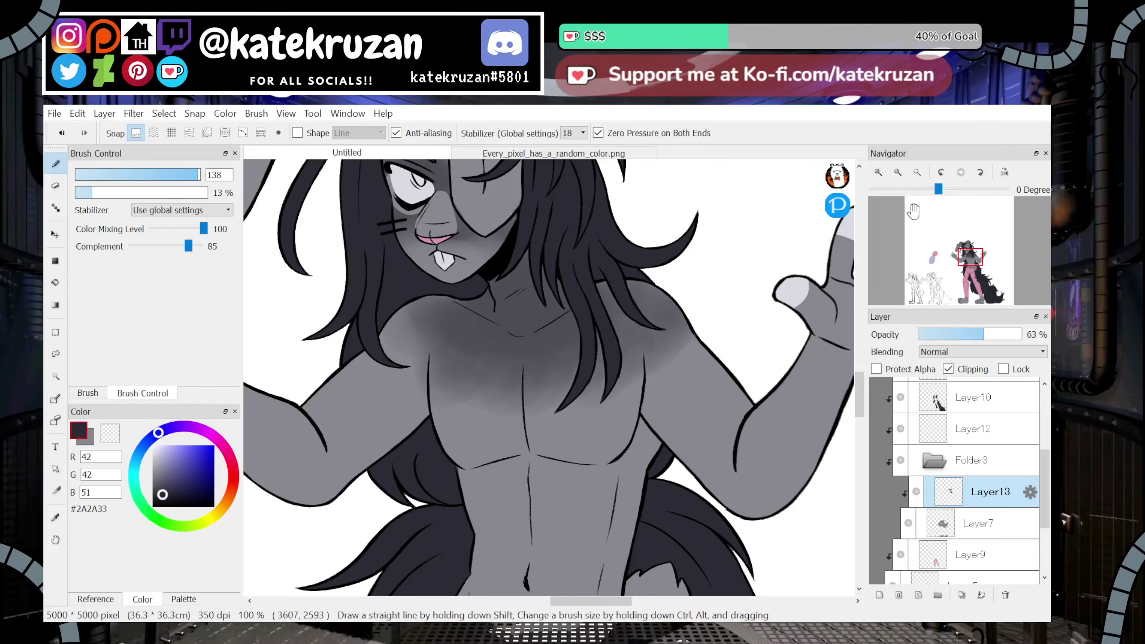
Review the chest shading on the whole figure and remove it from the chest and shoulders
left_click(898, 172)
left_click(898, 172)
left_click(878, 172)
left_click(878, 172)
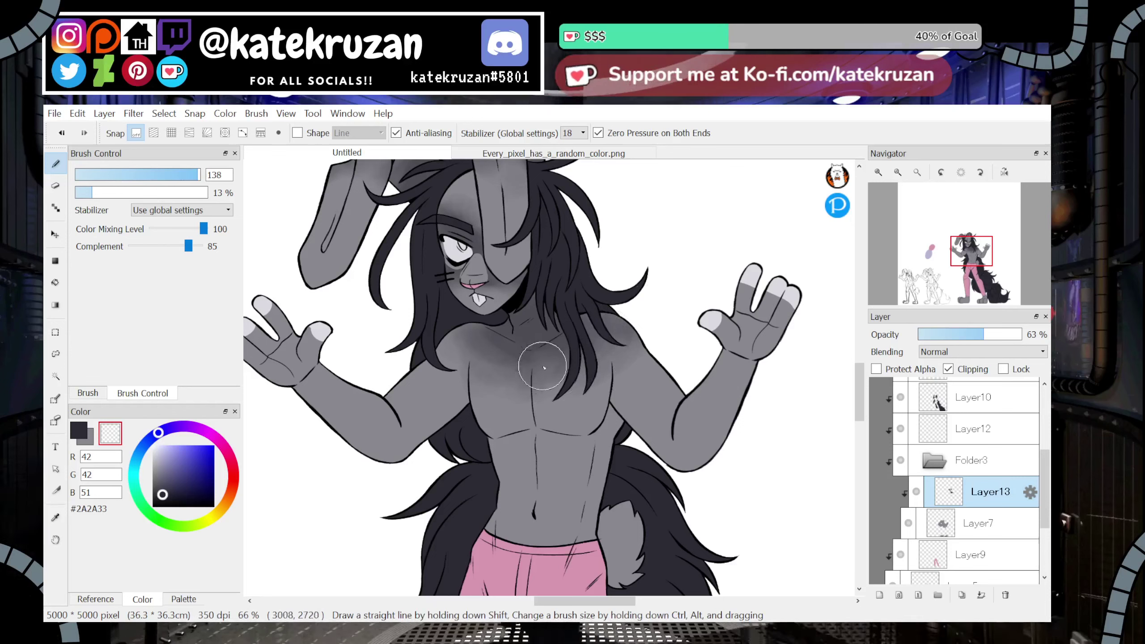
left_click(898, 173)
left_click(898, 173)
left_click(965, 258)
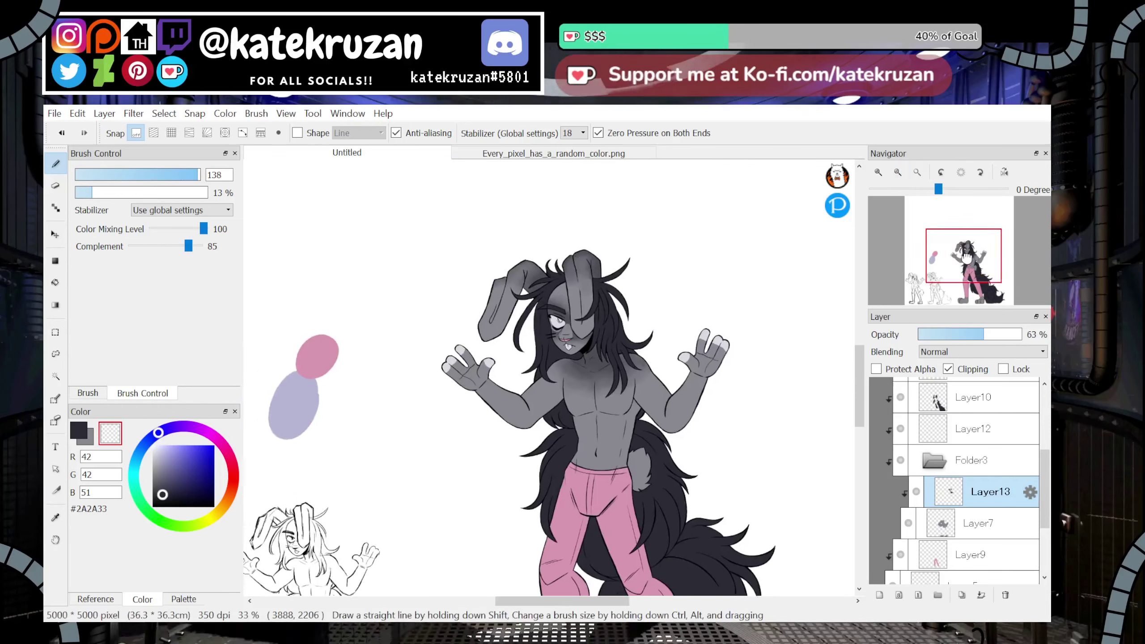
mouse_move(966, 257)
left_mouse_down()
mouse_move(972, 293)
mouse_move(972, 265)
left_mouse_up()
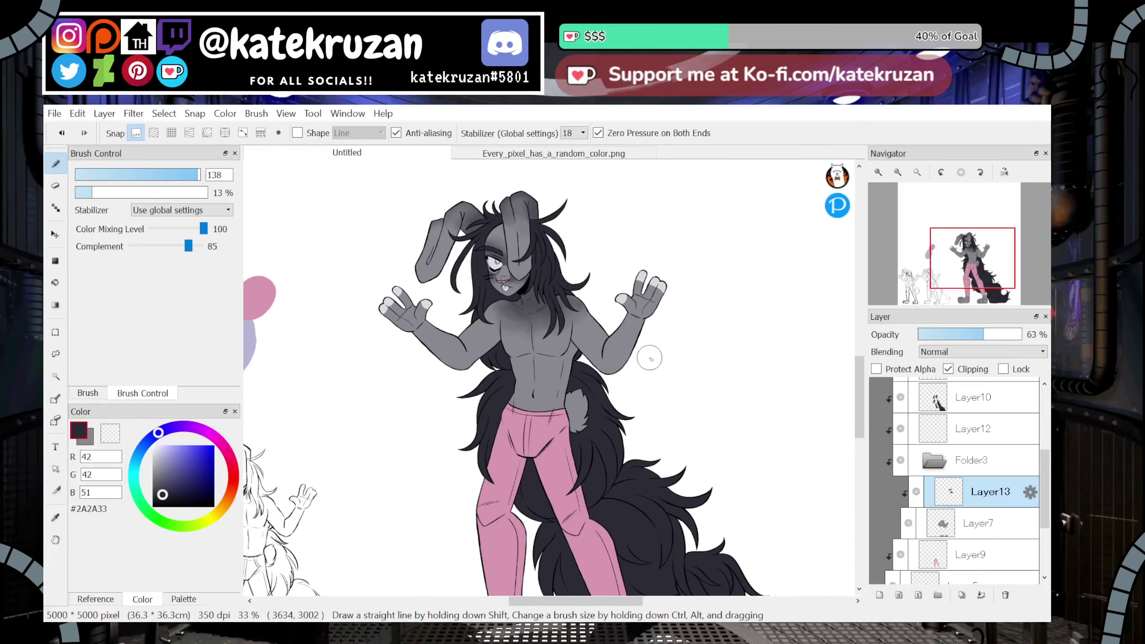
left_click(879, 173)
left_click(878, 173)
key("z")
mouse_move(470, 253)
left_mouse_down()
mouse_move(483, 253)
mouse_move(432, 250)
left_mouse_up()
mouse_move(530, 228)
left_mouse_down()
mouse_move(541, 196)
mouse_move(596, 249)
mouse_move(623, 258)
left_mouse_up()
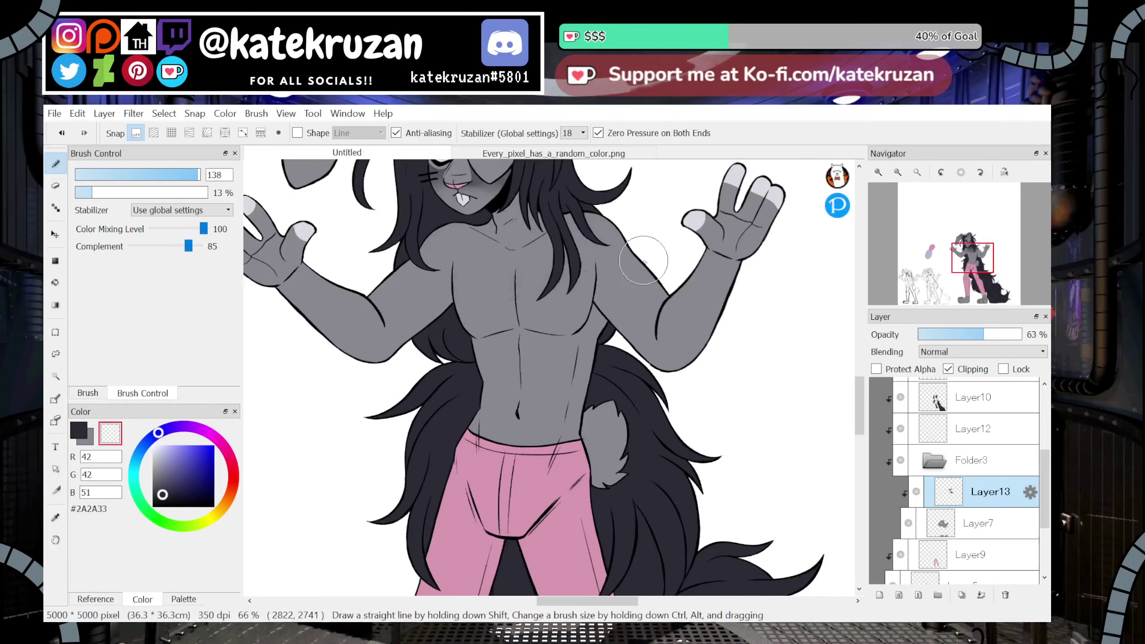
left_click_drag(573, 306, 644, 251)
key("z")
Shade both hands and forearms in the dark colour #2A2A33, fading it out towards the elbows
left_click_drag(968, 258, 971, 250)
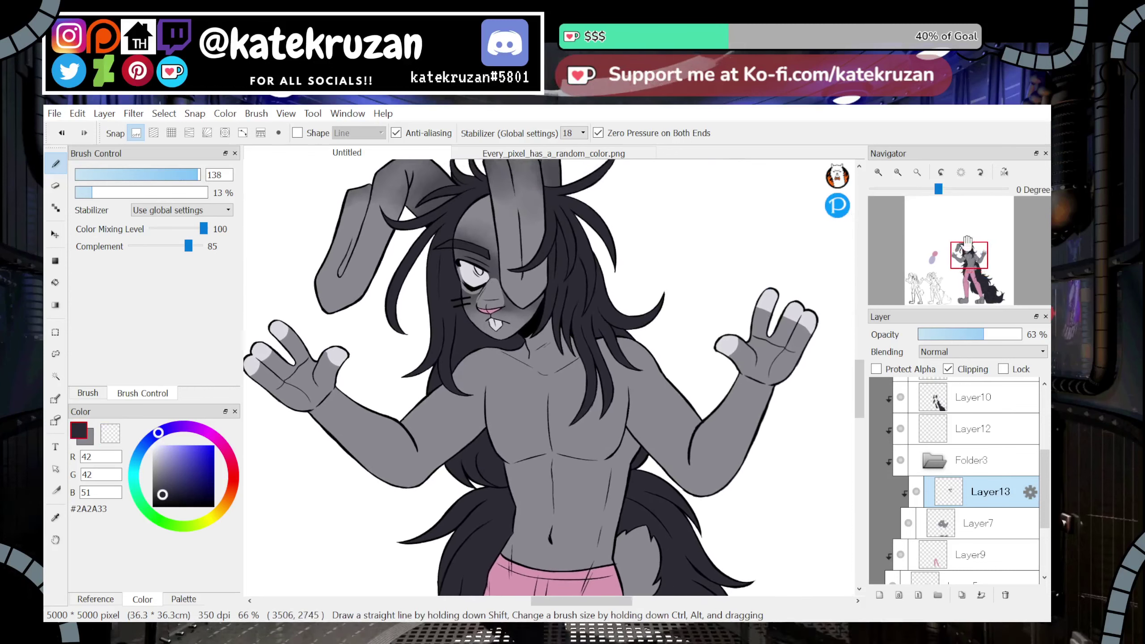
mouse_move(761, 336)
left_mouse_down()
mouse_move(807, 343)
mouse_move(800, 331)
mouse_move(795, 357)
mouse_move(760, 358)
mouse_move(748, 375)
mouse_move(733, 410)
mouse_move(759, 413)
mouse_move(768, 387)
mouse_move(772, 415)
mouse_move(784, 392)
mouse_move(764, 373)
mouse_move(726, 425)
mouse_move(754, 451)
mouse_move(739, 473)
mouse_move(712, 477)
left_mouse_up()
mouse_move(970, 248)
left_mouse_down()
mouse_move(973, 267)
mouse_move(963, 259)
left_mouse_up()
left_click(1005, 172)
mouse_move(714, 299)
left_mouse_down()
mouse_move(705, 322)
mouse_move(726, 311)
mouse_move(716, 299)
mouse_move(673, 318)
mouse_move(639, 396)
mouse_move(611, 357)
mouse_move(592, 426)
mouse_move(602, 385)
mouse_move(620, 390)
mouse_move(625, 375)
mouse_move(592, 412)
mouse_move(649, 387)
left_mouse_up()
key("z")
left_click(1005, 172)
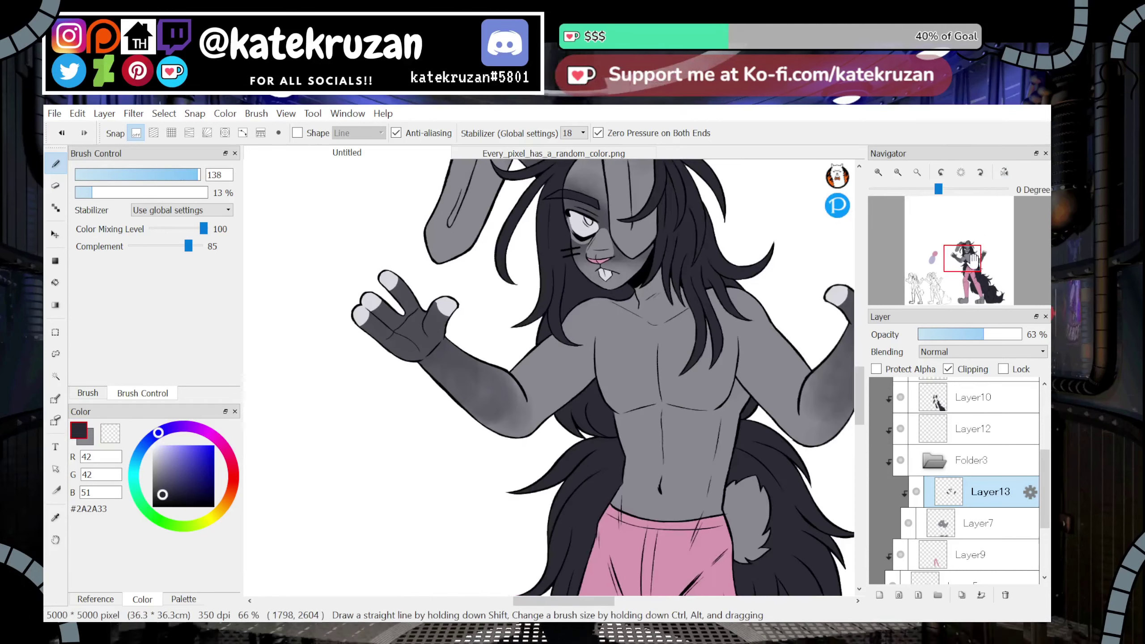
Add a clipped layer directly above Layer7 and sample the light grey #DBDBE1 from a fingertip for the brush
left_click_drag(964, 254, 971, 254)
left_click(961, 530)
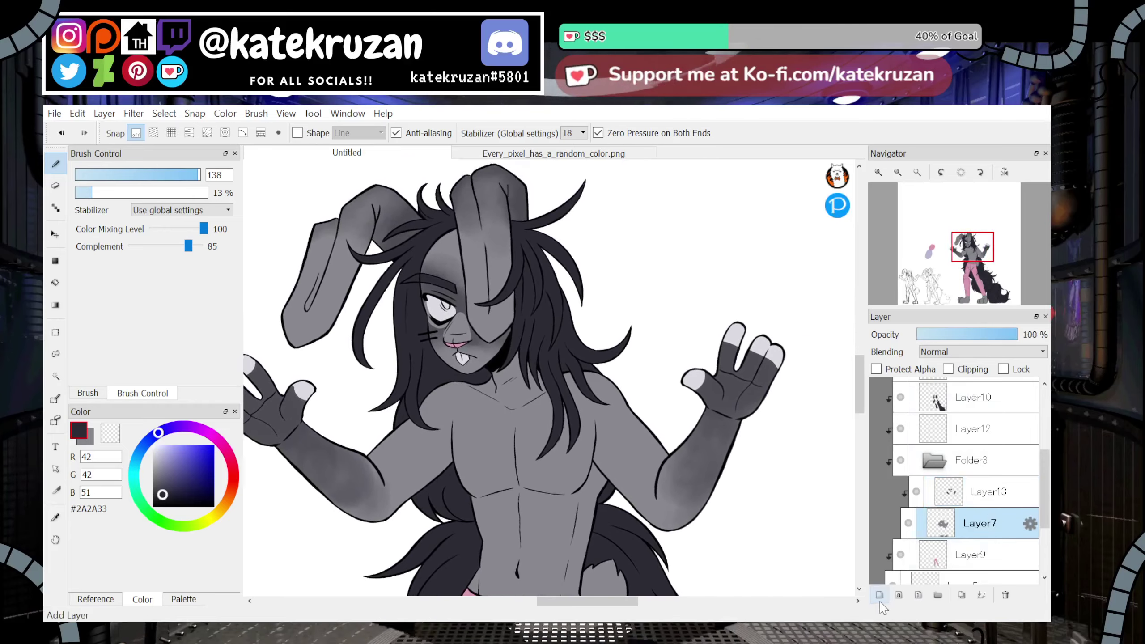
left_click(880, 595)
left_click(56, 518)
left_click(264, 373)
key("b")
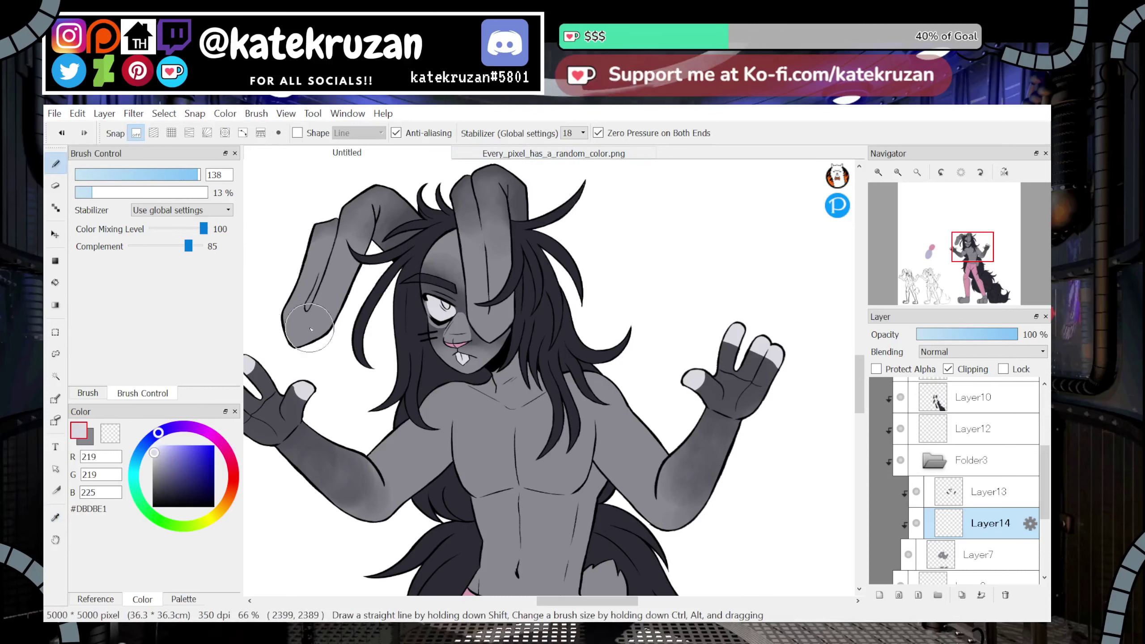
Paint light grey on the tips of both ears, fading upwards into the base colour
mouse_move(298, 333)
left_mouse_down()
mouse_move(309, 279)
mouse_move(311, 318)
mouse_move(336, 324)
mouse_move(351, 300)
mouse_move(343, 281)
mouse_move(310, 325)
mouse_move(321, 293)
mouse_move(303, 281)
mouse_move(333, 279)
left_mouse_up()
mouse_move(493, 289)
left_mouse_down()
mouse_move(489, 323)
mouse_move(504, 289)
mouse_move(496, 256)
mouse_move(471, 268)
mouse_move(482, 227)
mouse_move(488, 303)
mouse_move(501, 271)
mouse_move(490, 250)
mouse_move(468, 272)
mouse_move(482, 292)
left_mouse_up()
key("z")
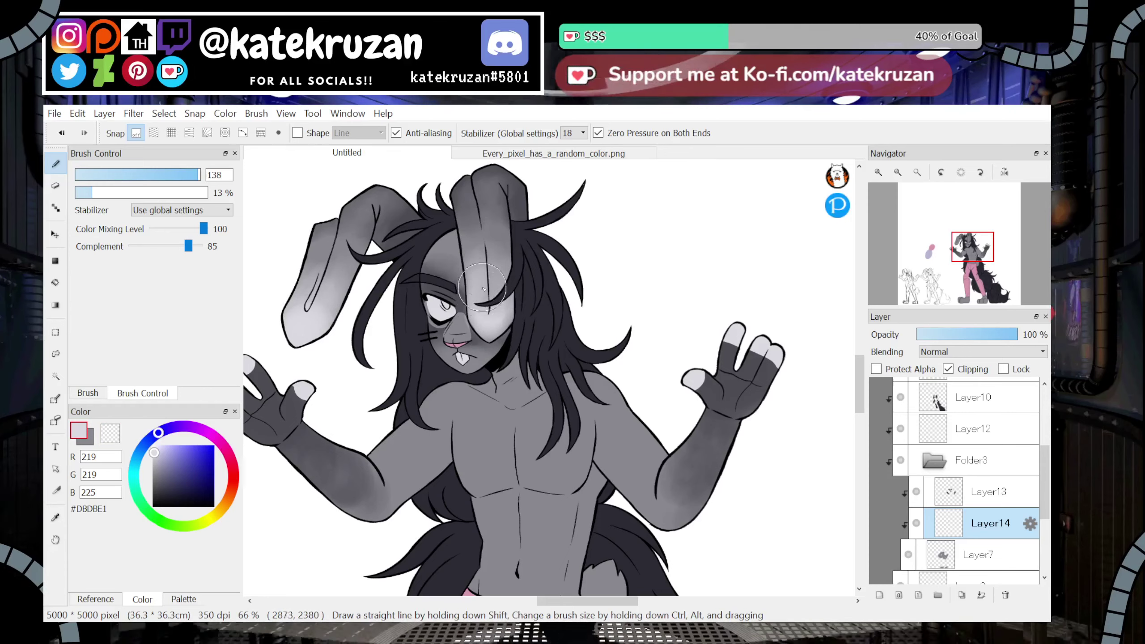
key("x")
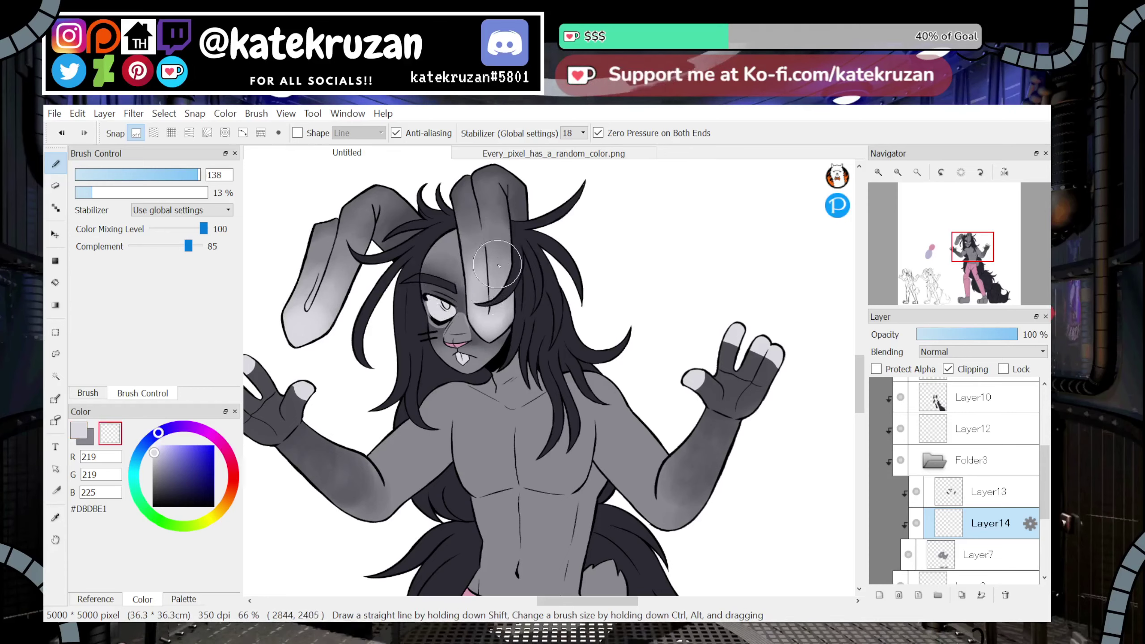
Try a broad light grey patch over the chest and belly on Layer14, then undo it
left_click_drag(970, 248, 971, 257)
key("x")
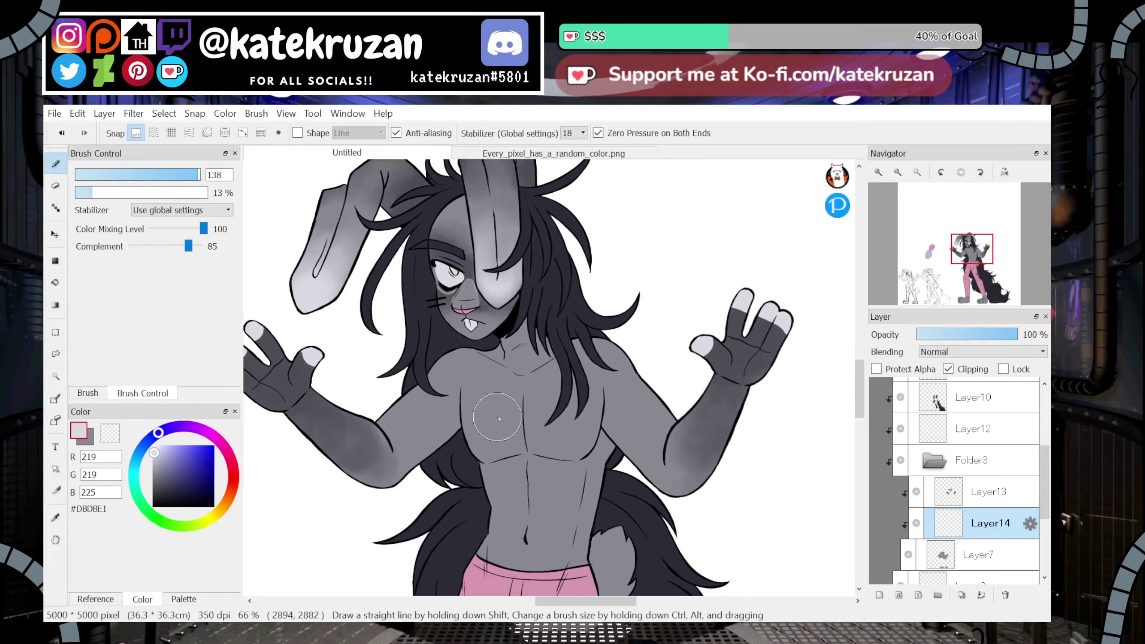
mouse_move(499, 418)
left_mouse_down()
mouse_move(530, 407)
mouse_move(550, 450)
mouse_move(521, 429)
mouse_move(502, 446)
mouse_move(522, 557)
mouse_move(557, 453)
mouse_move(535, 496)
left_mouse_up()
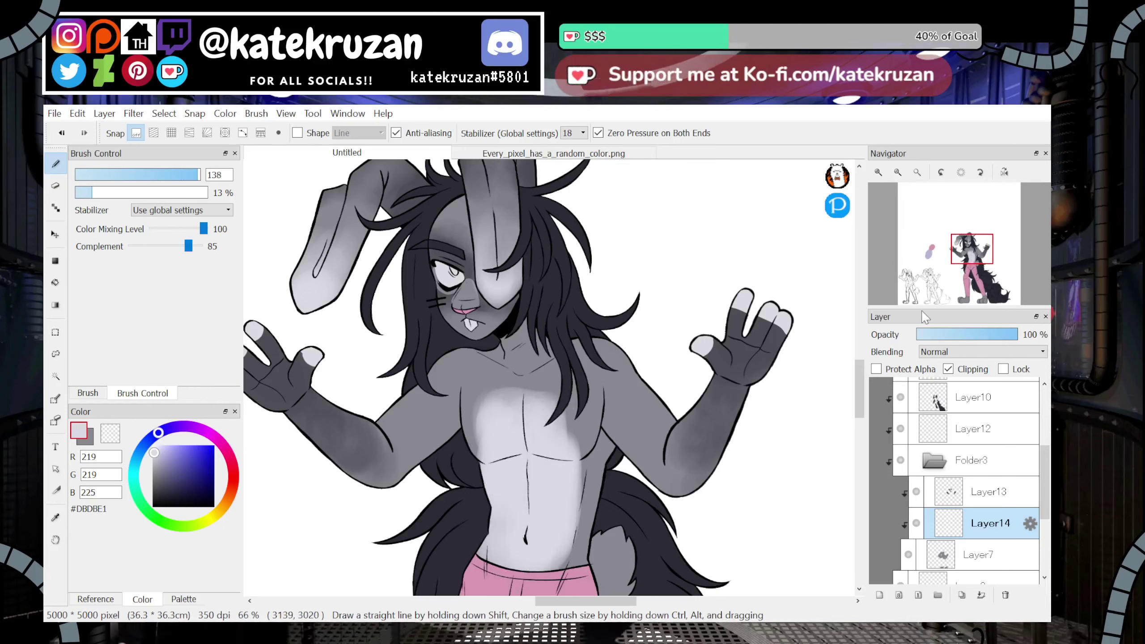
left_click_drag(972, 249, 972, 257)
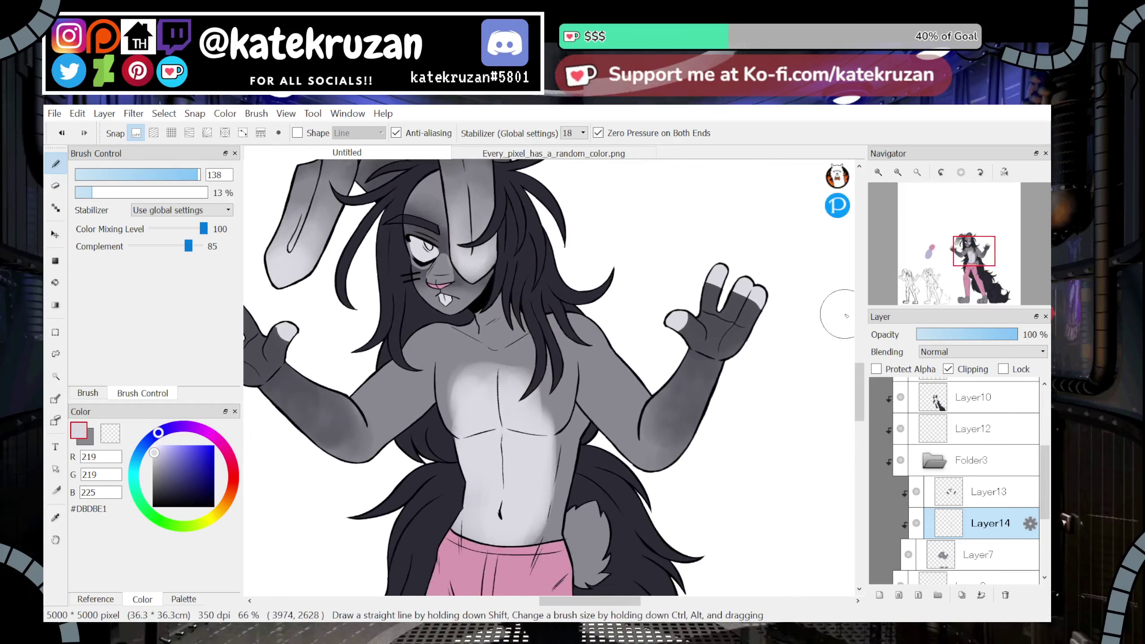
key("ctrl+z")
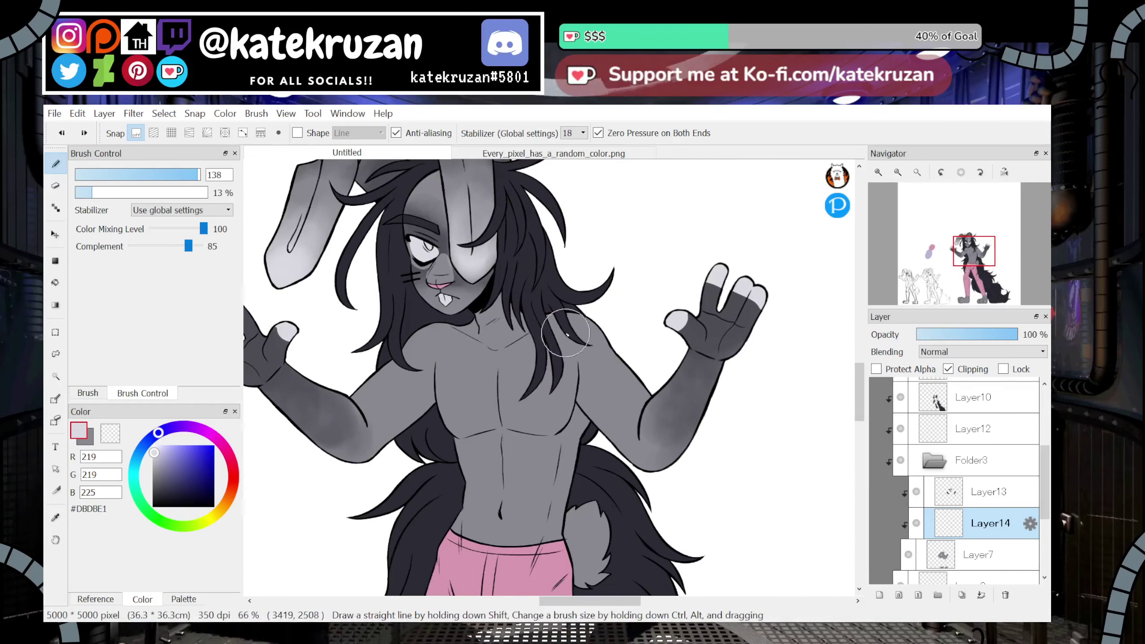
Paint the chest and belly in soft light grey strokes, leaving the sides of the torso darker
left_click_drag(481, 400, 491, 396)
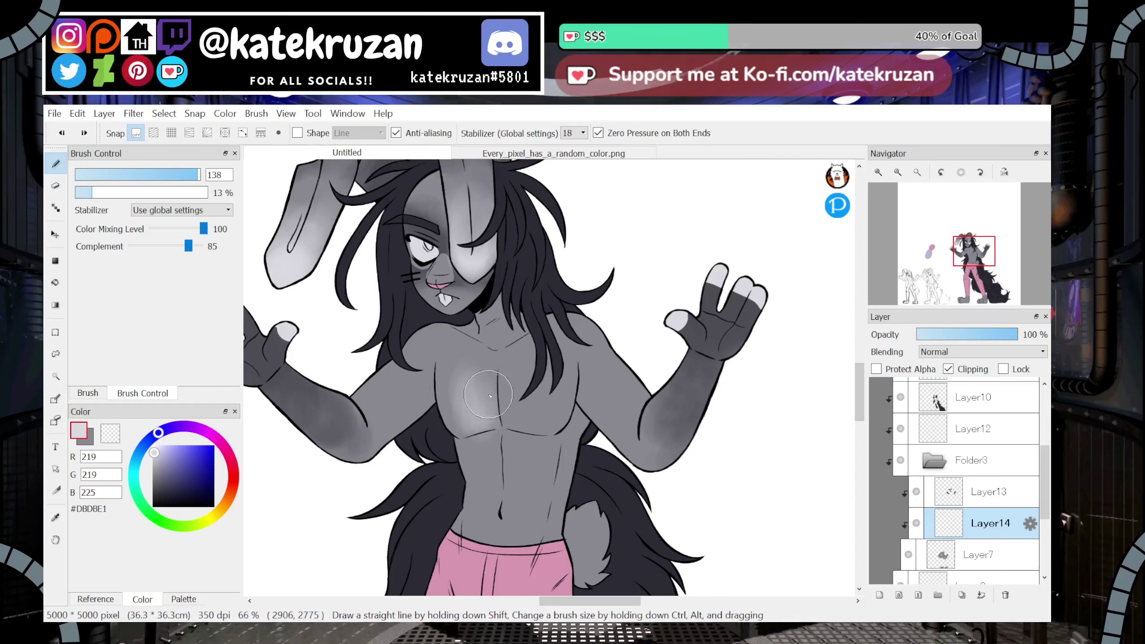
mouse_move(506, 439)
left_mouse_down()
mouse_move(513, 384)
mouse_move(486, 394)
left_mouse_up()
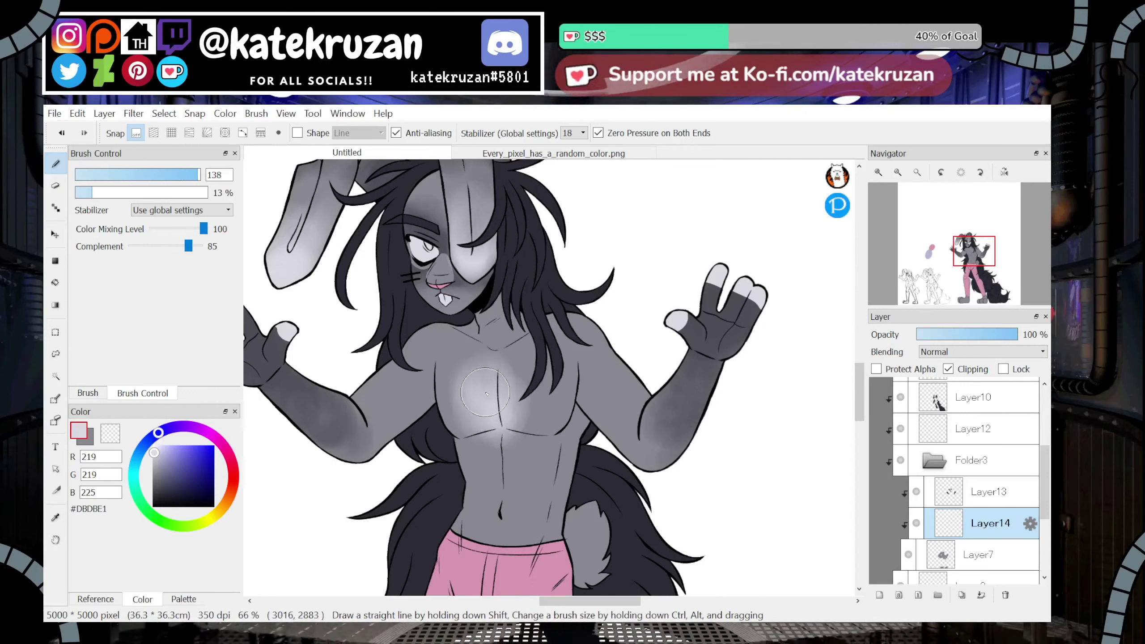
mouse_move(473, 444)
left_mouse_down()
mouse_move(486, 519)
mouse_move(521, 451)
mouse_move(523, 464)
mouse_move(523, 405)
left_mouse_up()
left_click_drag(534, 396, 510, 370)
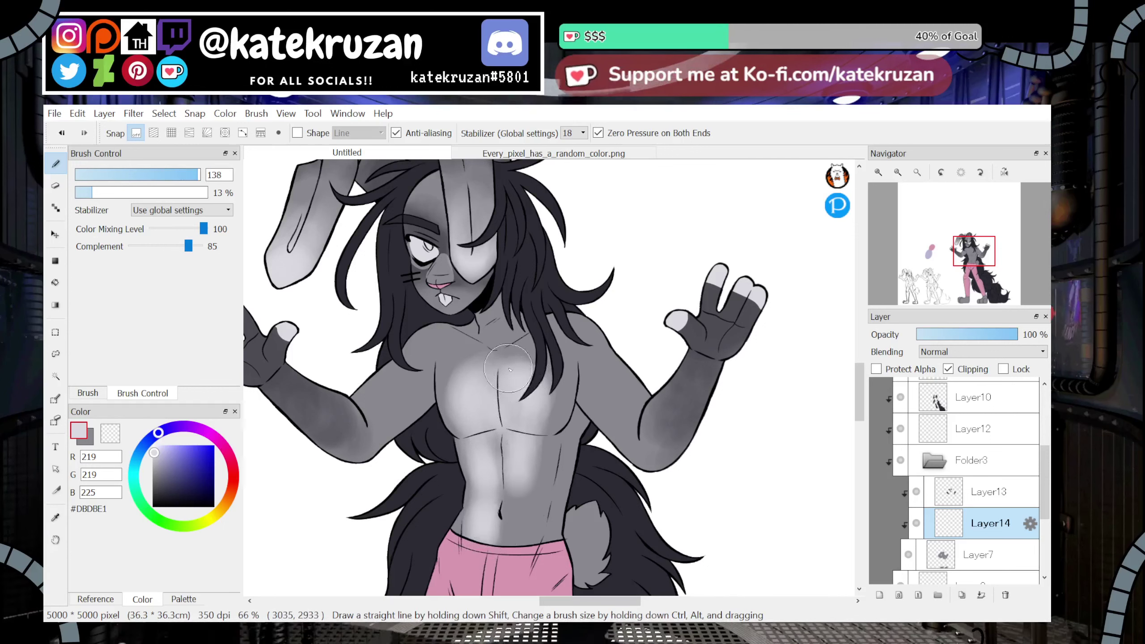
mouse_move(546, 423)
left_mouse_down()
mouse_move(536, 449)
mouse_move(493, 446)
mouse_move(514, 503)
mouse_move(527, 479)
mouse_move(508, 552)
mouse_move(509, 437)
left_mouse_up()
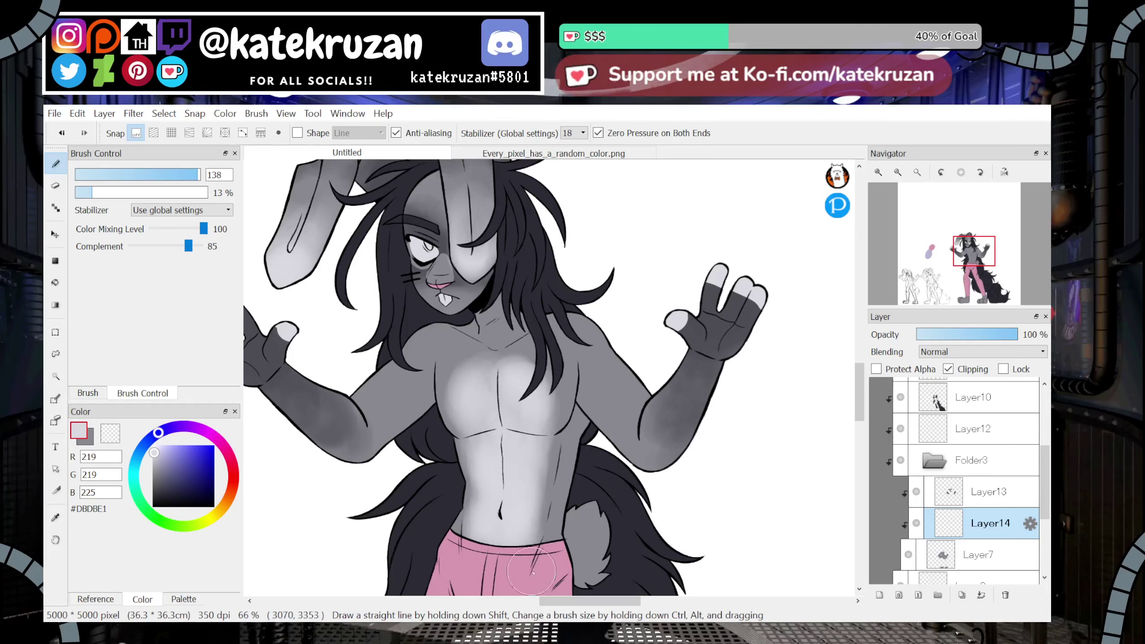
Paint the small tail beside the hip in light grey on Layer14
mouse_move(973, 256)
left_mouse_down()
mouse_move(975, 298)
mouse_move(976, 264)
left_mouse_up()
mouse_move(577, 315)
left_mouse_down()
mouse_move(562, 368)
mouse_move(554, 341)
left_mouse_up()
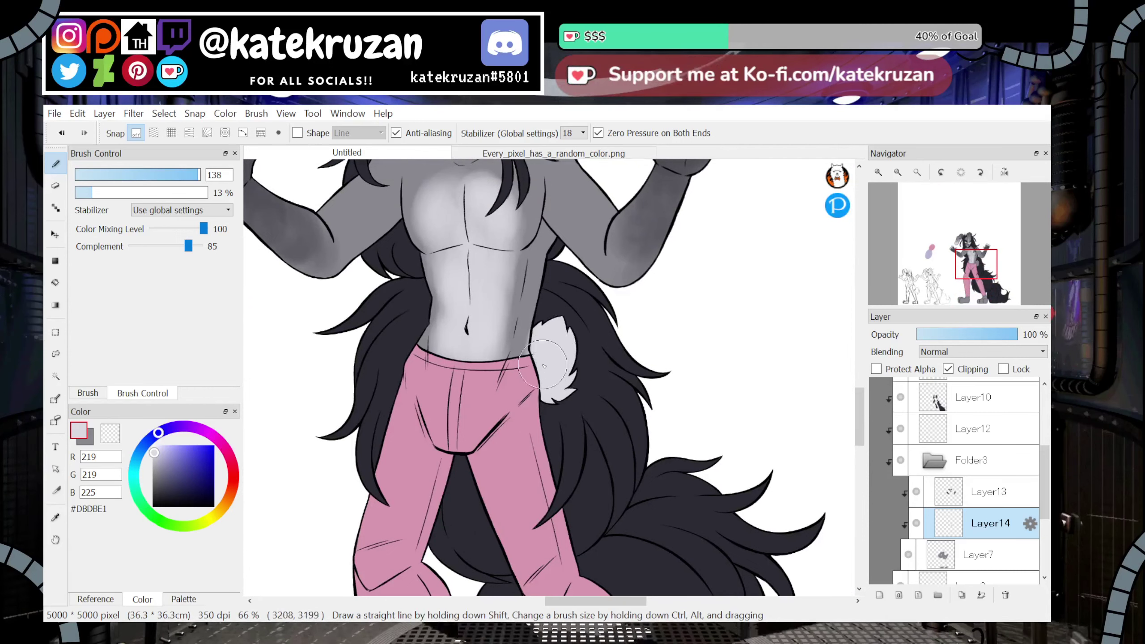
key("z")
key("c")
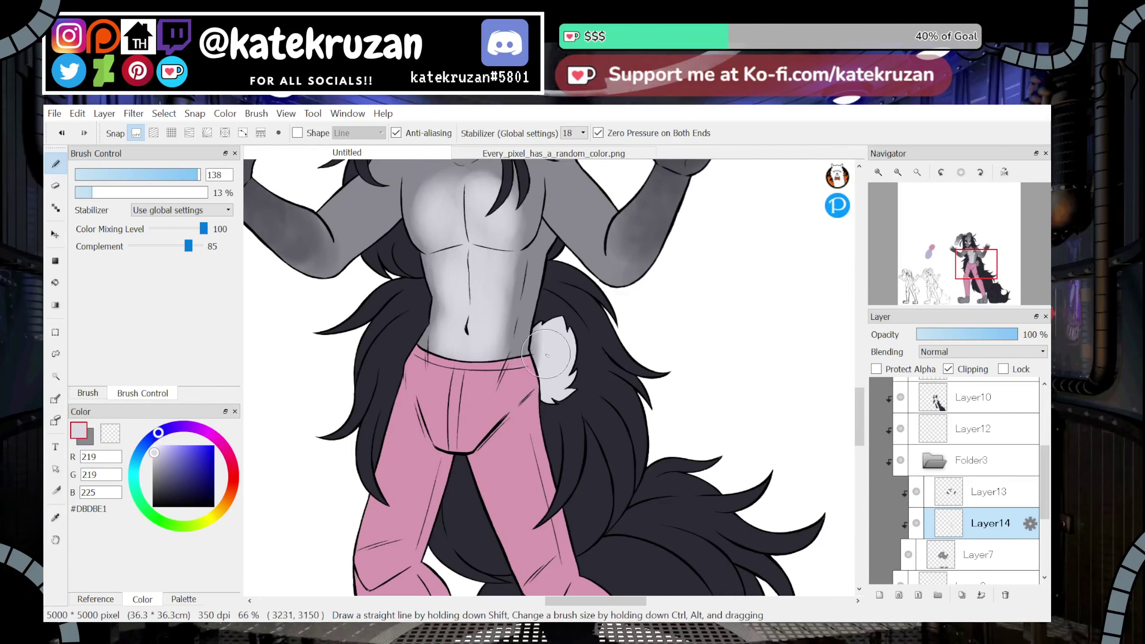
left_click_drag(974, 266, 968, 255)
key("c")
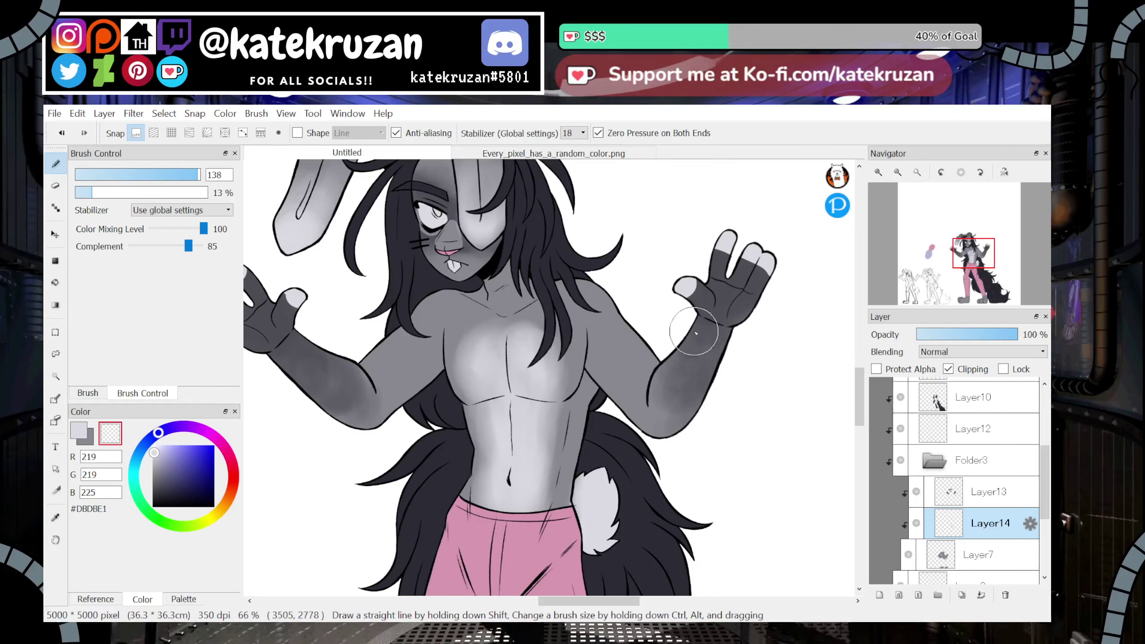
left_click_drag(972, 261, 994, 244)
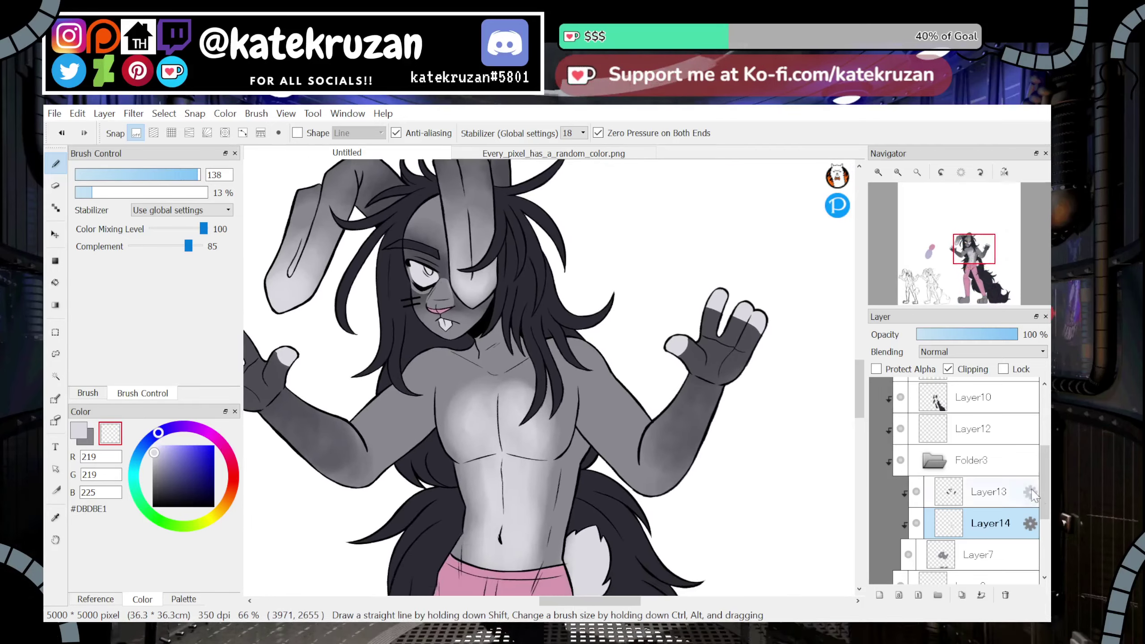
scroll(992, 478, "up", 4)
left_click_drag(1050, 451, 1049, 449)
left_click(974, 443)
left_click(879, 595)
left_click(949, 369)
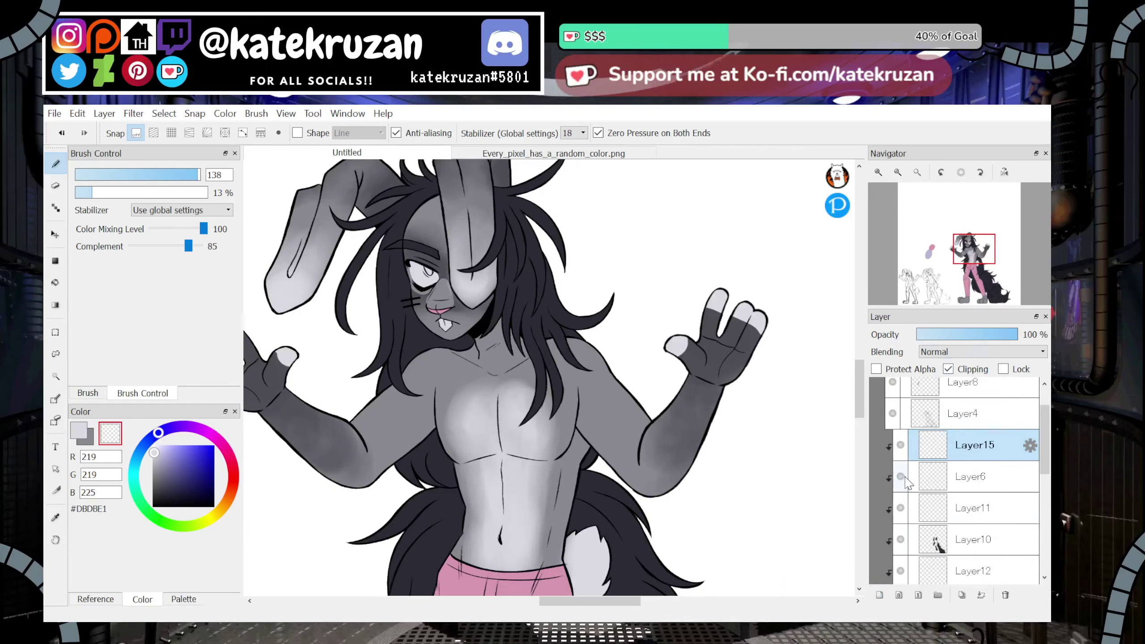
left_click(1007, 595)
Select Layer11, sample the pink from the trousers and darken the colour to #B36C85
left_click(977, 477)
key("i")
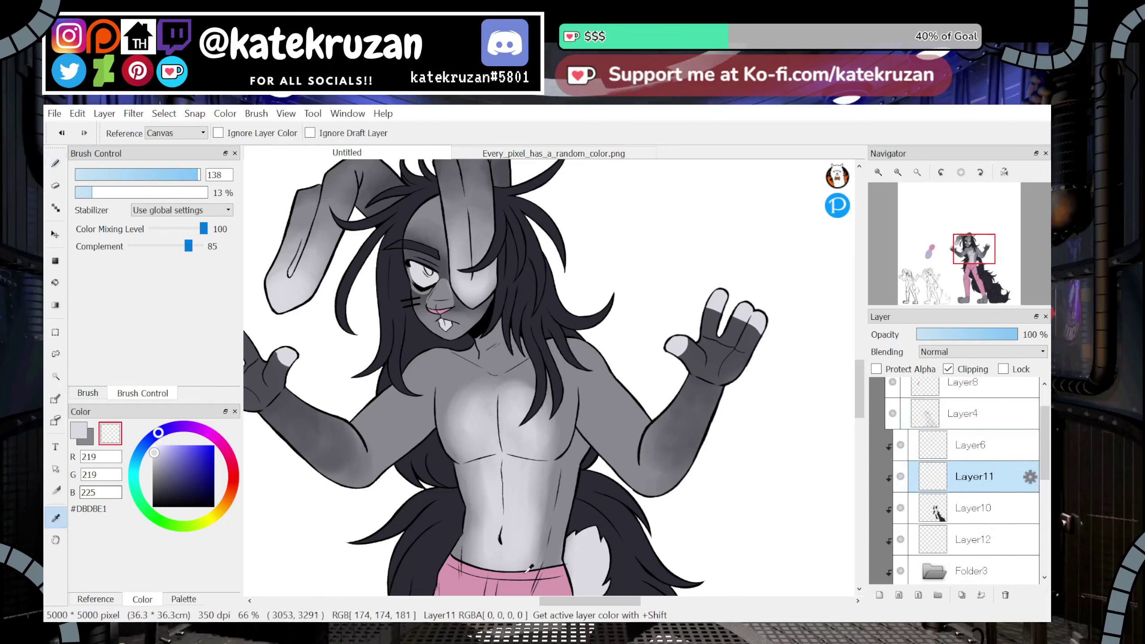
left_click(515, 584)
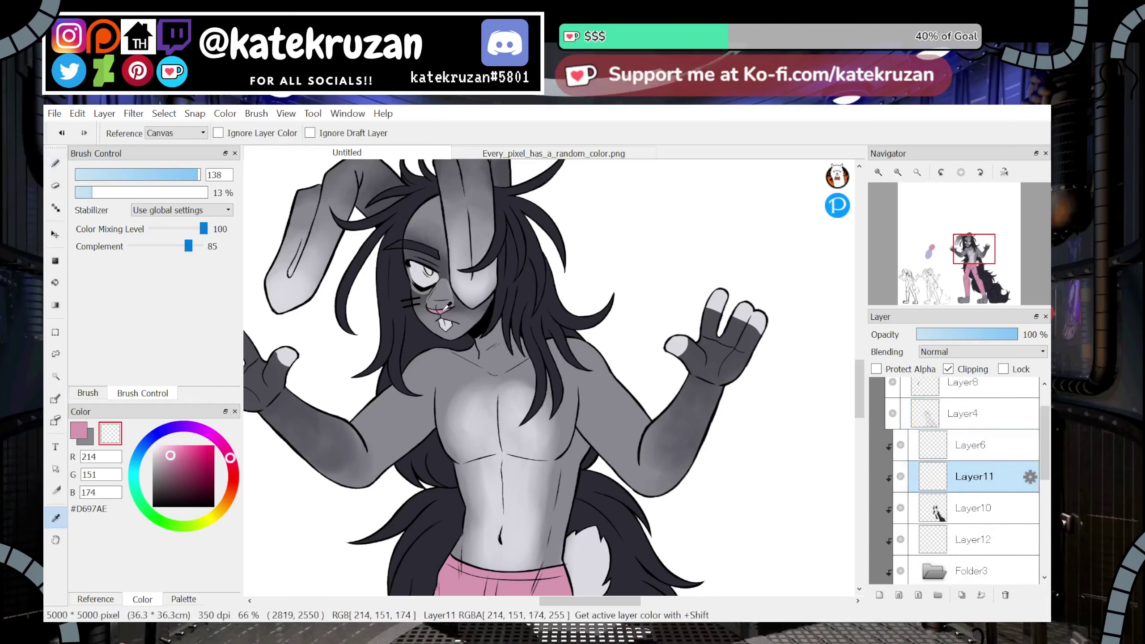
left_click_drag(172, 457, 177, 464)
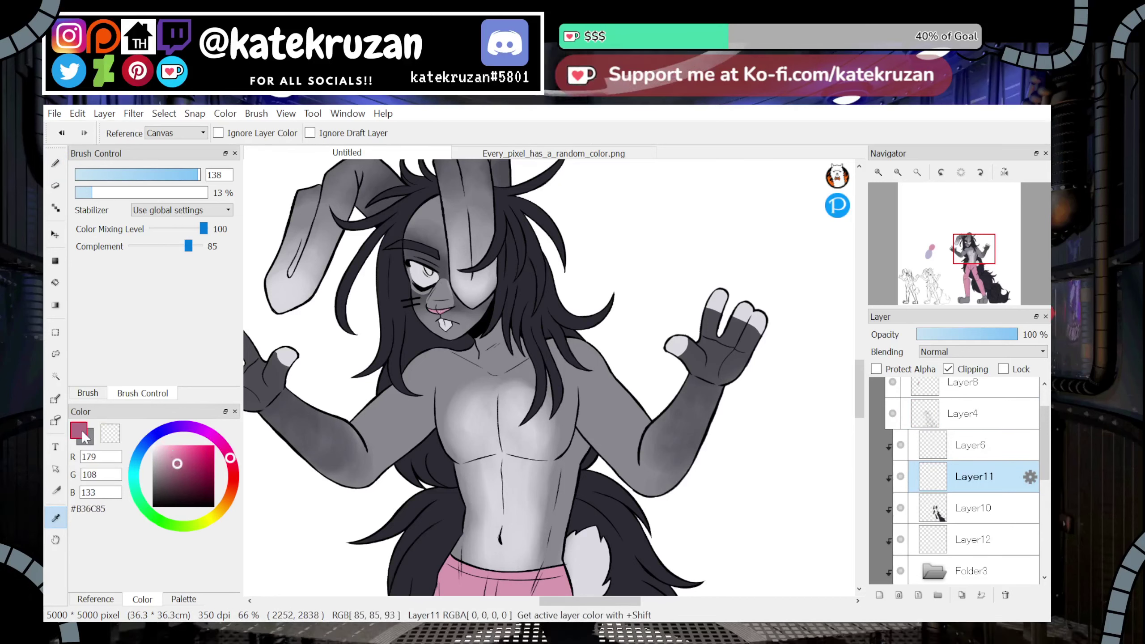
Turn on Protect Alpha for Layer11, then make the trousers' Layer9 the active layer
left_click(56, 261)
left_click(877, 370)
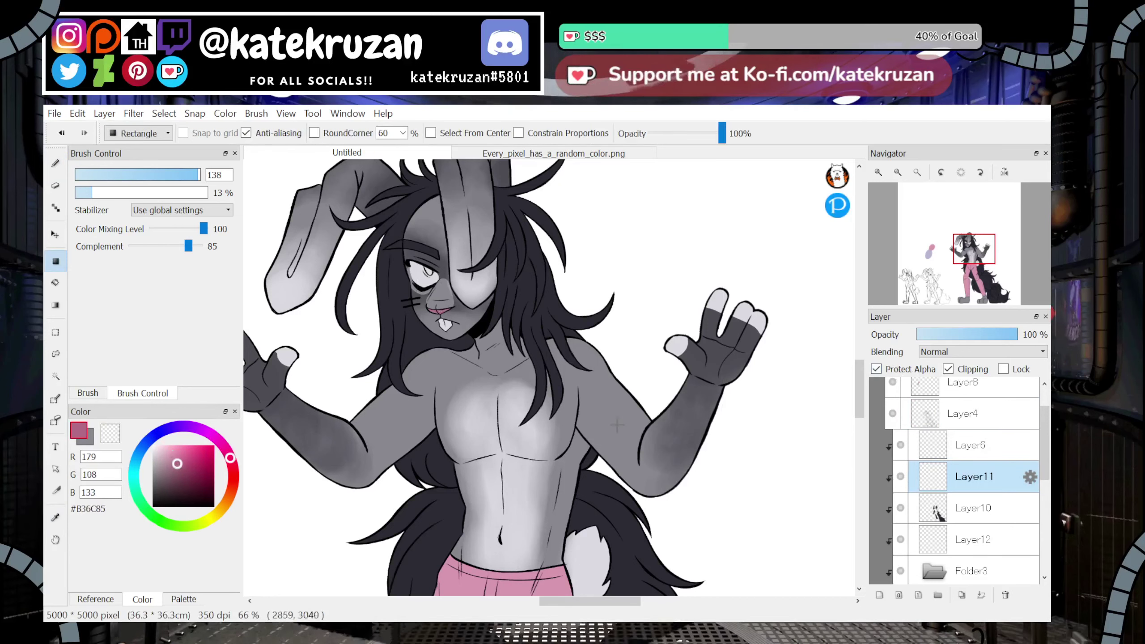
double_click(898, 172)
left_click_drag(974, 258, 968, 274)
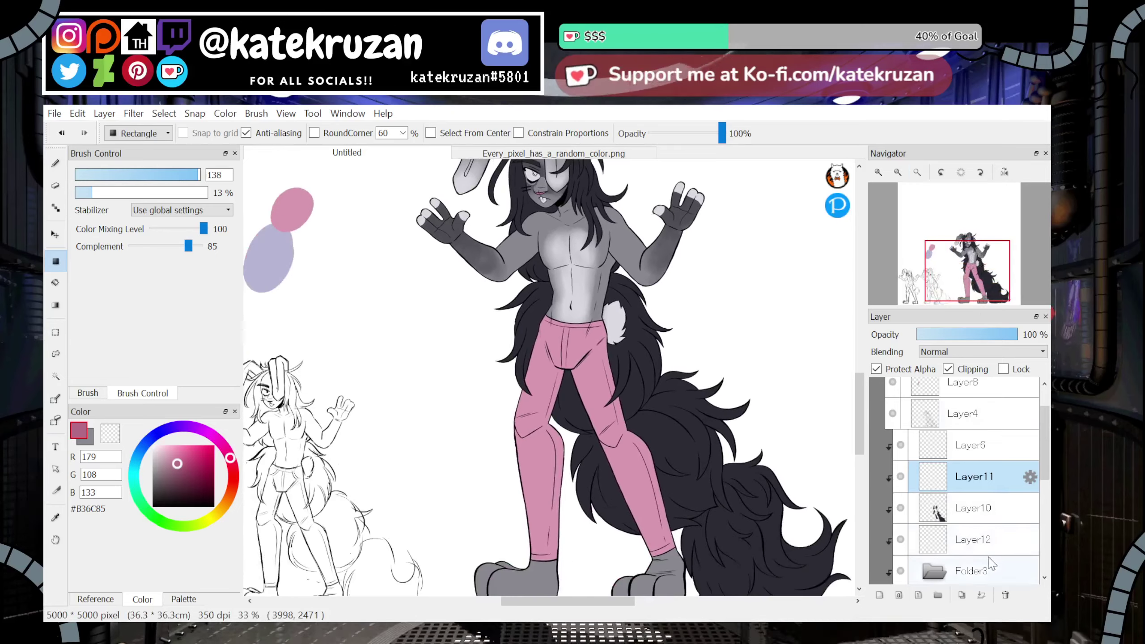
left_click_drag(1045, 472, 1046, 542)
left_click(992, 451)
Try a rectangle fill in #B36C85 over the trousers on Layer9, then undo it
left_click_drag(748, 265, 470, 596)
left_click_drag(983, 251, 972, 275)
key("ctrl+z")
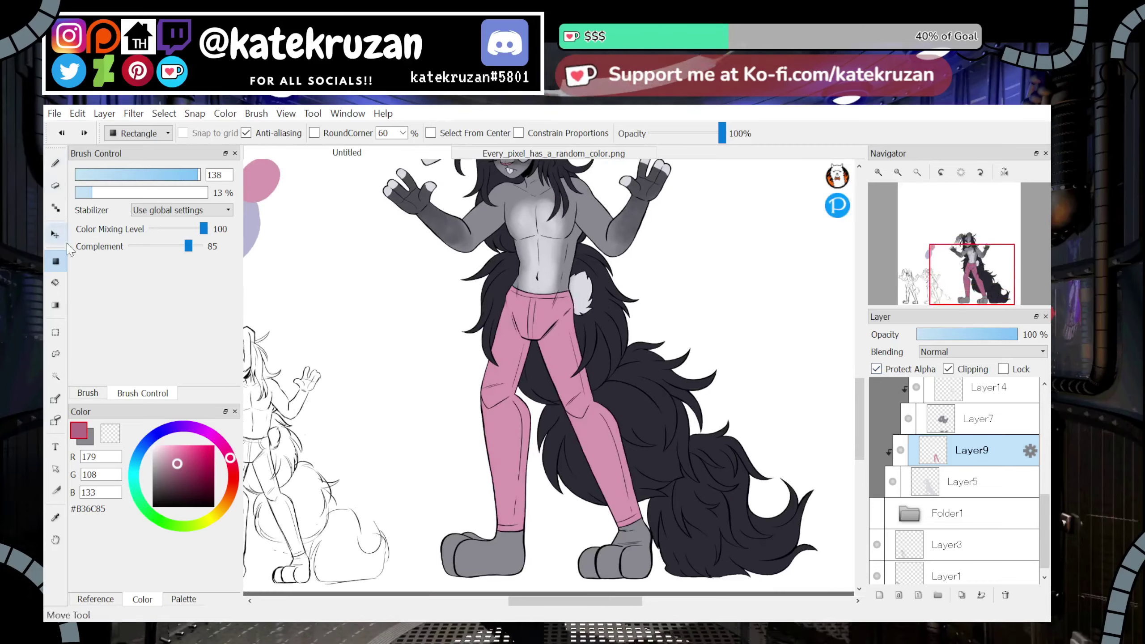
Brush soft shading over the trousers' hips, thighs and knees on Layer9 in #B36C85 and darker #A44C6C, leaving the lower legs light
left_click(56, 163)
mouse_move(492, 487)
left_mouse_down()
mouse_move(517, 537)
mouse_move(516, 475)
mouse_move(497, 460)
mouse_move(512, 459)
mouse_move(524, 412)
mouse_move(490, 458)
left_mouse_up()
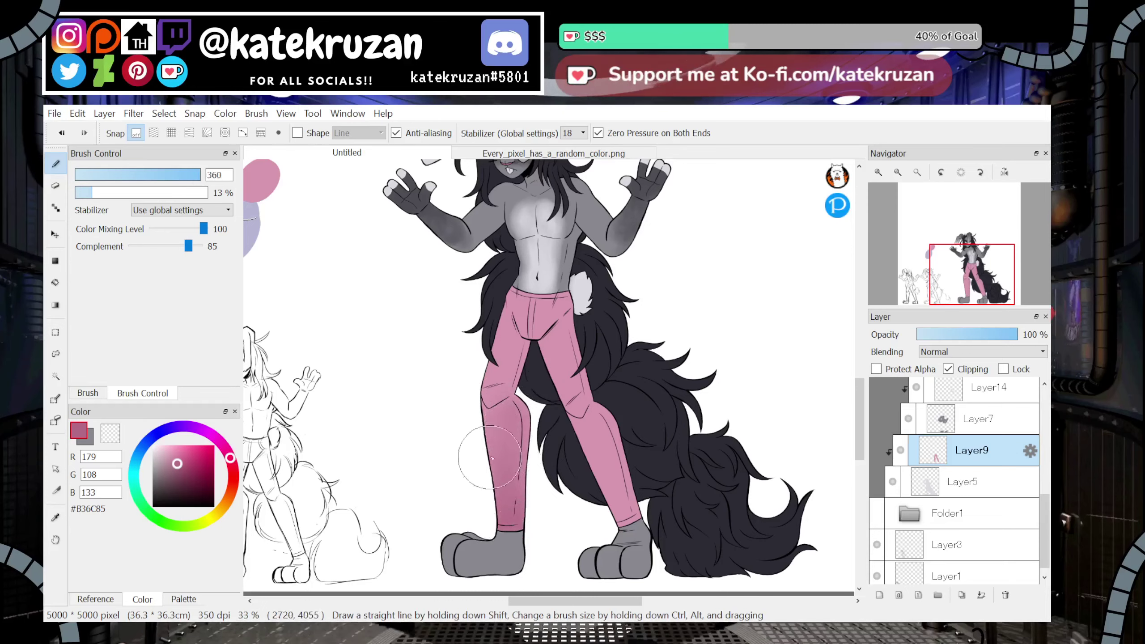
key("ctrl+z")
key("ctrl+z")
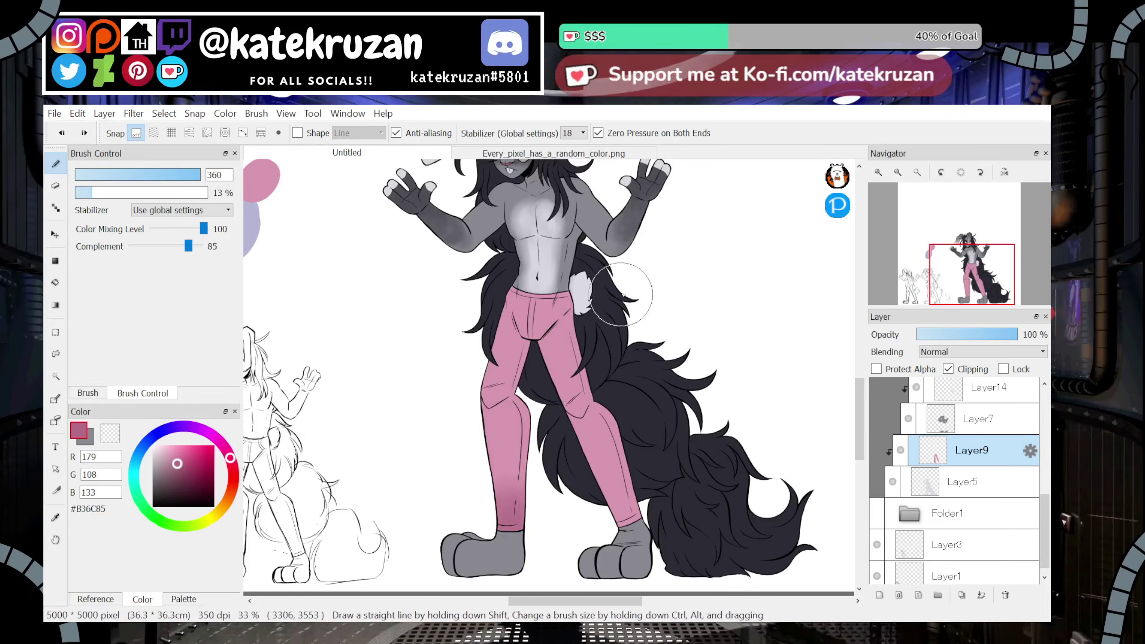
mouse_move(590, 289)
left_mouse_down()
mouse_move(523, 307)
mouse_move(541, 316)
mouse_move(510, 347)
mouse_move(514, 339)
mouse_move(489, 444)
left_mouse_up()
mouse_move(568, 312)
left_mouse_down()
mouse_move(551, 347)
mouse_move(560, 389)
mouse_move(594, 405)
left_mouse_up()
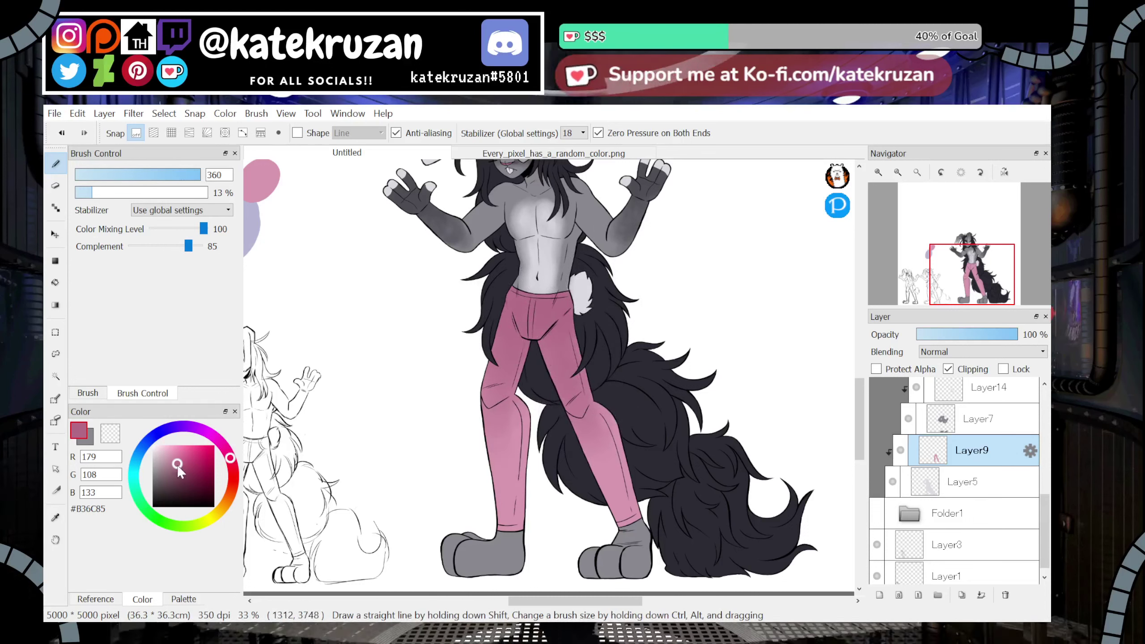
mouse_move(527, 315)
left_mouse_down()
mouse_move(554, 307)
mouse_move(558, 288)
mouse_move(502, 346)
mouse_move(511, 417)
mouse_move(569, 395)
mouse_move(555, 374)
mouse_move(578, 363)
mouse_move(575, 352)
mouse_move(576, 416)
mouse_move(582, 444)
left_mouse_up()
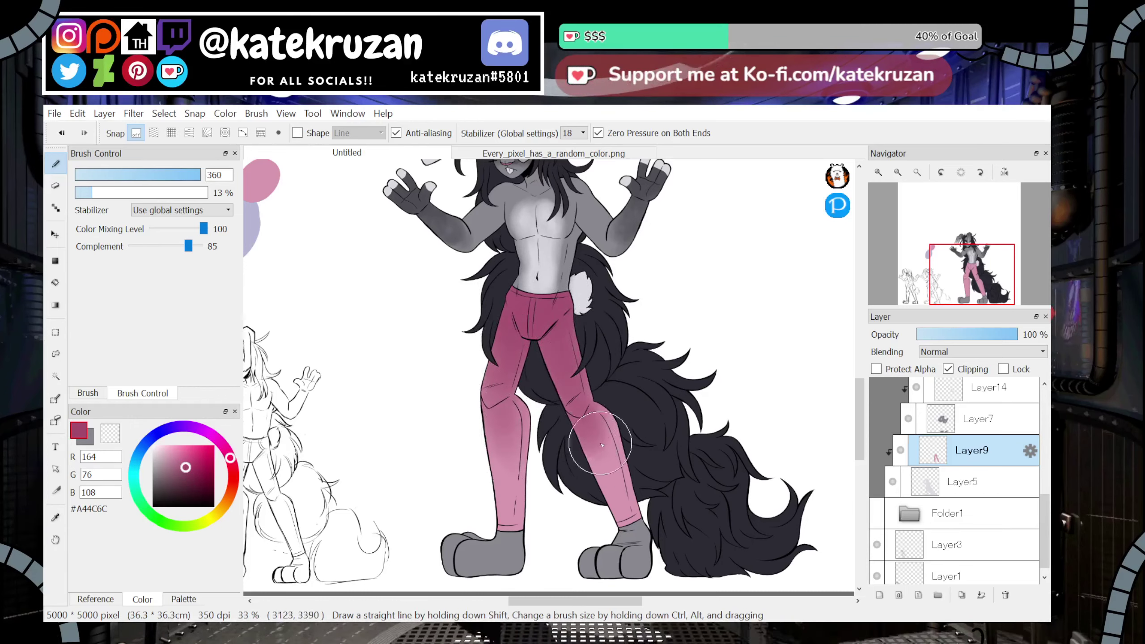
Select Layer11 and sample the light pink #D697AE from the trousers
mouse_move(967, 285)
left_mouse_down()
mouse_move(983, 272)
mouse_move(967, 284)
mouse_move(973, 267)
left_mouse_up()
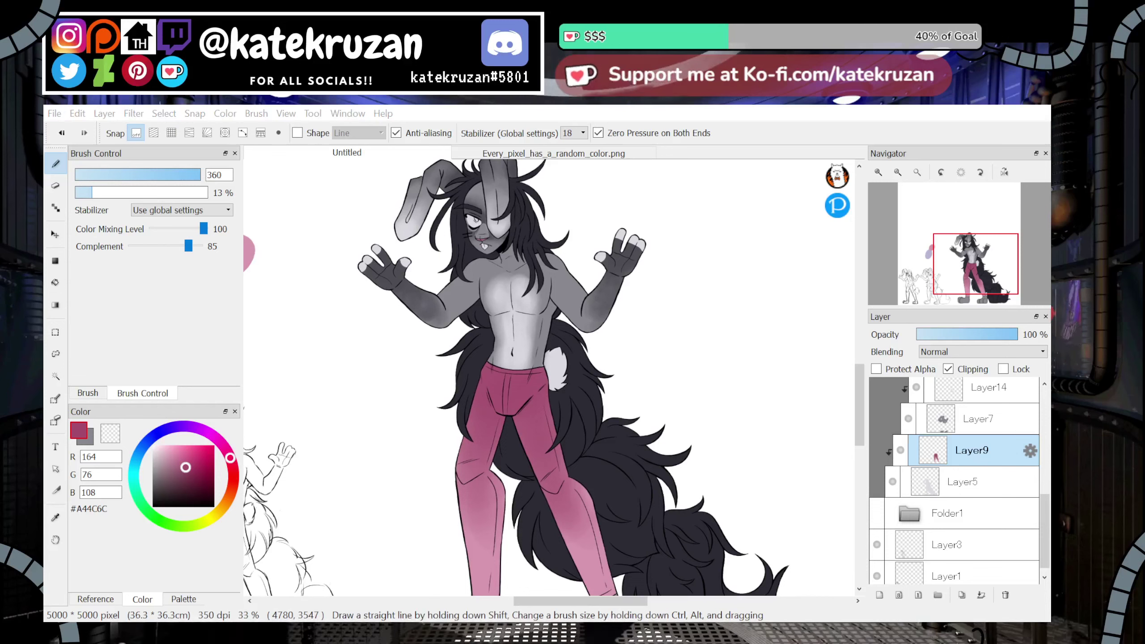
mouse_move(975, 265)
left_mouse_down()
mouse_move(976, 293)
mouse_move(971, 267)
left_mouse_up()
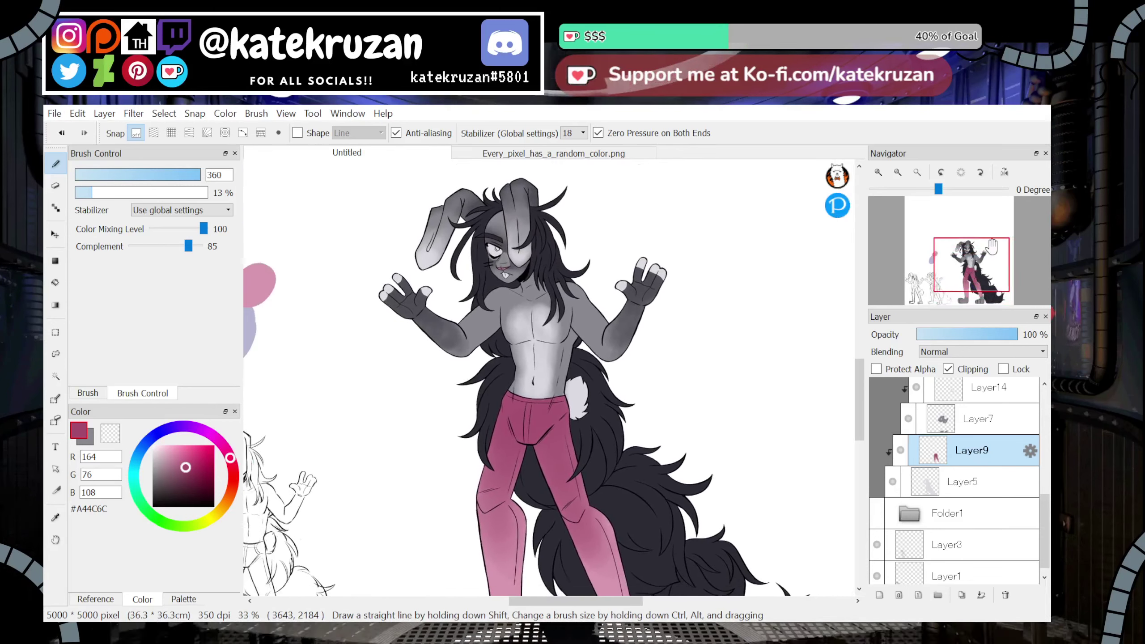
left_click_drag(1046, 525, 1048, 511)
scroll(970, 483, "up", 1)
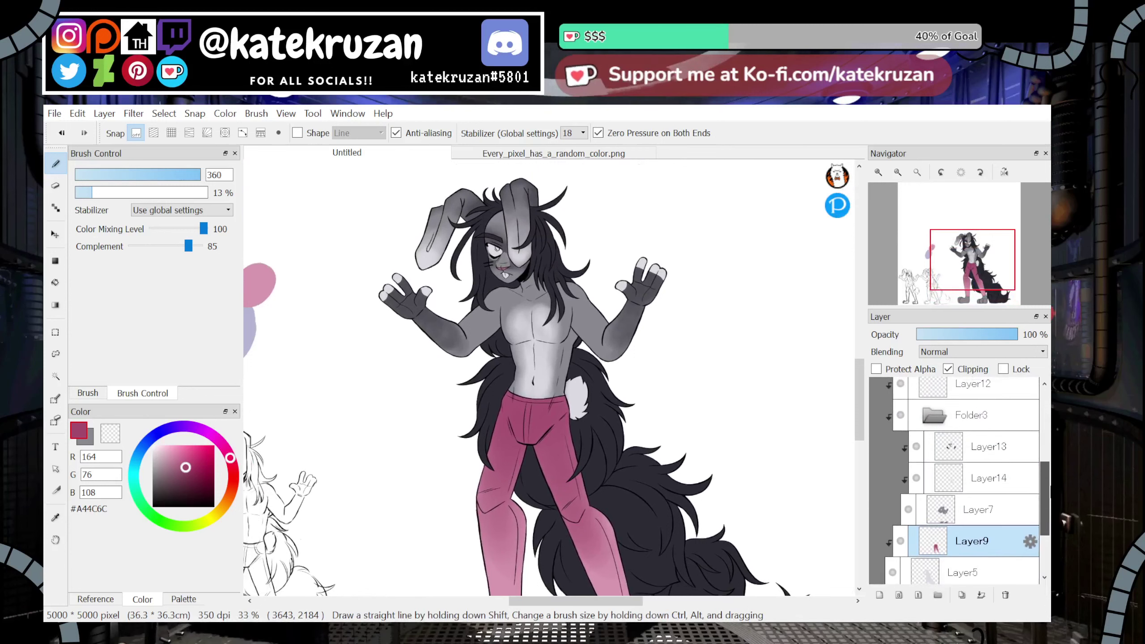
scroll(970, 483, "up", 1)
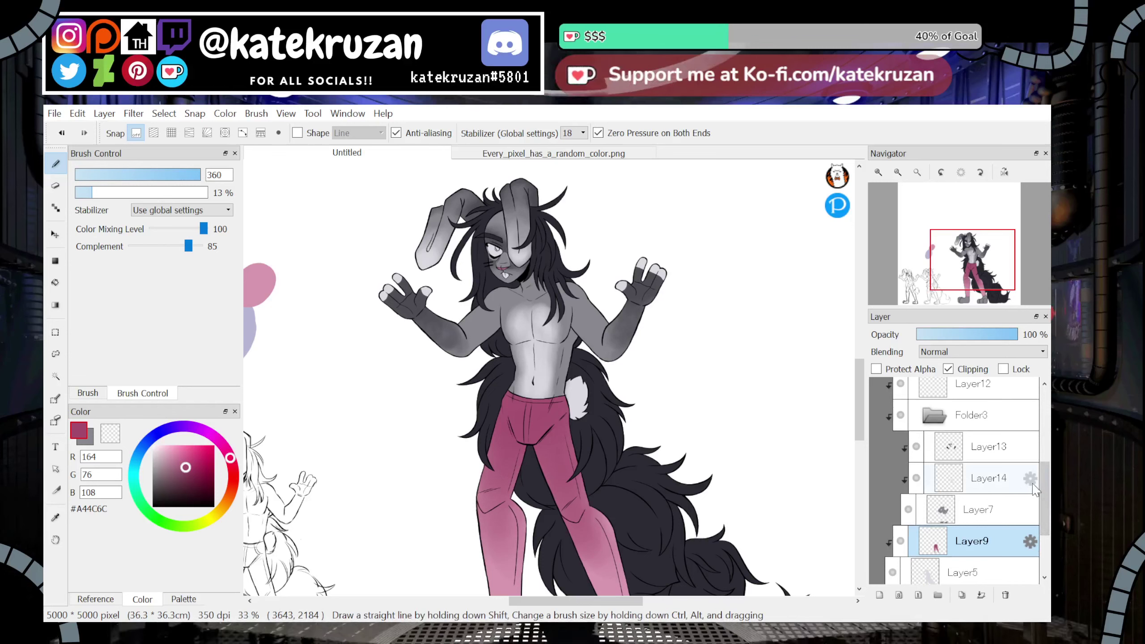
scroll(1035, 465, "up", 5)
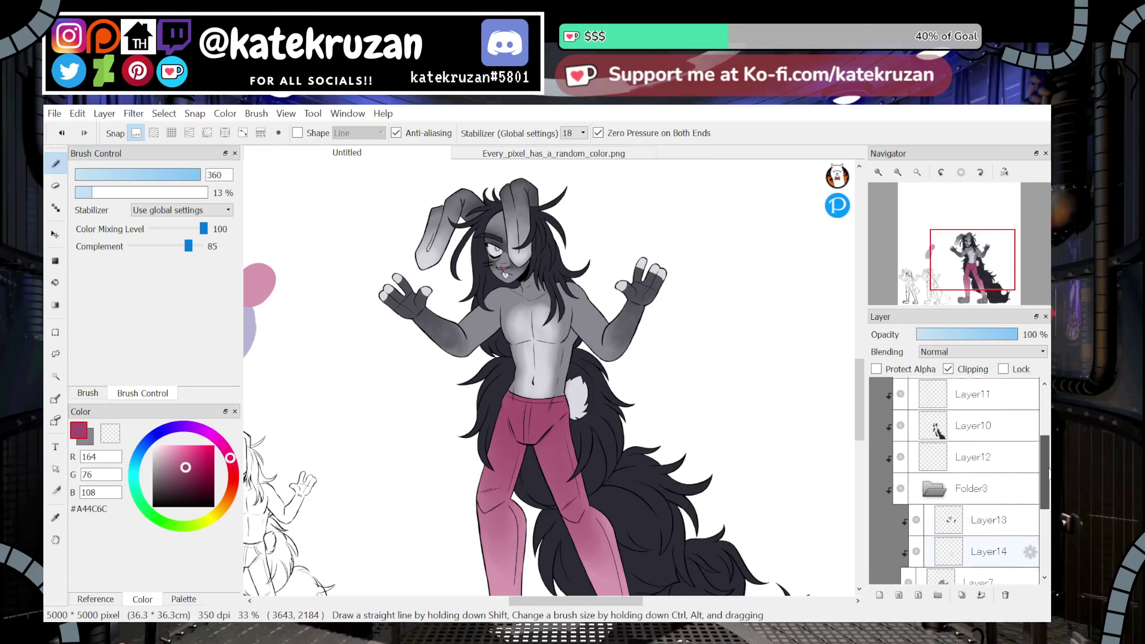
left_click(1030, 440)
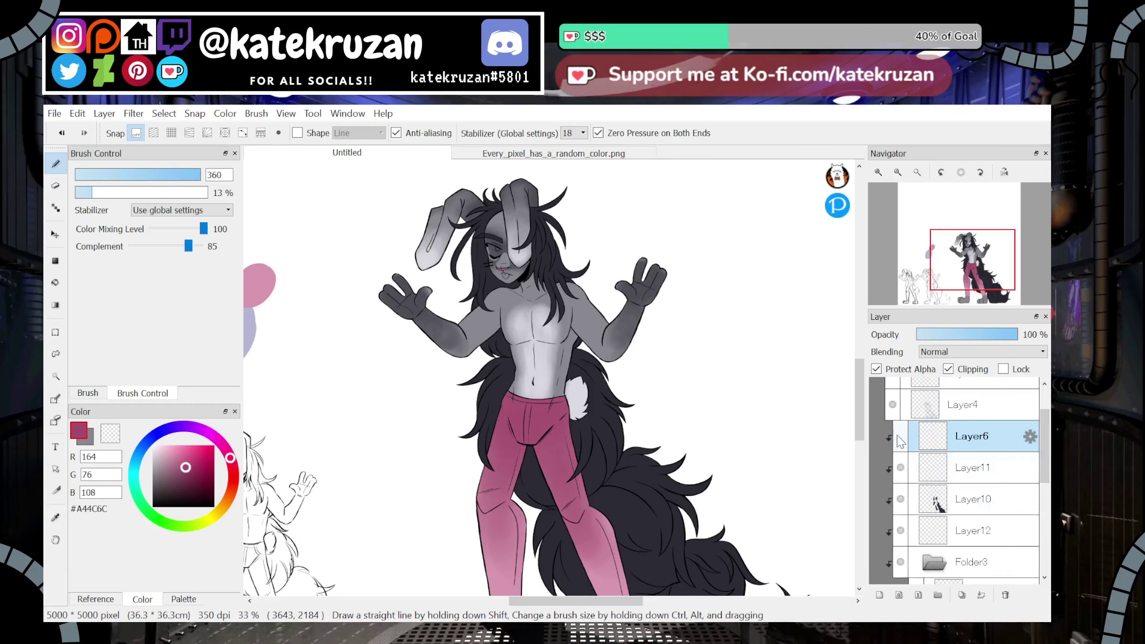
left_click(954, 471)
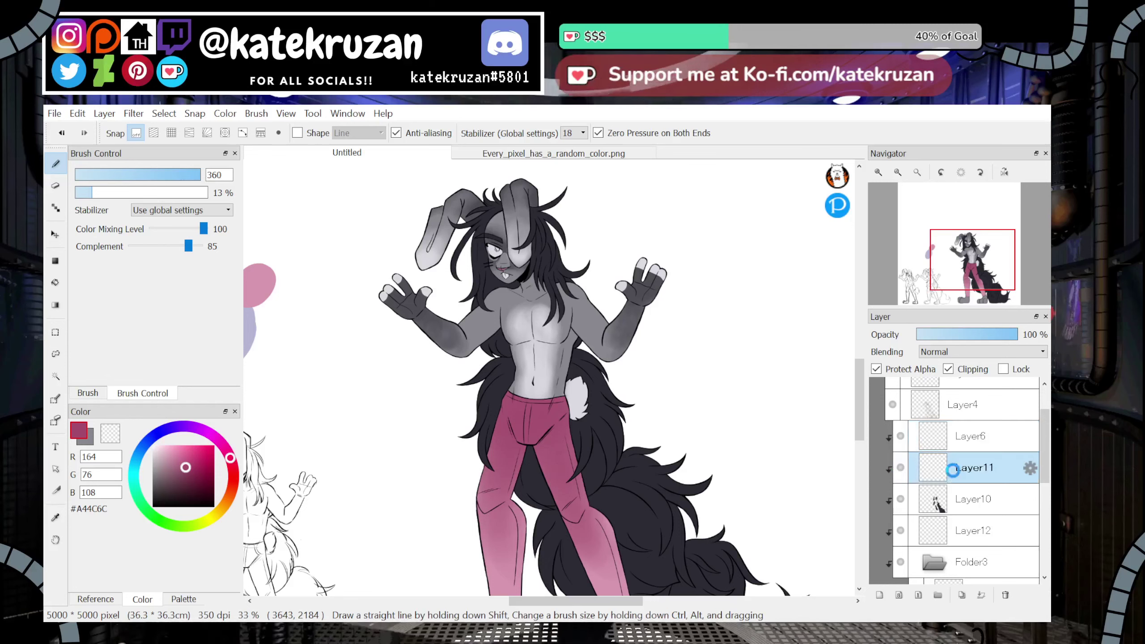
left_click(61, 525)
scroll(602, 353, "down", 6)
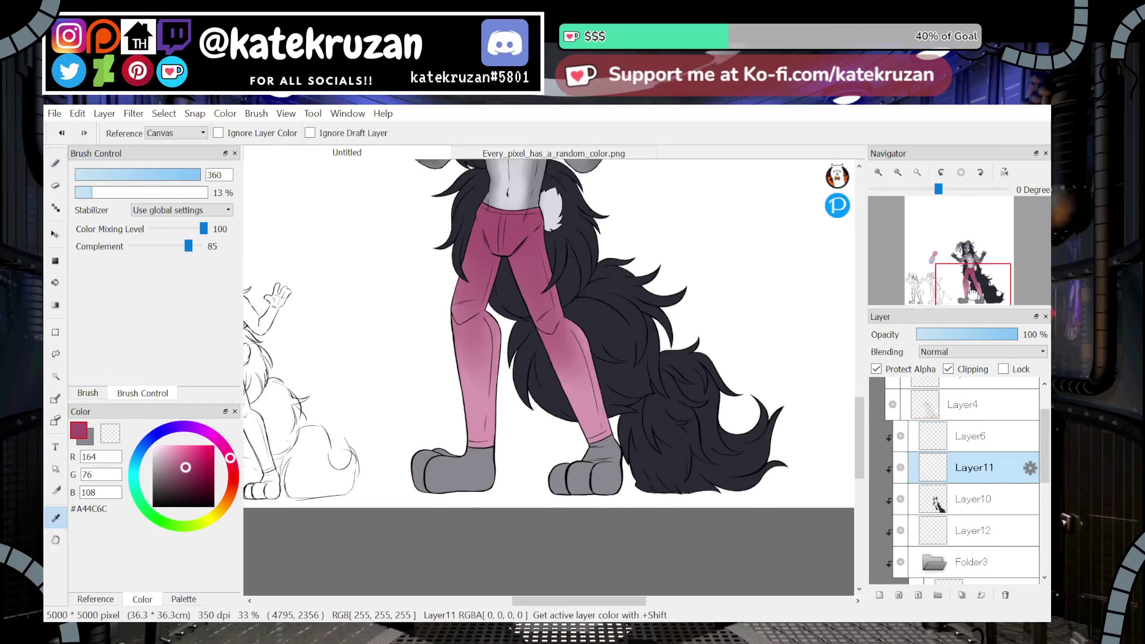
left_click(619, 353)
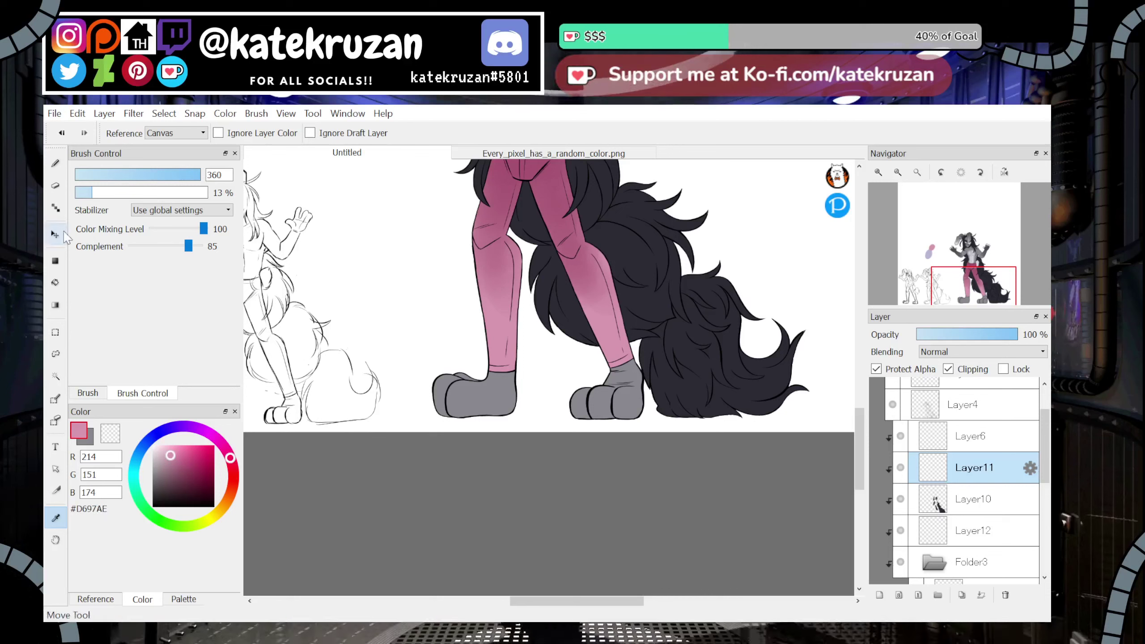
Choose the fully opaque NONAME brush from Favorites and set its size to 47
left_click(55, 261)
scroll(775, 286, "up", 5)
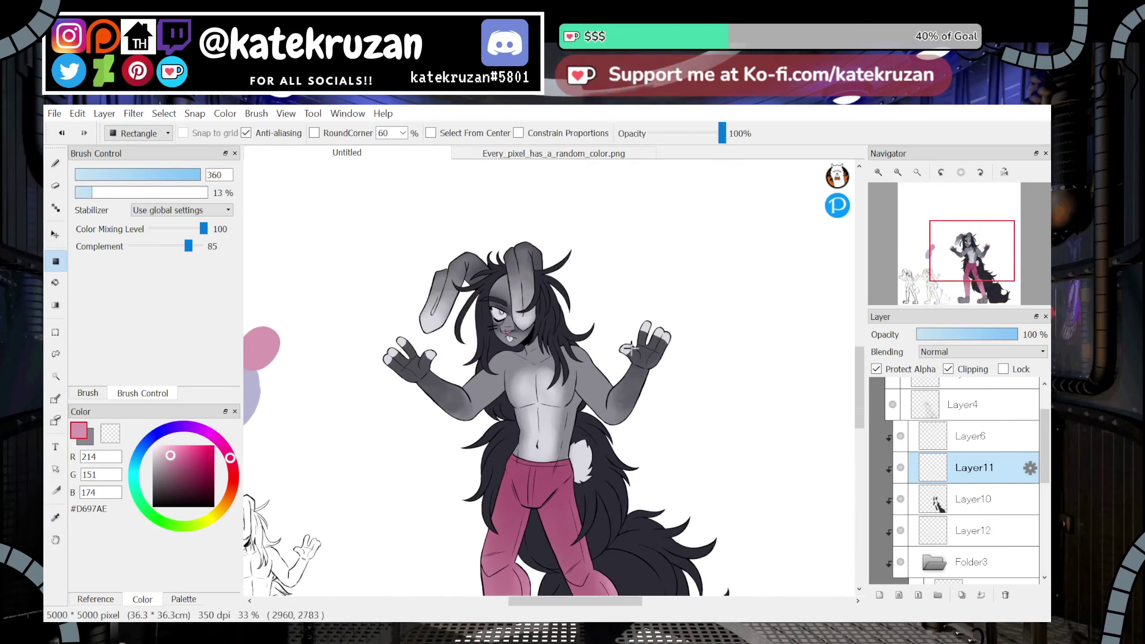
left_click(878, 172)
left_click(898, 172)
left_click(898, 172)
left_click(91, 396)
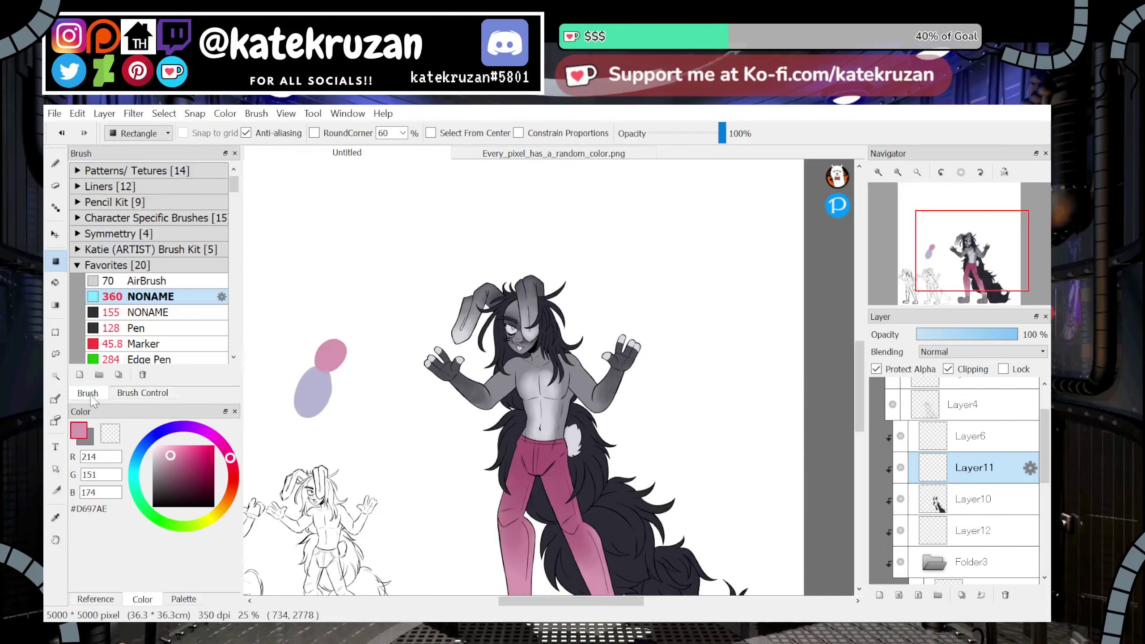
left_click(145, 313)
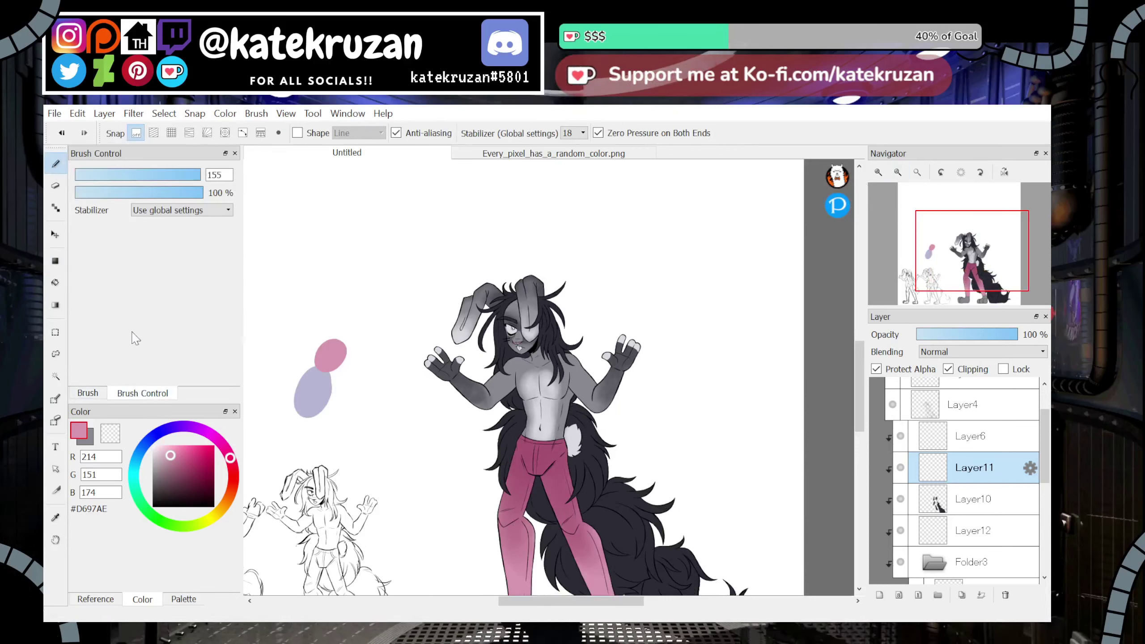
left_click(878, 172)
left_click(879, 172)
left_click(879, 172)
left_click(879, 172)
left_click(878, 172)
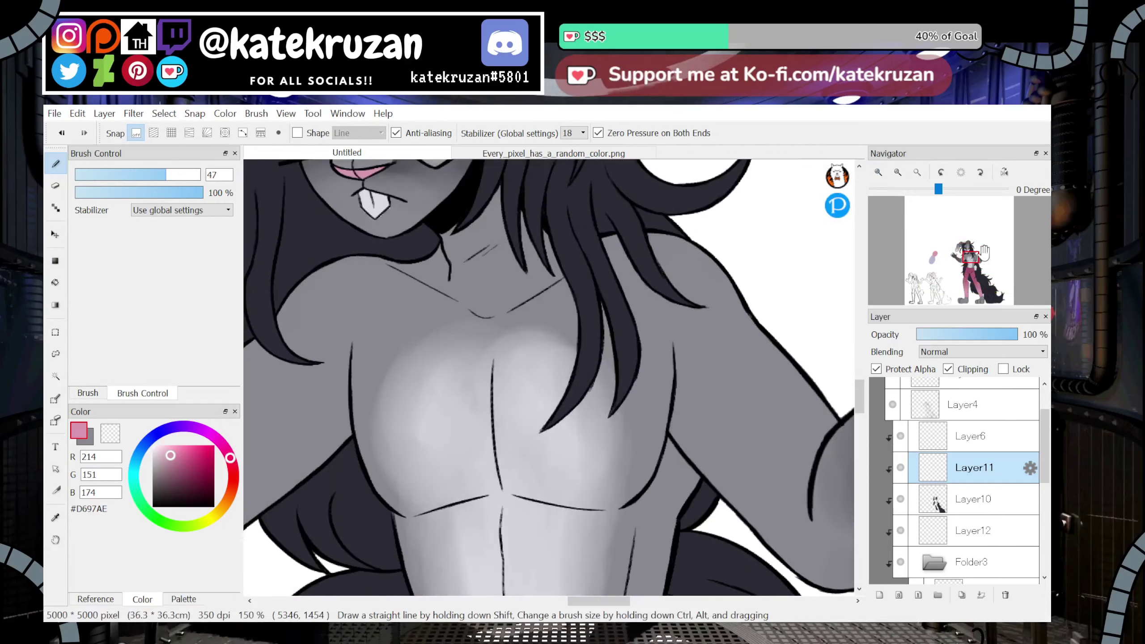
Turn off Protect Alpha on Layer11 and move the layer above Layer6
left_click_drag(983, 257, 981, 252)
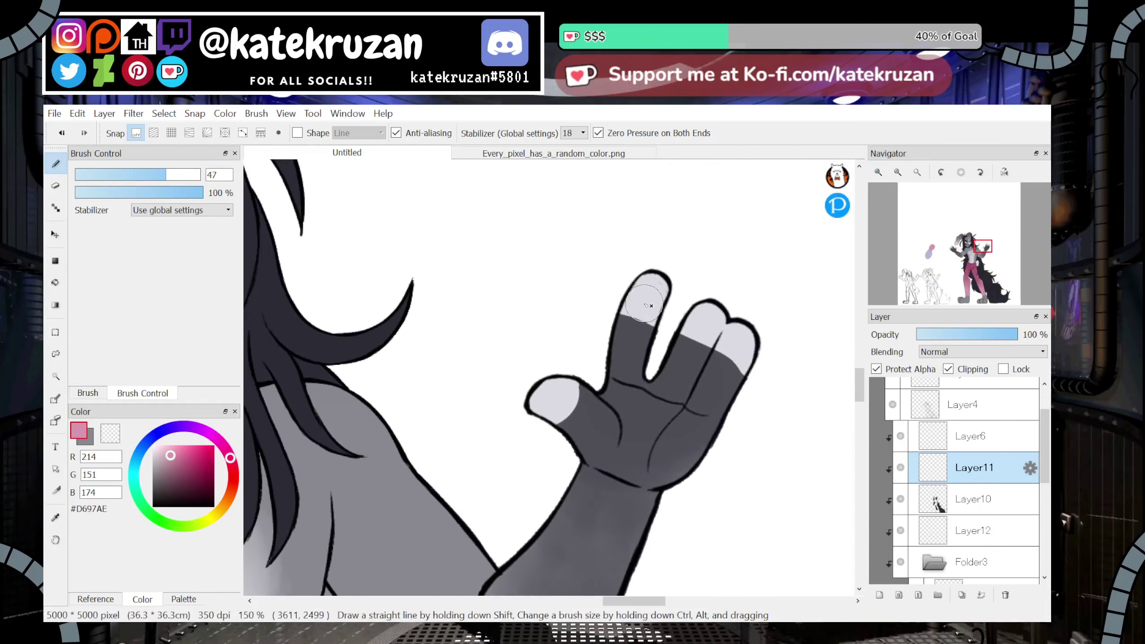
left_click(901, 373)
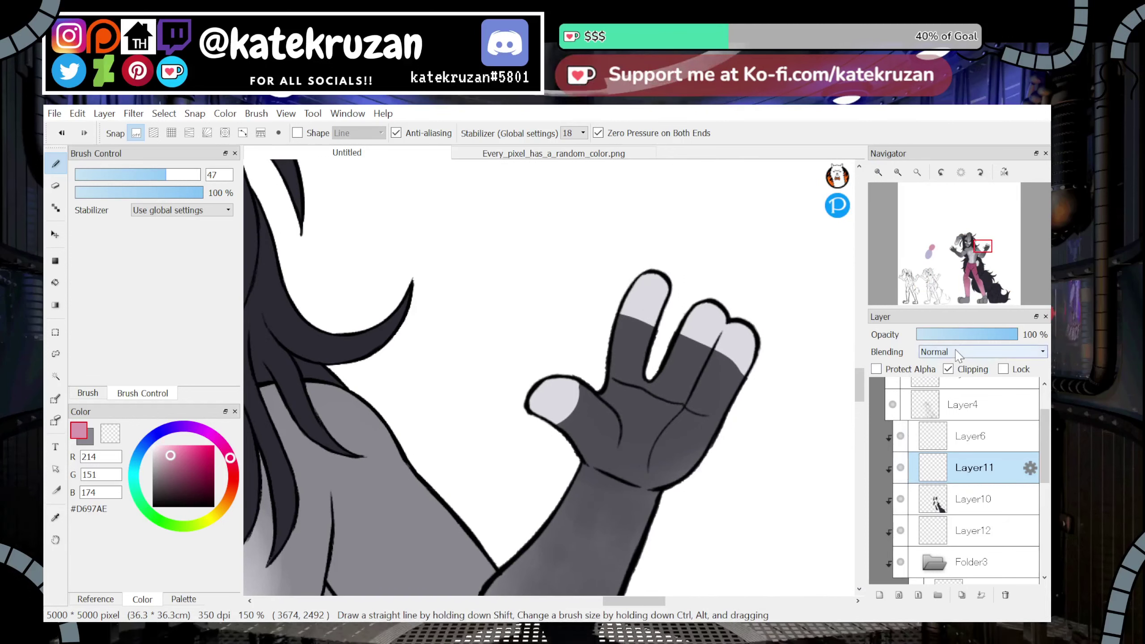
key("ctrl+z")
left_click(951, 449)
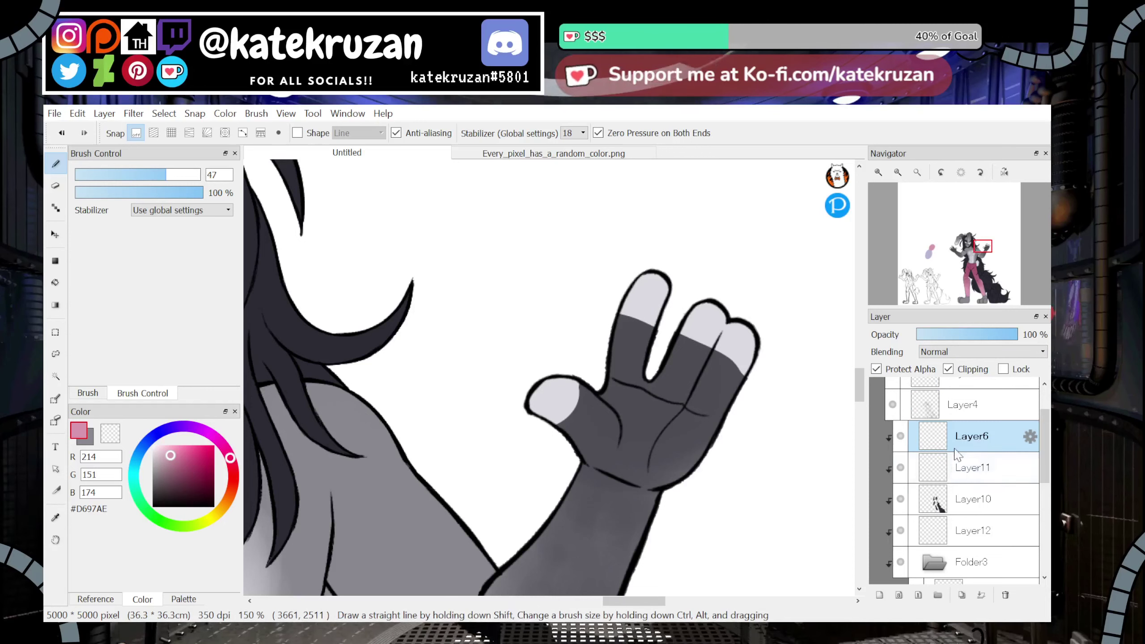
left_click(955, 459)
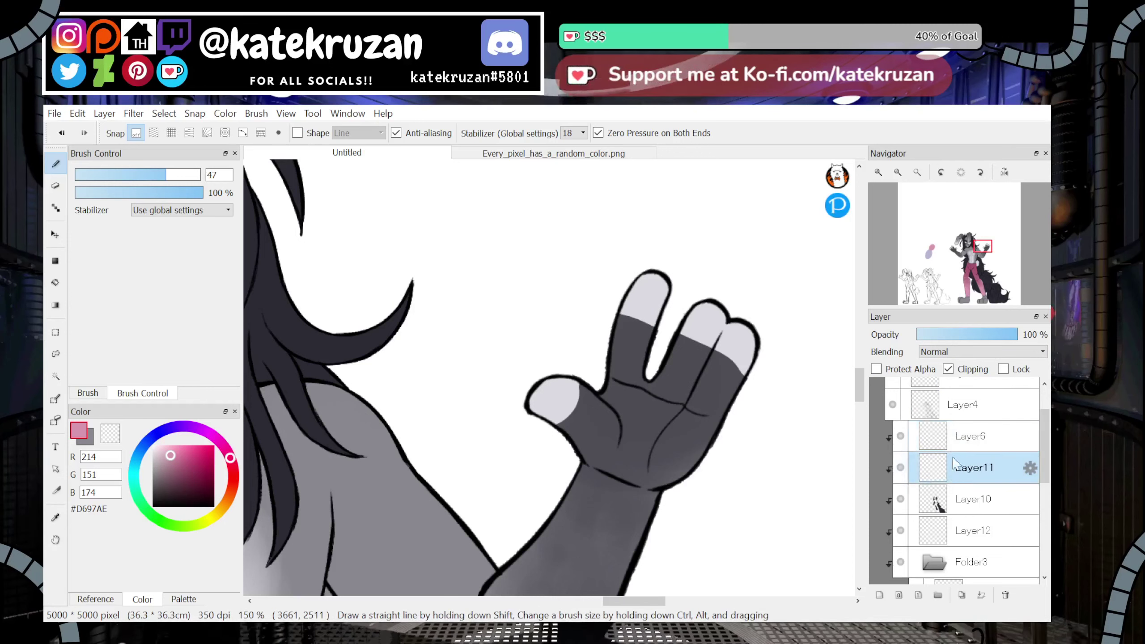
left_click_drag(897, 470, 938, 434)
Try covering the raised hand's fingertips in solid pink #D697AE on Layer11, then undo the strokes
left_click_drag(693, 312, 738, 336)
key("ctrl+z")
mouse_move(651, 289)
left_mouse_down()
mouse_move(634, 314)
mouse_move(657, 330)
left_mouse_up()
left_click_drag(692, 322, 686, 356)
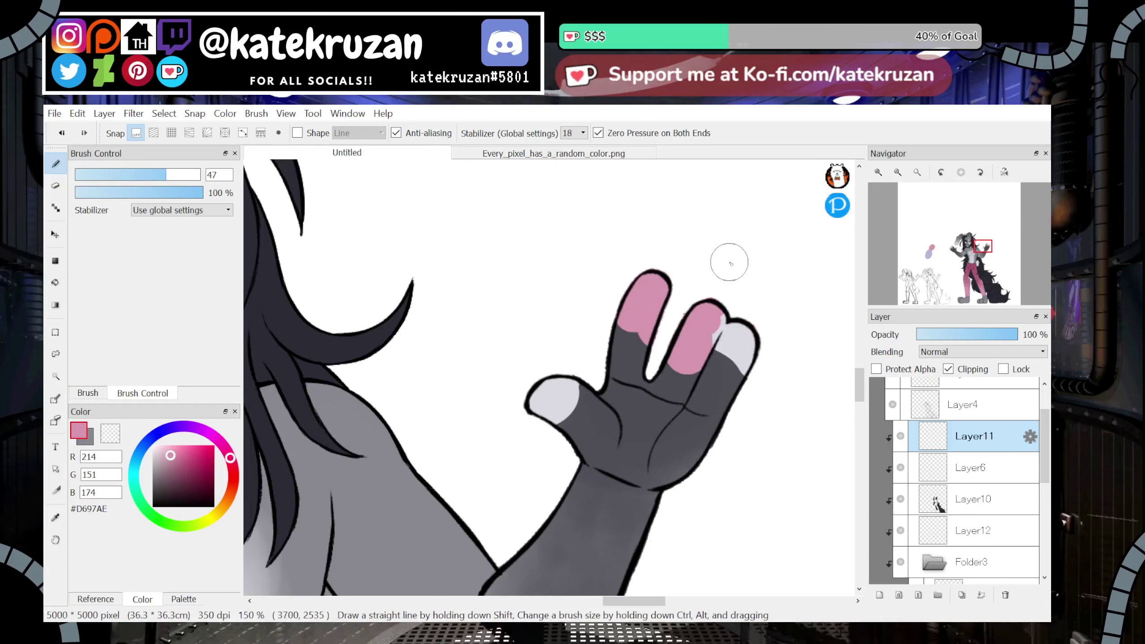
key("ctrl+z")
key("ctrl+z")
key("ctrl+z")
key("ctrl+z")
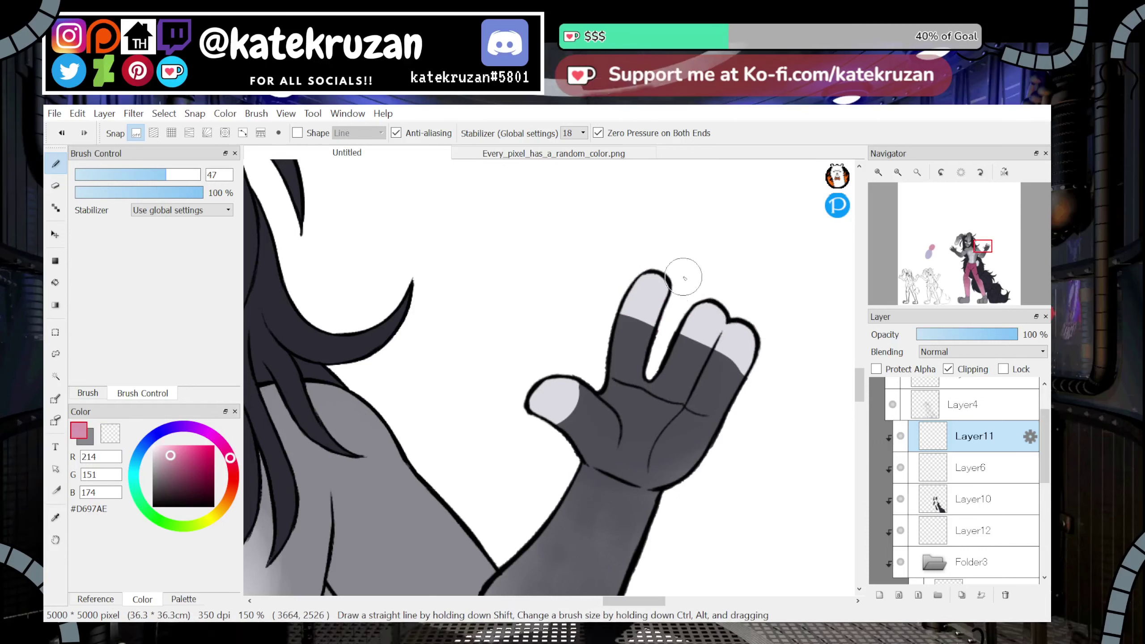
Try small oval pads in pink #D697AE on the raised hand's fingertips and thumb on Layer11
left_click_drag(633, 312, 629, 306)
key("ctrl+z")
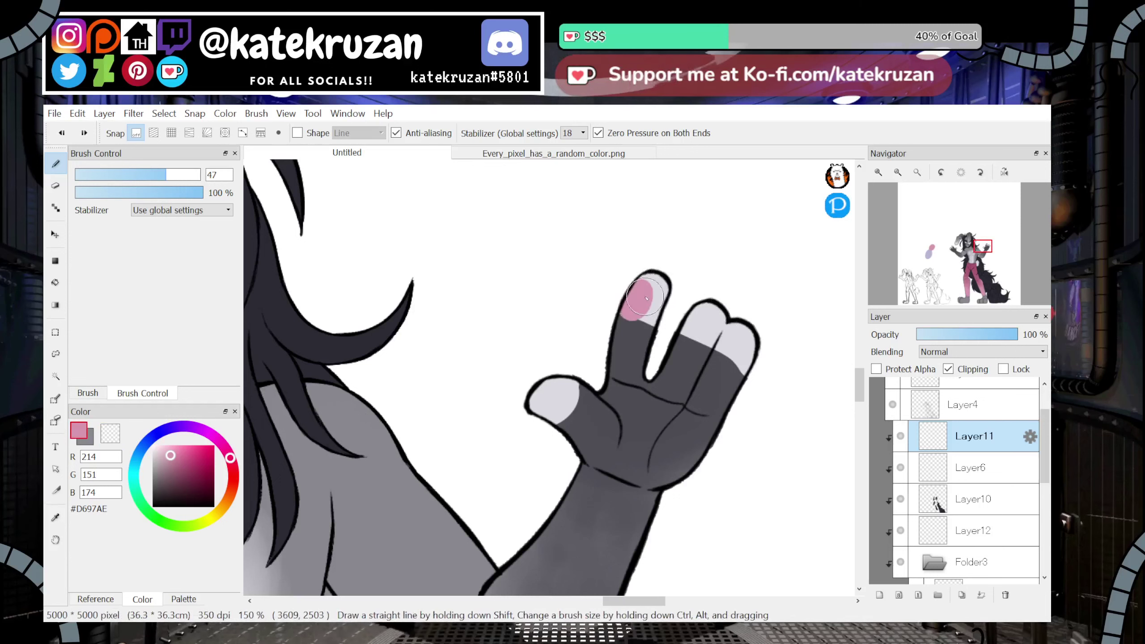
mouse_move(714, 317)
left_mouse_down()
mouse_move(704, 319)
mouse_move(736, 339)
left_mouse_up()
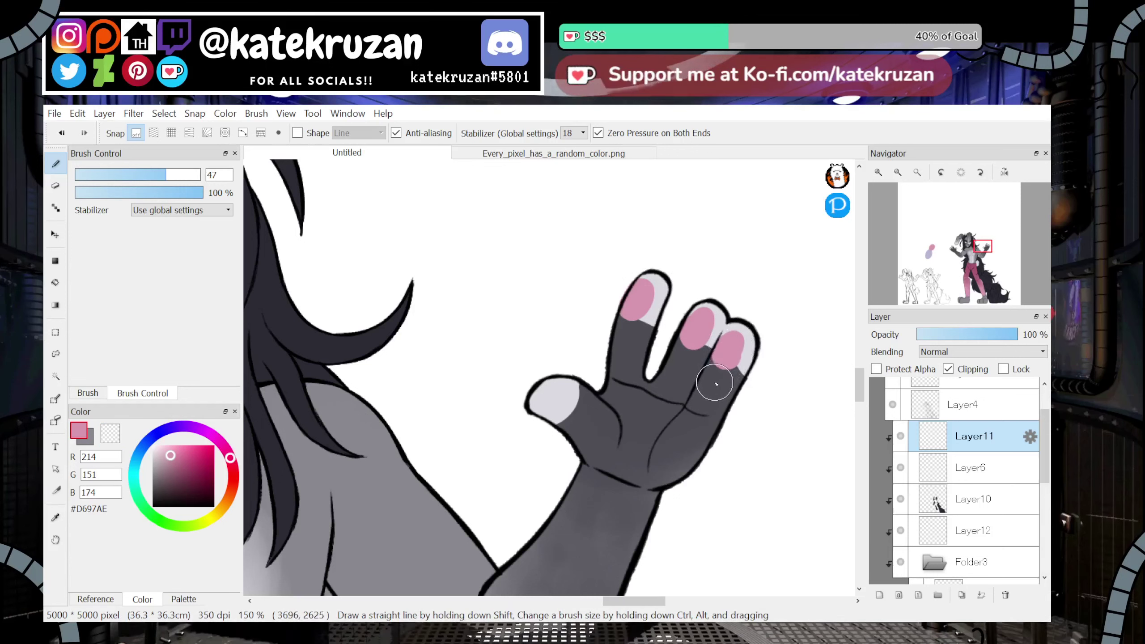
mouse_move(556, 385)
left_mouse_down()
mouse_move(564, 392)
mouse_move(553, 390)
left_mouse_up()
Sample the light grey #DBDBE1 from the character's eye and return to the brush
mouse_move(942, 271)
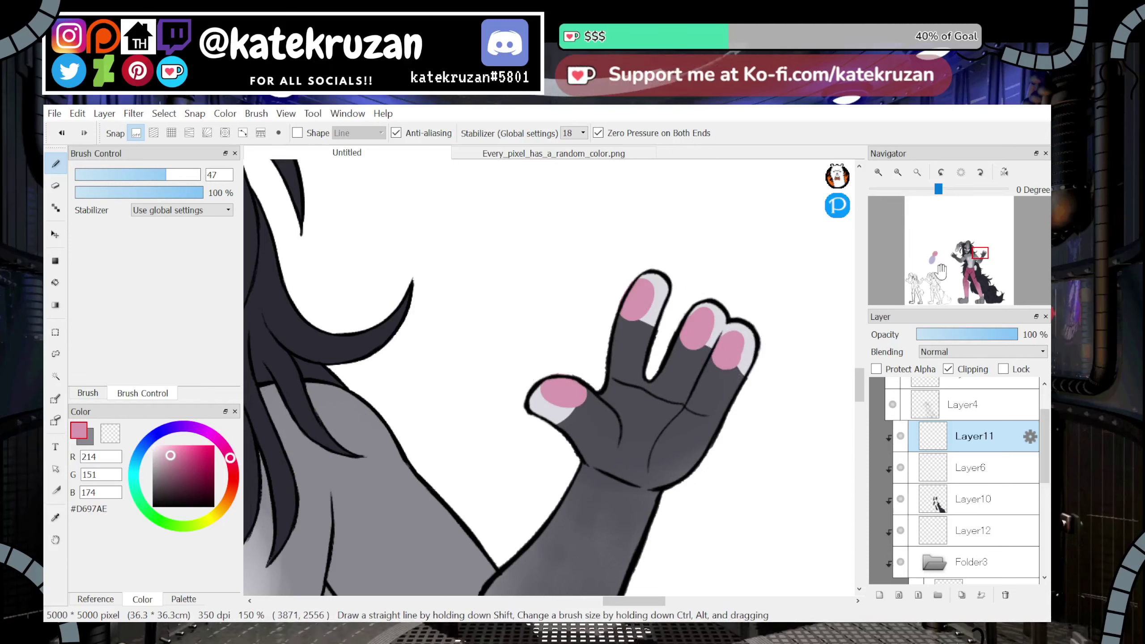
left_click(898, 173)
left_click(899, 173)
left_click(878, 172)
left_click_drag(970, 257, 971, 249)
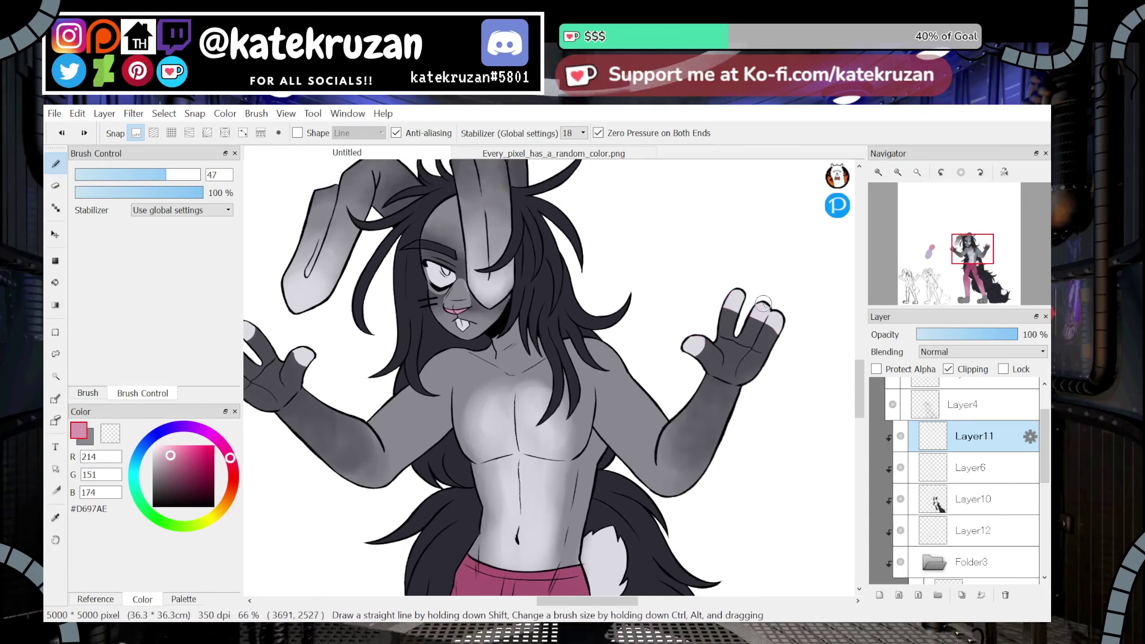
mouse_move(970, 271)
left_mouse_down()
mouse_move(972, 287)
mouse_move(969, 253)
left_mouse_up()
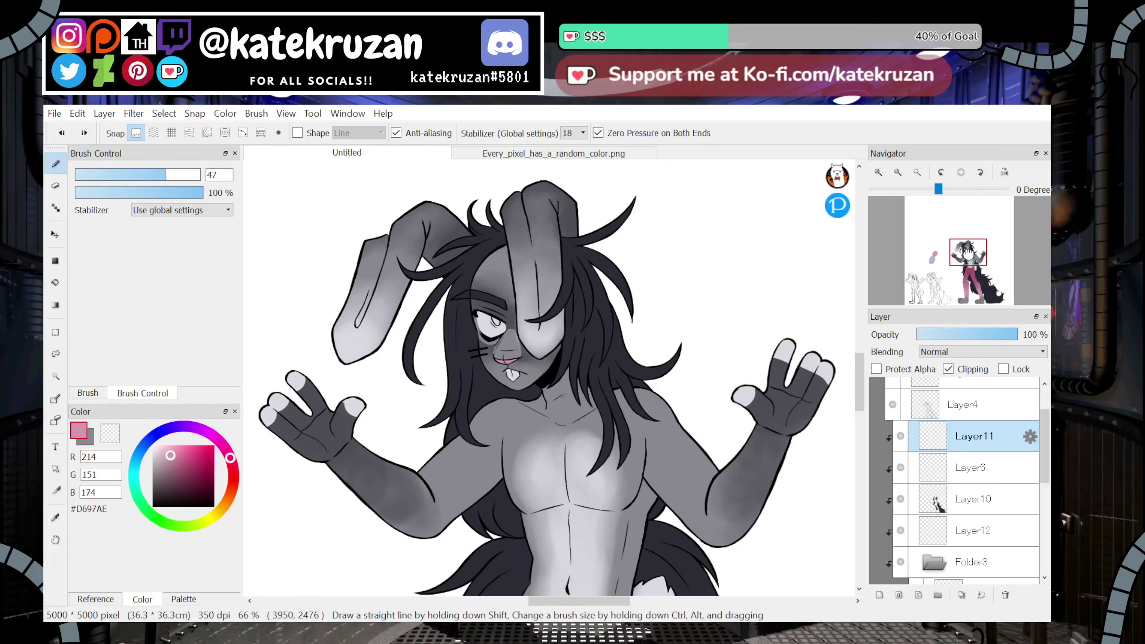
mouse_move(968, 253)
left_mouse_down()
mouse_move(972, 299)
mouse_move(969, 262)
left_mouse_up()
left_click(56, 518)
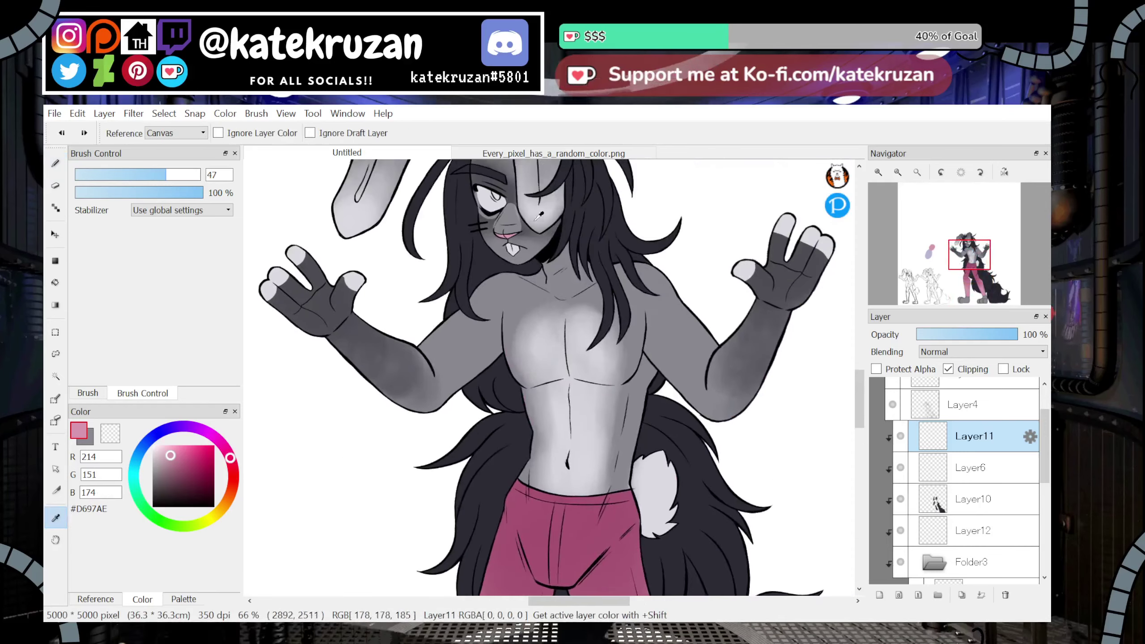
left_click(495, 203)
left_click(56, 164)
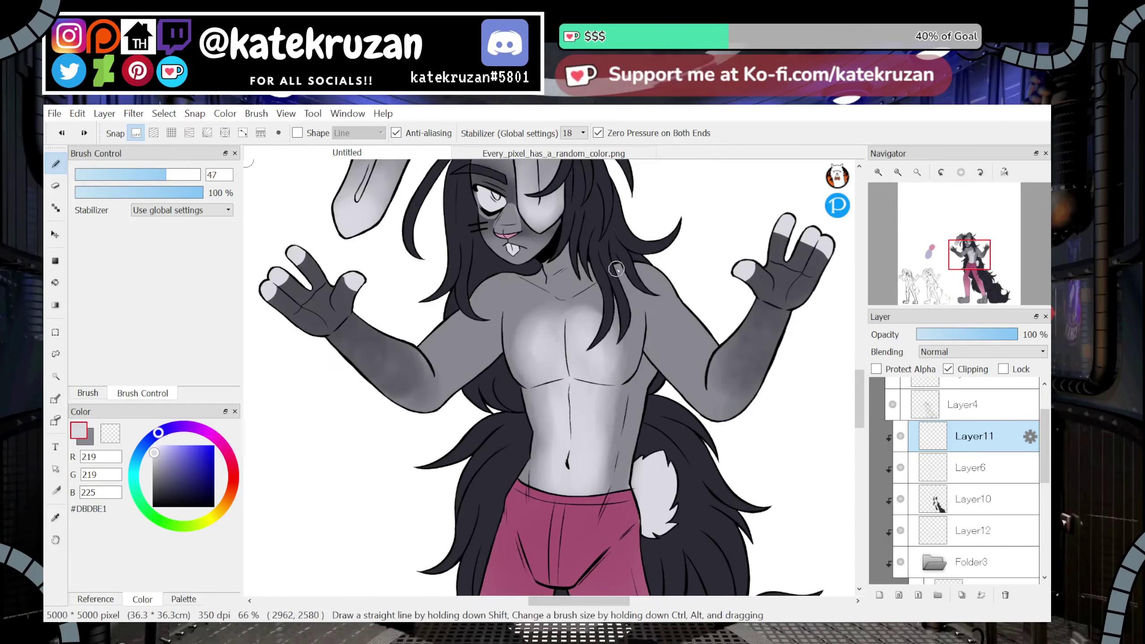
Try a hard-edged light grey #DBDBE1 tip on the outer toe of the foot nearer the tail
left_click_drag(981, 277, 972, 294)
left_click_drag(625, 491, 659, 500)
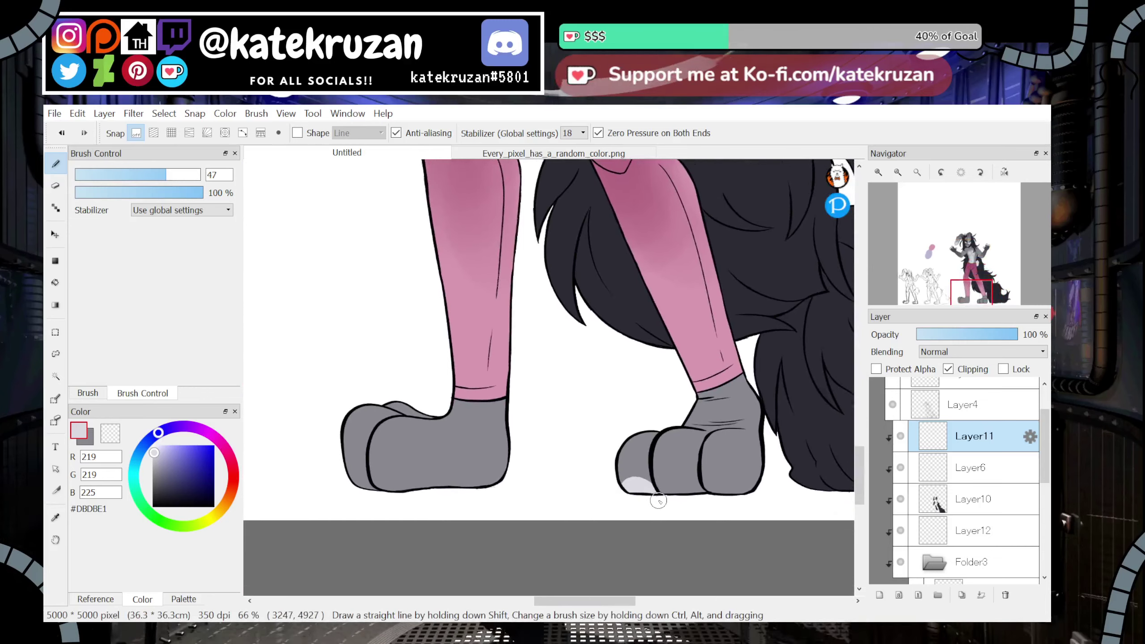
key("ctrl+z")
Switch to the soft NONAME favourite brush at size 121 and paint light grey #DBDBE1 tips on the toes nearer the tail
left_click(88, 393)
left_click(149, 297)
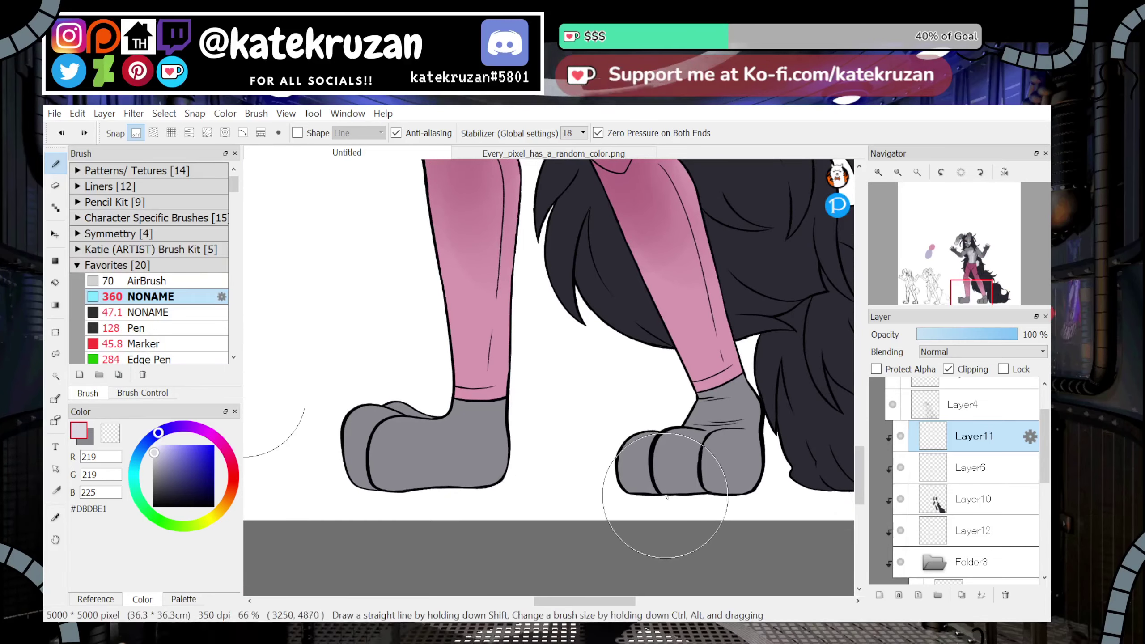
left_click(142, 392)
left_click_drag(166, 177, 179, 176)
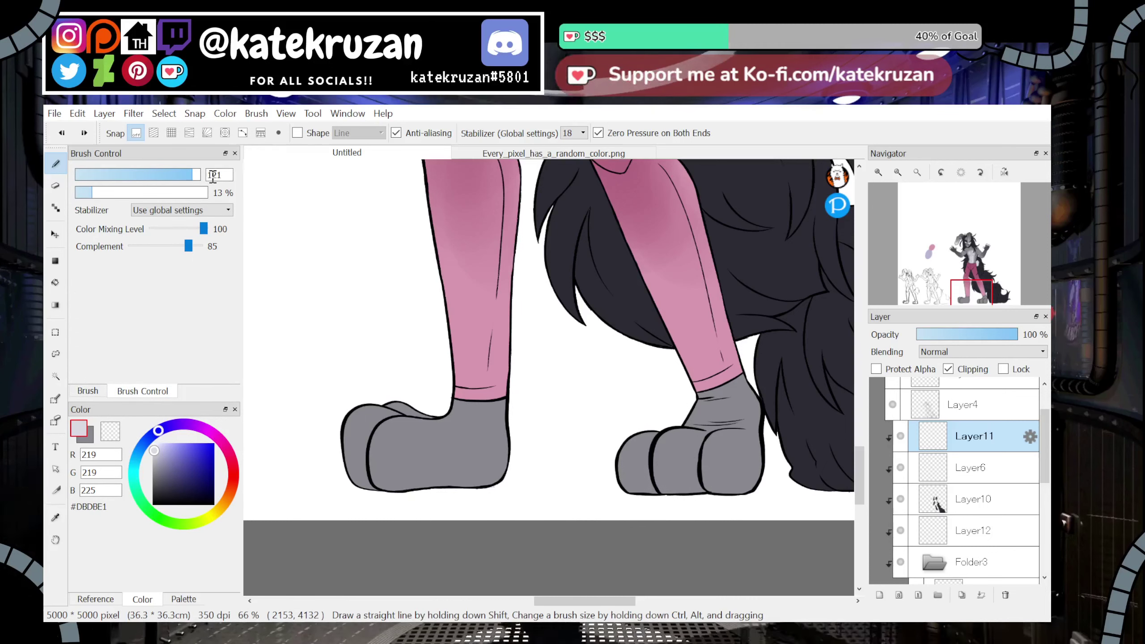
mouse_move(627, 499)
left_mouse_down()
mouse_move(655, 502)
mouse_move(663, 482)
mouse_move(640, 486)
mouse_move(719, 490)
left_mouse_up()
Set the brush opacity to 36%, strengthen and soften the light toe tips, and add matching ones to the other foot
left_click_drag(156, 193, 123, 193)
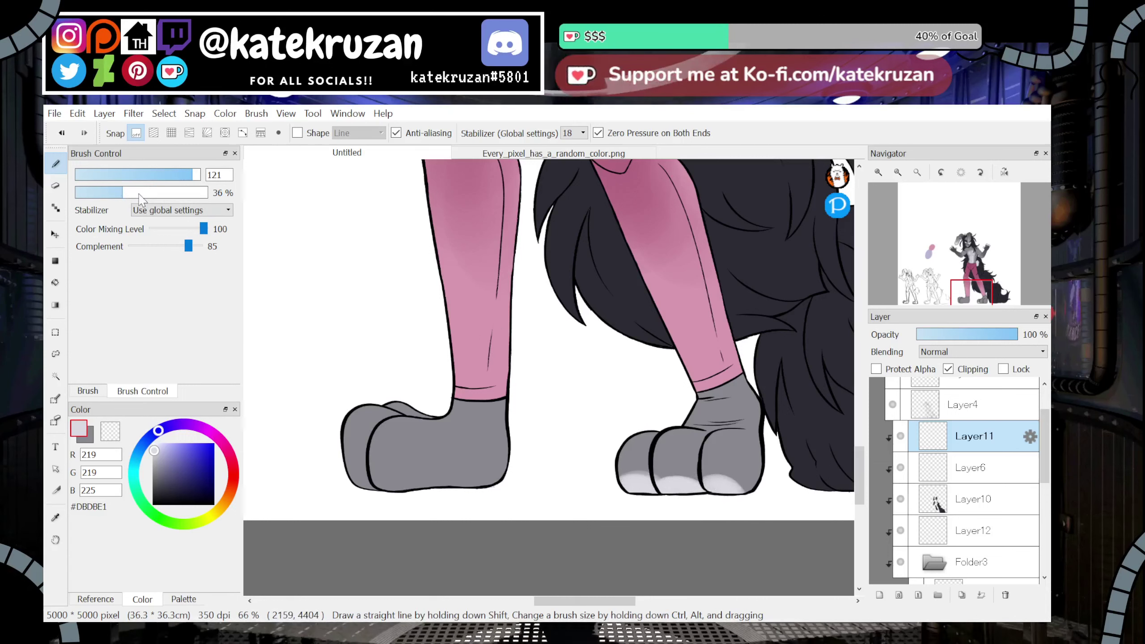
left_click(110, 431)
key("z")
mouse_move(665, 490)
left_mouse_down()
mouse_move(705, 498)
mouse_move(727, 491)
left_mouse_up()
mouse_move(352, 479)
left_mouse_down()
mouse_move(386, 494)
mouse_move(411, 483)
left_mouse_up()
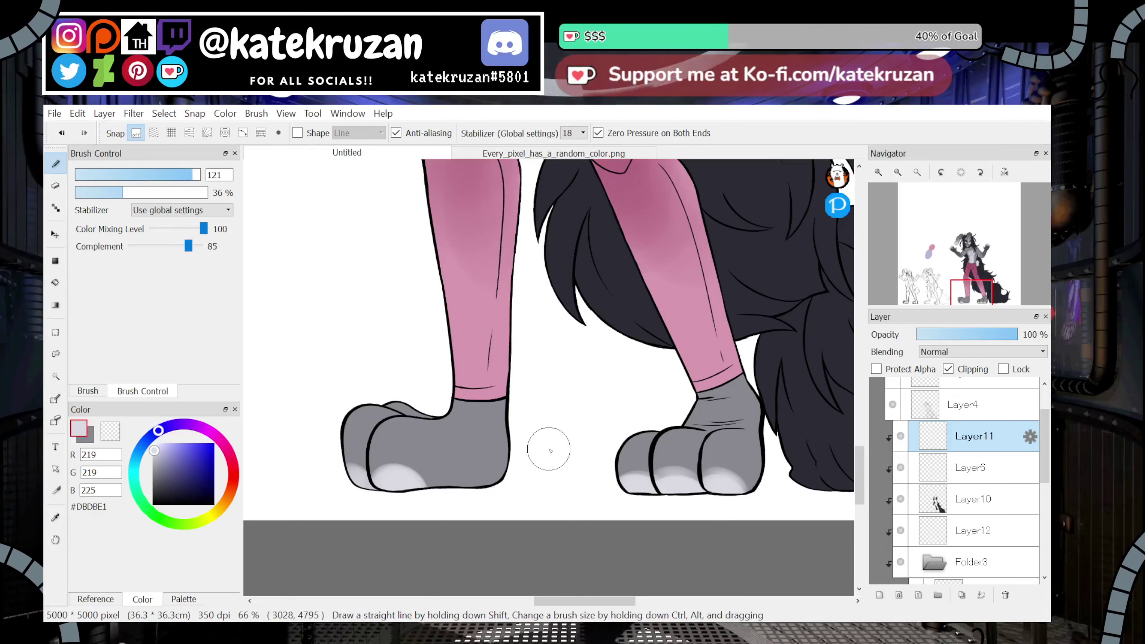
Add a clipped layer above Layer6 and sample the dark tail colour #2A2A33
left_click_drag(973, 282, 971, 299)
left_click(967, 468)
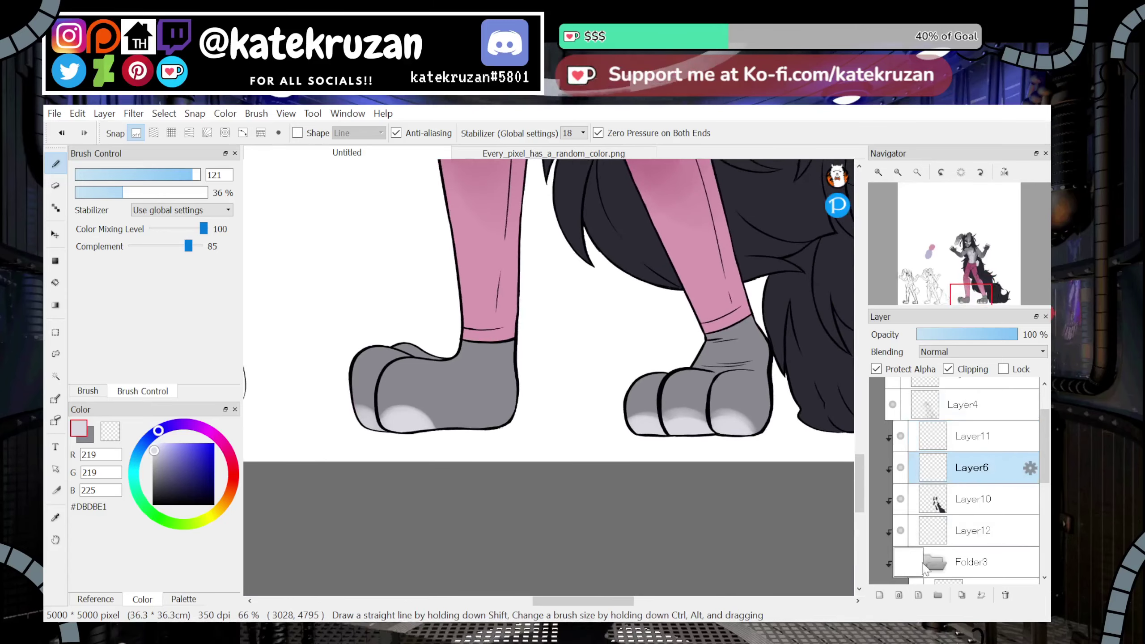
left_click(881, 597)
left_click(56, 518)
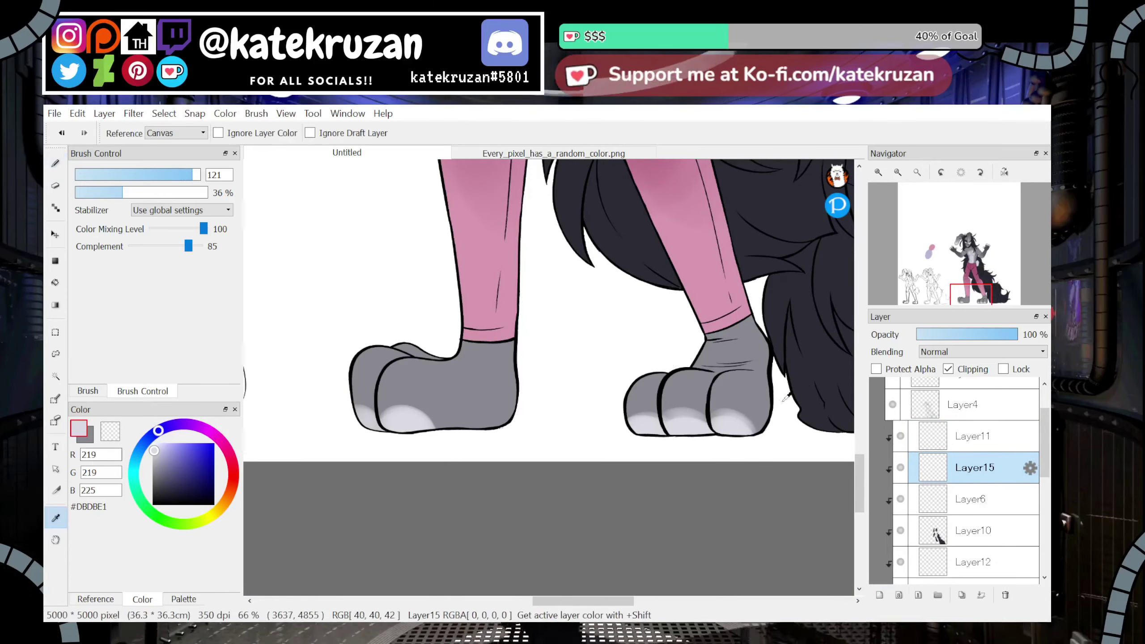
left_click(805, 383)
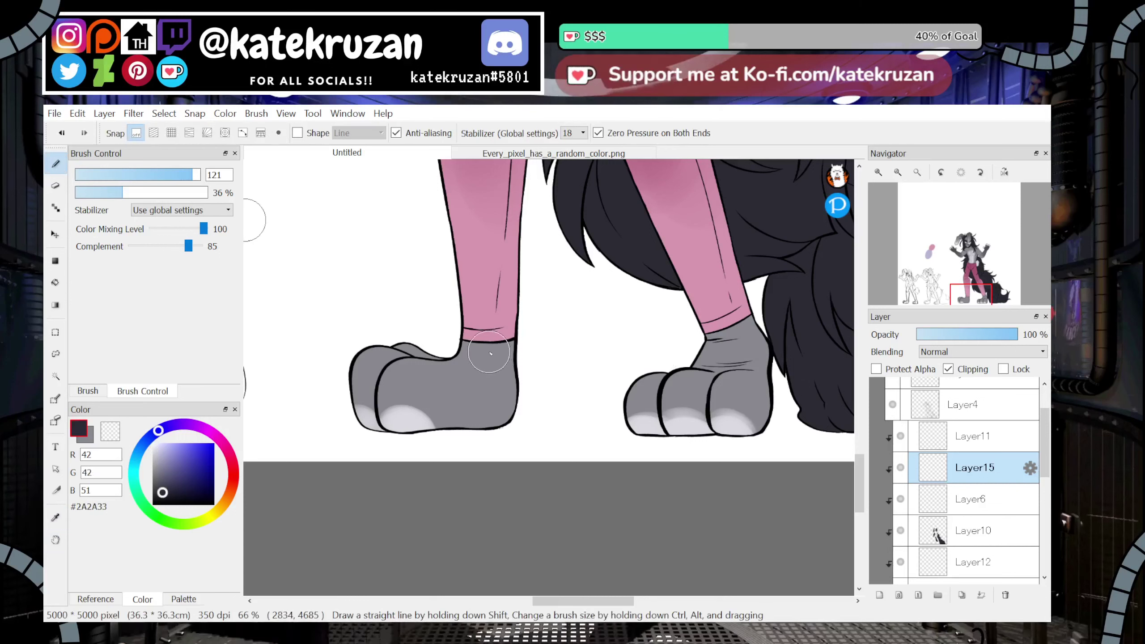
Try a dark #2A2A33 stroke down the ankle on Layer15, undo it and delete the layer
mouse_move(504, 308)
left_mouse_down()
mouse_move(401, 367)
mouse_move(374, 443)
mouse_move(509, 418)
left_mouse_up()
key("ctrl+z")
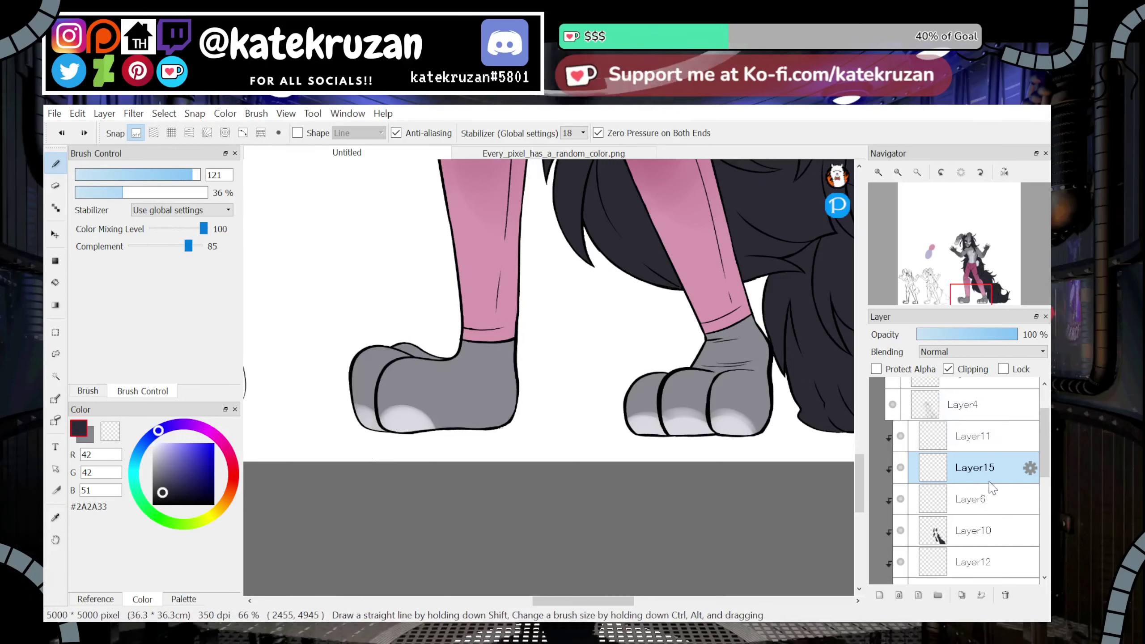
left_click(1007, 596)
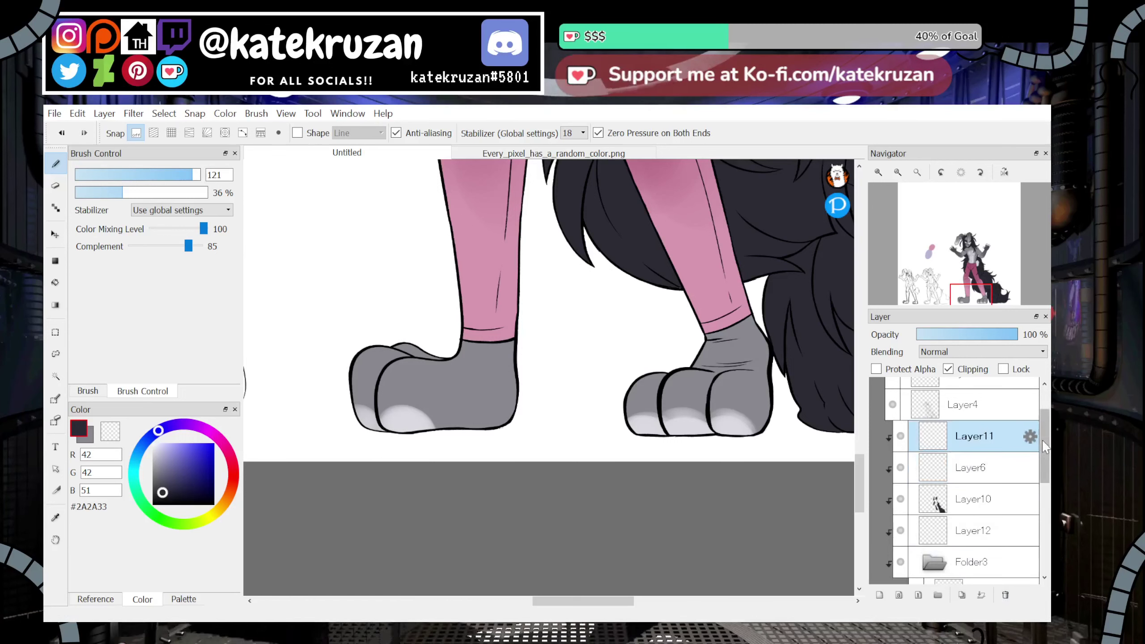
Add a clipped layer above Layer5, paint the foot nearer the tail dark #2A2A33, and move the layer above Folder3
scroll(947, 496, "down", 3)
left_click(923, 459)
left_click(970, 525)
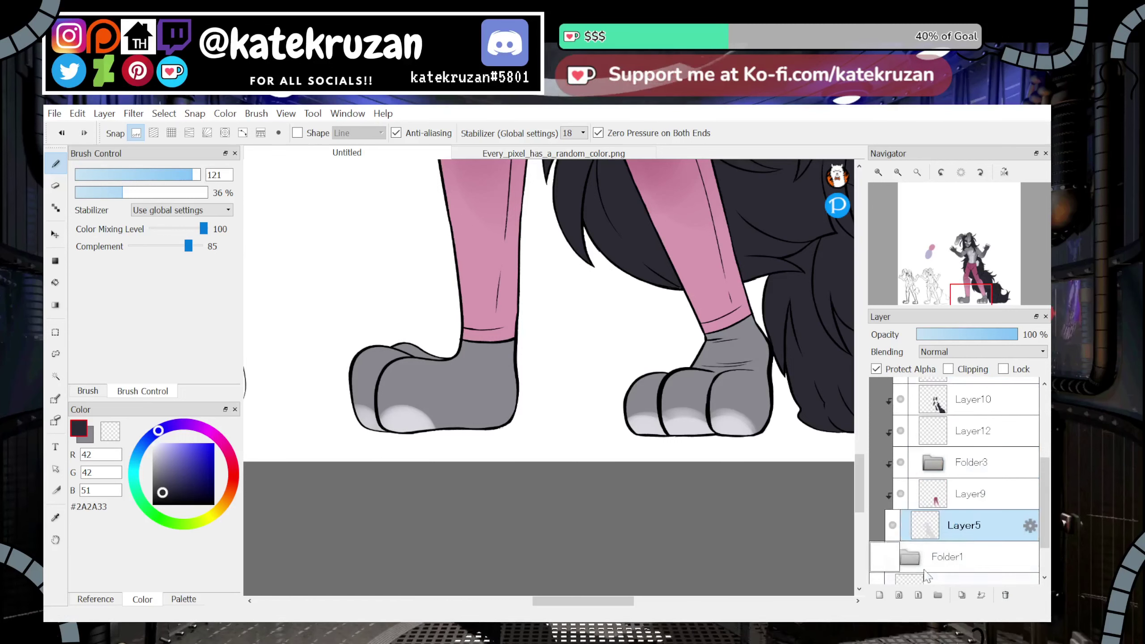
left_click(880, 596)
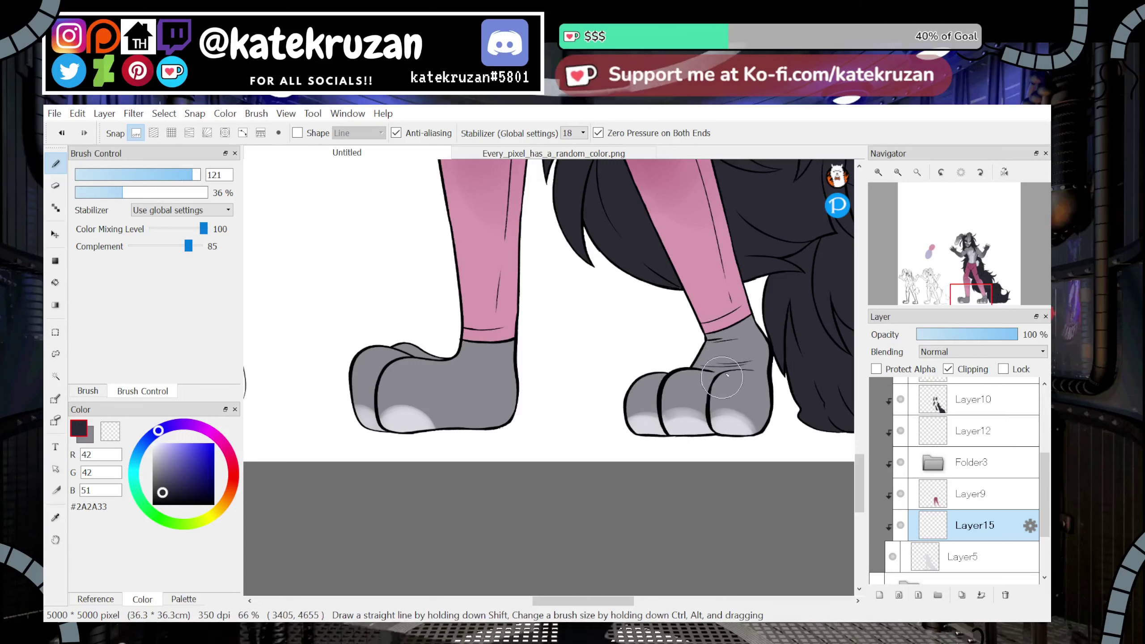
left_click(904, 531)
left_click_drag(972, 528, 974, 452)
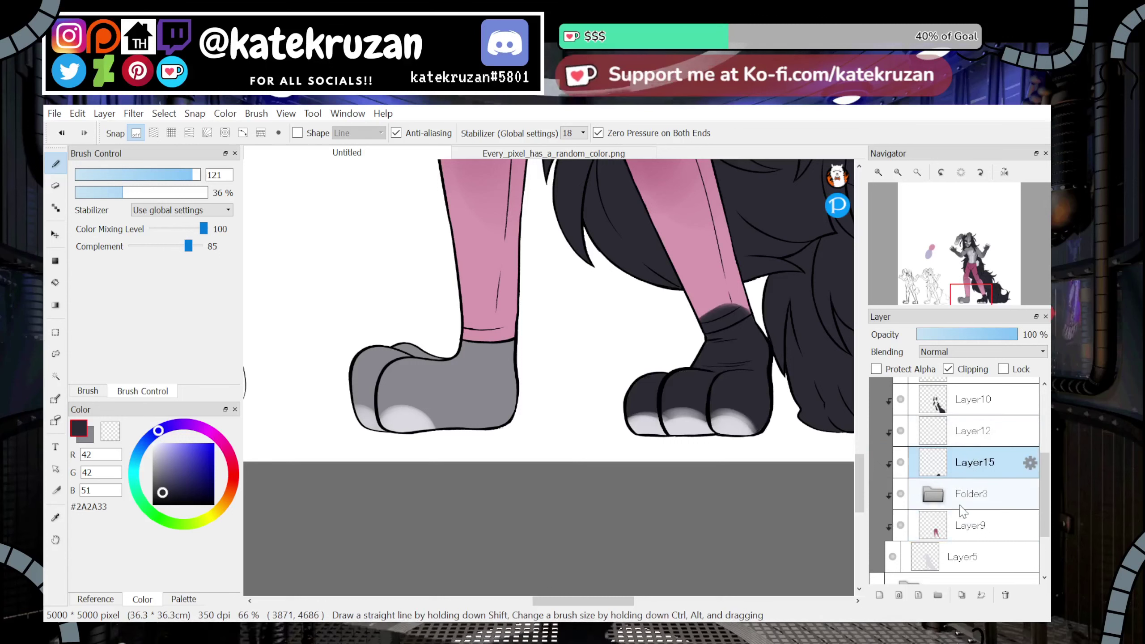
Erase the dark overspill on the trouser cuff above the painted foot on Layer15
left_click_drag(916, 526, 970, 463)
key("ctrl+z")
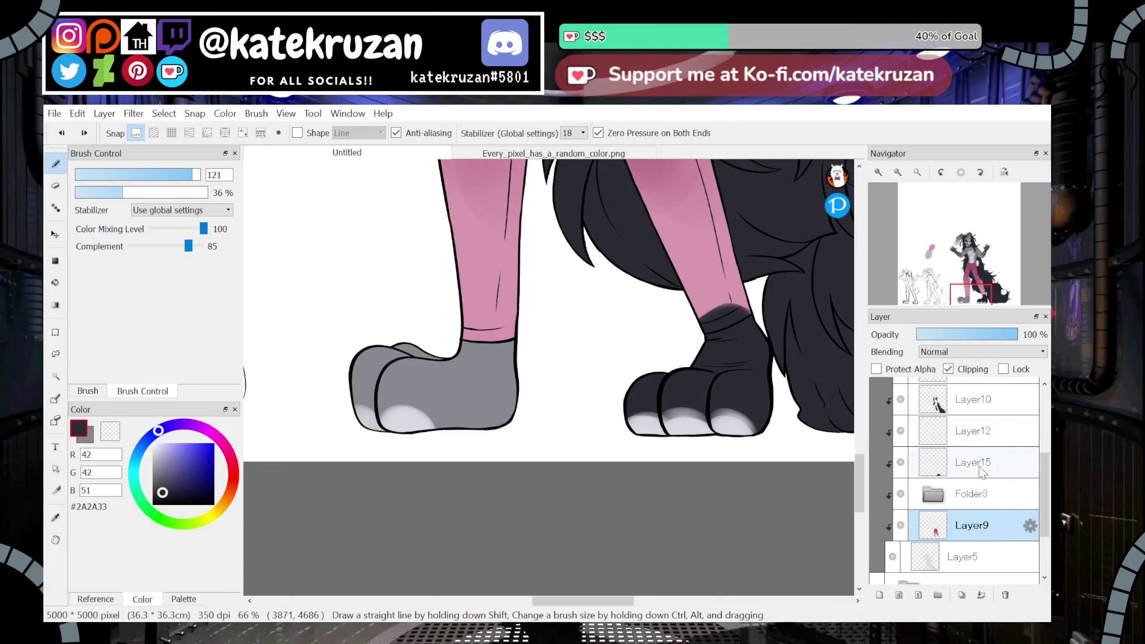
left_click(964, 470)
key("z")
mouse_move(690, 316)
left_mouse_down()
mouse_move(716, 296)
mouse_move(681, 319)
left_mouse_up()
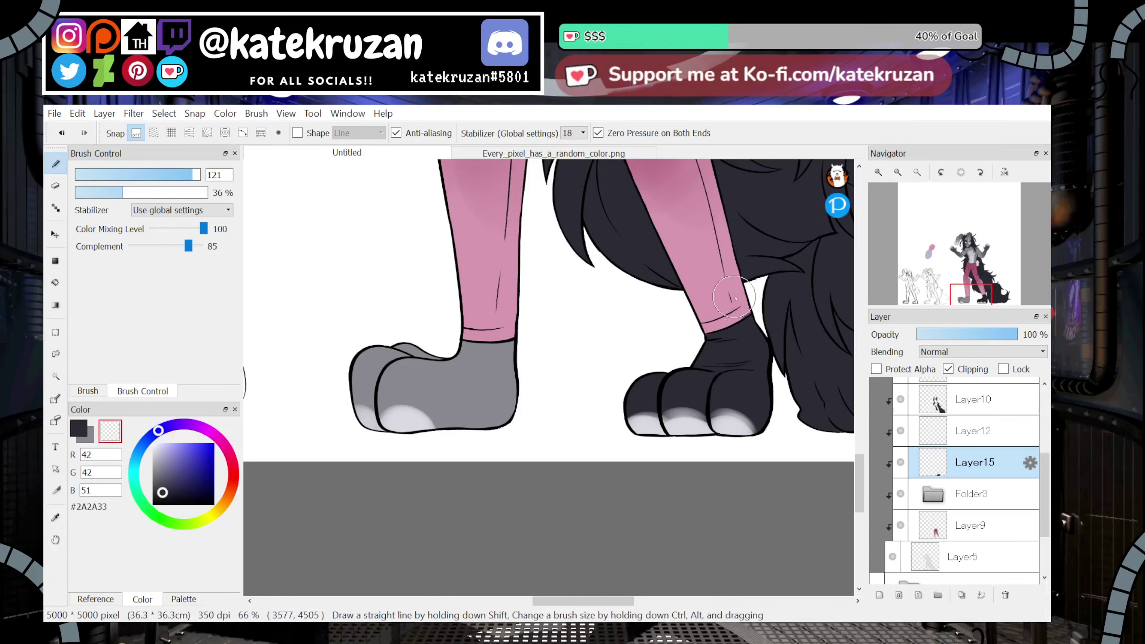
Paint the other foot dark #2A2A33 on Layer15 in the flipped view, then restore the normal view orientation
key("h")
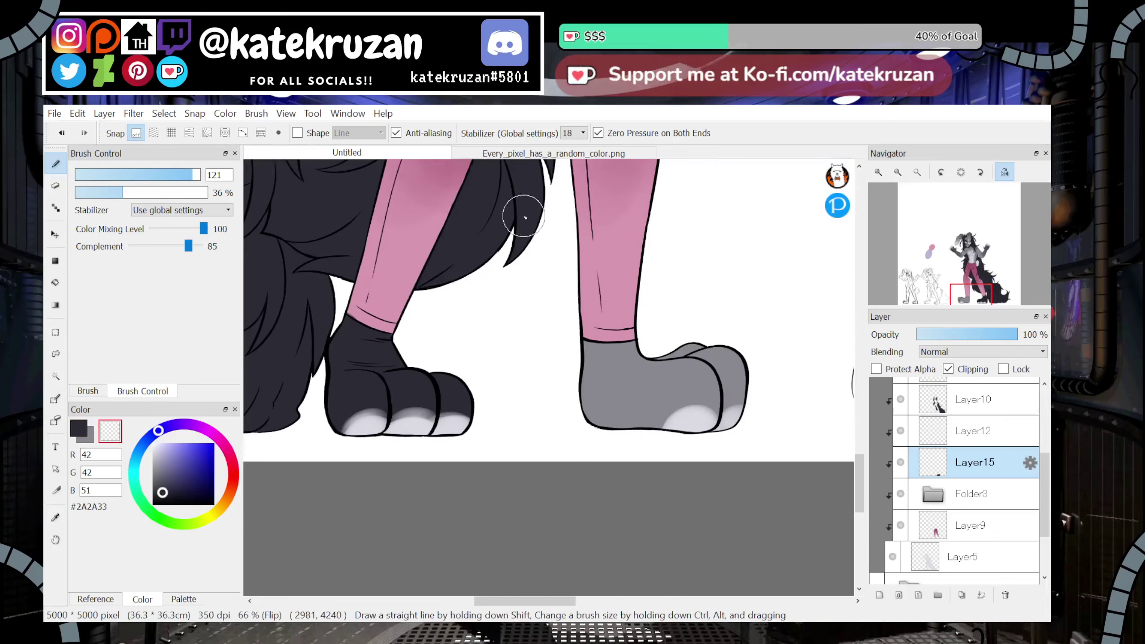
key("x")
mouse_move(602, 384)
left_mouse_down()
mouse_move(577, 381)
mouse_move(587, 367)
mouse_move(655, 359)
mouse_move(584, 413)
mouse_move(598, 436)
mouse_move(678, 431)
mouse_move(765, 383)
left_mouse_up()
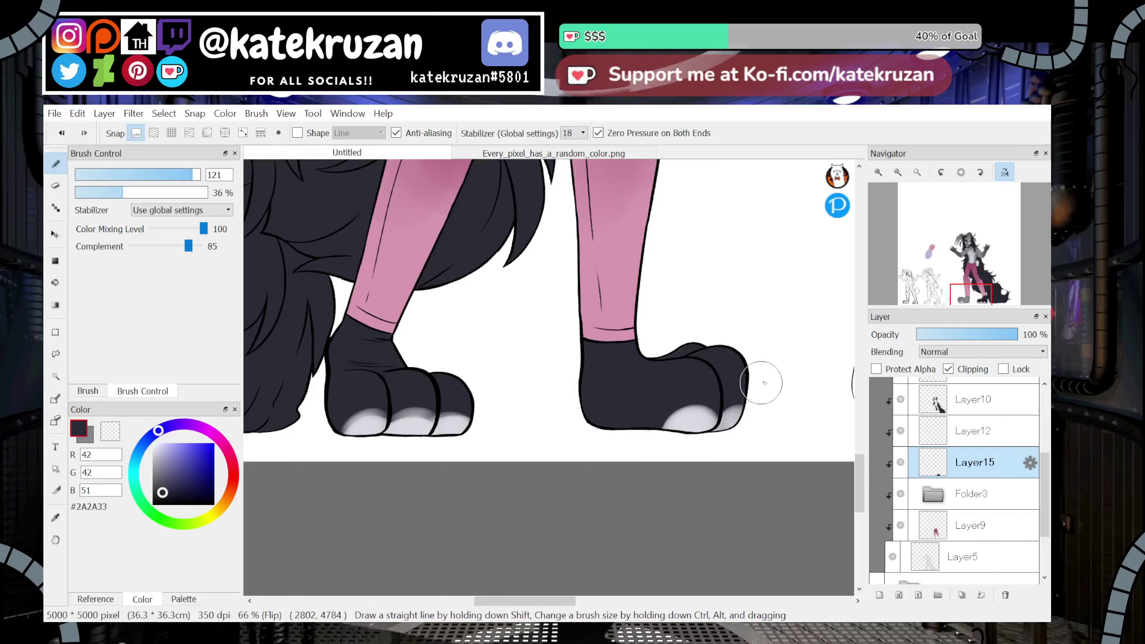
key("x")
key("h")
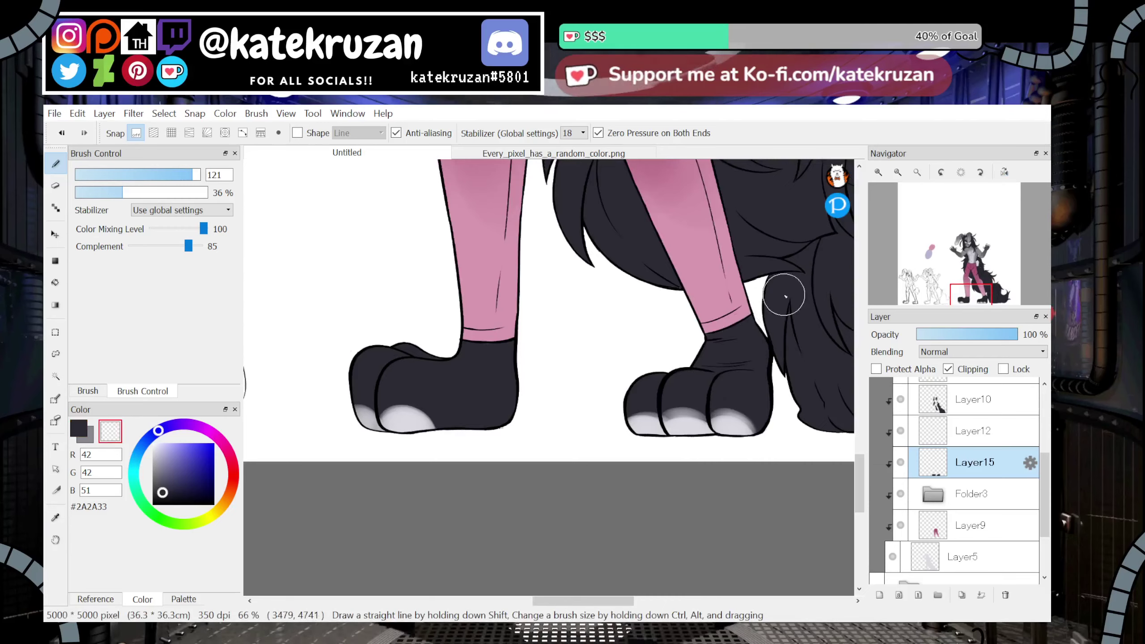
Softly erase the dark paint around the toe tips of both feet on Layer15 to widen the light fade
left_click(917, 173)
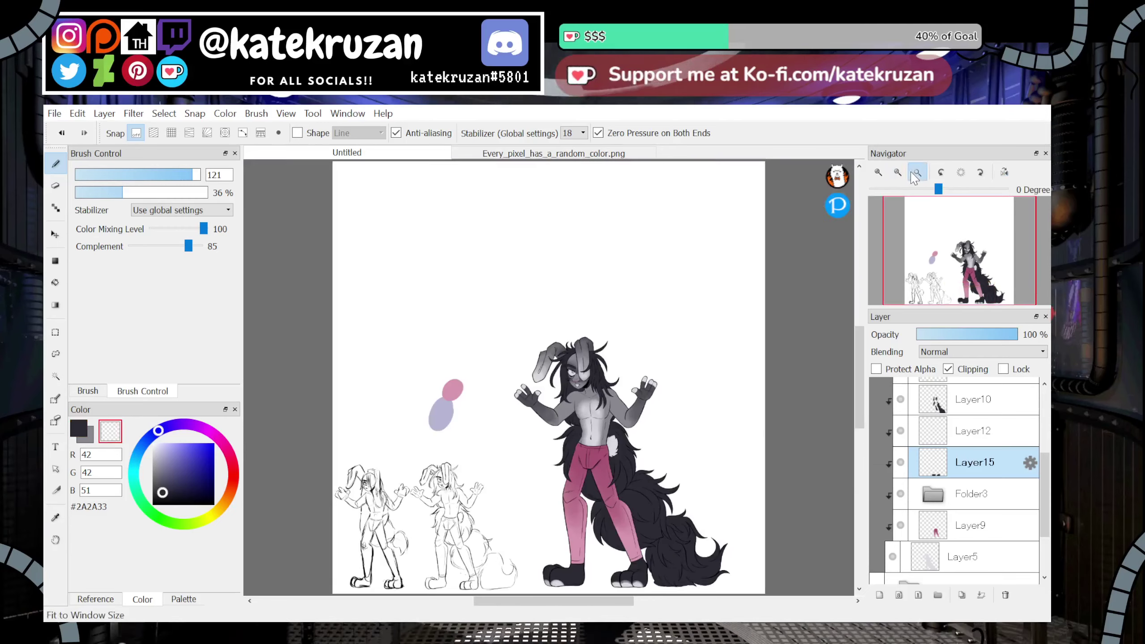
left_click(879, 173)
left_click(879, 173)
left_click(880, 173)
left_click_drag(965, 270, 966, 302)
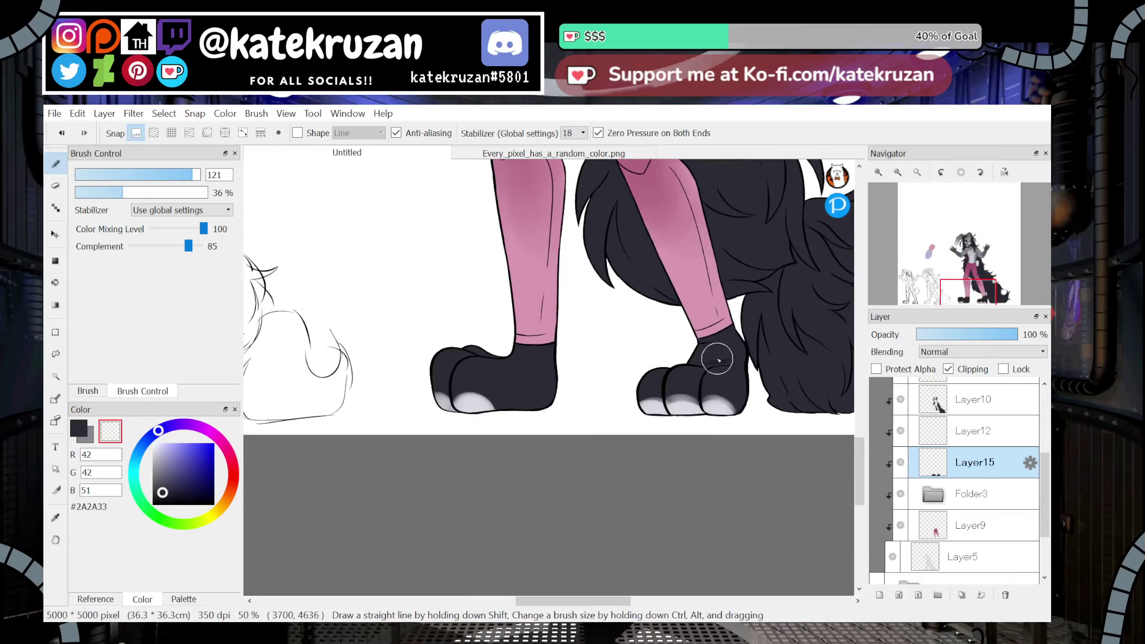
key("z")
mouse_move(453, 412)
left_mouse_down()
mouse_move(473, 399)
mouse_move(466, 413)
mouse_move(499, 413)
mouse_move(461, 408)
mouse_move(495, 427)
left_mouse_up()
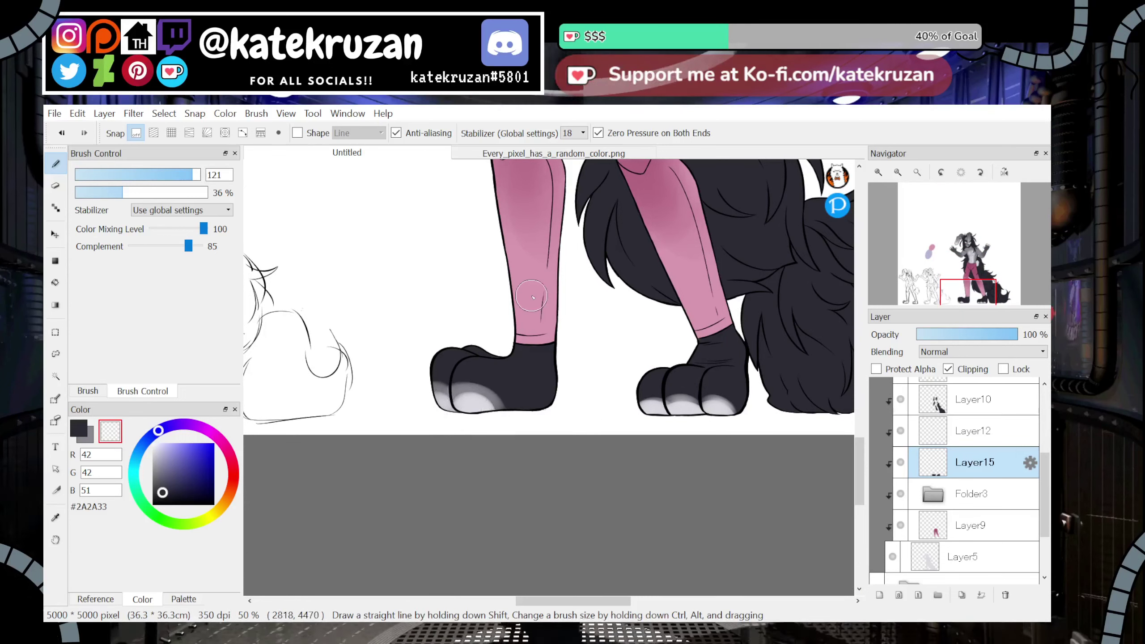
mouse_move(641, 409)
left_mouse_down()
mouse_move(672, 418)
mouse_move(663, 406)
mouse_move(697, 411)
mouse_move(661, 406)
mouse_move(711, 419)
mouse_move(662, 403)
mouse_move(733, 416)
mouse_move(699, 403)
mouse_move(745, 435)
left_mouse_up()
Try erasing the dark paint higher over the toes of both feet, then undo the strokes
left_click_drag(963, 294, 962, 287)
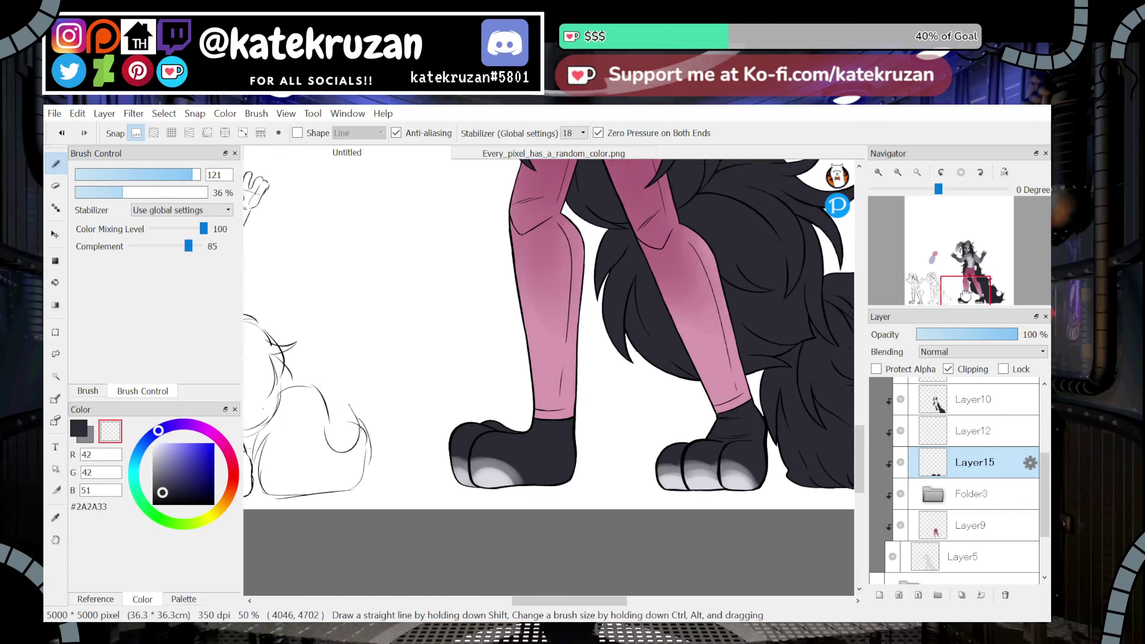
left_click_drag(465, 436, 501, 453)
left_click_drag(688, 448, 753, 467)
left_click_drag(978, 284, 973, 295)
key("ctrl+z")
key("ctrl+z")
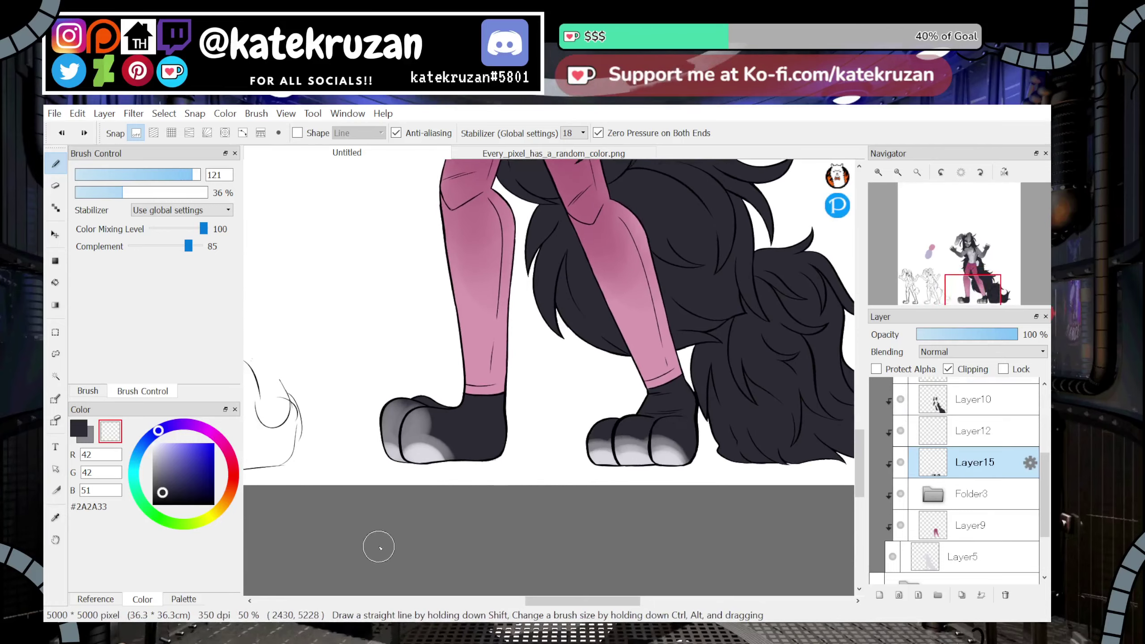
key("ctrl+z")
key("ctrl+z")
Blend the light toes on both feet by erasing the dark paint and retouching it with #2A2A33 on Layer15
mouse_move(422, 414)
left_mouse_down()
mouse_move(408, 441)
mouse_move(429, 416)
mouse_move(423, 439)
mouse_move(439, 430)
mouse_move(414, 431)
mouse_move(401, 413)
mouse_move(413, 413)
mouse_move(402, 434)
left_mouse_up()
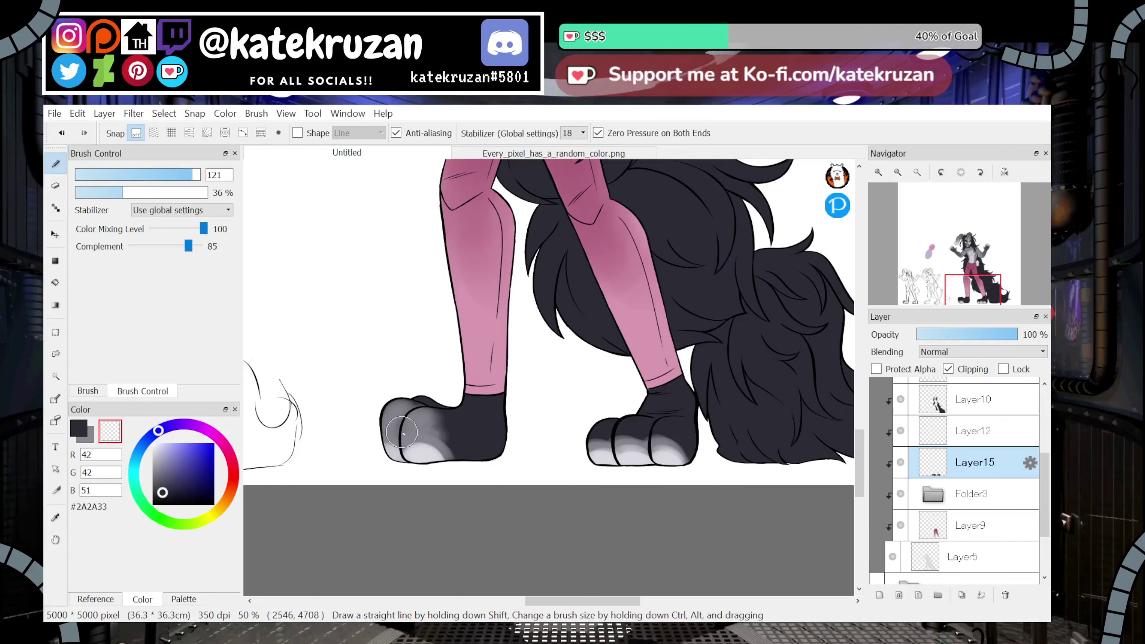
mouse_move(627, 426)
left_mouse_down()
mouse_move(595, 445)
mouse_move(593, 435)
mouse_move(635, 423)
mouse_move(668, 448)
left_mouse_up()
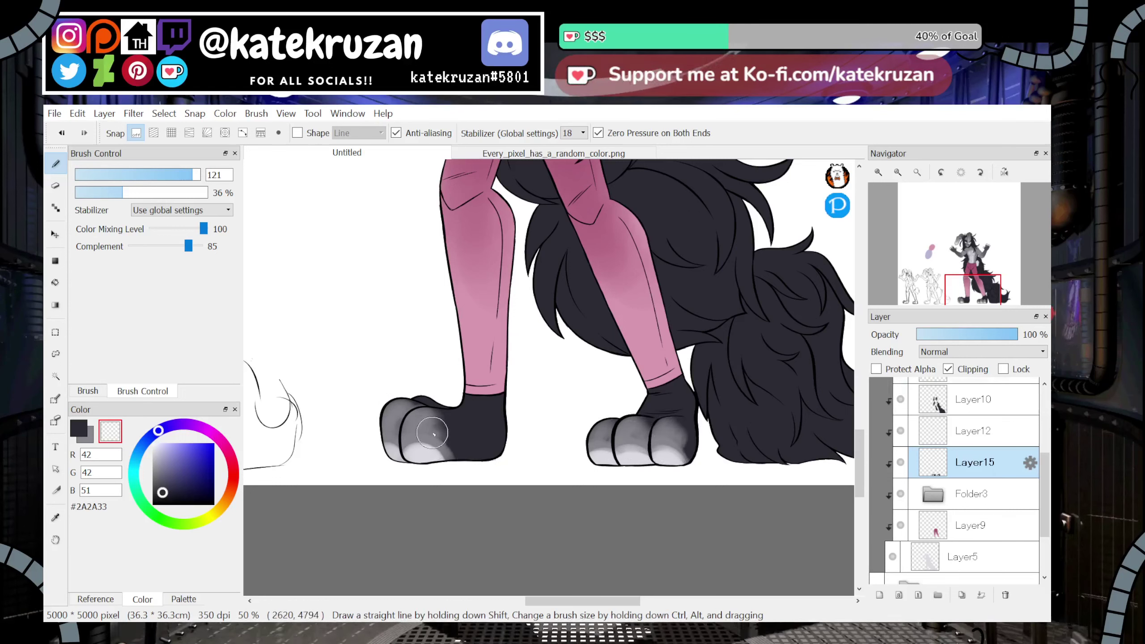
key("x")
mouse_move(397, 429)
left_mouse_down()
mouse_move(419, 411)
mouse_move(401, 436)
mouse_move(458, 430)
left_mouse_up()
key("z")
mouse_move(403, 403)
left_mouse_down()
mouse_move(397, 431)
mouse_move(422, 399)
mouse_move(447, 397)
mouse_move(417, 435)
mouse_move(435, 412)
mouse_move(450, 437)
left_mouse_up()
Put Layer10 in a new clipped folder, turn off its own clipping, and add an empty layer clipped to it
left_click_drag(972, 291, 965, 263)
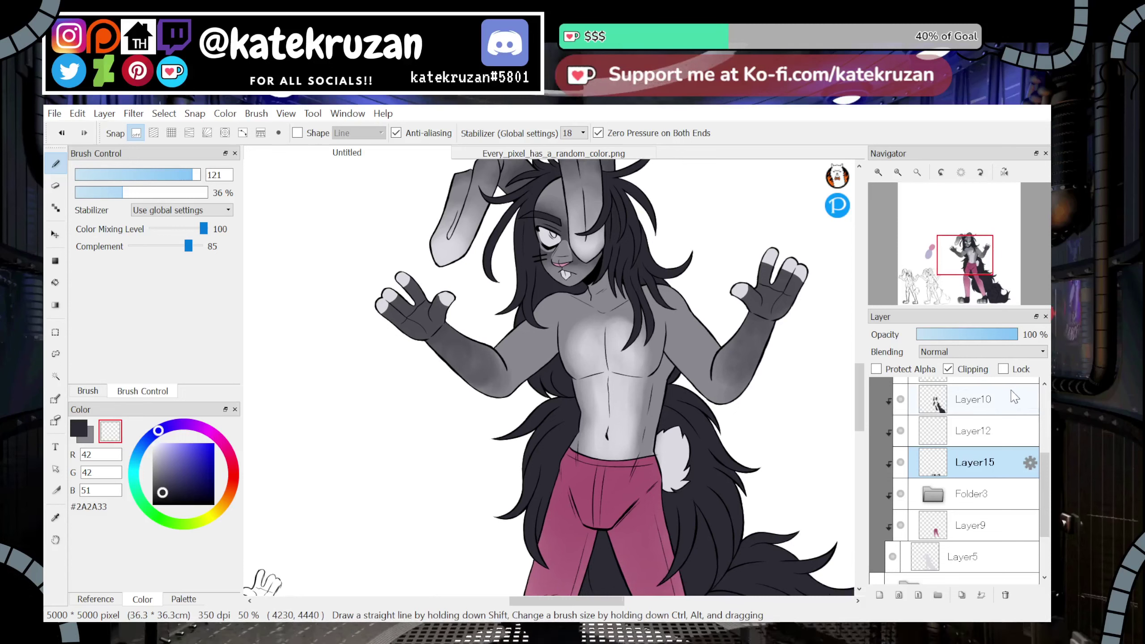
left_click(983, 406)
left_click(938, 597)
left_click_drag(972, 431, 973, 404)
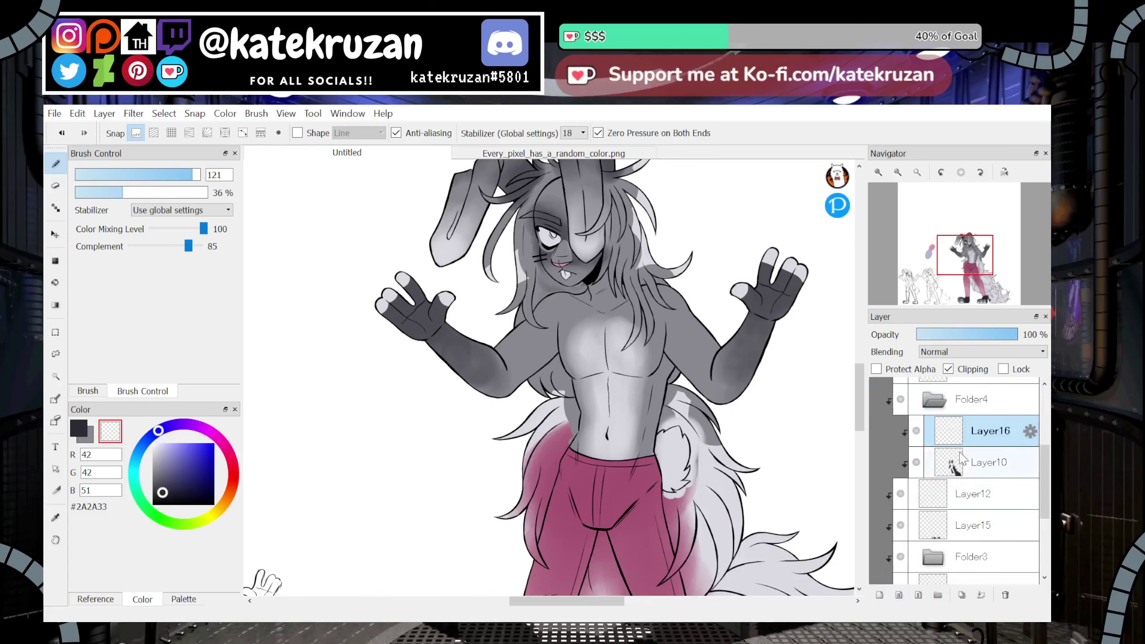
left_click(879, 596)
left_click_drag(974, 267, 997, 289)
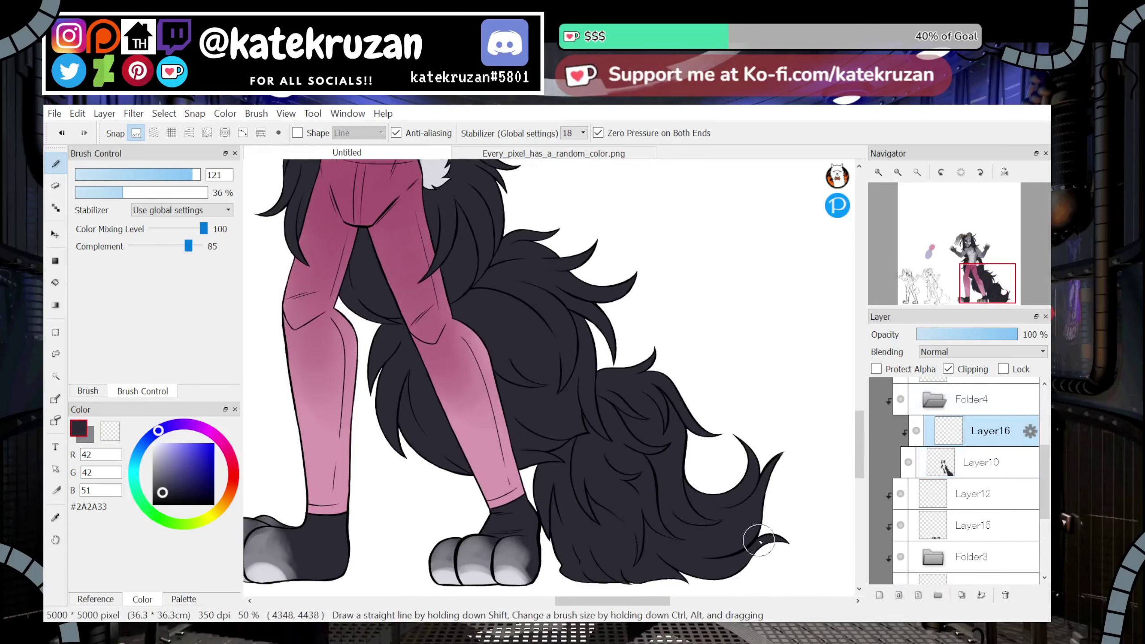
left_click(1006, 596)
key("ctrl+z")
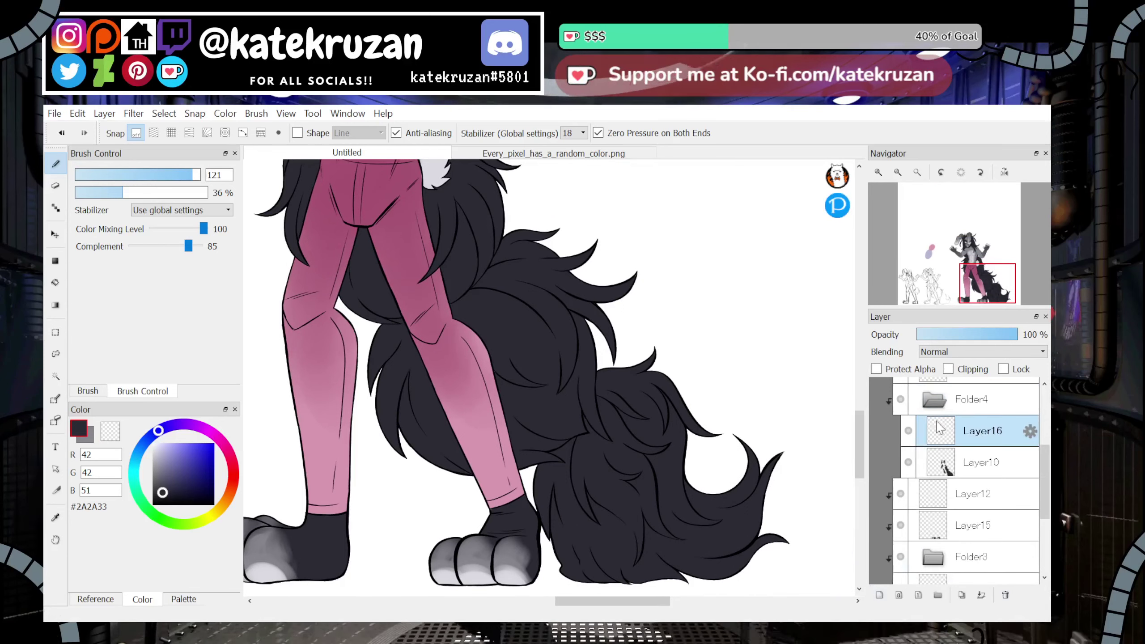
Sample the dark pink #A55170 from the trousers' waistband and set the soft brush size to 316
left_click(63, 516)
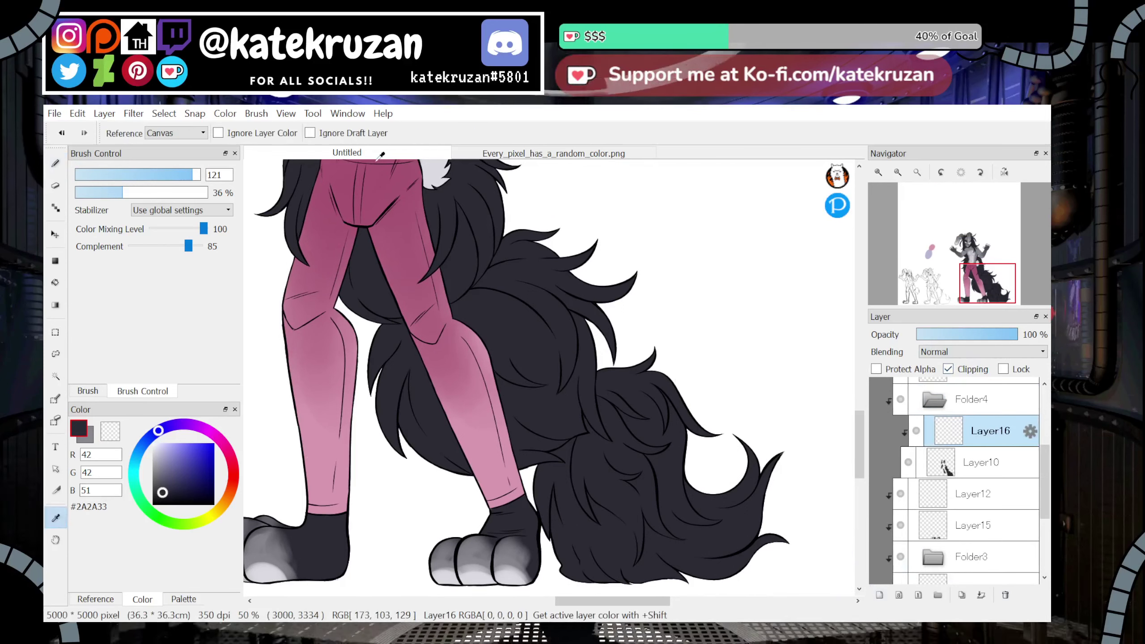
left_click(972, 273)
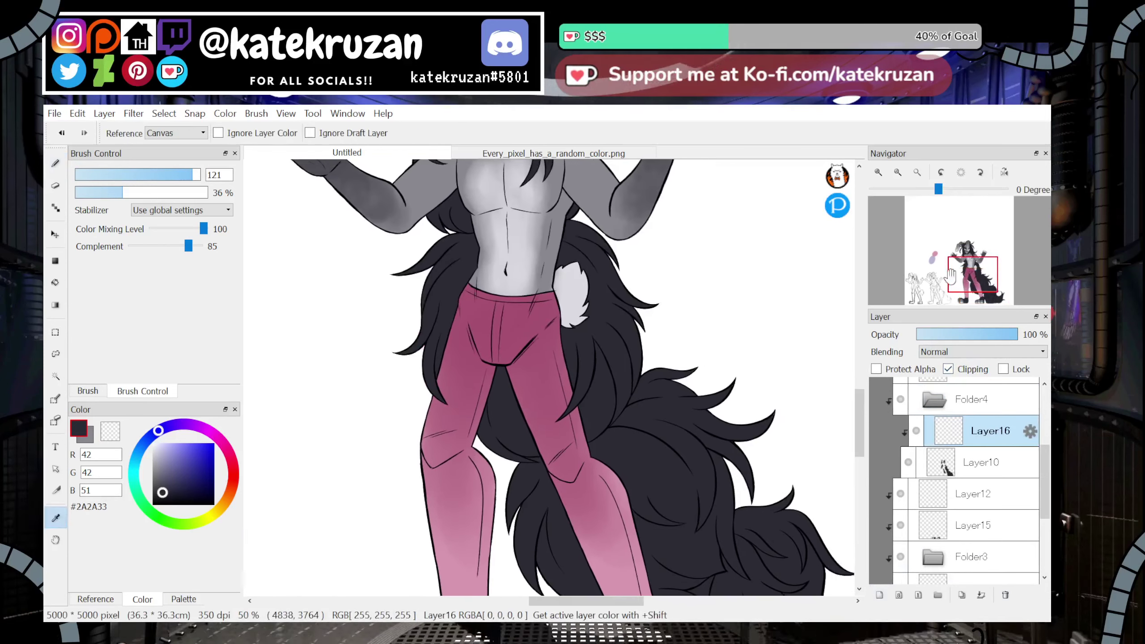
left_click(522, 295)
key("b")
mouse_move(901, 206)
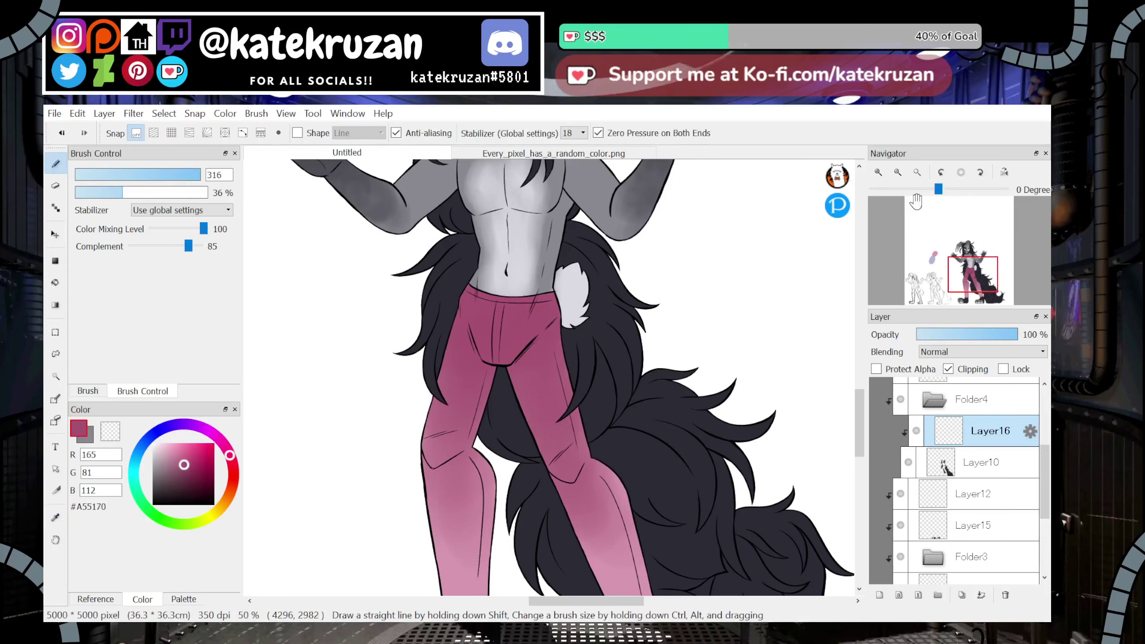
Paint the end of the fluffy tail dark pink #A55170 on Layer16, fading softly into the dark fur
left_click(918, 173)
left_click_drag(698, 579, 663, 562)
left_click_drag(695, 542, 690, 546)
left_click(879, 172)
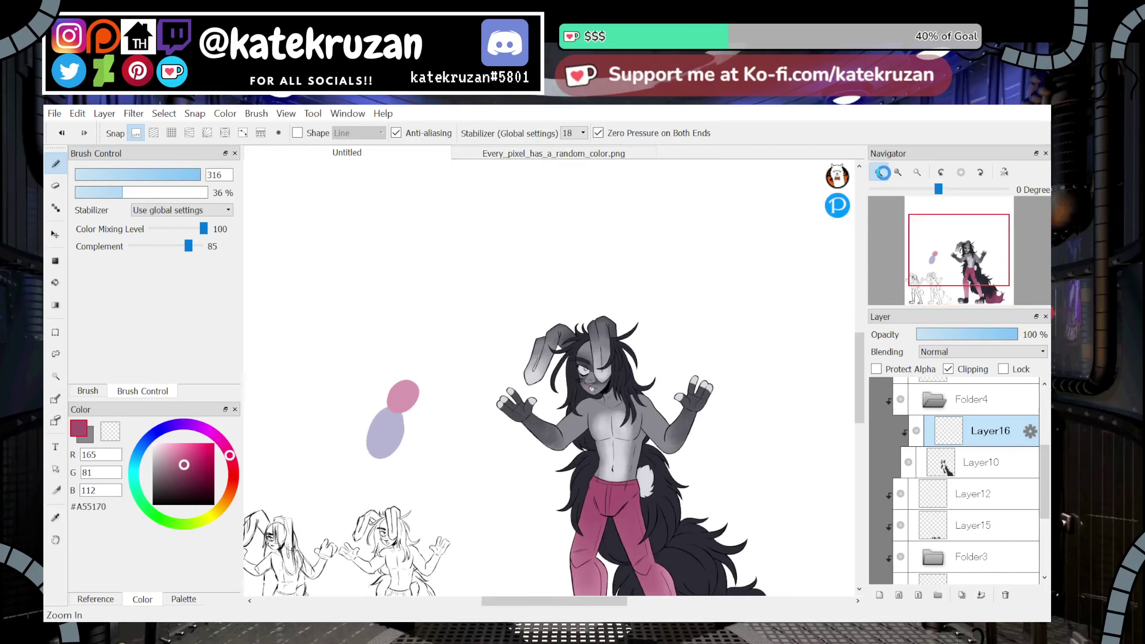
left_click(878, 172)
left_click_drag(986, 274, 989, 293)
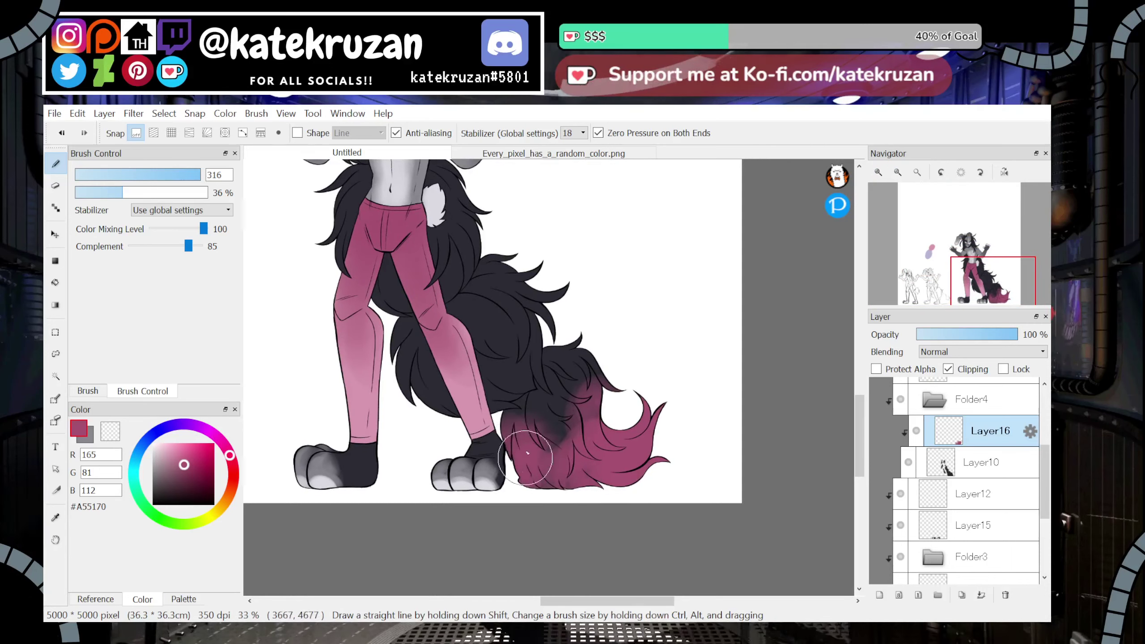
mouse_move(539, 420)
left_mouse_down()
mouse_move(566, 442)
mouse_move(597, 365)
mouse_move(583, 418)
left_mouse_up()
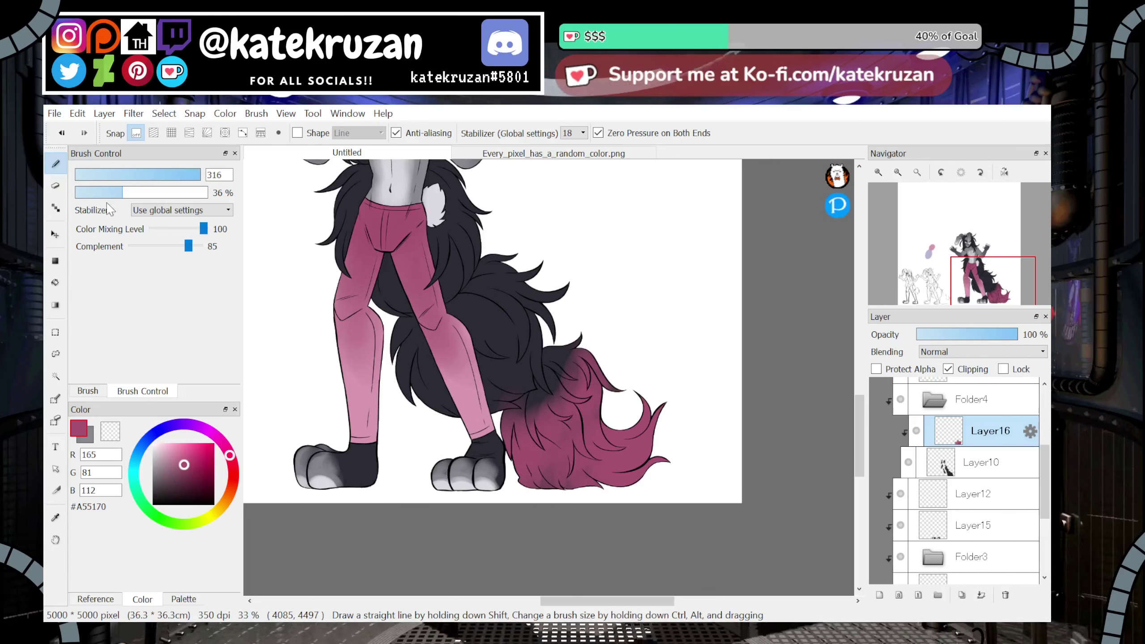
Fade the upper edge of the pink tail tip into the dark fur with #A55170 and transparent paint at 9% brush opacity
left_click(87, 193)
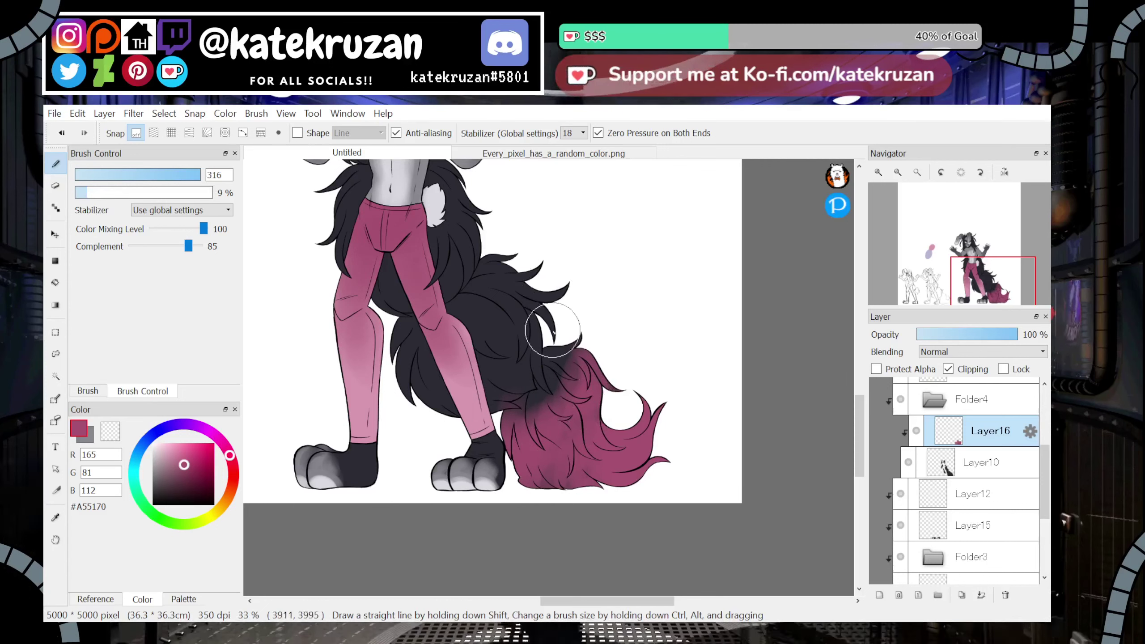
mouse_move(558, 360)
left_mouse_down()
mouse_move(547, 409)
mouse_move(566, 362)
mouse_move(493, 408)
left_mouse_up()
key("x")
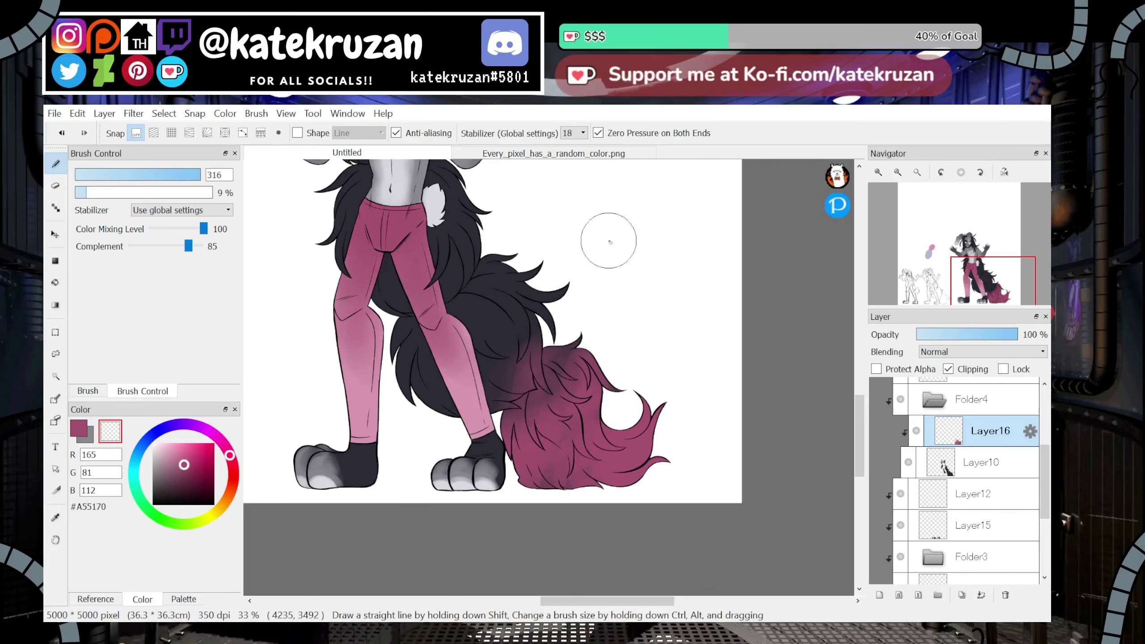
mouse_move(544, 382)
left_mouse_down()
mouse_move(524, 476)
mouse_move(589, 434)
mouse_move(596, 460)
mouse_move(591, 353)
mouse_move(567, 344)
mouse_move(535, 364)
mouse_move(574, 376)
mouse_move(534, 391)
mouse_move(582, 383)
left_mouse_up()
left_click_drag(980, 267, 985, 283)
key("z")
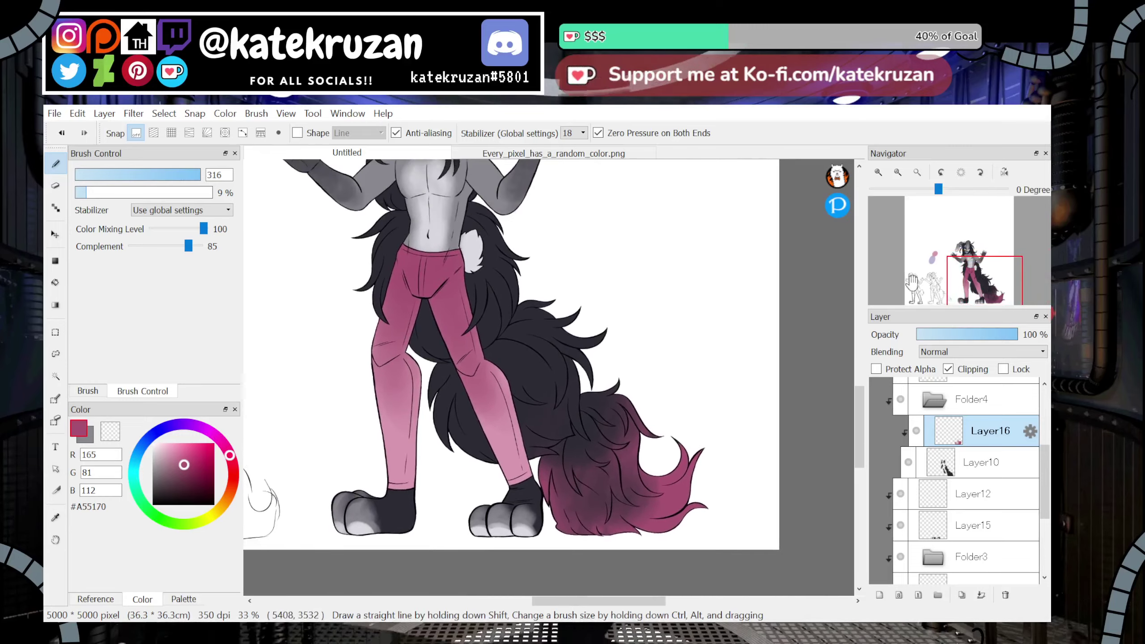
left_click(898, 171)
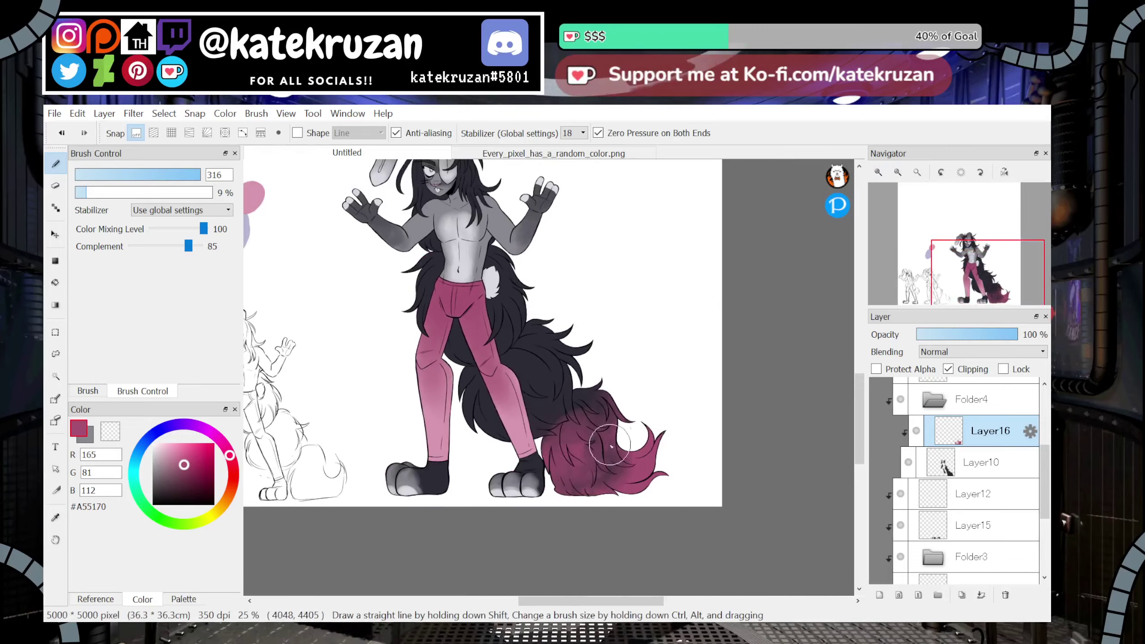
Delete Layer16 with the pink tail colouring from Folder4
left_click(1007, 596)
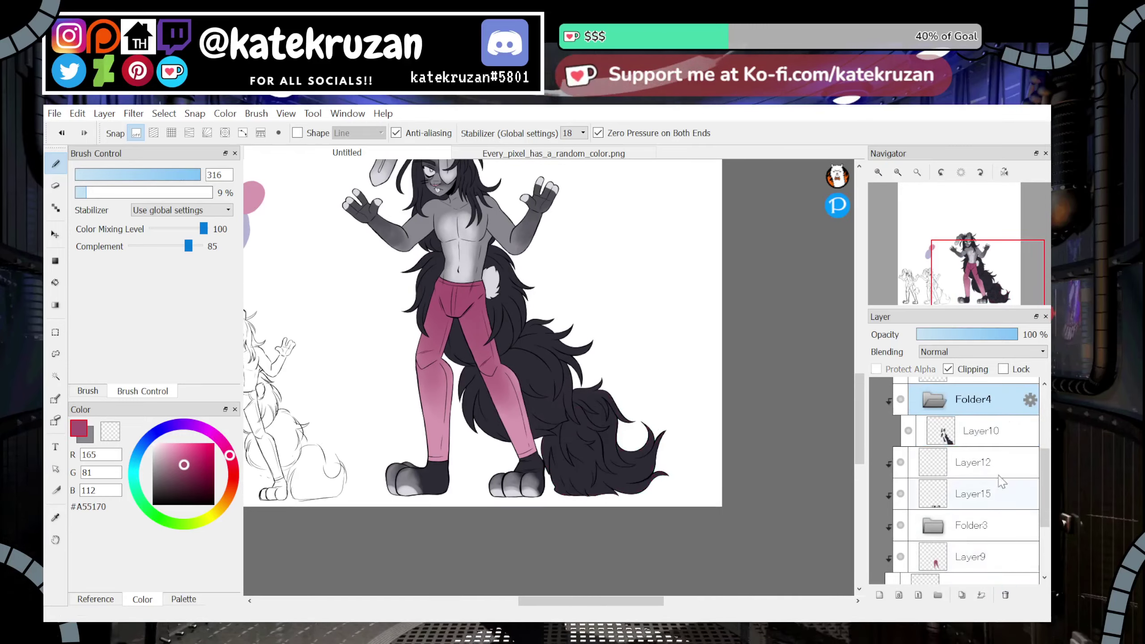
mouse_move(988, 289)
left_mouse_down()
mouse_move(976, 271)
mouse_move(1045, 268)
left_mouse_up()
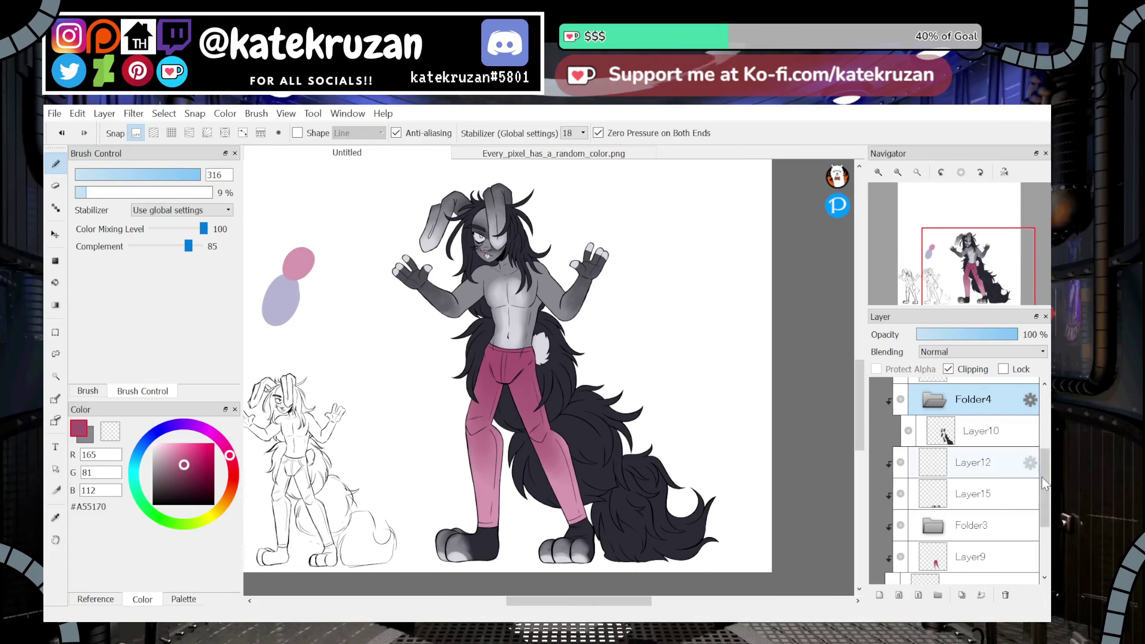
scroll(974, 480, "down", 4)
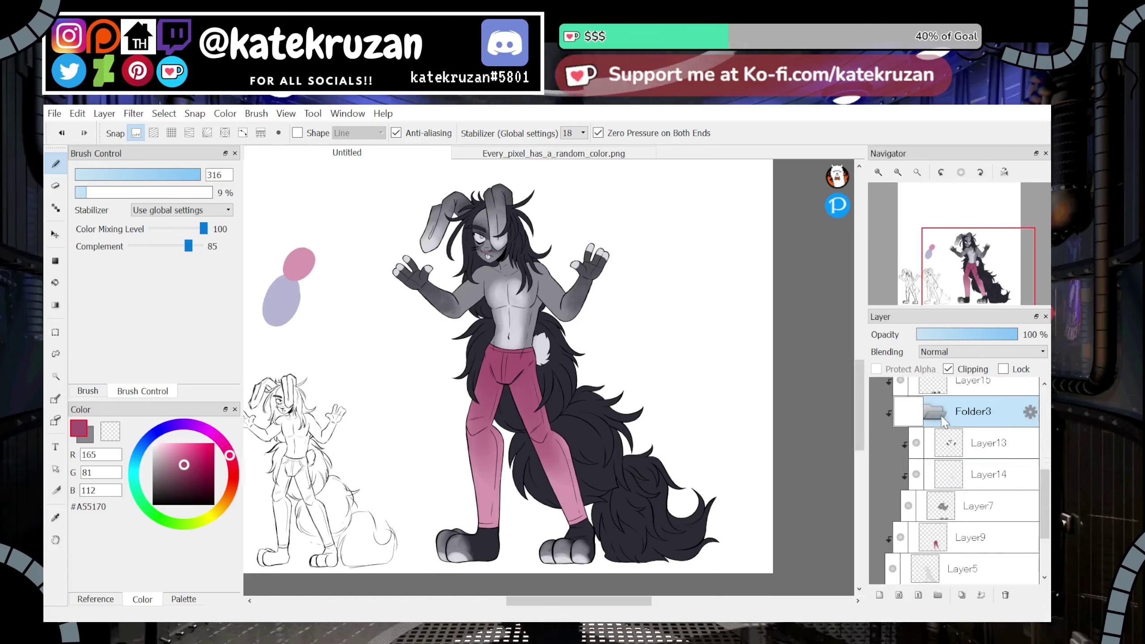
Select Layer15, sample the dark fur colour #2A2A33 and set the brush opacity to 100%
left_click(927, 395)
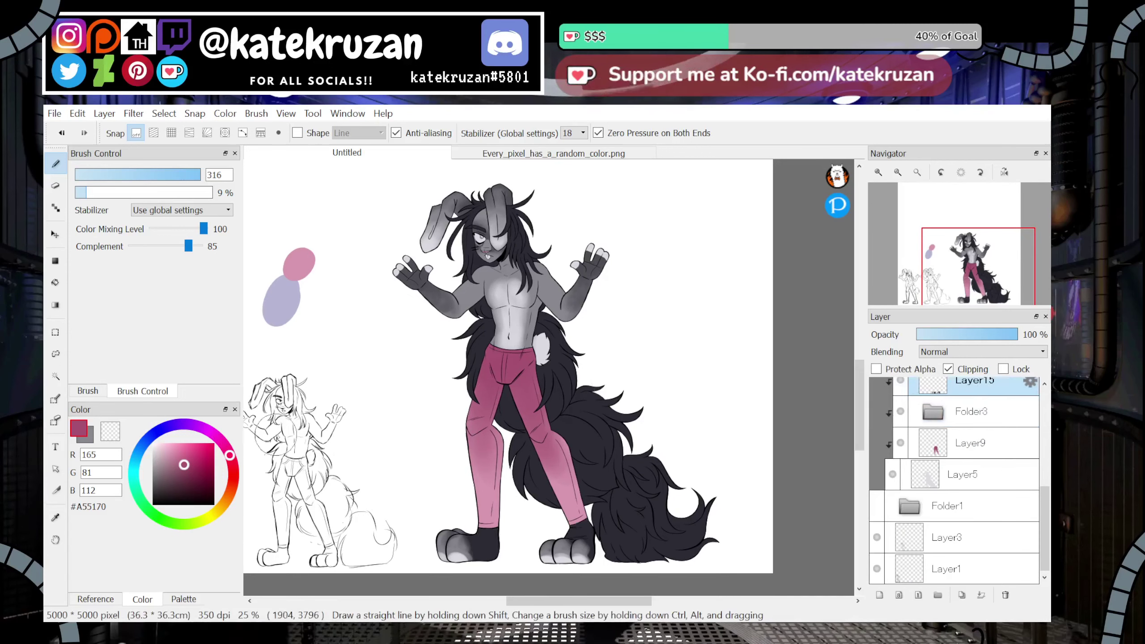
left_click(58, 520)
left_click(478, 361)
left_click(55, 164)
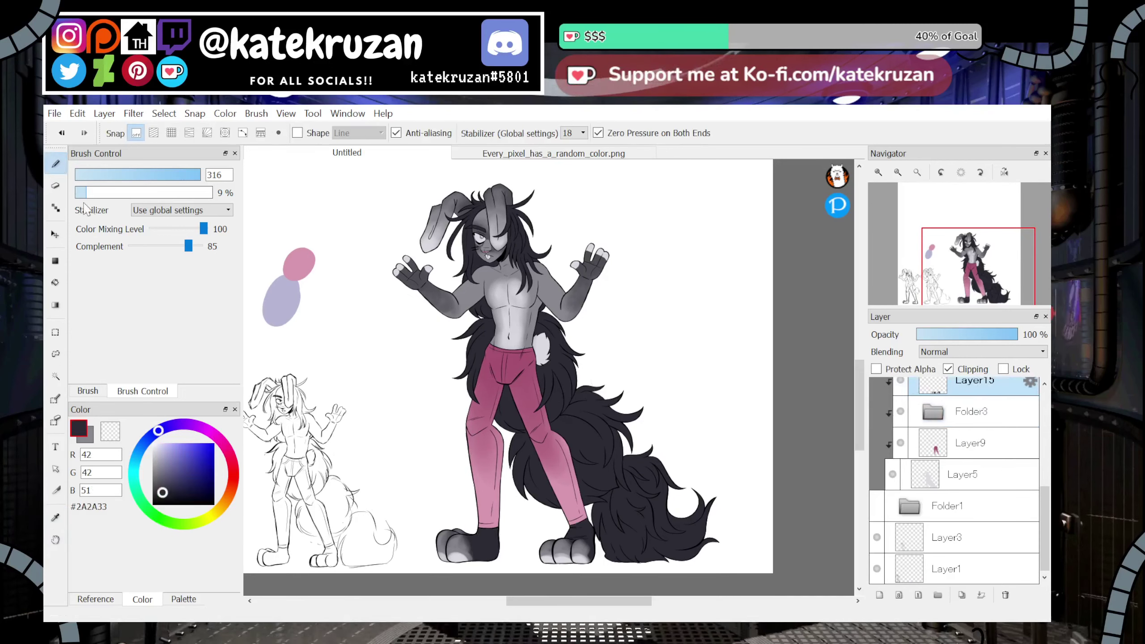
left_click_drag(87, 194, 217, 195)
left_click_drag(477, 559, 433, 534)
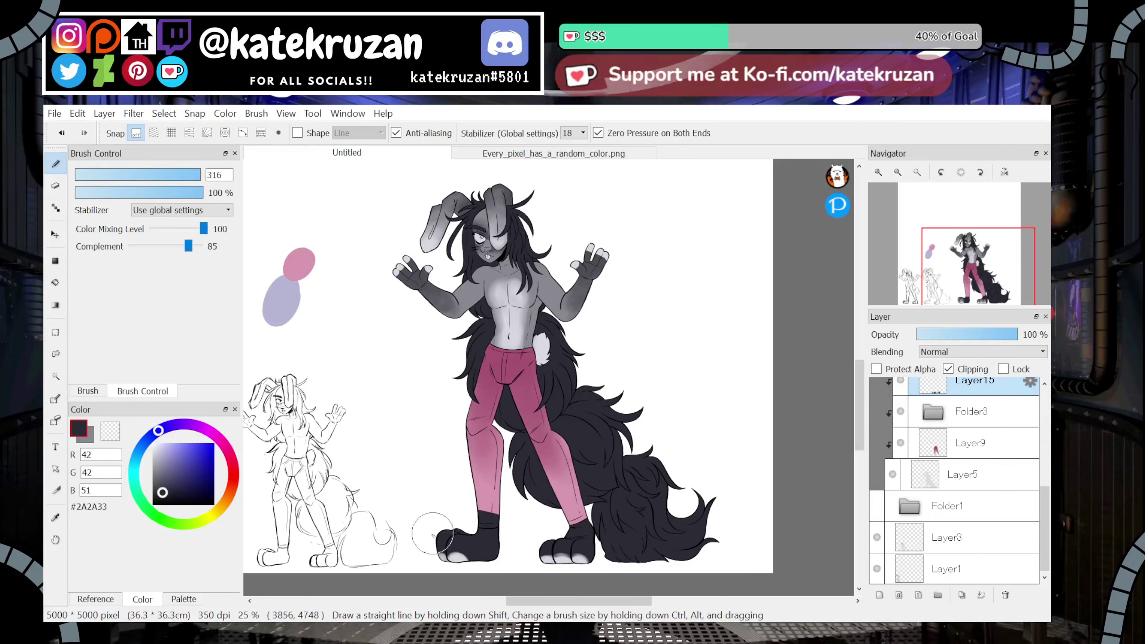
key("ctrl+z")
key("ctrl+z")
left_click(876, 370)
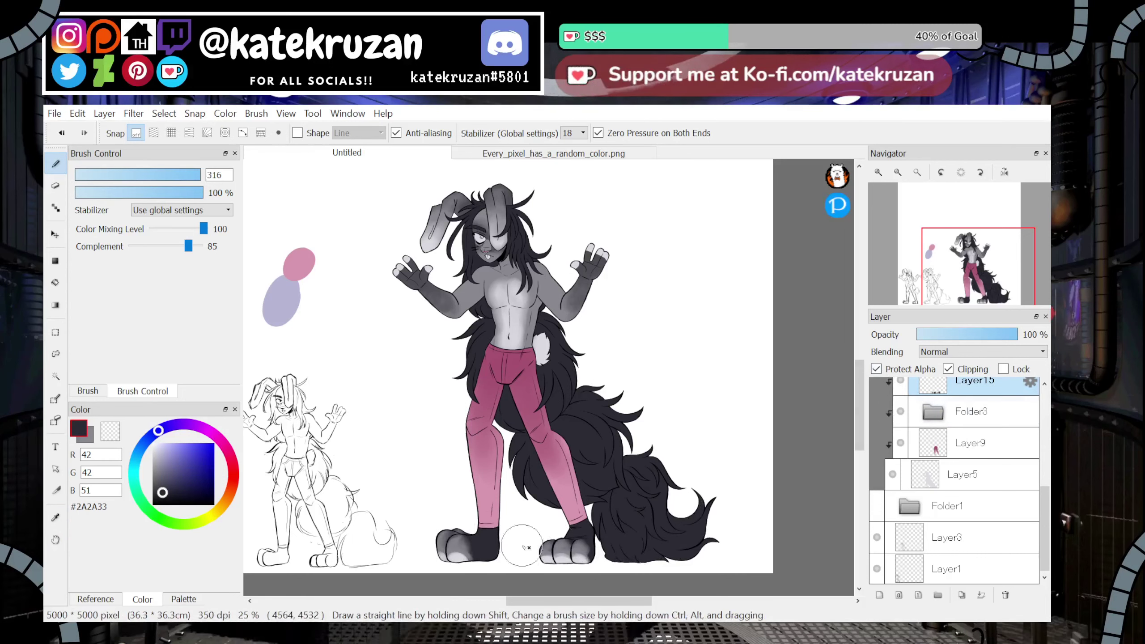
left_click(900, 367)
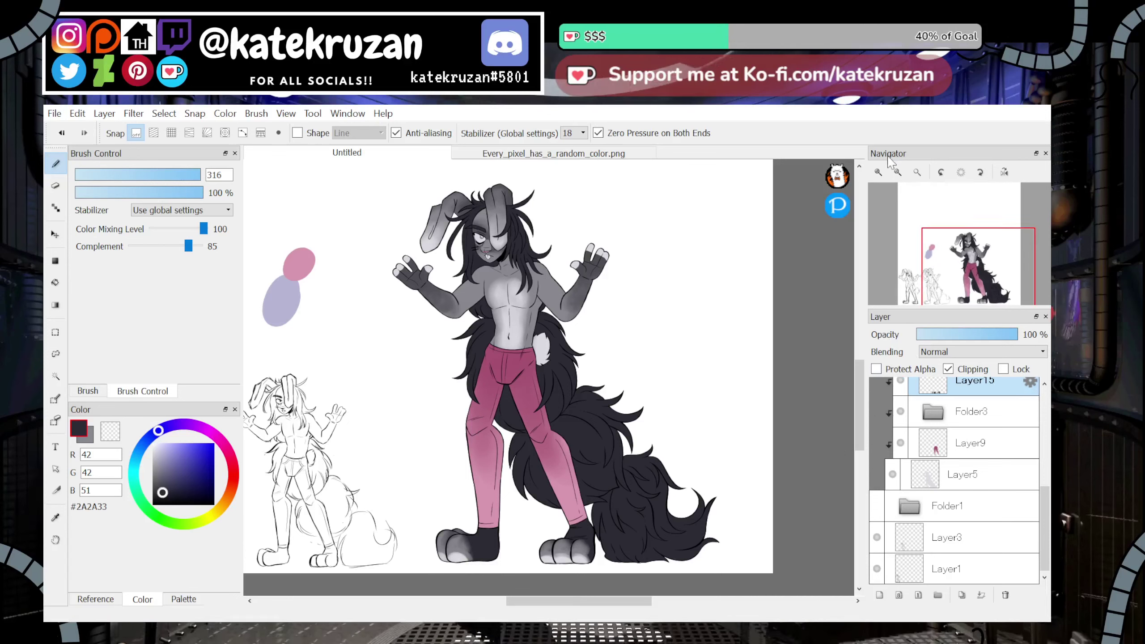
Paint both feet solid dark with #2A2A33 on Layer15, leaving only the toe tips light
left_click(878, 172)
left_click(879, 173)
left_click_drag(963, 282, 970, 298)
left_click_drag(709, 414, 690, 406)
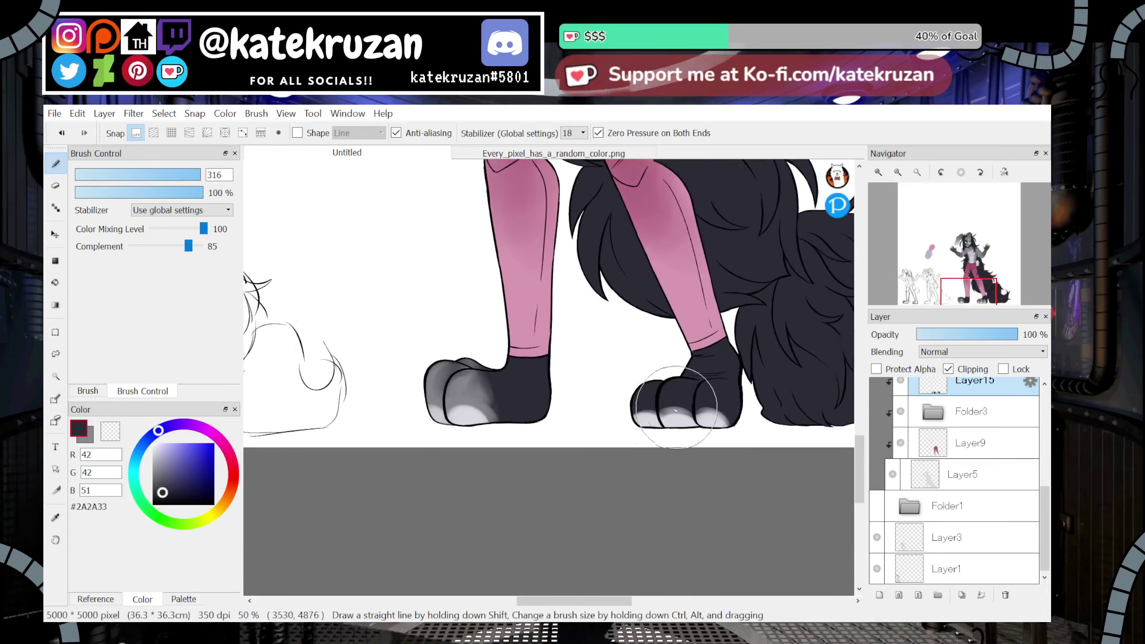
left_click_drag(474, 439, 444, 423)
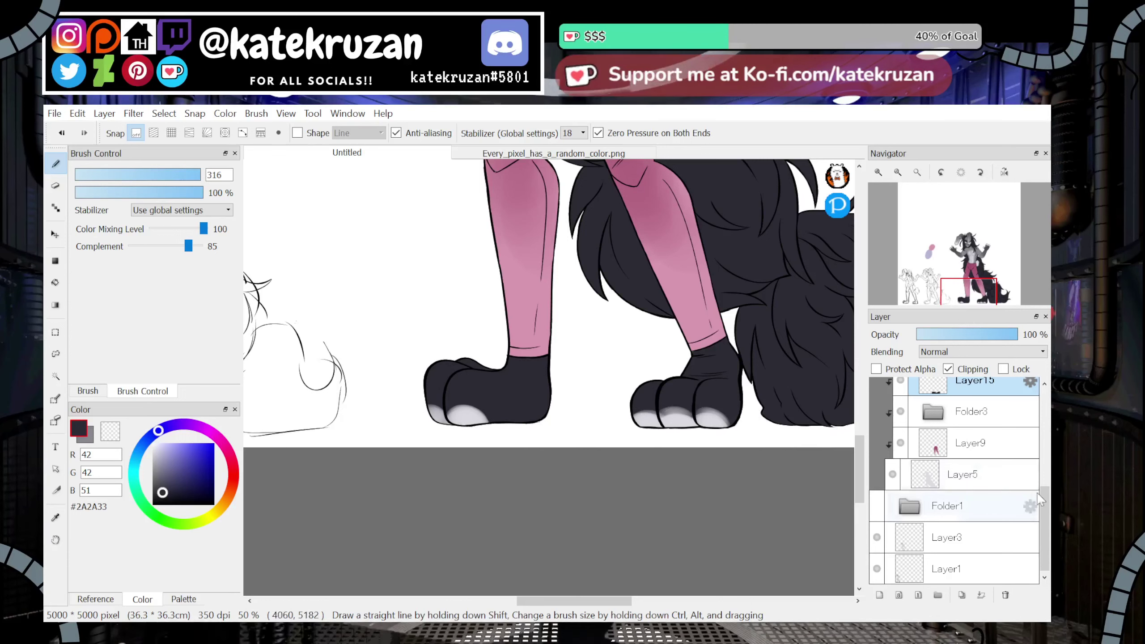
Select Layer11 as the paint layer and sample the light toe colour #DADAE0
scroll(952, 451, "up", 2)
left_click(952, 397)
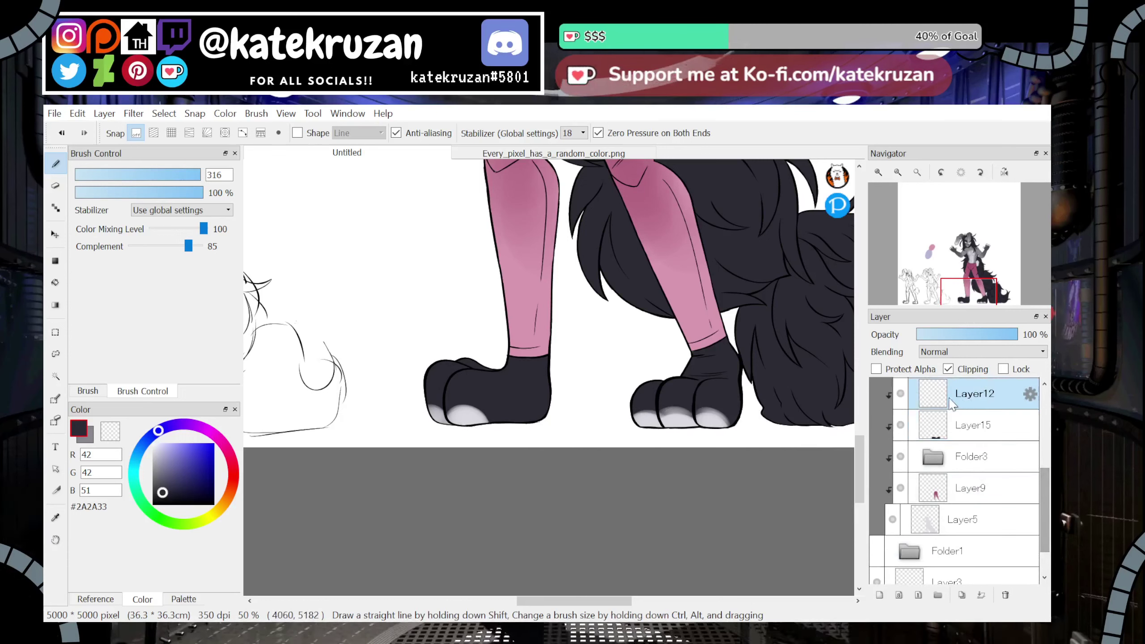
left_click(900, 395)
scroll(904, 399, "up", 1)
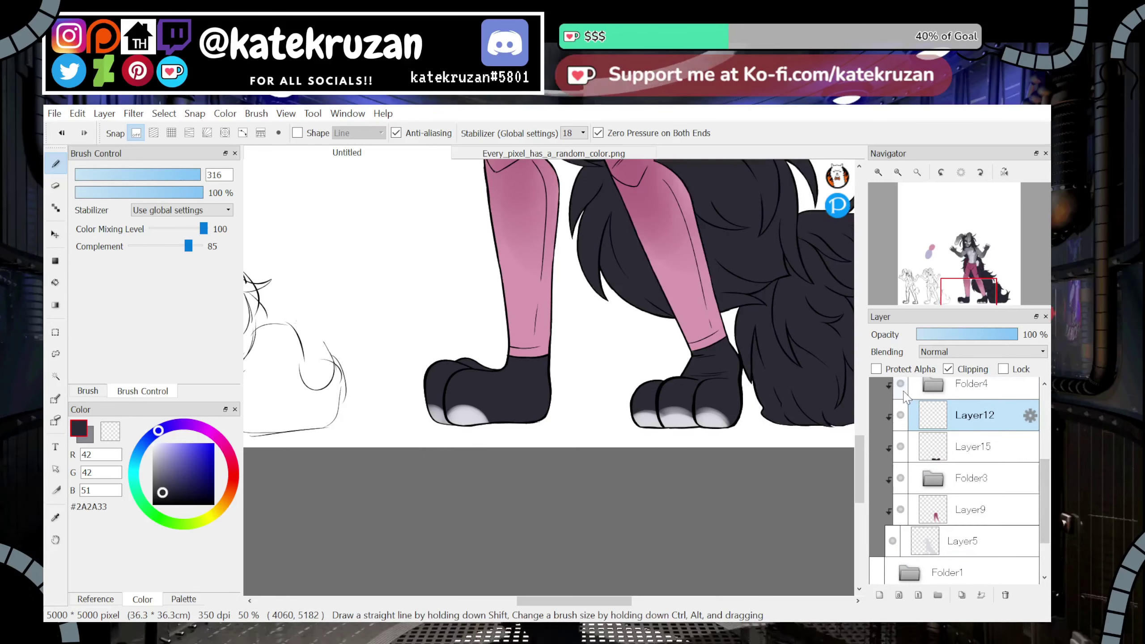
scroll(1047, 486, "up", 2)
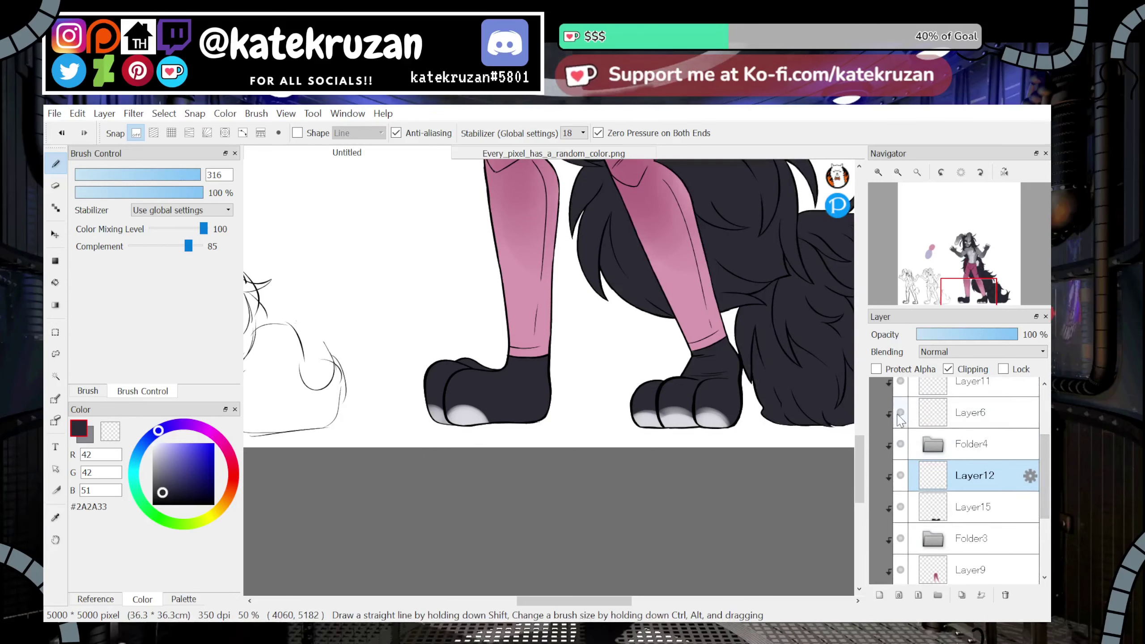
left_click(956, 385)
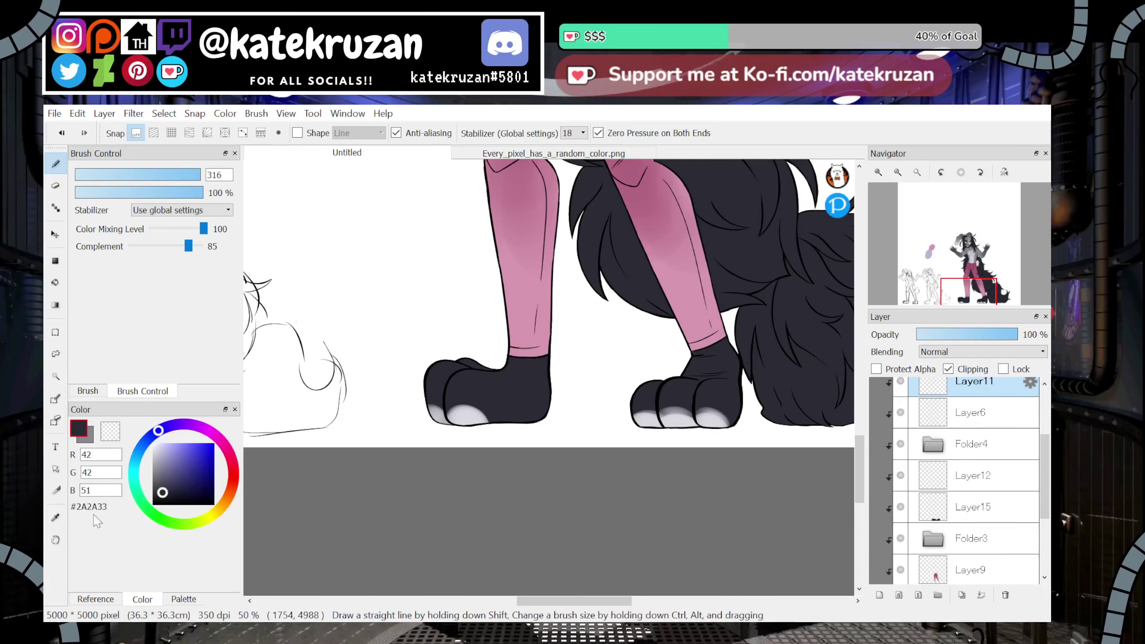
key("i")
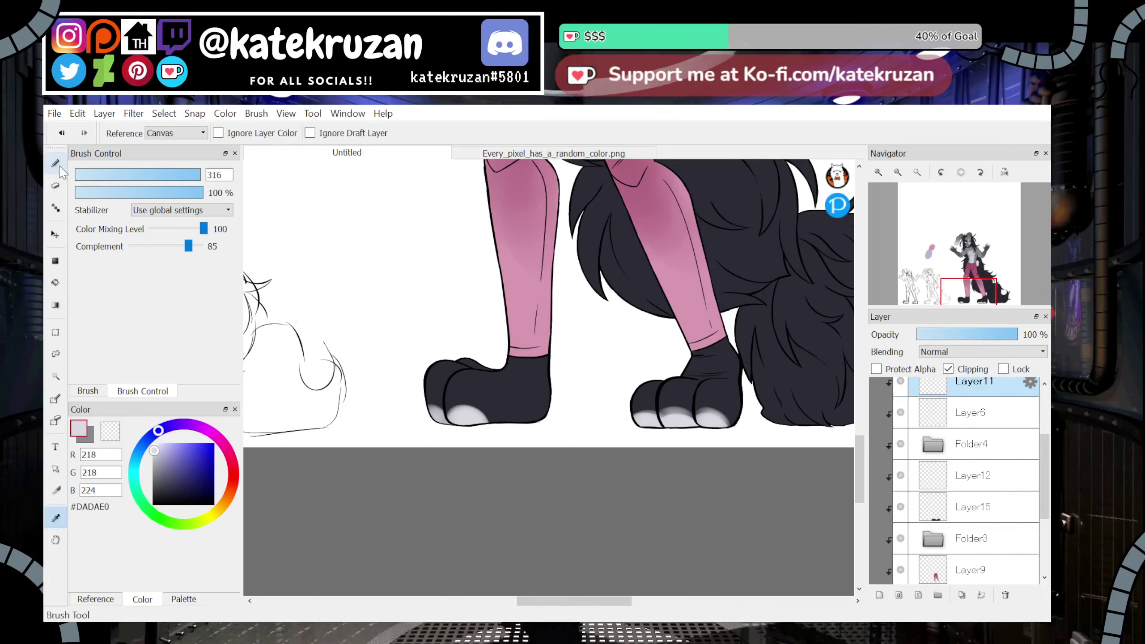
Soften the light toe tips on both feet with #DADAE0, using brush size 118 and 28% opacity
left_click(55, 163)
mouse_move(443, 412)
left_mouse_down()
mouse_move(426, 393)
mouse_move(478, 418)
mouse_move(426, 406)
mouse_move(461, 412)
left_mouse_up()
left_click(199, 176)
left_click(112, 194)
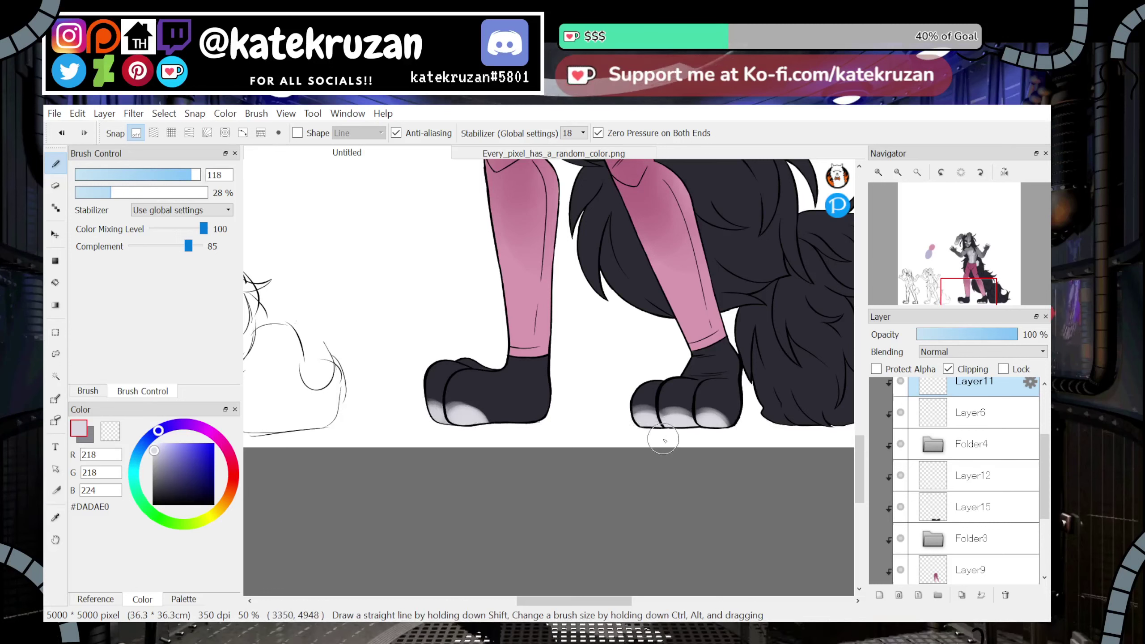
Check what Layer5 and Folder3 contain by toggling their visibility, and add an empty clipped layer above Layer13 inside Folder3
left_click_drag(970, 301, 970, 255)
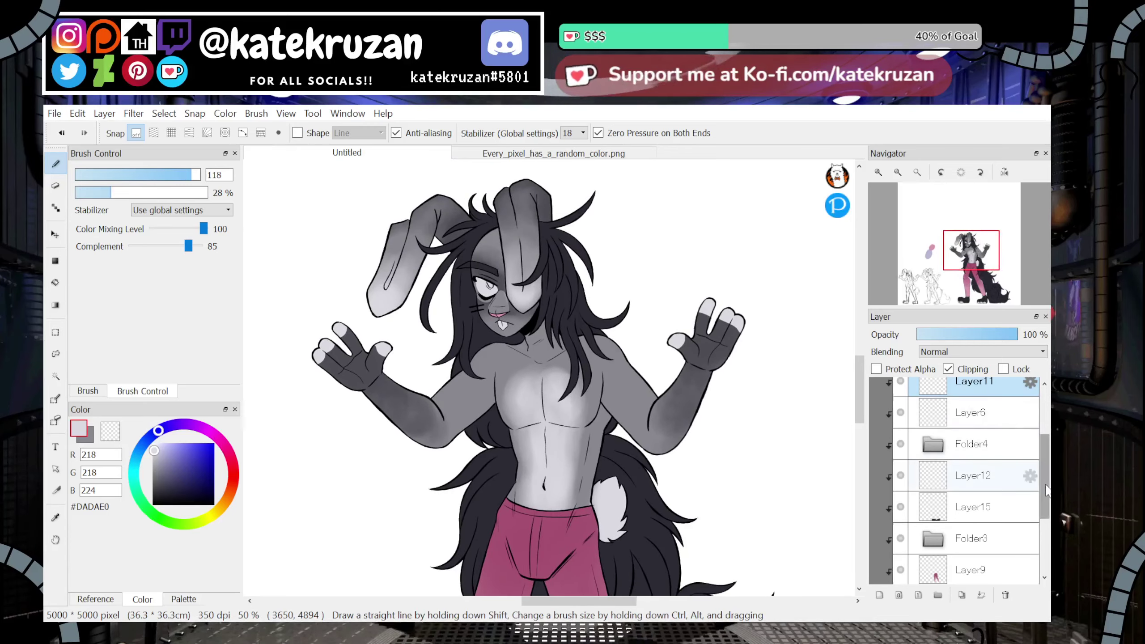
mouse_move(1046, 491)
left_mouse_down()
mouse_move(1046, 465)
mouse_move(1046, 509)
left_mouse_up()
left_click(894, 541)
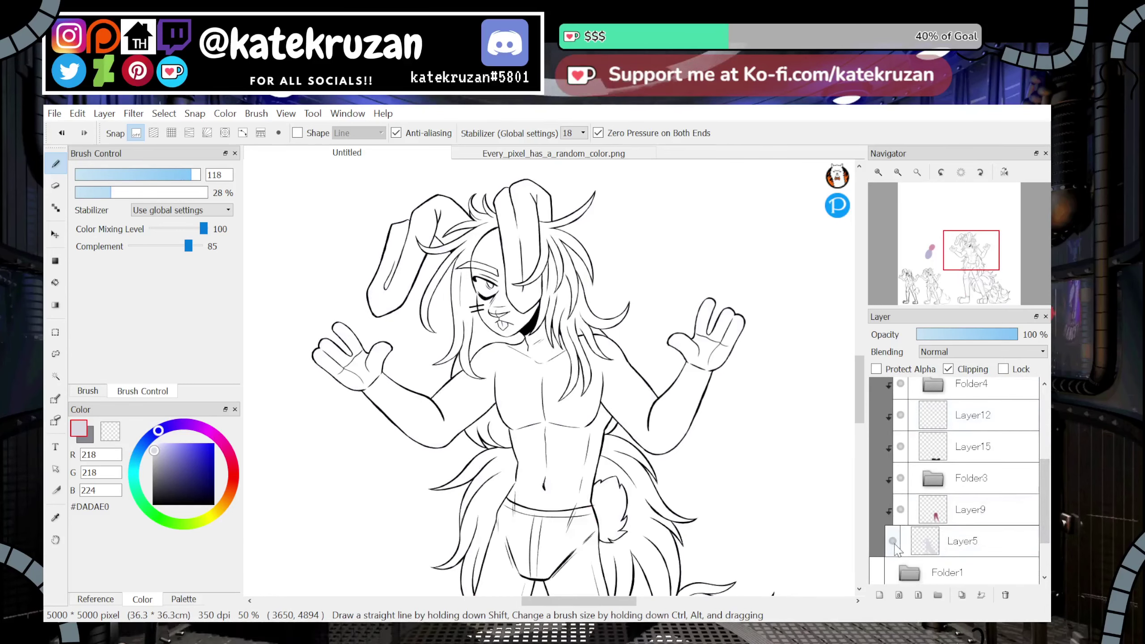
left_click(894, 544)
left_click(901, 480)
left_click(901, 480)
left_click(933, 479)
left_click(952, 511)
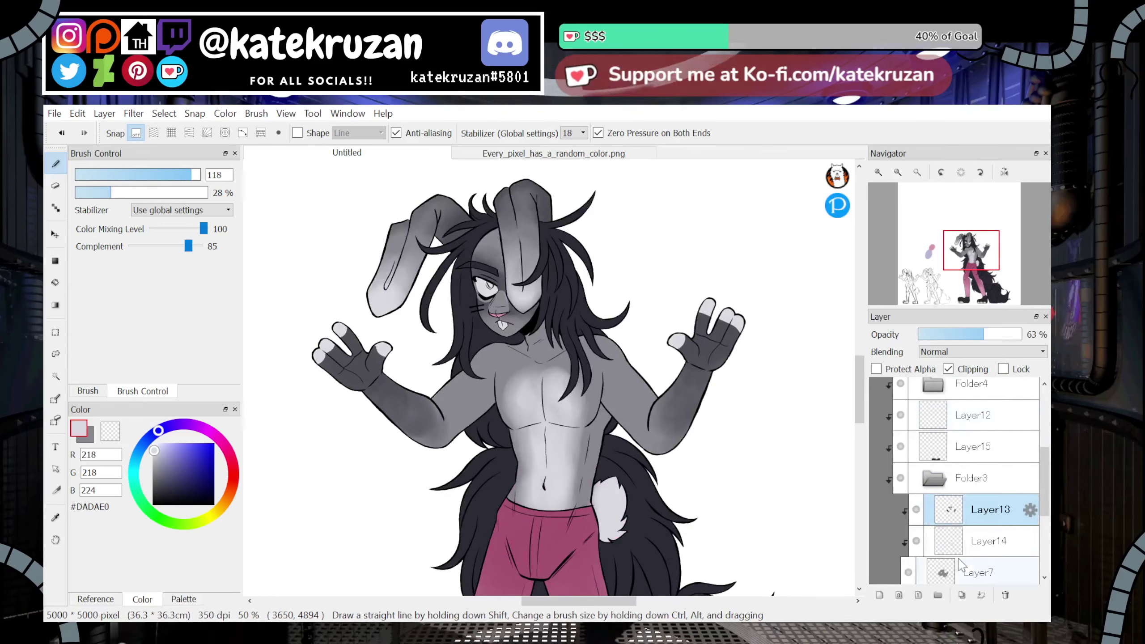
left_click(879, 596)
Sample the dark fur colour #2A2A33 and darken both hands on Layer16, fading softly at the wrists
left_click(879, 172)
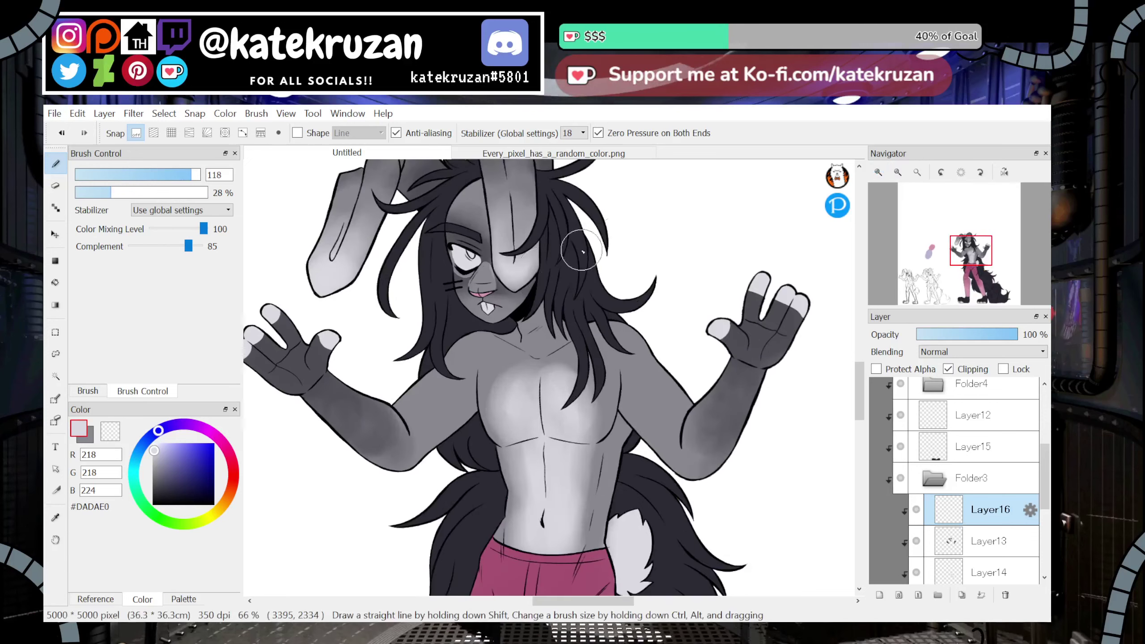
left_click(55, 519)
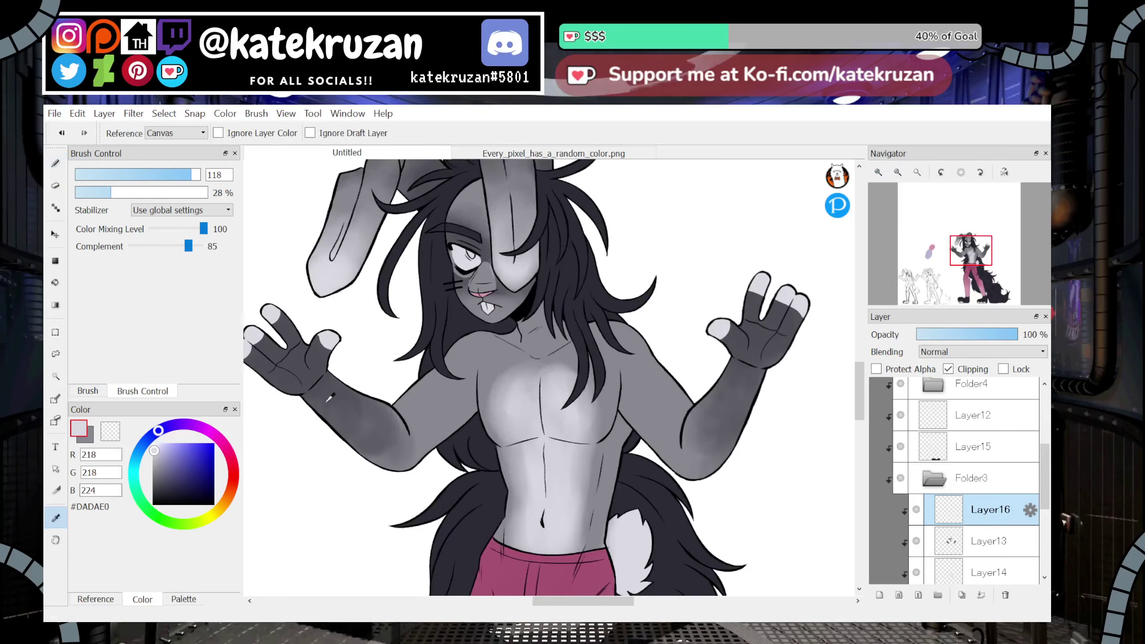
left_click(55, 163)
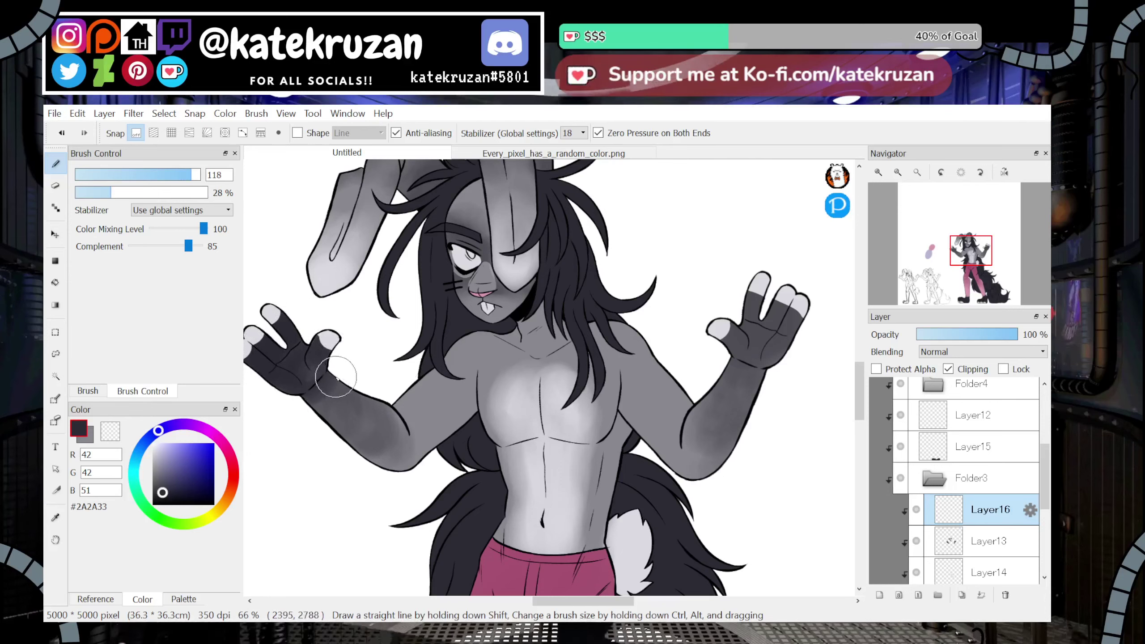
mouse_move(775, 319)
left_mouse_down()
mouse_move(747, 314)
mouse_move(745, 326)
mouse_move(795, 334)
mouse_move(735, 361)
mouse_move(743, 392)
left_mouse_up()
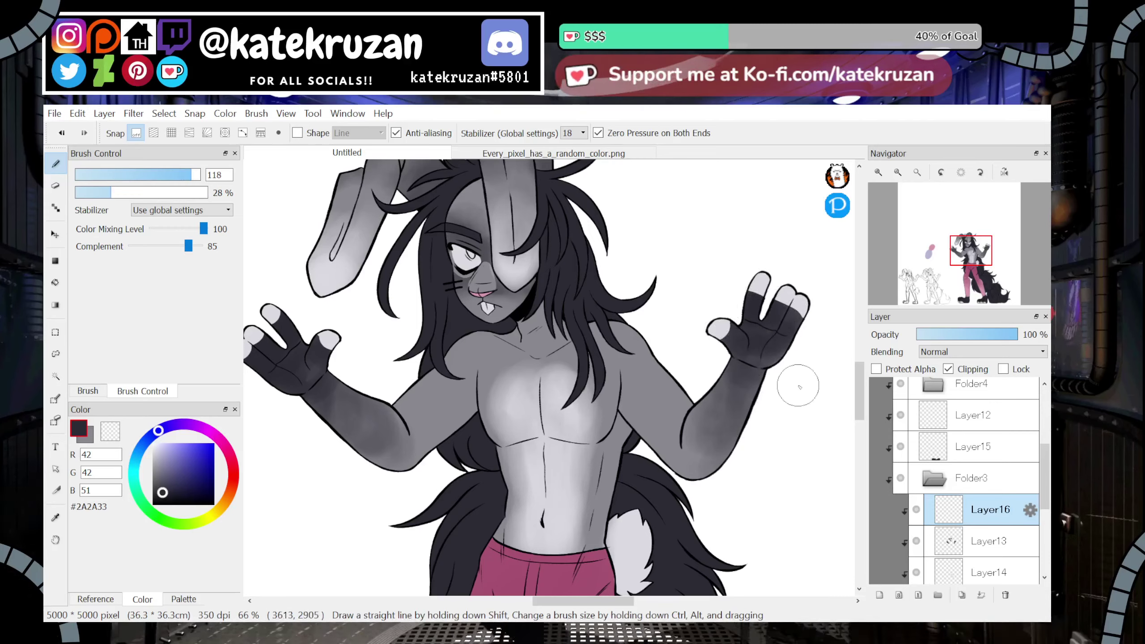
Shade the upper parts of both ears softly with #2A2A33 on Layer16
mouse_move(981, 265)
left_mouse_down()
mouse_move(977, 275)
mouse_move(961, 260)
left_mouse_up()
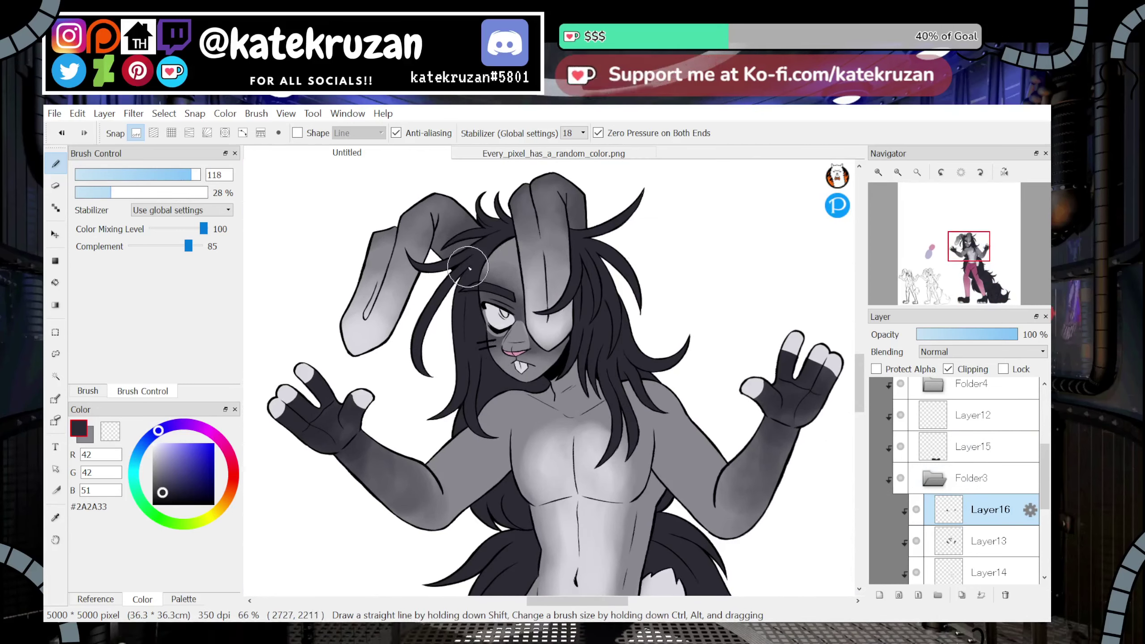
mouse_move(469, 217)
left_mouse_down()
mouse_move(453, 199)
mouse_move(442, 231)
mouse_move(457, 235)
mouse_move(452, 201)
left_mouse_up()
left_click_drag(585, 230, 581, 194)
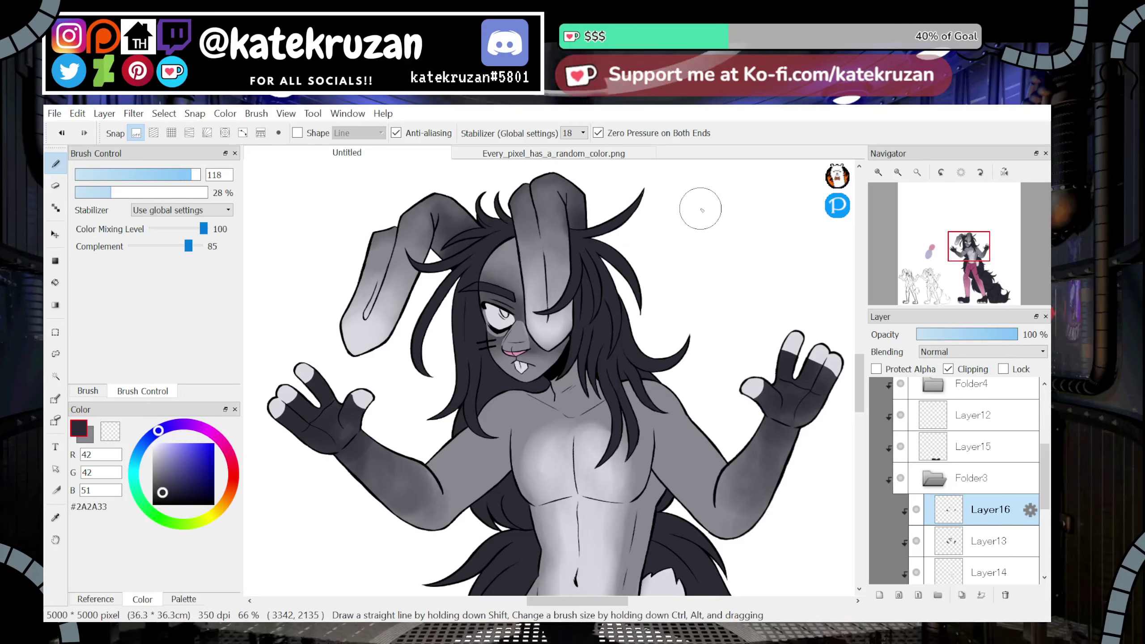
Try raising the opacity of Layer13 to 87%
scroll(978, 478, "down", 2)
left_click(988, 487)
left_click_drag(998, 336, 987, 333)
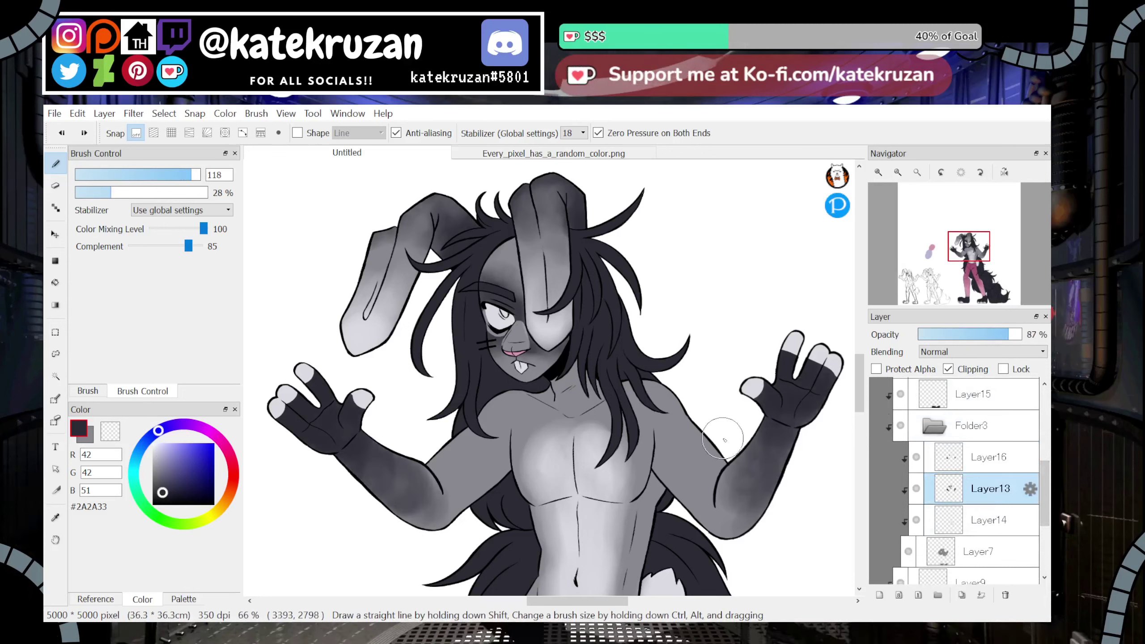
key("ctrl+z")
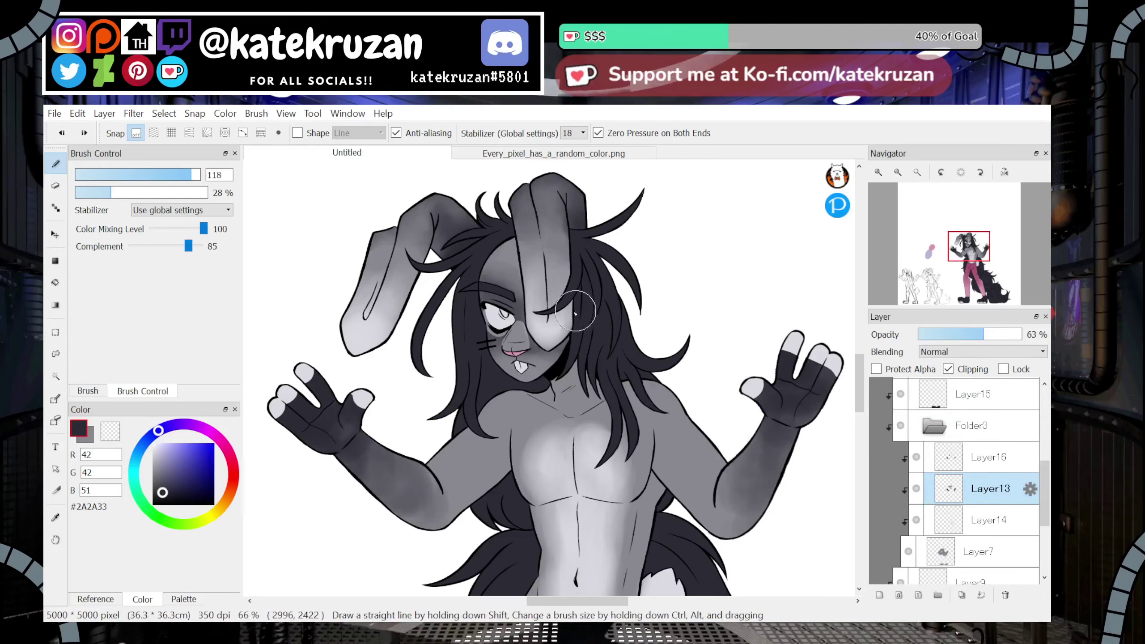
Lasso the face around the hanging ear on Layer13 and paste its markings into a new layer above
left_click(56, 354)
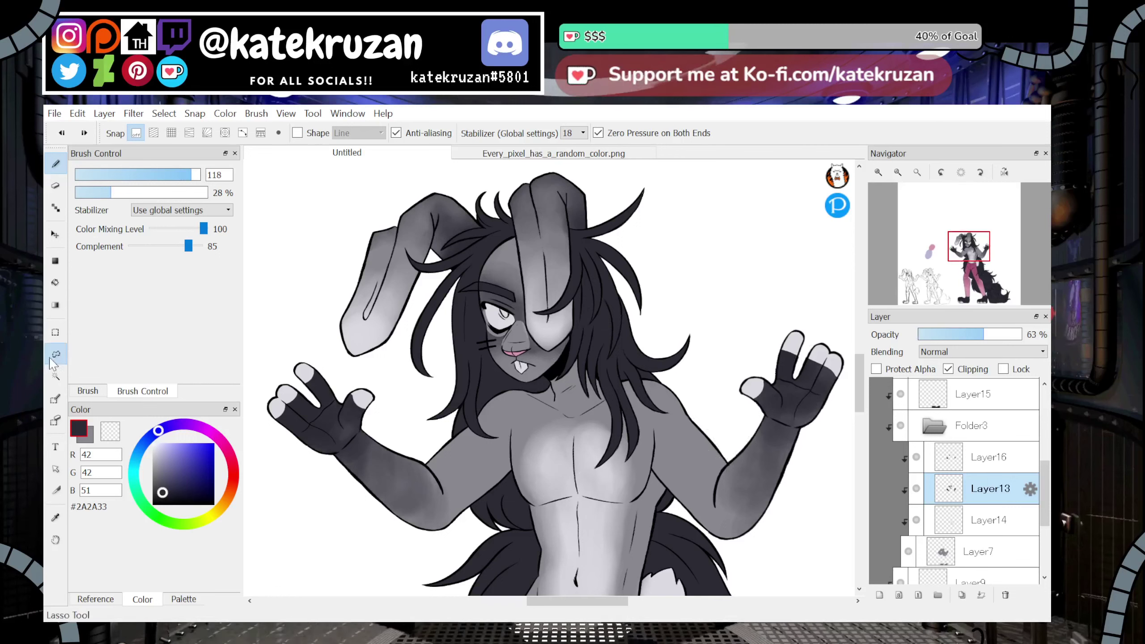
left_click_drag(478, 258, 467, 317)
mouse_move(504, 387)
left_mouse_down()
mouse_move(541, 387)
mouse_move(594, 346)
mouse_move(606, 318)
mouse_move(597, 281)
mouse_move(564, 323)
left_mouse_up()
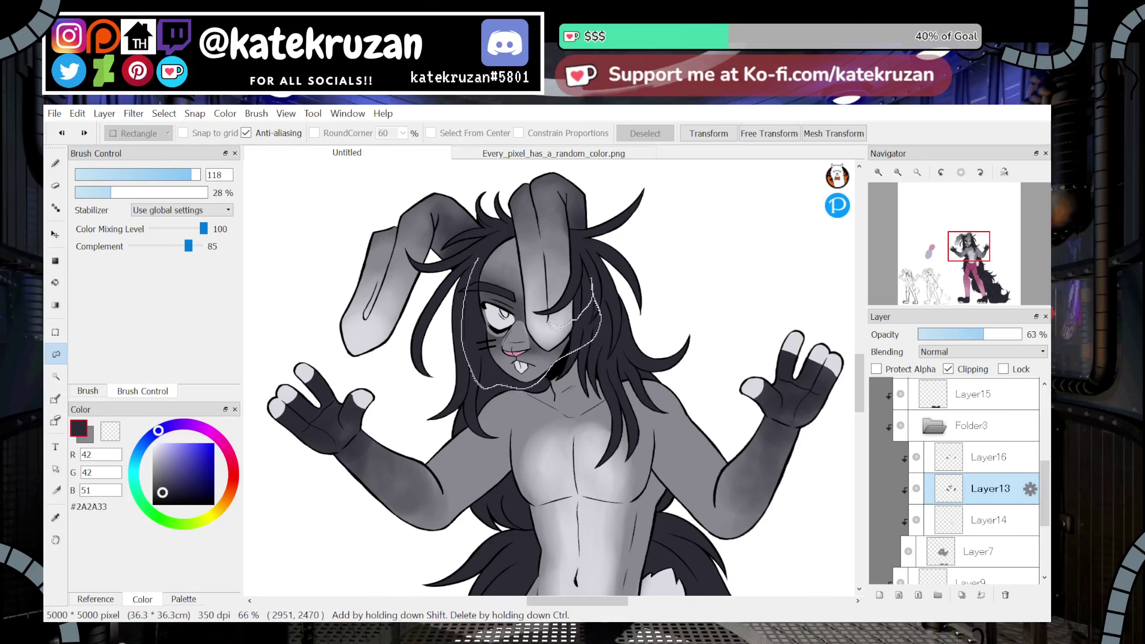
left_click_drag(529, 270, 528, 267)
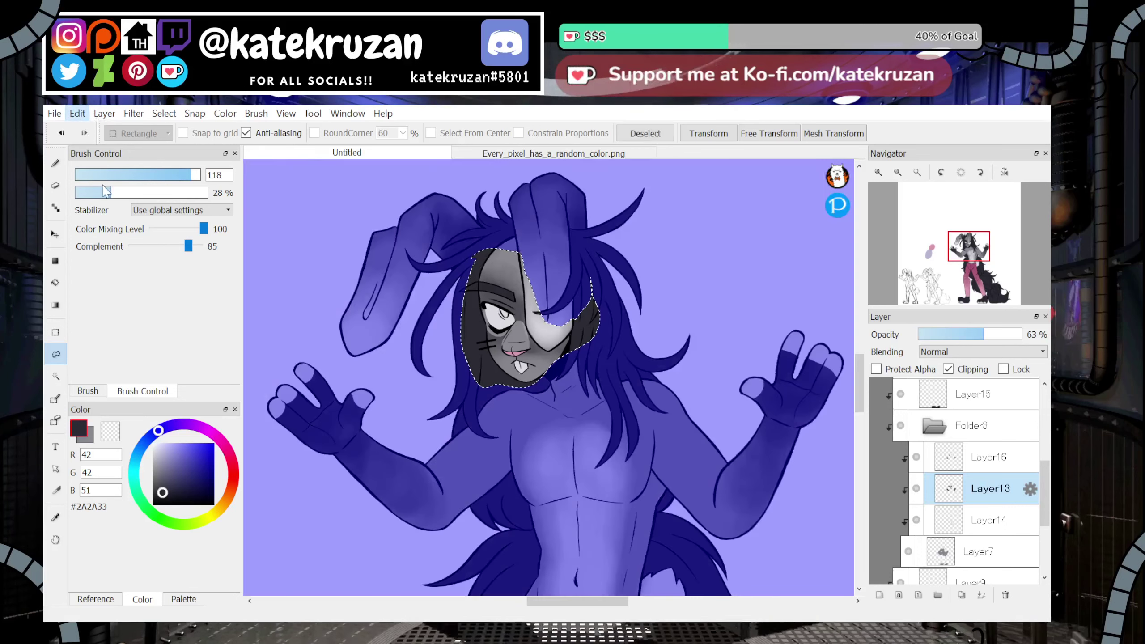
left_click(79, 117)
left_click(108, 213)
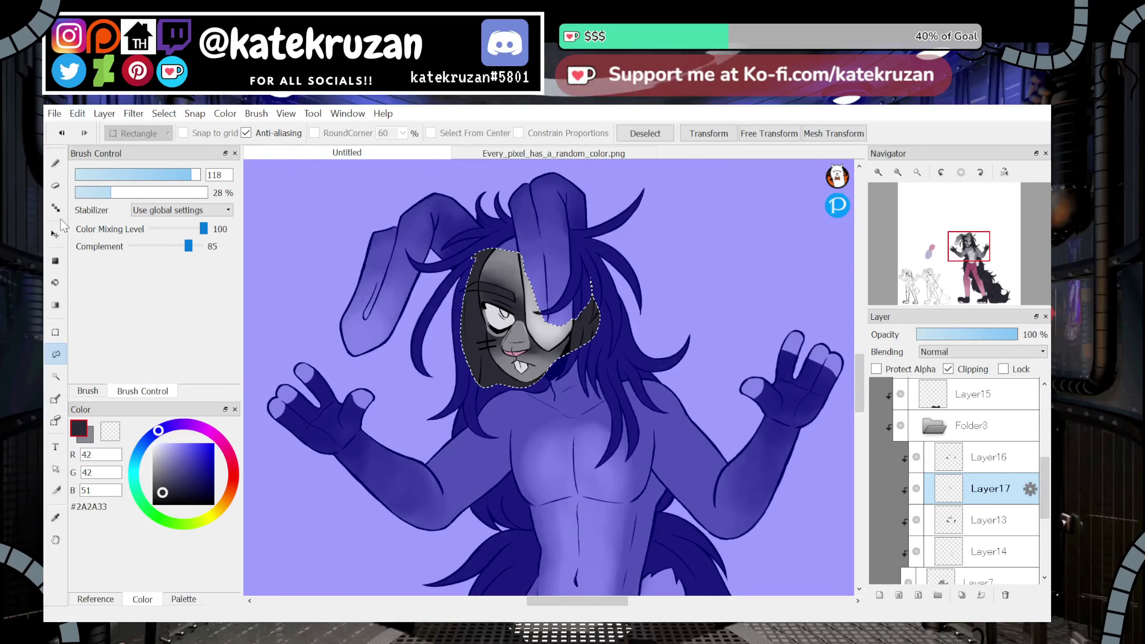
Clear the face selection and lower the opacity of Layer17 to 78%
left_click(661, 132)
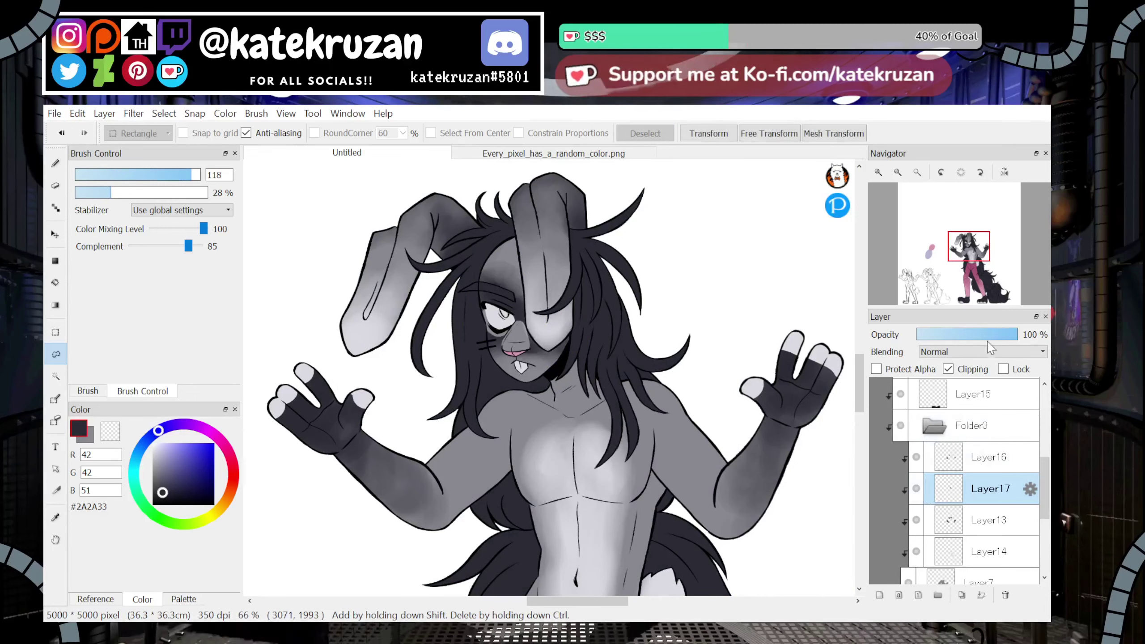
left_click(999, 338)
left_click(1003, 338)
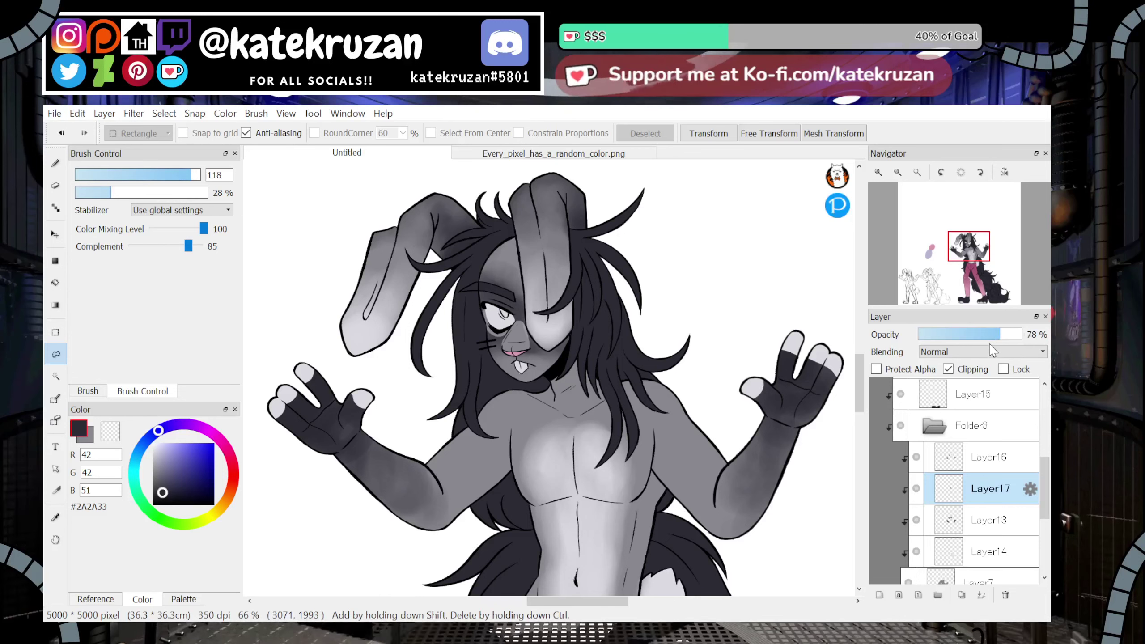
scroll(545, 380, "up", 4)
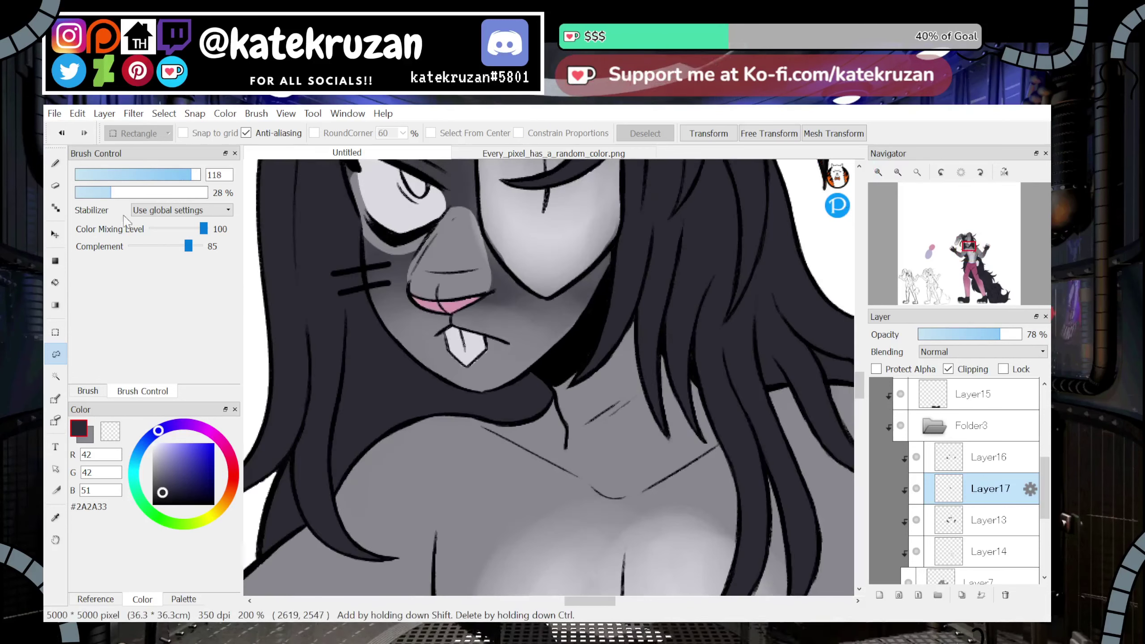
left_click(56, 186)
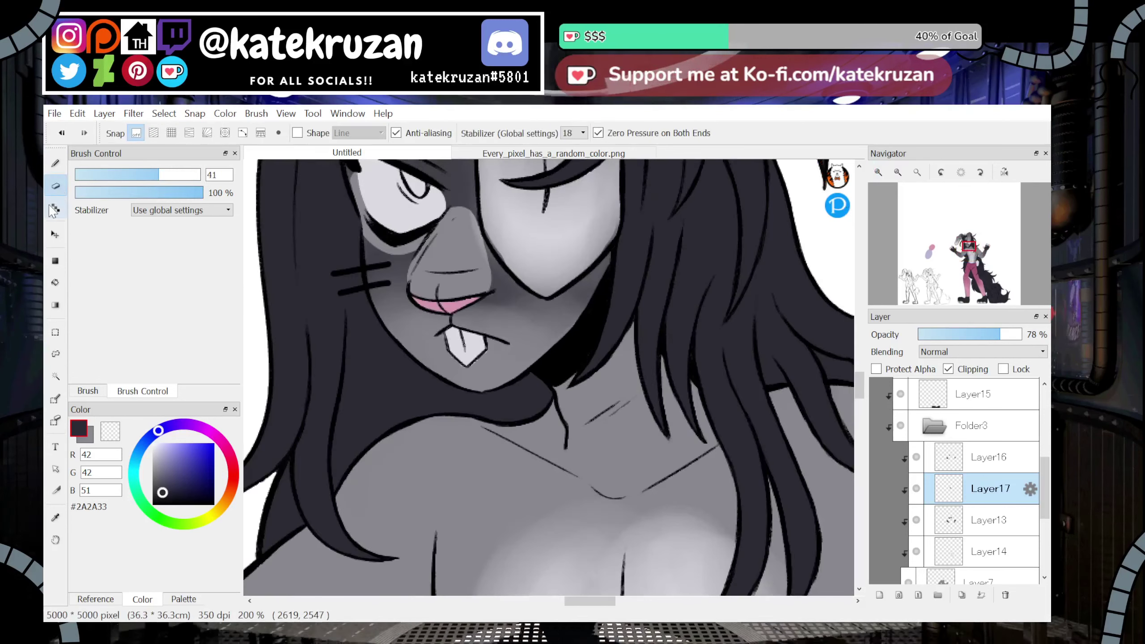
left_click(929, 558)
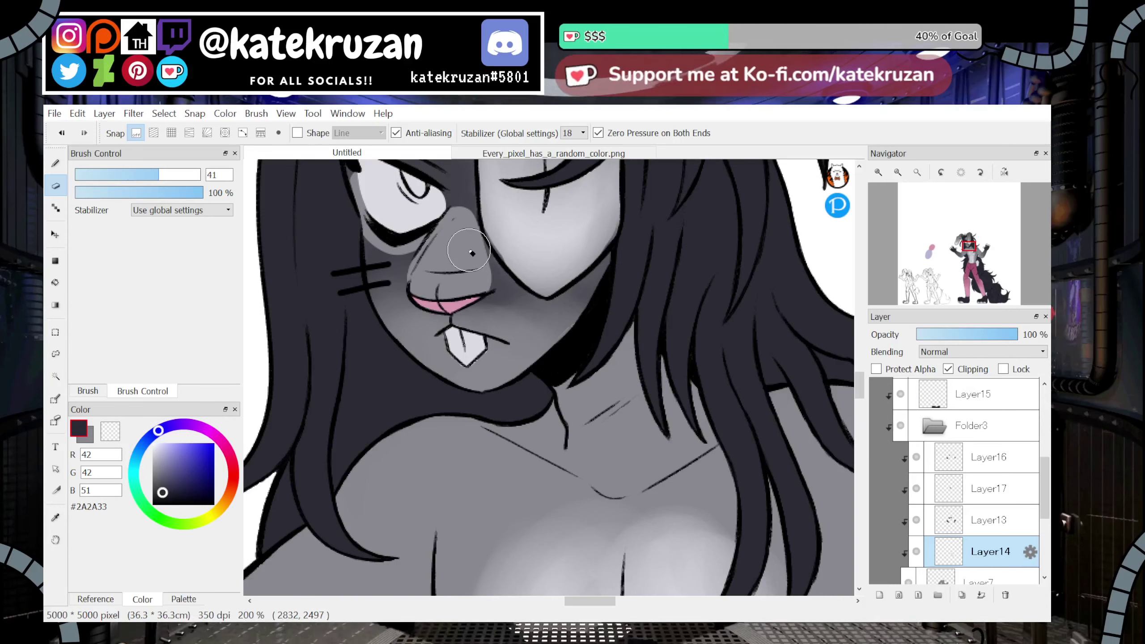
left_click(898, 172)
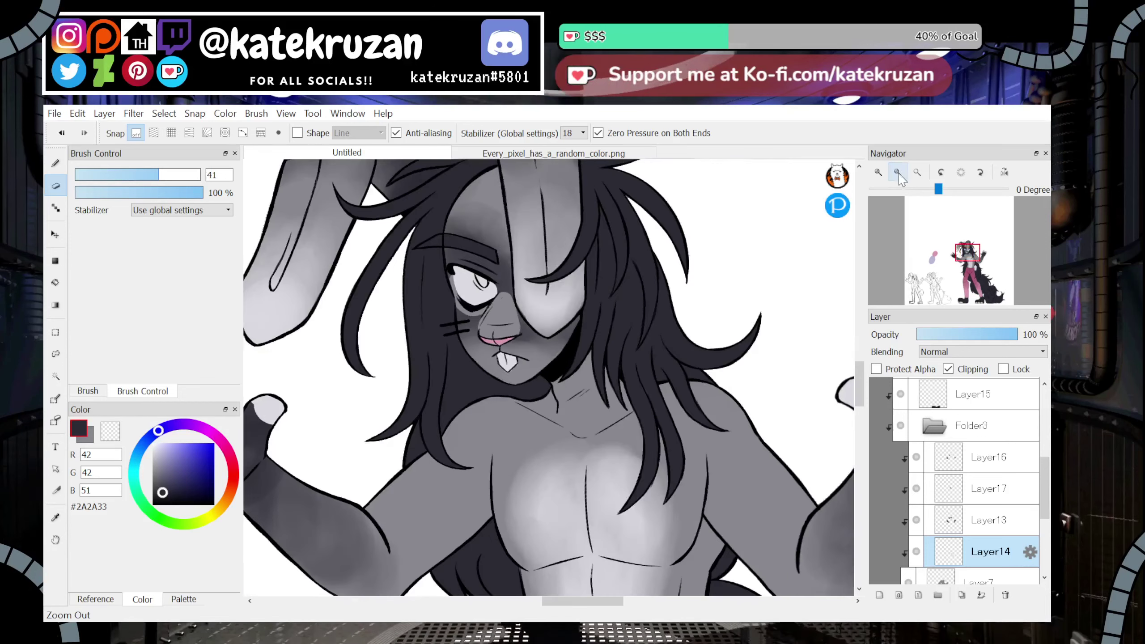
left_click_drag(960, 254, 957, 246)
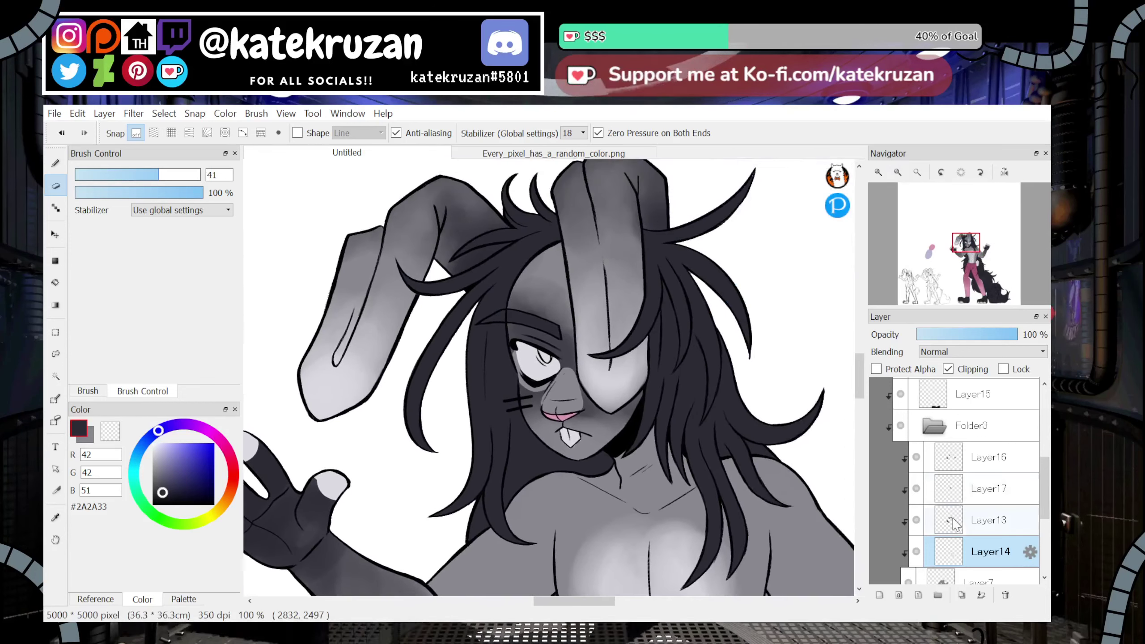
left_click(969, 519)
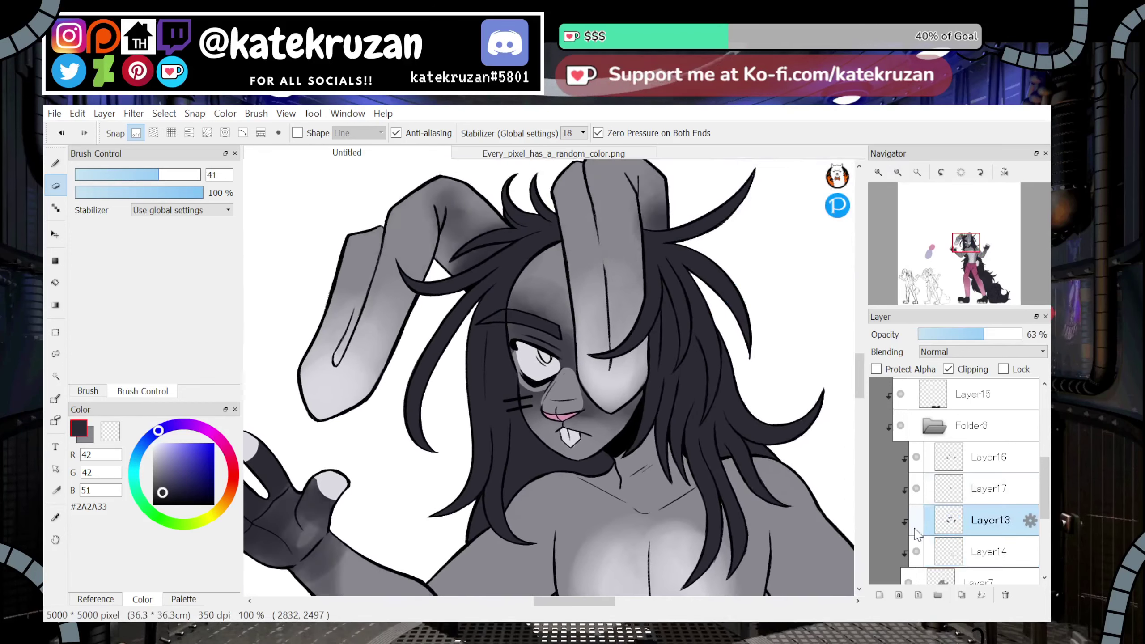
left_click(952, 485)
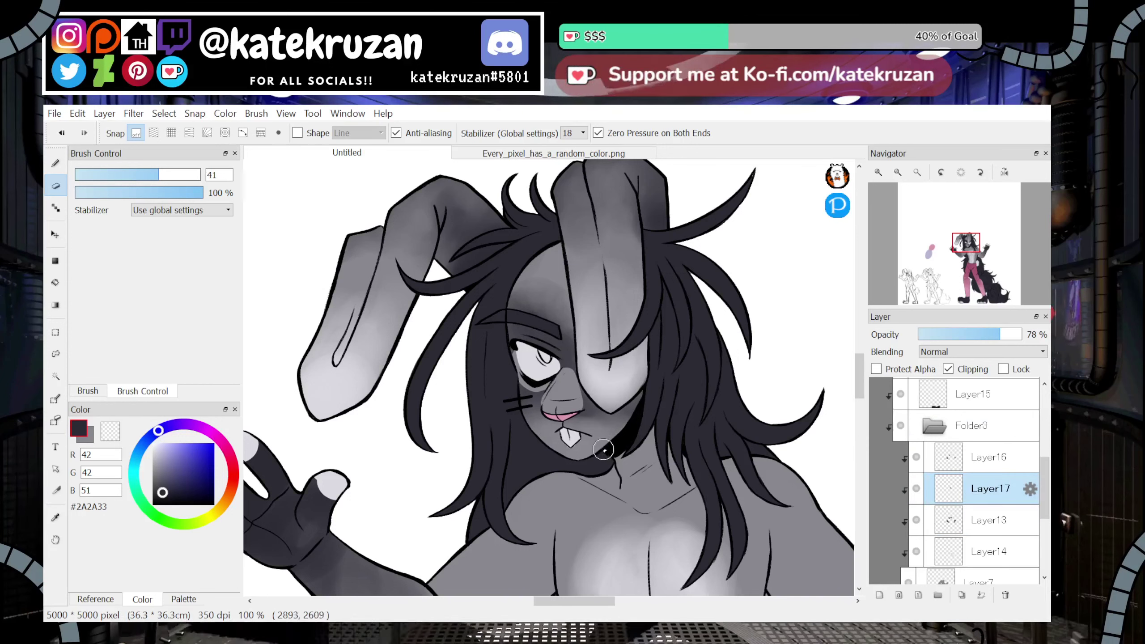
Add a new clipped layer above Layer16 and set the brush to size 51 and 74% density
mouse_move(967, 248)
left_mouse_down()
mouse_move(972, 276)
mouse_move(973, 235)
left_mouse_up()
left_click(899, 173)
left_click(899, 173)
left_click(974, 461)
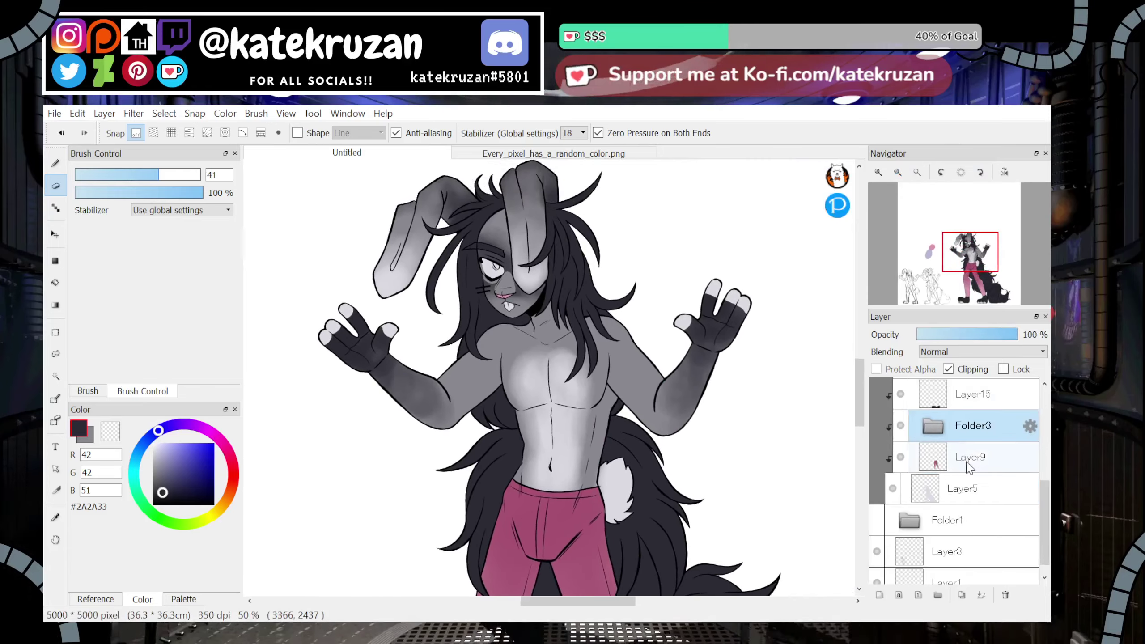
left_click(881, 600)
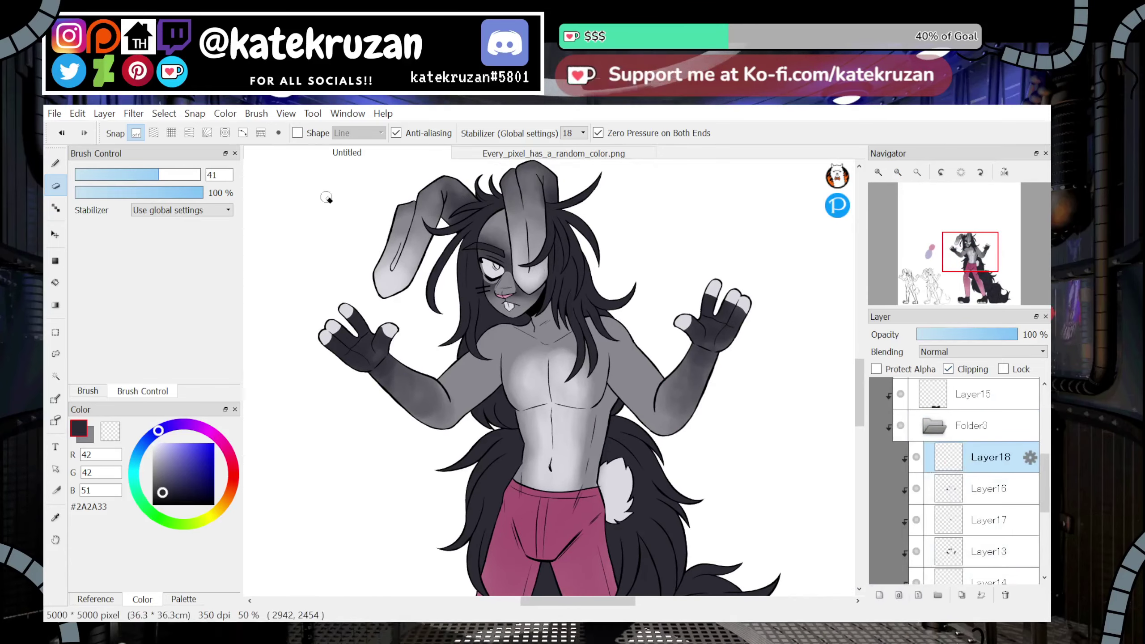
key("b")
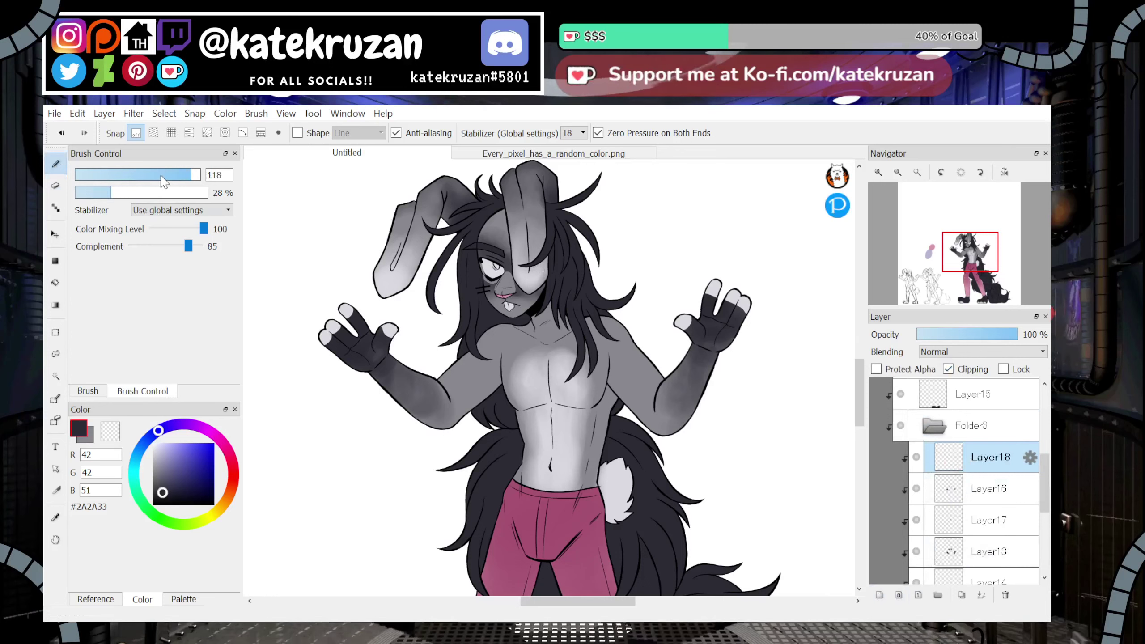
left_click_drag(185, 192, 200, 193)
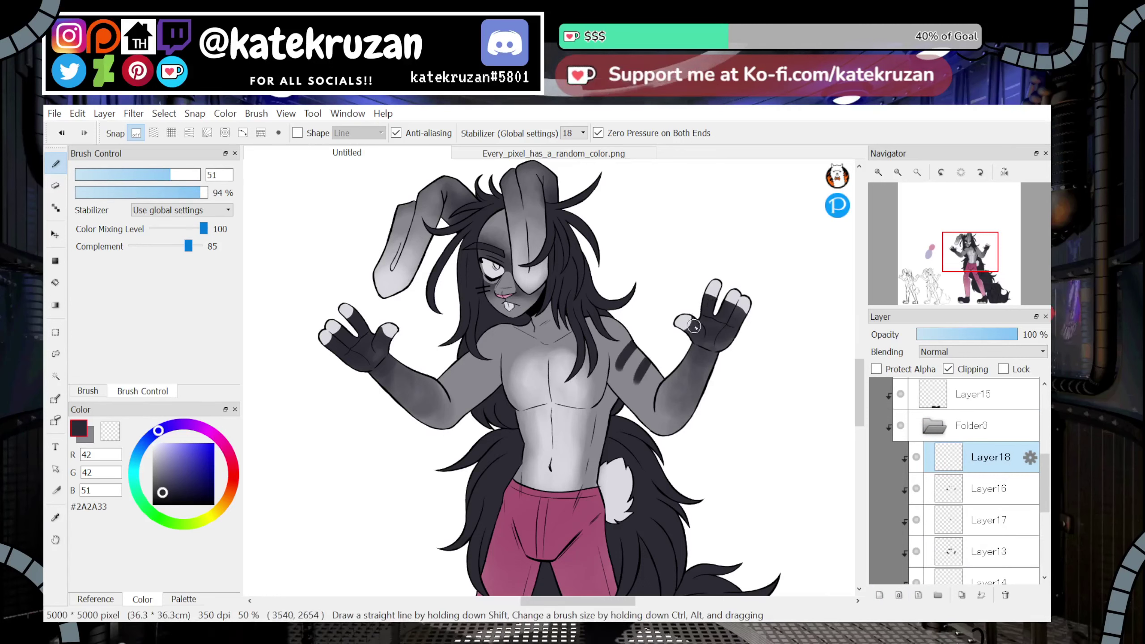
left_click(172, 195)
key("ctrl+z")
left_click_drag(639, 336, 622, 368)
left_click_drag(971, 259, 971, 256)
left_click(878, 171)
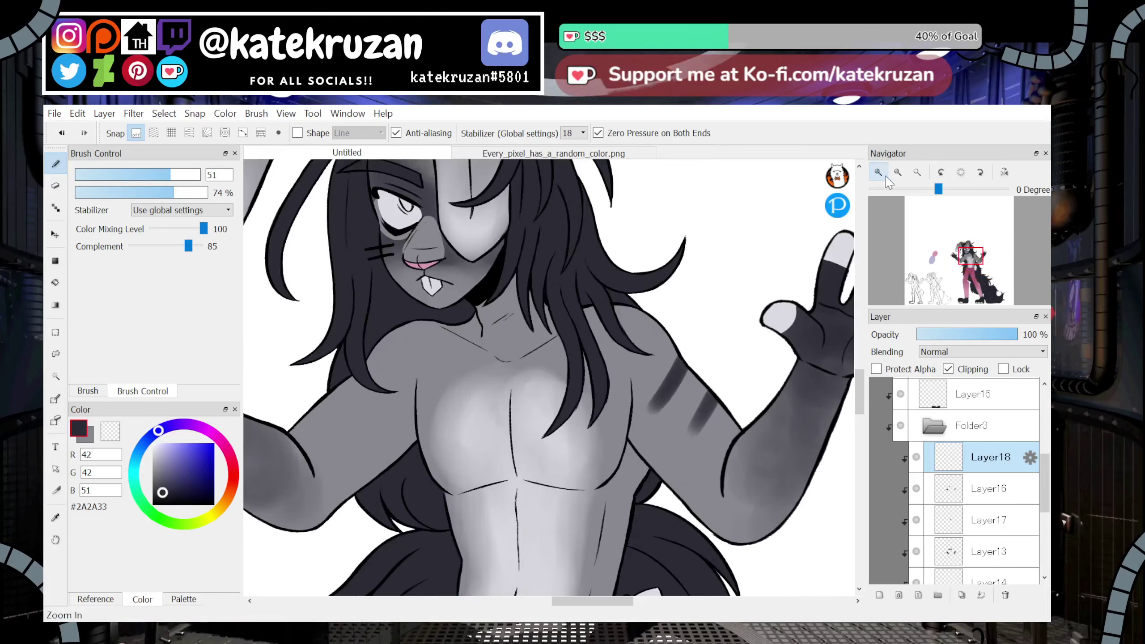
mouse_move(706, 381)
left_mouse_down()
mouse_move(686, 425)
mouse_move(712, 447)
left_mouse_up()
key("ctrl+z")
key("ctrl+z")
key("ctrl+z")
Paint three short dark #2A2A33 stripes inward from the outer edge of the upper arm beside the hanging ear on Layer18
left_click_drag(654, 316, 619, 369)
left_click_drag(690, 366, 659, 399)
left_click_drag(727, 406, 697, 437)
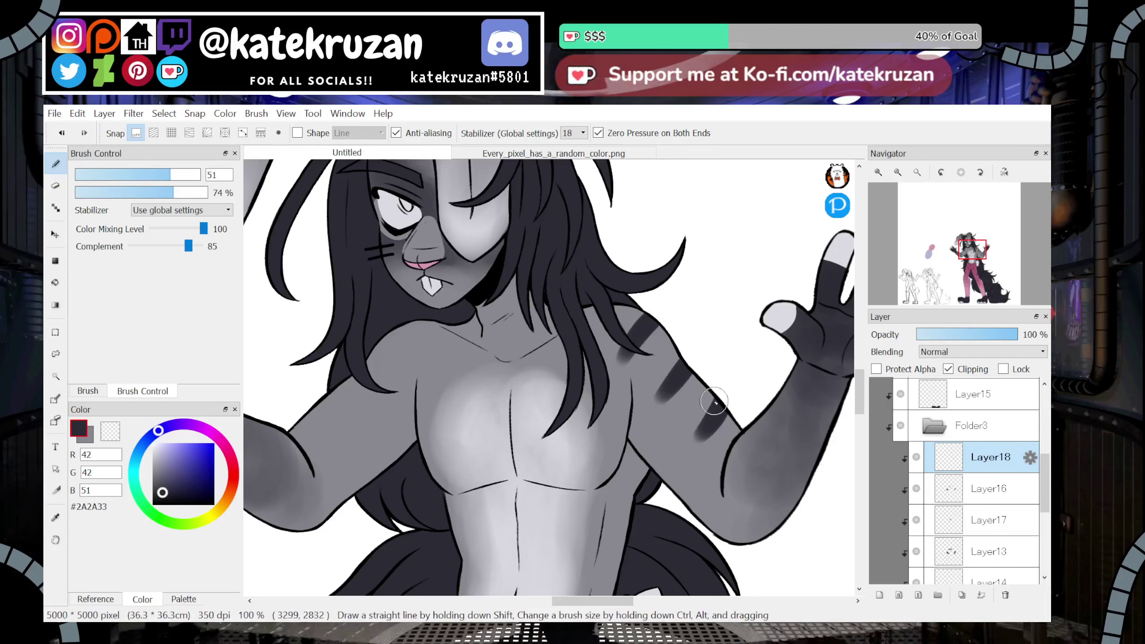
Mirror the canvas view, paint three matching dark stripes on the other shoulder and upper arm, and restore the normal view
left_click(1005, 172)
left_click_drag(706, 328, 677, 380)
key("ctrl+z")
left_click_drag(707, 328, 674, 368)
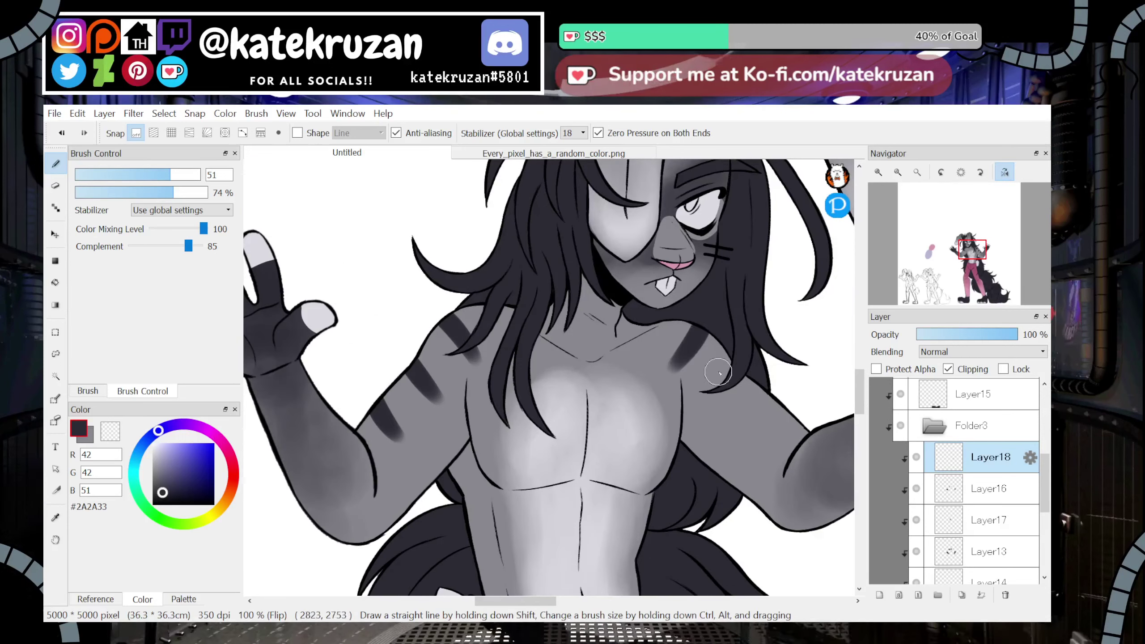
left_click_drag(750, 383, 718, 411)
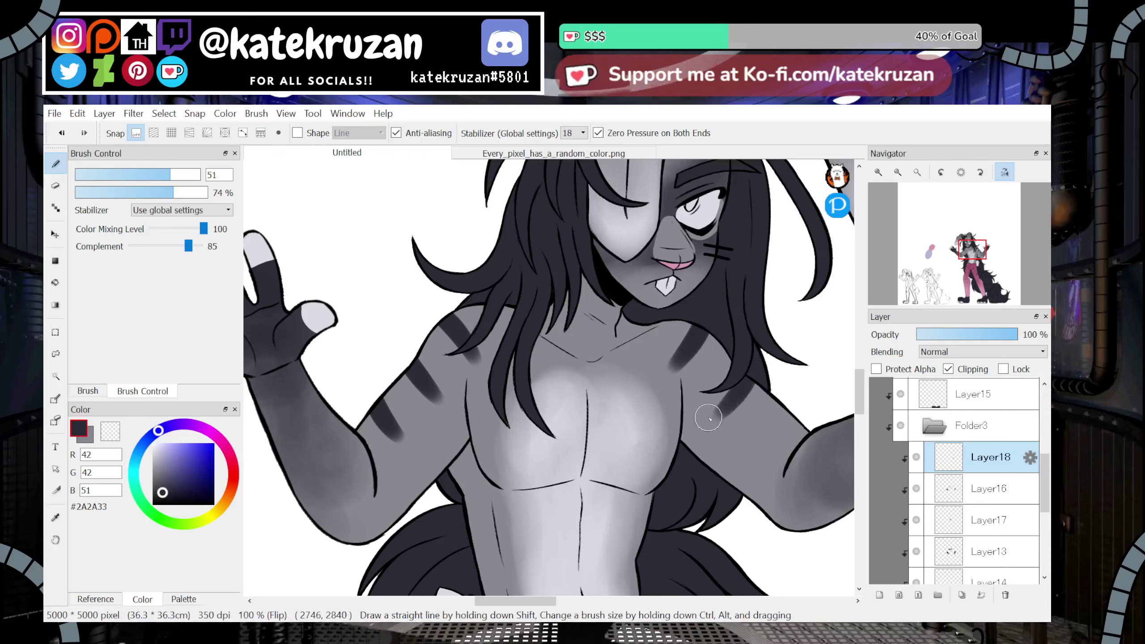
key("h")
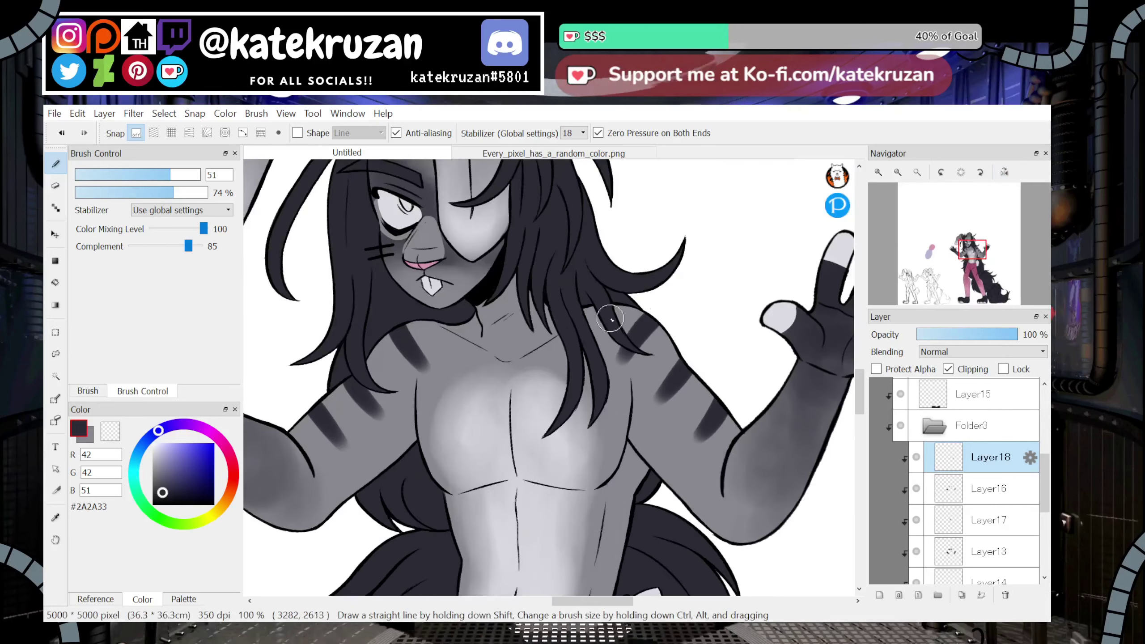
Lower the opacity of the stripe layer, Layer18, to 70%
left_click(898, 172)
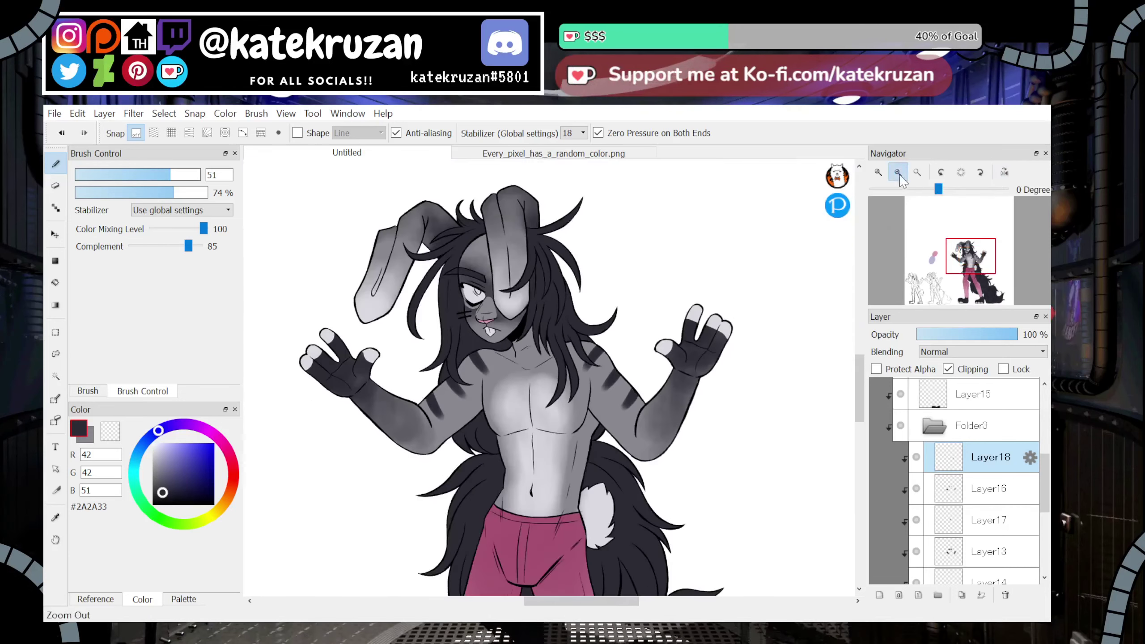
left_click(898, 172)
left_click(878, 172)
mouse_move(970, 255)
left_mouse_down()
mouse_move(968, 264)
mouse_move(968, 247)
left_mouse_up()
left_click(985, 334)
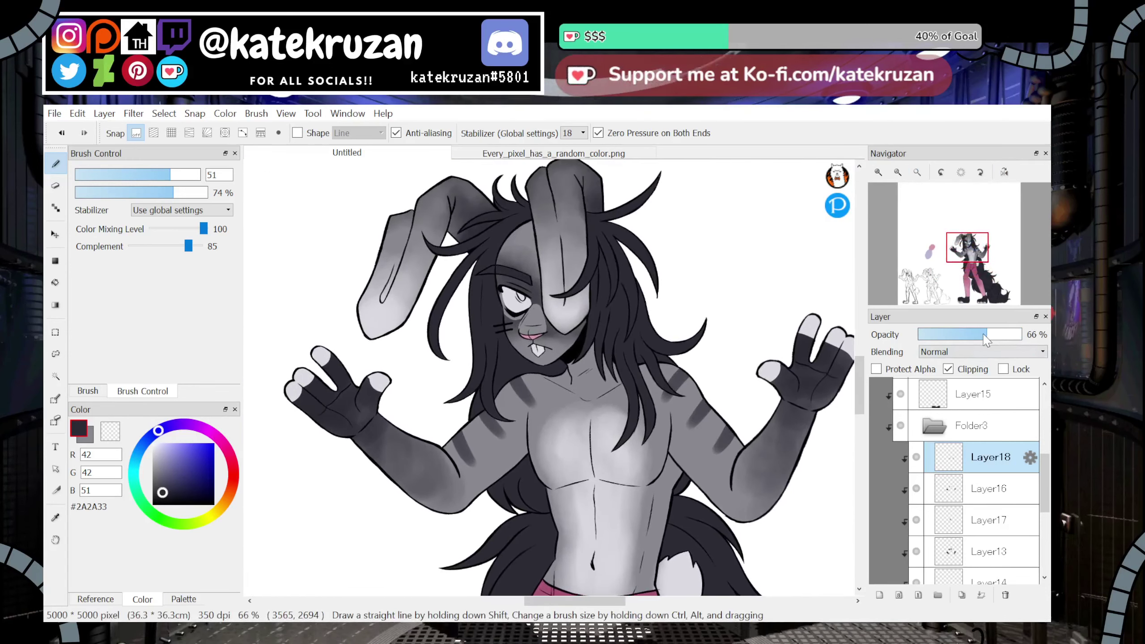
left_click(994, 335)
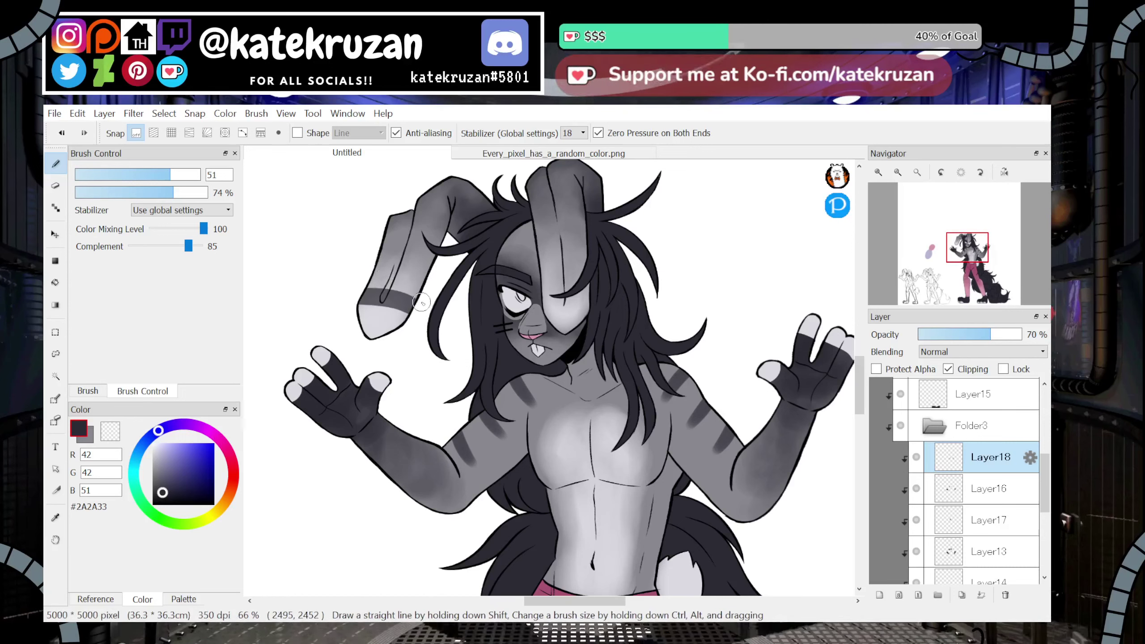
Paint three dark bands across the lower part of the folded outer ear on Layer18
left_click_drag(370, 290, 418, 301)
left_click_drag(368, 270, 432, 273)
key("ctrl+z")
left_click_drag(376, 228, 451, 235)
key("ctrl+z")
left_click_drag(376, 229, 451, 247)
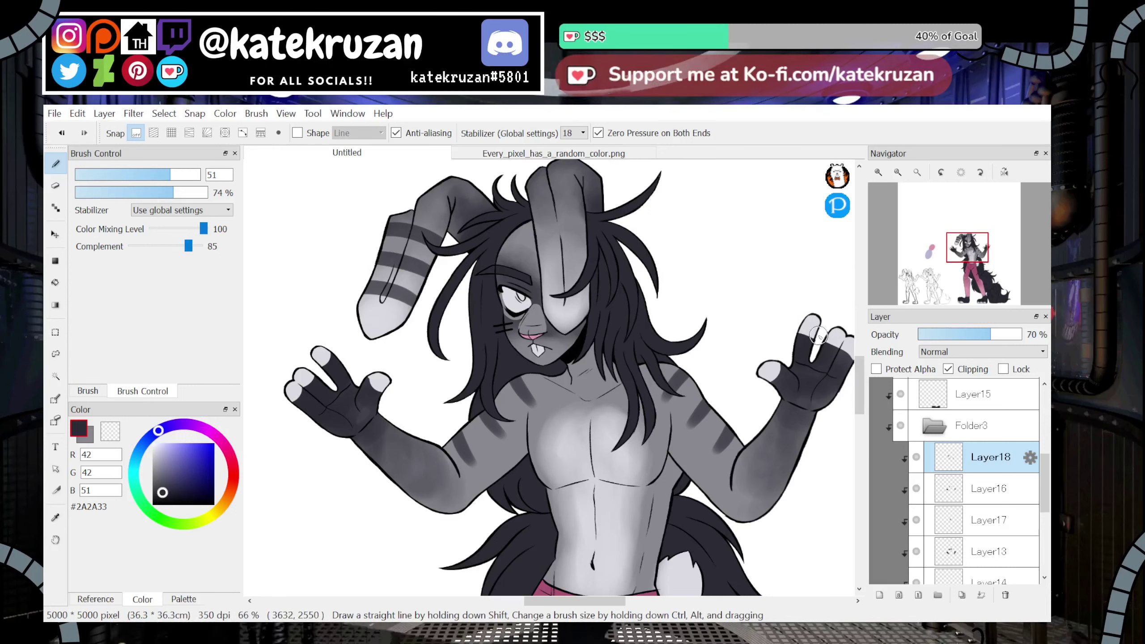
Trim the ends of the outer ear's three bands with the transparent colour, leaving short stripes inside the ear's outline
key("z")
mouse_move(390, 219)
left_mouse_down()
mouse_move(359, 311)
mouse_move(398, 227)
mouse_move(379, 286)
mouse_move(428, 264)
mouse_move(442, 223)
mouse_move(410, 313)
mouse_move(422, 282)
left_mouse_up()
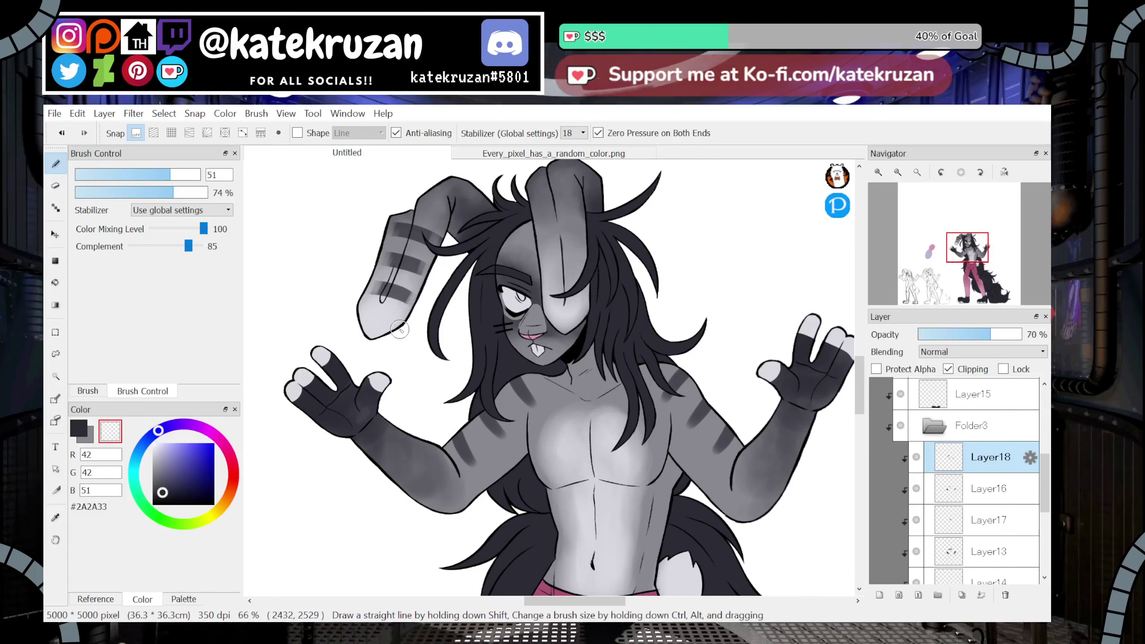
key("x")
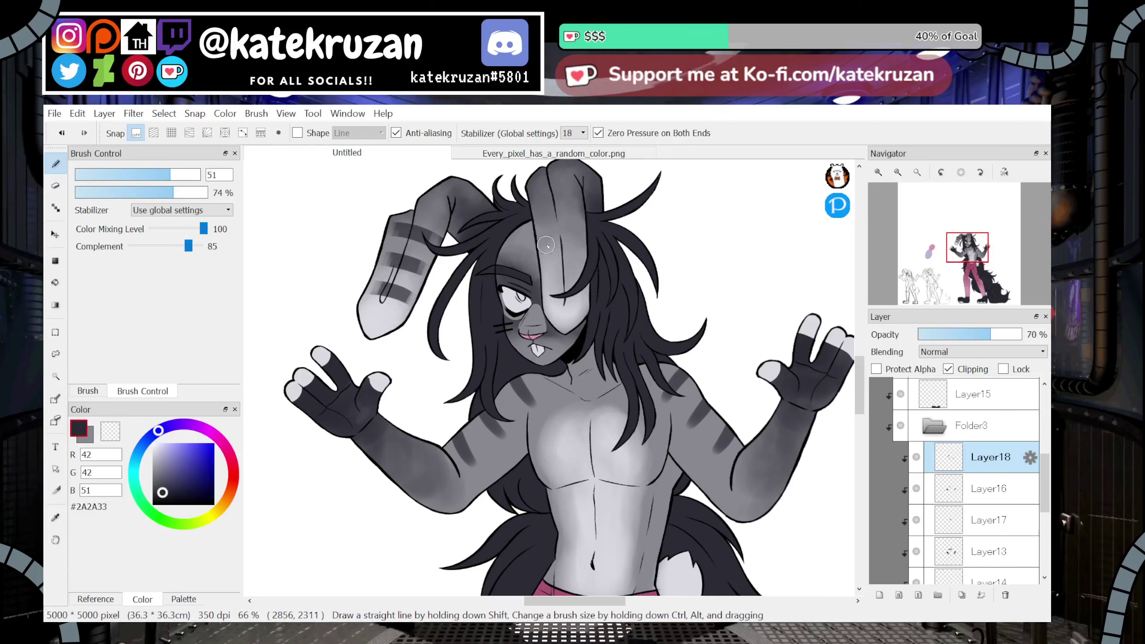
Paint three dark bands across the ear hanging over the face on Layer18
mouse_move(531, 244)
left_mouse_down()
mouse_move(604, 235)
mouse_move(570, 236)
mouse_move(593, 250)
mouse_move(540, 293)
mouse_move(599, 283)
mouse_move(536, 261)
mouse_move(595, 260)
left_mouse_up()
key("ctrl+z")
key("ctrl+z")
mouse_move(528, 230)
left_mouse_down()
mouse_move(591, 235)
mouse_move(540, 316)
left_mouse_up()
Trim both ends of the hanging ear's bands with the transparent colour
key("c")
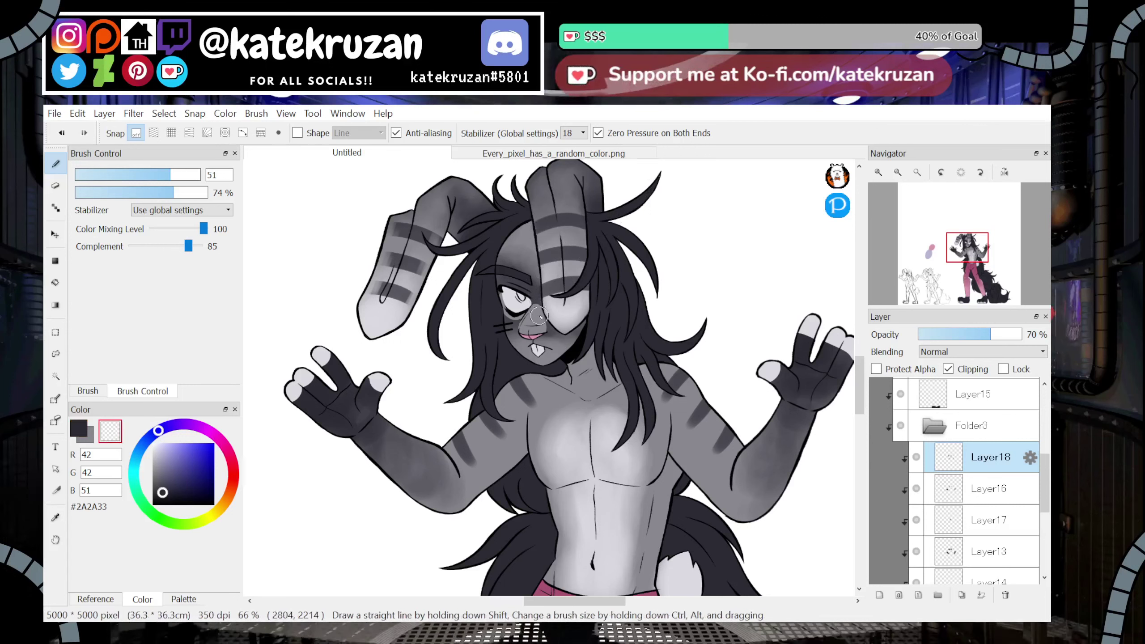
left_click_drag(534, 221, 540, 251)
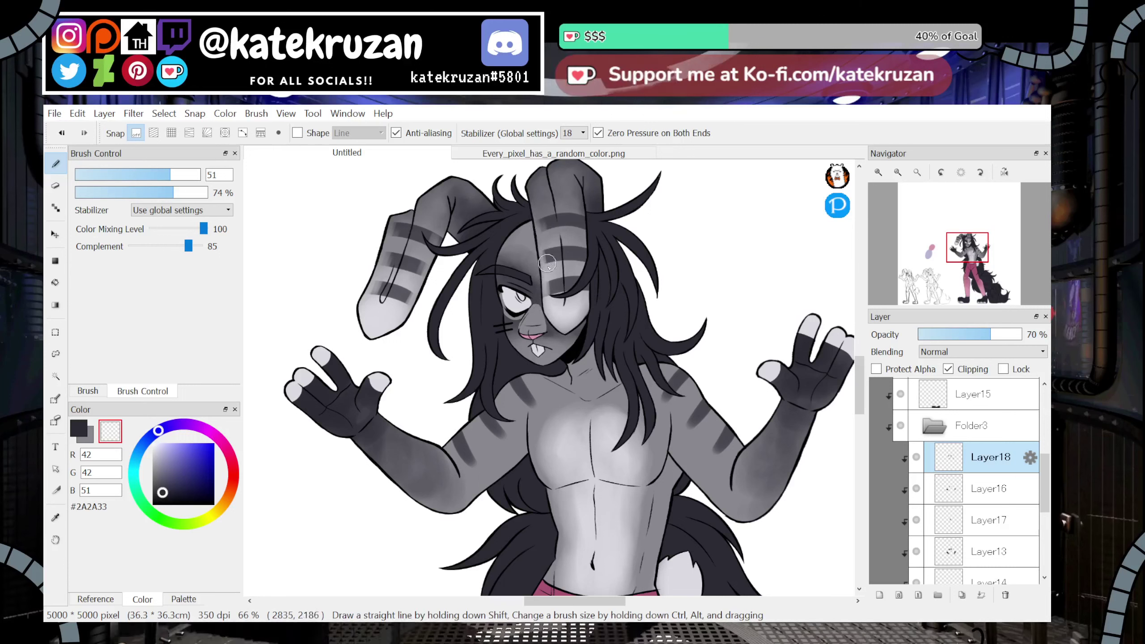
left_click_drag(586, 218, 588, 264)
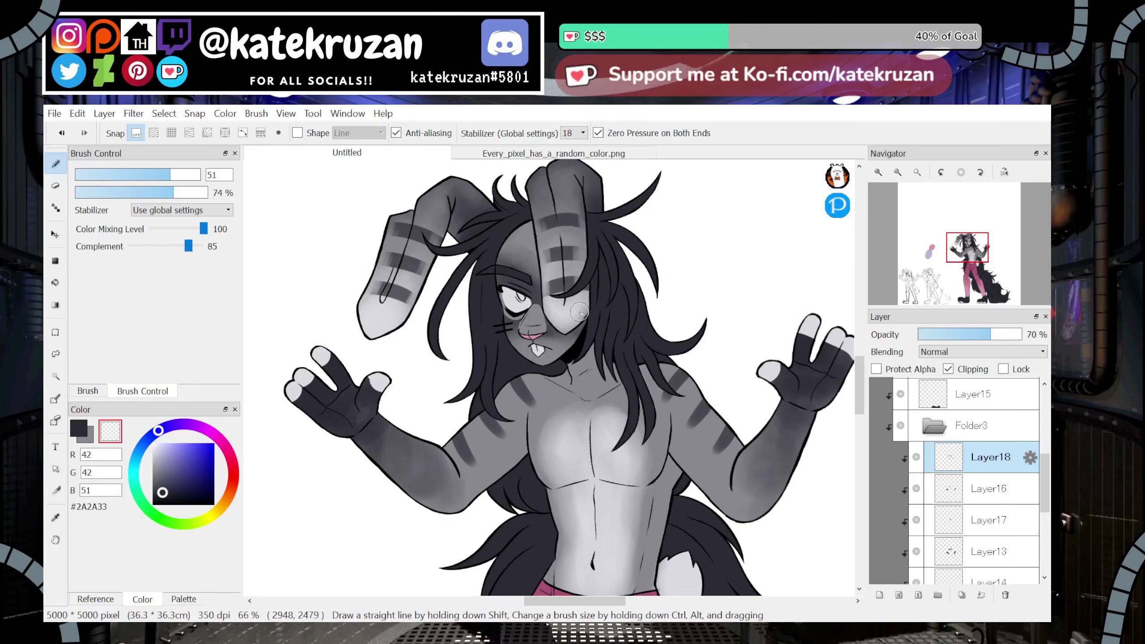
key("x")
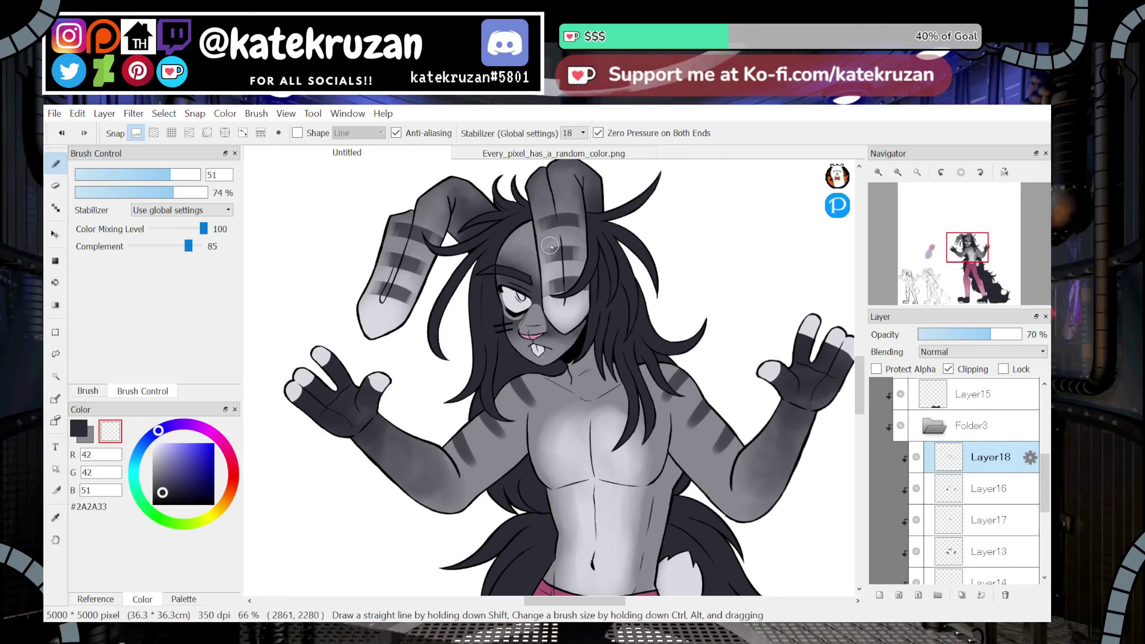
Try painting dark horizontal stripes across the middle of the belly on Layer18
left_click_drag(976, 251, 969, 263)
key("z")
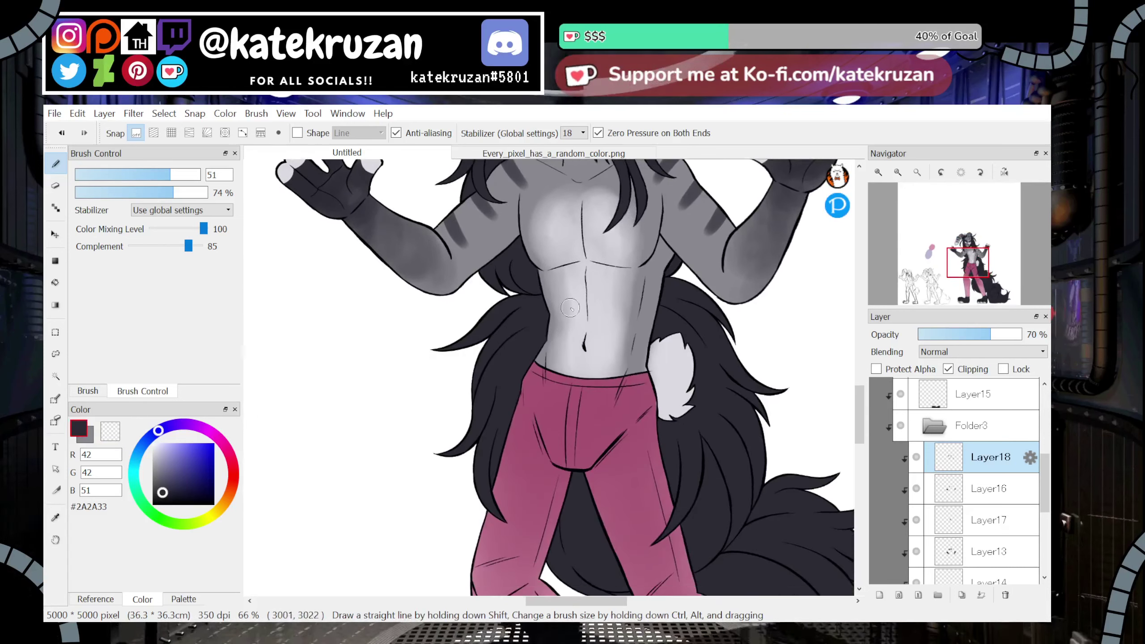
left_click_drag(548, 289, 628, 289)
key("ctrl+z")
left_click_drag(558, 286, 634, 295)
left_click_drag(563, 321, 636, 327)
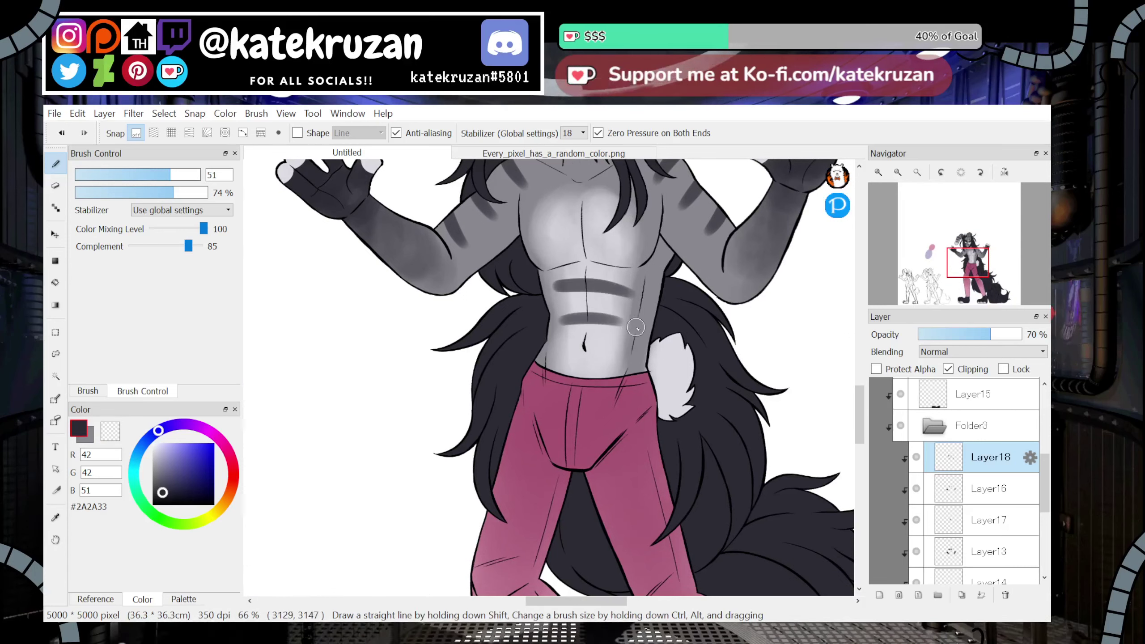
mouse_move(968, 264)
left_mouse_down()
mouse_move(972, 255)
mouse_move(978, 285)
mouse_move(982, 258)
left_mouse_up()
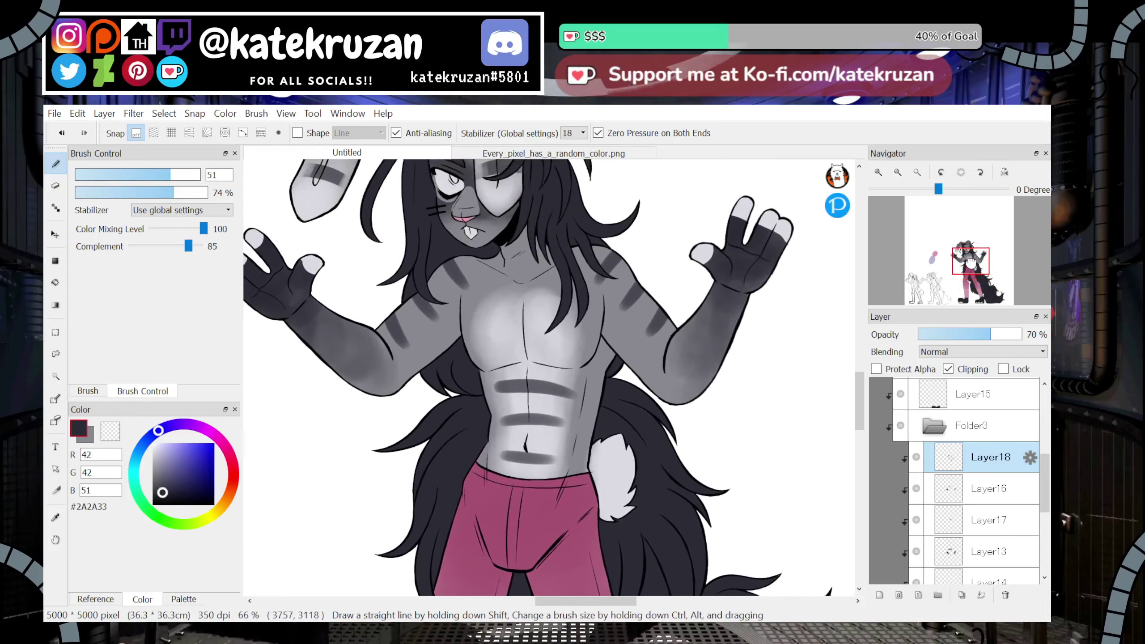
key("ctrl+z")
key("ctrl+z")
key("ctrl+z")
Paint three short dark stripes inward from each side of the waist on Layer18 and refine their ends with the transparent colour
mouse_move(478, 382)
left_mouse_down()
mouse_move(508, 377)
mouse_move(504, 436)
left_mouse_up()
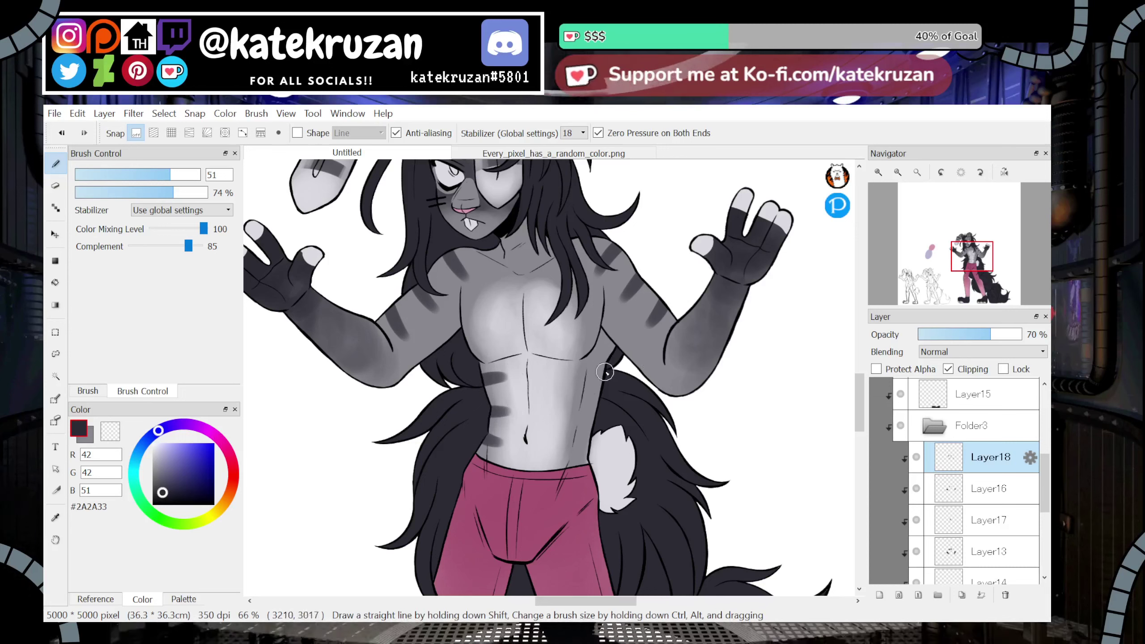
left_click_drag(606, 373, 577, 377)
key("ctrl+z")
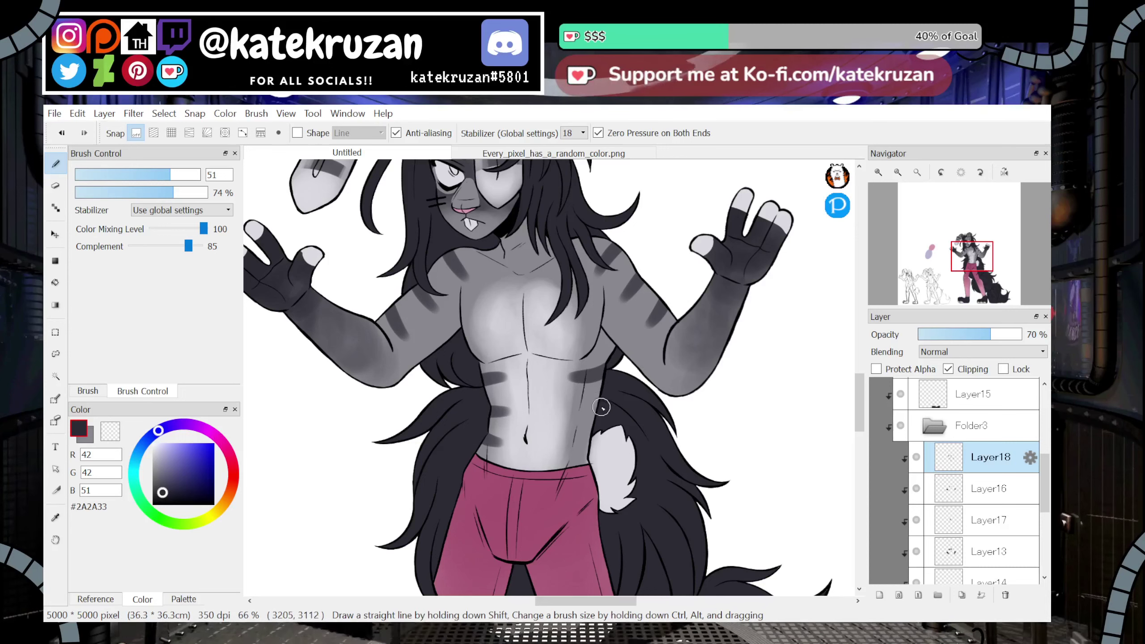
left_click_drag(595, 449, 562, 451)
key("x")
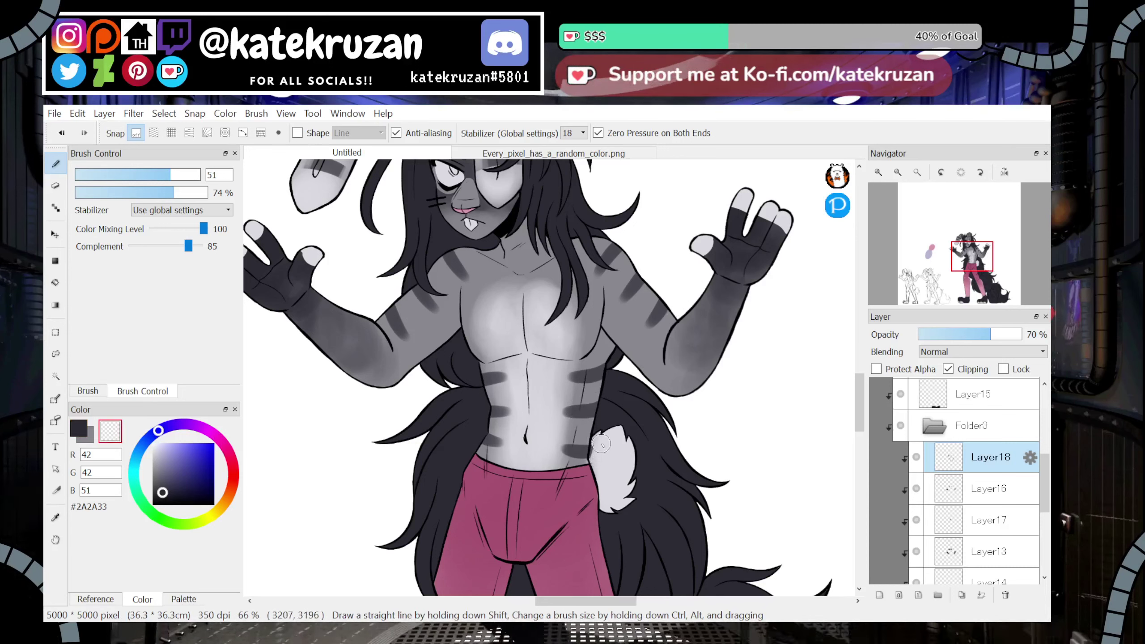
key("x")
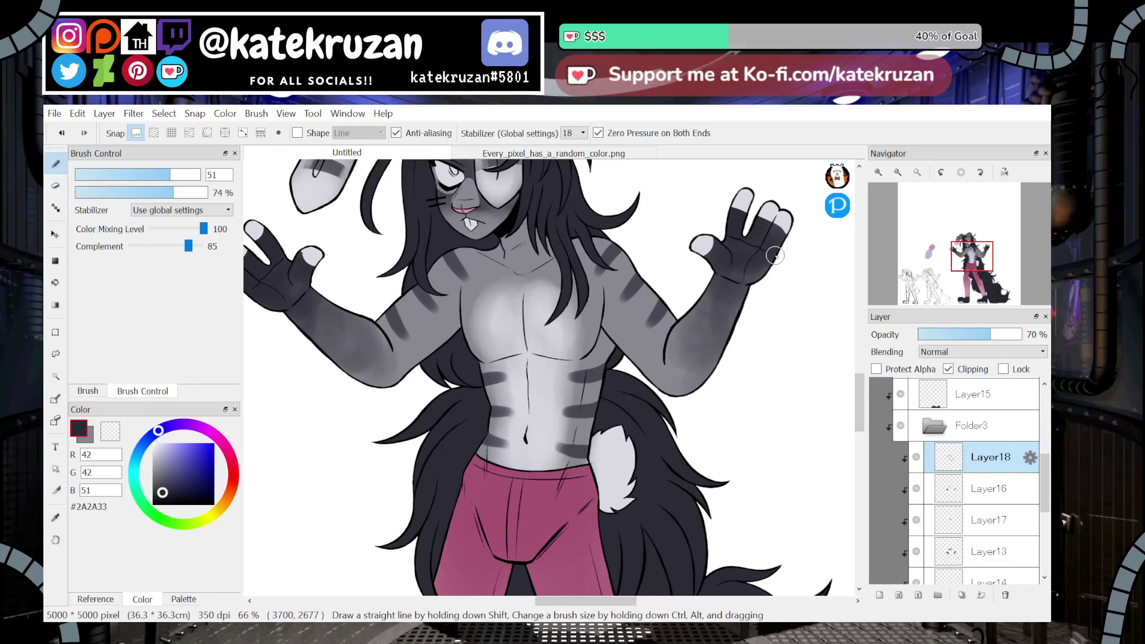
Lower the opacity of Layer18 to 45%
mouse_move(972, 264)
left_mouse_down()
mouse_move(963, 257)
mouse_move(973, 271)
left_mouse_up()
left_click(898, 172)
left_click(898, 172)
left_click(898, 173)
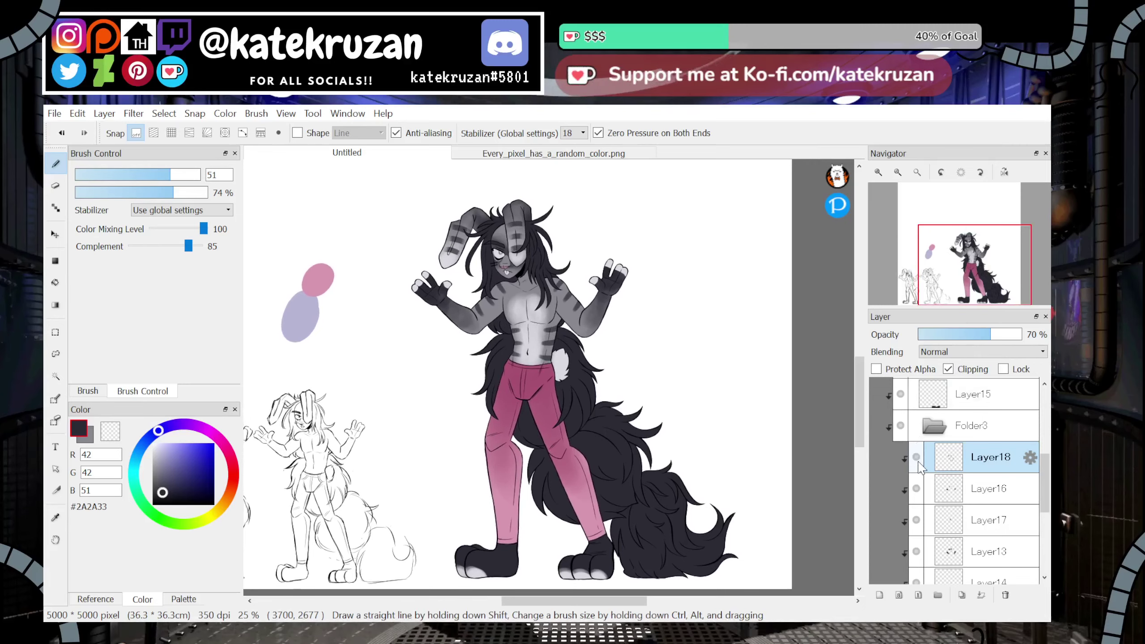
left_click(950, 335)
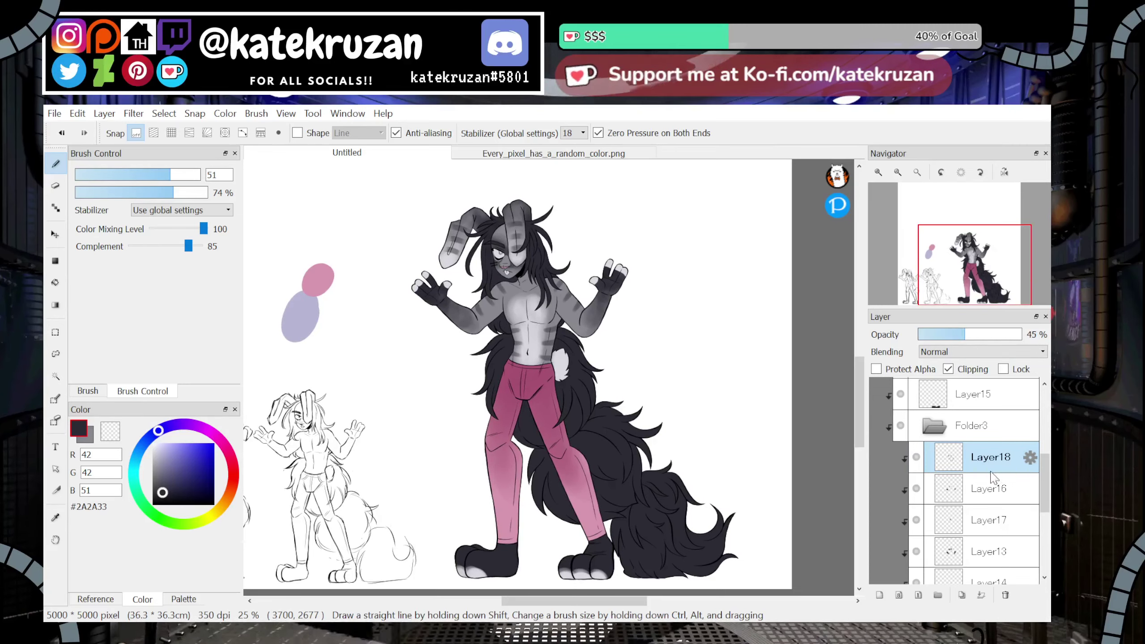
left_click(1007, 598)
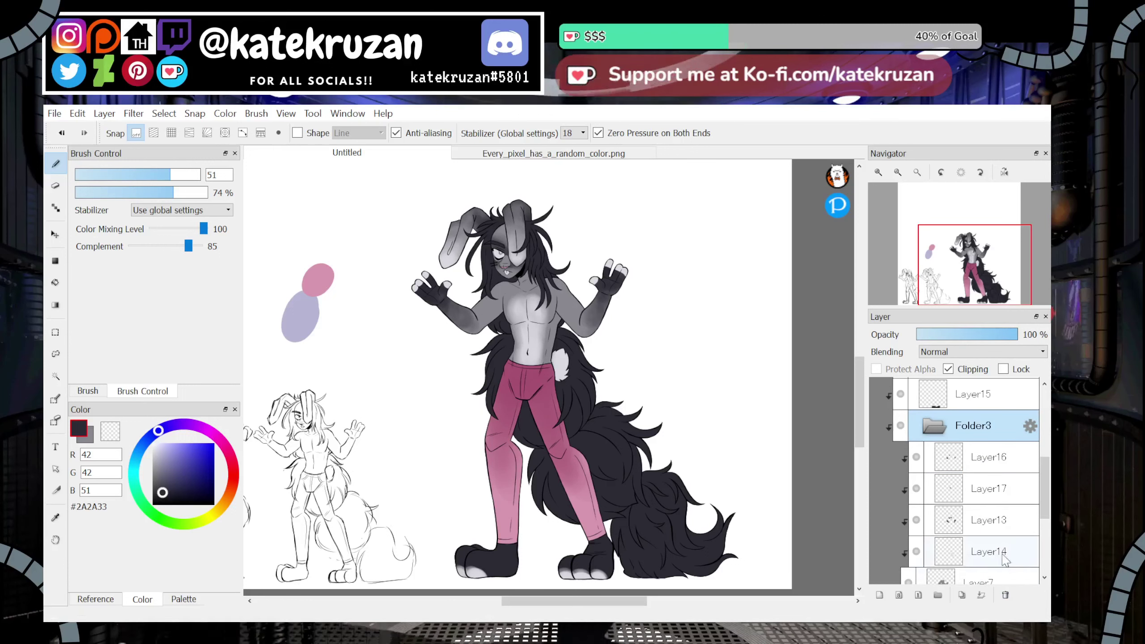
key("ctrl+z")
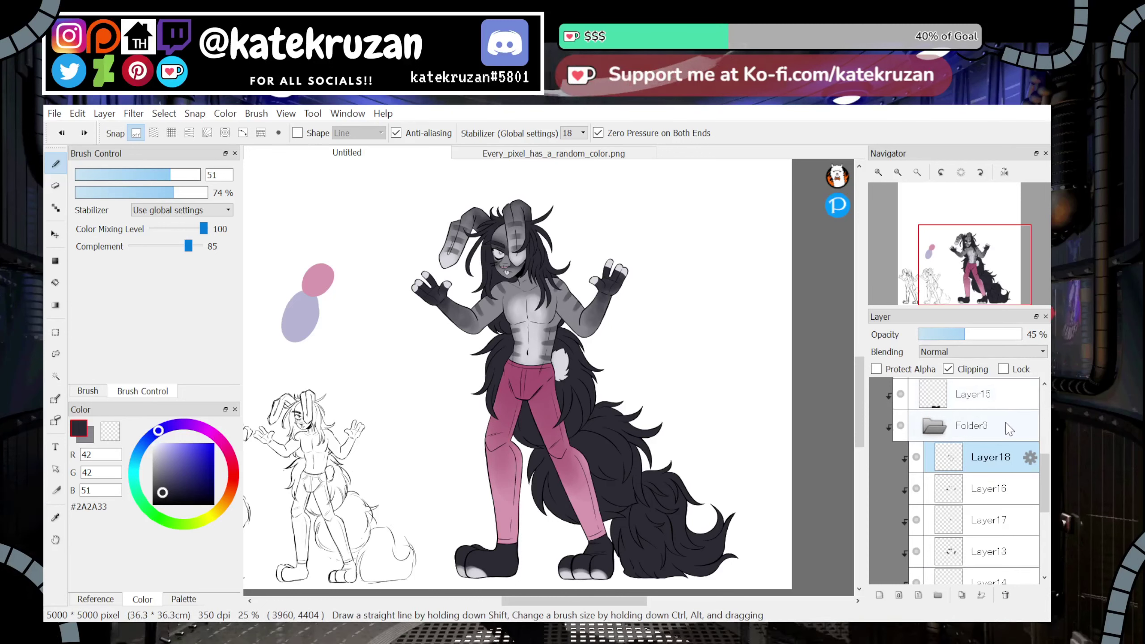
Add a layer above Layer9, sample the light grey #DBDBE1 from the white tail patch, and raise the brush opacity to 100%
scroll(992, 446, "down", 6)
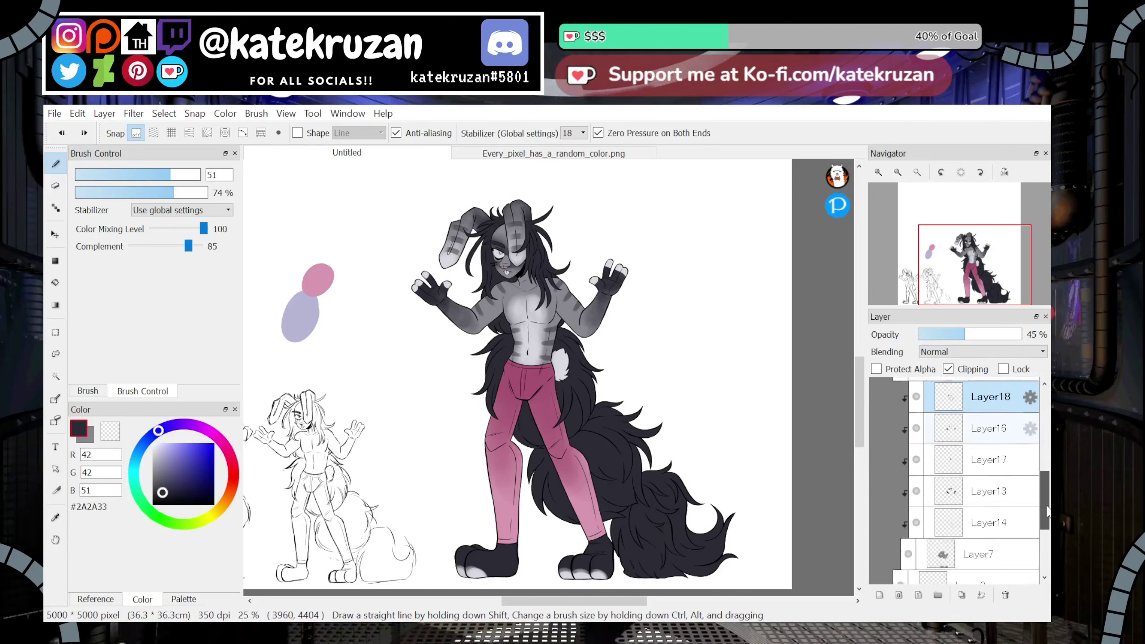
left_click(968, 459)
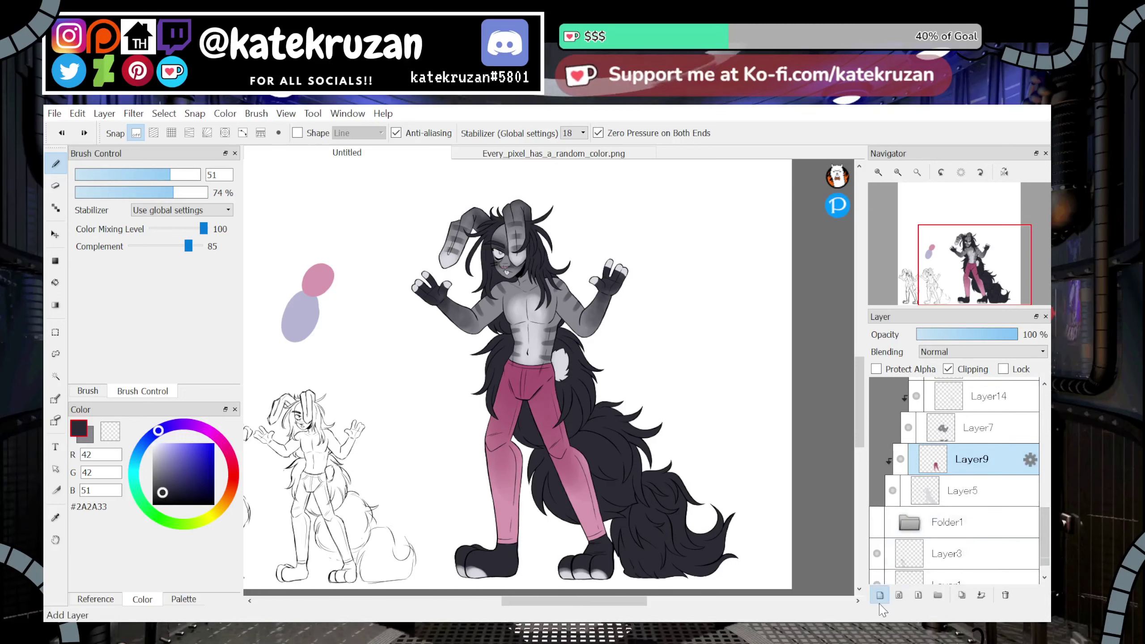
left_click(880, 603)
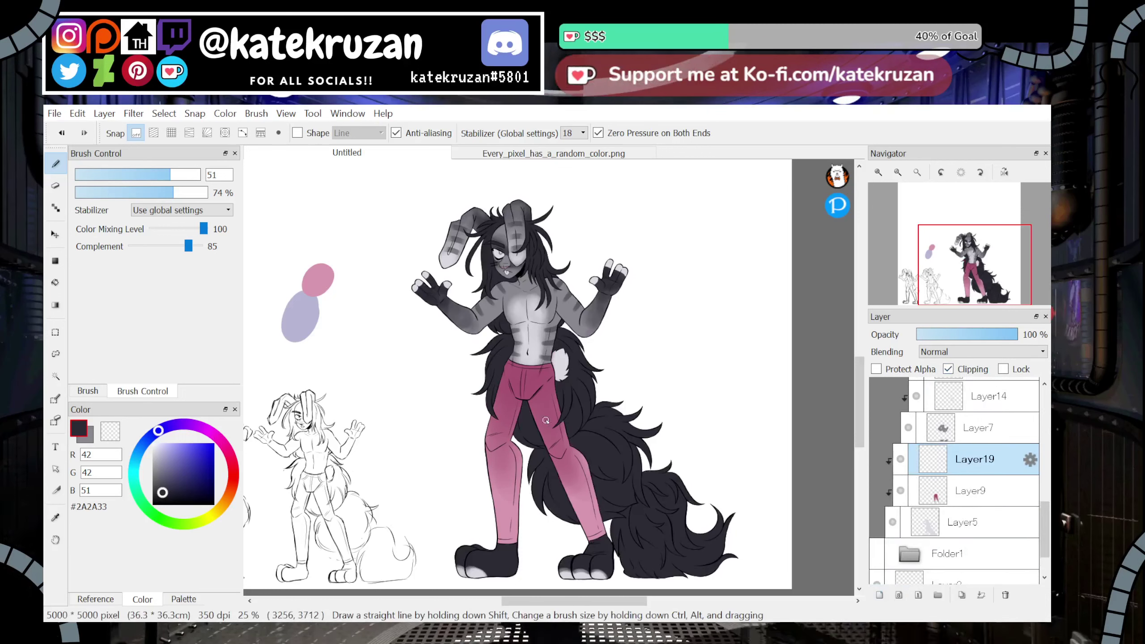
left_click_drag(536, 427, 611, 412)
left_click(55, 518)
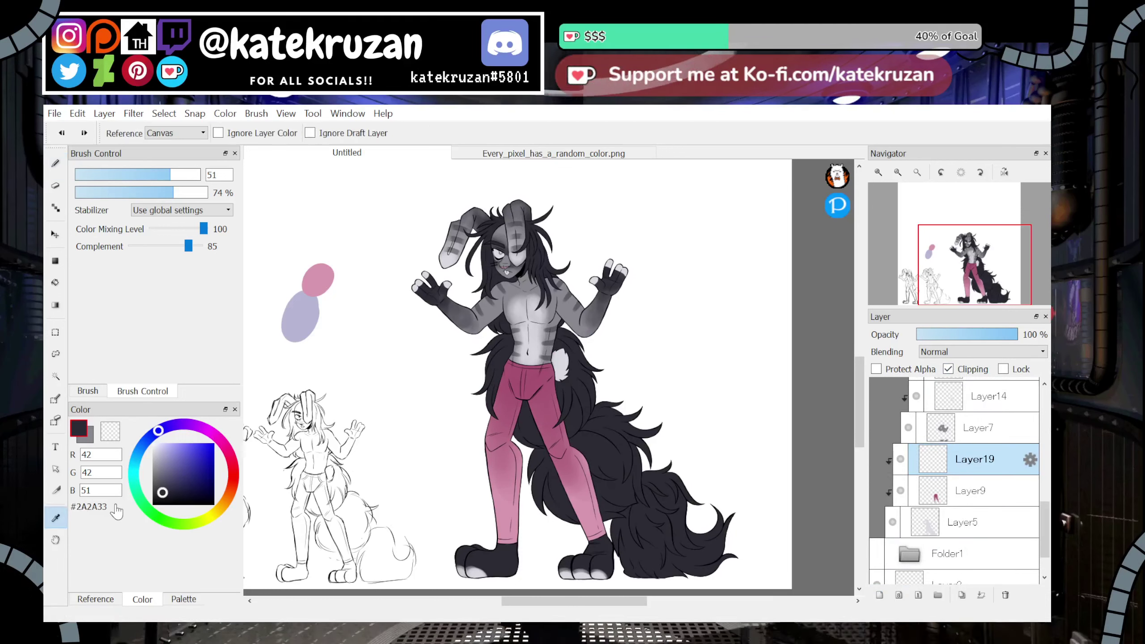
left_click(563, 360)
left_click(55, 165)
left_click_drag(173, 193, 208, 192)
Delete the new layer, move Layer9 into a new folder with its clipping off, and clip the folder instead
left_click(1006, 595)
left_click(979, 460)
left_click(938, 595)
left_click_drag(956, 490, 958, 461)
left_click(949, 369)
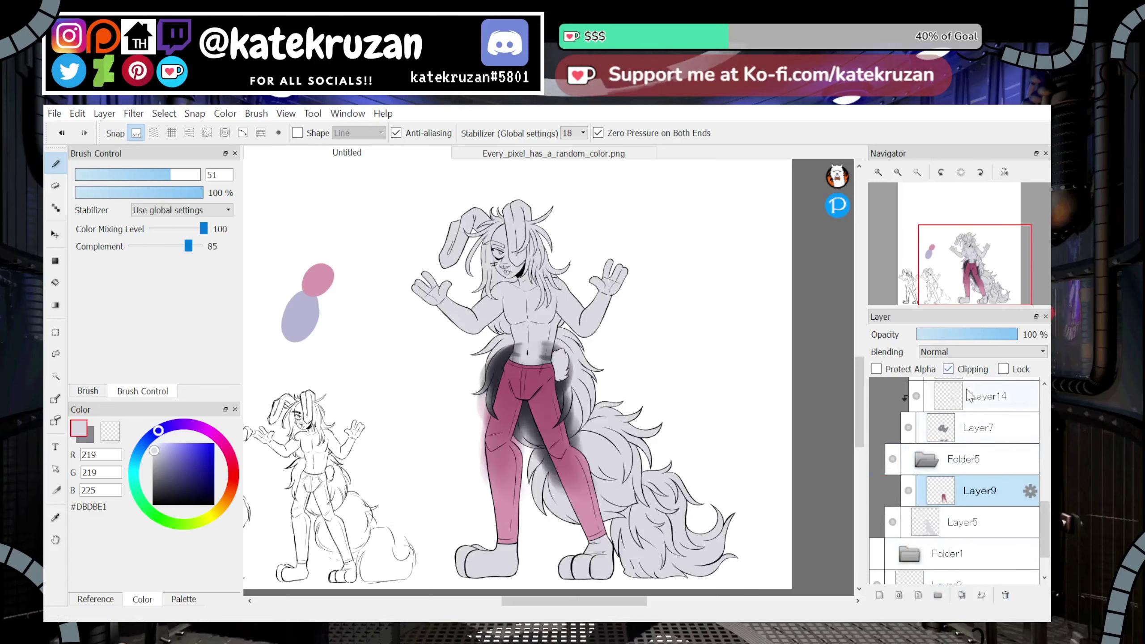
left_click(964, 463)
left_click(949, 369)
Add a clipped layer above Layer9 inside Folder5 and test light grey stripes across the trouser leg nearest the tail
left_click(959, 494)
left_click(879, 595)
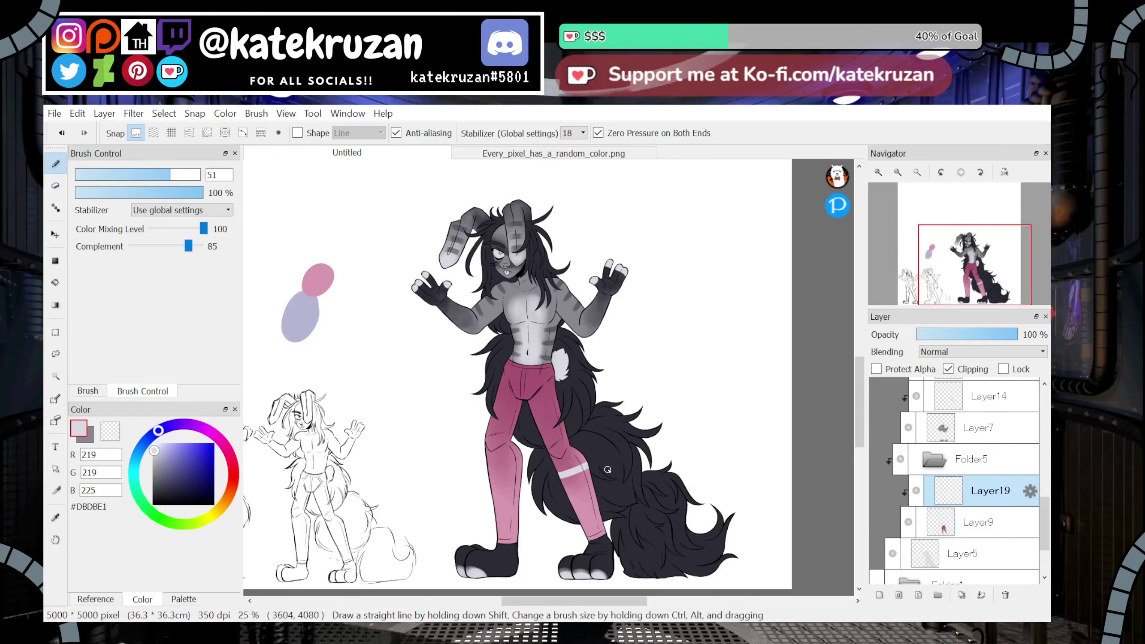
key("ctrl+z")
key("ctrl+y")
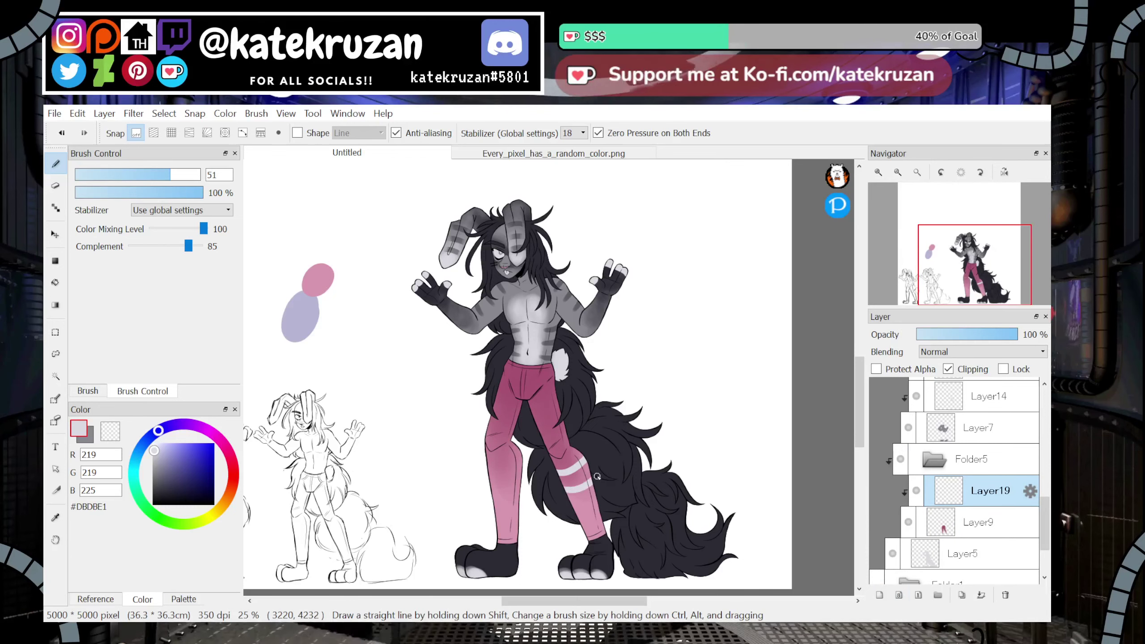
left_click_drag(969, 271, 984, 279)
key("ctrl+z")
key("ctrl+z")
key("ctrl+z")
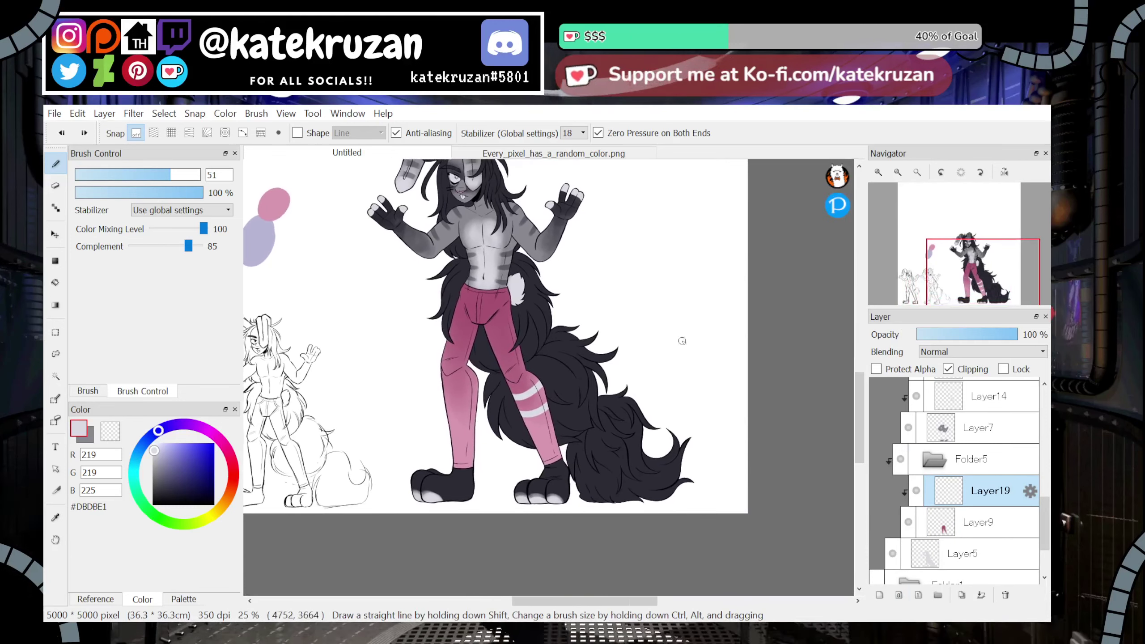
Try painting light grey stripes from the thigh down past the knee of the same trouser leg on Layer19
mouse_move(482, 338)
left_mouse_down()
mouse_move(504, 329)
mouse_move(541, 378)
left_mouse_up()
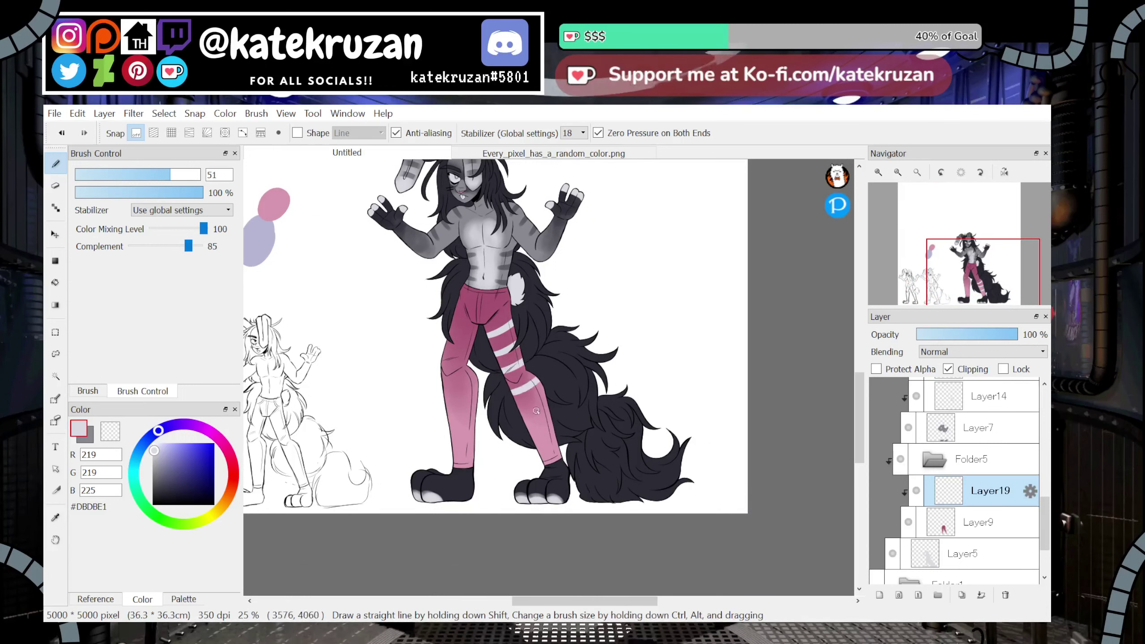
key("ctrl+z")
key("ctrl+z")
key("ctrl+z")
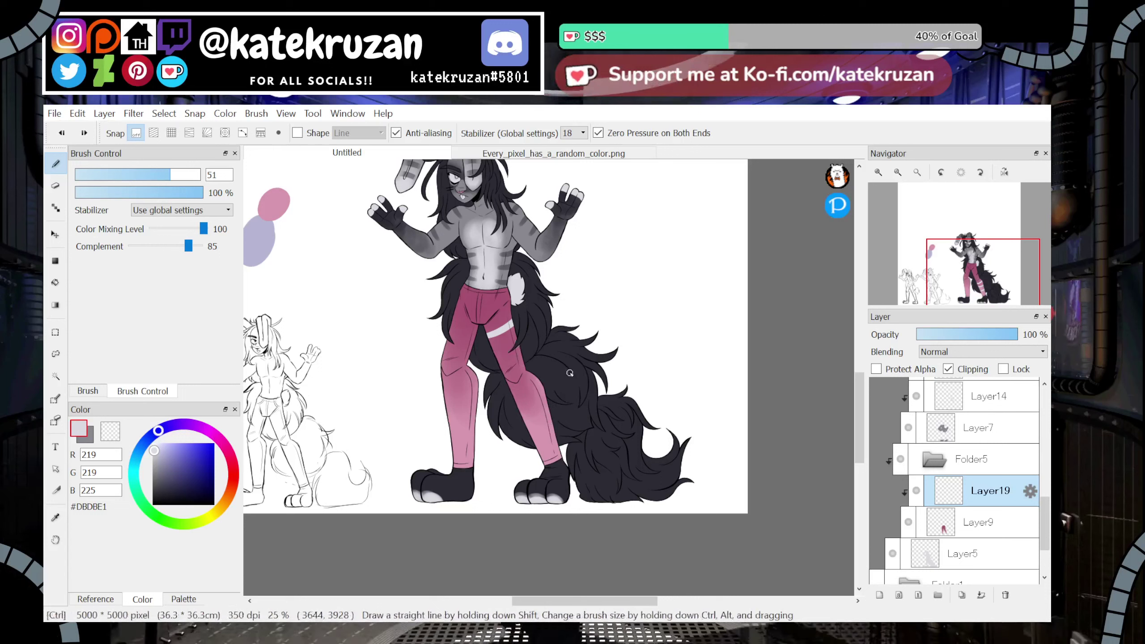
key("ctrl+z")
Paint four light grey stripes from just below the knee to the ankle of the same trouser leg on Layer19
left_click_drag(513, 395, 543, 383)
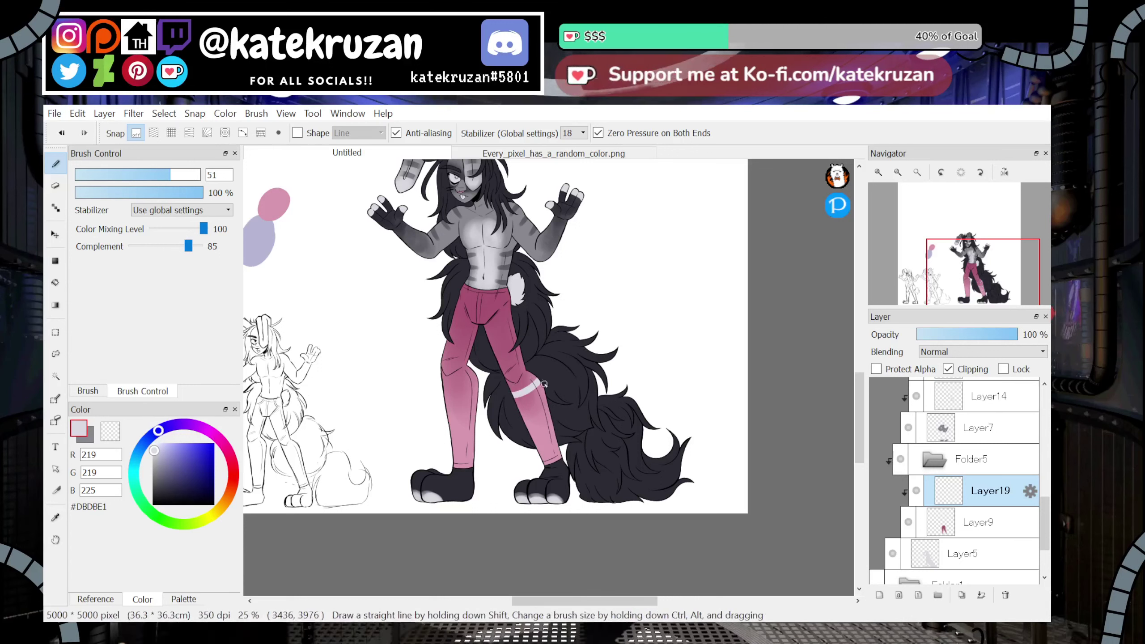
key("ctrl+z")
key("ctrl+z")
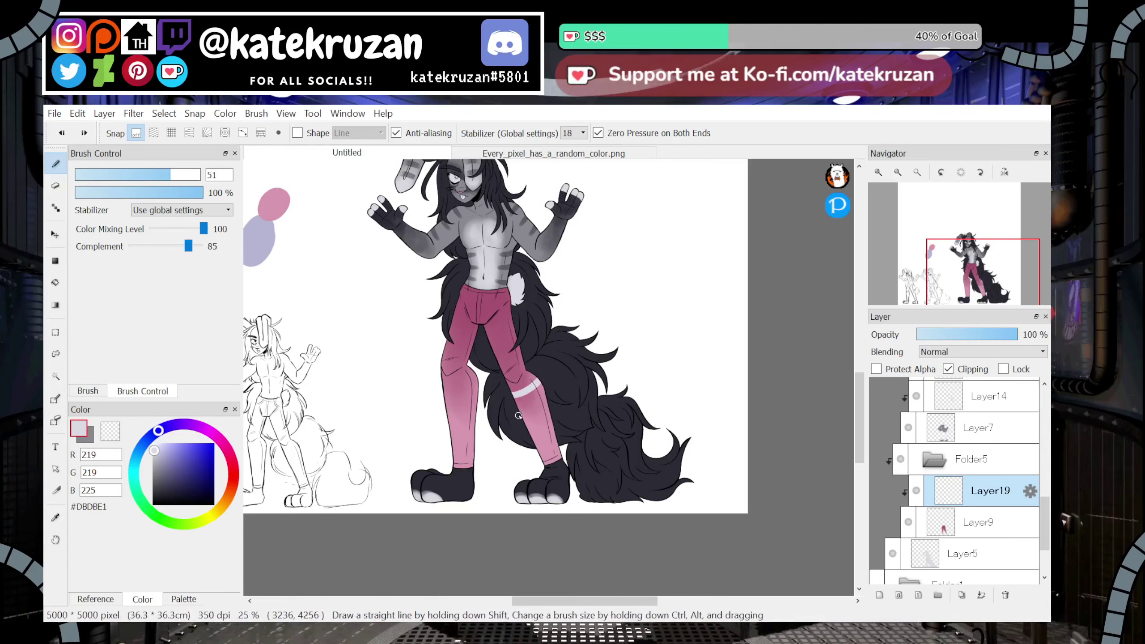
key("ctrl+y")
key("ctrl+y")
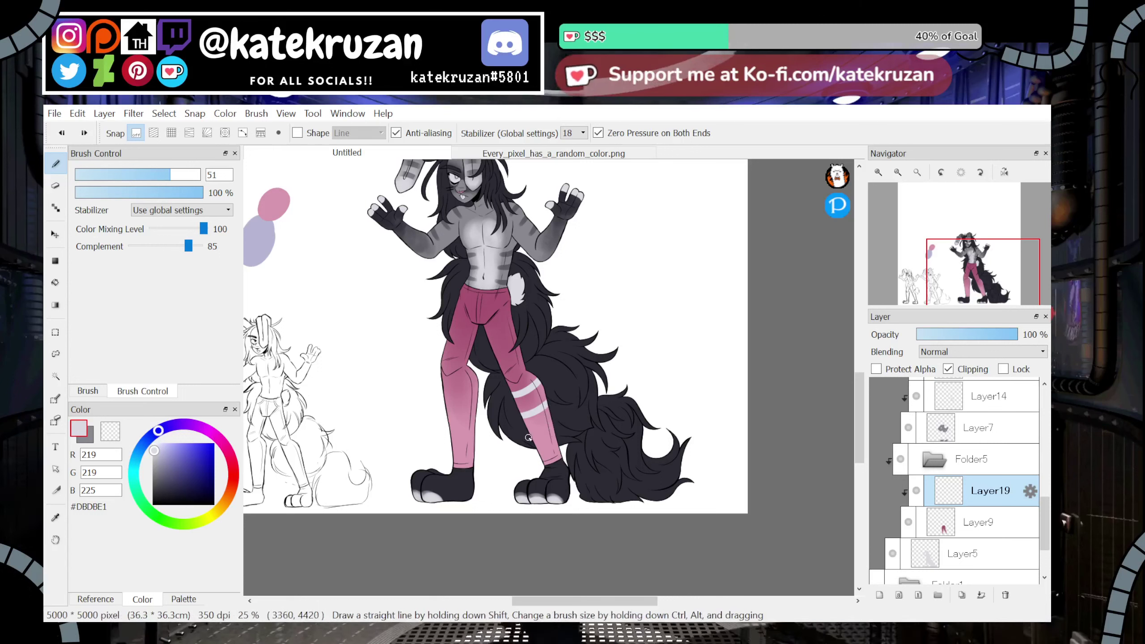
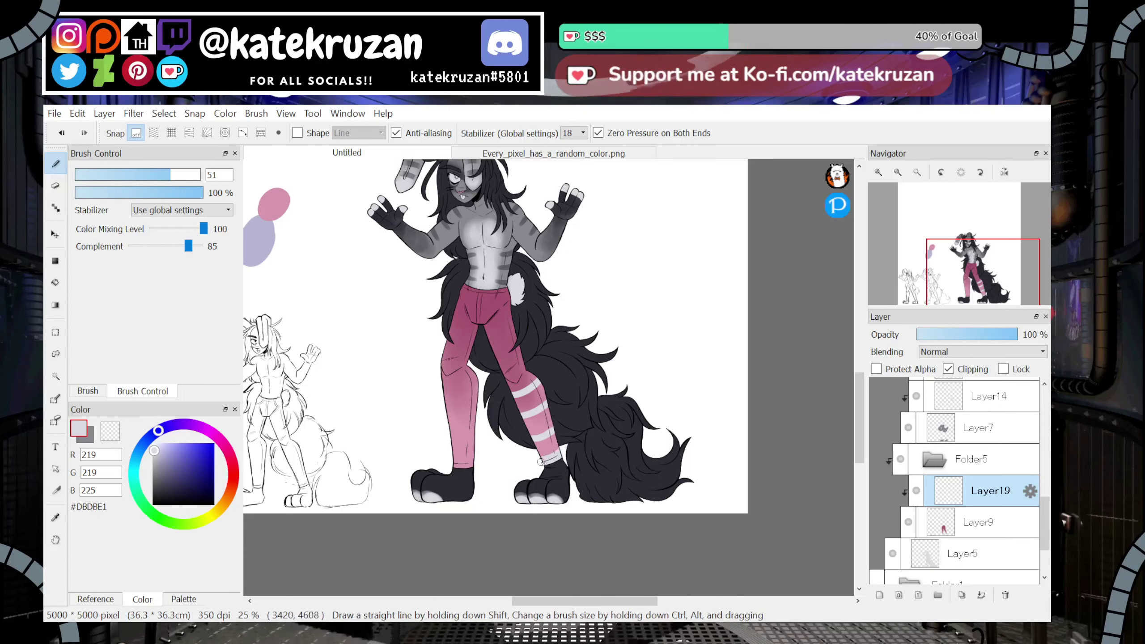
Paint matching light grey stripes across the other trouser leg from below the knee to the ankle, checking with the flipped view
left_click(1005, 172)
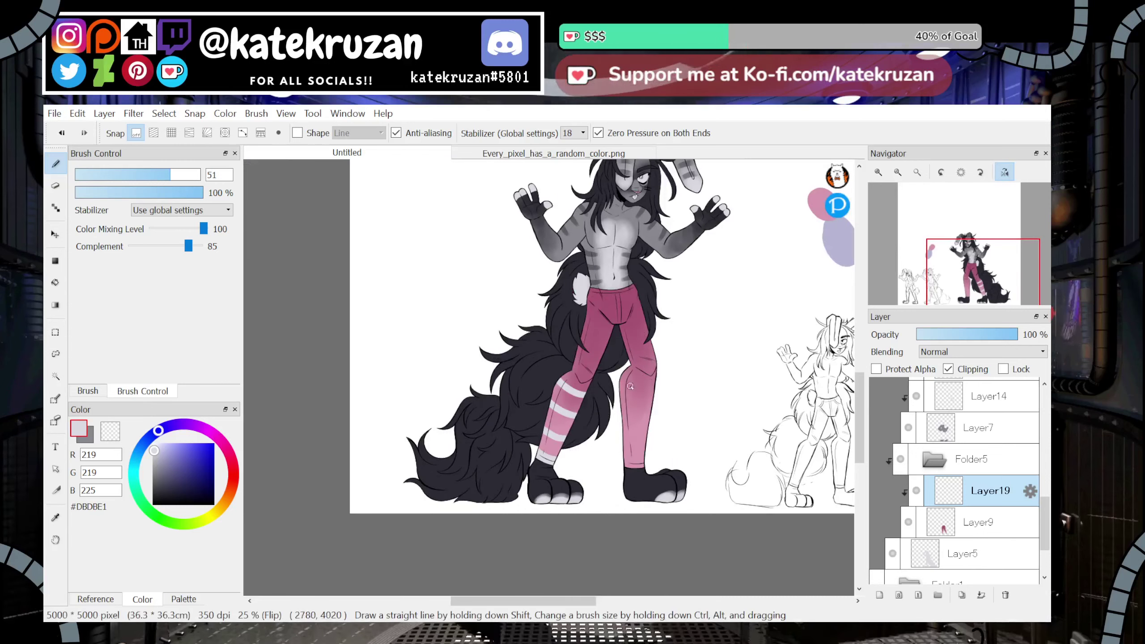
left_click_drag(621, 386, 655, 396)
key("ctrl+z")
mouse_move(644, 464)
left_mouse_down()
mouse_move(623, 465)
mouse_move(625, 443)
left_mouse_up()
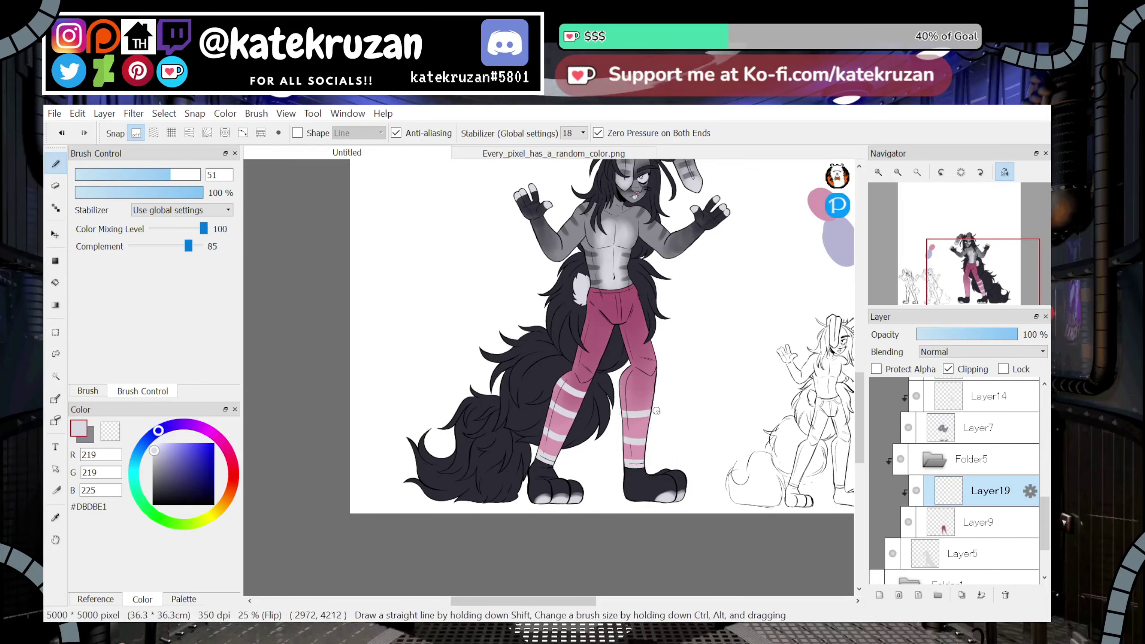
key("ctrl+z")
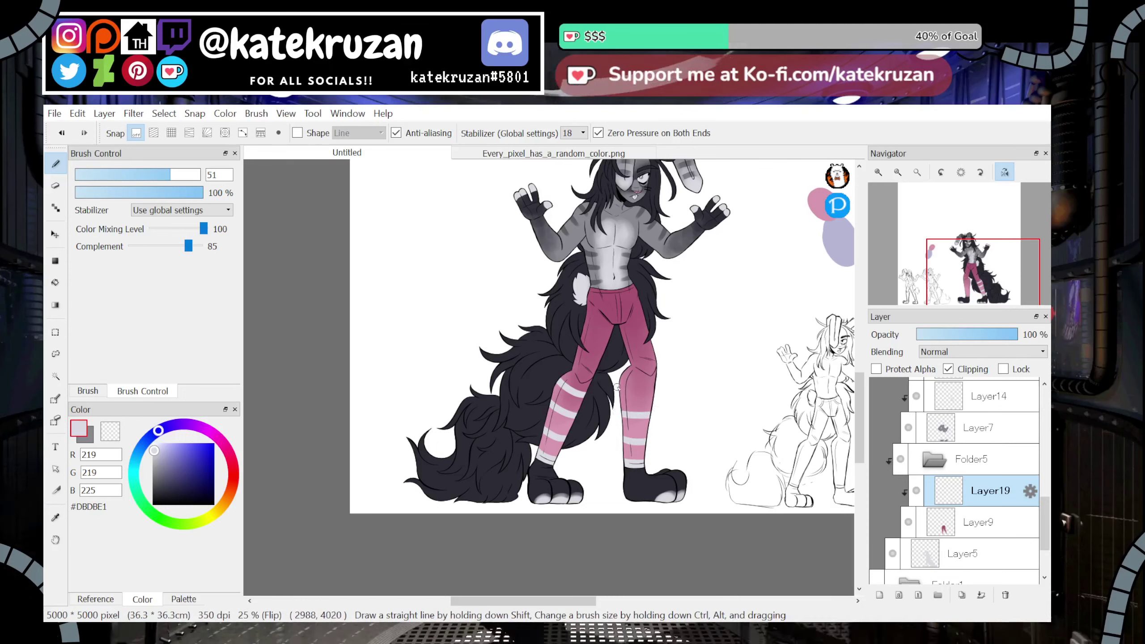
left_click_drag(617, 381, 657, 387)
left_click(1005, 172)
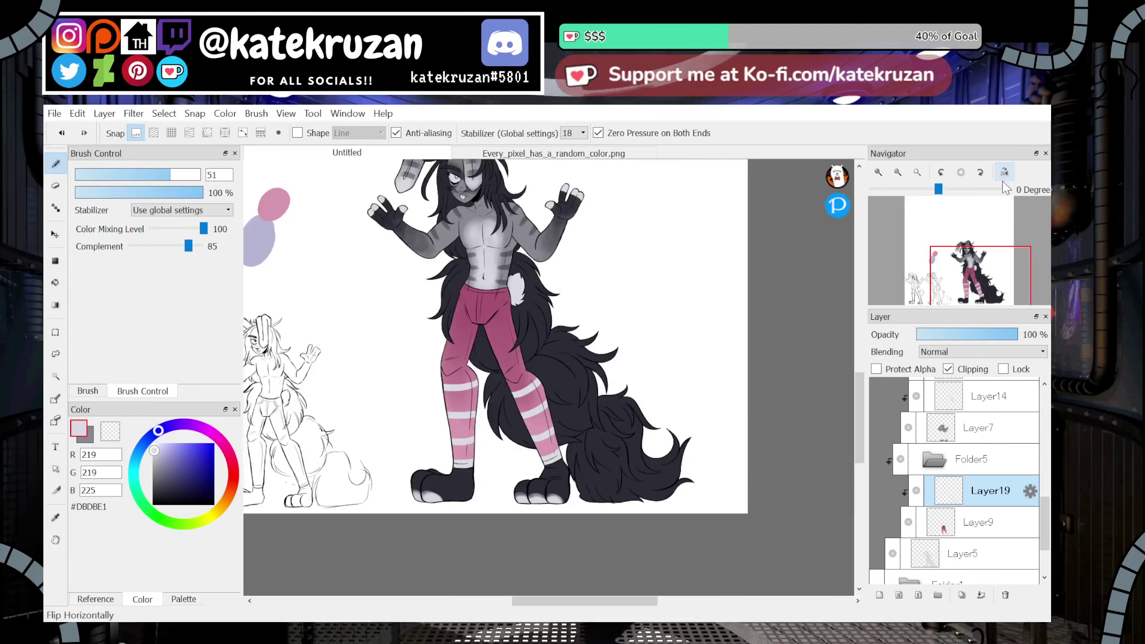
key("ctrl+z")
mouse_move(478, 386)
left_mouse_down()
mouse_move(445, 388)
mouse_move(443, 407)
mouse_move(481, 381)
left_mouse_up()
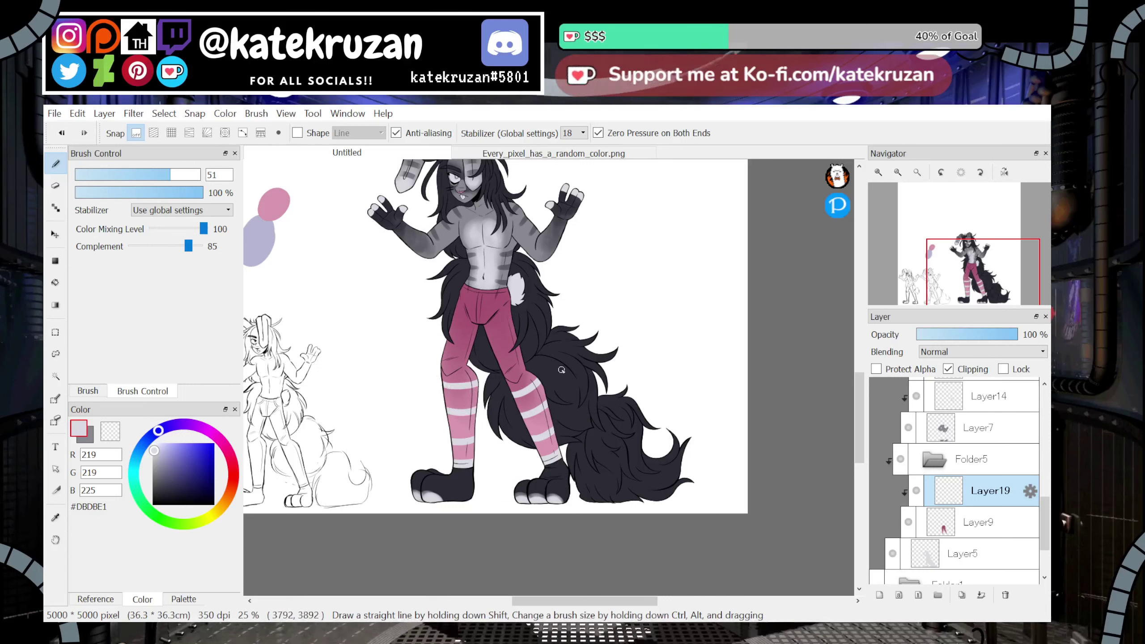
key("z")
left_click_drag(439, 443, 476, 438)
Set the opacity of Layer18 to 47% and collapse Folder5 and Folder3
left_click_drag(963, 271, 976, 271)
left_click(935, 460)
left_click_drag(1045, 529, 1051, 479)
left_click(931, 453)
left_click_drag(998, 341, 969, 339)
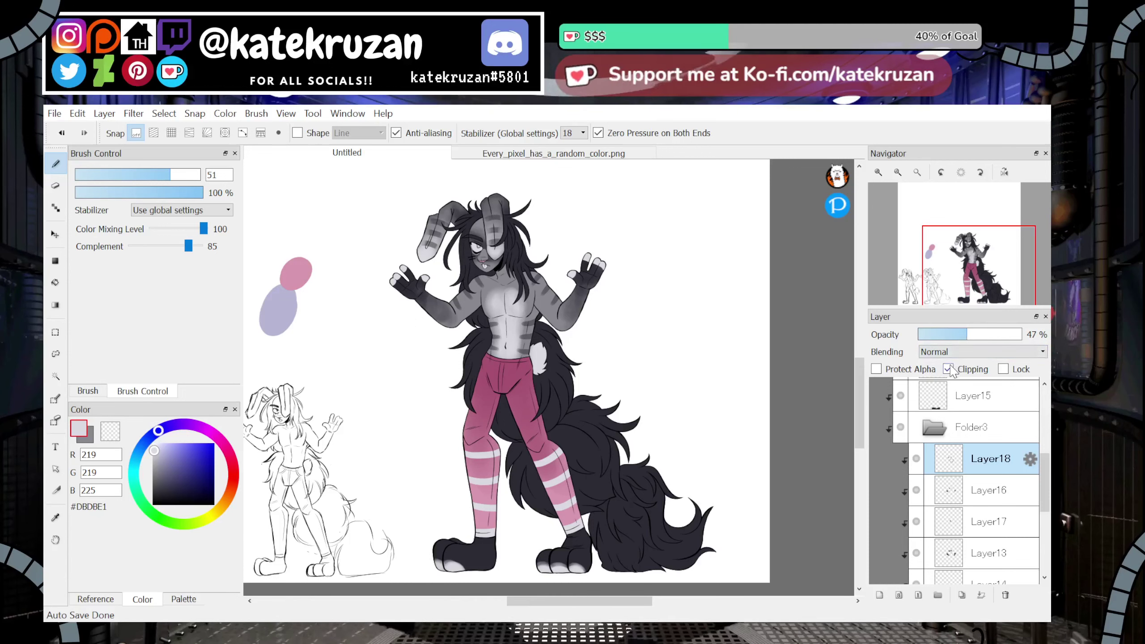
left_click(933, 427)
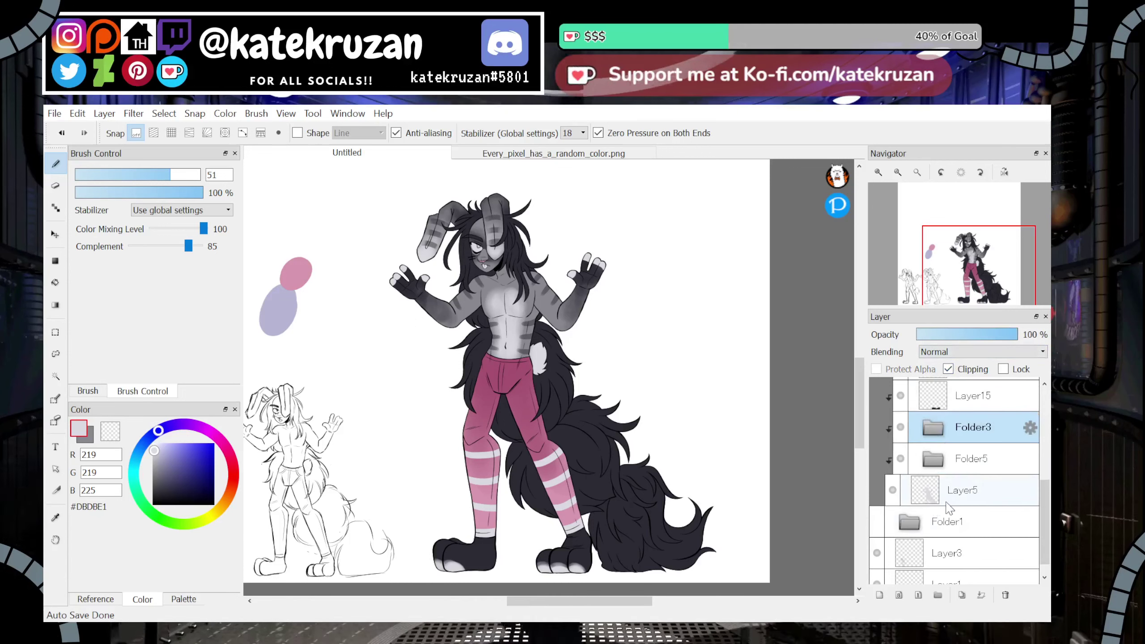
left_click(901, 459)
left_click(901, 459)
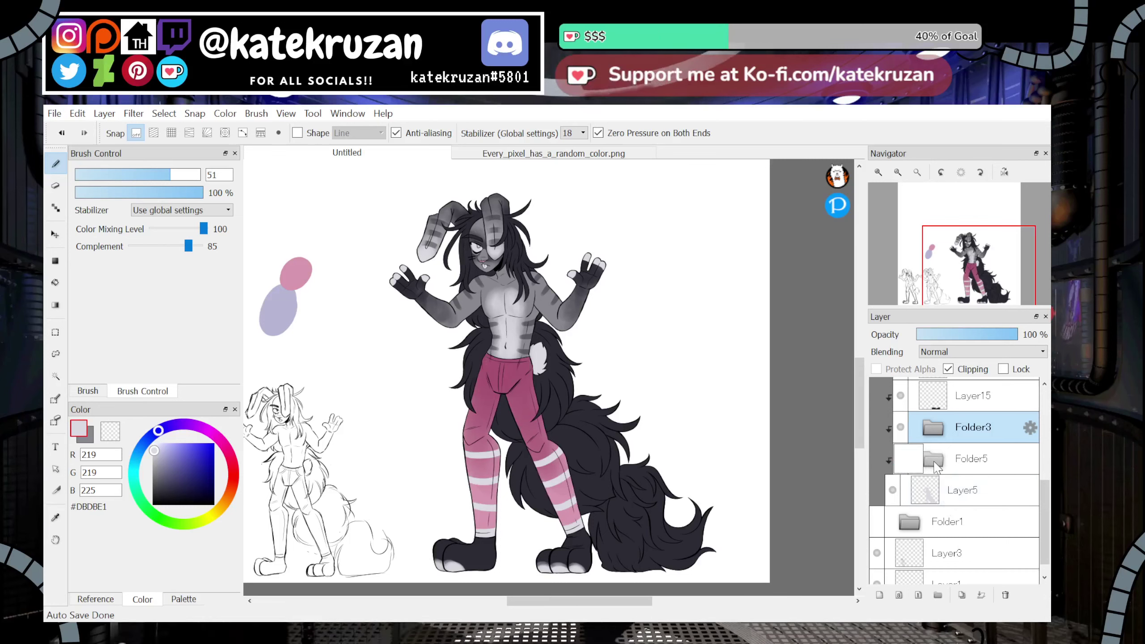
Sample the dark pink #A55170 from the trousers and choose the NONAME brush of size 47.1
mouse_move(975, 279)
left_mouse_down()
mouse_move(952, 271)
mouse_move(972, 267)
left_mouse_up()
left_click_drag(1046, 519, 1043, 509)
left_click(879, 172)
left_click(879, 172)
left_click(878, 172)
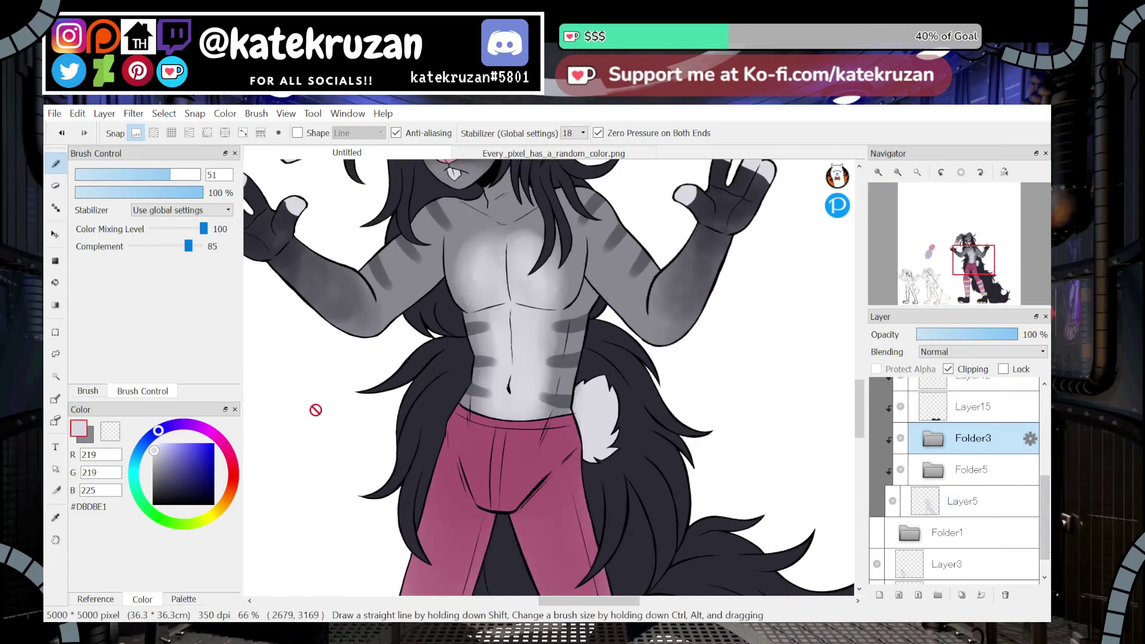
left_click(58, 518)
left_click(467, 450)
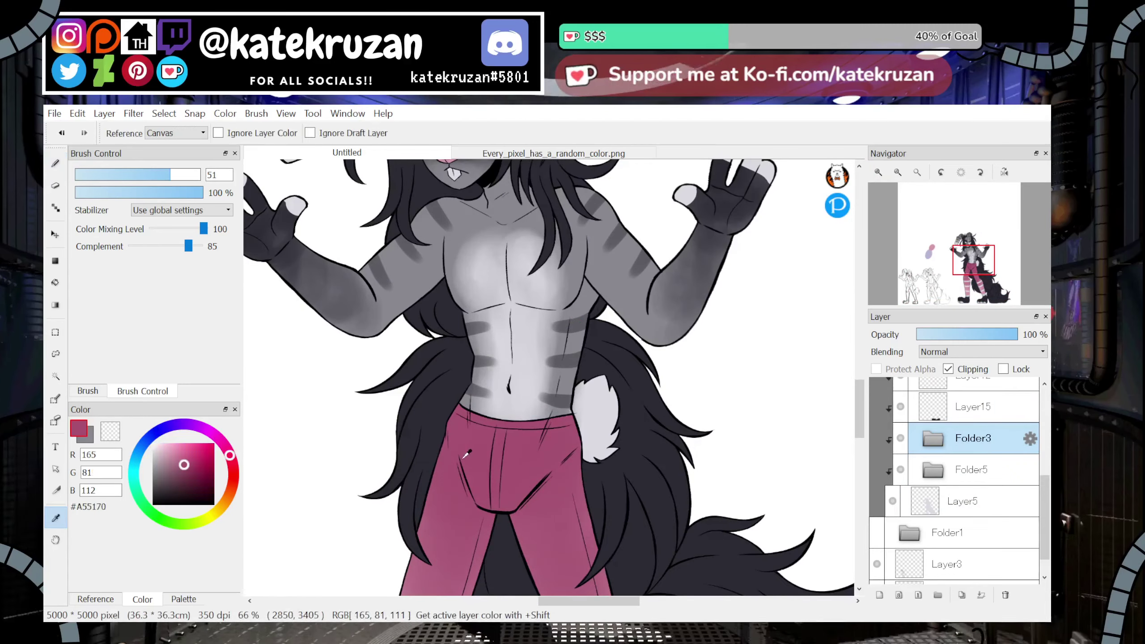
left_click(89, 390)
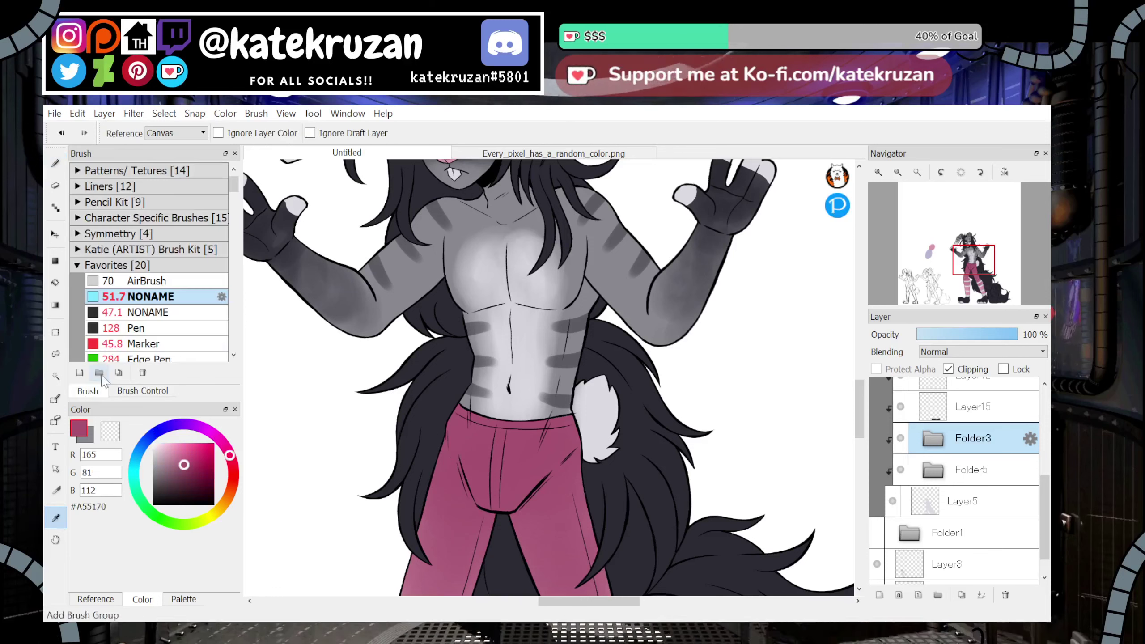
left_click(149, 313)
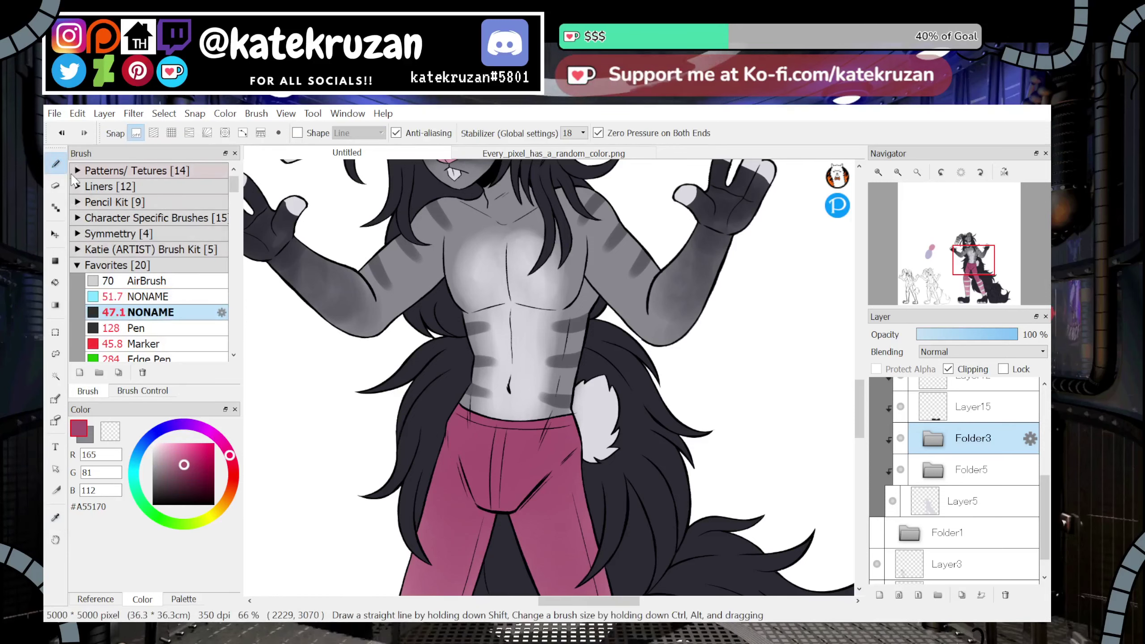
Add a clipped layer directly above Layer11 for the eye colour
left_click_drag(1046, 513, 1046, 472)
left_click_drag(970, 260, 965, 249)
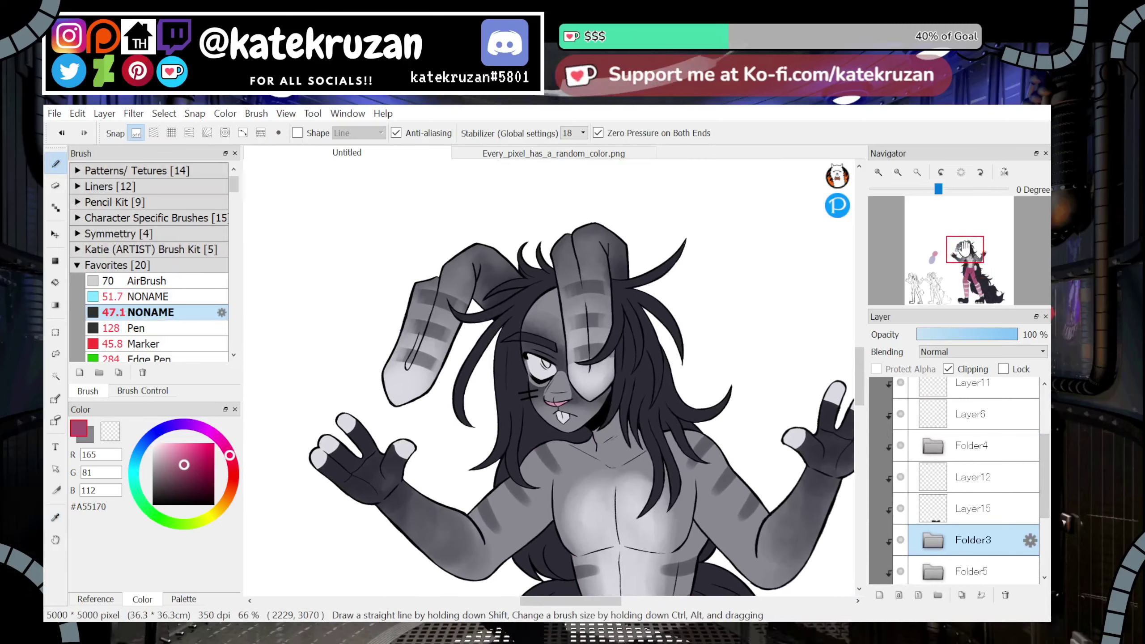
left_click(879, 174)
left_click_drag(1045, 461, 1045, 419)
left_click(988, 486)
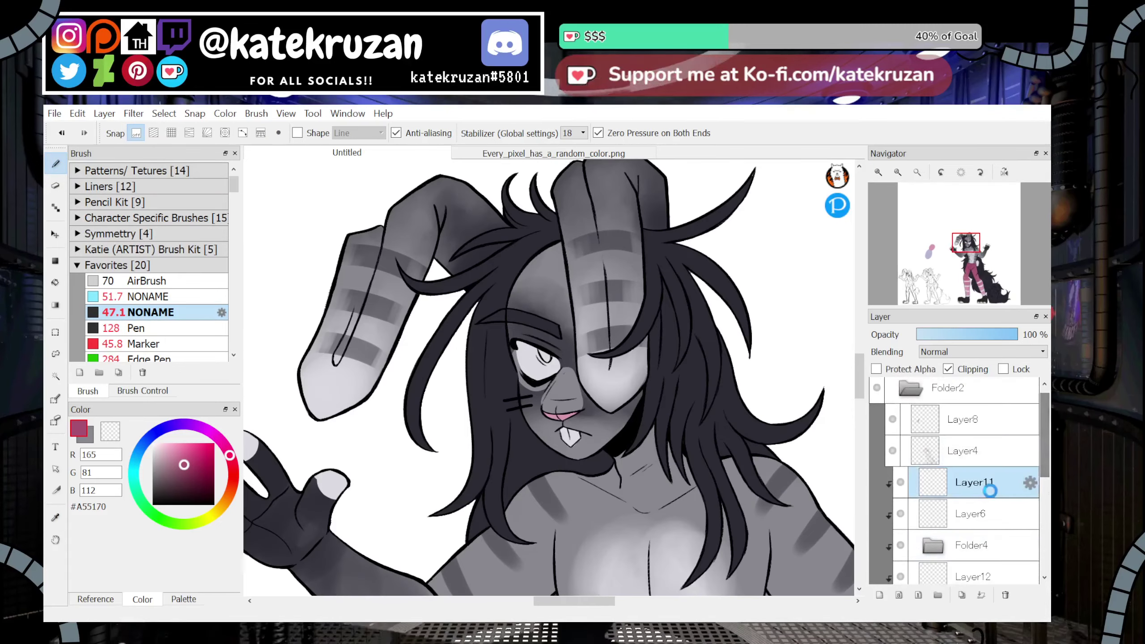
left_click(880, 597)
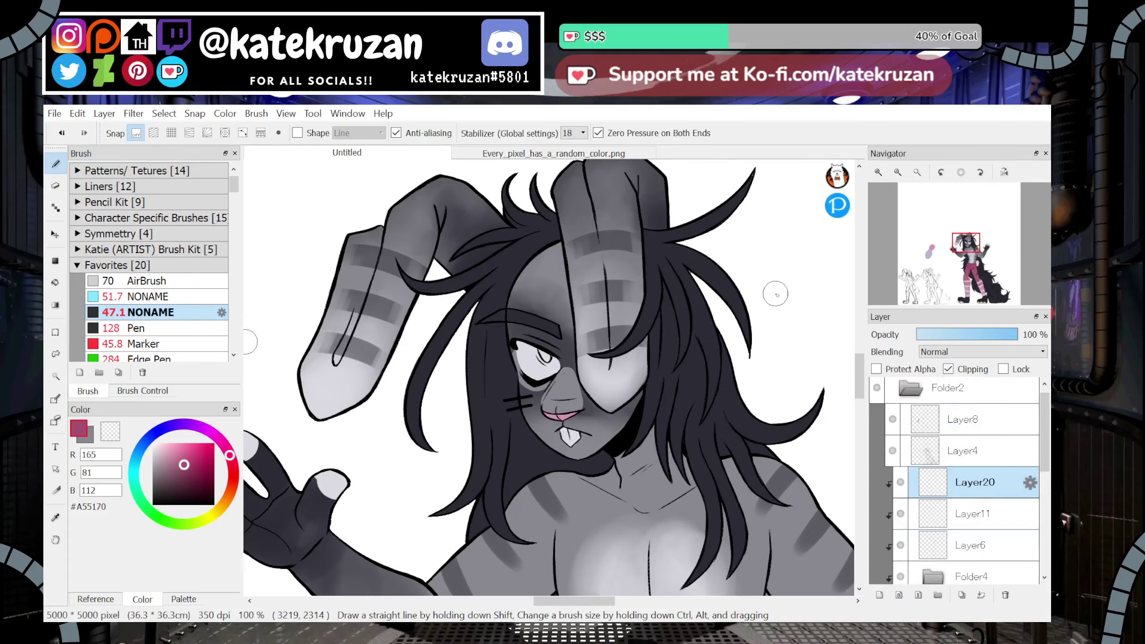
Paint the visible eye's iris dark pink on Layer20 and trim the overspill with the transparent colour
left_click(879, 173)
left_click(879, 173)
key("ctrl+z")
left_click_drag(560, 339, 540, 329)
key("x")
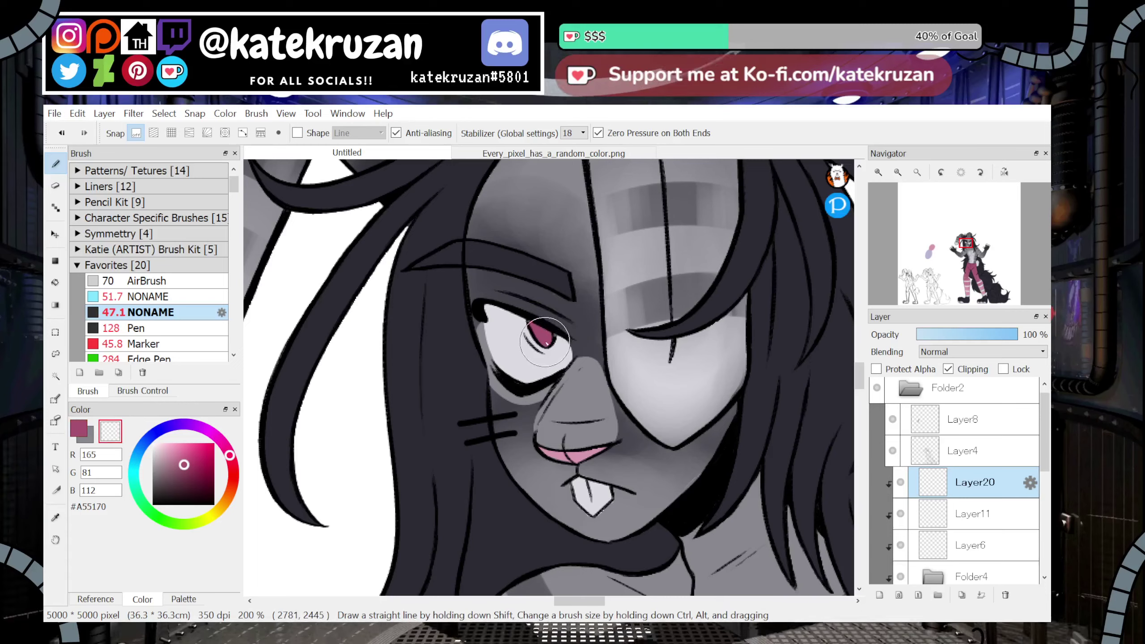
key("x")
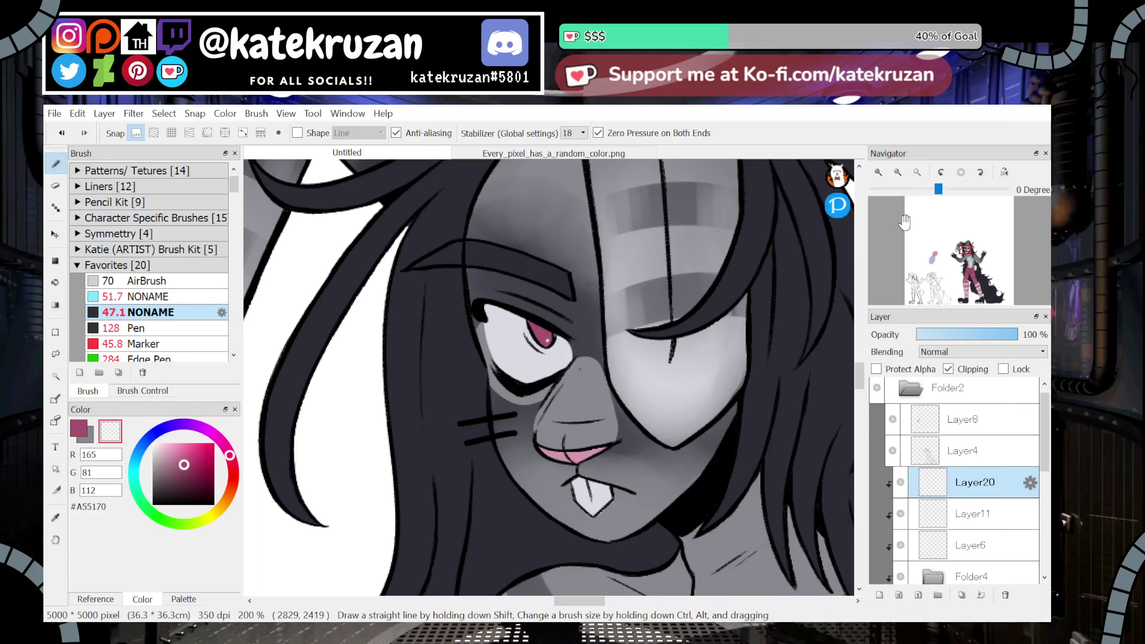
Paint the iris's outer edge with the nose's light pink #D697AE, and resample the iris's dark pink #A55170
left_click(898, 172)
left_click(898, 172)
left_click(878, 172)
left_click(878, 172)
key("x")
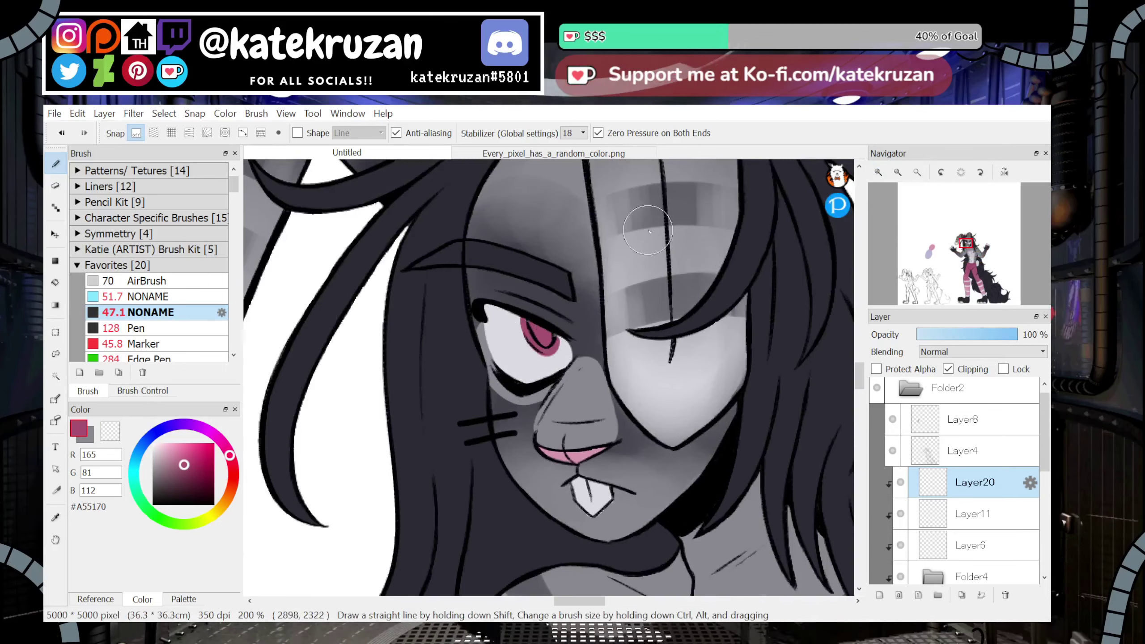
left_click(55, 518)
left_click(170, 452)
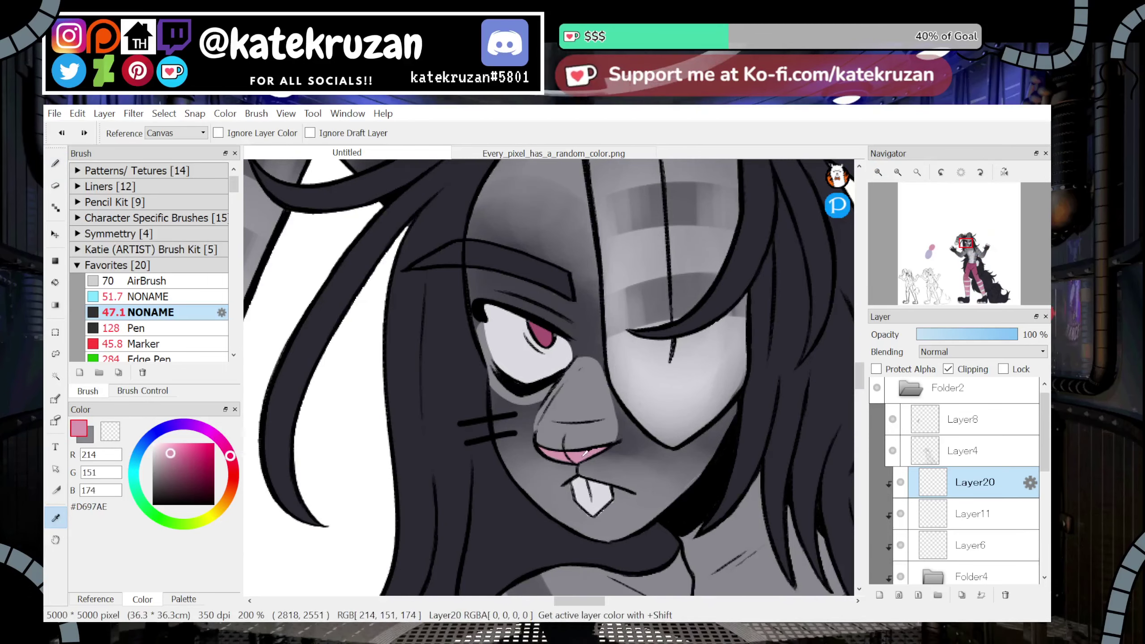
left_click(55, 163)
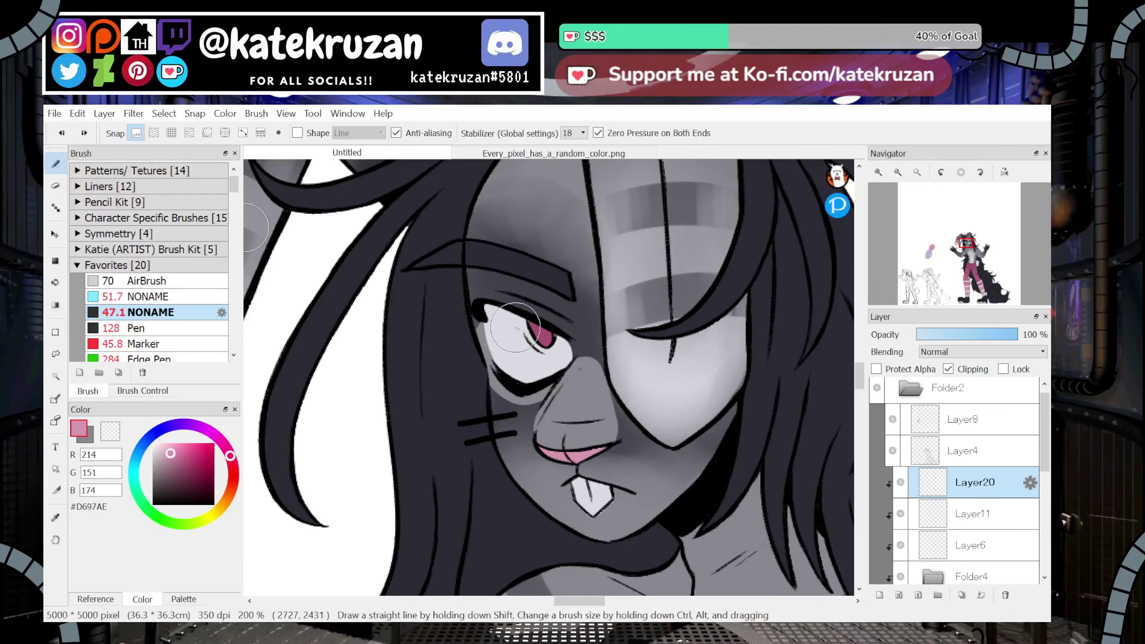
mouse_move(520, 318)
left_mouse_down()
mouse_move(544, 348)
mouse_move(537, 305)
mouse_move(529, 329)
mouse_move(520, 316)
mouse_move(560, 337)
left_mouse_up()
key("i")
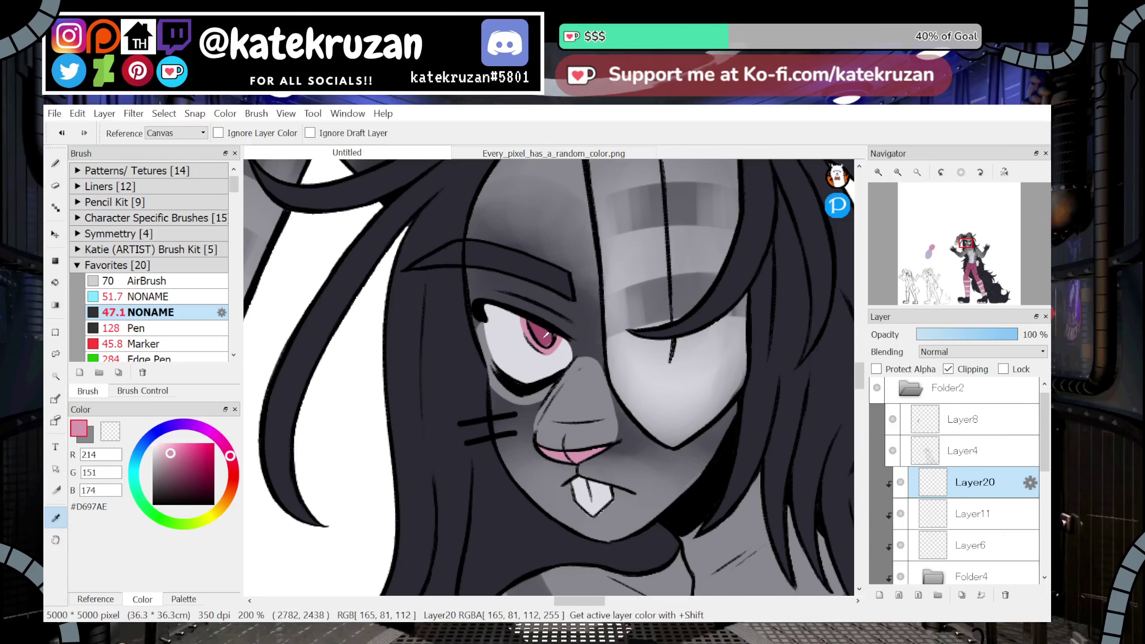
left_click(547, 336)
key("b")
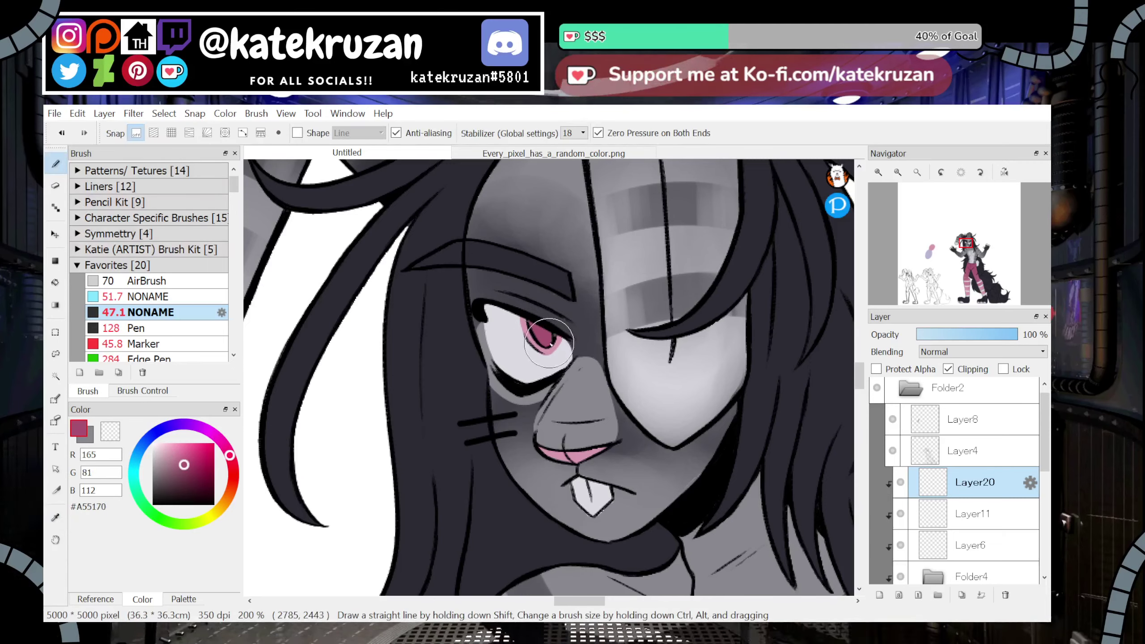
Add a new layer at the top of Folder2 and paint a white #FFFFFF eye highlight with an 11.5 brush
left_click(898, 172)
left_click(898, 172)
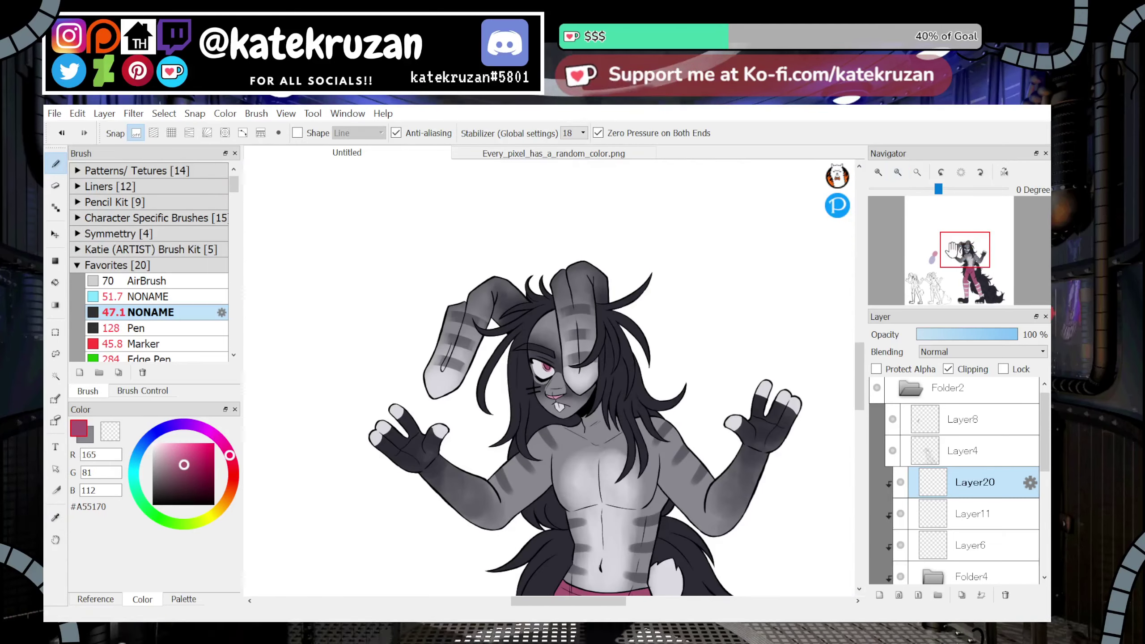
left_click_drag(953, 249, 955, 257)
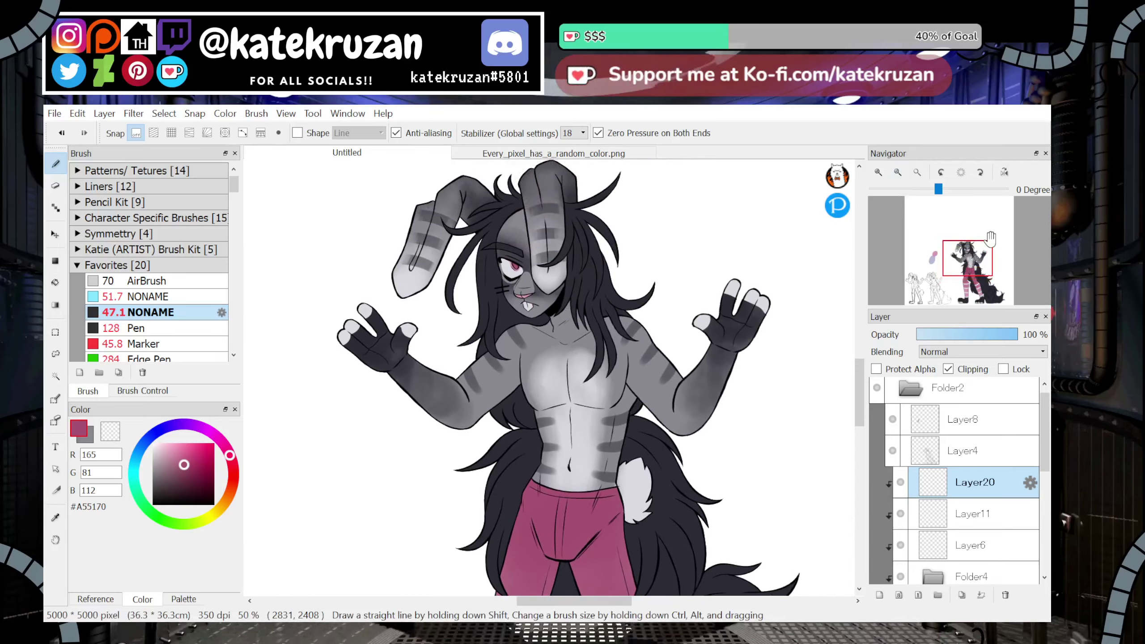
left_click(879, 595)
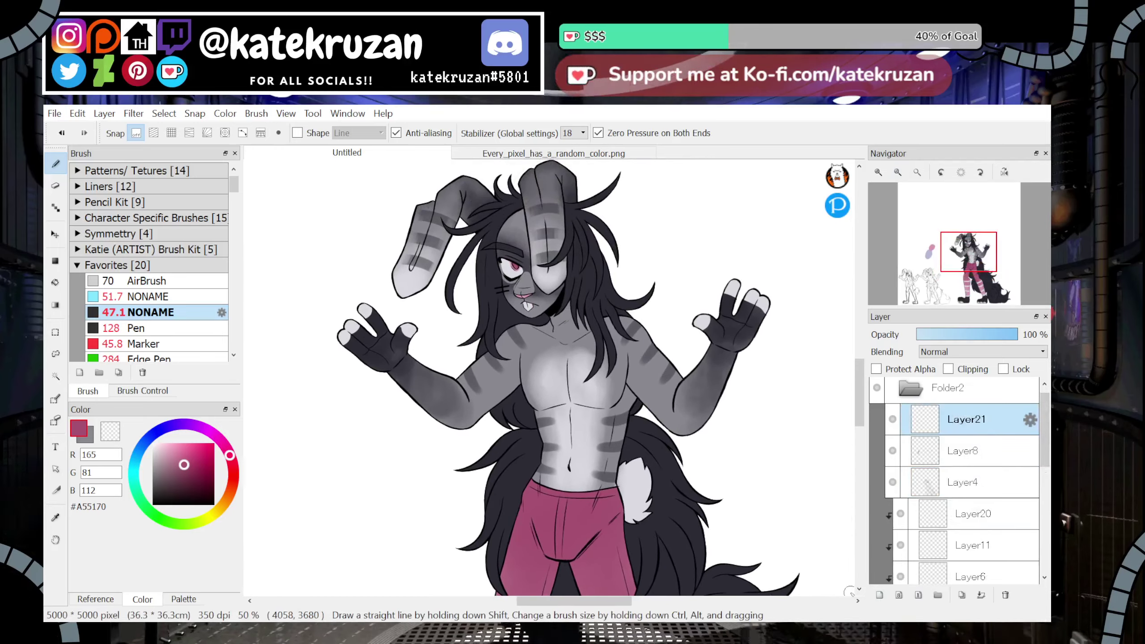
left_click(111, 424)
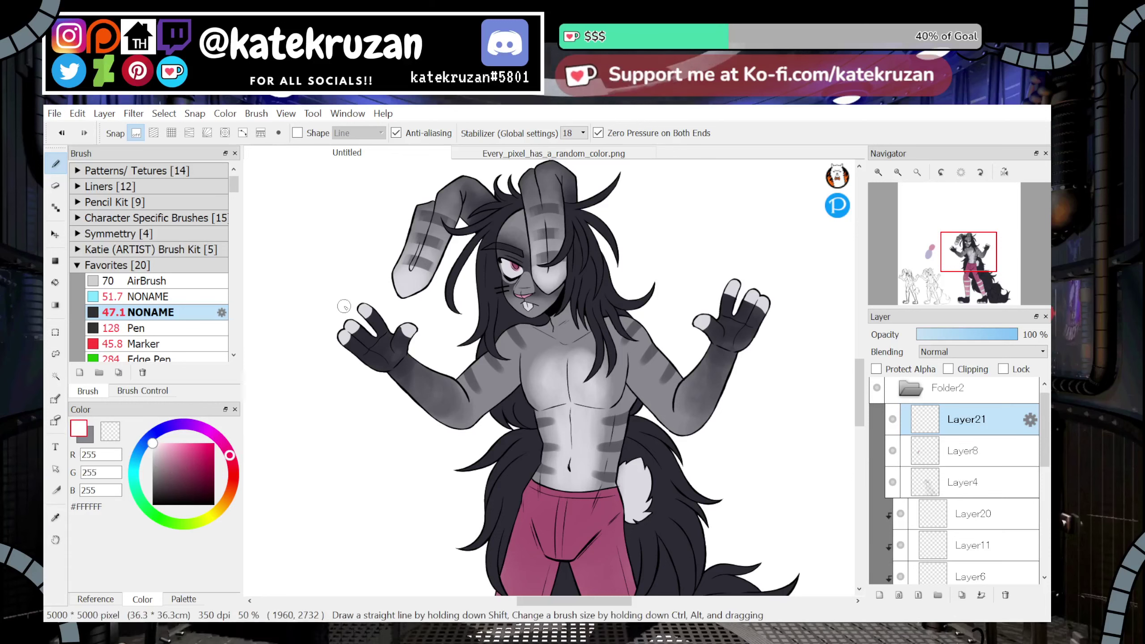
triple_click(879, 172)
left_click_drag(977, 270, 964, 242)
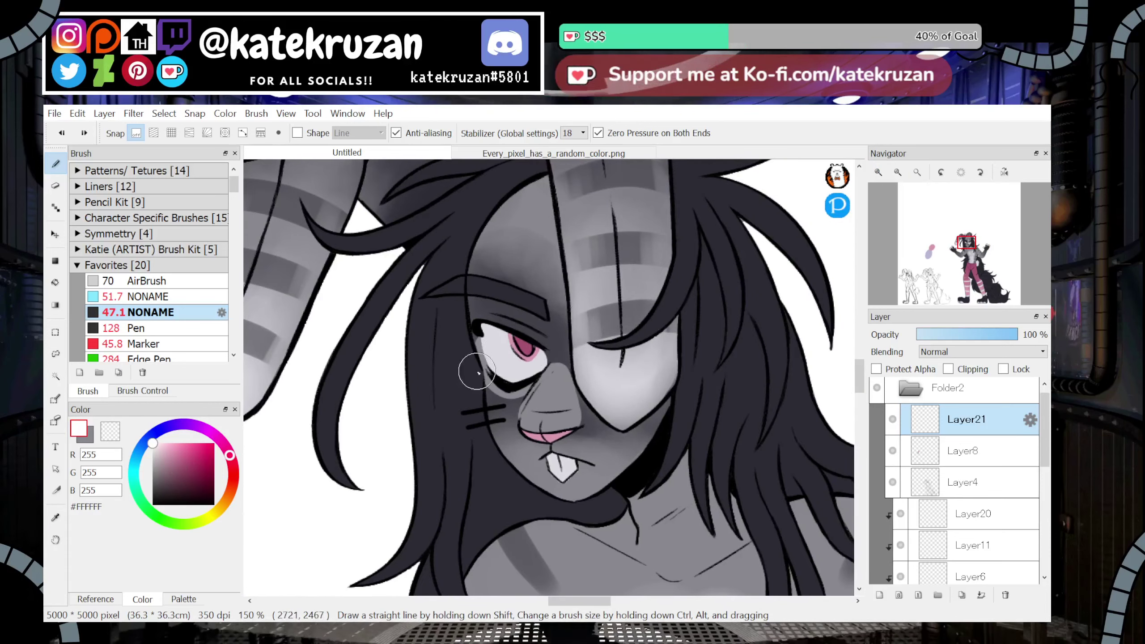
left_click(142, 390)
left_click(104, 179)
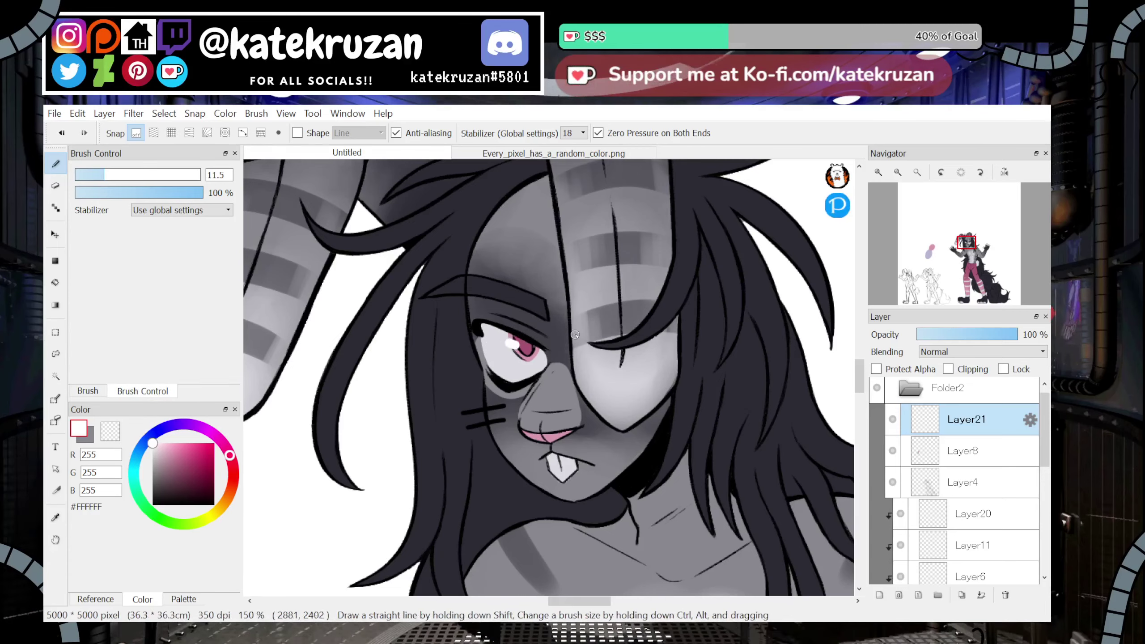
Select the line art on Layer4, protect its alpha and try recolouring the cheek whisker lines white
left_click(899, 173)
left_click(898, 172)
left_click(898, 172)
left_click(898, 172)
left_click_drag(960, 267, 966, 257)
left_click(961, 487)
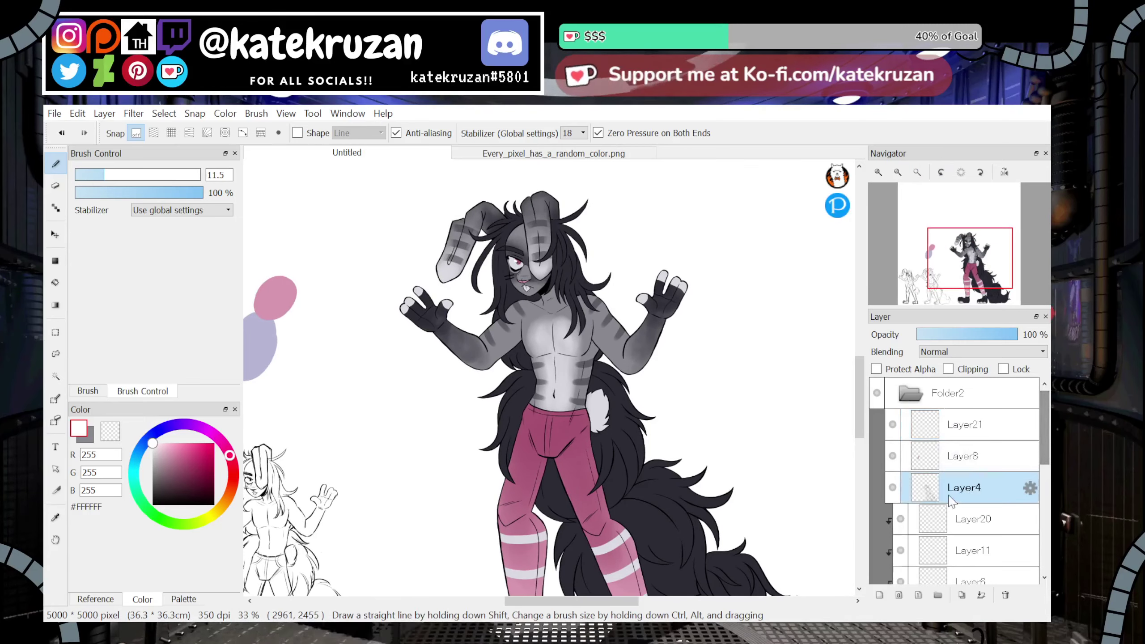
left_click(894, 464)
left_click(893, 463)
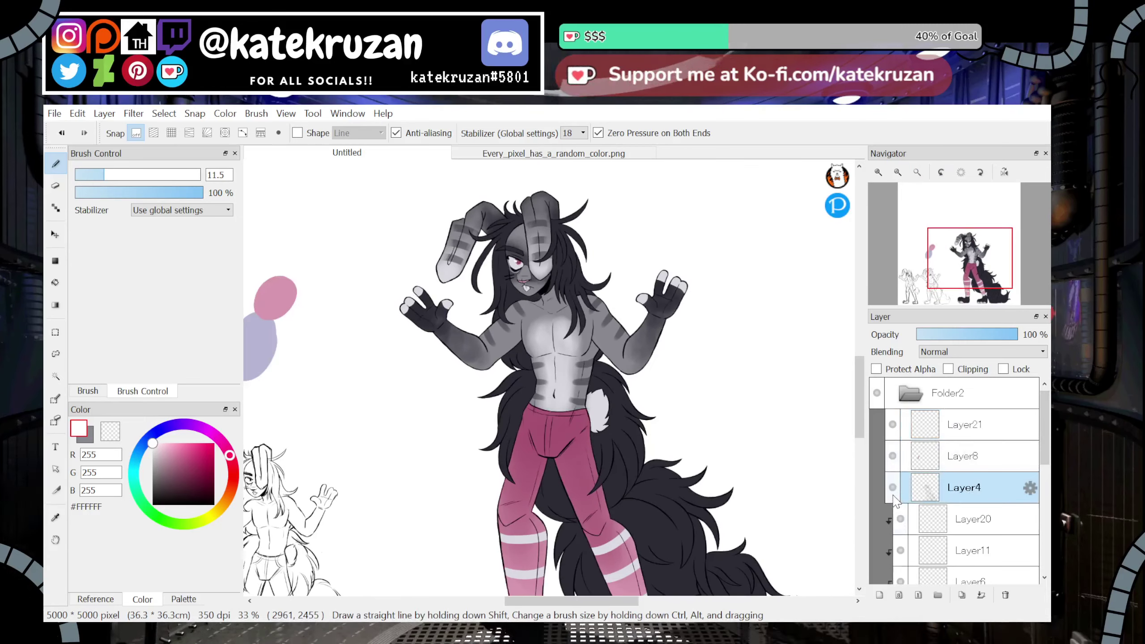
scroll(979, 274, "up", 3)
left_click_drag(978, 273, 967, 244)
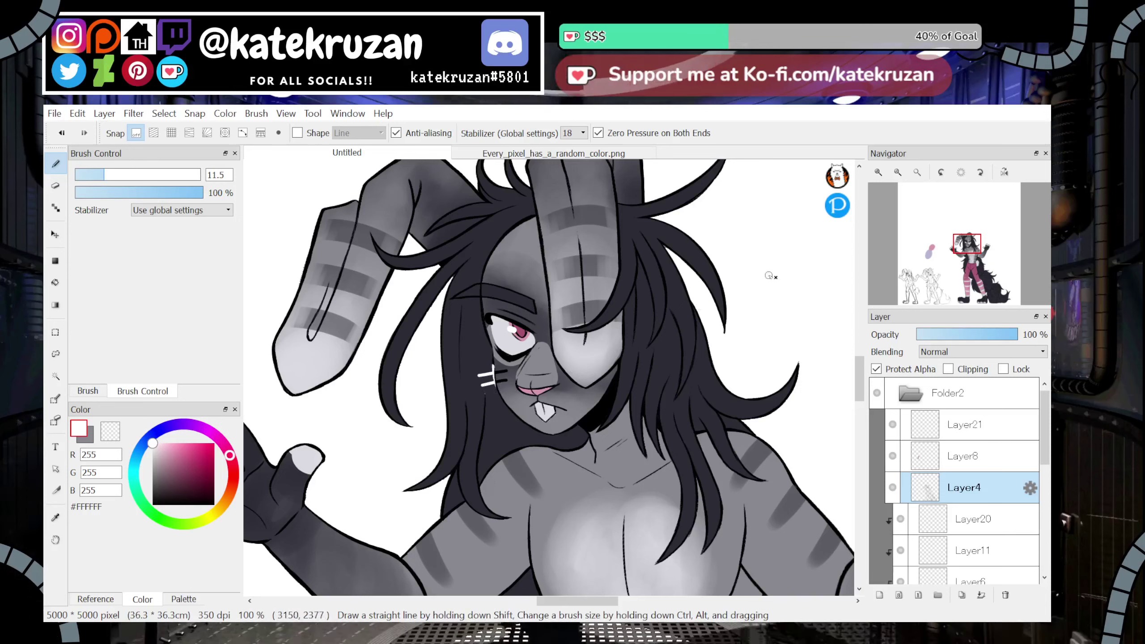
Undo the first whisker recolouring, restore Layer4's alpha protection and paint both cheek whisker lines white #FFFFFF
left_click(879, 173)
key("ctrl+z")
key("ctrl+z")
key("ctrl+z")
key("ctrl+z")
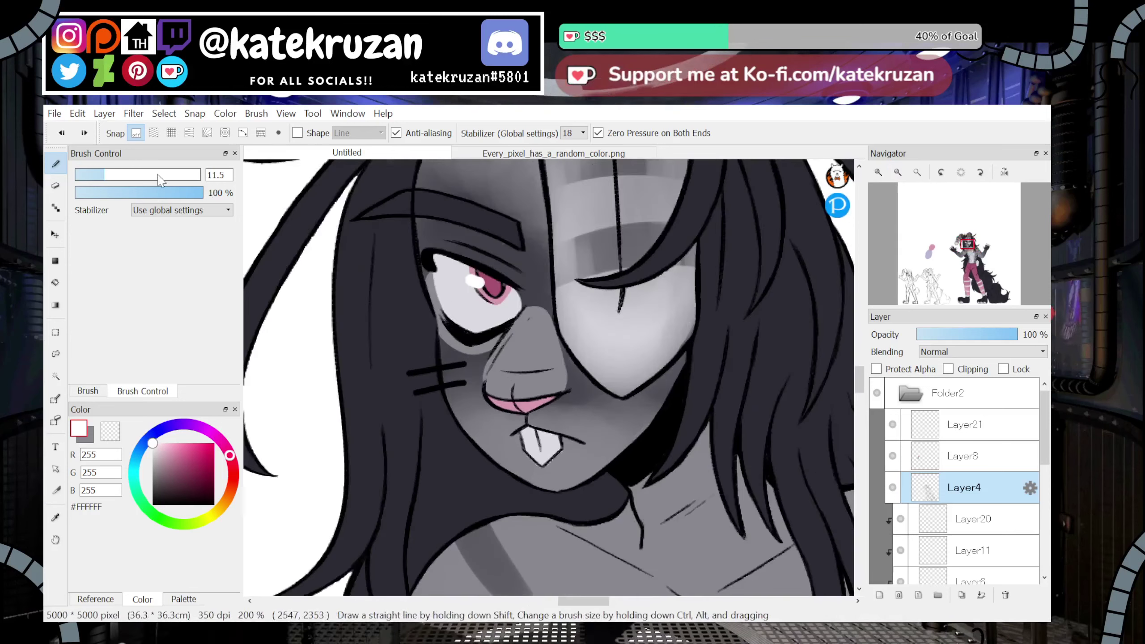
left_click(84, 133)
mouse_move(407, 373)
left_mouse_down()
mouse_move(469, 373)
mouse_move(430, 390)
mouse_move(465, 386)
left_mouse_up()
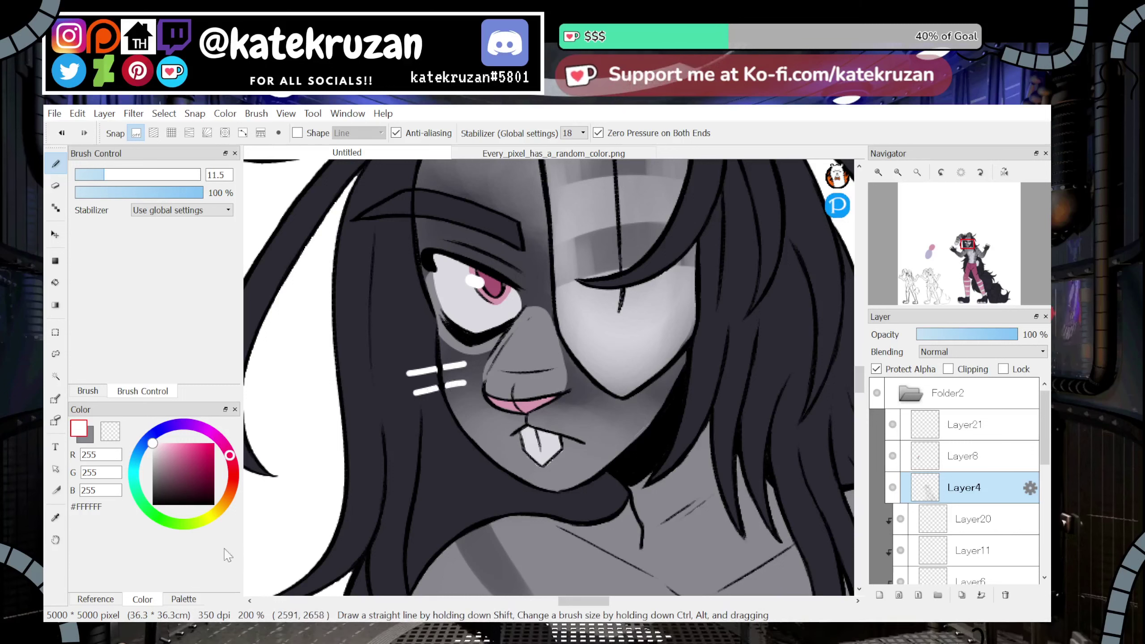
Repaint both whisker lines with #DBDBE1 sampled from the eye's white at brush size 5.3, and reset the colour to black
left_click(56, 518)
left_click(465, 306)
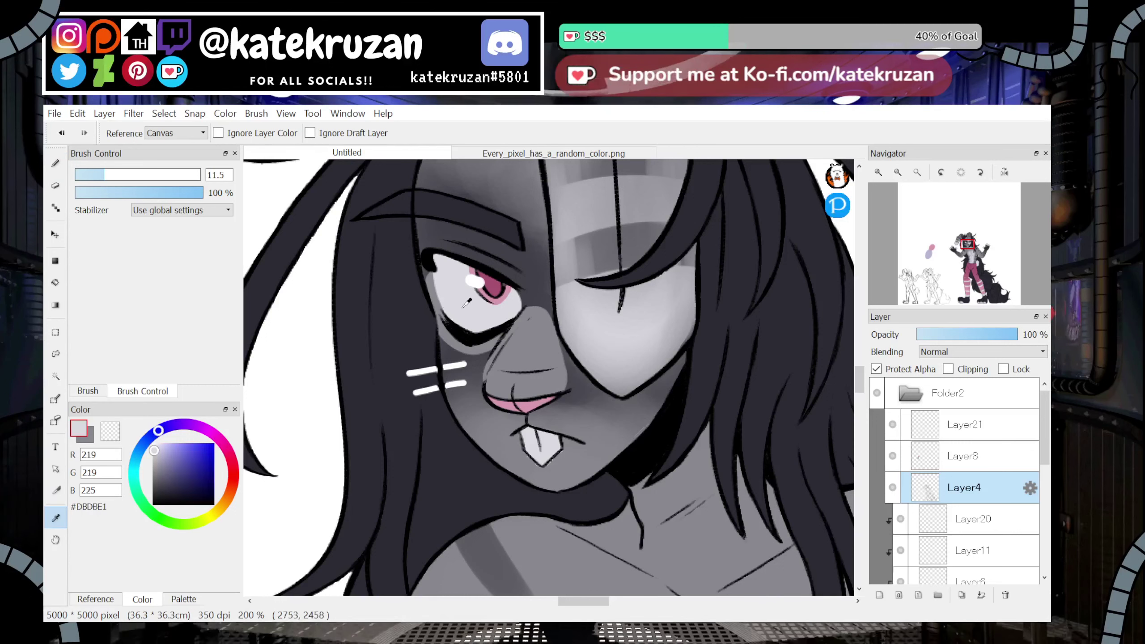
left_click(56, 164)
left_click_drag(407, 374, 432, 366)
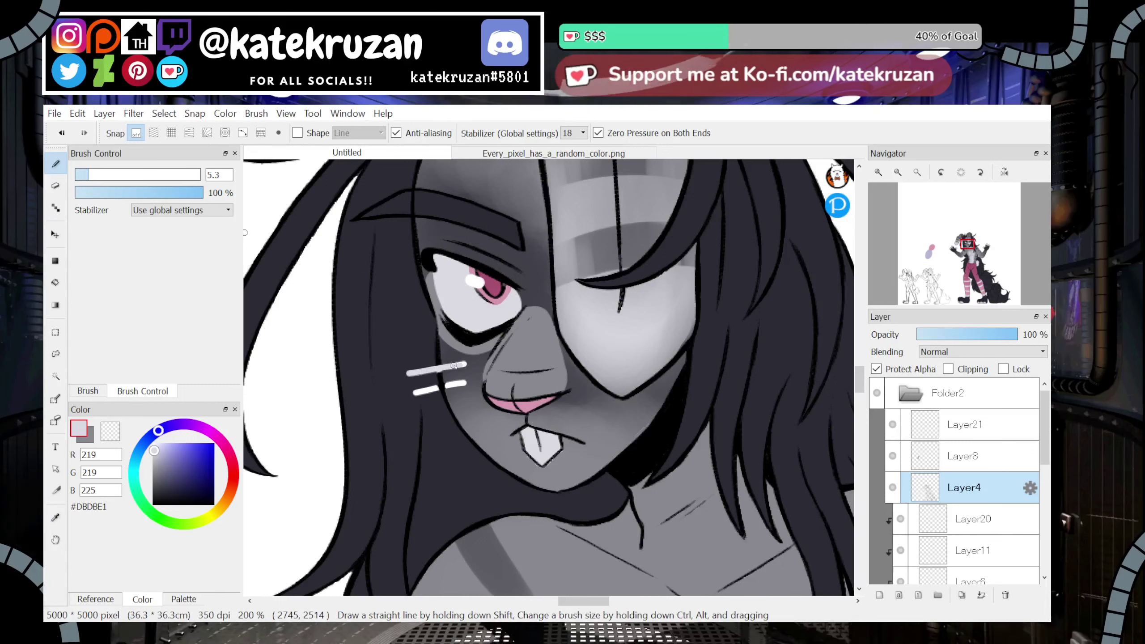
left_click_drag(422, 391, 450, 385)
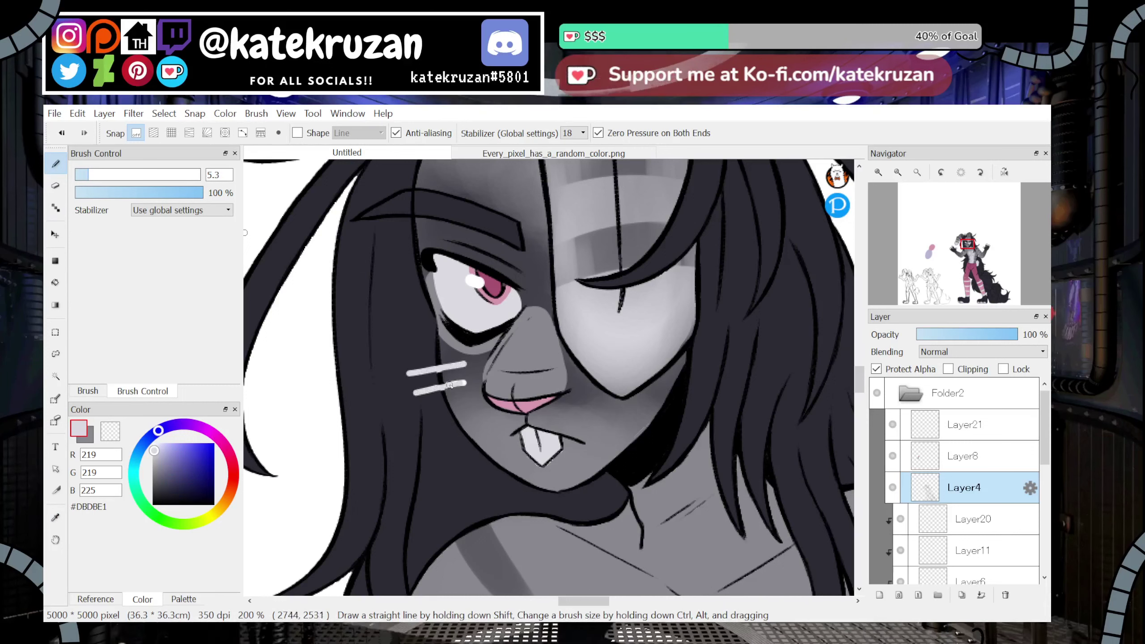
left_click_drag(179, 464, 152, 506)
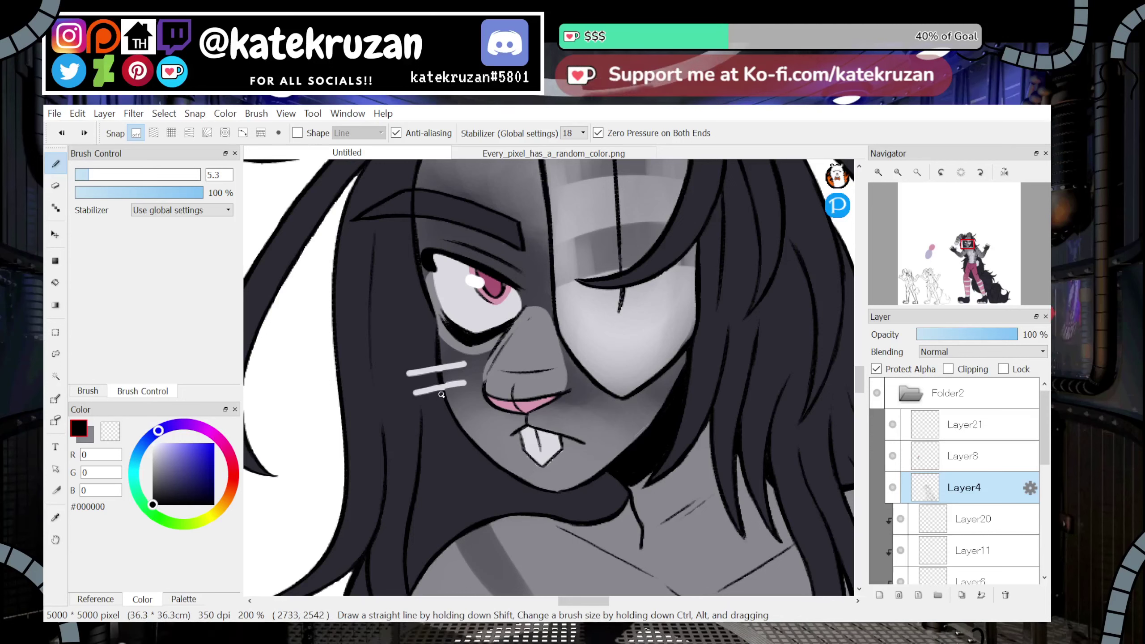
Recolour both cheek whisker lines mid-grey #88888F sampled from the nose bridge, and set the colour back to black #000000
left_click(899, 173)
left_click(898, 173)
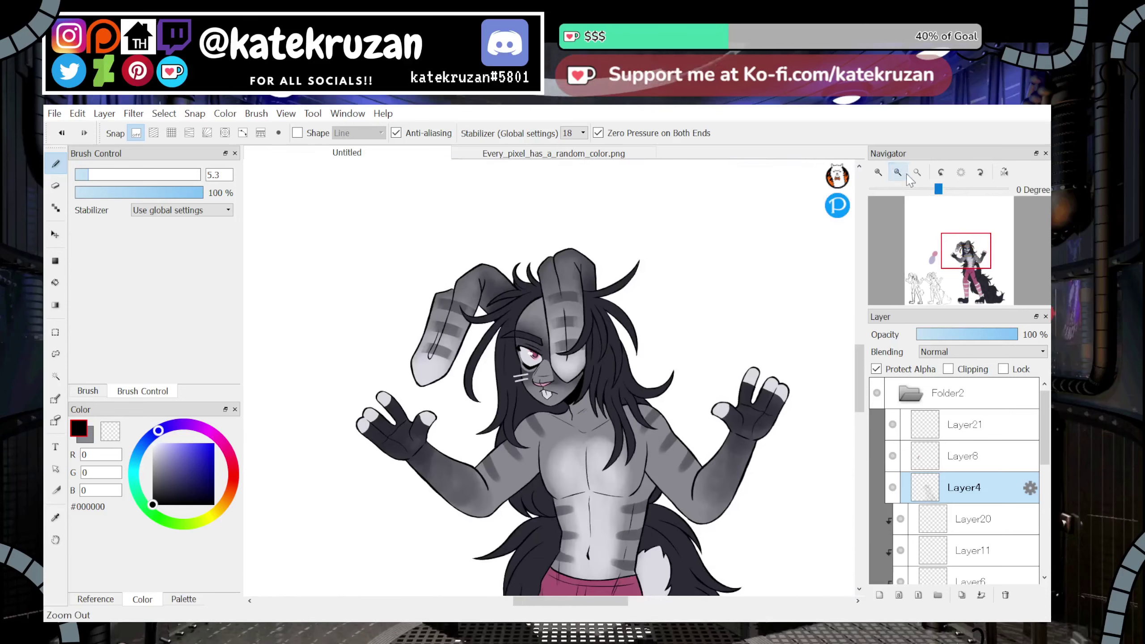
left_click(966, 252)
left_click_drag(967, 254, 973, 261)
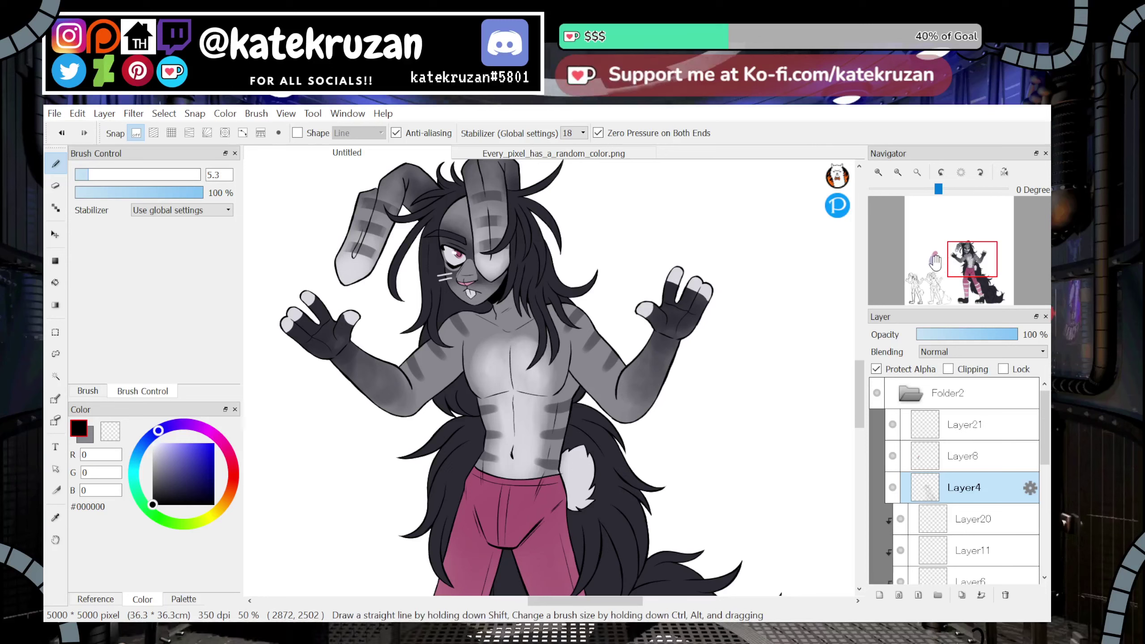
left_click(878, 172)
left_click(878, 172)
left_click_drag(967, 265, 966, 244)
left_click(879, 172)
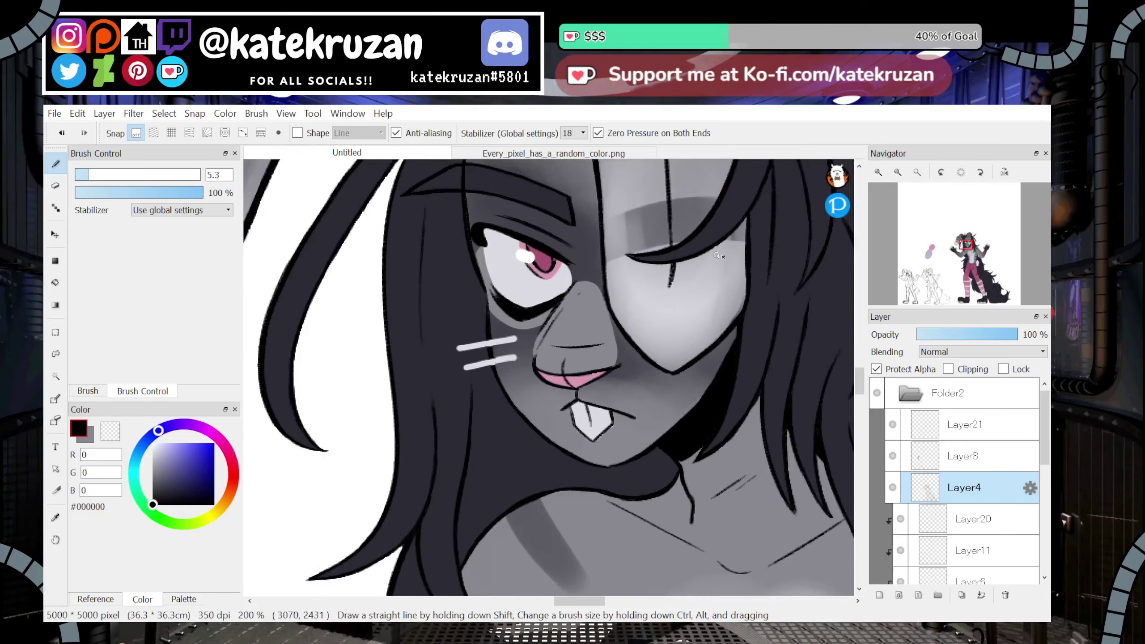
left_click(580, 315, "alt")
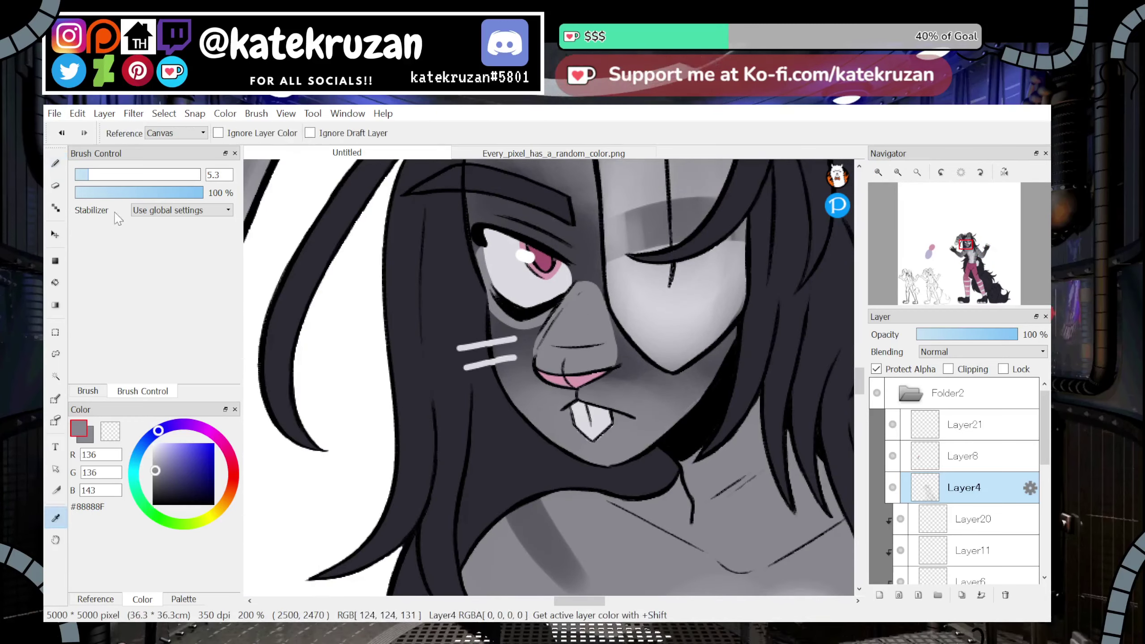
left_click(55, 163)
left_click_drag(458, 348, 515, 339)
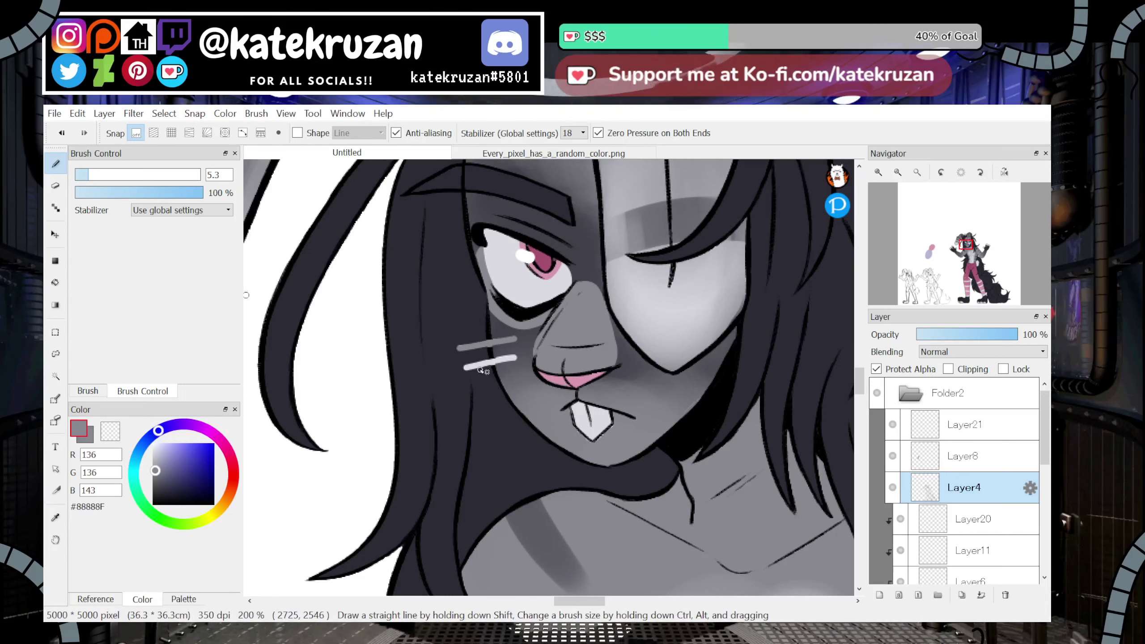
left_click_drag(462, 368, 508, 358)
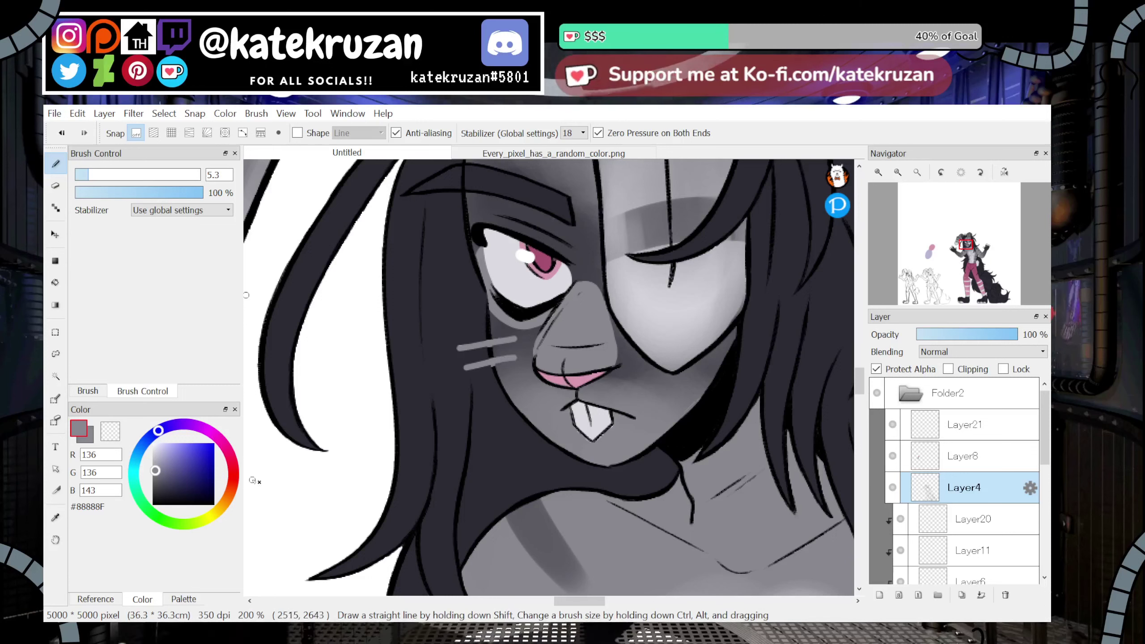
left_click(153, 504)
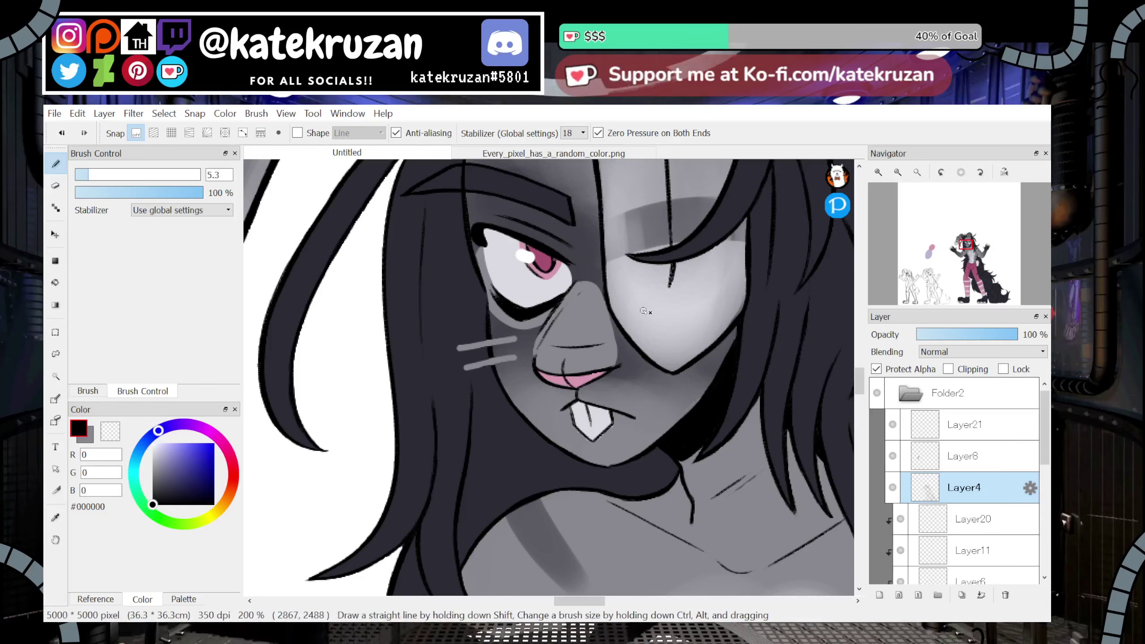
Collapse Folder2 and move the whole coloured character slightly to the left on the canvas
left_click(899, 173)
left_click(900, 173)
left_click(948, 276)
left_click_drag(947, 276, 968, 257)
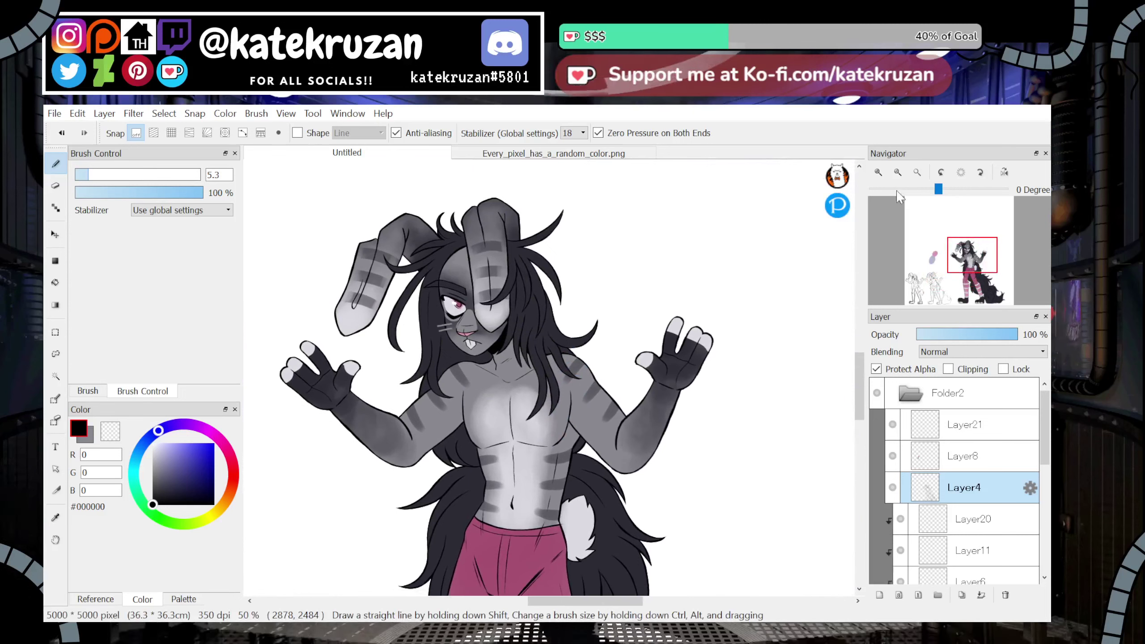
left_click(917, 171)
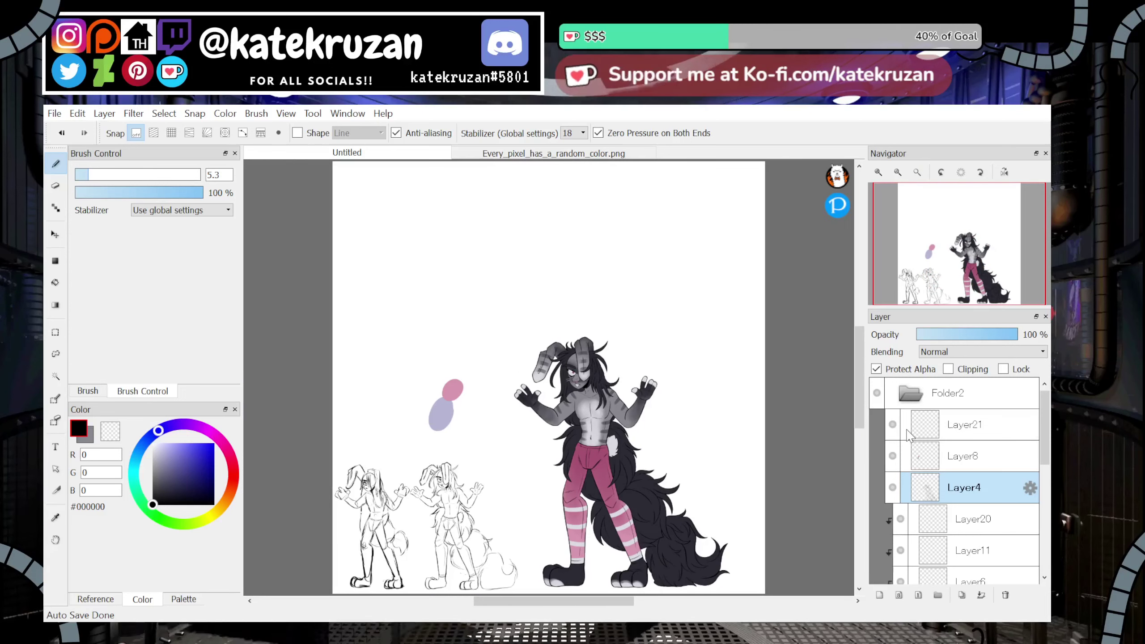
left_click(937, 403)
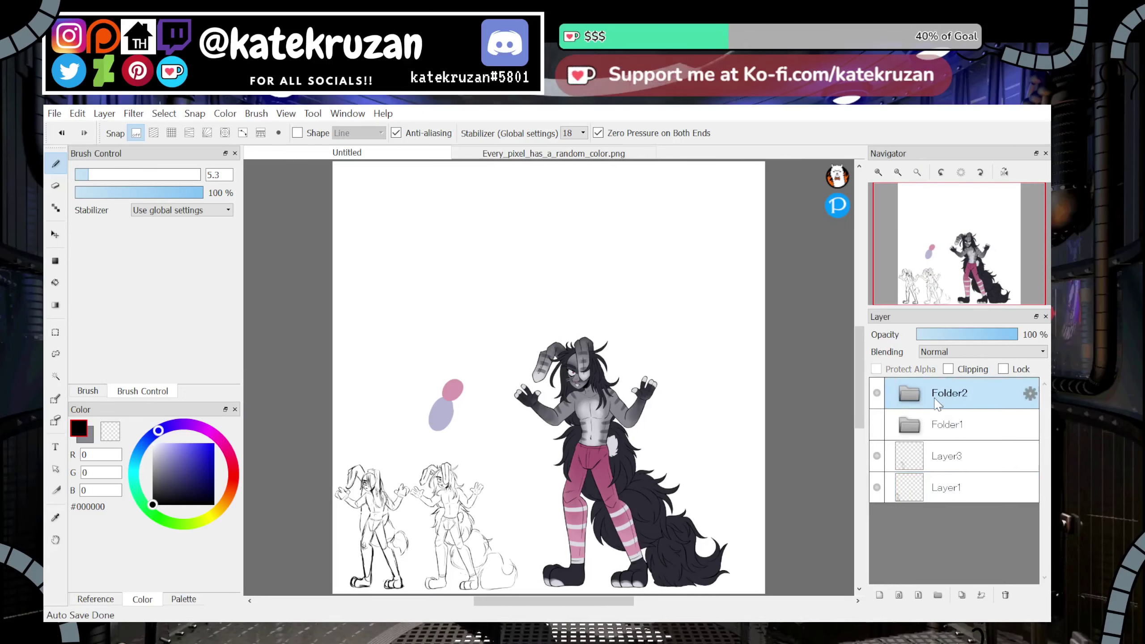
key("v")
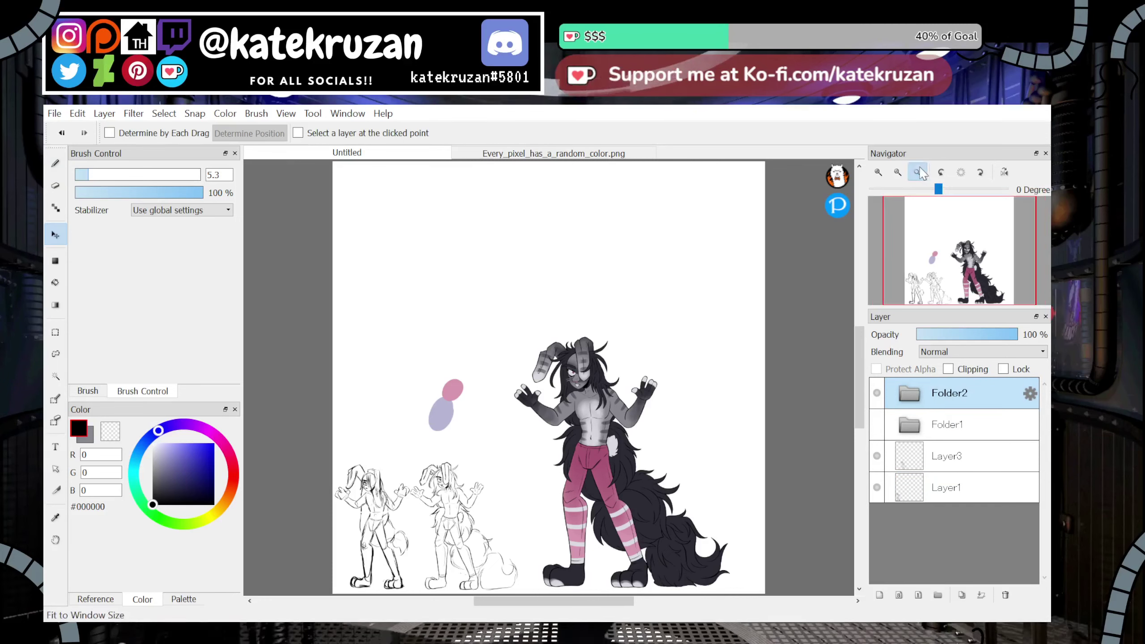
left_click_drag(797, 497, 808, 533)
left_click(956, 434)
left_click(949, 396)
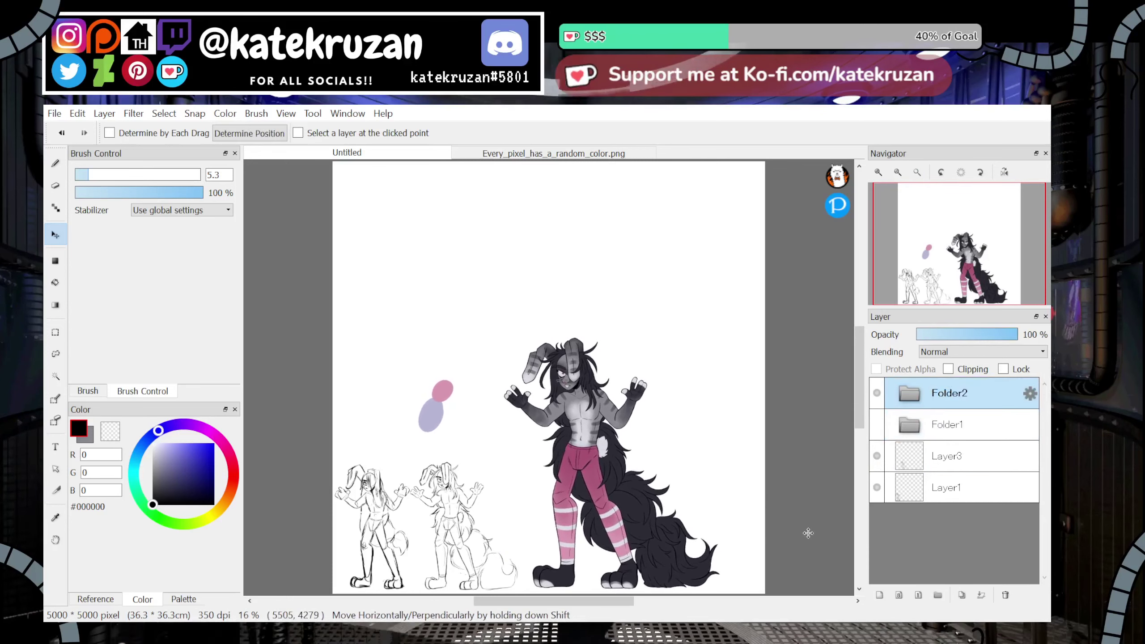
Delete the colour swatch layer, Layer8, from Folder2 and collapse the folder
left_click(910, 393)
left_click(945, 467)
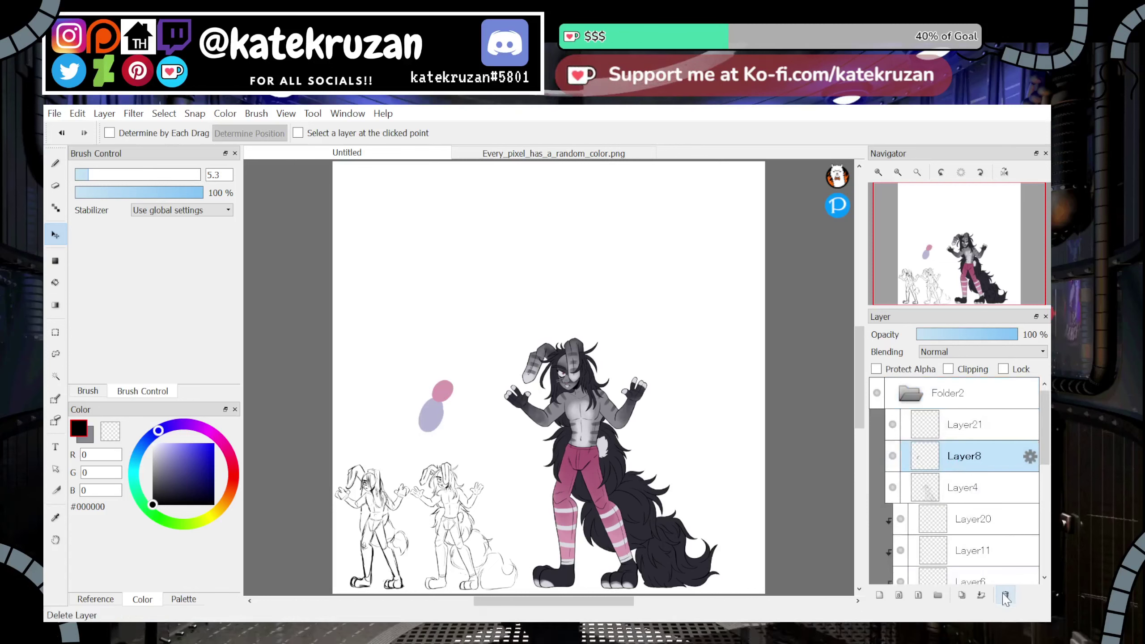
left_click(1006, 596)
left_click(909, 392)
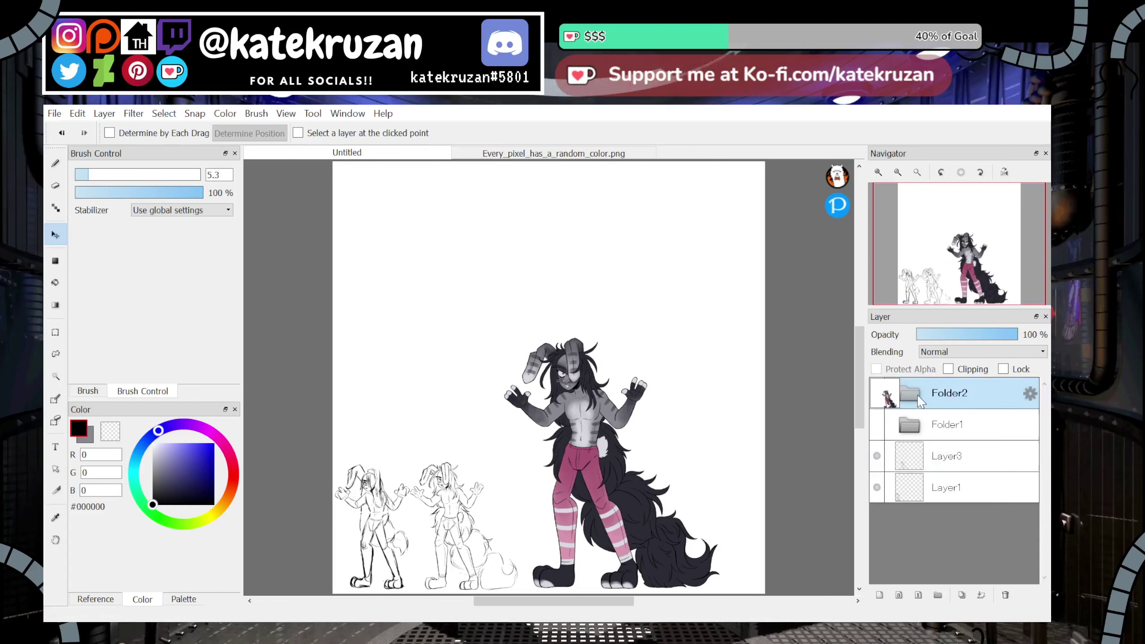
left_click(877, 426)
left_click_drag(941, 271, 952, 267)
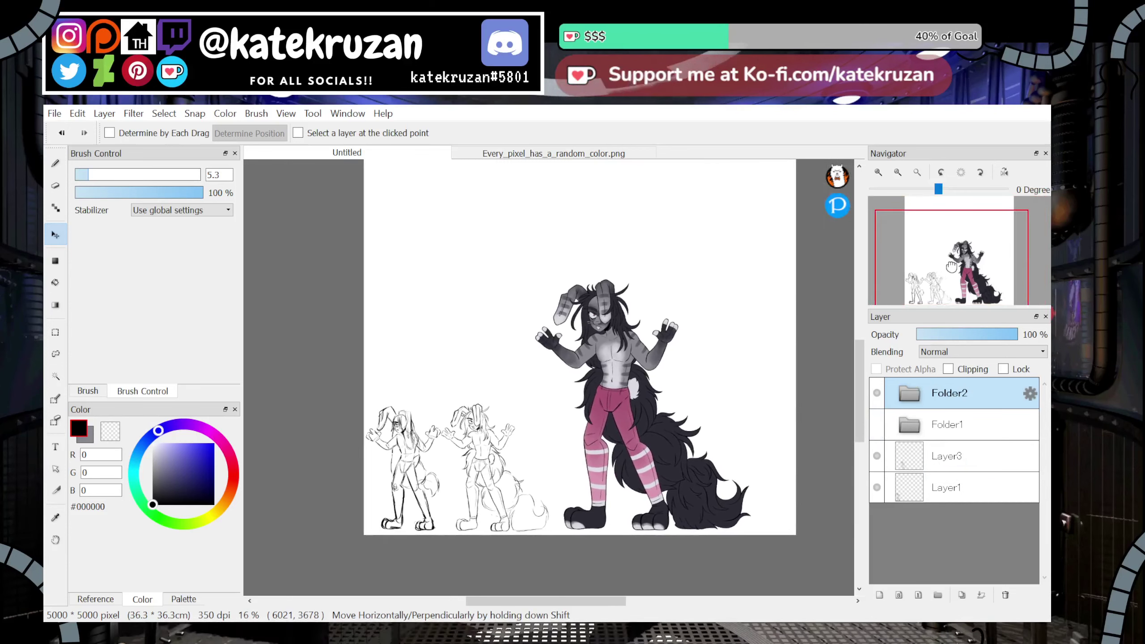
left_click(953, 458)
mouse_move(615, 594)
left_mouse_down()
mouse_move(864, 470)
mouse_move(847, 432)
left_mouse_up()
left_click(970, 487)
mouse_move(760, 537)
left_mouse_down()
mouse_move(837, 534)
mouse_move(860, 493)
mouse_move(816, 483)
mouse_move(600, 582)
mouse_move(591, 632)
left_mouse_up()
left_click(949, 456)
left_click(948, 487)
mouse_move(815, 548)
left_mouse_down()
mouse_move(531, 552)
mouse_move(468, 592)
left_mouse_up()
key("ctrl+z")
key("ctrl+z")
key("ctrl+z")
key("ctrl+z")
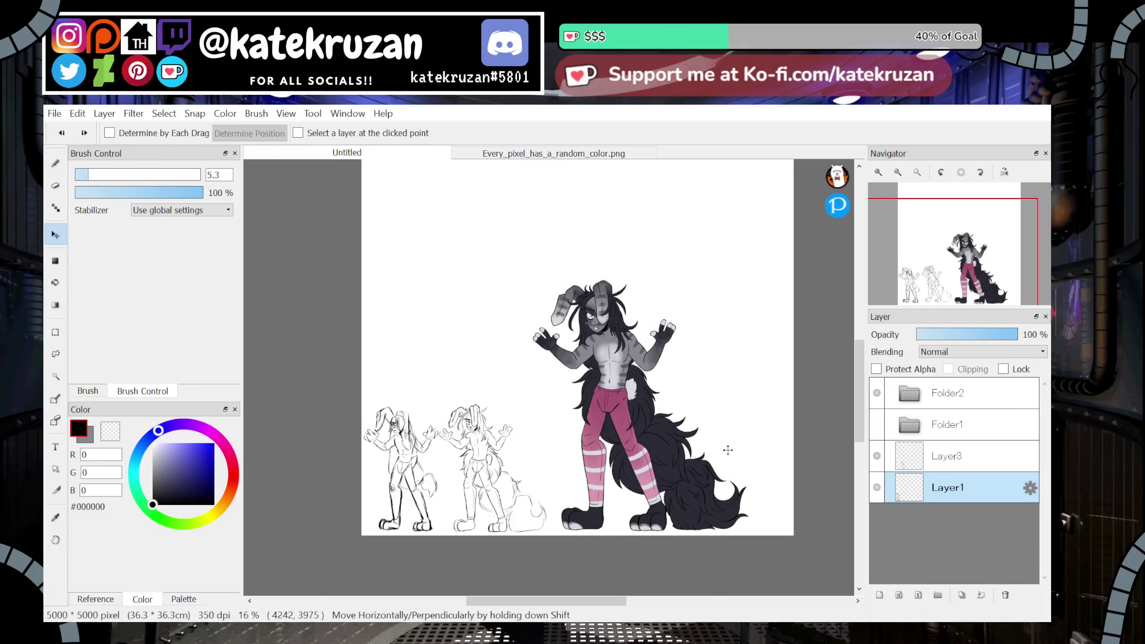
Move the whole coloured character in Folder2 slightly closer to the two sketches
left_click(947, 424)
left_click(947, 393)
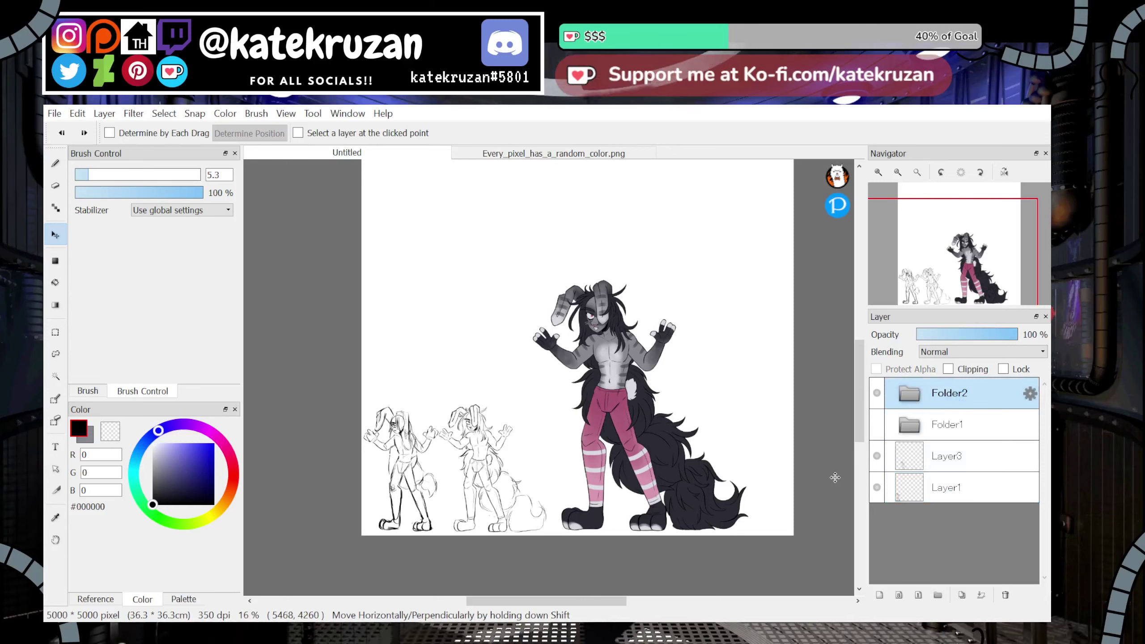
left_click_drag(835, 478, 776, 466)
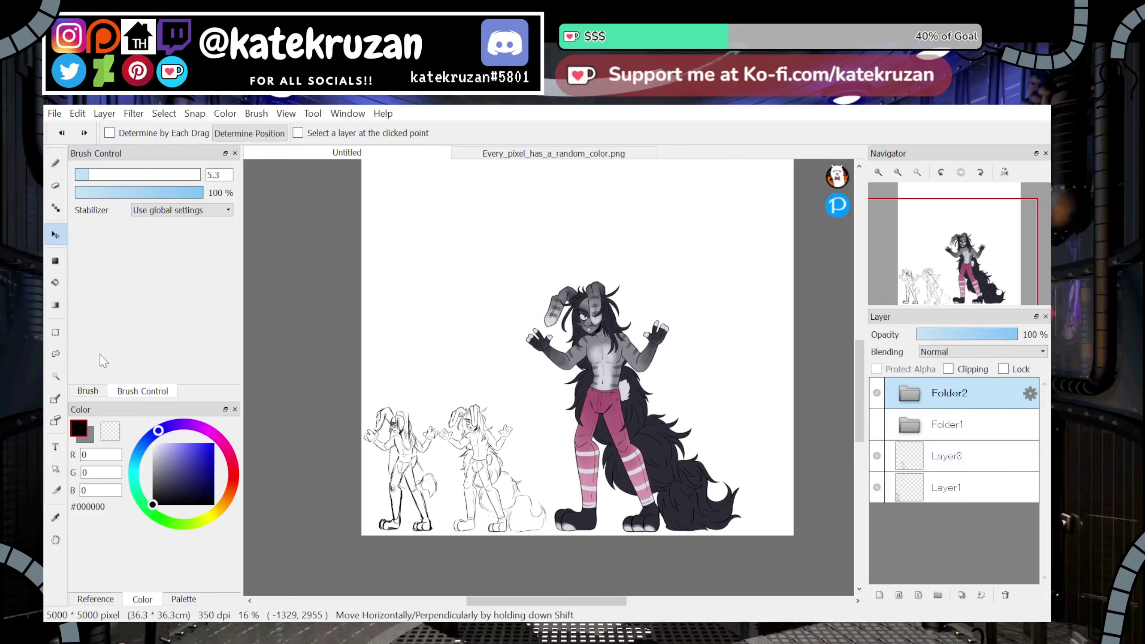
Crop the canvas to a rectangle of about 4443 × 3022 pixels enclosing both sketches and the coloured character
left_click(55, 333)
left_click_drag(277, 564, 749, 278)
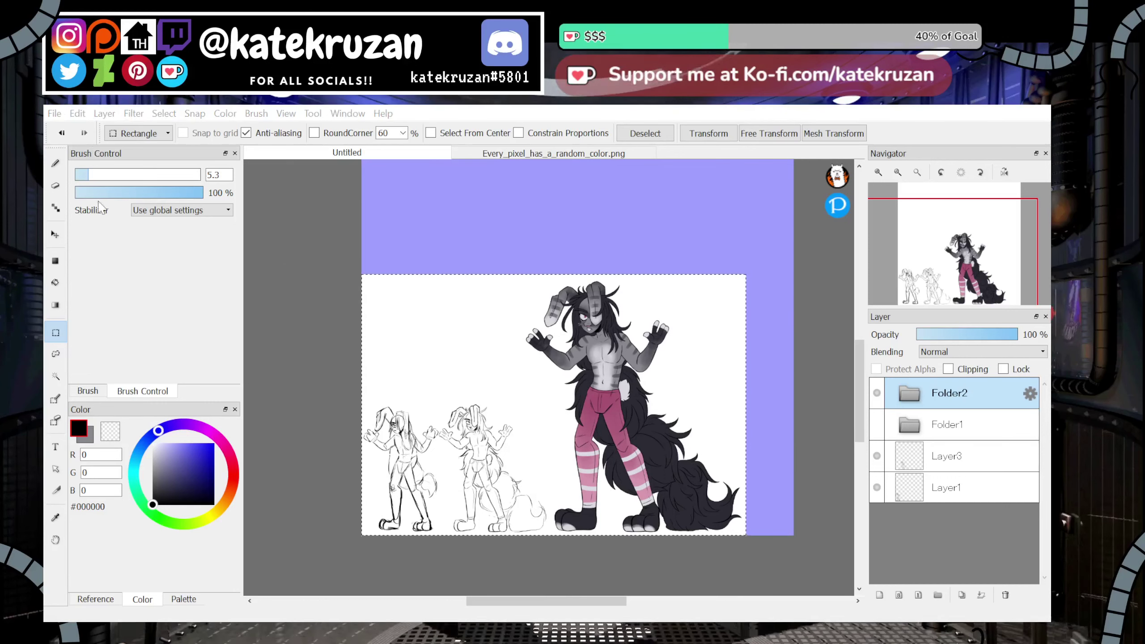
left_click(526, 386)
Add a new layer above Layer1 and fill the whole canvas with #DBDBE1 sampled from the eye's white
left_click(946, 491)
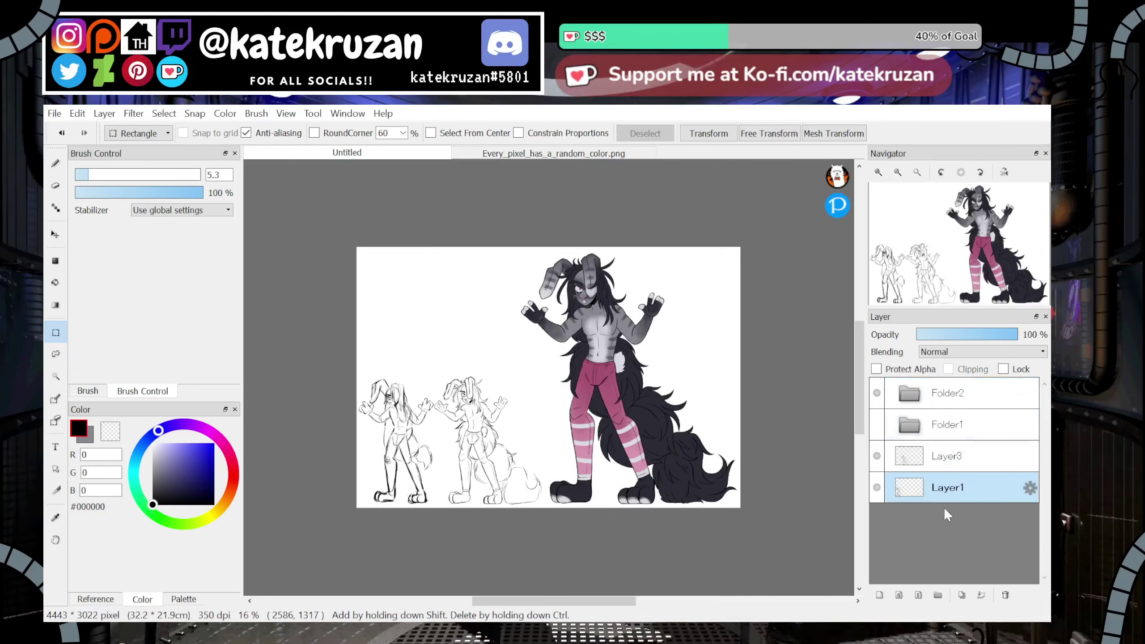
left_click(879, 596)
left_click(55, 518)
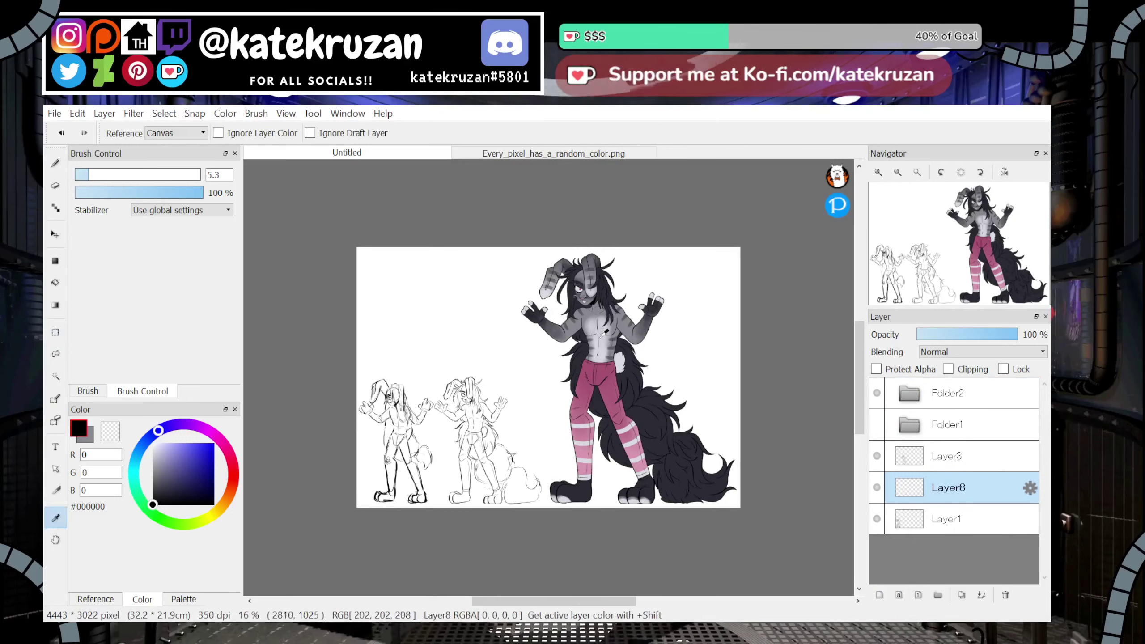
left_click(600, 338)
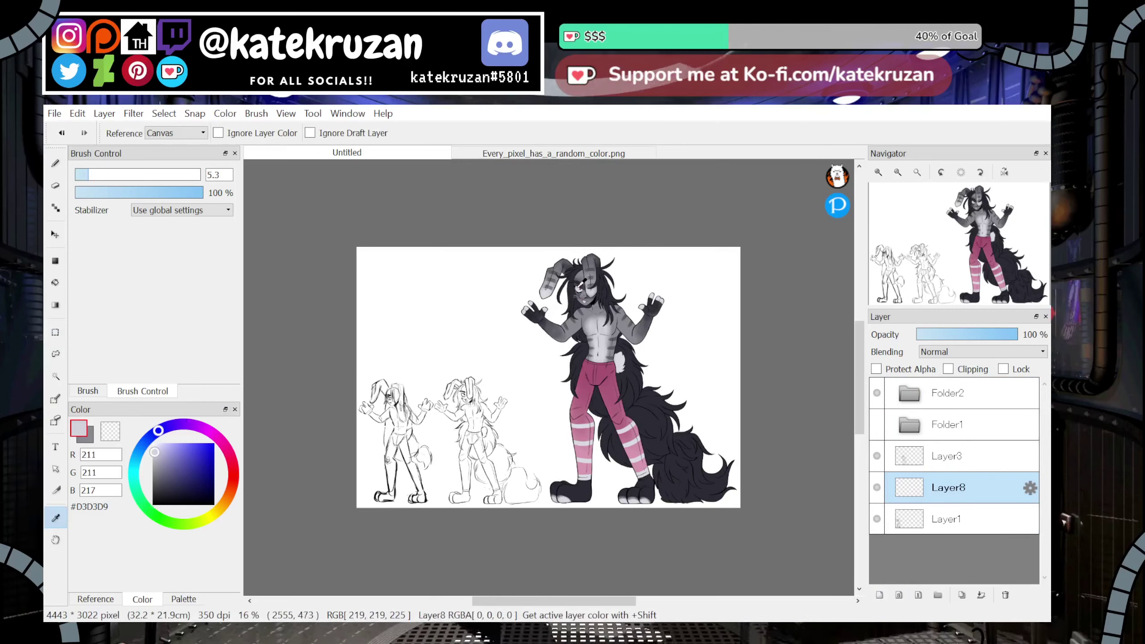
left_click(577, 289)
left_click(56, 262)
left_click_drag(277, 219, 844, 501)
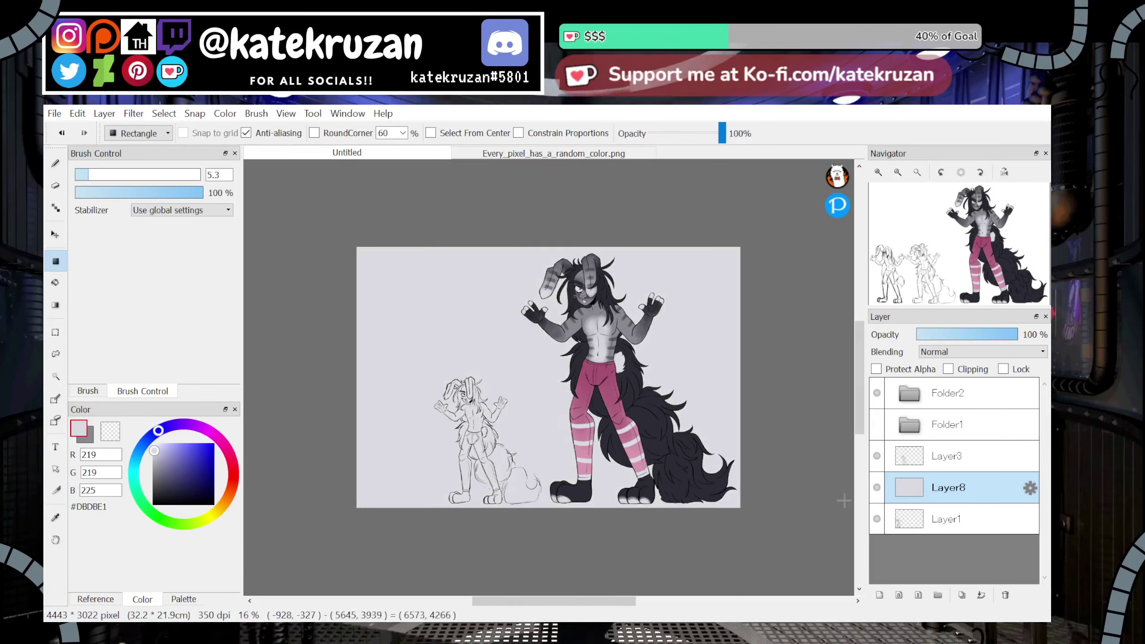
Place the filled background layer beneath Layer1 and lower its opacity to 5%
left_click_drag(947, 488, 947, 519)
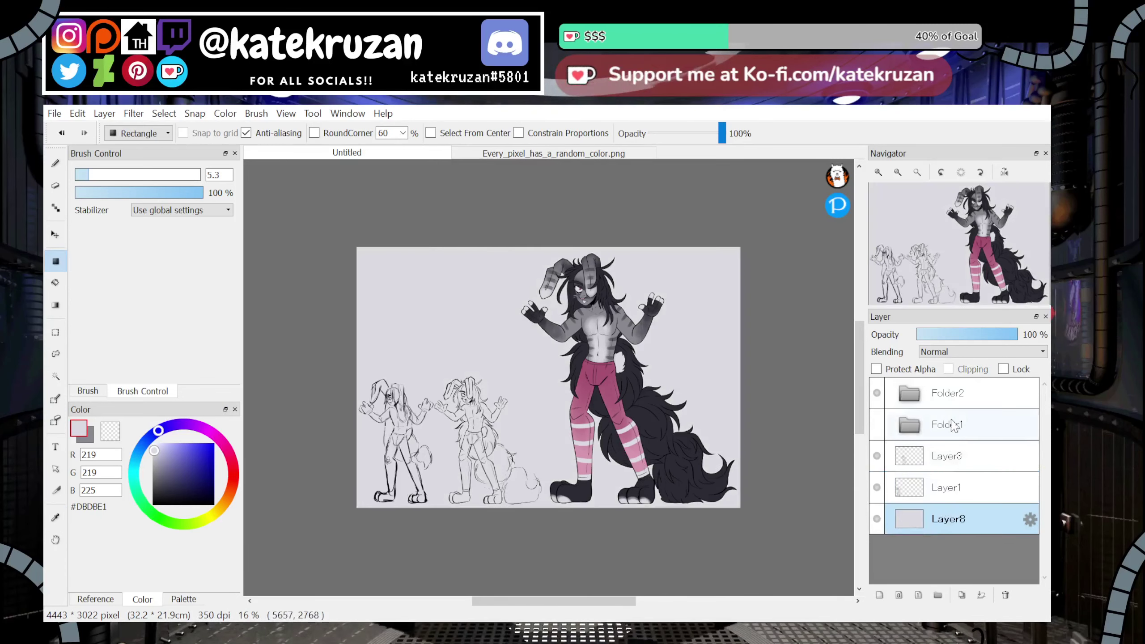
left_click(938, 334)
left_click_drag(940, 337, 920, 341)
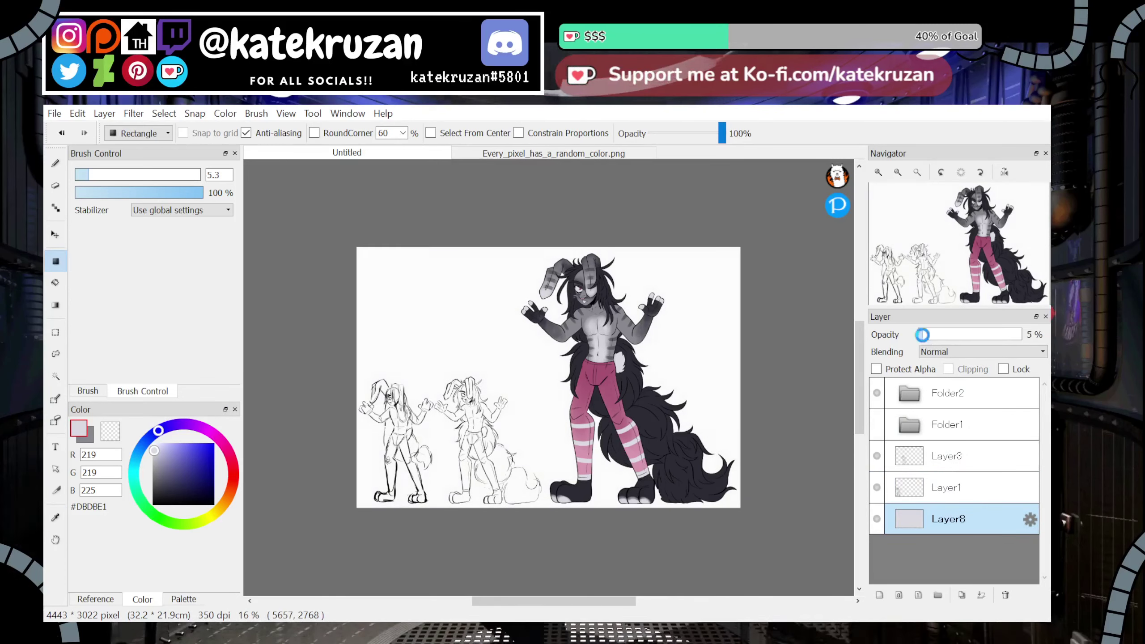
On a new layer above the background fill, draw a solid #DBDBE1 rectangle behind the two sketches
left_click(879, 596)
left_click_drag(366, 388, 533, 499)
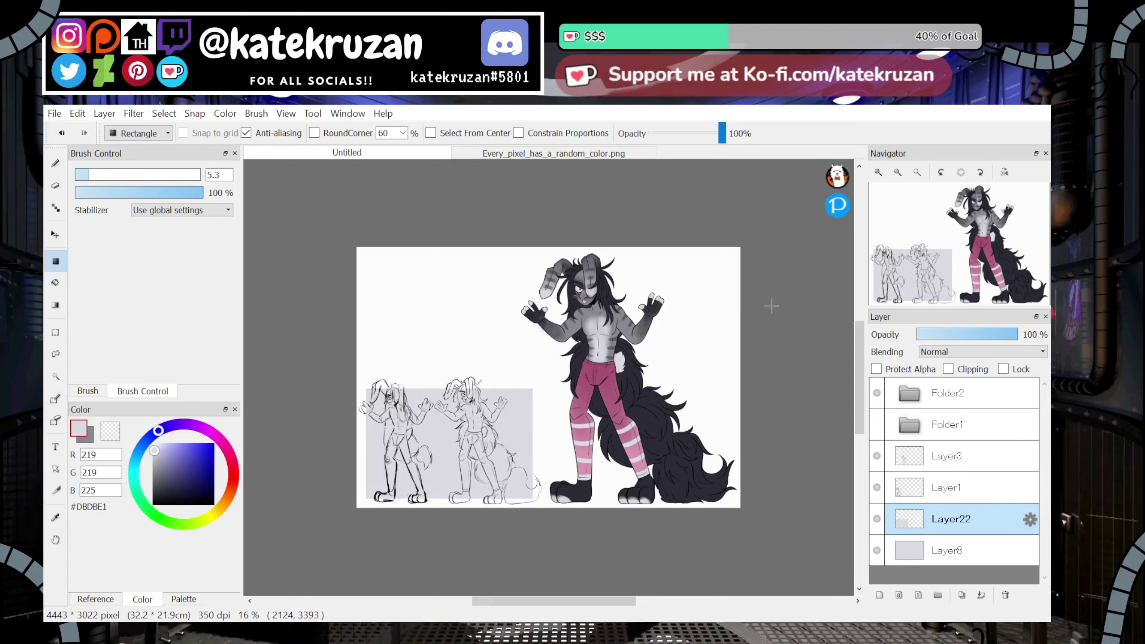
Recolour the rectangle pink #D697AE sampled from the stocking, with its alpha protected, and set the layer's opacity to 26%
left_click(56, 519)
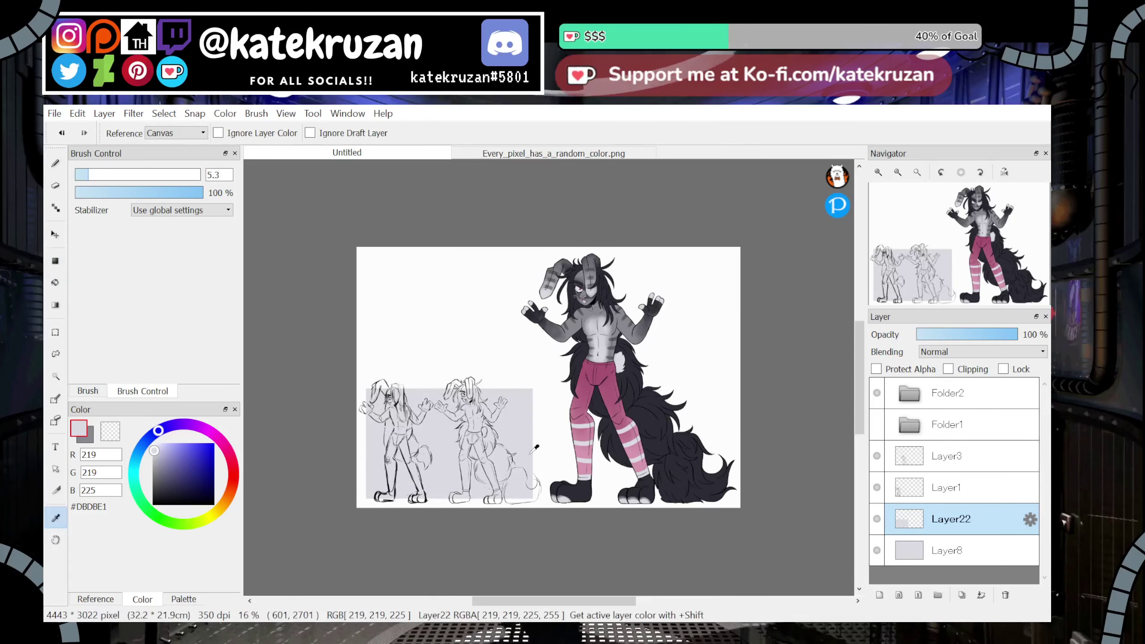
left_click(584, 467)
left_click(56, 261)
left_click(897, 369)
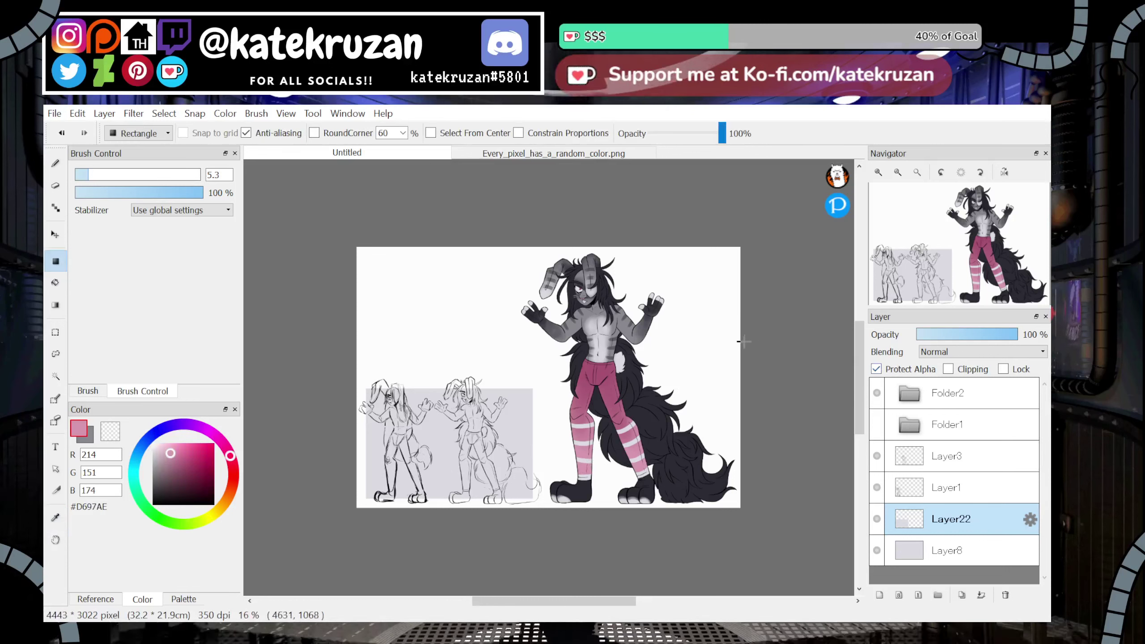
left_click_drag(742, 340, 350, 519)
left_click(944, 336)
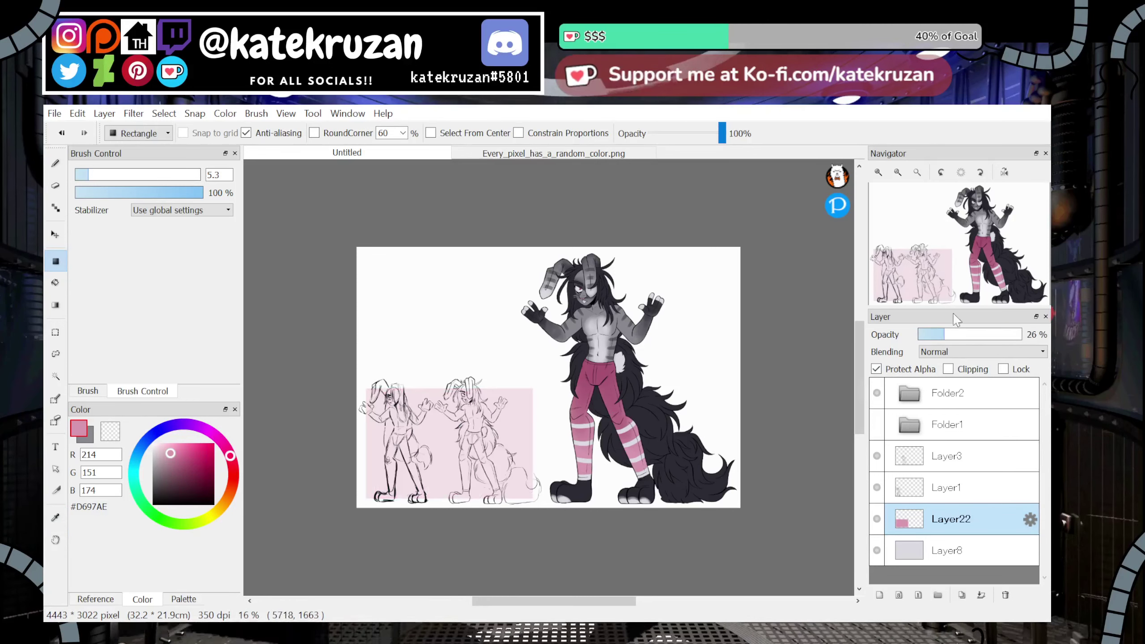
Add a new layer above Layer3 and ready the Pen brush with dark #2A2A33 sampled from the tail fur
left_click(947, 455)
left_click(880, 595)
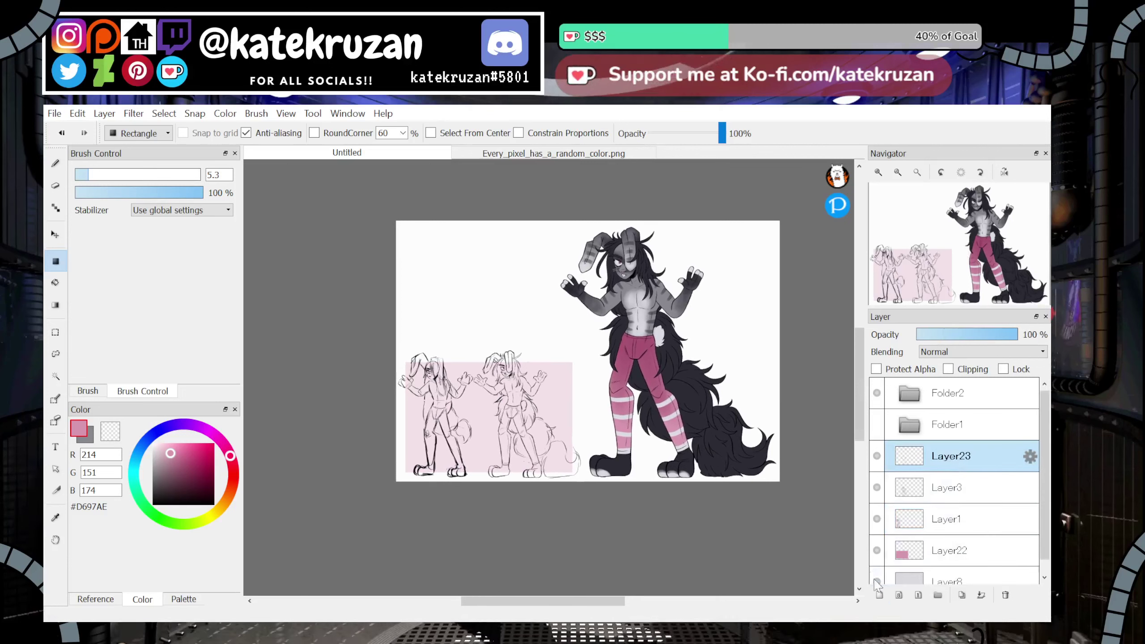
left_click(87, 390)
left_click(137, 329)
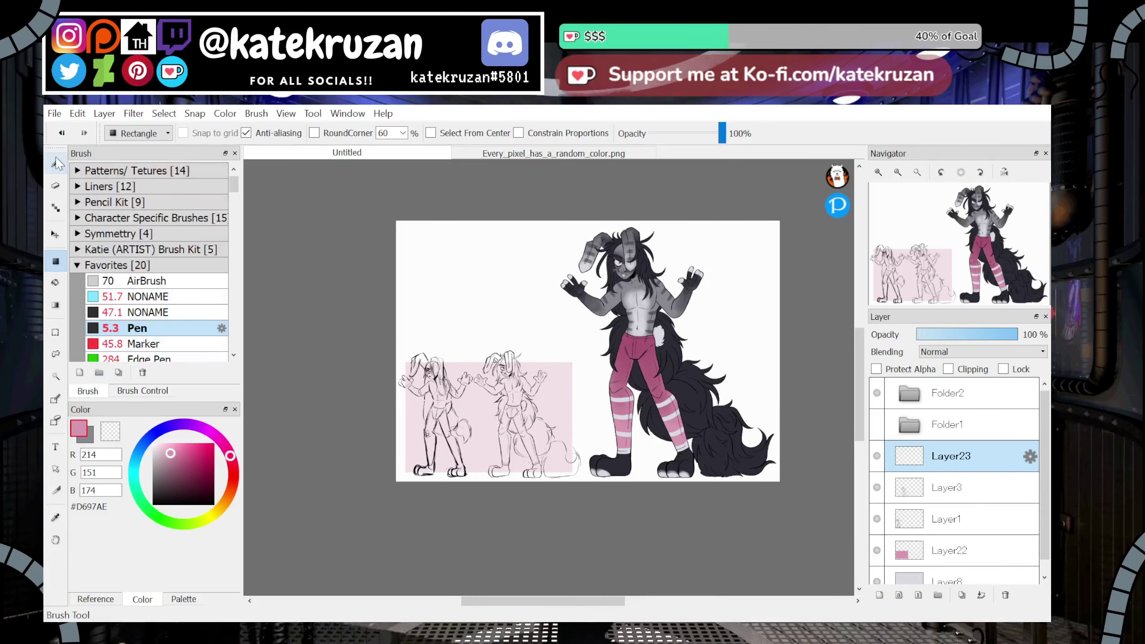
left_click(142, 391)
left_click(878, 173)
left_click(879, 173)
left_click(879, 173)
left_click(55, 518)
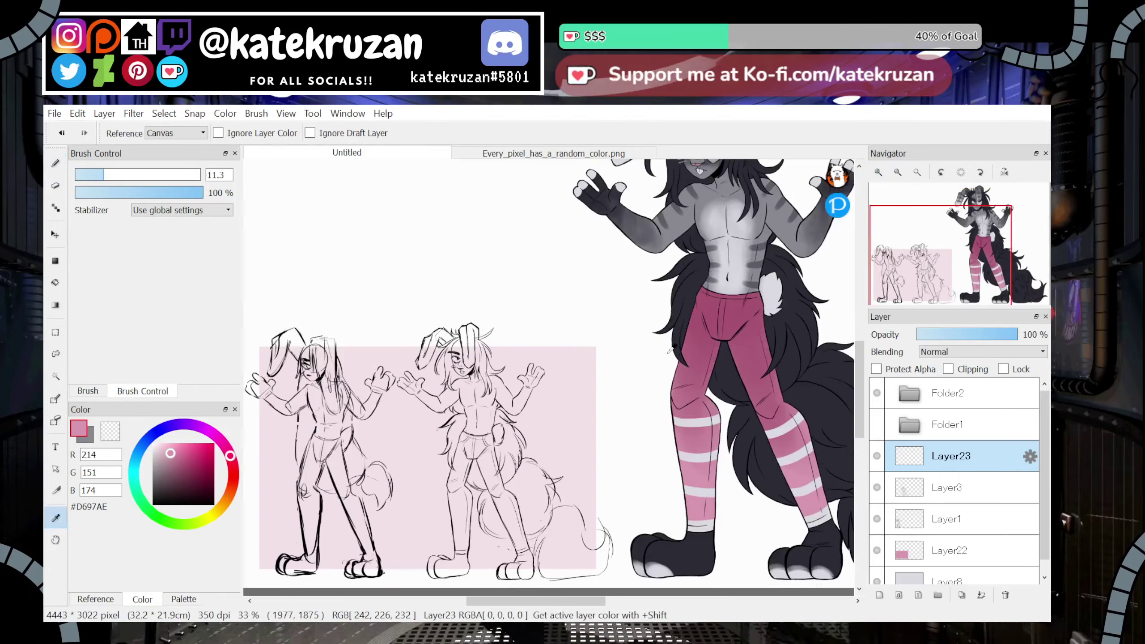
left_click(690, 291)
left_click(56, 164)
Handwrite the word CONCEPT above the first sketch at brush size 7.2
mouse_move(930, 273)
left_mouse_down()
mouse_move(911, 268)
mouse_move(907, 289)
mouse_move(903, 251)
left_mouse_up()
left_click(878, 174)
left_click(878, 173)
key("ctrl+plus")
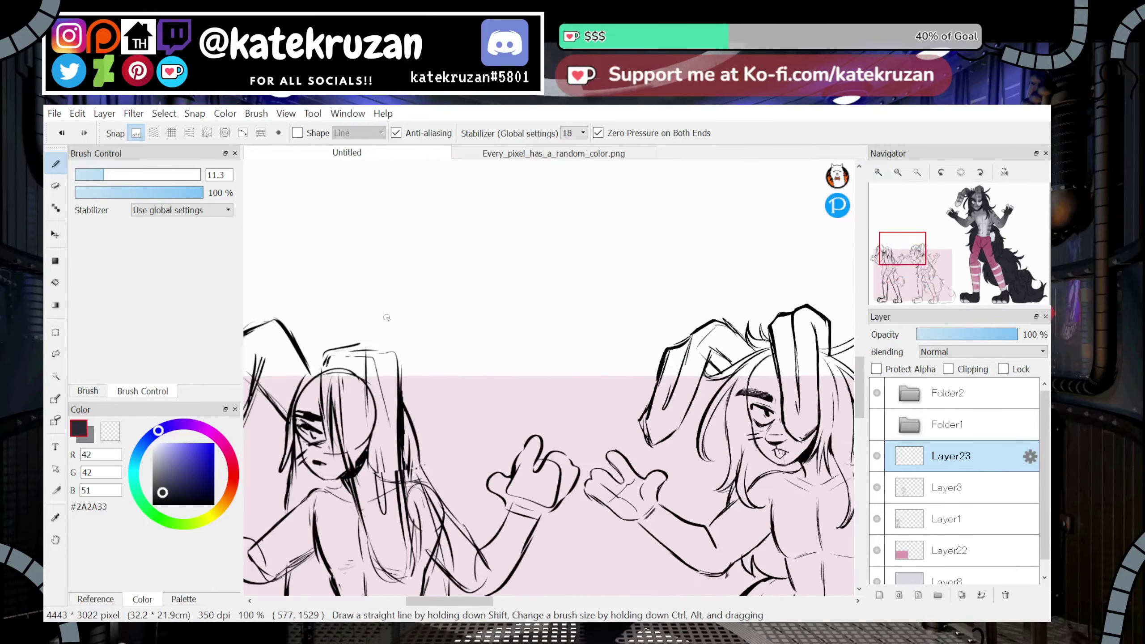
left_click(90, 174)
key("ctrl+z")
left_click_drag(309, 284, 318, 308)
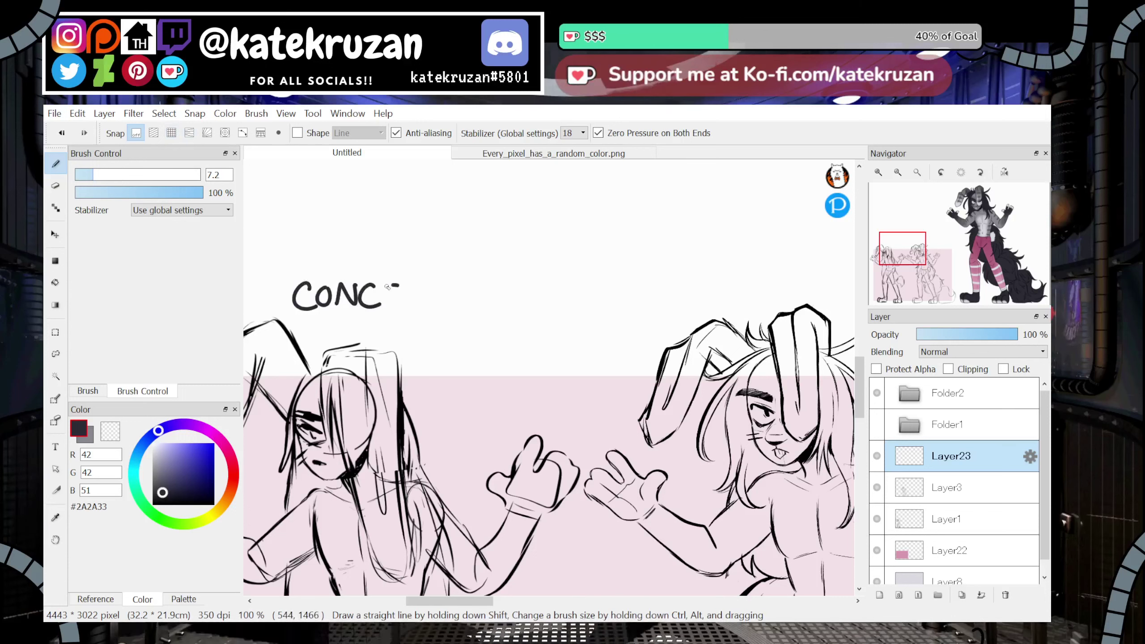
left_click_drag(408, 285, 410, 310)
left_click_drag(410, 284, 411, 298)
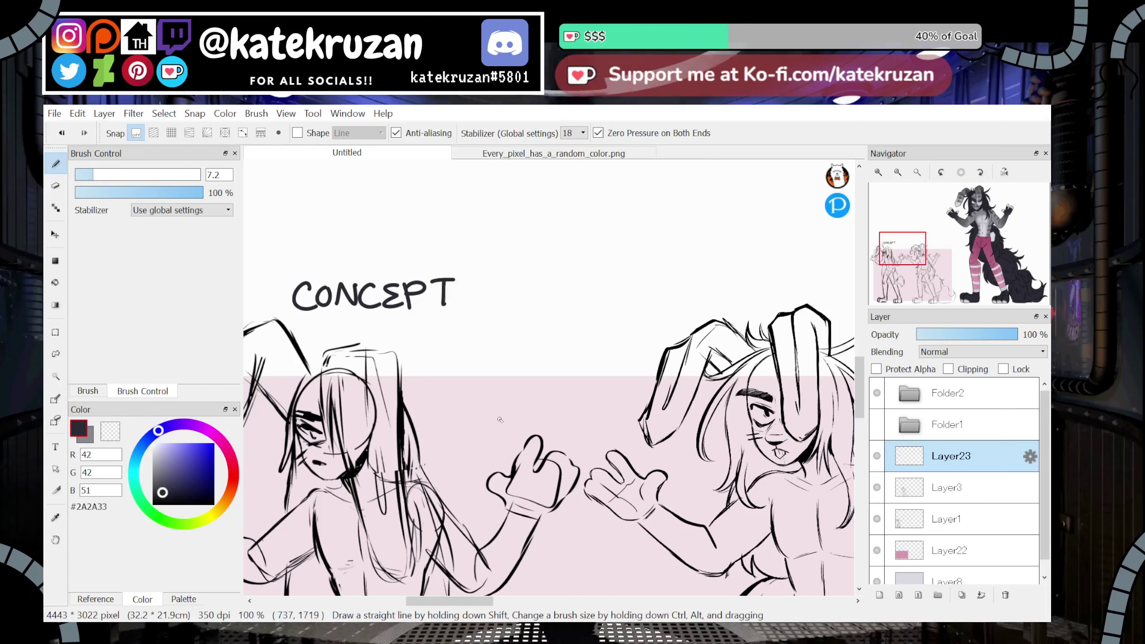
Move the word CONCEPT into the gap between the two sketches' heads
left_click(56, 235)
left_click_drag(437, 424, 556, 444)
left_click_drag(289, 338, 332, 344)
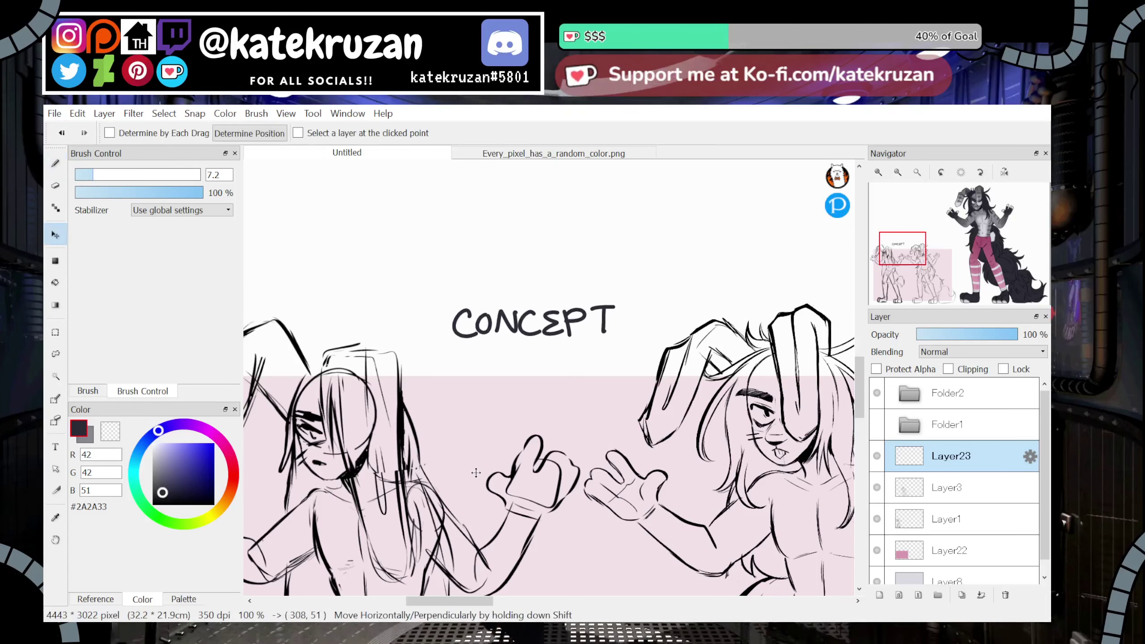
Handwrite the word SKETCHES directly beneath CONCEPT with the same brush
key("b")
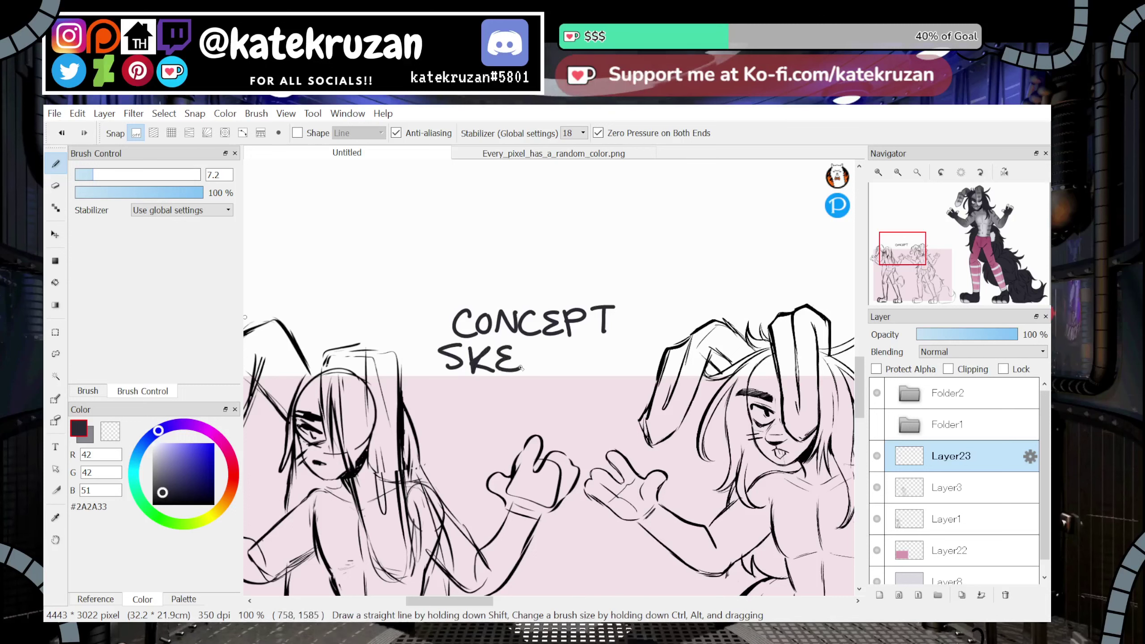
left_click_drag(535, 347, 535, 372)
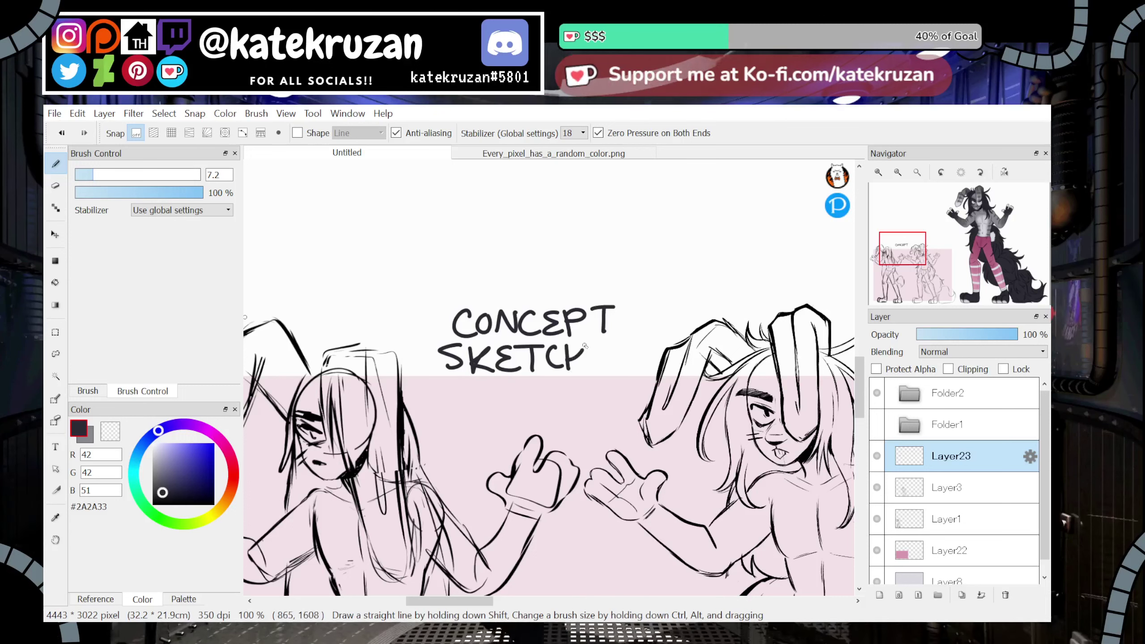
left_click_drag(620, 344, 617, 368)
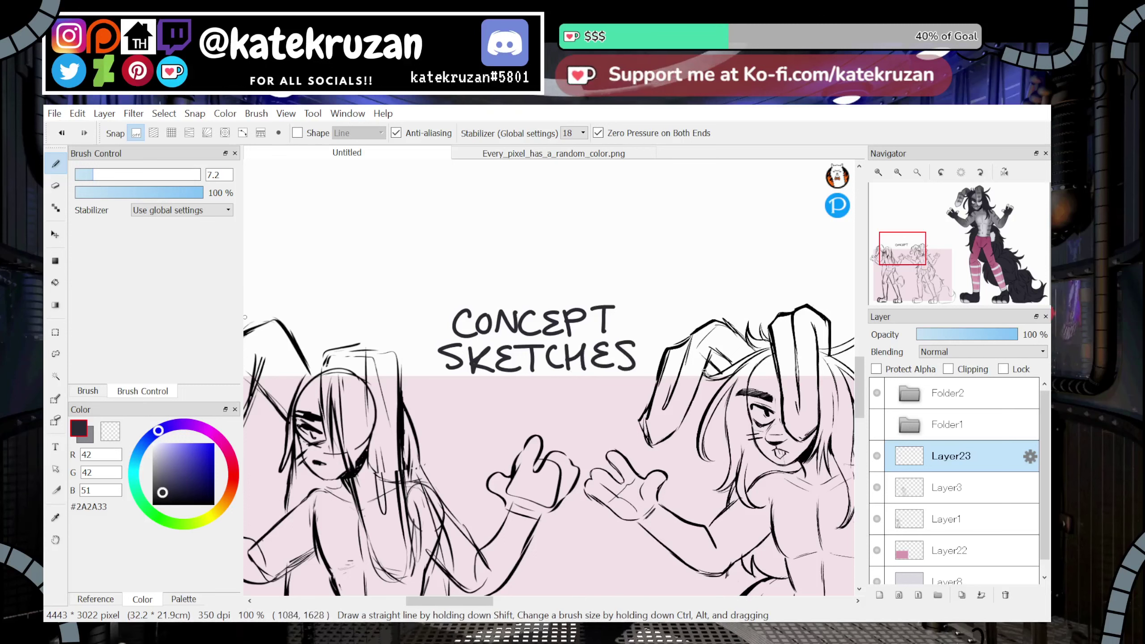
Lasso the word CONCEPT and nudge it slightly to the right with Transform to centre it over SKETCHES, then deselect
left_click(56, 354)
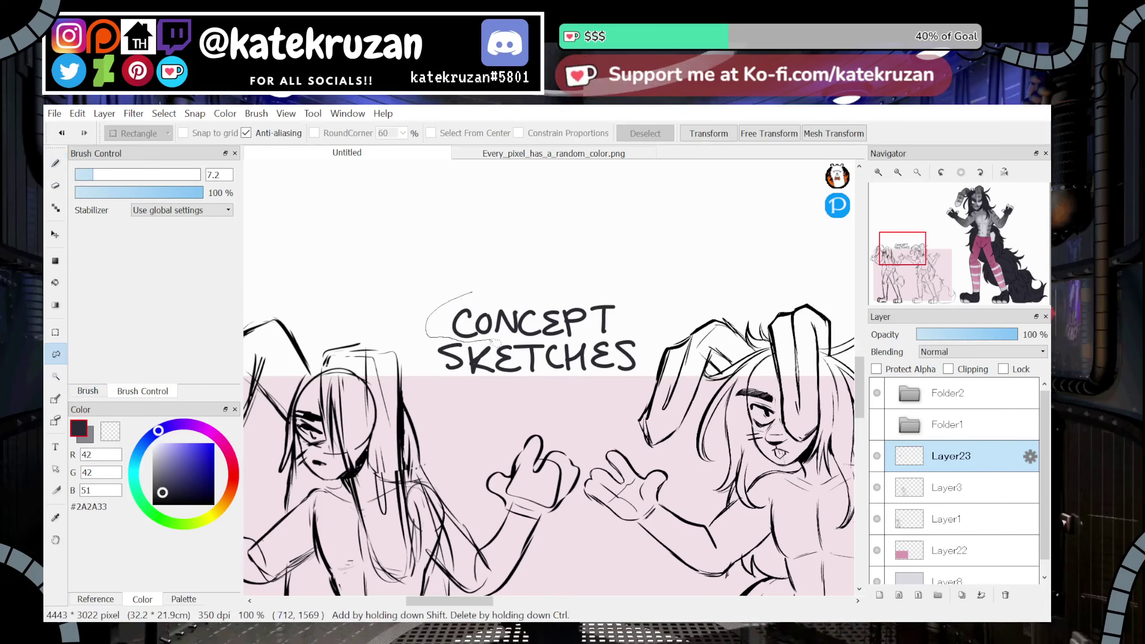
mouse_move(496, 341)
left_mouse_down()
mouse_move(612, 338)
mouse_move(585, 285)
mouse_move(674, 280)
mouse_move(631, 279)
left_mouse_up()
key("ctrl+t")
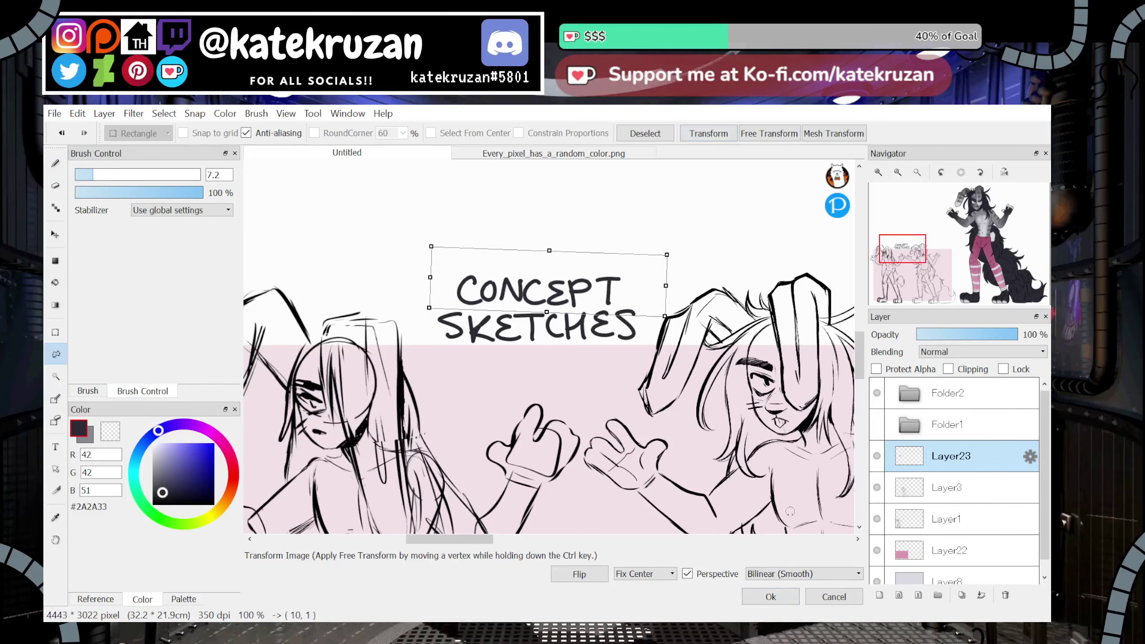
key("Return")
key("ctrl+d")
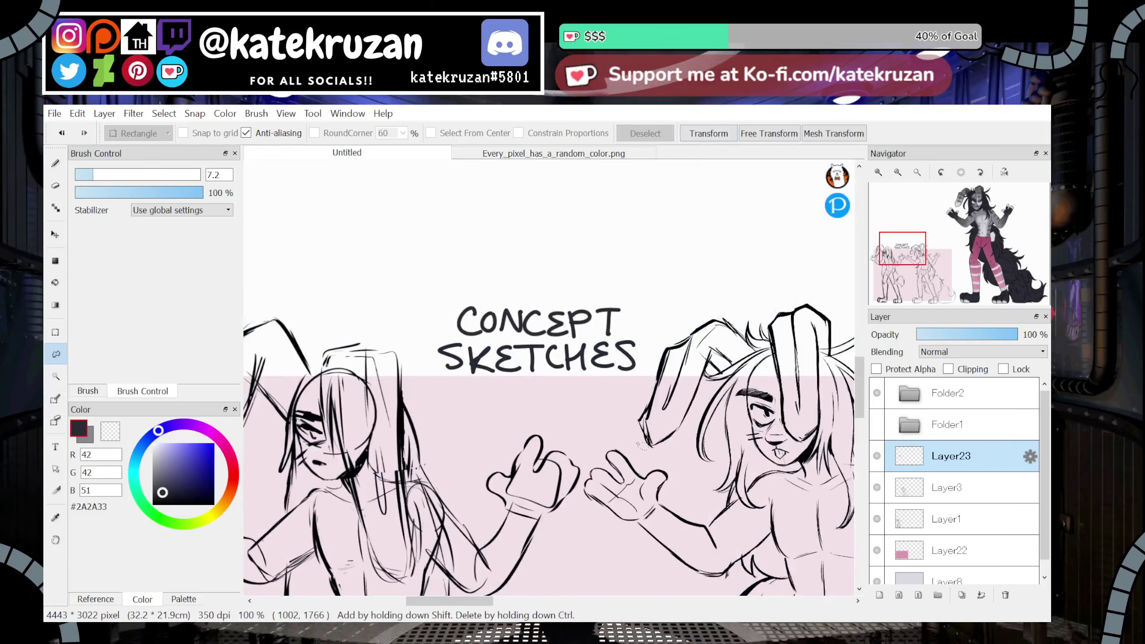
Shift the whole CONCEPT SKETCHES lettering slightly to the left and up between the two sketches
left_click(709, 134)
left_click_drag(617, 294, 613, 292)
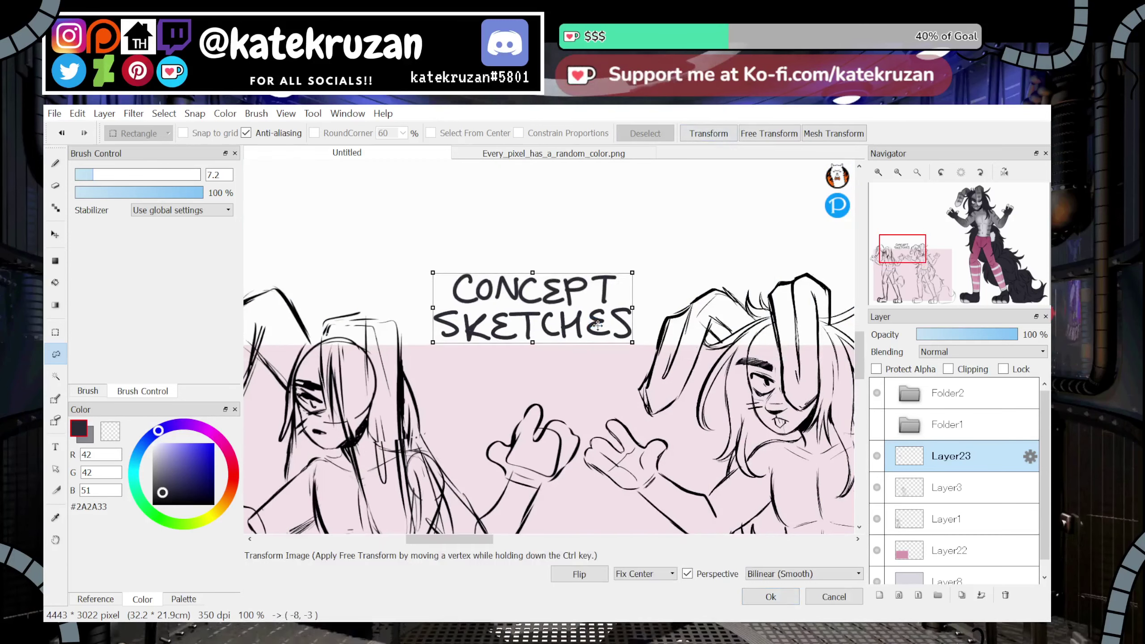
left_click(769, 596)
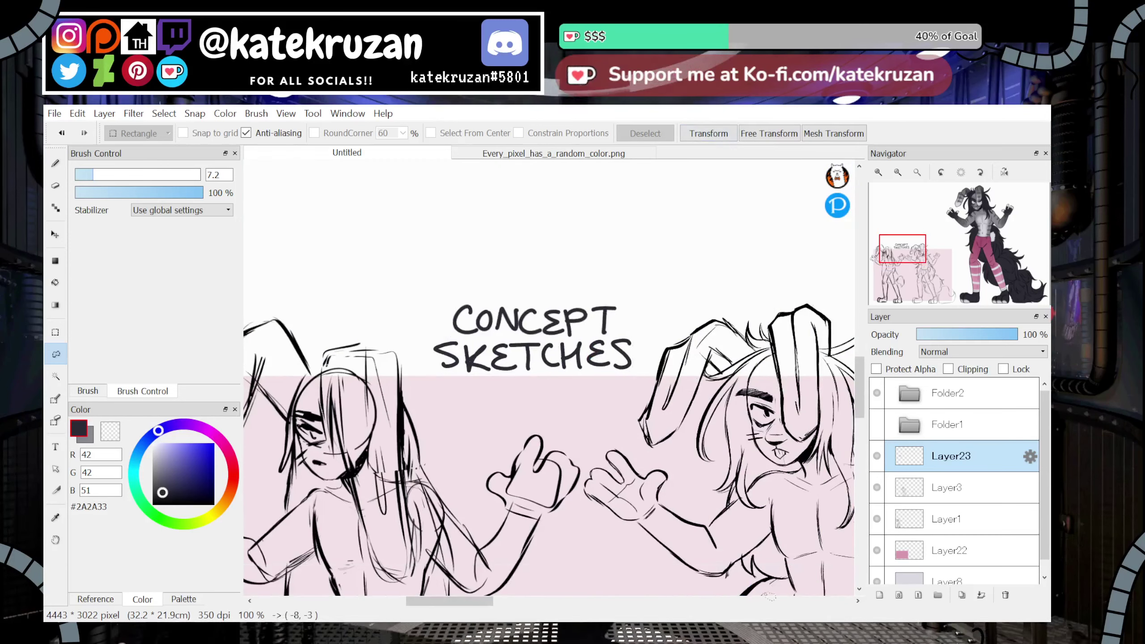
left_click(58, 232)
left_click_drag(749, 320, 745, 320)
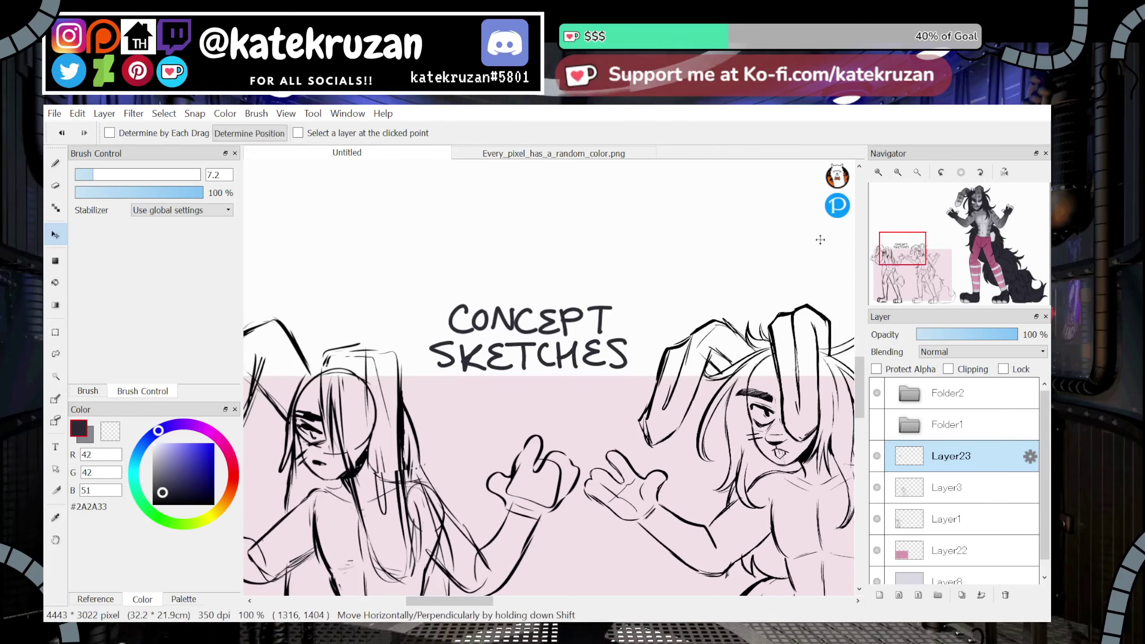
Add a layer above the lettering layer and group both layers in a new folder
left_click(899, 173)
left_click(899, 173)
left_click(899, 174)
mouse_move(939, 264)
left_mouse_down()
mouse_move(930, 267)
mouse_move(941, 287)
mouse_move(961, 264)
left_mouse_up()
left_click(961, 596)
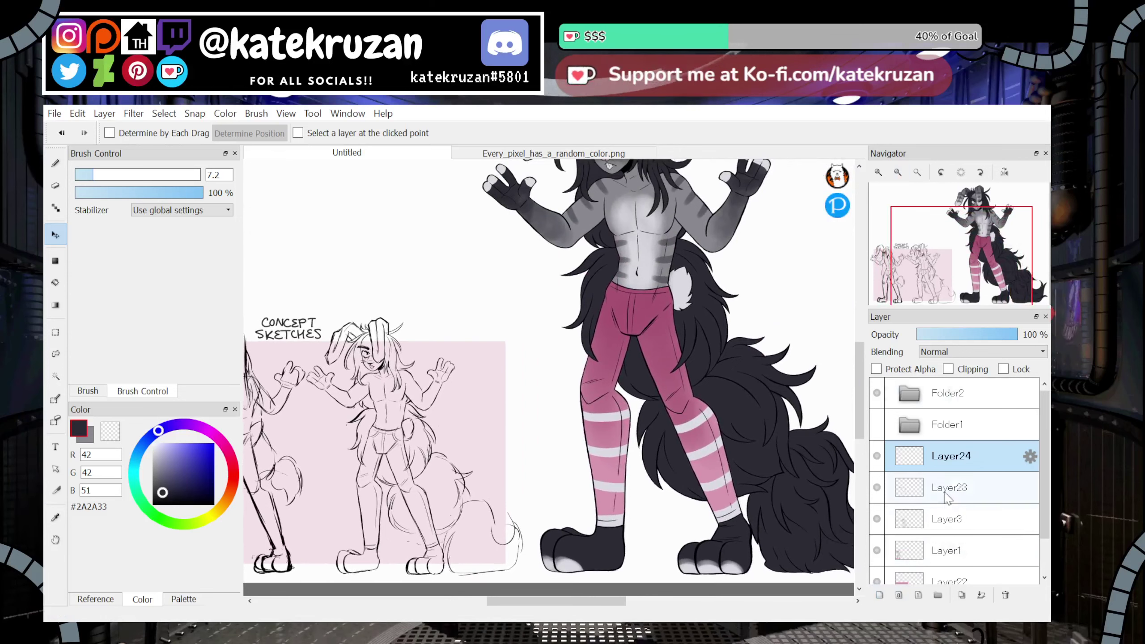
left_click(938, 595)
left_click_drag(947, 519, 947, 487)
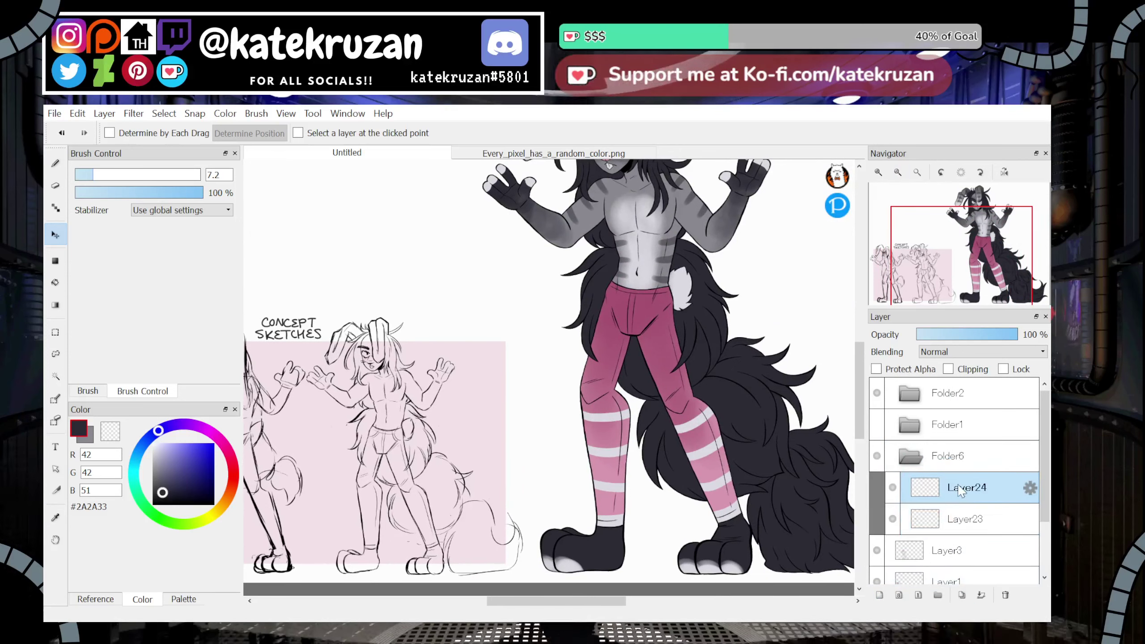
Sign the artist's first name with a heart in #2A2A33 at brush size 11.9 over the pink rectangle's edge beside the coloured character
left_click(897, 172)
left_click(878, 172)
left_click(878, 172)
left_click(878, 172)
mouse_move(608, 228)
left_mouse_down()
mouse_move(608, 161)
mouse_move(622, 153)
left_mouse_up()
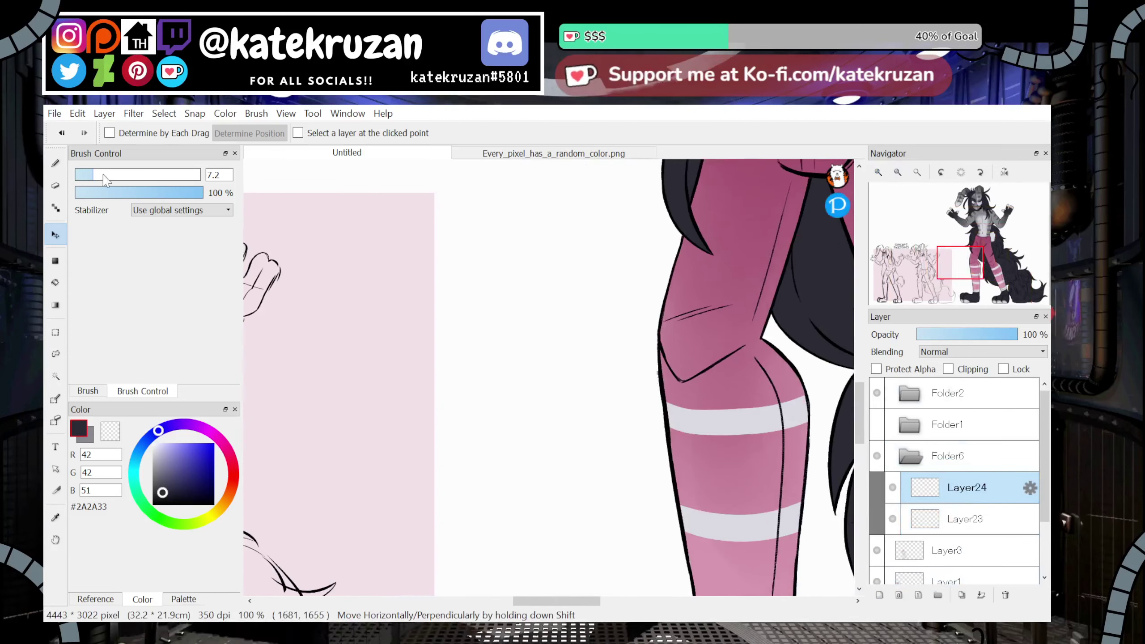
left_click(55, 164)
mouse_move(104, 174)
left_mouse_down()
mouse_move(128, 174)
mouse_move(109, 176)
left_mouse_up()
mouse_move(318, 314)
left_mouse_down()
mouse_move(358, 239)
mouse_move(399, 288)
left_mouse_up()
key("ctrl+z")
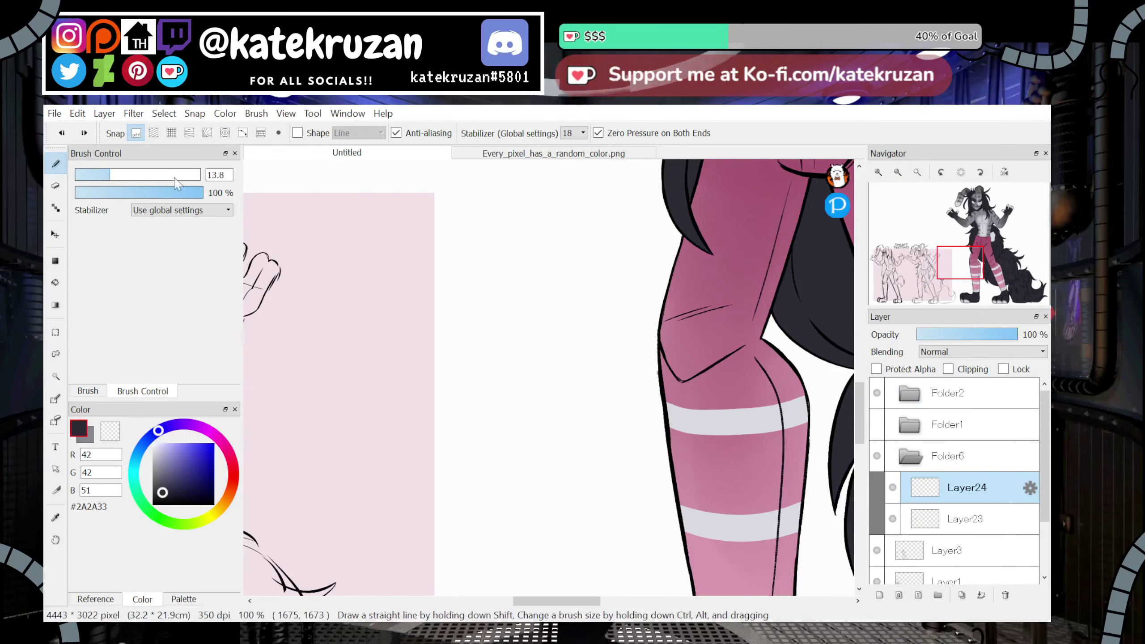
left_click_drag(328, 273, 333, 341)
mouse_move(369, 247)
left_mouse_down()
mouse_move(327, 300)
mouse_move(392, 300)
left_mouse_up()
left_click_drag(391, 232, 409, 296)
left_click_drag(397, 255, 443, 261)
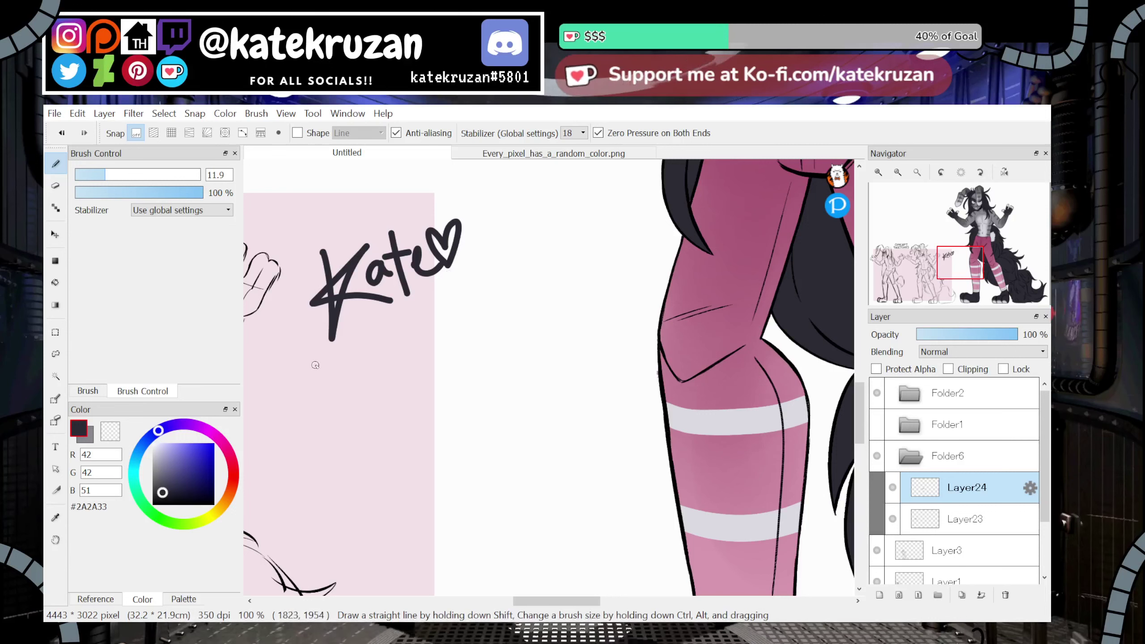
Draw a slanted straight line beneath the signature and write the year 2024 under it in #2A2A33
left_click_drag(277, 379, 585, 230)
mouse_move(431, 315)
left_mouse_down()
mouse_move(455, 345)
mouse_move(480, 303)
left_mouse_up()
left_click_drag(535, 274, 545, 318)
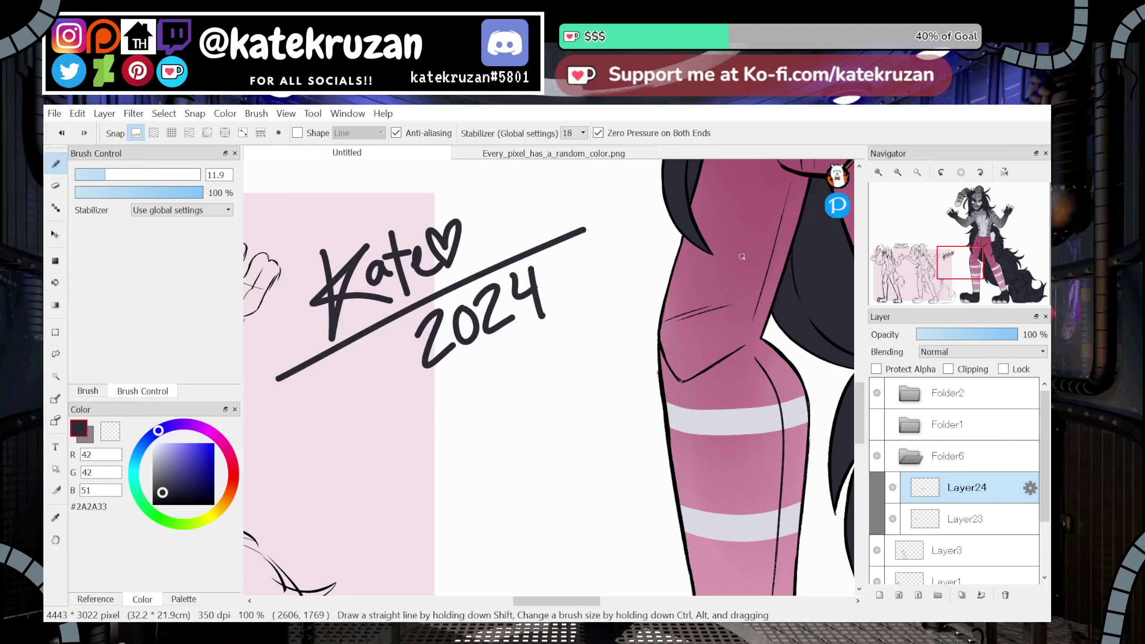
Nudge the signature layer slightly to the right and down beside the pink rectangle's edge
left_click(918, 172)
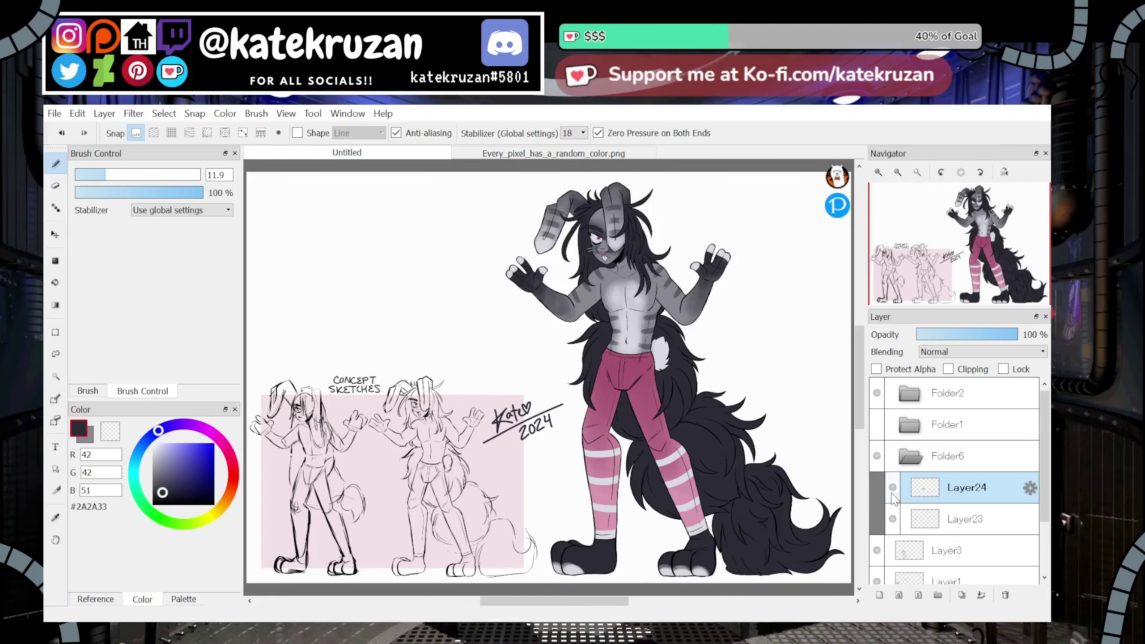
left_click(55, 234)
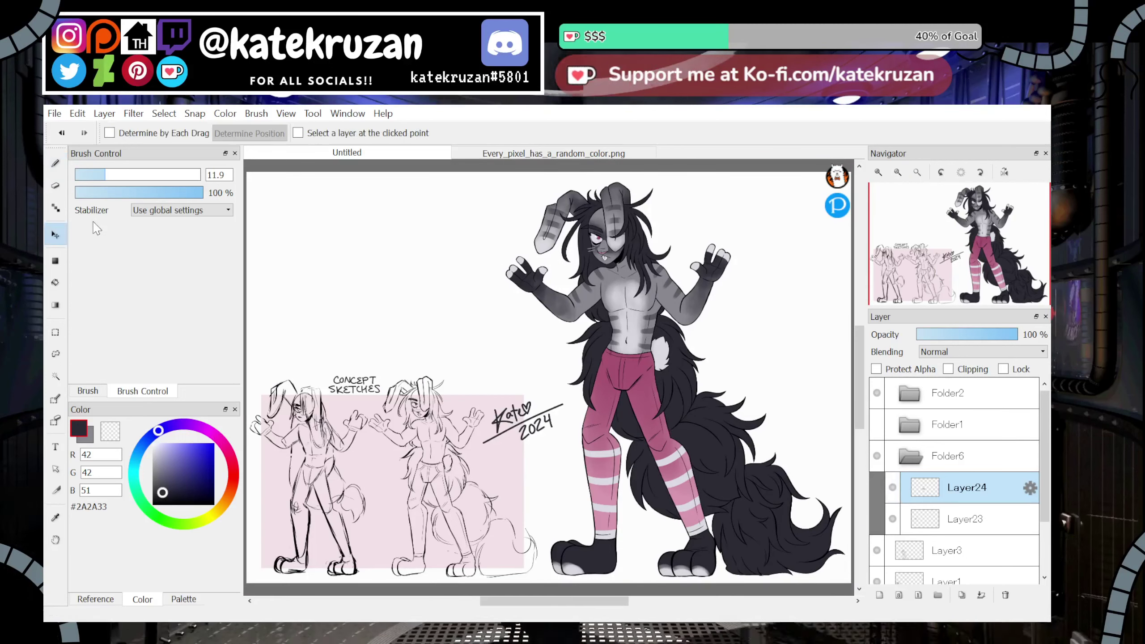
left_click_drag(798, 446, 801, 448)
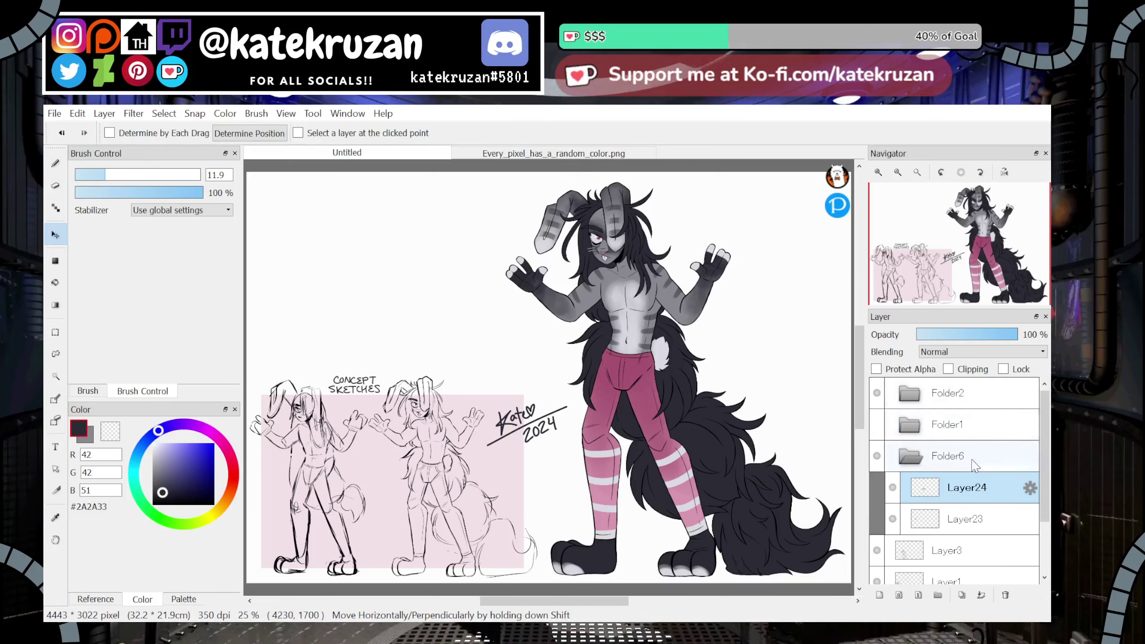
left_click(911, 458)
left_click(910, 458)
left_click(947, 488)
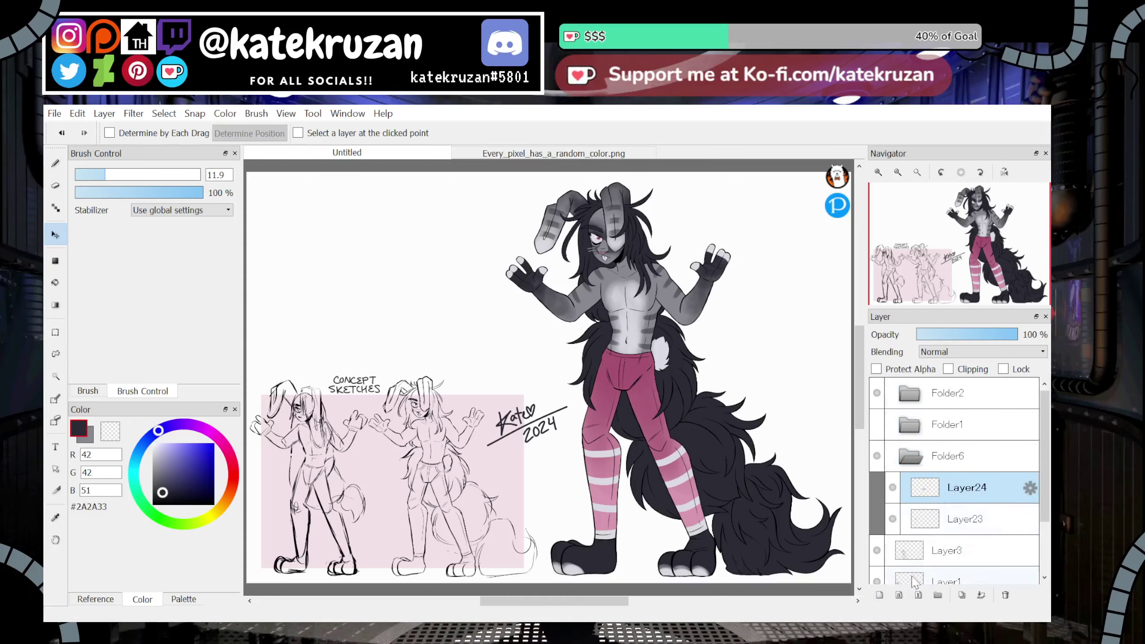
On a new layer, fill a tall #2A2A33 rectangle beside the character's head, trim its outer edge off the canvas border and enable Protect Alpha
left_click(879, 595)
left_click(55, 261)
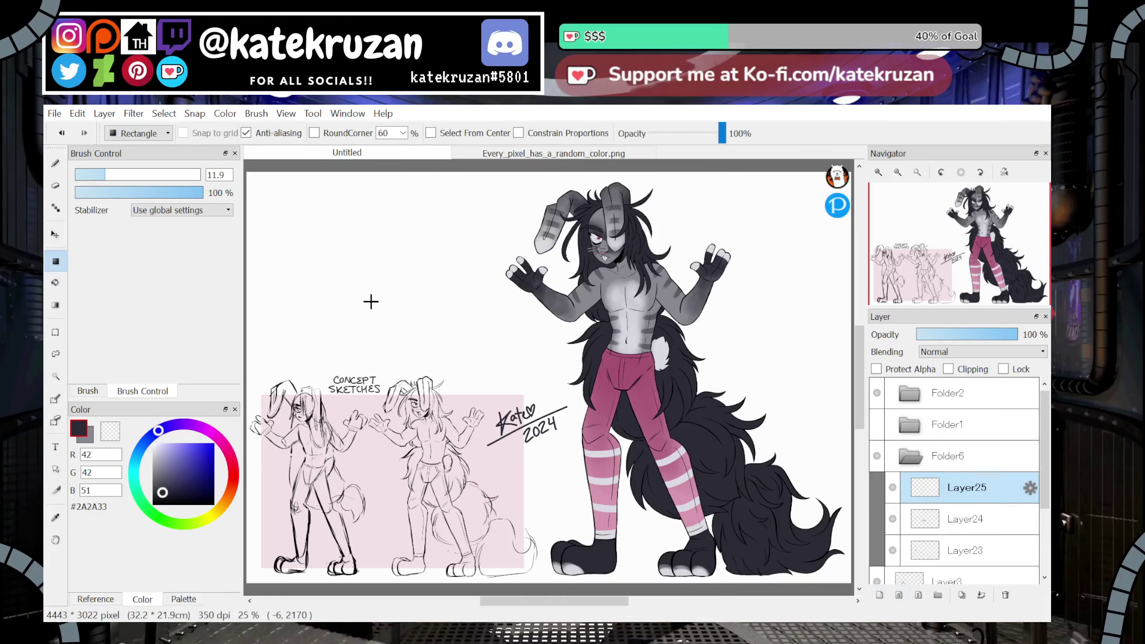
left_click_drag(739, 193, 782, 374)
left_click(55, 234)
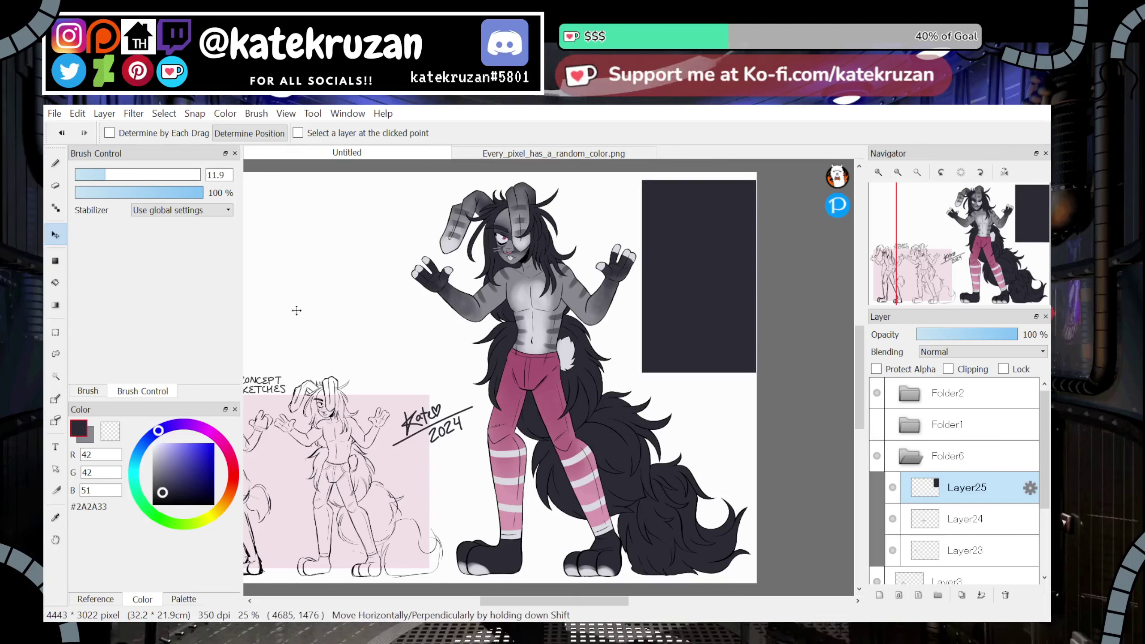
left_click(55, 261)
left_click_drag(750, 177, 754, 449)
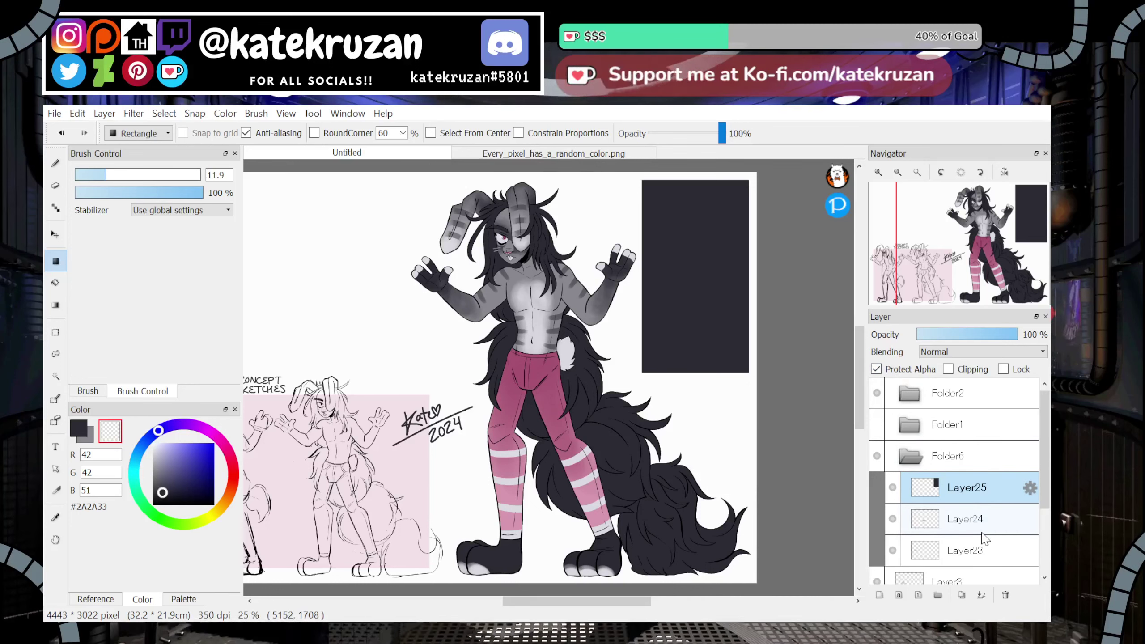
Sample the trousers' dark pink #A65471 and fill a band across the top of the dark rectangle with it
left_click(56, 519)
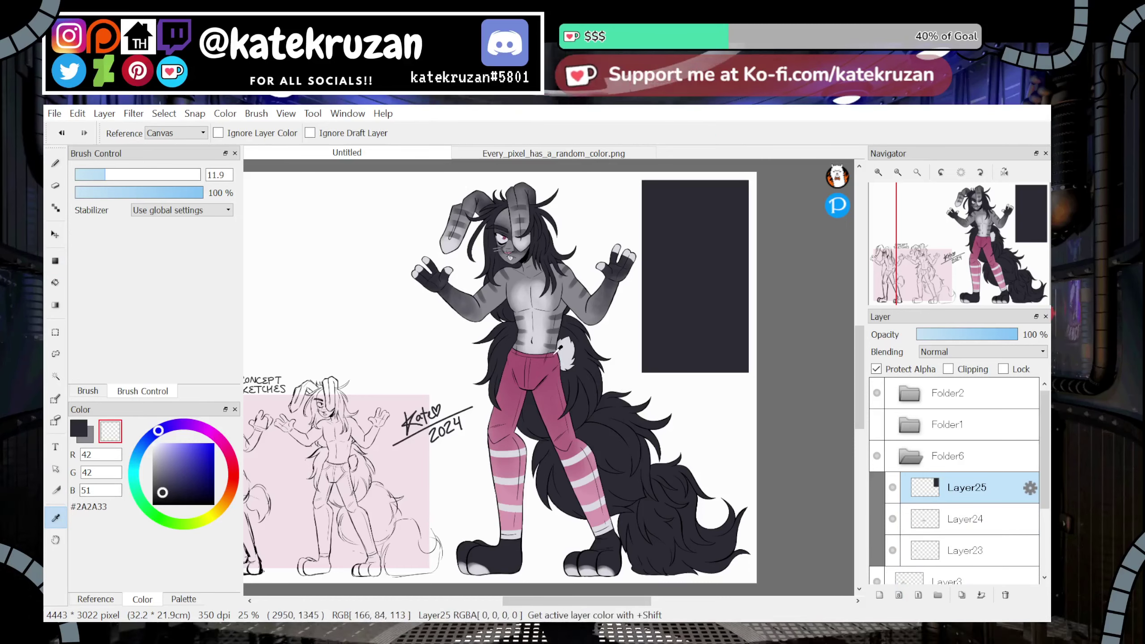
left_click(558, 350)
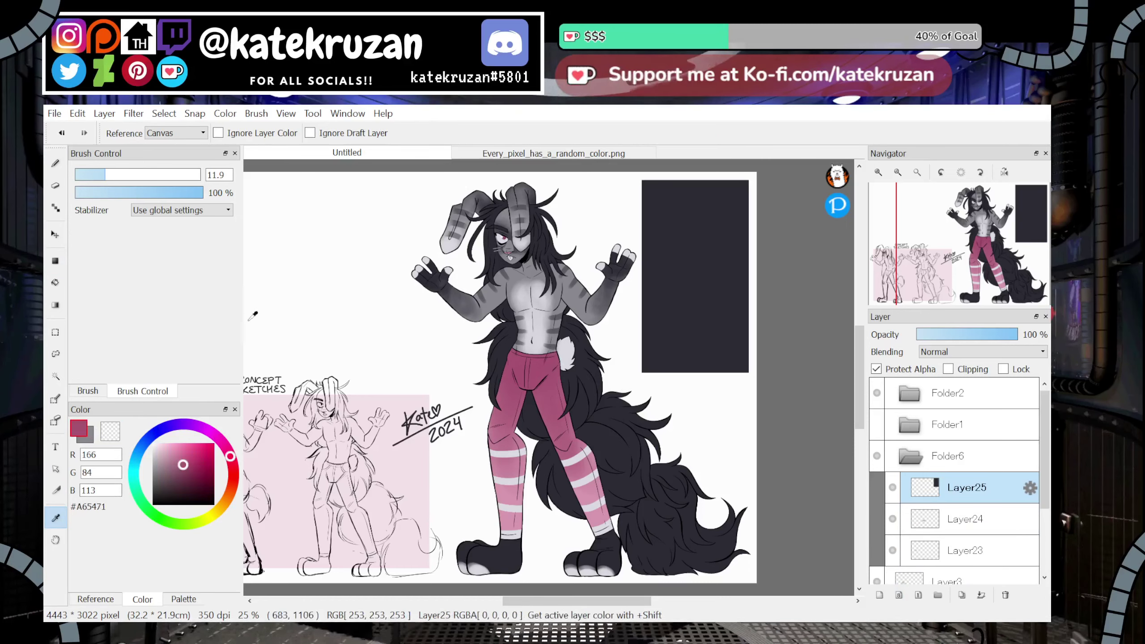
key("u")
mouse_move(626, 173)
left_mouse_down()
mouse_move(776, 235)
mouse_move(792, 211)
left_mouse_up()
Sample the light pink #D697AE from the lower leg and fill a second palette band directly below the dark pink one
left_click(55, 518)
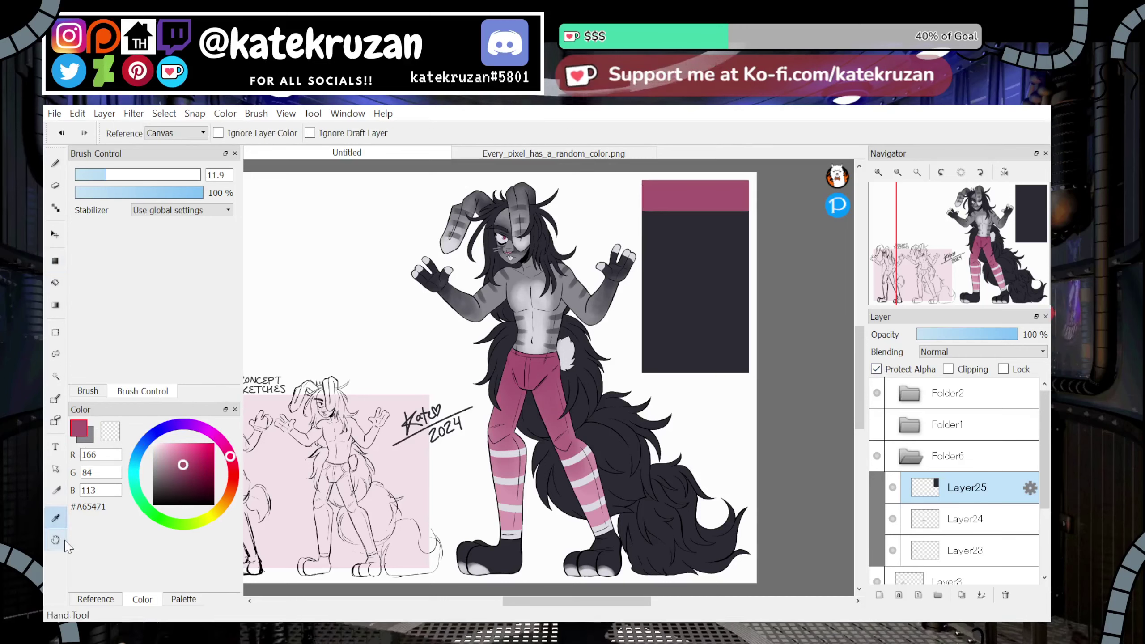
left_click(513, 518)
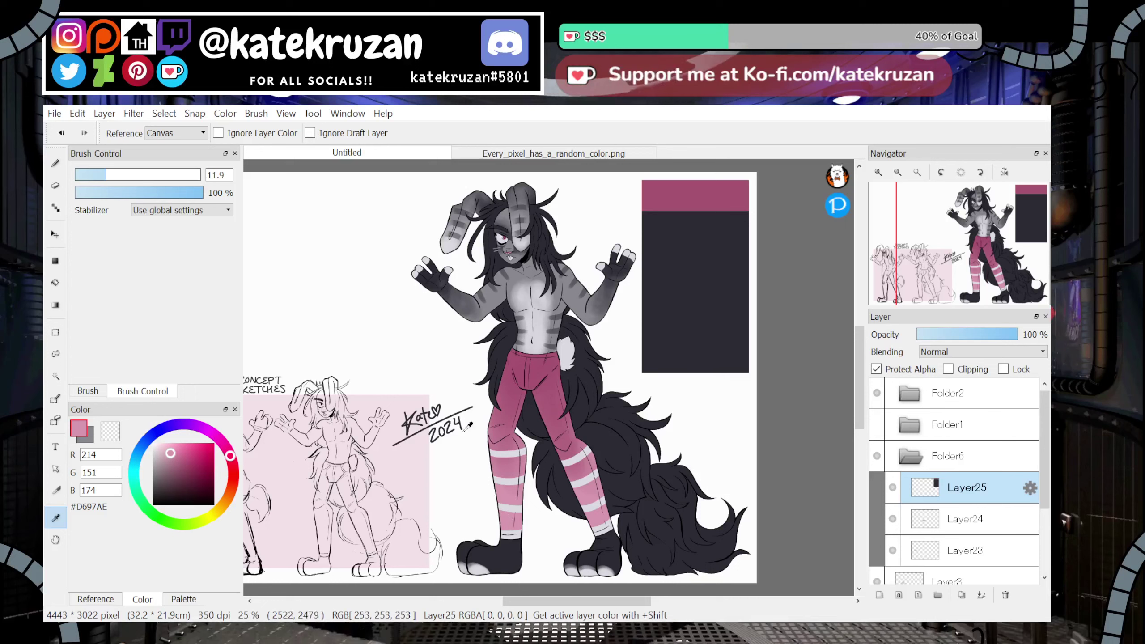
left_click(56, 261)
left_click_drag(635, 209, 755, 244)
key("ctrl+z")
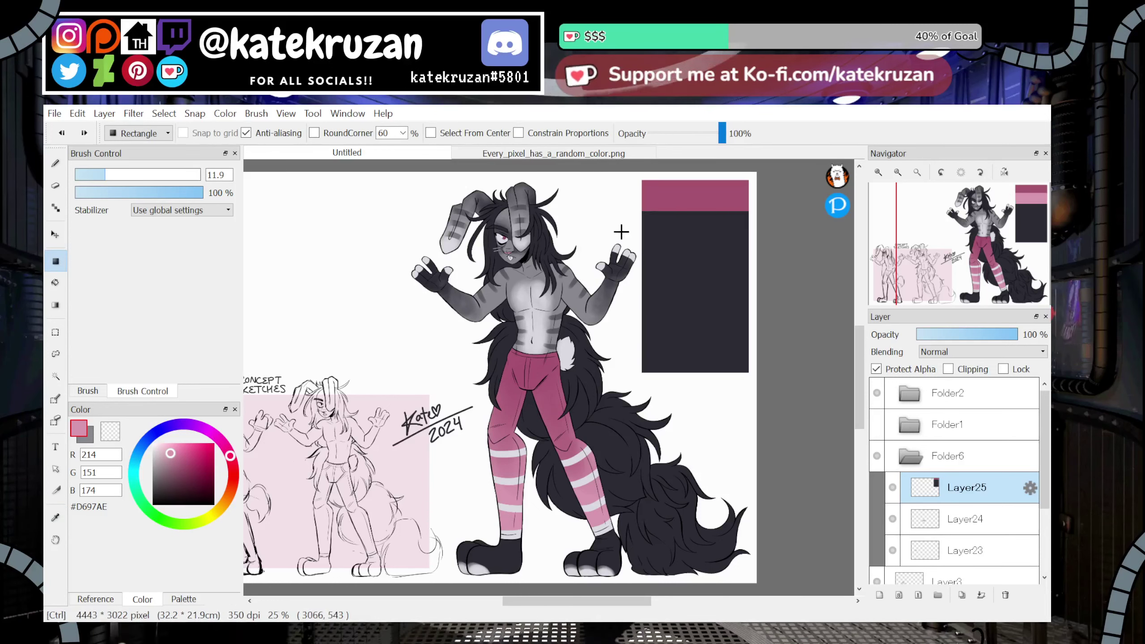
mouse_move(644, 208)
left_mouse_down()
mouse_move(722, 244)
mouse_move(761, 238)
left_mouse_up()
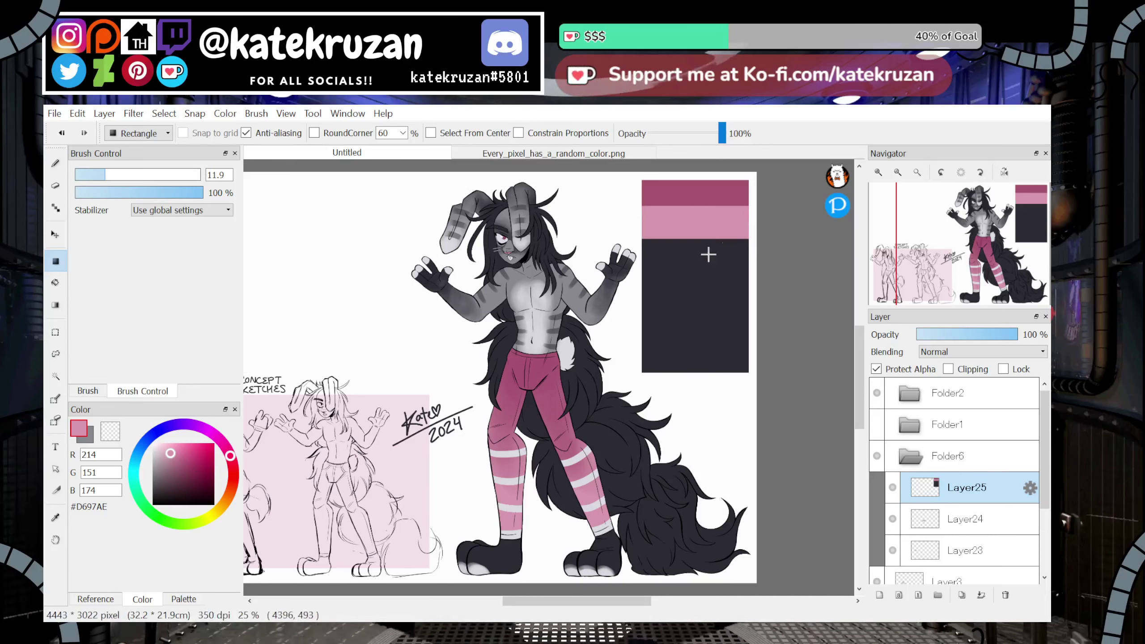
Sample the pale grey #DBDBE1 from the fingertips and fill a third palette band below the light pink one
left_click(55, 518)
left_click(419, 270)
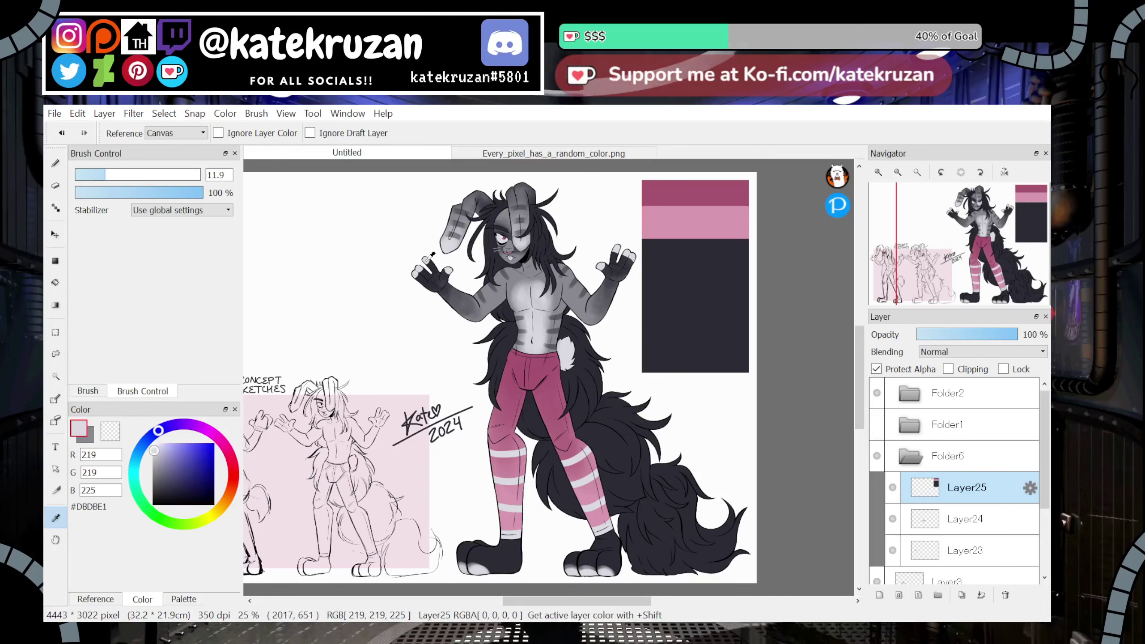
left_click(56, 261)
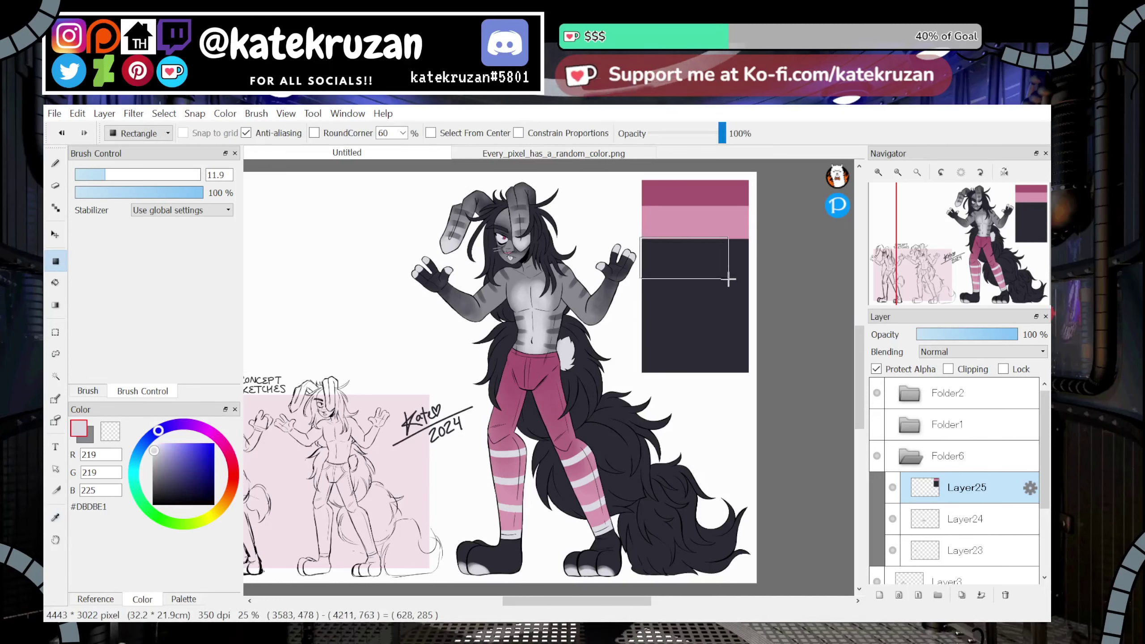
left_click_drag(729, 279, 772, 273)
Sample the mid grey #88888F from the body and fill a fourth palette band, leaving the dark colour below it
key("i")
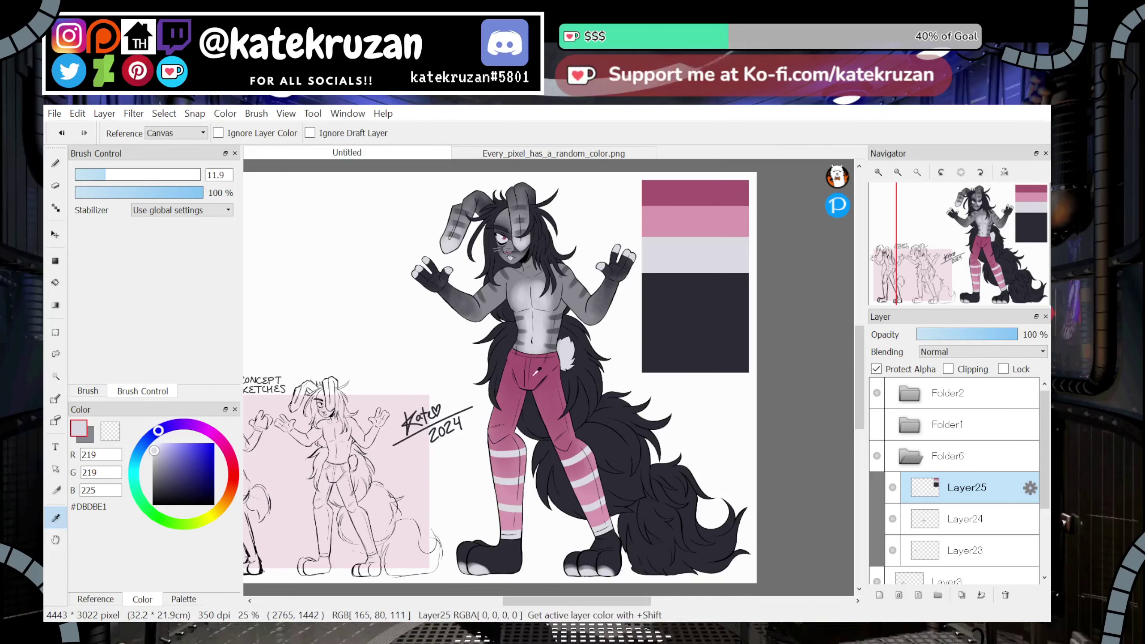
left_click(576, 296)
left_click(65, 262)
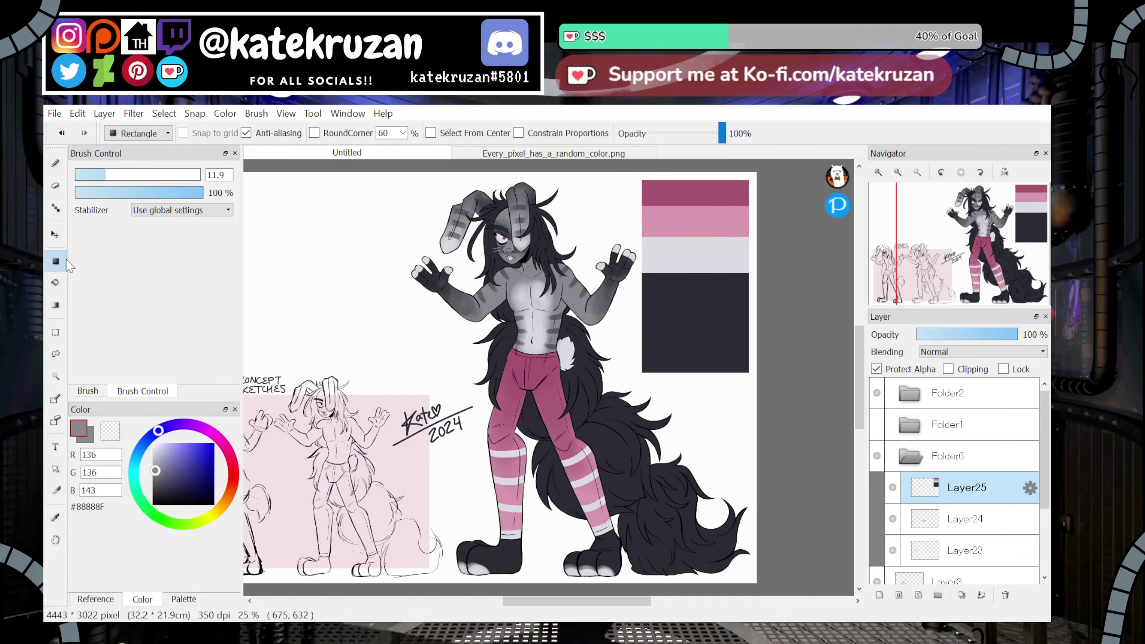
mouse_move(645, 270)
left_mouse_down()
mouse_move(667, 289)
mouse_move(766, 312)
left_mouse_up()
key("ctrl+z")
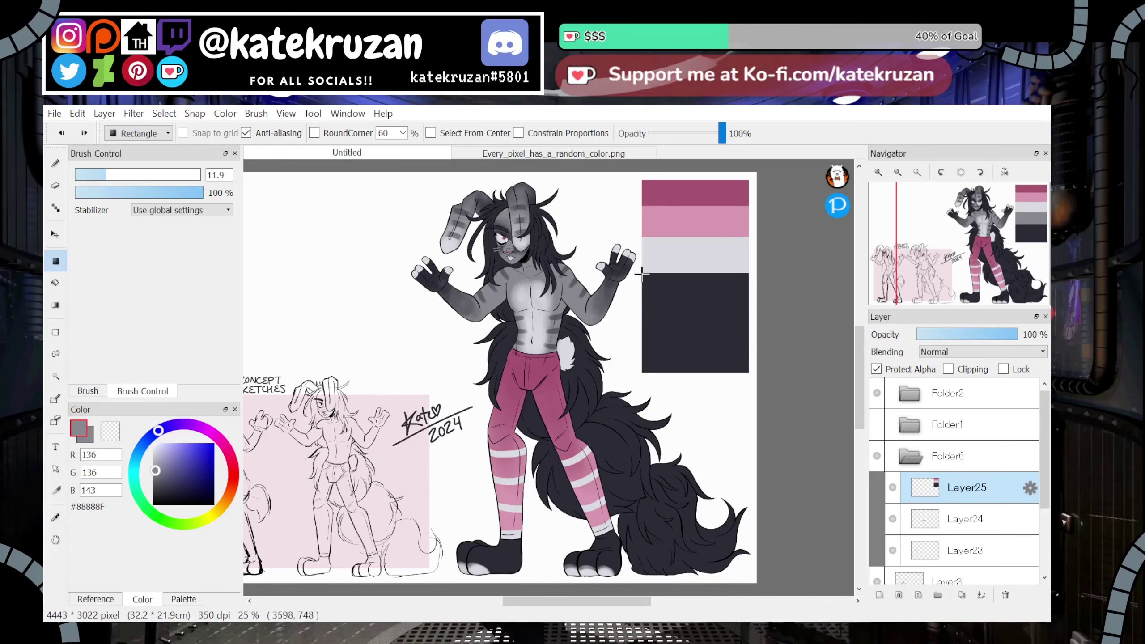
left_click_drag(643, 274, 749, 317)
key("ctrl+z")
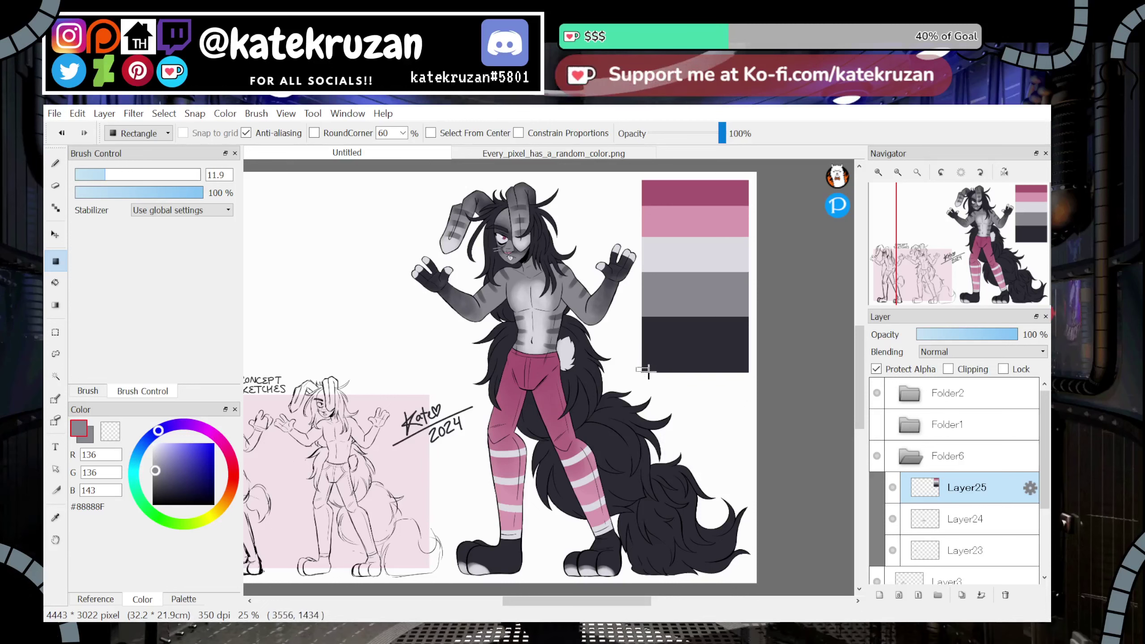
Trim a thin strip off the palette's lower edge with a rectangle in transparent colour
left_click_drag(648, 370, 780, 390)
key("ctrl+z")
key("x")
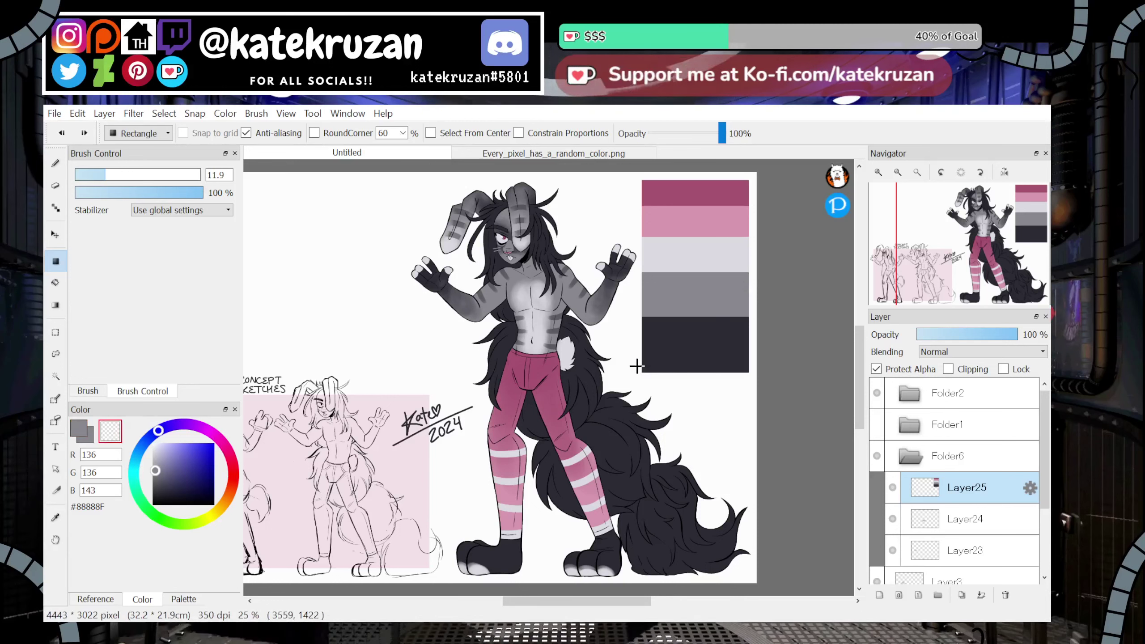
left_click_drag(637, 367, 751, 397)
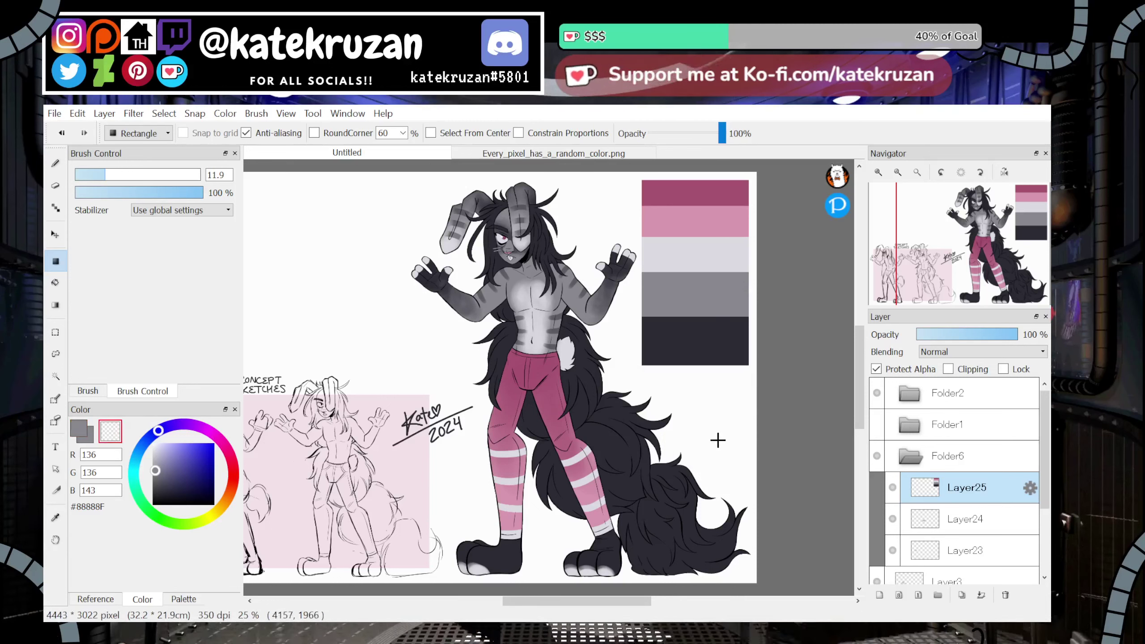
Collapse Folder6, add a new layer above Folder2 and sample the dark #2A2A33 from the tail
mouse_move(985, 254)
left_mouse_down()
mouse_move(974, 263)
mouse_move(965, 250)
mouse_move(978, 248)
left_mouse_up()
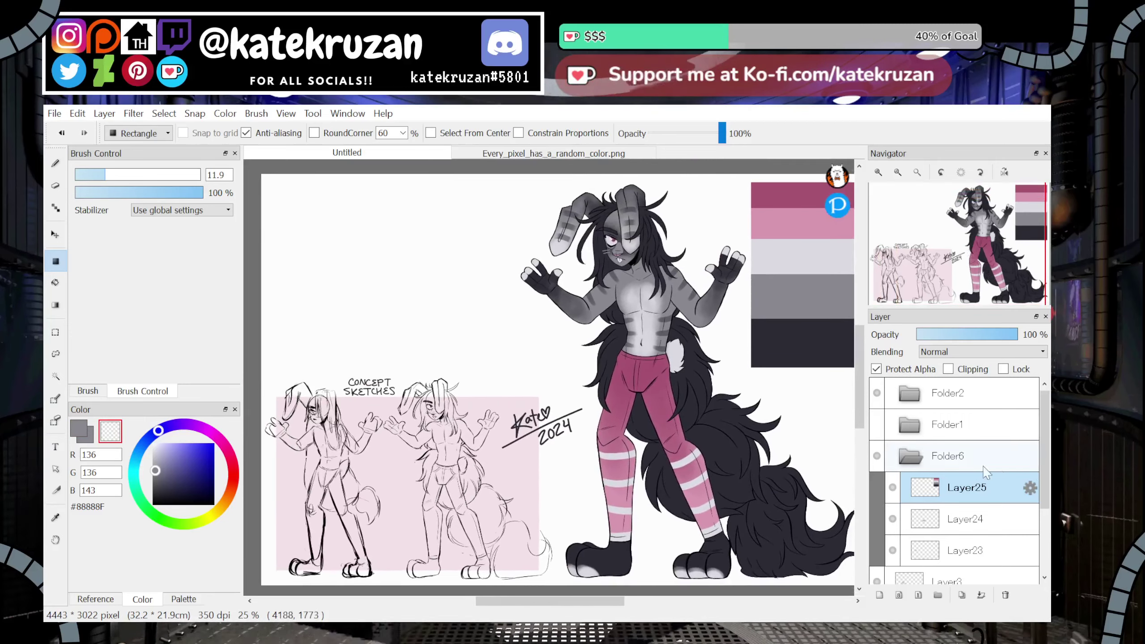
left_click(911, 457)
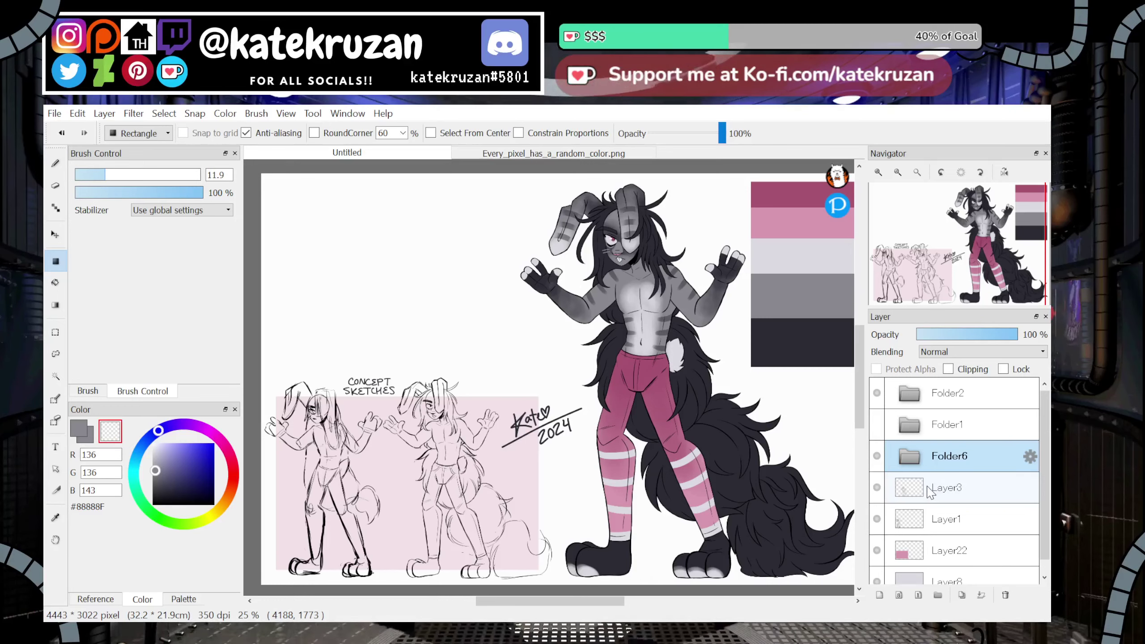
left_click(947, 393)
left_click(880, 595)
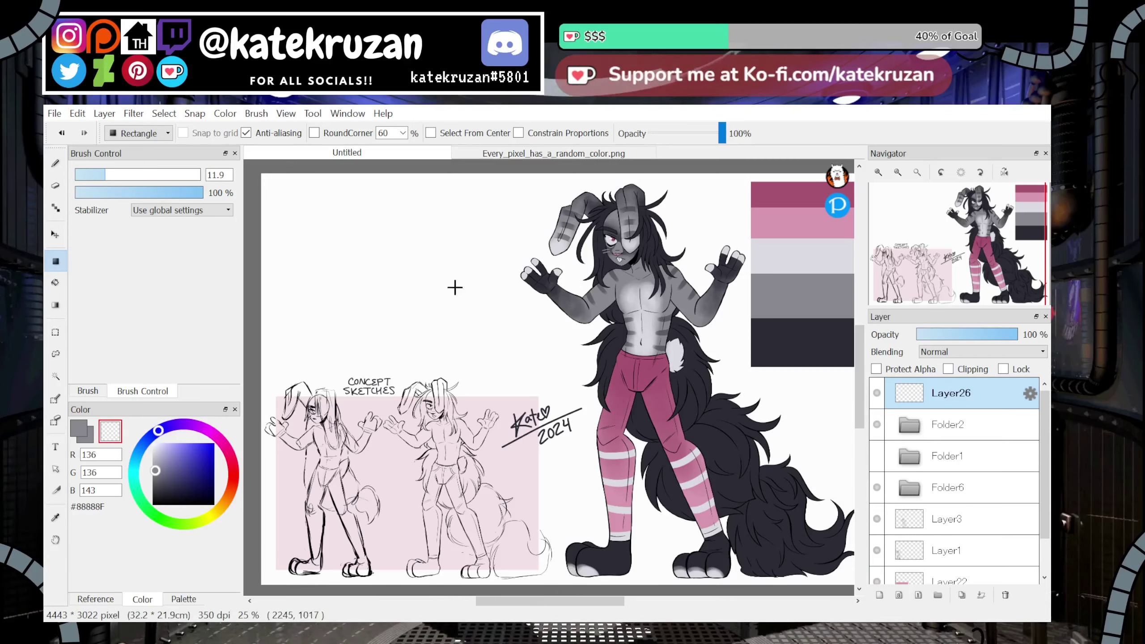
key("x")
key("i")
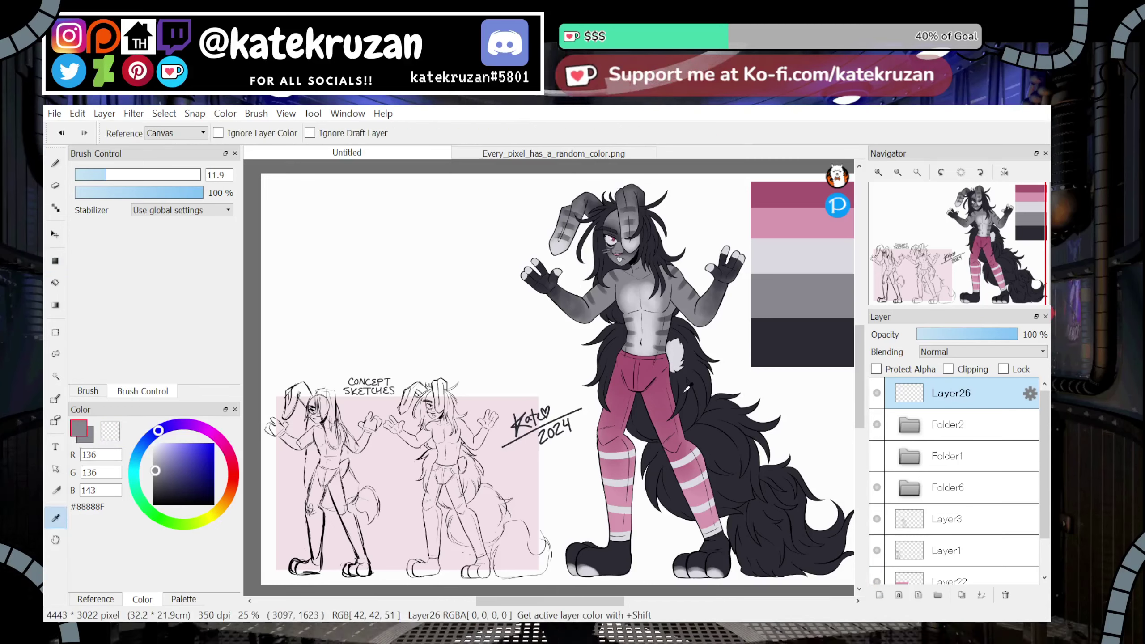
left_click(685, 389)
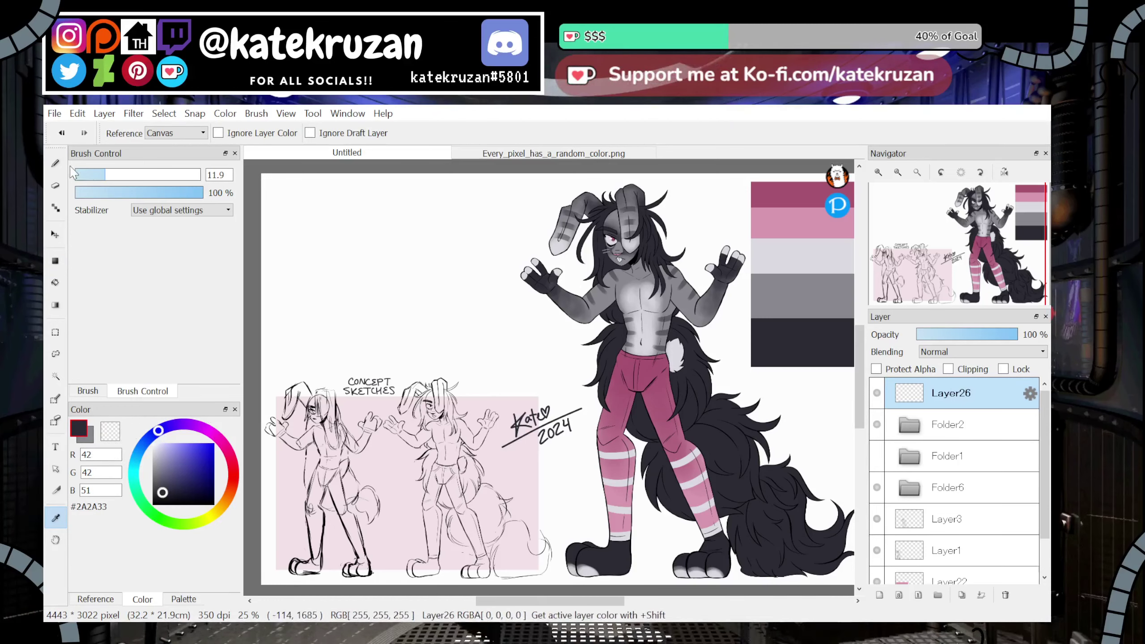
Choose the Edge Pen brush and set its size to 150 for lettering in the empty area above the sketches
key("b")
left_click(88, 390)
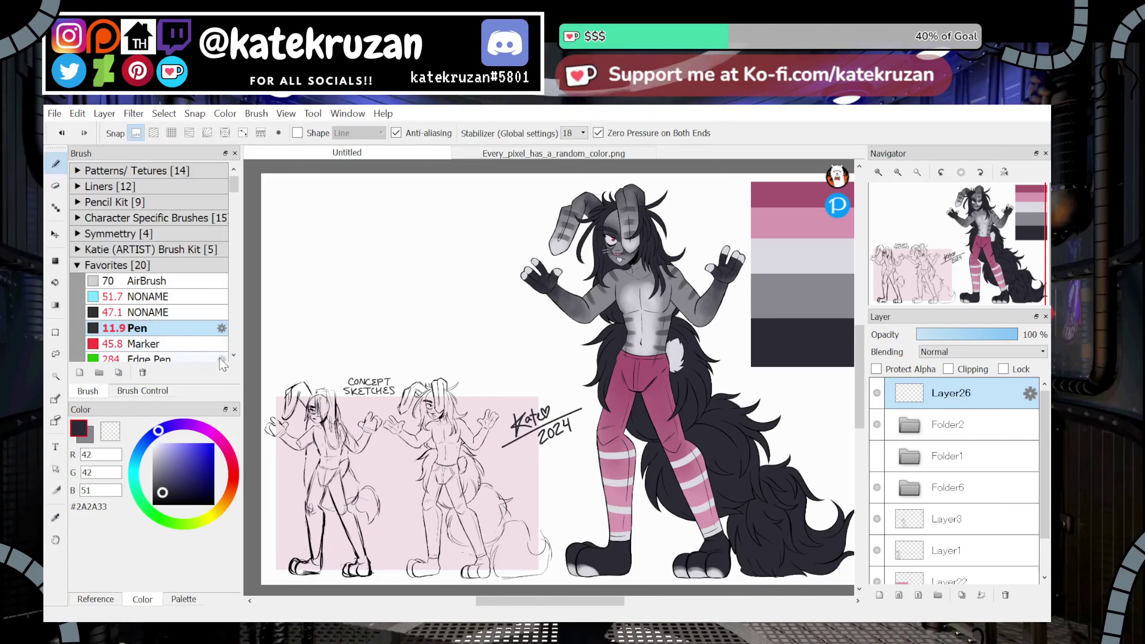
scroll(189, 325, "down", 1)
left_click(198, 345)
mouse_move(408, 287)
left_mouse_down()
mouse_move(383, 323)
mouse_move(488, 312)
mouse_move(455, 341)
left_mouse_up()
key("ctrl+z")
left_click(878, 173)
left_click(879, 172)
left_click_drag(947, 268, 912, 221)
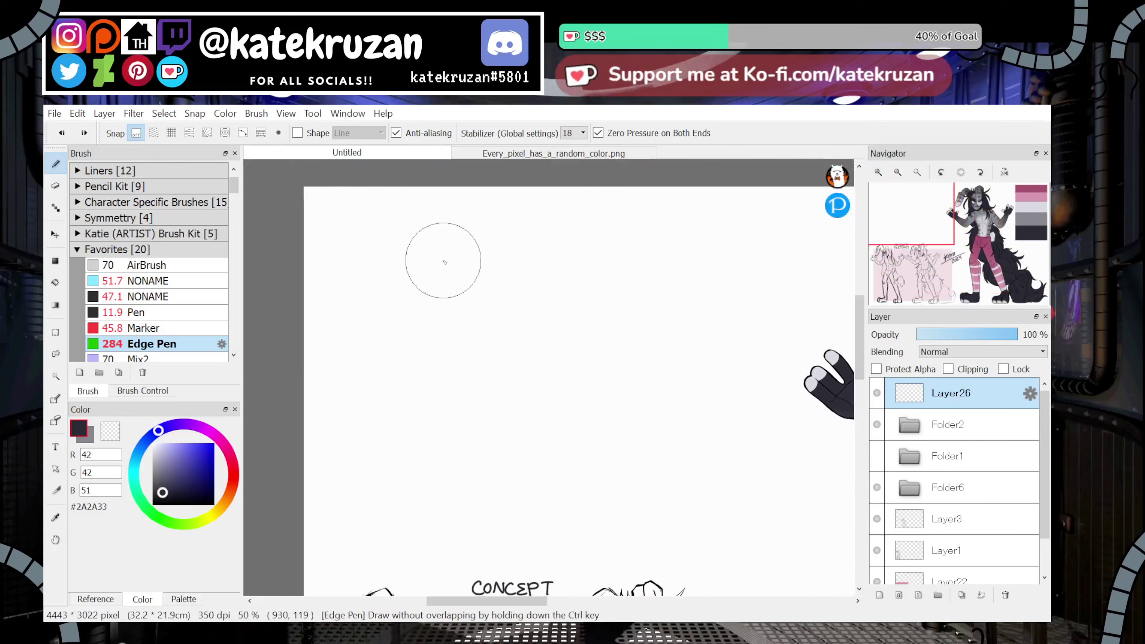
left_click(148, 390)
left_click_drag(190, 175, 201, 178)
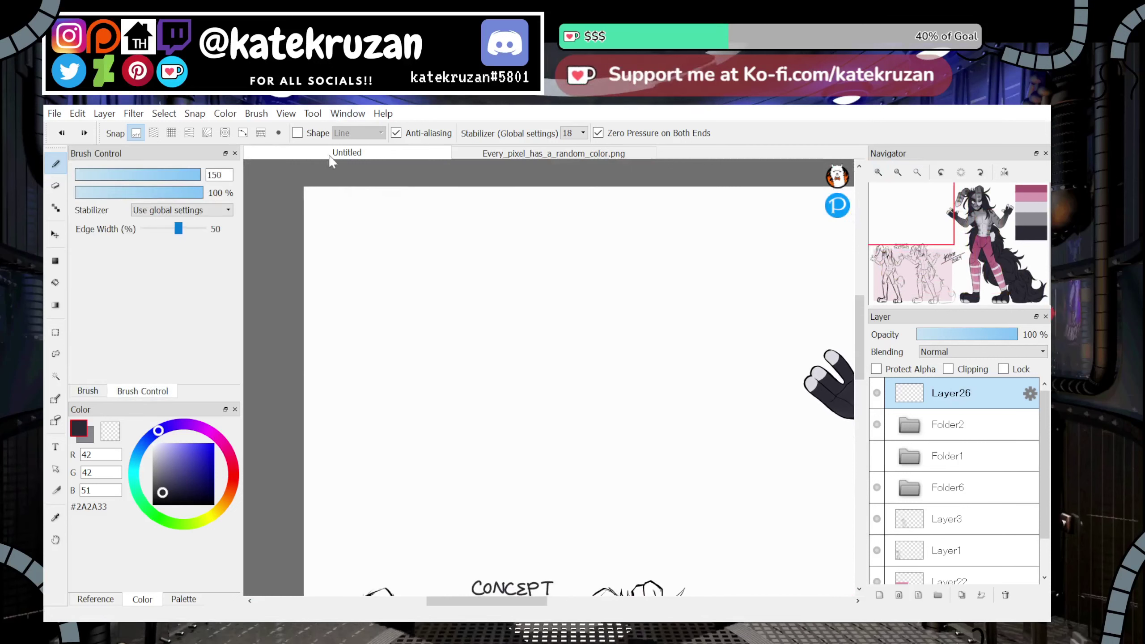
Letter the outlined title "Krater" in the empty upper corner of the canvas, redrawing strokes that go wrong
left_click_drag(371, 256, 377, 345)
key("ctrl+z")
mouse_move(345, 210)
left_mouse_down()
mouse_move(358, 310)
mouse_move(401, 286)
mouse_move(428, 307)
left_mouse_up()
key("ctrl+z")
mouse_move(345, 210)
left_mouse_down()
mouse_move(360, 320)
mouse_move(403, 223)
mouse_move(355, 281)
mouse_move(413, 268)
mouse_move(421, 304)
mouse_move(461, 268)
mouse_move(421, 314)
mouse_move(460, 272)
mouse_move(486, 275)
mouse_move(536, 323)
left_mouse_up()
key("ctrl+z")
left_click_drag(535, 213, 540, 320)
key("ctrl+z")
left_click_drag(537, 210, 542, 323)
mouse_move(508, 250)
left_mouse_down()
mouse_move(582, 246)
mouse_move(601, 273)
mouse_move(614, 322)
left_mouse_up()
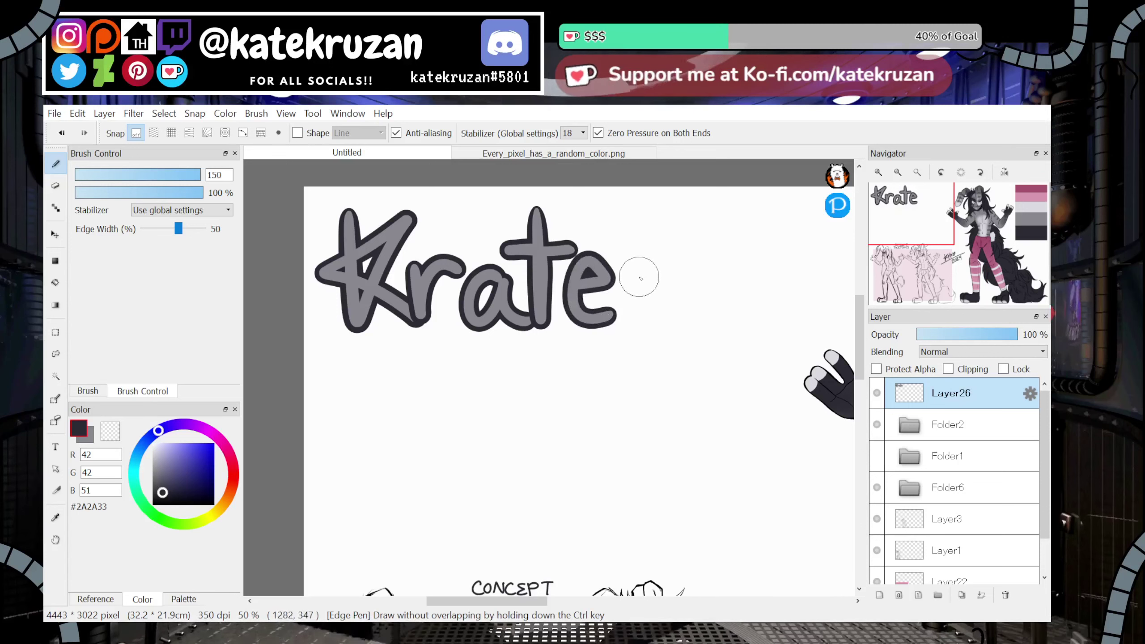
mouse_move(629, 256)
left_mouse_down()
mouse_move(637, 303)
mouse_move(673, 273)
mouse_move(629, 263)
mouse_move(638, 305)
mouse_move(681, 270)
left_mouse_up()
key("ctrl+z")
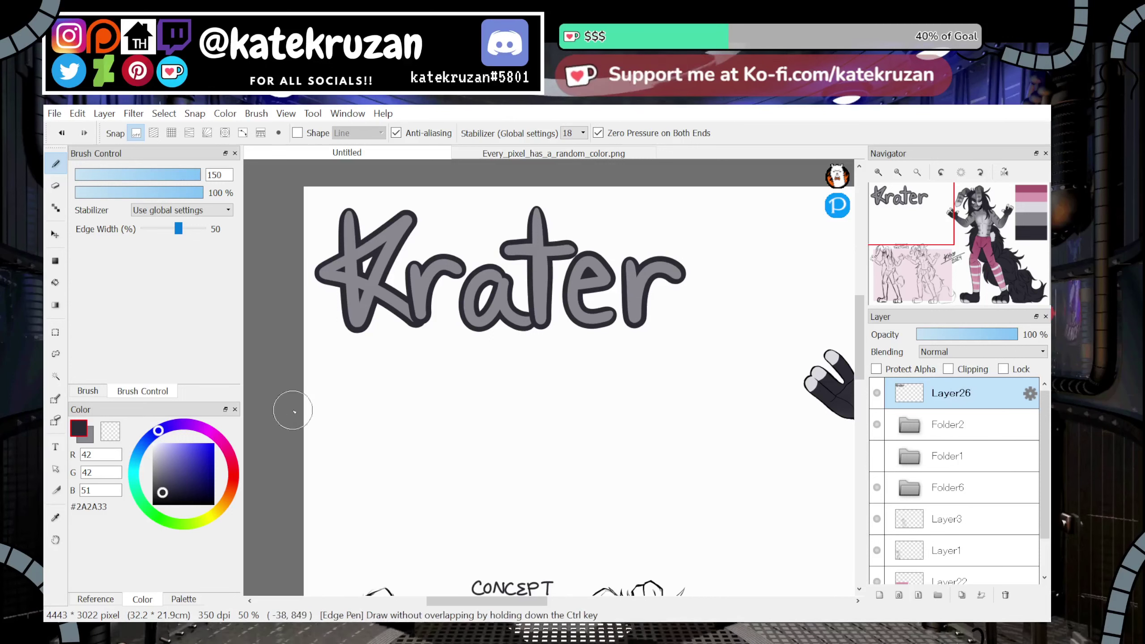
Switch to the 11.9 Pen and group the Krater lettering layer in a new folder with a new empty layer beneath it
left_click(88, 391)
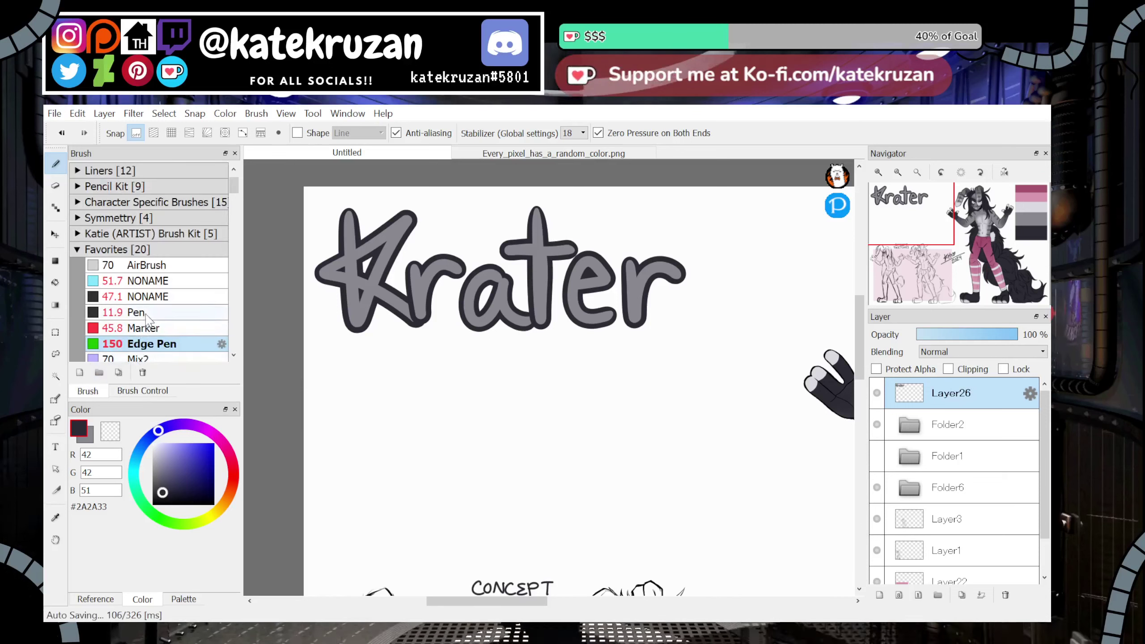
left_click(153, 312)
left_click(938, 595)
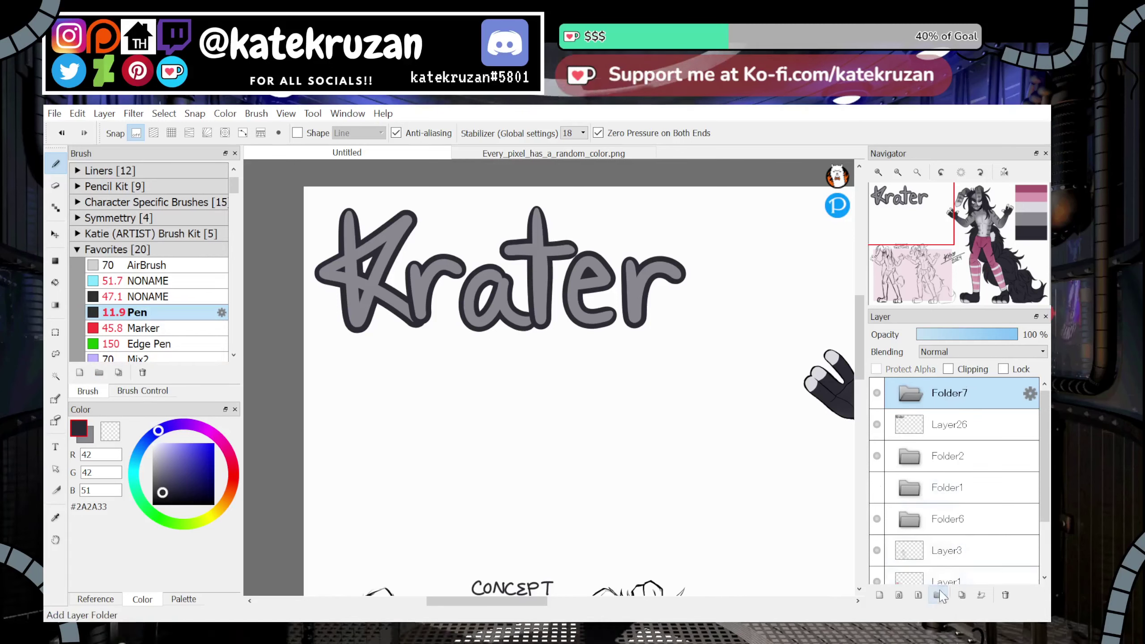
left_click(879, 596)
left_click_drag(949, 458, 948, 426)
left_click(951, 461)
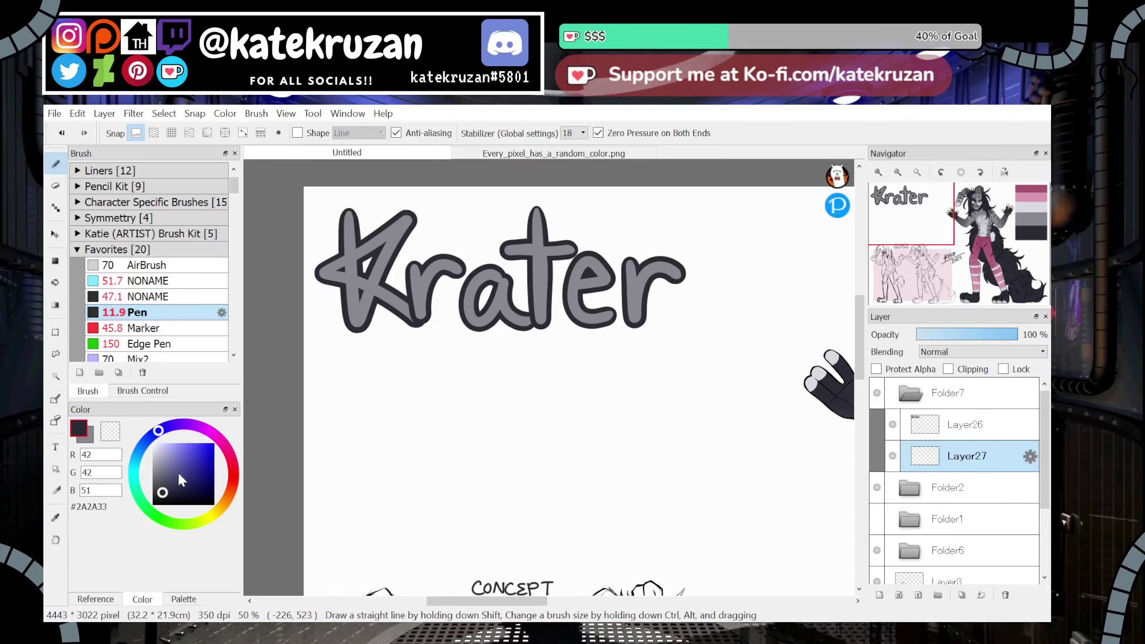
Draw a straight horizontal bar at brush size 56 behind the Krater lettering using grid snapping, and turn snapping off
left_click(171, 133)
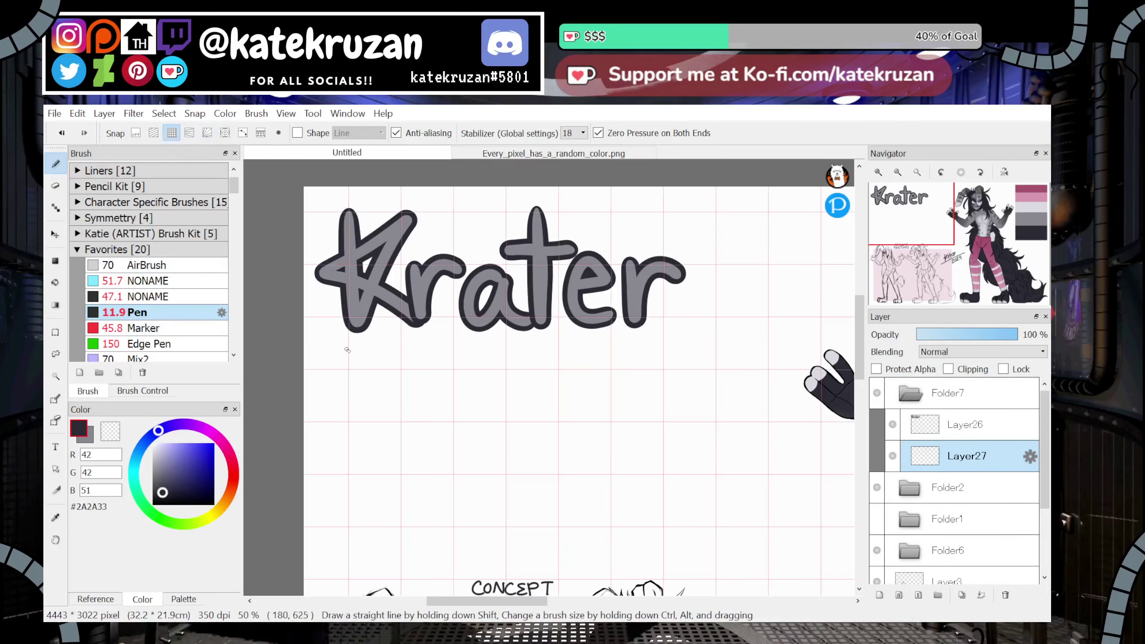
left_click(143, 391)
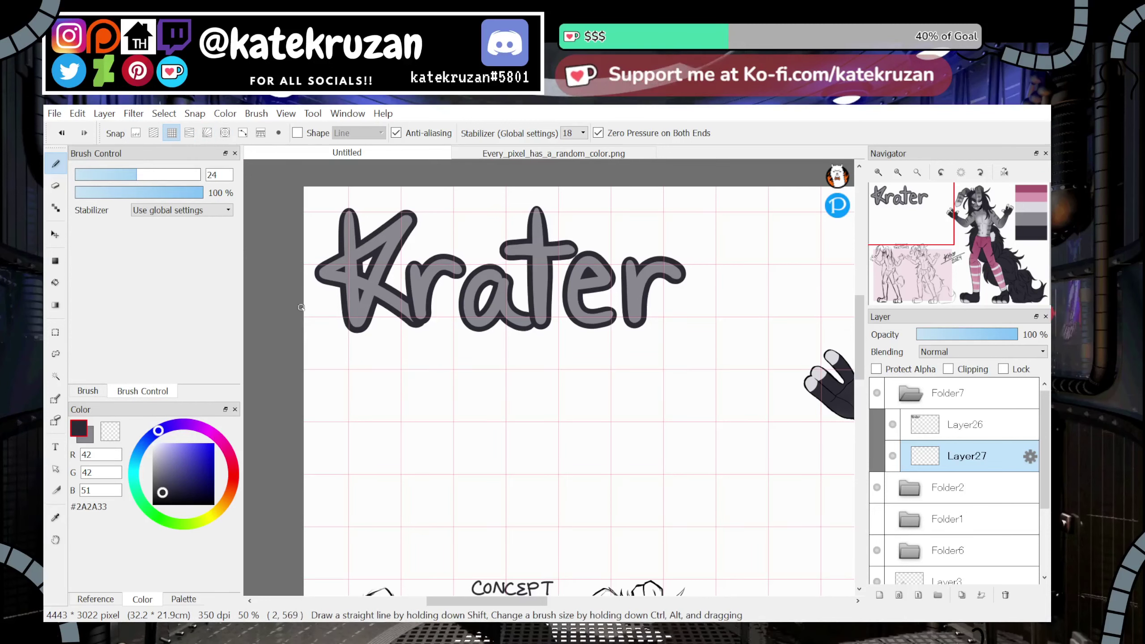
left_click(172, 175)
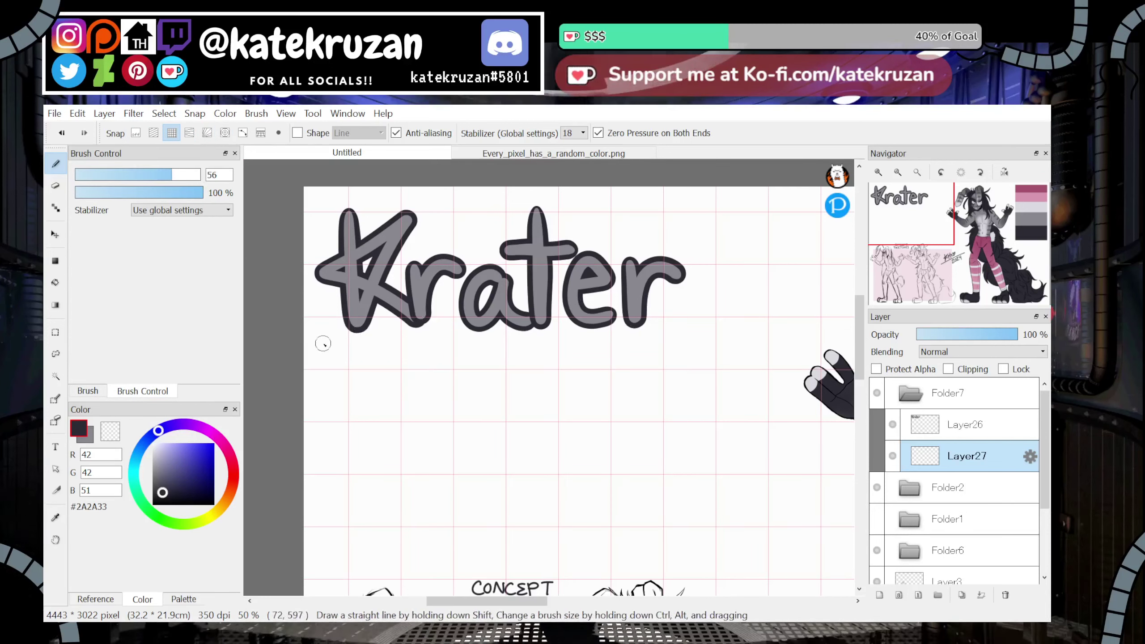
mouse_move(310, 334)
left_mouse_down()
mouse_move(711, 346)
mouse_move(431, 321)
mouse_move(762, 331)
left_mouse_up()
key("ctrl+z")
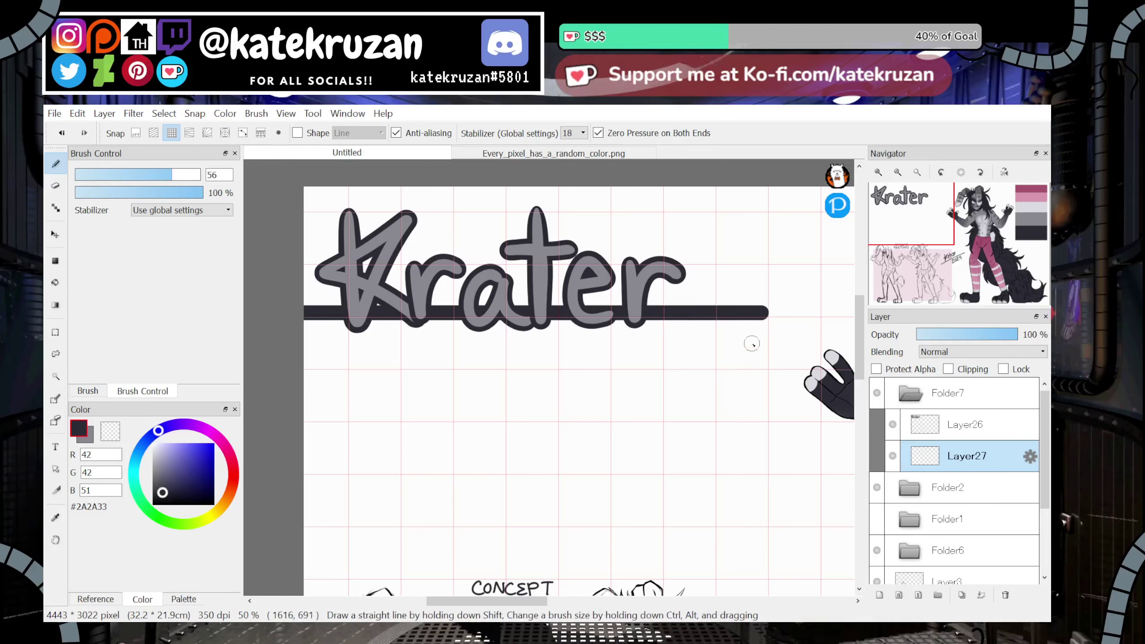
key("ctrl+z")
left_click_drag(838, 311, 298, 313)
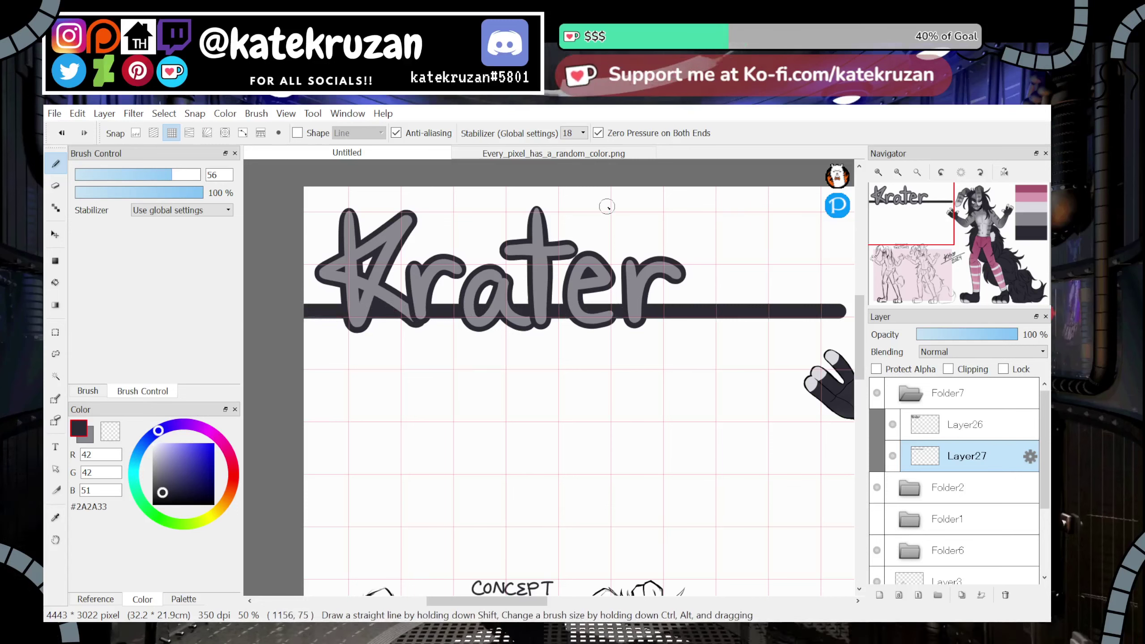
left_click_drag(935, 218, 966, 214)
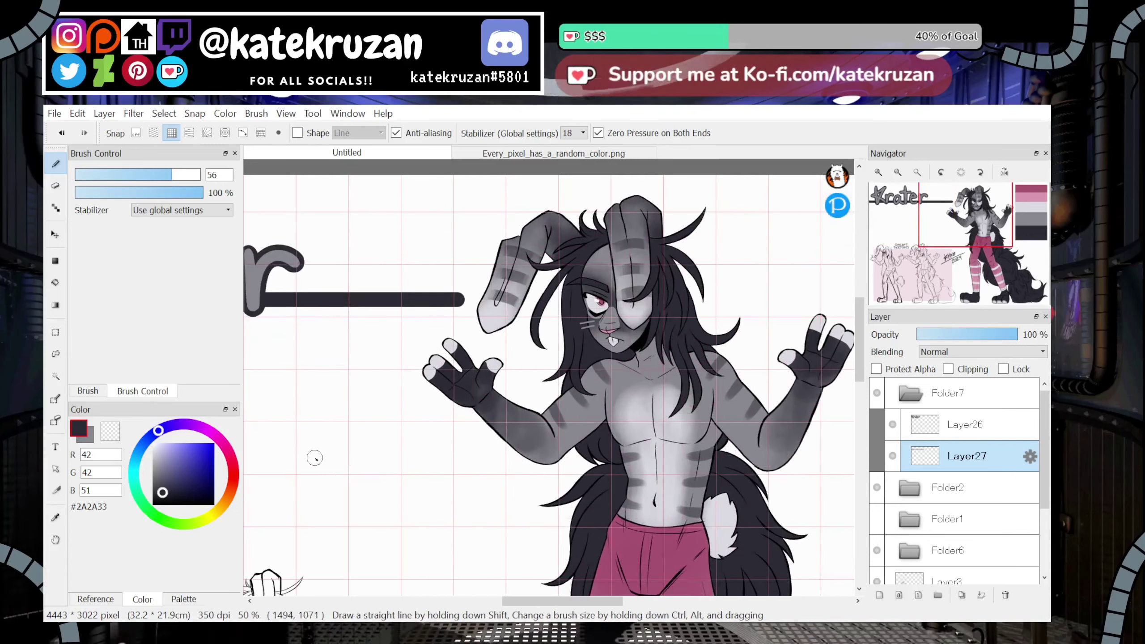
left_click(136, 134)
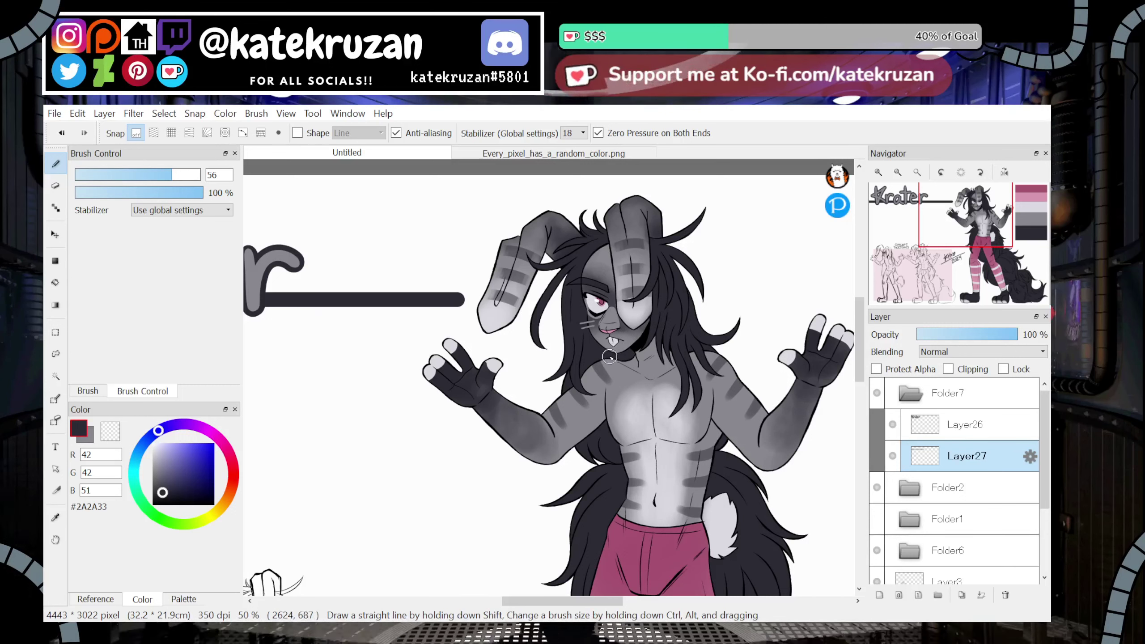
Collapse Folder7 and move the signature layer in Folder6 up beneath the end of the title, beside the character's raised hand
left_click(898, 172)
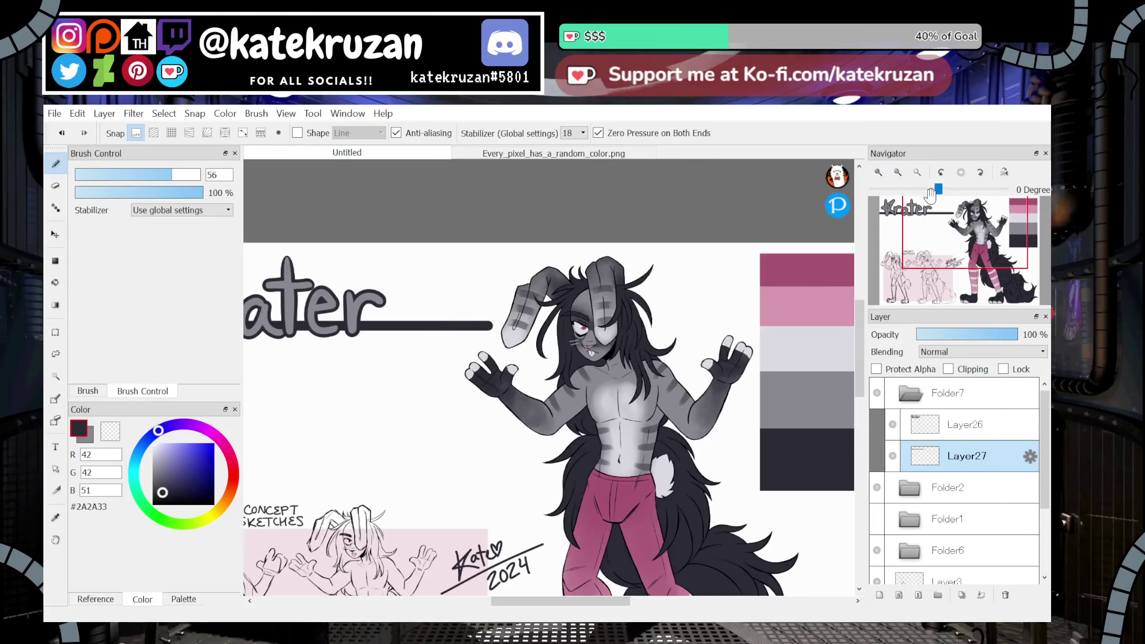
mouse_move(953, 238)
left_mouse_down()
mouse_move(877, 296)
mouse_move(954, 247)
left_mouse_up()
left_click(899, 173)
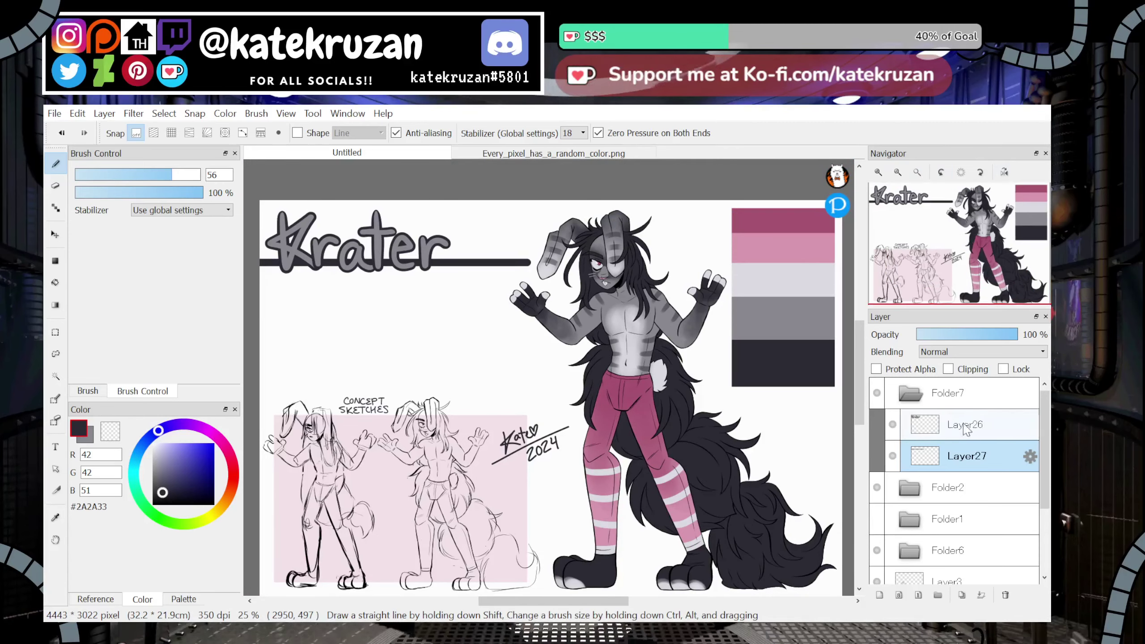
left_click(922, 397)
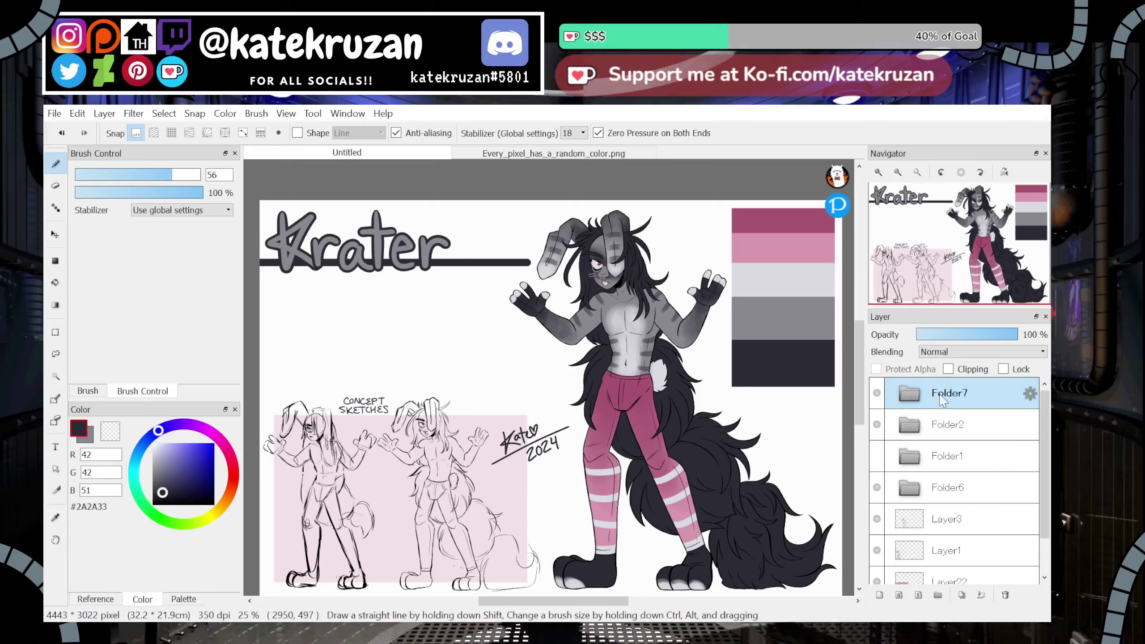
left_click(947, 519)
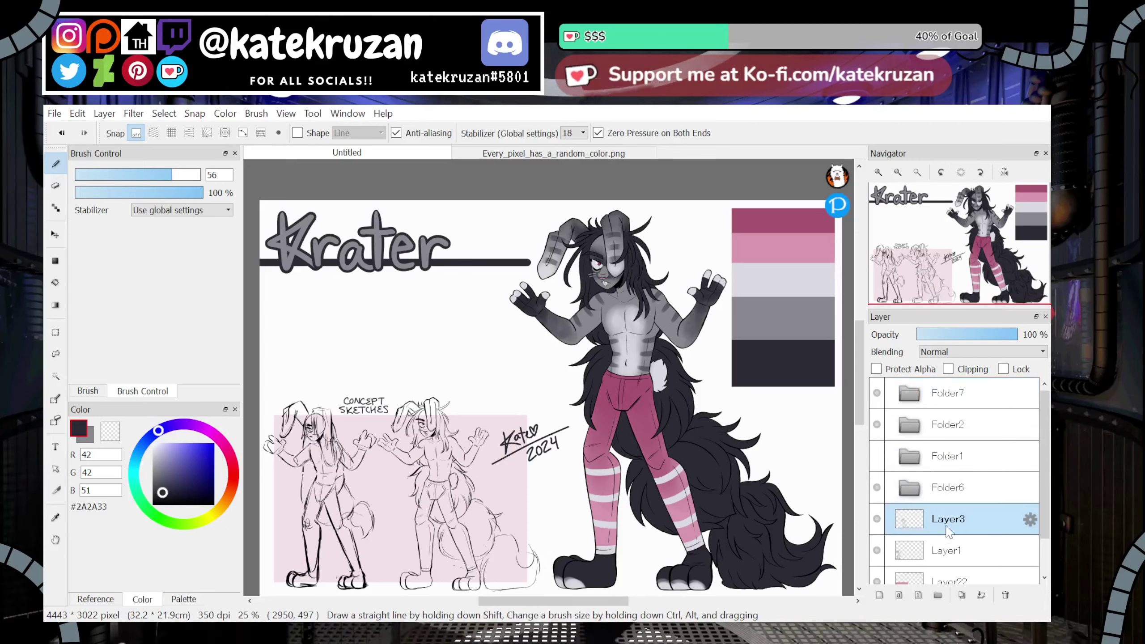
scroll(1024, 539, "down", 1)
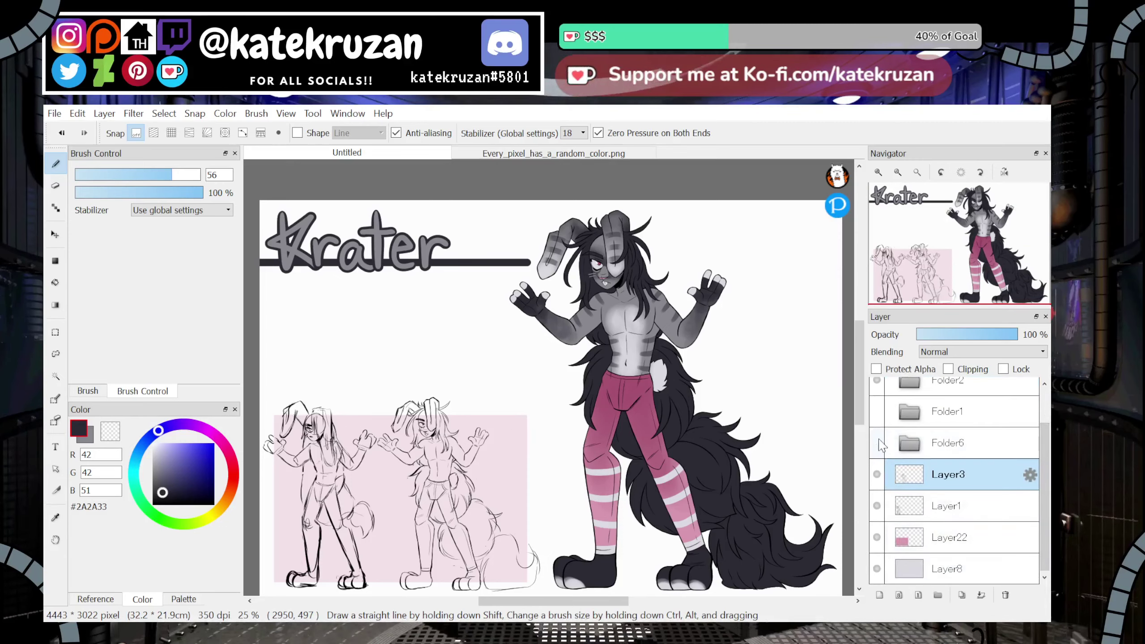
left_click(909, 443)
left_click(959, 479)
left_click(919, 509)
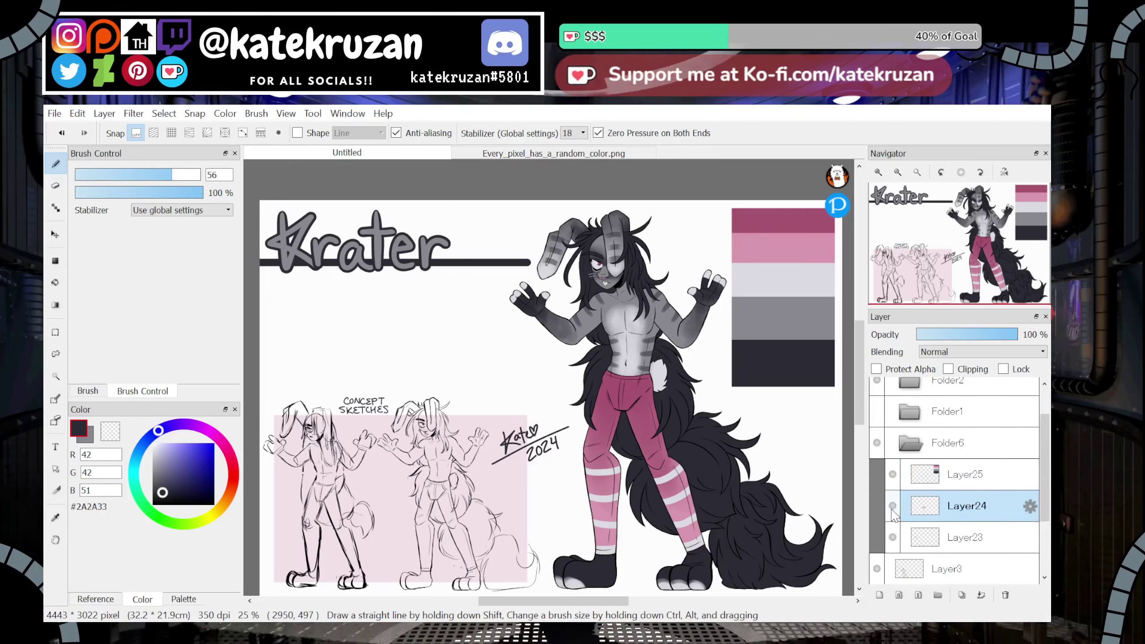
key("v")
mouse_move(789, 575)
left_mouse_down()
mouse_move(712, 442)
mouse_move(729, 421)
left_mouse_up()
left_click(910, 442)
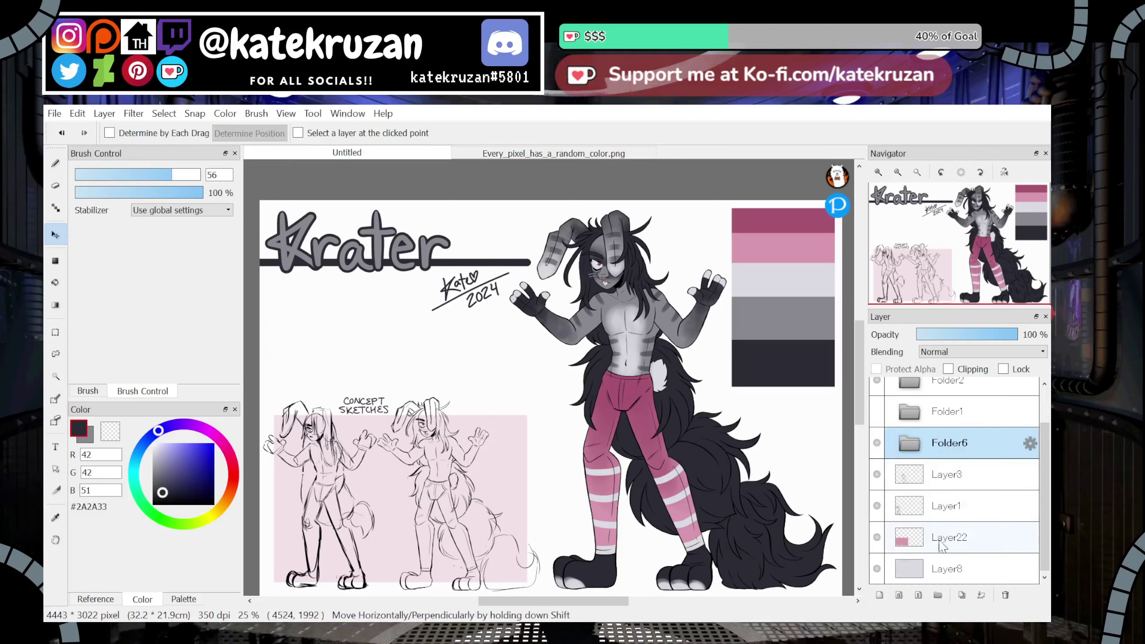
Create a new folder above Layer22 and place Layer22, Layer1 and Layer3 inside it
left_click(951, 536)
left_click(939, 595)
left_click_drag(950, 572, 949, 539)
left_click_drag(946, 507, 947, 536)
left_click_drag(951, 476, 952, 507)
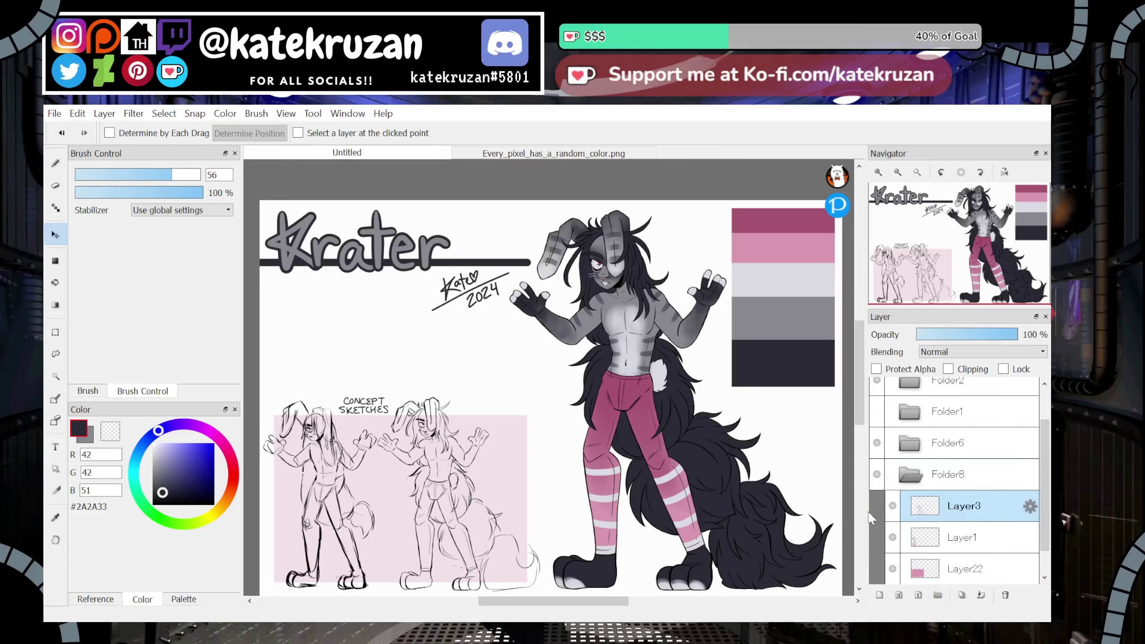
left_click_drag(817, 539, 798, 440)
key("ctrl+z")
left_click(956, 482)
key("ctrl+z")
left_click(877, 443)
left_click(877, 443)
Move the "Concept Sketches" label layer from Folder6 into Folder8 and shift the whole sketch group up on the canvas
left_click(910, 444)
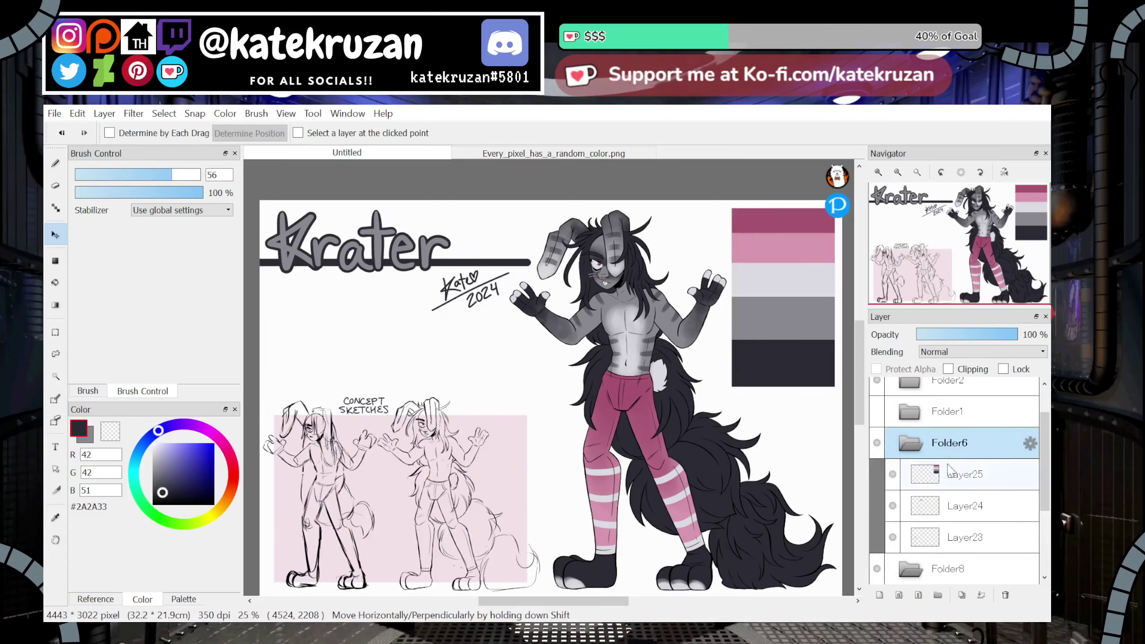
left_click_drag(946, 544, 946, 517)
left_click(908, 476)
left_click(912, 477)
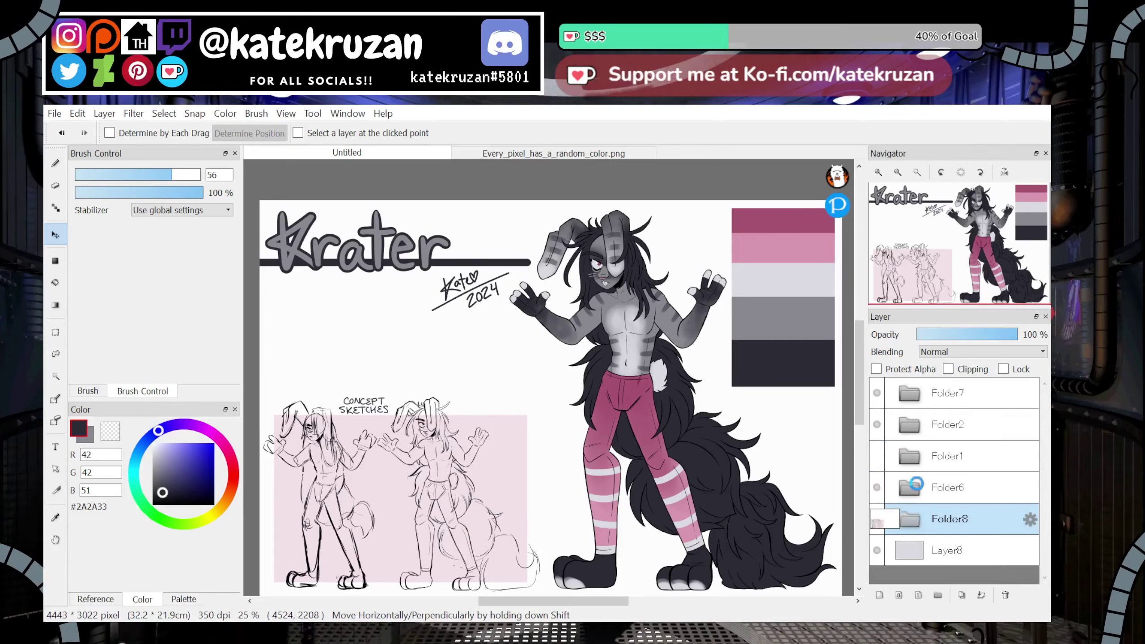
mouse_move(811, 580)
left_mouse_down()
mouse_move(811, 507)
mouse_move(812, 536)
left_mouse_up()
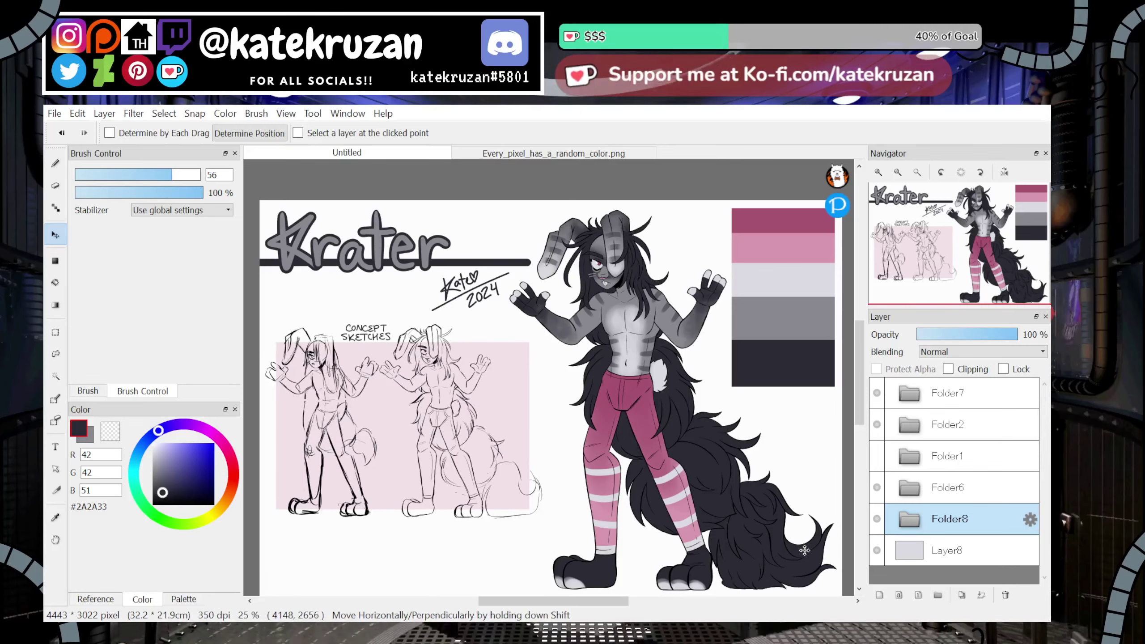
Transform the Folder8 sketch group to enlarge it slightly under the title
left_click(55, 333)
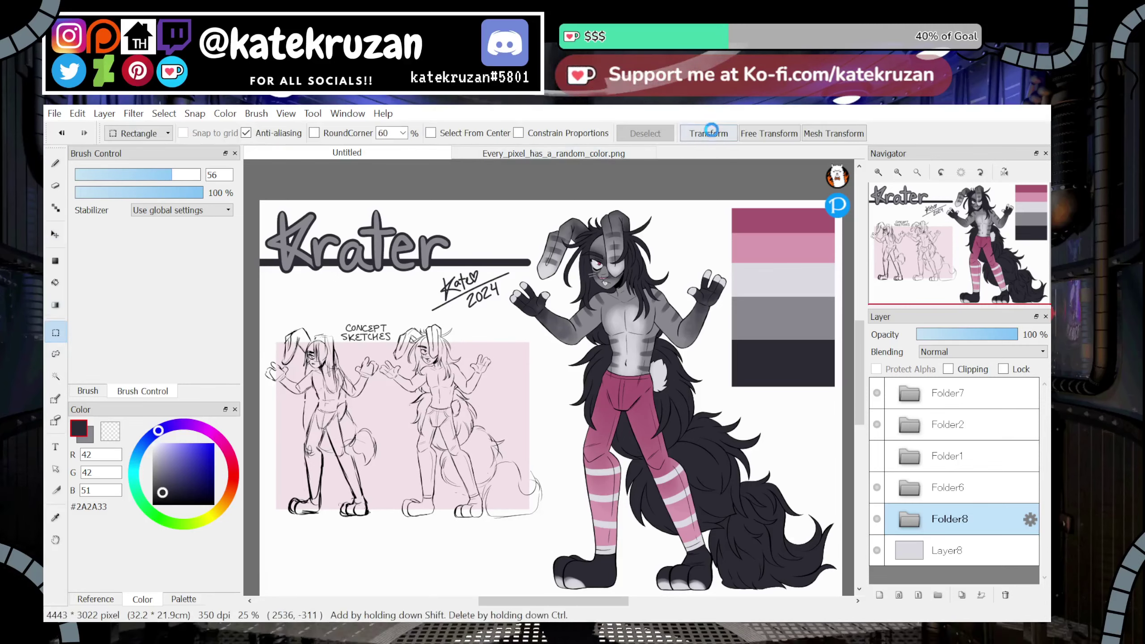
left_click(898, 172)
left_click_drag(745, 444, 736, 421)
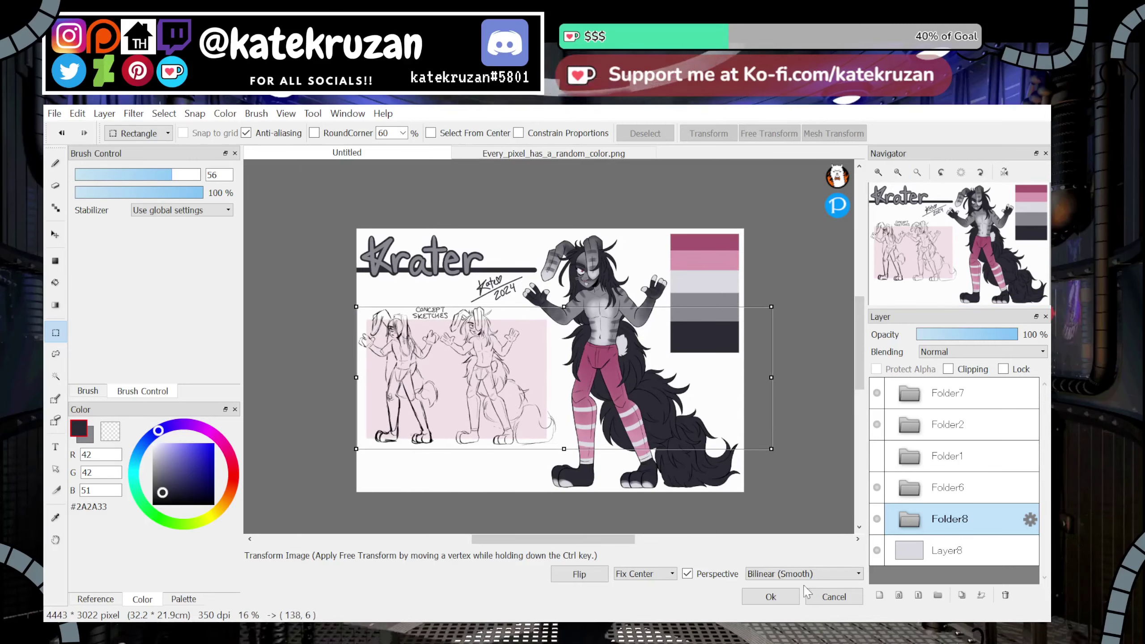
left_click(771, 597)
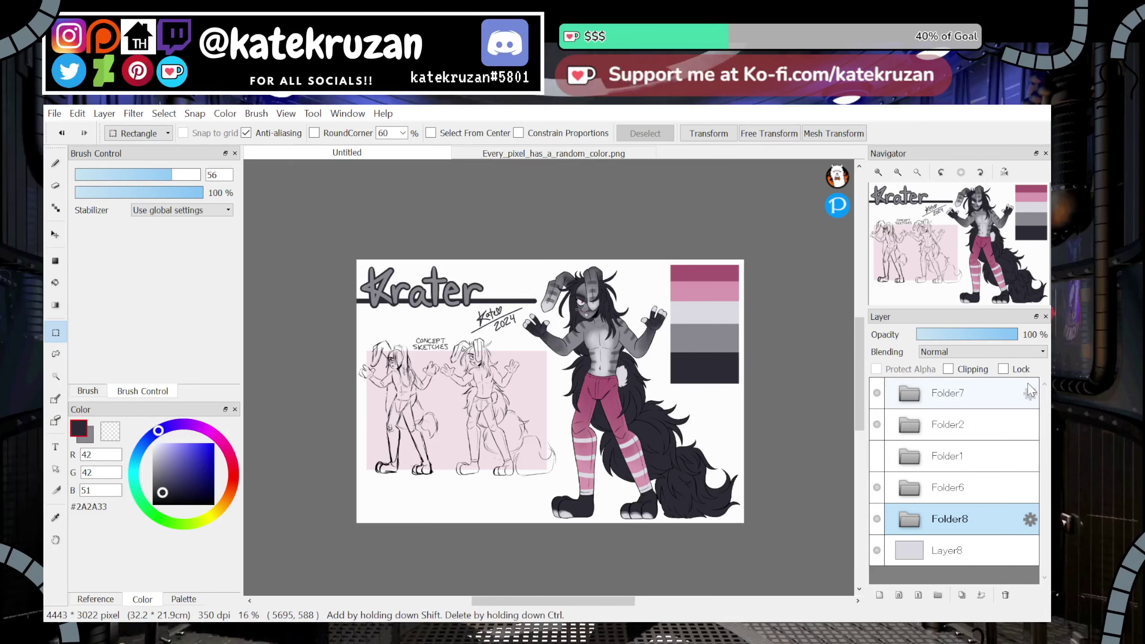
Paste a flattened copy of the character from Folder2, protect its alpha and fill it with the palette's light grey #DBDBE1
left_click(948, 465)
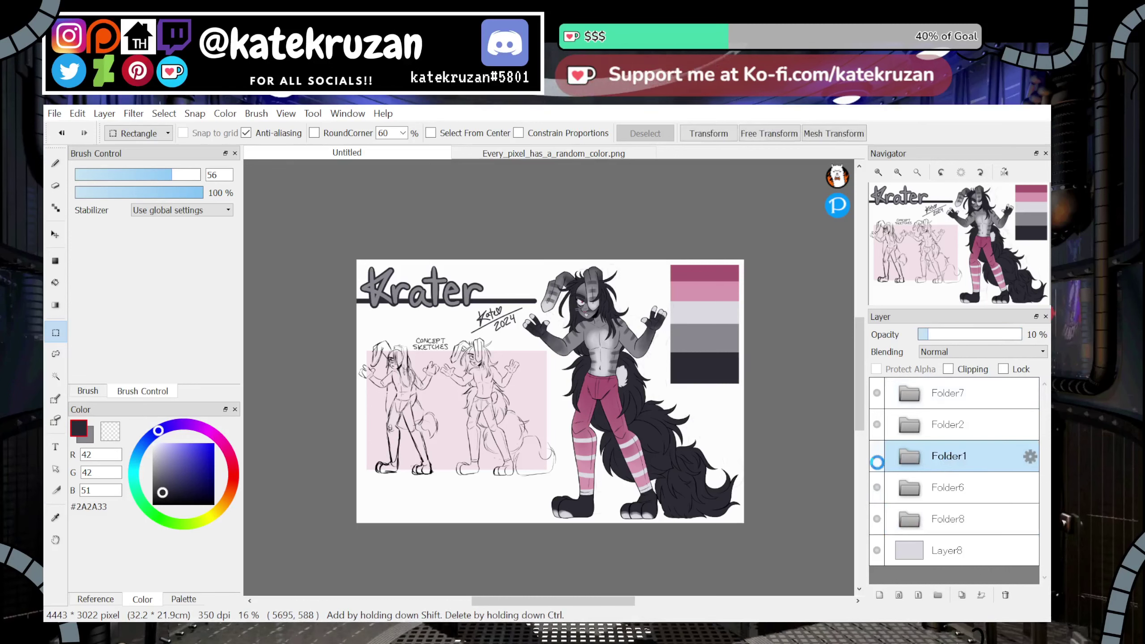
left_click(969, 429)
key("ctrl+c")
key("ctrl+v")
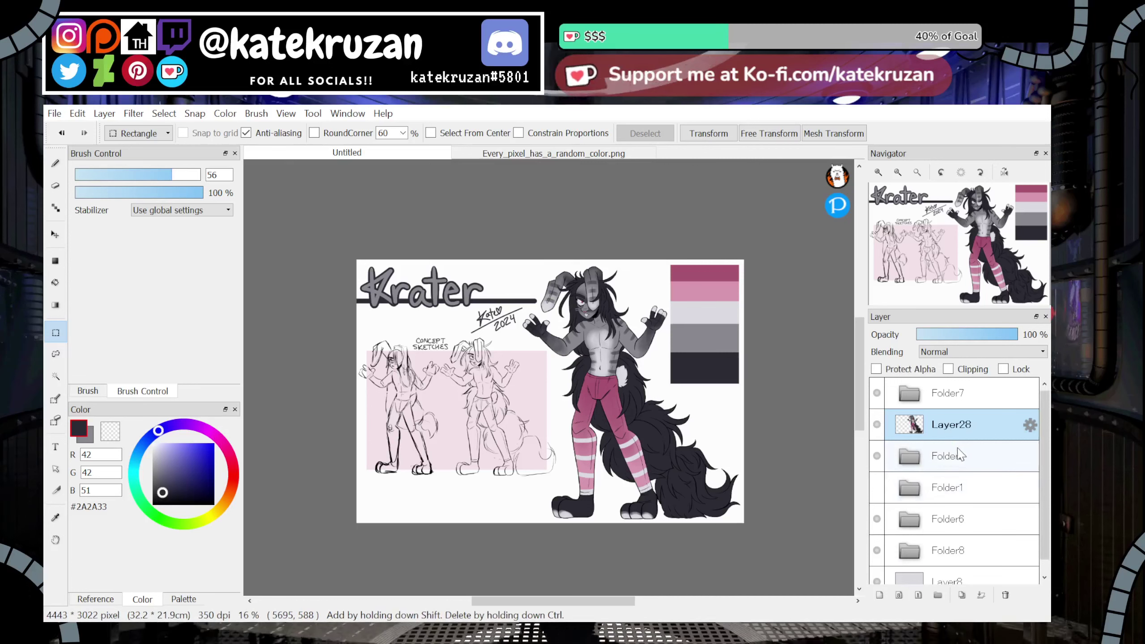
left_click(56, 518)
left_click(683, 314)
left_click(56, 261)
left_click(901, 370)
left_click_drag(482, 238, 821, 565)
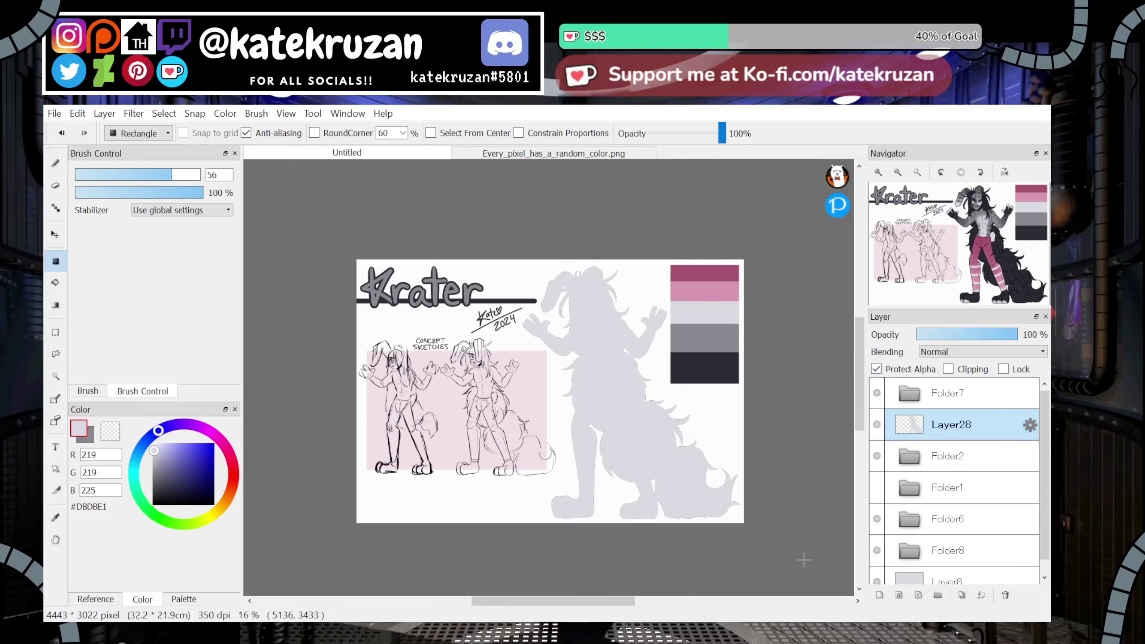
Place the silhouette layer beneath Folder2 and offset it slightly to the right as a drop shadow behind the character
left_click_drag(950, 431, 961, 487)
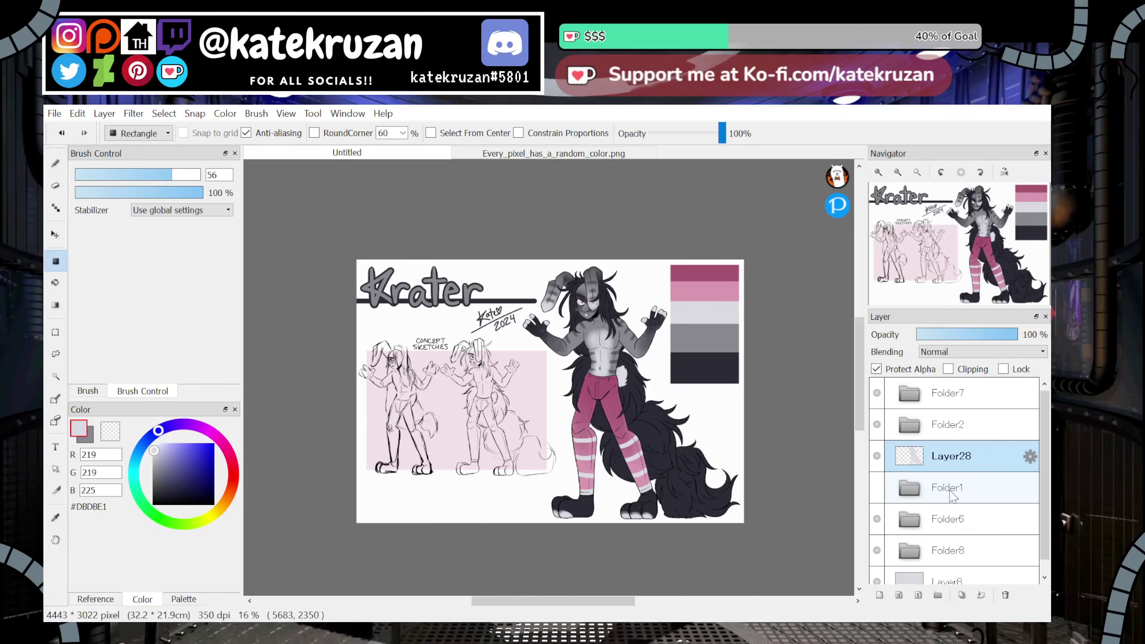
key("v")
left_click_drag(790, 479, 798, 473)
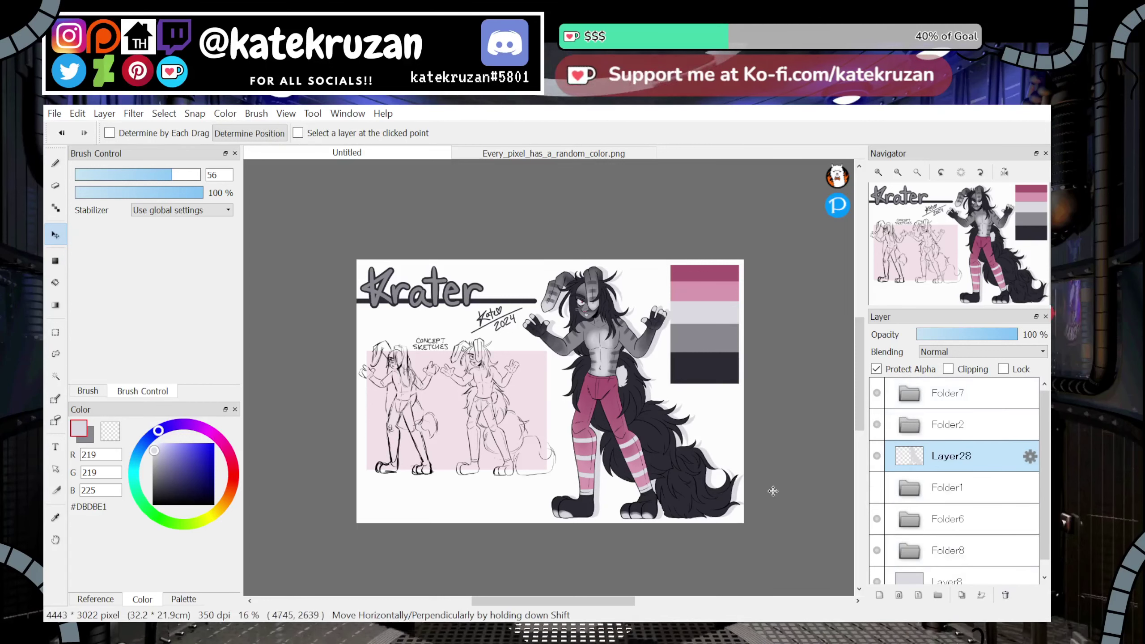
Refill the shadow silhouette with the pale pink #F2E2E8 and set its layer opacity to 72%
key("i")
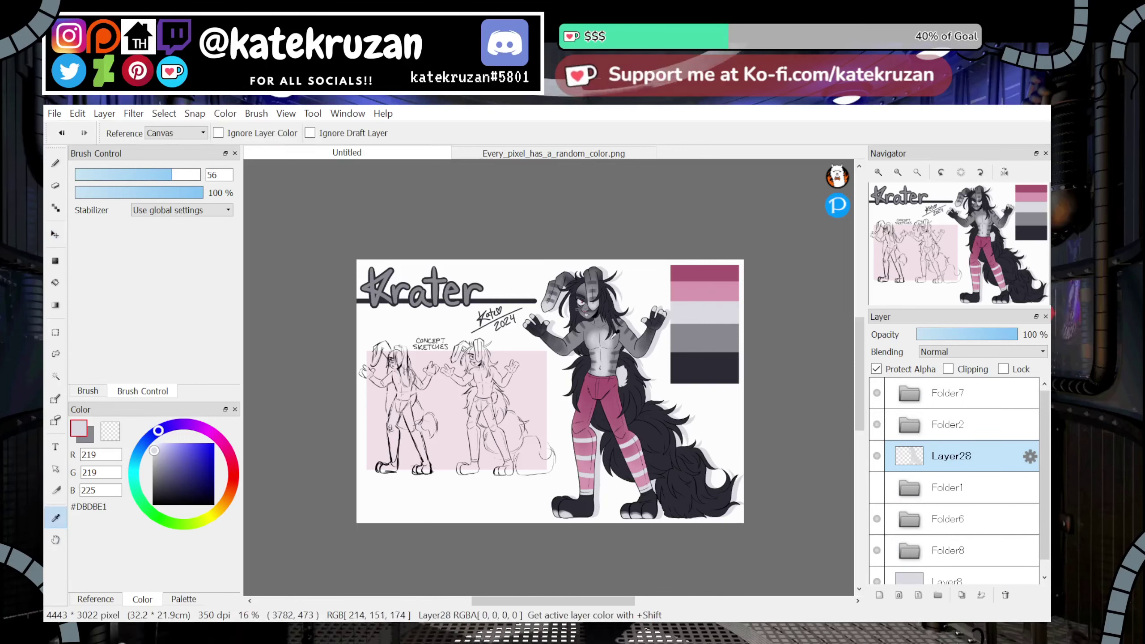
left_click(563, 368)
key("u")
left_click_drag(493, 233, 785, 564)
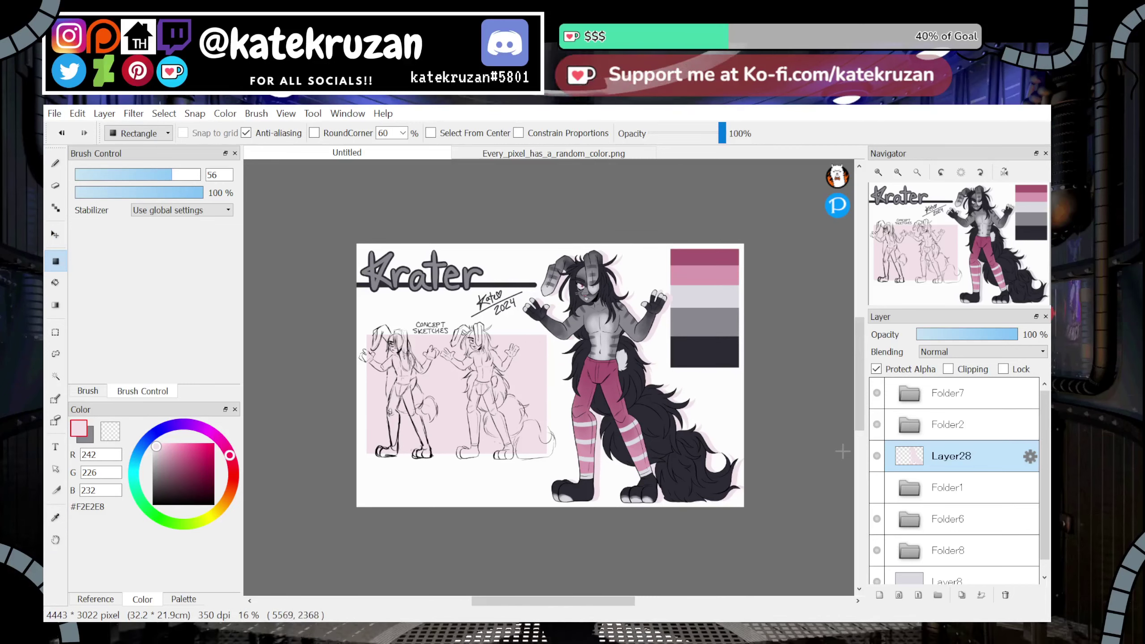
left_click(981, 338)
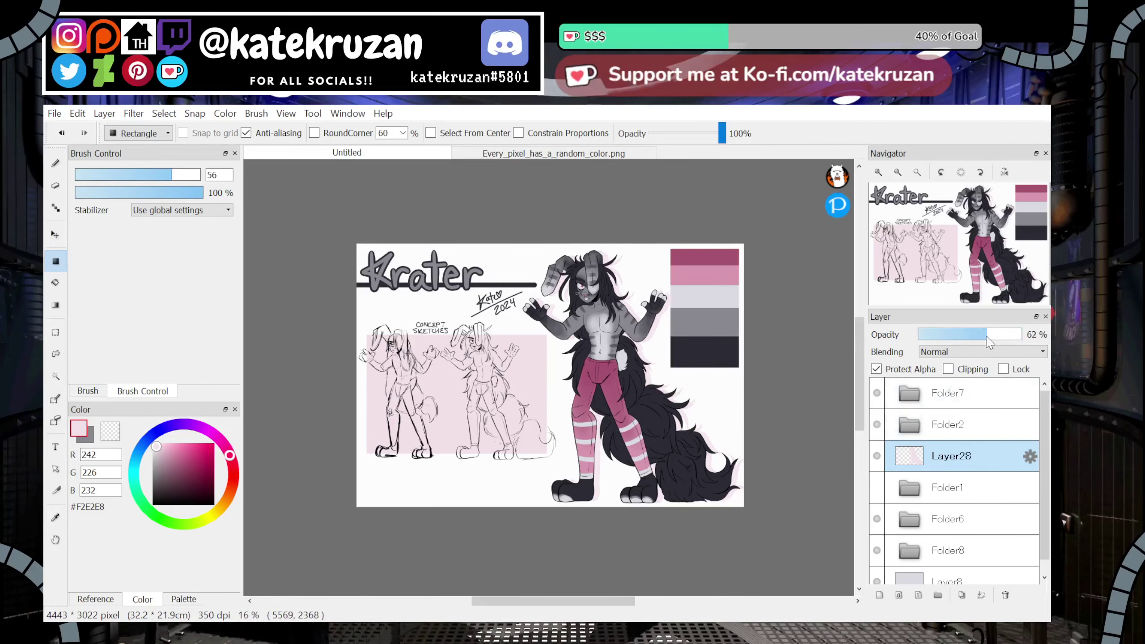
left_click(986, 337)
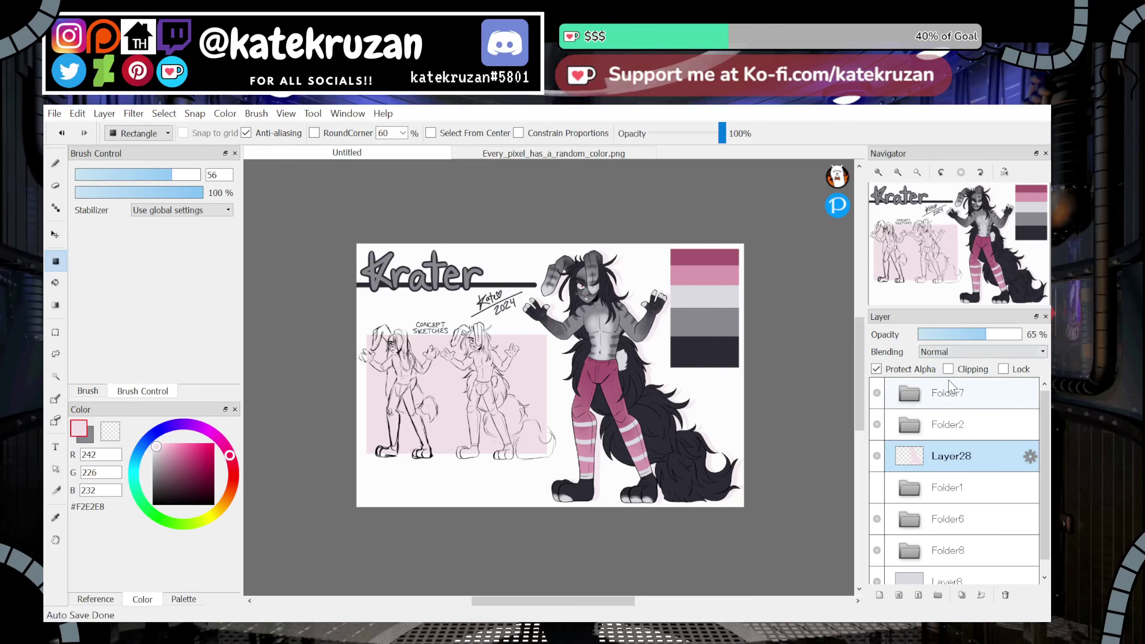
left_click(993, 337)
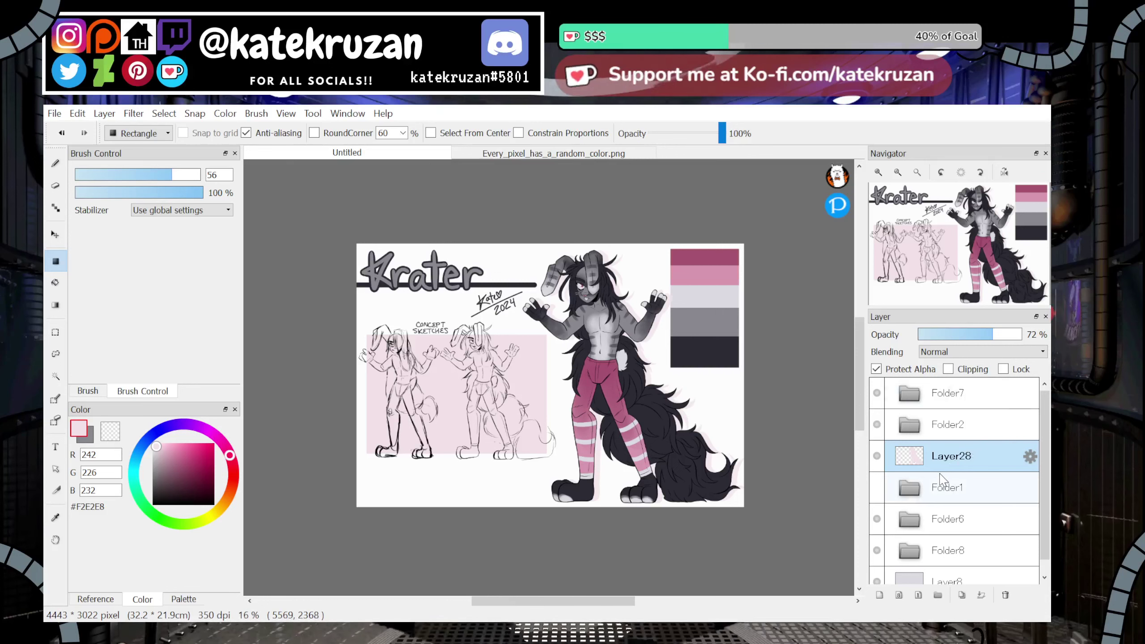
Add a new layer above Folder7 and ready the Bucket with the palette's light grey #DBDBE1 and 0 pixel expansion
left_click(965, 397)
left_click(880, 595)
left_click(56, 518)
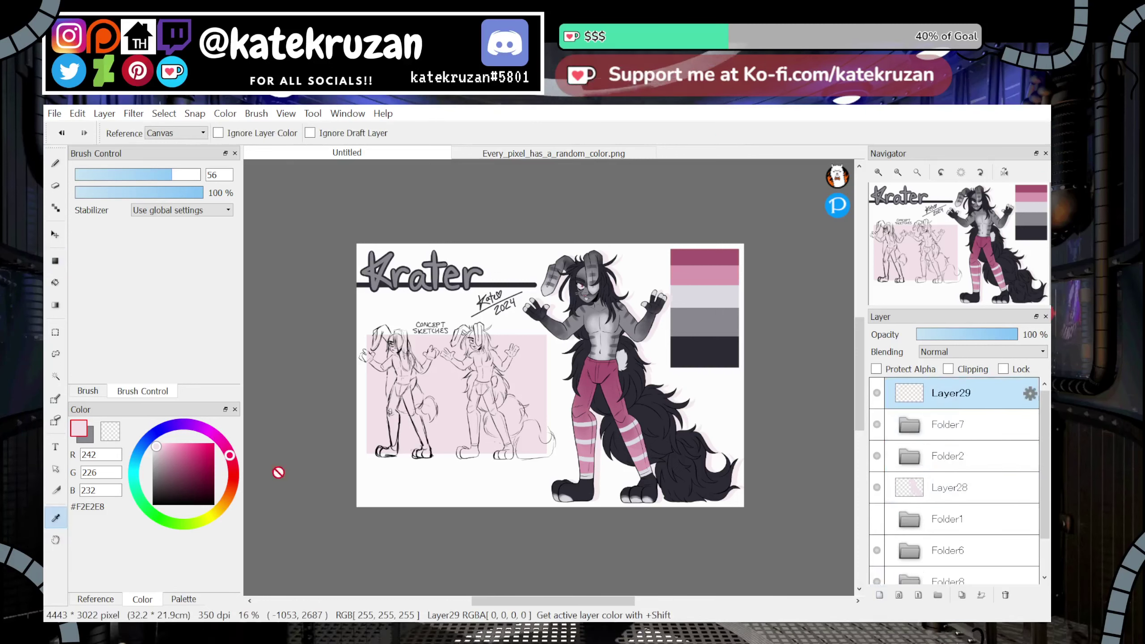
left_click(704, 293)
left_click(56, 282)
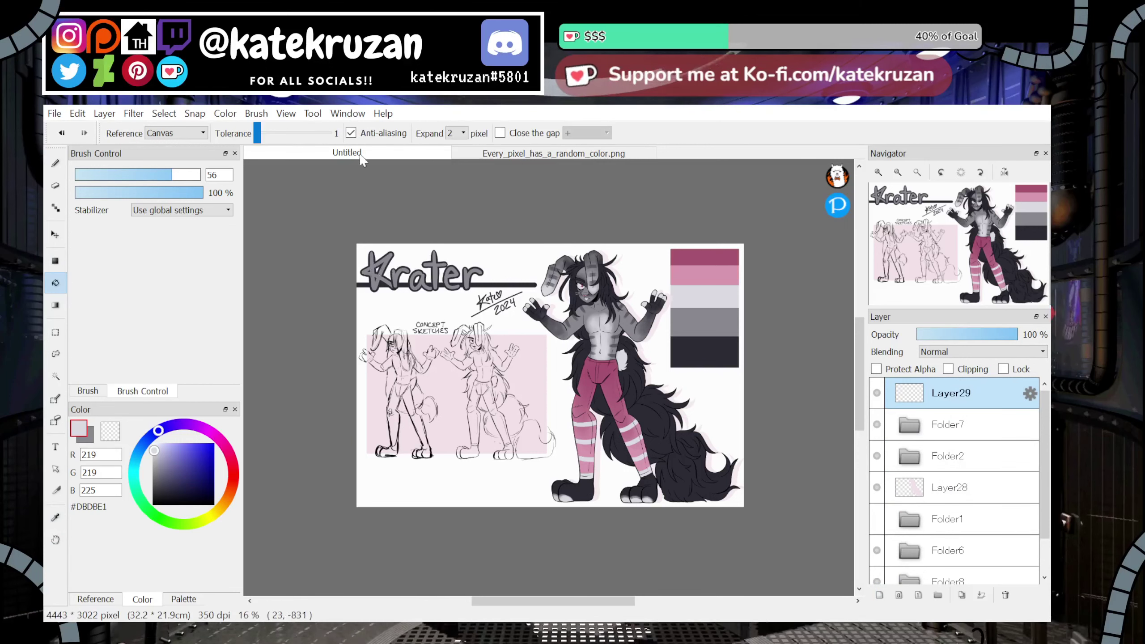
Fill the insides of the Krater letters with the light grey, undoing a misplaced fill, and set the layer opacity to 63%
left_click(386, 275)
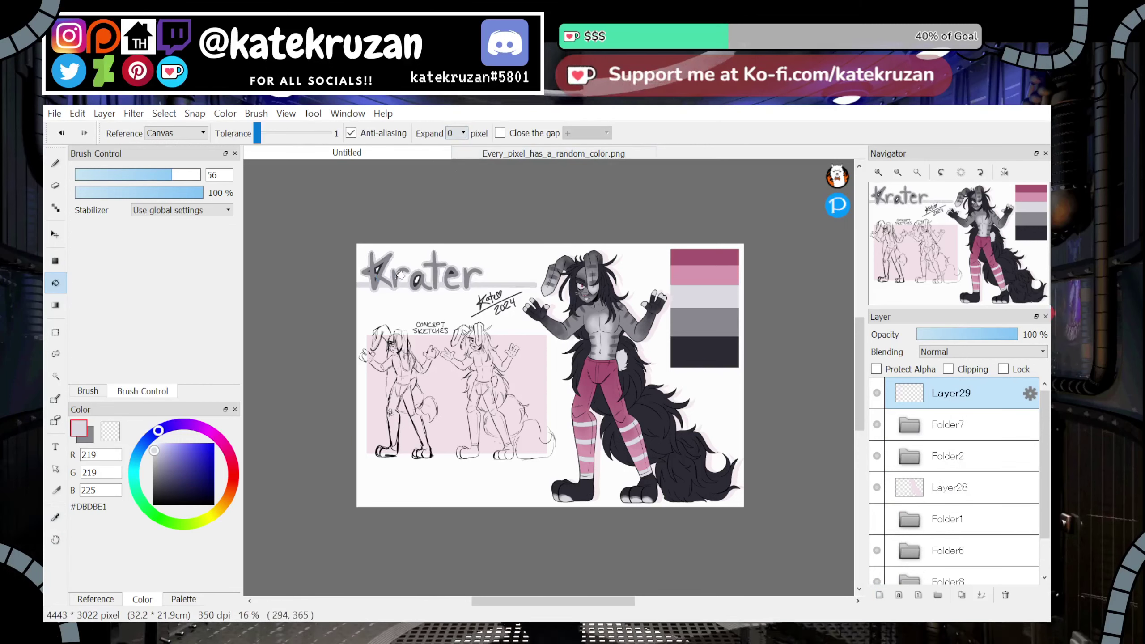
key("ctrl+z")
left_click(385, 269)
left_click(397, 282)
left_click(415, 283)
left_click(436, 279)
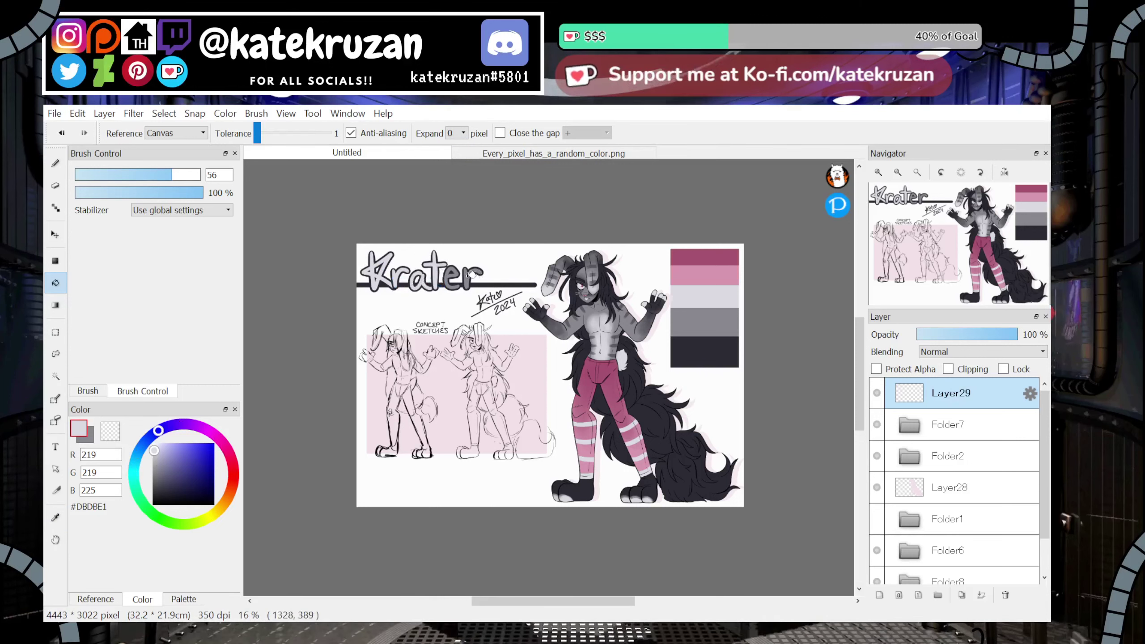
left_click(450, 280)
left_click(472, 276)
left_click_drag(991, 336, 985, 336)
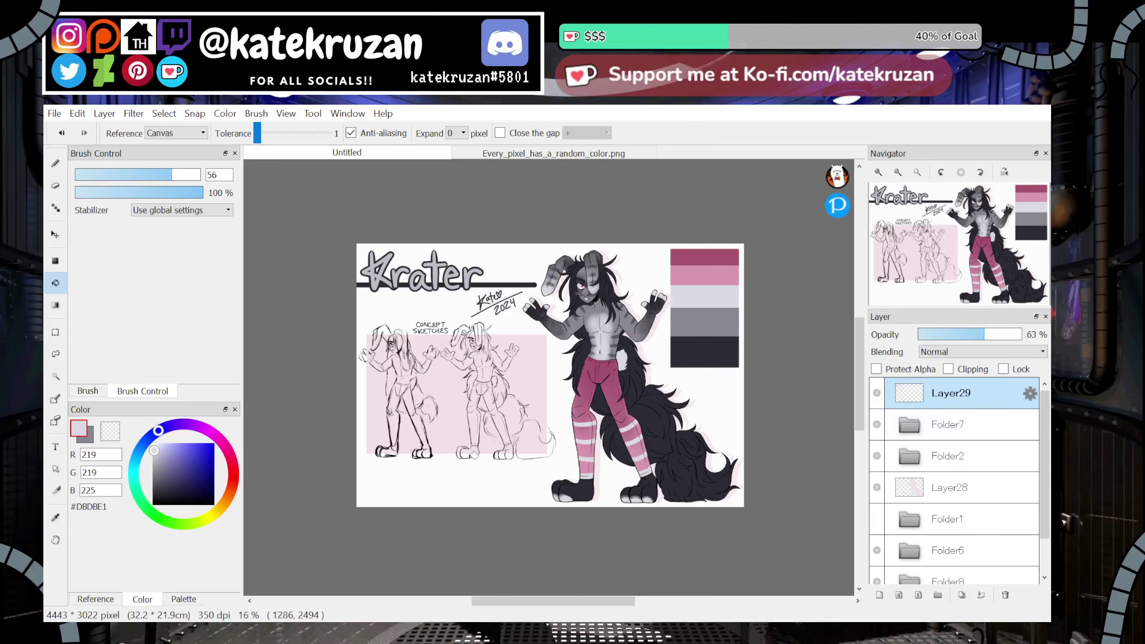
Select Folder8 and nudge the concept sketch group slightly down on the canvas
left_click(950, 520)
scroll(957, 556, "down", 1)
left_click(950, 506)
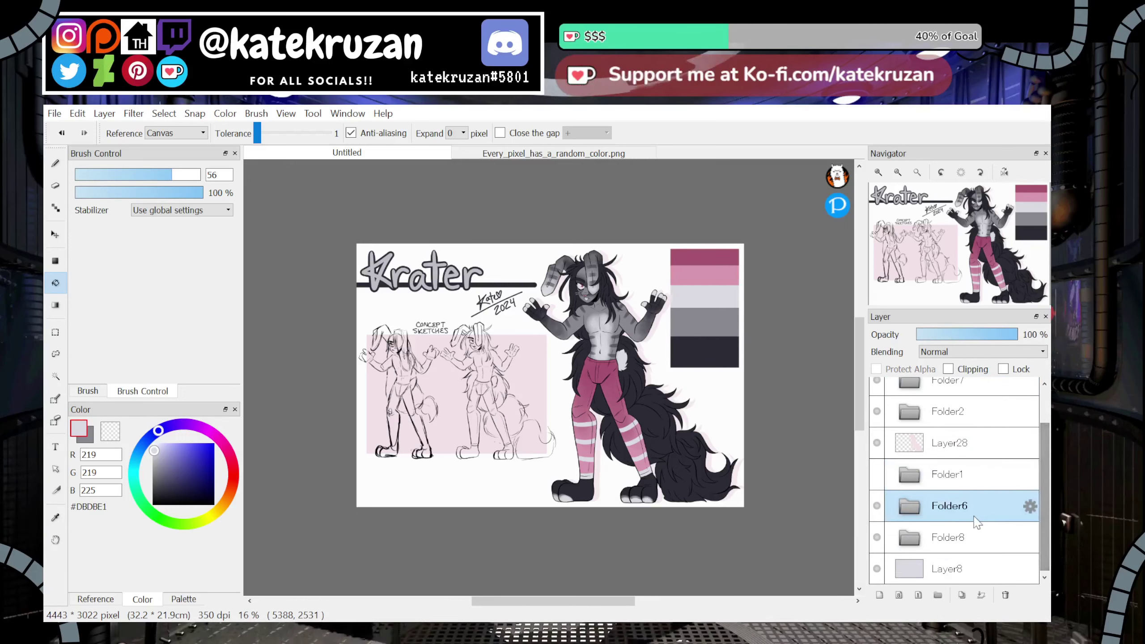
left_click(950, 538)
key("v")
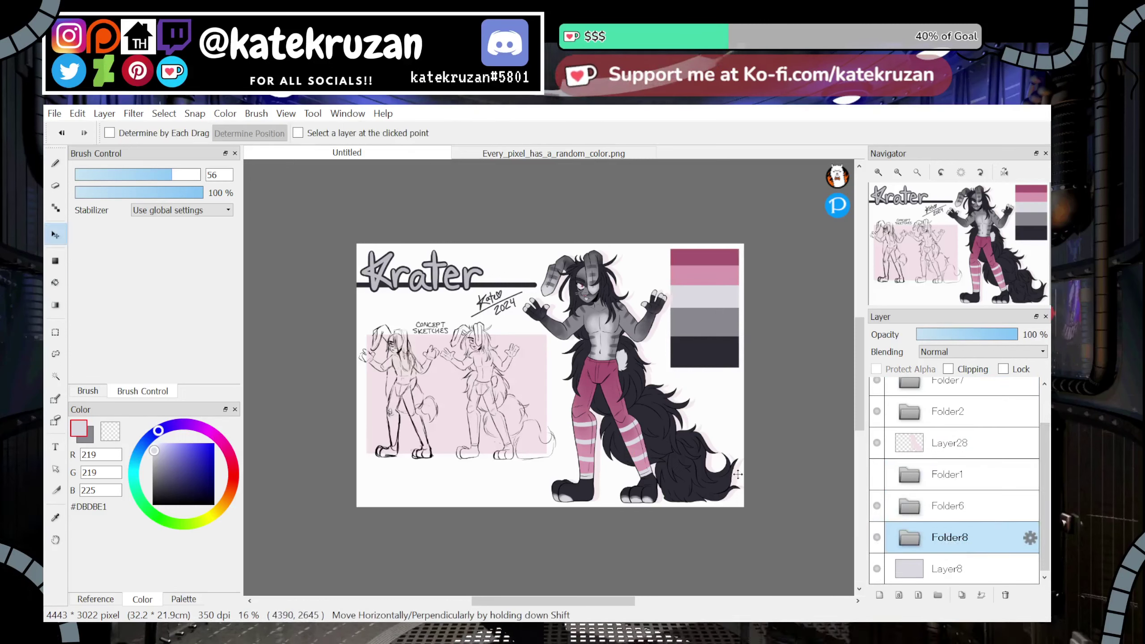
left_click_drag(746, 480, 746, 485)
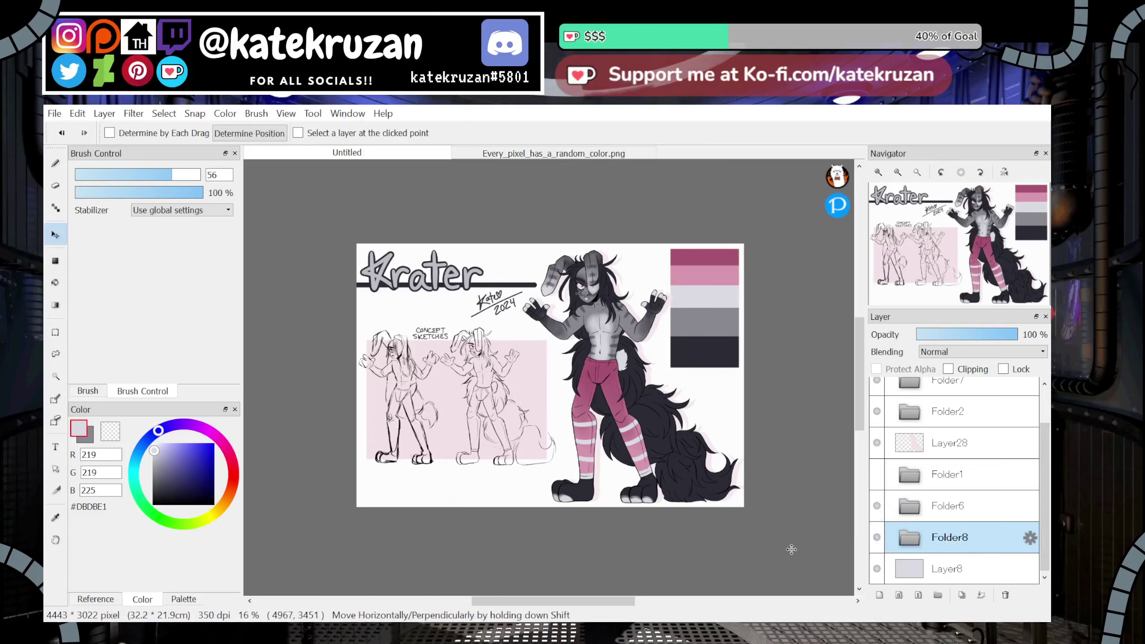